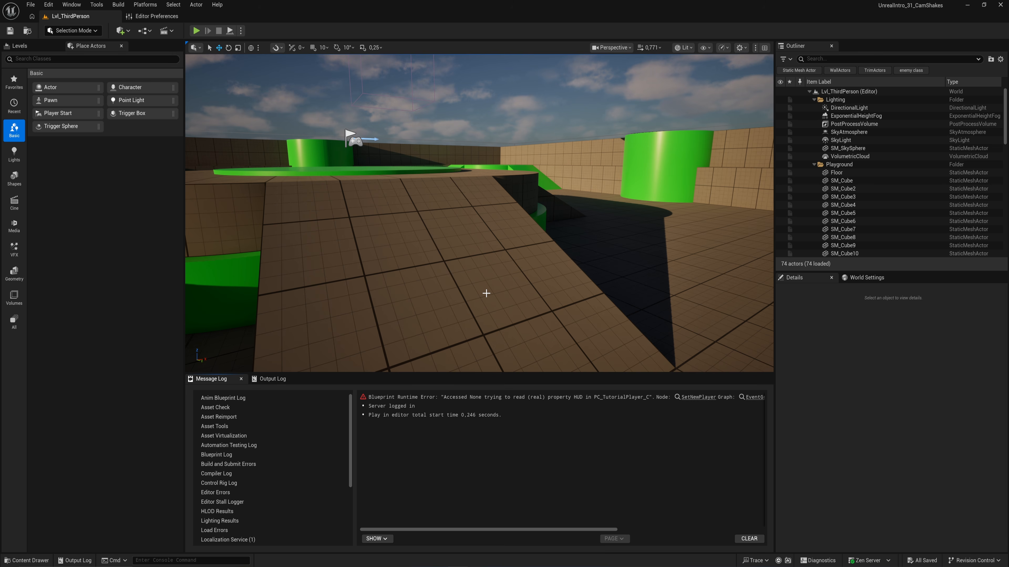
Create a new folder named CameraShakes inside the Tutorial content folder.
right_drag(483, 284, 483, 285)
key(s)
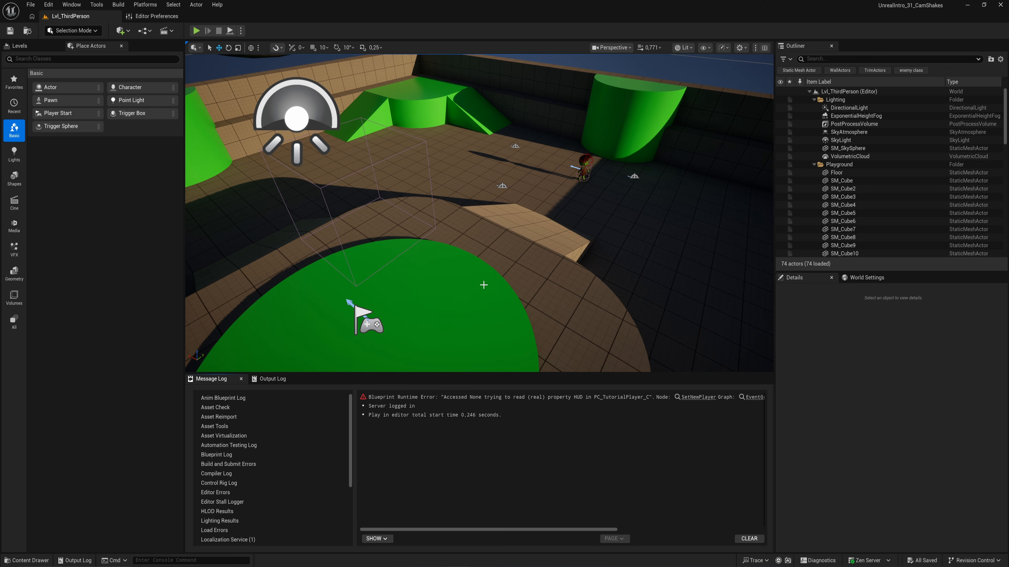
key(ctrl+space)
right_click(392, 423)
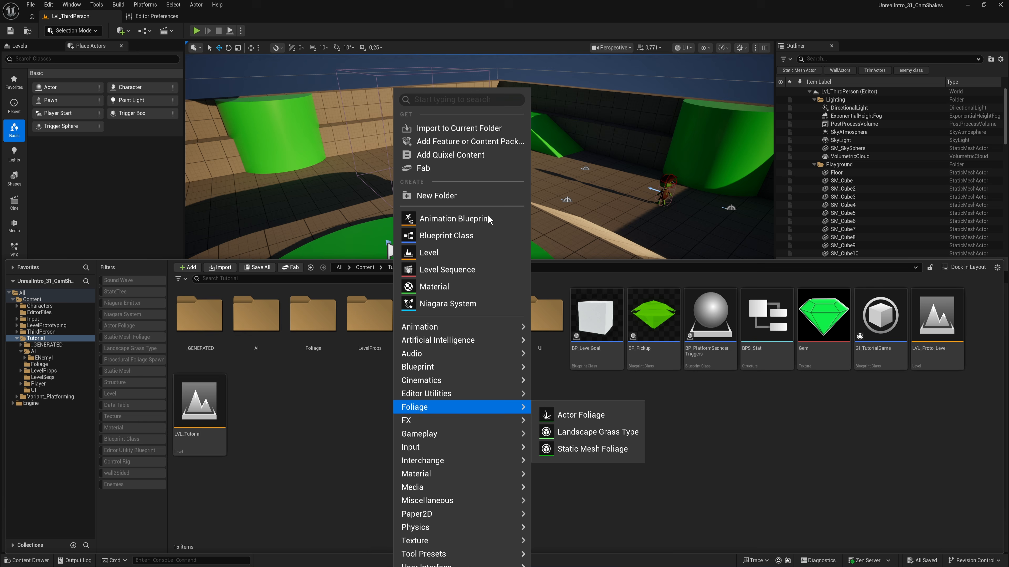
click(462, 196)
text(C)
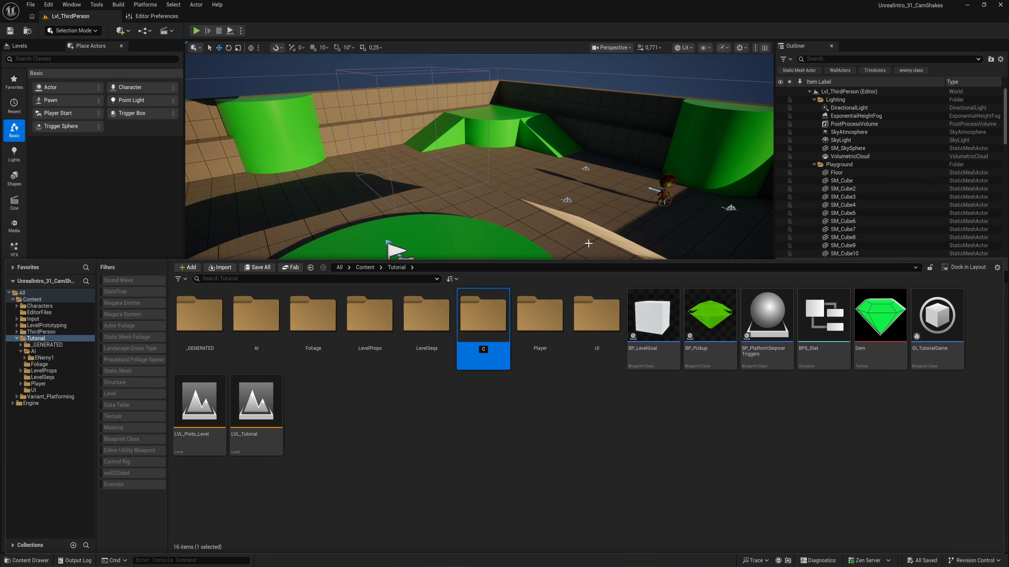
text(ameraShakes)
key(Return)
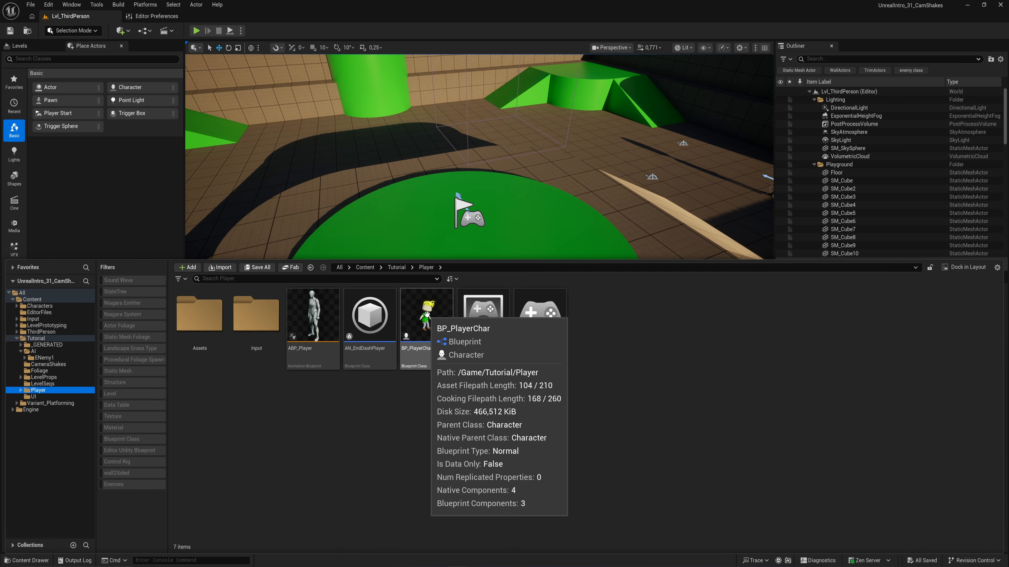
Open the BP_PlayerChar blueprint from the Player folder and locate the Event AnyDamage and Substract HP nodes in its event graph.
click(427, 314)
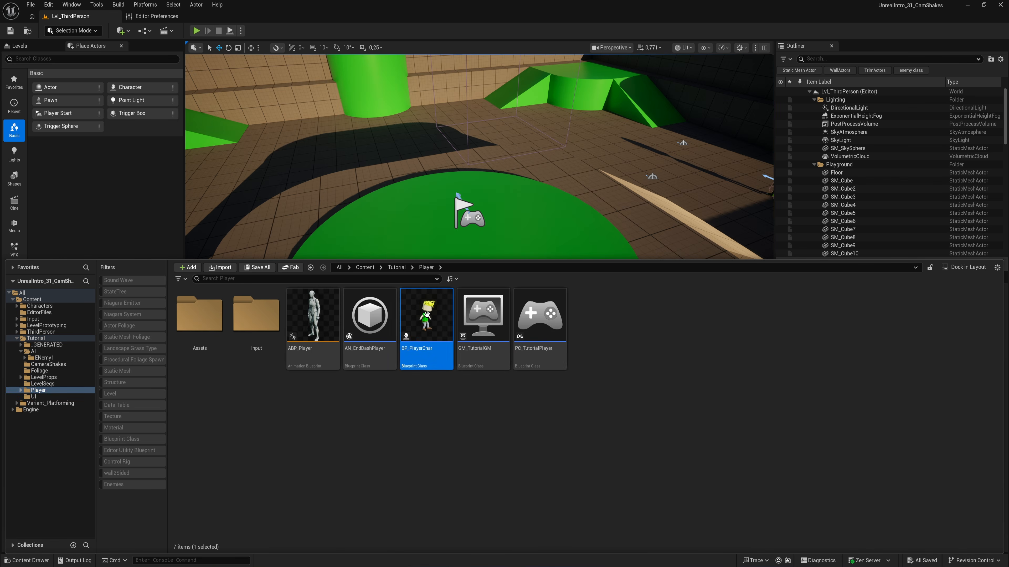
double_click(427, 315)
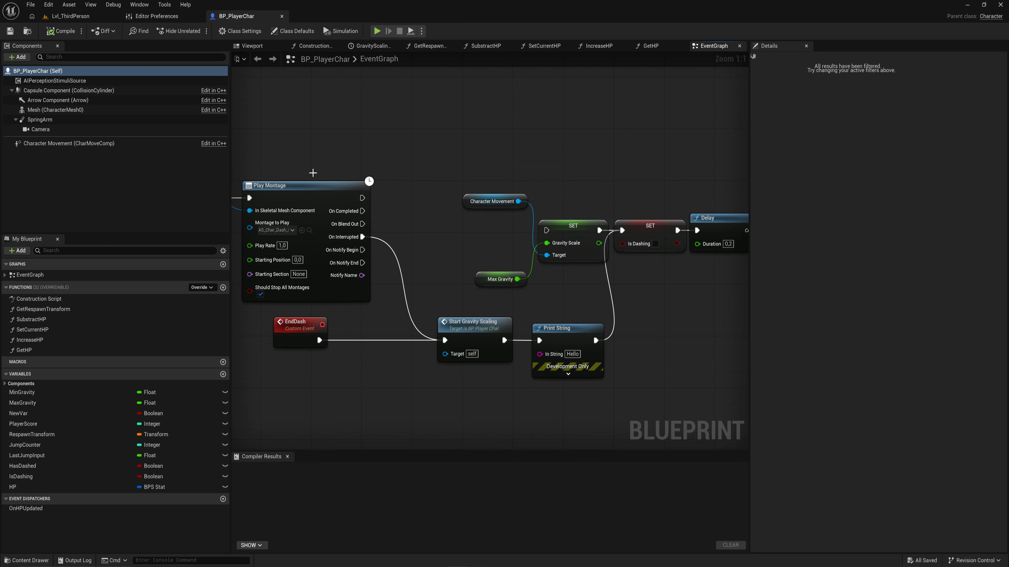
right_drag(354, 373, 531, 323)
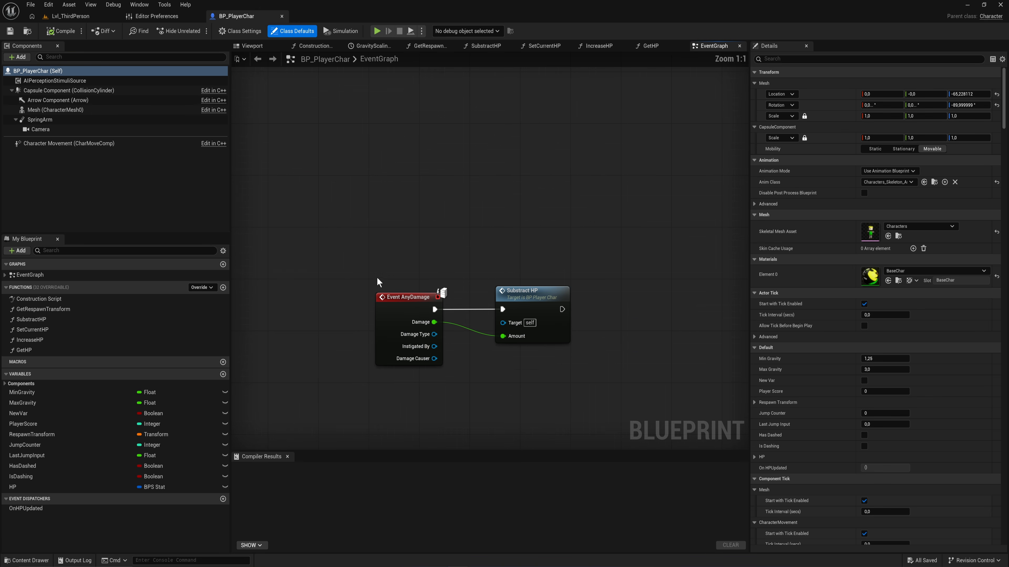
drag(342, 229, 580, 414)
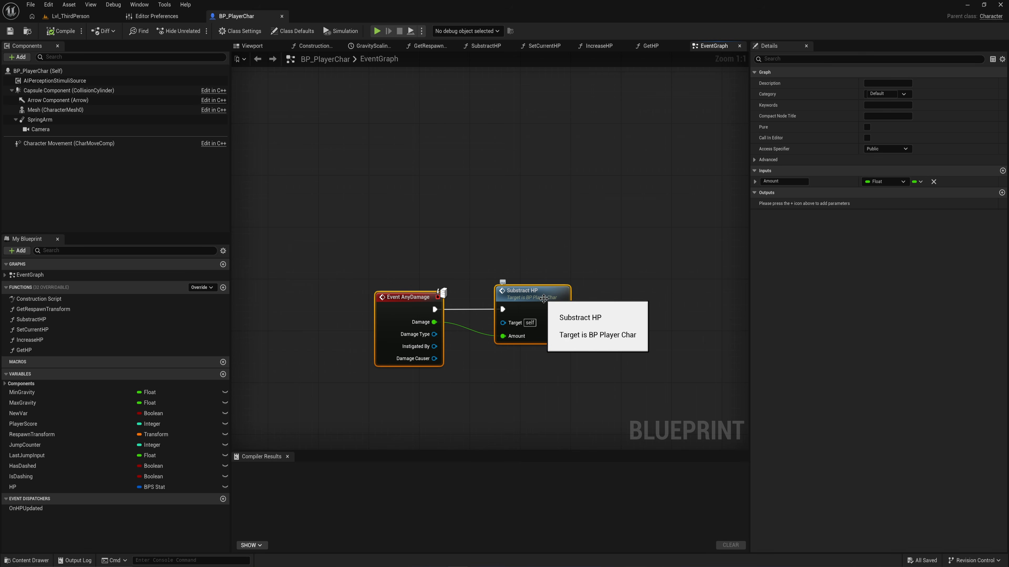
click(538, 266)
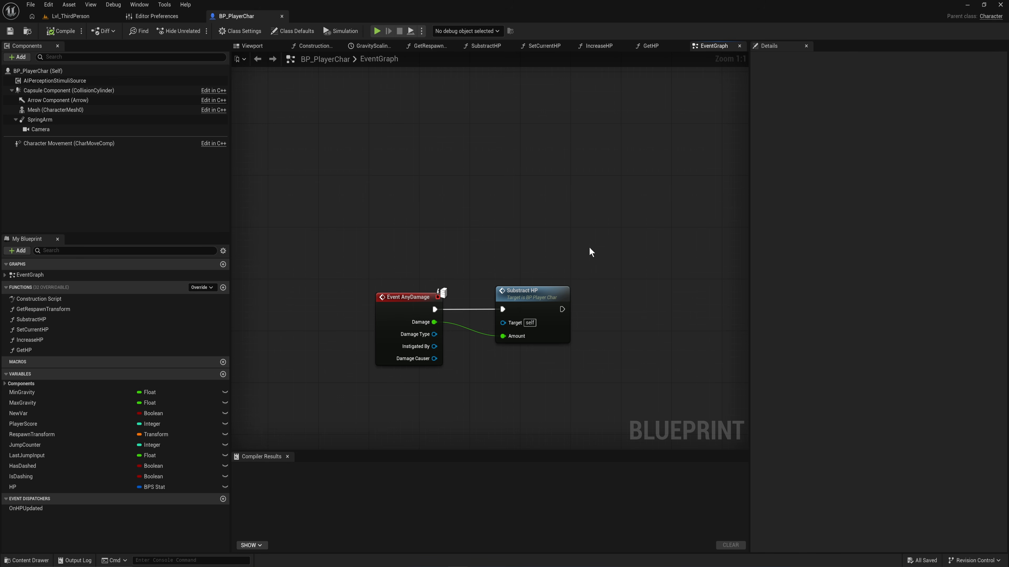
Add a Get Player Controller node above the Substract HP node.
right_drag(589, 252, 480, 252)
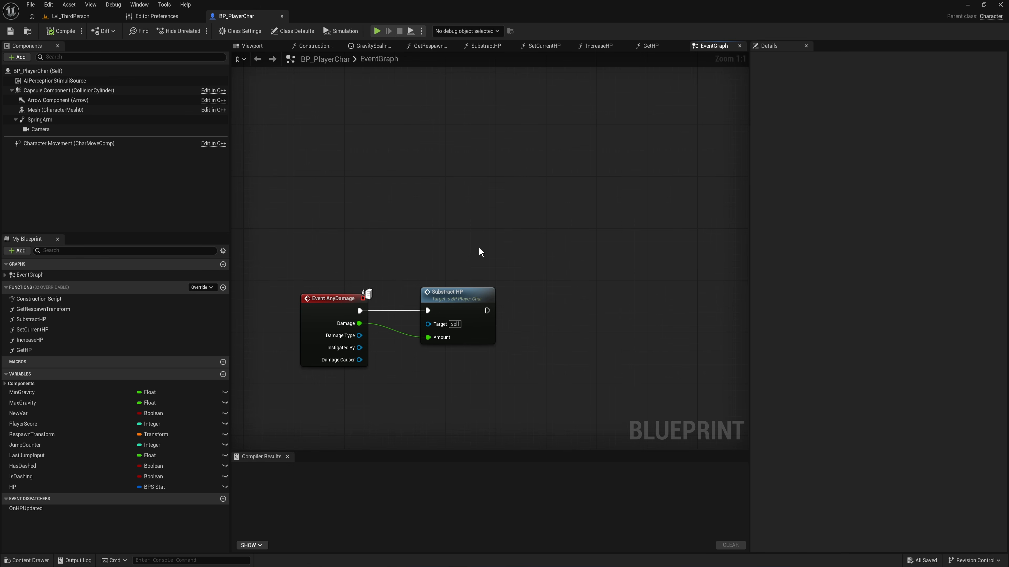
right_click(478, 246)
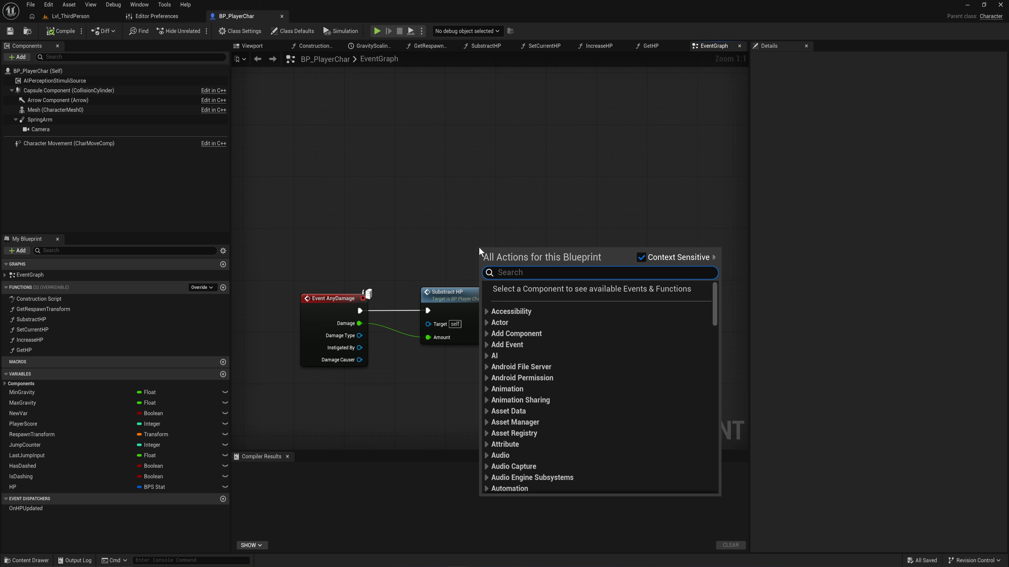
text(get play)
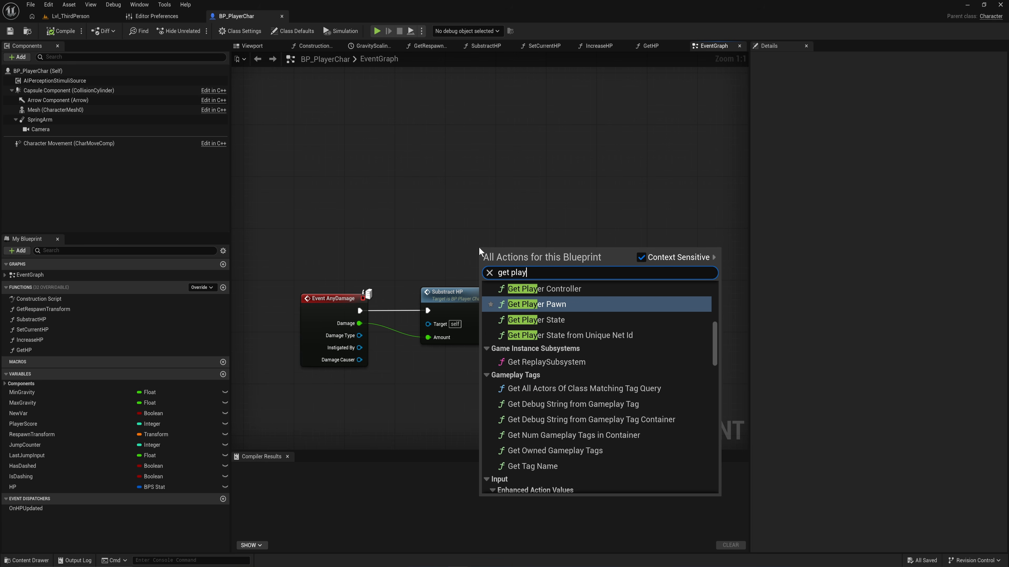
text(er contro)
key(Return)
Add a Client Start Camera Shake node targeting the player controller and run it after Substract HP.
drag(519, 239, 555, 271)
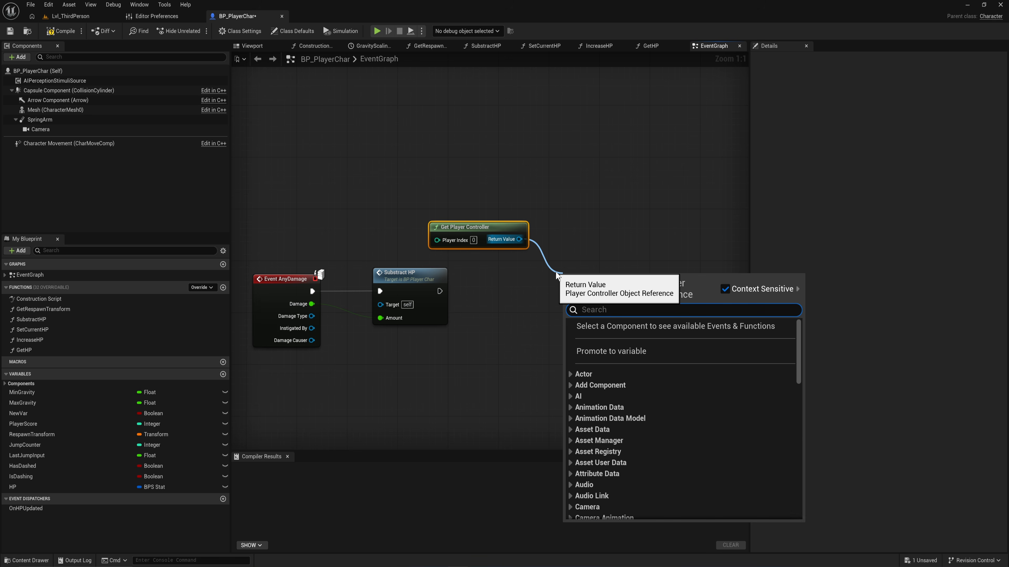
text(camera sha)
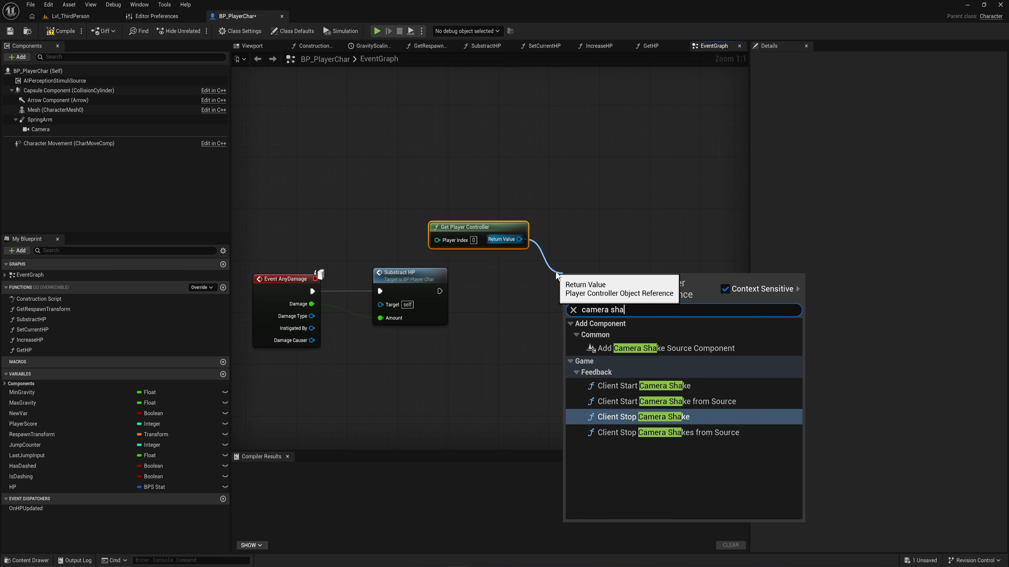
click(736, 391)
right_drag(534, 342, 513, 272)
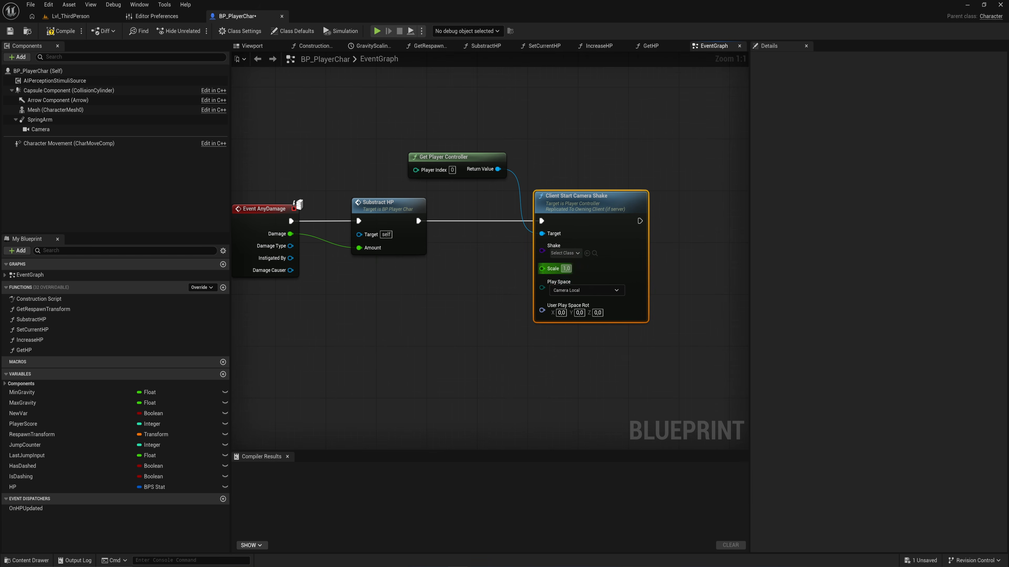
Check the play space options of Client Start Camera Shake and set its shake class to Default Camera Shake Base.
click(584, 291)
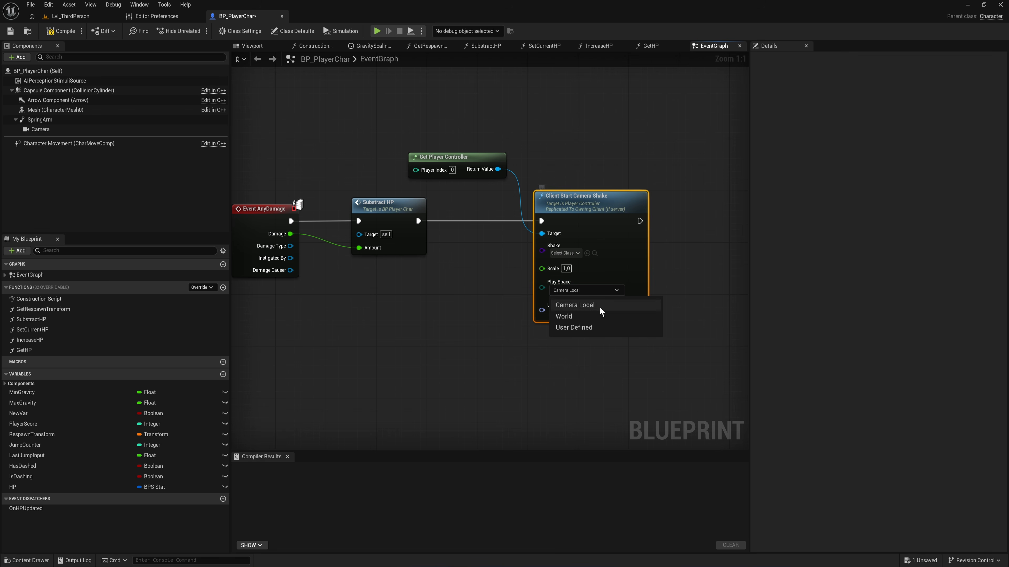
click(467, 294)
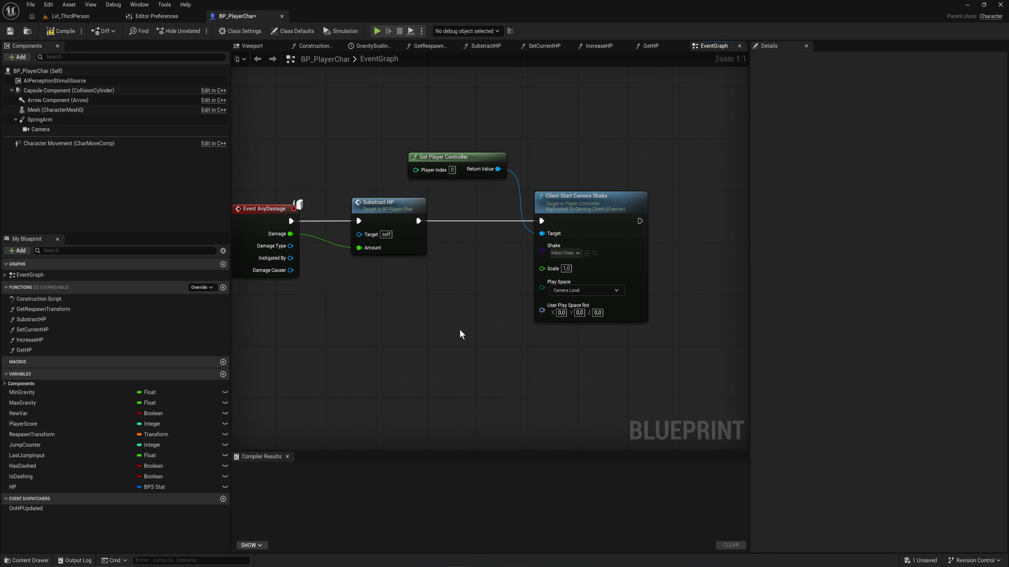
scroll(463, 334, up, 2)
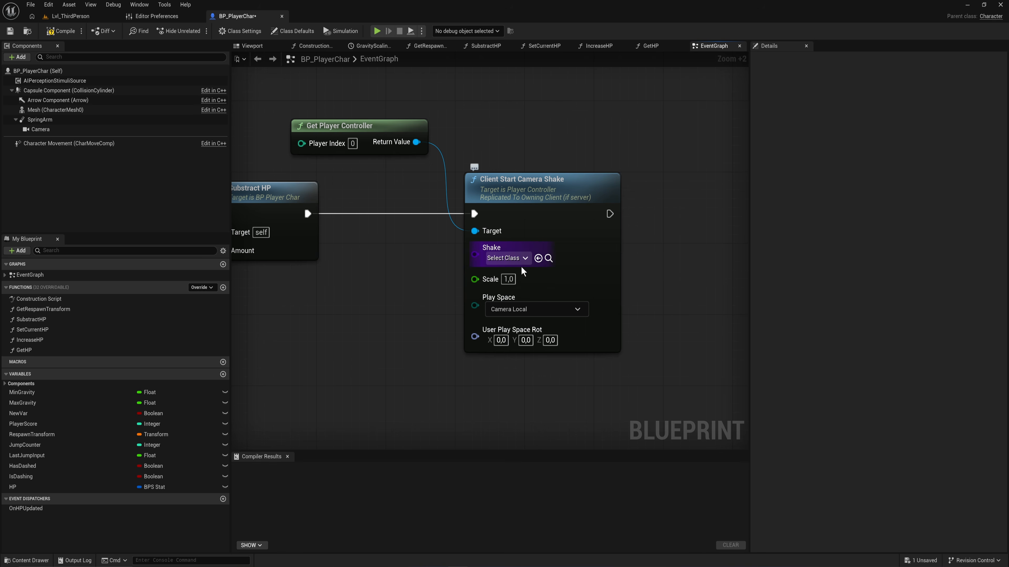
click(516, 258)
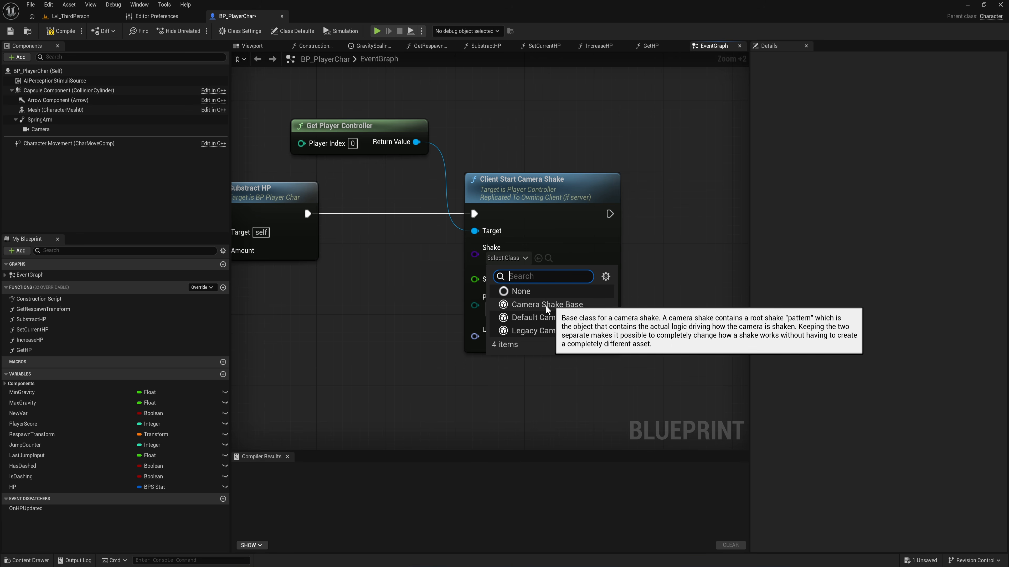
click(571, 318)
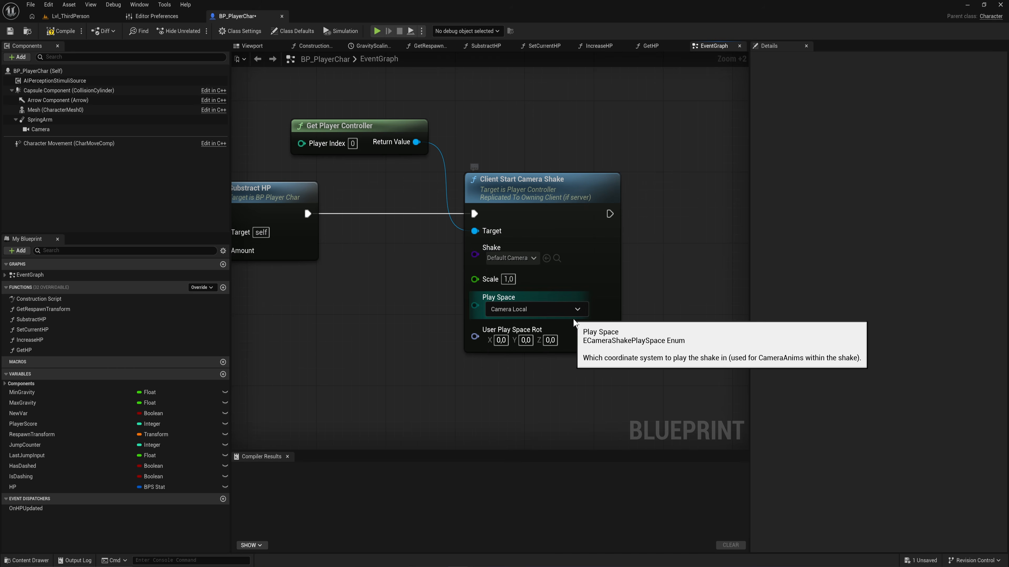
Playtest Lvl_ThirdPerson to check the camera shake on enemy damage, and review the shake class choices in BP_PlayerChar.
click(93, 18)
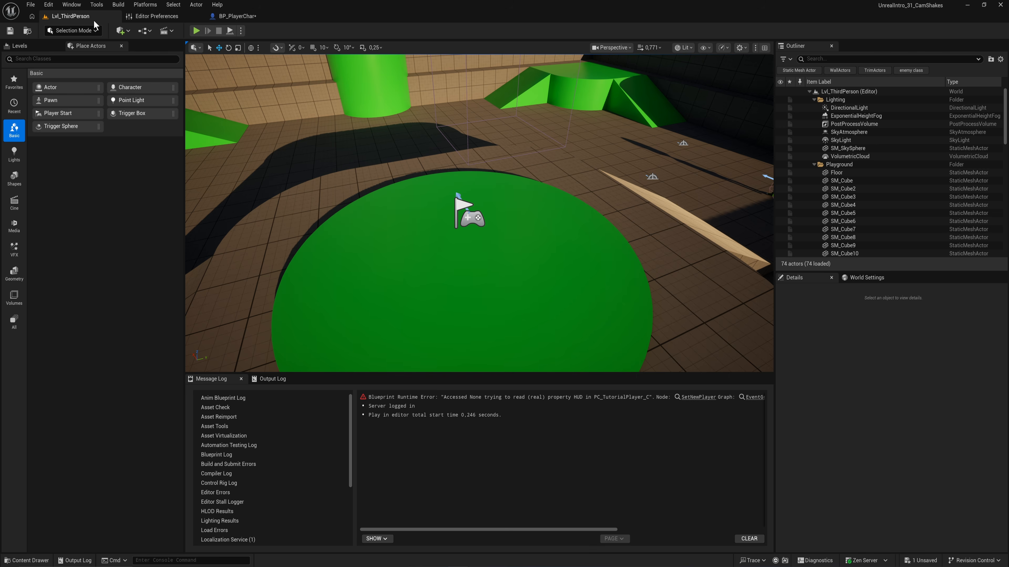
click(197, 31)
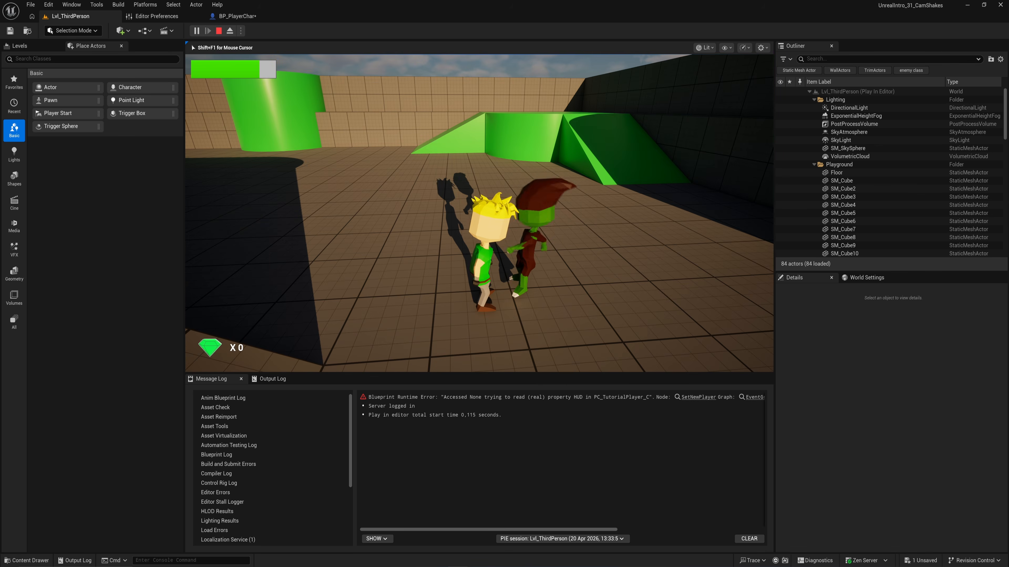
key(Escape)
click(237, 16)
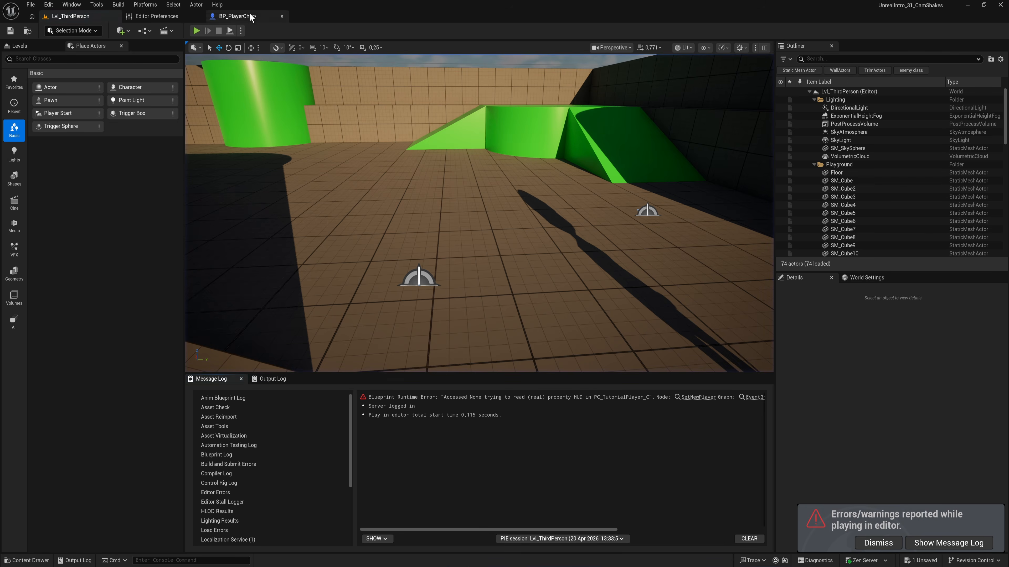
click(534, 259)
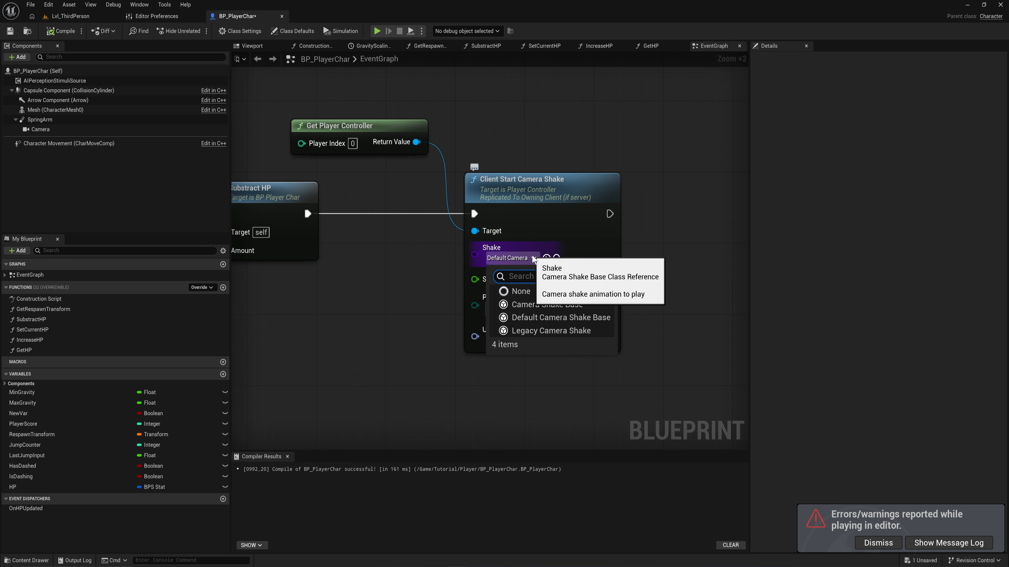
right_drag(387, 309, 380, 306)
key(ctrl+space)
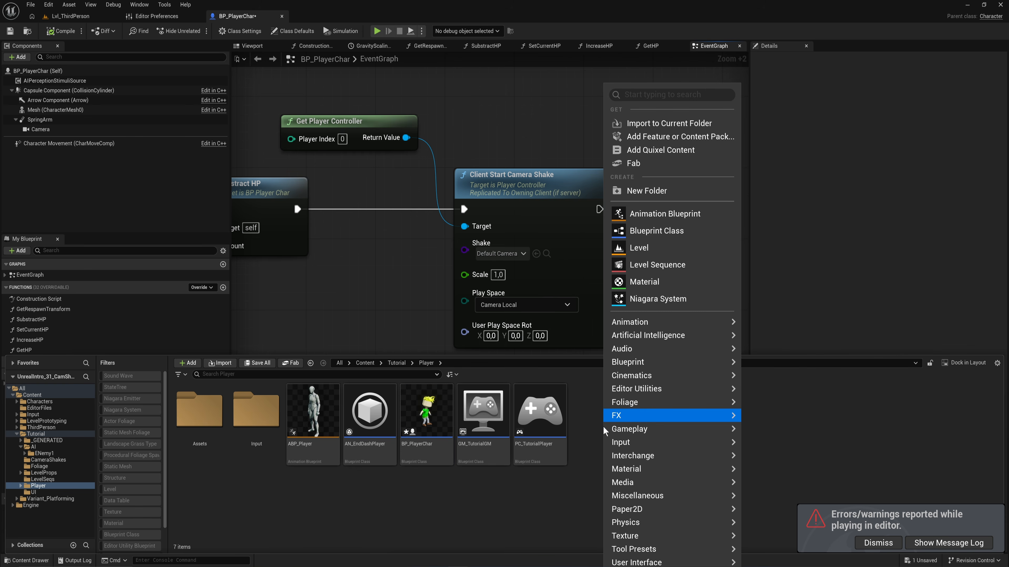
right_click(603, 421)
click(677, 231)
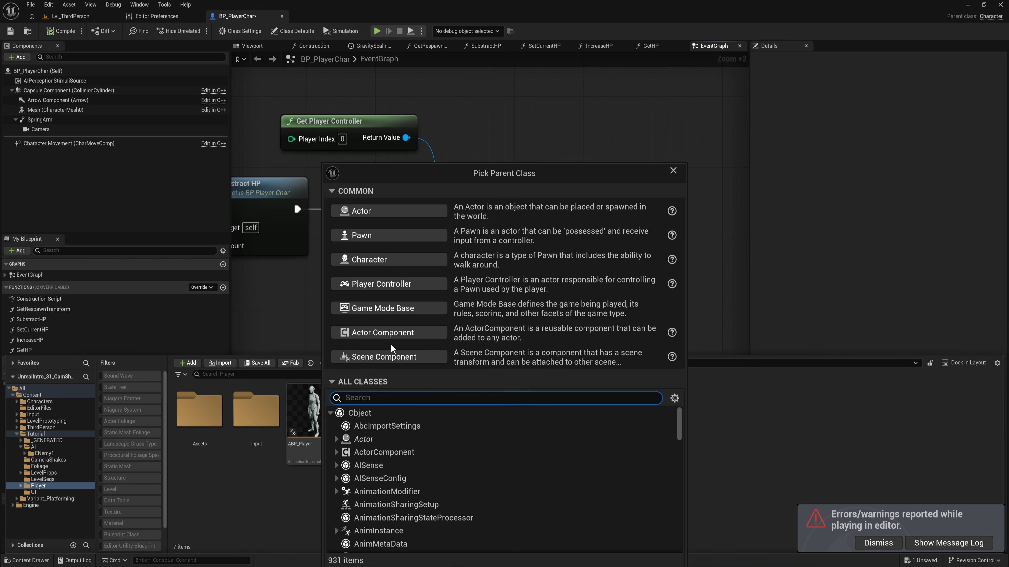
scroll(420, 447, down, 5)
scroll(413, 453, down, 3)
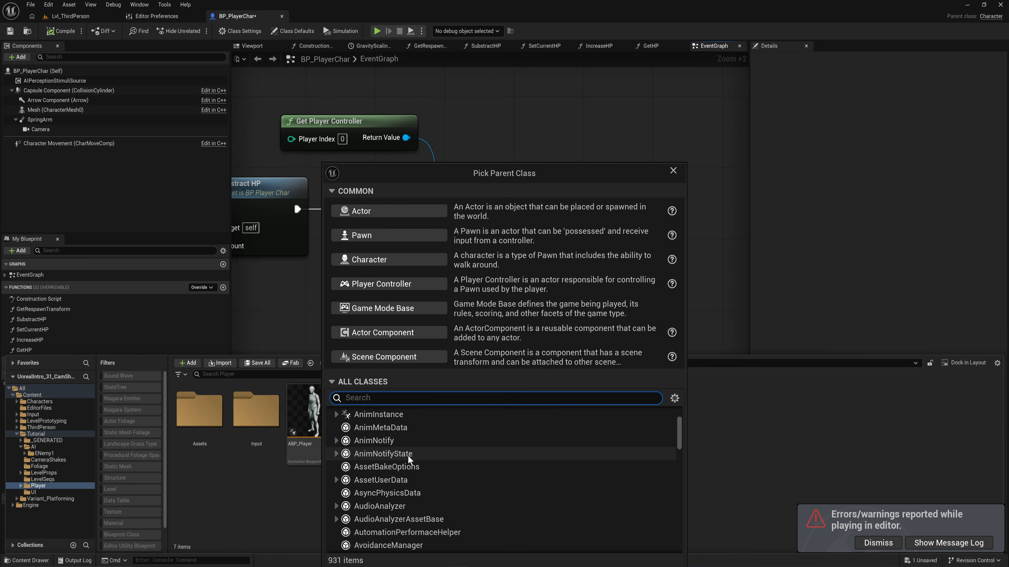
scroll(409, 452, down, 3)
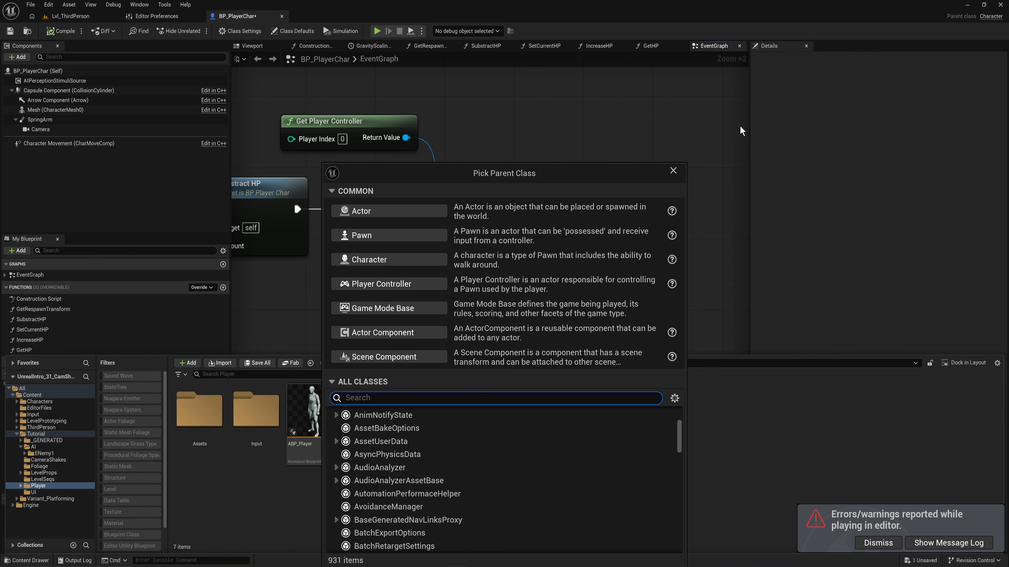
click(673, 170)
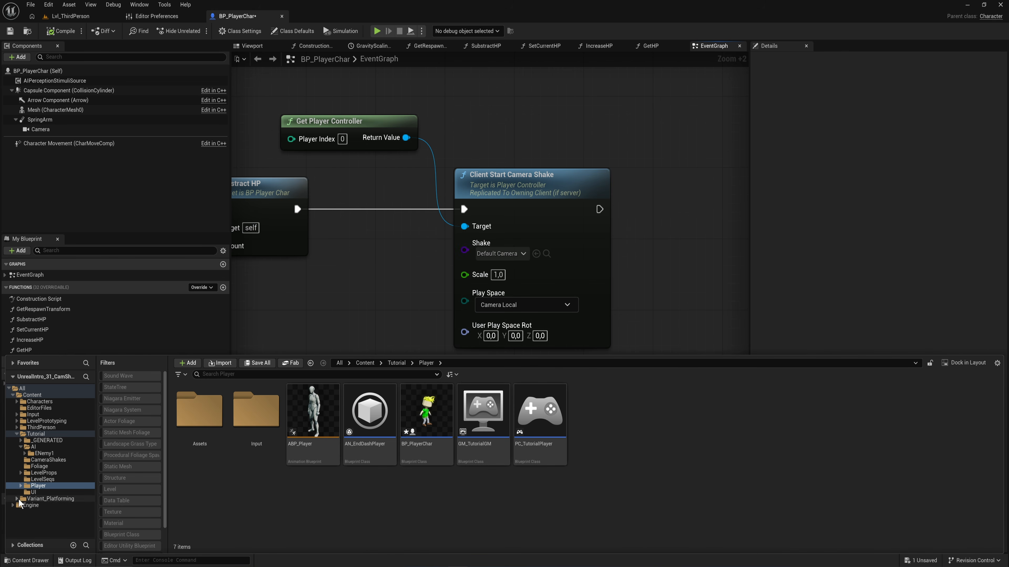
Create a blueprint named CS_BasicDamage from DefaultCameraShakeBase in the CameraShakes folder and open it docked beside the other editor tabs.
click(48, 459)
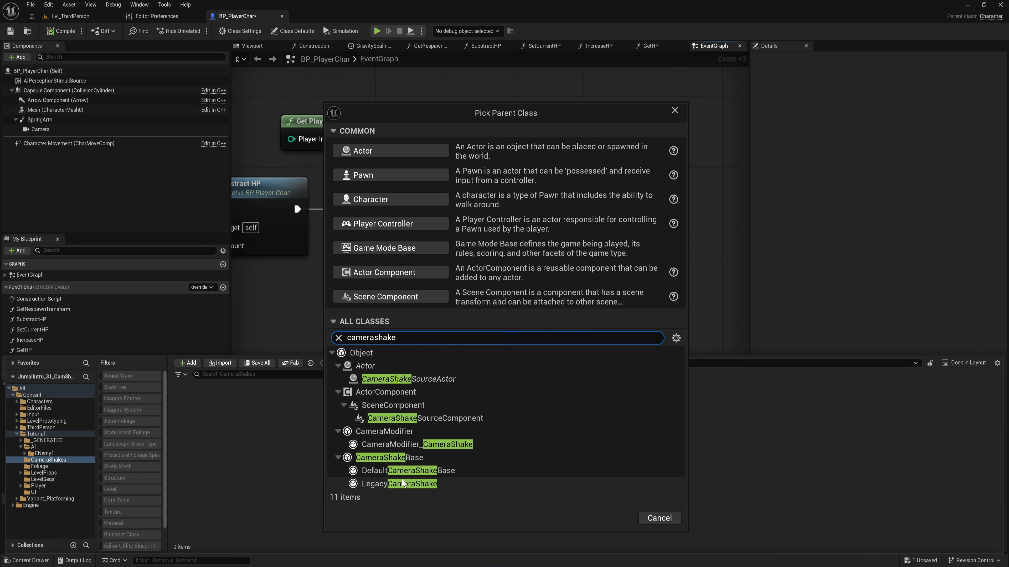
click(415, 470)
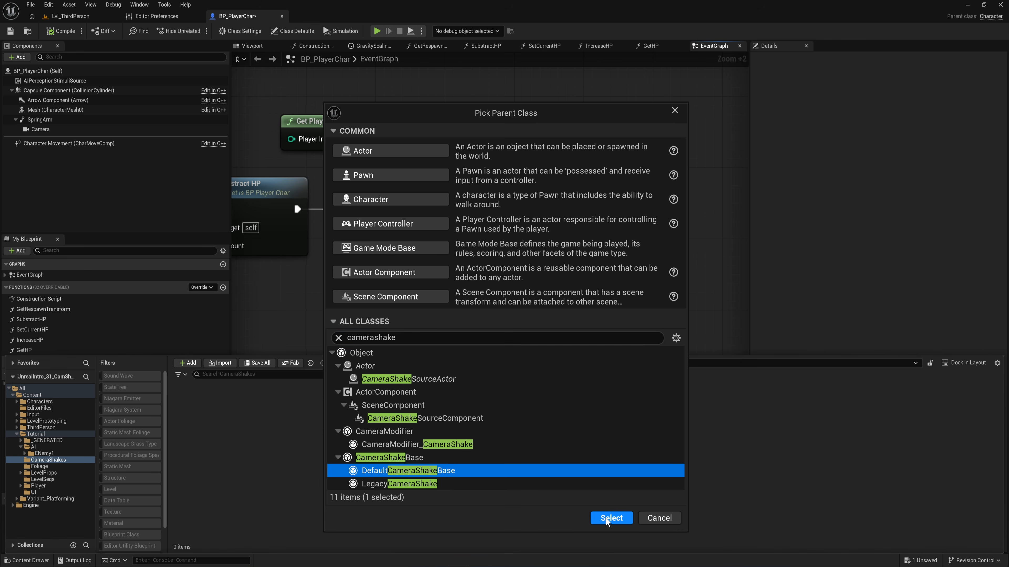
click(611, 518)
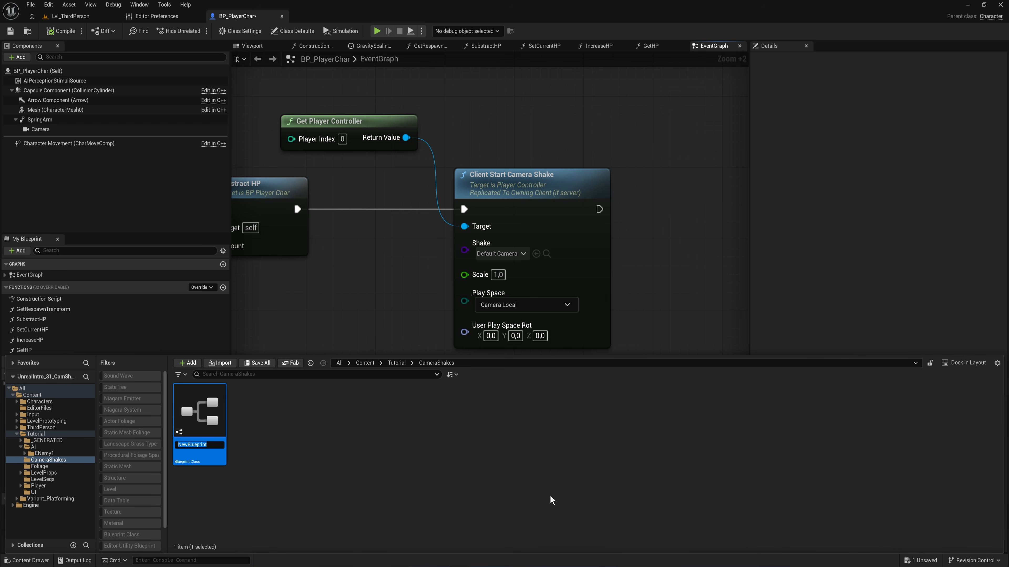
text(CS_Basic)
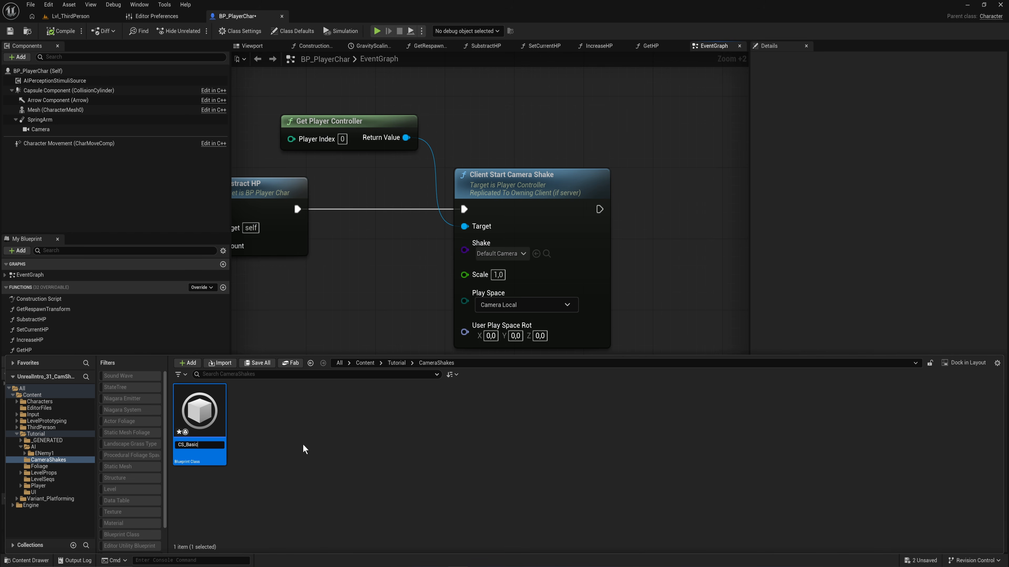
text(Dama)
key(Return)
key(ctrl+space)
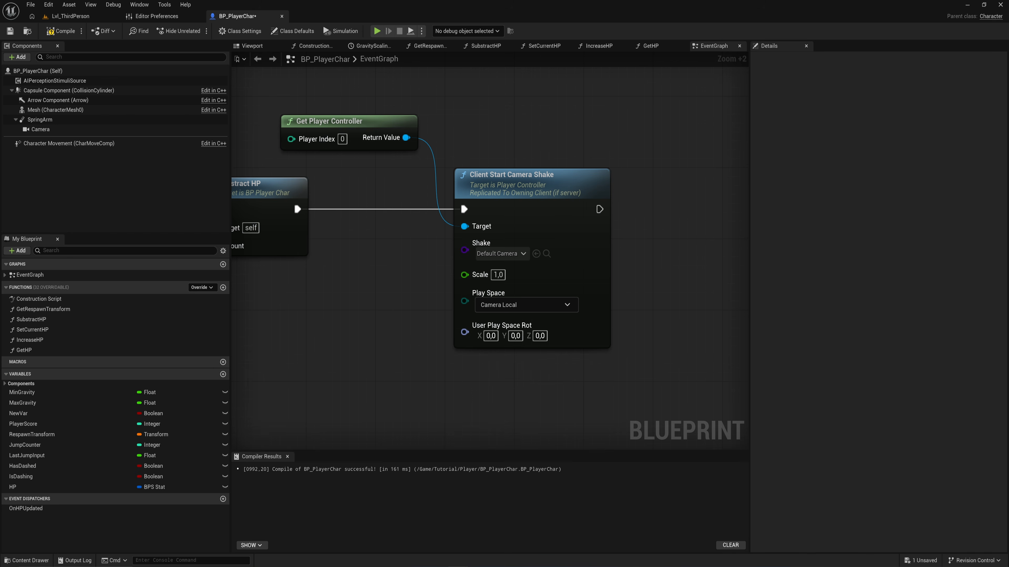
drag(794, 109, 465, 18)
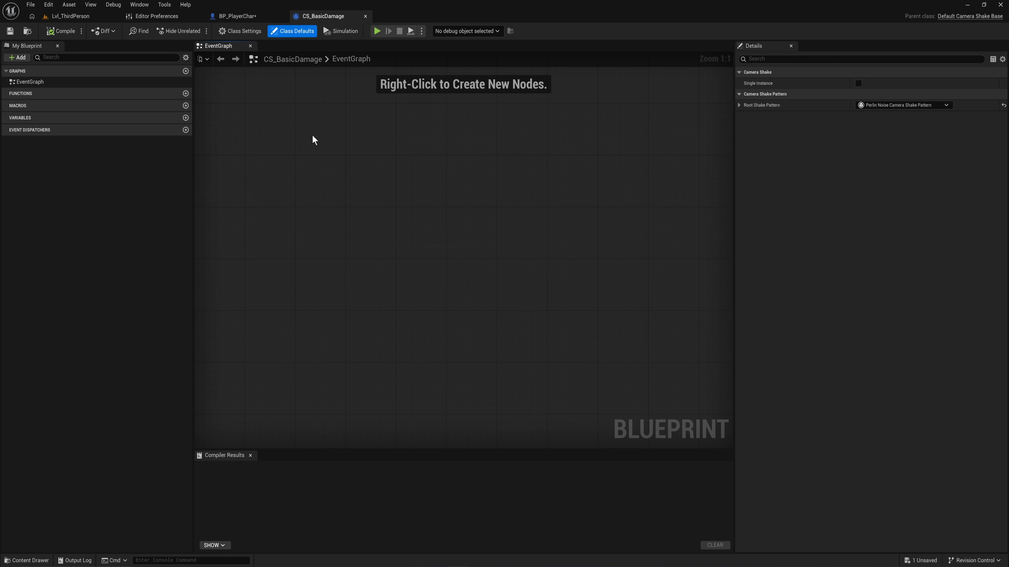
Close the CS_BasicDamage event graph and dock the Details panel beside Compiler Results in the main editor area.
mouse_move(353, 198)
right_down()
mouse_move(464, 242)
mouse_move(344, 211)
right_up()
click(250, 46)
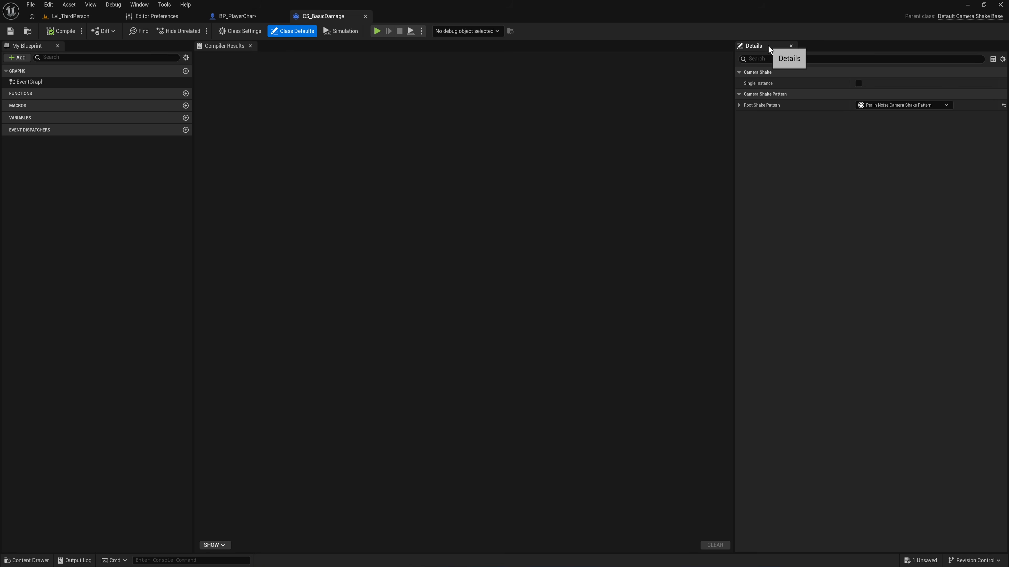
drag(768, 45, 378, 47)
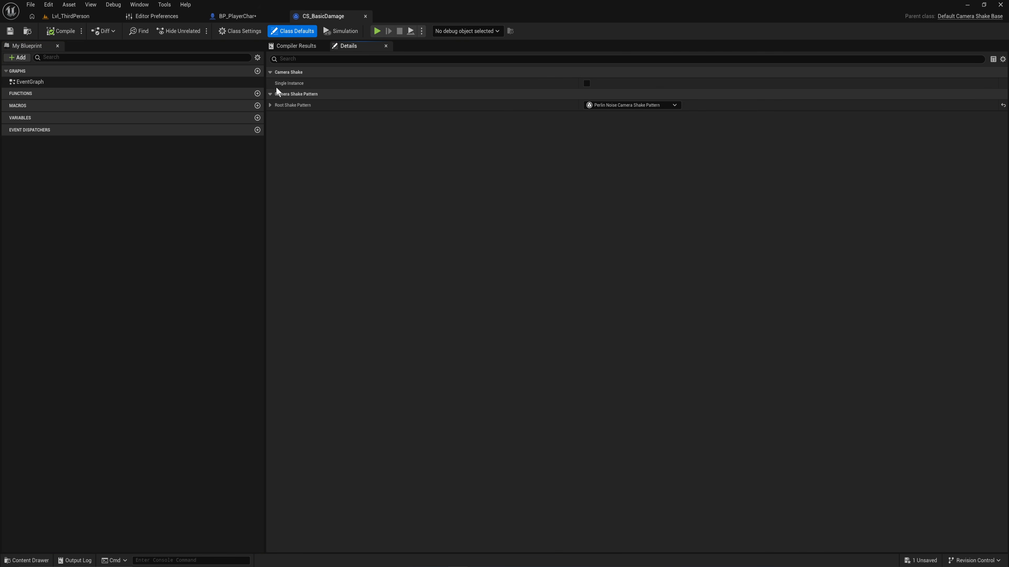
mouse_move(280, 85)
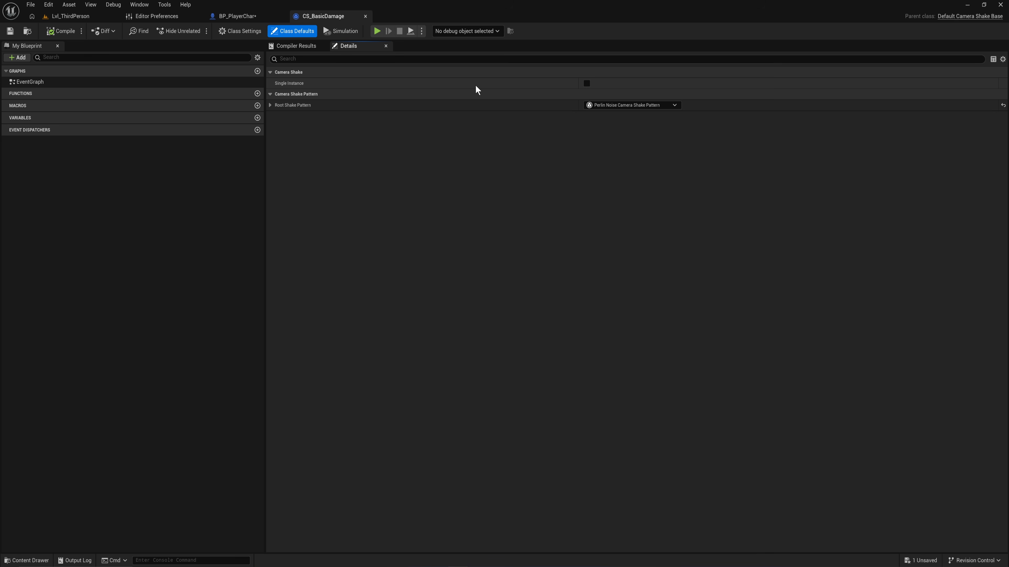
Expand the Root Shake Pattern settings and choose Perlin Noise Camera Shake Pattern.
click(270, 105)
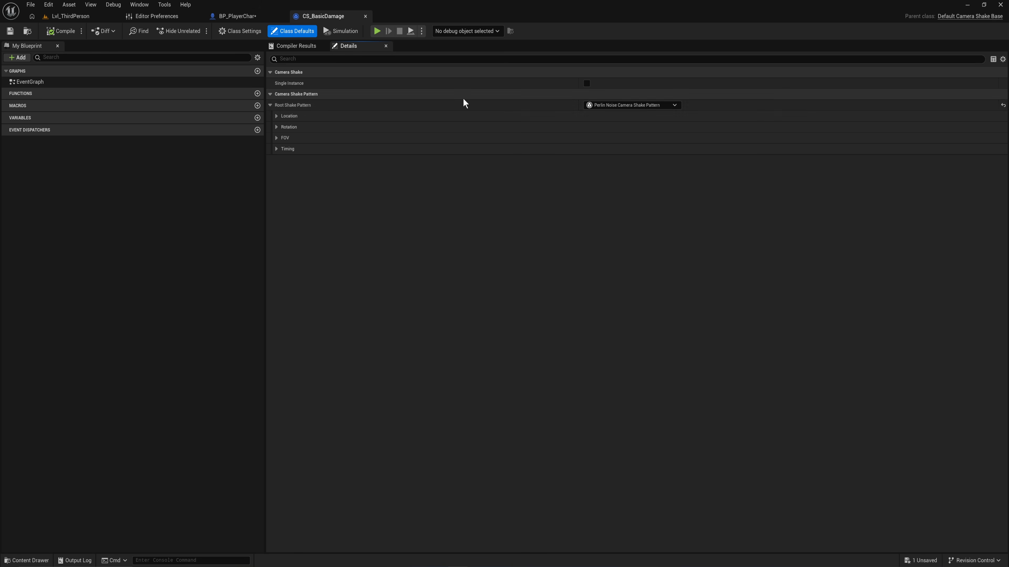
click(606, 105)
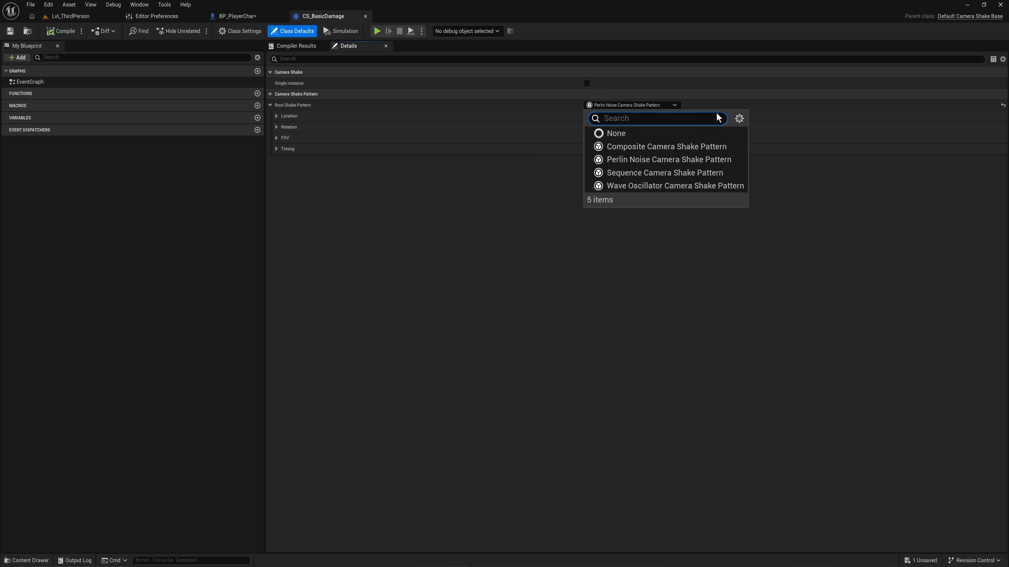
click(724, 160)
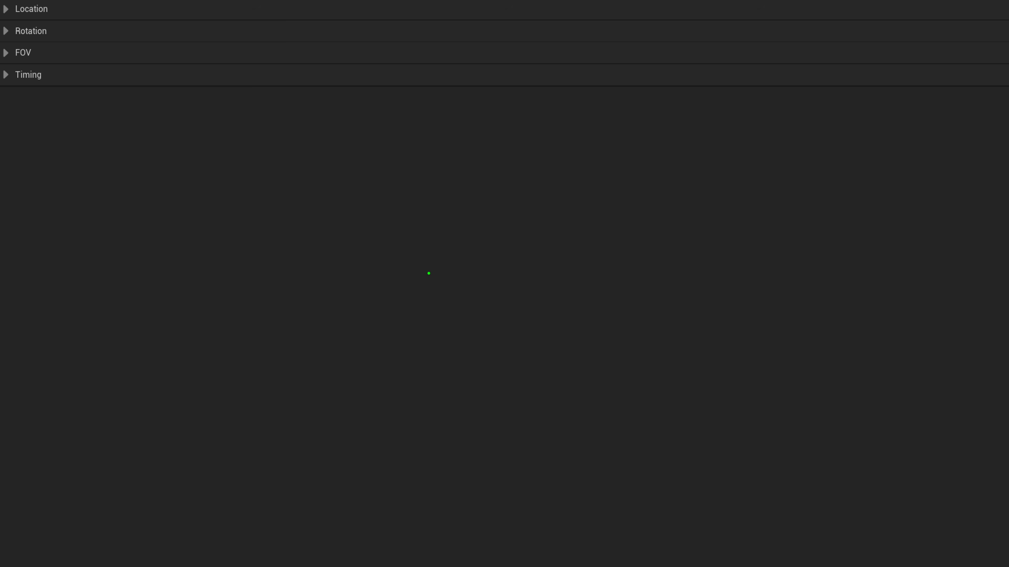
mouse_move(392, 155)
mouse_down()
mouse_move(403, 148)
mouse_move(407, 203)
mouse_up()
mouse_move(356, 179)
mouse_down()
mouse_move(376, 177)
mouse_move(362, 203)
mouse_up()
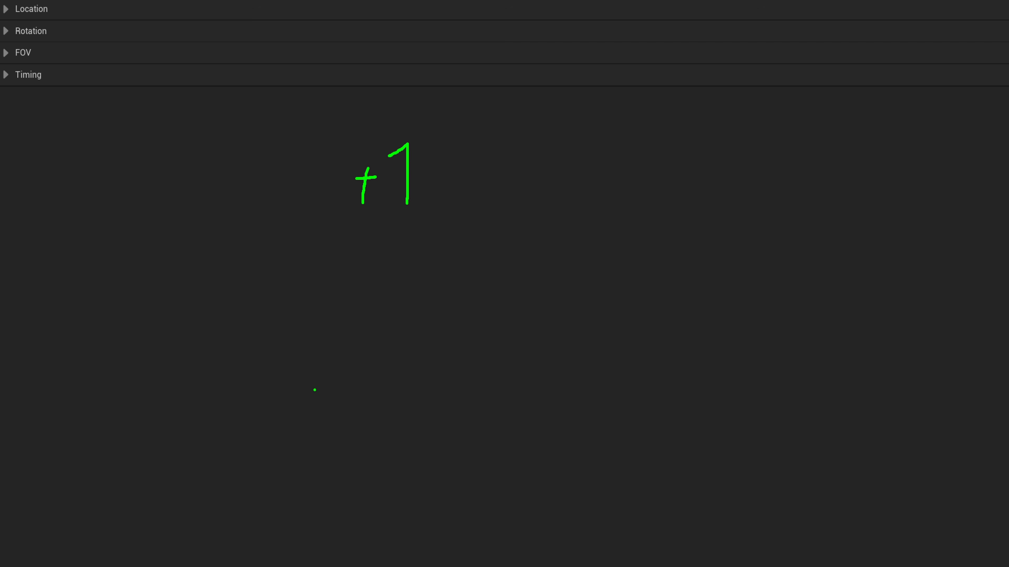
drag(314, 390, 364, 387)
drag(407, 360, 408, 424)
click(450, 262)
mouse_move(569, 167)
mouse_down()
mouse_move(560, 172)
mouse_move(570, 169)
mouse_up()
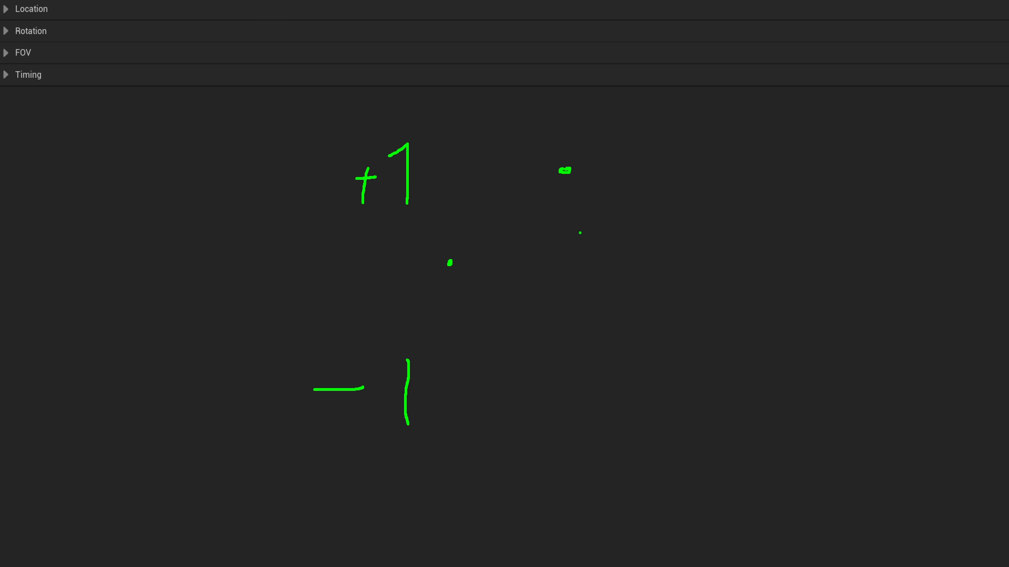
drag(660, 406, 671, 407)
drag(470, 160, 470, 168)
drag(448, 257, 474, 156)
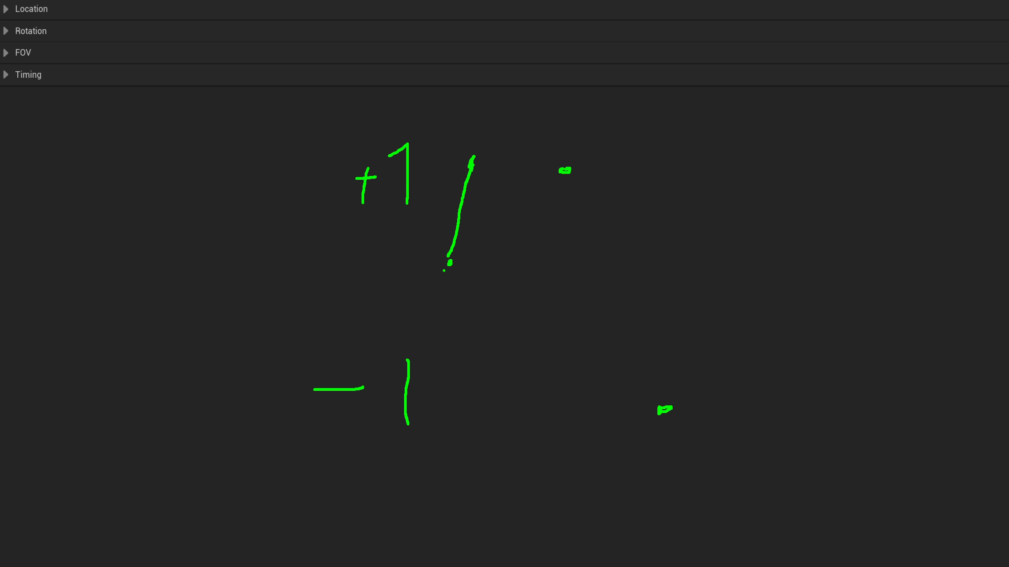
mouse_move(449, 263)
mouse_down()
mouse_move(541, 182)
mouse_move(582, 172)
mouse_move(668, 407)
mouse_move(712, 409)
mouse_move(754, 378)
mouse_up()
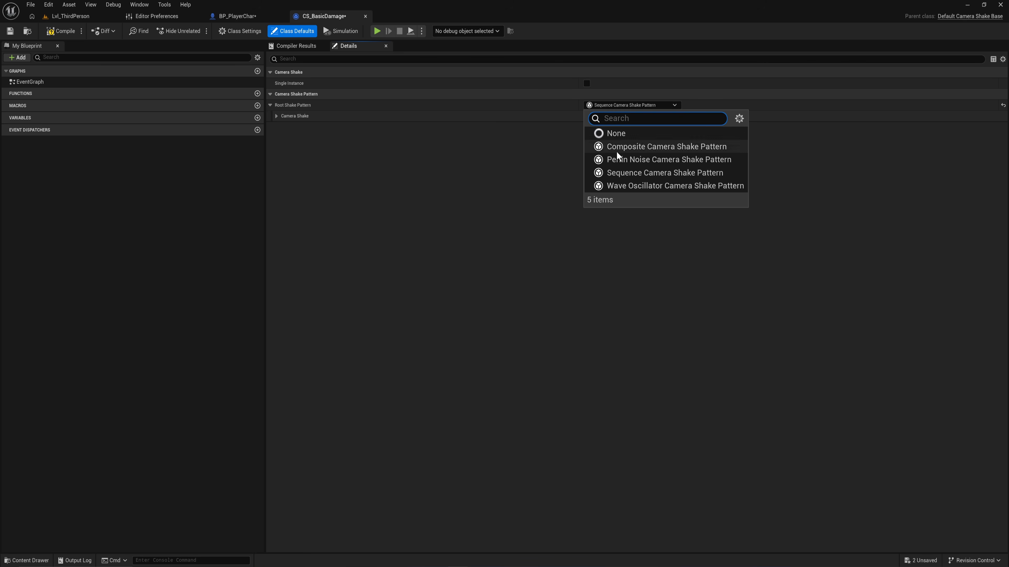
Look over the Sequence and Wave Oscillator root shake patterns, and return to Perlin Noise Camera Shake Pattern.
click(273, 116)
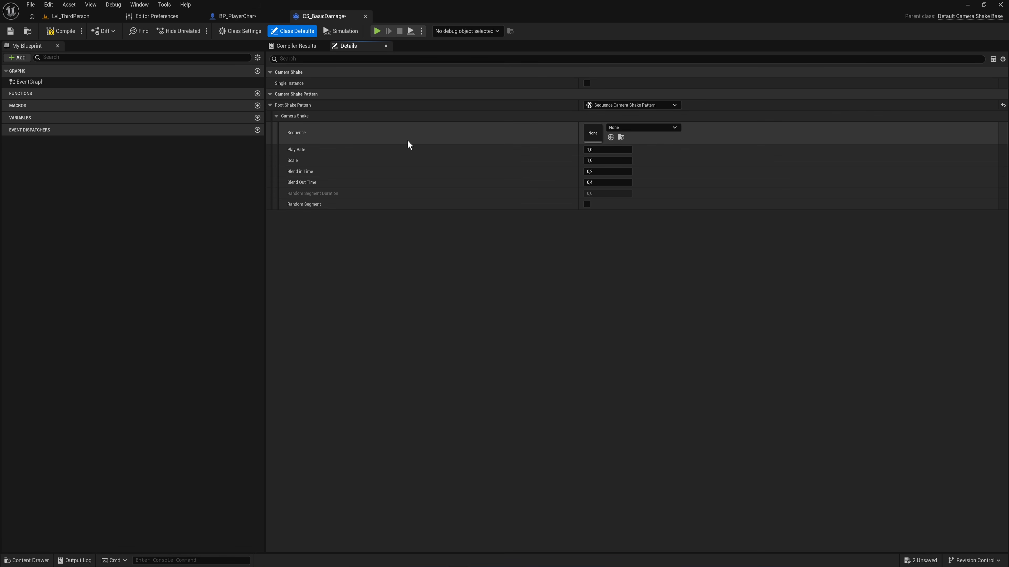
click(606, 104)
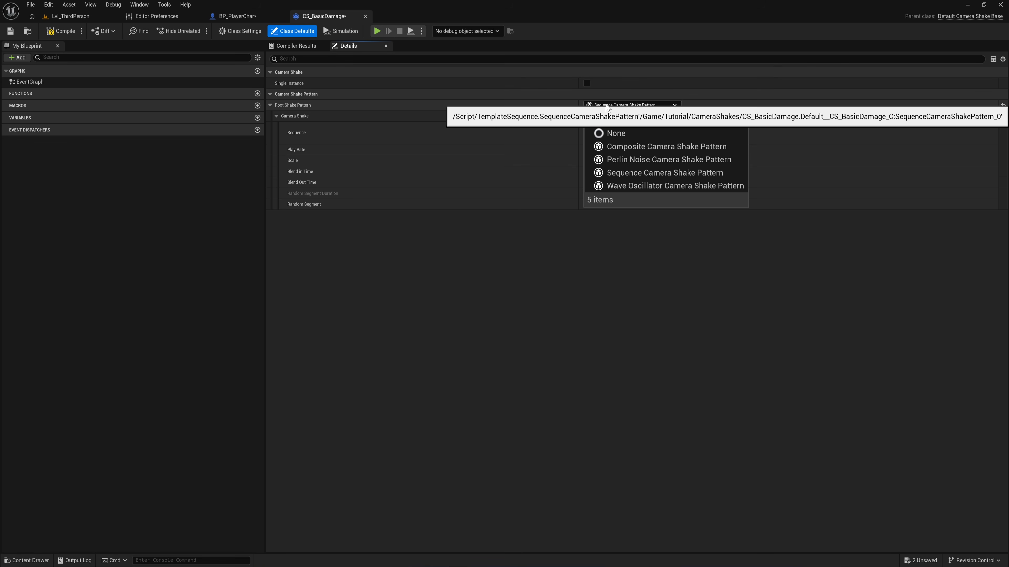
click(651, 186)
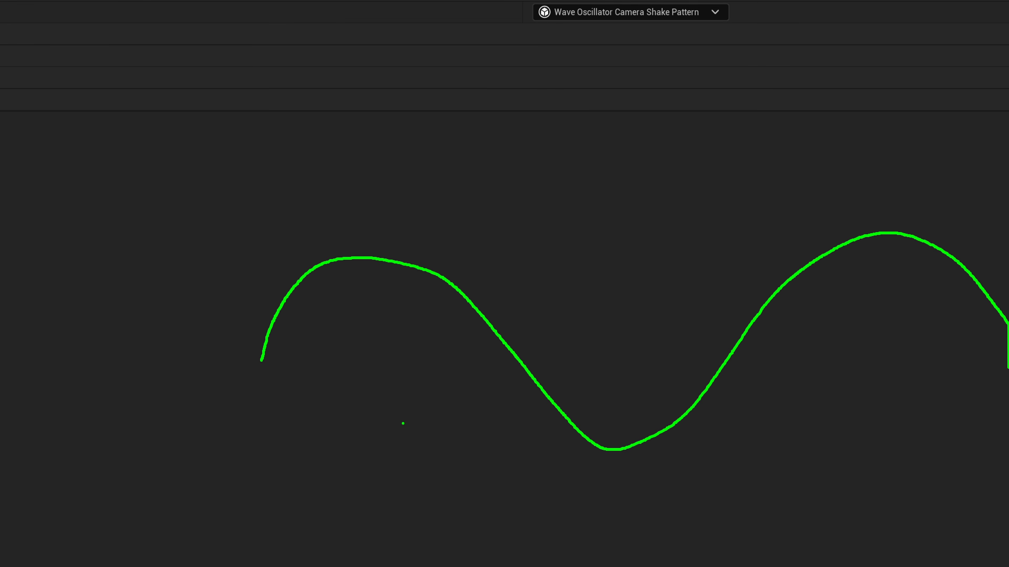
click(630, 12)
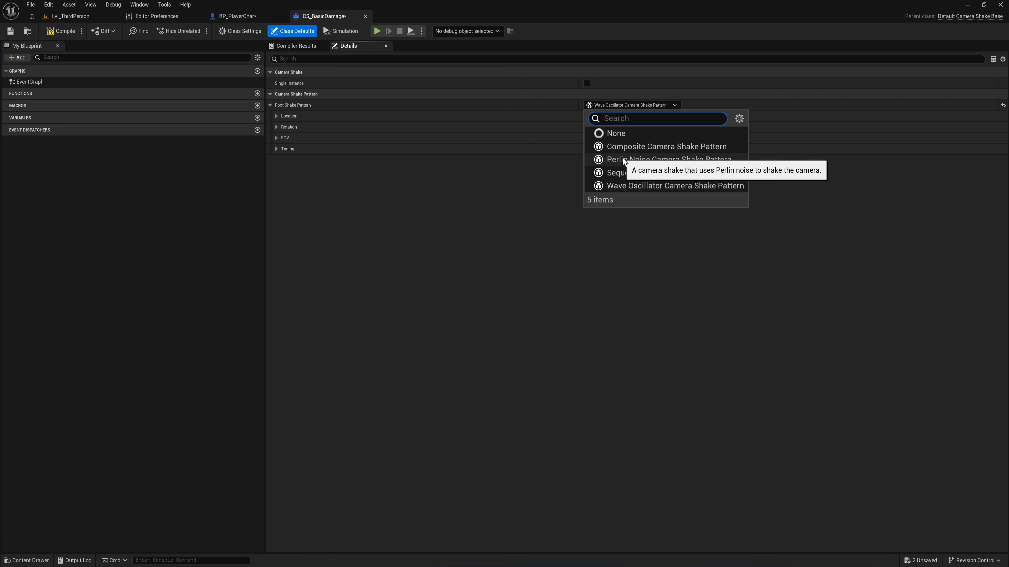
click(674, 162)
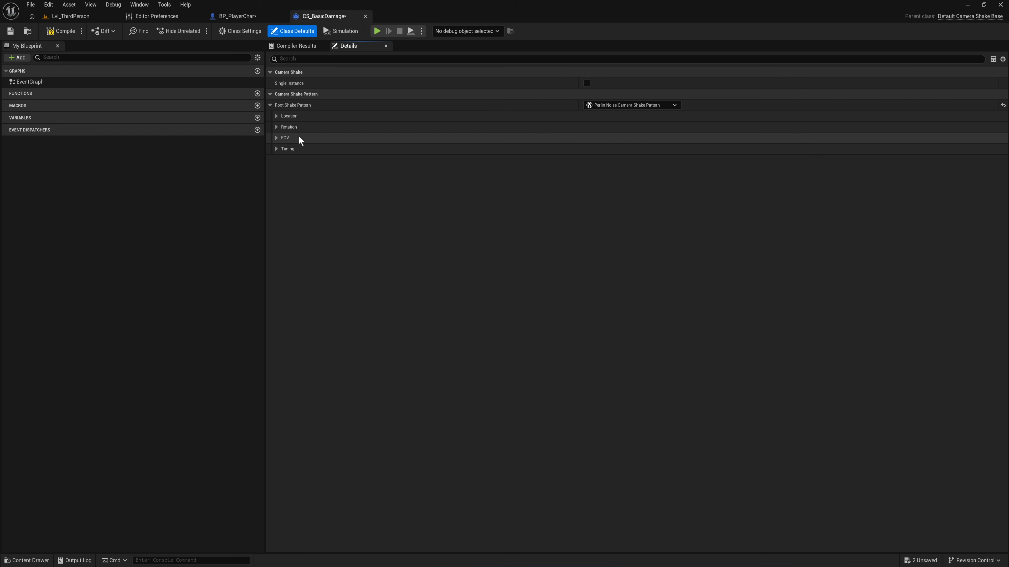
Set the Location Amplitude Multiplier to 50 and the Location Frequency Multiplier to 3, and collapse the X, Y and Z axis settings.
click(280, 155)
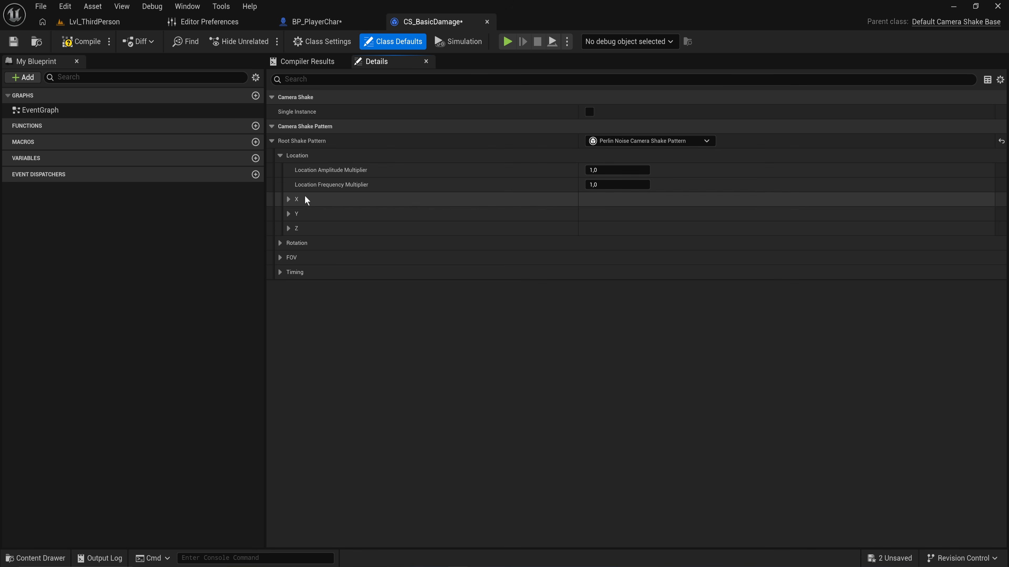
click(288, 228)
click(288, 214)
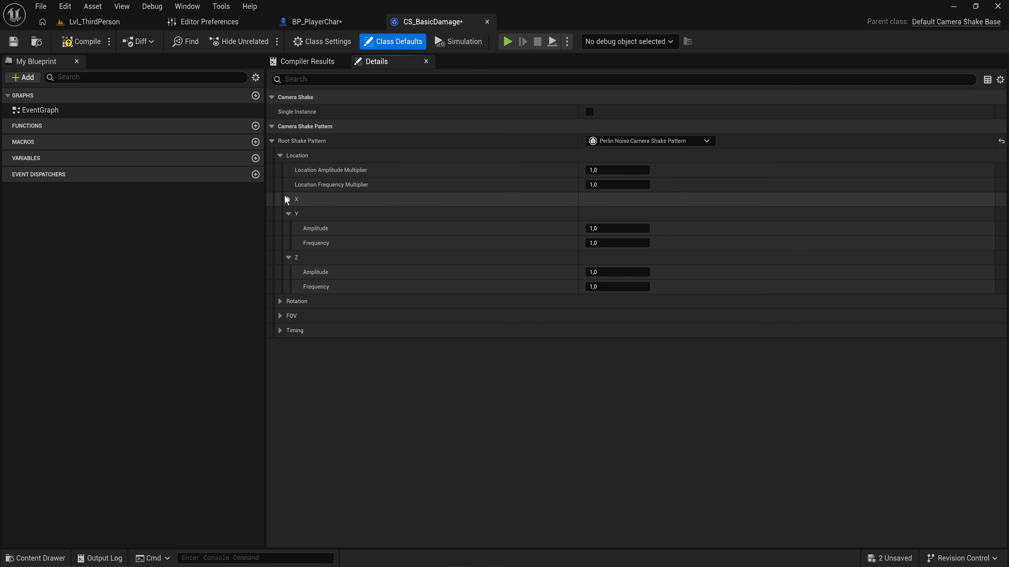
click(288, 199)
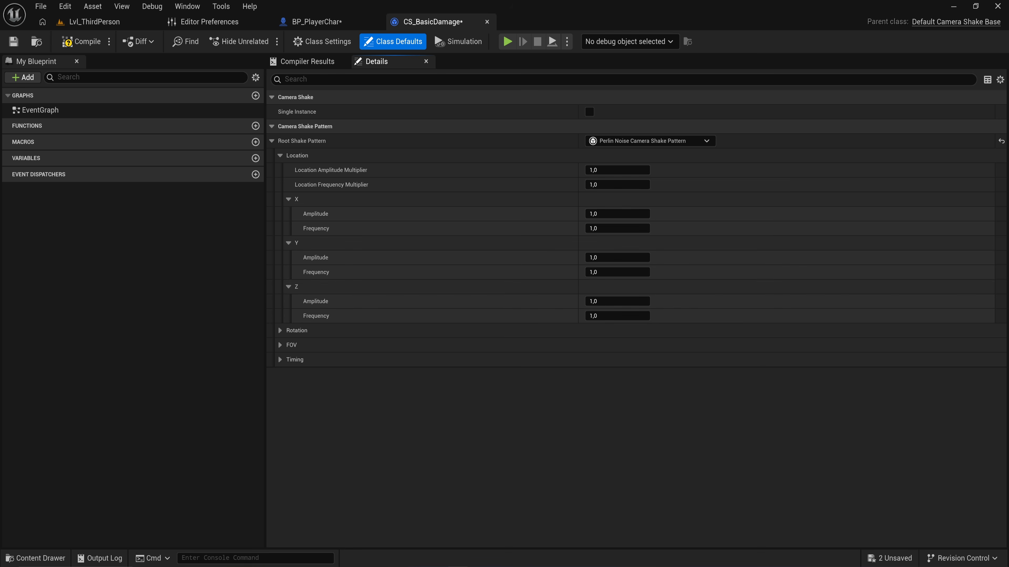
click(288, 199)
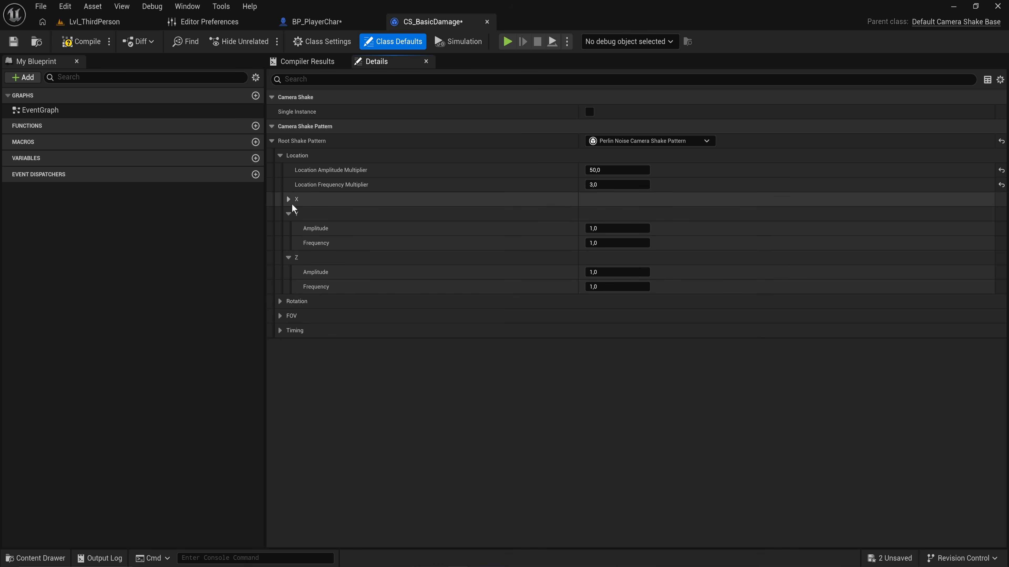
click(288, 213)
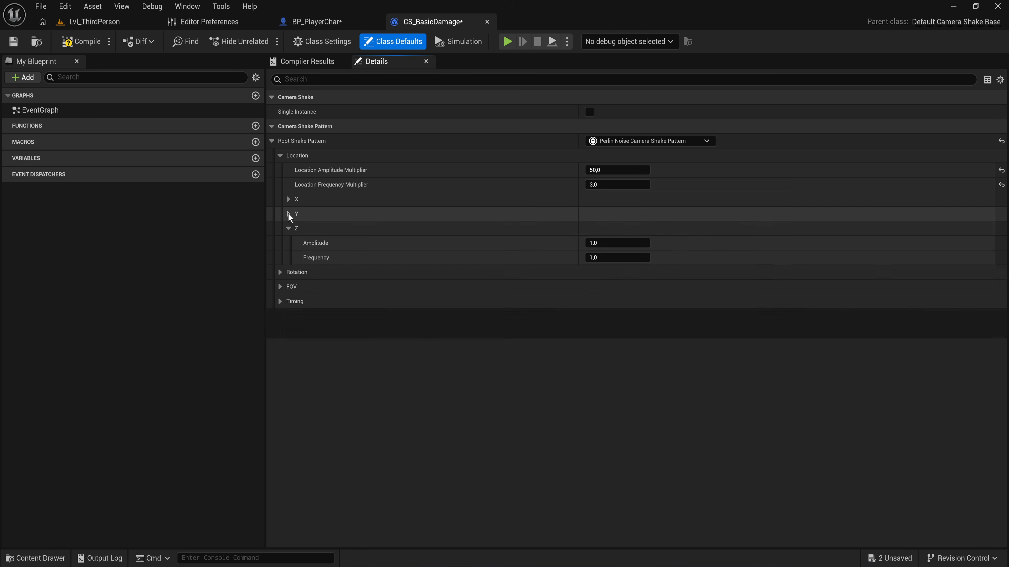
click(289, 228)
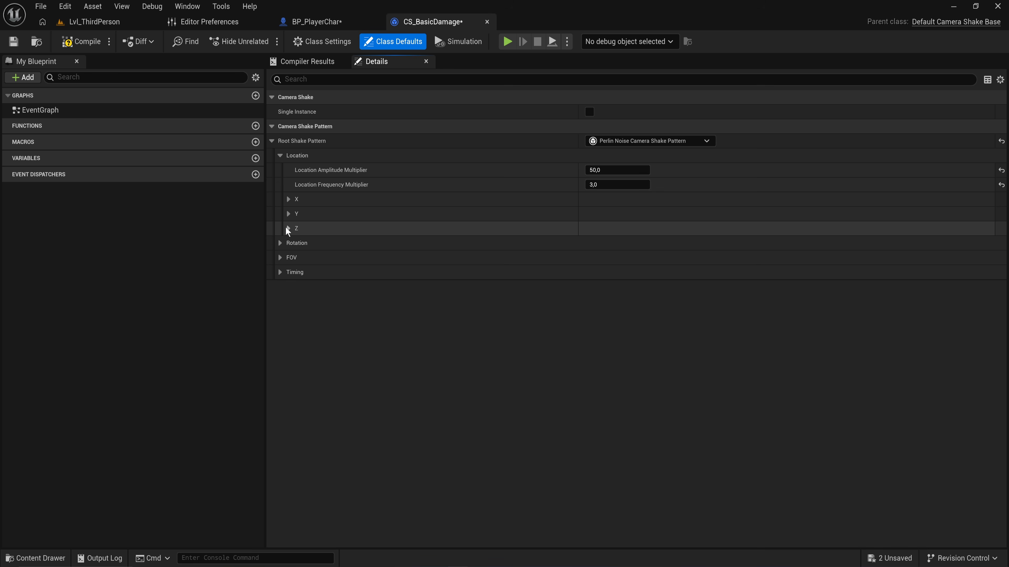
Review the shake pattern's Rotation and FOV settings, and check the rotation axes on TargetPoint4 in Lvl_ThirdPerson.
click(280, 244)
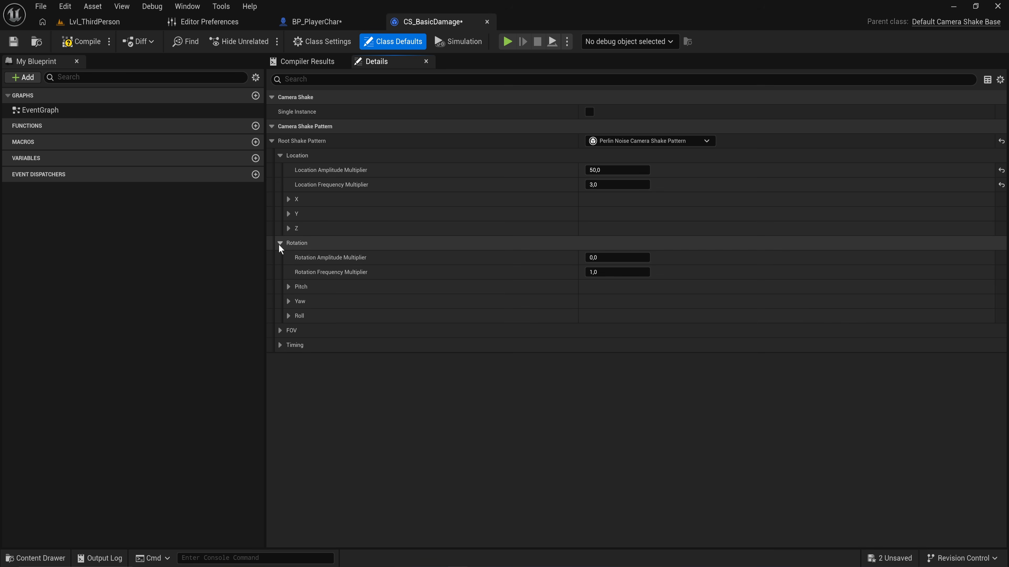
click(280, 331)
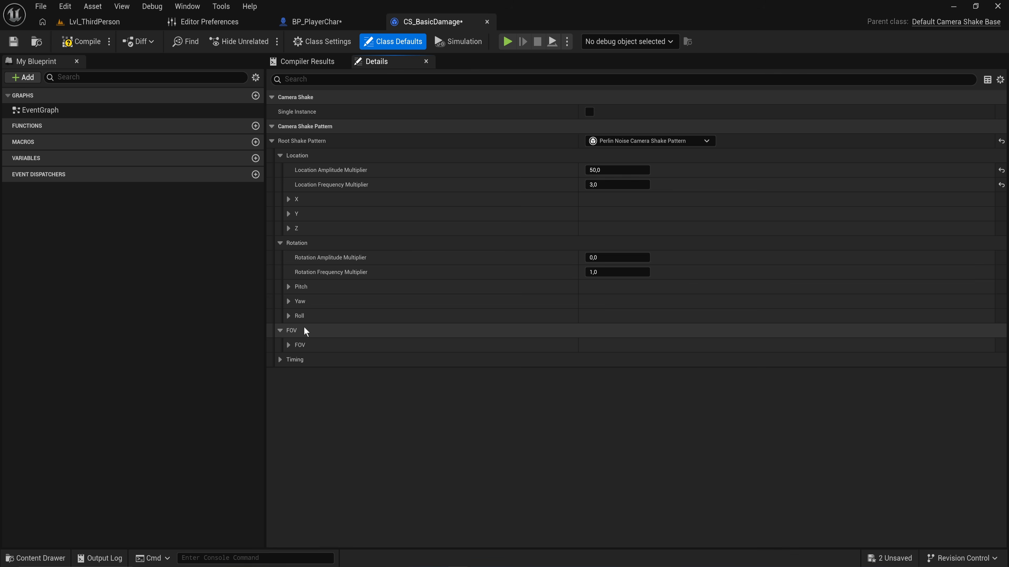
click(288, 345)
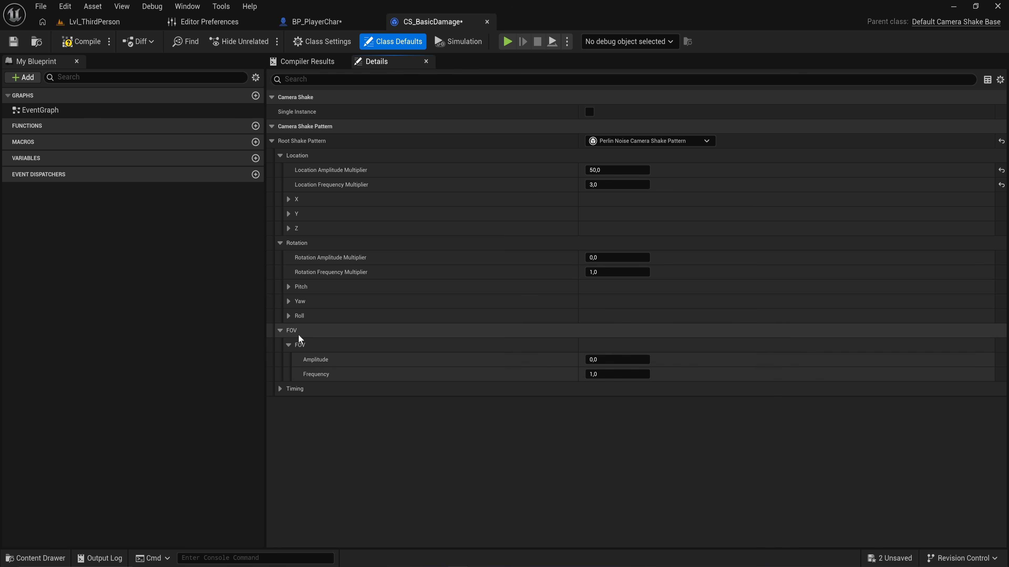
click(280, 330)
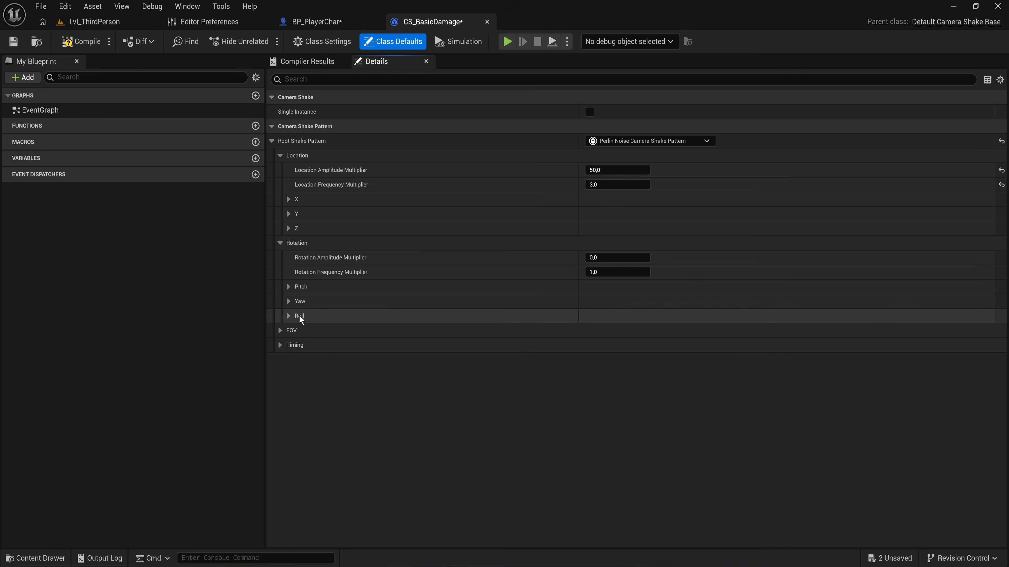
click(288, 287)
click(289, 287)
click(117, 23)
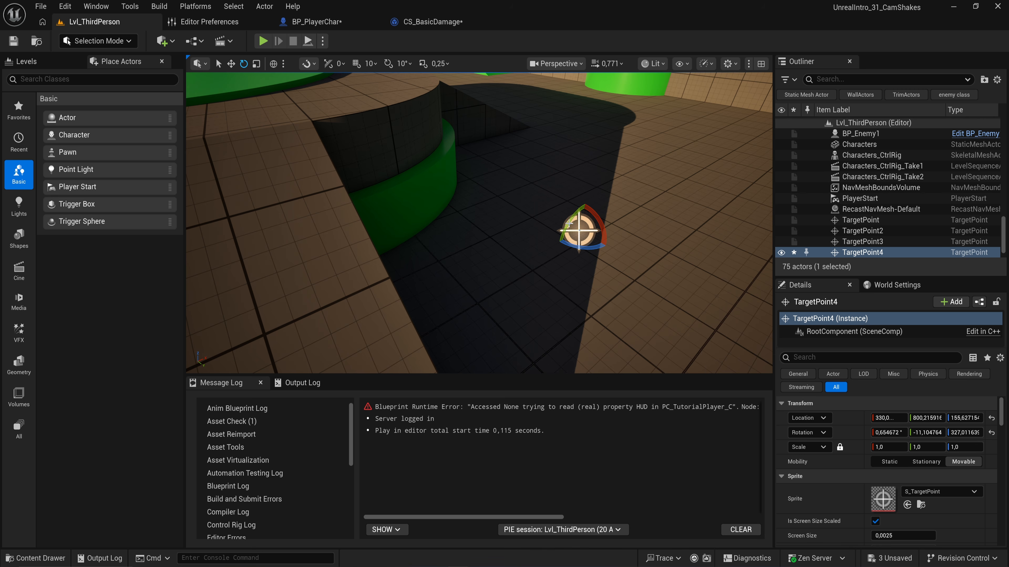
drag(602, 223, 550, 223)
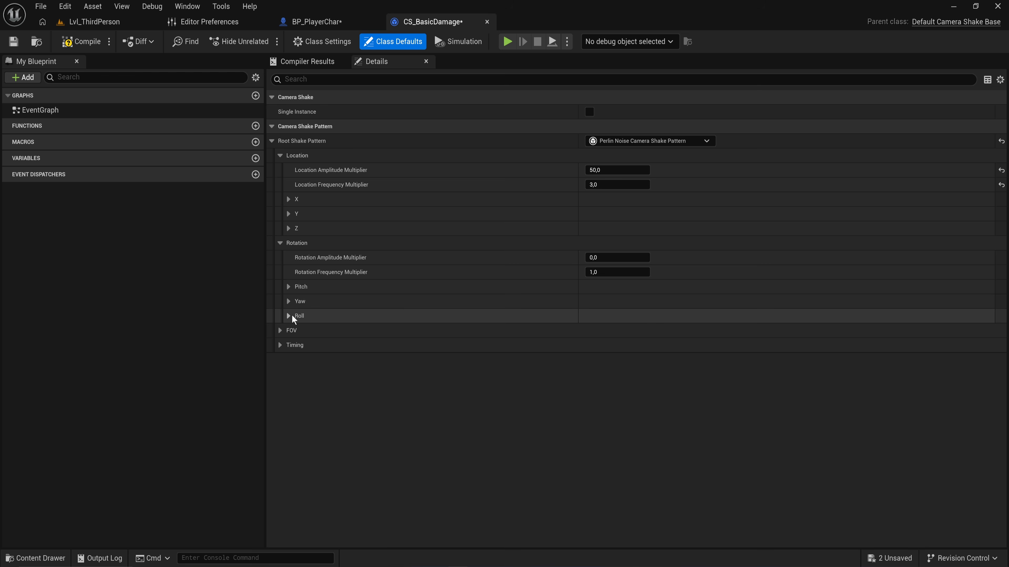
Set the rotation Yaw and Pitch amplitudes to 0, keeping only the Roll settings expanded.
click(289, 316)
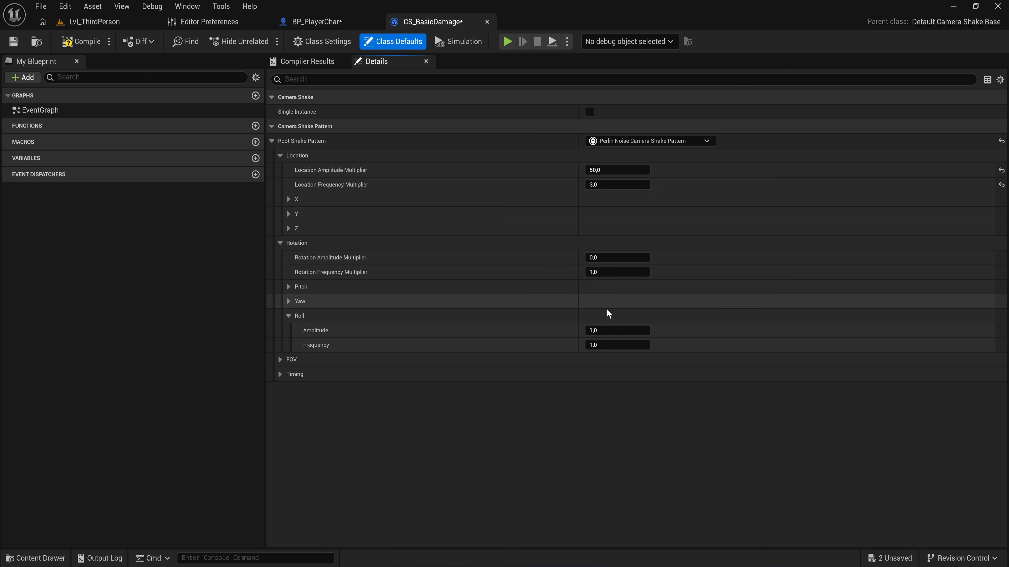
click(289, 301)
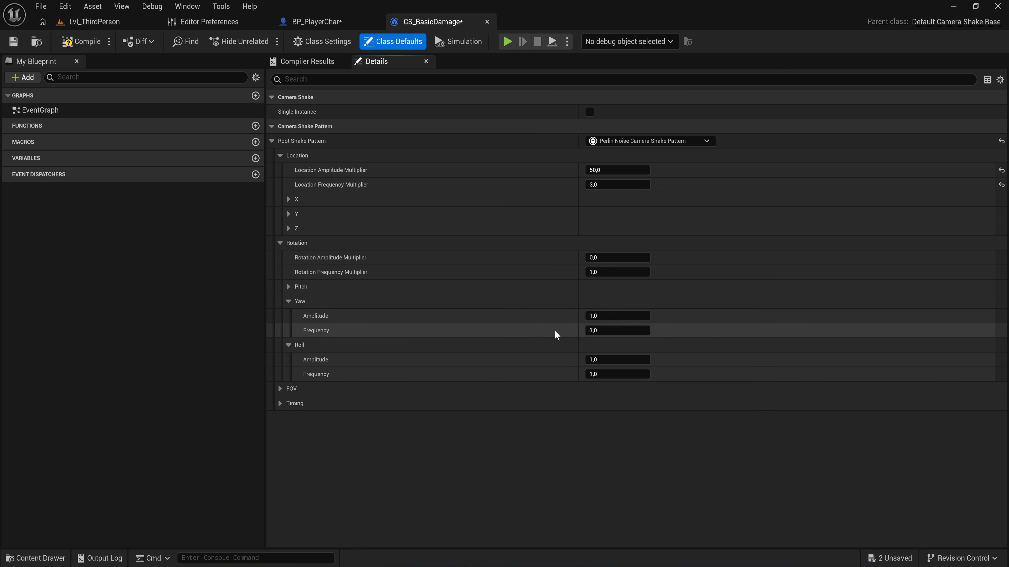
click(631, 316)
text(0)
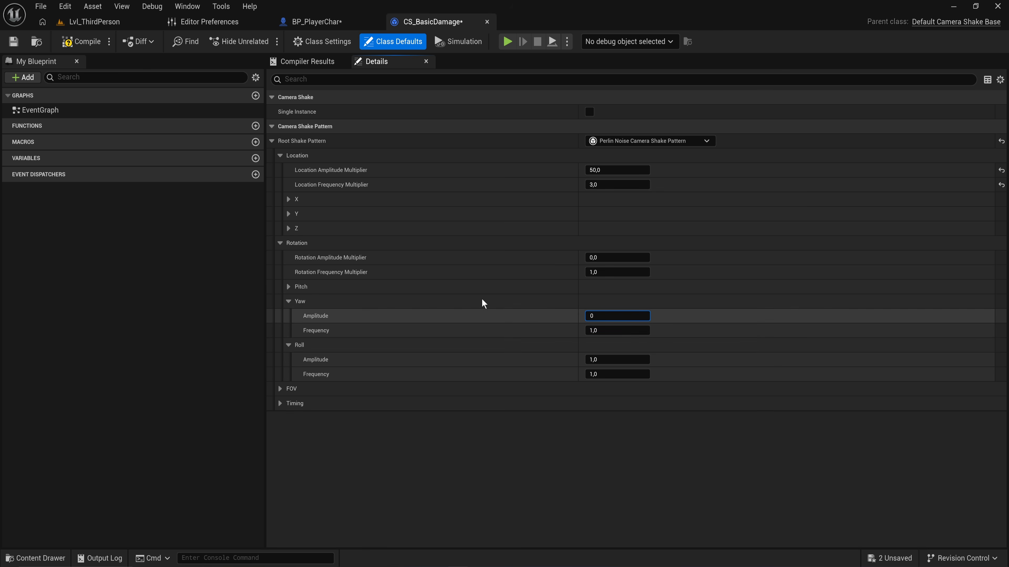
key(Return)
click(289, 288)
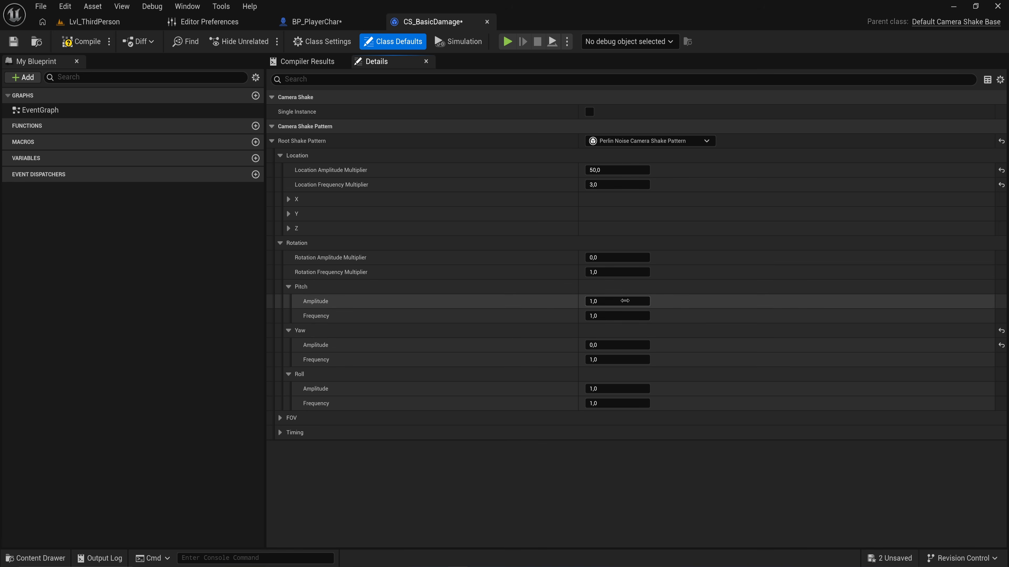
click(625, 300)
text(0)
click(288, 287)
click(289, 301)
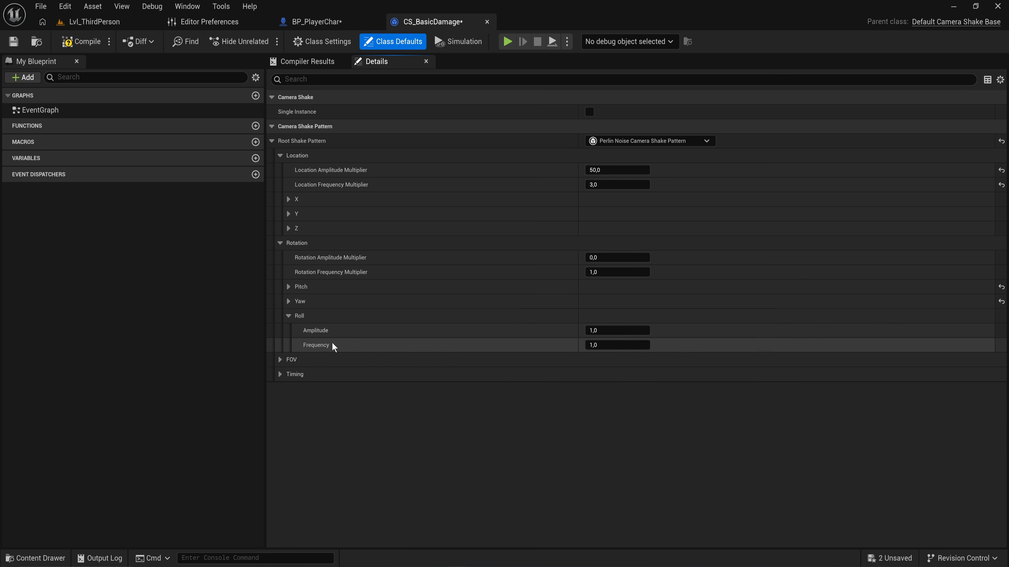
Set the Rotation Amplitude Multiplier of the Perlin noise shake to 15.
click(616, 257)
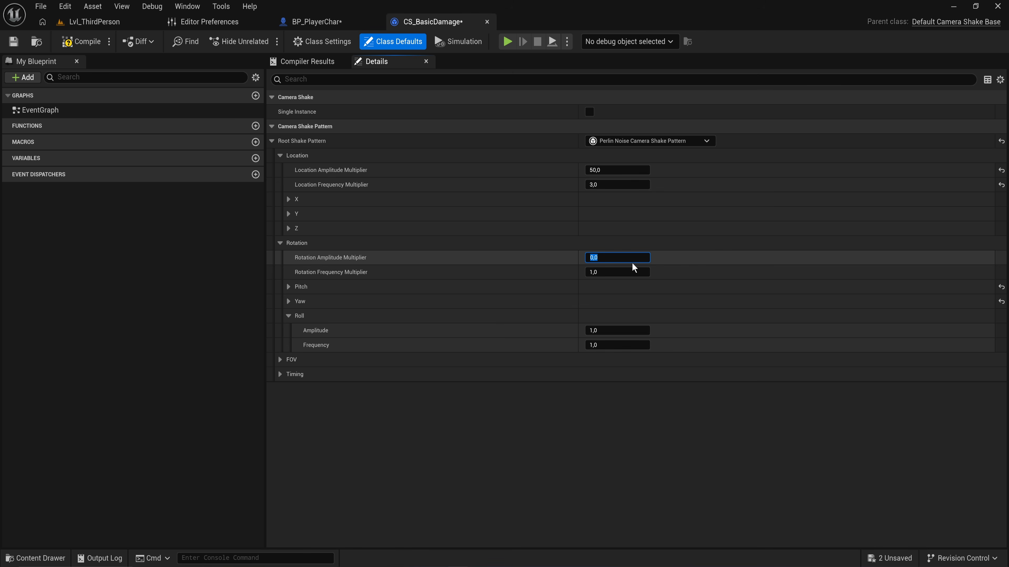
text(15)
key(Return)
Expand the Timing settings of the Perlin noise shake pattern.
click(280, 376)
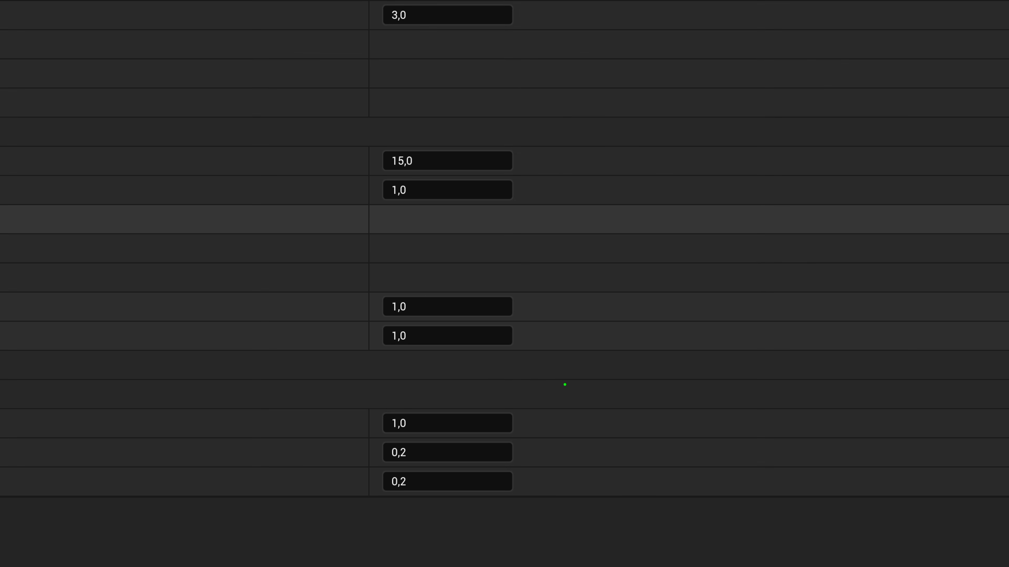
mouse_move(565, 384)
mouse_down()
mouse_move(609, 332)
mouse_move(747, 285)
mouse_move(873, 425)
mouse_move(984, 340)
mouse_up()
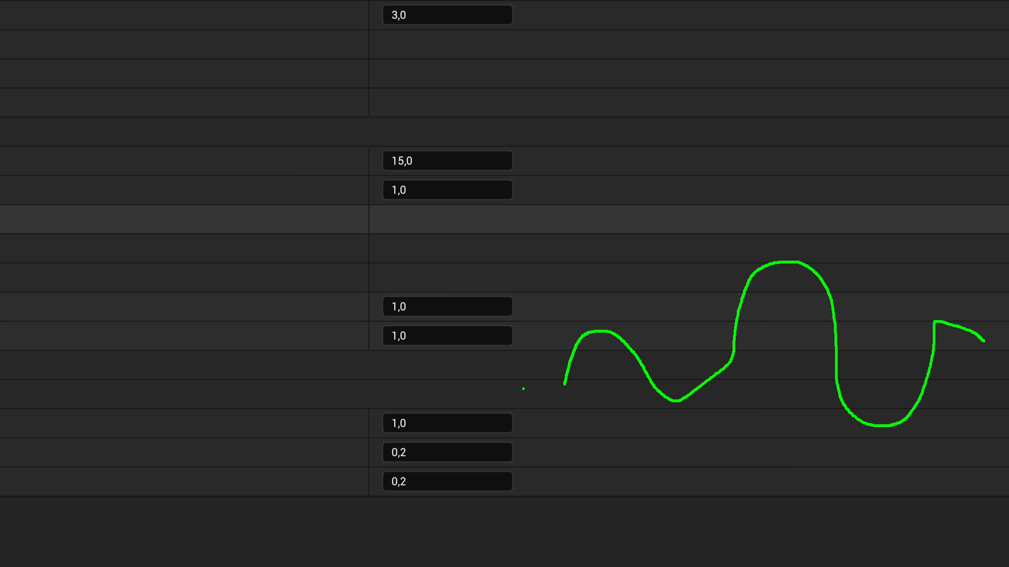
drag(547, 384, 616, 386)
mouse_move(519, 373)
mouse_down()
mouse_move(508, 382)
mouse_move(529, 371)
mouse_move(510, 365)
mouse_up()
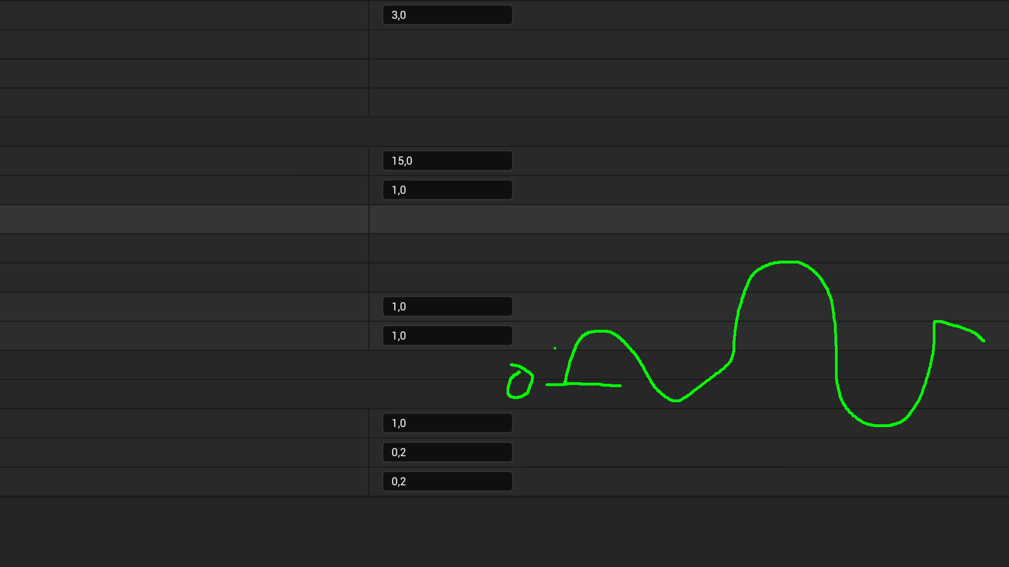
key(ctrl+z)
key(ctrl+z)
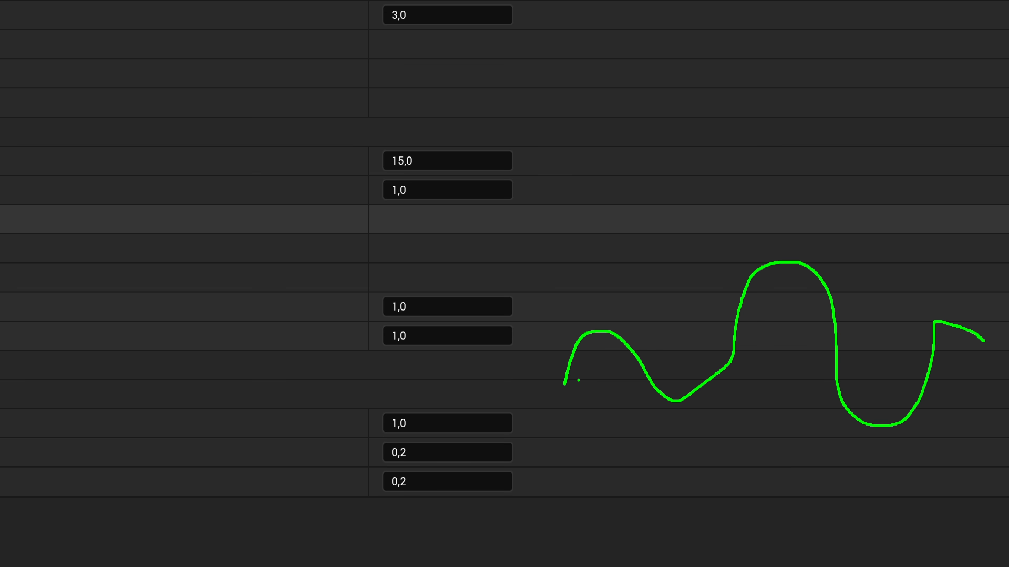
drag(525, 354, 613, 356)
mouse_move(499, 353)
mouse_down()
mouse_move(523, 352)
mouse_move(504, 350)
mouse_up()
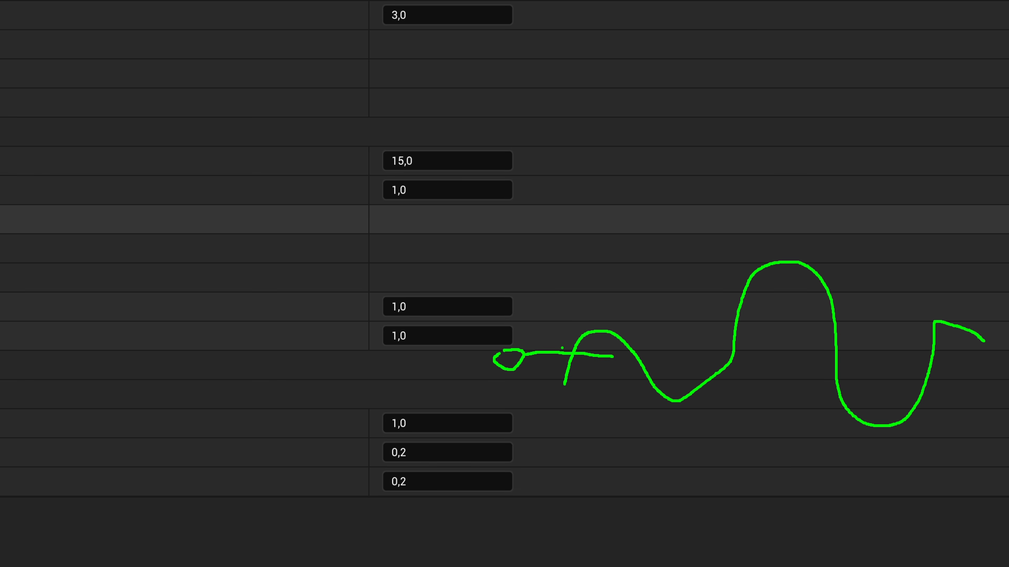
drag(572, 346, 563, 343)
mouse_move(393, 434)
mouse_down()
mouse_move(395, 470)
mouse_move(385, 435)
mouse_up()
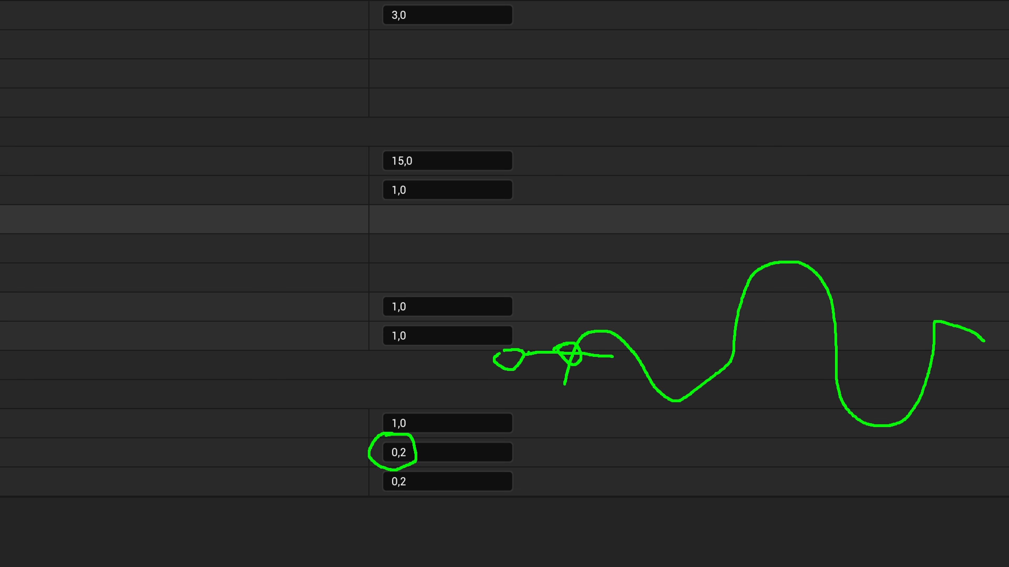
drag(547, 344, 616, 338)
drag(608, 359, 1007, 360)
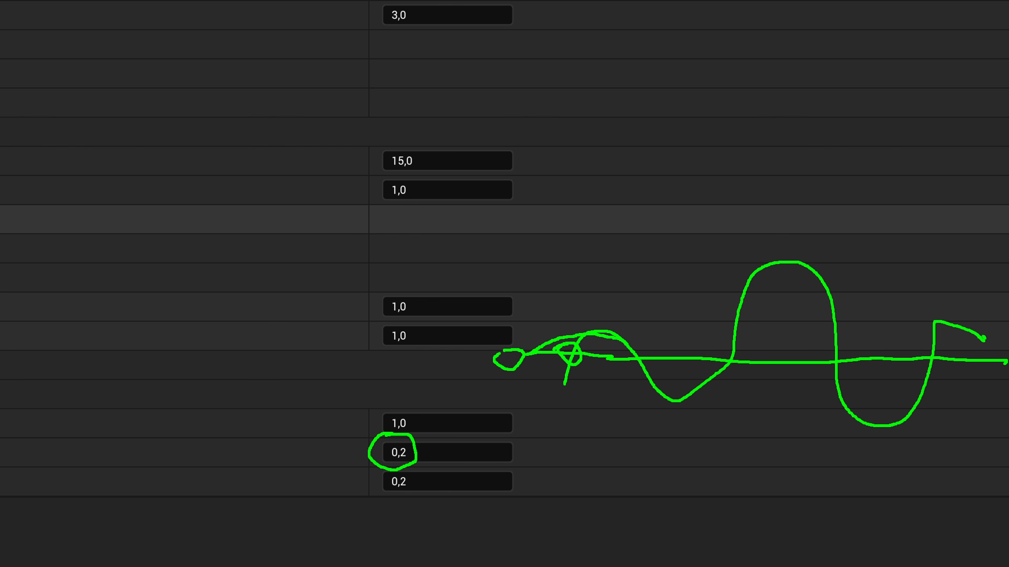
drag(1007, 361, 991, 354)
drag(384, 462, 397, 469)
click(412, 478)
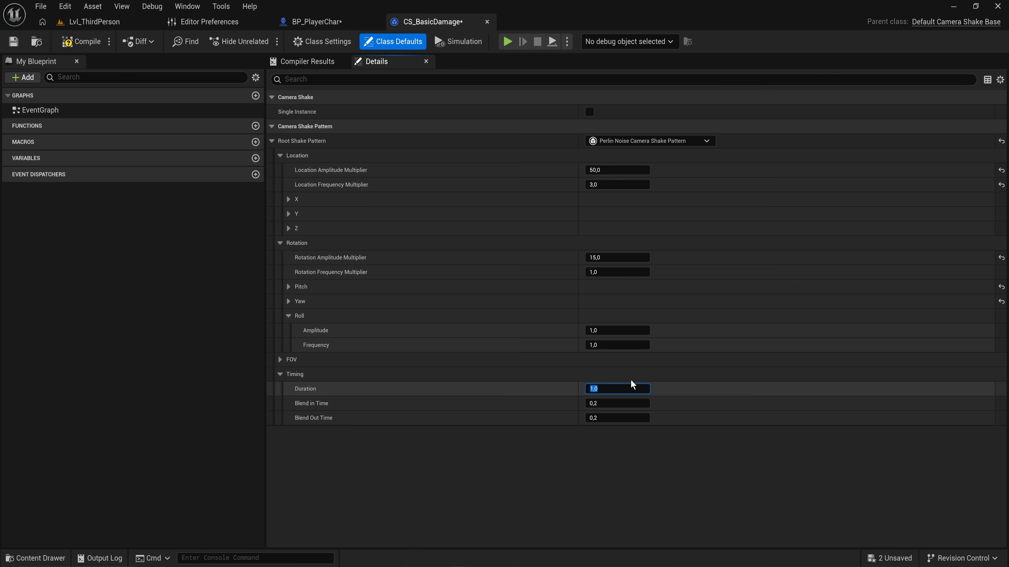
Set the shake's Duration to 0.5 and both Blend in Time and Blend Out Time to 0.1, then compile CS_BasicDamage.
click(476, 422)
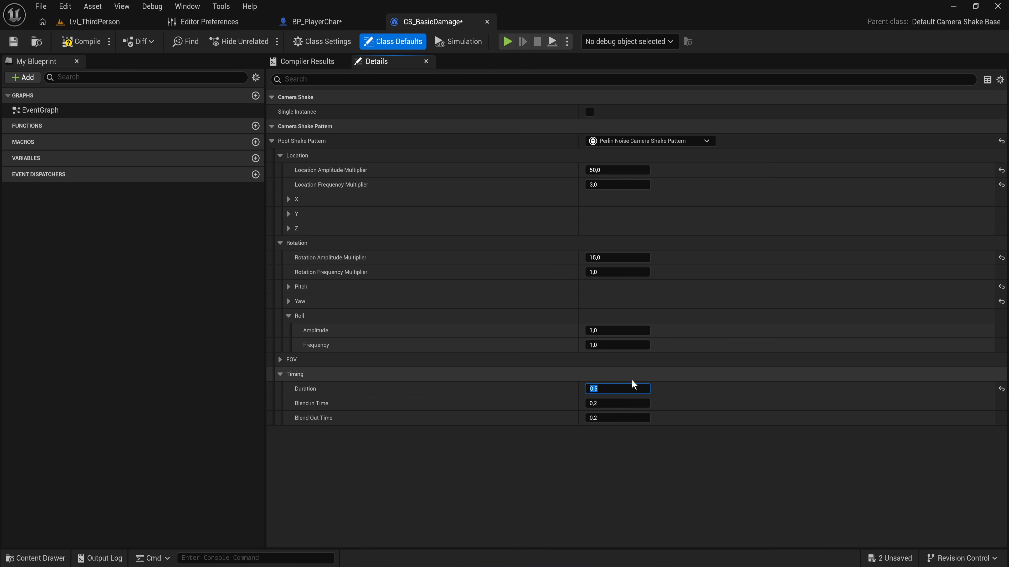
click(613, 400)
text(0.1)
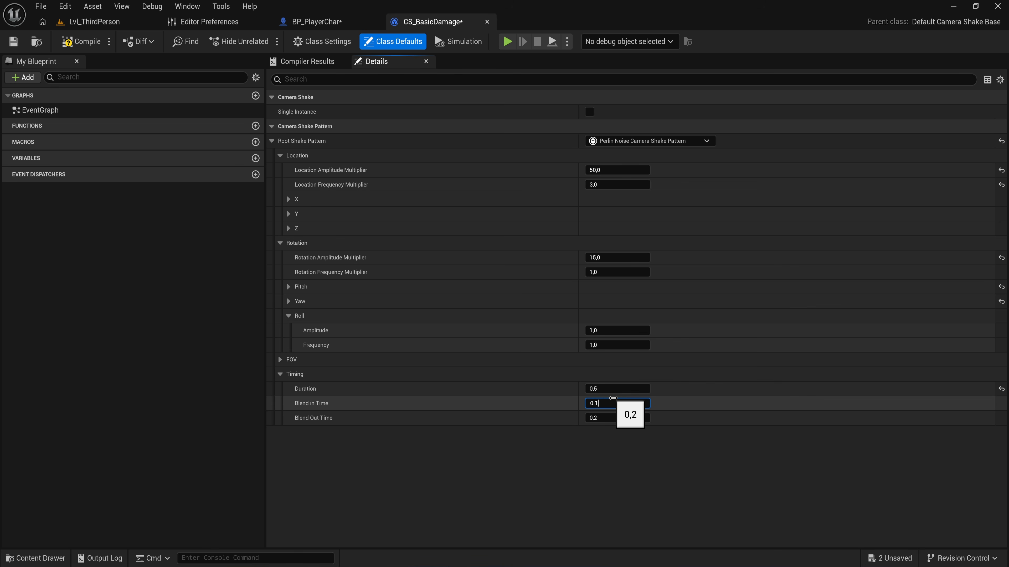
key(Tab)
text(0.1)
key(Return)
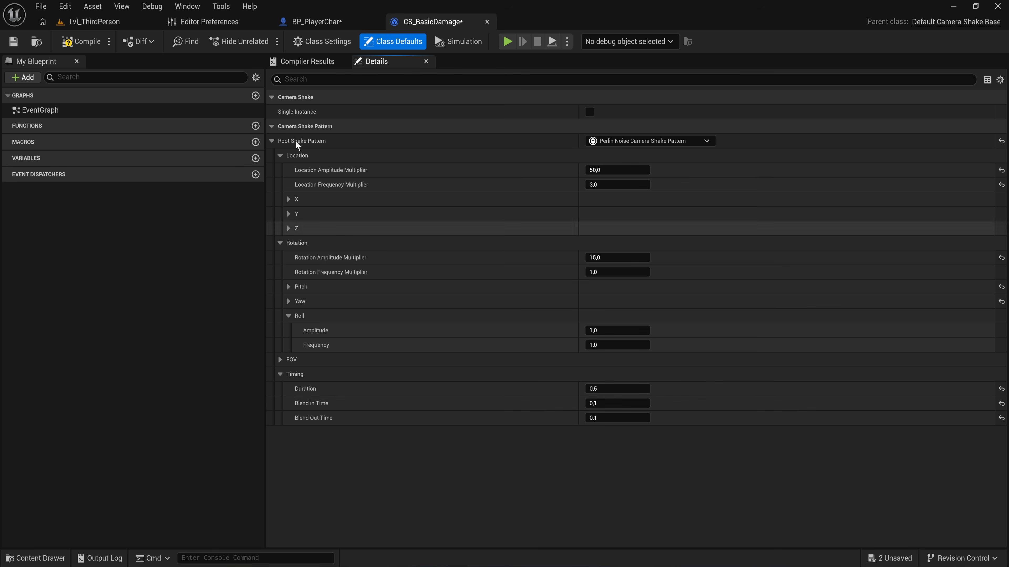
click(83, 41)
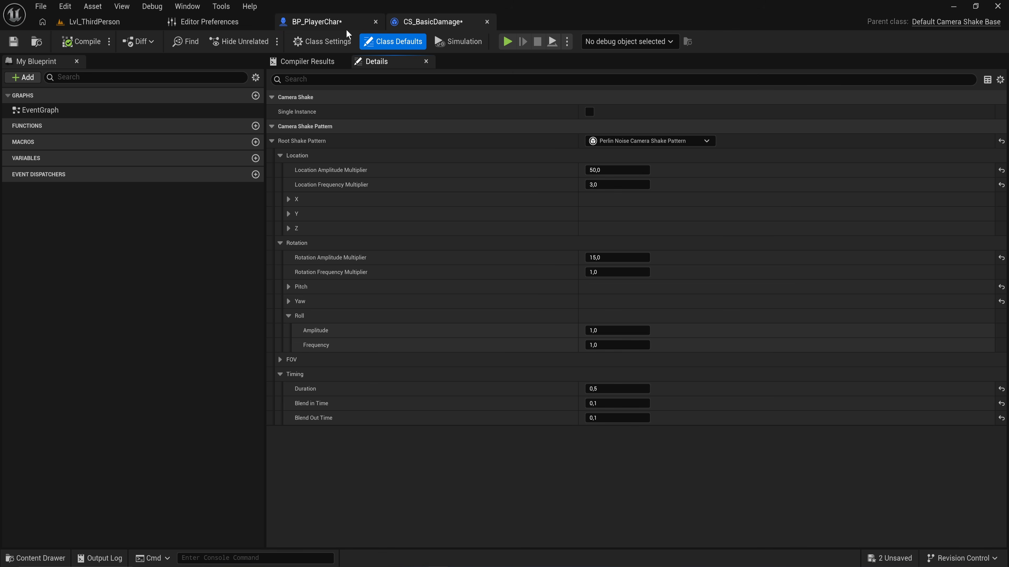
In BP_PlayerChar, assign CS_BasicDamage as the Shake of the Client Start Camera Shake node and compile.
click(329, 23)
right_drag(595, 345, 544, 281)
click(543, 278)
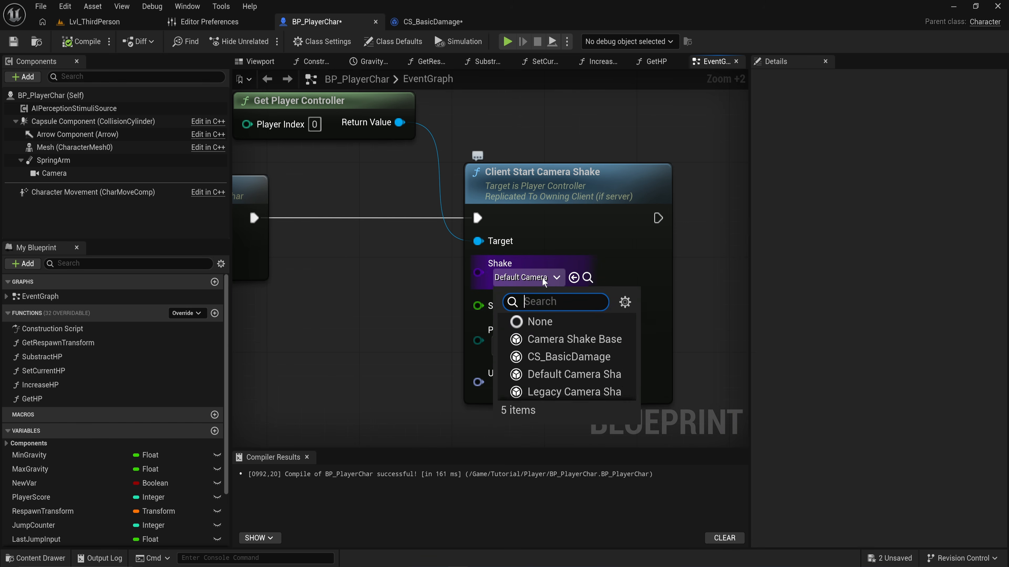
click(582, 358)
click(75, 42)
Play-test Lvl_ThirdPerson, moving the character into the enemy to check the camera shake on damage, and stop the session.
click(108, 22)
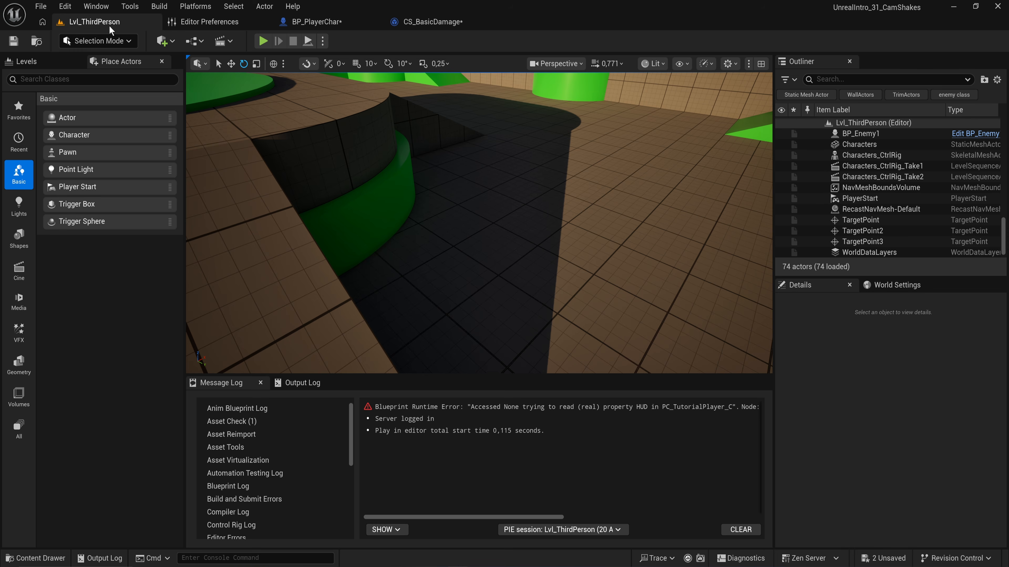
click(264, 42)
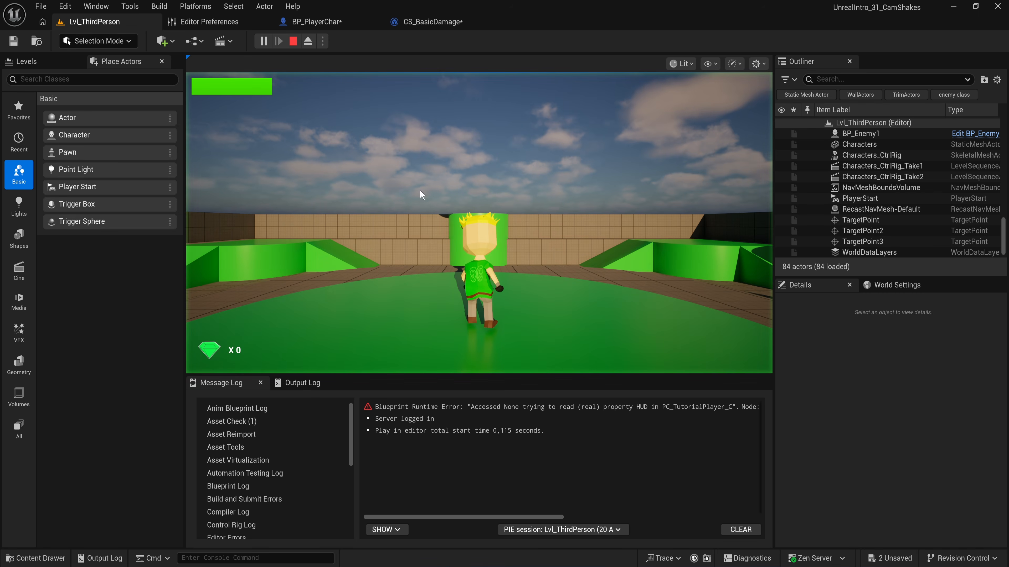
click(420, 190)
key(w)
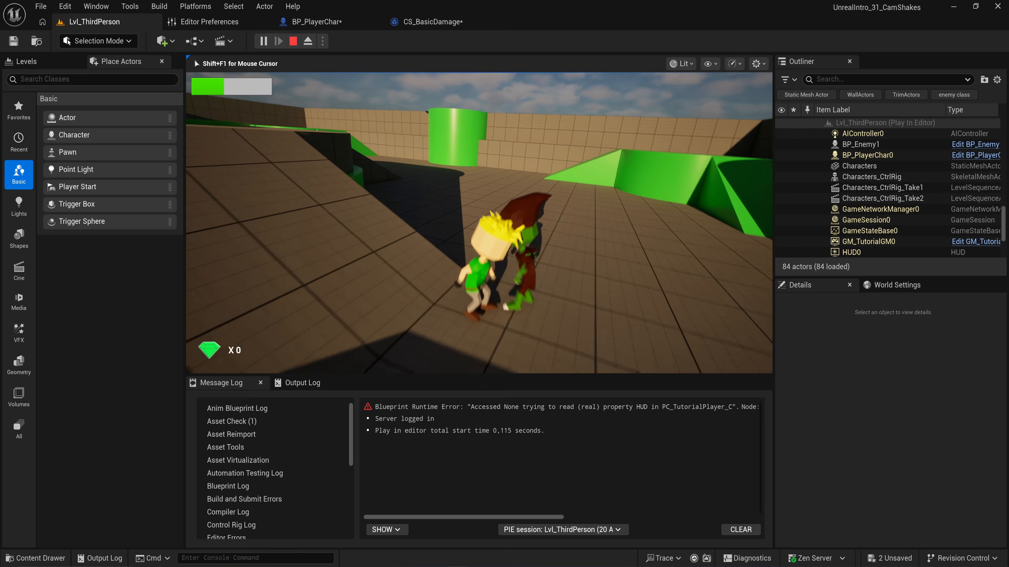
key(a)
key(d)
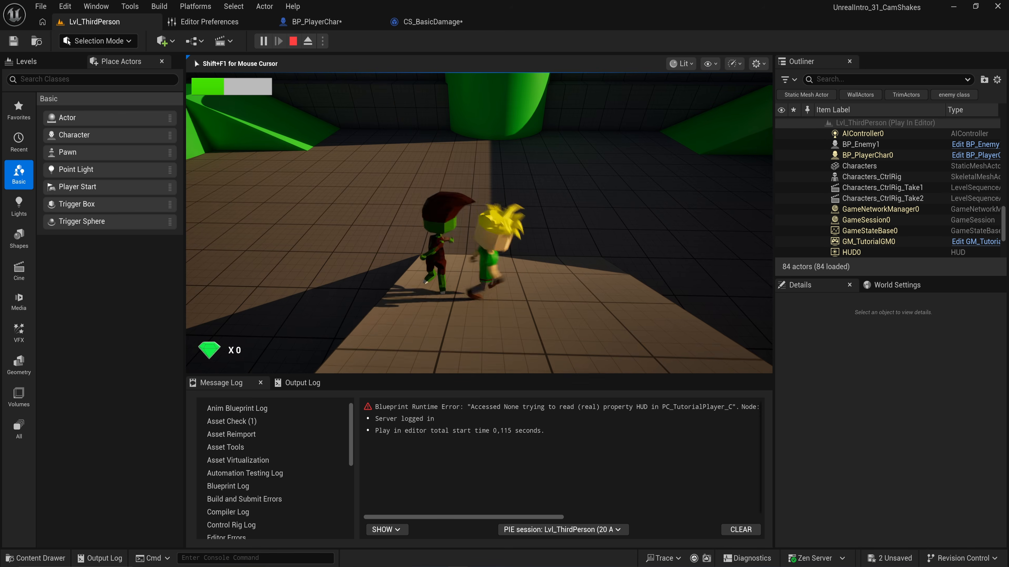
key(w)
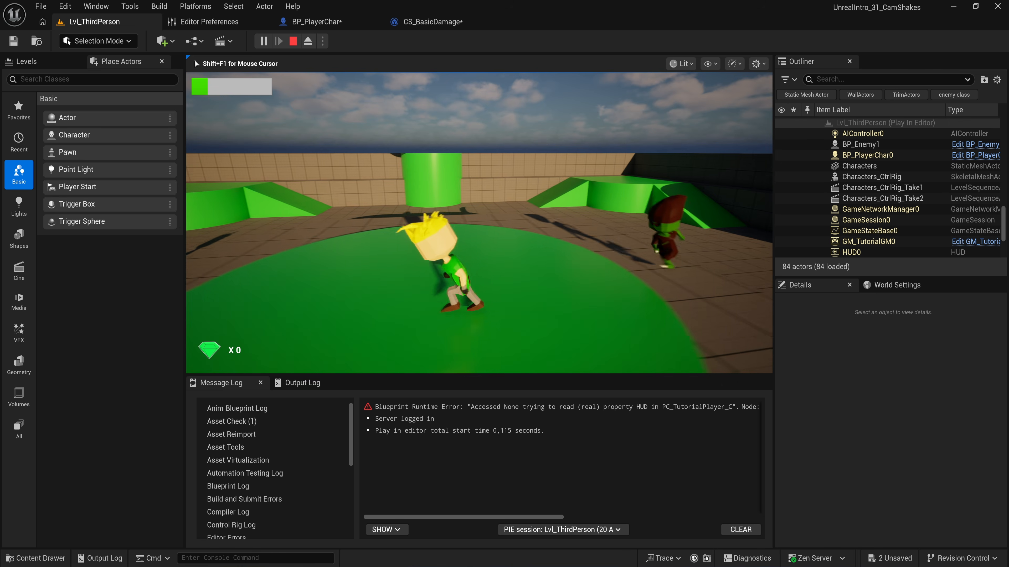
key(a)
key(w)
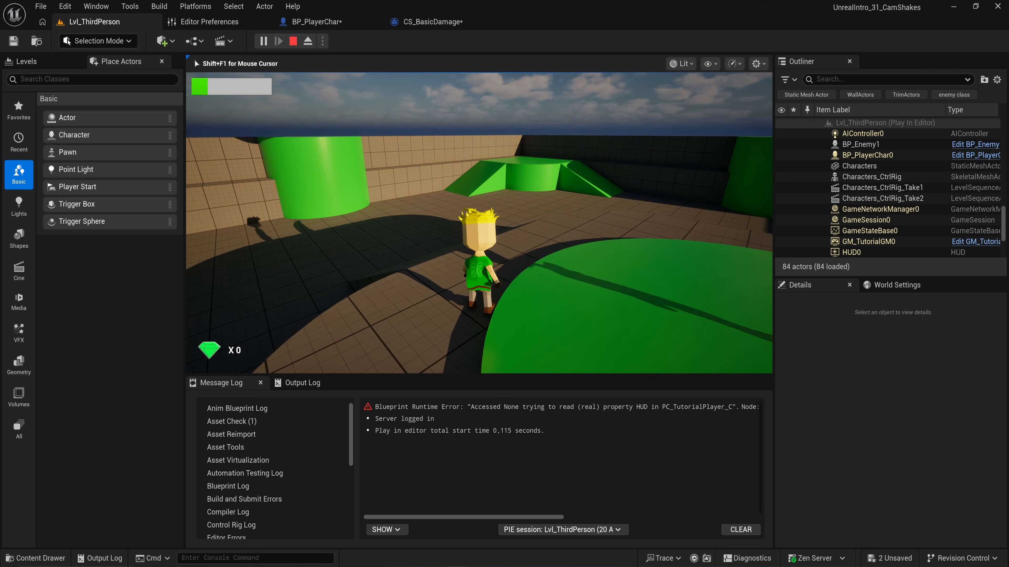
key(Escape)
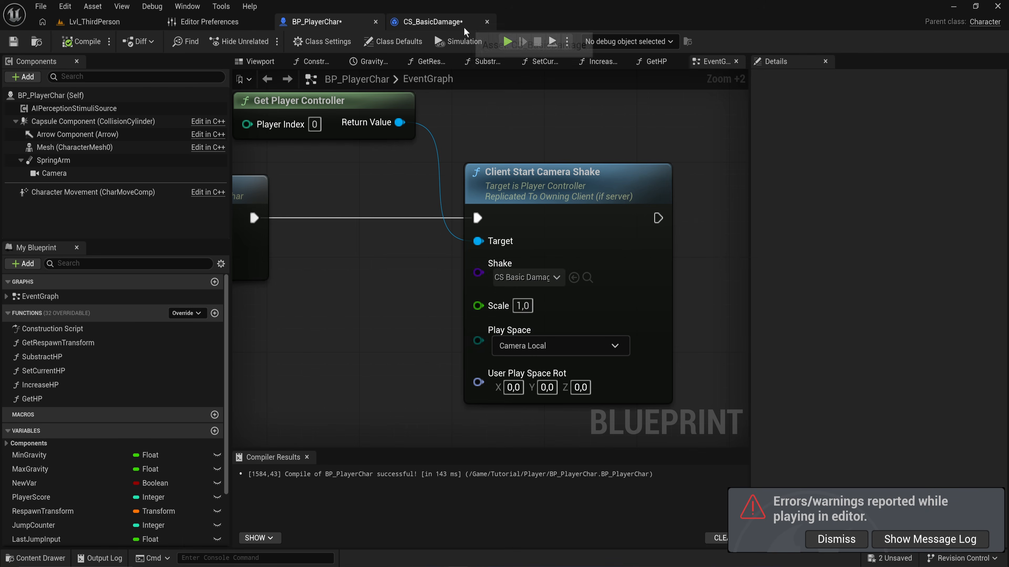
Set the Scale of the Client Start Camera Shake node in BP_PlayerChar to 2 and compile the blueprint.
click(463, 25)
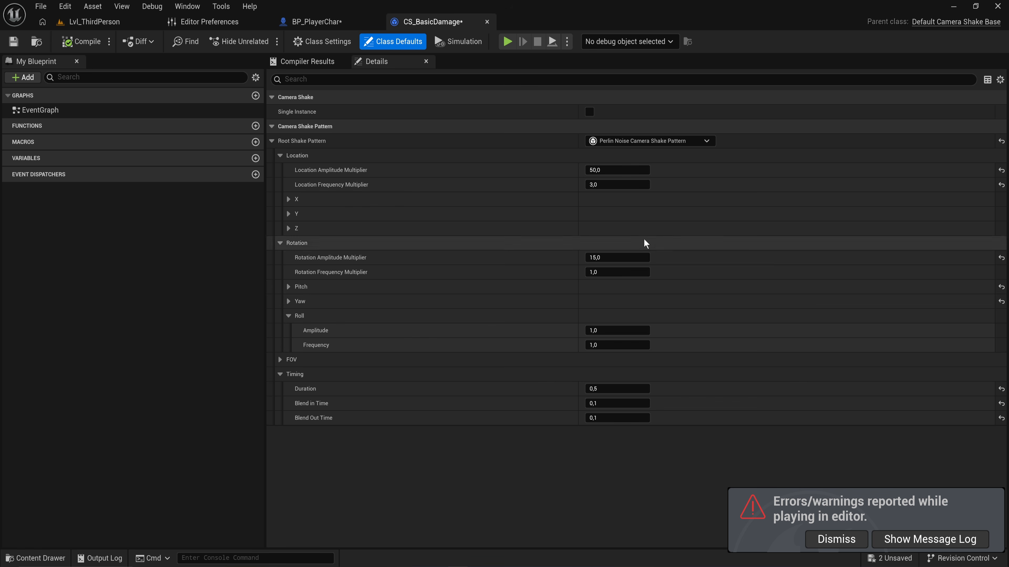
click(314, 22)
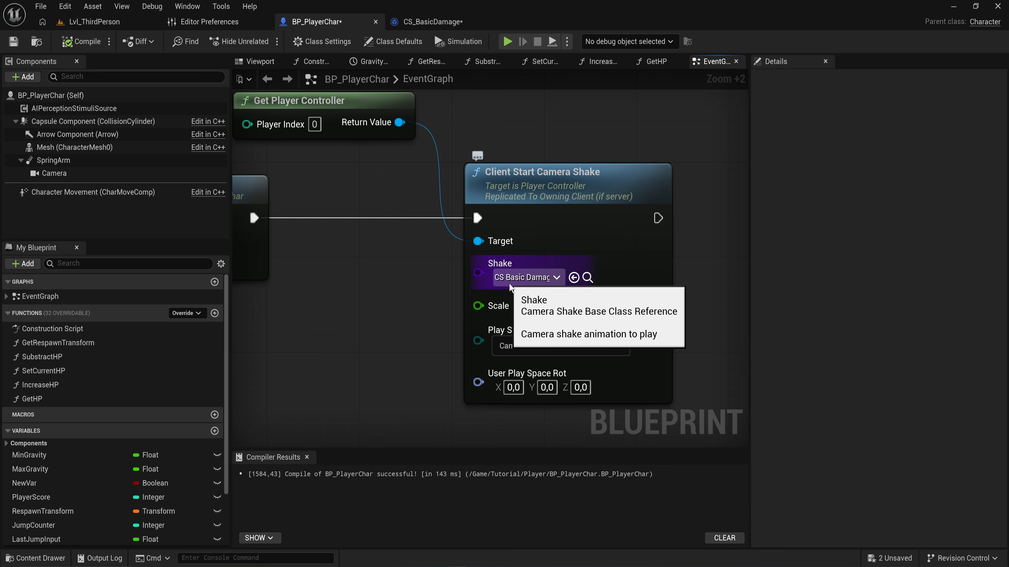
click(523, 305)
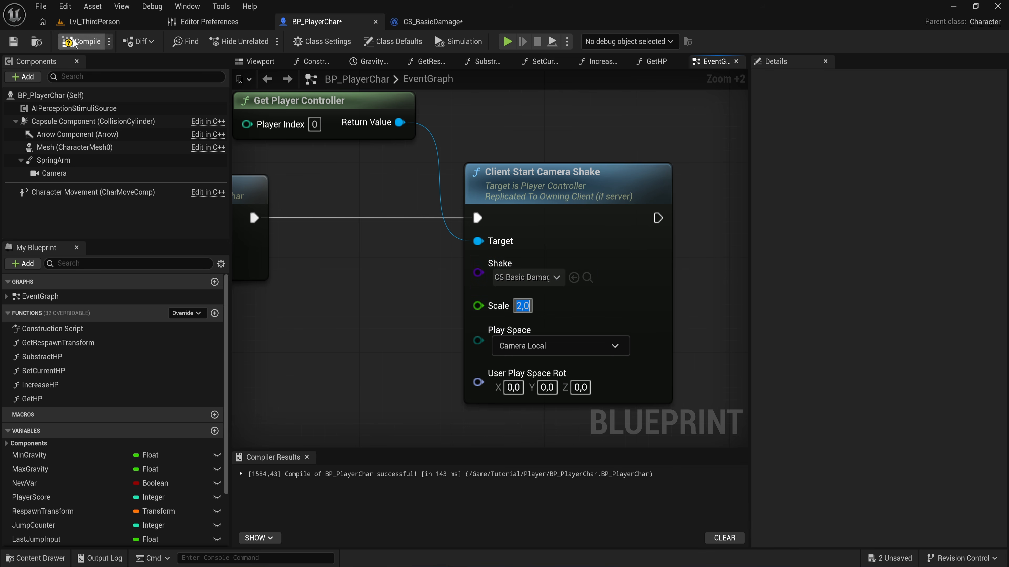
click(81, 42)
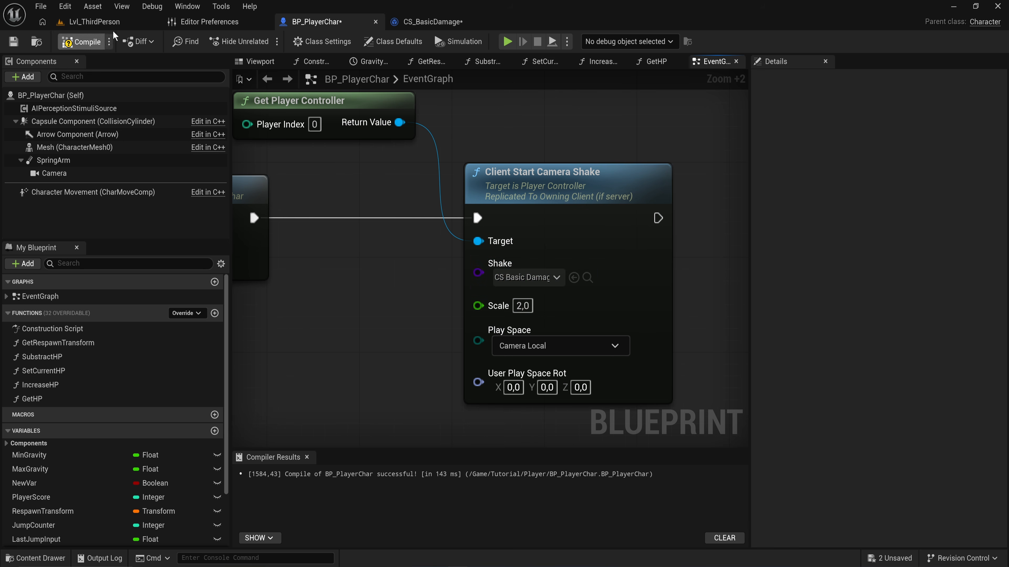
Play-test Lvl_ThirdPerson near the enemy to check the damage shake at the doubled scale, and stop the session.
click(460, 22)
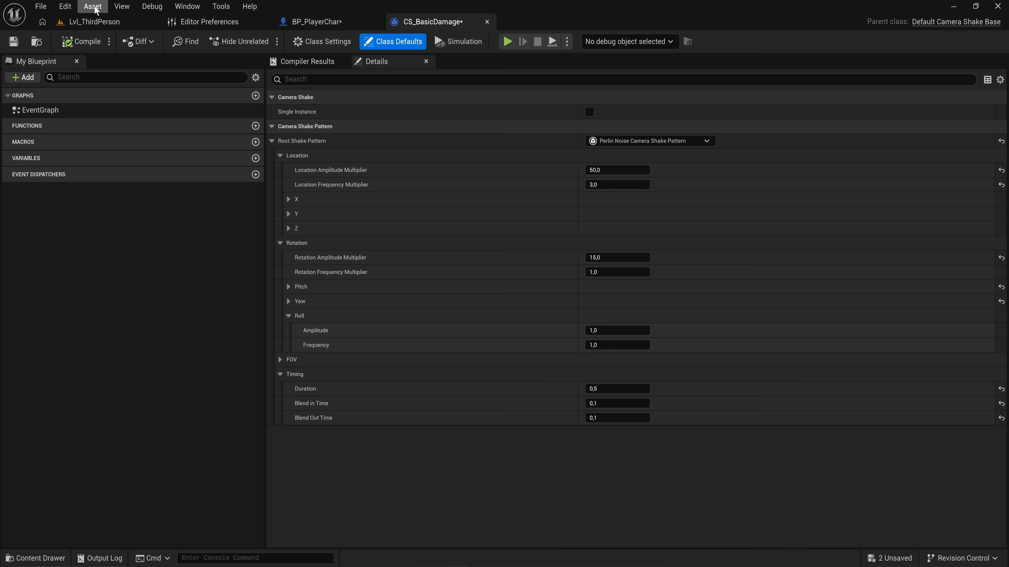
click(94, 22)
click(264, 44)
key(w)
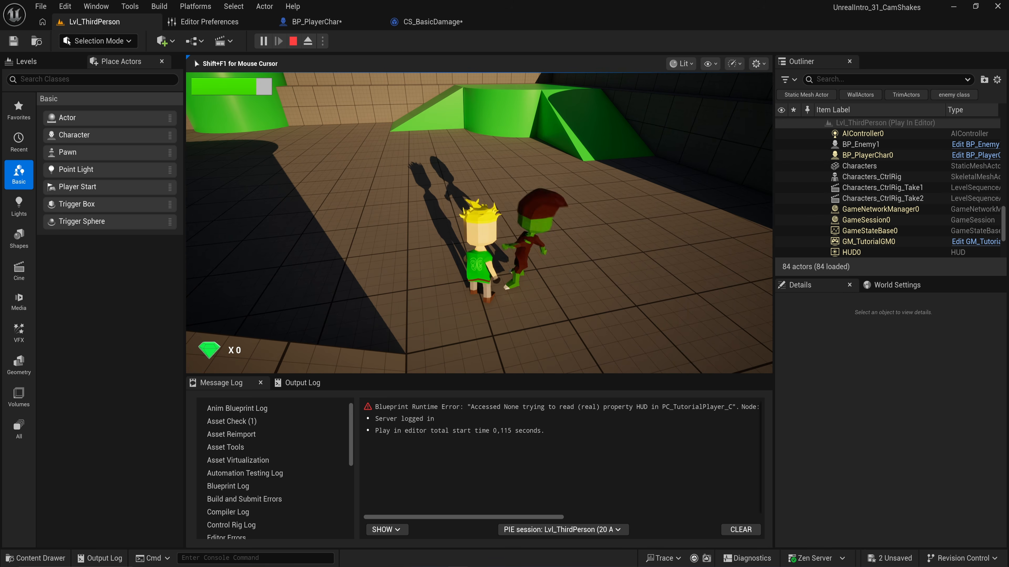
key(Escape)
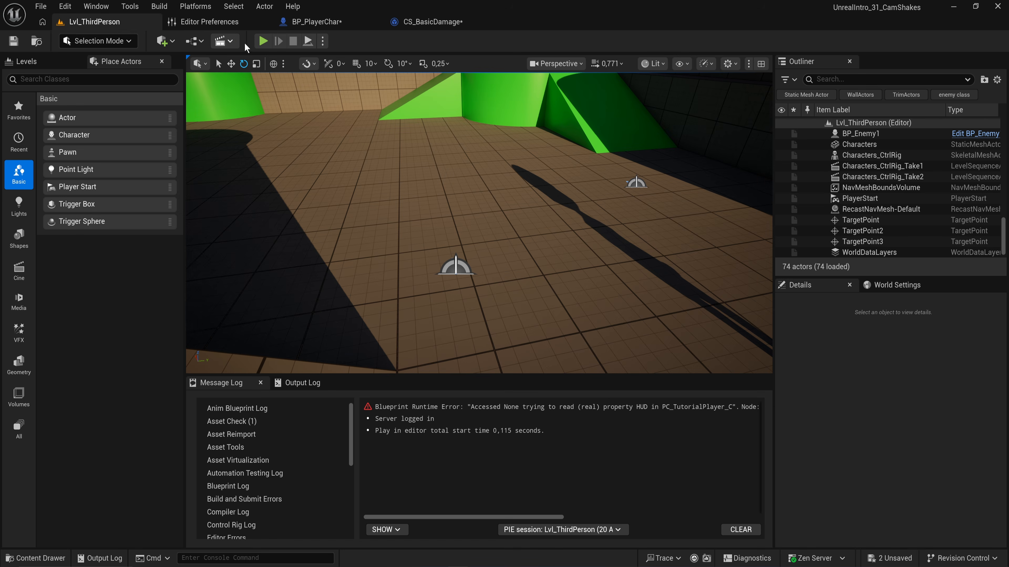
Run two more play sessions of the level, taking hits from the enemy to judge the camera shake's strength.
click(263, 41)
key(w)
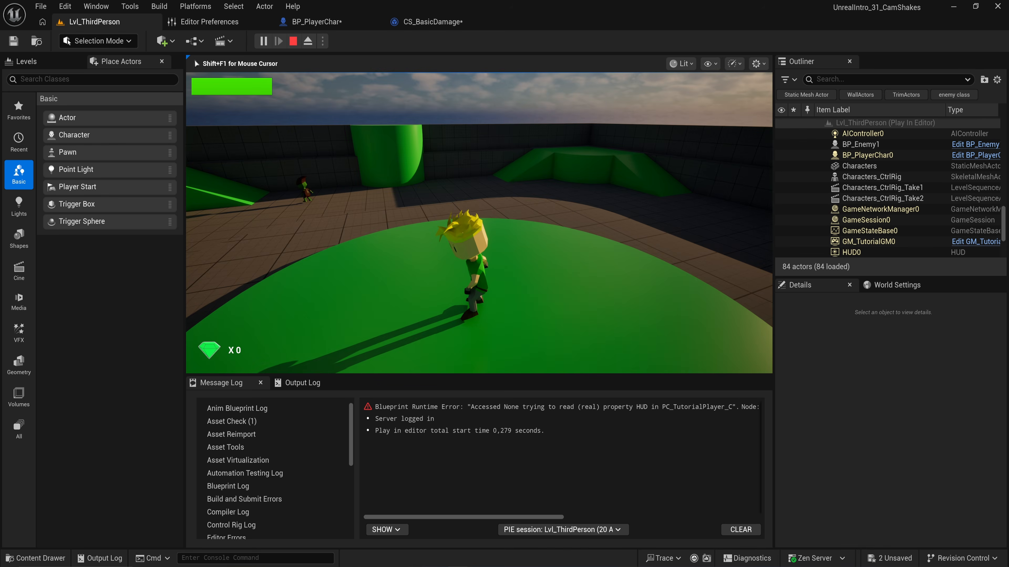
key(w)
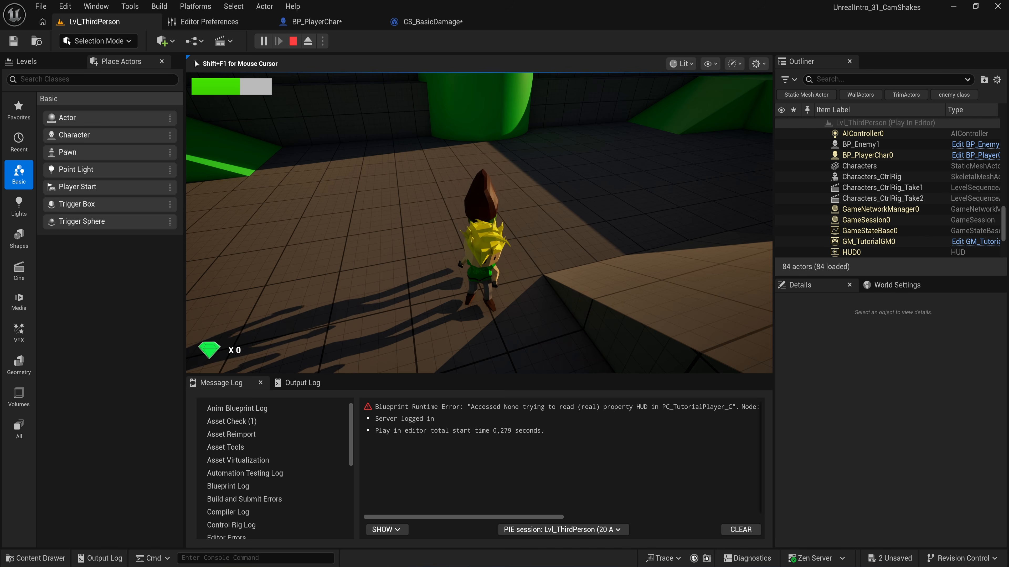
key(Escape)
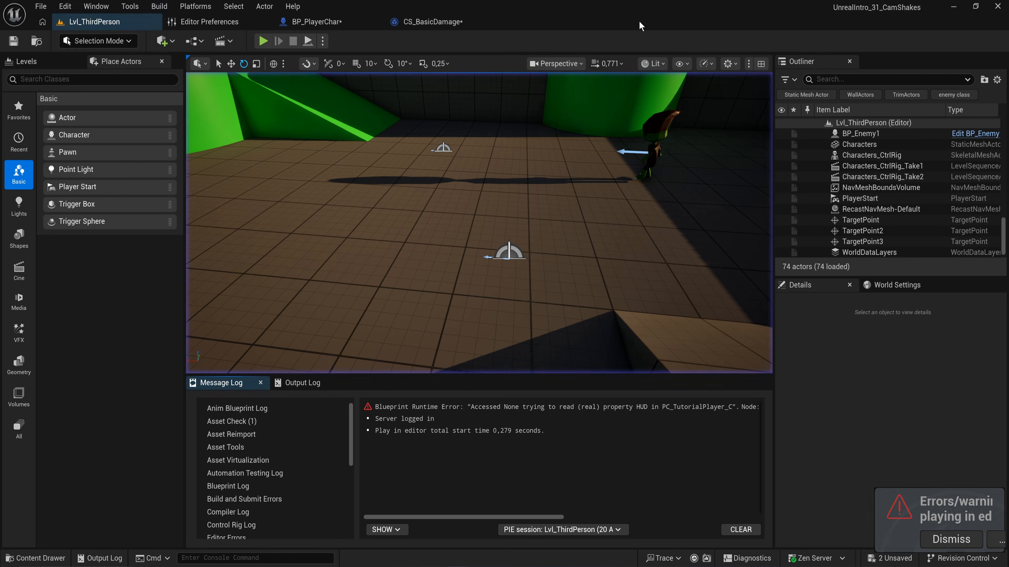
key(alt+p)
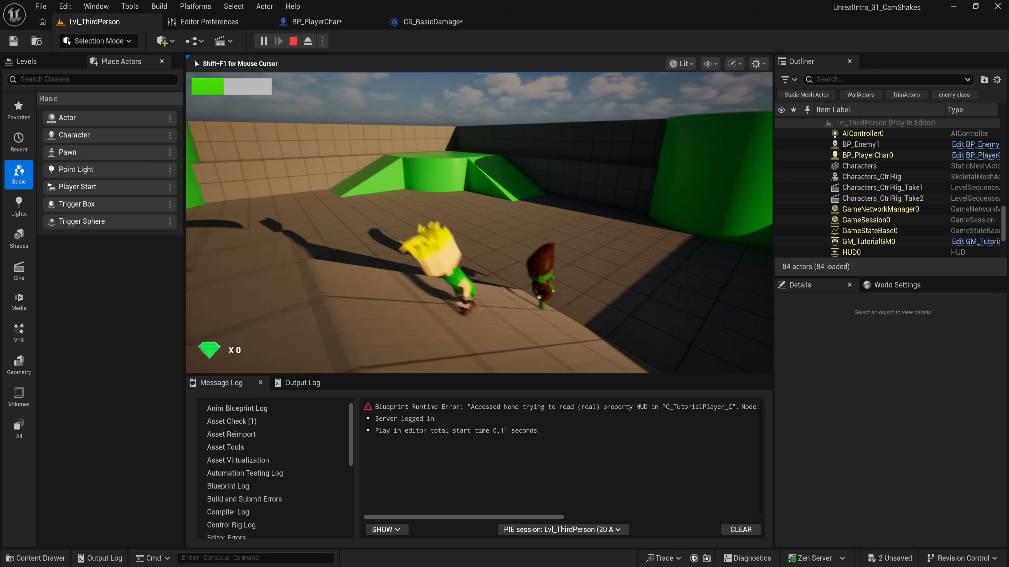
key(Escape)
right_drag(494, 225, 473, 220)
key(s)
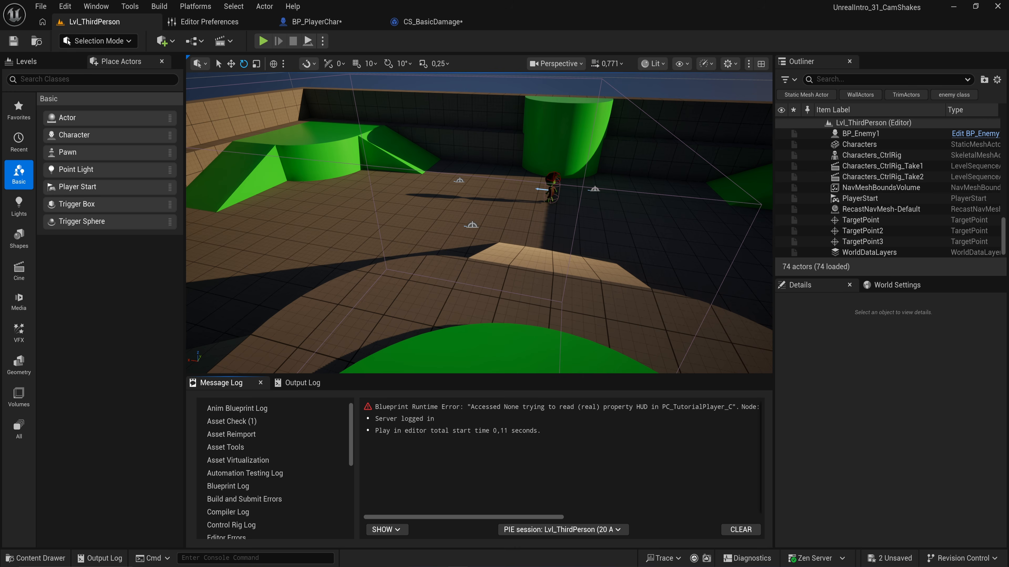
Duplicate the CS_BasicDamage camera shake in the CameraShakes folder and name the copy CS_KillEnemy.
click(452, 23)
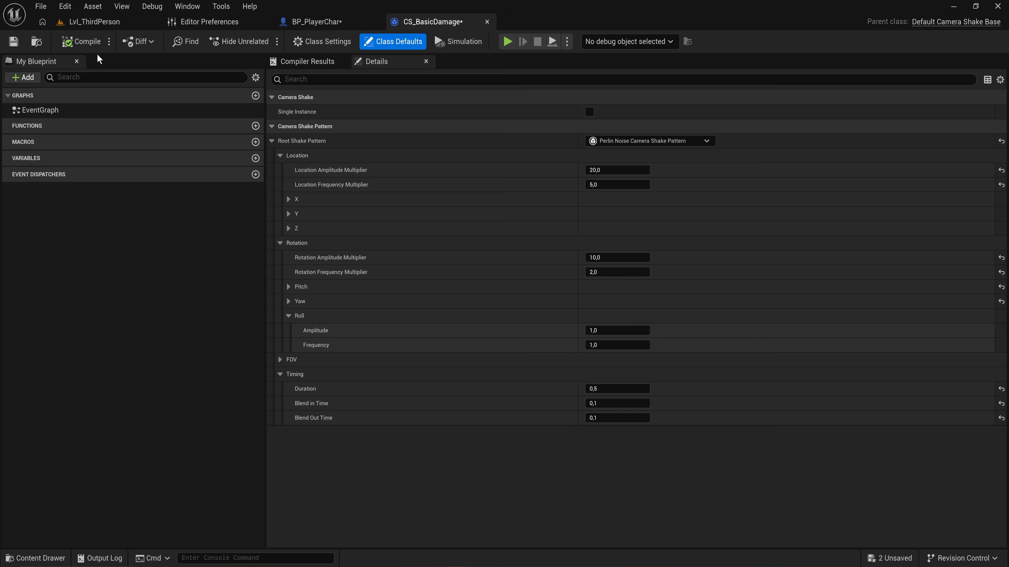
click(36, 41)
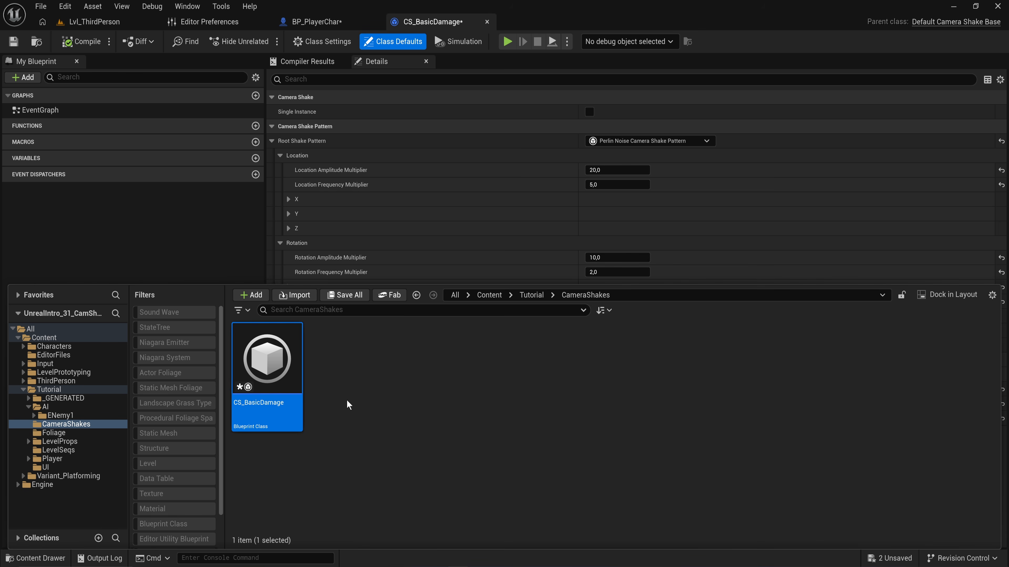
key(ctrl+d)
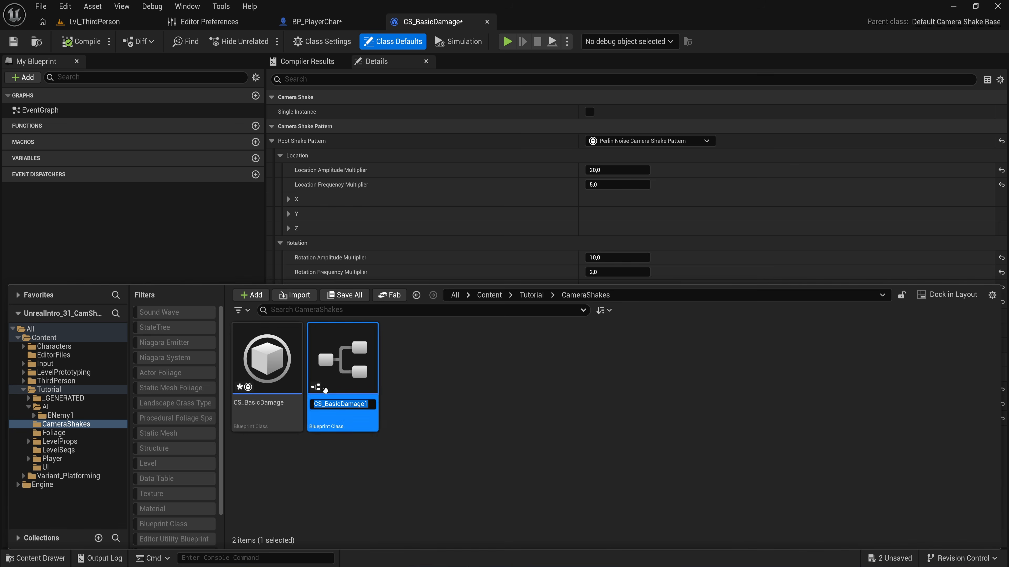
text(V)
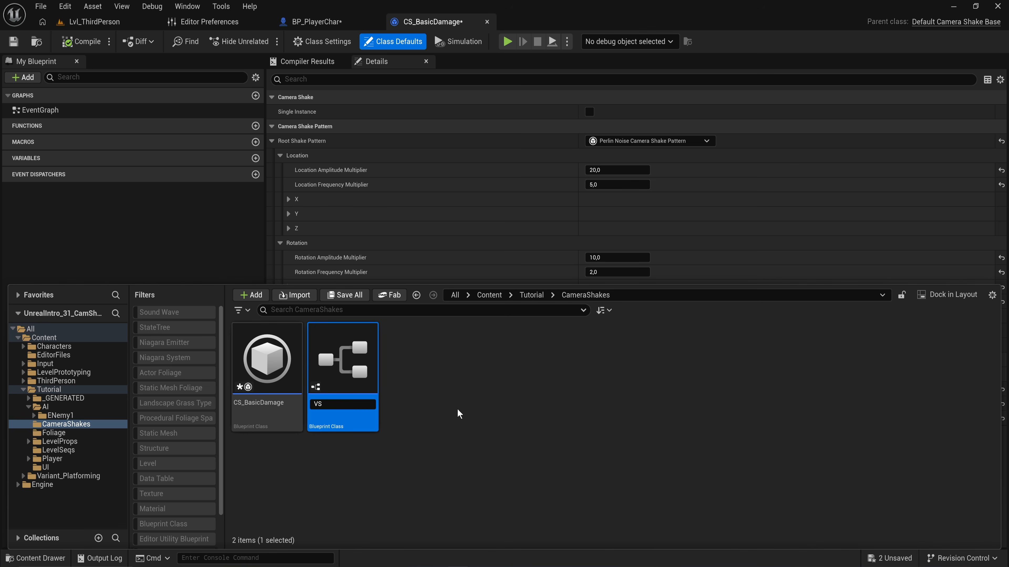
key(BackSpace)
text(CS_KillEnemy)
key(Return)
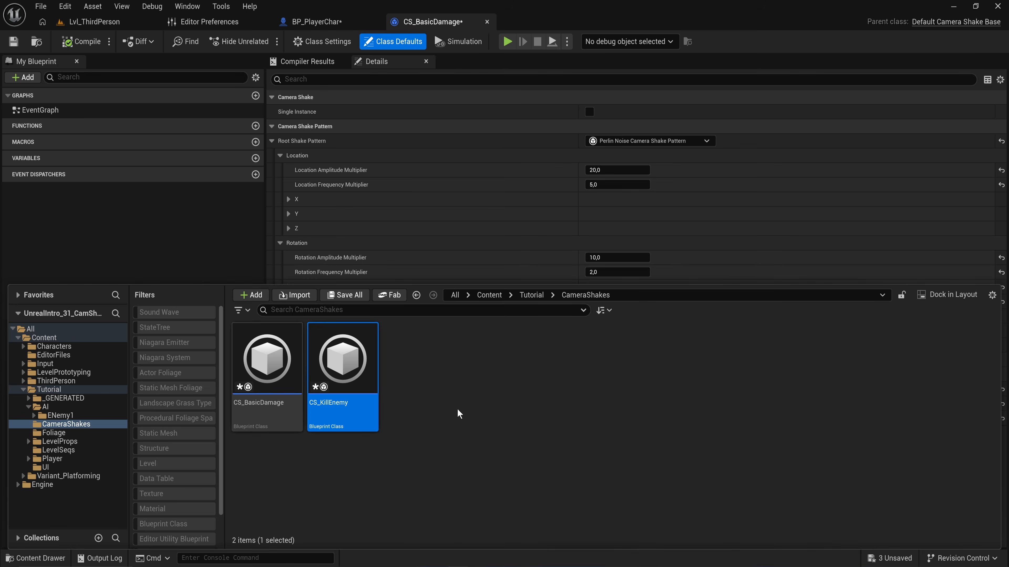
Open CS_KillEnemy and reset its modified location, rotation and timing values to their defaults, keeping the Perlin noise pattern.
key(Return)
click(1001, 170)
click(1001, 185)
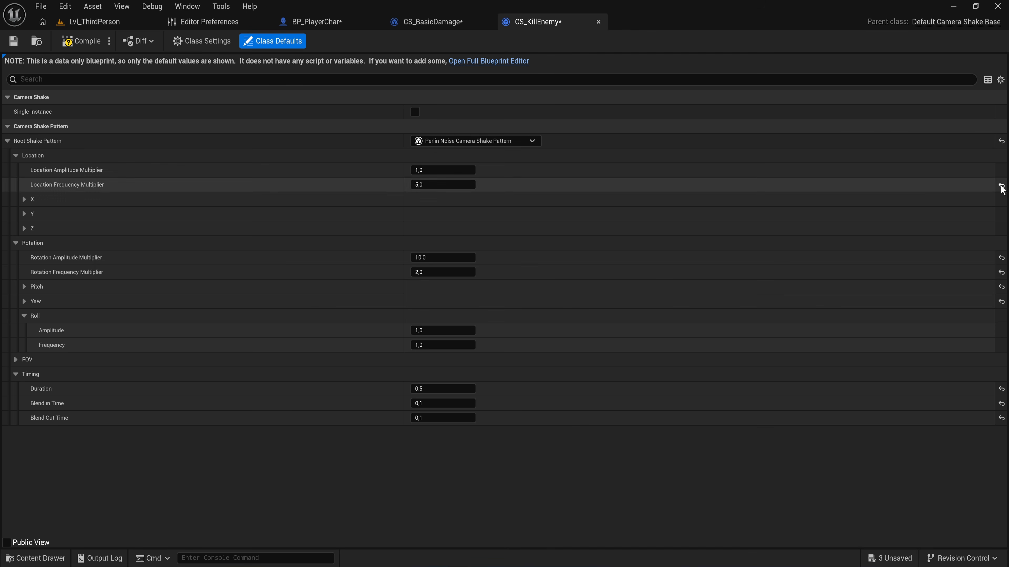
click(1001, 257)
click(1001, 273)
click(1001, 287)
click(1001, 301)
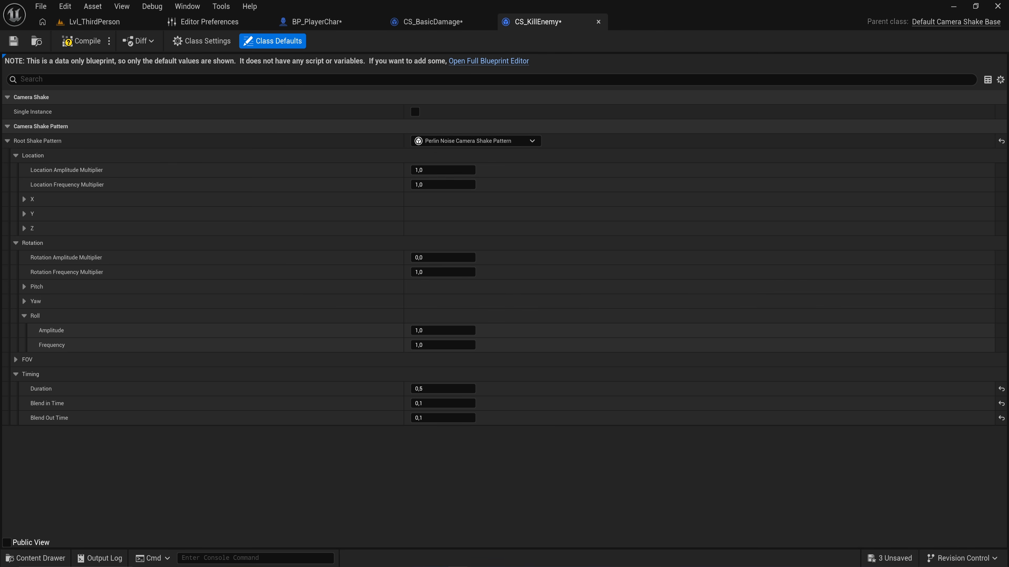
click(1001, 389)
click(1001, 403)
click(1001, 418)
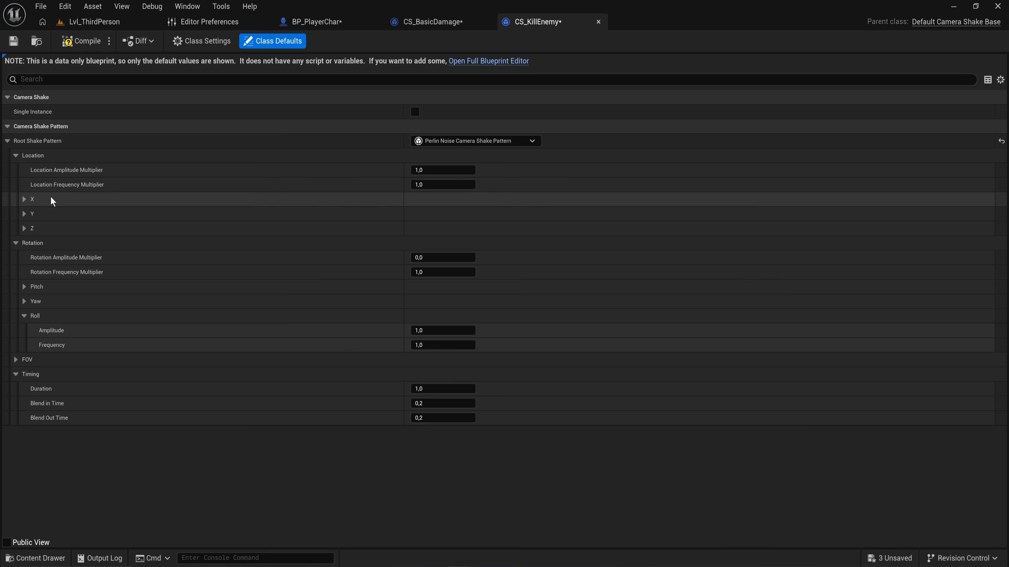
Set the Location X and Y amplitudes of CS_KillEnemy to 0.
click(25, 199)
click(420, 213)
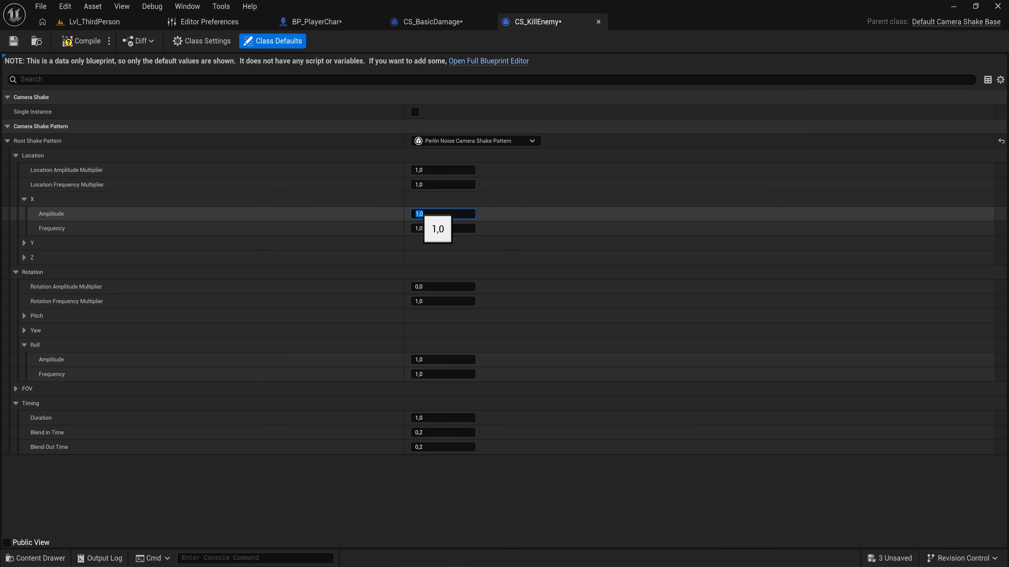
text(0)
key(Return)
click(24, 242)
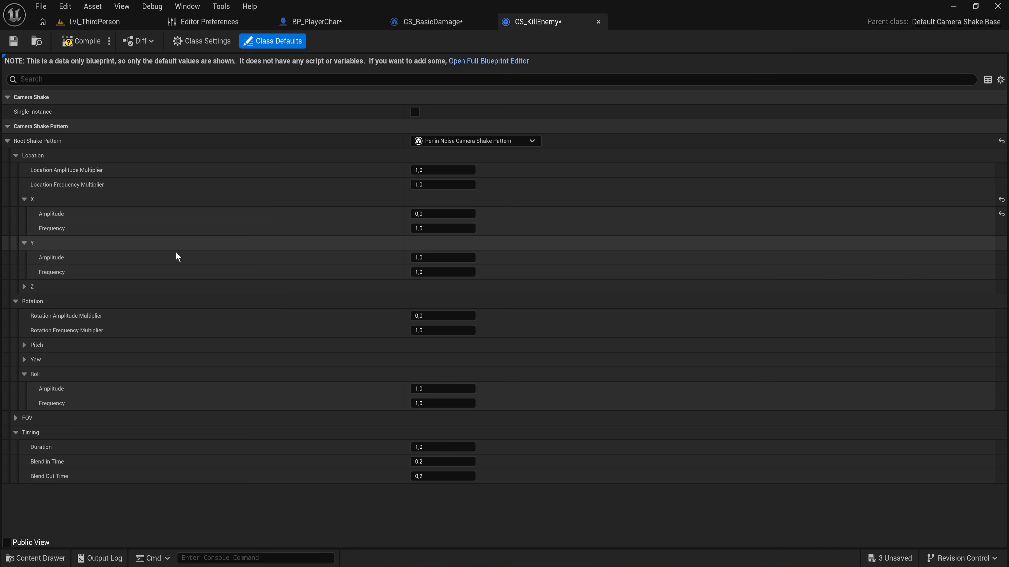
click(447, 257)
text(0)
key(Return)
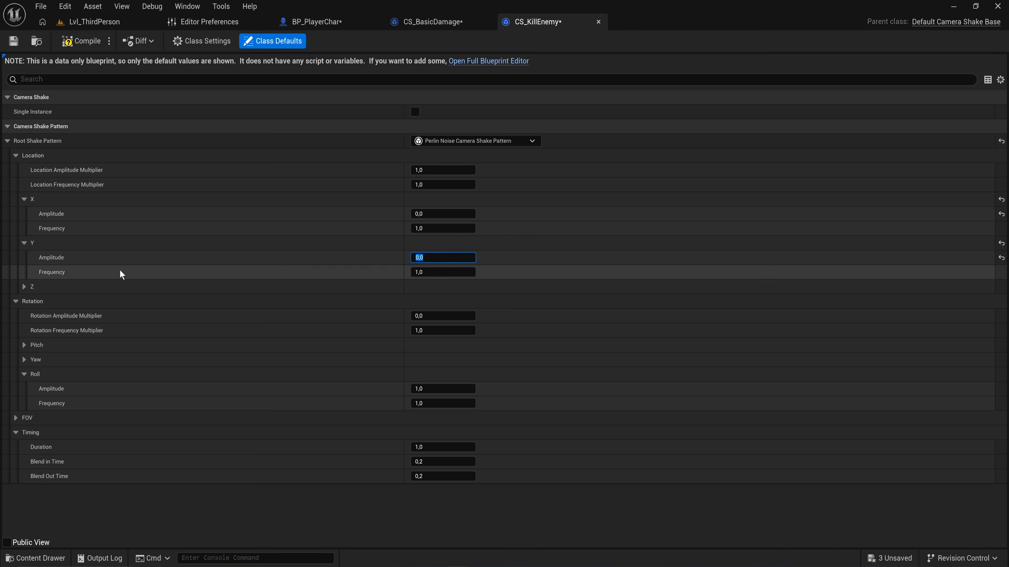
Set the Location Z amplitude of CS_KillEnemy to 10 and its frequency to 2.
click(24, 287)
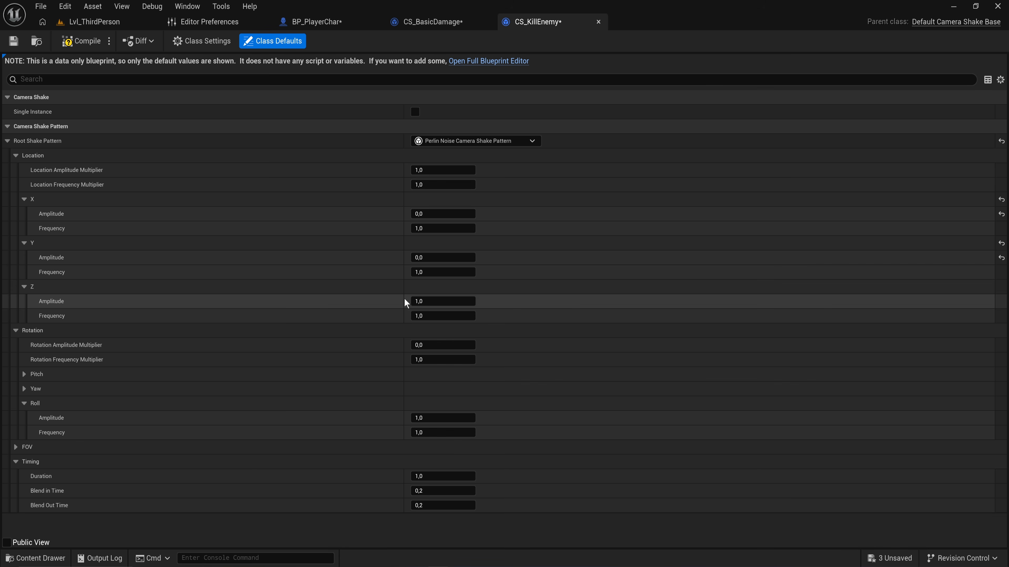
click(427, 301)
text(10)
click(447, 316)
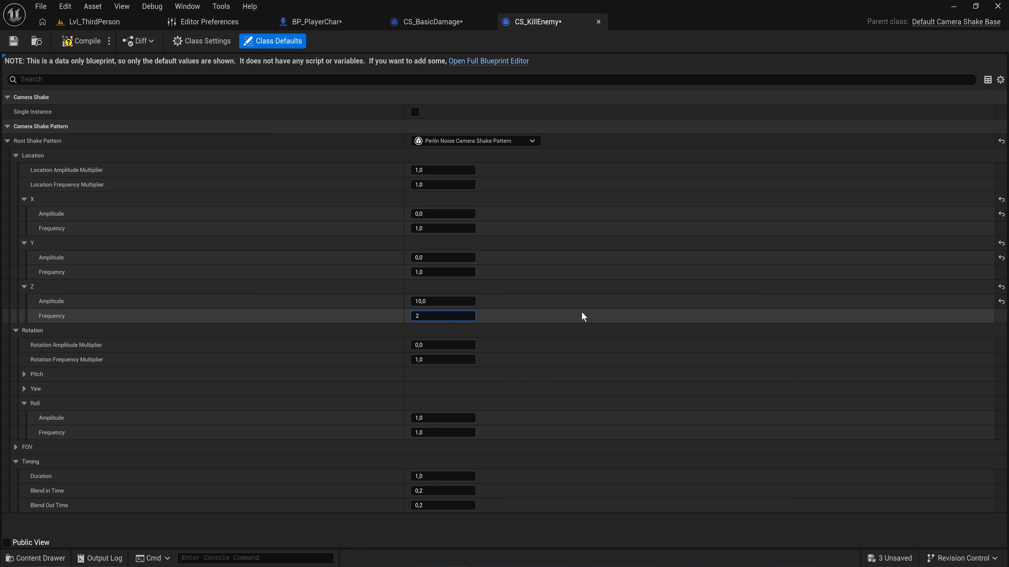
key(Return)
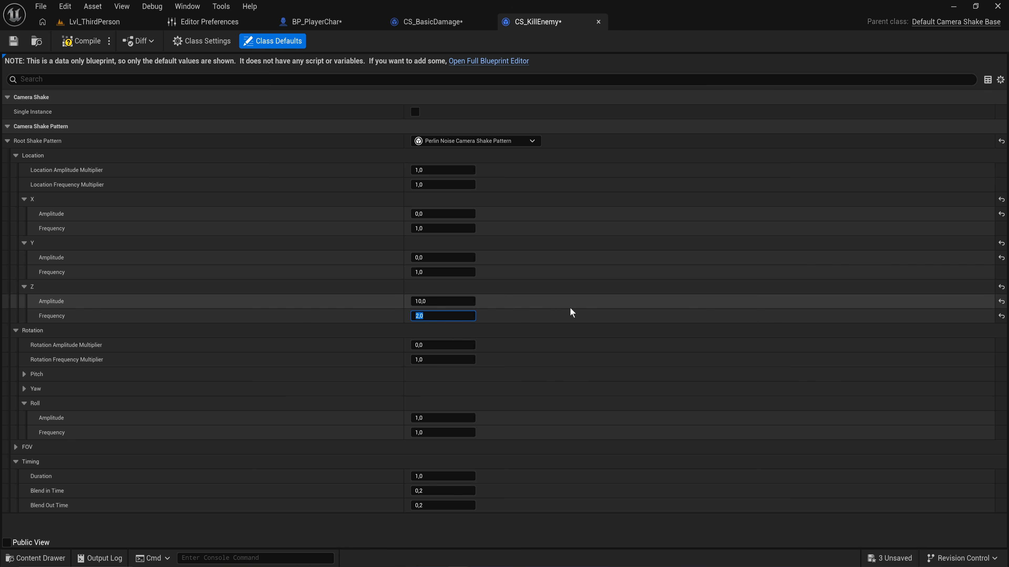
Set the FOV amplitude of CS_KillEnemy to 10 and view the available root shake pattern types without changing the selection.
click(16, 447)
click(24, 462)
scroll(85, 454, down, 1)
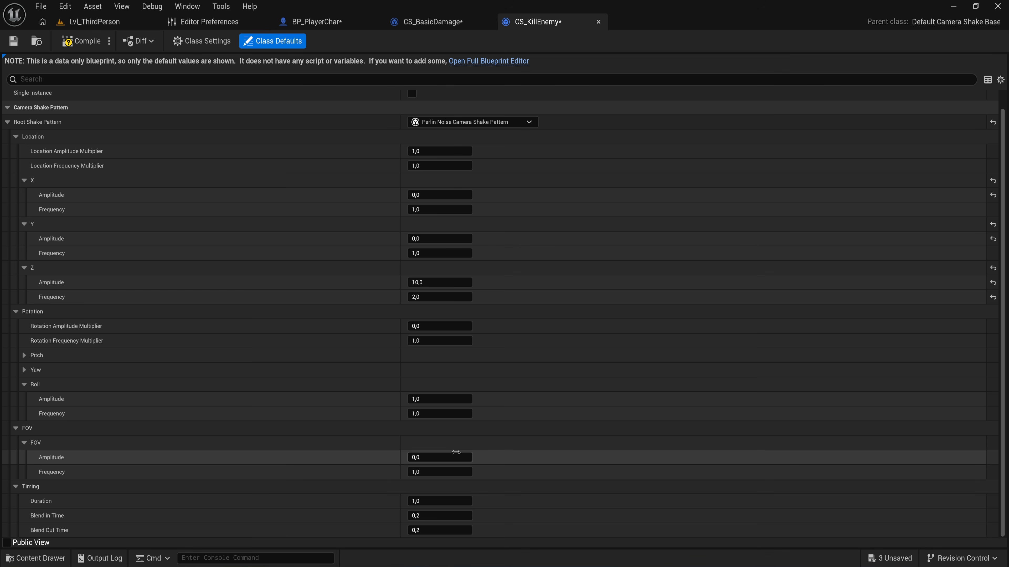
click(456, 456)
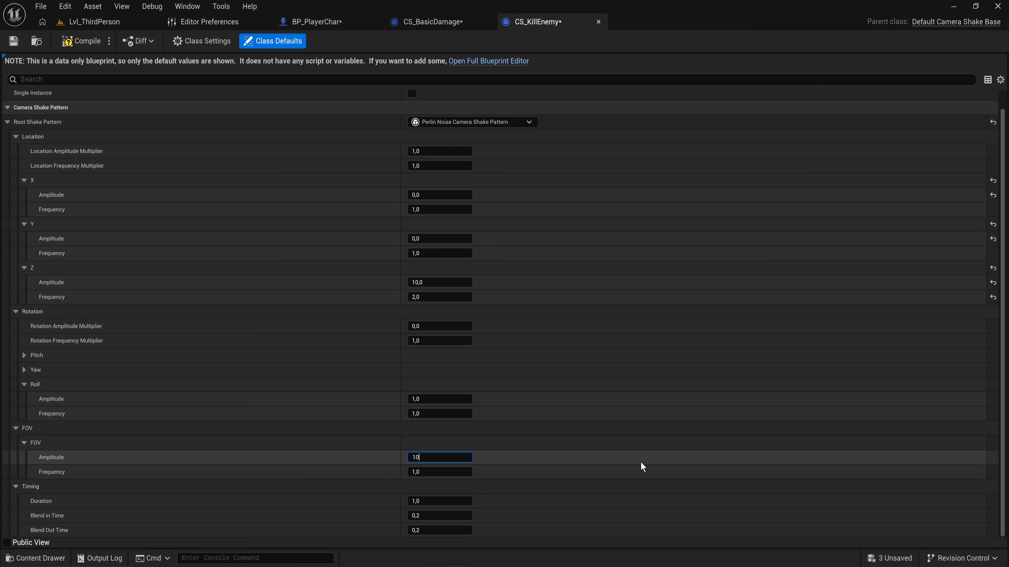
key(Tab)
click(512, 123)
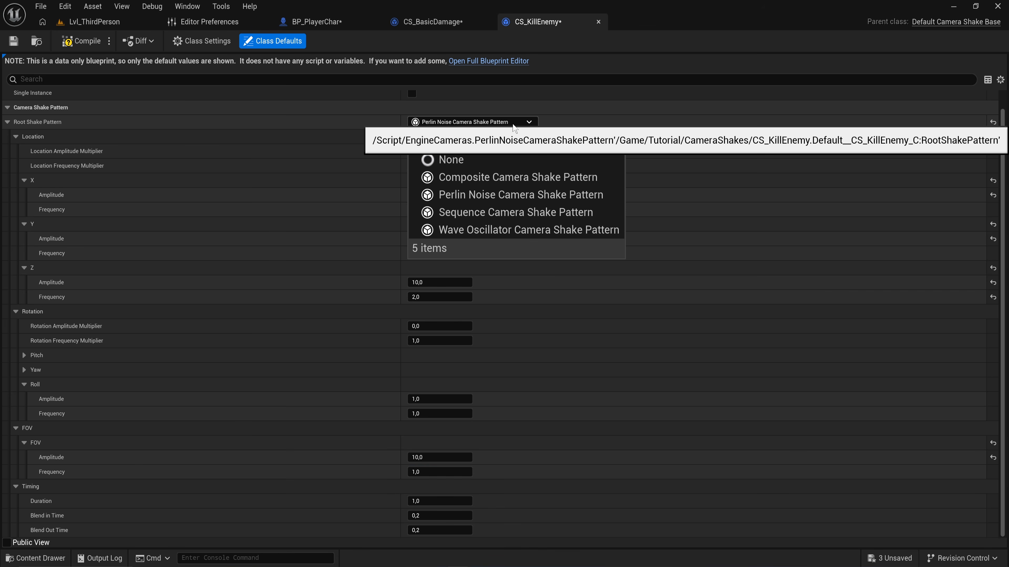
key(Escape)
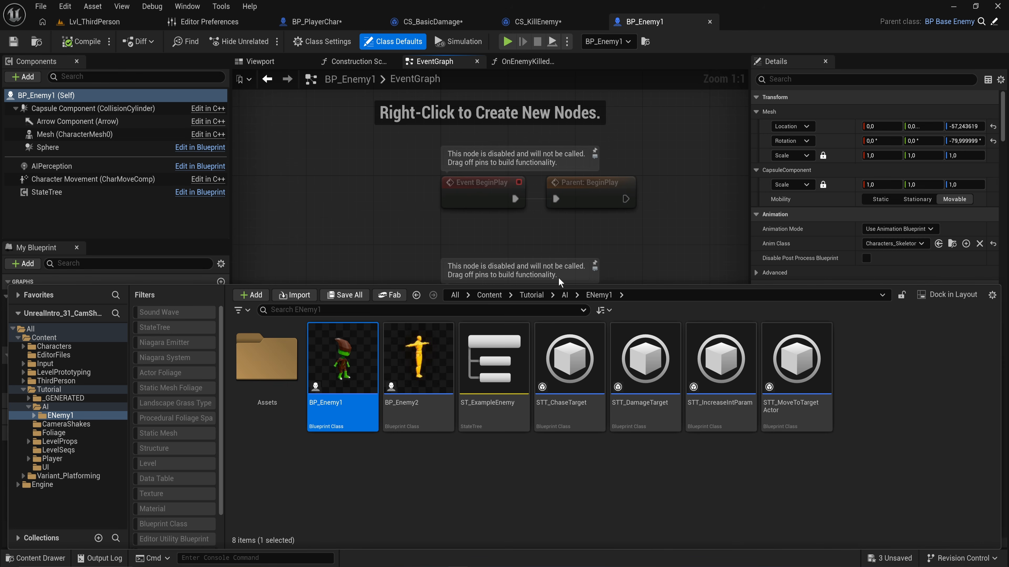
Open BP_BaseEnemy, the parent blueprint of BP_Enemy1, and locate it in the AI folder.
right_drag(385, 216, 395, 129)
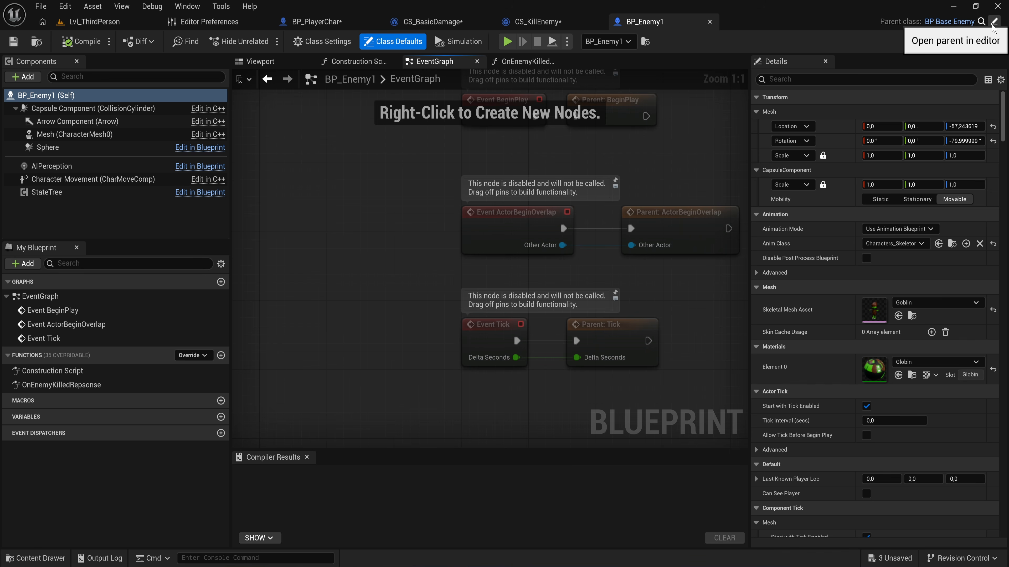
click(994, 22)
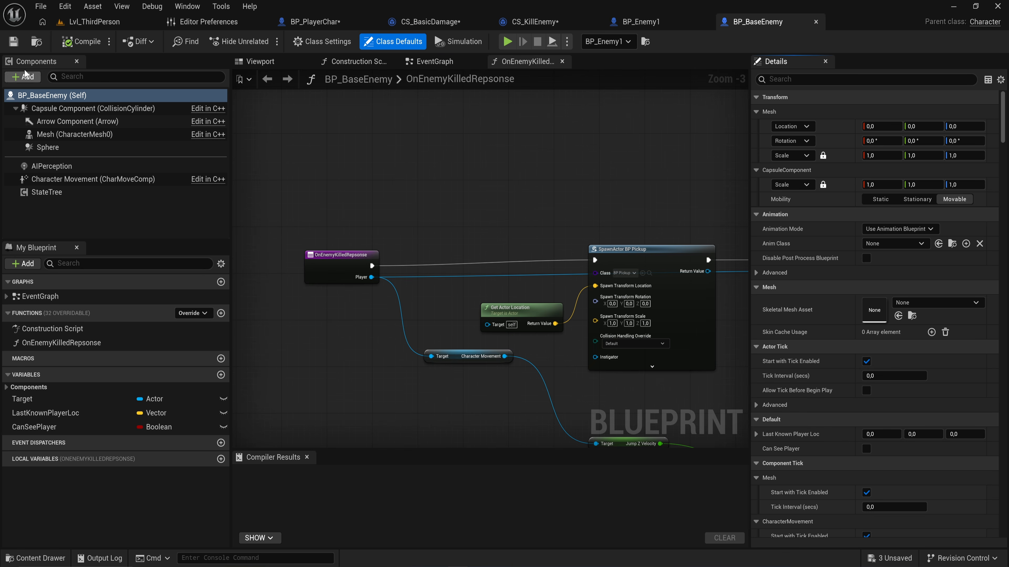
click(36, 41)
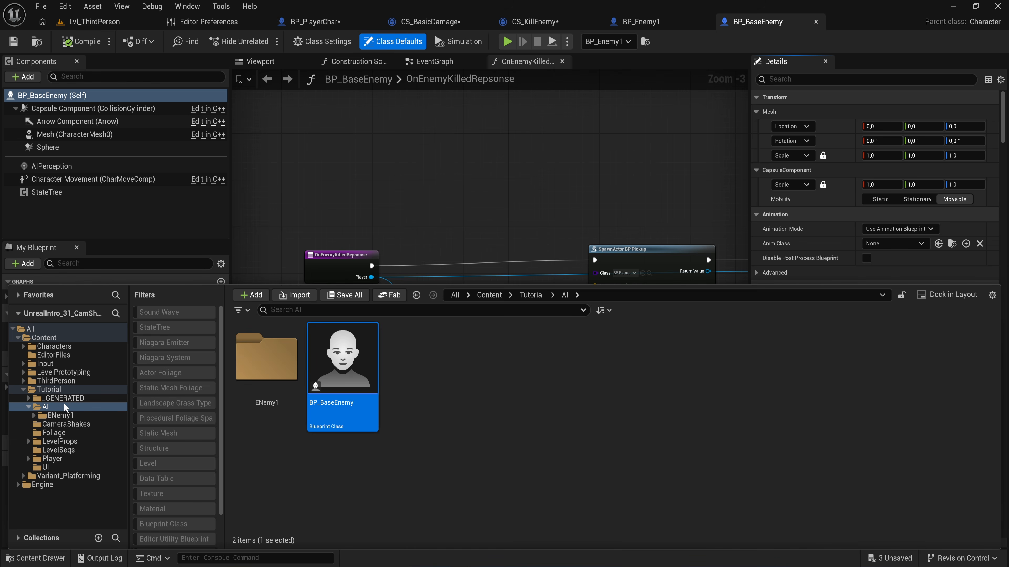
click(471, 215)
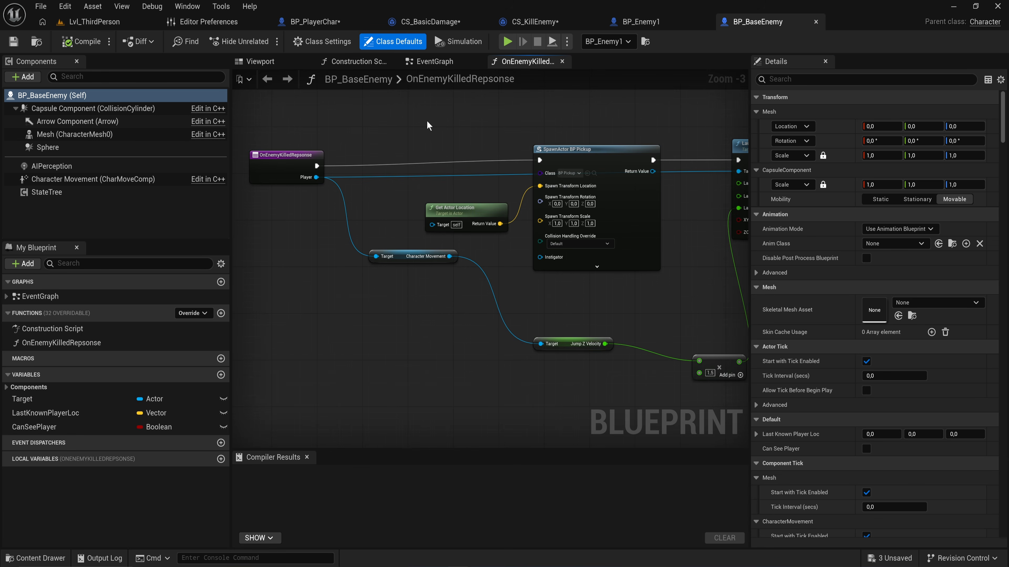
scroll(426, 121, down, 2)
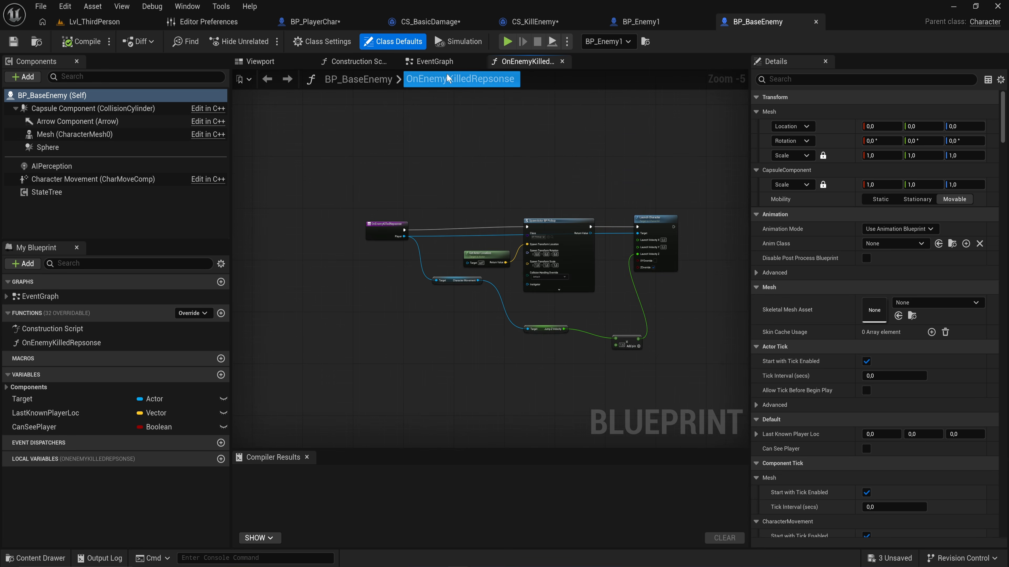
Examine the BP_BaseEnemy event graph from the sphere's begin overlap event through to the Destroy Actor node.
click(434, 63)
scroll(451, 138, down, 1)
right_drag(451, 138, 709, 140)
right_drag(1008, 244, 743, 225)
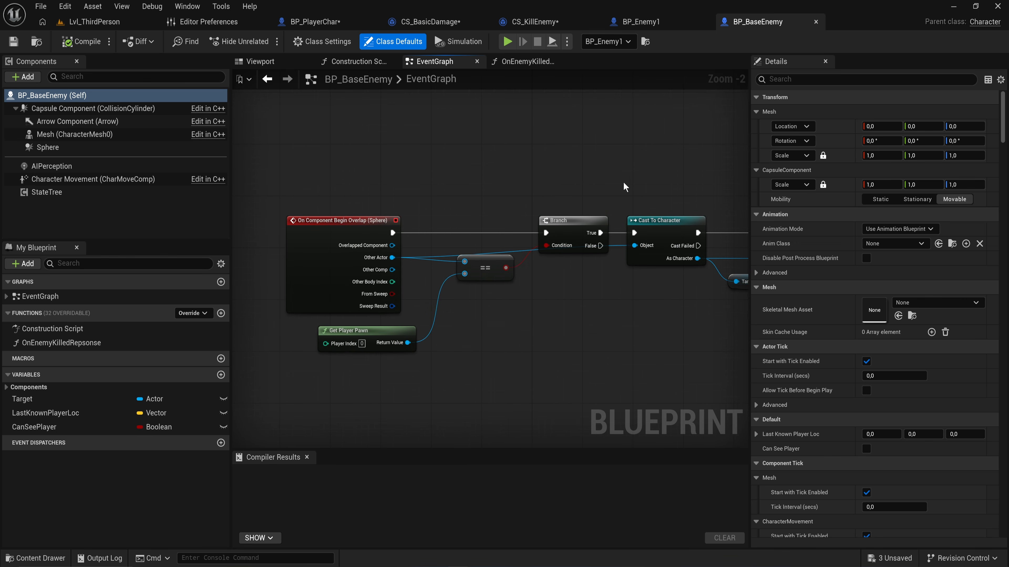
scroll(624, 183, up, 1)
right_drag(623, 183, 747, 184)
drag(436, 191, 501, 264)
right_drag(715, 231, 432, 195)
drag(378, 149, 501, 234)
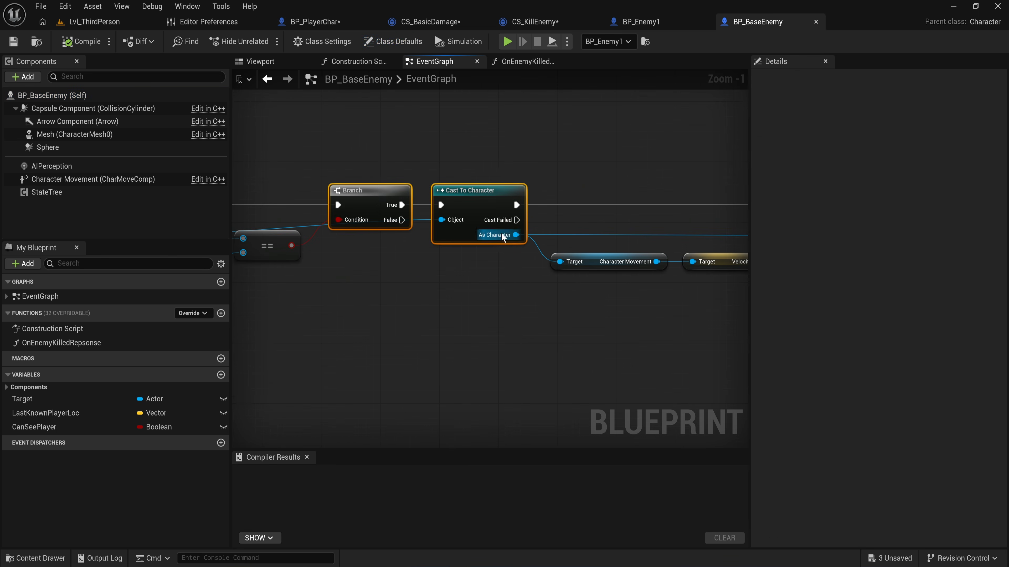
right_drag(502, 237, 267, 290)
drag(362, 363, 651, 254)
right_drag(627, 307, 429, 314)
right_drag(635, 199, 392, 202)
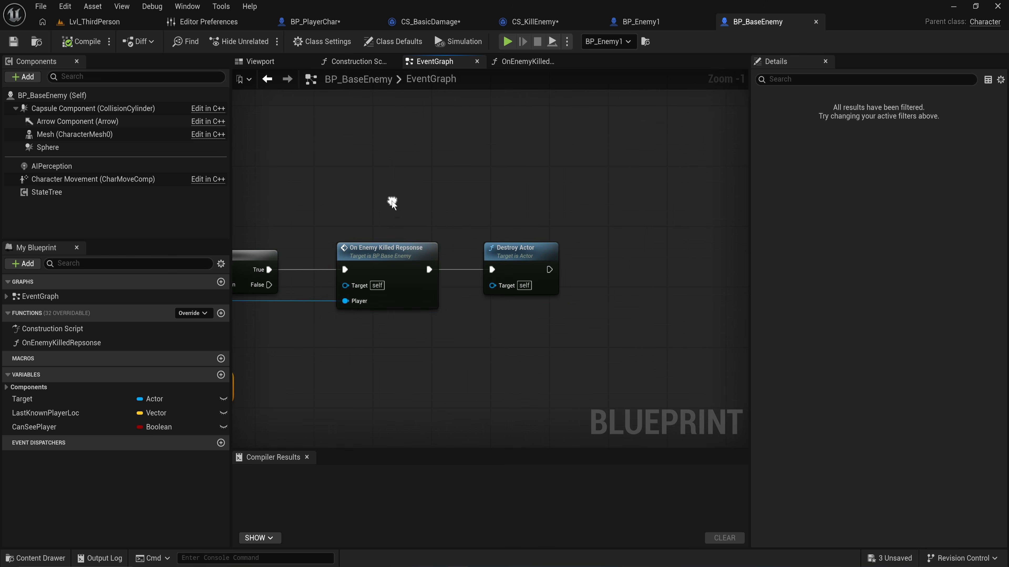
Move the Destroy Actor node farther from the On Enemy Killed Repsonse call and open the OnEnemyKilledRepsonse function.
click(405, 304)
drag(506, 247, 675, 238)
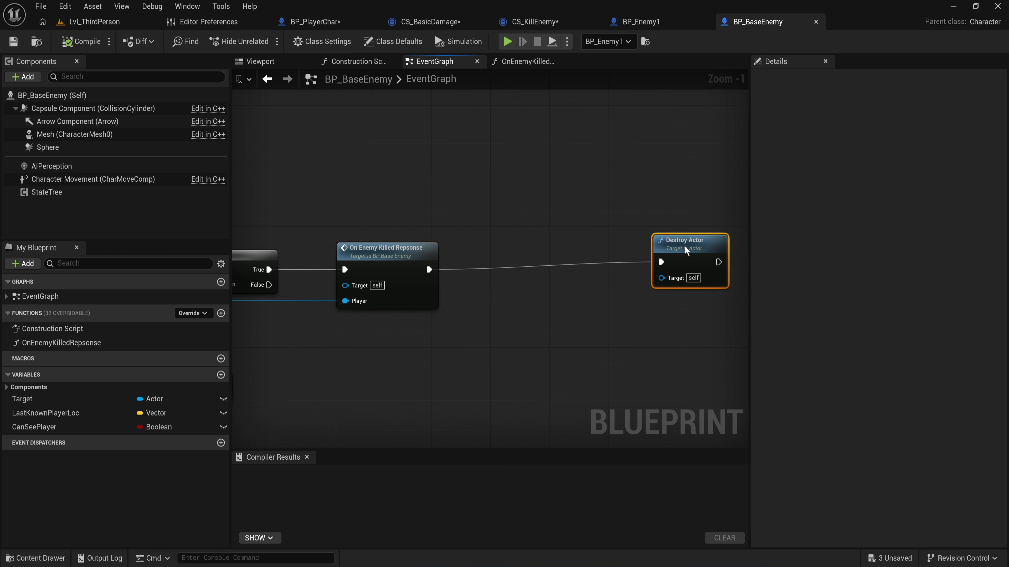
double_click(387, 248)
right_drag(475, 167, 250, 197)
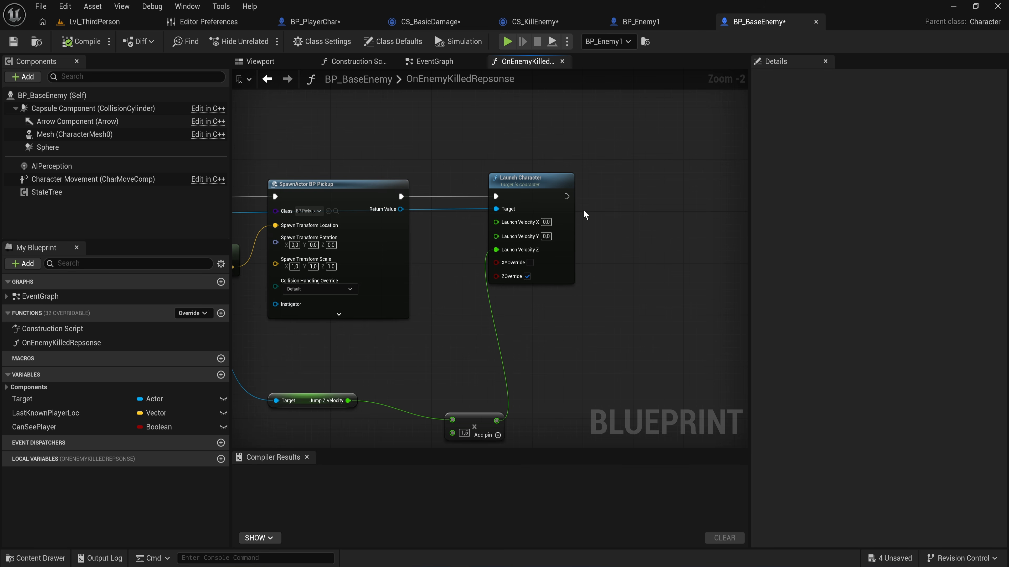
Add a Get Player Controller node near Launch Character in the OnEnemyKilledRepsonse function.
mouse_move(577, 207)
right_down()
mouse_move(515, 205)
mouse_move(589, 215)
right_up()
right_click(599, 168)
text(get)
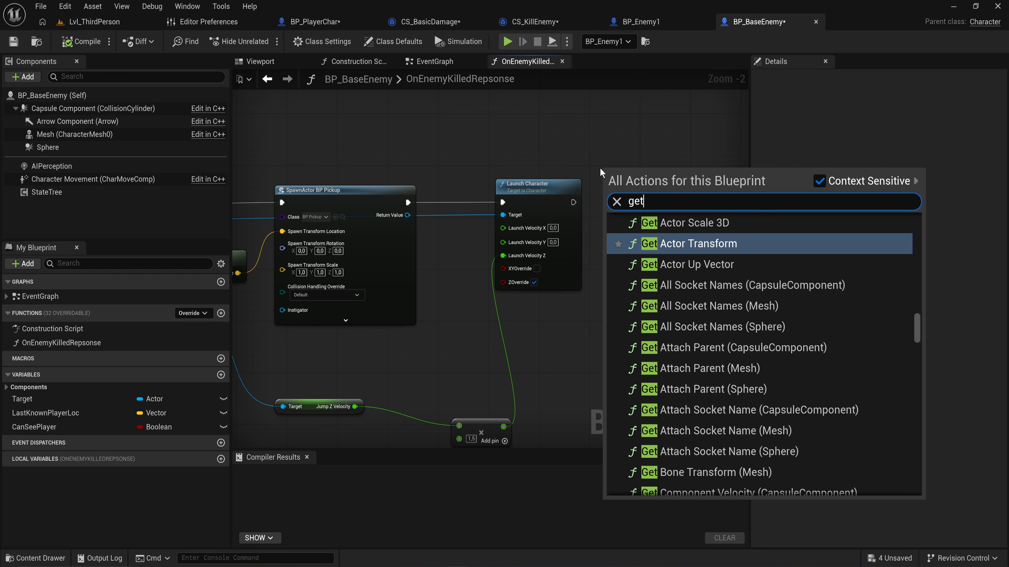
text( player controll)
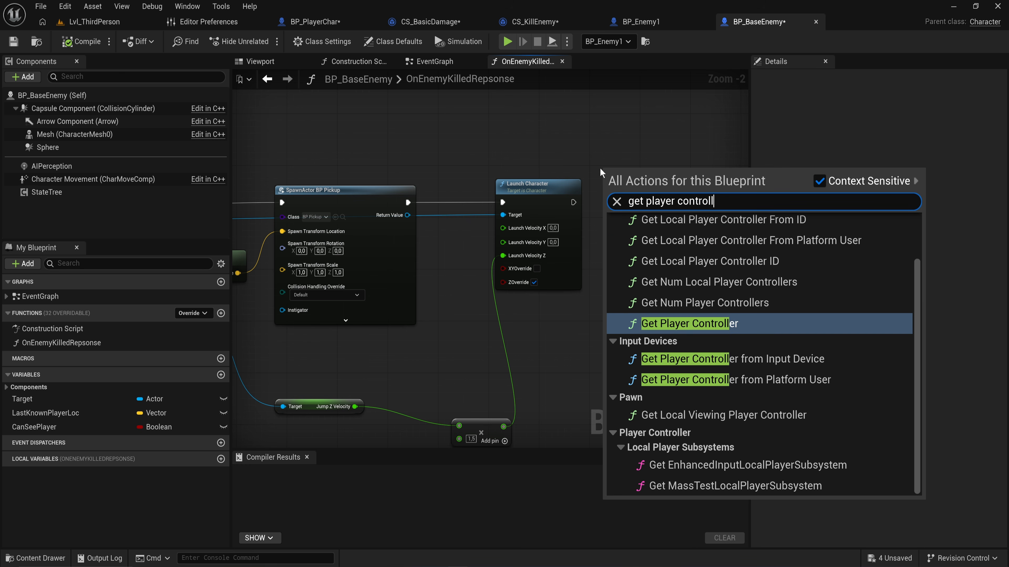
key(Return)
Add a Client Start Camera Shake node after Launch Character, targeting the player controller, with CS_KillEnemy as its Shake class.
scroll(599, 168, up, 2)
drag(499, 158, 554, 195)
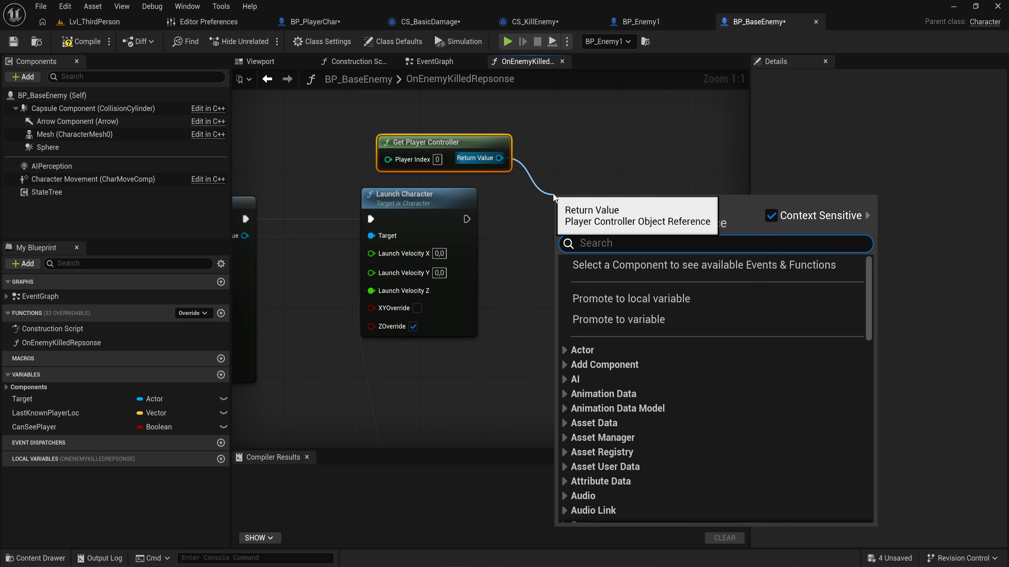
text(start camer)
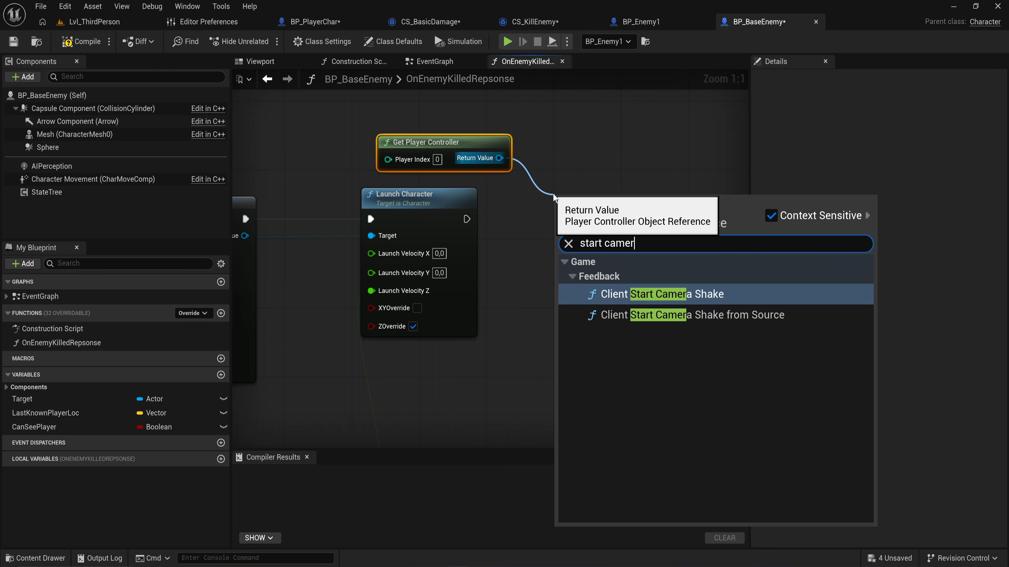
key(Return)
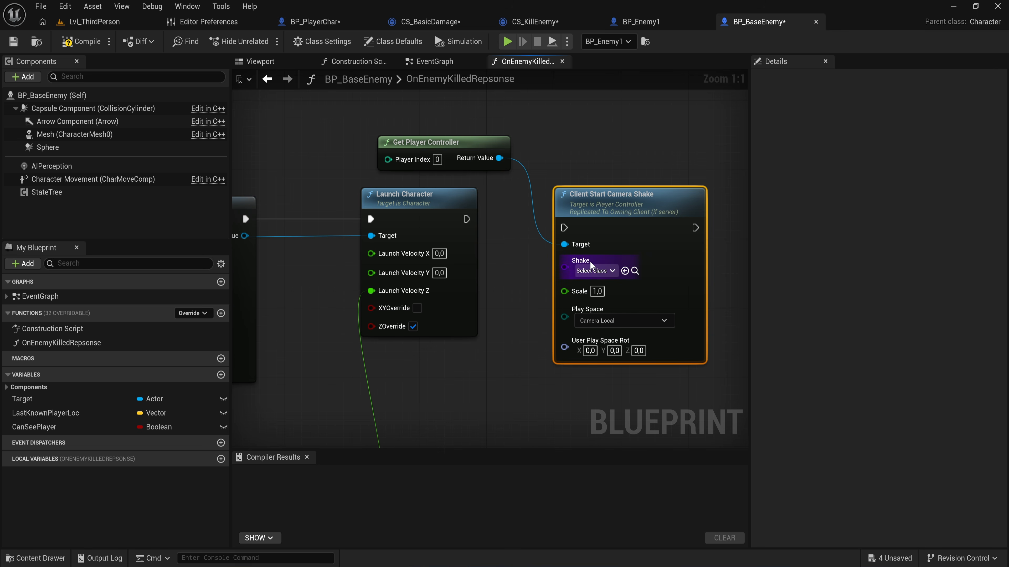
click(600, 271)
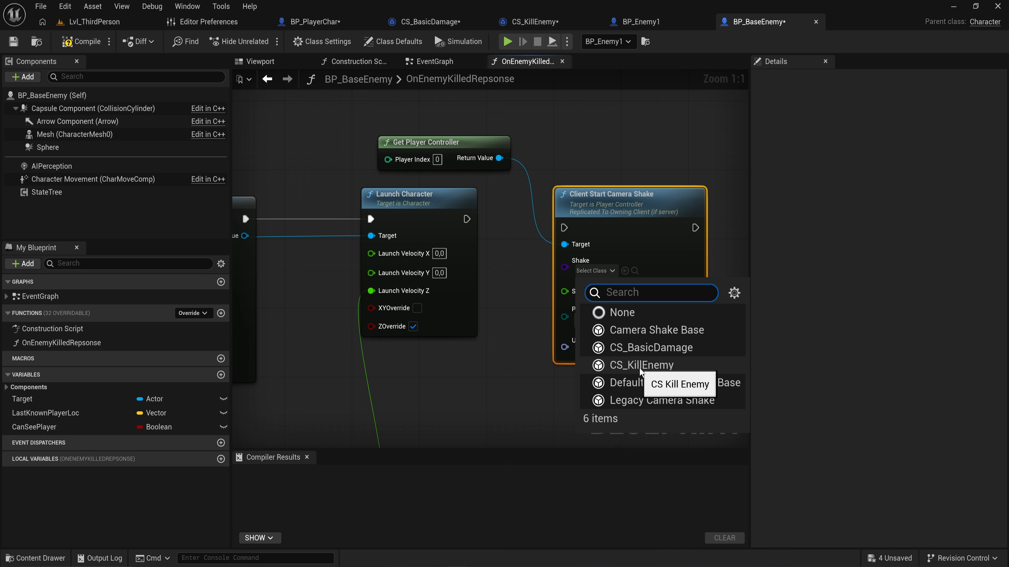
click(627, 366)
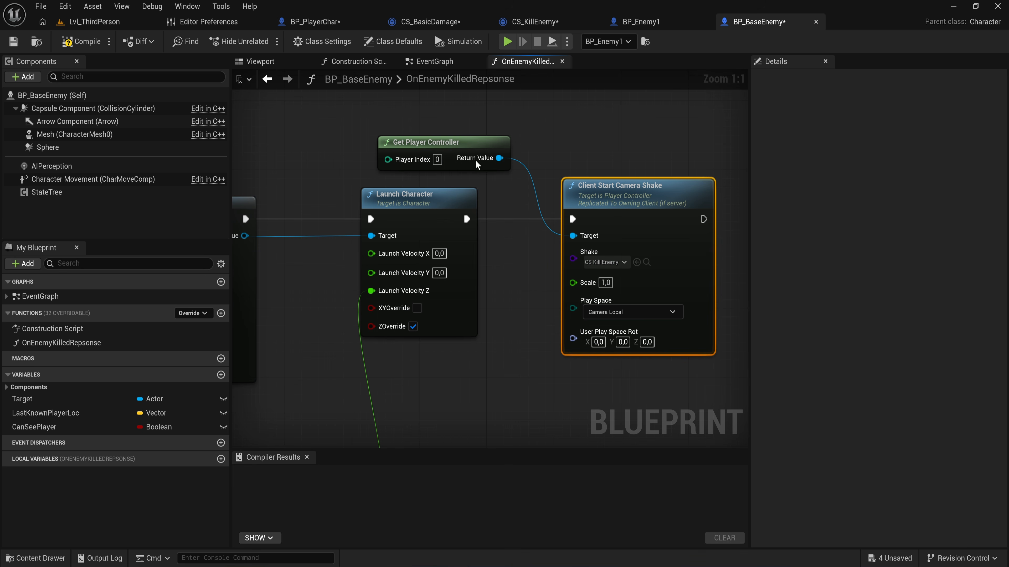
Compile BP_BaseEnemy and play-test Lvl_ThirdPerson by running up to the enemy and jumping on it.
click(80, 41)
click(94, 21)
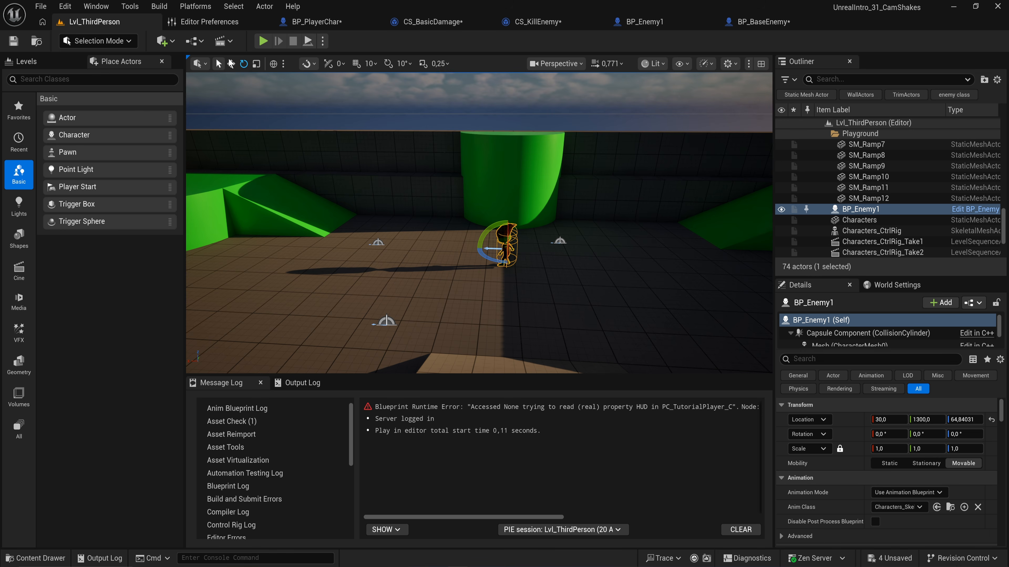
click(264, 40)
key(w)
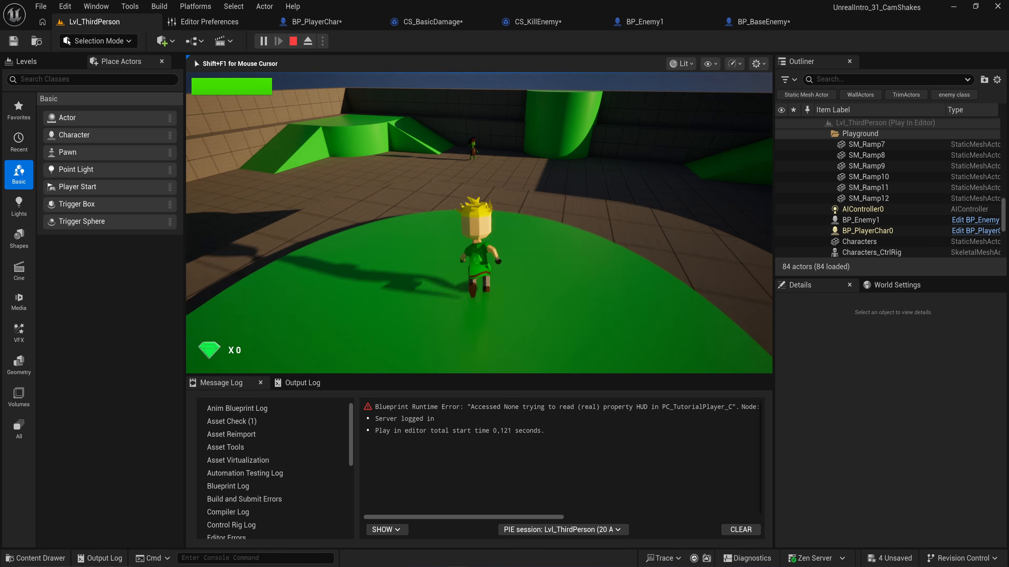
key(space)
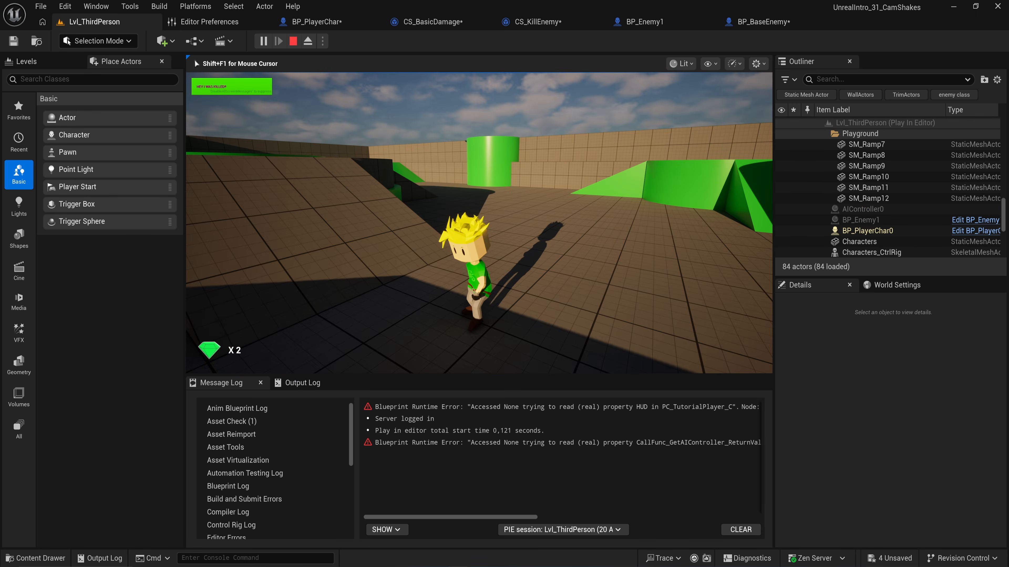
key(Escape)
In CS_KillEnemy, switch the Root Shake Pattern to Perlin Noise and back to Wave Oscillator to compare their settings.
click(538, 21)
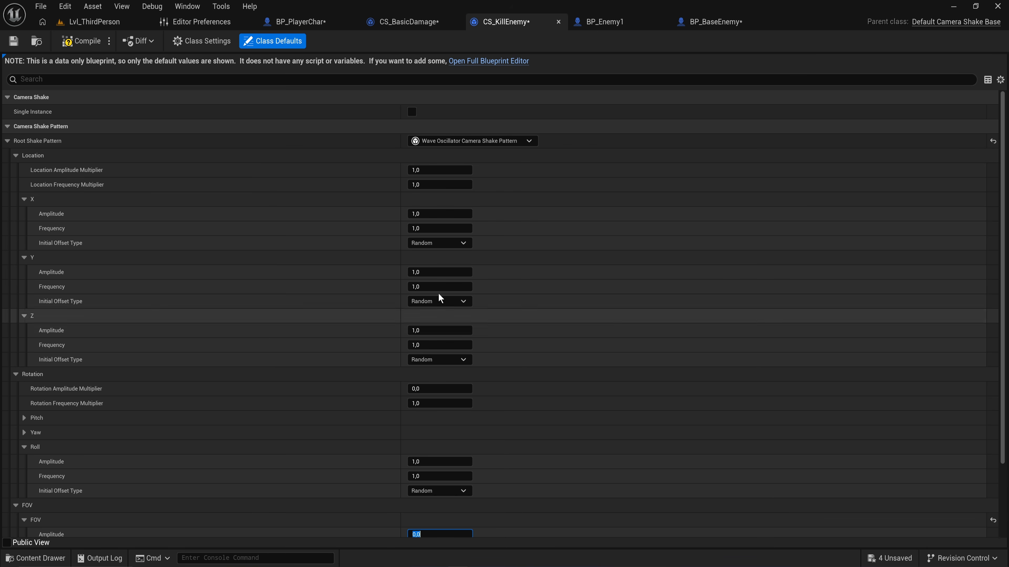
scroll(461, 345, down, 3)
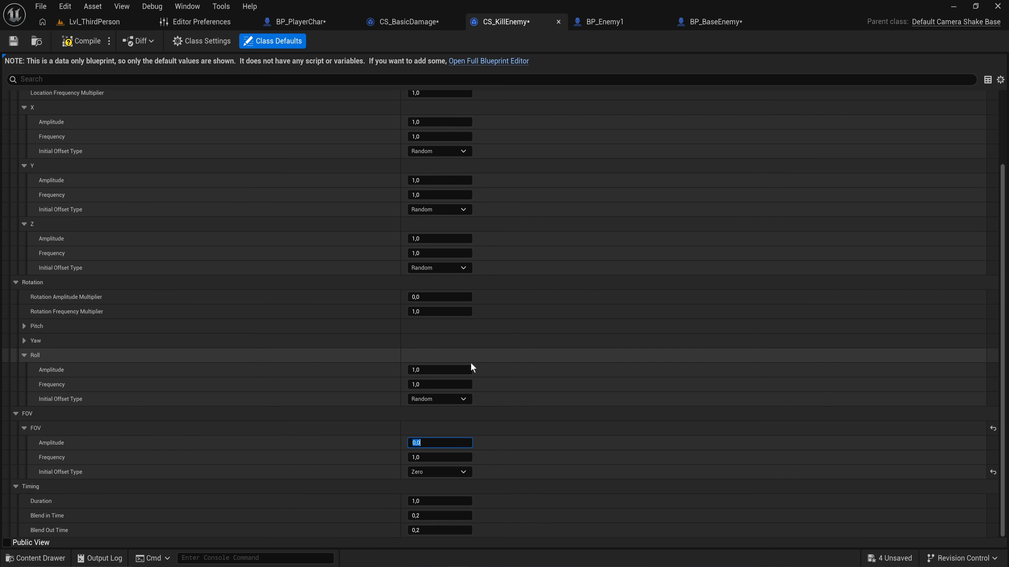
scroll(491, 156, up, 3)
click(473, 135)
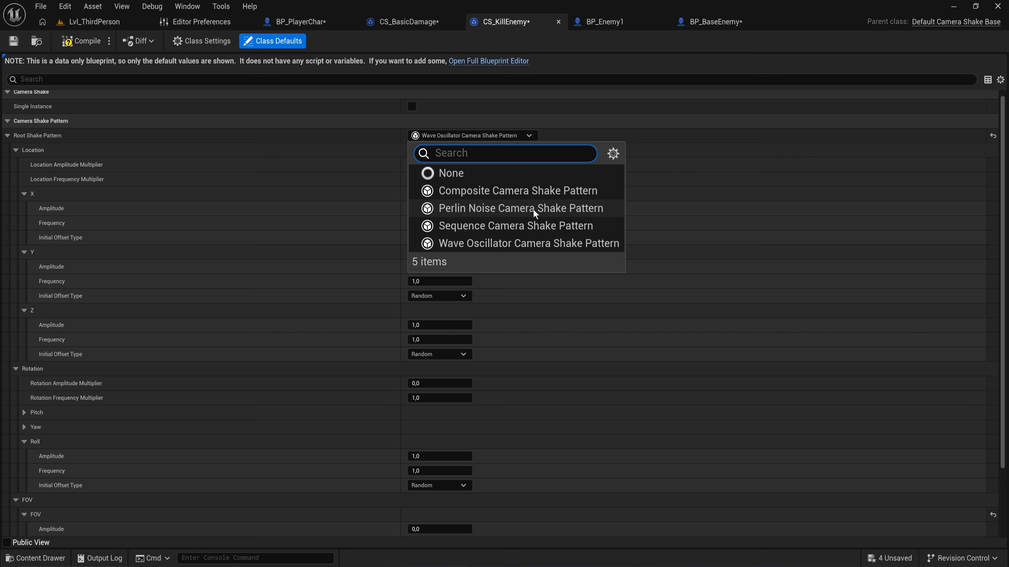
click(563, 210)
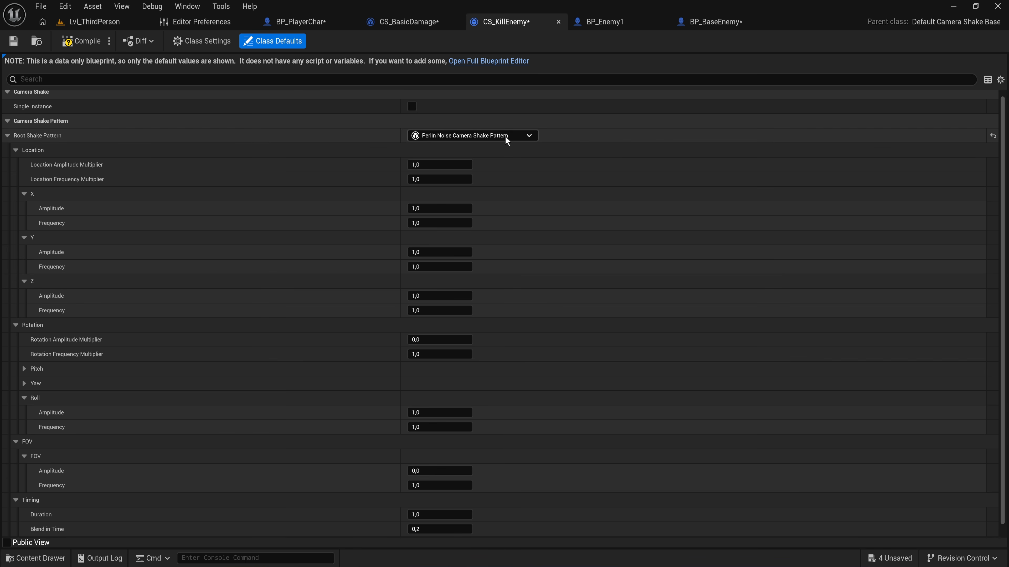
click(522, 136)
click(482, 242)
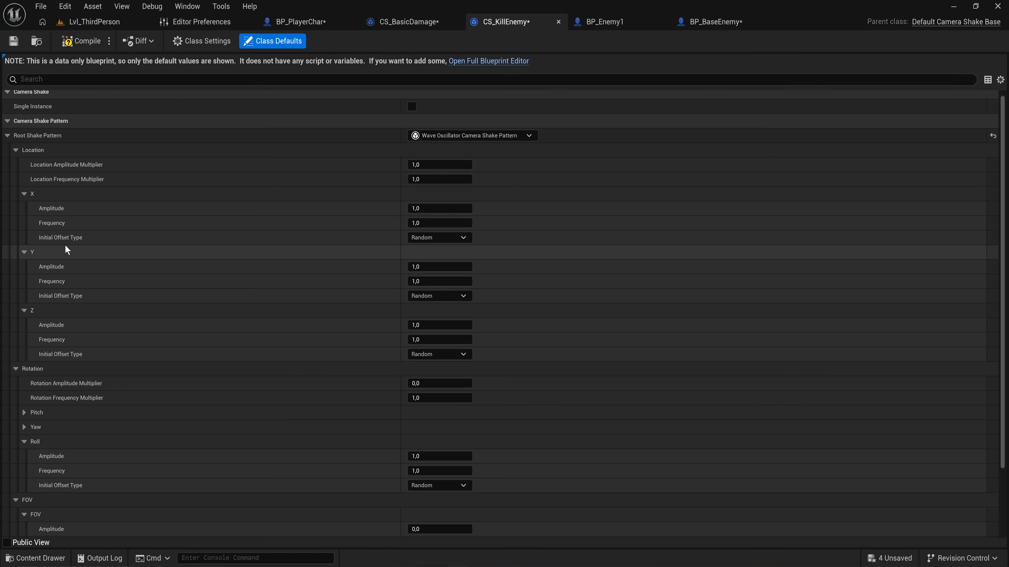
Set the location amplitudes to 0 for X and Y and 15 for Z, with Z's Initial Offset Type as Zero.
click(451, 238)
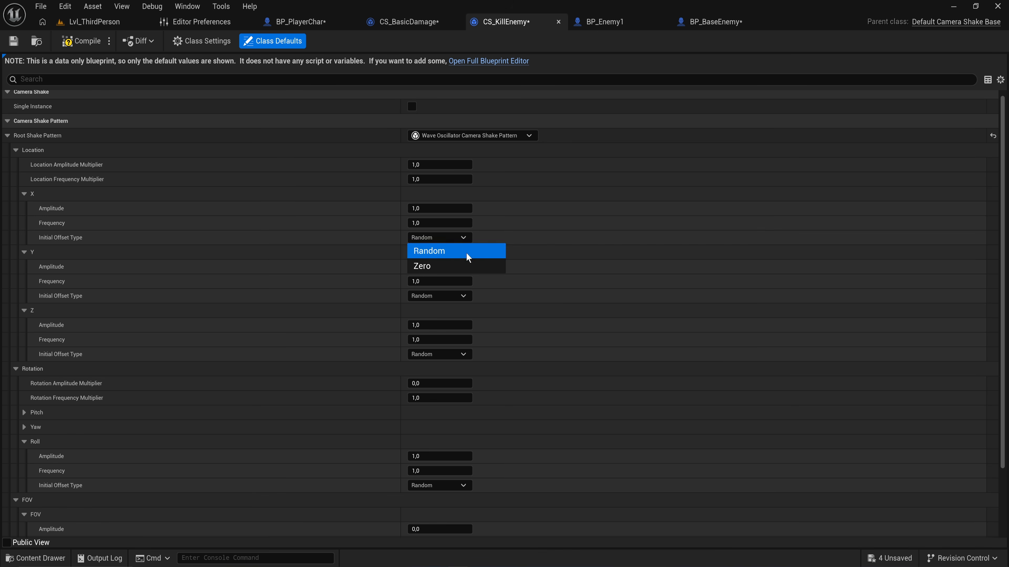
click(437, 208)
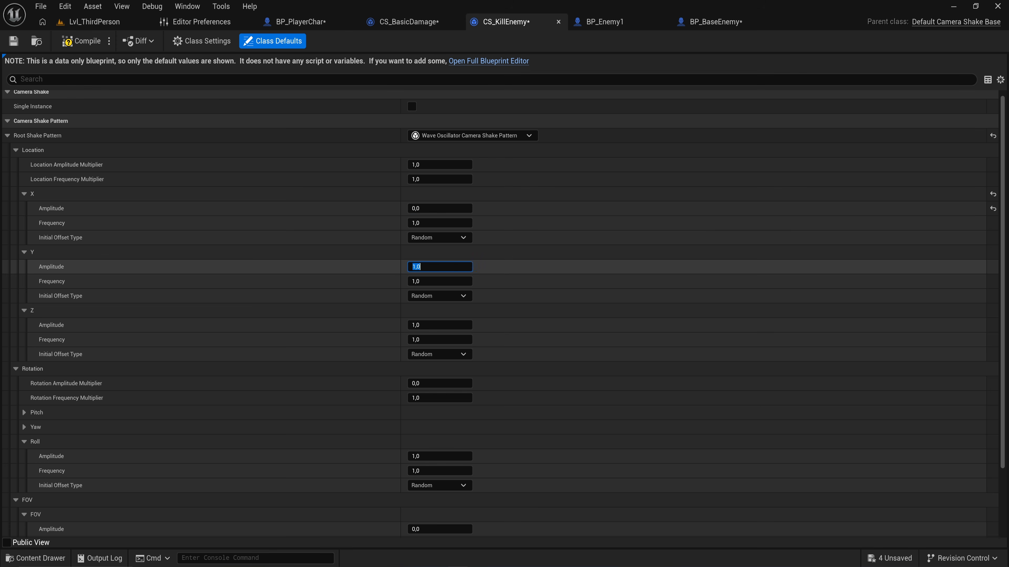
click(428, 325)
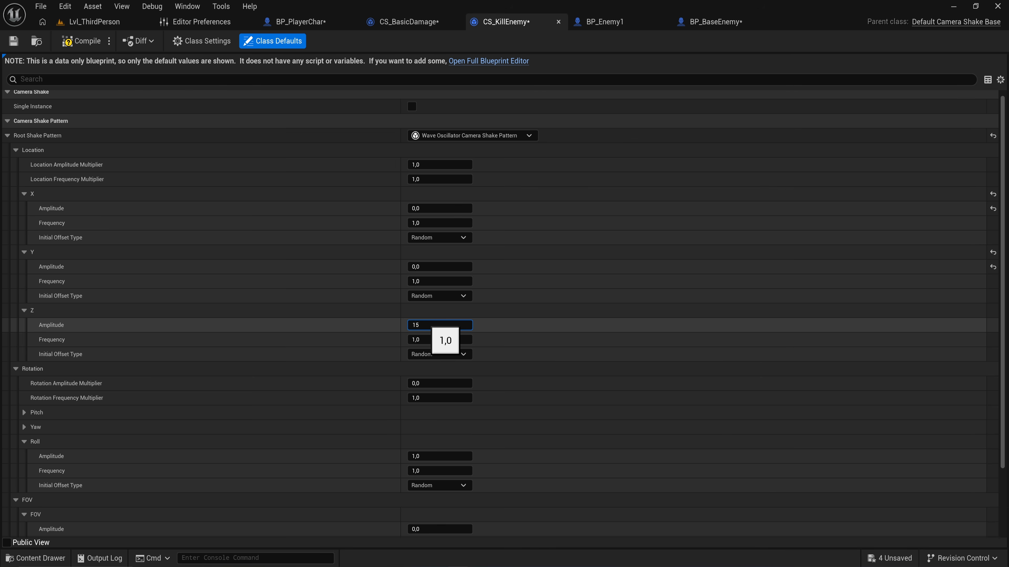
key(Return)
click(454, 354)
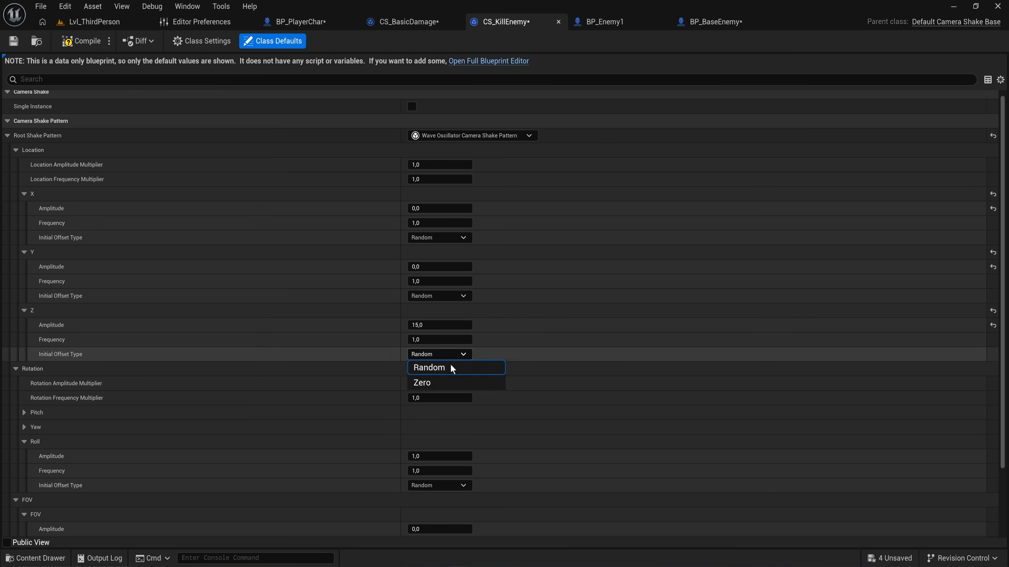
click(425, 383)
Set the FOV amplitude to 10 and its Initial Offset Type to Zero.
scroll(505, 350, down, 2)
scroll(506, 350, down, 3)
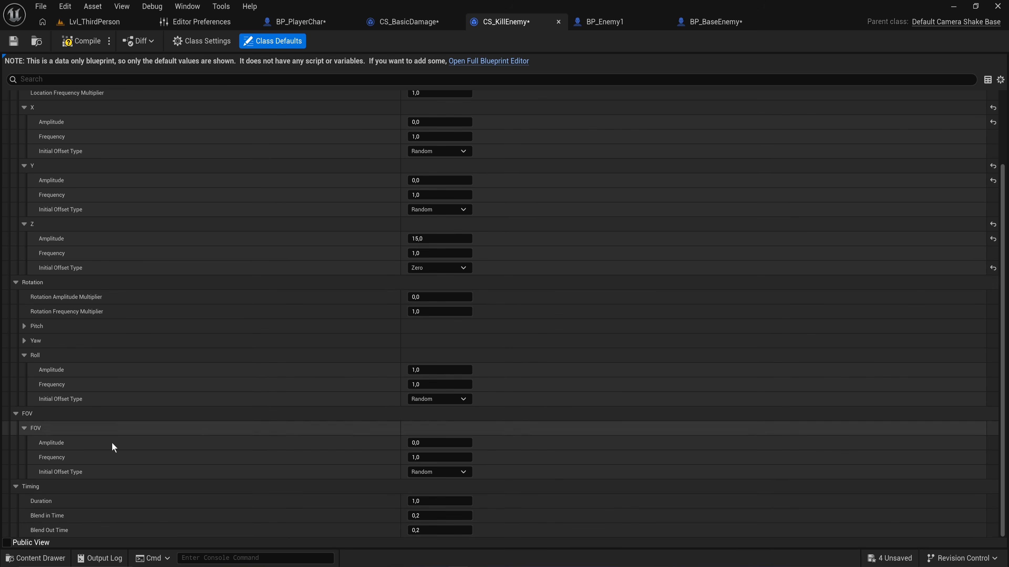
click(421, 443)
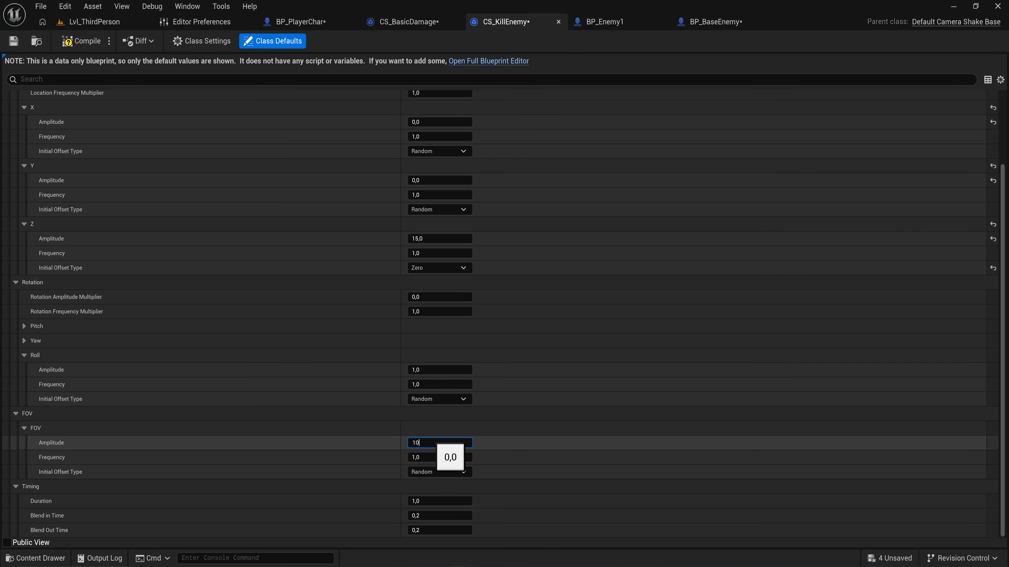
text(10)
click(462, 472)
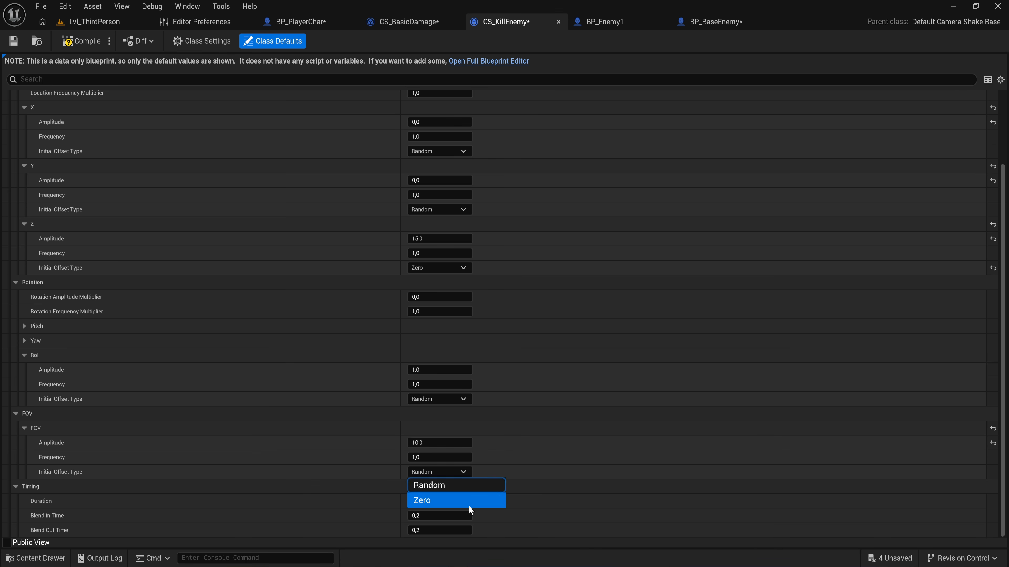
click(469, 504)
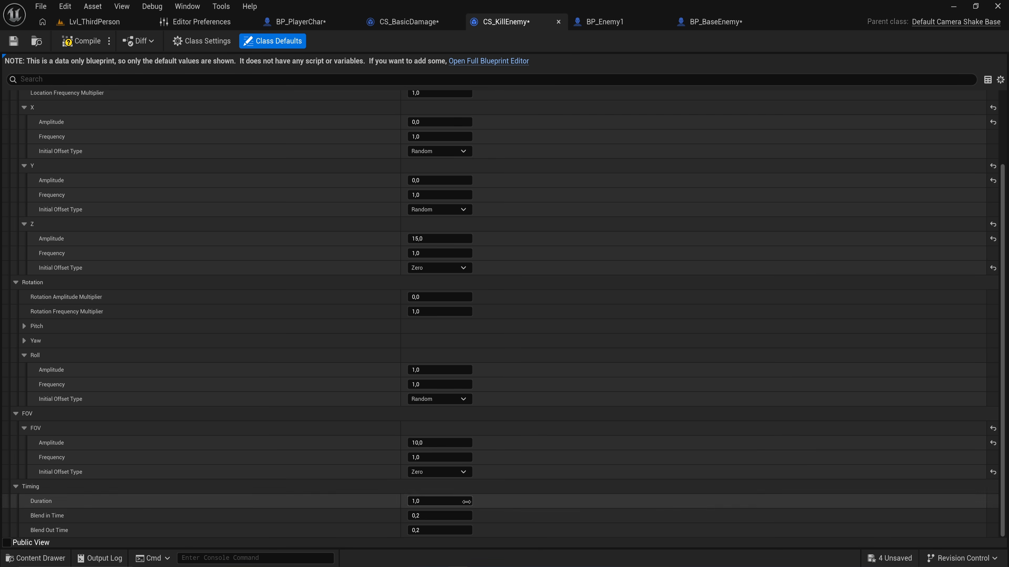
Compile CS_KillEnemy and play-test the kill shake in Lvl_ThirdPerson by jumping on the enemy.
click(81, 41)
key(alt+p)
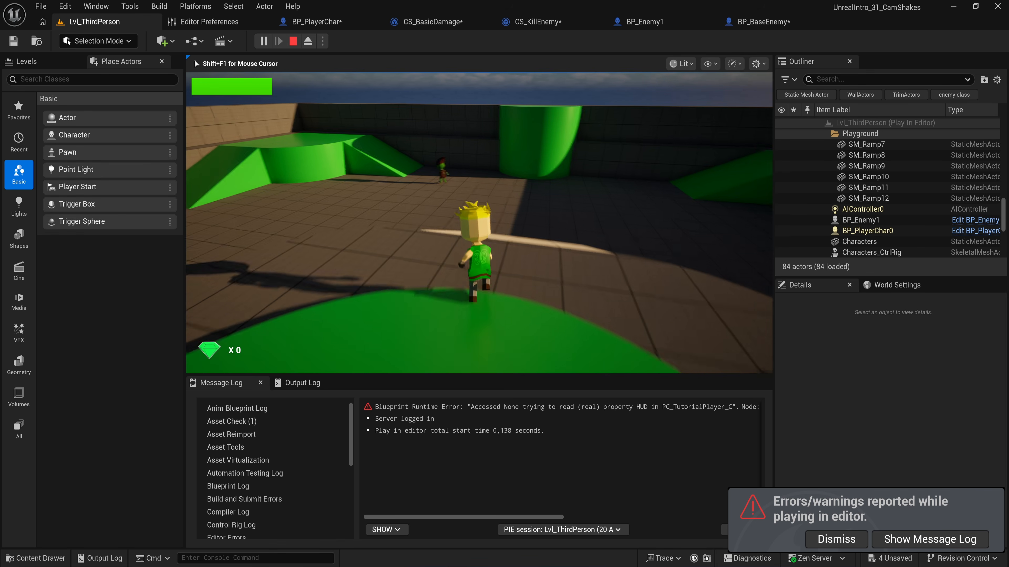
key(w)
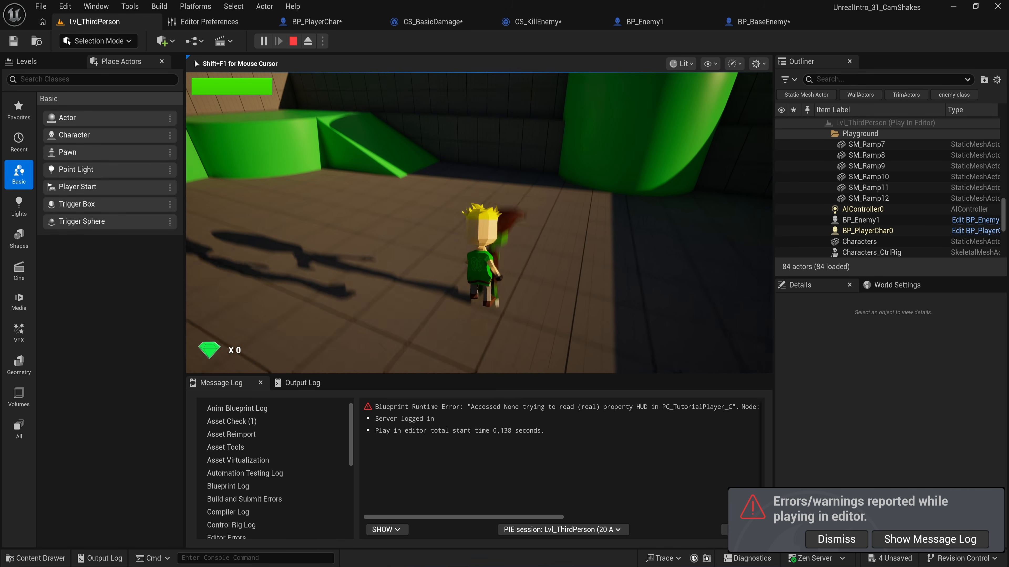
key(space)
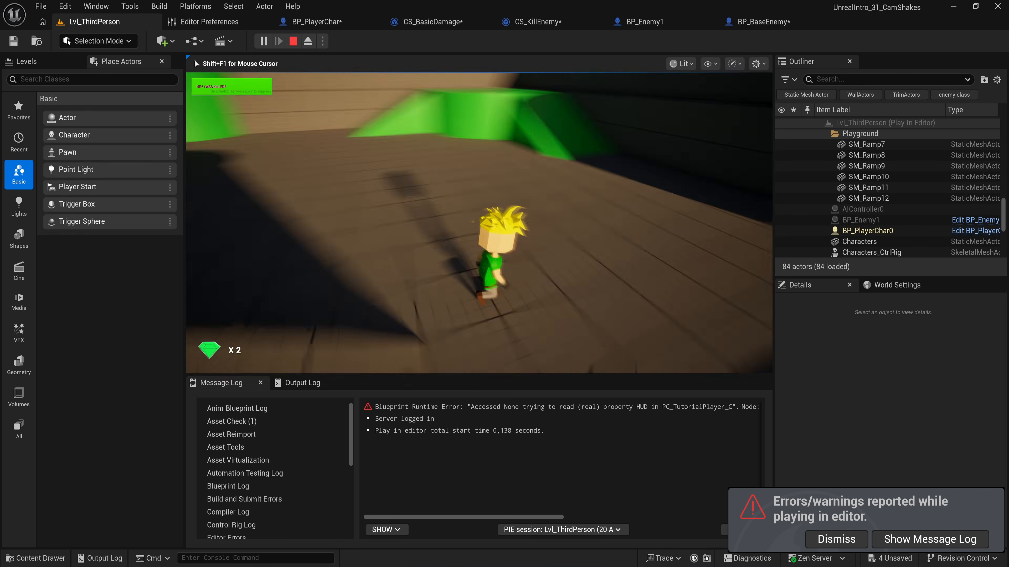
key(w)
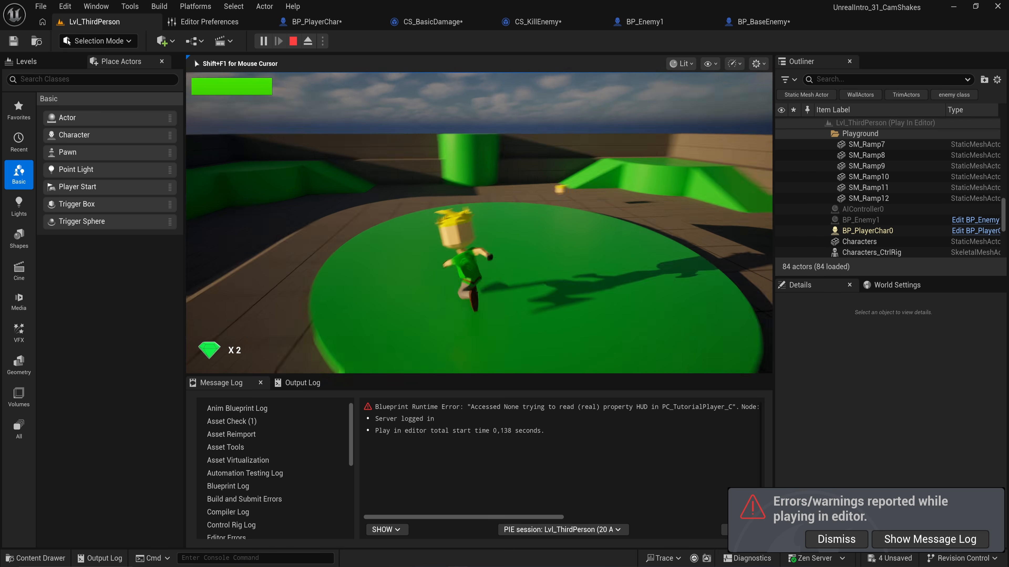
key(Escape)
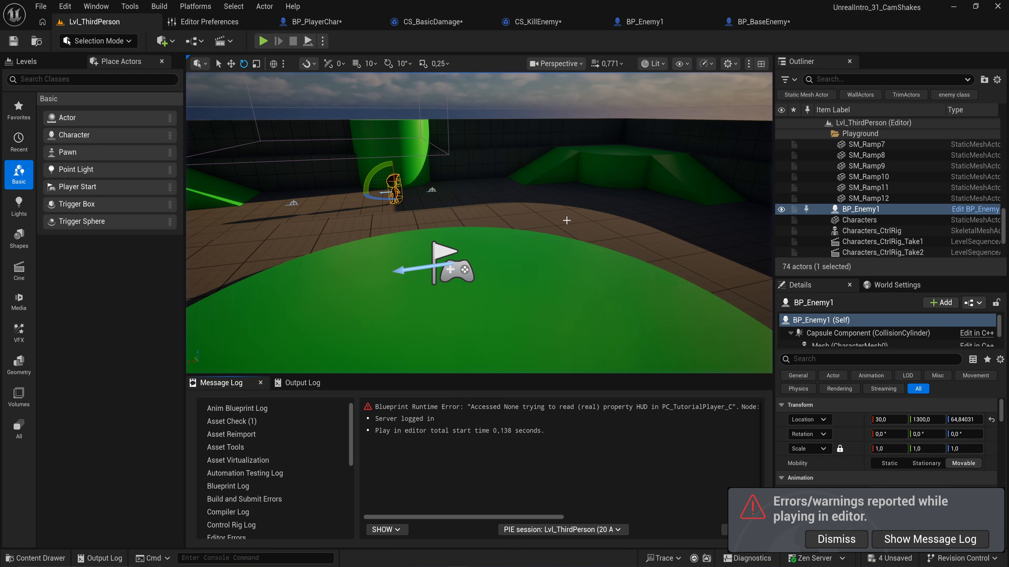
Raise the location Z amplitude in CS_KillEnemy to 40.
click(765, 22)
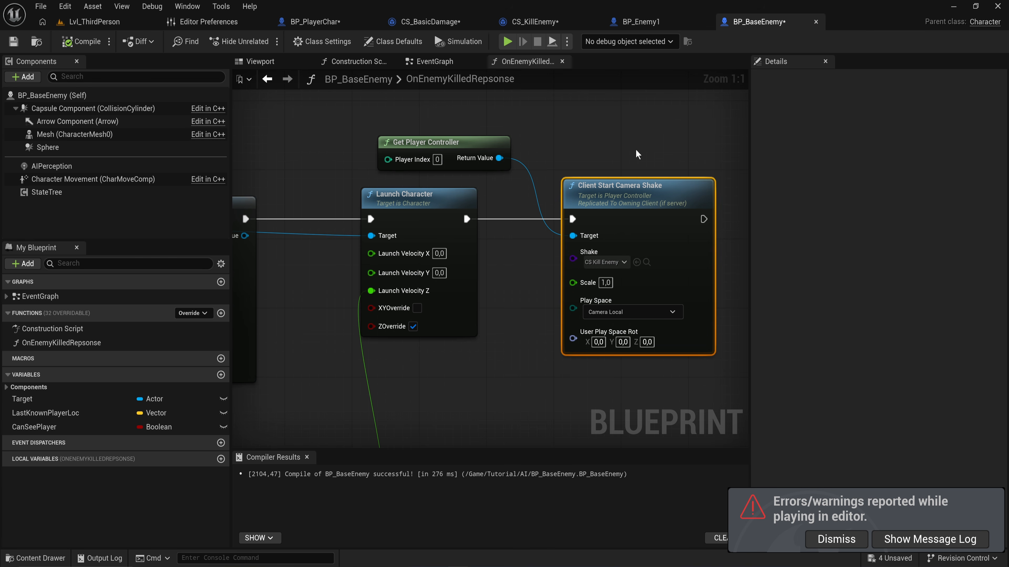
click(544, 22)
scroll(504, 187, up, 3)
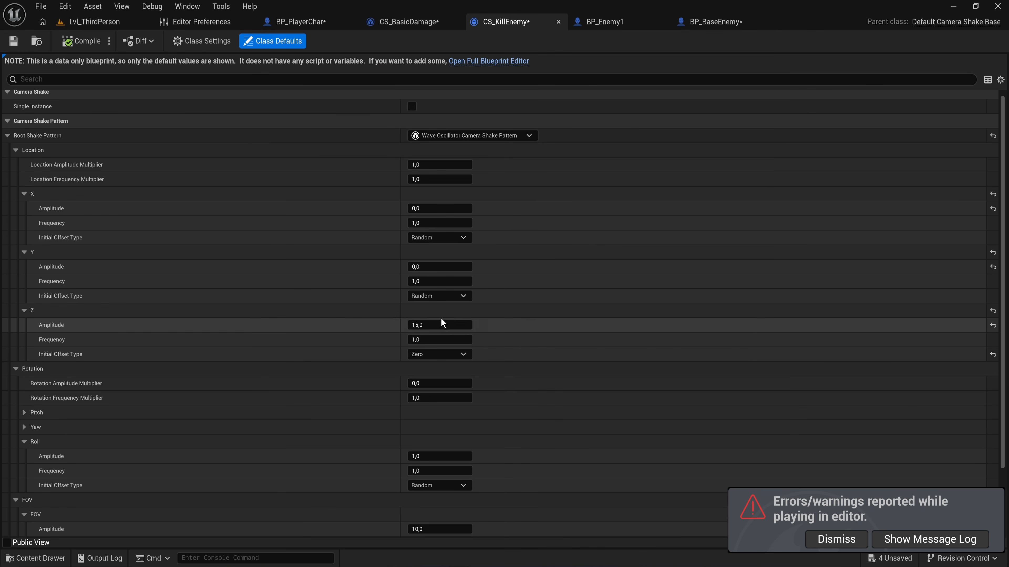
click(432, 323)
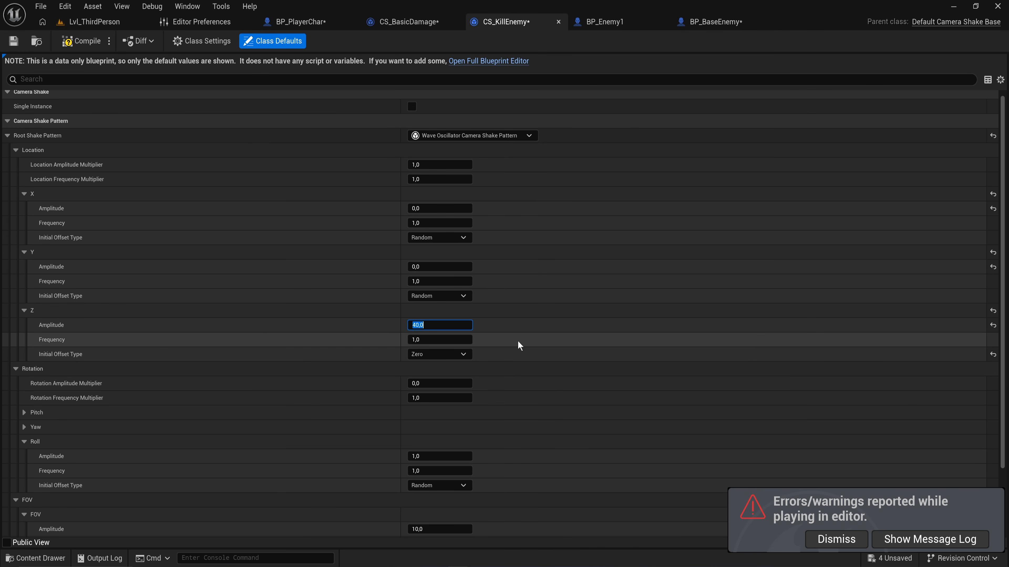
scroll(510, 344, down, 2)
Duplicate CS_KillEnemy in the CameraShakes folder as CS_KillEnemyANimated and open the copy.
key(ctrl+space)
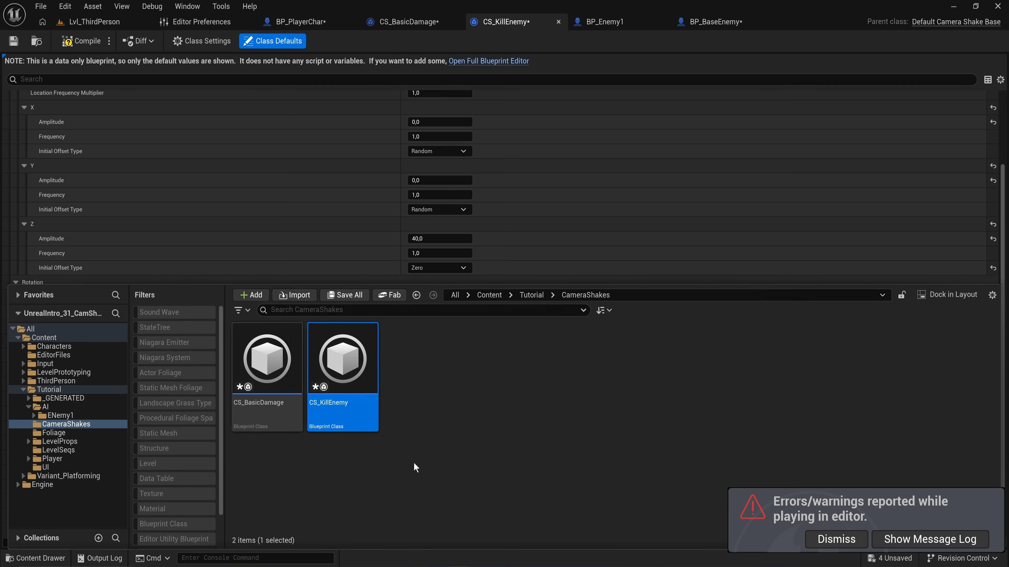
key(ctrl+d)
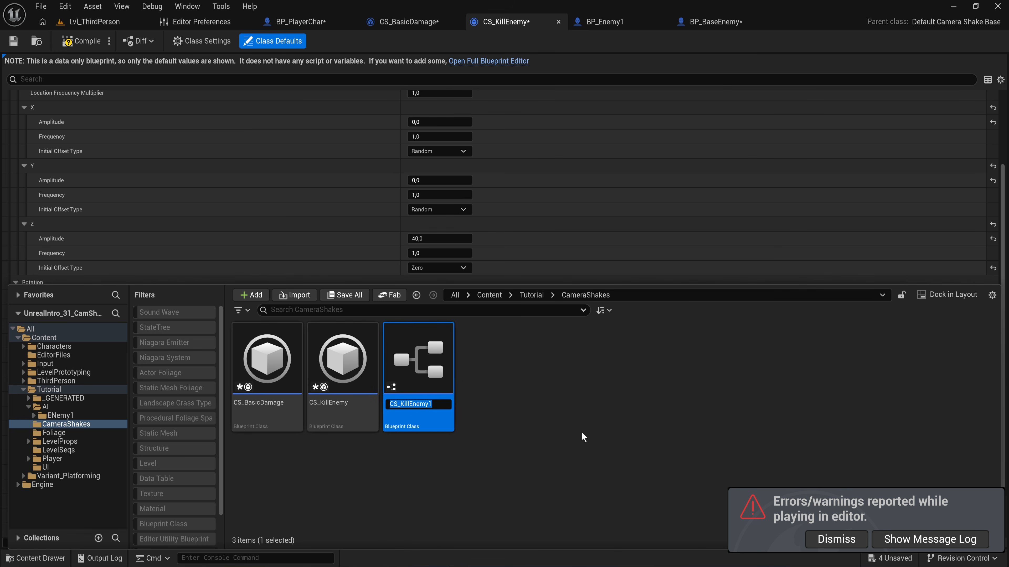
key(End)
key(BackSpace)
text(ANimated)
key(Return)
key(Return)
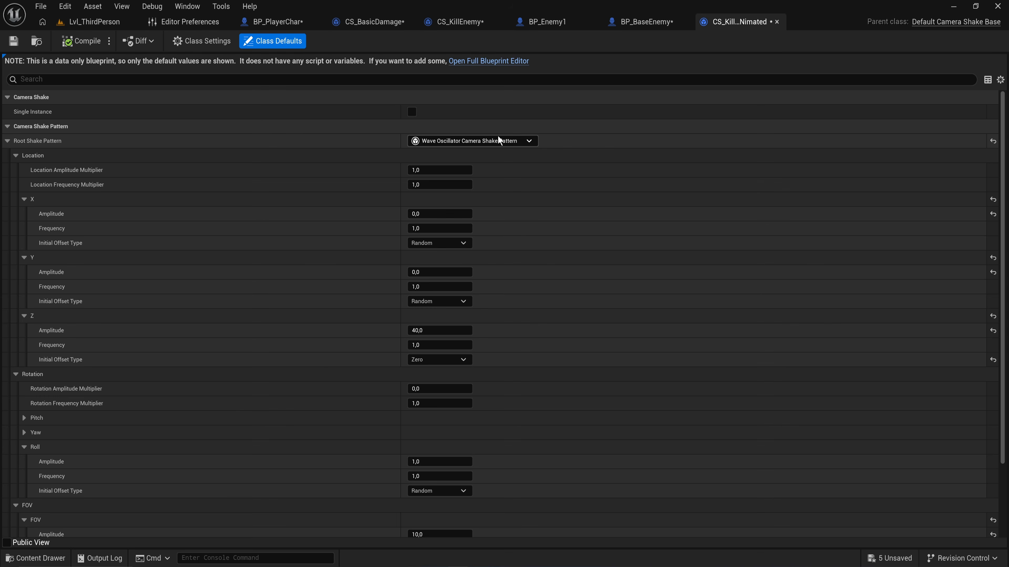
Change the Root Shake Pattern to Sequence Camera Shake Pattern and expand its Camera Shake settings.
click(499, 140)
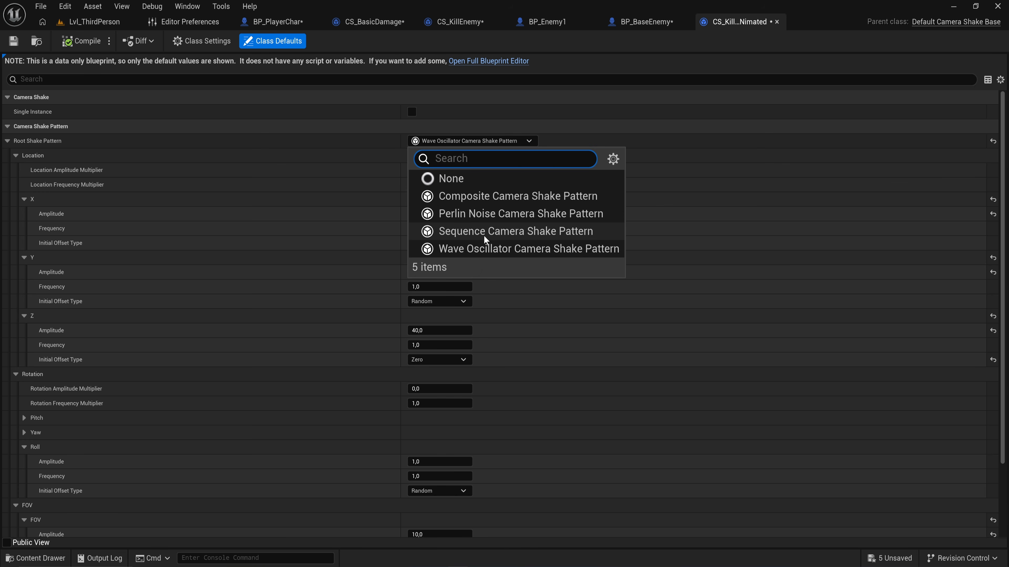
click(558, 234)
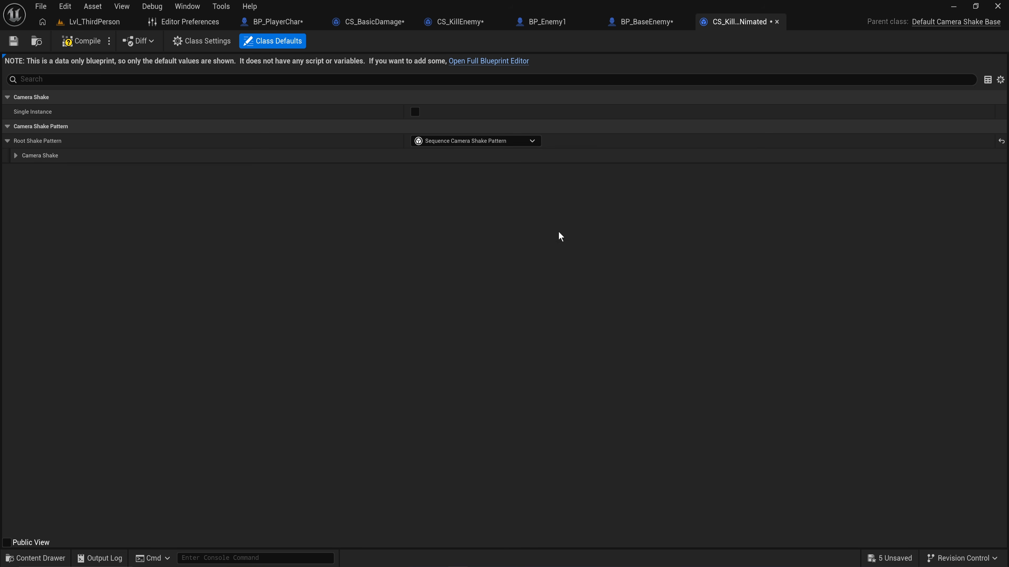
click(15, 156)
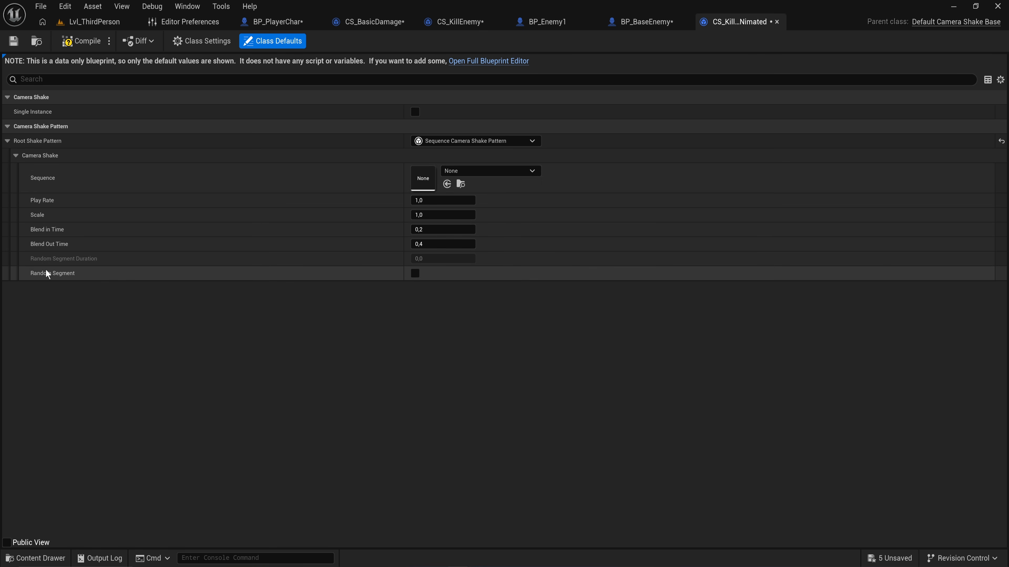
click(415, 274)
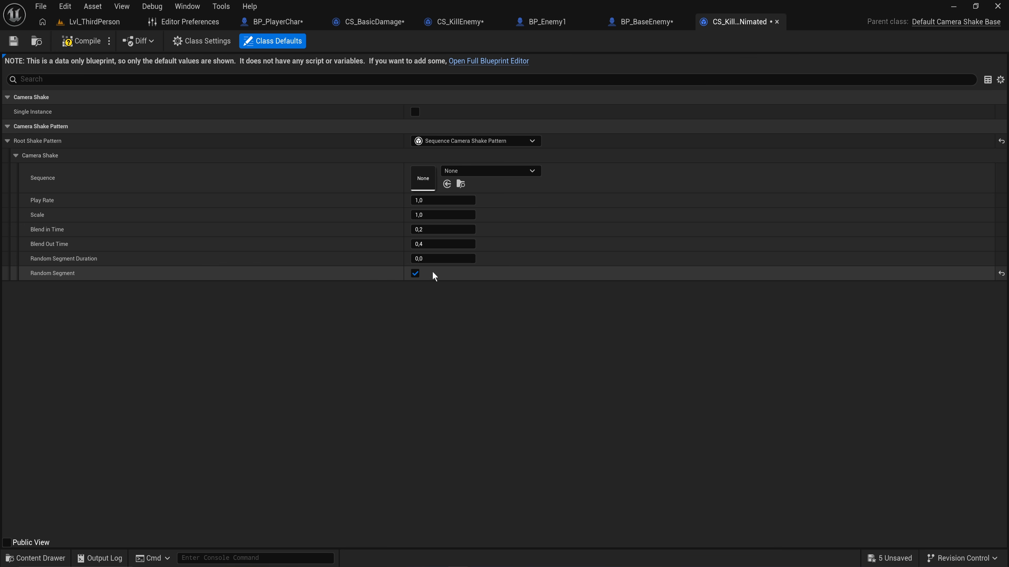
click(415, 274)
click(488, 171)
click(309, 266)
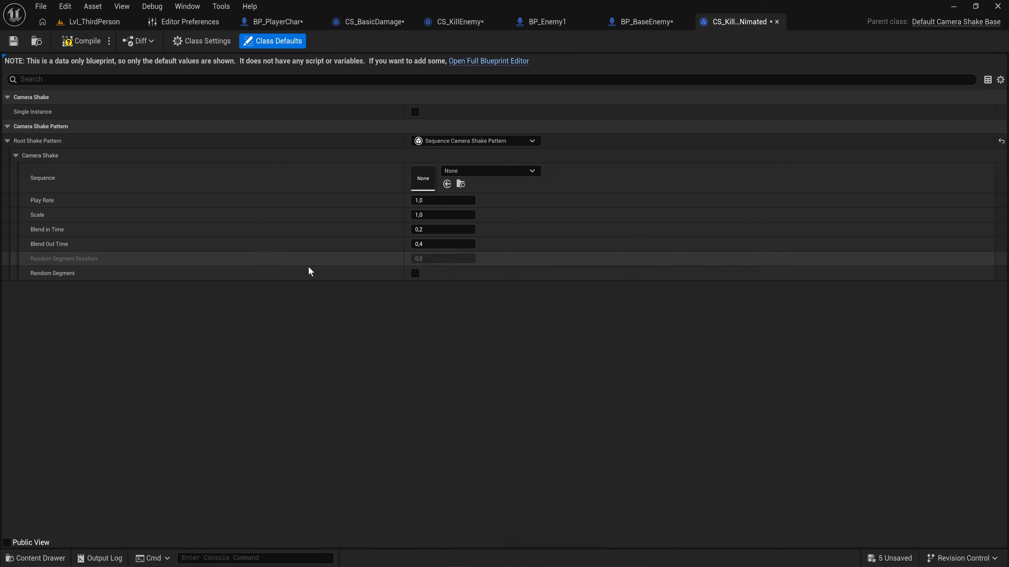
Create a Camera Animation Sequence named CSA_EnemyKilled in the CameraShakes folder and assign it as the shake's Sequence.
click(473, 172)
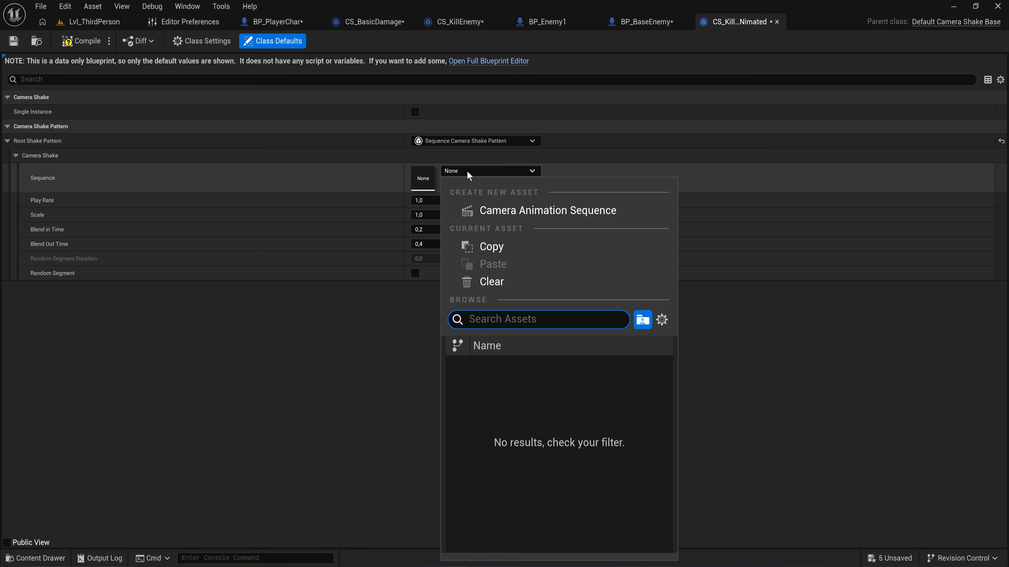
click(565, 217)
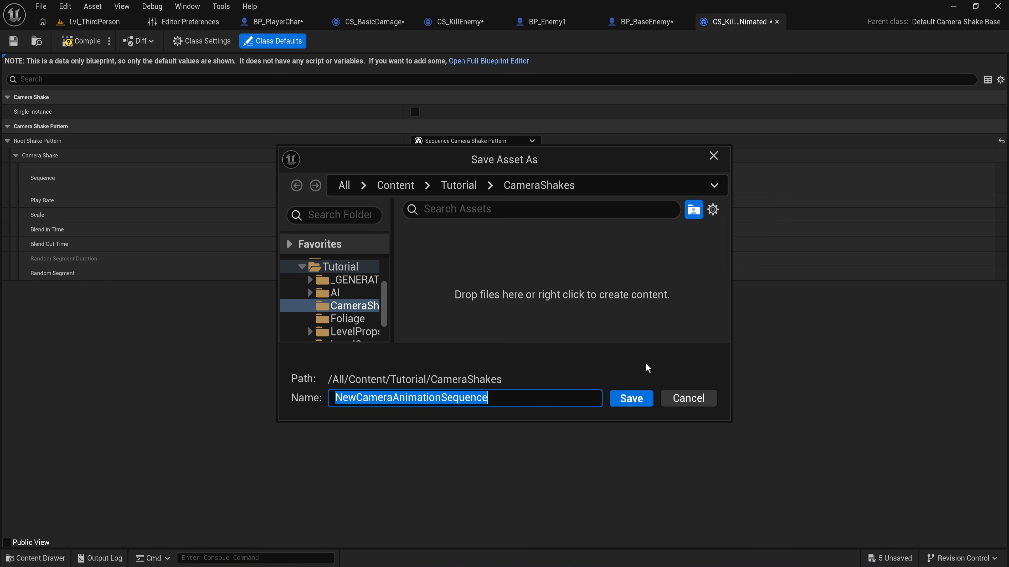
text(CS)
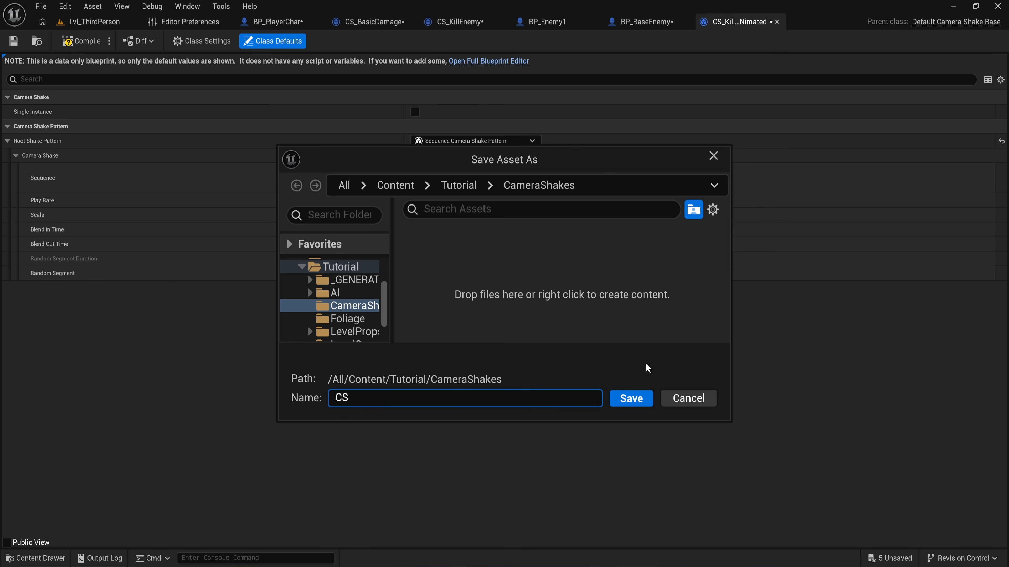
text(A_EnemyKilled)
key(Return)
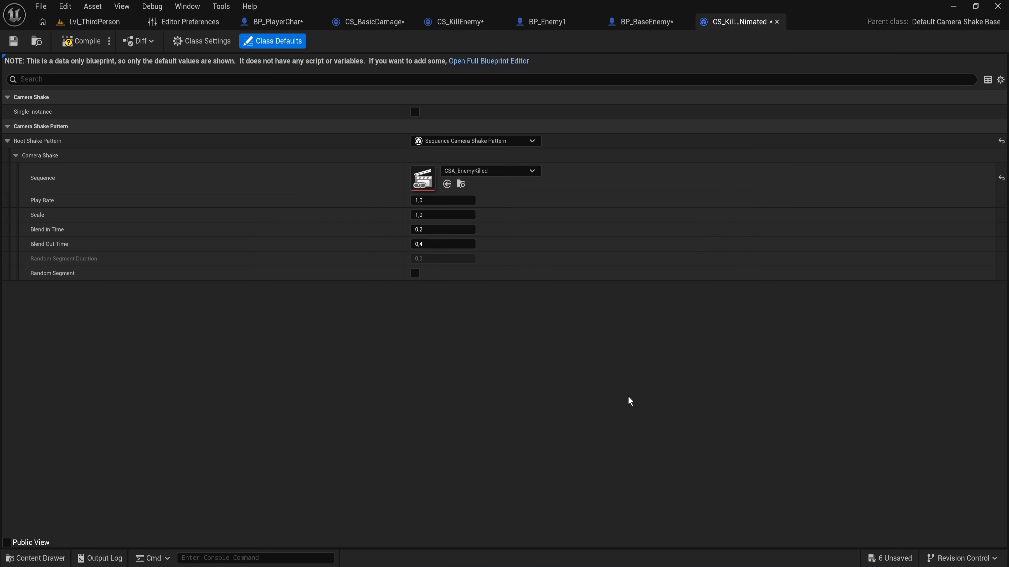
Switch to Lvl_ThirdPerson and close the Message Log and Output Log to enlarge the viewport.
click(94, 24)
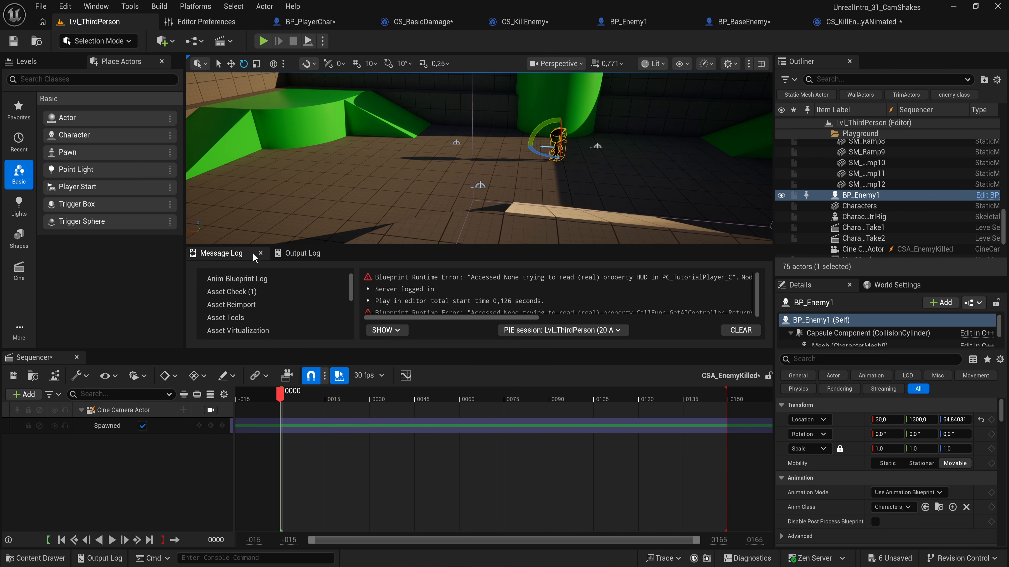
click(261, 253)
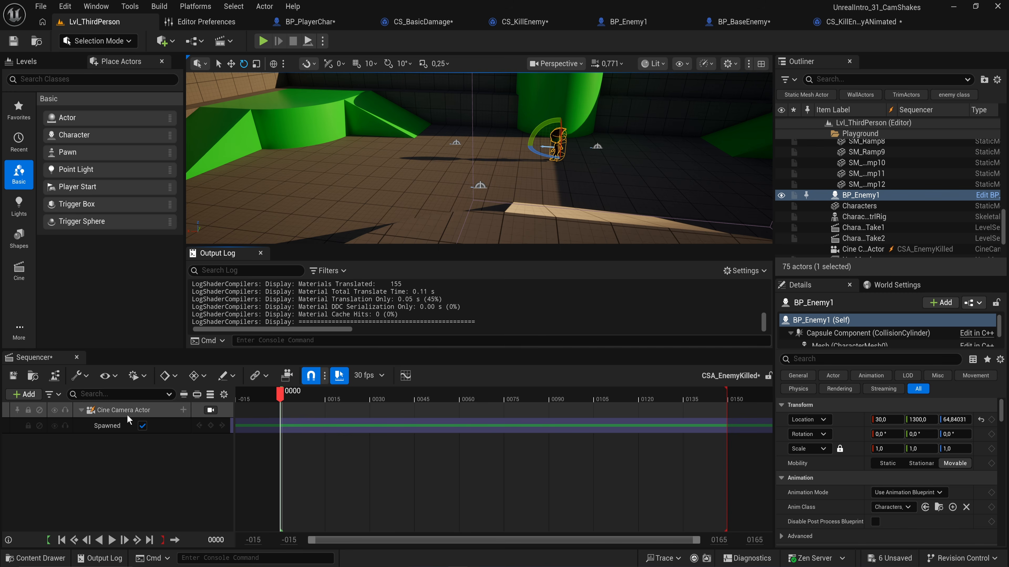
click(261, 253)
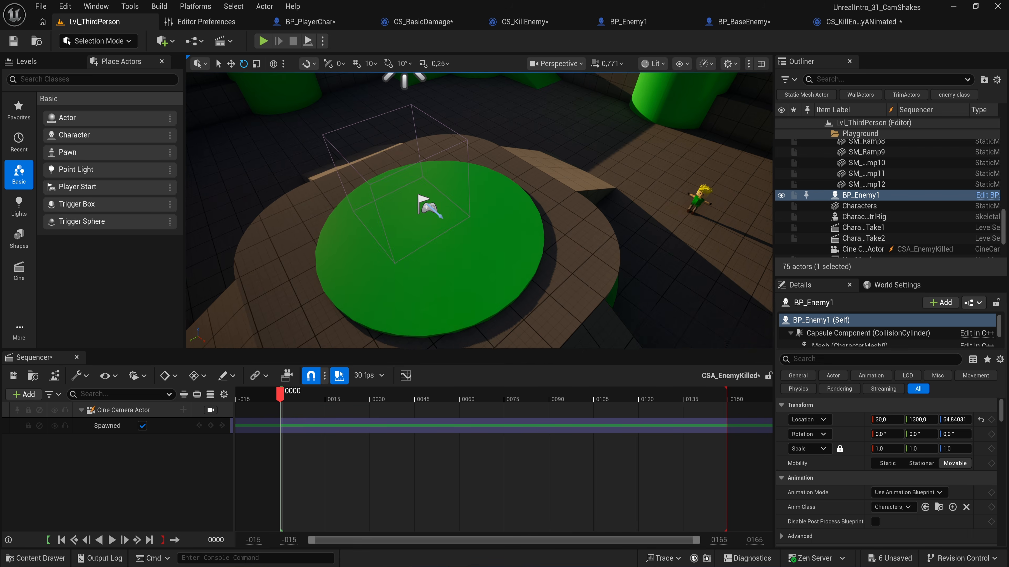
Add a Transform track to the Cine Camera Actor in CSA_EnemyKilled and key it at frame 0.
click(119, 410)
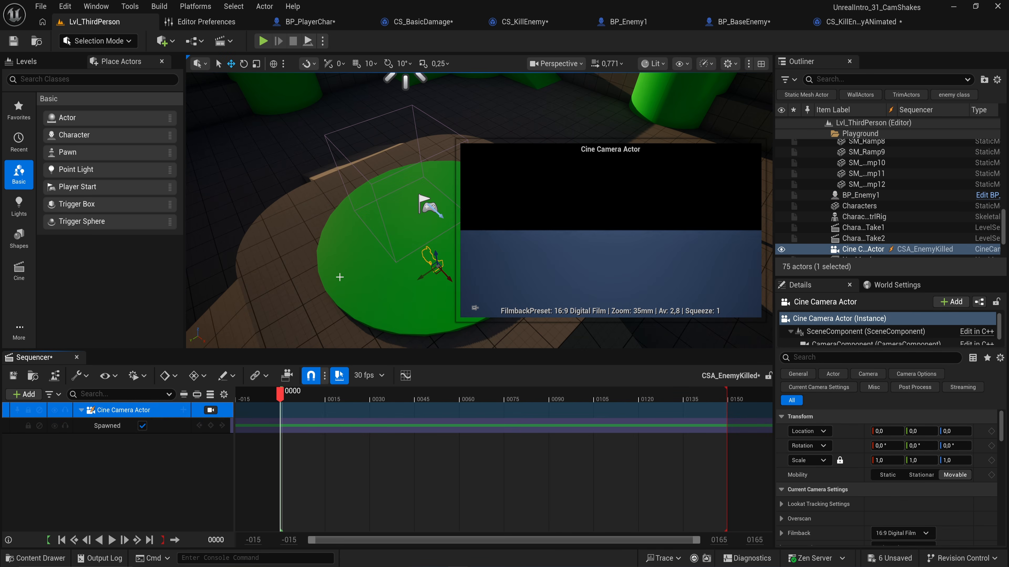
key(f)
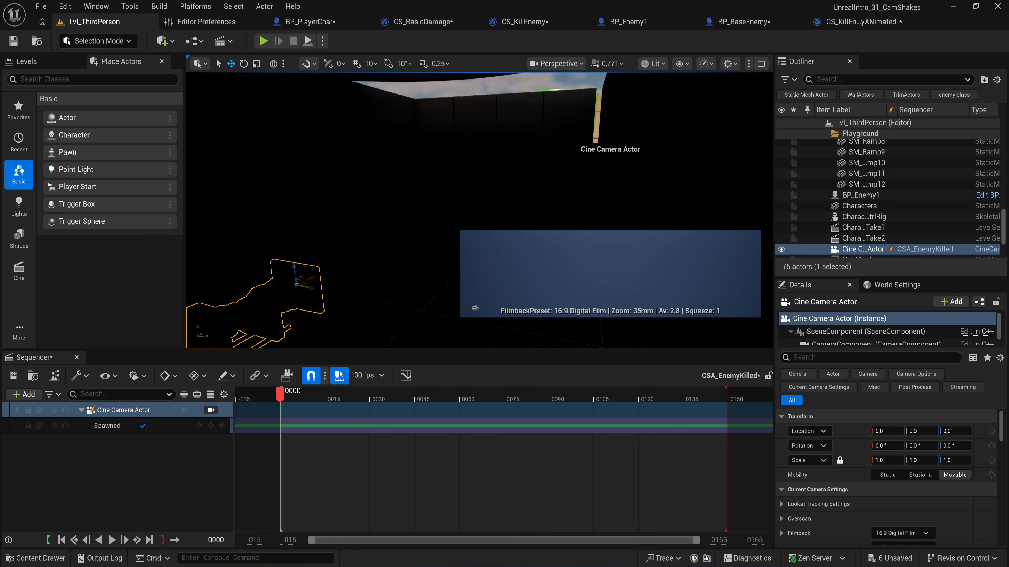
right_drag(346, 277, 346, 277)
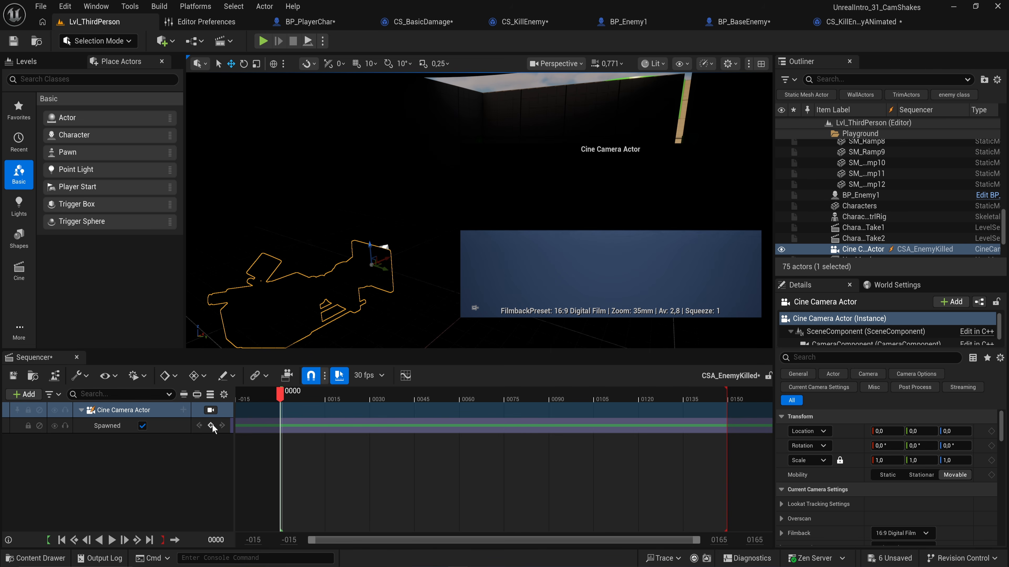
click(183, 409)
click(255, 248)
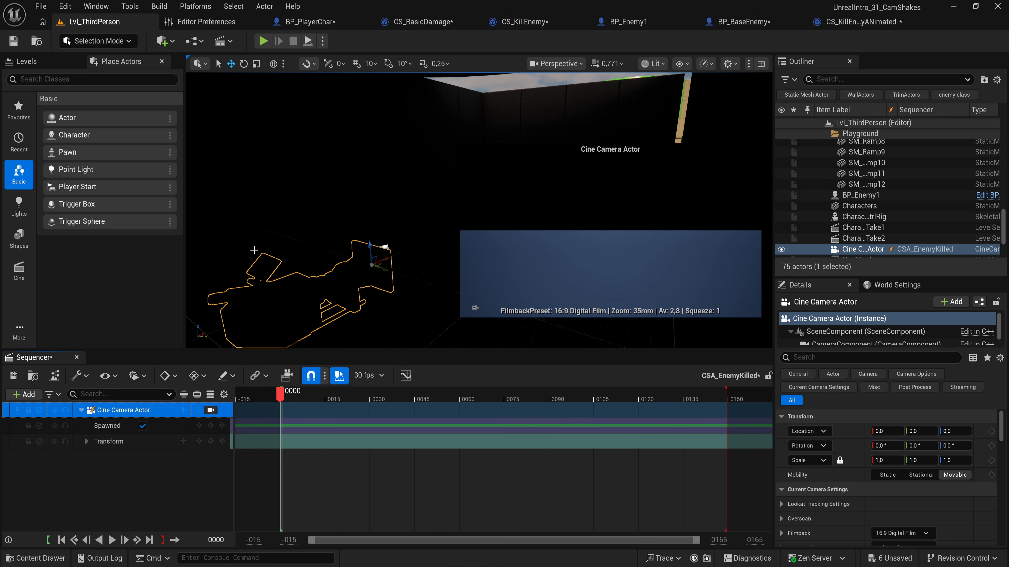
click(211, 442)
At frame 20, raise the Cine Camera Actor by about 64 units, pitch it about 8.5°, and key its transform.
drag(282, 395, 340, 413)
scroll(382, 292, down, 3)
scroll(381, 292, up, 3)
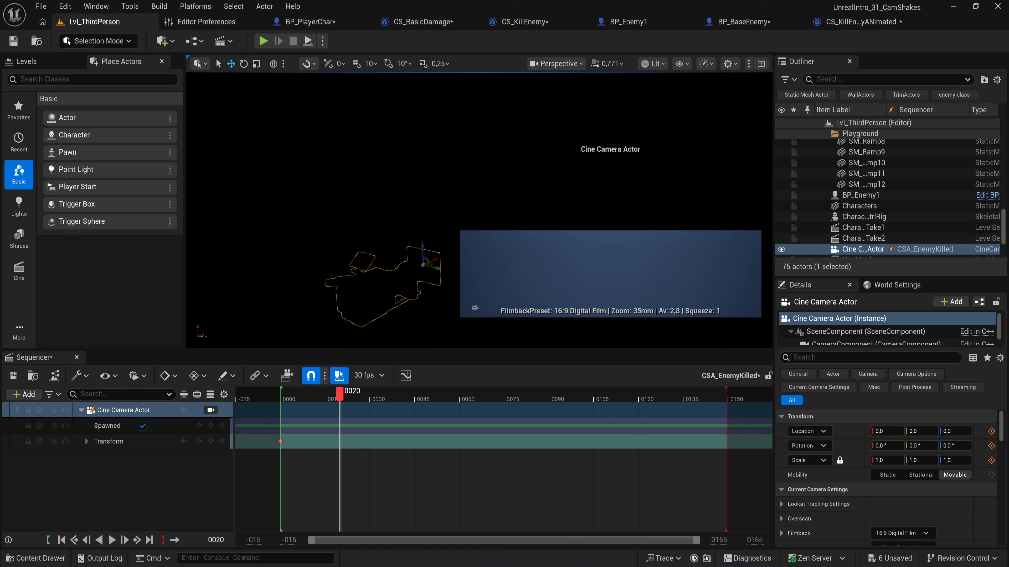
drag(382, 248, 396, 175)
key(e)
click(211, 442)
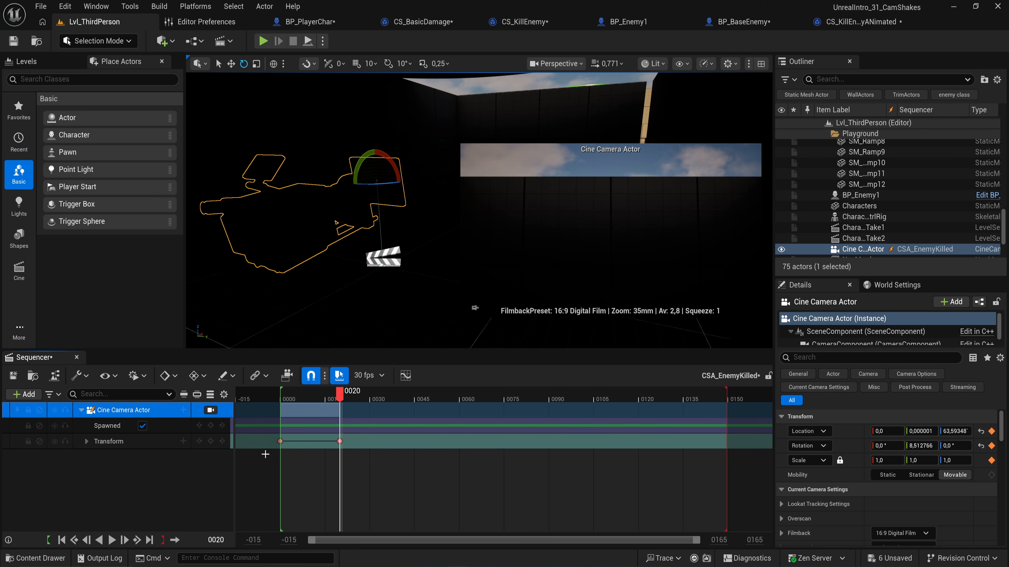
Hold the raised camera pose with a Transform key at frame 30 and paste the frame 0 key at frame 45.
click(280, 441)
drag(333, 397, 371, 403)
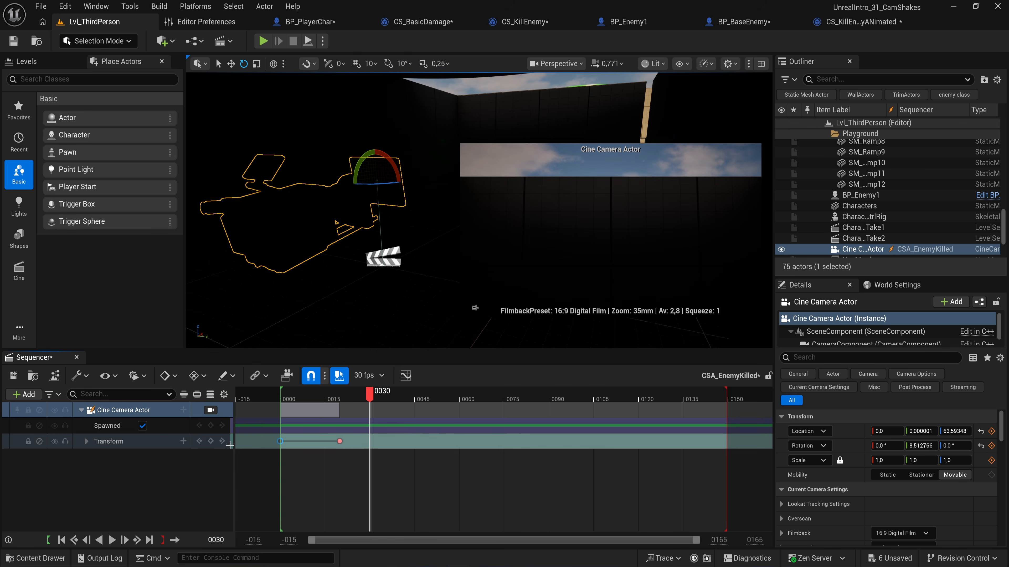
click(211, 441)
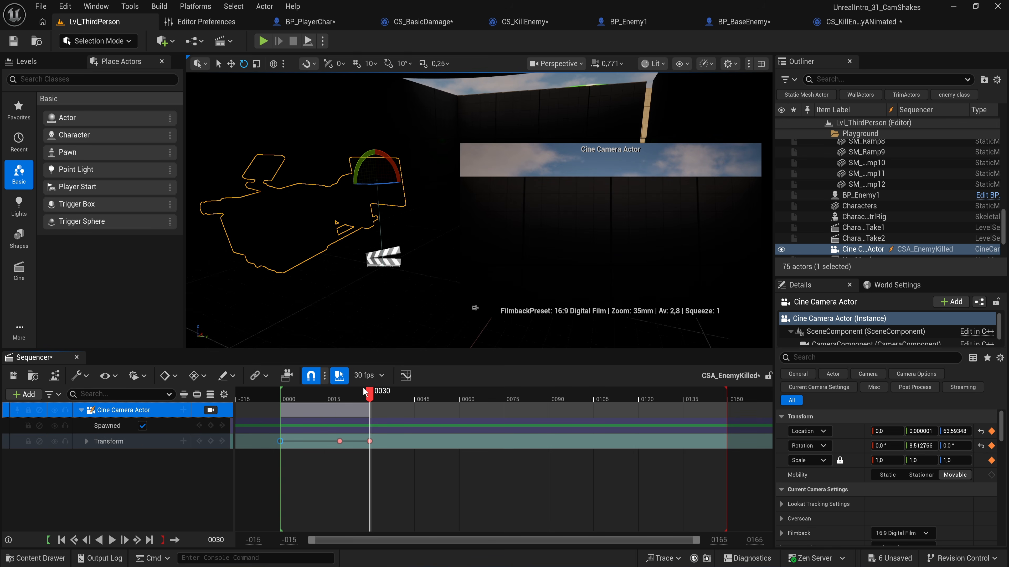
drag(365, 392, 415, 399)
key(ctrl+v)
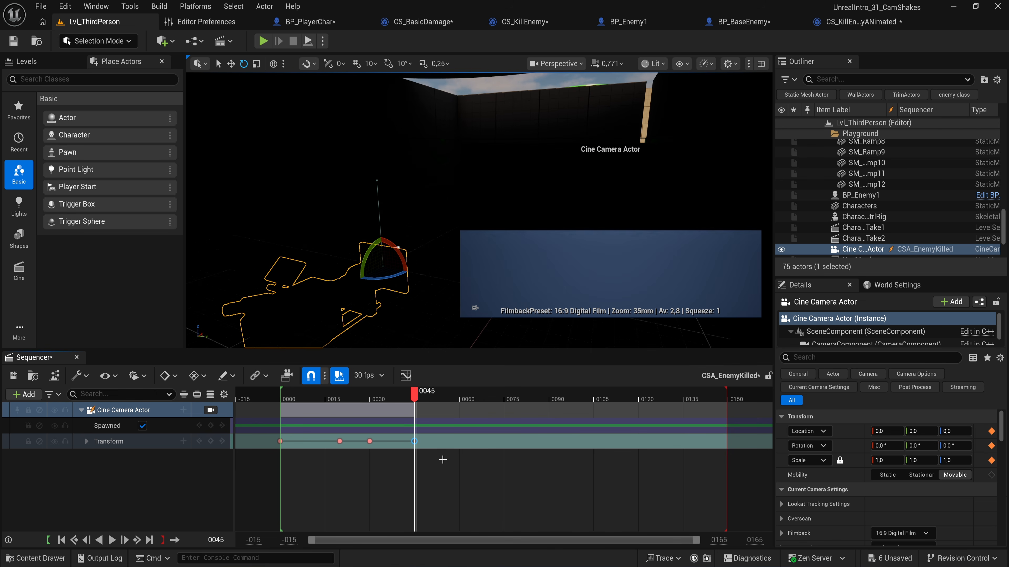
End the sequence's playback range at frame 45, save all assets, and close the Sequencer.
drag(726, 396, 414, 396)
mouse_move(342, 206)
right_down()
mouse_move(358, 215)
mouse_move(349, 195)
mouse_move(345, 226)
mouse_move(345, 199)
mouse_move(369, 186)
mouse_move(337, 215)
mouse_move(353, 199)
mouse_move(377, 210)
mouse_move(317, 194)
mouse_move(361, 223)
mouse_move(330, 195)
mouse_move(358, 211)
mouse_move(346, 222)
right_up()
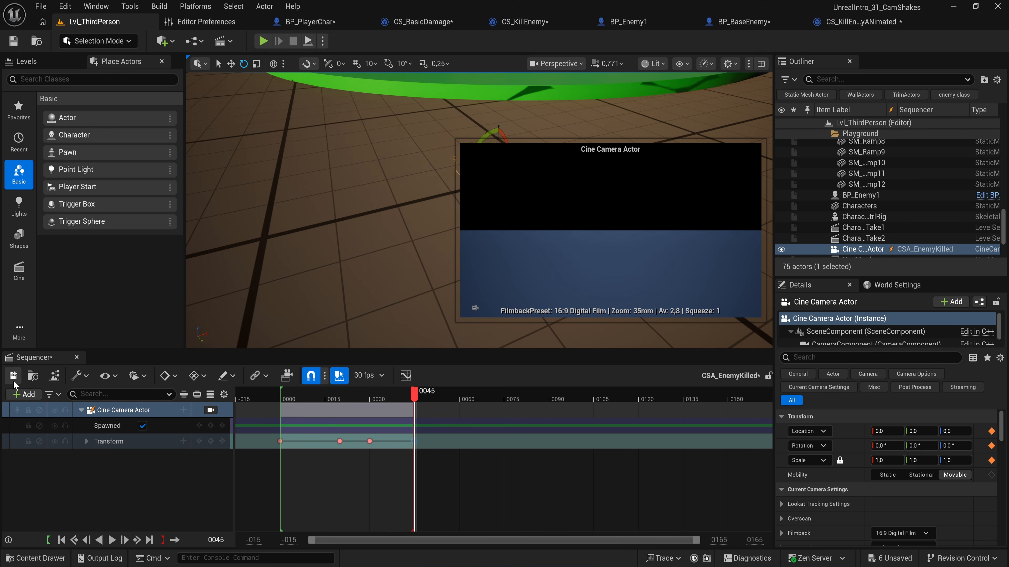
click(57, 357)
key(f)
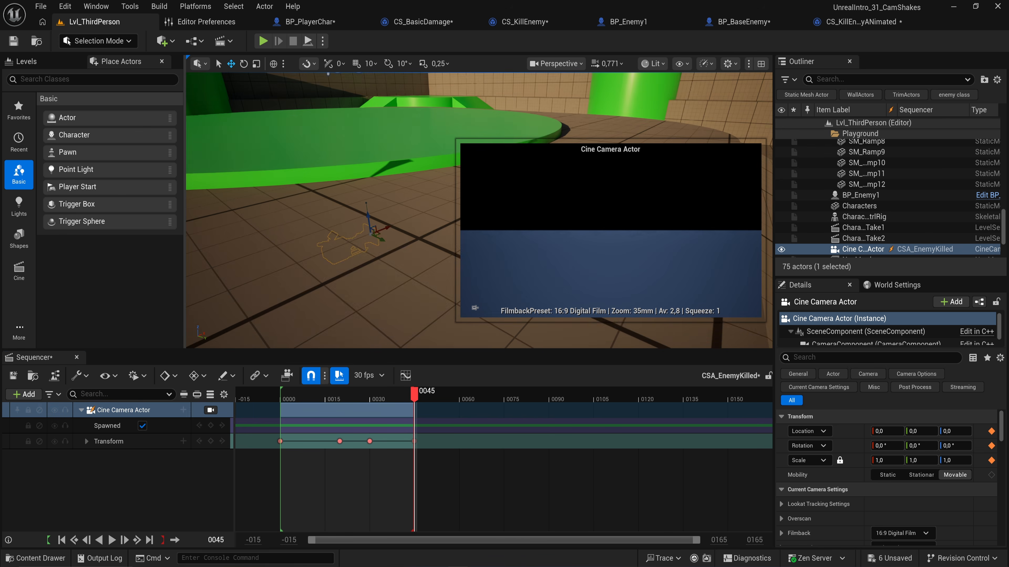
key(ctrl+s)
click(77, 358)
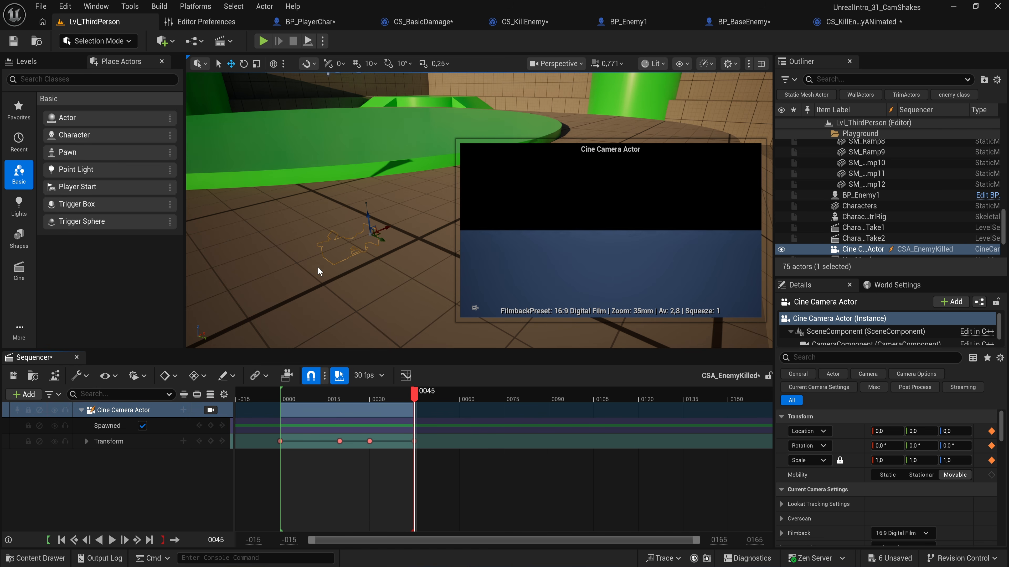
key(ctrl+shift+s)
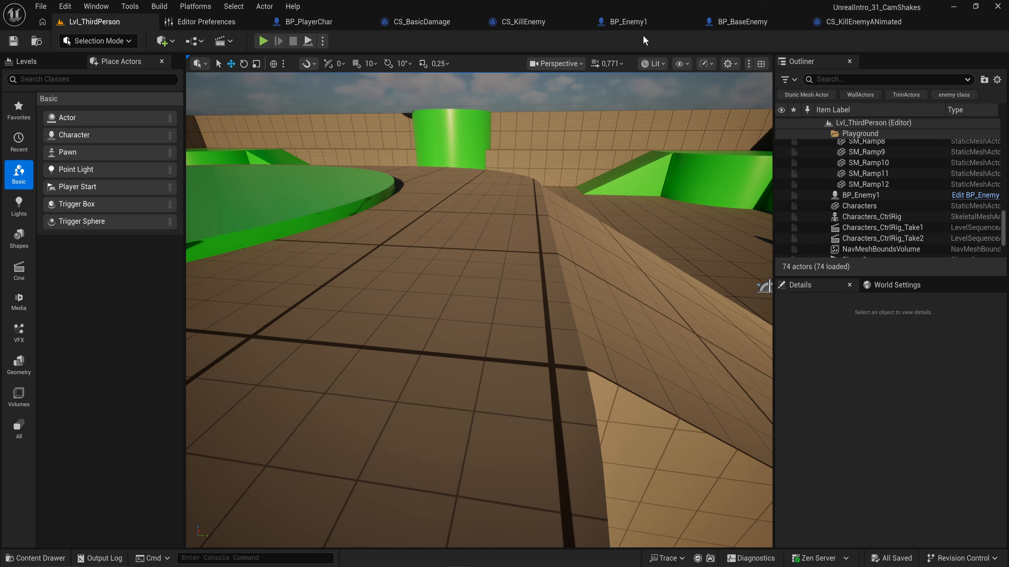
In BP_BaseEnemy, set the Client Start Camera Shake node's Shake to CS_KillEnemyANimated and compile.
click(739, 22)
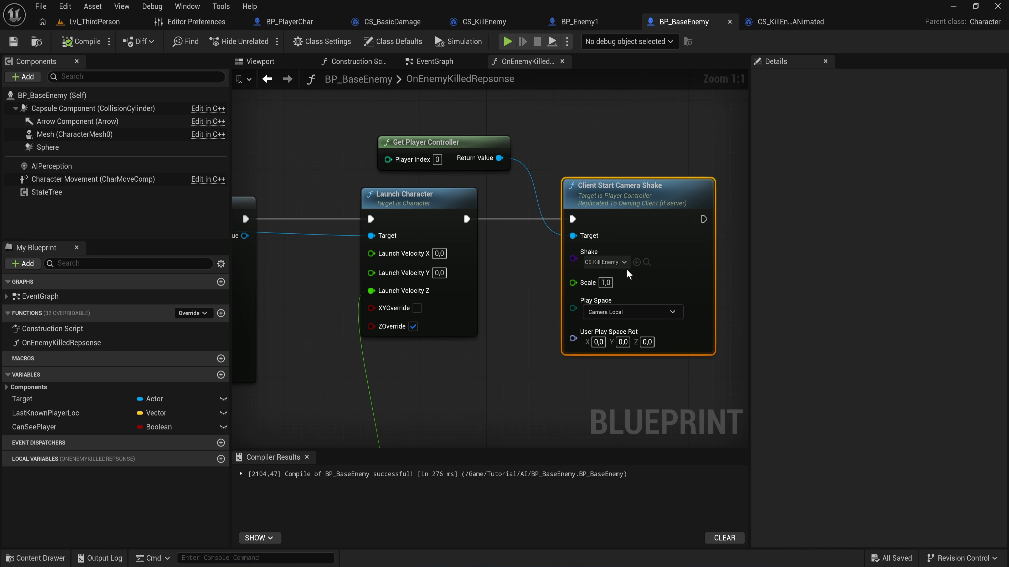
click(617, 264)
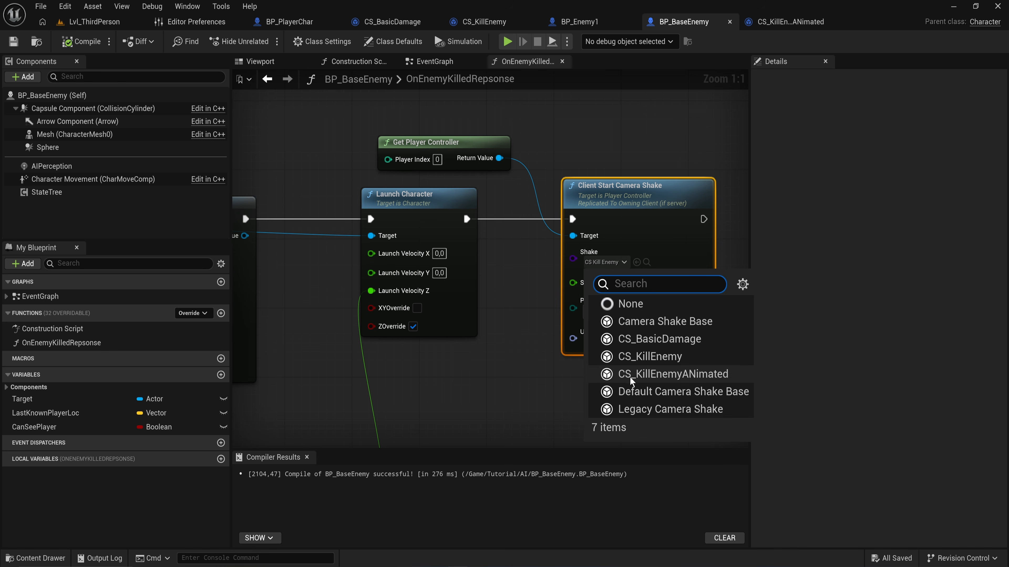
click(677, 381)
click(75, 44)
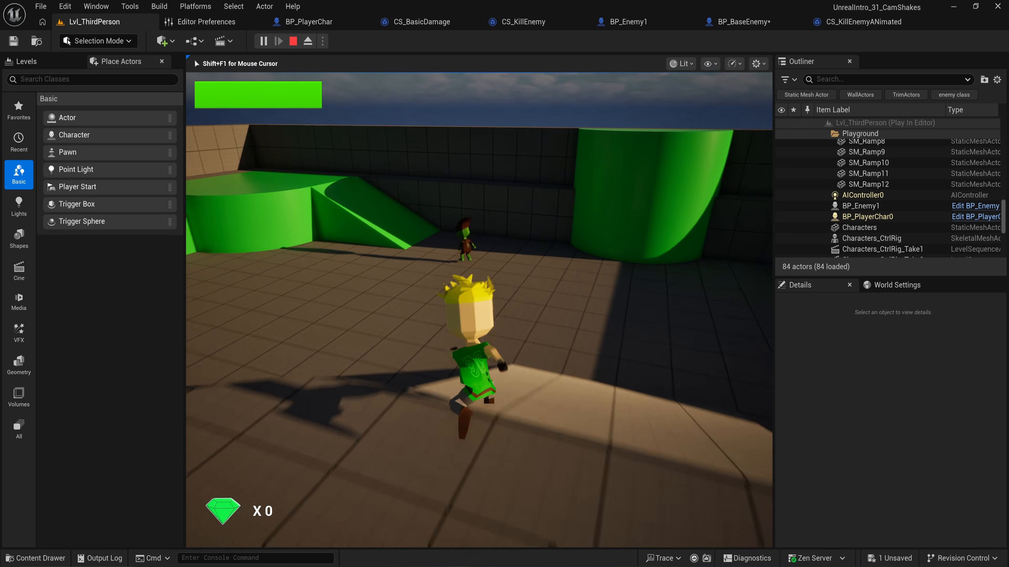
Play-test the animated kill shake in Lvl_ThirdPerson by running at the enemy and jumping on it.
key(w)
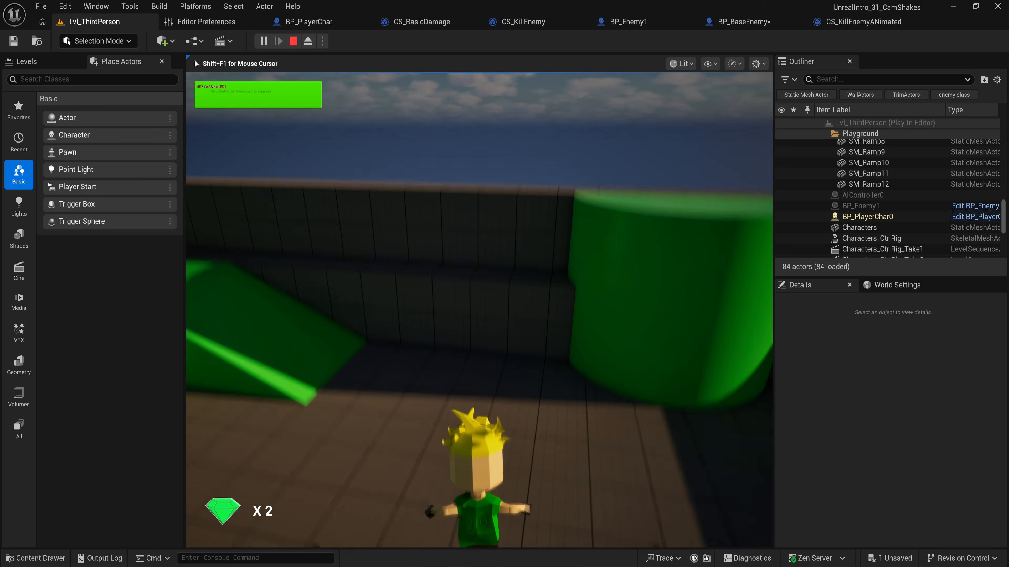
key(w)
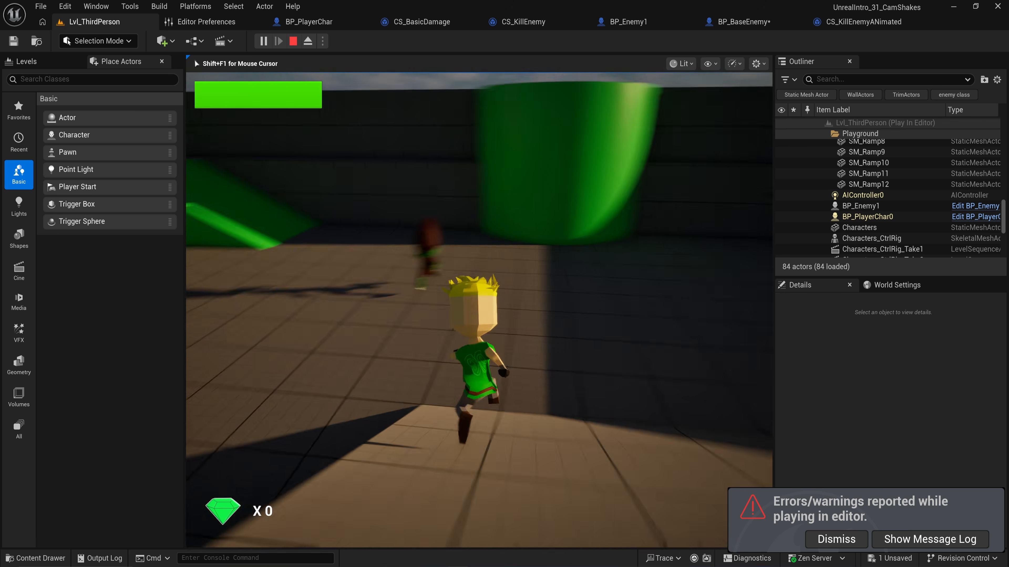
key(w)
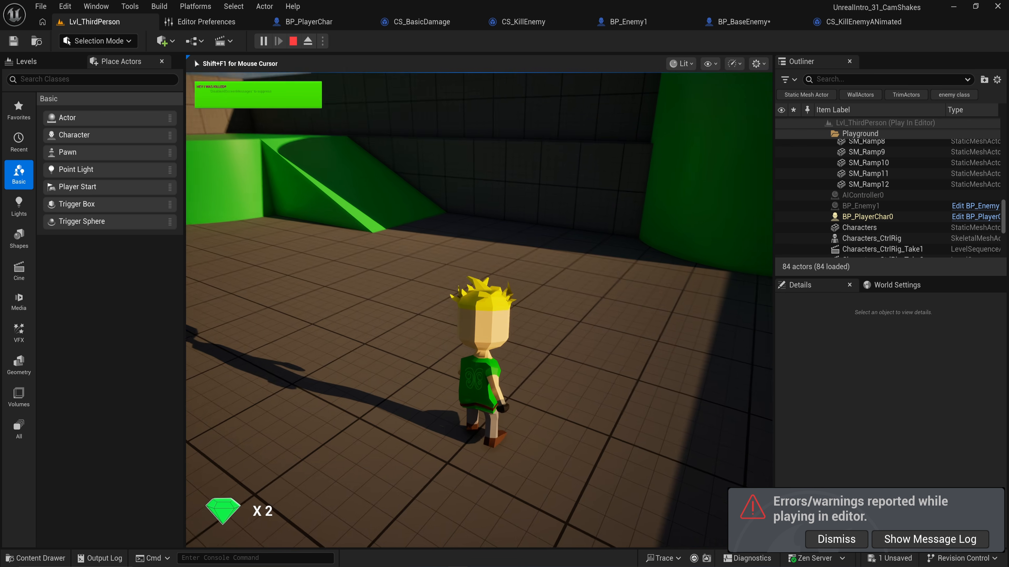
key(Escape)
click(681, 172)
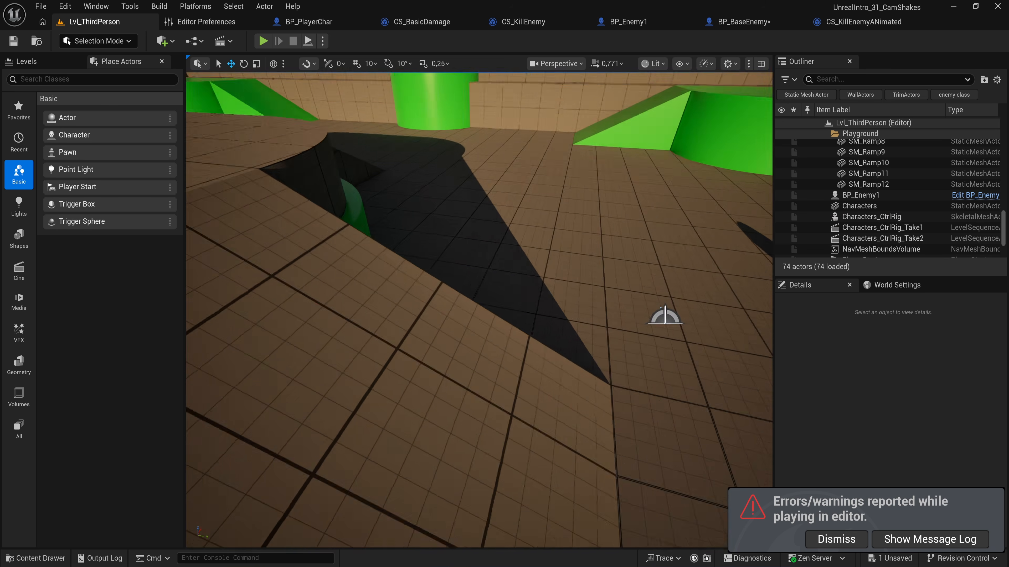
Reopen CSA_EnemyKilled from the CameraShakes folder and rework its camera Transform keys into a wide turning move ending at frame 60.
key(ctrl+space)
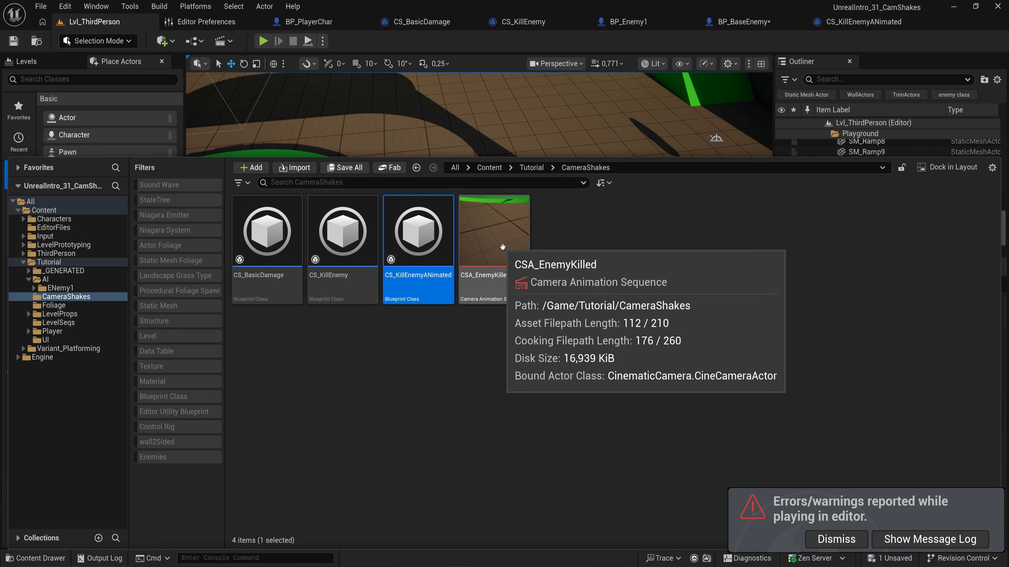
click(502, 247)
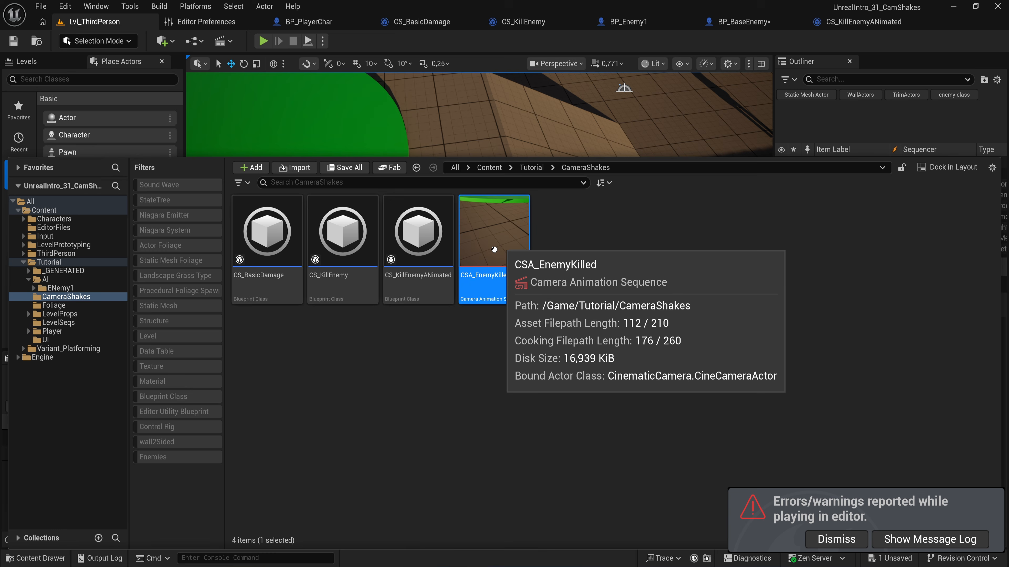
double_click(494, 249)
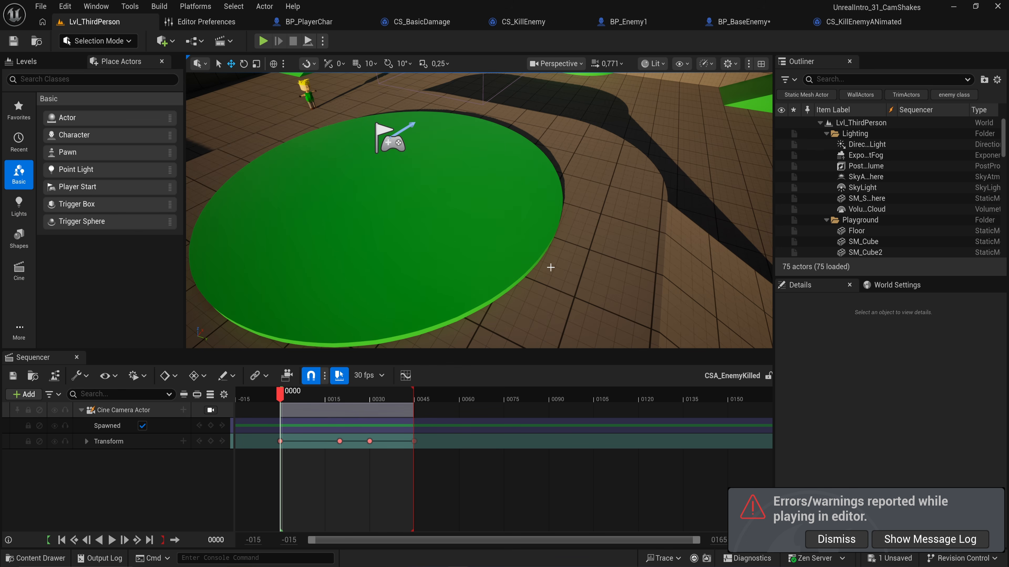
click(85, 441)
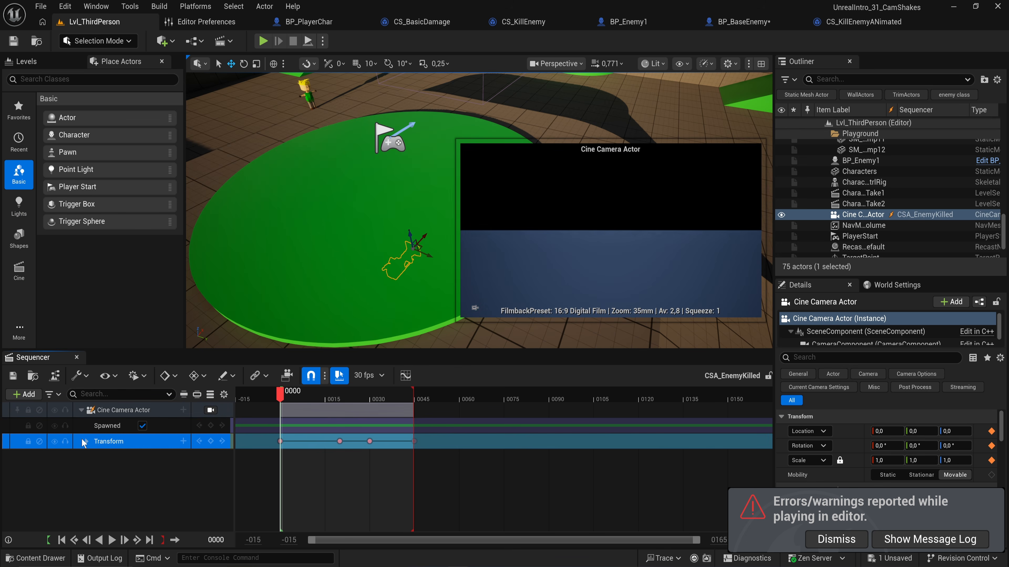
drag(281, 394, 351, 413)
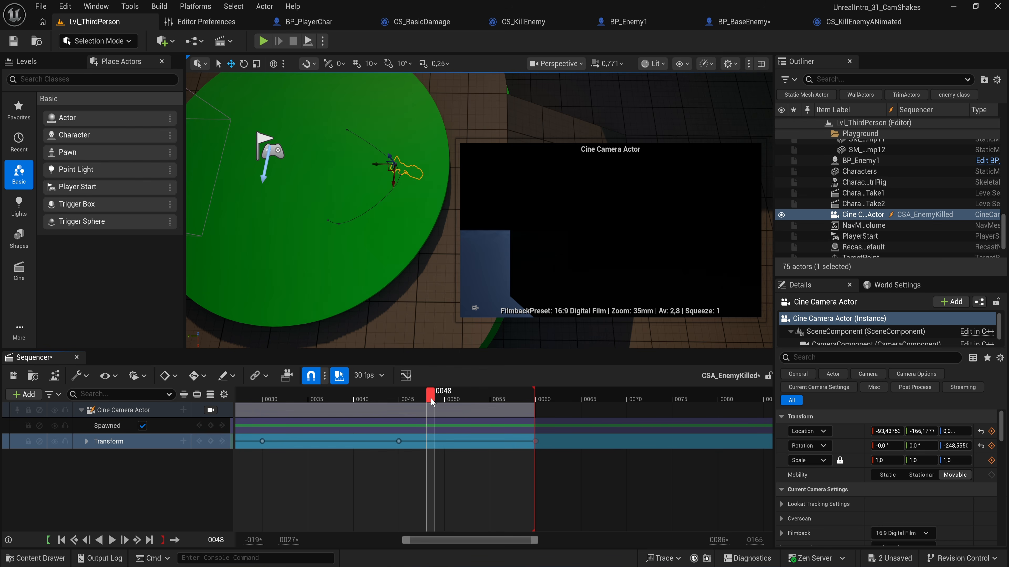
click(367, 407)
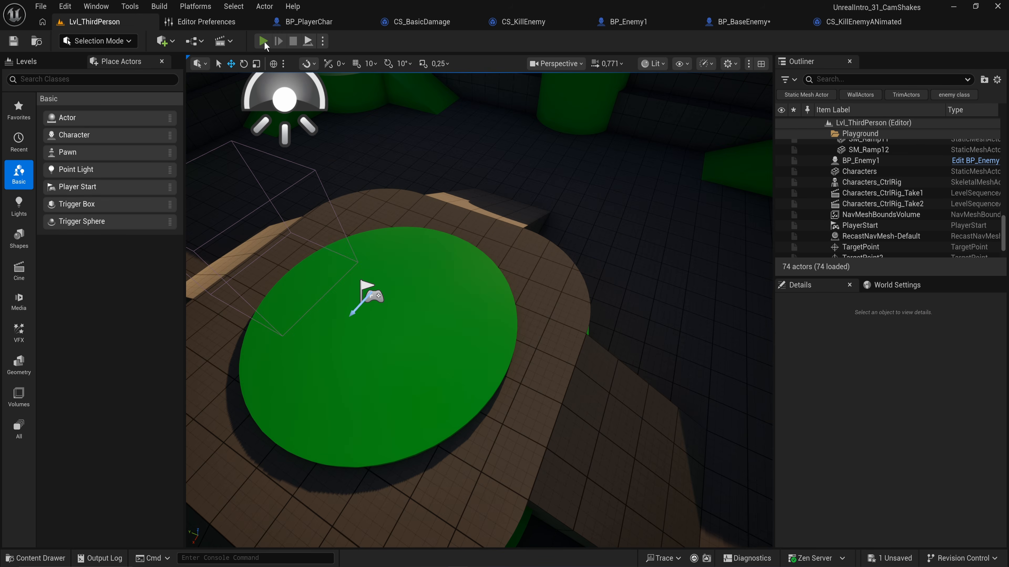
Play-test the reworked CSA_EnemyKilled camera animation by killing the enemy, and stop the session.
click(263, 41)
key(w)
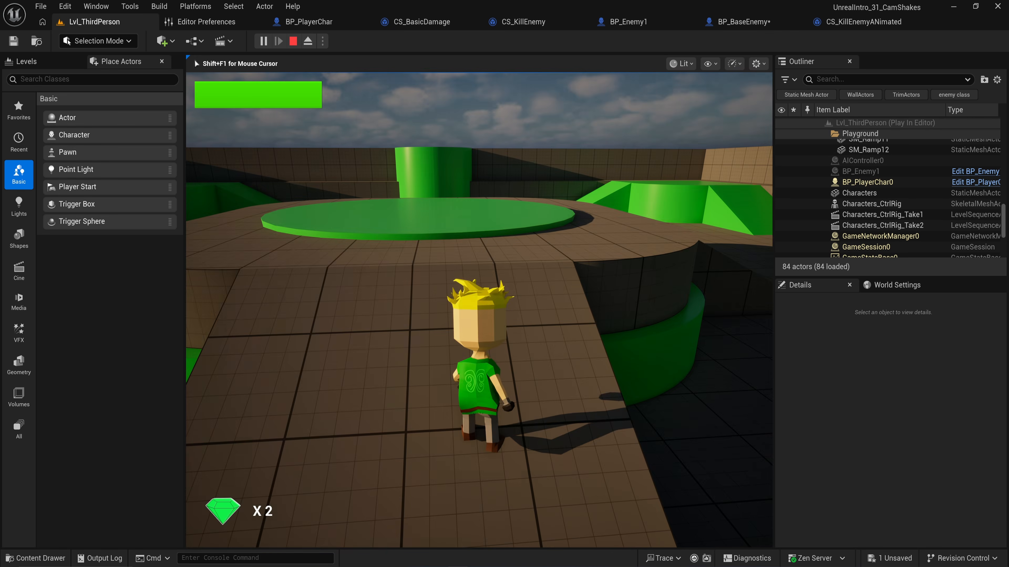
key(Escape)
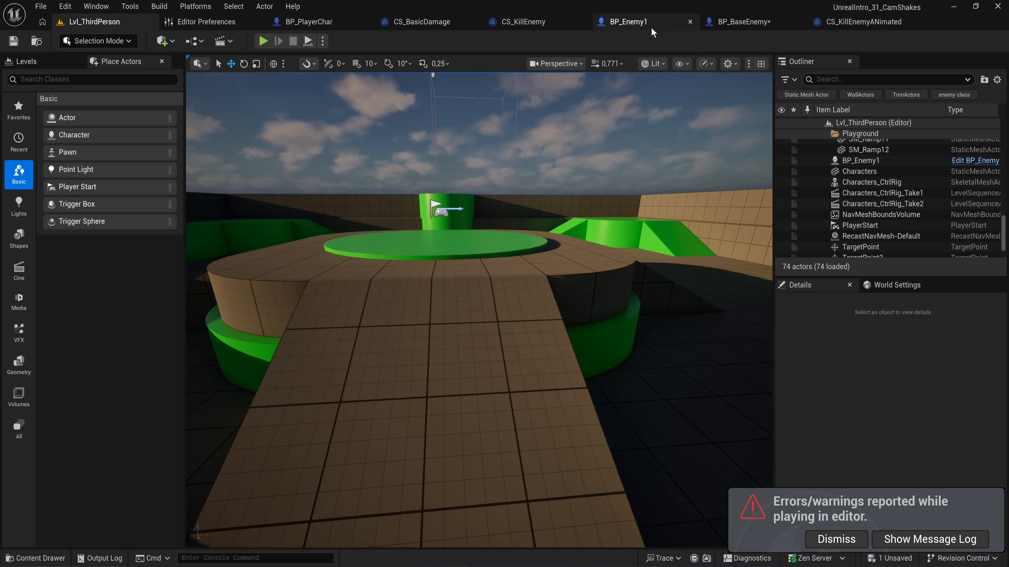
Inspect the Camera component in BP_PlayerChar's viewport from above, and compile the blueprint.
click(309, 21)
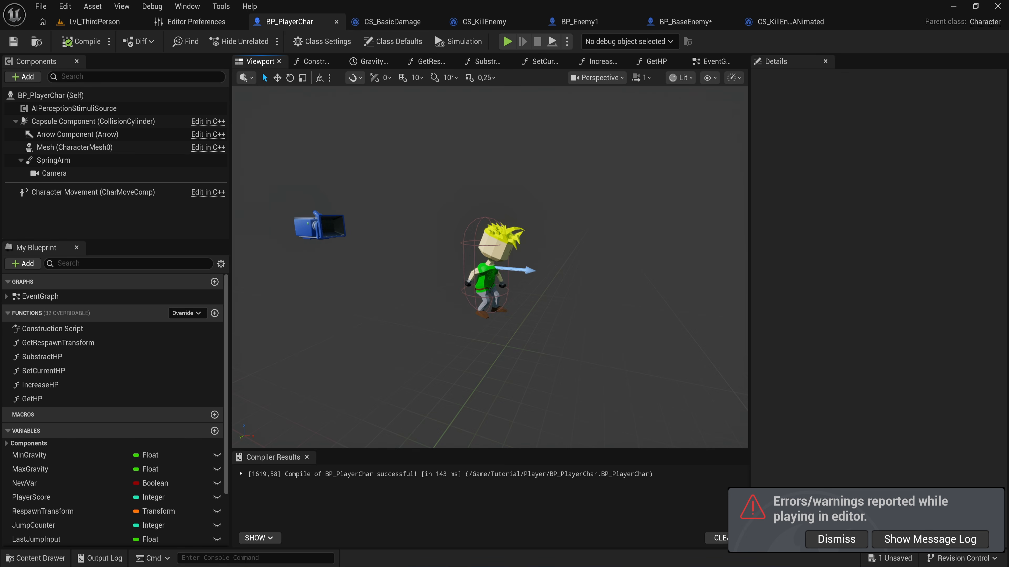
click(326, 228)
mouse_move(454, 199)
right_down()
mouse_move(425, 204)
mouse_move(421, 223)
mouse_move(454, 200)
mouse_move(479, 200)
mouse_move(473, 171)
mouse_move(476, 270)
mouse_move(532, 353)
right_up()
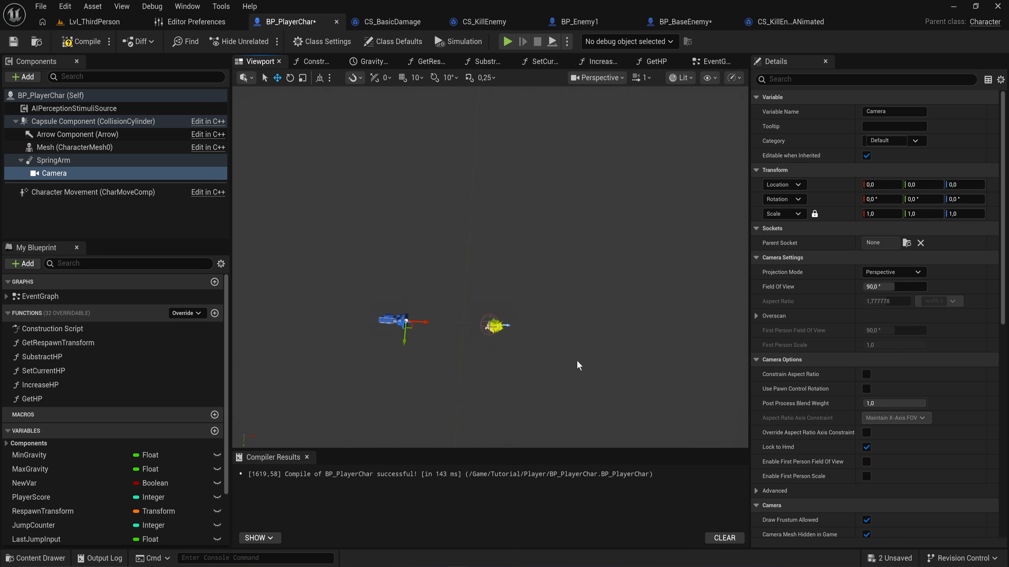
click(81, 43)
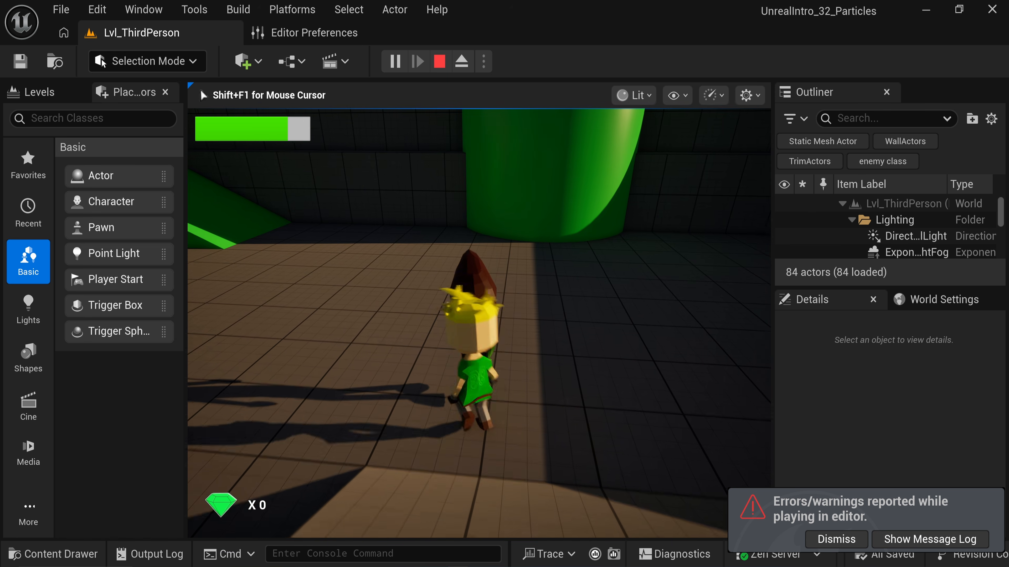
Stop the play session in Lvl_ThirdPerson, close the Message Log and dismiss the error notification.
key(Escape)
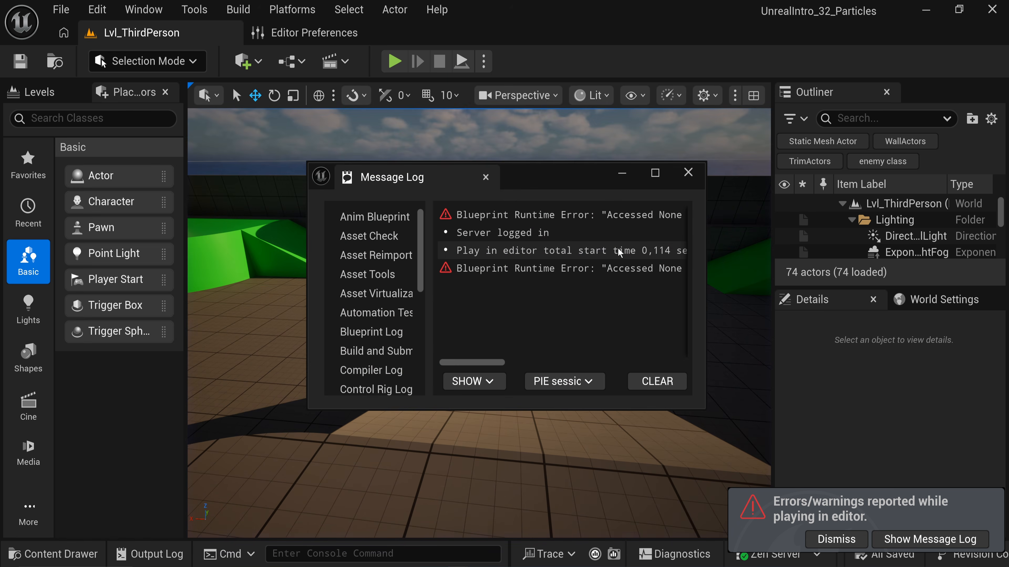
click(688, 173)
click(844, 540)
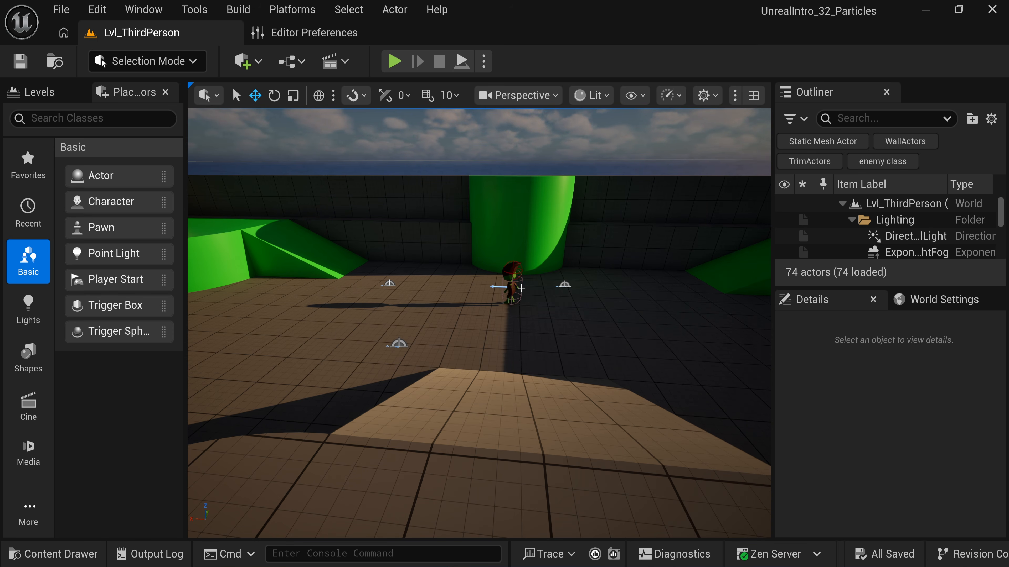
Create a new folder named FX inside the Content/Tutorial folder.
key(ctrl+space)
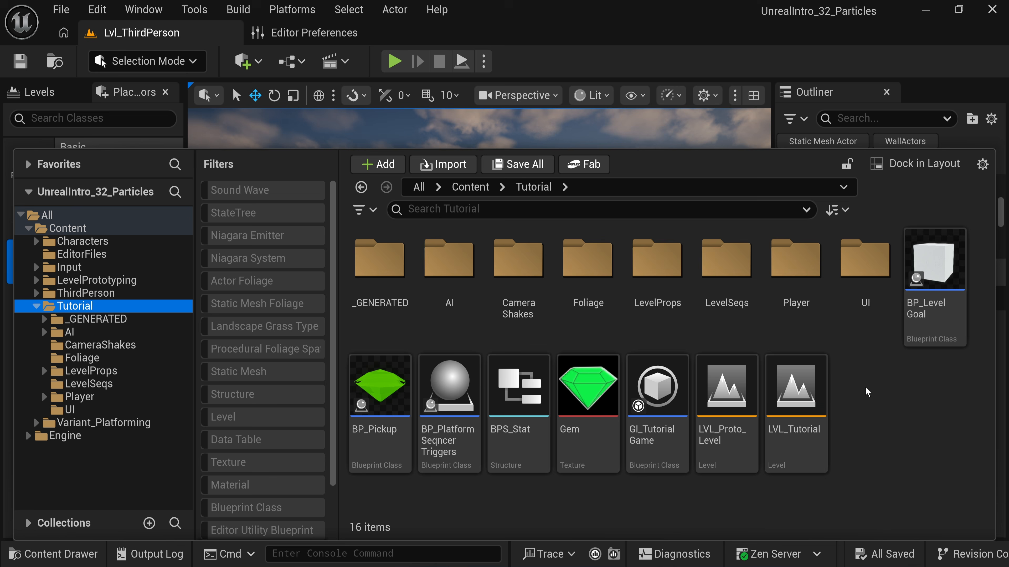
right_click(845, 397)
click(776, 258)
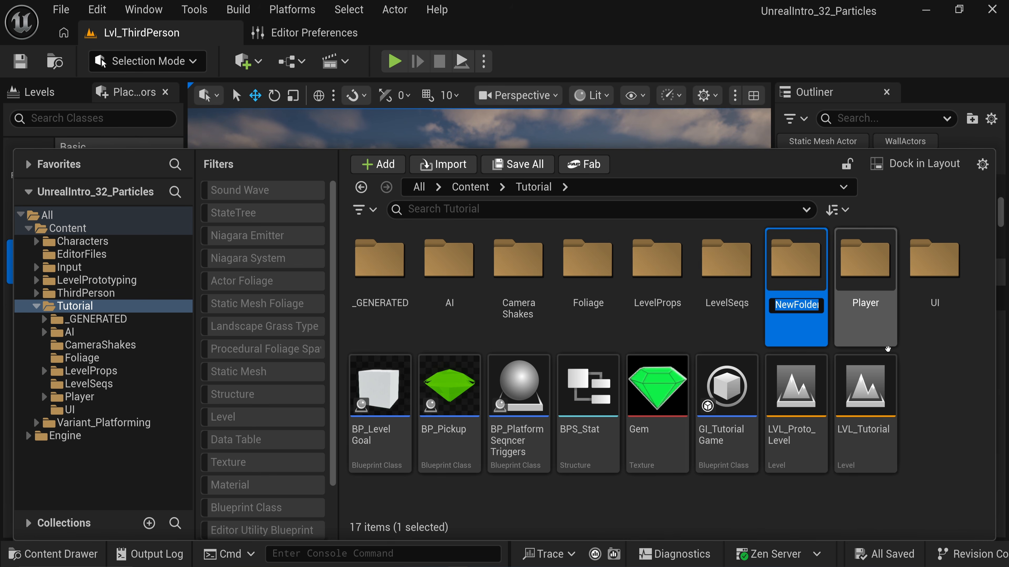
text(FX)
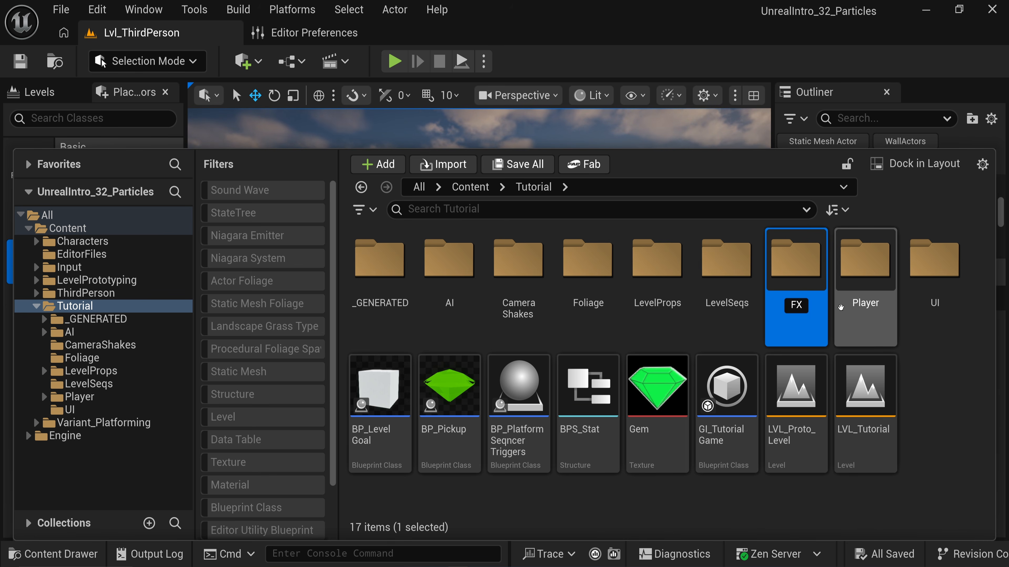
key(Return)
Open the FX folder and start creating a Niagara System in it.
double_click(795, 260)
right_click(502, 298)
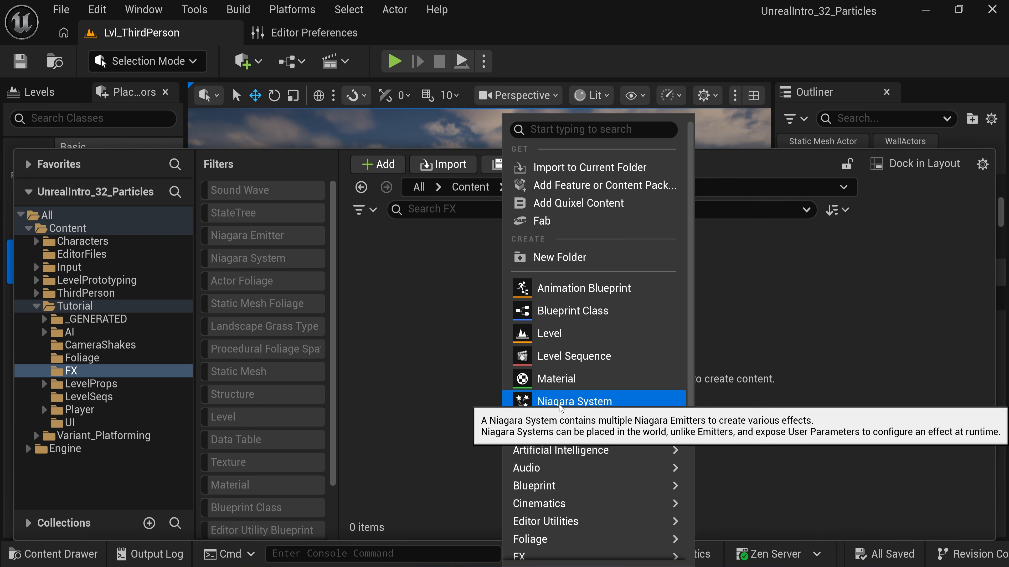
mouse_move(607, 458)
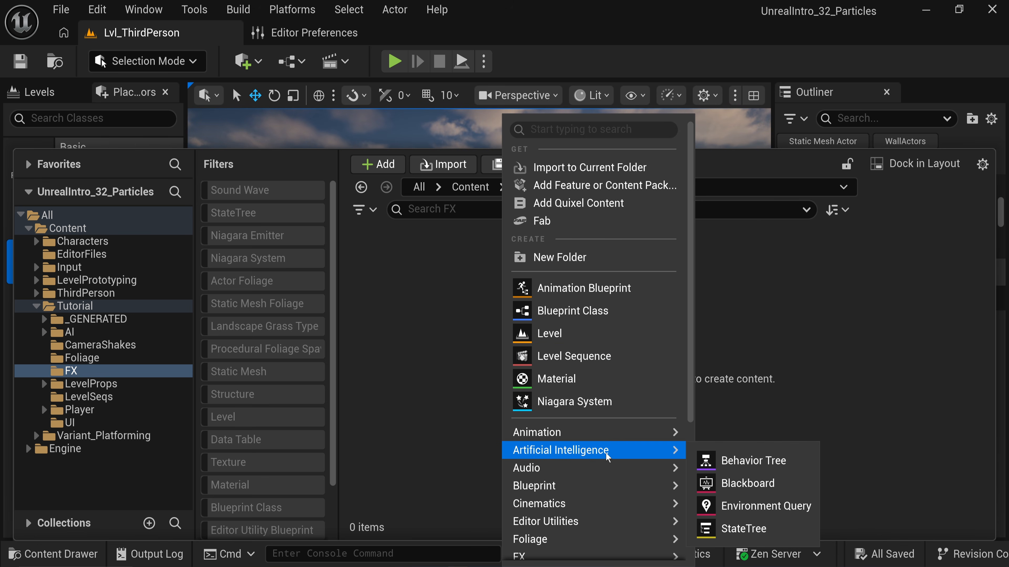
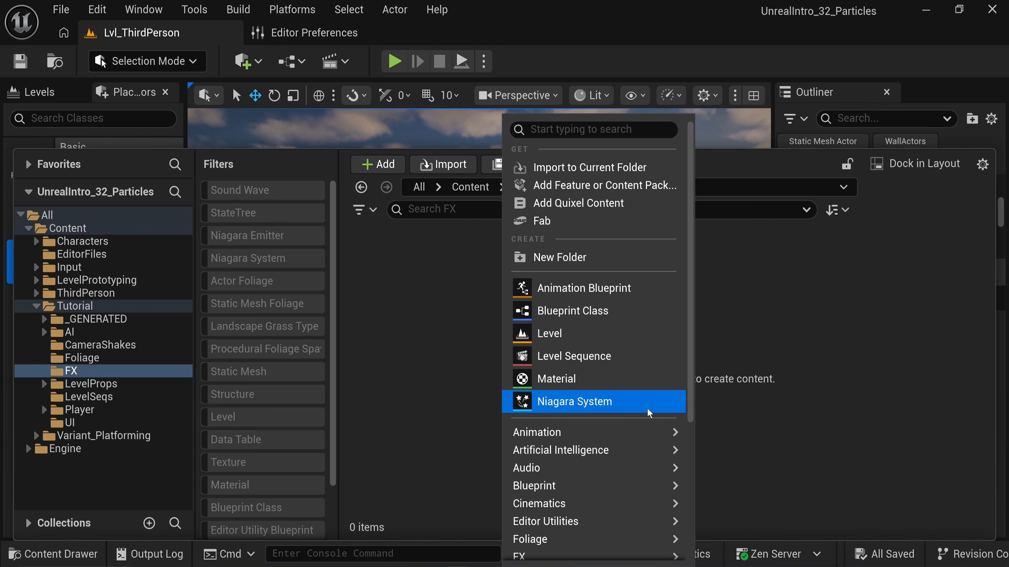
scroll(649, 414, down, 2)
mouse_move(640, 419)
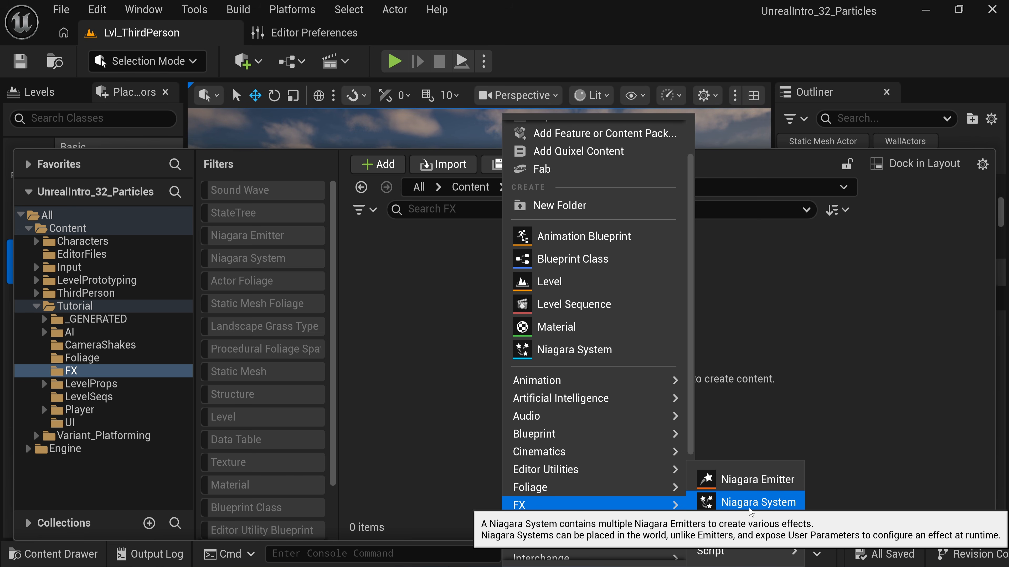
click(749, 508)
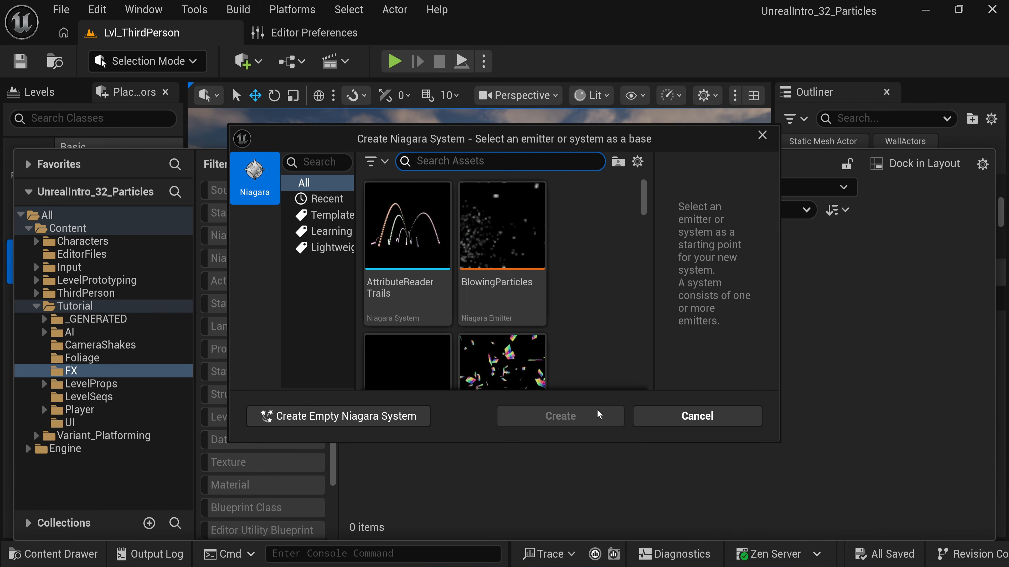
Examine the available template emitters and systems that can serve as a base for the new Niagara System.
scroll(534, 286, down, 2)
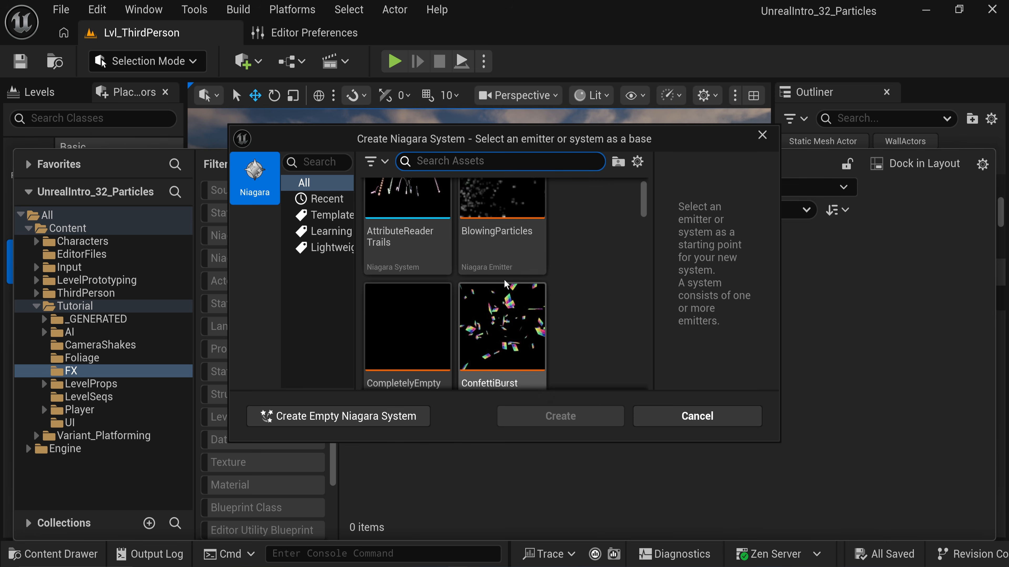
scroll(534, 289, up, 2)
scroll(539, 337, down, 5)
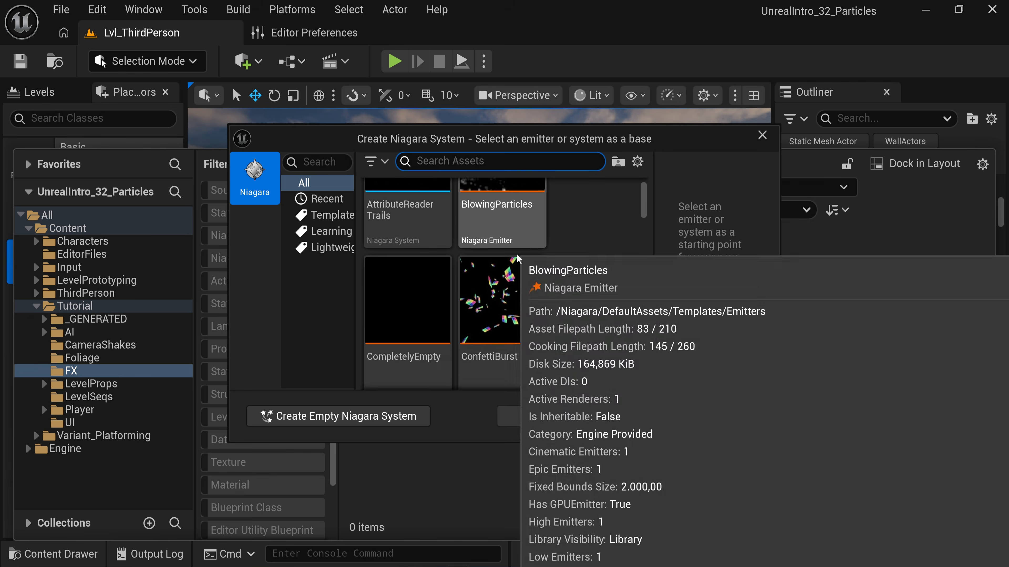
scroll(544, 339, down, 9)
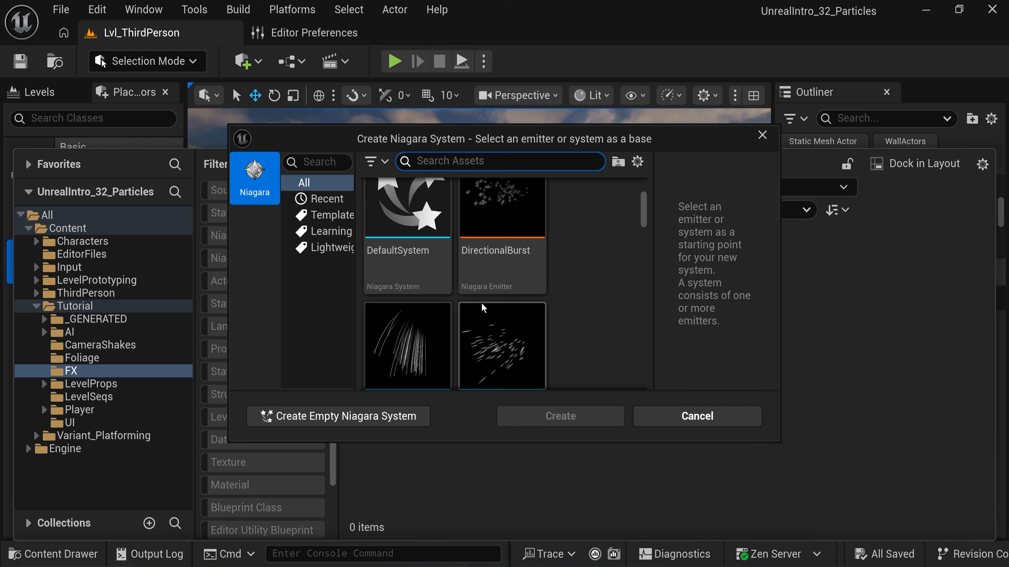
scroll(552, 340, down, 4)
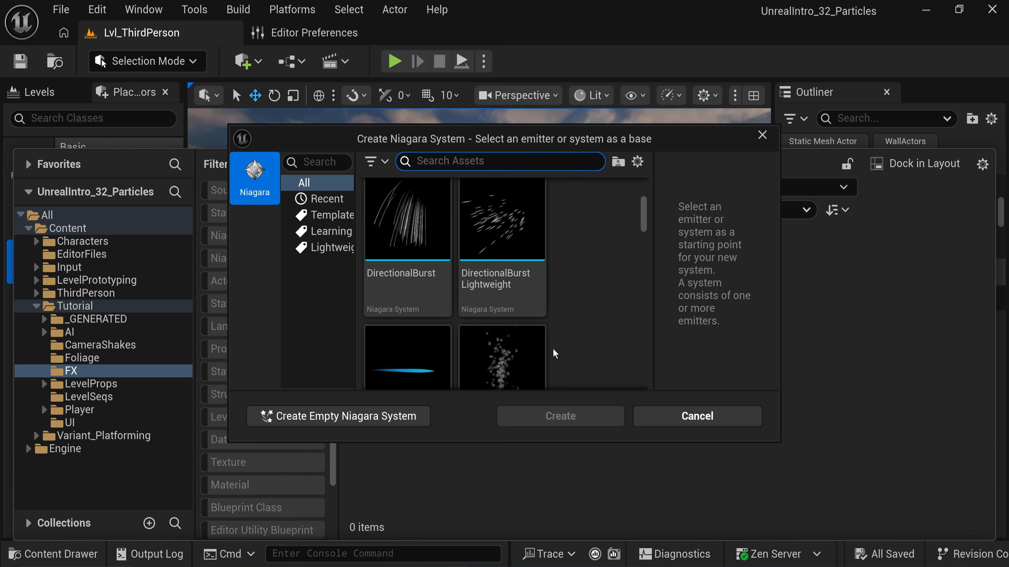
scroll(552, 351, up, 8)
scroll(552, 349, up, 4)
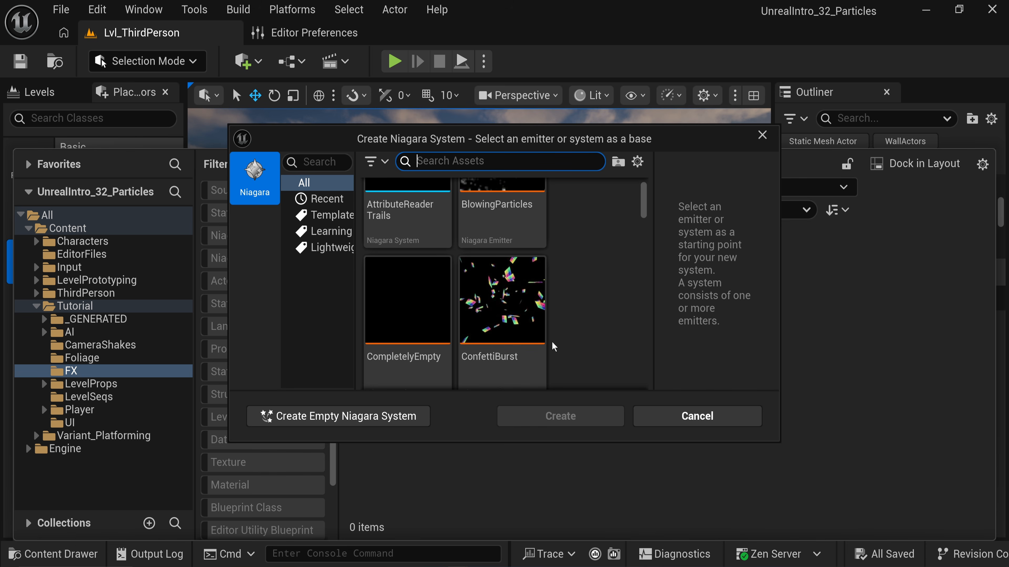
scroll(554, 345, down, 2)
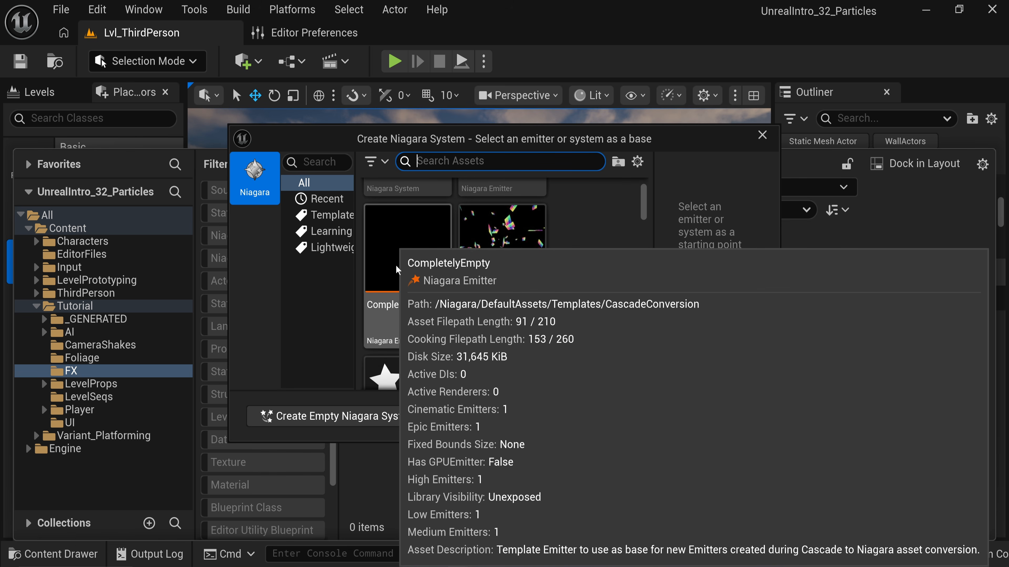
scroll(543, 315, down, 5)
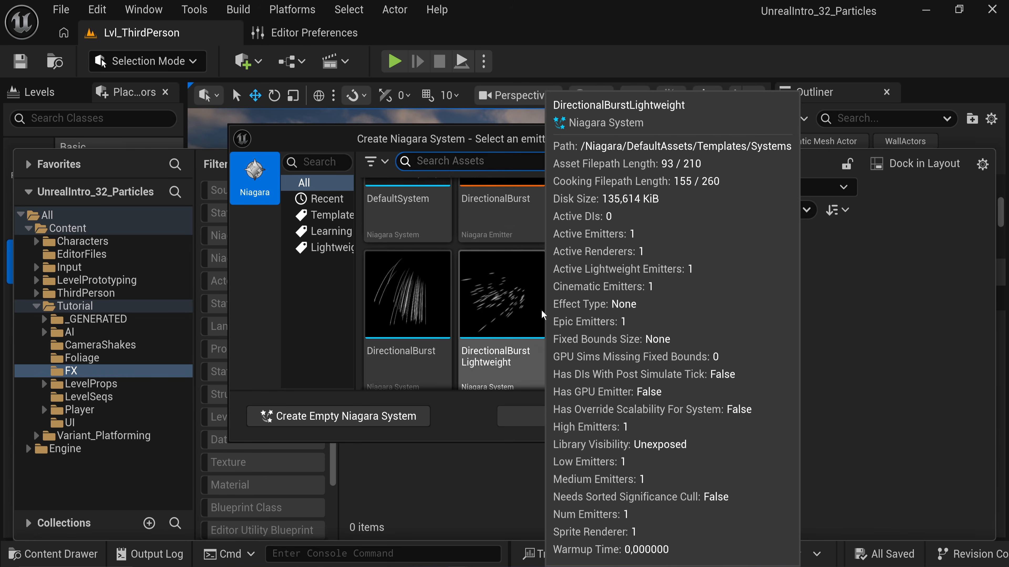
scroll(542, 315, down, 4)
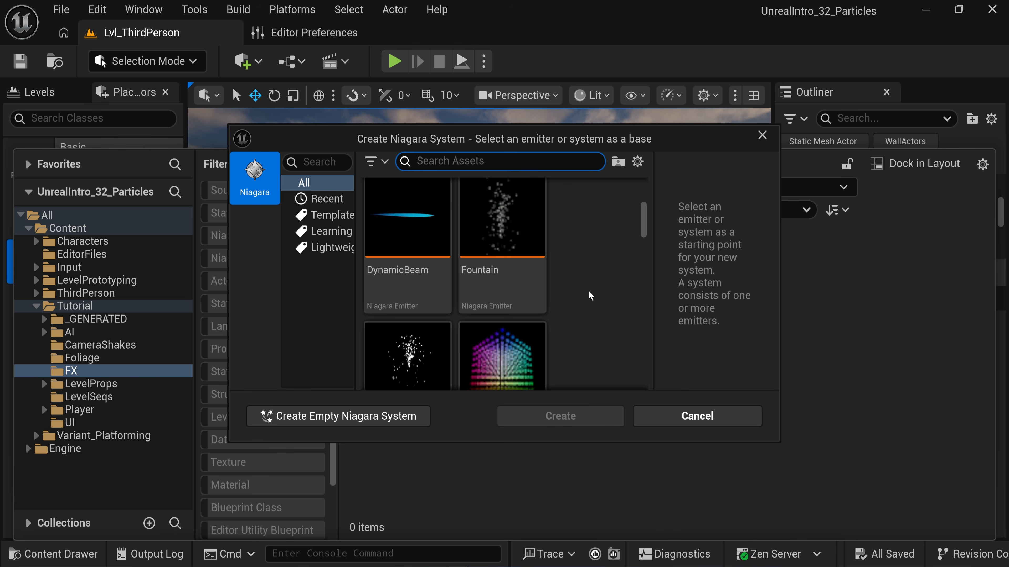
Search the templates for "omni", create the Niagara System from the OmnidirectionalBurst emitter and name it FX_EnemyDeath.
text(omni)
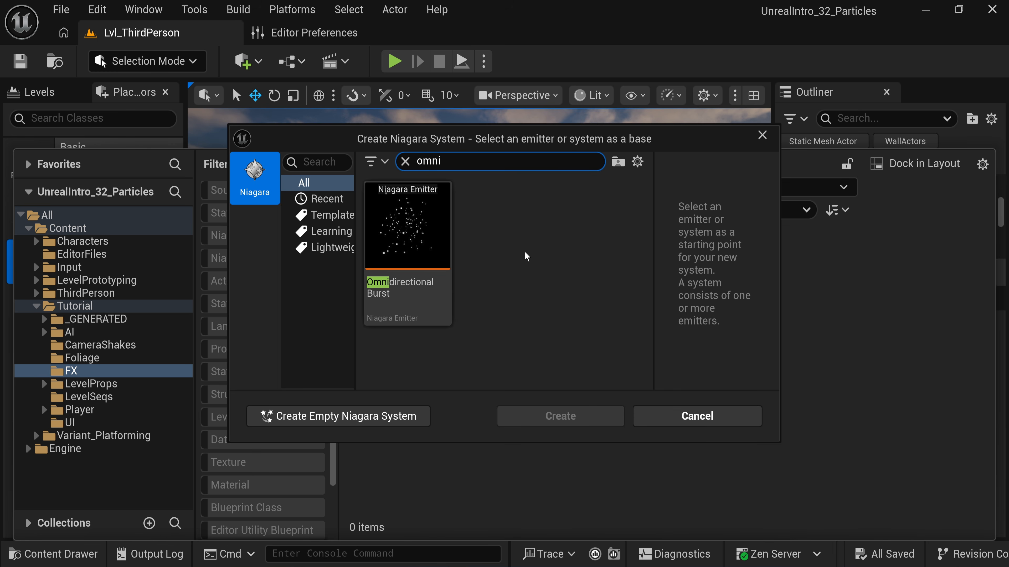
click(430, 233)
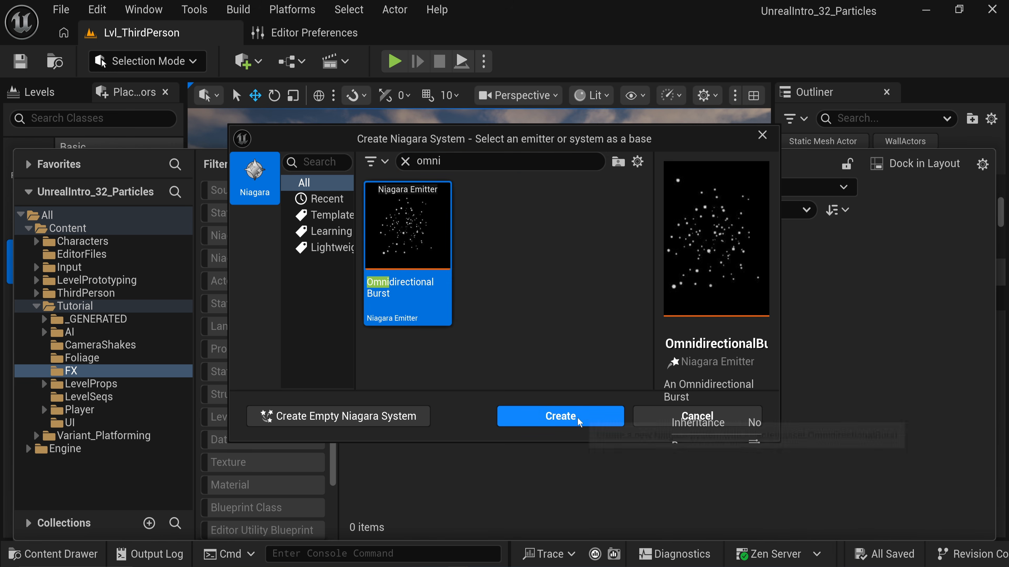
click(560, 416)
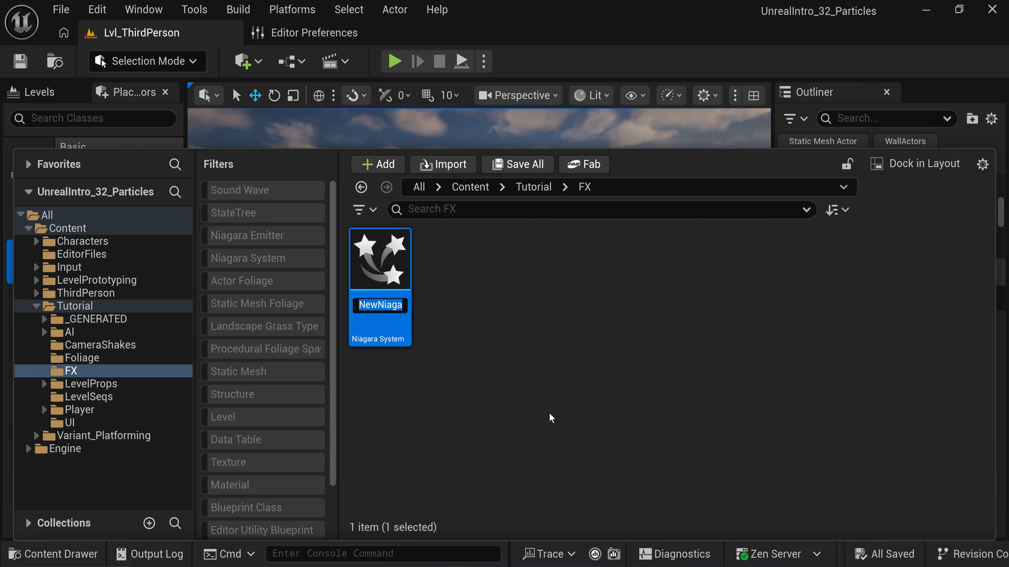
text(F)
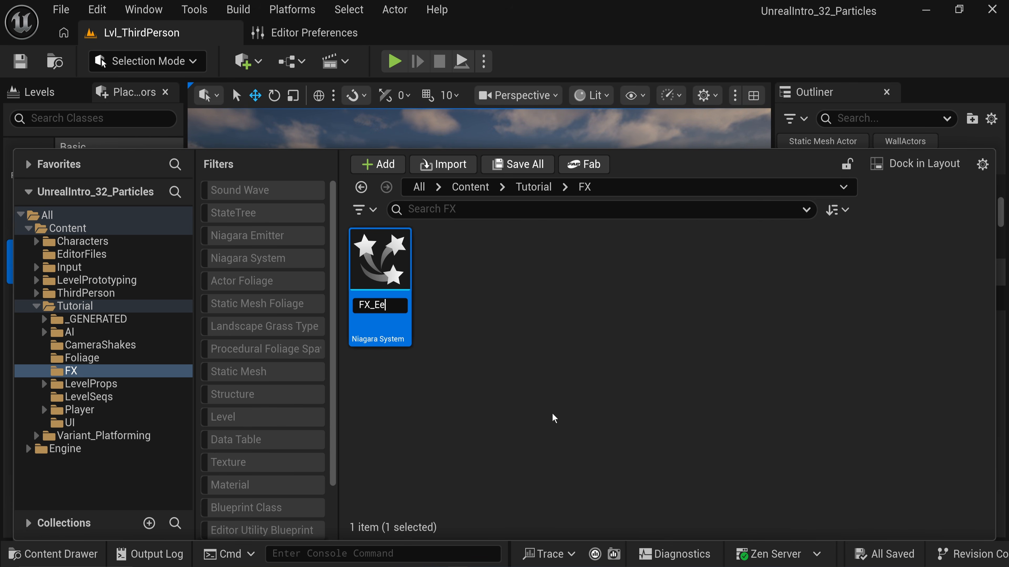
text(X_EnemyDeath)
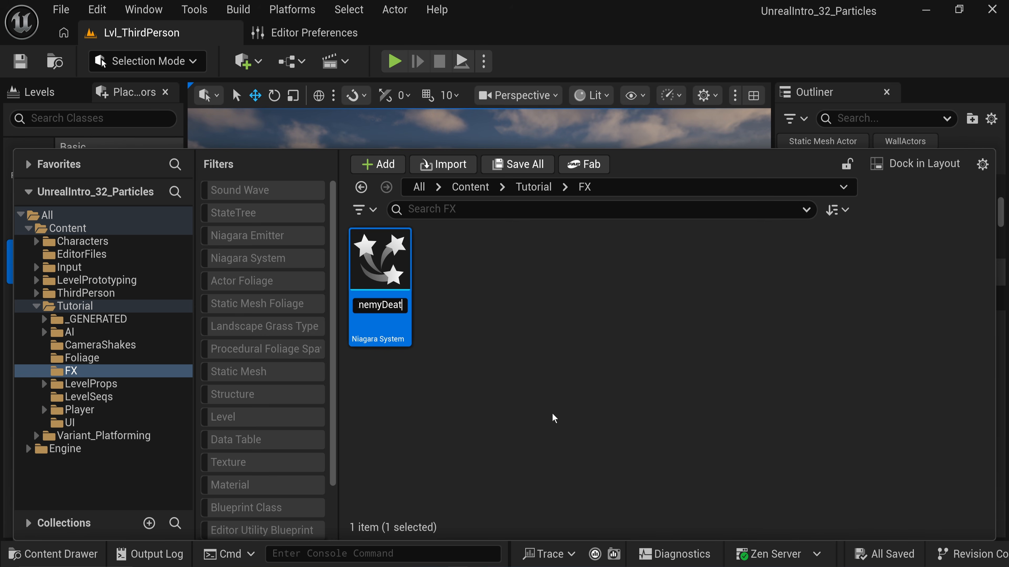
key(Return)
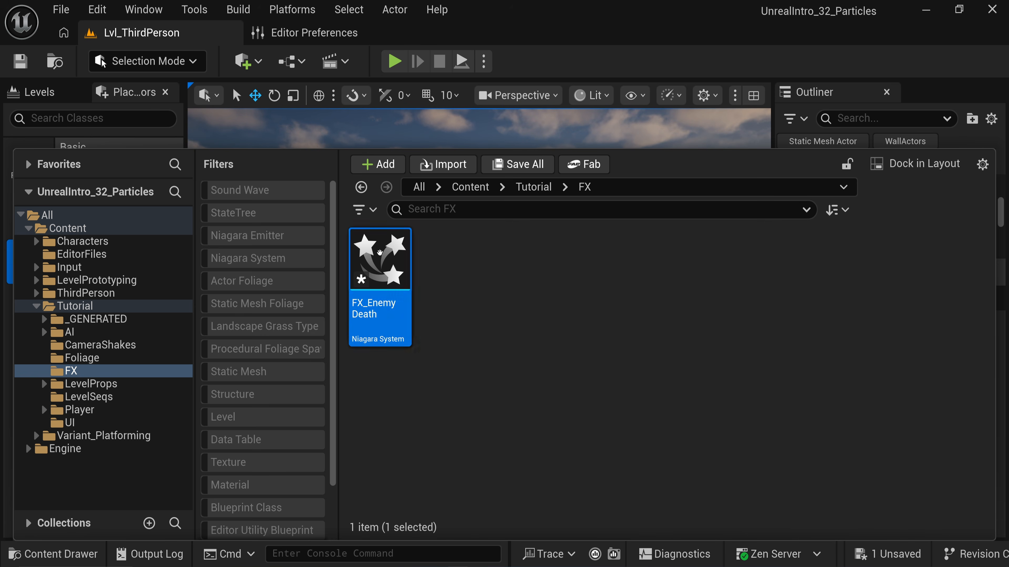
Open FX_EnemyDeath and enlarge the System Overview by shrinking the Timeline area below it.
double_click(382, 258)
right_drag(539, 266, 580, 185)
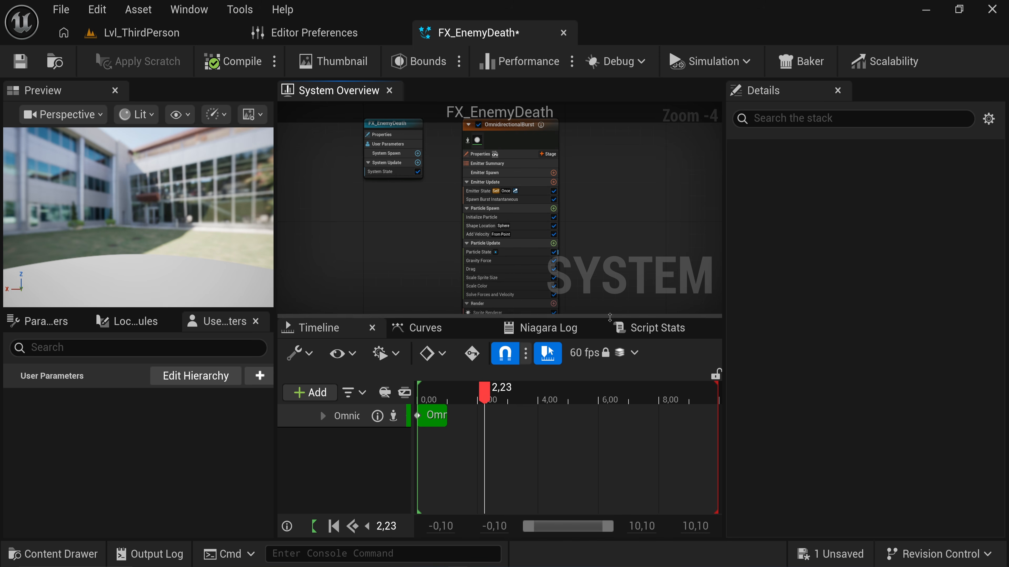
drag(610, 317, 567, 401)
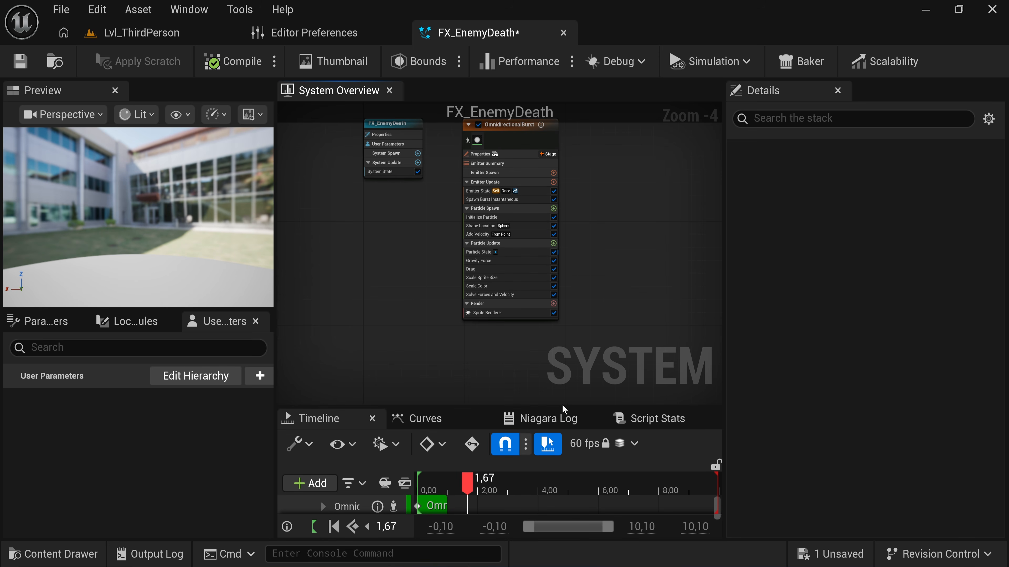
In the Editor Preferences, search for "scale" and set the Application Scale to 1.5.
click(319, 35)
click(405, 73)
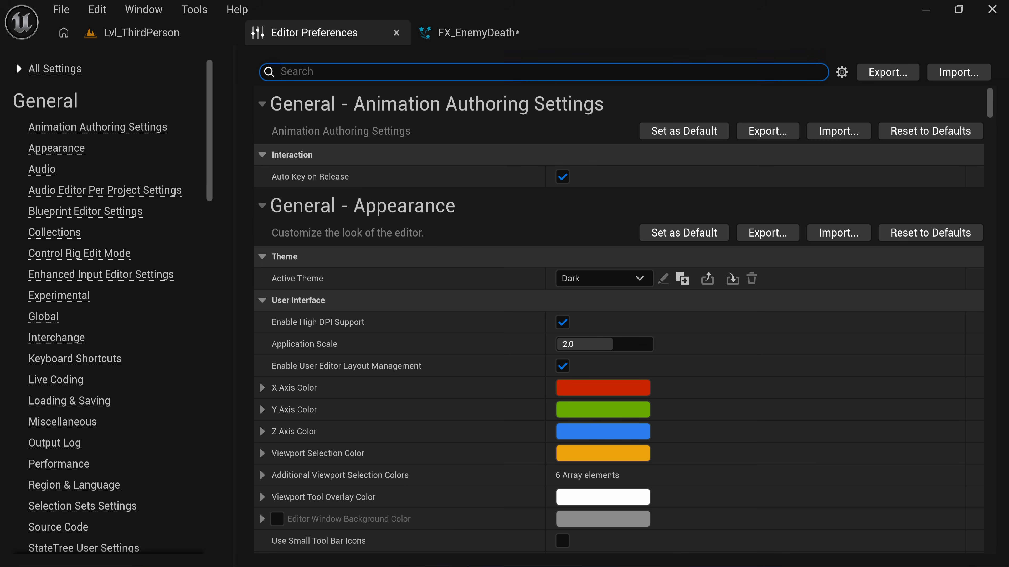
text(scale)
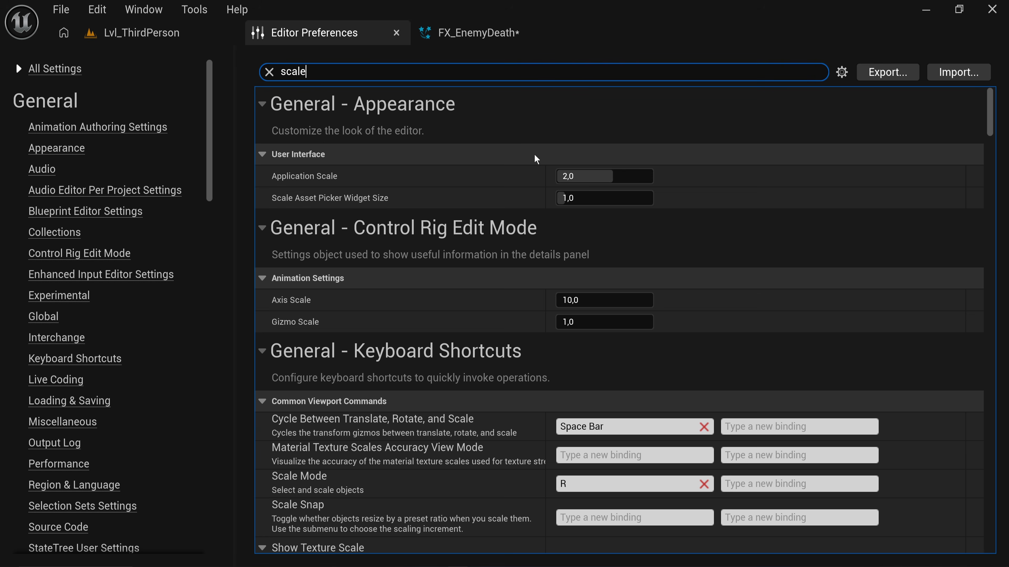
click(573, 175)
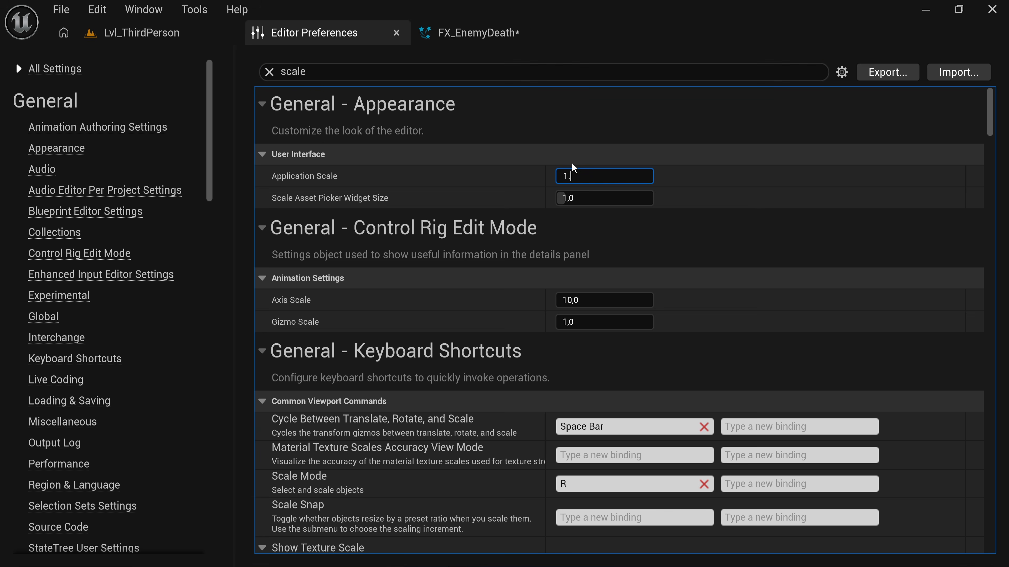
text(1.5)
key(Return)
click(536, 133)
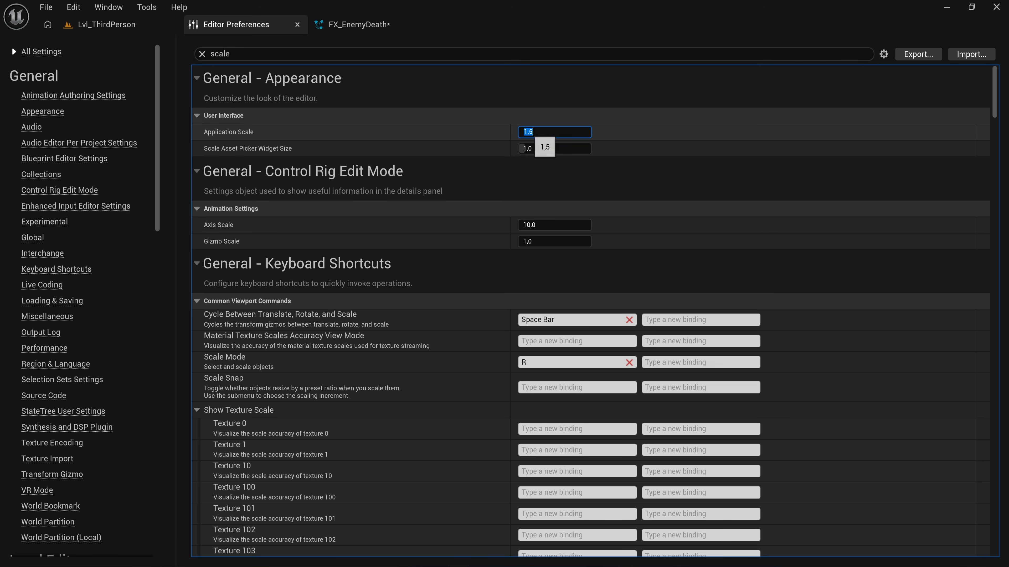
Return to FX_EnemyDeath and examine the OmnidirectionalBurst emitter's full module stack at 1:1 zoom.
click(378, 25)
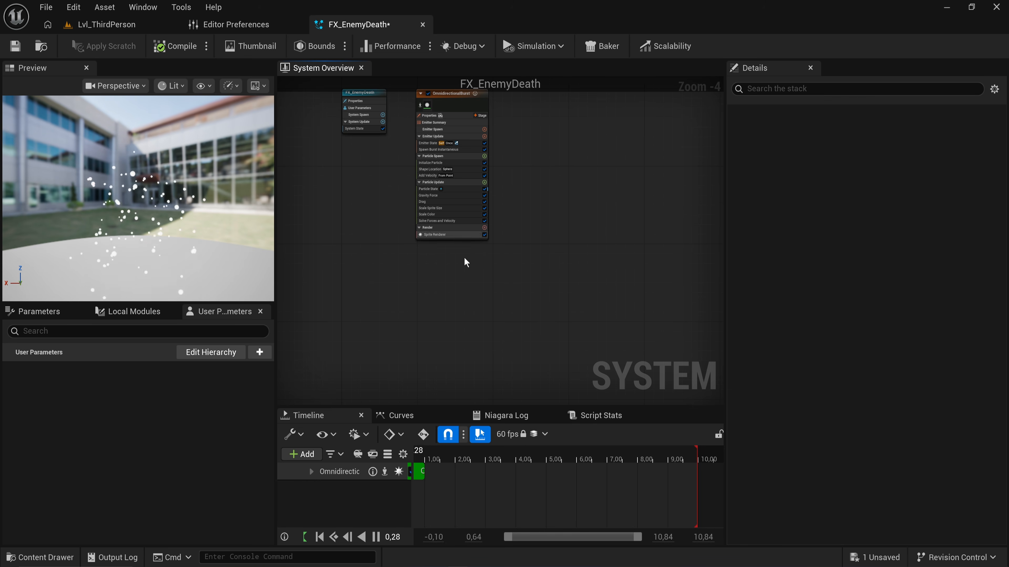
scroll(512, 361, up, 3)
right_drag(521, 362, 479, 397)
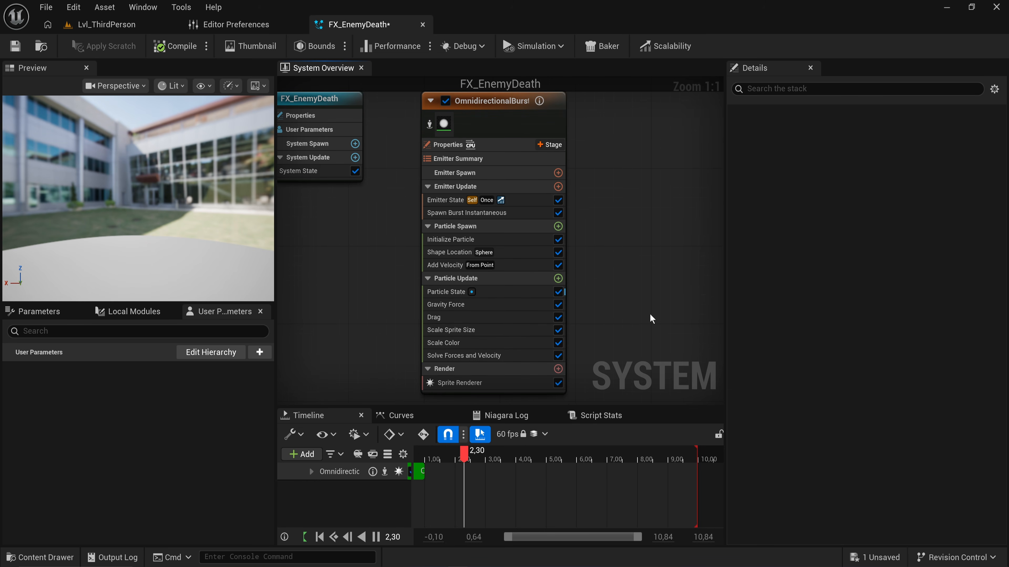
Enlarge the Timeline area slightly and scrub the playhead to 0.15 to preview the particle burst.
drag(615, 407, 611, 401)
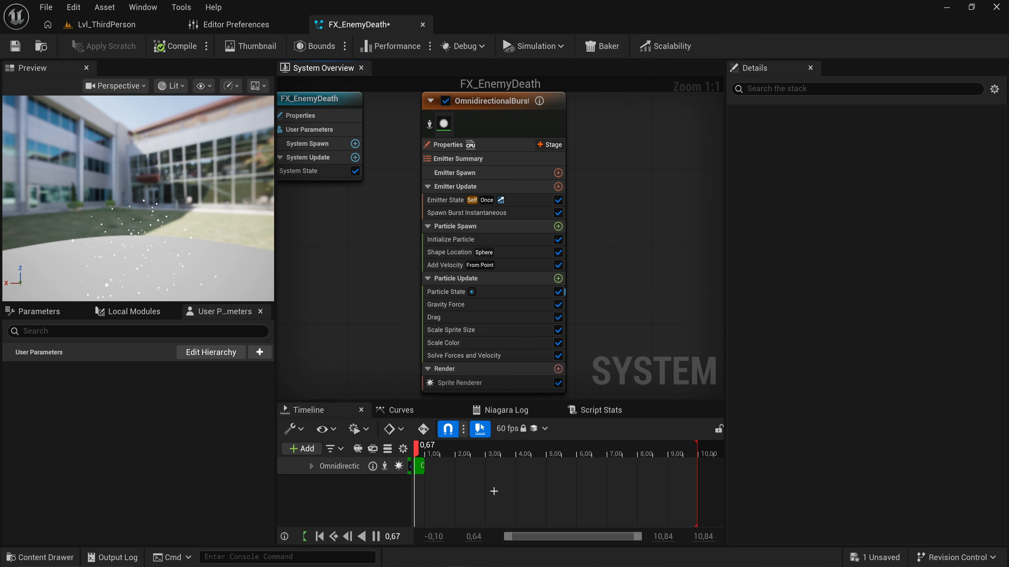
drag(467, 453, 444, 457)
scroll(661, 163, down, 1)
scroll(661, 164, down, 1)
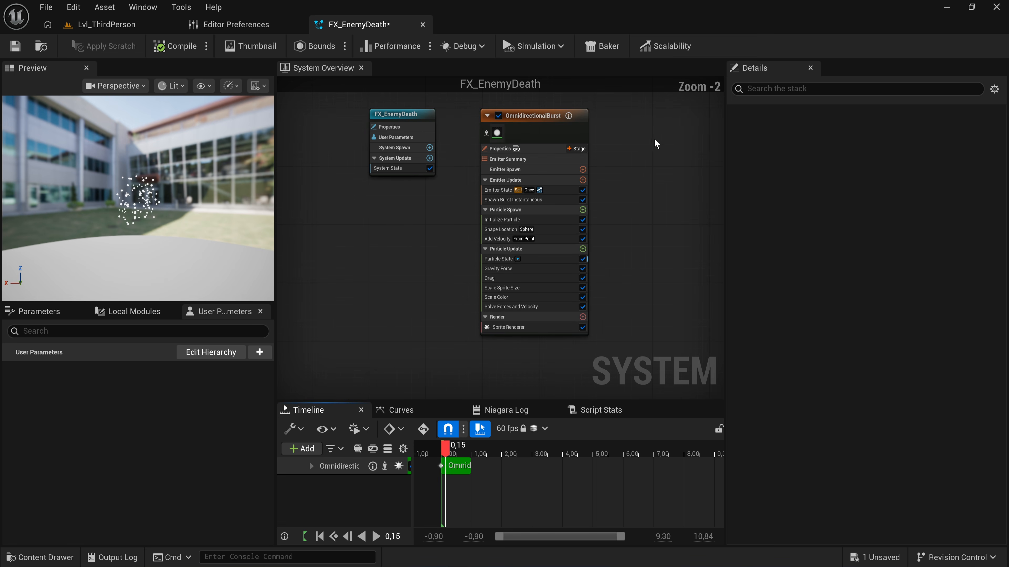
Examine the properties of the FX_EnemyDeath system node and of the OmnidirectionalBurst emitter node.
mouse_move(666, 215)
right_down()
mouse_move(448, 218)
mouse_move(655, 229)
right_up()
drag(441, 134, 395, 218)
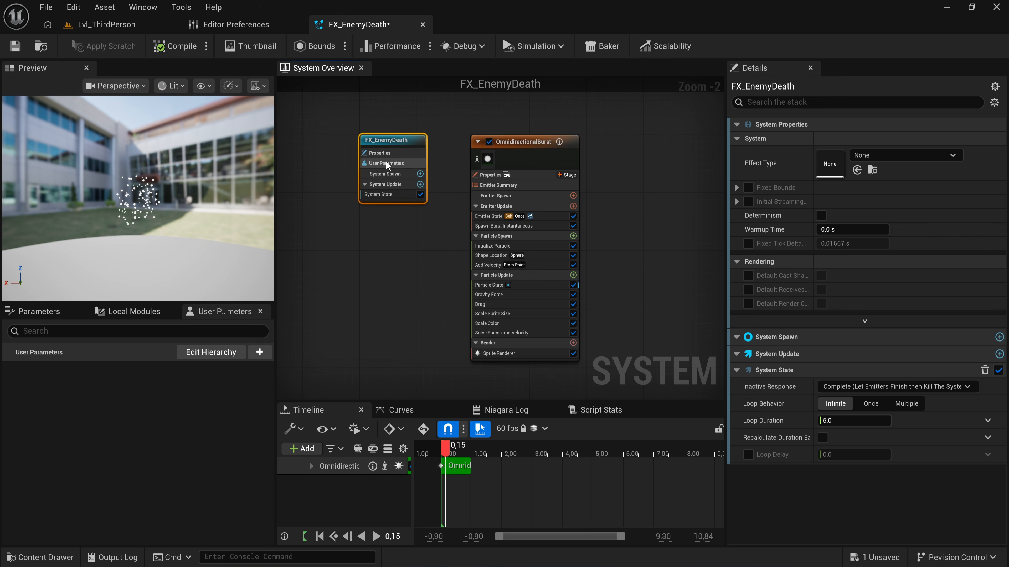
scroll(390, 167, up, 2)
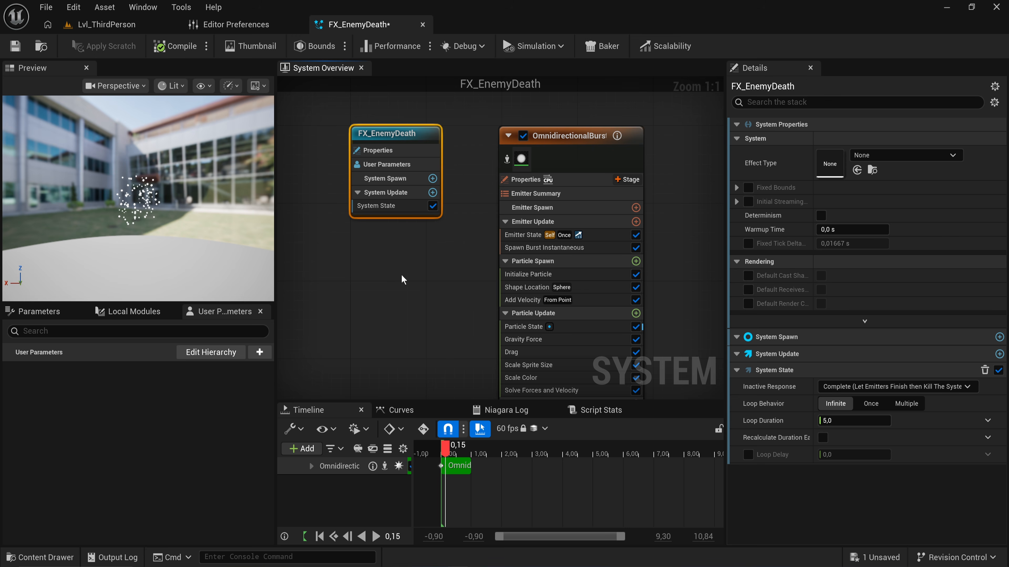
click(502, 328)
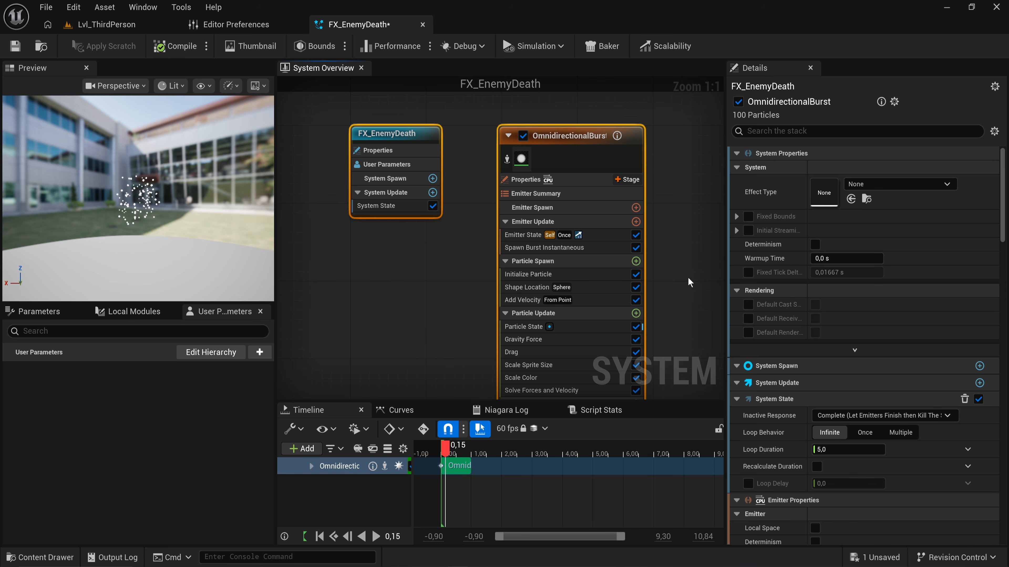
drag(687, 276, 556, 172)
right_drag(638, 197, 542, 196)
scroll(575, 187, down, 1)
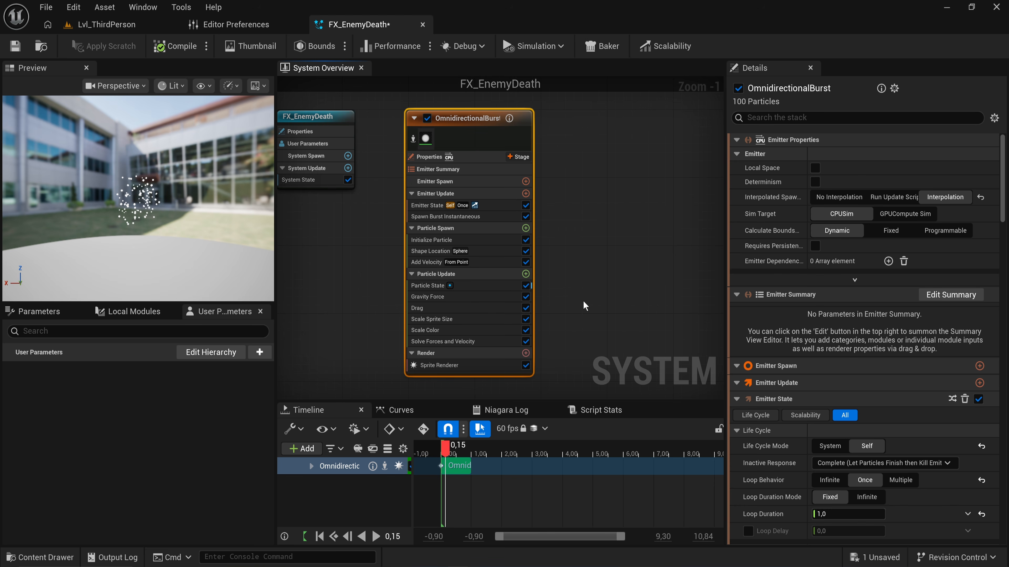
scroll(584, 294, up, 1)
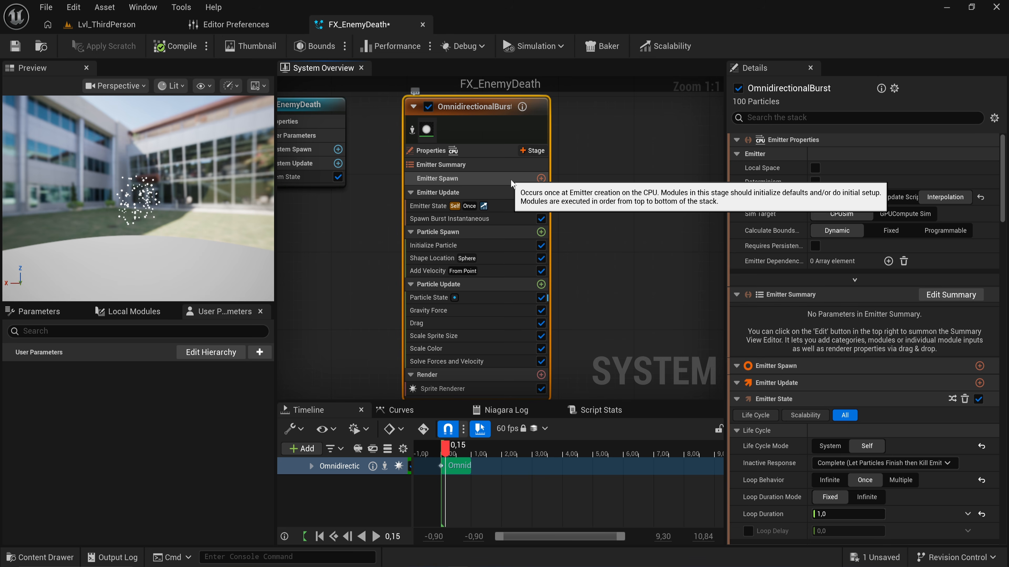
Look through the modules available for the Emitter Spawn group without adding one.
click(541, 178)
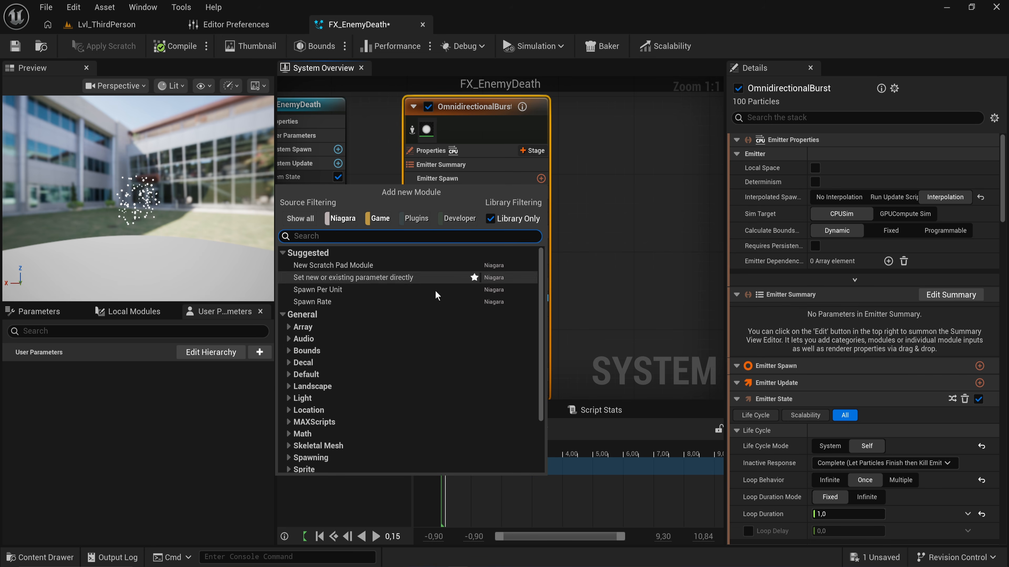
scroll(428, 377, down, 3)
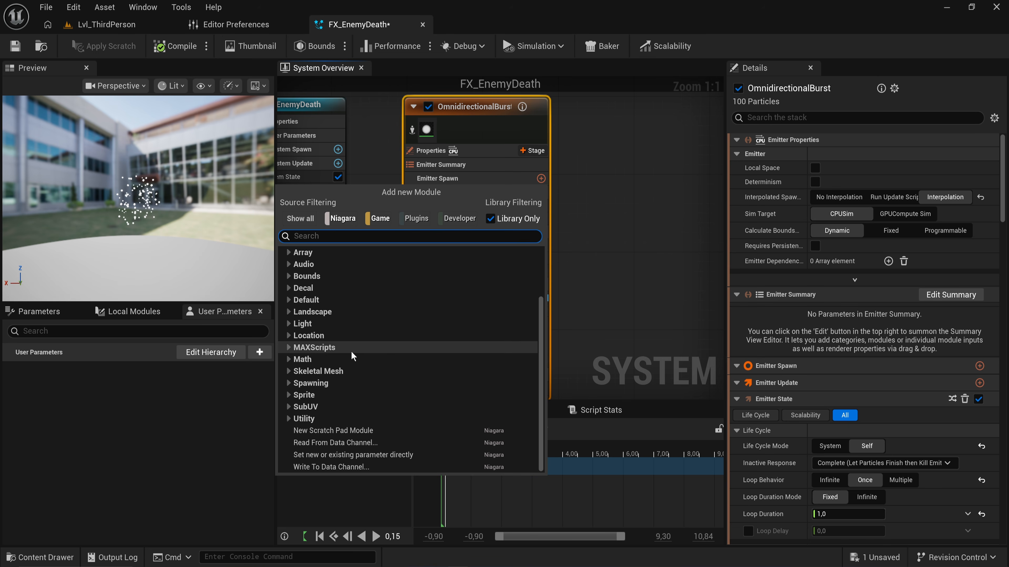
click(590, 294)
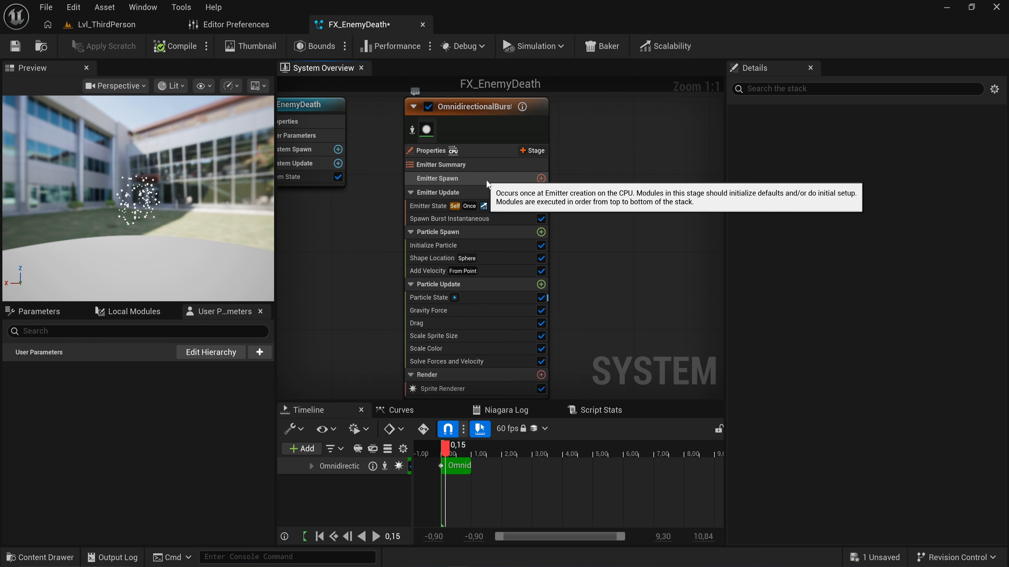
Add a module to Emitter Spawn that directly sets a parameter, and make a new float parameter in it.
click(542, 179)
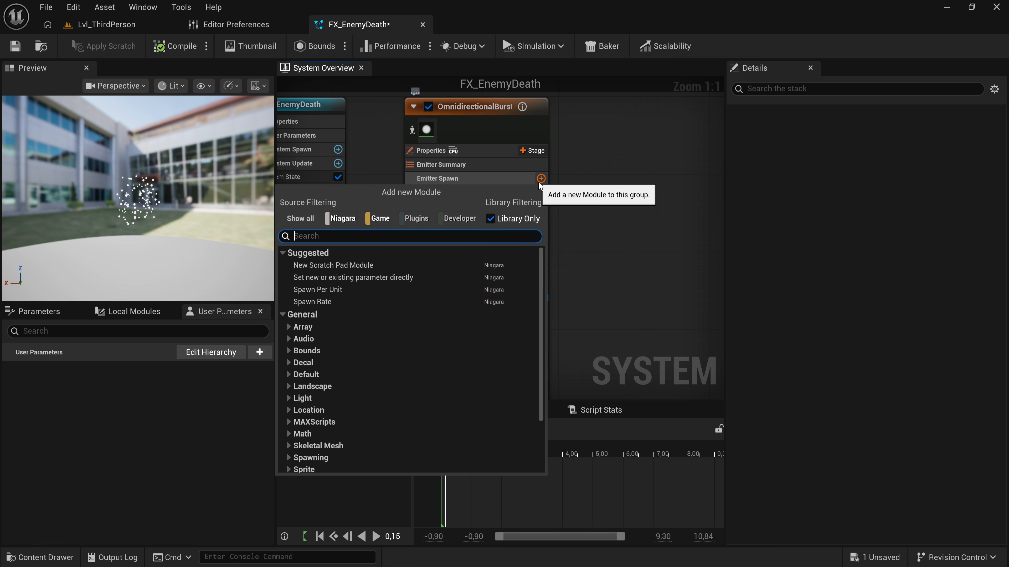
text(para)
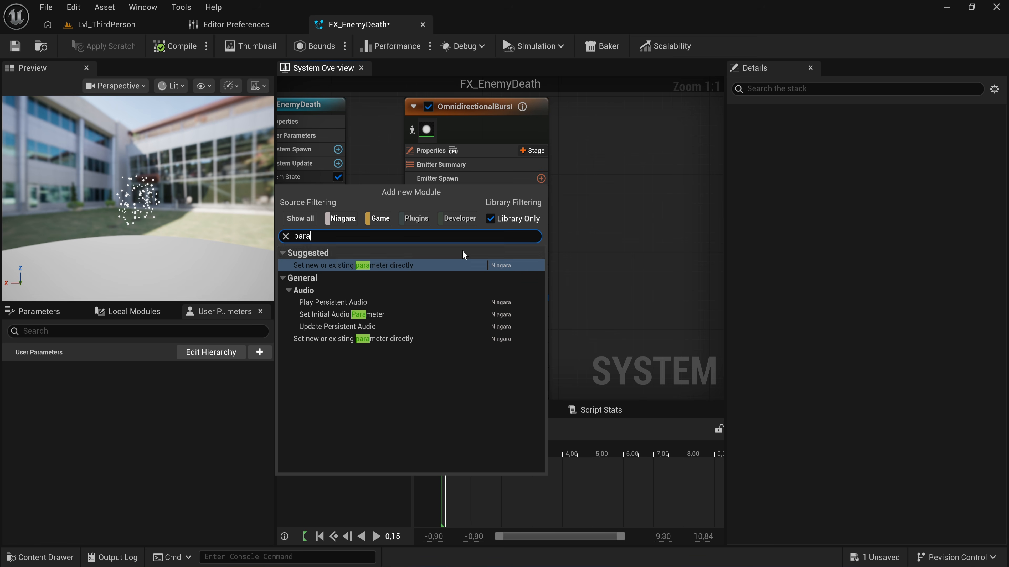
click(398, 266)
click(956, 141)
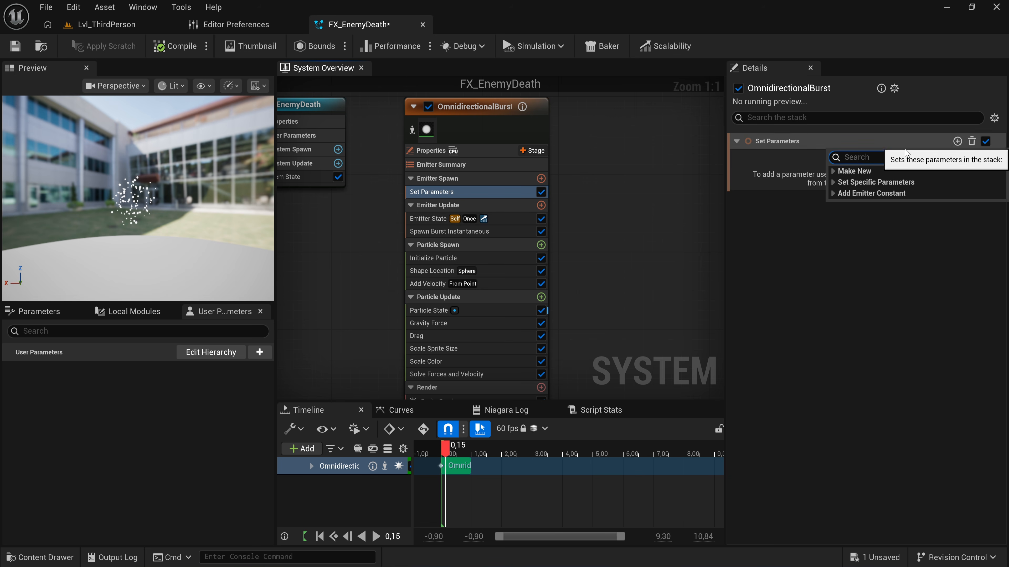
click(853, 171)
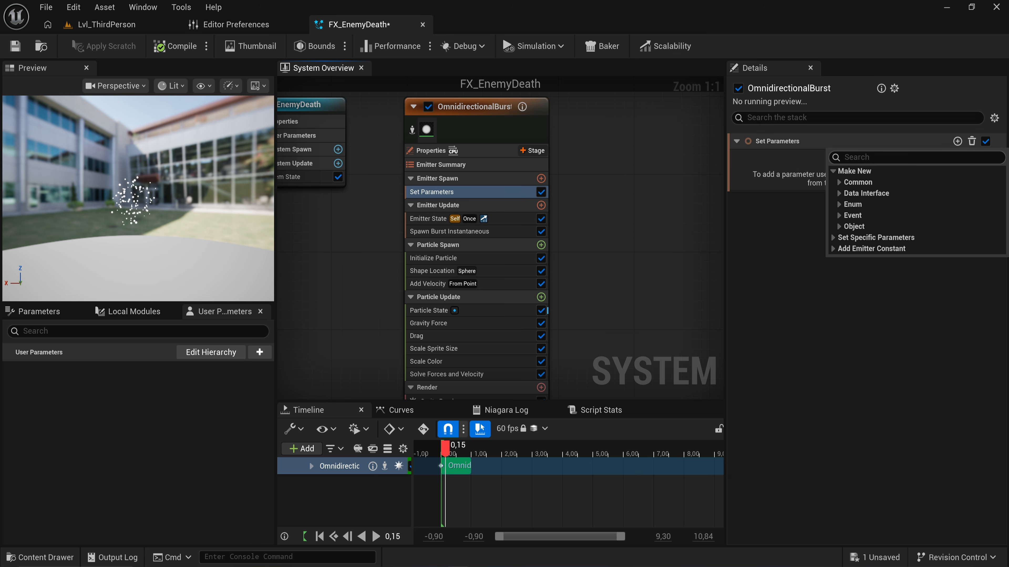
text(float)
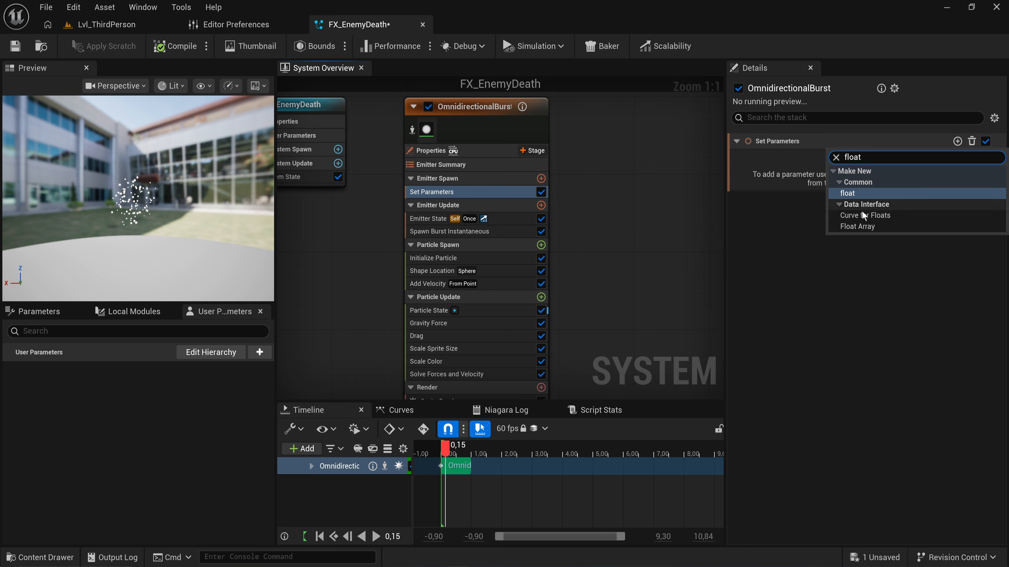
click(852, 194)
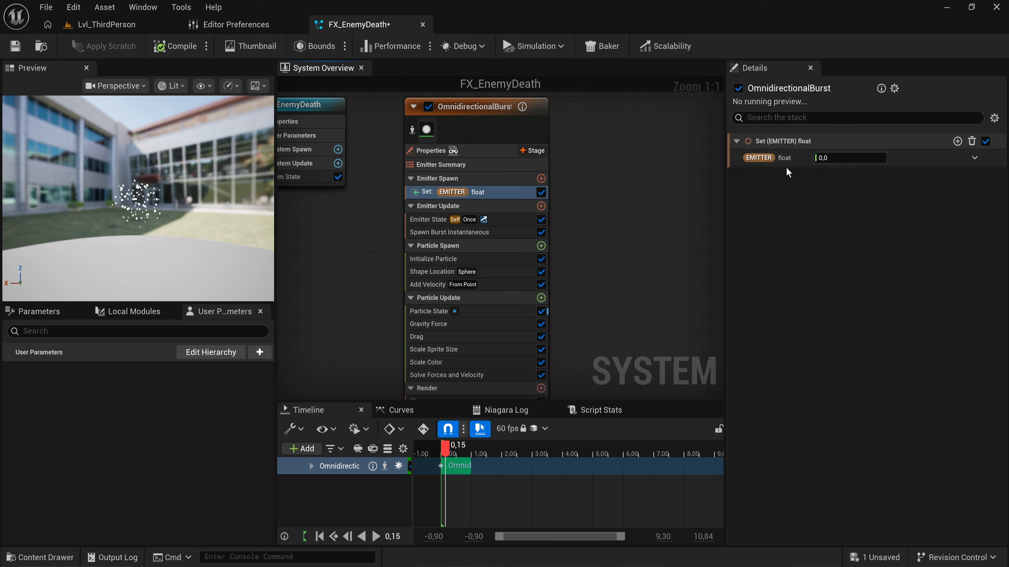
Set the emitter's new float parameter to 80, and delete its module from Emitter Spawn.
scroll(578, 303, down, 1)
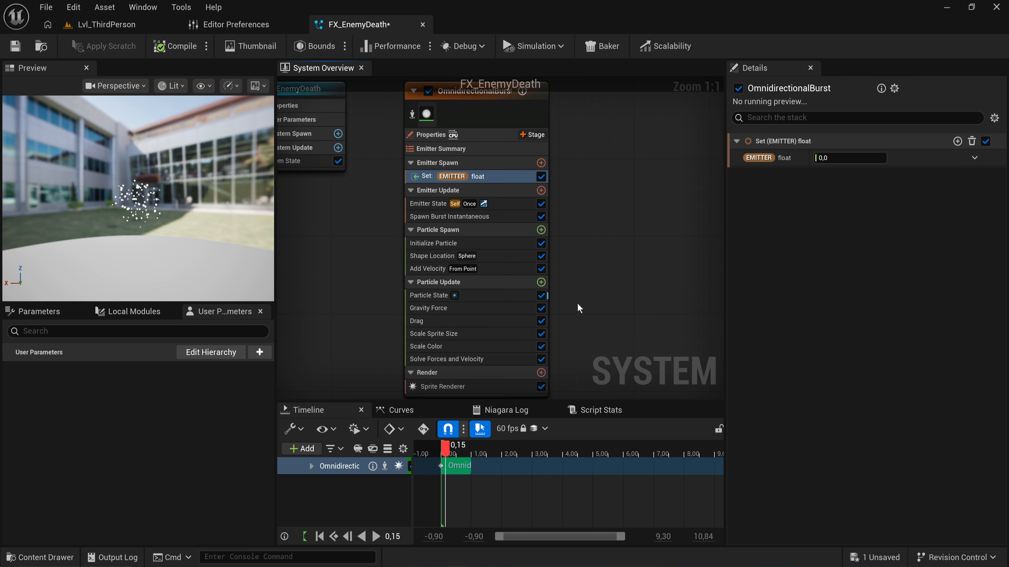
drag(589, 349, 483, 135)
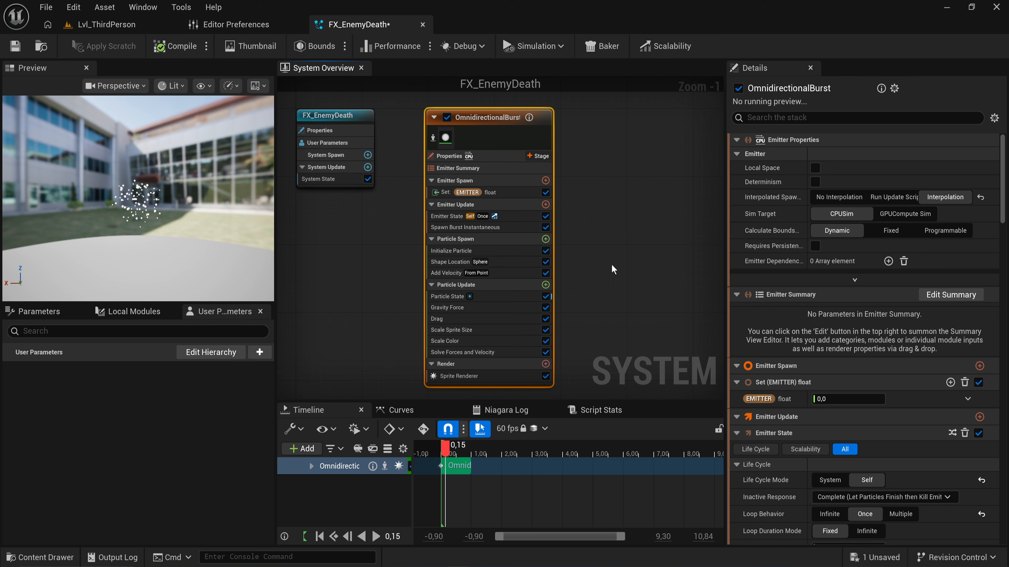
click(516, 193)
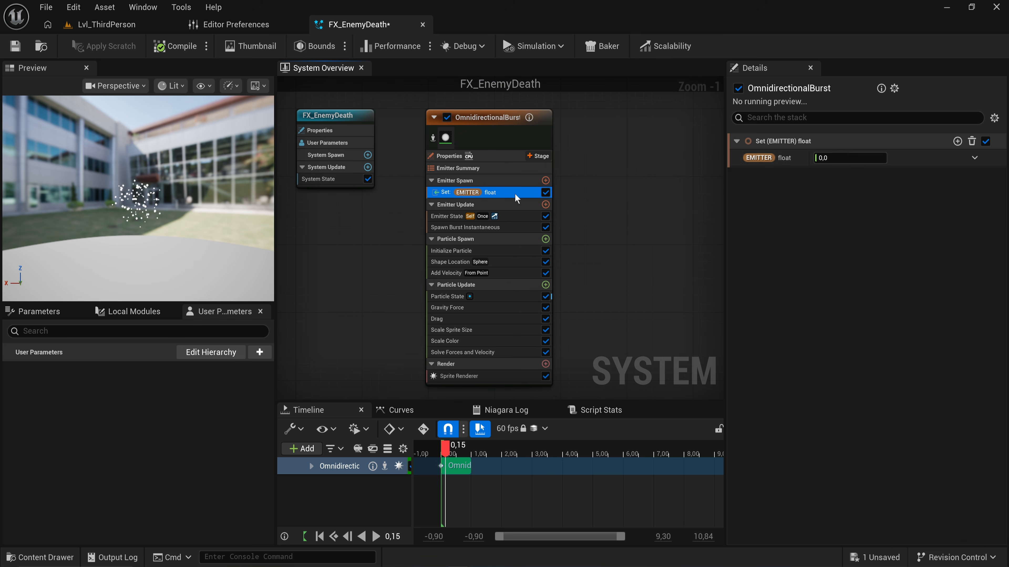
click(817, 158)
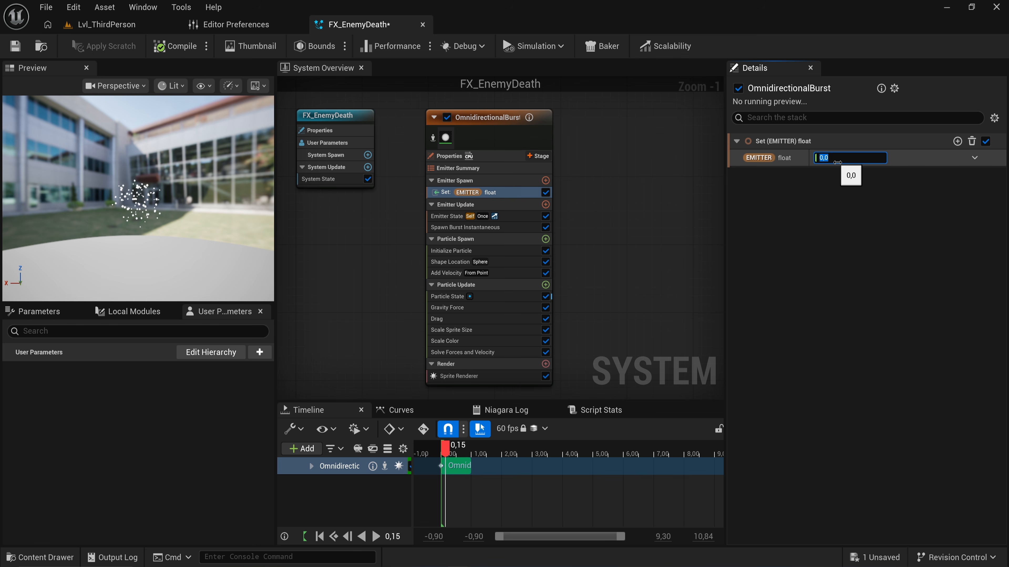
text(80)
key(Return)
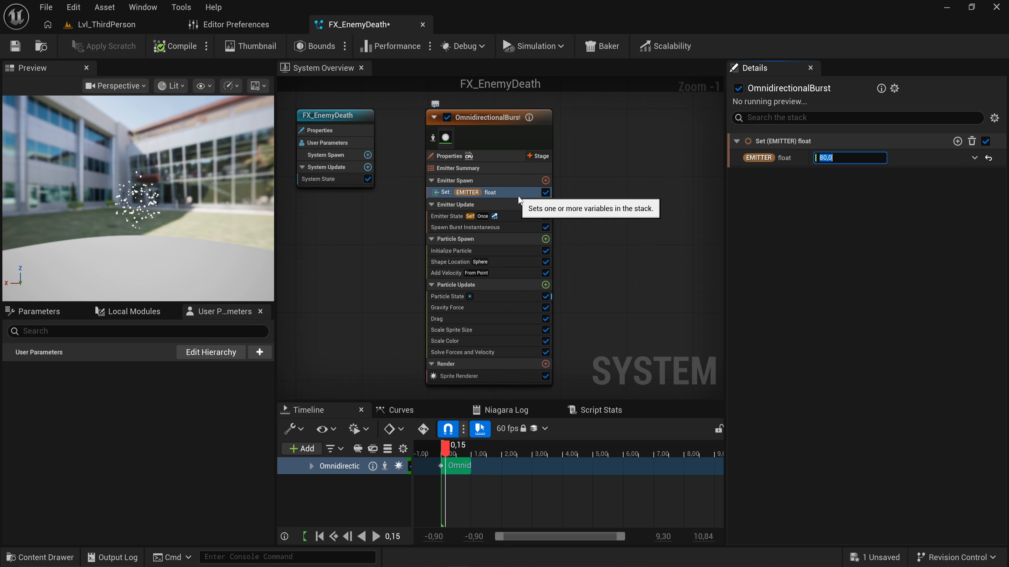
scroll(516, 197, up, 1)
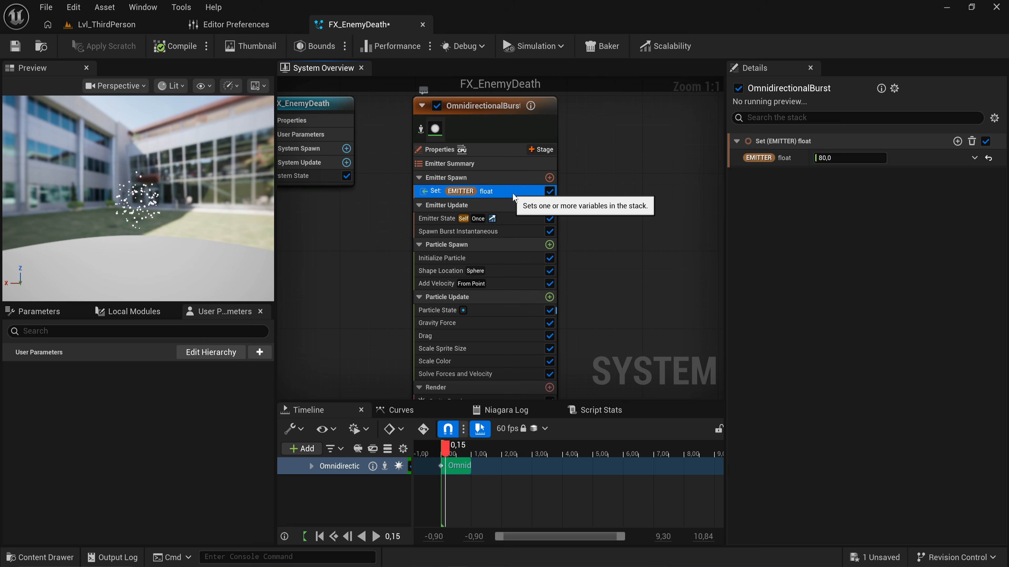
key(Delete)
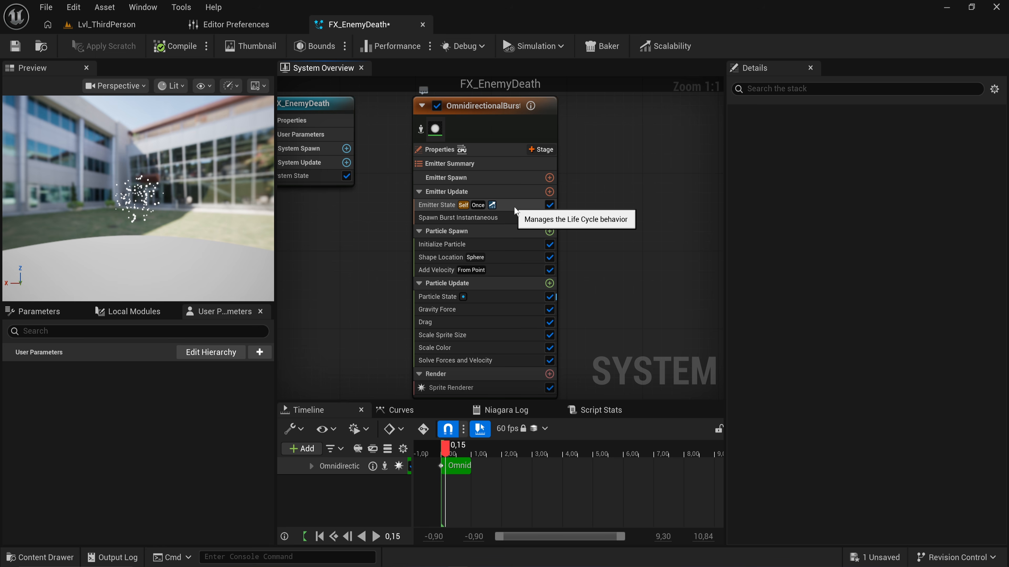
Examine the life cycle and loop settings of the Emitter State module.
click(518, 207)
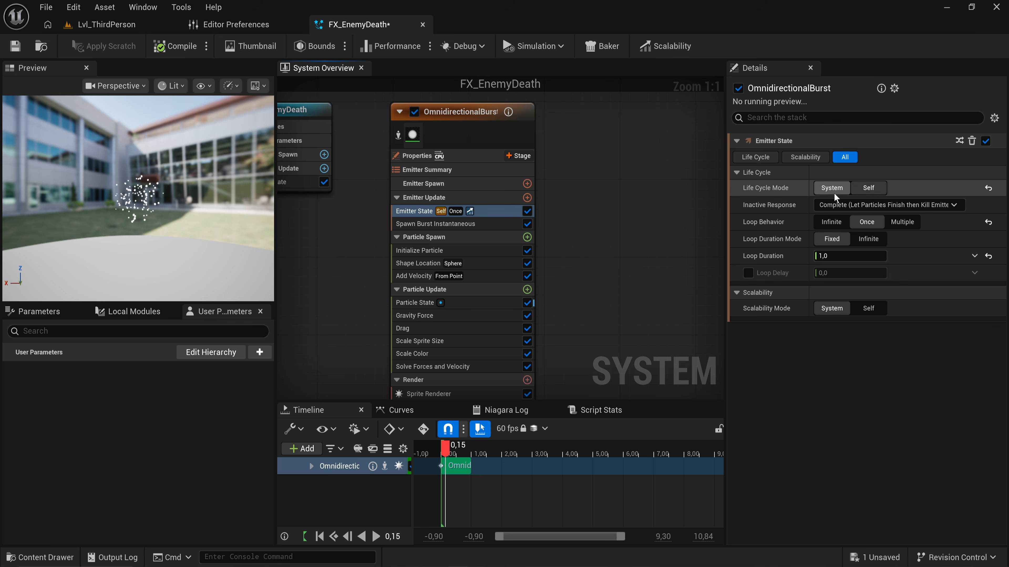
key(Home)
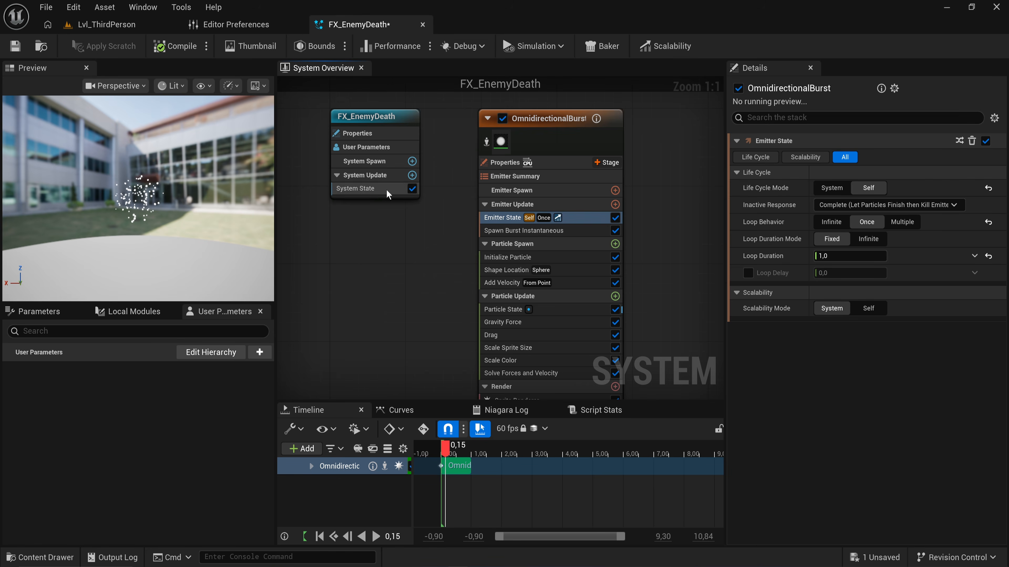
right_drag(678, 253, 578, 246)
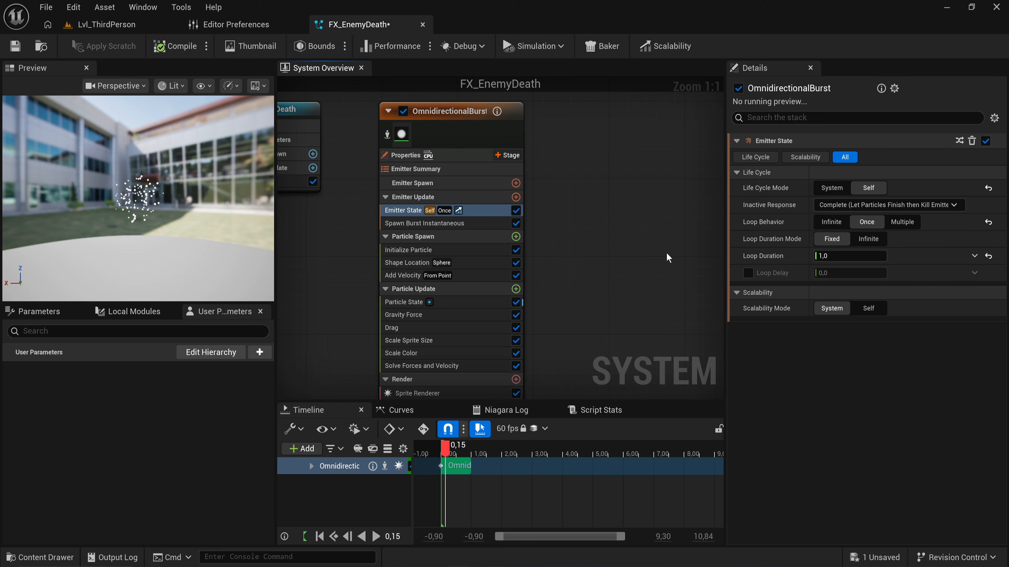
right_drag(490, 229, 557, 217)
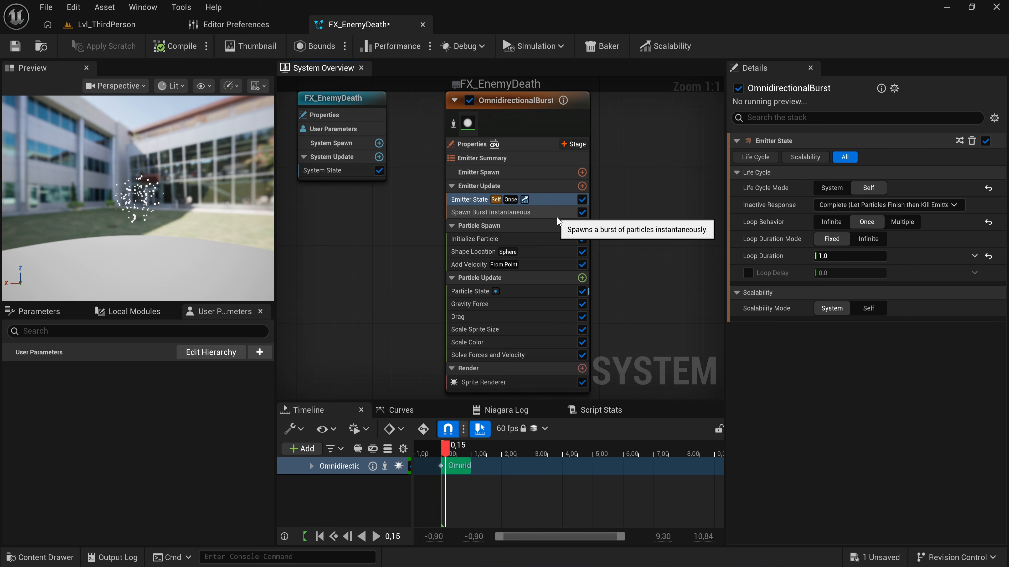
Open the Spawn Burst Instantaneous settings and scrub the timeline from the start to 0.22 to preview the burst.
click(556, 217)
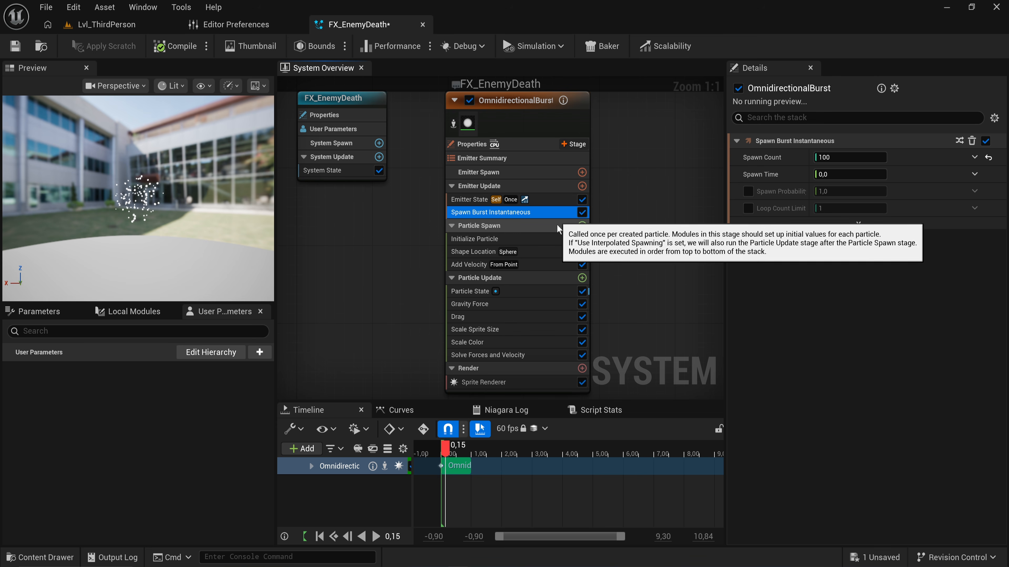
click(441, 447)
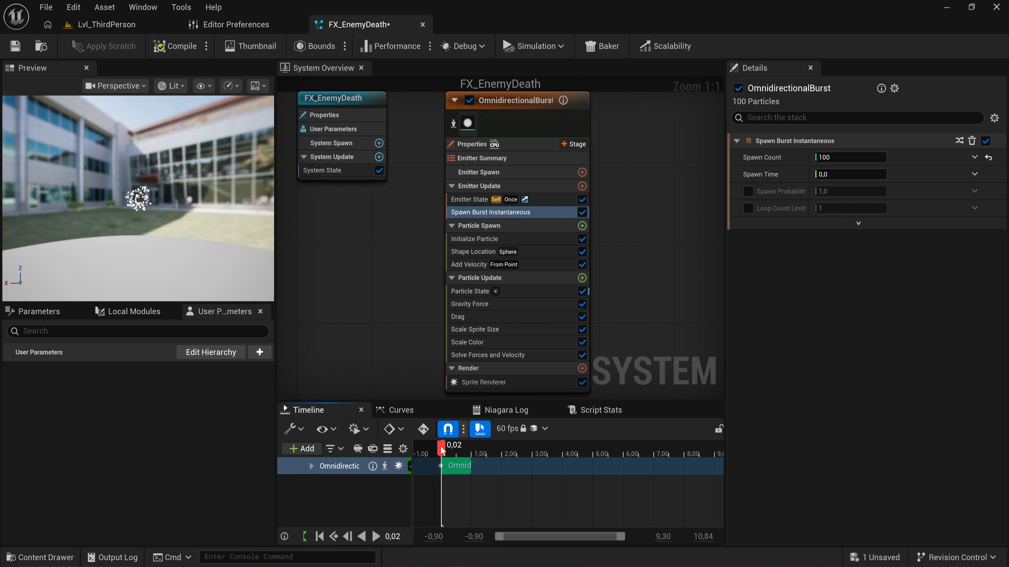
drag(441, 446, 448, 451)
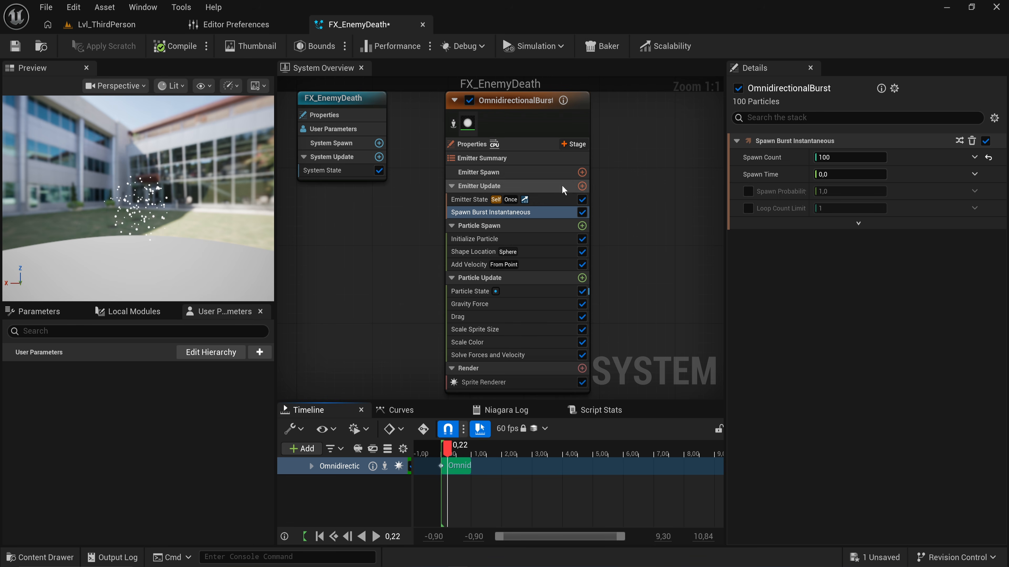
Set the burst's Spawn Time to 1.0, and move its marker on the timeline to about 0.51.
click(848, 174)
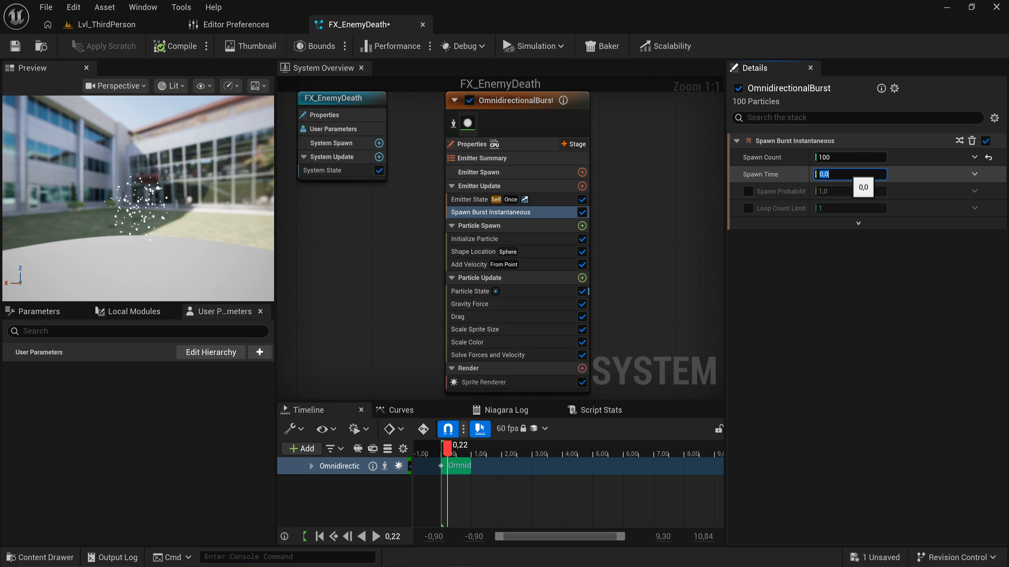
text(1)
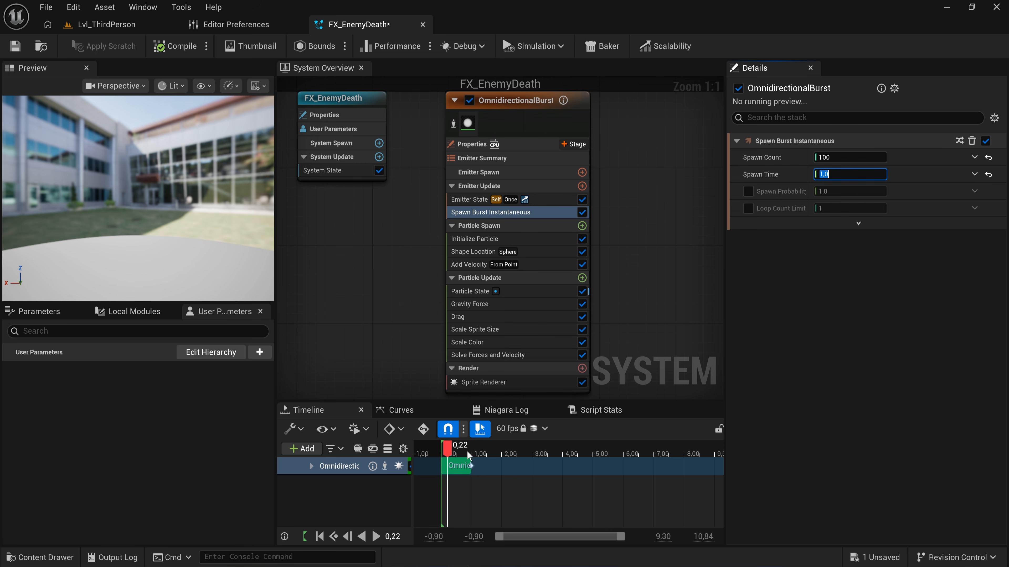
ctrl+scroll(496, 468, up, 7)
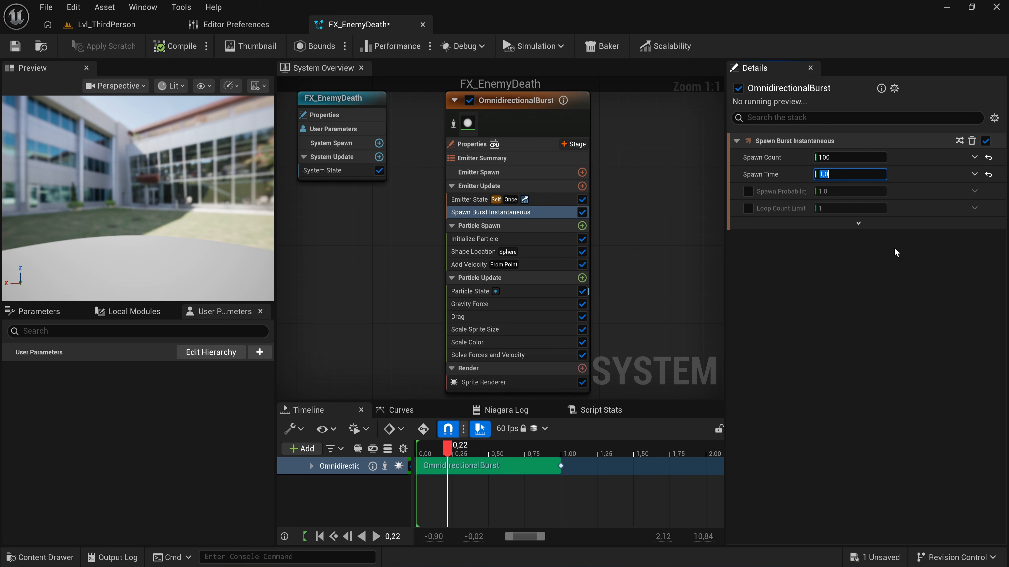
click(937, 245)
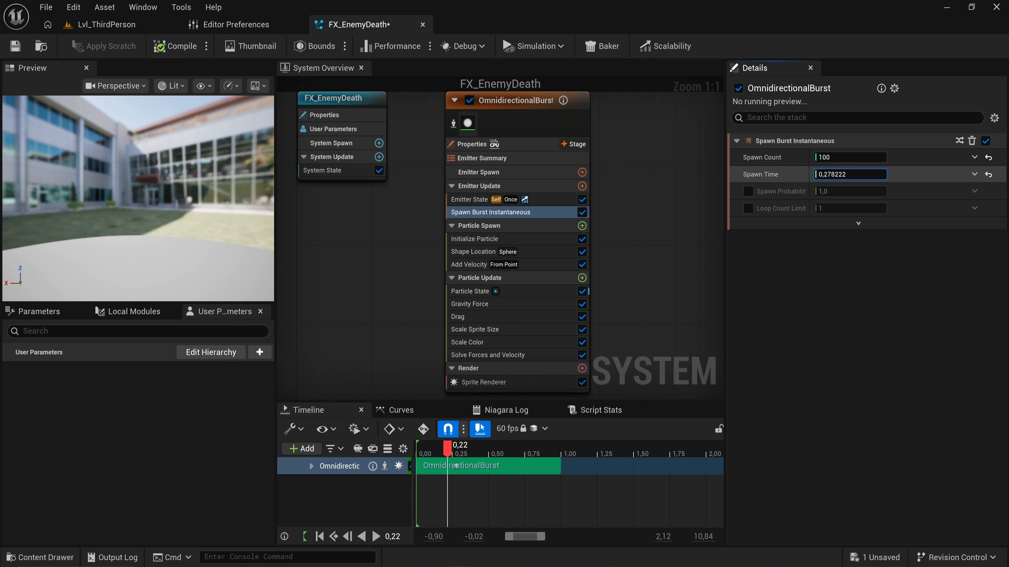
drag(487, 466, 489, 465)
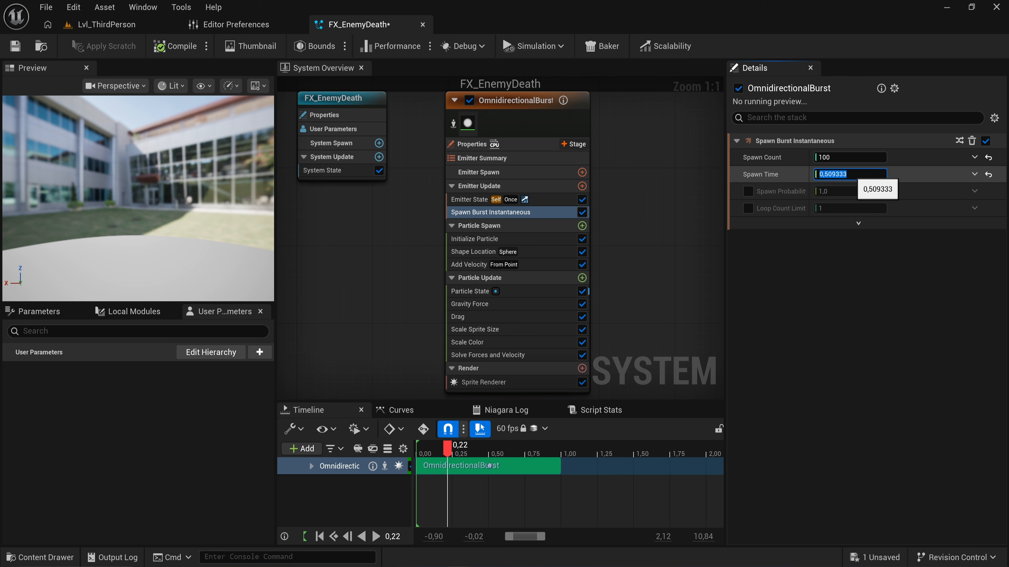
Set the burst's Spawn Time to 0.5 and play the effect to check the delayed burst.
text(0.)
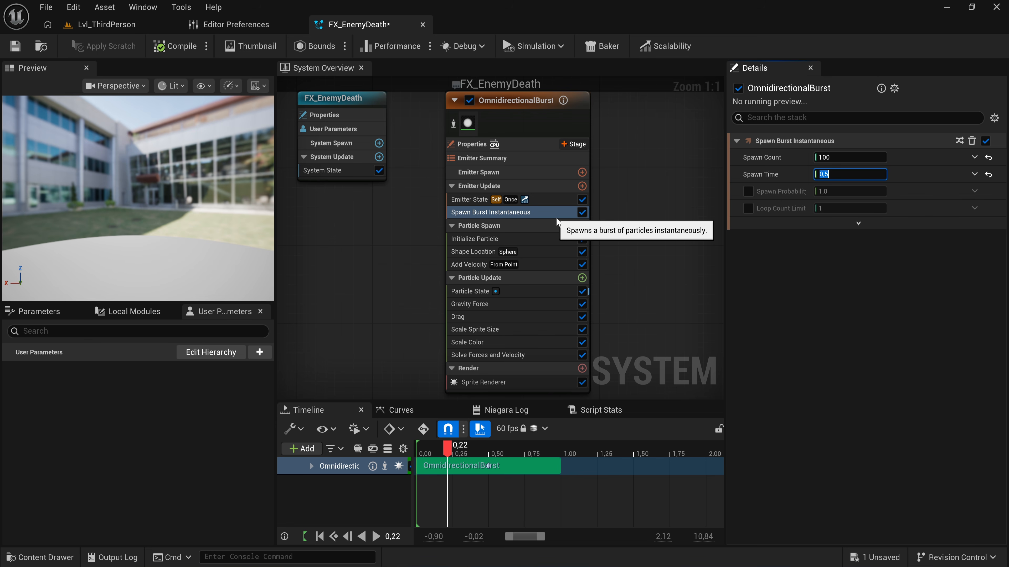
mouse_move(447, 447)
mouse_down()
mouse_move(425, 455)
mouse_move(556, 456)
mouse_move(446, 463)
mouse_up()
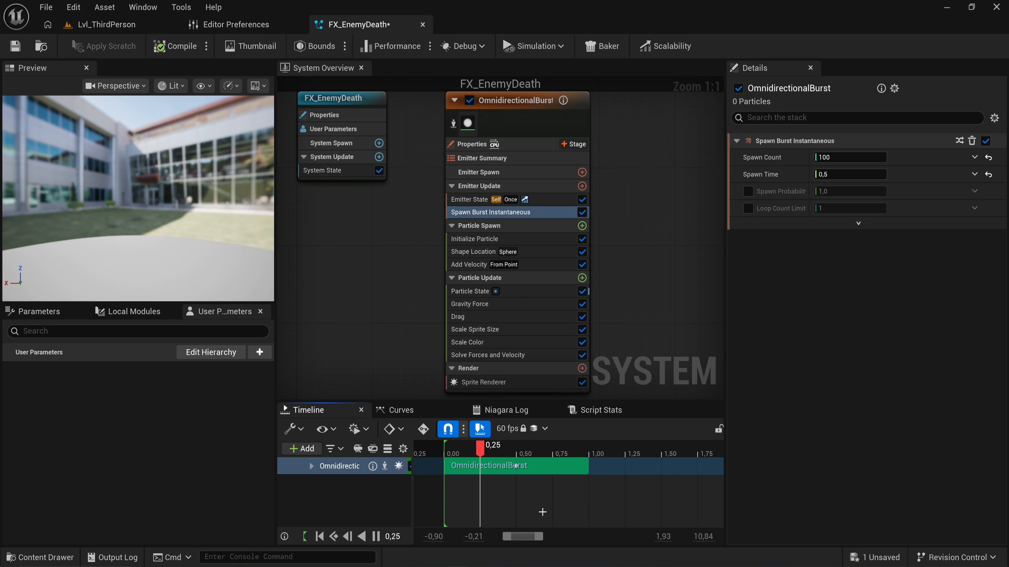
Add a second Spawn Burst Instantaneous module to the emitter's Emitter Update group.
scroll(629, 250, down, 1)
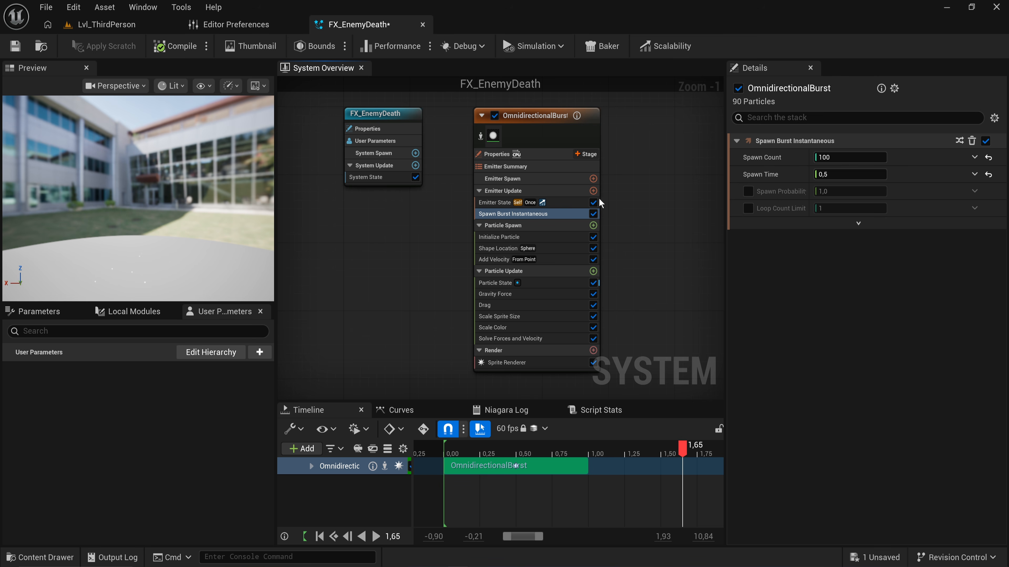
scroll(600, 206, up, 1)
click(592, 188)
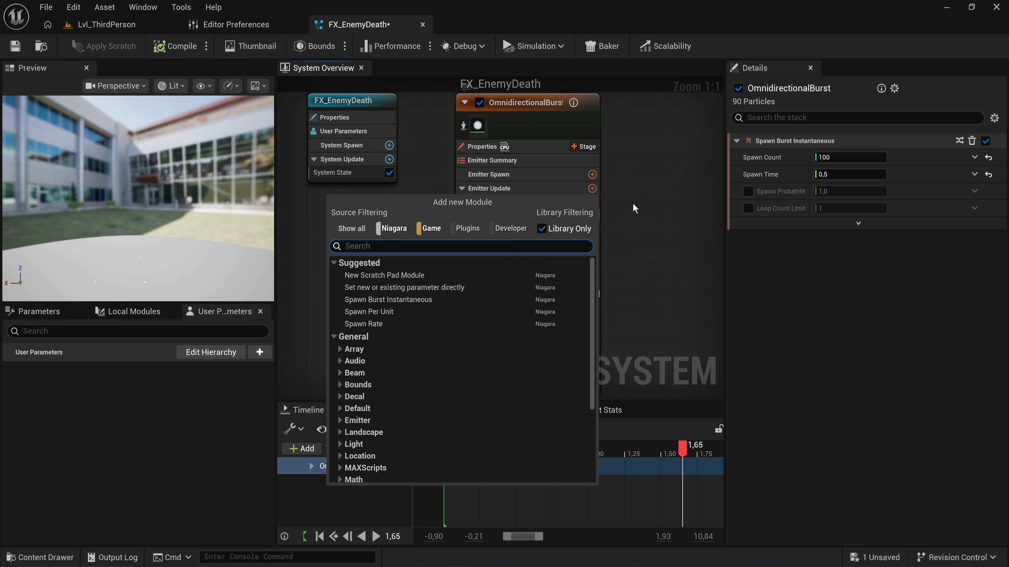
text(spawn burs)
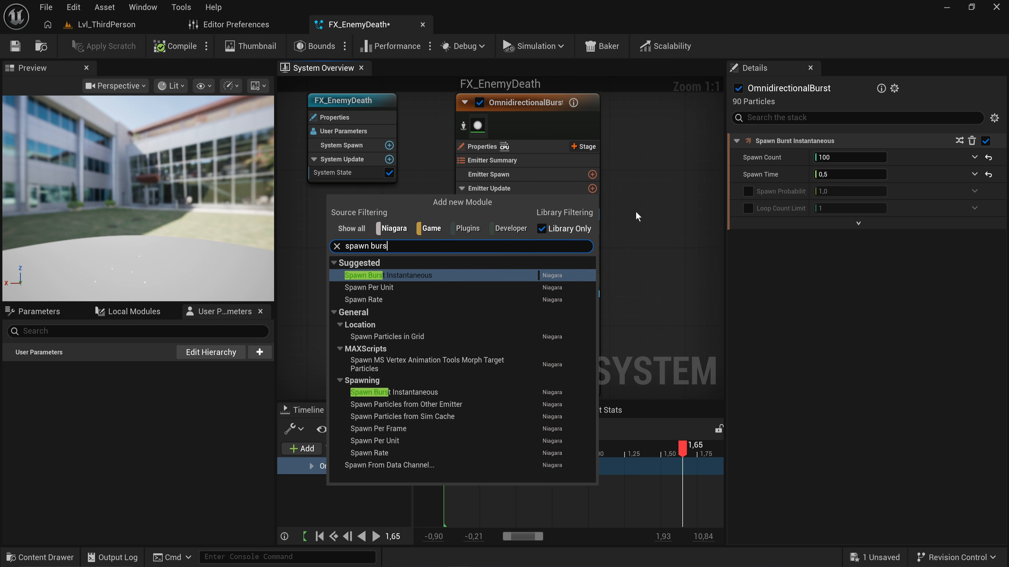
key(Return)
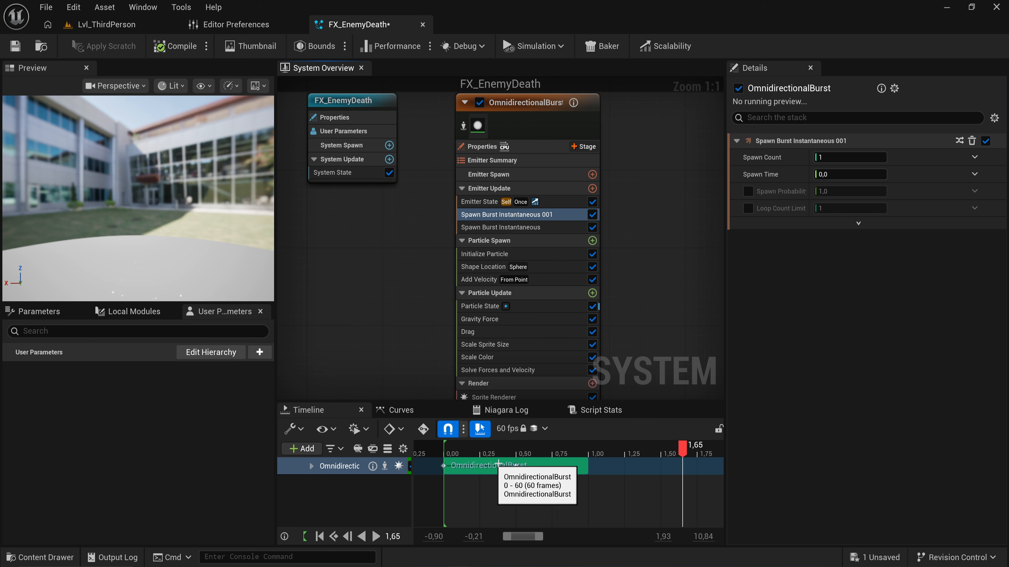
Play the effect from the timeline start to preview both bursts, and compare the original burst's spawn settings.
mouse_move(461, 453)
mouse_down()
mouse_move(433, 451)
mouse_move(445, 444)
mouse_up()
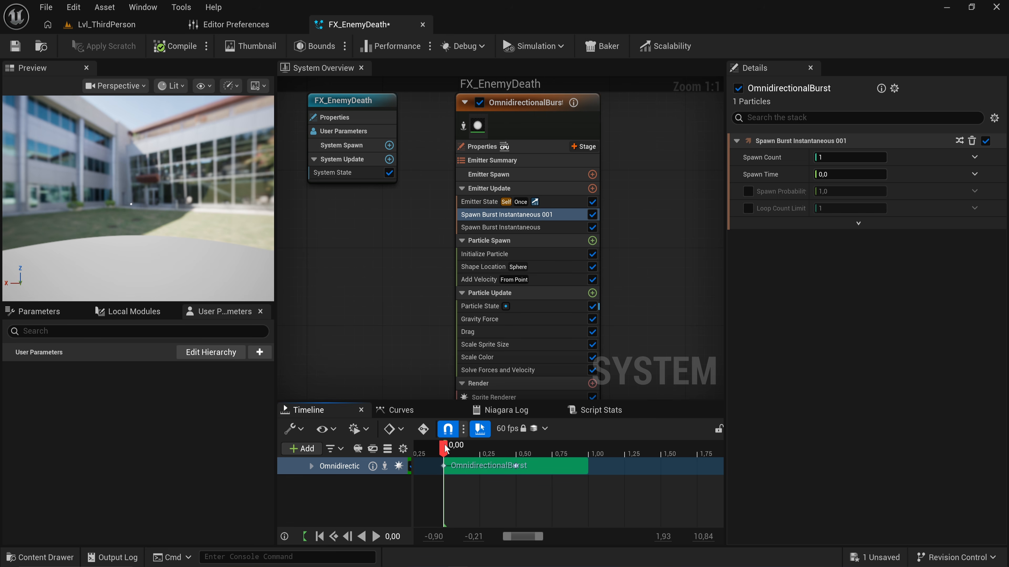
key(space)
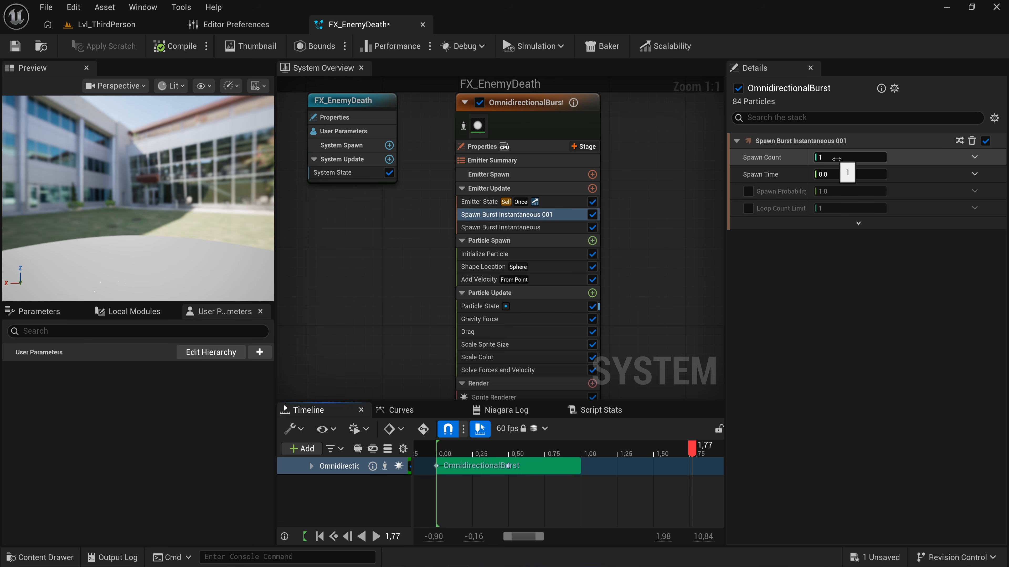
click(500, 227)
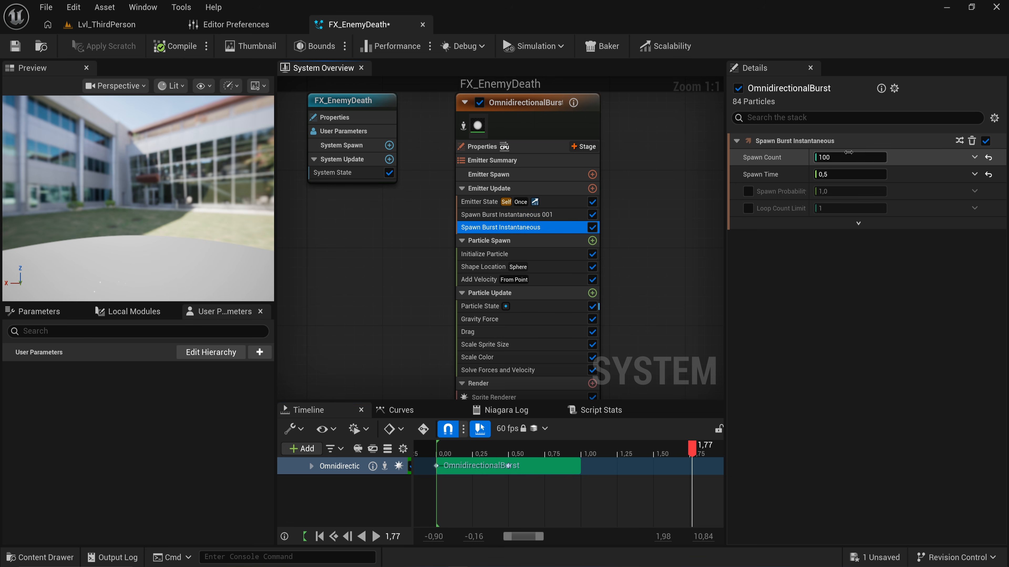
drag(448, 453, 434, 454)
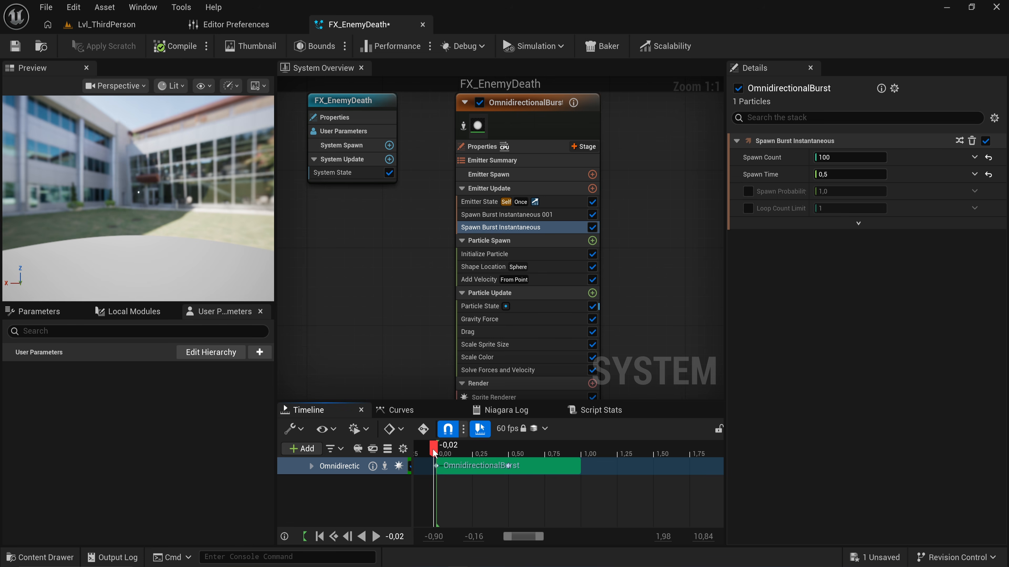
key(space)
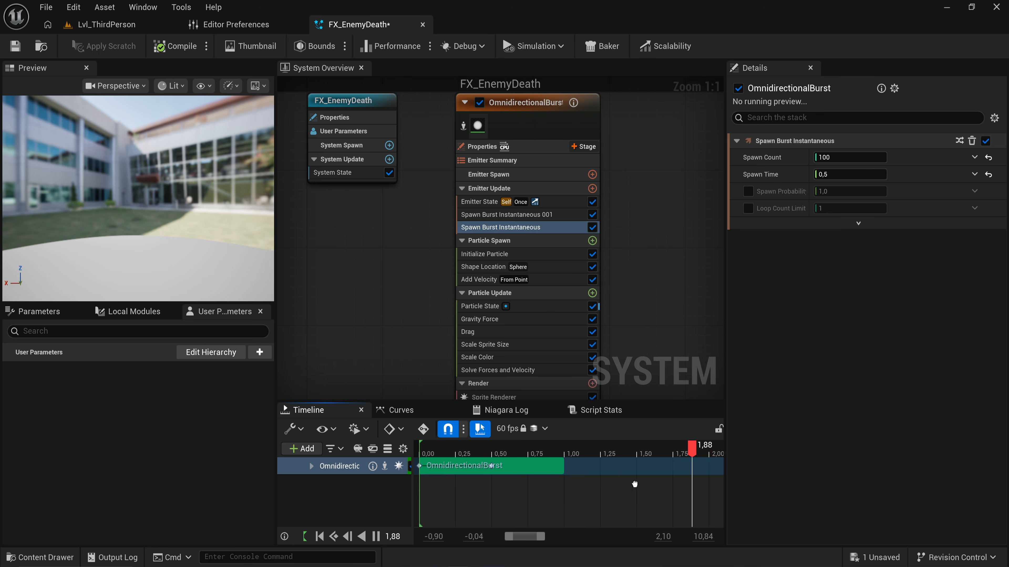
right_drag(453, 507, 615, 507)
Add a Spawn Rate module to the emitter's Emitter Update group.
click(477, 271)
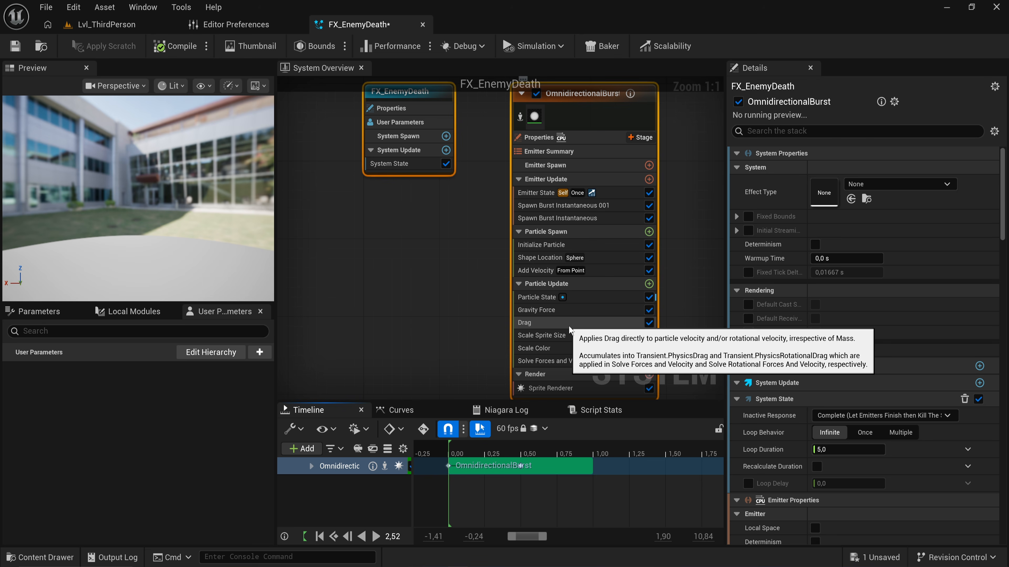
click(524, 322)
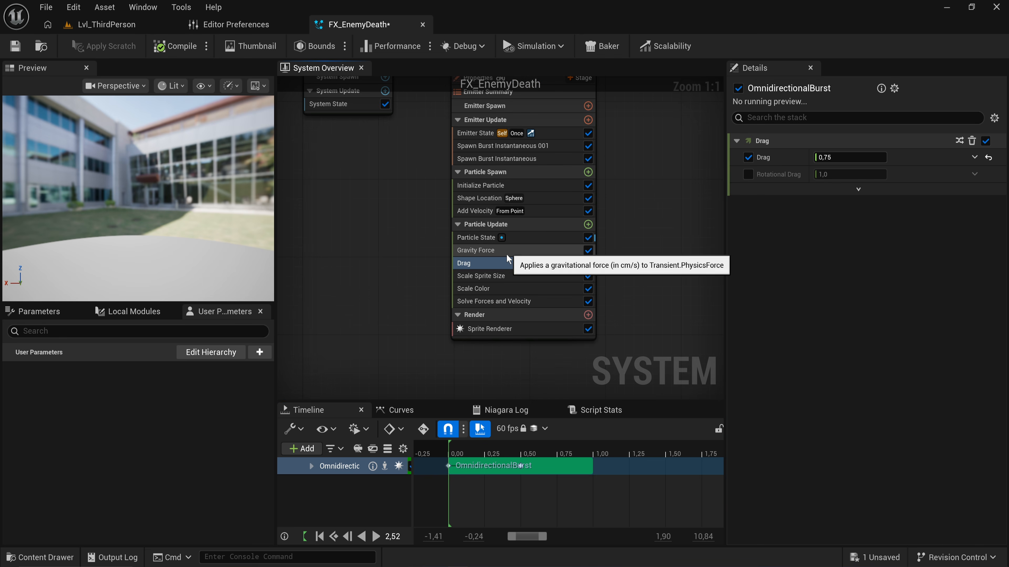
right_drag(530, 208, 538, 272)
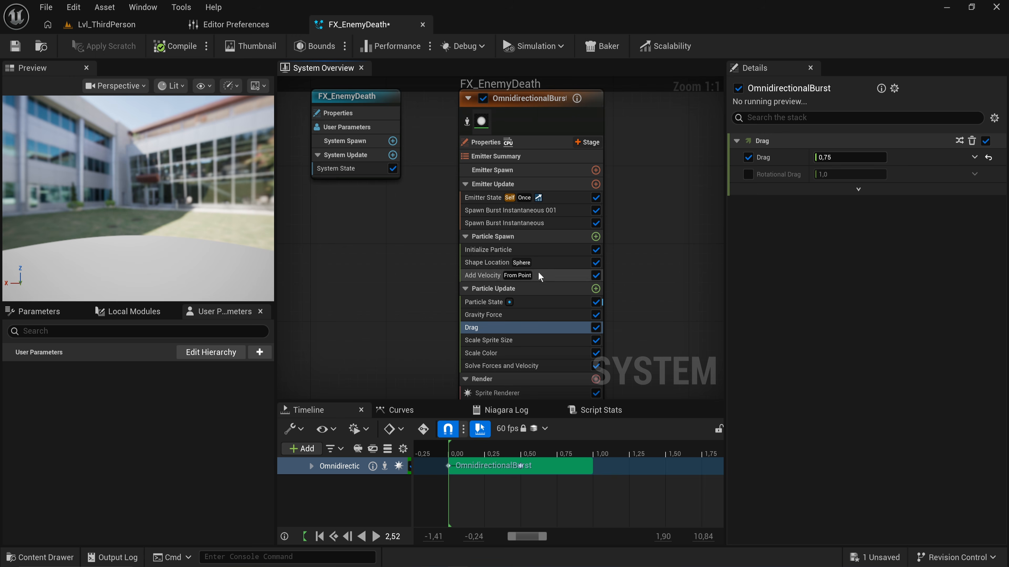
click(595, 183)
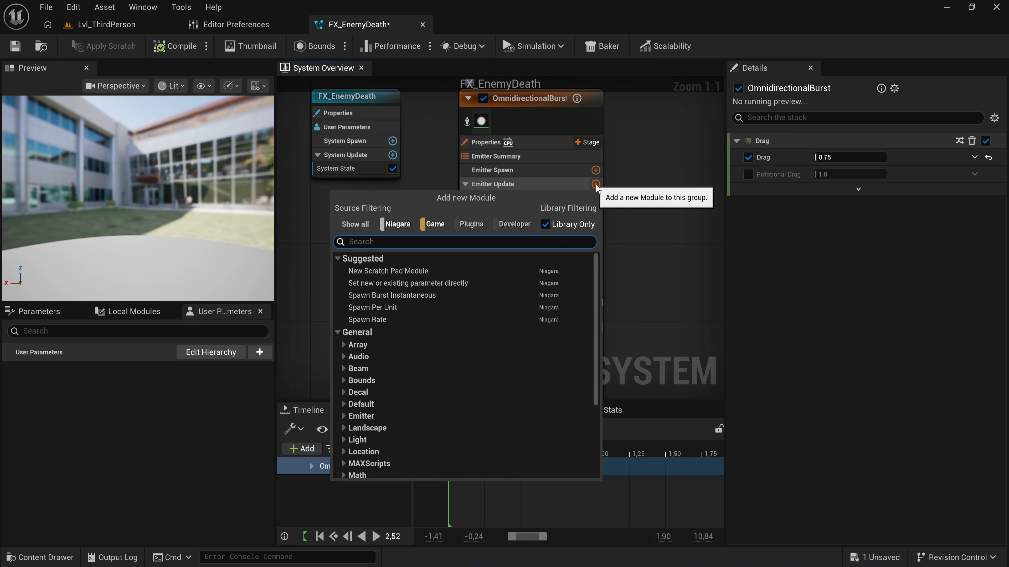
text(spawn)
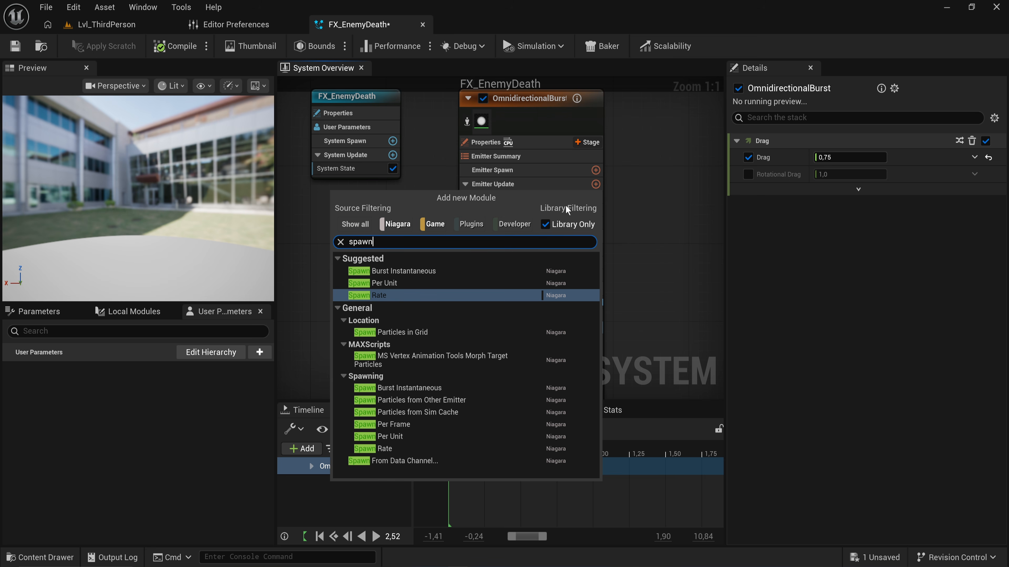
click(433, 298)
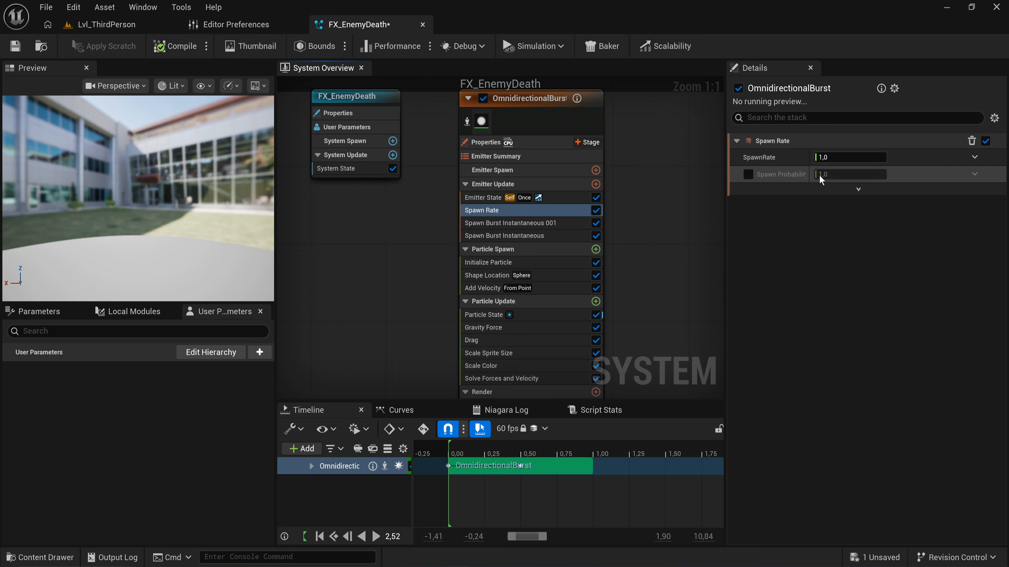
Set SpawnRate to 15 and disable both Spawn Burst Instantaneous modules to preview continuous spawning.
click(845, 151)
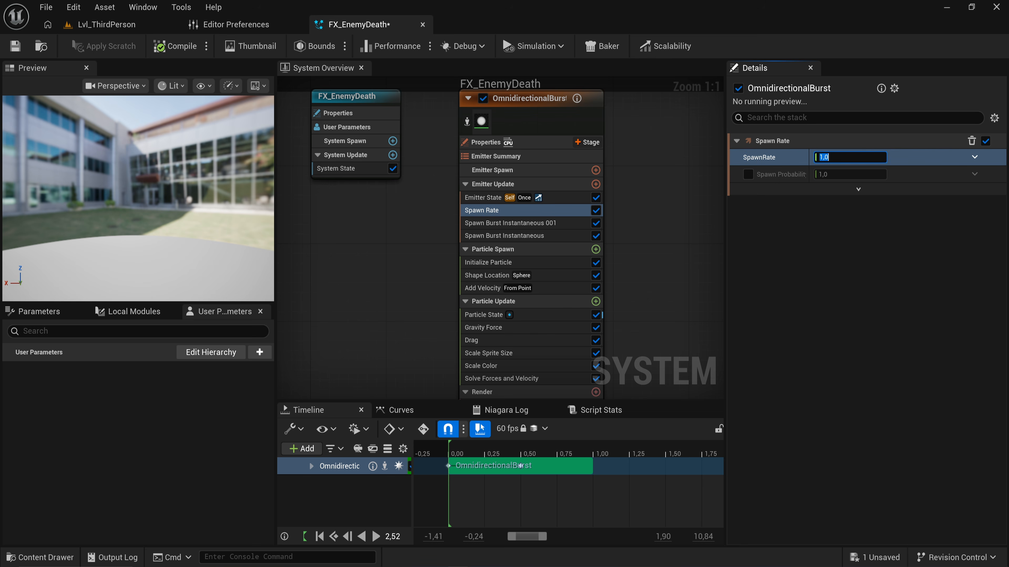
click(632, 485)
key(space)
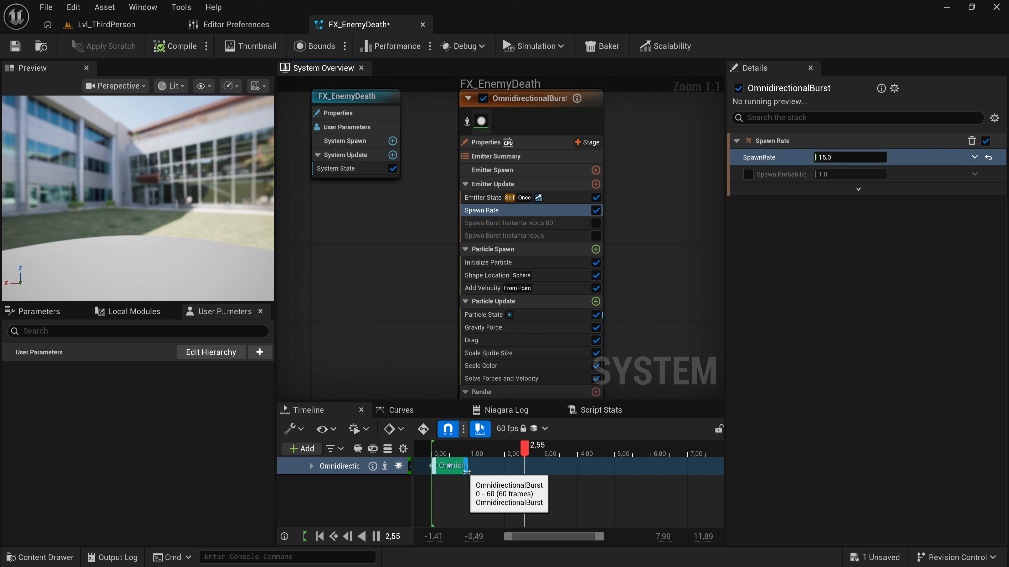
Extend the emitter's section on the timeline to about 7.4 seconds, and set SpawnRate to 50.
drag(467, 469, 701, 475)
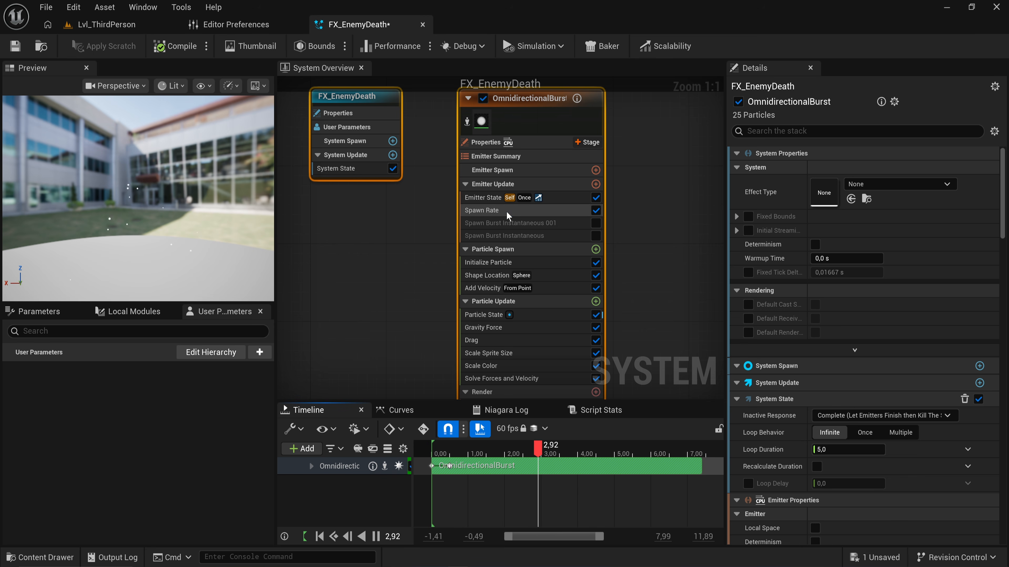
click(481, 210)
click(854, 157)
text(50)
key(Return)
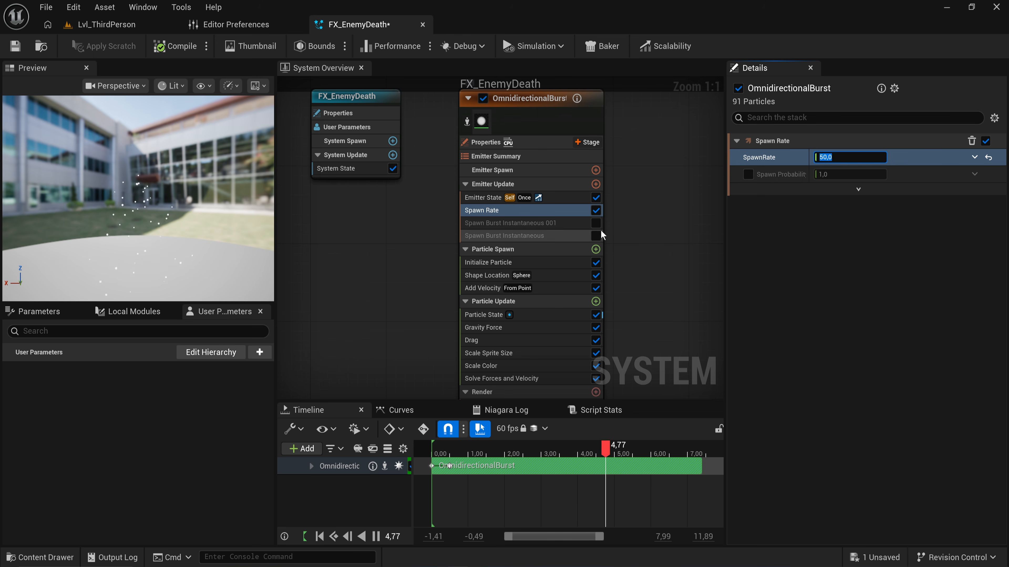
Enable both Spawn Burst Instantaneous modules again and delete the Spawn Rate module.
click(596, 223)
click(595, 236)
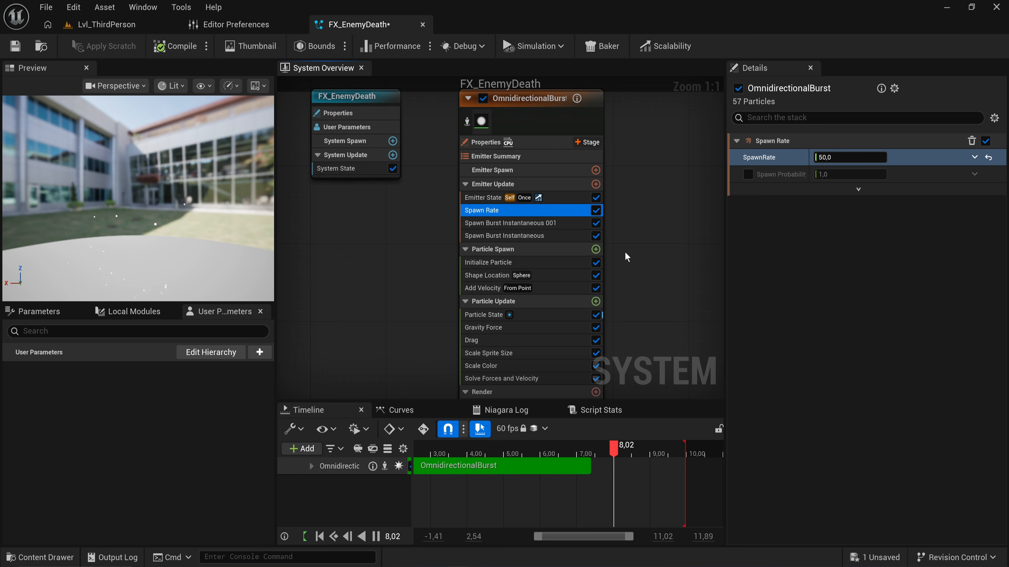
click(595, 183)
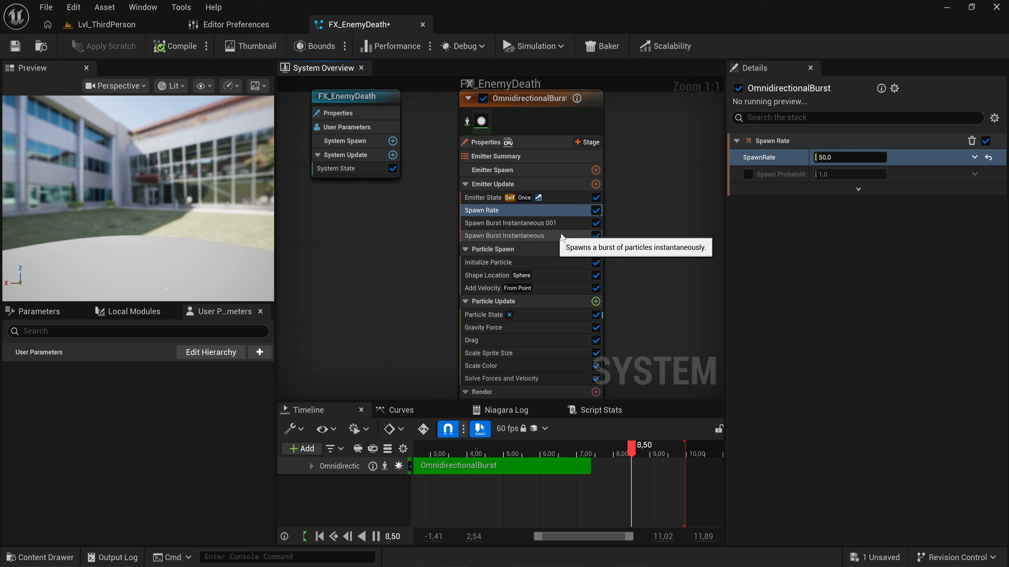
key(Delete)
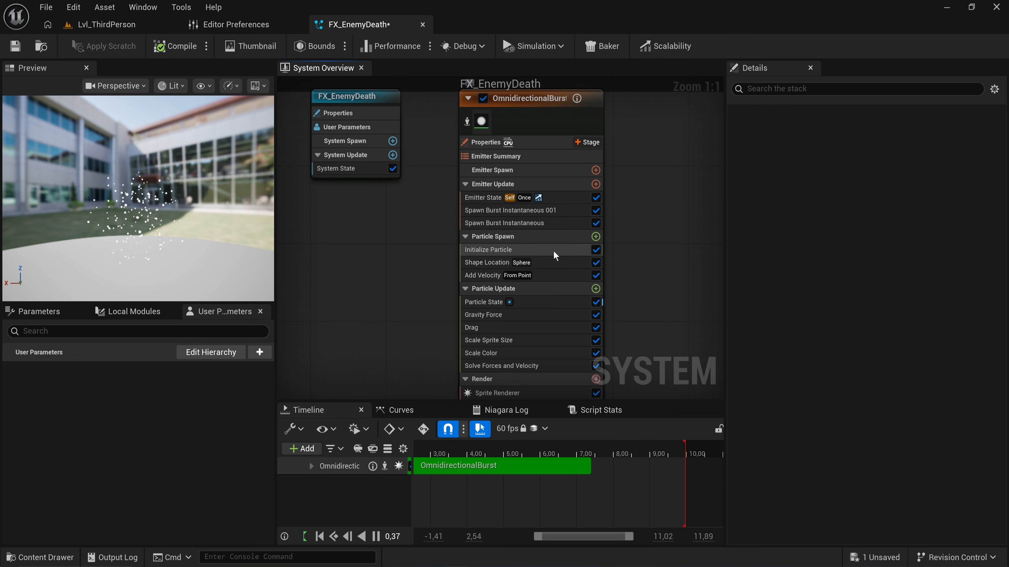
Set the Spawn Time of the original 100-particle burst to 1.5.
click(533, 213)
click(549, 227)
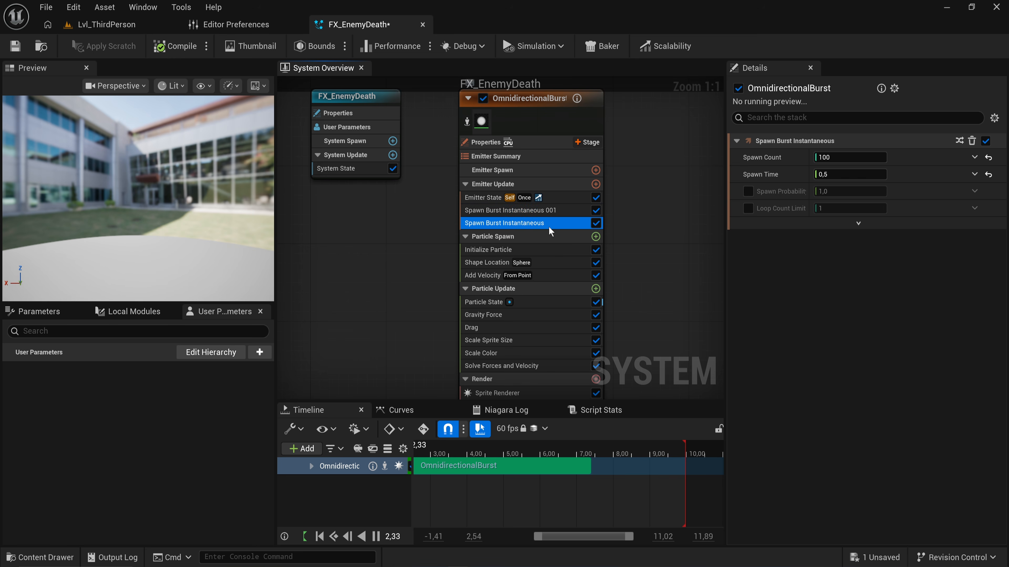
click(845, 174)
text(1,)
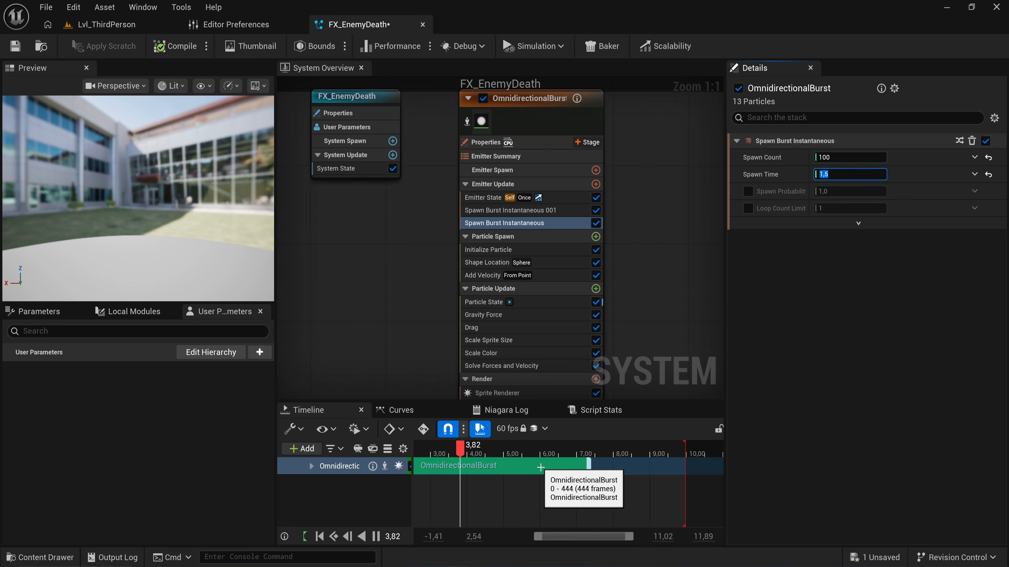
right_drag(495, 491, 543, 485)
Switch the Lifetime Mode of the Initialize Particle module to Direct Set and back to Random.
click(463, 225)
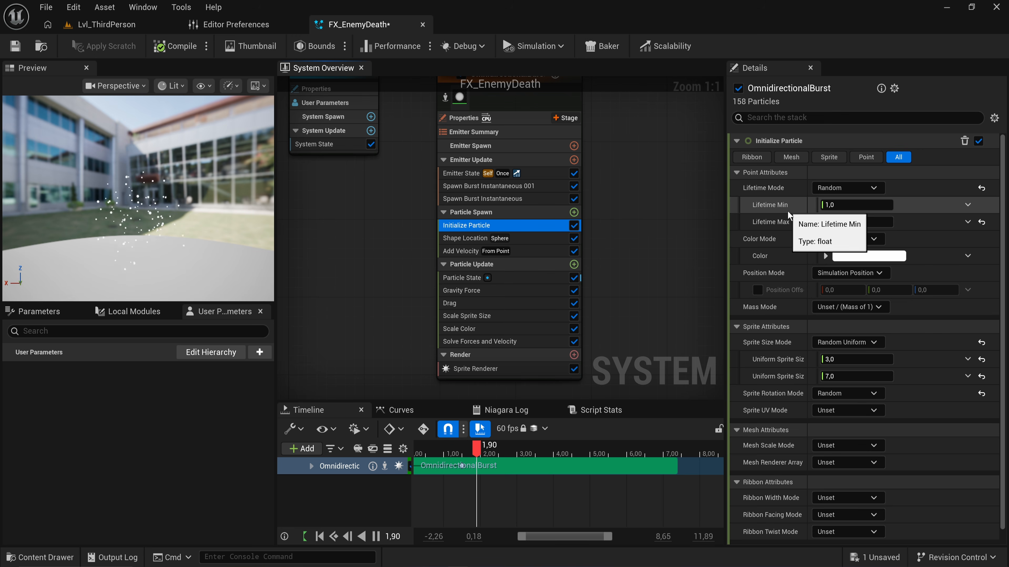
click(862, 189)
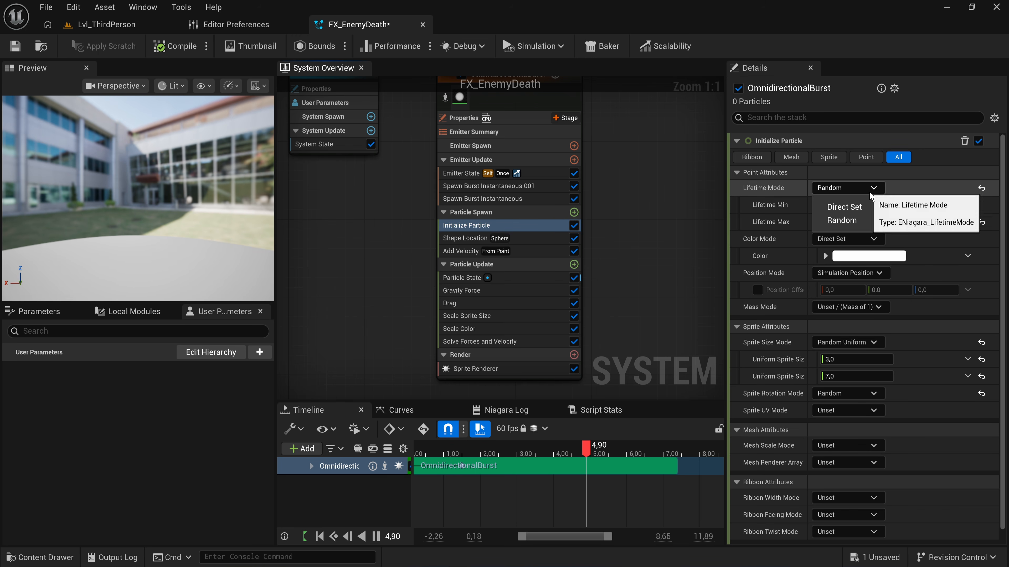
click(859, 207)
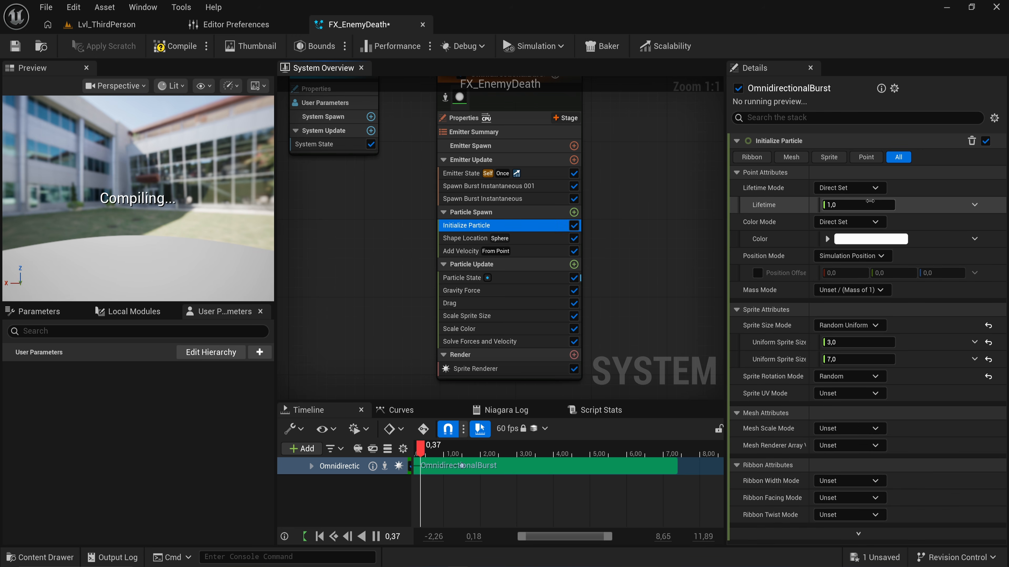
click(854, 189)
click(859, 223)
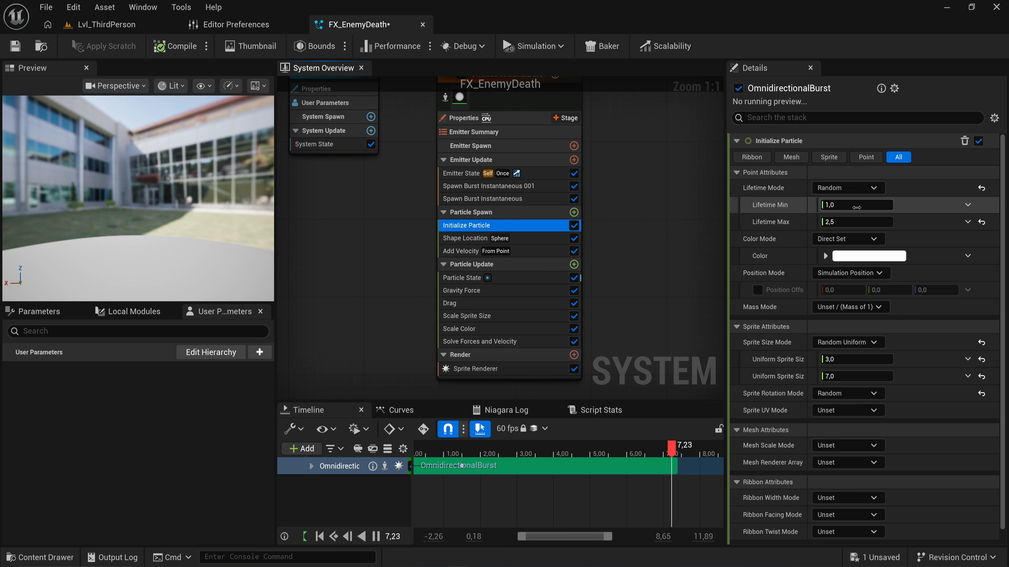
Try magenta, cyan and yellow for the particle Color in Initialize Particle, and apply a very pale blue.
click(879, 257)
drag(798, 318, 784, 291)
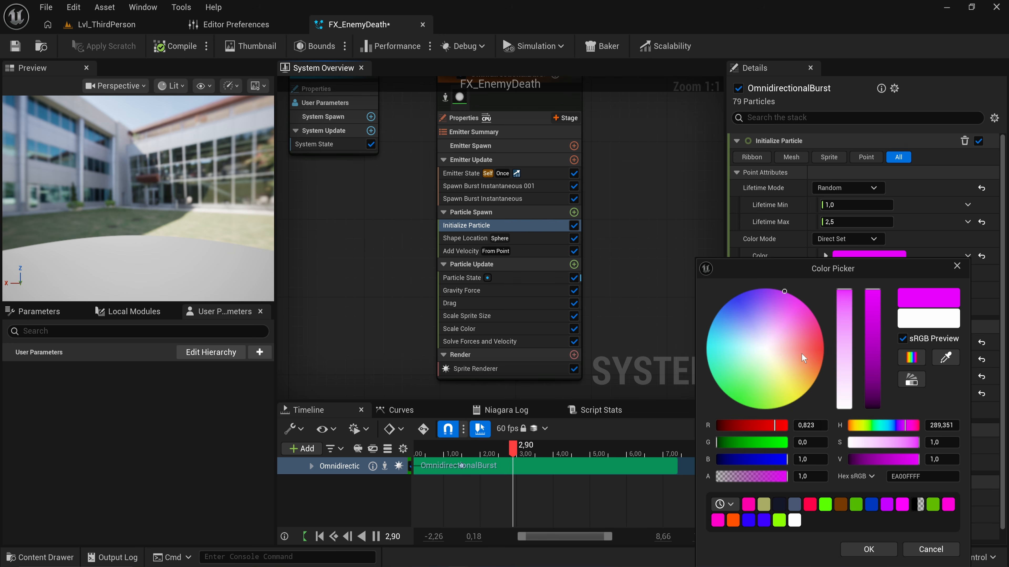
drag(803, 354, 682, 330)
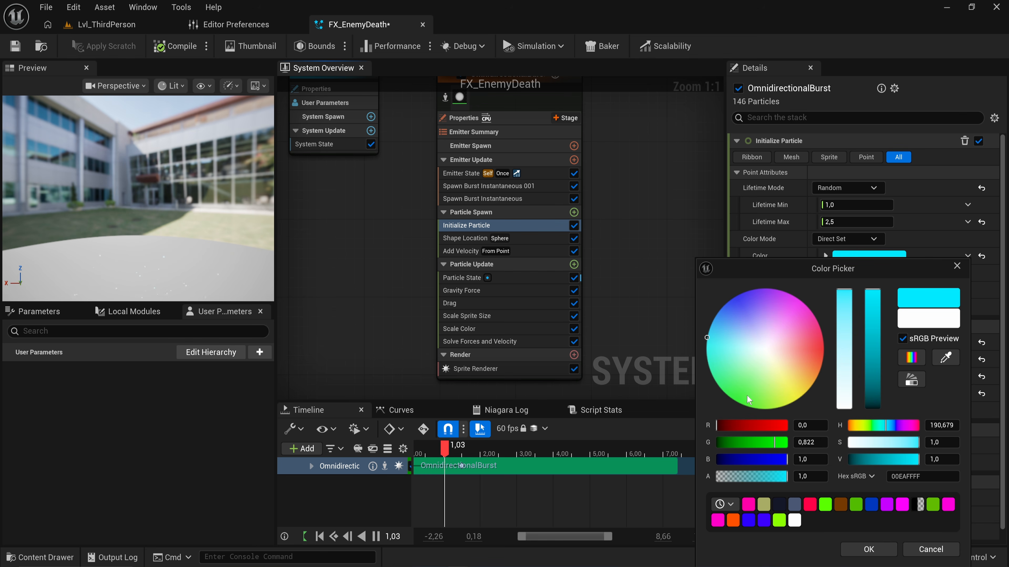
click(739, 391)
click(793, 395)
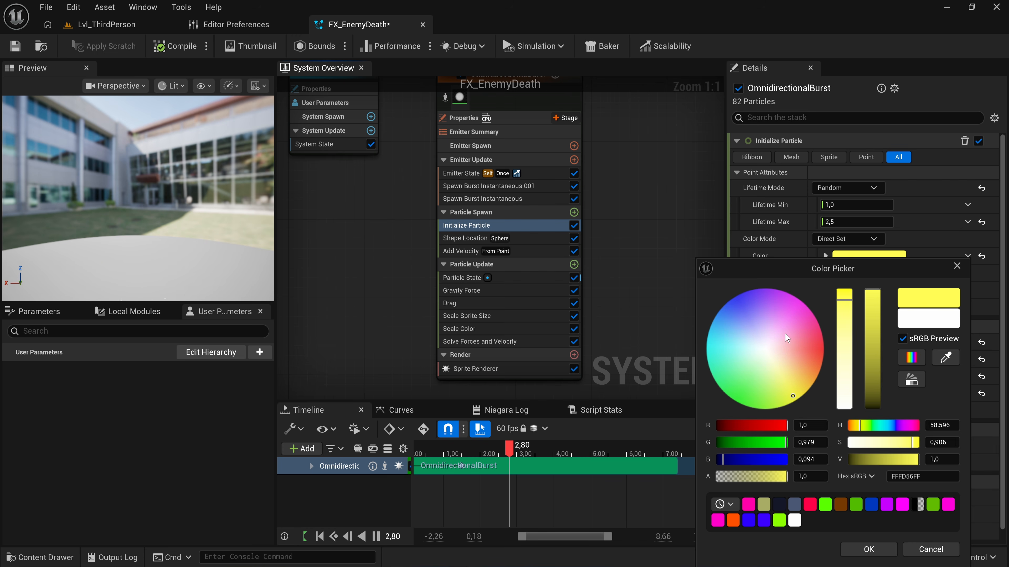
drag(784, 351, 747, 347)
click(868, 549)
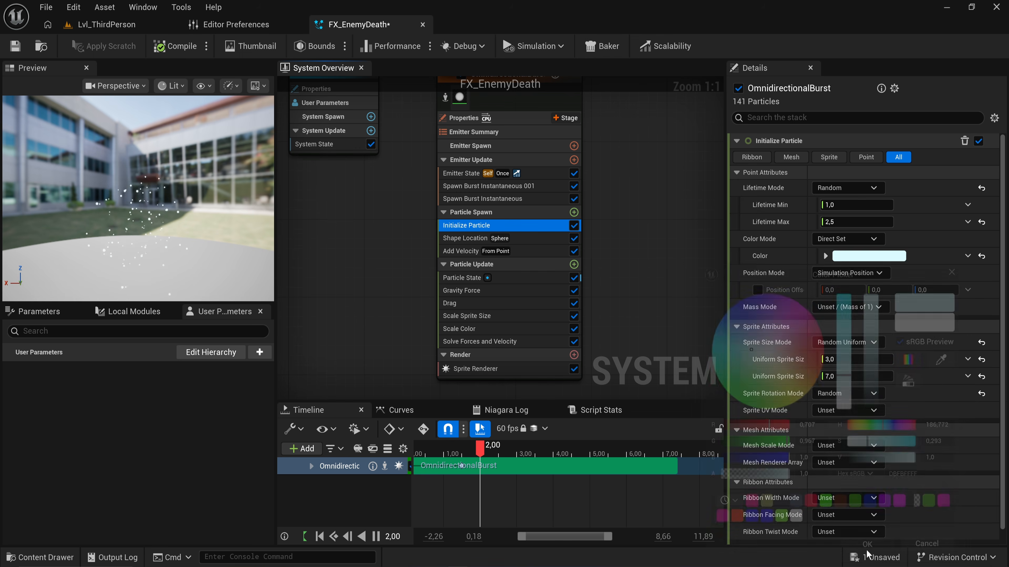
scroll(791, 324, down, 1)
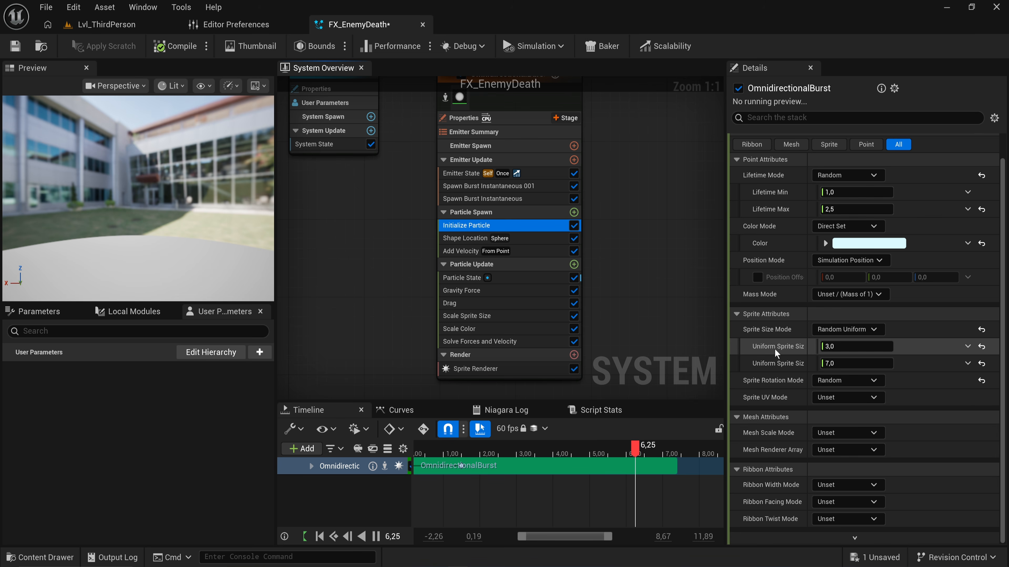
Try a Uniform Sprite Size range from 15 to 25 in the Initialize Particle module.
click(849, 347)
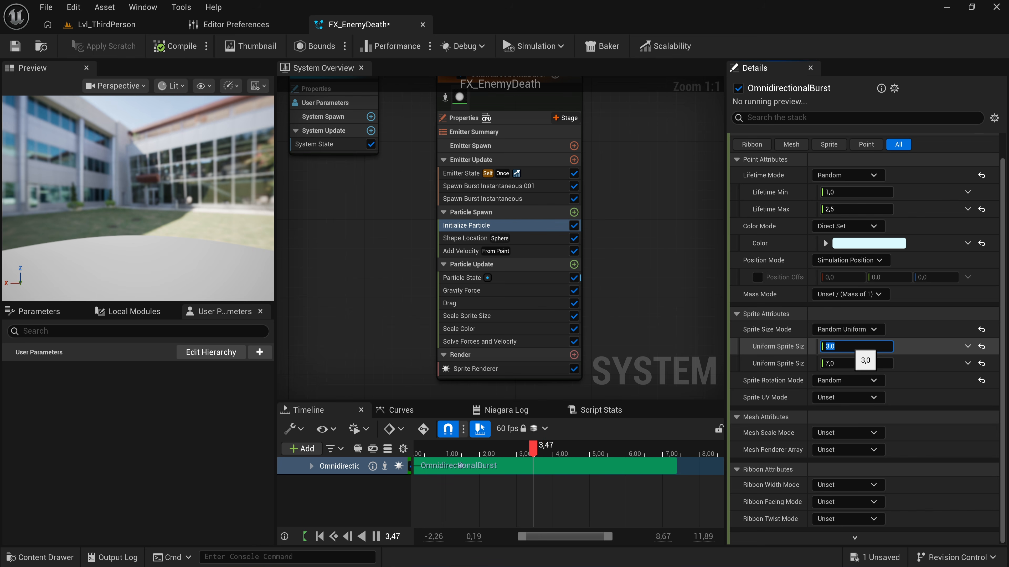
text(15)
key(Tab)
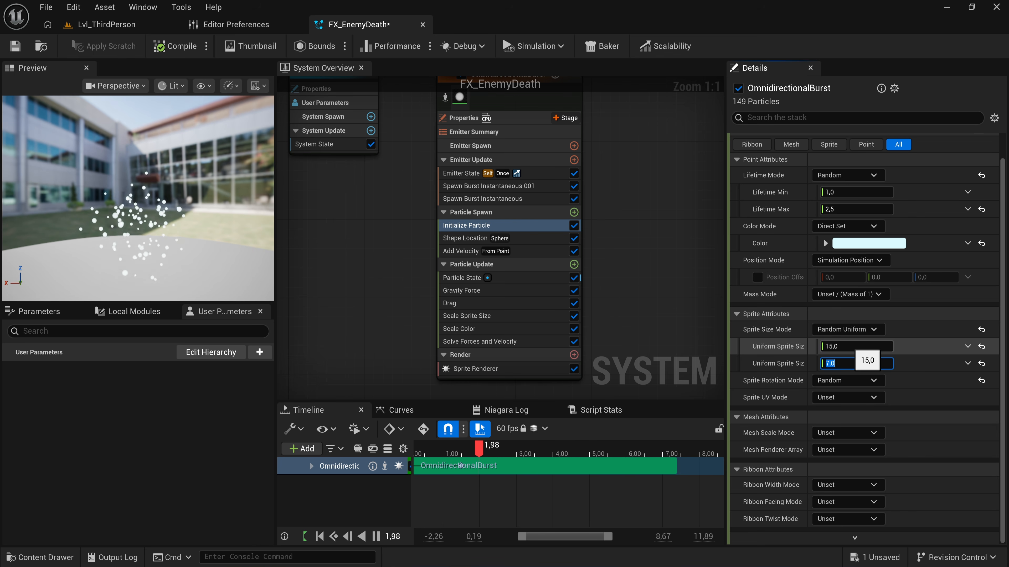
text(25)
key(Return)
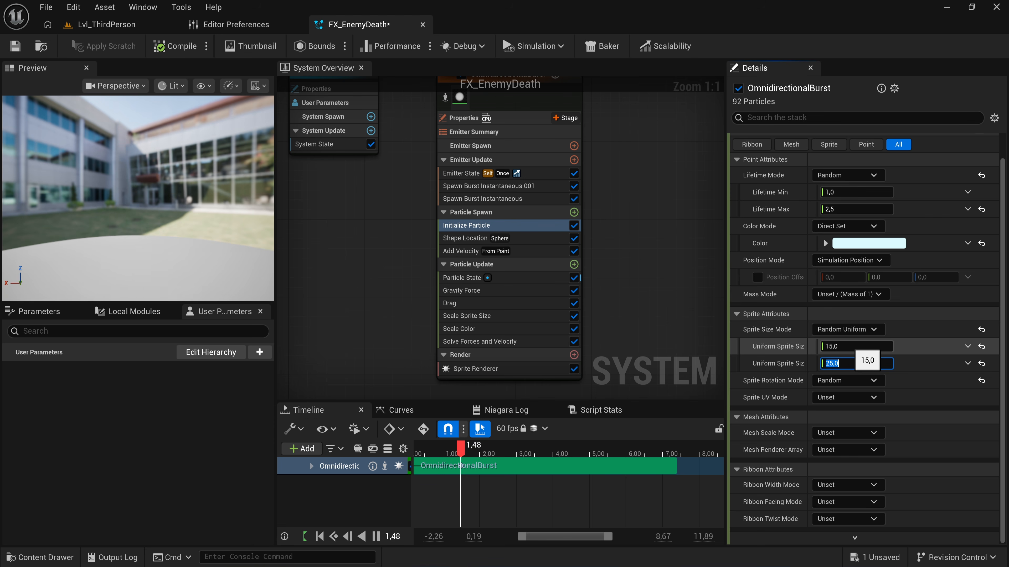
Set the Uniform Sprite Size minimum to 5 and maximum to 50 in Initialize Particle.
click(854, 345)
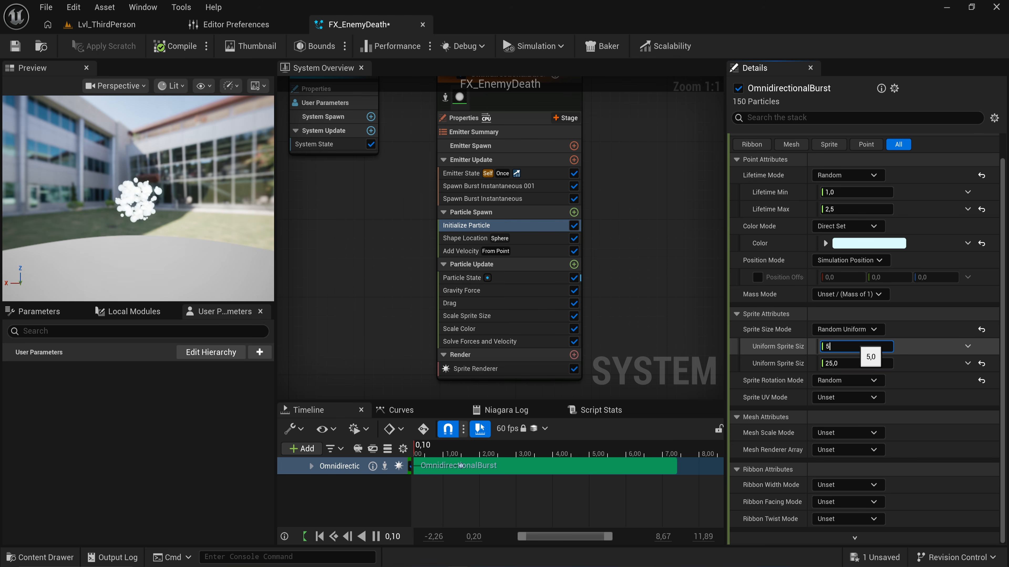
text(5)
key(Return)
click(849, 362)
text(50)
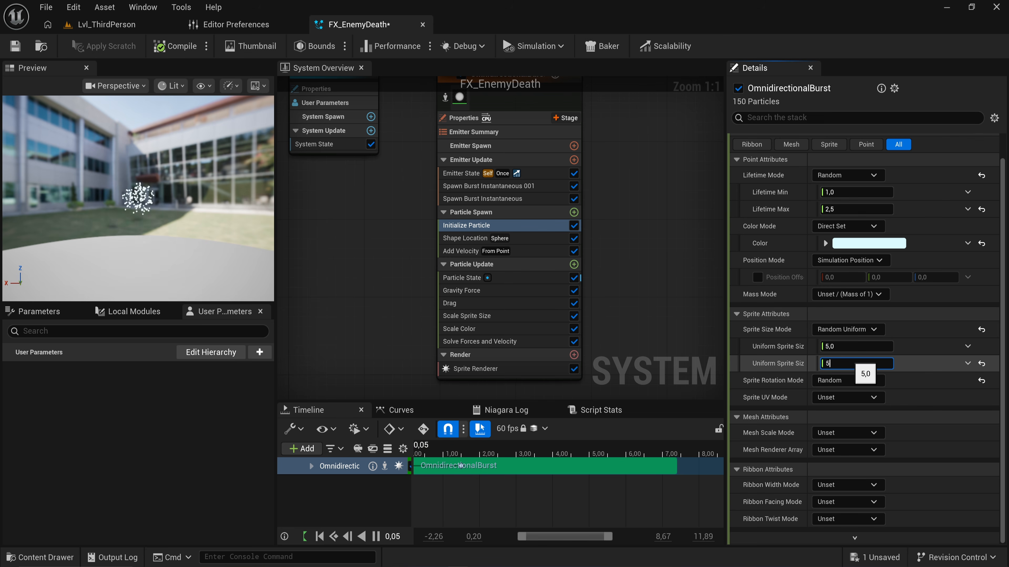
key(Return)
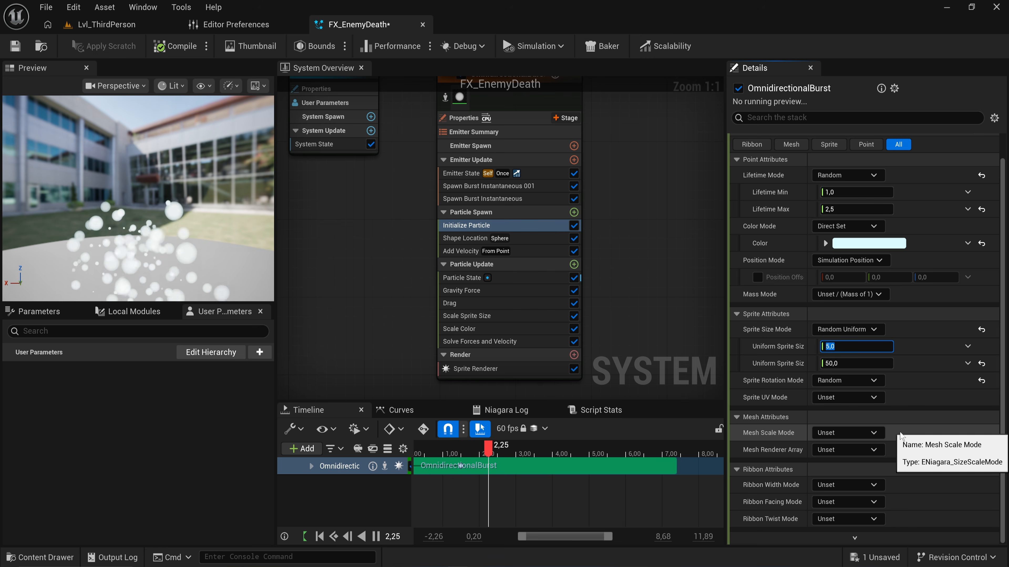
Try Cylinder, Box / Plane and Ring / Disc as the Shape Primitive of Shape Location, and return it to Sphere.
click(545, 240)
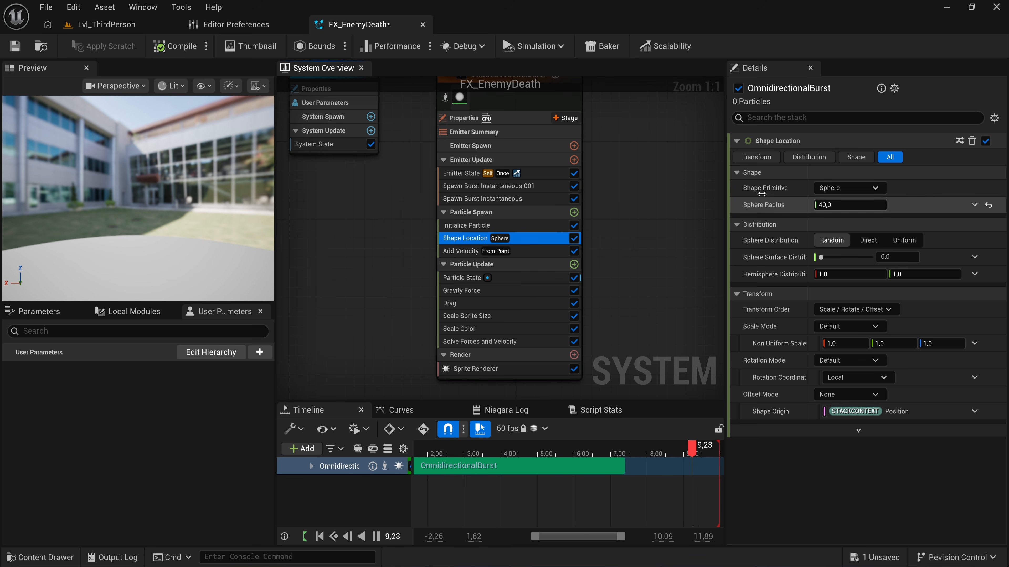
click(844, 189)
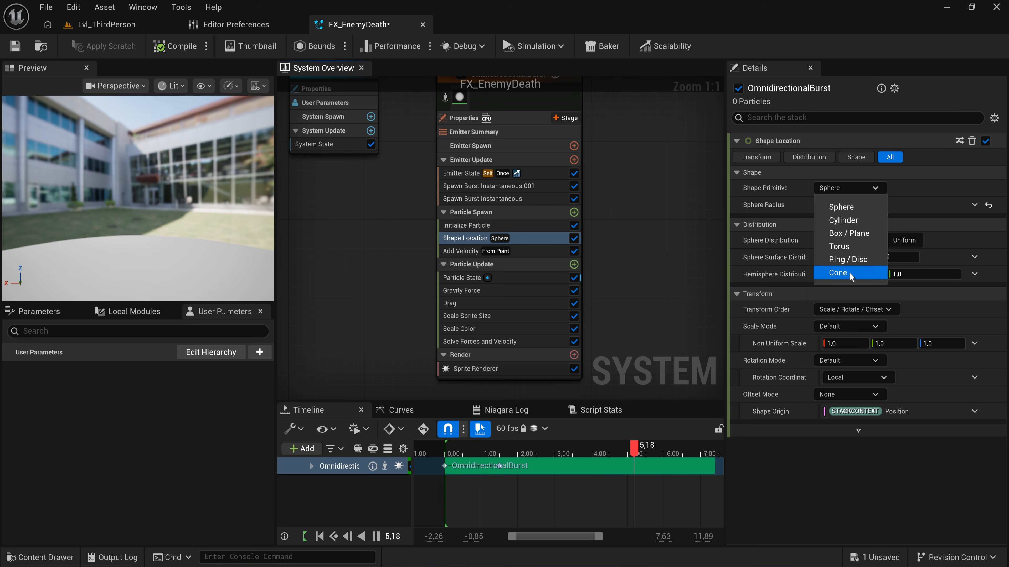
click(860, 205)
click(858, 188)
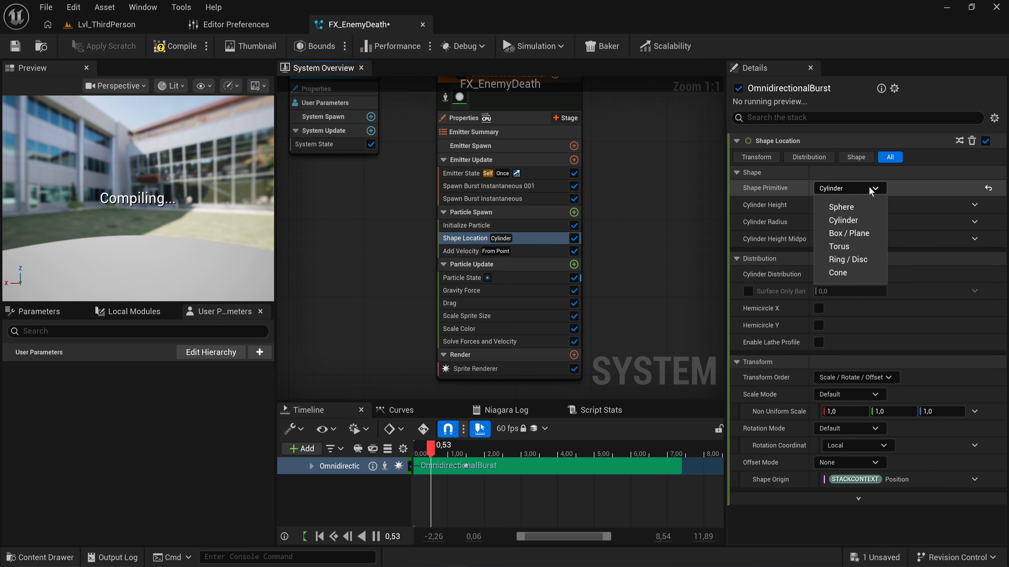
click(872, 234)
click(859, 187)
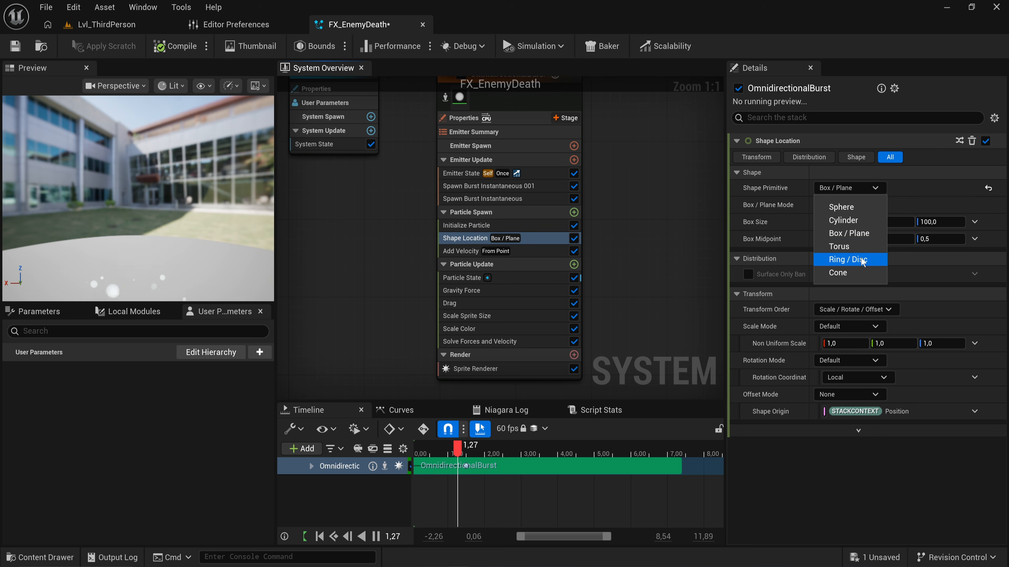
click(848, 259)
click(864, 185)
click(865, 210)
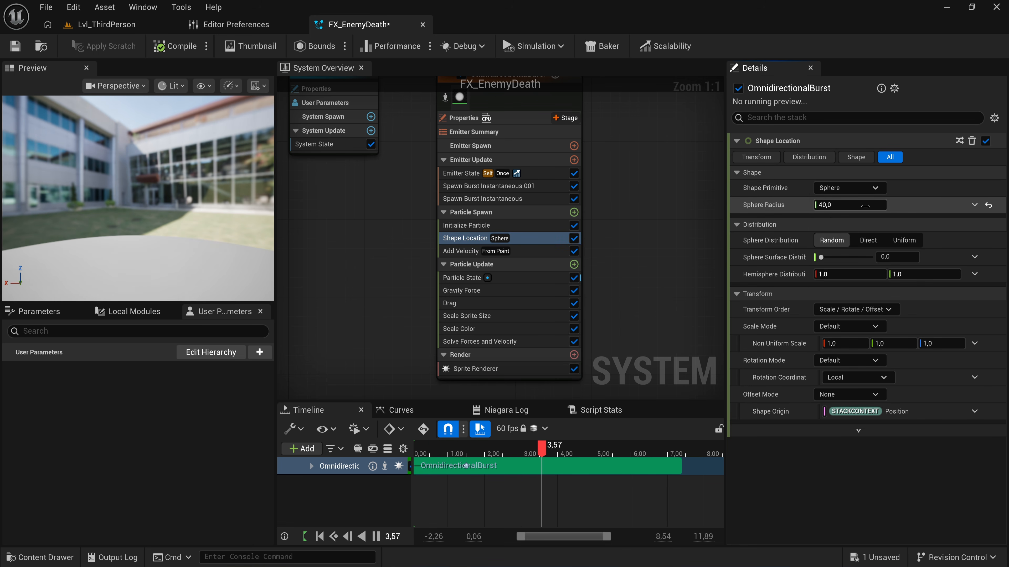
Try Sphere Radius values of 0 and 1 in Shape Location, and set the radius to 100.
text(0)
key(Return)
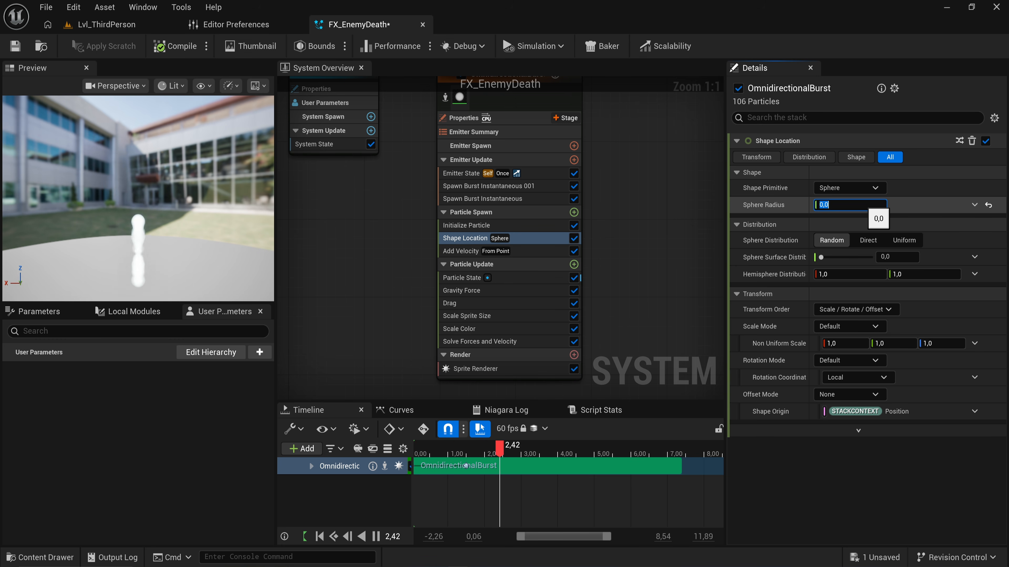
text(1)
key(Return)
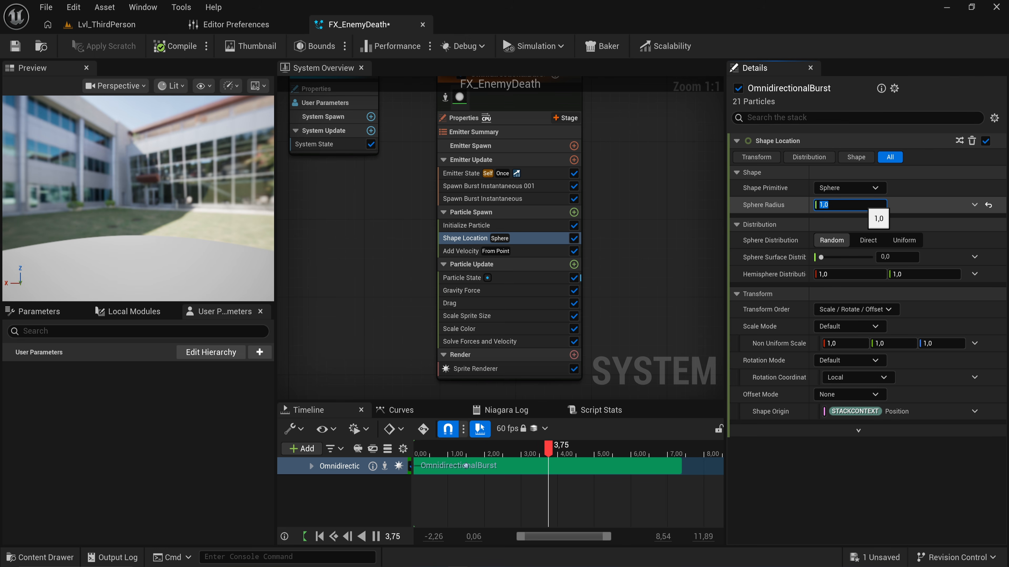
text(100)
key(Return)
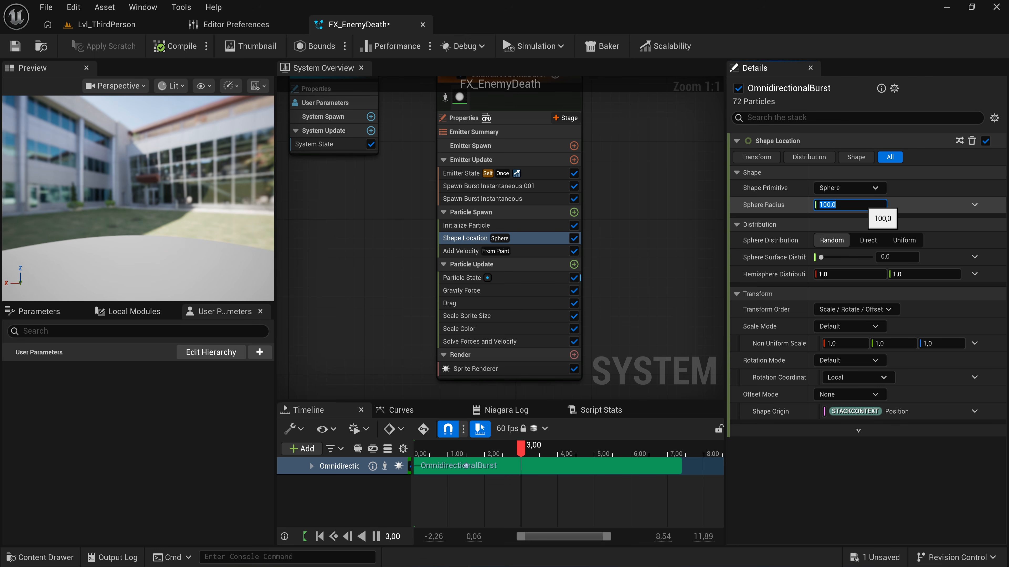
Try the In Cone Velocity Mode in the Add Velocity module and check the burst in the preview.
click(538, 251)
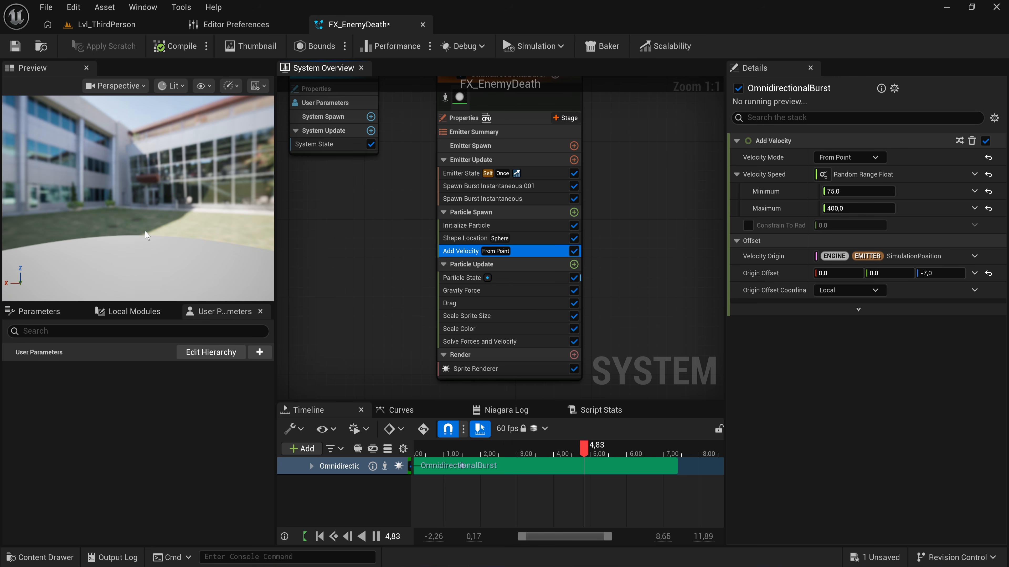
click(848, 157)
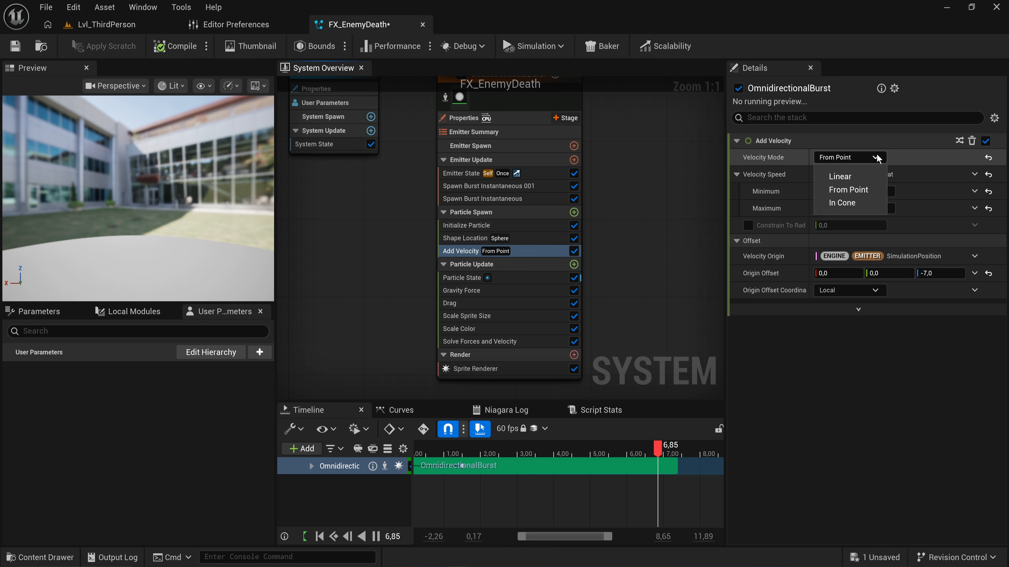
click(865, 203)
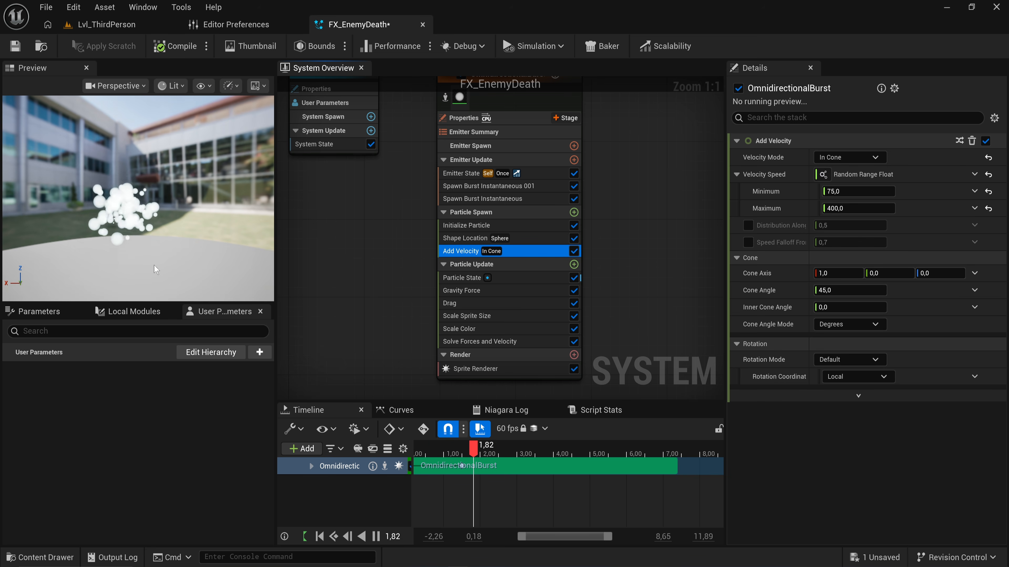
mouse_move(154, 238)
mouse_down()
mouse_move(197, 249)
mouse_move(157, 256)
mouse_up()
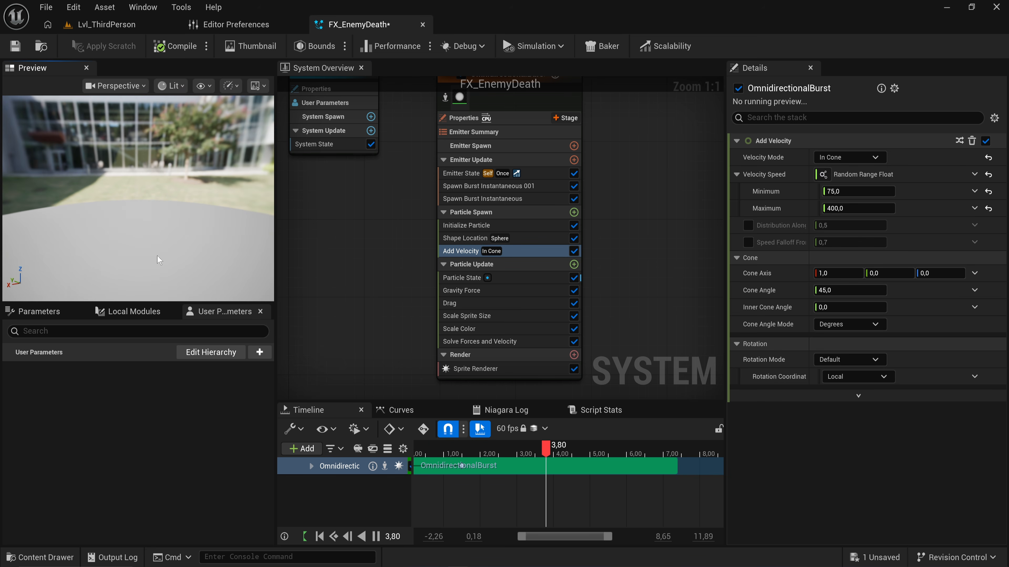
Try the Linear Velocity Mode with a Z velocity of 500, and return Add Velocity to From Point.
click(865, 160)
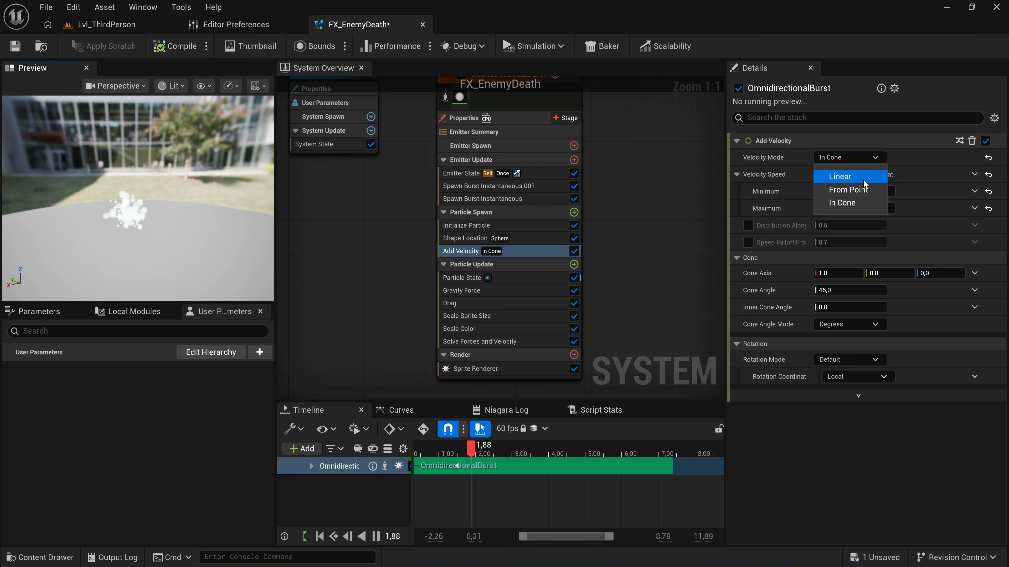
click(862, 180)
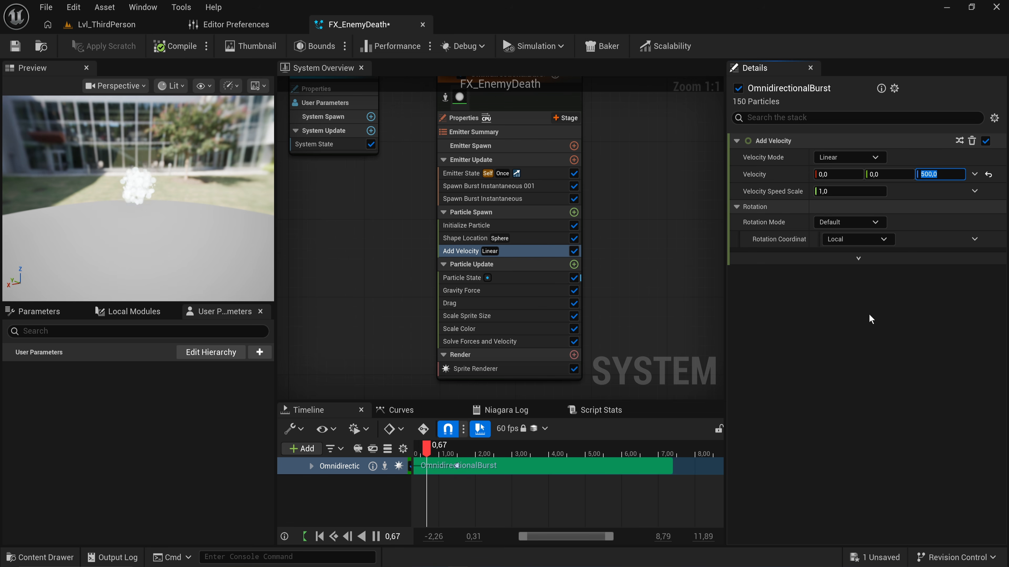
drag(147, 221, 145, 274)
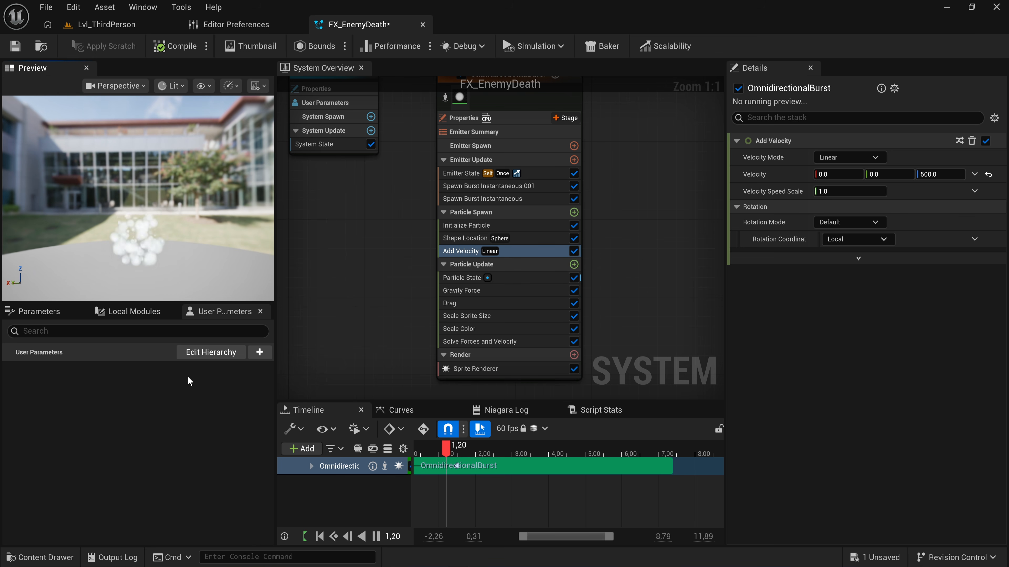
click(848, 157)
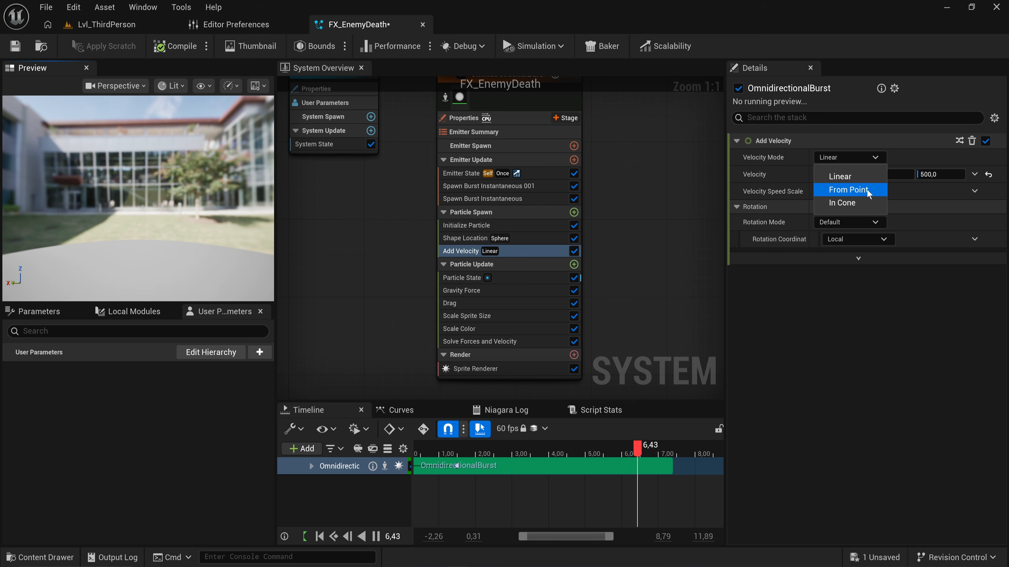
click(866, 189)
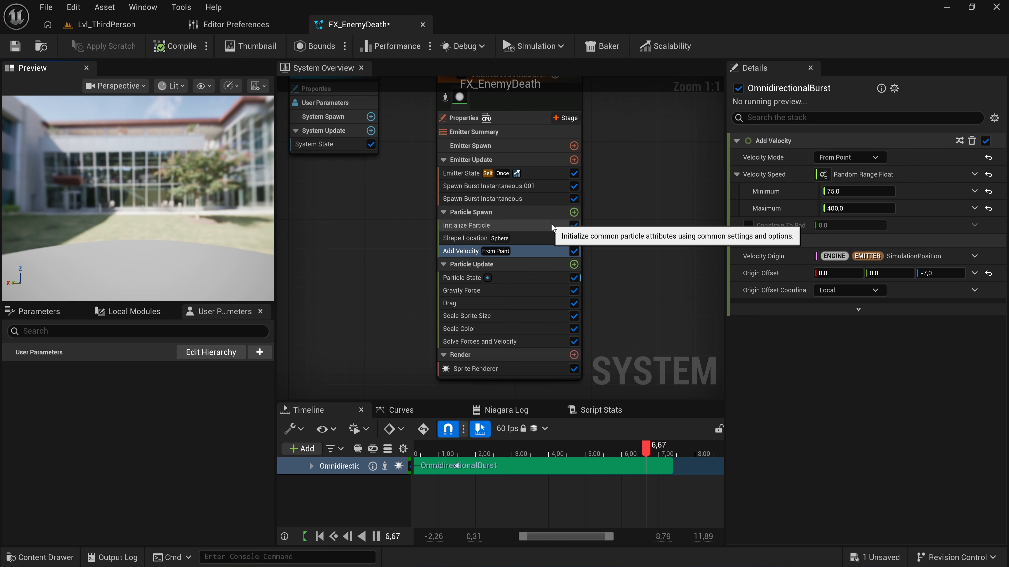
Review the settings of the Initialize Particle and Particle State modules.
click(531, 225)
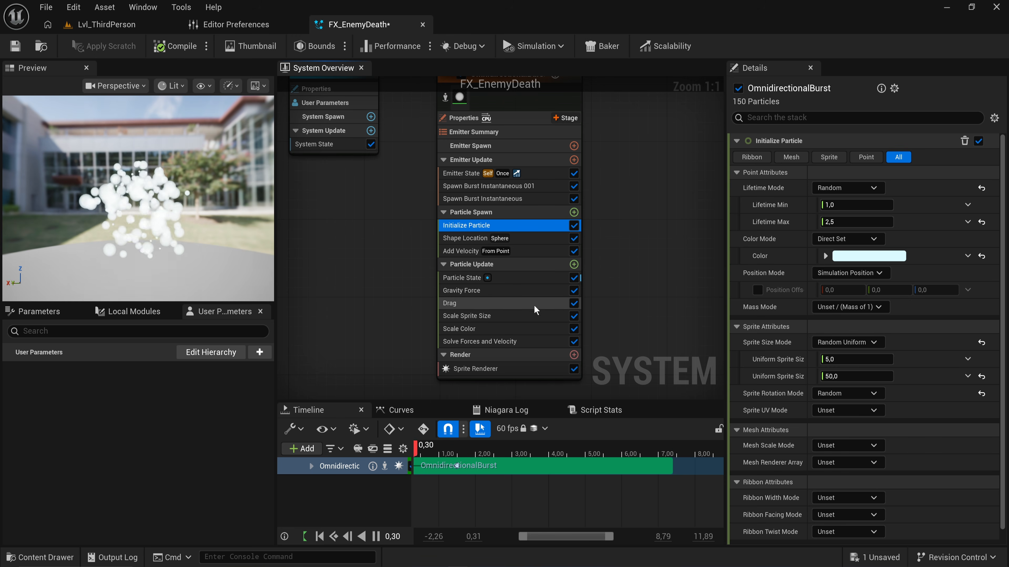
click(526, 279)
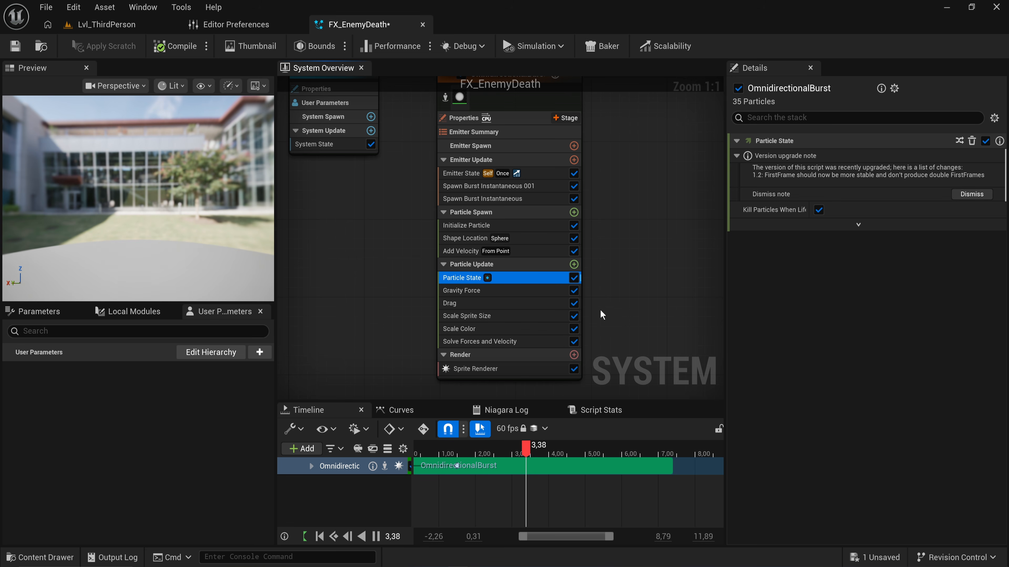
click(651, 239)
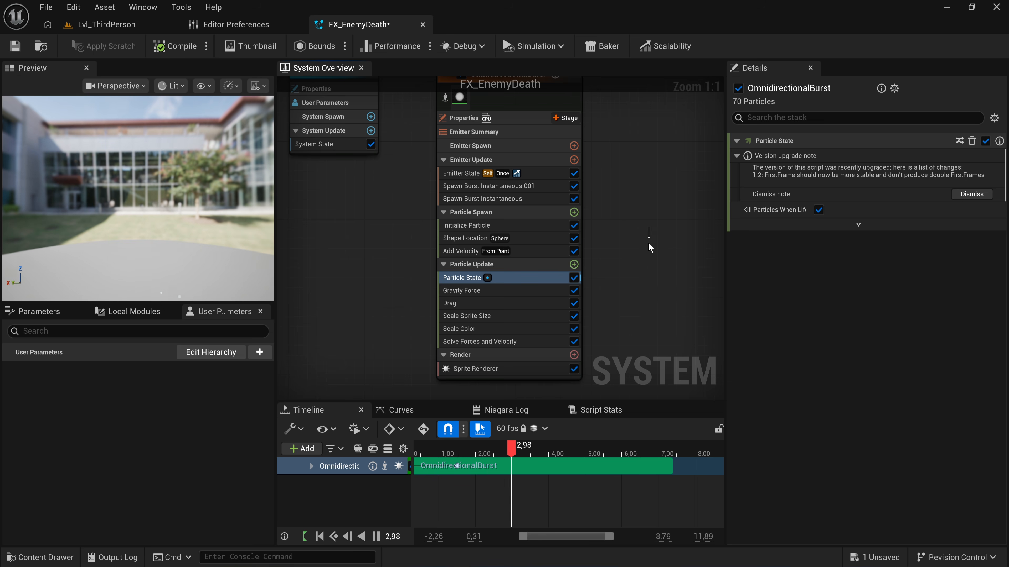
Set the Sim Target of the OmnidirectionalBurst emitter to GPUCompute Sim in its emitter properties.
key(Home)
click(477, 178)
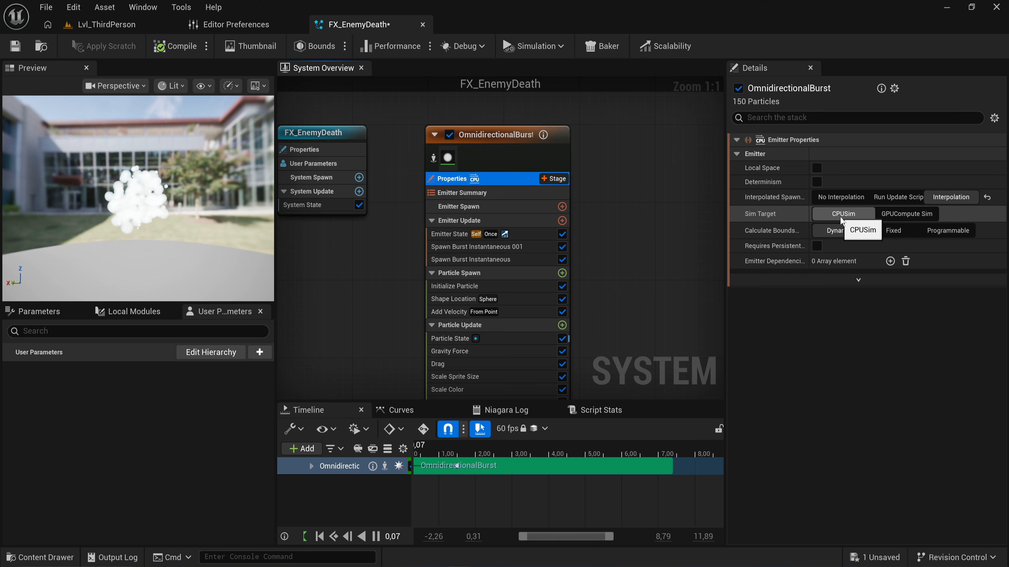
click(899, 214)
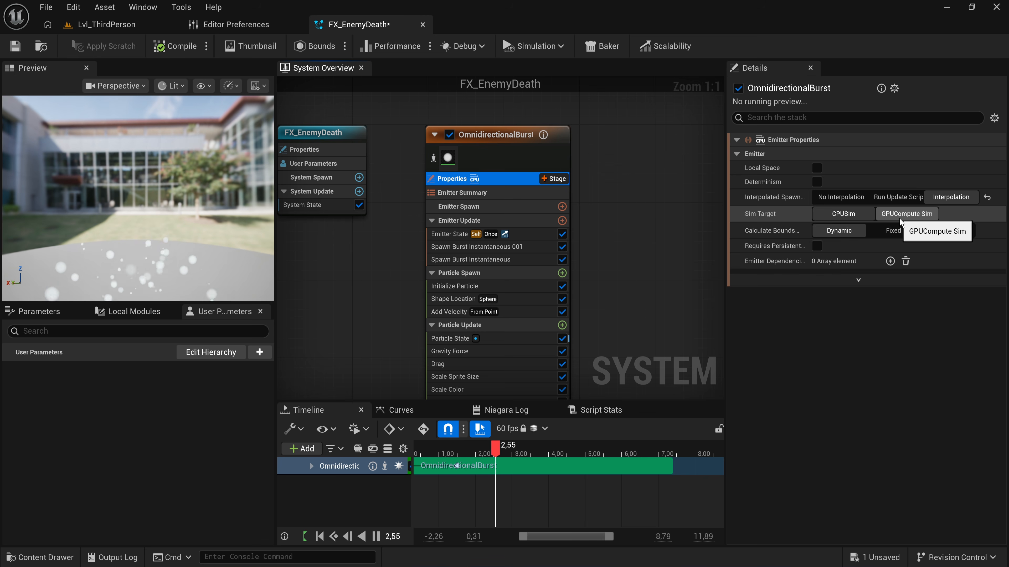
Examine the Particle State module's description and its lifetime option with a wider details area.
click(495, 338)
right_drag(494, 353, 495, 277)
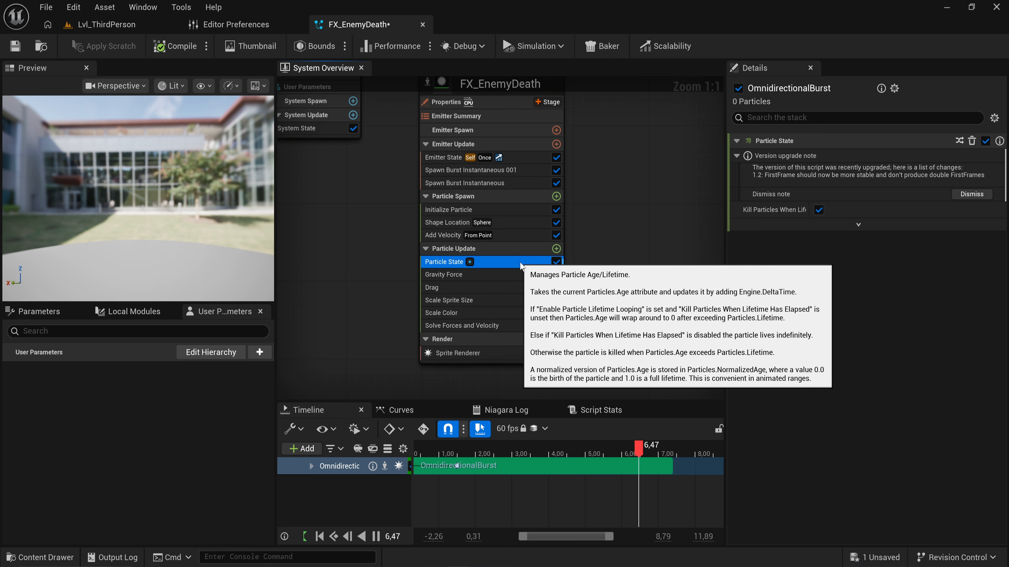
drag(725, 254, 679, 249)
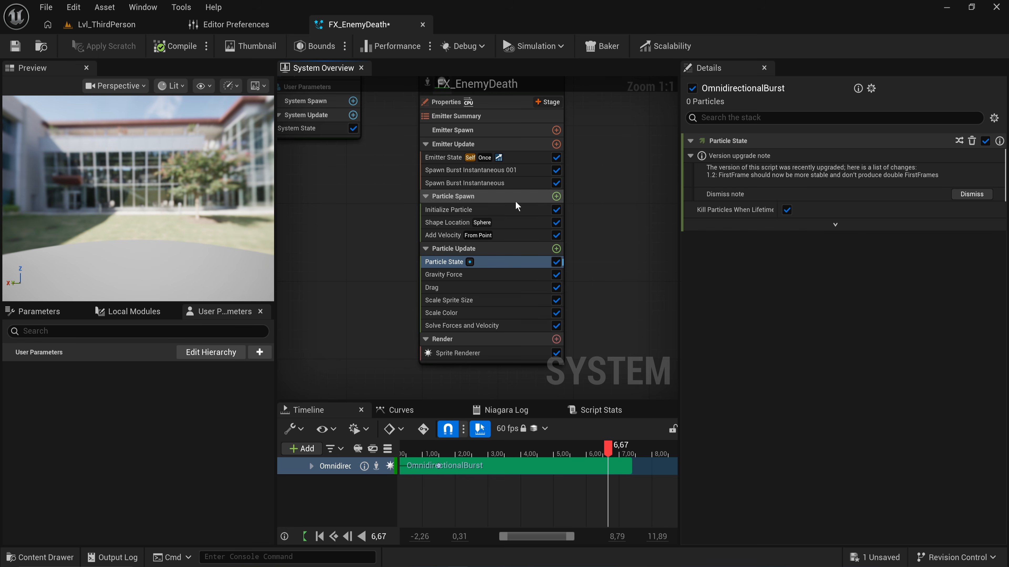
click(510, 210)
click(535, 263)
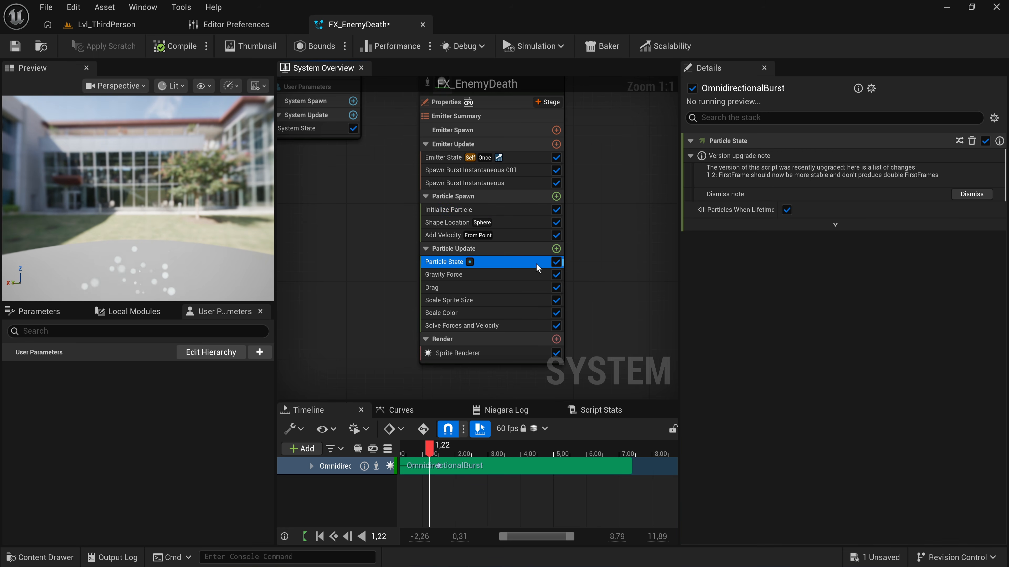
Inspect the Gravity Force and Drag modules under Particle Update and disable both.
click(527, 278)
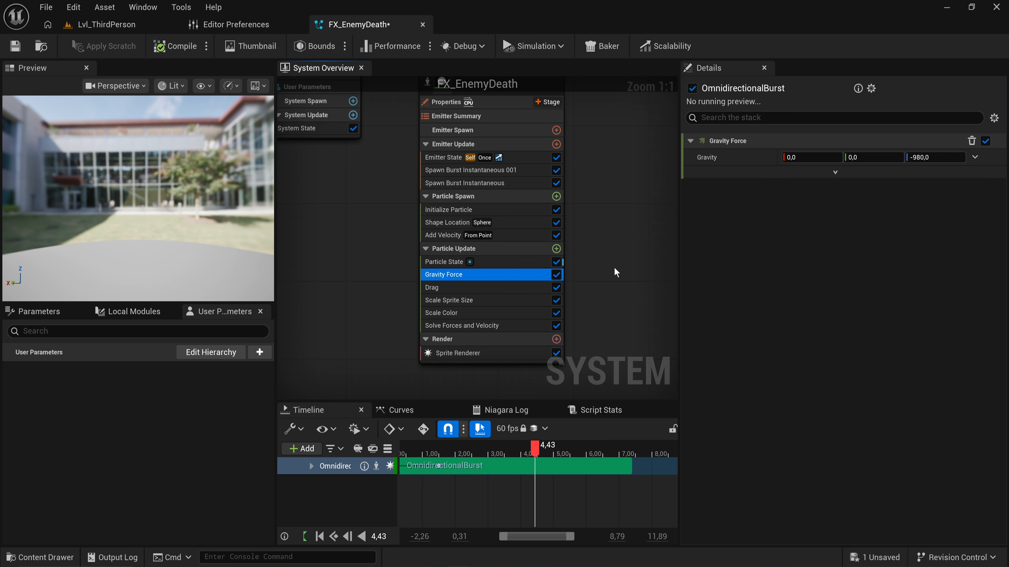
click(508, 285)
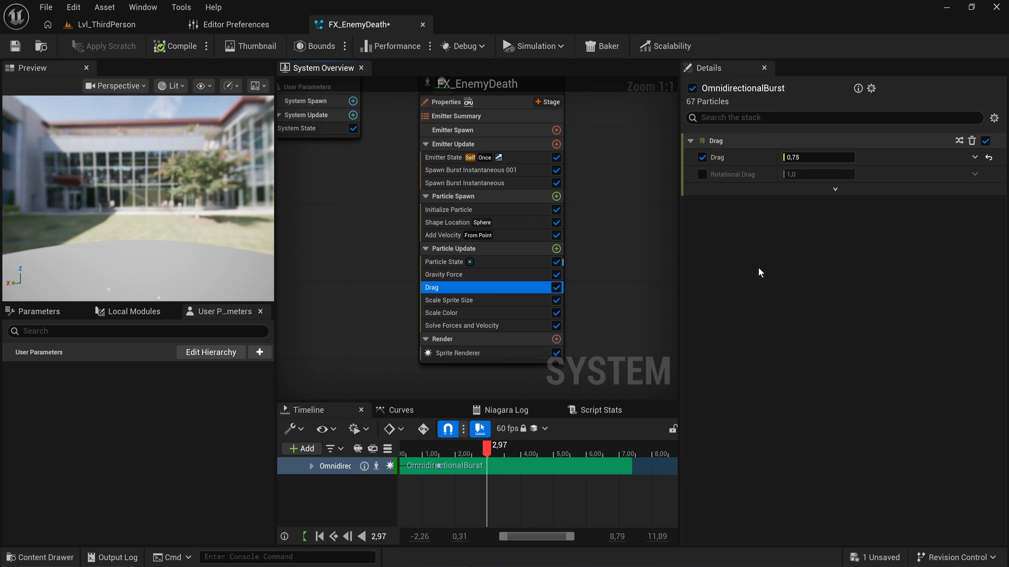
click(556, 274)
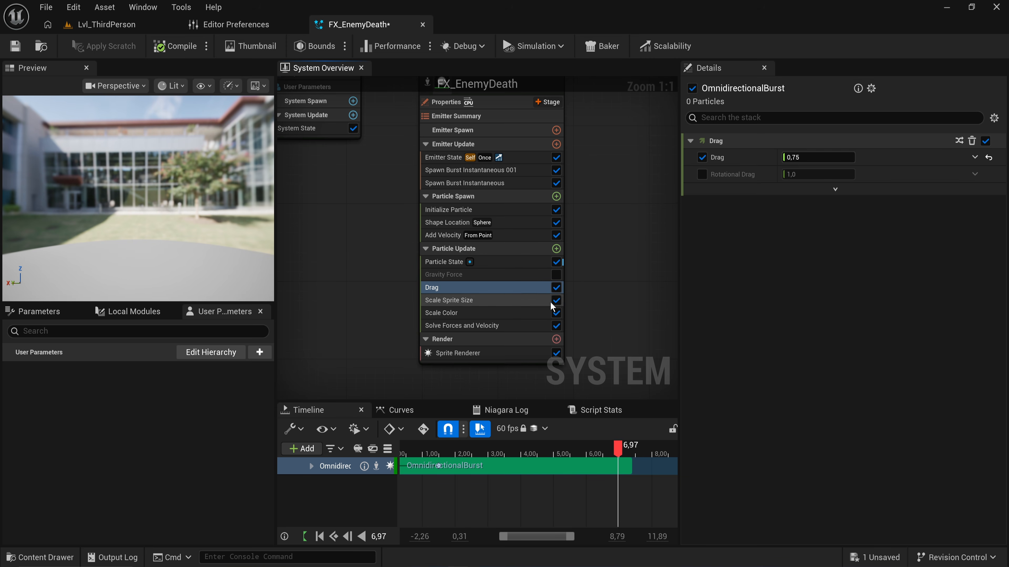
click(555, 288)
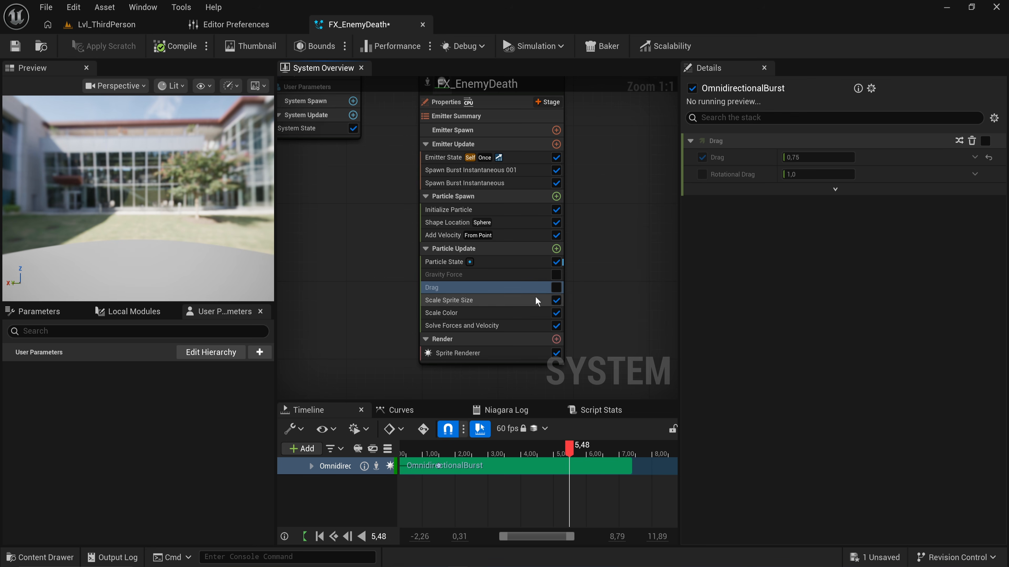
Re-enable the Drag module under Particle Update.
click(555, 287)
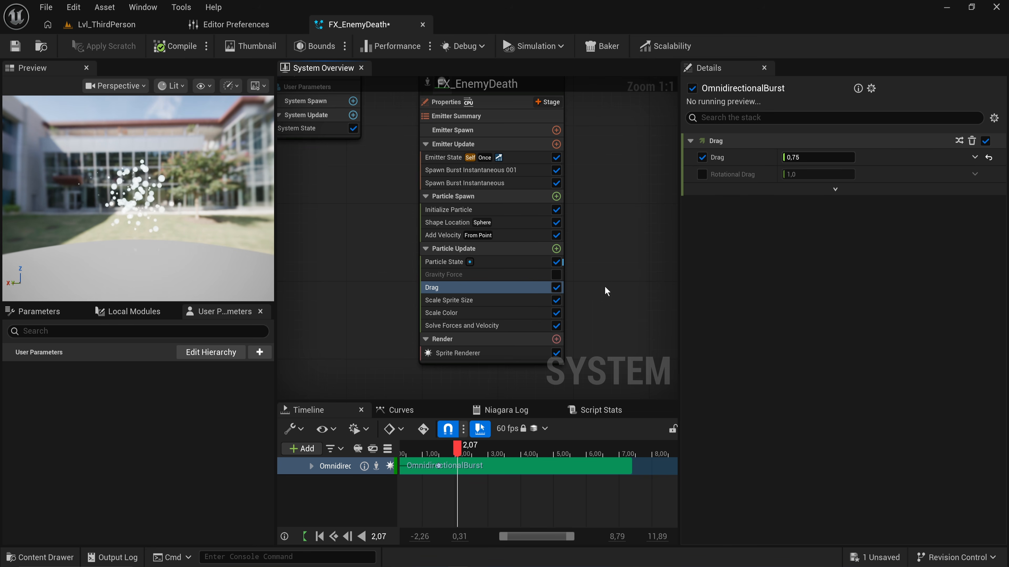
Examine the Scale Sprite Size module's curve index and float curve keys, and select the curve's last key.
click(517, 300)
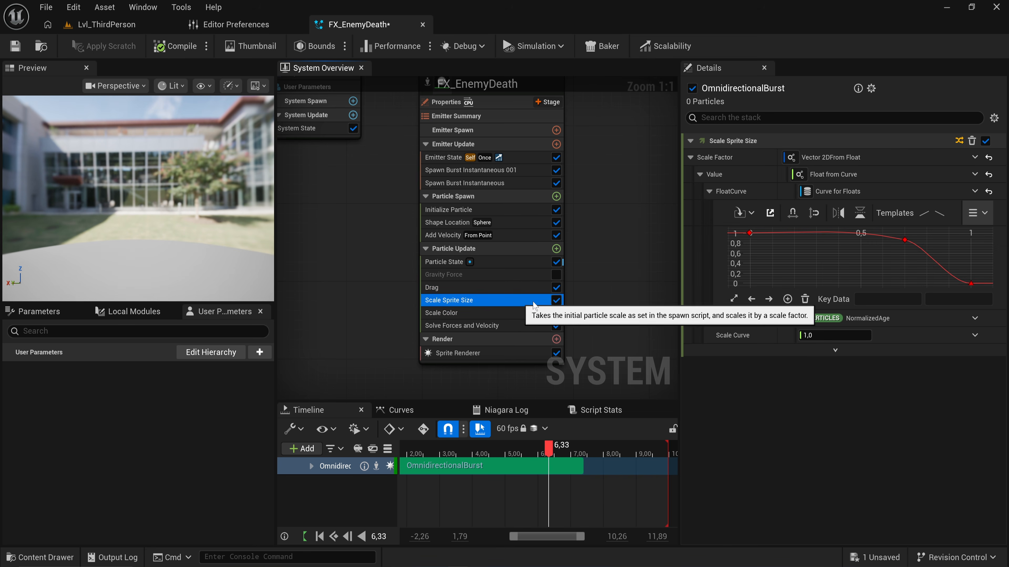
scroll(770, 239, down, 3)
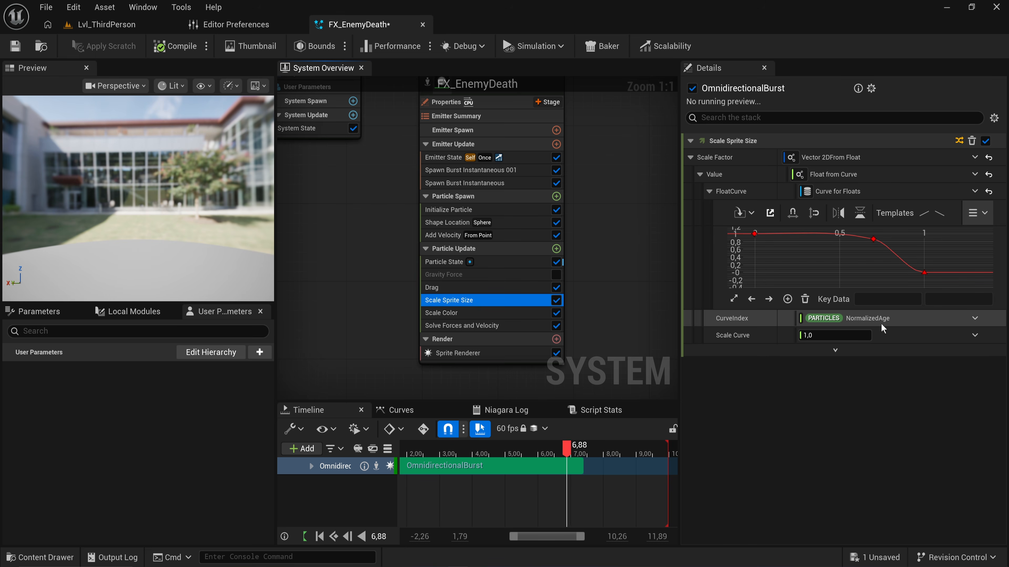
mouse_move(881, 324)
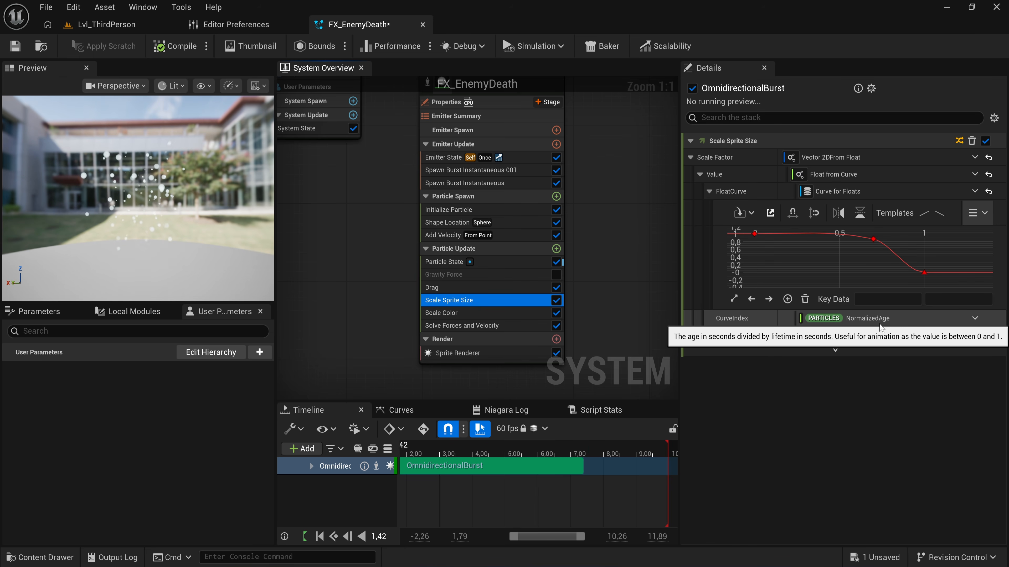
scroll(802, 264, down, 2)
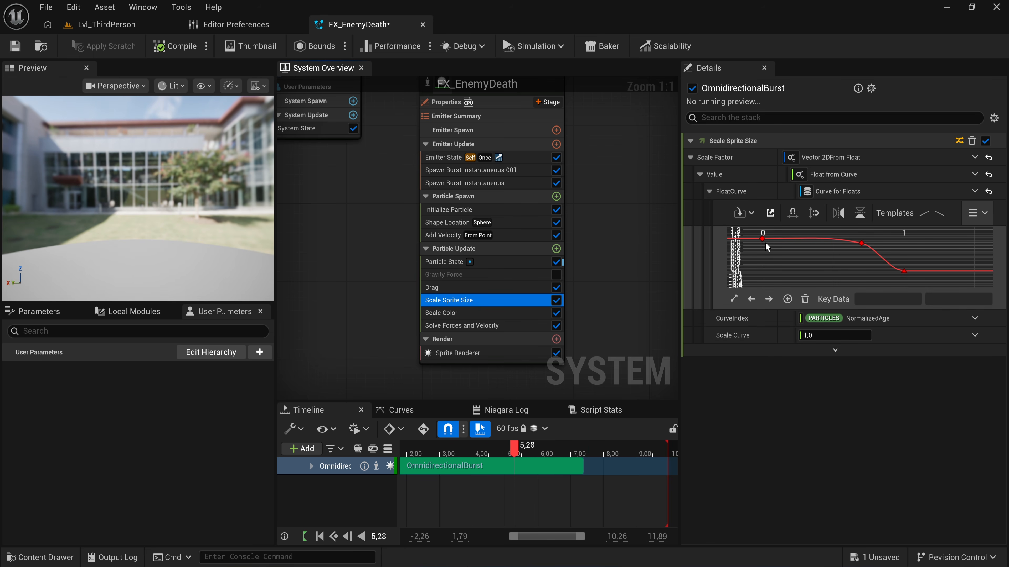
mouse_move(762, 241)
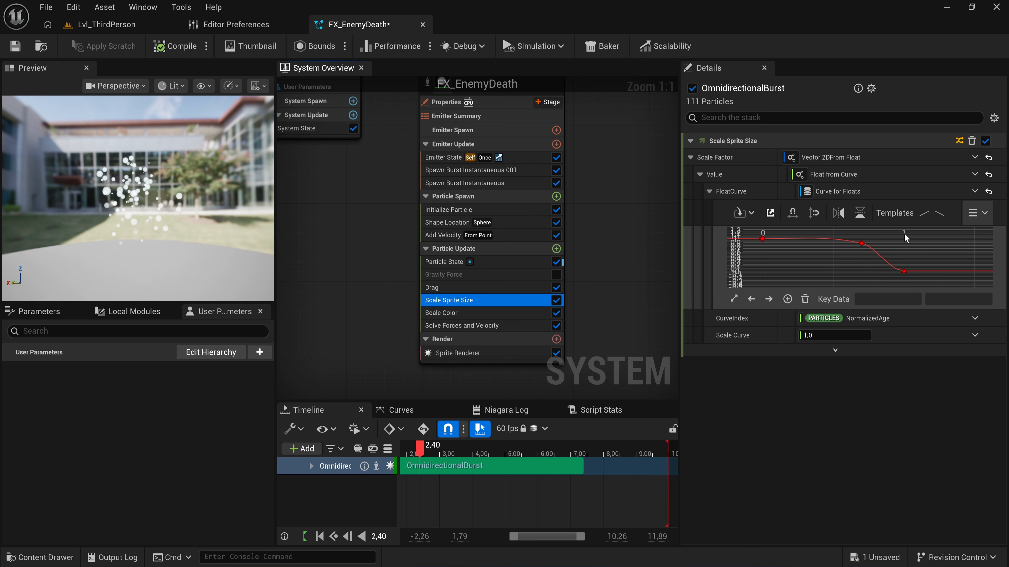
mouse_move(861, 247)
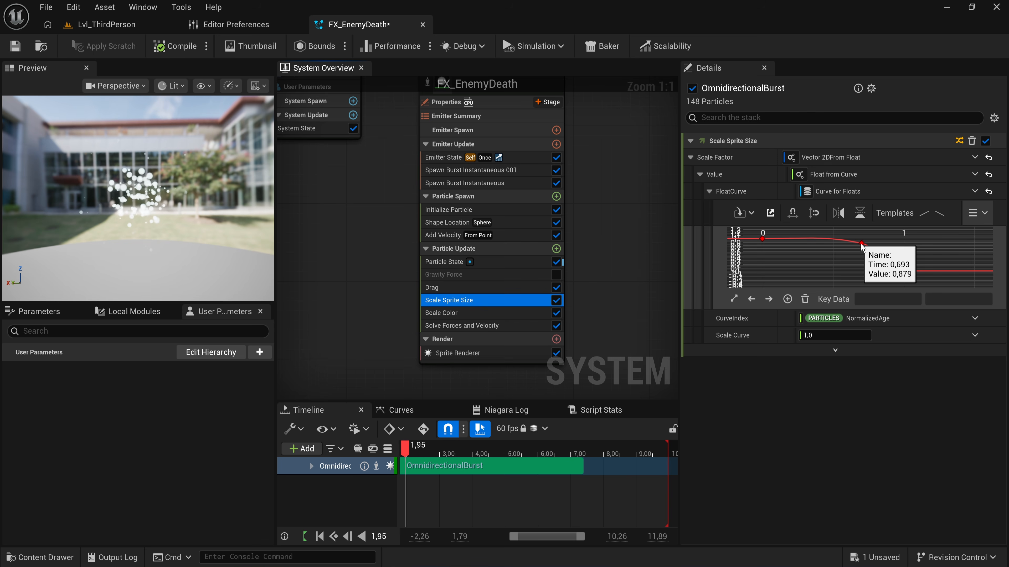
mouse_move(904, 271)
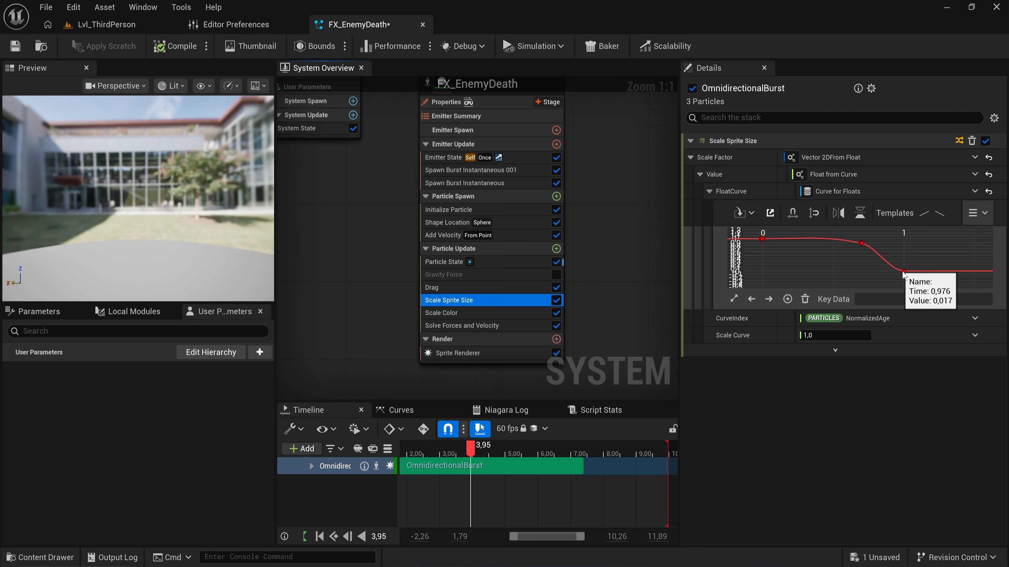
drag(903, 272, 905, 274)
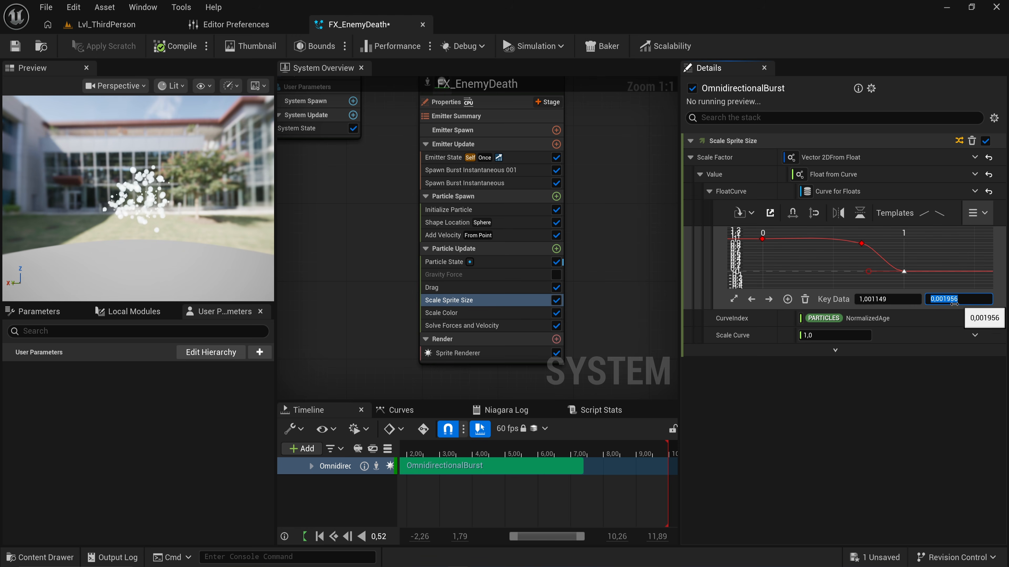
Set the value of the Scale Sprite Size curve's last key to 0,0.
click(952, 299)
text(0,0)
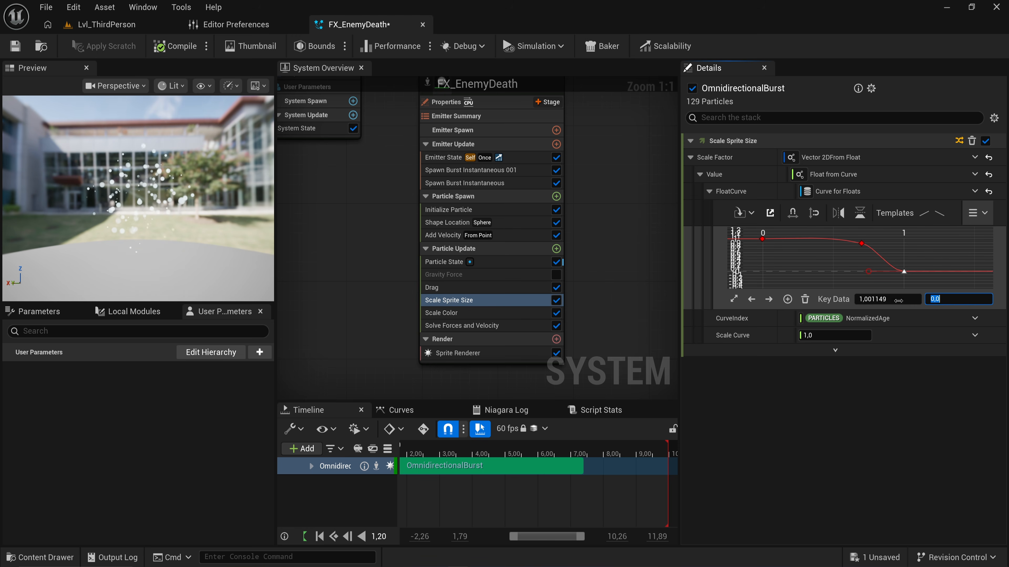
key(Return)
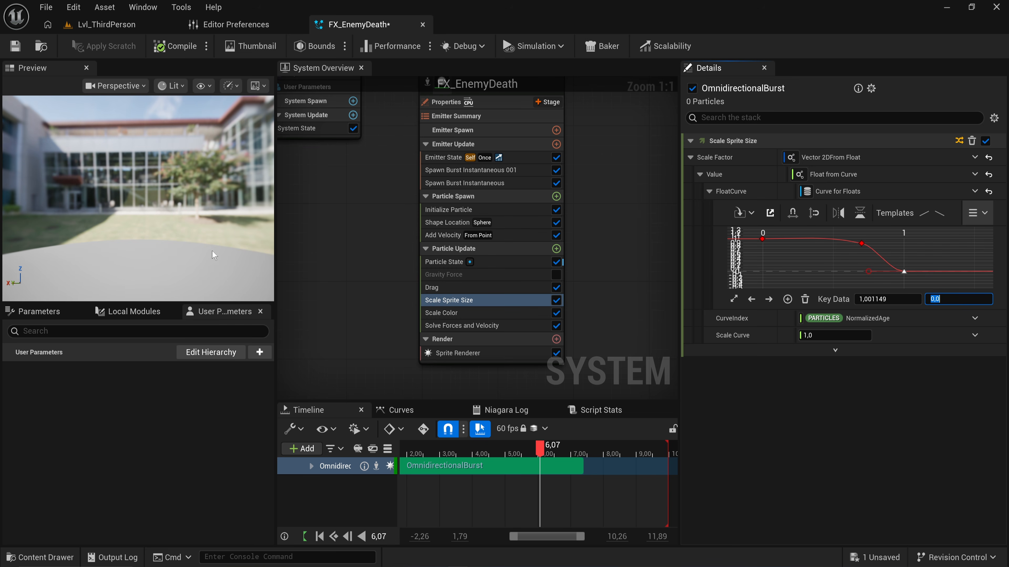
Toggle the Scale Sprite Size and Scale Color modules off and back on to compare their effect on the burst.
click(525, 313)
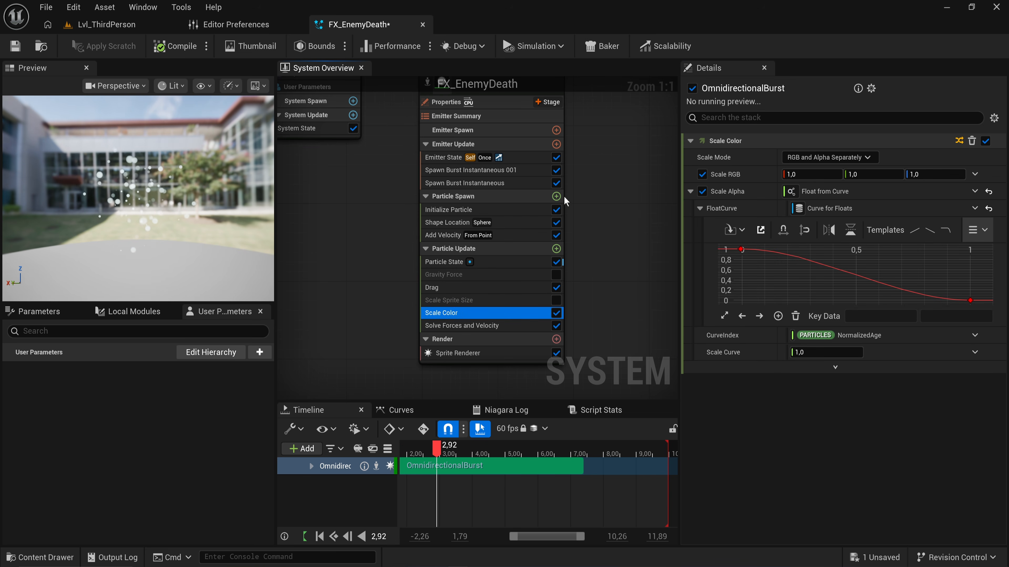
click(557, 313)
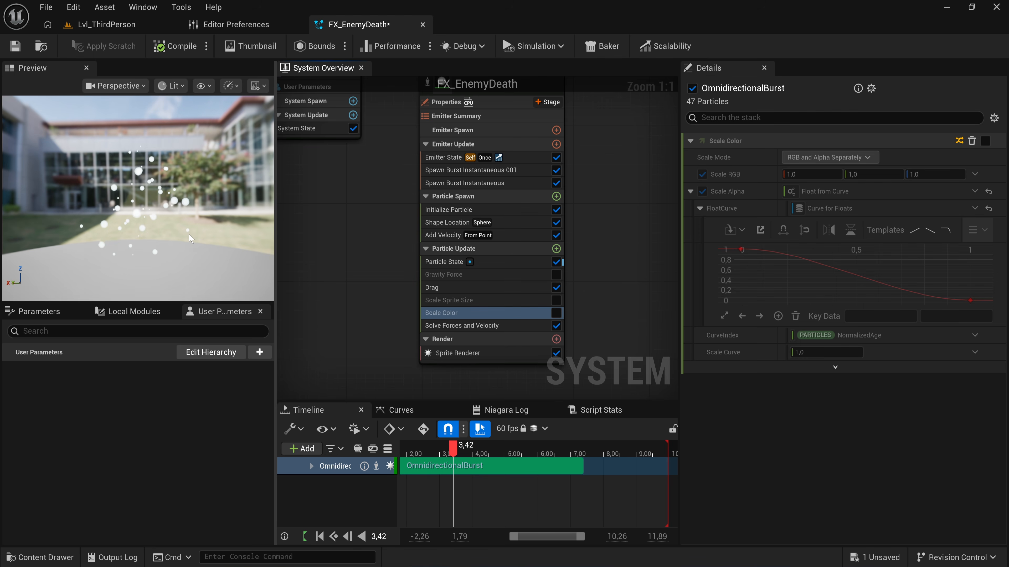
click(558, 302)
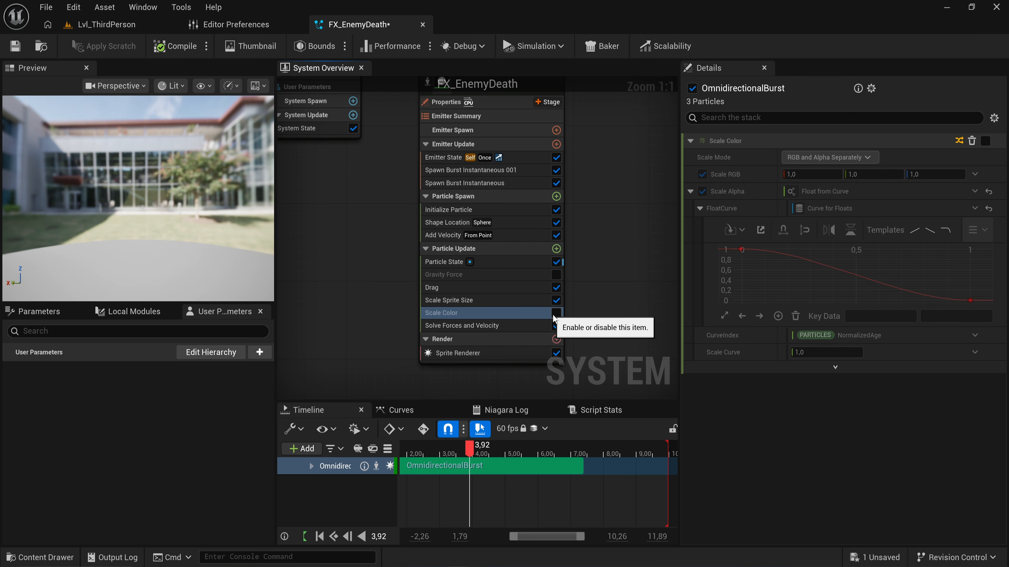
click(554, 314)
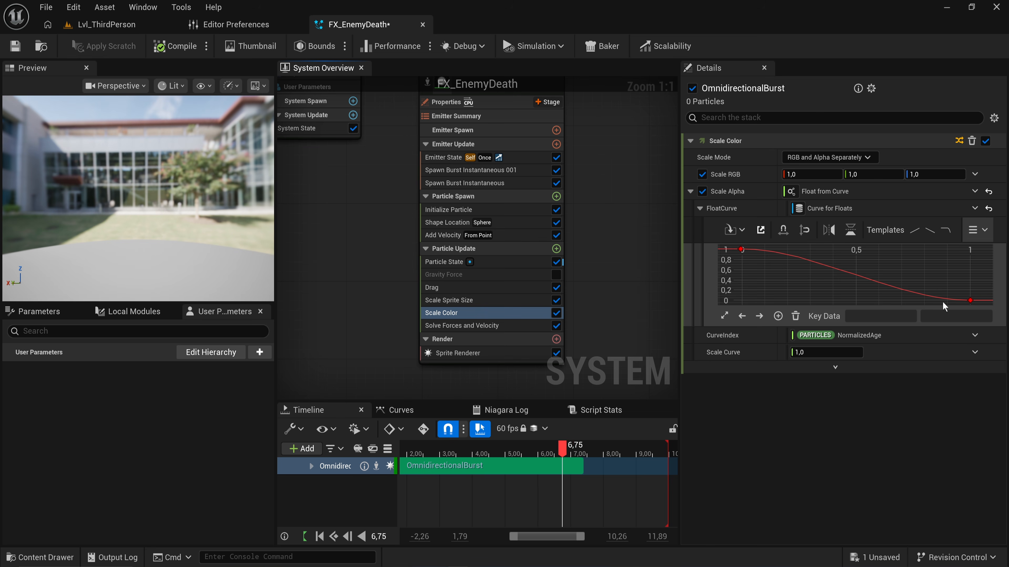
Add a Linear Force module to Particle Update and set its X force to 50,0.
click(520, 326)
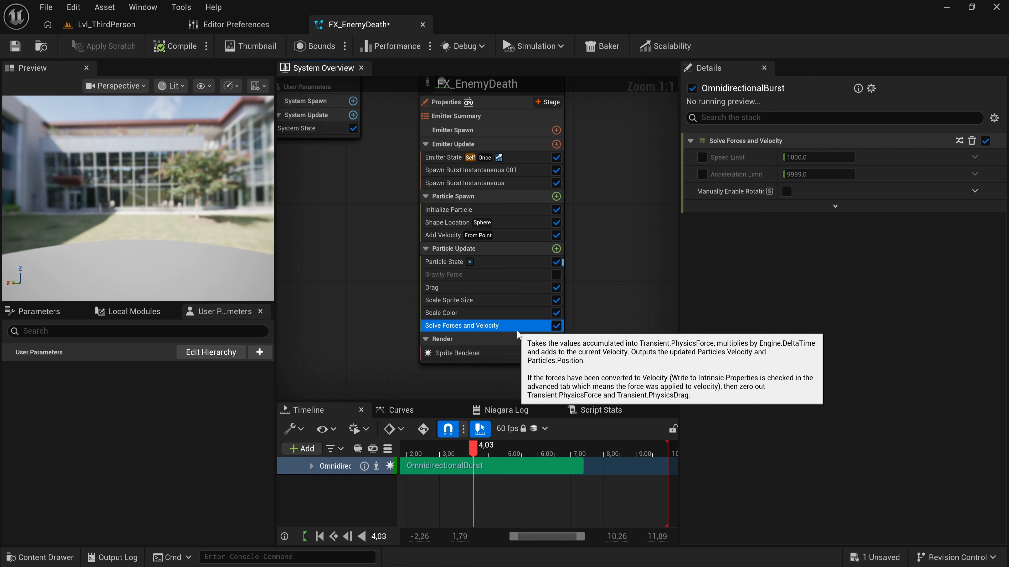
click(555, 249)
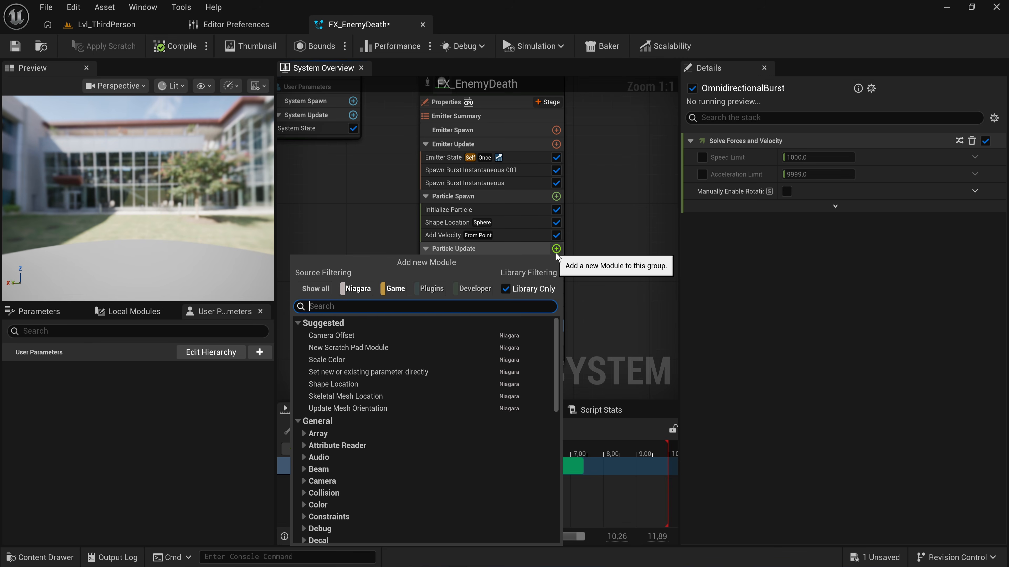
key(Escape)
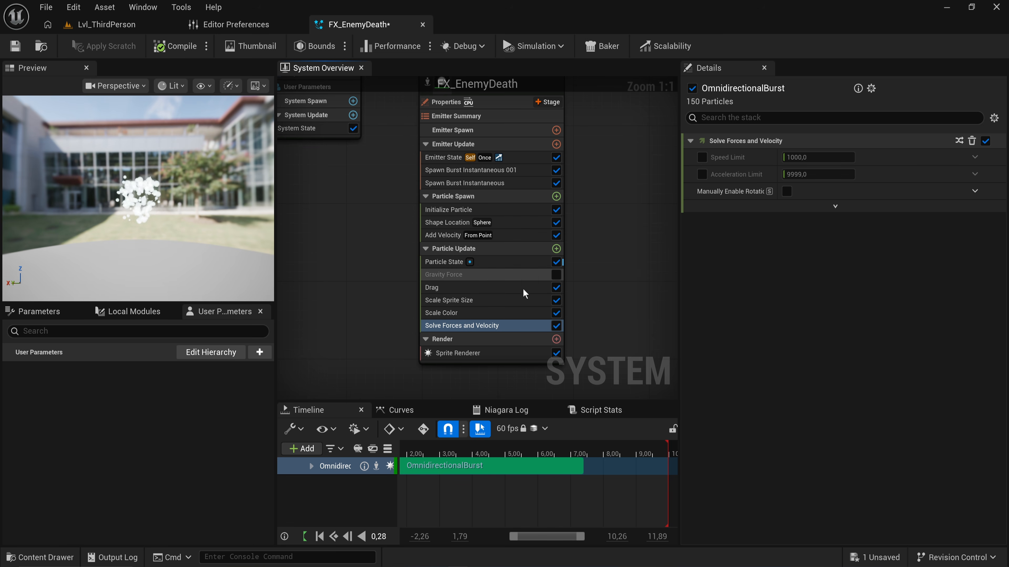
click(556, 249)
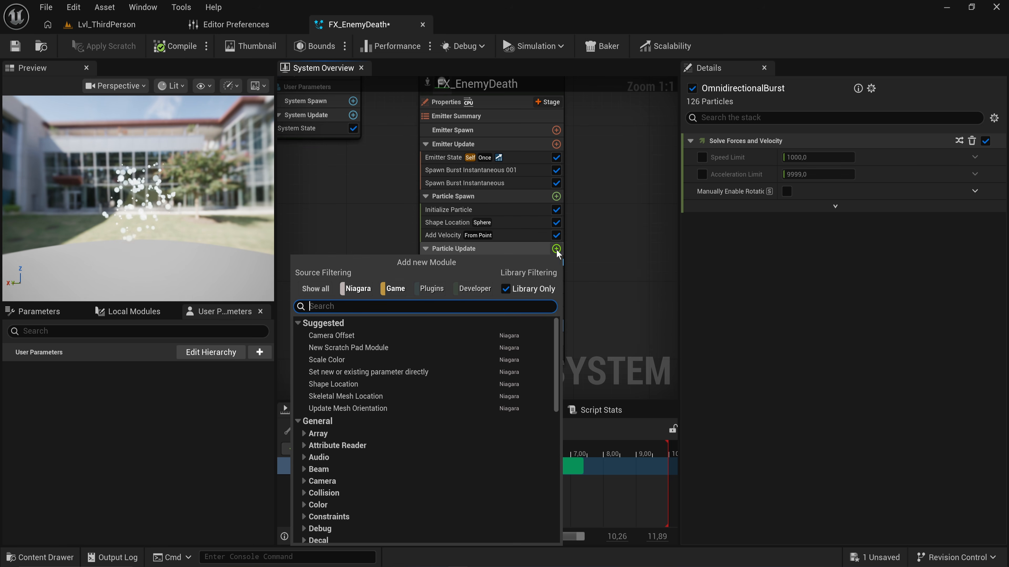
text(force)
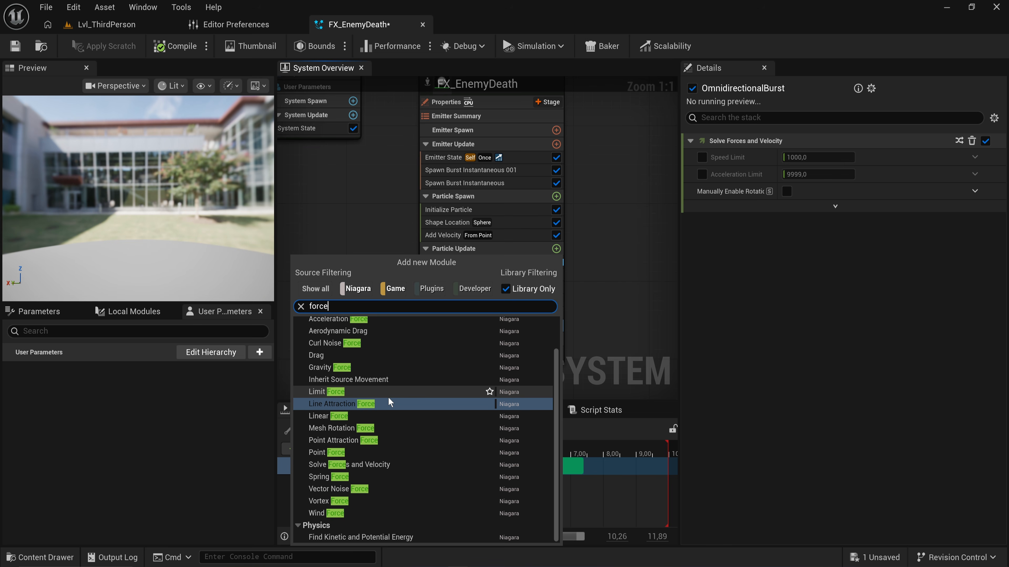
click(366, 417)
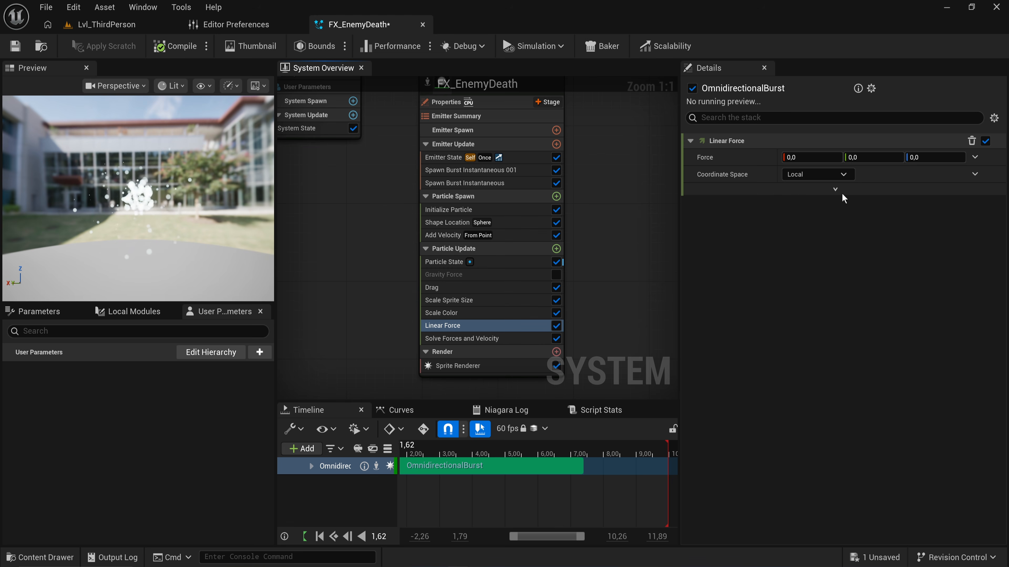
click(794, 157)
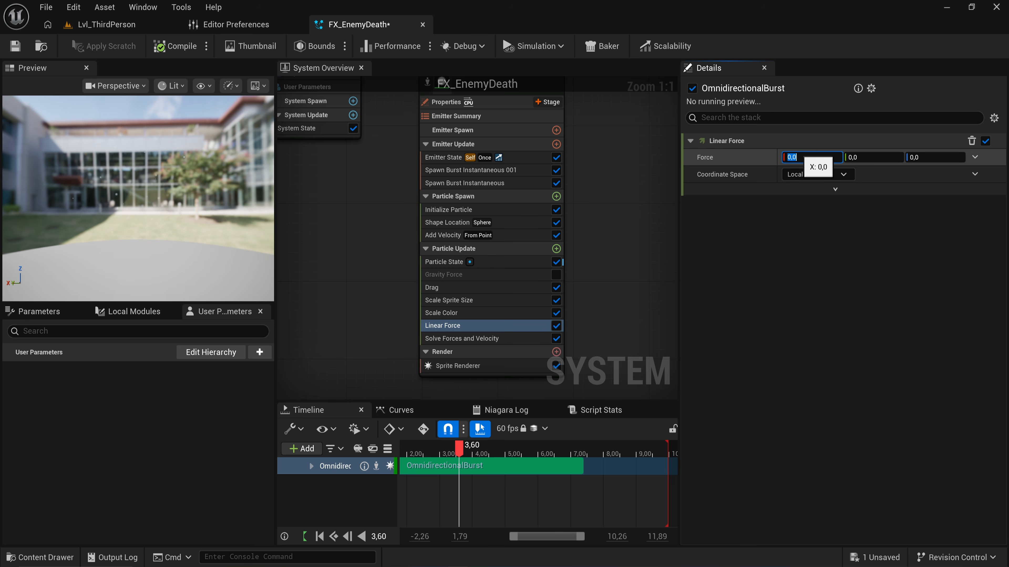
key(Return)
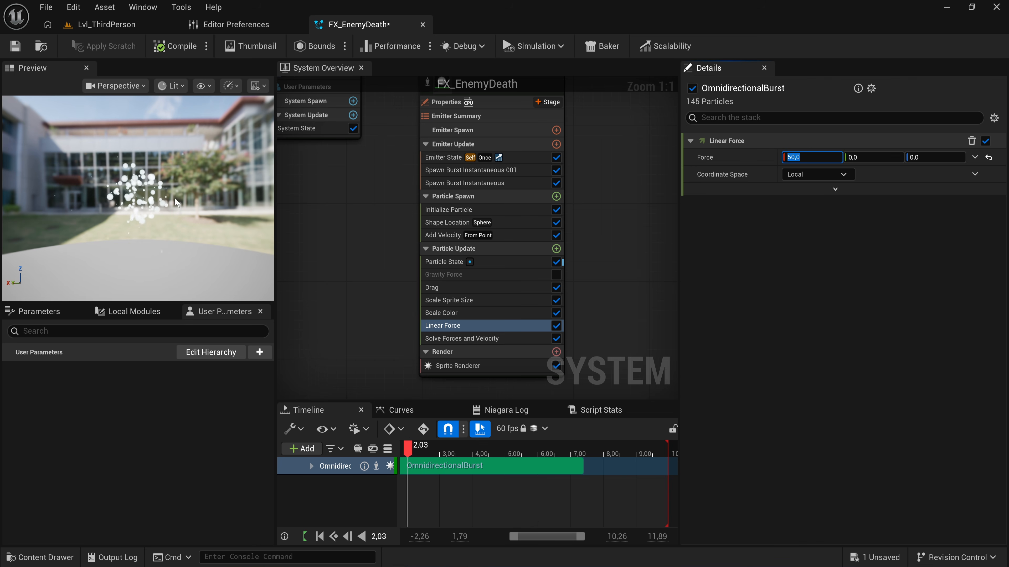
Set the particle lifetime in Initialize Particle to a minimum of 10,0 and a maximum of 15,0.
click(482, 210)
click(798, 205)
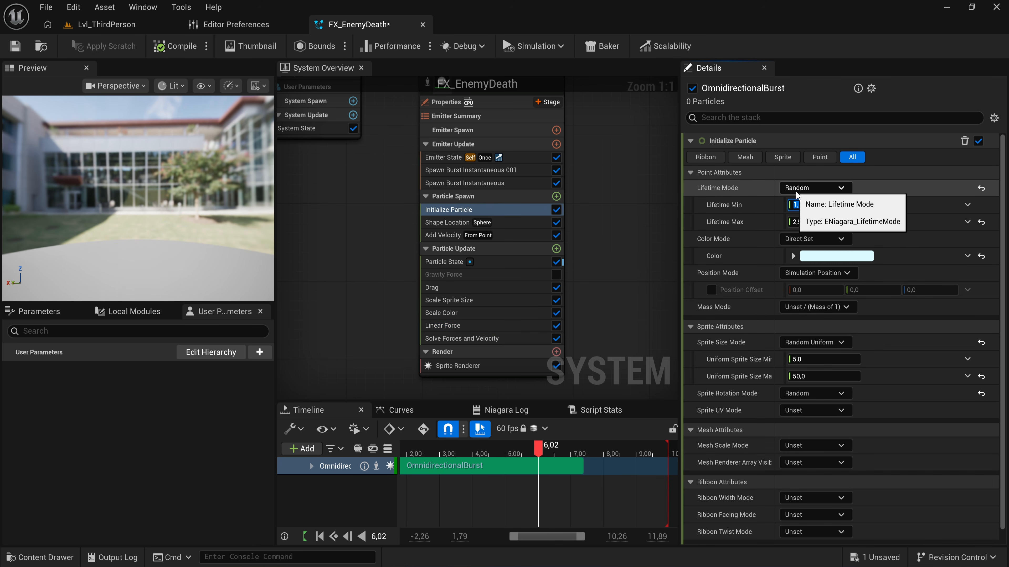
text(10)
key(Tab)
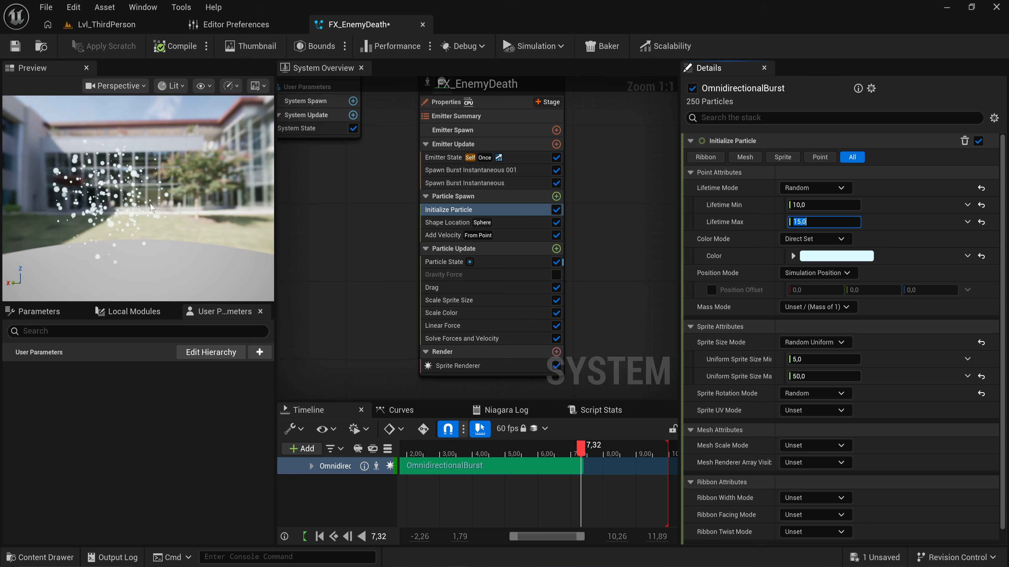
Set the Linear Force's X component to 150,0 and disable the Drag module.
click(496, 325)
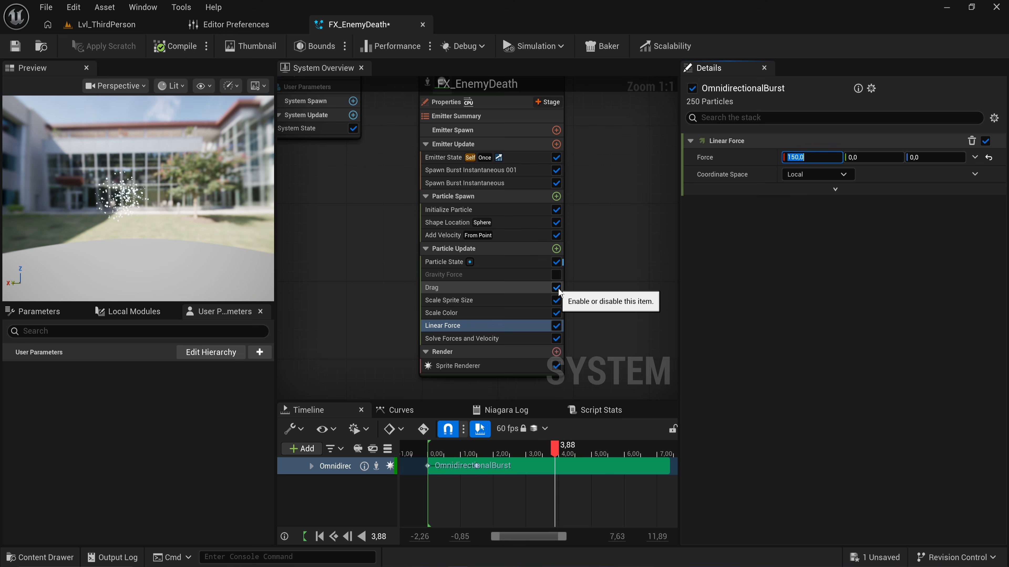
click(557, 288)
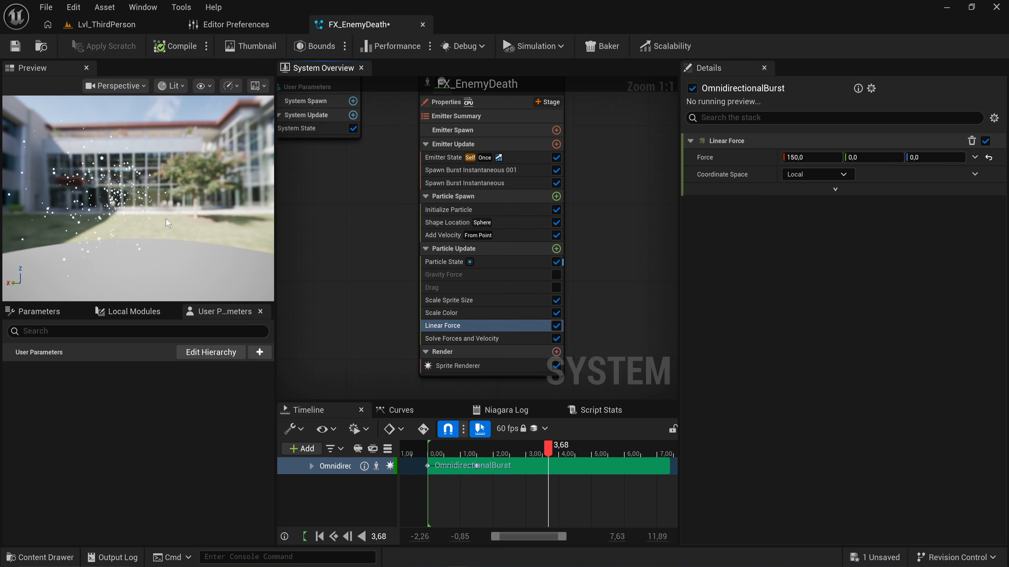
drag(176, 222, 173, 233)
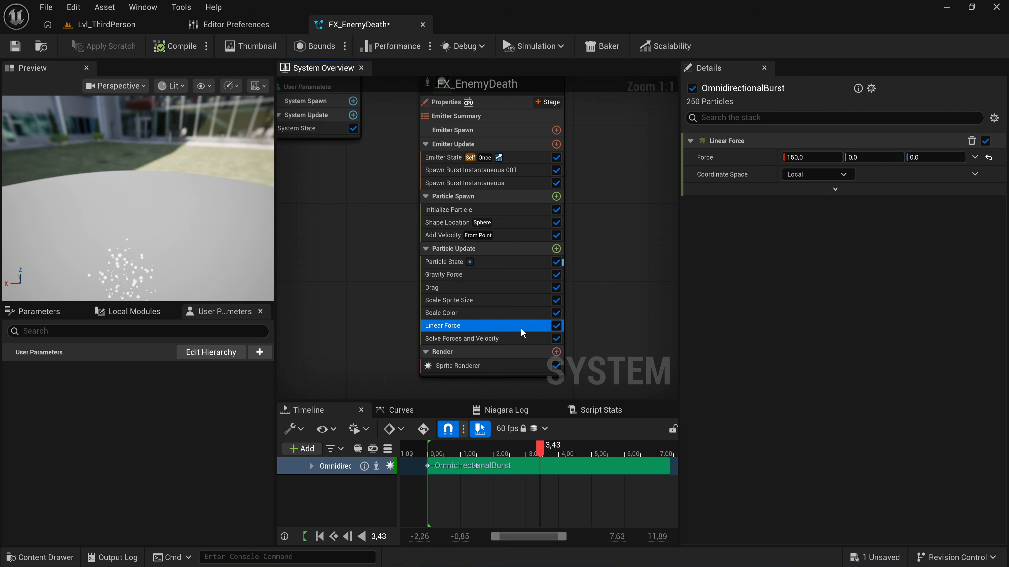
Delete the Linear Force and Gravity Force modules from Particle Update.
key(Delete)
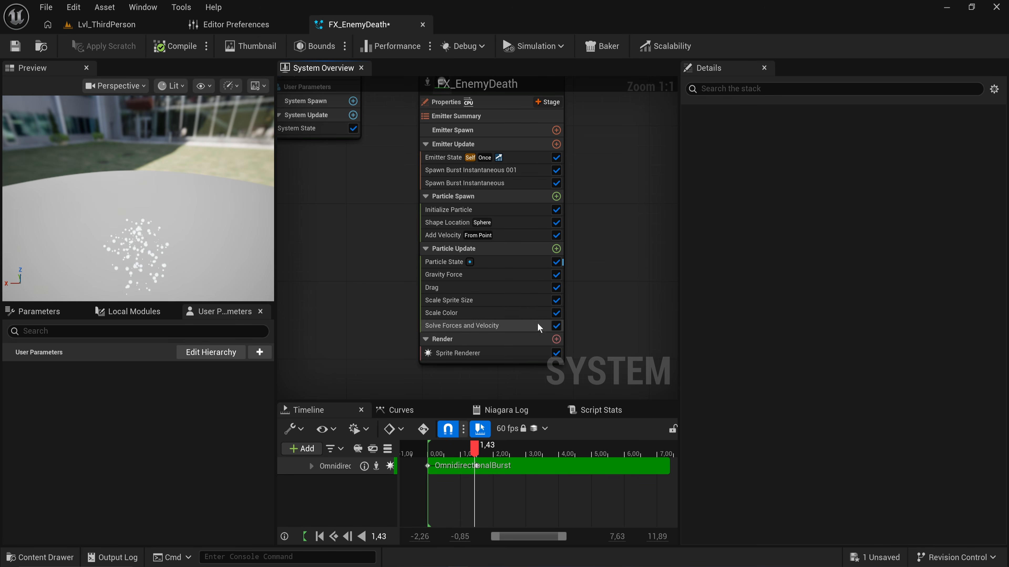
click(556, 275)
click(533, 273)
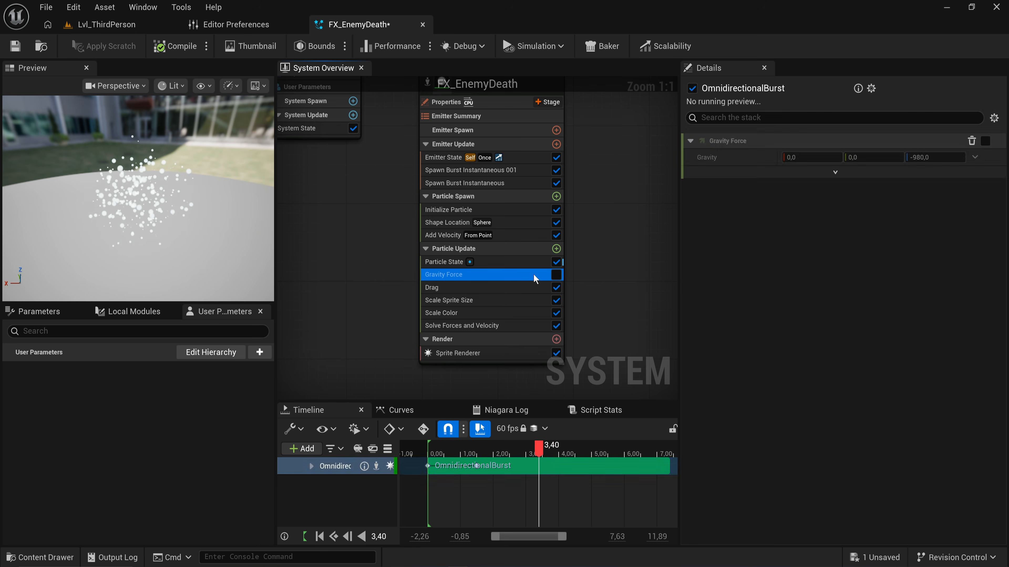
key(Delete)
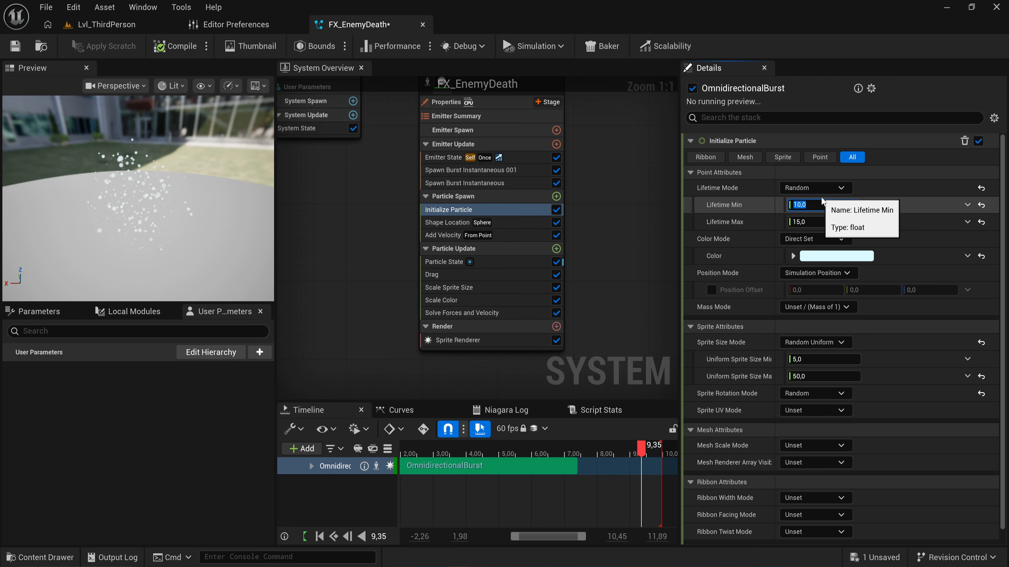
Set Lifetime Min to 1,0 and Lifetime Max to 1,5 in Initialize Particle, and select the whole OmnidirectionalBurst emitter.
text(1)
key(Tab)
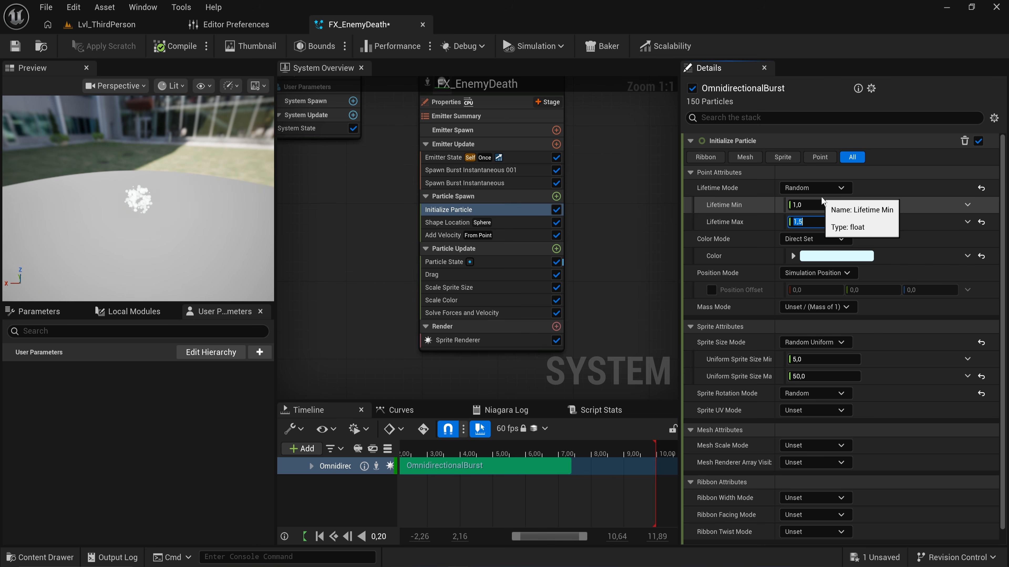
click(504, 248)
scroll(503, 248, down, 3)
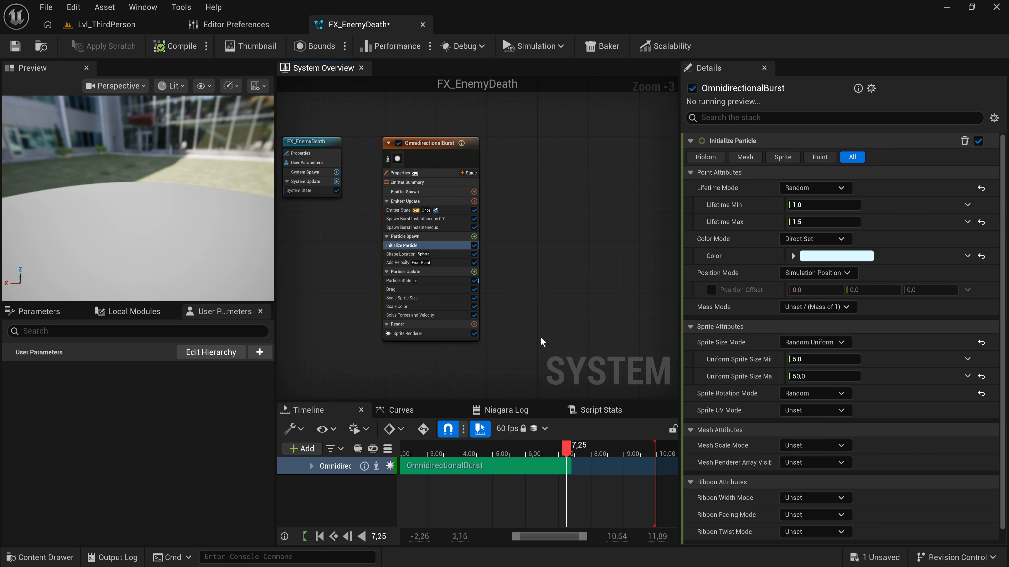
click(410, 172)
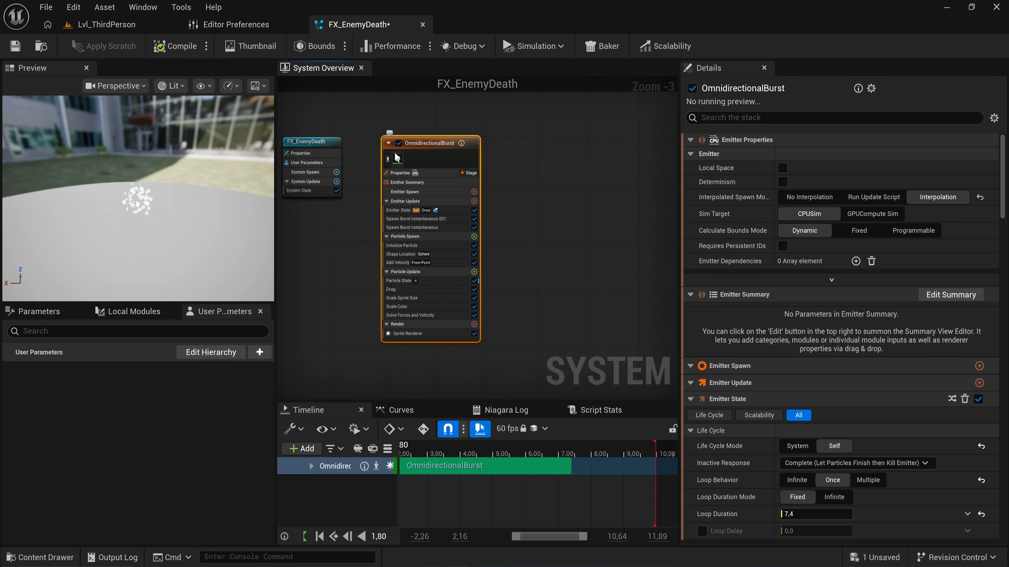
In the project's Tutorial/FX folder, create a Niagara emitter based on the CompletelyEmpty template and name it NE_LandingDust.
click(107, 24)
key(w)
mouse_move(556, 318)
right_down()
mouse_move(568, 342)
mouse_move(556, 318)
right_up()
key(s)
key(ctrl+space)
right_click(391, 348)
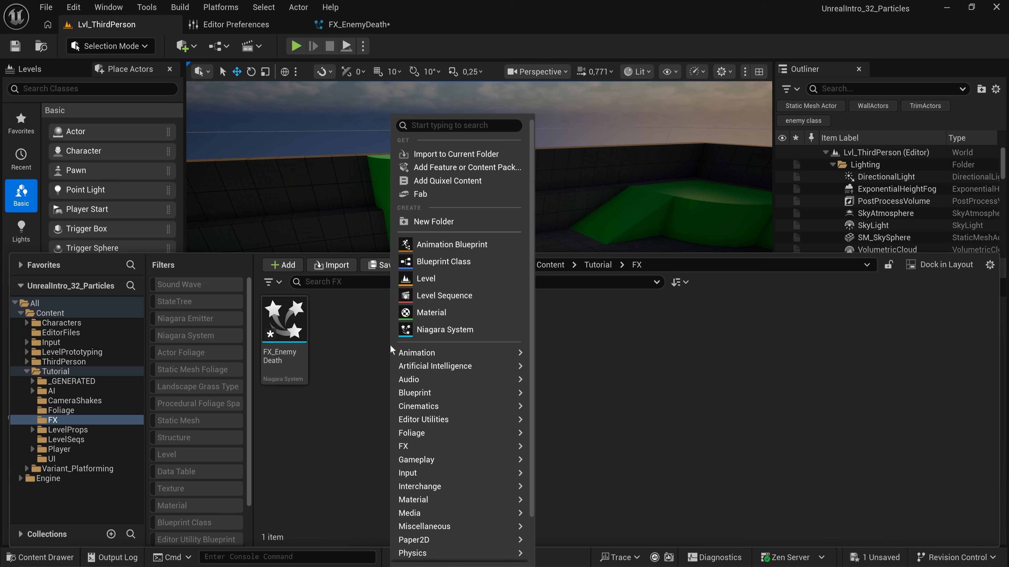
mouse_move(483, 446)
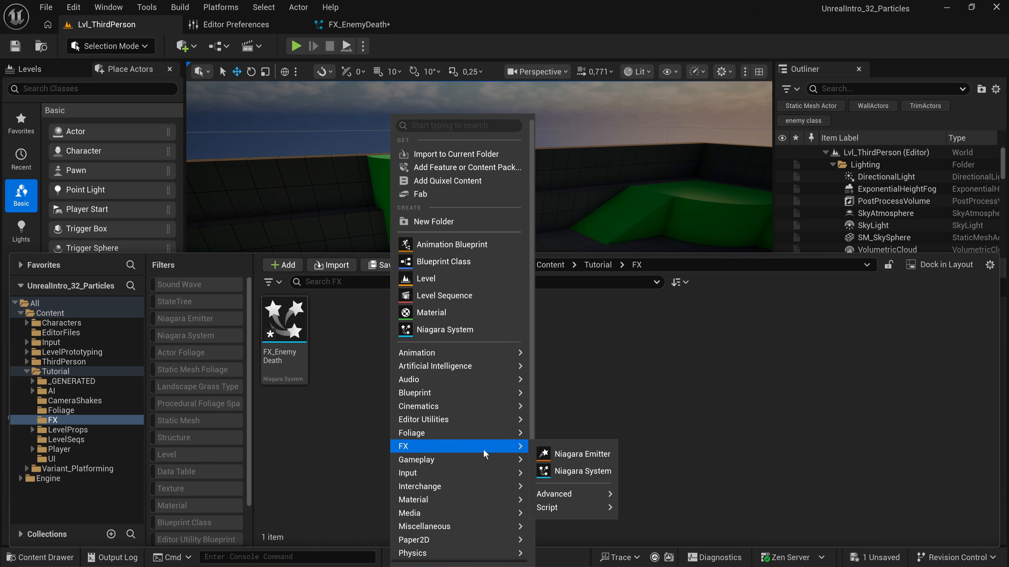
click(583, 454)
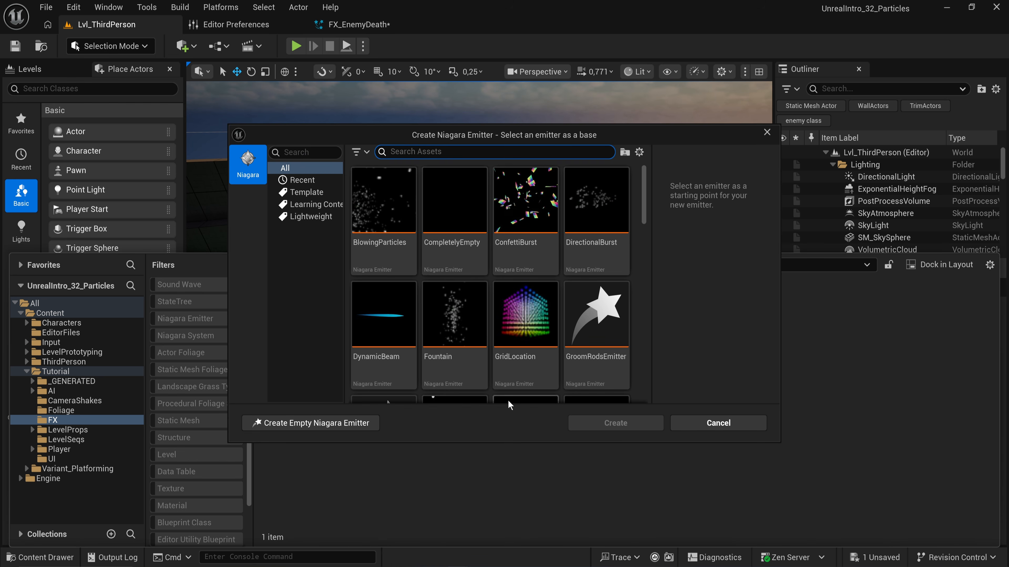
click(455, 207)
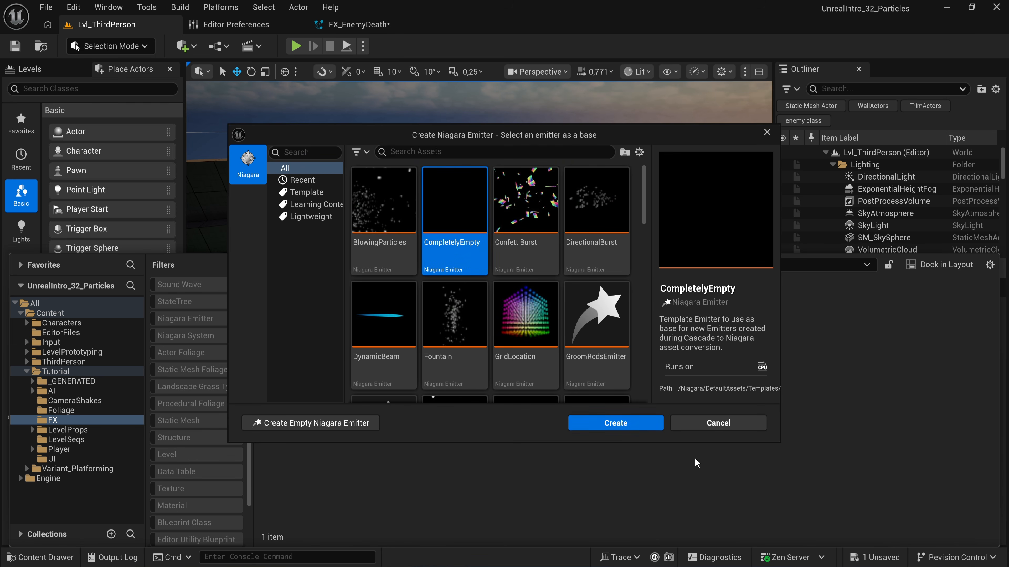
click(615, 423)
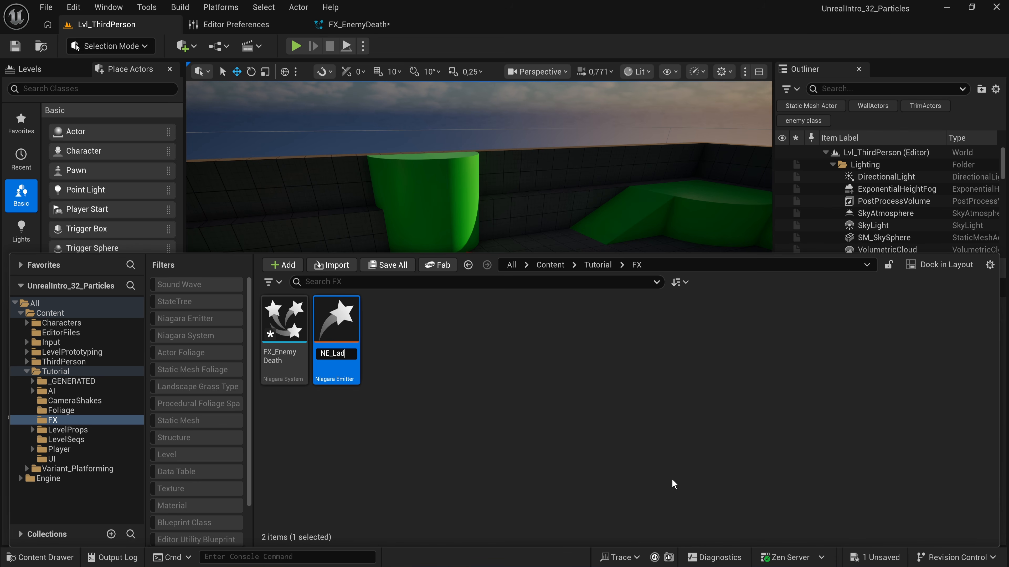
key(Return)
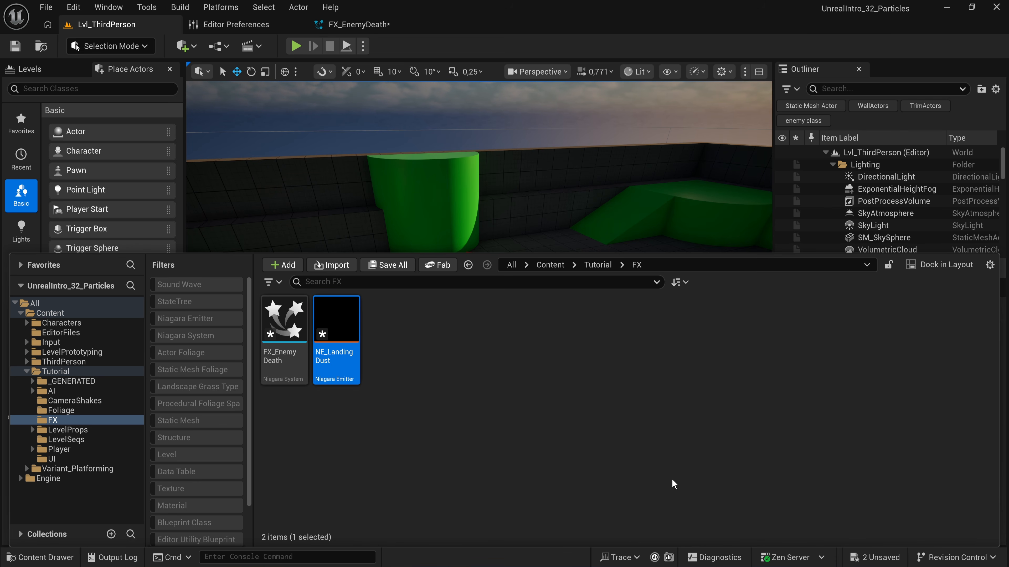
Try placing both the NE_LandingDust emitter and the FX_EnemyDeath system in the level, and delete the placed system.
drag(336, 327, 450, 313)
key(ctrl+space)
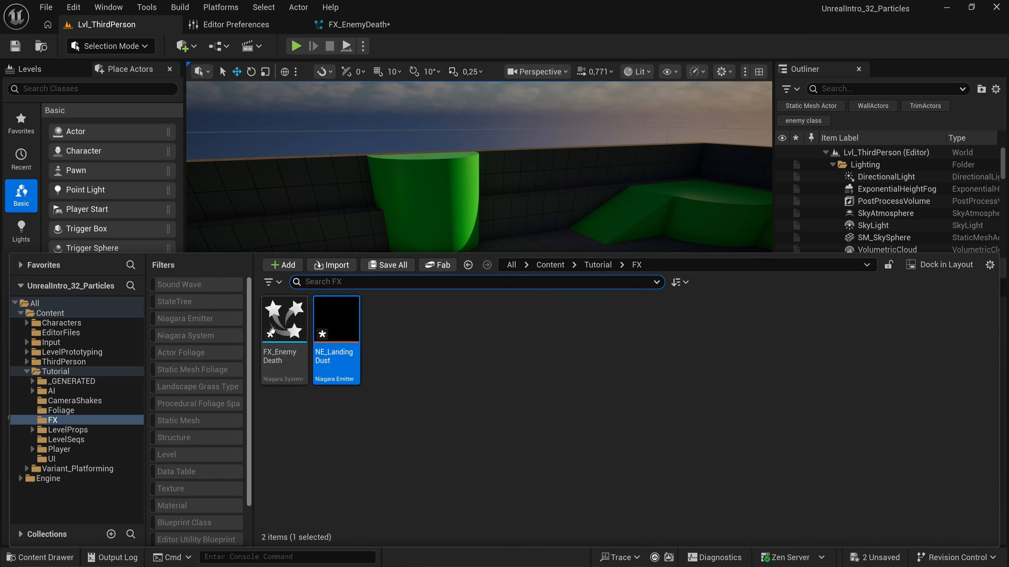
drag(370, 249, 495, 294)
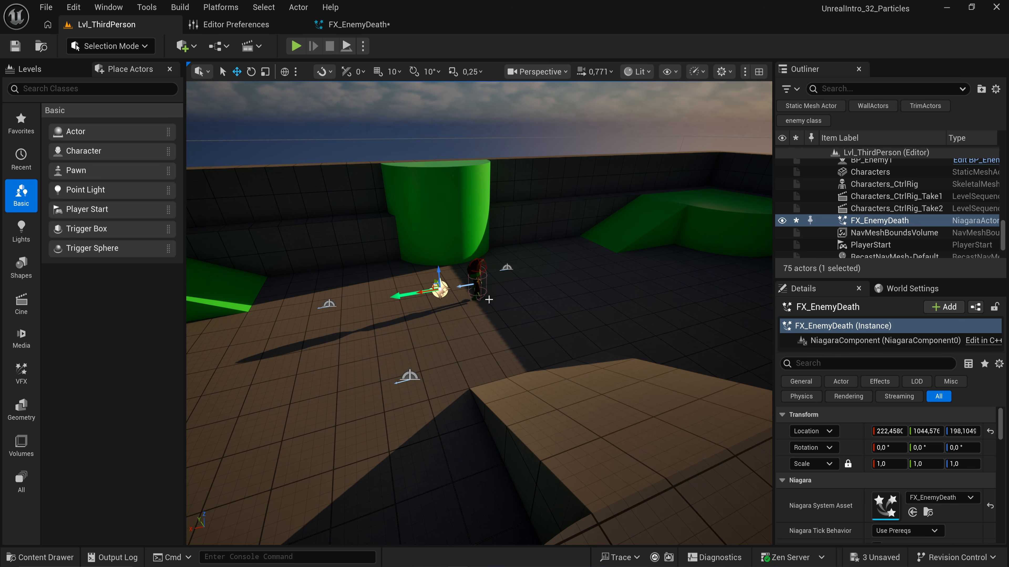
key(Delete)
Open the FX_EnemyDeath Niagara system from the FX folder for editing.
key(ctrl+space)
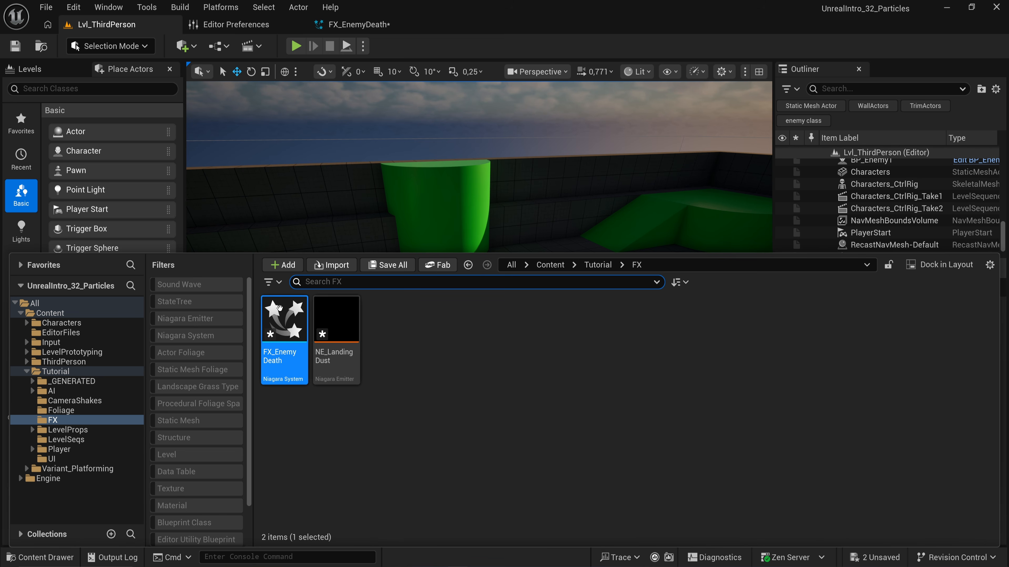
double_click(279, 308)
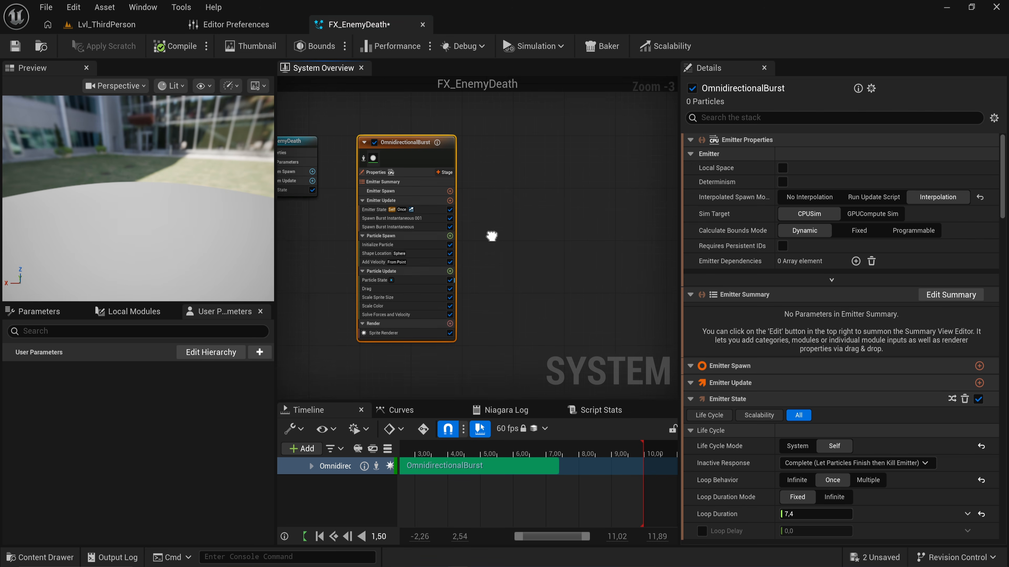
Add the NE_LandingDust emitter from the Tutorial/FX folder to the FX_EnemyDeath system, beside OmnidirectionalBurst.
key(ctrl+space)
key(ctrl+space)
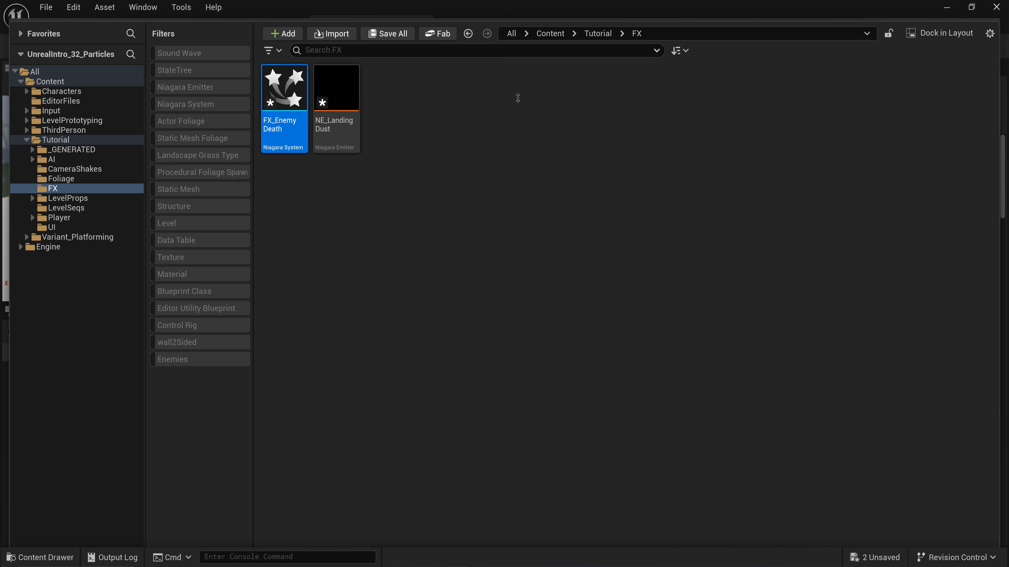
mouse_move(555, 409)
mouse_down()
mouse_move(558, 436)
mouse_move(561, 411)
mouse_up()
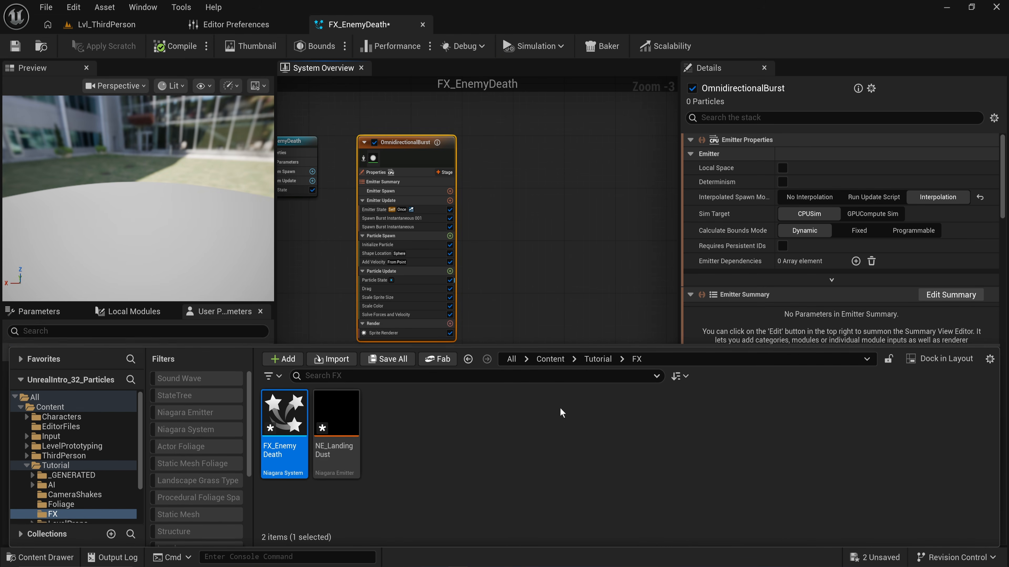
drag(333, 433, 465, 133)
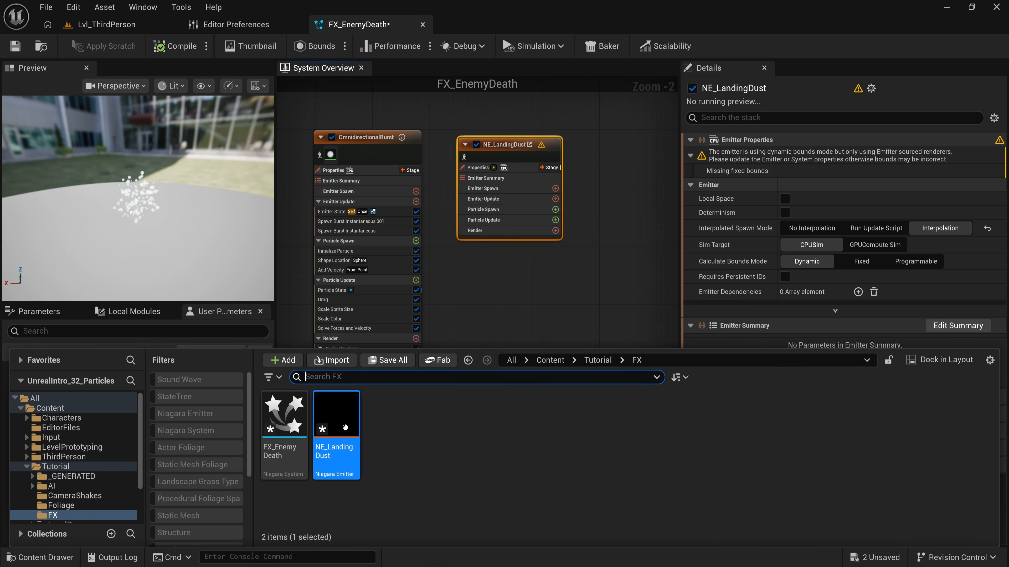
Open the NE_LandingDust emitter asset for editing and undo the trial move of its node.
double_click(344, 429)
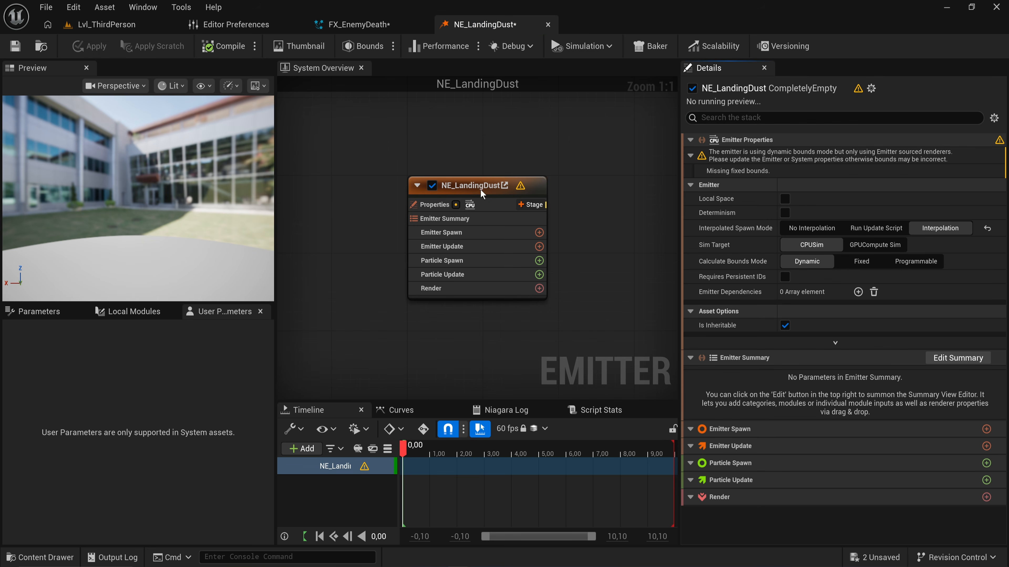
drag(480, 189, 477, 141)
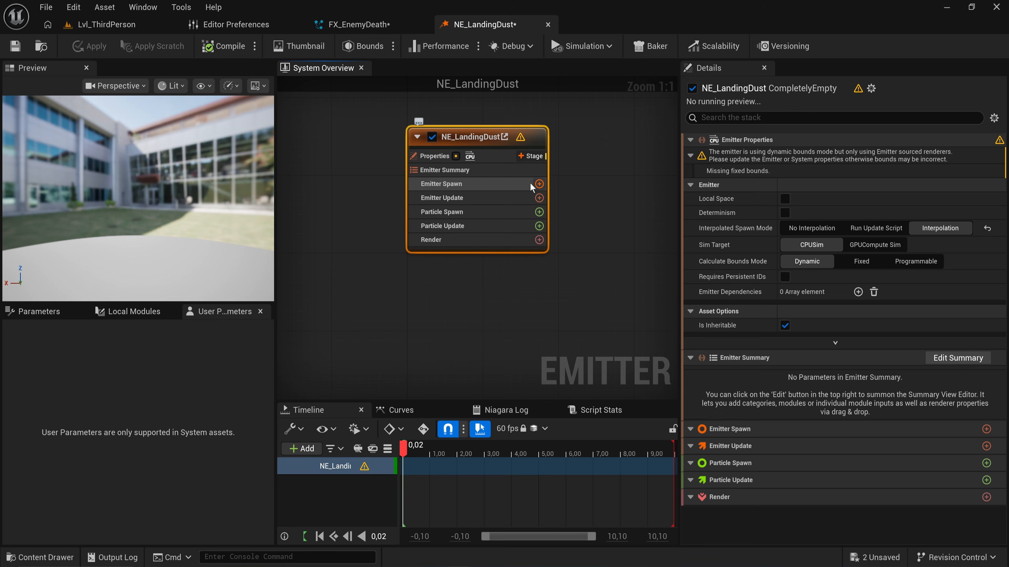
key(ctrl+z)
Examine the Sprite Renderer settings of the OmnidirectionalBurst emitter in the FX_EnemyDeath system.
click(359, 24)
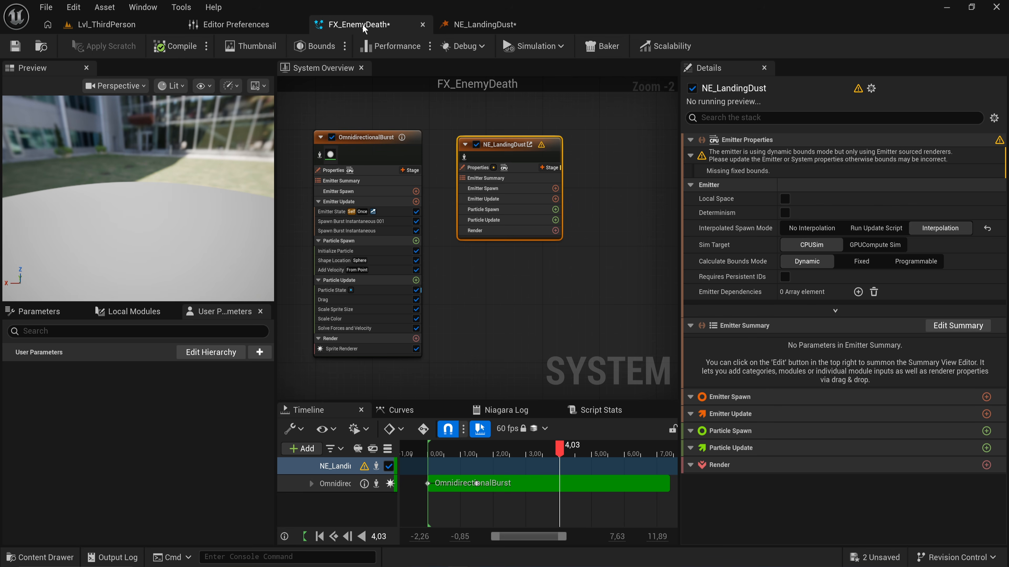
scroll(458, 304, up, 2)
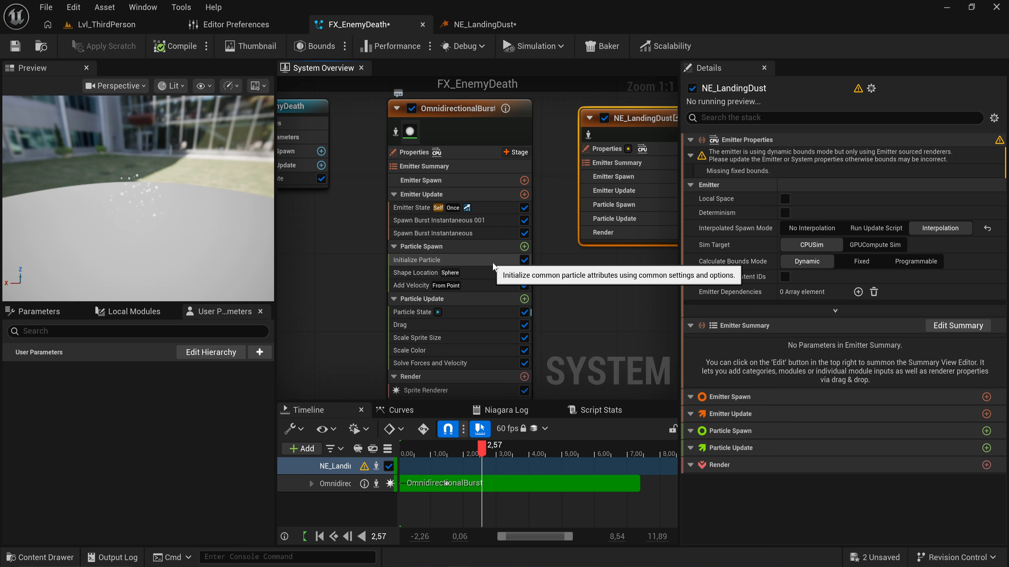
scroll(494, 266, down, 1)
click(492, 375)
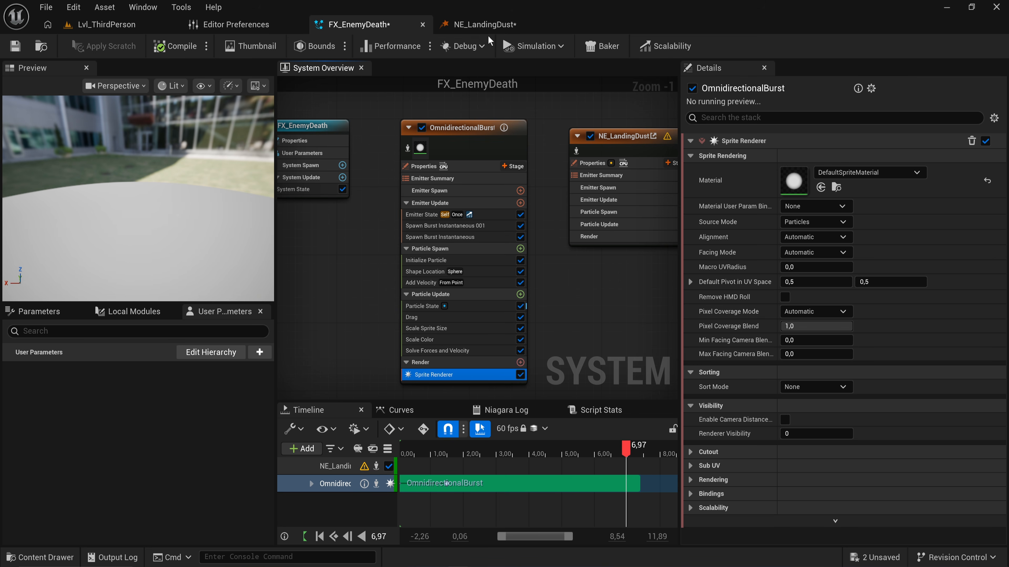
scroll(565, 221, up, 1)
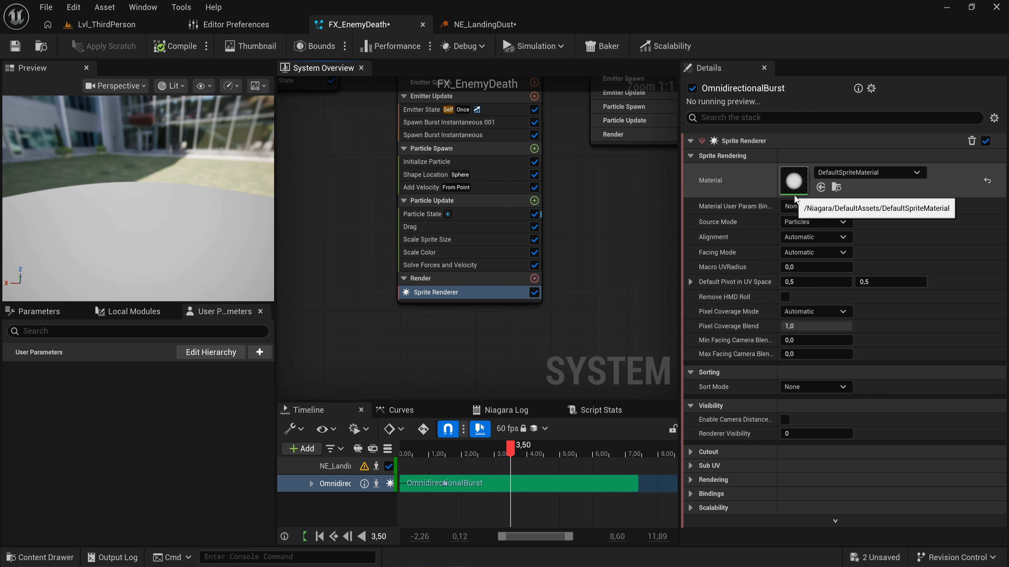
In the NE_LandingDust emitter asset, add an Emitter State module to the Emitter Update group.
click(499, 24)
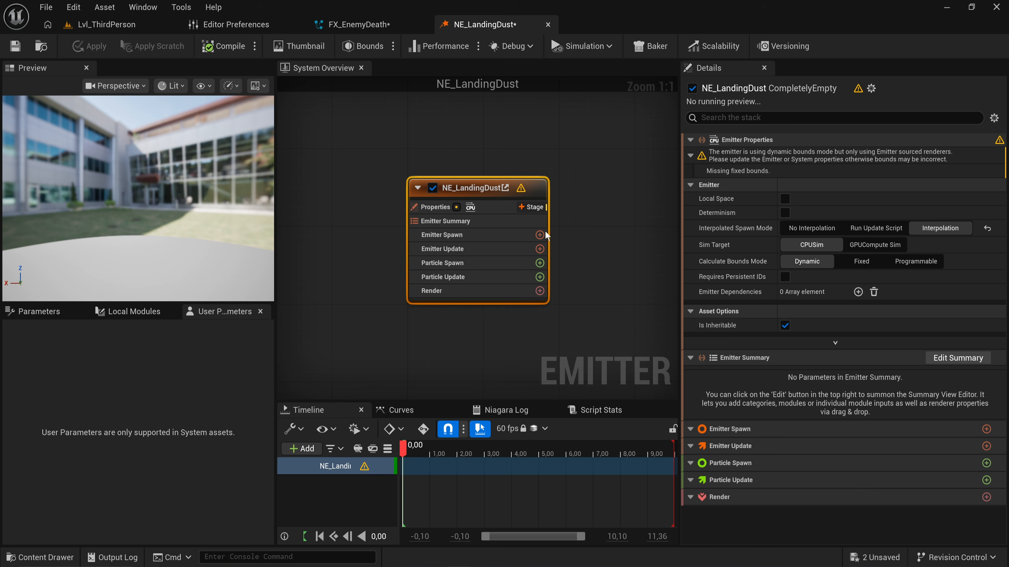
click(540, 250)
text(state)
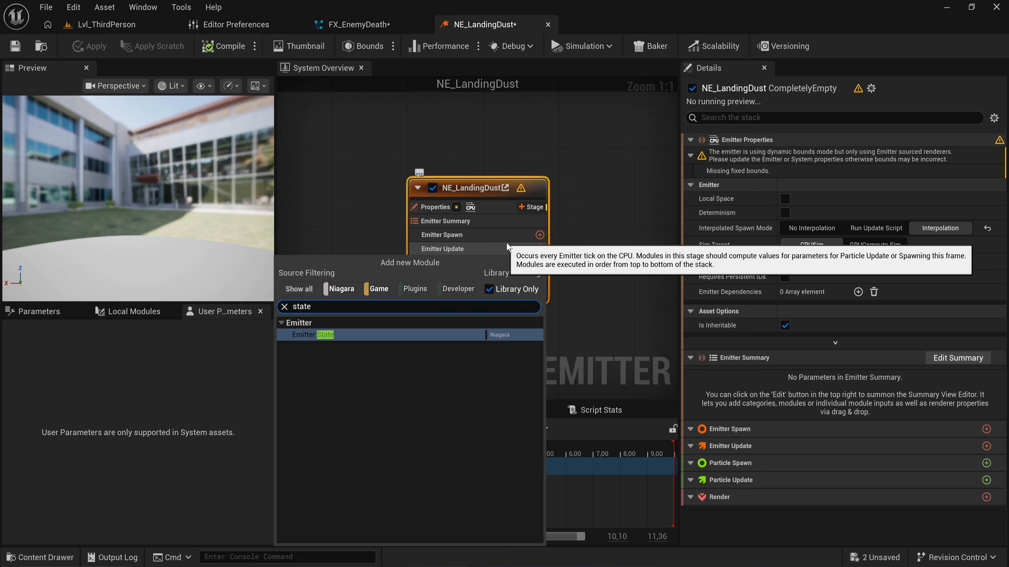
key(Return)
Add an Initialize Particle module to Particle Spawn and a Sprite Renderer to the Render group of NE_LandingDust.
click(540, 276)
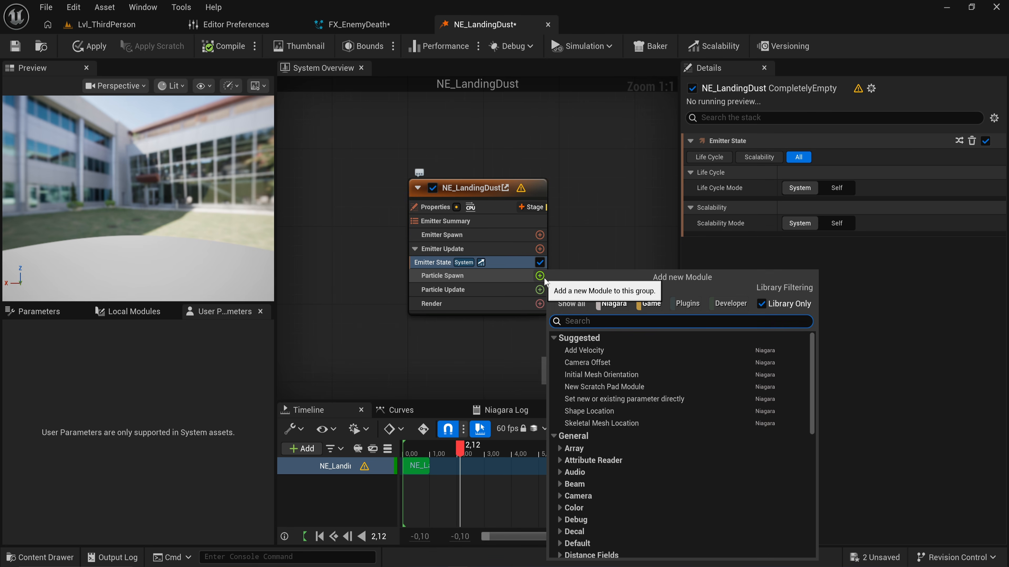
text(init)
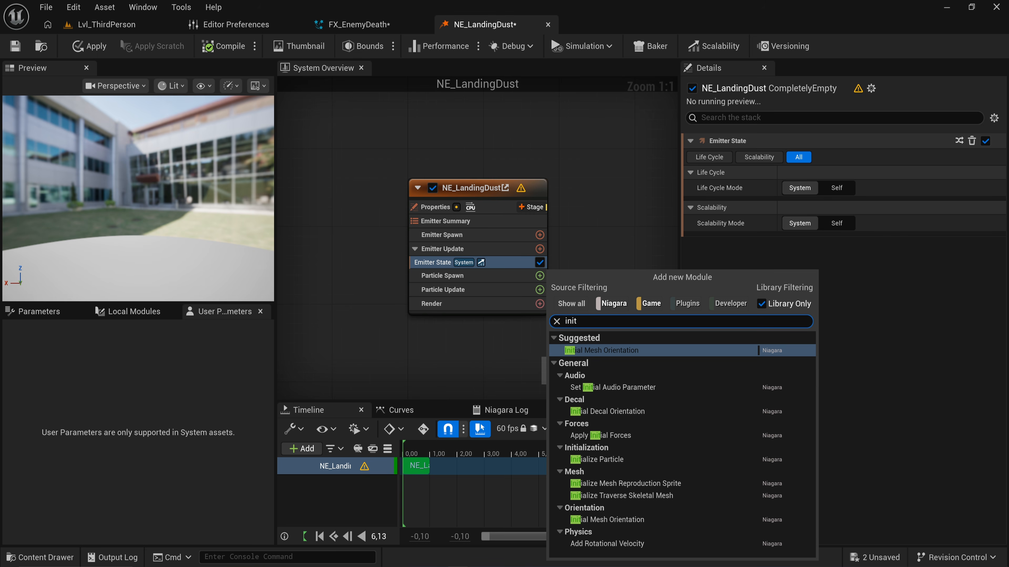
text( part)
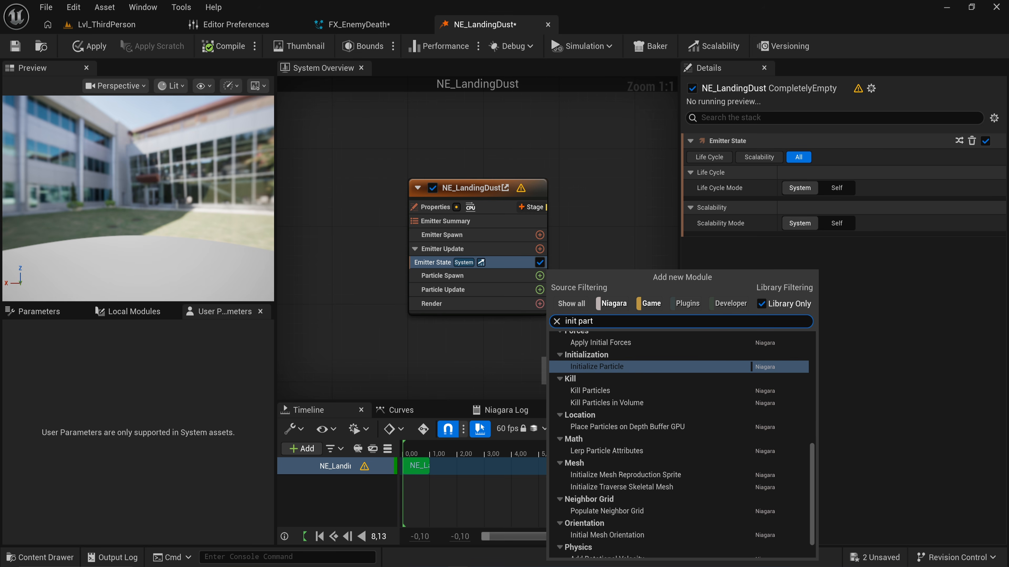
key(Return)
click(540, 316)
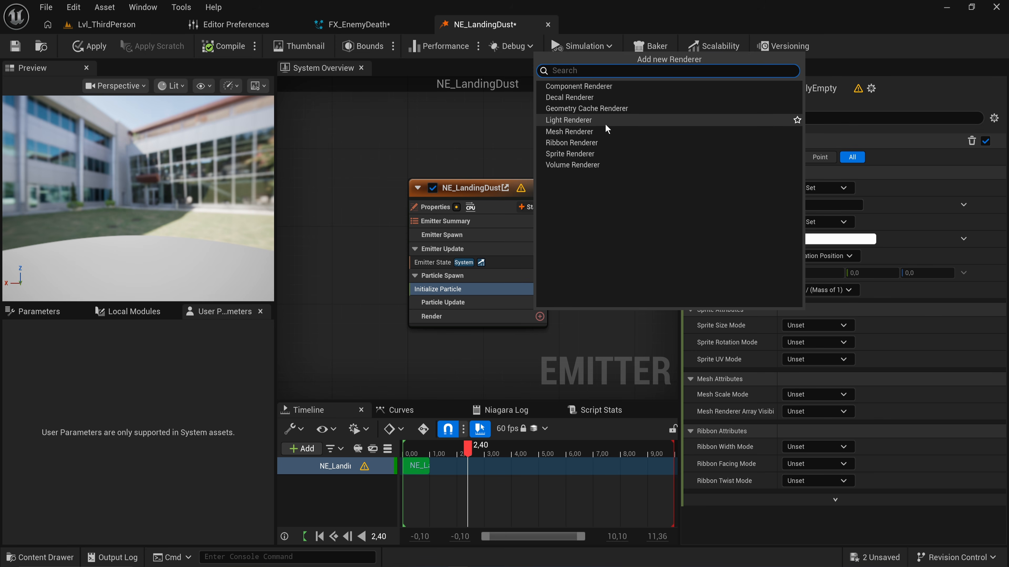
click(591, 153)
Add a Spawn Burst Instantaneous module to Emitter Update and set its Spawn Count to 50.
right_drag(548, 272, 510, 229)
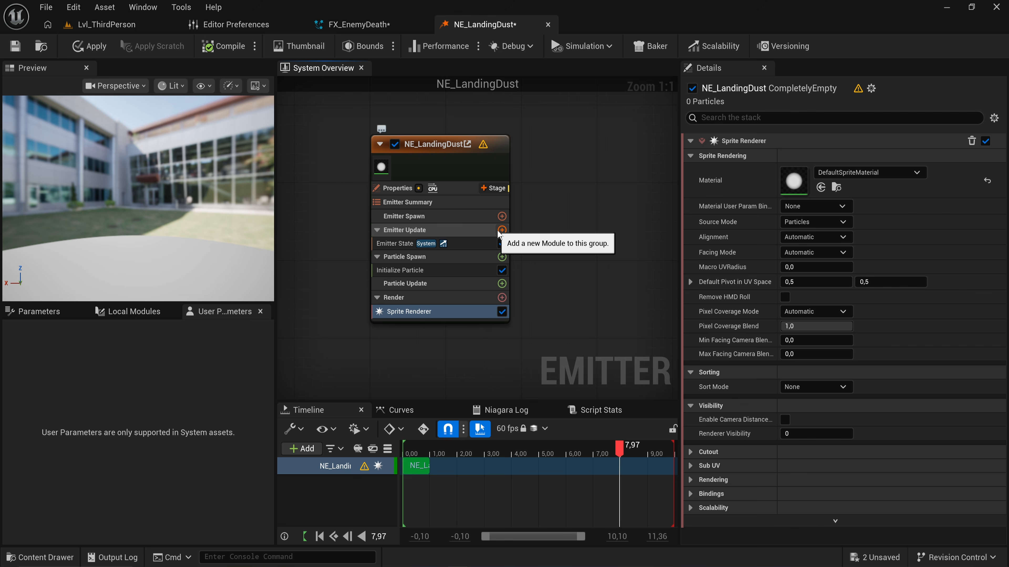
click(502, 230)
text(spawn burst)
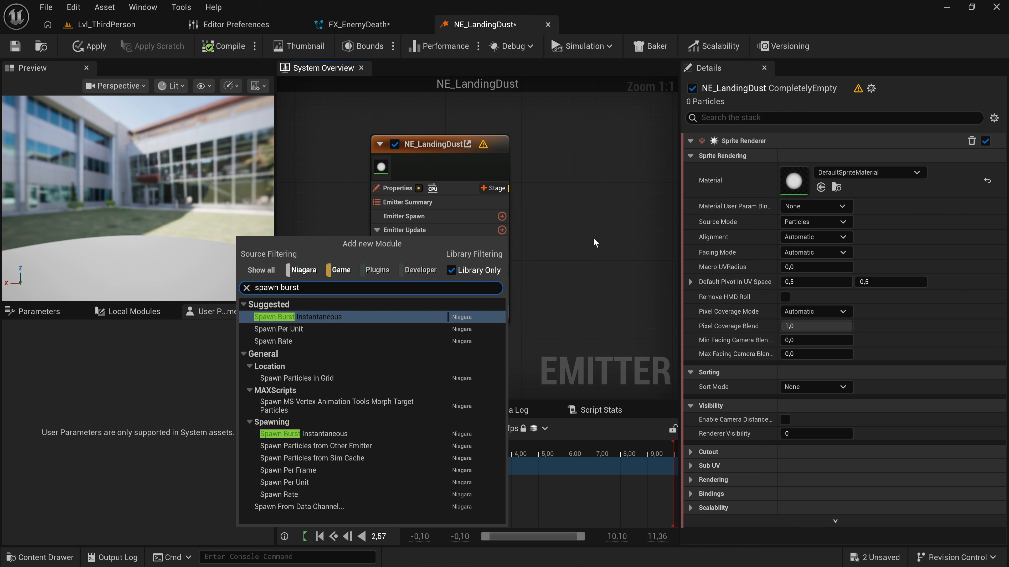
key(Return)
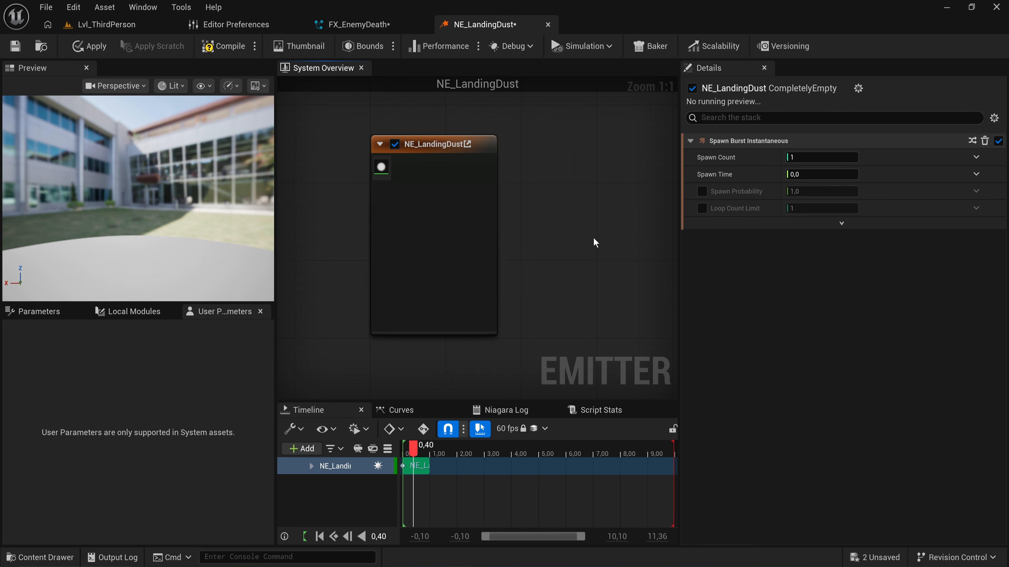
click(820, 157)
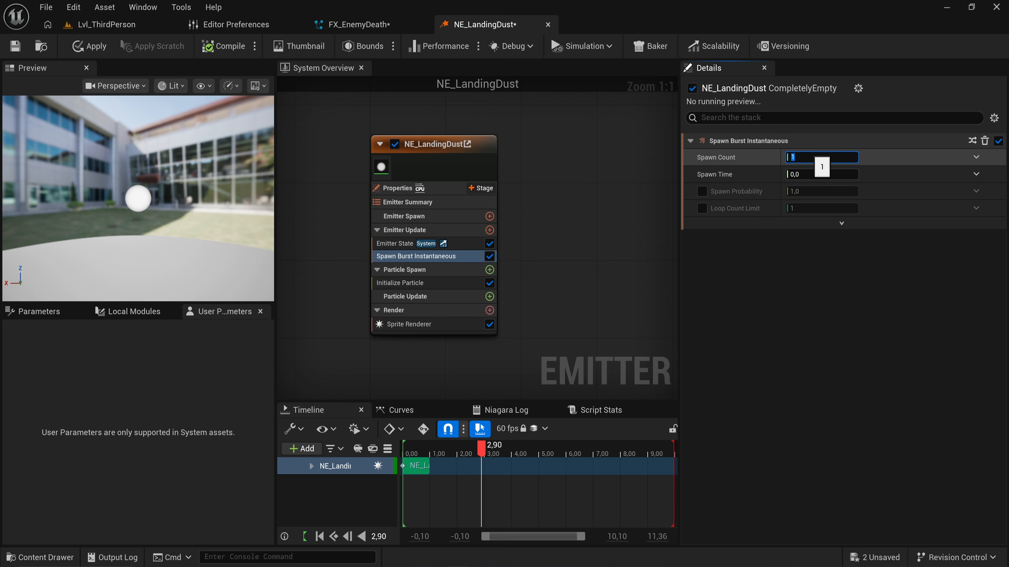
text(50)
key(Return)
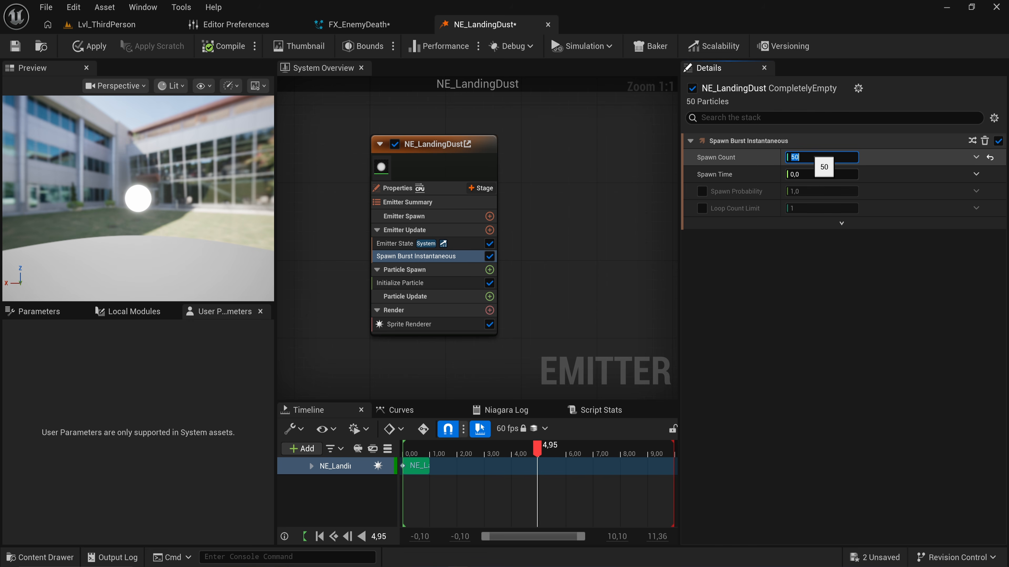
Examine the Parameters and User Parameters of NE_LandingDust, and select the whole emitter to view its properties.
click(39, 311)
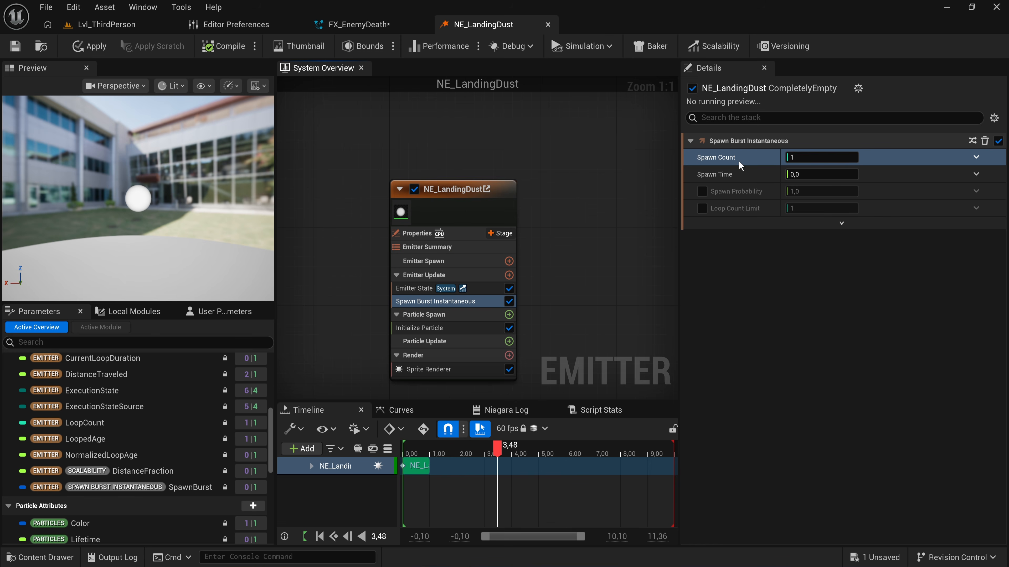
click(207, 313)
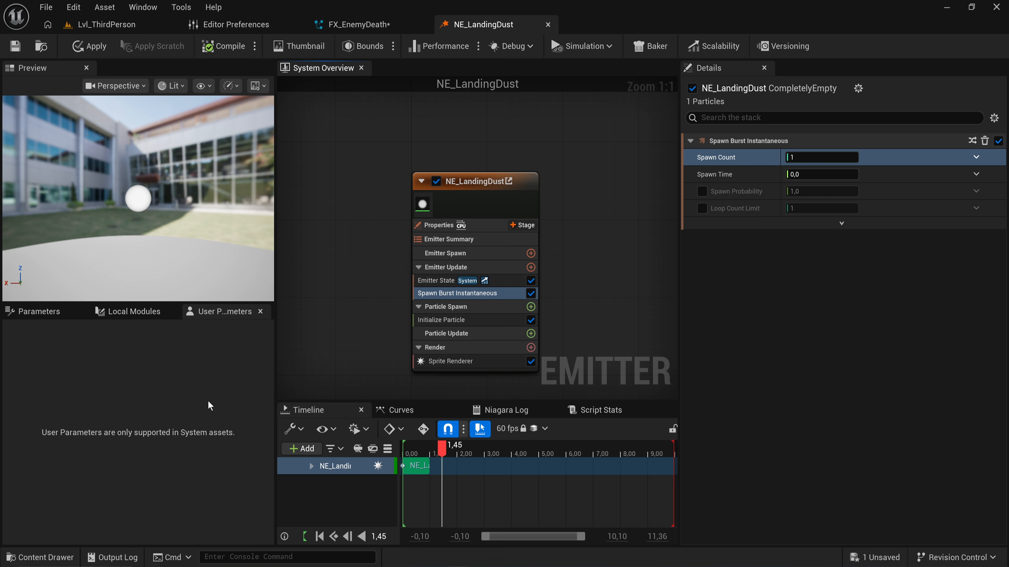
click(489, 191)
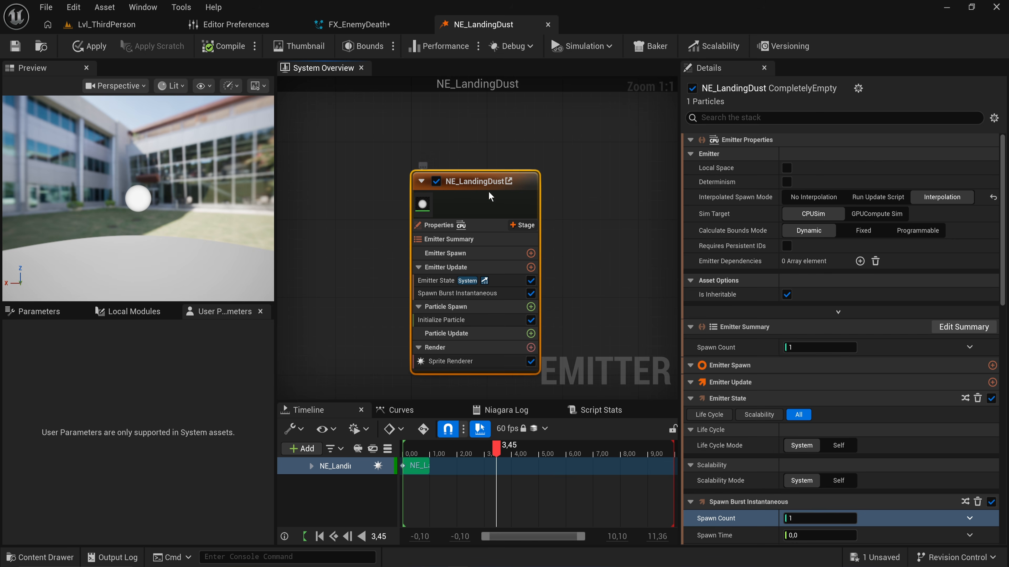
key(Home)
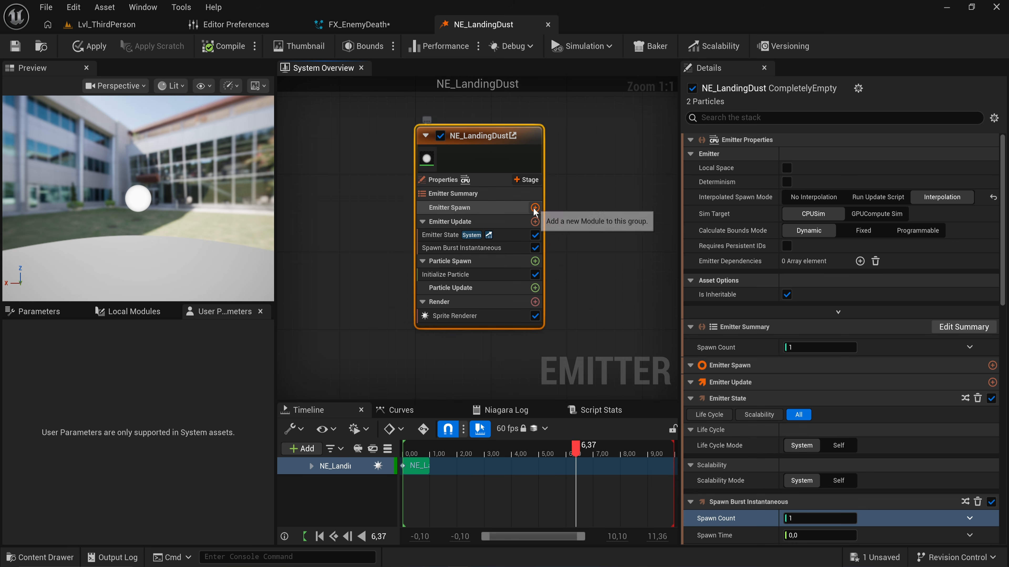
Add a module that sets a new or existing parameter directly to the Emitter Spawn group.
click(533, 208)
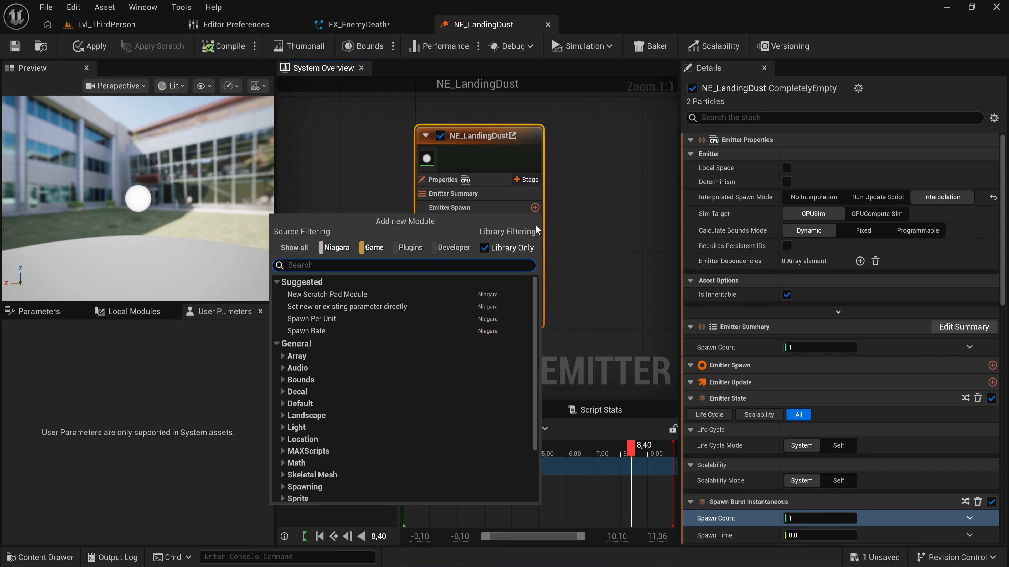
text(parem)
key(ctrl+a)
text(para)
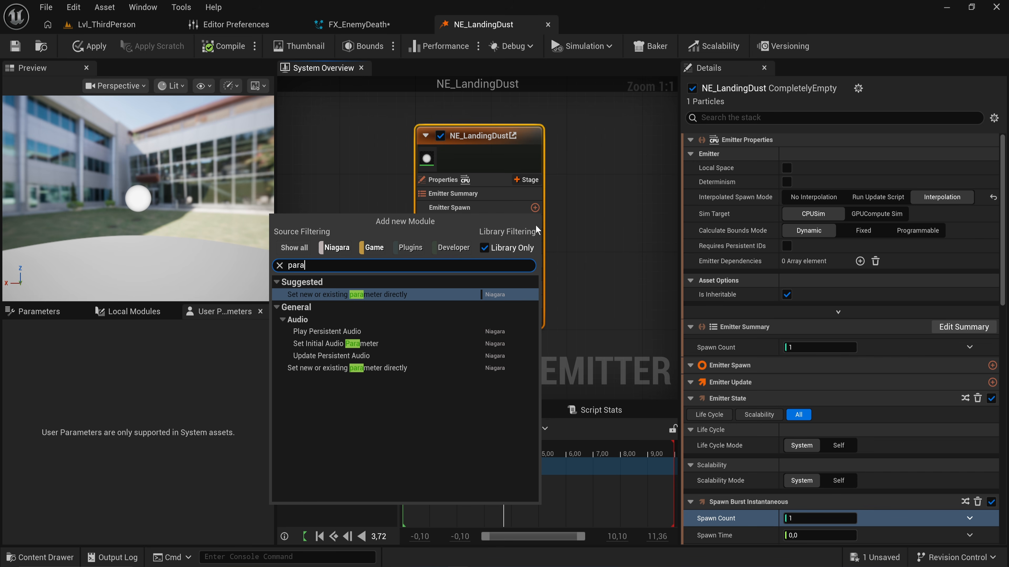
key(Return)
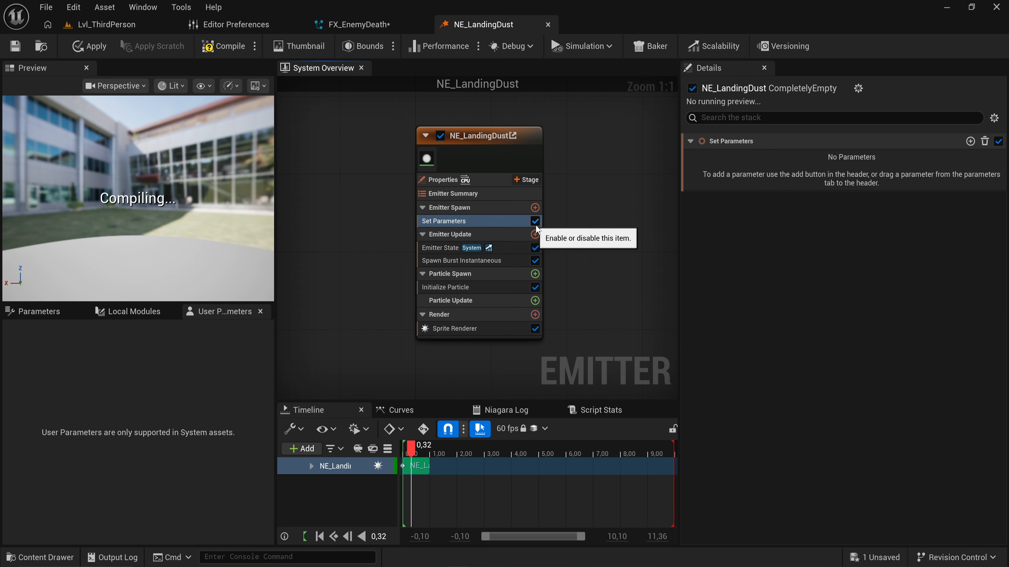
Create a new int32 emitter parameter with the value 150 in the Set Parameters module and apply the emitter changes.
click(970, 141)
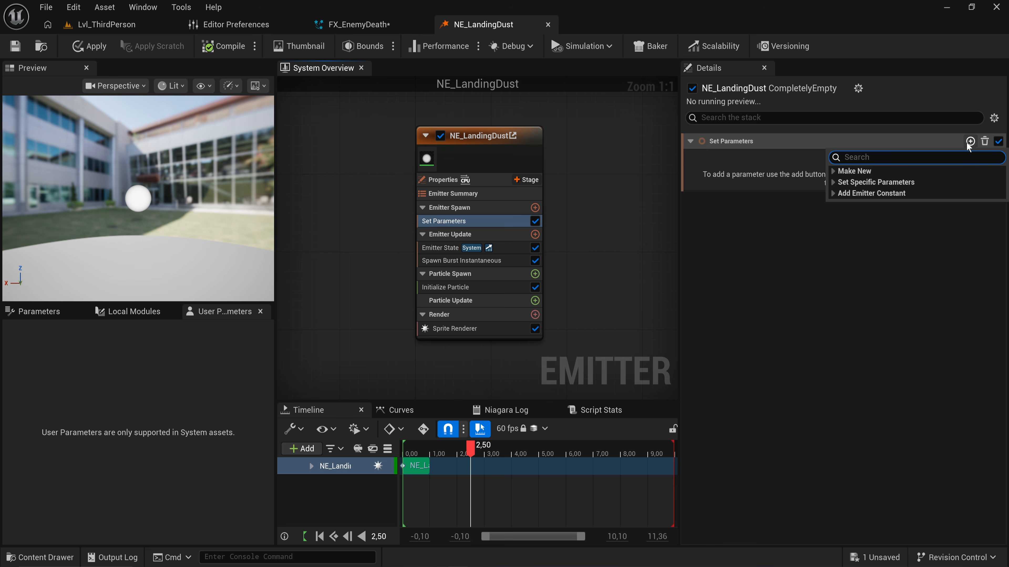
click(919, 168)
text(int)
scroll(900, 184, up, 1)
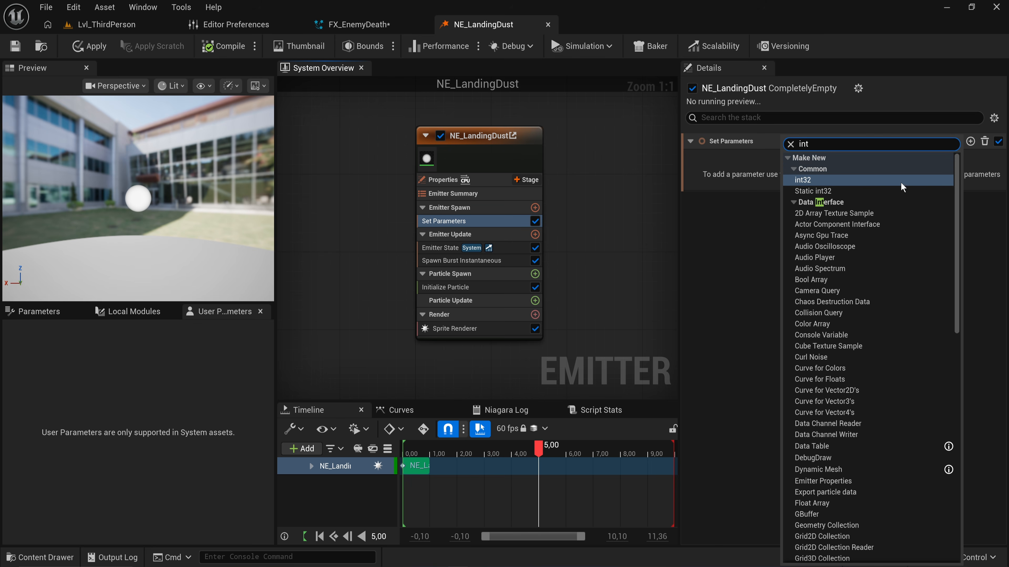
click(806, 180)
click(91, 47)
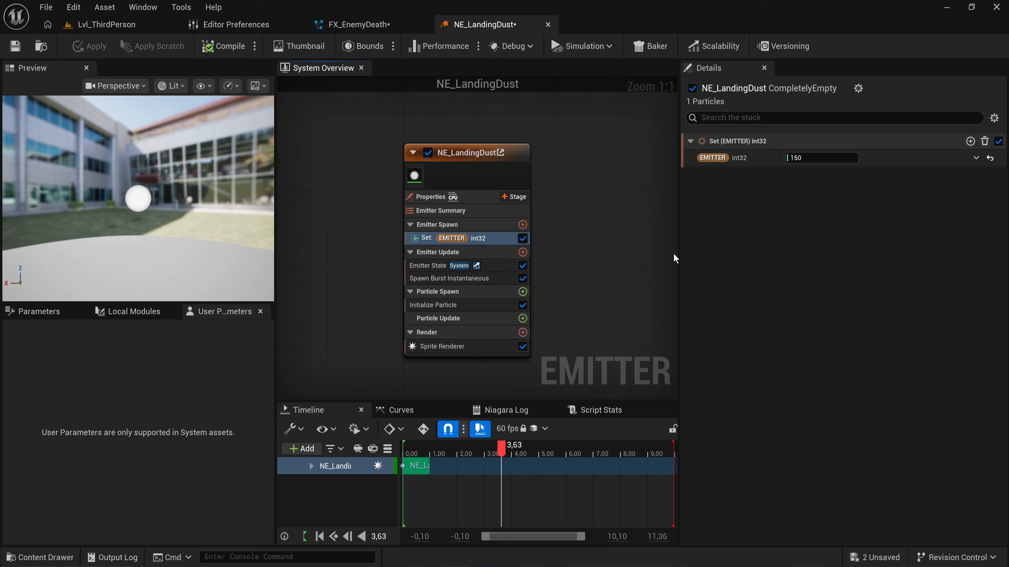
In the FX_EnemyDeath system, inspect the inherited int32 parameter of NE_LandingDust and duplicate that emitter.
click(377, 24)
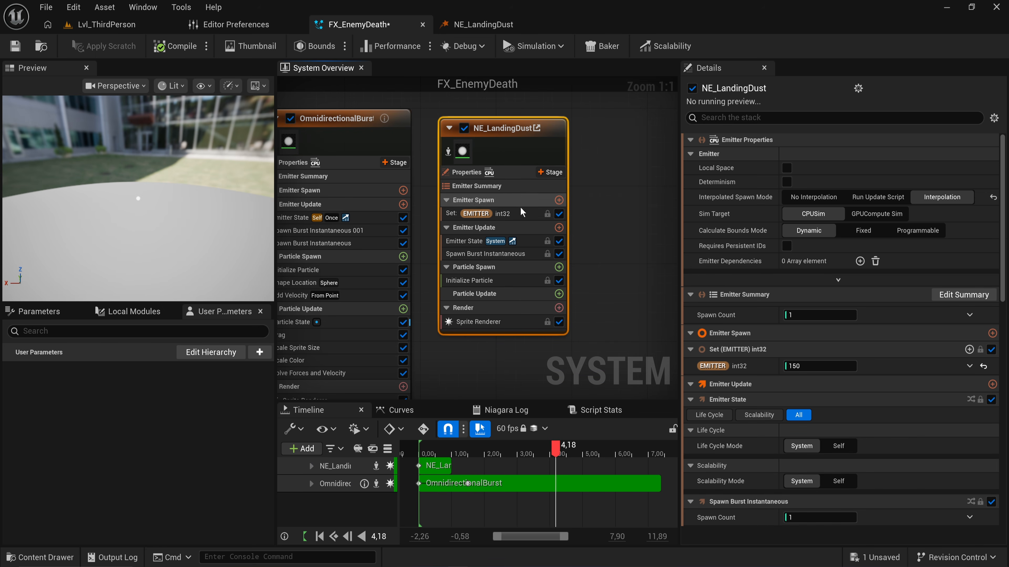
click(516, 214)
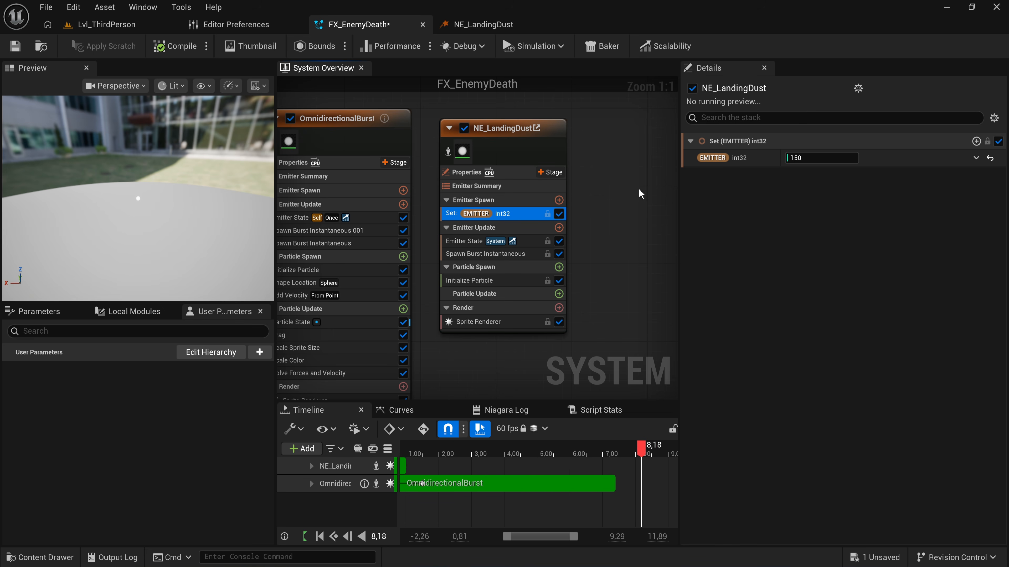
drag(501, 136, 492, 127)
key(ctrl+d)
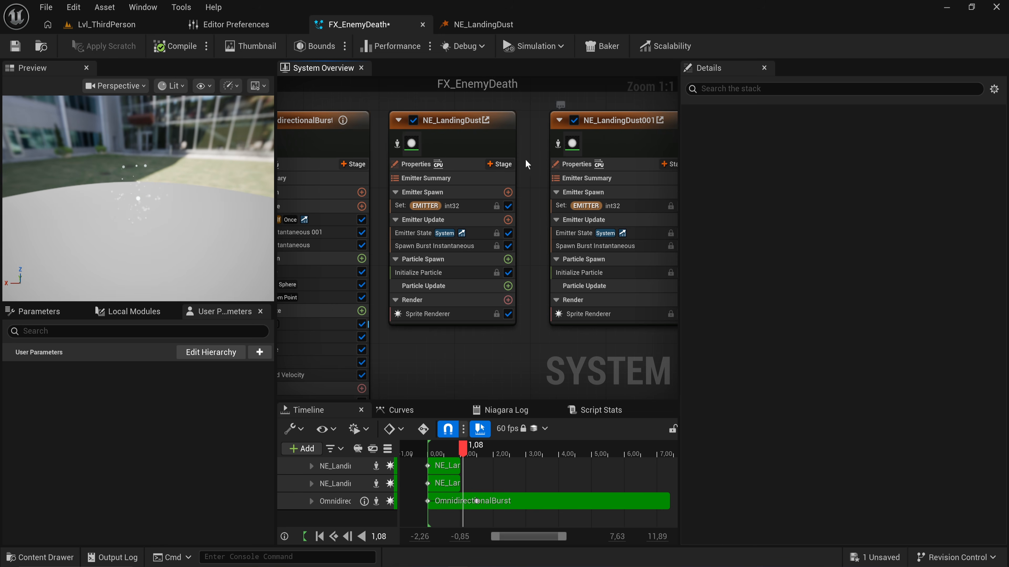
Set the int32 emitter parameter of the duplicated NE_LandingDust001 to 250 and compare it with the original NE_LandingDust instance.
scroll(461, 155, down, 3)
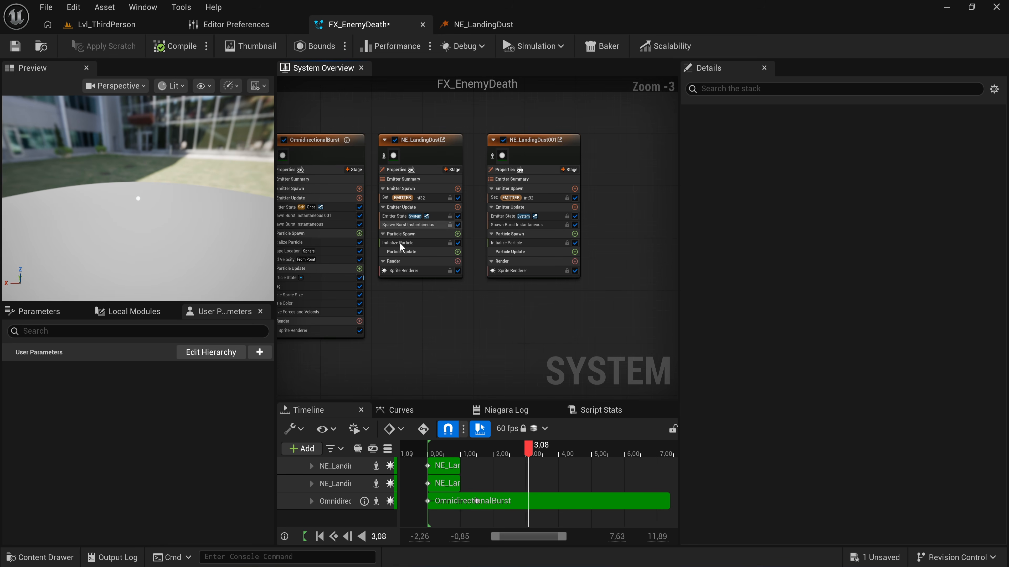
click(516, 197)
scroll(539, 169, up, 3)
click(832, 159)
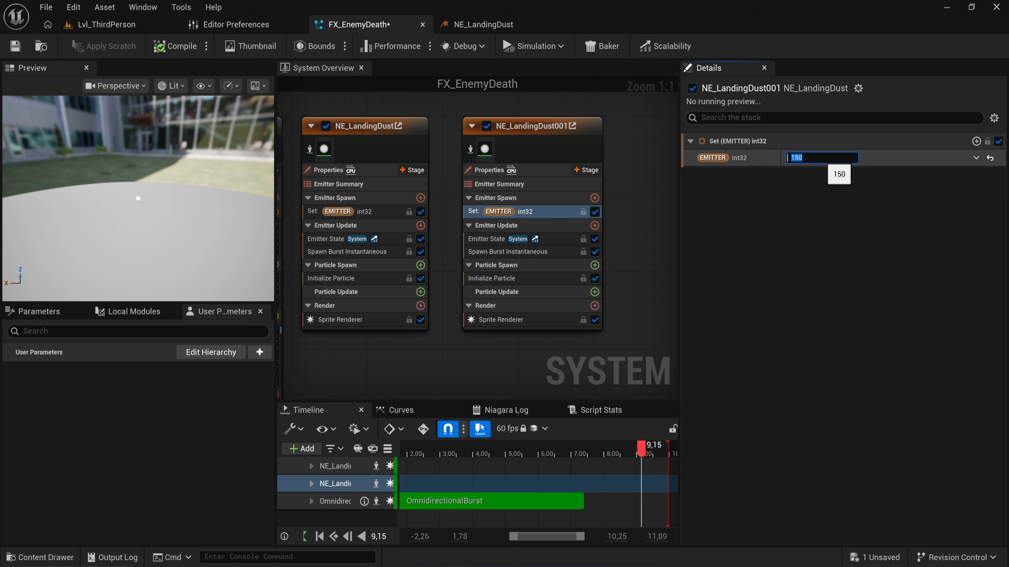
text(250)
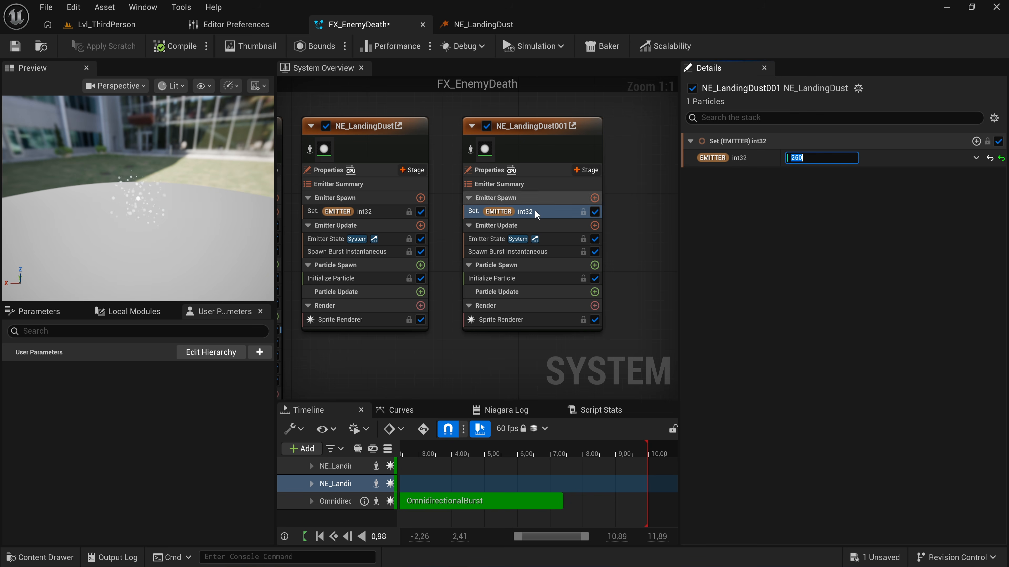
click(397, 211)
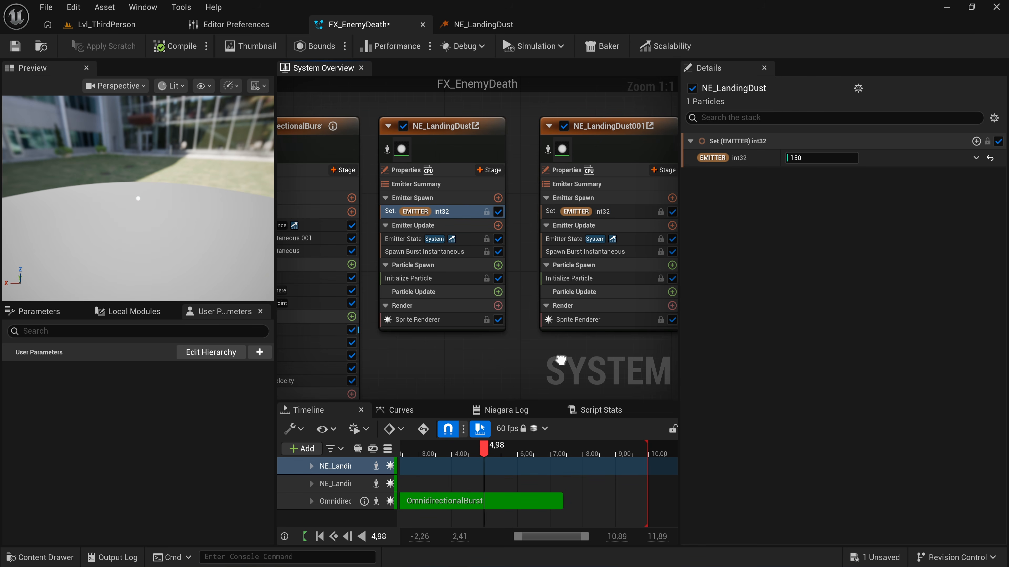
In the NE_LandingDust emitter, add a Shape Location module to Particle Spawn and set its shape primitive to Ring / Disc.
click(483, 24)
click(509, 238)
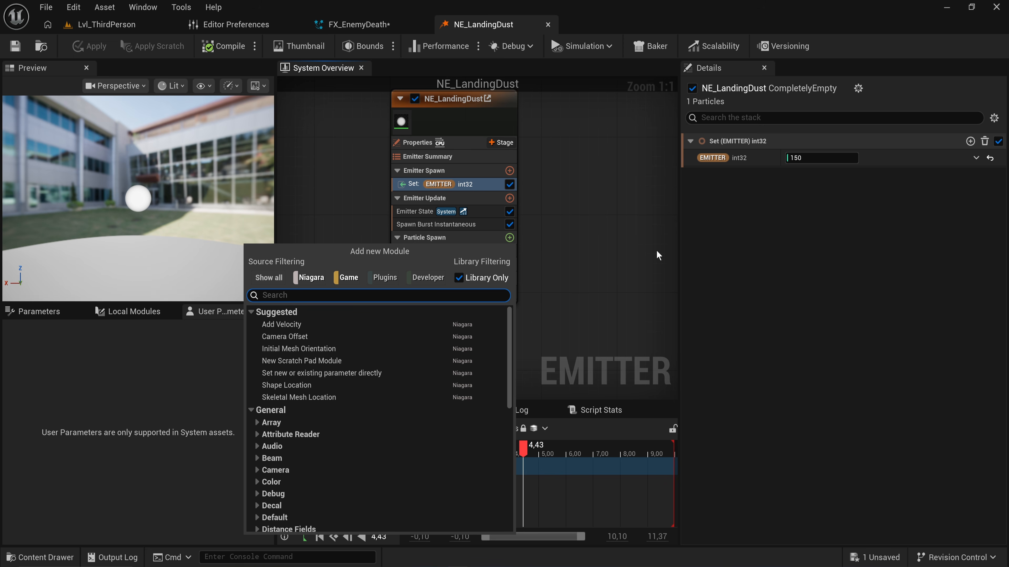
text(spah)
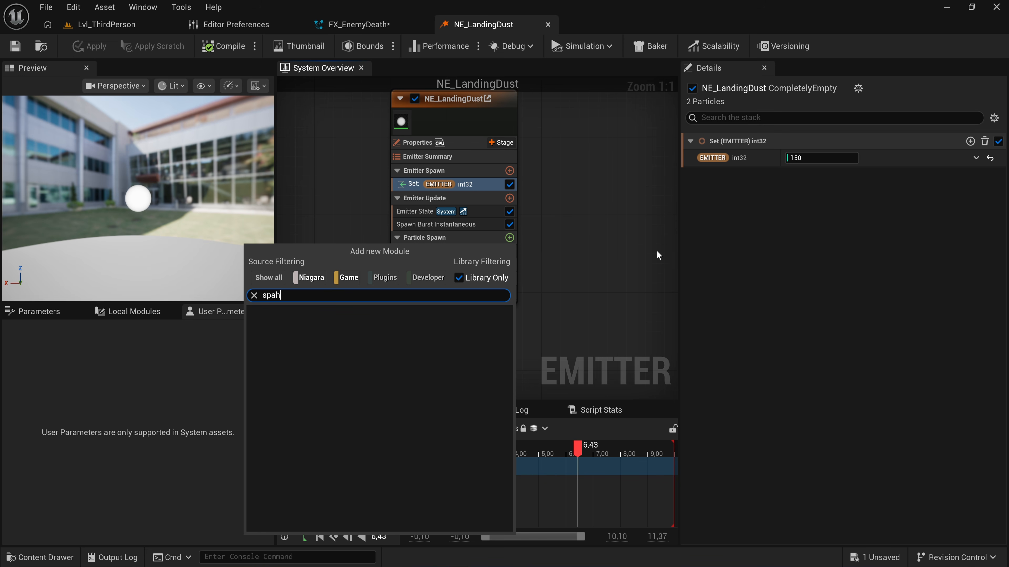
text(re)
key(ctrl+a)
text(sp)
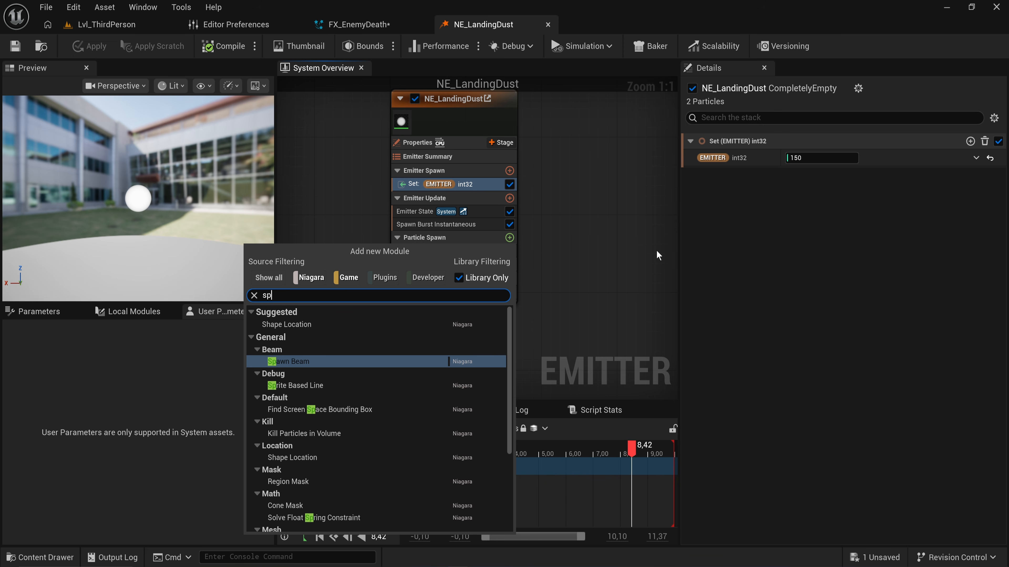
key(BackSpace)
text(hape)
key(Return)
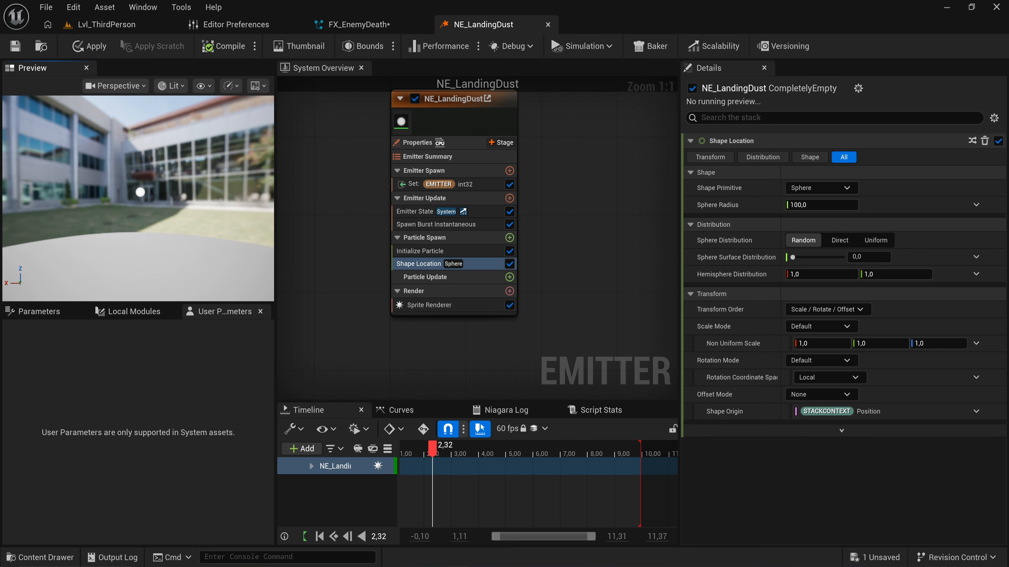
click(840, 187)
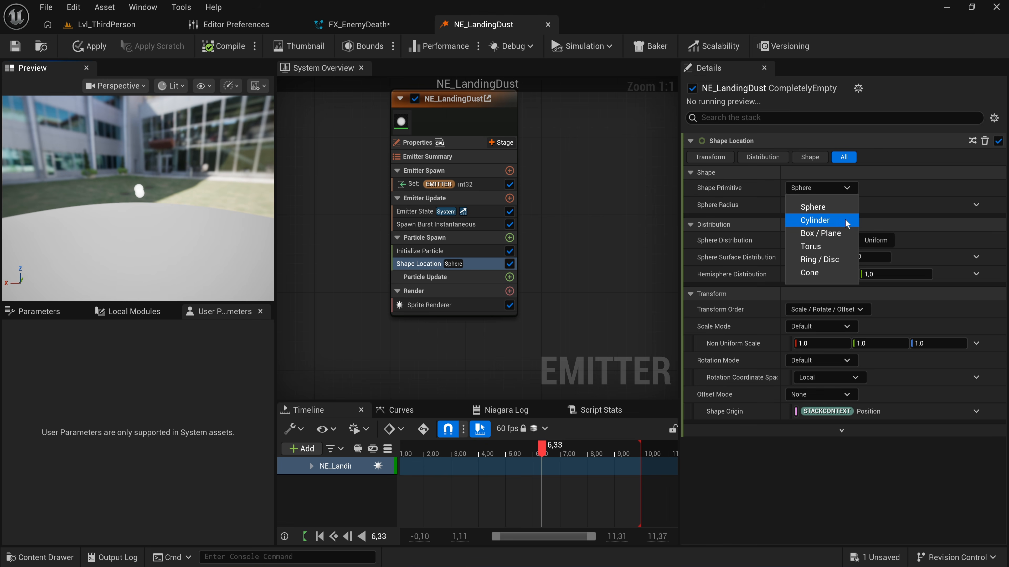
click(832, 261)
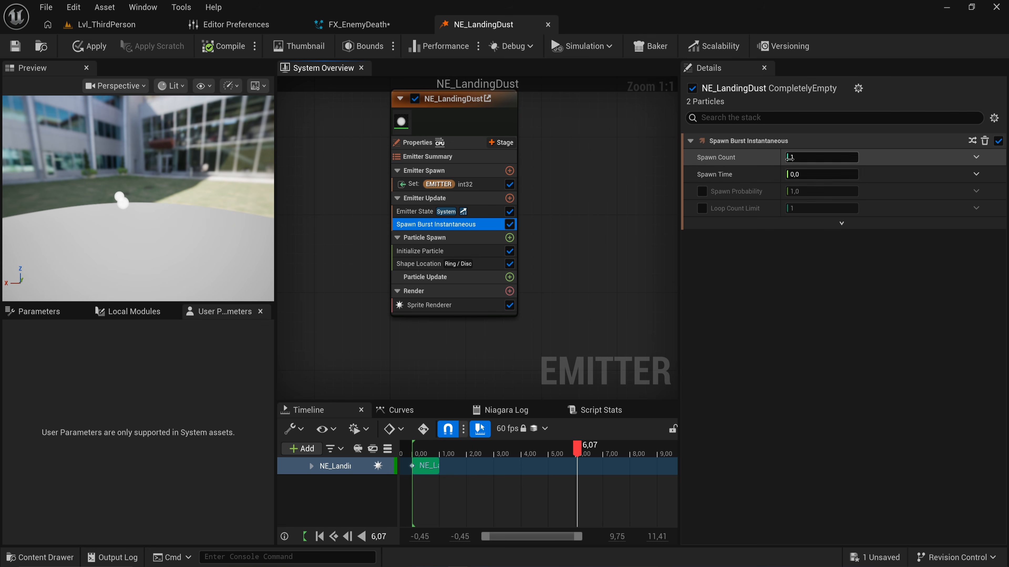
Rename the int32 emitter parameter in the Emitter Spawn Set module to SpawnCount.
click(488, 185)
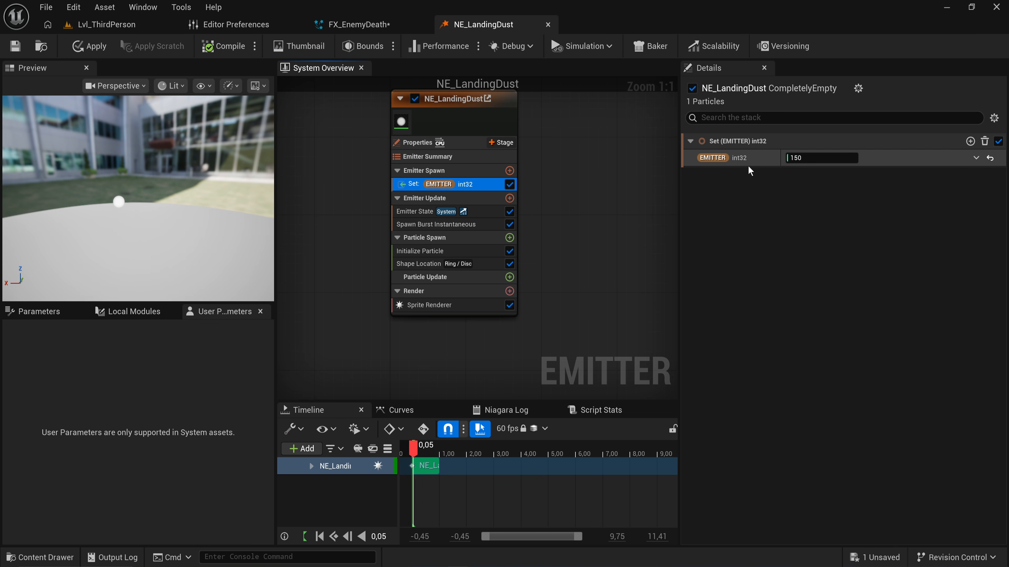
click(479, 224)
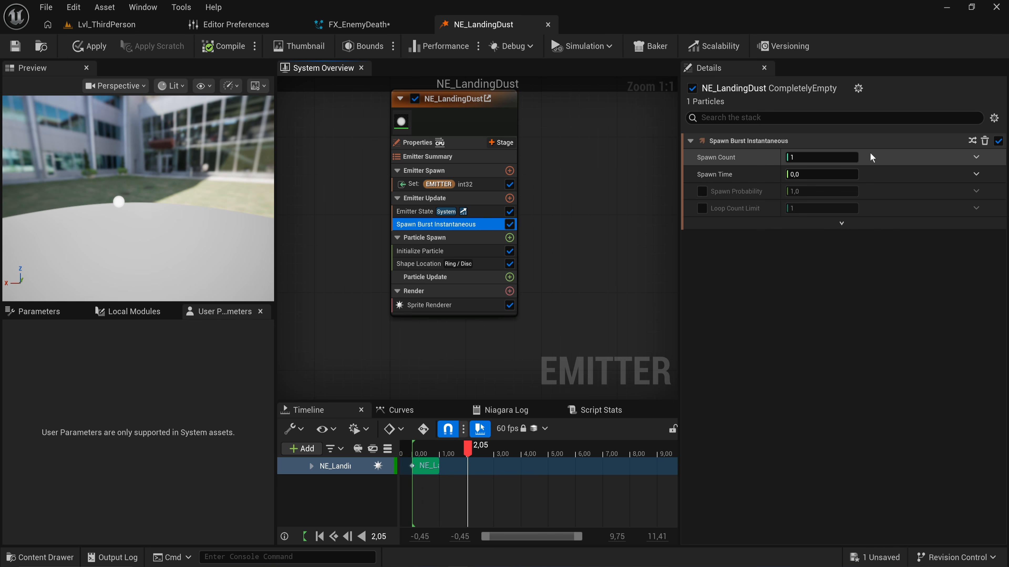
click(976, 157)
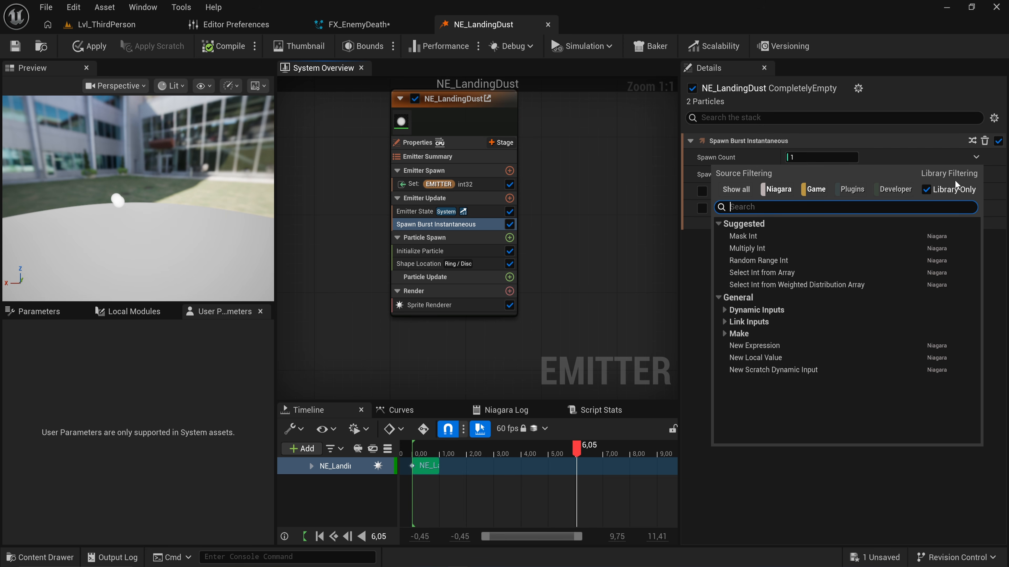
click(437, 184)
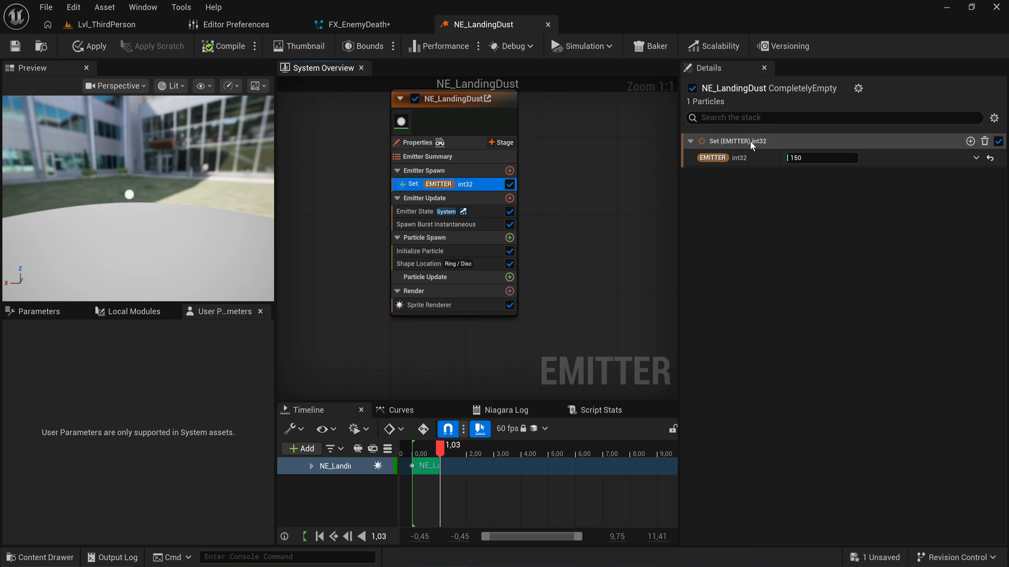
click(751, 159)
right_click(745, 159)
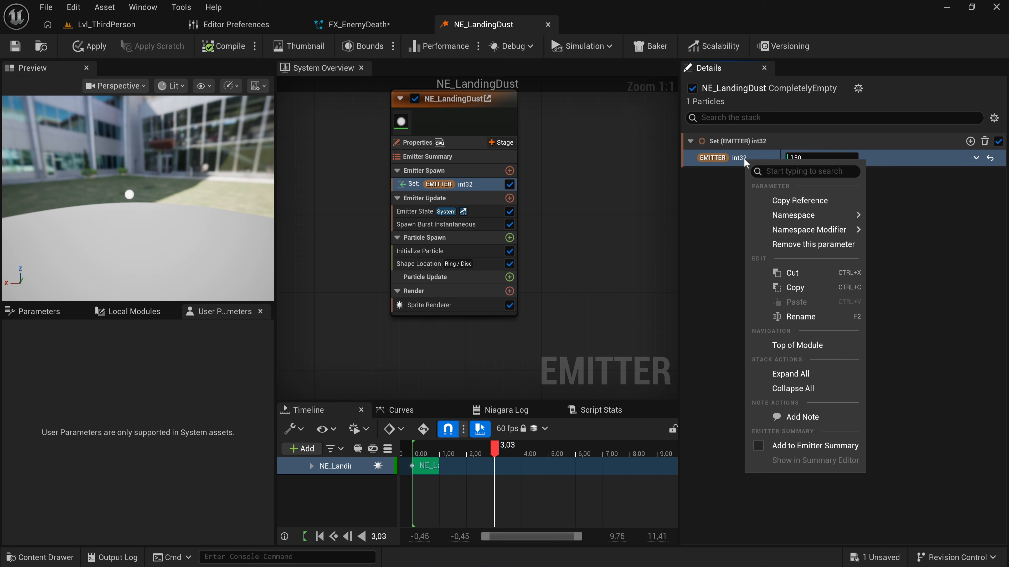
click(799, 317)
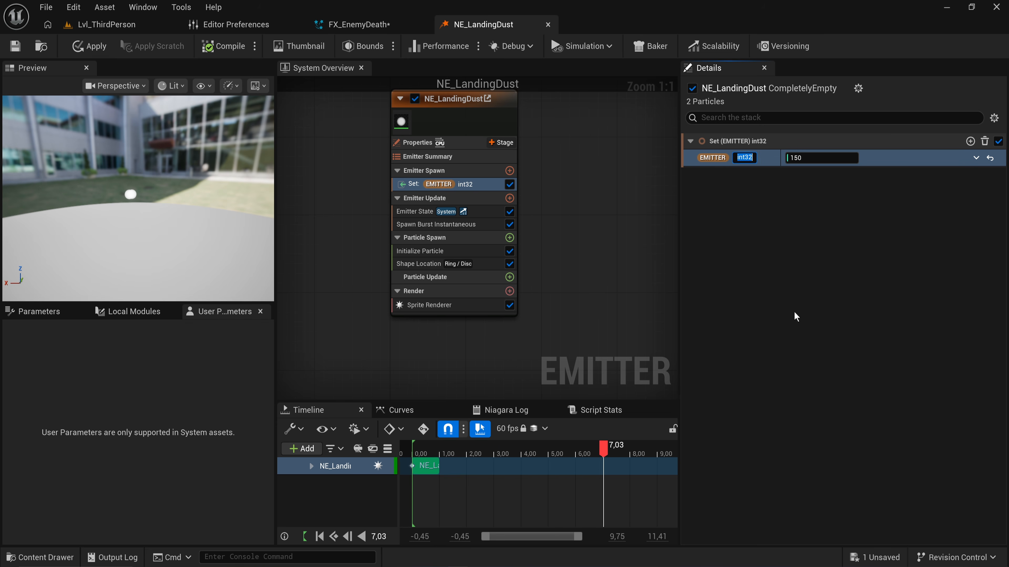
text(SpawnCount)
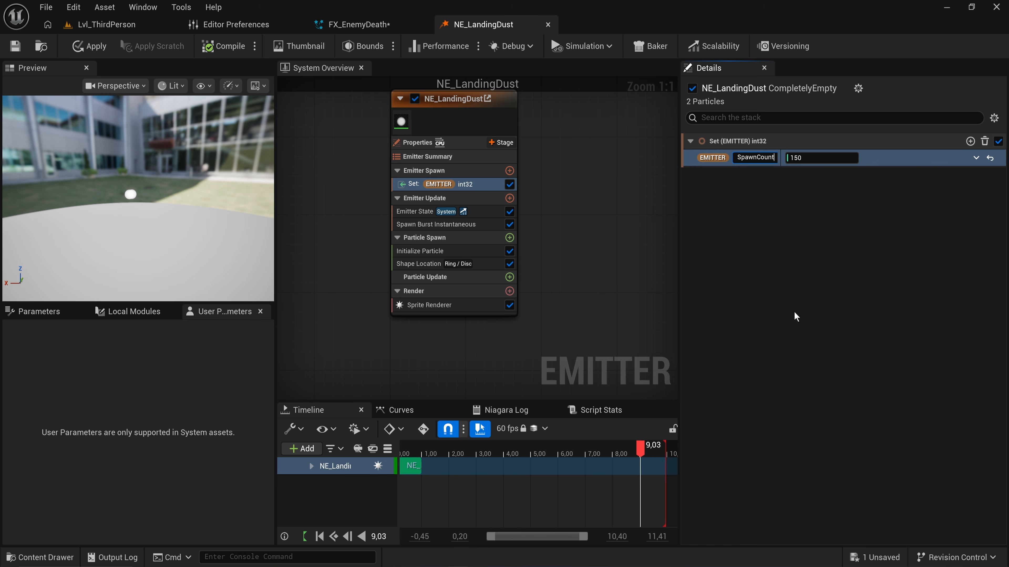
Link the Spawn Count of Spawn Burst Instantaneous to the EMITTER SpawnCount parameter and check the particle ring in the preview.
click(436, 224)
click(976, 157)
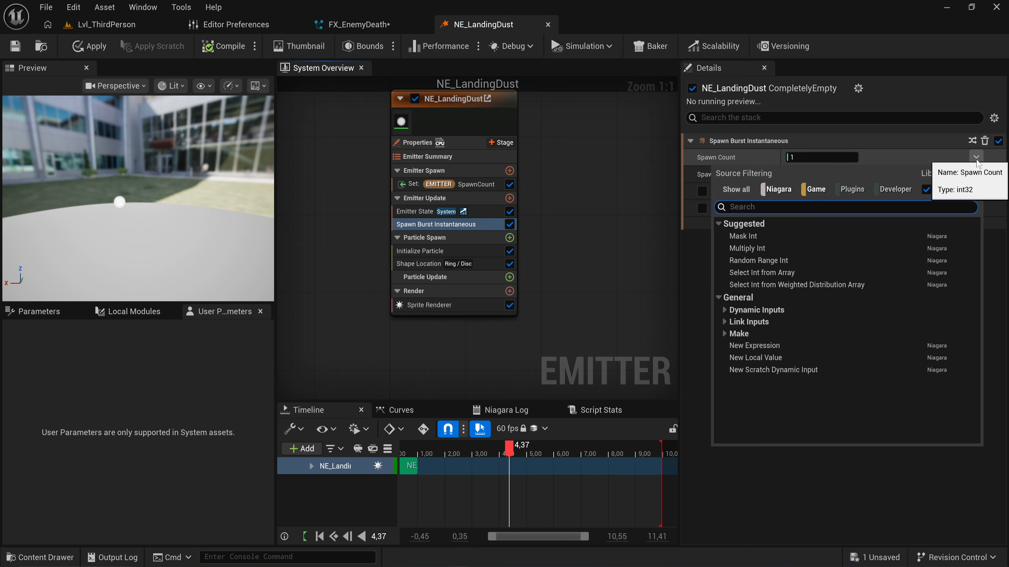
text(spawnc)
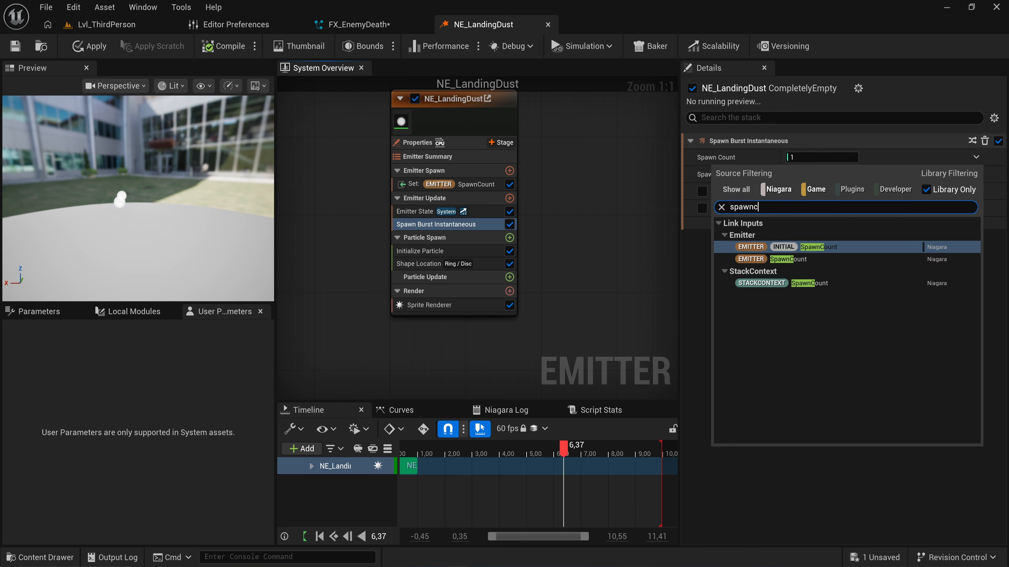
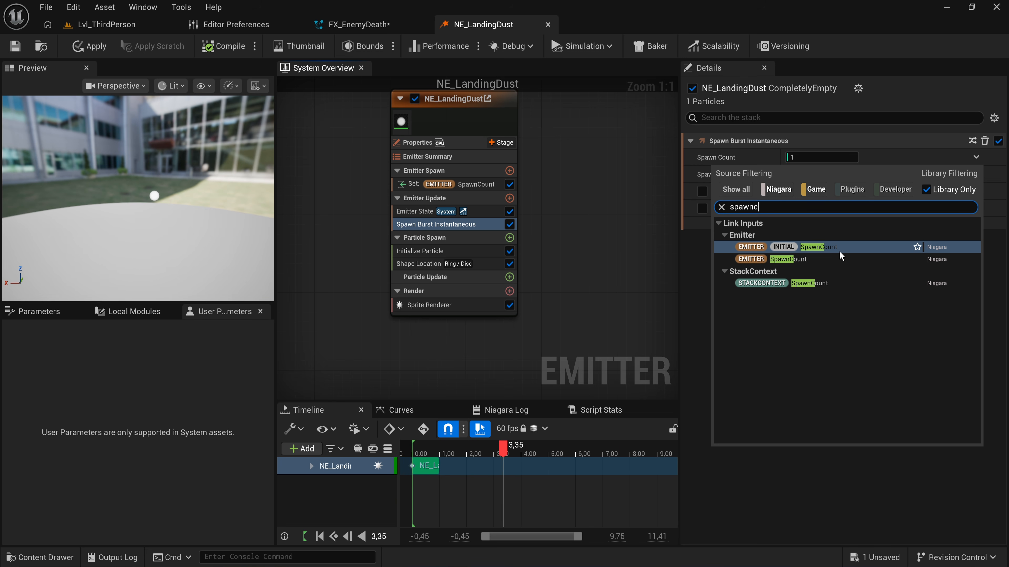
click(834, 259)
mouse_move(129, 191)
mouse_down()
mouse_move(129, 258)
mouse_move(129, 187)
mouse_move(137, 235)
mouse_move(138, 201)
mouse_up()
scroll(136, 199, up, 5)
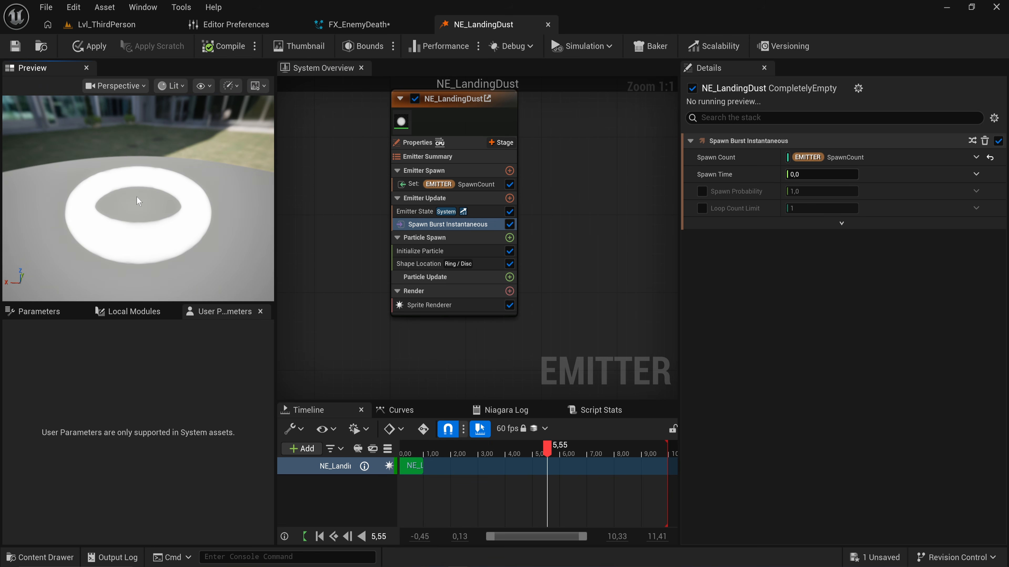
In Initialize Particle, set the lifetime mode to Random with a minimum of 0.7 and a maximum of 0.12.
click(420, 251)
click(818, 188)
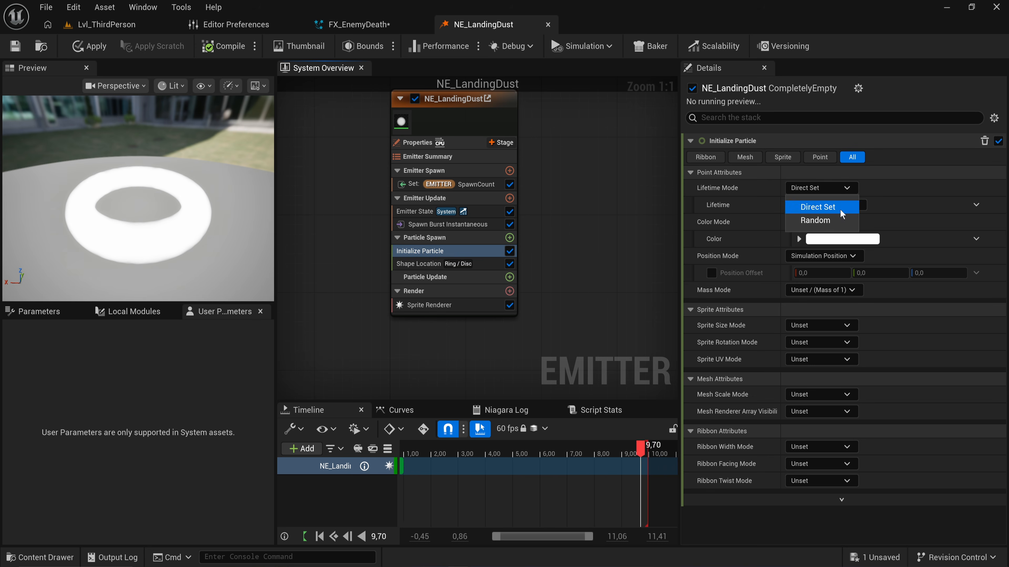
click(824, 221)
click(828, 206)
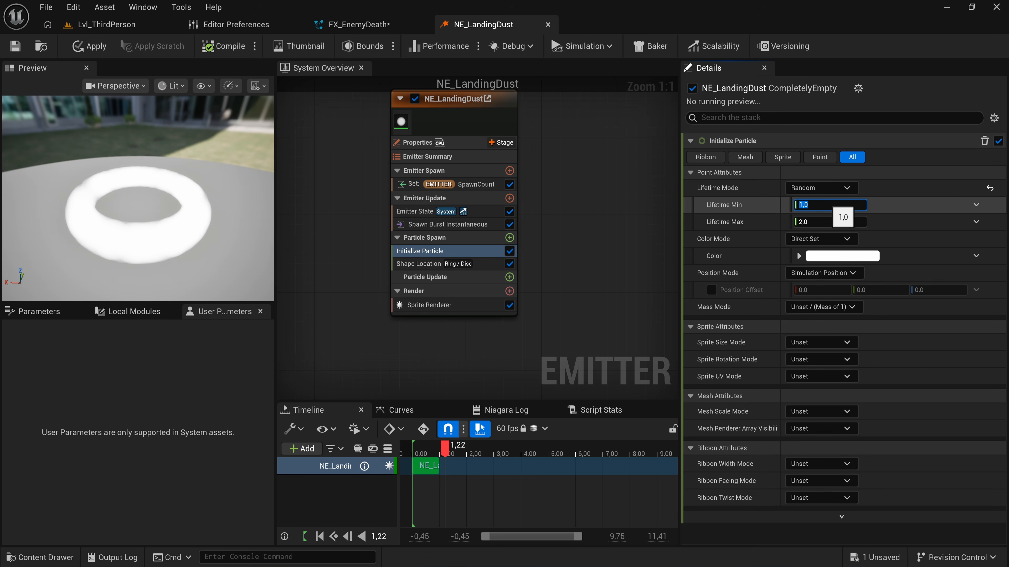
text(0.7)
key(Tab)
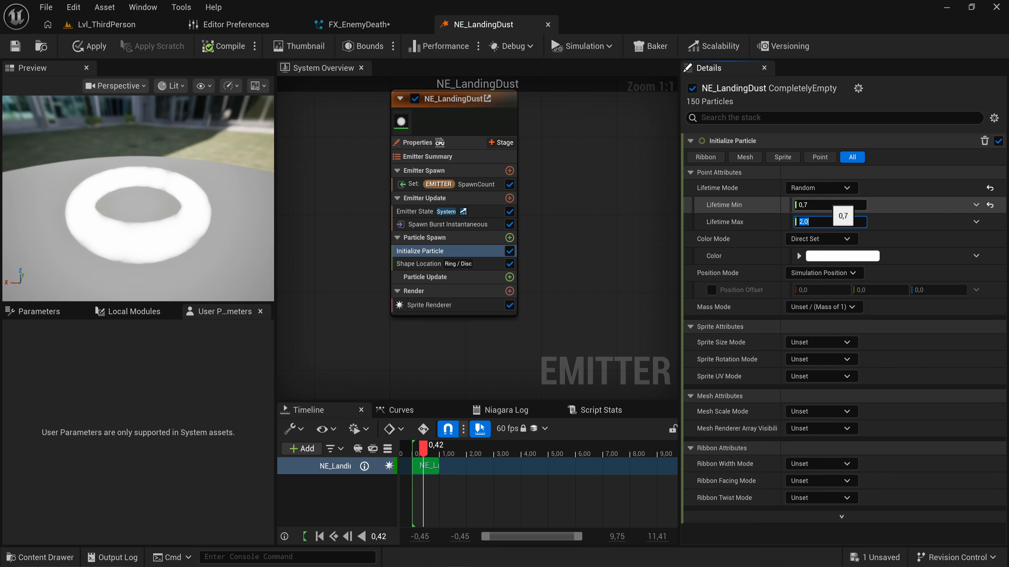
text(0.)
key(Return)
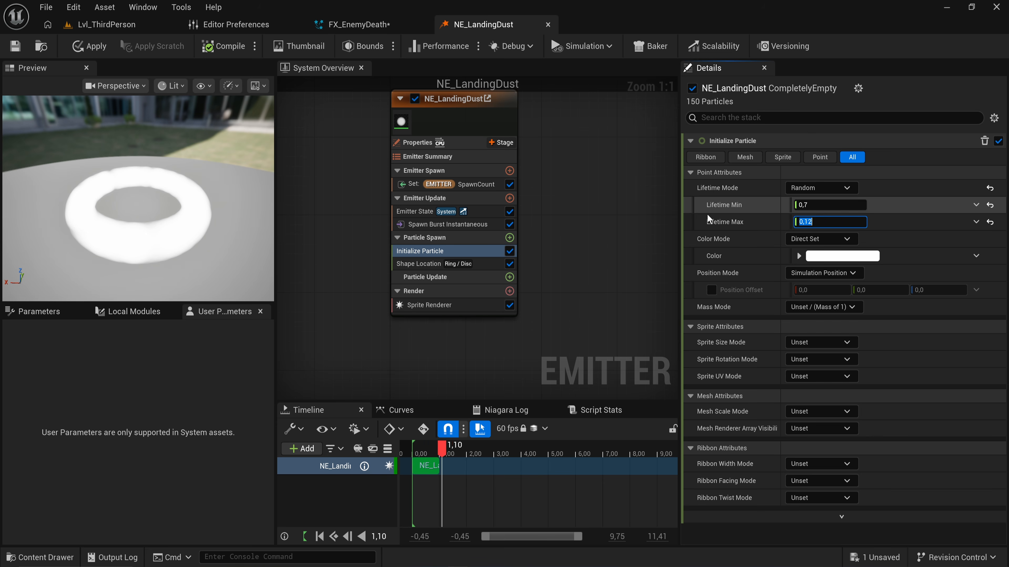
Add an Add Velocity module to Particle Spawn and resolve its missing dependency with the Solve Forces and Velocity module.
click(510, 237)
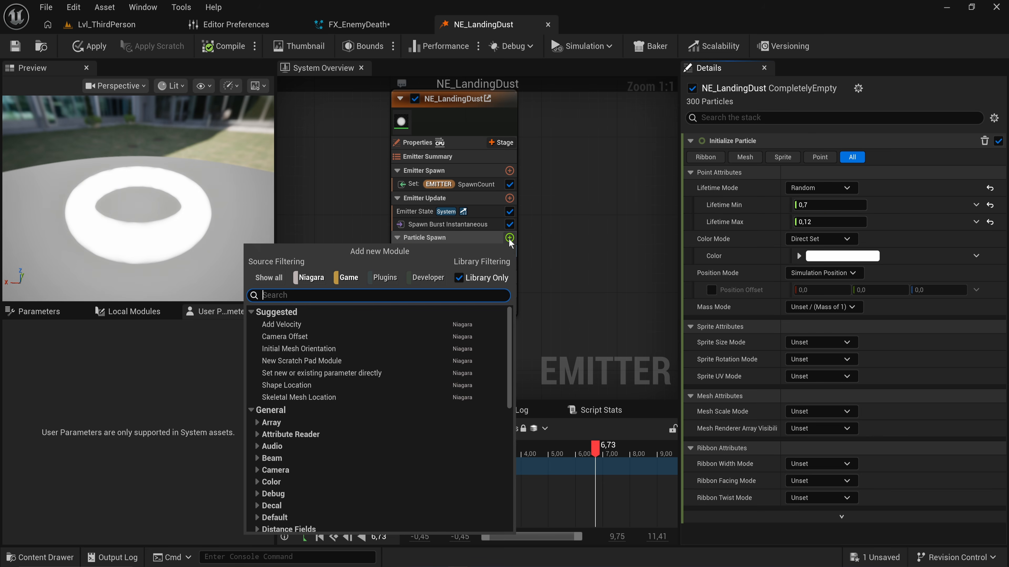
text(add vel)
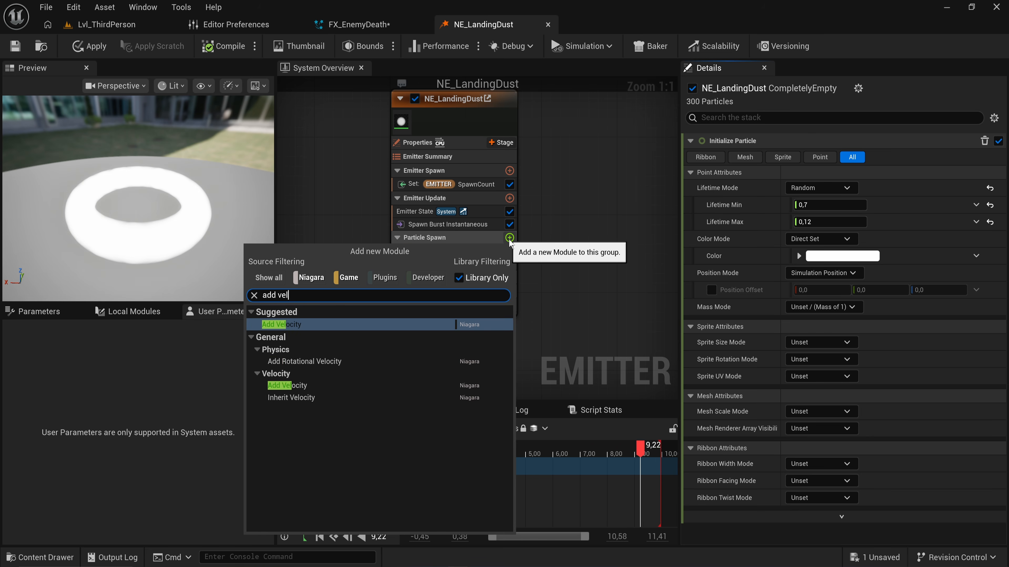
key(Return)
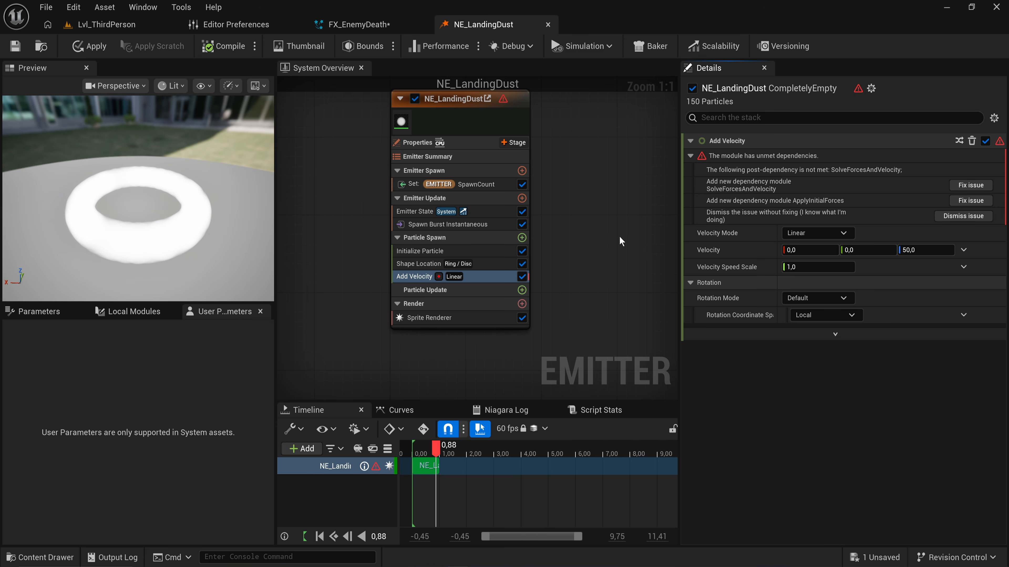
click(970, 184)
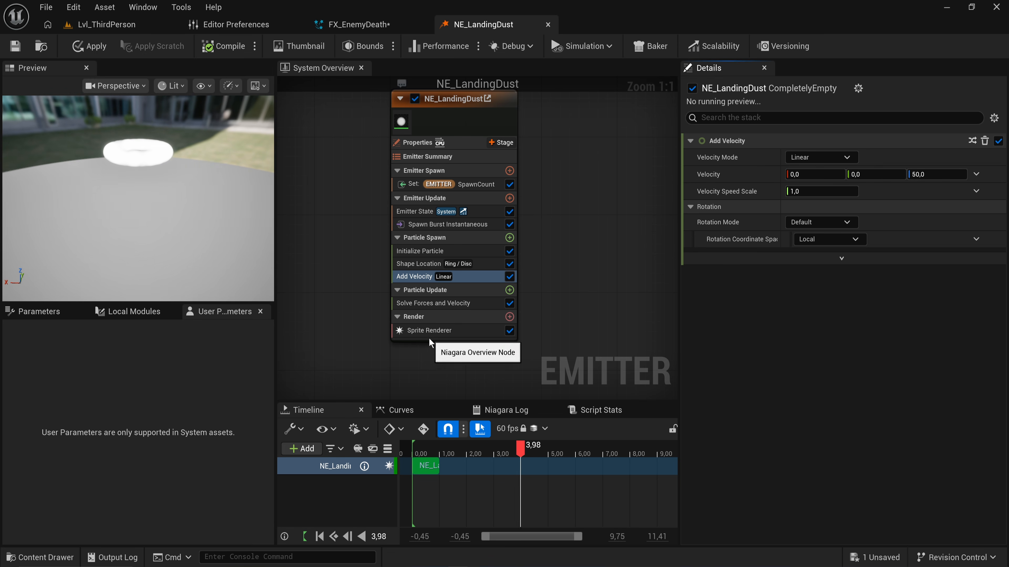
Keep Add Velocity in Linear mode and drive its Velocity with a Make Vector dynamic input.
click(832, 157)
click(836, 158)
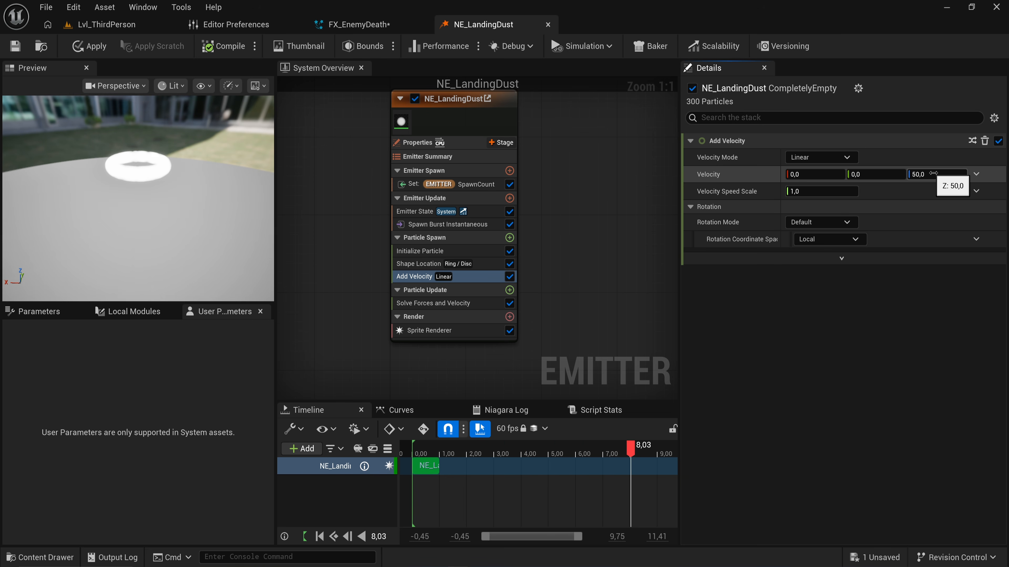
click(976, 174)
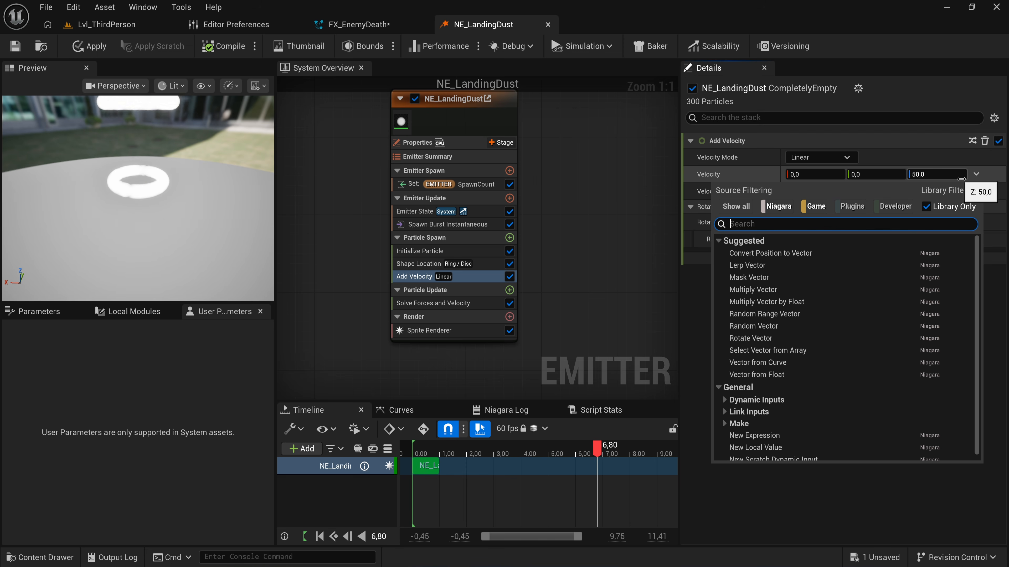
text(make)
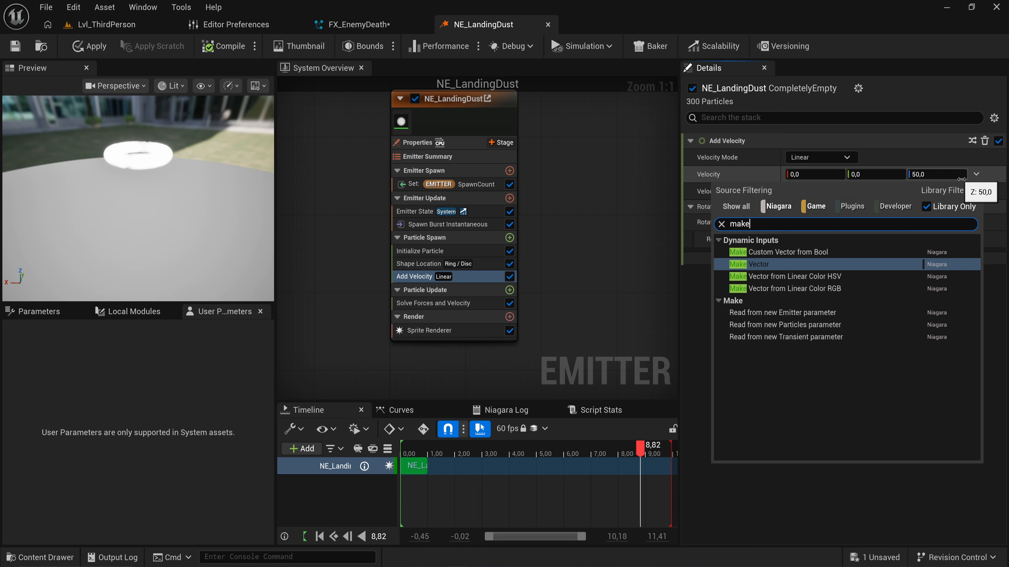
key(Return)
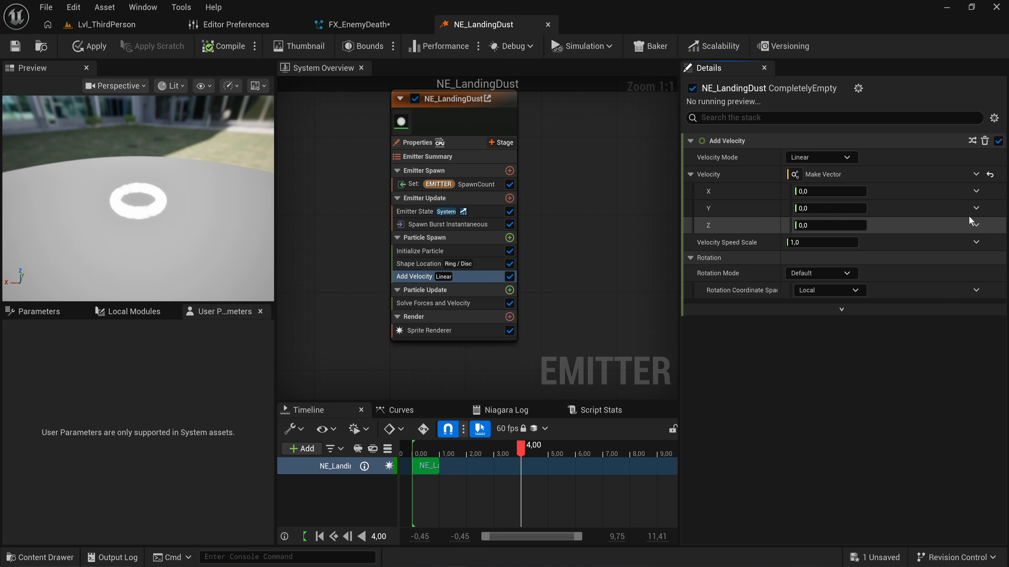
click(976, 191)
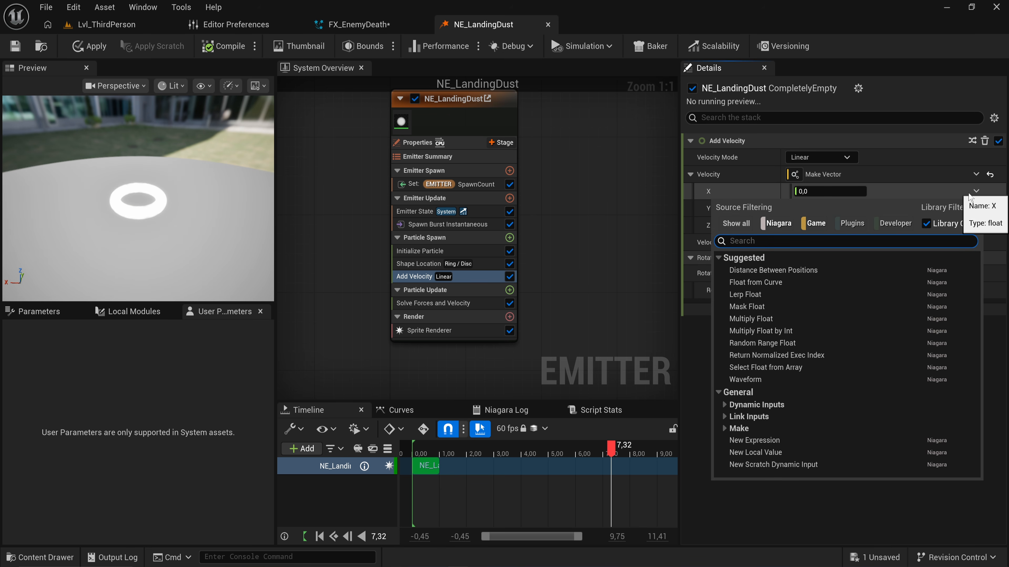
click(824, 196)
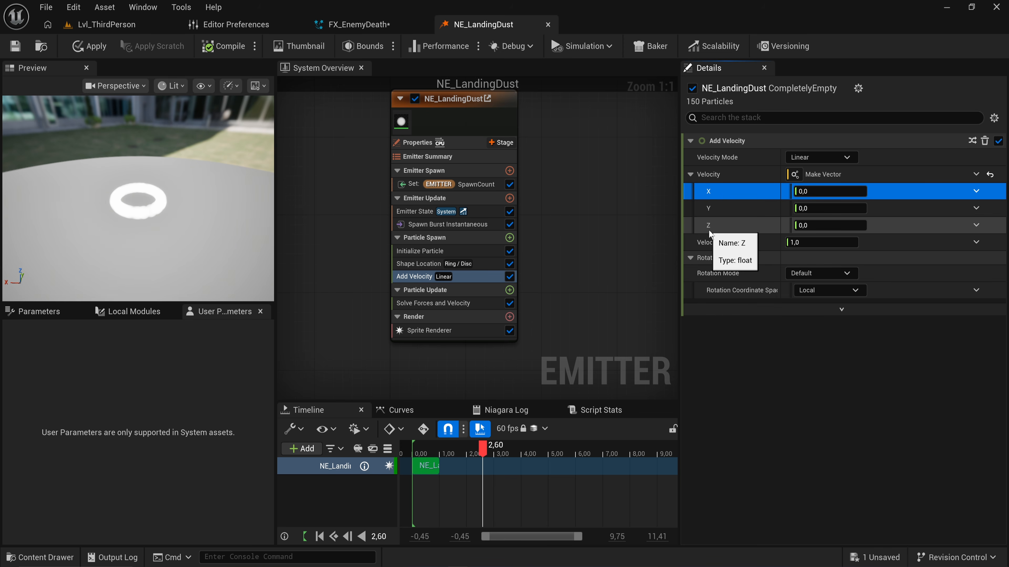
Drive the X component of Add Velocity's Make Vector with a Random Range Float and set its minimum to -1.
click(969, 192)
text(ra)
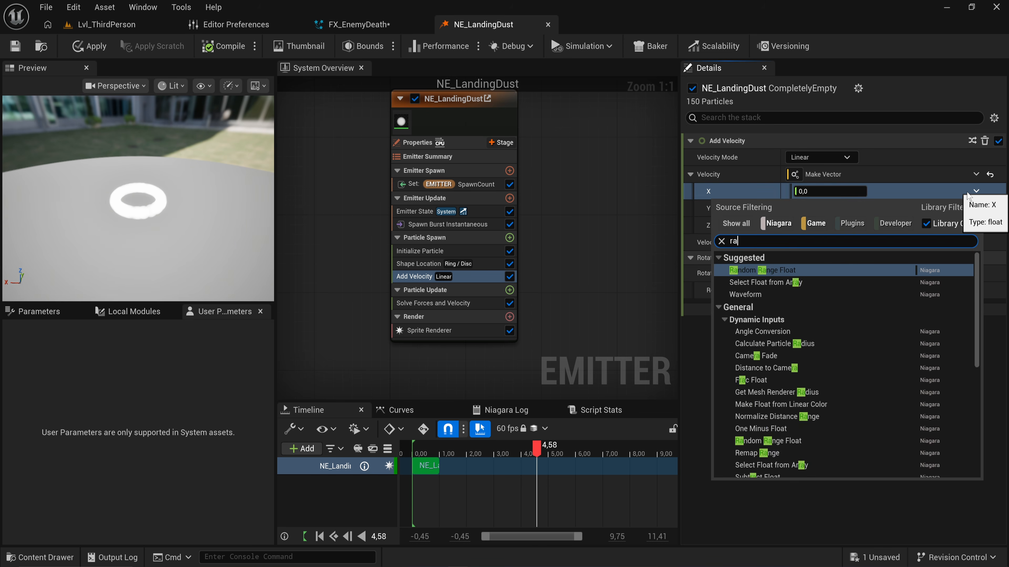
text(ndom)
key(Return)
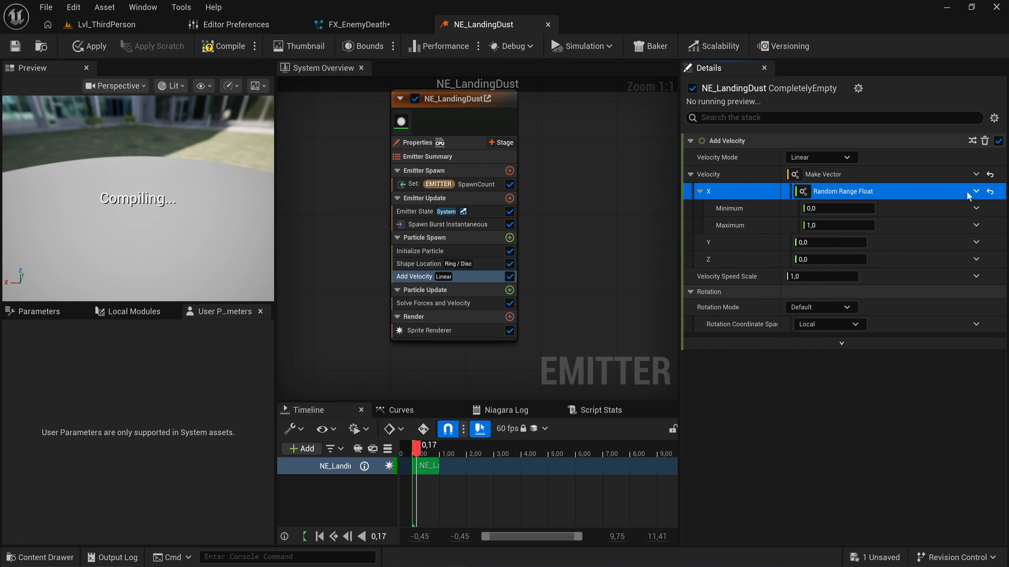
click(838, 208)
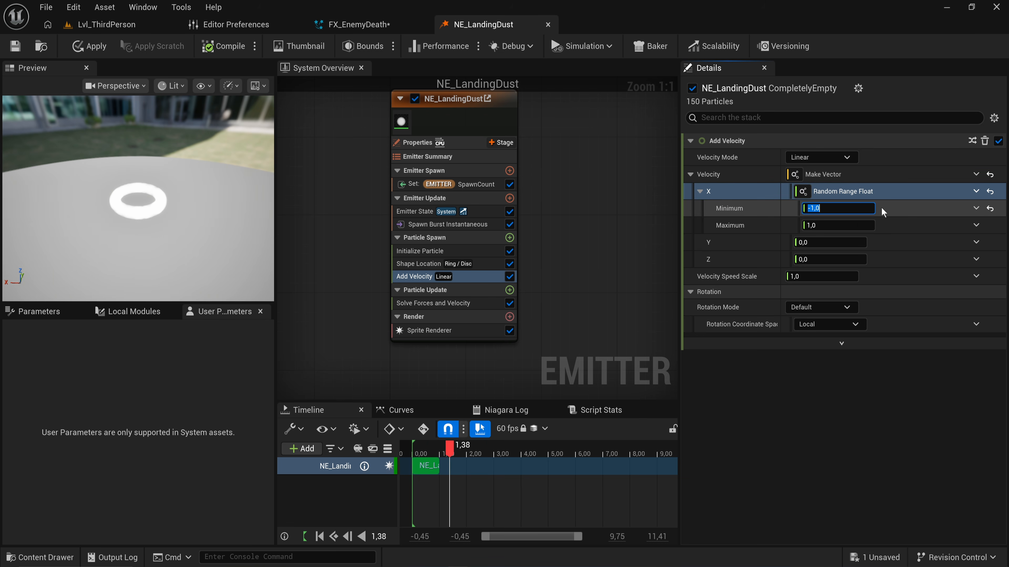
Drive the Y component of the velocity vector with a Random Range Float and set its minimum to -1.
click(976, 242)
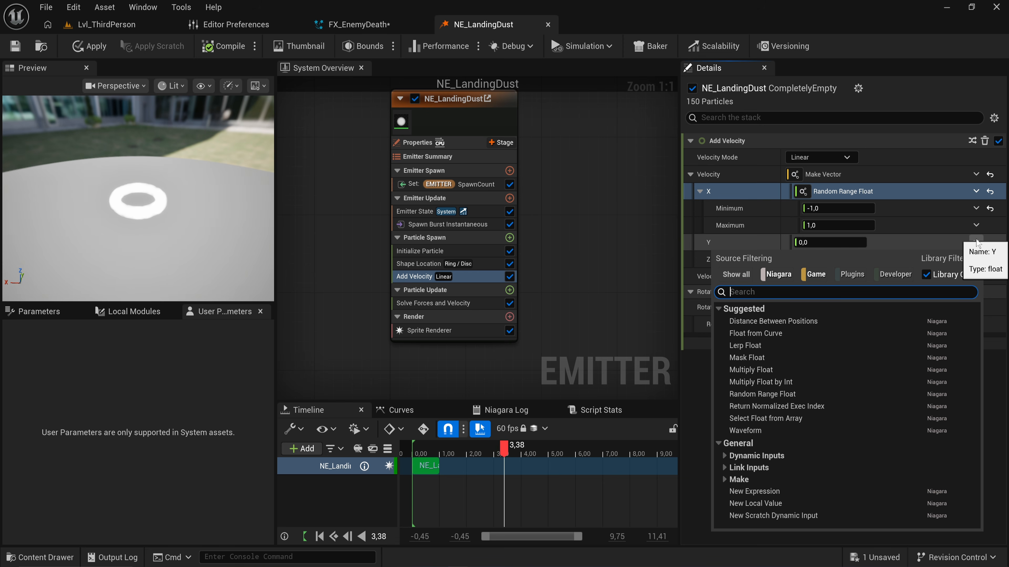
text(random)
key(Return)
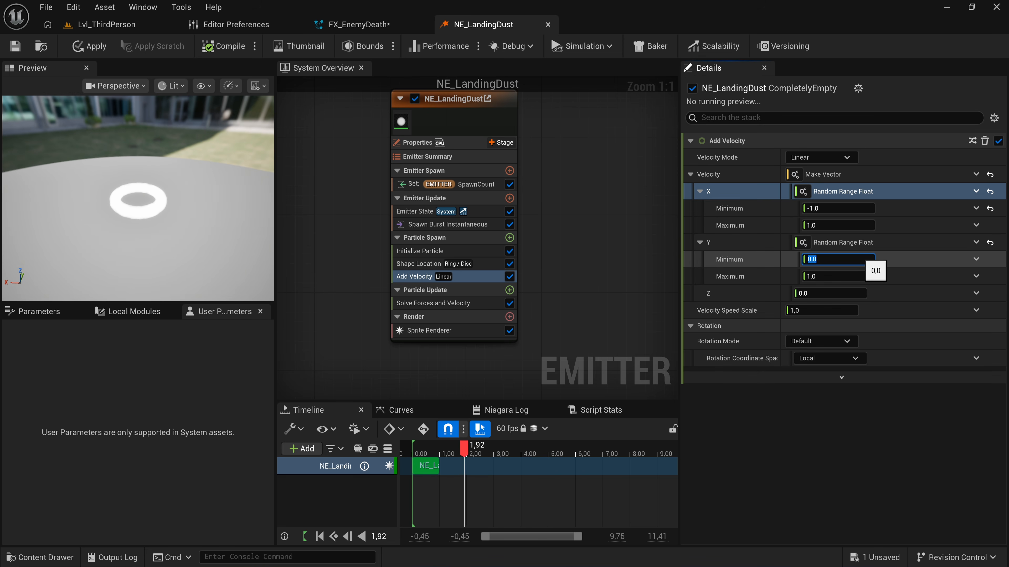
text(-1)
key(Return)
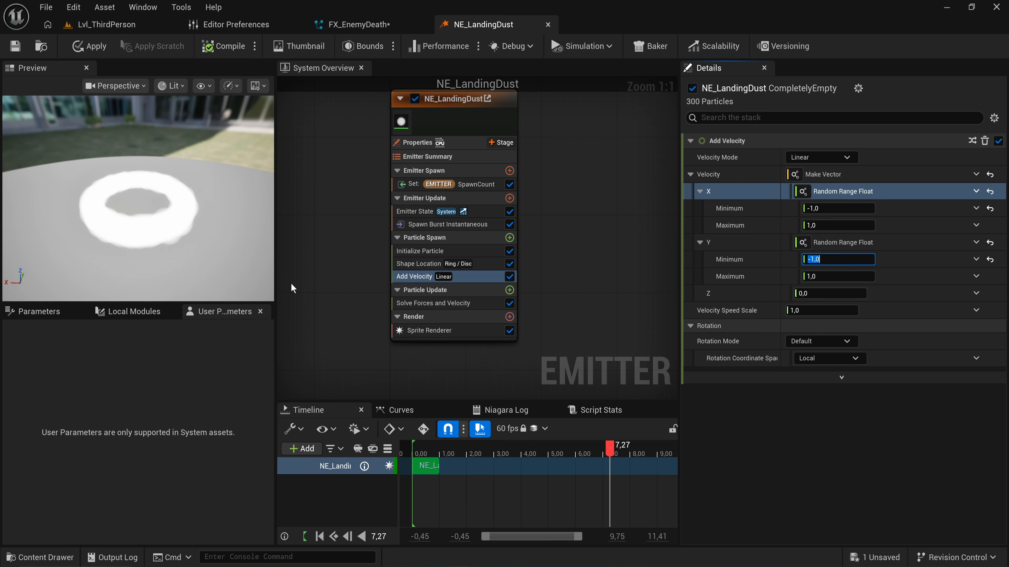
Set the Velocity Speed Scale of Add Velocity to 500.
click(821, 310)
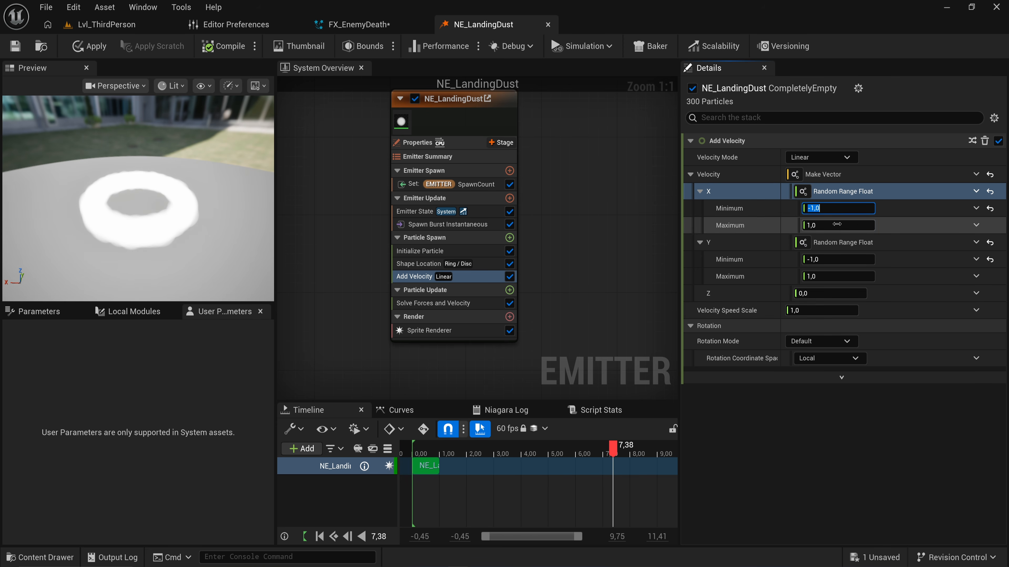
click(813, 310)
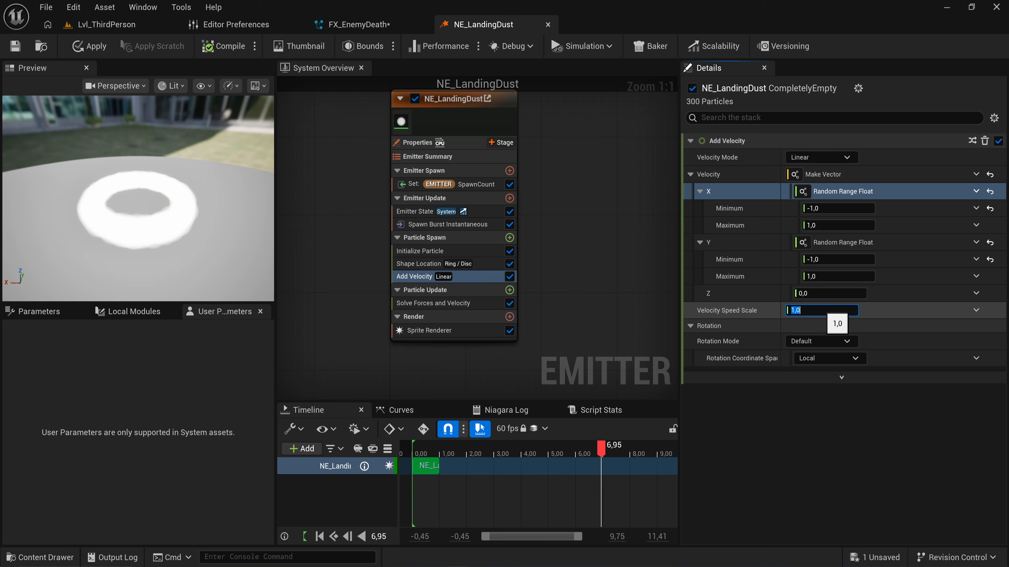
text(500)
key(Return)
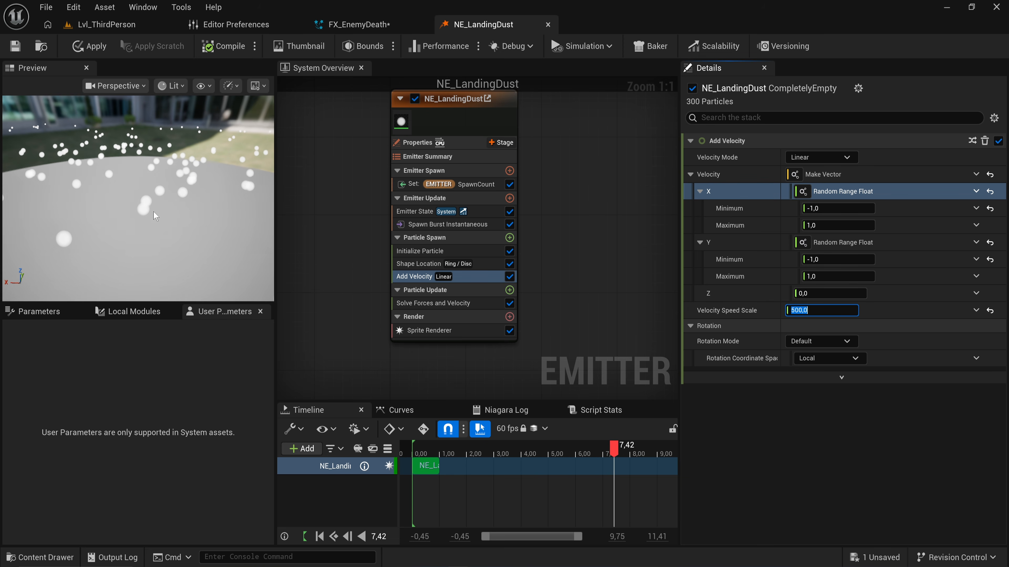
Switch Add Velocity to From Point mode and try a Velocity Speed of 100, then 250.
click(821, 157)
click(834, 190)
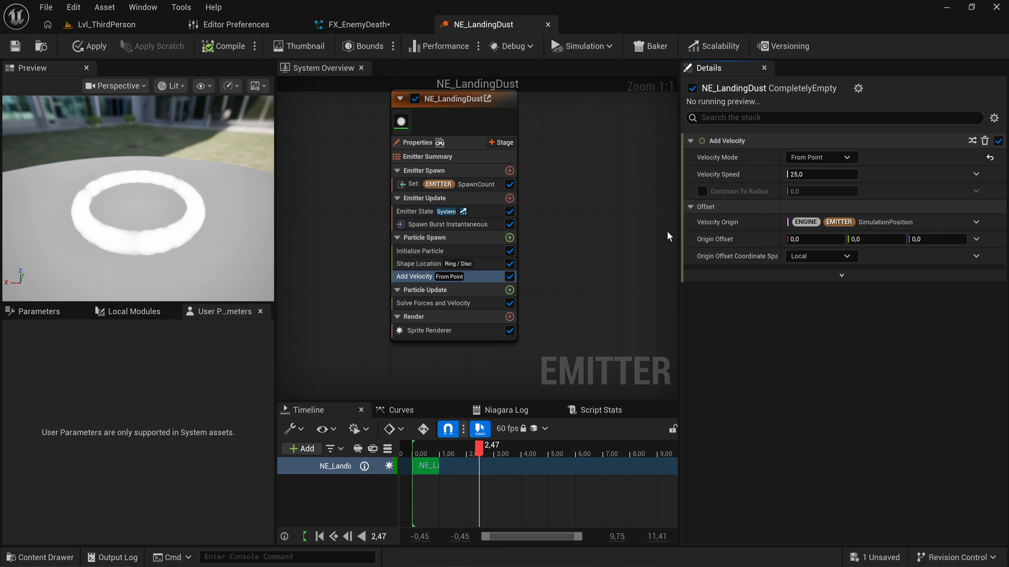
click(842, 175)
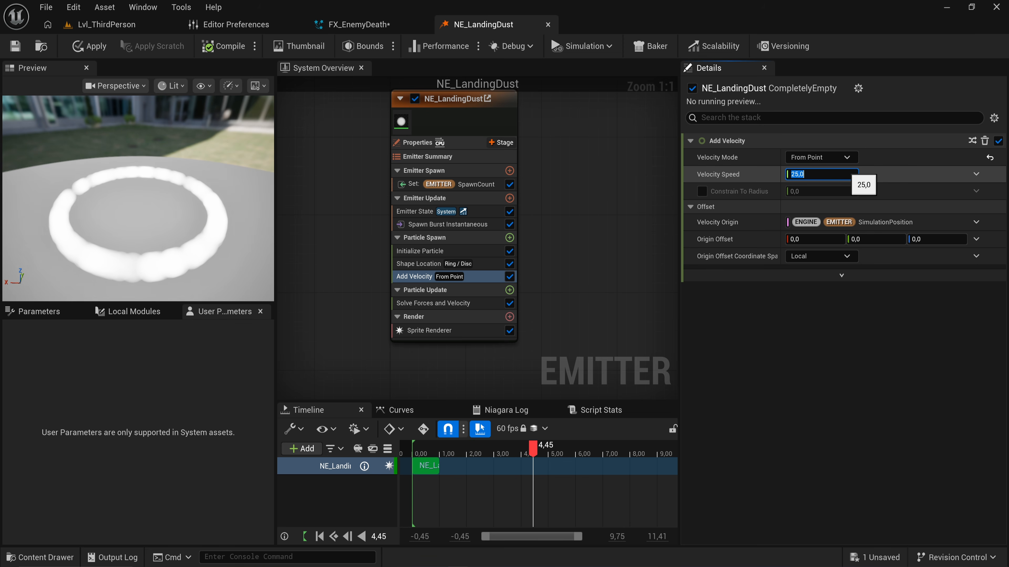
text(100)
key(Return)
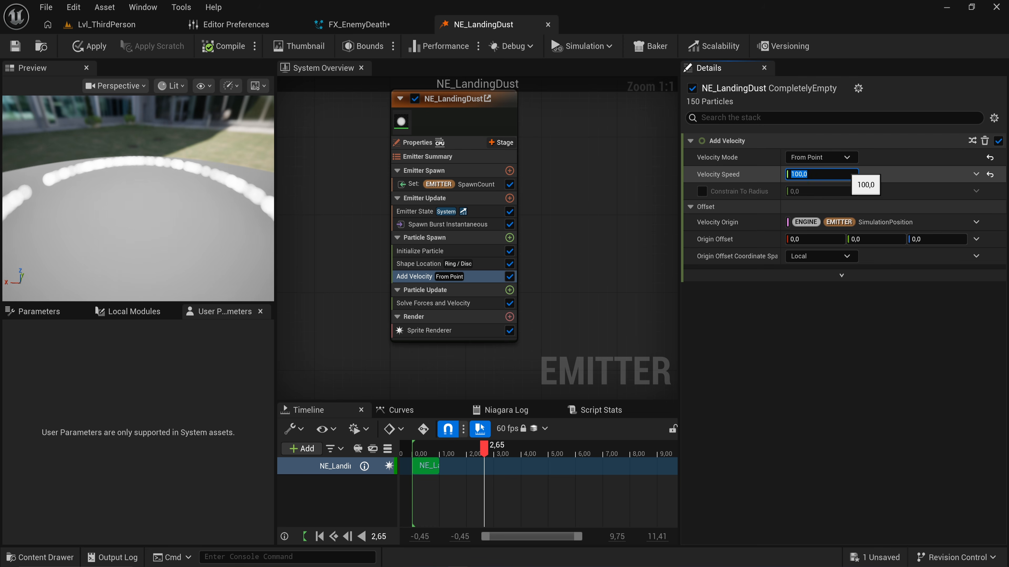
text(250)
key(Return)
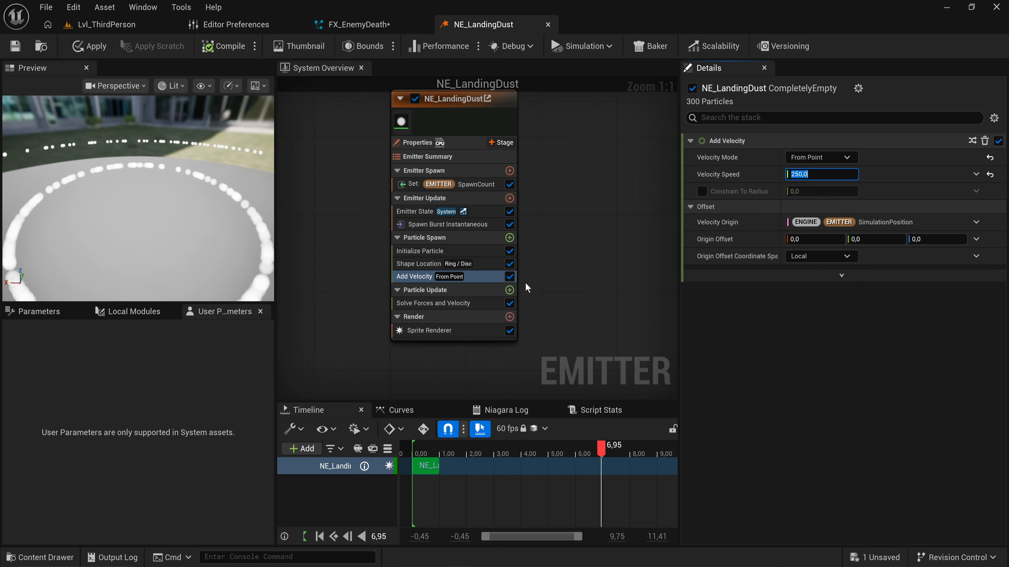
Add a Drag module to the Particle Update group of NE_LandingDust.
click(510, 290)
text(drag)
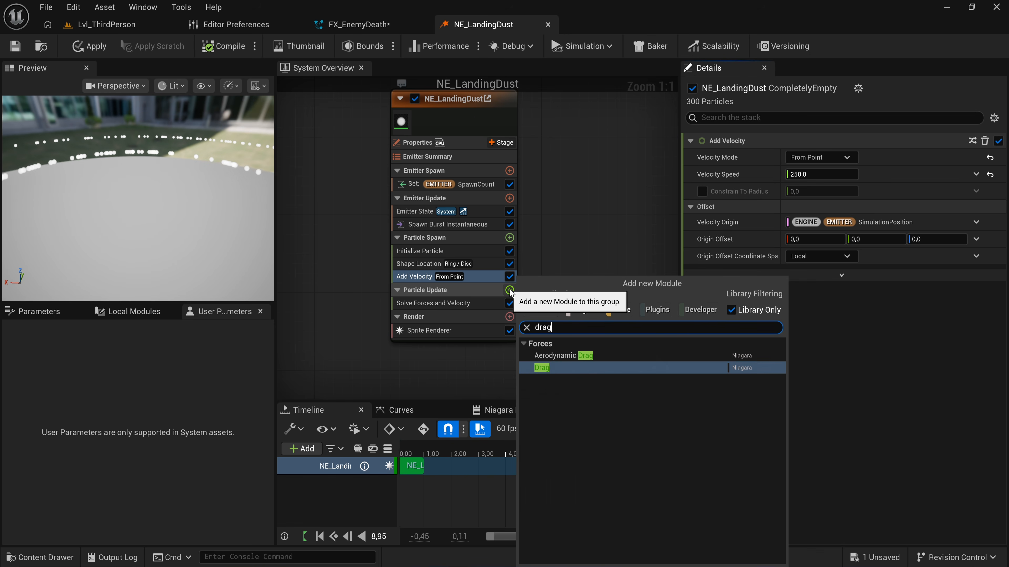
key(Return)
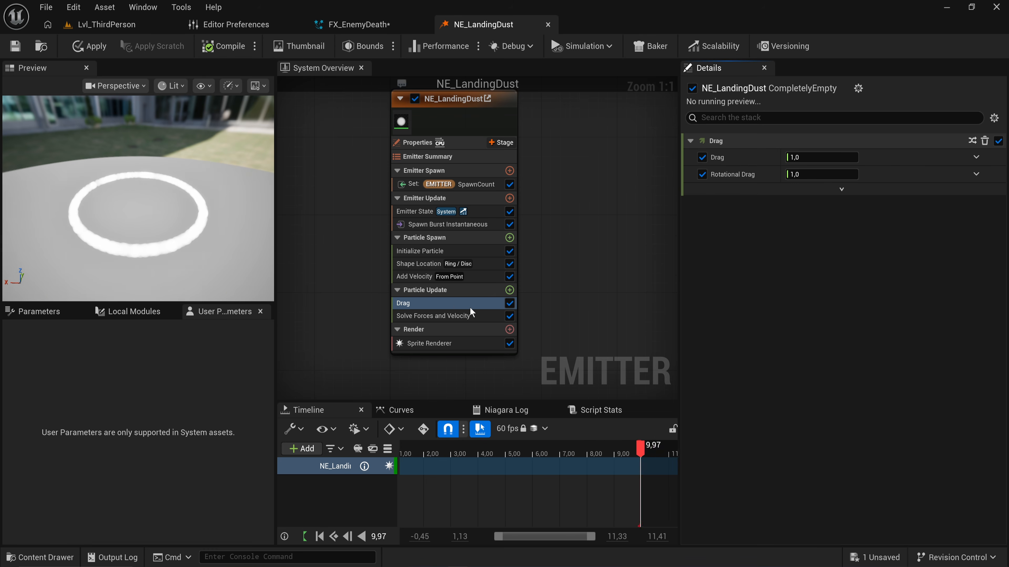
Set Add Velocity's Velocity Speed to 800 and the Drag module's Drag value to 2.
click(479, 276)
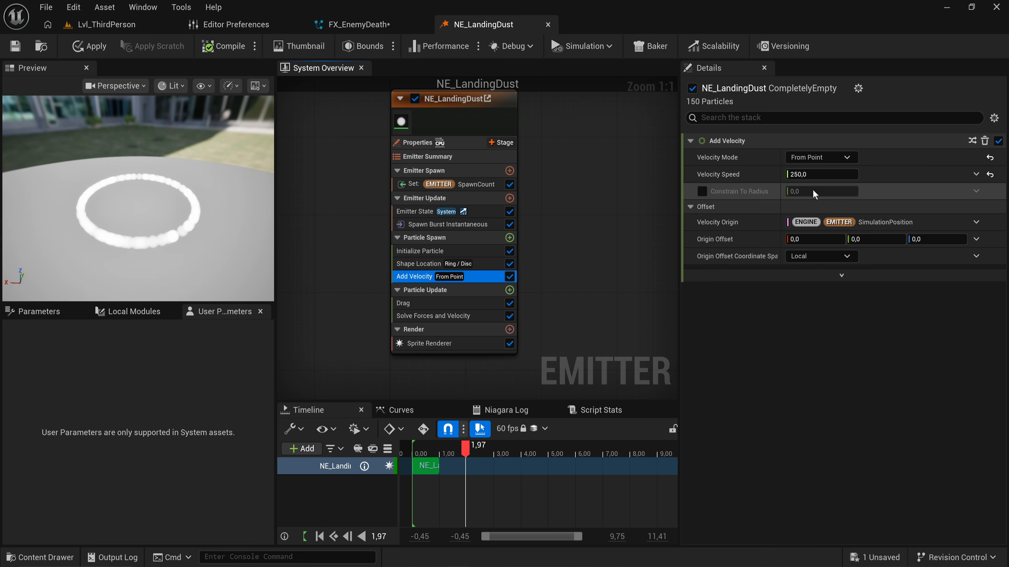
click(815, 171)
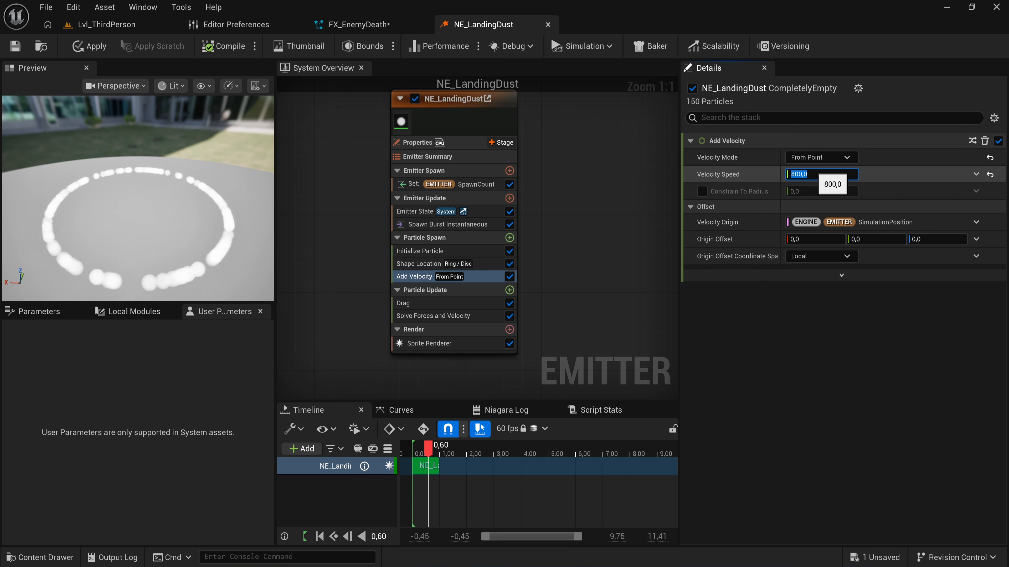
text(800)
key(Return)
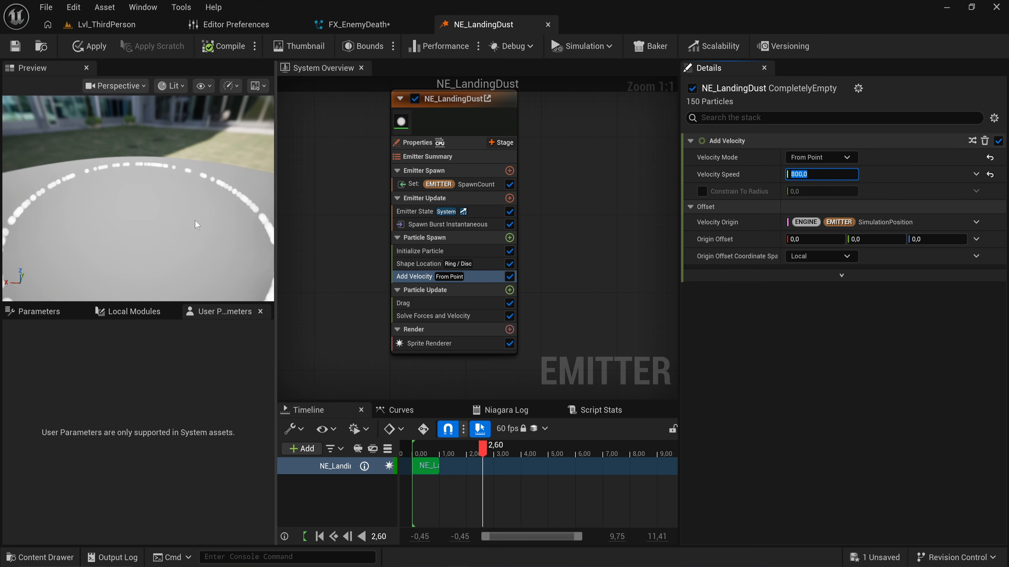
click(491, 305)
click(818, 150)
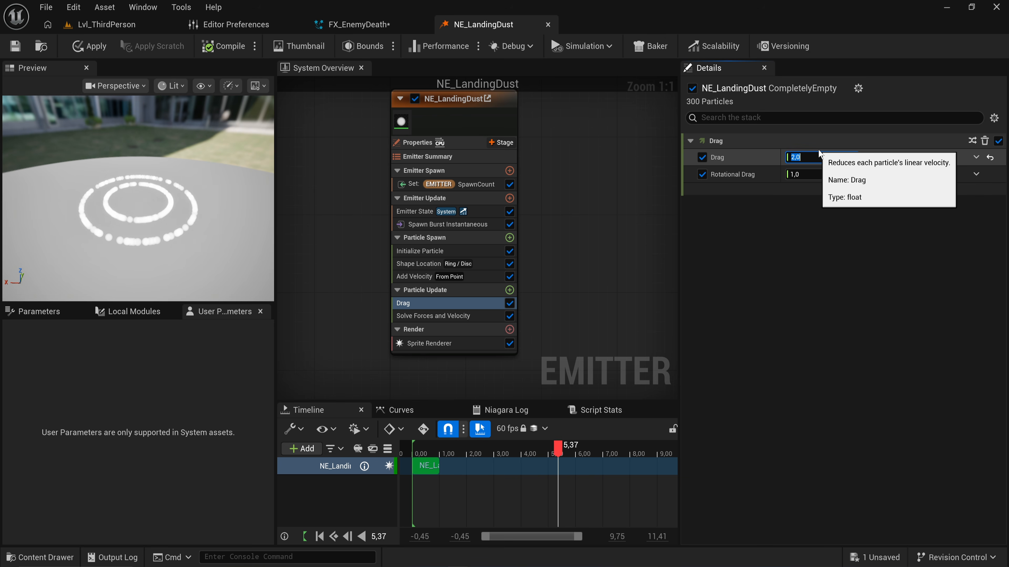
In Initialize Particle, set Lifetime Max to 0.5 and Lifetime Min to 0.3.
click(461, 252)
click(824, 205)
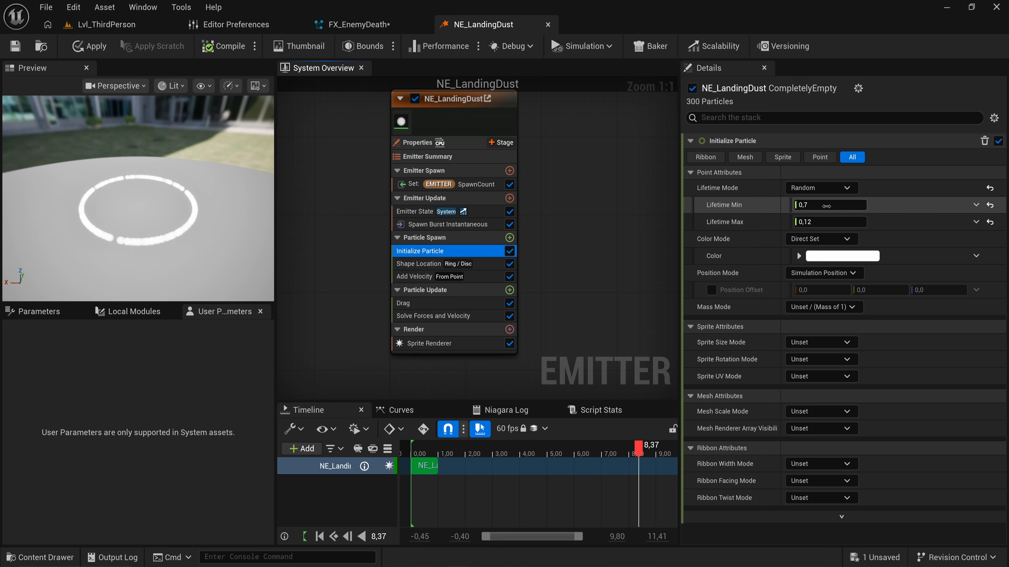
click(824, 223)
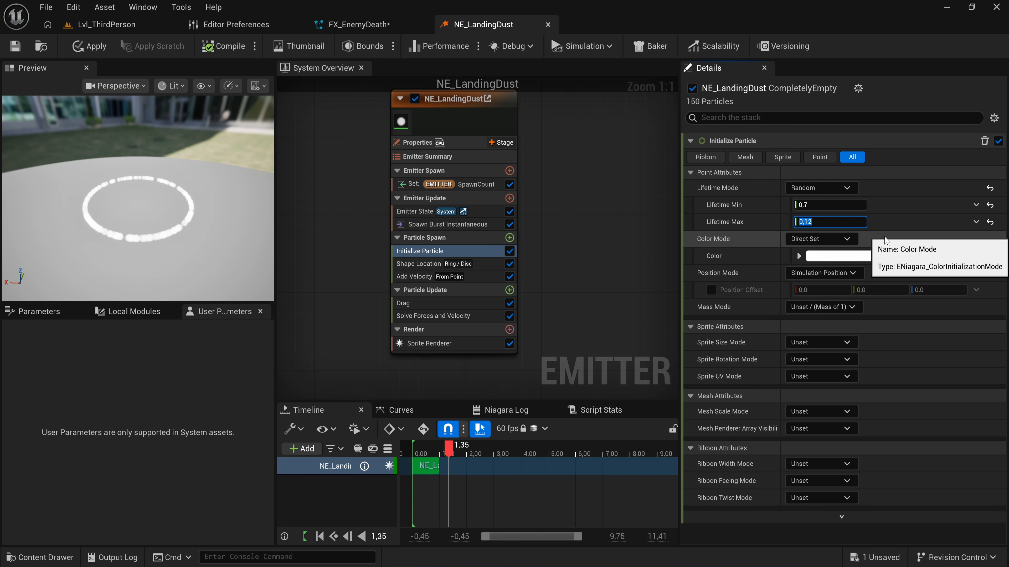
text(.5)
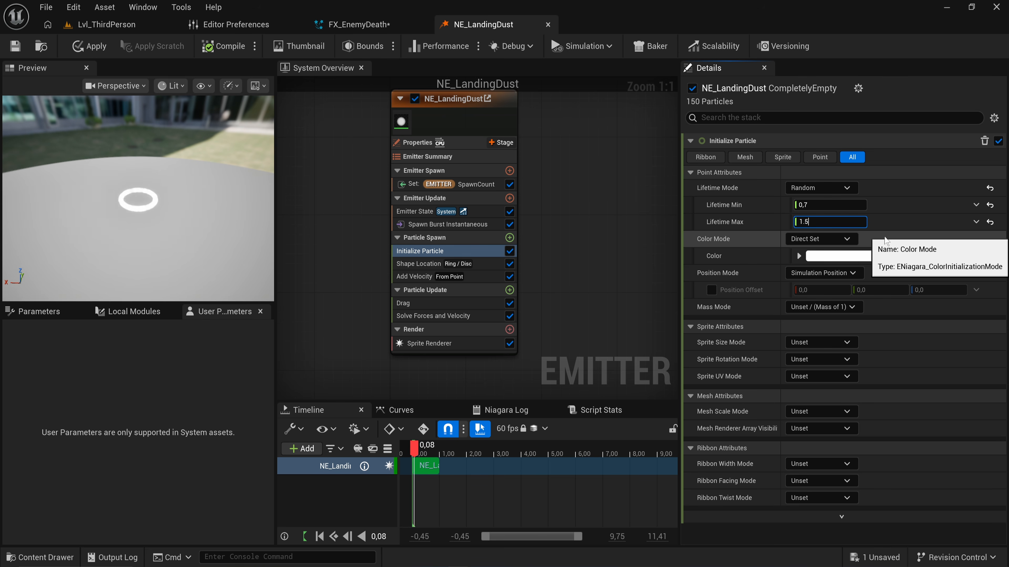
key(Return)
text(0.)
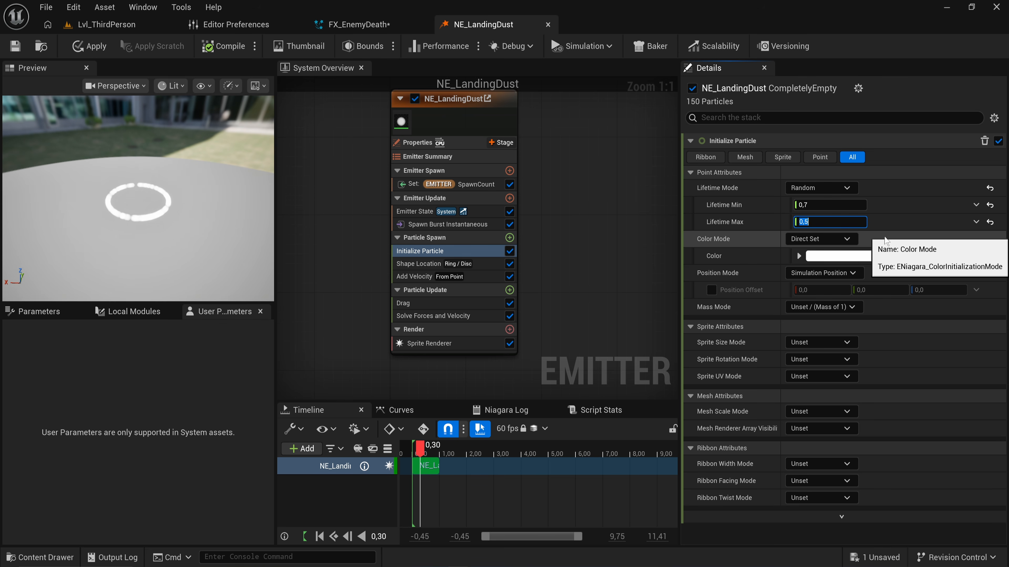
key(shift+Tab)
text(0.3)
key(Return)
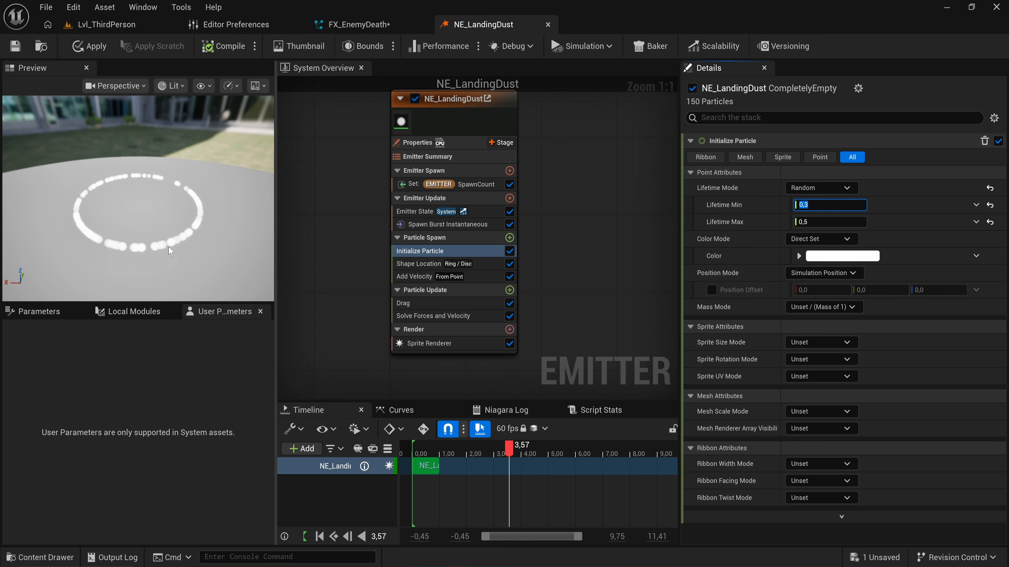
Check the OmnidirectionalBurst modules in FX_EnemyDeath and add a matching Particle State module to Particle Update in NE_LandingDust.
click(380, 29)
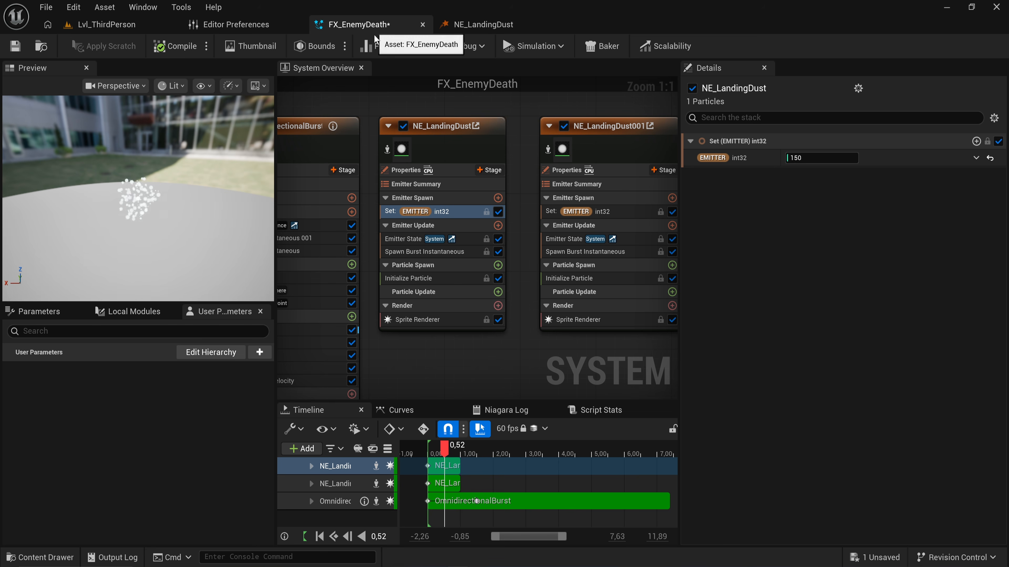
right_drag(339, 333, 540, 269)
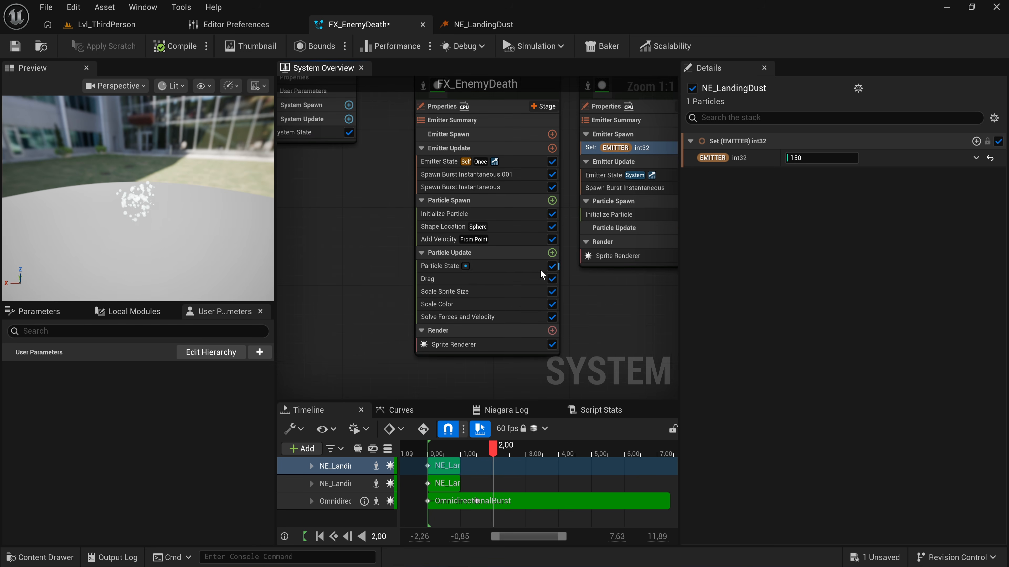
click(509, 267)
click(482, 26)
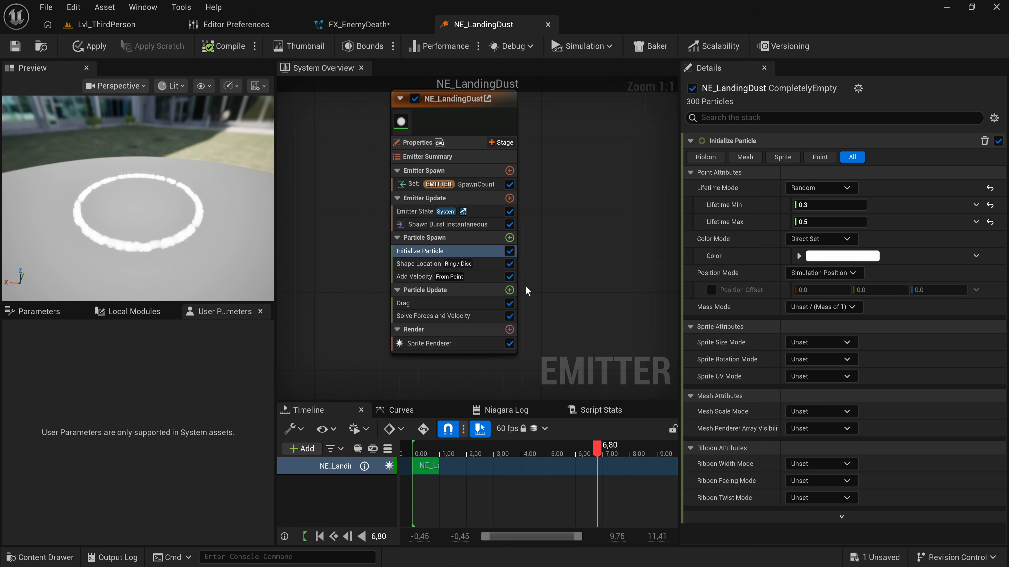
click(509, 290)
text(state)
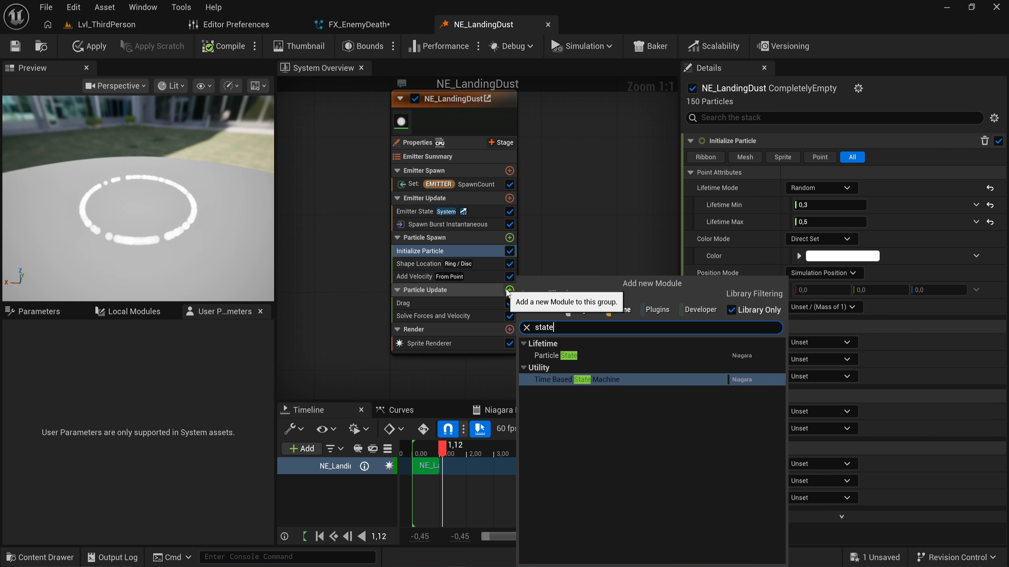
key(Up)
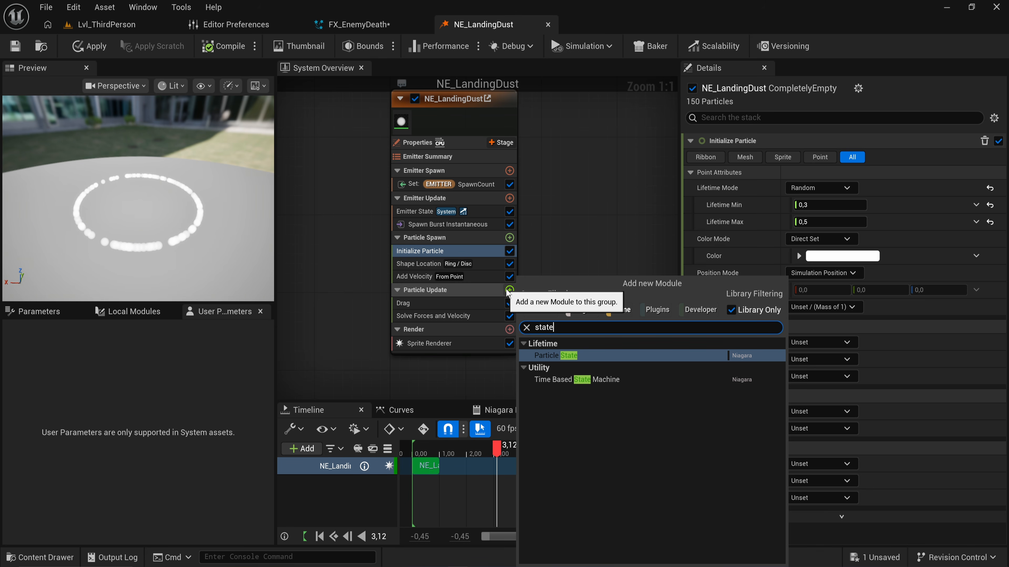
key(Return)
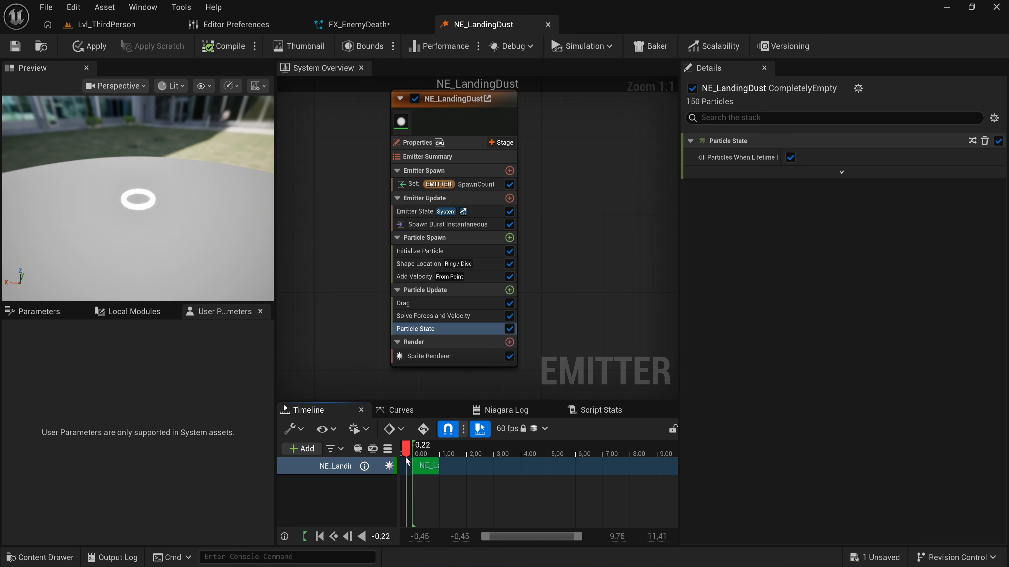
In Initialize Particle, set Lifetime Min to 0.7 and Lifetime Max to 1.2.
click(436, 247)
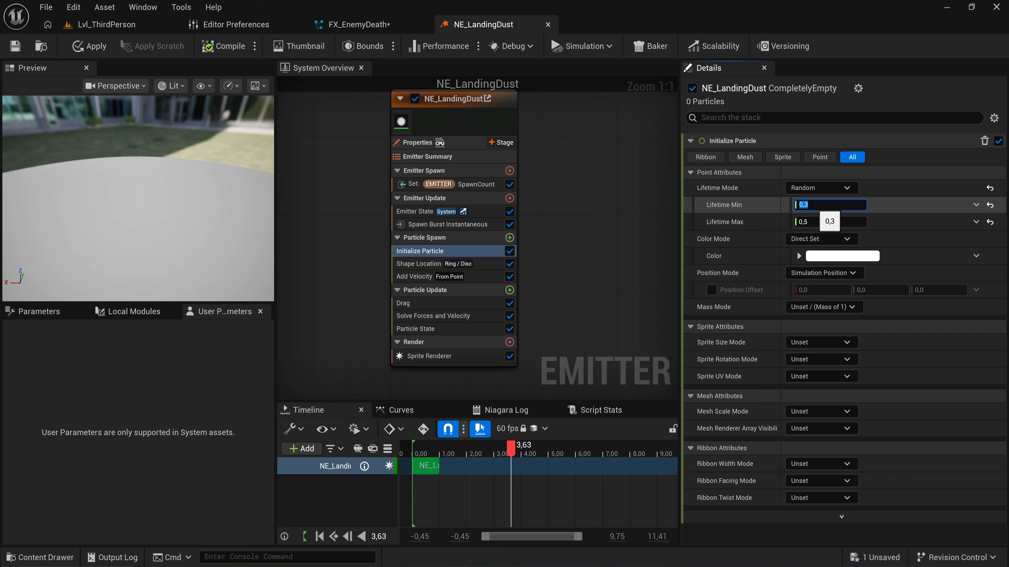
text(0,7)
key(Tab)
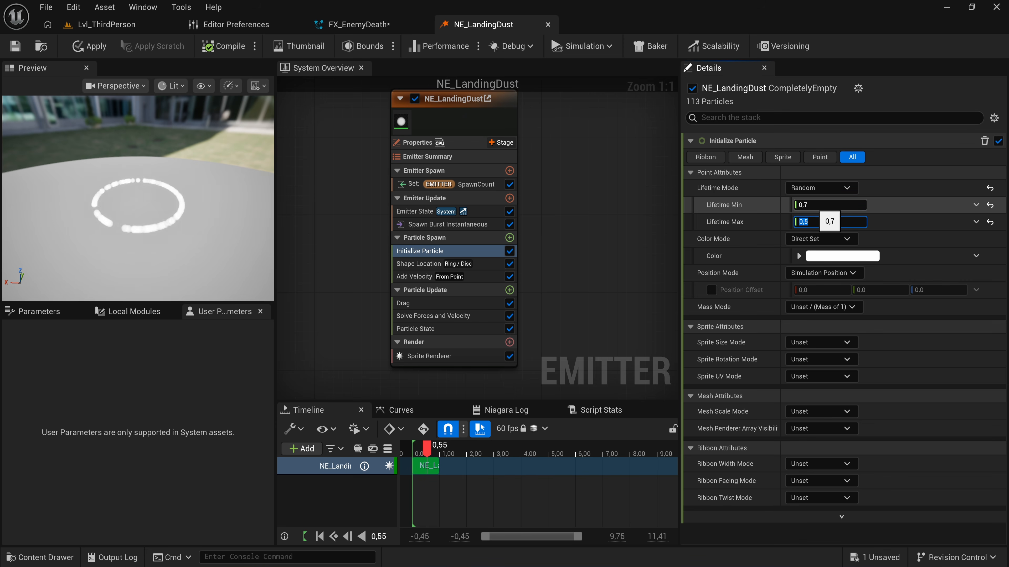
text(1,2)
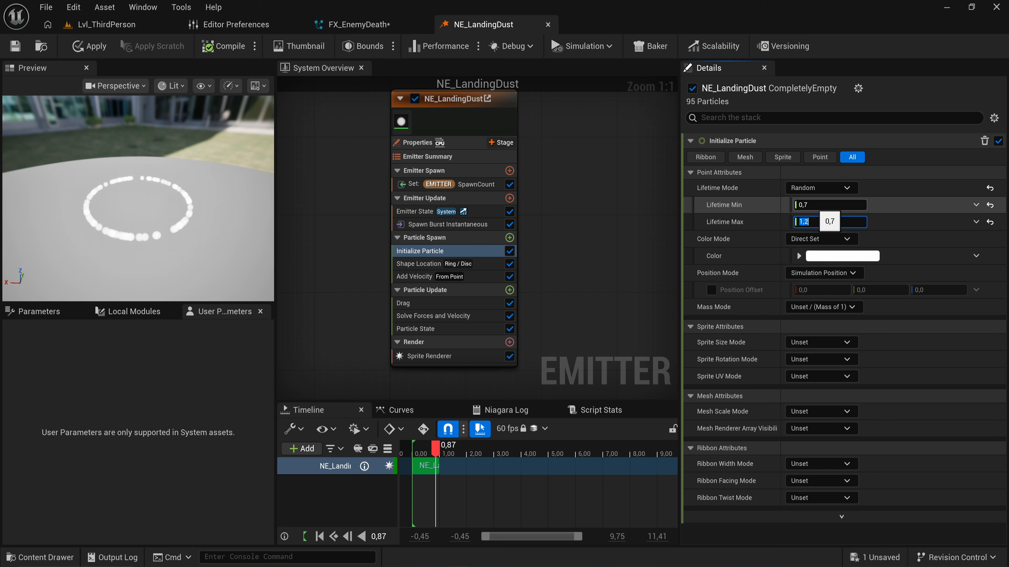
key(Return)
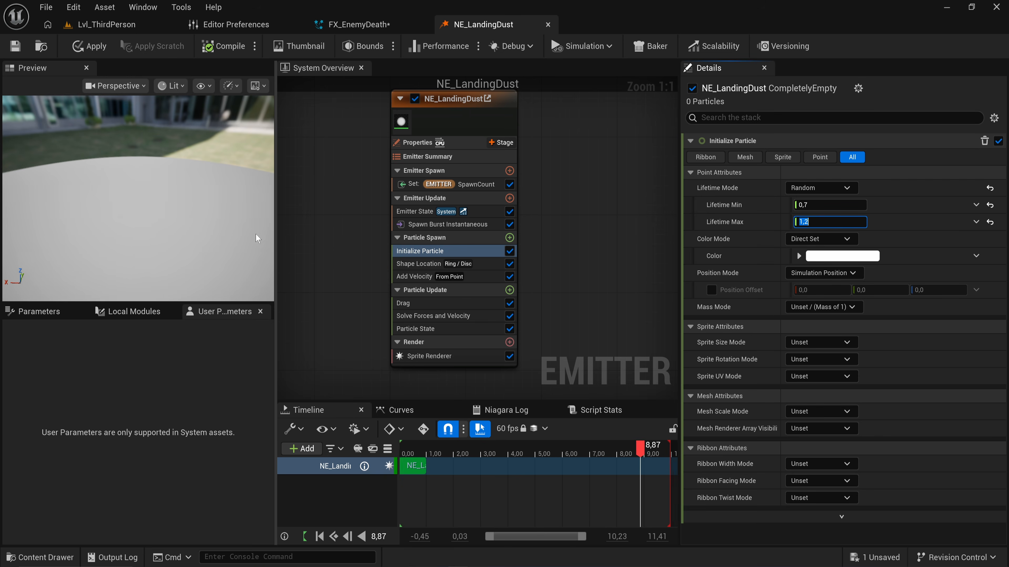
Add a Scale Color module to Particle Update and drive its Scale Alpha with Float from Curve.
click(510, 290)
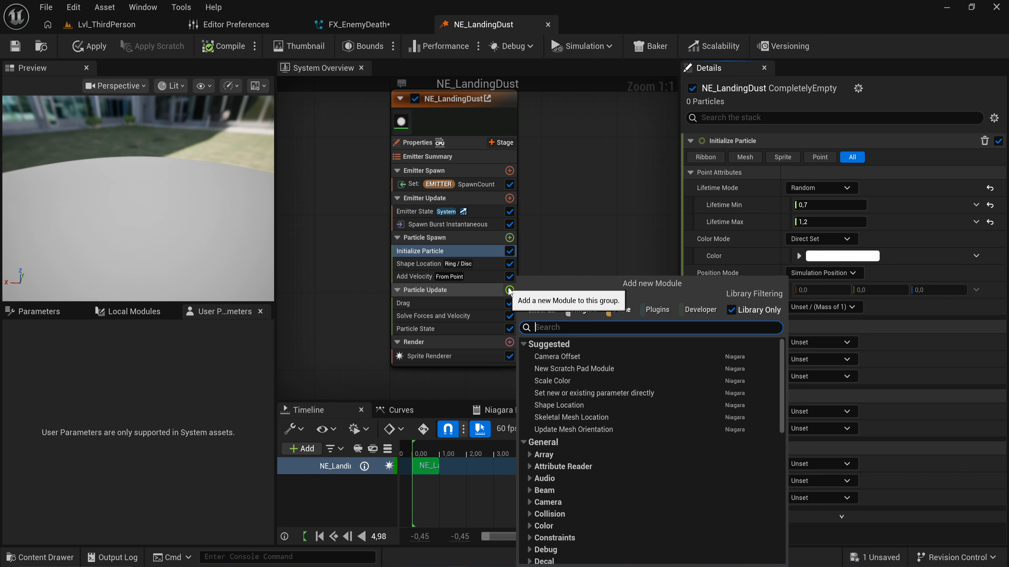
text(scale color)
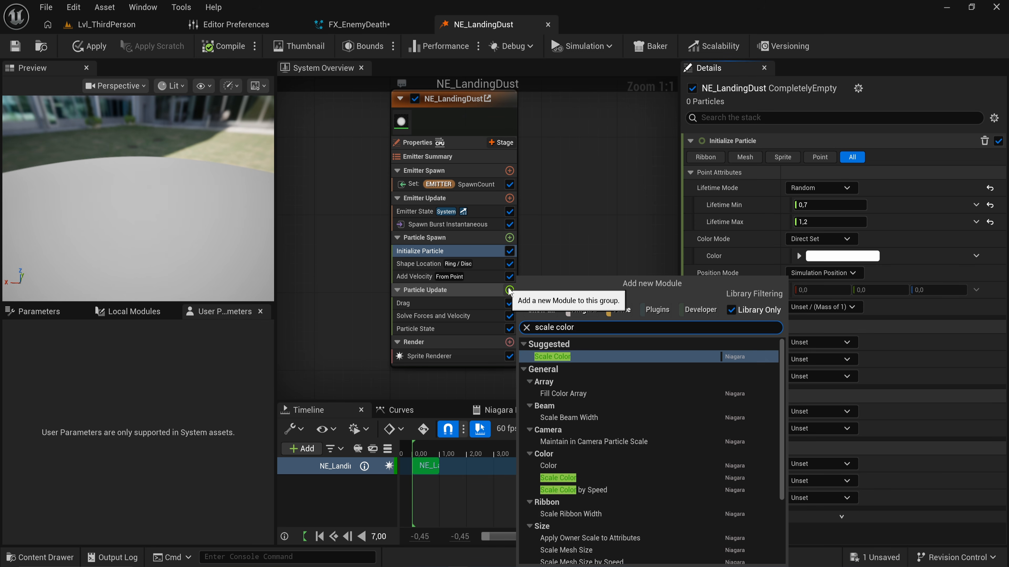
key(Return)
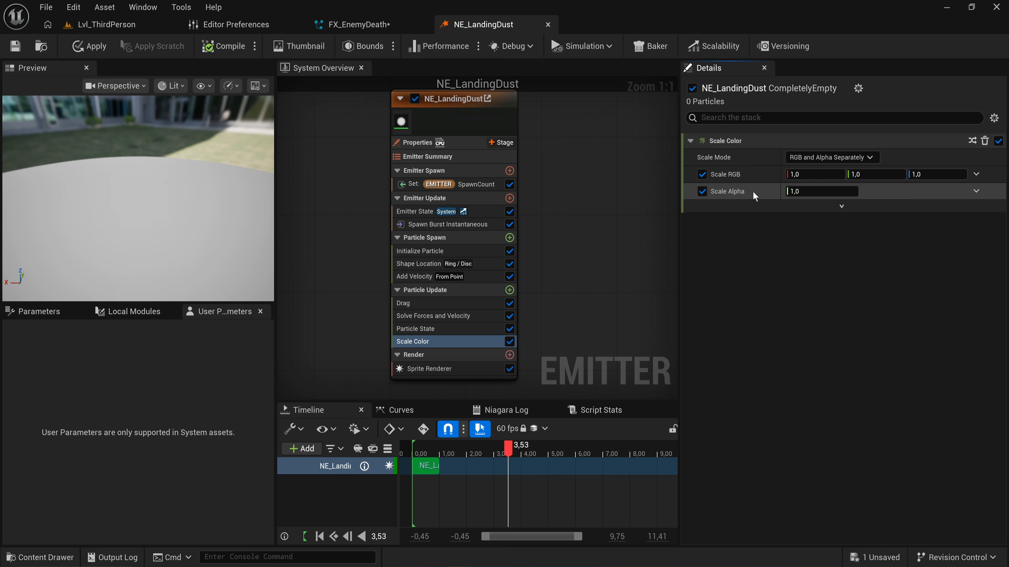
click(976, 192)
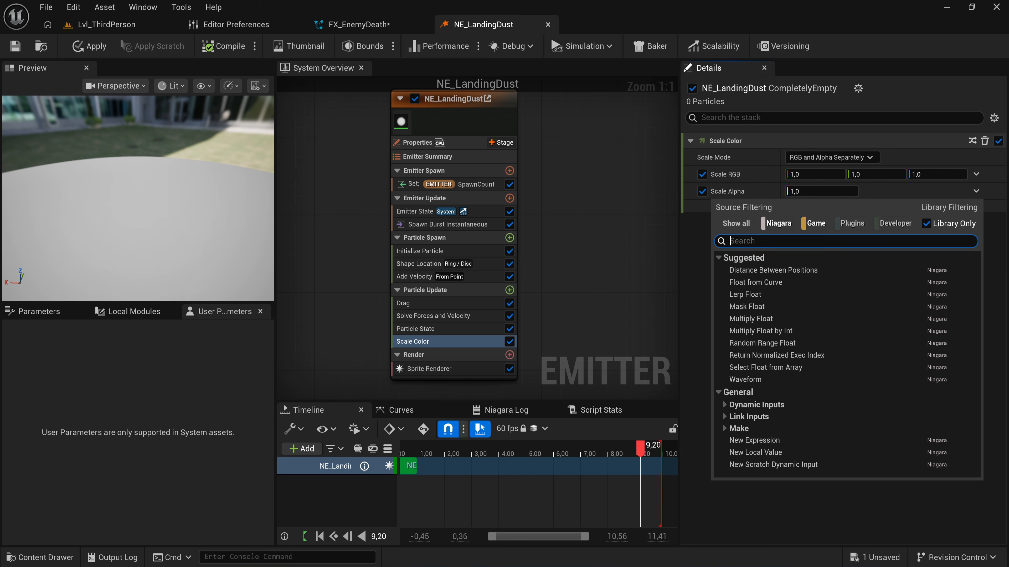
click(744, 281)
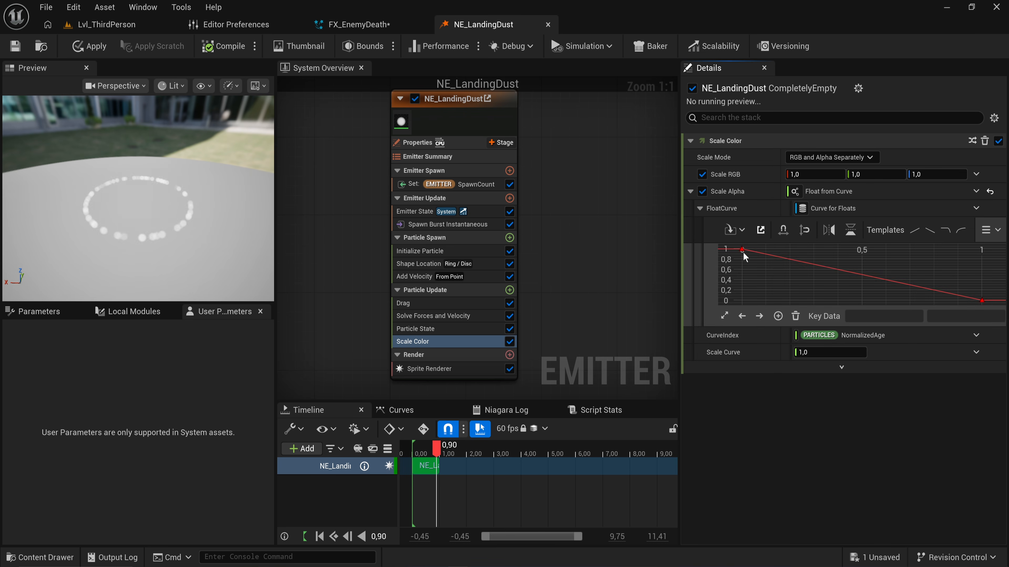
Widen the module details and apply the linear ramp-down template to the Scale Alpha curve.
mouse_move(760, 259)
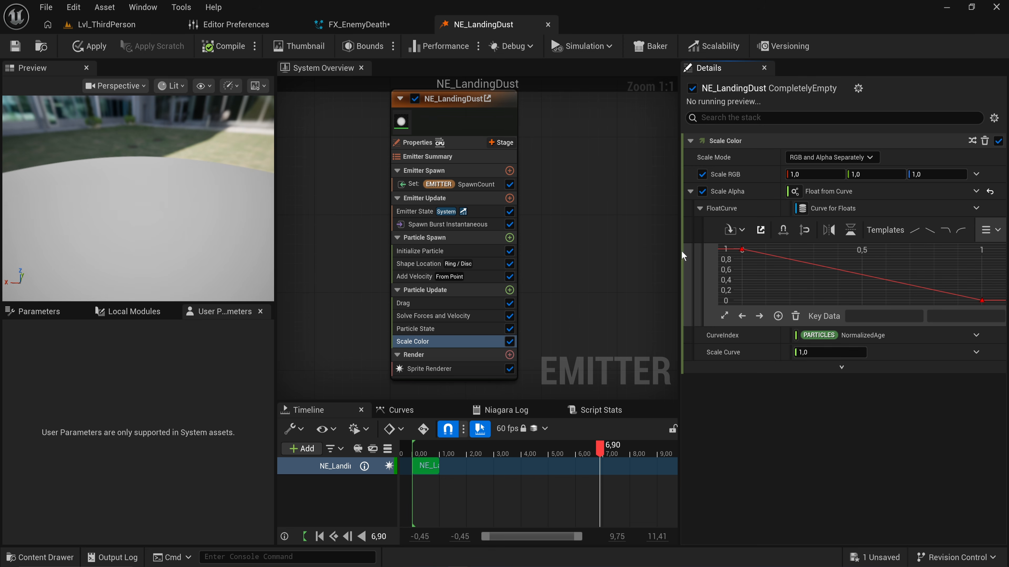
drag(680, 250, 614, 250)
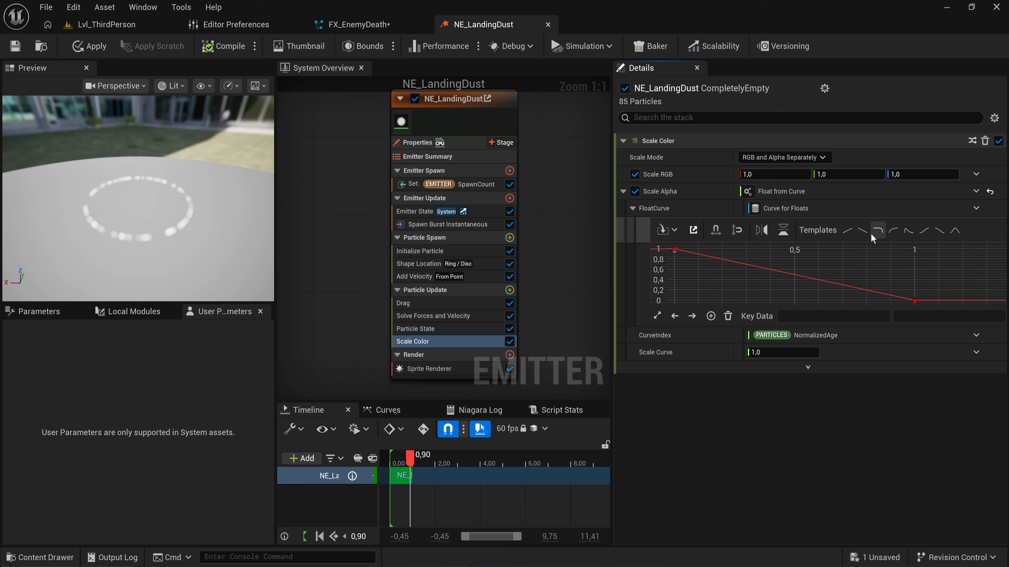
click(877, 230)
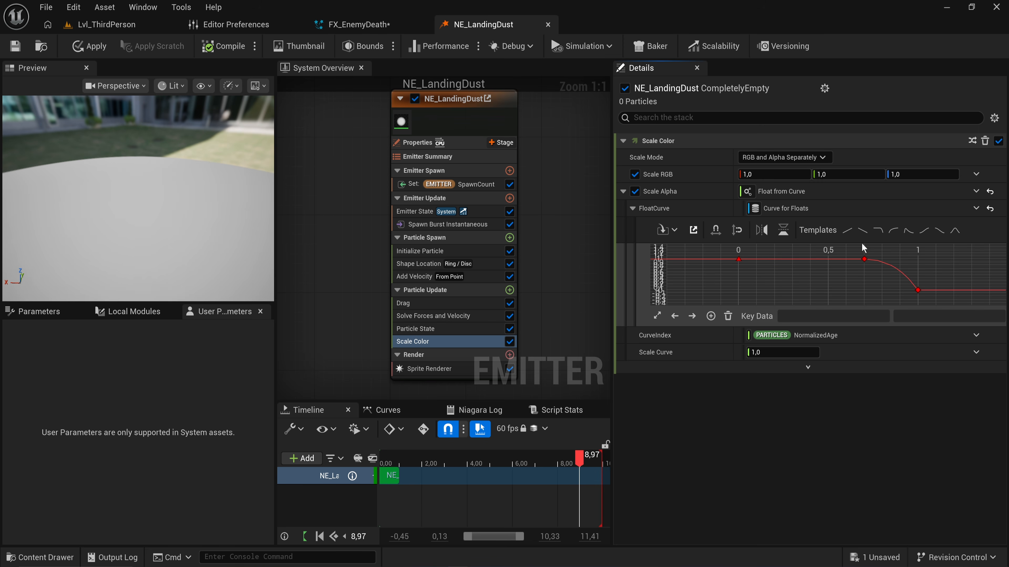
key(Delete)
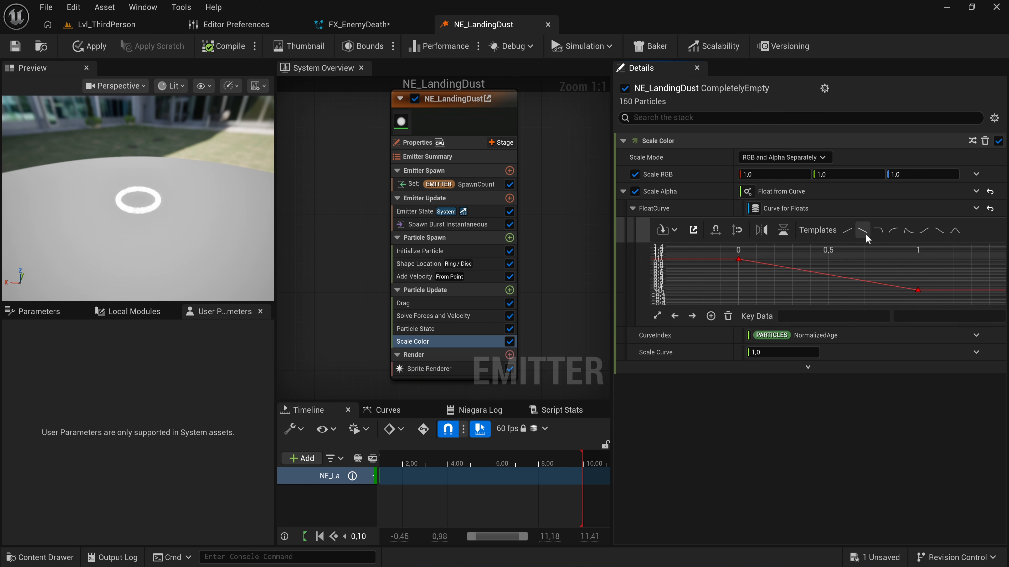
Switch both Scale Alpha curve keys to User tangents and bend their handles into a smooth falloff that eases out at the end.
click(739, 258)
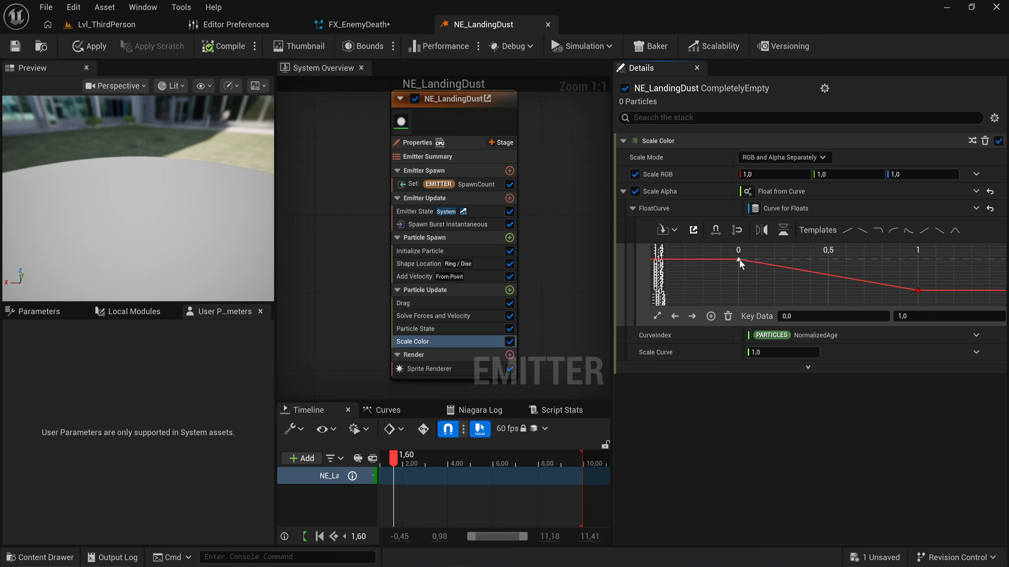
click(812, 273)
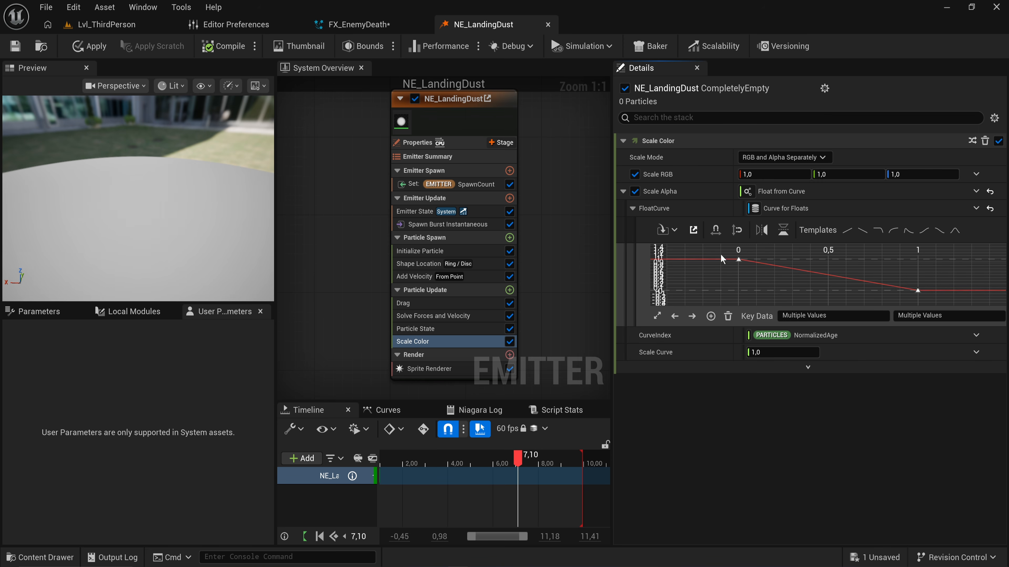
right_click(738, 264)
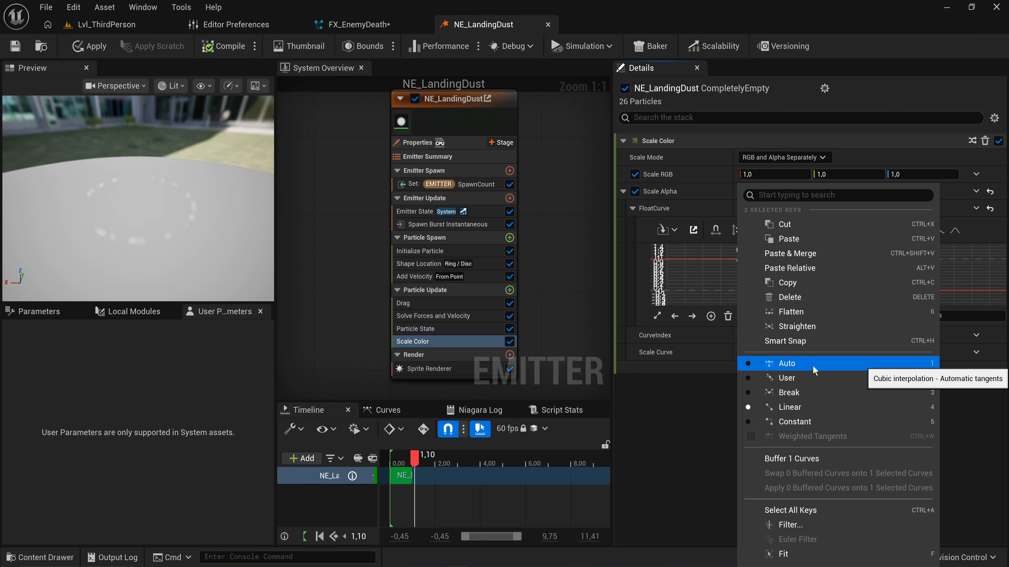
click(810, 378)
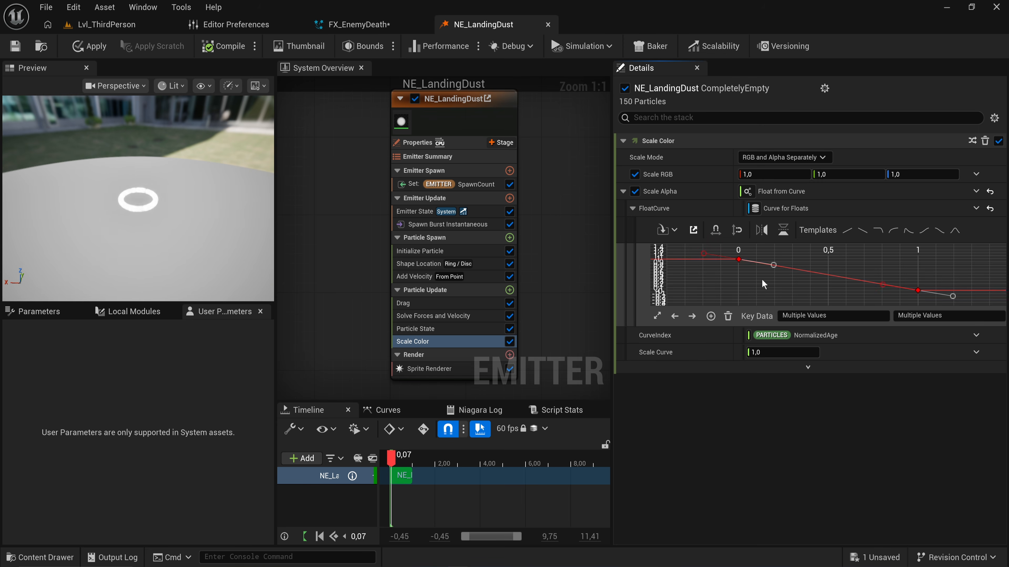
click(773, 267)
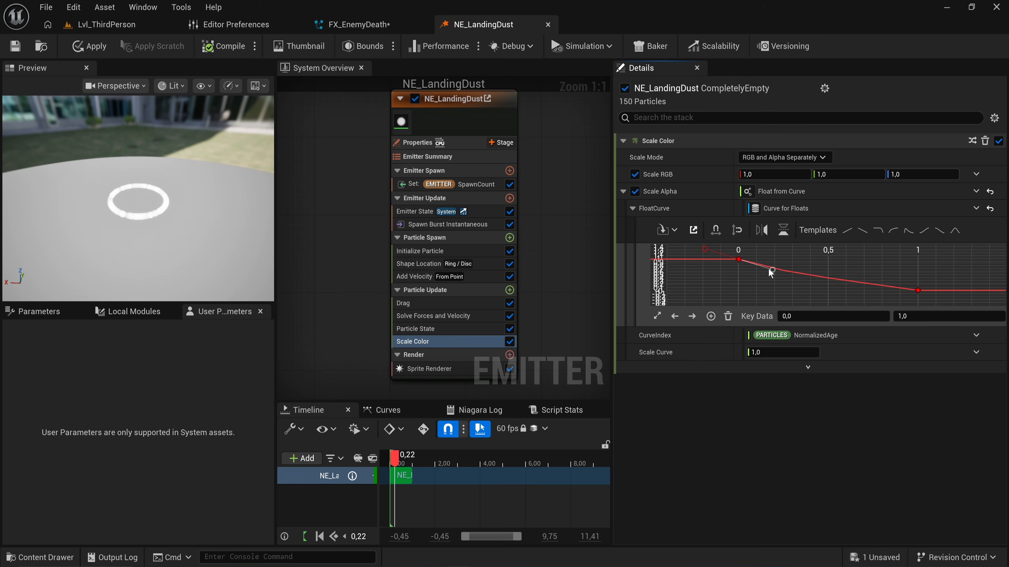
drag(770, 269, 766, 272)
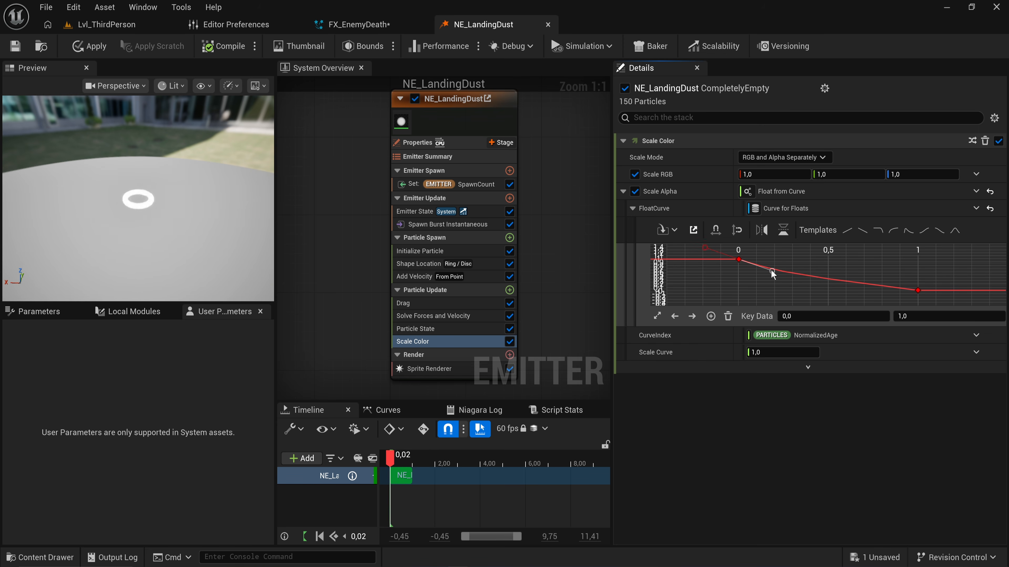
click(918, 290)
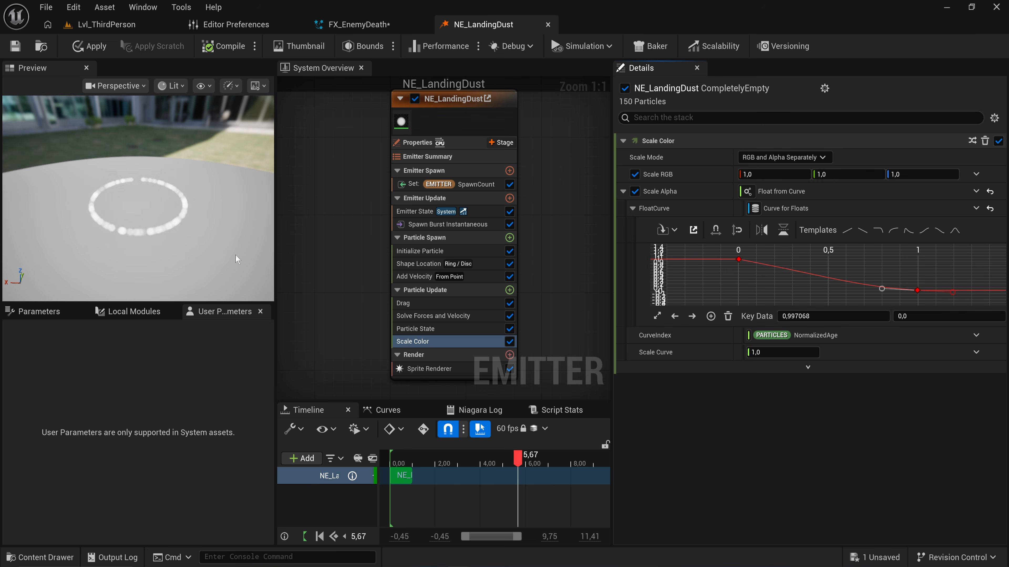
Add a Scale Sprite Size module to Particle Update in NE_LandingDust and glance at the FX_EnemyDeath system.
click(509, 291)
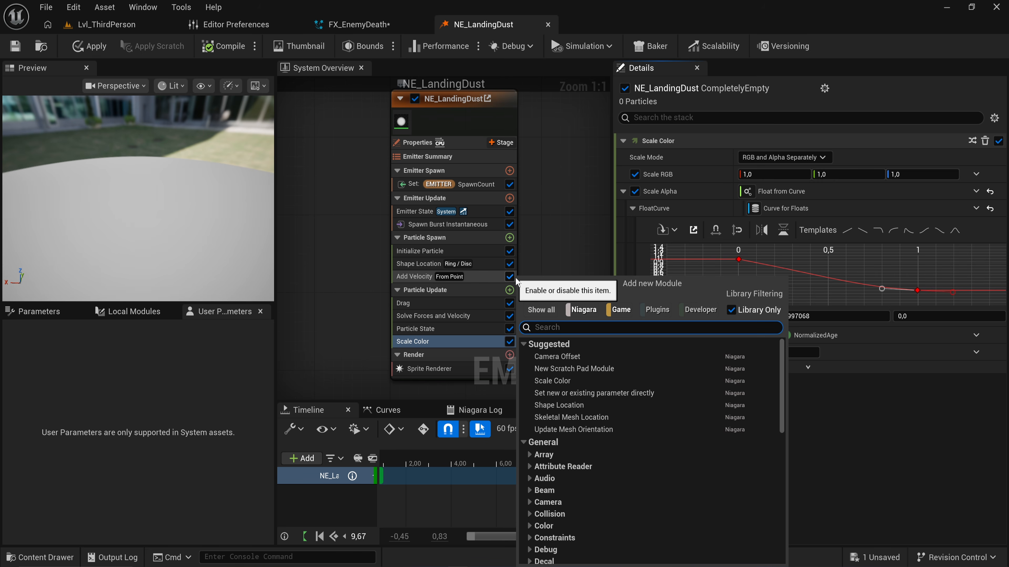
text(scale )
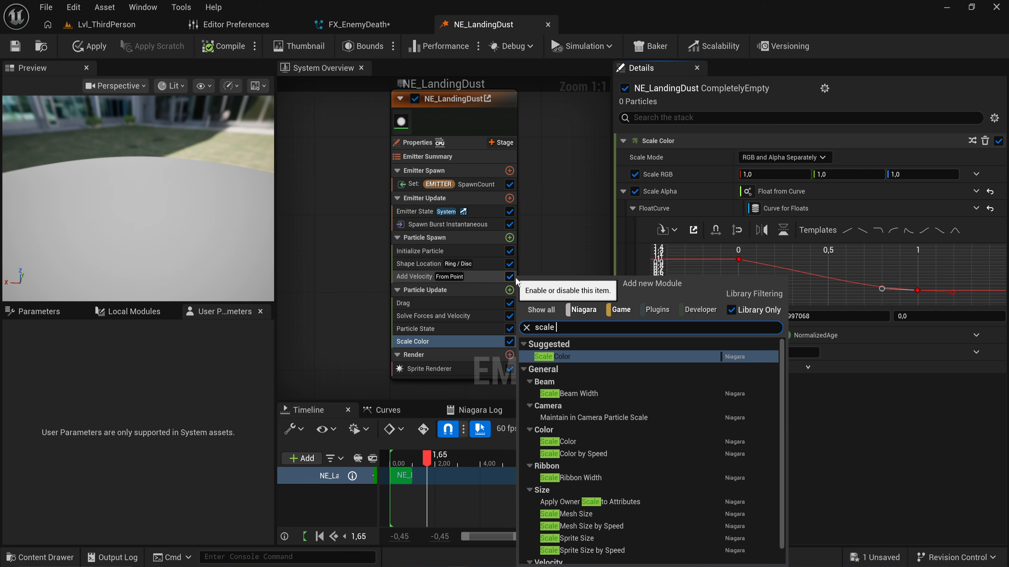
text(sprite)
key(Return)
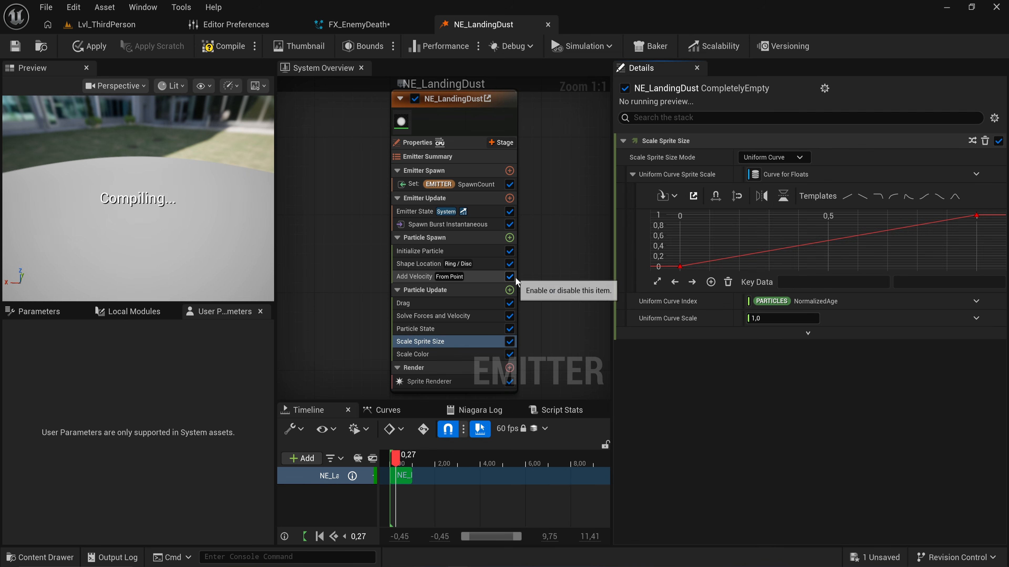
click(337, 27)
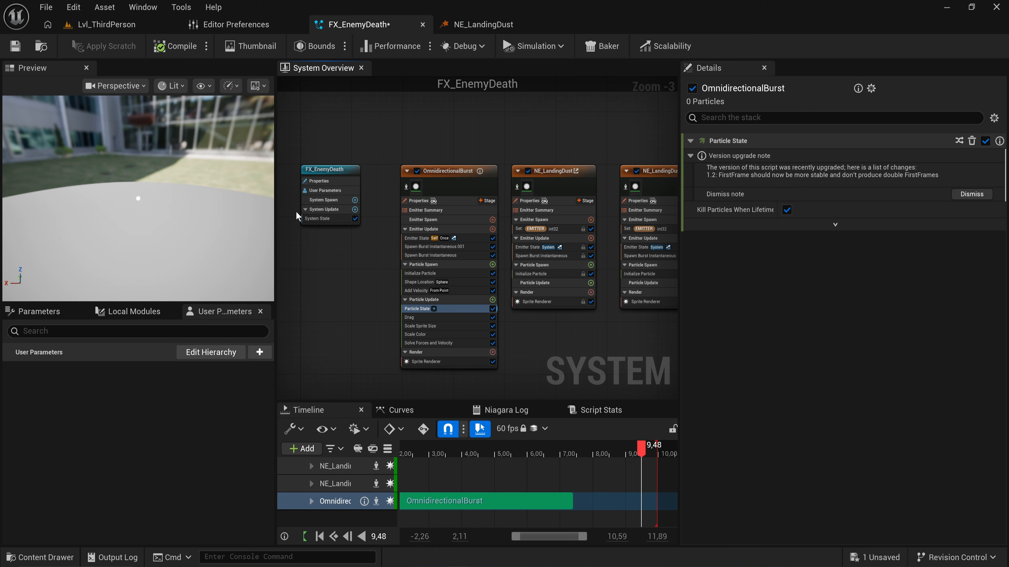
click(509, 26)
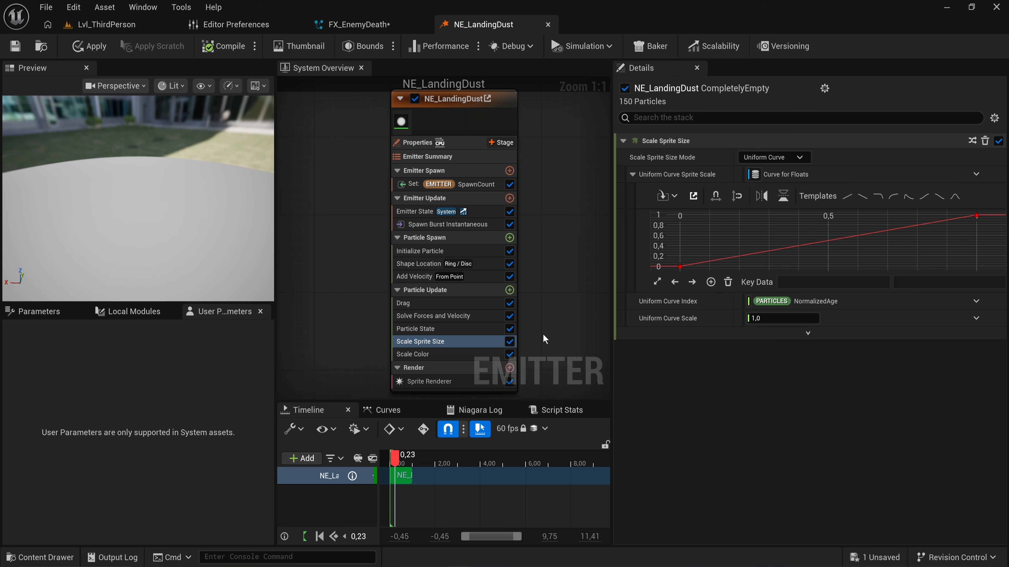
In the Uniform Curve Sprite Scale, set the key at time 0 to value 1 and the key at time 1 to value 3.
click(680, 263)
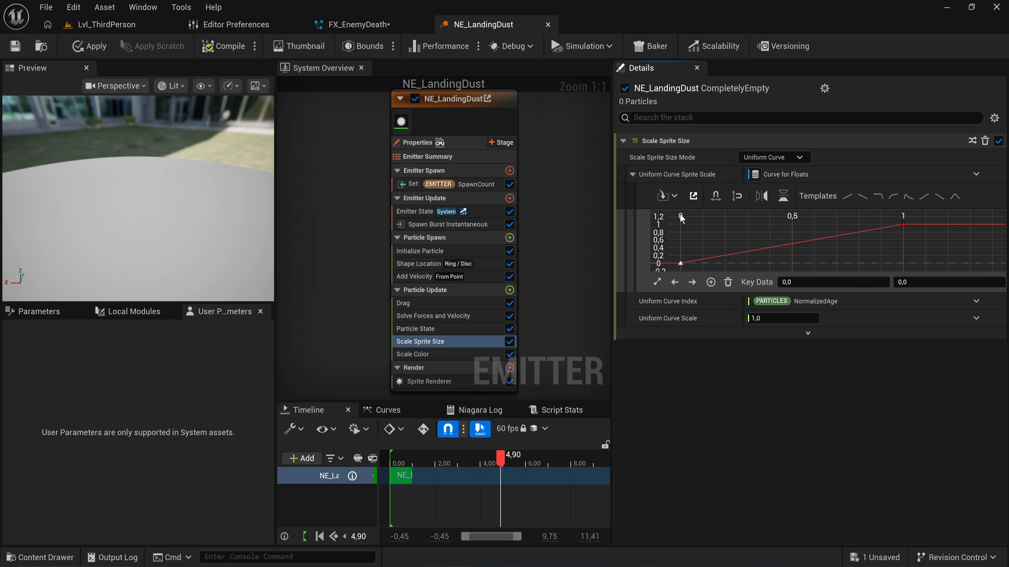
click(953, 282)
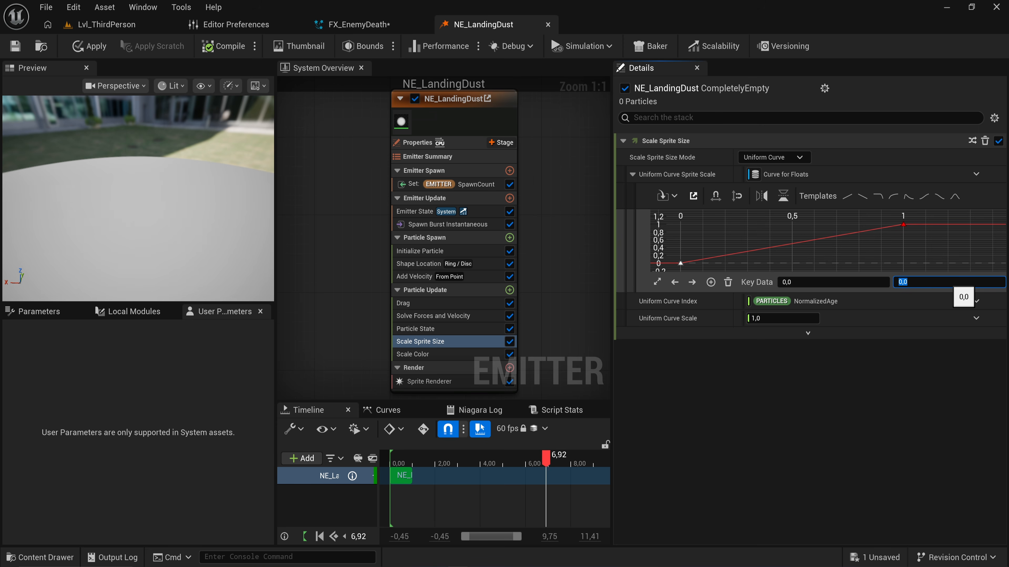
text(1)
key(Return)
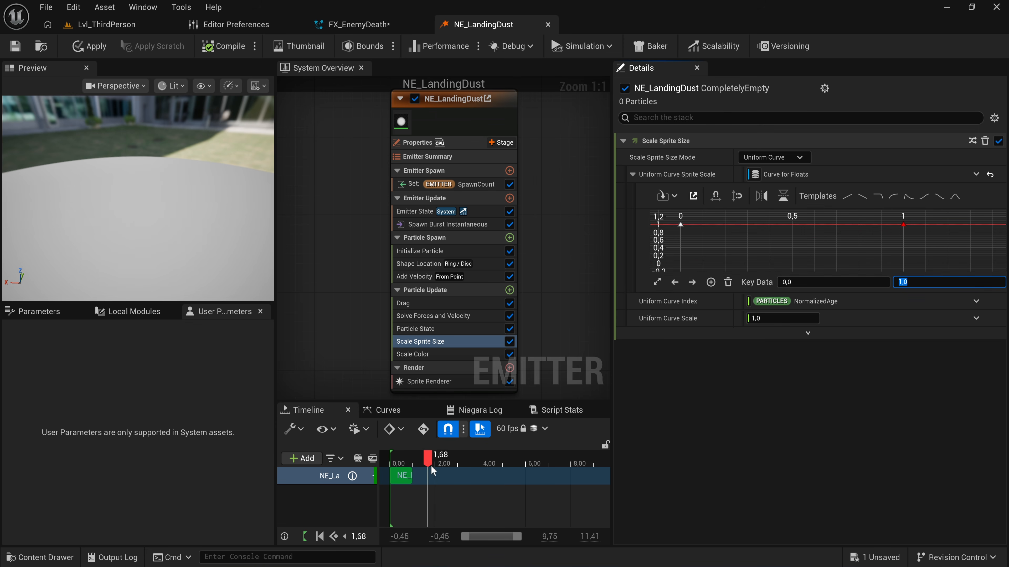
click(575, 329)
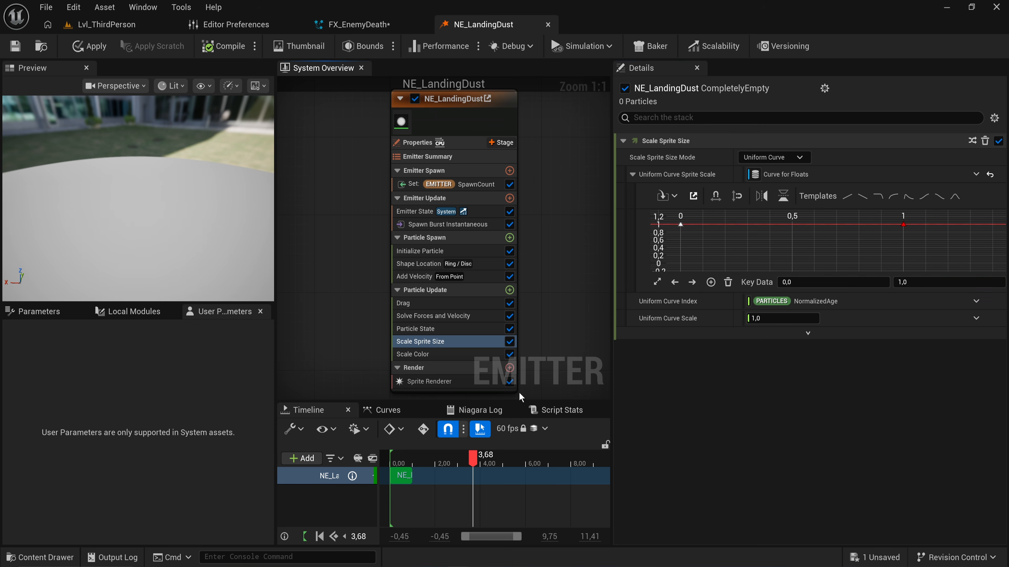
click(691, 282)
click(894, 281)
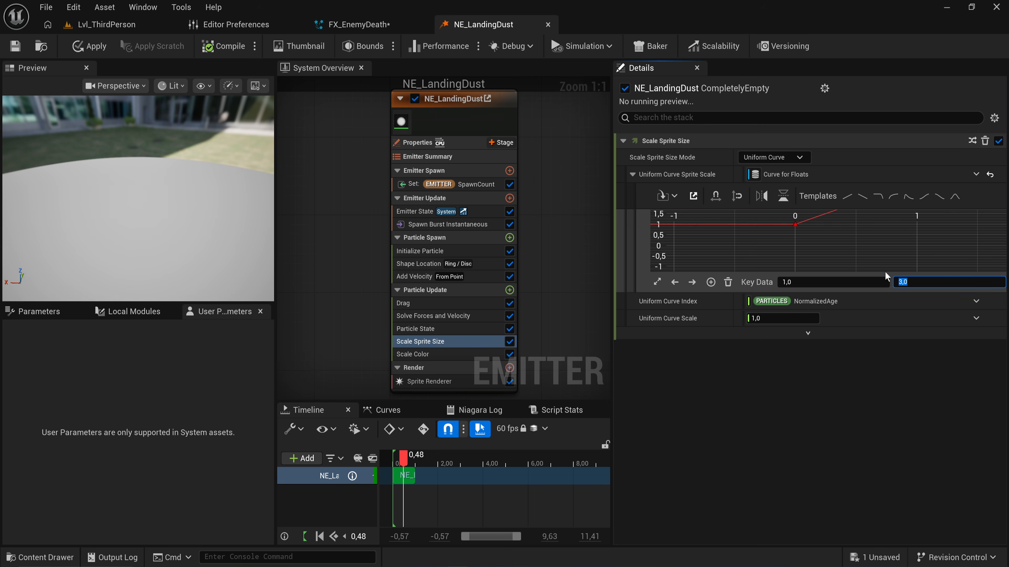
key(Return)
click(879, 239)
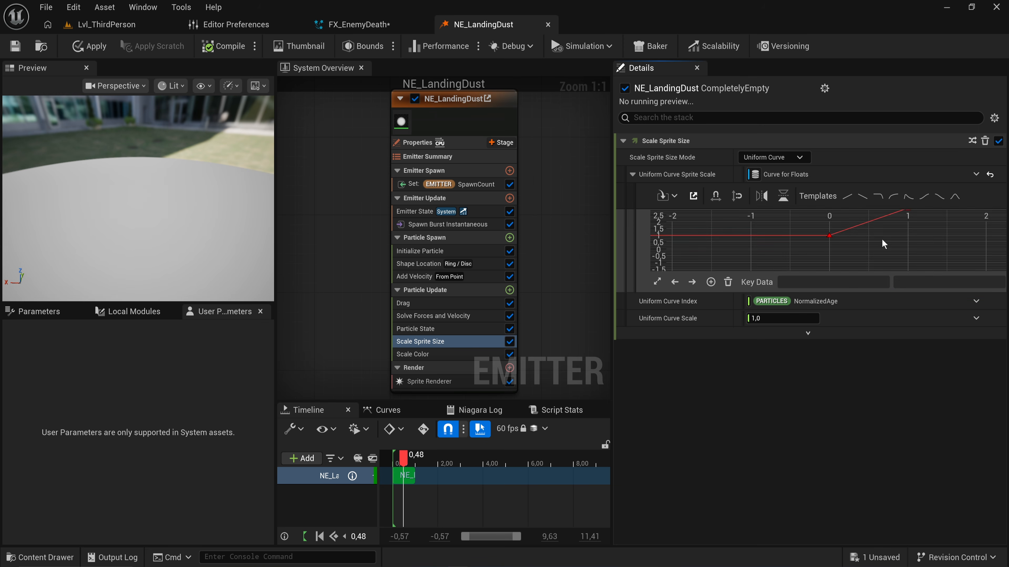
scroll(882, 239, up, 3)
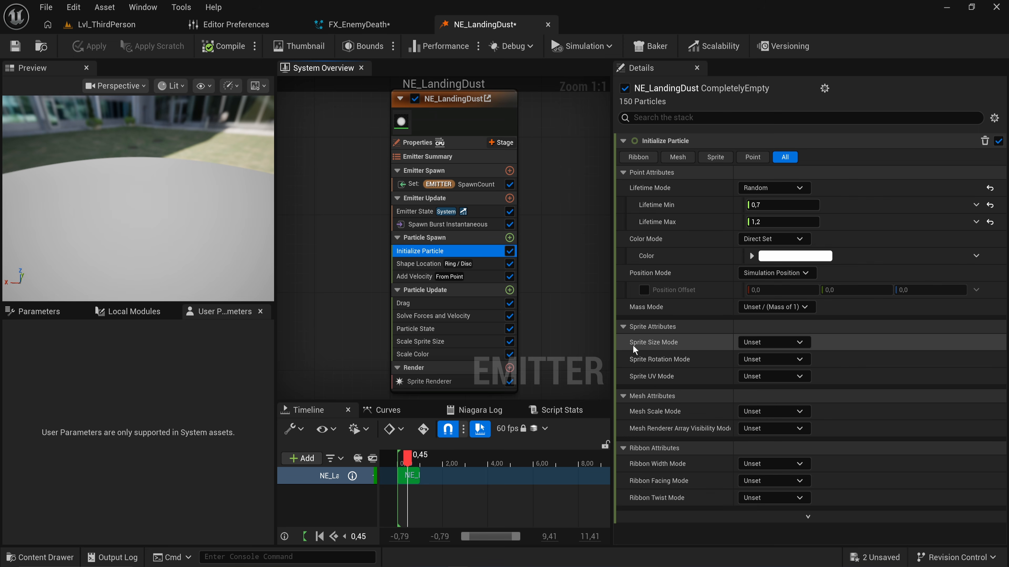
In Initialize Particle, set Sprite Size Mode to Random Uniform, with Uniform Sprite Size Min 20 and Max 35.
click(772, 342)
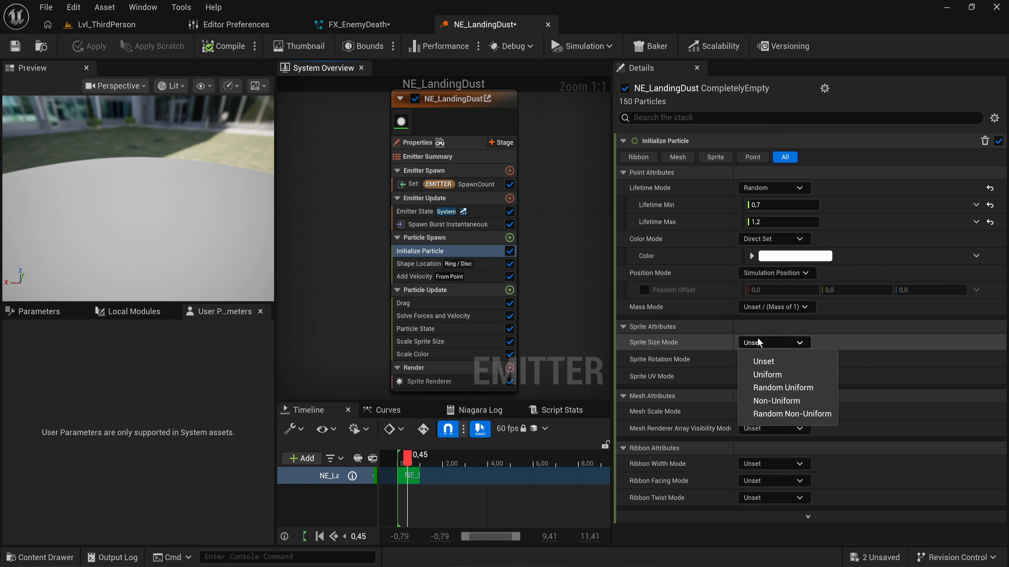
click(818, 405)
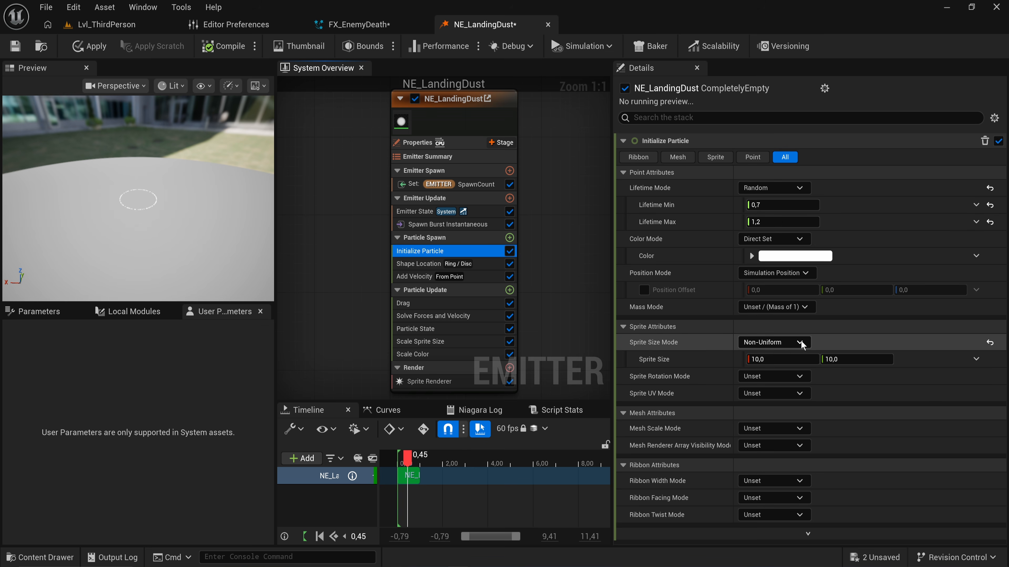
click(787, 344)
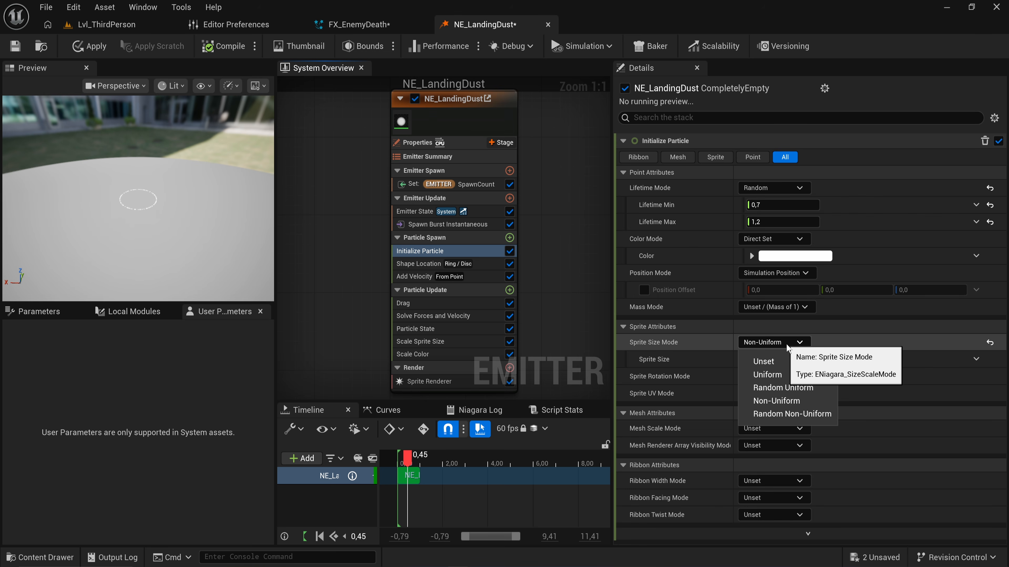
click(784, 388)
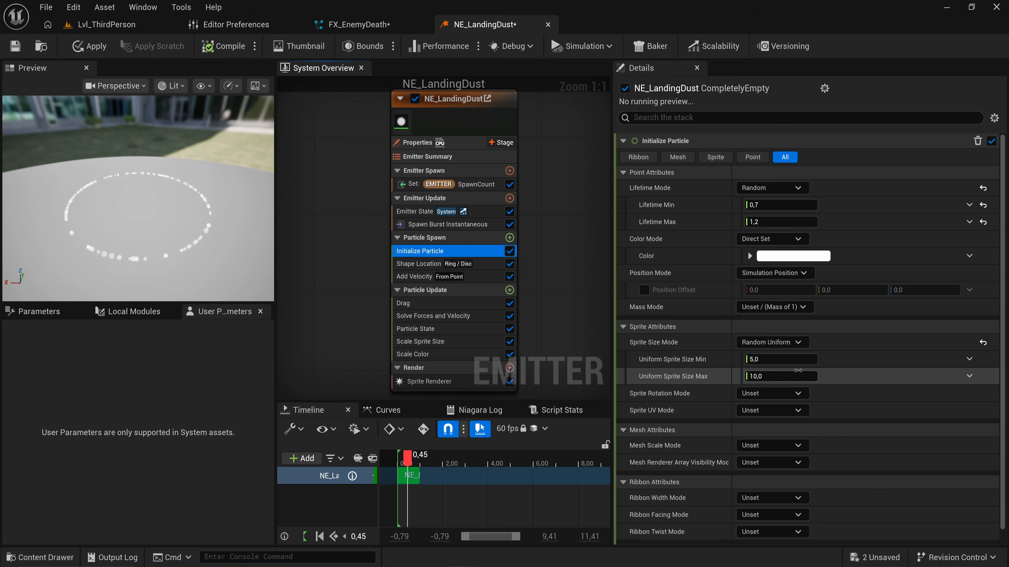
click(779, 359)
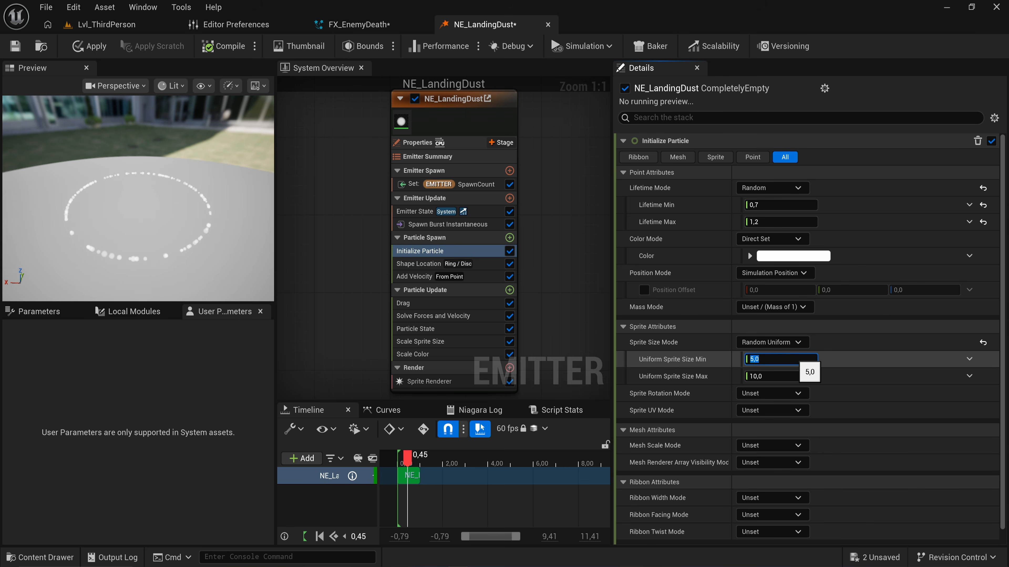
text(20)
key(Tab)
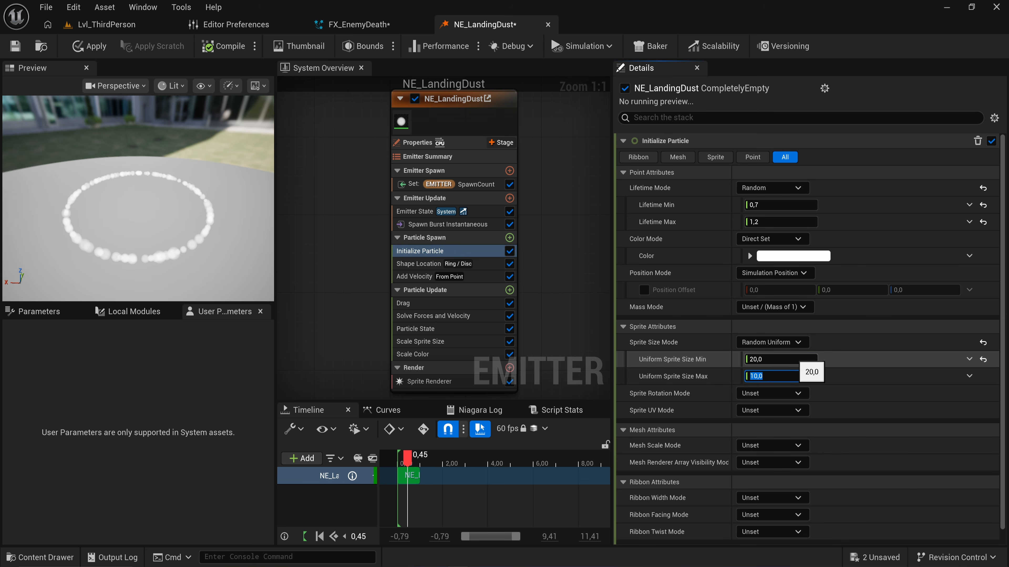
text(35)
key(Return)
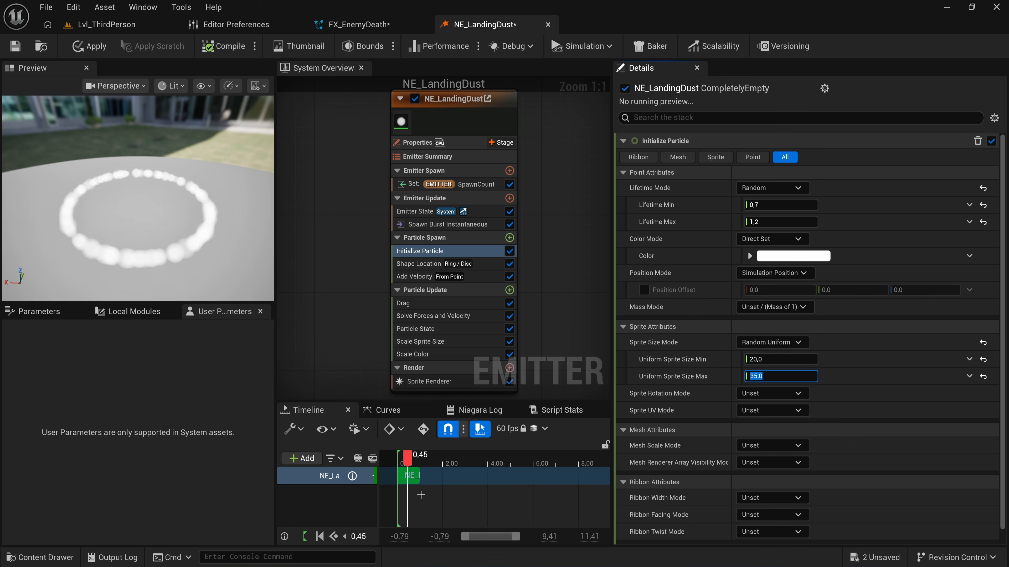
Replay the dust preview and set Initialize Particle's Uniform Sprite Size Min to 35 and Max to 50.
mouse_move(408, 461)
mouse_down()
mouse_move(399, 465)
mouse_move(426, 471)
mouse_move(393, 467)
mouse_up()
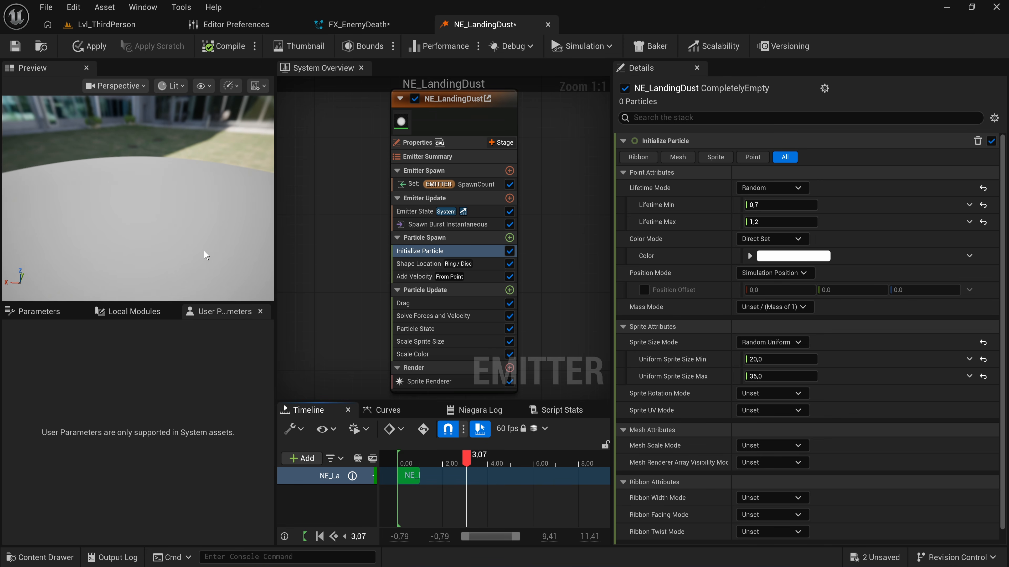
click(786, 359)
text(35)
key(Tab)
text(5)
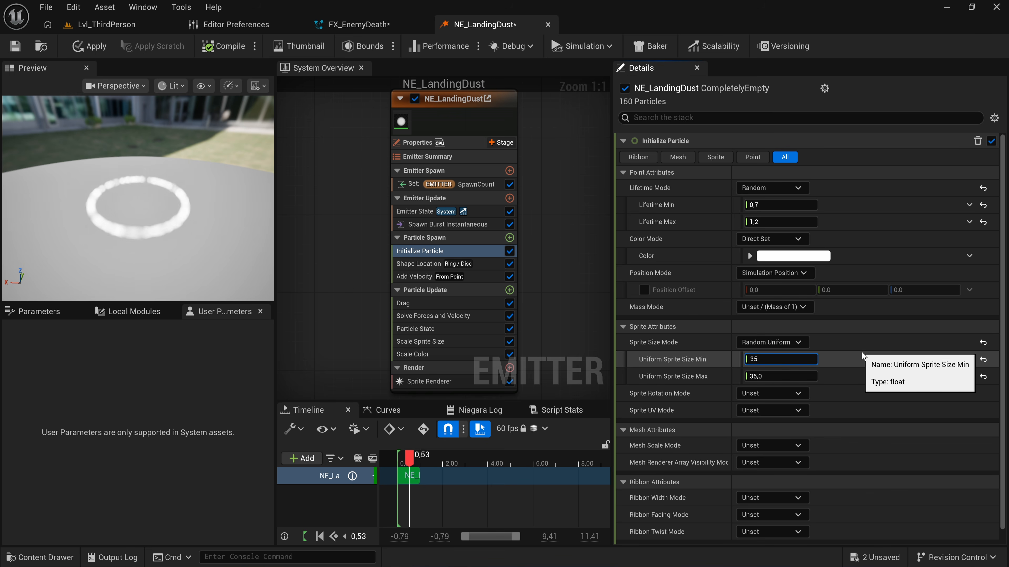
key(Return)
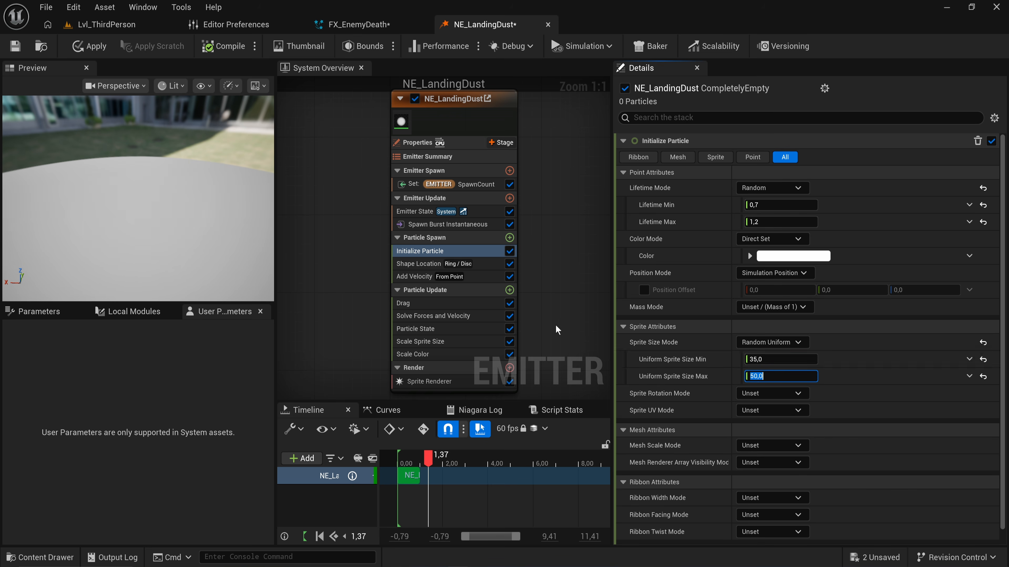
Set the Shape Location Ring Radius to 20 and replay the dust burst from a lower viewing angle.
click(419, 264)
click(772, 222)
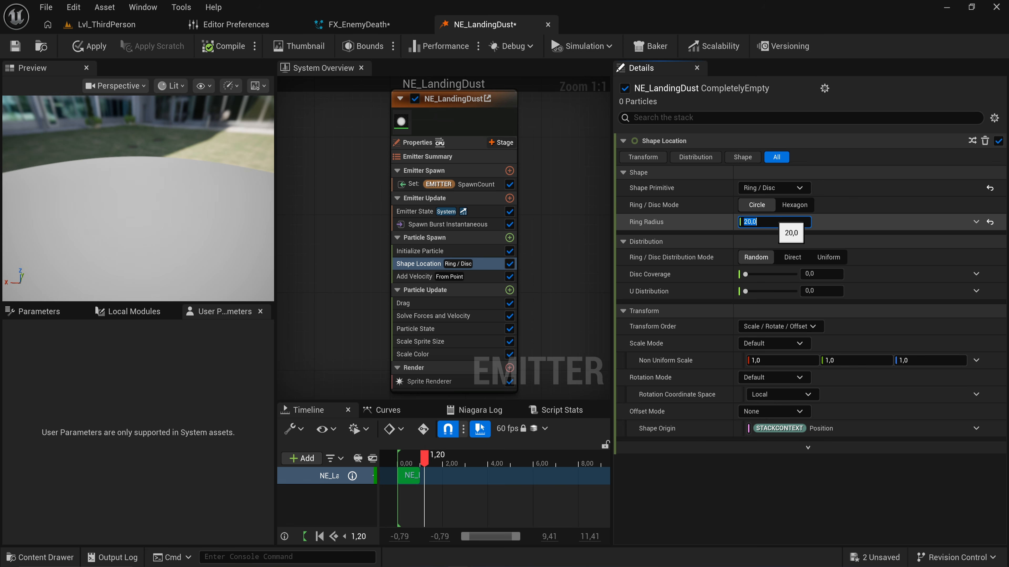
text(20)
key(Return)
drag(417, 456, 392, 459)
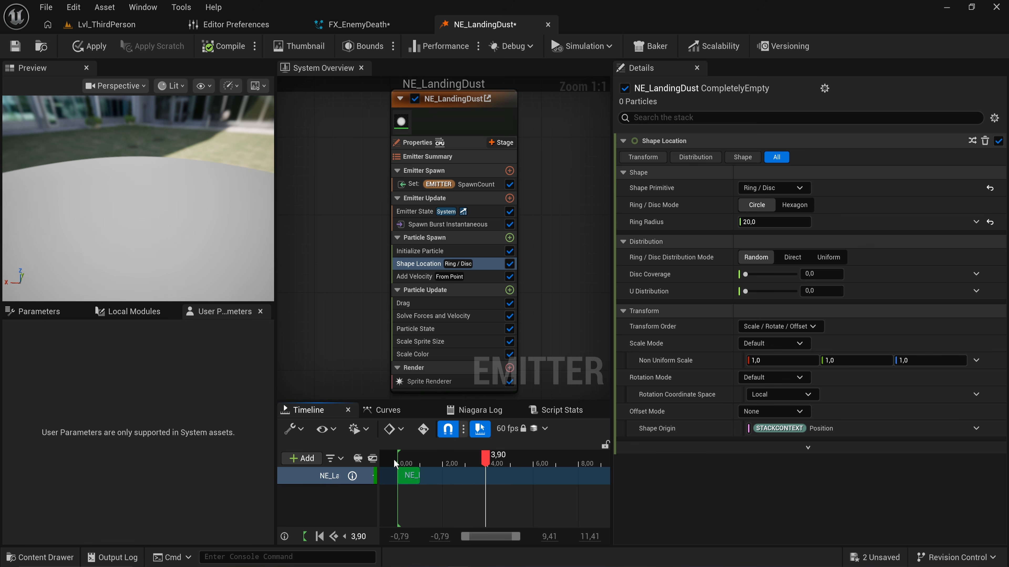
click(399, 456)
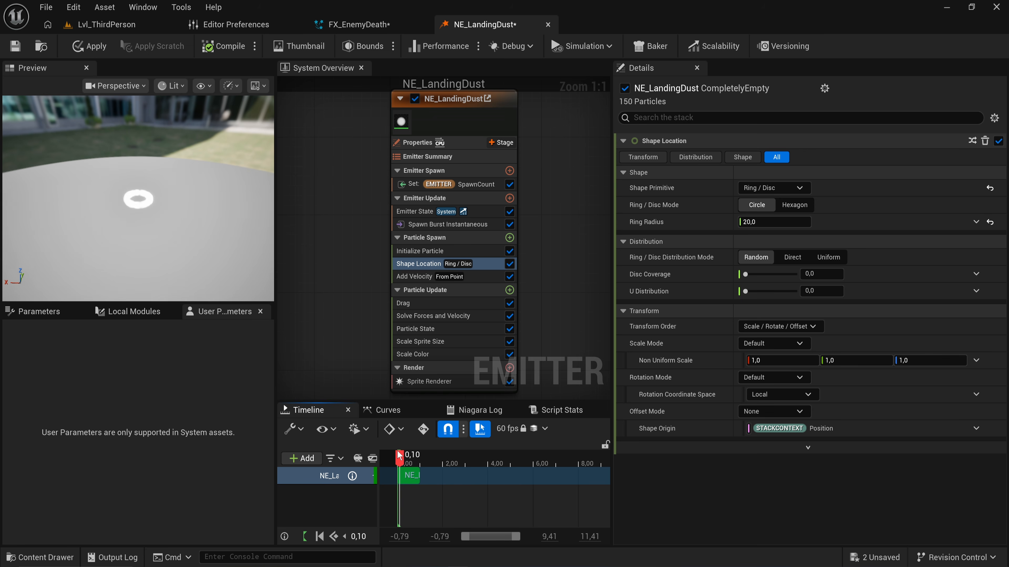
drag(232, 278, 232, 243)
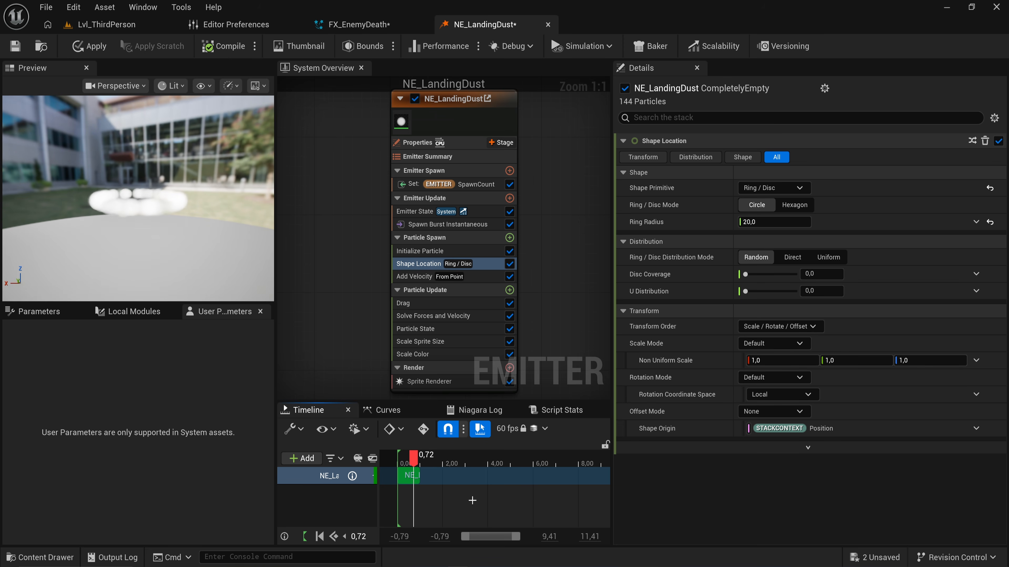
drag(417, 455, 409, 459)
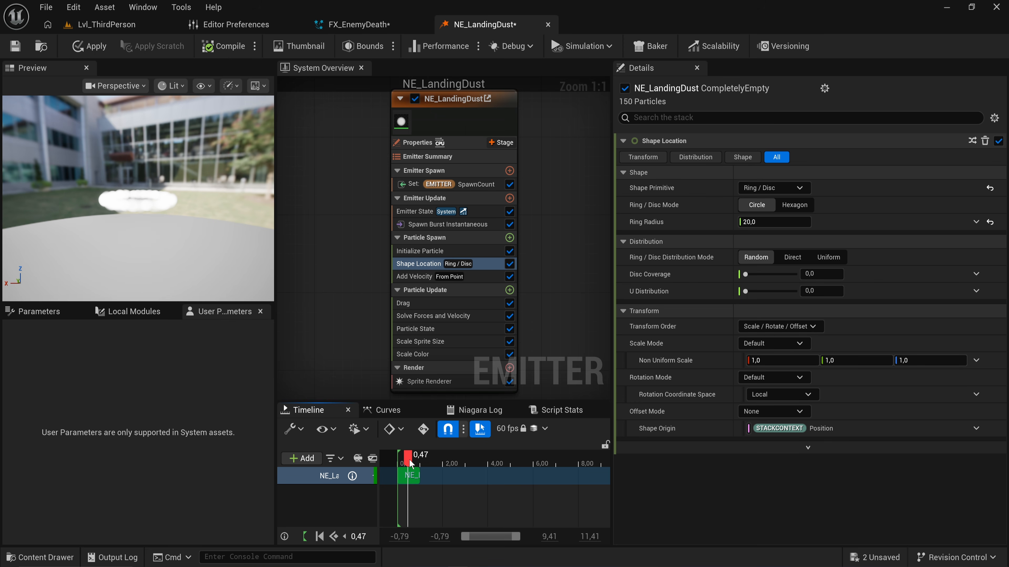
Add a Gravity Force module to Particle Update in NE_LandingDust and replay the preview.
click(509, 290)
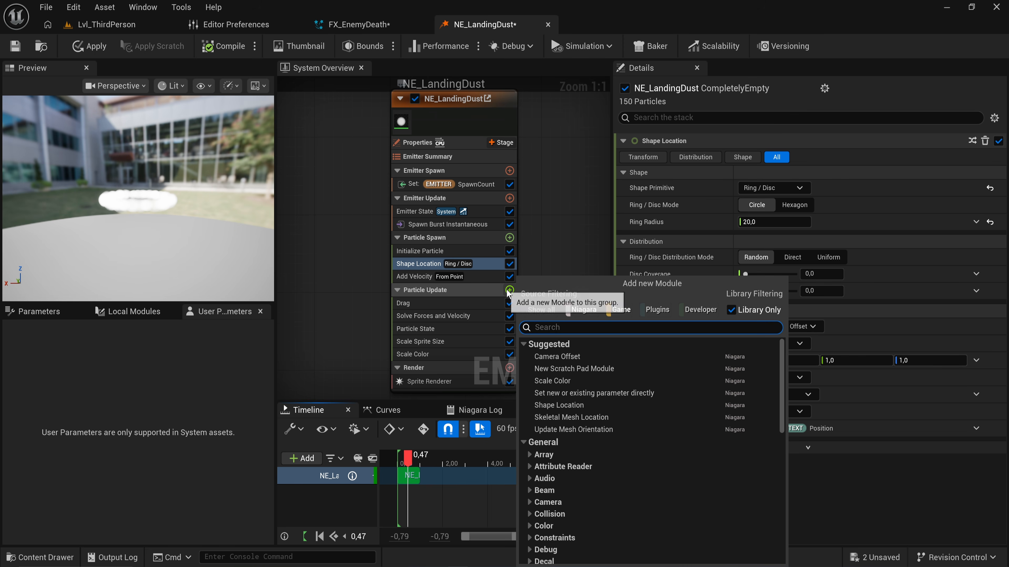
text(gravi)
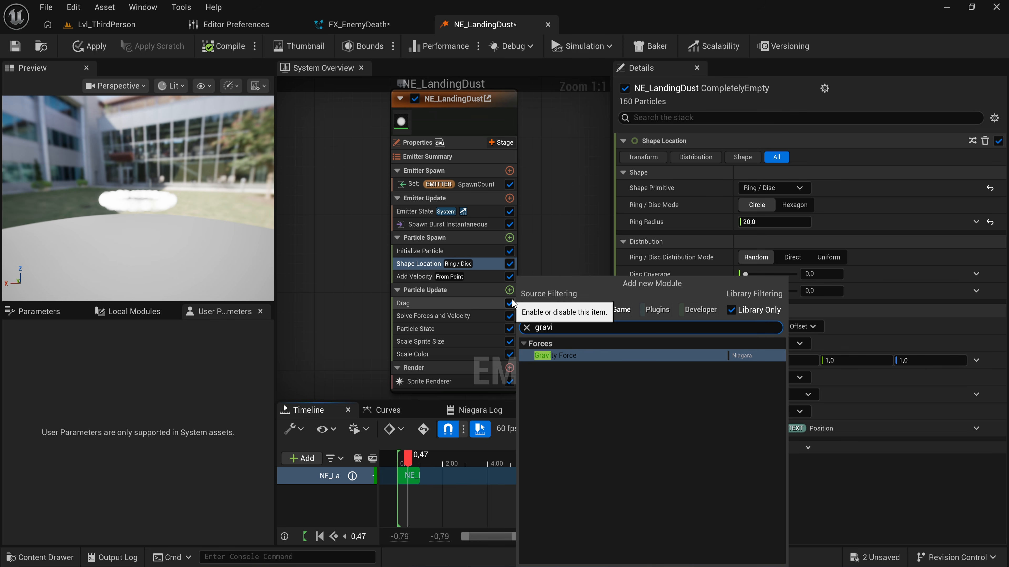
key(Return)
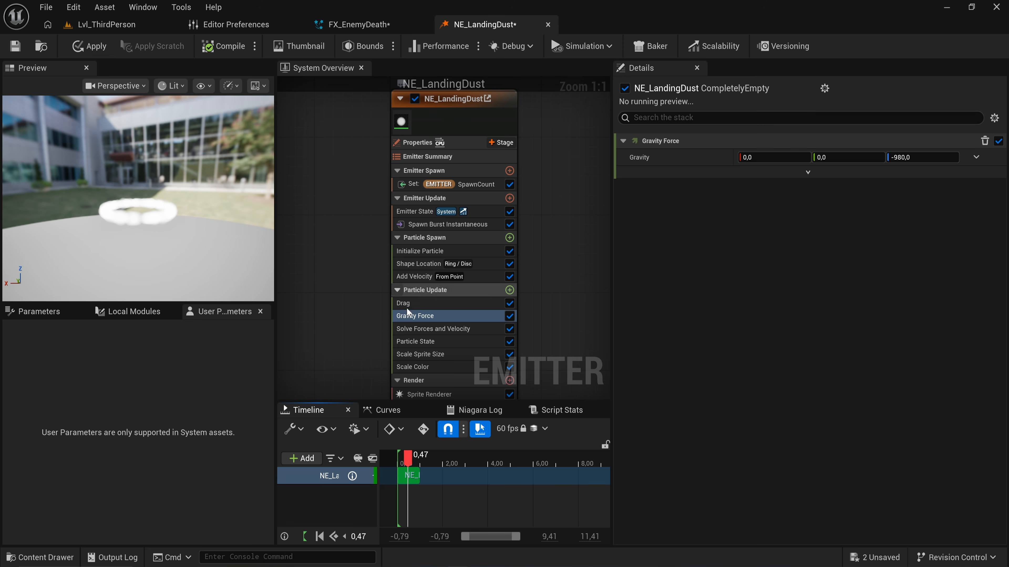
drag(409, 461, 396, 458)
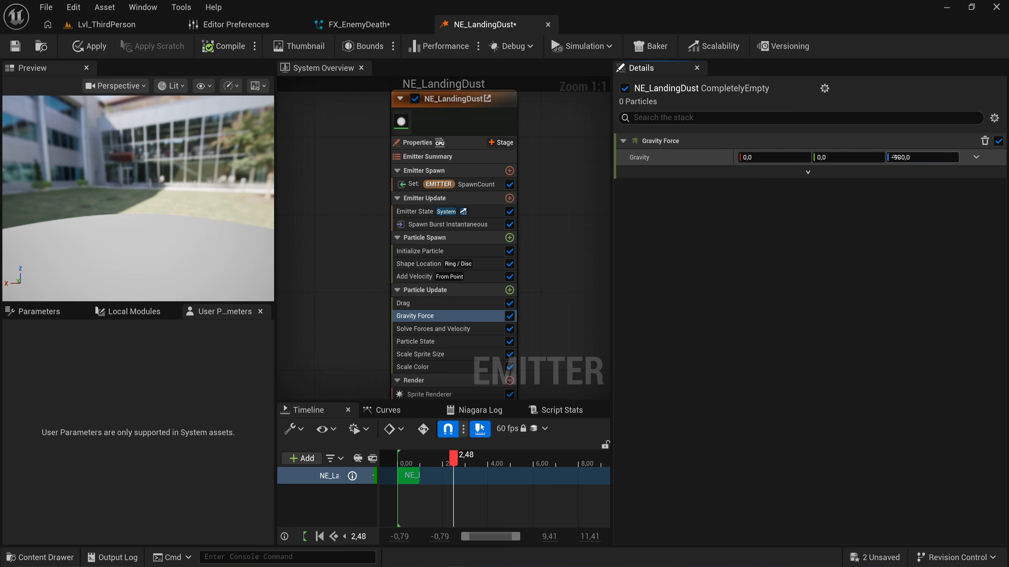
Try a Z gravity of 980 in Gravity Force, settle on 250, and apply the changes to systems using NE_LandingDust.
click(929, 158)
key(BackSpace)
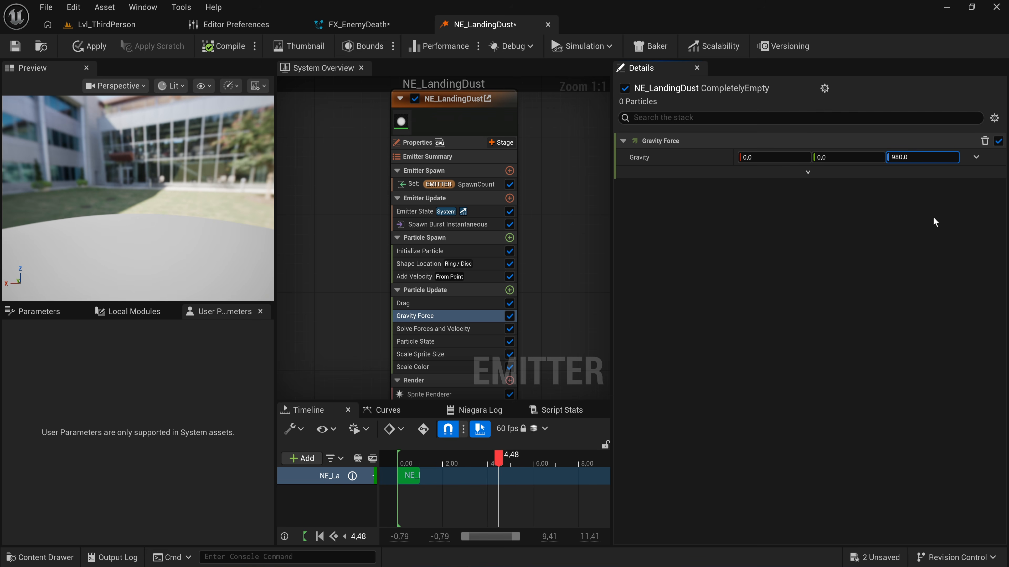
key(Return)
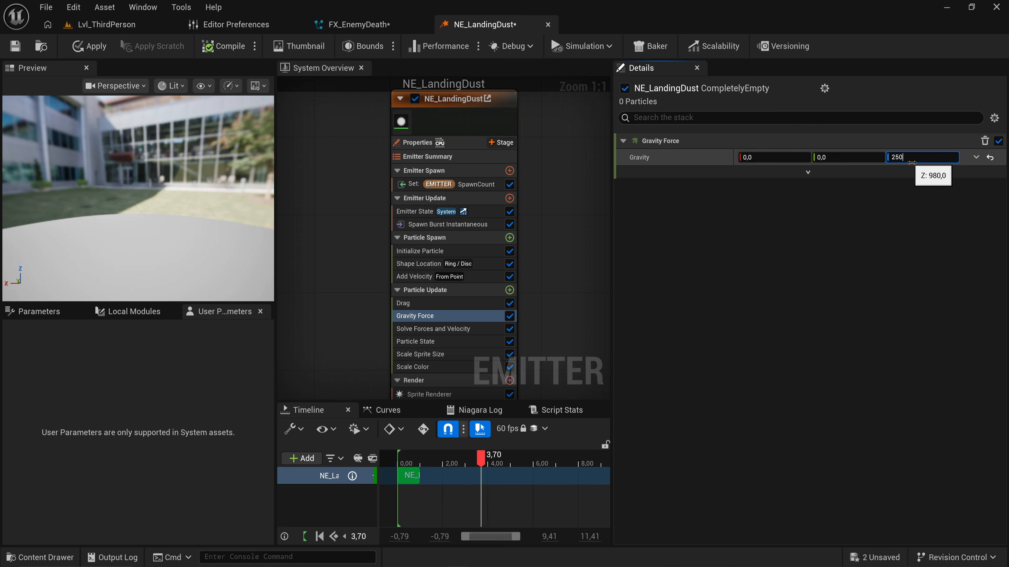
text(250)
key(Return)
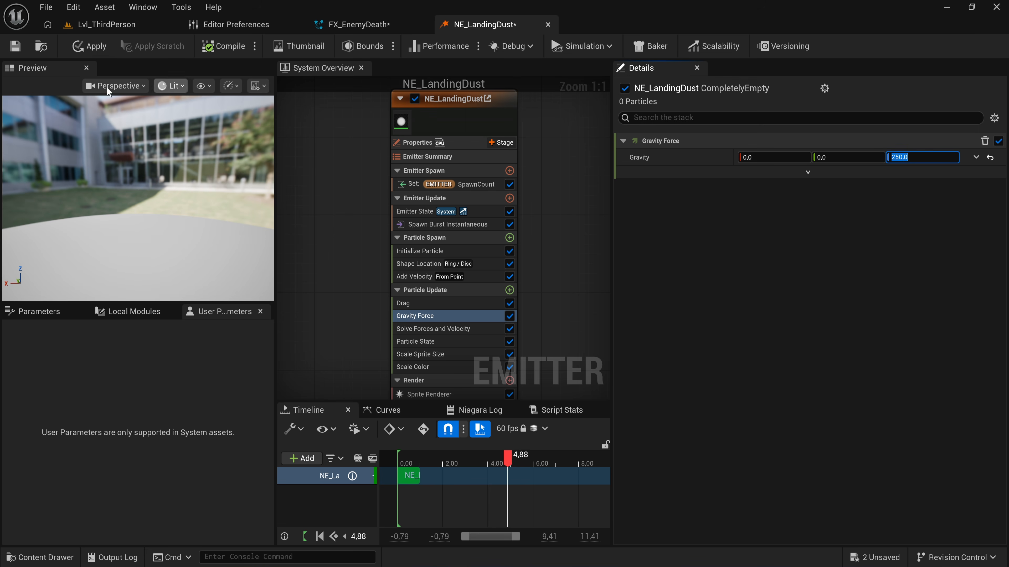
click(89, 48)
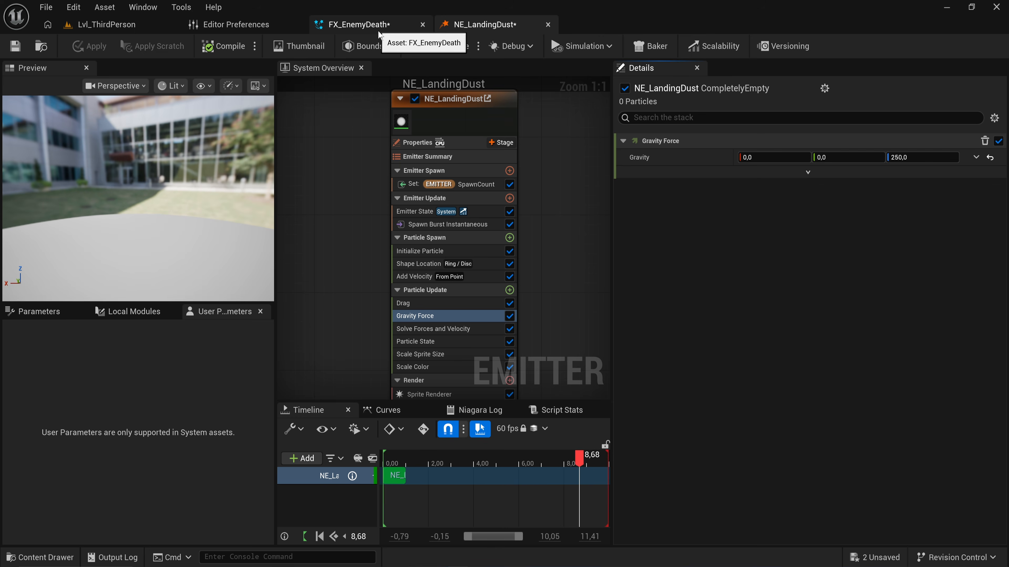
Examine the NE_LandingDust instance in the FX_EnemyDeath system against its source emitter.
click(357, 24)
right_drag(530, 161, 420, 138)
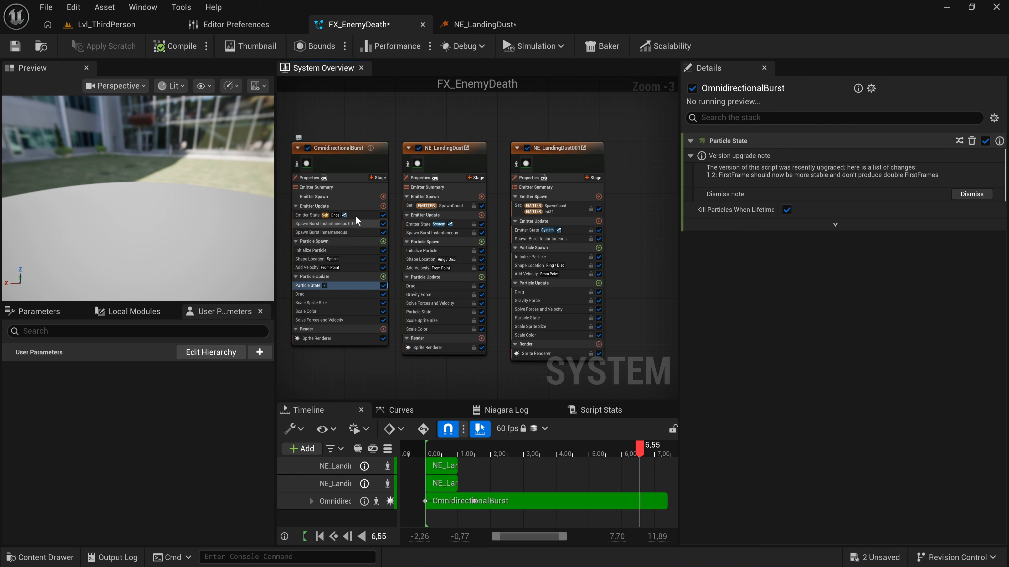
click(449, 148)
scroll(464, 261, up, 2)
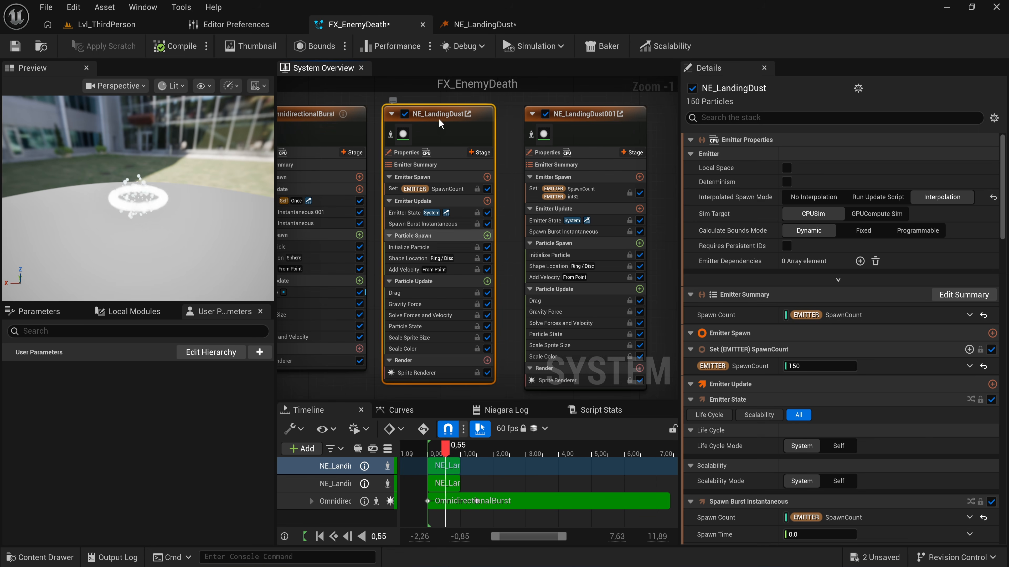
click(483, 25)
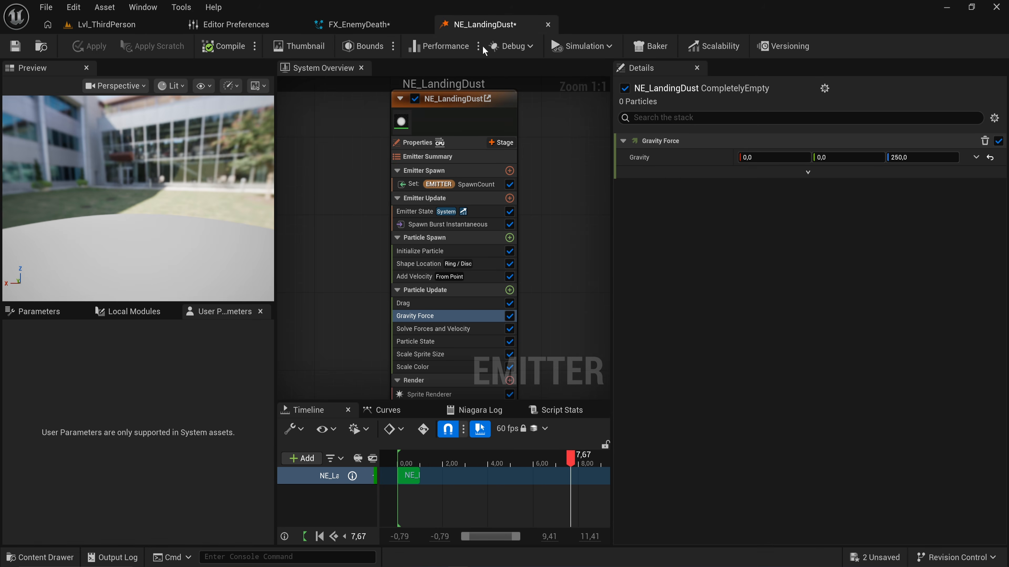
click(373, 22)
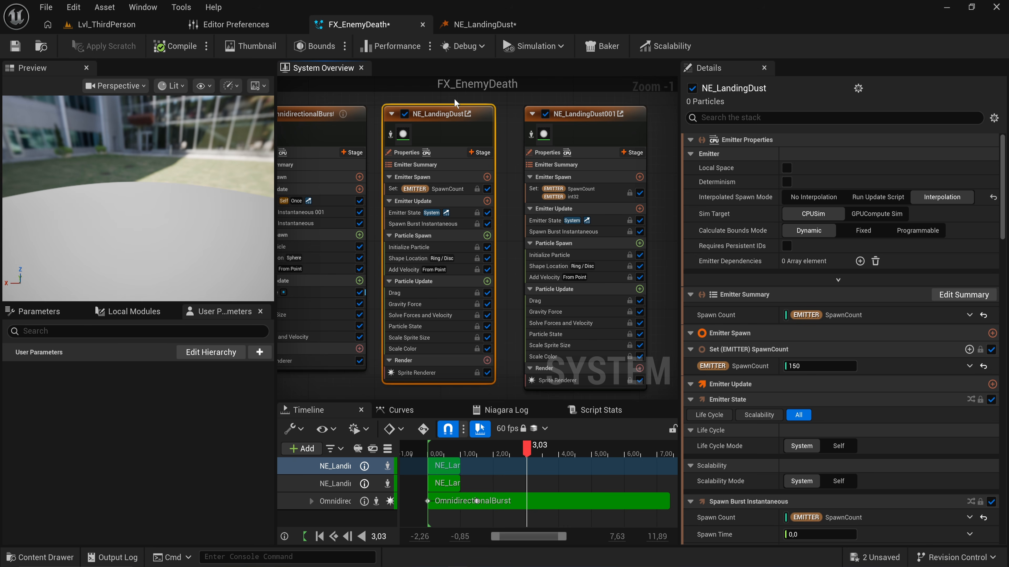
Compare the emitter spawn parameters of NE_LandingDust001 with the SpawnCount parameter in the source NE_LandingDust emitter.
click(565, 114)
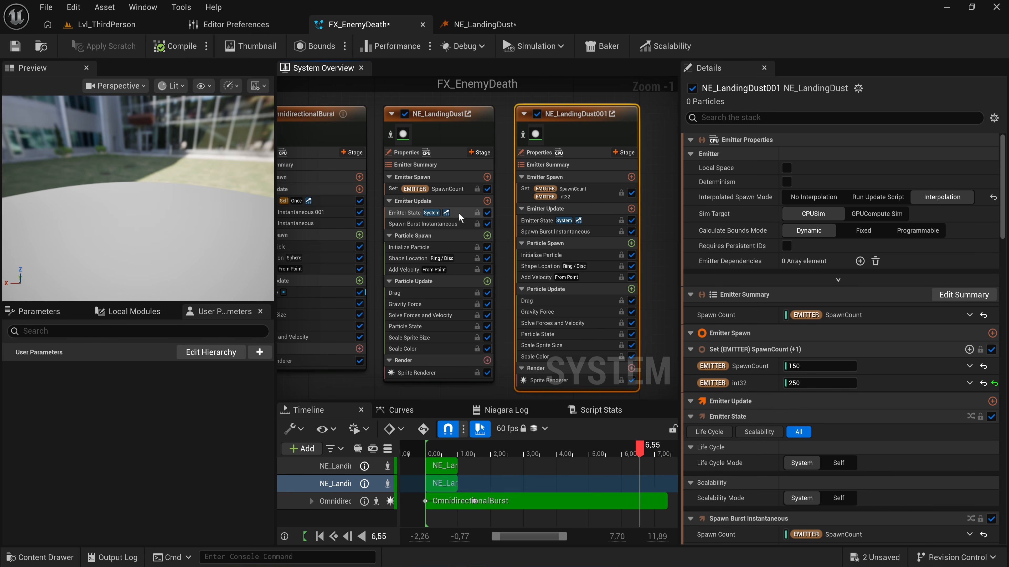
click(586, 197)
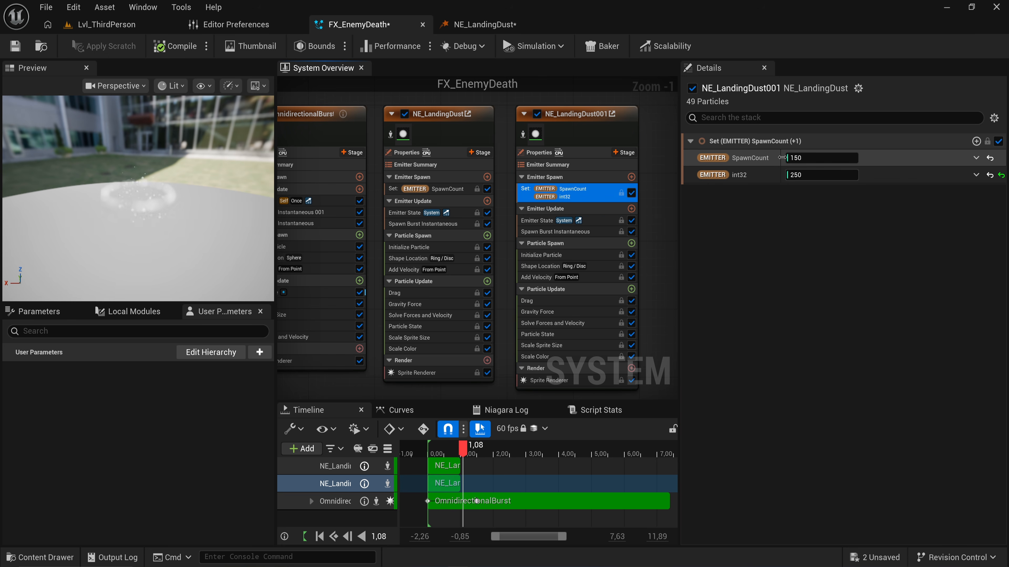
click(594, 129)
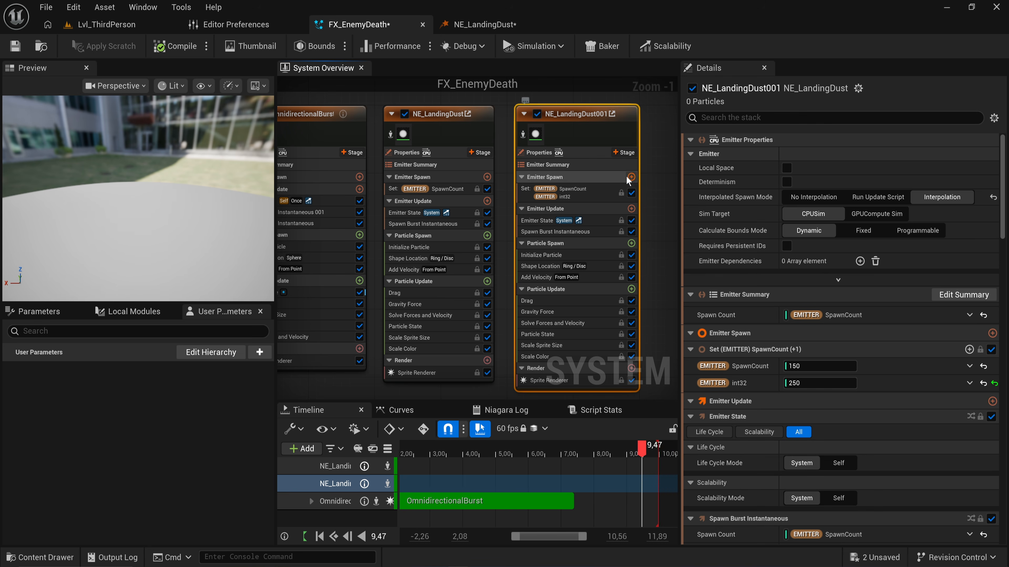
click(484, 30)
click(477, 185)
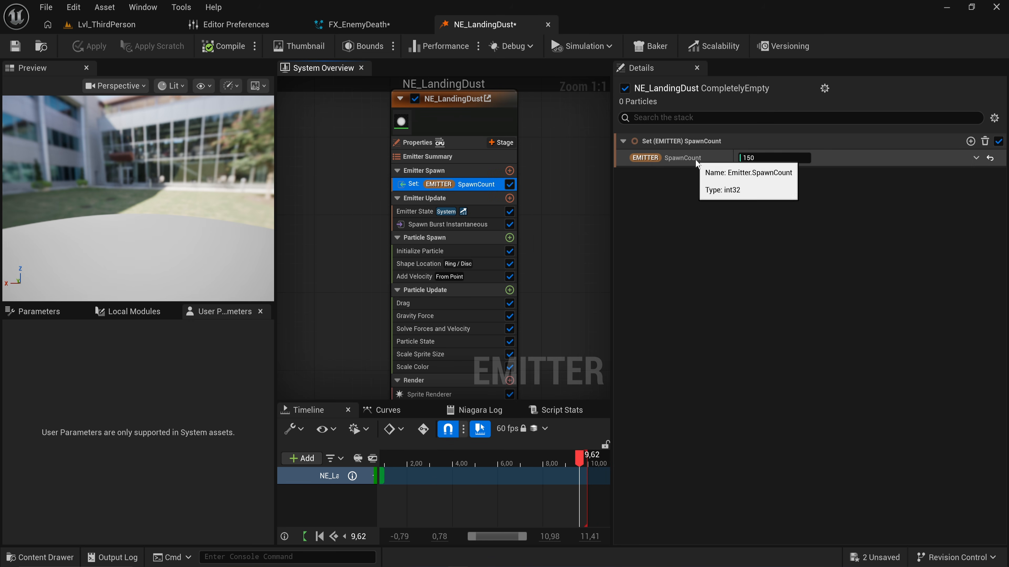
click(358, 24)
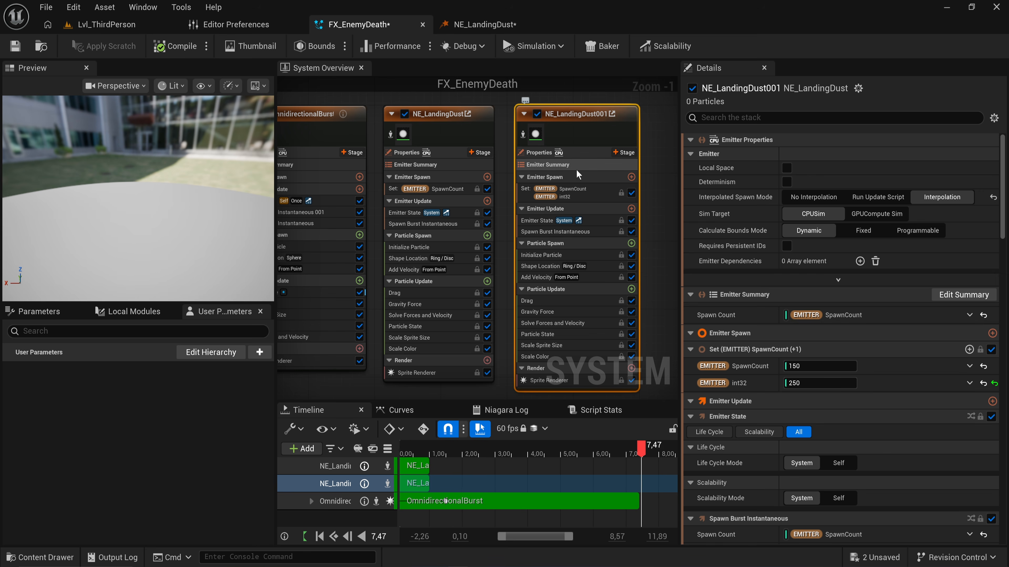
Replace NE_LandingDust001 in FX_EnemyDeath with a clean NE_LandingDust instance that sets only SpawnCount, without the extra int32 parameter.
right_drag(553, 128, 509, 123)
key(Delete)
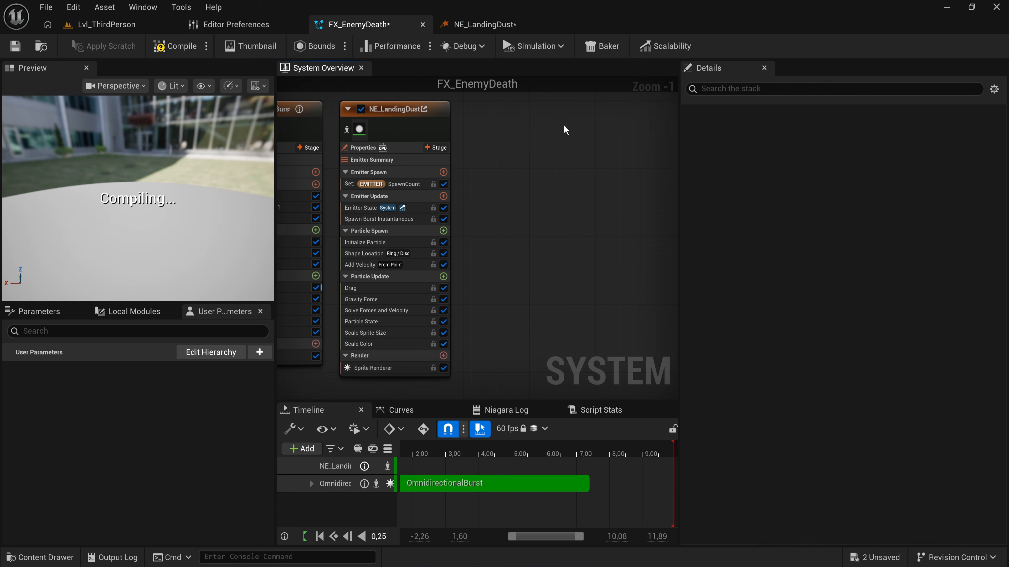
key(ctrl+z)
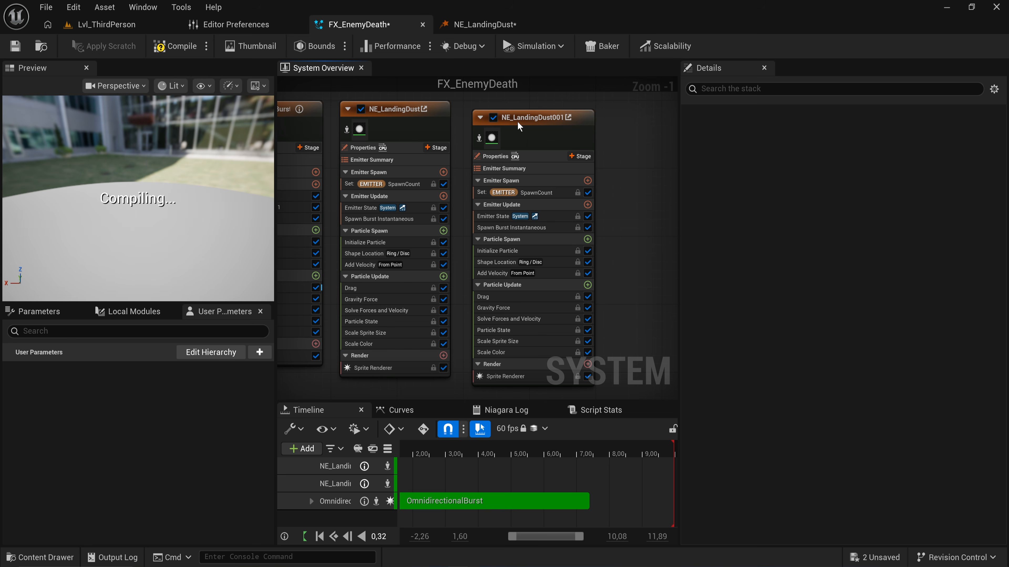
Override SpawnCount with 250 in NE_LandingDust001 and compare it with the SpawnCount of NE_LandingDust.
click(540, 192)
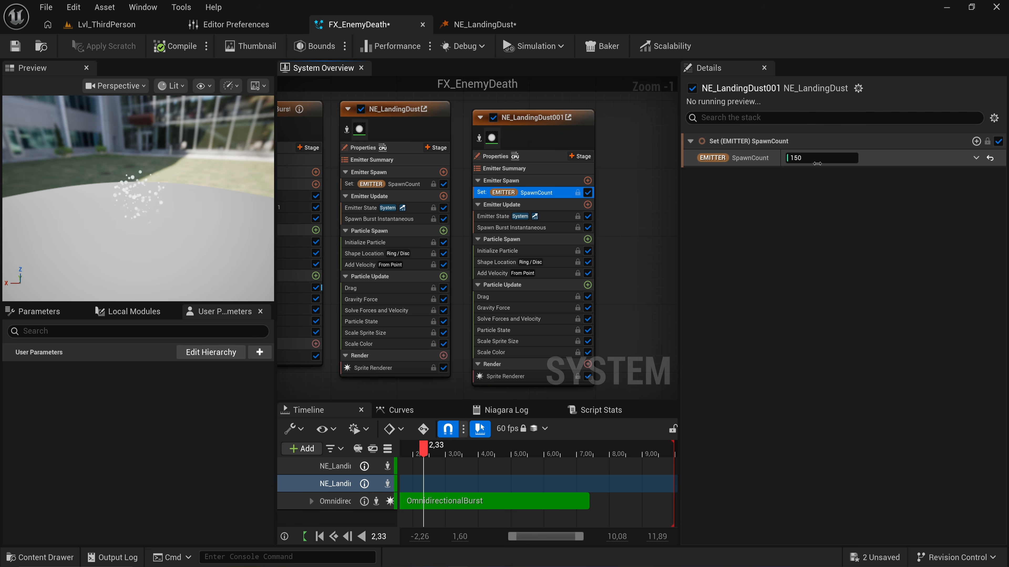
click(826, 156)
text(25)
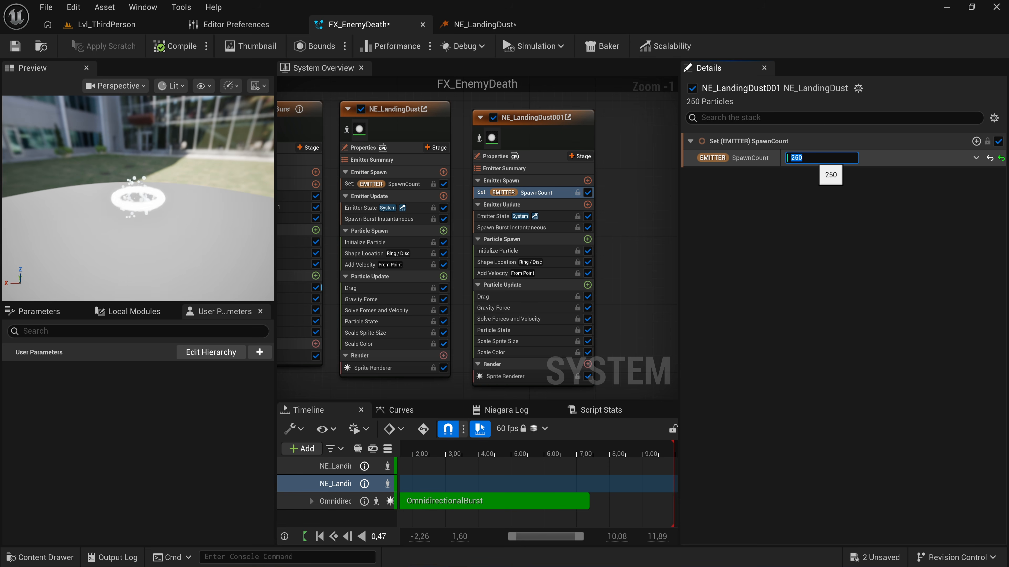
text(0)
key(Return)
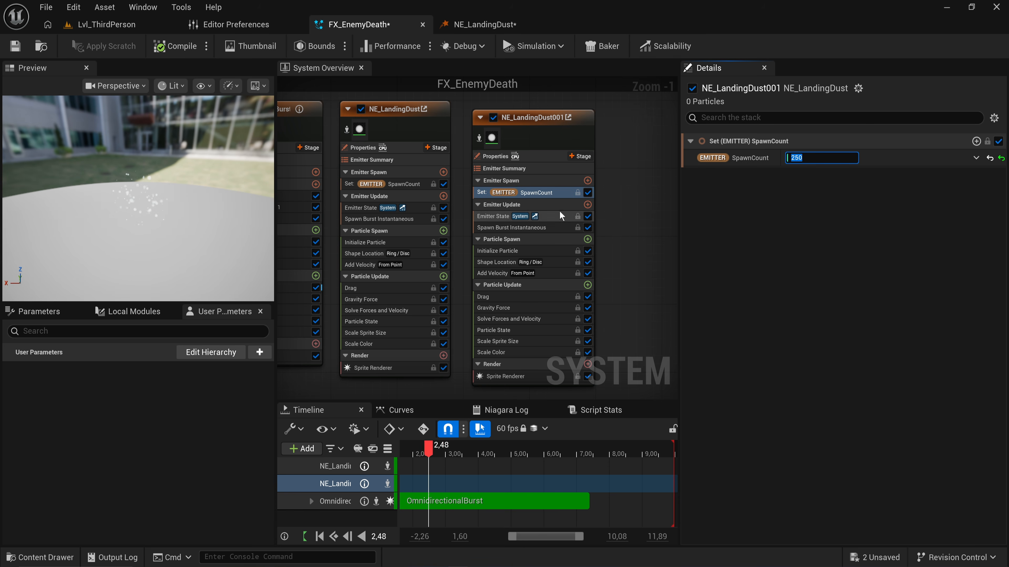
click(409, 184)
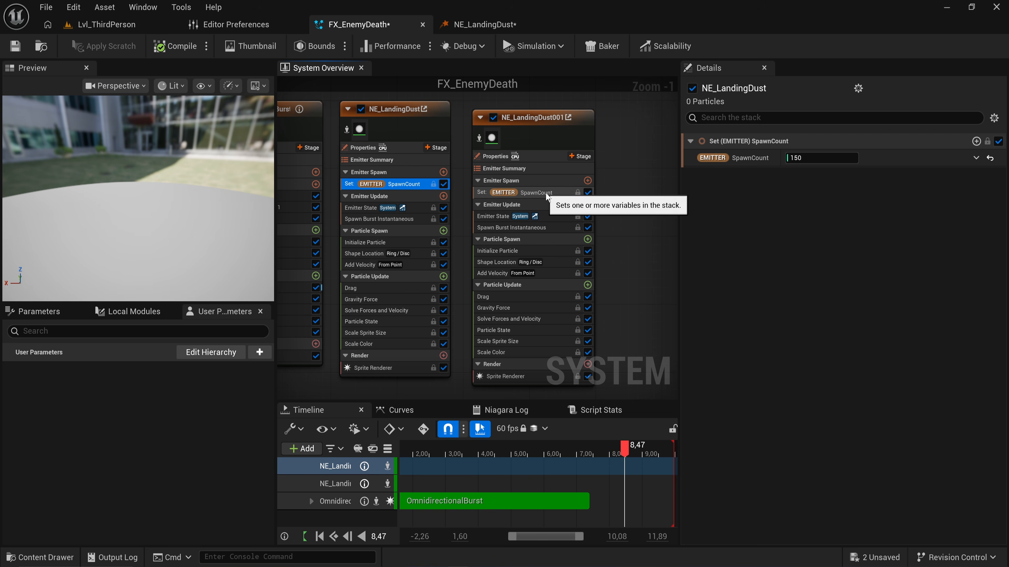
click(537, 192)
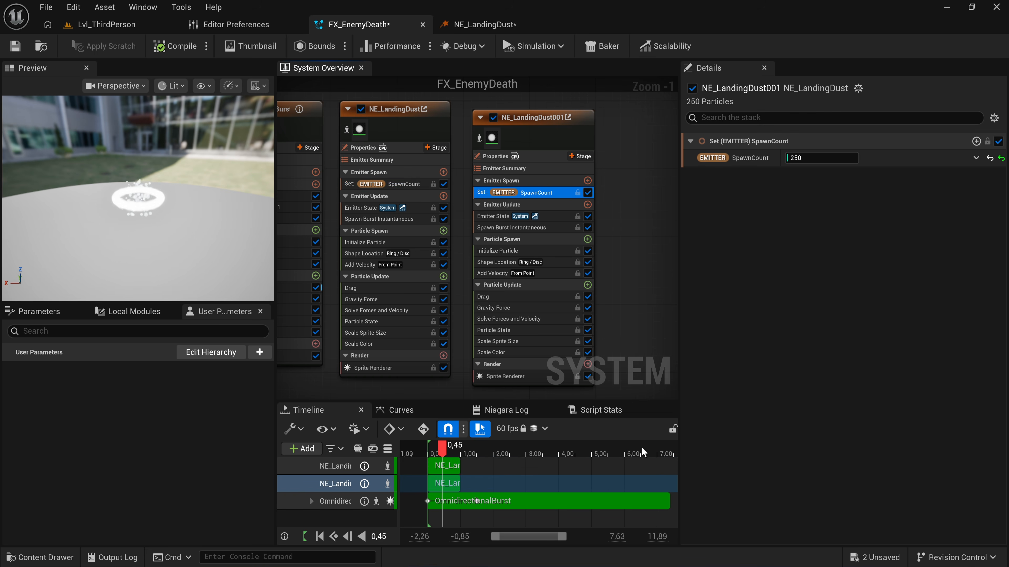
In NE_LandingDust001's Spawn Burst Instantaneous module, set Spawn Time to 3.
click(543, 228)
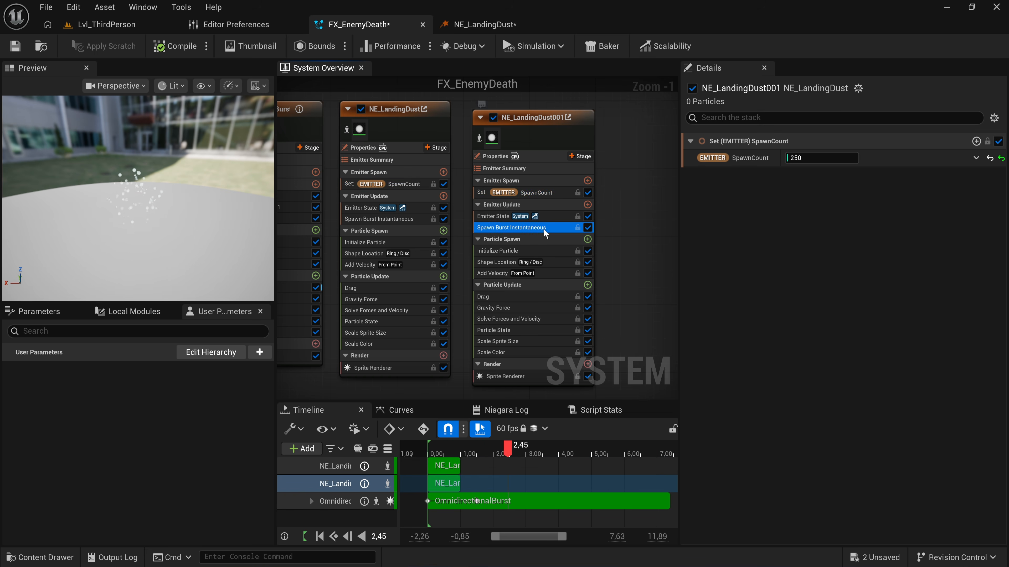
click(787, 173)
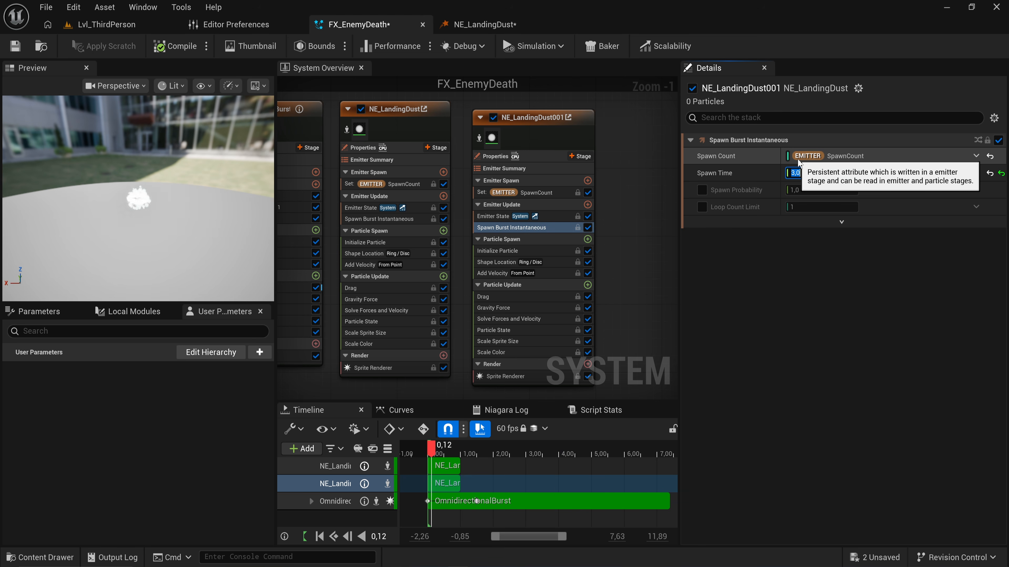
text(3)
key(Return)
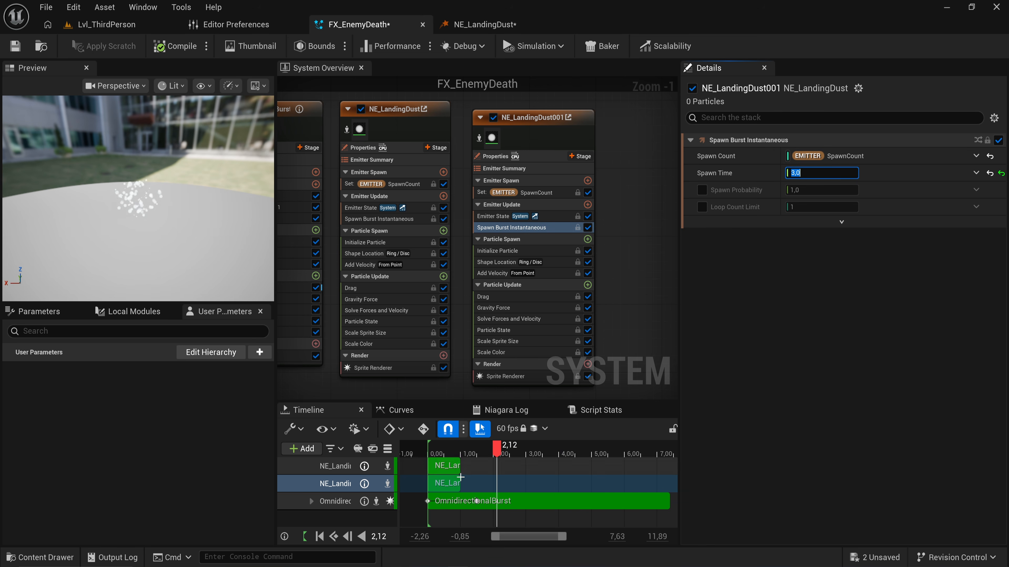
Extend NE_LandingDust001's timeline section to about 9.2 seconds, disable OmnidirectionalBurst, and scrub the timeline to preview the remaining emitters.
drag(459, 483, 624, 483)
right_drag(444, 472, 570, 469)
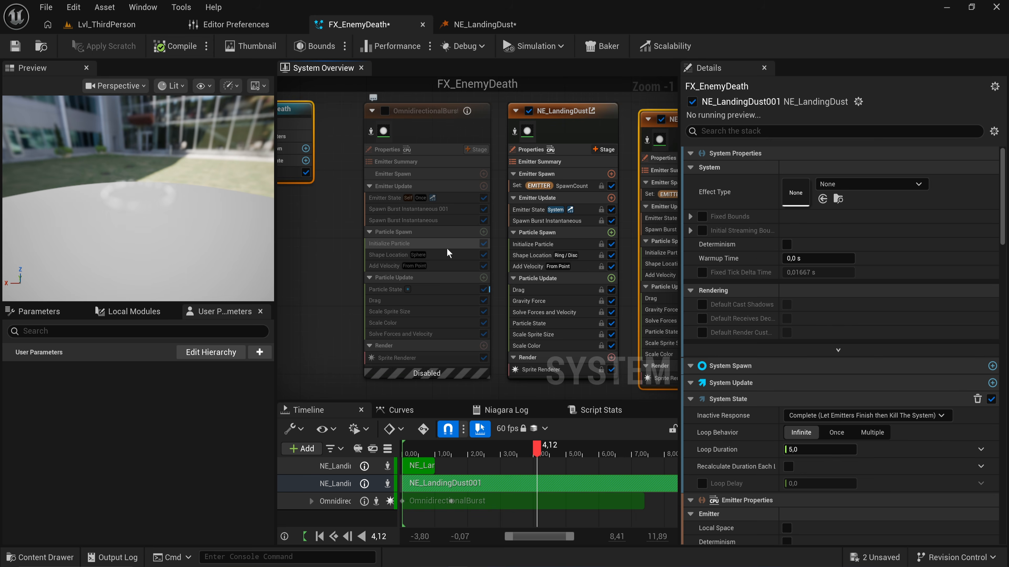
scroll(448, 253, down, 2)
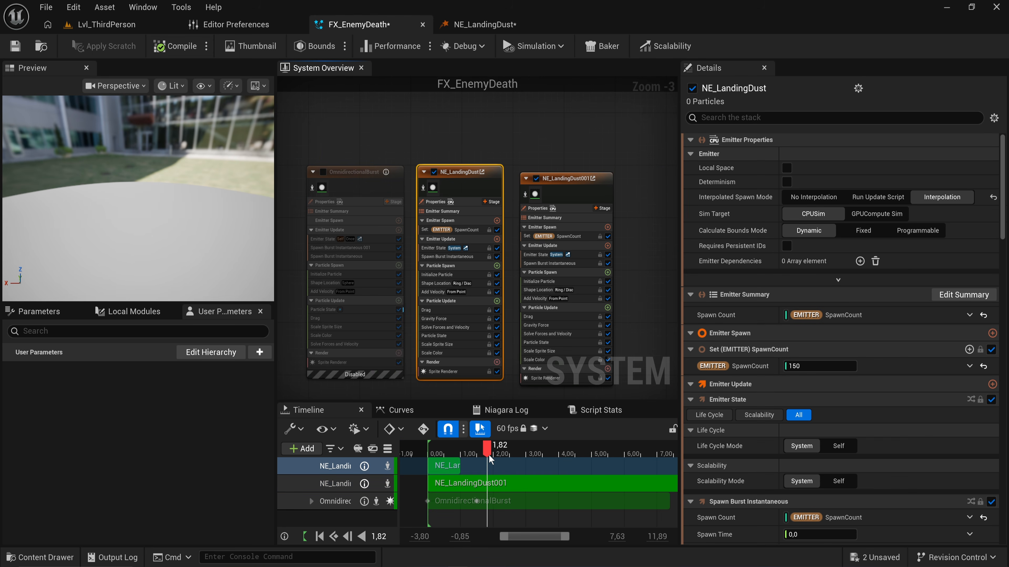
drag(489, 454, 436, 459)
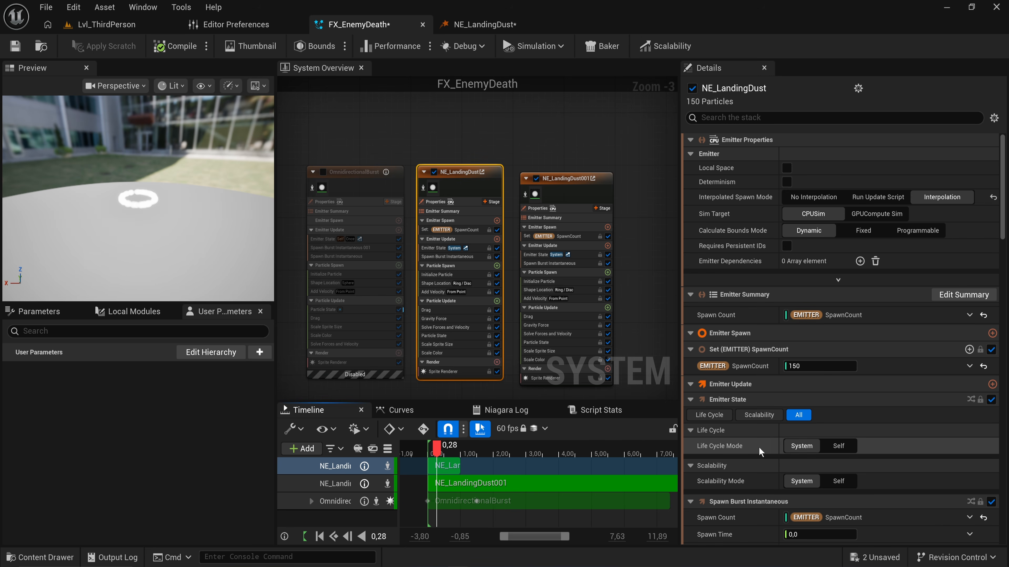
Examine NE_LandingDust's burst, Emitter State and summary settings in FX_EnemyDeath, along with the system's own loop settings.
click(448, 256)
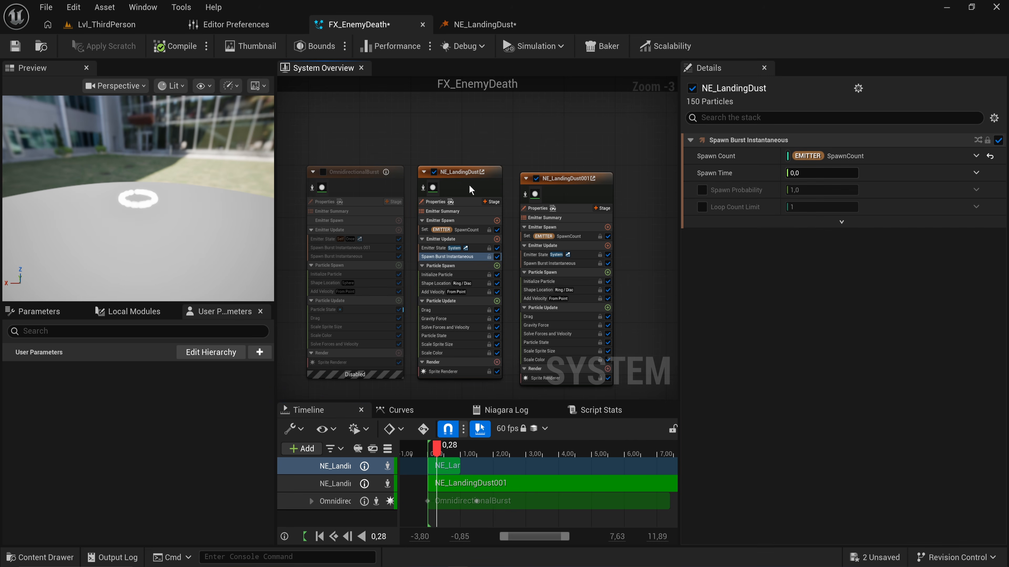
click(466, 181)
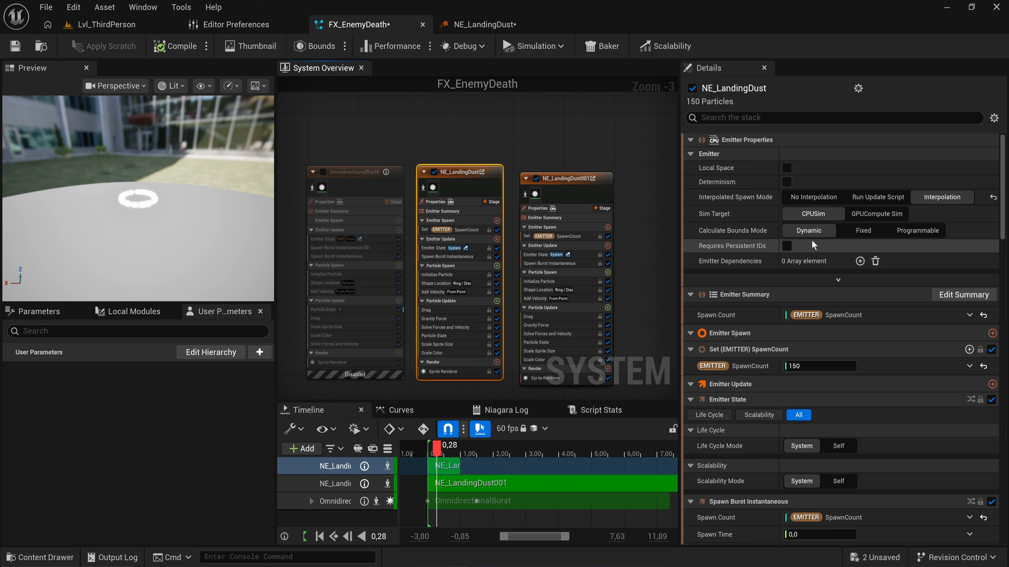
scroll(829, 323, down, 3)
scroll(830, 319, down, 3)
scroll(830, 319, down, 1)
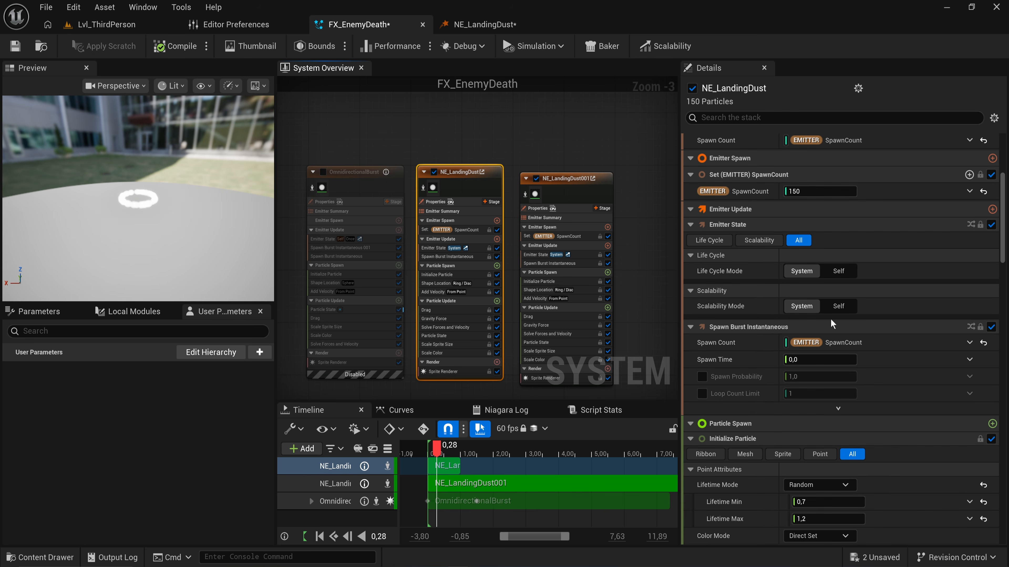
click(471, 248)
scroll(556, 229, up, 3)
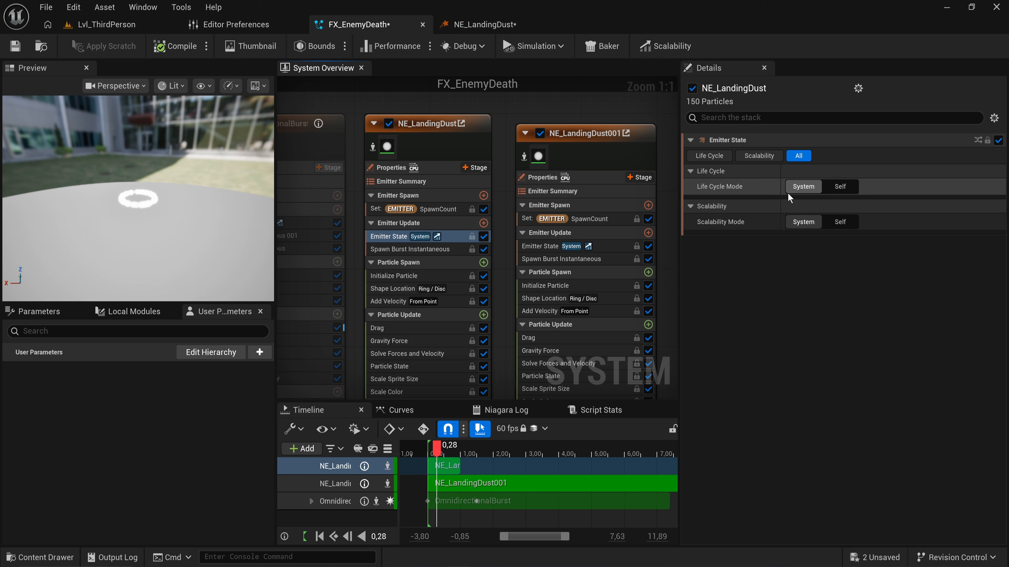
click(401, 182)
right_drag(507, 130, 854, 182)
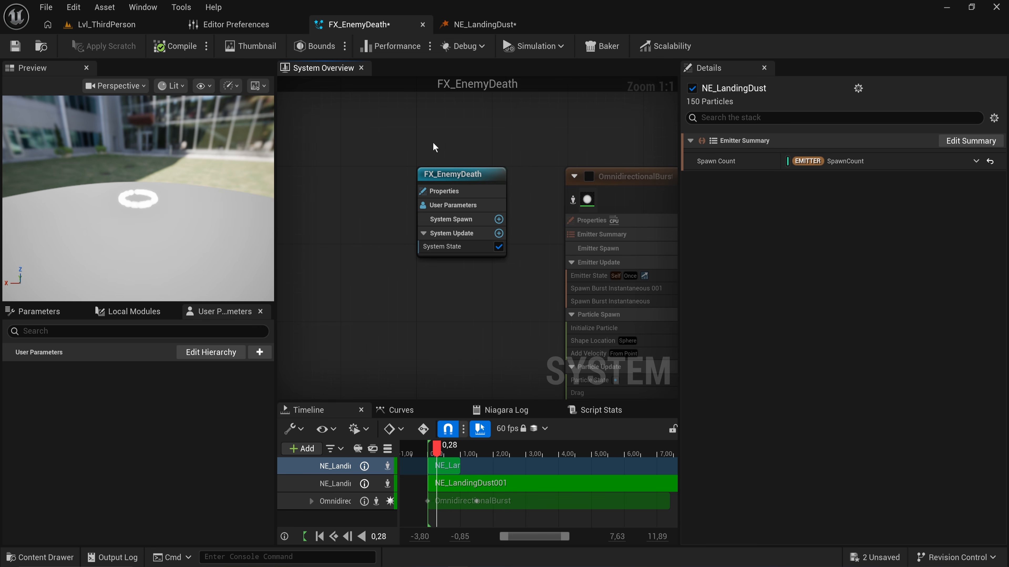
click(458, 177)
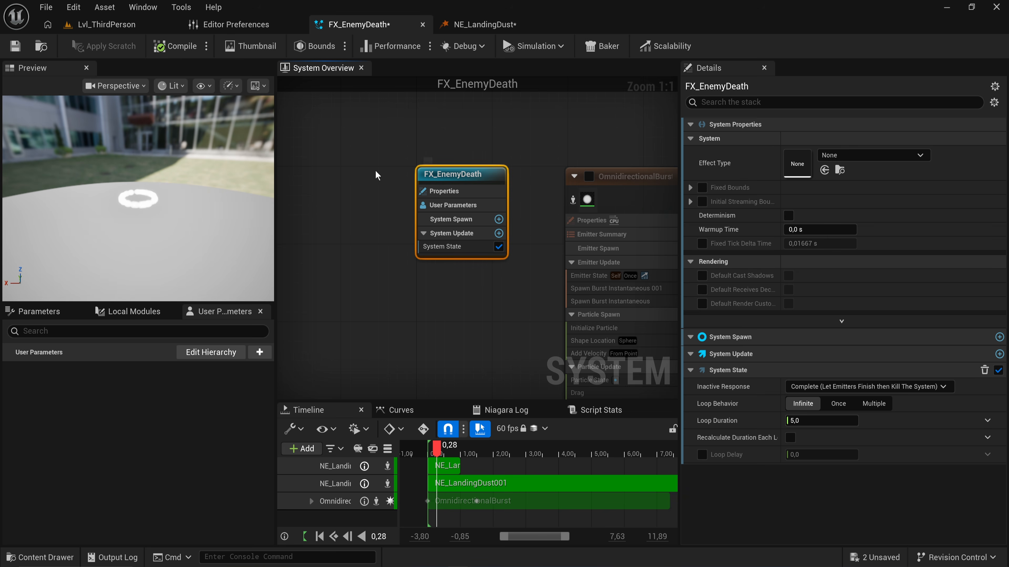
In FX_EnemyDeath, set NE_LandingDust's Emitter State to Life Cycle Mode Self and Loop Behavior Once.
right_click(213, 232)
click(583, 301)
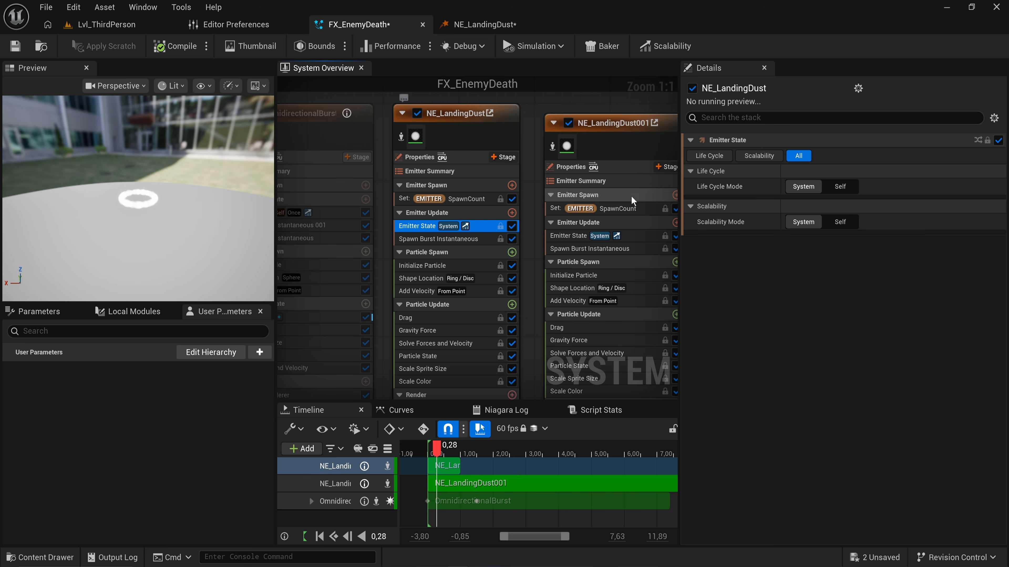
click(845, 188)
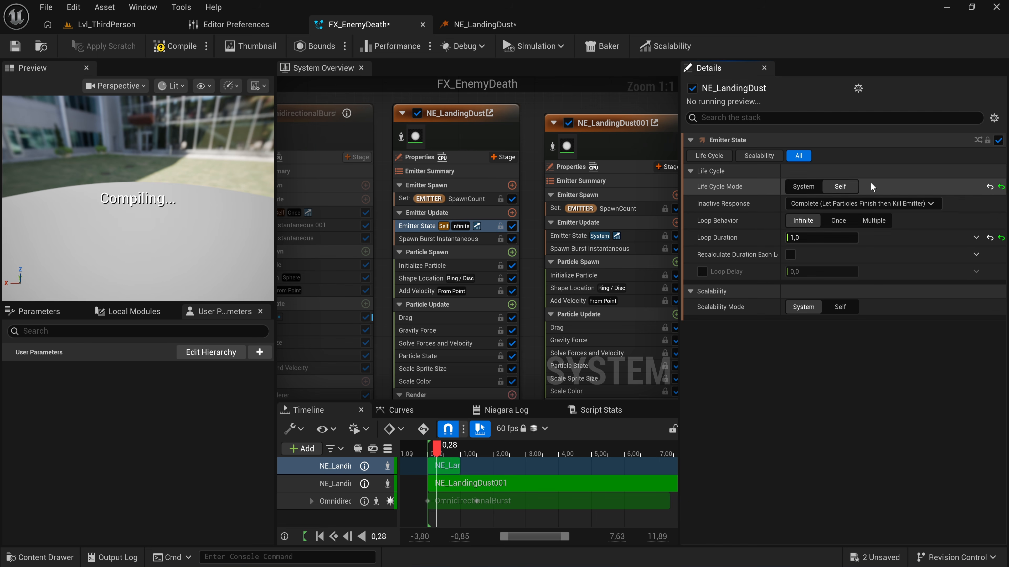
click(845, 221)
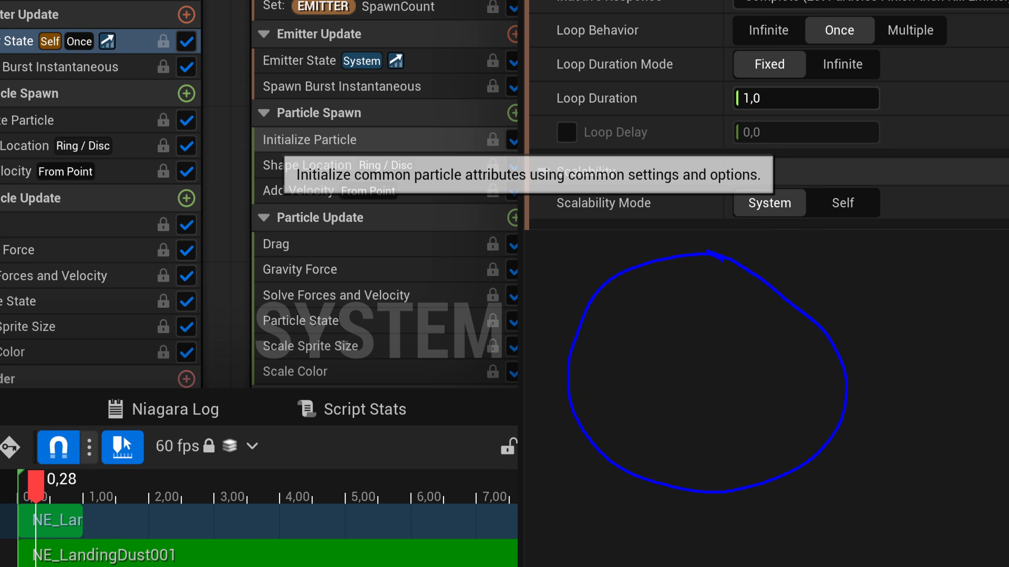
drag(660, 294, 674, 302)
mouse_move(775, 316)
mouse_down()
mouse_move(747, 363)
mouse_move(773, 323)
mouse_up()
mouse_move(692, 390)
mouse_down()
mouse_move(693, 453)
mouse_move(677, 395)
mouse_up()
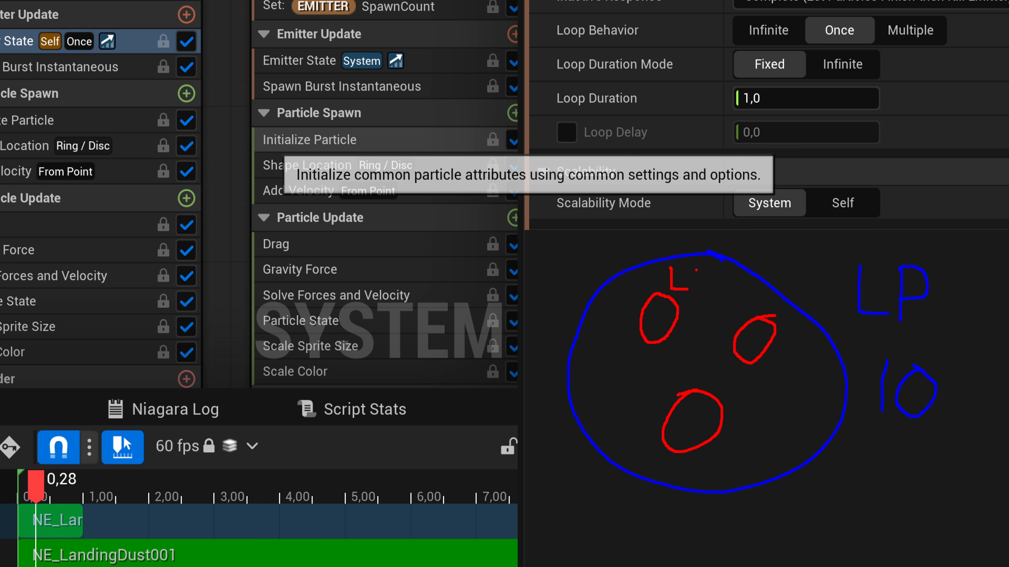
mouse_move(695, 270)
mouse_down()
mouse_move(689, 294)
mouse_move(712, 306)
mouse_up()
mouse_move(677, 322)
mouse_down()
mouse_move(695, 349)
mouse_move(711, 348)
mouse_up()
click(703, 345)
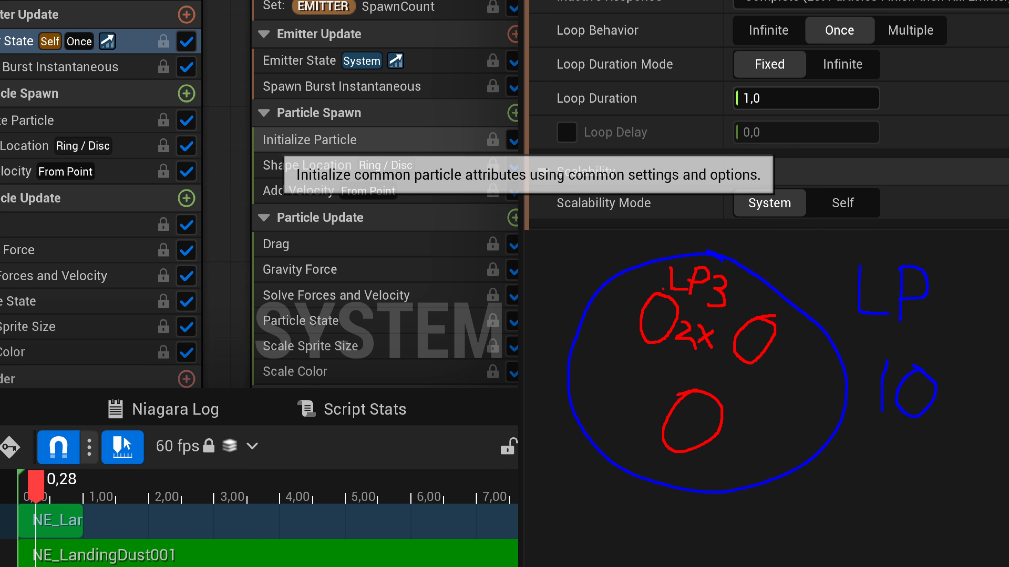
mouse_move(701, 317)
mouse_down()
mouse_move(677, 320)
mouse_move(710, 318)
mouse_up()
drag(795, 366, 808, 351)
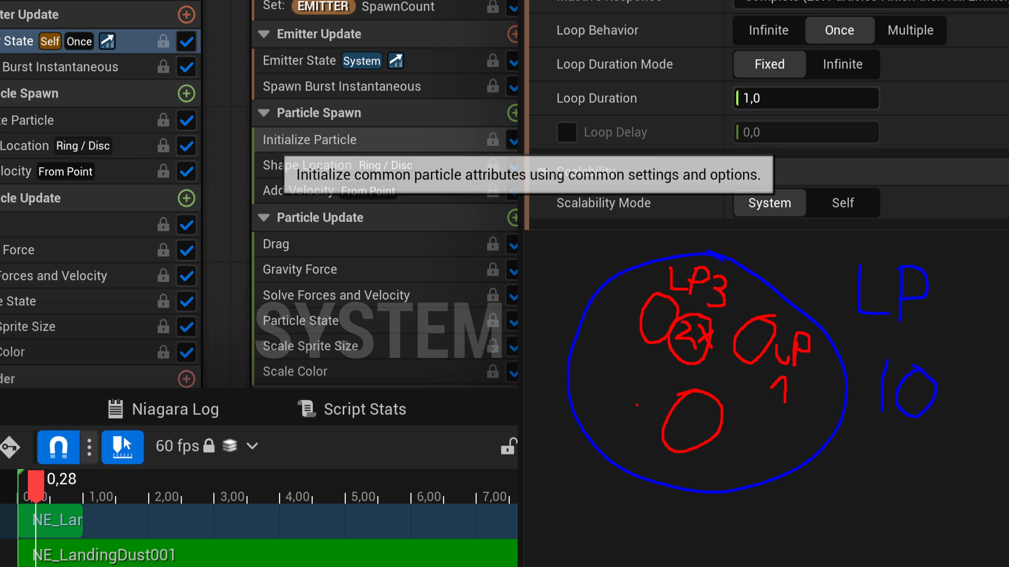
mouse_move(630, 383)
mouse_down()
mouse_move(622, 404)
mouse_move(645, 407)
mouse_move(632, 429)
mouse_up()
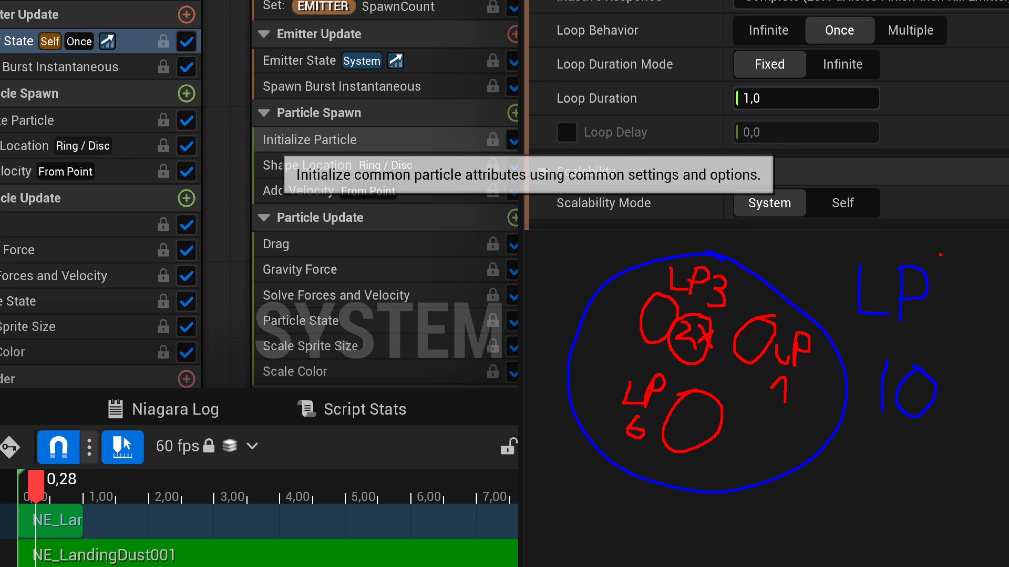
mouse_move(940, 254)
mouse_down()
mouse_move(845, 271)
mouse_move(916, 444)
mouse_move(938, 254)
mouse_up()
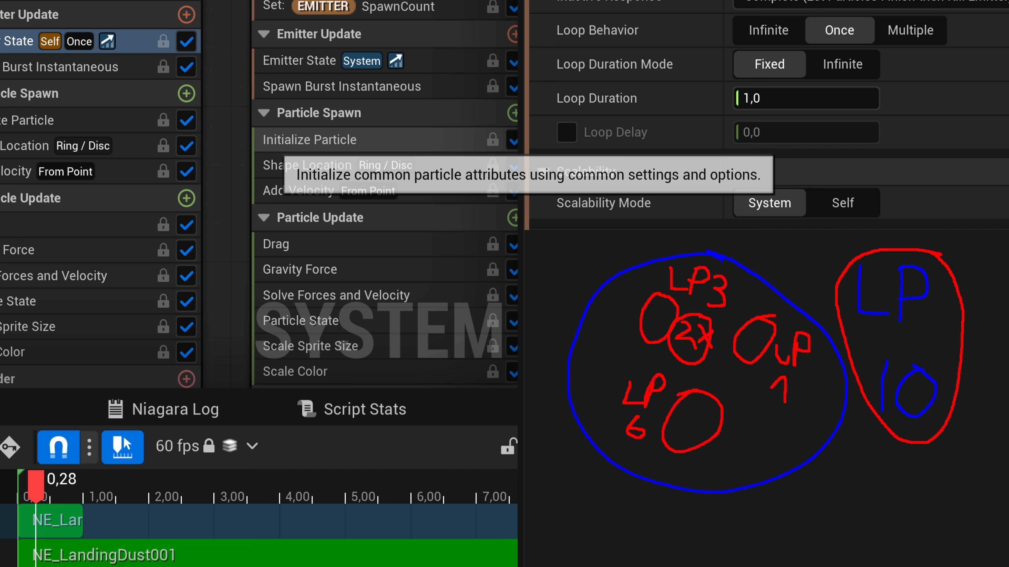
key(Escape)
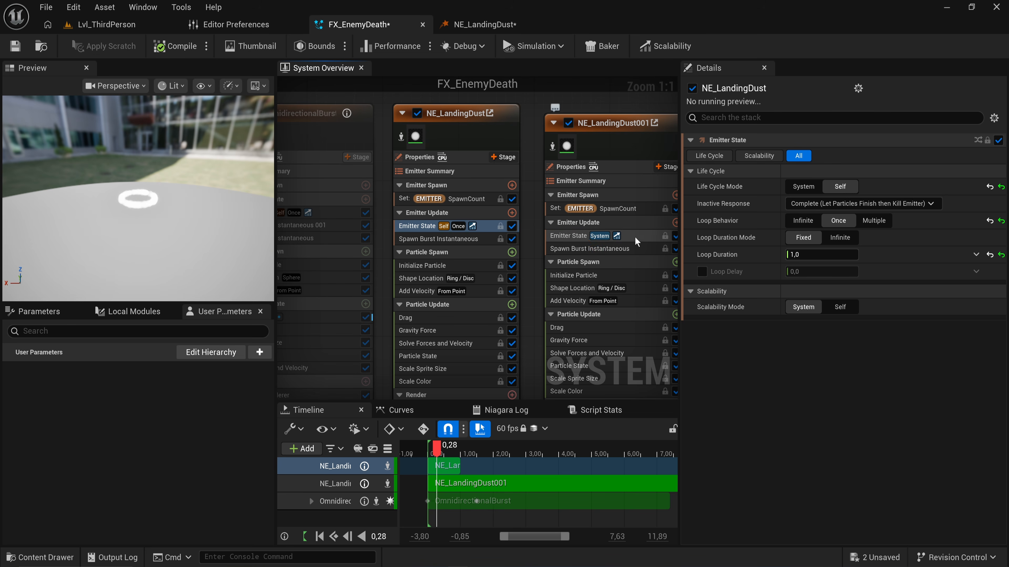
Set NE_LandingDust001's Emitter State to Life Cycle Mode Self and Loop Behavior Once, and preview its timeline.
click(568, 235)
click(831, 189)
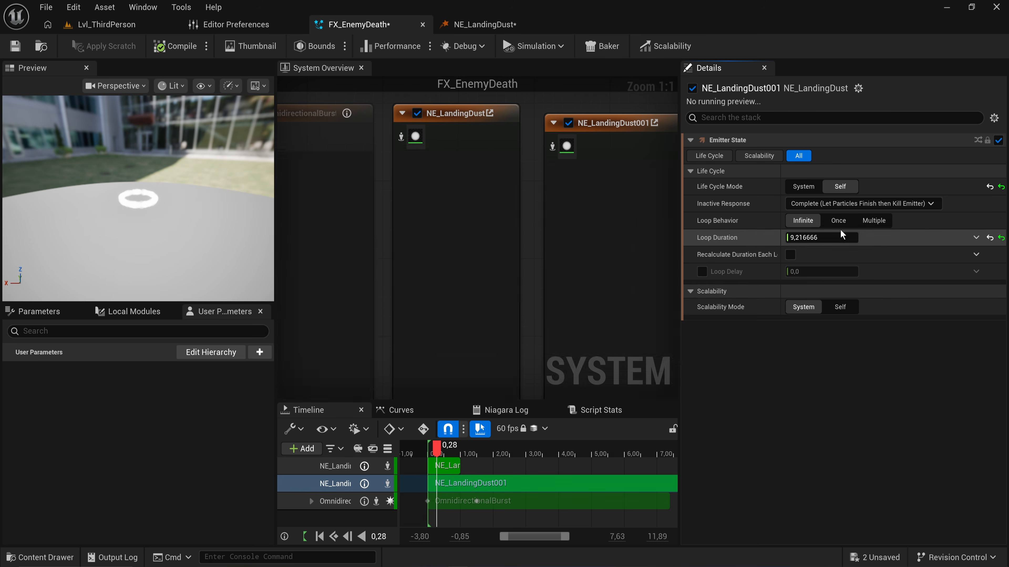
click(838, 221)
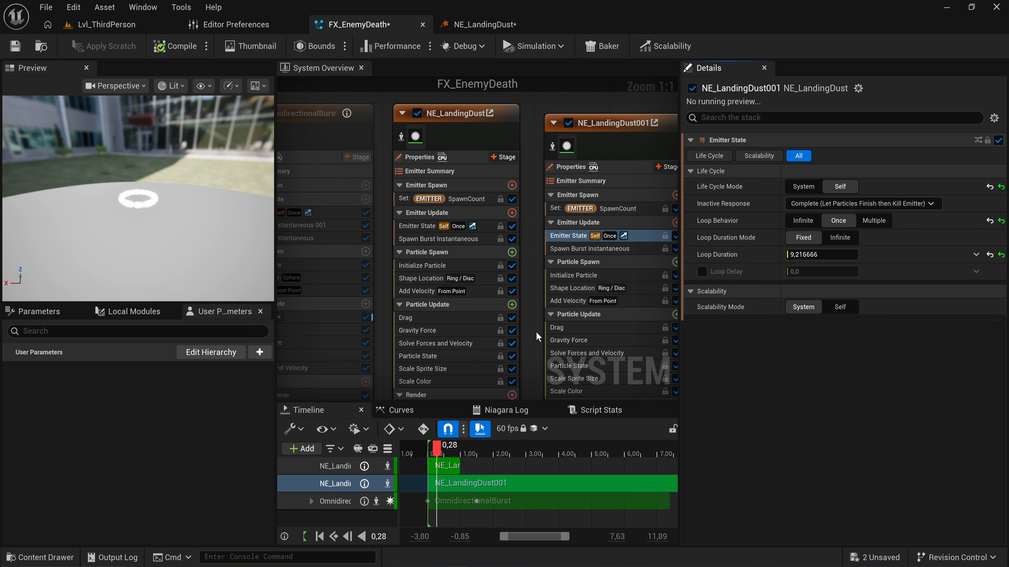
scroll(534, 322, down, 4)
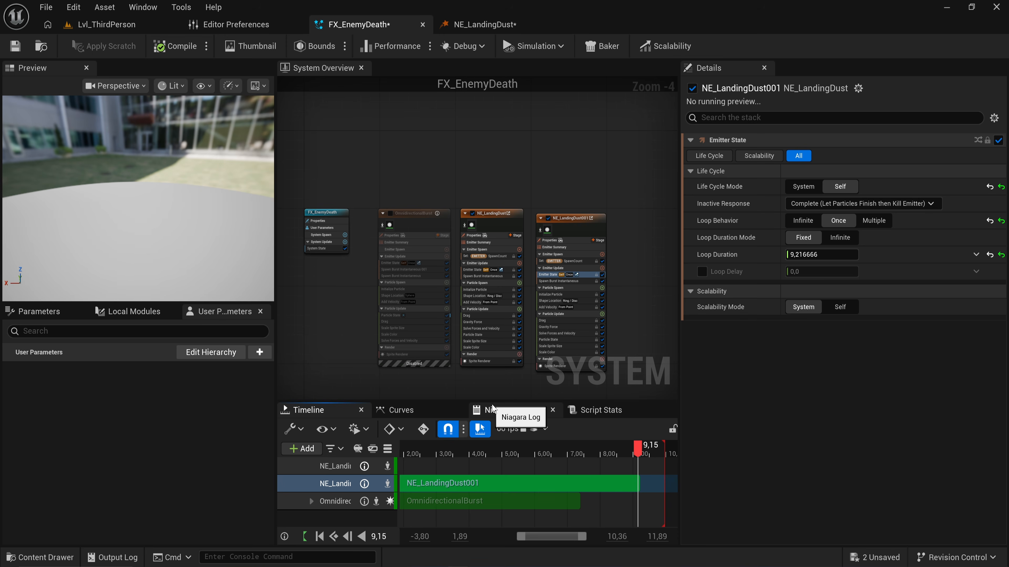
In the source NE_LandingDust emitter, set Emitter State to Life Cycle Mode Self and Loop Behavior Once, and apply the changes.
click(484, 25)
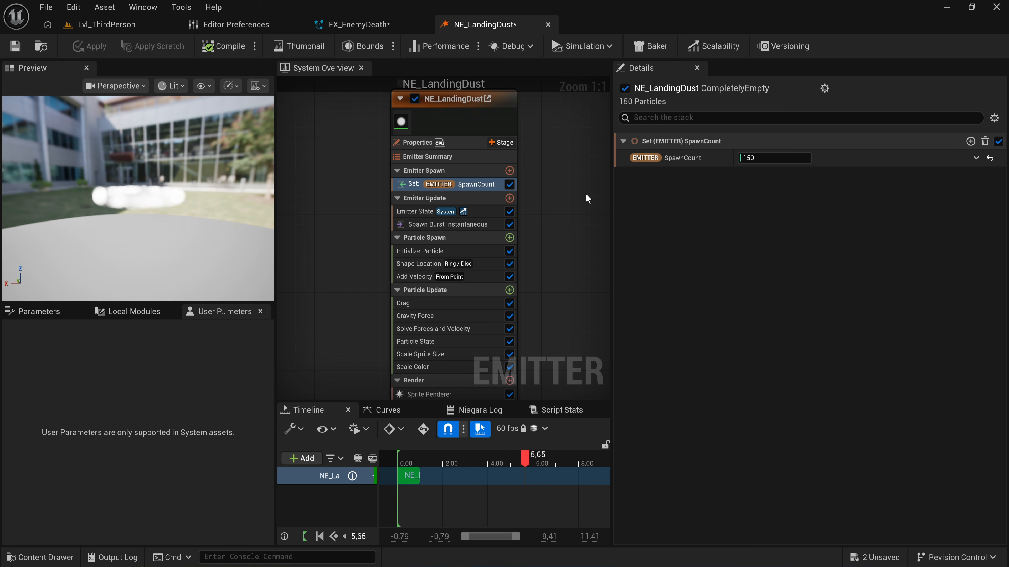
click(471, 212)
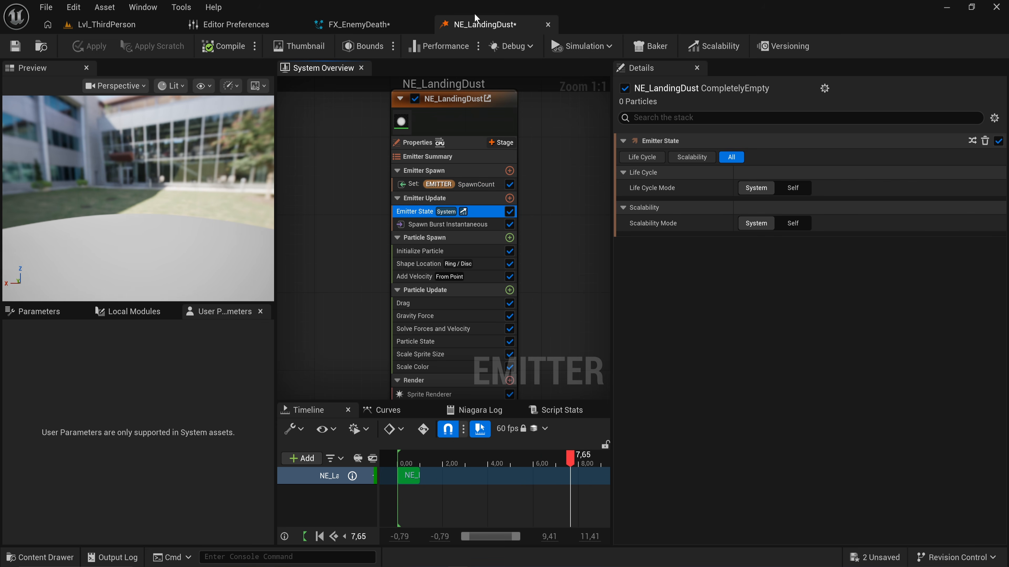
click(793, 189)
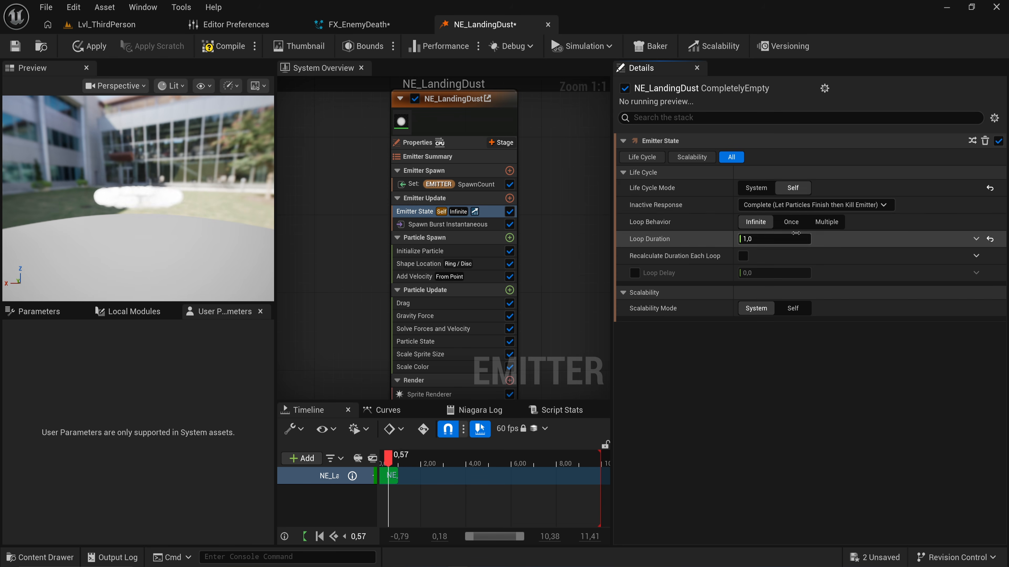
click(790, 222)
click(97, 46)
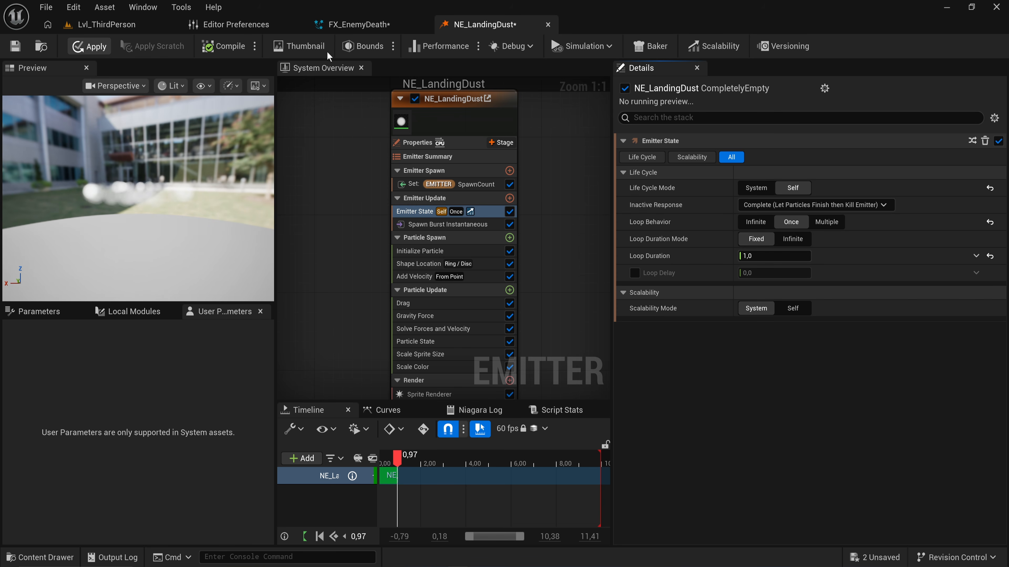
Delete both NE_LandingDust instances from FX_EnemyDeath and re-enable the OmnidirectionalBurst emitter.
click(353, 24)
click(568, 240)
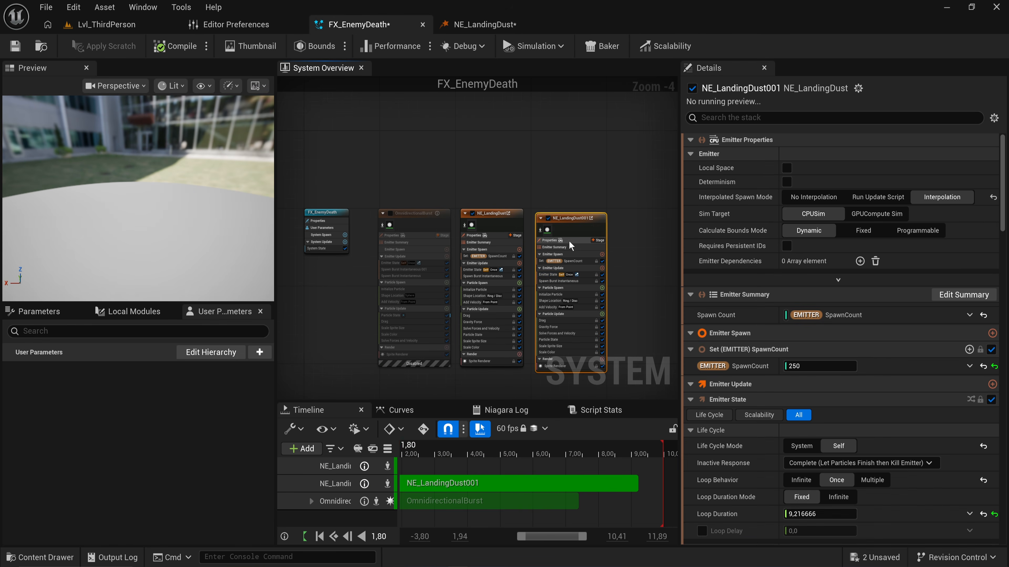
key(Delete)
drag(541, 178, 467, 239)
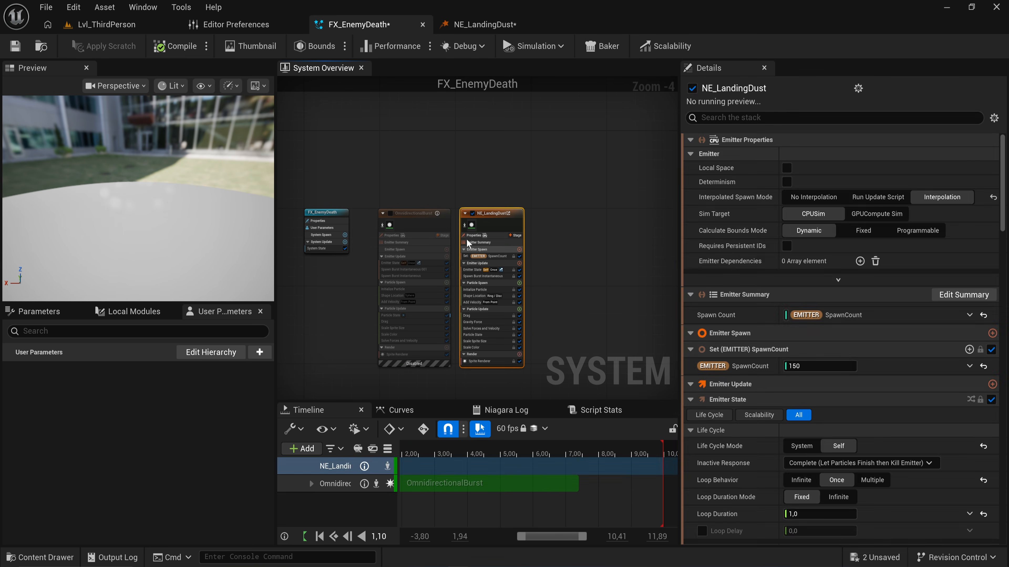
key(Delete)
click(390, 213)
key(f)
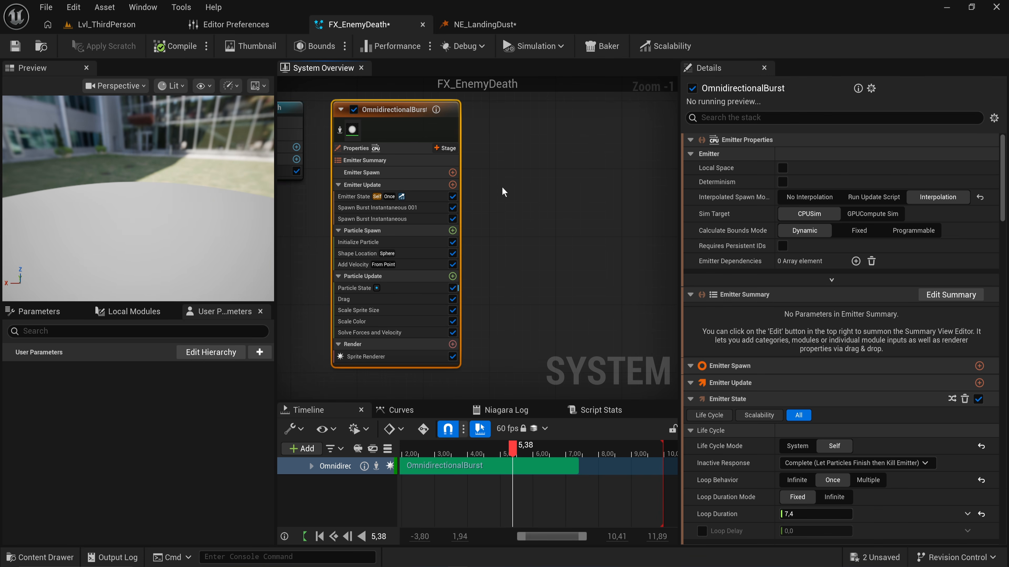
Create a Niagara System from the NE_LandingDust emitter asset in the FX folder.
key(ctrl+space)
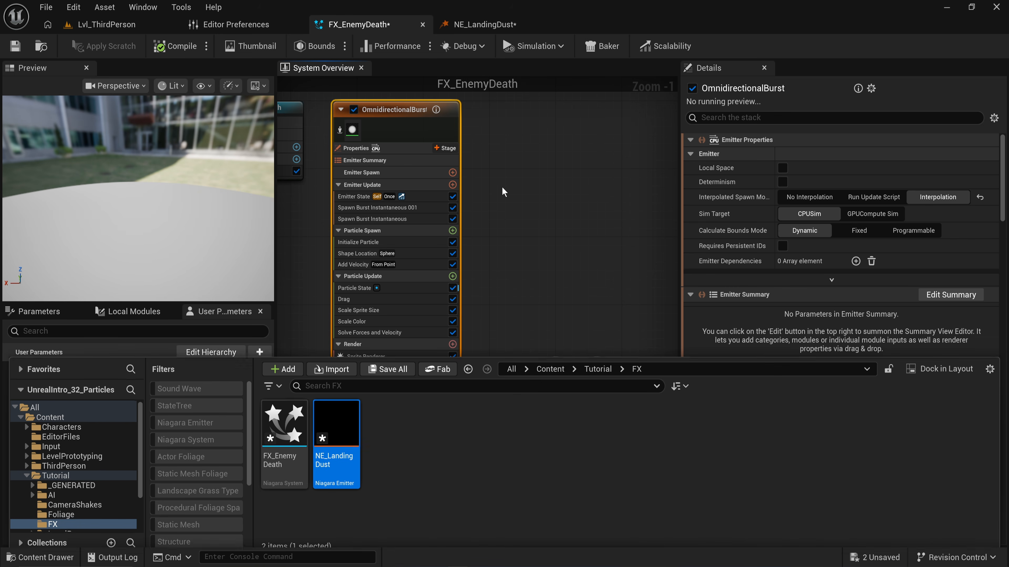
right_click(339, 422)
mouse_move(398, 185)
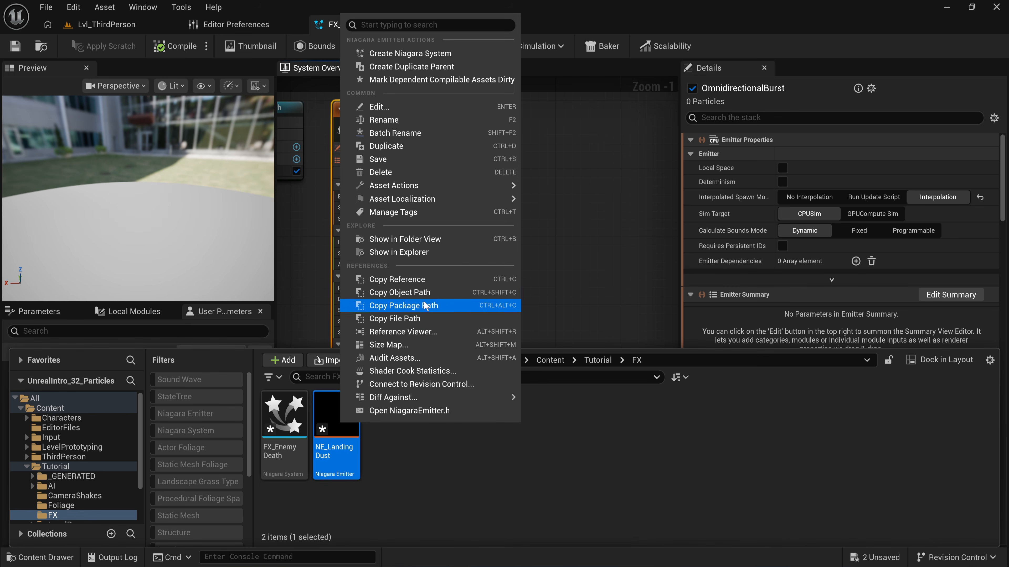
click(436, 53)
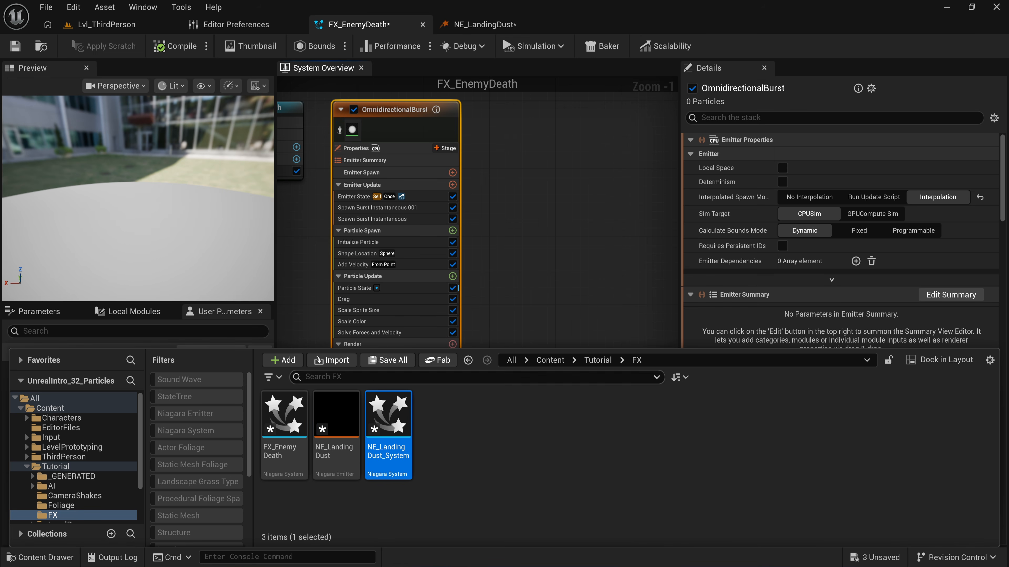
Rename the new Niagara System as NS_LandingDust_System and open it.
key(F2)
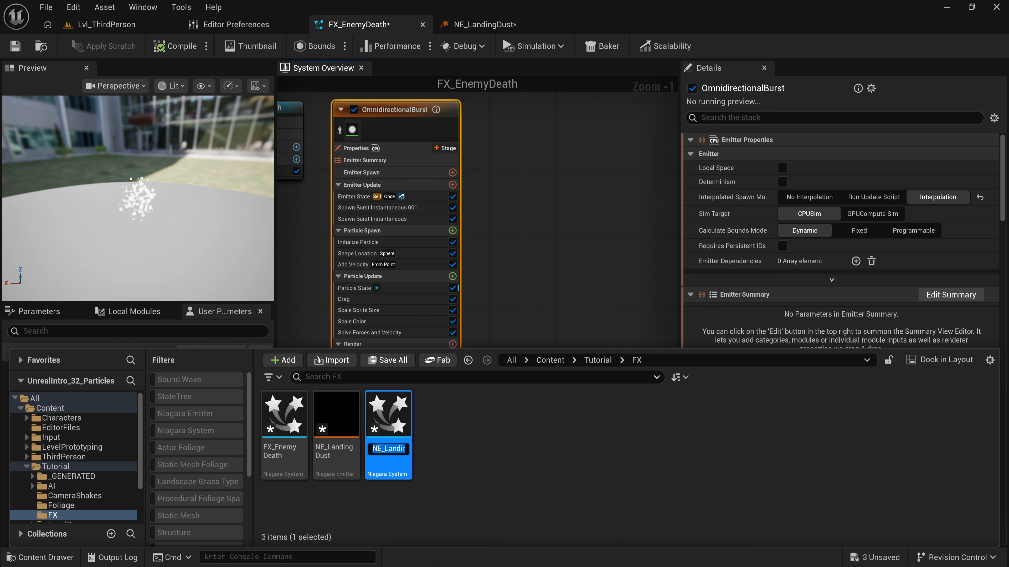
click(382, 449)
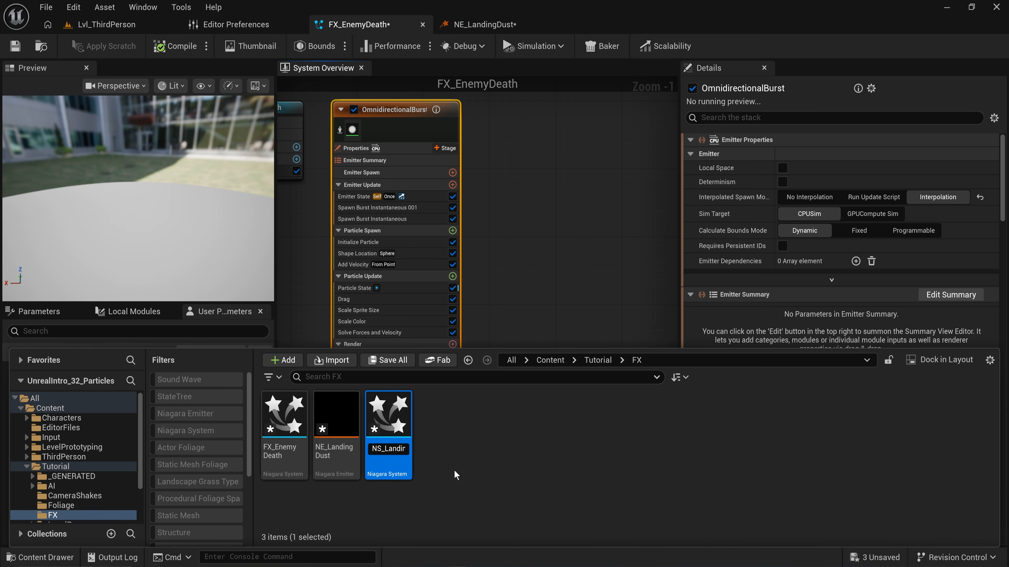
key(Return)
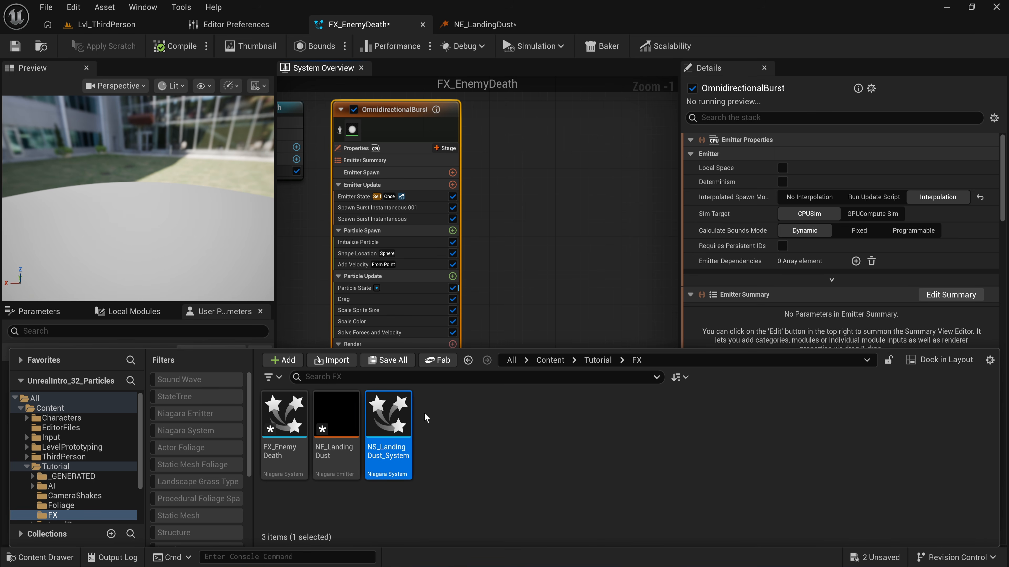
double_click(381, 416)
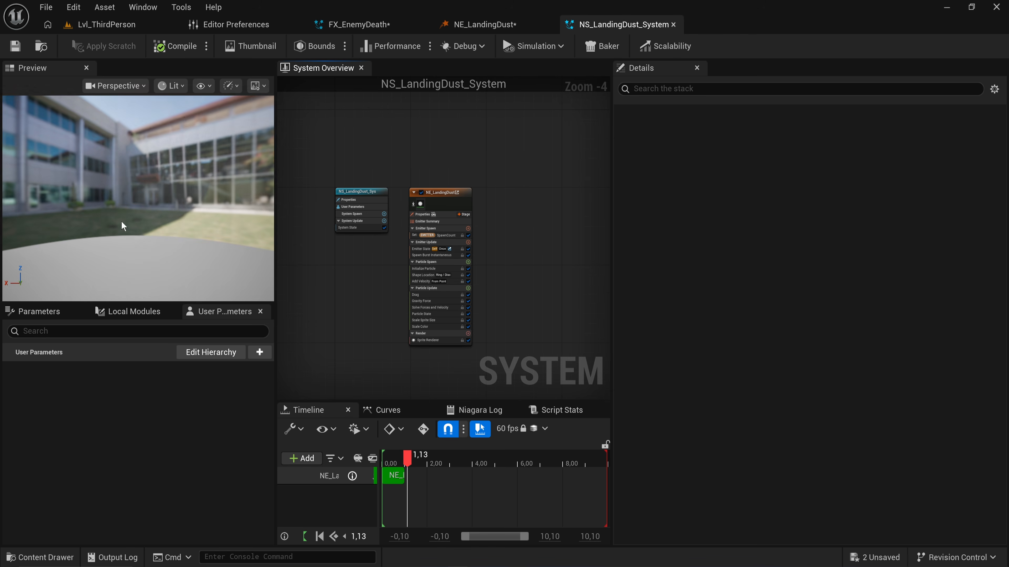
Duplicate the NE_LandingDust emitter within NS_LandingDust_System.
drag(124, 221, 171, 198)
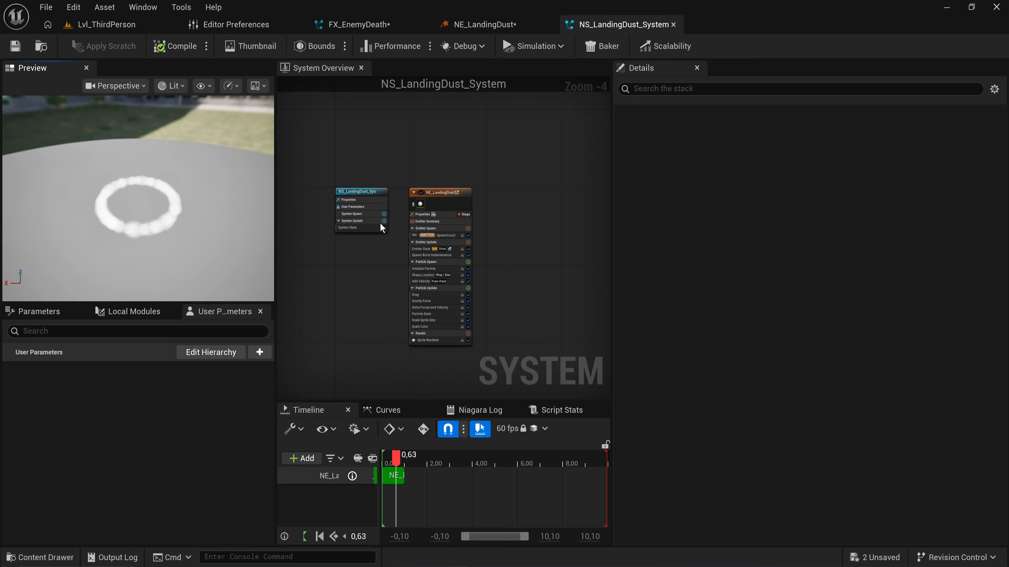
double_click(437, 216)
key(ctrl+d)
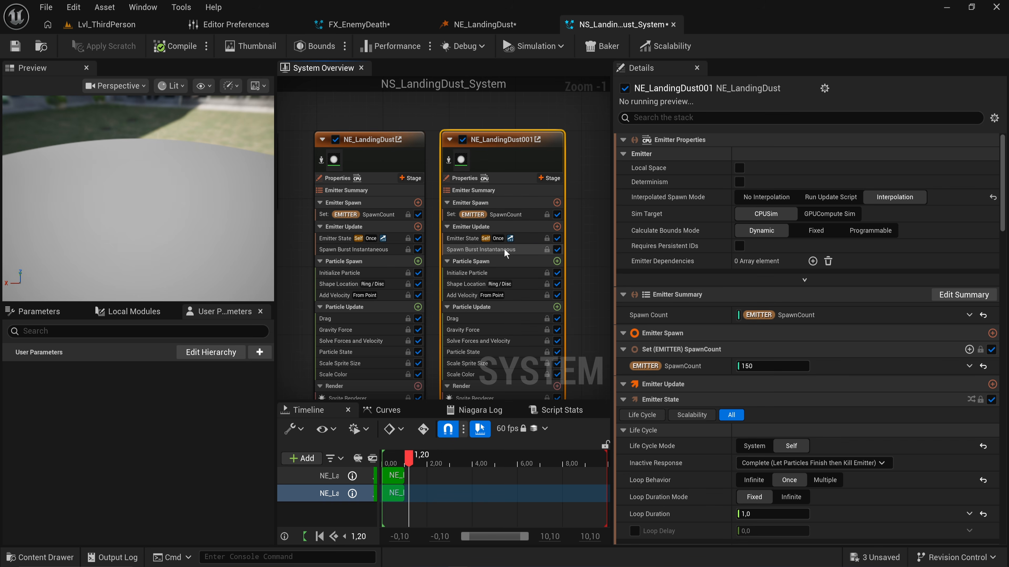
Try a Spawn Time of 0.2 on the duplicate emitter's Spawn Burst Instantaneous module, and set it to 0.1.
click(492, 249)
click(772, 173)
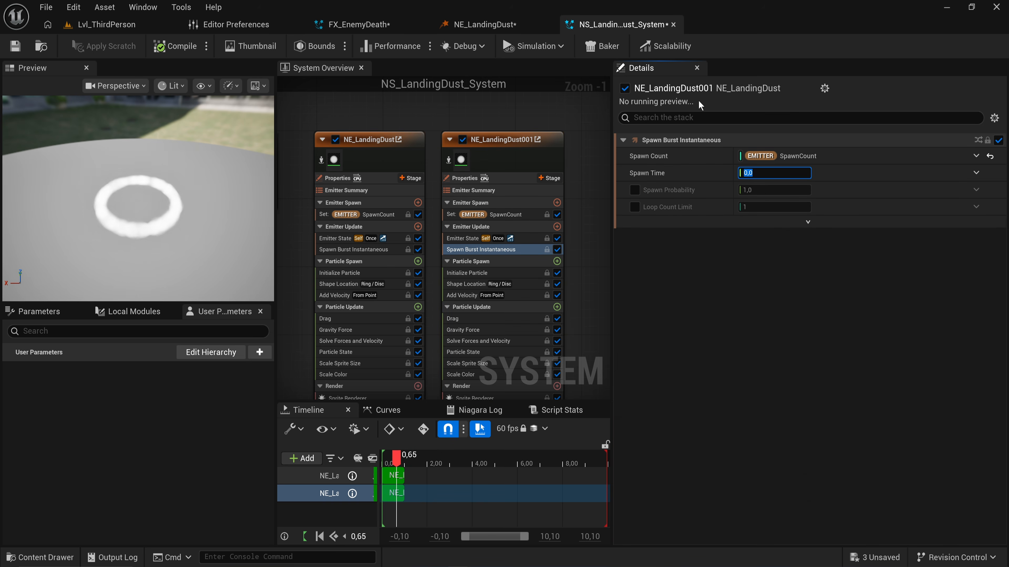
text(0.2)
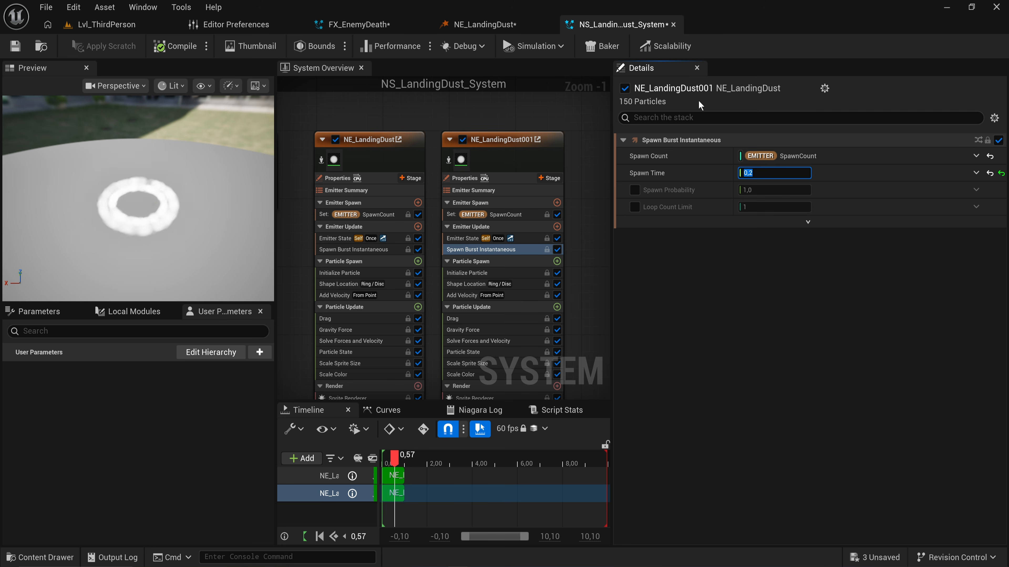
key(Return)
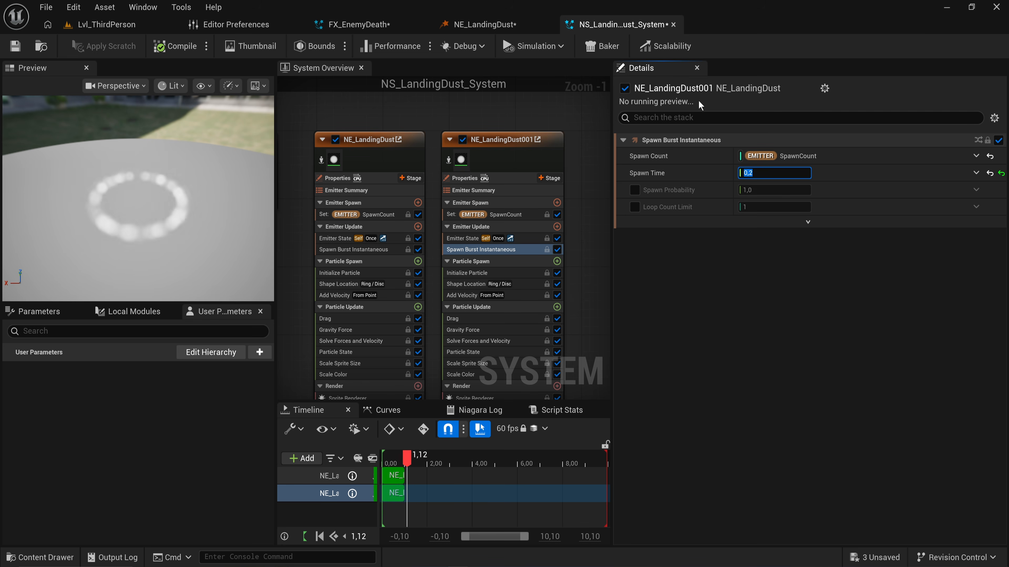
text(0.1)
key(Return)
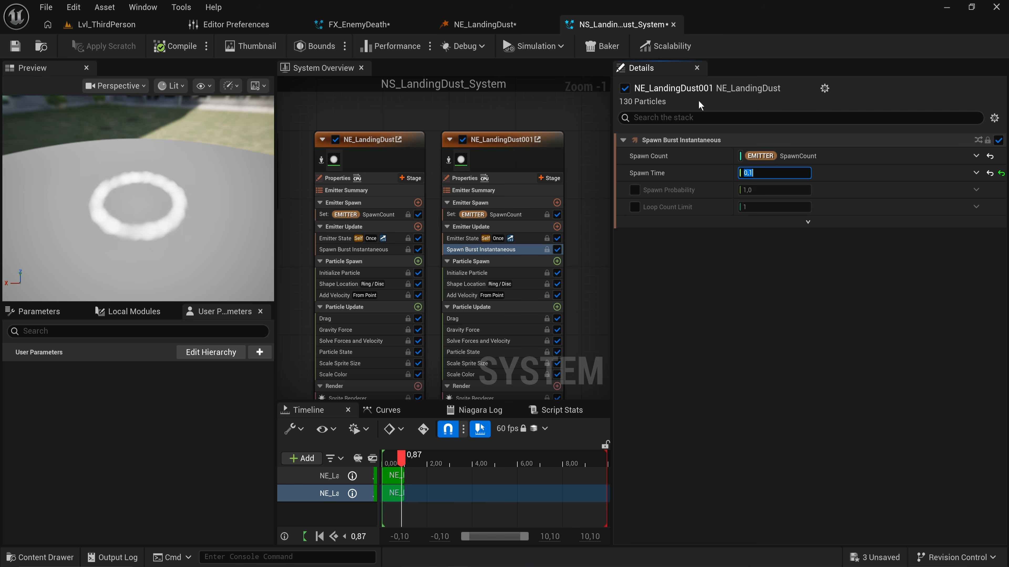
Override the duplicate emitter's SpawnCount parameter with a value of 50.
click(516, 239)
click(509, 214)
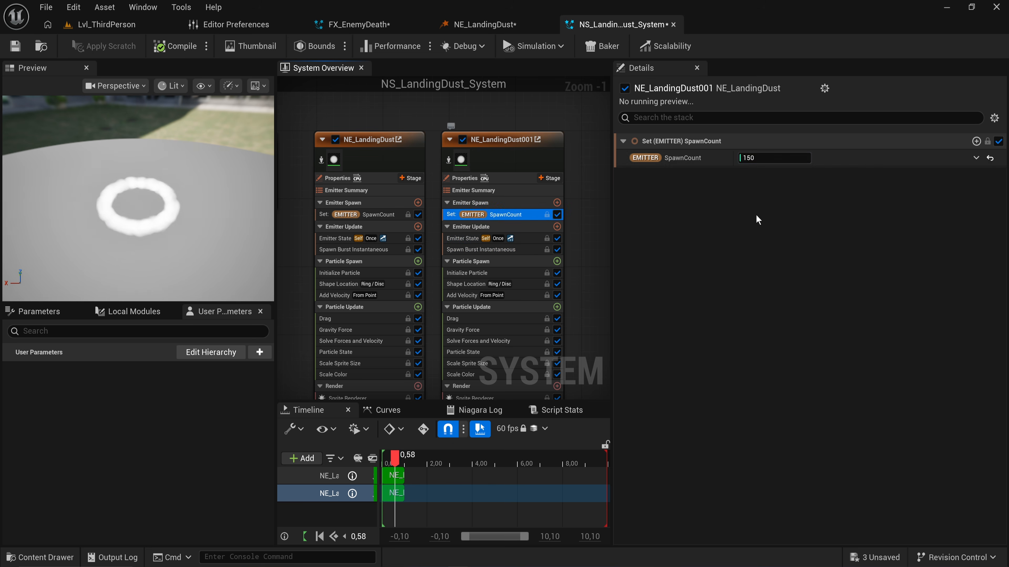
click(767, 158)
text(50)
key(Return)
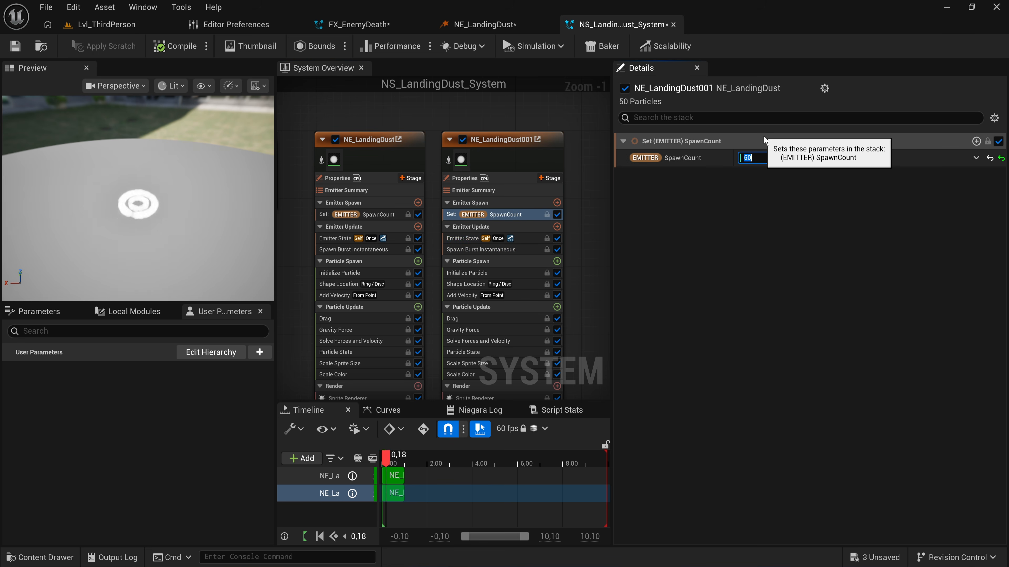
In the source NE_LandingDust emitter, add a float parameter named Size beside SpawnCount and set it to 40.
click(484, 24)
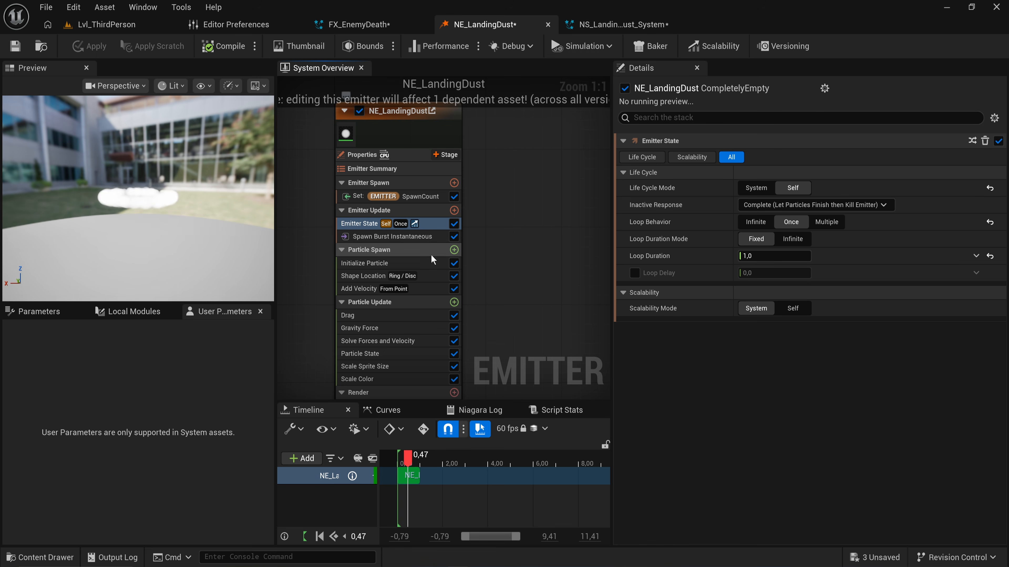
click(426, 264)
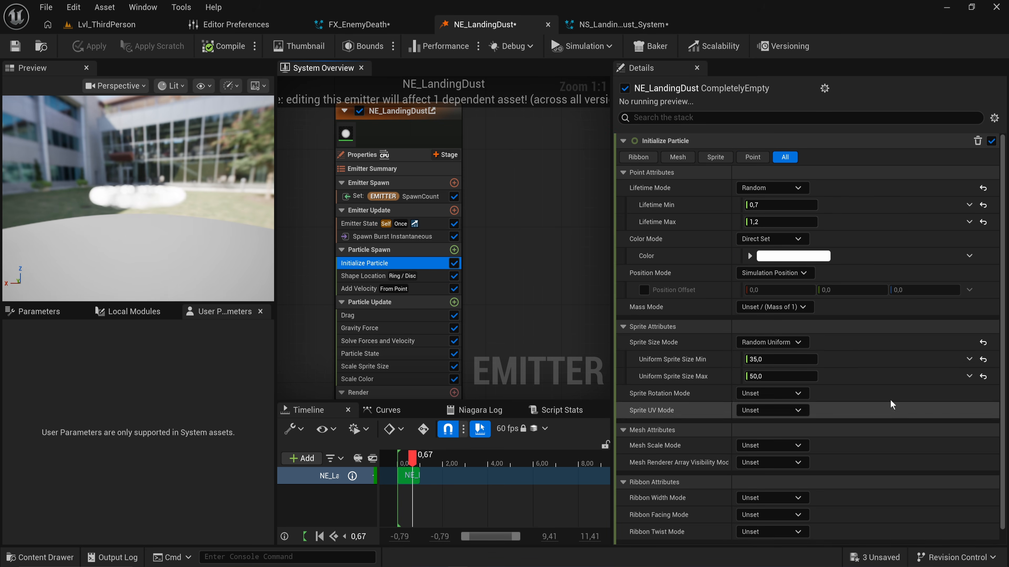
click(969, 359)
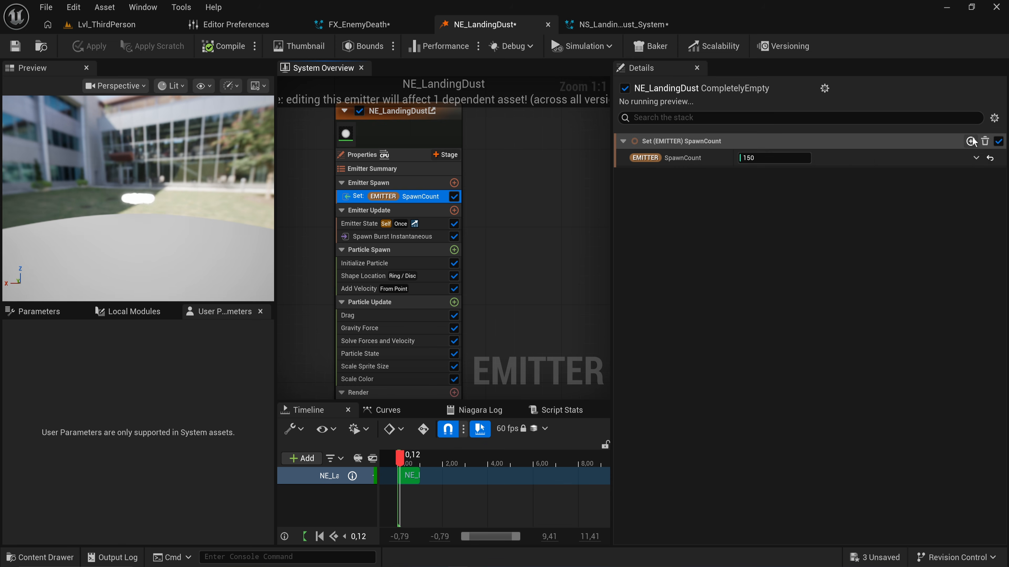
click(969, 141)
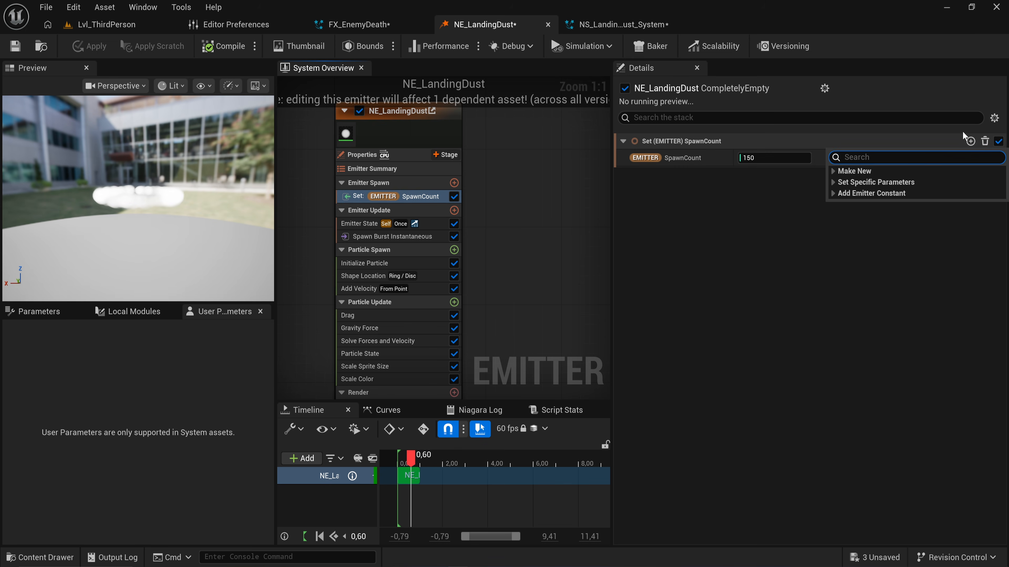
text(float)
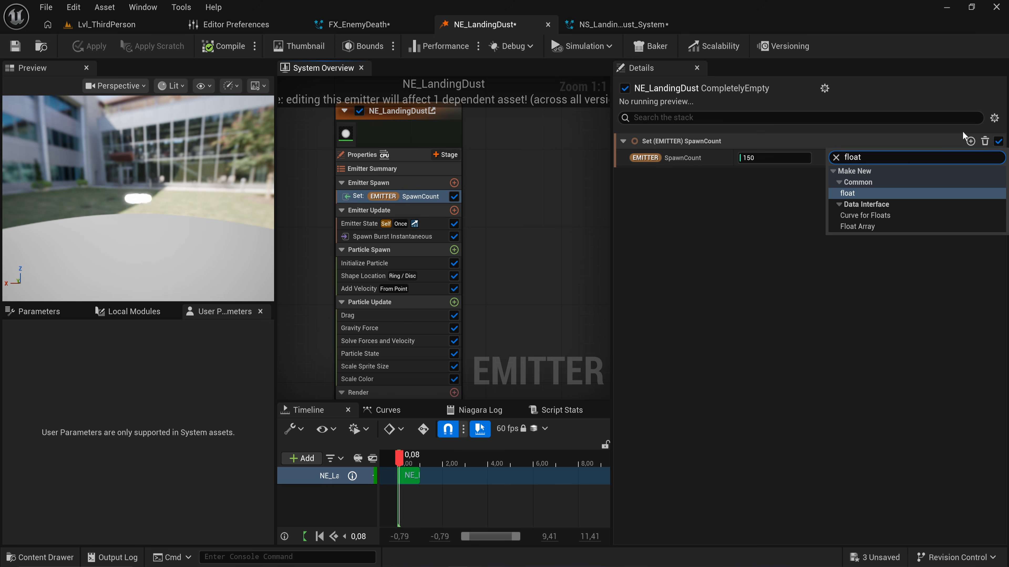
key(Return)
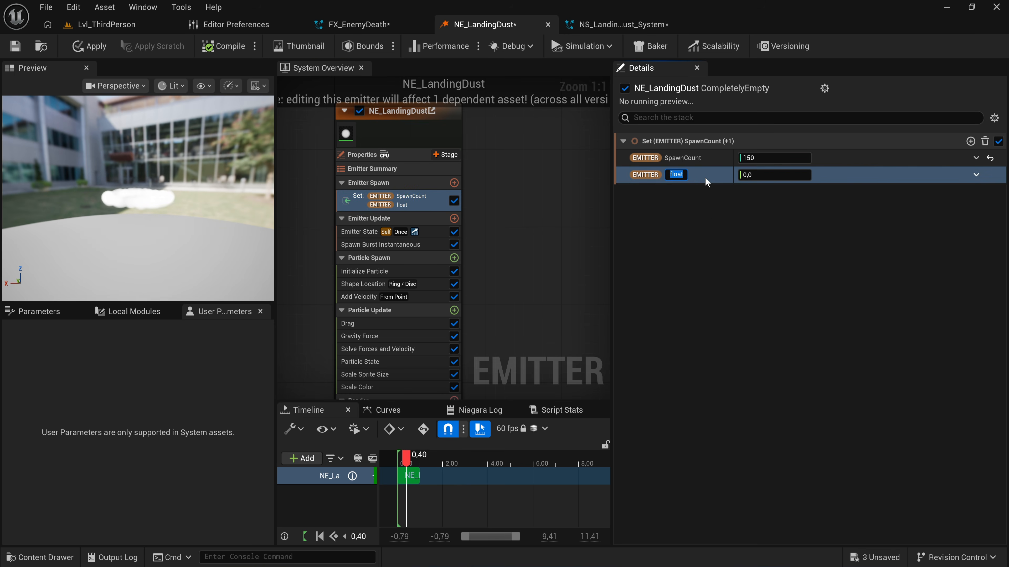
text(Size)
click(770, 172)
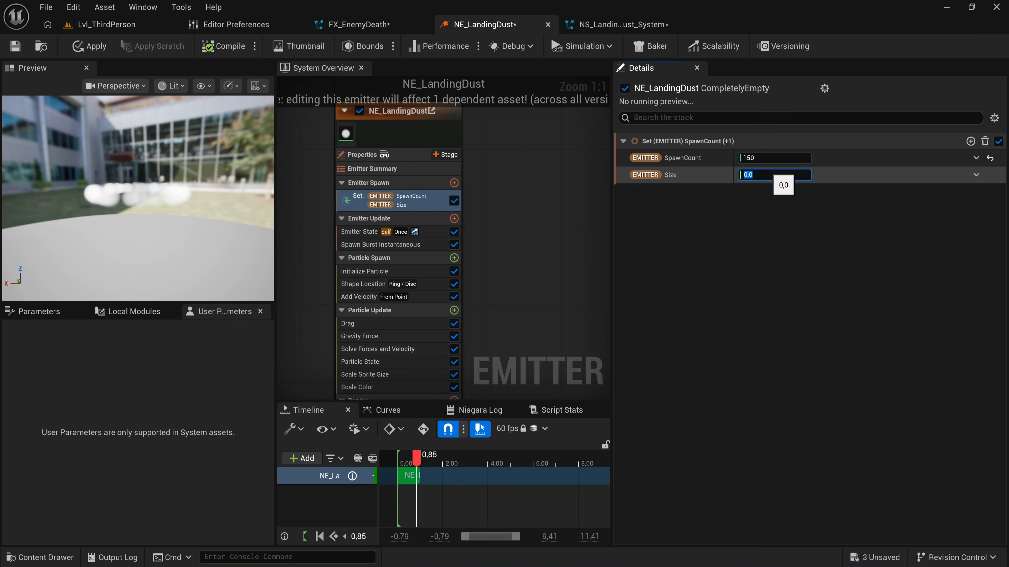
Link Uniform Sprite Size Min in the Initialize Particle module to the emitter's Size parameter.
click(364, 271)
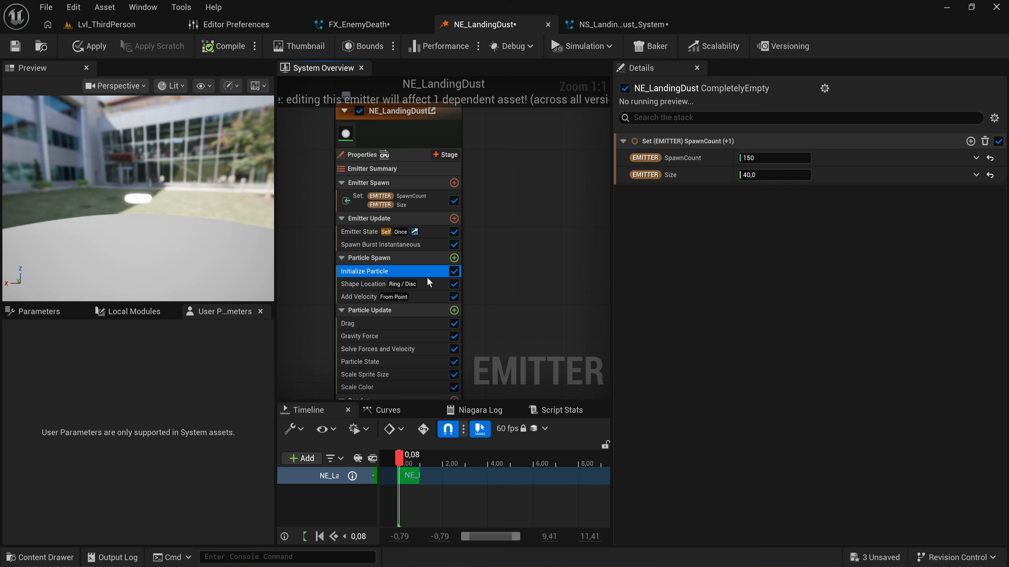
click(969, 359)
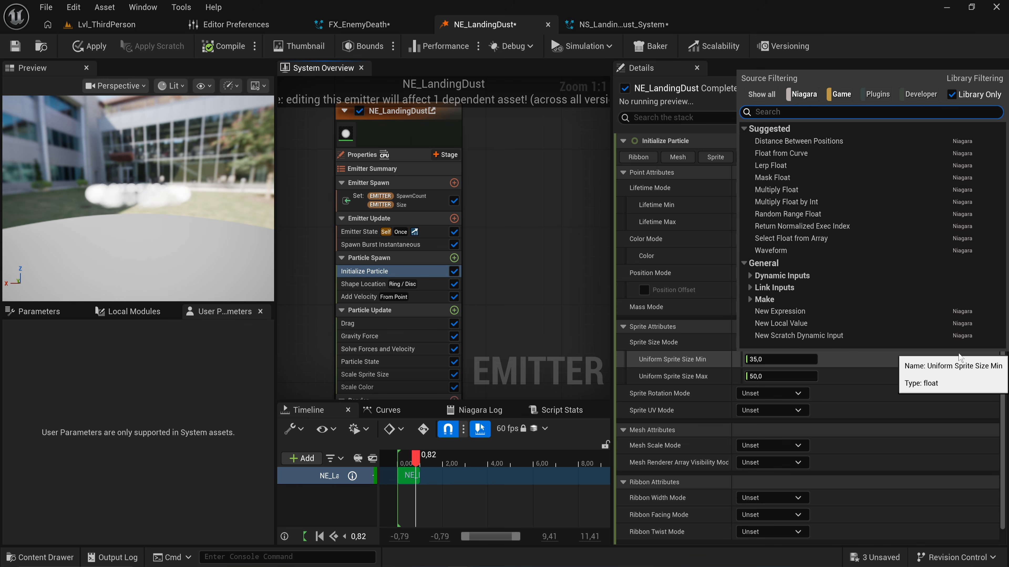
text(size)
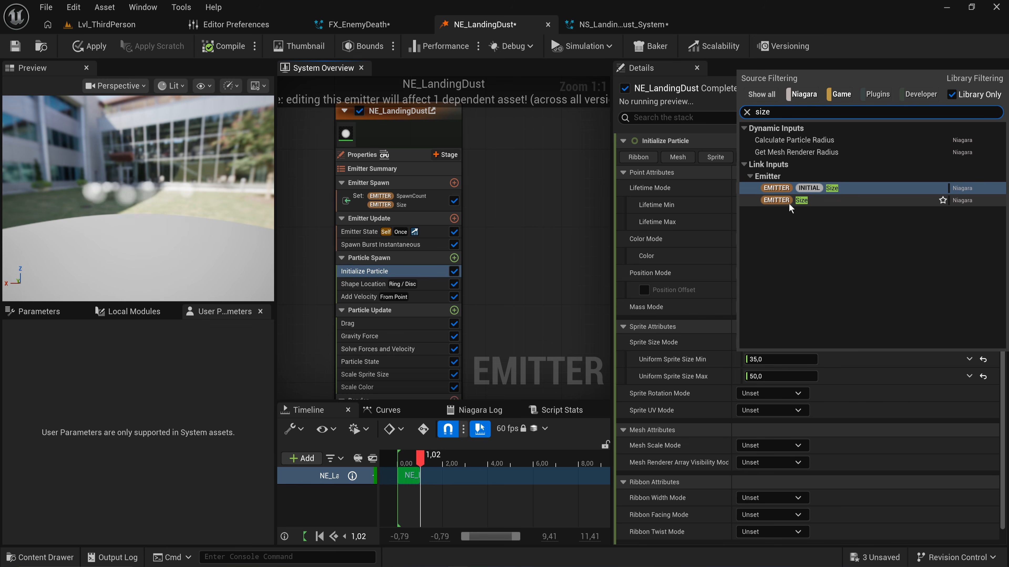
click(799, 201)
Make Uniform Sprite Size Max an Add Float input and link its A value to the emitter's Size parameter.
click(968, 377)
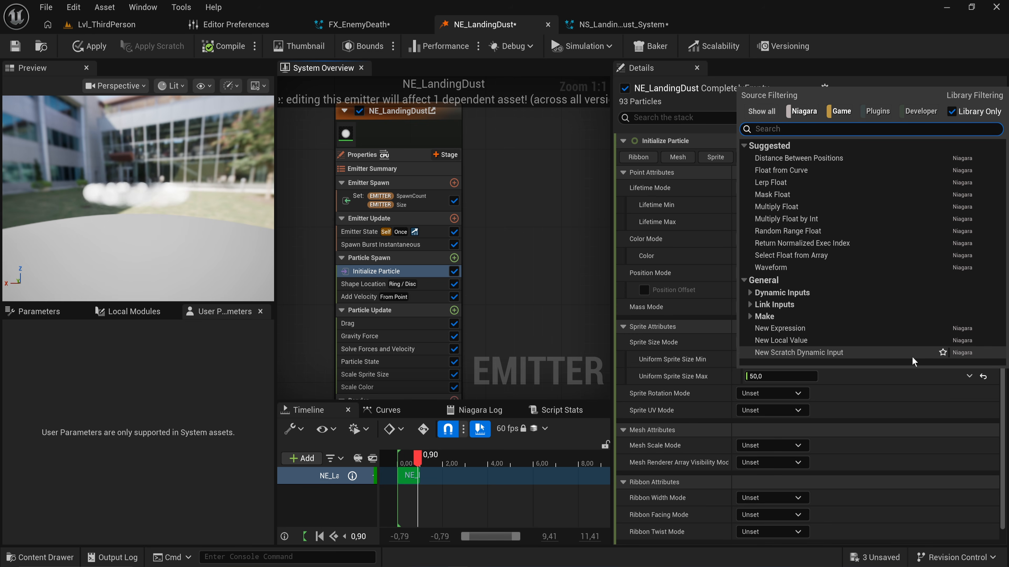
text(+)
key(Return)
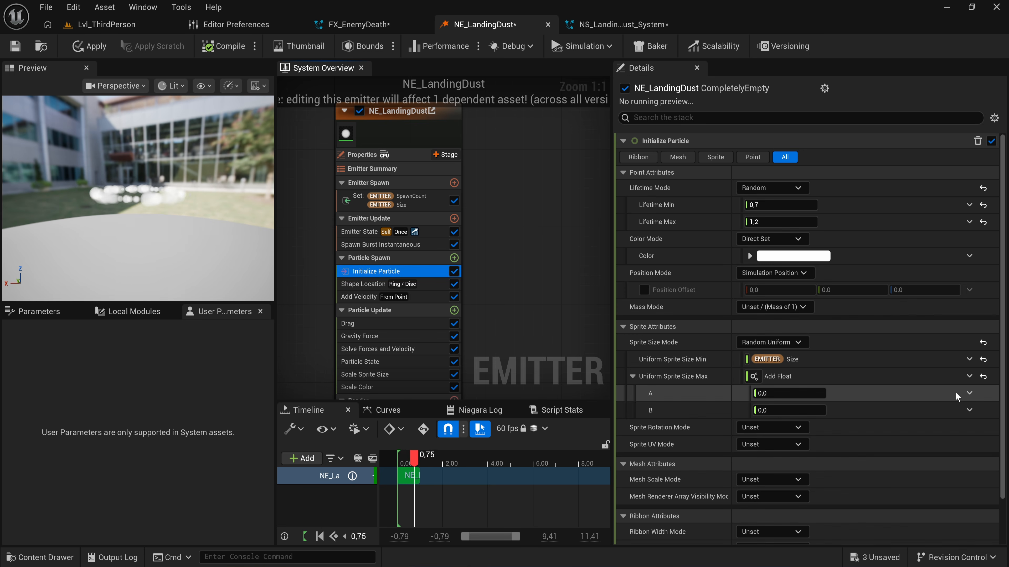
click(968, 393)
text(size)
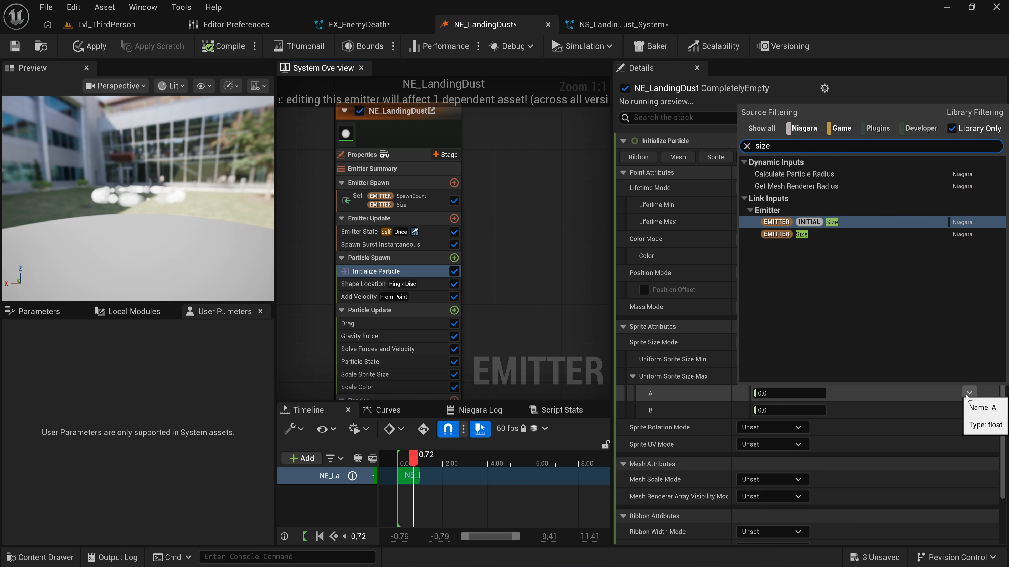
key(Return)
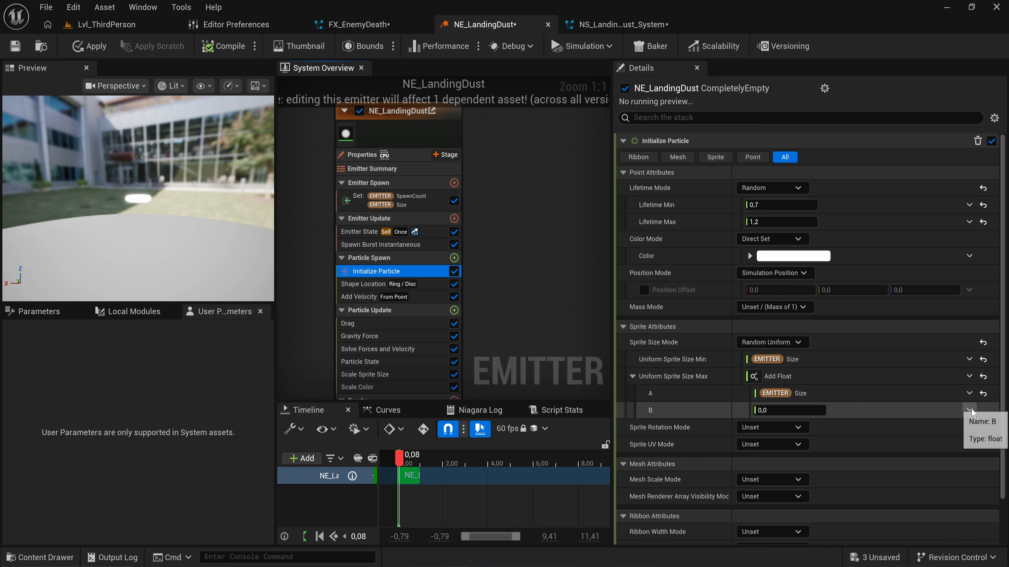
Make the Add Float's B value a Multiply Float of 0.1 and the emitter's Size parameter.
click(969, 410)
text(*)
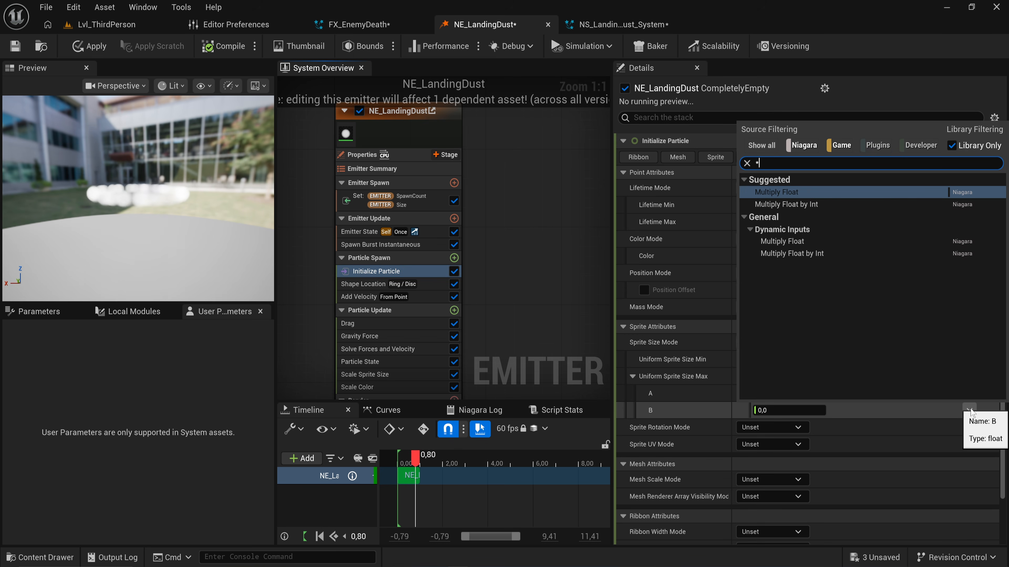
key(Return)
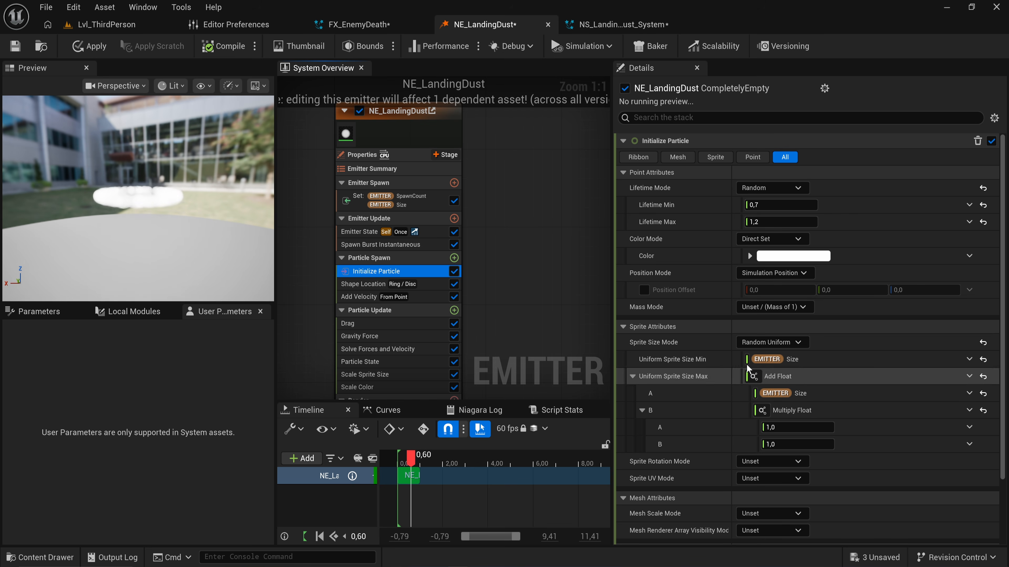
click(806, 428)
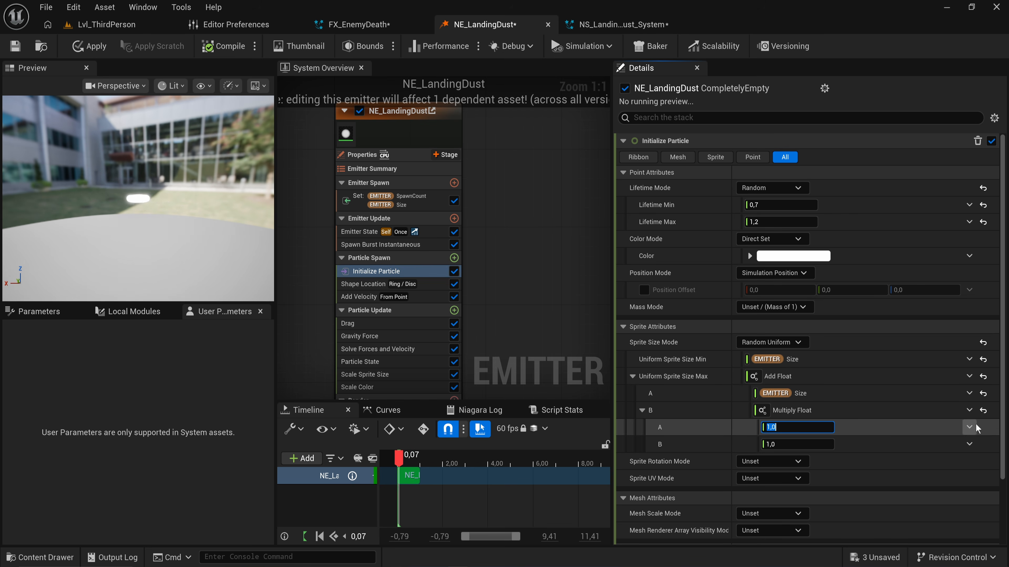
click(969, 427)
click(895, 445)
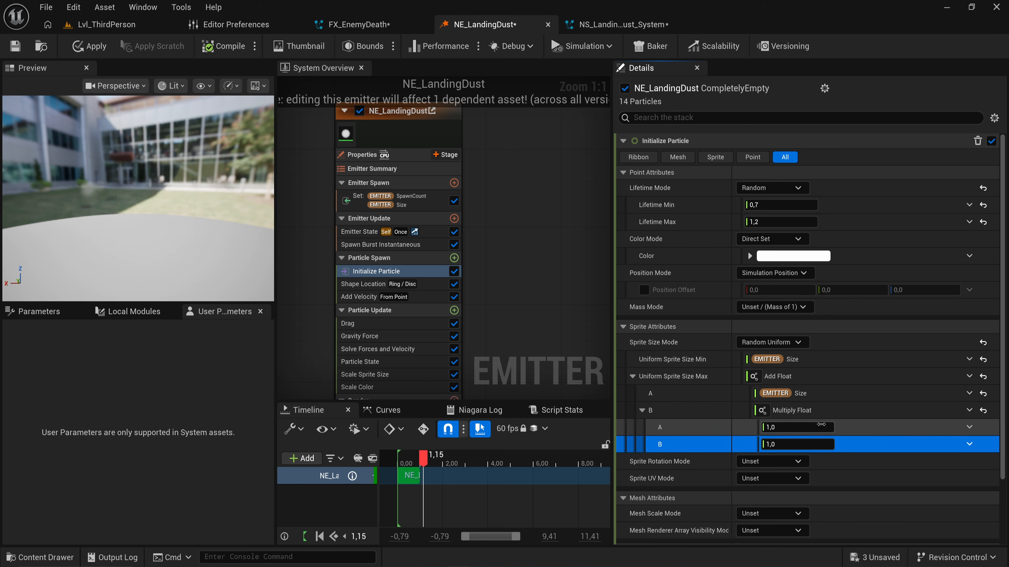
click(796, 427)
text(0.1)
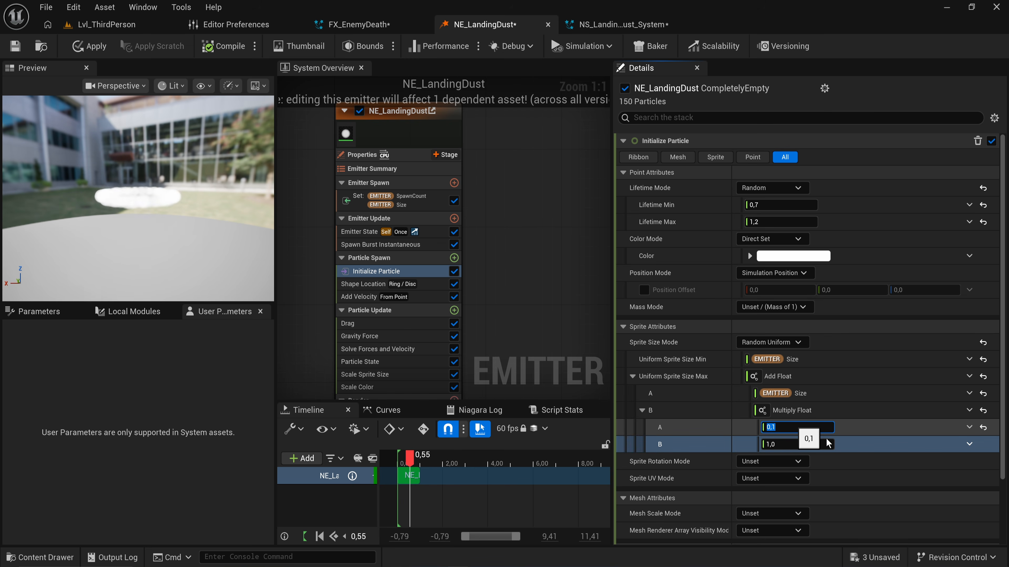
click(969, 443)
text(size)
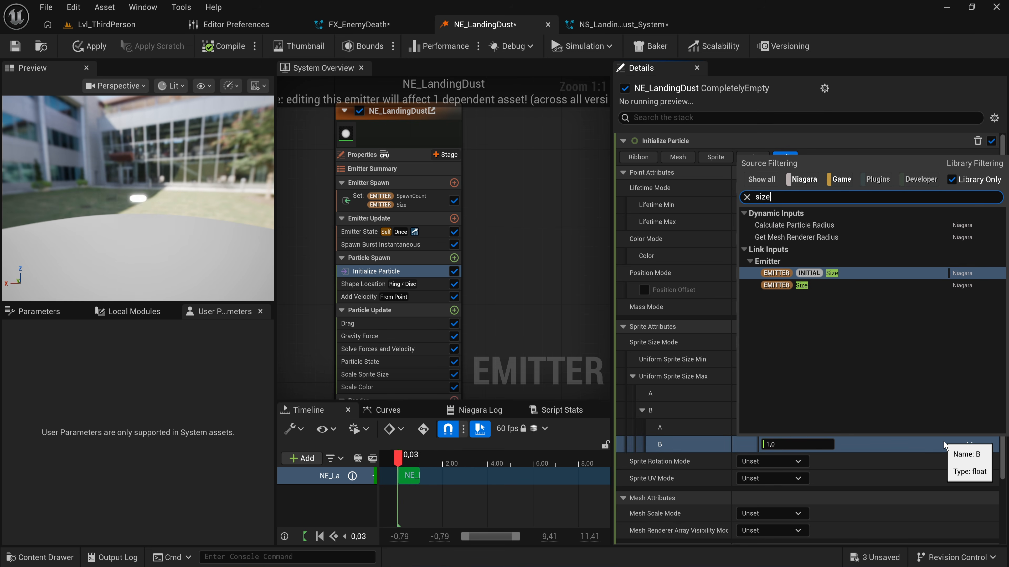
click(828, 288)
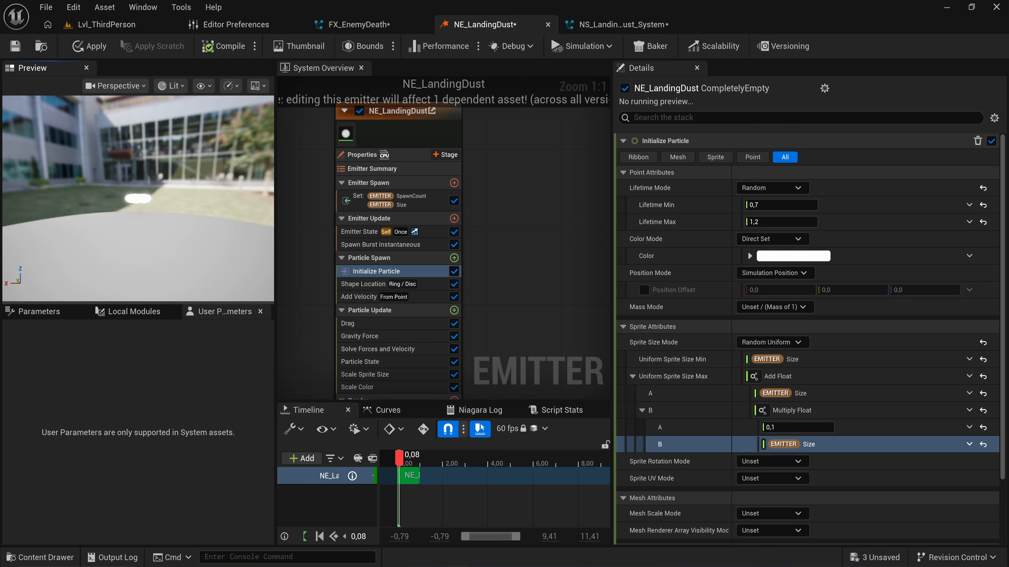
Add a Linear Color parameter named ParticleColor to the NE_LandingDust emitter's Set module beside SpawnCount and Size.
drag(148, 192, 147, 192)
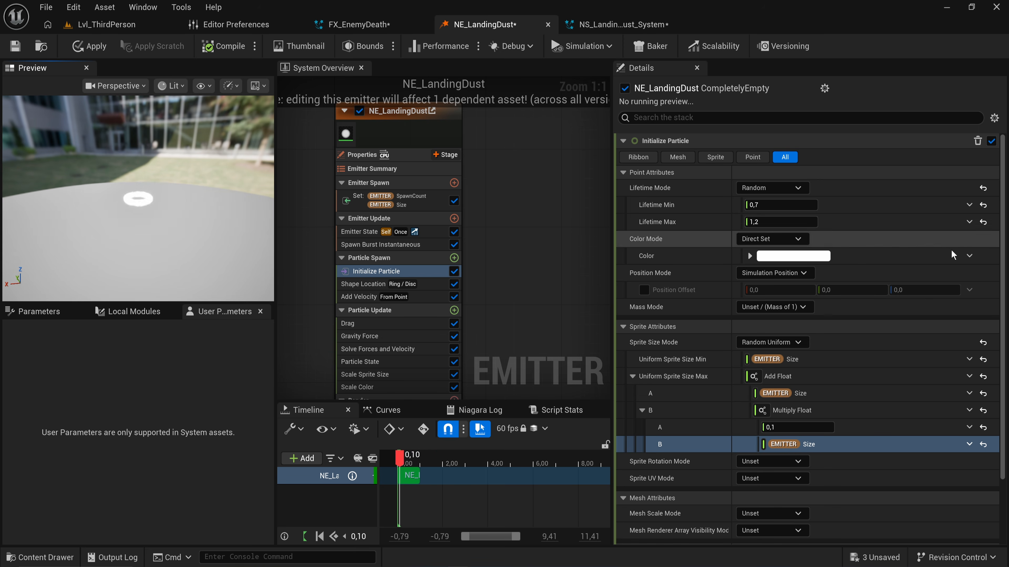
click(969, 256)
click(401, 204)
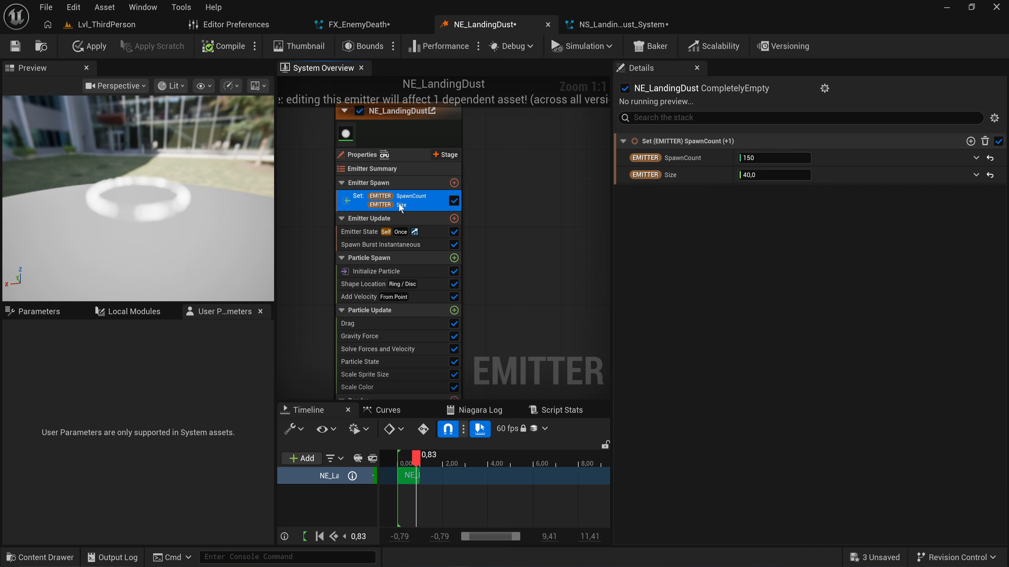
click(970, 141)
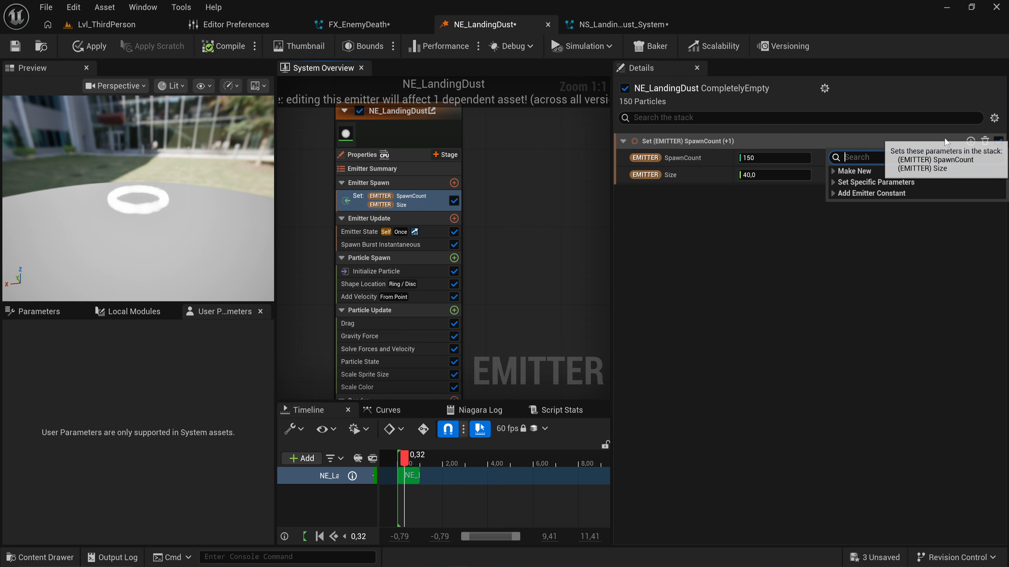
text(color)
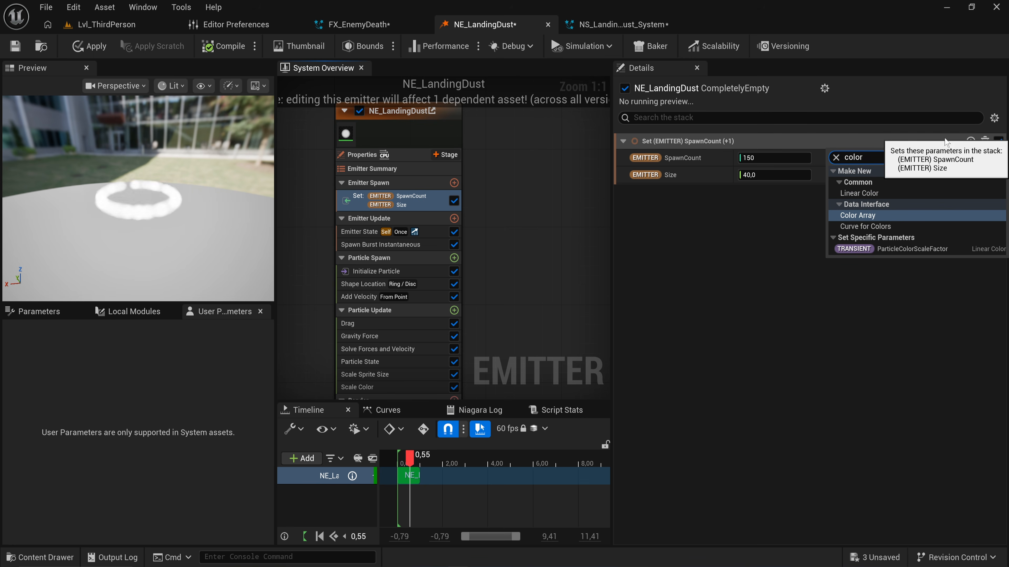
click(874, 194)
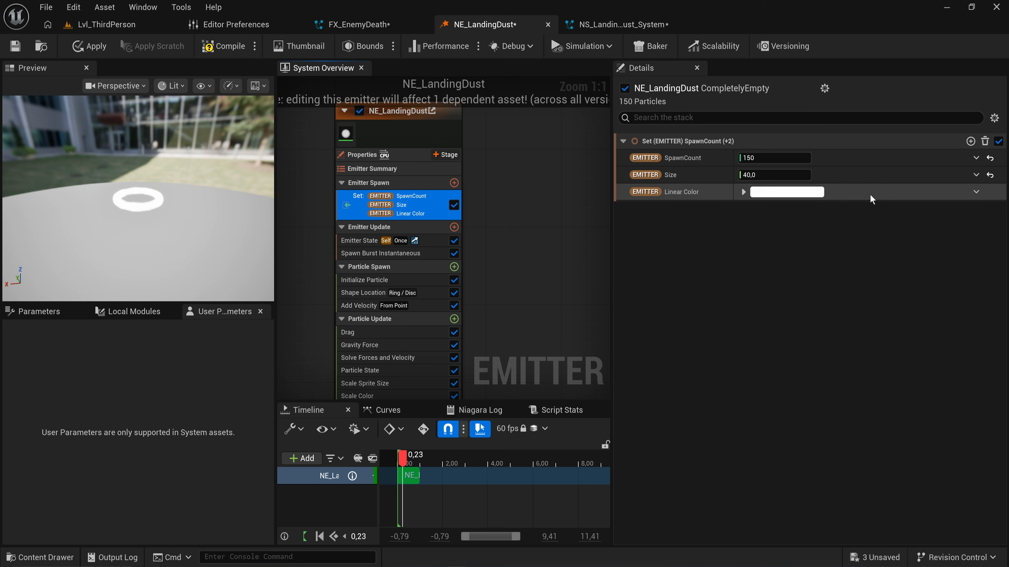
right_click(695, 201)
key(F2)
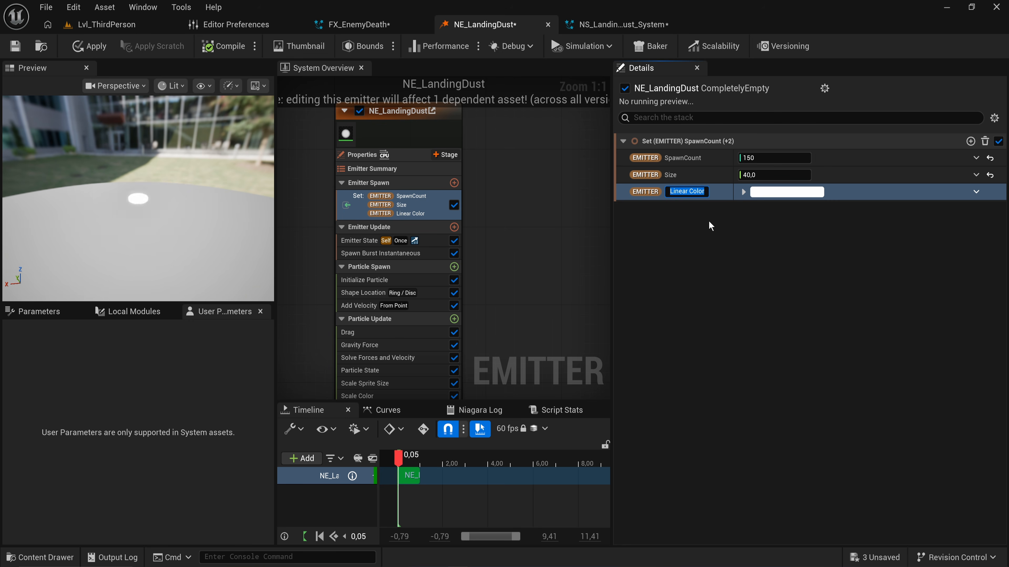
text(Pa)
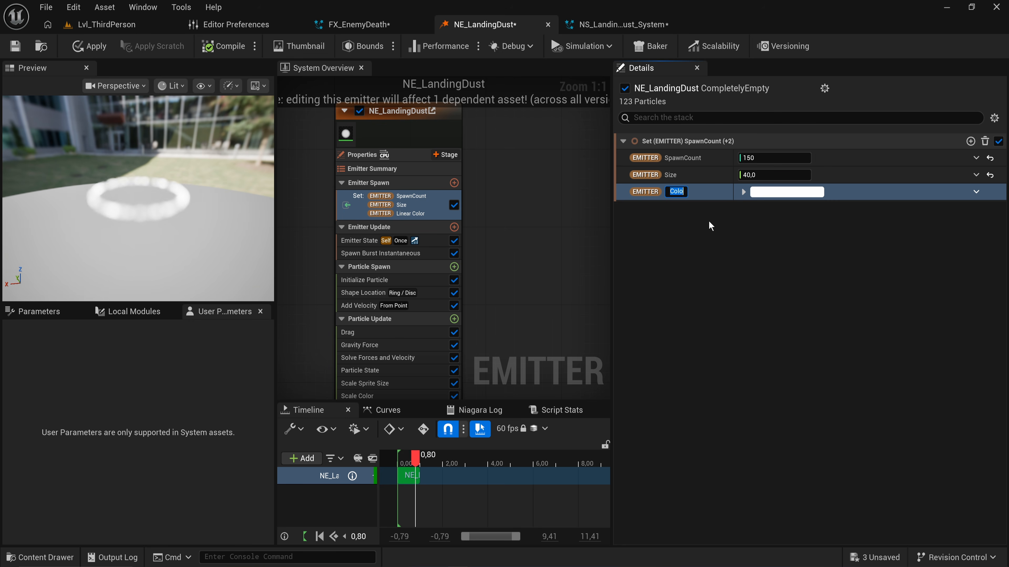
text(rticleColor)
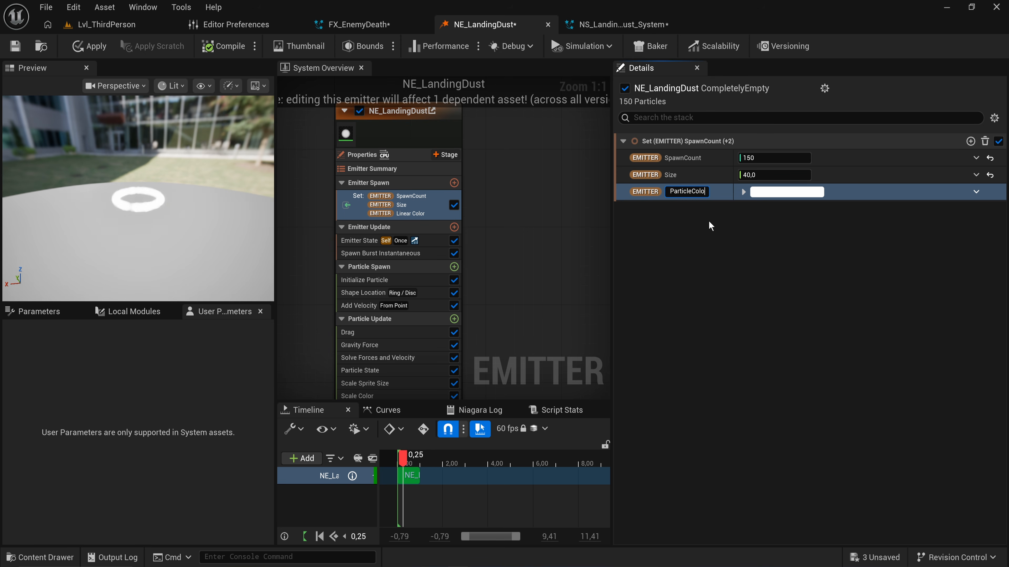
Link the Color input in the Initialize Particle module to the emitter's ParticleColor parameter.
click(432, 278)
click(969, 256)
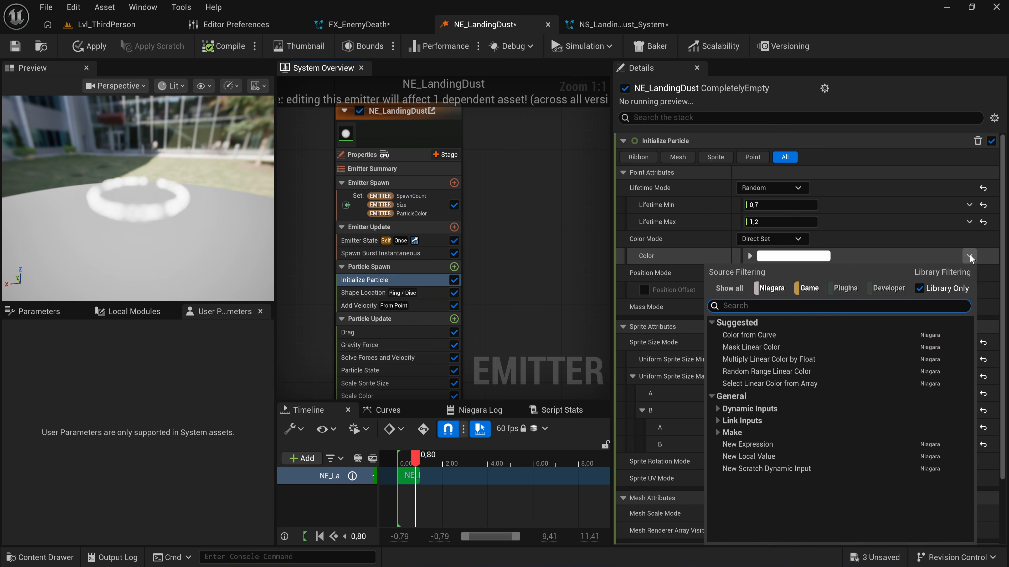
text(particleC)
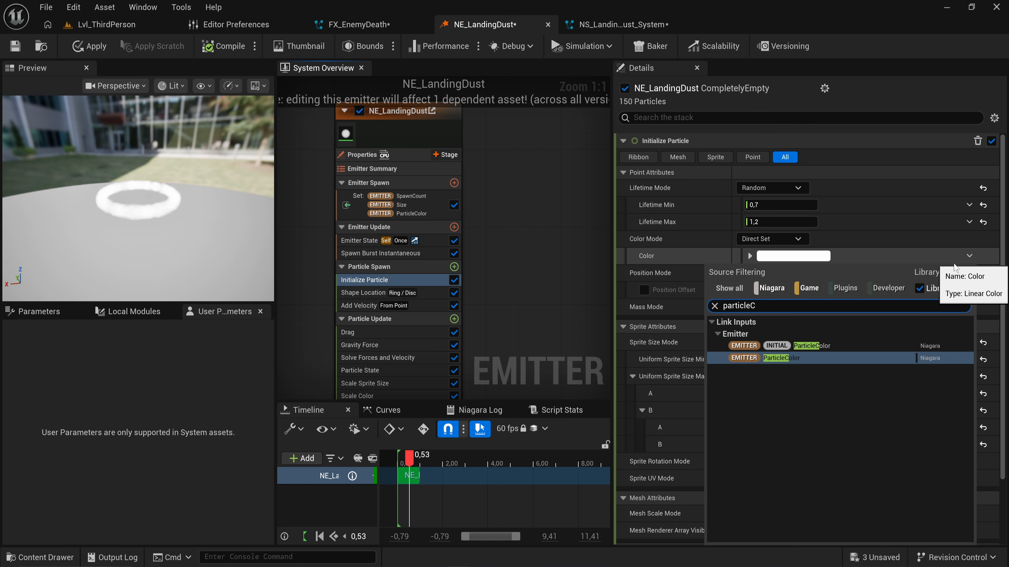
key(Return)
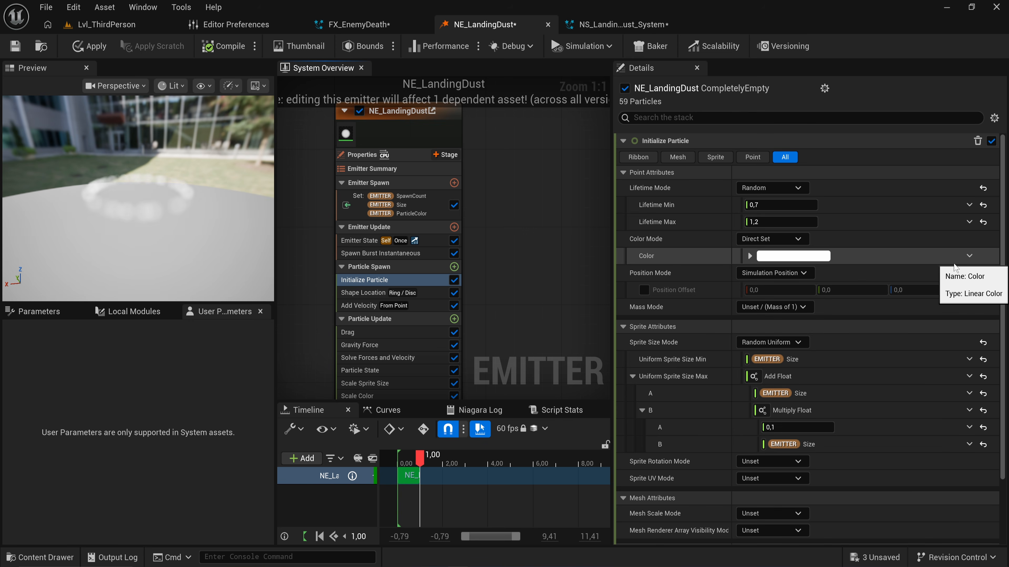
In NS_LandingDust_System, set NE_LandingDust001's Size to 20 and its ParticleColor to a pale blue of about R 0.719, G 0.828, B 1.0.
click(604, 28)
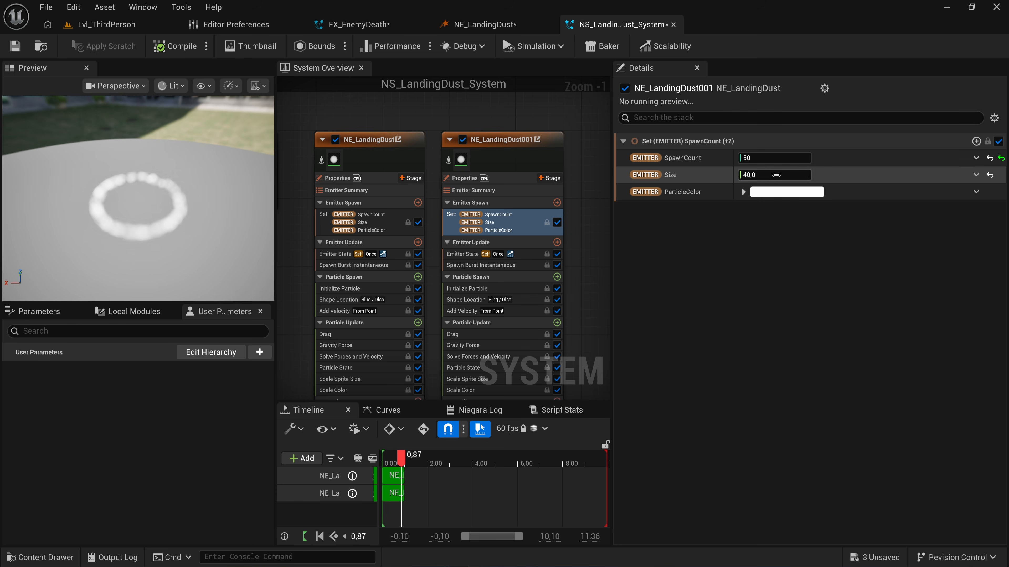
click(776, 175)
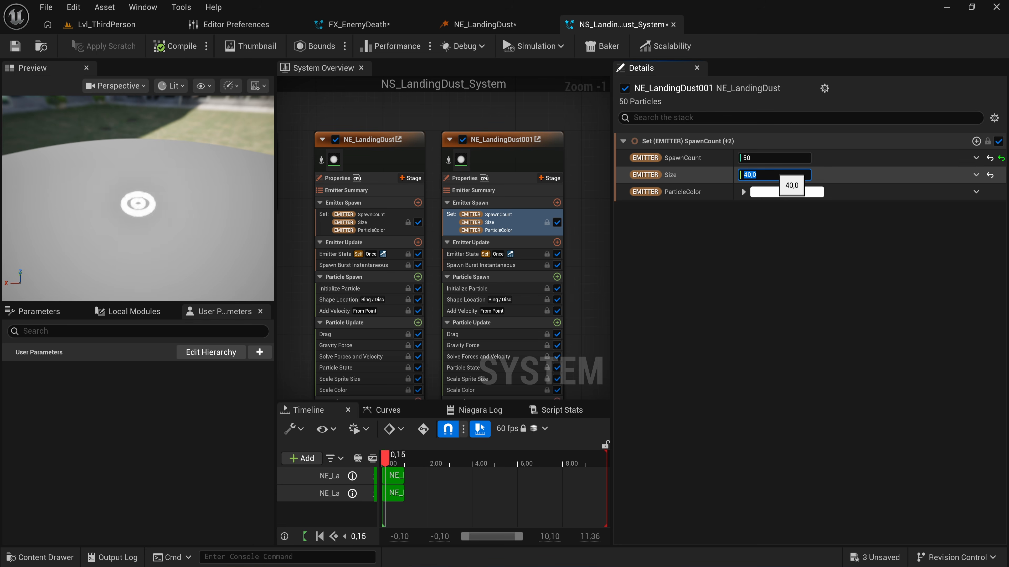
text(20)
key(Return)
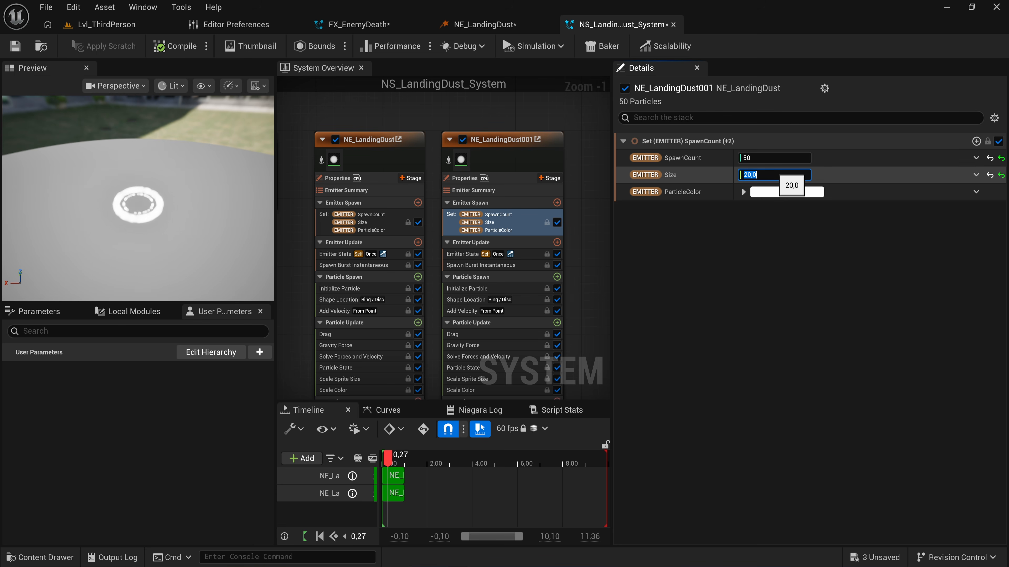
click(786, 192)
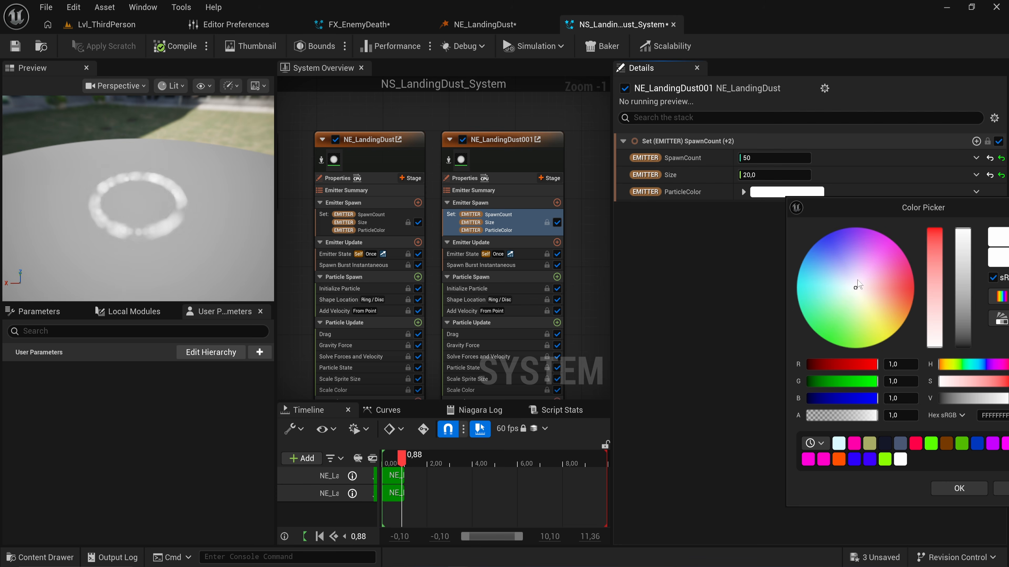
click(842, 278)
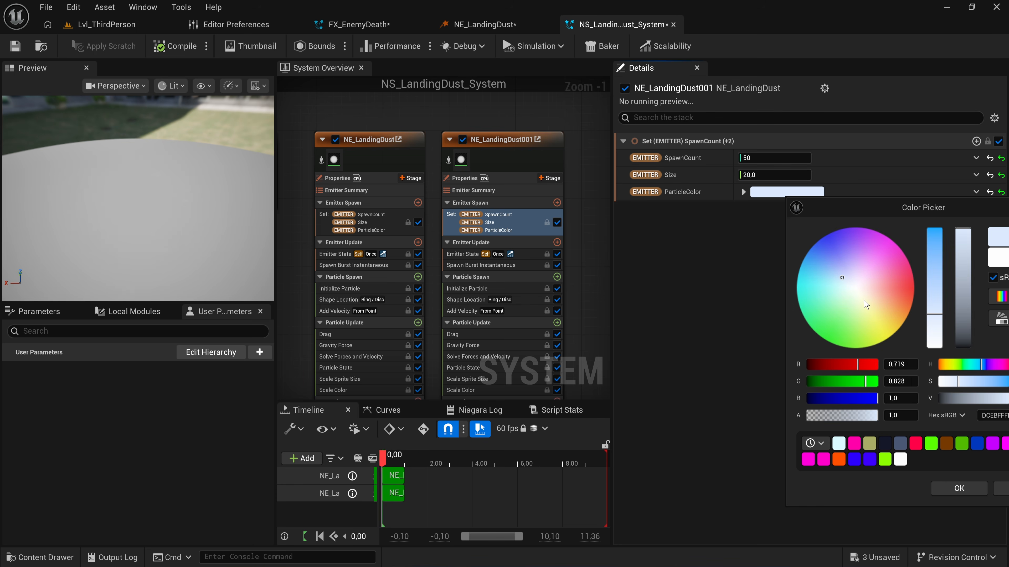
click(959, 489)
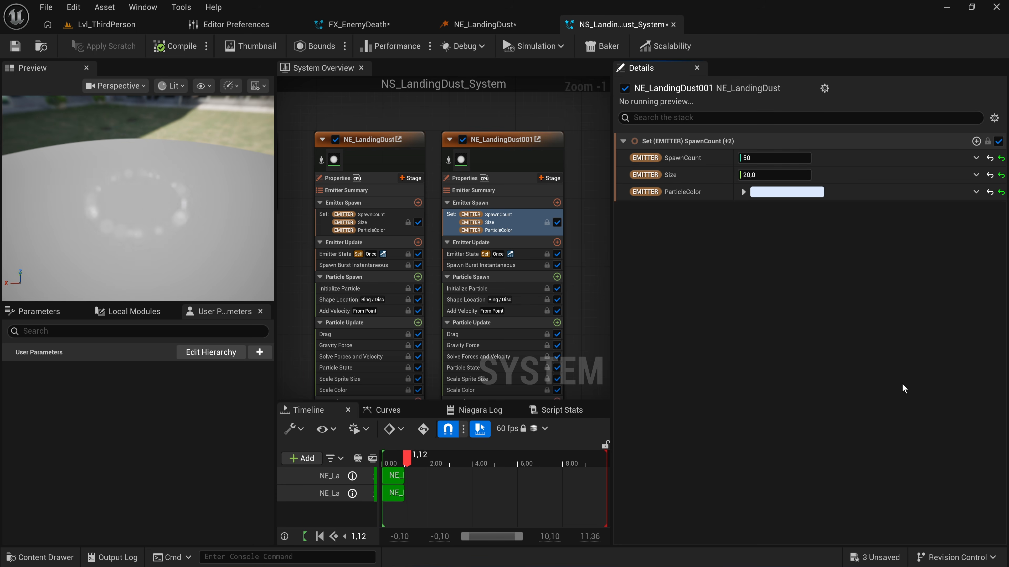
Set NE_LandingDust001's Size to 60 and darken its ParticleColor to about R 0.464, G 0.534, B 0.645.
text(60)
key(Return)
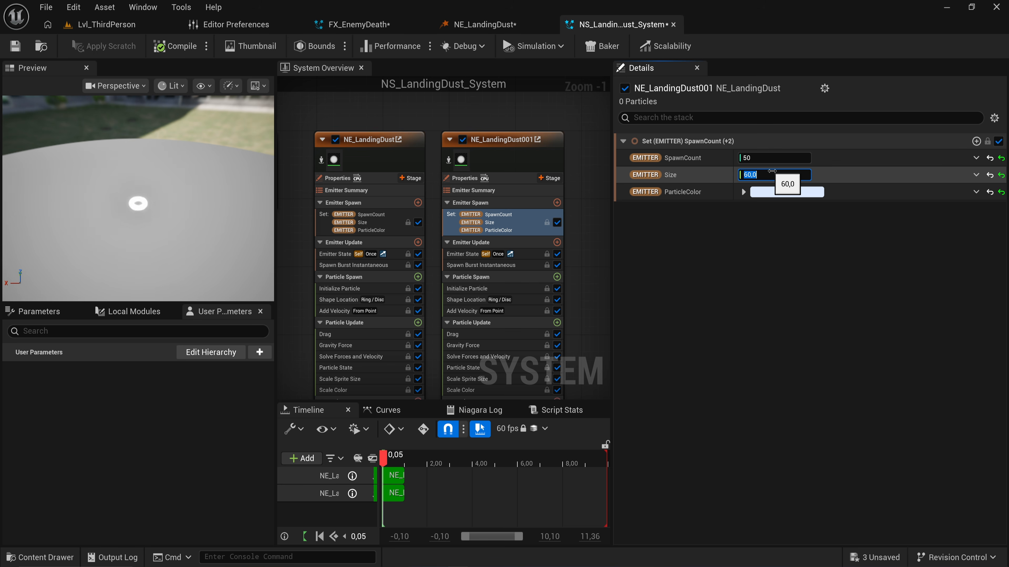
click(786, 192)
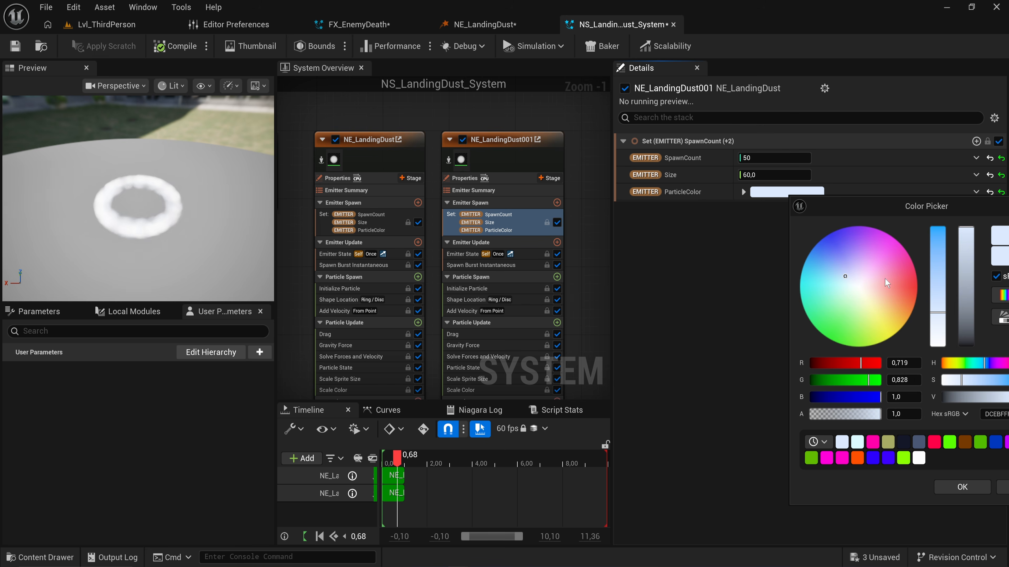
click(971, 271)
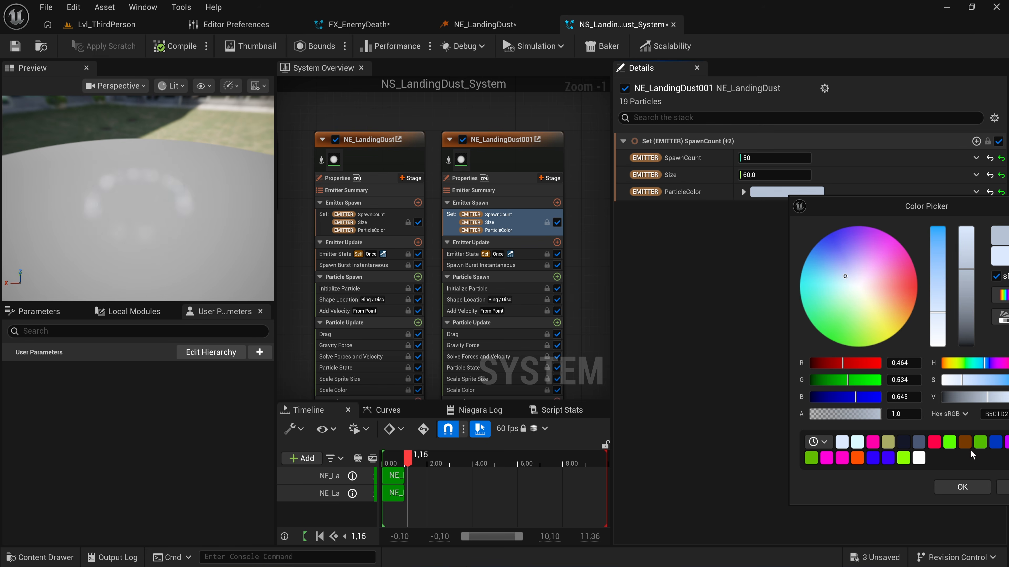
click(962, 487)
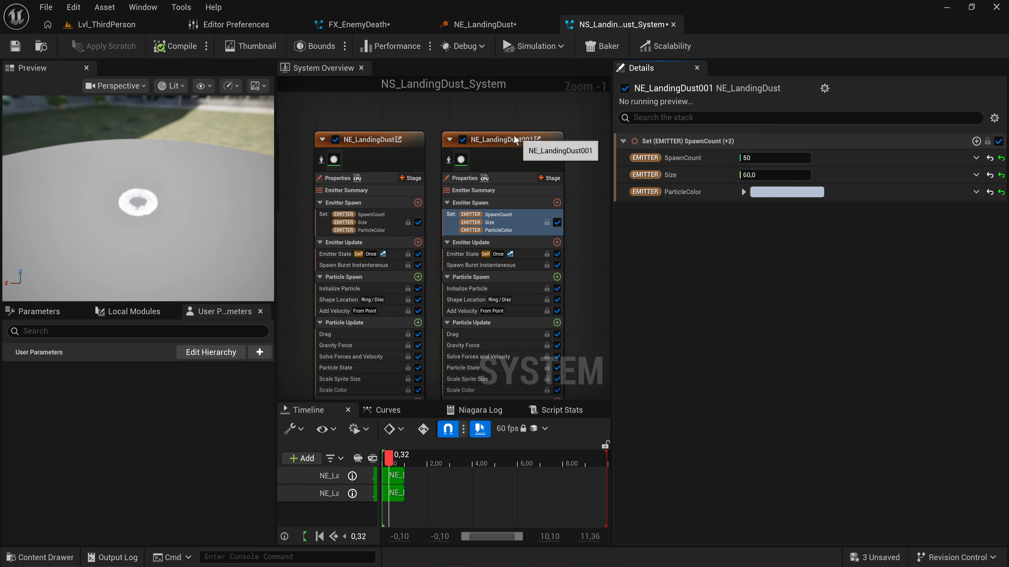
scroll(516, 145, down, 2)
right_drag(516, 145, 460, 169)
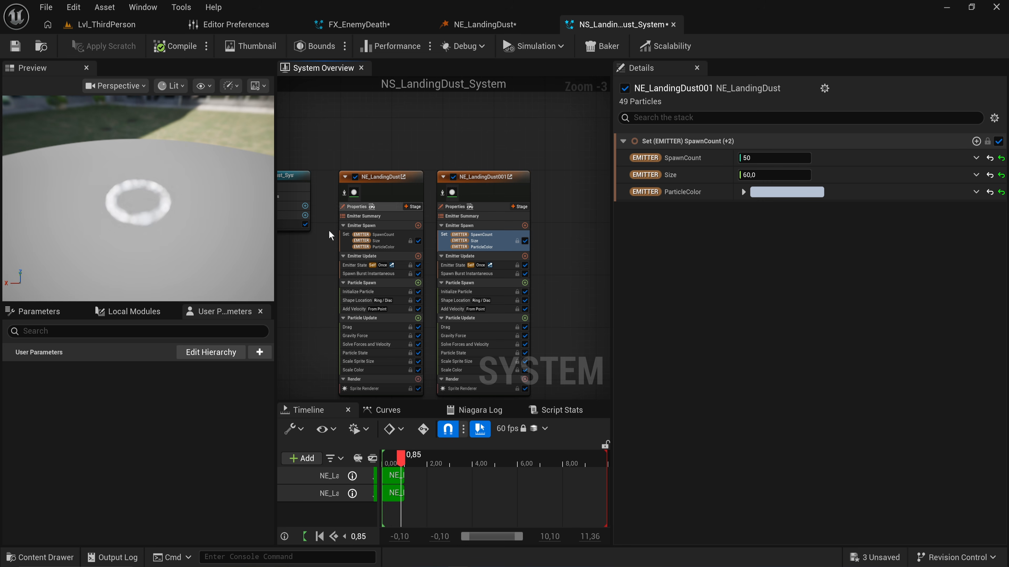
click(481, 24)
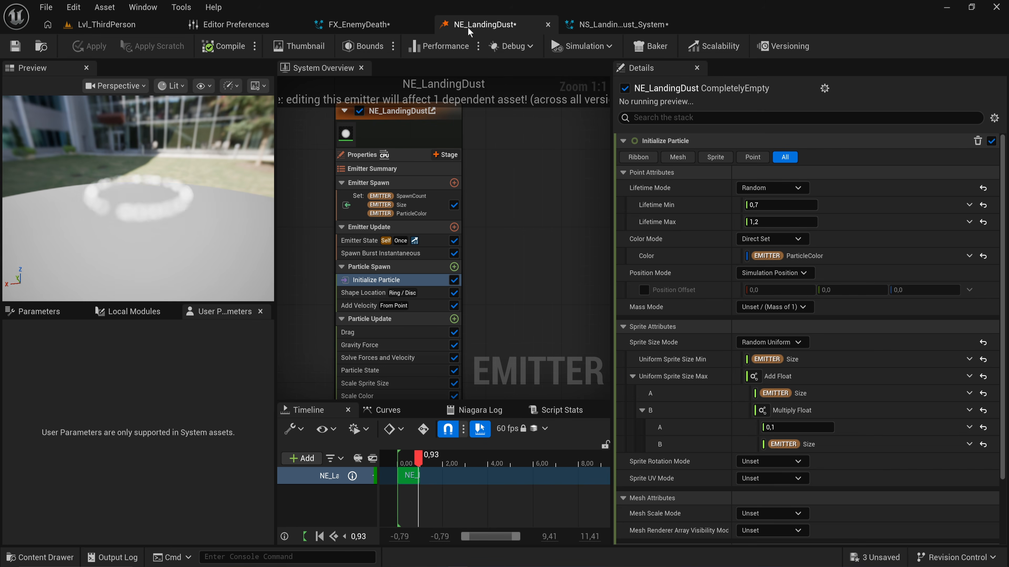
click(619, 24)
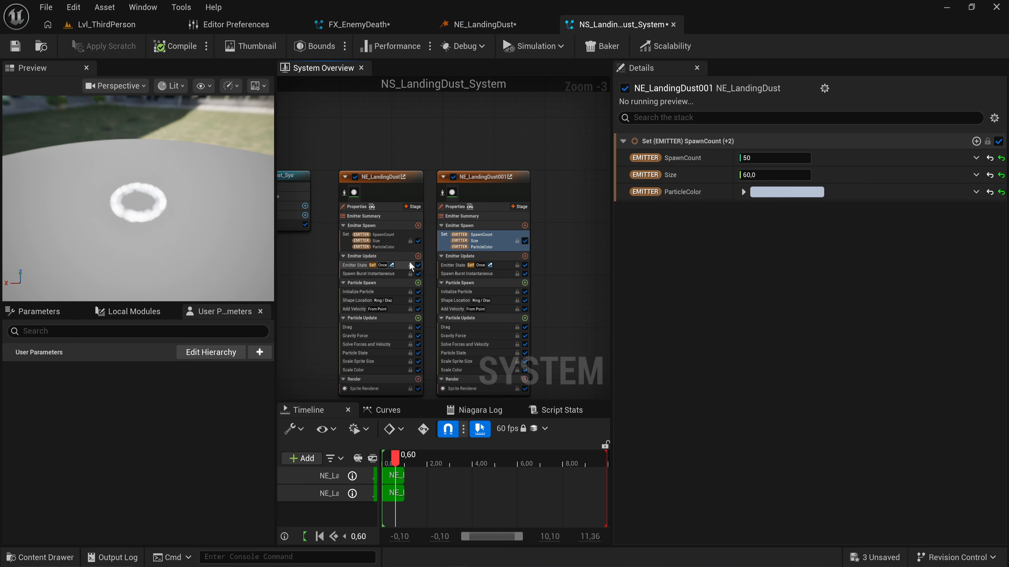
Create a float user parameter named Size with a value of 50 and link the NE_LandingDust emitter's Size to it.
scroll(444, 258, up, 3)
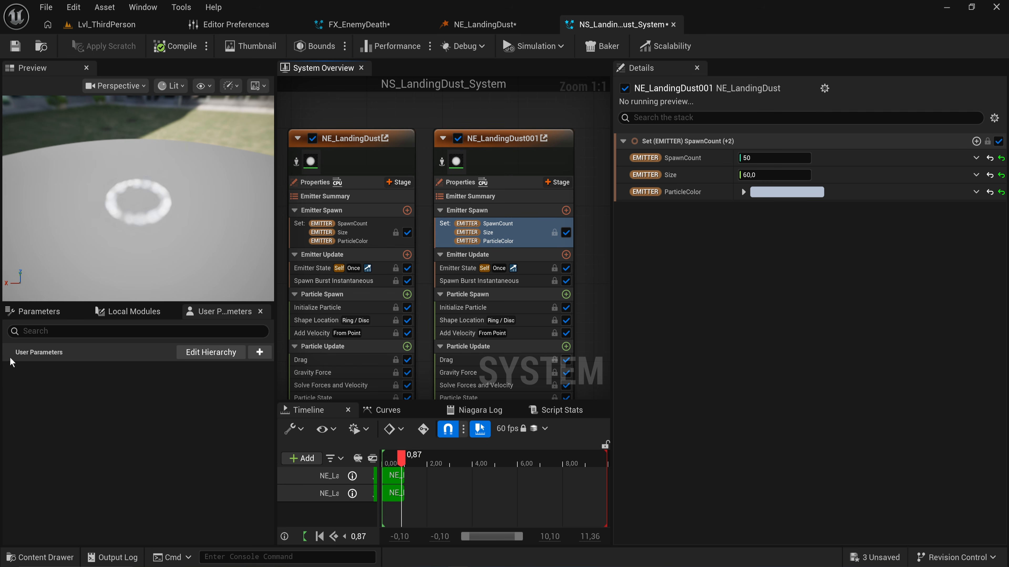
click(255, 354)
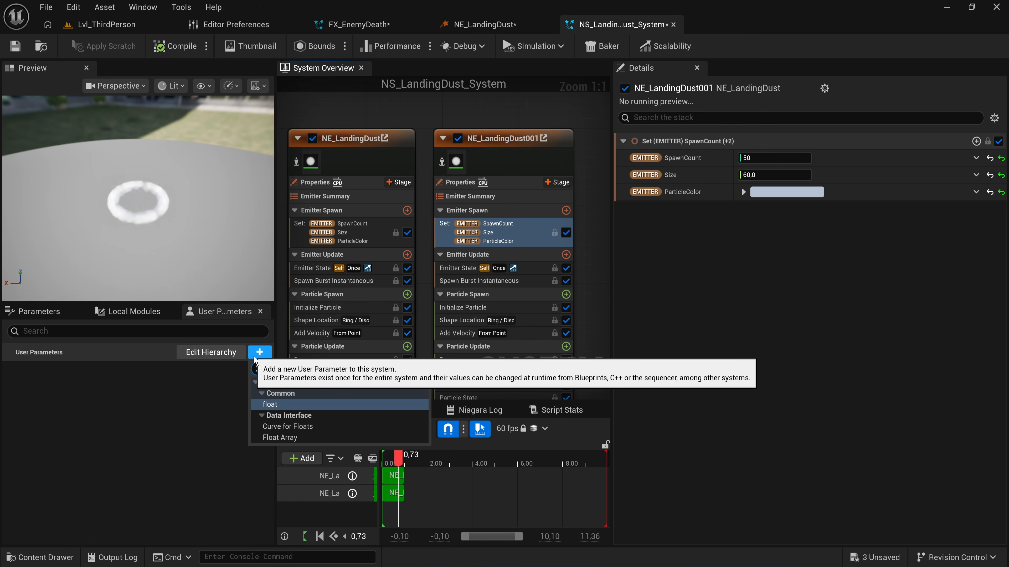
click(270, 405)
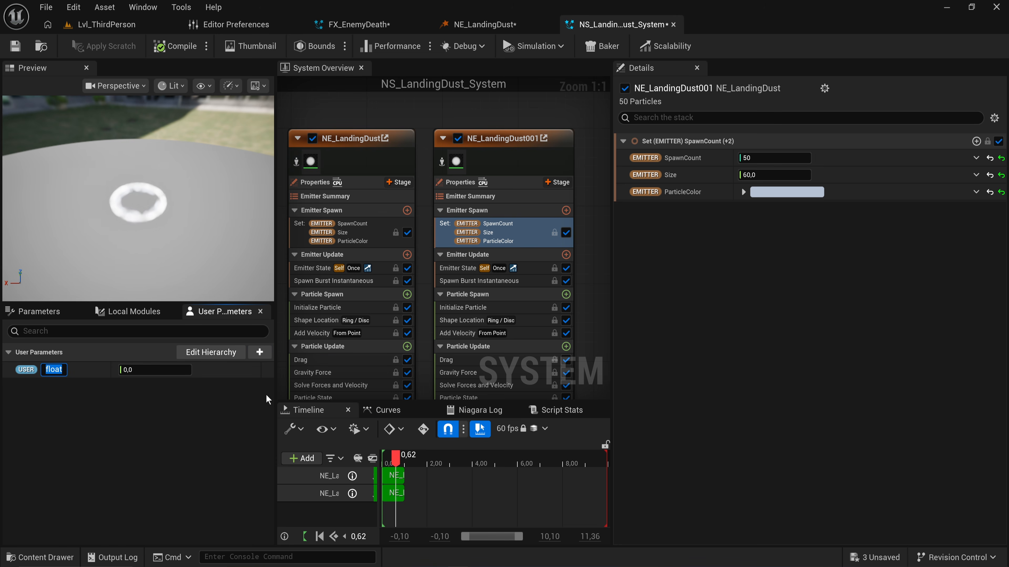
text(Size)
key(Return)
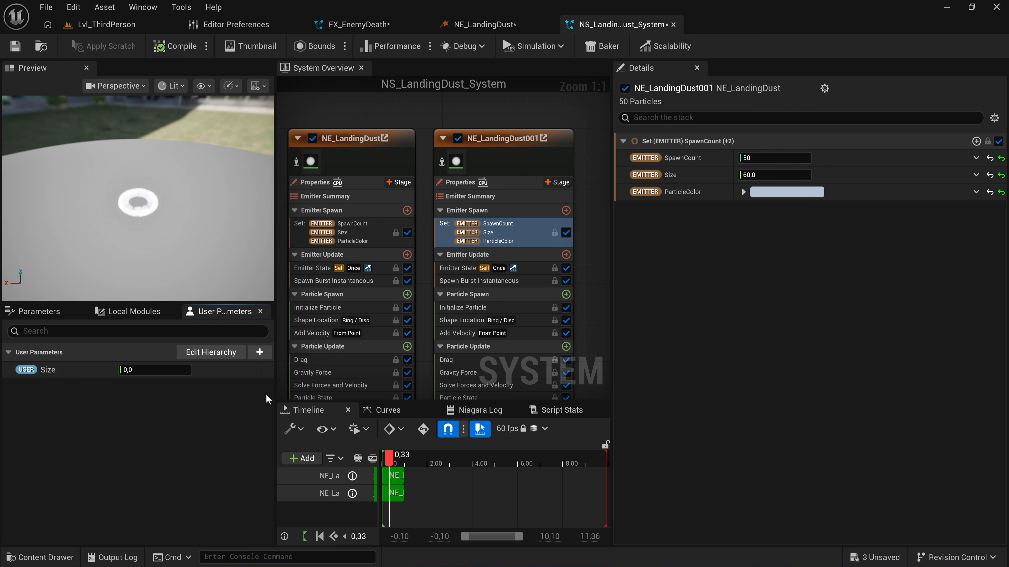
click(159, 369)
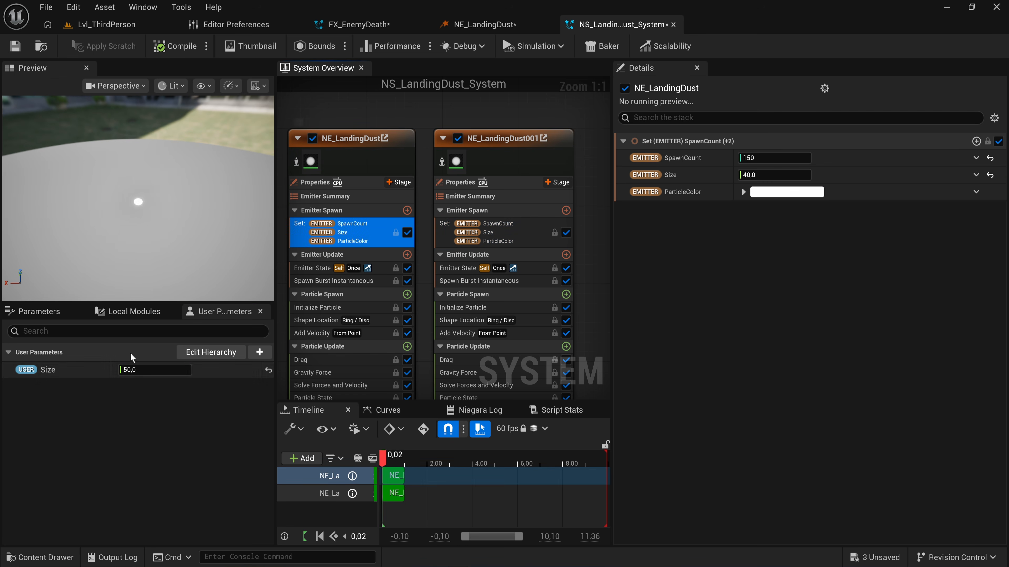
drag(22, 371, 746, 175)
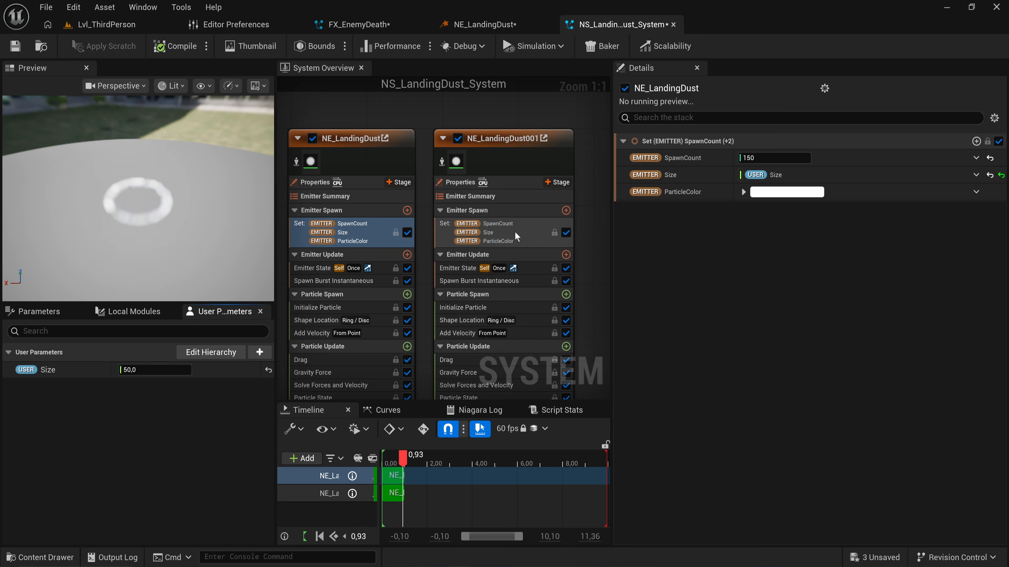
Try to link NE_LandingDust001's Size directly to the Size user parameter.
click(514, 231)
click(976, 175)
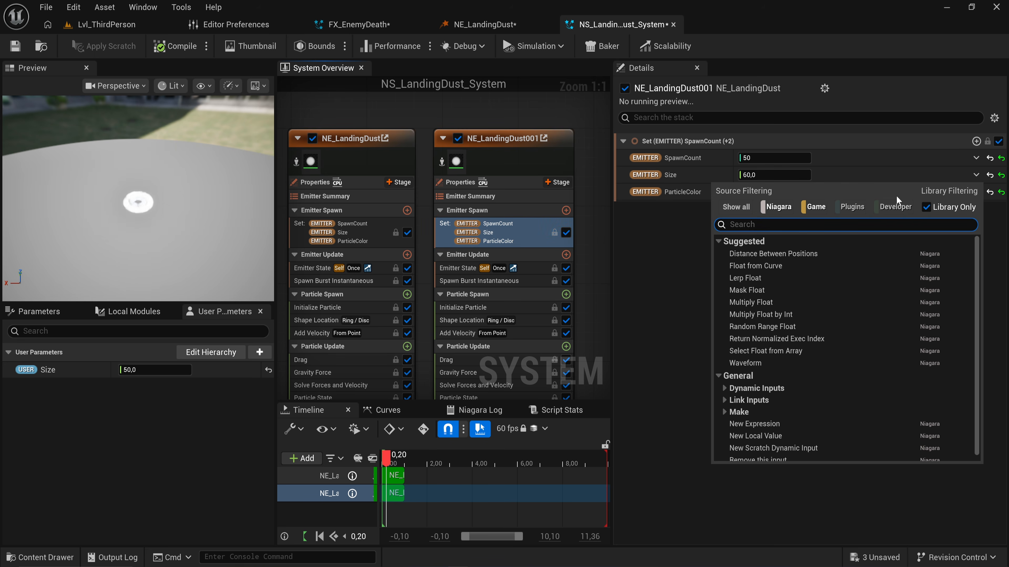
text(size)
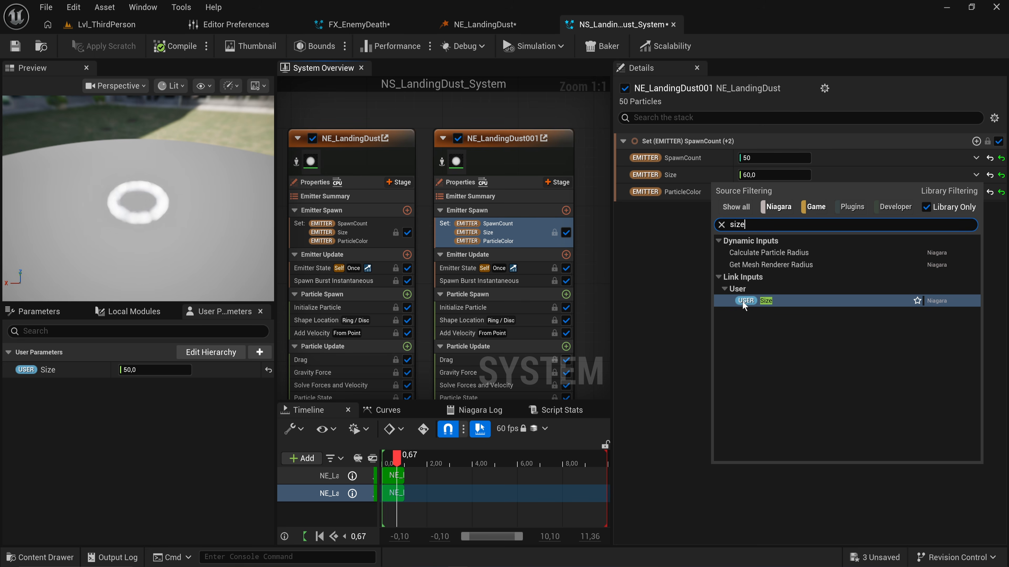
click(795, 302)
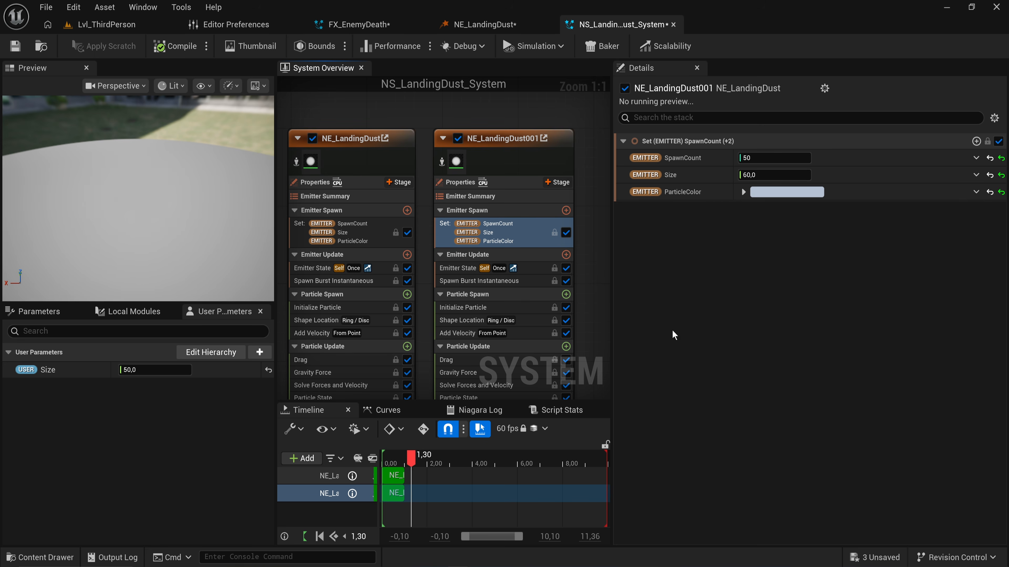
Drive NE_LandingDust001's Size with a Multiply Float of 1.25 and the Size user parameter, and save all assets.
click(976, 175)
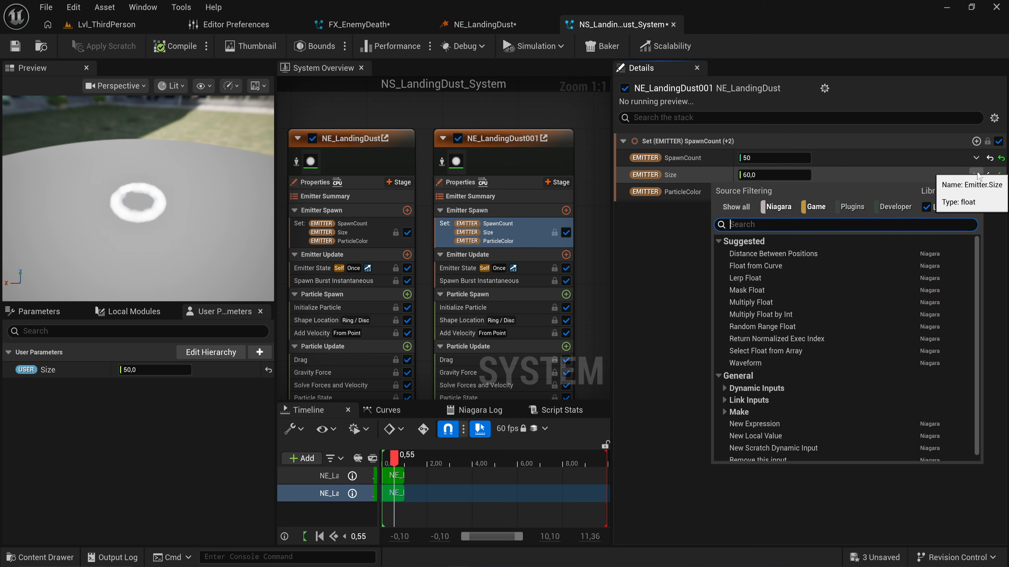
text(*)
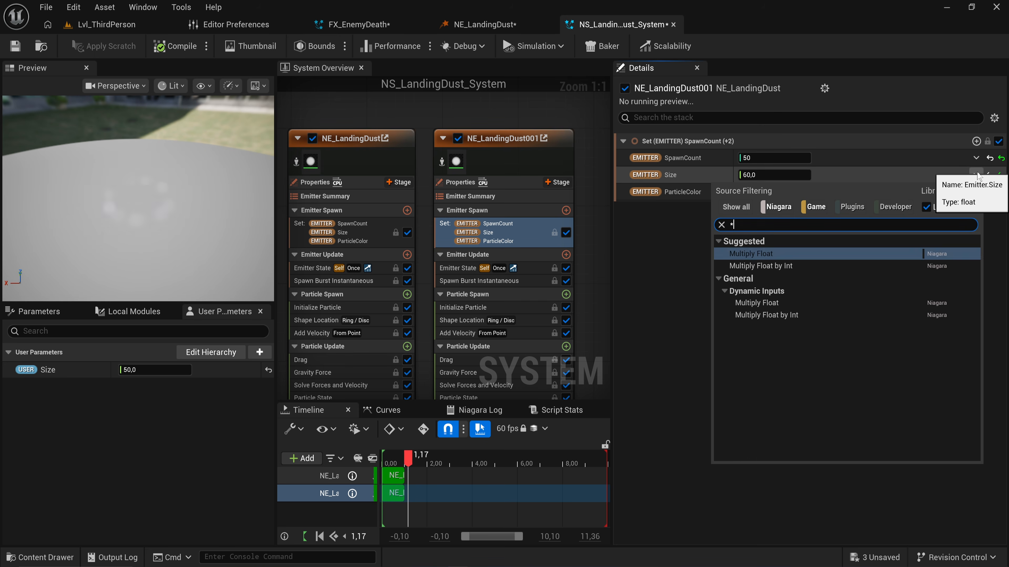
key(Return)
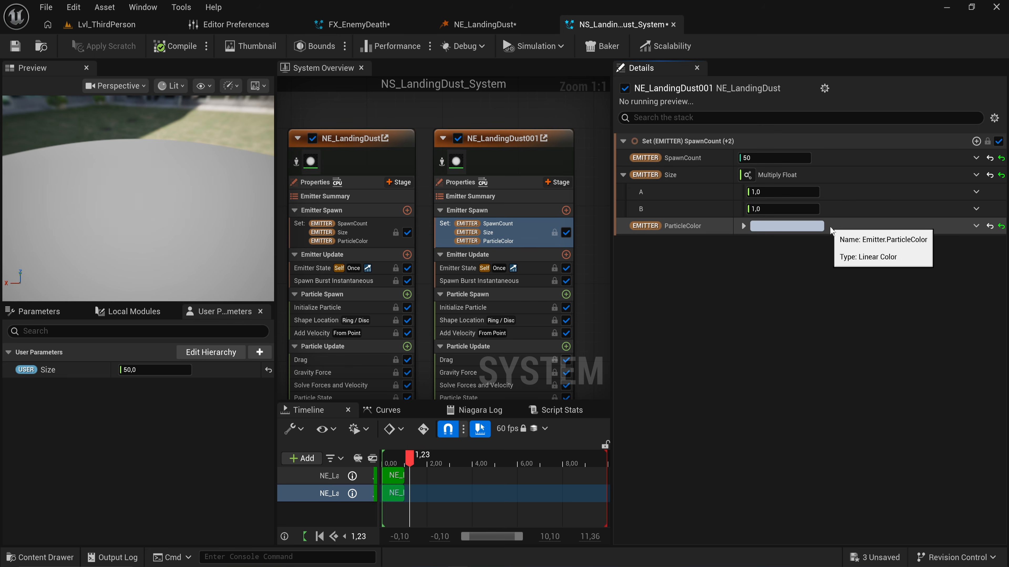
click(777, 192)
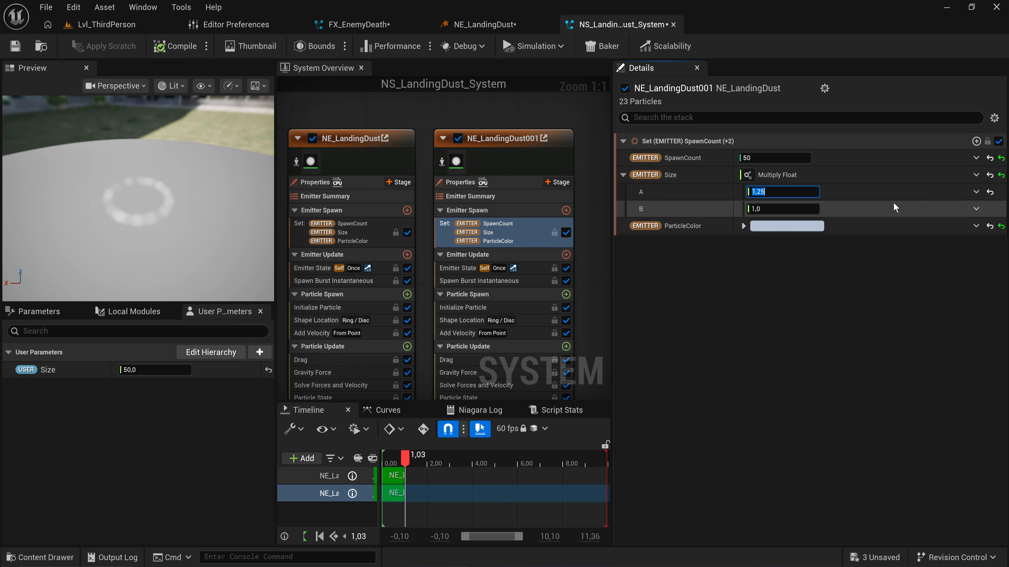
click(971, 210)
text(size)
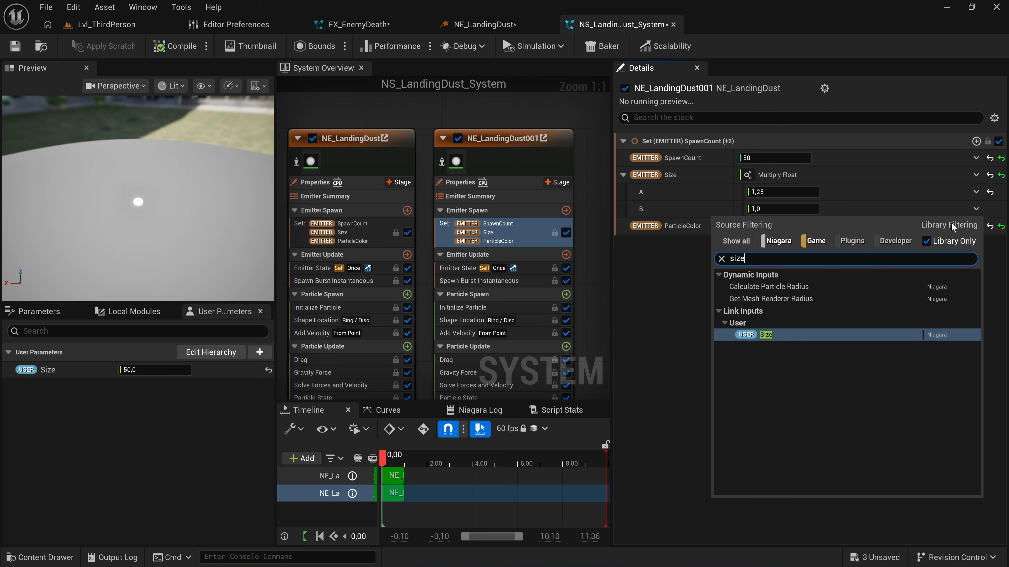
click(780, 335)
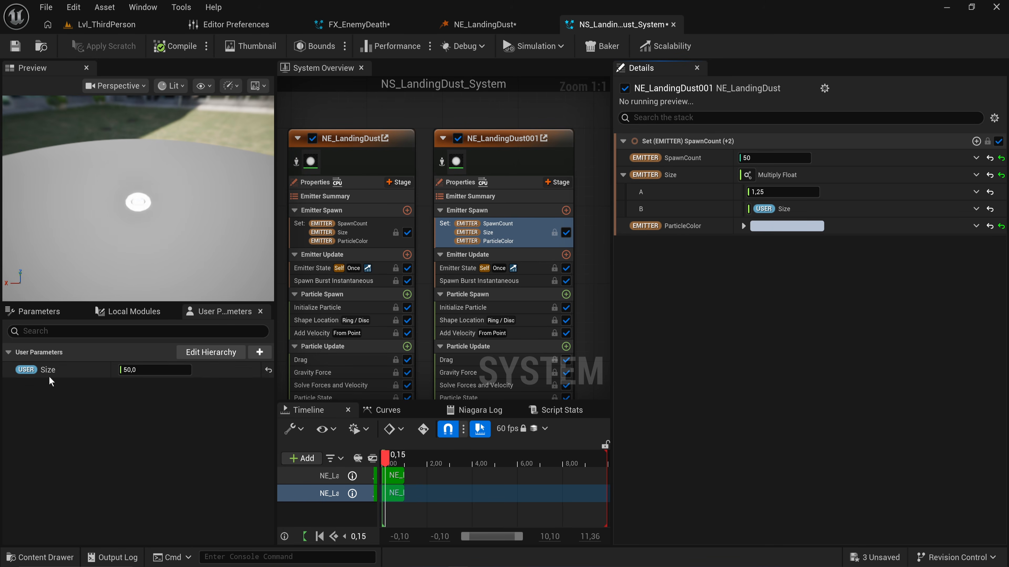
right_drag(397, 118, 436, 122)
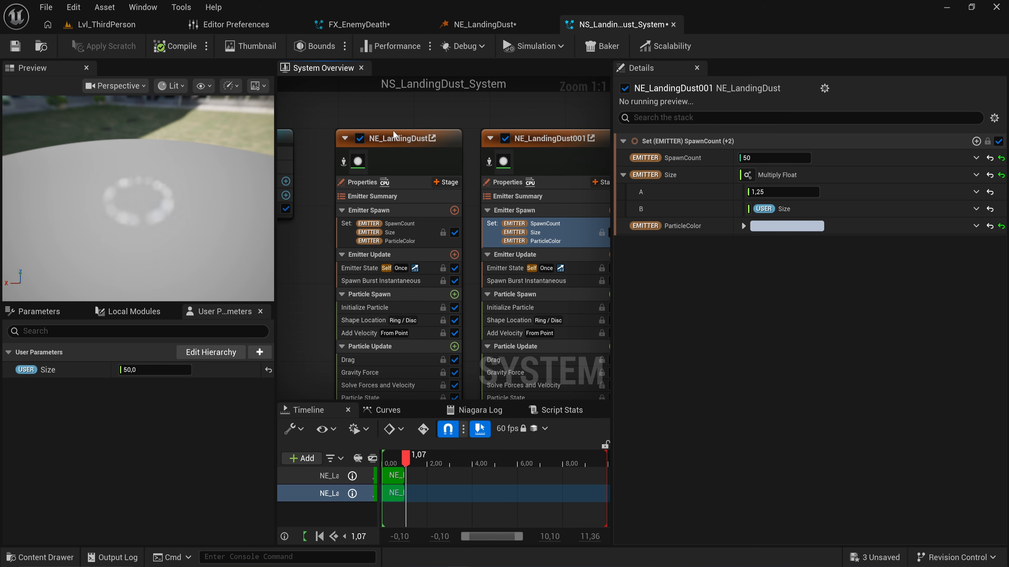
key(ctrl+shift+s)
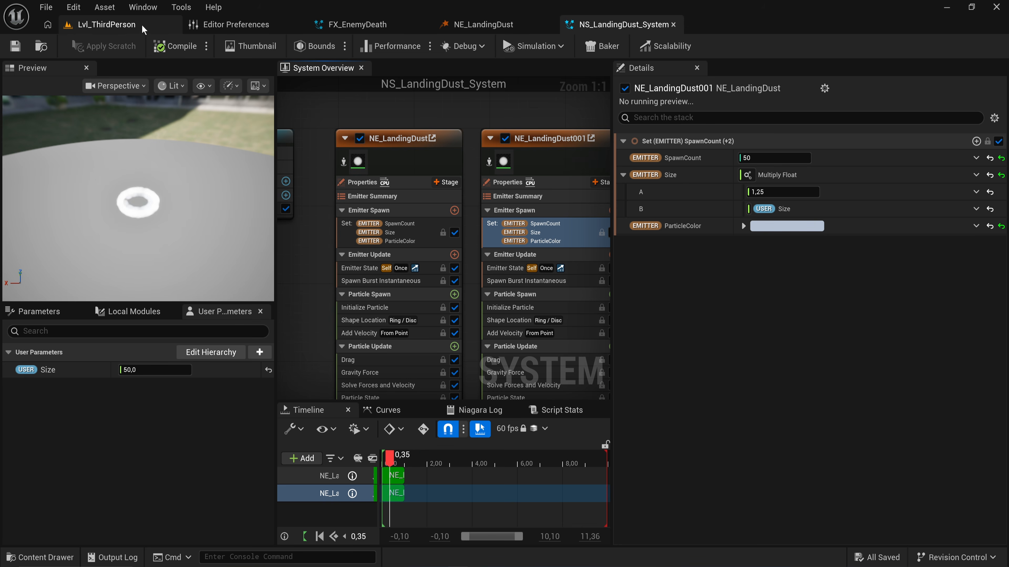
Place an NS_LandingDust_System instance from the FX folder on the floor of the Lvl_ThirdPerson level.
click(142, 24)
right_drag(509, 270, 534, 298)
key(s)
key(ctrl+space)
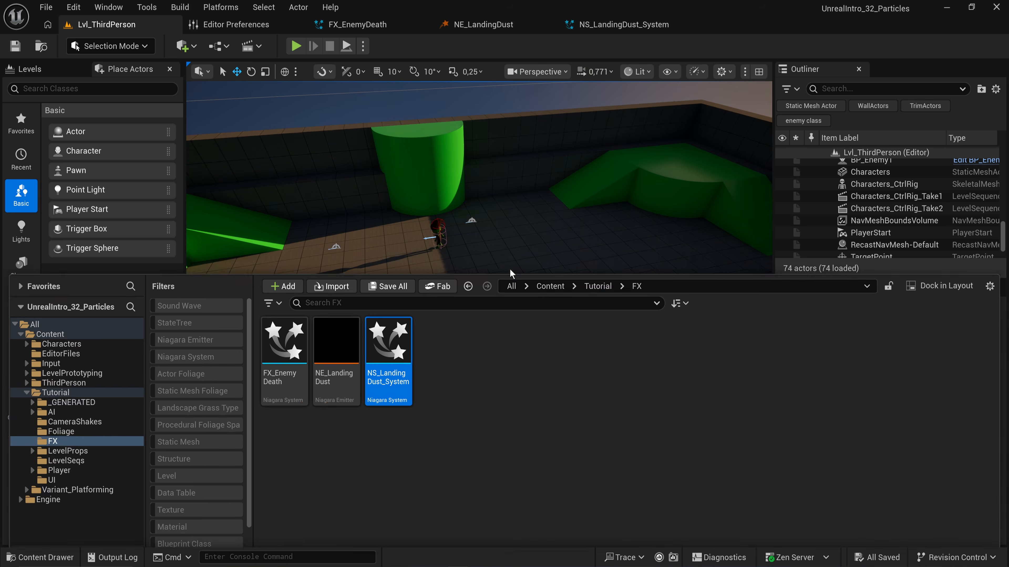
drag(388, 342, 345, 299)
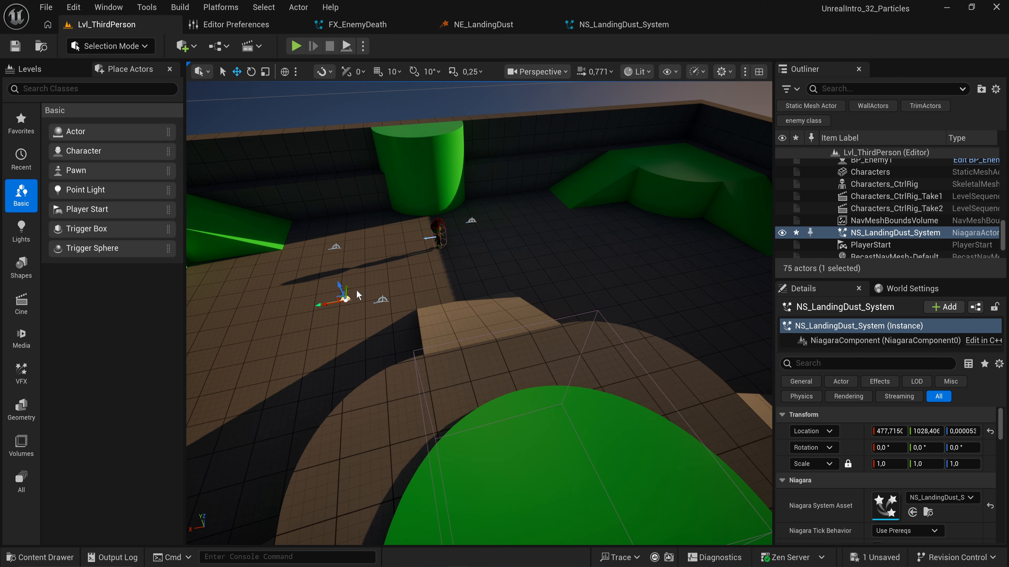
Try SimpleRodsSystem as the placed actor's Niagara System Asset and switch it back to NS_LandingDust_System.
scroll(834, 468, down, 3)
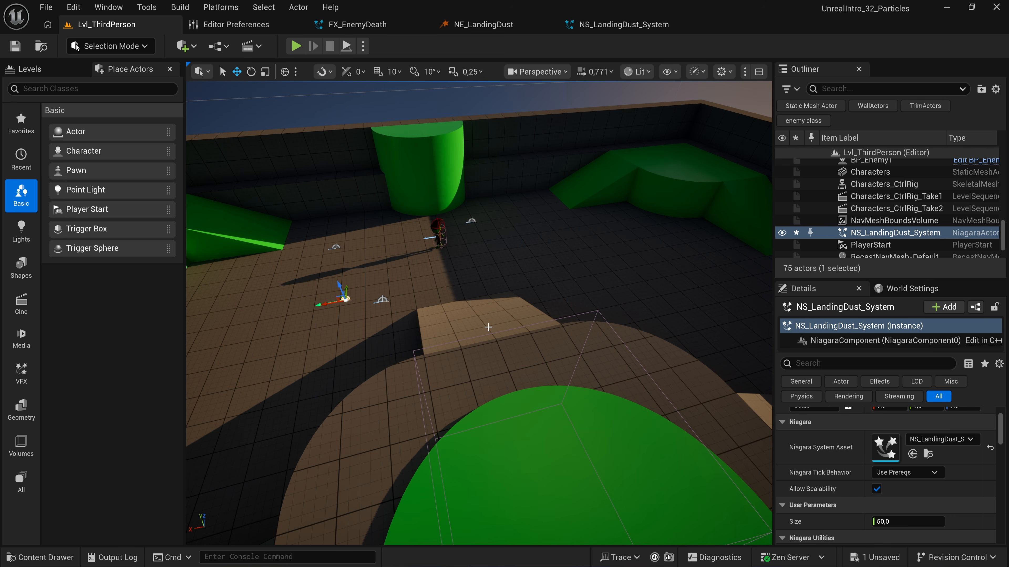
scroll(841, 514, down, 1)
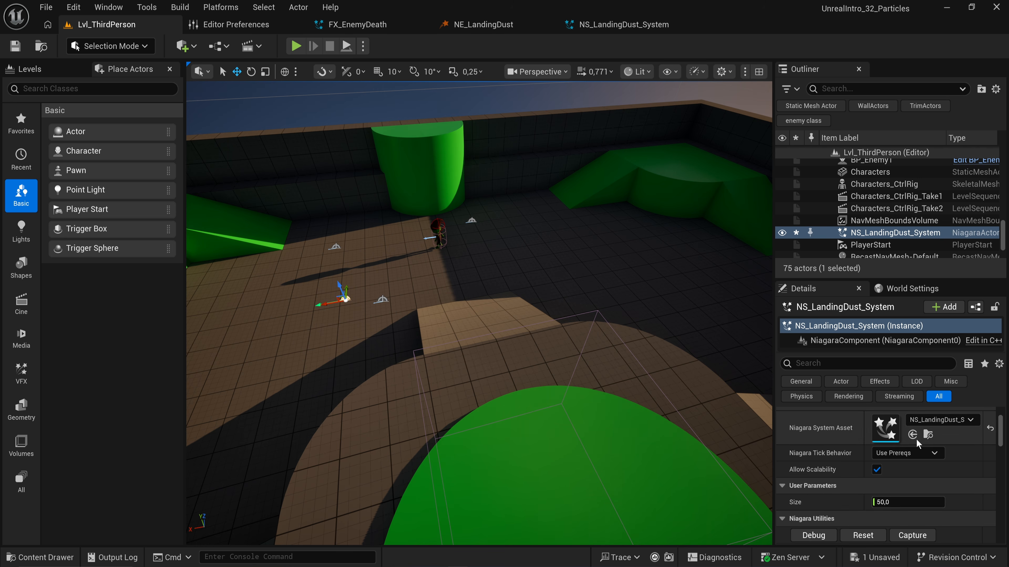
click(926, 419)
click(933, 358)
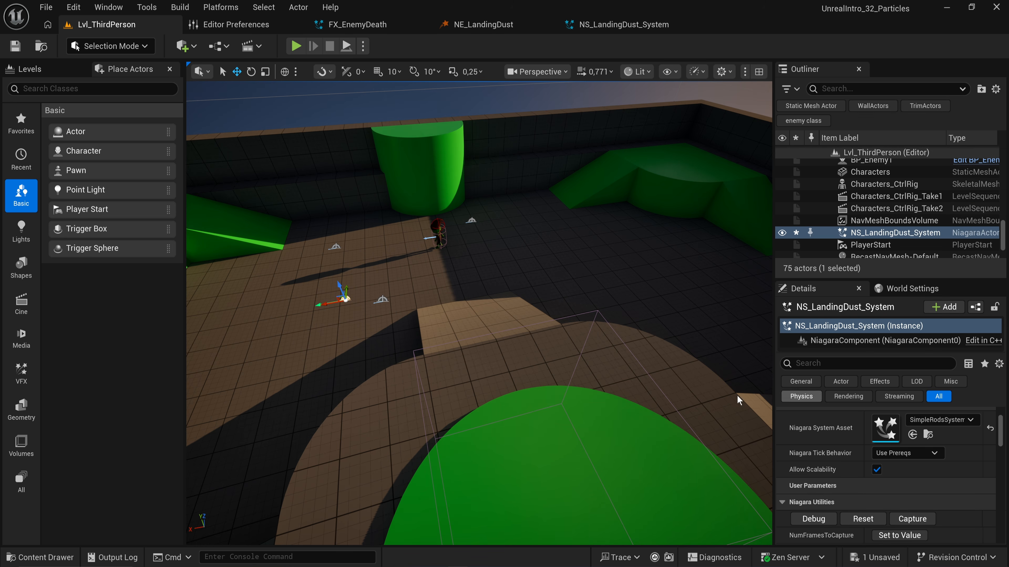
click(939, 423)
text(land)
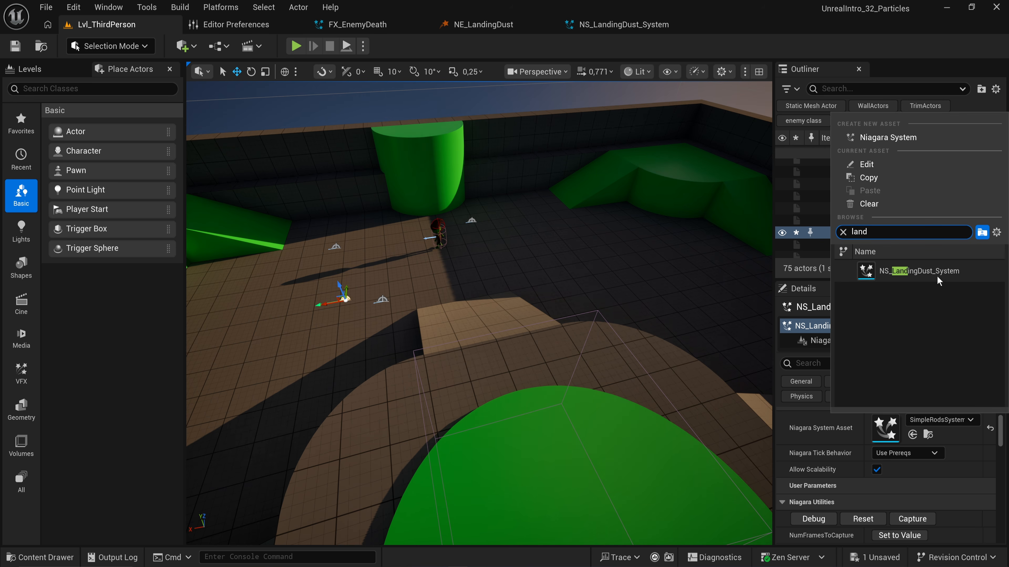
click(914, 272)
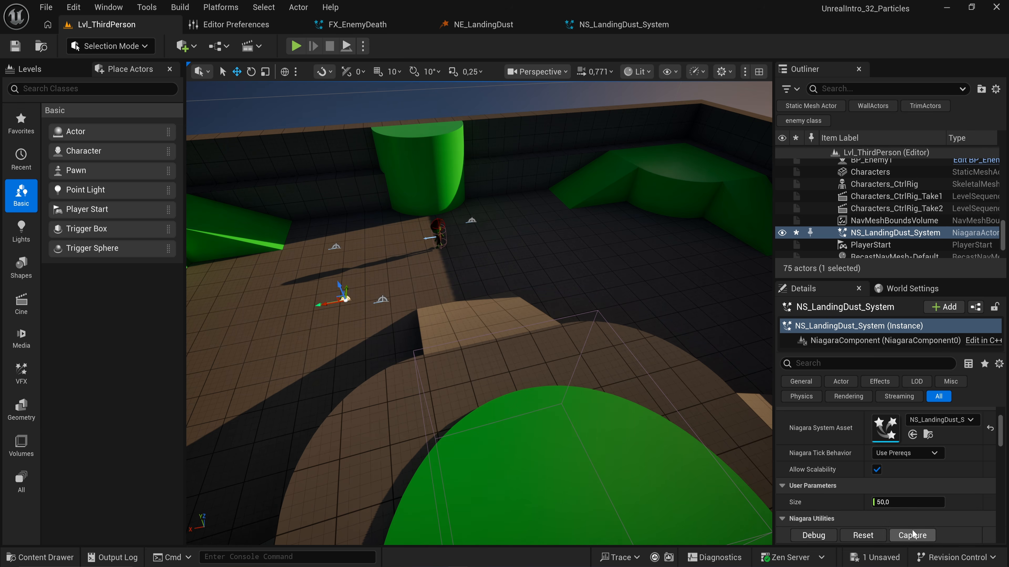
Set the placed NS_LandingDust_System actor's Size user parameter to 100.
click(892, 502)
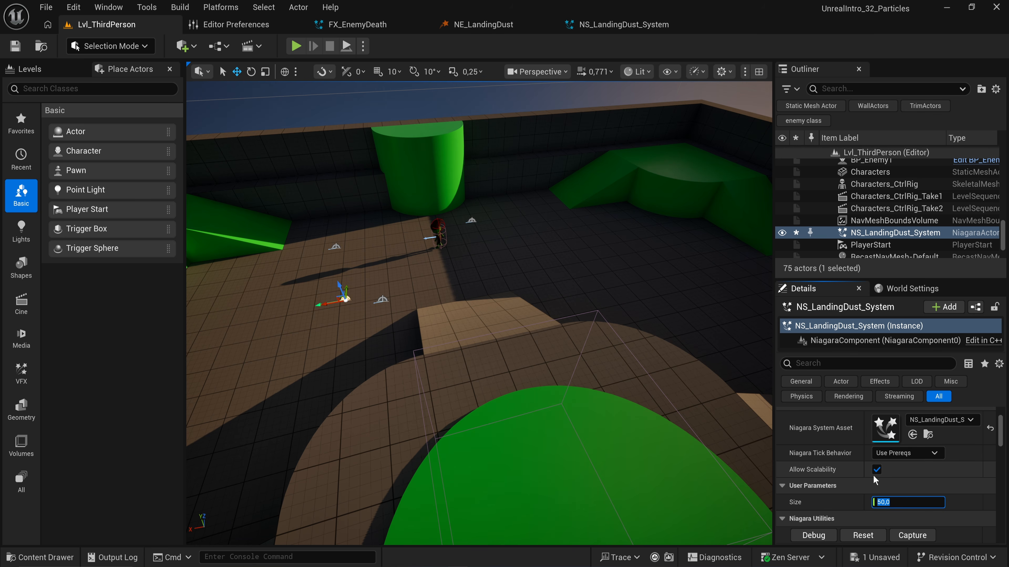
text(10)
text(0)
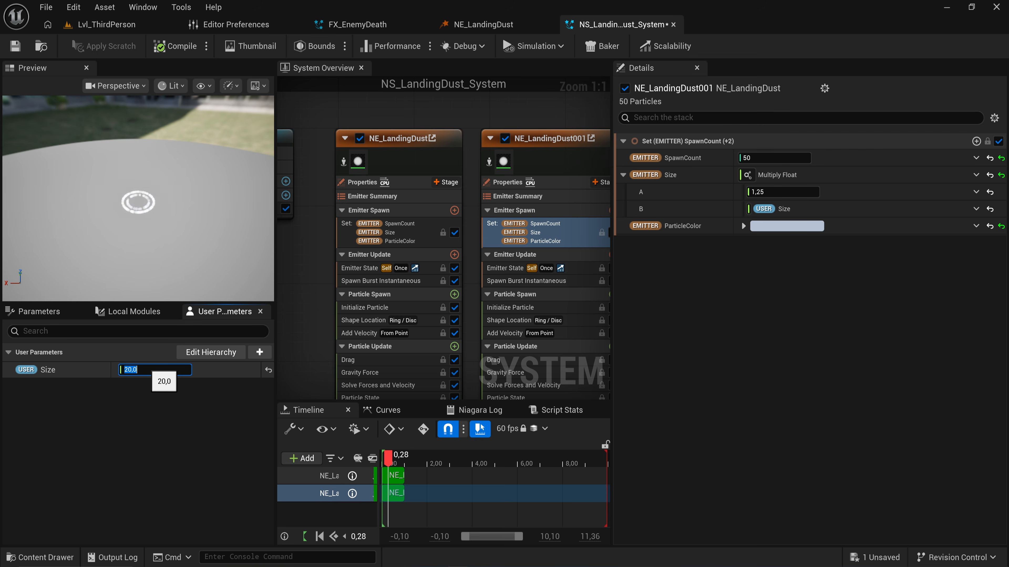
In the NS_LandingDust_System asset, set the Size user parameter to 20.
text(20)
key(Return)
right_drag(305, 280, 345, 273)
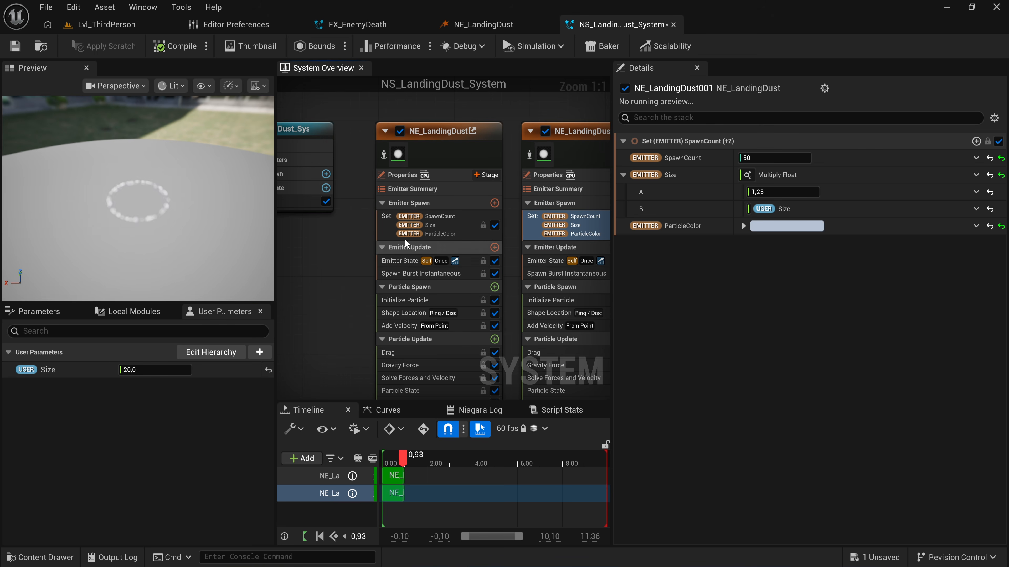
In the NE_LandingDust emitter, set the Shape Location's Ring Radius to 2.
click(493, 27)
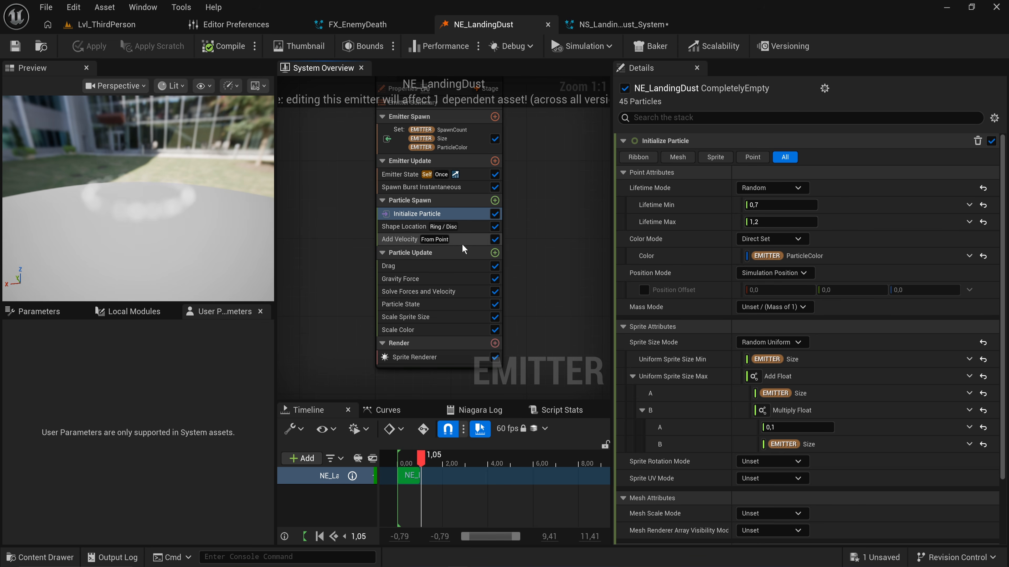
click(472, 227)
click(800, 222)
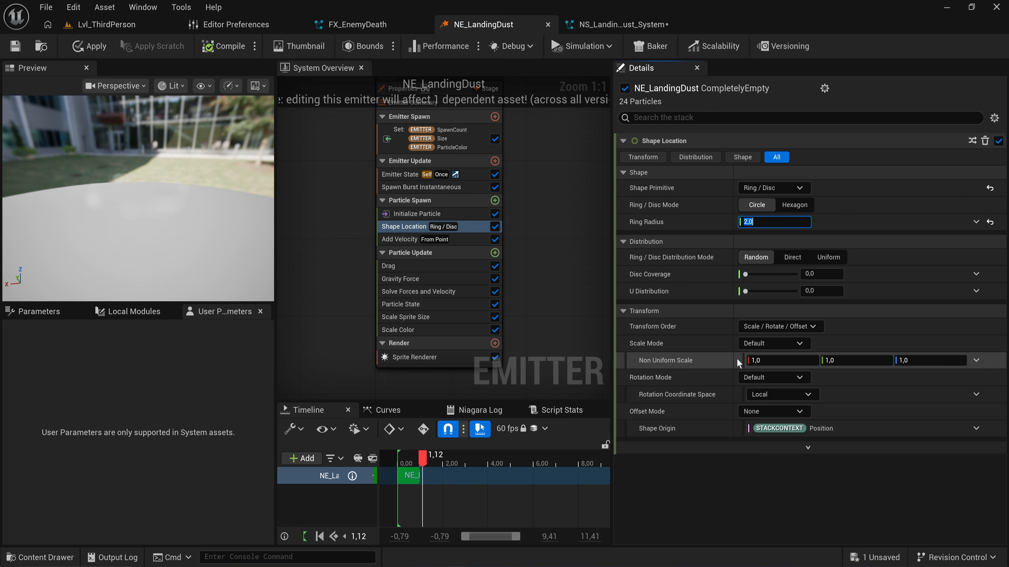
Set NE_LandingDust's Add Velocity speed to 400 and its Drag to 1.
click(477, 238)
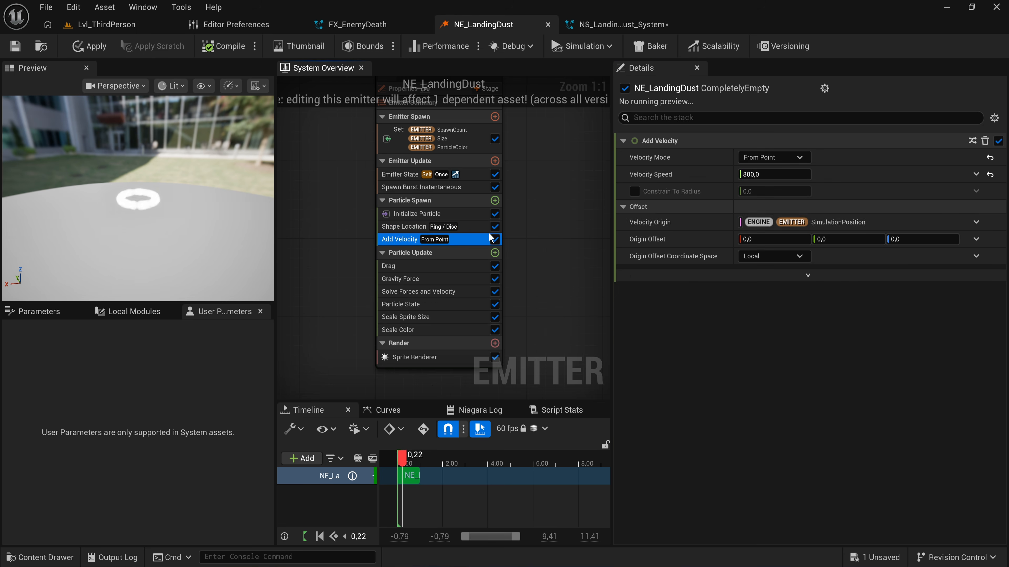
click(785, 173)
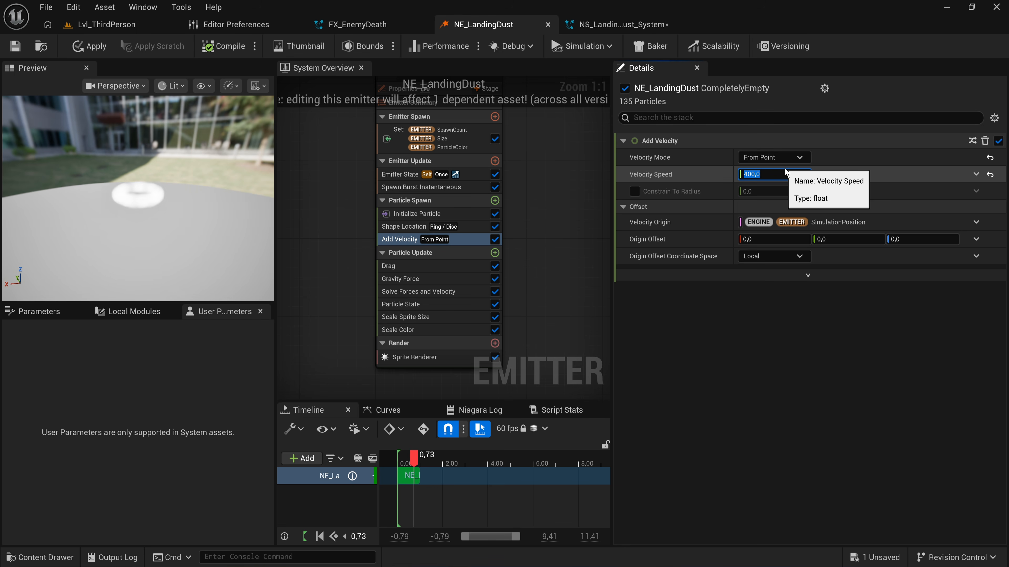
click(397, 266)
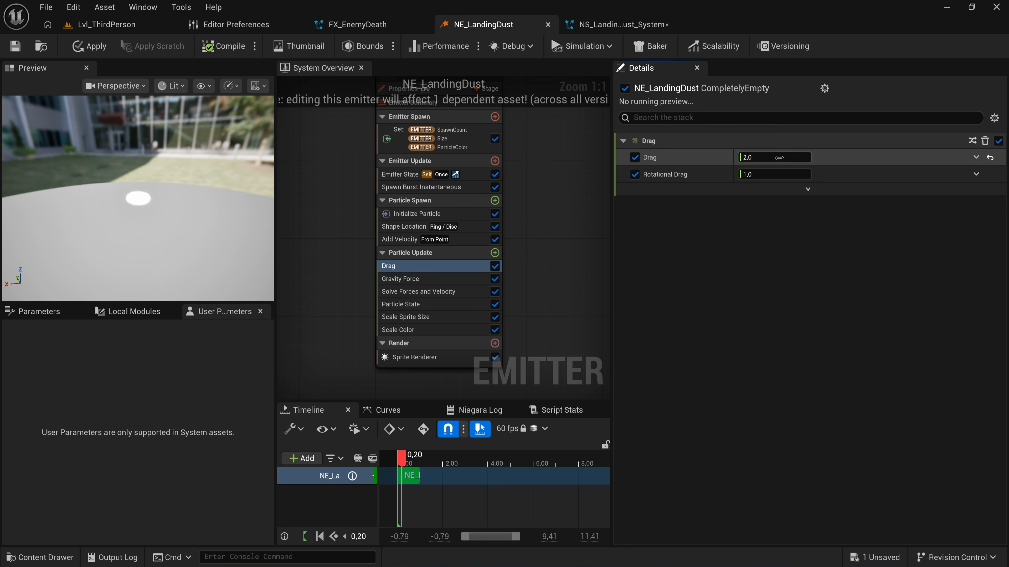
key(Return)
Save NS_LandingDust_System and place a new instance of it on the floor in Lvl_ThirdPerson.
click(101, 24)
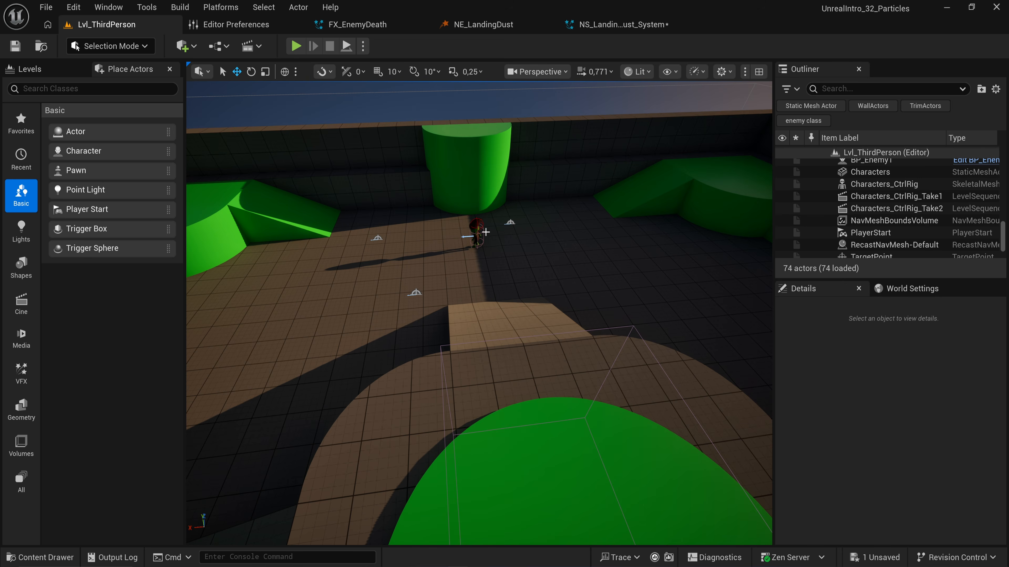
click(615, 22)
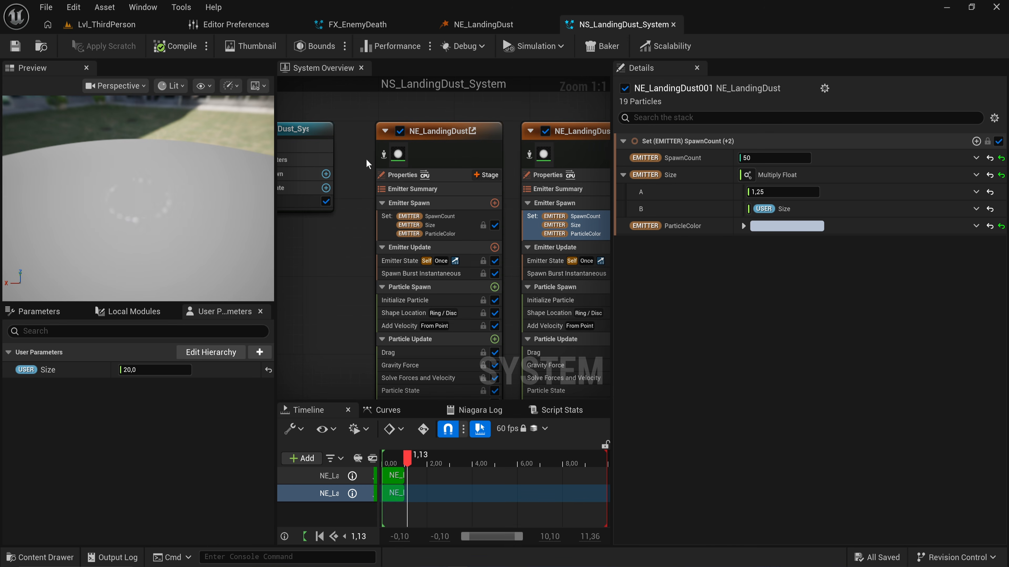
key(ctrl+s)
key(ctrl+b)
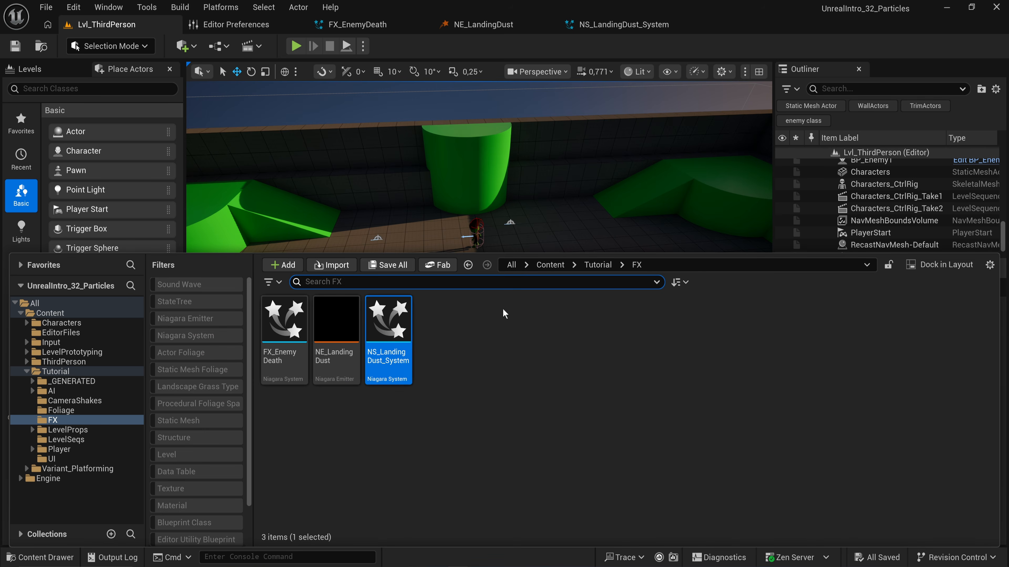
drag(387, 315, 423, 263)
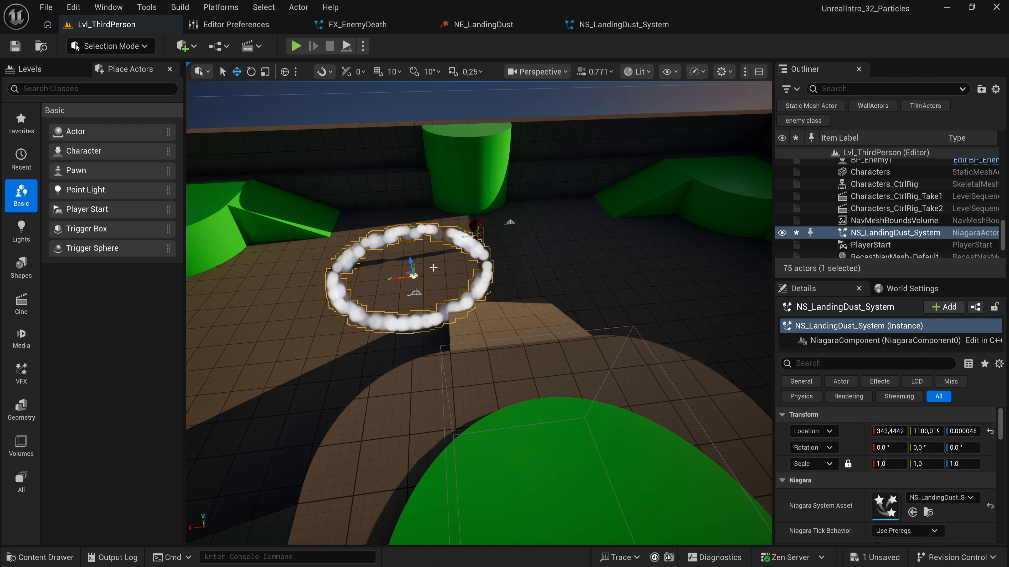
Set the NE_LandingDust emitter's Size parameter to 10 and apply the emitter changes to its dependent system.
click(603, 28)
click(487, 26)
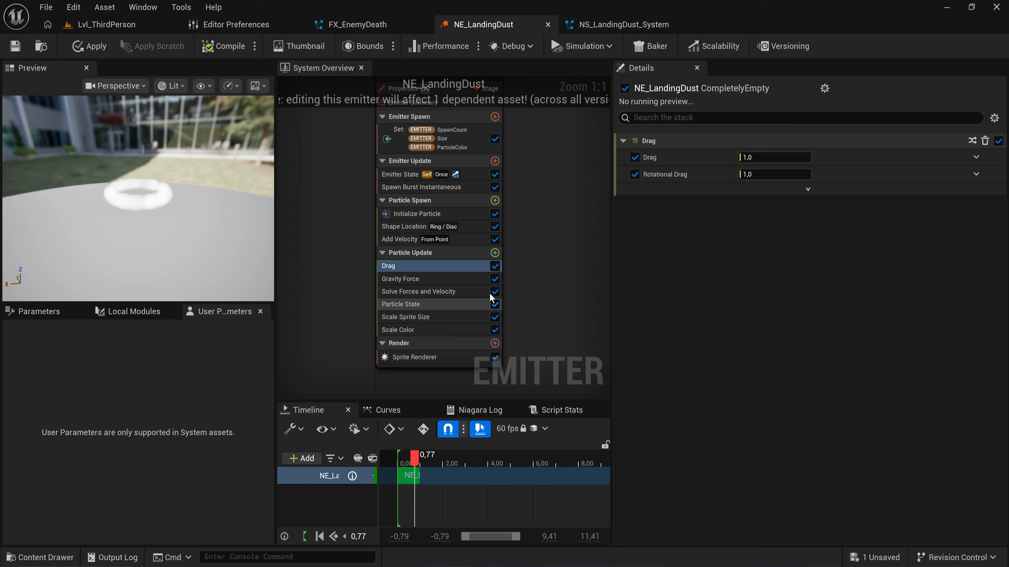
click(399, 240)
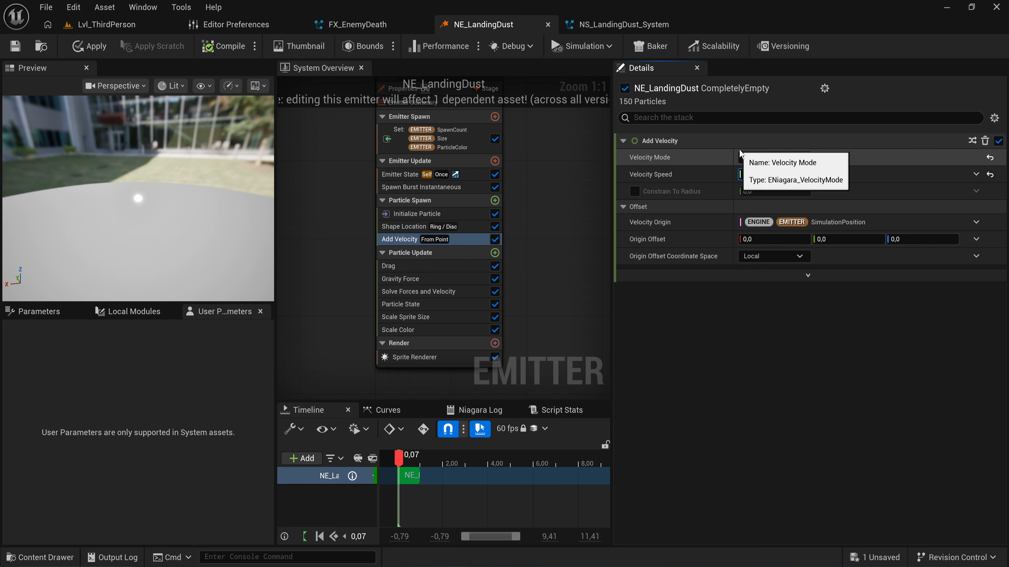
click(756, 174)
click(441, 139)
click(774, 175)
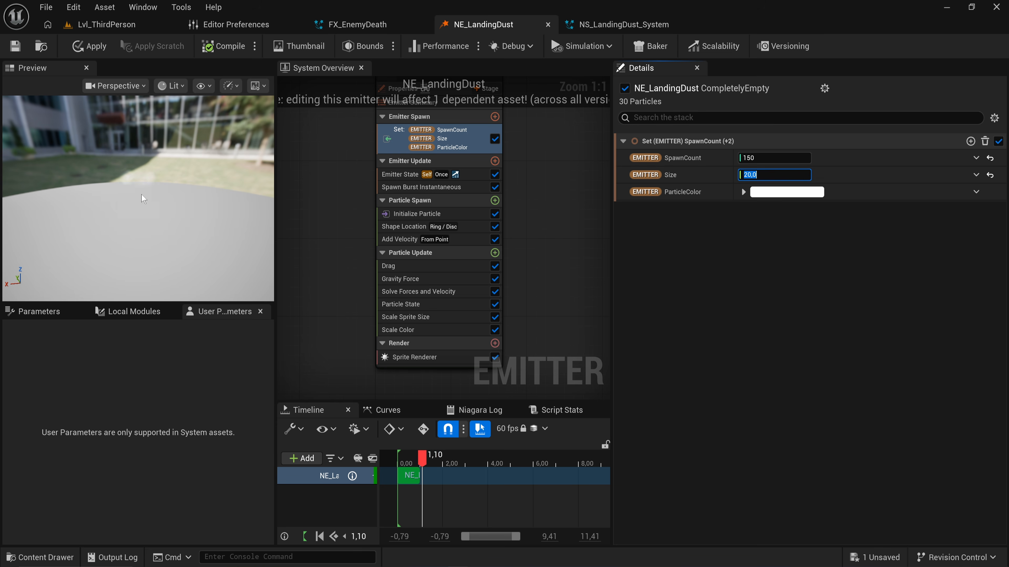
scroll(157, 201, up, 5)
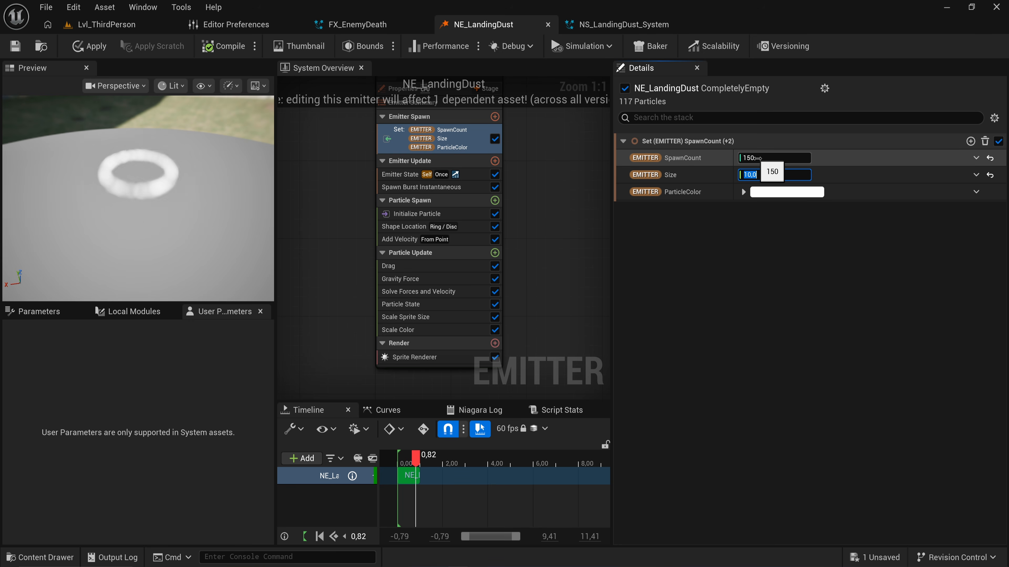
key(Return)
click(89, 46)
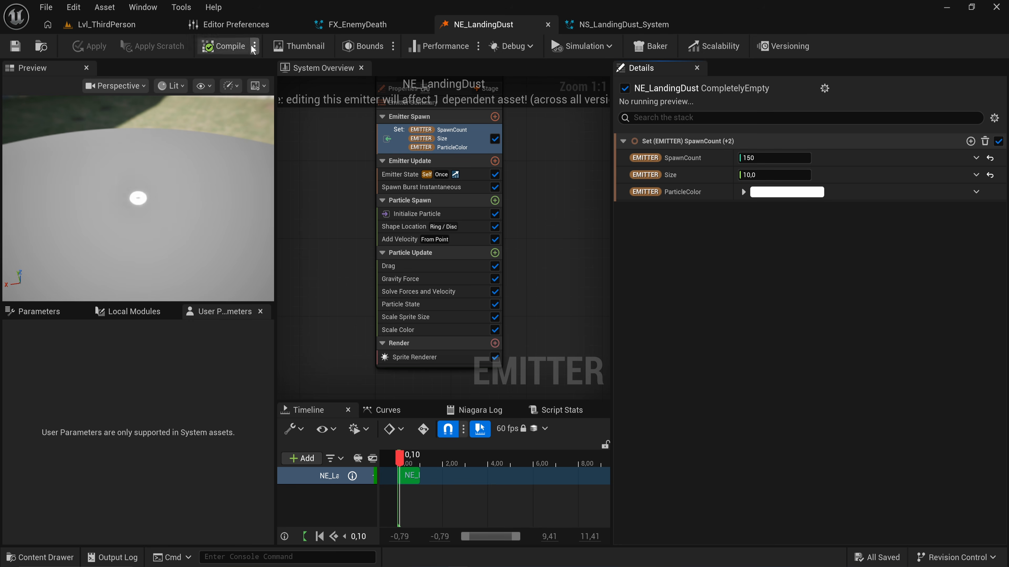
Place another NS_LandingDust_System instance in the Lvl_ThirdPerson level to preview the updated dust ring.
click(137, 25)
key(ctrl+space)
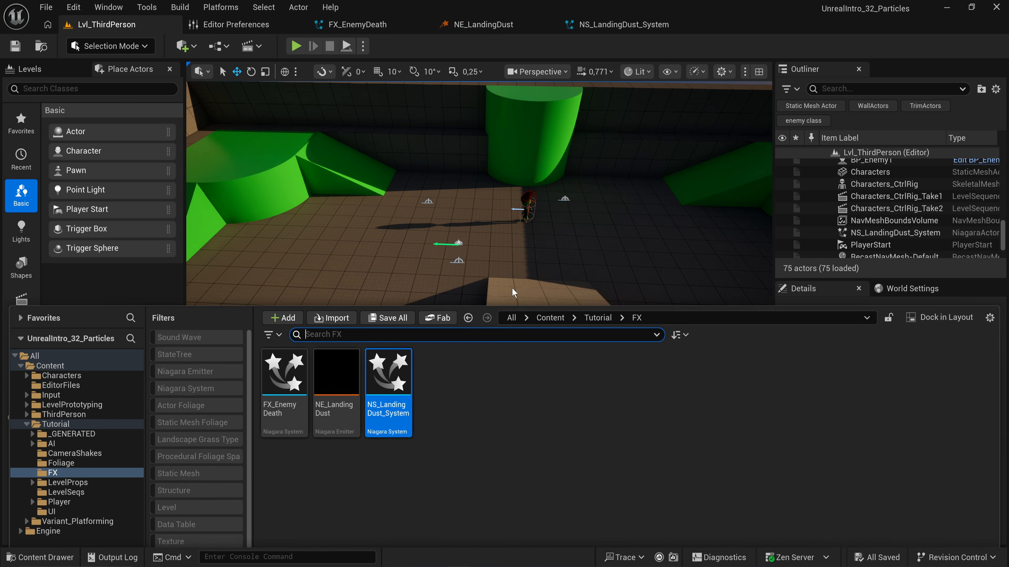
drag(387, 371, 396, 250)
right_drag(446, 290, 421, 306)
key(w)
Set the NE_LandingDust emitter's SpawnCount to 50.
click(617, 24)
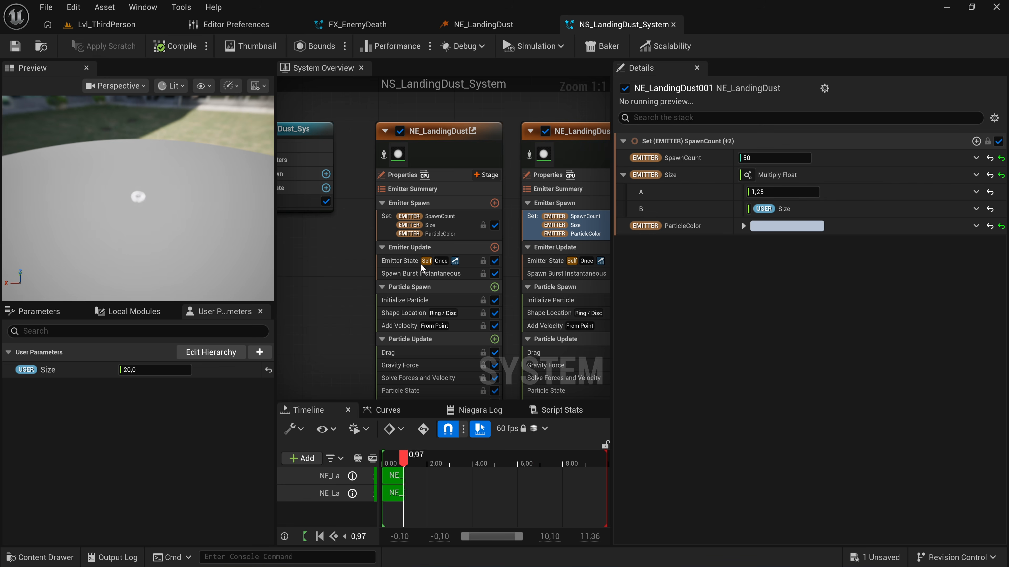
click(484, 24)
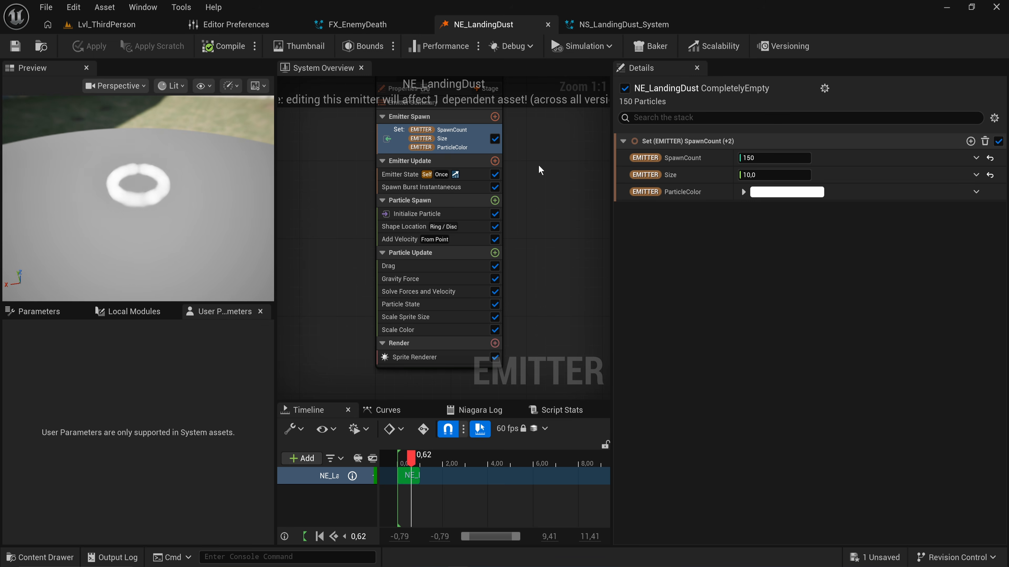
click(771, 158)
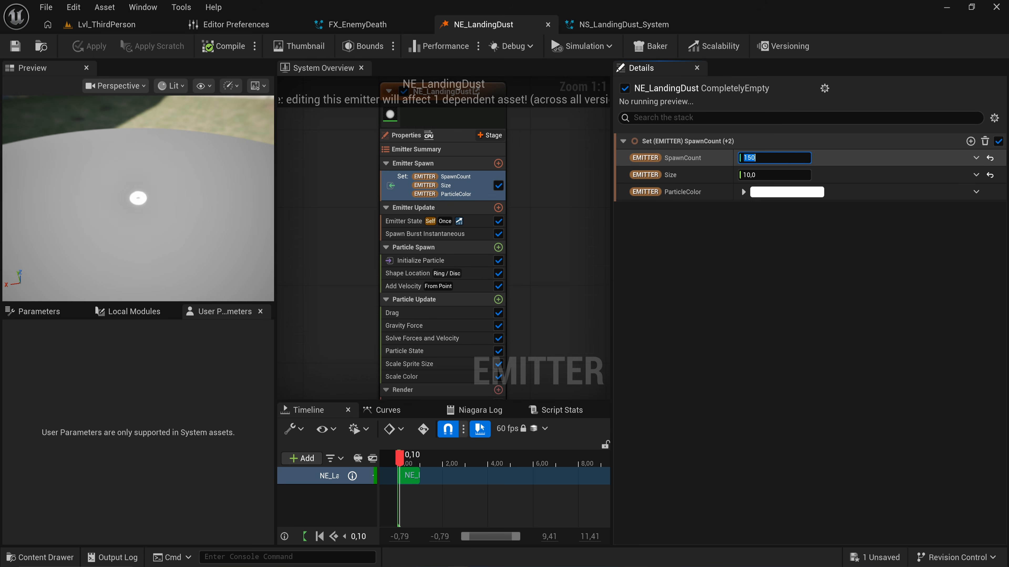
text(50)
key(Return)
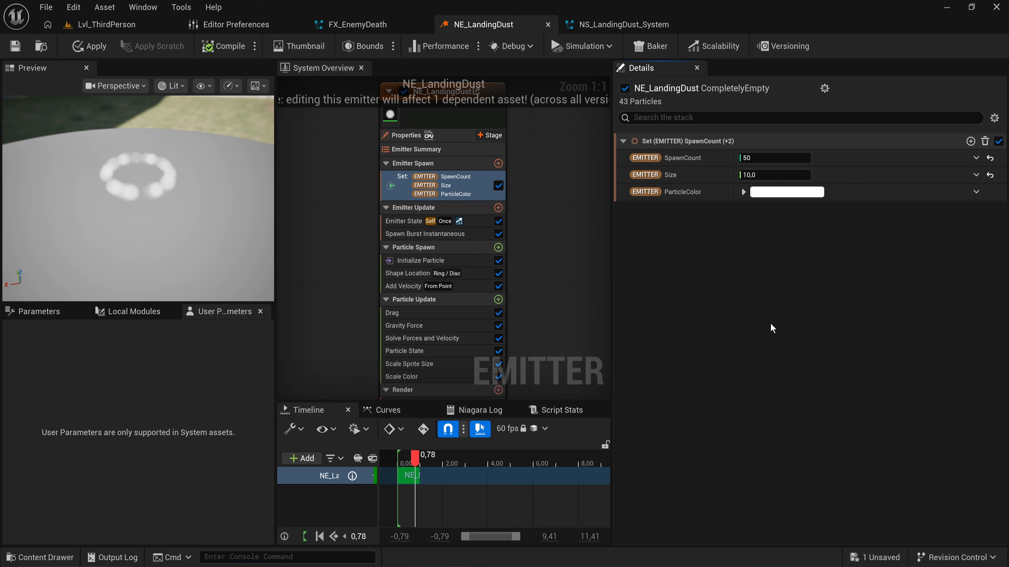
Try a SpawnCount of 30 on the NE_LandingDust emitter.
click(774, 158)
text(30)
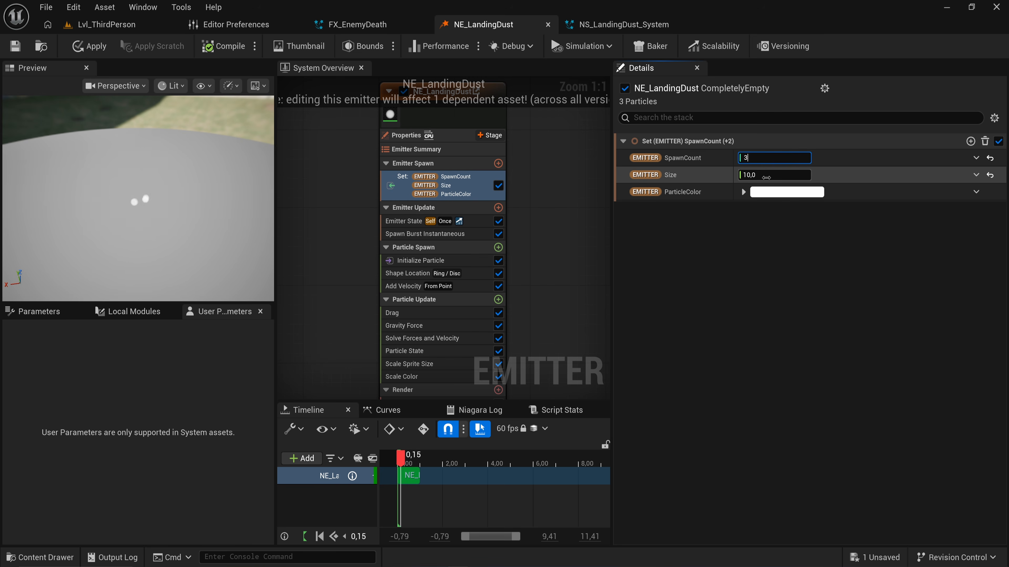
key(Return)
Return NE_LandingDust's SpawnCount to 50, apply the emitter changes to its dependent system, and save all modified assets.
click(775, 158)
text(5)
key(Return)
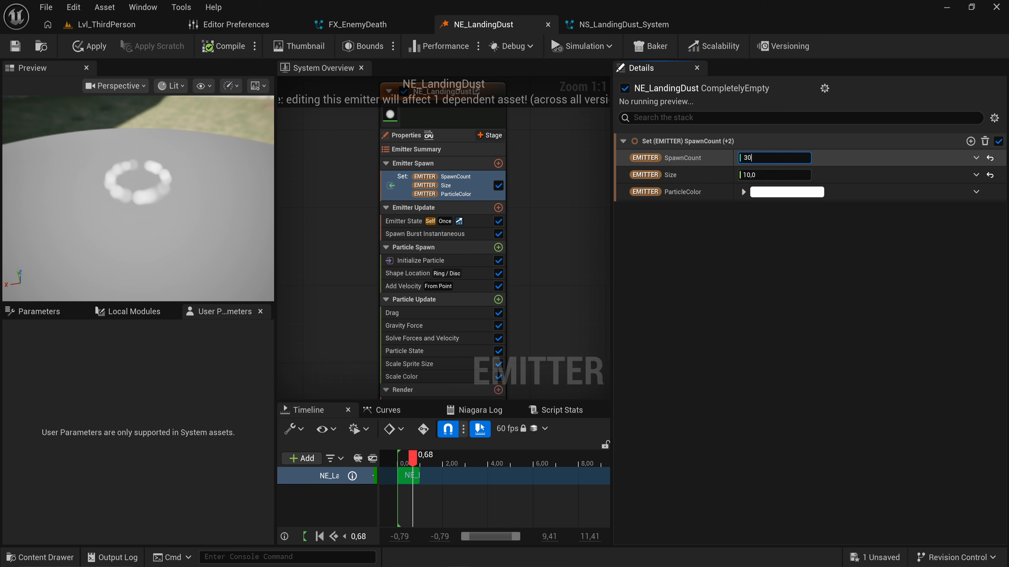
text(0)
key(Return)
click(88, 46)
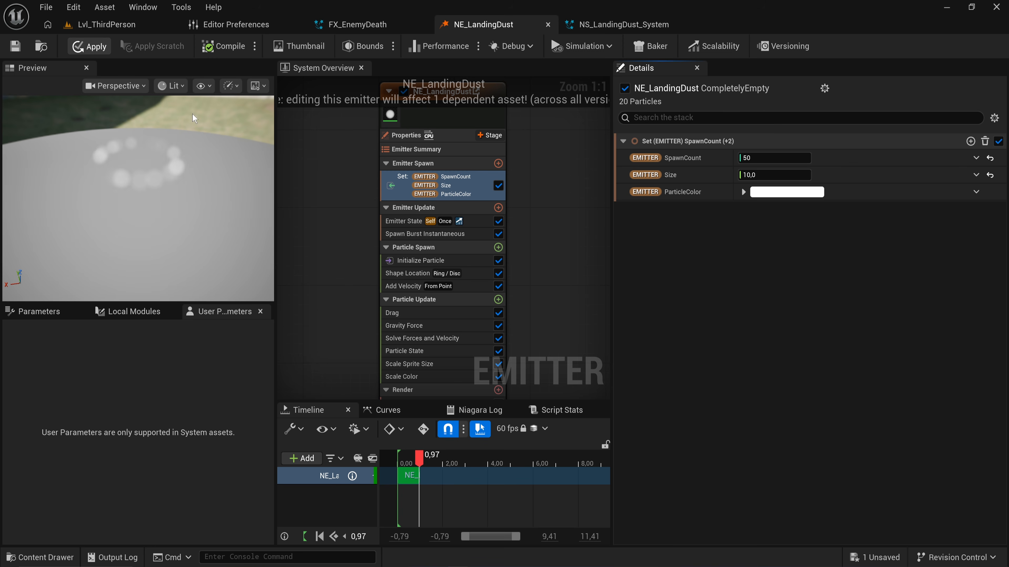
key(ctrl+shift+s)
Check the emitter spawn parameters of both dust emitters in NS_LandingDust_System.
click(629, 25)
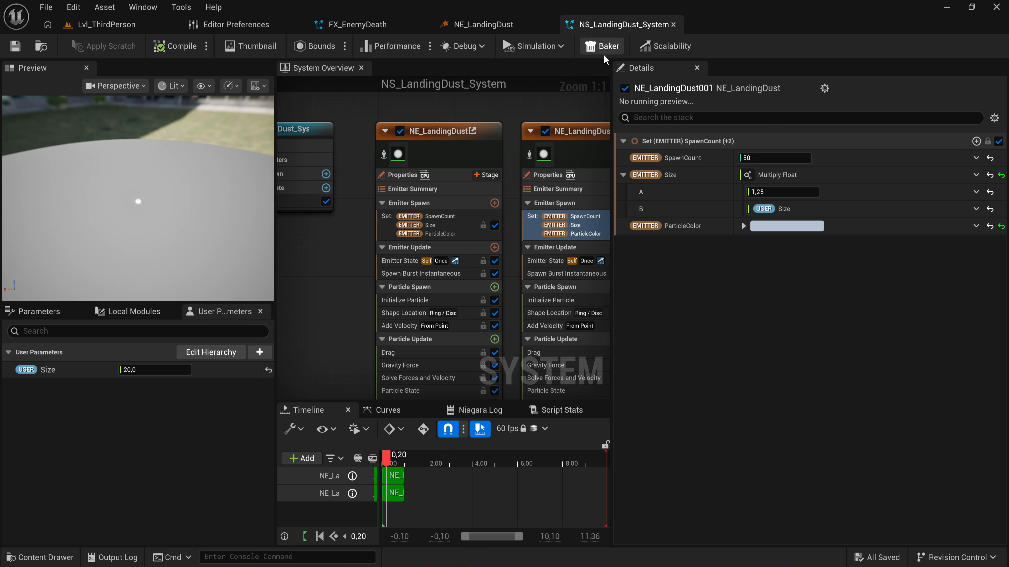
click(433, 225)
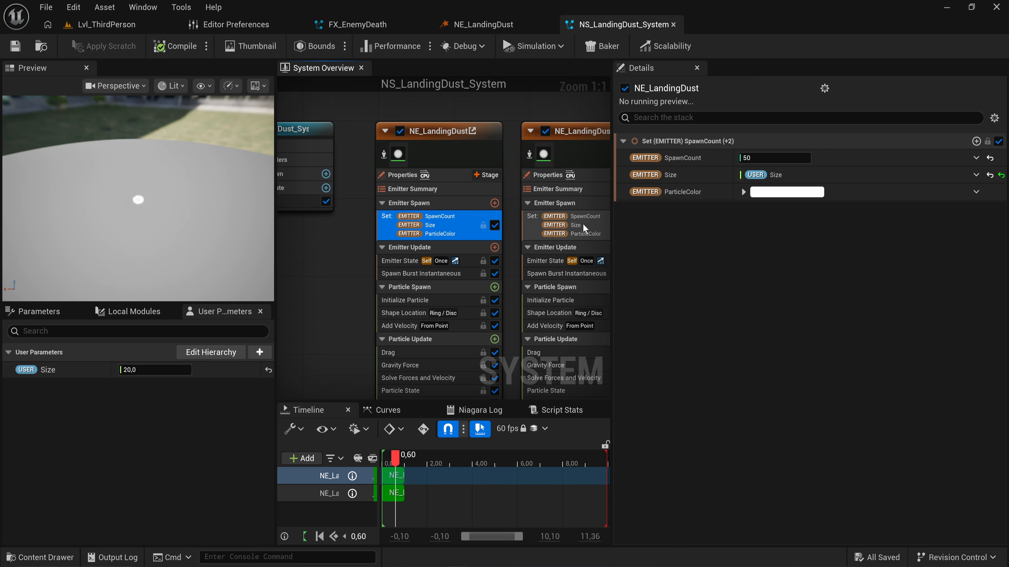
click(591, 221)
Delete the NS_LandingDust_System2 instance from Lvl_ThirdPerson and open the remaining instance's Niagara system for editing.
click(492, 260)
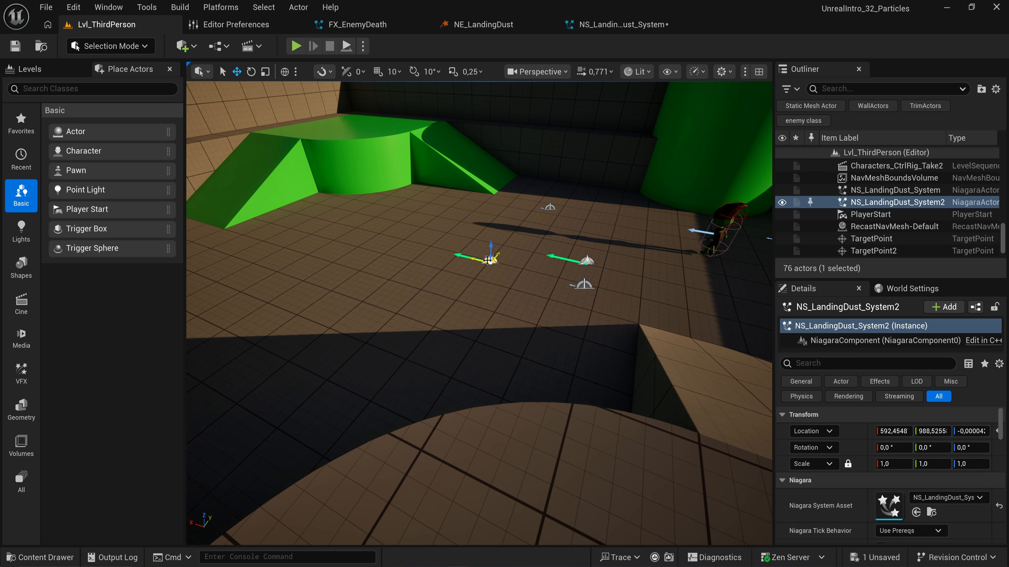
key(Delete)
click(588, 261)
key(ctrl+e)
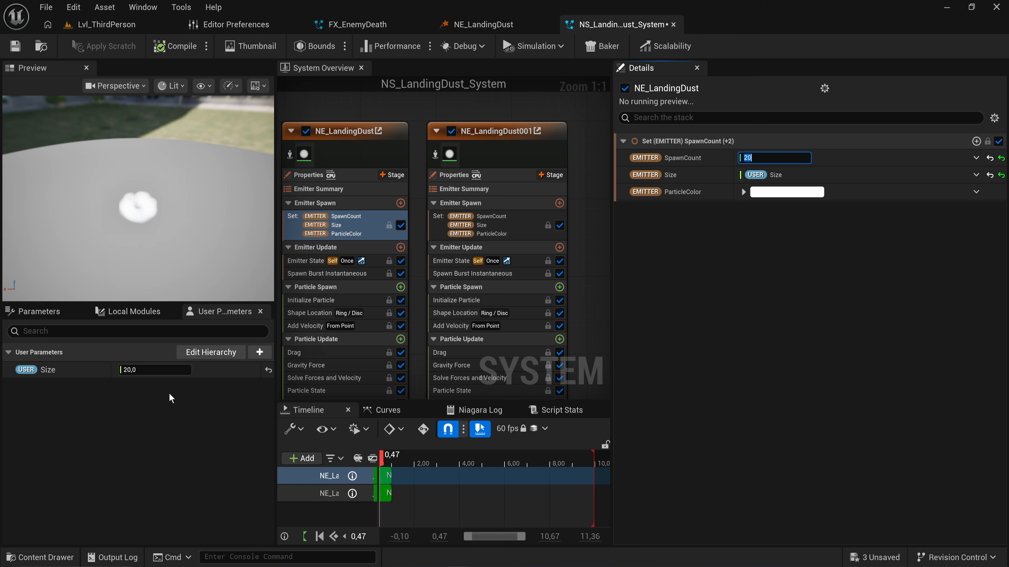
Return to Lvl_ThirdPerson and preview the NS_LandingDust_System instance on the floor up close.
click(119, 25)
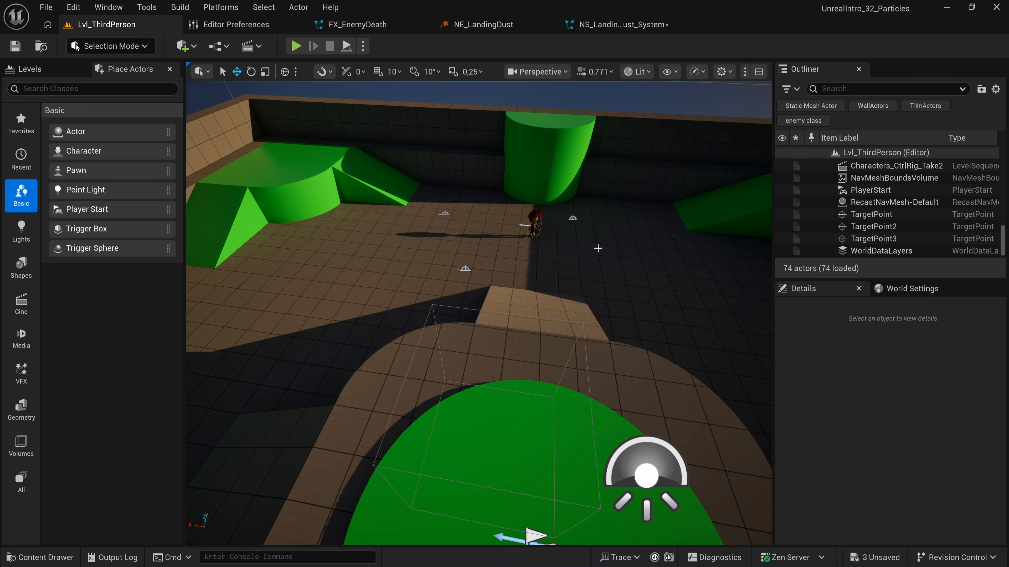
key(f)
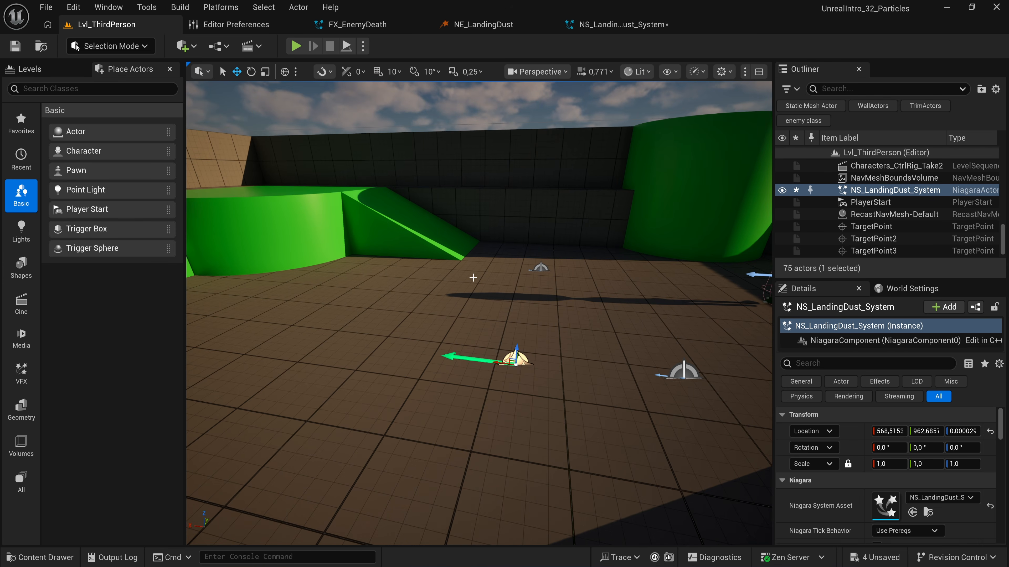
Set the Size user parameter of NS_LandingDust_System to 10.
scroll(850, 497, down, 4)
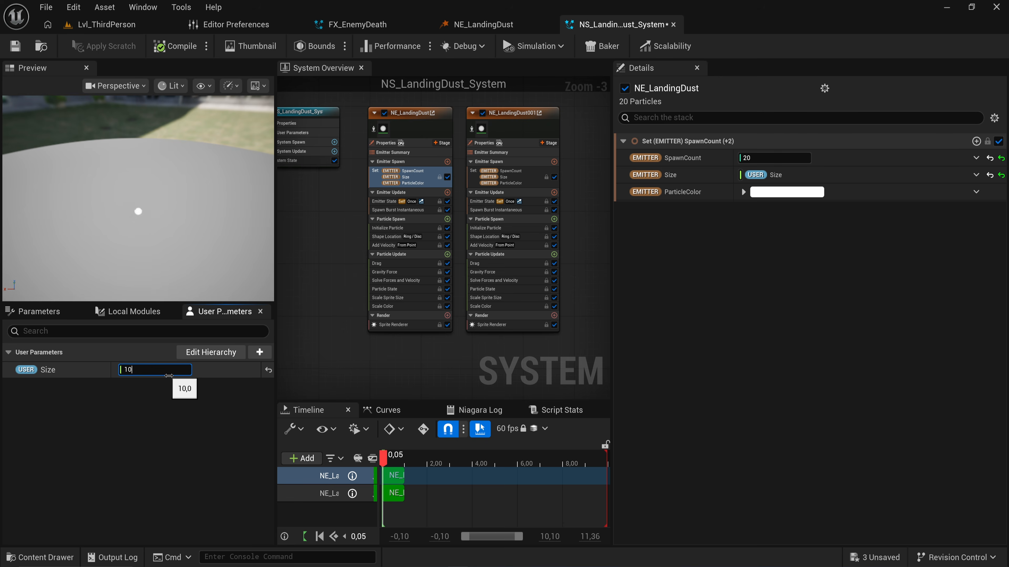
key(Return)
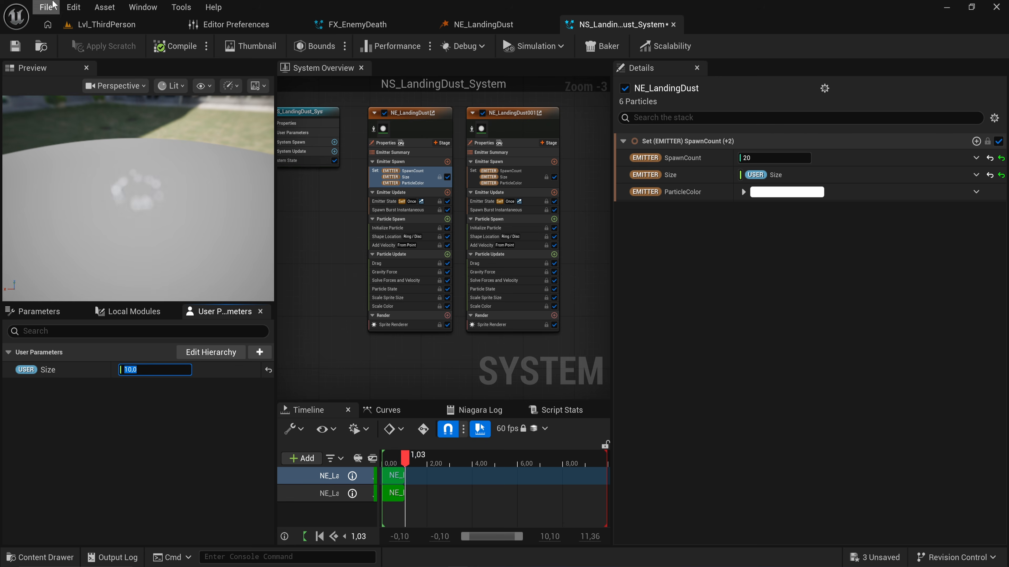
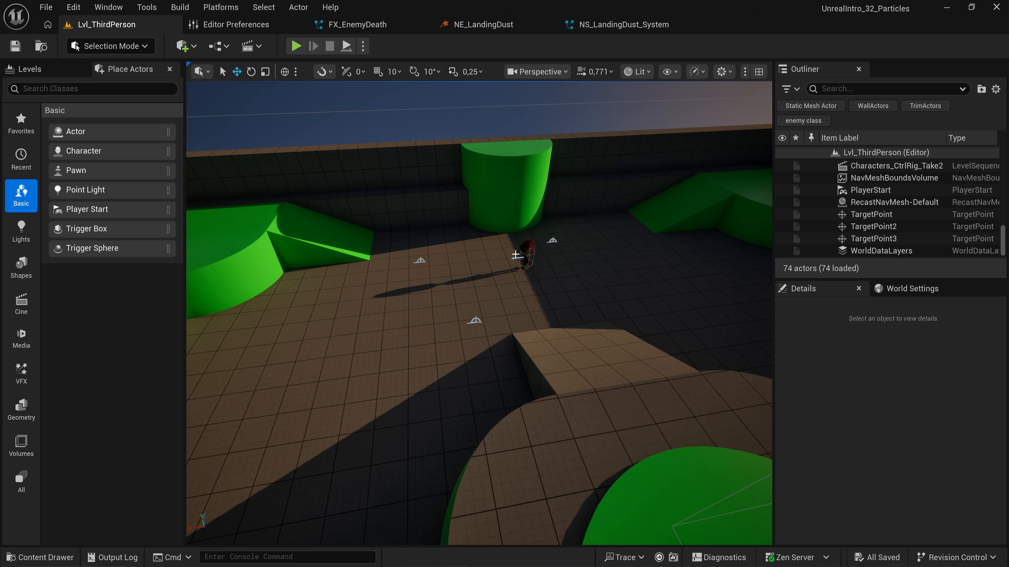
Open the BP_PlayerChar blueprint from the Tutorial/Player content folder.
right_drag(522, 297, 521, 297)
key(ctrl+space)
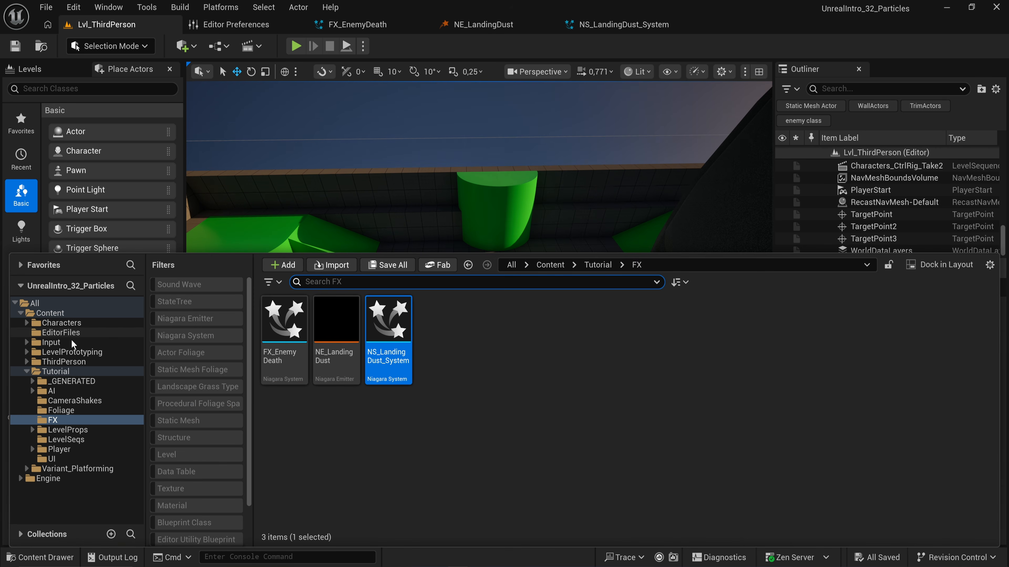
click(81, 363)
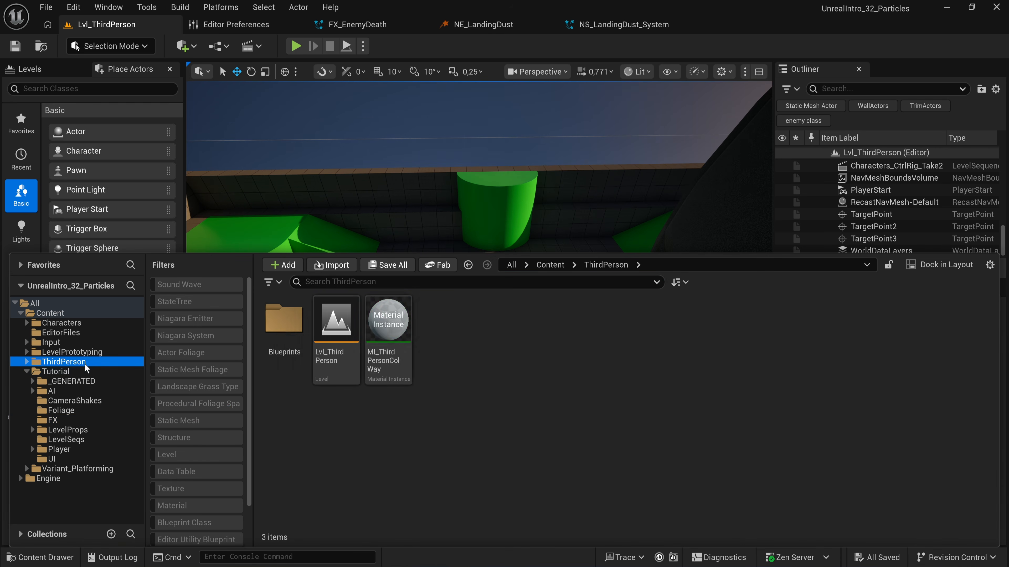
double_click(284, 320)
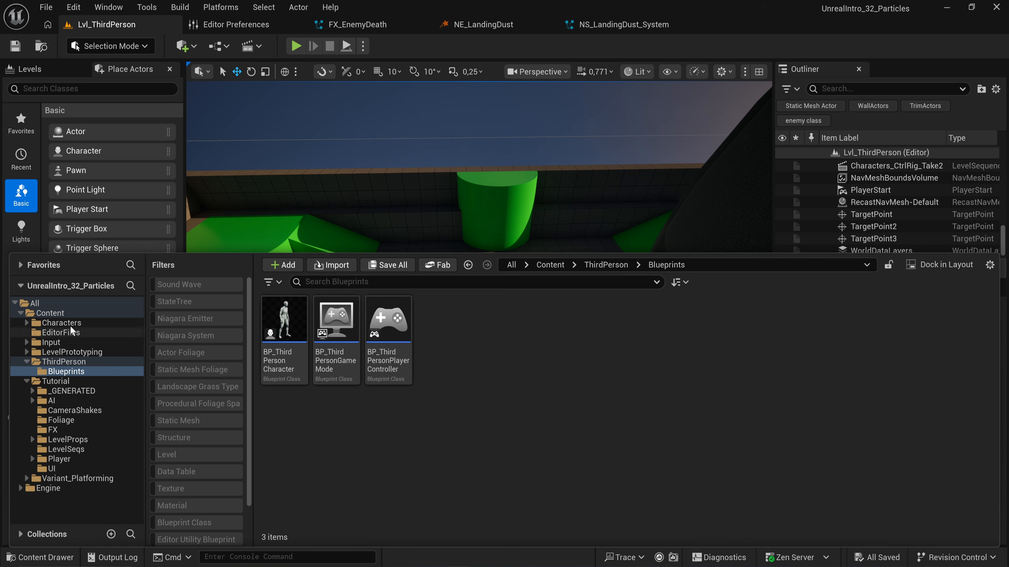
click(78, 324)
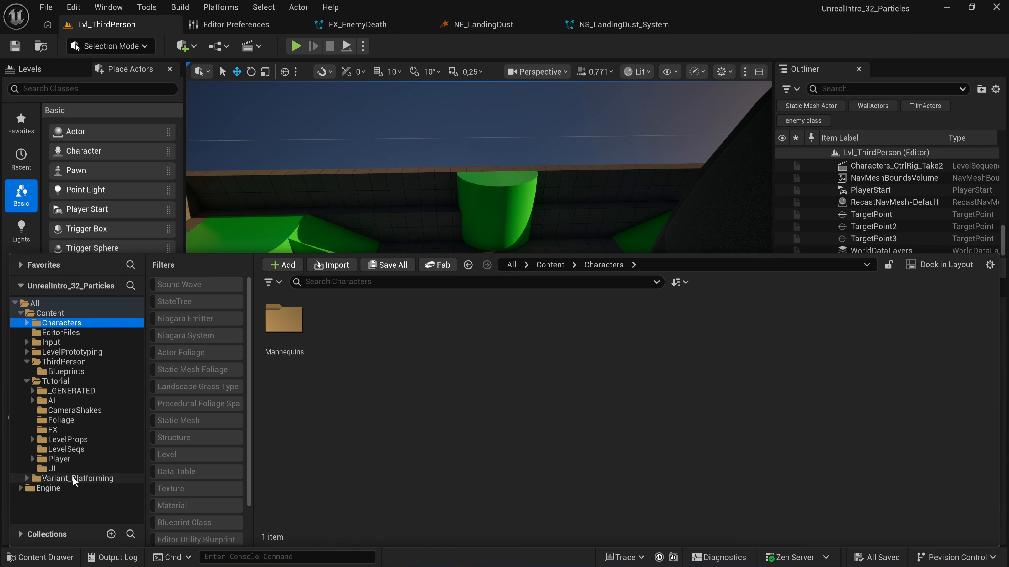
click(74, 382)
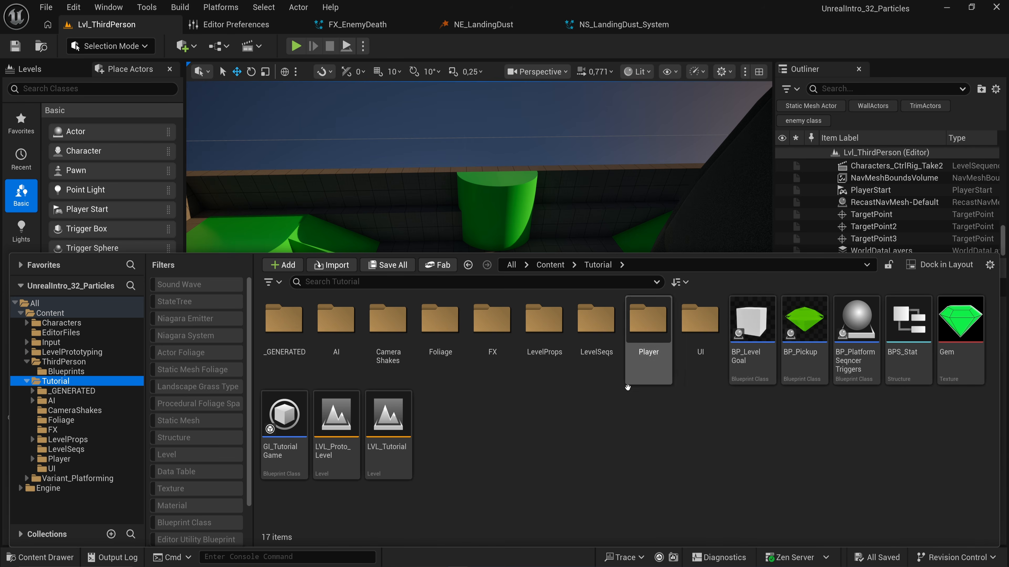
double_click(648, 322)
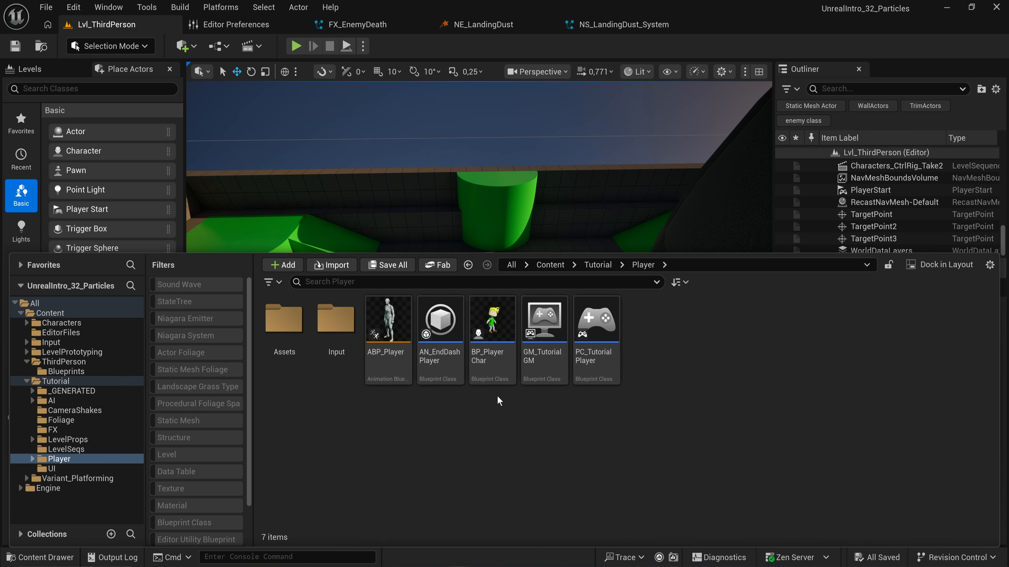
double_click(493, 340)
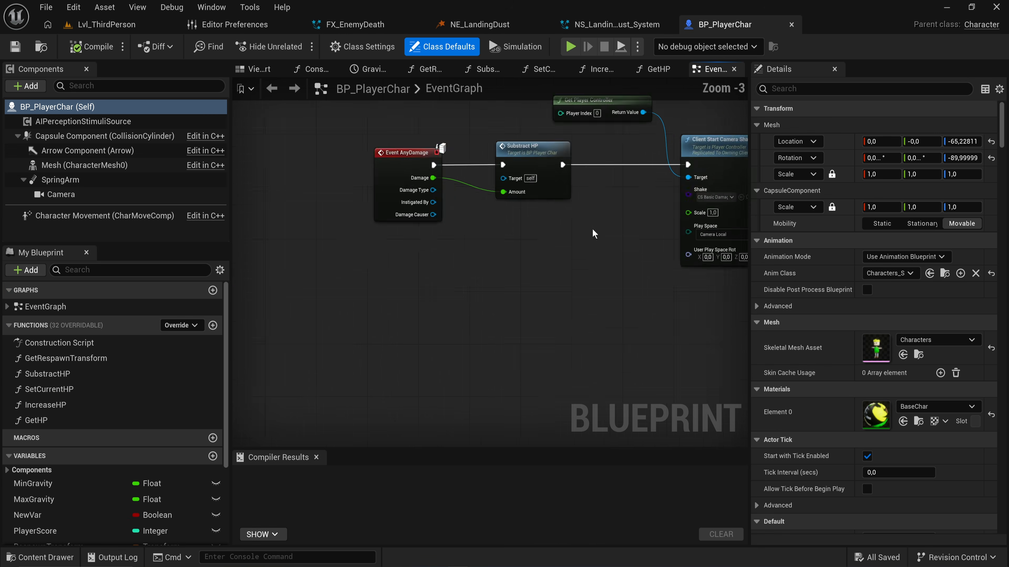
Look over the existing event and input node chains in the player character's event graph.
right_drag(274, 222, 626, 312)
scroll(619, 306, up, 6)
right_drag(519, 238, 523, 404)
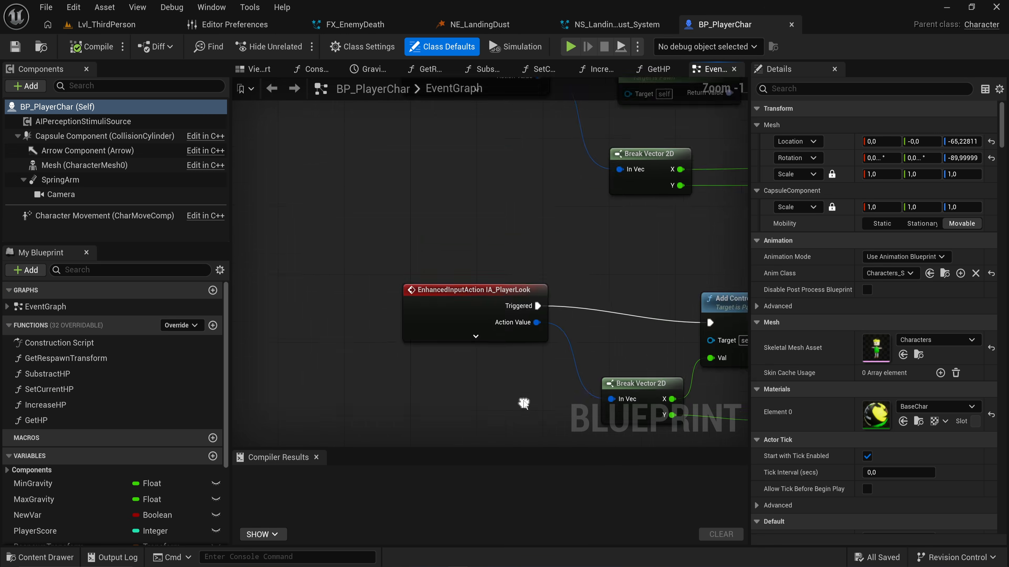
scroll(491, 306, down, 1)
scroll(491, 306, down, 2)
right_drag(493, 238, 504, 453)
right_drag(431, 311, 202, 543)
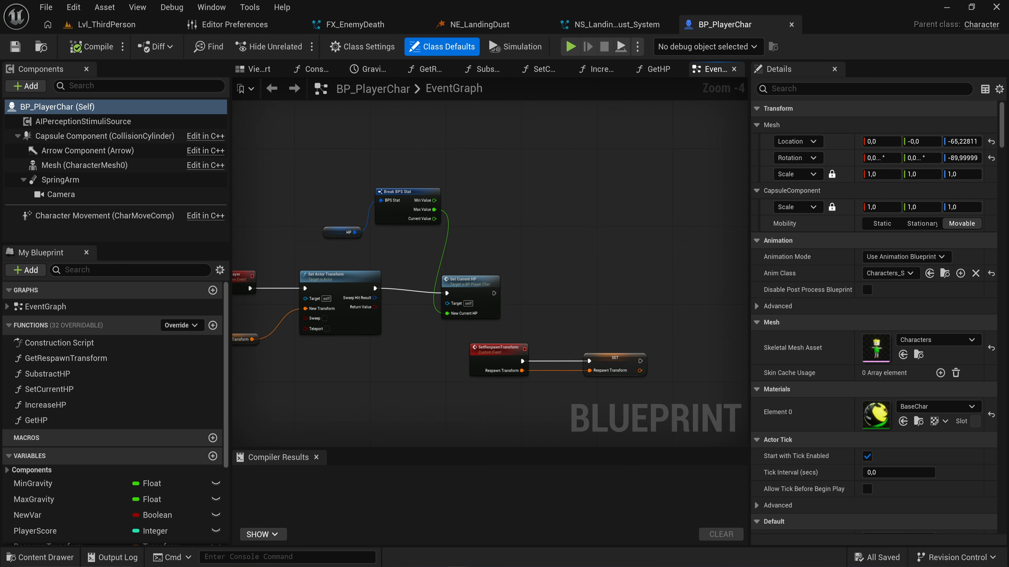
right_drag(310, 363, 358, 258)
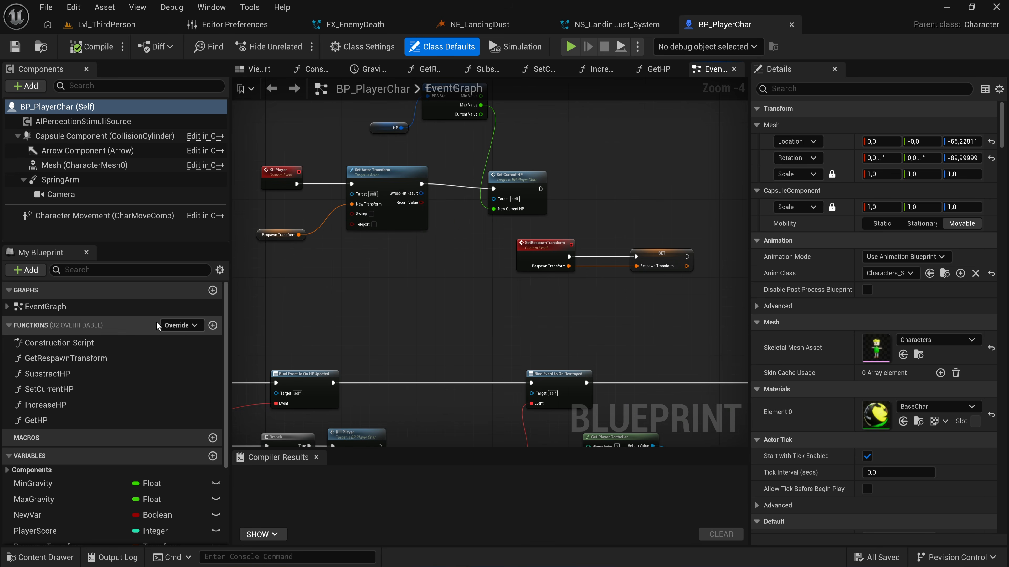
Override the character's On Landed function to add its event to the event graph.
click(182, 325)
text(lan)
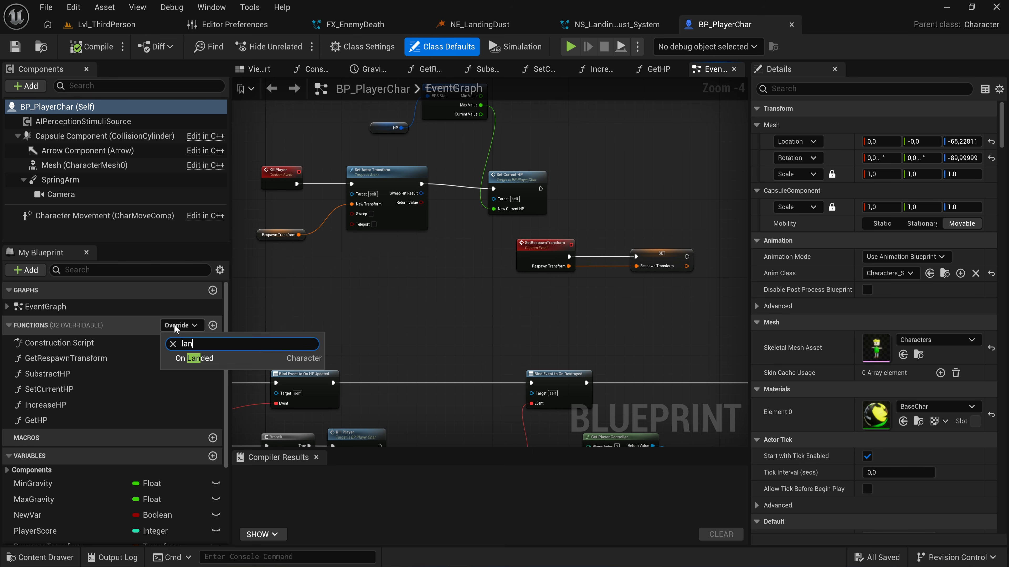
click(195, 358)
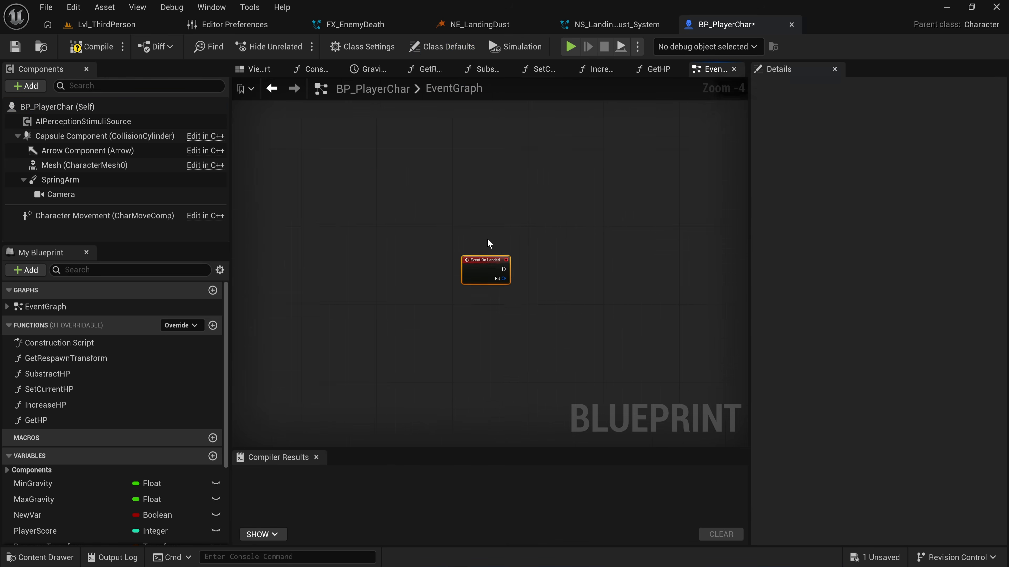
Add a Niagara Spawn System at Location node driven by Event On Landed and place it beside the event.
right_drag(496, 272, 394, 274)
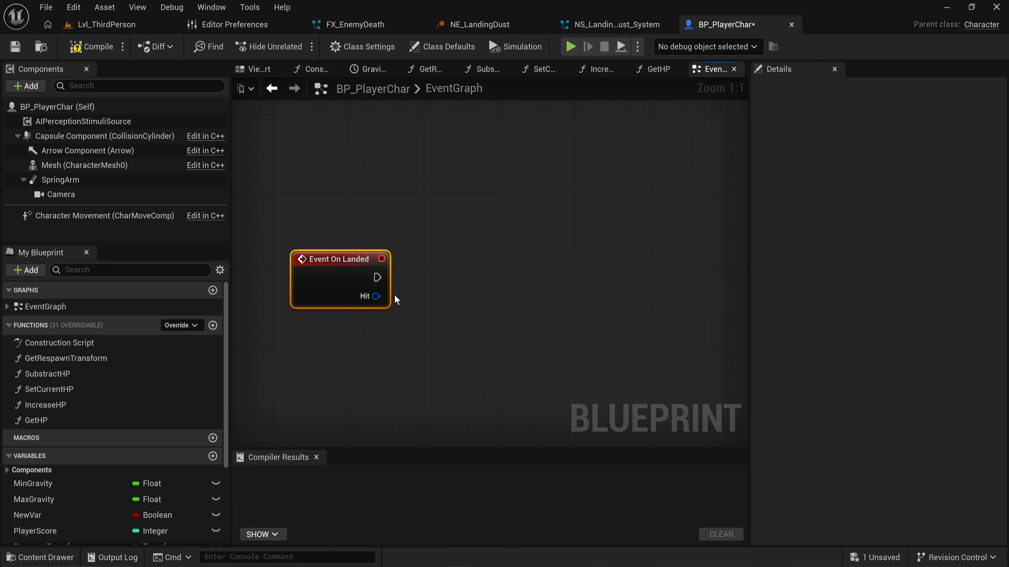
drag(437, 269, 436, 269)
text(spawn niaga)
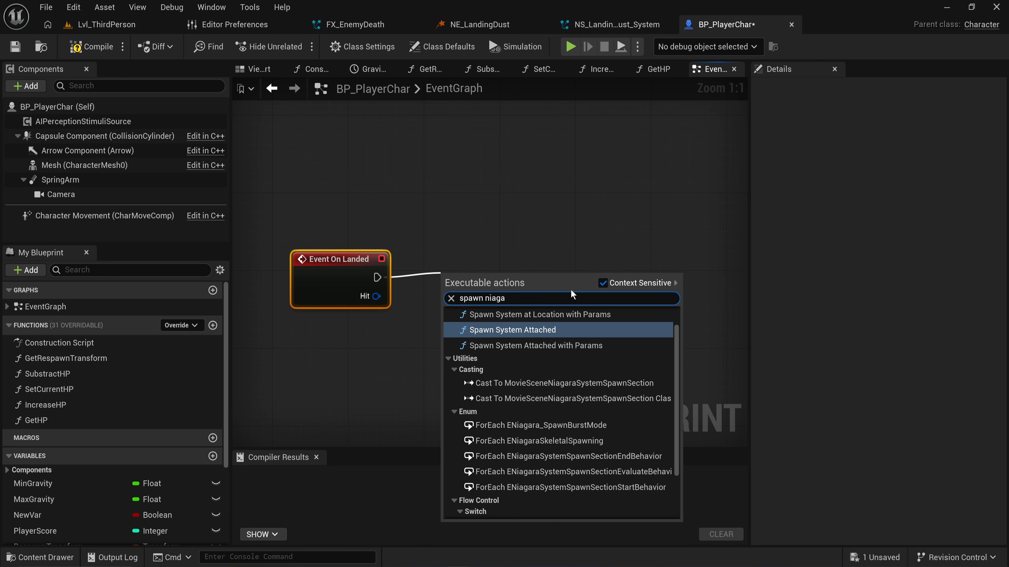
scroll(585, 317, up, 2)
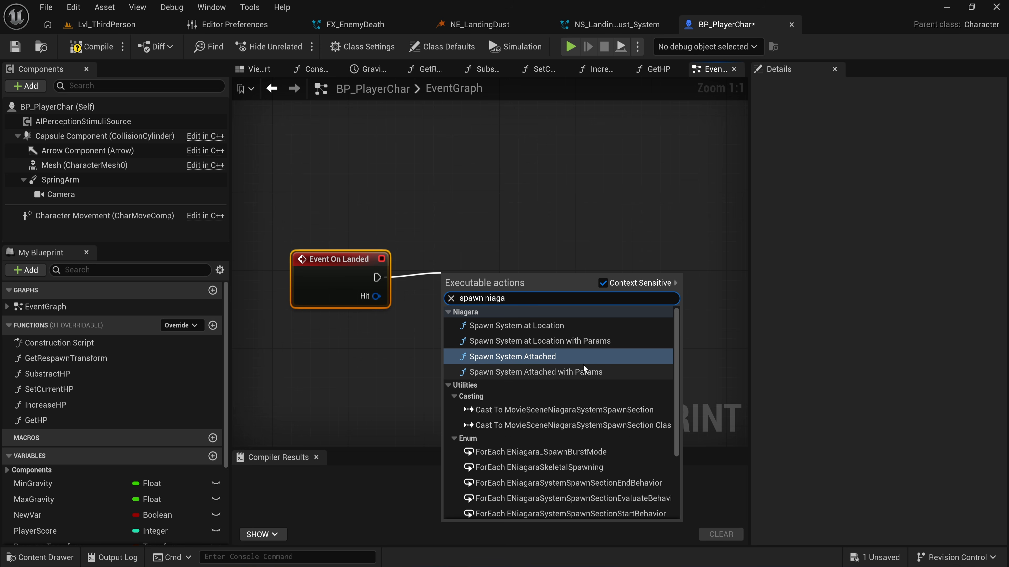
click(574, 327)
drag(511, 297, 583, 276)
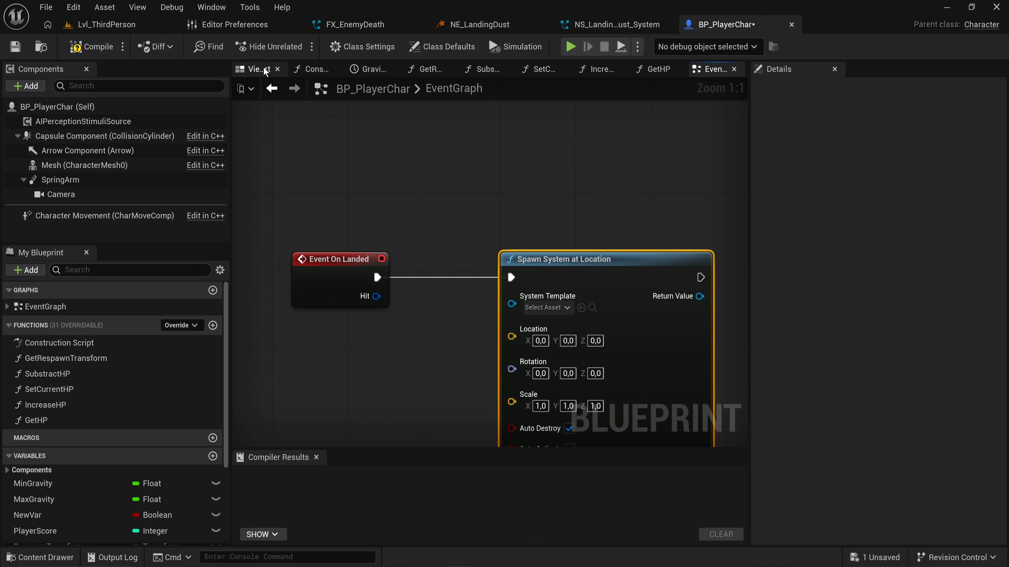
Add a Break Hit Result node from the Hit output of Event On Landed and expand it to show all outputs.
click(255, 70)
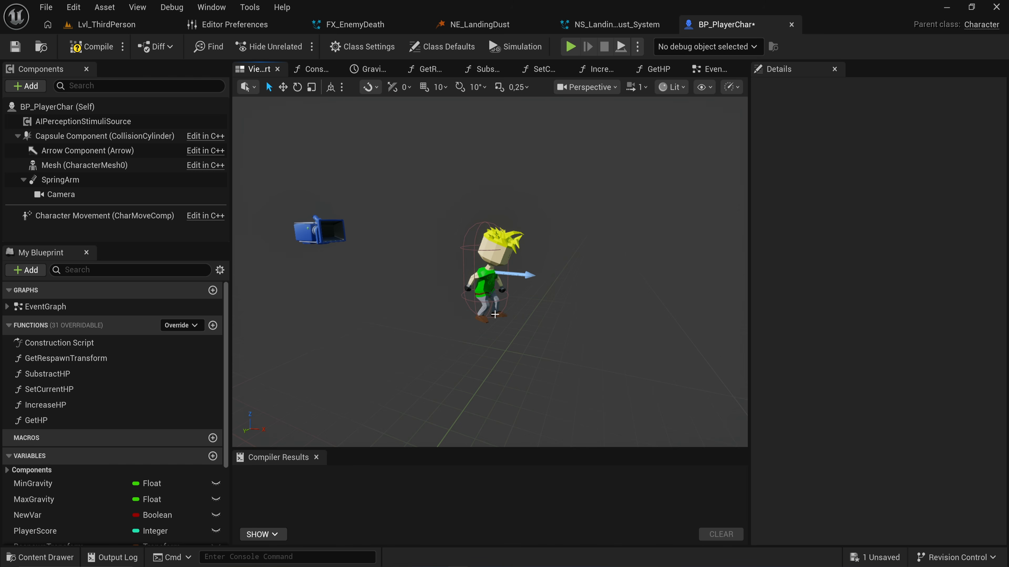
click(710, 69)
click(322, 175)
drag(322, 175, 377, 258)
text(break)
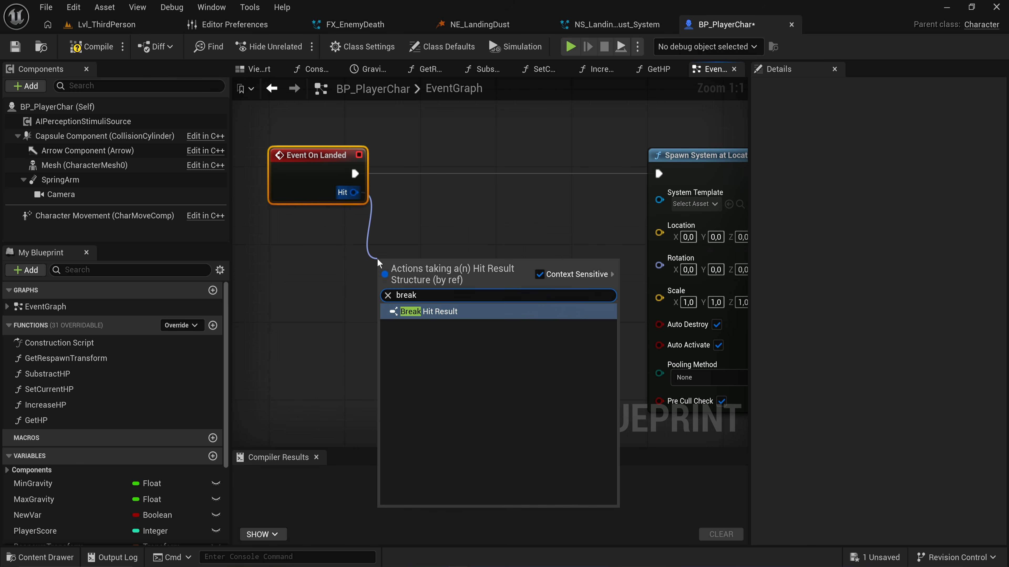
click(431, 309)
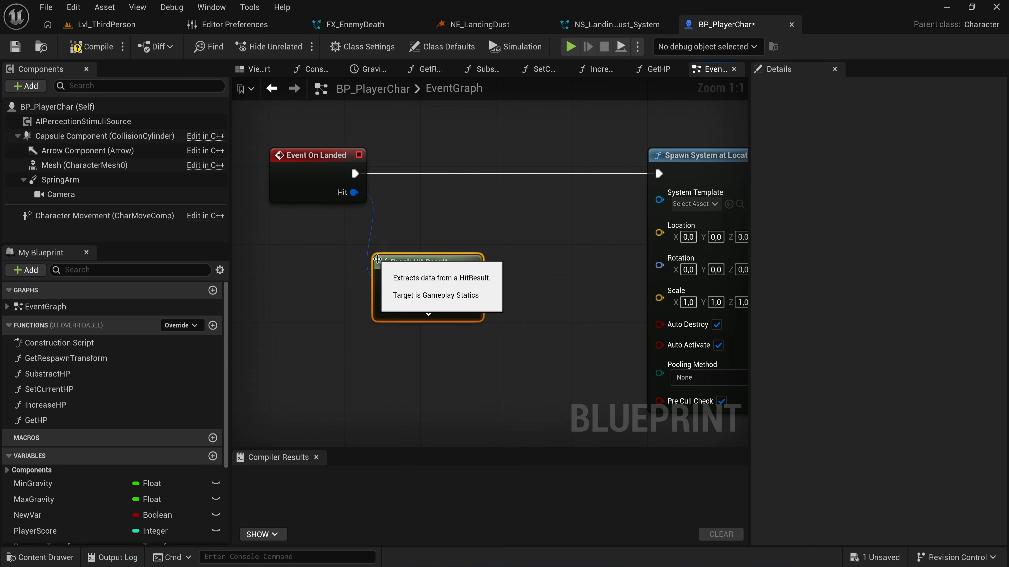
click(433, 317)
Connect the Location output of Break Hit Result to the Location input of Spawn System at Location.
right_drag(520, 309, 397, 254)
scroll(478, 177, down, 1)
scroll(478, 184, down, 1)
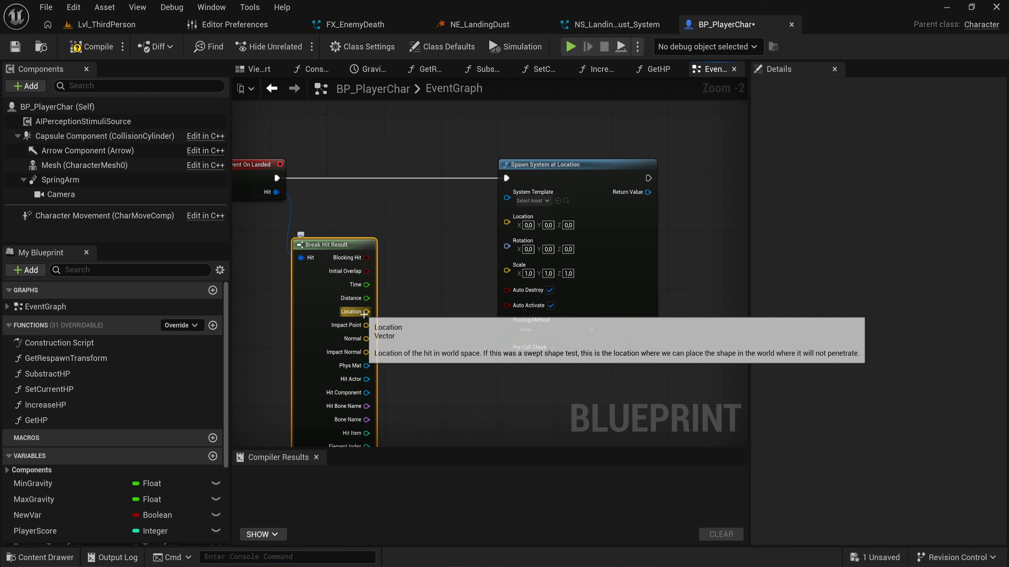
drag(369, 312, 524, 220)
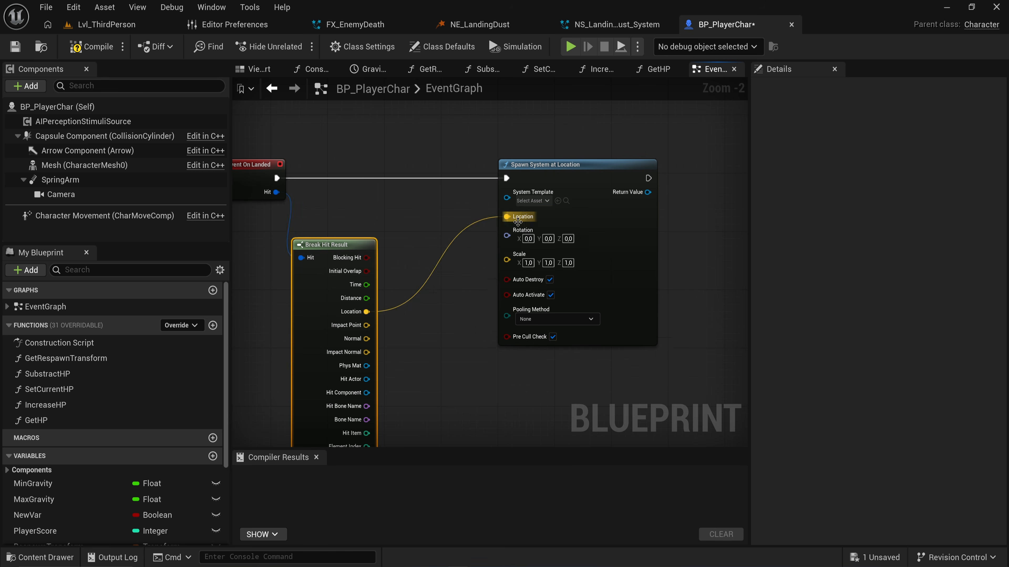
Assign NS_LandingDust_System as the System Template of the Spawn System at Location node.
scroll(453, 219, up, 2)
right_drag(435, 280, 386, 319)
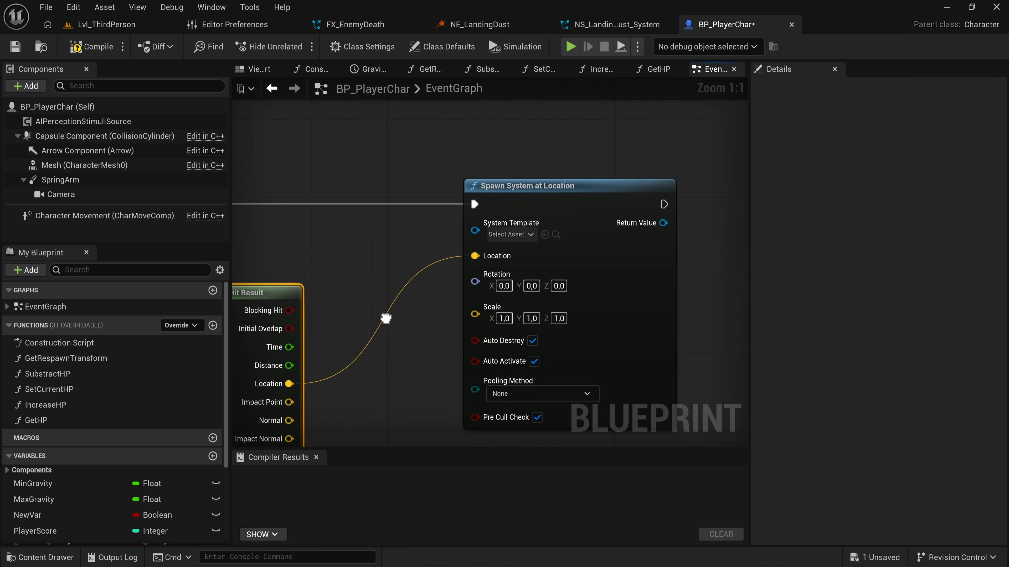
click(516, 237)
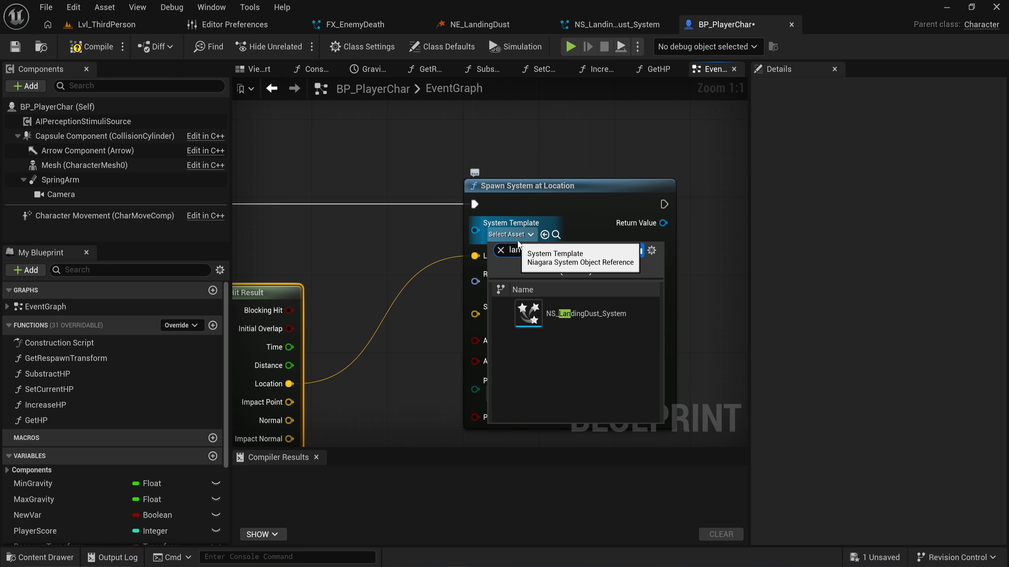
click(574, 314)
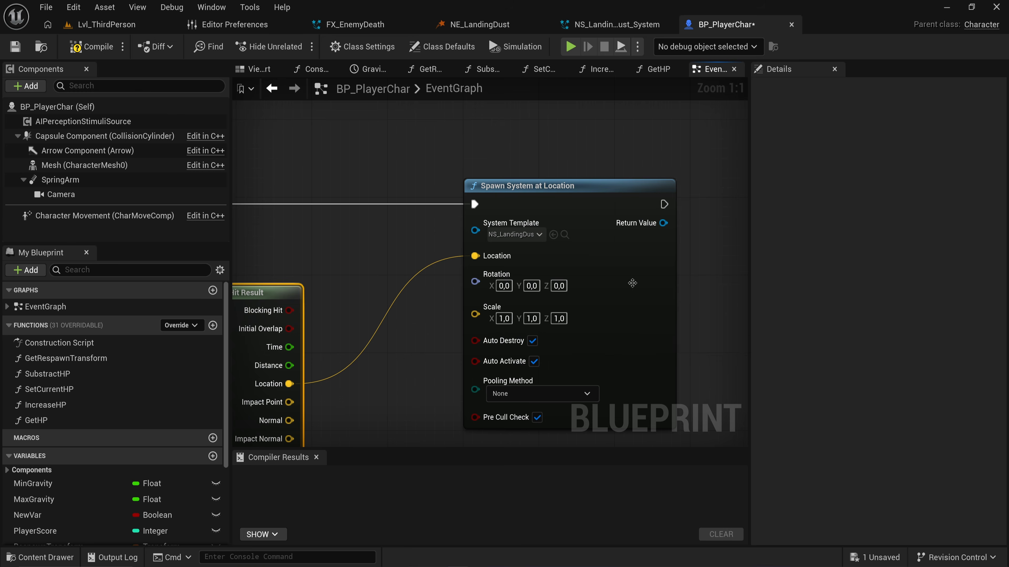
right_drag(377, 219, 343, 152)
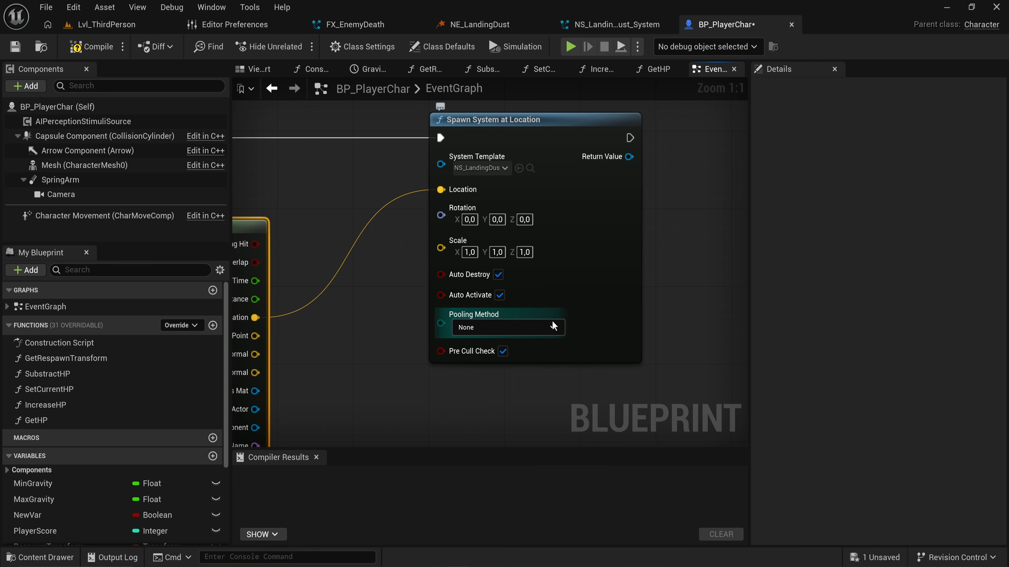
Set the System State loop behavior of NS_LandingDust_System to Once.
right_drag(519, 196, 384, 262)
click(416, 270)
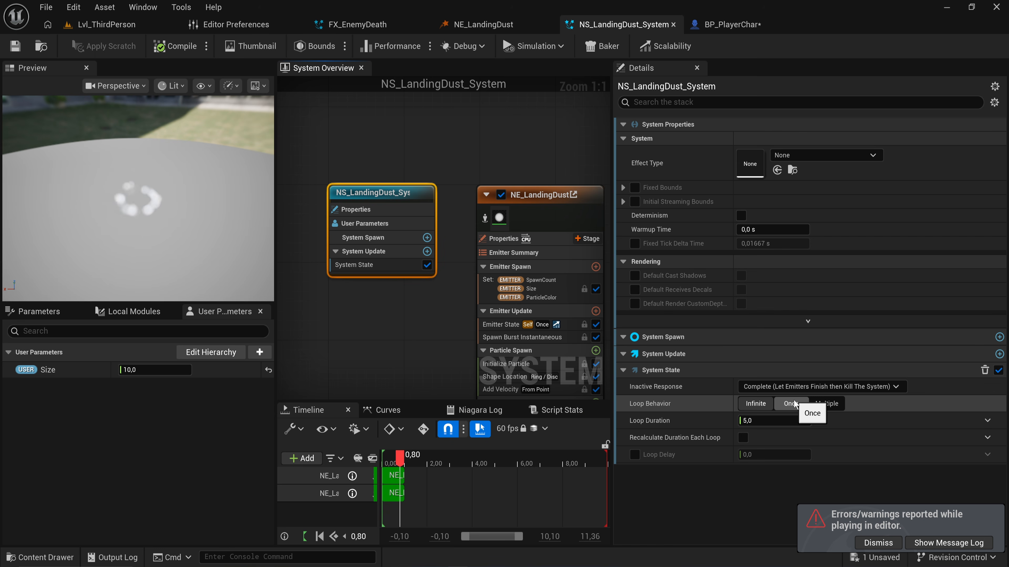
click(785, 403)
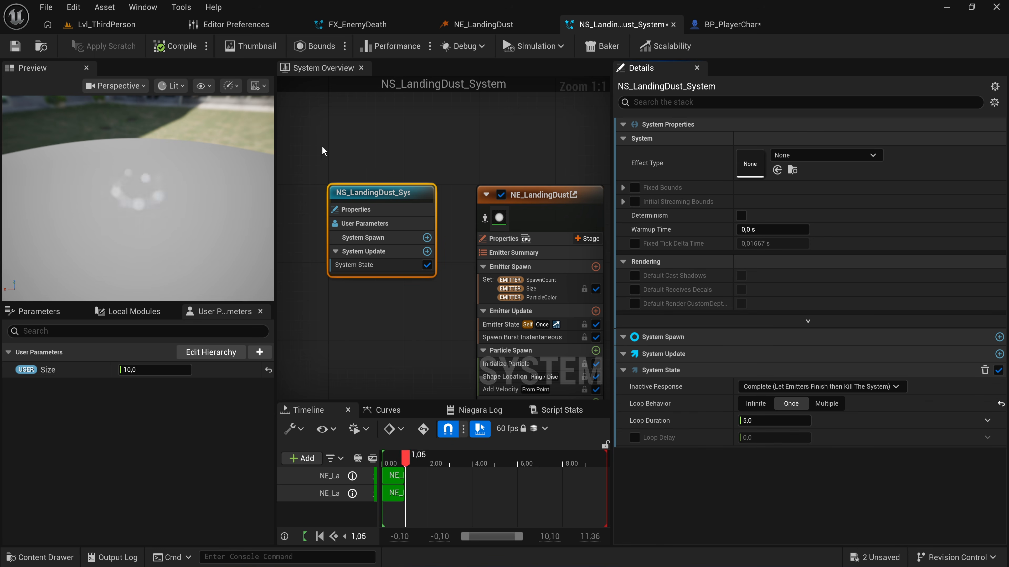
Play-test the landing dust in the Lvl_ThirdPerson level, and end the play session.
click(104, 24)
key(alt+p)
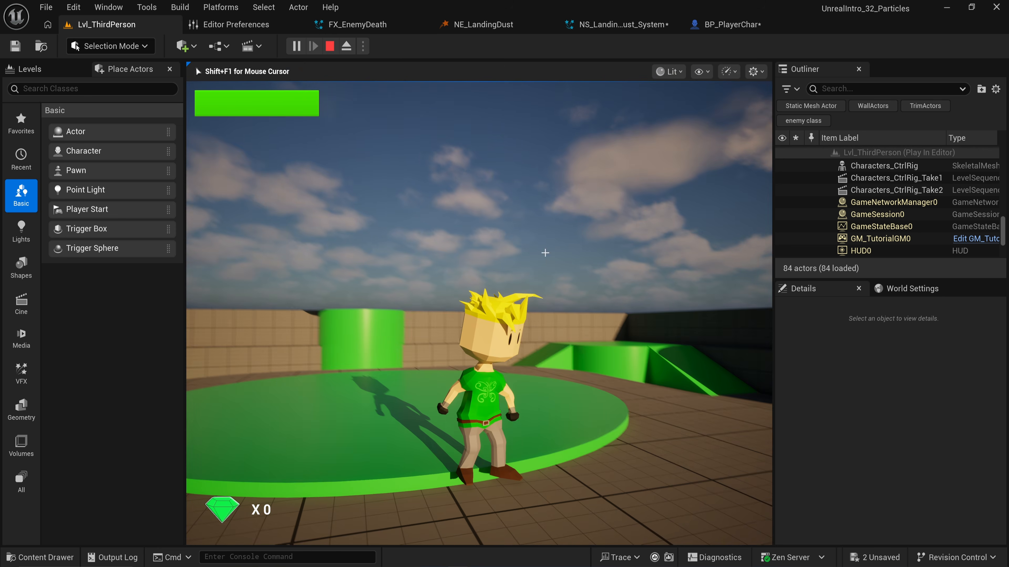
key(Escape)
click(694, 170)
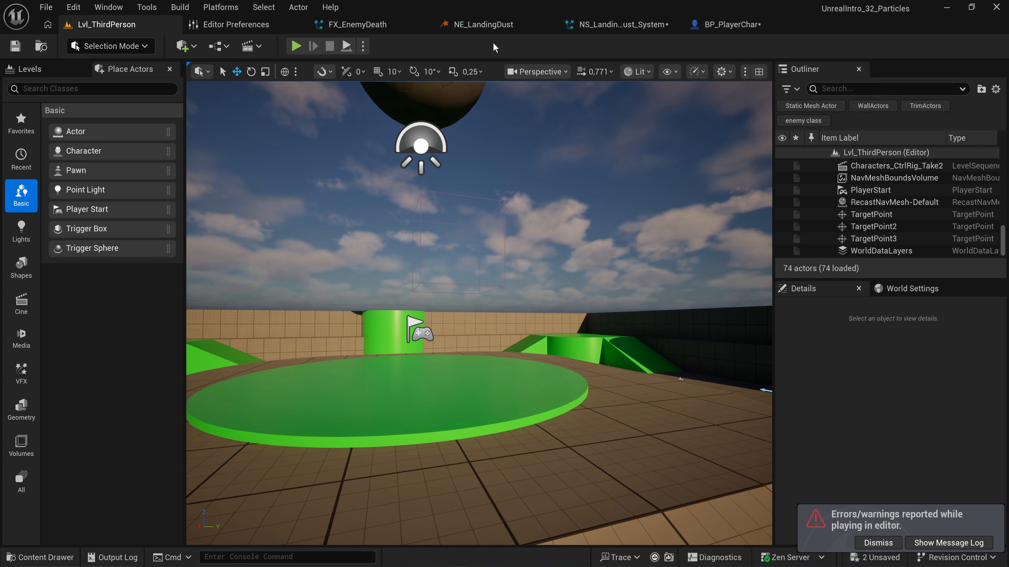
Inspect the BP_PlayerChar character and its capsule in the blueprint's 3D view, and return to the Break Hit Result node in the event graph.
click(750, 24)
right_drag(266, 209, 575, 210)
click(254, 69)
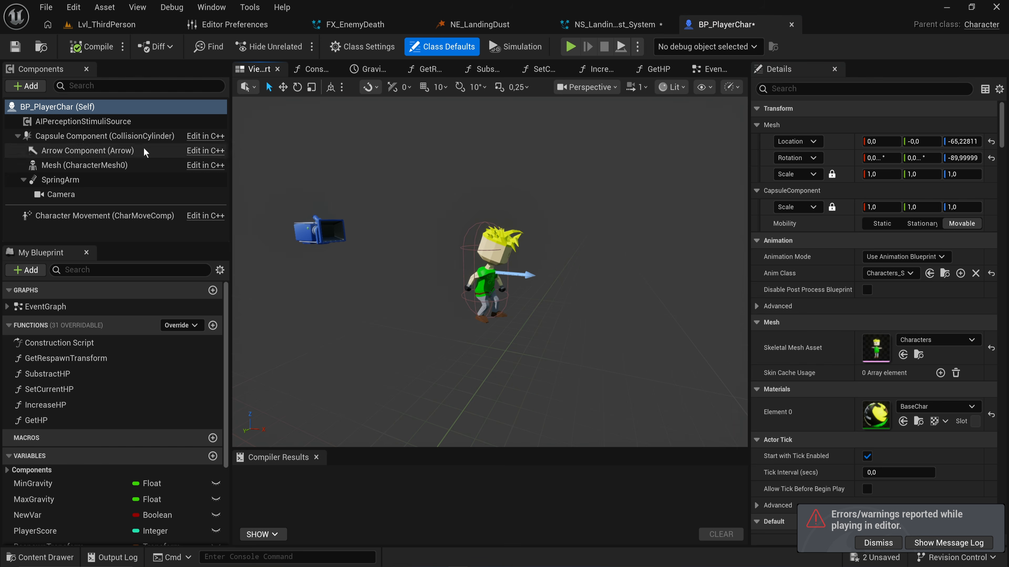
click(55, 107)
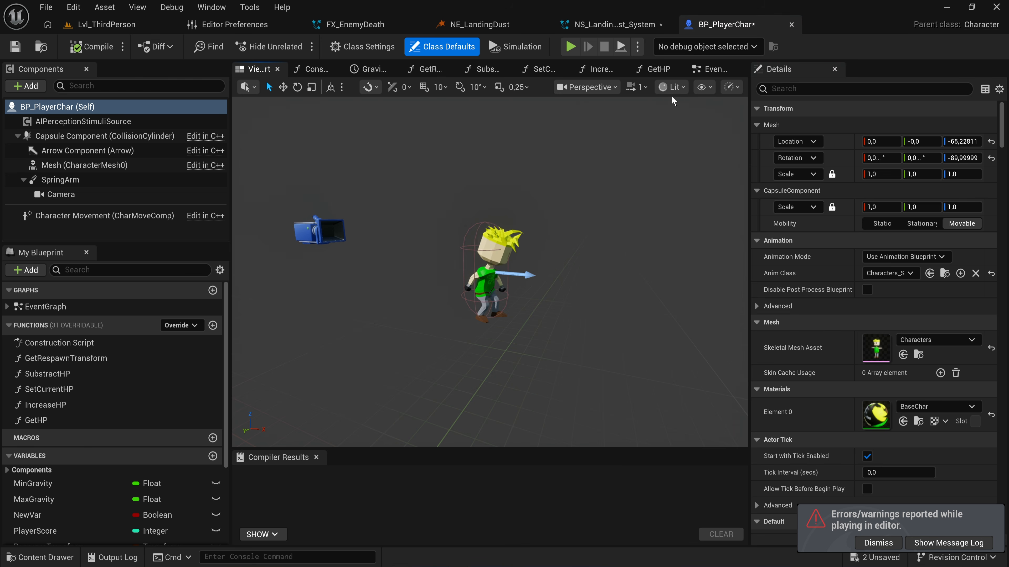
click(712, 69)
right_drag(520, 370, 435, 284)
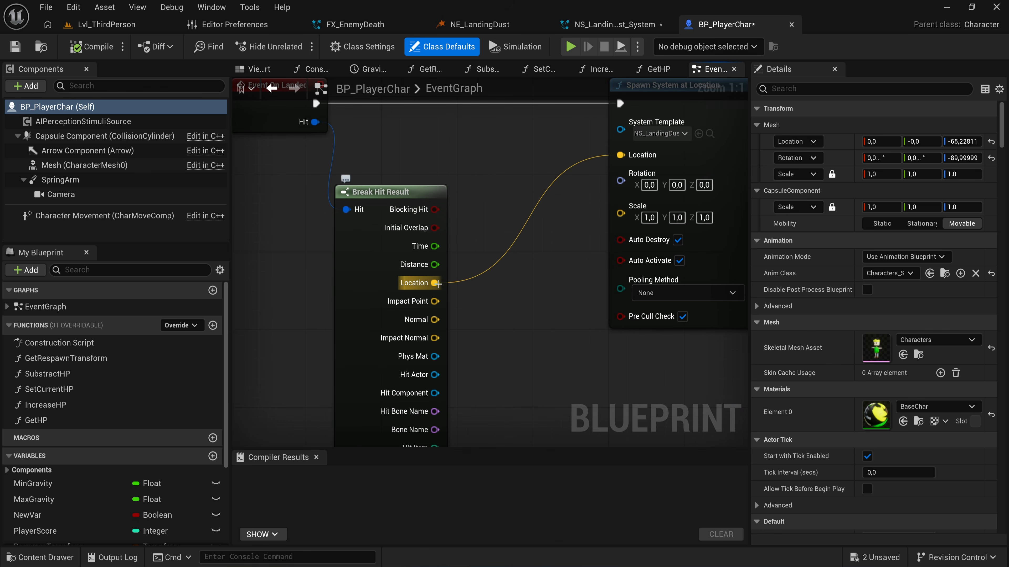
Move the Spawn System at Location node's Location link from the hit result's Location to its Impact Point.
ctrl+drag(435, 283, 435, 302)
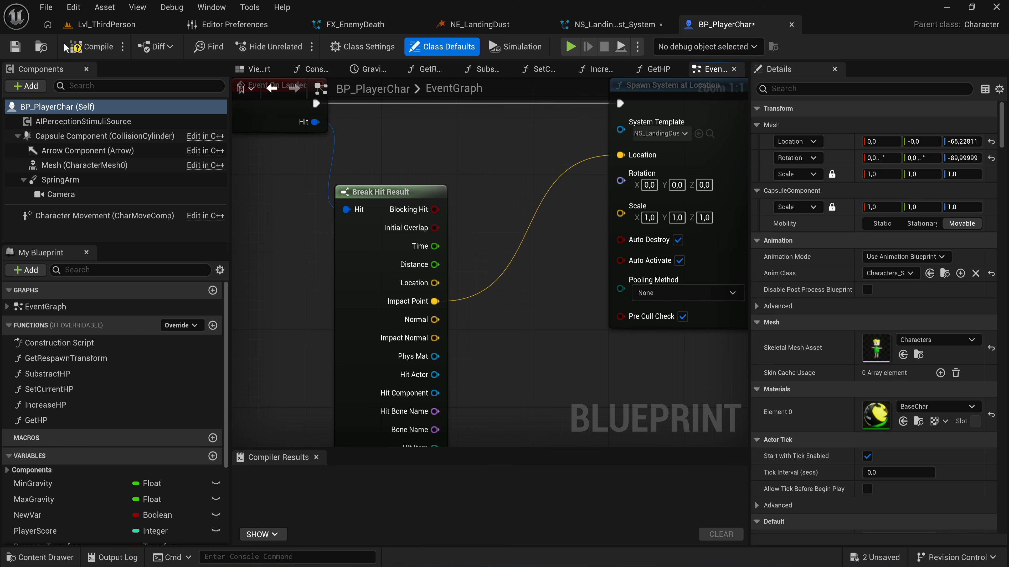
Play-test the landing dust in the Lvl_ThirdPerson level by running around and jumping repeatedly with the character.
click(106, 25)
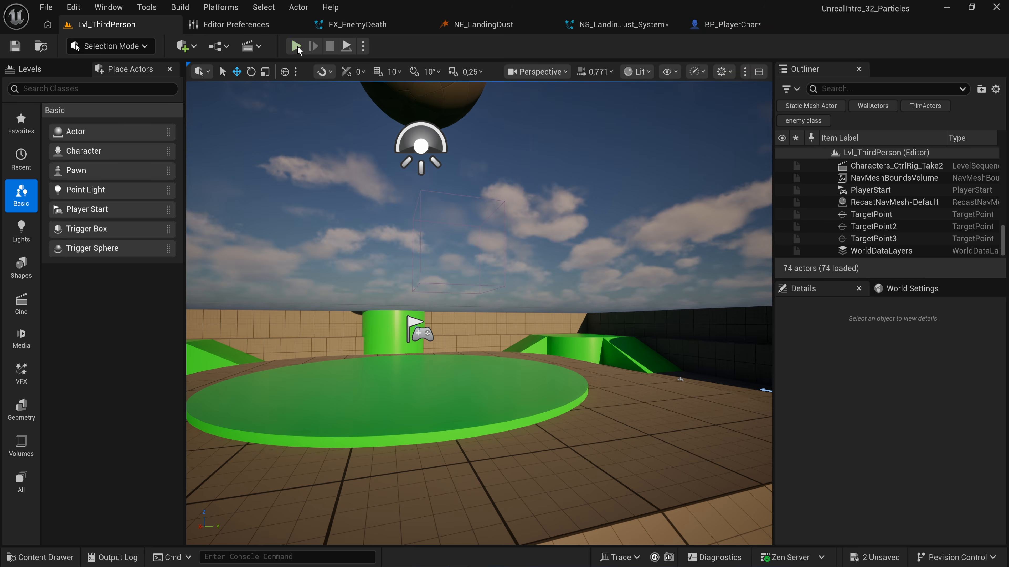
click(297, 46)
key(space)
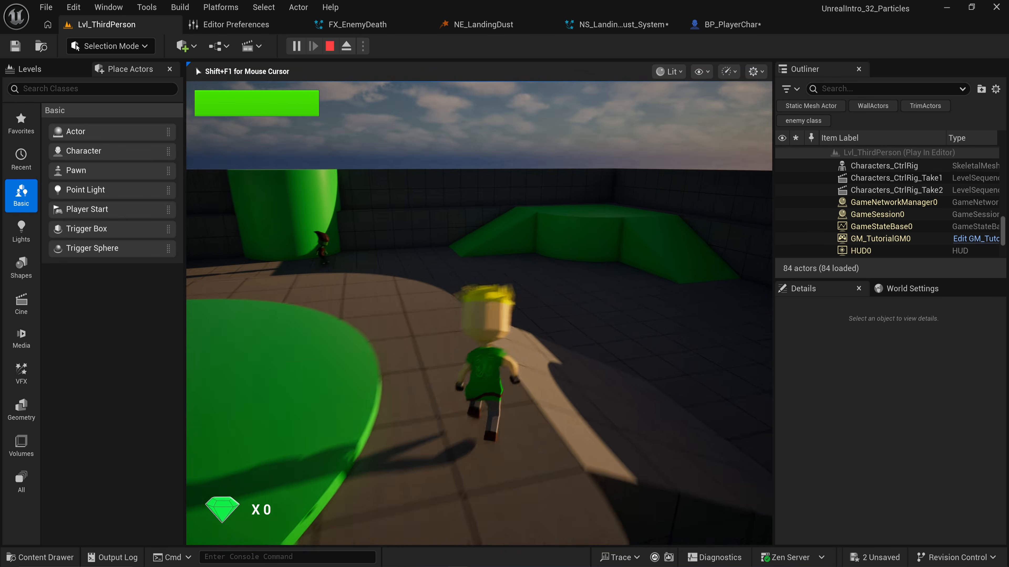
key(space)
key(s)
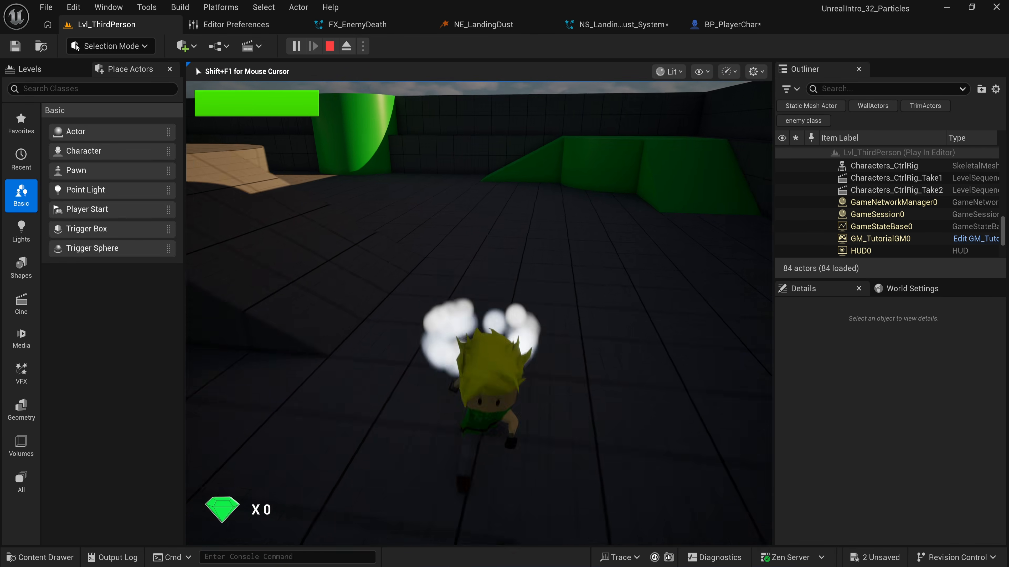
key(w)
key(space)
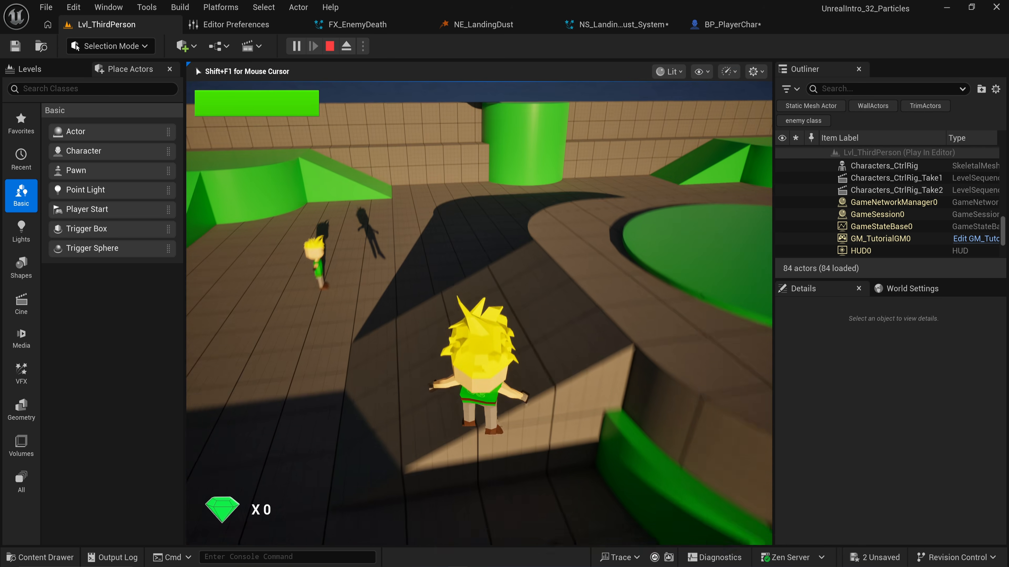
key(w)
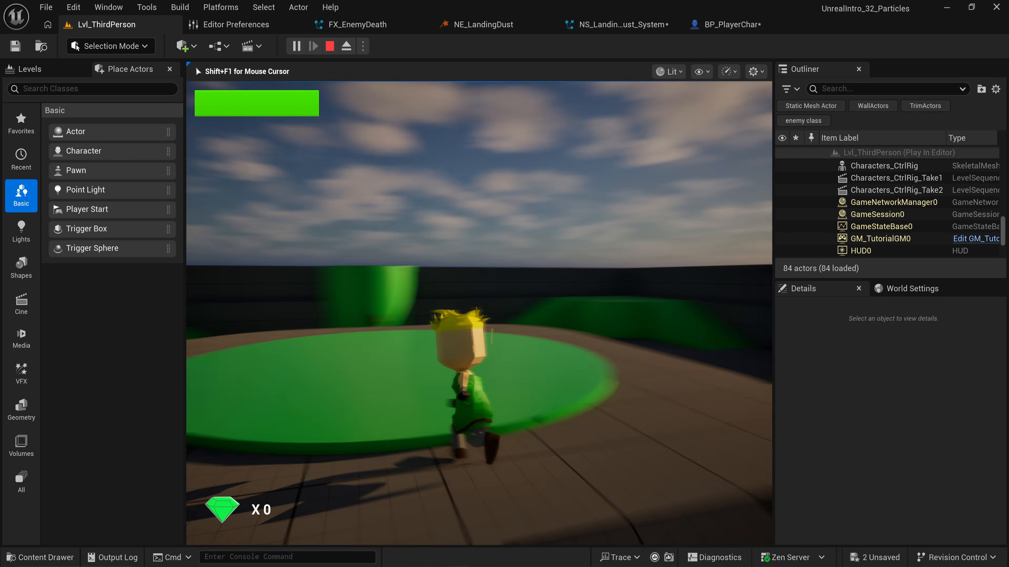
key(space)
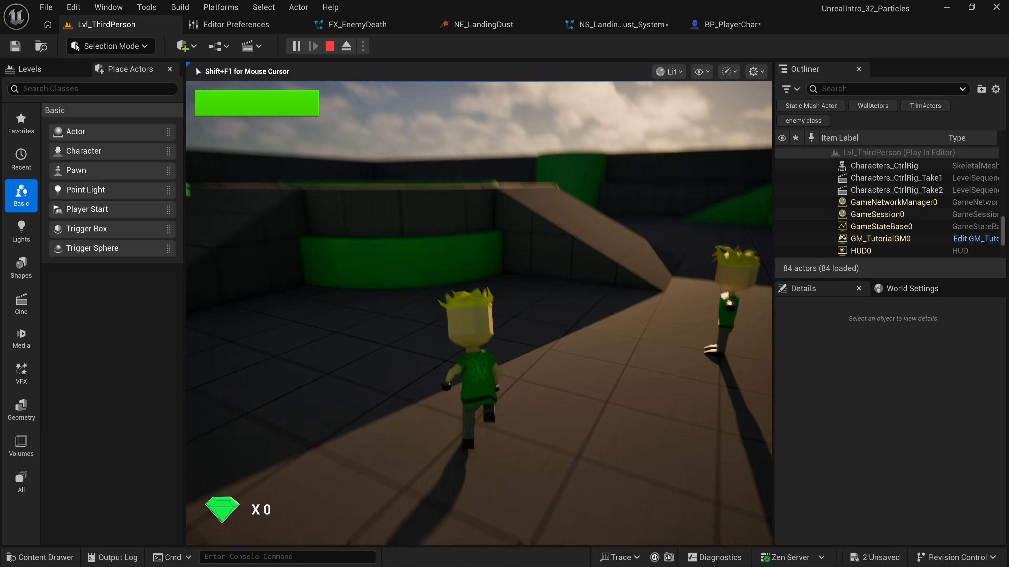
key(space)
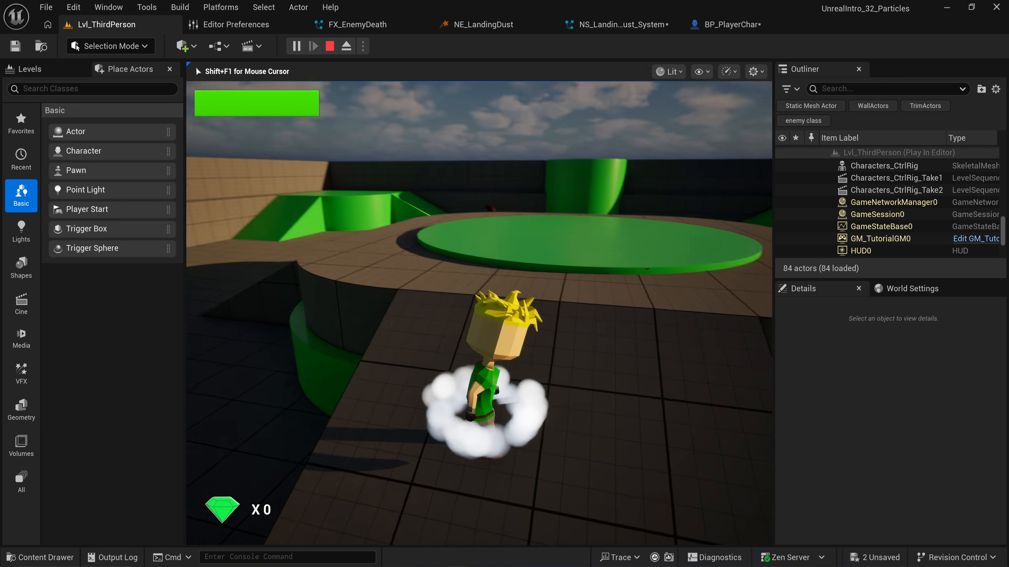
key(w)
key(w)
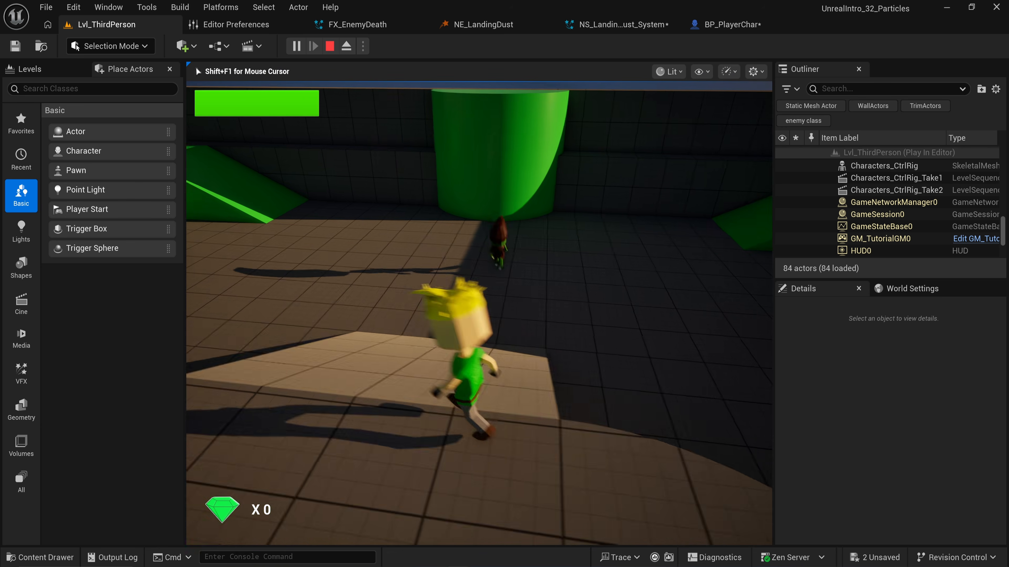
key(w)
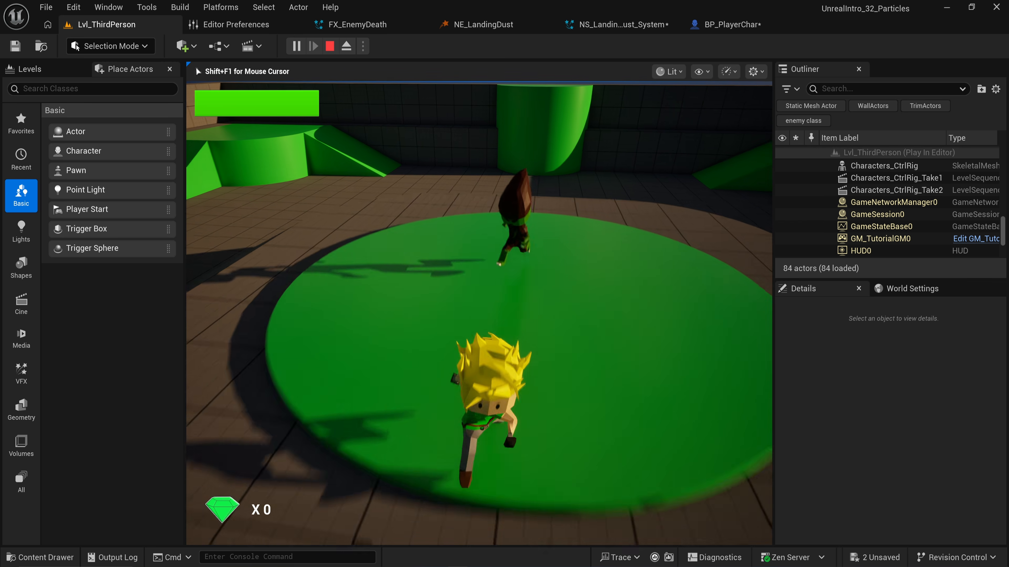
key(w)
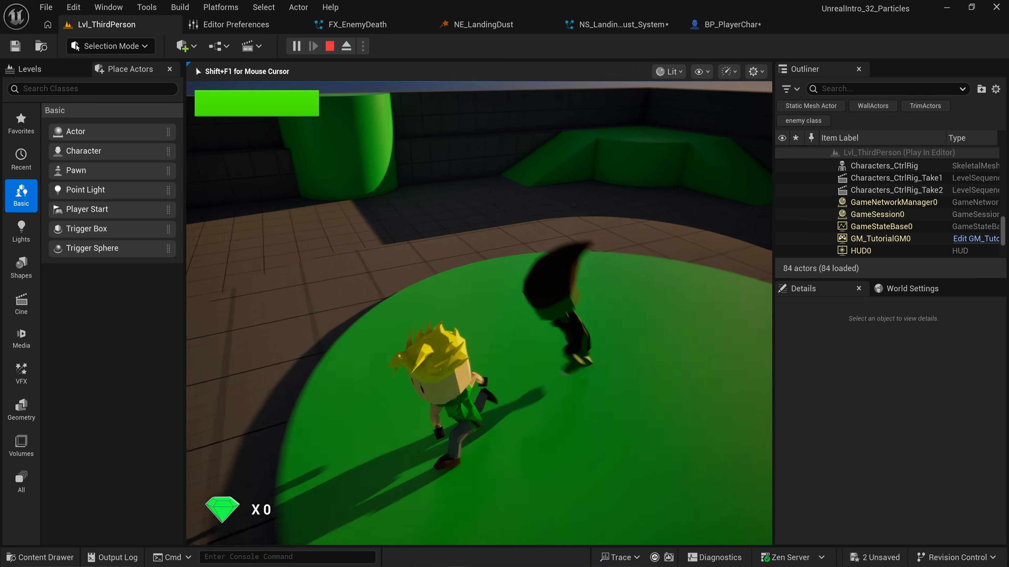
key(w)
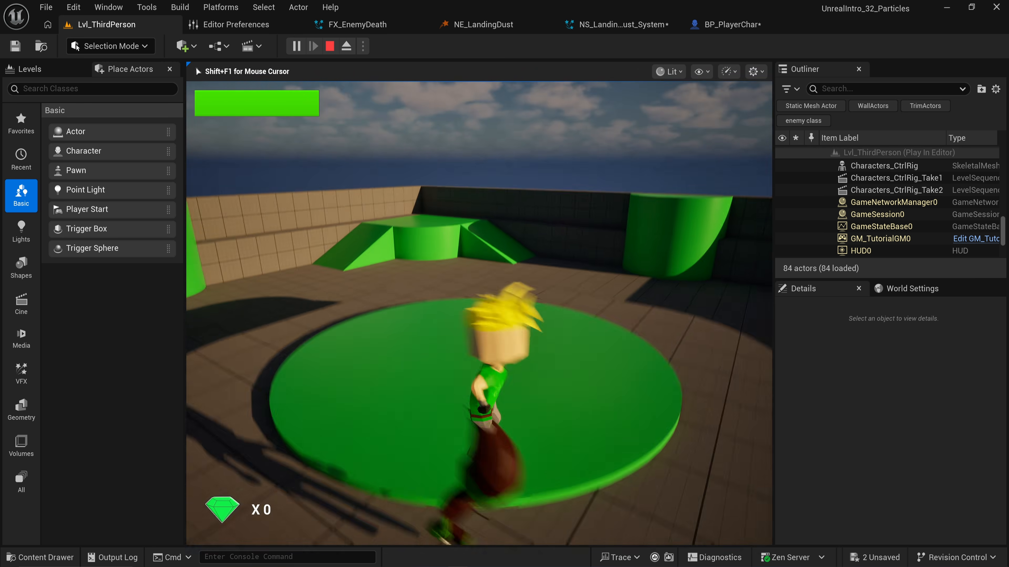
key(w)
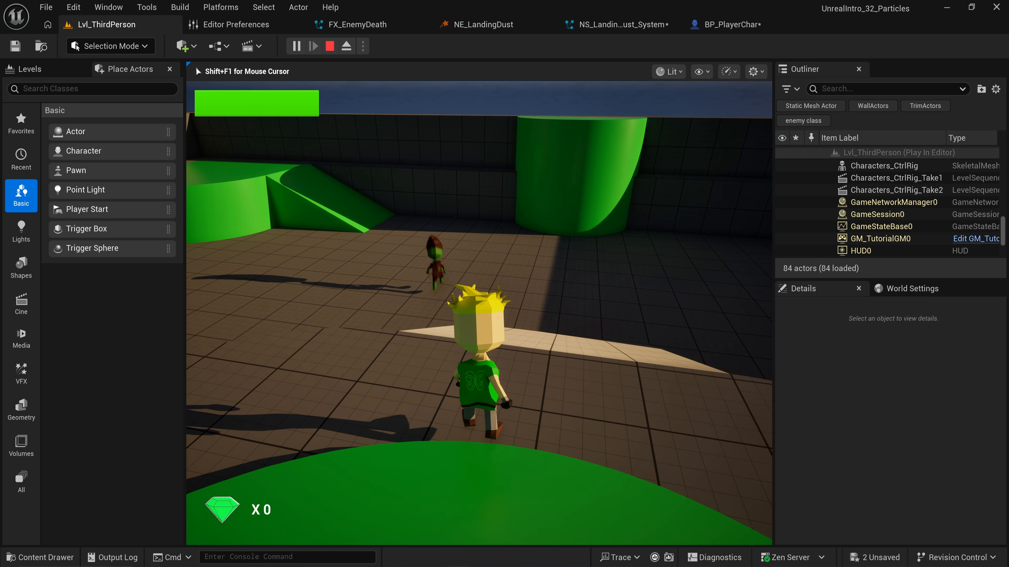
key(s)
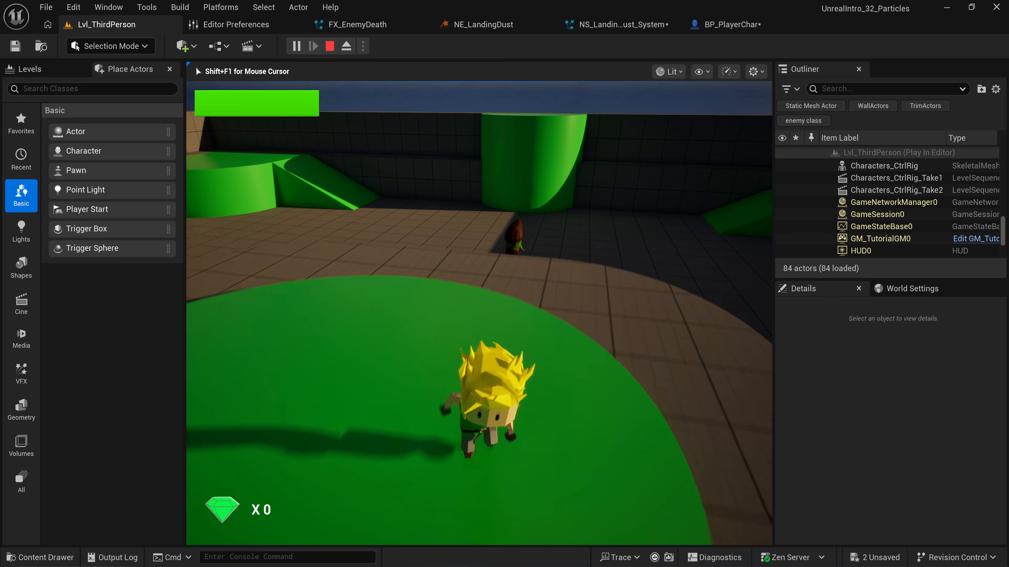
key(s)
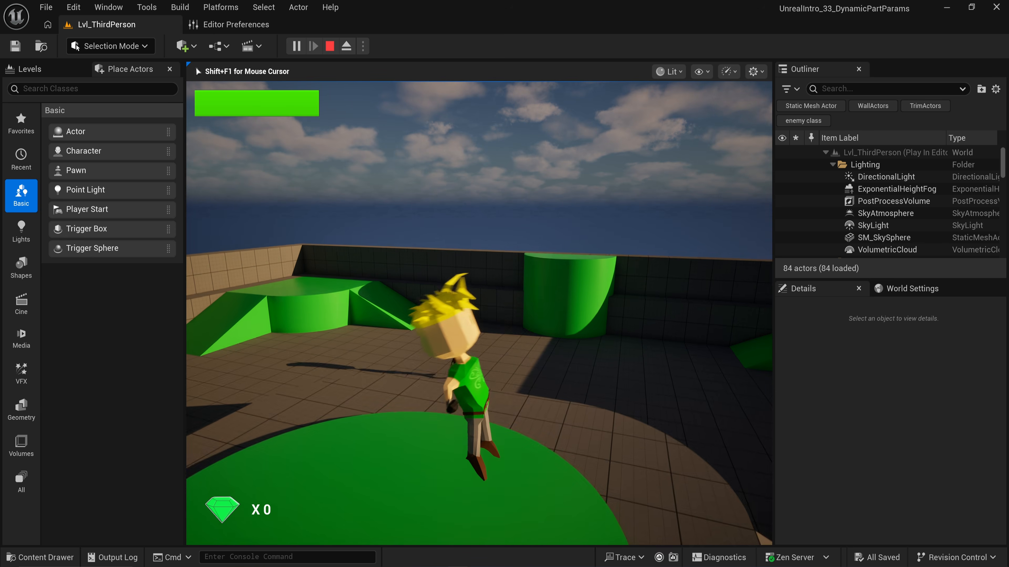
Test the landing dust with several jumps in the UnrealIntro_33_DynamicPartParams project, end the play session, and close the message log.
key(space)
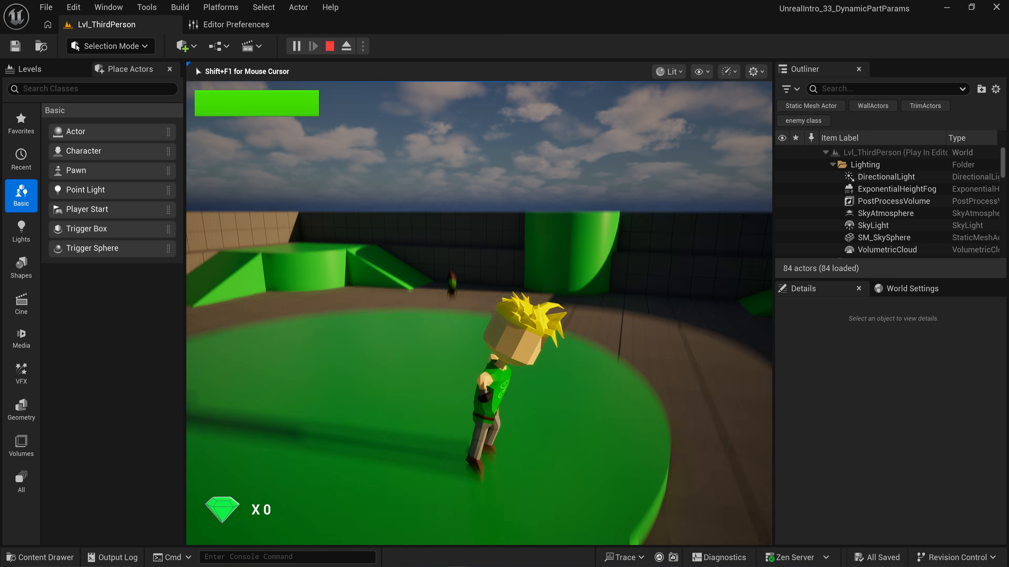
key(w)
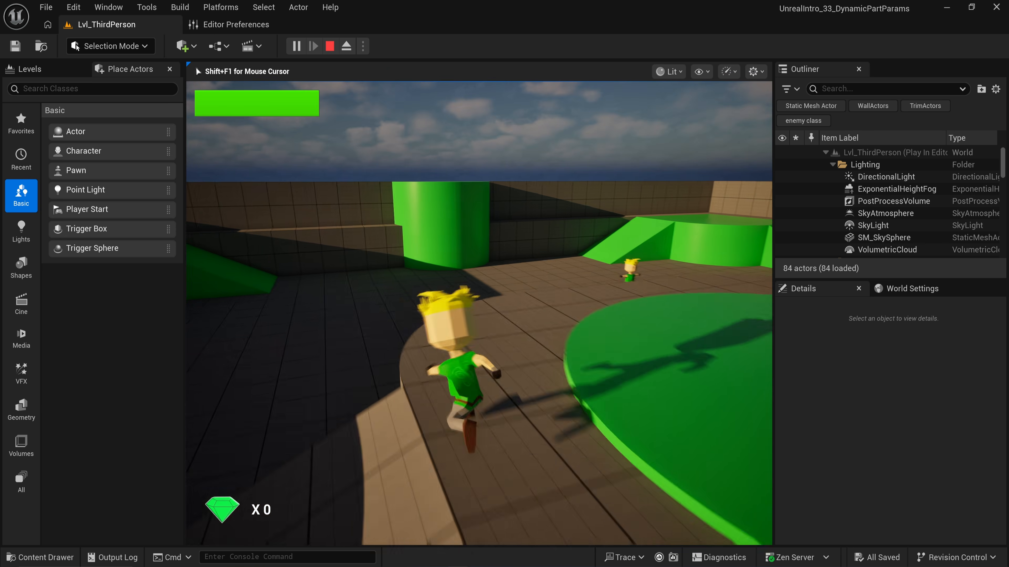
key(space)
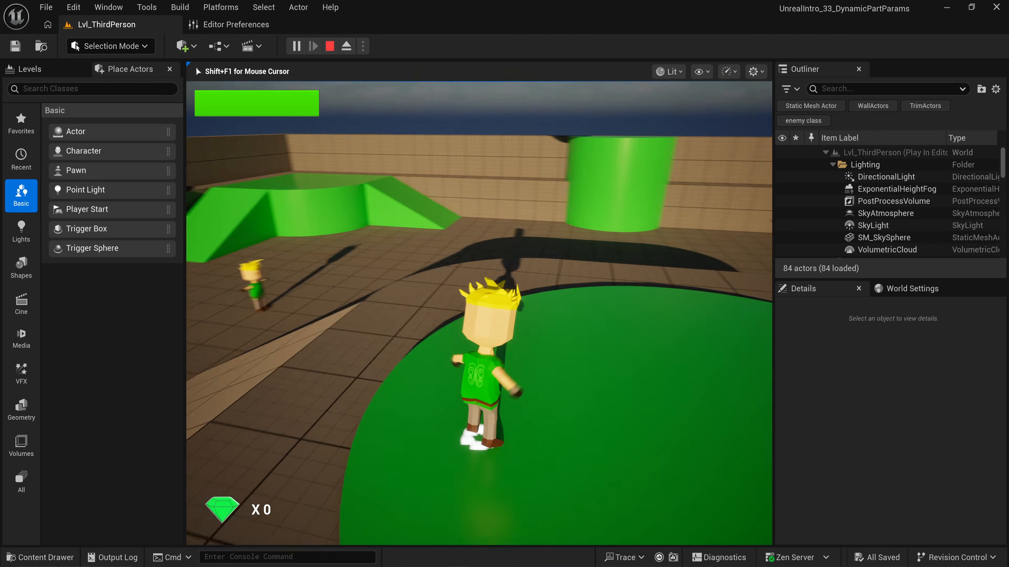
key(s)
key(w)
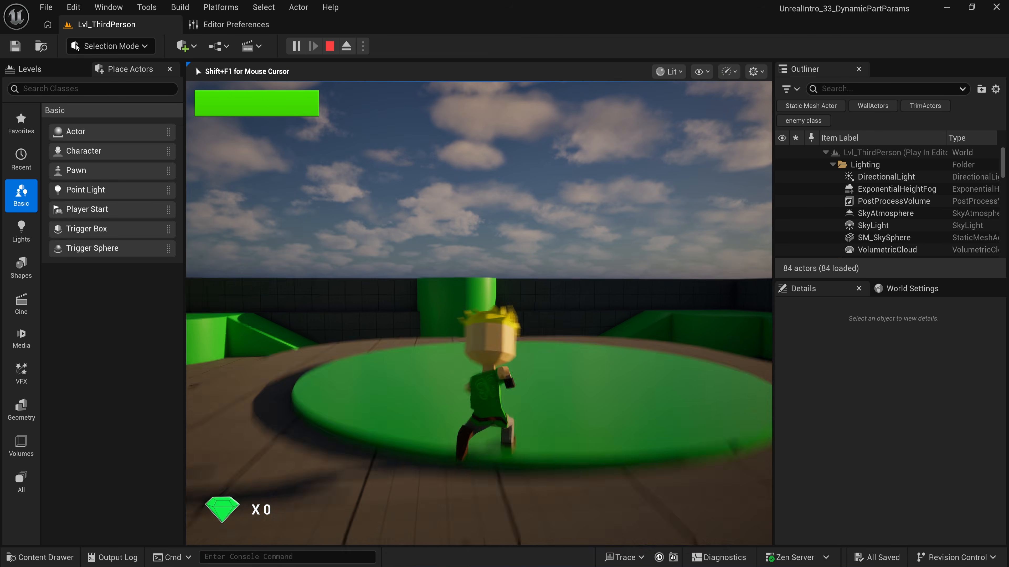
key(space)
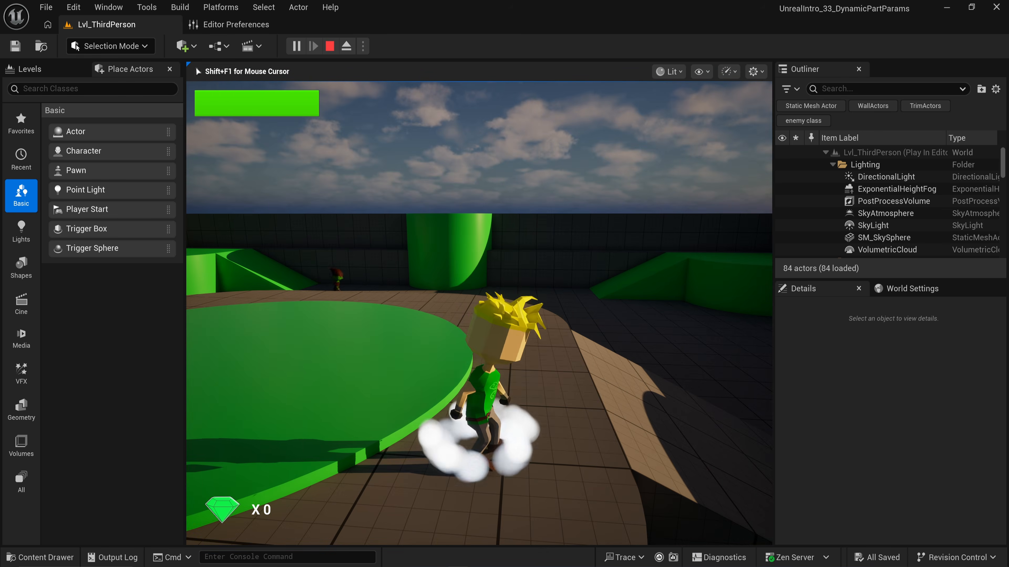
key(a)
key(Escape)
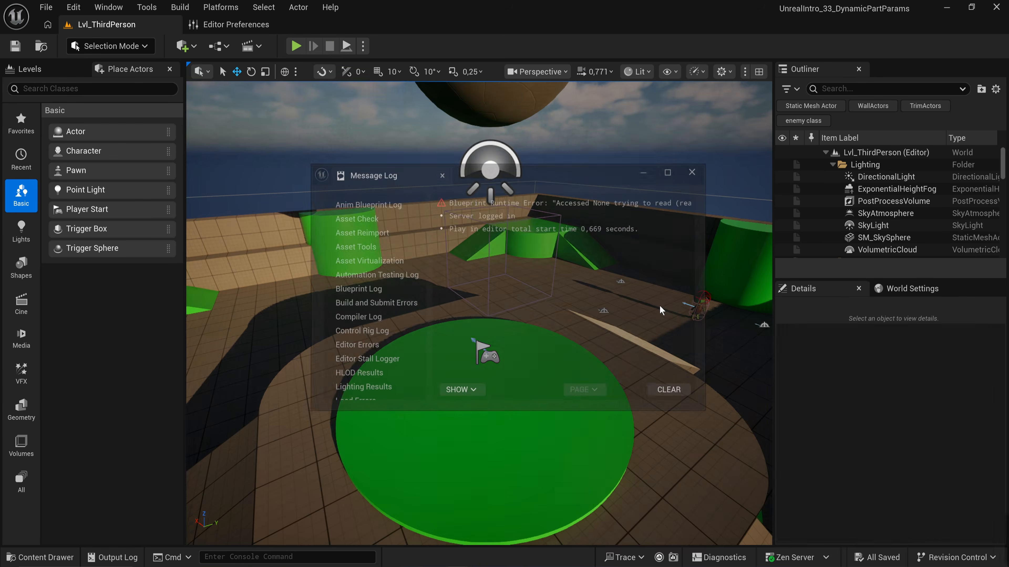
click(695, 170)
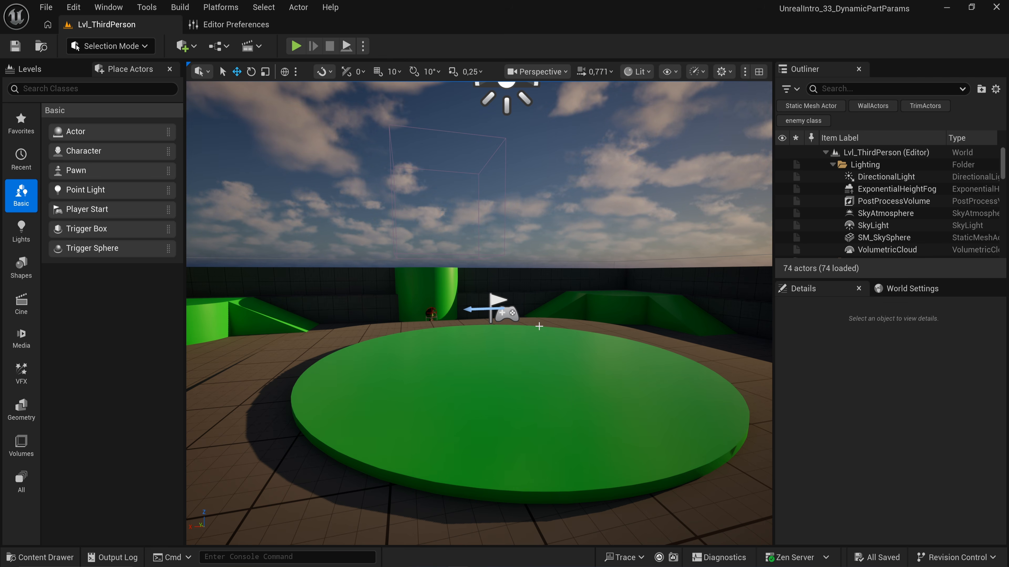
Open NS_LandingDust_System from the Tutorial/FX folder and show the NE_LandingDust emitter's SpawnCount, Size and ParticleColor settings.
click(401, 367)
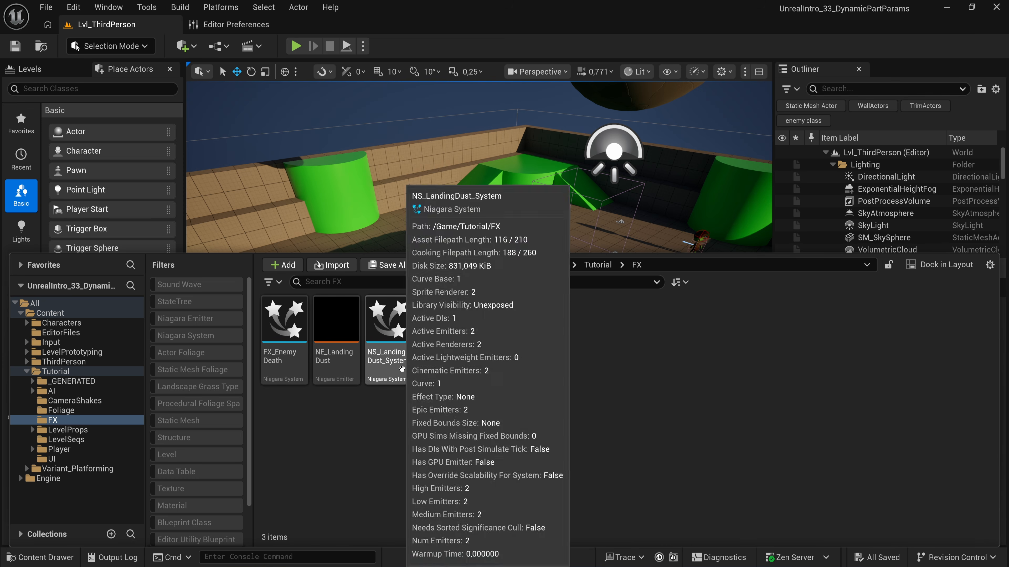
double_click(401, 369)
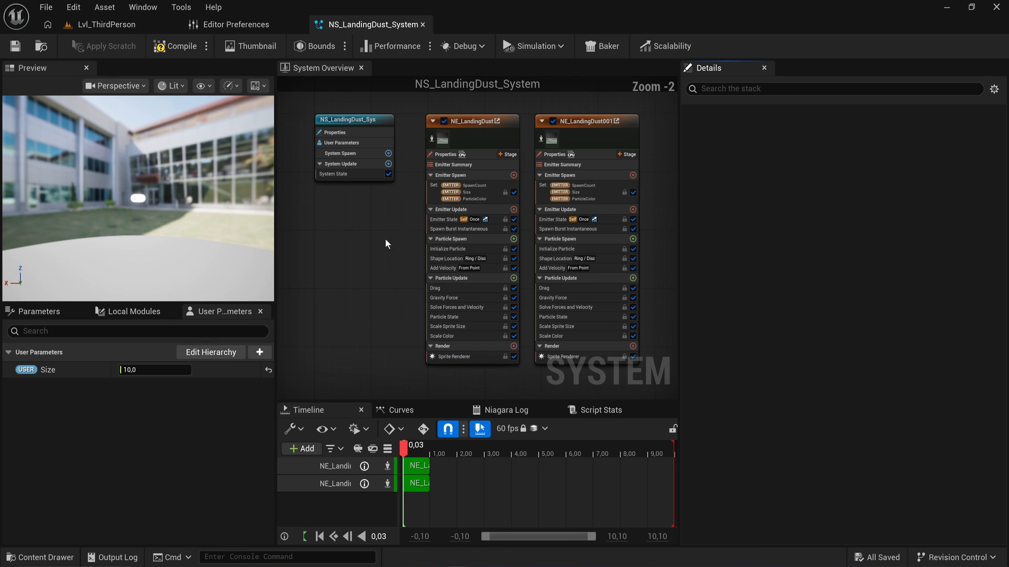
right_click(351, 298)
right_drag(374, 235, 319, 271)
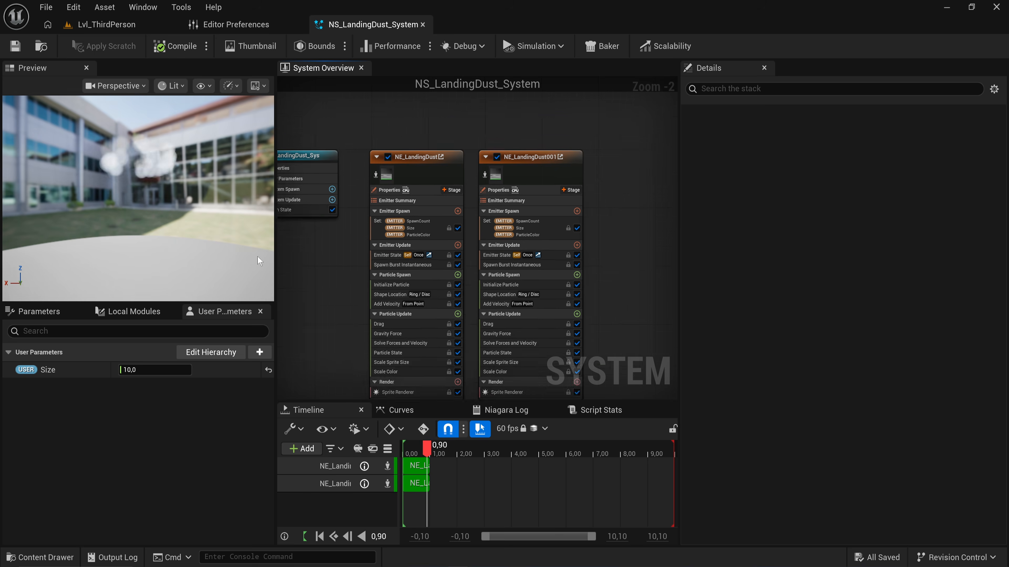
scroll(416, 233, up, 2)
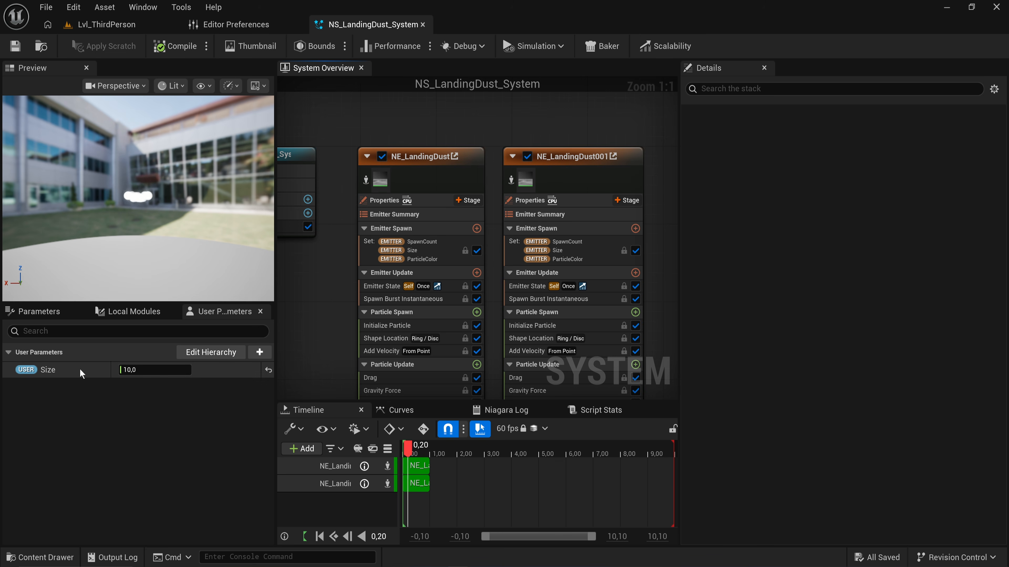
click(421, 256)
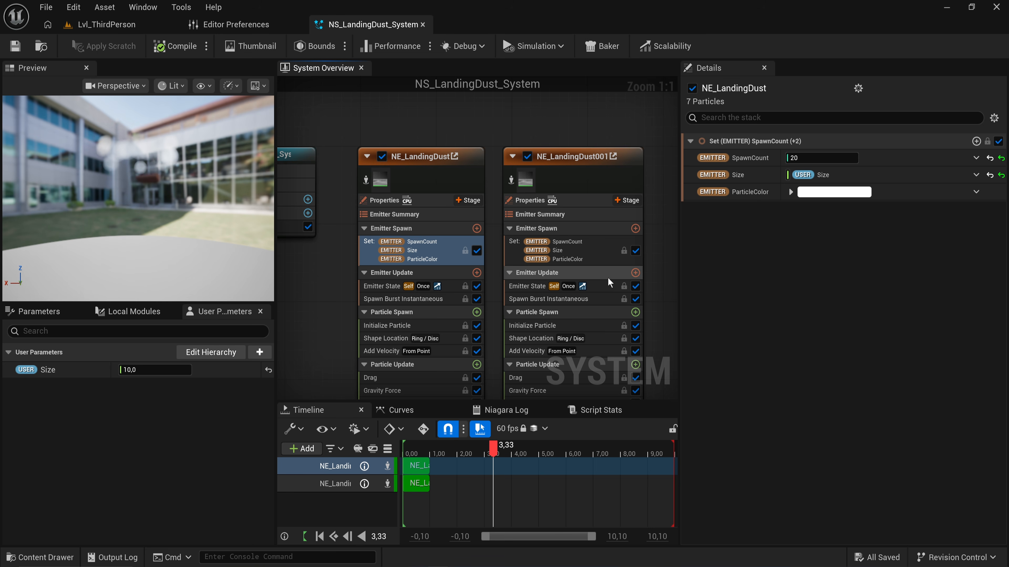
click(619, 272)
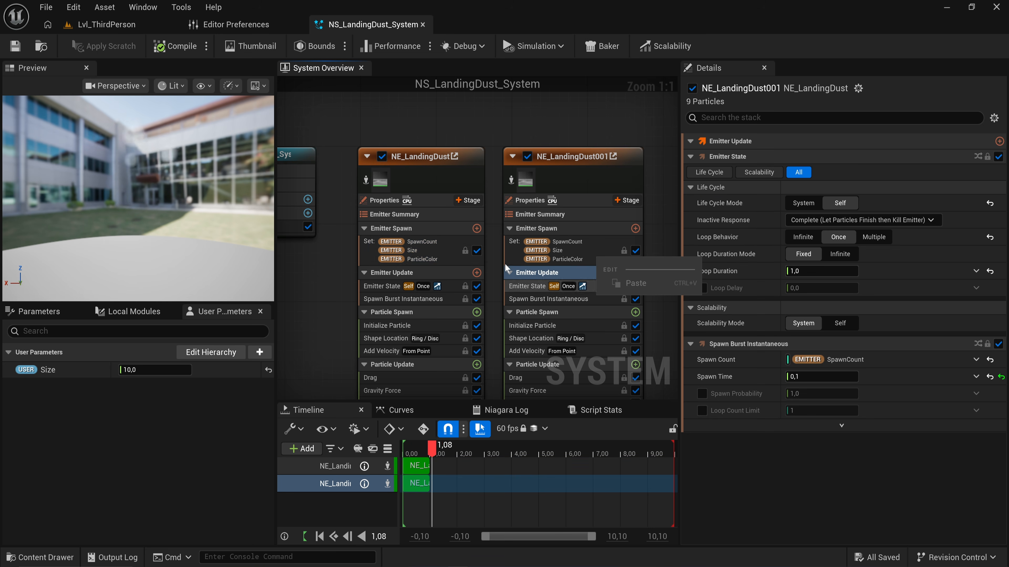
click(432, 260)
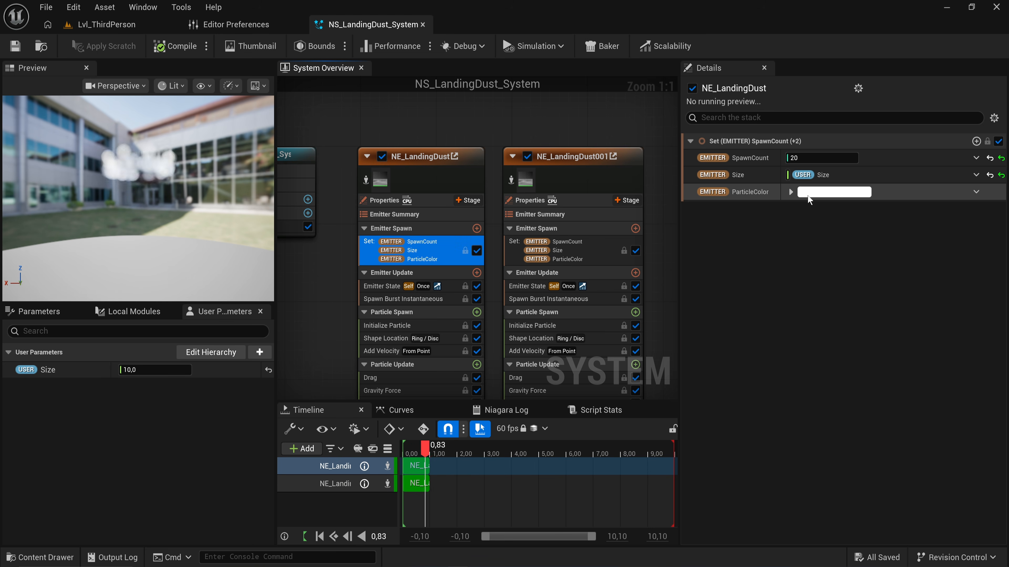
Add a Linear Color user parameter named DustColor and link it to the NE_LandingDust emitter's ParticleColor.
click(259, 352)
text(color)
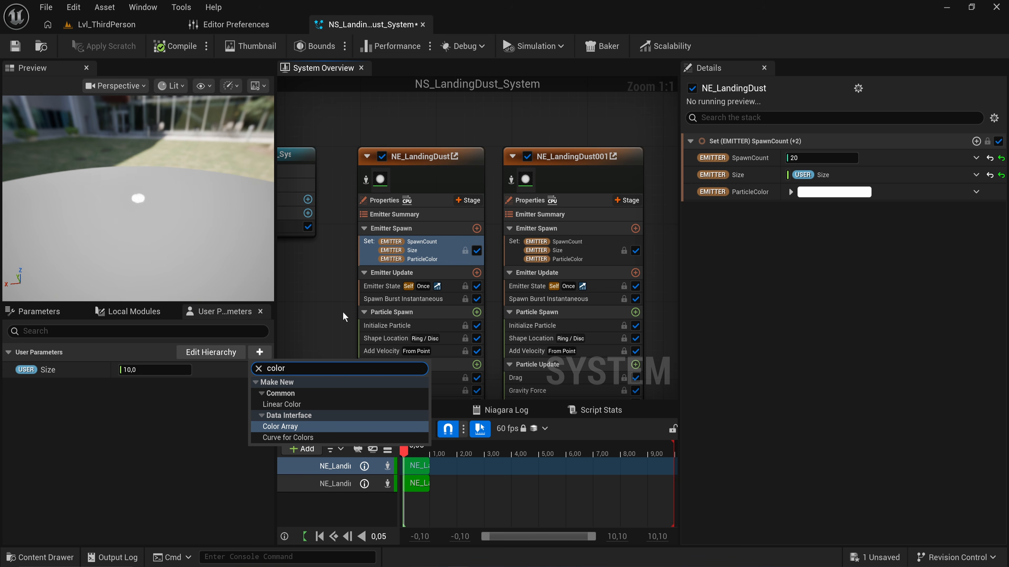
click(295, 404)
text(DustColor)
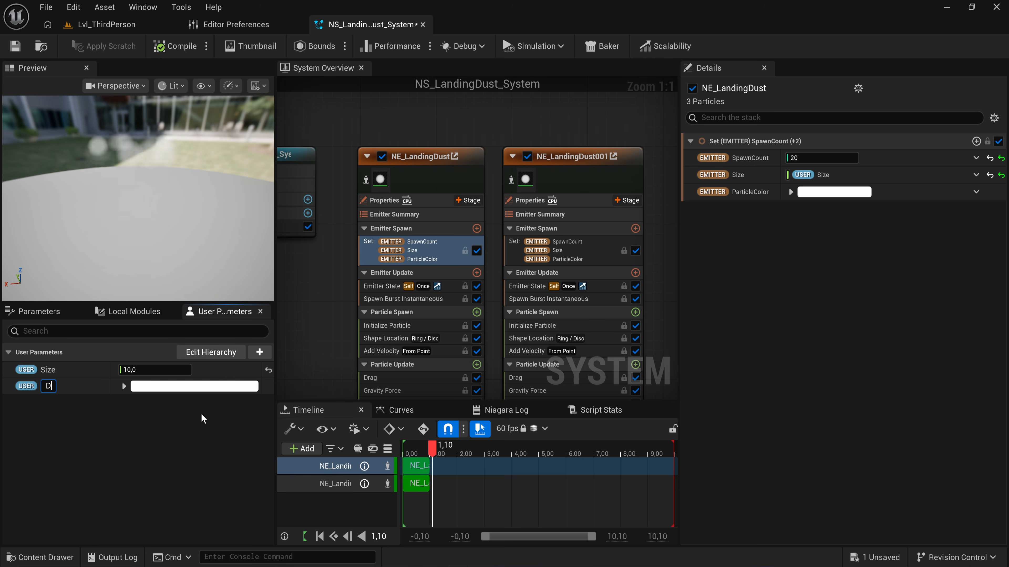
key(Return)
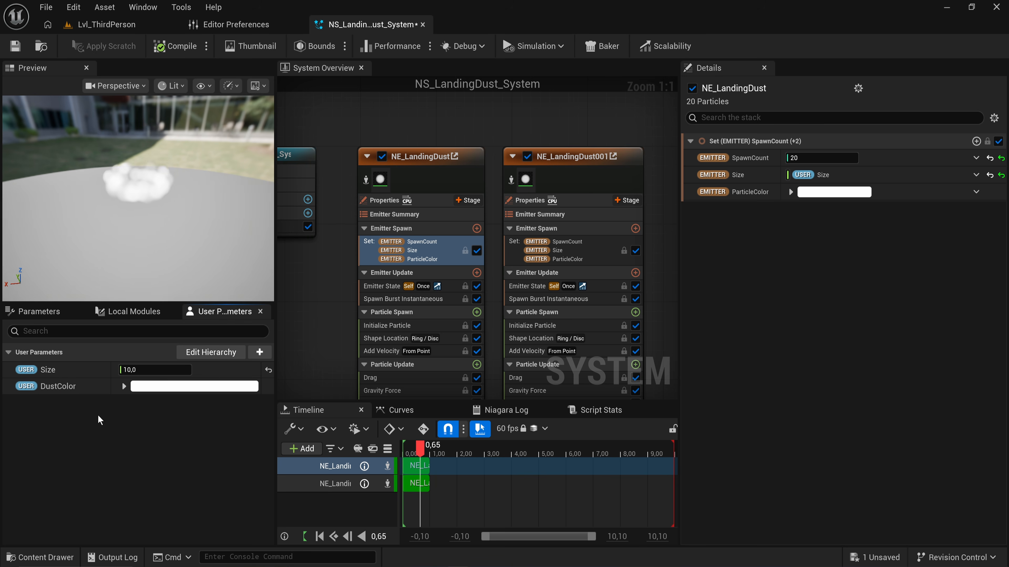
drag(58, 383, 838, 192)
Set the DustColor user parameter's default color to light green, hex 9BFFBDFF.
click(159, 386)
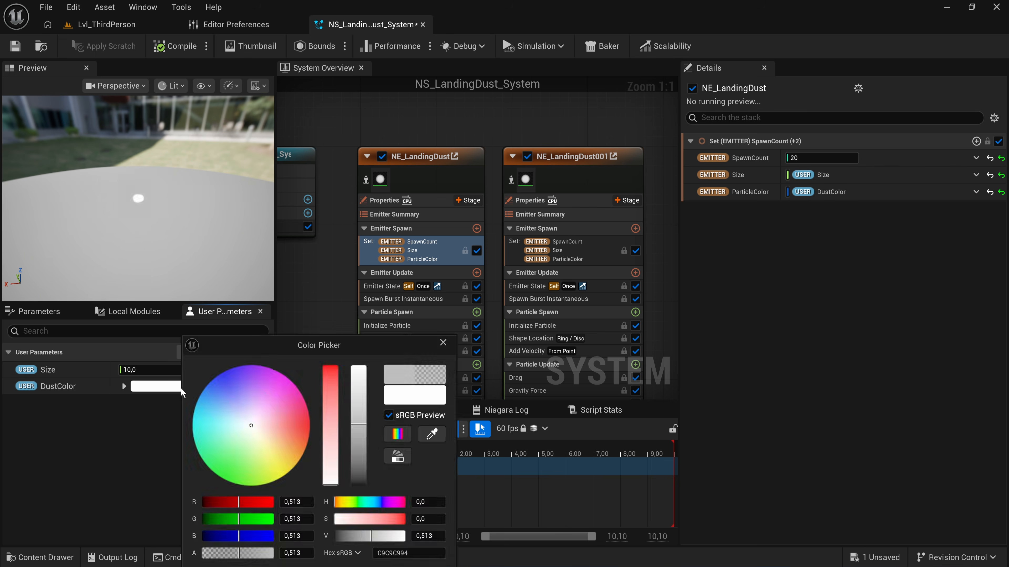
drag(246, 433, 229, 439)
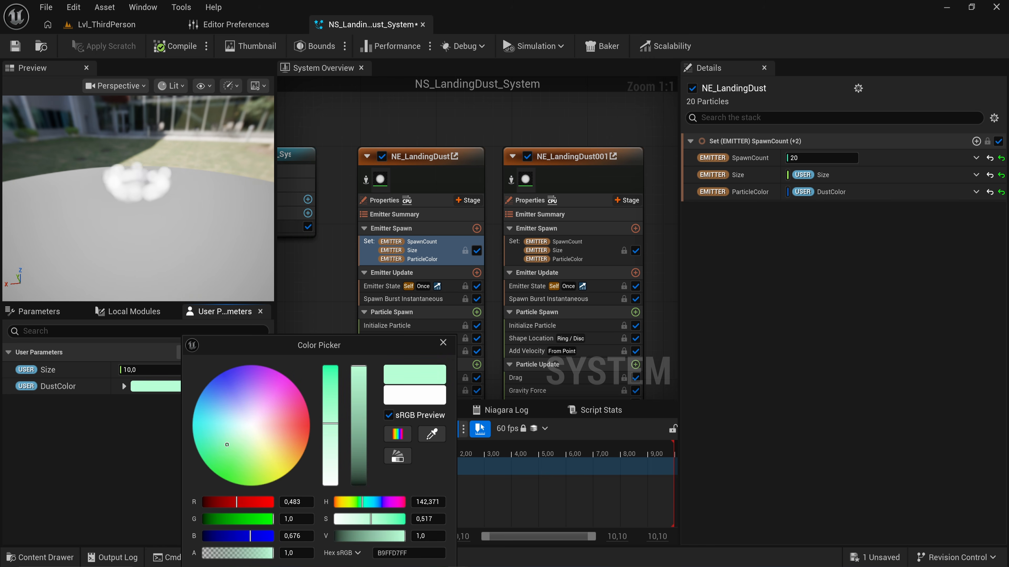
drag(324, 349, 299, 225)
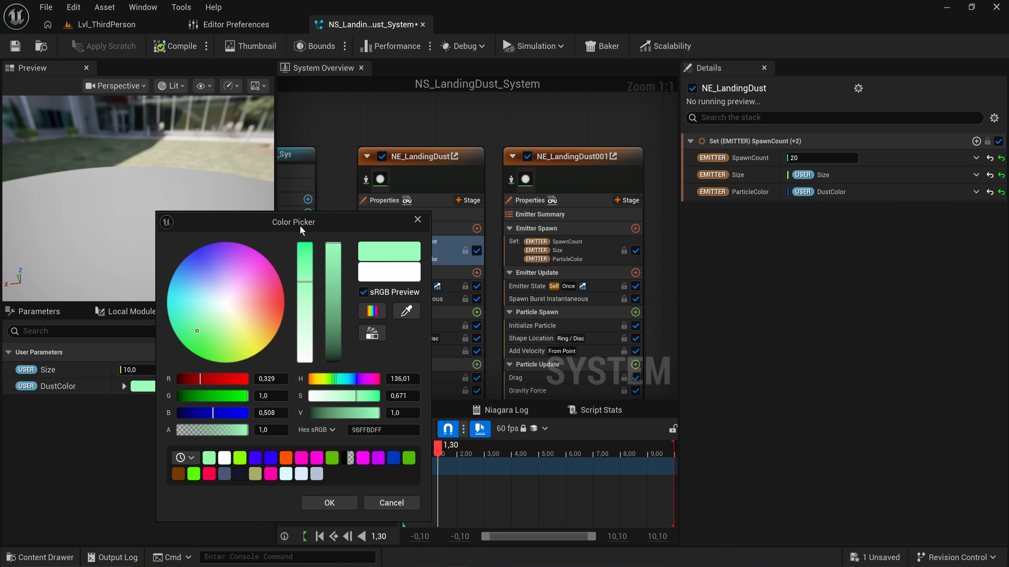
click(329, 503)
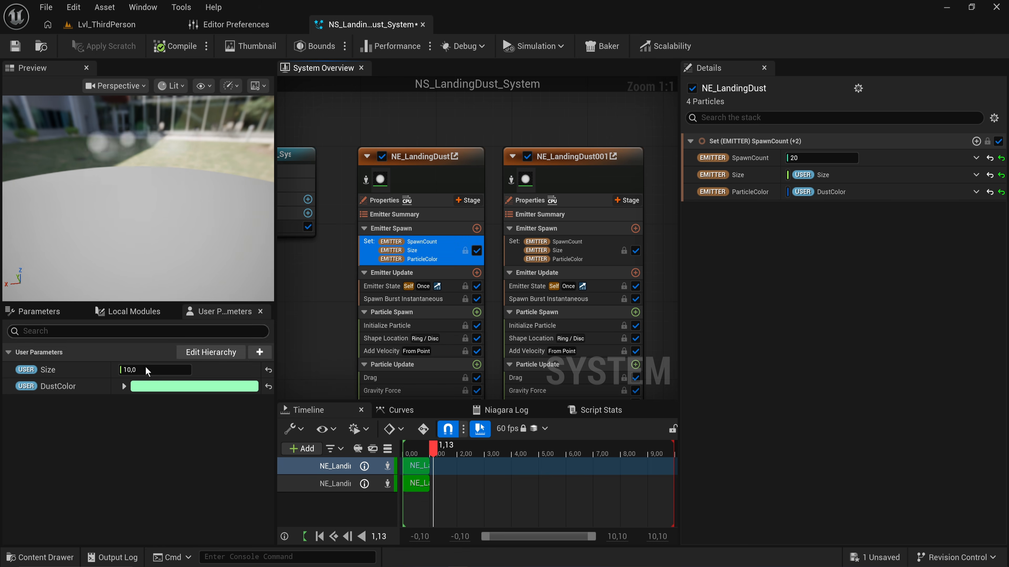
Drive the NE_LandingDust001 emitter's ParticleColor with a Hue Shift Linear Color input and link its Linear Color to DustColor.
click(556, 250)
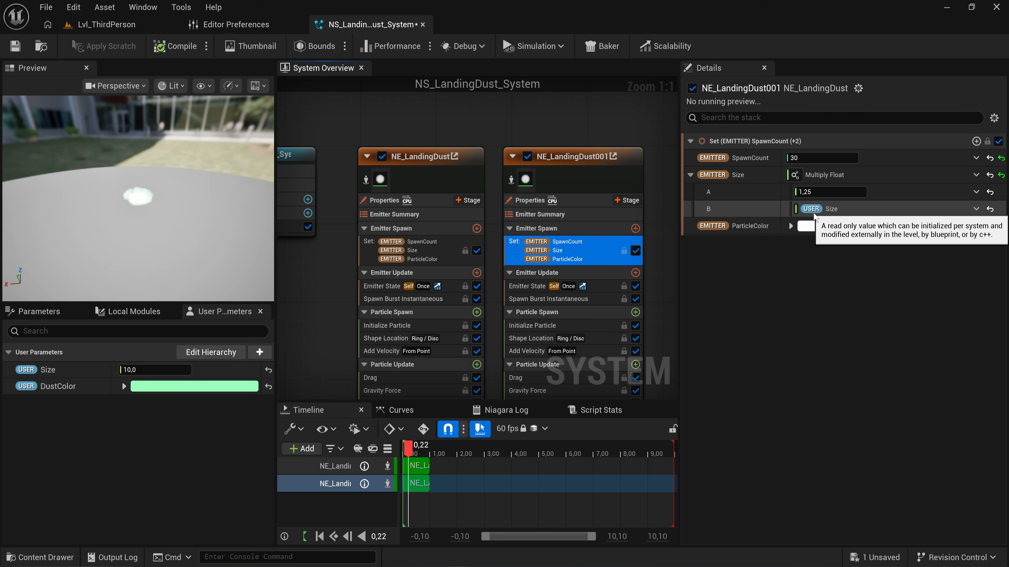
click(975, 225)
text(hue)
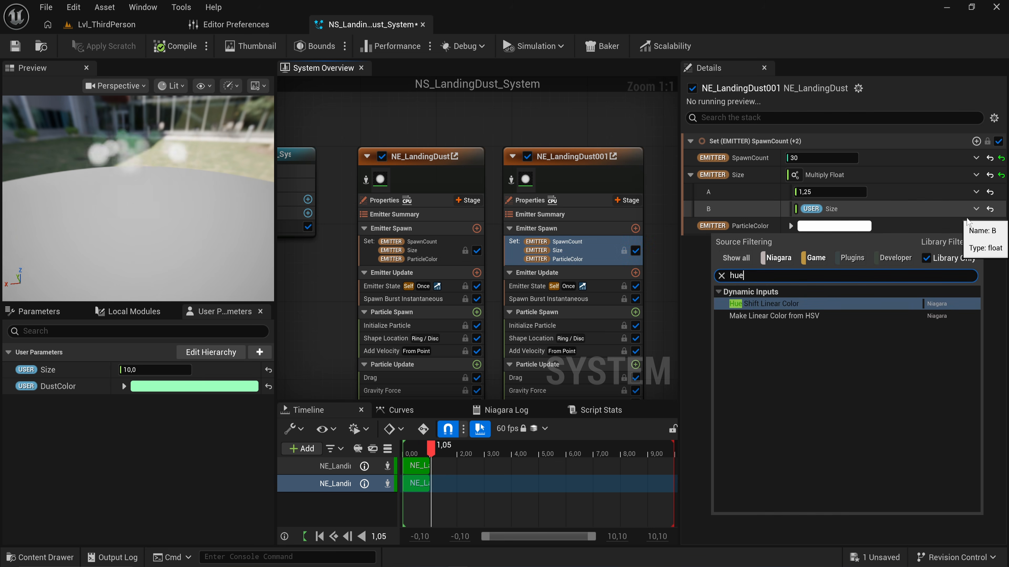
click(781, 304)
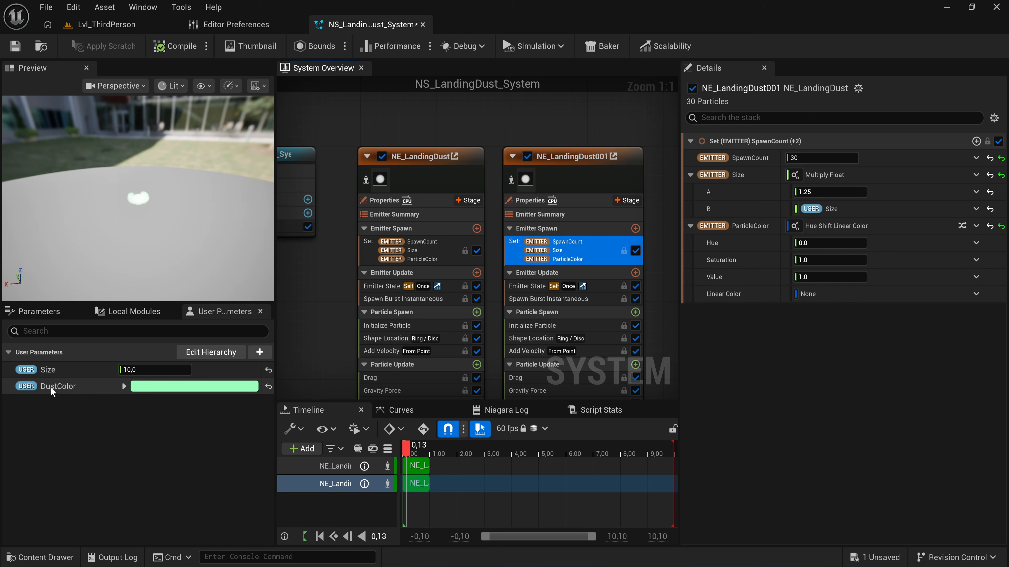
drag(58, 386, 848, 296)
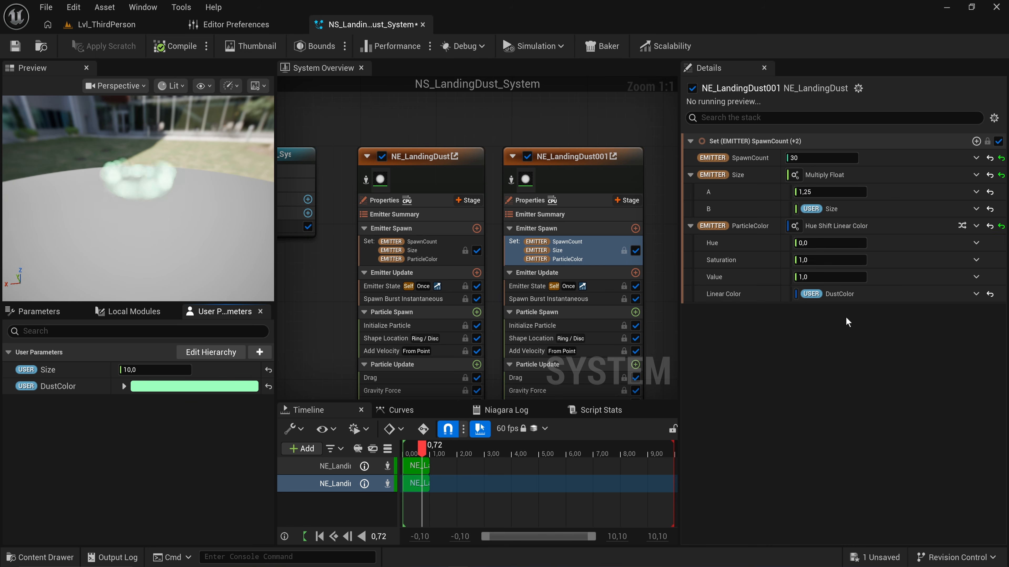
Set the NE_LandingDust001 hue shift to Hue 0.1, Value 0.7 and Saturation about 0.75.
drag(827, 239, 838, 243)
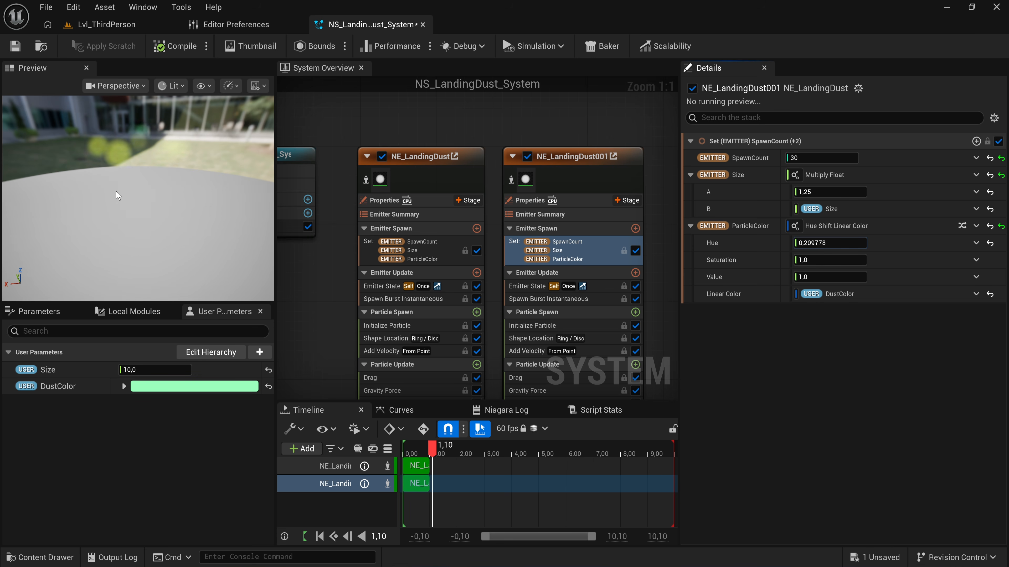
click(814, 243)
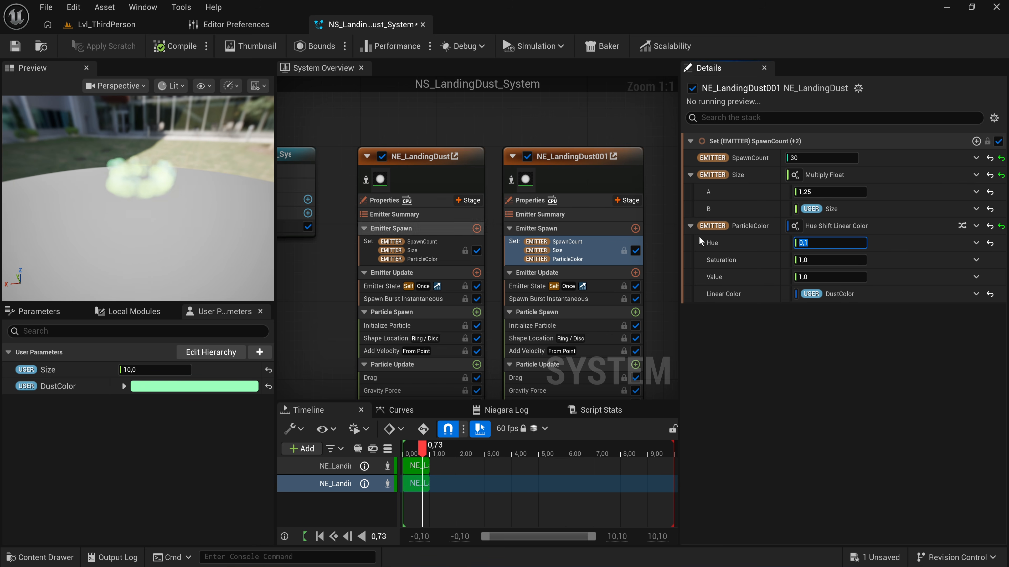
click(828, 276)
text(0.7)
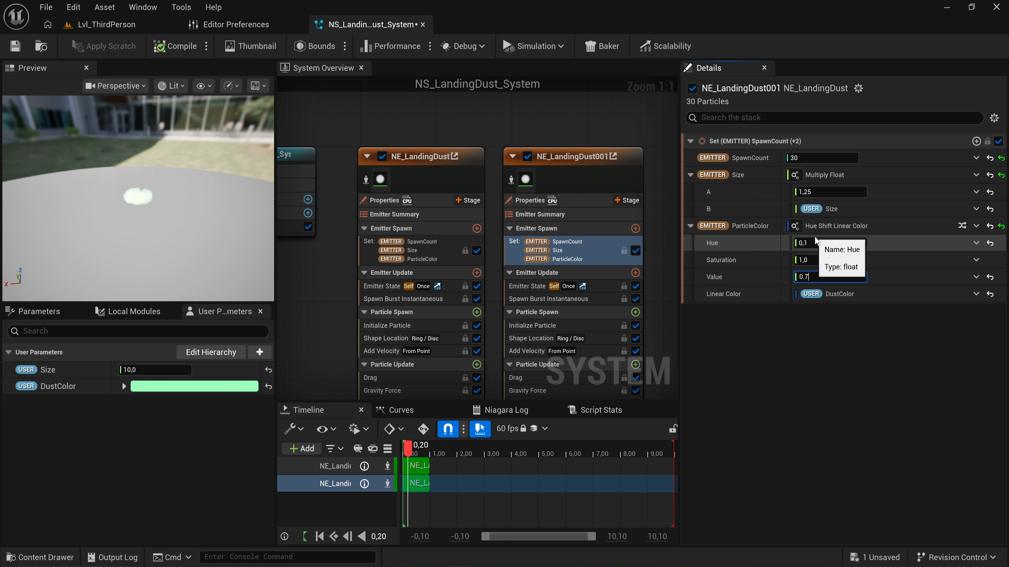
key(Return)
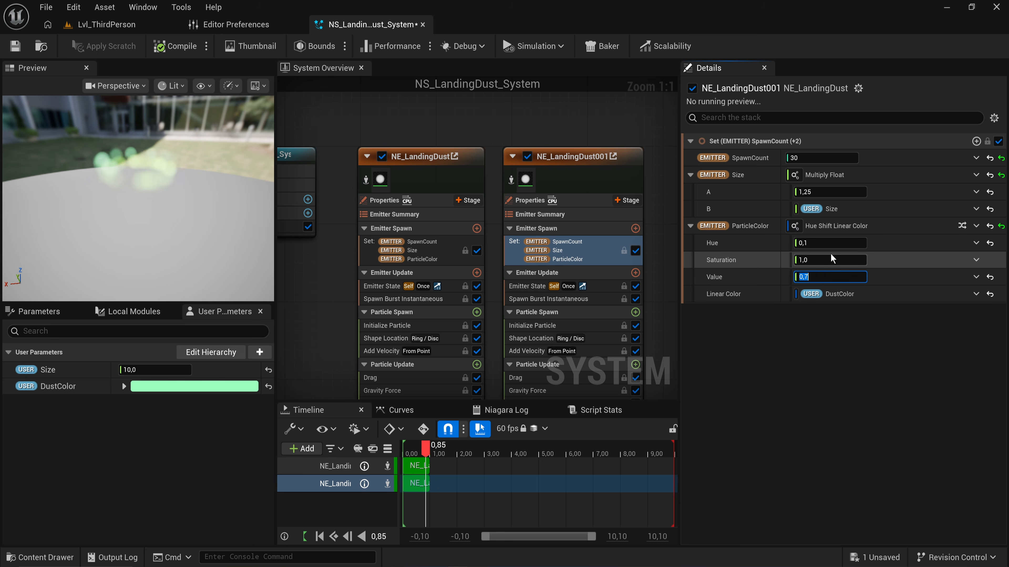
mouse_move(829, 259)
mouse_down()
mouse_move(819, 259)
mouse_move(841, 259)
mouse_up()
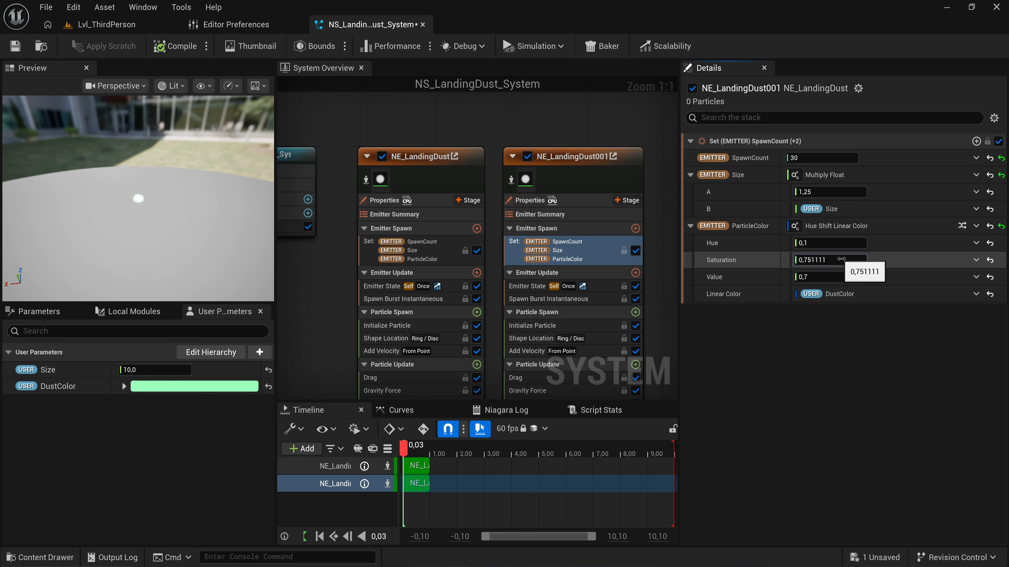
Change the DustColor user parameter to bright pink, hex FD68FFFF, to test the linked emitter colors.
click(194, 386)
drag(259, 397, 270, 382)
drag(334, 347, 330, 227)
click(348, 506)
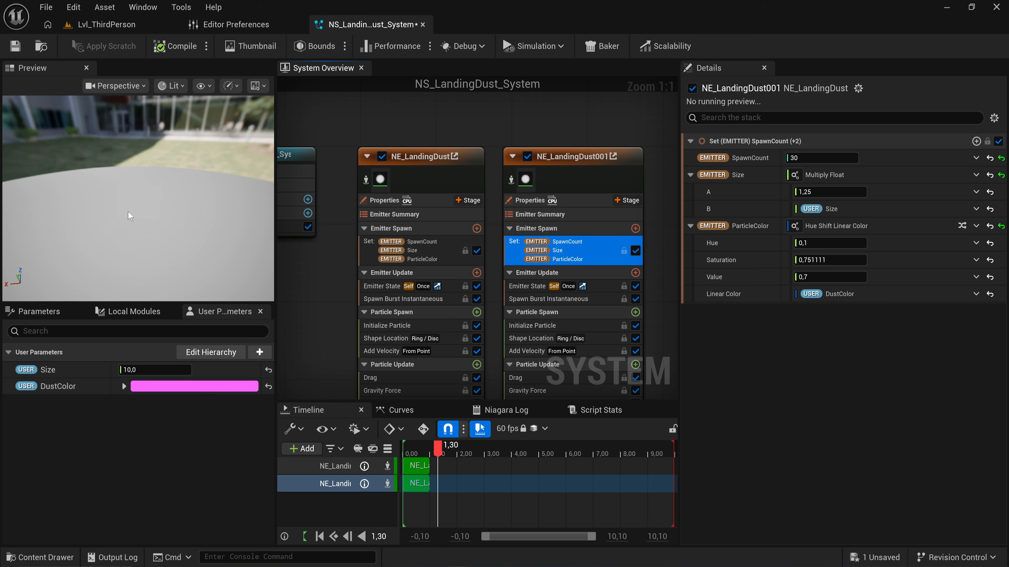
Set the DustColor user parameter to near-white, hex FDFEFFFF.
click(204, 386)
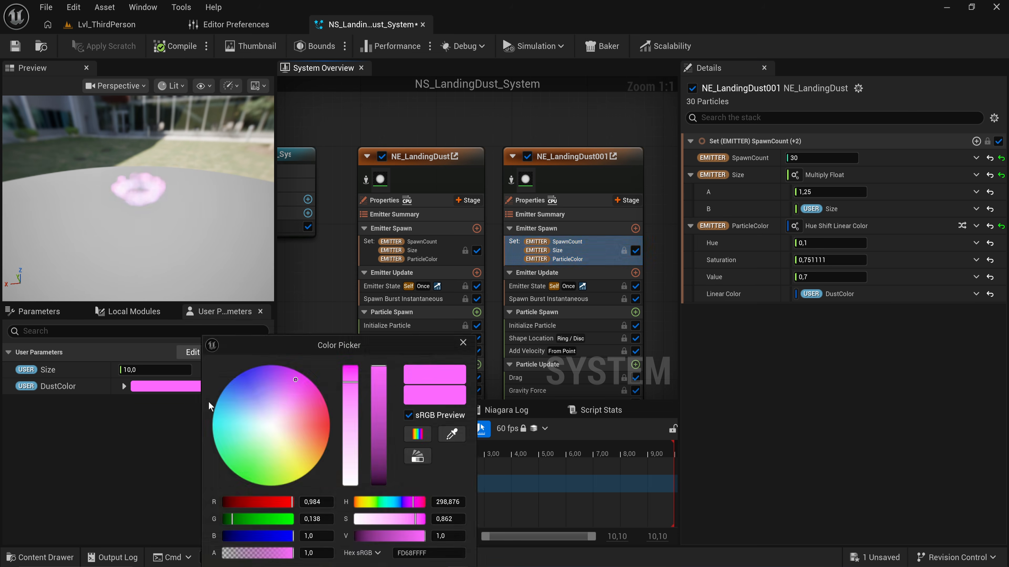
click(271, 424)
drag(328, 350, 326, 229)
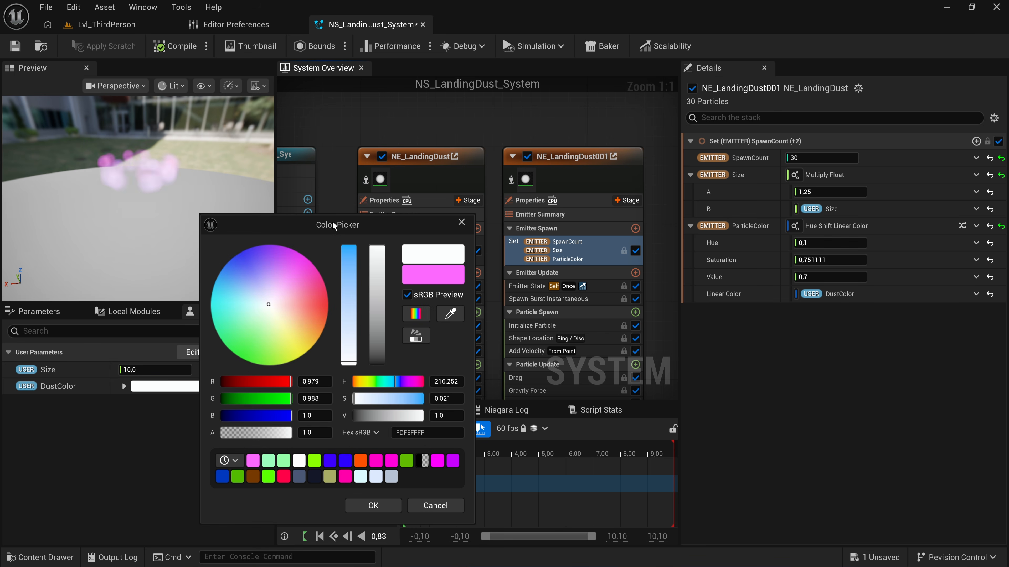
click(373, 506)
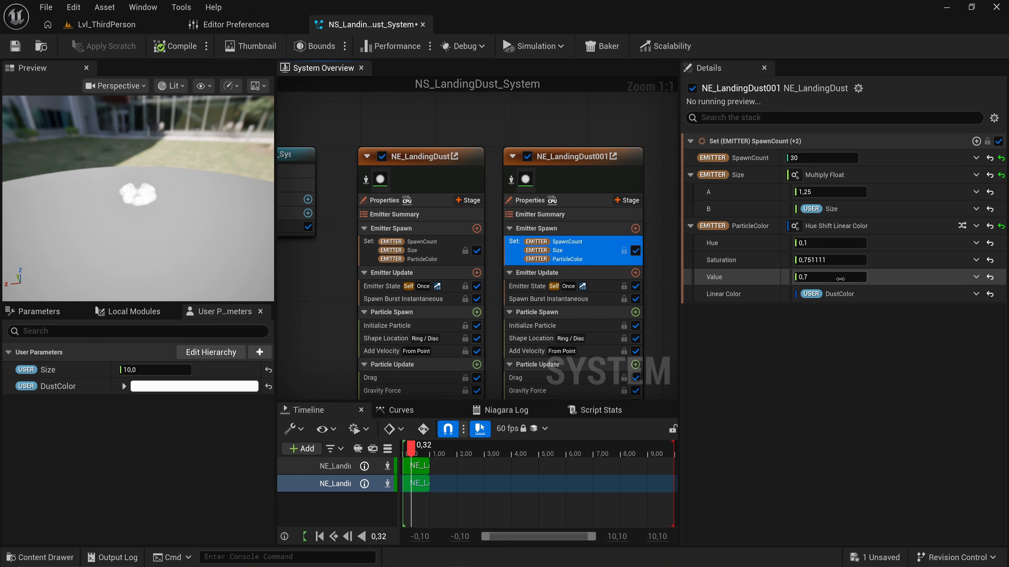
Lower the NE_LandingDust001 hue shift's Value to 0.5 and save the Niagara system.
click(850, 278)
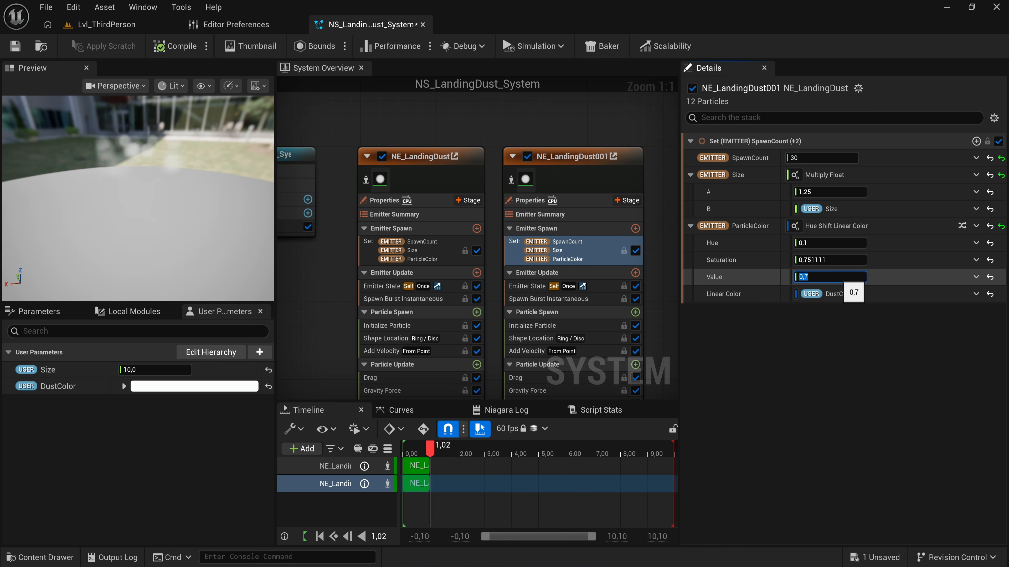
text(0,)
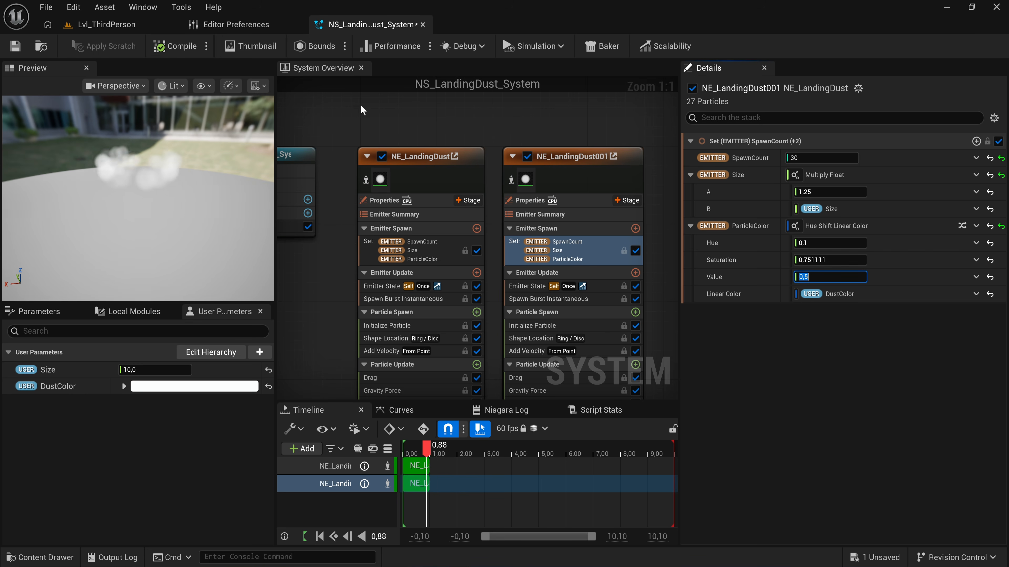
key(Return)
key(ctrl+s)
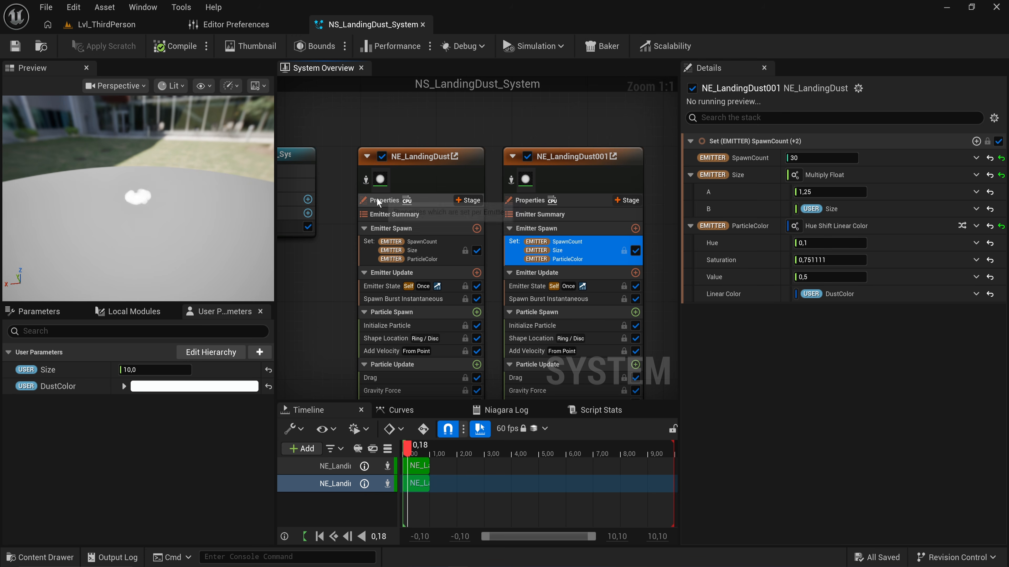
Open the BP_PlayerChar blueprint from the Tutorial/Player folder.
click(142, 23)
key(ctrl+space)
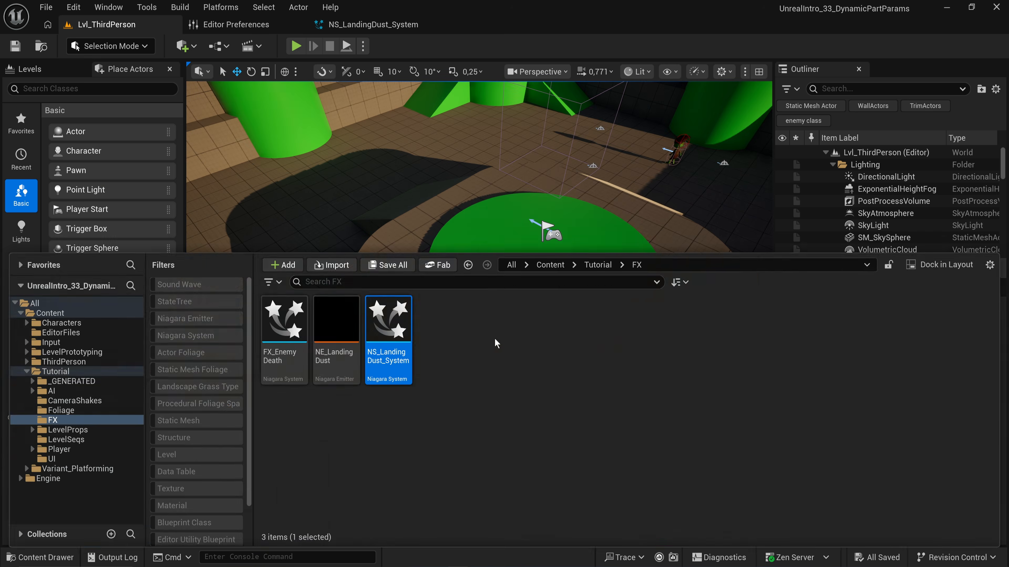
click(60, 449)
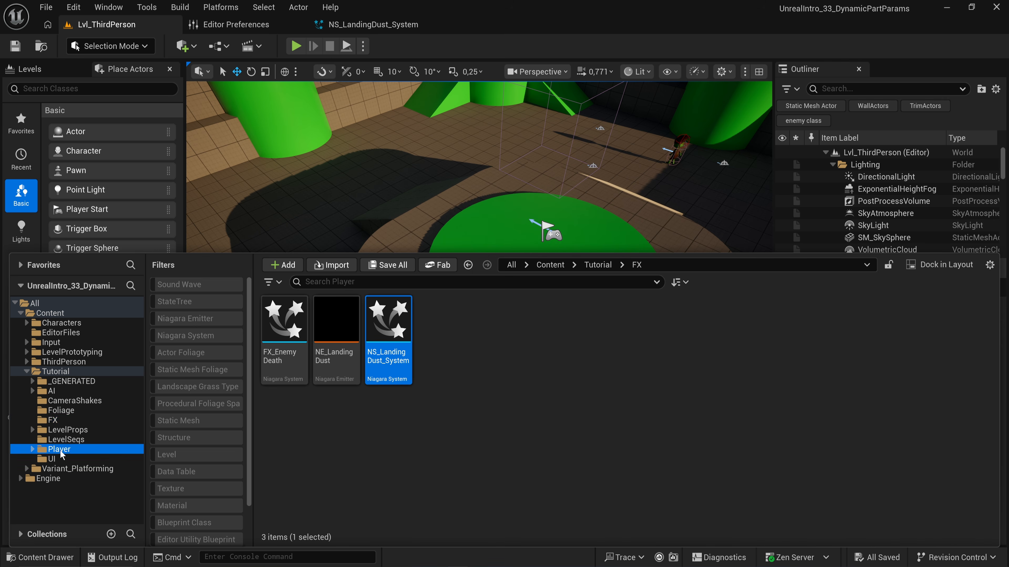
click(498, 316)
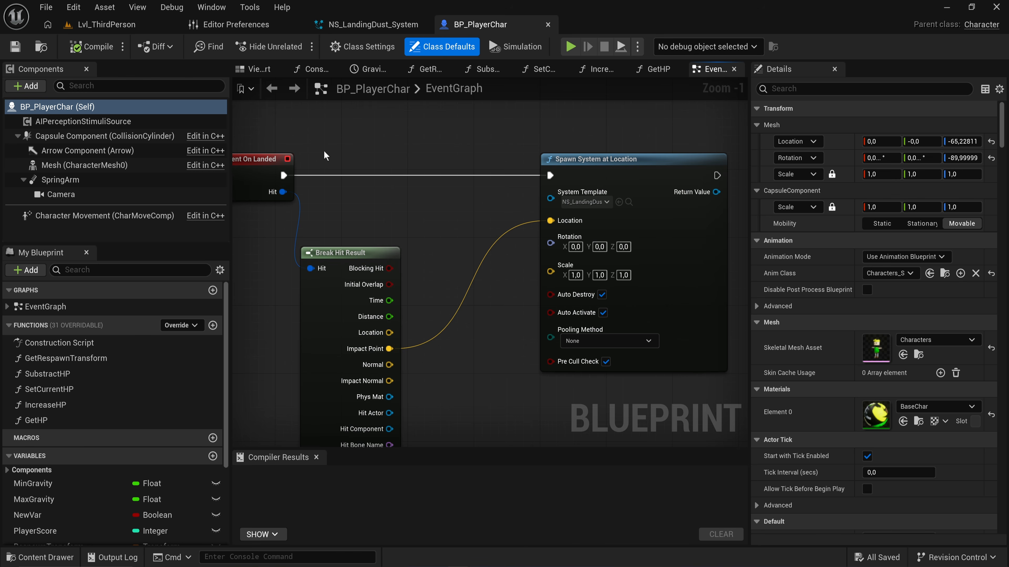
Review the Event On Landed, Break Hit Result and Spawn System at Location nodes alongside the system's user parameters.
right_drag(326, 152, 515, 179)
click(462, 198)
right_drag(518, 228, 390, 193)
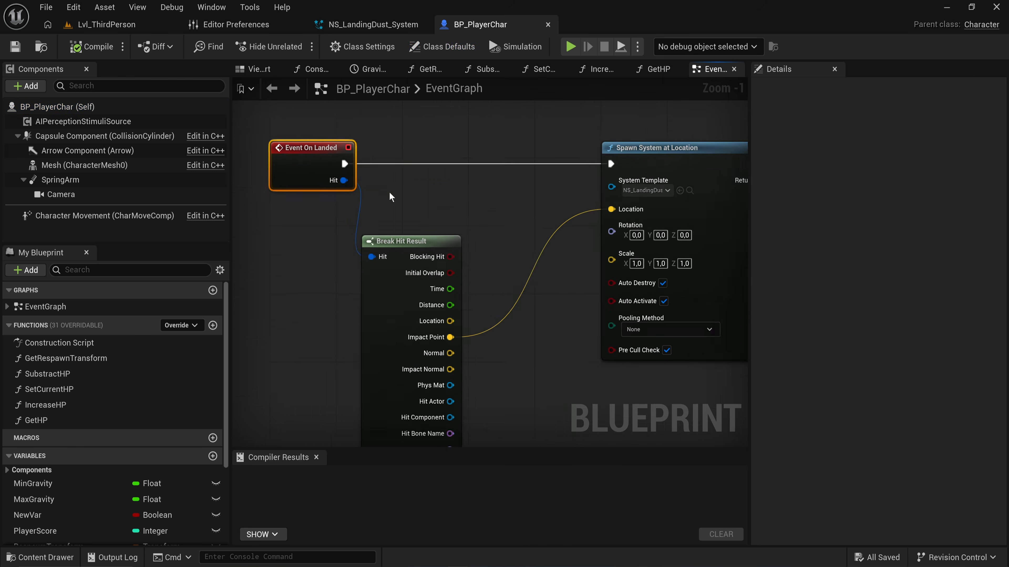
drag(390, 195, 466, 321)
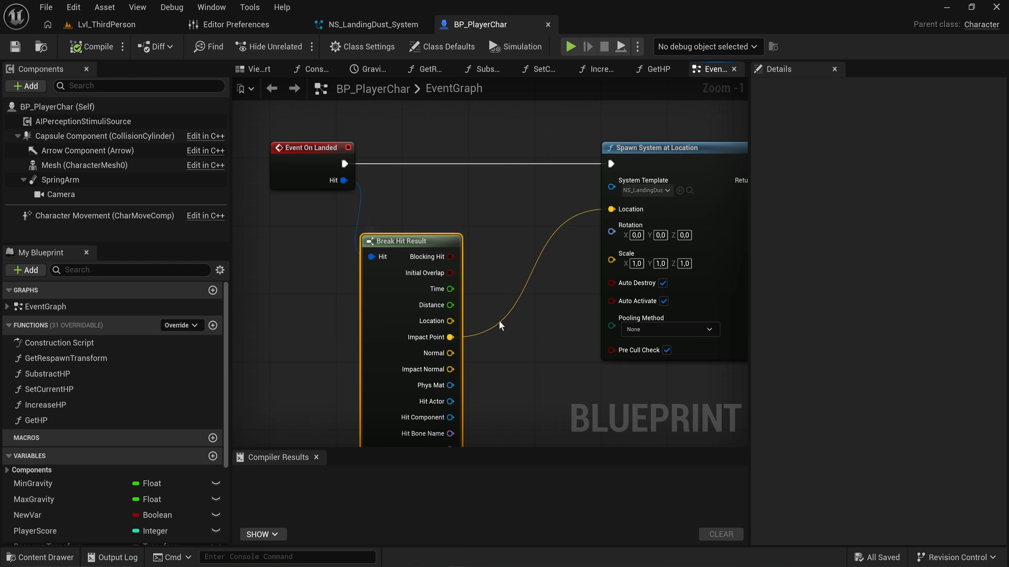
right_drag(493, 317, 382, 328)
drag(382, 328, 593, 156)
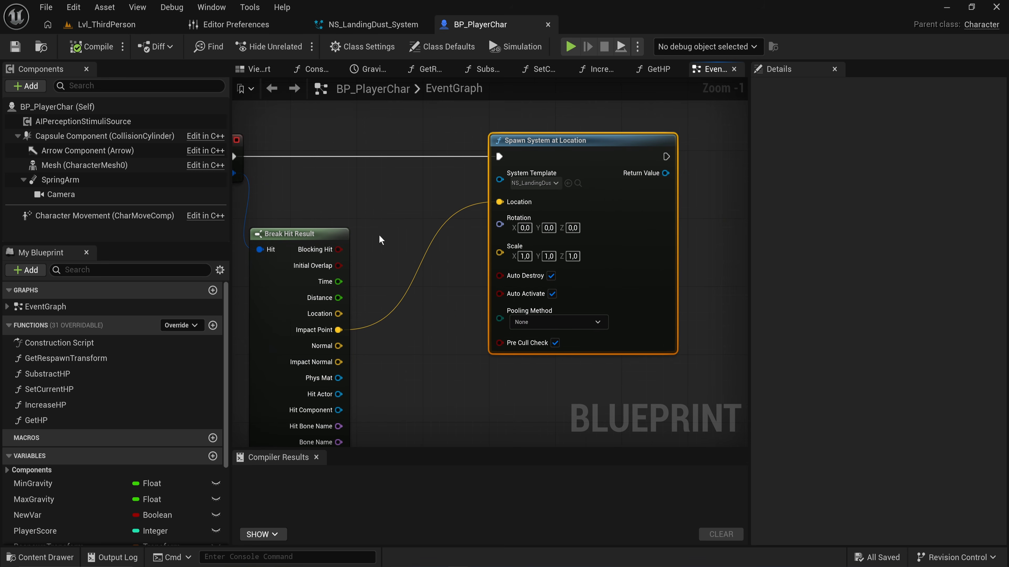
right_drag(394, 261, 253, 283)
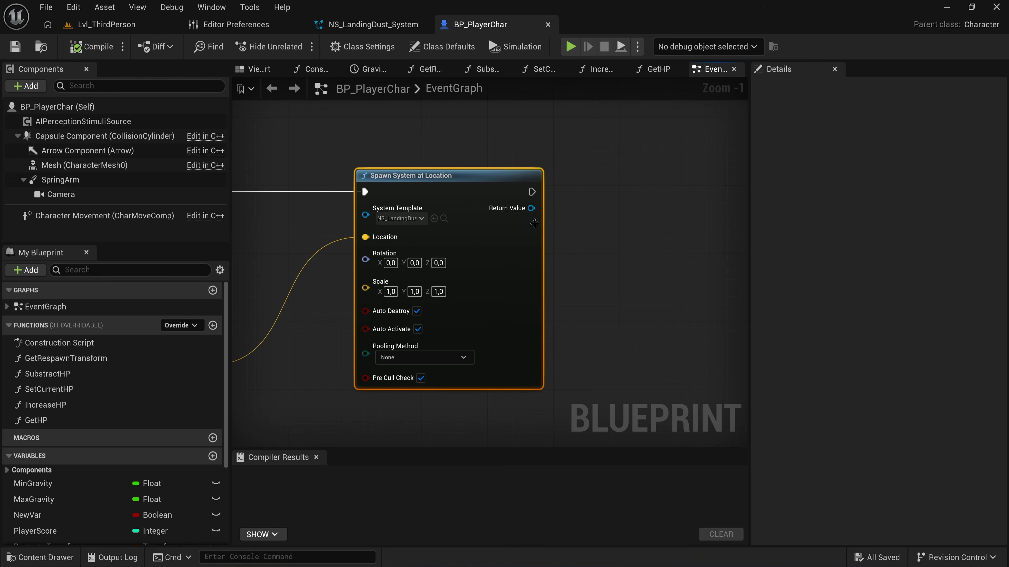
click(399, 30)
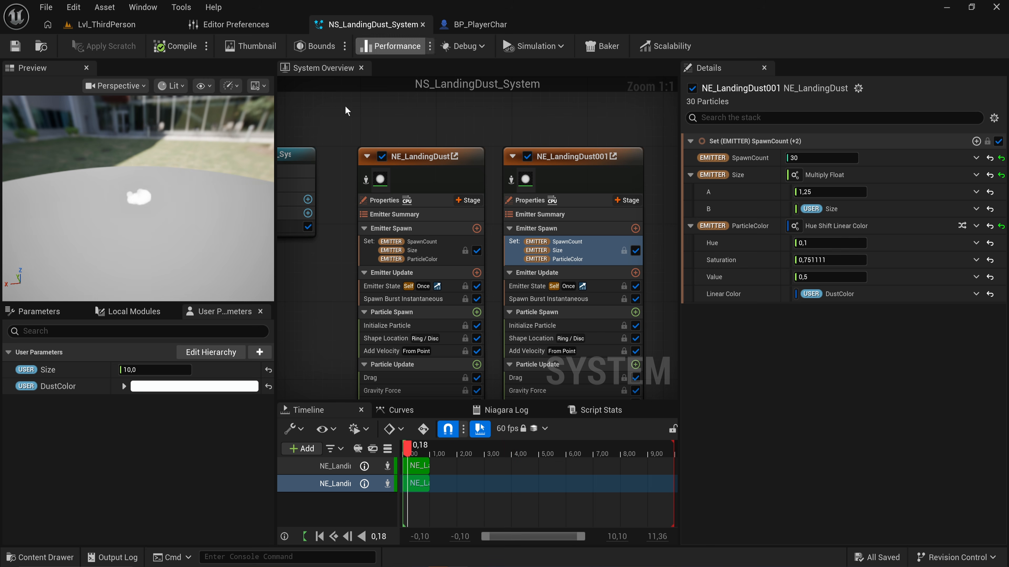
click(498, 27)
key(f)
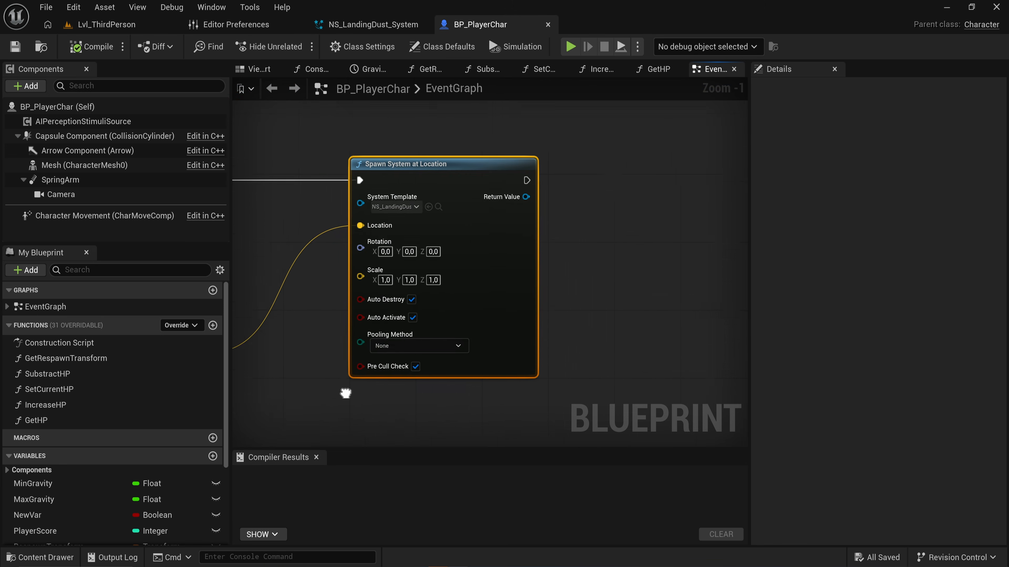
Add a Set Niagara Variable (LinearColor) node from Spawn System at Location's Return Value and place it beside that node.
drag(568, 212, 620, 221)
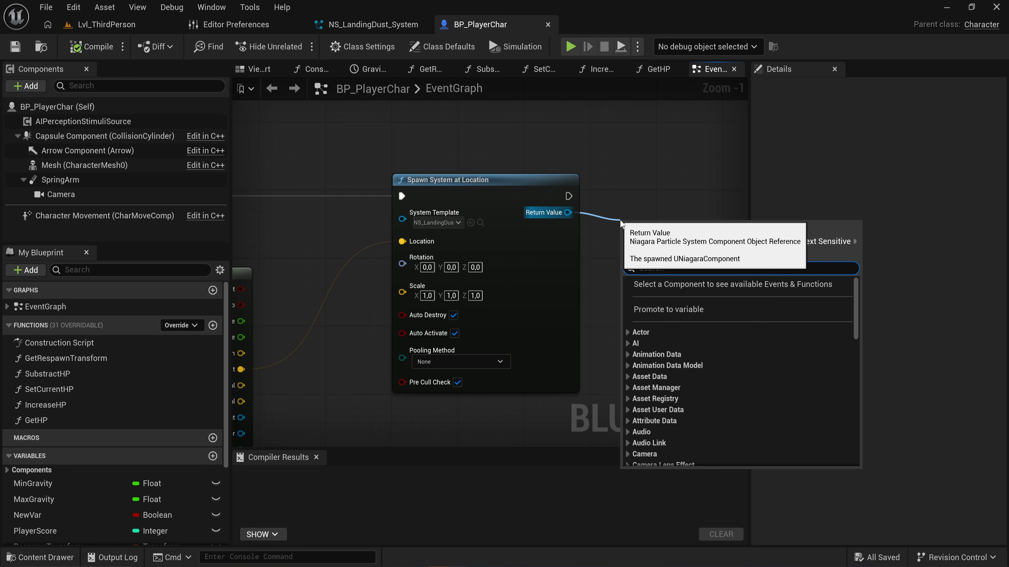
text(set color param)
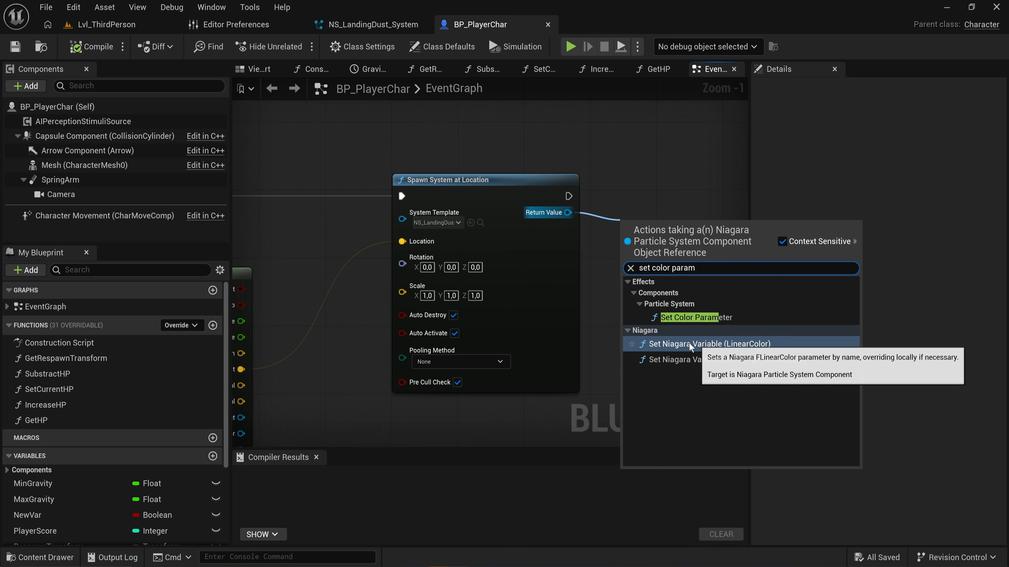
click(749, 352)
right_drag(668, 314, 530, 350)
drag(549, 280, 558, 228)
scroll(558, 307, up, 4)
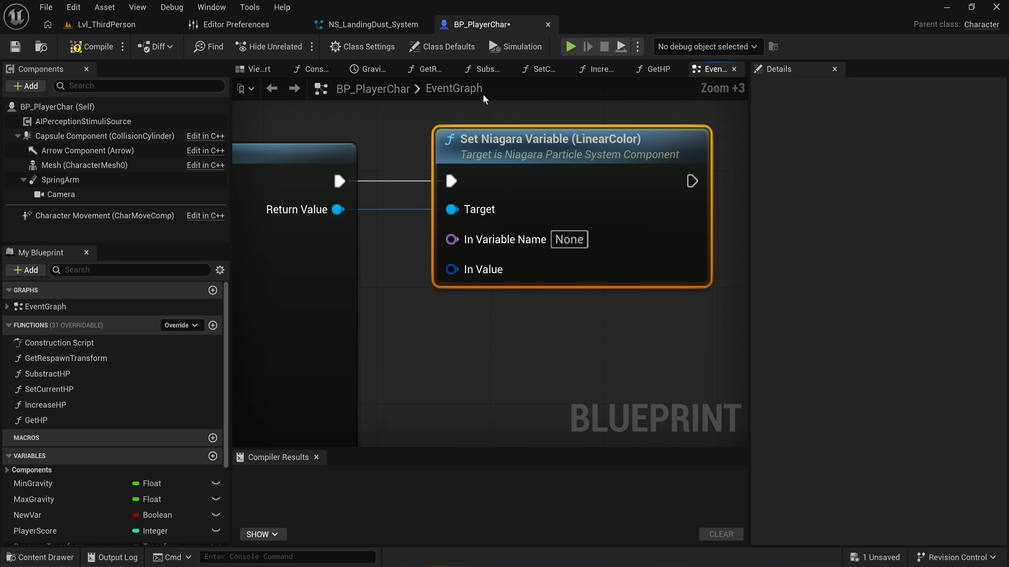
Copy the display name of the DustColor user parameter in NS_LandingDust_System.
click(373, 24)
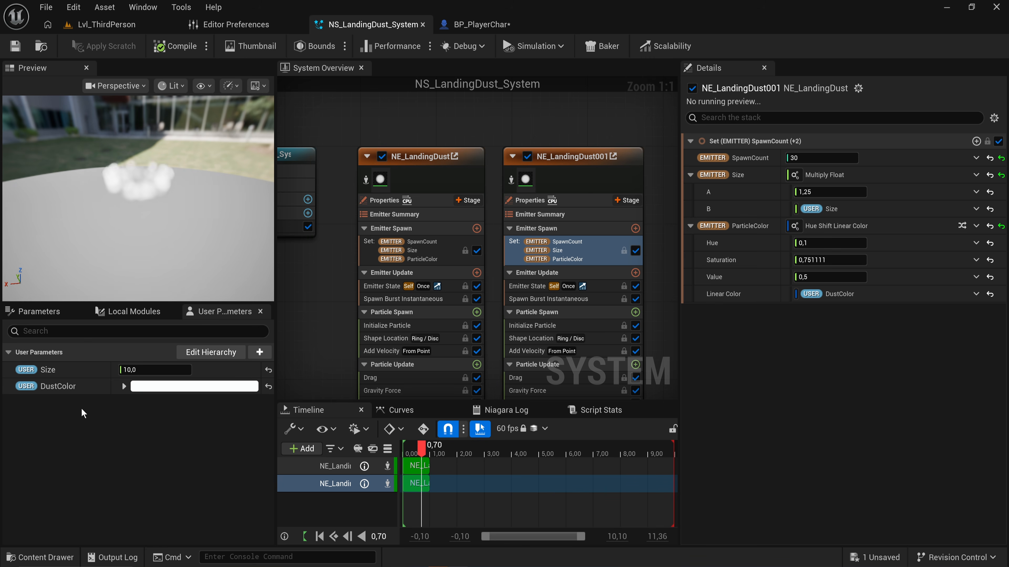
right_click(80, 386)
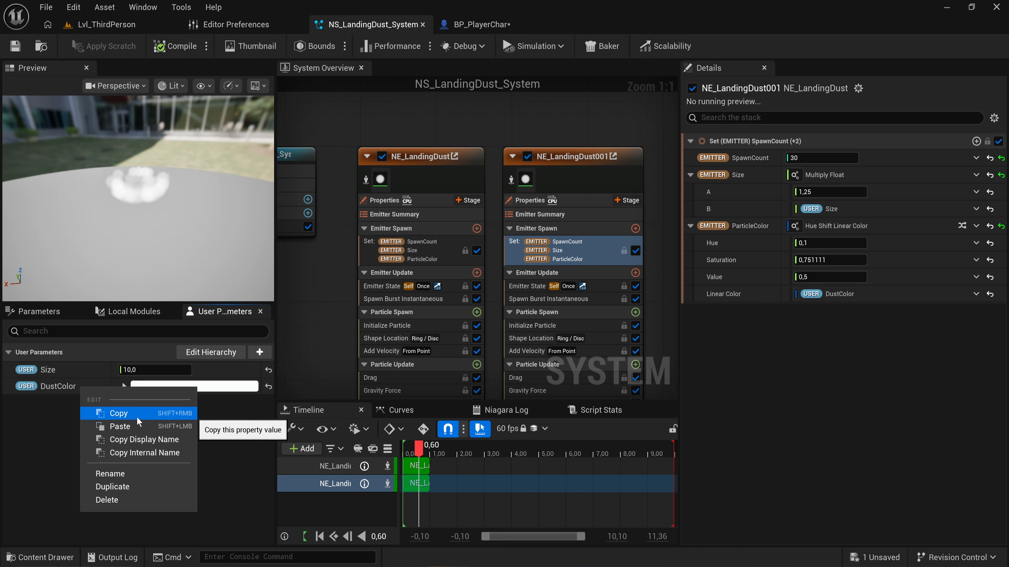
click(152, 440)
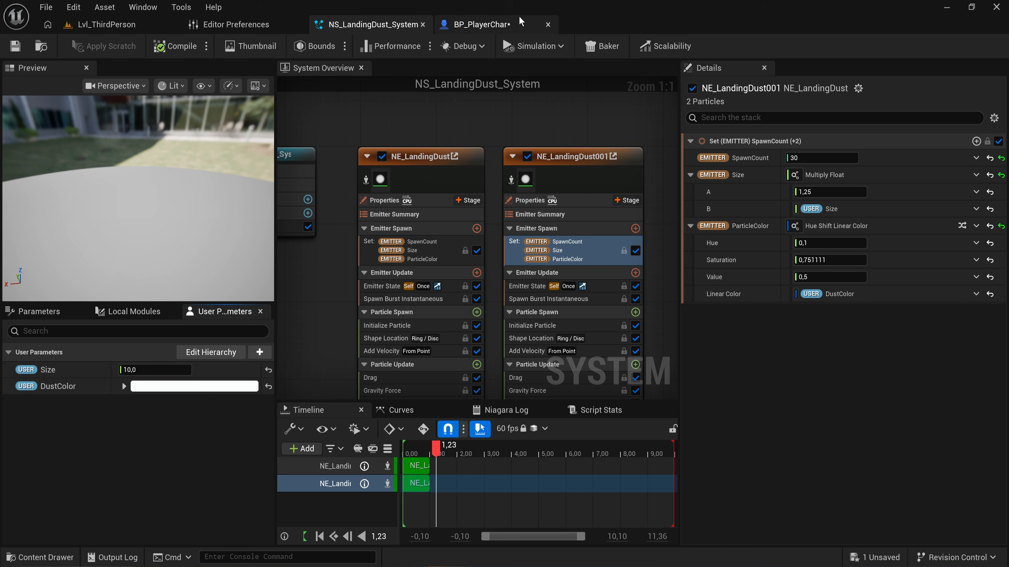
Paste DustColor as the In Variable Name of the Set Niagara Variable (LinearColor) node in BP_PlayerChar.
click(500, 24)
click(569, 239)
key(ctrl+v)
key(Return)
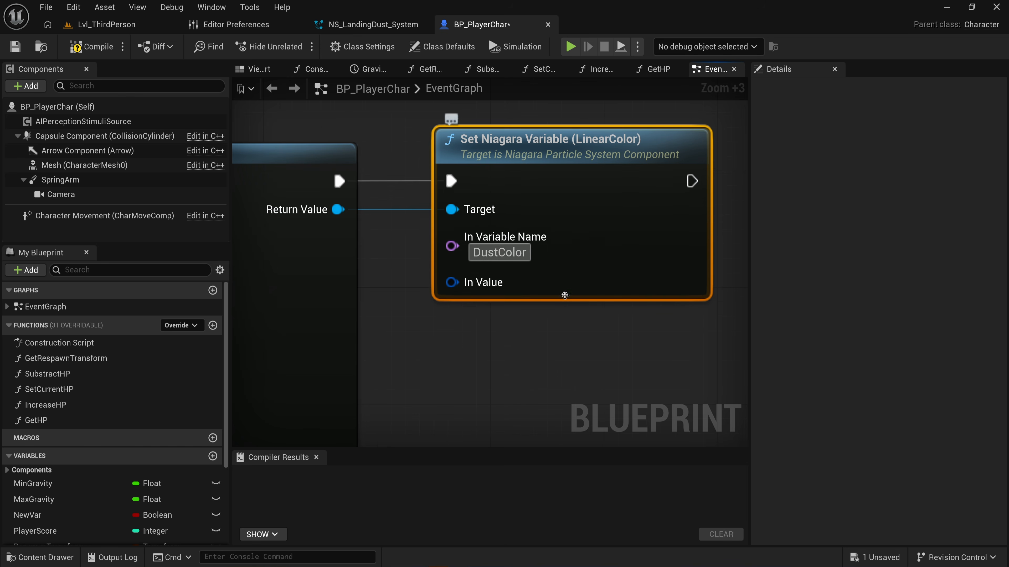
click(502, 342)
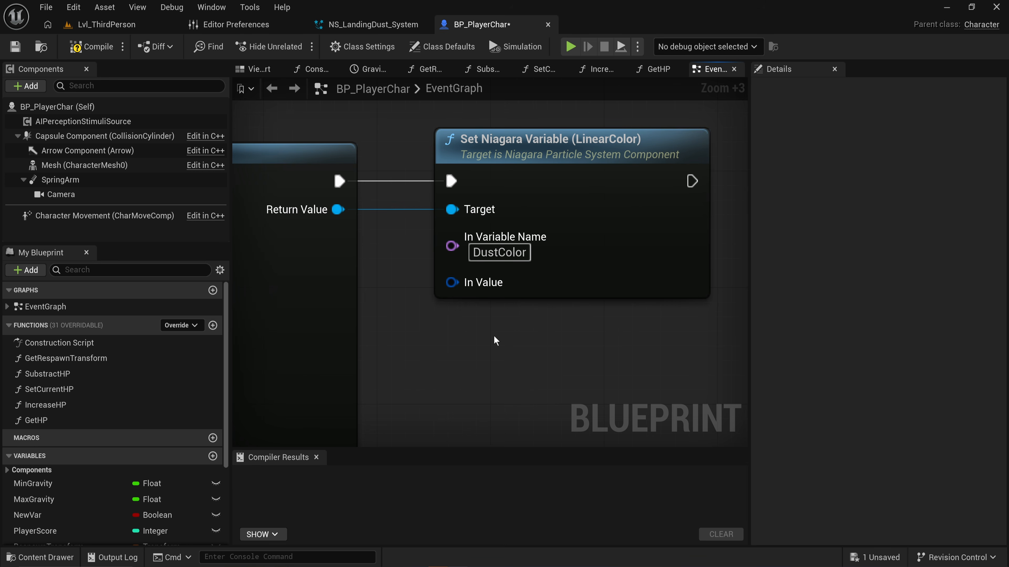
Move the Set Niagara Variable (LinearColor) node farther away from the Spawn System at Location node.
drag(489, 298, 593, 298)
right_click(564, 289)
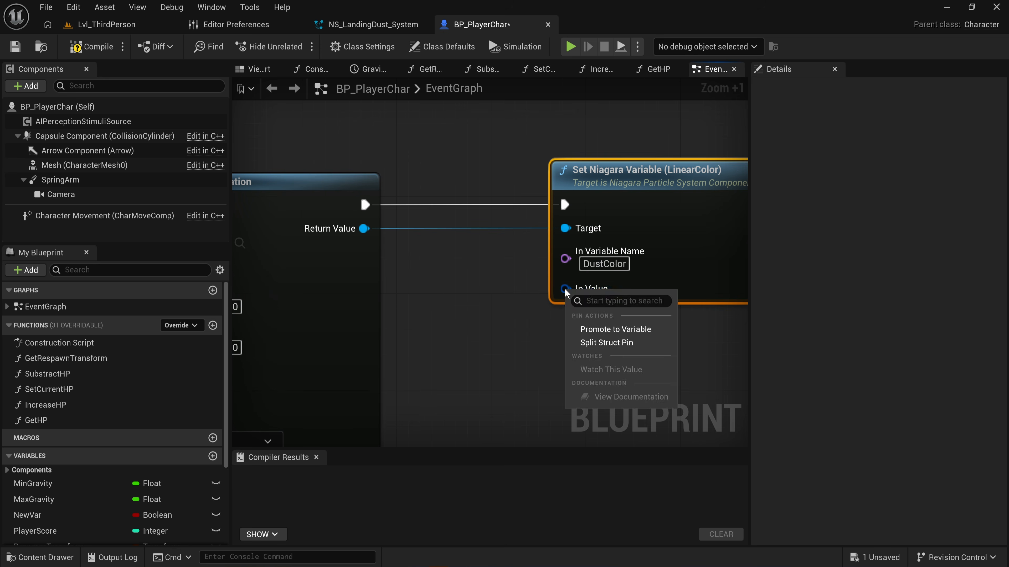
click(450, 316)
click(476, 301)
scroll(477, 302, down, 3)
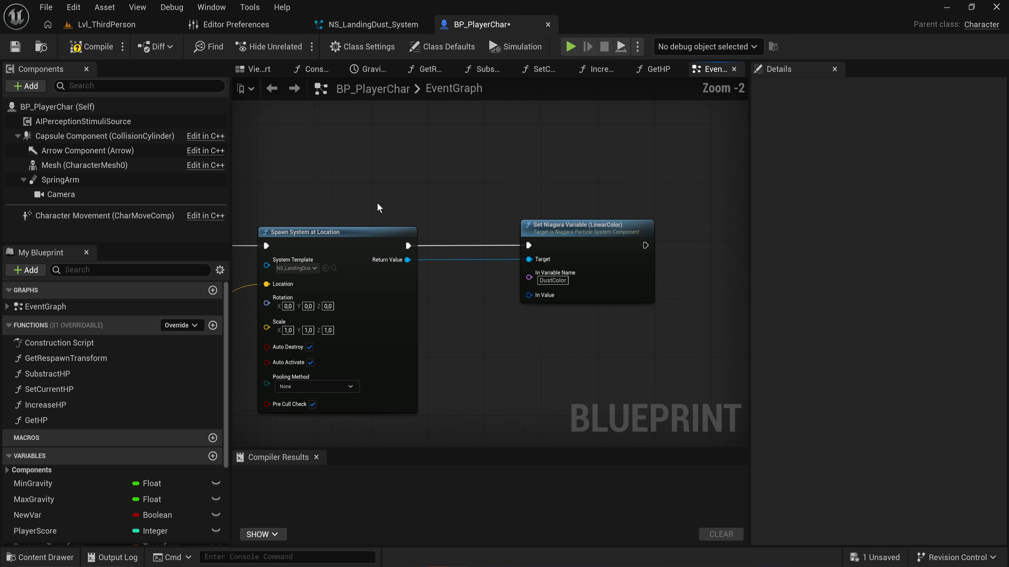
click(366, 231)
right_drag(500, 373, 368, 349)
scroll(396, 302, up, 2)
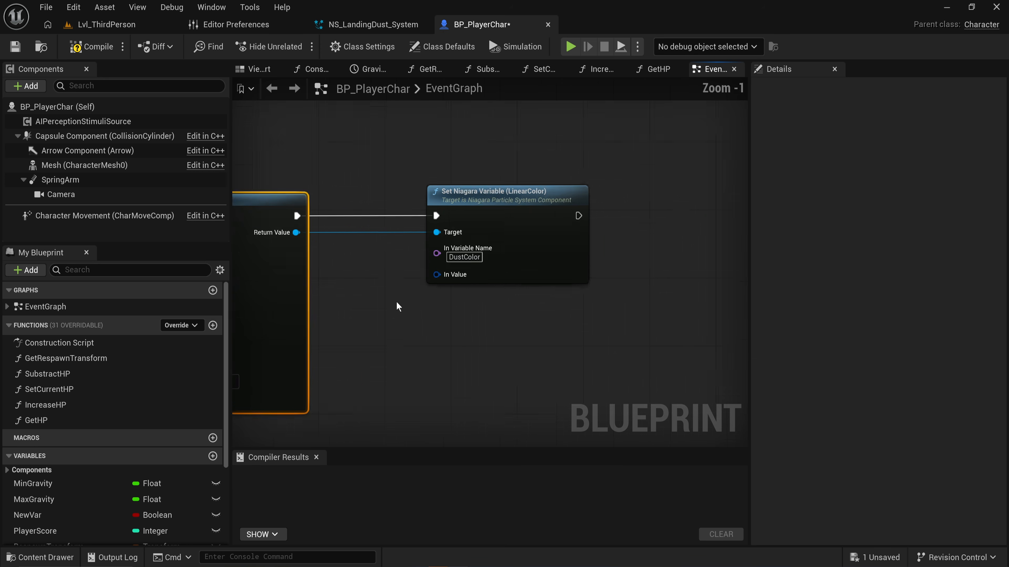
Promote the In Value input of Set Niagara Variable to a new Linear Color variable and compile the blueprint.
right_click(441, 271)
drag(441, 271, 383, 299)
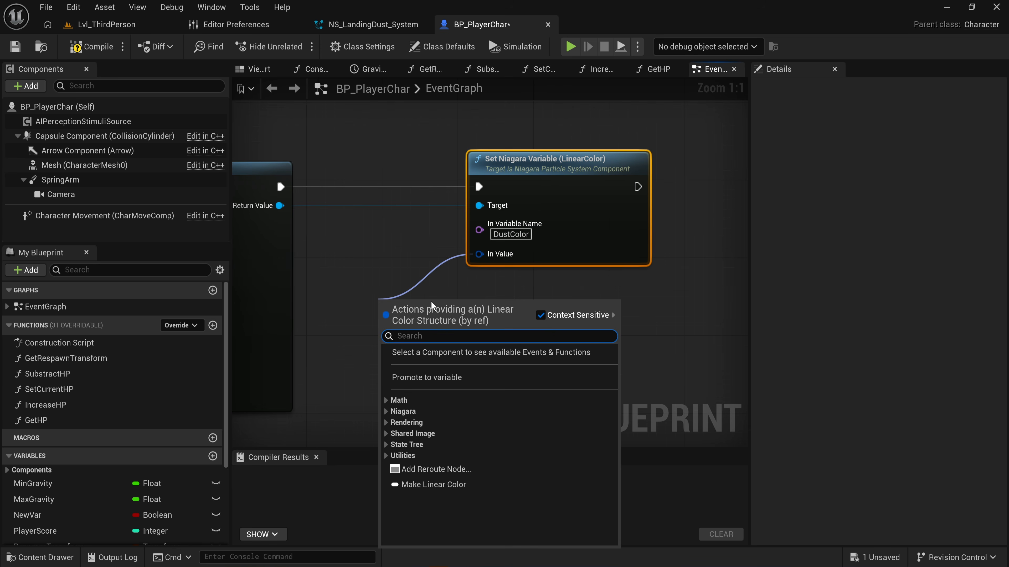
click(460, 375)
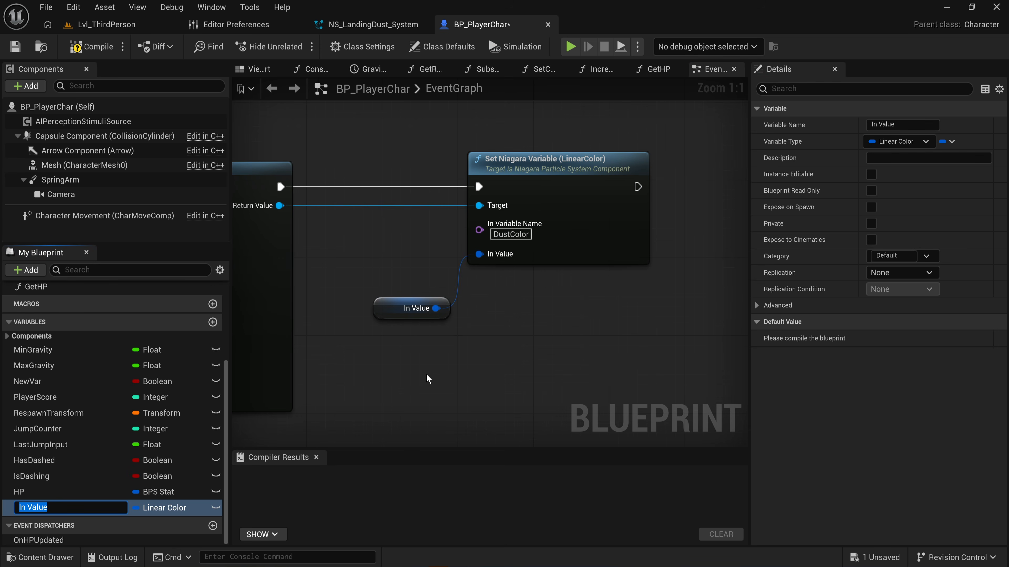
click(91, 46)
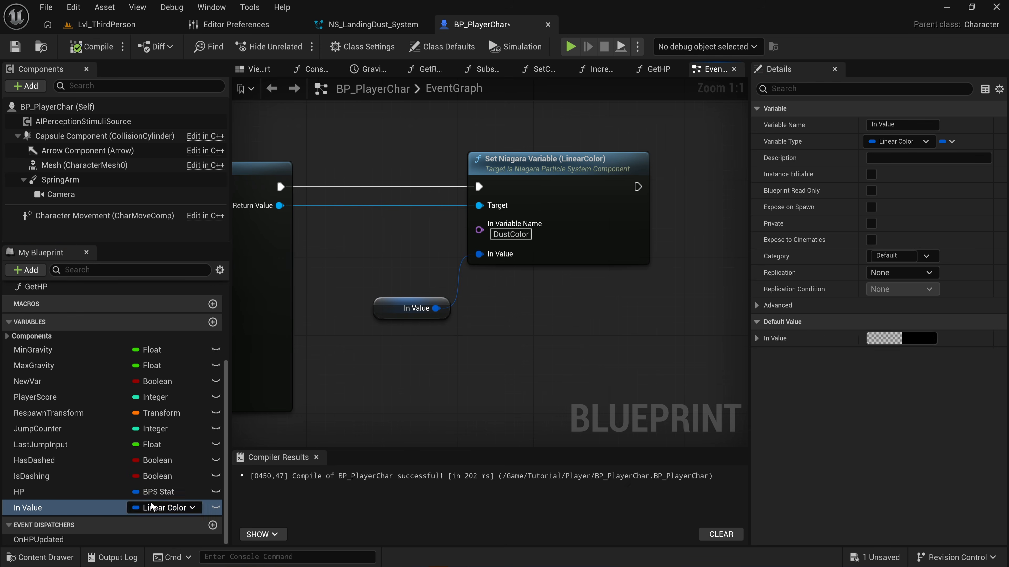
Set the alpha of the In Value variable's default color to 1.
click(905, 338)
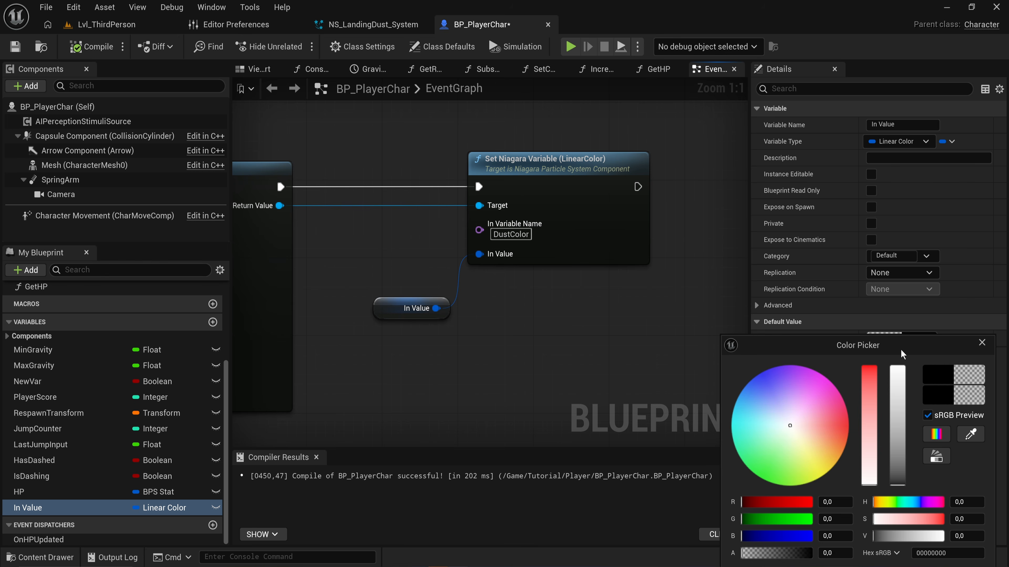
click(833, 555)
text(1)
key(Return)
drag(862, 342, 801, 231)
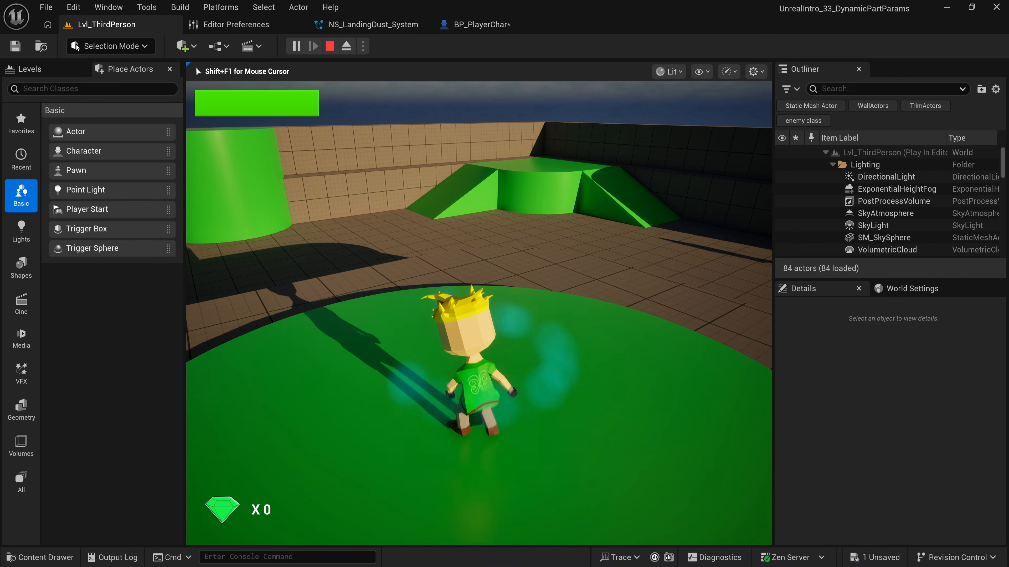
End the play test and change the In Value variable's default color to pink, FF0B9EFF.
key(Escape)
click(505, 26)
click(896, 338)
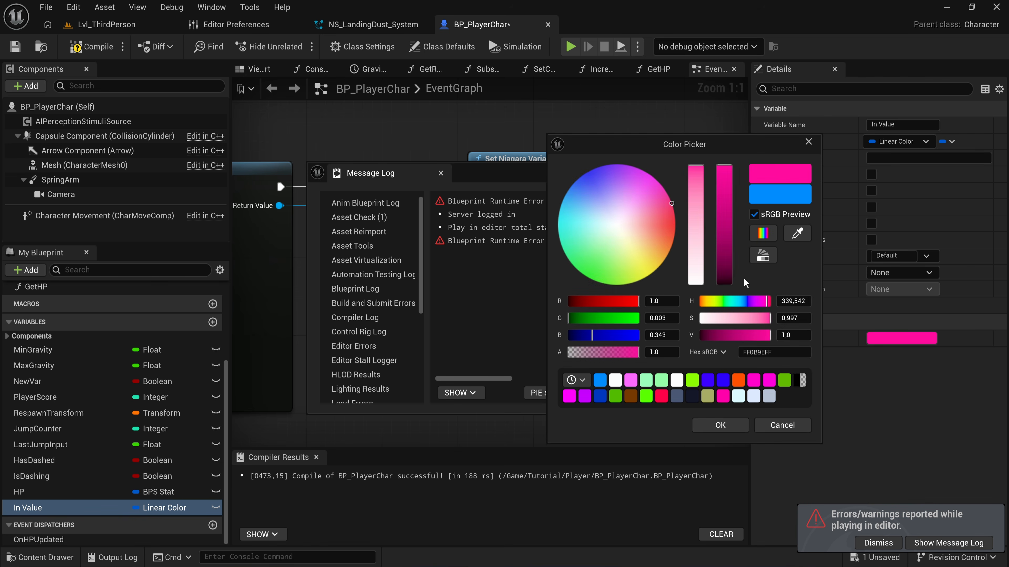
click(719, 426)
click(696, 170)
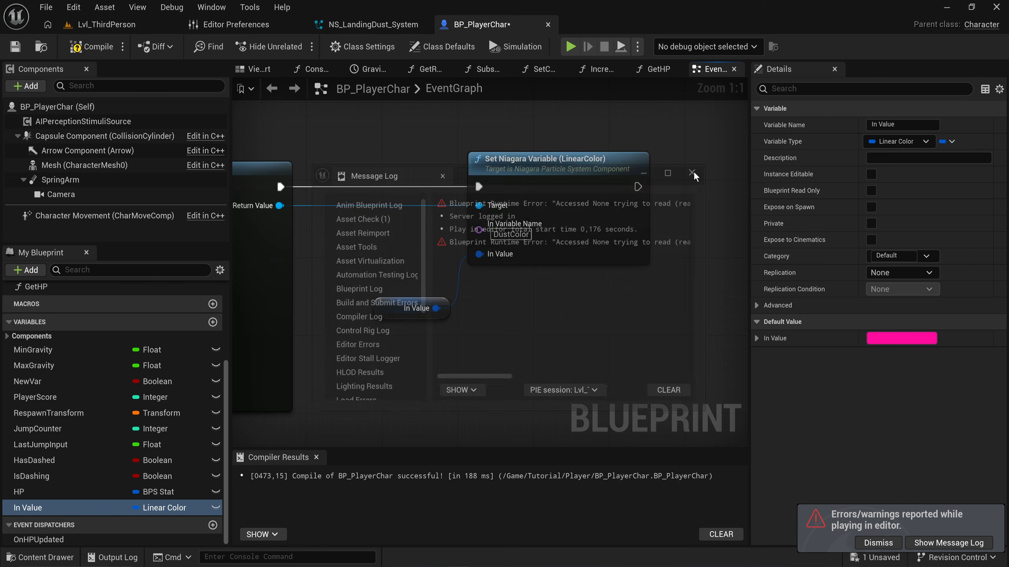
Compile BP_PlayerChar and play-test the landing dust color in Lvl_ThirdPerson.
click(94, 47)
click(121, 24)
click(295, 46)
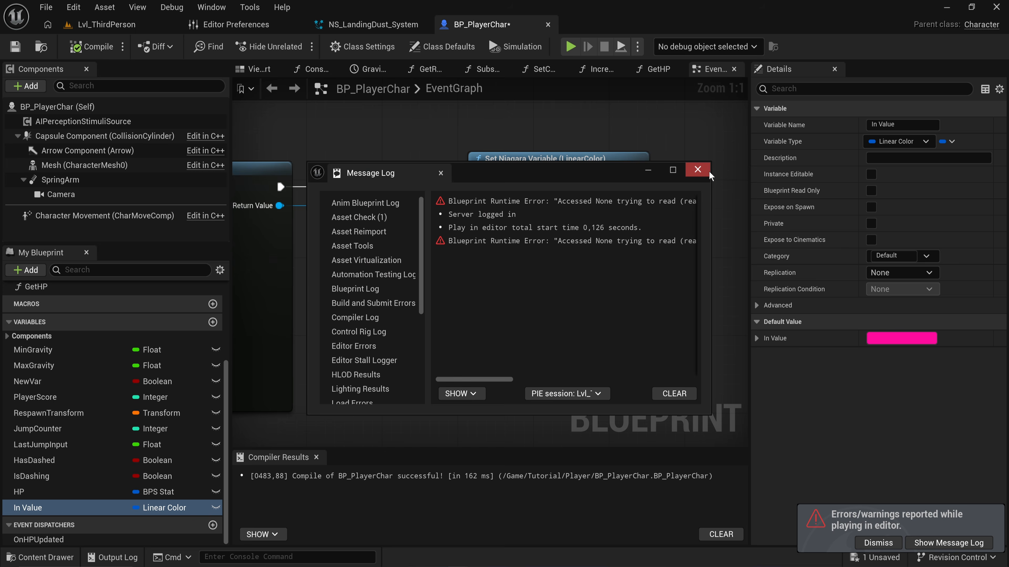
click(698, 170)
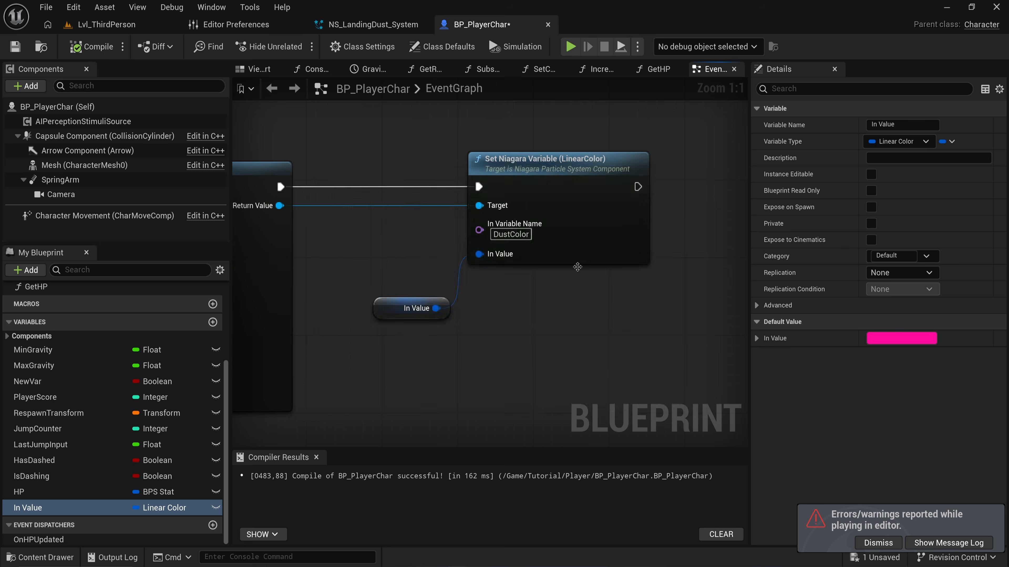
Delete the In Value getter node and move Set Niagara Variable farther from Spawn System at Location.
click(411, 308)
key(Delete)
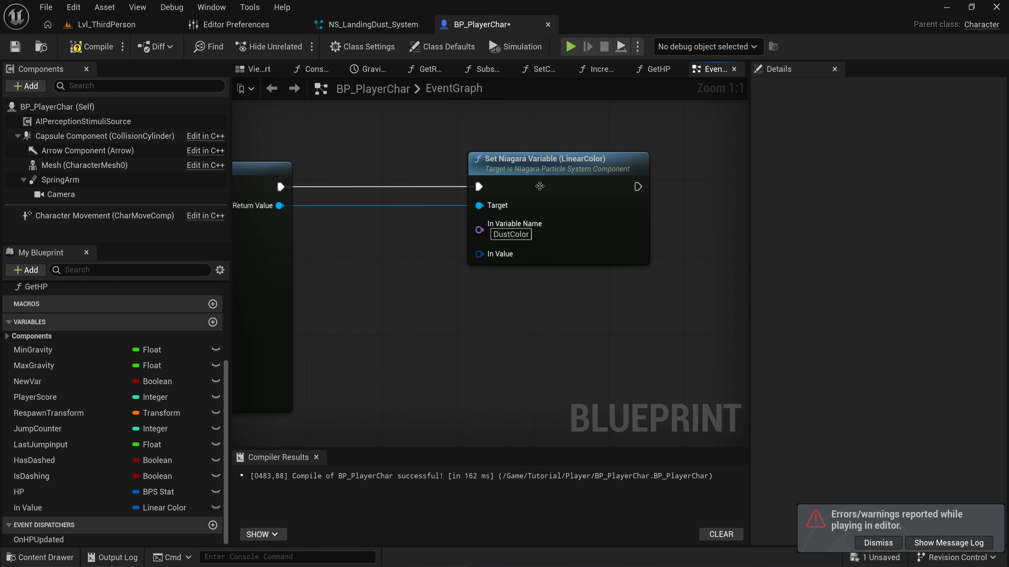
drag(542, 162, 617, 162)
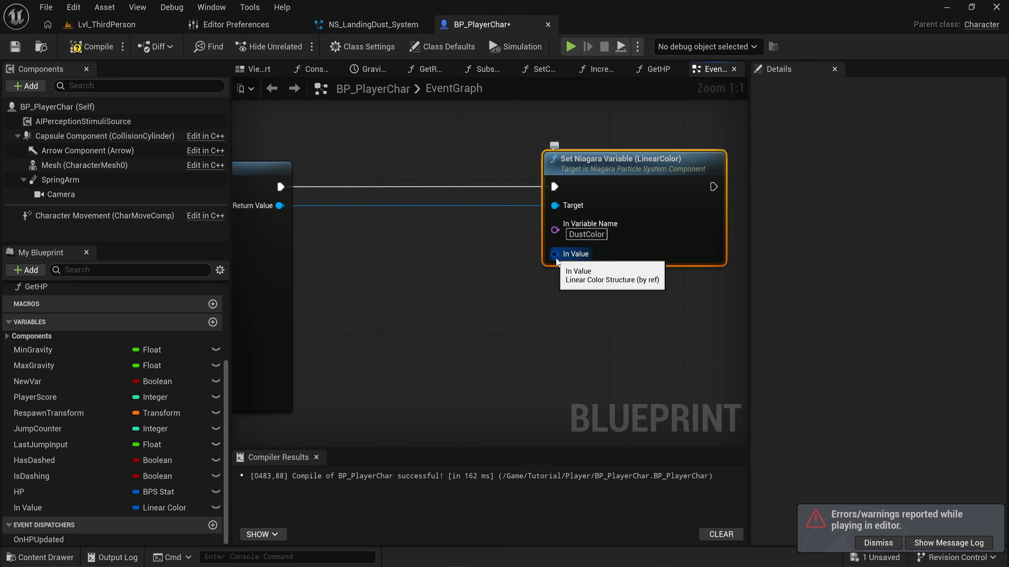
Add a Get Component by Class node from the Hit Actor output of Break Hit Result.
scroll(490, 282, down, 3)
right_drag(448, 335, 505, 268)
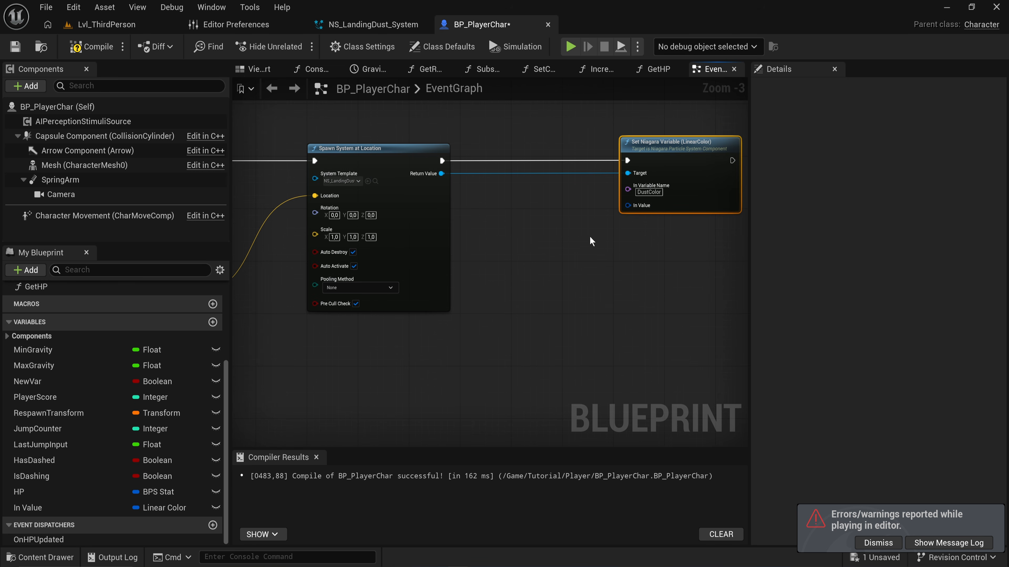
right_drag(590, 238, 497, 219)
right_drag(334, 325, 540, 287)
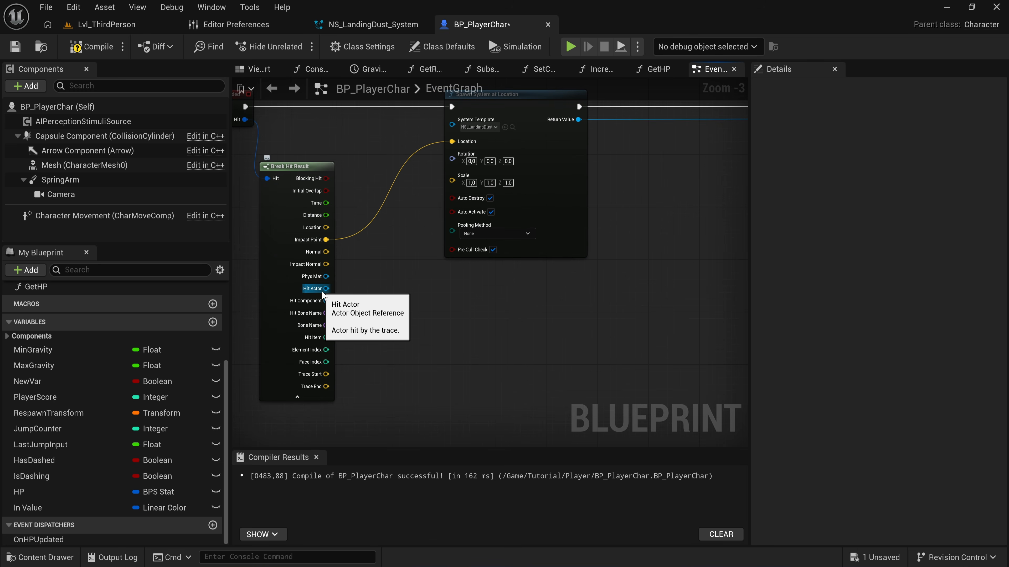
scroll(320, 293, up, 3)
drag(329, 290, 476, 316)
text(get component)
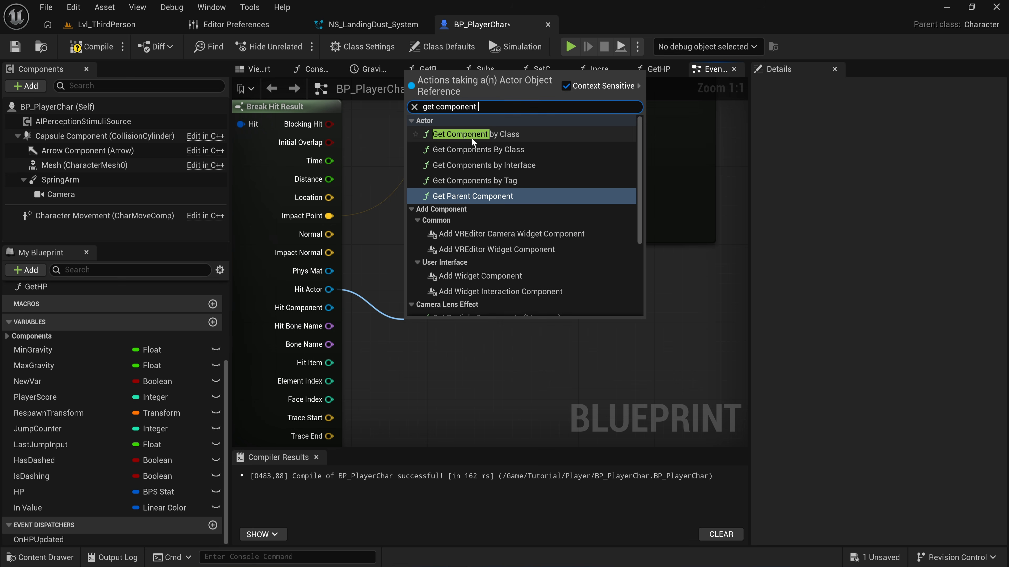
click(471, 137)
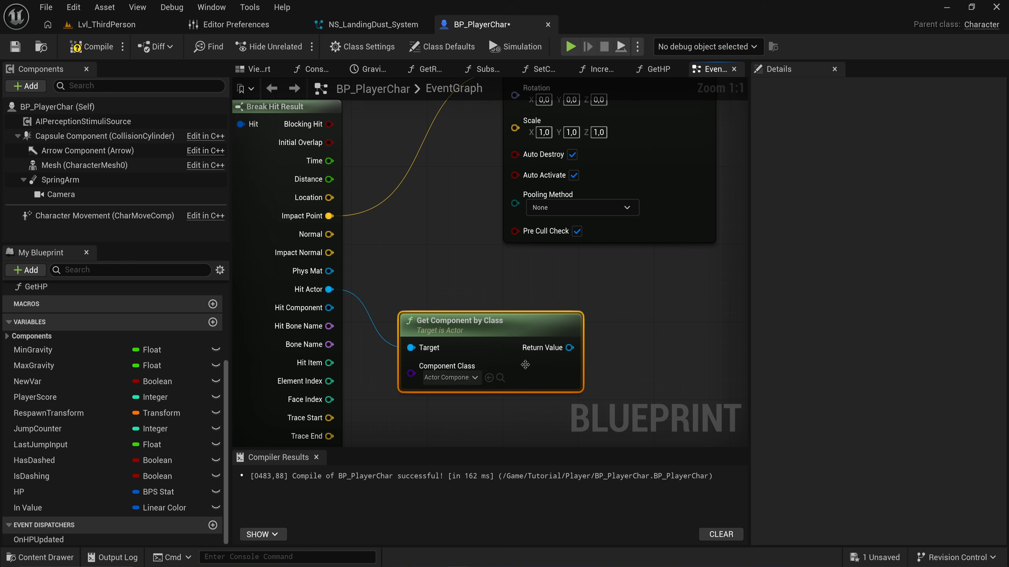
Set the Component Class of the Get Component by Class node to Static Mesh Component.
click(459, 376)
text(sta)
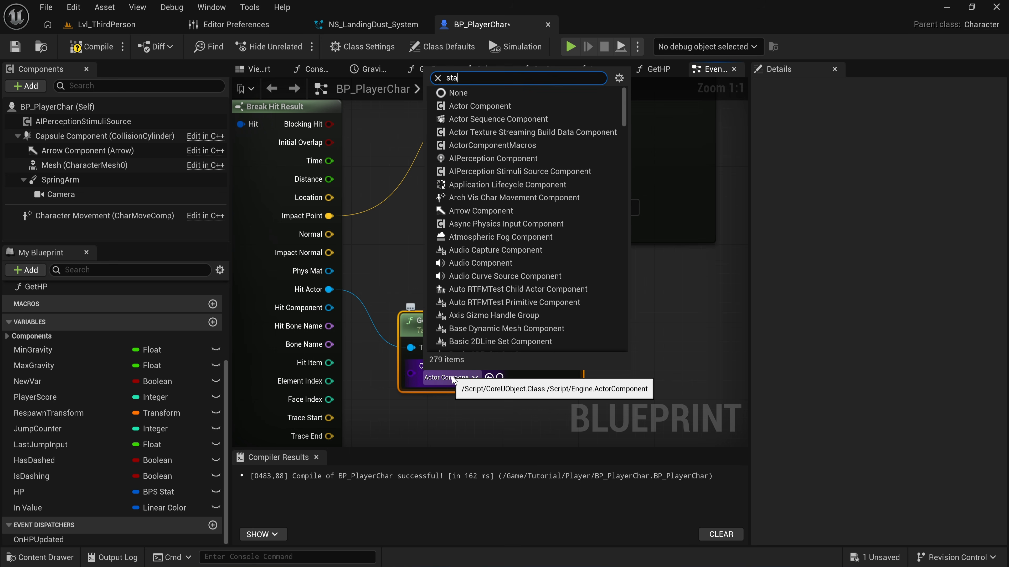
text(tic)
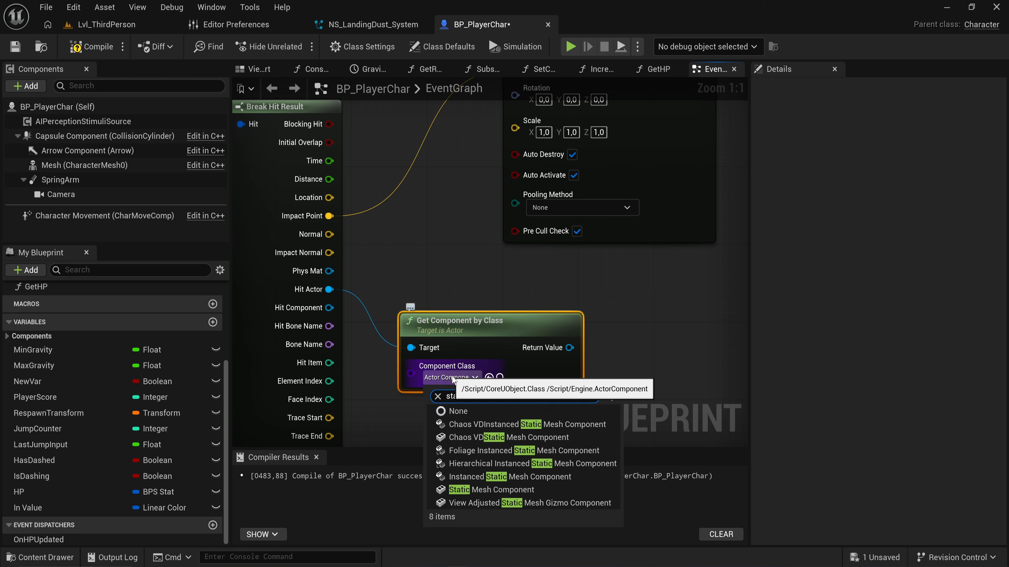
click(522, 488)
Add an Is Valid execution node for the component's Return Value and run it from Spawn System at Location's execution output.
right_drag(564, 346, 403, 338)
scroll(403, 338, down, 2)
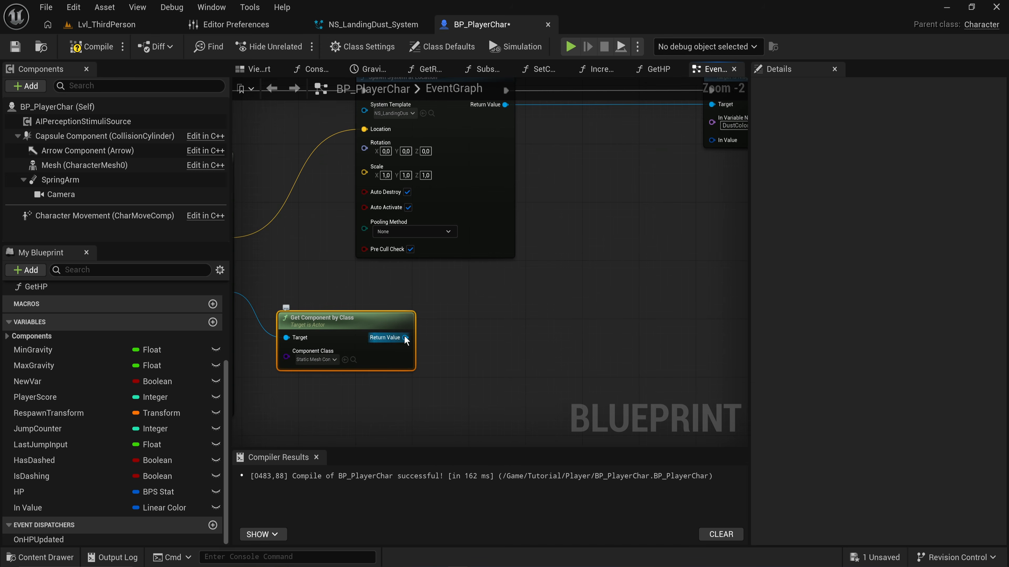
drag(405, 337, 469, 298)
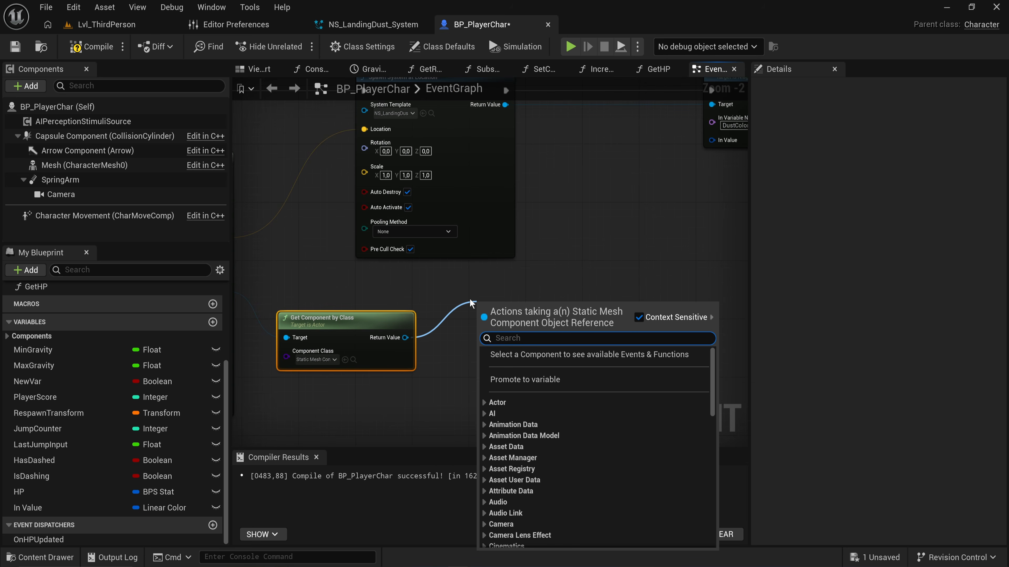
text(is valid)
key(Down)
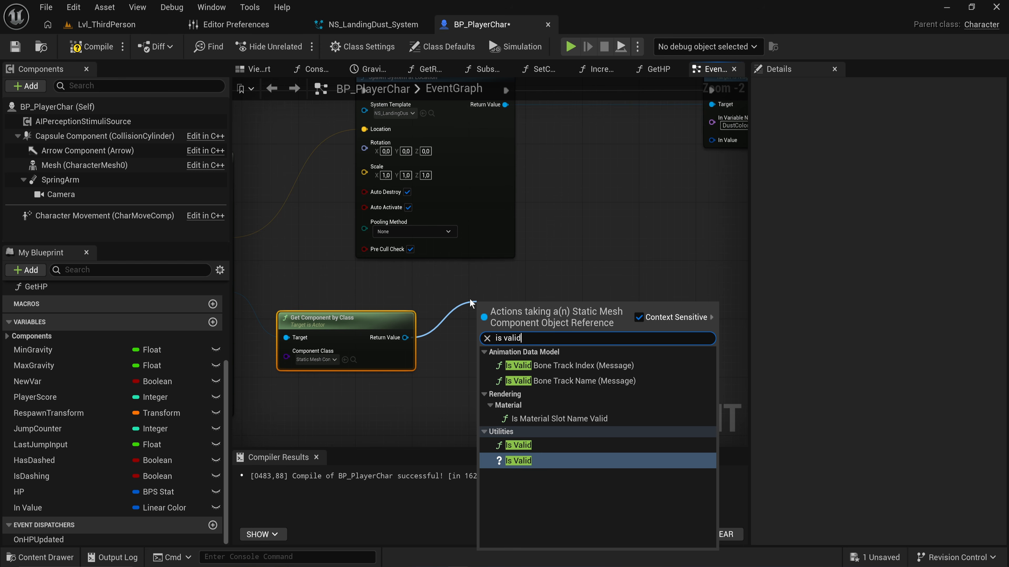
key(Return)
right_drag(482, 283, 467, 279)
drag(452, 165, 505, 209)
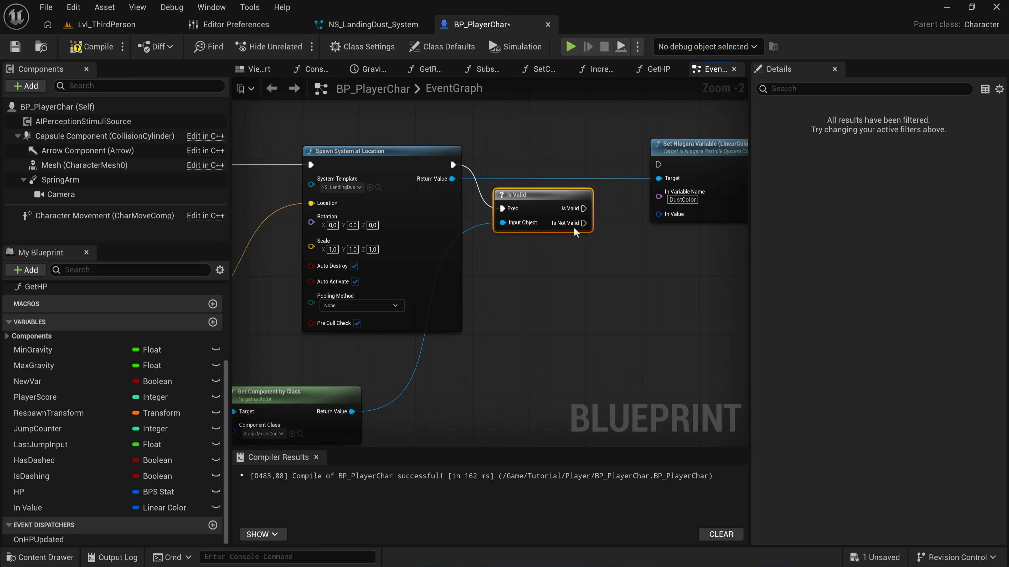
Connect the Is Valid output to Set Niagara Variable's execution input and tidy the Is Valid and Get Component by Class nodes.
drag(584, 208, 660, 166)
drag(542, 190, 561, 143)
right_drag(582, 171, 675, 208)
right_drag(406, 364, 422, 187)
drag(385, 257, 491, 221)
Add a Get Material node from the Return Value of Get Component by Class.
right_drag(549, 184, 364, 279)
drag(379, 331, 475, 288)
text(get material)
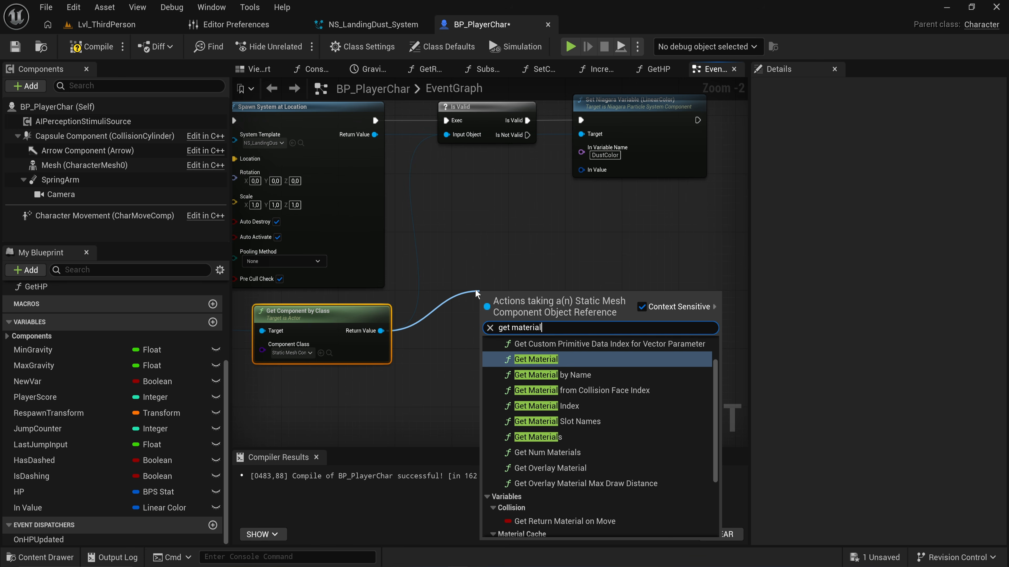
key(Return)
scroll(509, 338, up, 2)
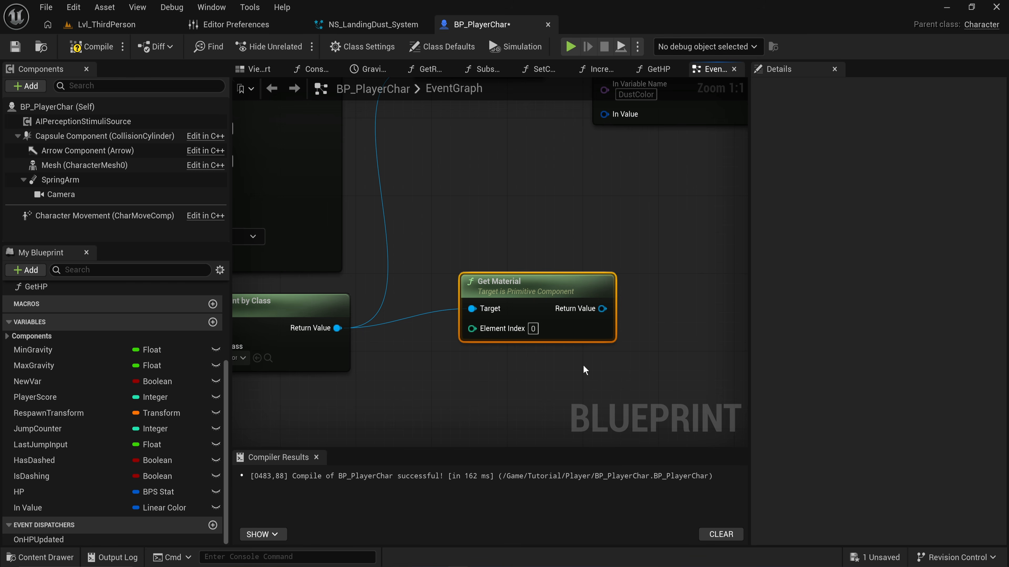
Move the Set Niagara Variable node farther from Is Valid to make room between them.
scroll(586, 258, down, 2)
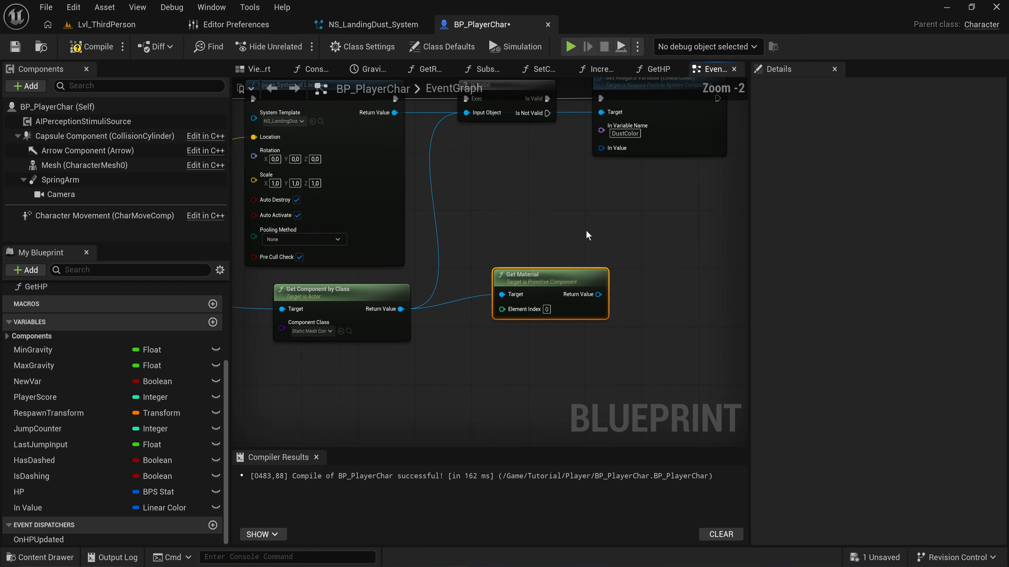
right_drag(585, 229, 417, 248)
drag(455, 158, 623, 161)
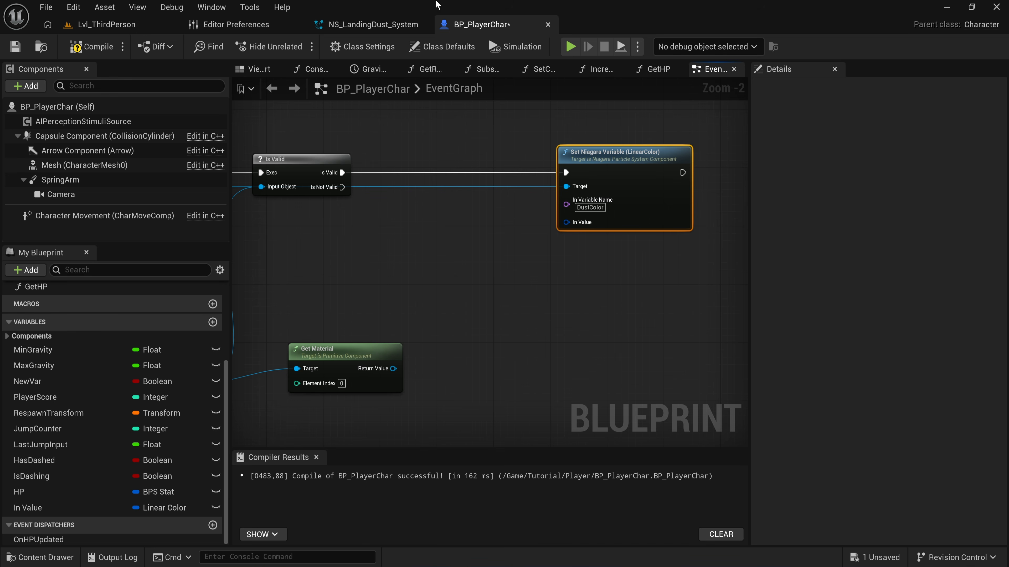
Create a new blueprint variable named MatToColorMap.
click(213, 322)
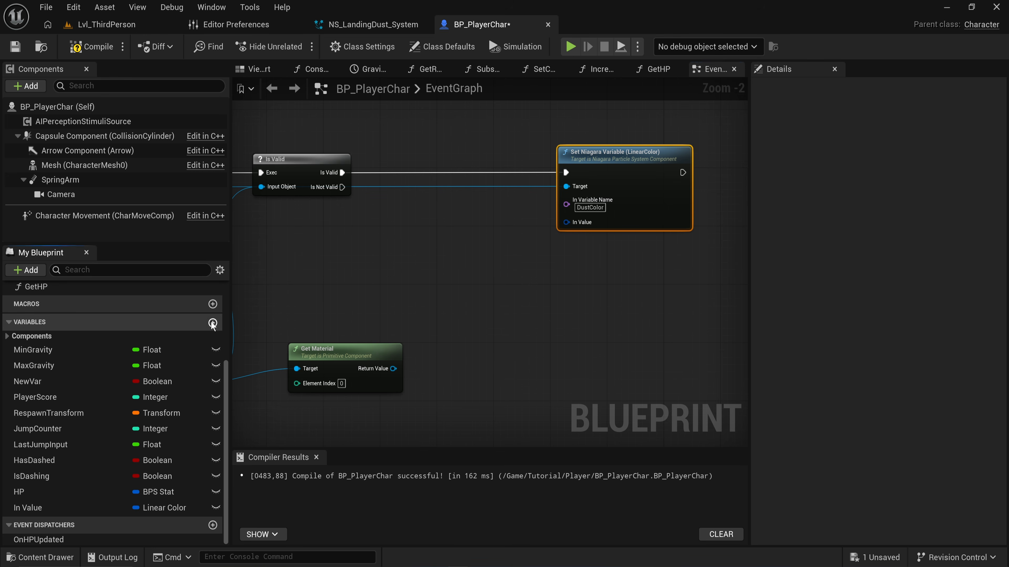
text(MatToColo)
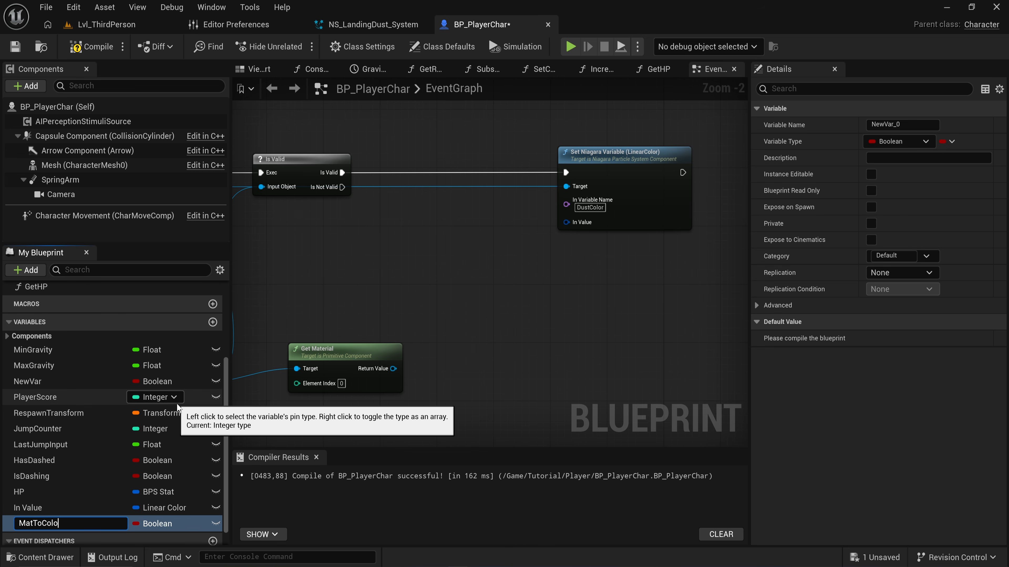
text(rMap)
key(Return)
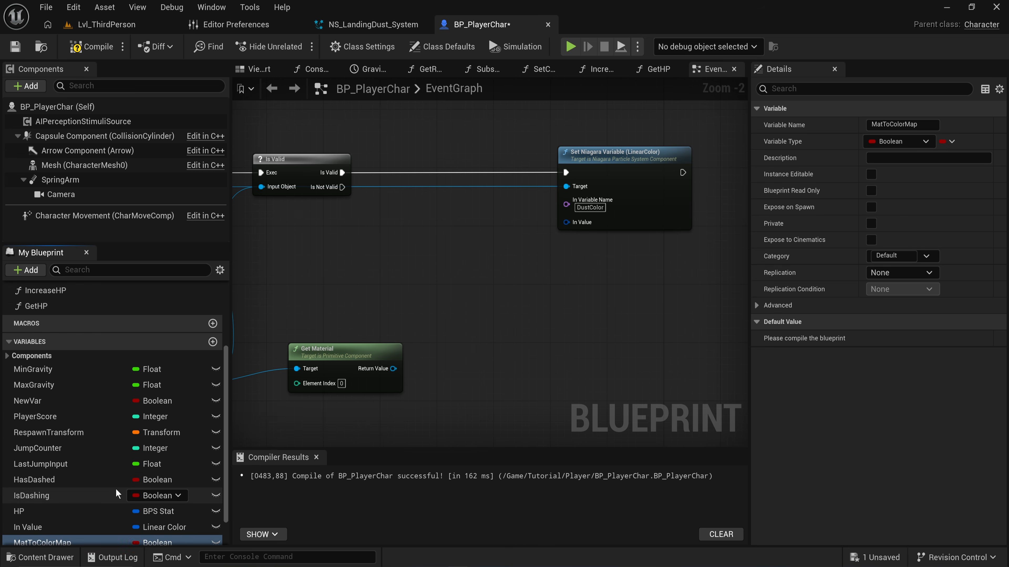
Set the MatToColorMap variable's type to a Material object reference.
click(155, 508)
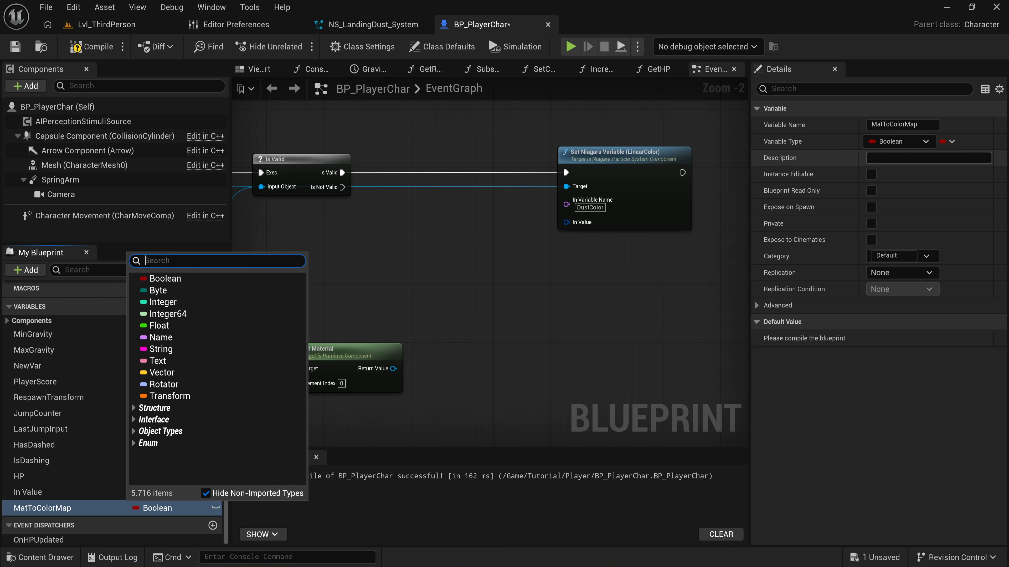
click(899, 142)
click(899, 142)
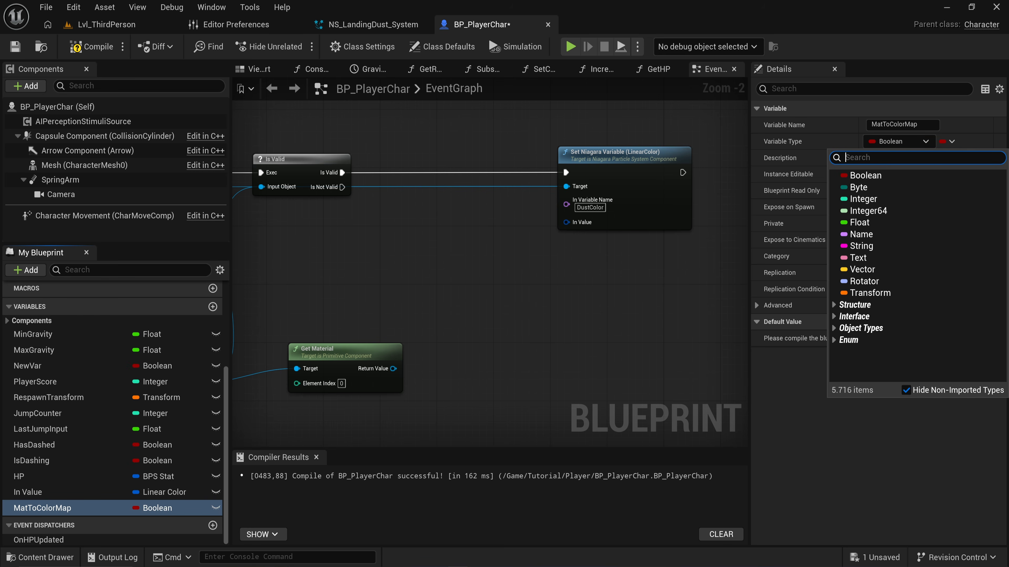
text(met)
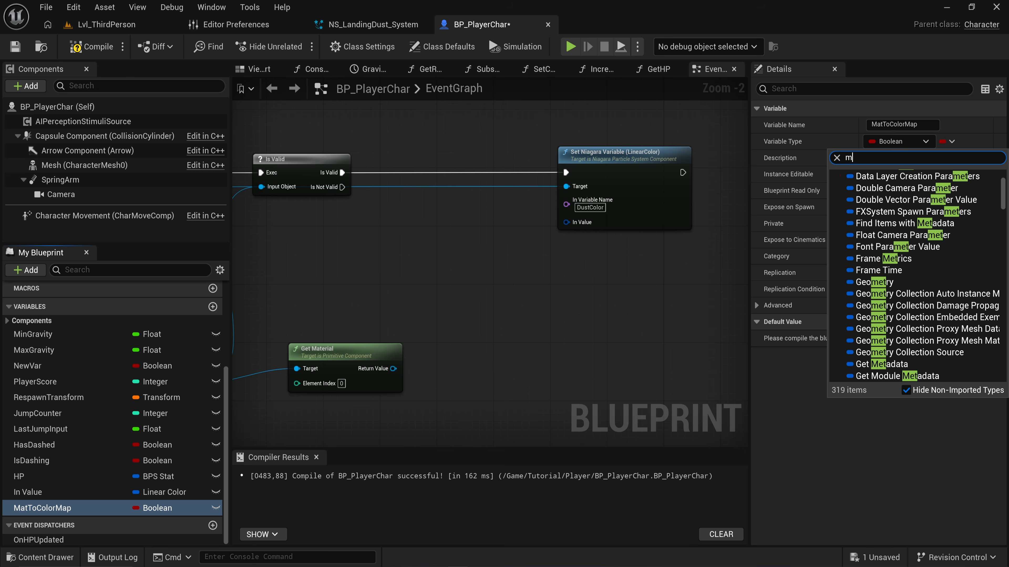
scroll(914, 278, down, 15)
mouse_move(874, 280)
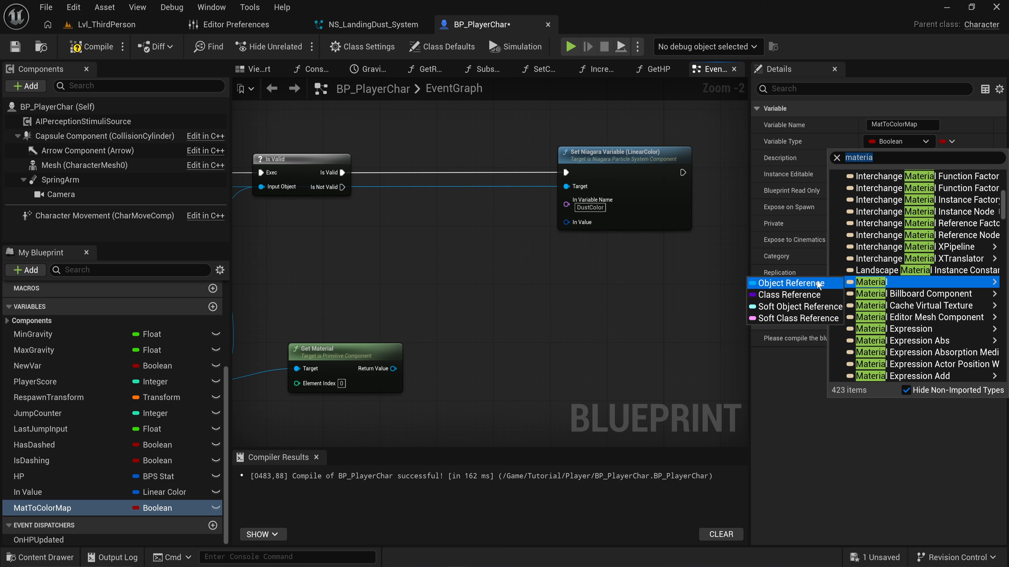
click(812, 282)
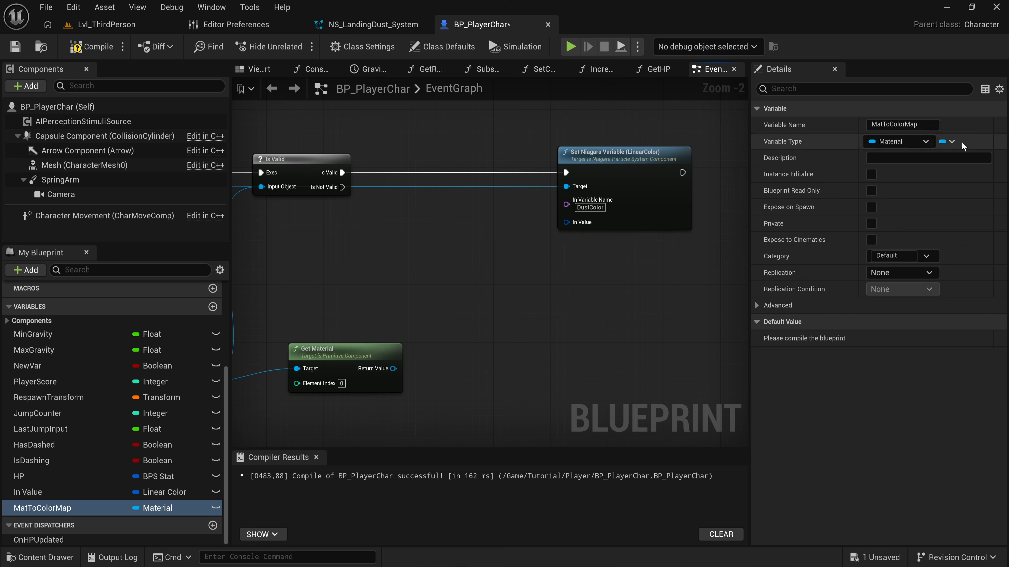
Make MatToColorMap a map with Linear Color values and add one element to its default value.
click(948, 141)
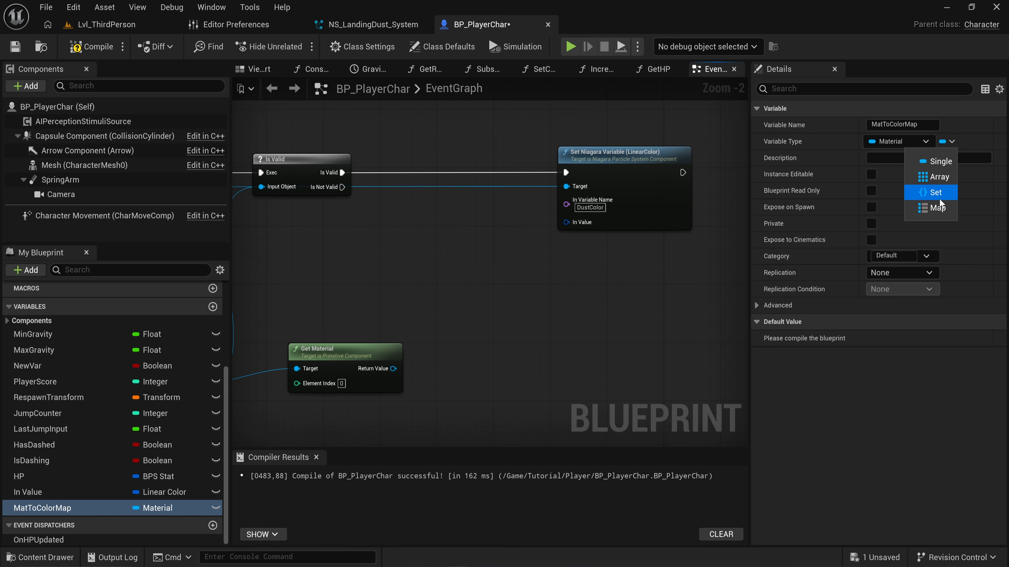
click(941, 208)
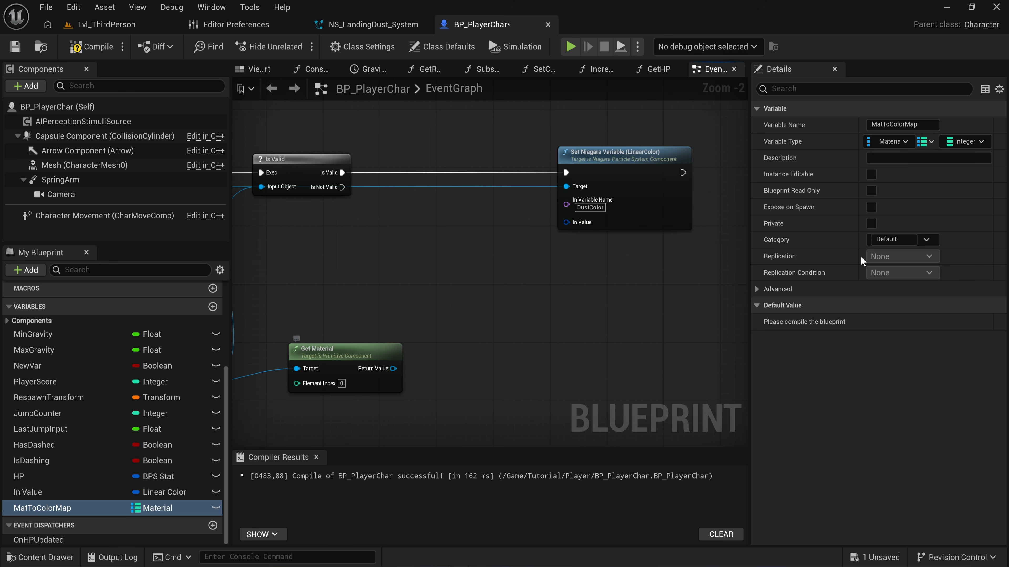
click(968, 153)
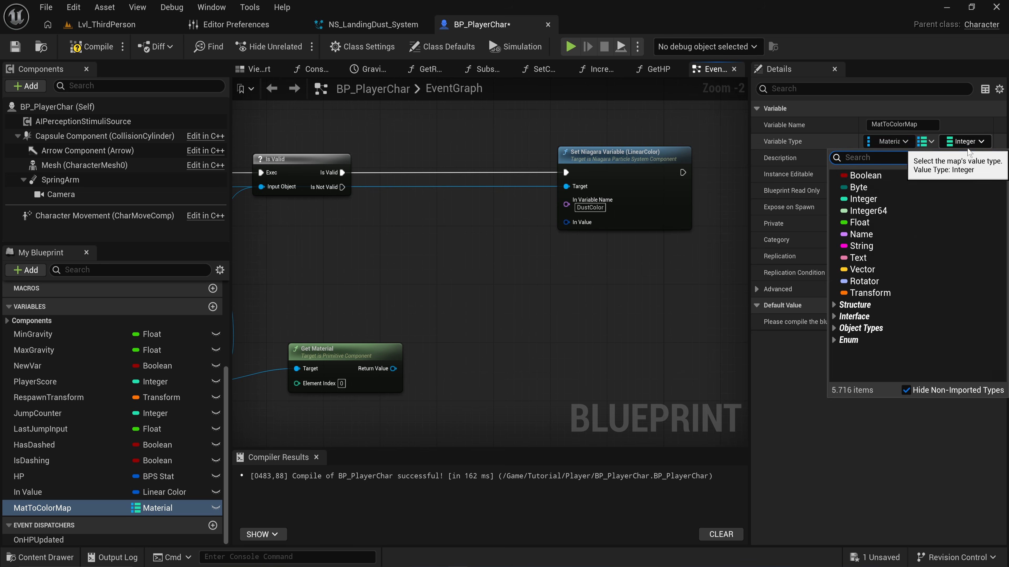
text(line)
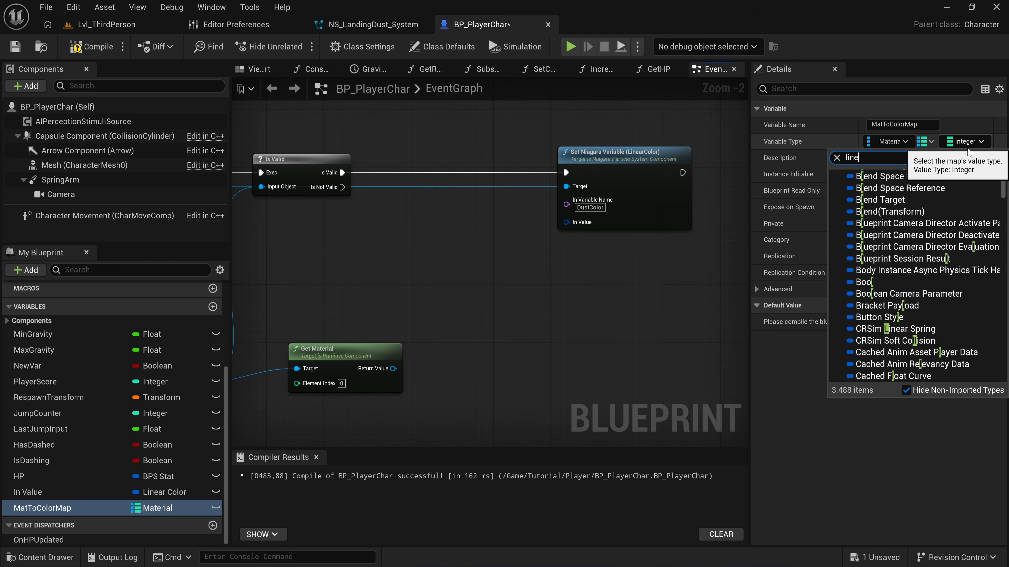
text(ar color)
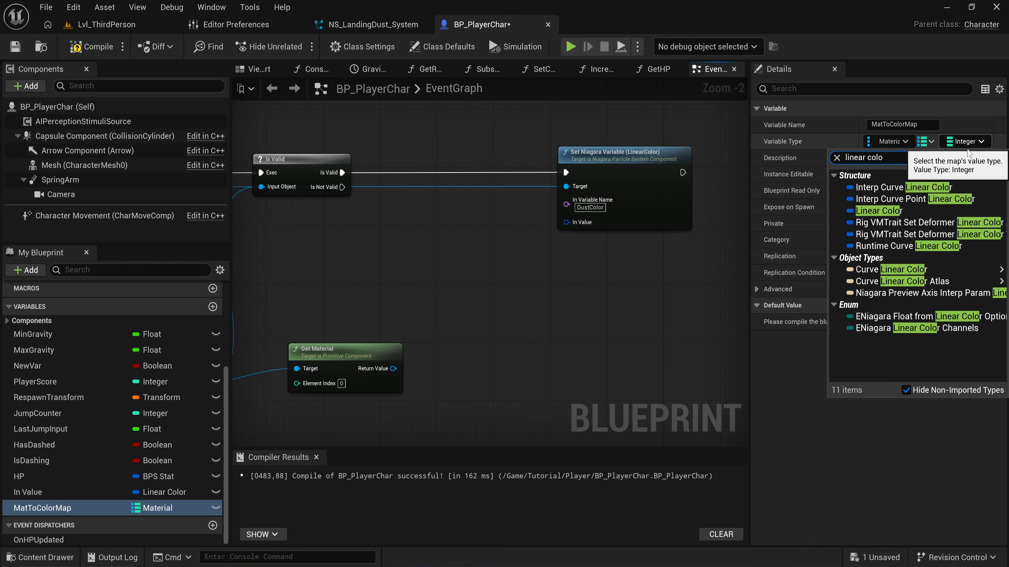
click(878, 210)
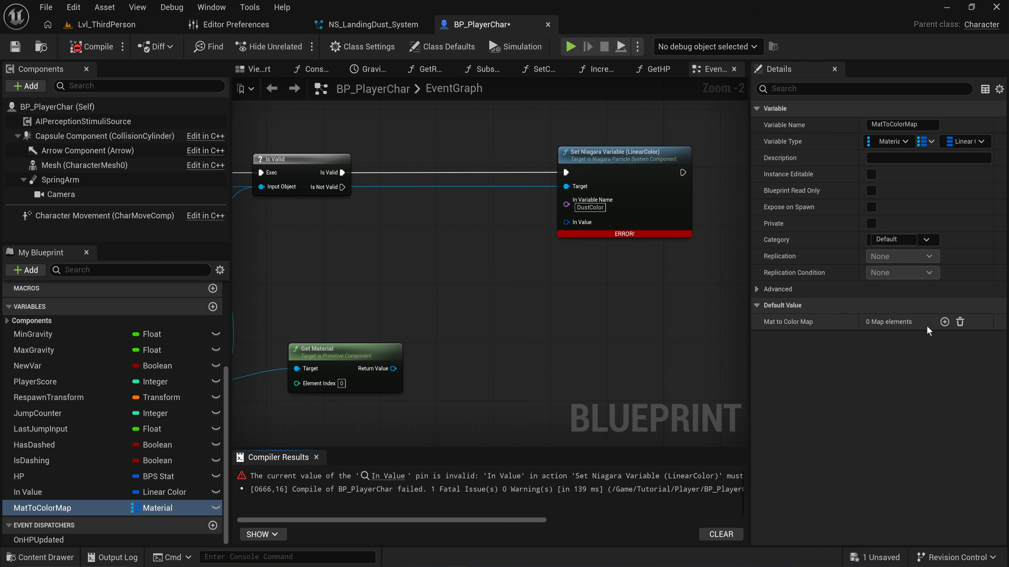
click(944, 321)
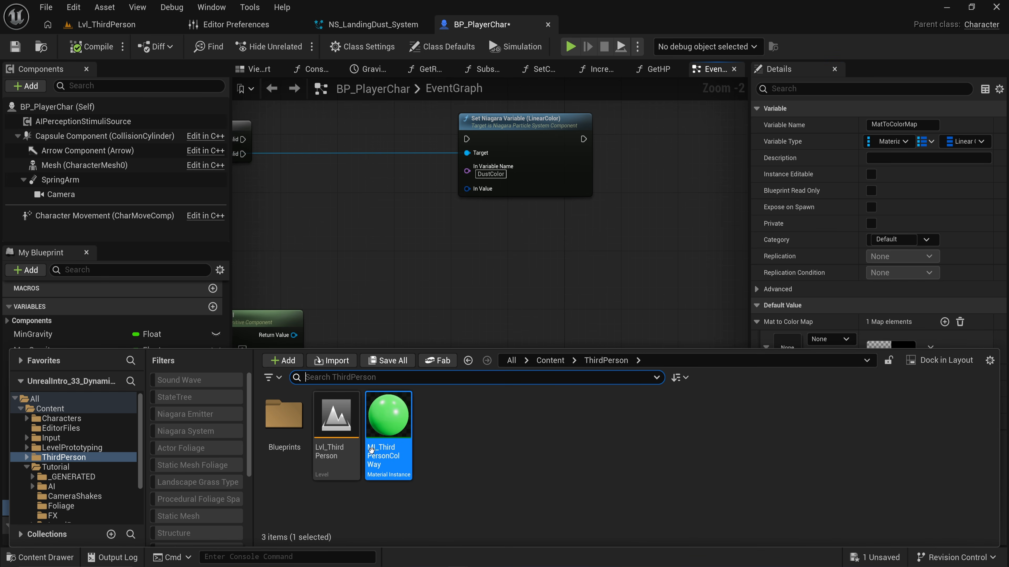
Change MatToColorMap's key type to a Material Interface object reference and compile the blueprint.
right_drag(516, 270, 493, 232)
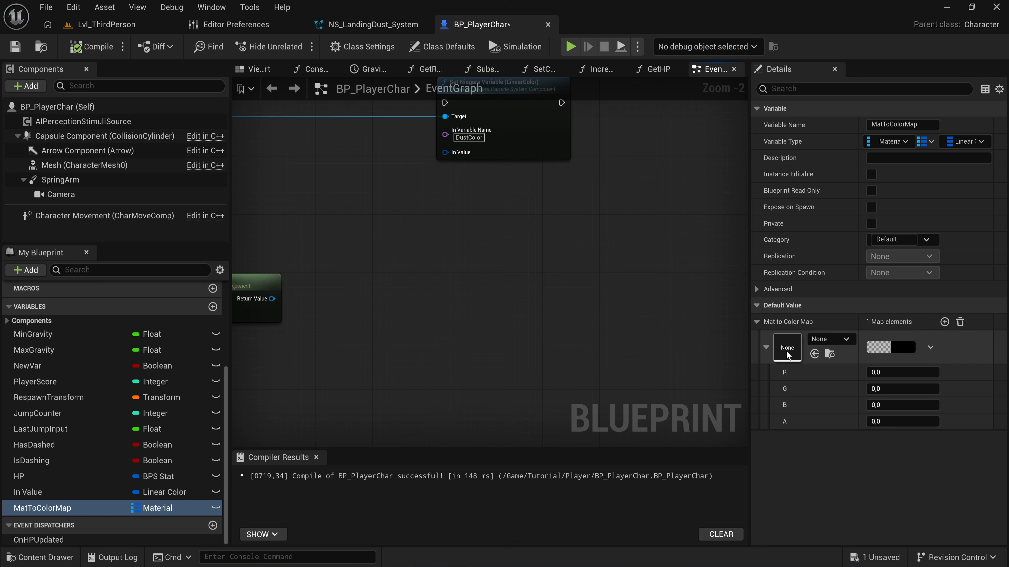
click(902, 142)
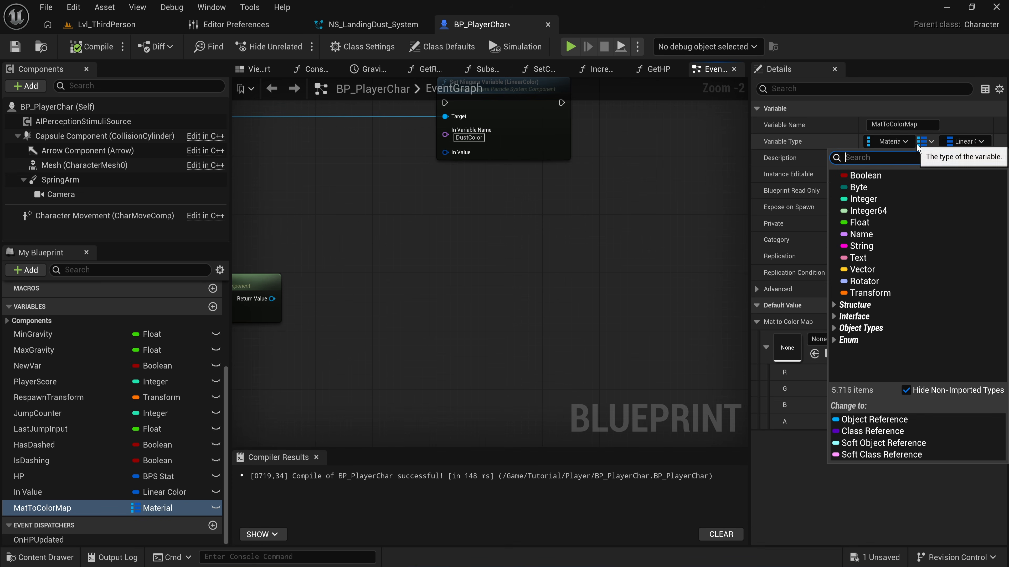
text(material)
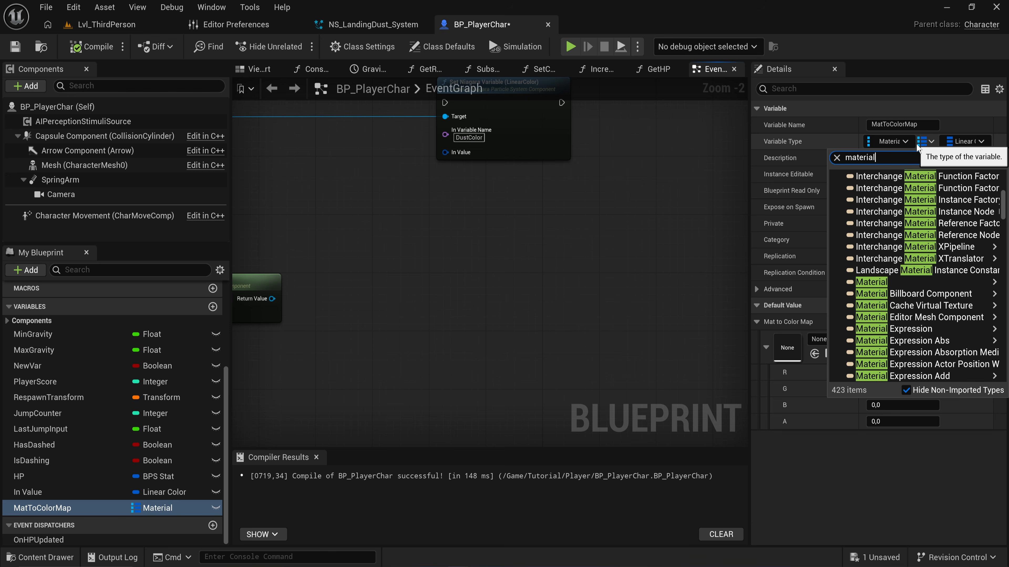
mouse_move(937, 317)
scroll(937, 277, down, 1)
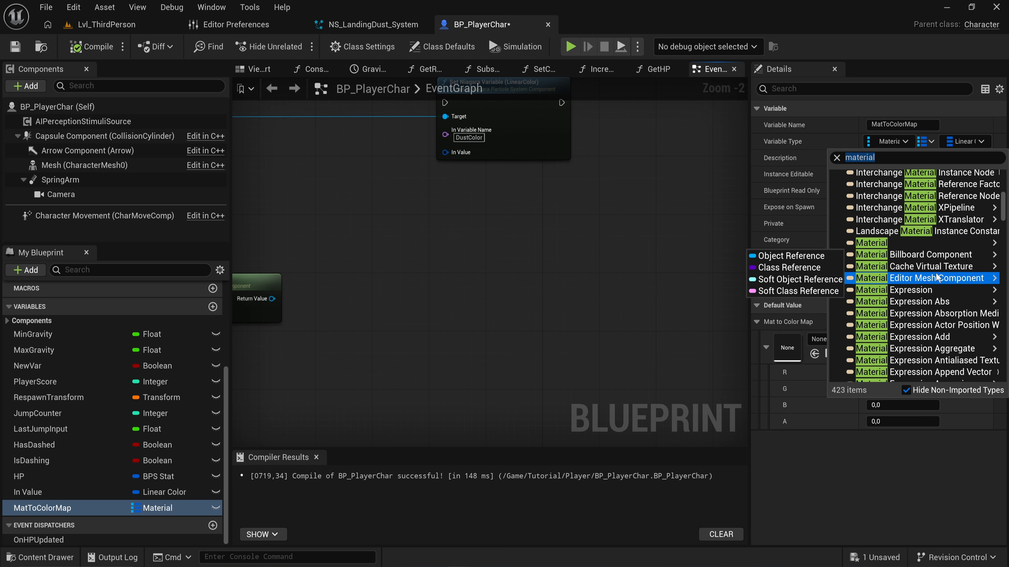
scroll(937, 277, down, 5)
text(inter)
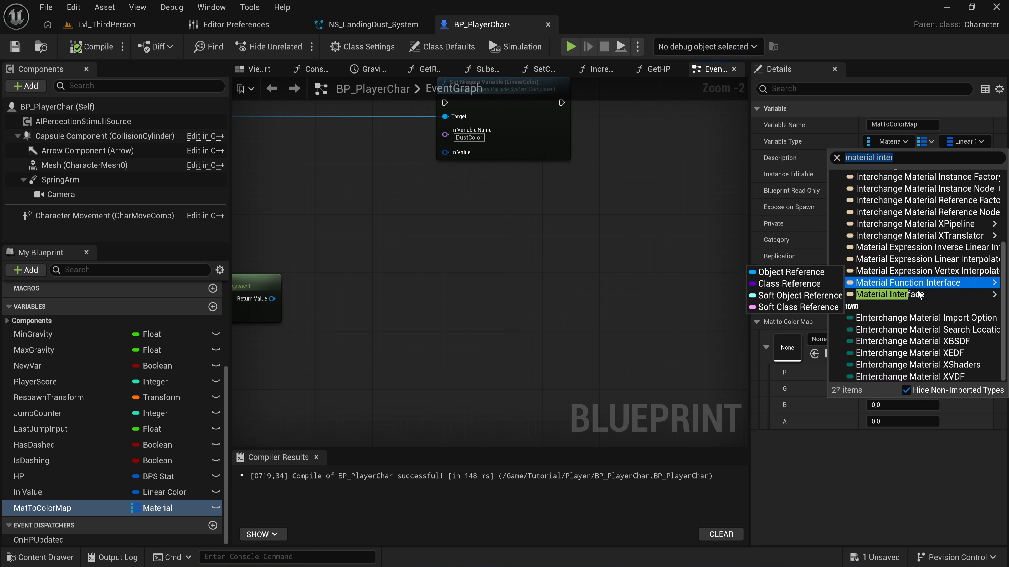
click(818, 296)
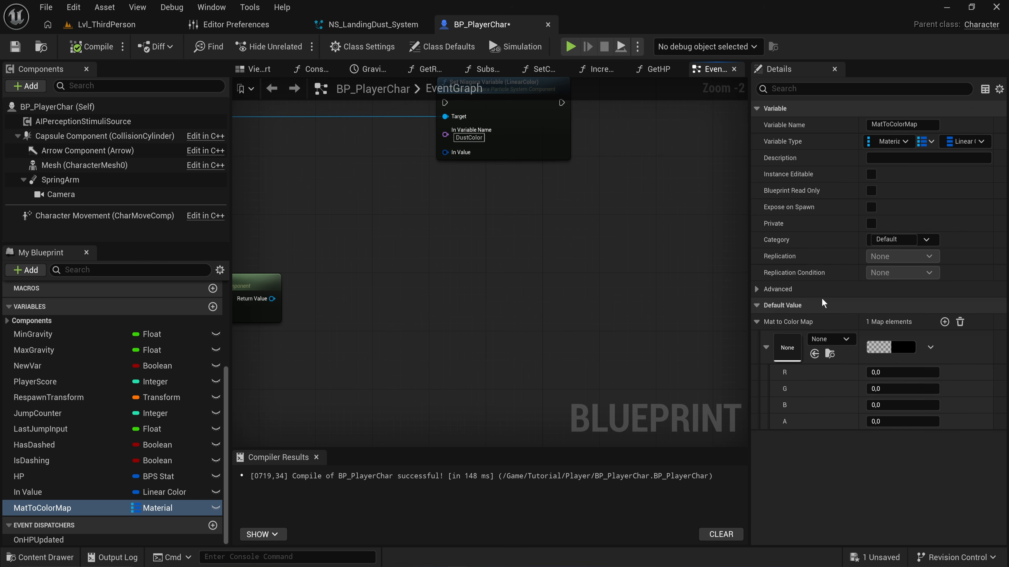
click(92, 46)
Assign the MI_ThirdPersonColWay material instance as the key of the map's default element.
key(ctrl+space)
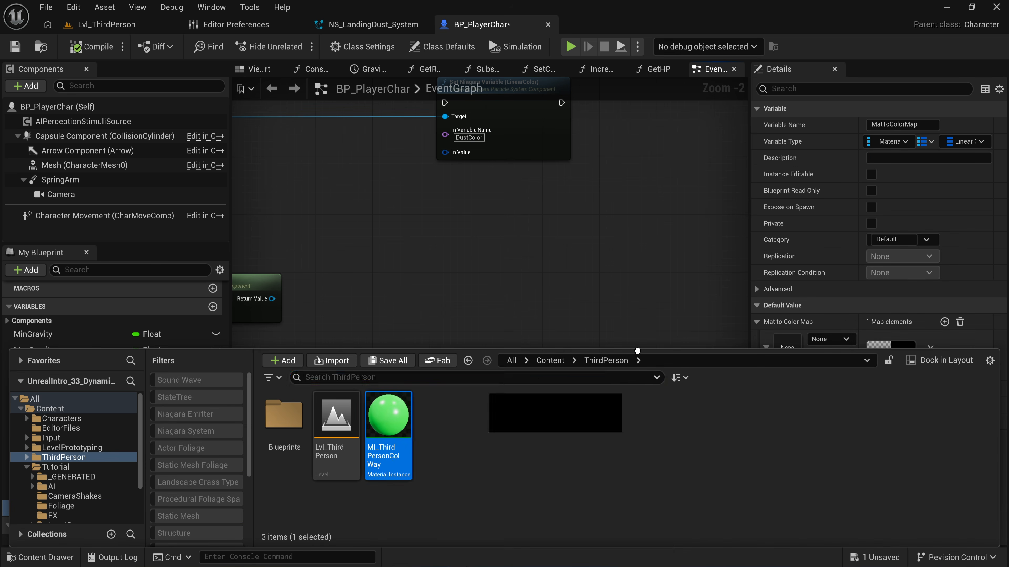
drag(637, 351, 788, 347)
right_drag(536, 286, 613, 372)
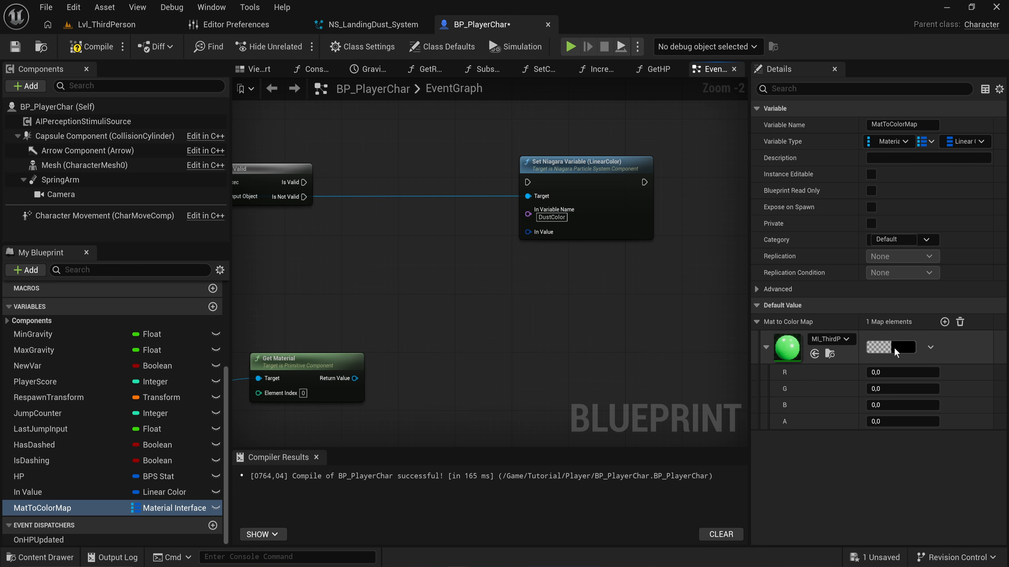
Set the map element's color to a bright green with alpha 1.0 and R 0.19991, G 1.0, B 0.0.
click(898, 350)
drag(874, 345, 615, 197)
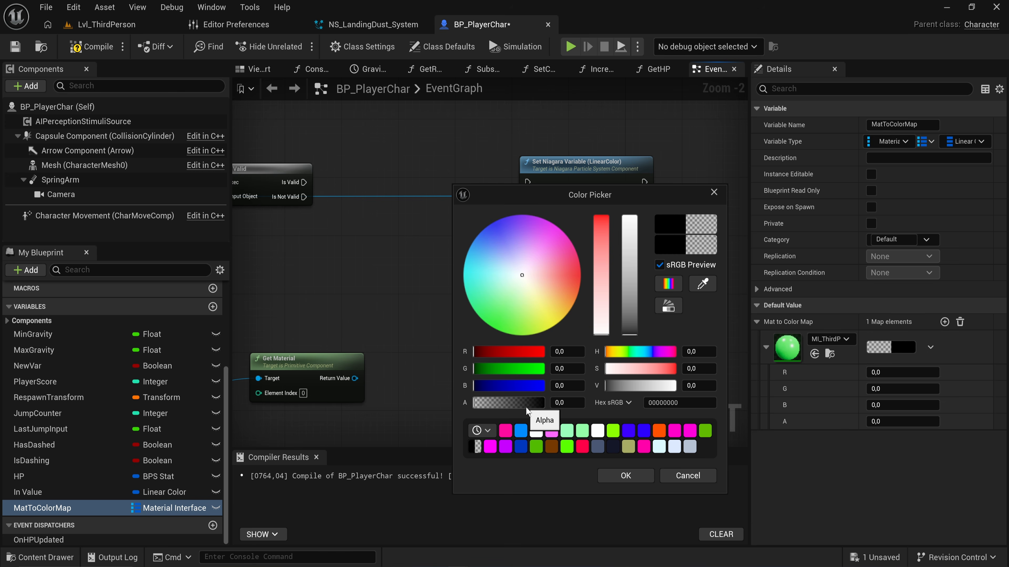
click(565, 402)
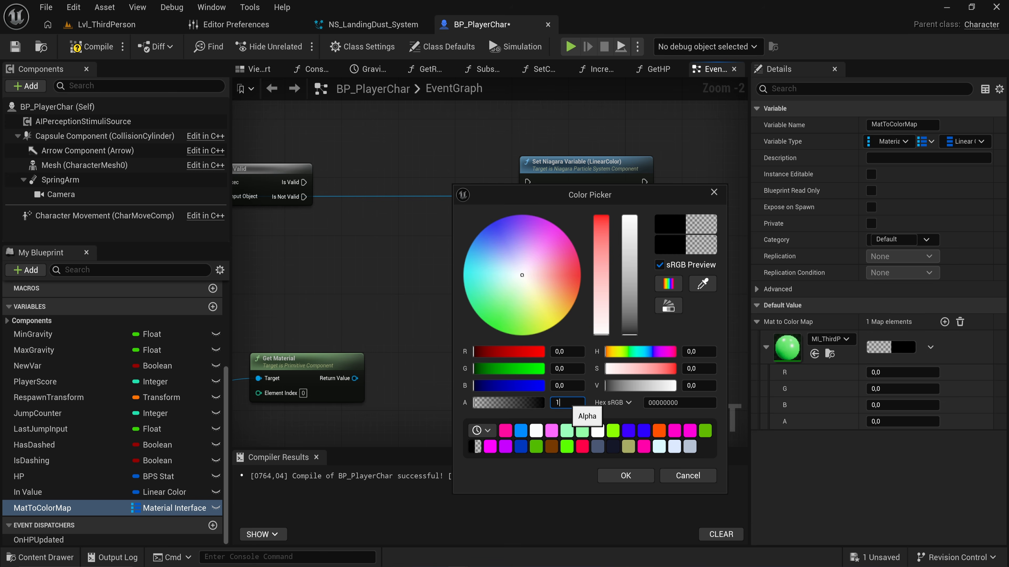
click(582, 430)
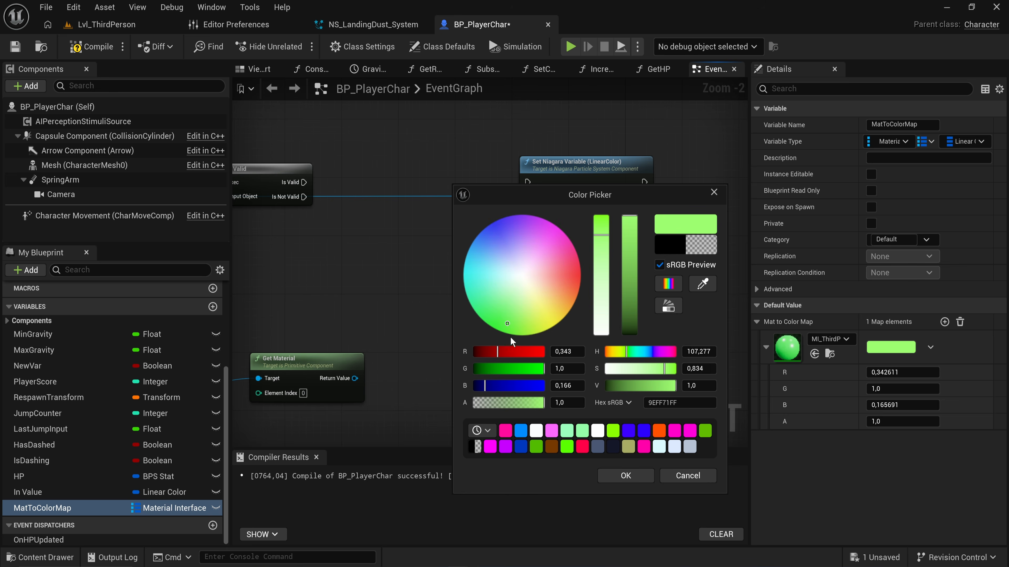
click(503, 331)
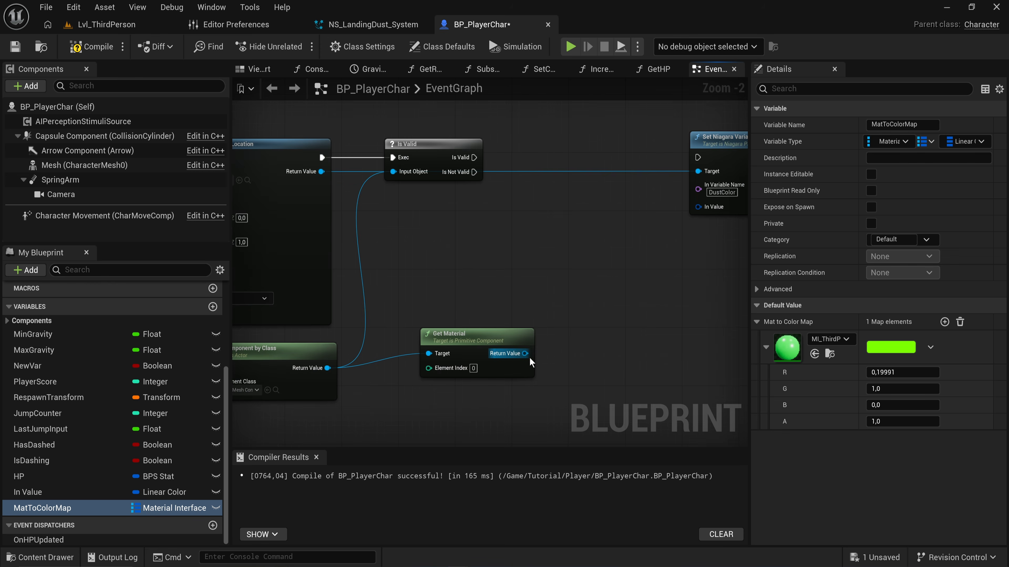
Add a Mat to Color Map getter with a Find node and connect Get Material's Return Value as its key.
drag(42, 508, 592, 270)
text(find)
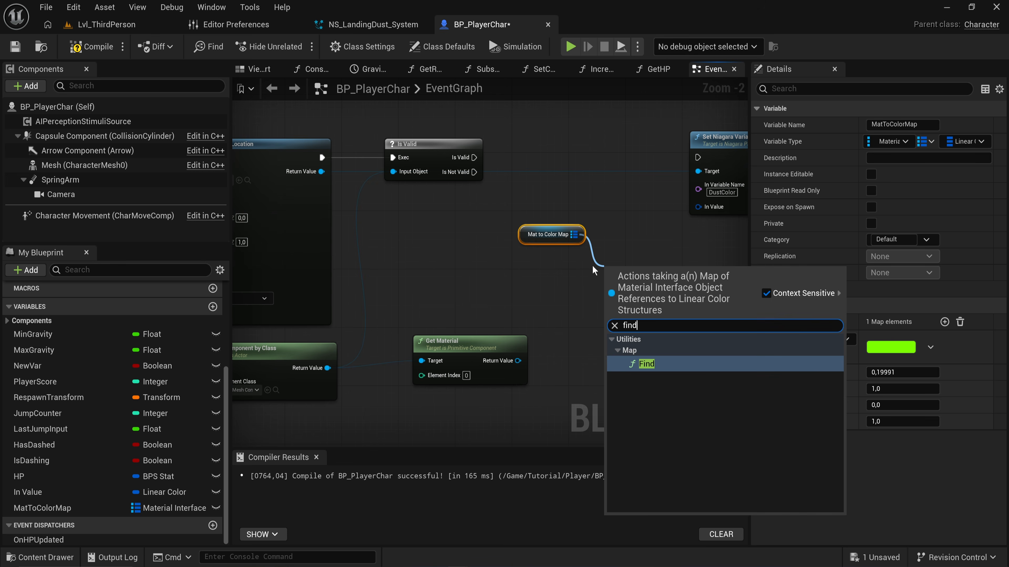
key(Return)
scroll(603, 322, up, 2)
right_drag(552, 352, 427, 344)
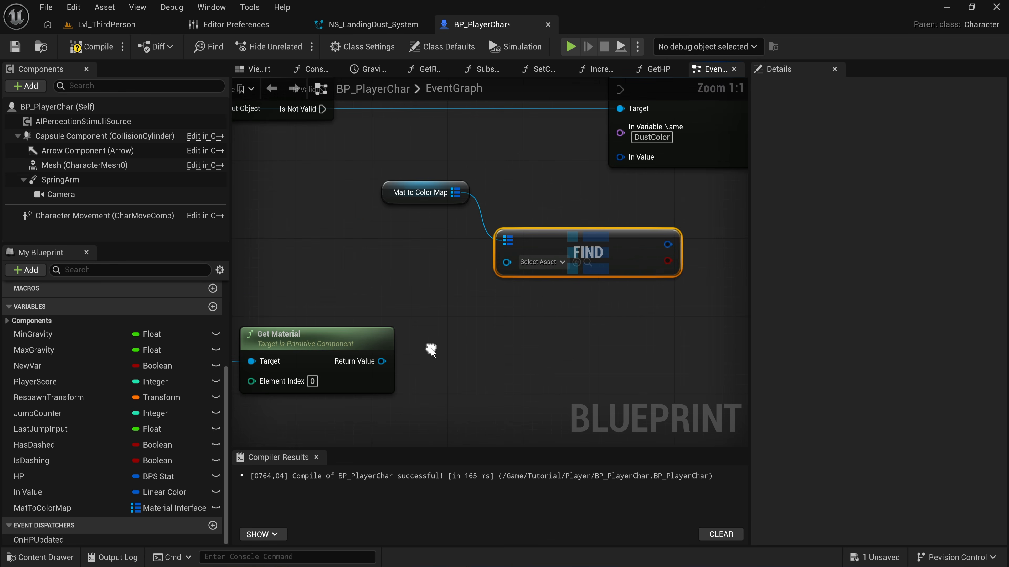
drag(382, 361, 508, 262)
right_drag(368, 302, 645, 230)
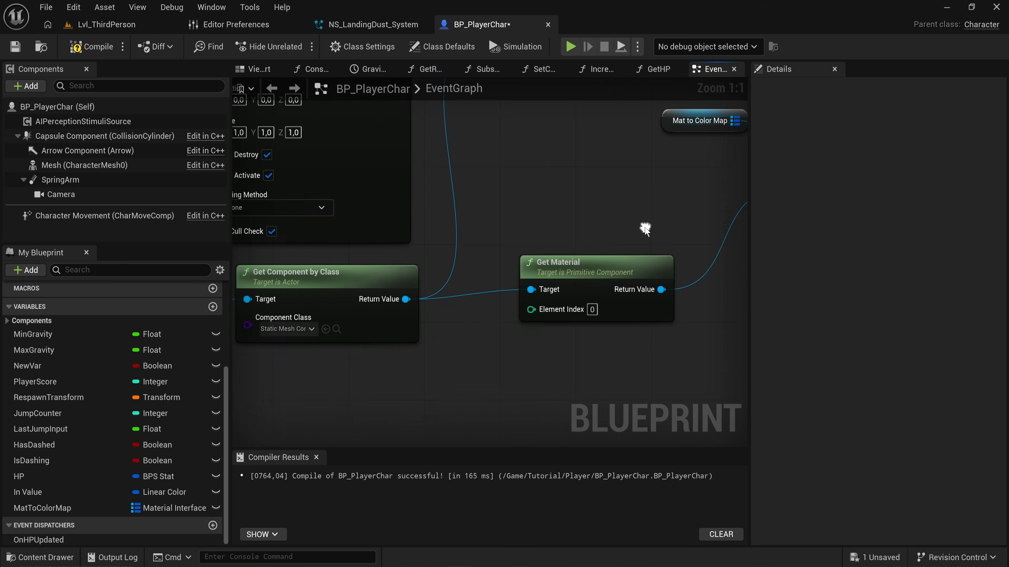
drag(650, 209, 443, 371)
right_drag(374, 353, 661, 384)
click(692, 344)
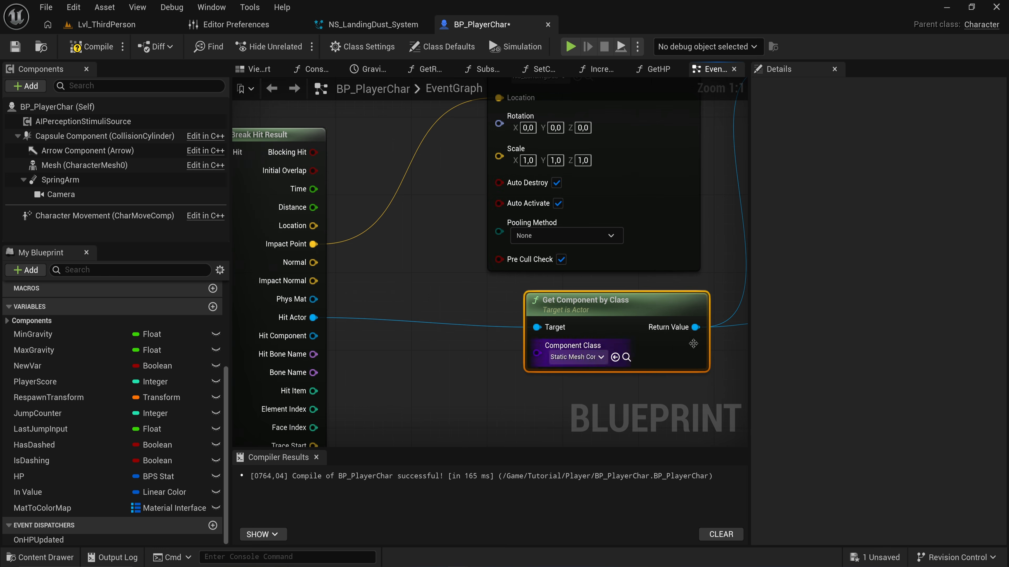
right_drag(693, 344, 251, 377)
Add a Branch node with its Condition driven by Find's boolean output and move Set Niagara Variable aside to make room.
right_drag(612, 237, 463, 285)
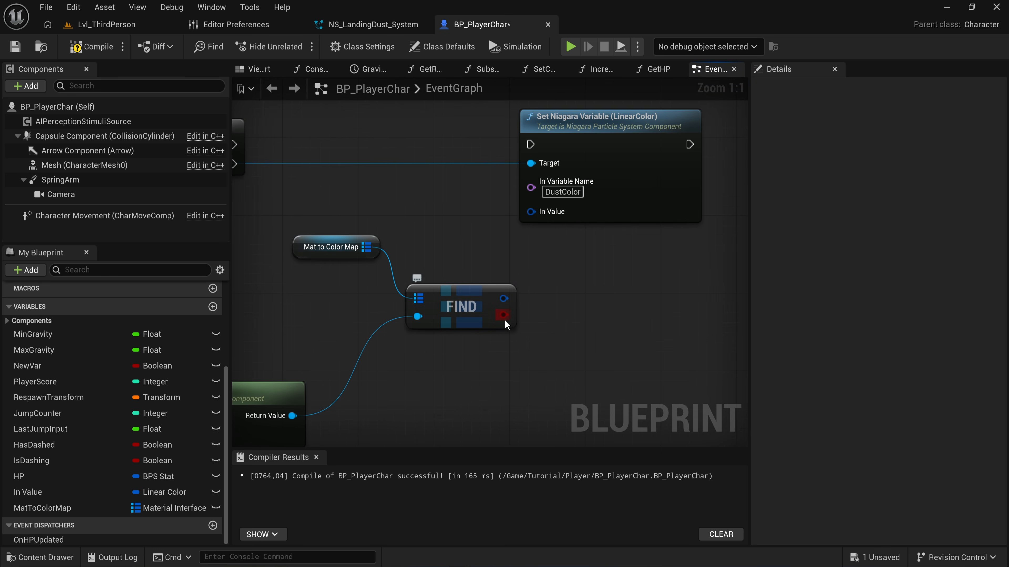
click(423, 164)
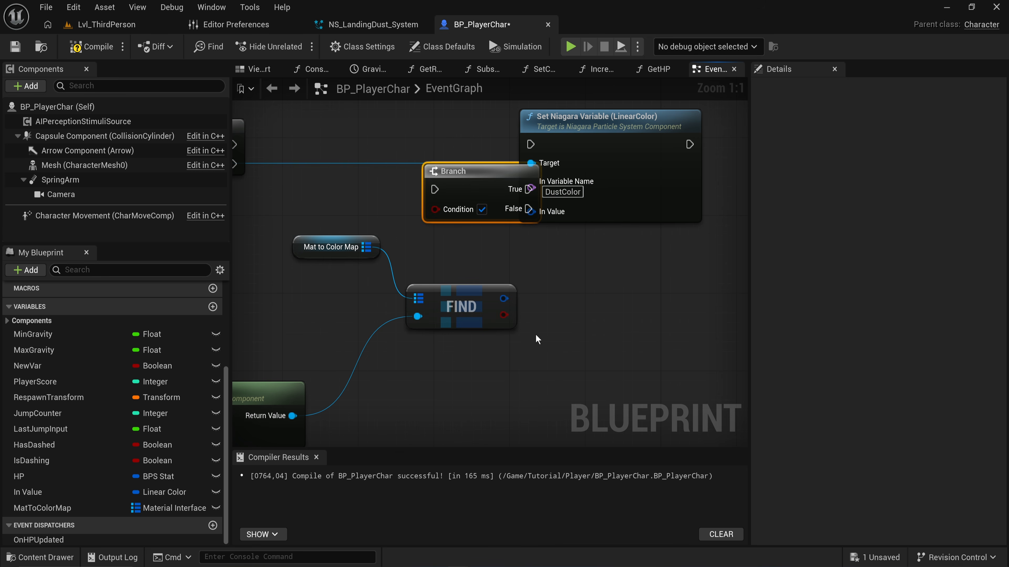
drag(500, 315, 435, 210)
drag(612, 137, 655, 145)
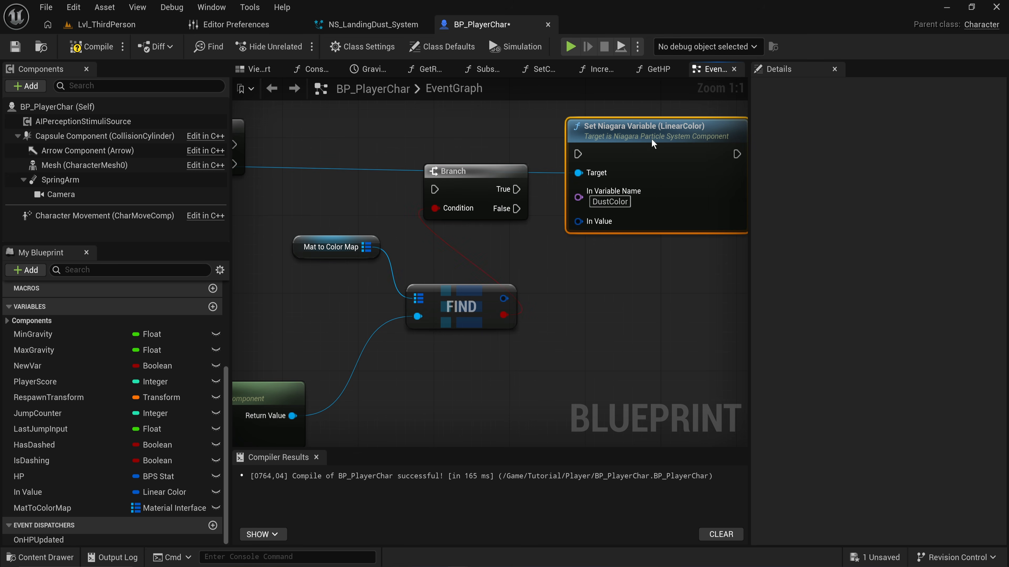
Connect Is Valid's valid output to the Branch and its True output to Set Niagara Variable, aligning the Branch between them.
right_drag(437, 175, 500, 178)
drag(497, 192, 296, 147)
drag(580, 192, 641, 156)
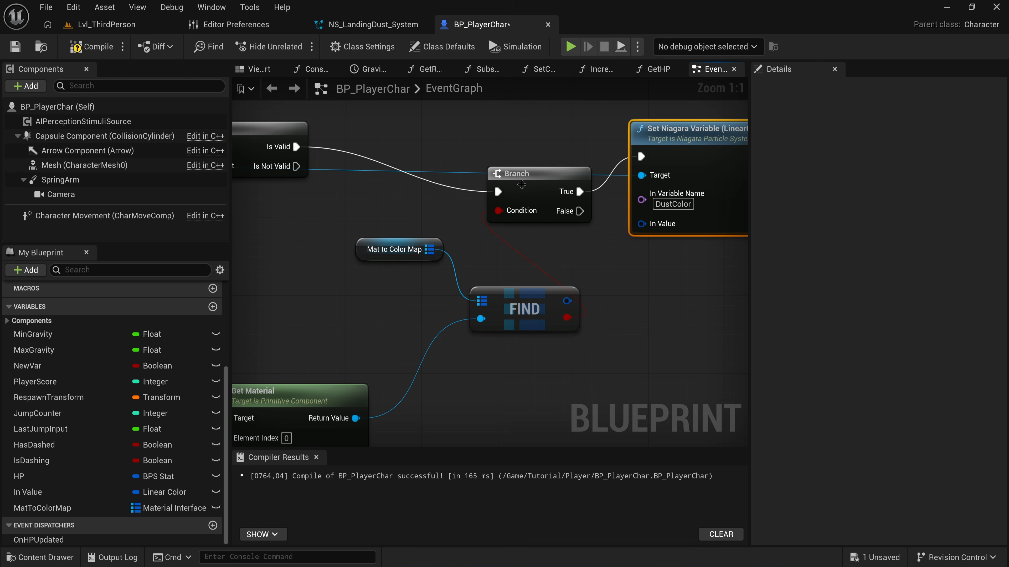
drag(521, 192, 503, 157)
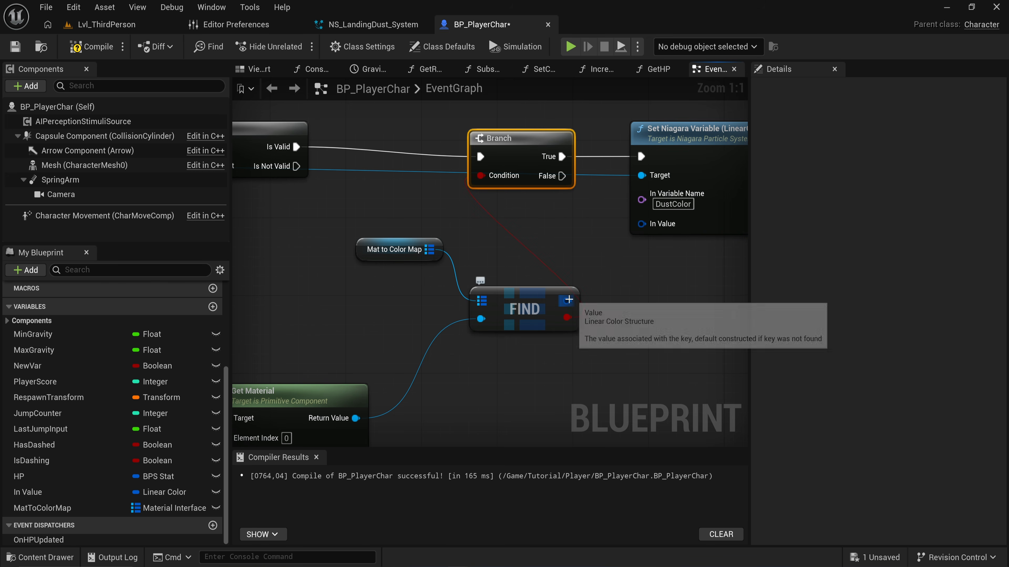
Connect Find's color value output to Set Niagara Variable's In Value and compile the blueprint.
drag(567, 300, 642, 225)
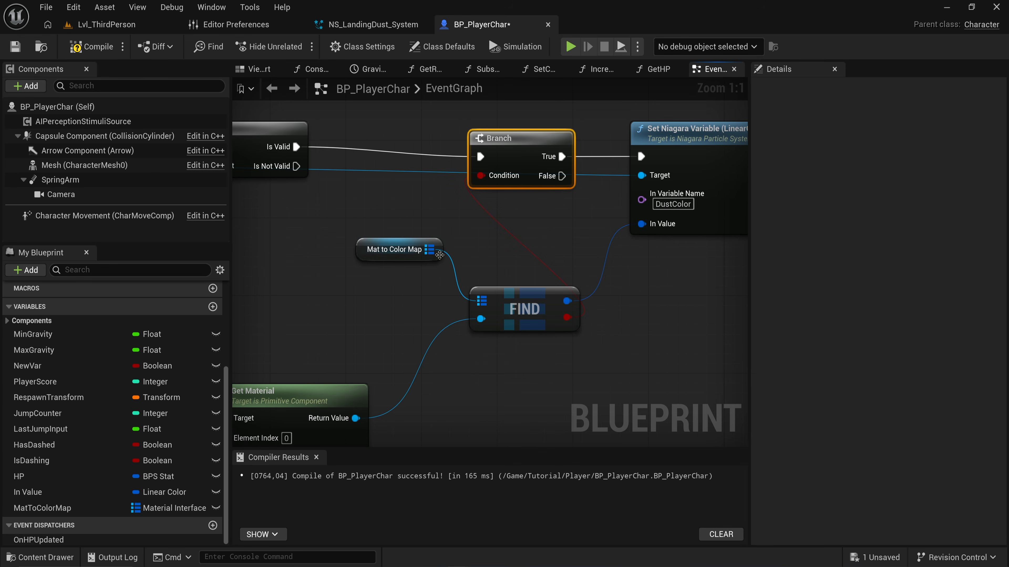
right_drag(421, 301, 596, 290)
scroll(596, 290, down, 3)
click(90, 47)
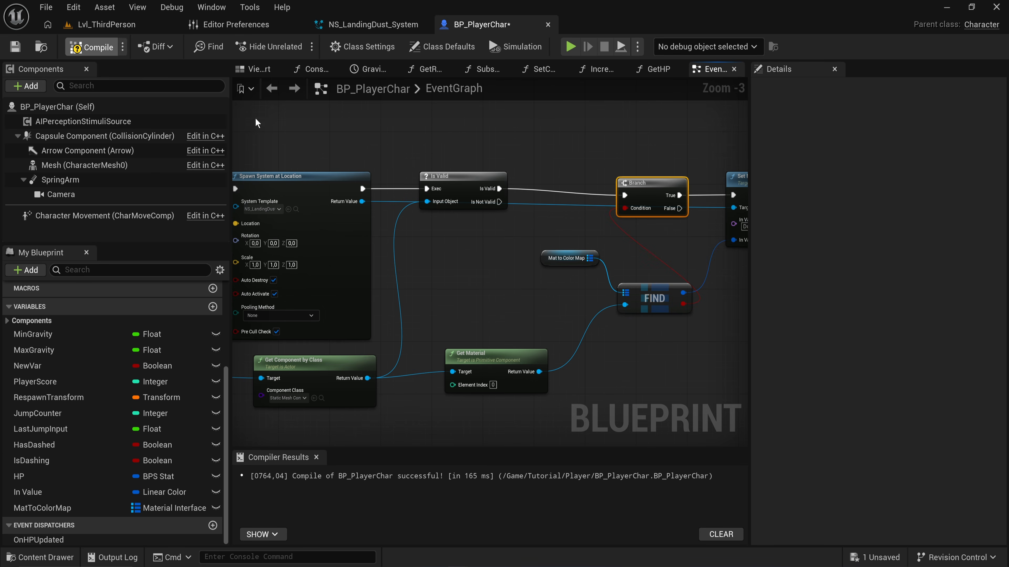
Play-test Lvl_ThirdPerson by jumping on the floor and green platforms to examine the landing dust colour, and close the message log.
click(116, 25)
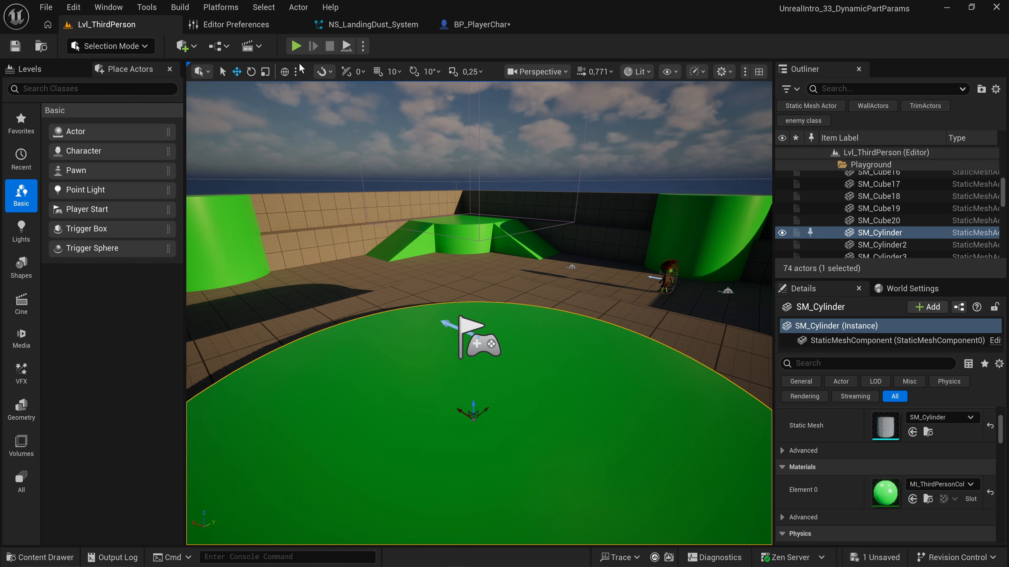
click(296, 45)
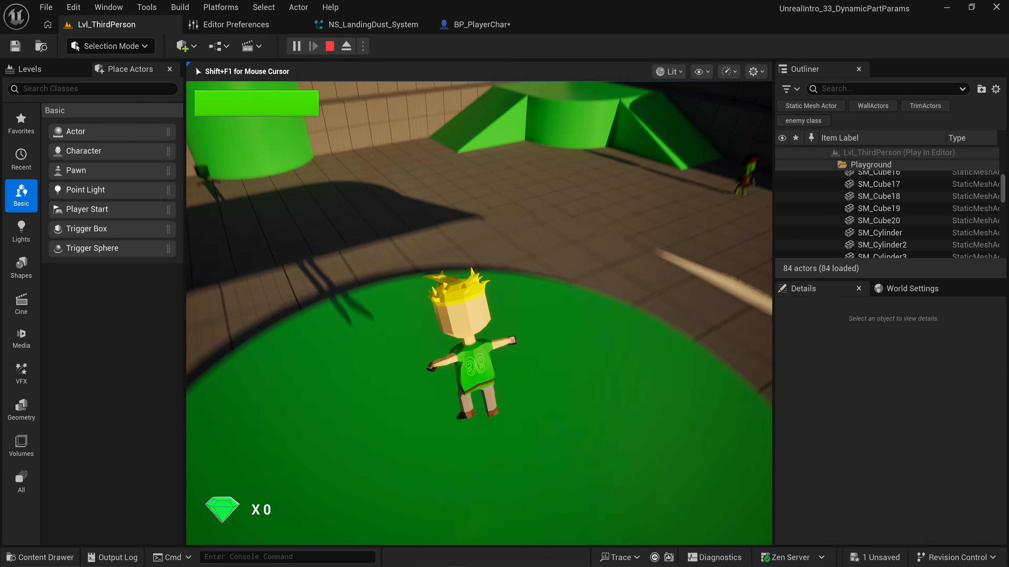
key(a)
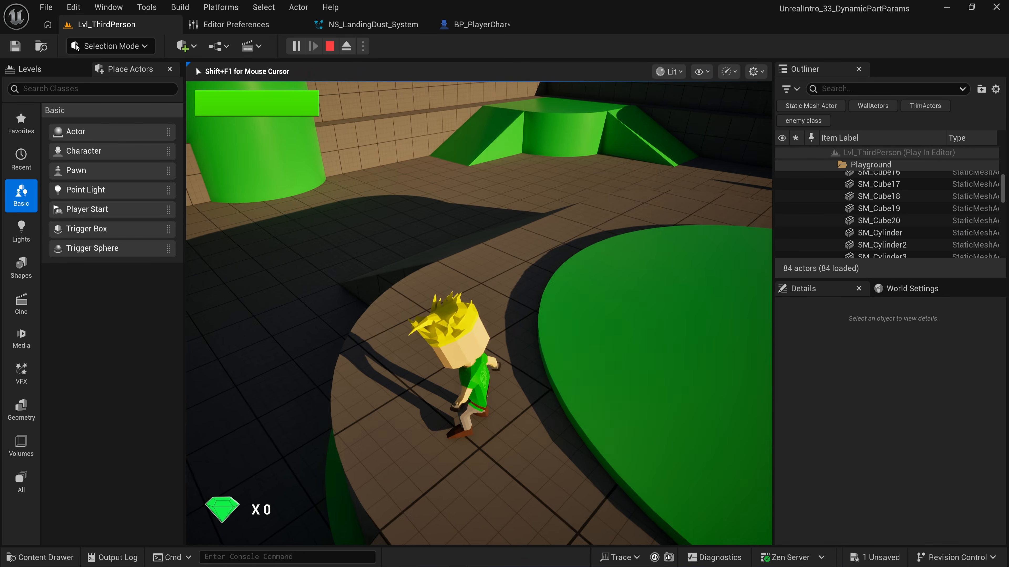
key(space)
key(w)
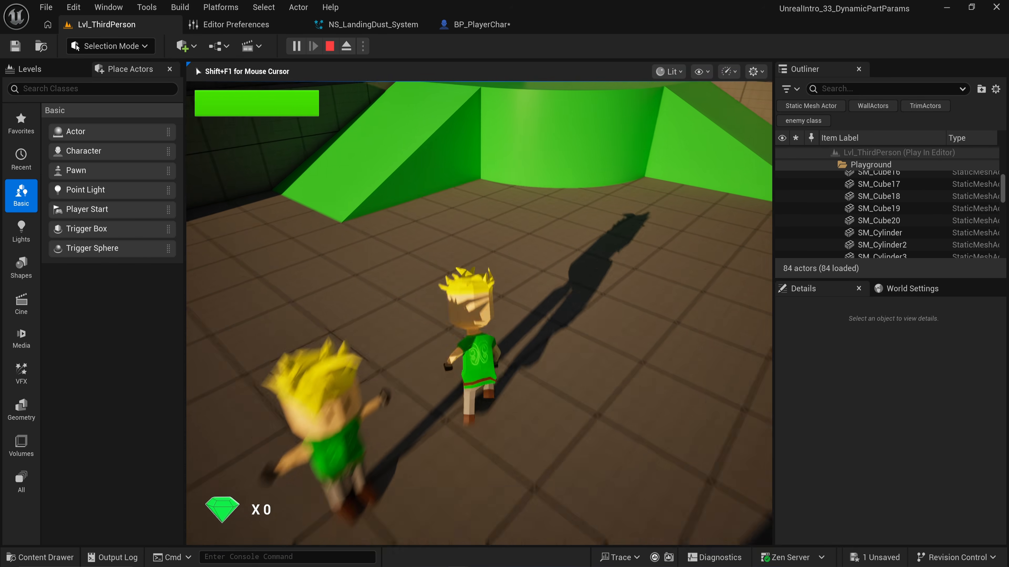
key(space)
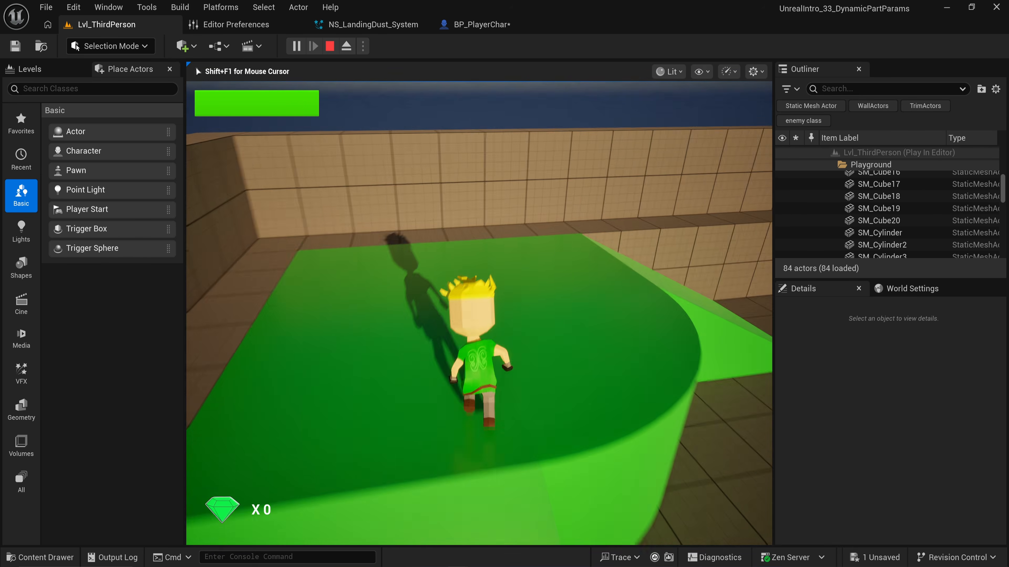
key(space)
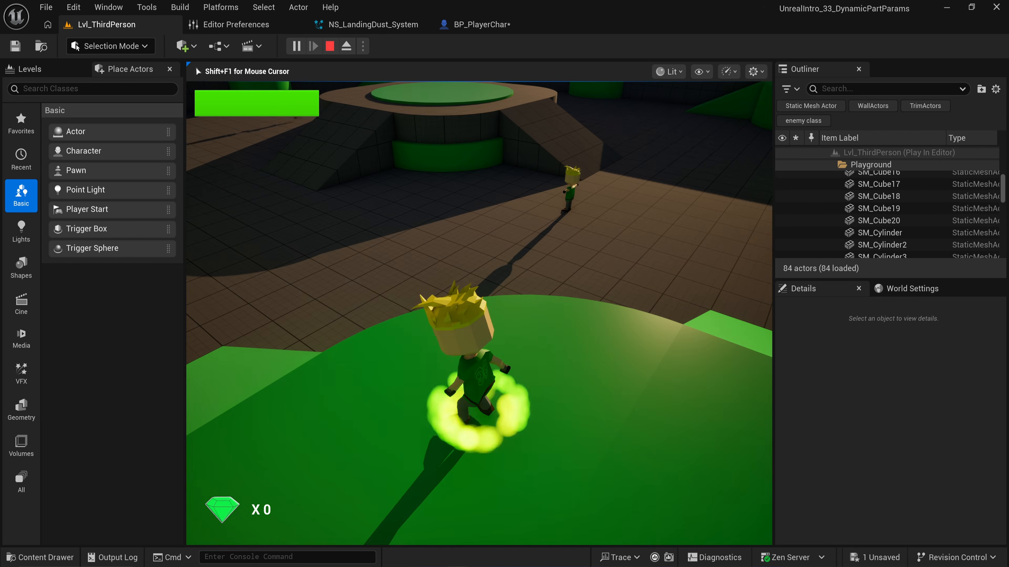
key(a)
key(space)
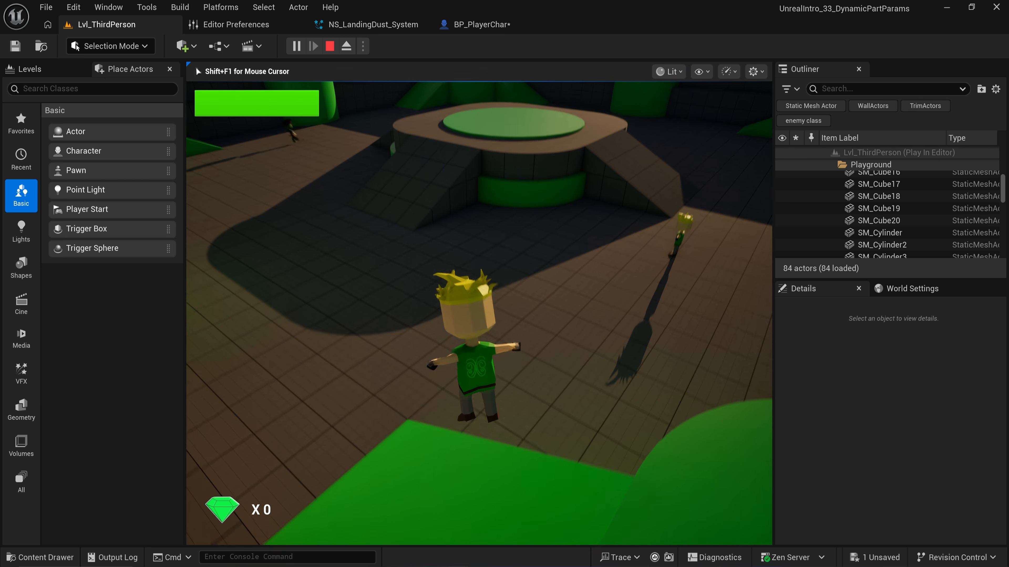
key(w)
key(w)
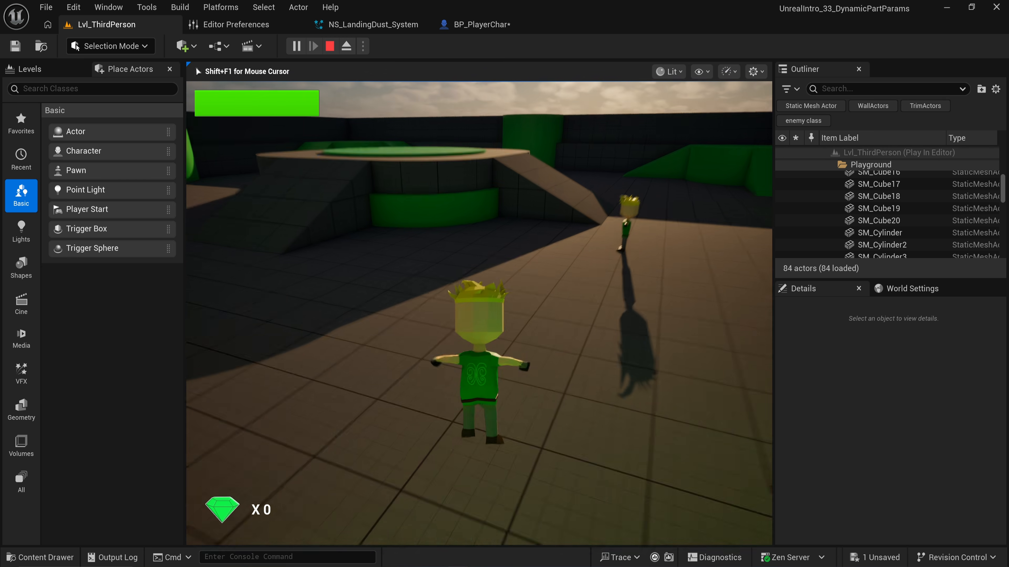
key(w)
key(space)
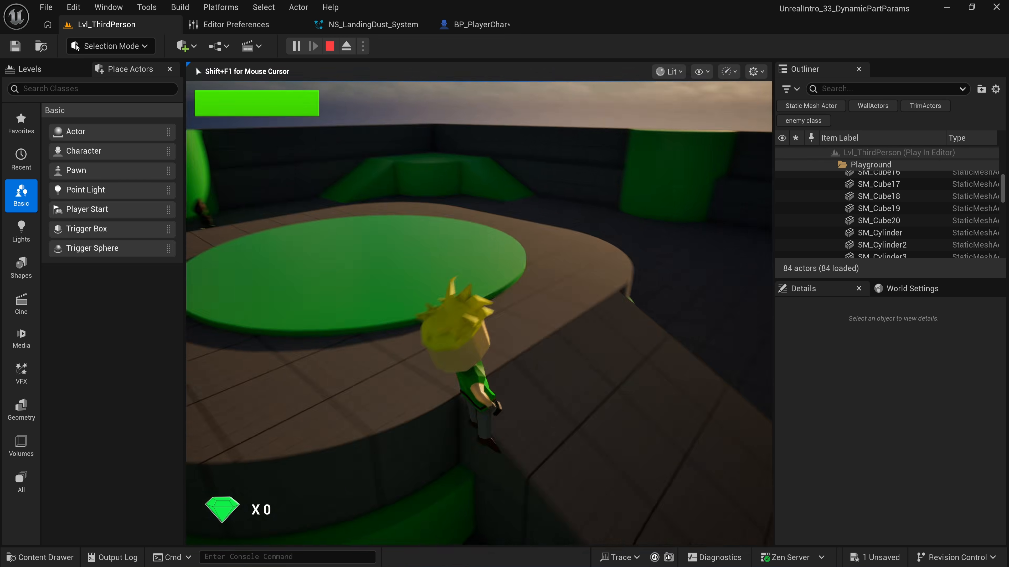
key(Escape)
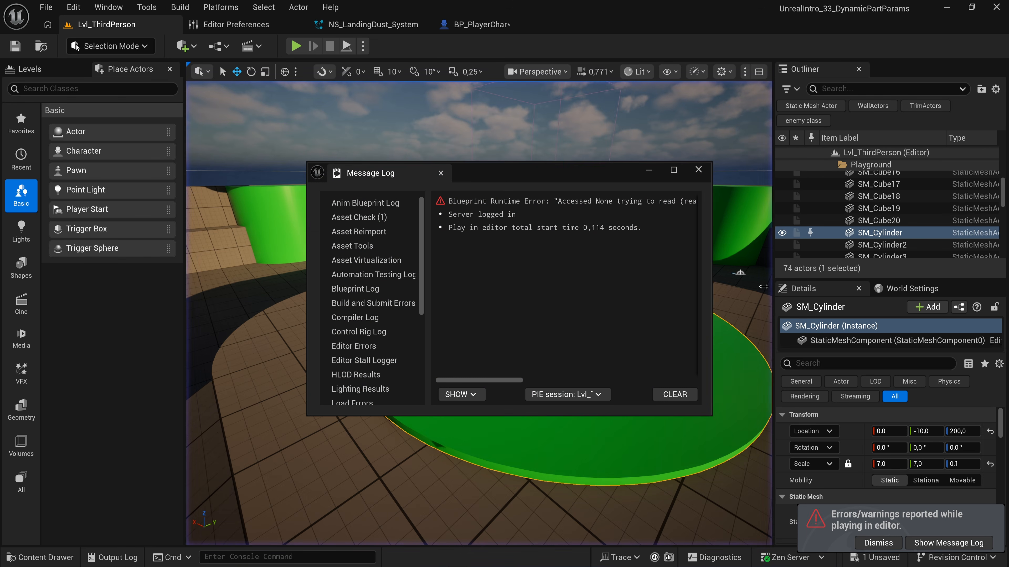
click(698, 170)
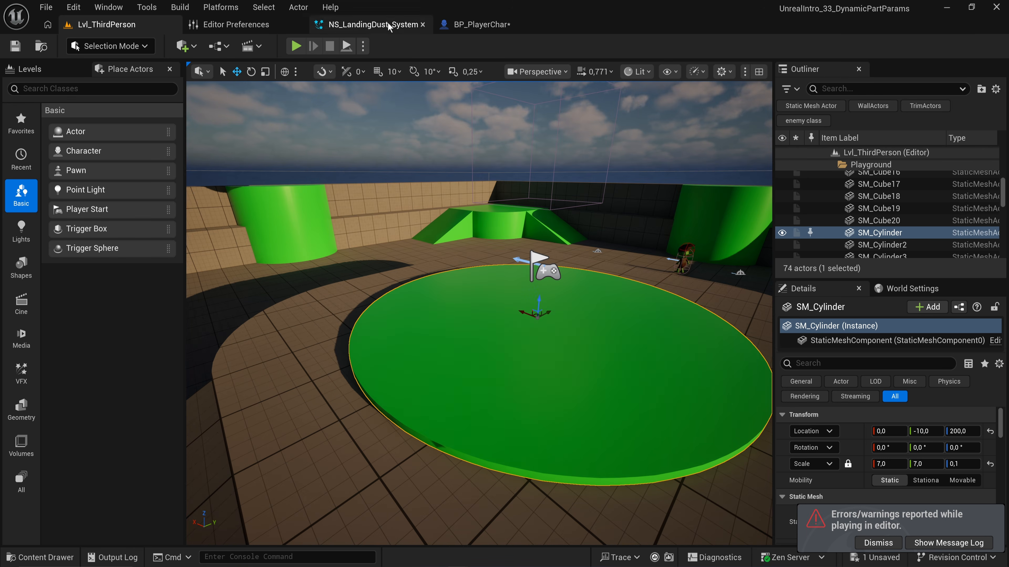
Return to the BP_PlayerChar event graph and move the Set Niagara Variable node farther away from the Branch.
click(385, 22)
click(477, 25)
right_drag(619, 256, 420, 262)
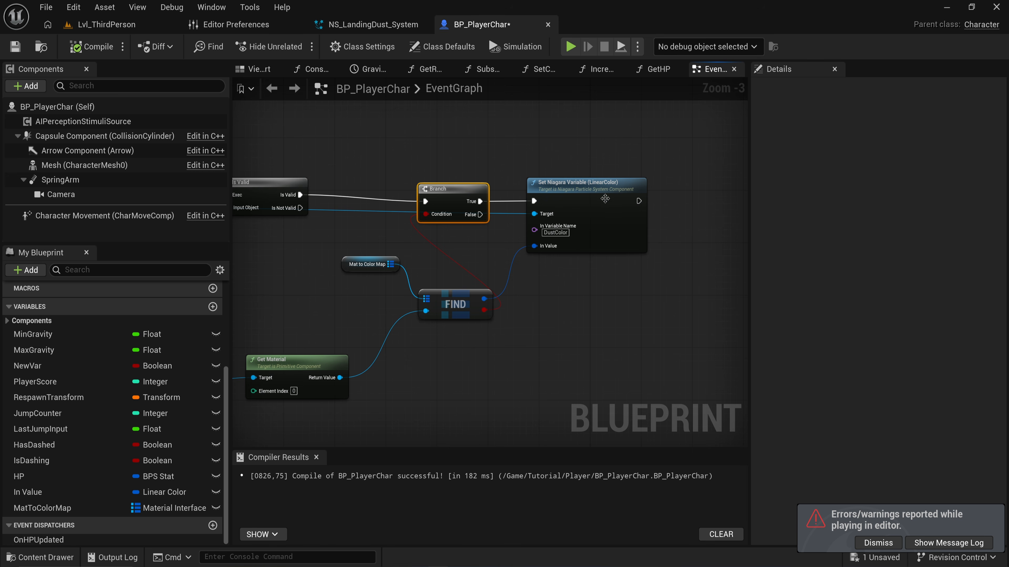
drag(602, 201, 671, 201)
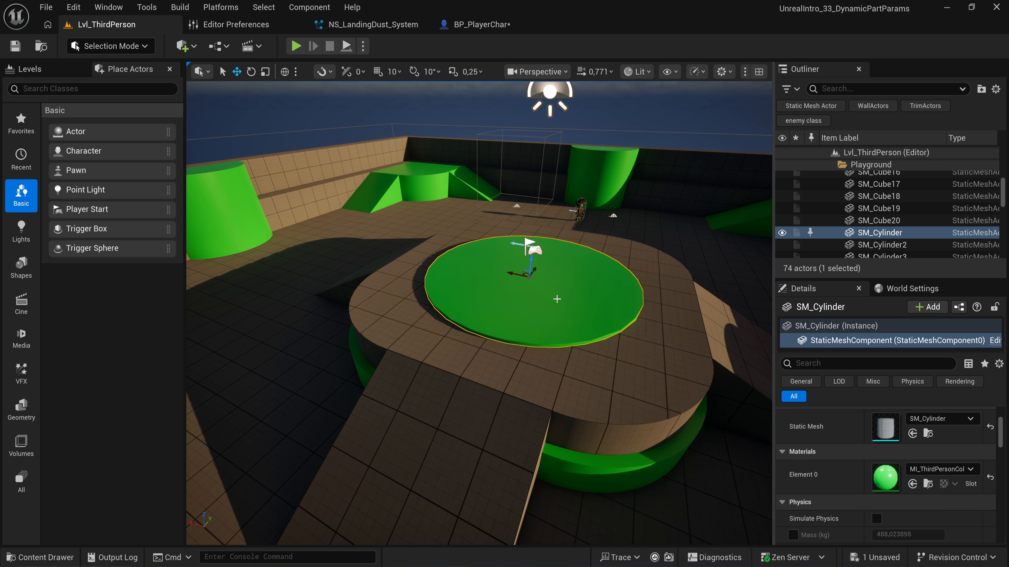
Duplicate SM_Cylinder's green disc in the level and place the copy on the floor beside the central platform.
right_drag(557, 298, 530, 287)
alt+drag(564, 283, 297, 268)
mouse_move(297, 268)
right_down()
mouse_move(286, 266)
mouse_move(297, 267)
right_up()
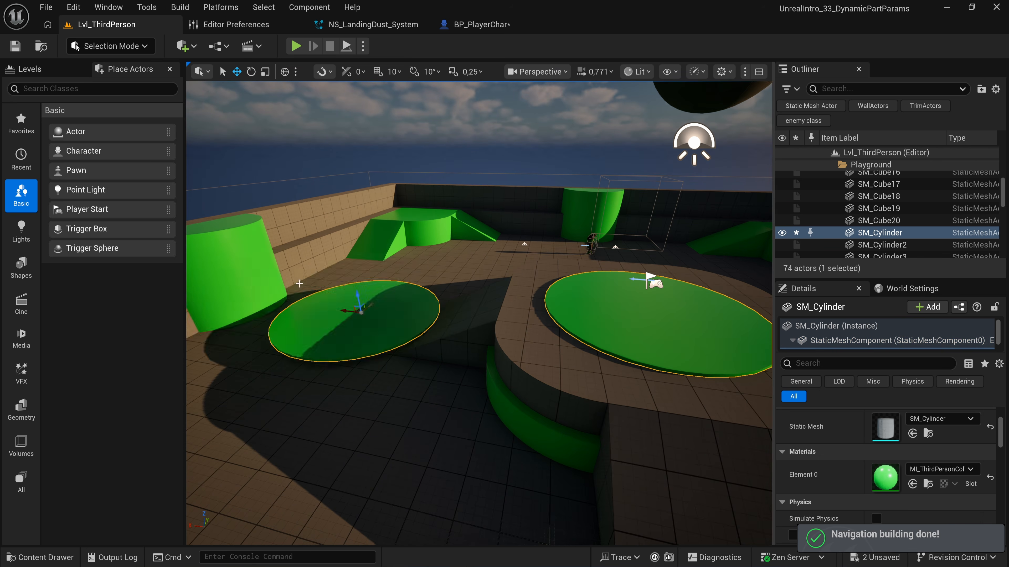
mouse_move(381, 316)
right_down()
mouse_move(378, 300)
mouse_move(380, 334)
right_up()
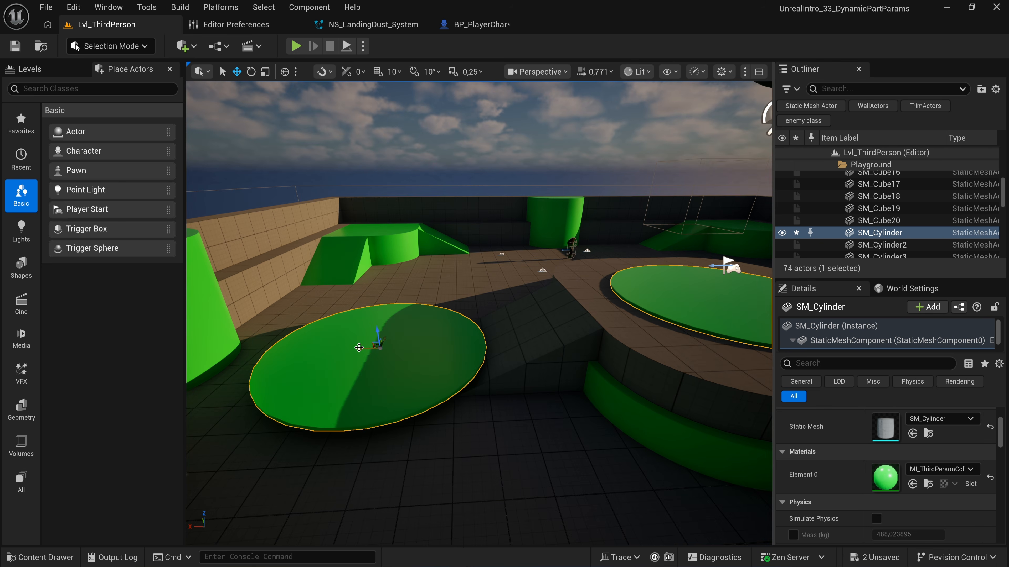
drag(379, 334, 326, 349)
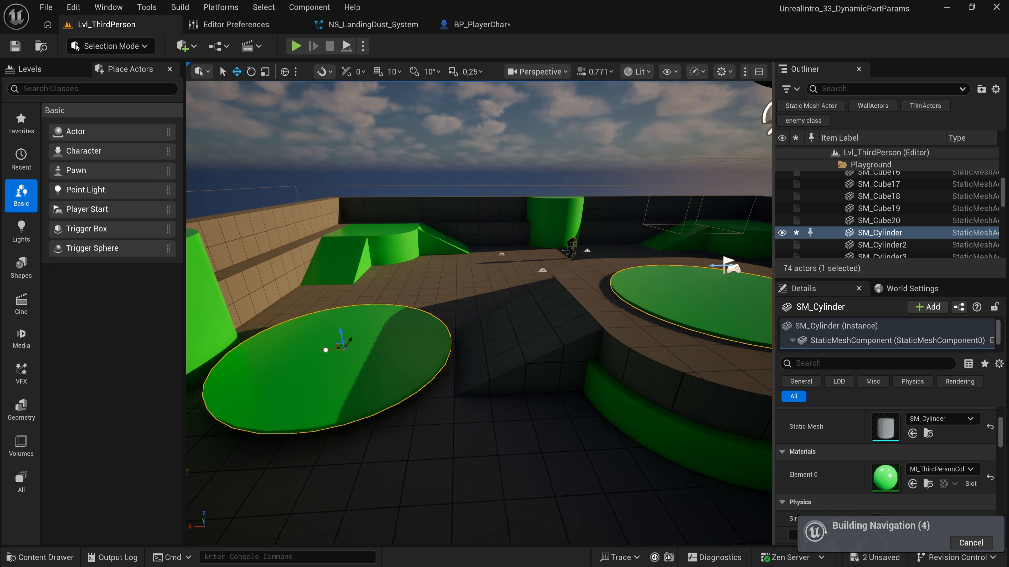
Duplicate the disc's green MI_ThirdPersonColWay material instance in the ThirdPerson folder and name the copy MI_BLue.
click(928, 483)
right_click(397, 335)
click(506, 394)
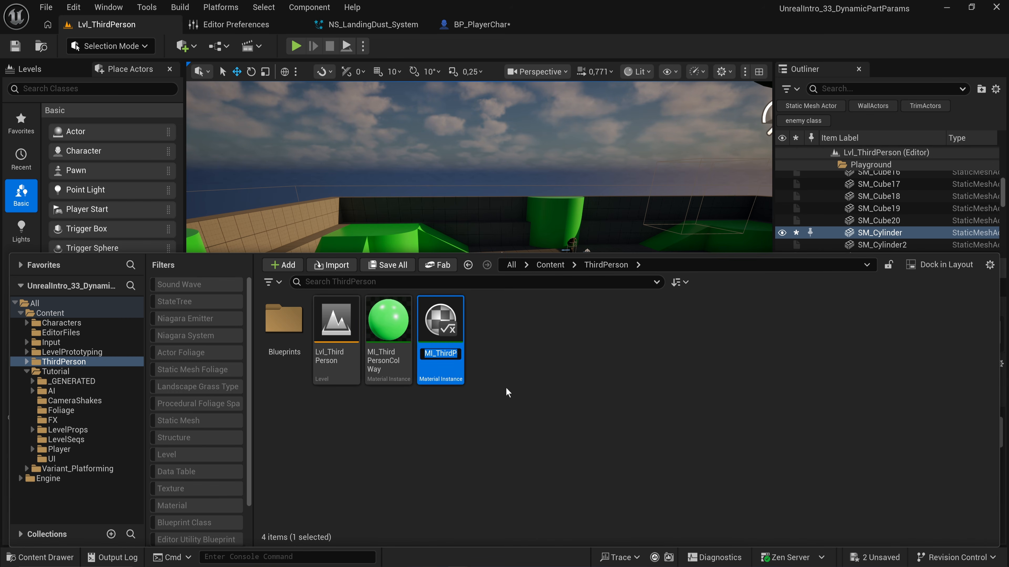
text(MI_BLue)
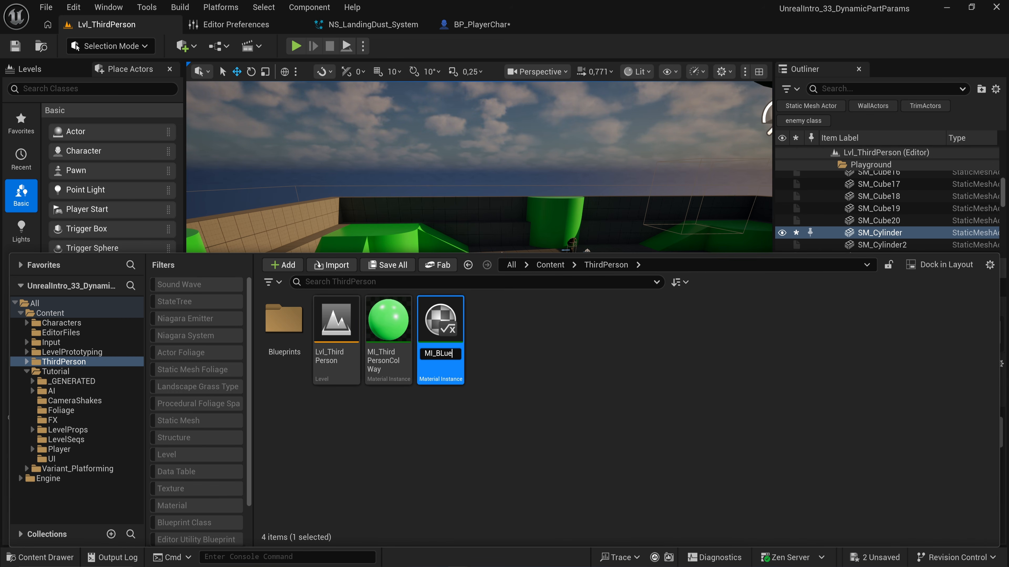
key(Return)
Open MI_BLue and change its Base Color surface property to a medium blue.
double_click(388, 320)
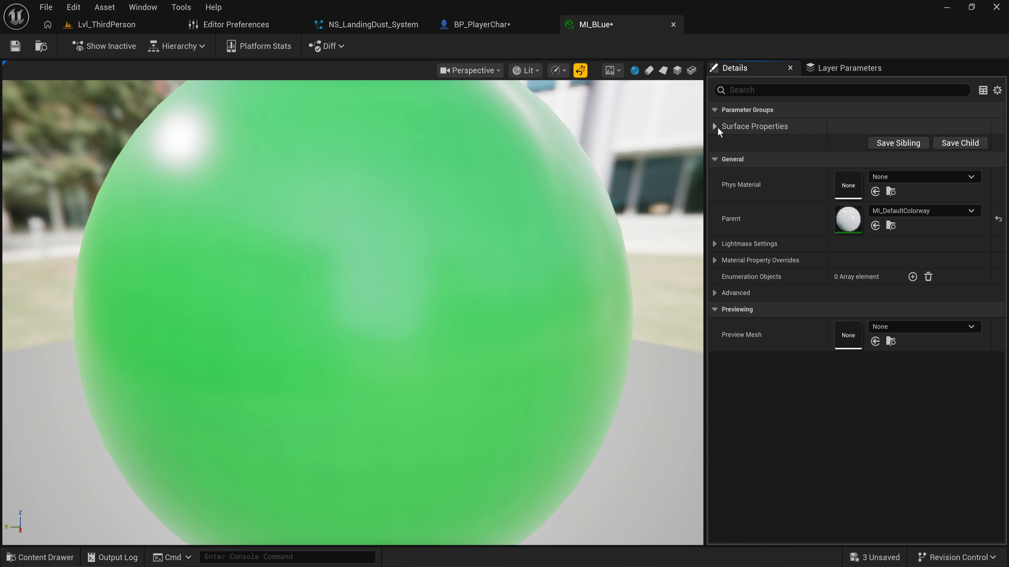
click(715, 126)
click(852, 144)
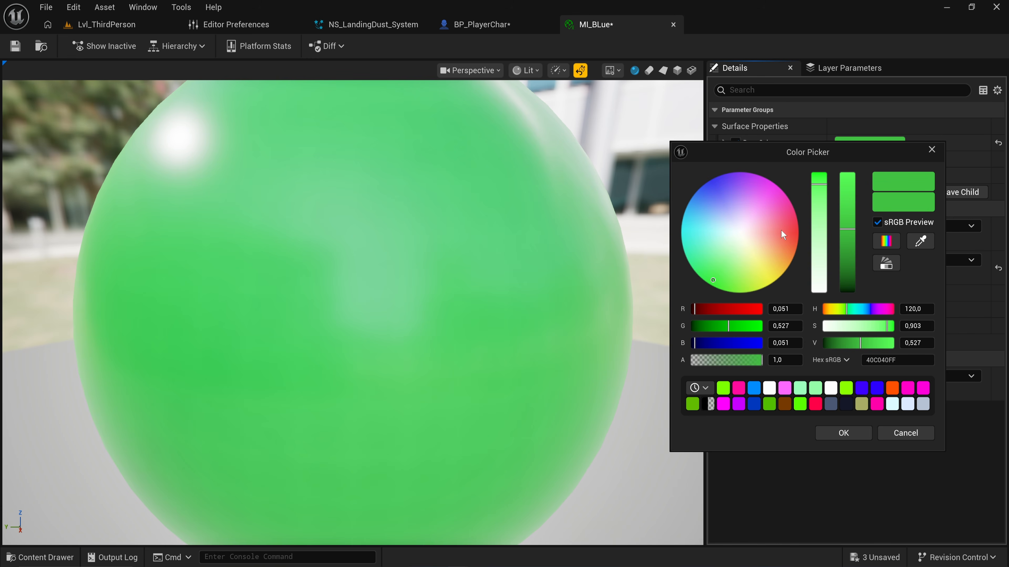
click(725, 228)
click(842, 432)
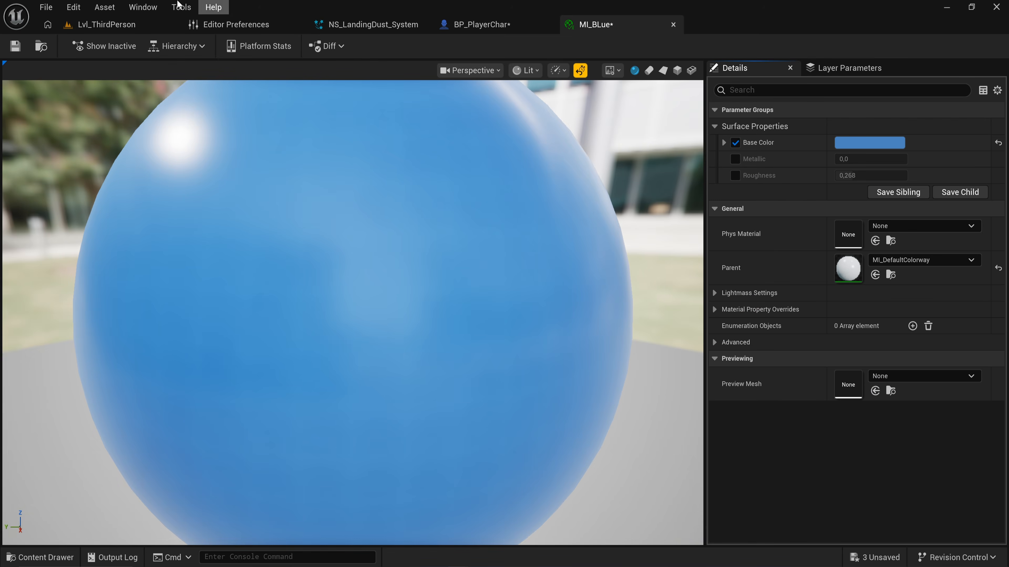
Assign MI_BLue as the Element 0 material of the duplicated disc in Lvl_ThirdPerson and focus on it.
click(106, 24)
click(912, 484)
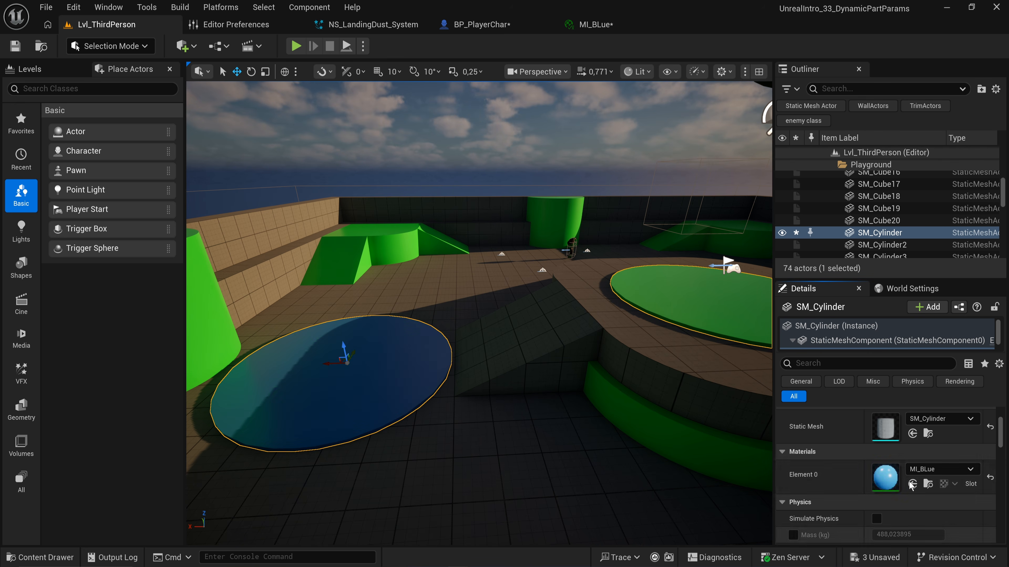
key(f)
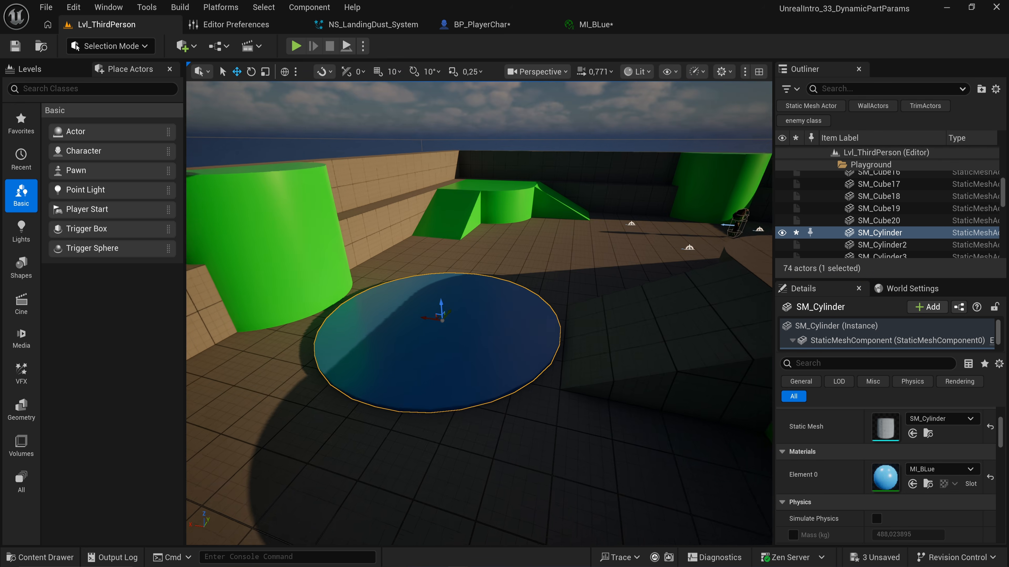
Add a second element to BP_PlayerChar's MatToColorMap default value with MI_BLue as its key.
click(482, 24)
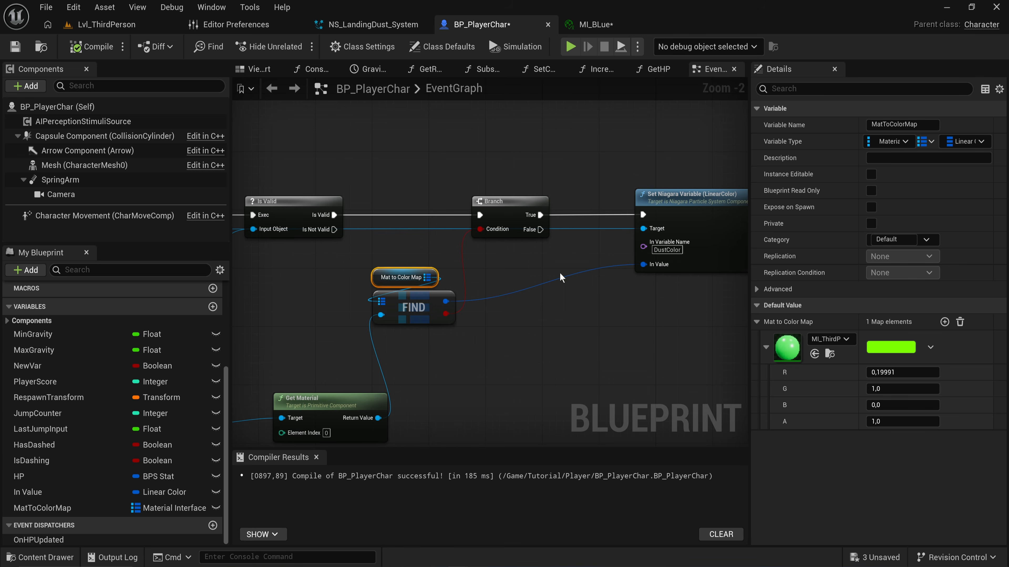
click(944, 322)
click(831, 439)
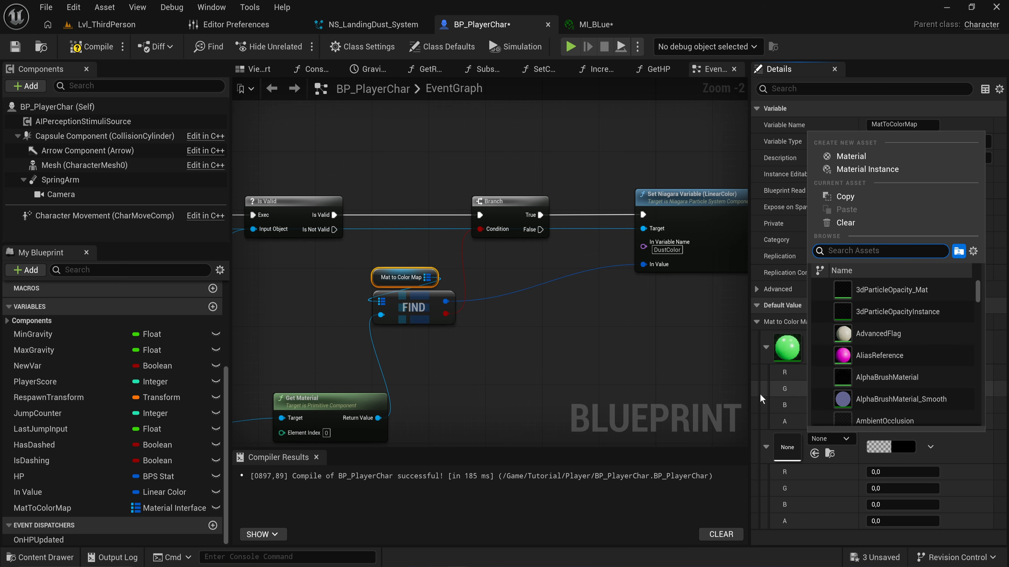
text(mi_b)
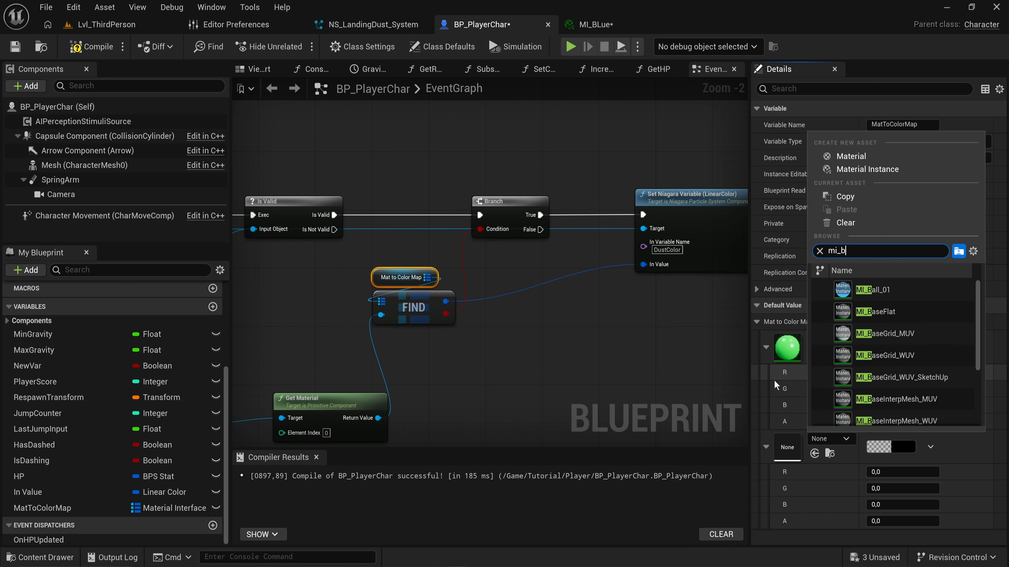
text(lu)
click(865, 290)
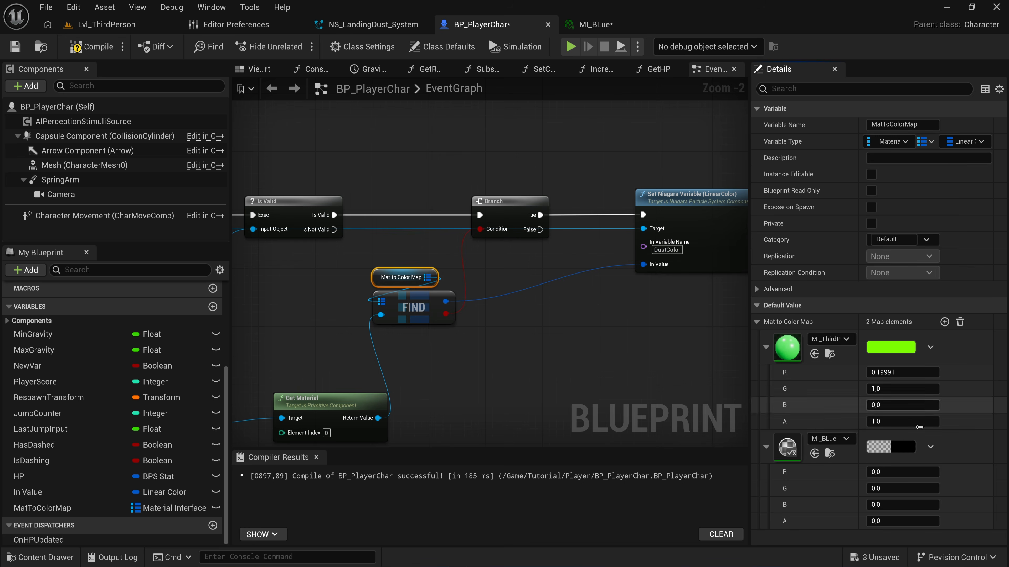
Set the MI_BLue map entry's color to blue with R 0, G 0.138, B 1 and alpha 1.
click(901, 444)
click(834, 554)
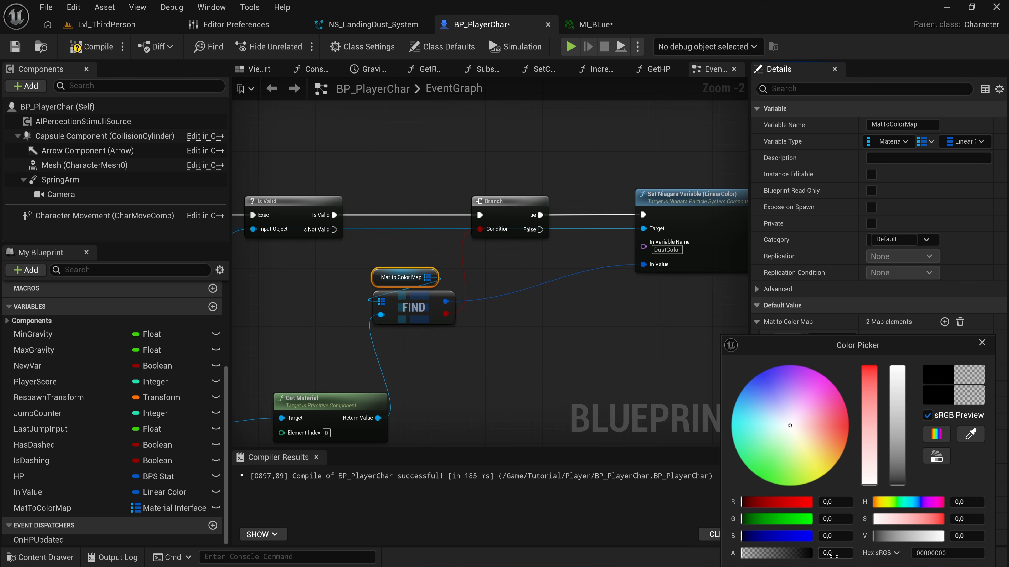
text(1)
key(Return)
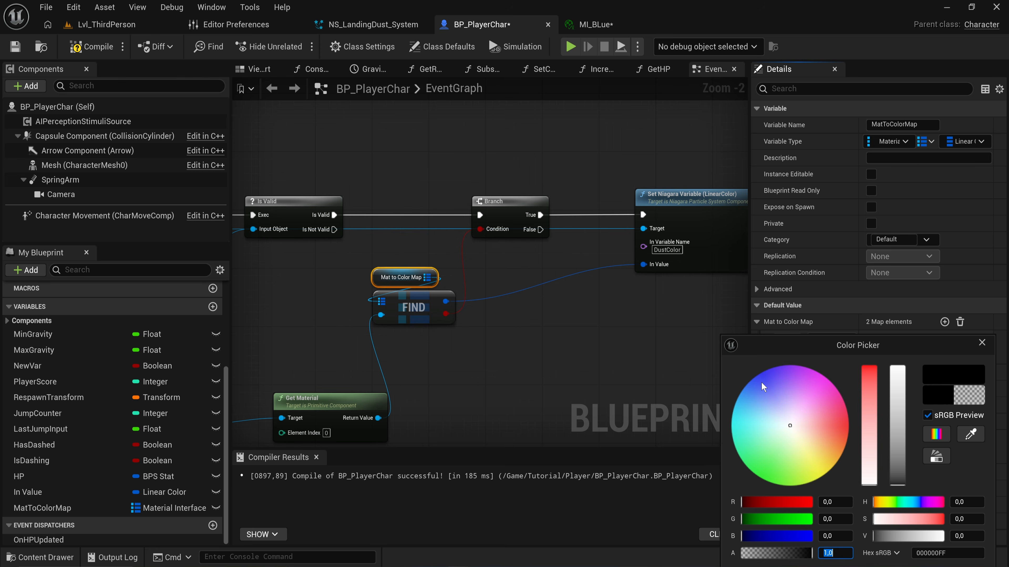
click(754, 377)
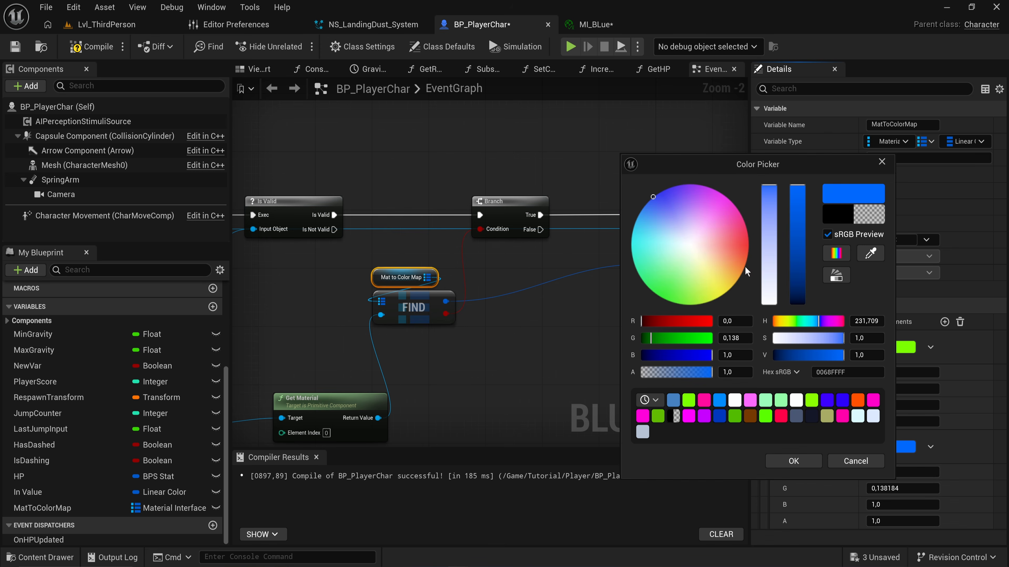
click(794, 461)
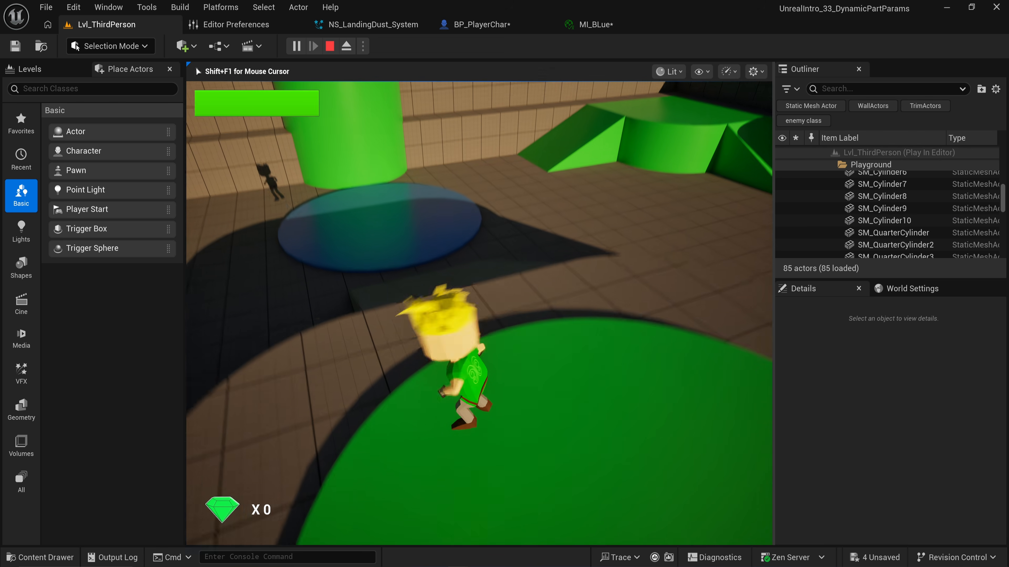
Play-test Lvl_ThirdPerson by jumping onto the blue disc to examine the landing dust colour, and stop the session.
key(a)
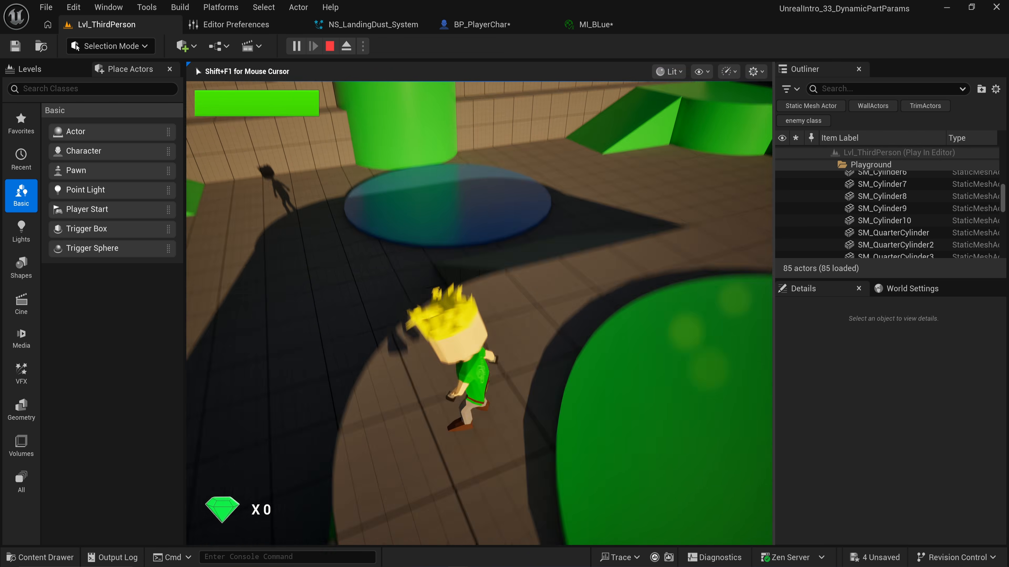
key(w)
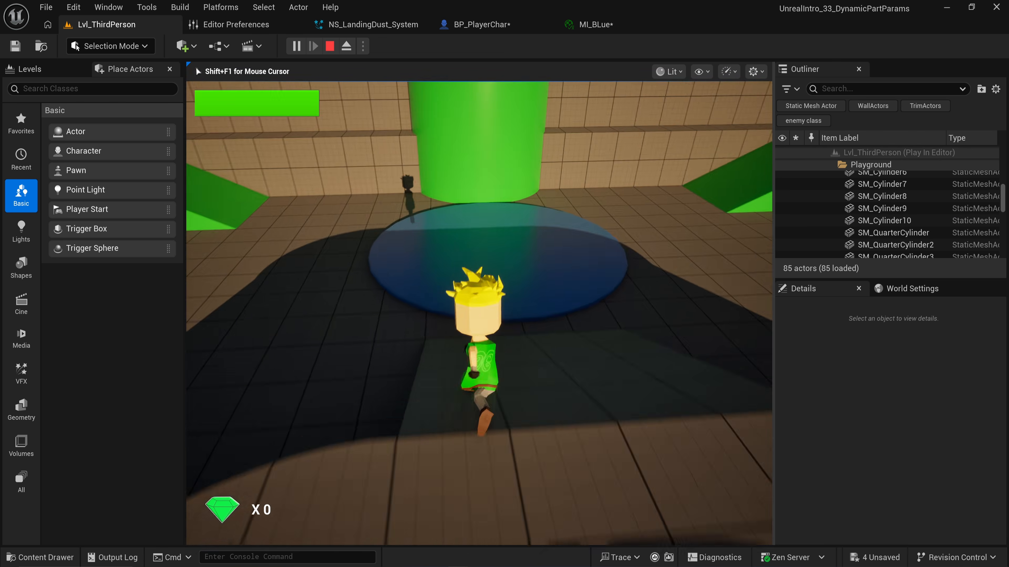
key(space)
key(a)
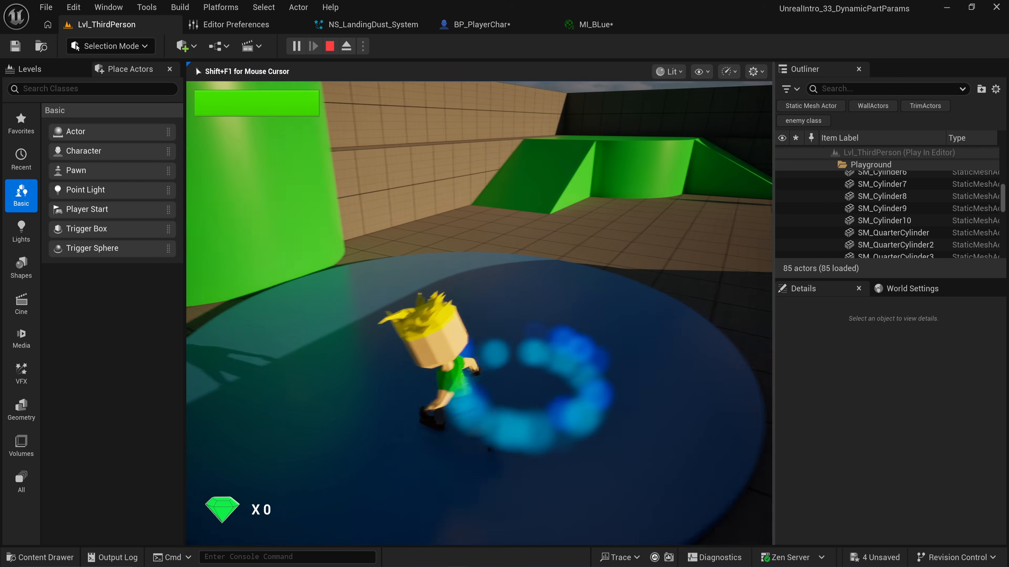
key(Escape)
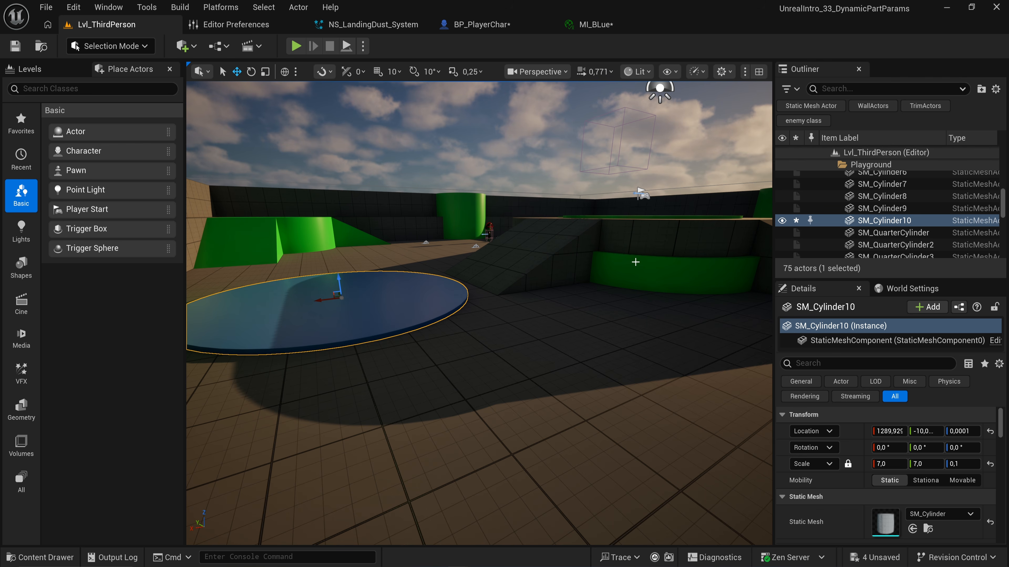
Review the NS_LandingDust_System emitters and the Set Niagara Variable (LinearColor) node for DustColor in BP_PlayerChar's event graph.
click(502, 24)
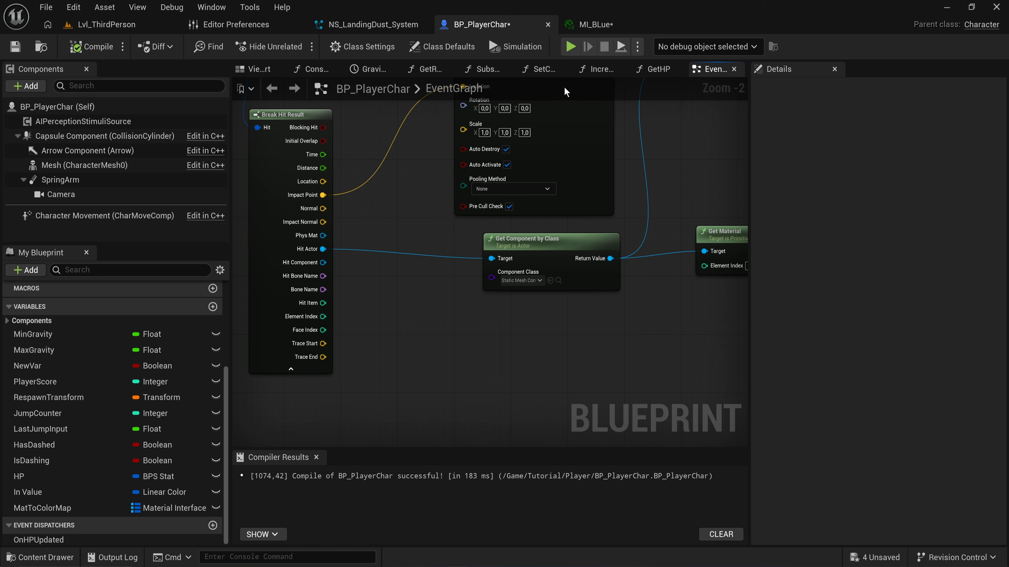
click(392, 25)
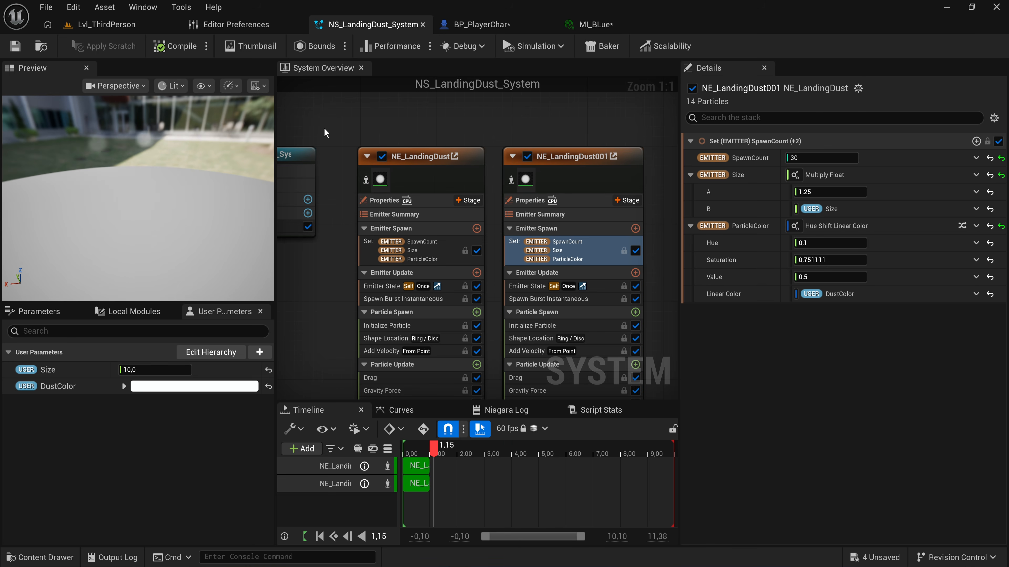
click(457, 28)
right_drag(625, 226, 238, 372)
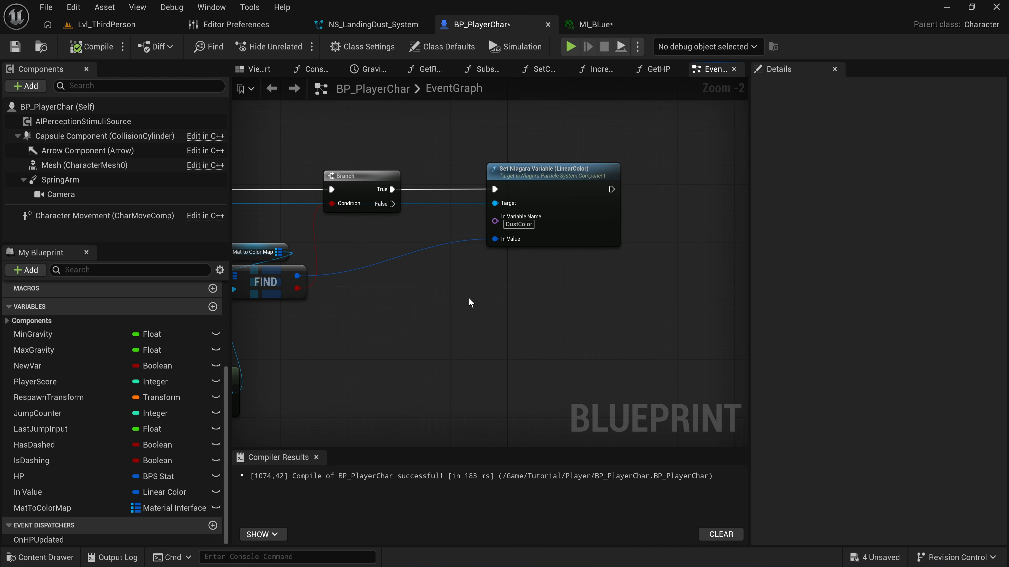
drag(524, 291, 567, 156)
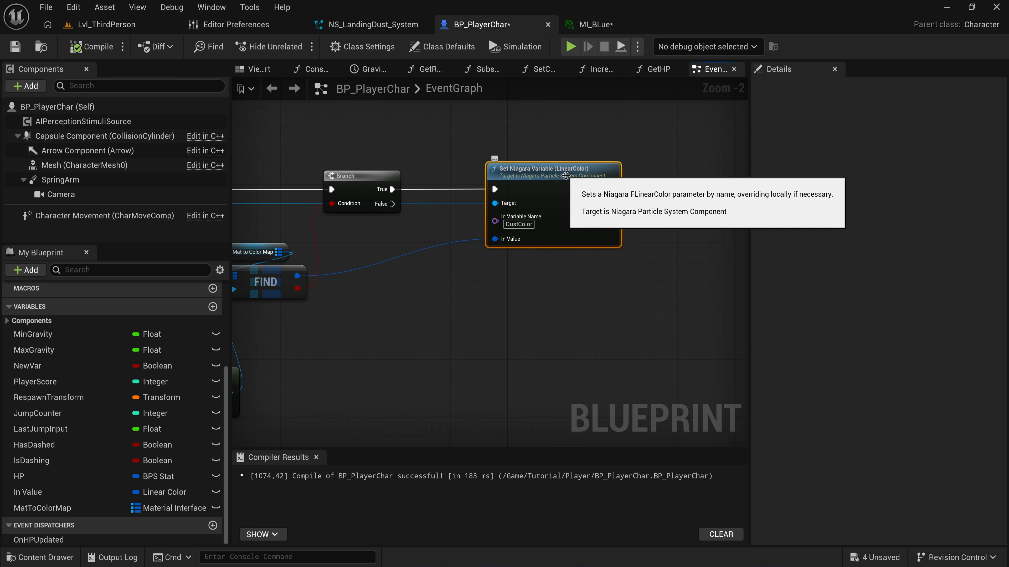
scroll(568, 180, up, 3)
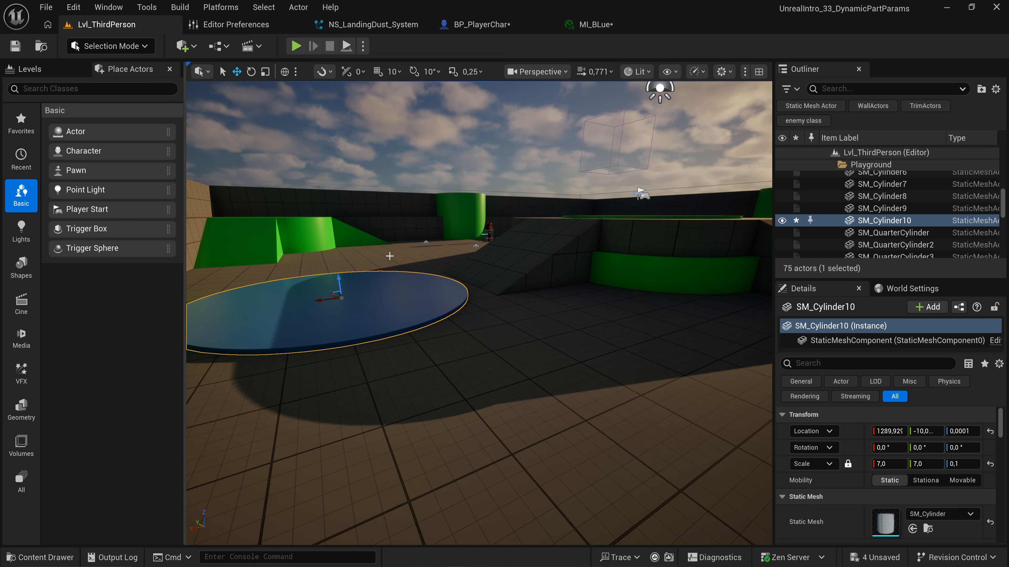
Try placing another enemy character on the Lvl_ThirdPerson floor beside the existing one, and undo the placement.
right_drag(416, 250, 416, 251)
key(ctrl+space)
drag(386, 345, 416, 286)
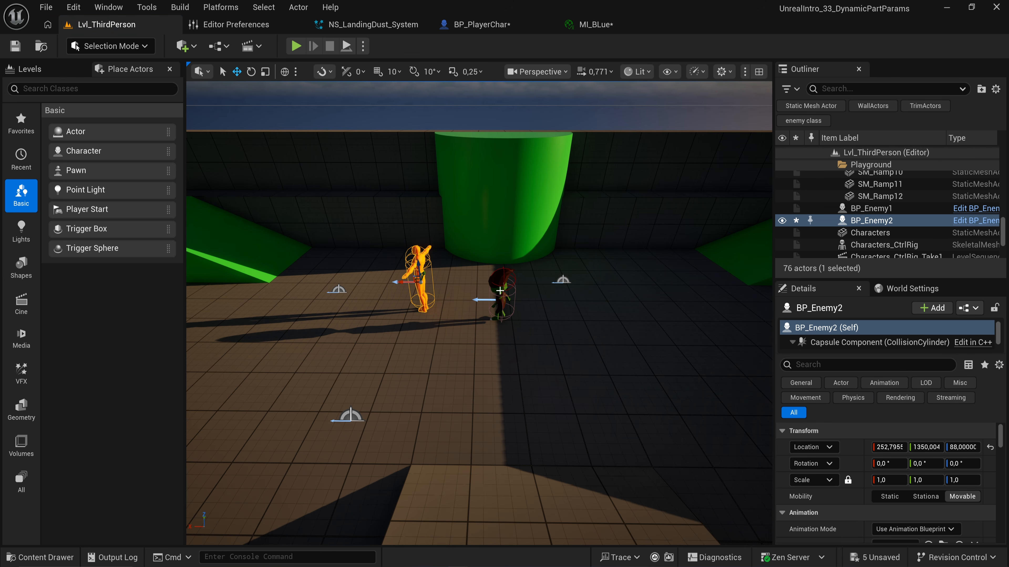
click(429, 328)
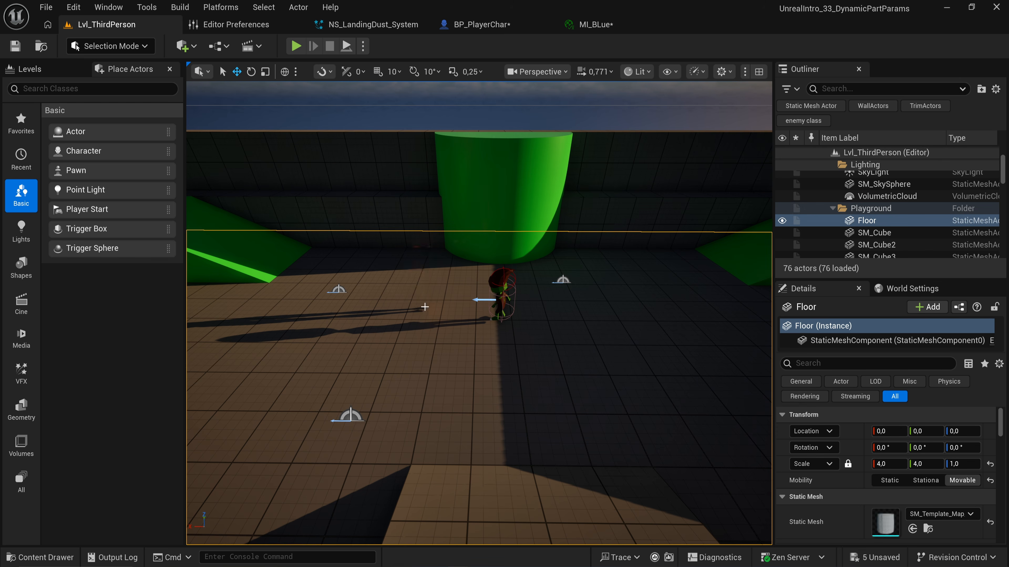
key(ctrl+z)
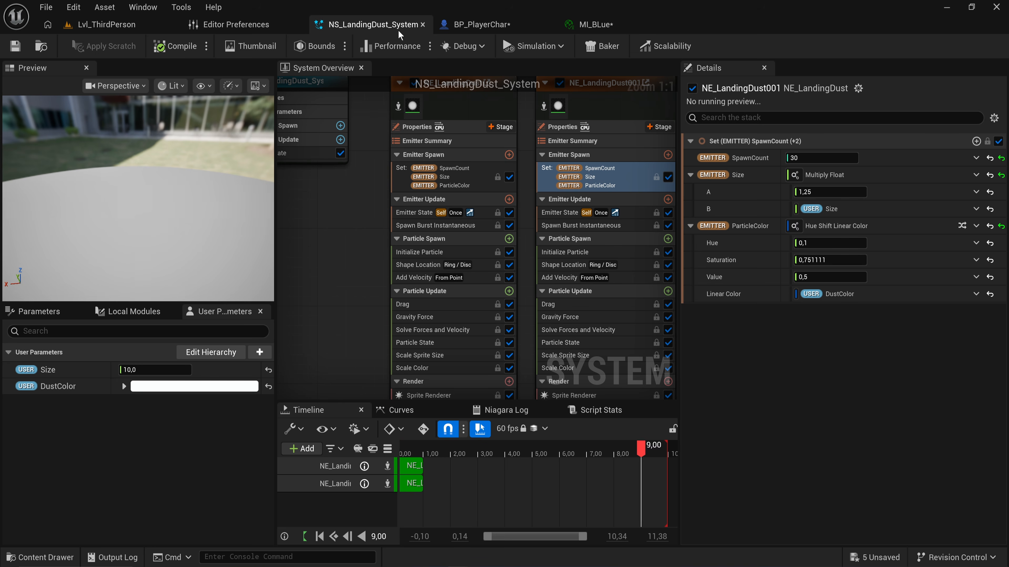
click(405, 25)
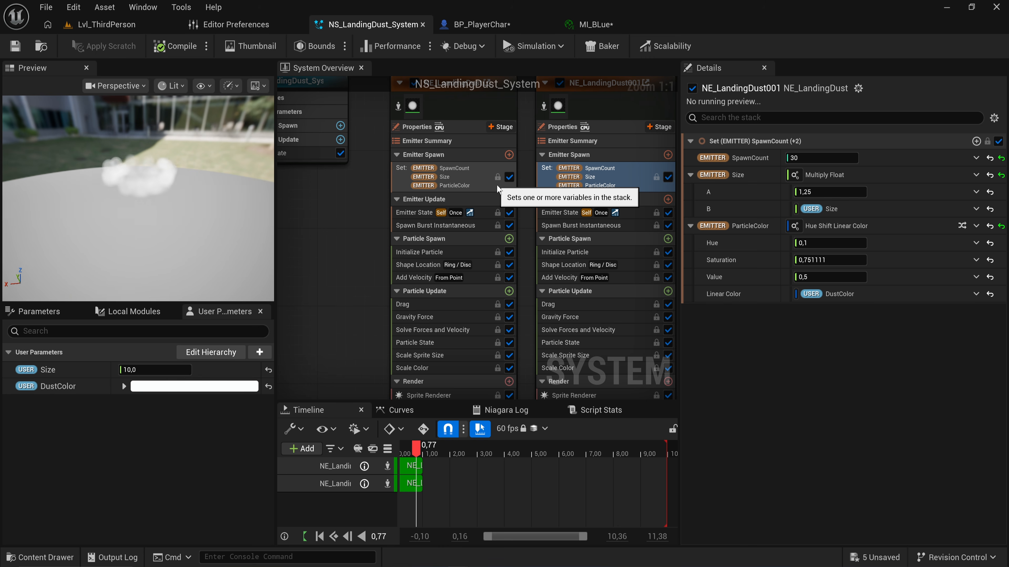
click(429, 260)
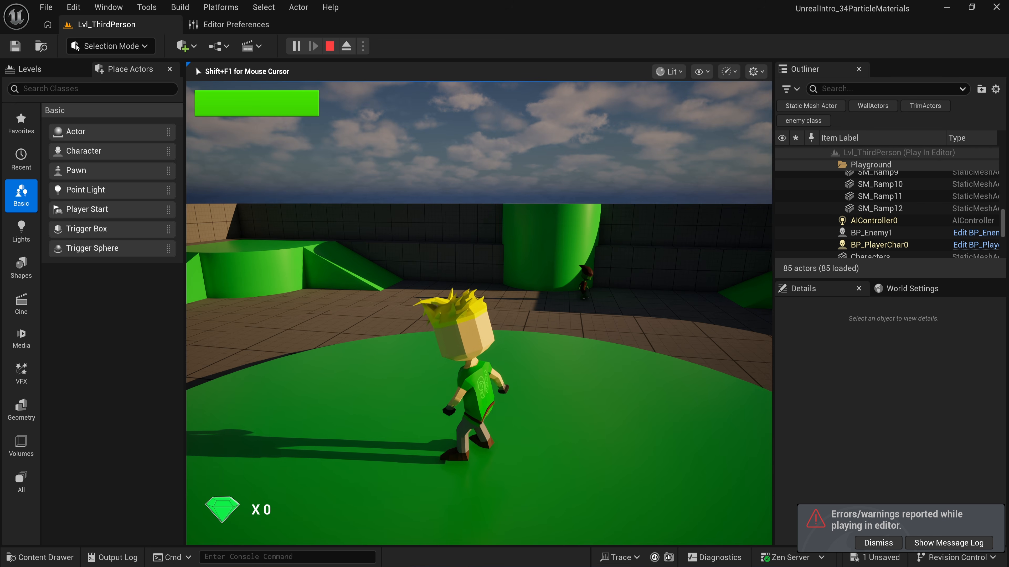
Play-test Lvl_ThirdPerson by jumping on the green disc, the blue disc and the plain floor to compare the landing dust colours.
key(s)
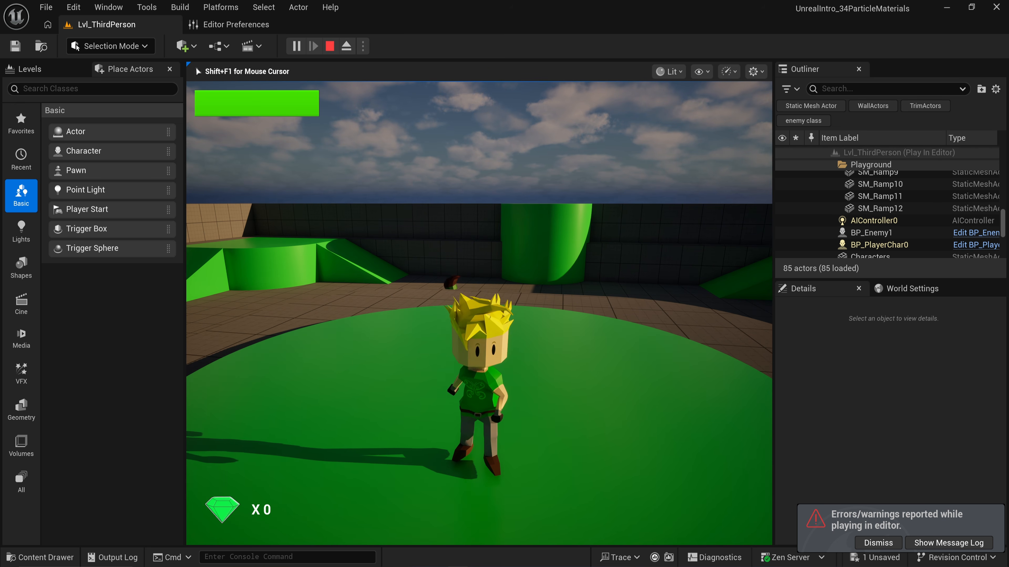
key(space)
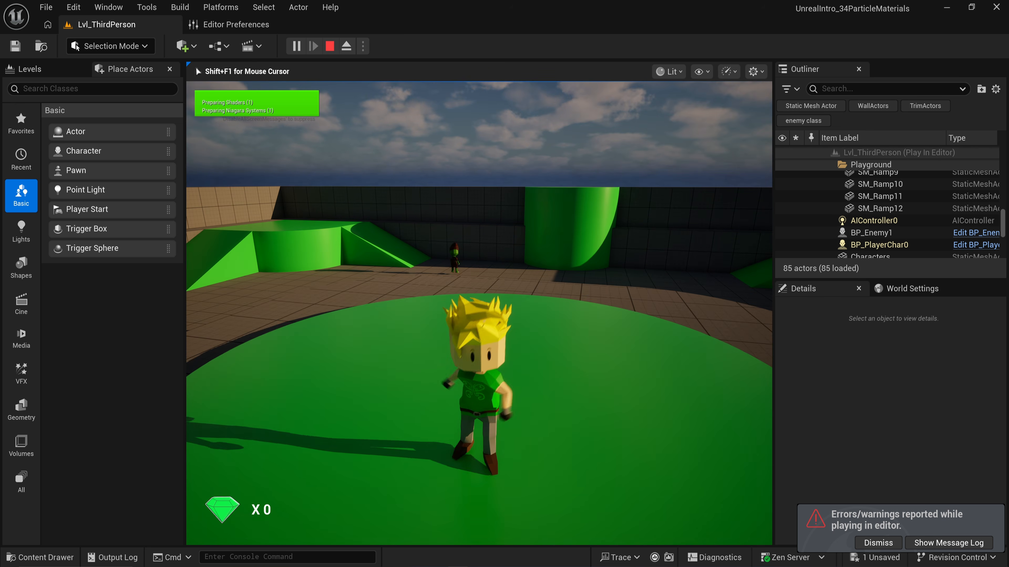
key(w)
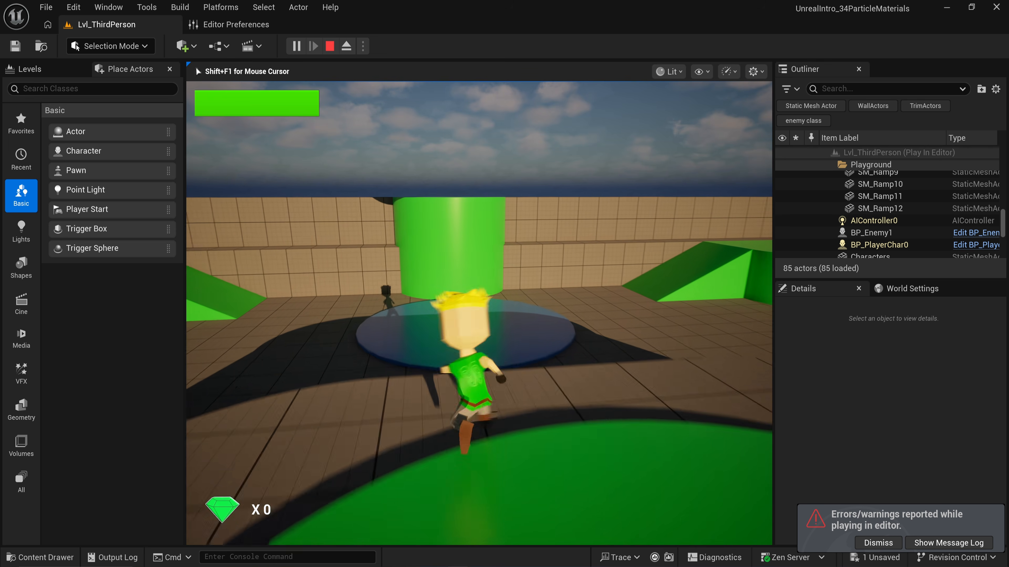
key(s)
key(w)
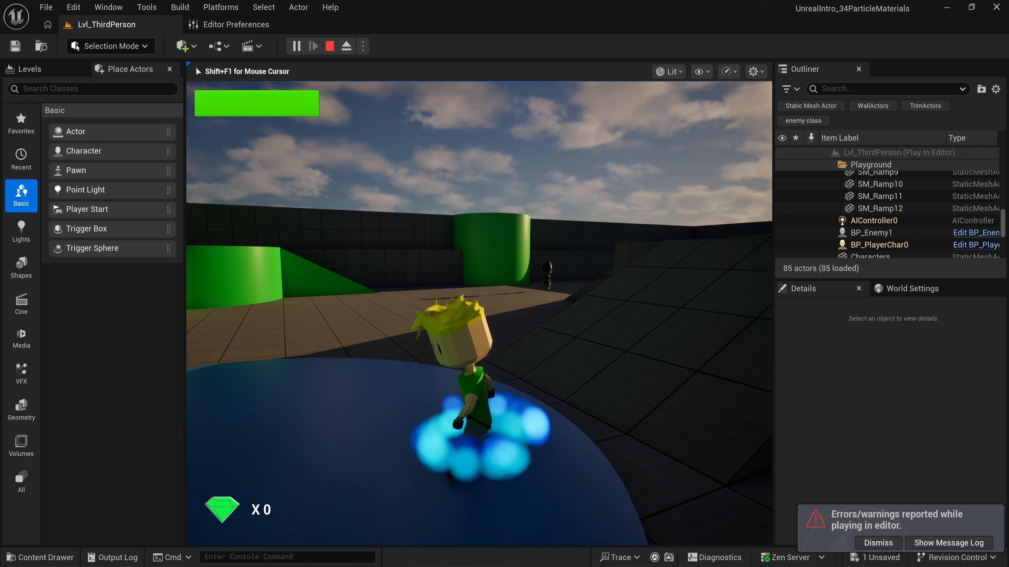
key(w)
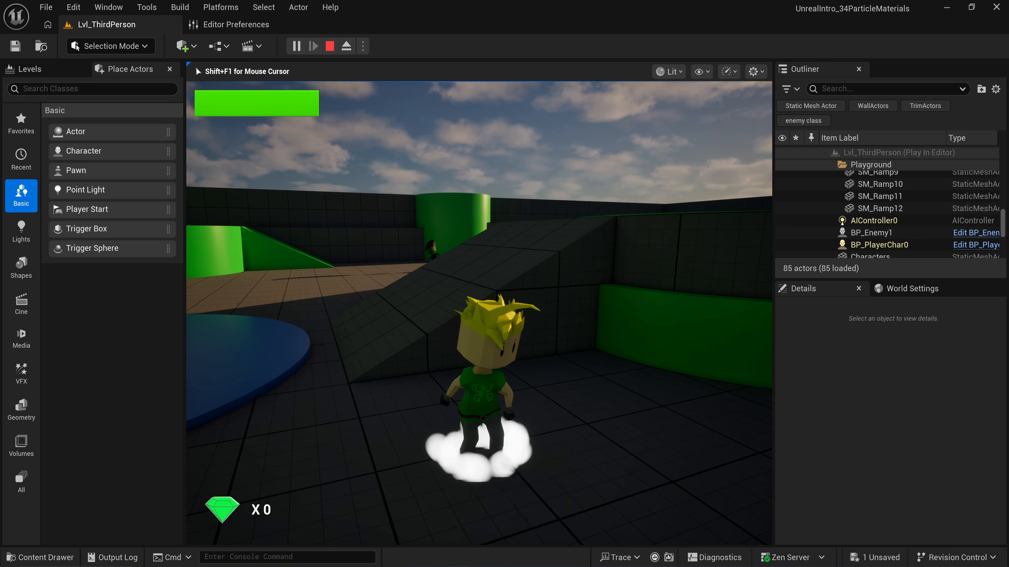
key(w)
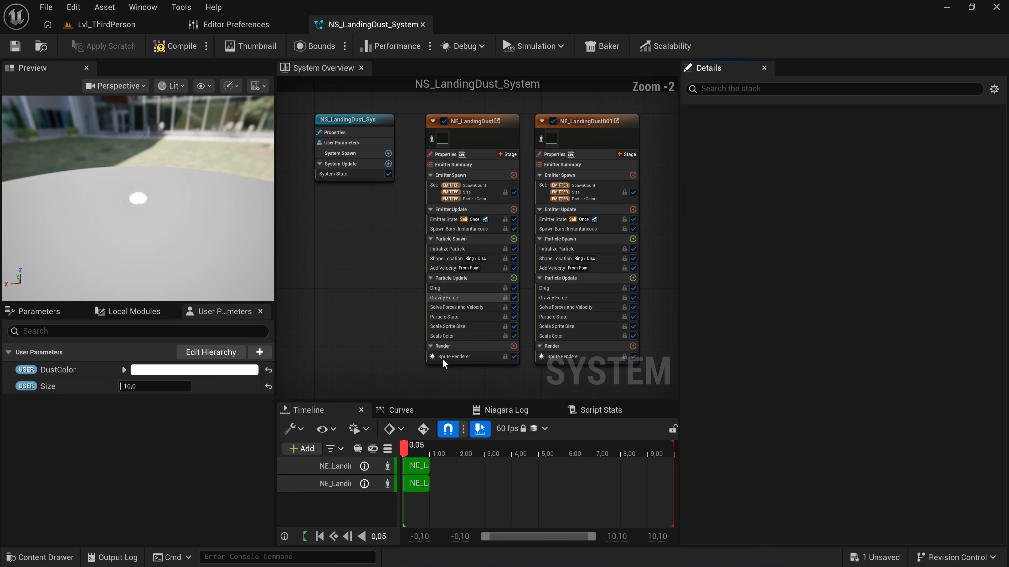
Display NE_LandingDust's Sprite Renderer settings and create a folder named Mats inside the Tutorial content folder.
click(445, 356)
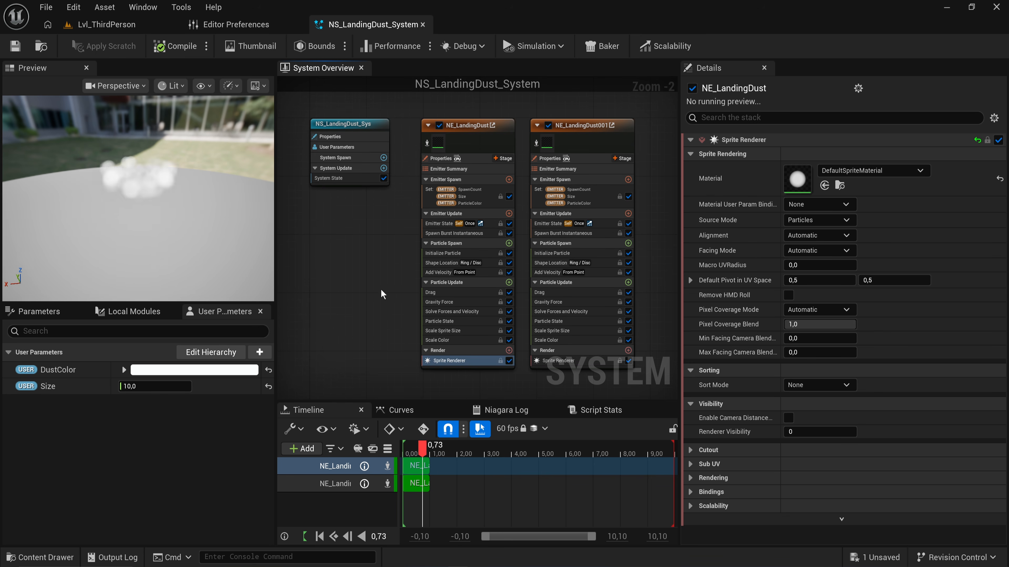
key(ctrl+space)
key(alt+Left)
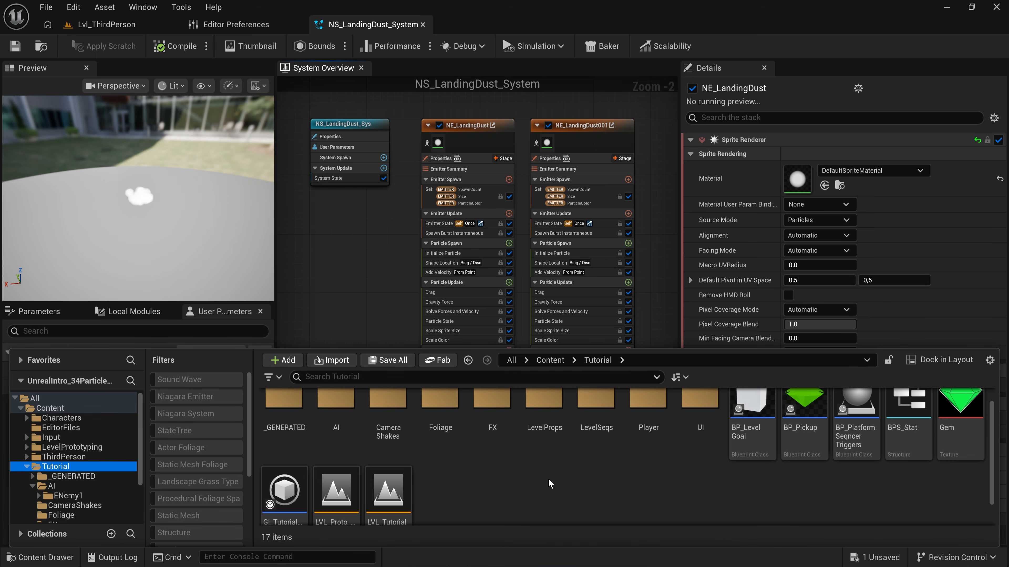
right_click(515, 472)
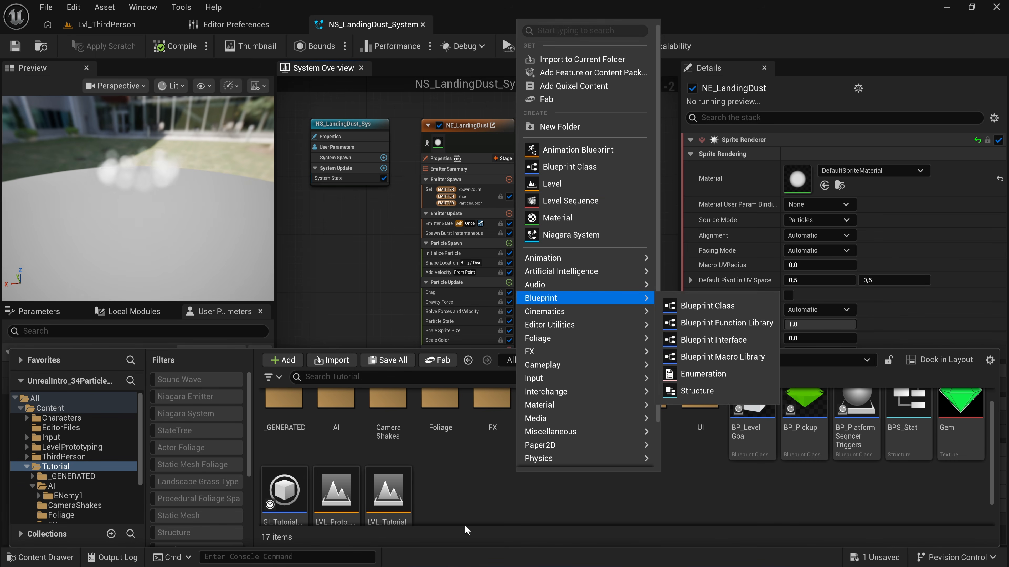
click(466, 503)
scroll(558, 499, up, 1)
right_click(548, 496)
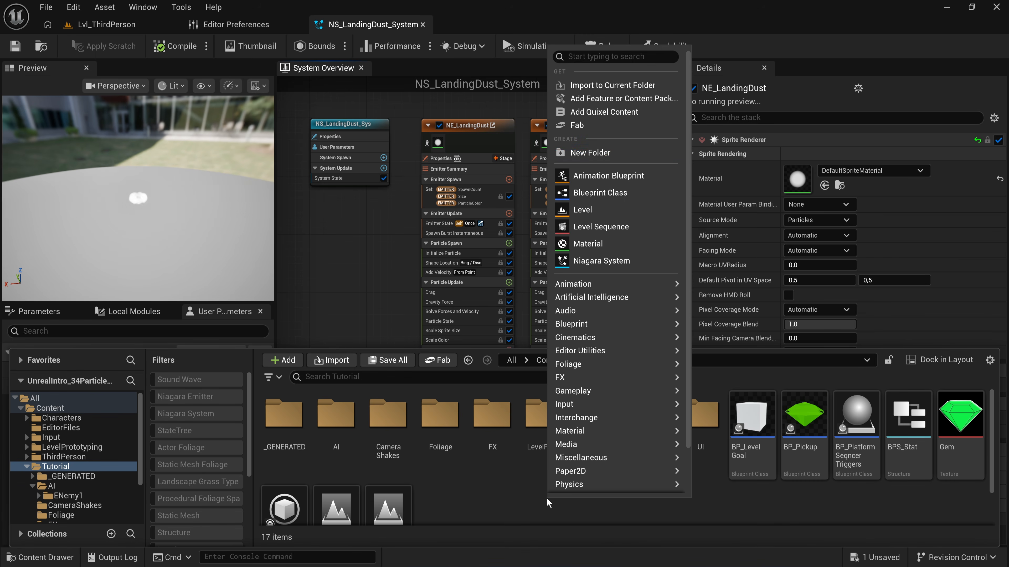
click(593, 153)
text(M)
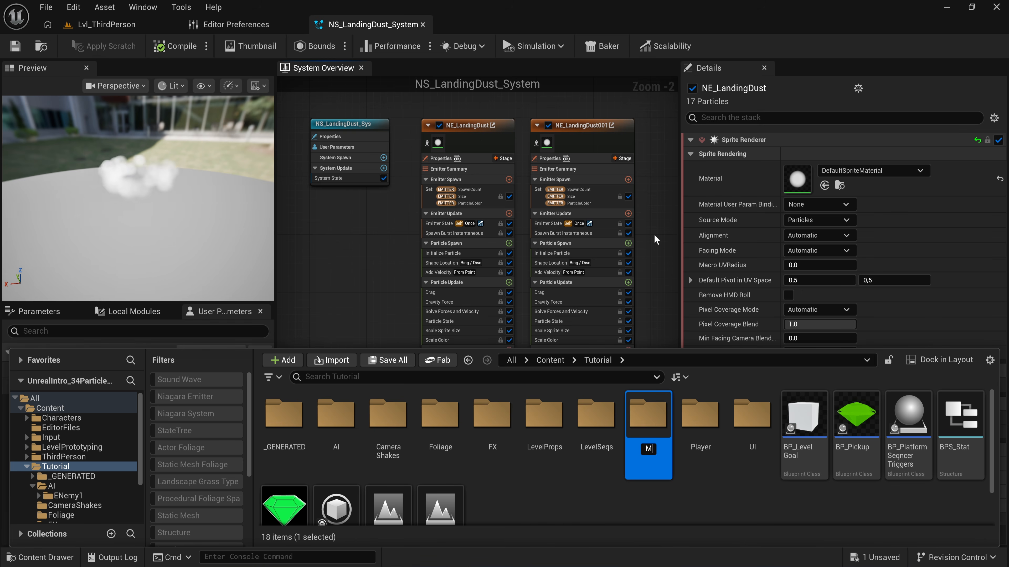
text(ats)
key(Return)
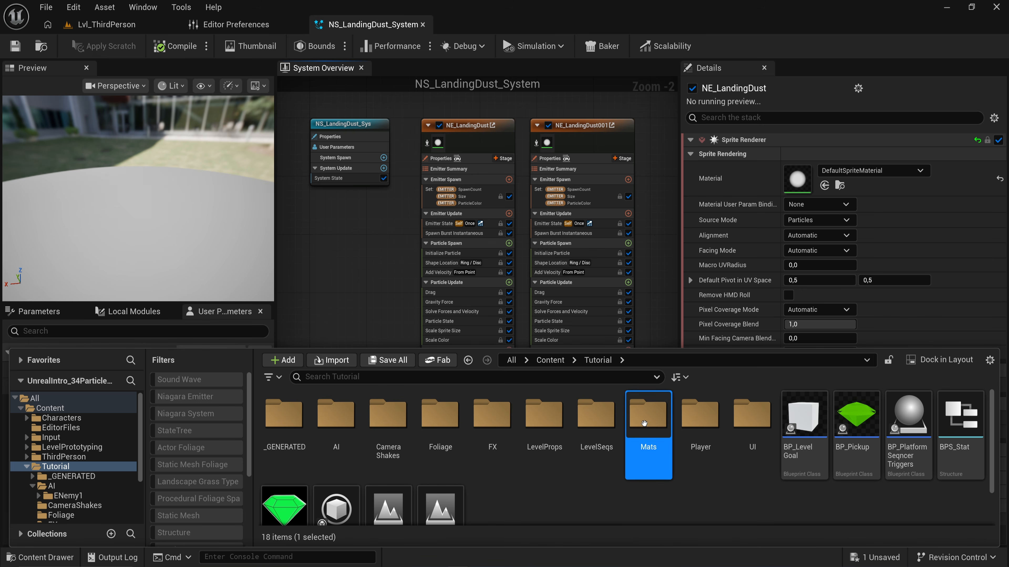
Create a material named M_Dustpatricles in the Mats folder and open it for editing.
double_click(648, 413)
right_click(485, 441)
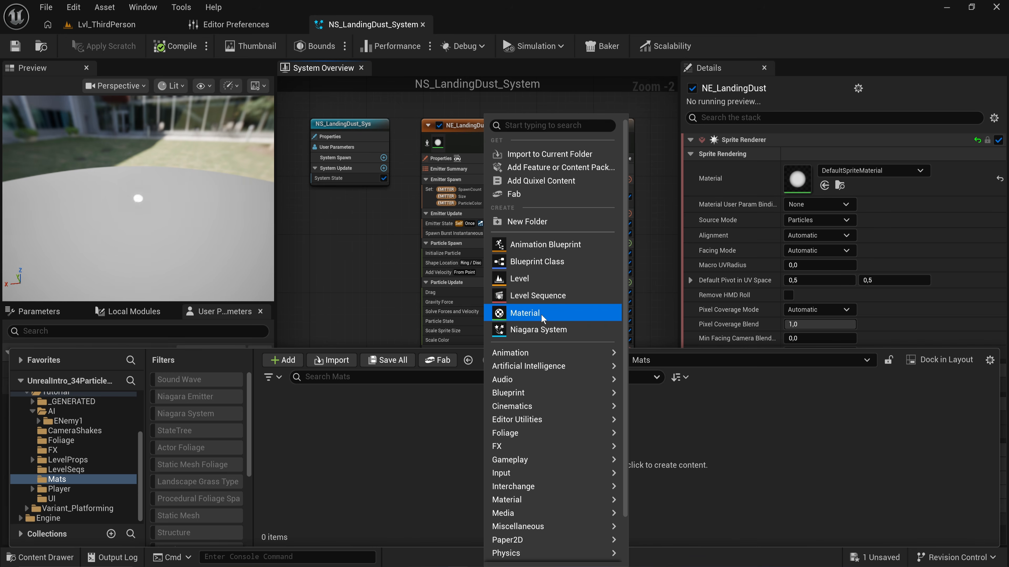
click(525, 313)
text(M_)
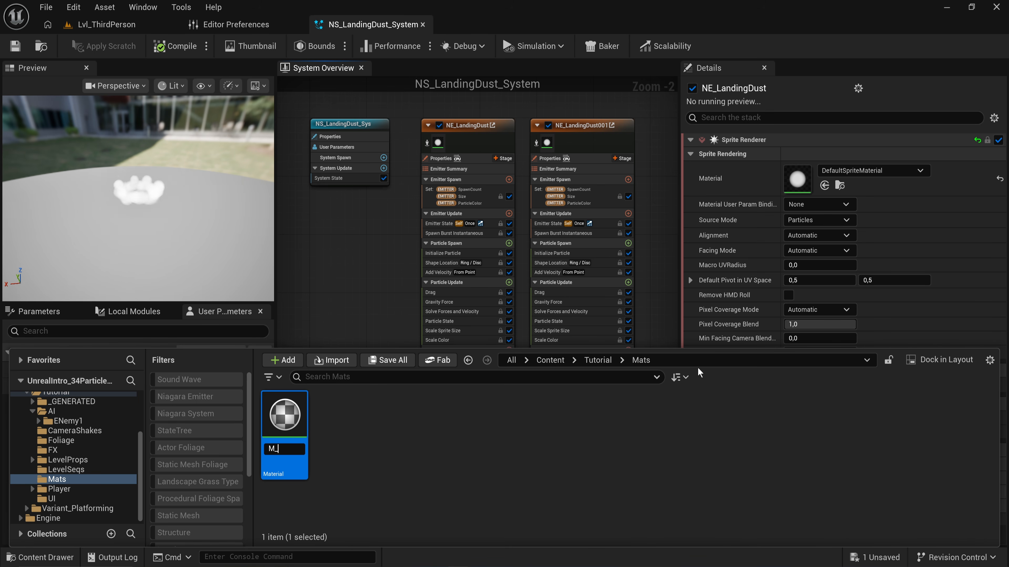
text(Dustpatricles)
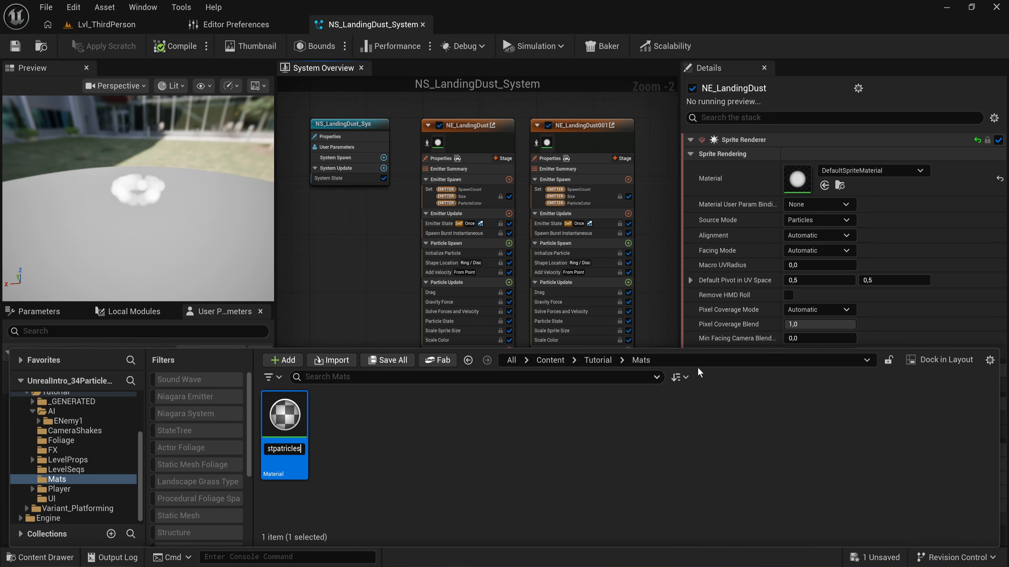
key(Return)
double_click(292, 412)
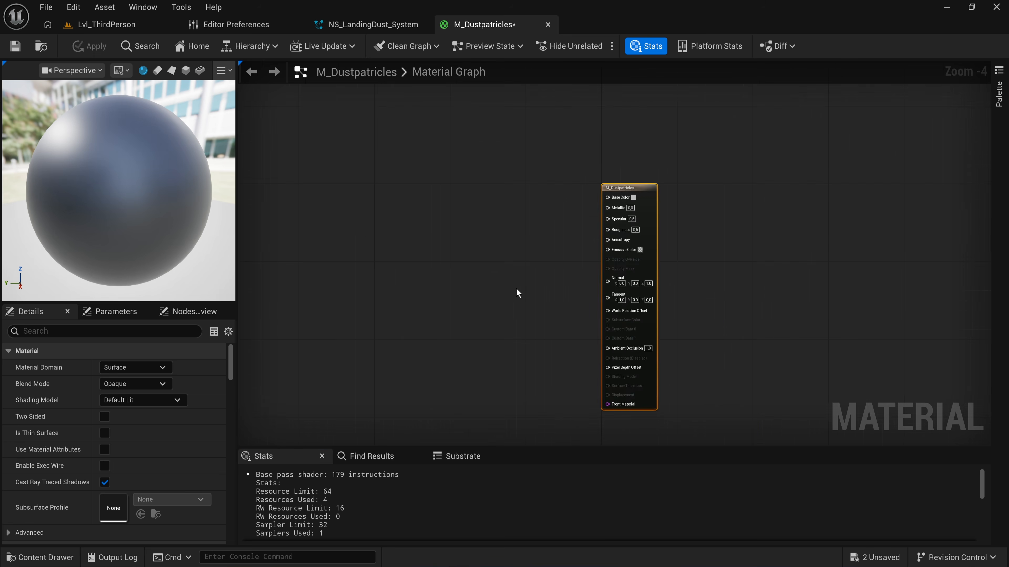
Keep M_Dustpatricles' Material Domain as Surface and set its Blend Mode to Additive.
click(160, 368)
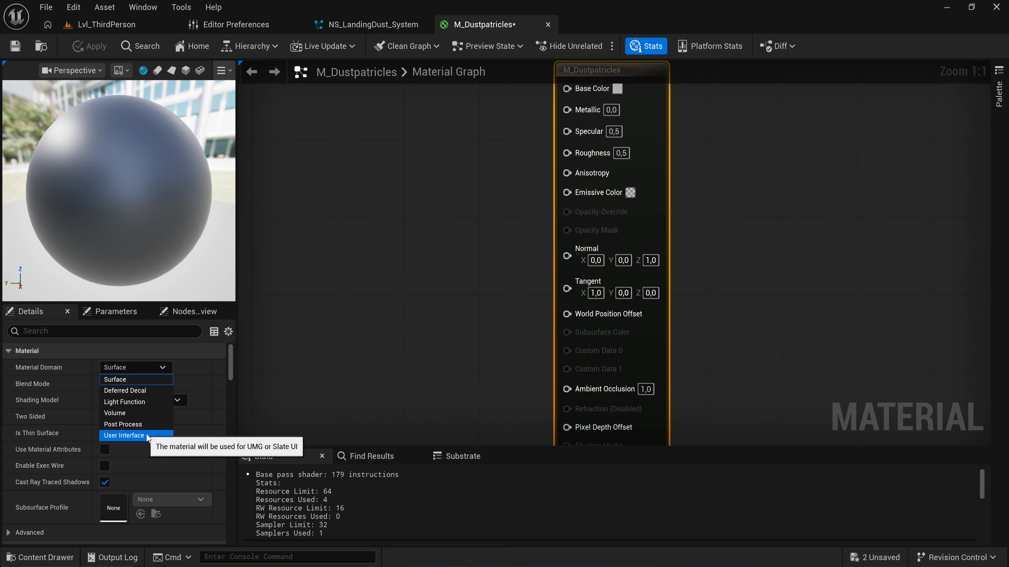
click(156, 380)
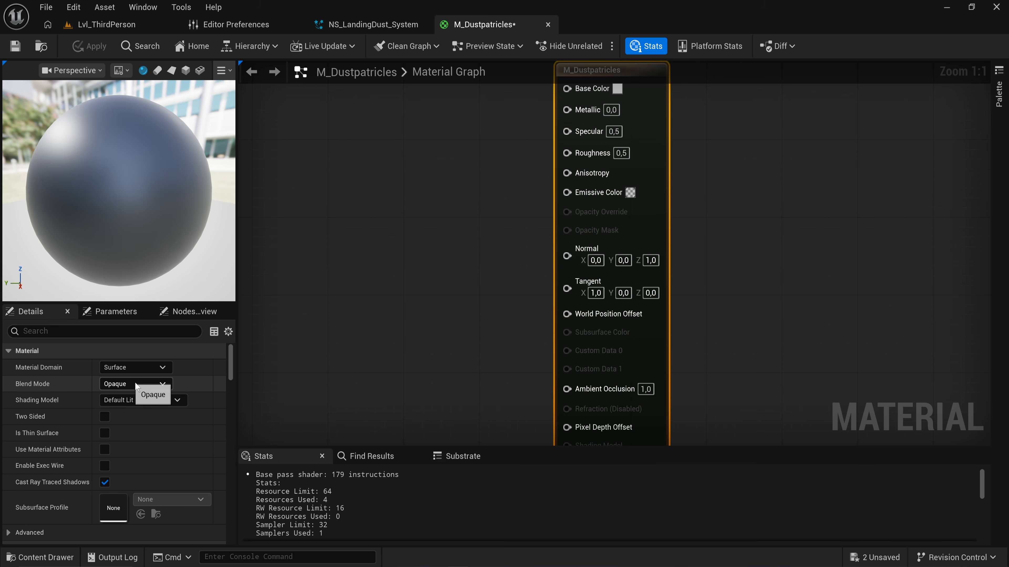
click(142, 385)
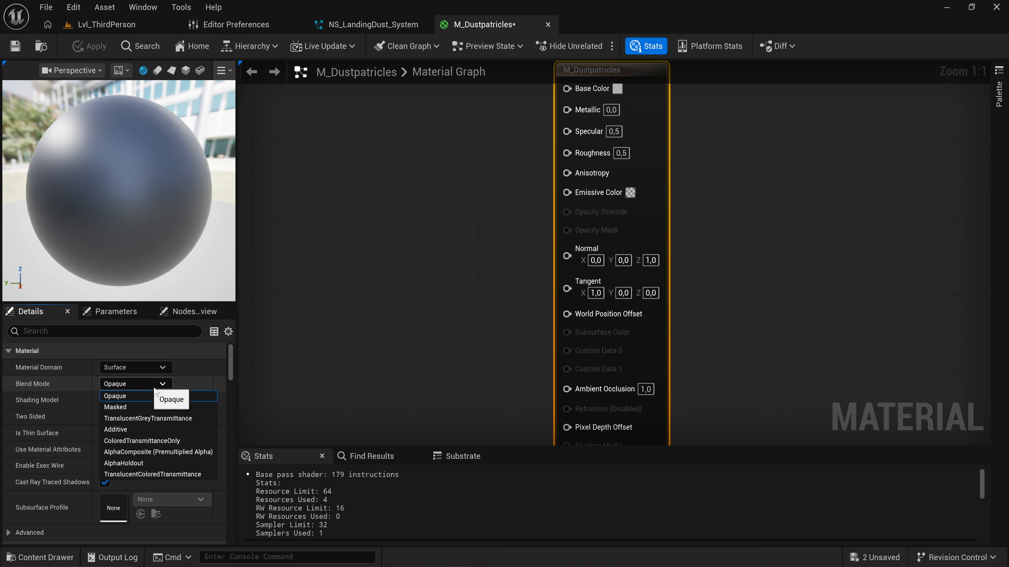
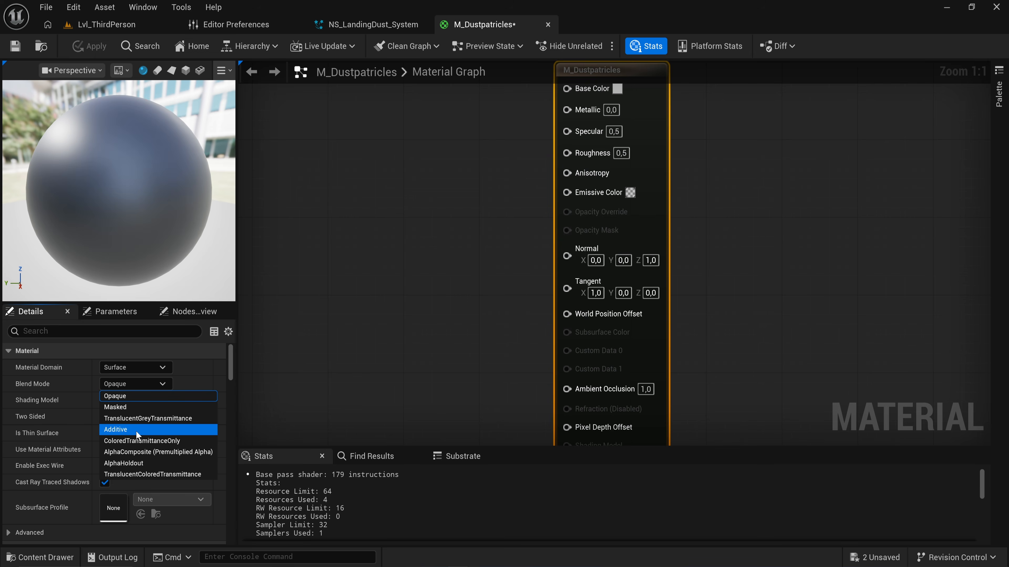
click(137, 431)
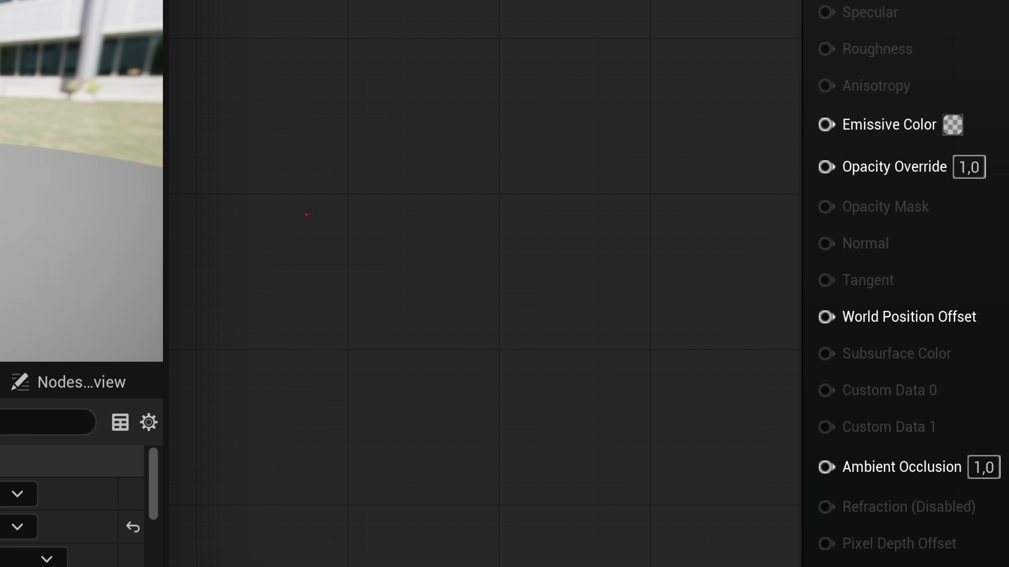
mouse_move(304, 223)
mouse_down()
mouse_move(304, 248)
mouse_move(347, 219)
mouse_move(289, 219)
mouse_up()
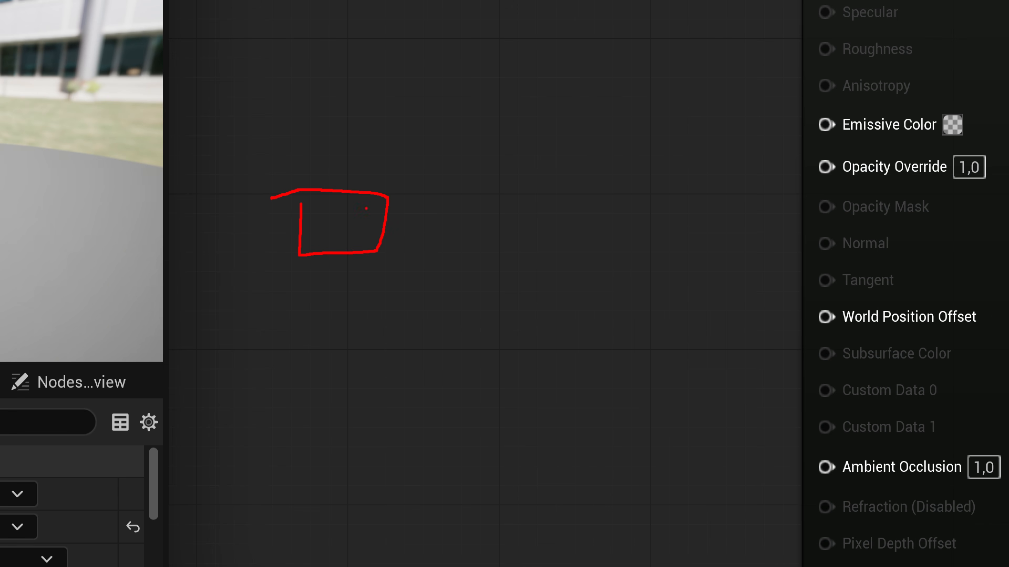
mouse_move(387, 226)
mouse_down()
mouse_move(423, 212)
mouse_move(419, 250)
mouse_move(432, 208)
mouse_up()
drag(574, 160, 561, 320)
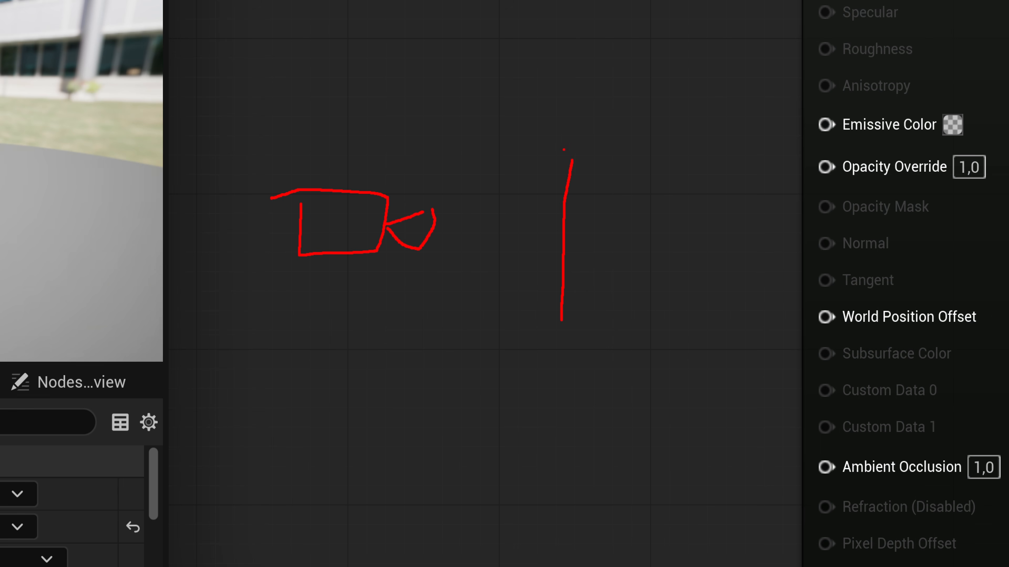
mouse_move(564, 123)
mouse_down()
mouse_move(556, 130)
mouse_move(570, 119)
mouse_move(614, 136)
mouse_move(602, 144)
mouse_move(655, 126)
mouse_up()
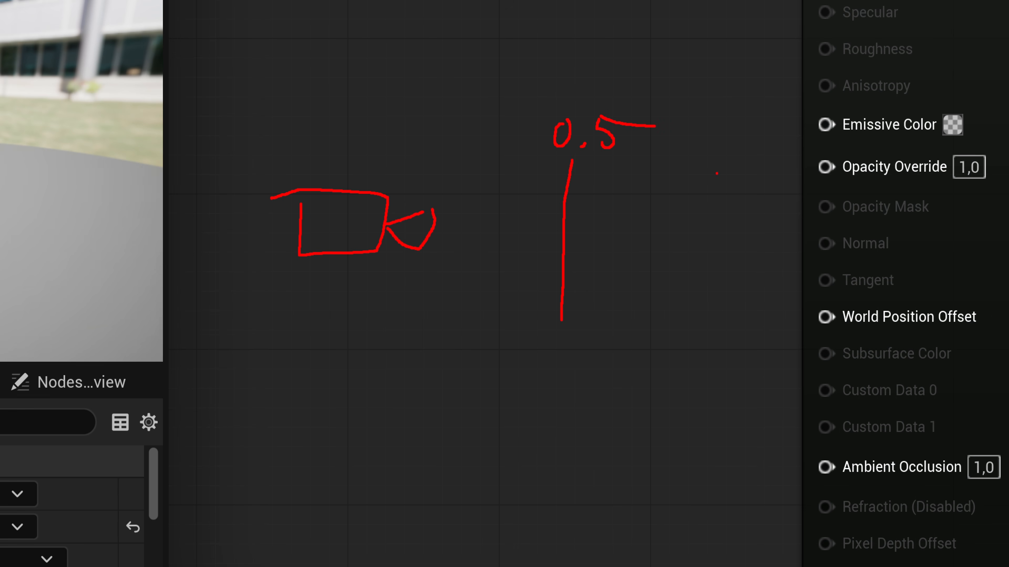
drag(717, 173, 724, 348)
mouse_move(712, 128)
mouse_down()
mouse_move(714, 150)
mouse_move(722, 127)
mouse_move(756, 148)
mouse_move(787, 135)
mouse_up()
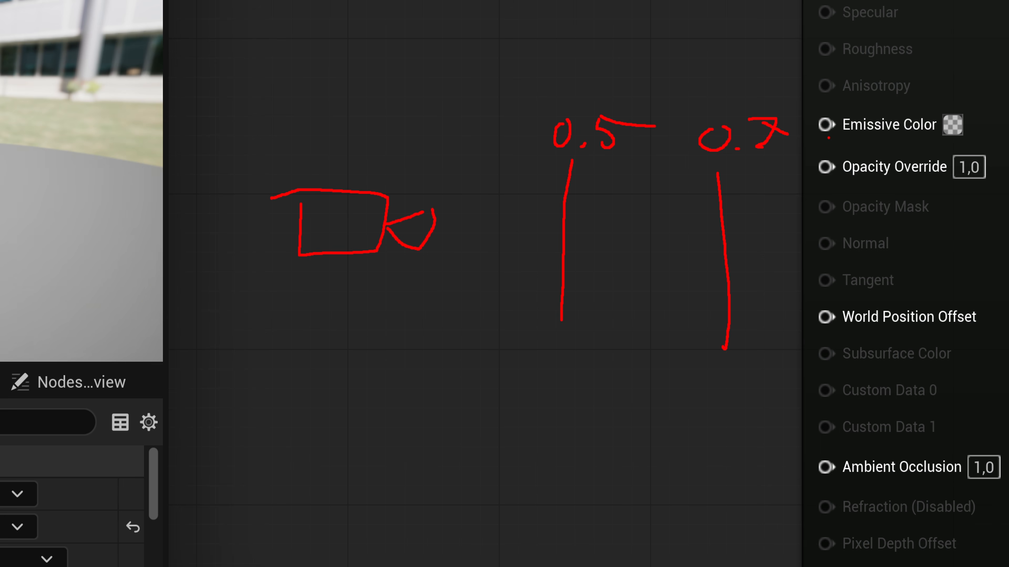
drag(828, 138, 817, 352)
mouse_move(832, 93)
mouse_down()
mouse_move(828, 119)
mouse_move(854, 116)
mouse_move(854, 96)
mouse_up()
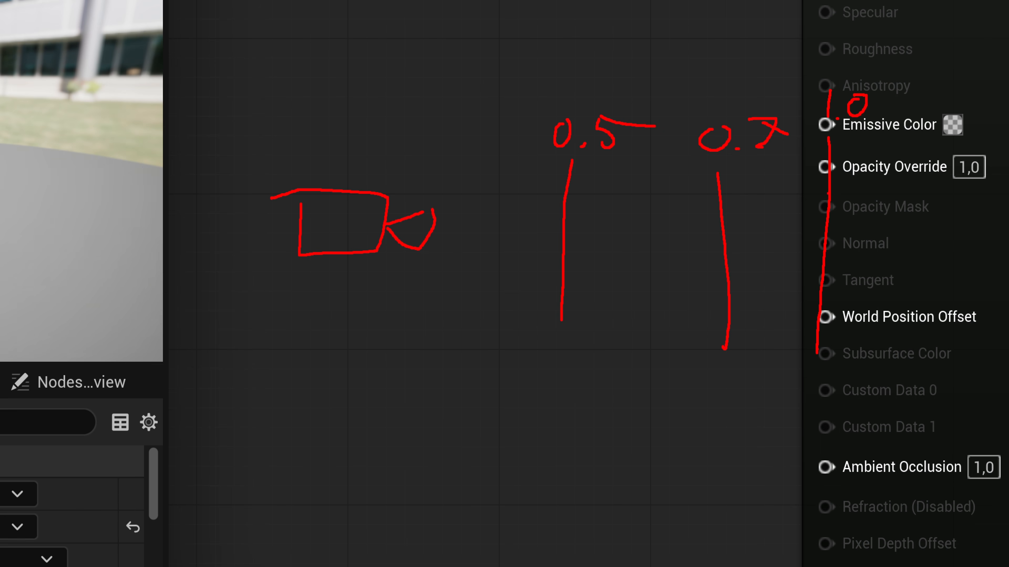
mouse_move(828, 193)
mouse_down()
mouse_move(852, 211)
mouse_move(831, 194)
mouse_up()
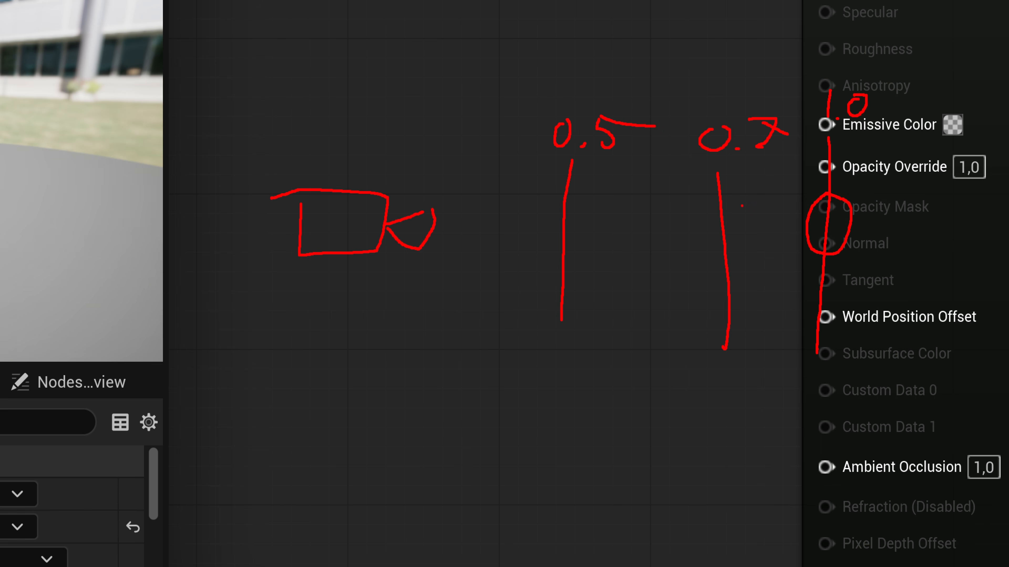
mouse_move(735, 199)
mouse_down()
mouse_move(719, 198)
mouse_move(720, 287)
mouse_move(737, 199)
mouse_up()
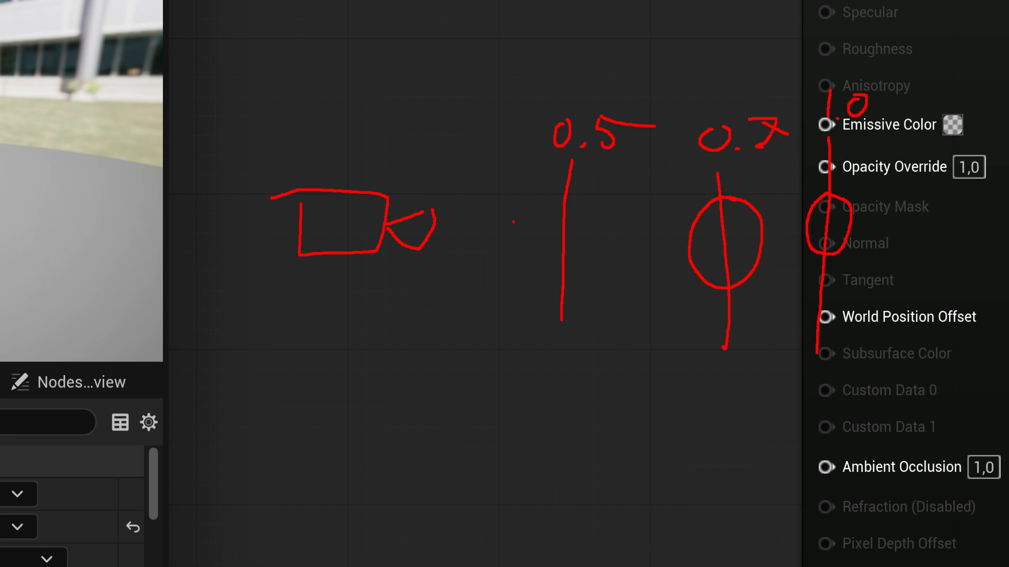
mouse_move(581, 186)
mouse_down()
mouse_move(518, 228)
mouse_move(580, 184)
mouse_up()
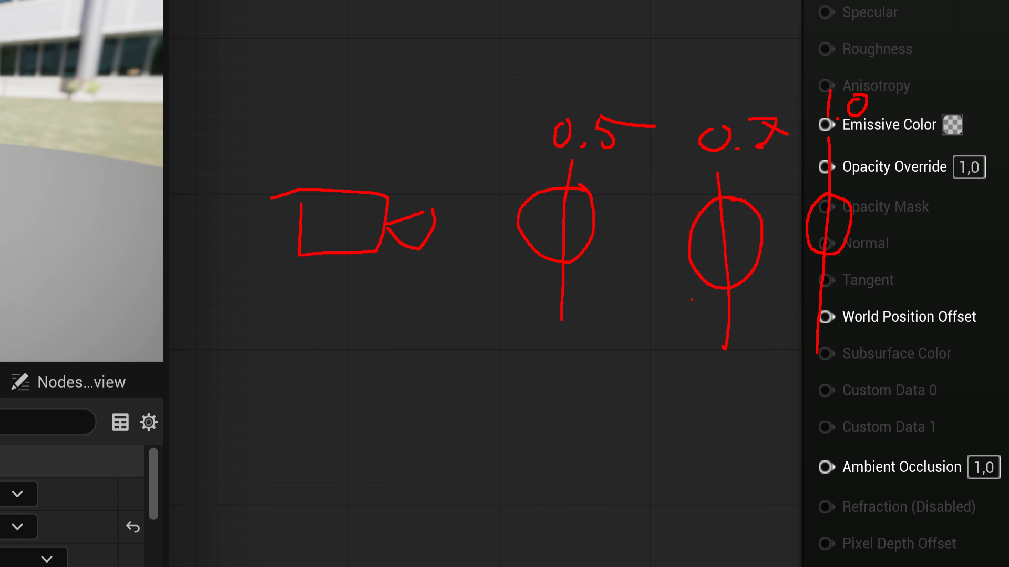
key(ctrl+z)
key(ctrl+z)
key(ctrl+z)
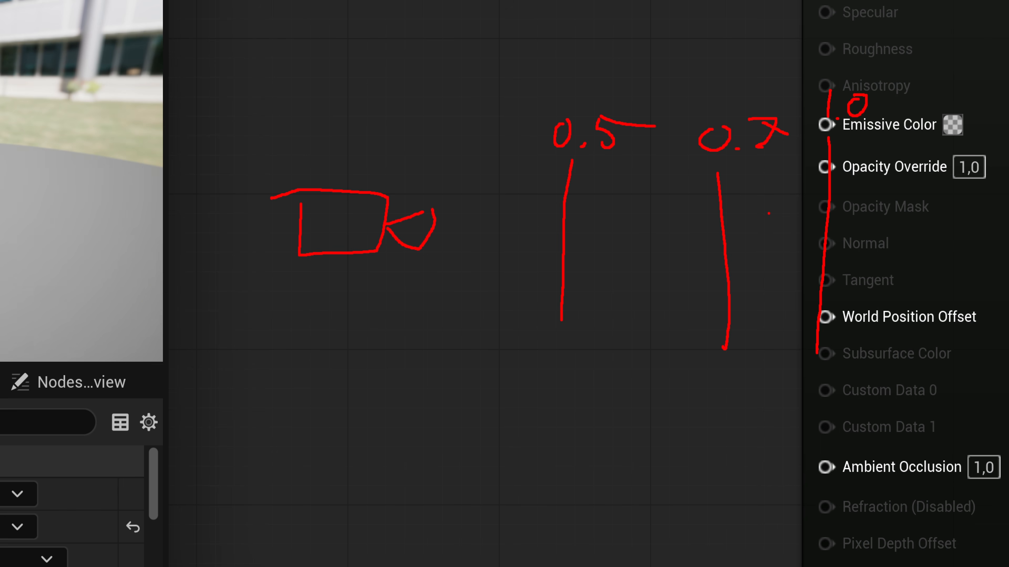
mouse_move(834, 217)
mouse_down()
mouse_move(826, 258)
mouse_move(837, 215)
mouse_up()
drag(740, 222, 747, 221)
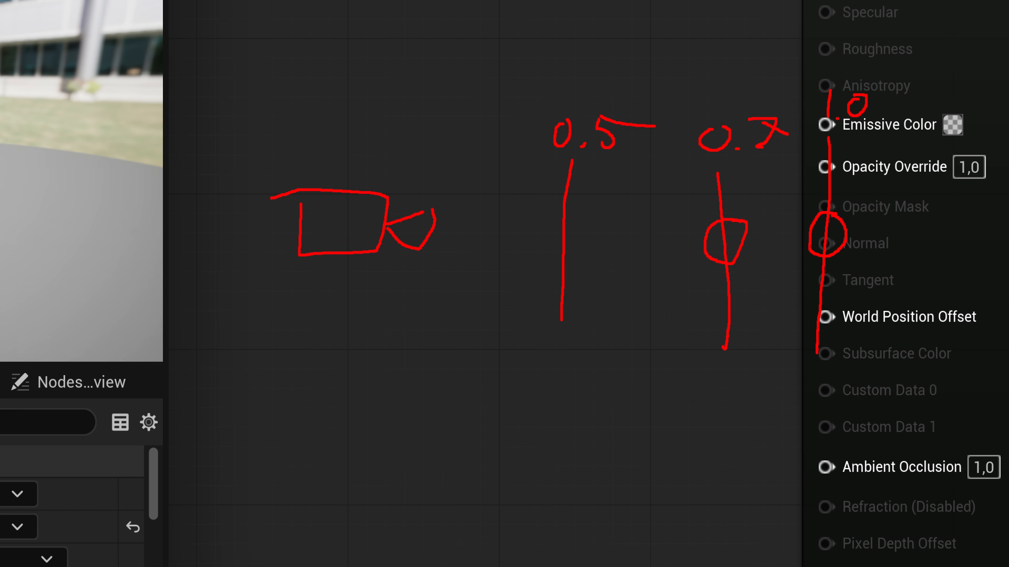
drag(578, 203, 575, 204)
mouse_move(469, 368)
mouse_down()
mouse_move(457, 419)
mouse_move(467, 386)
mouse_move(481, 410)
mouse_up()
drag(561, 368, 558, 394)
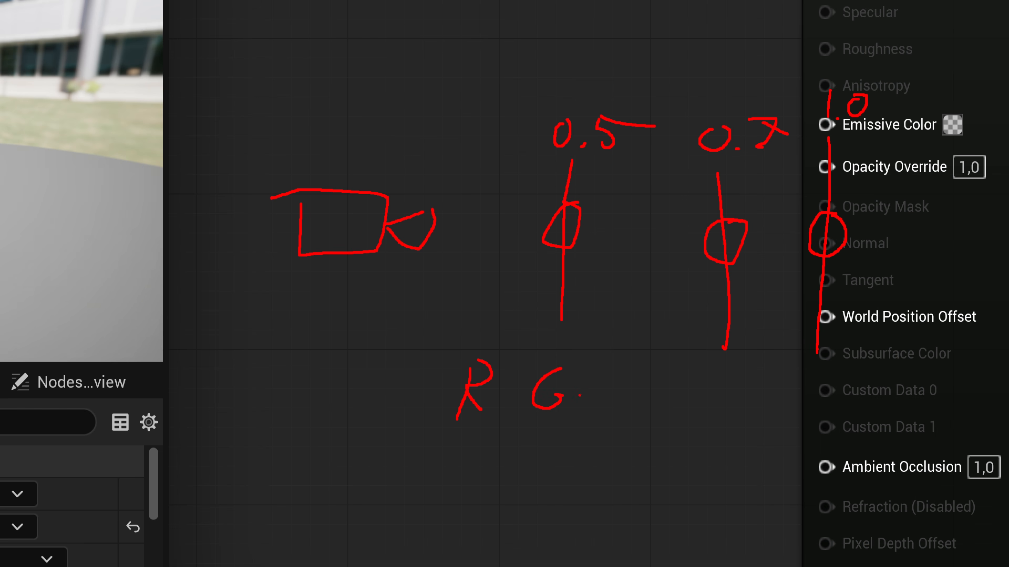
mouse_move(637, 384)
mouse_down()
mouse_move(622, 426)
mouse_move(644, 406)
mouse_move(619, 433)
mouse_up()
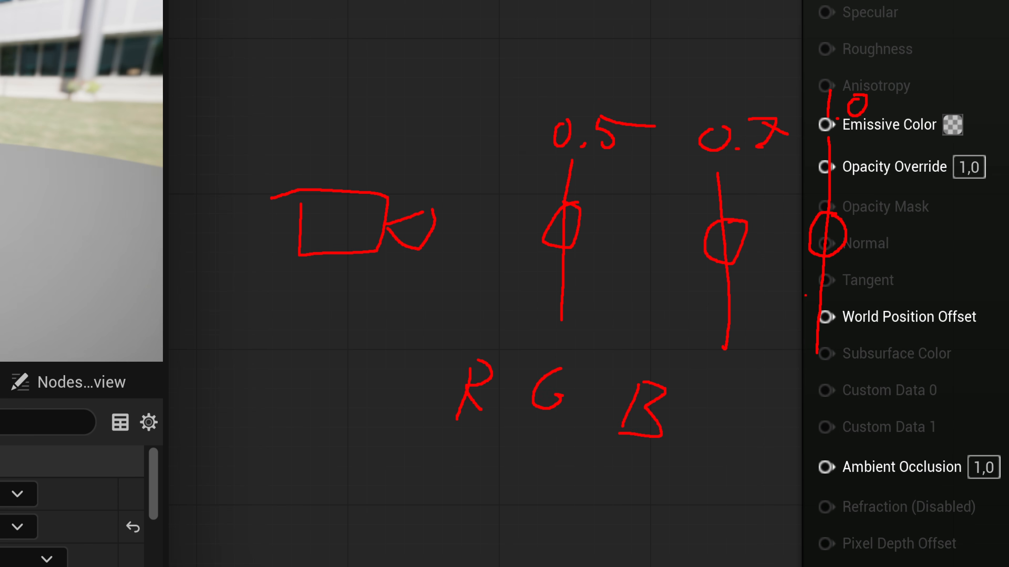
drag(470, 440, 471, 476)
mouse_move(547, 445)
mouse_down()
mouse_move(535, 465)
mouse_move(546, 447)
mouse_up()
drag(639, 463, 628, 458)
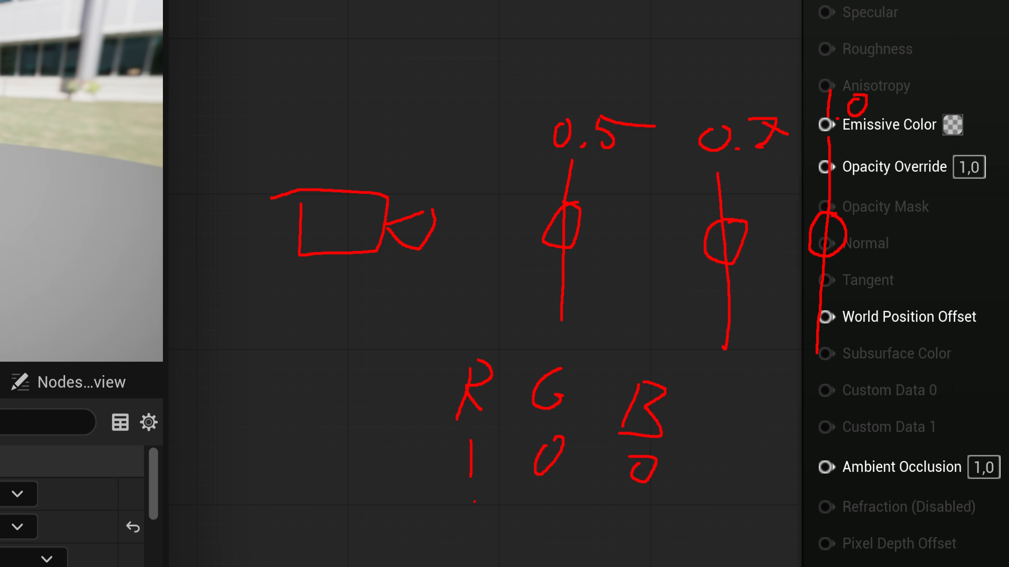
drag(475, 501, 475, 548)
mouse_move(552, 516)
mouse_down()
mouse_move(544, 517)
mouse_move(568, 517)
mouse_up()
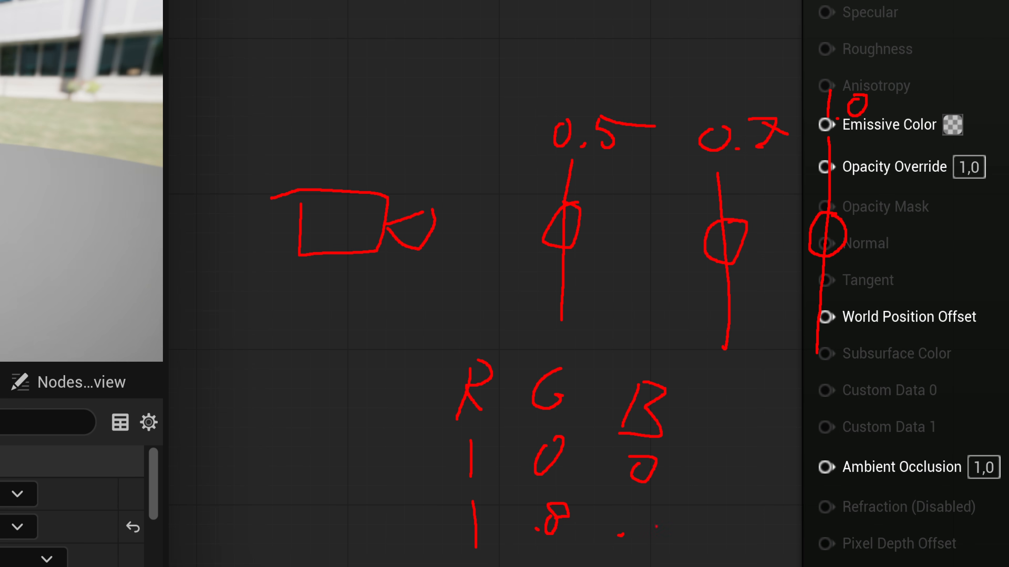
mouse_move(656, 527)
mouse_down()
mouse_move(657, 516)
mouse_move(660, 535)
mouse_up()
drag(476, 555, 478, 566)
drag(548, 551, 550, 566)
drag(653, 548, 670, 544)
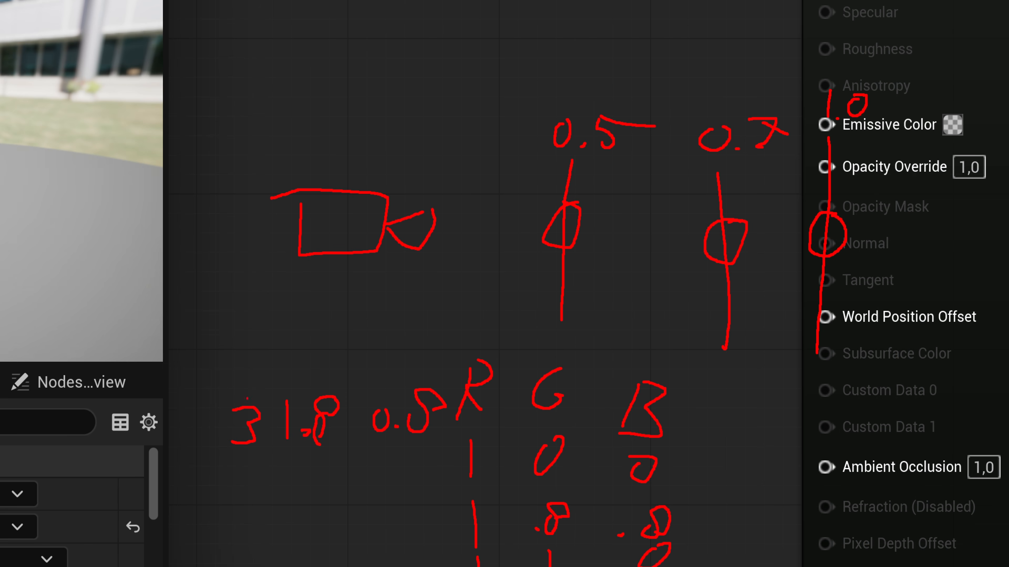
drag(279, 370, 267, 489)
drag(370, 357, 359, 487)
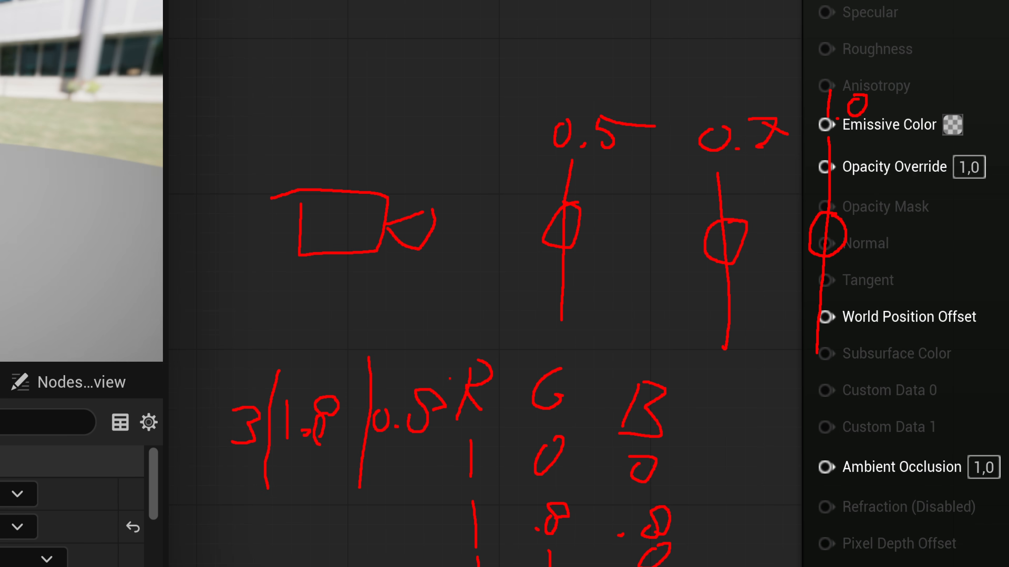
drag(458, 384, 437, 486)
mouse_move(227, 379)
mouse_down()
mouse_move(210, 477)
mouse_move(199, 449)
mouse_move(535, 458)
mouse_up()
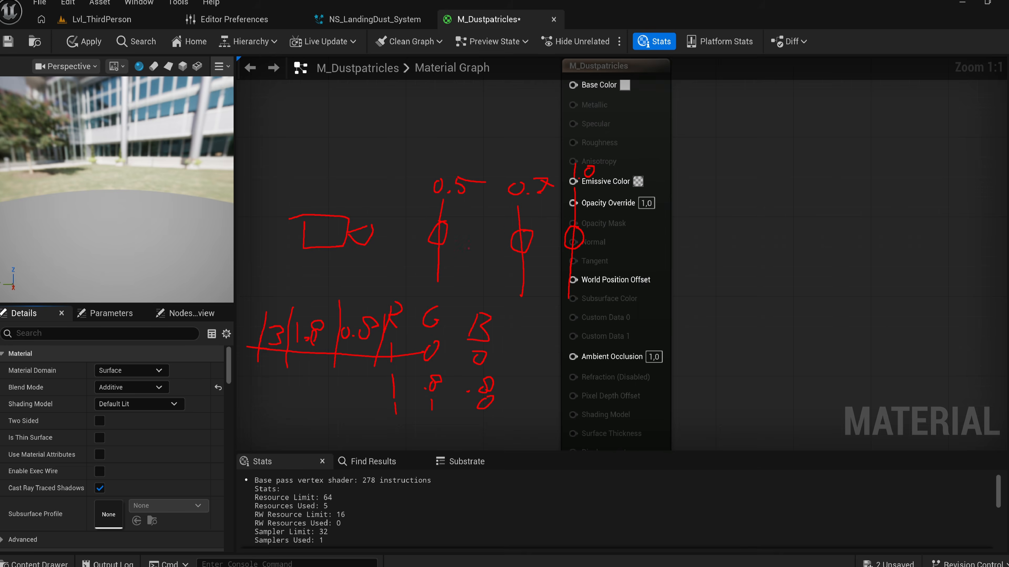
key(Escape)
scroll(576, 159, up, 2)
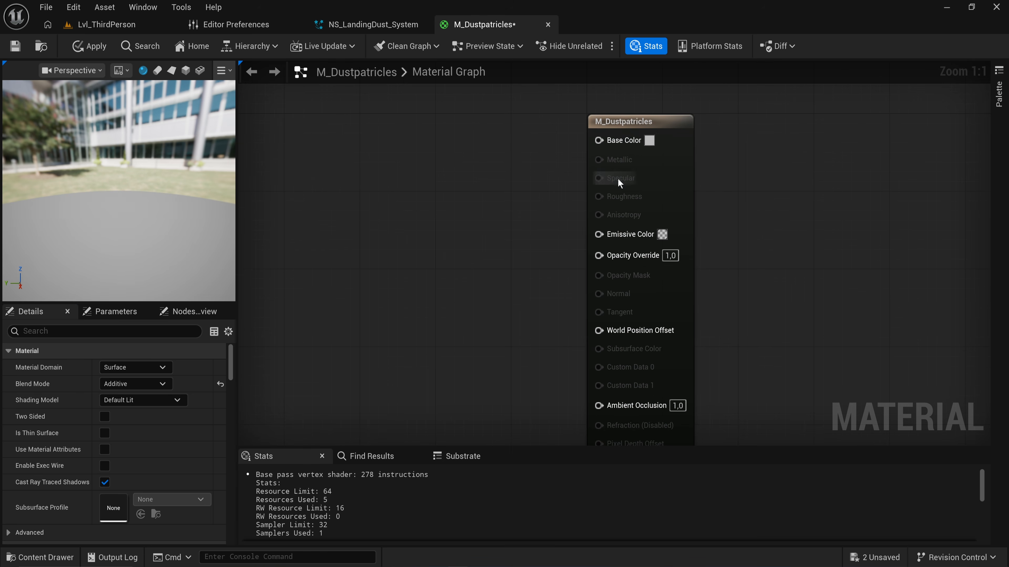
Check the sprite renderer's DefaultSpriteMaterial settings and set M_Dustpatricles' Shading Model to Unlit.
drag(659, 129, 650, 127)
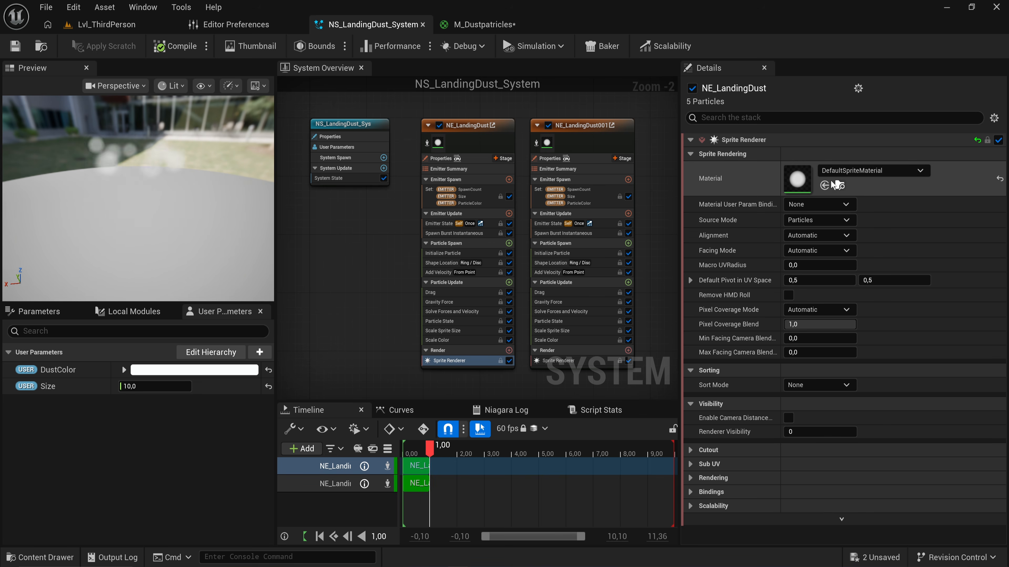
double_click(797, 179)
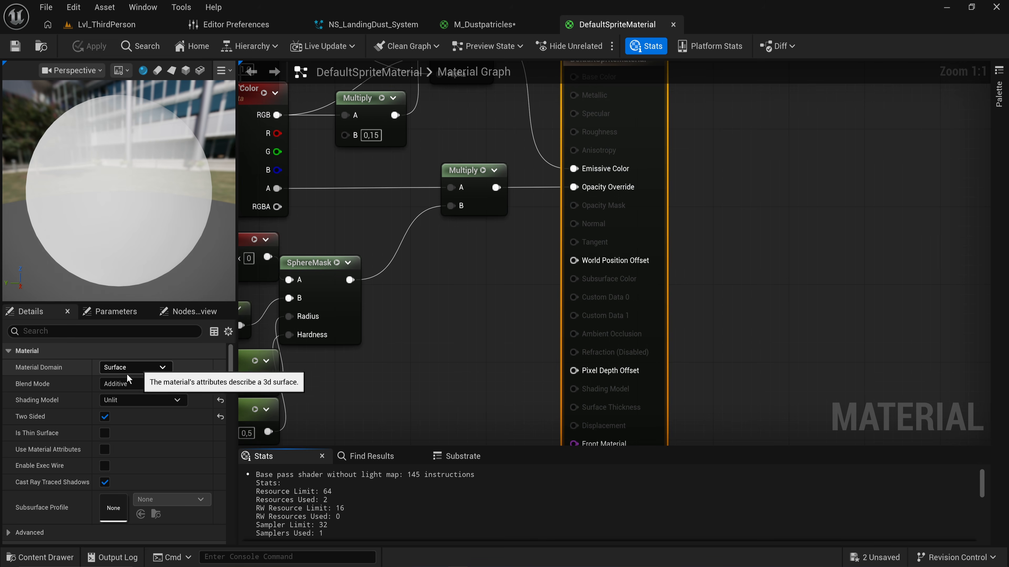
click(508, 25)
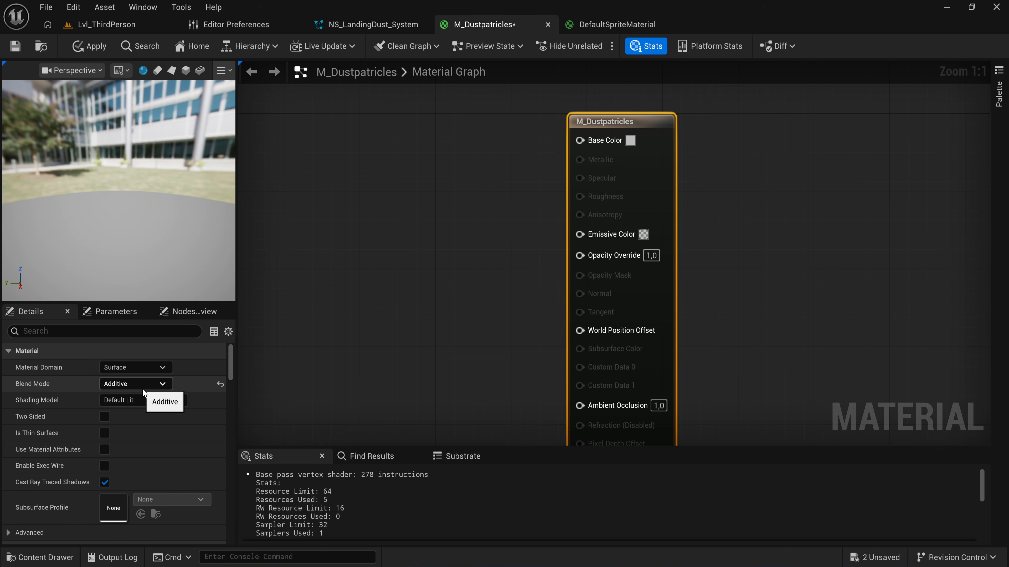
click(143, 399)
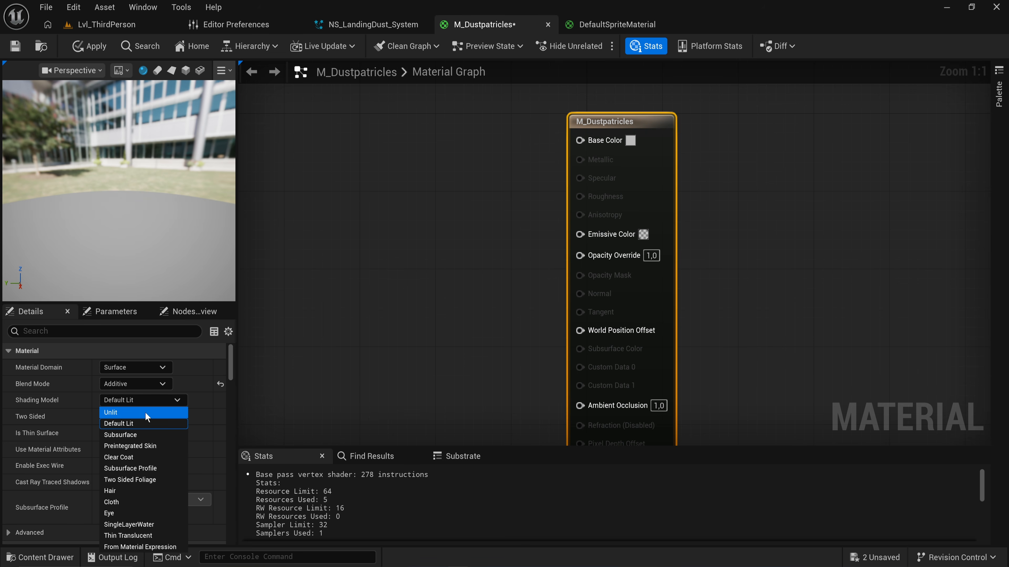
click(145, 413)
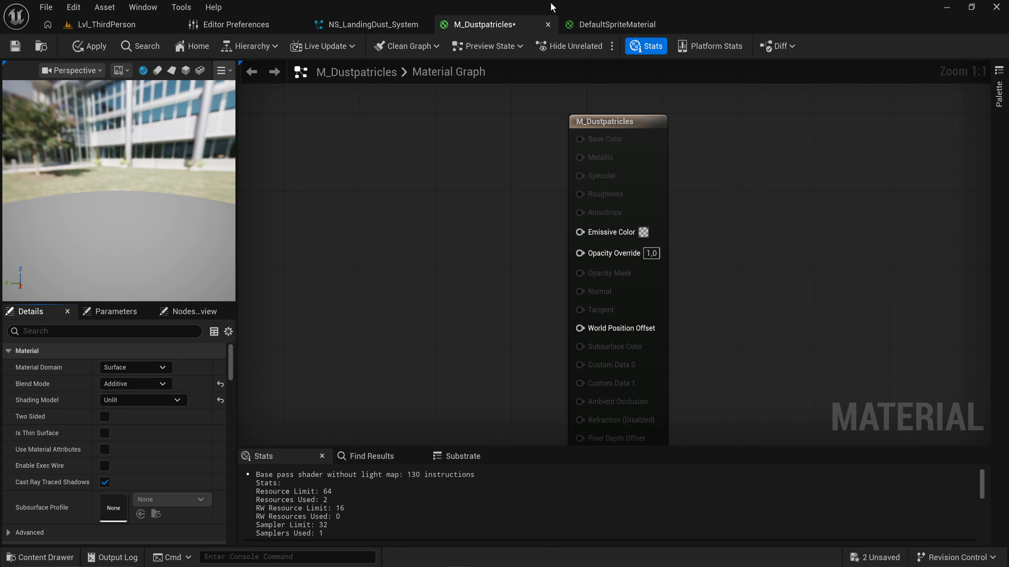
Examine DefaultSpriteMaterial's node graph, moving the Particle Color node clear of the Clamp node to expose its connections.
click(615, 23)
scroll(383, 245, down, 2)
right_drag(469, 238, 601, 371)
scroll(444, 245, up, 2)
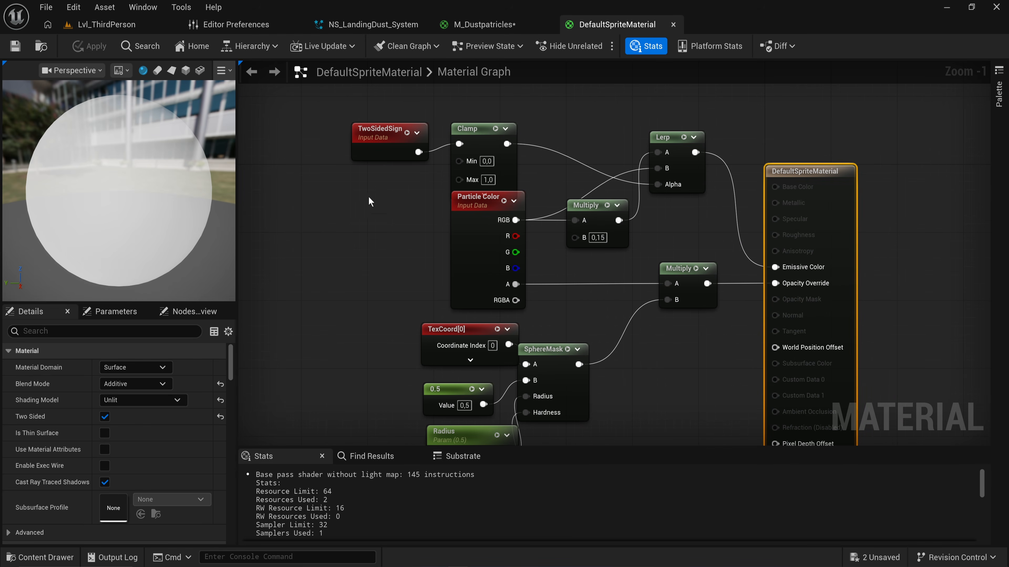
drag(373, 118, 497, 165)
right_drag(421, 204, 395, 160)
drag(459, 197, 392, 199)
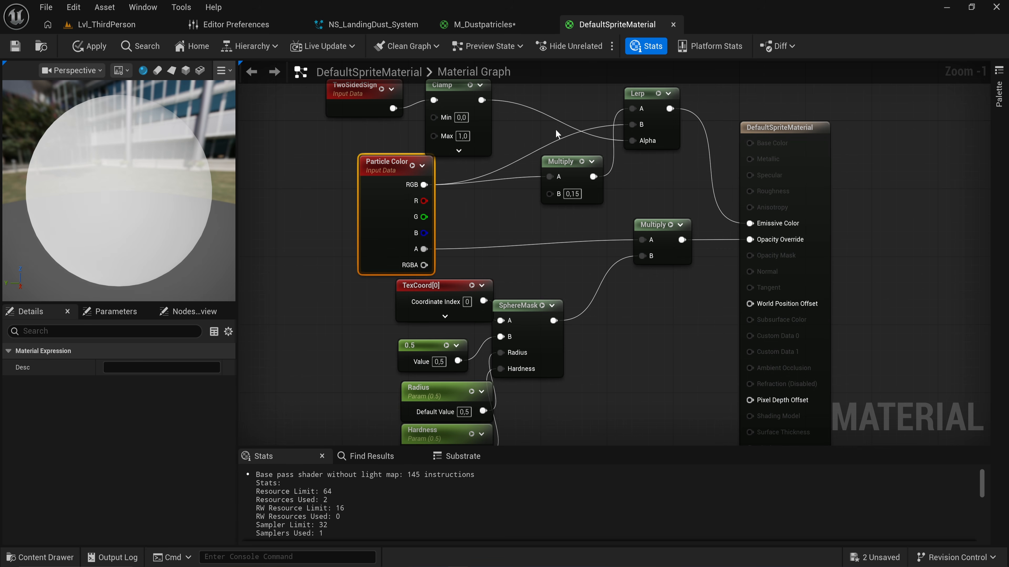
Review NE_LandingDust's Initialize Particle color settings in NS_LandingDust_System and compare them with DefaultSpriteMaterial's Particle Color node.
click(372, 24)
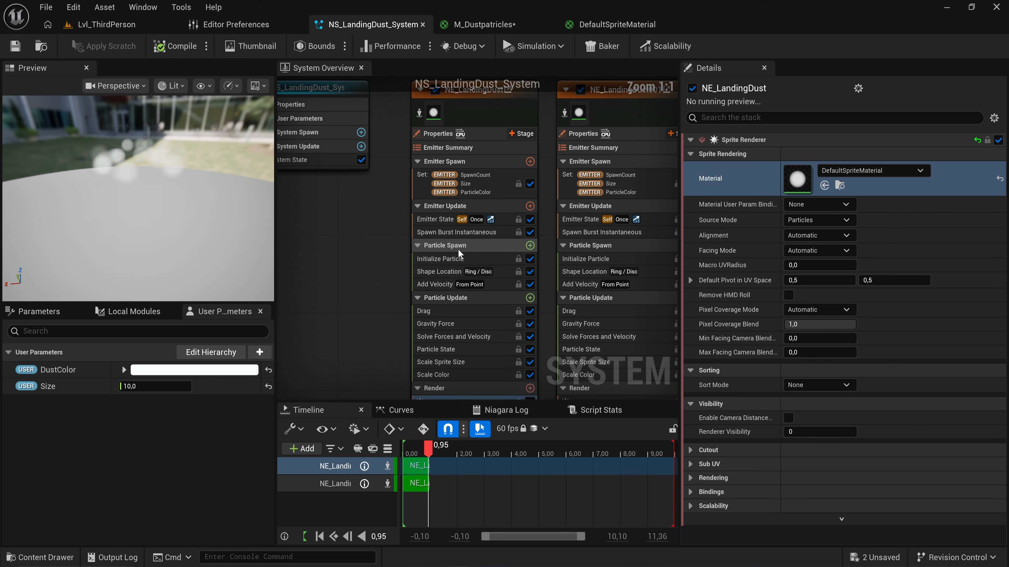
click(452, 233)
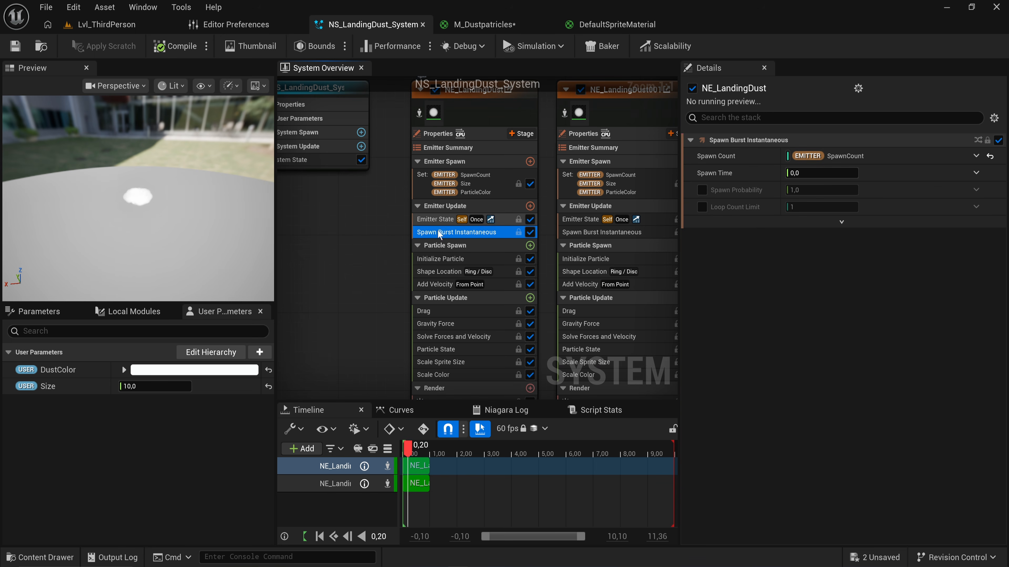
click(446, 258)
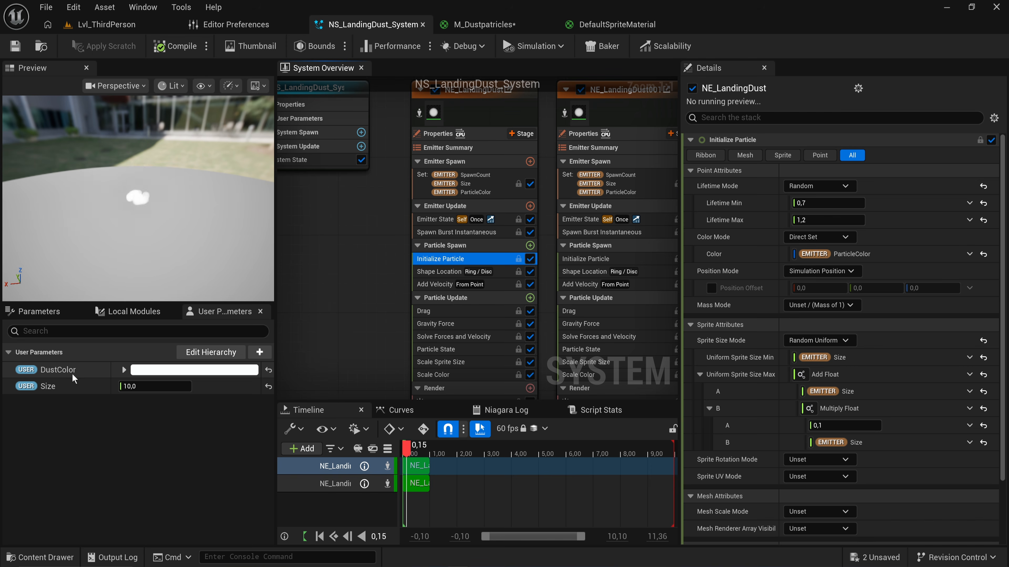
click(612, 23)
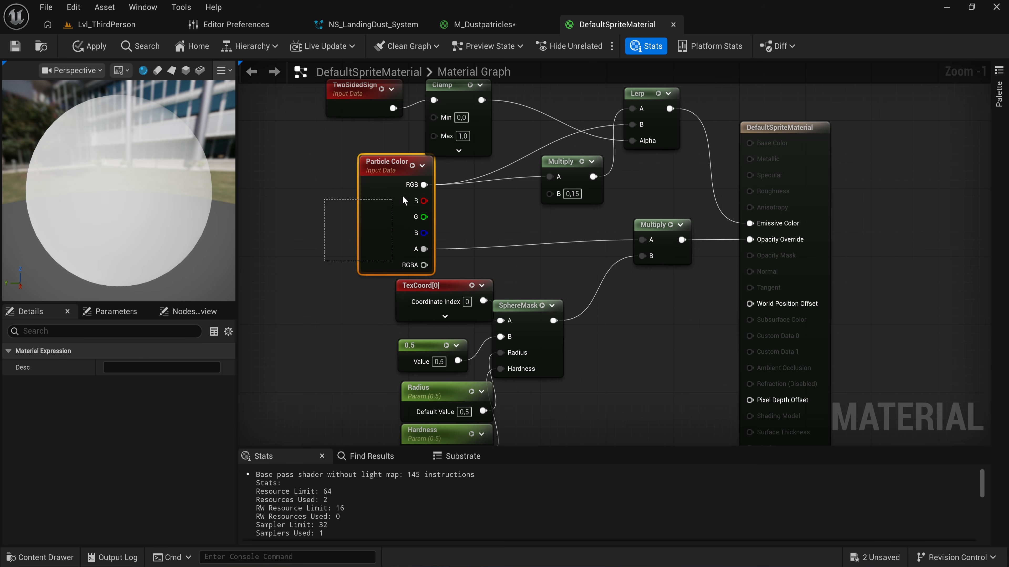
Add a Particle Color node to M_Dustpatricles and connect its RGB output to Emissive Color.
click(510, 26)
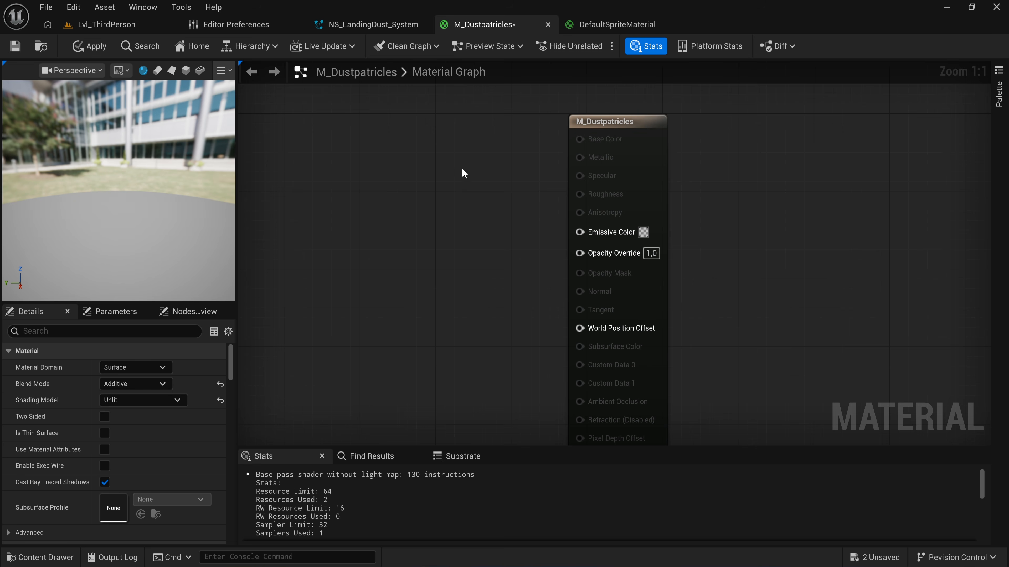
right_click(403, 232)
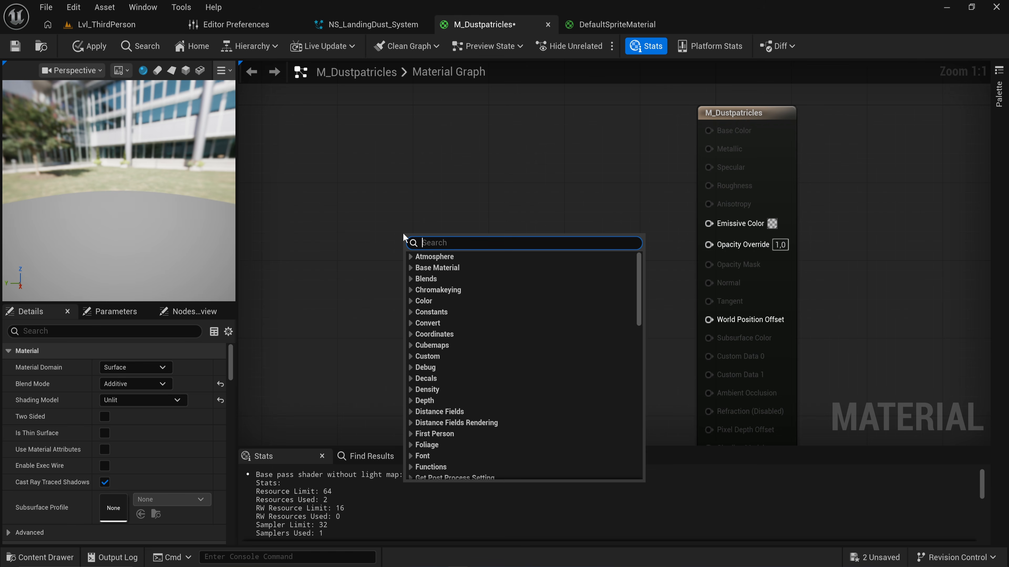
text(color part)
key(Return)
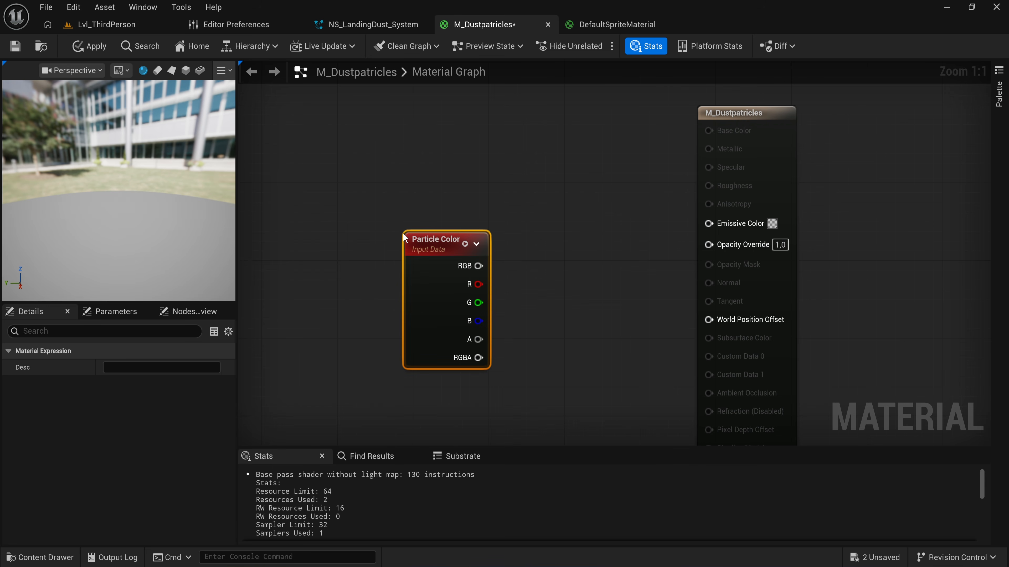
drag(473, 269, 711, 224)
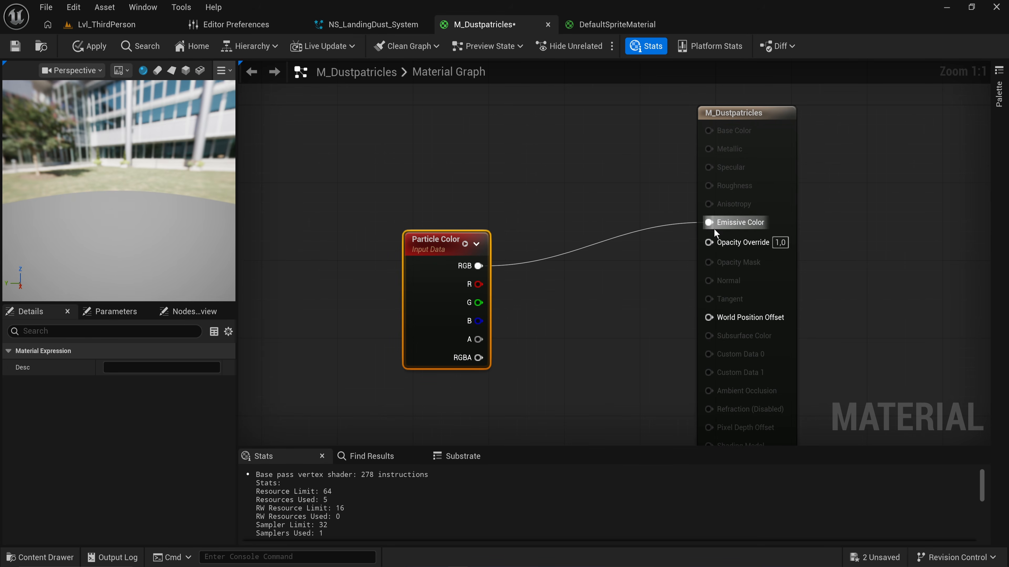
drag(443, 257, 415, 238)
Inspect M_Dustpatricles on the sphere preview and switch the preview mesh to a plane.
scroll(120, 191, down, 6)
mouse_move(119, 190)
mouse_down()
mouse_move(167, 192)
mouse_move(118, 194)
mouse_up()
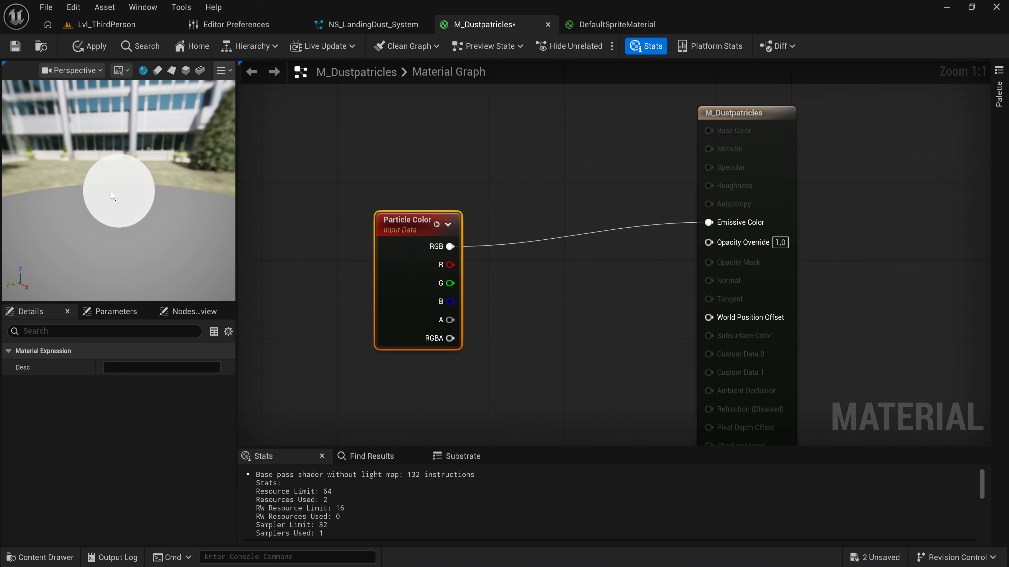
scroll(117, 194, up, 5)
scroll(120, 197, down, 3)
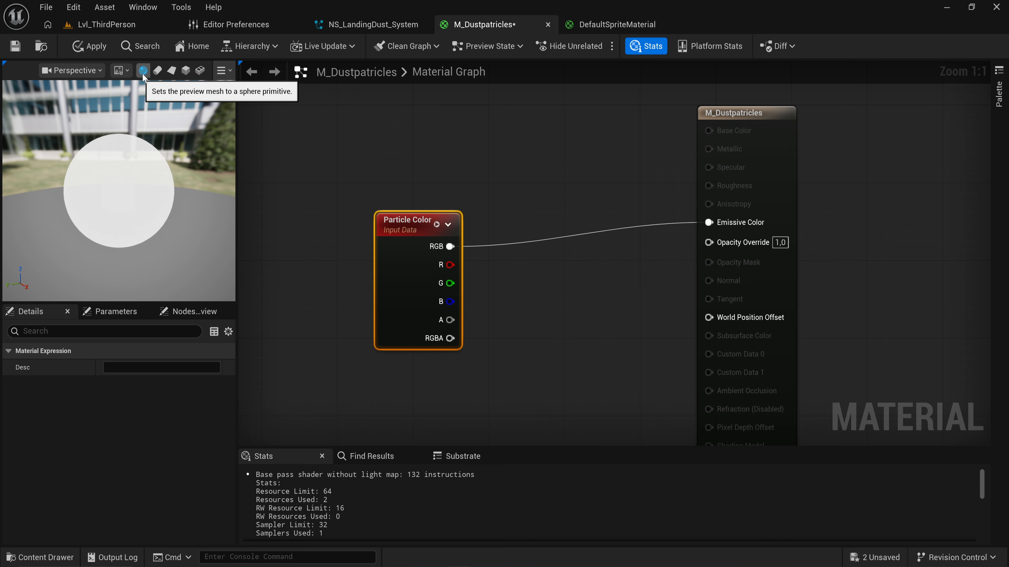
click(173, 70)
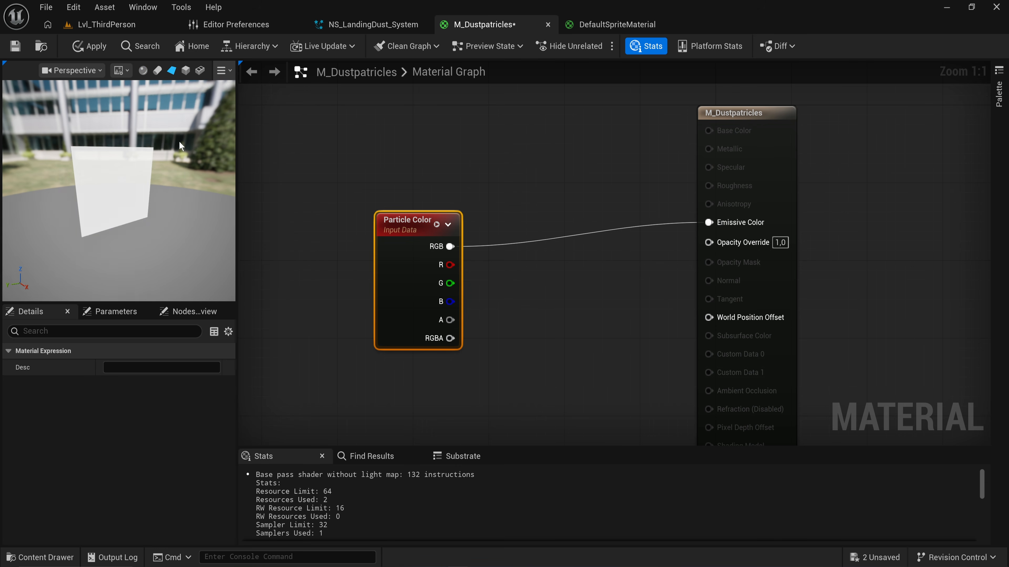
drag(178, 141, 187, 197)
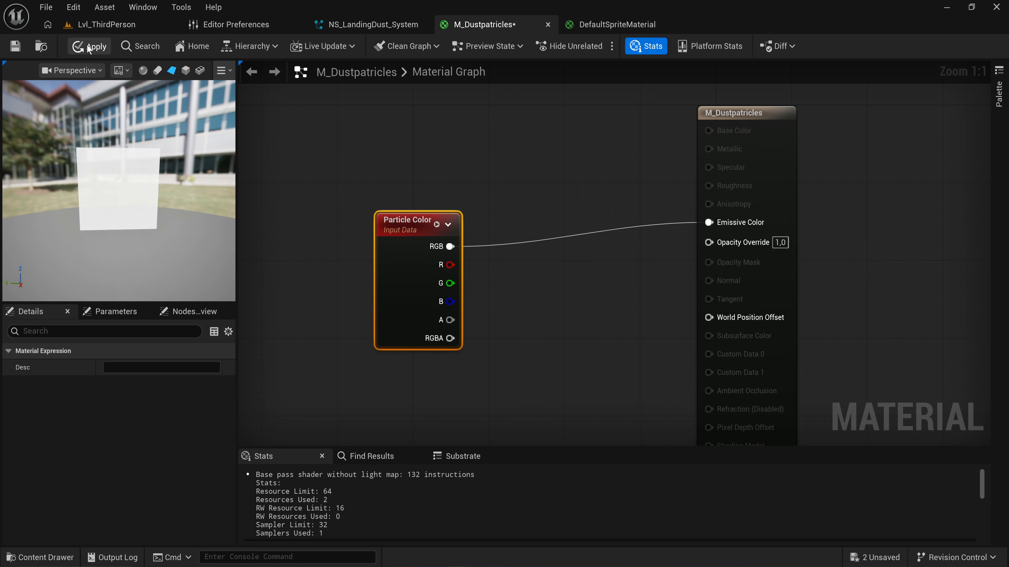
Review the emitter stacks in NS_LandingDust_System, and open the NE_LandingDust emitter asset for editing.
click(373, 25)
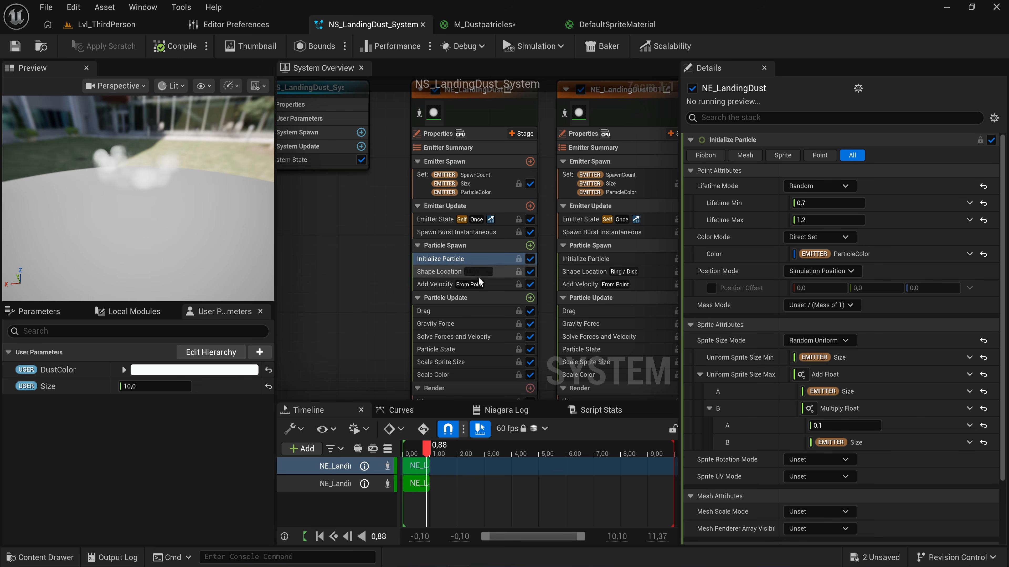
scroll(463, 272, down, 1)
right_drag(460, 280, 438, 218)
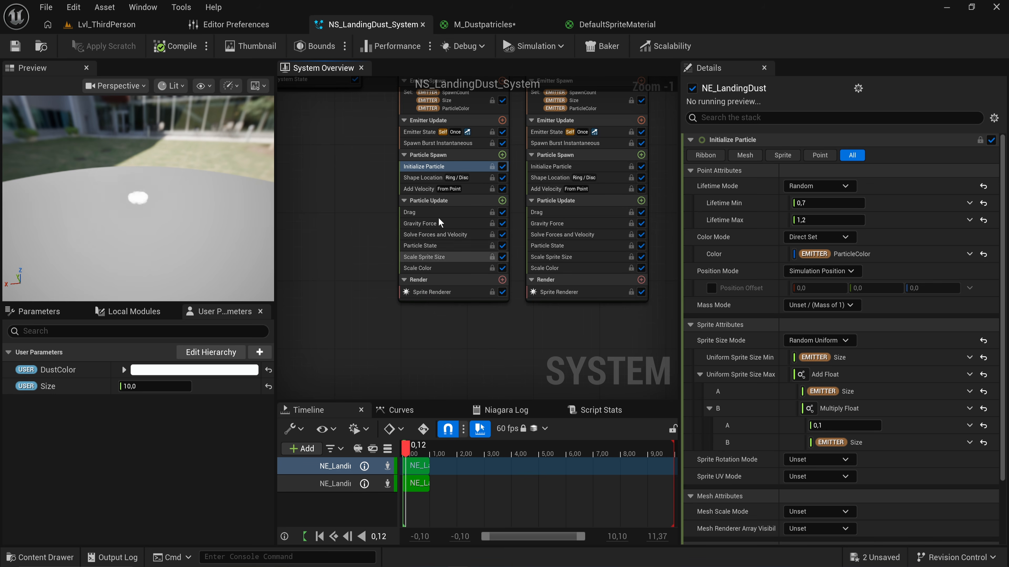
right_click(363, 266)
right_drag(347, 216, 345, 213)
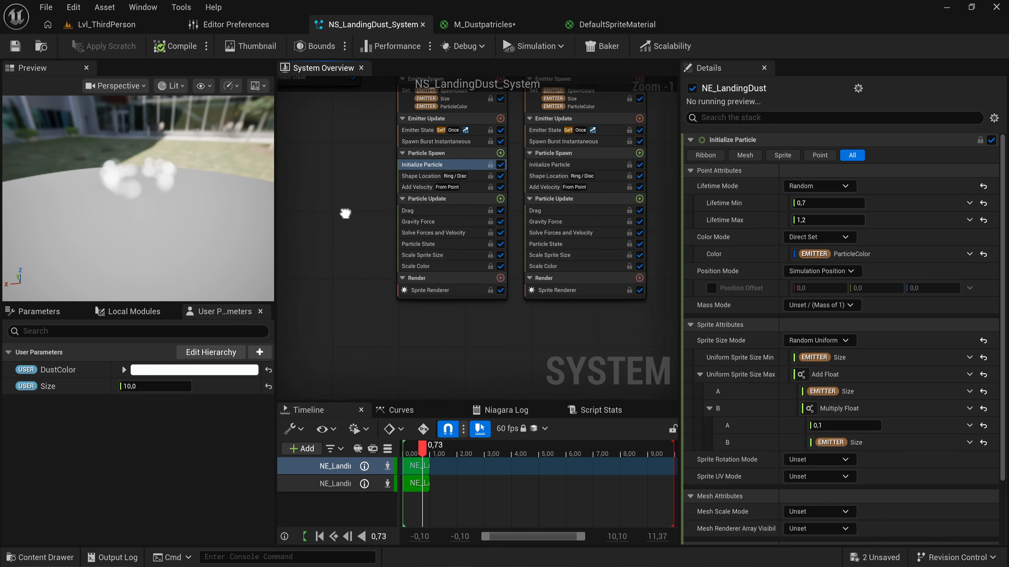
key(ctrl+space)
double_click(281, 439)
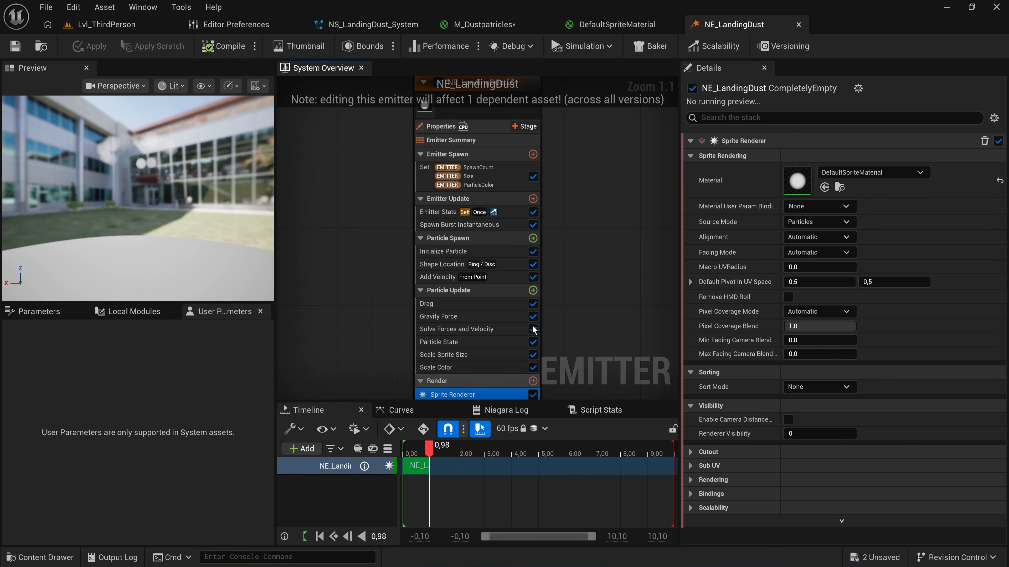
Assign M_Dustpatricles as the material of NE_LandingDust's Sprite Renderer and inspect the particles in the preview.
click(483, 24)
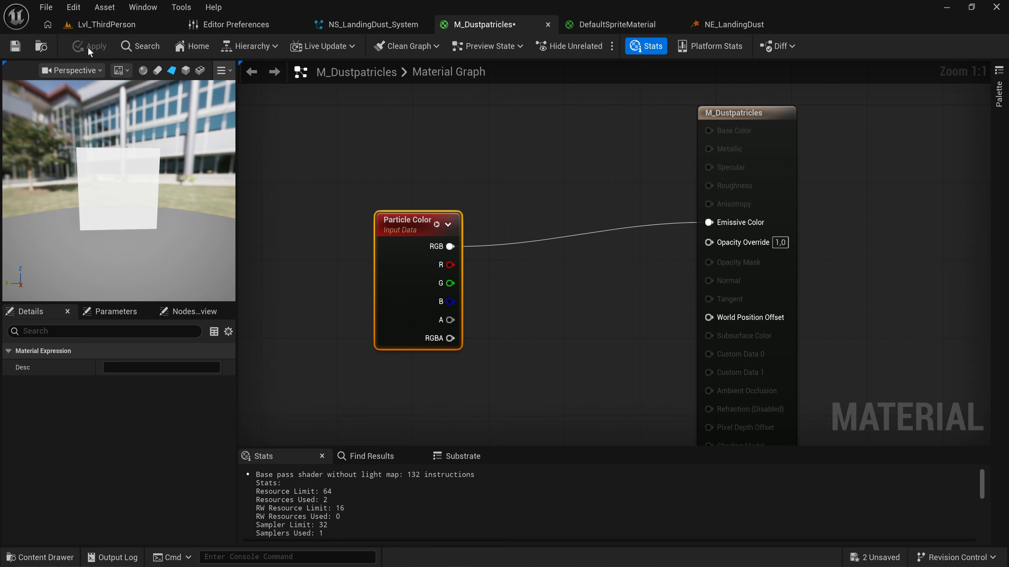
click(41, 47)
click(712, 23)
key(ctrl+space)
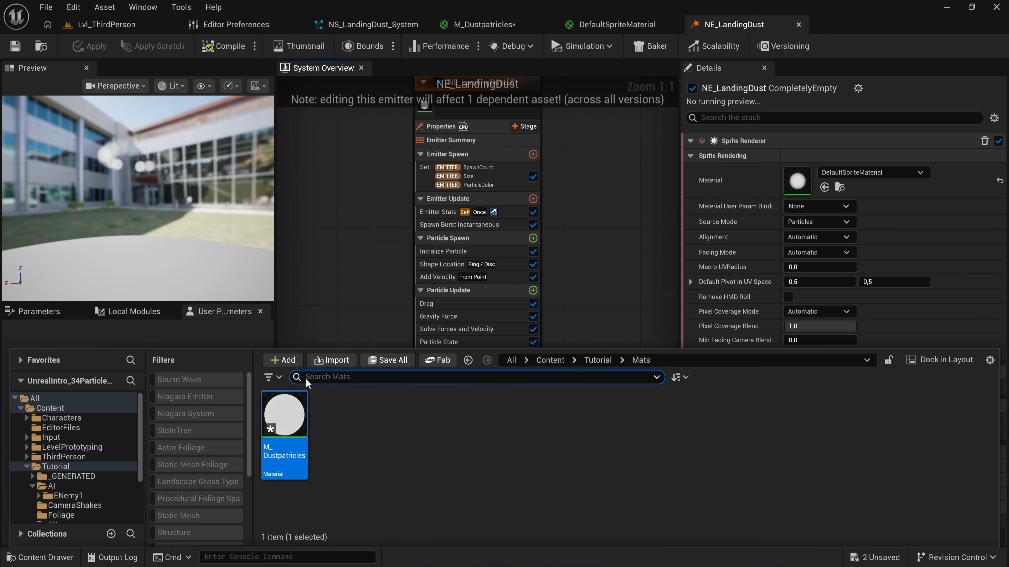
drag(284, 417, 797, 181)
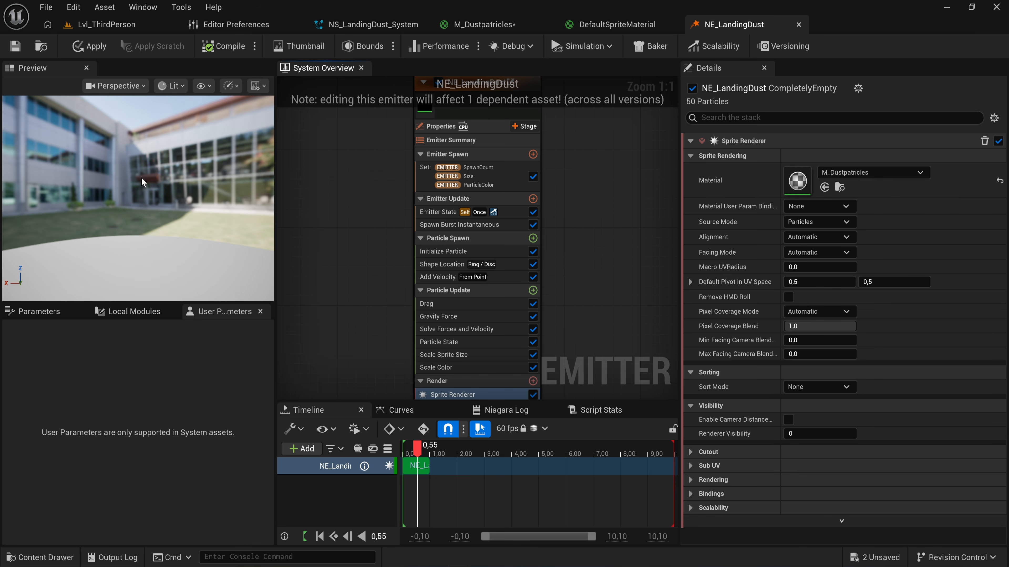
drag(145, 156, 167, 203)
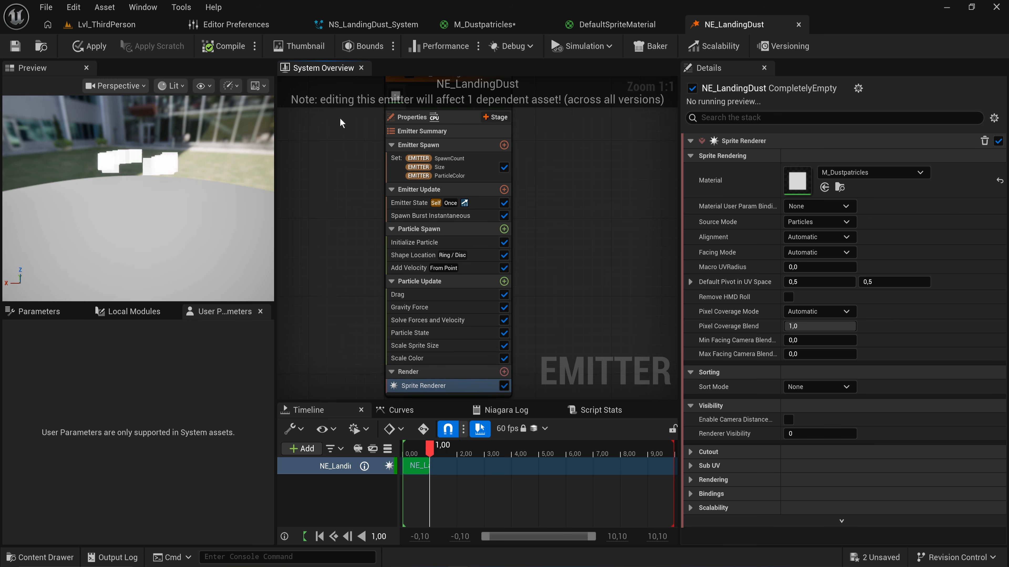
Using DefaultSpriteMaterial's SphereMask setup as reference, add a RadialGradientExponential node to M_Dustpatricles and connect its output to Emissive Color.
click(611, 23)
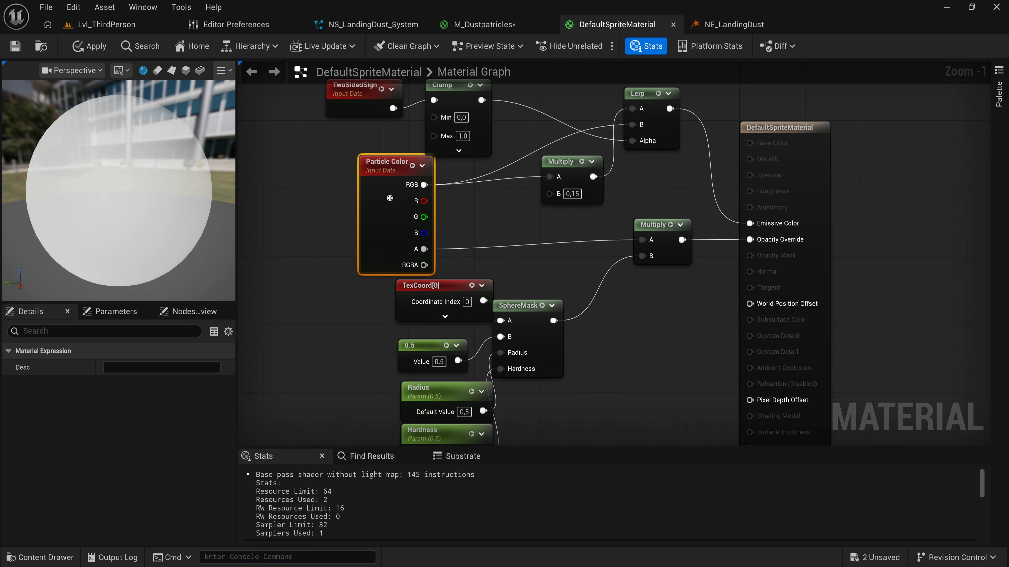
right_drag(508, 251, 498, 122)
drag(512, 296, 431, 181)
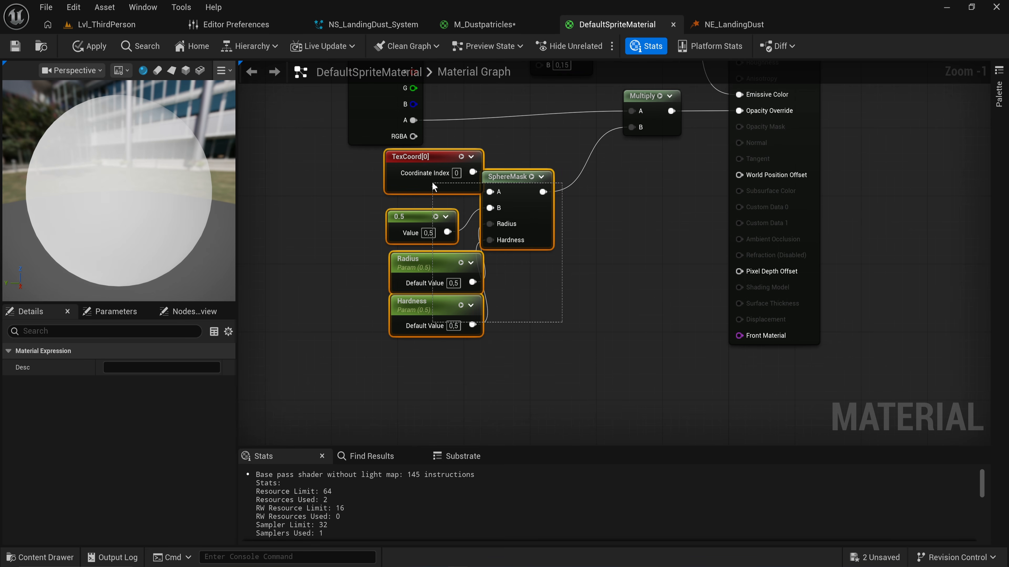
click(474, 26)
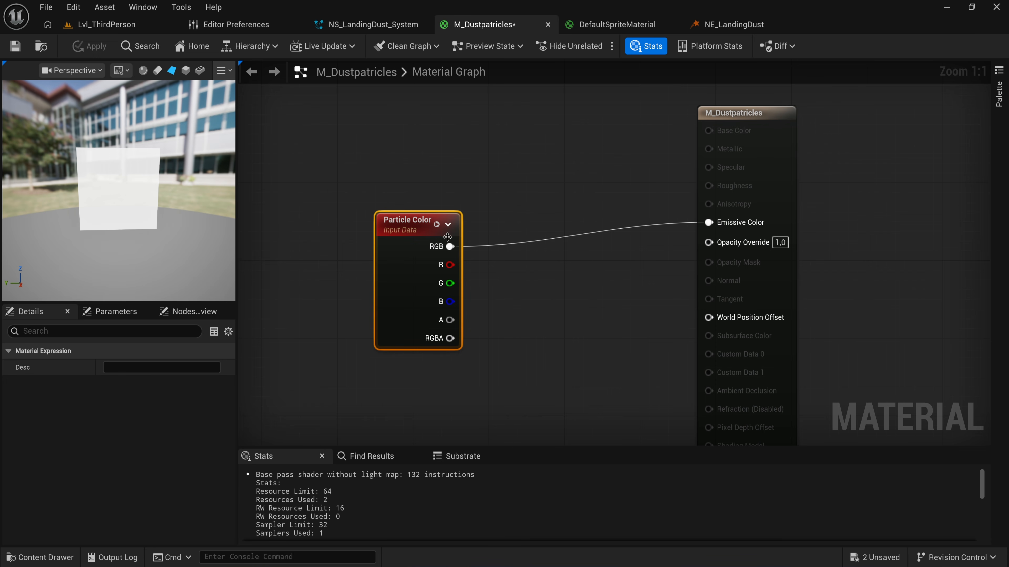
drag(447, 237, 376, 235)
right_drag(416, 378, 397, 323)
right_click(396, 323)
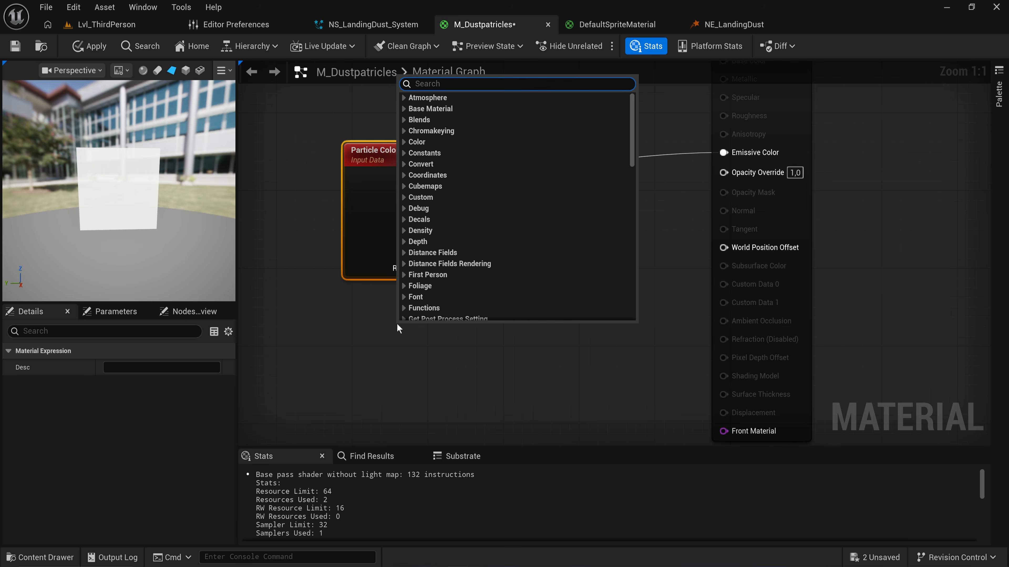
text(gri)
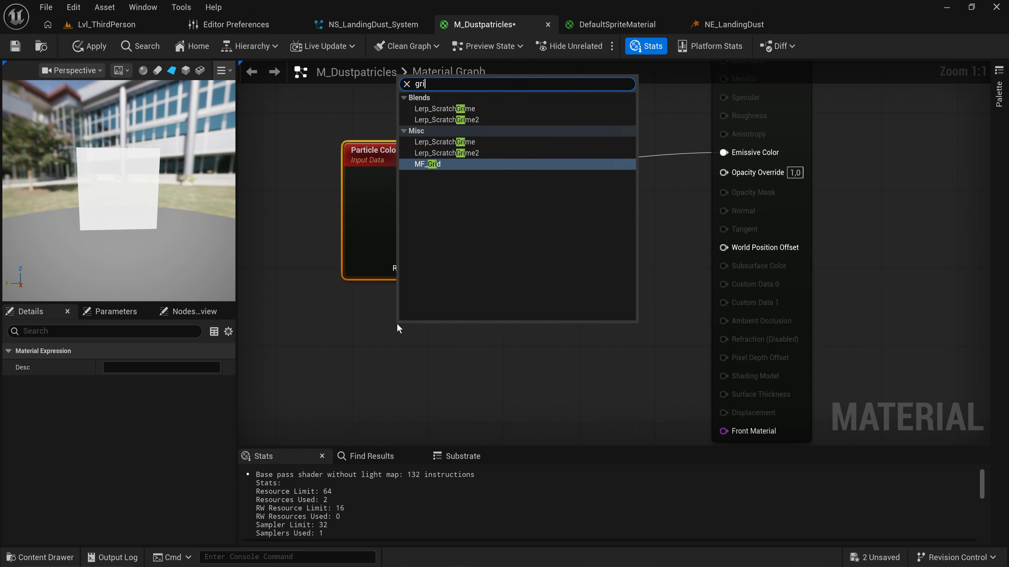
key(BackSpace)
text(adient)
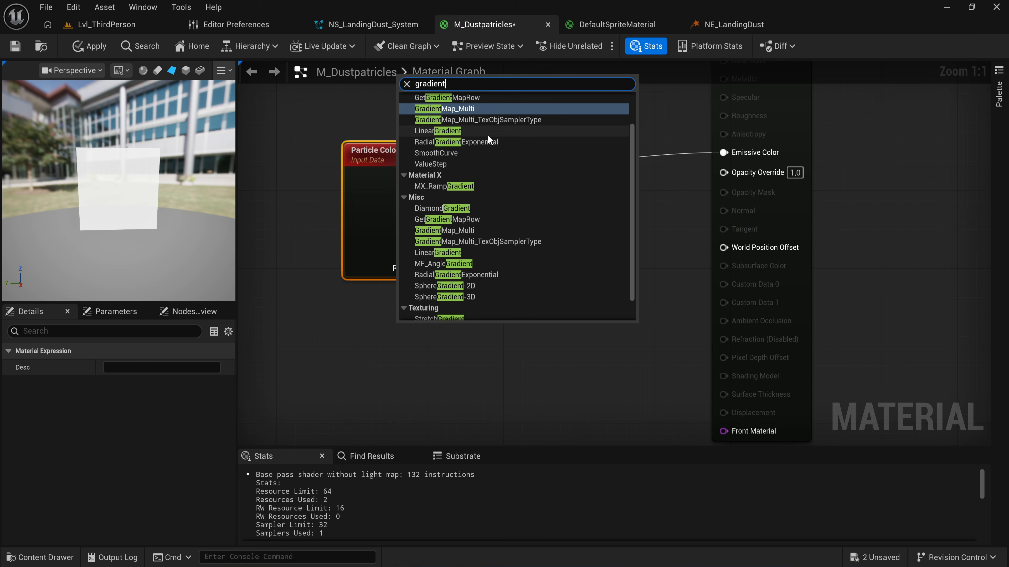
click(490, 142)
drag(557, 354, 723, 153)
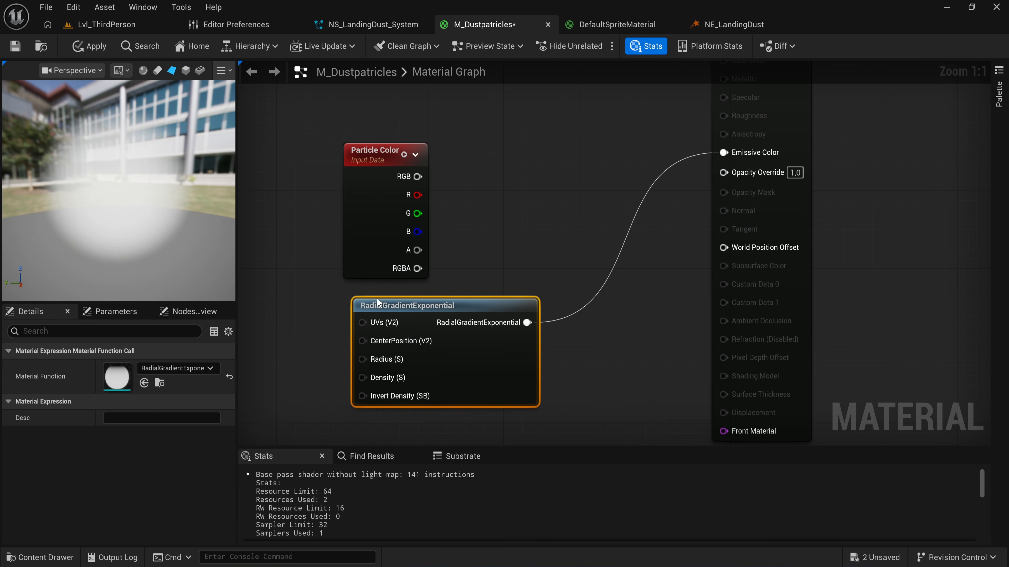
Multiply Particle Color's RGB output by the RadialGradientExponential output and connect the Multiply node to Emissive Color.
right_drag(324, 318, 419, 282)
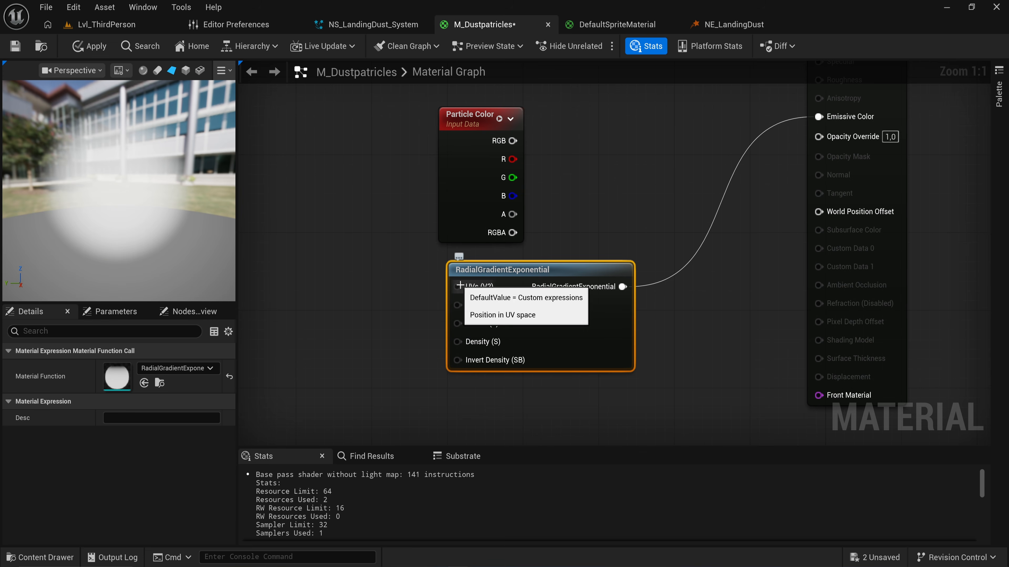
mouse_move(472, 286)
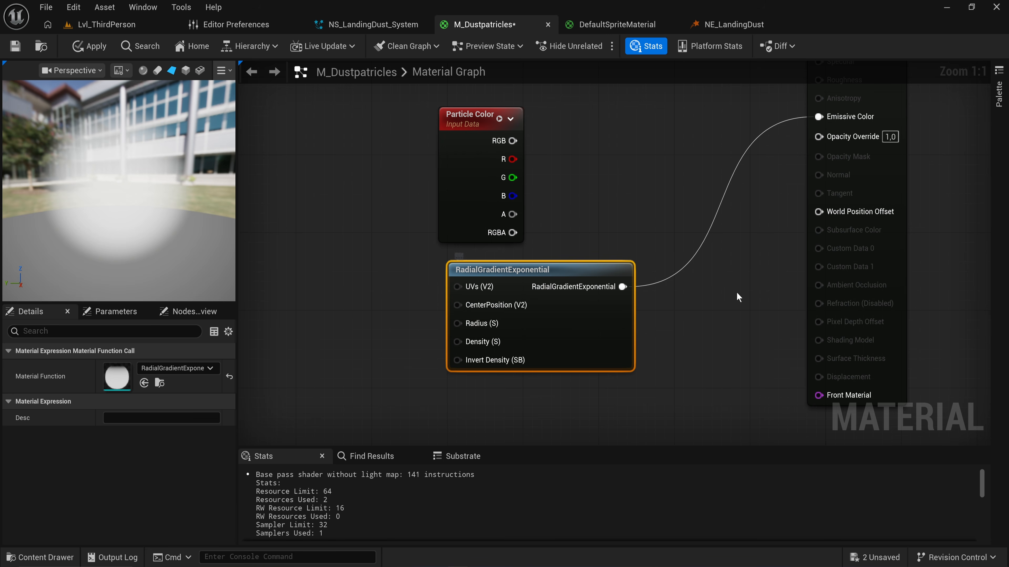
right_drag(640, 309, 610, 330)
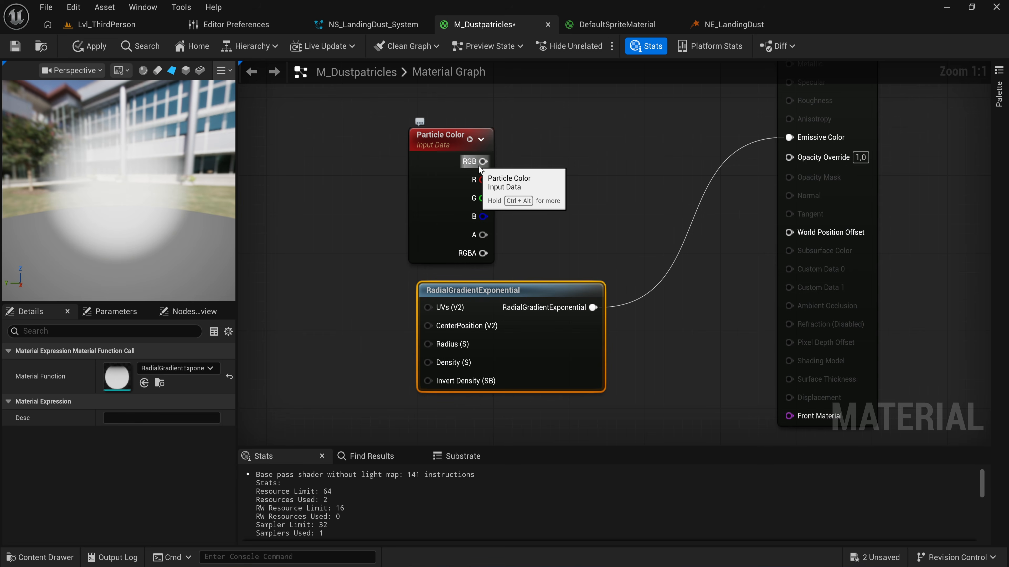
right_drag(480, 169, 477, 214)
drag(481, 207, 572, 197)
text(*)
key(Return)
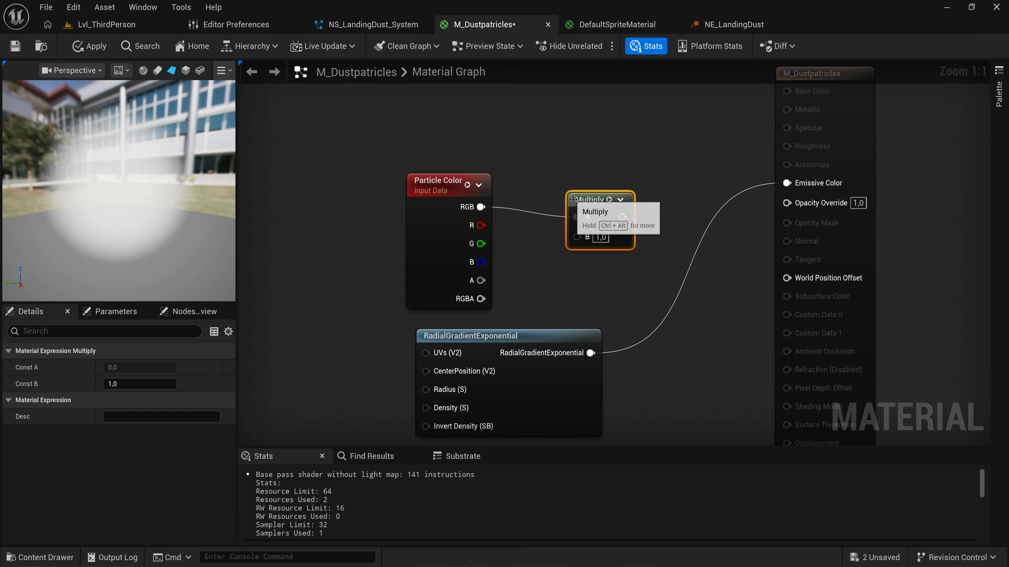
drag(591, 352, 786, 183)
Inspect the material preview, apply the M_Dustpatricles changes and check the dust in NS_LandingDust_System.
drag(224, 205, 174, 206)
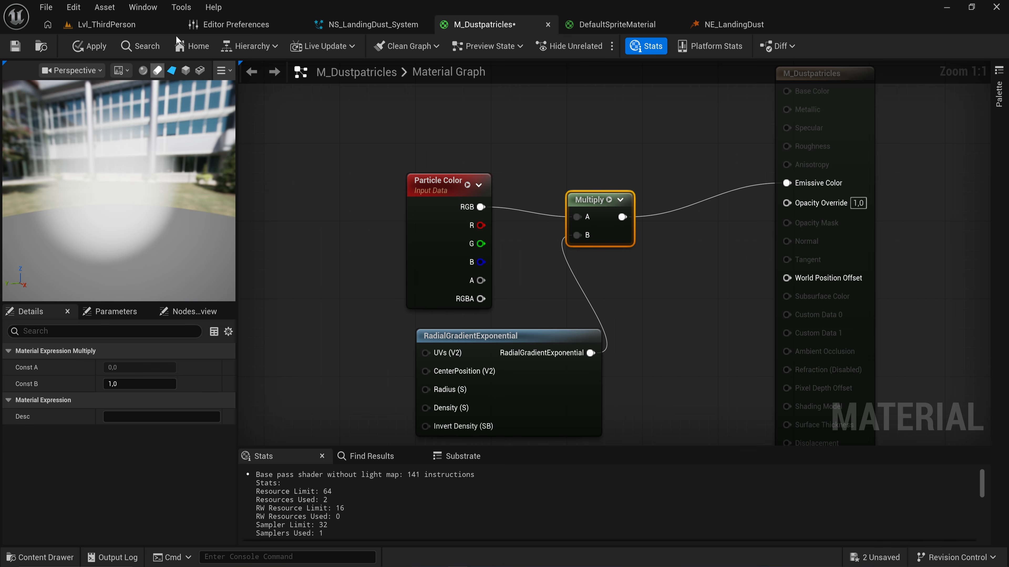
click(87, 47)
click(355, 26)
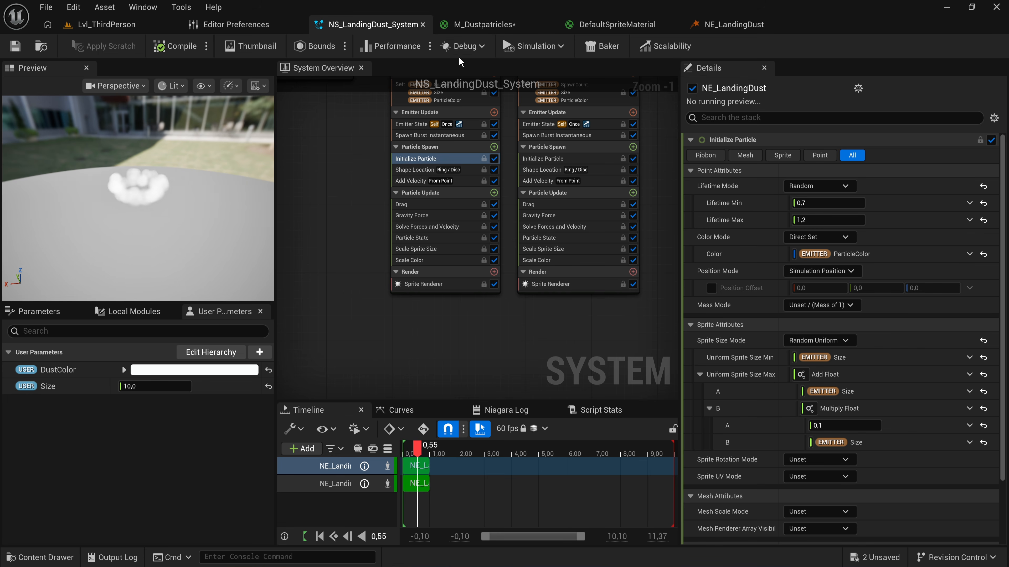
Connect Particle Color's A output to Opacity Override in M_Dustpatricles, apply the material and check the dust system preview.
click(492, 23)
scroll(592, 211, up, 2)
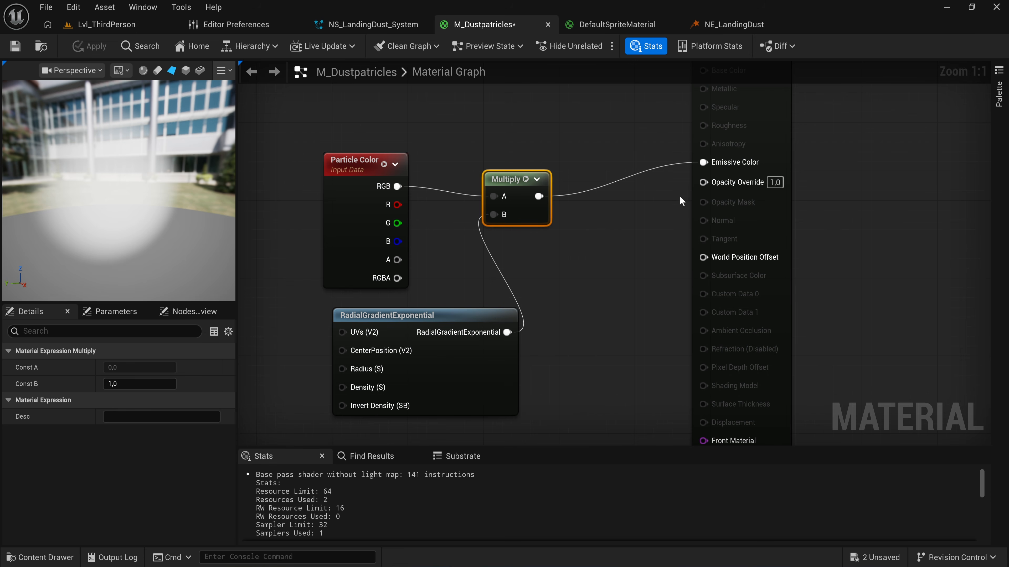
right_drag(679, 197, 681, 277)
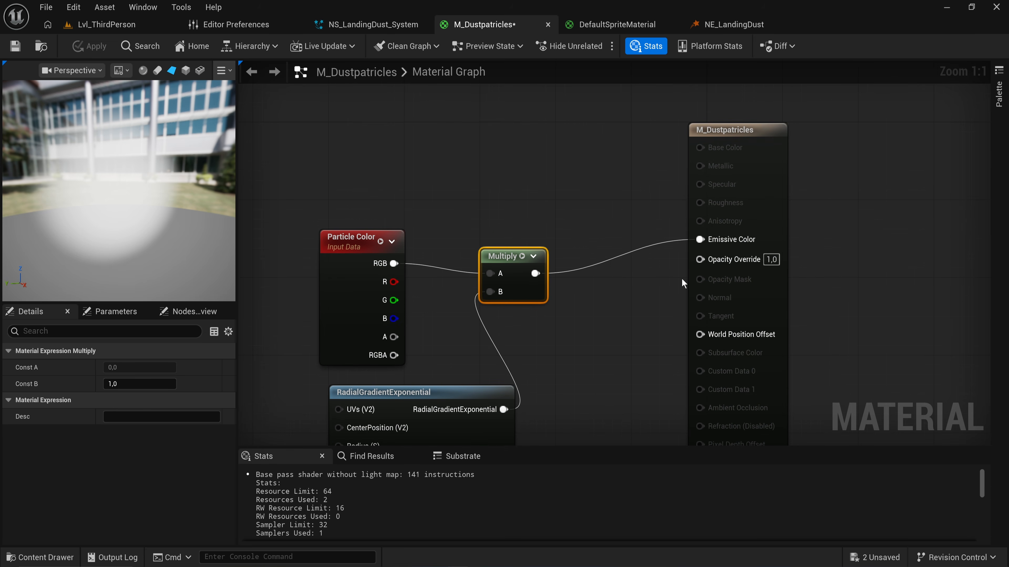
drag(393, 337, 752, 245)
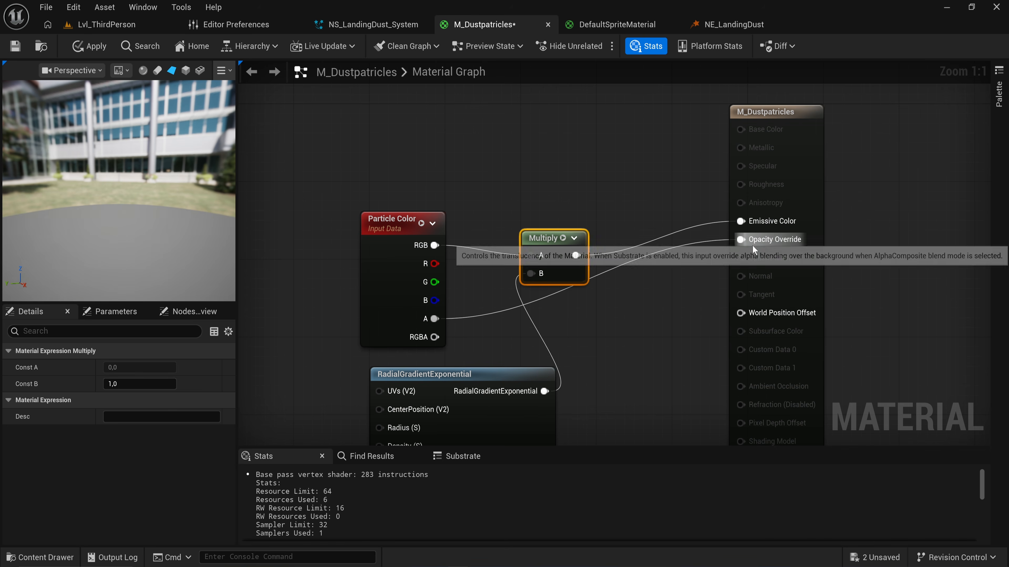
click(84, 47)
click(369, 24)
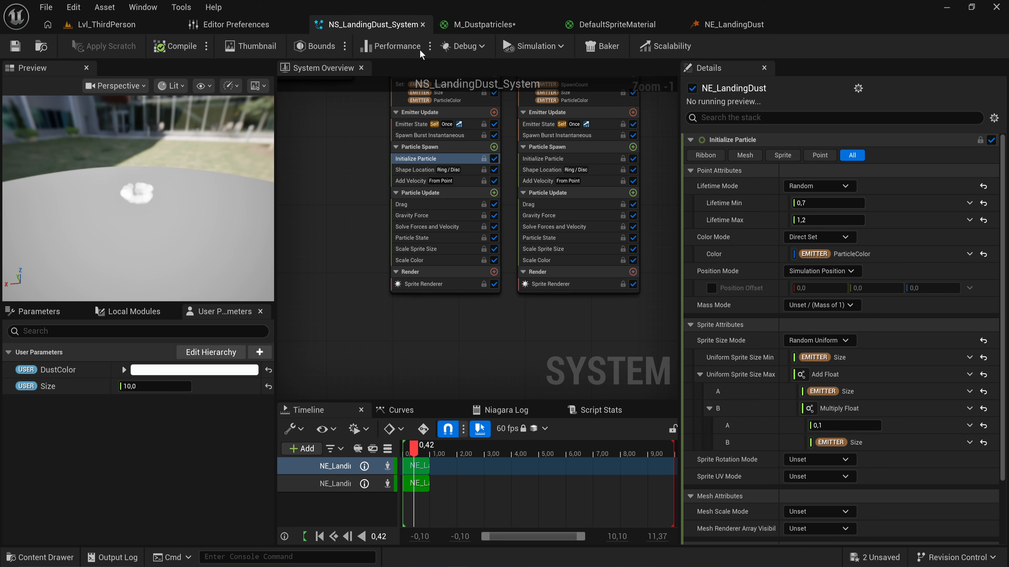
Compare the M_Dustpatricles node graph with DefaultSpriteMaterial's color and opacity connections.
click(473, 28)
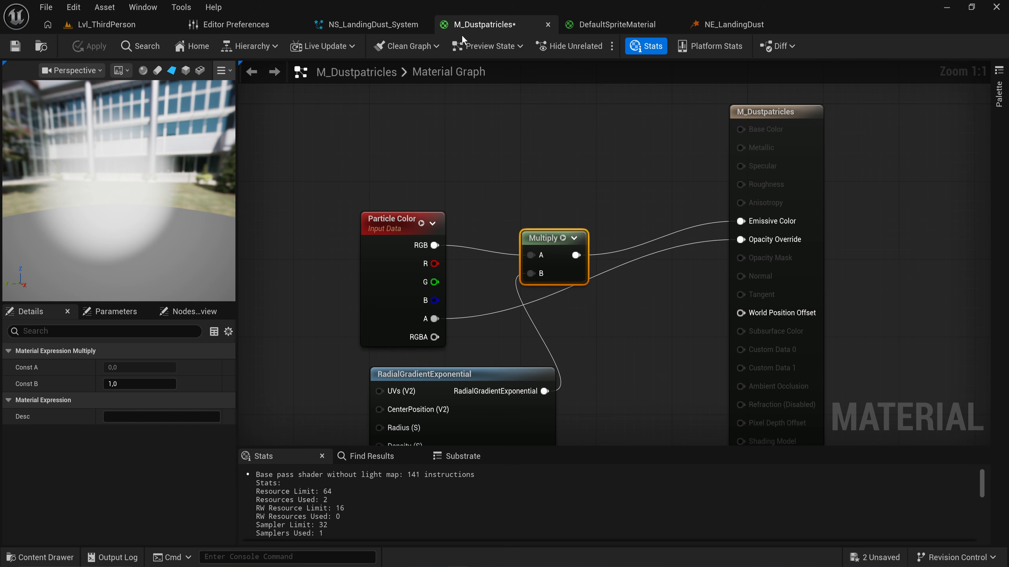
click(591, 27)
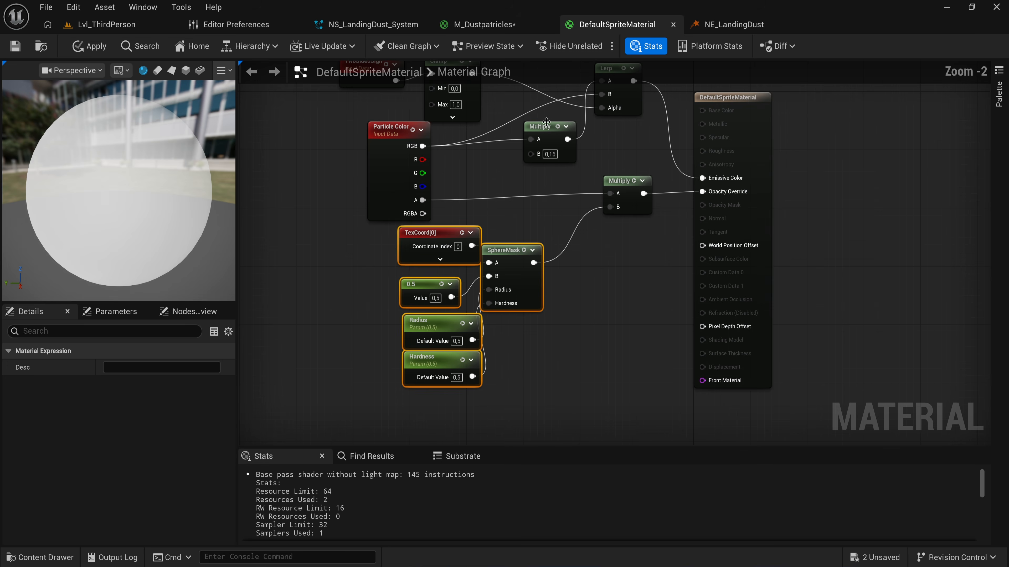
click(485, 24)
click(622, 27)
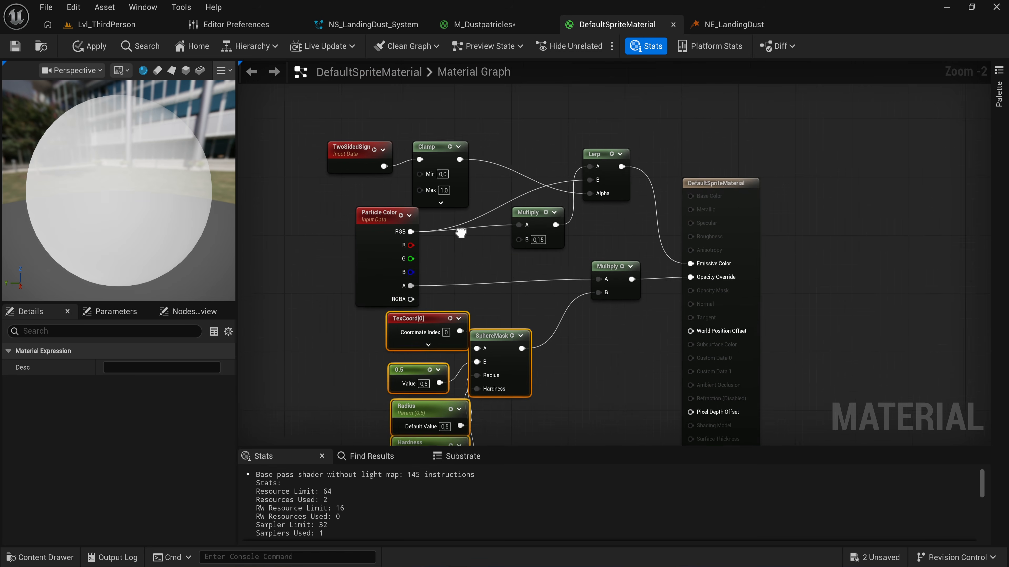
click(485, 24)
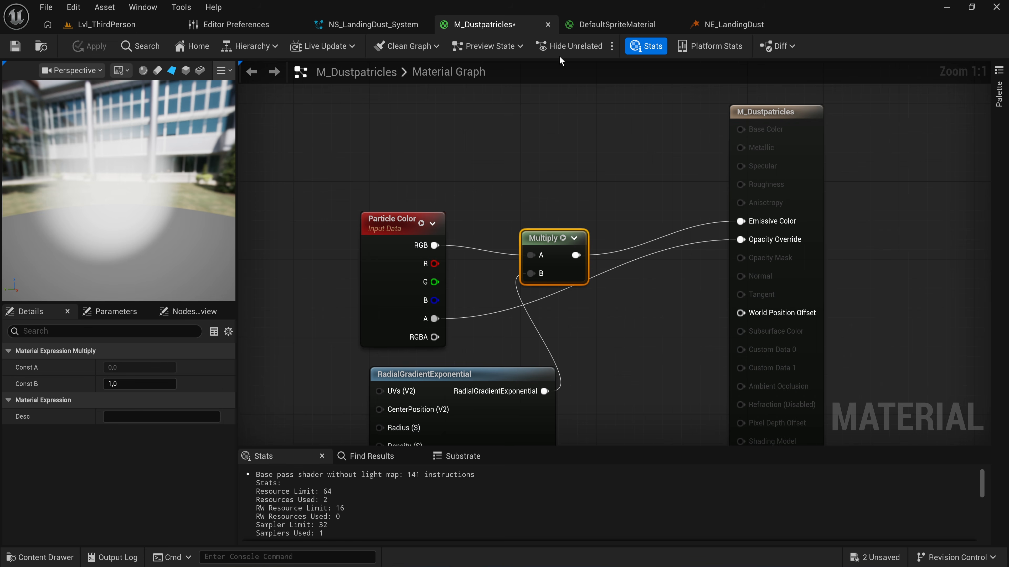
Move the Particle Color, Multiply and RadialGradientExponential nodes farther from the M_Dustpatricles output node to make room.
right_drag(429, 246, 469, 230)
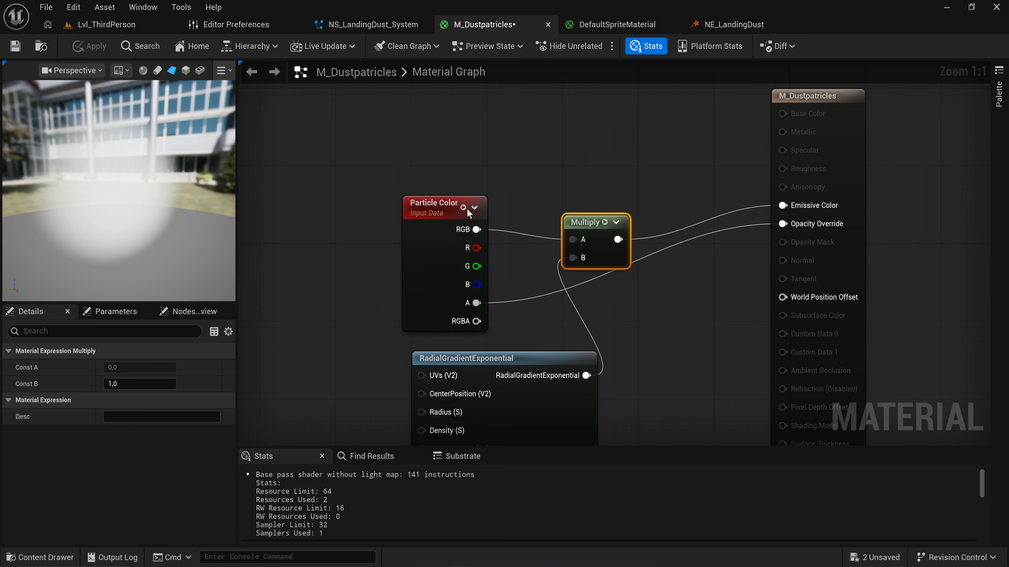
drag(416, 185, 577, 297)
drag(592, 222, 517, 184)
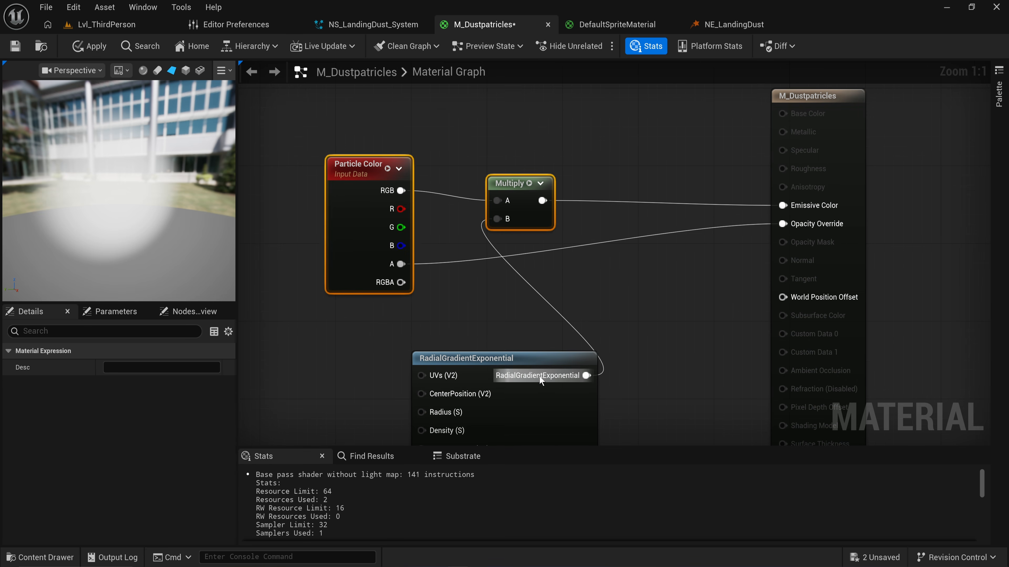
drag(514, 358, 330, 339)
Add a Texture Sample node in empty space beside the RadialGradientExponential node of M_Dustpatricles.
right_drag(536, 352, 626, 277)
right_click(582, 292)
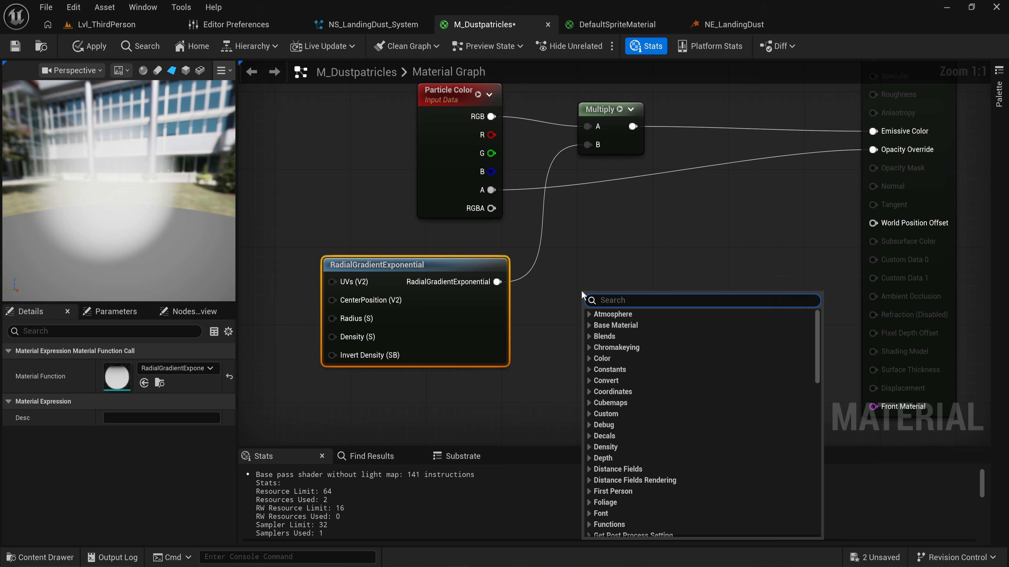
text(texture sam)
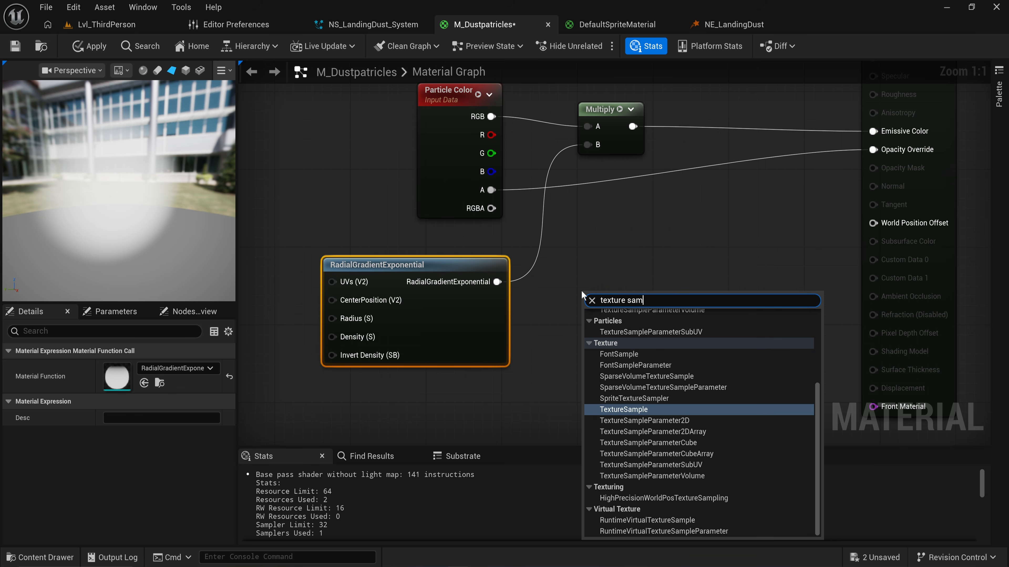
key(Return)
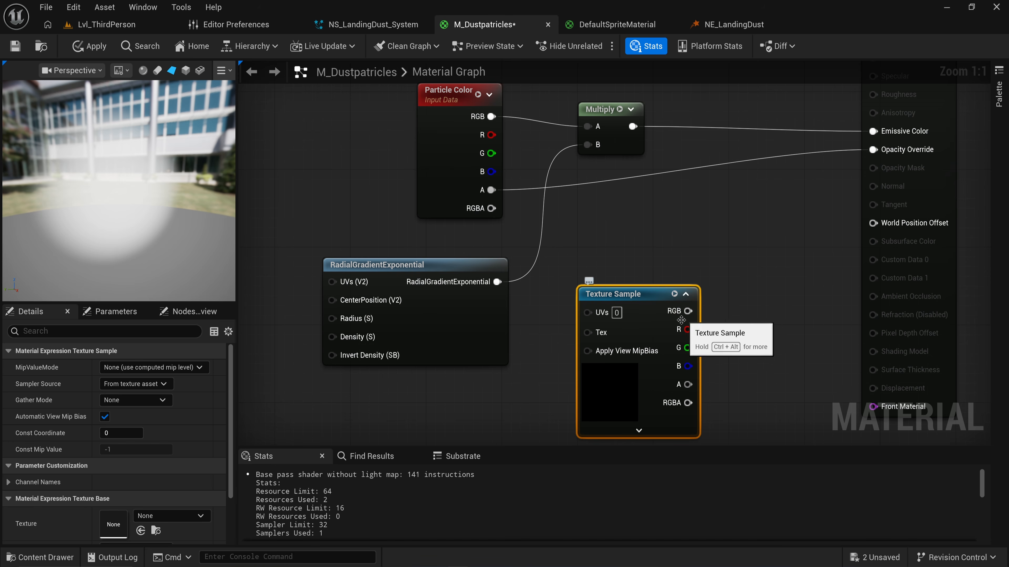
Browse the noise textures and assign T_Perlin_Mask as the Texture Sample node's texture.
scroll(155, 388, down, 2)
click(170, 479)
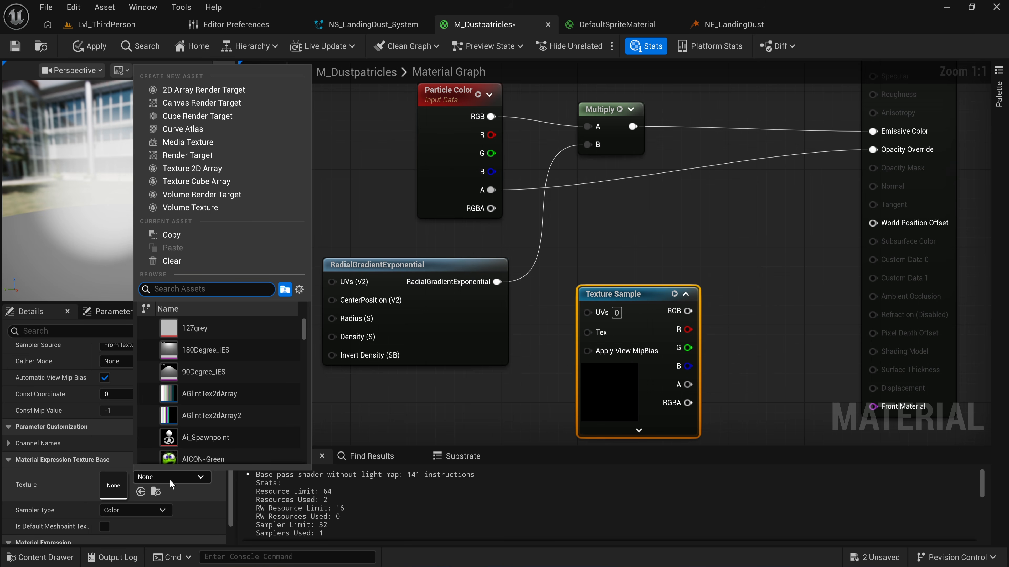
text(noise)
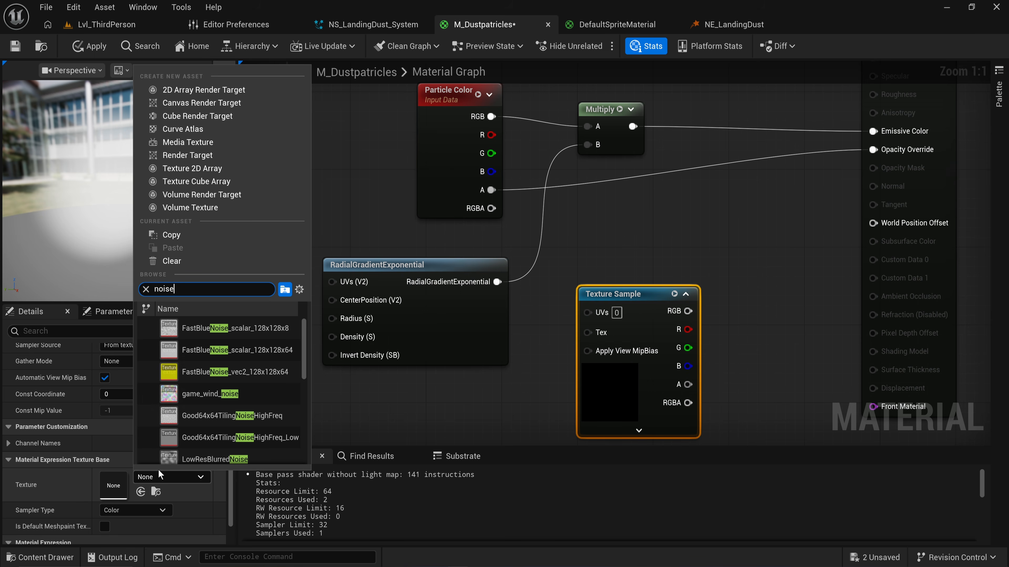
mouse_move(250, 393)
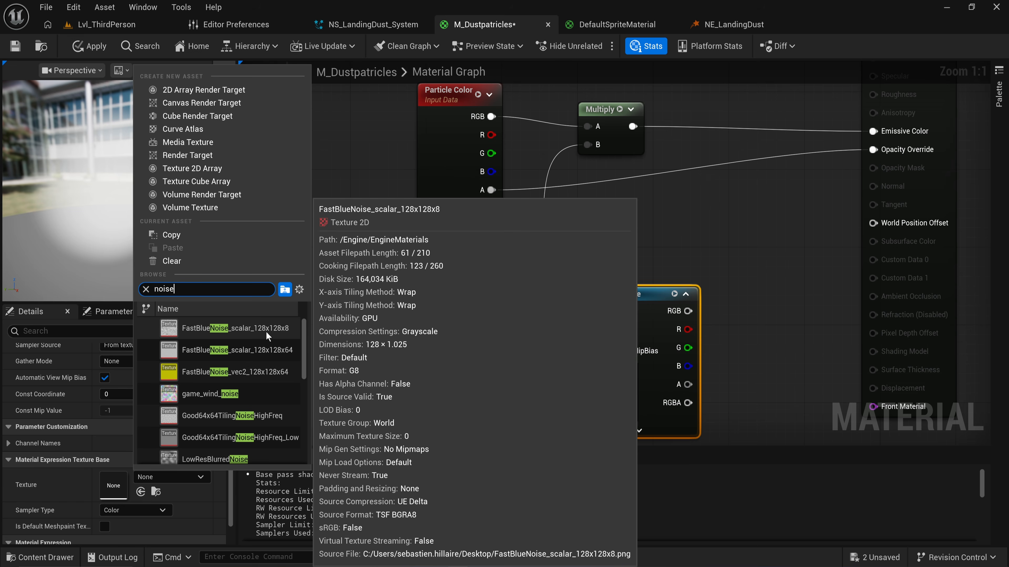
scroll(266, 330, down, 3)
scroll(265, 342, down, 5)
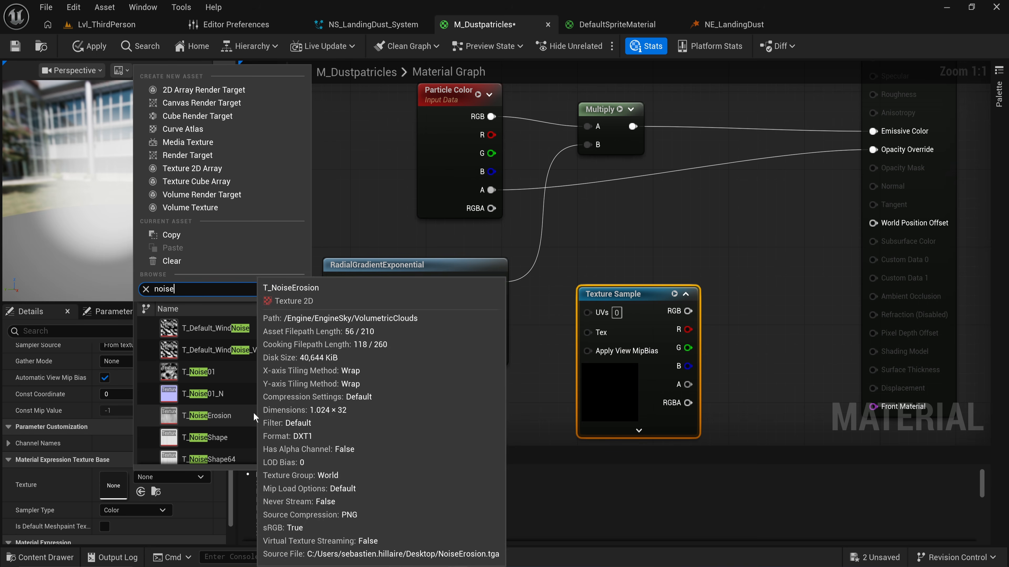
scroll(254, 409, up, 2)
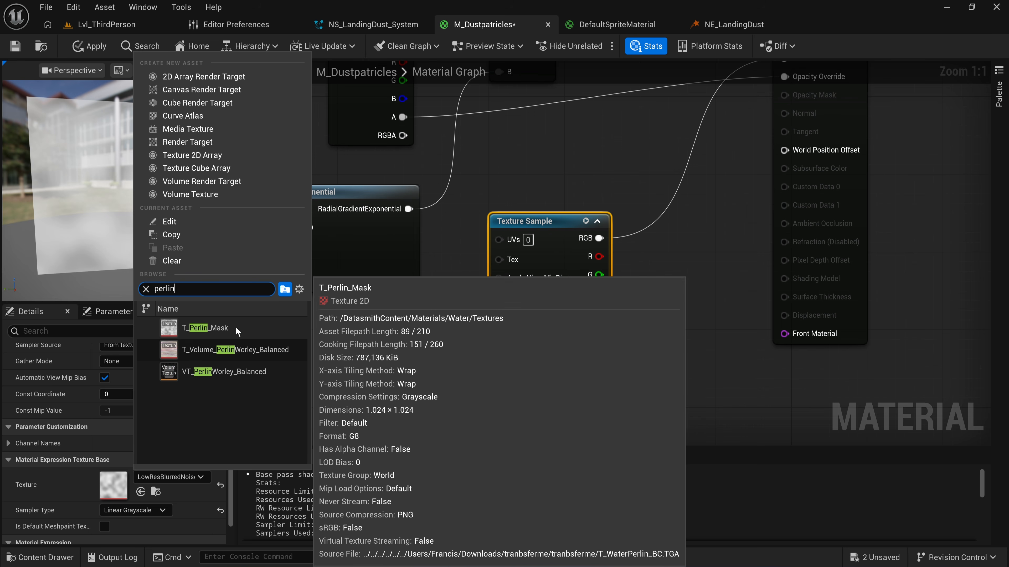
click(214, 329)
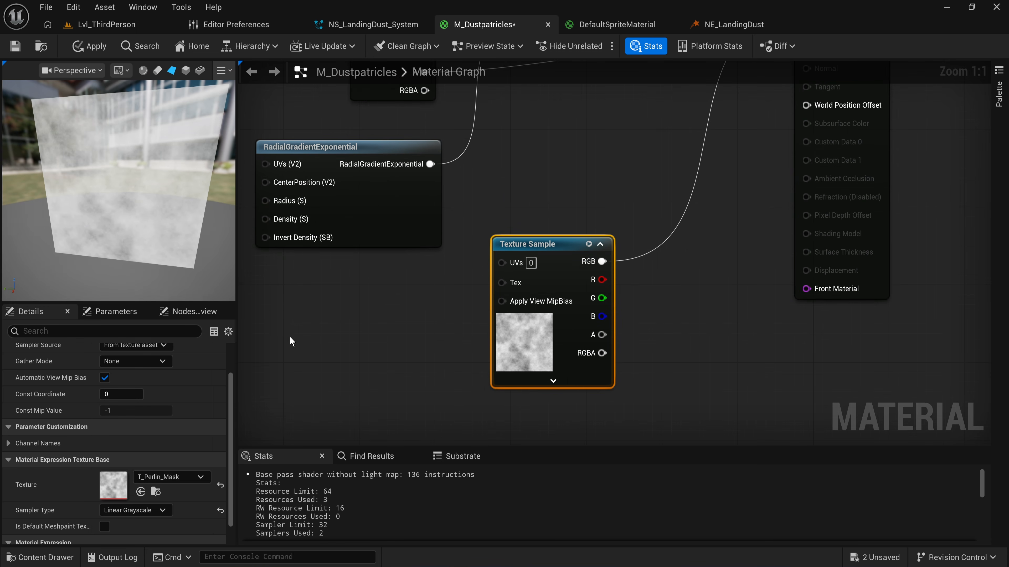
Add a TextureCoordinate node below the RadialGradientExponential node.
right_click(278, 328)
text(coord)
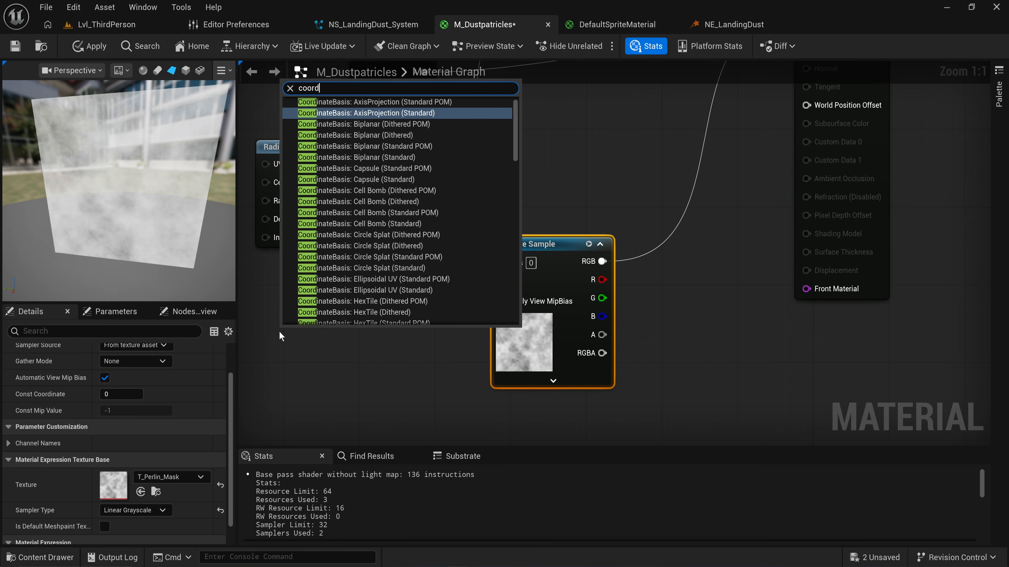
key(BackSpace)
key(BackSpace)
key(BackSpace)
key(BackSpace)
key(BackSpace)
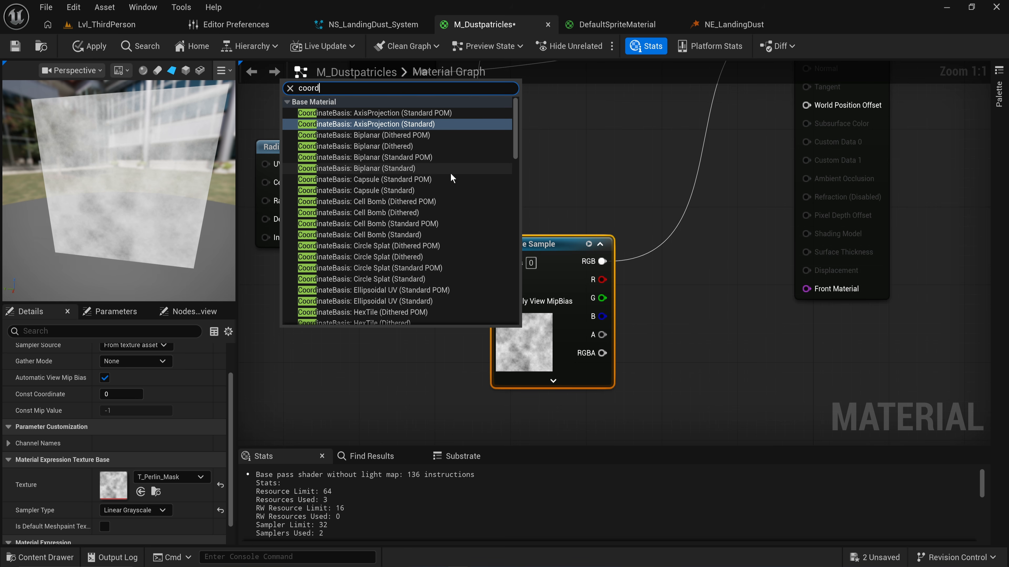
text(text coord)
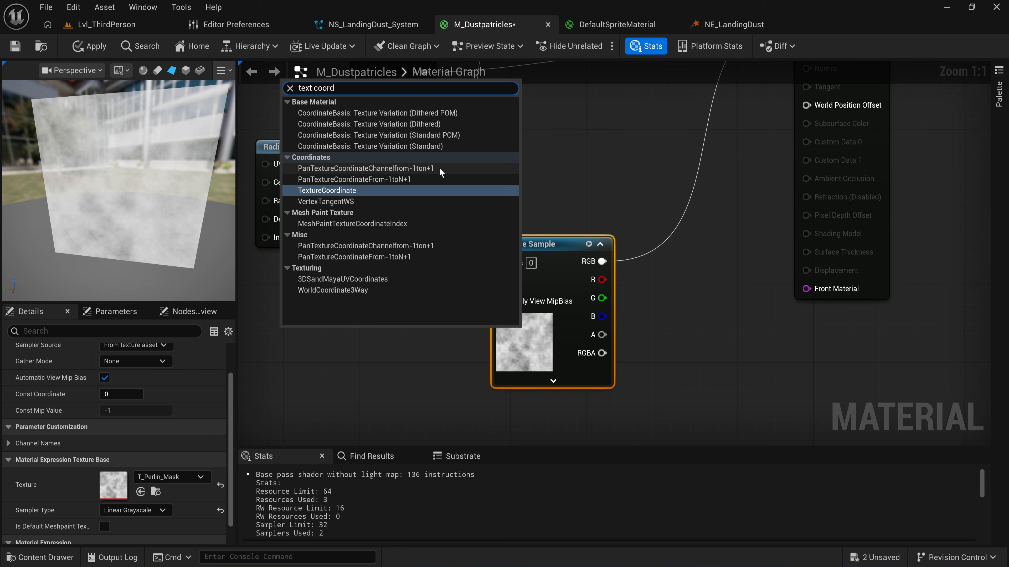
key(Return)
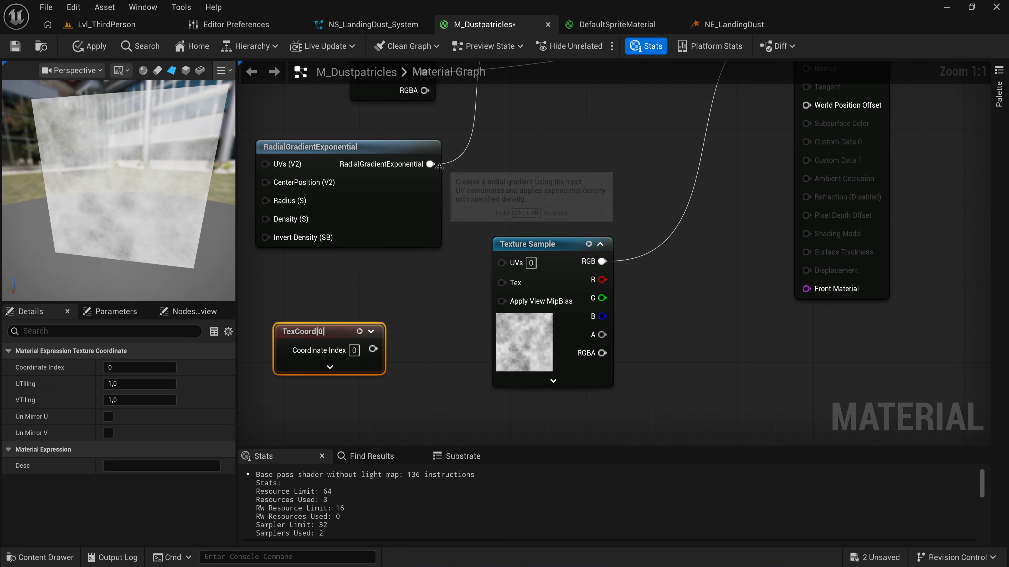
Expand the TexCoord node's options, move it farther from the Texture Sample and connect its output to the UVs input.
right_drag(319, 349, 429, 207)
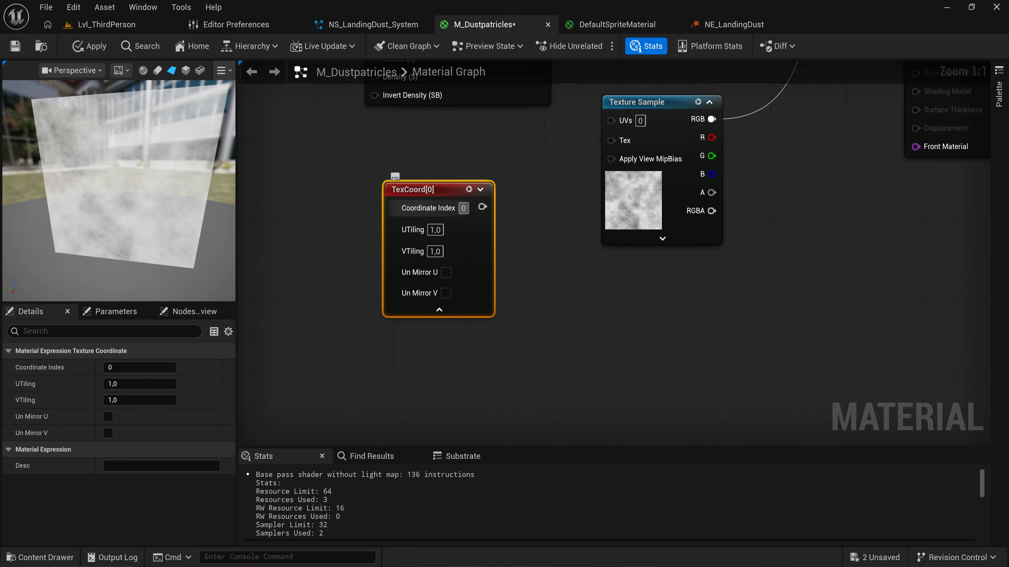
scroll(97, 161, down, 5)
scroll(97, 161, up, 4)
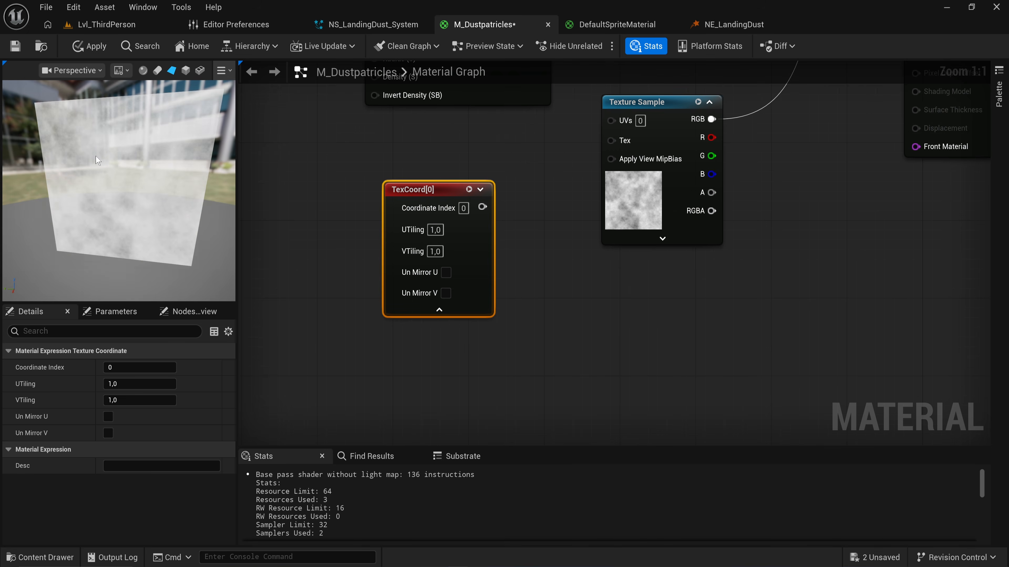
scroll(100, 164, down, 2)
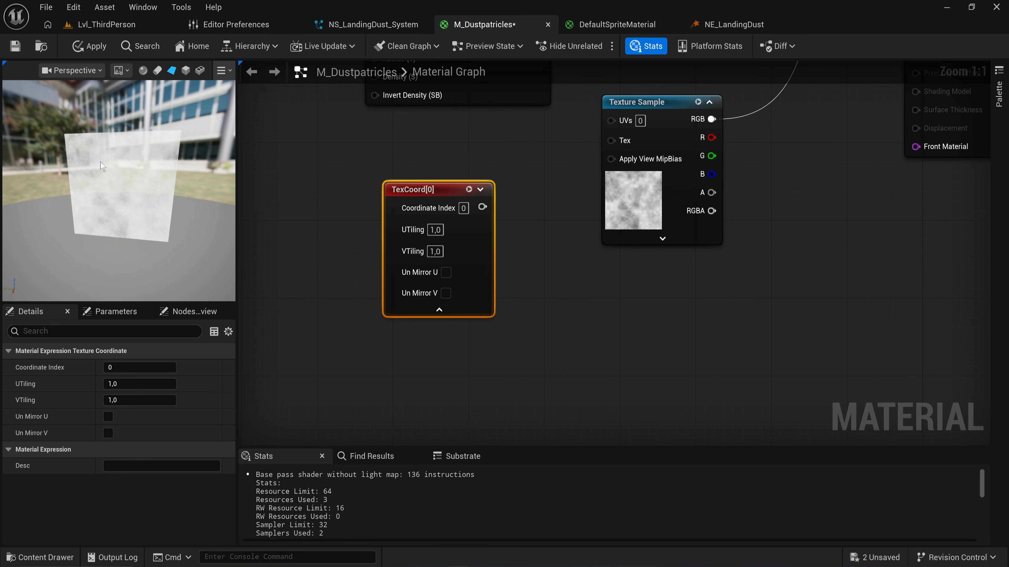
drag(314, 177, 505, 343)
drag(430, 194, 393, 174)
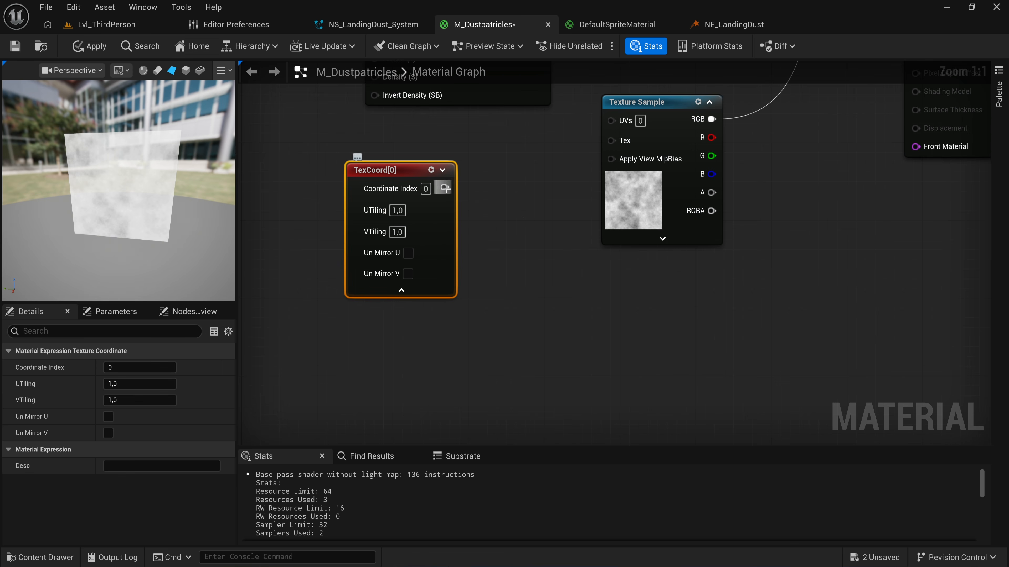
drag(445, 187, 624, 121)
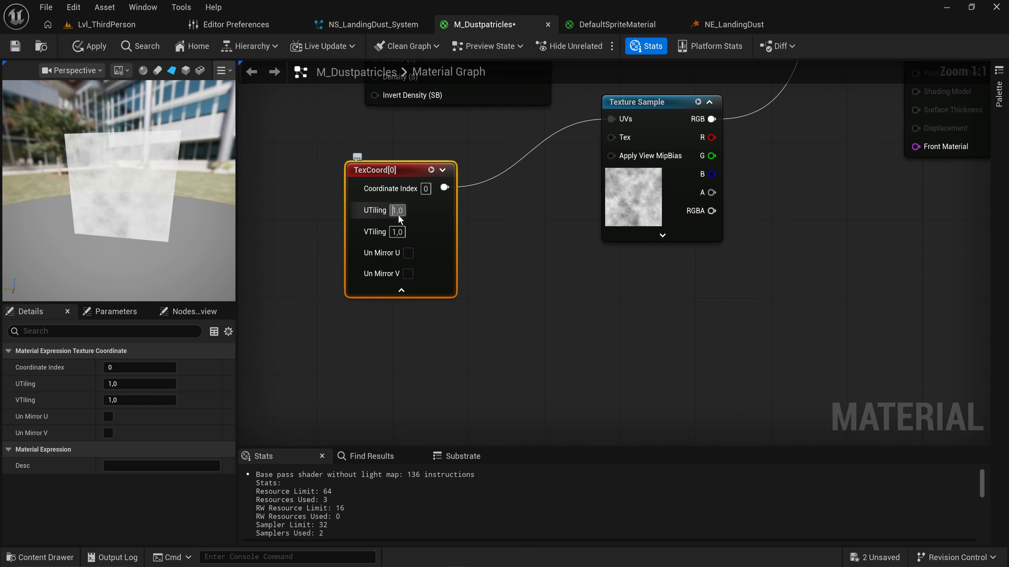
Try a TexCoord tiling of 4 for both UTiling and VTiling.
key(Tab)
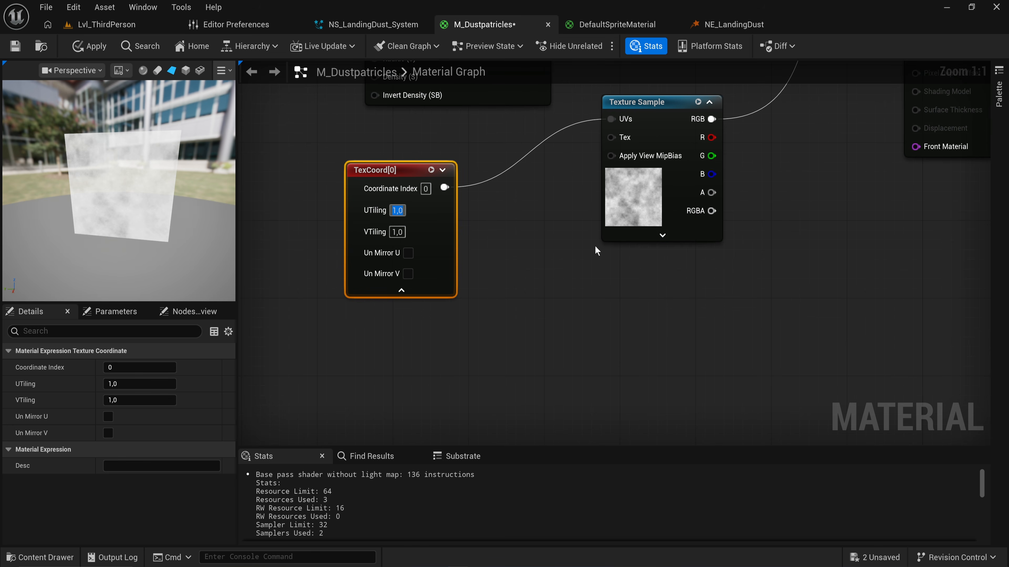
text(4)
key(Return)
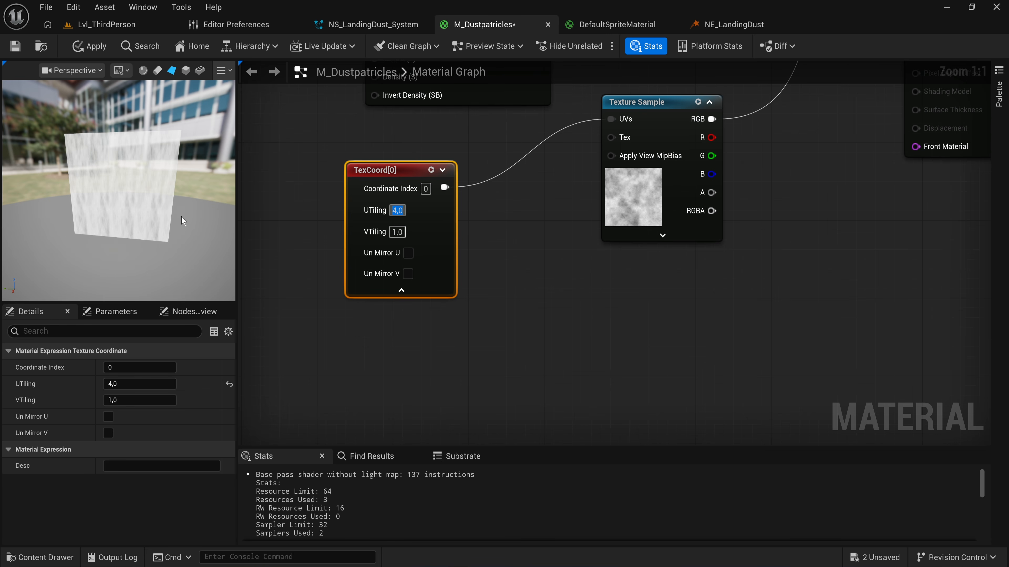
key(Tab)
text(4)
key(Return)
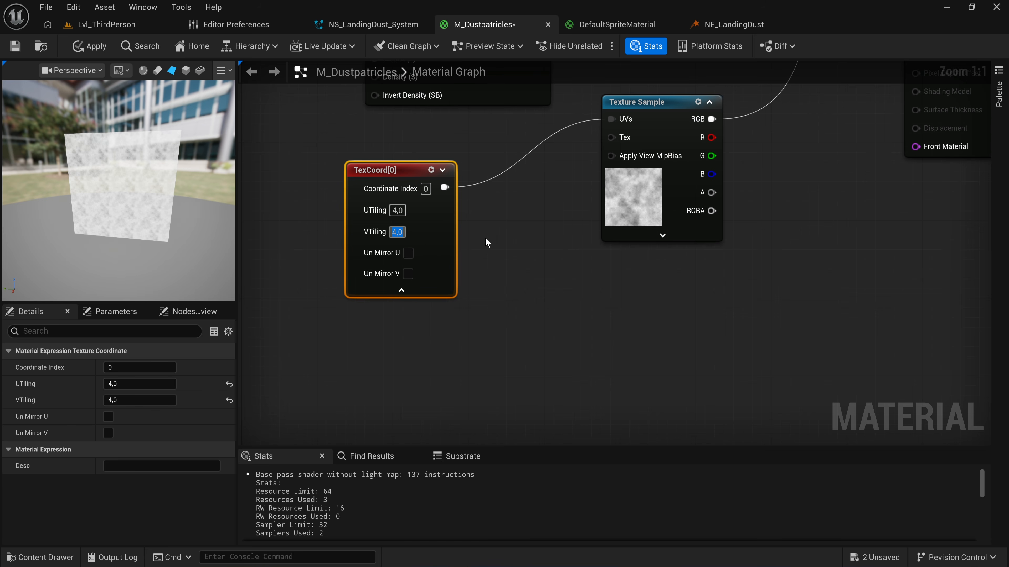
Set the TexCoord node's VTiling and UTiling to 0,5.
text(0,5)
key(Return)
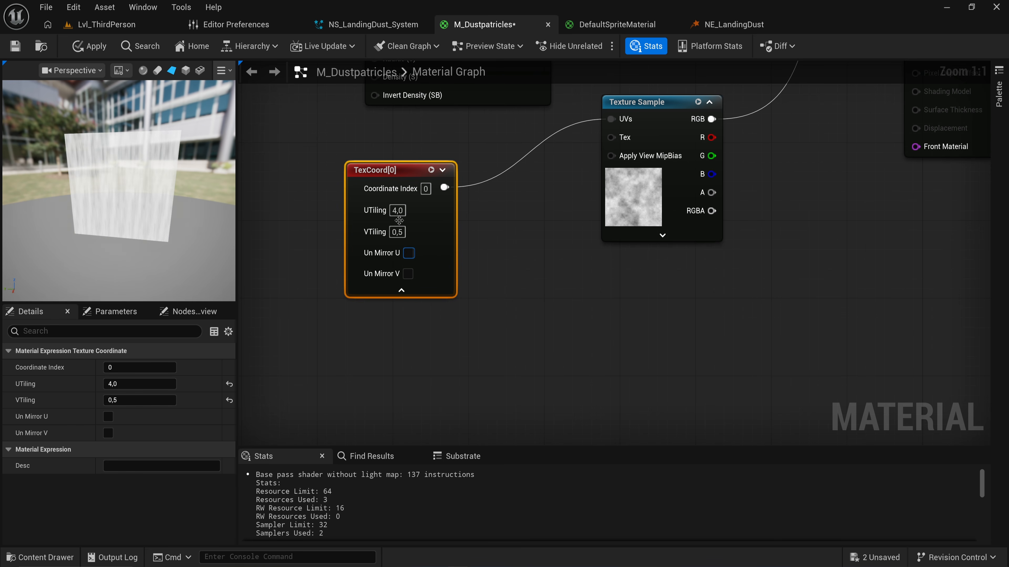
click(396, 211)
text(0,5)
key(Return)
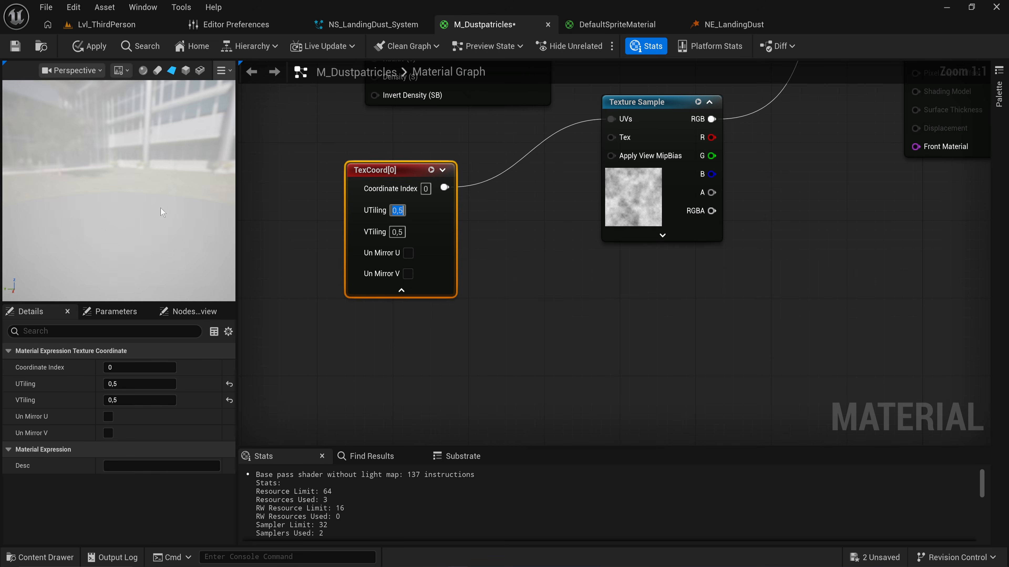
Connect Multiply's output to Emissive Color and break the Particle Color alpha link to Opacity Override.
drag(429, 172, 610, 174)
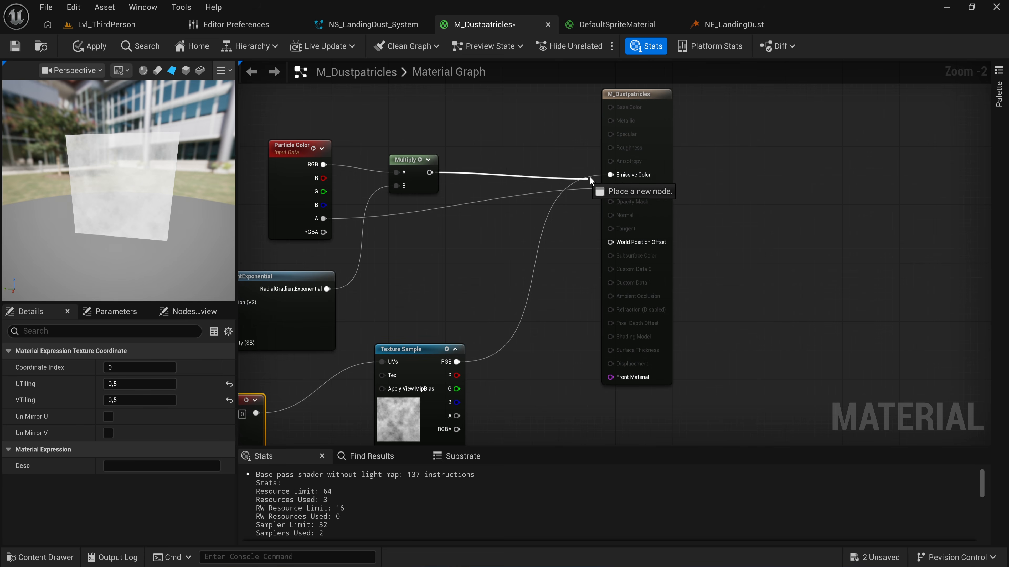
right_drag(518, 242, 658, 168)
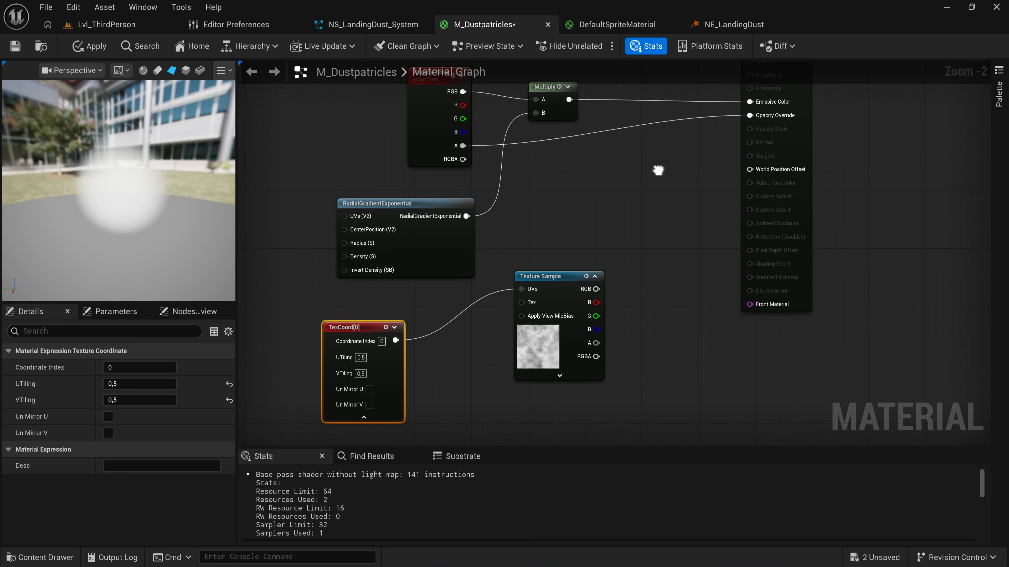
scroll(479, 229, up, 1)
click(399, 221)
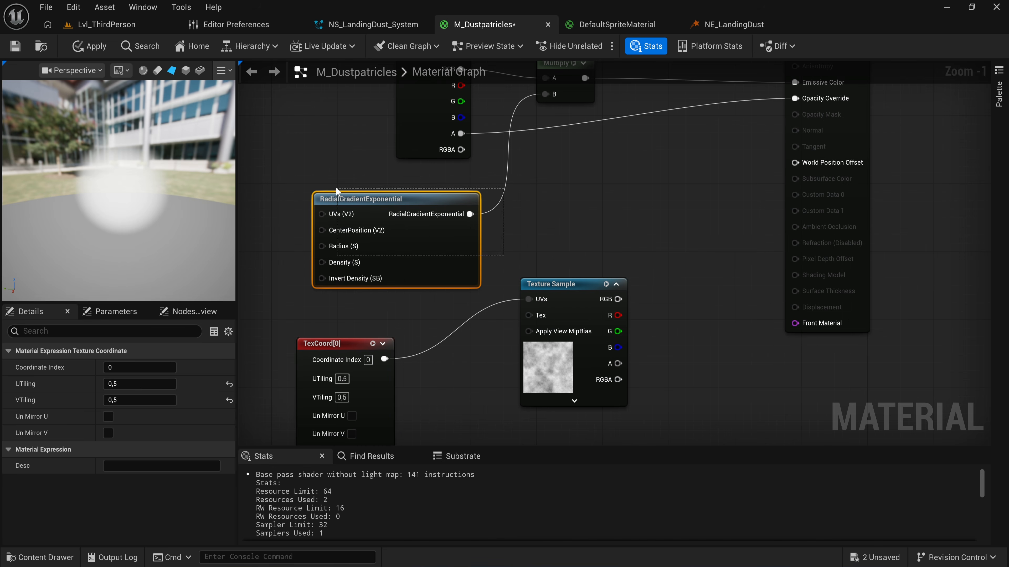
right_drag(539, 253, 529, 283)
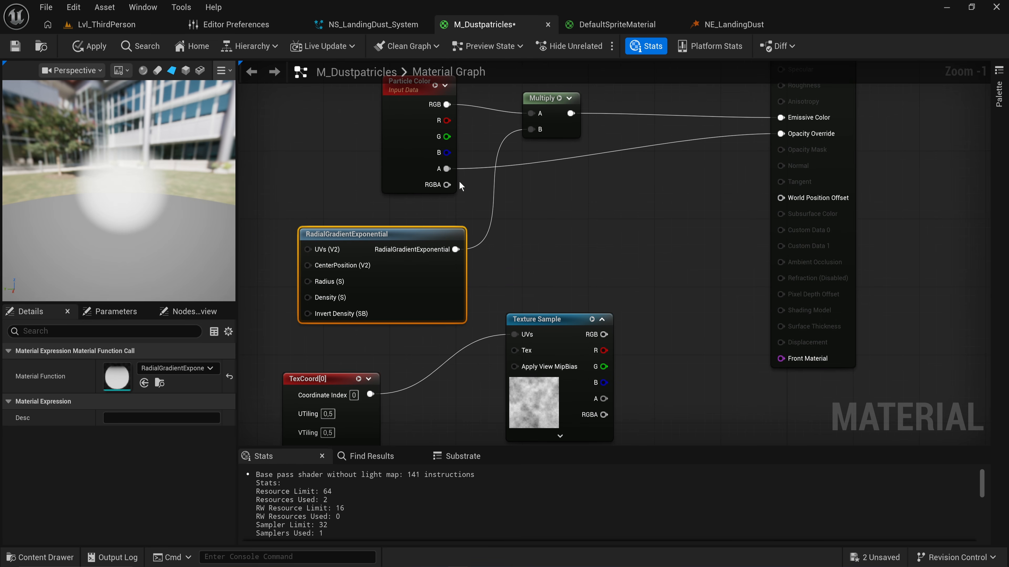
alt+click(782, 134)
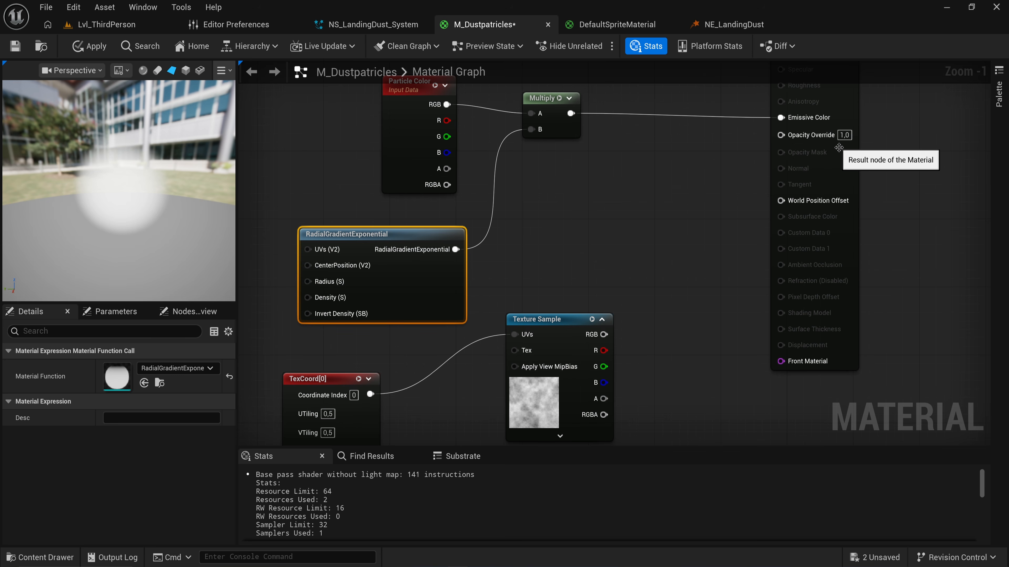
Move the Particle Color and RadialGradientExponential nodes farther from the Multiply node to make room.
right_drag(713, 184, 859, 277)
drag(538, 165, 478, 132)
right_drag(628, 287, 496, 162)
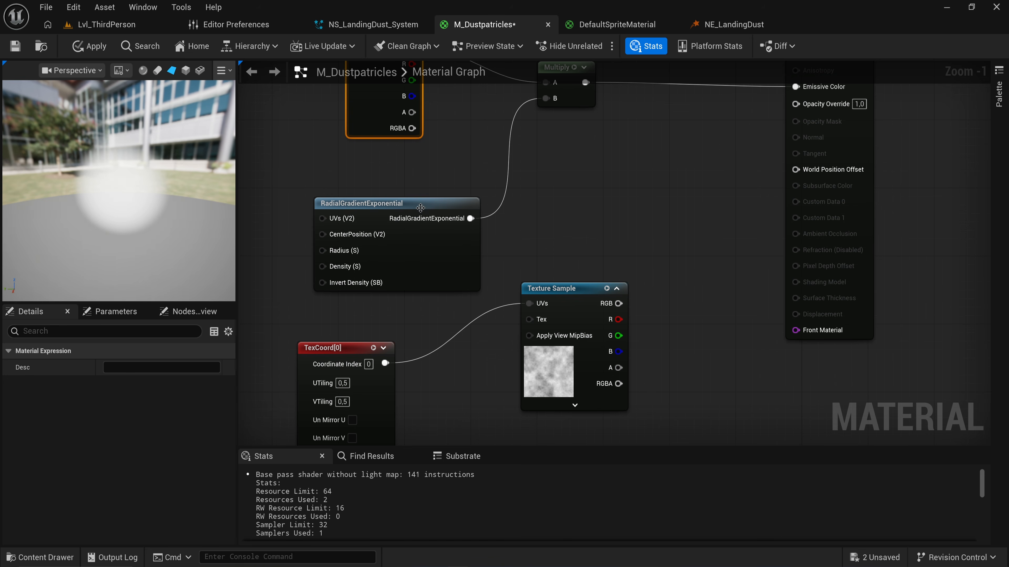
drag(421, 204, 338, 203)
Add a Subtract node taking RadialGradientExponential as A and Particle Color's A output as B, and feed it into Multiply's B input.
right_drag(385, 219, 451, 275)
drag(452, 275, 554, 252)
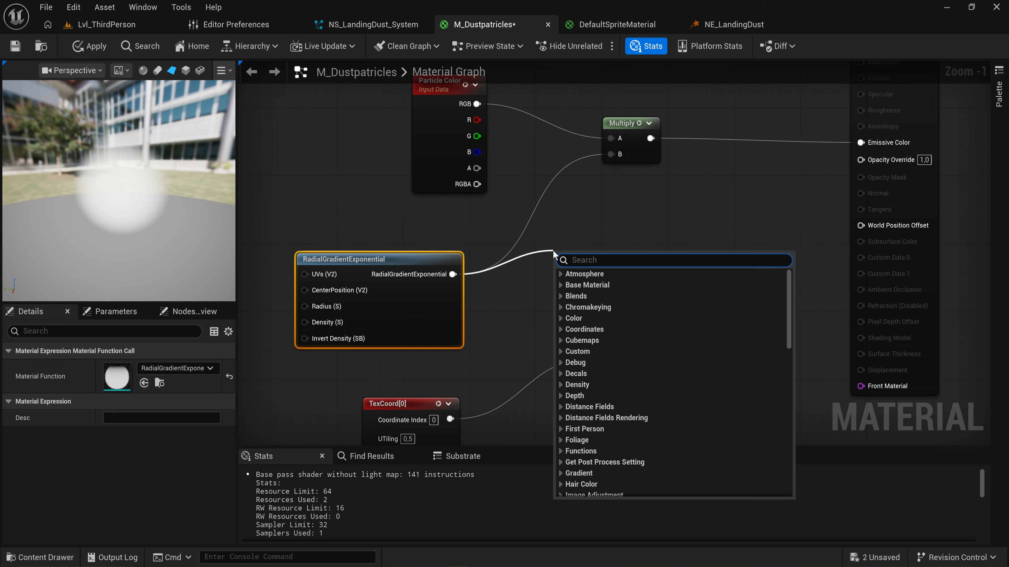
text(-)
key(Return)
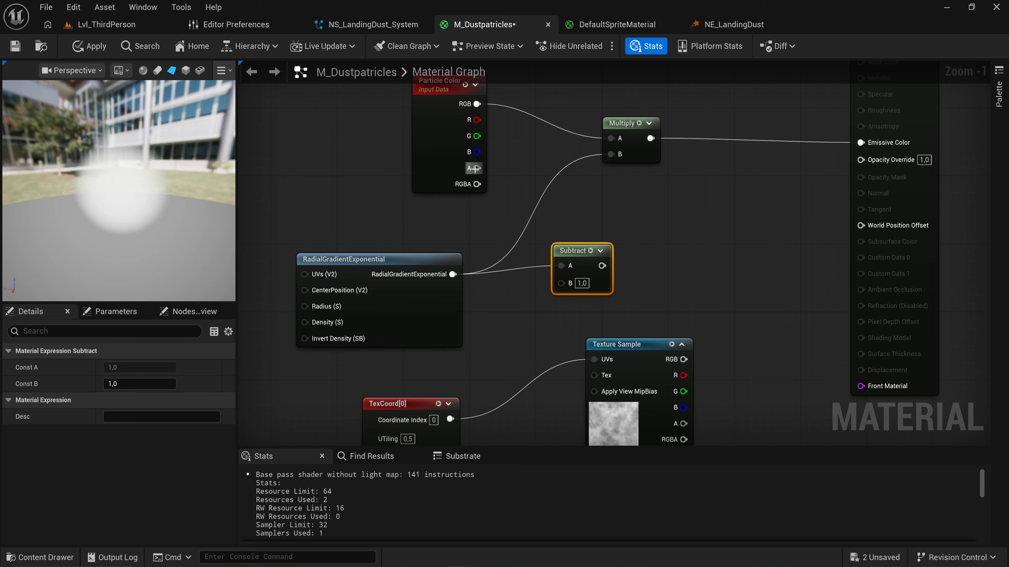
drag(475, 168, 614, 152)
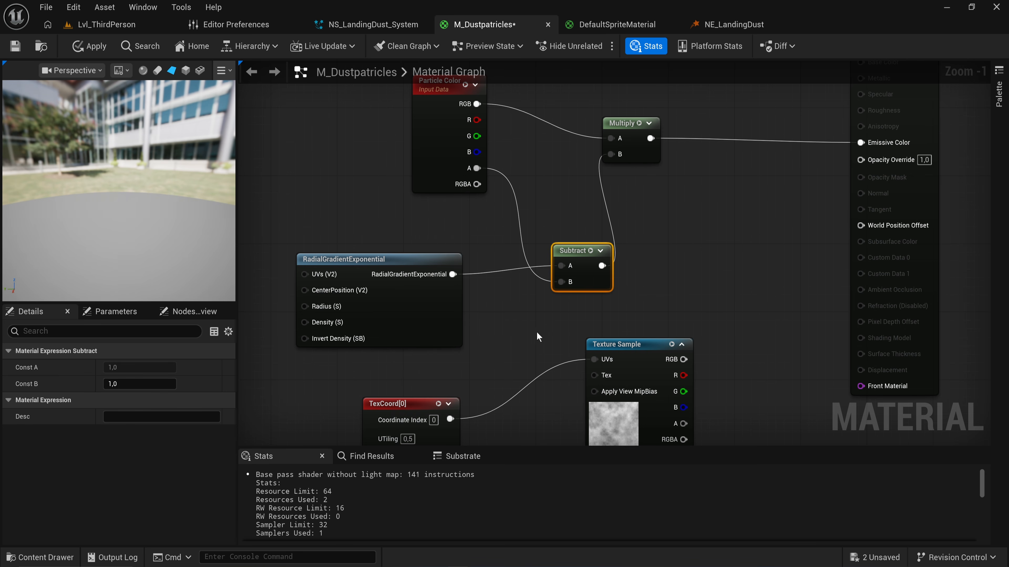
mouse_move(139, 170)
mouse_down()
mouse_move(129, 147)
mouse_move(119, 147)
mouse_move(121, 165)
mouse_up()
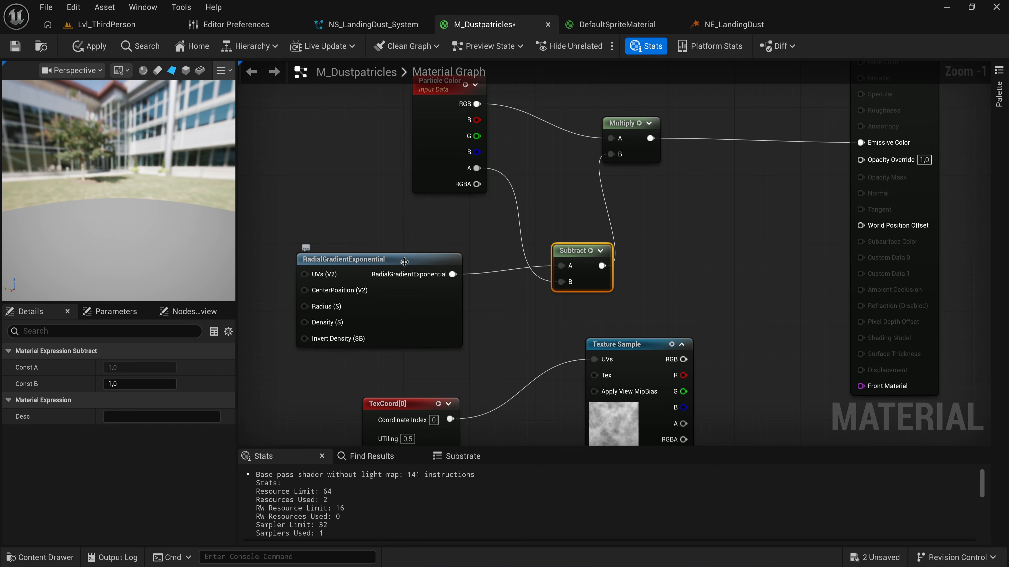
Space the RadialGradientExponential and Particle Color nodes farther from Subtract, and disconnect Particle Color's A output from Subtract's B input.
drag(401, 259, 345, 251)
right_drag(397, 222, 470, 239)
drag(512, 101, 397, 102)
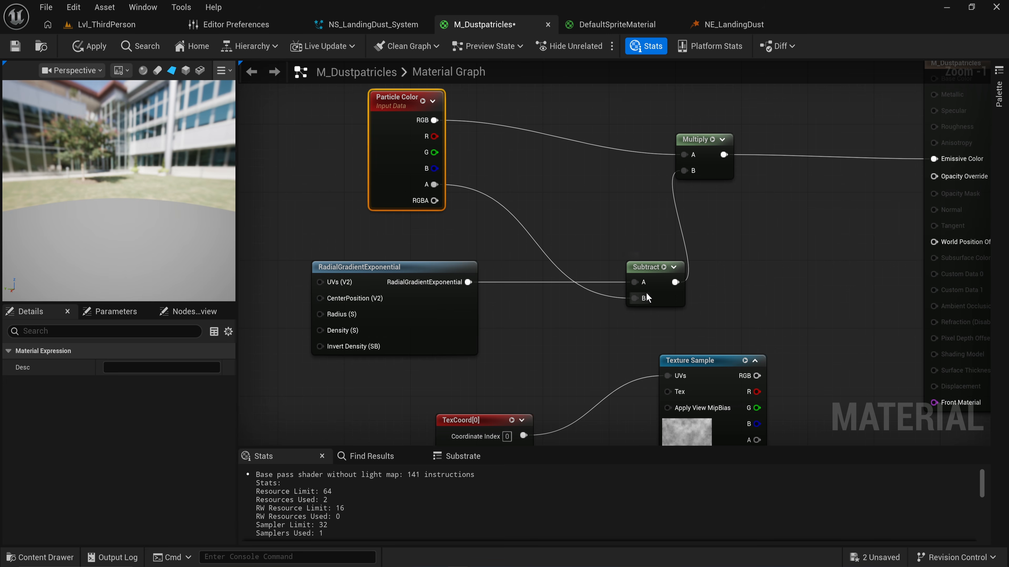
alt+click(634, 297)
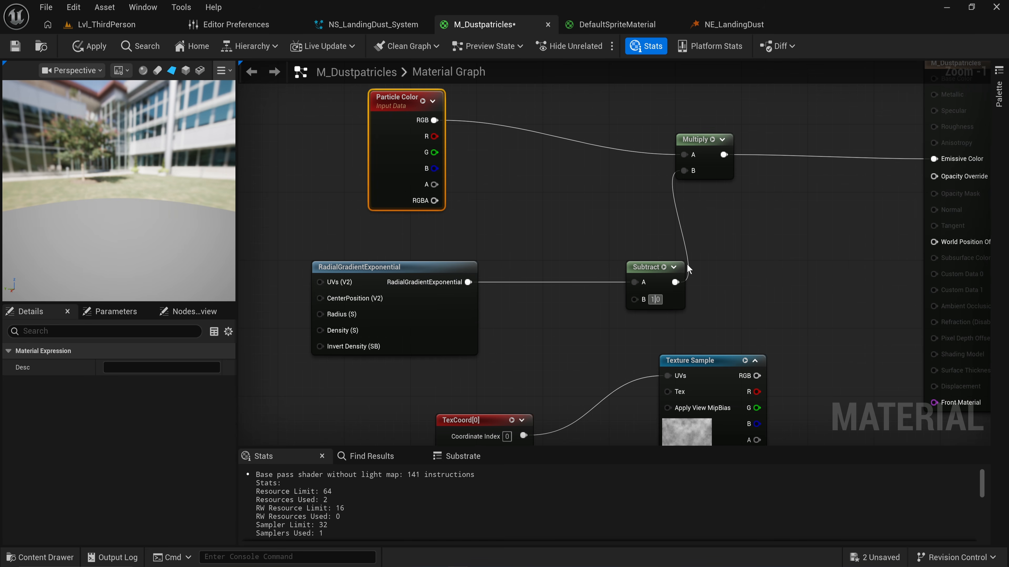
Try 0 and then 0,5 as the Subtract node's B constant, checking the material preview from another angle.
text(0)
key(Return)
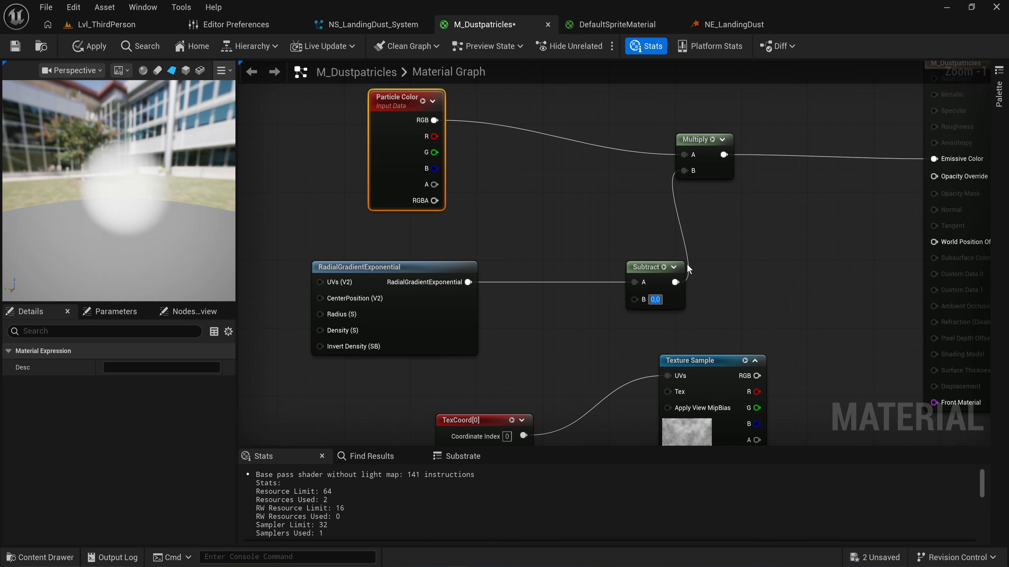
text(0,5)
key(Return)
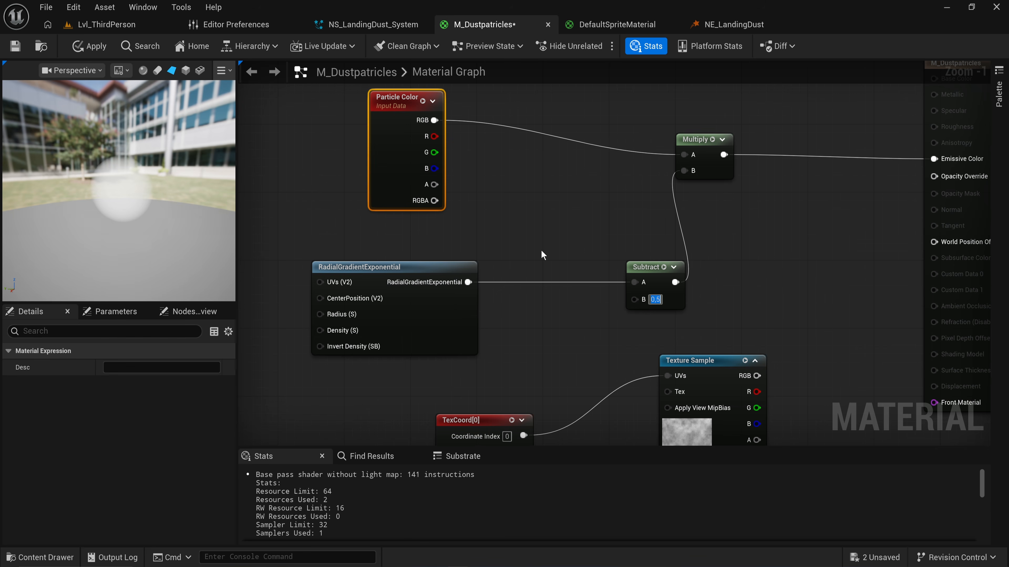
drag(140, 190, 214, 196)
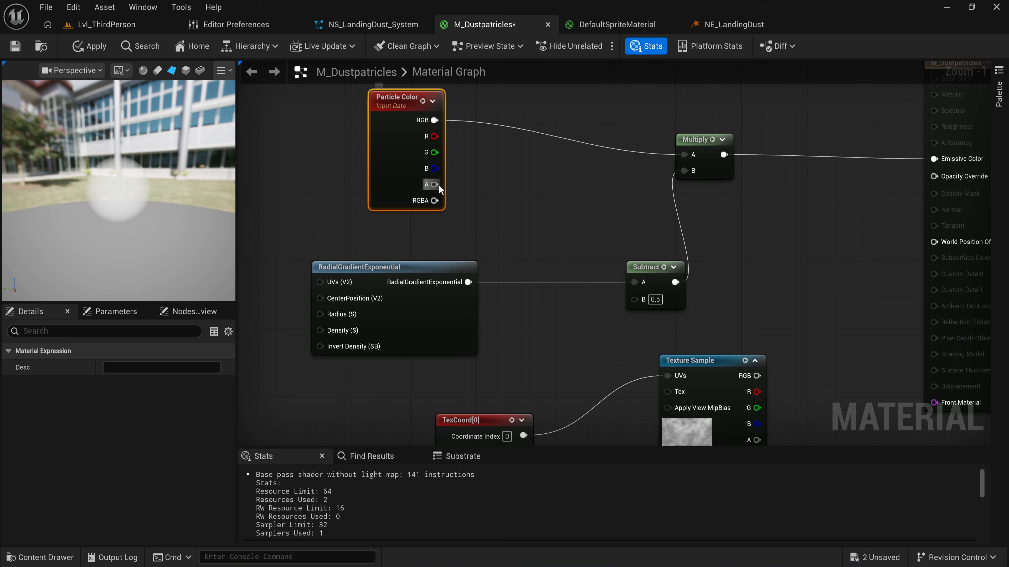
drag(434, 184, 512, 217)
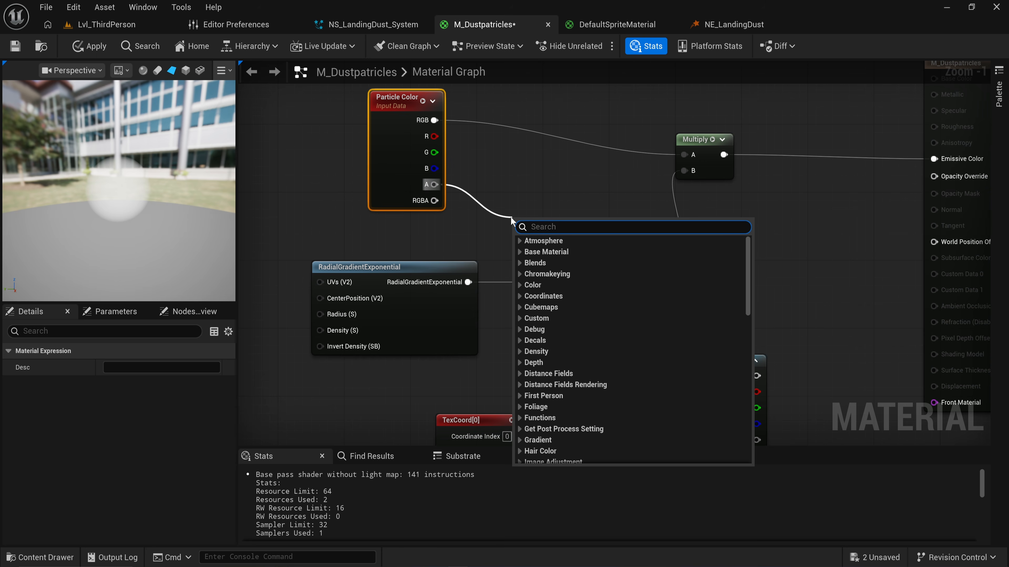
text(1-x)
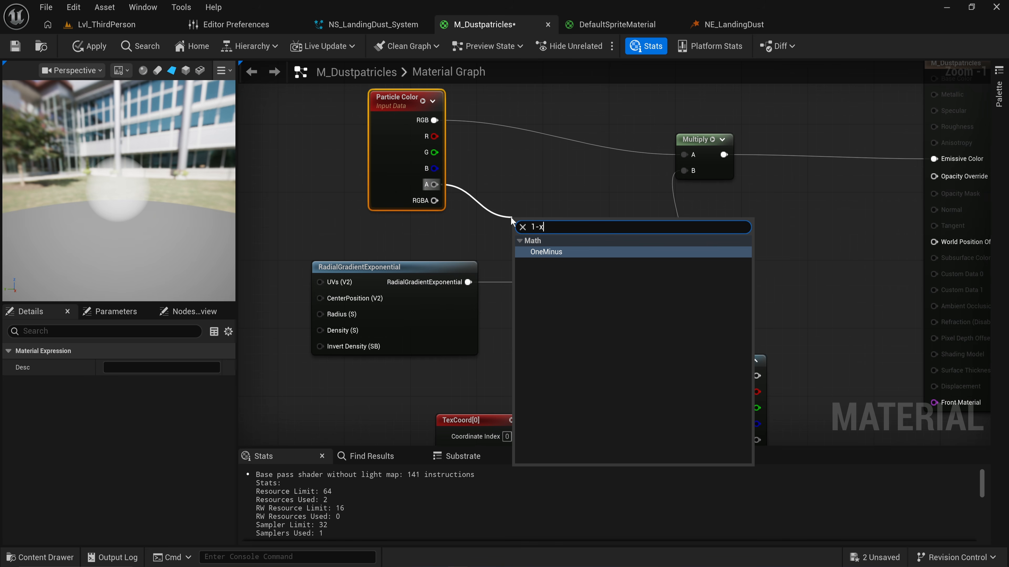
key(Escape)
click(494, 180)
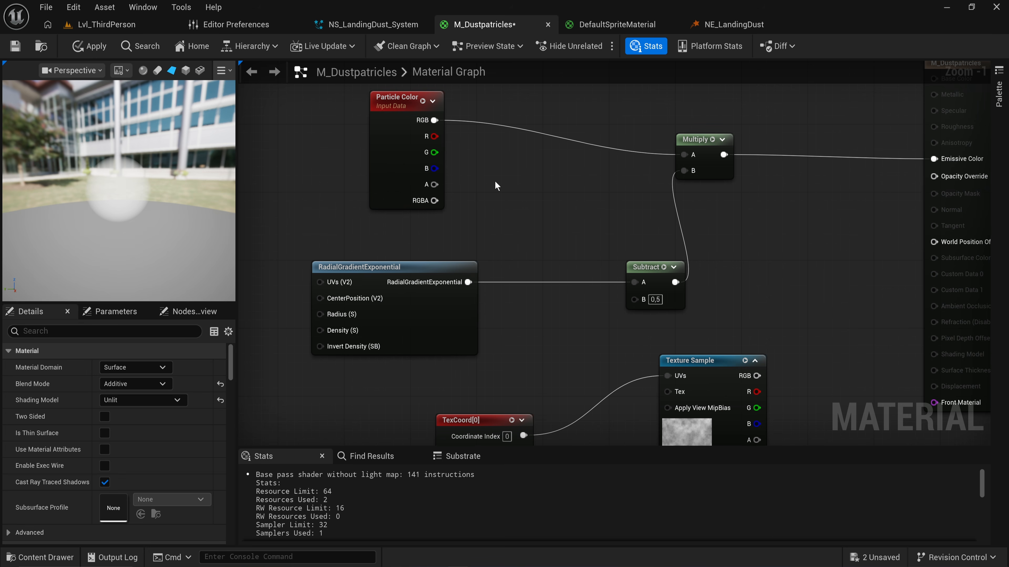
Try a second Subtract node with Particle Color's A output feeding its B input, and delete it again.
right_click(495, 181)
text(subtract)
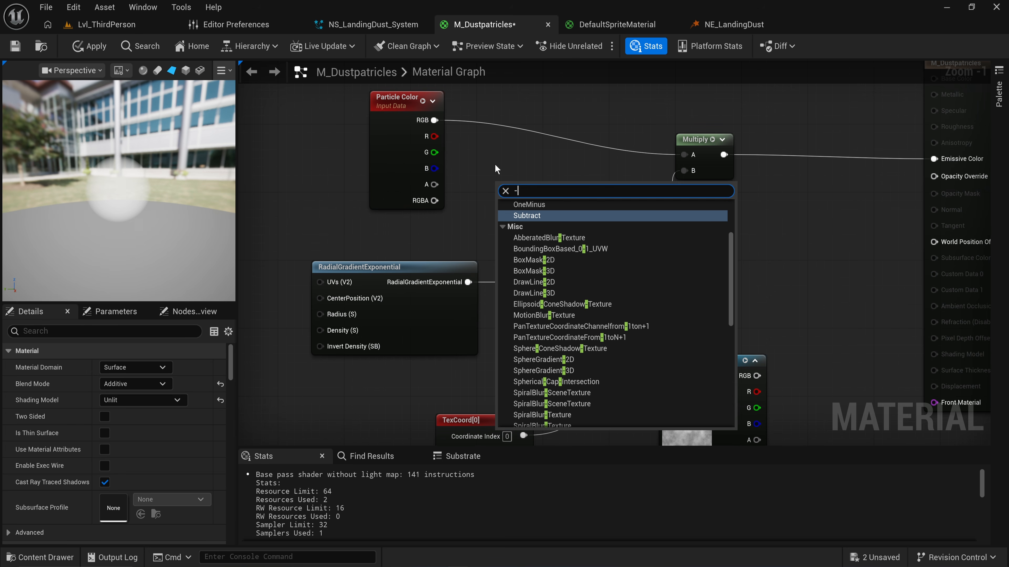
key(Return)
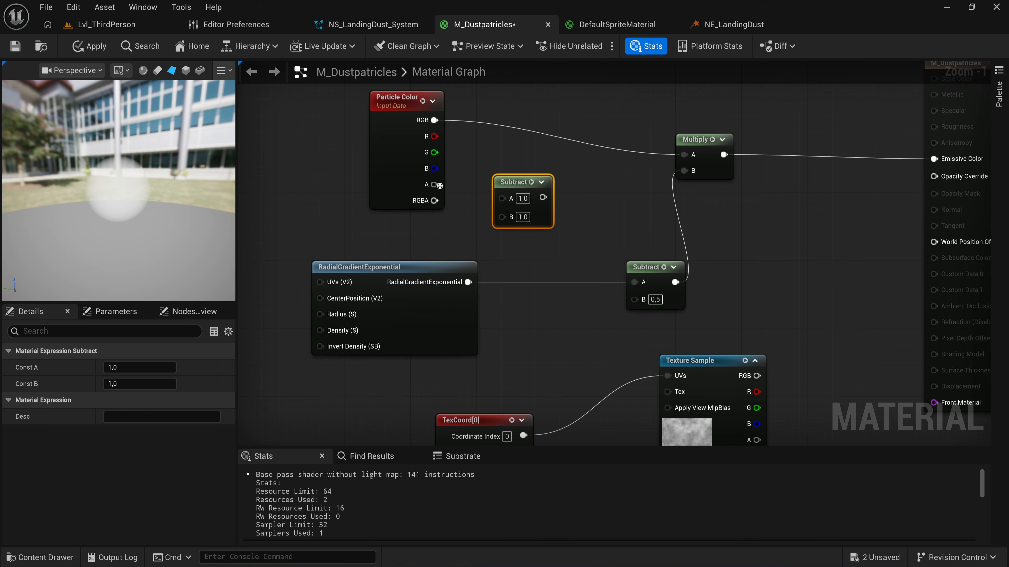
drag(434, 185, 502, 215)
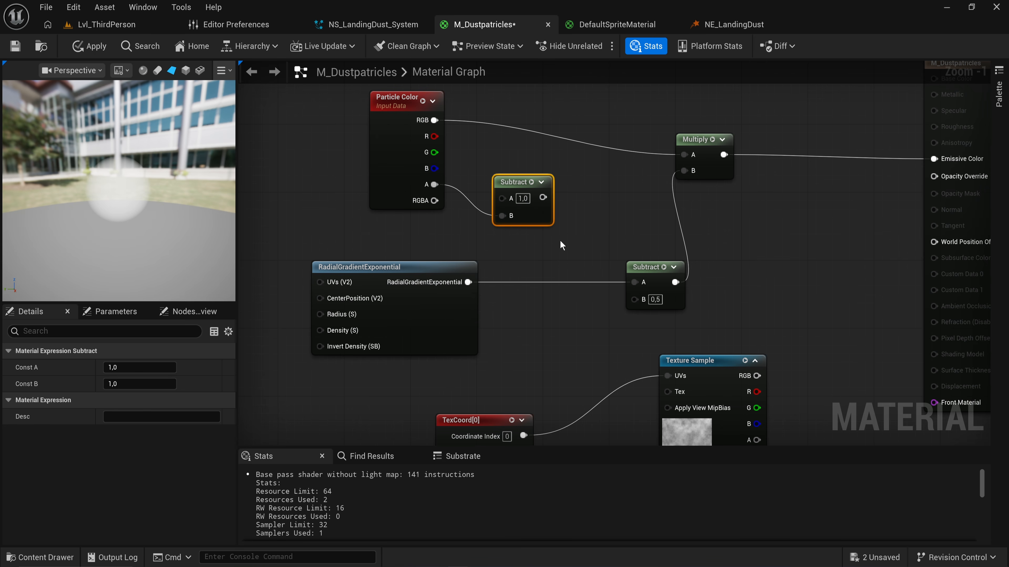
key(Delete)
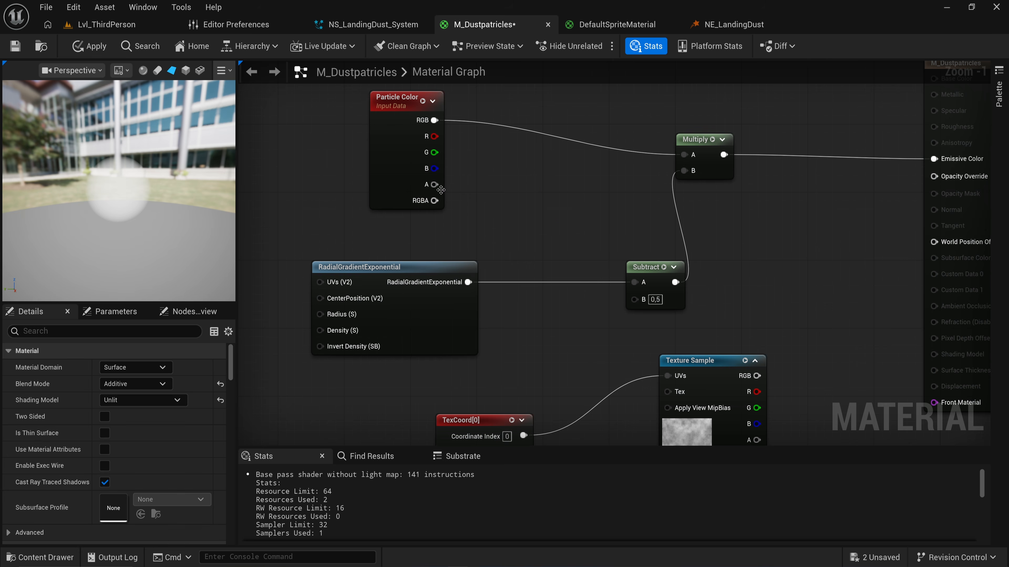
Add a OneMinus node fed by Particle Color's A output and connect its result to Subtract's B input.
drag(434, 185, 490, 194)
text(-x)
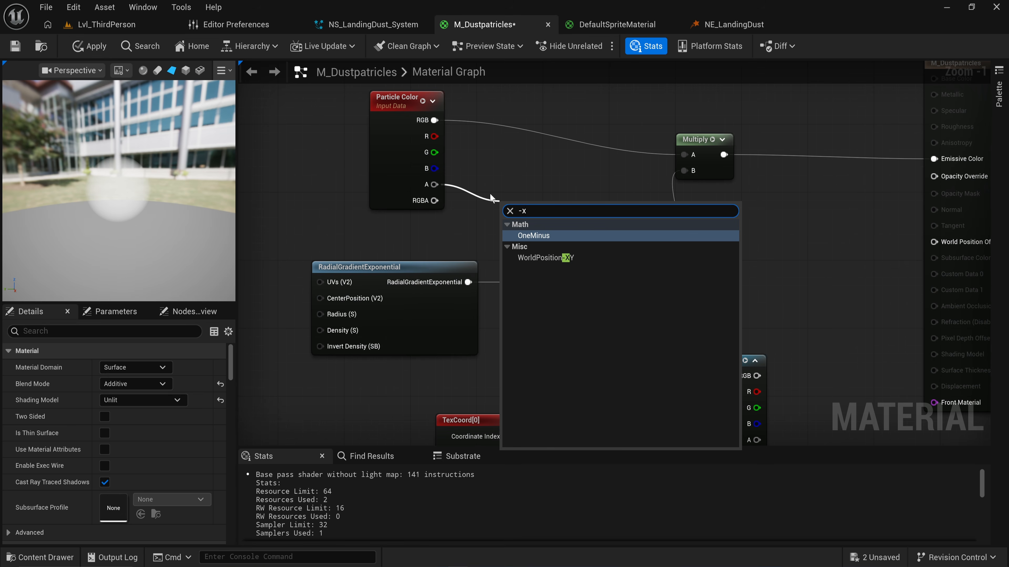
key(Return)
drag(527, 222, 634, 298)
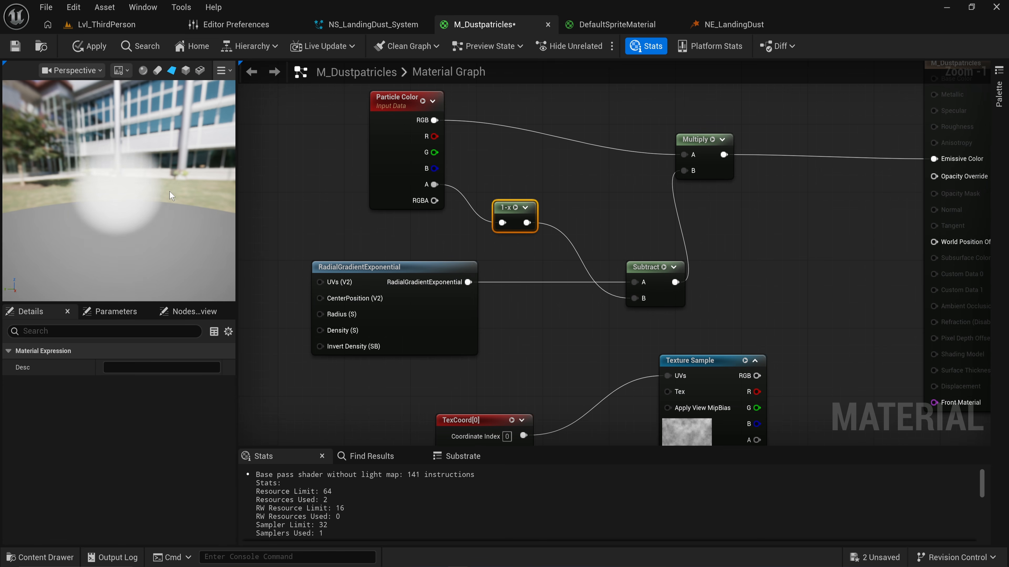
Apply the M_Dustpatricles changes and assign that material to the first emitter's Sprite Renderer in NS_LandingDust_System.
drag(171, 195, 110, 152)
click(104, 53)
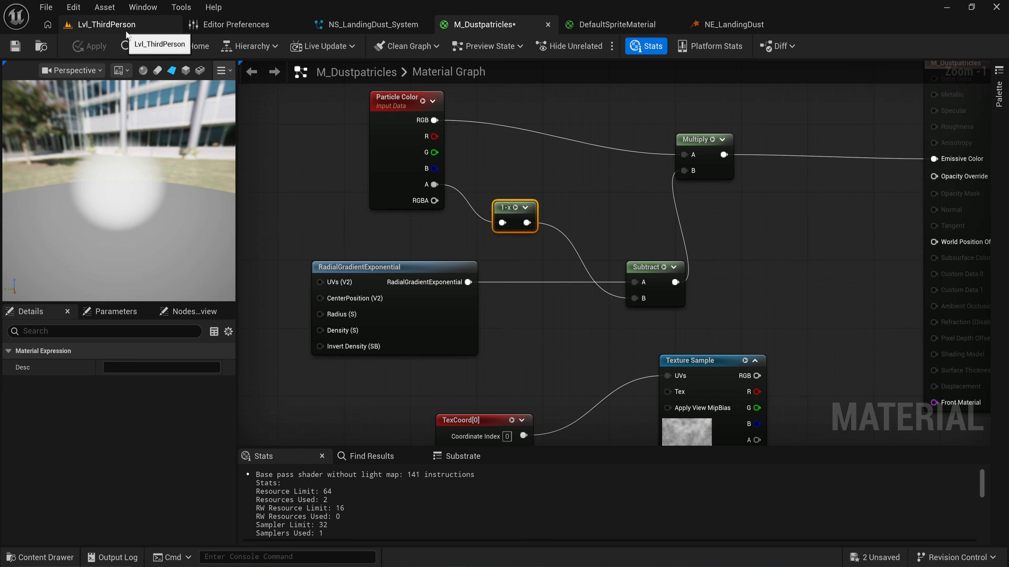
click(374, 28)
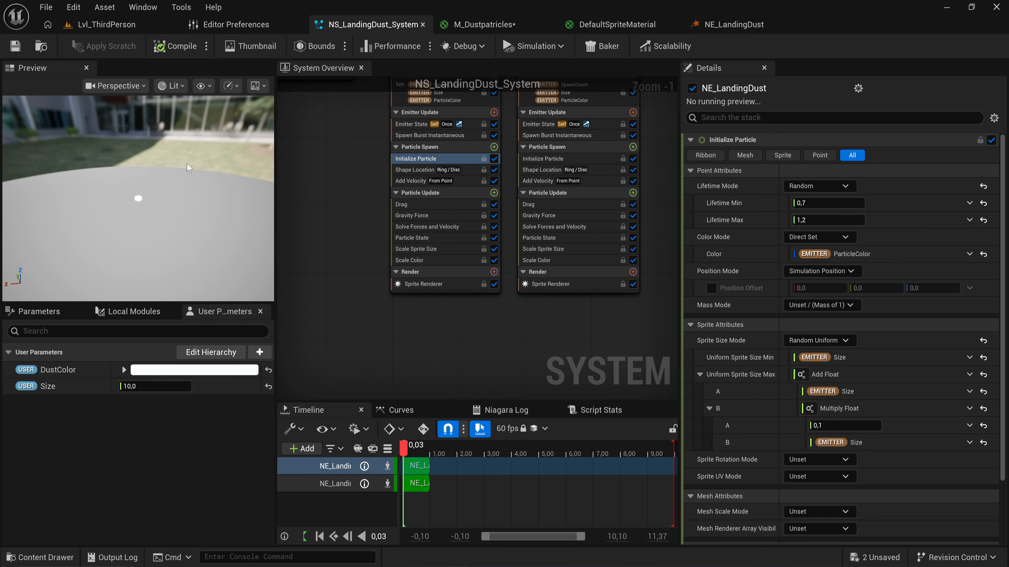
click(435, 285)
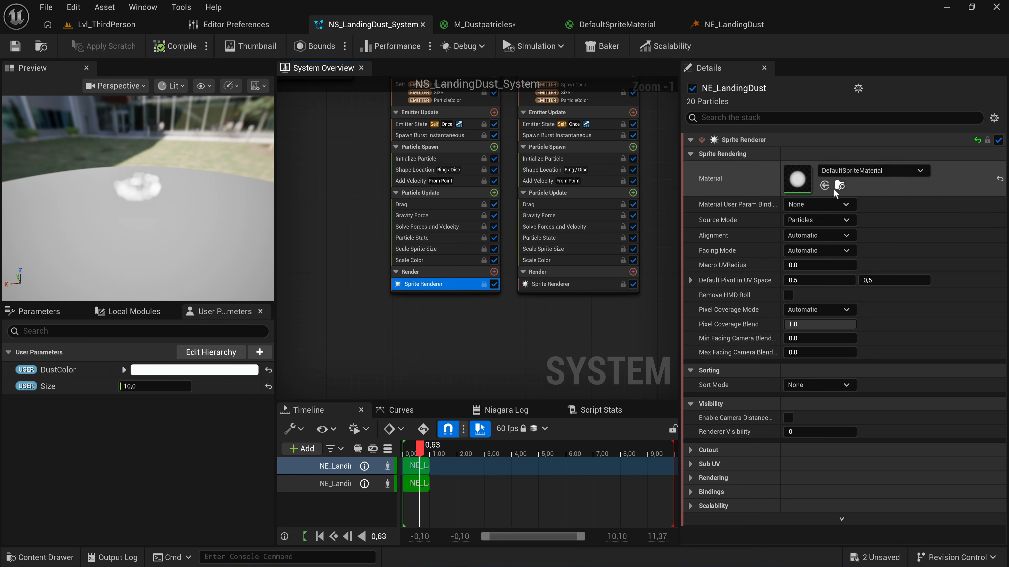
click(822, 186)
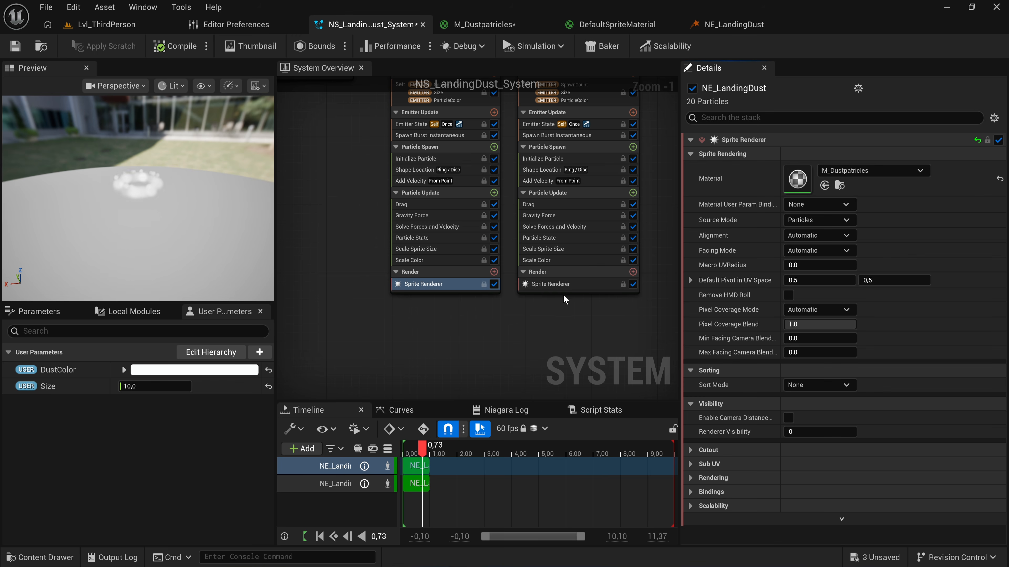
Open the NE_LandingDust emitter and check its module stack.
click(735, 24)
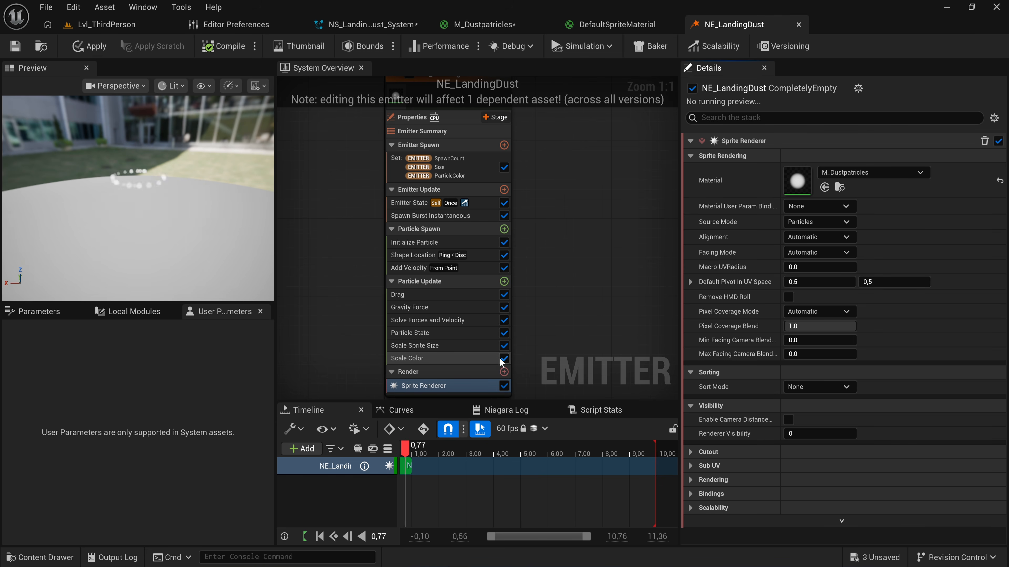
click(503, 345)
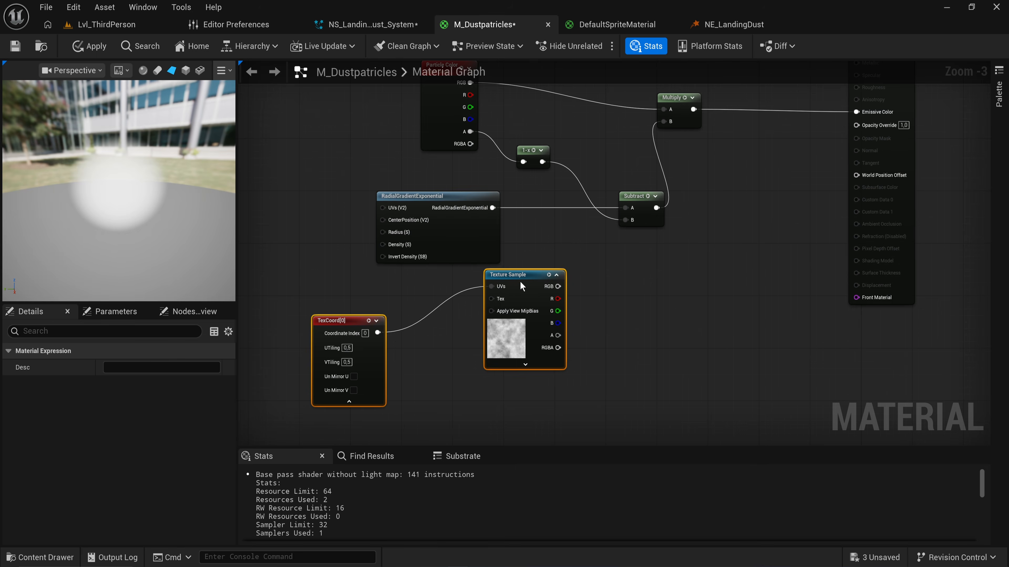
Arrange the TexCoord and Texture Sample nodes side by side below RadialGradientExponential in the M_Dustpatricles graph.
scroll(443, 334, up, 2)
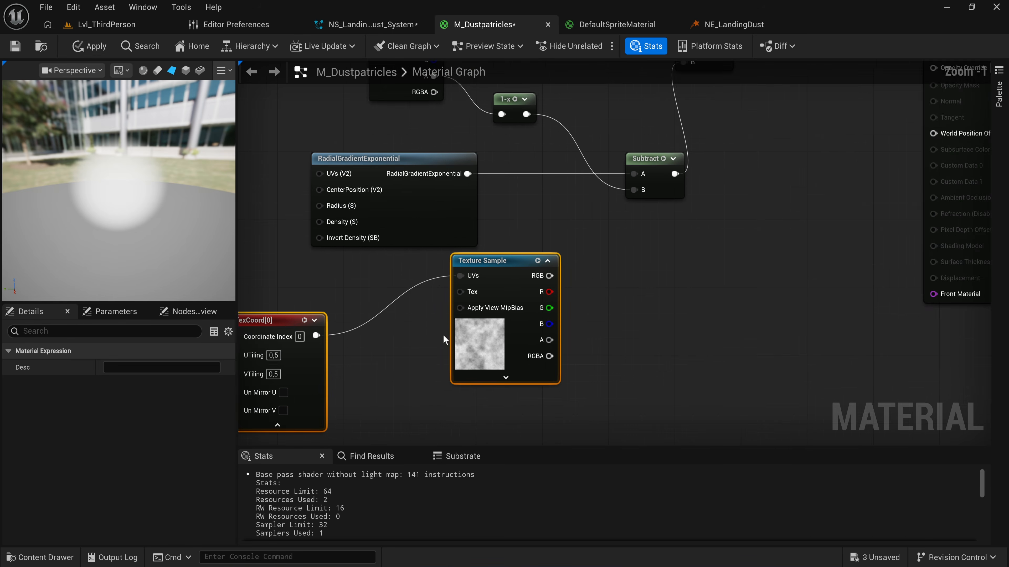
drag(349, 314, 424, 314)
click(779, 320)
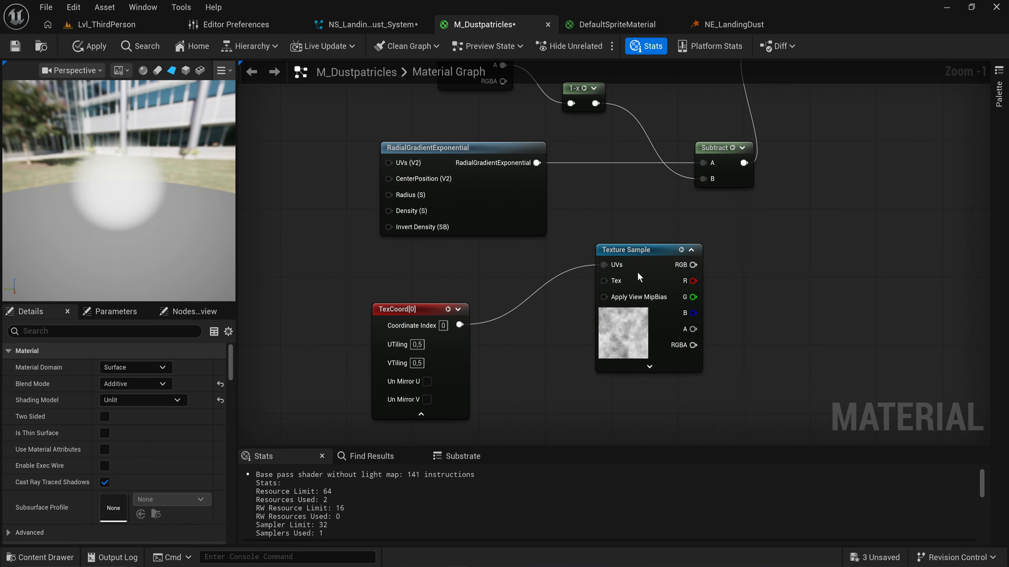
drag(654, 264, 611, 323)
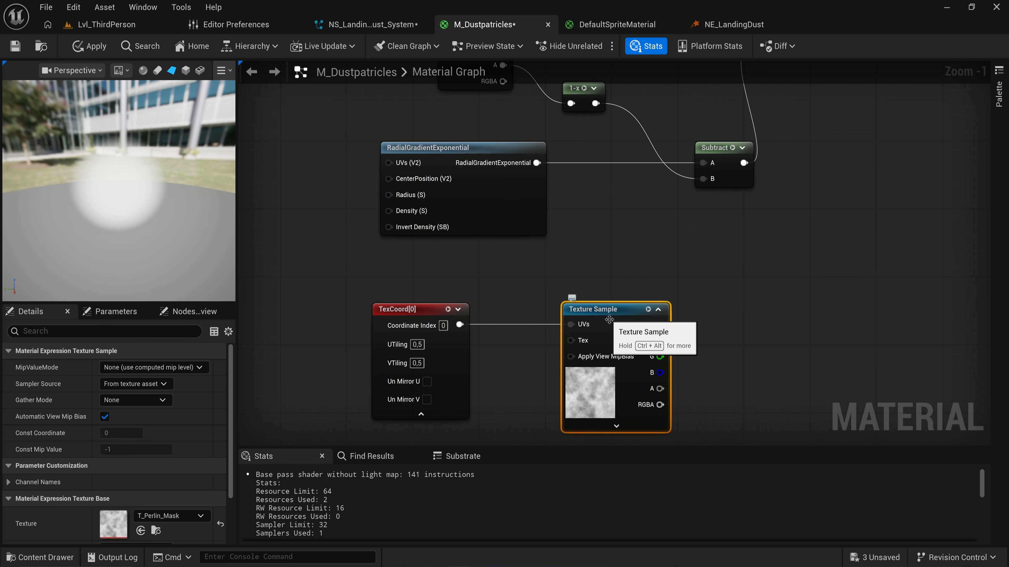
scroll(614, 313, up, 1)
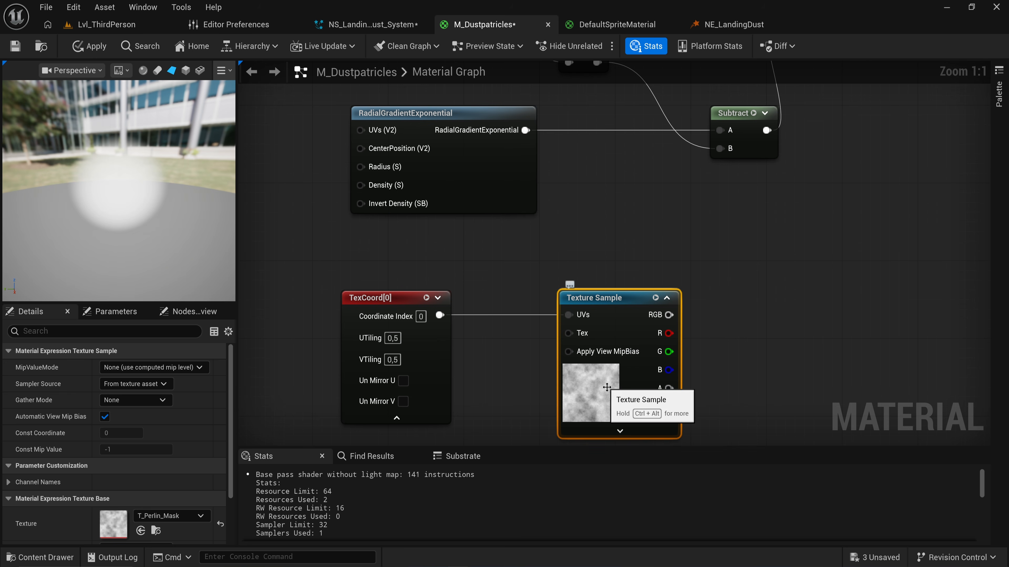
drag(611, 309, 606, 284)
right_drag(702, 200, 684, 210)
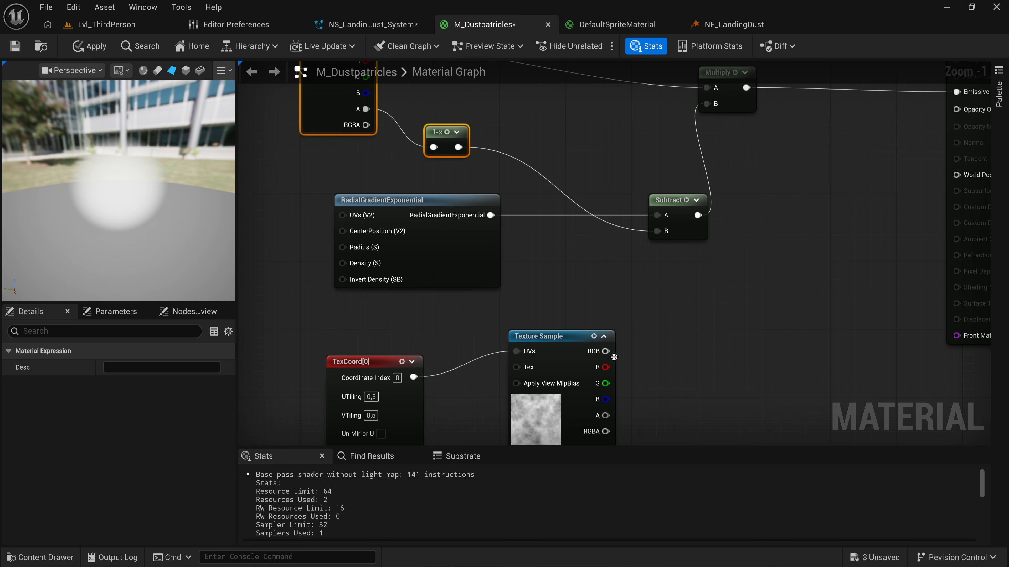
Add a HeightLerp node and feed the Texture Sample's RGB output into its Height Texture input.
right_click(610, 313)
text(hei)
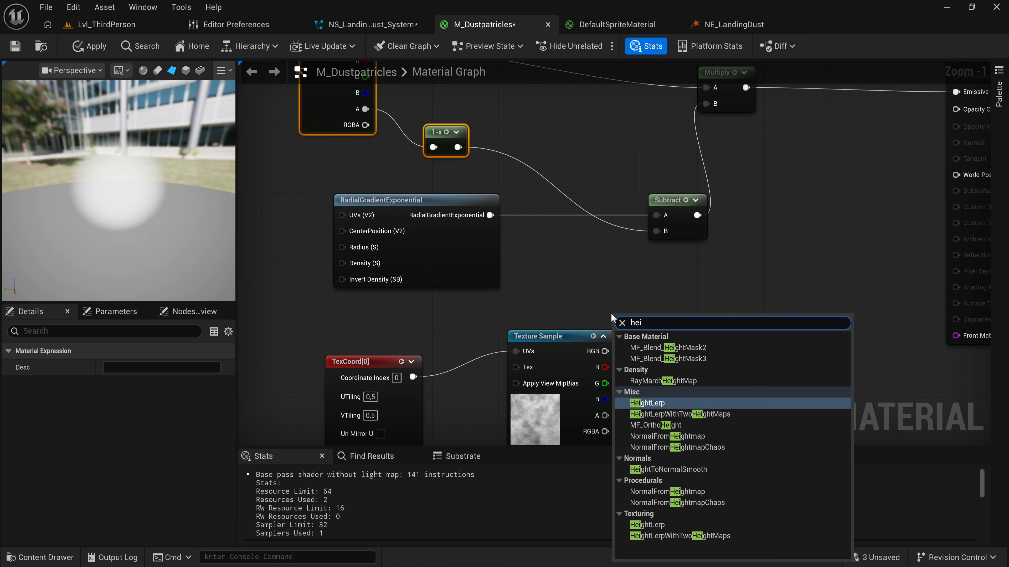
key(Return)
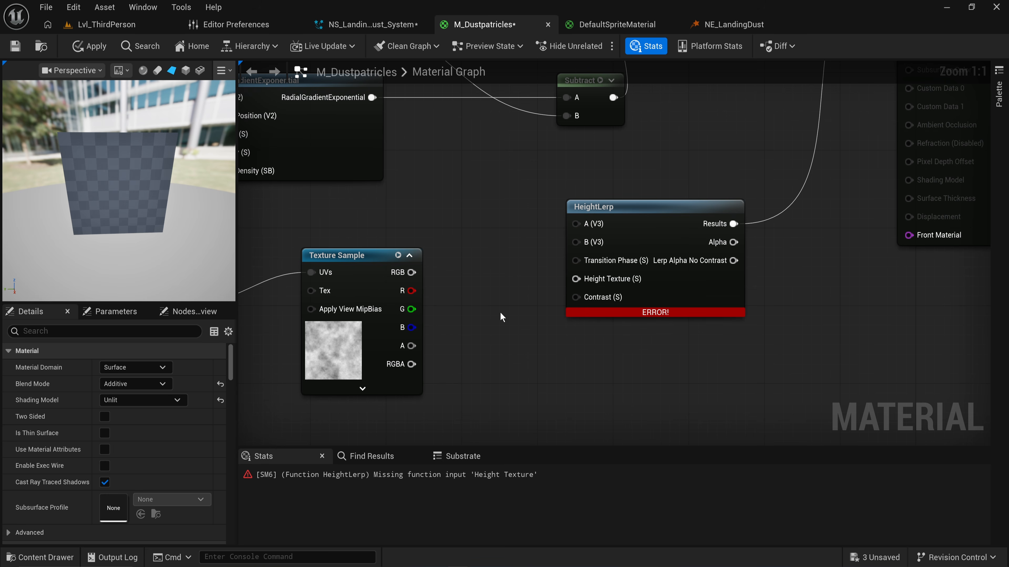
drag(411, 272, 584, 280)
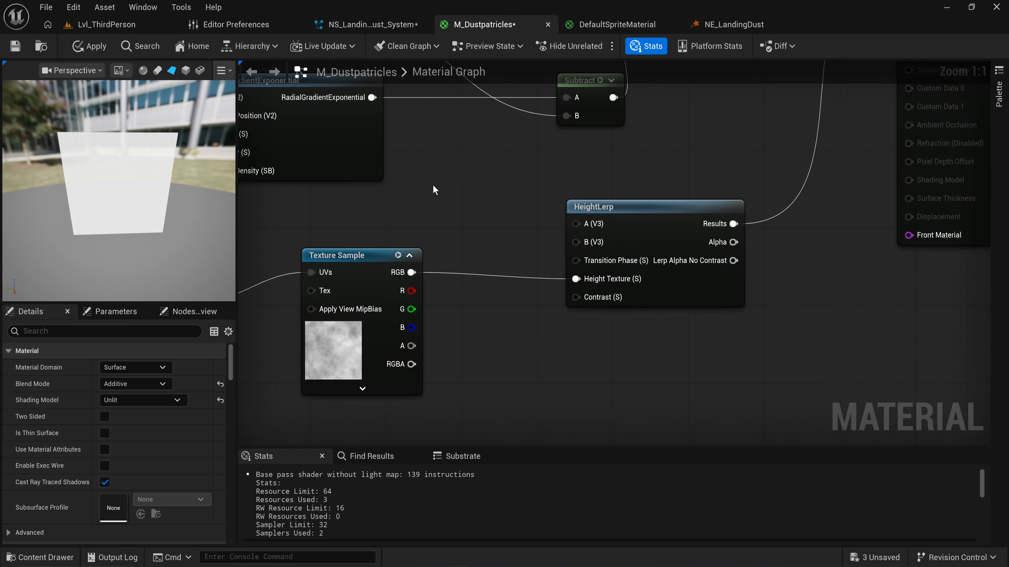
Add a Constant node with value 1 and connect it to HeightLerp's Transition Phase input.
click(436, 177)
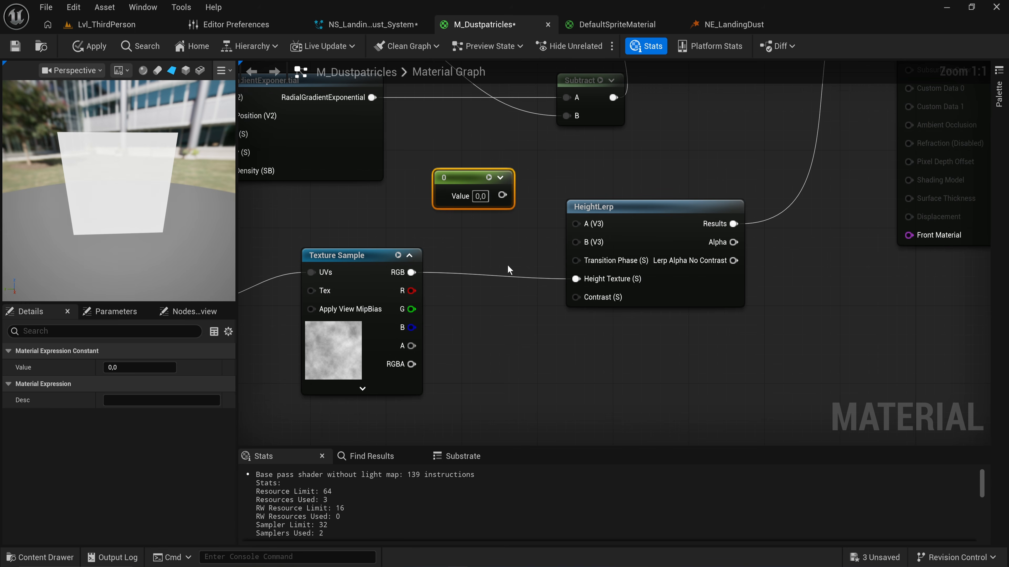
click(473, 343)
drag(577, 396, 506, 338)
key(Delete)
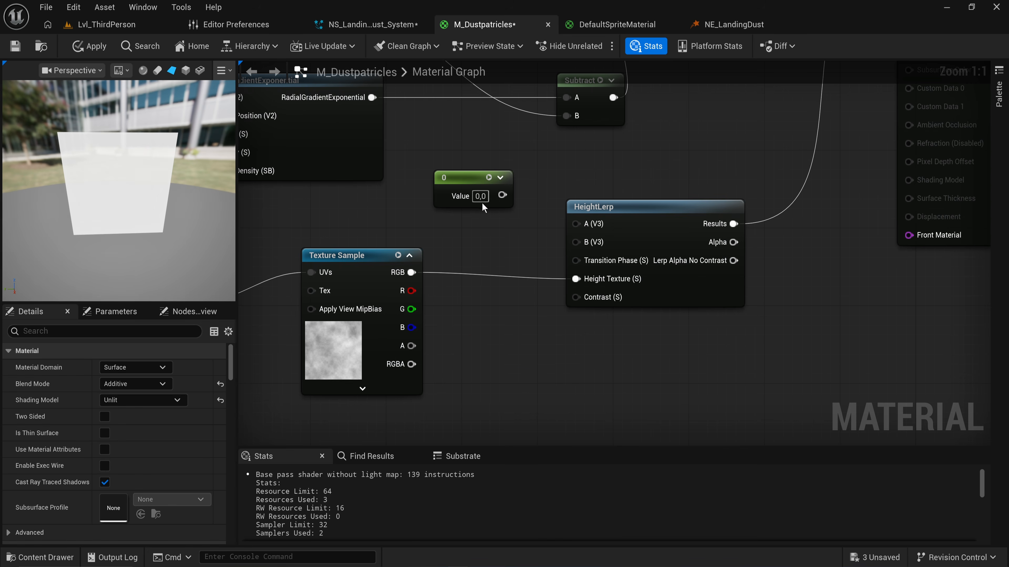
click(480, 198)
text(1)
drag(502, 195, 582, 260)
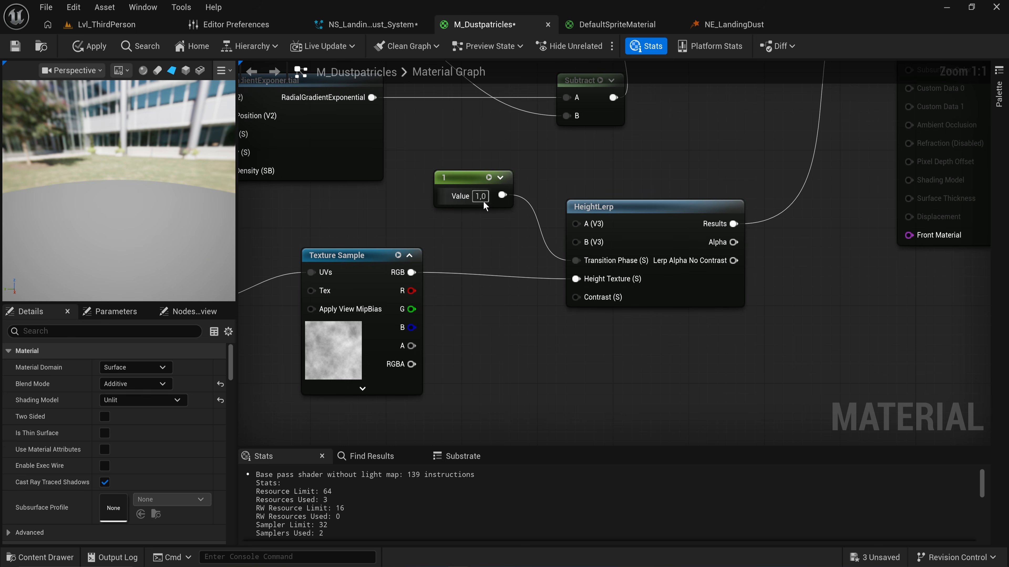
Test the Transition Phase constant at 0 and 0.5, inspecting the material preview up close.
text(0)
key(Return)
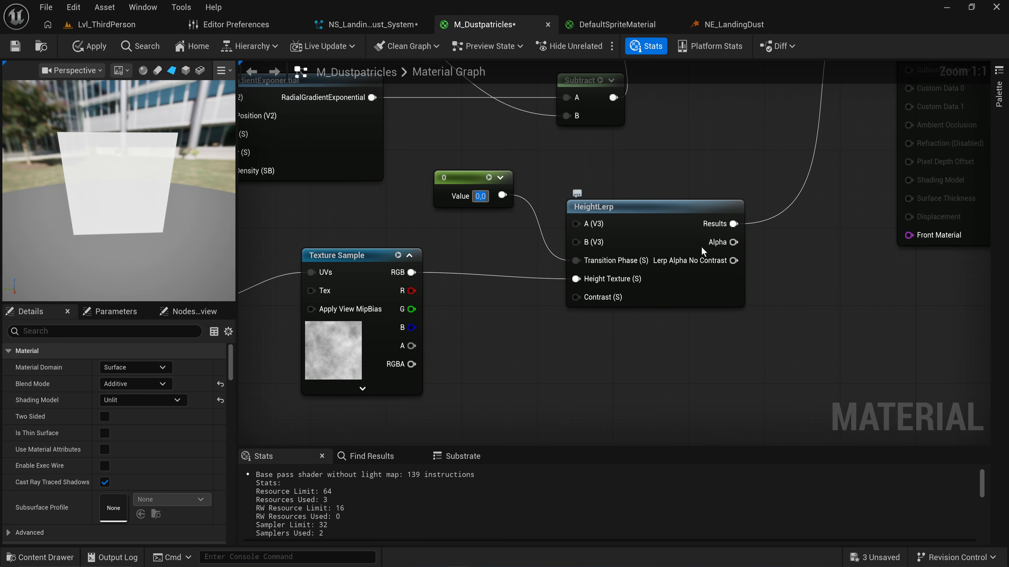
text(0.5)
key(Return)
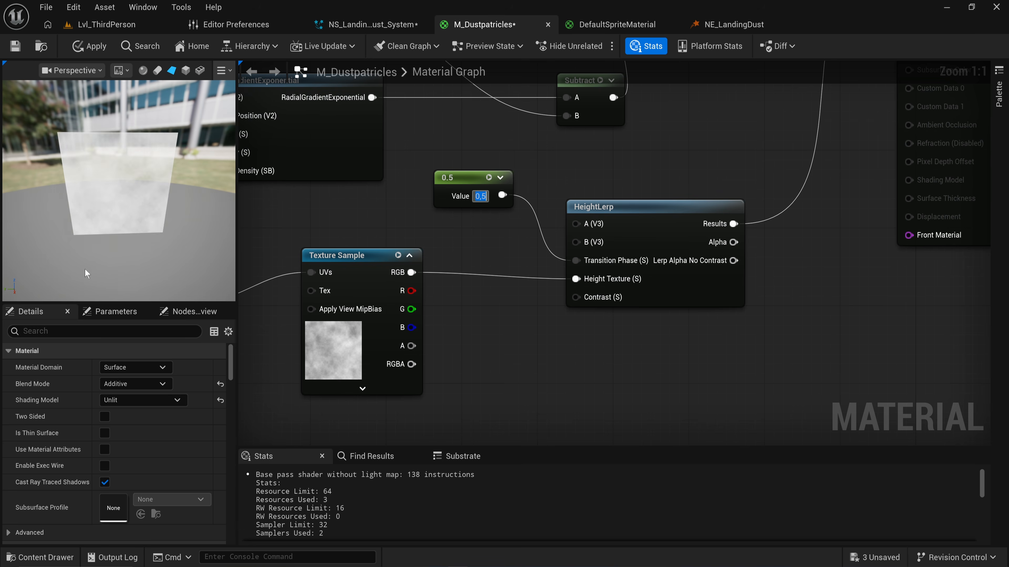
drag(131, 226, 119, 167)
Move the Transition Phase constant and the HeightLerp node down to free space above them.
drag(461, 177, 468, 227)
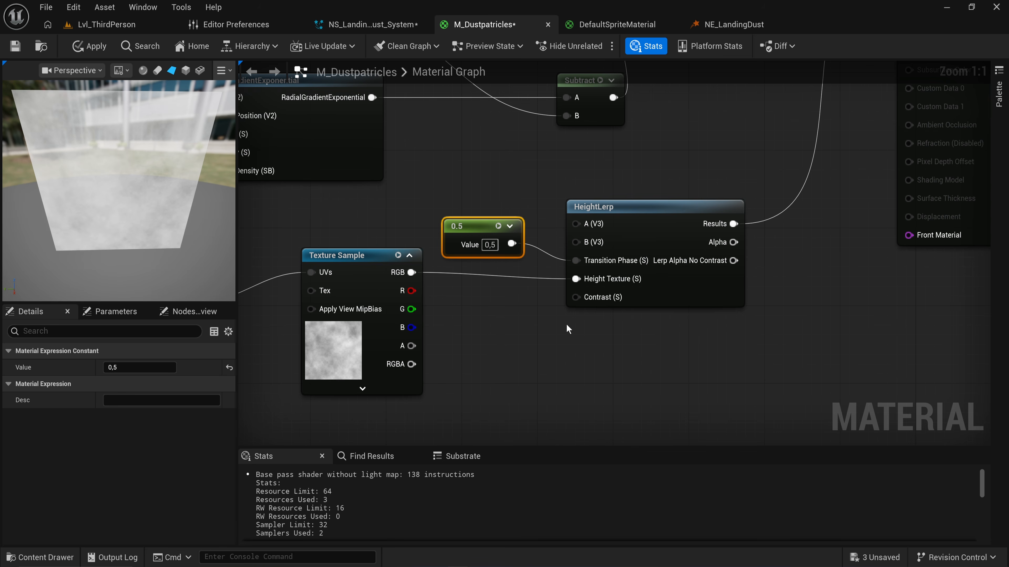
shift+click(679, 210)
drag(679, 218, 735, 286)
click(474, 196)
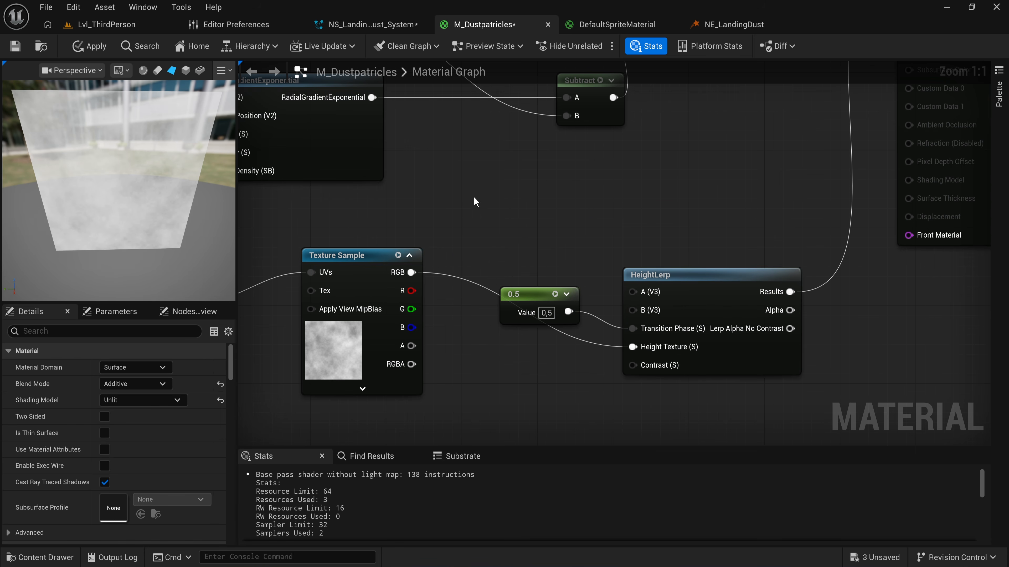
Add two Constant3Vector nodes and connect them to HeightLerp's A and B inputs, moving the neighbouring nodes out of the way.
click(481, 142)
drag(541, 303, 523, 381)
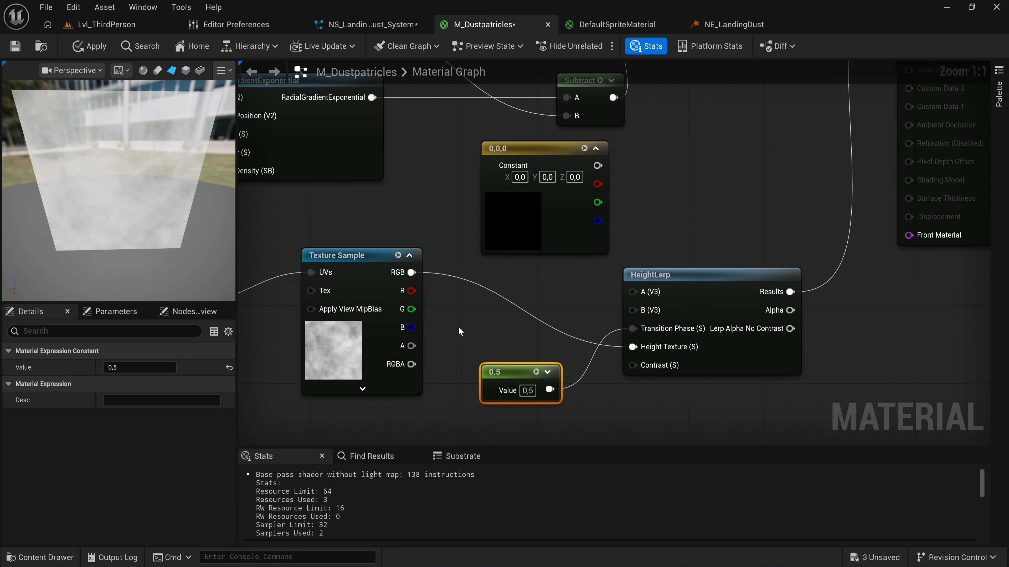
drag(360, 260, 332, 426)
drag(530, 159, 473, 140)
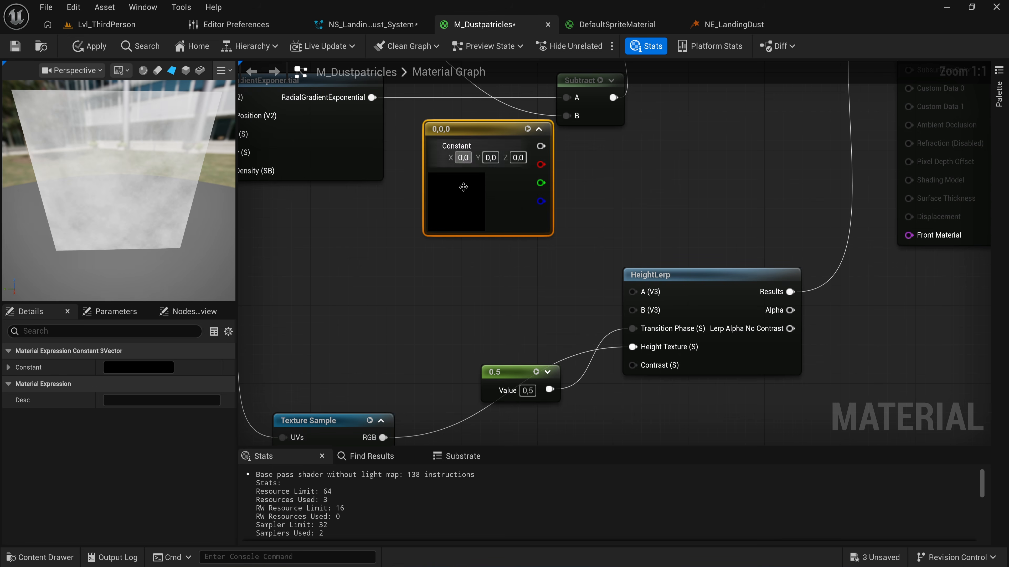
click(461, 261)
drag(579, 282, 540, 146)
Color the vector feeding input A blue (0, 0.109, 1) and the one feeding B magenta (1, 0, 0.994).
double_click(468, 207)
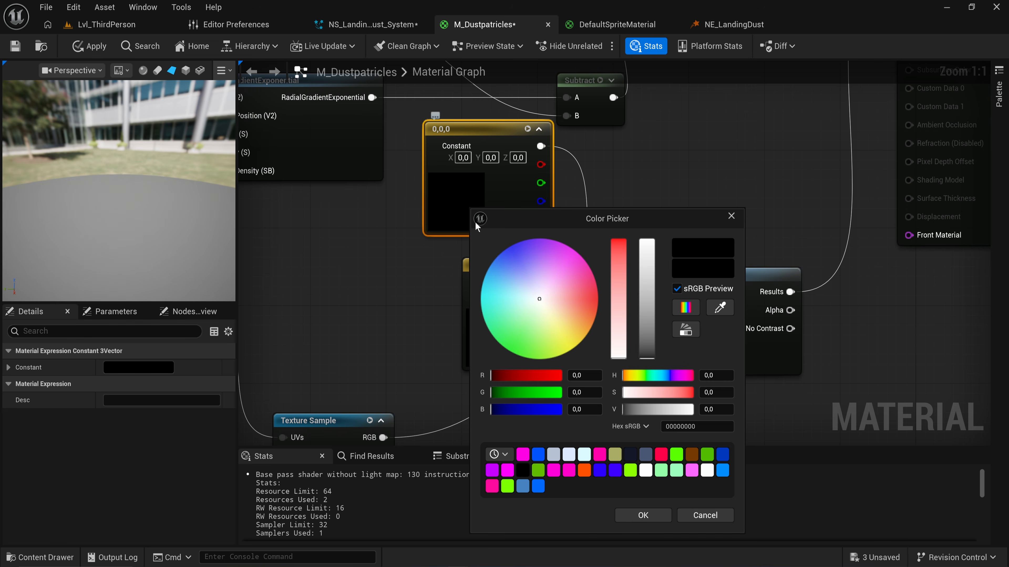
click(643, 515)
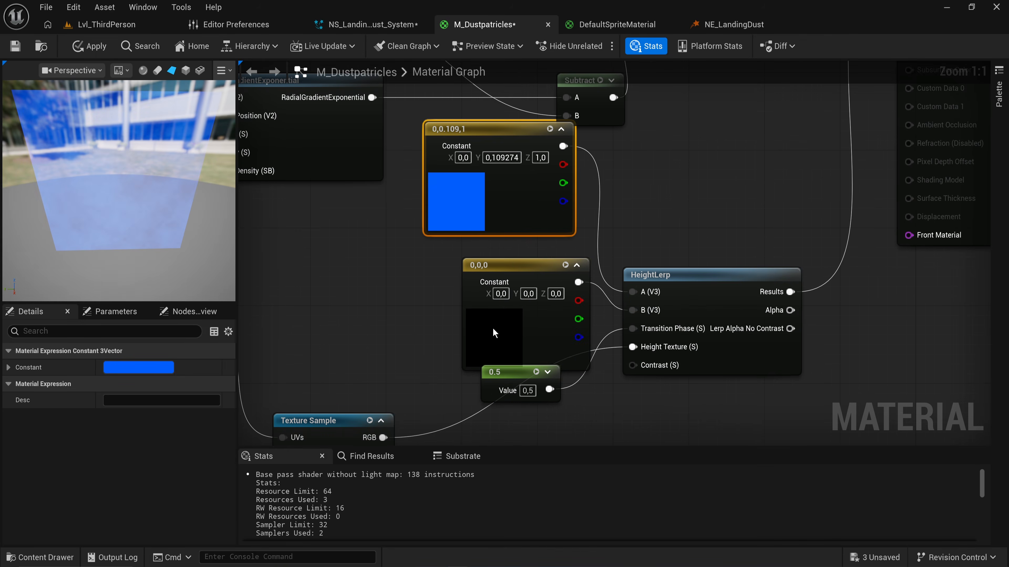
double_click(493, 328)
drag(588, 383, 593, 368)
drag(631, 340, 437, 172)
click(473, 468)
drag(514, 262, 381, 234)
Try the Transition Phase constant at 1 and 0, and set it to 0.2.
click(528, 390)
text(1)
key(Return)
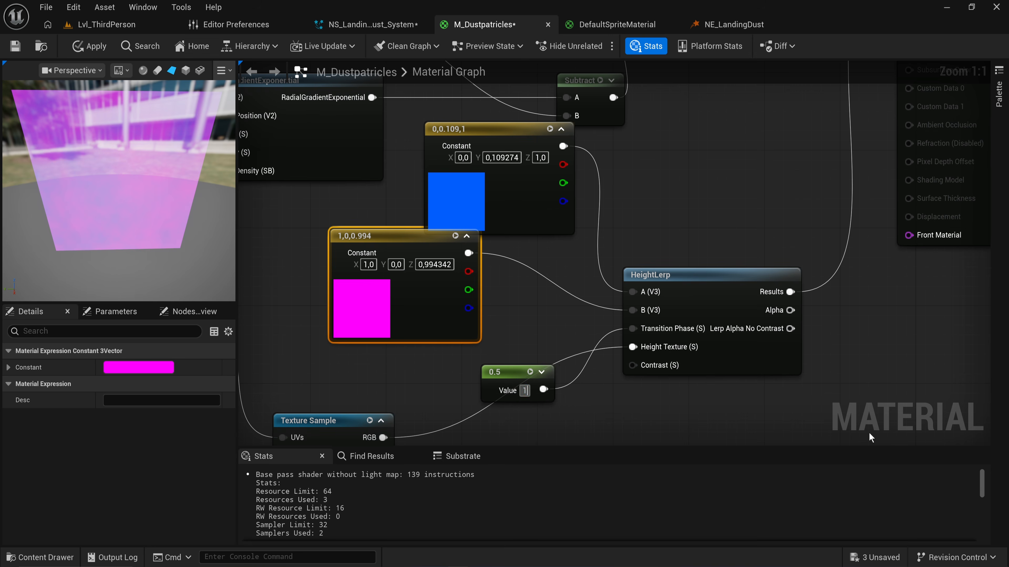
text(0)
key(Return)
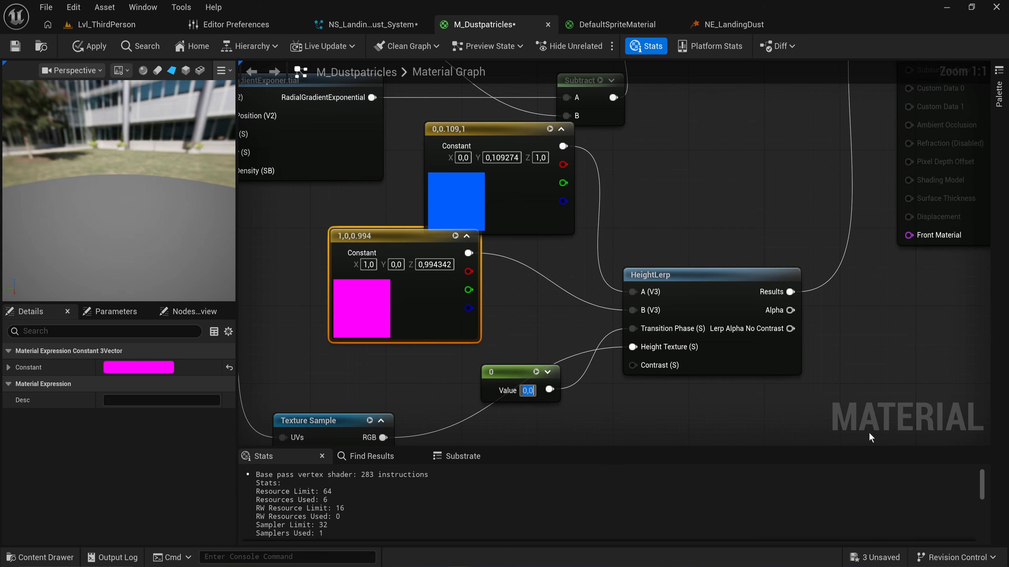
text(0,2)
key(Return)
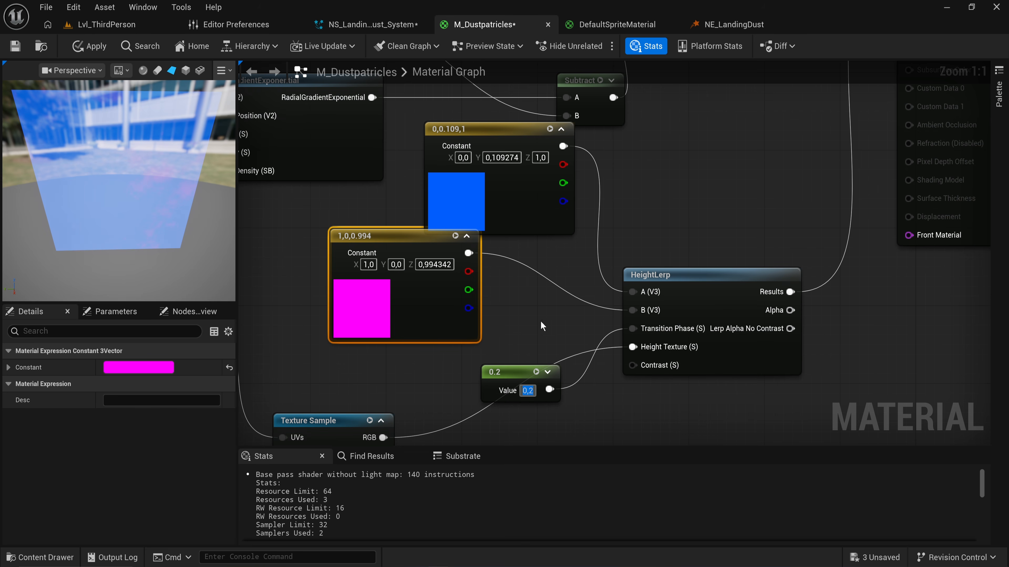
Delete the blue and magenta vector nodes feeding HeightLerp's A and B inputs.
drag(519, 328, 440, 210)
right_drag(427, 359, 522, 83)
drag(554, 296, 386, 192)
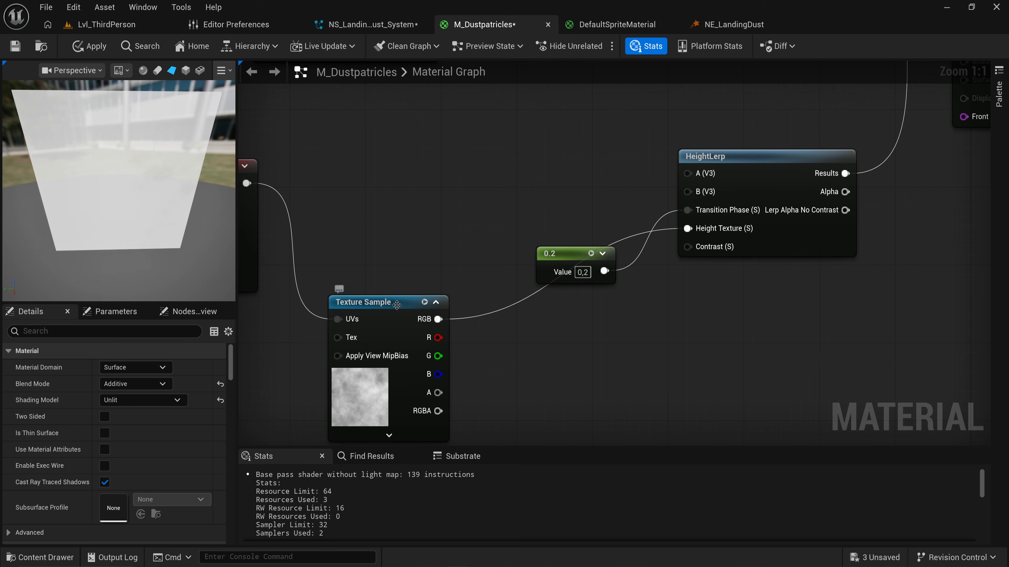
Move the Texture Sample and HeightLerp nodes up, placing HeightLerp just below the Subtract node.
drag(393, 303, 410, 157)
right_drag(506, 150, 449, 337)
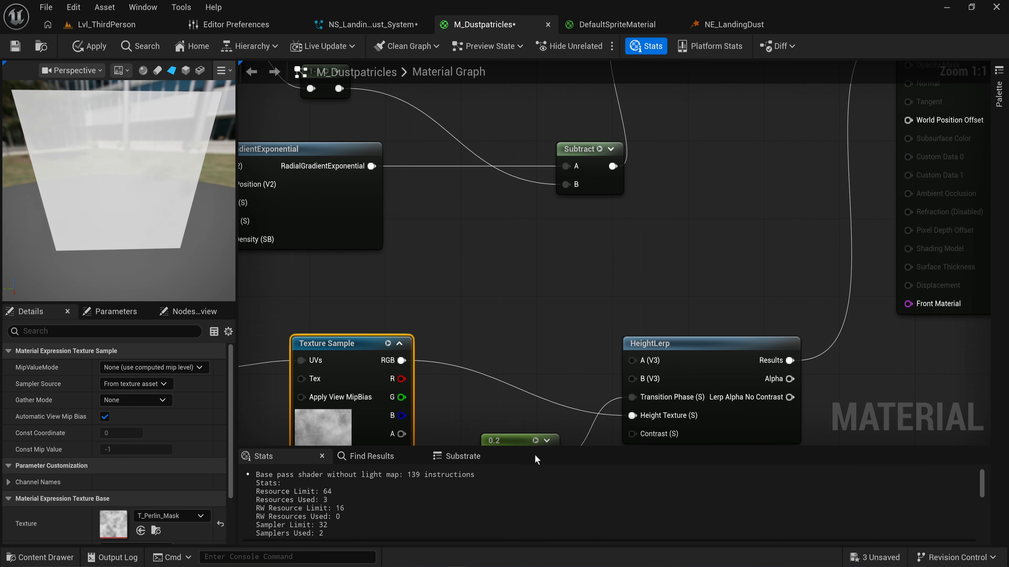
drag(706, 359, 694, 233)
right_drag(490, 234, 596, 324)
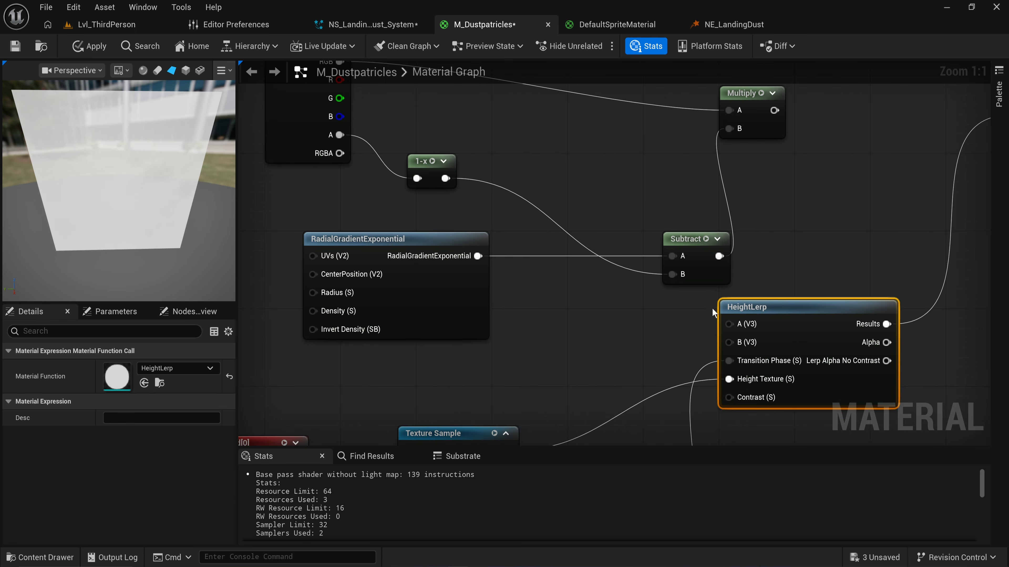
Delete the Multiply node and move HeightLerp into its place between Particle Color and the material output.
scroll(755, 171, down, 2)
click(733, 128)
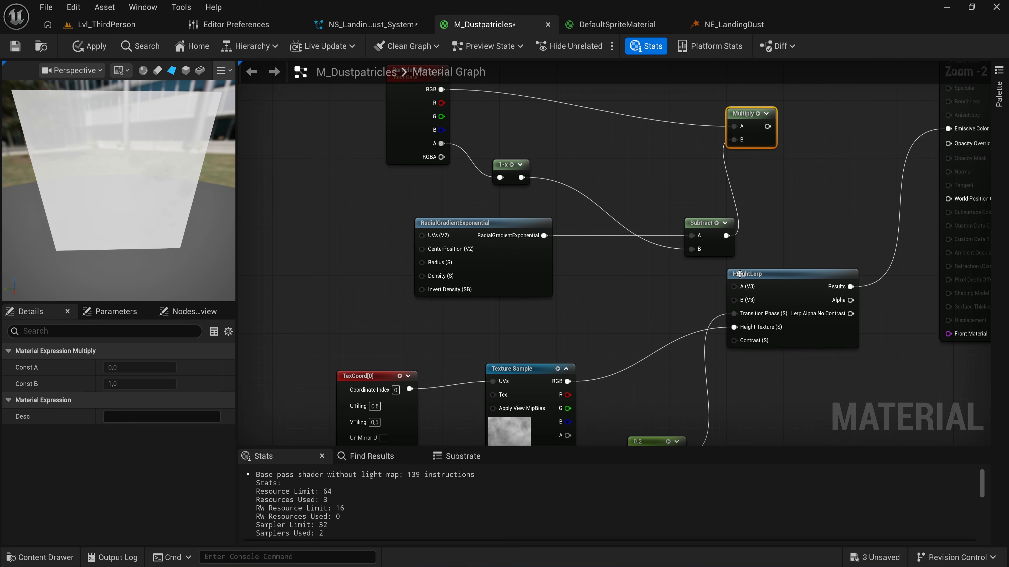
key(Delete)
right_drag(514, 115, 466, 163)
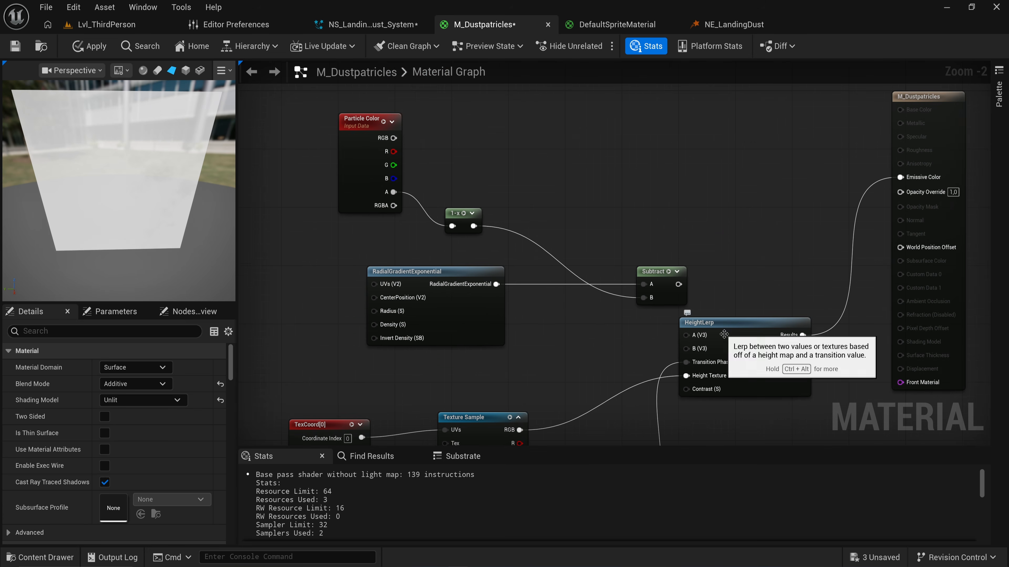
drag(721, 330, 720, 151)
scroll(714, 157, up, 2)
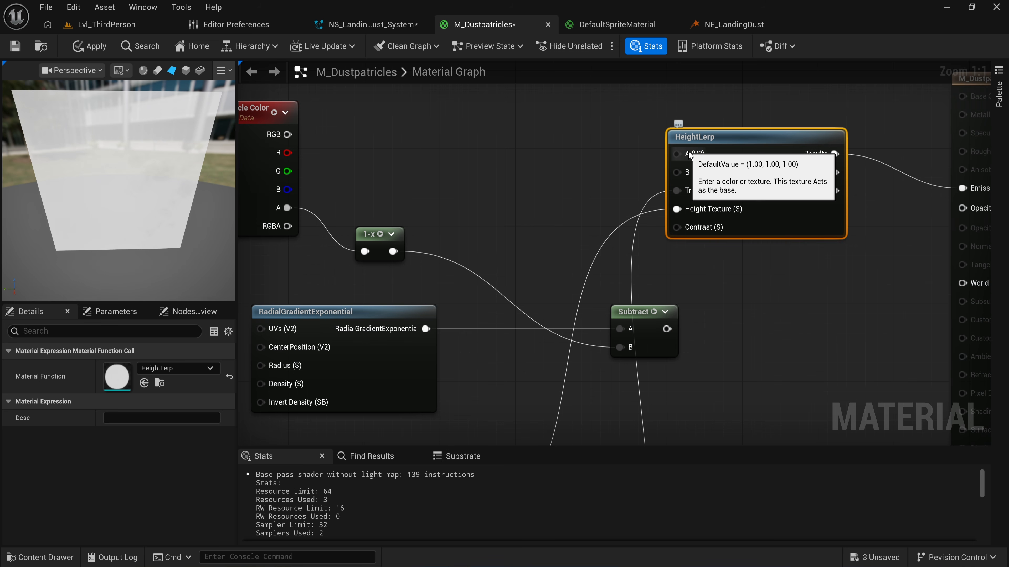
right_drag(638, 136, 721, 262)
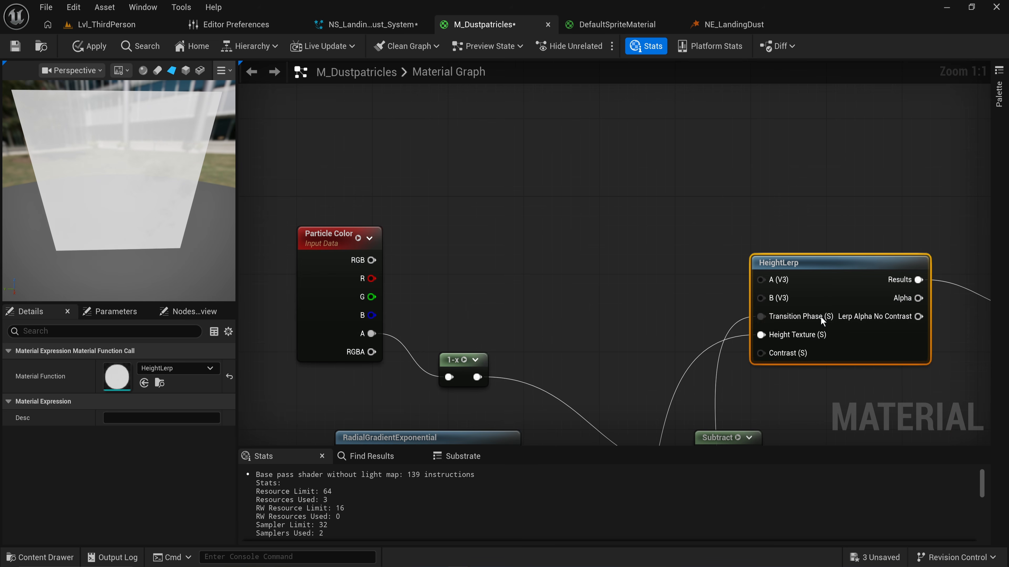
Add a black Constant3Vector above the graph and connect it to HeightLerp's A input.
right_drag(598, 190, 613, 199)
click(597, 146)
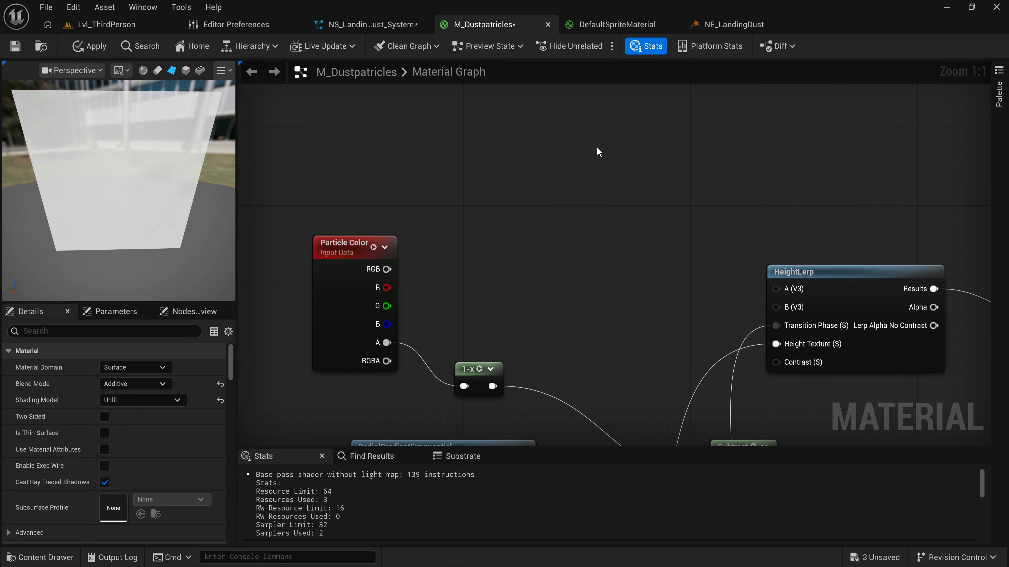
key(3)
click(617, 156)
drag(732, 172, 776, 289)
drag(734, 244, 666, 200)
right_drag(766, 322, 712, 217)
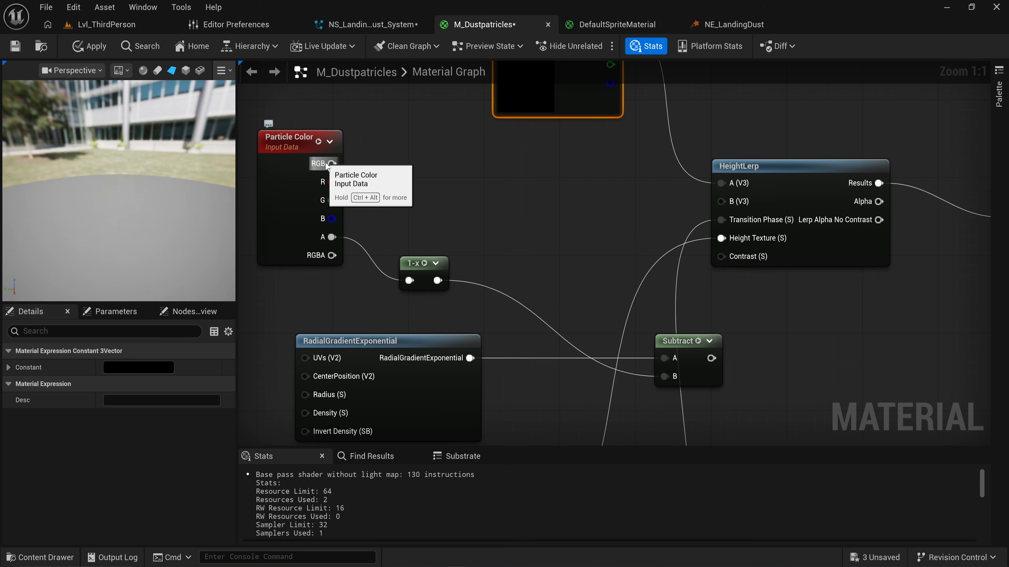
Multiply Particle Color's RGB by RadialGradientExponential and connect the product to HeightLerp's B input.
drag(331, 164, 609, 189)
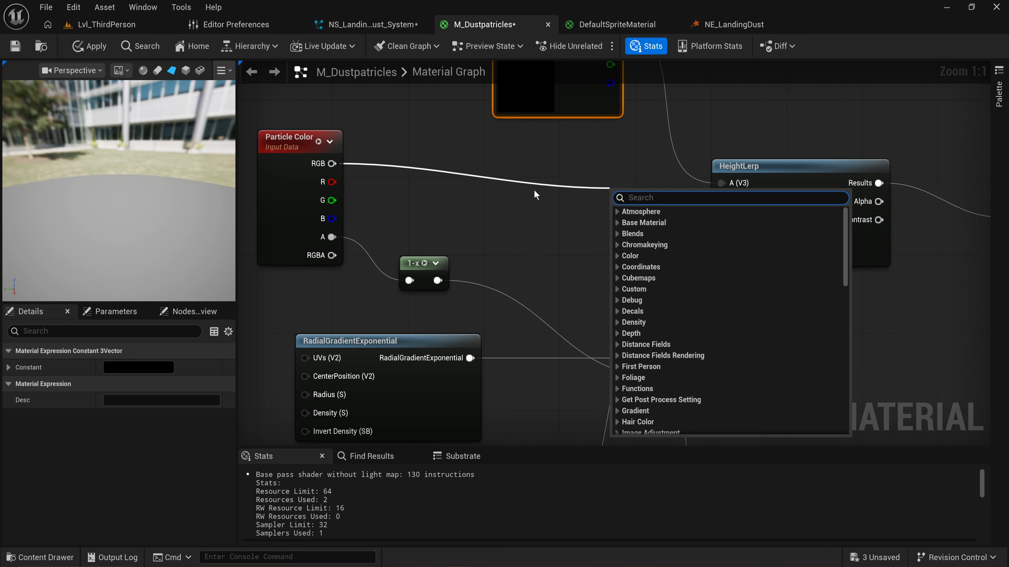
click(456, 175)
right_drag(552, 346, 638, 327)
drag(418, 144, 532, 184)
text(mult)
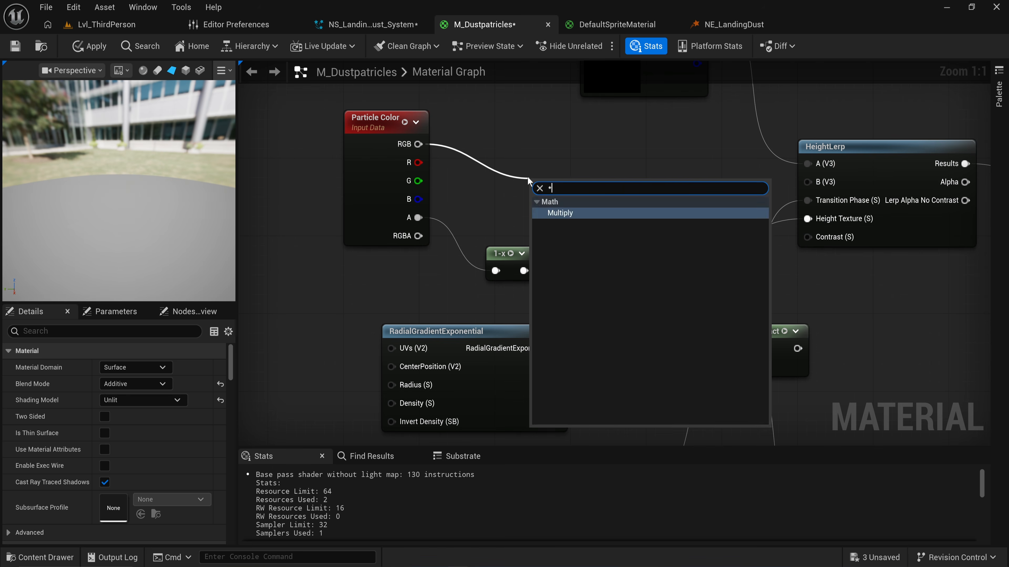
key(Return)
drag(557, 348, 533, 220)
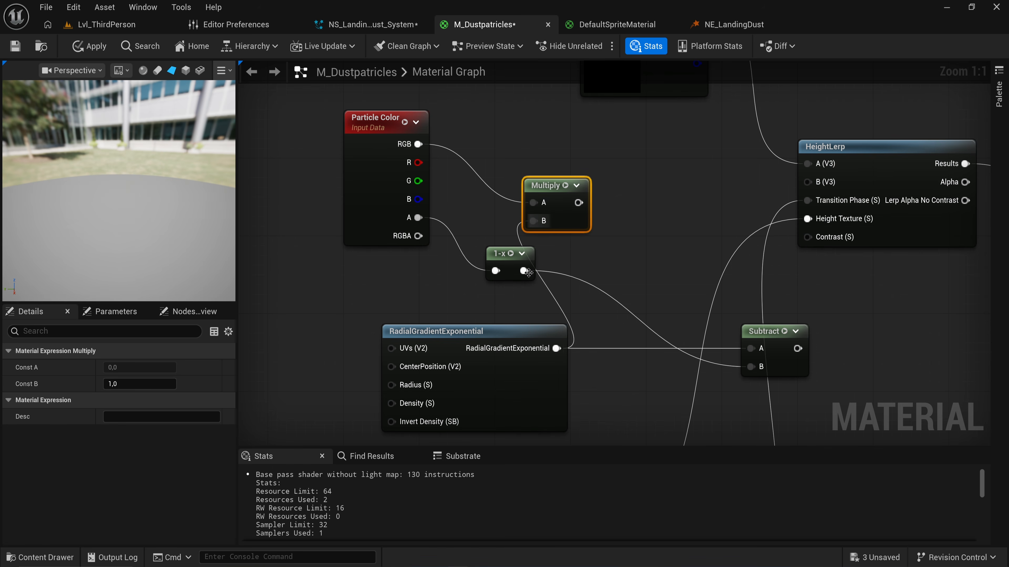
drag(545, 186, 516, 135)
drag(436, 331, 295, 312)
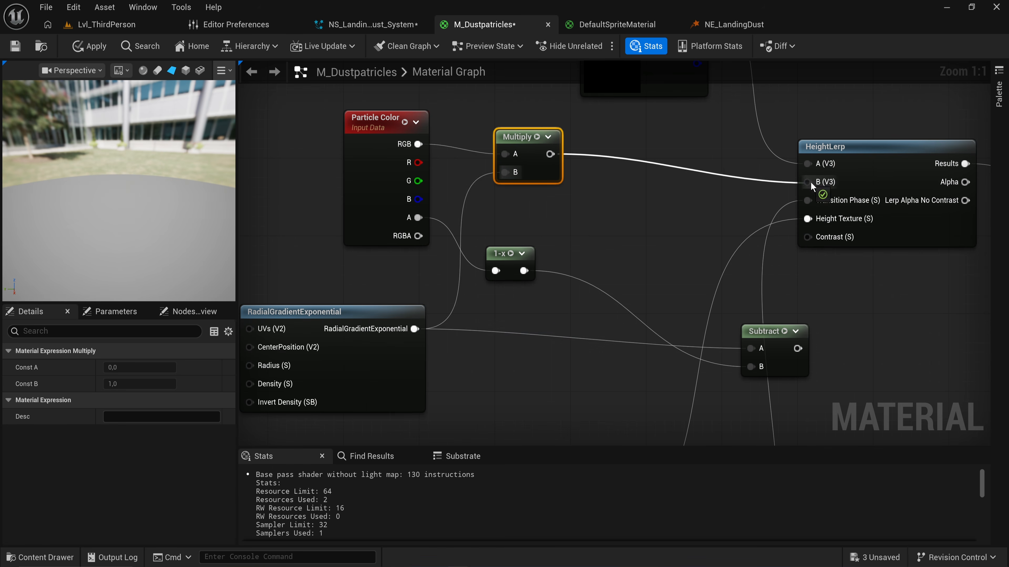
click(85, 46)
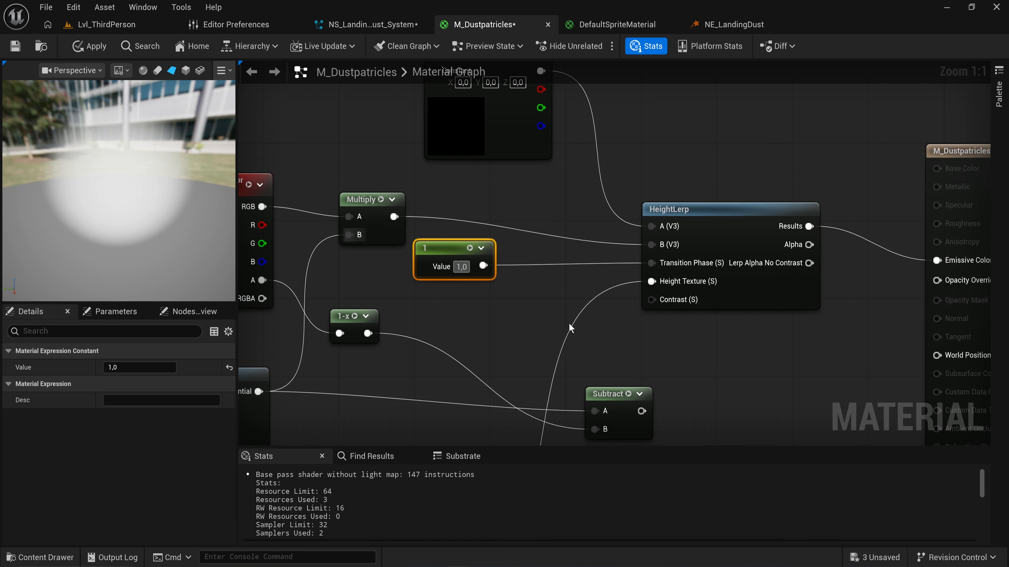
Try the constant feeding HeightLerp's Transition Phase at 0 and 0.5, checking the material preview.
text(0)
key(Return)
text(0,5)
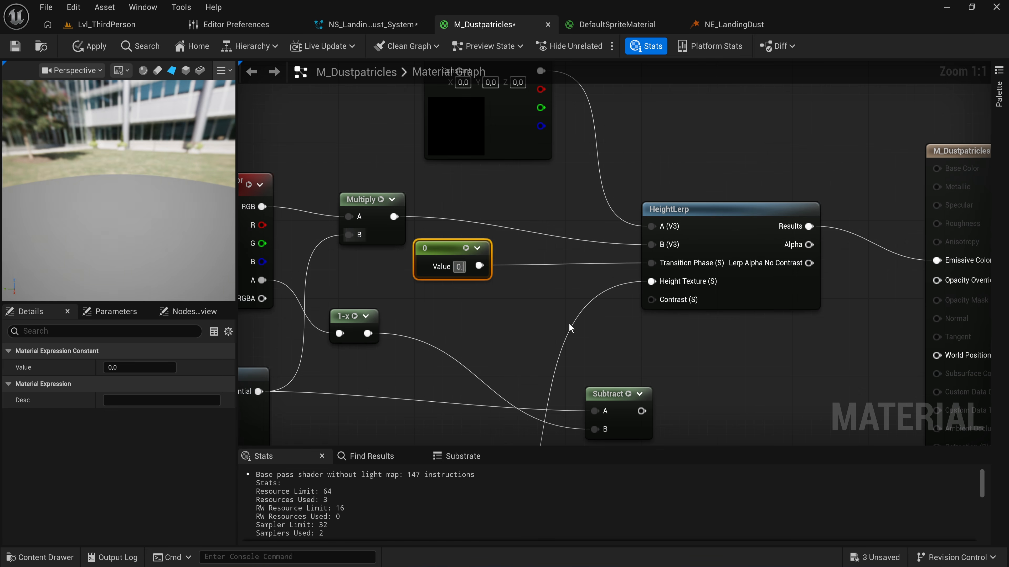
key(Return)
mouse_move(119, 191)
mouse_down()
mouse_move(97, 205)
mouse_move(119, 209)
mouse_move(123, 189)
mouse_move(123, 211)
mouse_move(139, 179)
mouse_move(133, 189)
mouse_up()
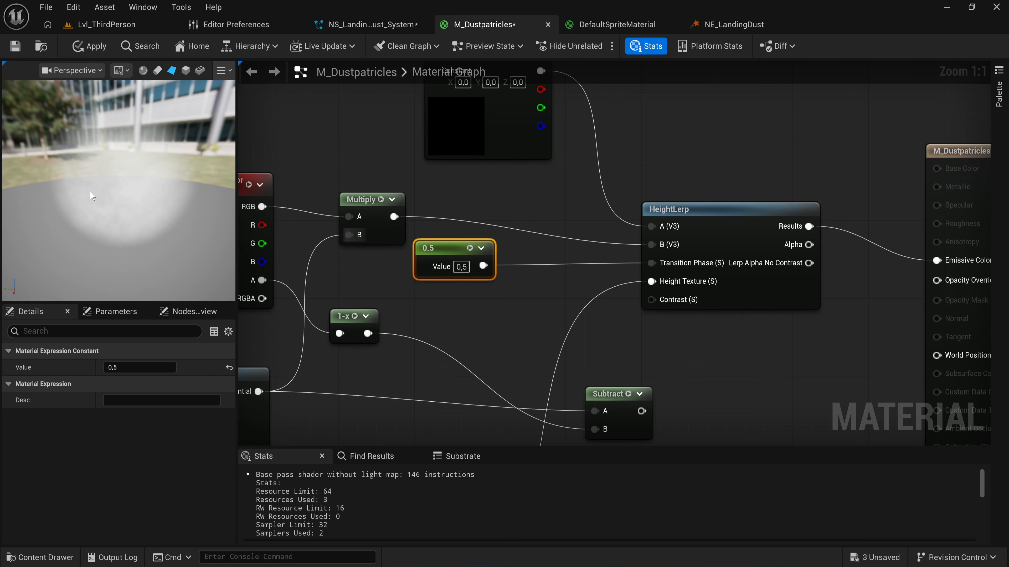
Connect Particle Color's alpha to HeightLerp's Transition Phase and delete the 1-x and Subtract nodes.
drag(263, 281, 658, 262)
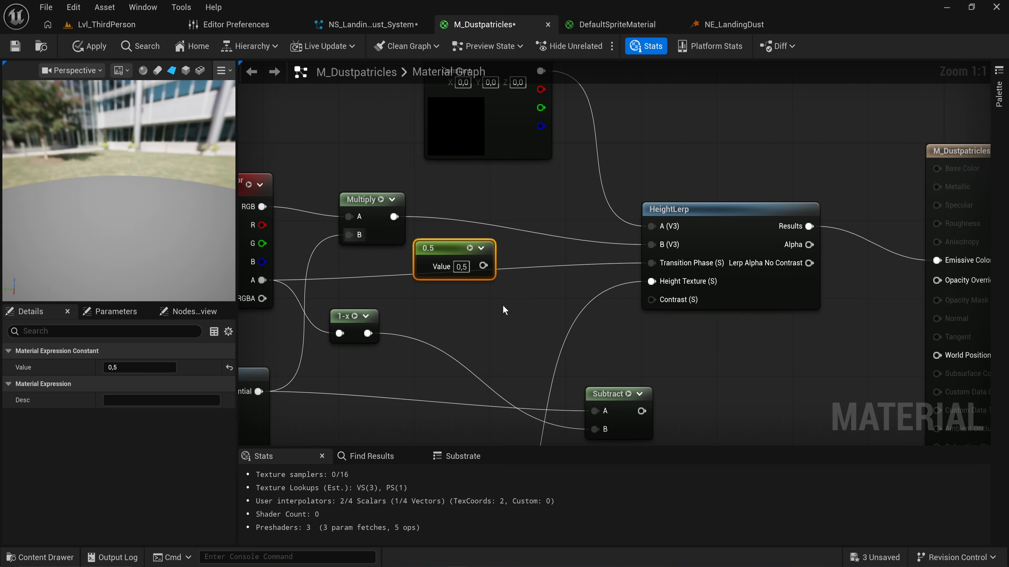
drag(620, 407, 468, 388)
right_drag(468, 389, 627, 272)
drag(618, 186, 502, 320)
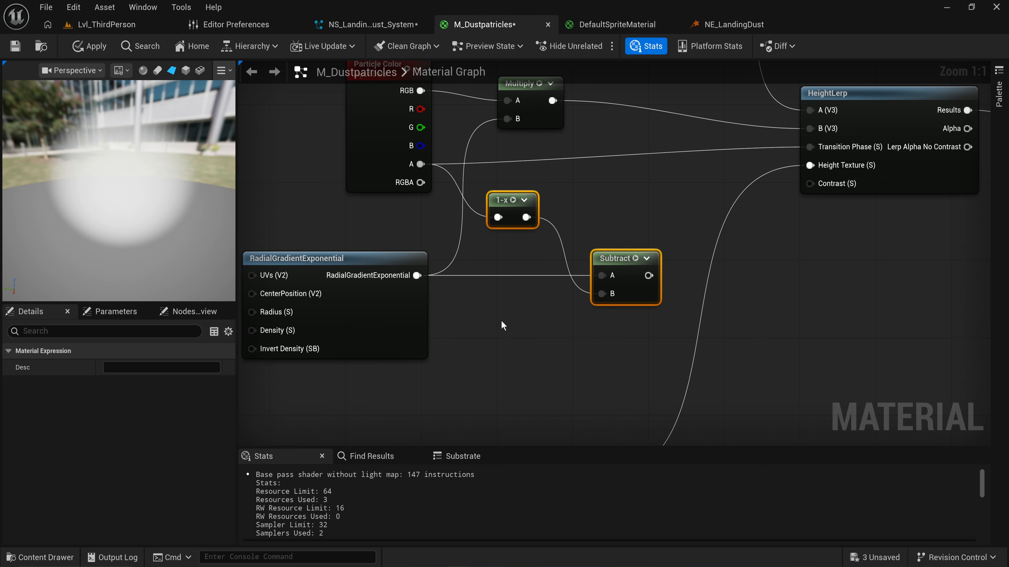
key(Delete)
Feed HeightLerp's Transition Phase from a new constant of 0.5 in place of Particle Color's alpha.
right_drag(412, 256, 411, 302)
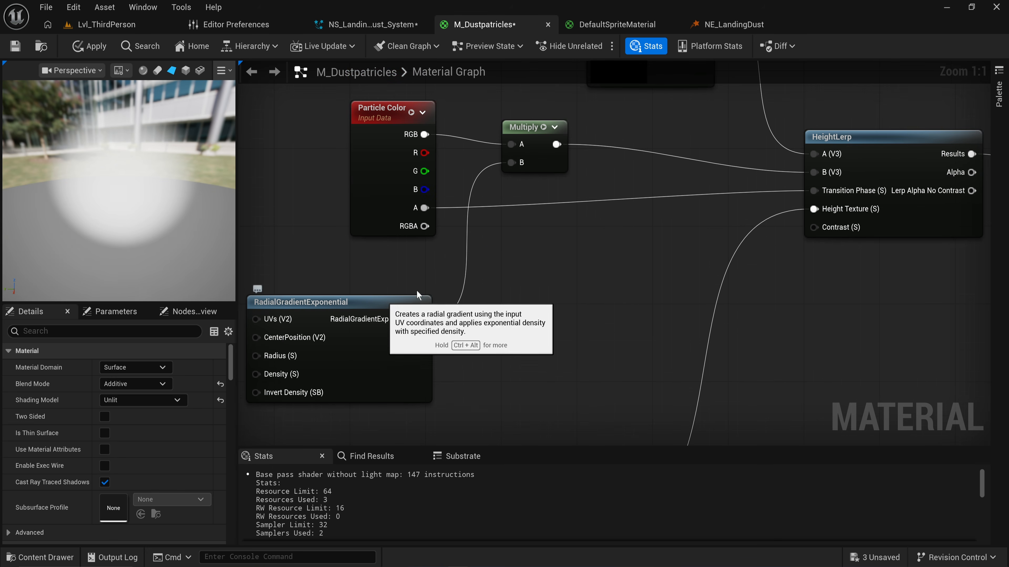
right_drag(814, 323, 587, 362)
drag(584, 309, 713, 113)
right_drag(513, 324, 711, 178)
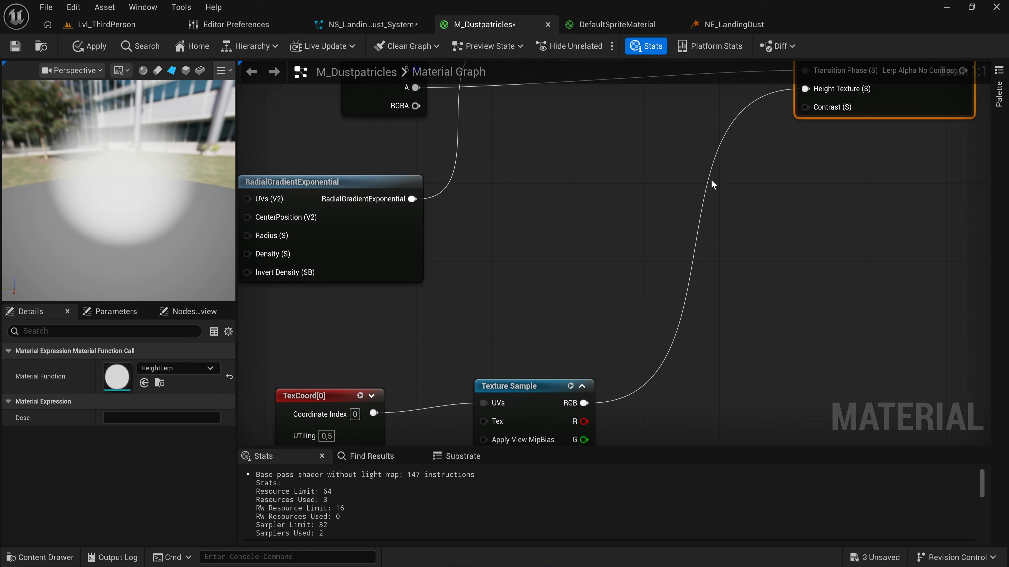
scroll(711, 179, down, 4)
key(Home)
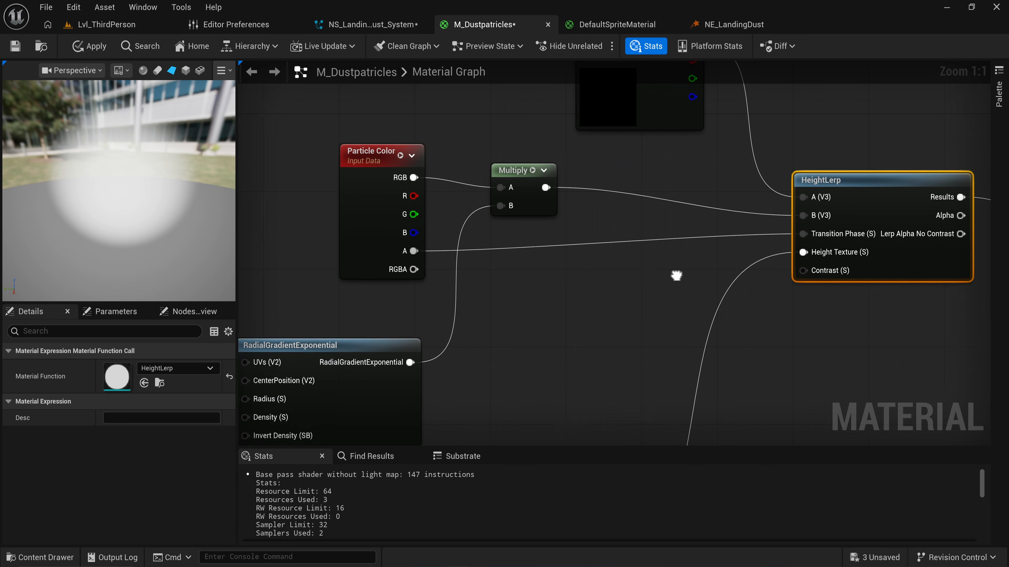
click(659, 271)
drag(669, 268, 819, 235)
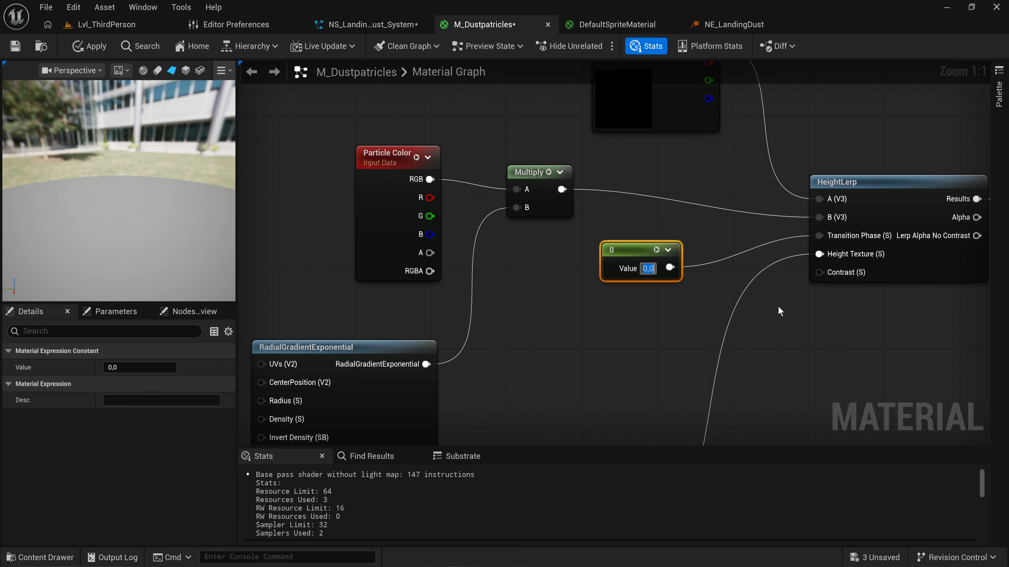
text(0,5)
key(Return)
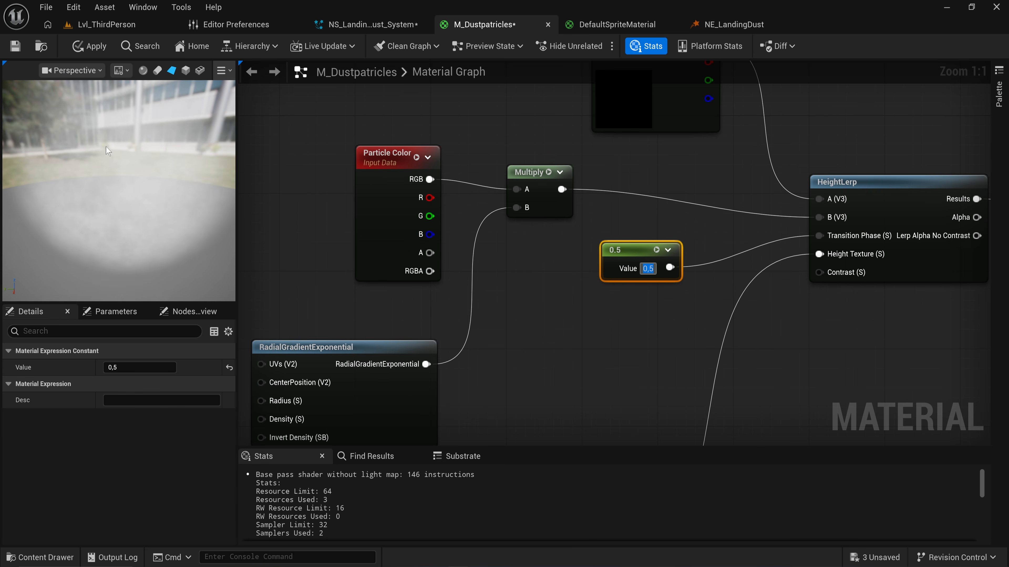
right_drag(642, 283, 516, 278)
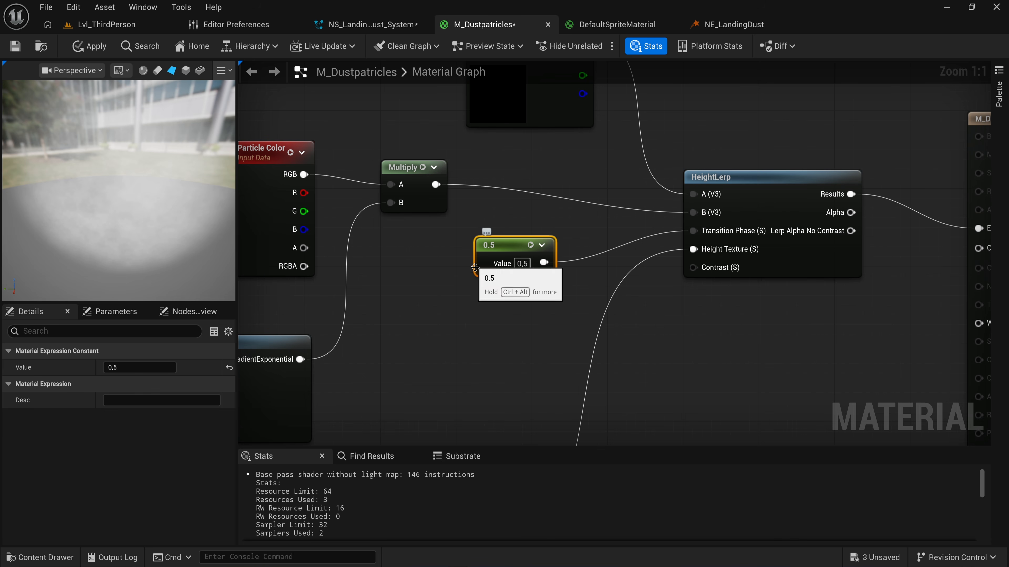
Connect a new constant to HeightLerp's Contrast input, try it at 1, and set it to 2.
right_drag(663, 368, 648, 353)
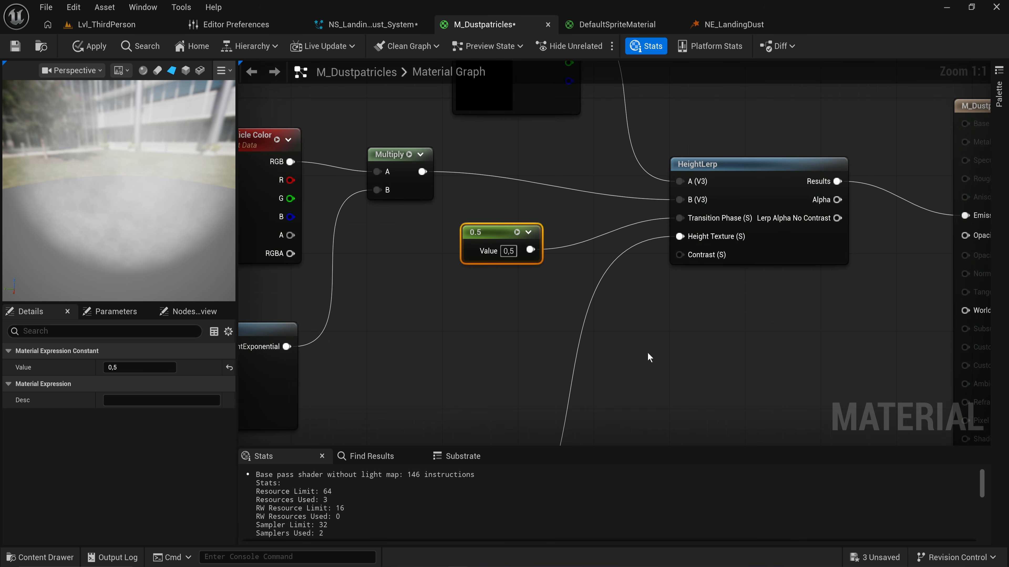
click(639, 318)
drag(700, 338, 680, 255)
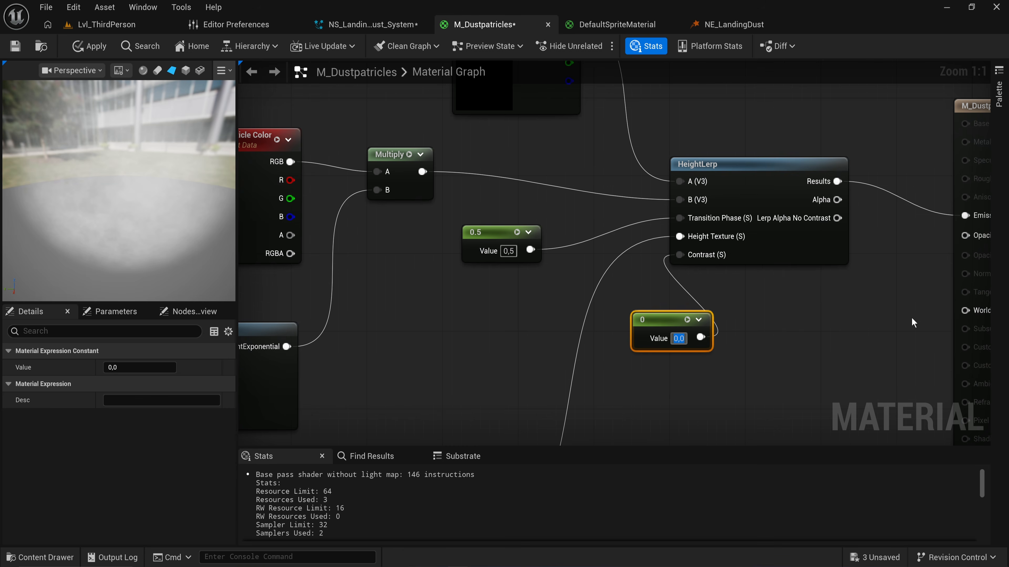
text(1)
key(Return)
drag(118, 235, 112, 261)
click(678, 338)
text(2)
key(Return)
mouse_move(120, 179)
mouse_down()
mouse_move(120, 169)
mouse_move(123, 182)
mouse_up()
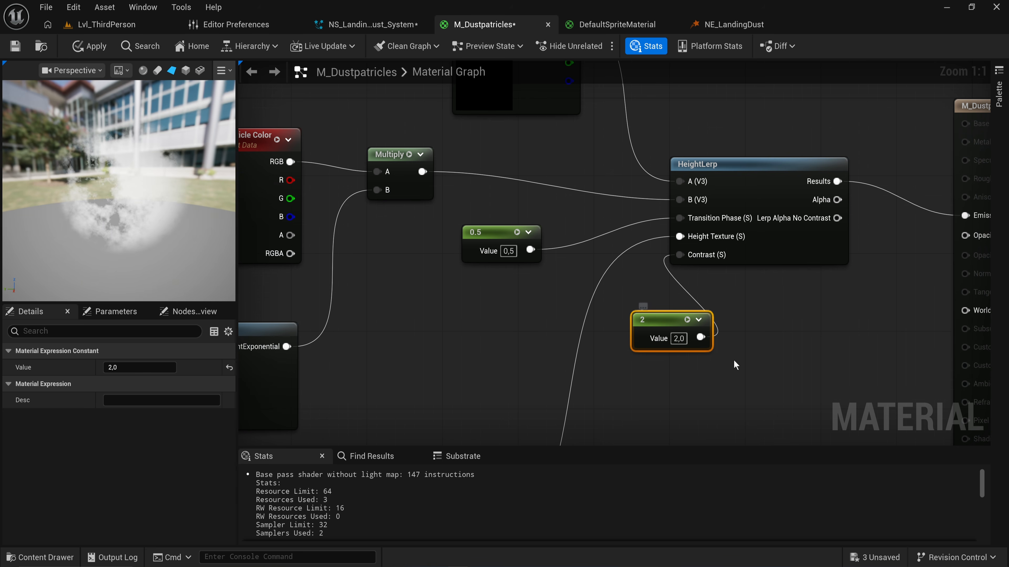
Reconnect Particle Color's alpha to HeightLerp's Transition Phase and delete the 0.5 constant.
drag(290, 235, 679, 218)
click(503, 261)
key(Delete)
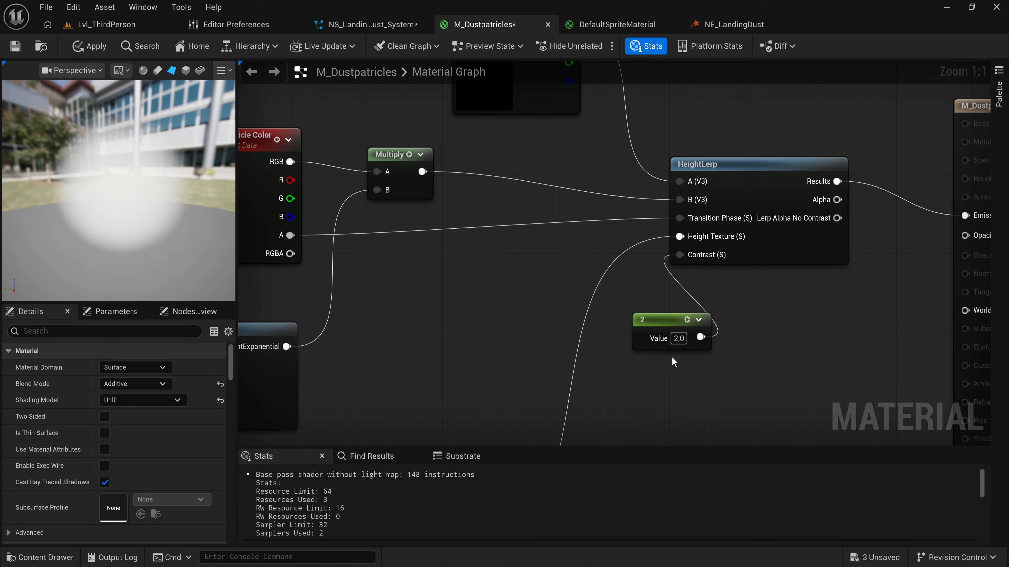
Apply the material changes and check the dust sprites in the NE_LandingDust emitter preview.
right_drag(629, 397, 806, 108)
scroll(725, 152, down, 2)
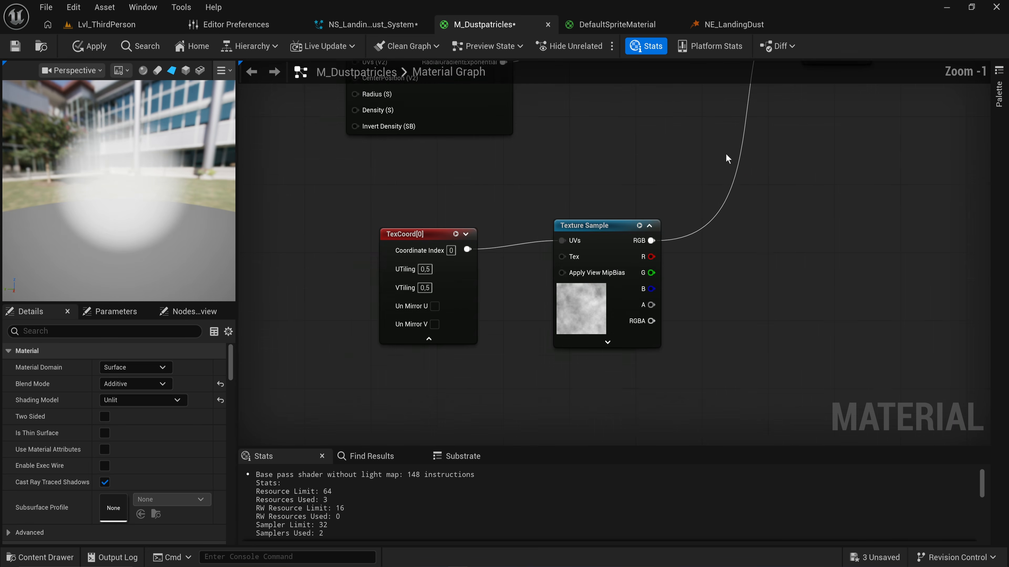
right_drag(674, 159, 492, 278)
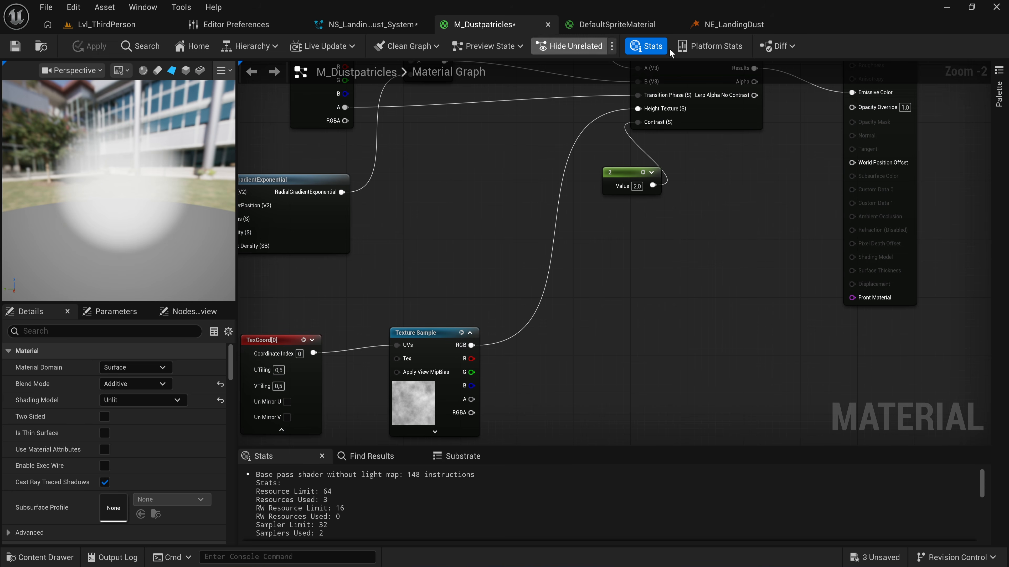
click(734, 27)
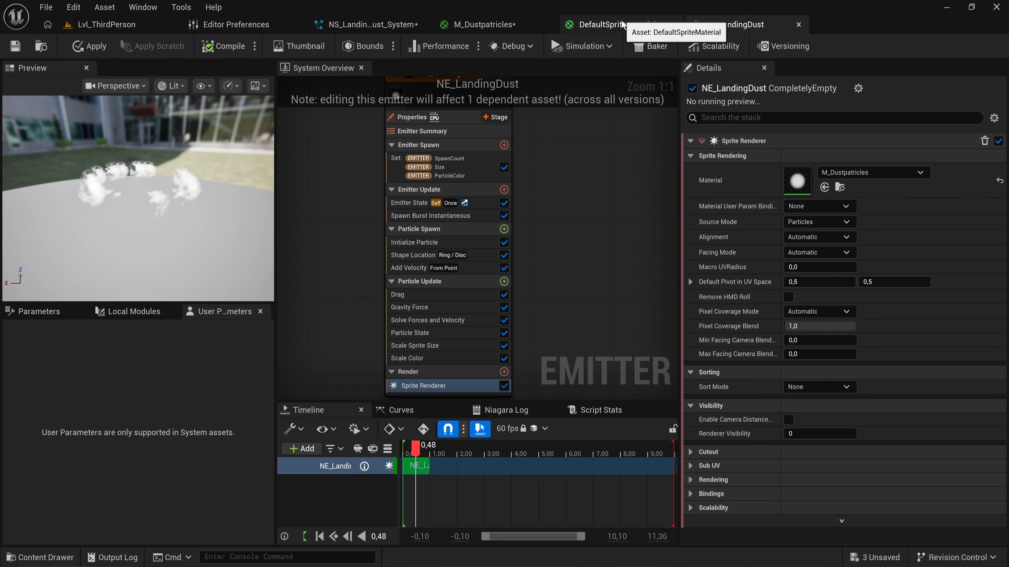
In M_Dustpatricles, insert an Add node between TexCoord and Texture Sample, moving TexCoord away to make room.
click(485, 24)
right_drag(561, 259, 772, 235)
scroll(496, 225, up, 2)
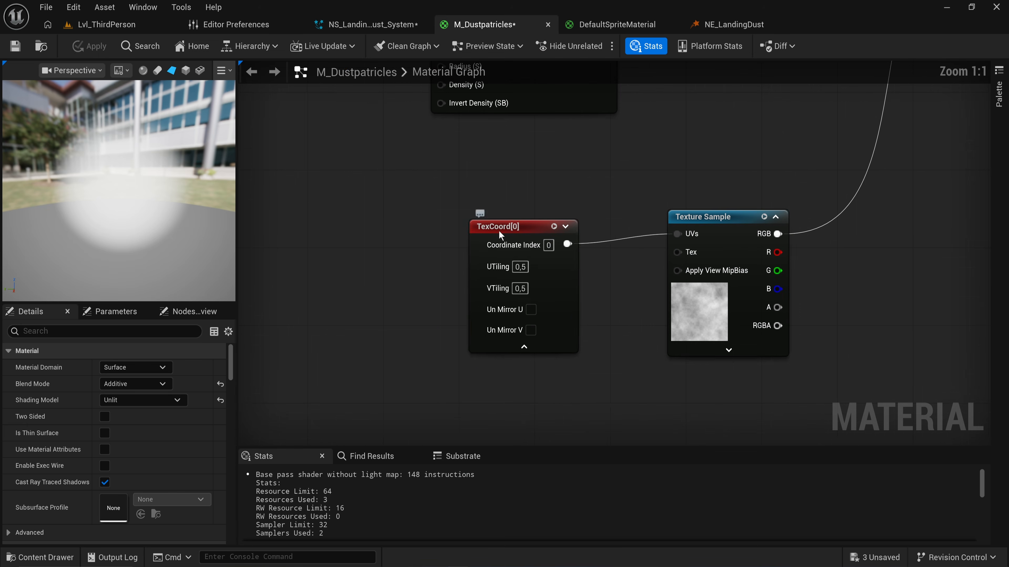
drag(496, 224, 297, 208)
drag(375, 225, 420, 247)
text(+)
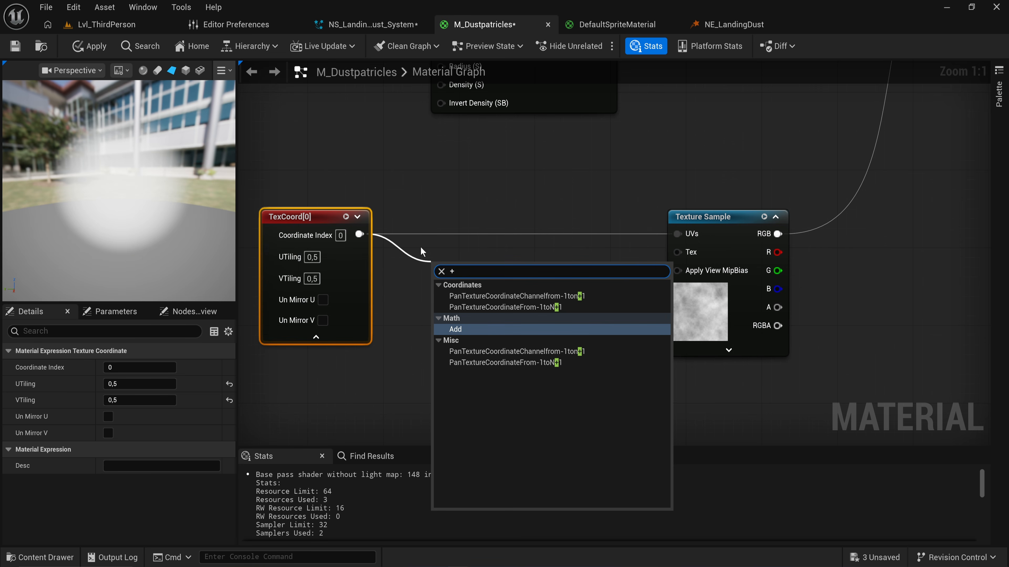
key(Return)
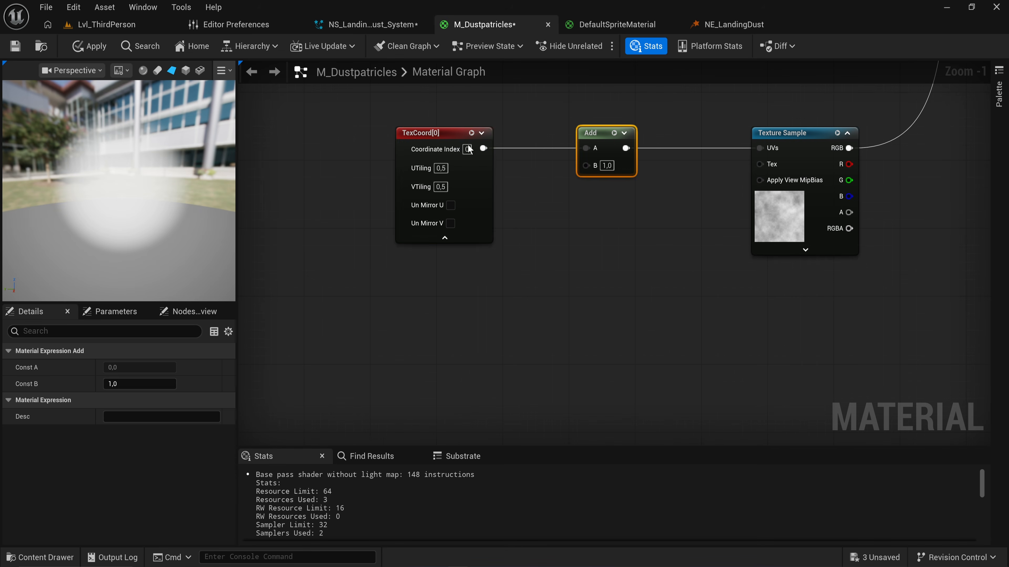
drag(434, 128, 332, 130)
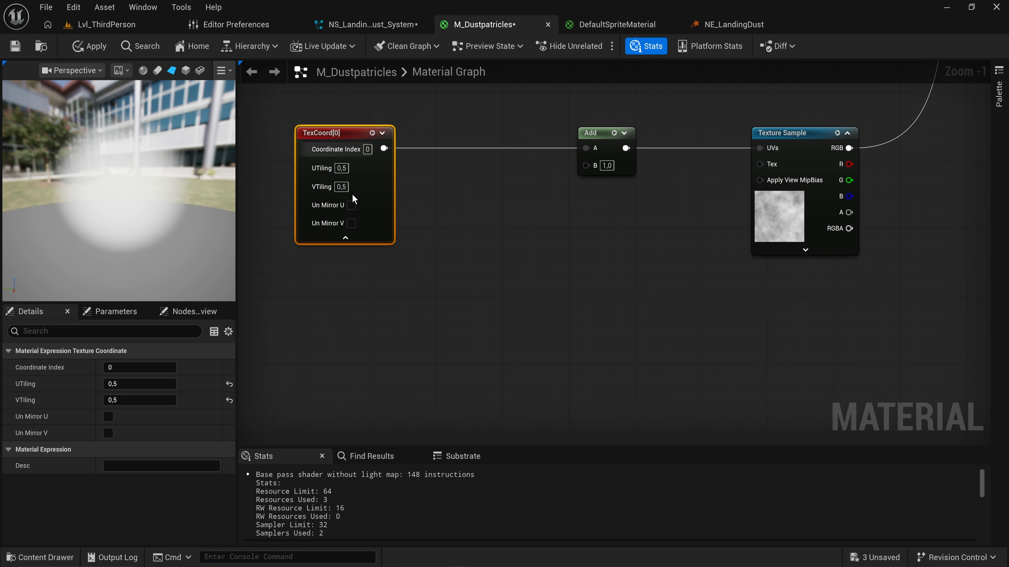
scroll(399, 291, up, 1)
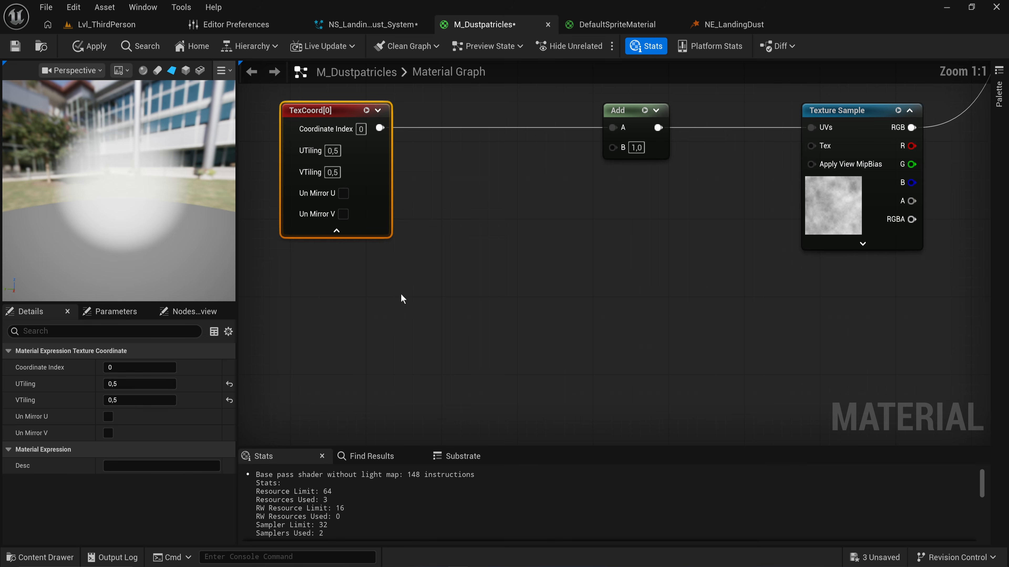
Add a ParticleRandom node and place it just below the TexCoord node.
right_click(350, 322)
text(particle)
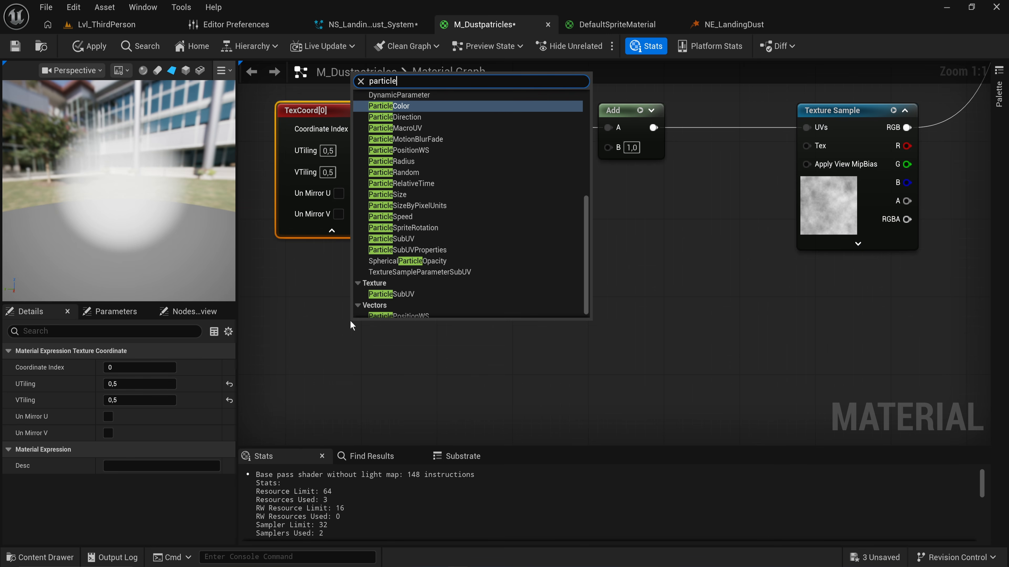
text( random)
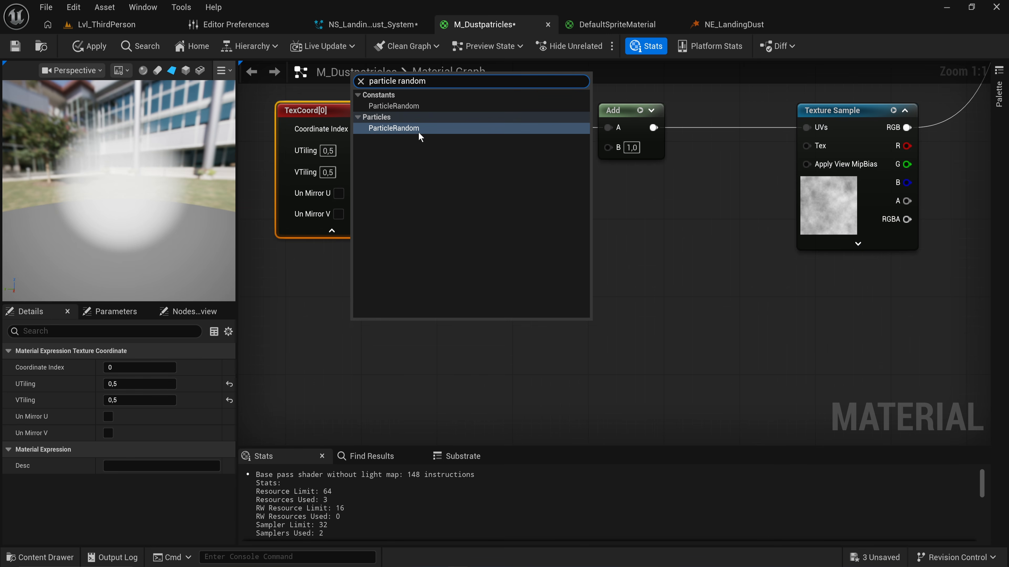
click(418, 130)
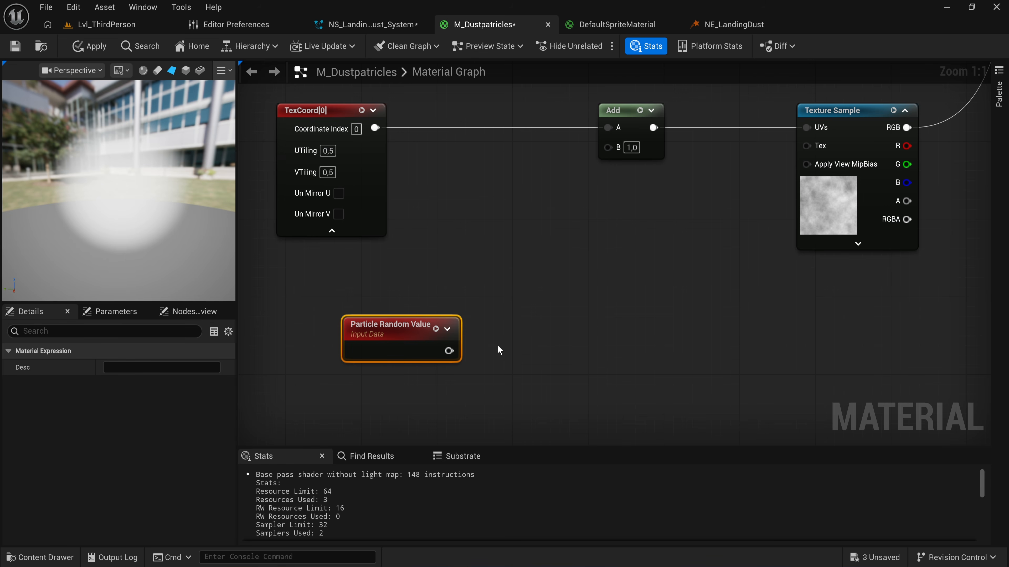
drag(408, 322, 351, 293)
Connect Particle Random Value to a new Multiply node and set its B value to 0.13.
drag(392, 321, 493, 235)
text(multiply)
key(Return)
click(489, 254)
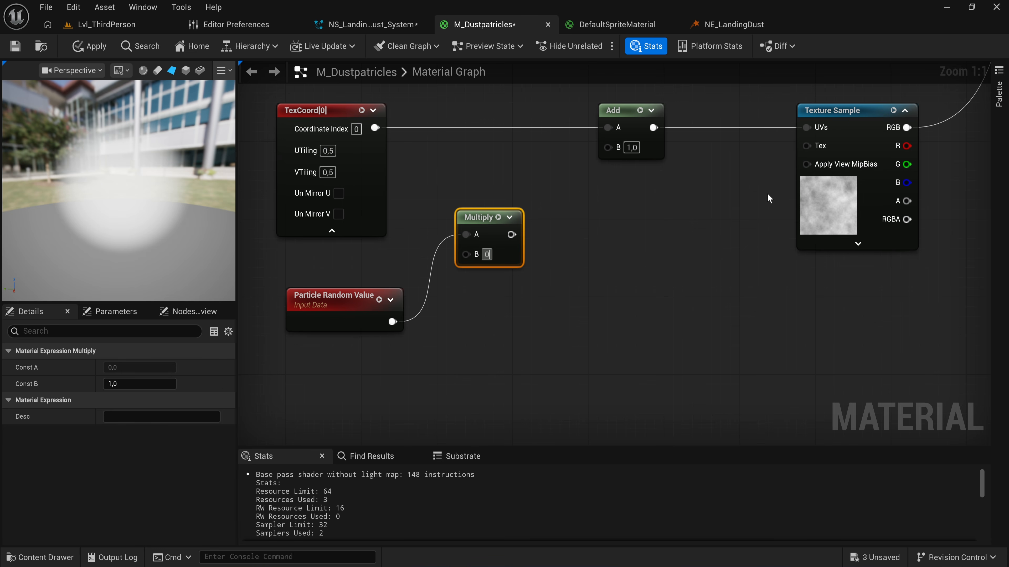
text(0,13)
key(Return)
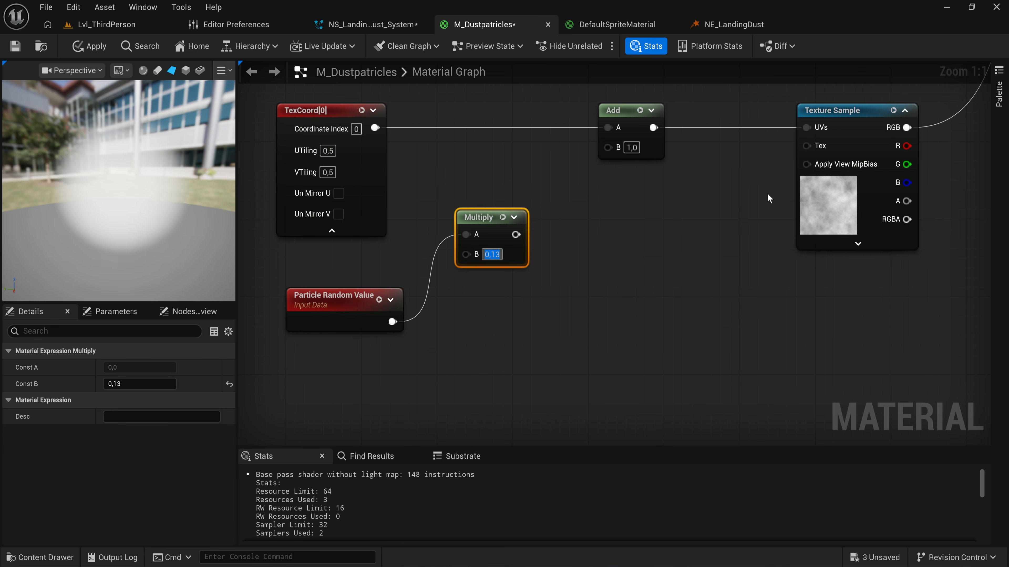
Duplicate the Multiply node below the original, still fed by Particle Random Value, and set the copy's B value to 0.41.
right_drag(488, 373, 522, 271)
key(ctrl+d)
drag(425, 219, 514, 231)
double_click(530, 269)
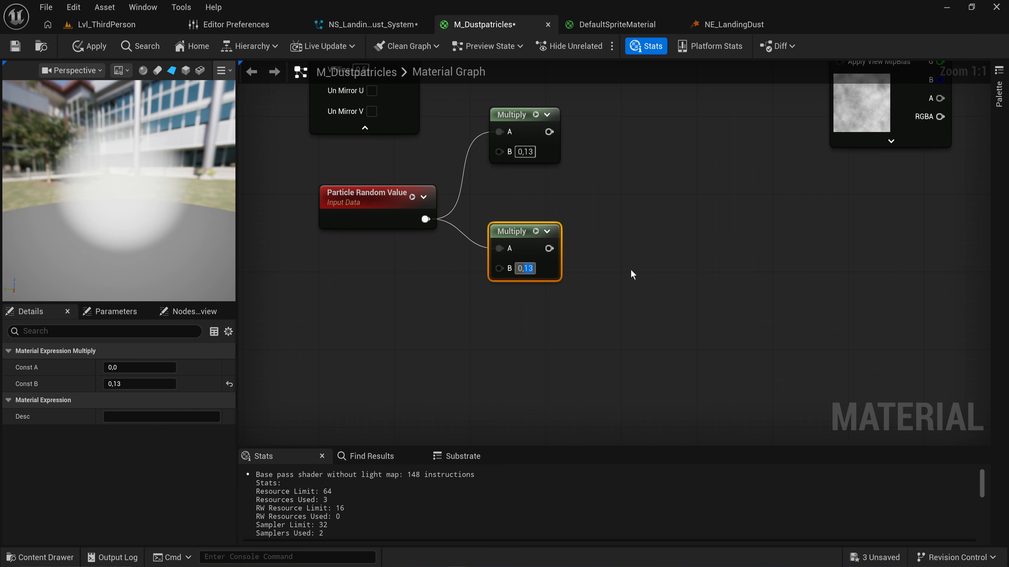
key(BackSpace)
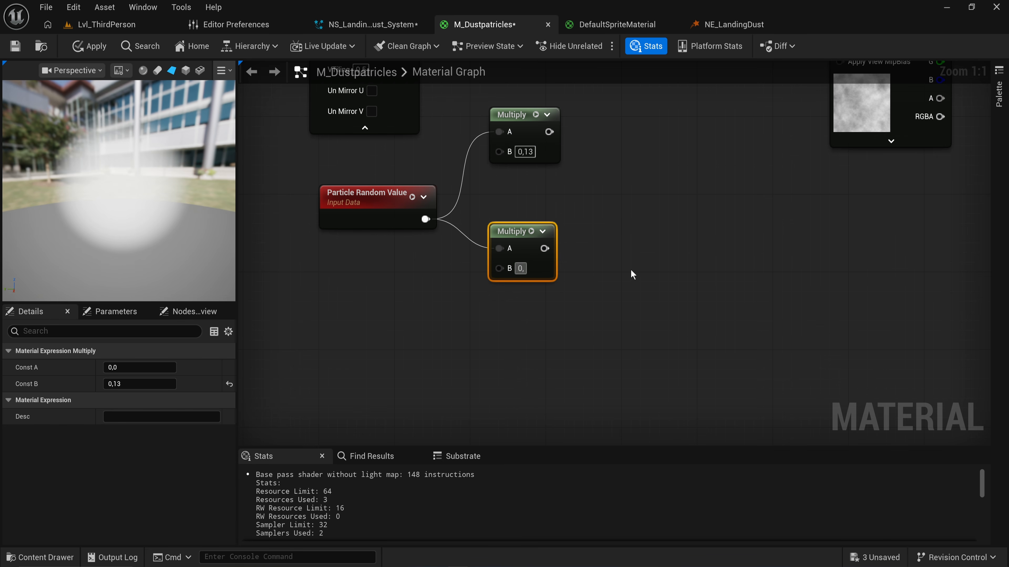
text(4)
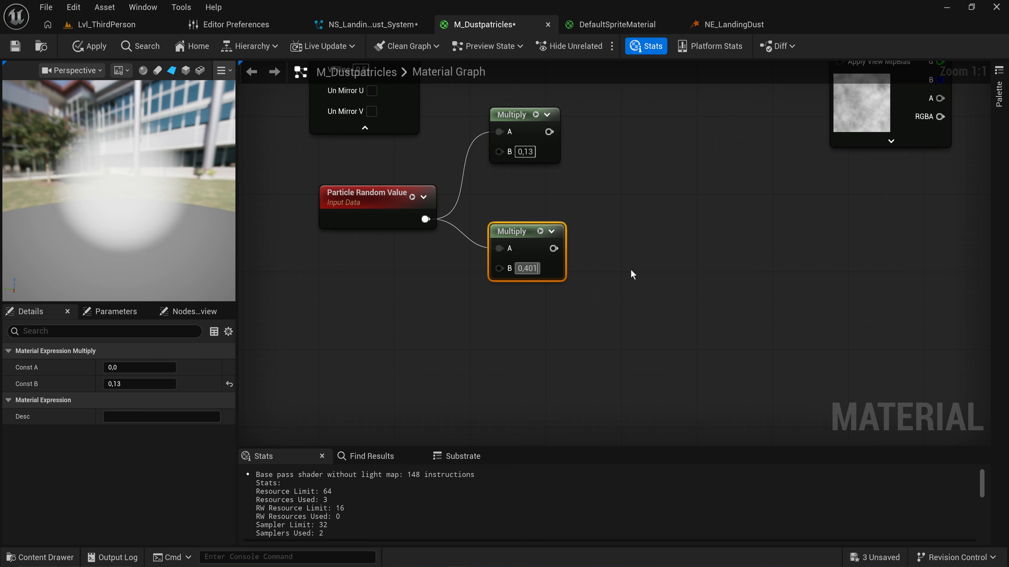
text(1)
key(Return)
Re-enter 0.13 as the upper Multiply's B value and shift both Multiply nodes together with Particle Random Value slightly down and left.
right_drag(636, 265, 556, 282)
drag(579, 348, 457, 197)
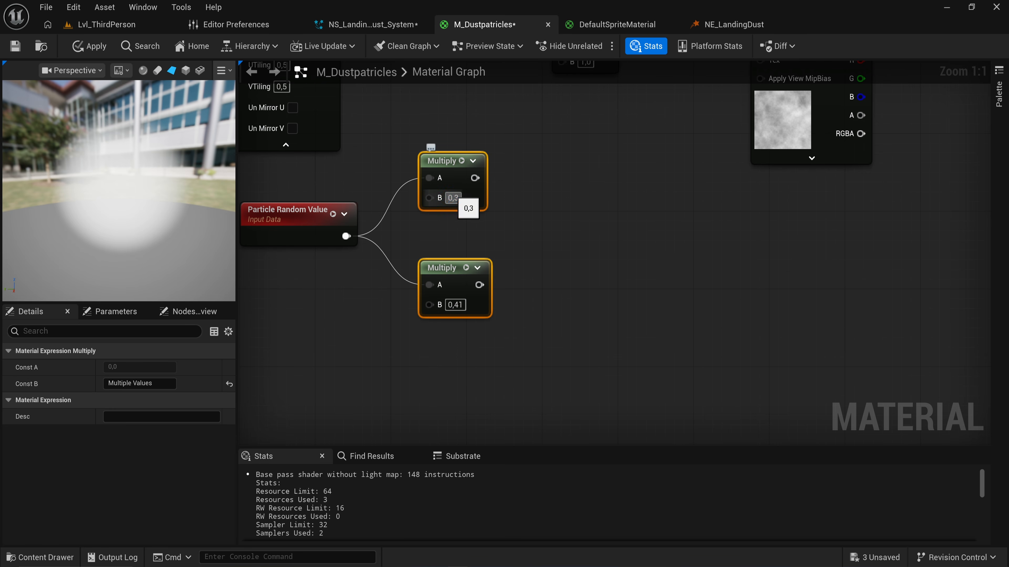
click(454, 197)
text(0,1)
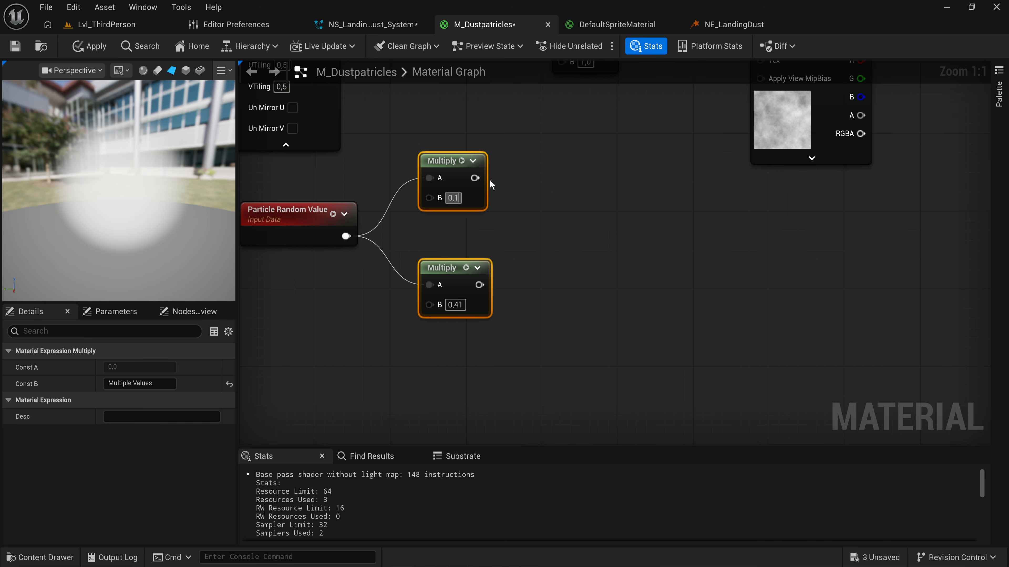
text(3)
key(Return)
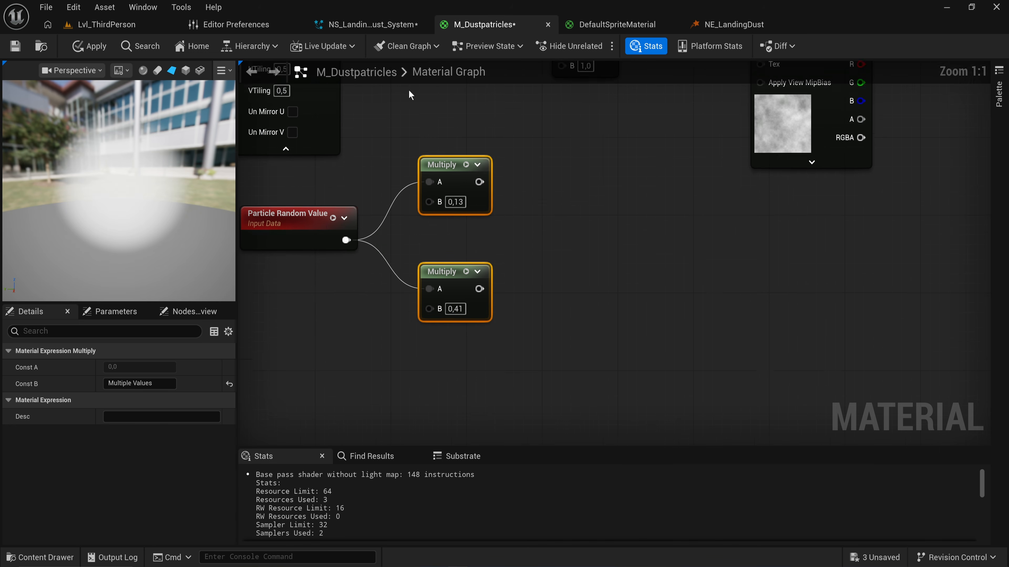
right_drag(510, 240, 572, 293)
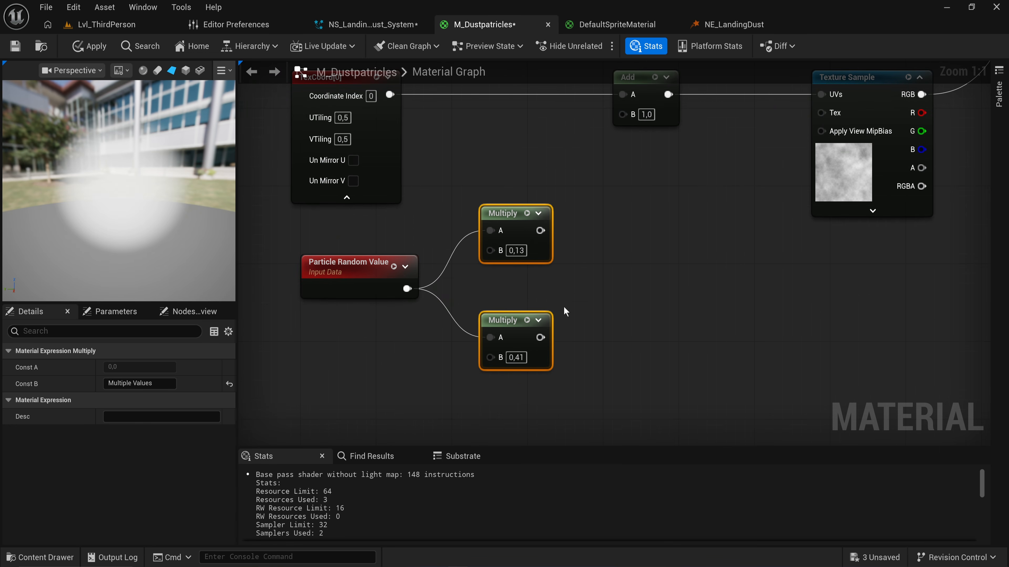
ctrl+click(350, 266)
drag(516, 221, 548, 244)
Add an Append node with the 0.13 Multiply connected to A and the 0.41 Multiply connected to B.
click(546, 226)
text(append)
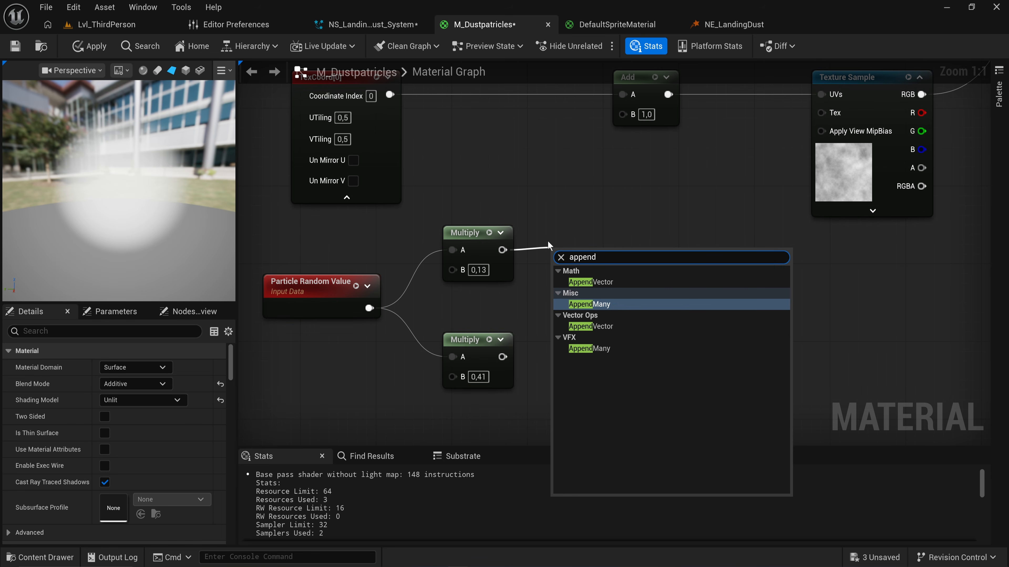
key(Return)
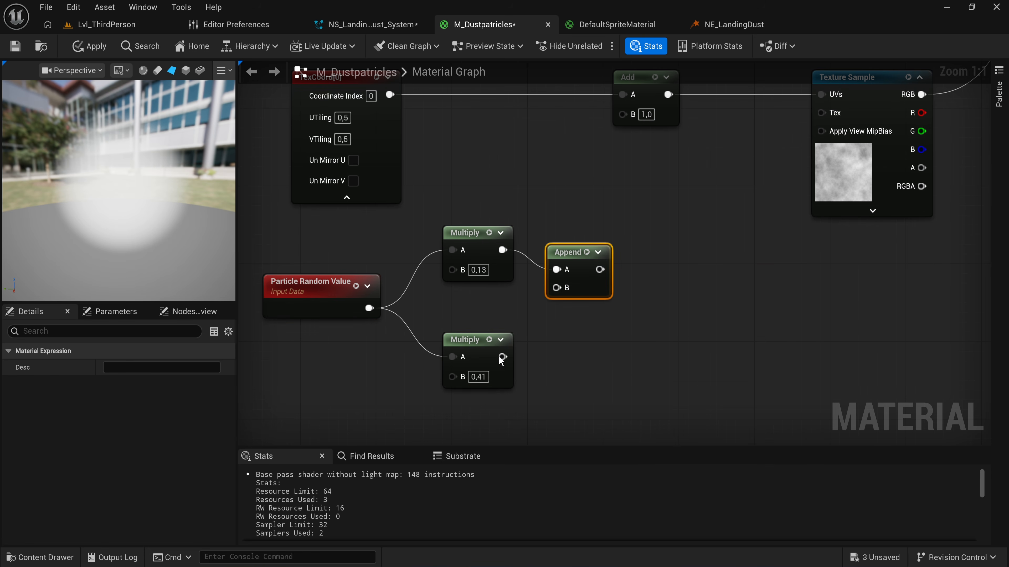
drag(502, 357, 556, 287)
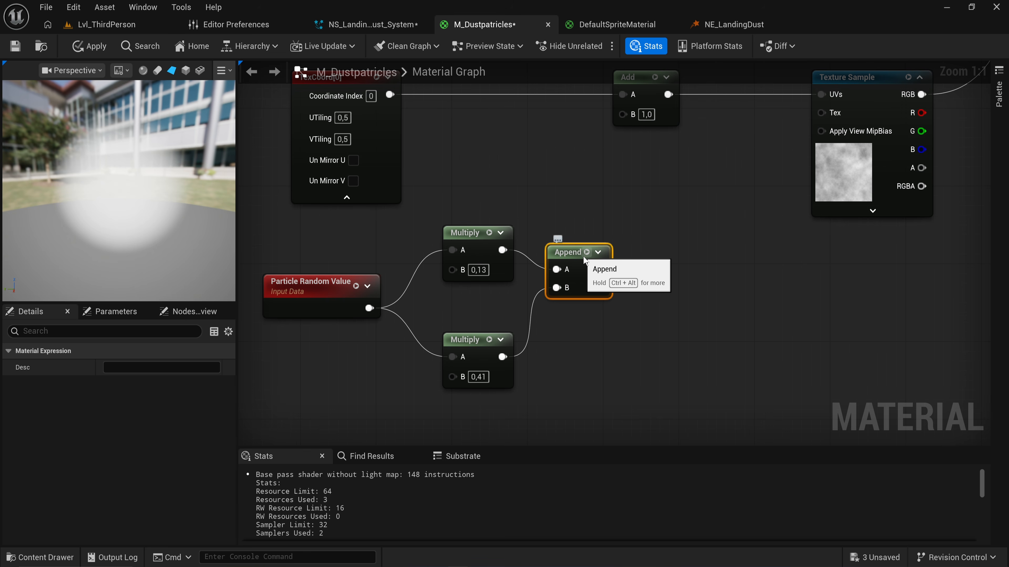
Connect the Append output to the B input of the Add node and apply the material changes.
right_drag(584, 260, 662, 349)
click(391, 170)
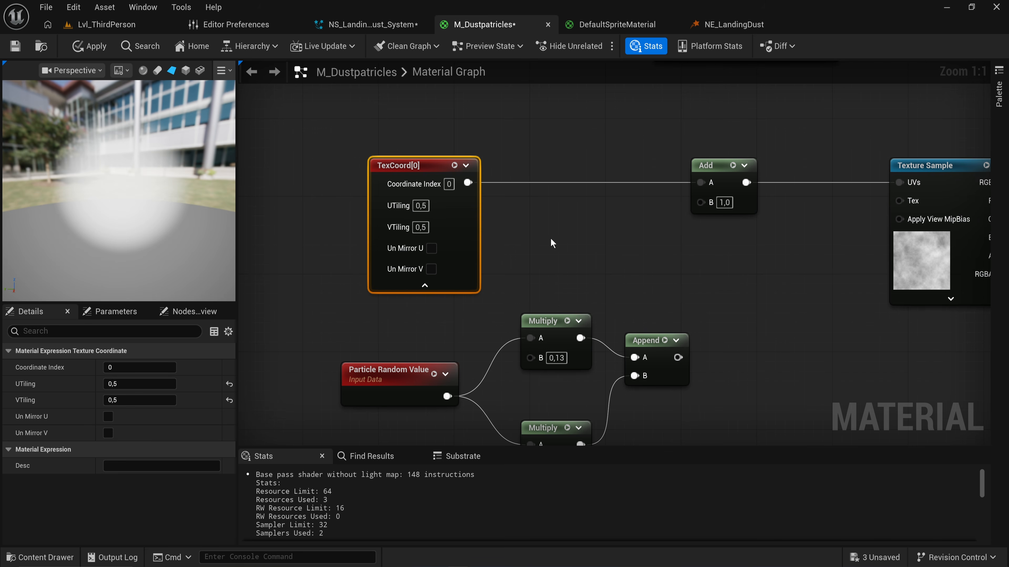
drag(678, 357, 710, 204)
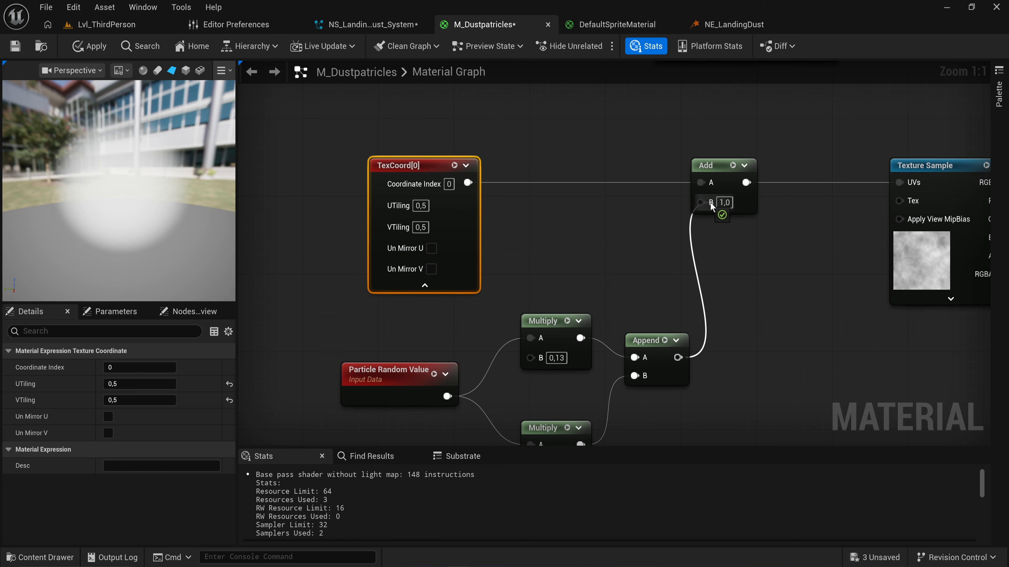
drag(710, 204, 707, 206)
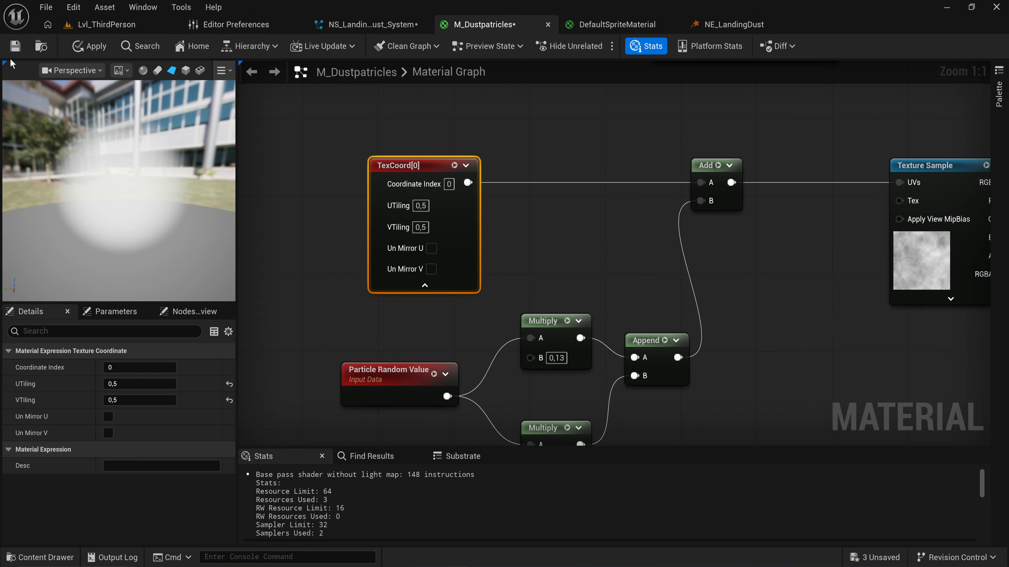
click(77, 48)
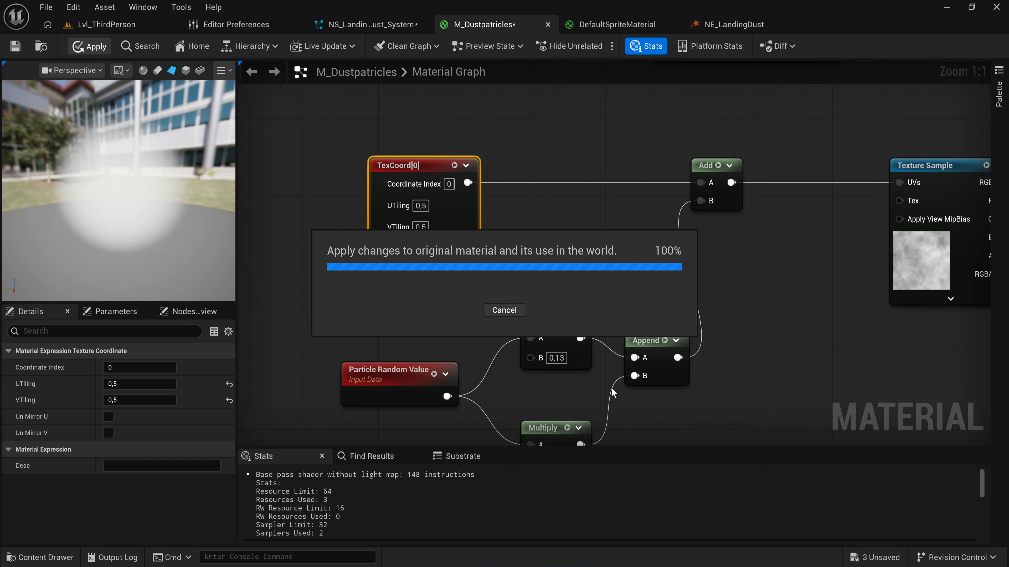
right_drag(621, 320, 573, 234)
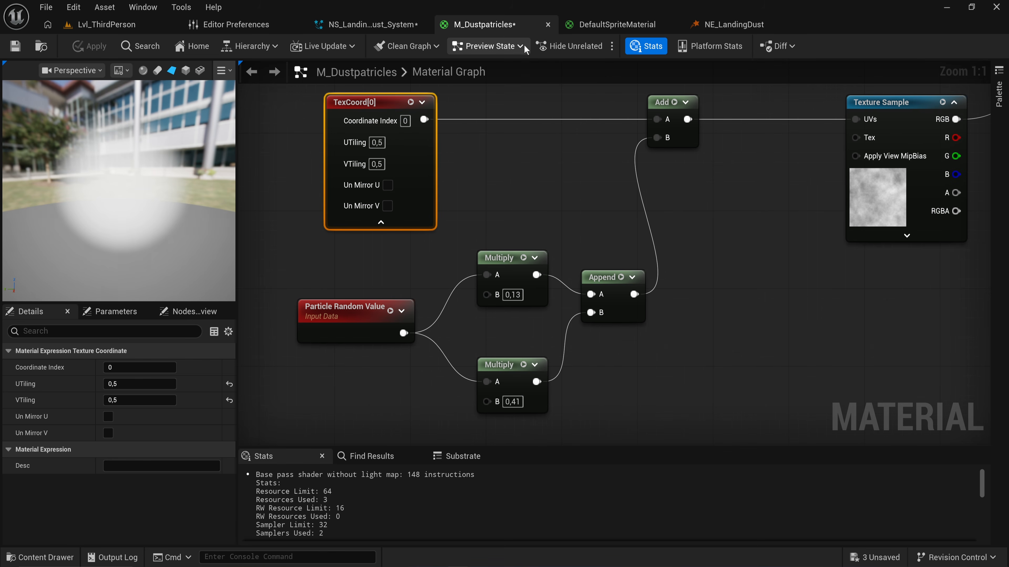
Inspect the dust sprites in the NE_LandingDust emitter preview and apply the emitter changes.
click(733, 24)
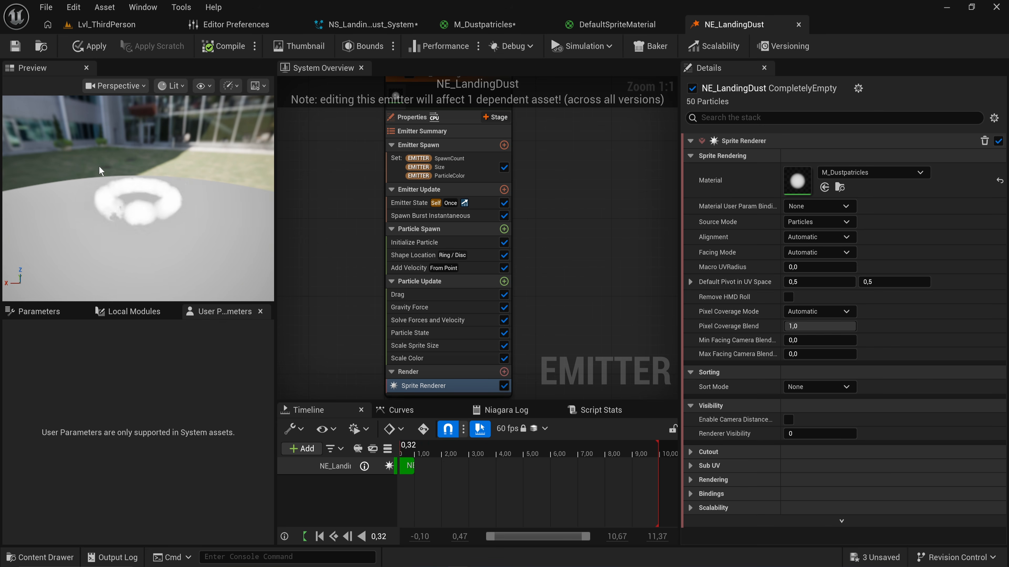
drag(99, 166, 118, 143)
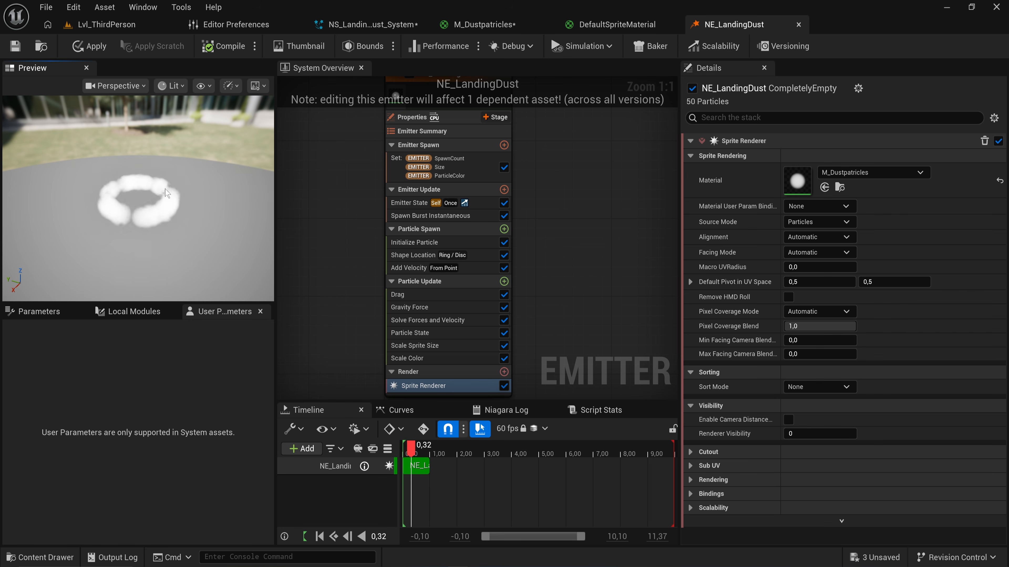
drag(199, 200, 184, 209)
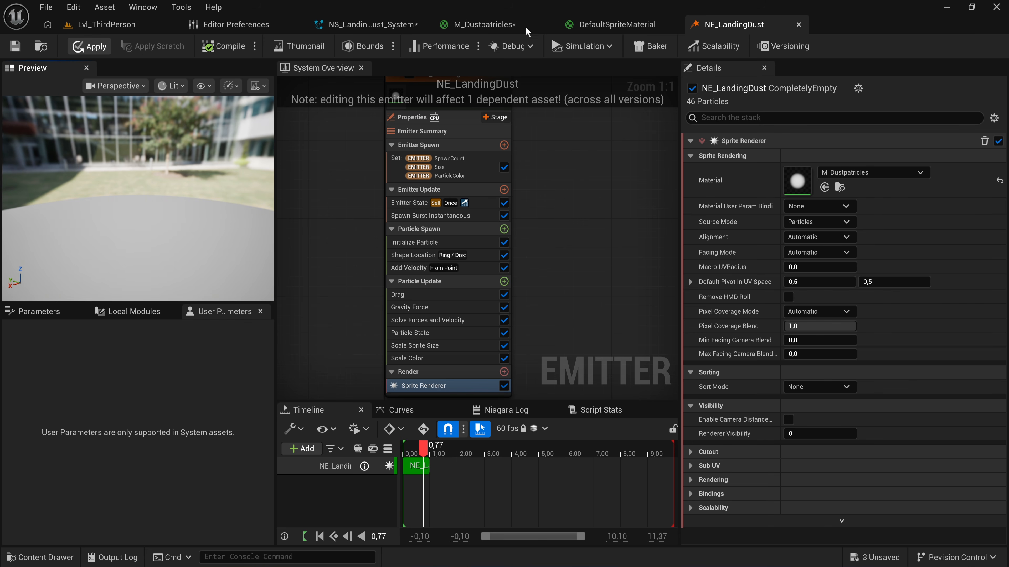
In NS_LandingDust_System, show the Sprite Renderer settings of the NE_LandingDust emitter to check its material.
click(378, 25)
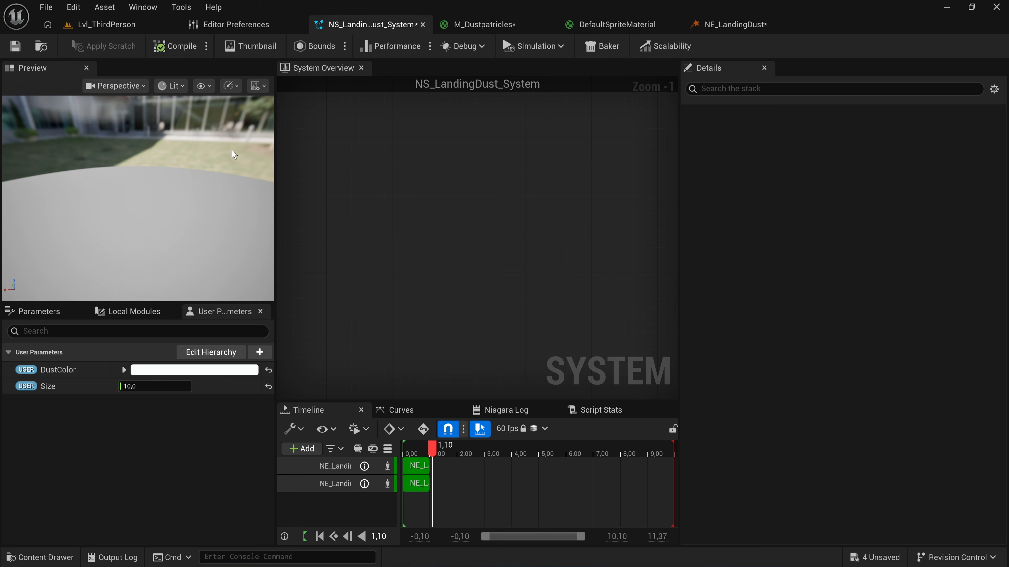
scroll(373, 170, down, 3)
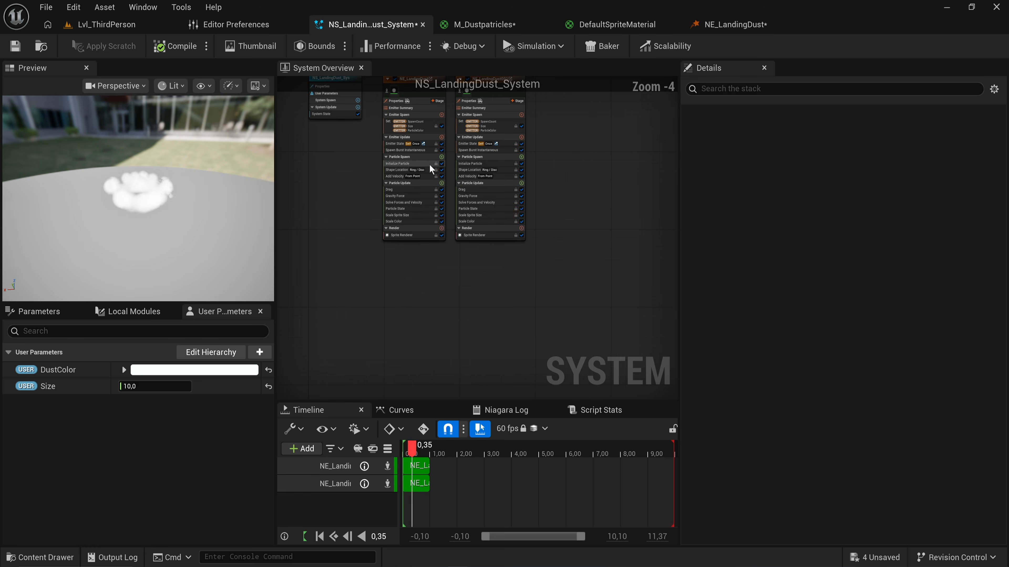
right_drag(411, 166, 376, 306)
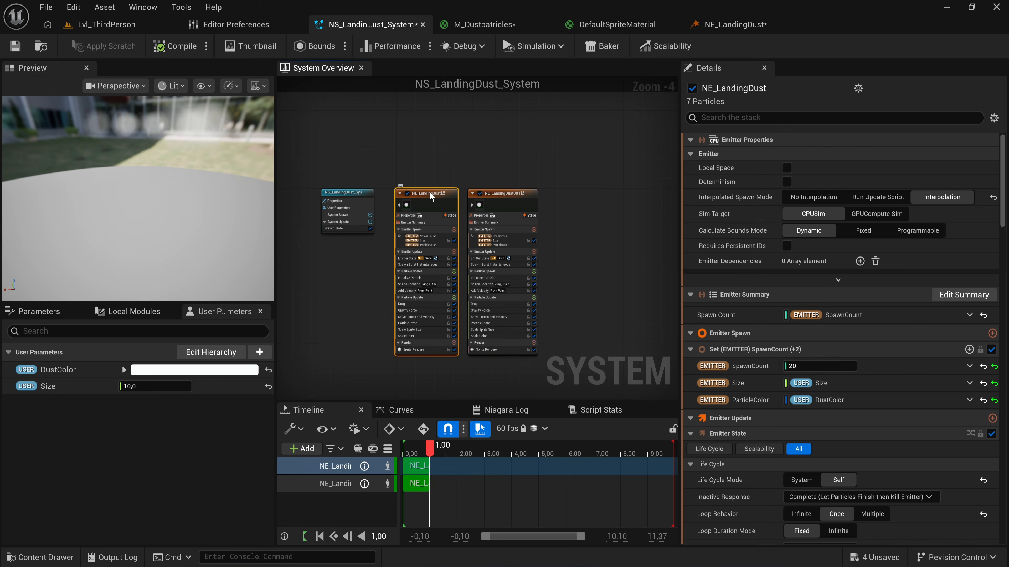
click(443, 353)
click(417, 350)
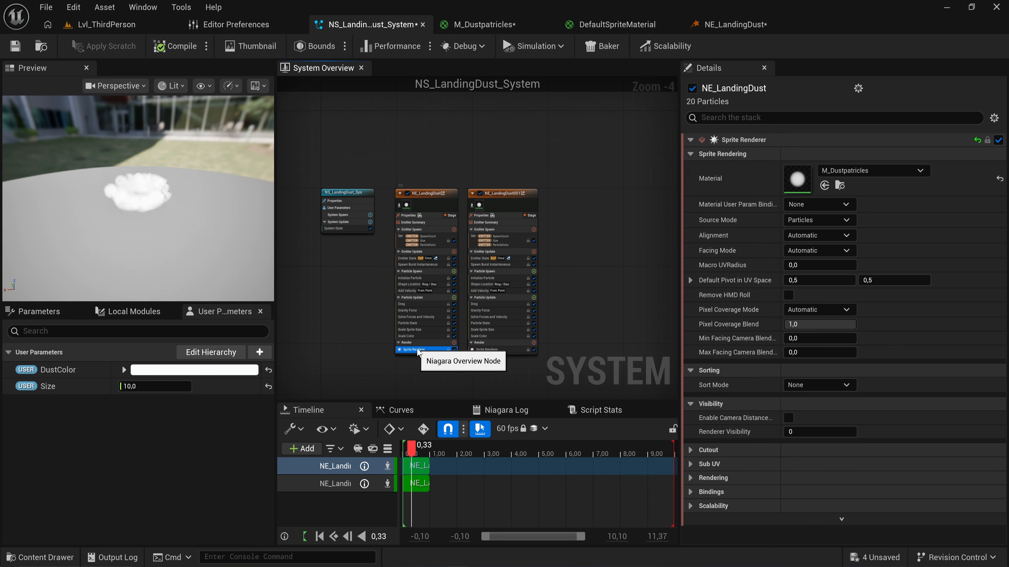
Try resetting the Sprite Renderer material of the NE_LandingDust001 emitter to its default, and undo the reset.
click(488, 349)
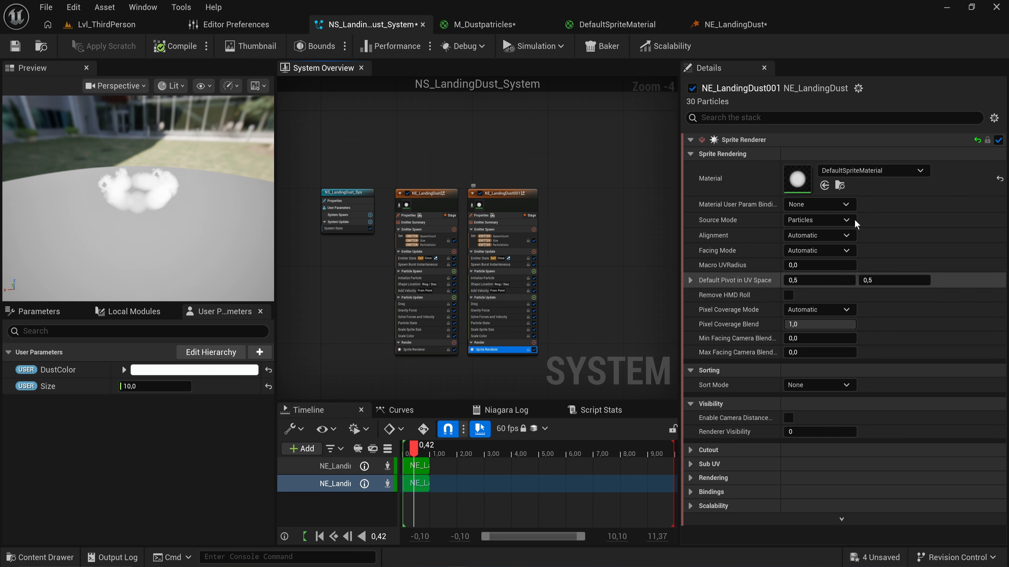
click(999, 179)
key(ctrl+z)
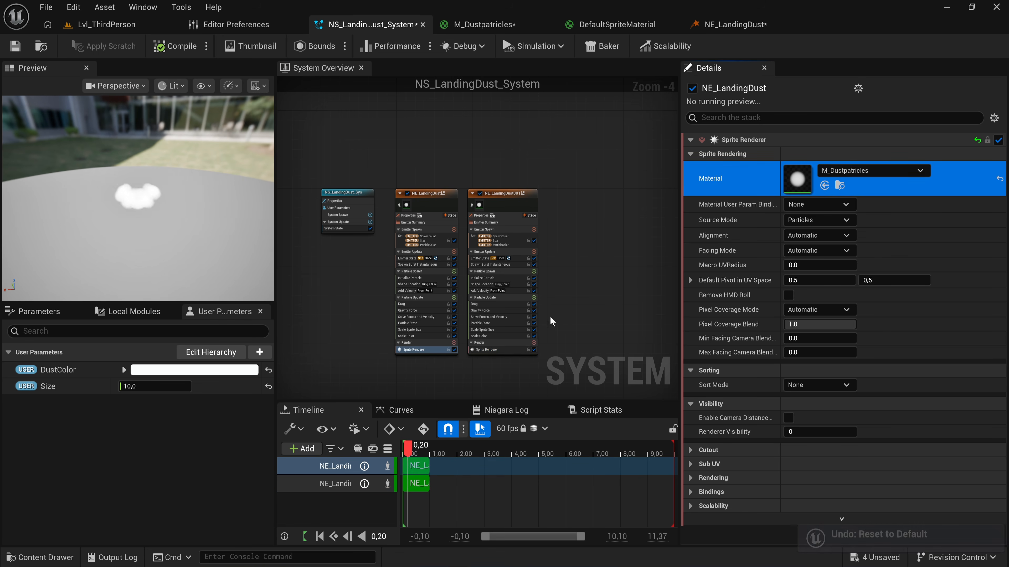
Paste the M_Dustpatricles material into the Sprite Renderer of NE_LandingDust001 and save all assets.
click(496, 350)
right_click(736, 182)
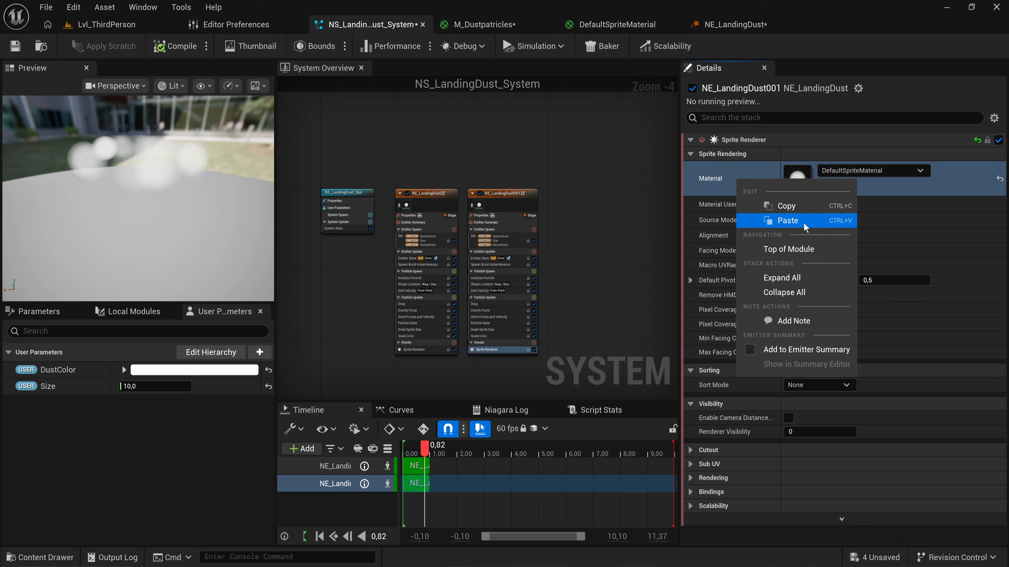
click(774, 223)
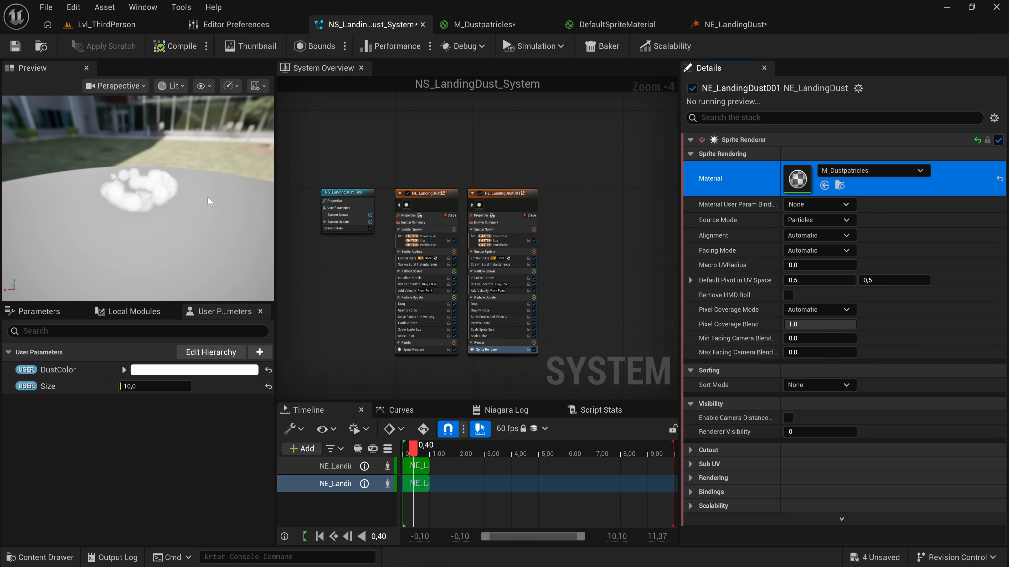
drag(179, 204, 223, 210)
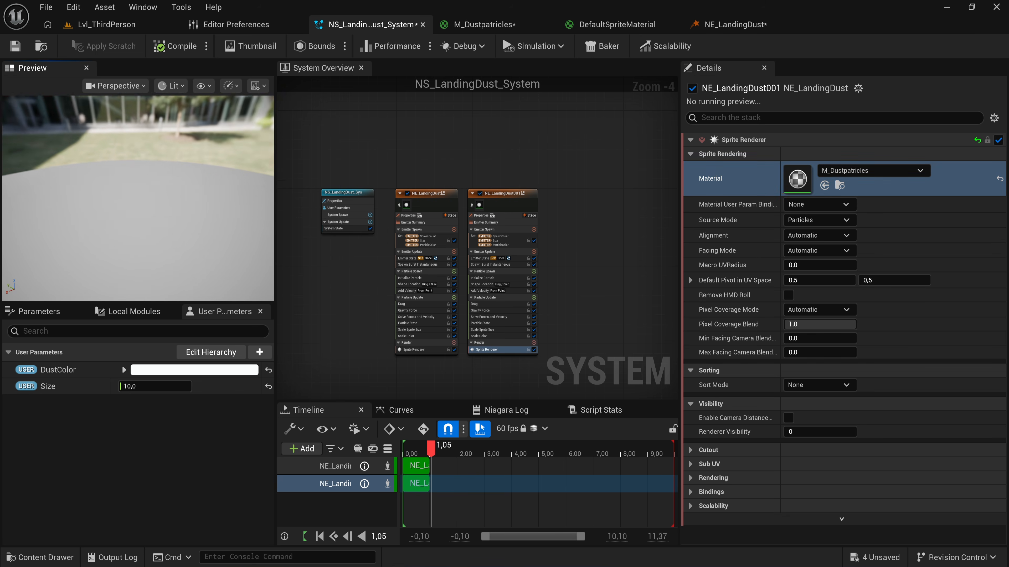
key(ctrl+shift+s)
Play-test Lvl_ThirdPerson, running and jumping on the green and blue platforms to inspect the landing dust, and stop the session.
click(106, 24)
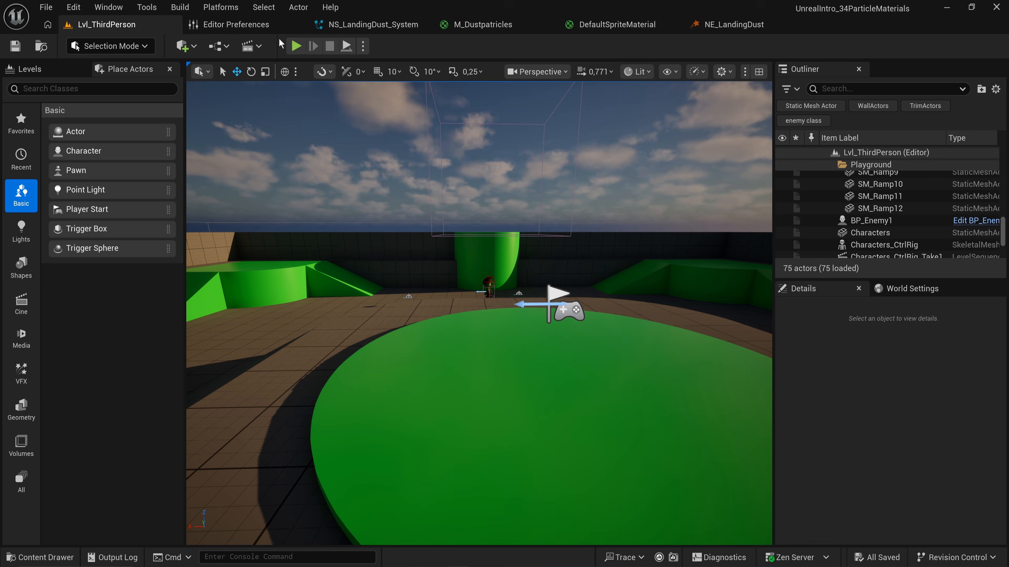
click(296, 46)
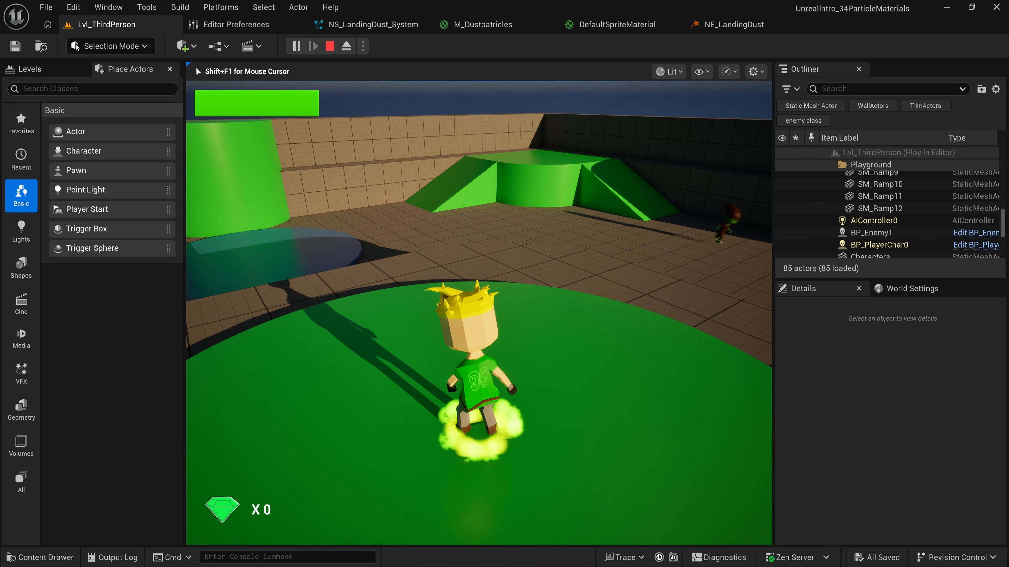
key(w)
key(space)
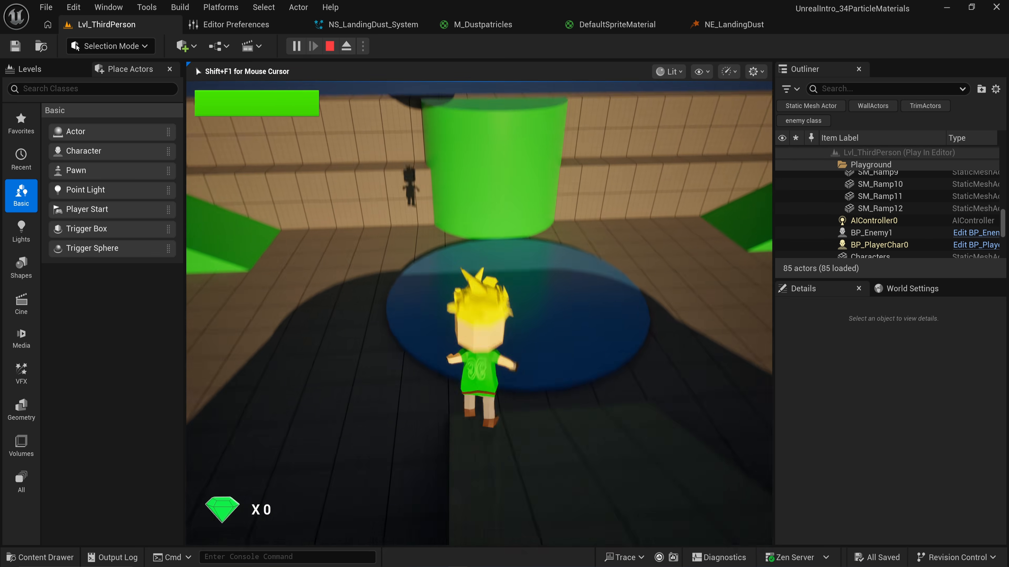
key(w)
key(d)
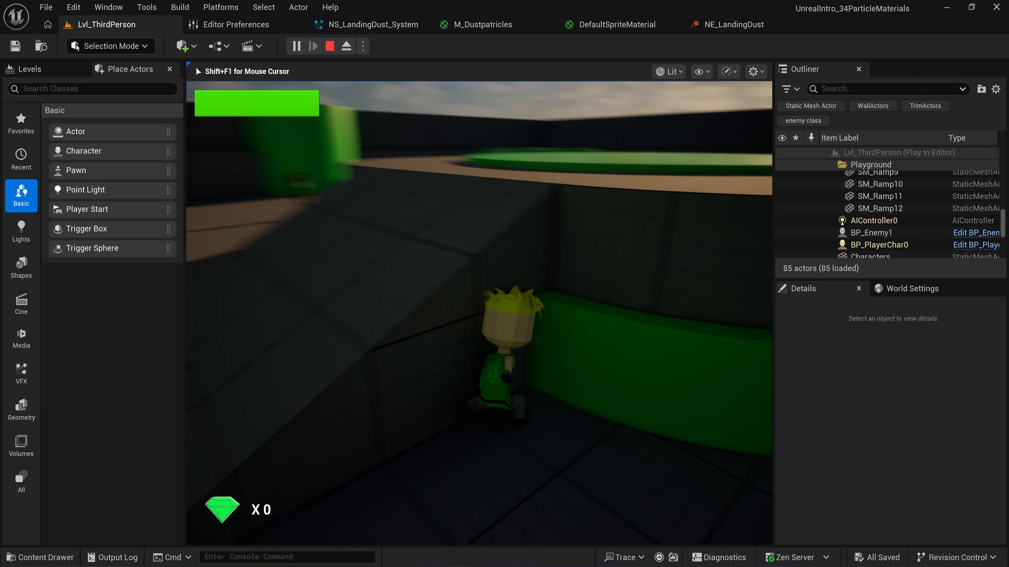
key(w)
key(space)
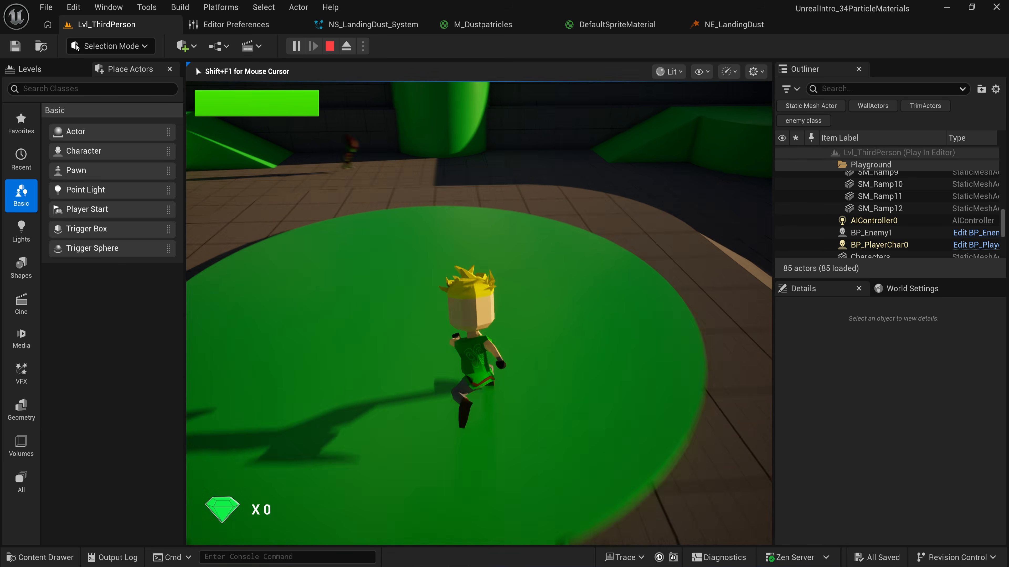
key(s)
key(space)
key(s)
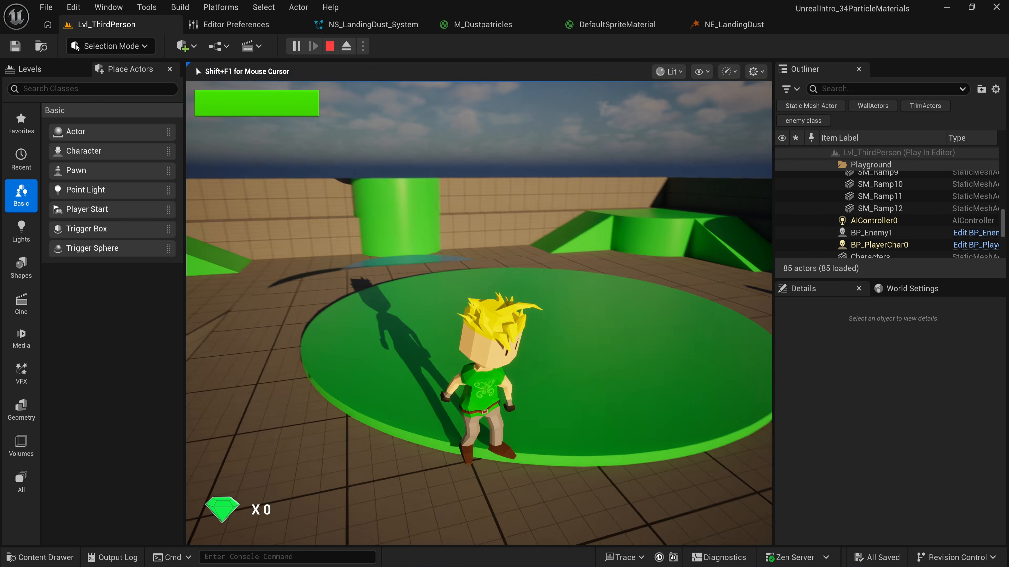
key(w)
key(space)
key(w)
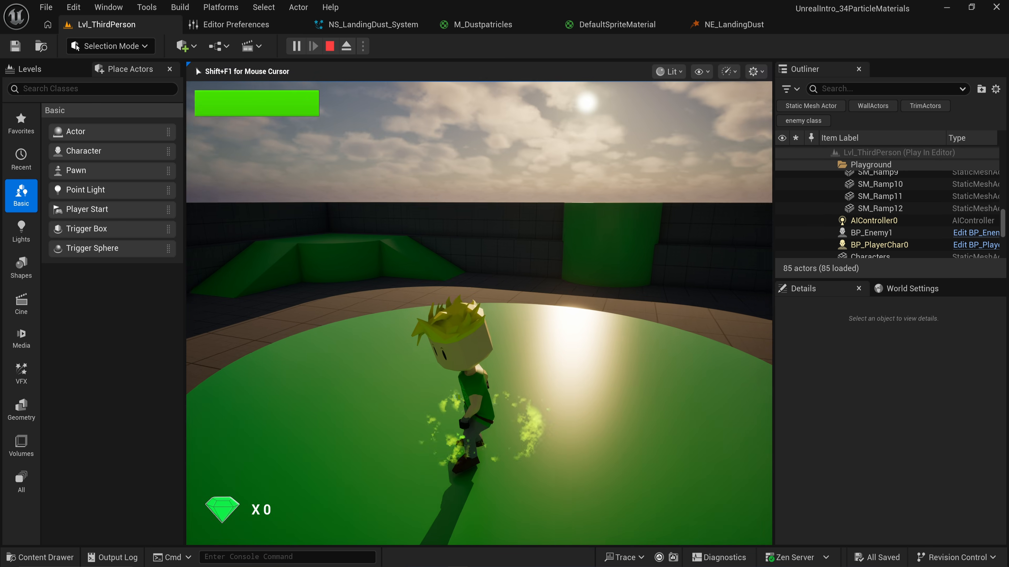
key(a)
key(s)
key(w)
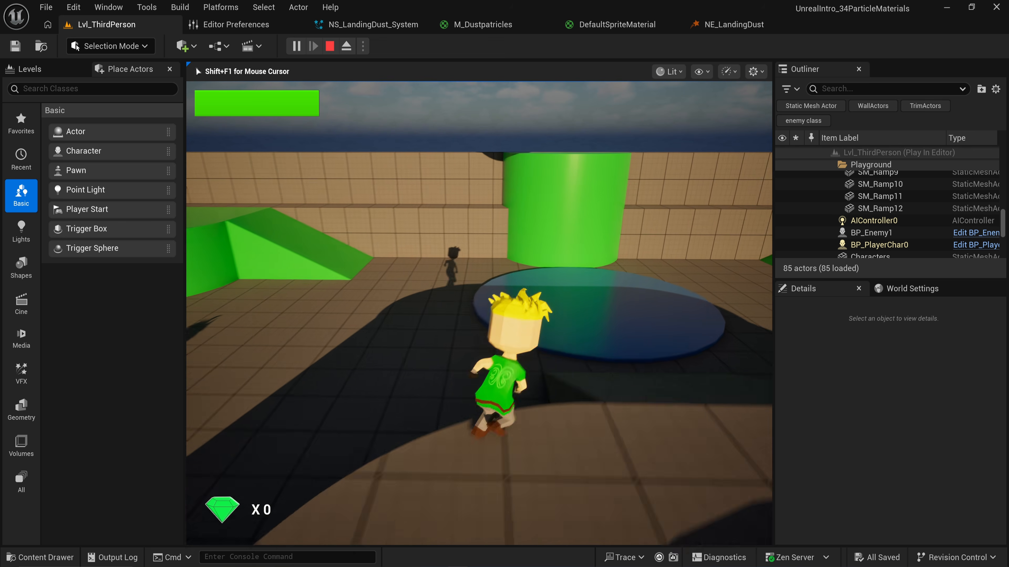
key(space)
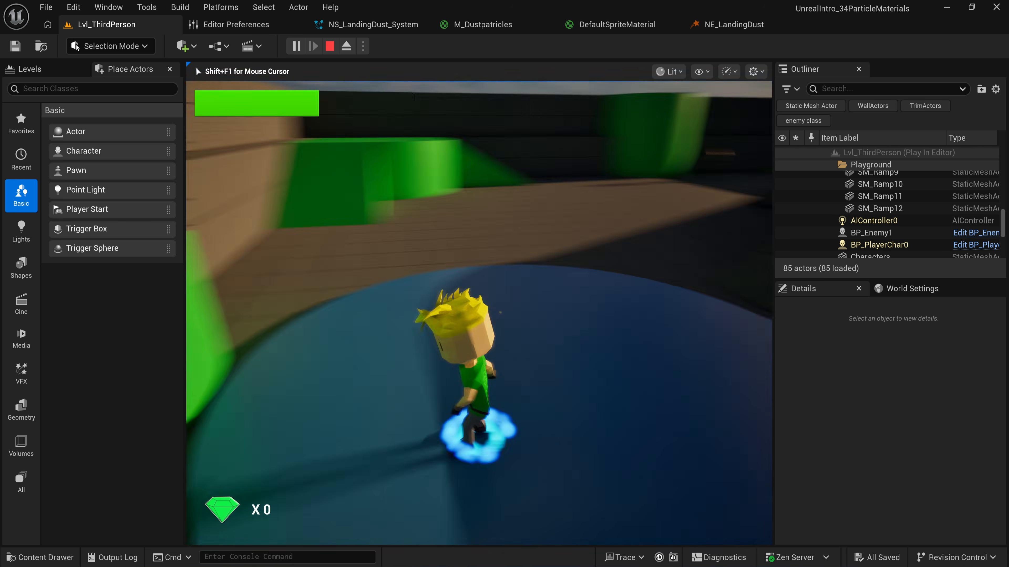
key(w)
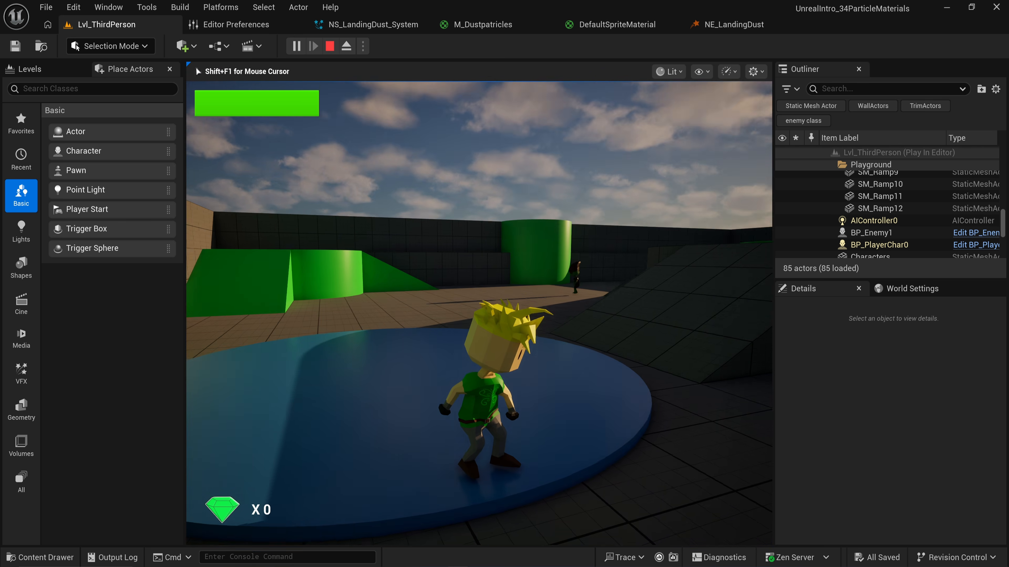
key(Escape)
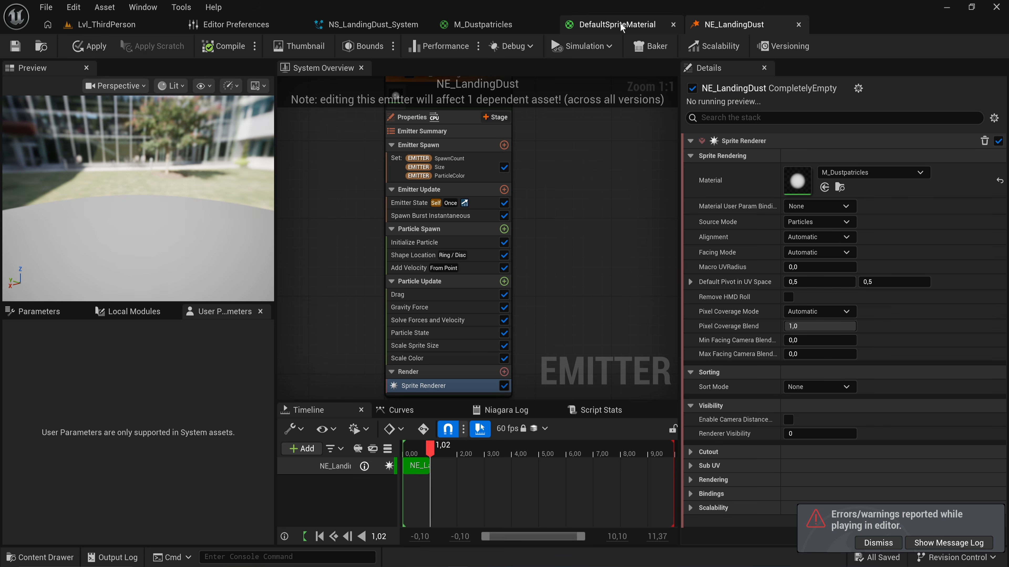
In the M_Dustpatricles material, set the TexCoord node's UTiling and VTiling to 0,1 and apply the change.
click(471, 24)
scroll(494, 162, up, 2)
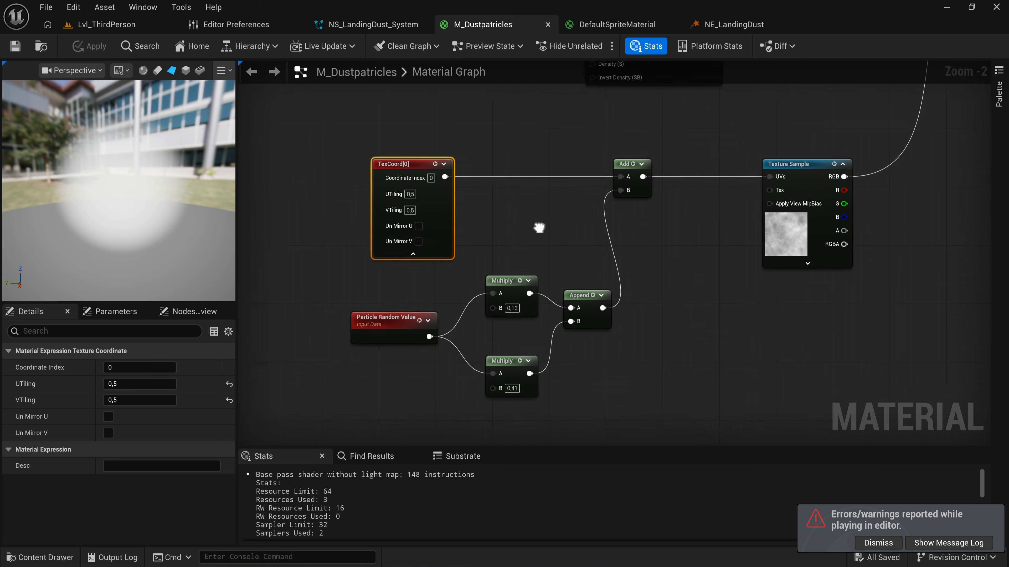
right_drag(400, 187, 576, 217)
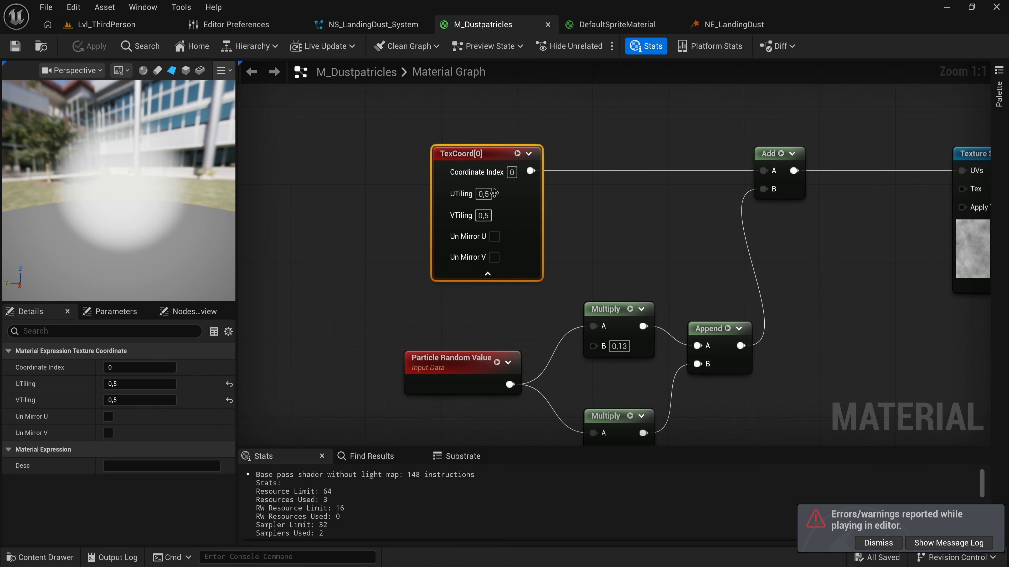
key(Tab)
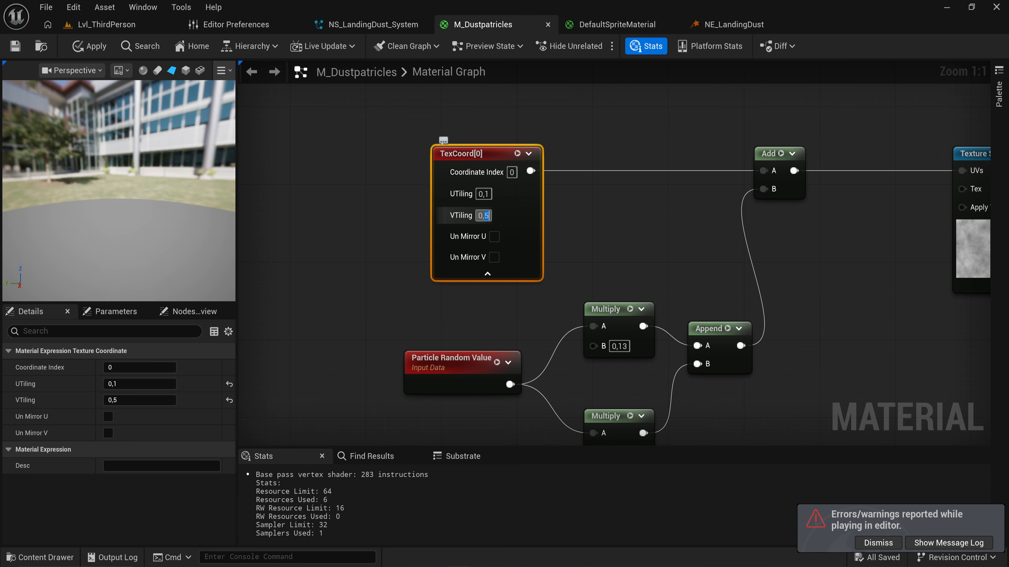
text(1)
click(614, 225)
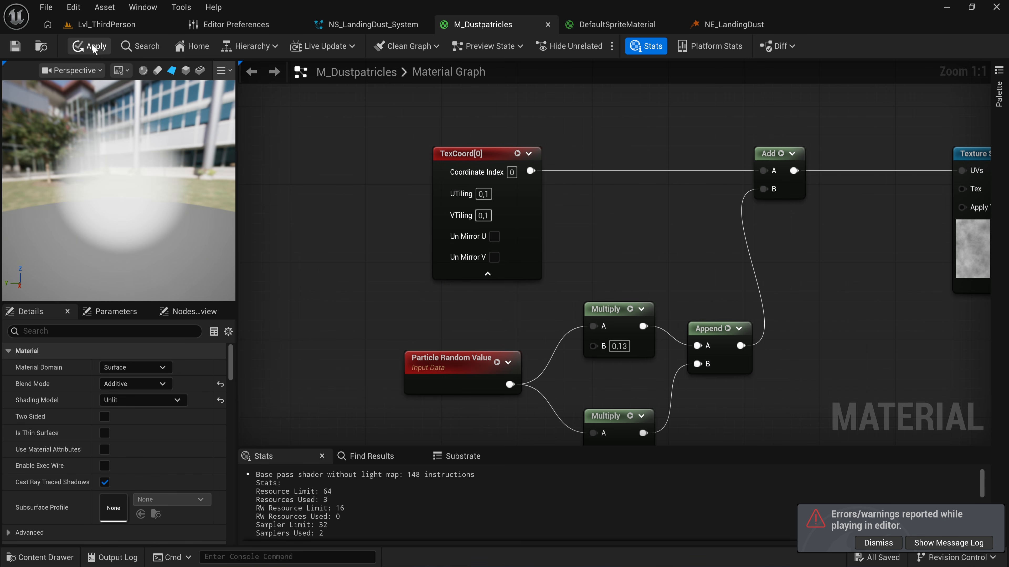
click(94, 49)
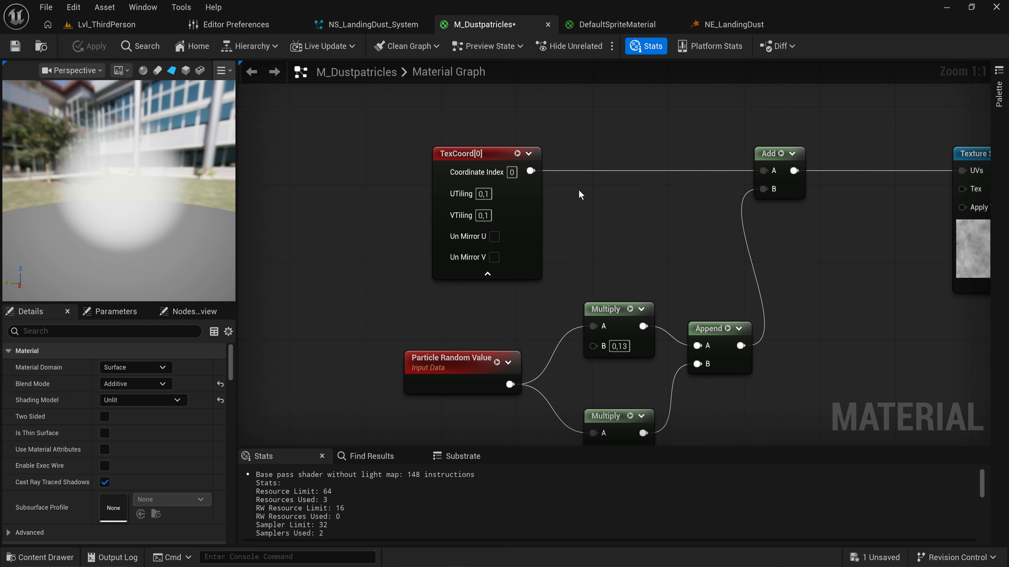
Play Lvl_ThirdPerson again, jump to check the dust with the changed texture tiling, and end the play session.
click(397, 22)
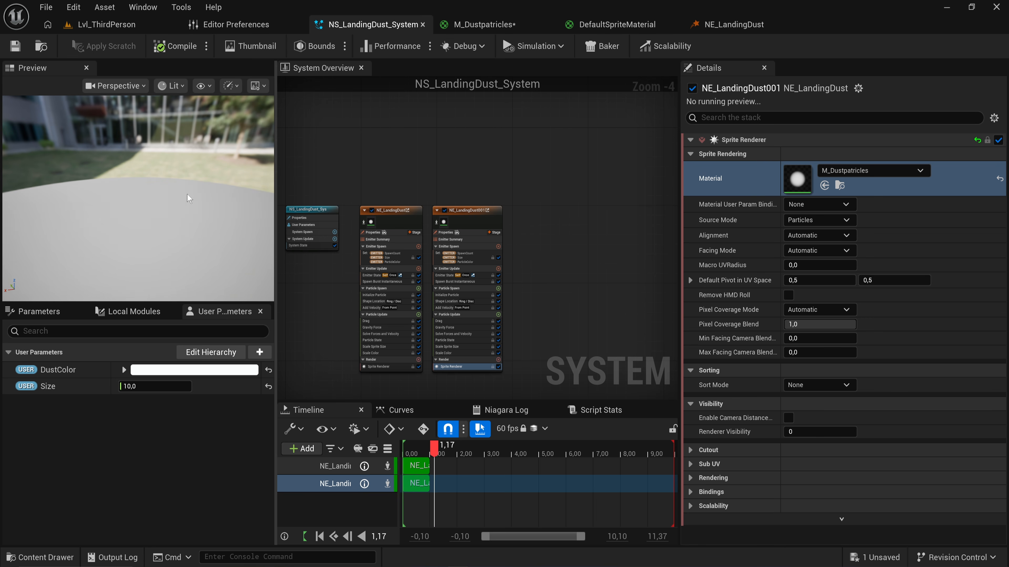
click(113, 24)
click(296, 46)
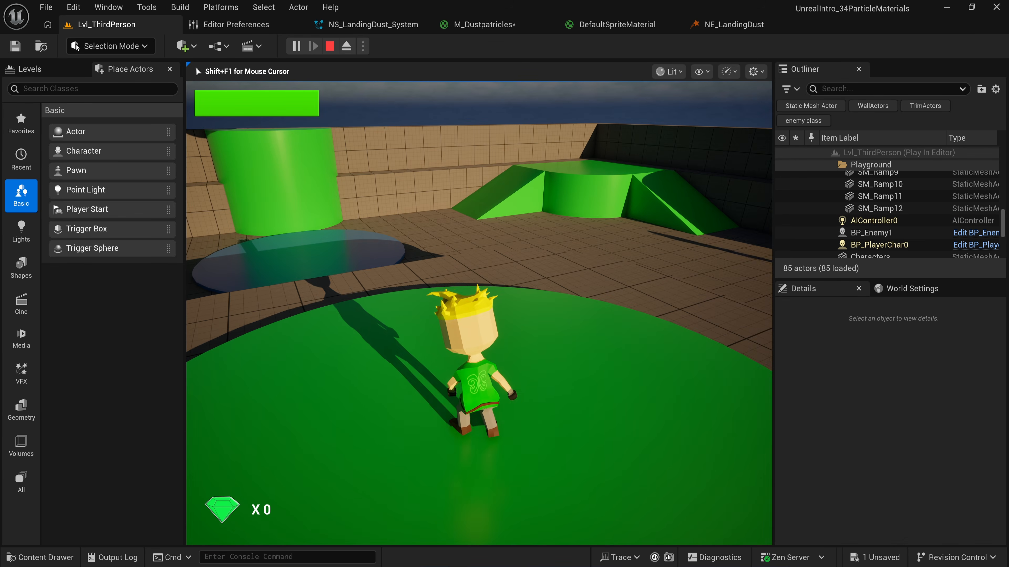
key(w)
key(space)
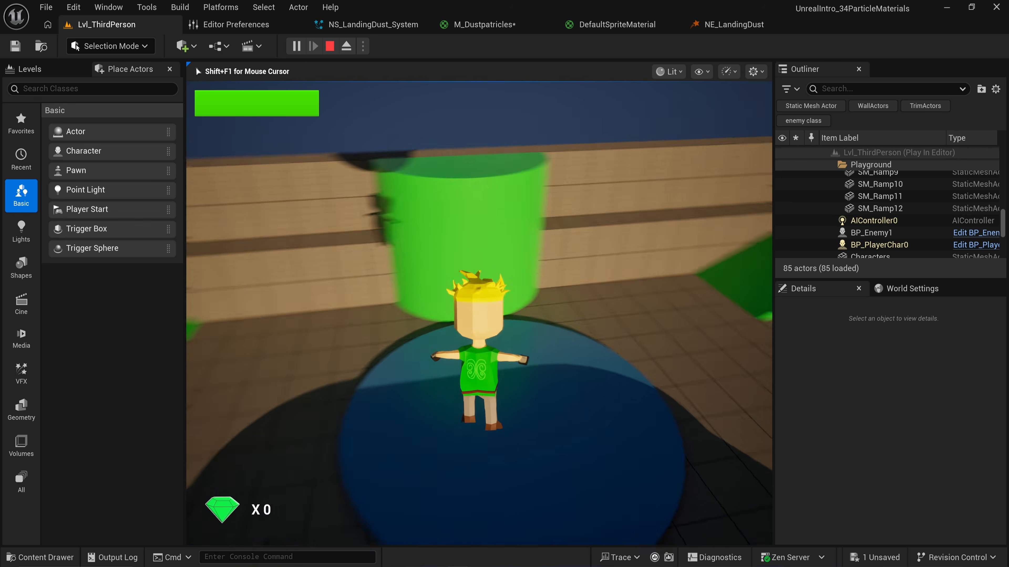
key(s)
key(Escape)
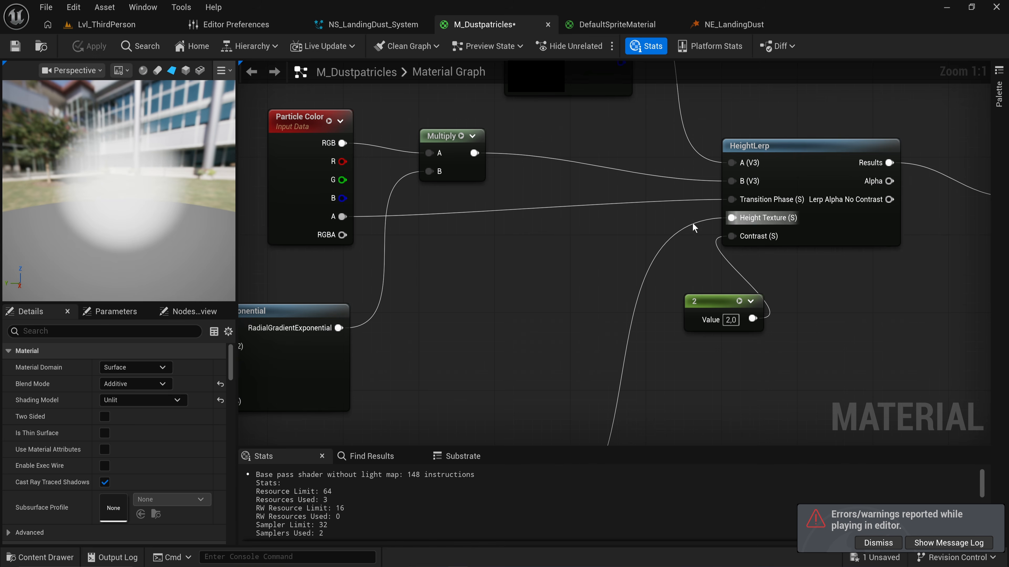
In M_Dustpatricles, replace the HeightLerp's Transition Phase input with a constant of 0,5 and inspect the noise in the preview.
alt+click(730, 199)
key(1)
click(531, 229)
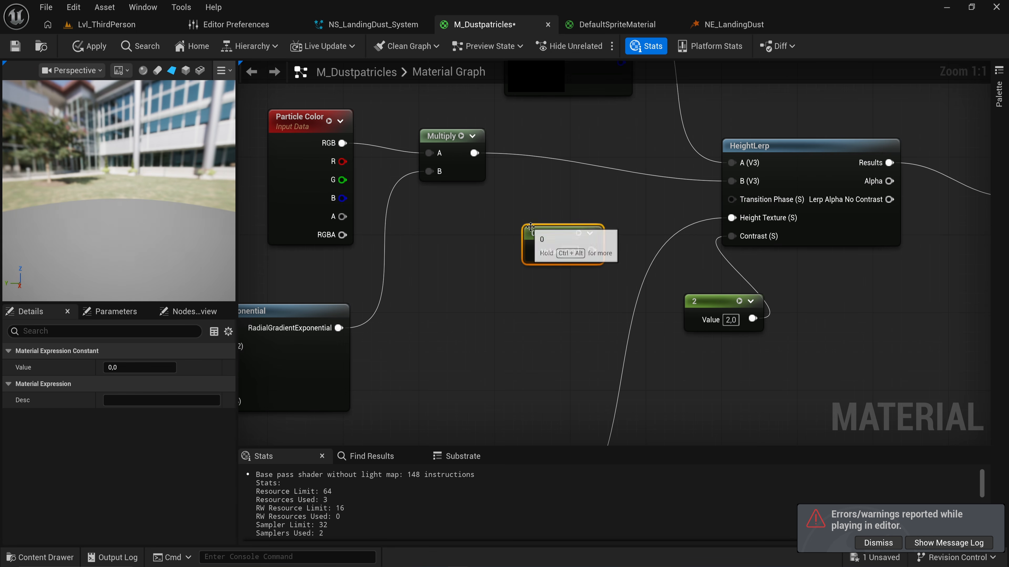
drag(594, 249, 731, 200)
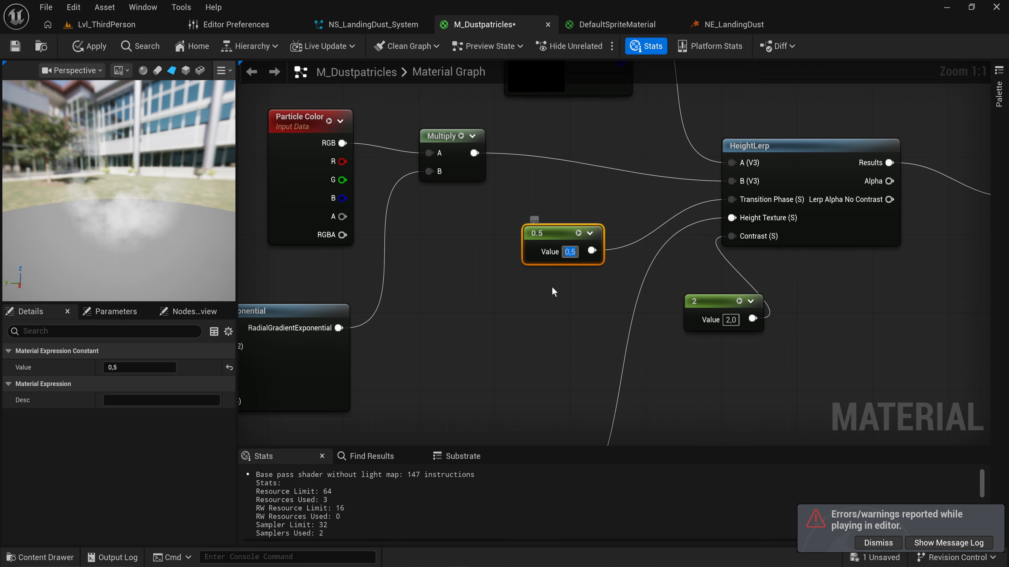
right_drag(490, 359, 594, 288)
drag(133, 207, 135, 224)
Set the TexCoord node's UTiling and VTiling to 0,05 and reconnect Particle Color's alpha to the HeightLerp's Transition Phase.
right_drag(553, 359, 984, 107)
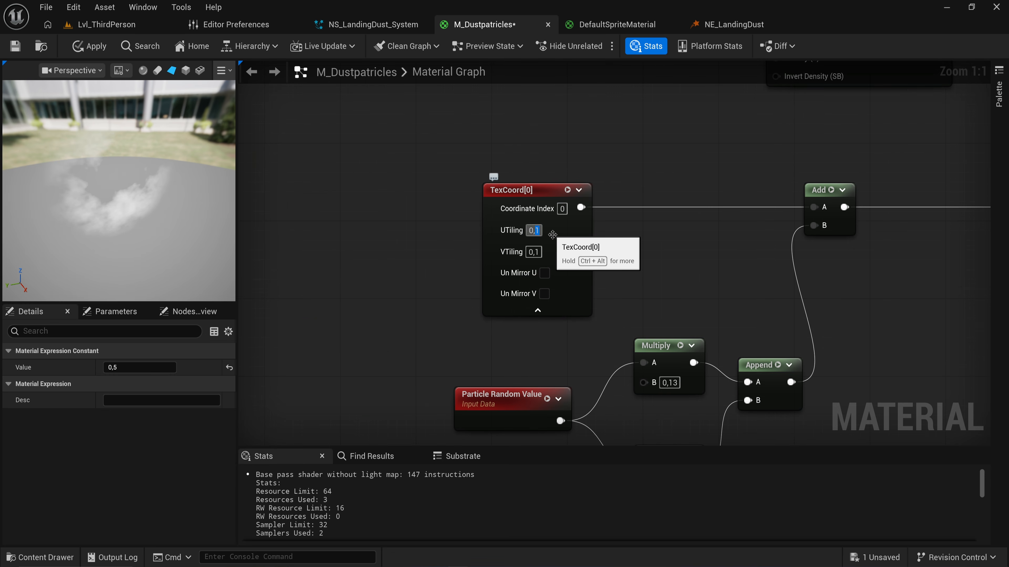
click(536, 230)
key(Tab)
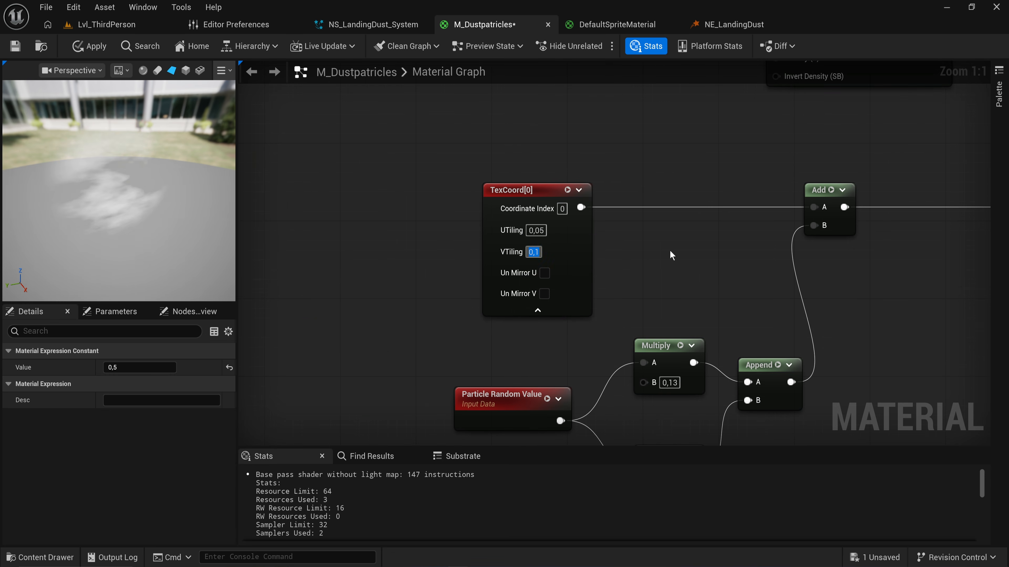
text(0,05)
click(673, 255)
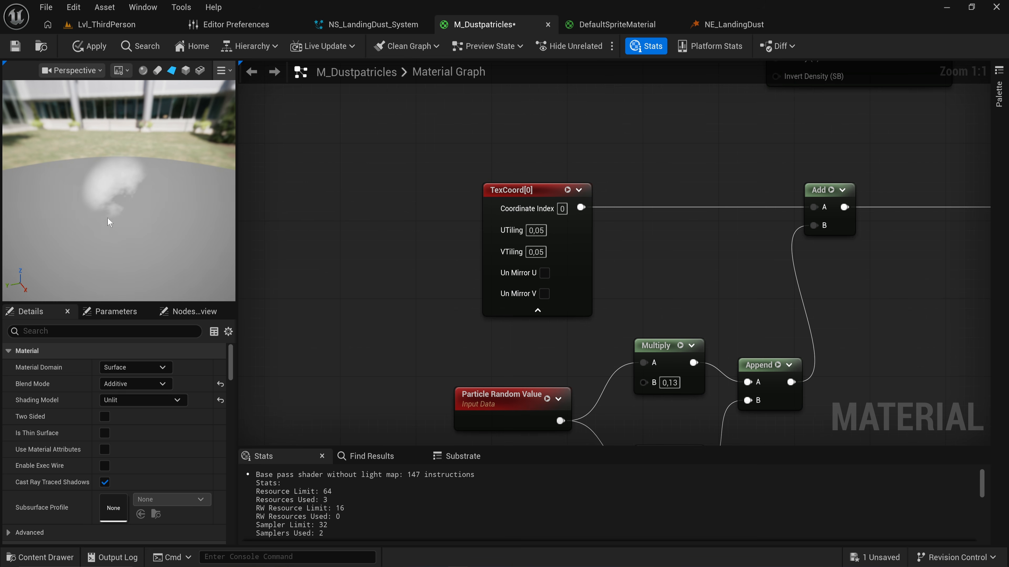
drag(364, 215, 680, 242)
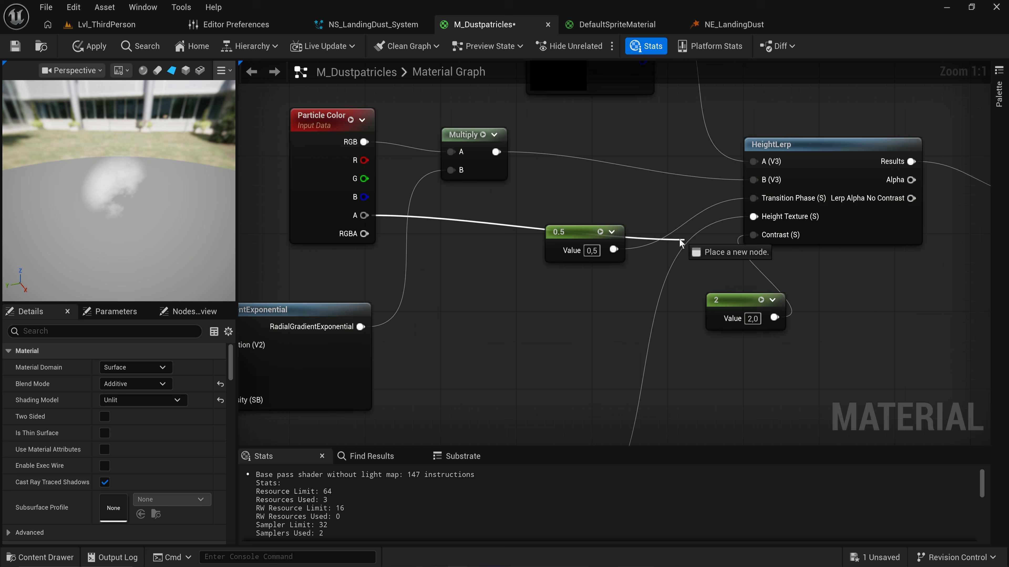
drag(736, 200, 754, 195)
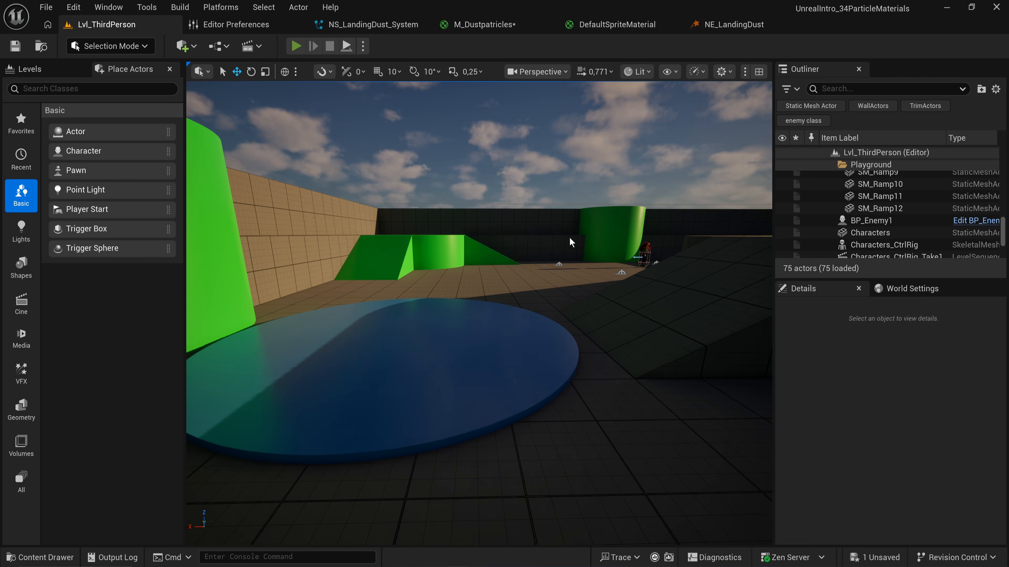
Play-test the level with jumps onto the blue and green platforms, stop the session and close the Message Log.
key(alt+p)
key(space)
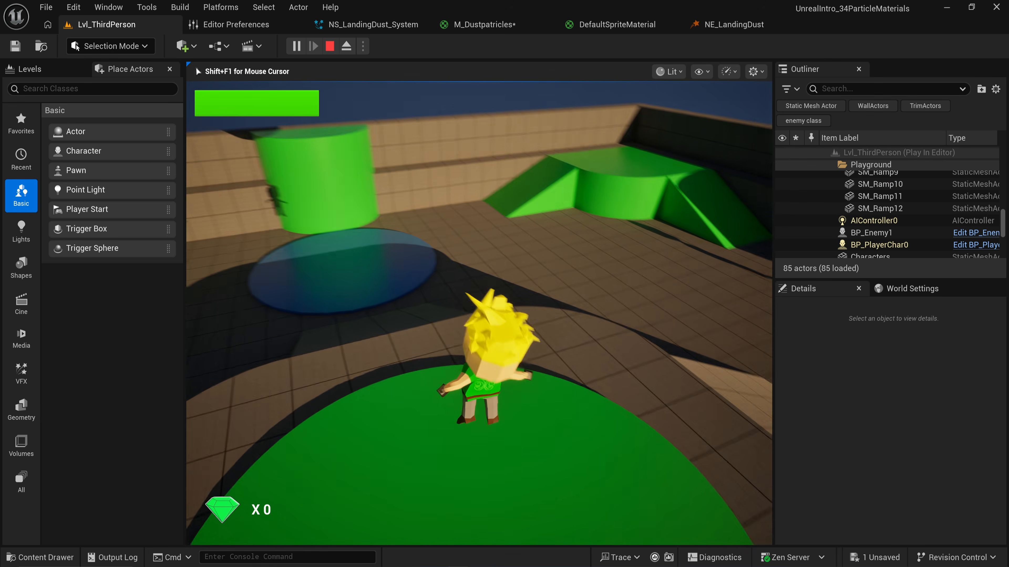
key(w)
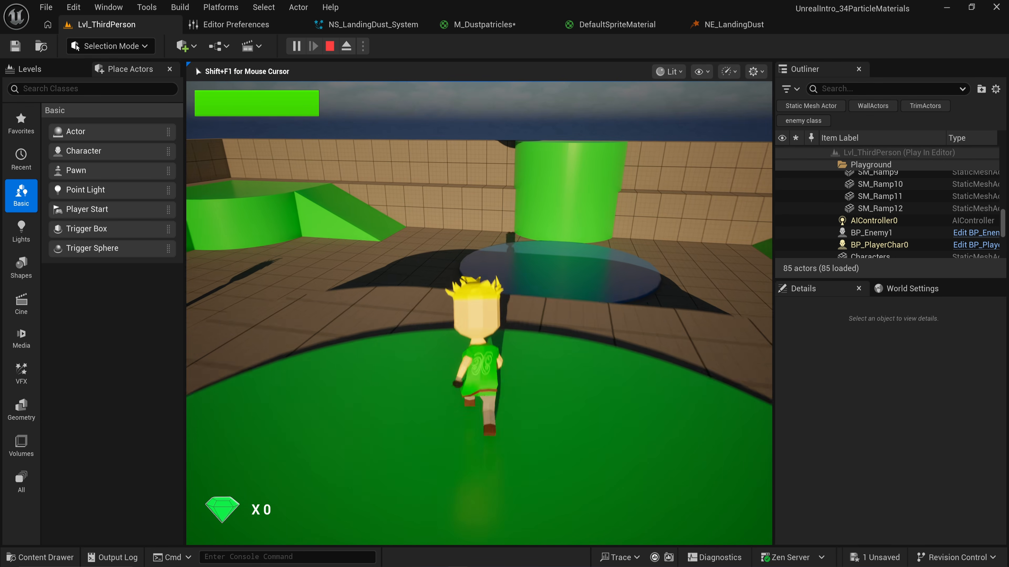
key(space)
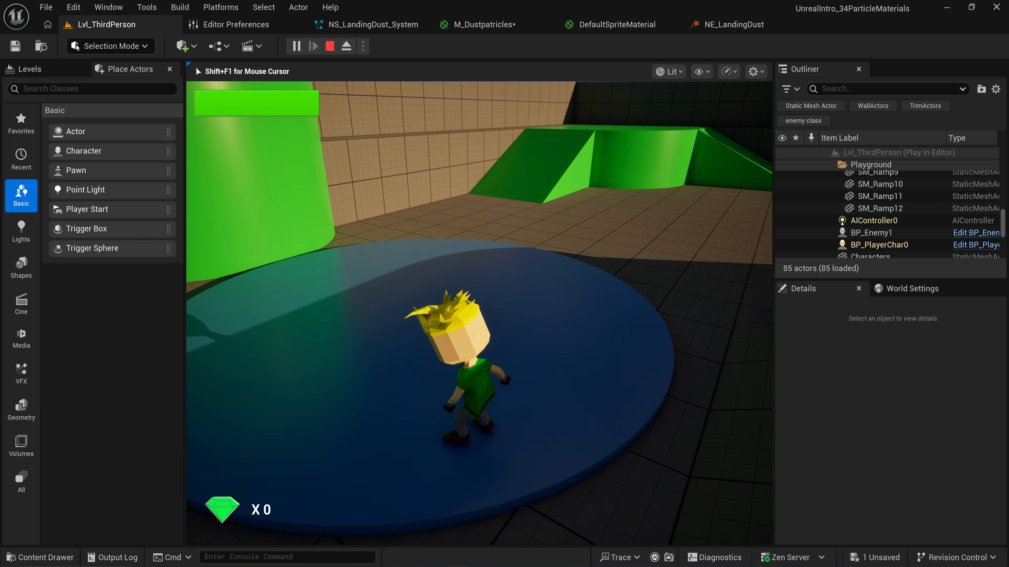
key(w)
key(w)
key(space)
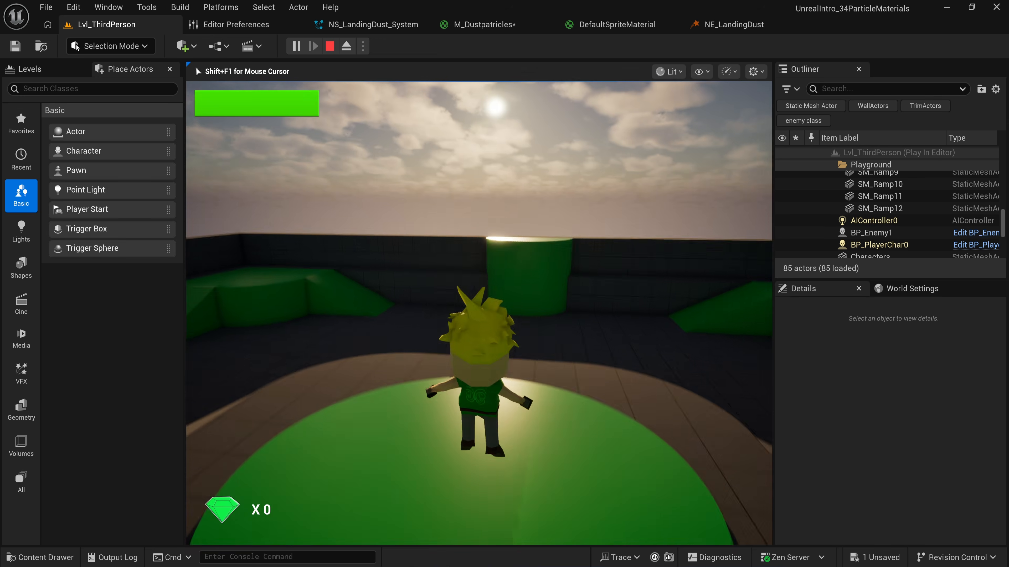
key(Escape)
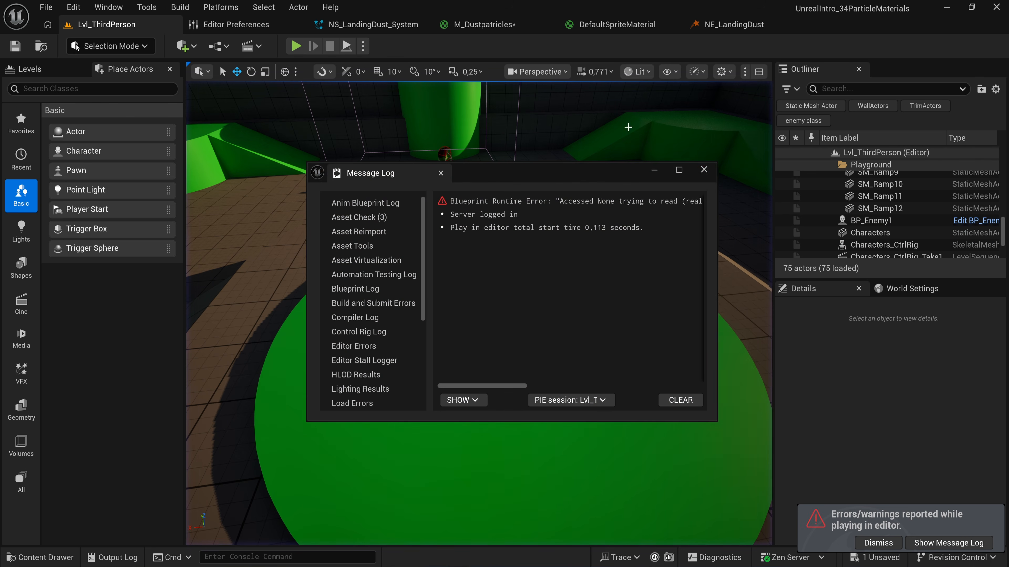
click(703, 170)
In NE_LandingDust's Initialize Particle module, set Lifetime Min to 0,4 and Lifetime Max to 0,7.
click(738, 26)
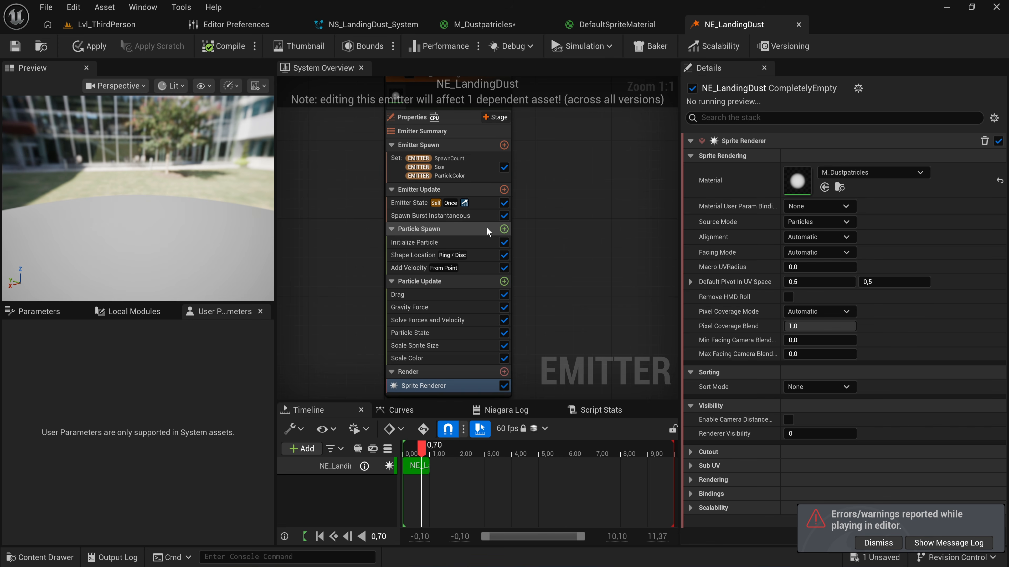
click(479, 243)
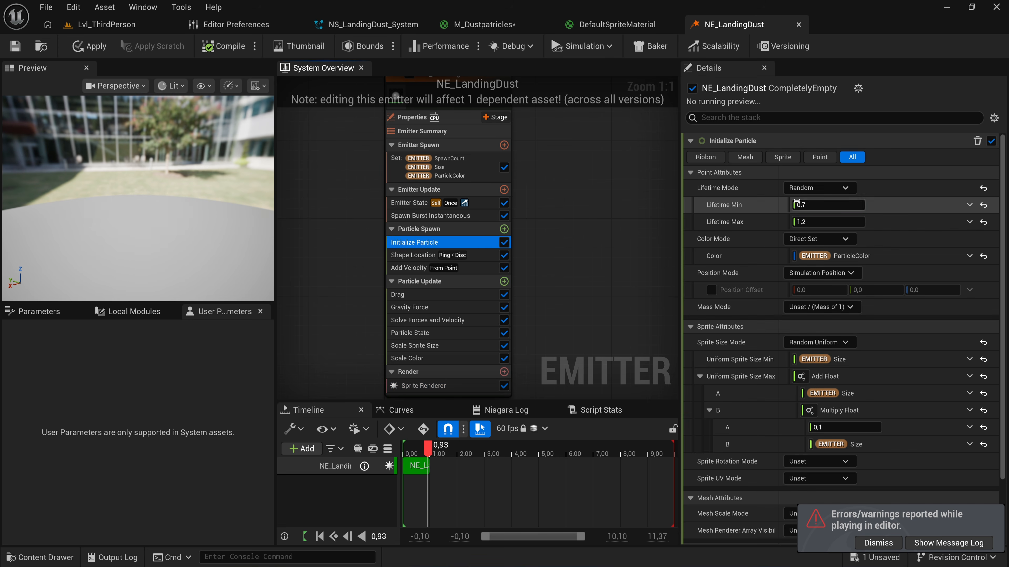
click(839, 204)
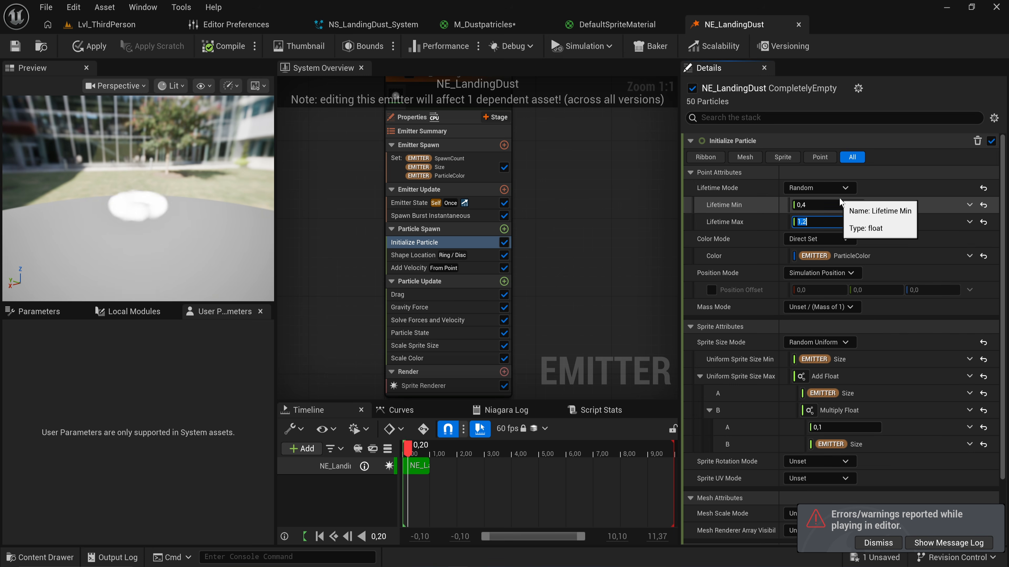
text(0,7)
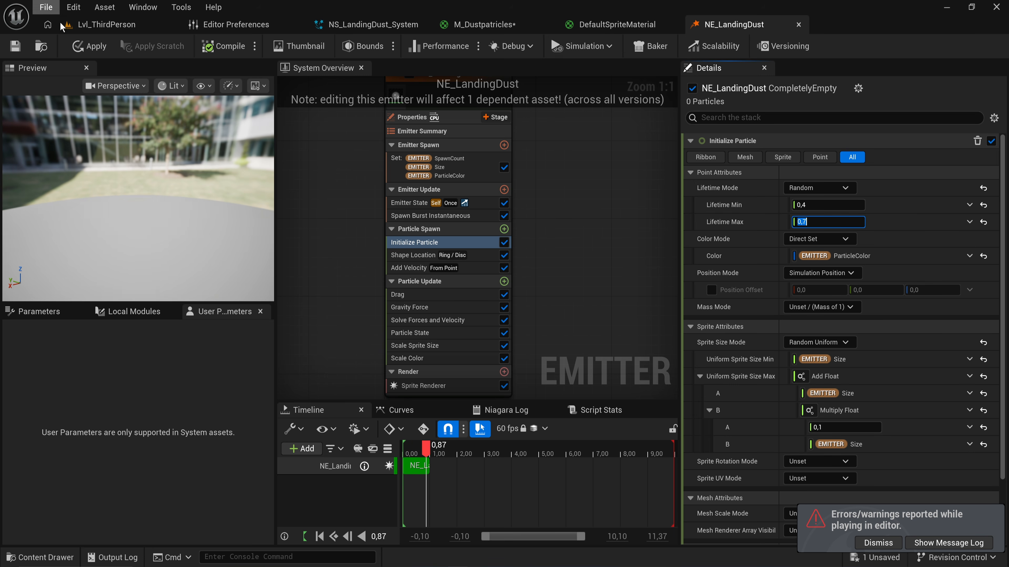
Play Lvl_ThirdPerson, jump on the green platform to check the shorter dust lifetime, stop the session and close the Message Log.
click(120, 25)
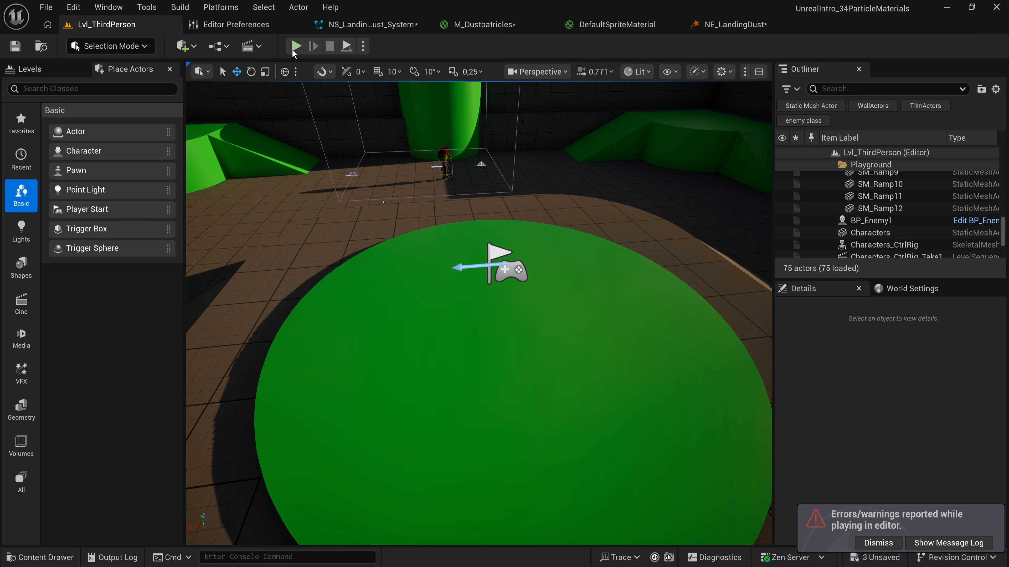
key(alt+p)
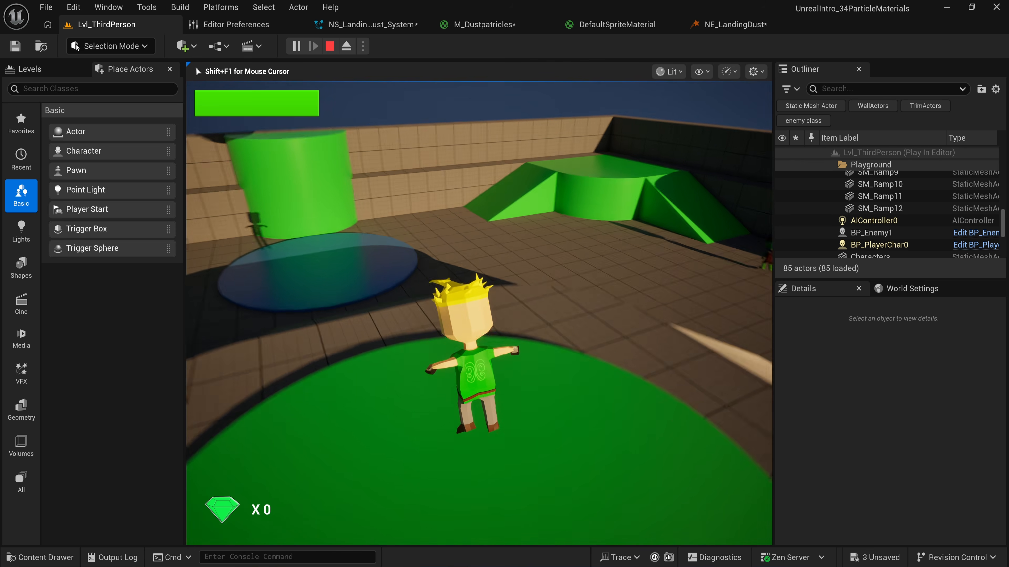
key(w)
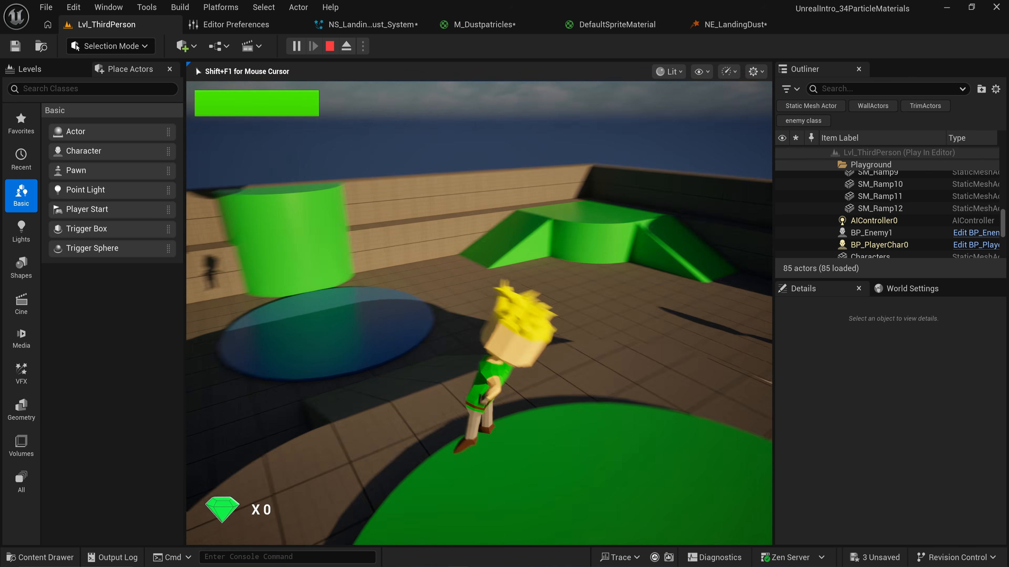
key(space)
key(w)
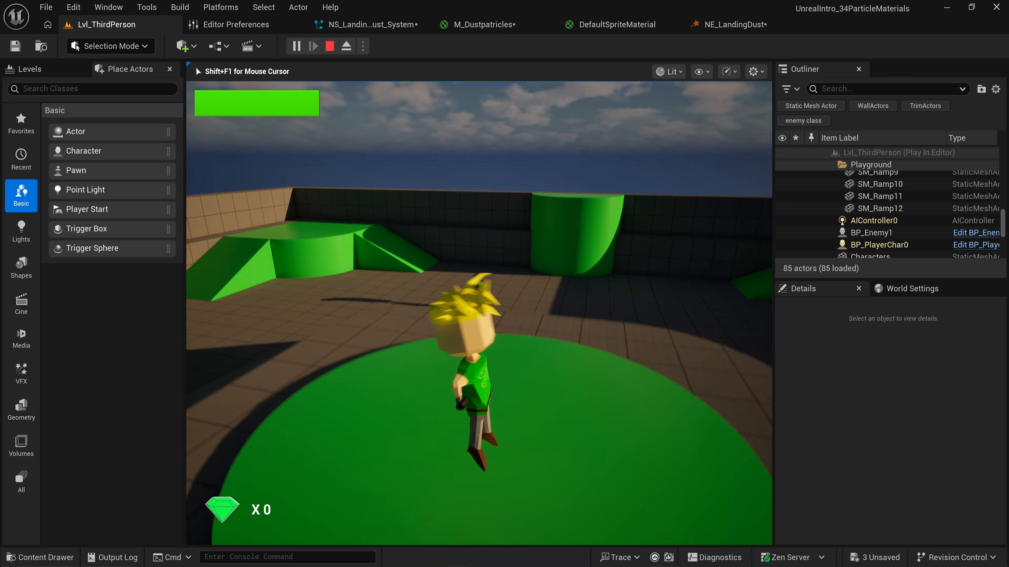
key(Escape)
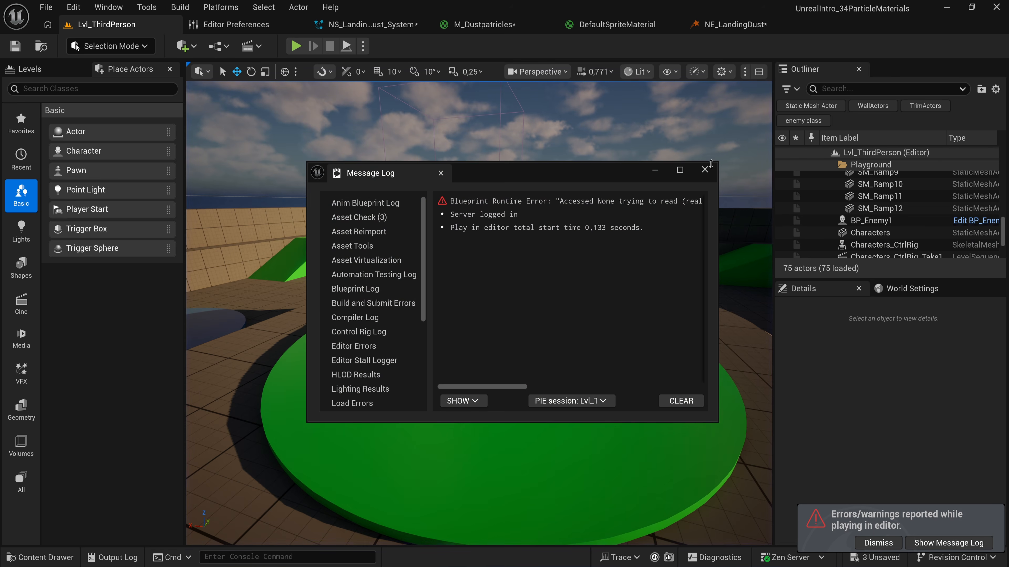
click(704, 170)
In NE_LandingDust, set the particles' Lifetime Min to 0,8 and Lifetime Max to 1,0, and return to Lvl_ThirdPerson.
click(714, 24)
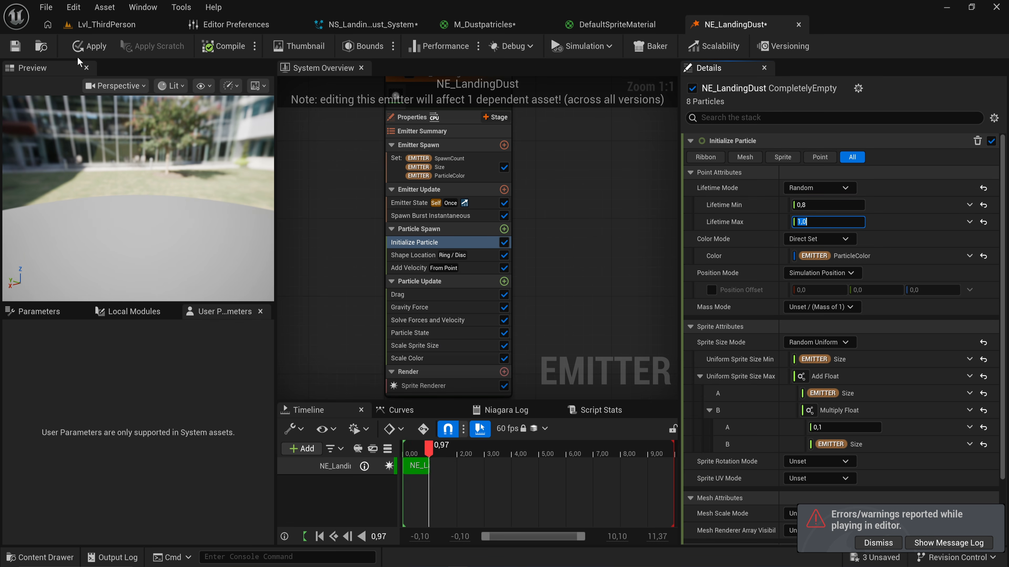
click(106, 24)
Play-test the longer dust lifetime by running and jumping between the platforms and floor, stop the session and close the Message Log.
click(297, 46)
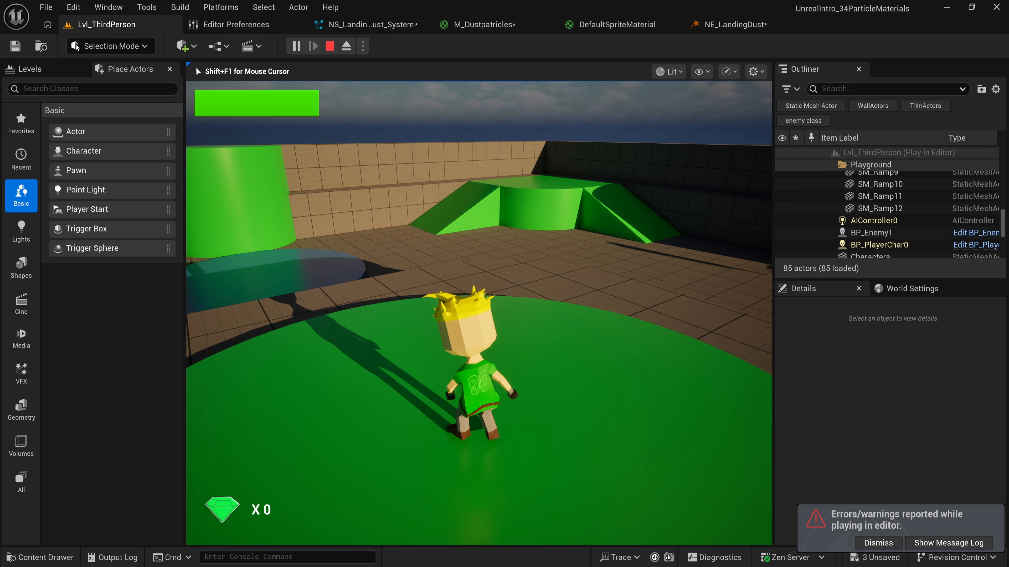
key(w)
key(space)
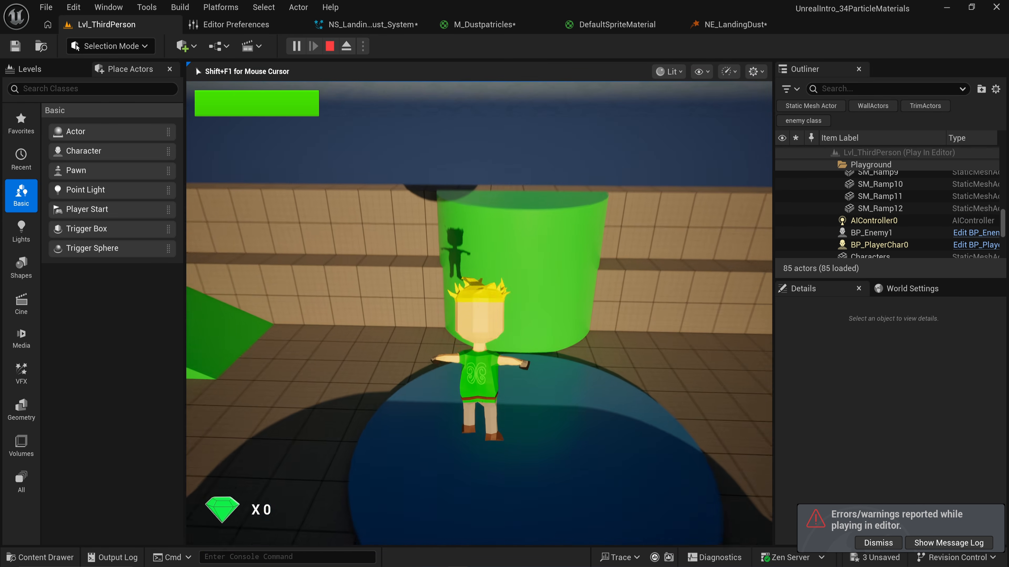
key(w)
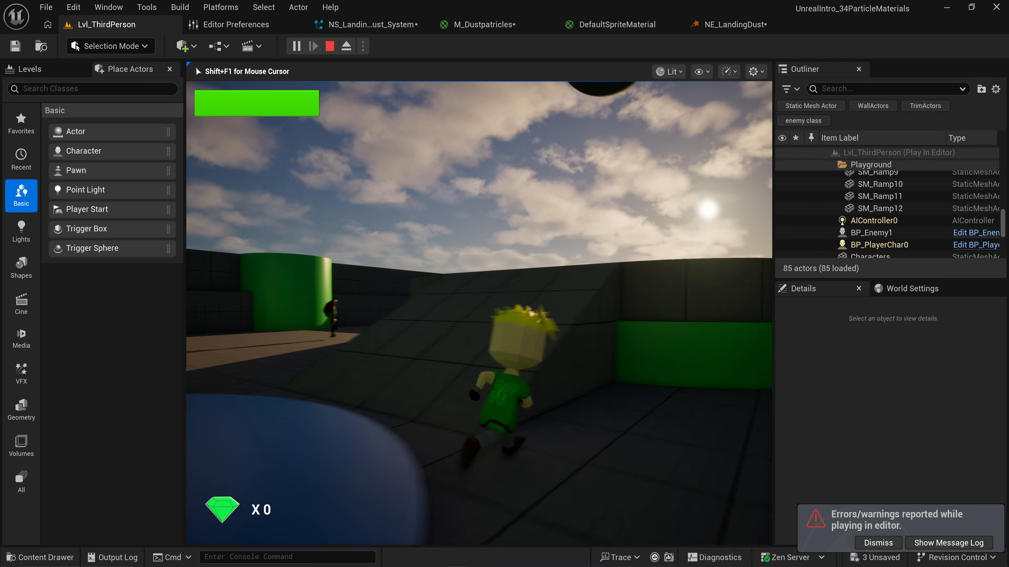
key(w)
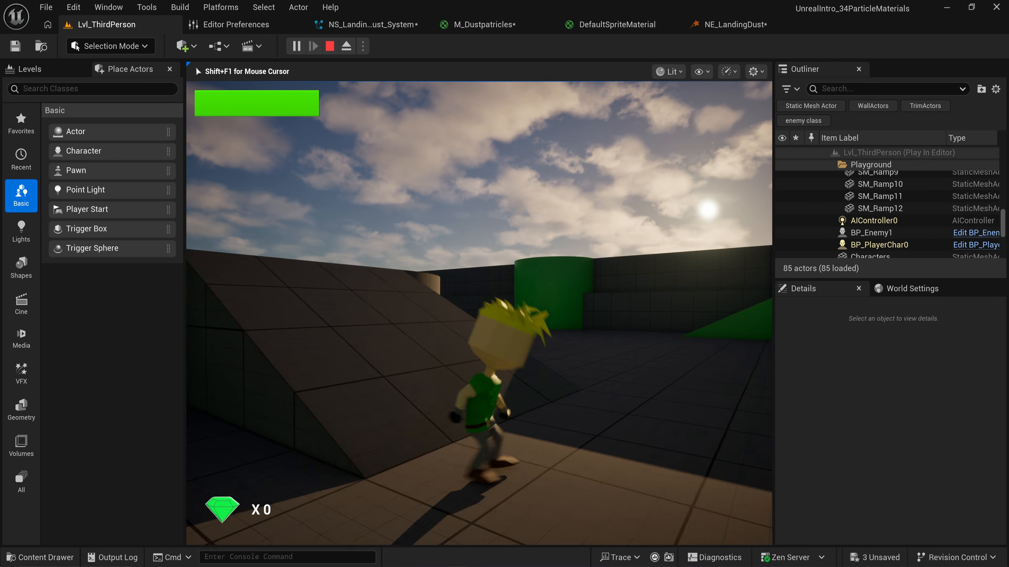
key(w)
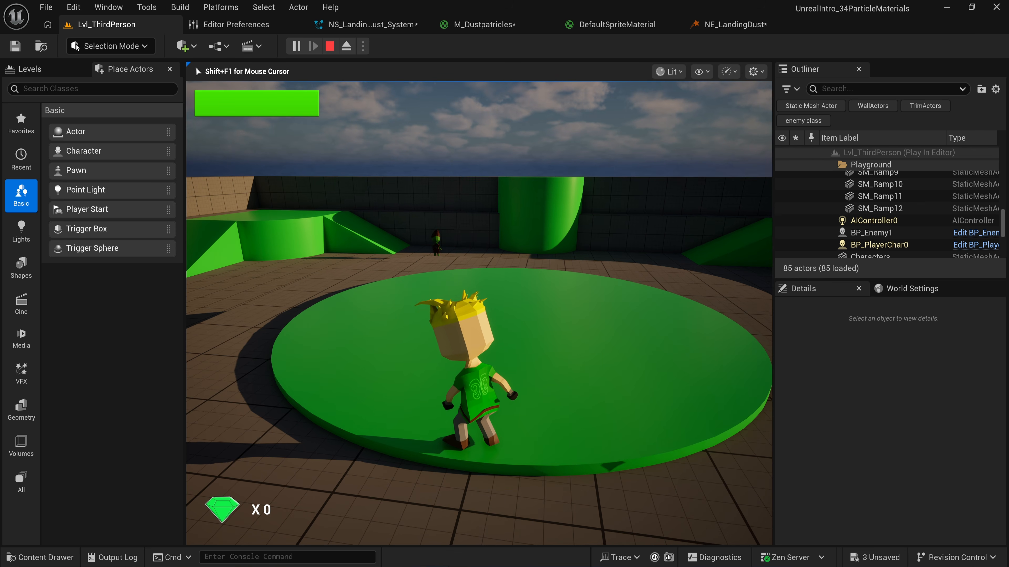
key(Escape)
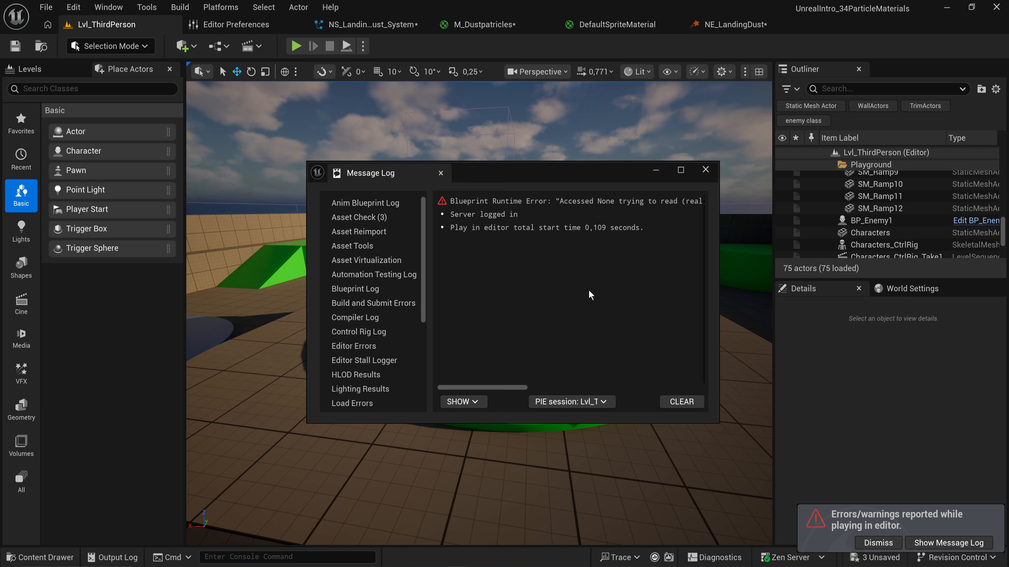
click(705, 170)
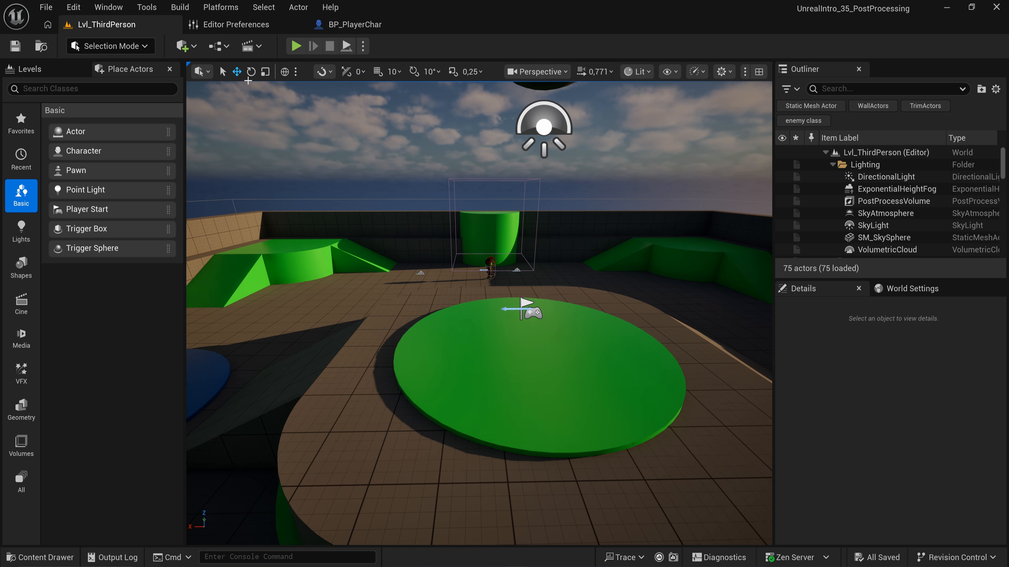
In the UnrealIntro_35_PostProcessing project, run the character around the green platform in a play session and end it.
key(alt+p)
key(w)
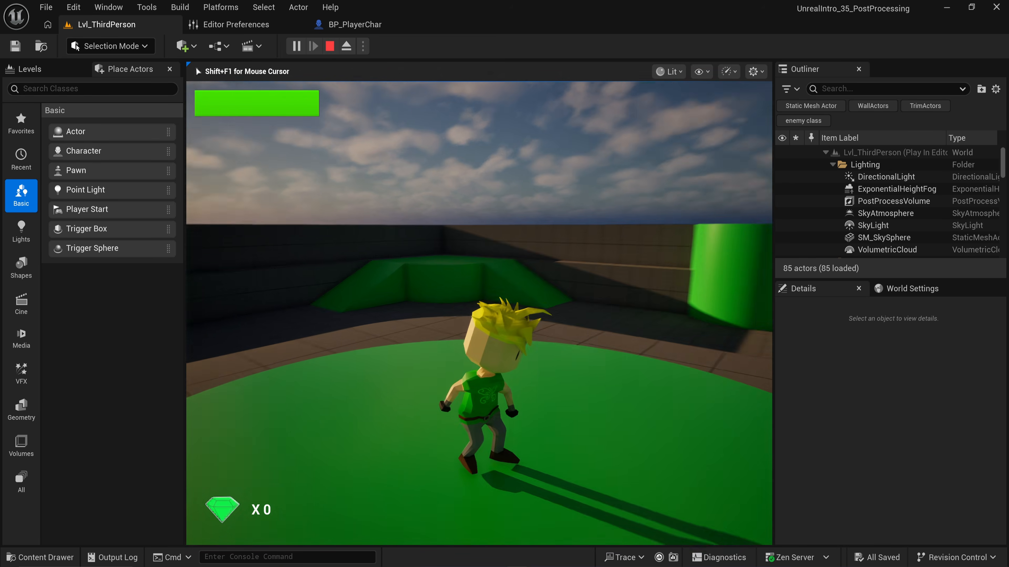
key(w)
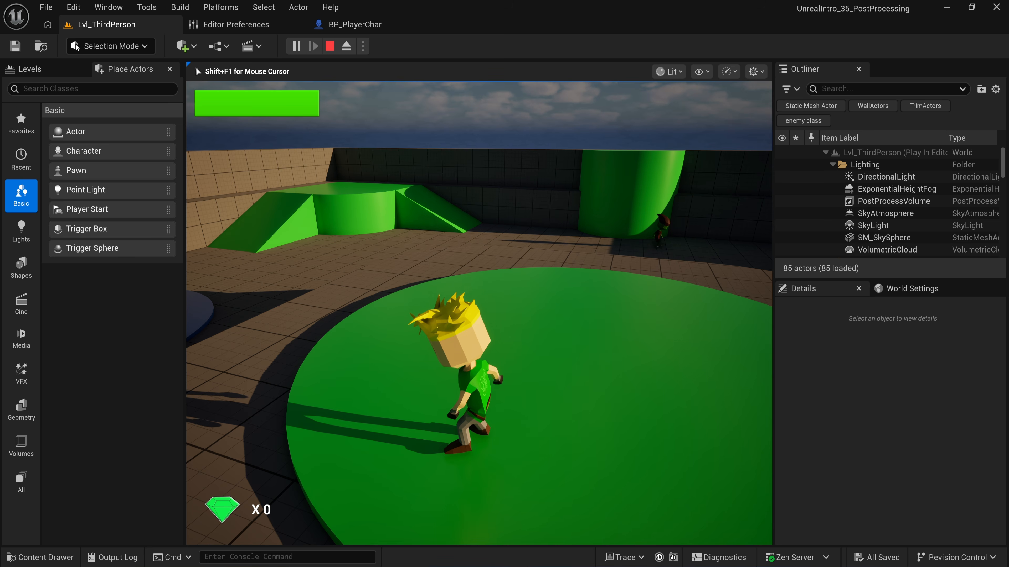
key(Escape)
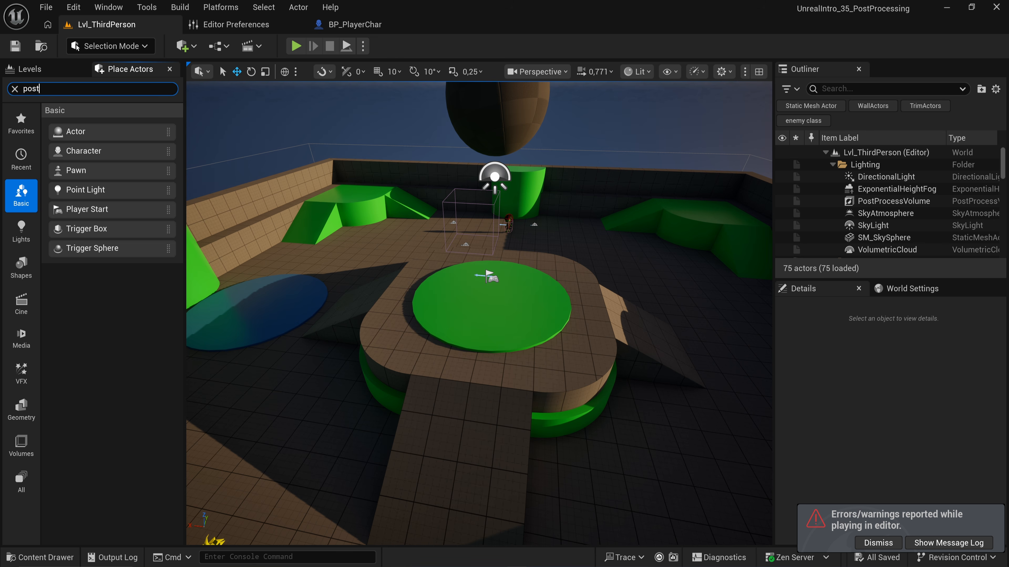
Find the Post Process Volume actor with "post pro", place one at the green platform's edge, focus on it and enlarge its details area.
key(BackSpace)
text(ro)
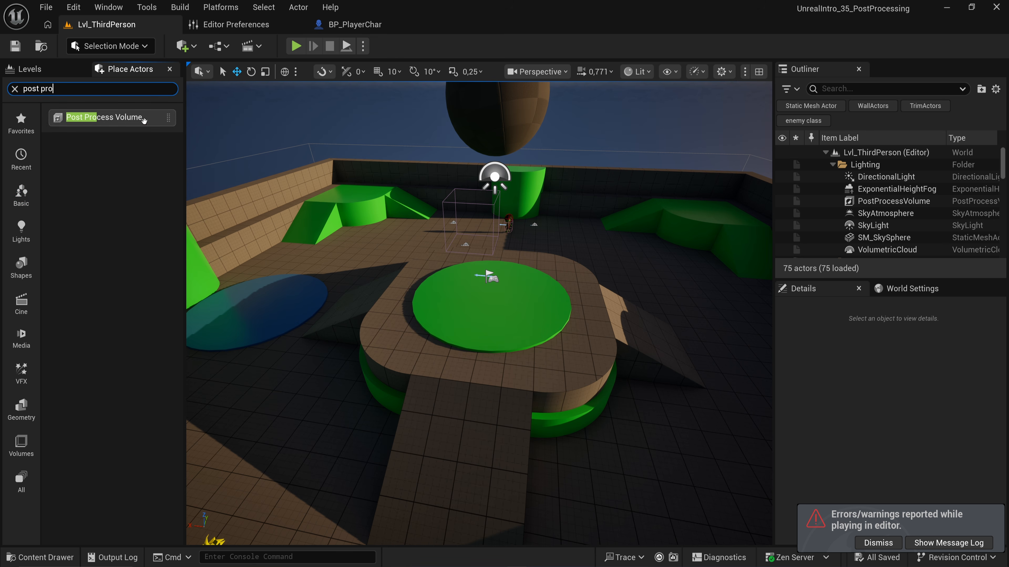
drag(144, 119, 435, 285)
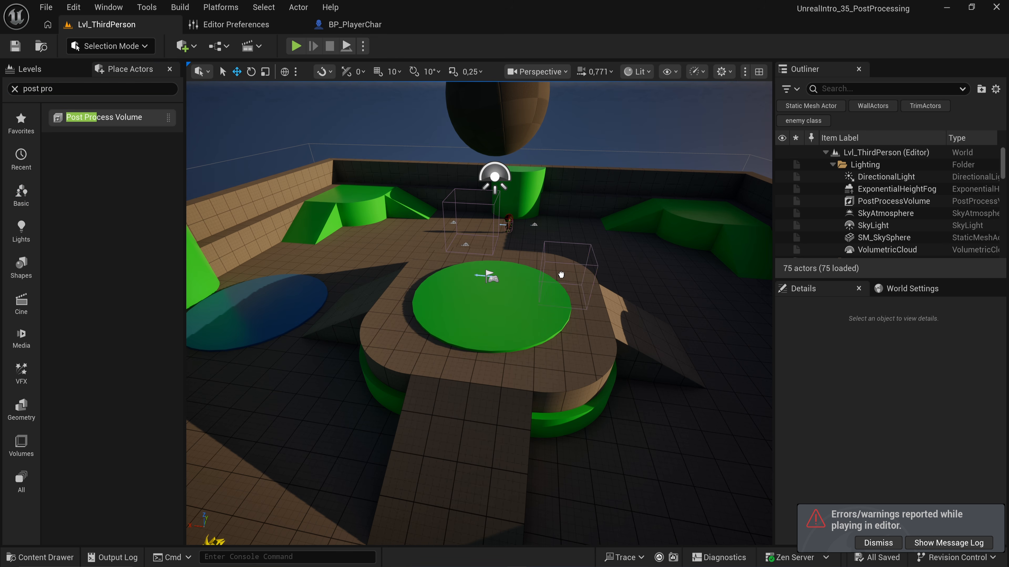
drag(561, 275, 560, 276)
key(f)
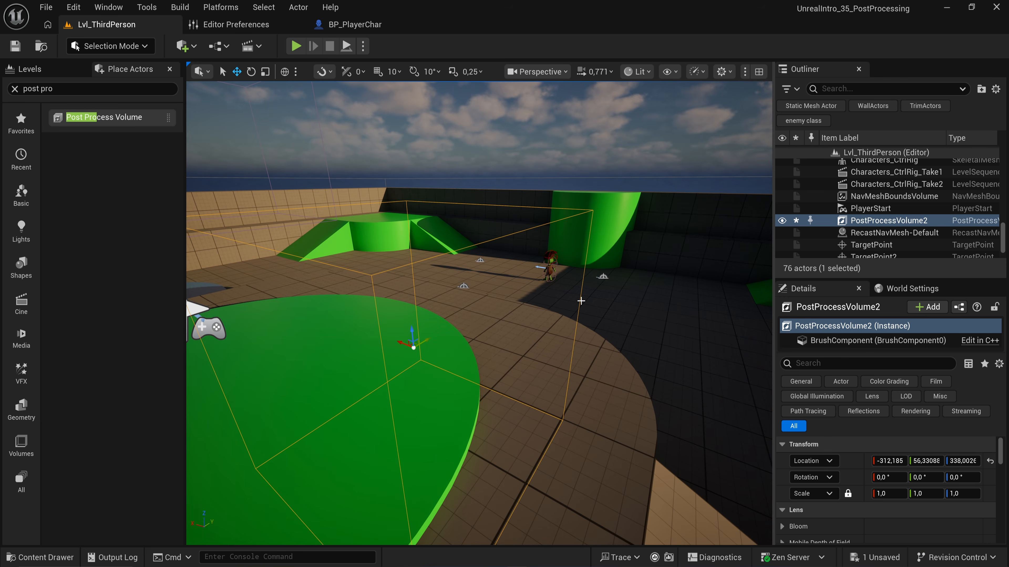
alt+drag(578, 299, 608, 270)
right_drag(479, 313, 497, 316)
key(s)
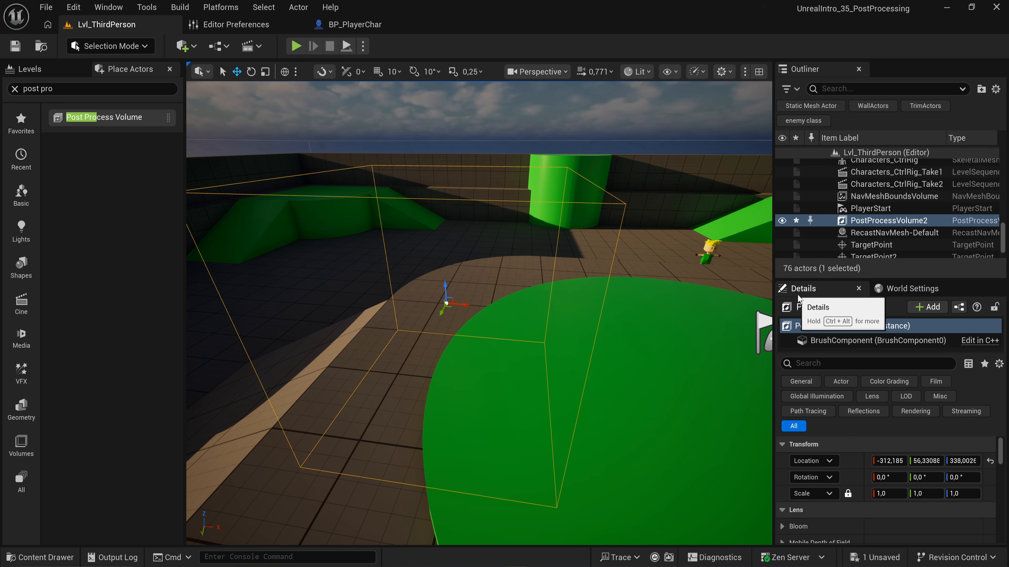
scroll(853, 447, down, 3)
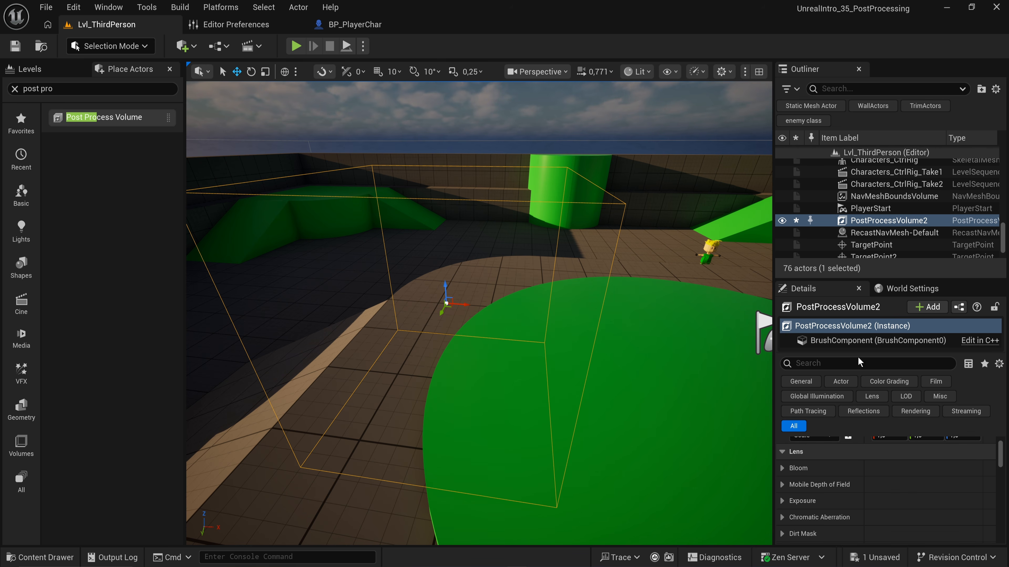
drag(852, 279, 852, 189)
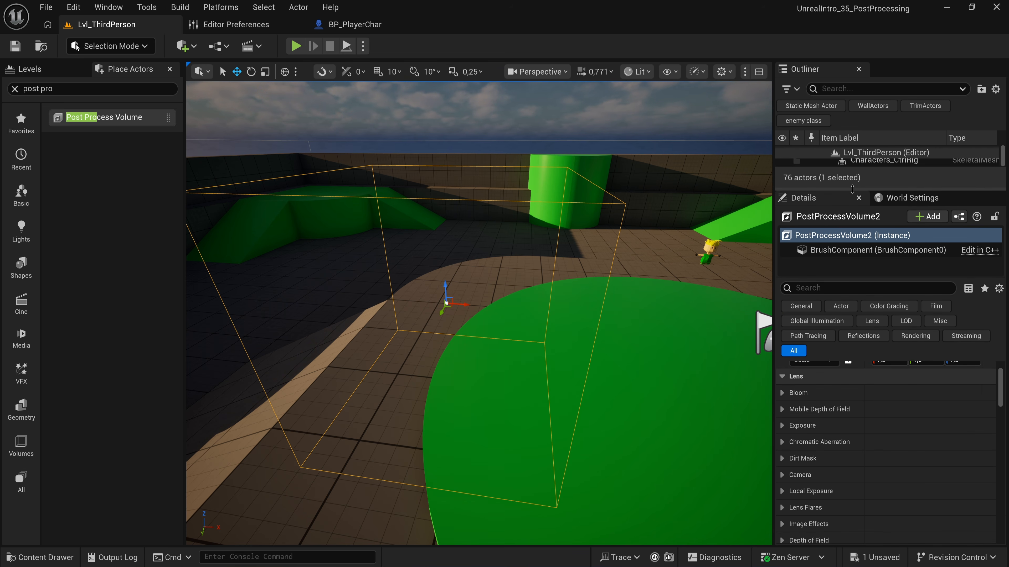
Scale the new post process volume to about 3,47 × 3,34 × 2,51 and move it to about X -556,6, Z 245,6.
mouse_move(593, 343)
right_down()
mouse_move(574, 330)
mouse_move(595, 354)
right_up()
key(e)
key(r)
drag(494, 300, 544, 305)
drag(472, 307, 452, 343)
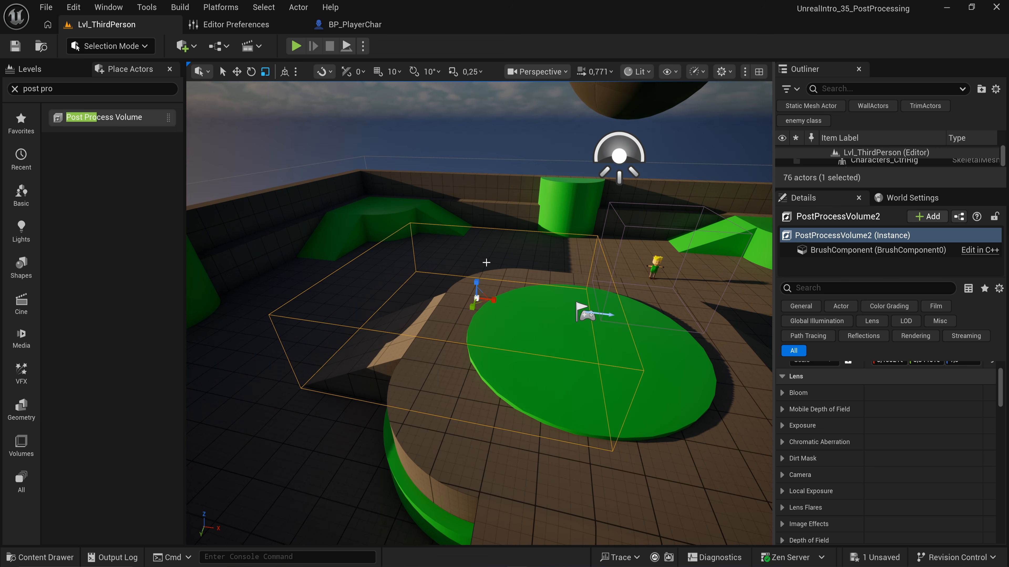
drag(476, 283, 477, 252)
key(w)
drag(493, 303, 391, 295)
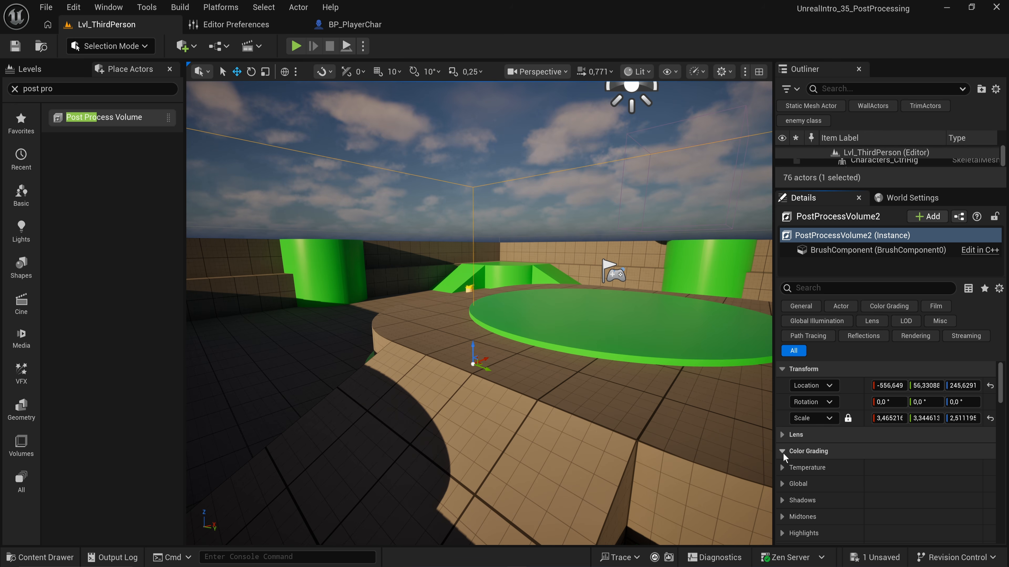
Review the volume's Global Illumination, Reflections and Rendering Features settings, collapsing Color Grading and Film and expanding Ambient Cubemap.
click(782, 452)
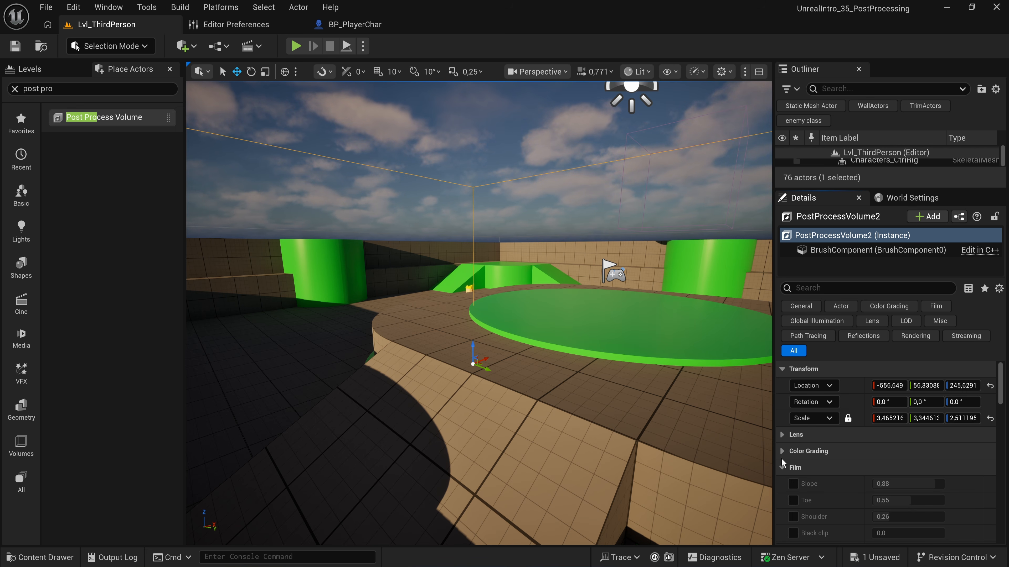
scroll(781, 458, down, 1)
click(782, 448)
scroll(789, 455, down, 1)
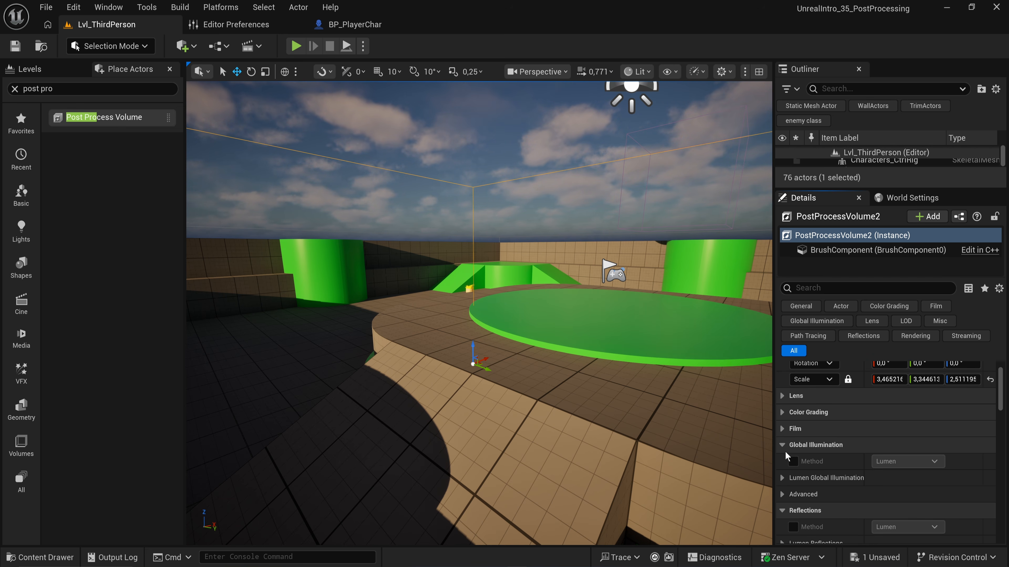
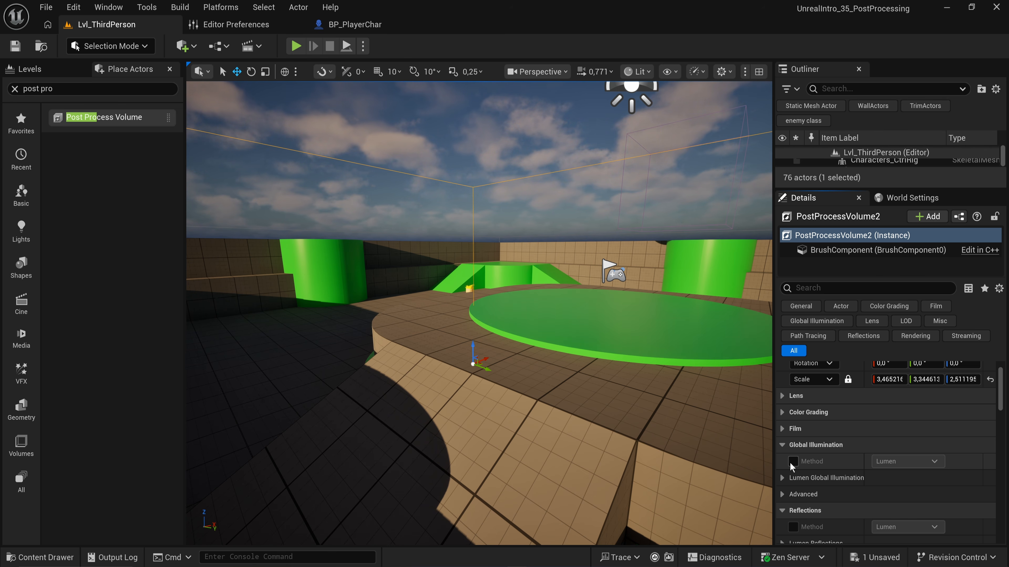
scroll(791, 449, down, 5)
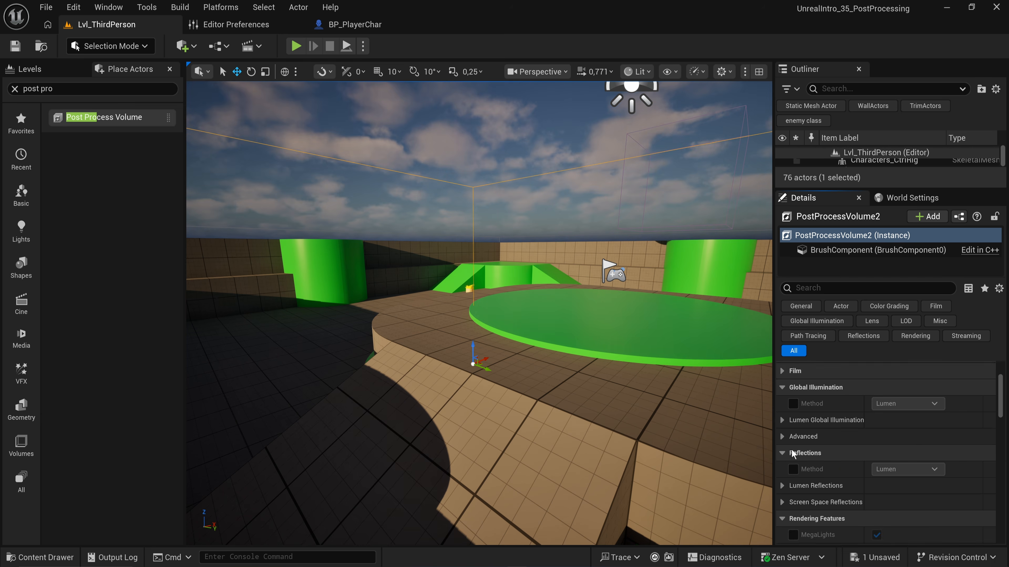
scroll(800, 439, down, 4)
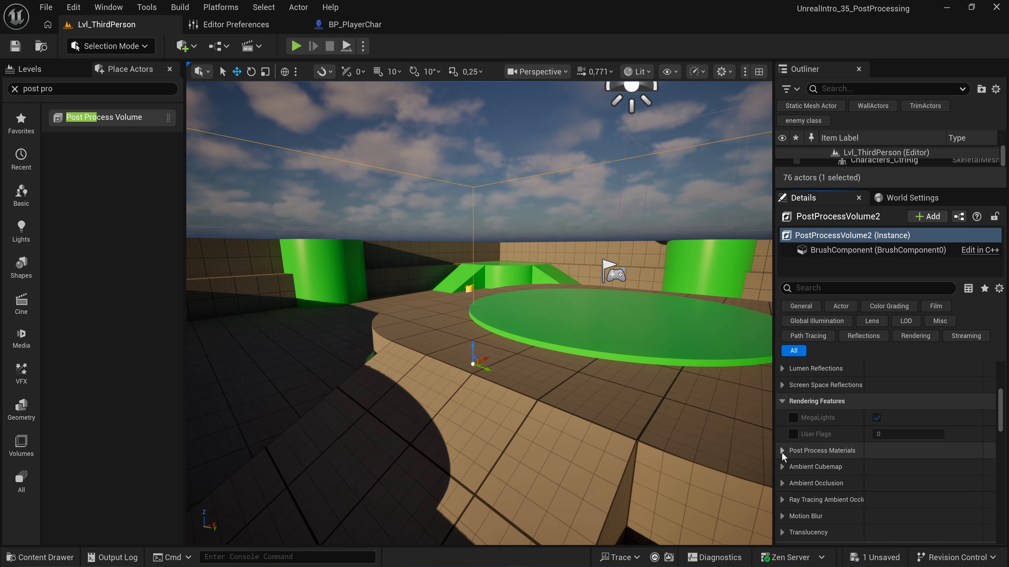
scroll(782, 453, down, 2)
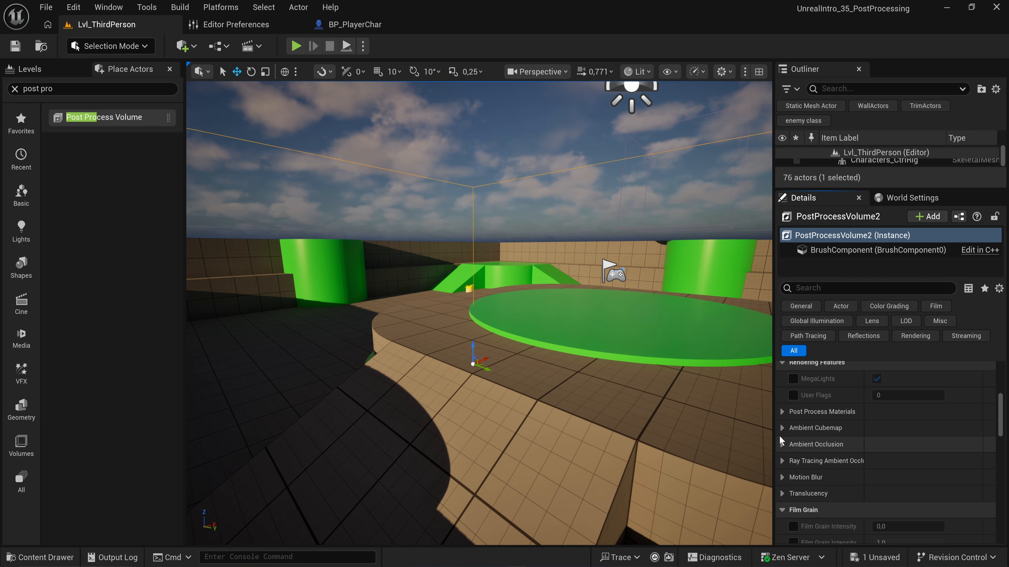
click(780, 428)
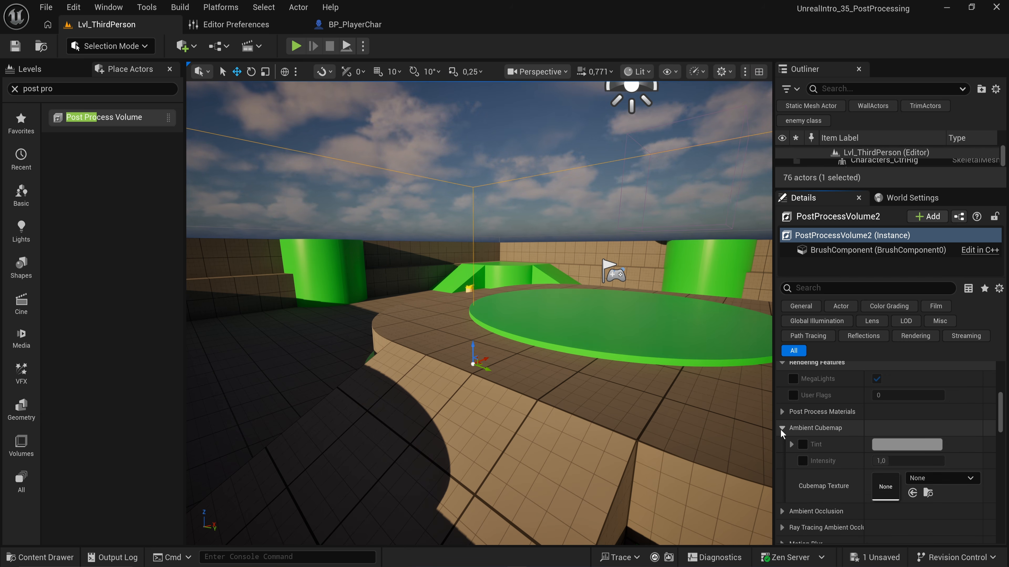
Review the volume's Ambient Occlusion, Motion Blur, Film Grain, Path Tracing and Post Process Volume Settings, collapsing each rendering subsection after viewing it.
click(780, 428)
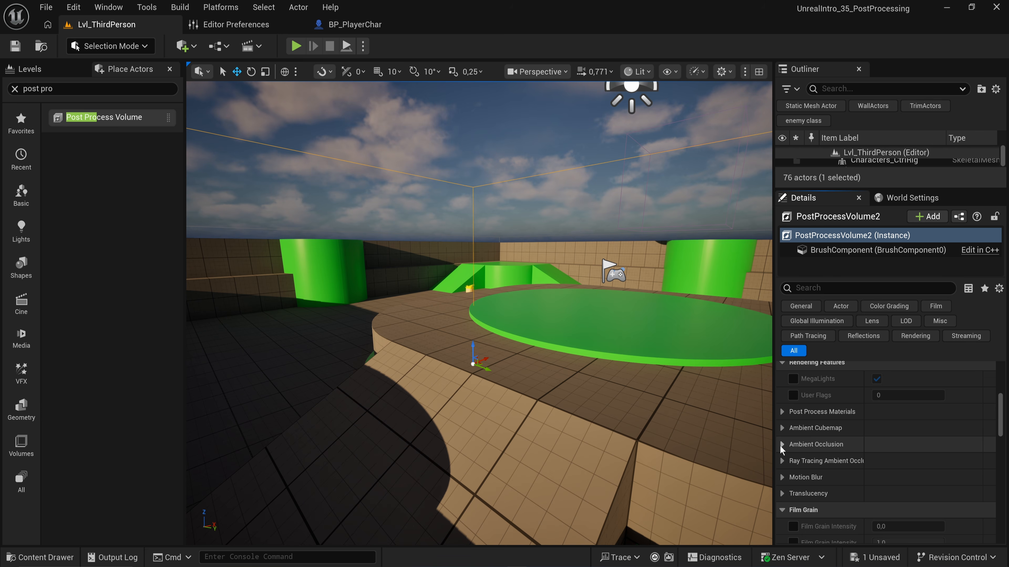
click(783, 445)
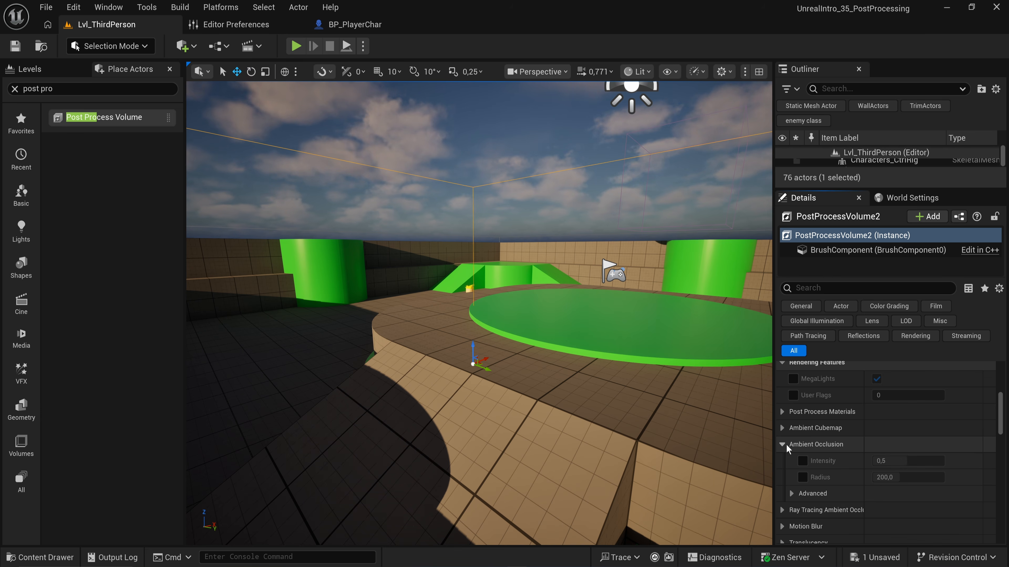
click(786, 445)
click(785, 476)
scroll(785, 475, down, 3)
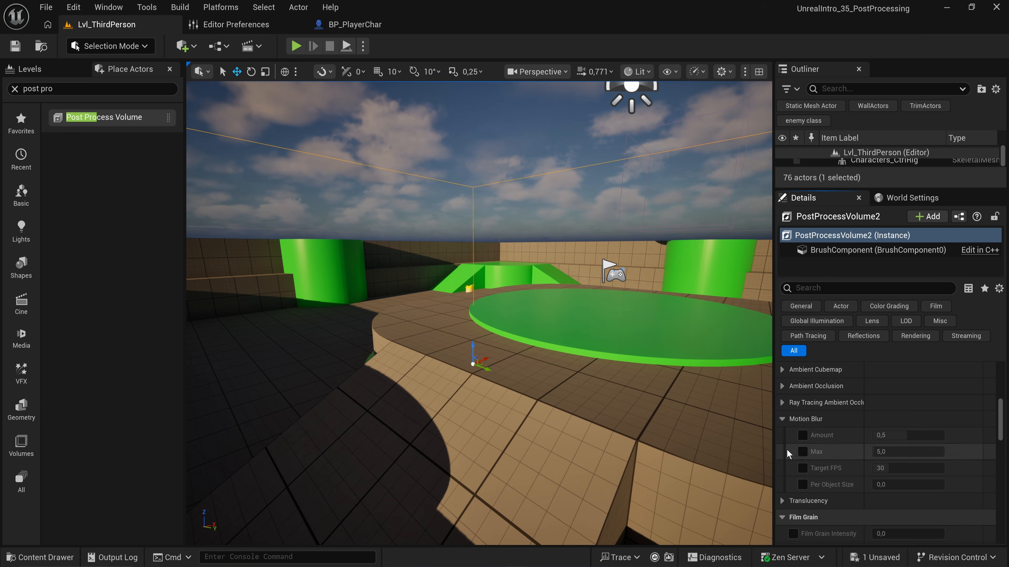
click(783, 420)
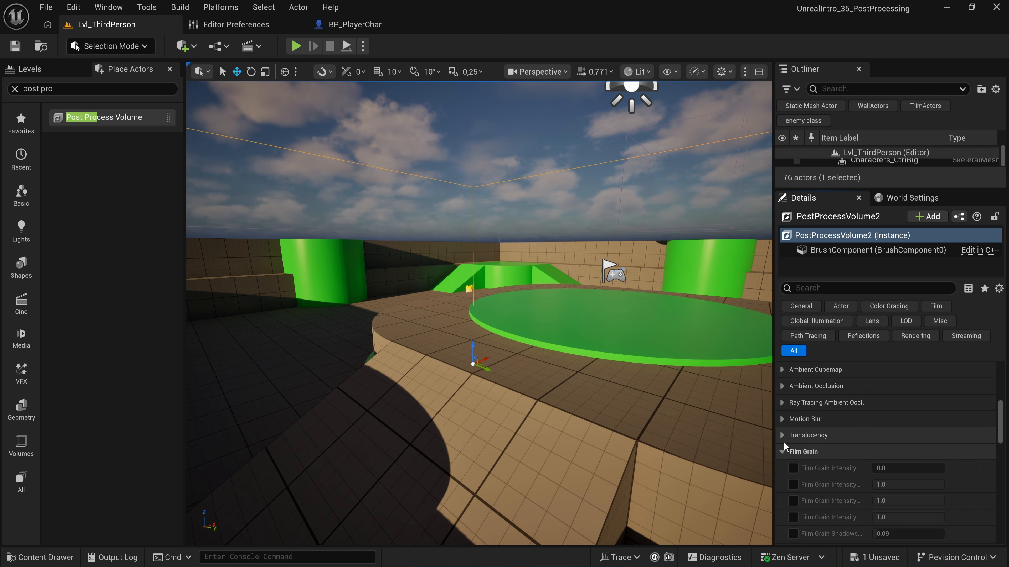
scroll(782, 440, down, 5)
scroll(795, 393, down, 5)
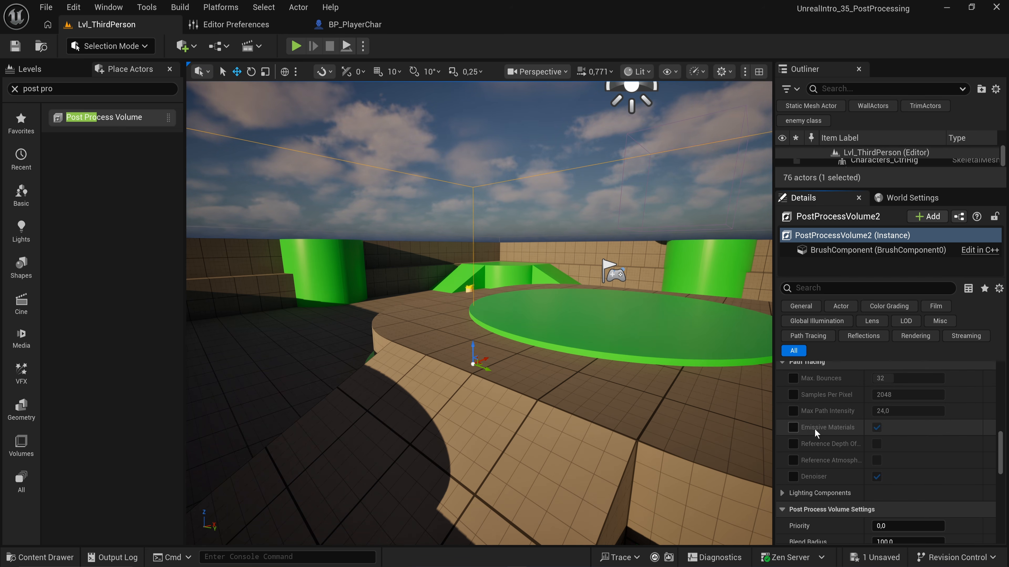
click(781, 382)
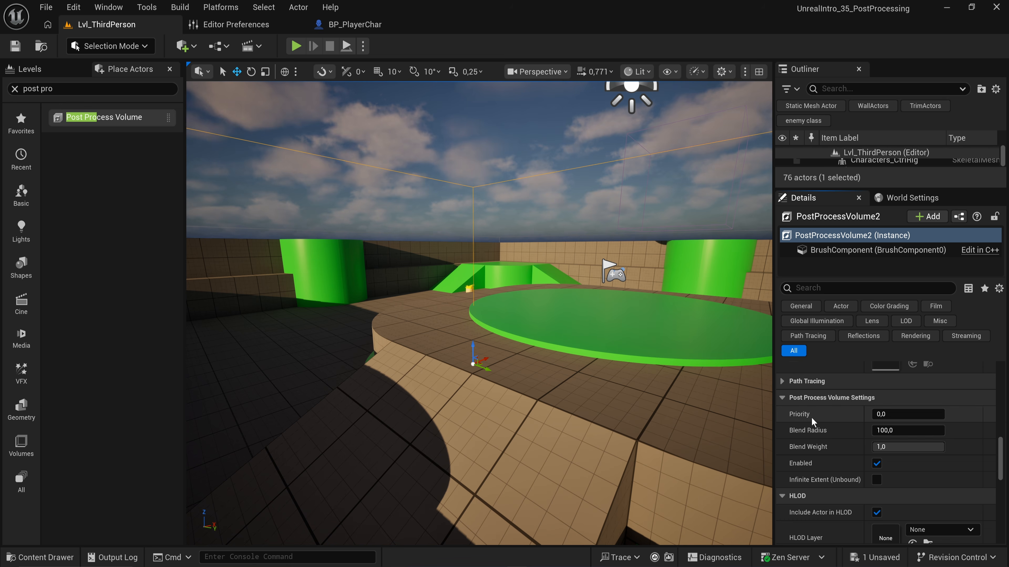
scroll(811, 417, up, 3)
scroll(1000, 444, up, 6)
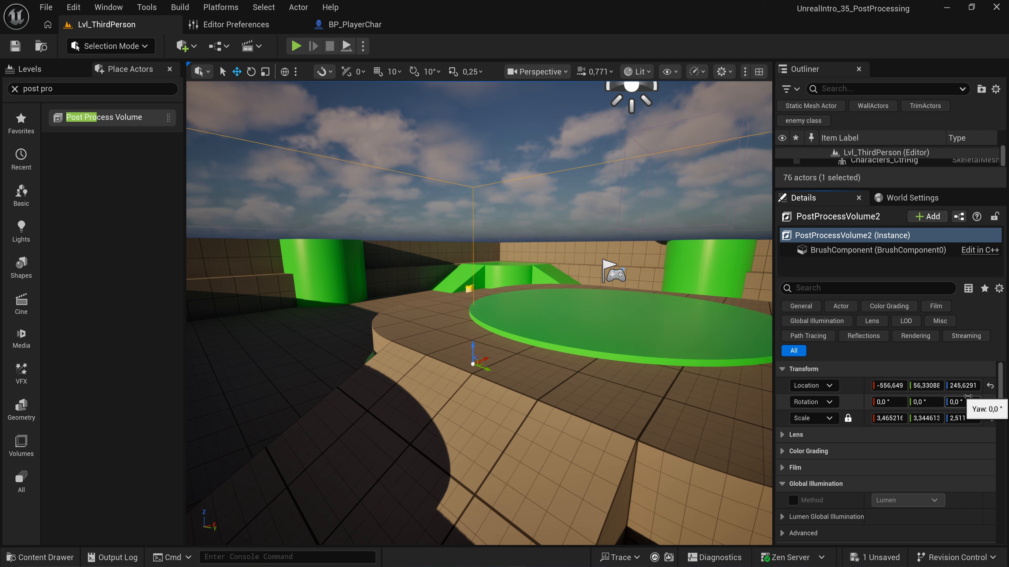
Collapse the Global Illumination, Reflections and Rendering Features categories and expand Color Grading.
click(783, 483)
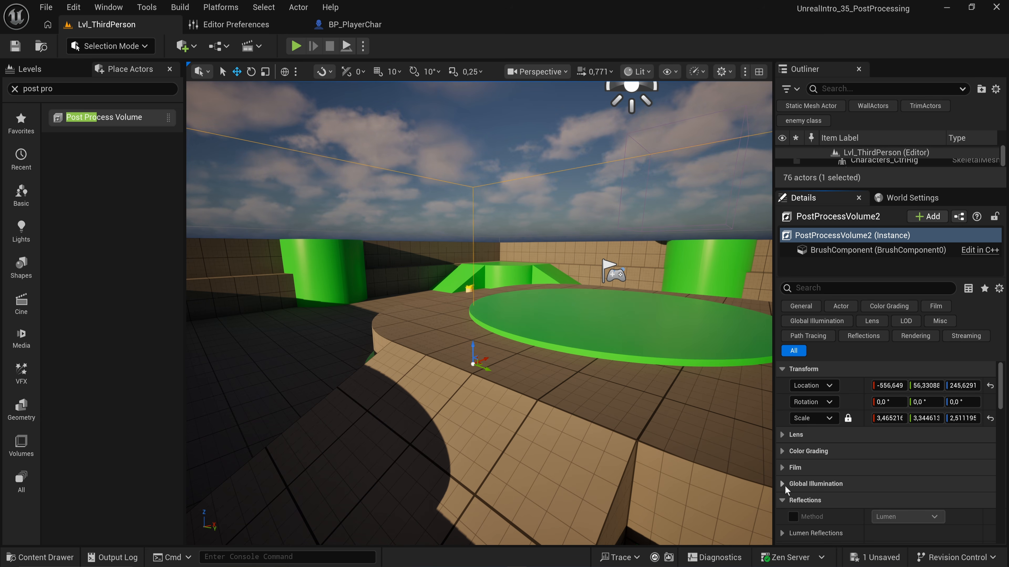
click(783, 517)
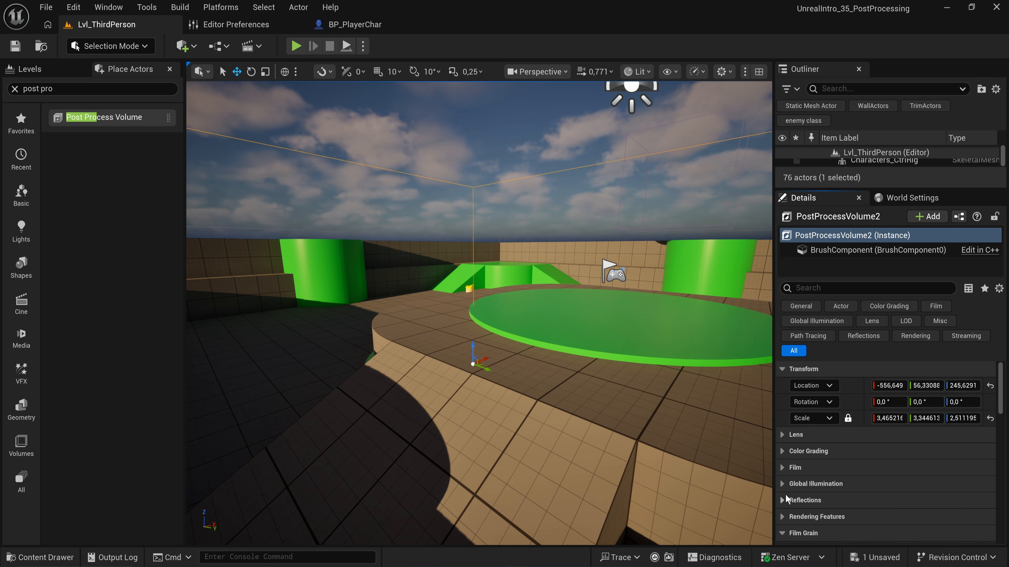
click(783, 451)
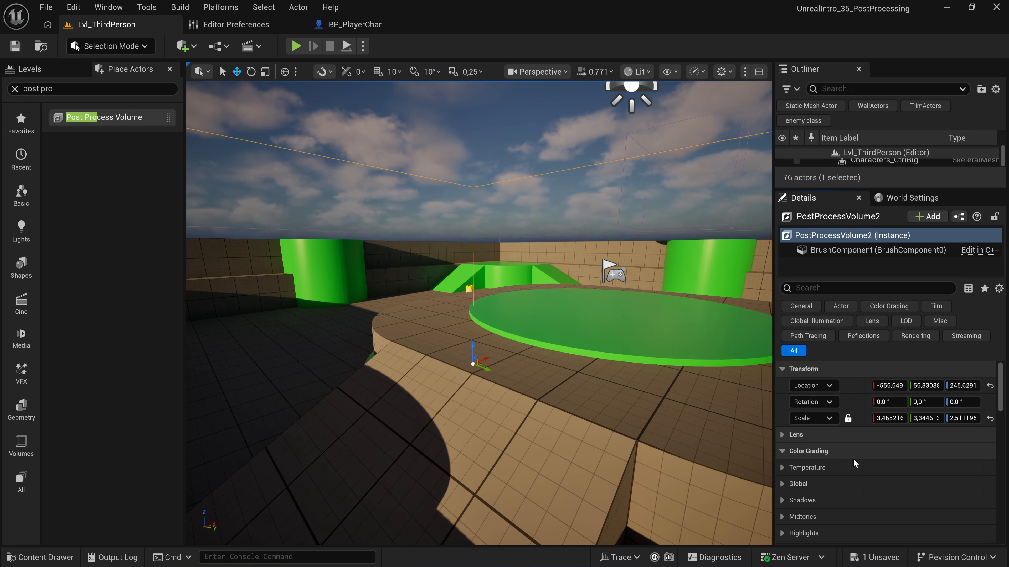
scroll(825, 451, down, 1)
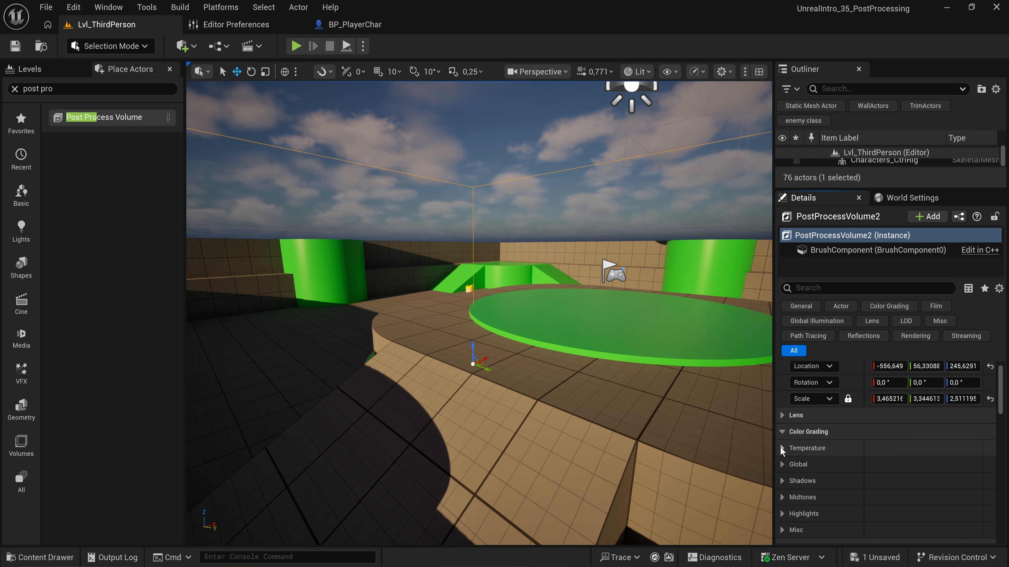
scroll(784, 443, down, 1)
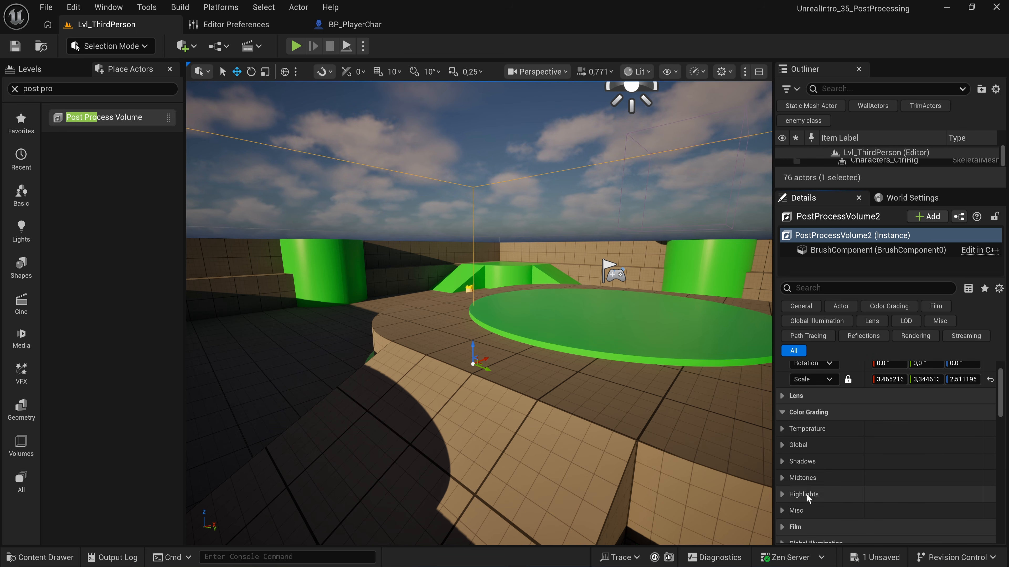
Enable the Temperature Type and Temp overrides with White Balance, raising Temp to about 12212 and lowering it to about 4964.
click(781, 429)
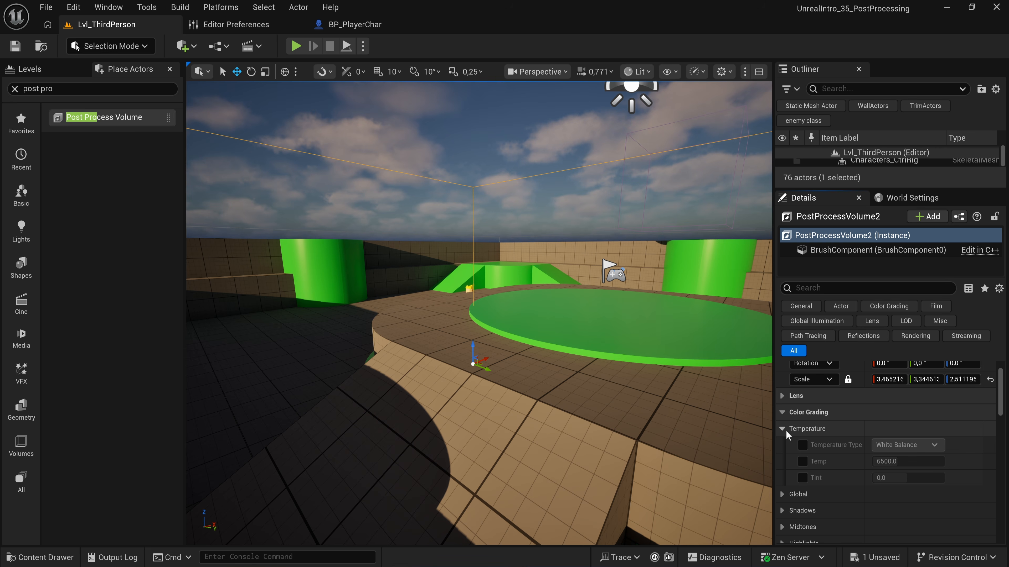
click(802, 449)
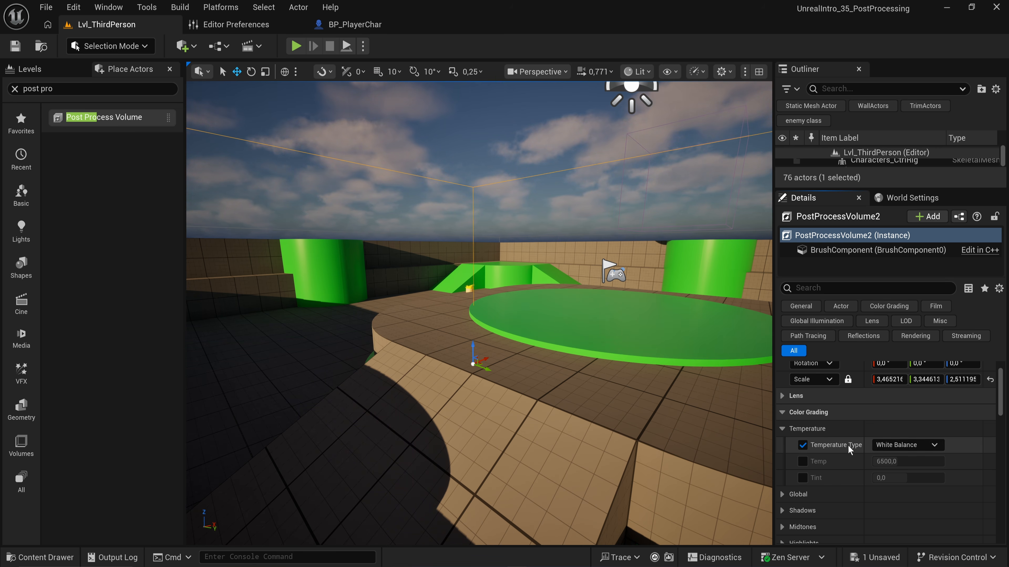
click(900, 444)
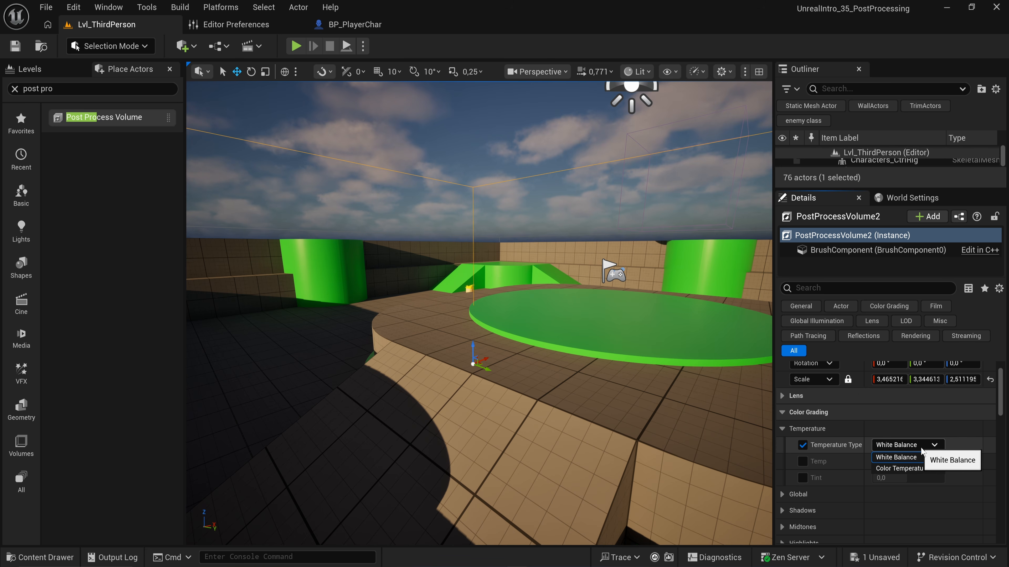
click(915, 470)
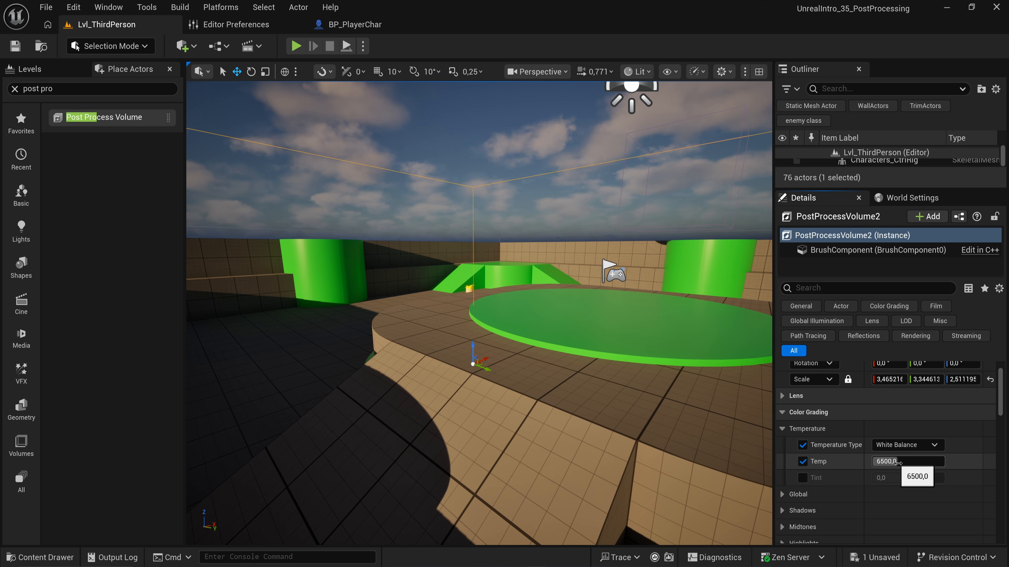
mouse_move(897, 462)
mouse_down()
mouse_move(920, 462)
mouse_move(912, 462)
mouse_up()
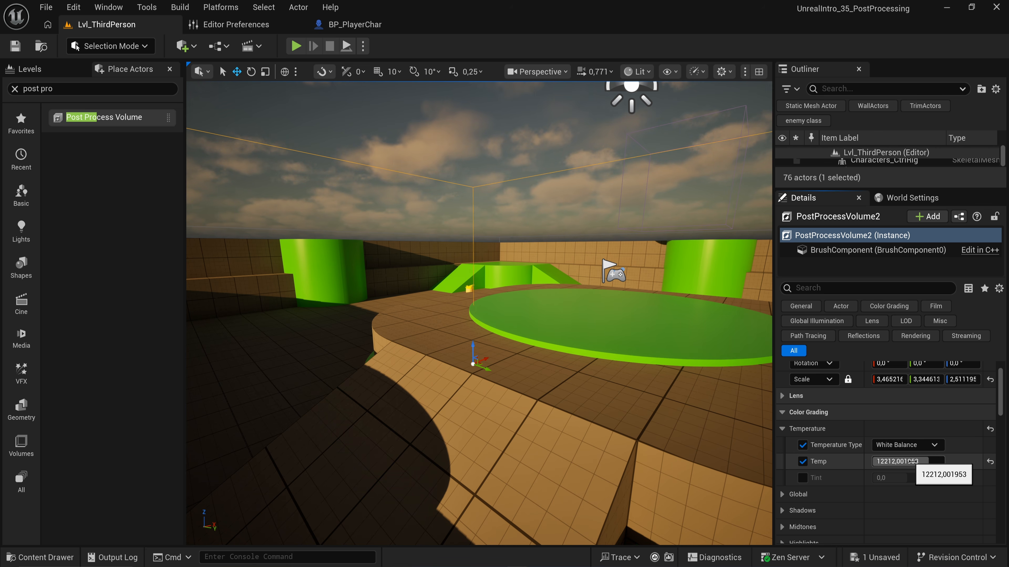
mouse_move(913, 462)
mouse_down()
mouse_move(924, 462)
mouse_move(869, 462)
mouse_move(913, 462)
mouse_up()
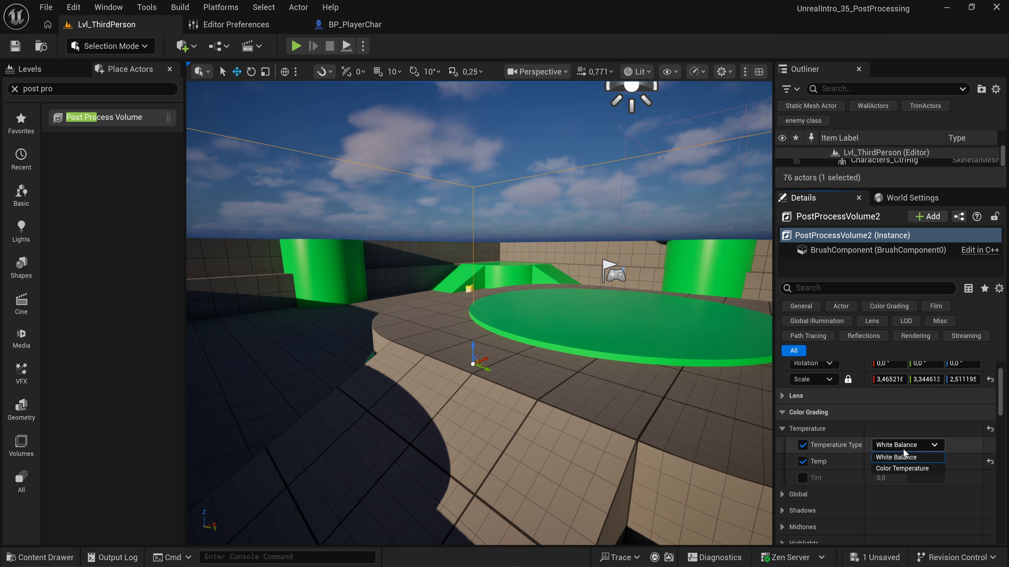
Switch Temperature Type to Color Temperature, set Temp to about 11732 and compare the look inside and outside the volume.
click(902, 449)
click(910, 470)
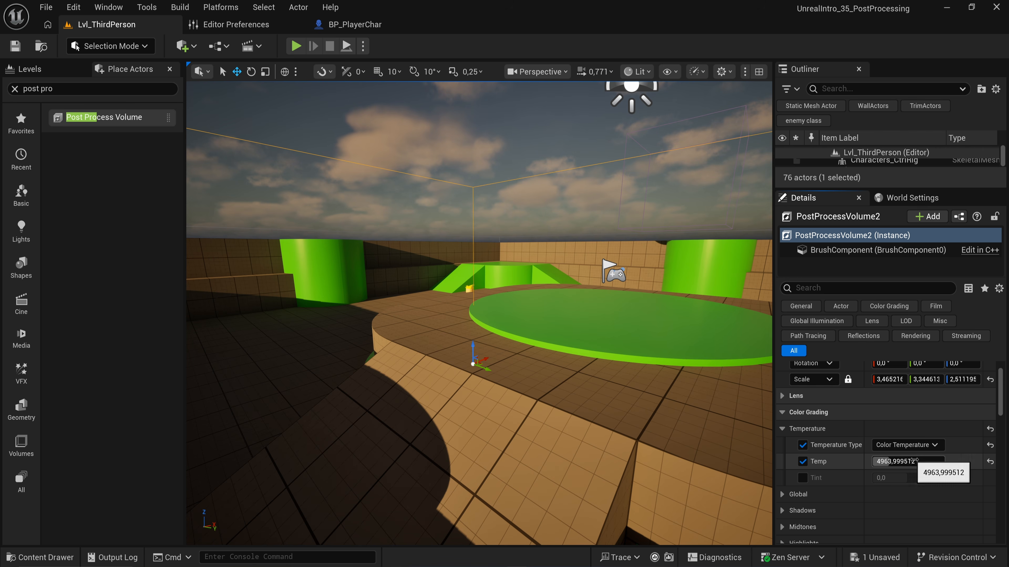
mouse_move(916, 462)
mouse_down()
mouse_move(876, 462)
mouse_move(924, 462)
mouse_move(913, 461)
mouse_up()
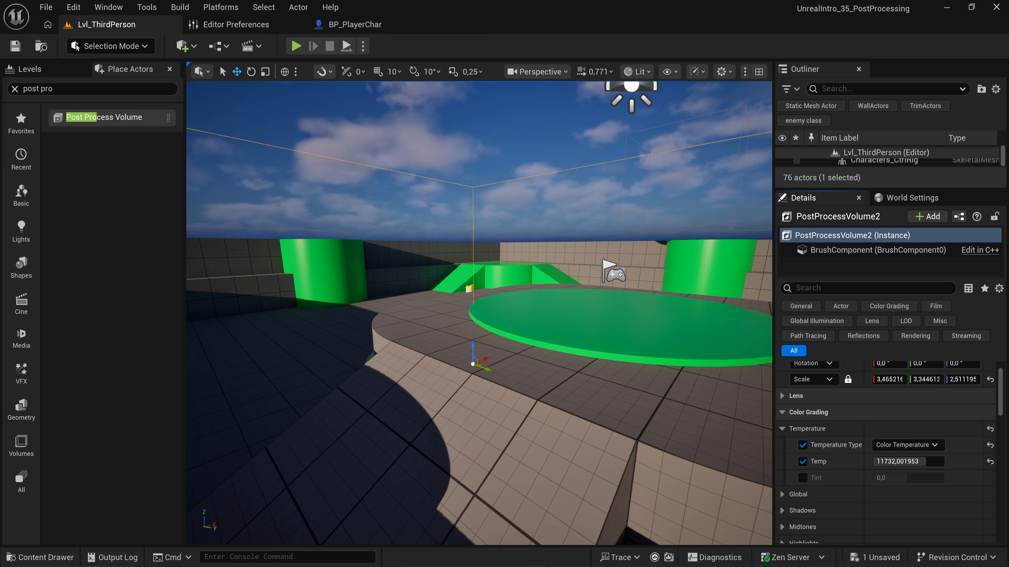
right_drag(479, 313, 525, 271)
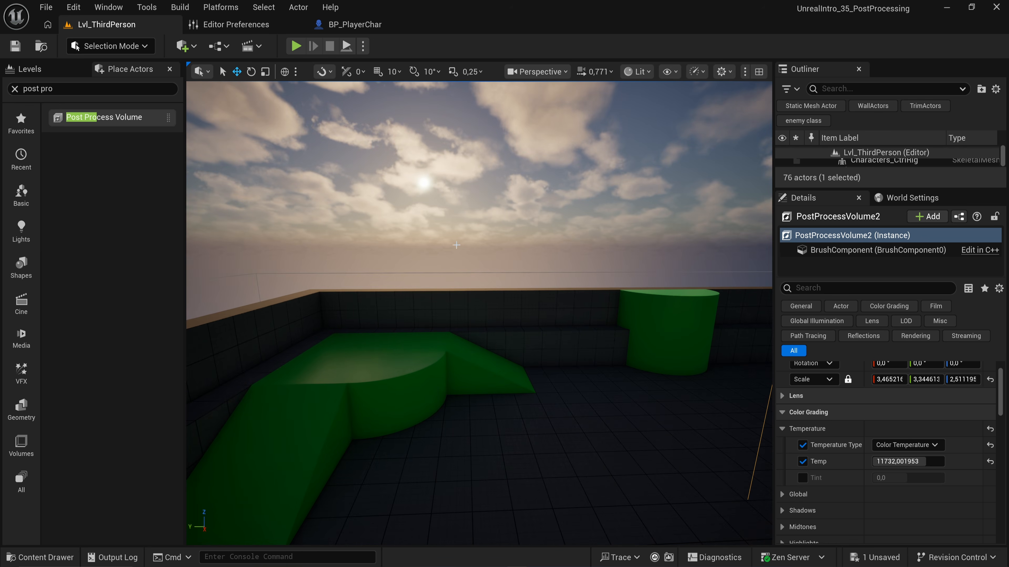
right_drag(456, 245, 562, 258)
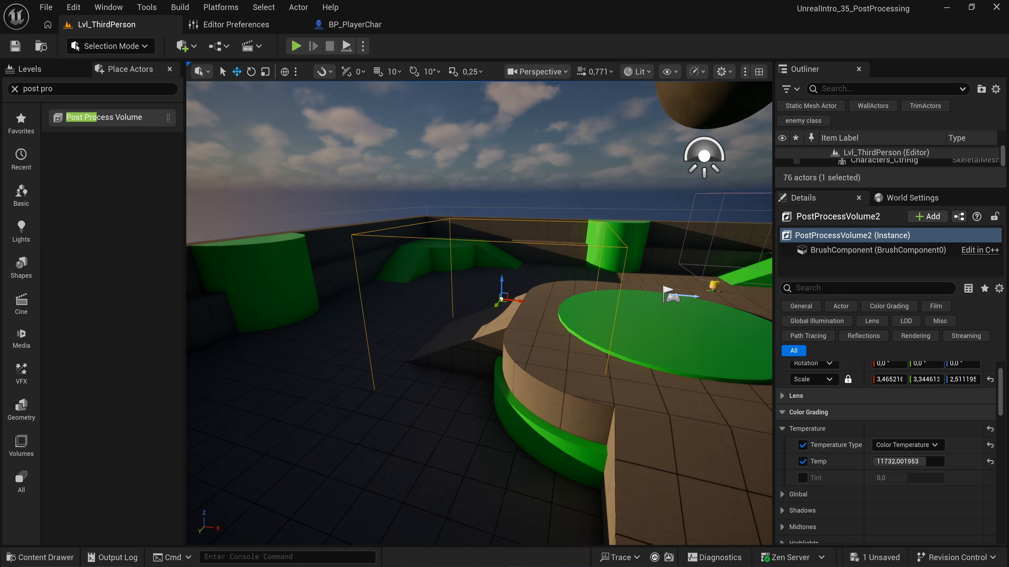
right_drag(398, 258, 539, 270)
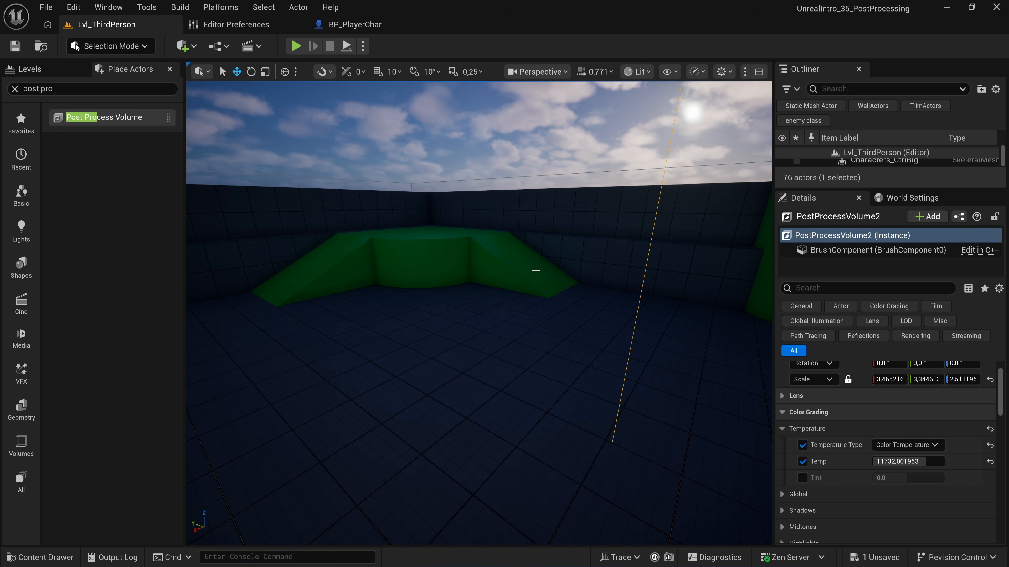
right_drag(535, 271, 550, 281)
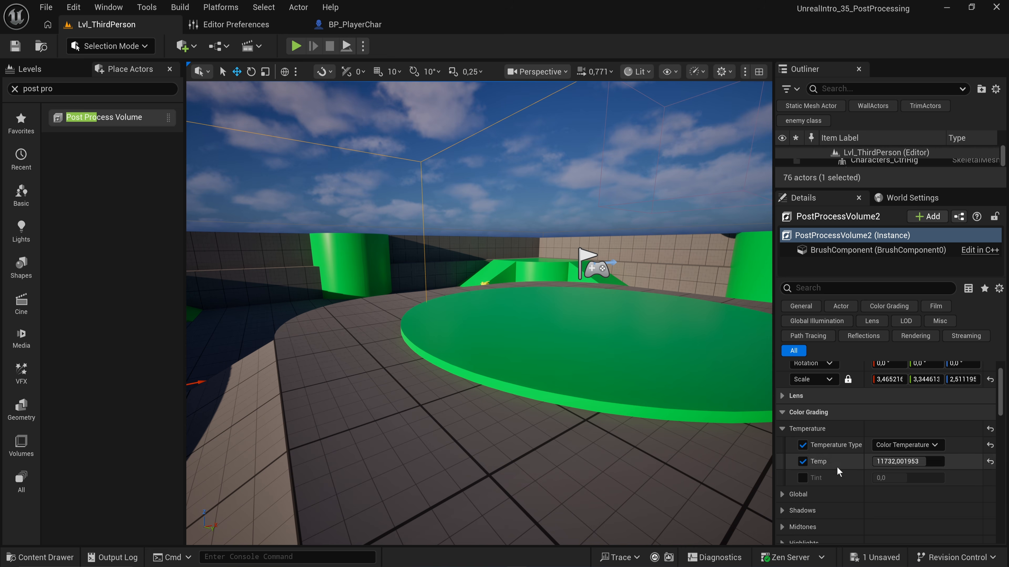
Enable the Tint override, test it at 1,0, reset it to 0 and set it to about 0,105.
click(802, 477)
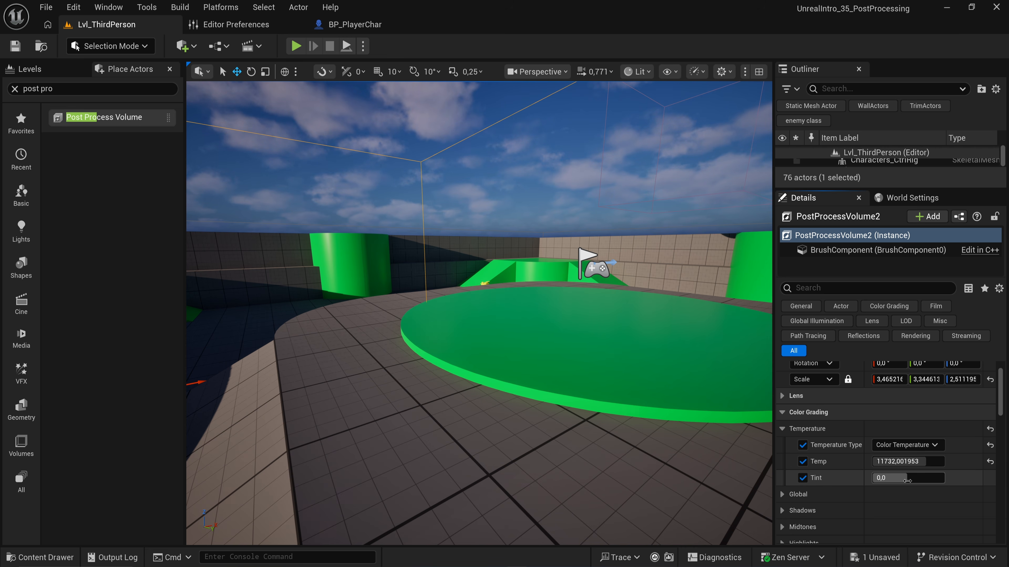
drag(907, 481, 942, 478)
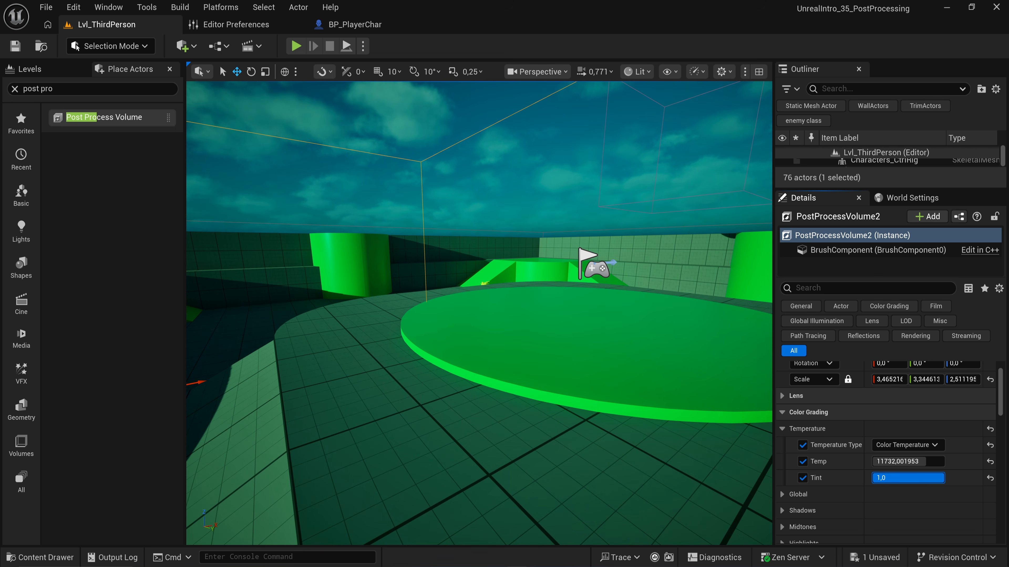
click(925, 478)
text(0)
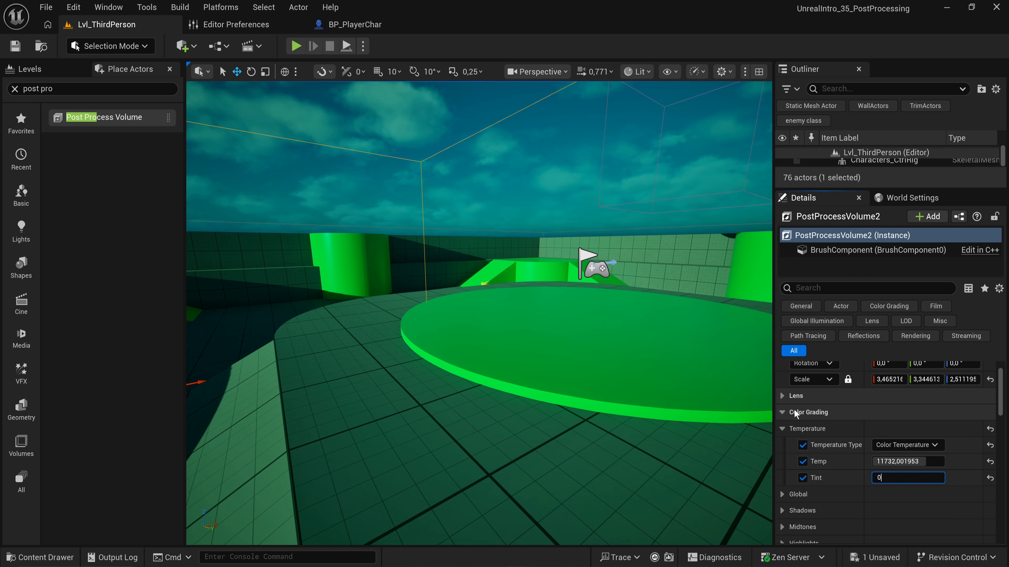
key(Return)
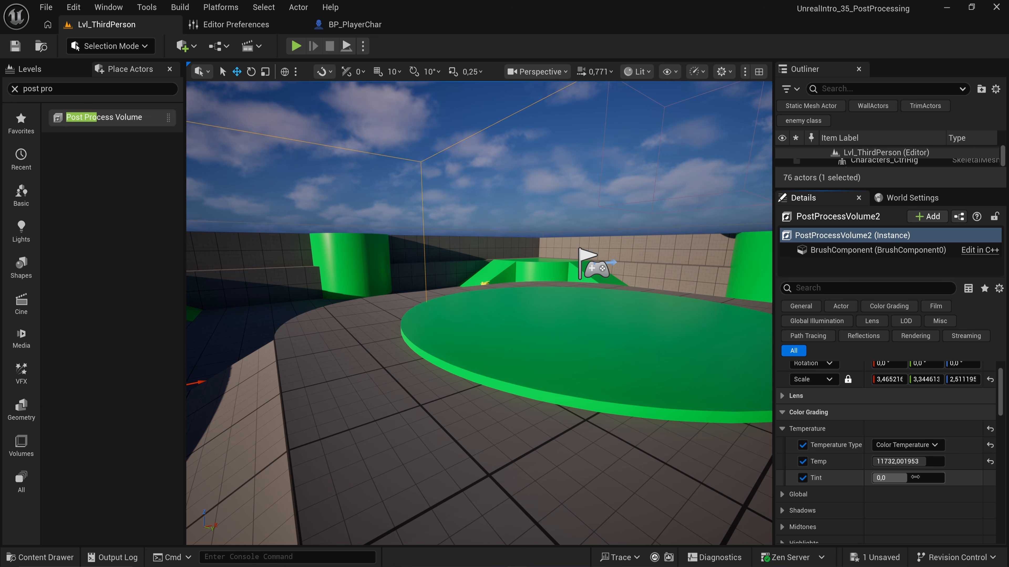
drag(915, 477, 918, 477)
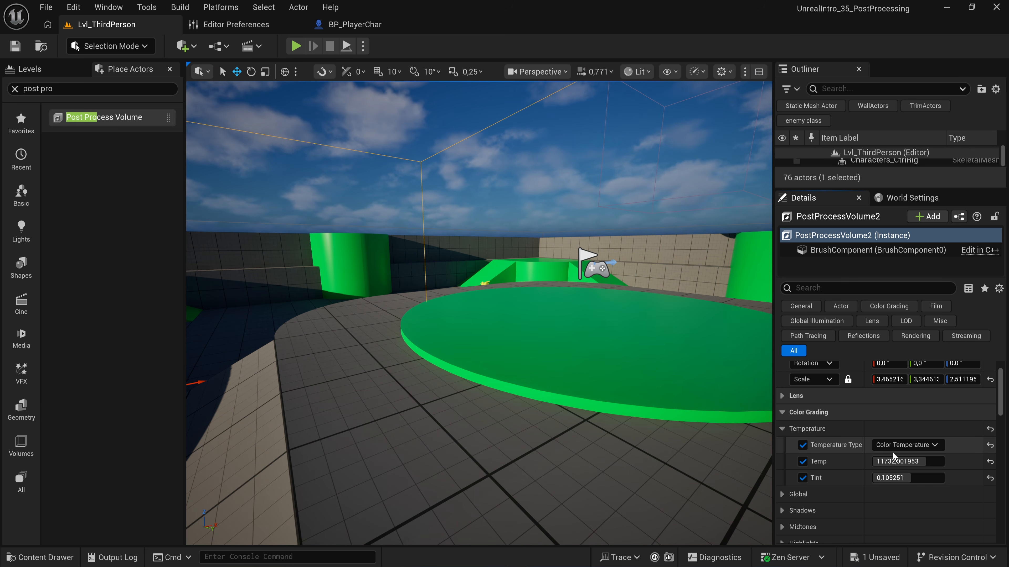
Try a Temp of 15000 with a Tint of about -0,26 and check the result around the green platform.
right_drag(591, 433, 591, 434)
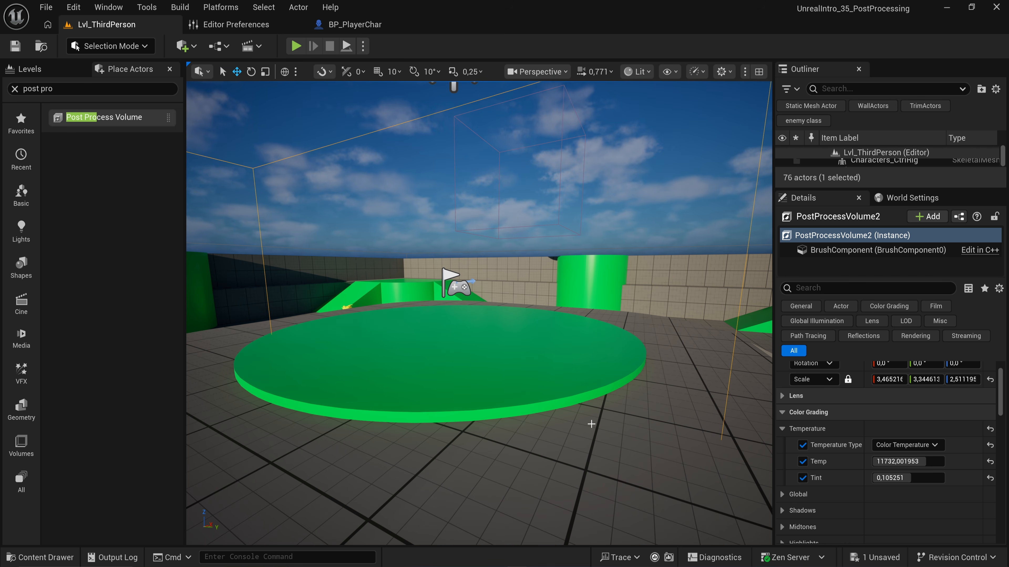
right_drag(591, 424, 540, 427)
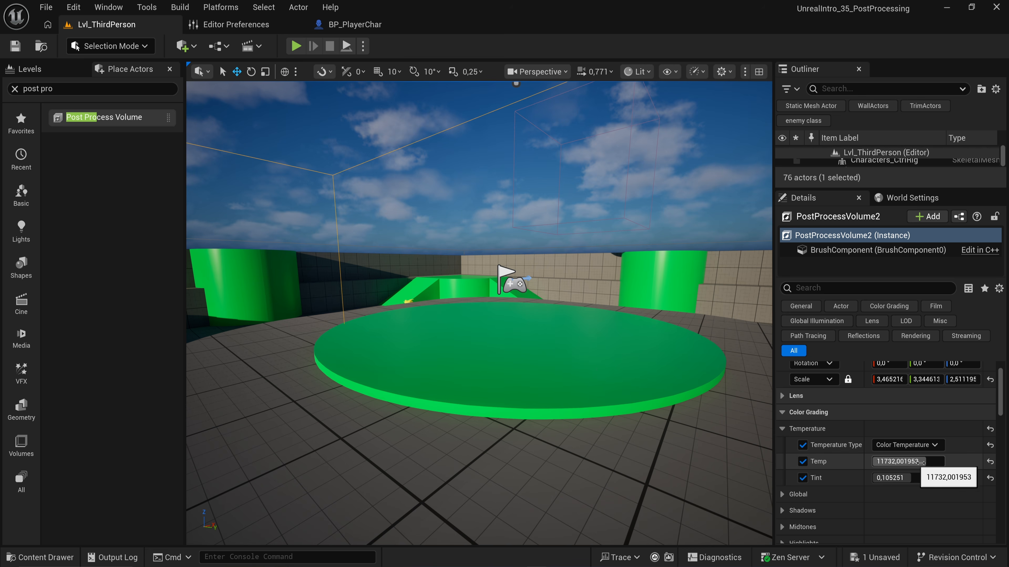
drag(915, 462, 897, 479)
key(w)
mouse_move(585, 410)
right_down()
mouse_move(532, 410)
mouse_move(567, 411)
mouse_move(585, 397)
right_up()
key(s)
scroll(863, 417, down, 1)
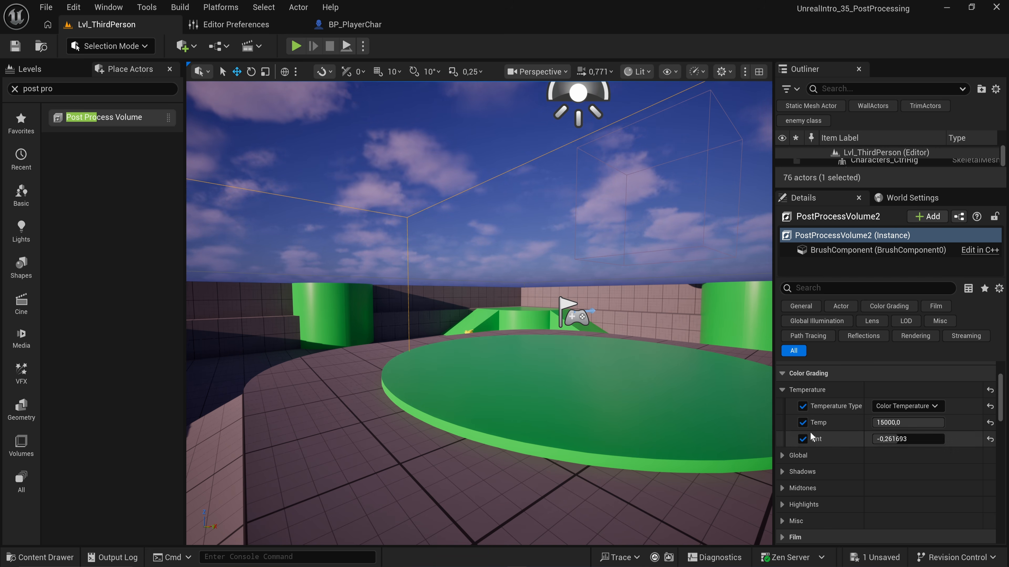
Set Temp to about 10344 and Tint to about -0,043, and collapse the Temperature settings.
click(782, 391)
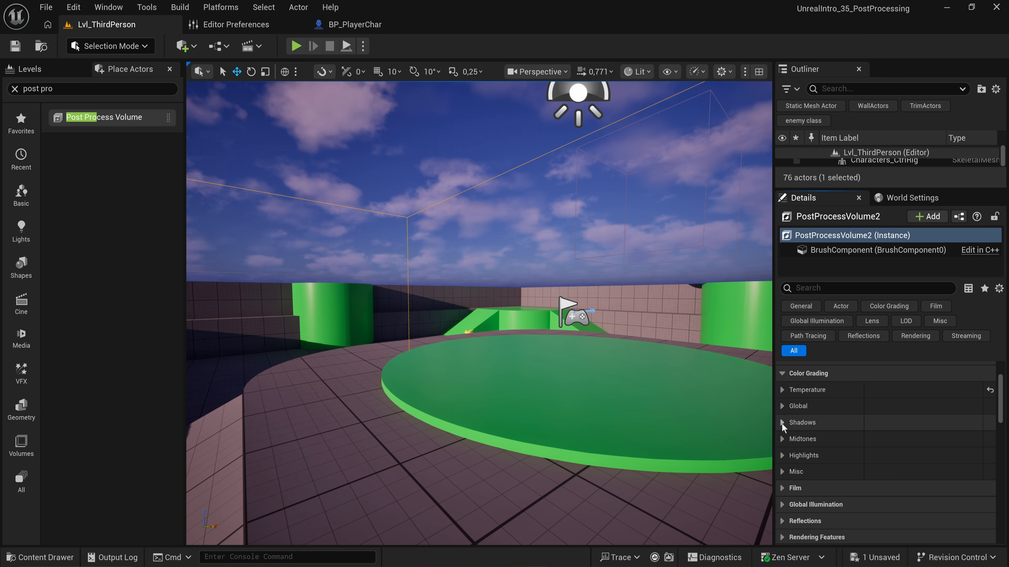
click(782, 390)
mouse_move(917, 421)
mouse_down()
mouse_move(901, 422)
mouse_move(918, 421)
mouse_move(913, 436)
mouse_move(923, 436)
mouse_move(927, 422)
mouse_move(913, 422)
mouse_up()
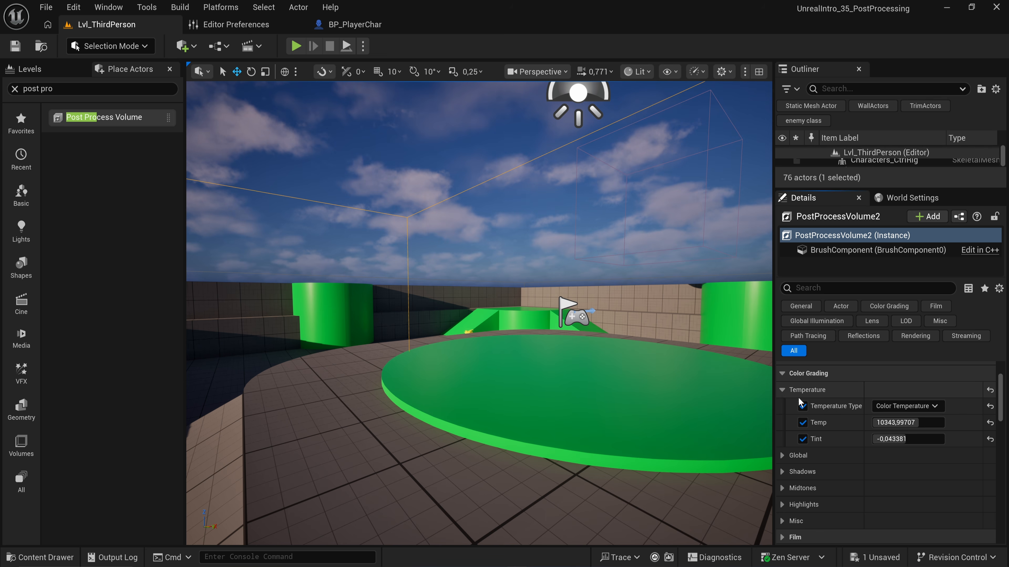
click(782, 390)
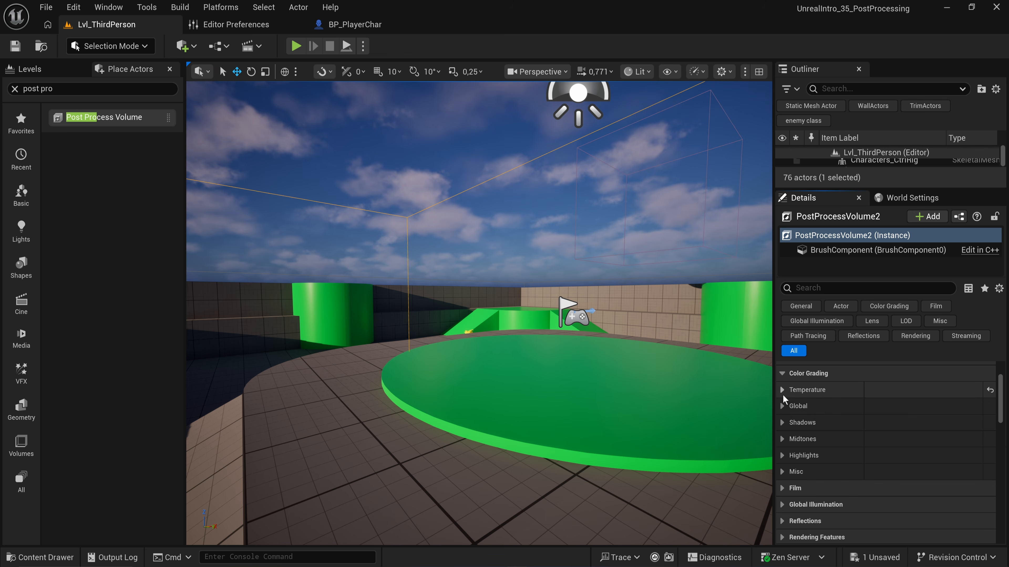
Expand the Shadows settings under Color Grading and enable the ShadowsMax, Saturation and Contrast overrides.
click(781, 423)
scroll(815, 430, down, 1)
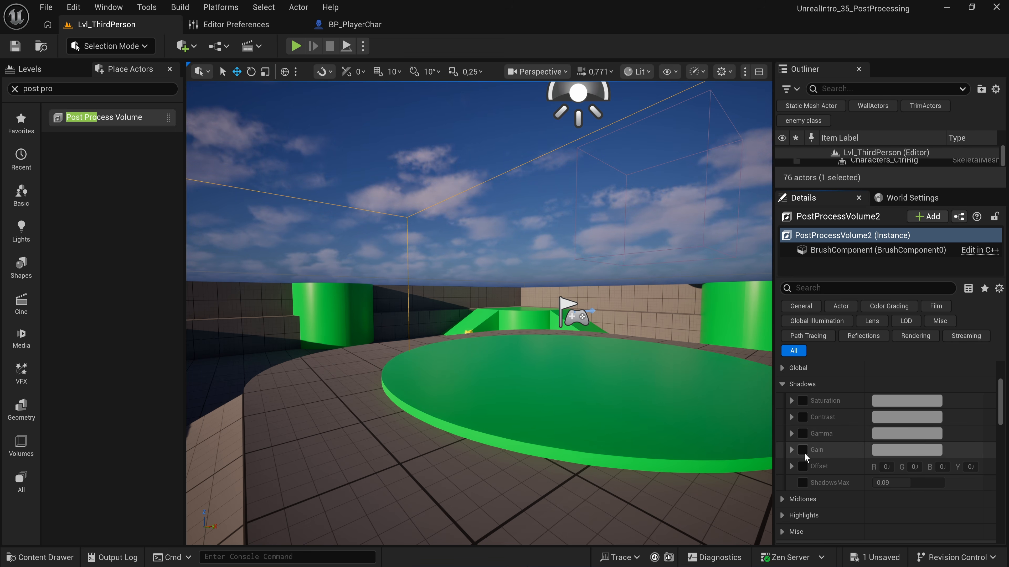
click(803, 482)
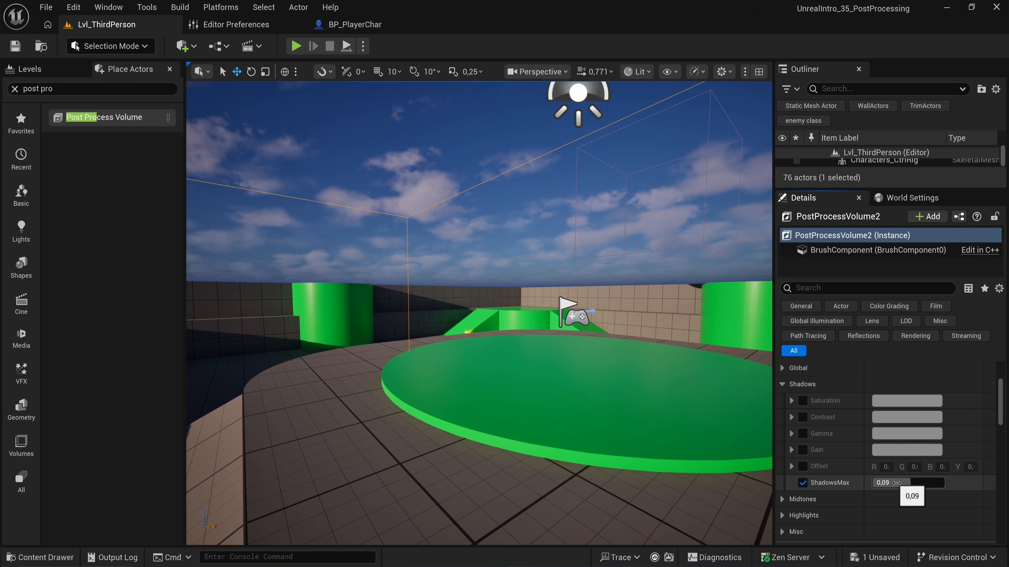
click(802, 401)
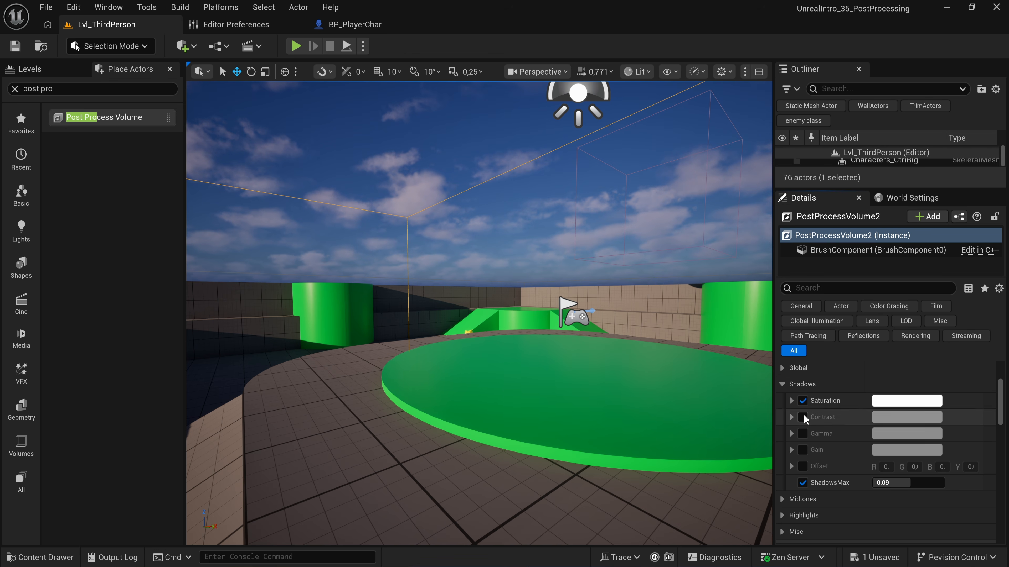
click(802, 417)
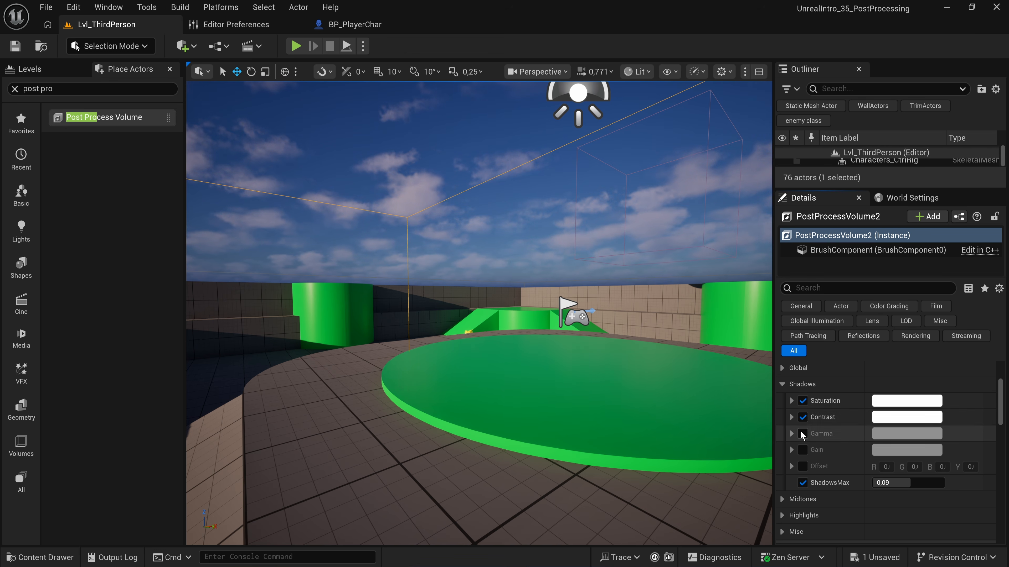
Expand Shadows Saturation and test its Luminance slider, returning it to 1,0.
click(791, 400)
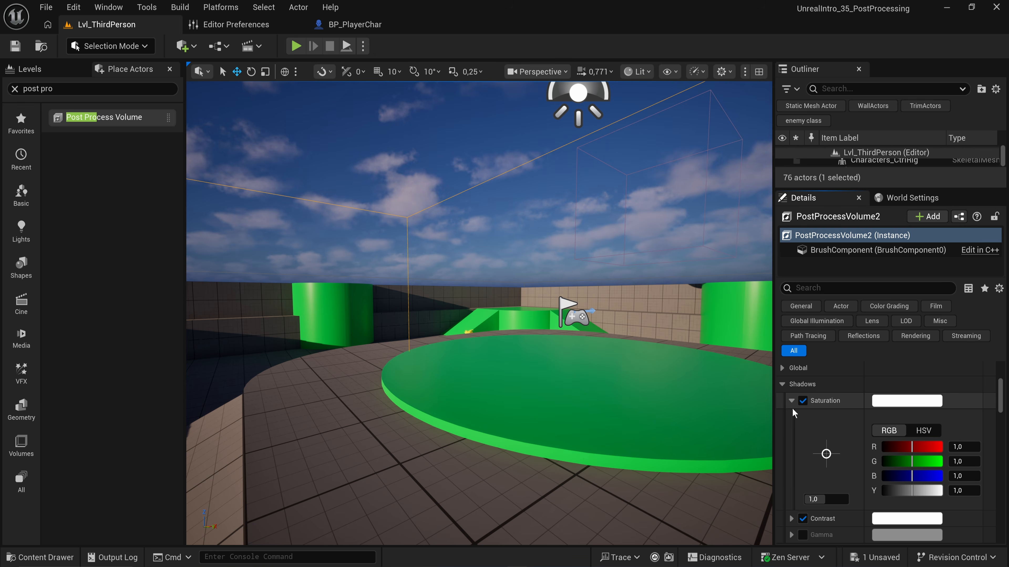
scroll(793, 411, down, 2)
scroll(797, 420, up, 1)
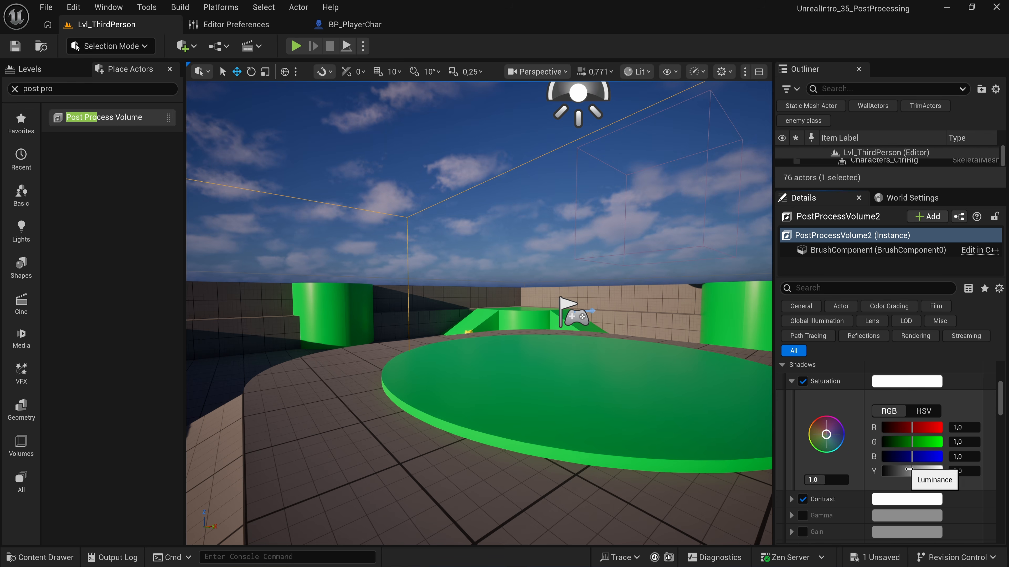
mouse_move(911, 472)
mouse_down()
mouse_move(938, 472)
mouse_move(912, 471)
mouse_up()
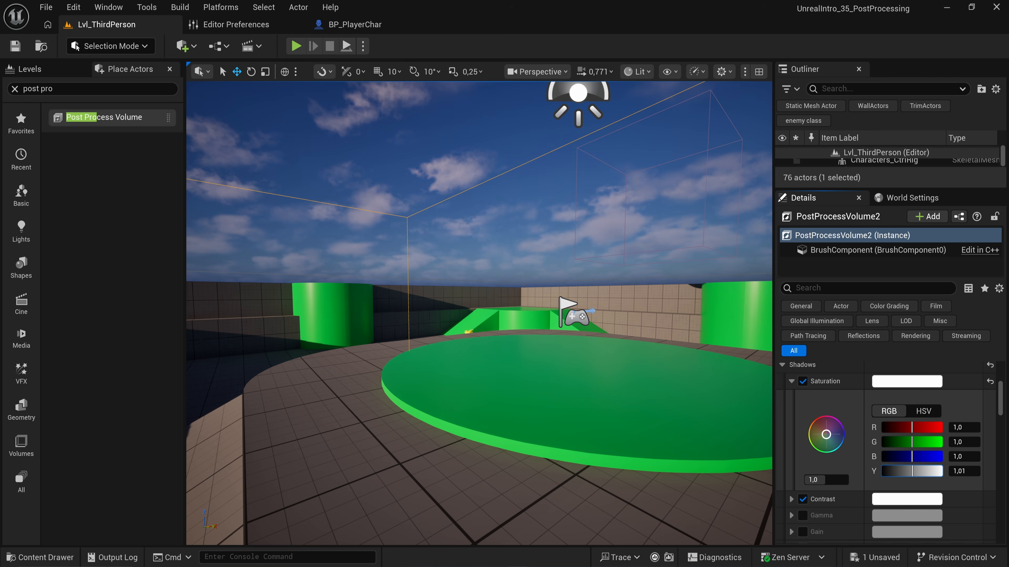
Enable the Shadows Gamma override and set its Luminance to about 1,27 and its Blue to about 1,1.
scroll(826, 493, down, 2)
click(802, 478)
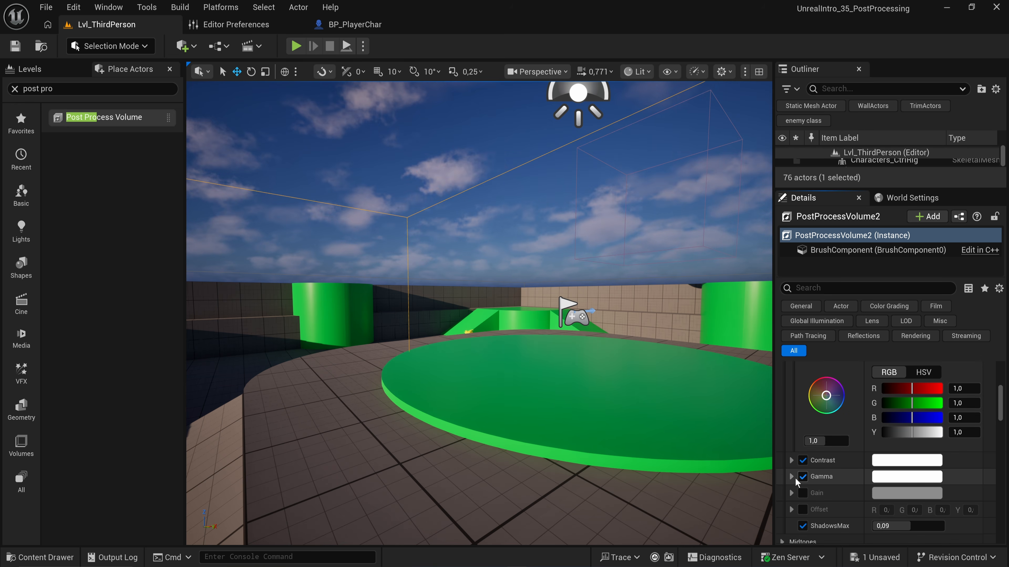
click(791, 478)
scroll(858, 467, down, 3)
scroll(858, 467, down, 1)
mouse_move(911, 488)
mouse_down()
mouse_move(941, 487)
mouse_move(924, 487)
mouse_up()
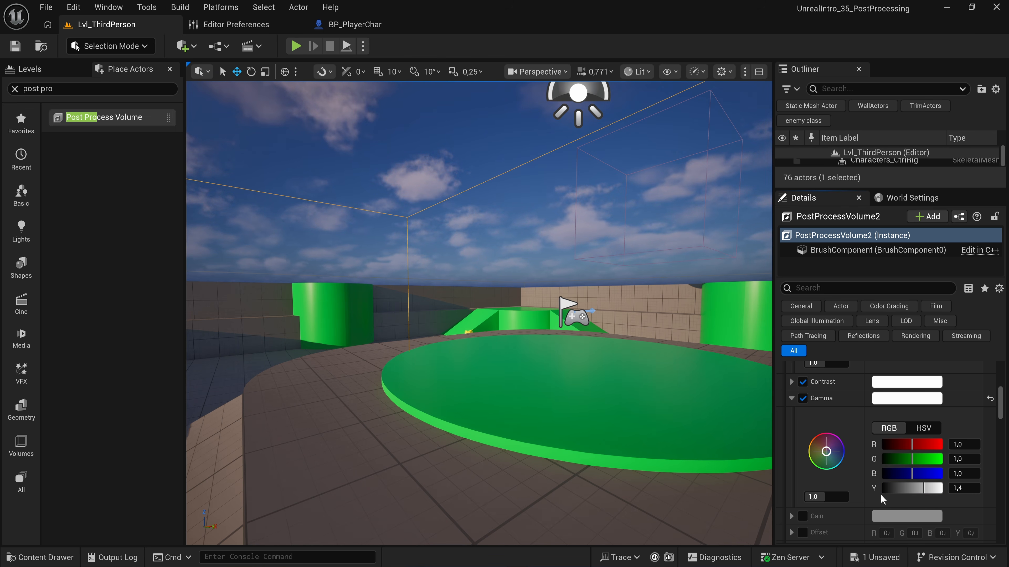
drag(924, 488, 920, 488)
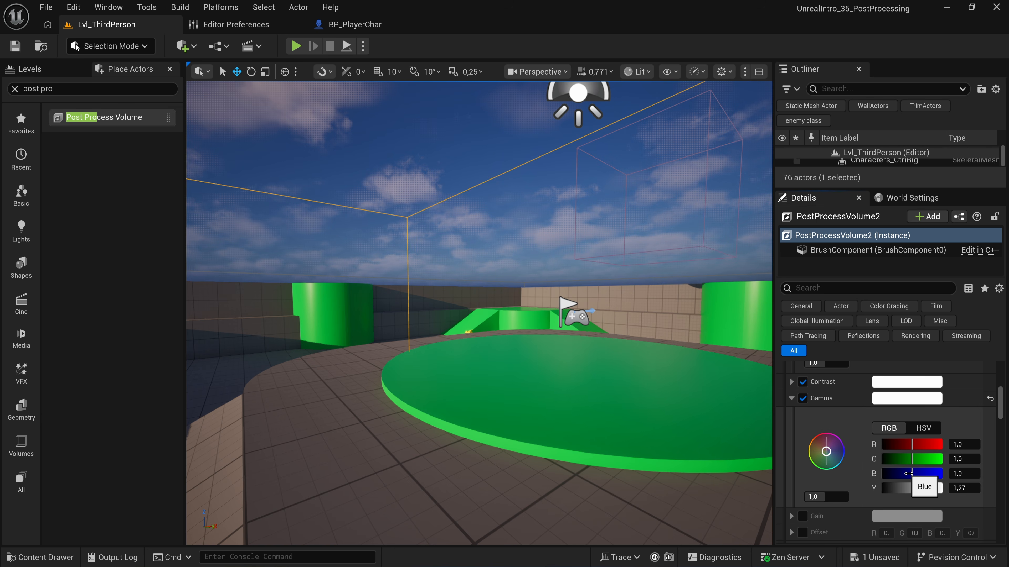
drag(908, 473, 914, 473)
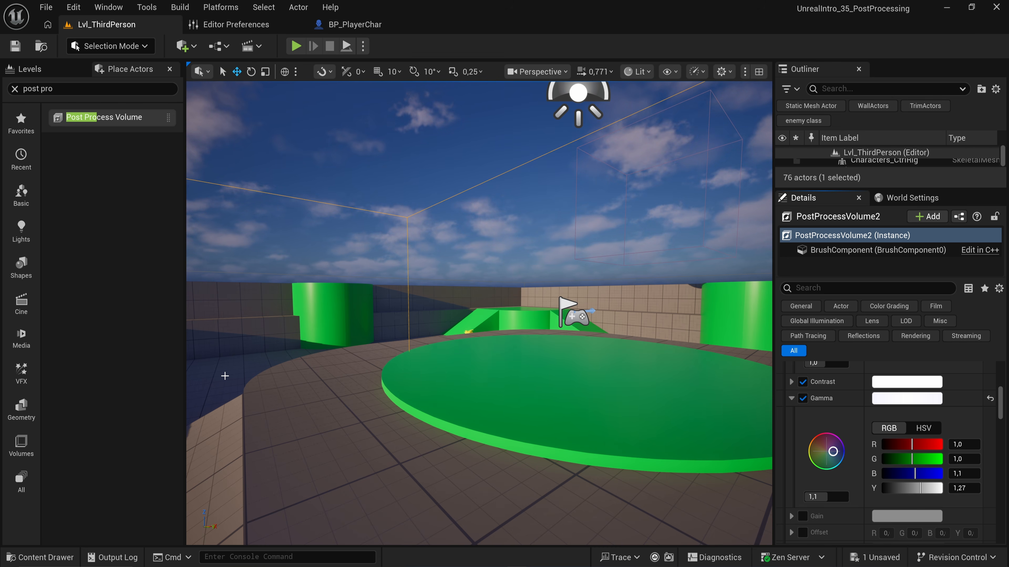
Expand Shadows Contrast and compare its sliders in HSV and RGB color mode, staying in RGB.
click(791, 382)
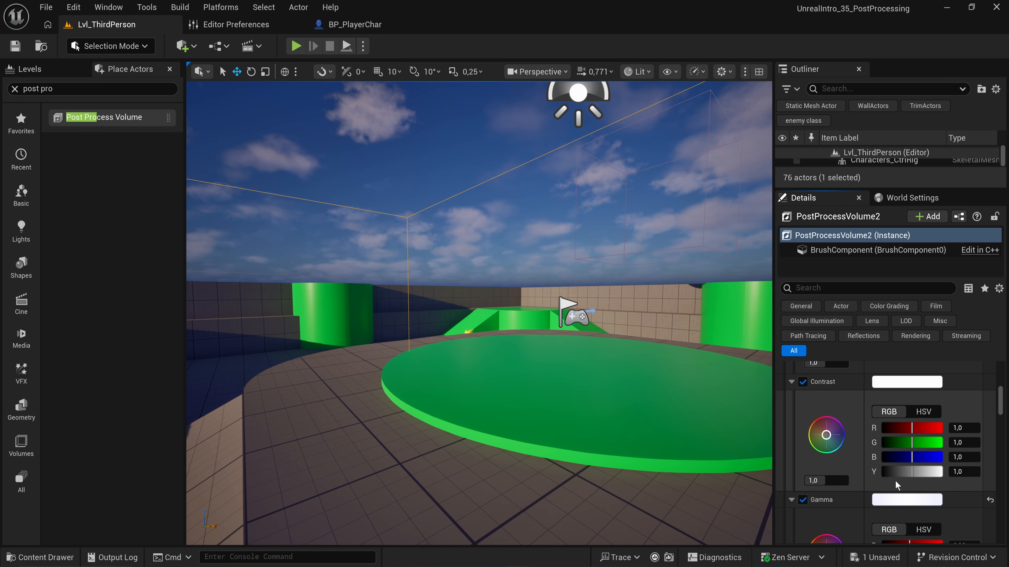
scroll(901, 457, up, 1)
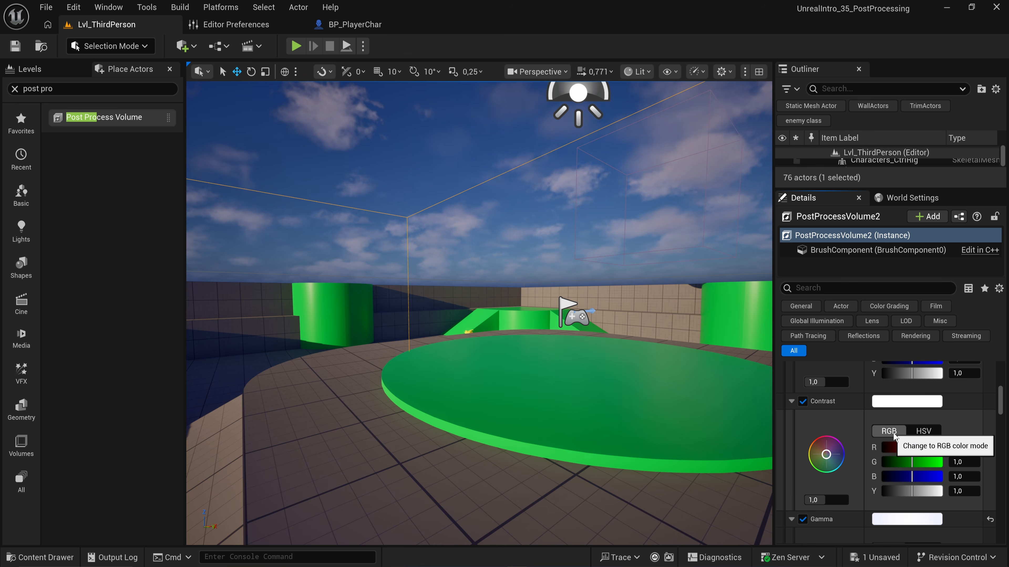
click(919, 435)
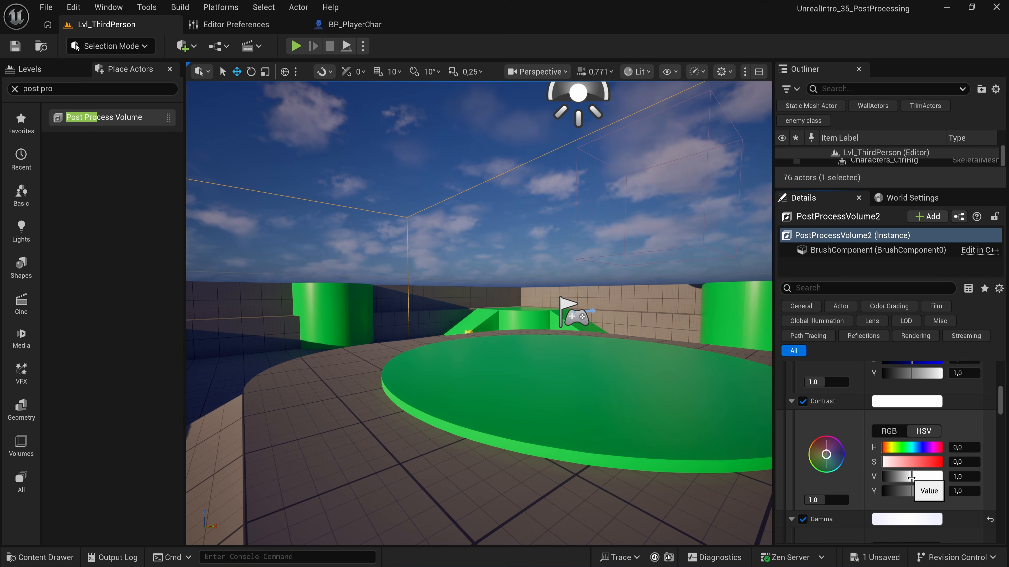
click(899, 432)
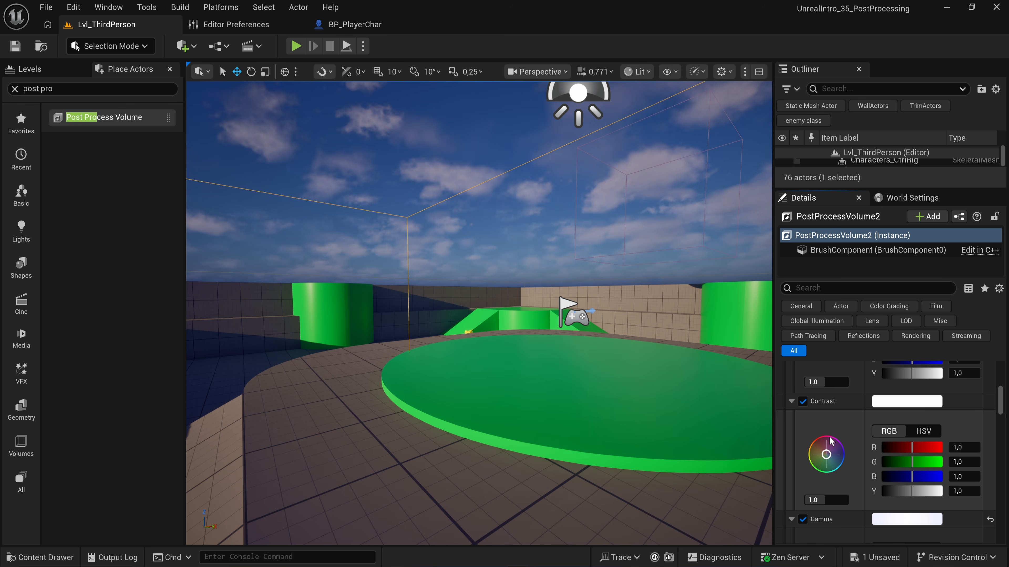
scroll(832, 425, down, 1)
scroll(831, 421, up, 2)
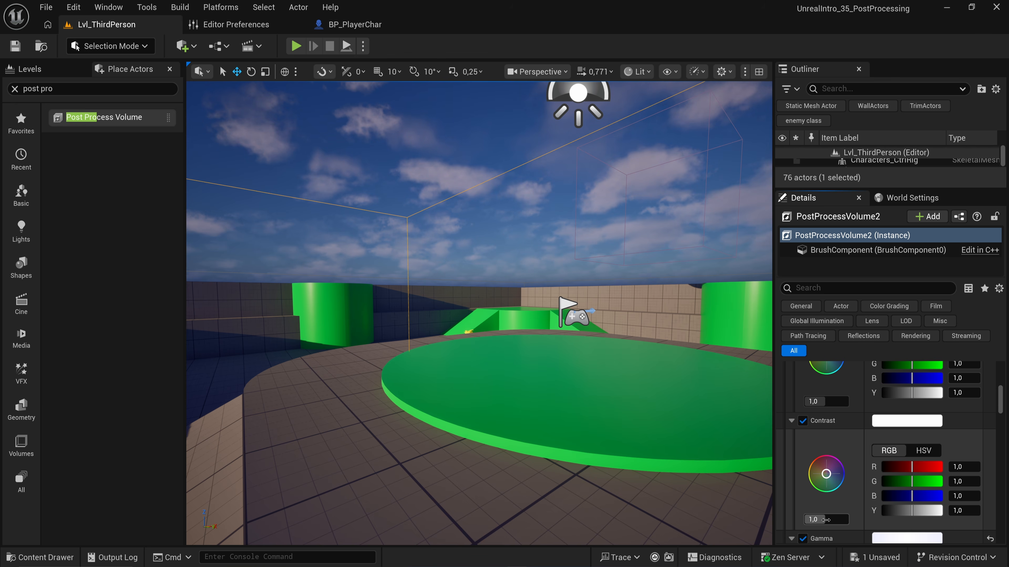
Set the overall Shadows Contrast value to about 1,4 and check the result around the green platform.
drag(825, 520, 849, 519)
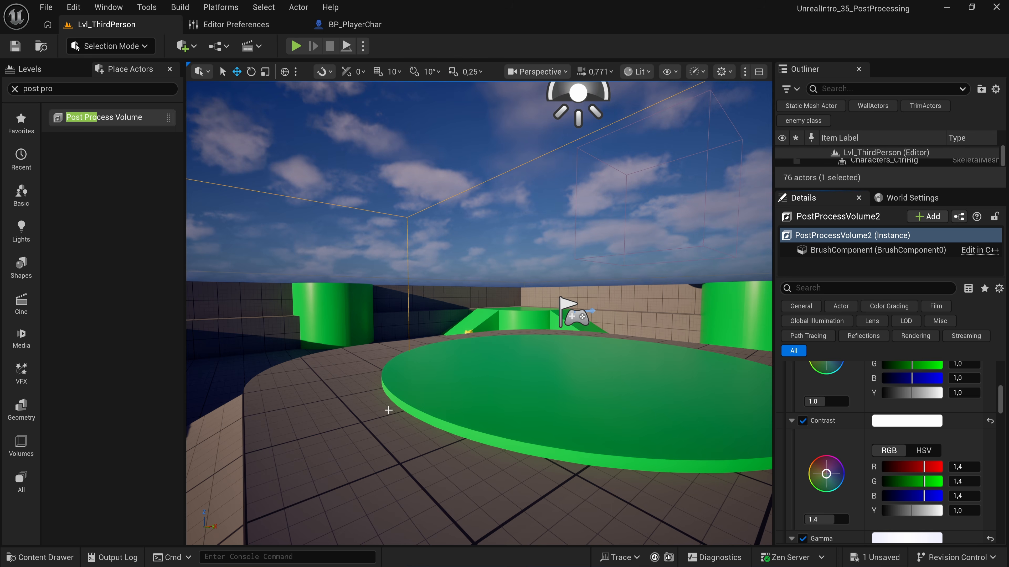
right_drag(536, 378, 504, 373)
key(w)
key(s)
key(w)
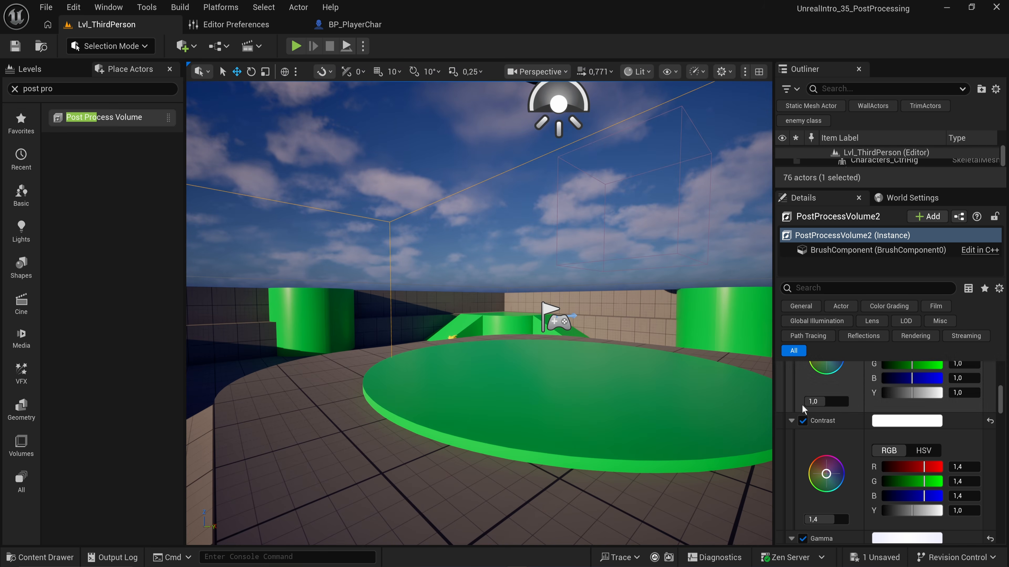
Collapse Shadows, expand Midtones, enable its Saturation override and set the overall value to about 1,31.
scroll(834, 457, up, 7)
click(781, 423)
click(781, 437)
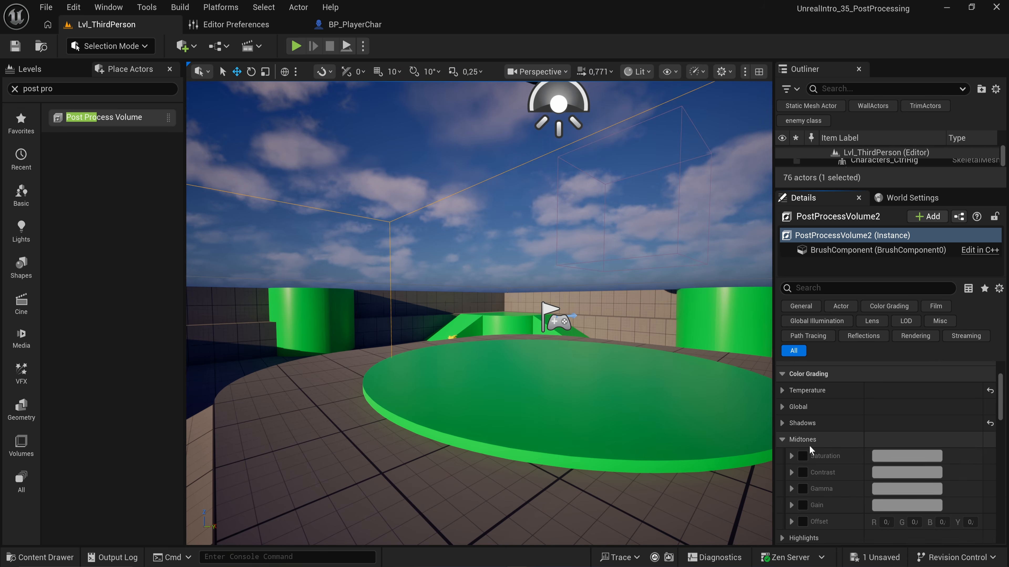
scroll(809, 446, down, 1)
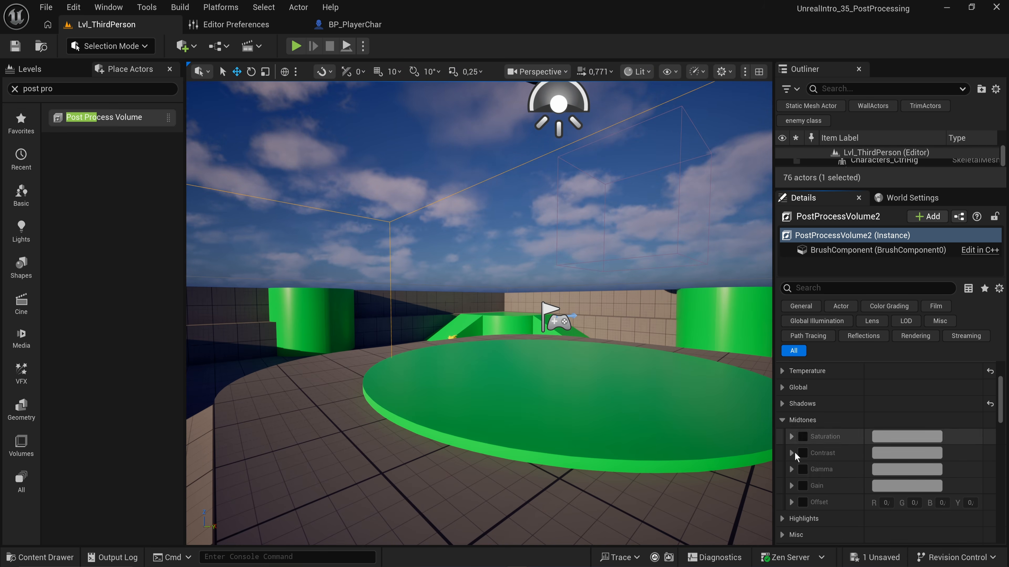
click(806, 437)
click(791, 436)
scroll(825, 454, down, 2)
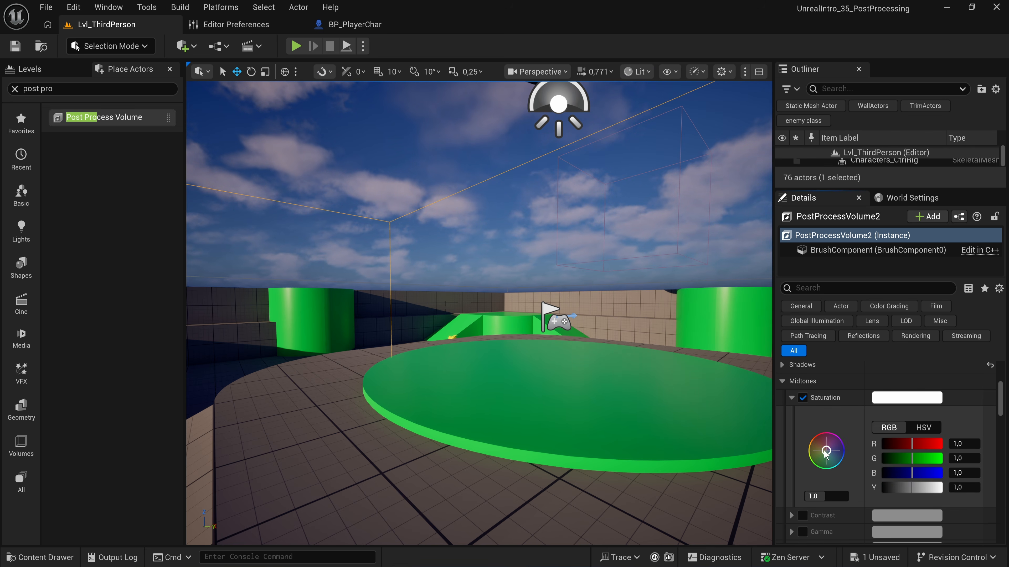
drag(826, 496, 848, 496)
Reopen Shadows, expand Highlights and review the options available for Shadows, Midtones and Highlights.
scroll(817, 481, down, 2)
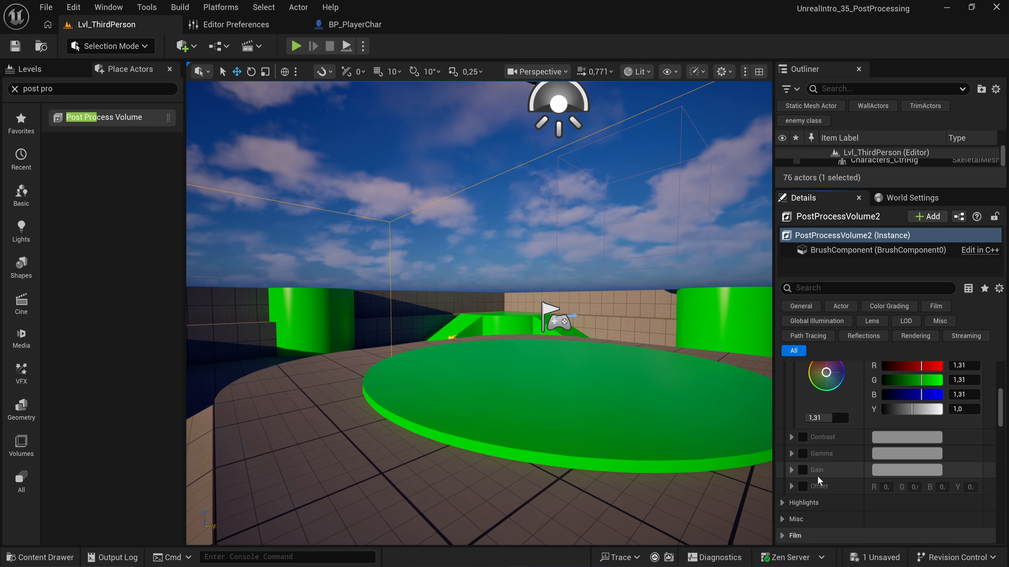
scroll(839, 466, up, 3)
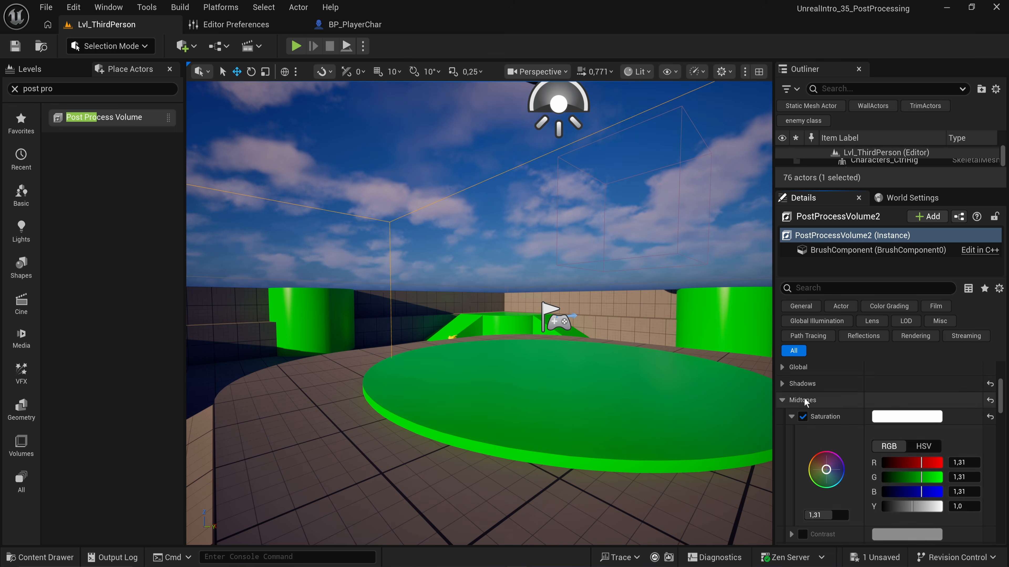
click(785, 386)
scroll(854, 464, down, 4)
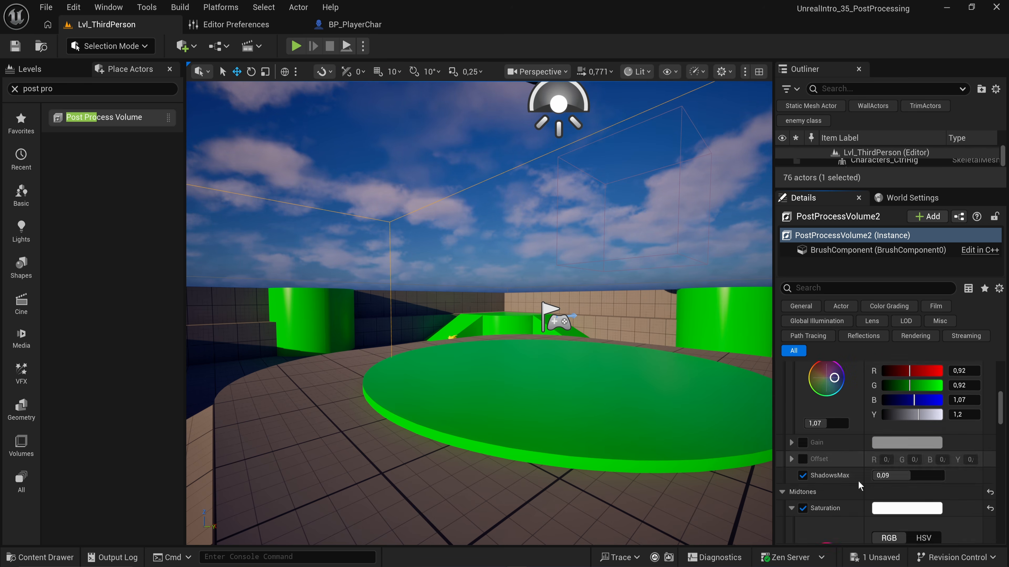
scroll(857, 442, down, 4)
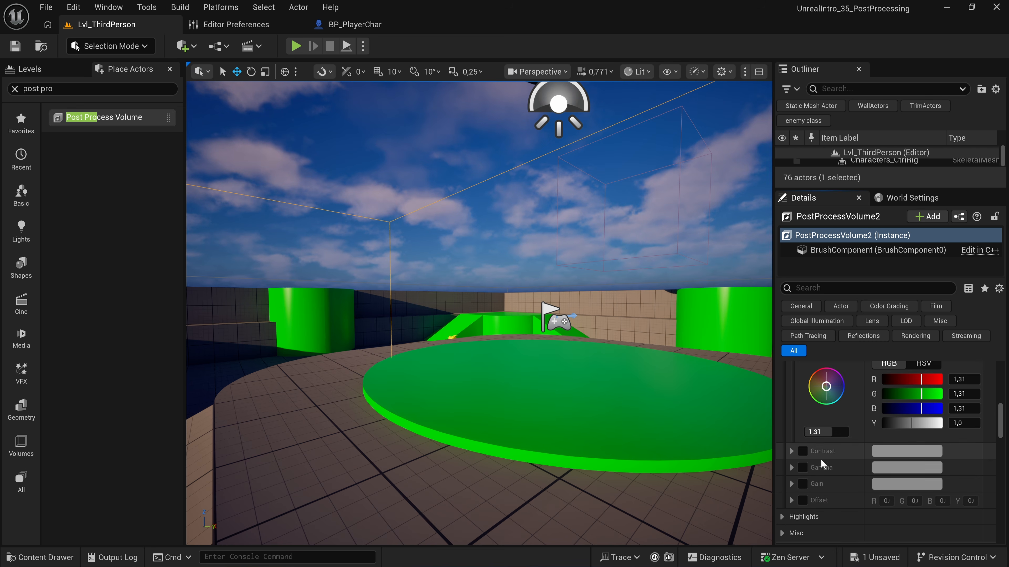
click(781, 439)
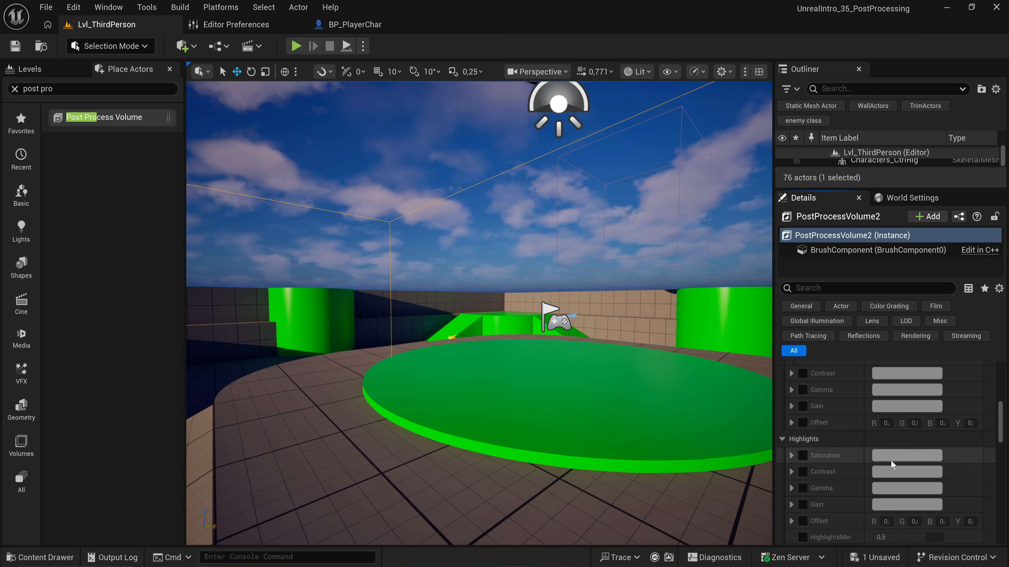
mouse_move(997, 425)
mouse_down()
mouse_move(1001, 438)
mouse_move(1001, 429)
mouse_up()
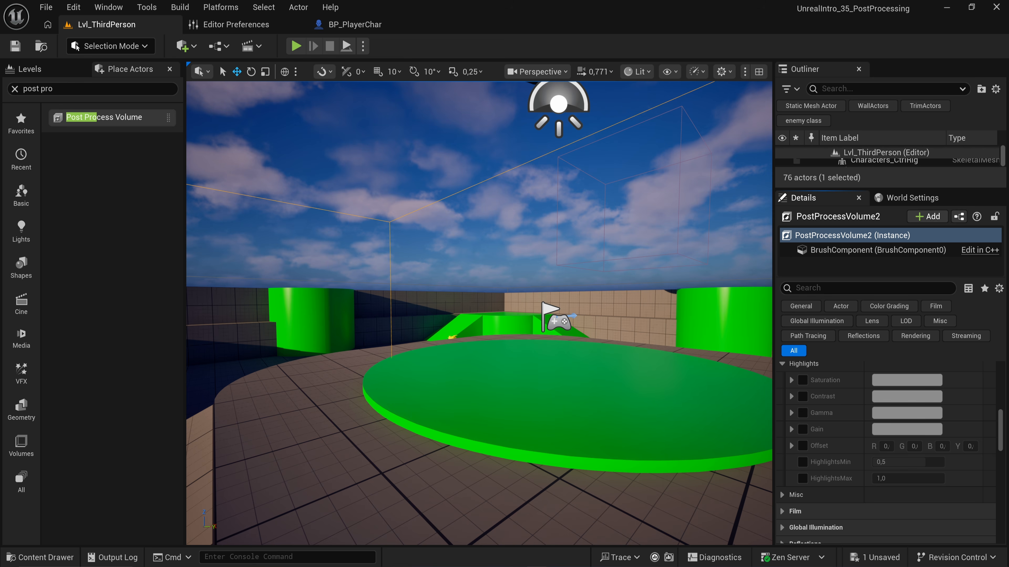
scroll(873, 441, up, 9)
scroll(869, 449, down, 3)
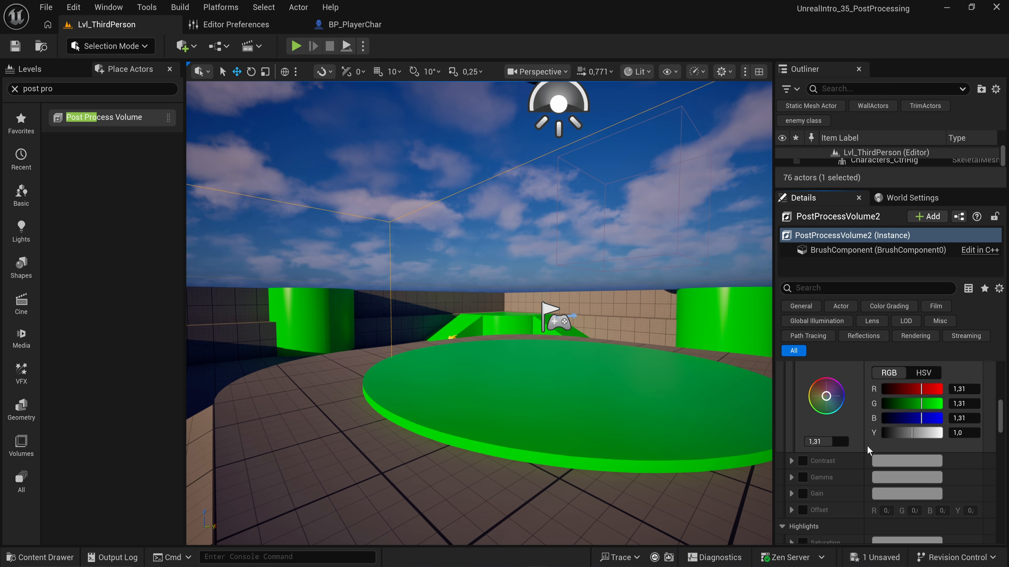
drag(1000, 417, 1005, 395)
scroll(894, 438, down, 13)
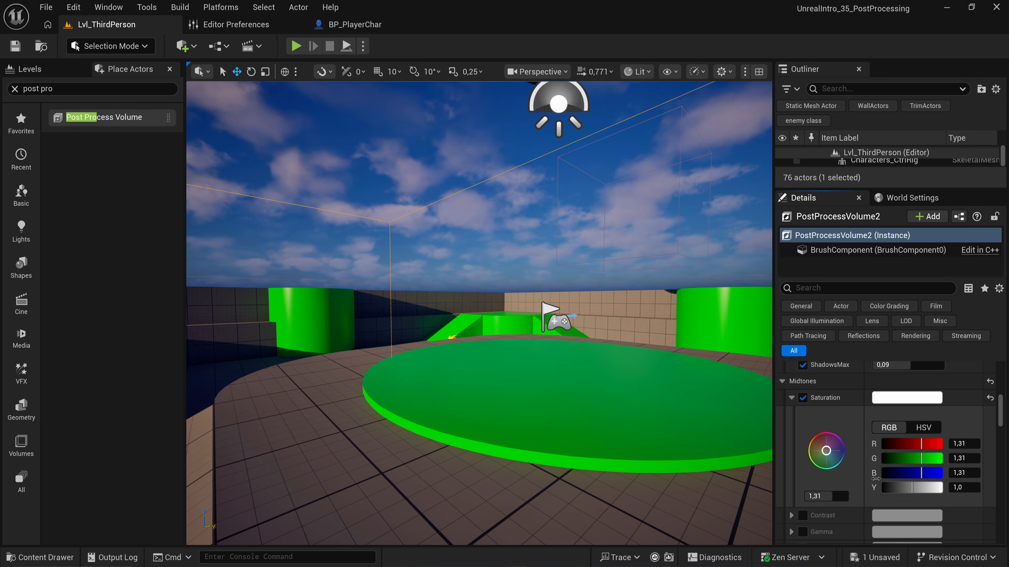
Try a Midtones Saturation of about 1,57, set it to 0 and compare the shaded and sunlit areas.
right_drag(709, 393, 587, 407)
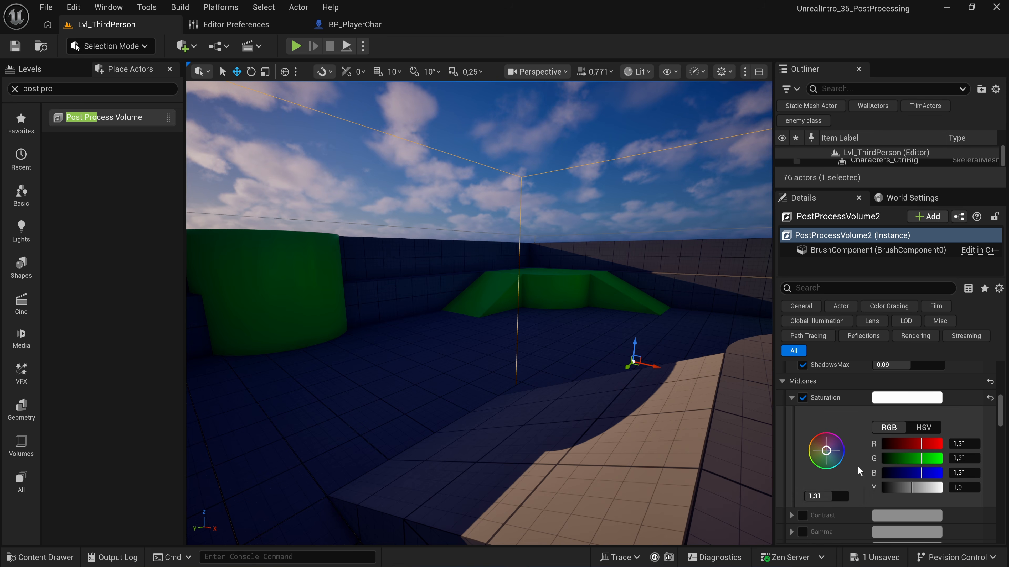
click(826, 496)
text(2)
key(Return)
text(0)
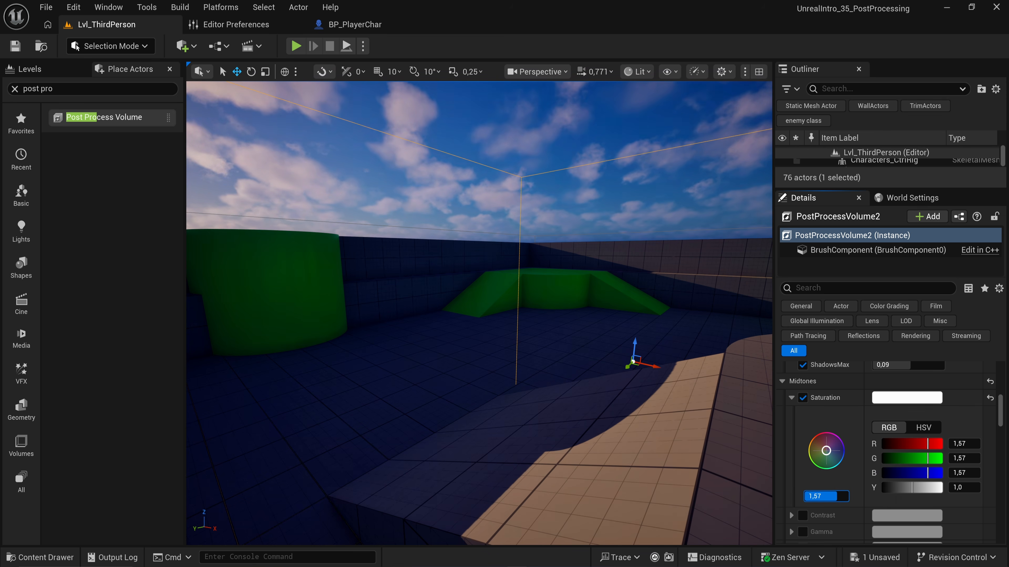
key(Return)
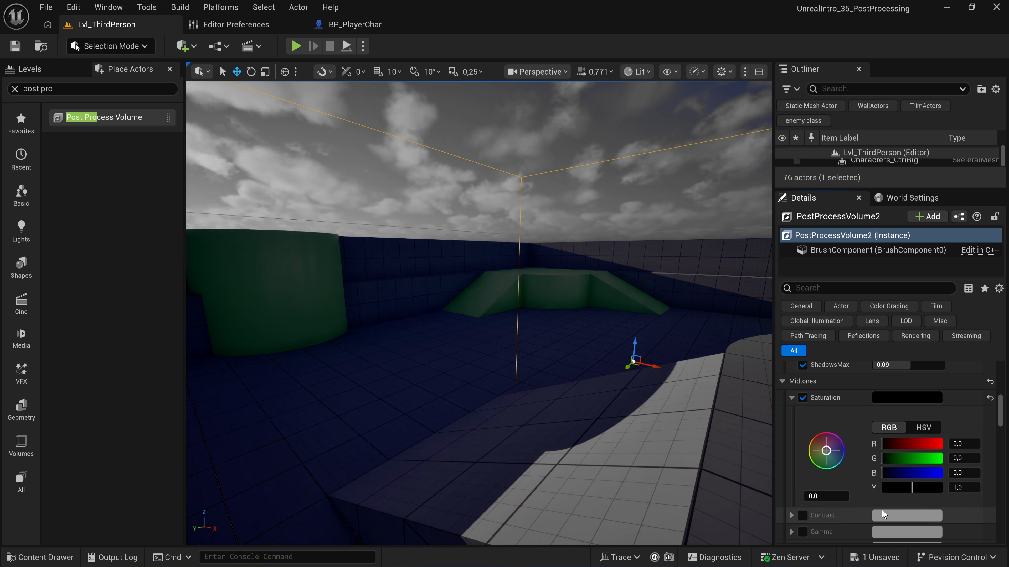
right_drag(753, 361, 753, 361)
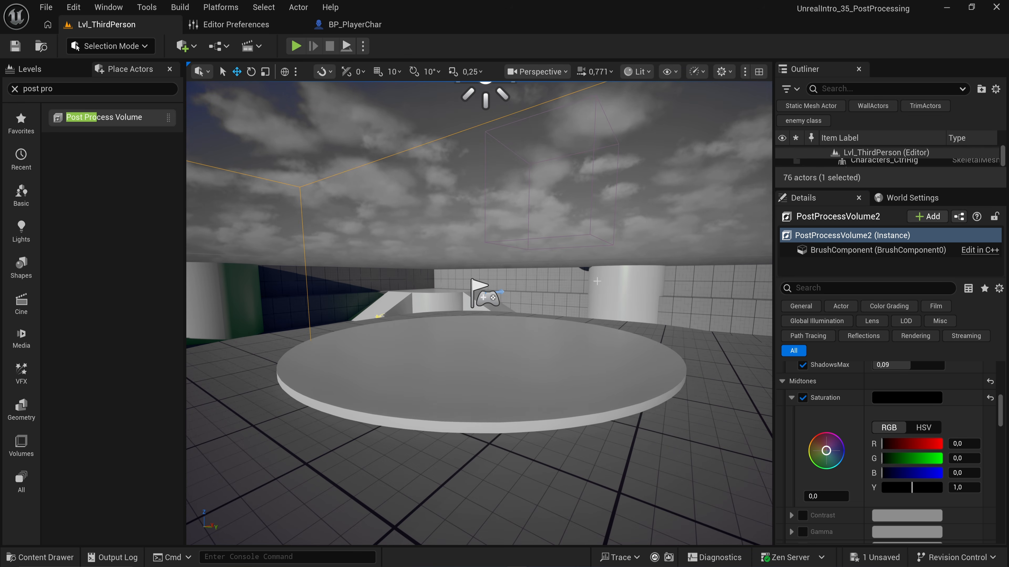
right_drag(429, 318, 429, 318)
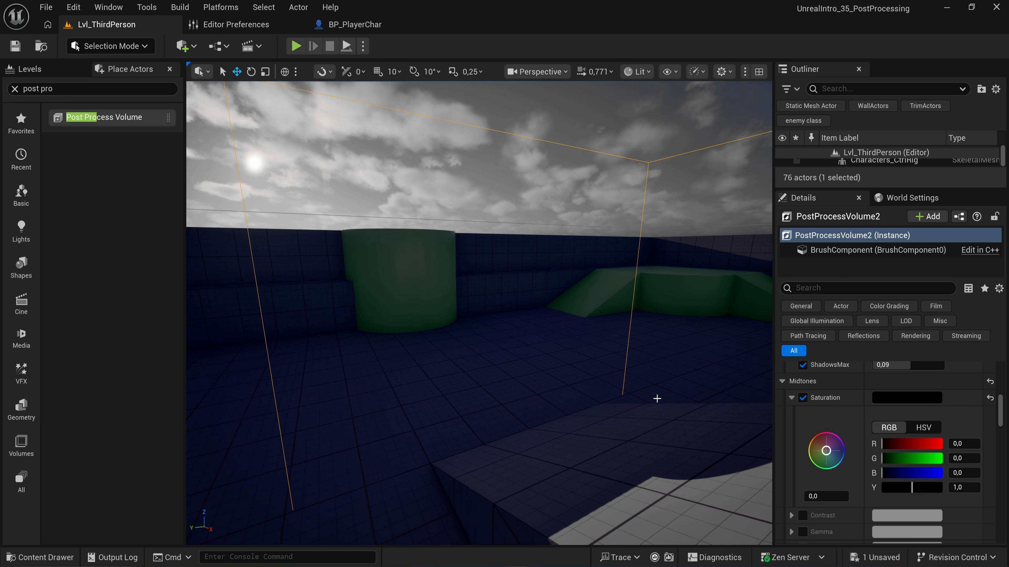
Set the overall Midtones Saturation value to about 1,12 and check the result around the green cylinder.
click(821, 495)
text(1,1)
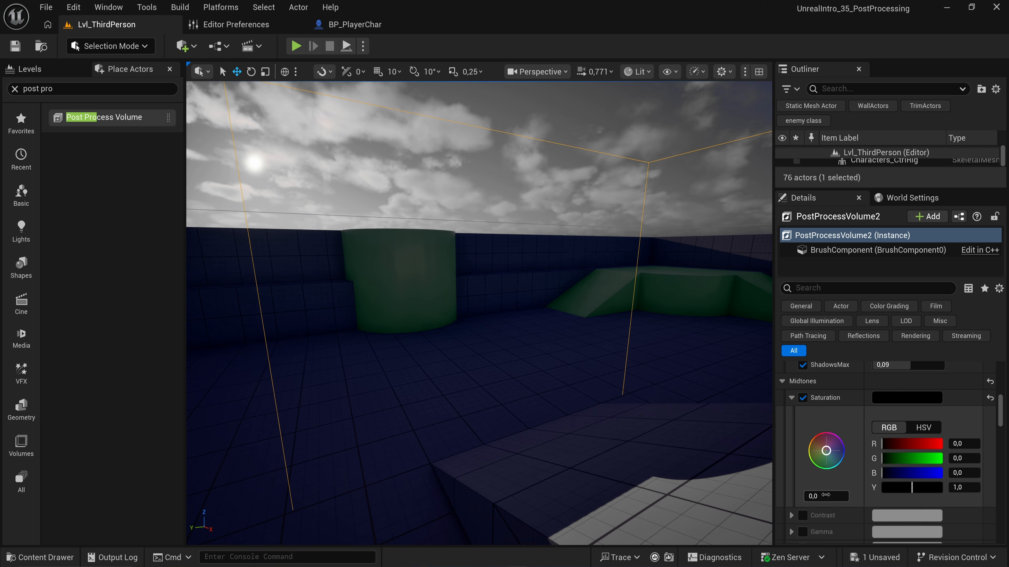
key(Return)
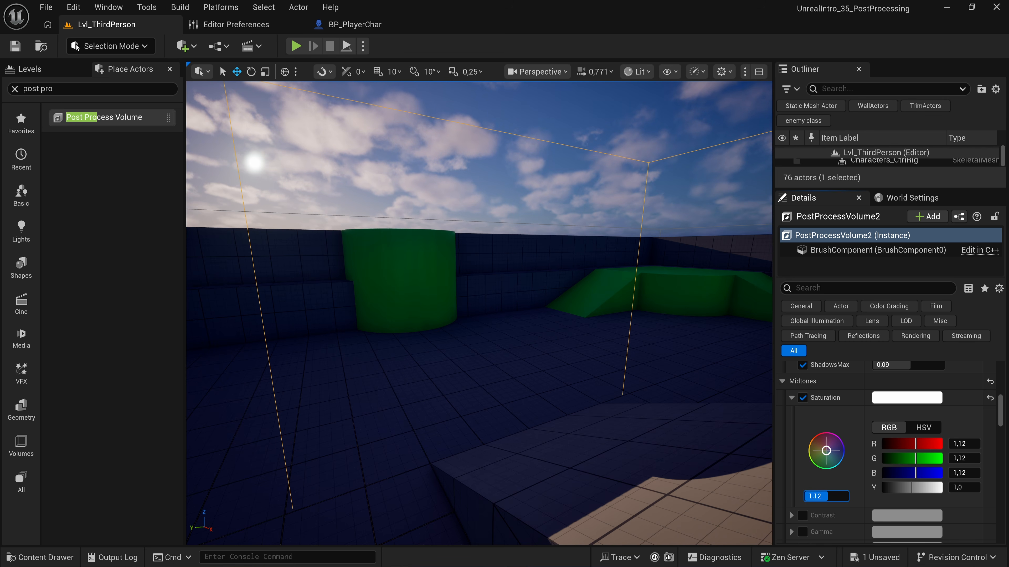
right_drag(536, 406, 366, 339)
Return to the Shadows settings and adjust the overall Shadows Saturation value.
scroll(849, 440, up, 5)
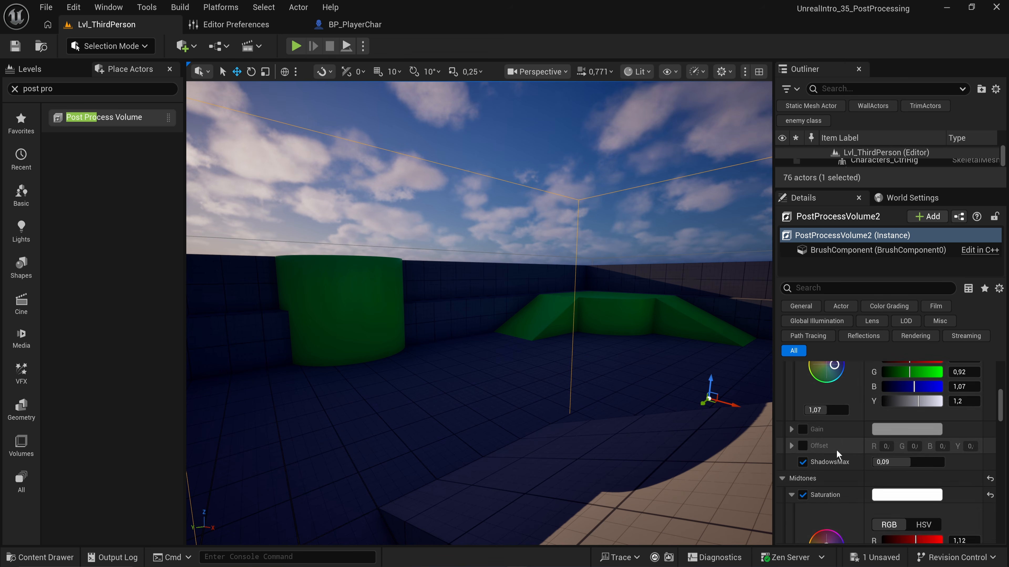
scroll(837, 449, up, 20)
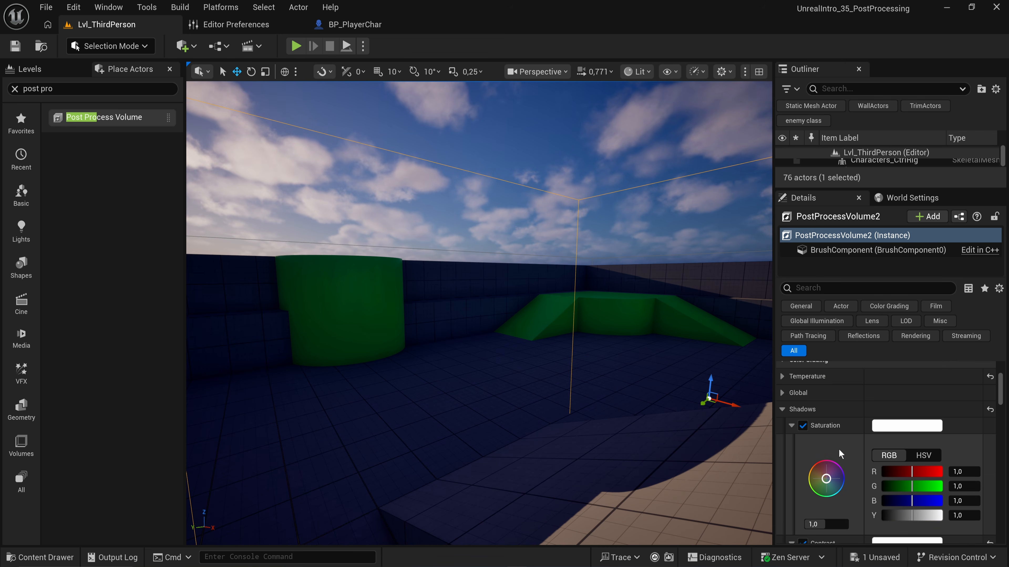
scroll(838, 449, down, 1)
drag(826, 504, 818, 505)
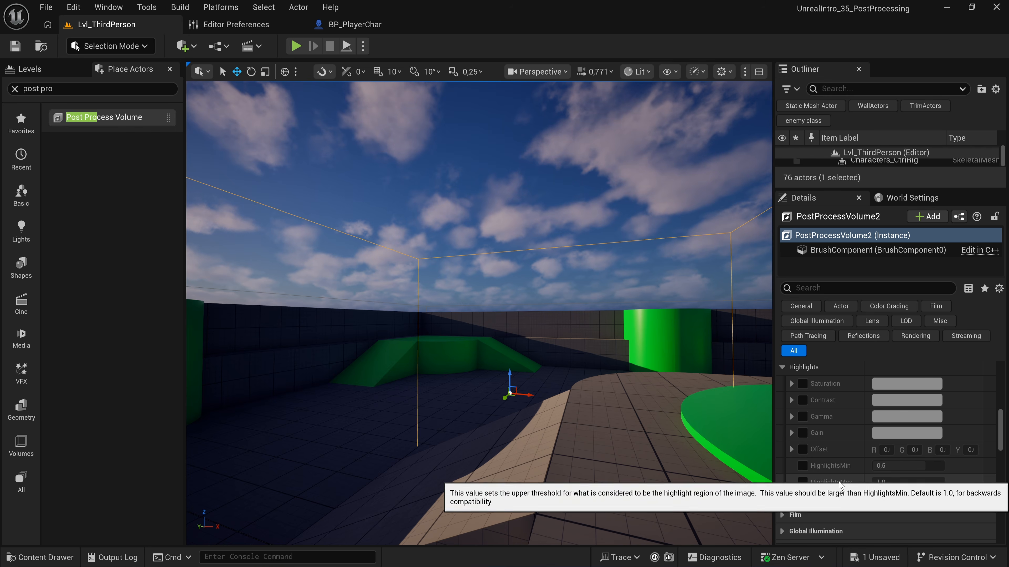
Try the Highlights Contrast override and expand its color controls.
scroll(822, 478, up, 1)
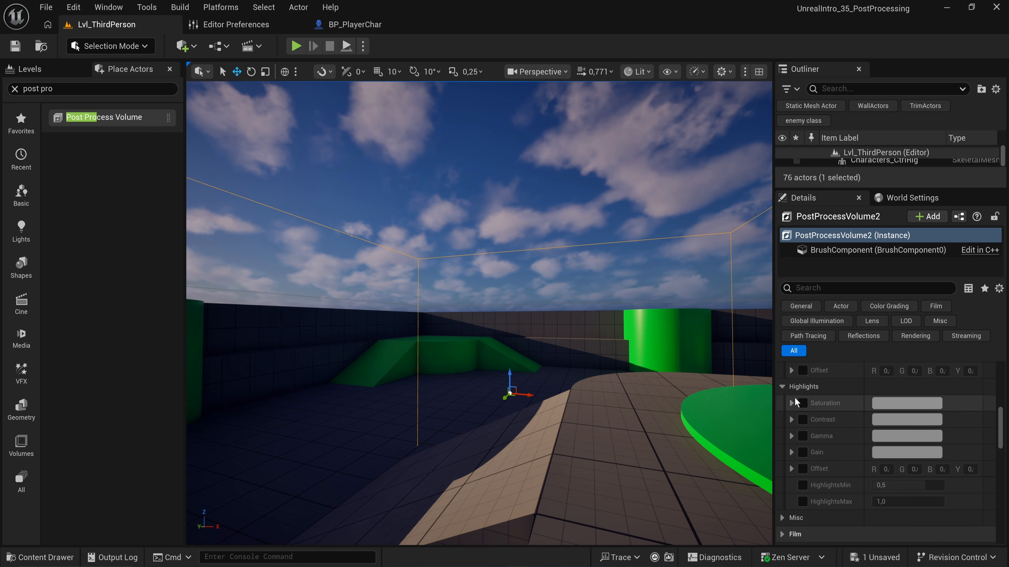
click(802, 420)
click(791, 419)
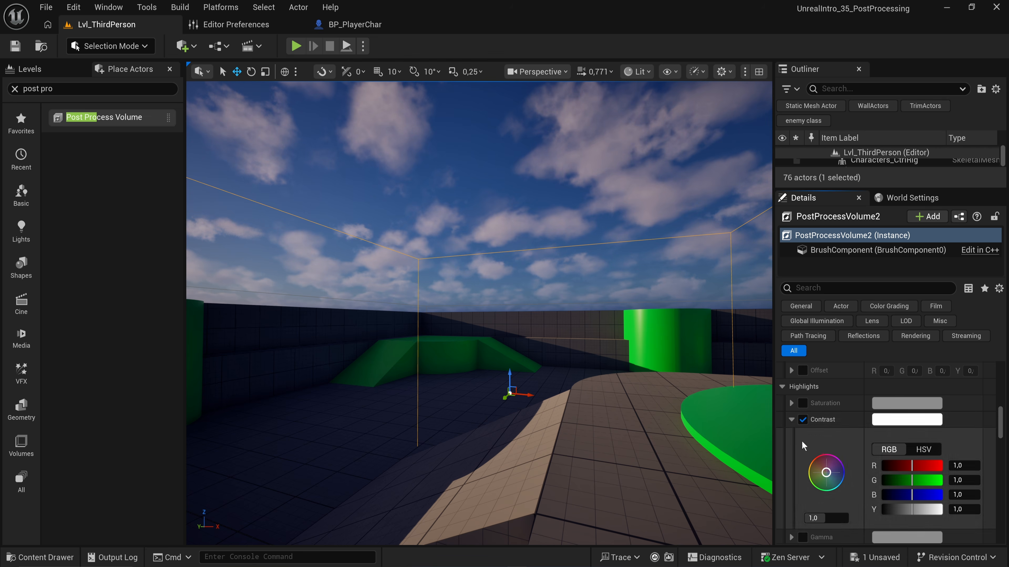
Enable the Highlights Gain override and raise its overall value to about 1,81.
scroll(807, 476, down, 4)
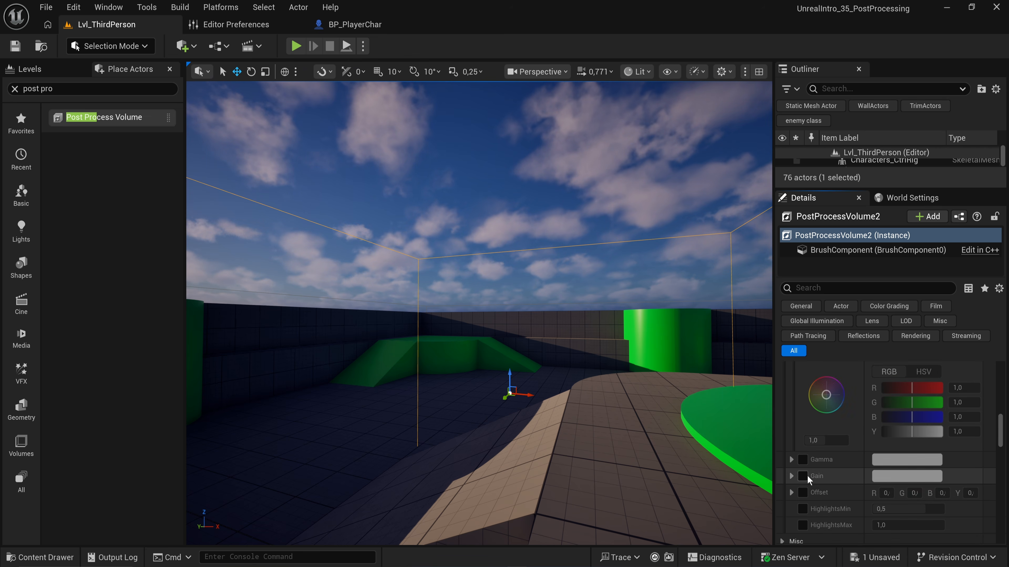
click(802, 476)
click(791, 476)
scroll(789, 377, down, 4)
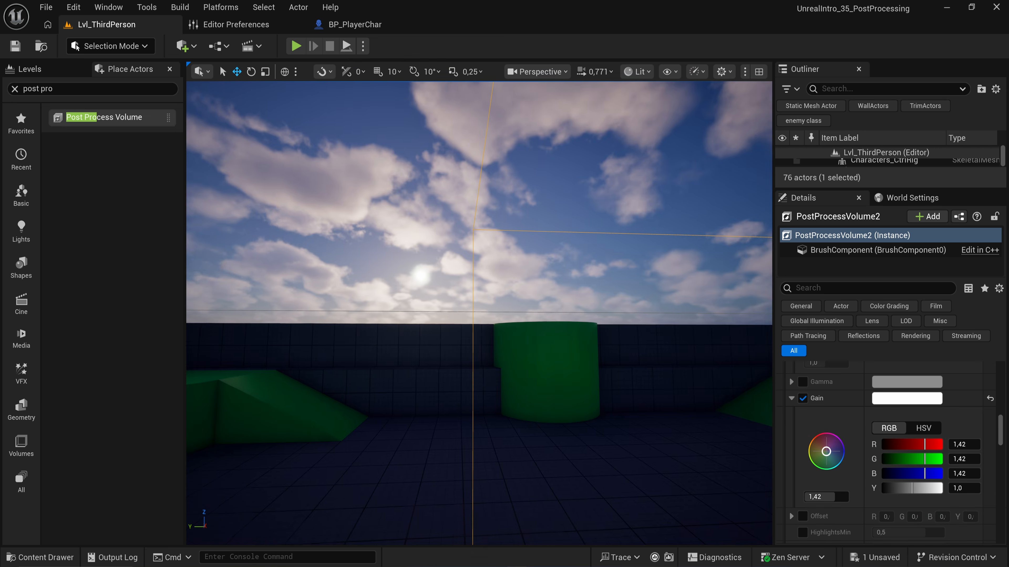
mouse_move(834, 496)
mouse_down()
mouse_move(818, 497)
mouse_move(831, 497)
mouse_up()
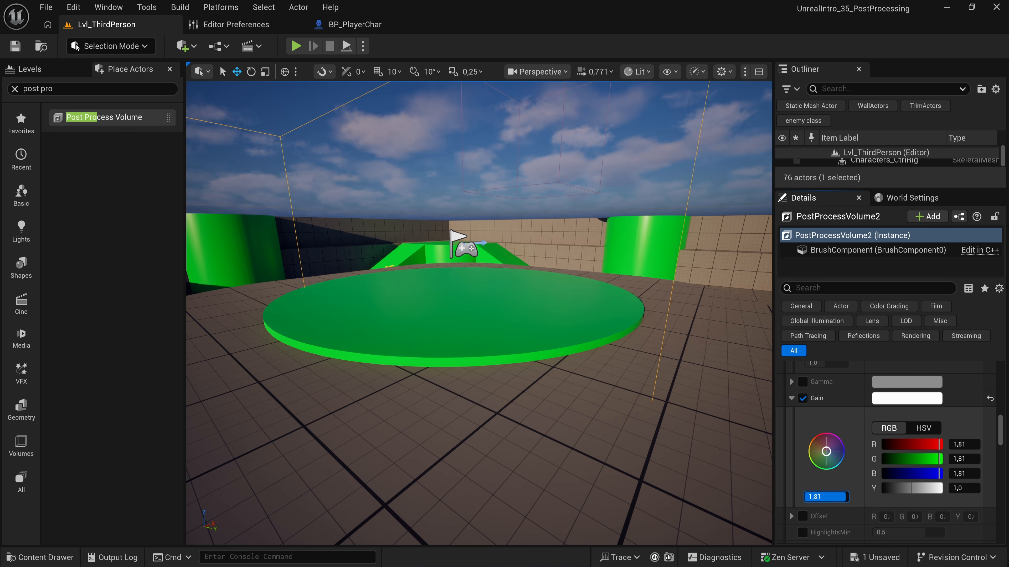
Try an overall Highlights Gain of 0, raise it to 2 and inspect the bright sky around the sun.
text(0)
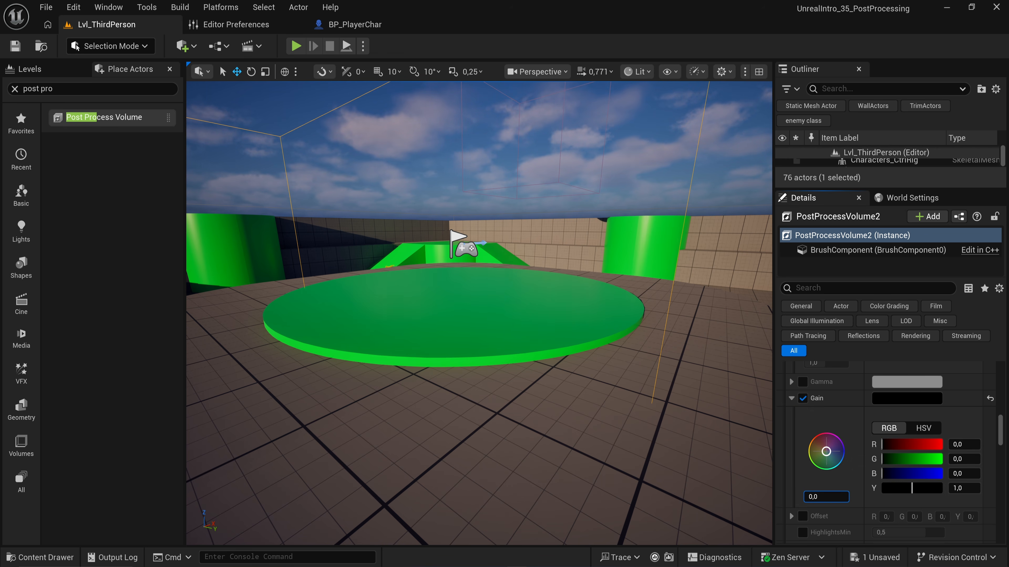
text(2)
key(Return)
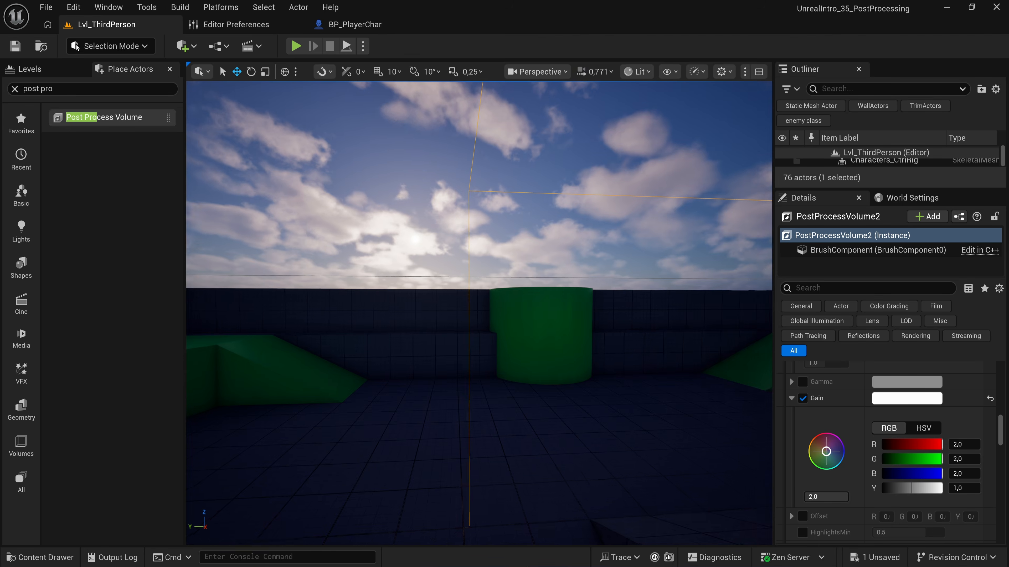
right_drag(465, 300, 467, 300)
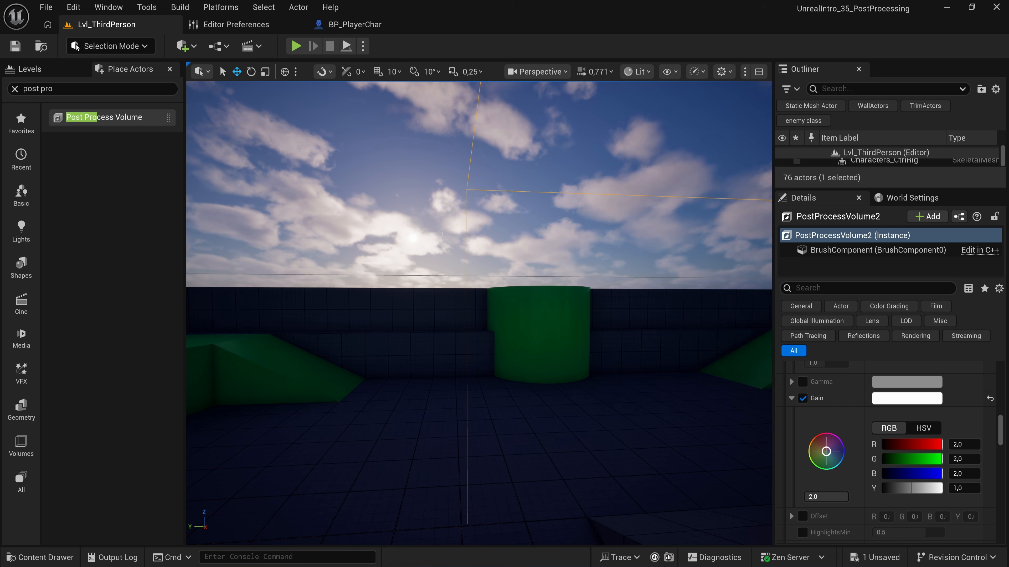
Try an overall Highlights Gain of 0,11 and set it to 0.
click(826, 496)
text(0,11)
key(Return)
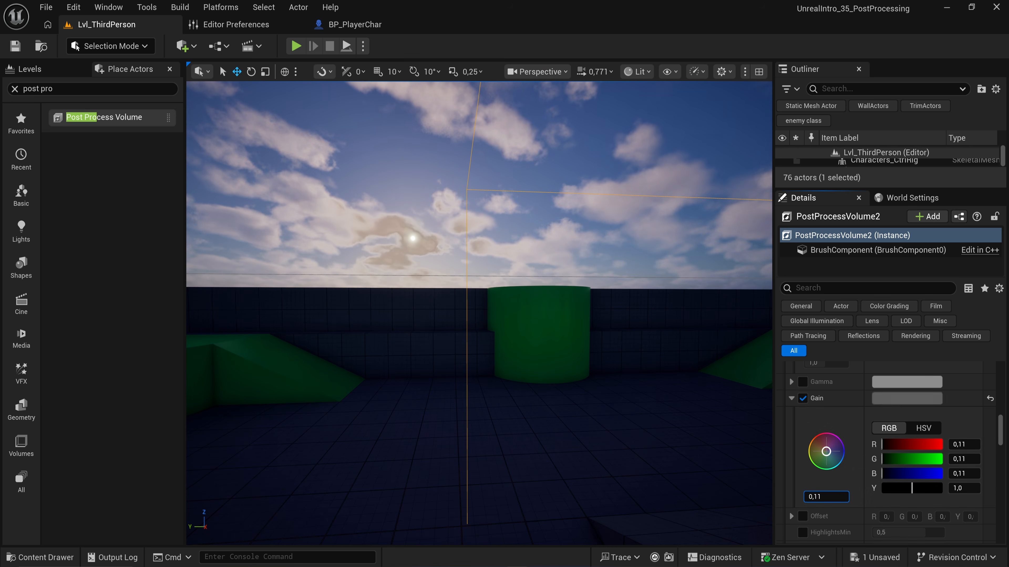
text(0)
key(Return)
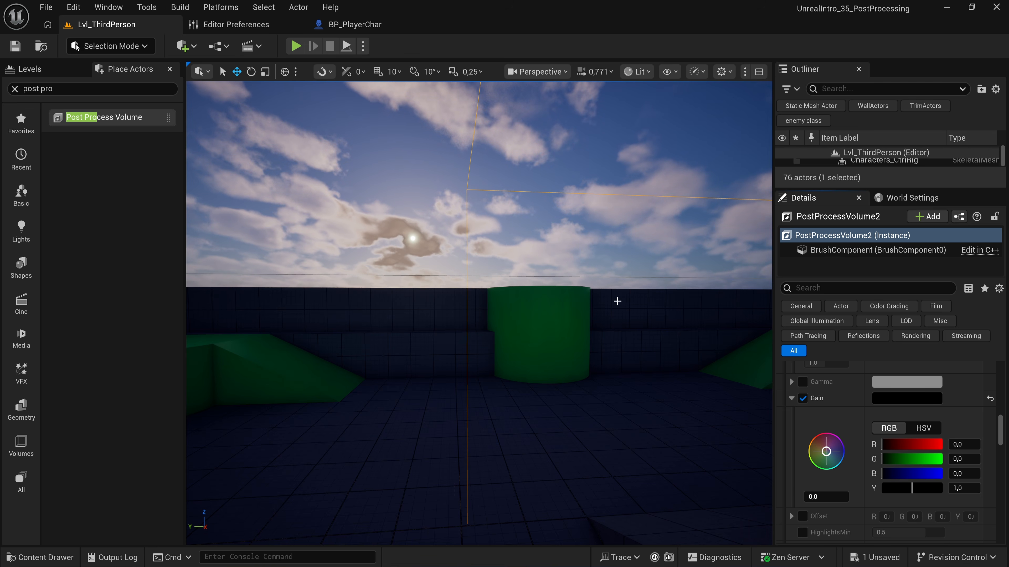
Enable the HighlightsMin override and lower its threshold value.
scroll(800, 514, down, 1)
click(801, 513)
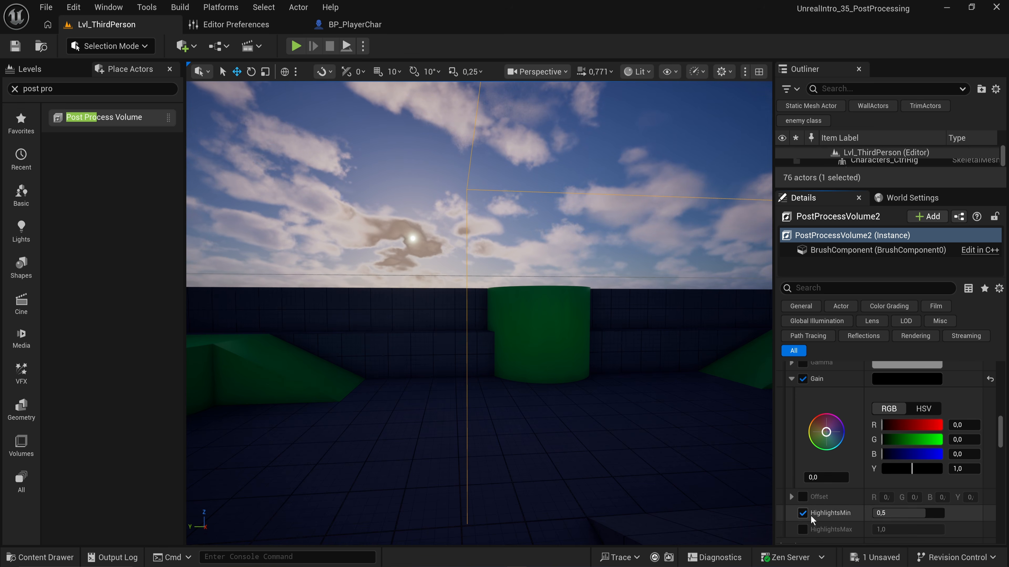
drag(913, 513, 866, 513)
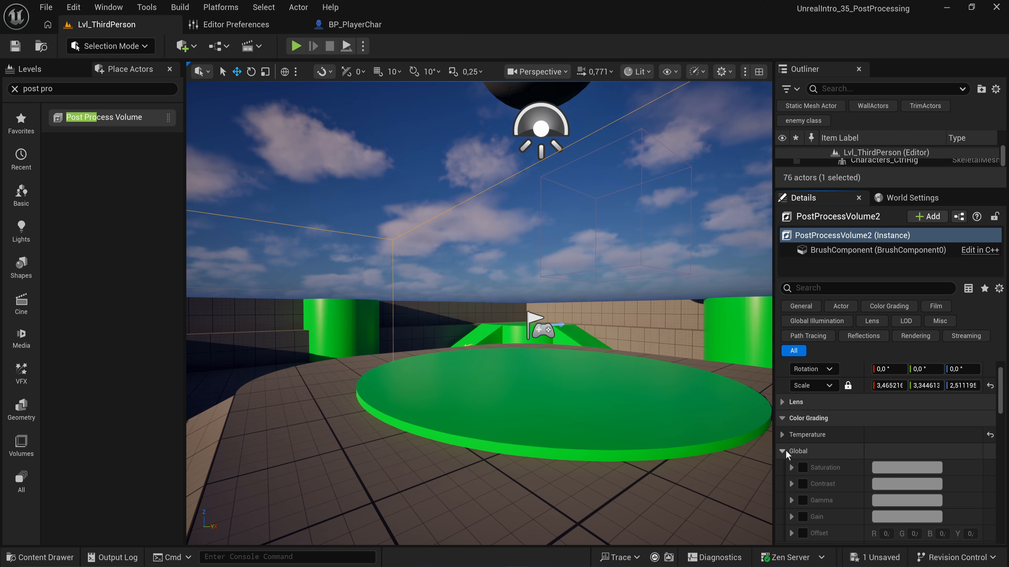
Enable the Global Saturation override, expand its color controls and raise the overall value to about 1,25.
scroll(785, 450, down, 2)
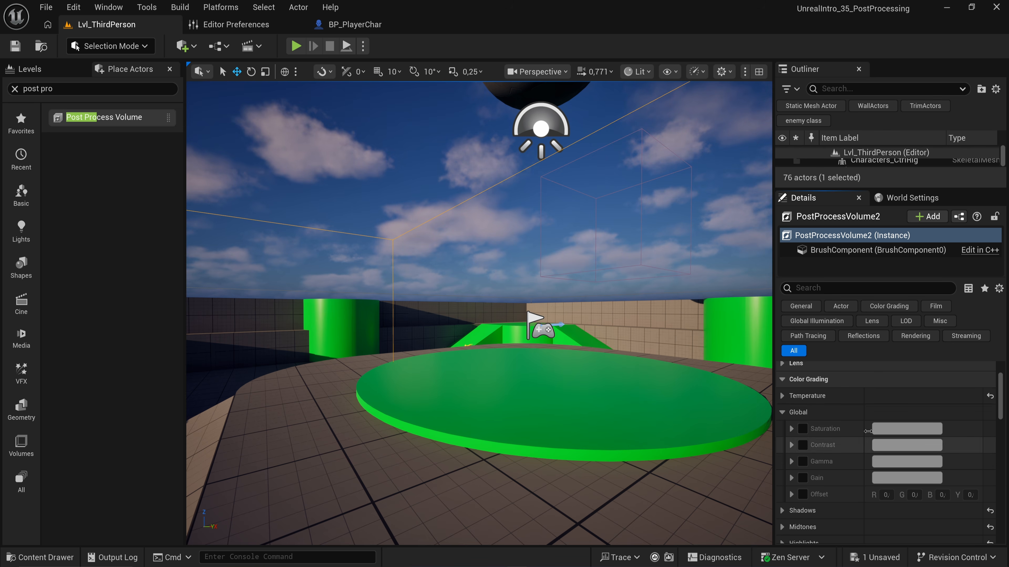
click(803, 428)
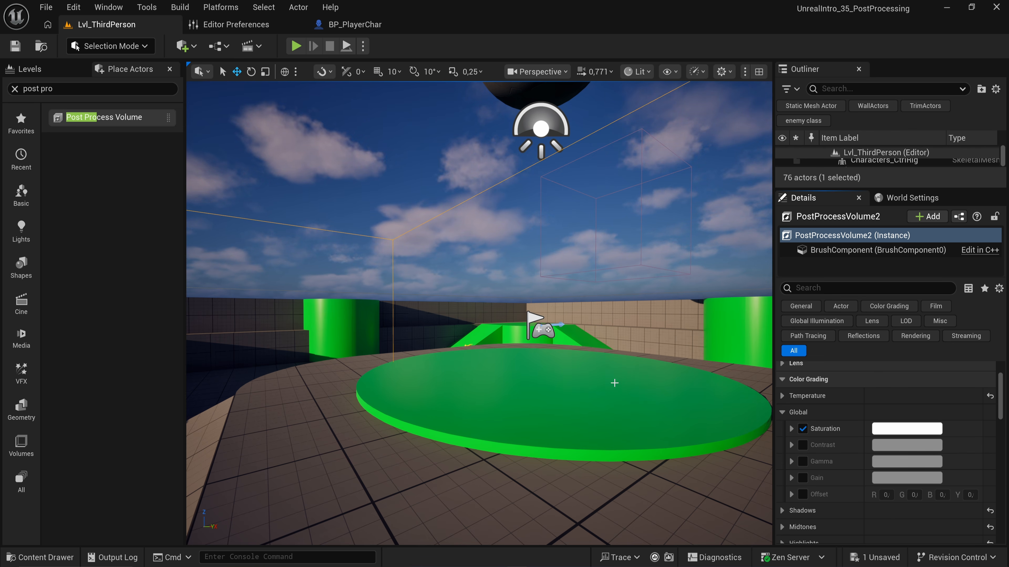
key(f)
click(791, 428)
scroll(818, 457, down, 1)
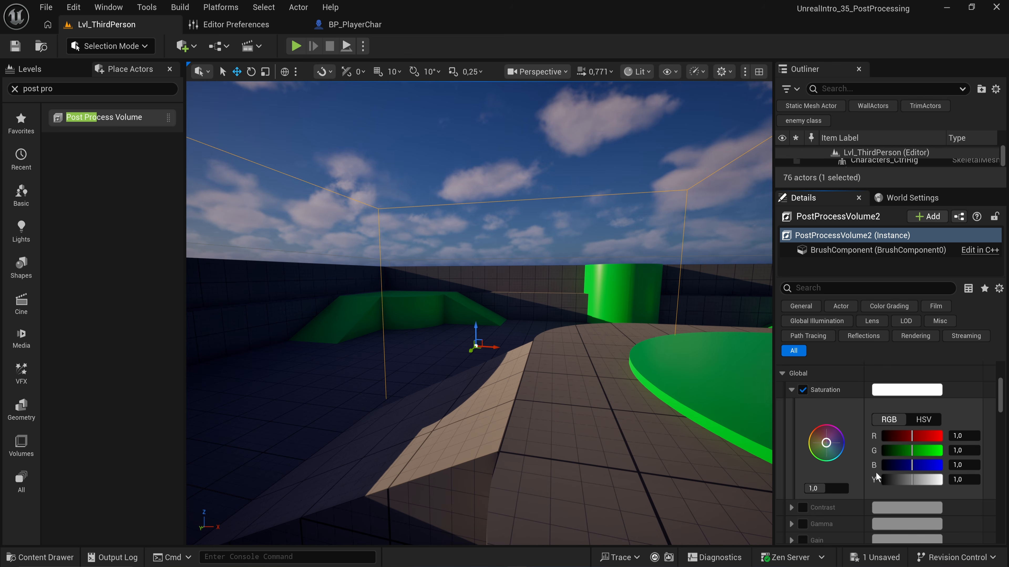
click(828, 489)
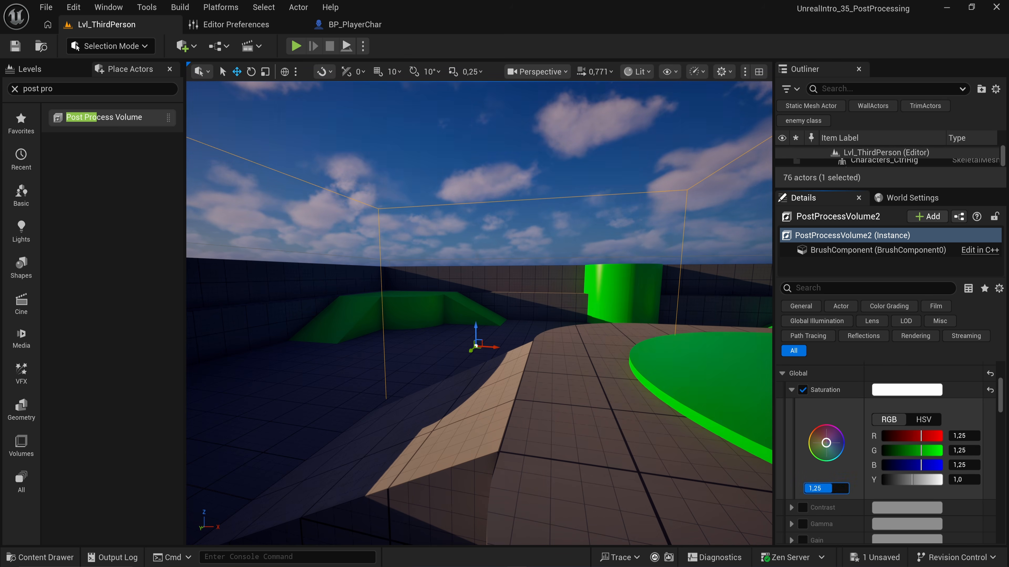
Compare overall Global Saturation values of 2 and 0, and settle on about 1,22.
text(2)
key(Return)
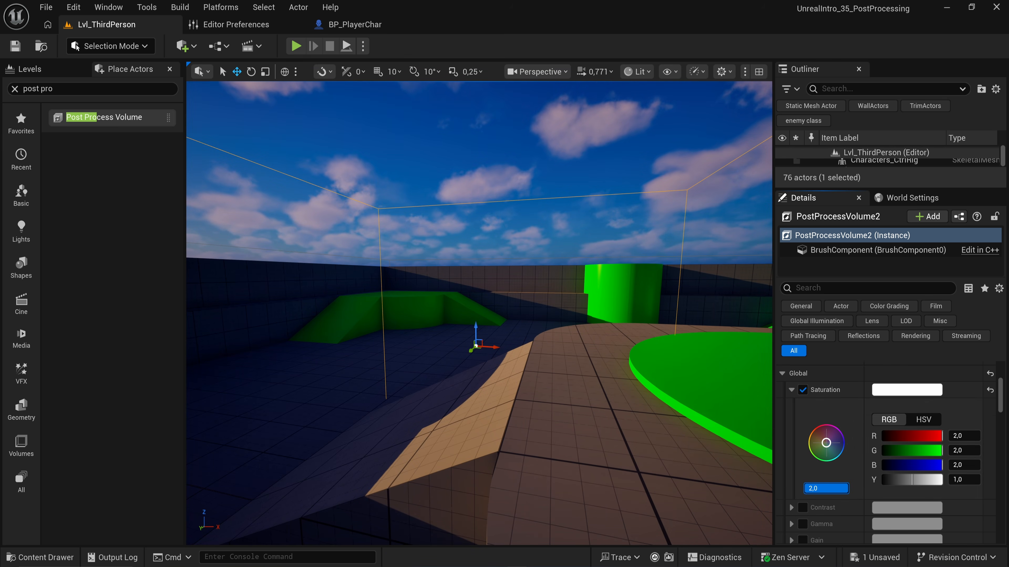
text(0)
key(Return)
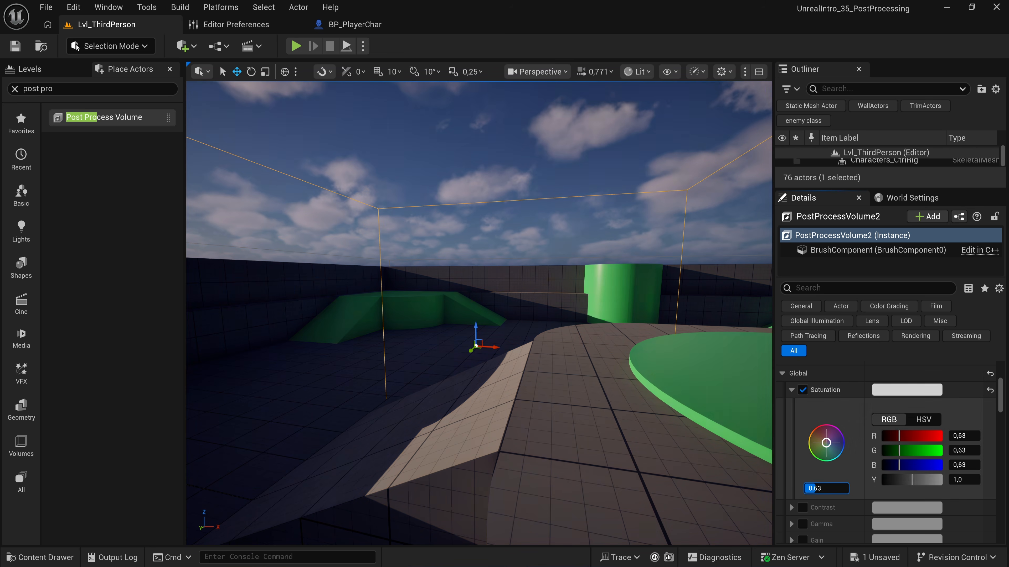
mouse_move(818, 488)
mouse_down()
mouse_move(845, 488)
mouse_move(832, 488)
mouse_up()
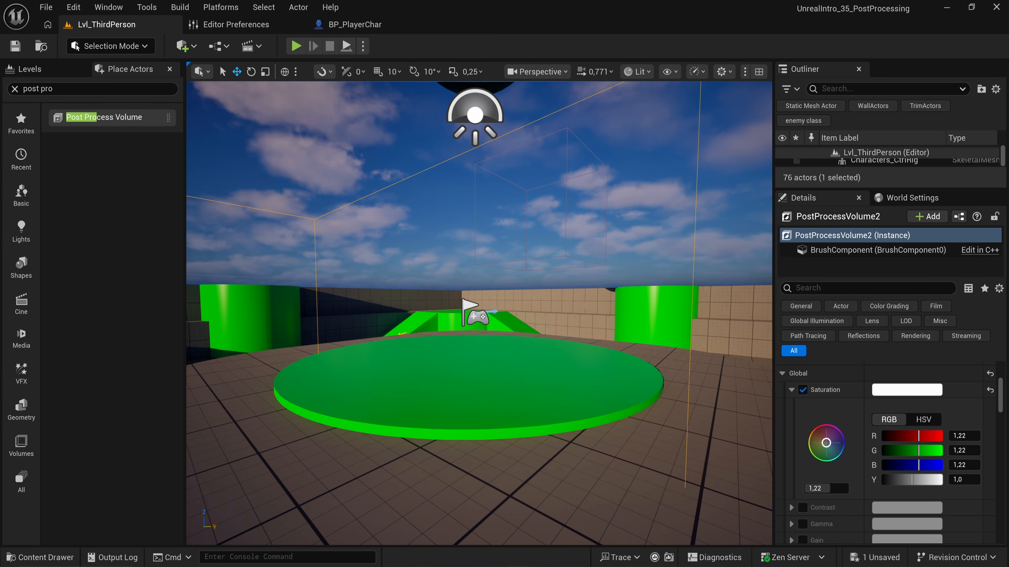
right_drag(537, 404, 612, 393)
Collapse Film Grain, expand the Lens category and open its Bloom settings.
scroll(788, 432, up, 5)
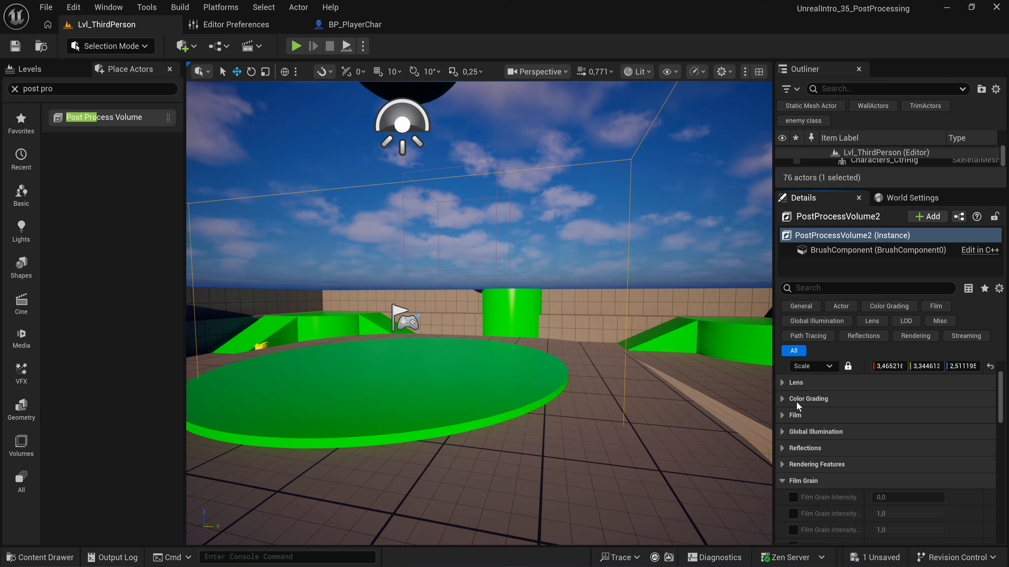
click(781, 481)
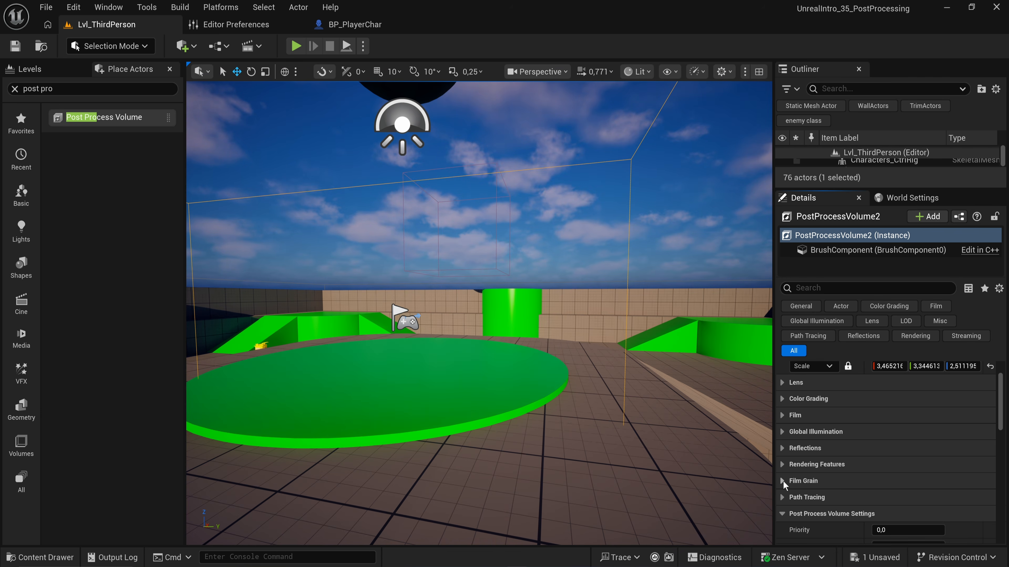
click(780, 381)
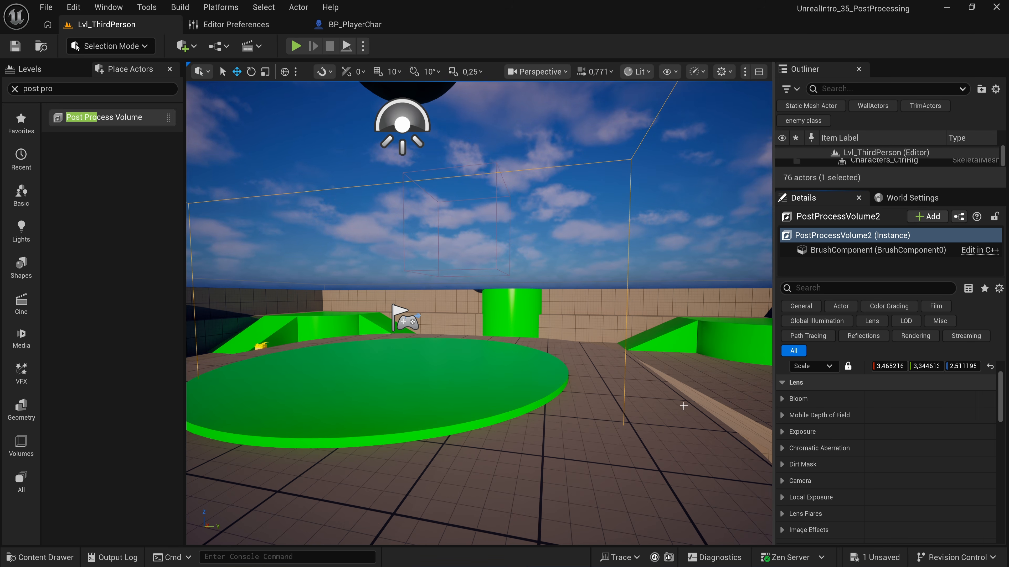
click(783, 399)
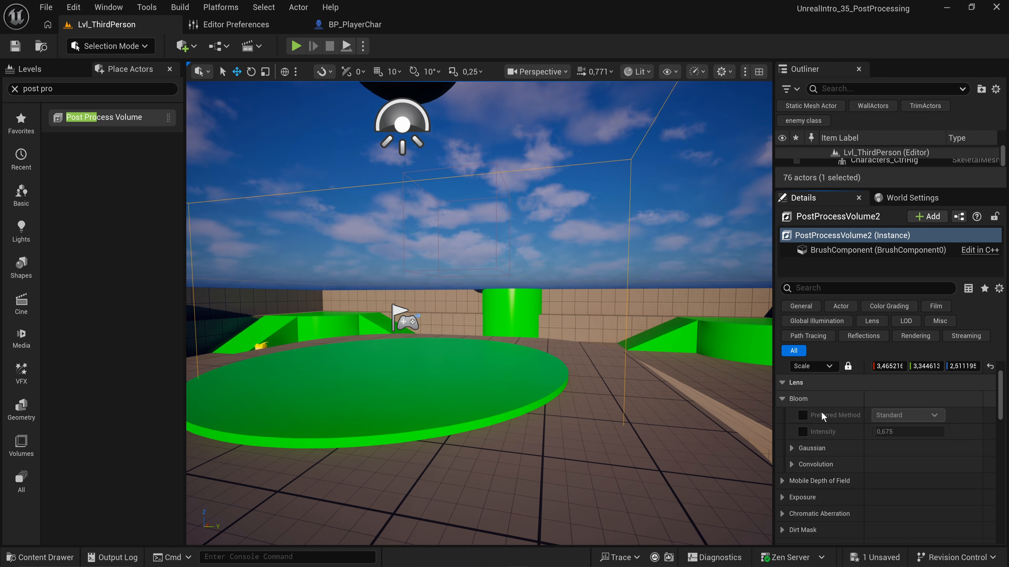
Look briefly at the Dirt Mask settings, collapse them and expand Chromatic Aberration.
scroll(799, 491, down, 3)
click(781, 472)
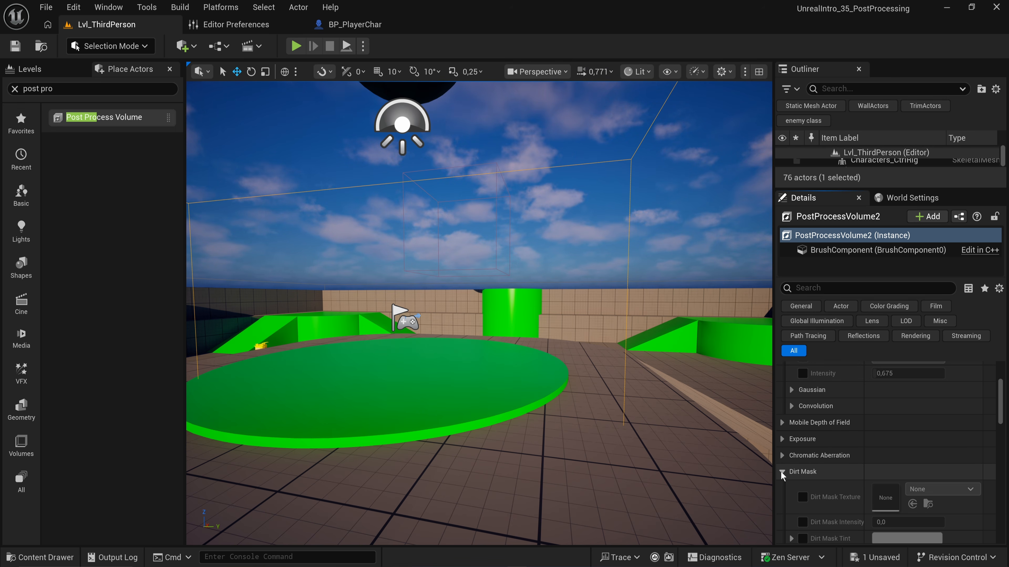
click(782, 472)
click(782, 455)
middle_drag(623, 415, 628, 414)
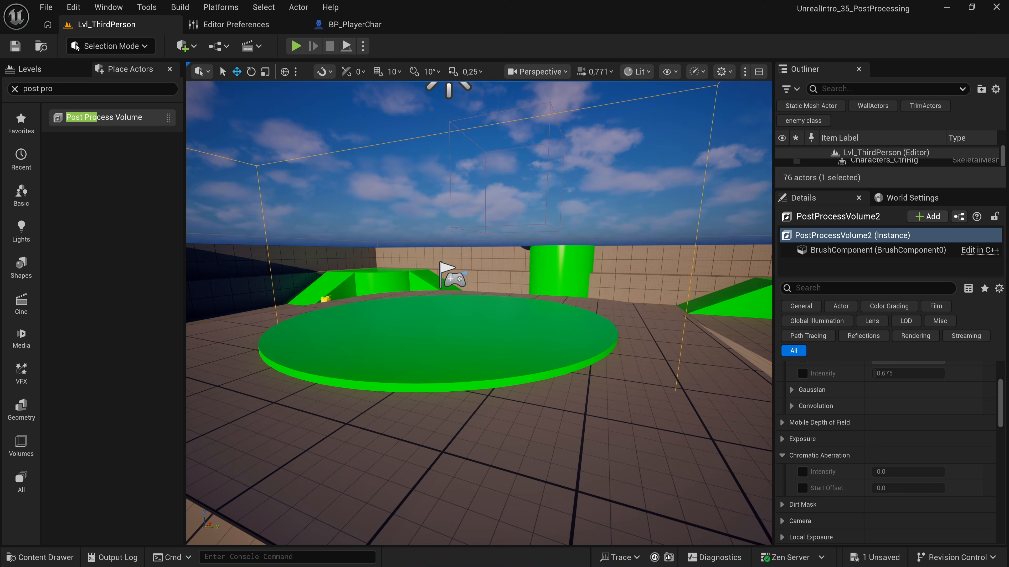
Enable Chromatic Aberration Intensity, set it to 5,0 and inspect the color fringing around the green platform.
click(803, 475)
drag(887, 472, 959, 472)
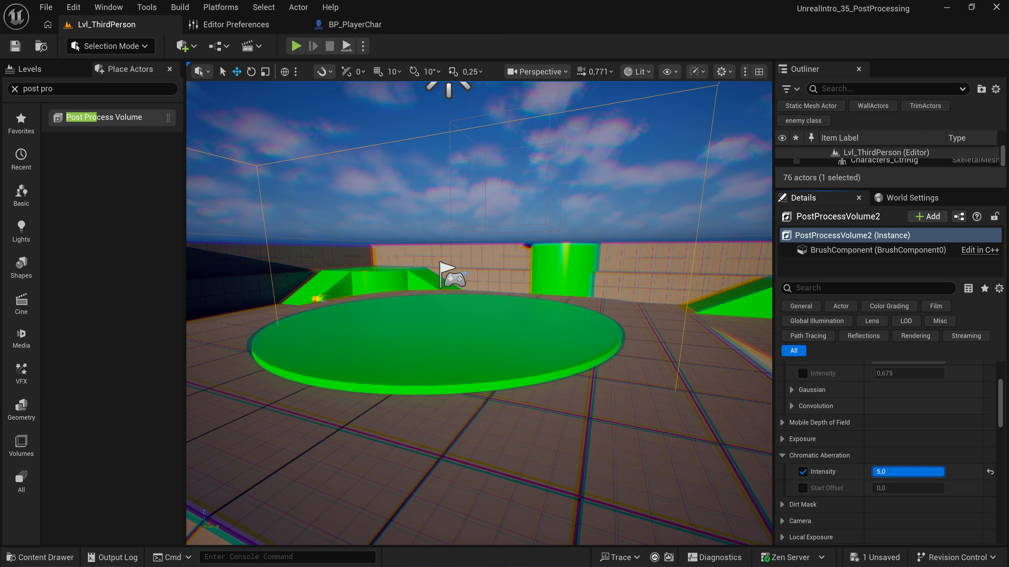
right_drag(675, 410, 691, 400)
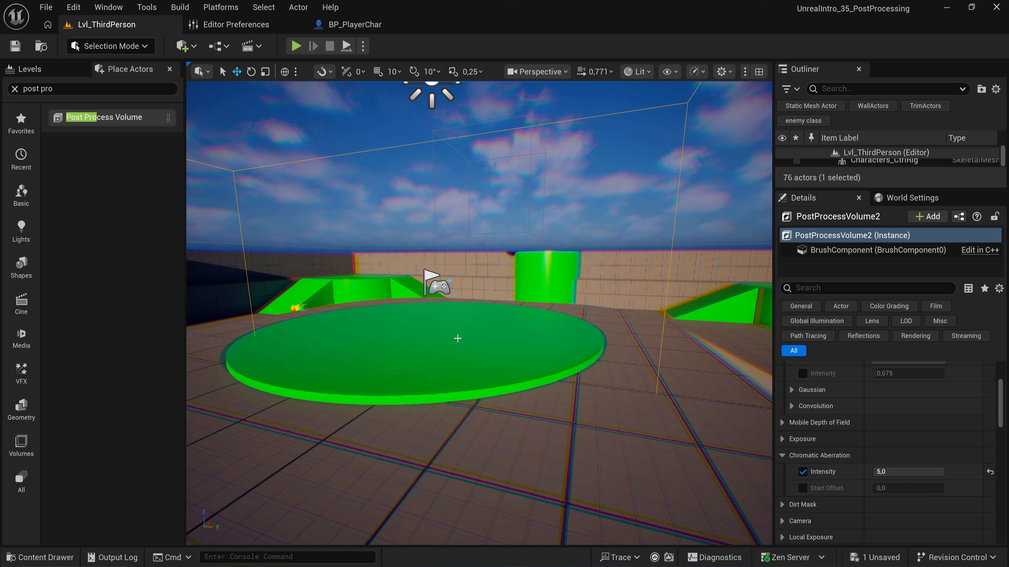
right_drag(475, 410, 476, 445)
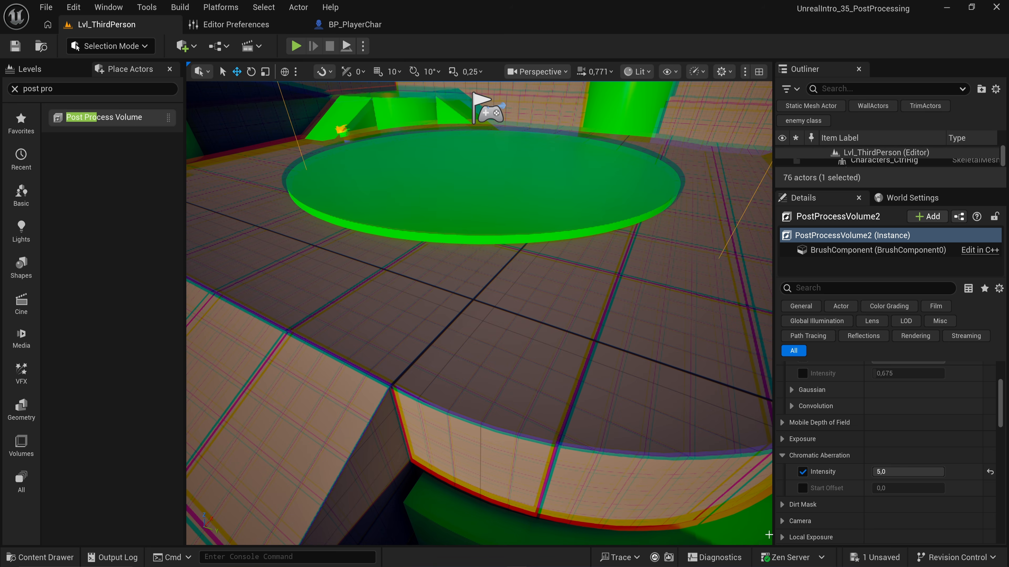
Enable the Chromatic Aberration Start Offset, raise its value and check the fringing toward the view's edges.
click(802, 489)
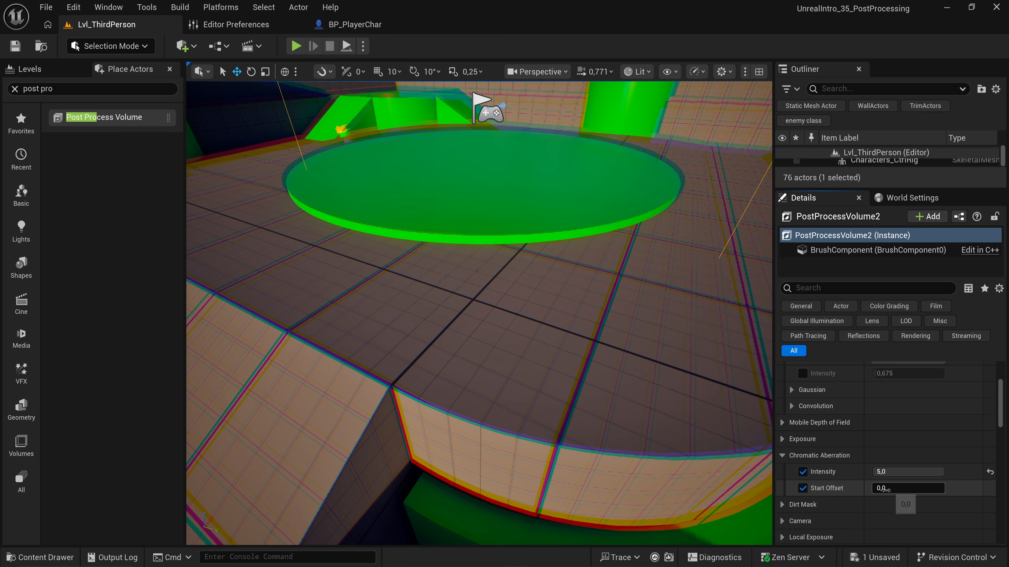
drag(890, 488, 922, 488)
right_drag(462, 426, 472, 426)
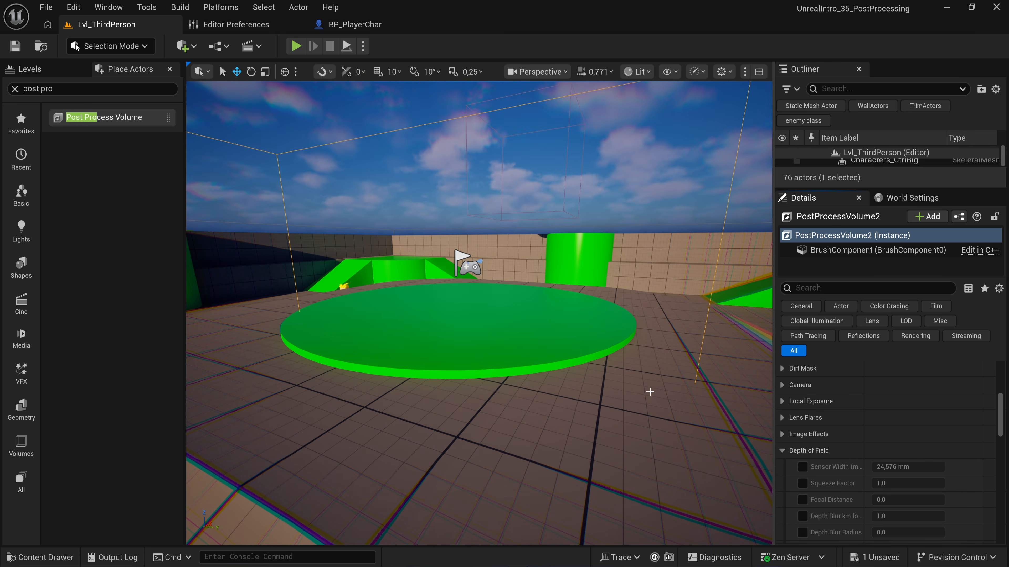
Enable the seven Depth of Field overrides from Sensor Width through the second Petzval Bokeh setting.
right_drag(649, 392, 672, 401)
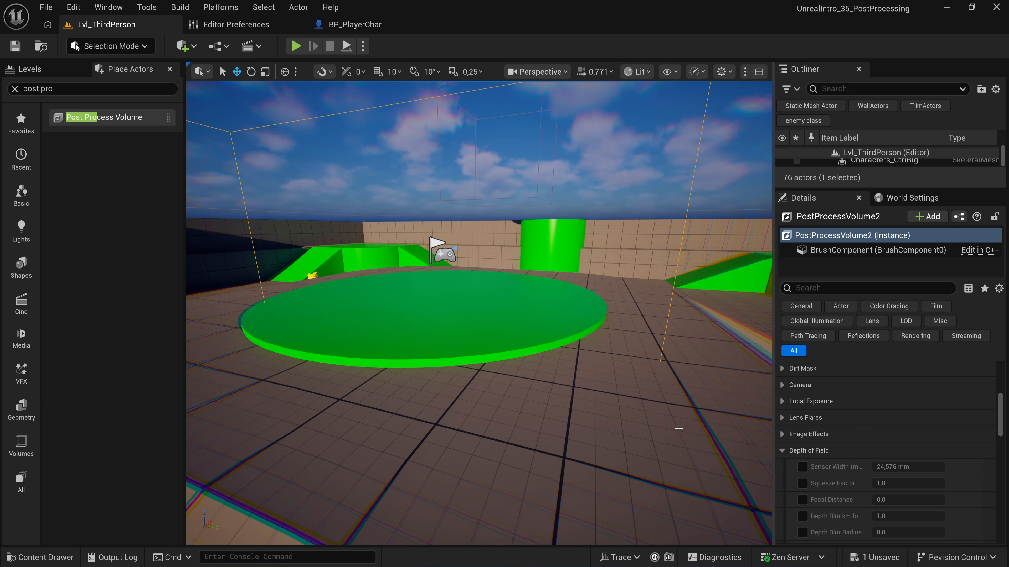
right_drag(637, 416, 631, 413)
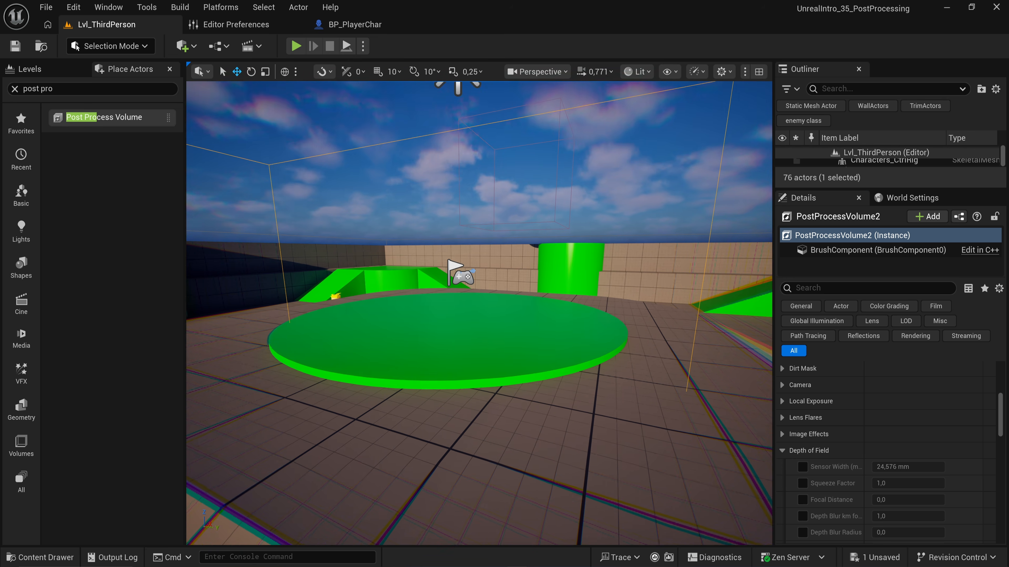
click(802, 467)
scroll(799, 476, down, 2)
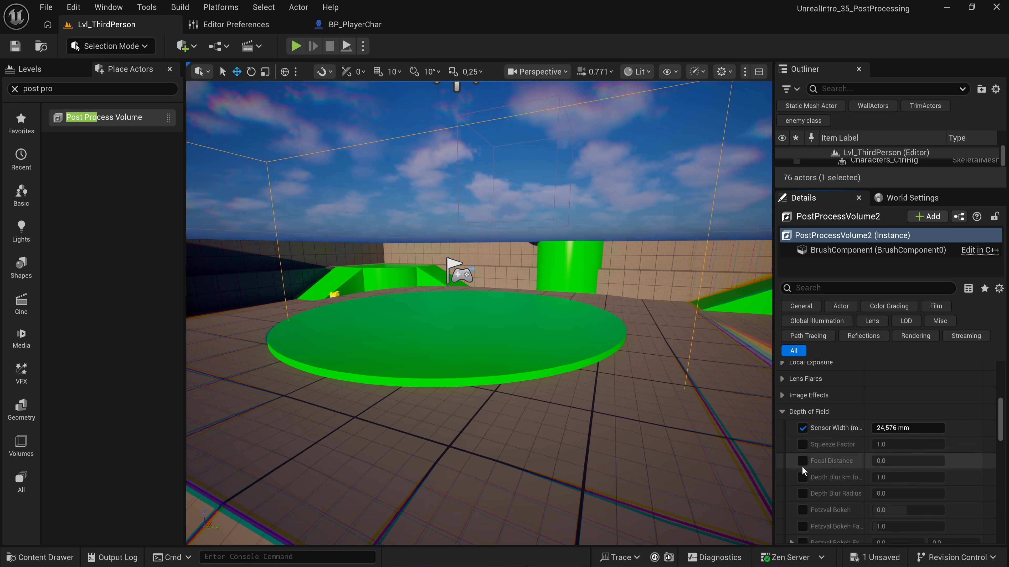
click(802, 484)
click(802, 461)
click(803, 477)
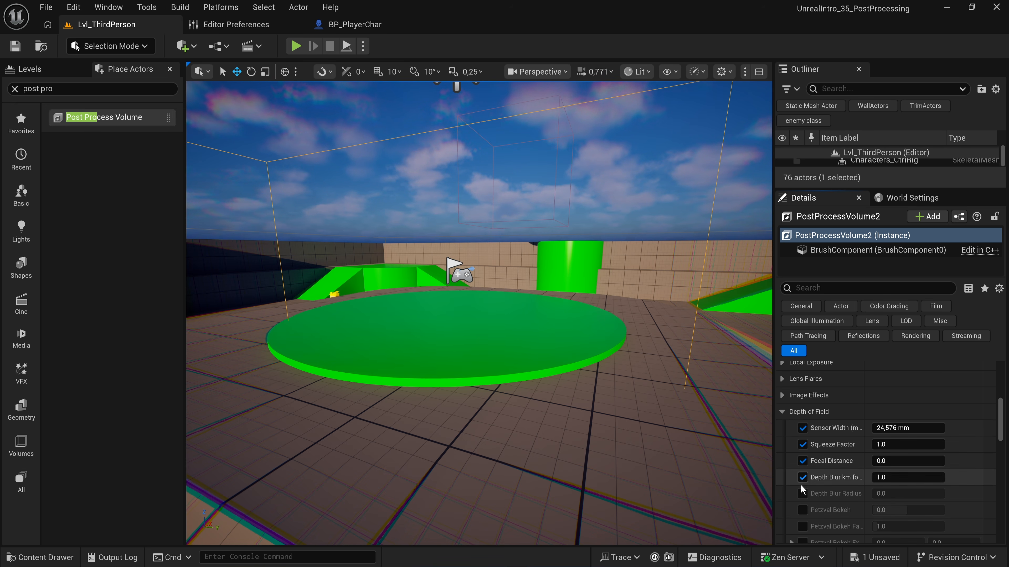
click(802, 494)
click(802, 510)
click(802, 527)
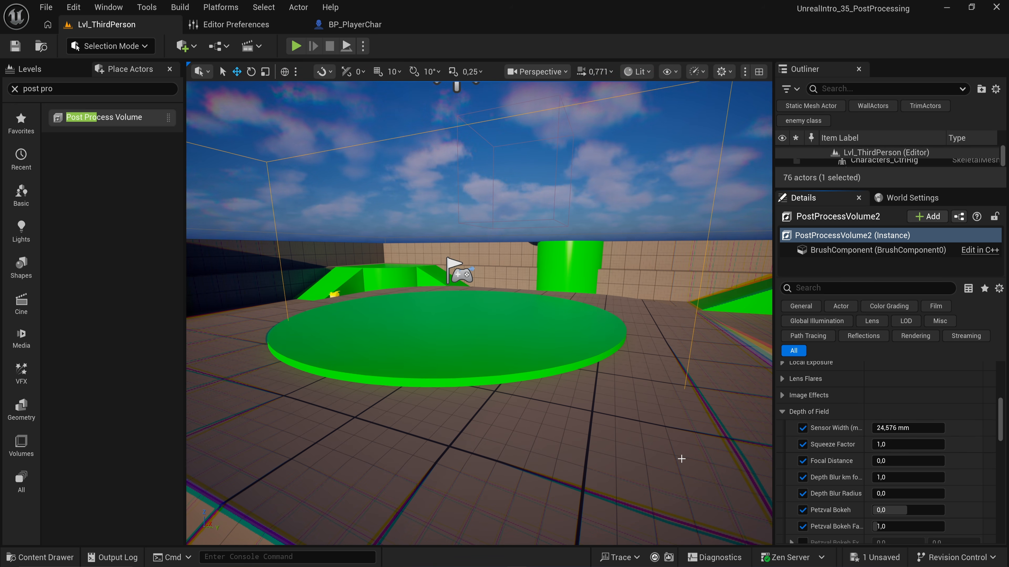
Set Depth Blur km to 0,000001, Depth Blur Radius to about 0,53, Focal Distance to about 534 and Sensor Width to 1000 mm.
scroll(826, 496, down, 2)
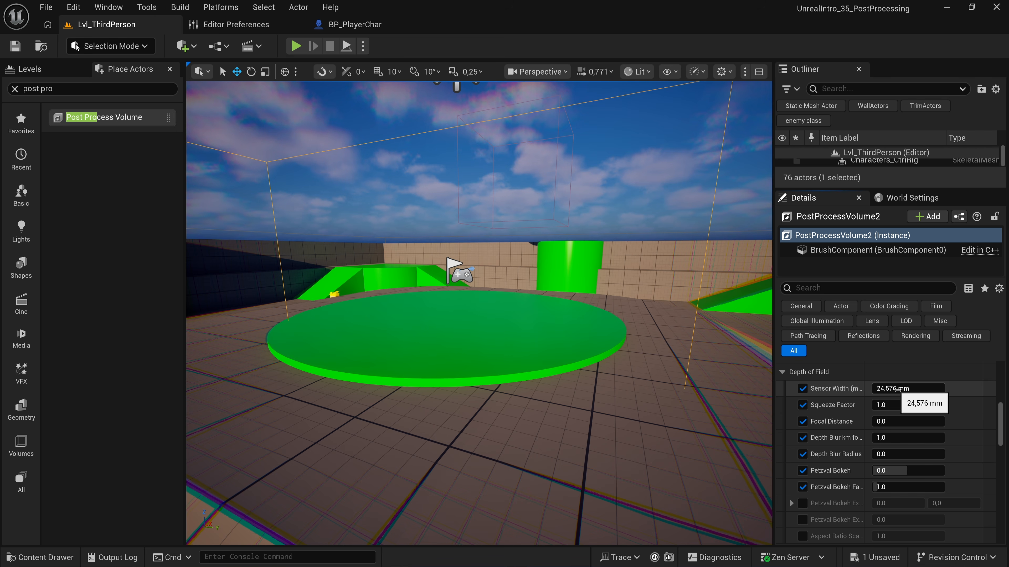
drag(897, 390, 937, 390)
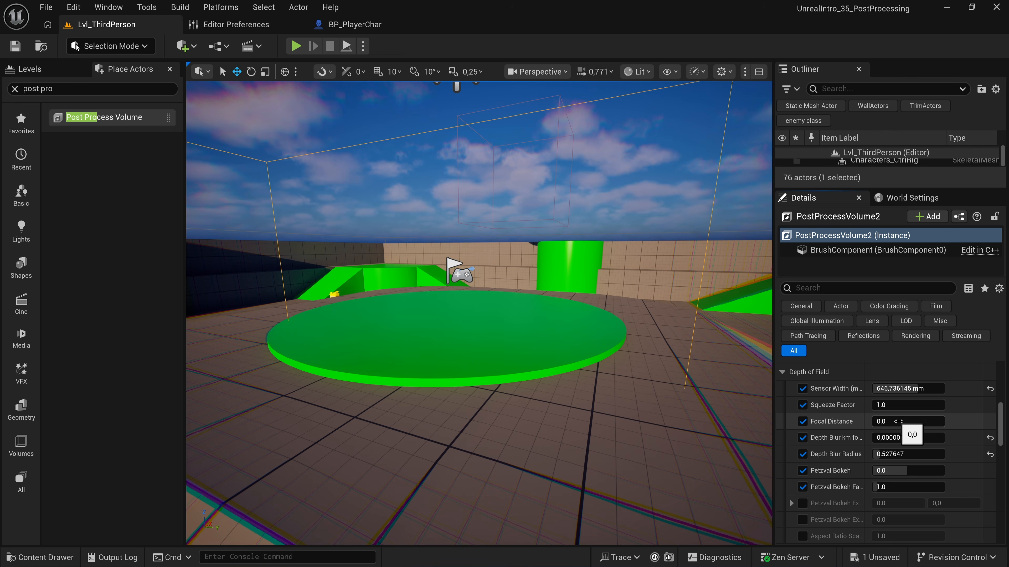
drag(895, 422, 912, 389)
text(1000)
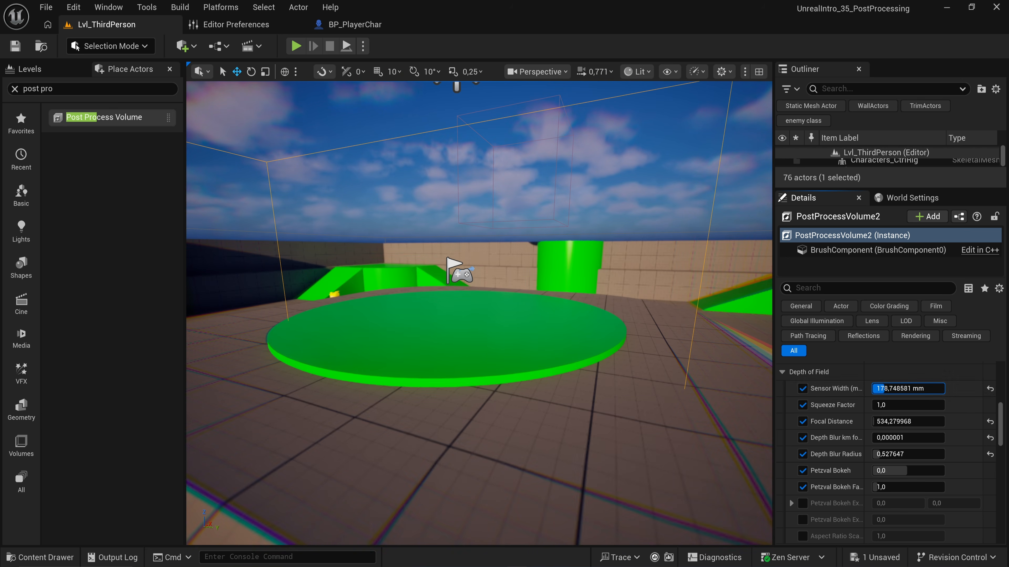
key(Return)
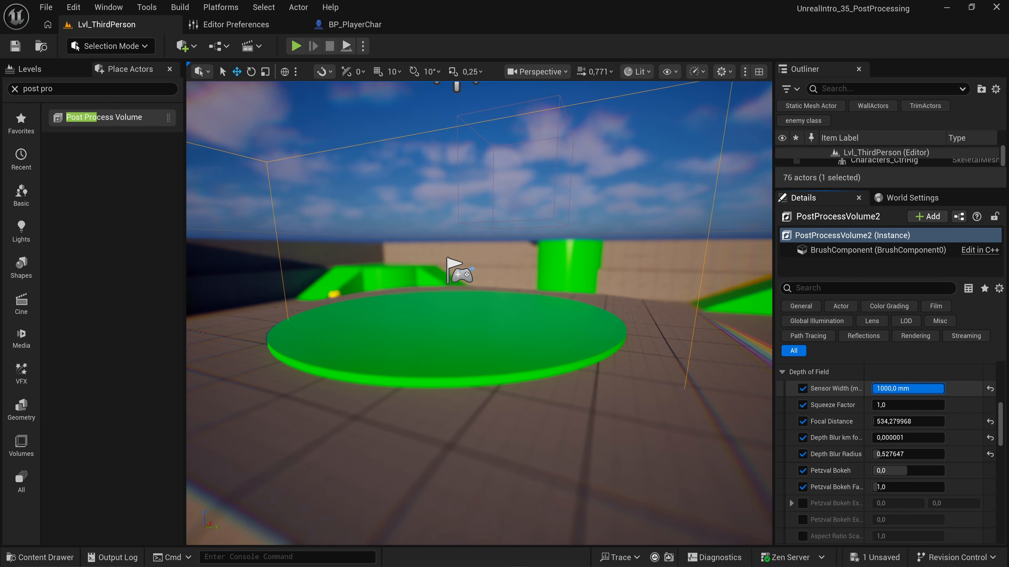
Collapse Depth of Field, expand Image Effects, and enable Vignette Intensity with a value of about 0,71.
scroll(868, 413, down, 3)
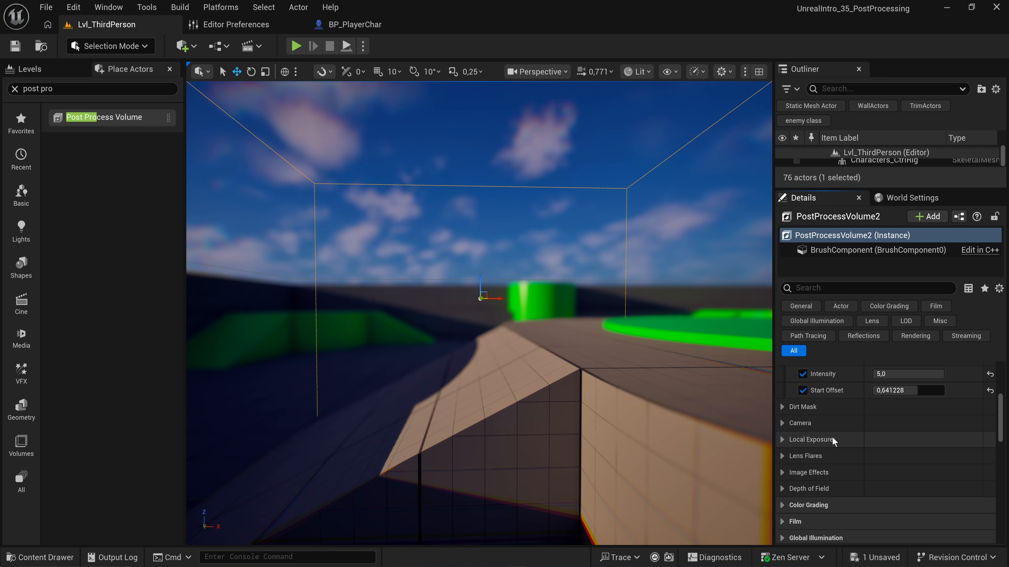
scroll(832, 437, up, 5)
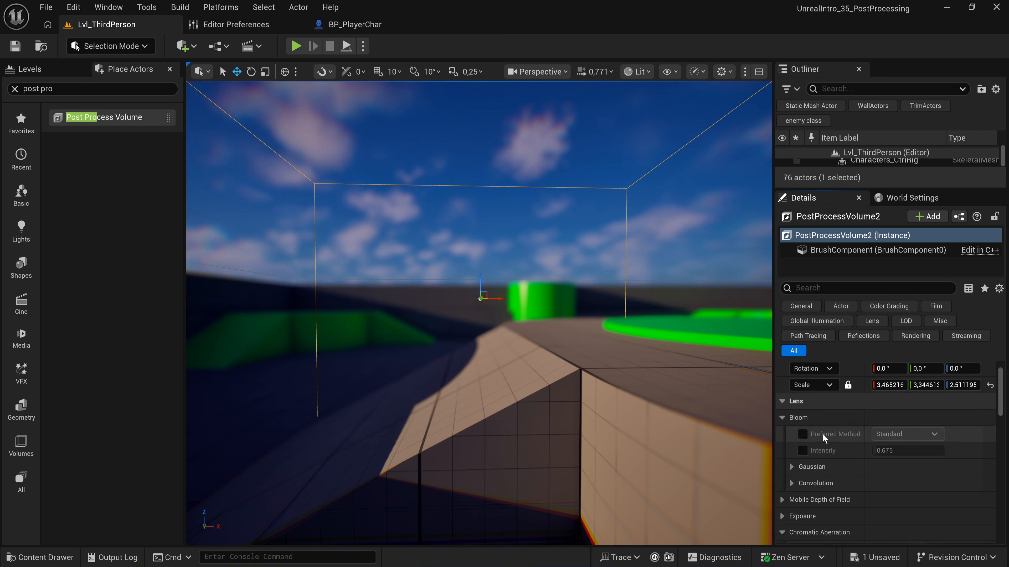
scroll(831, 472, down, 3)
scroll(831, 475, down, 1)
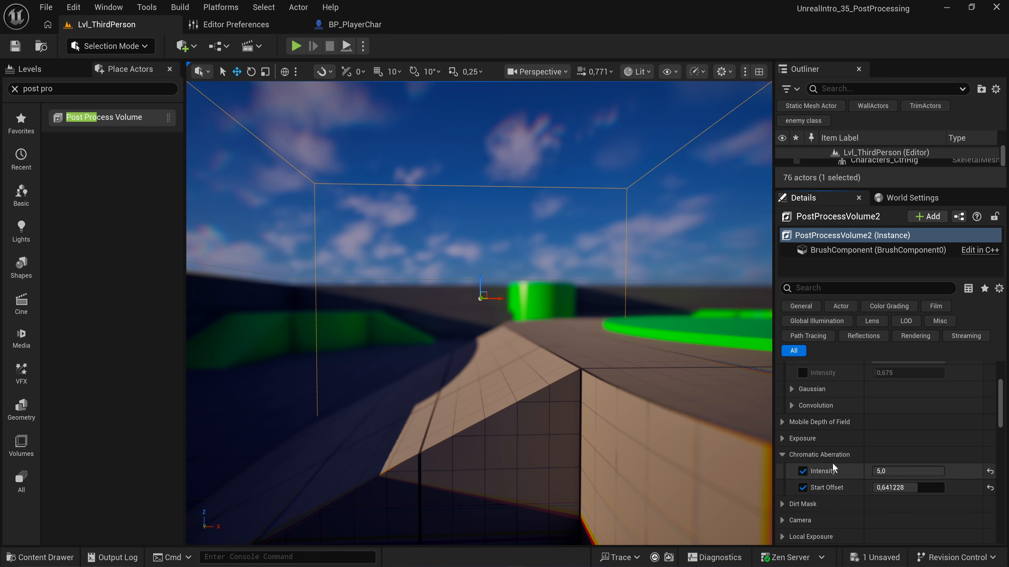
scroll(829, 447, down, 3)
scroll(829, 460, down, 2)
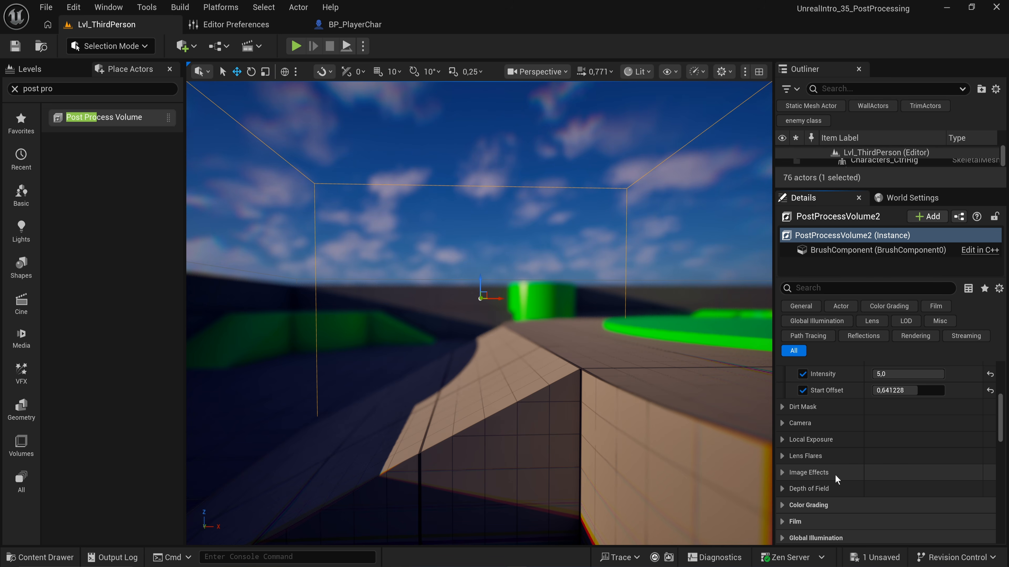
click(783, 473)
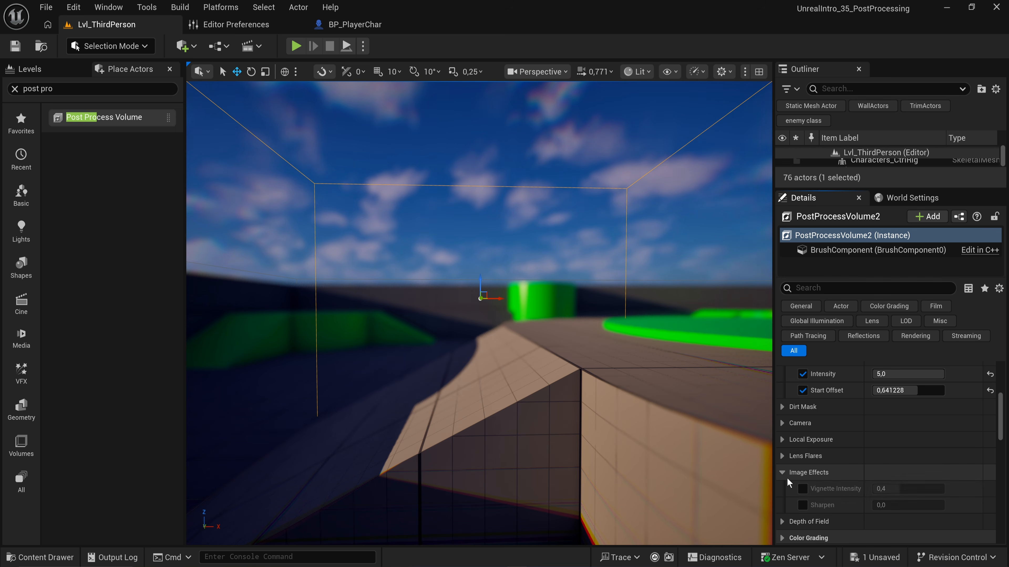
click(803, 489)
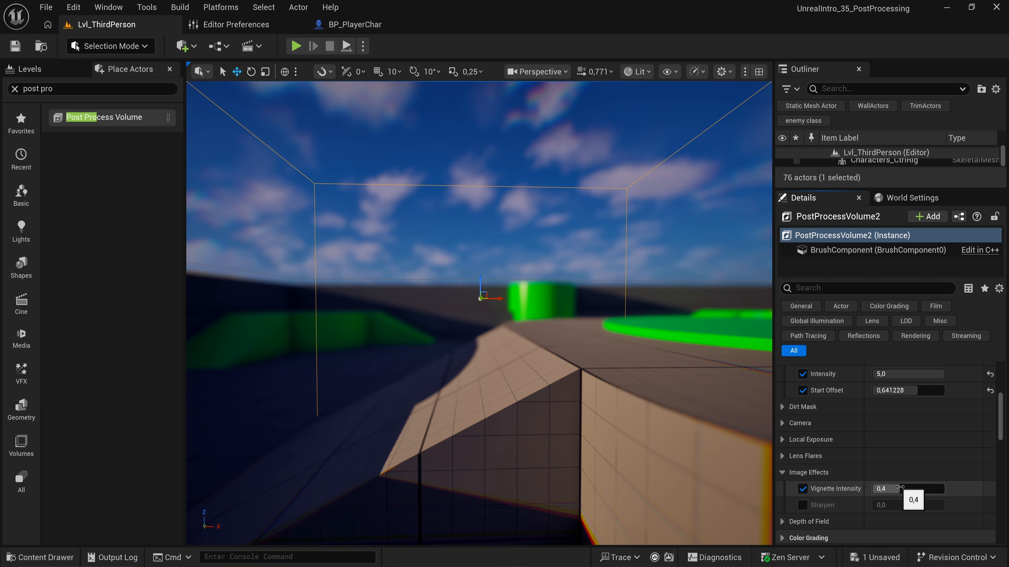
drag(900, 487, 945, 488)
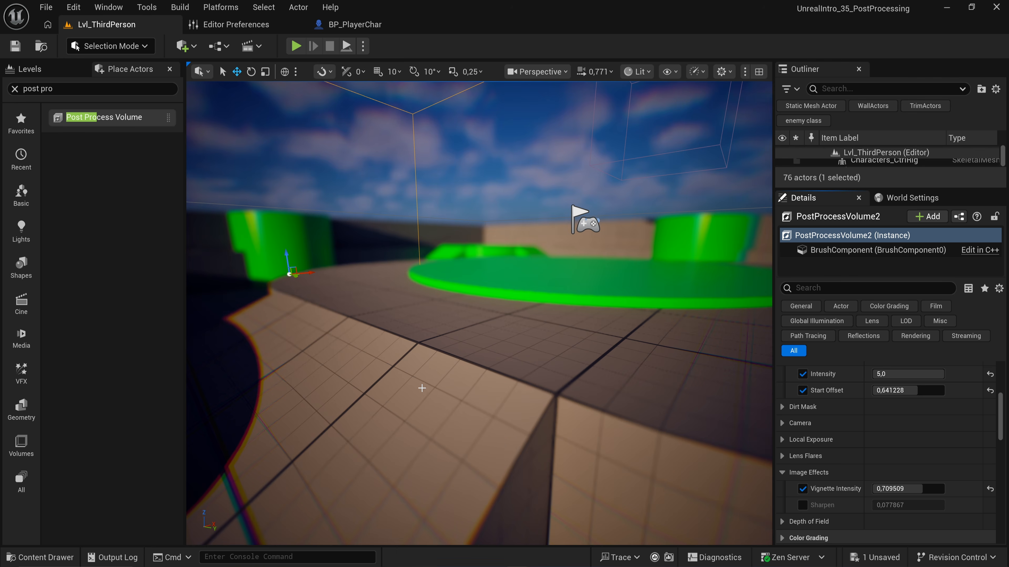
Filter the volume's properties by "radi", set Blend Radius to 1000 and check the blending while moving toward and away from the volume.
key(s)
right_drag(454, 355, 509, 340)
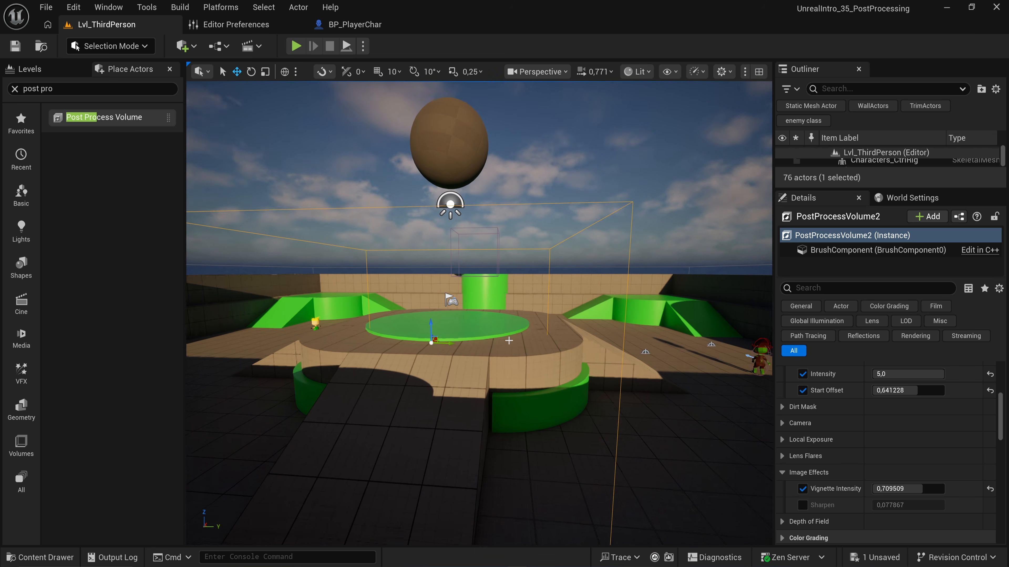
click(837, 288)
text(radi)
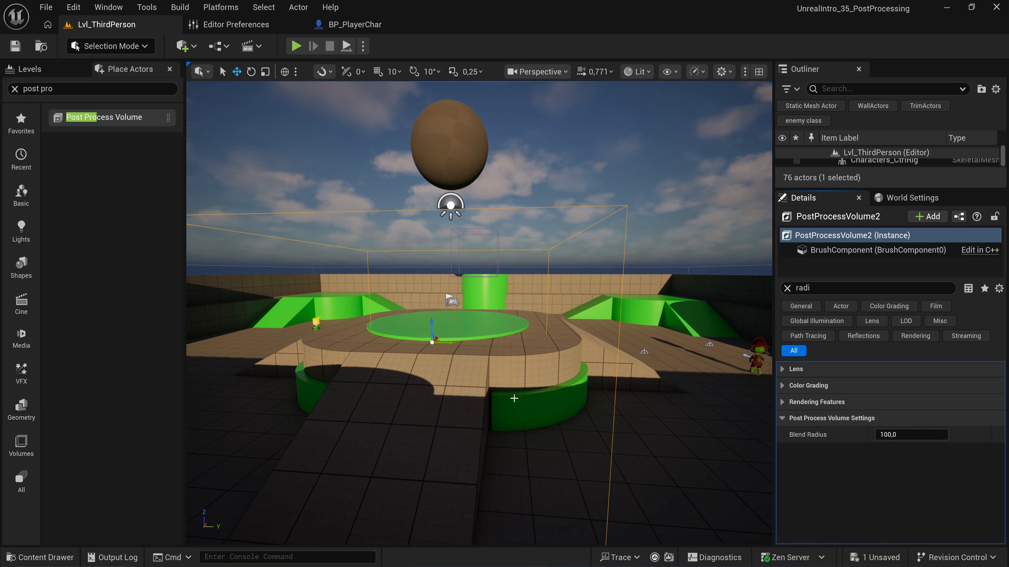
mouse_move(596, 369)
right_down()
mouse_move(572, 379)
mouse_move(589, 385)
mouse_move(590, 373)
mouse_move(590, 396)
mouse_move(590, 375)
right_up()
key(w)
key(s)
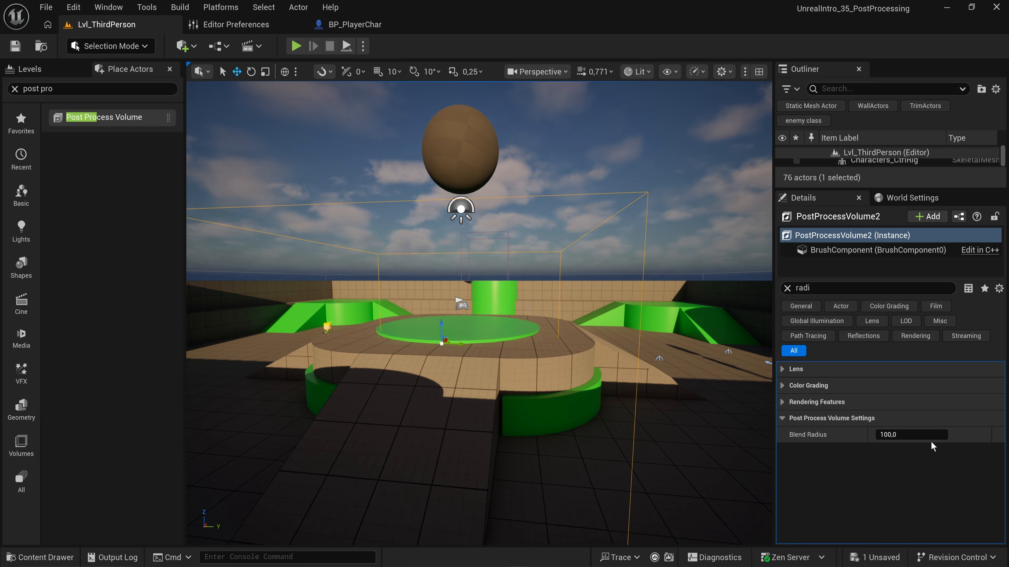
click(931, 435)
text(1000)
key(Return)
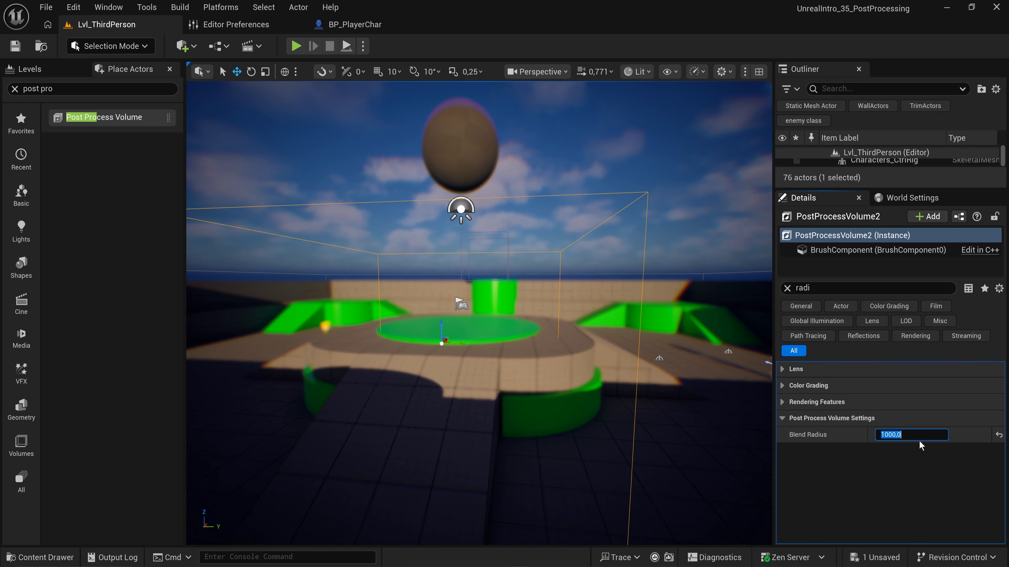
right_drag(640, 372, 640, 373)
key(s)
key(w)
Filter the properties by "unb", try Infinite Extent (Unbound) on the volume, check the view outside it and disable the option again.
text(n)
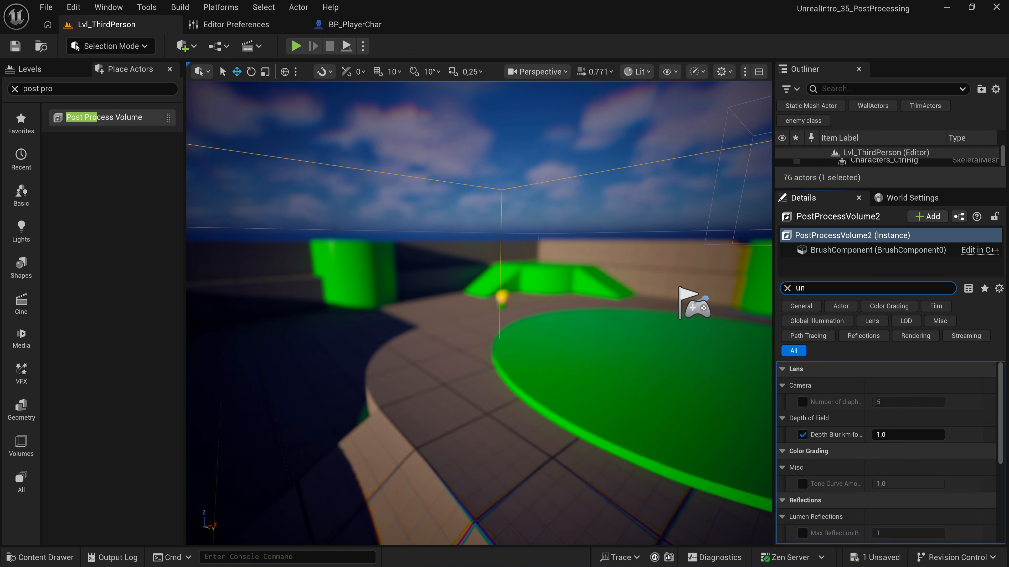
text(bf)
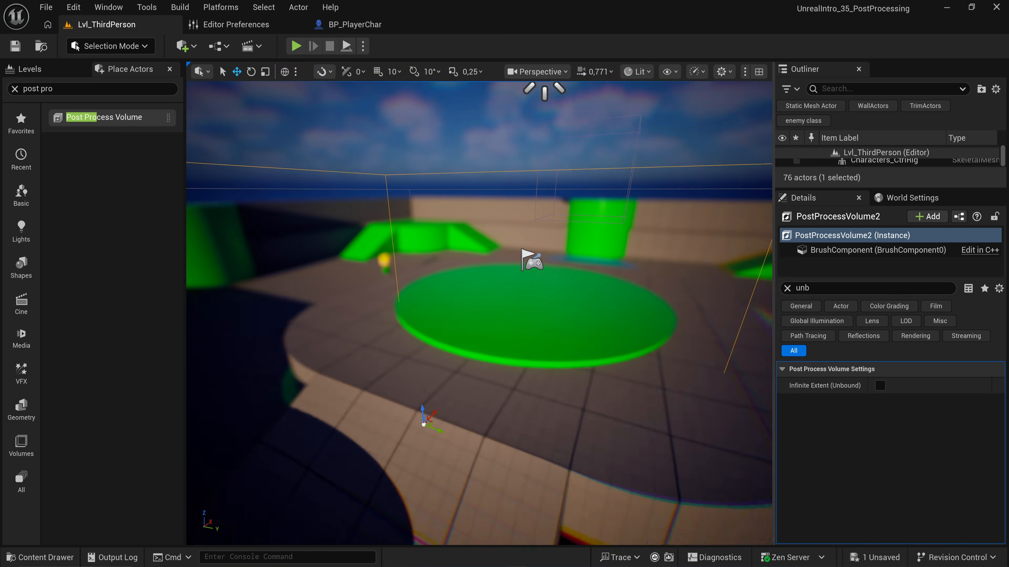
click(880, 385)
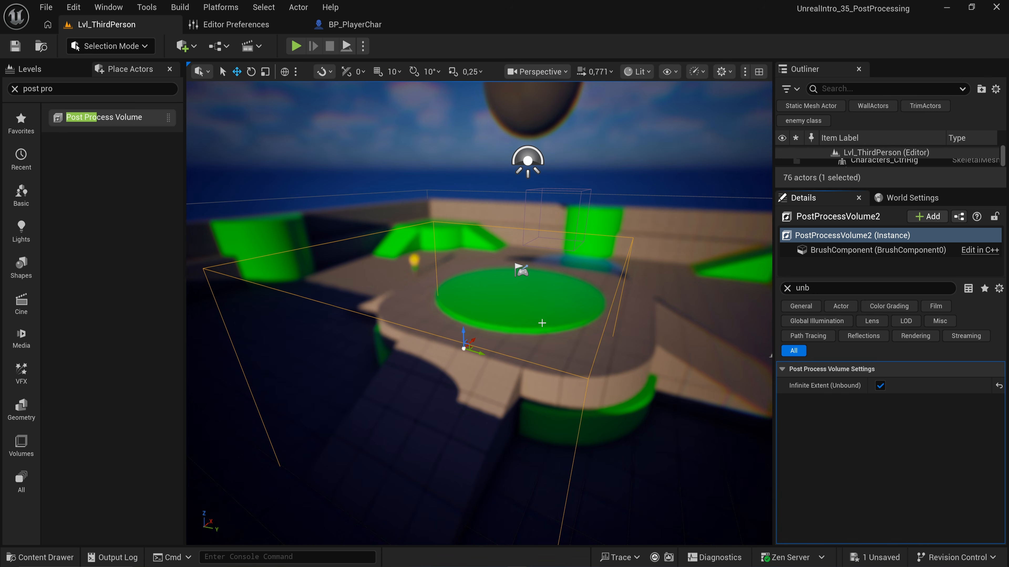
right_drag(479, 313, 459, 221)
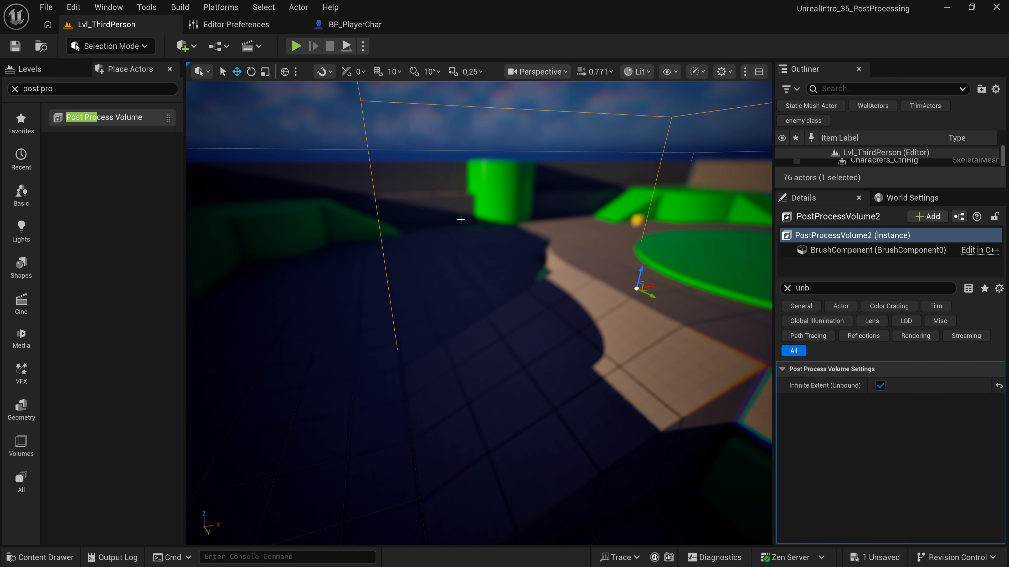
click(880, 385)
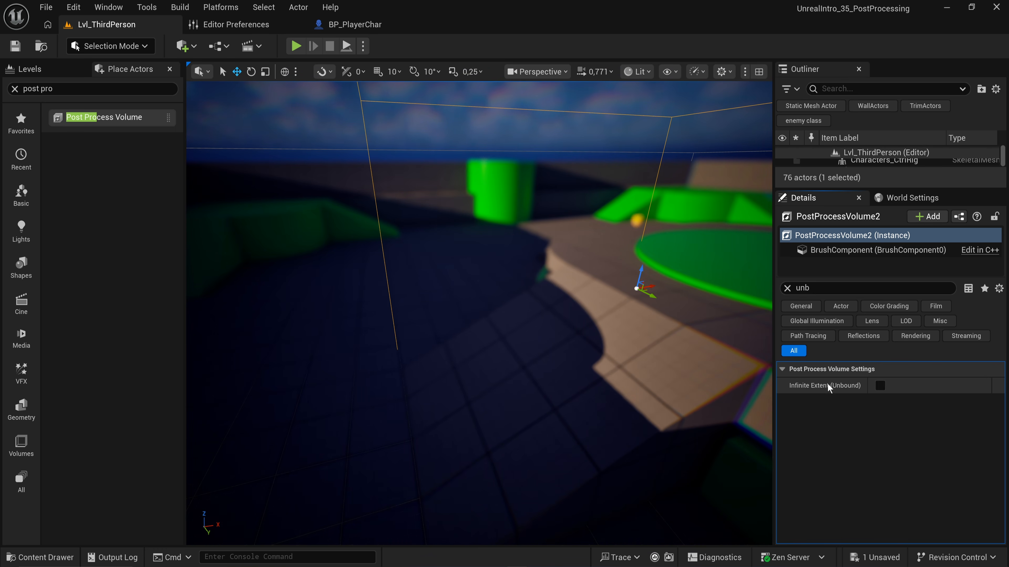
scroll(590, 277, down, 10)
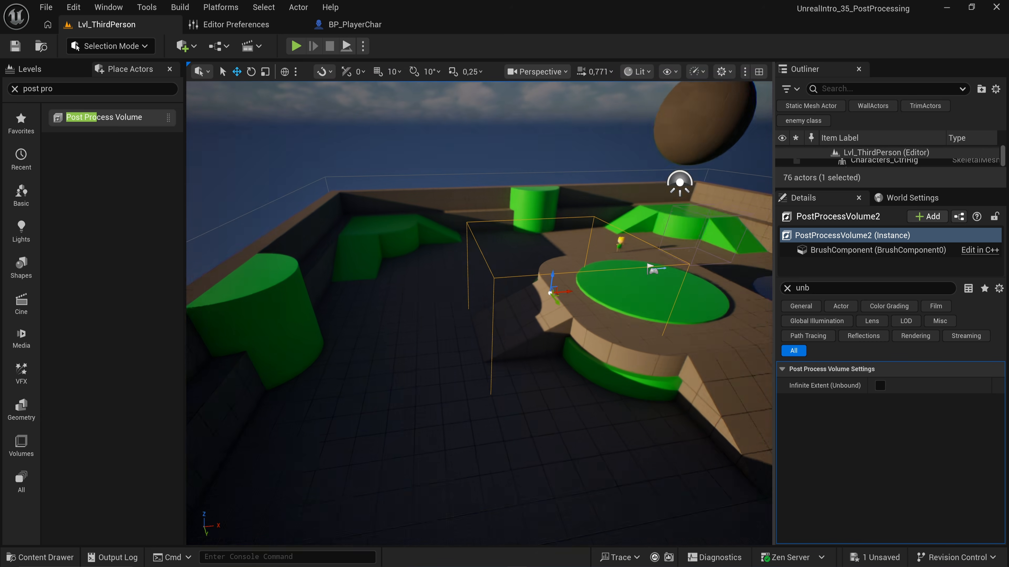
drag(539, 293, 438, 302)
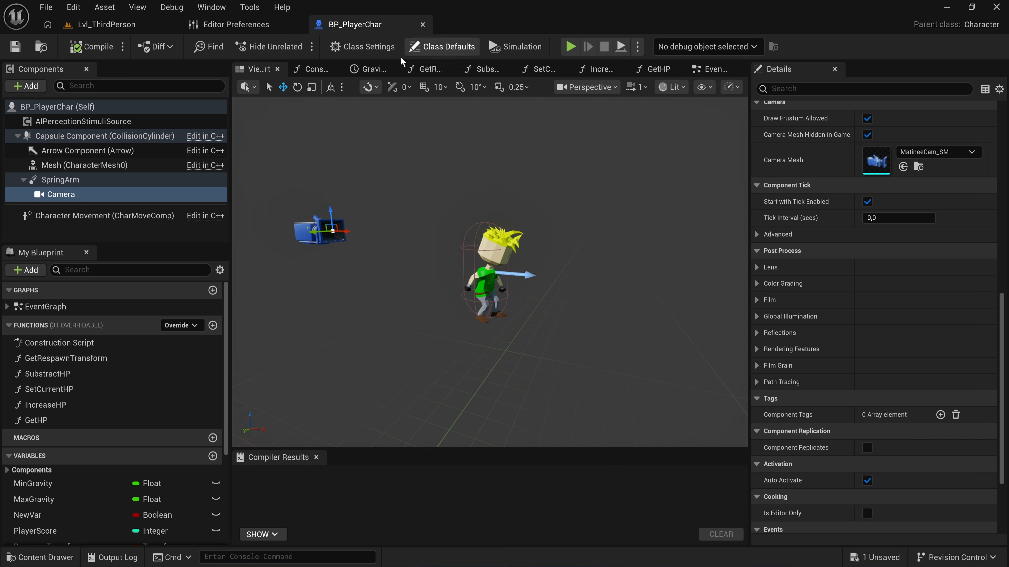
In BP_PlayerChar, select the Camera component and look through the Lens categories of its Post Process settings.
click(66, 197)
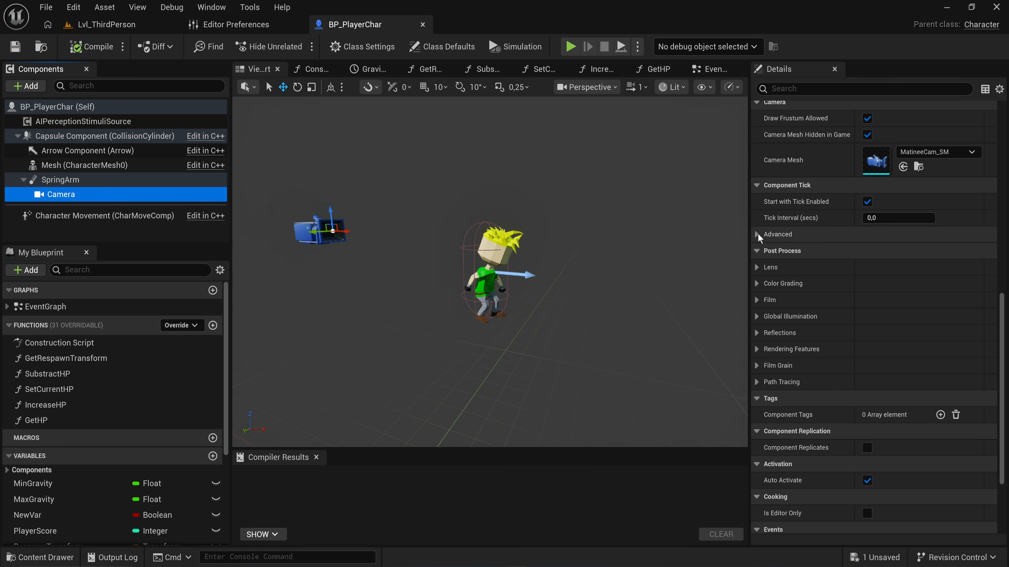
click(754, 265)
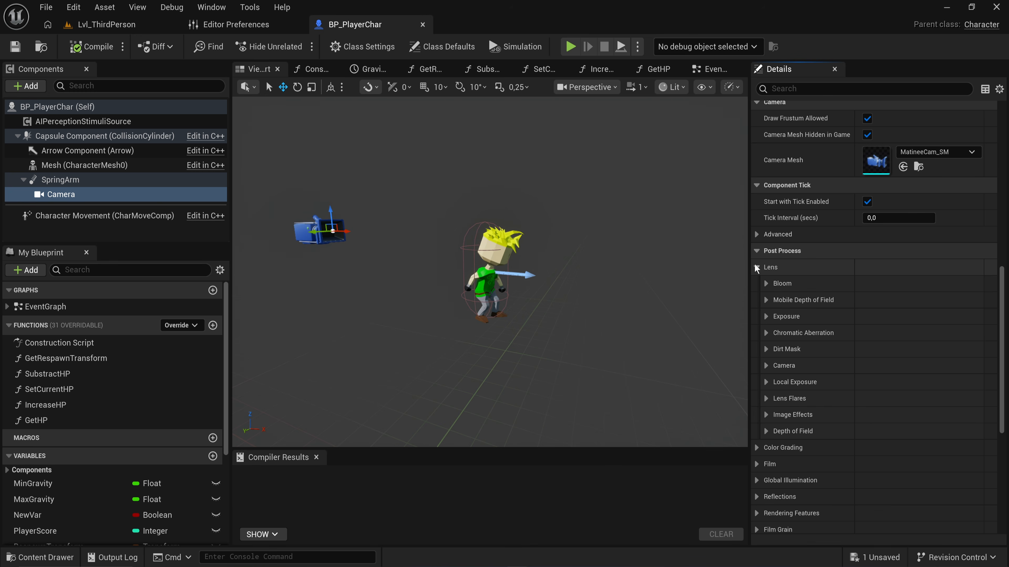
click(753, 265)
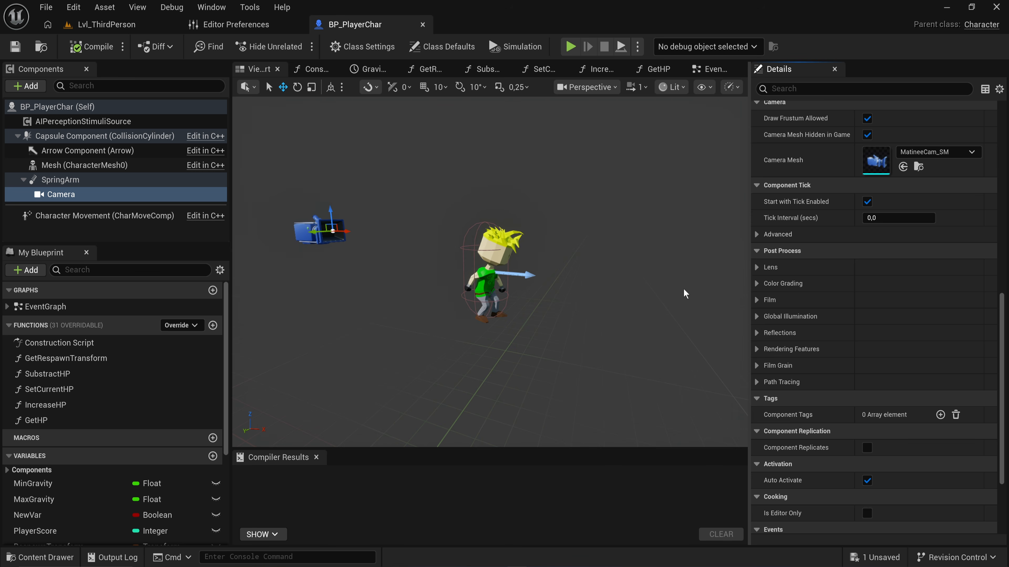
Return to Lvl_ThirdPerson, clear the property filter, place BP_PlayerChar on the dark floor and select its Camera component.
click(159, 30)
click(787, 288)
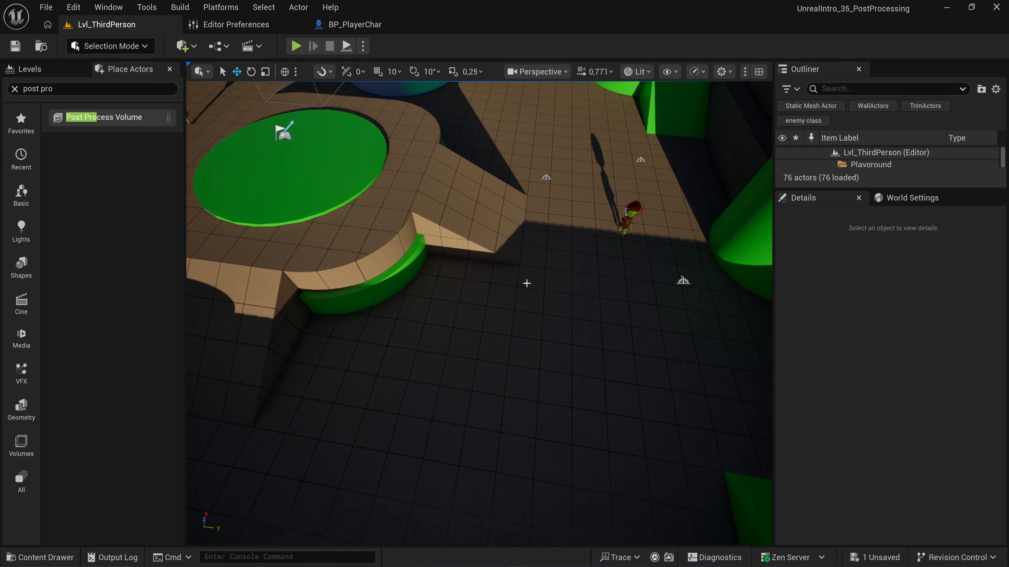
key(ctrl+space)
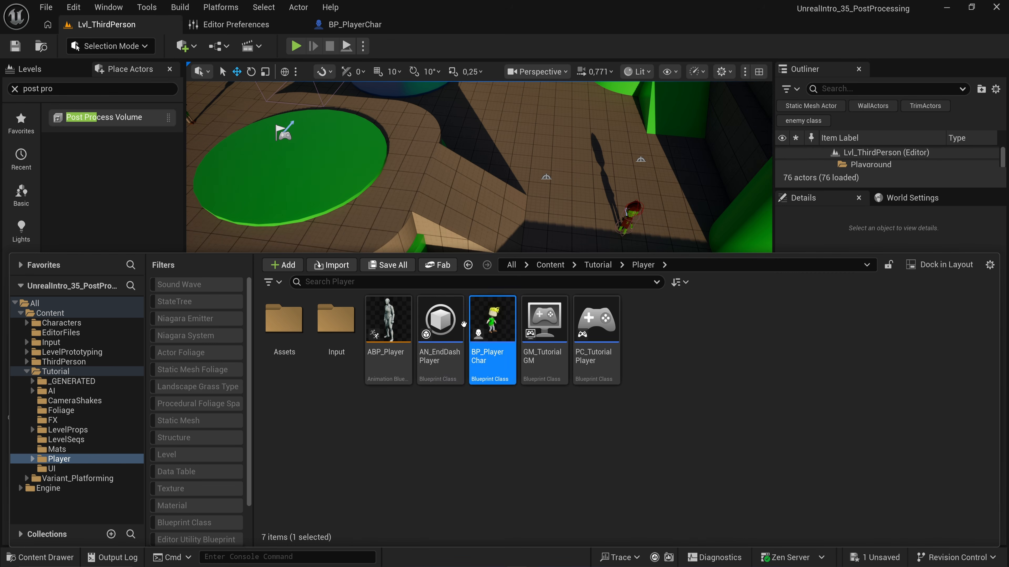
drag(485, 349, 570, 268)
mouse_move(418, 182)
right_down()
mouse_move(433, 179)
mouse_move(418, 183)
right_up()
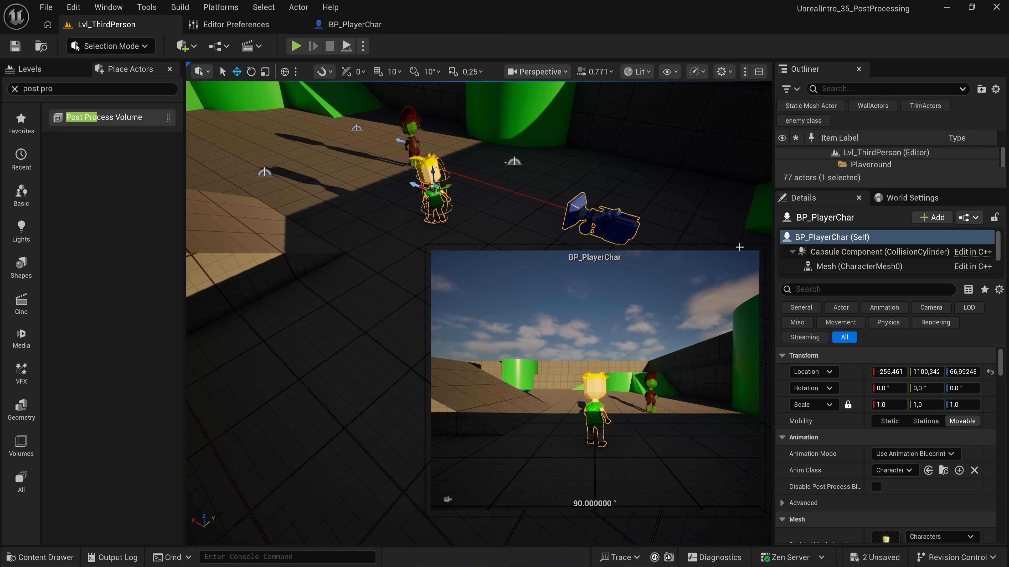
scroll(876, 257, down, 2)
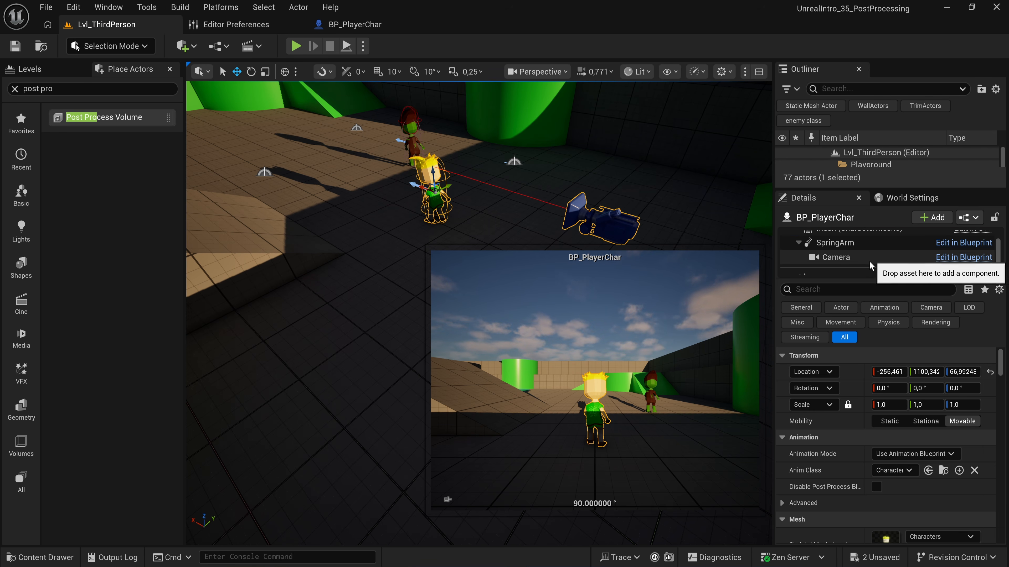
click(843, 258)
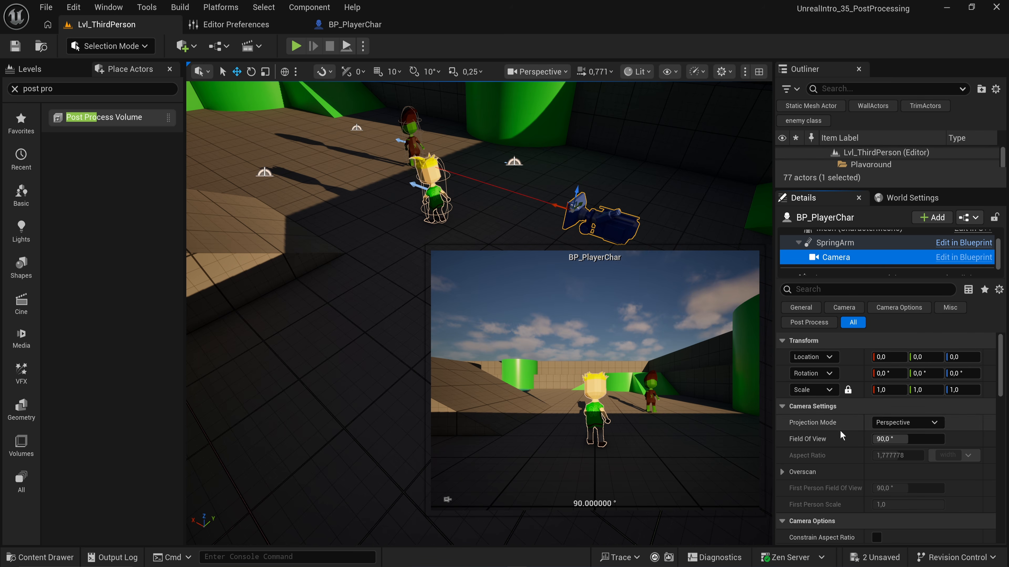
Enable the Global Gamma override in the camera's Color Grading settings and tint it reddish with hue 12 and saturation 0.55.
scroll(838, 435, down, 6)
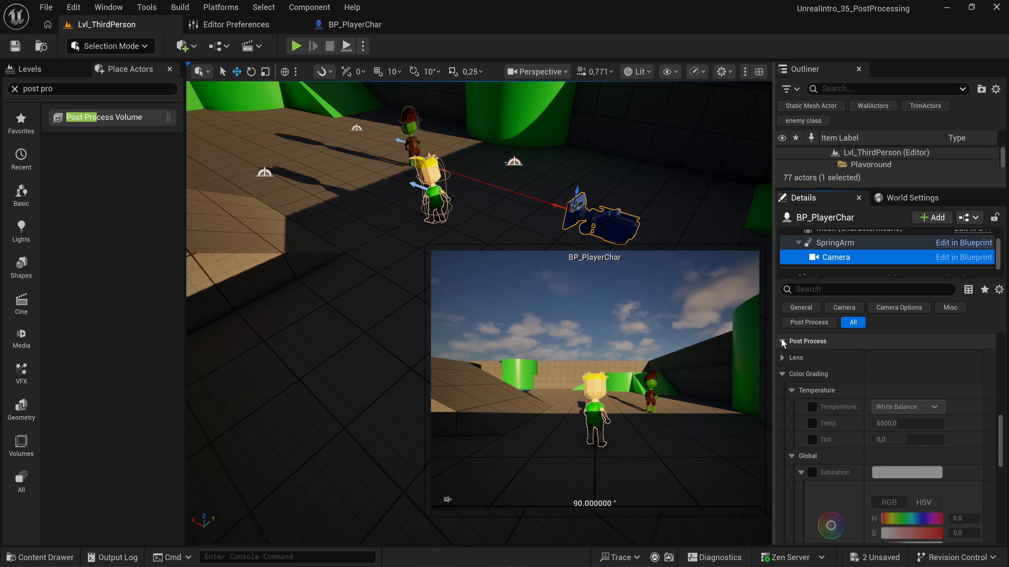
scroll(811, 398, down, 2)
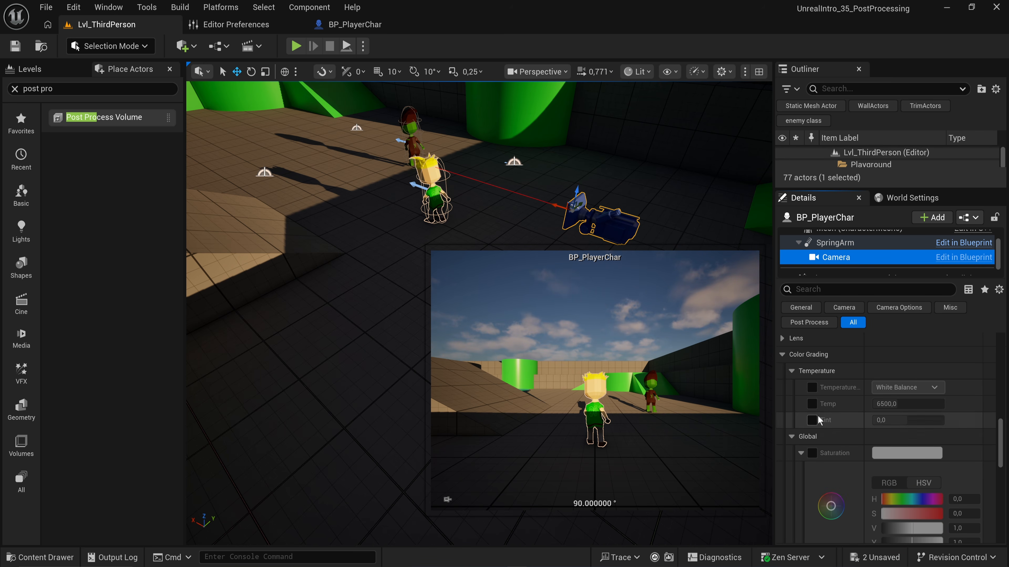
scroll(813, 430, down, 2)
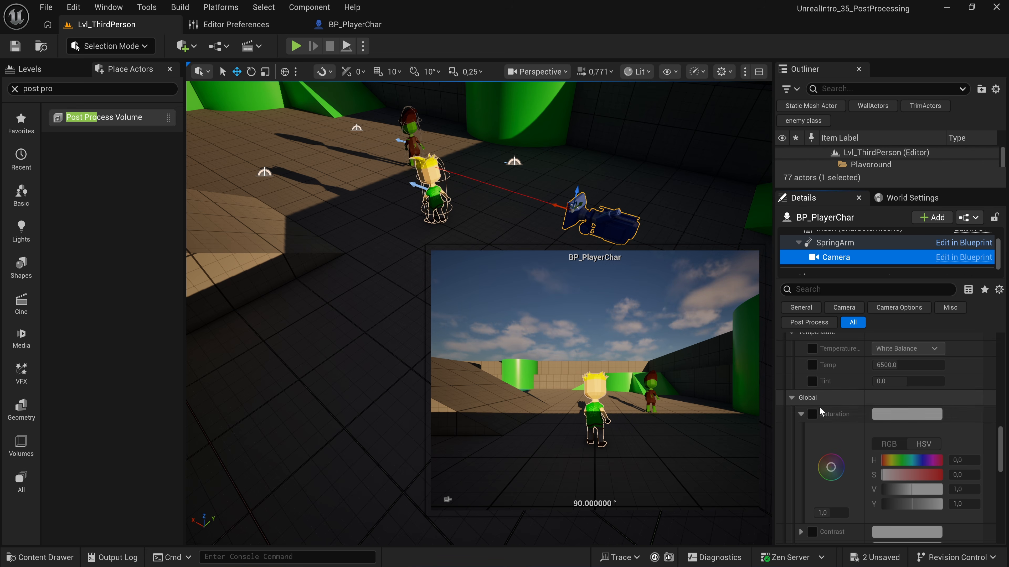
click(801, 415)
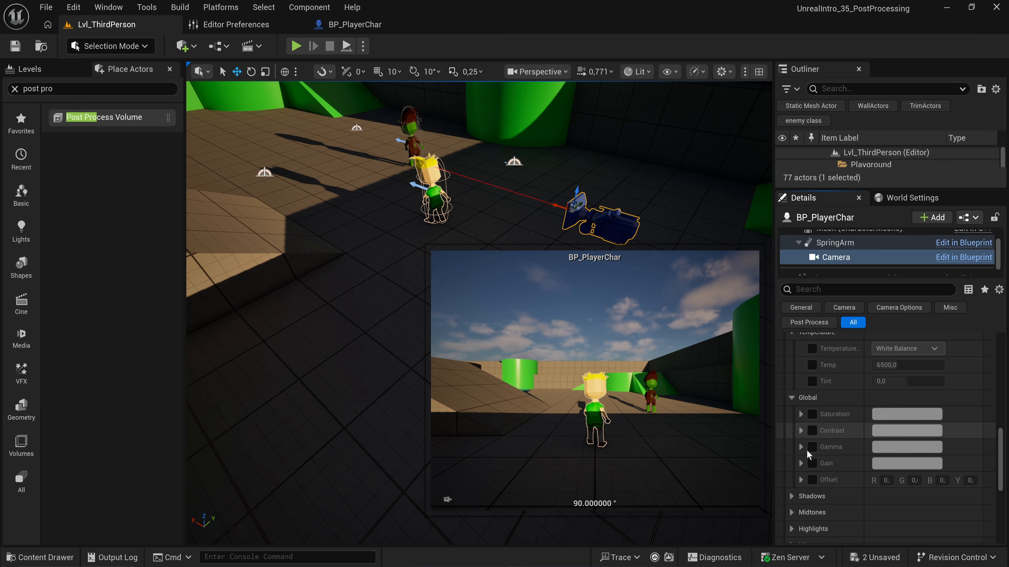
click(811, 447)
click(801, 447)
scroll(841, 449, down, 3)
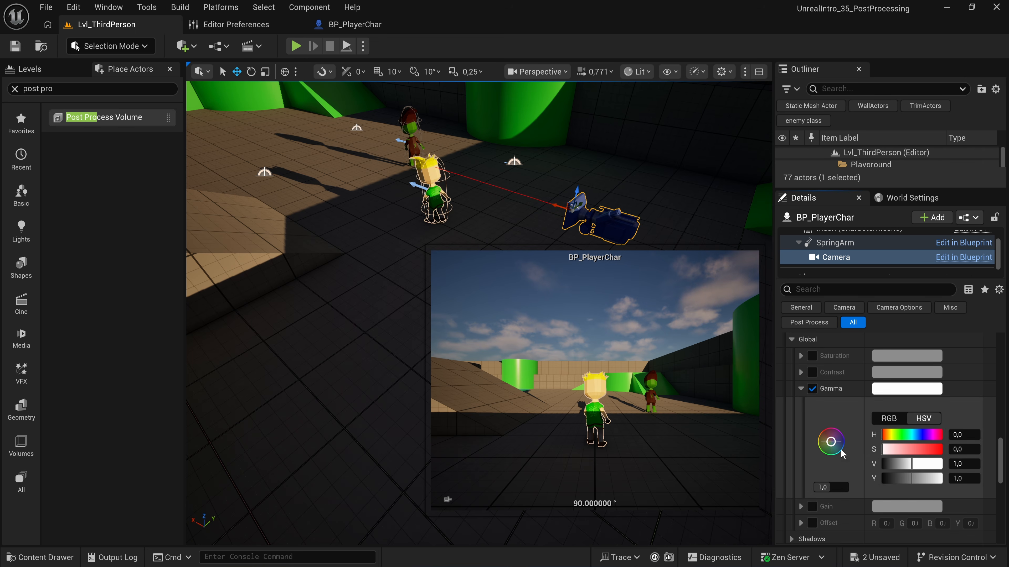
click(914, 422)
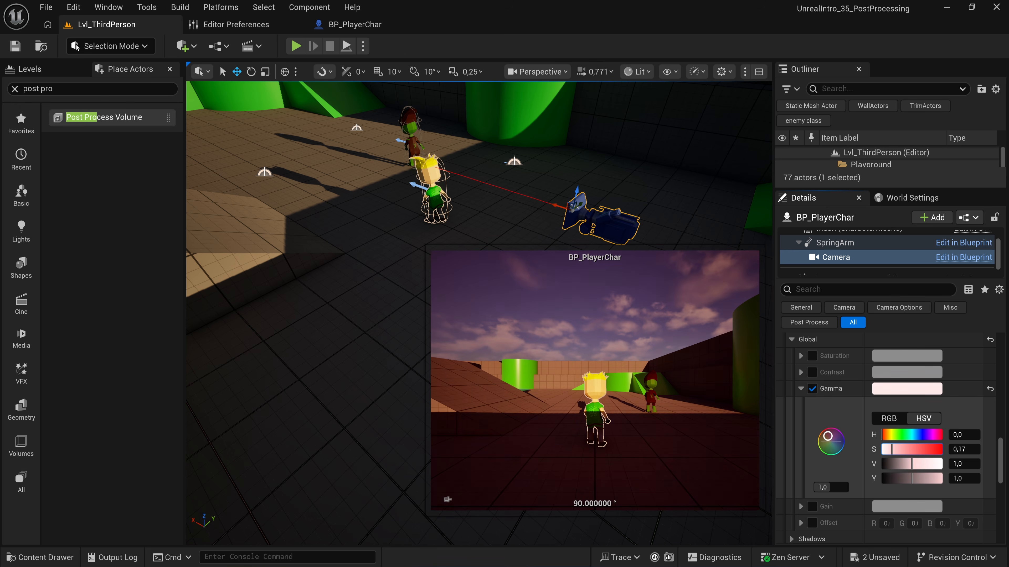
drag(884, 449, 909, 449)
mouse_move(826, 433)
mouse_down()
mouse_move(829, 449)
mouse_move(824, 436)
mouse_up()
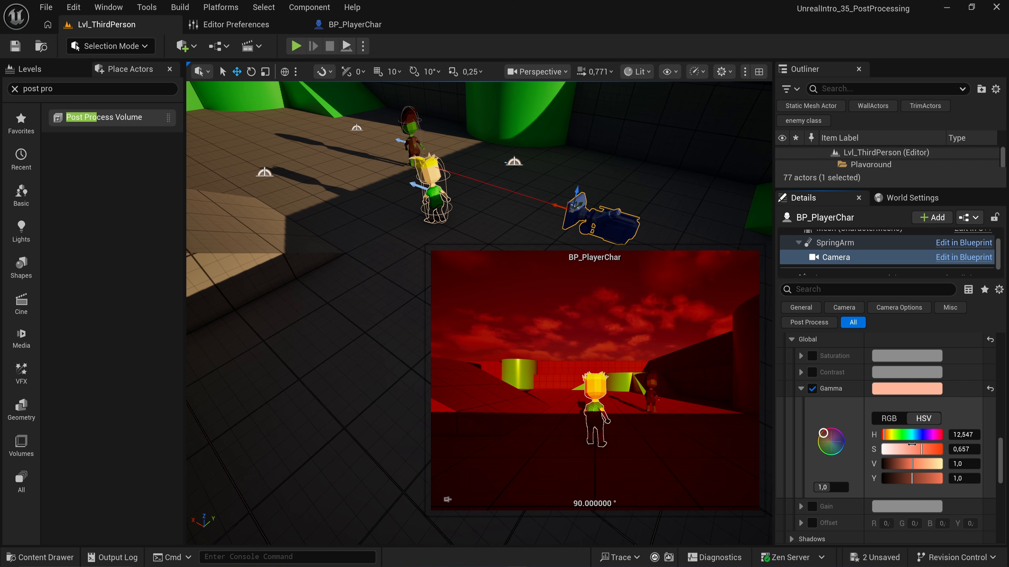
drag(891, 432, 915, 448)
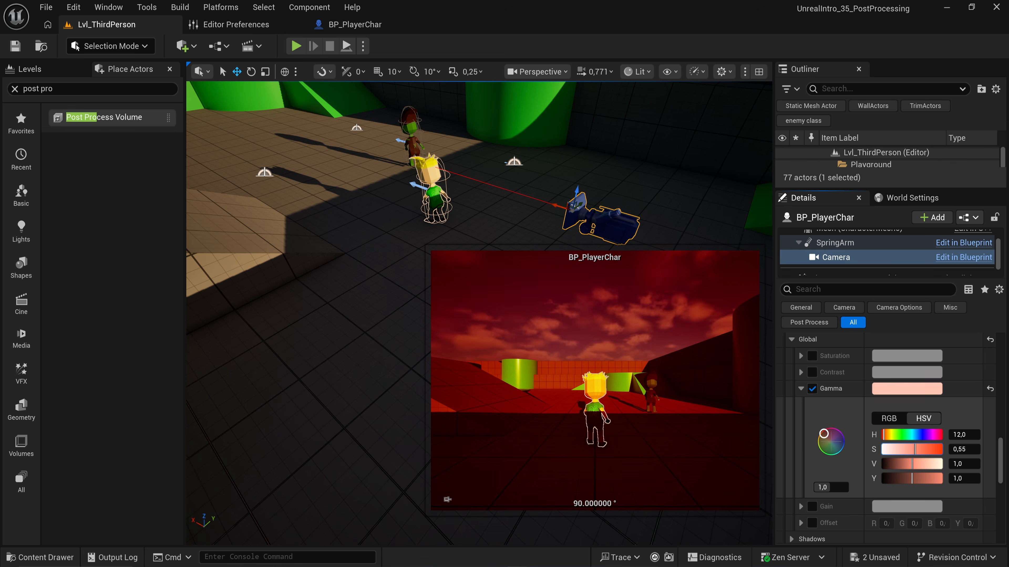
Collapse Color Grading and enable Vignette Intensity under the camera's Lens Image Effects, setting it to 1.0.
scroll(787, 381, up, 5)
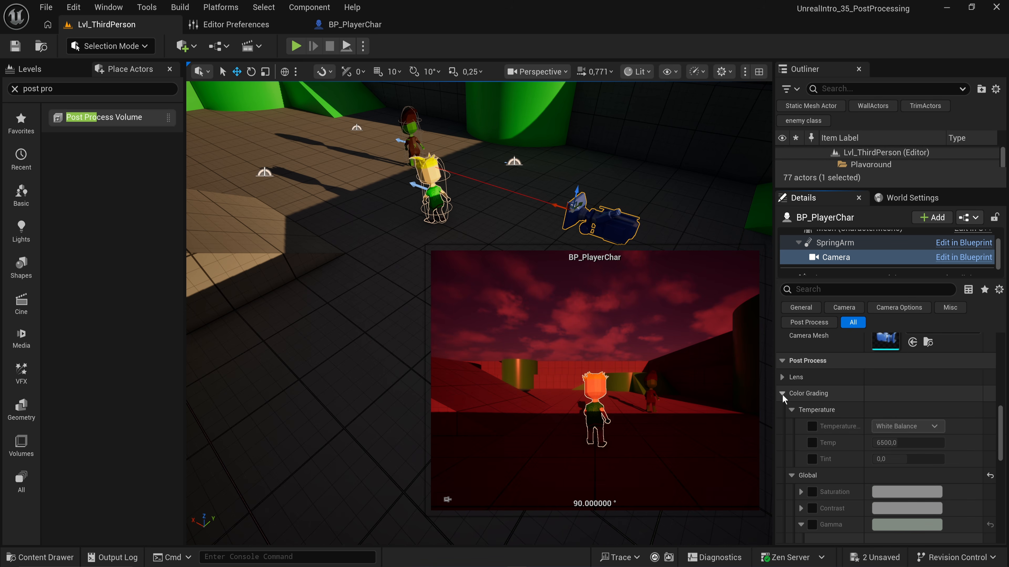
click(782, 394)
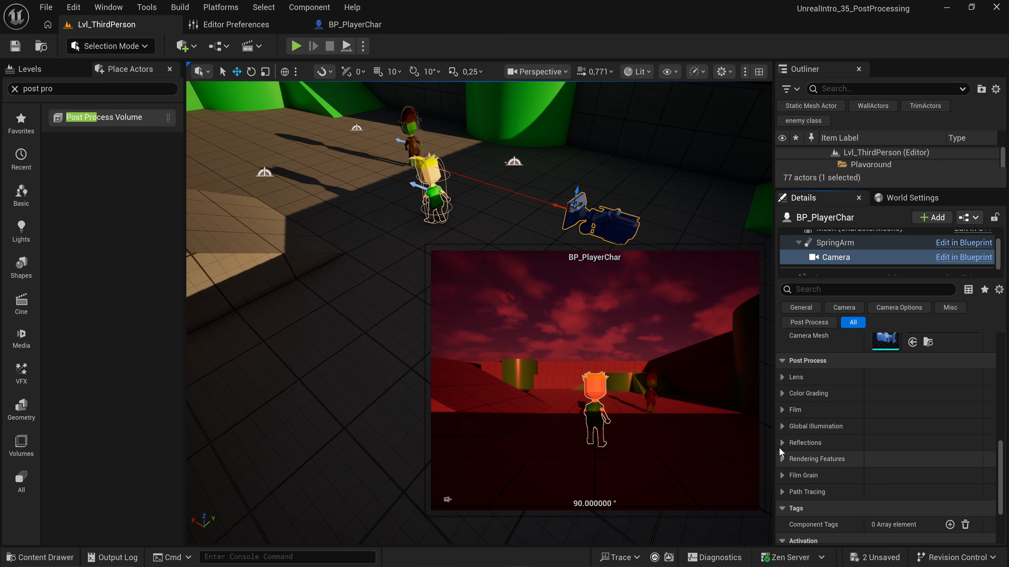
click(782, 377)
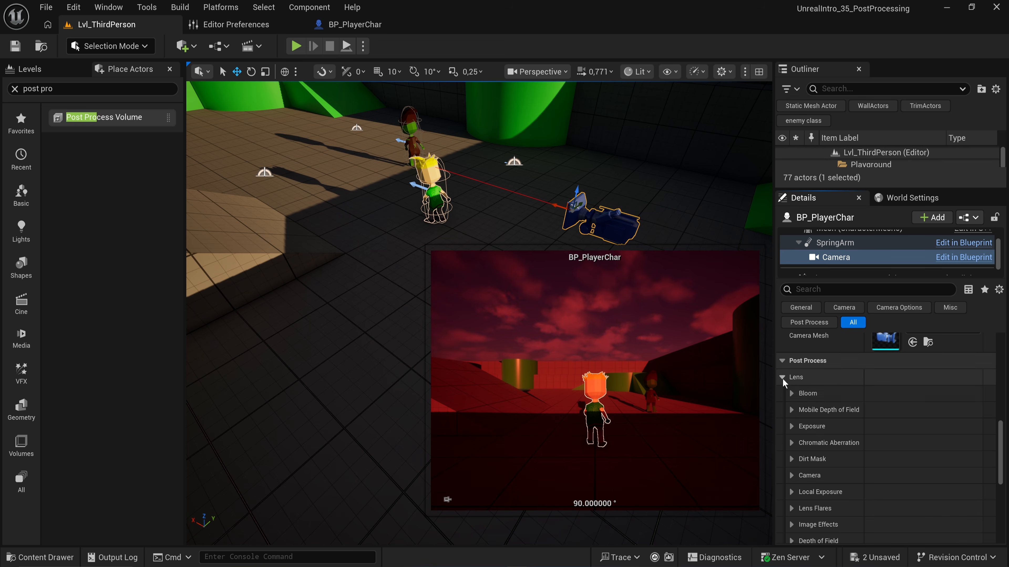
scroll(799, 413, down, 3)
click(791, 408)
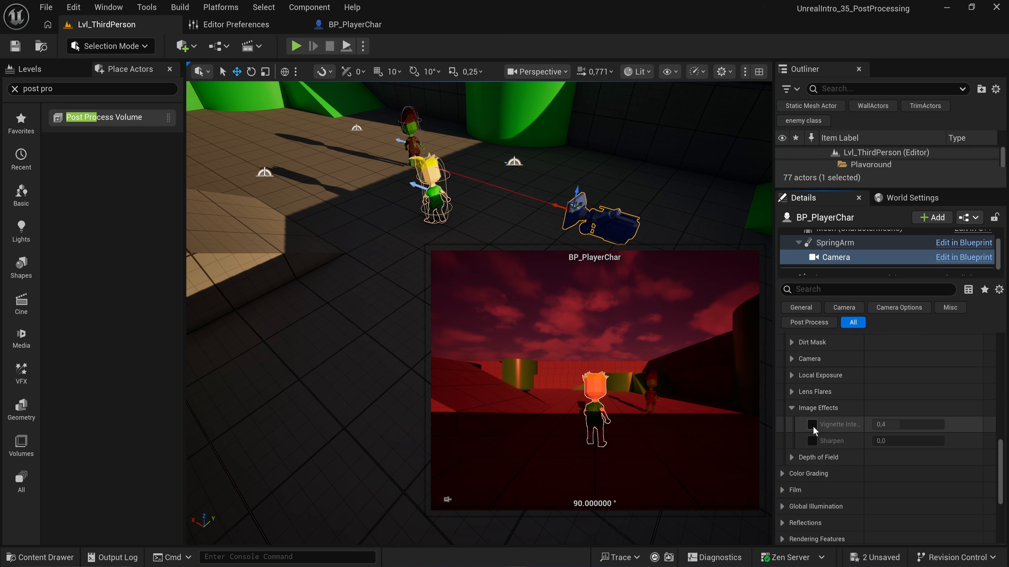
click(812, 425)
drag(909, 424, 944, 425)
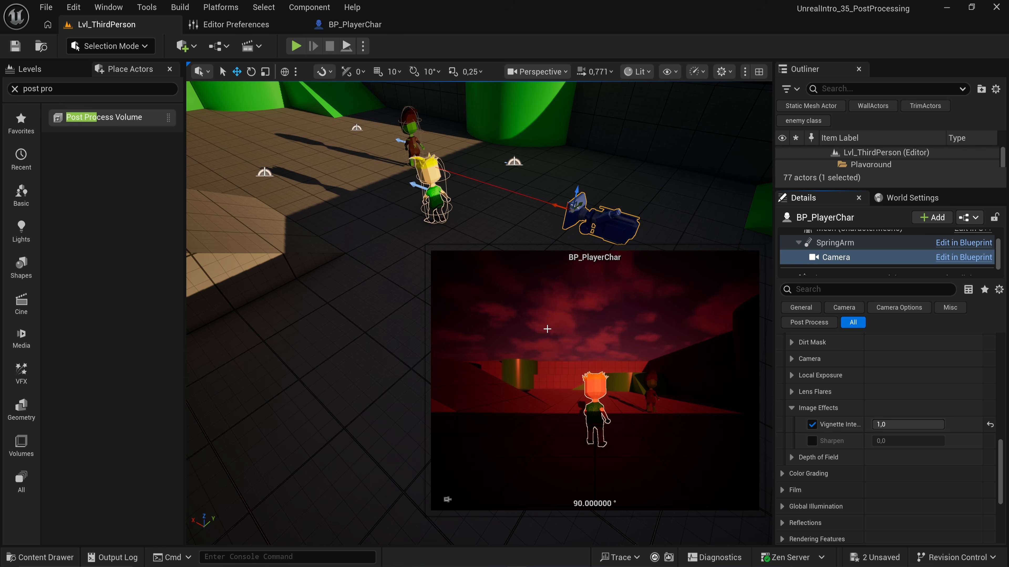
Apply the placed character's instance changes to its BP_PlayerChar Blueprint.
right_drag(475, 223, 483, 215)
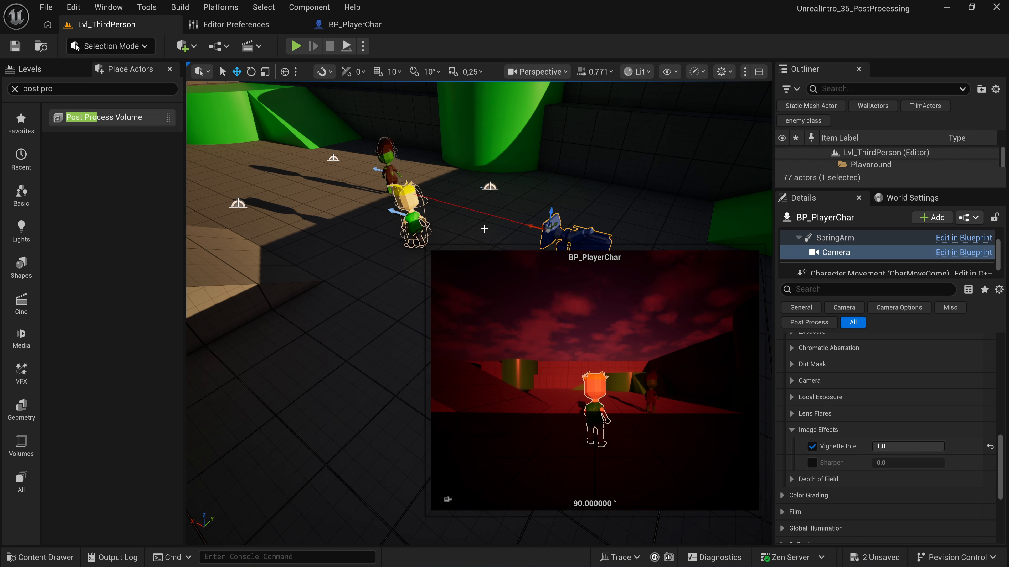
click(968, 219)
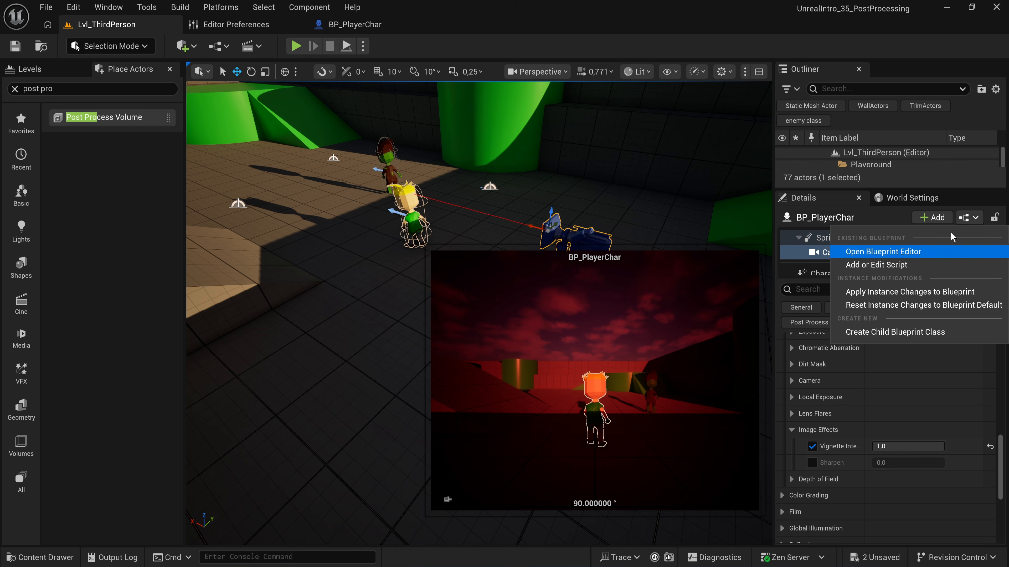
click(961, 293)
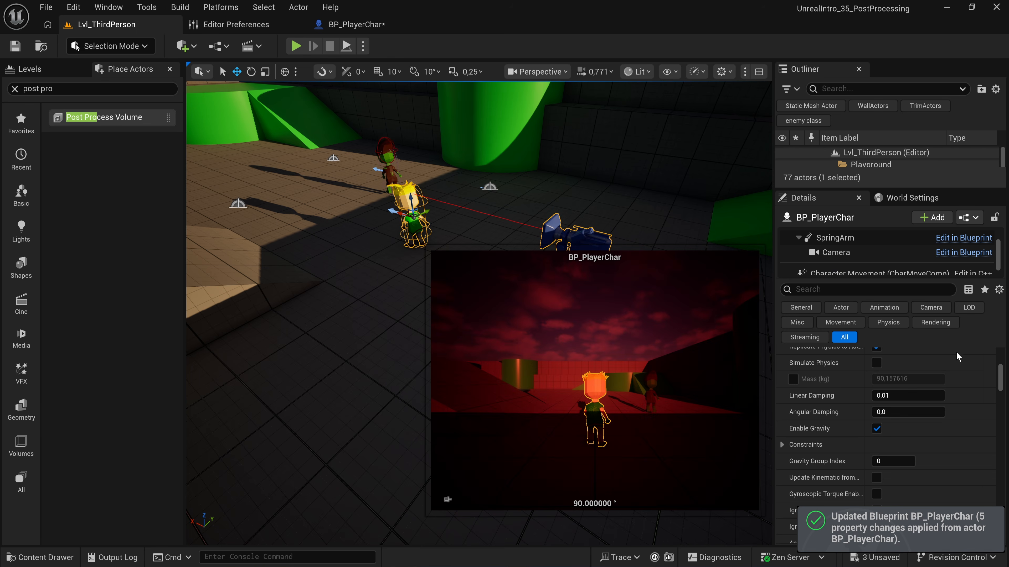
Delete the placed character and put a fresh BP_PlayerChar from the Player folder on the dark floor.
scroll(497, 209, down, 10)
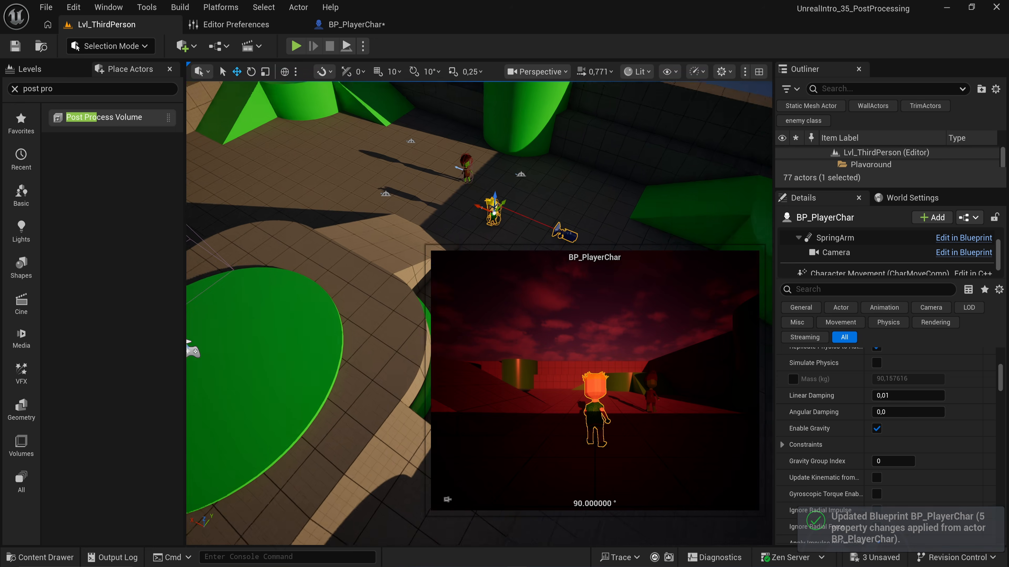
key(Delete)
key(ctrl+space)
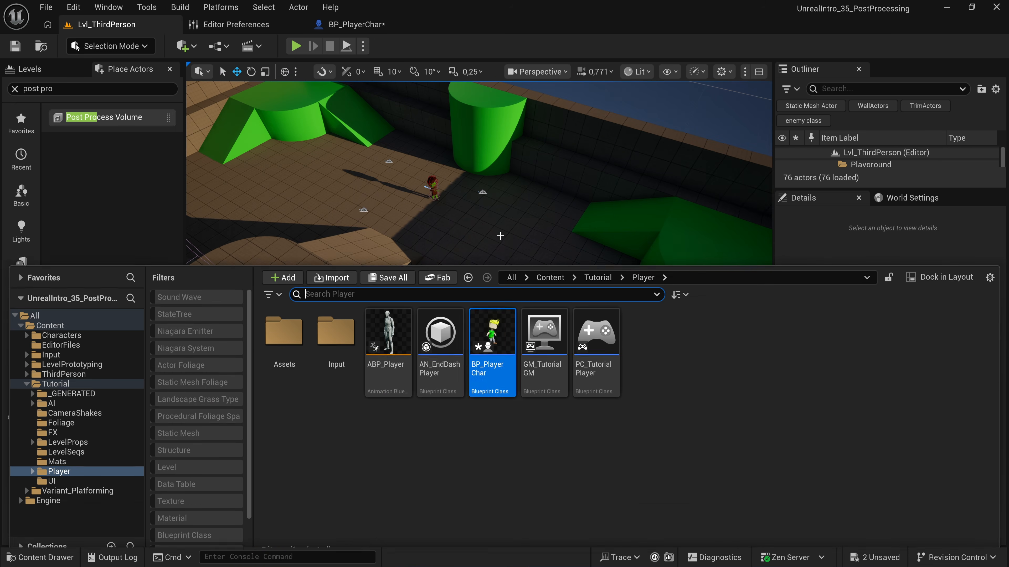
drag(504, 194, 488, 262)
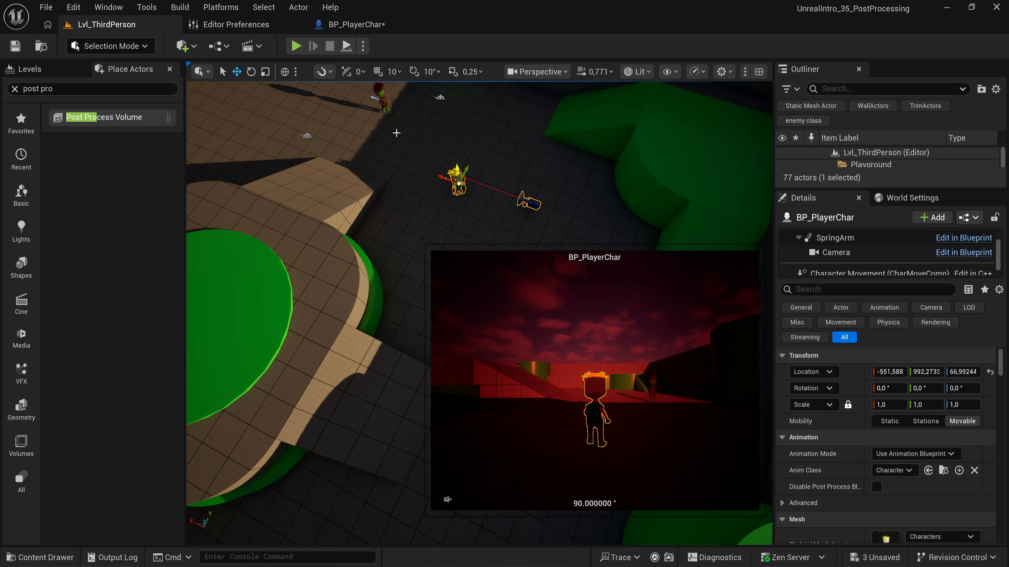
Delete the BP_PlayerChar instance from the level and briefly play the level to check the camera's post process look.
key(Delete)
click(296, 45)
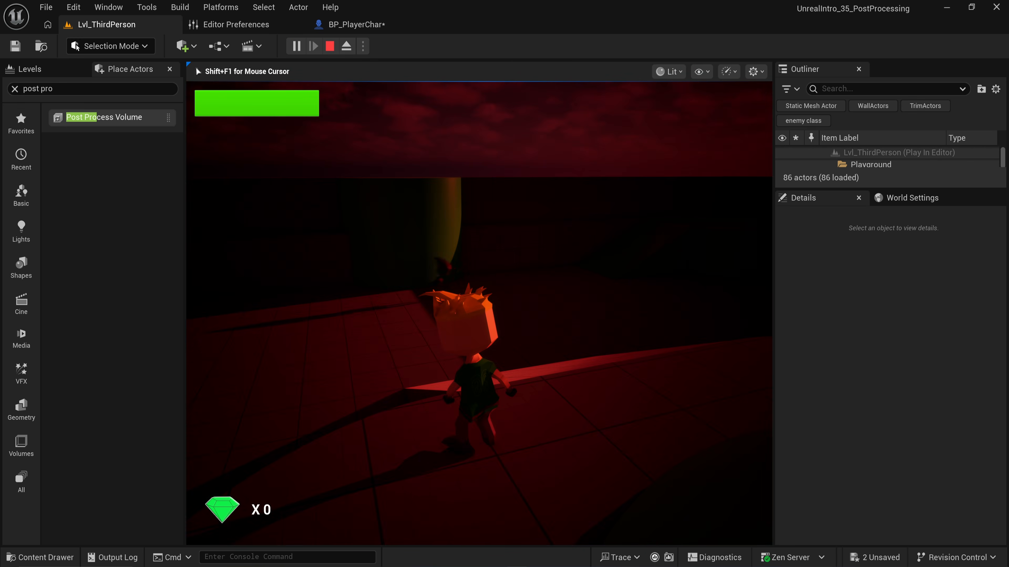
key(Escape)
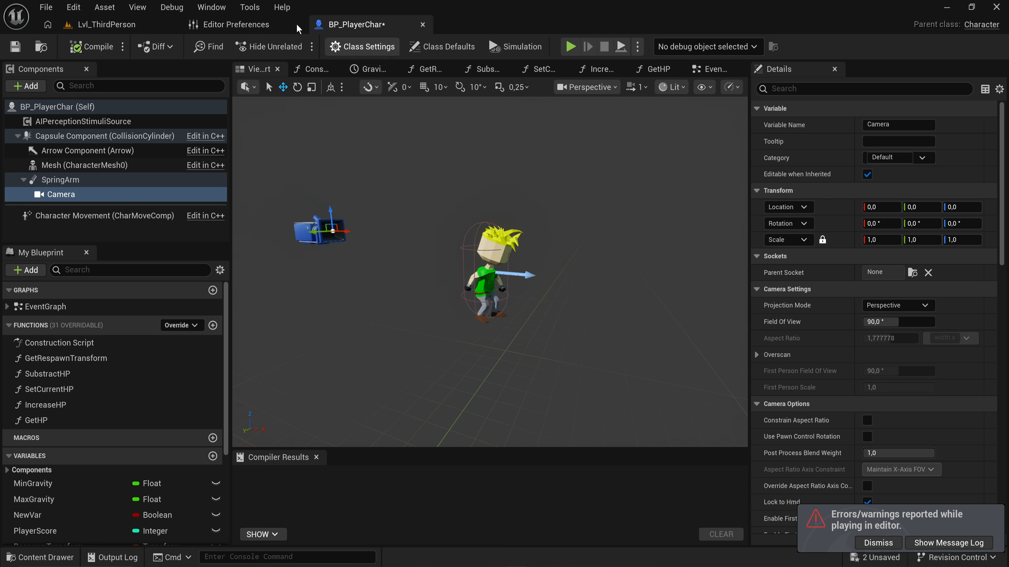
Return to Lvl_ThirdPerson and place BP_PlayerChar on the floor beside the round green platform.
click(106, 24)
right_drag(432, 191, 457, 223)
key(ctrl+space)
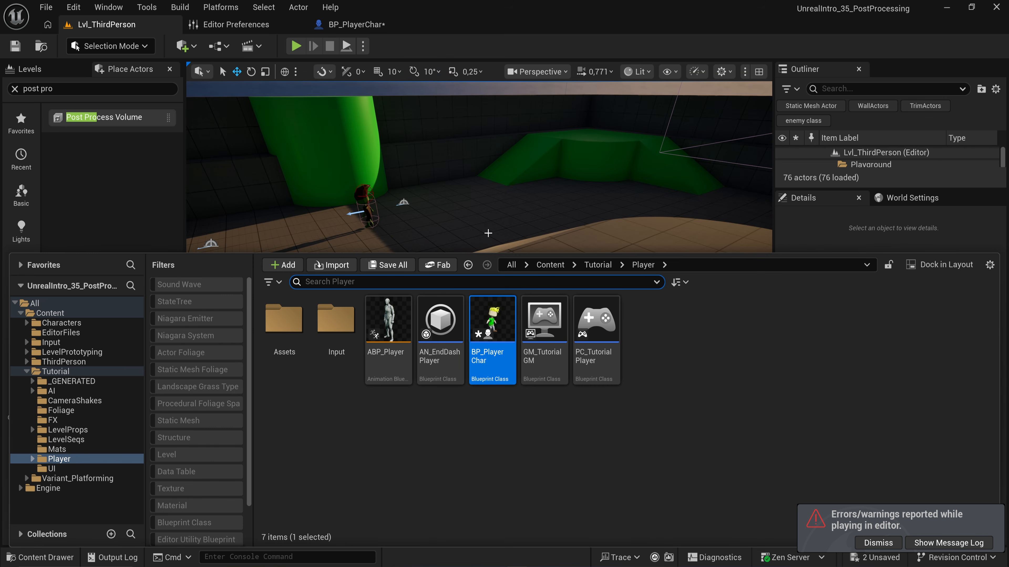
drag(480, 361, 514, 280)
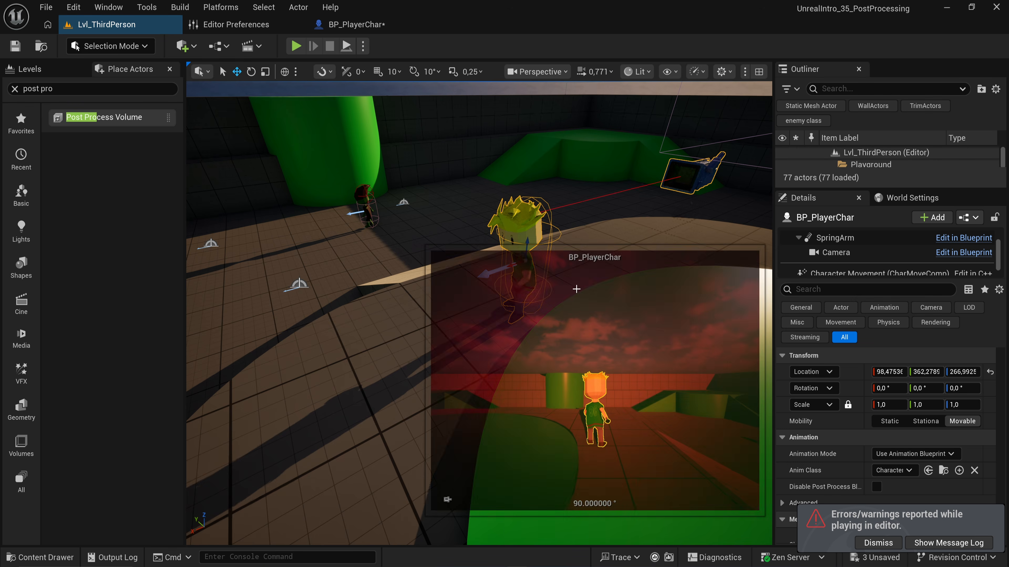
mouse_move(676, 325)
right_down()
mouse_move(596, 324)
mouse_move(677, 319)
right_up()
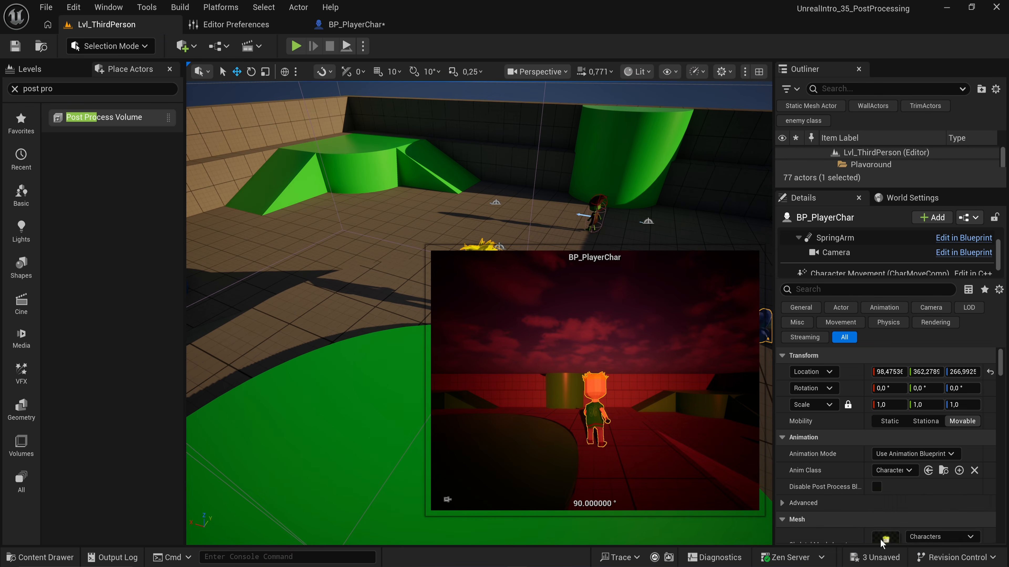
Select the placed character's Camera component, filter its properties by "blend" and set Post Process Blend Weight to 0.
scroll(839, 452, down, 5)
scroll(840, 462, down, 3)
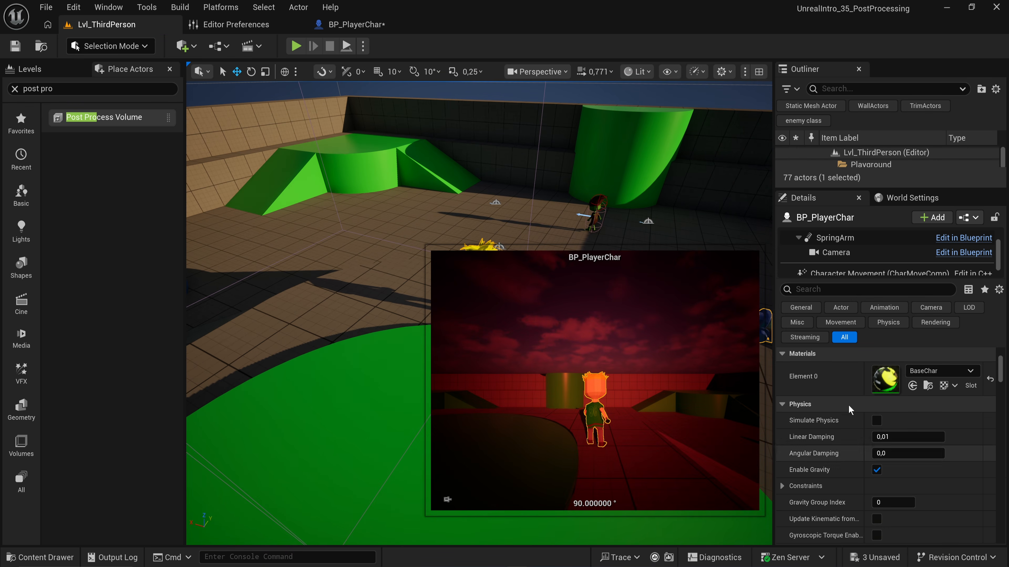
click(834, 256)
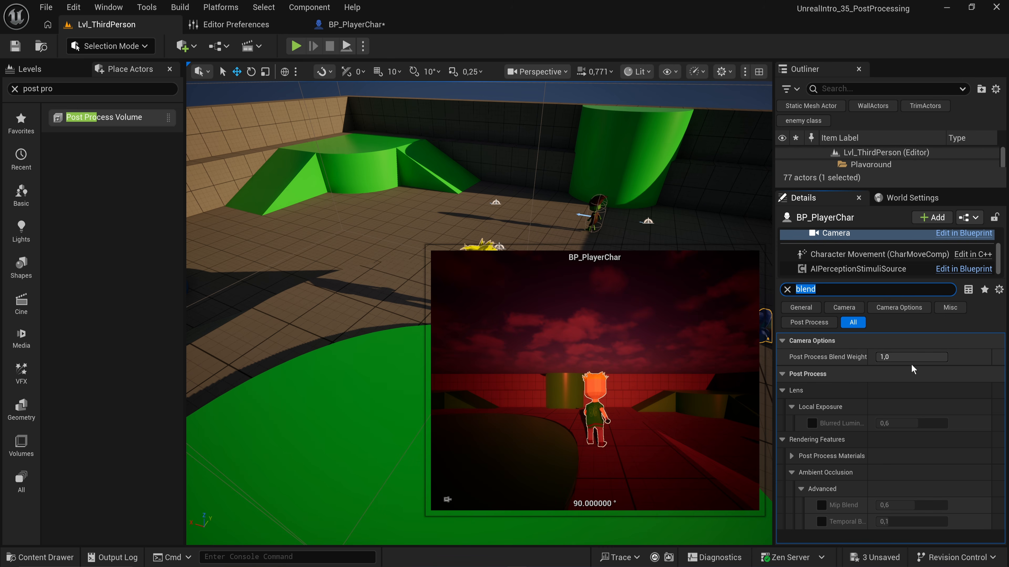
mouse_move(919, 360)
mouse_down()
mouse_move(878, 359)
mouse_move(949, 360)
mouse_move(876, 359)
mouse_move(917, 360)
mouse_up()
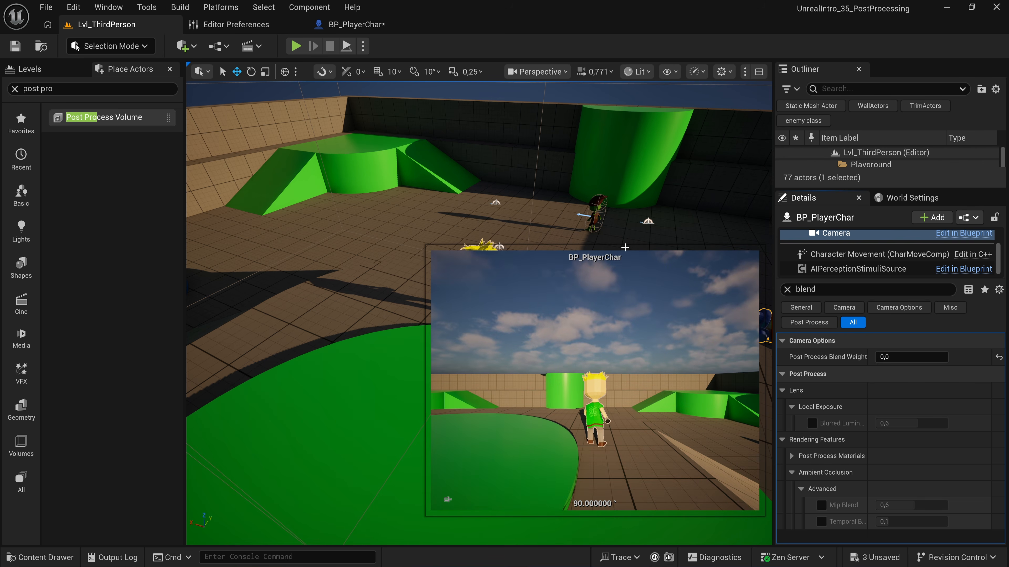
In the BP_PlayerChar Blueprint, filter the Camera's properties by "blend", set Post Process Blend Weight to 0 and compile.
click(372, 25)
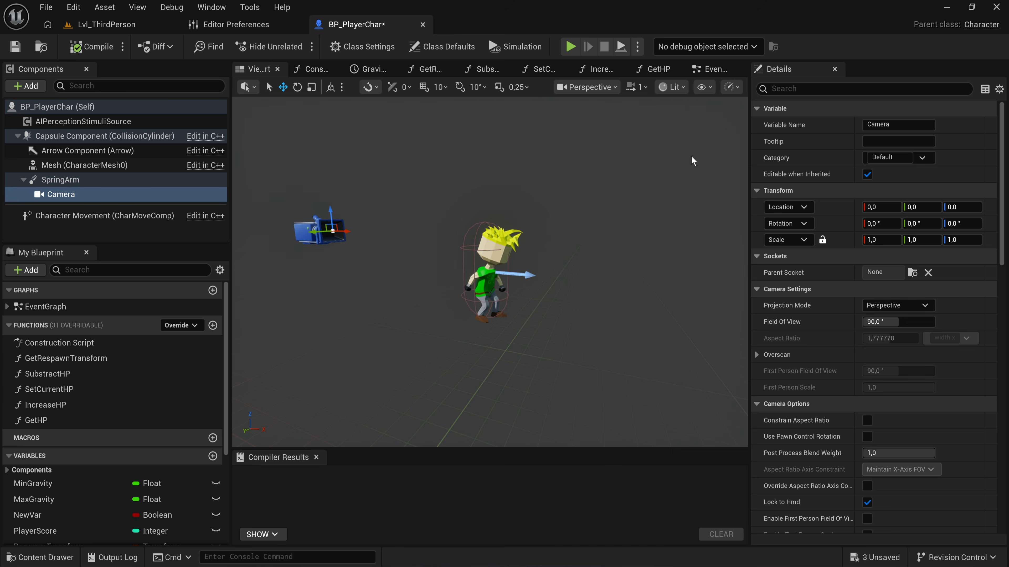
click(843, 88)
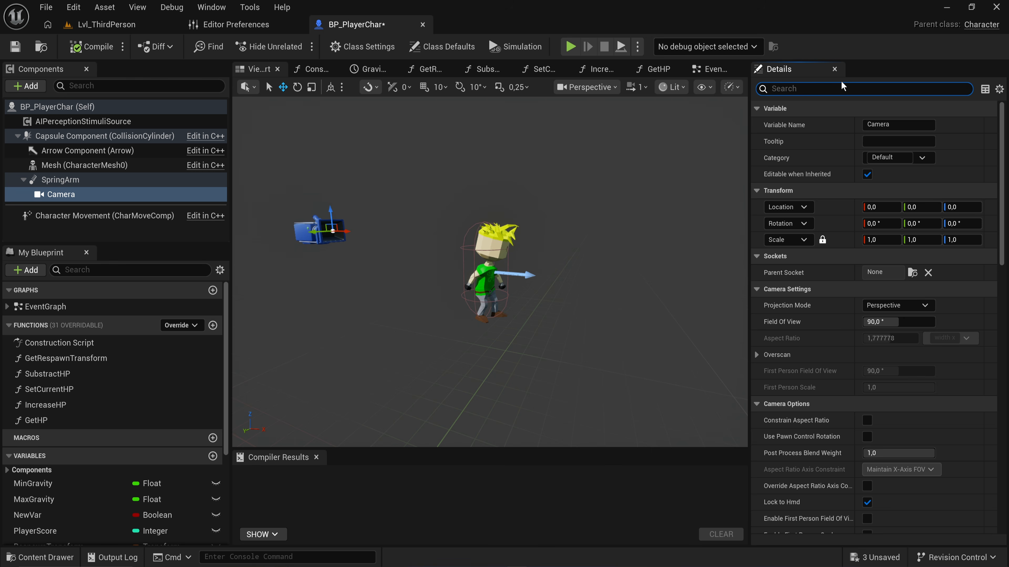
text(blend)
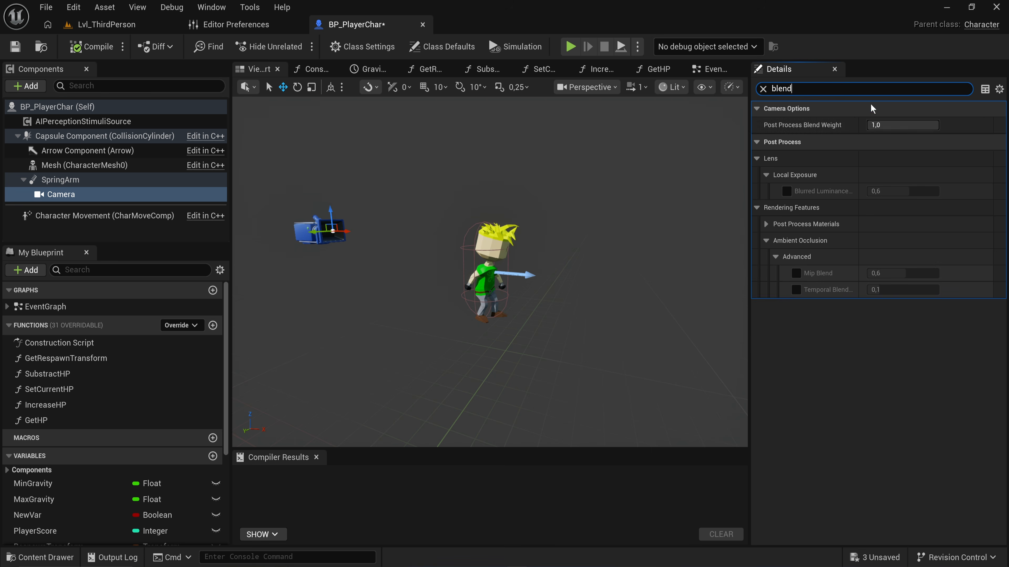
click(901, 125)
text(0)
key(Return)
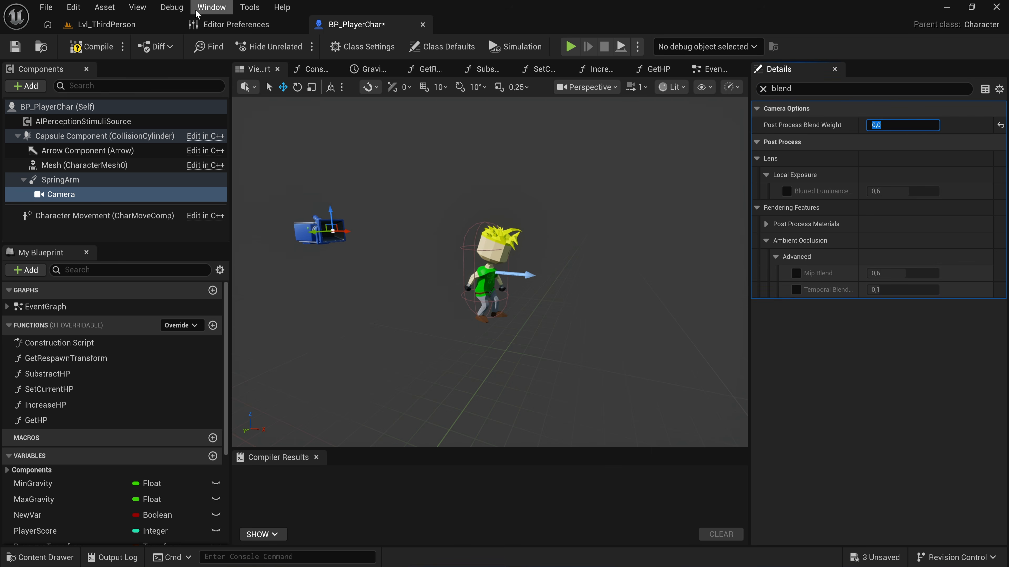
key(F7)
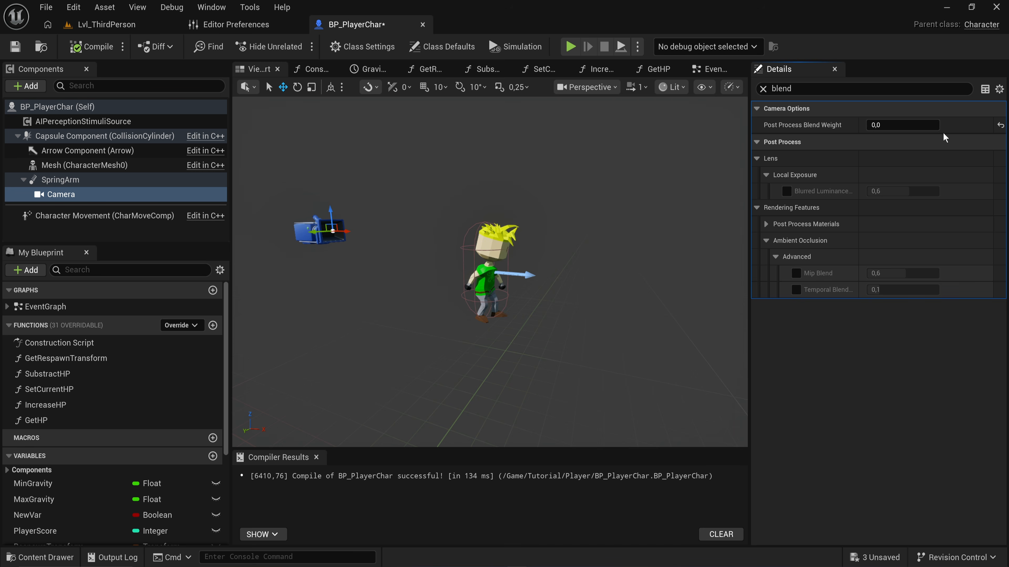
Find the Set Current HP call after Set Actor Transform in the EventGraph and open the SetCurrentHP function.
click(701, 75)
scroll(518, 248, down, 6)
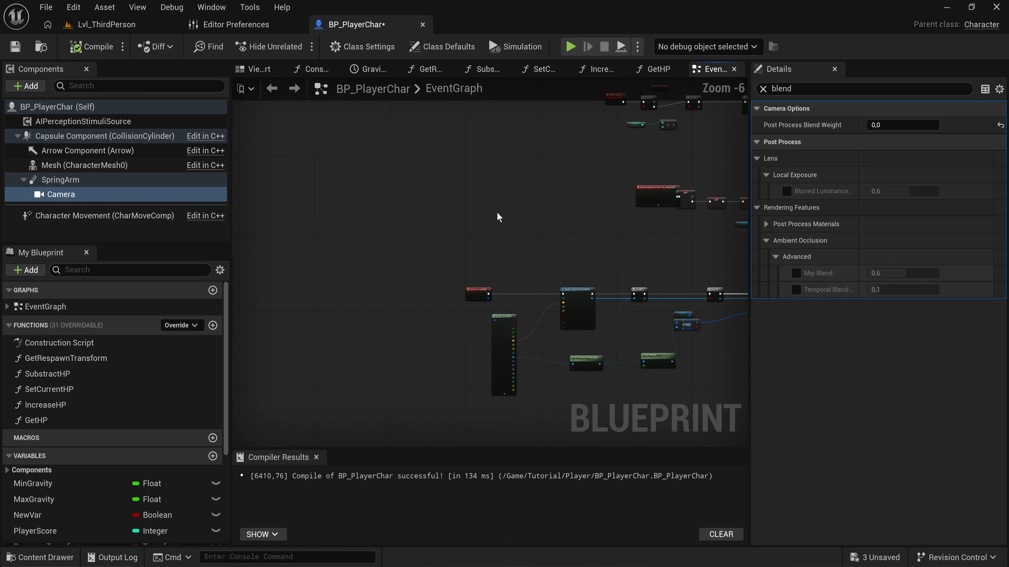
scroll(496, 211, up, 4)
right_drag(467, 291, 459, 445)
right_drag(379, 388, 566, 181)
scroll(476, 307, down, 2)
right_drag(476, 307, 235, 386)
scroll(518, 242, up, 3)
right_drag(356, 271, 666, 276)
drag(588, 270, 581, 263)
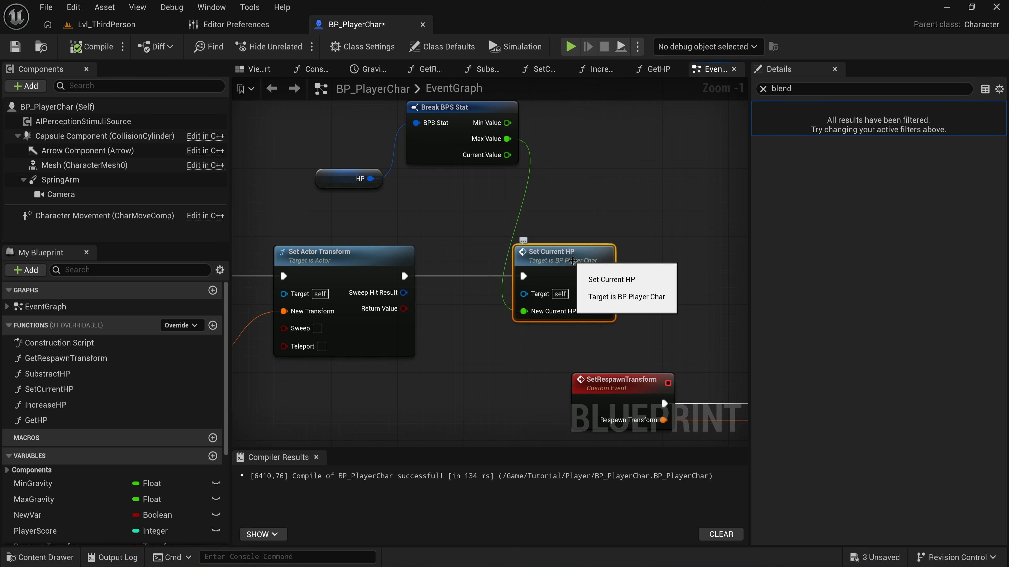
double_click(572, 261)
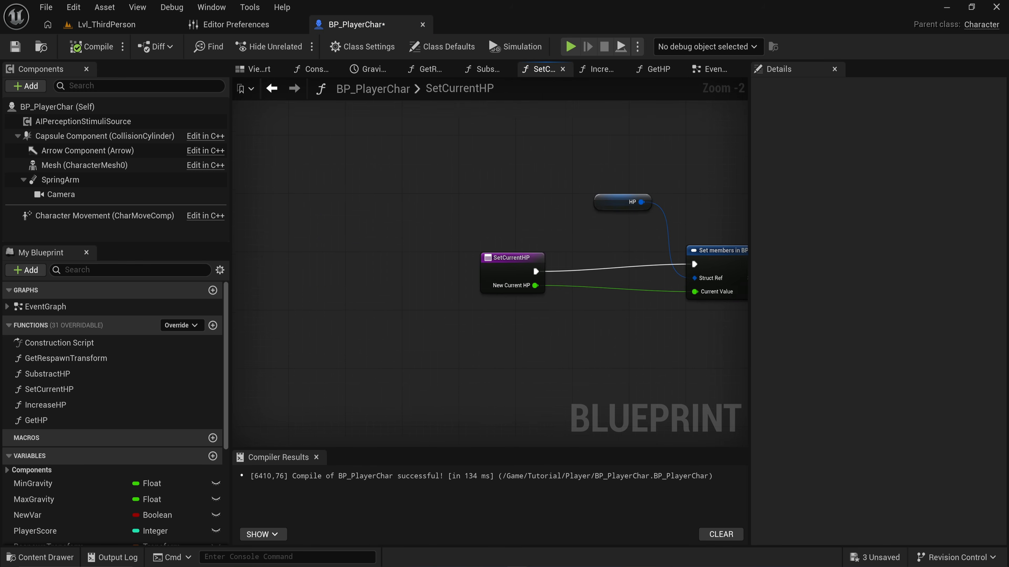
Move the Call On HPUpdated node farther from Set members in BPS Stat to make room in the SetCurrentHP graph.
right_drag(695, 278, 431, 278)
drag(630, 275, 716, 274)
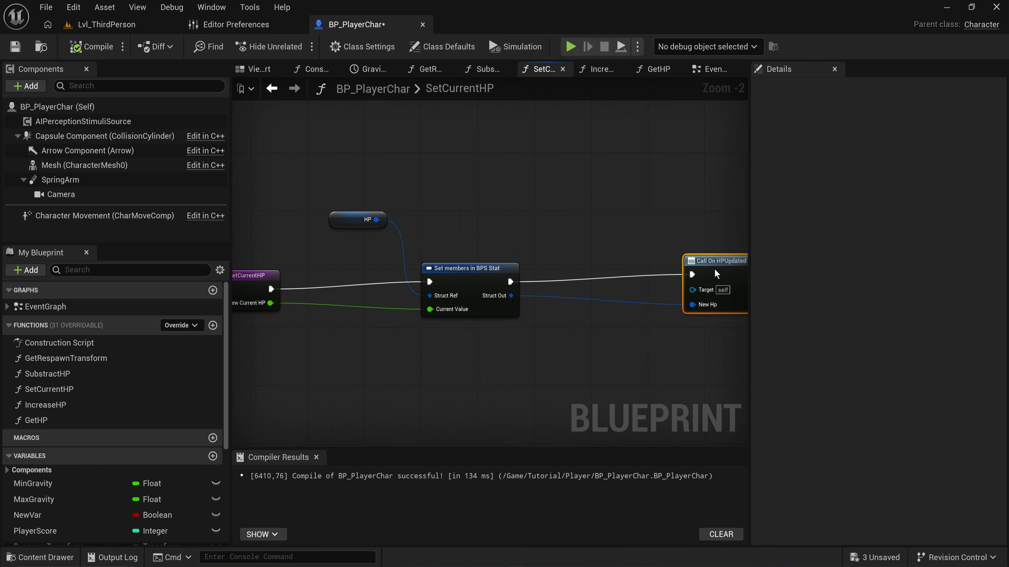
scroll(714, 274, down, 1)
right_drag(714, 274, 842, 274)
drag(473, 210, 707, 336)
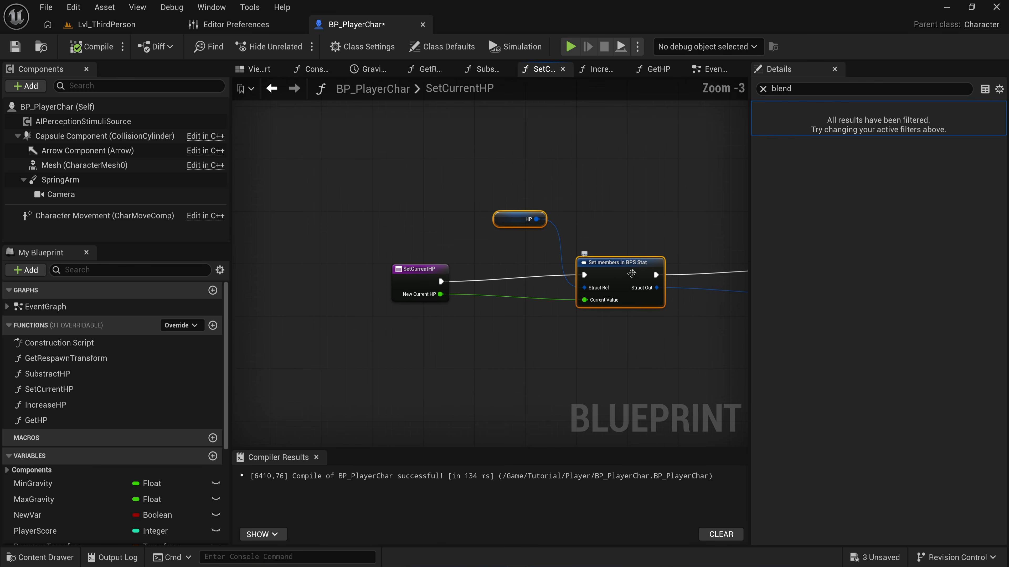
right_drag(632, 273, 511, 297)
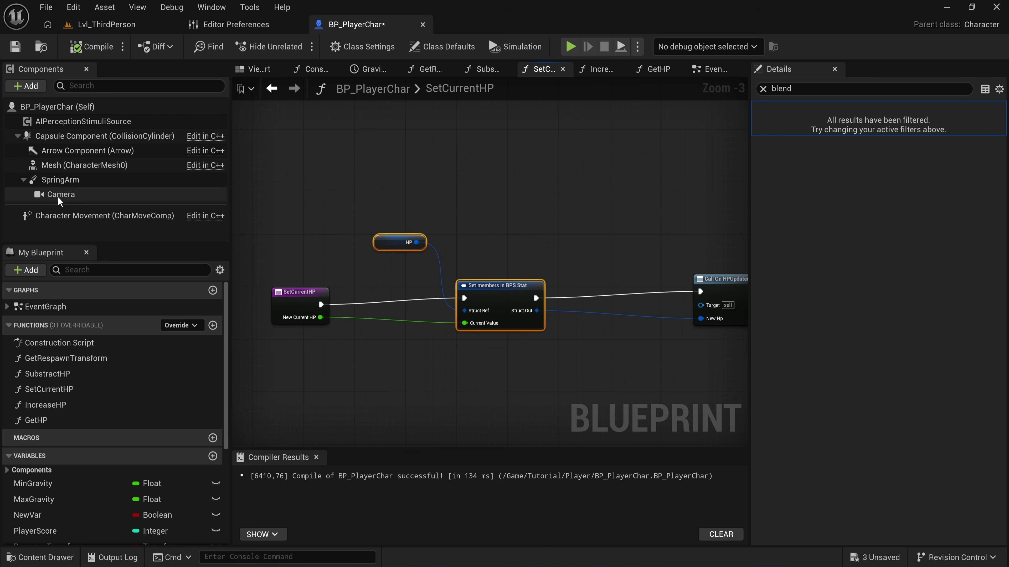
Add a Camera reference to the SetCurrentHP graph and create a Set Post Process Blend Weight function call targeting it.
drag(59, 197, 559, 220)
text(set blend)
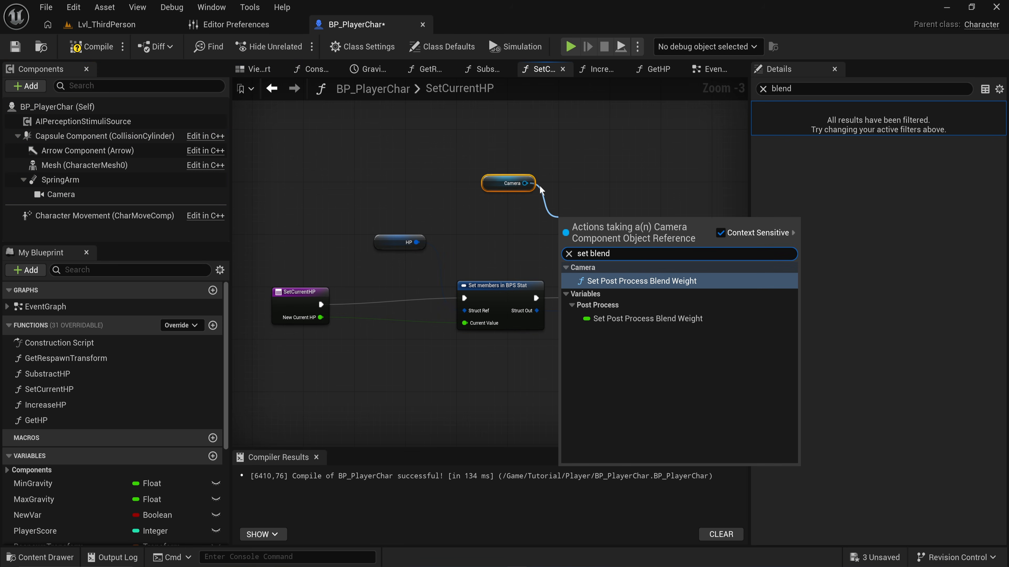
click(637, 282)
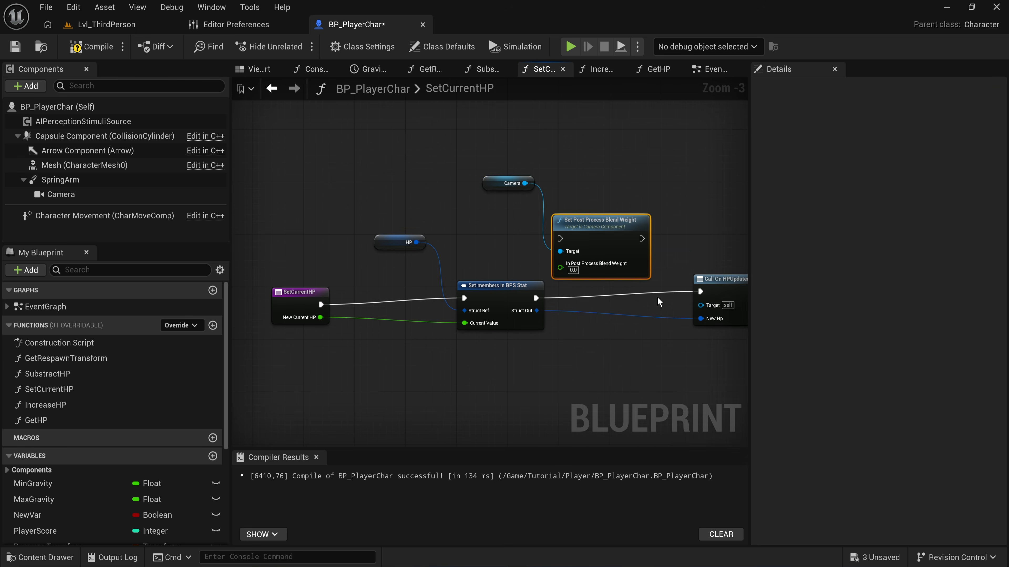
Move the HP and Set members in BPS Stat nodes together closer to the SetCurrentHP entry node.
right_drag(528, 313, 462, 278)
scroll(451, 292, up, 2)
drag(471, 190, 350, 278)
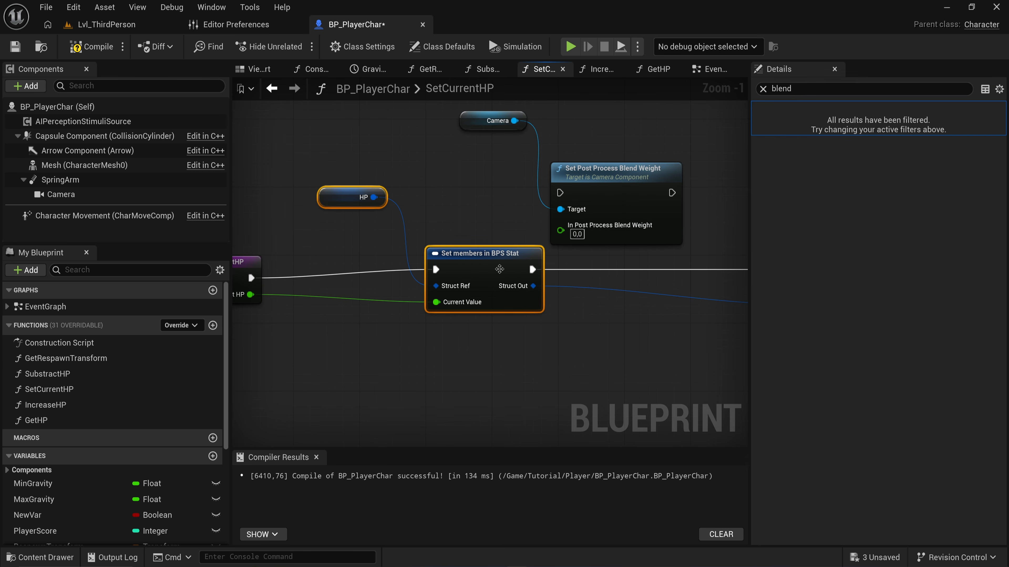
drag(497, 254, 413, 253)
right_drag(413, 253, 490, 238)
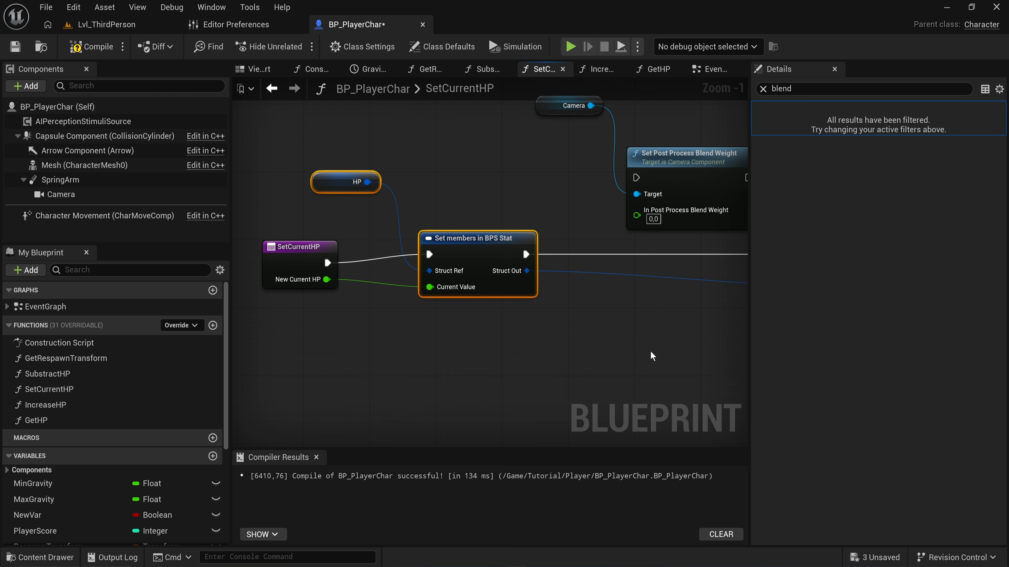
Add a Break BPS Stat node from the Struct Out of Set members in BPS Stat.
right_drag(586, 352, 491, 327)
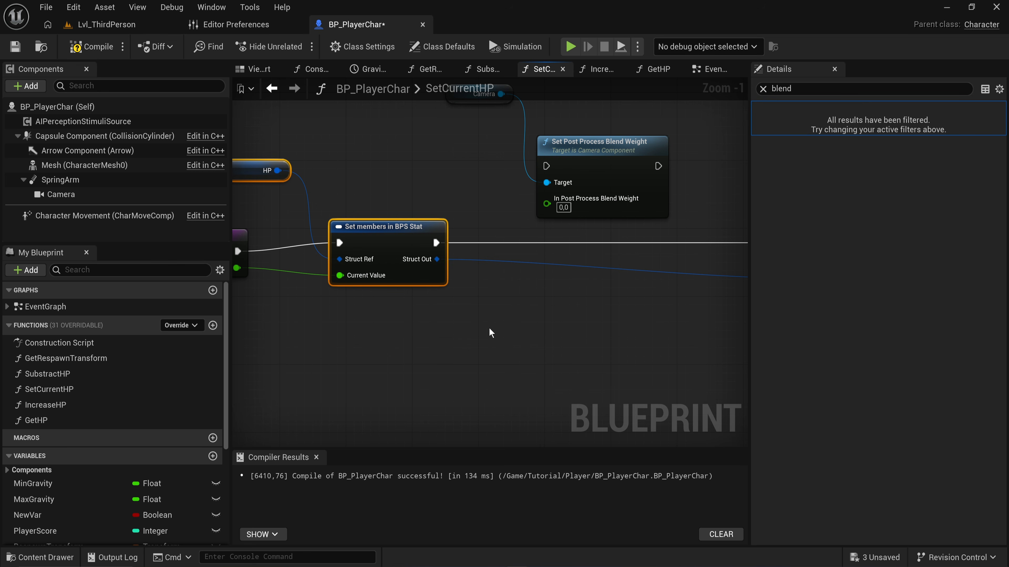
drag(437, 259, 464, 362)
text(break)
key(Return)
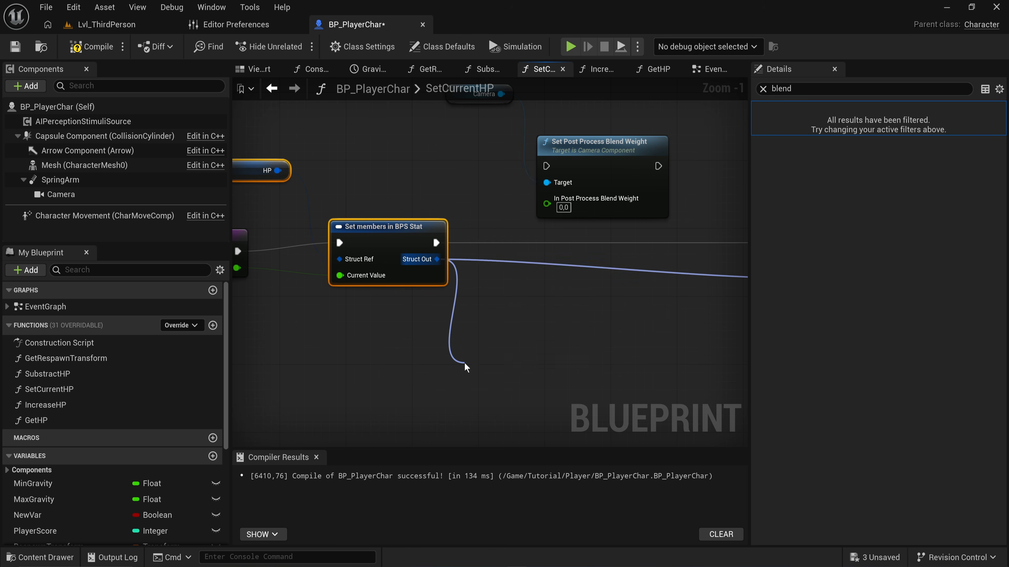
Add a Divide node that divides the Break BPS Stat node's Current Value by its Max Value.
right_drag(472, 352, 482, 257)
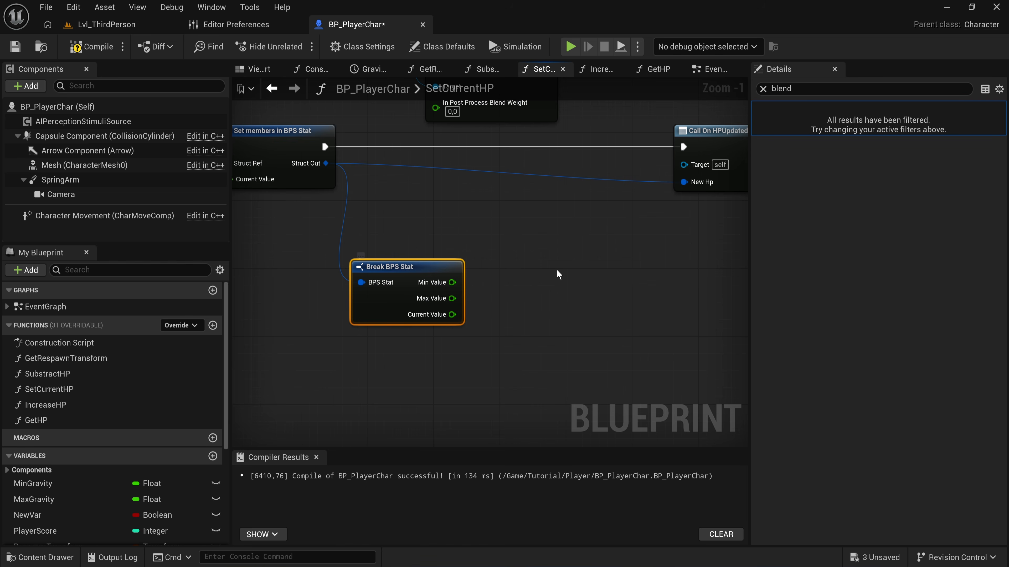
scroll(522, 261, down, 1)
scroll(528, 279, up, 3)
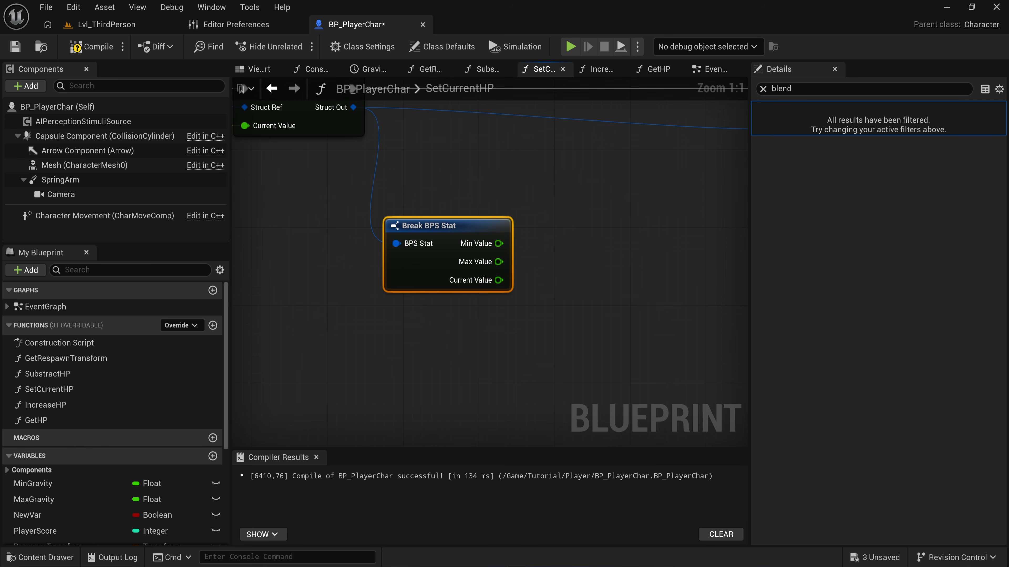
right_drag(503, 286, 403, 290)
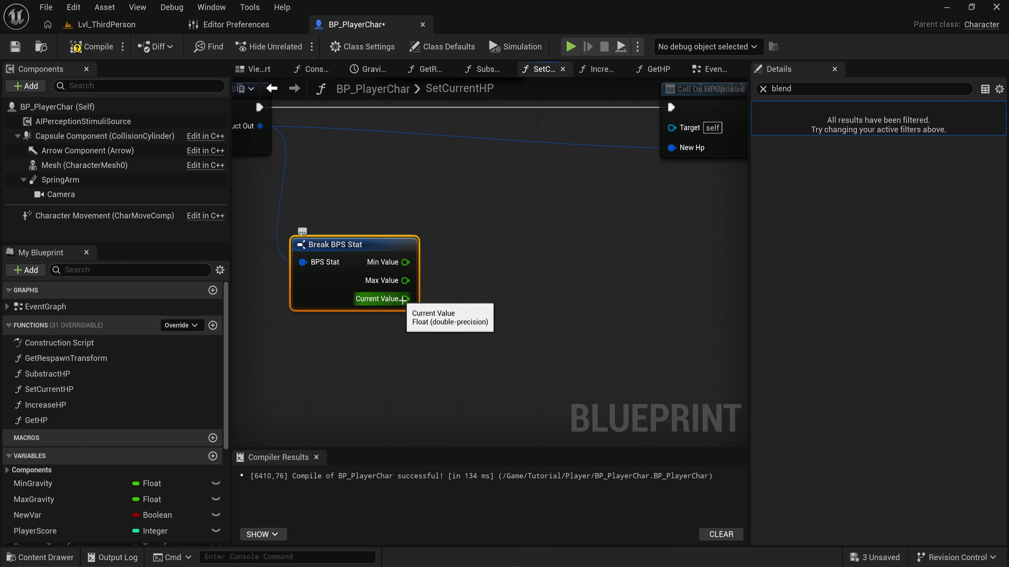
drag(405, 299, 487, 305)
text(/)
key(Return)
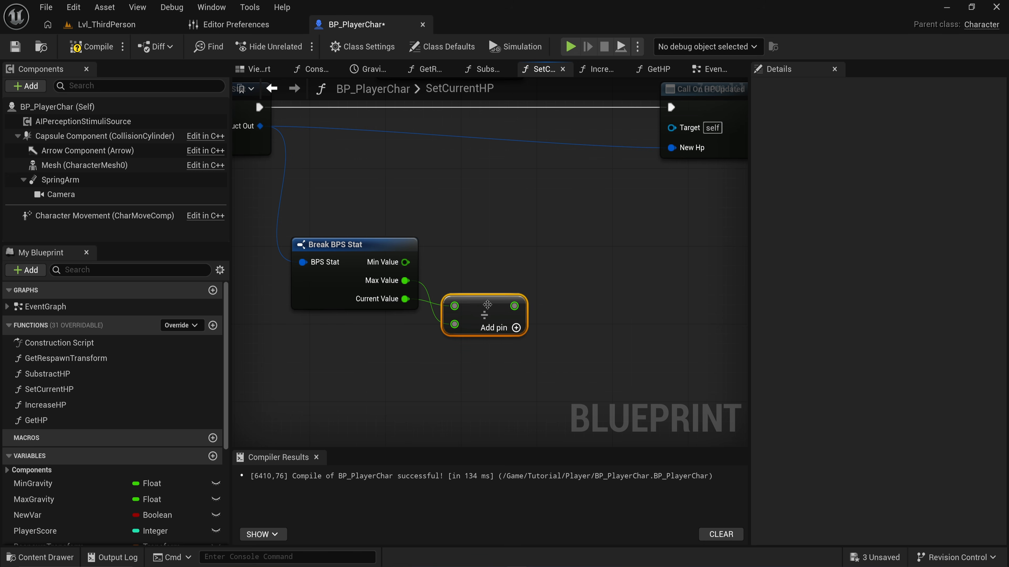
Wire Set Post Process Blend Weight between Set members in BPS Stat and Call On HPUpdated, feeding the division result into In Post Process Blend Weight.
scroll(487, 305, down, 2)
drag(478, 376, 384, 188)
drag(287, 229, 383, 161)
drag(475, 161, 657, 256)
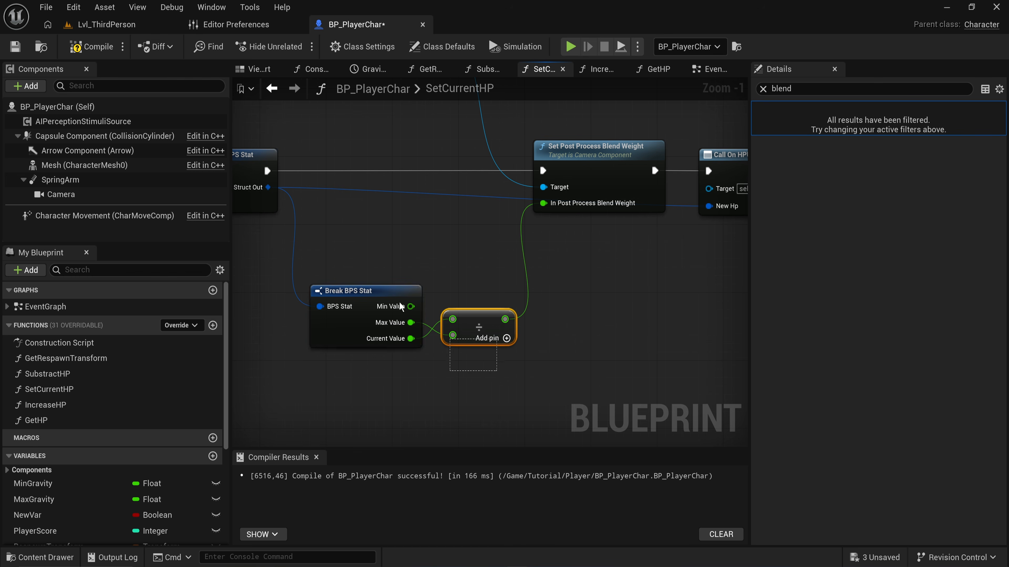
Subtract the division result from 1.0 with a new Subtract node and feed its output into In Post Process Blend Weight.
drag(400, 306, 395, 273)
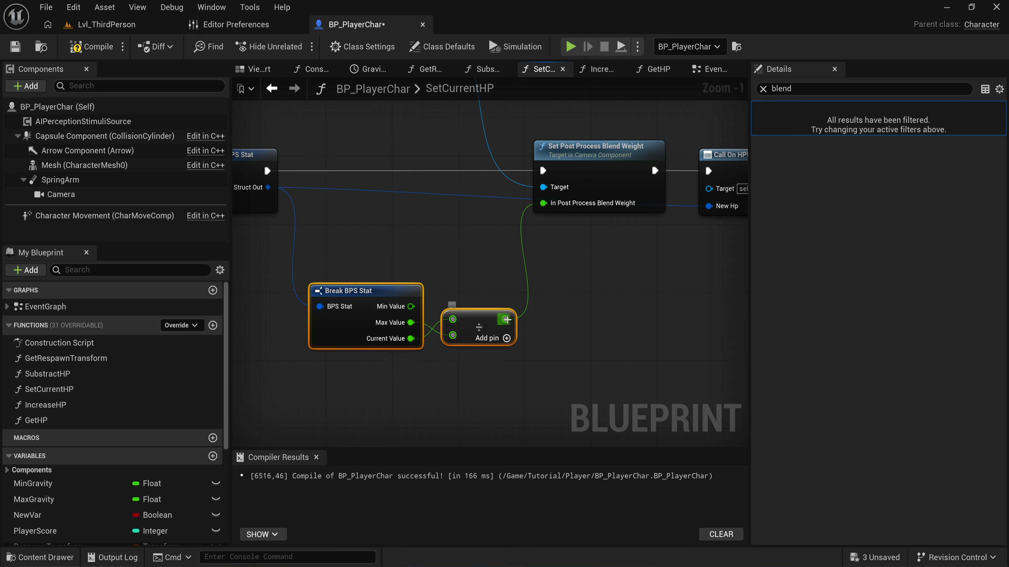
drag(504, 319, 569, 322)
text(-)
key(Return)
click(584, 304)
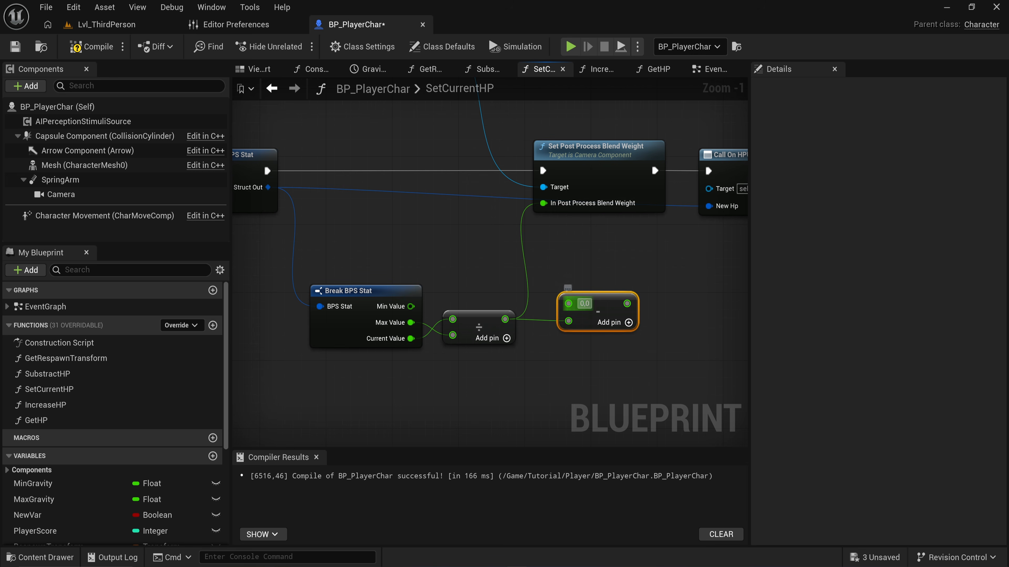
text(1)
click(596, 363)
drag(492, 386, 336, 302)
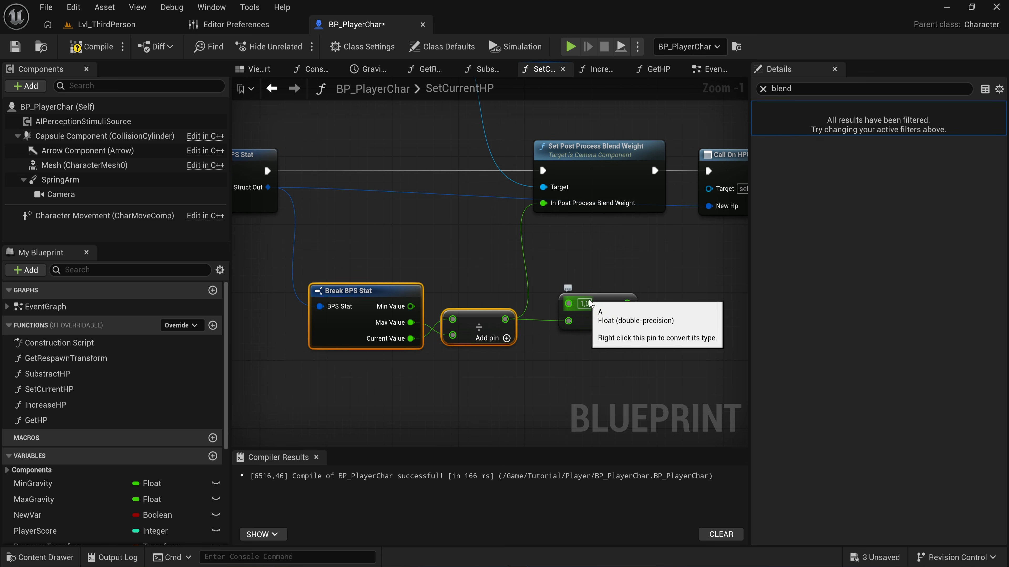
drag(627, 303, 552, 202)
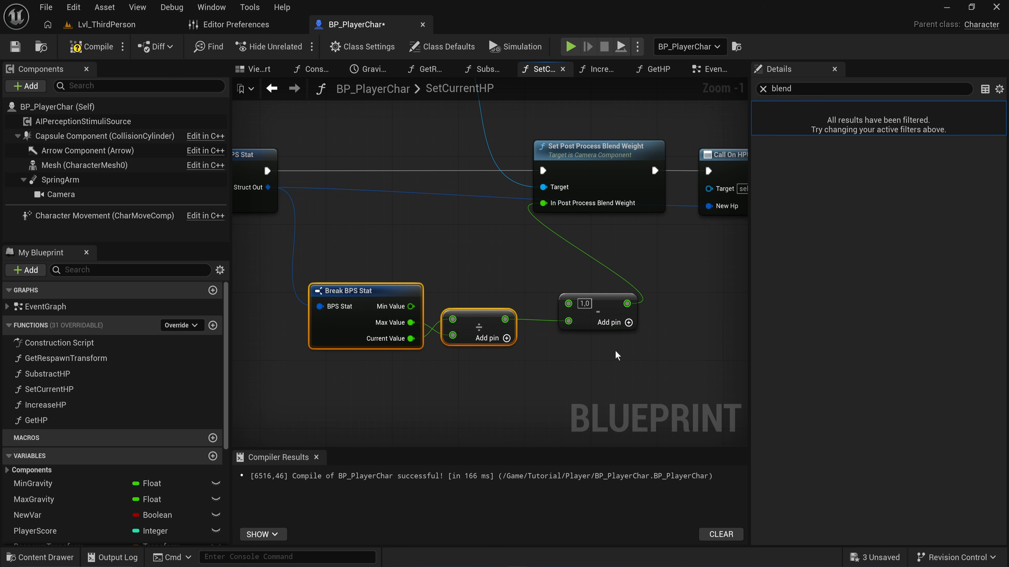
Compile the BP_PlayerChar blueprint with the updated blend weight calculation.
right_drag(615, 350, 585, 345)
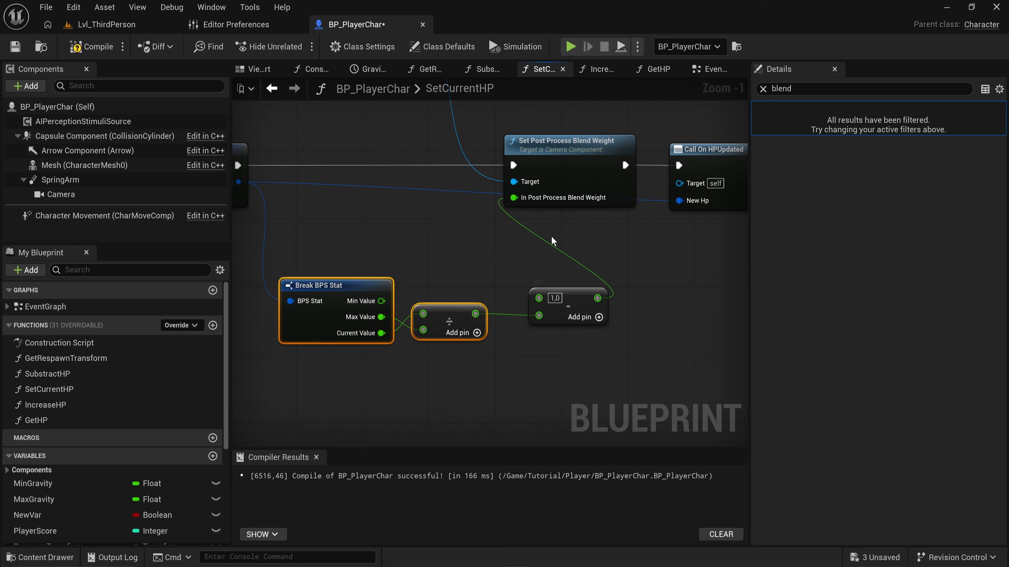
click(528, 154)
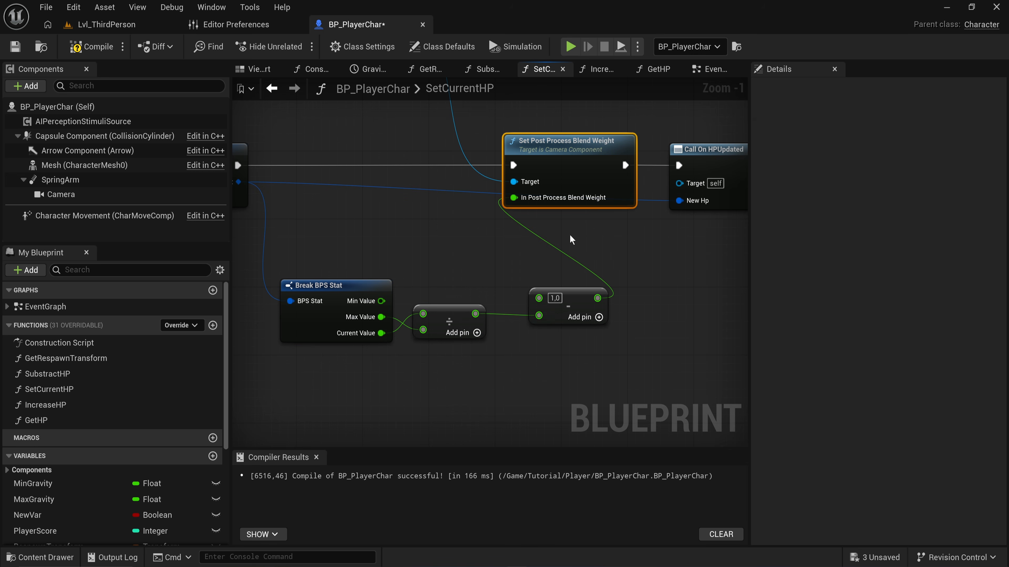
drag(300, 383, 607, 280)
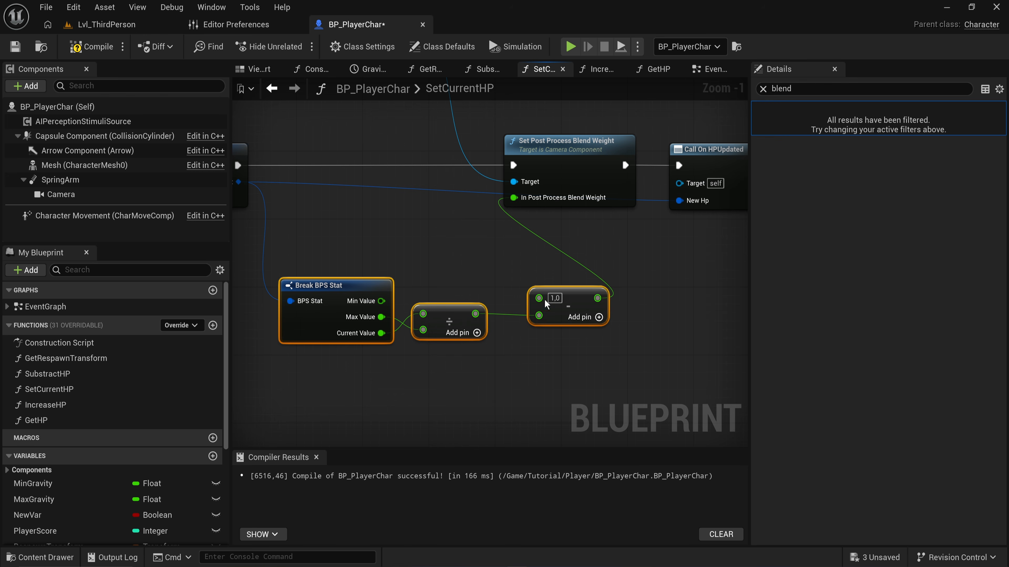
click(577, 246)
click(532, 174)
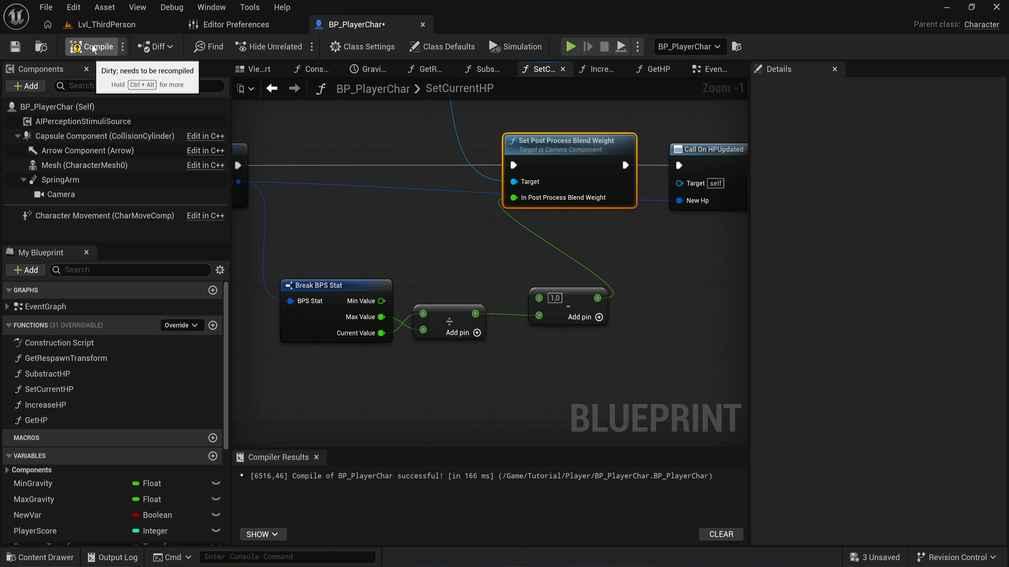
click(111, 51)
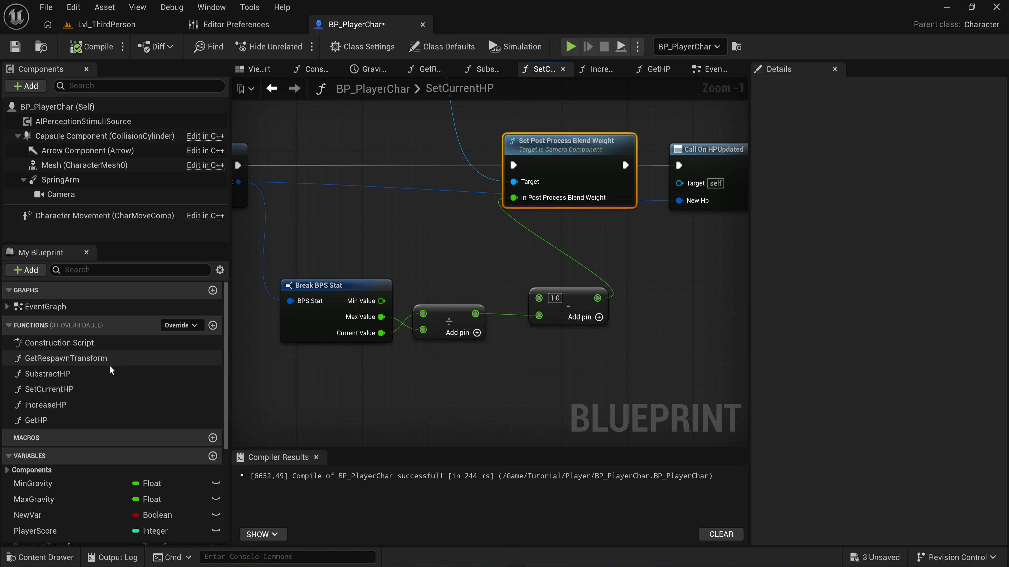
Add a Set Current HP function call to the IncreaseHP graph, just before Set members in BPS Stat.
double_click(94, 373)
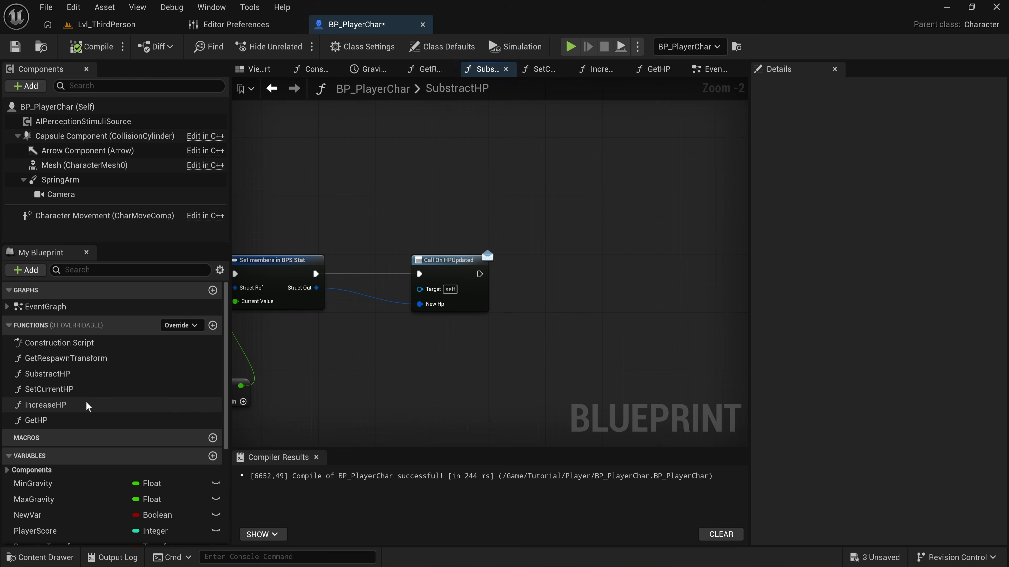
double_click(91, 405)
right_drag(370, 327, 654, 333)
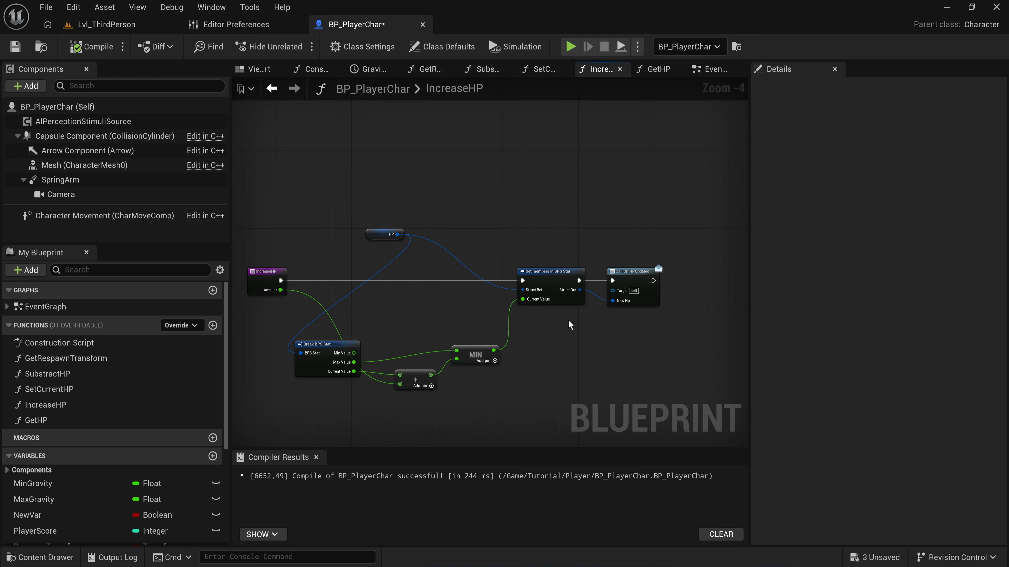
scroll(556, 325, up, 1)
mouse_move(542, 325)
right_down()
mouse_move(632, 304)
mouse_move(400, 321)
mouse_move(550, 316)
right_up()
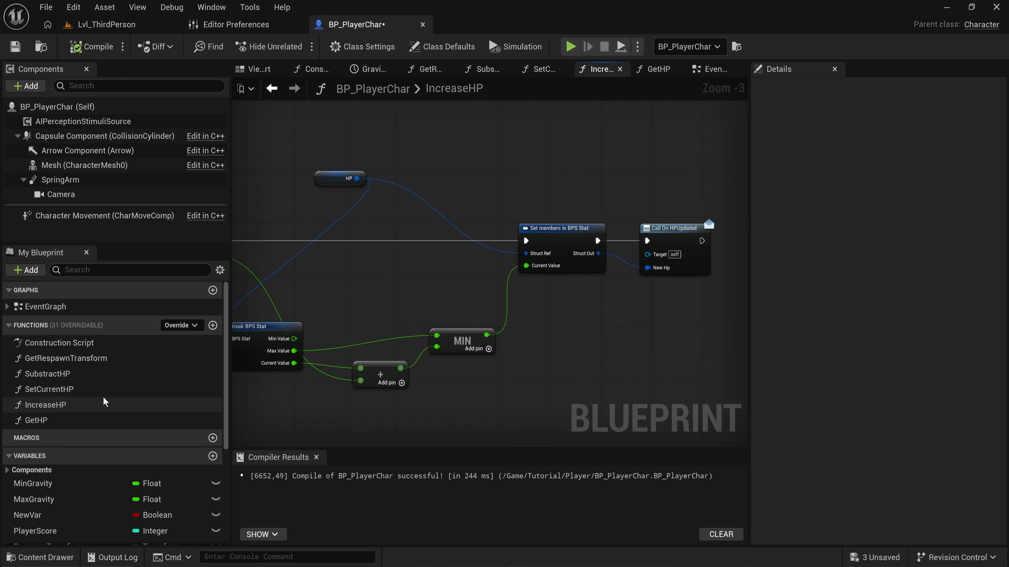
scroll(405, 282, up, 2)
drag(418, 240, 511, 319)
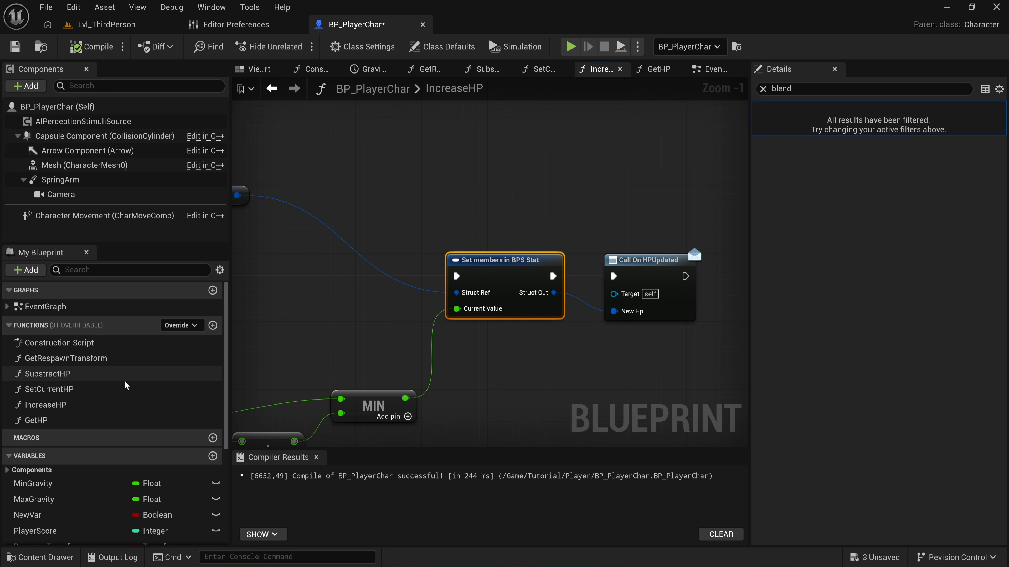
right_drag(371, 311, 502, 286)
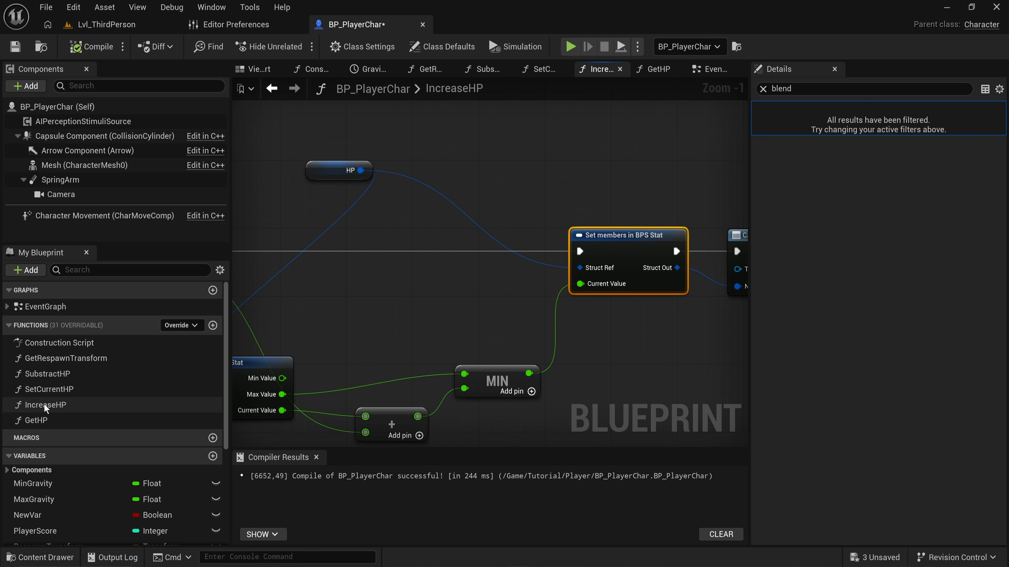
drag(43, 389, 425, 234)
right_drag(348, 304, 468, 264)
scroll(623, 244, up, 1)
In IncreaseHP, connect the MIN result to New Current HP and route the entry execution into Set Current HP.
drag(640, 291, 629, 227)
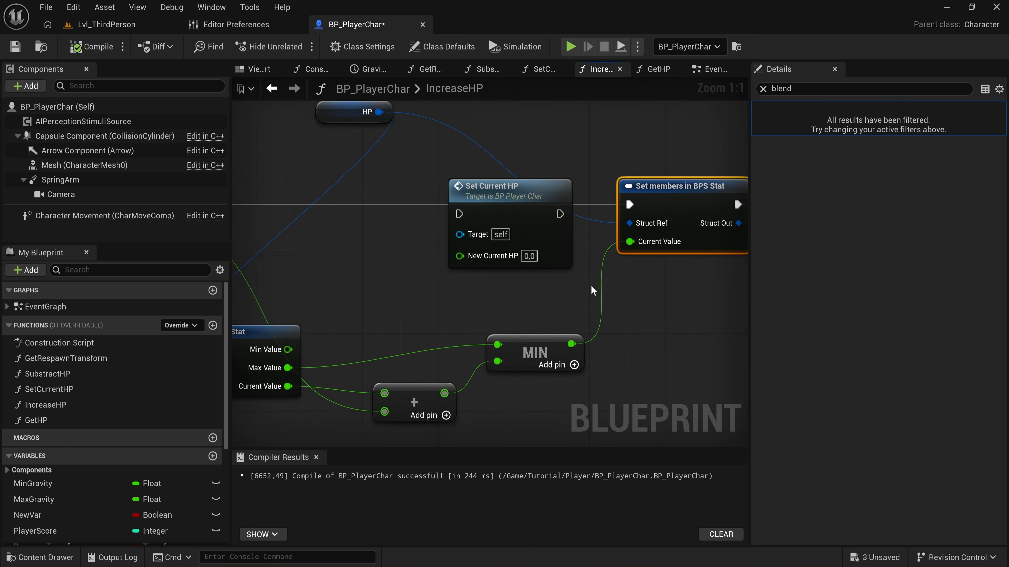
scroll(591, 285, down, 1)
right_drag(481, 266, 702, 294)
Delete the Set members in BPS Stat and Call On HPUpdated nodes from the IncreaseHP graph.
mouse_move(428, 248)
mouse_down()
mouse_move(447, 248)
mouse_move(413, 252)
mouse_up()
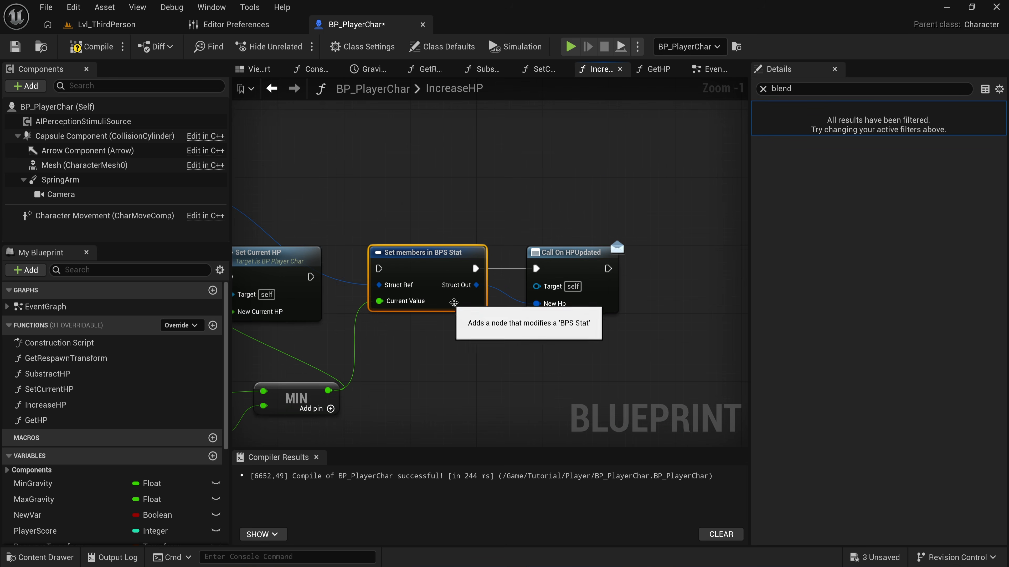
key(Delete)
drag(560, 228, 610, 325)
right_drag(396, 326, 630, 275)
Examine the SetCurrentHP function, including its Call On HPUpdated node, against the call made in IncreaseHP.
double_click(513, 216)
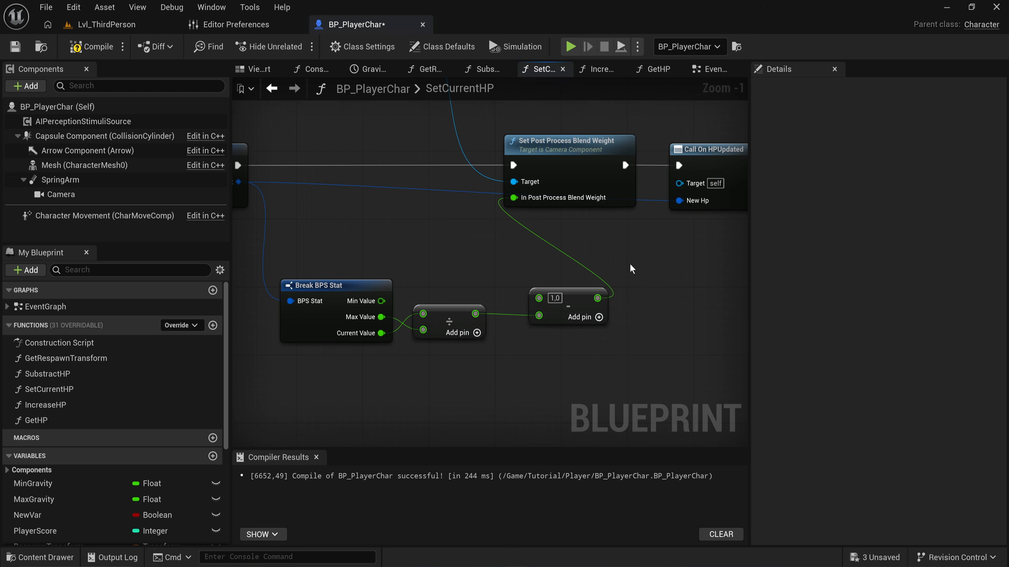
right_drag(596, 158, 421, 238)
click(422, 239)
drag(422, 239, 447, 239)
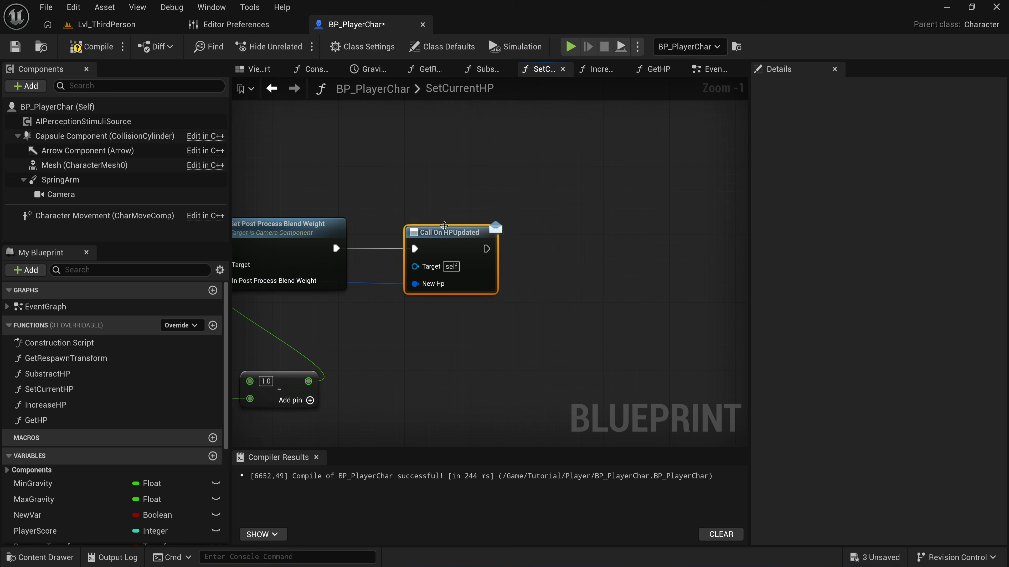
double_click(100, 404)
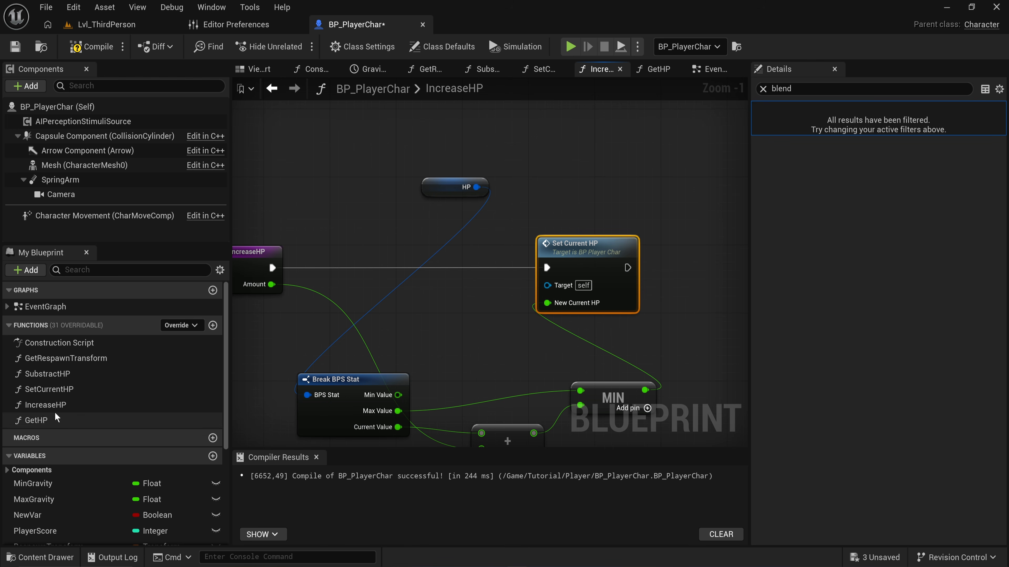
double_click(587, 253)
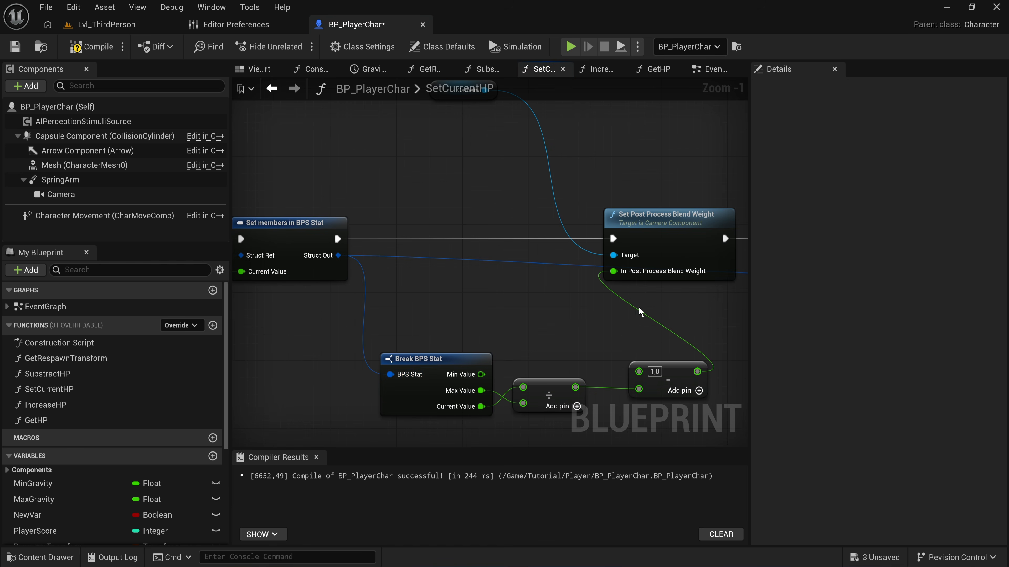
In SubstractHP, add a Set Current HP call driven by the entry execution and connect the MAX result to New Current HP.
double_click(48, 374)
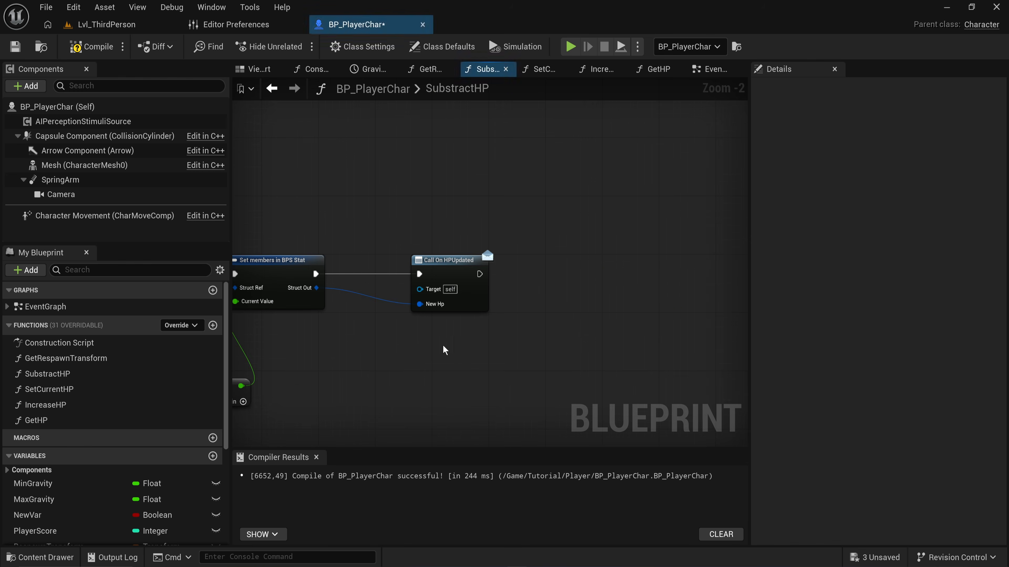
right_drag(445, 350, 705, 304)
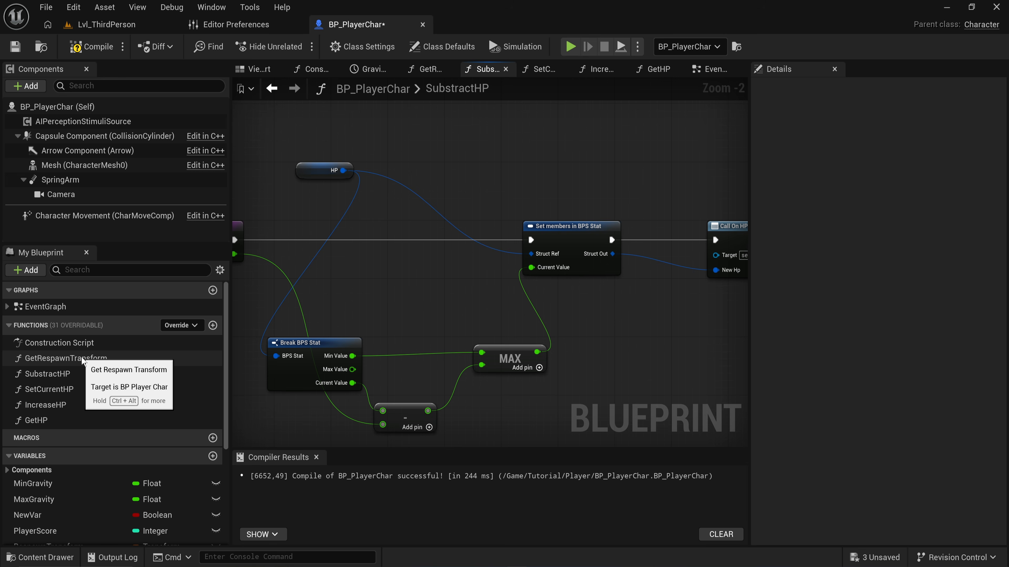
click(49, 390)
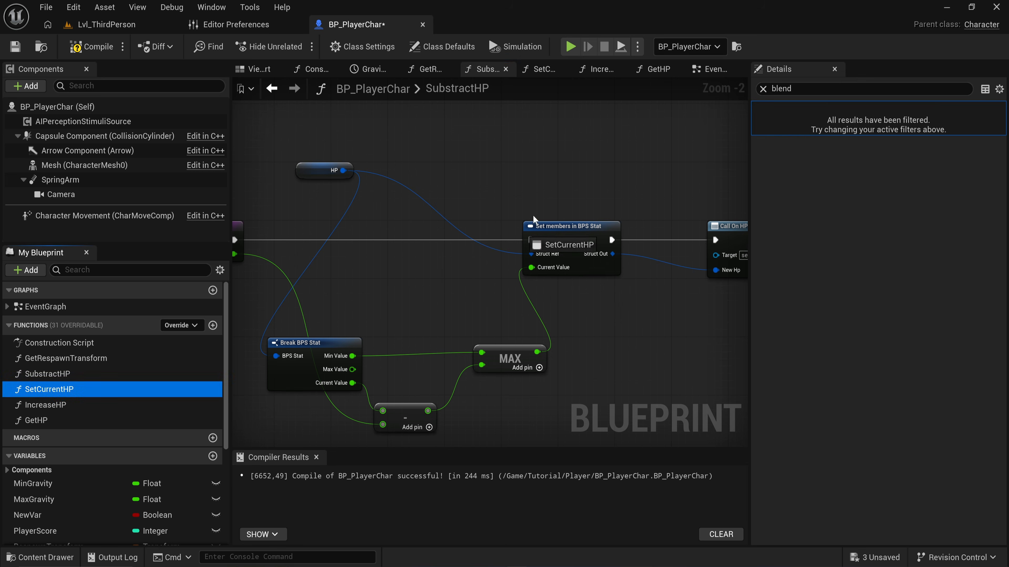
drag(49, 389, 434, 231)
drag(536, 352, 294, 240)
Delete the Set members in BPS Stat and Call On HPUpdated nodes from the SubstractHP graph.
right_drag(566, 258, 337, 262)
drag(443, 197, 642, 293)
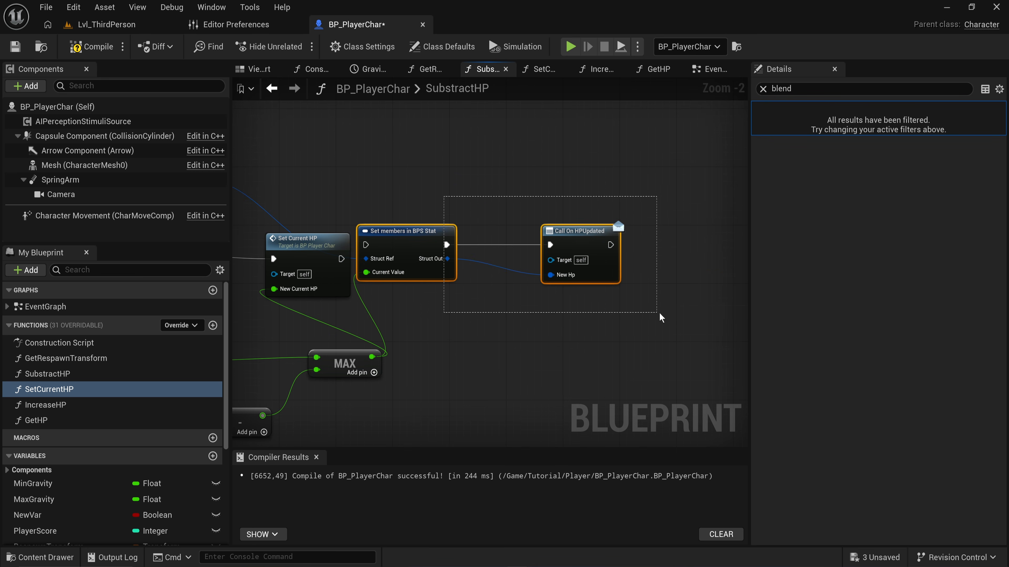
key(Delete)
Reposition the Set Current HP node beyond the MAX node in SubstractHP and compile the blueprint.
right_drag(235, 258, 463, 245)
drag(544, 240, 670, 232)
click(95, 46)
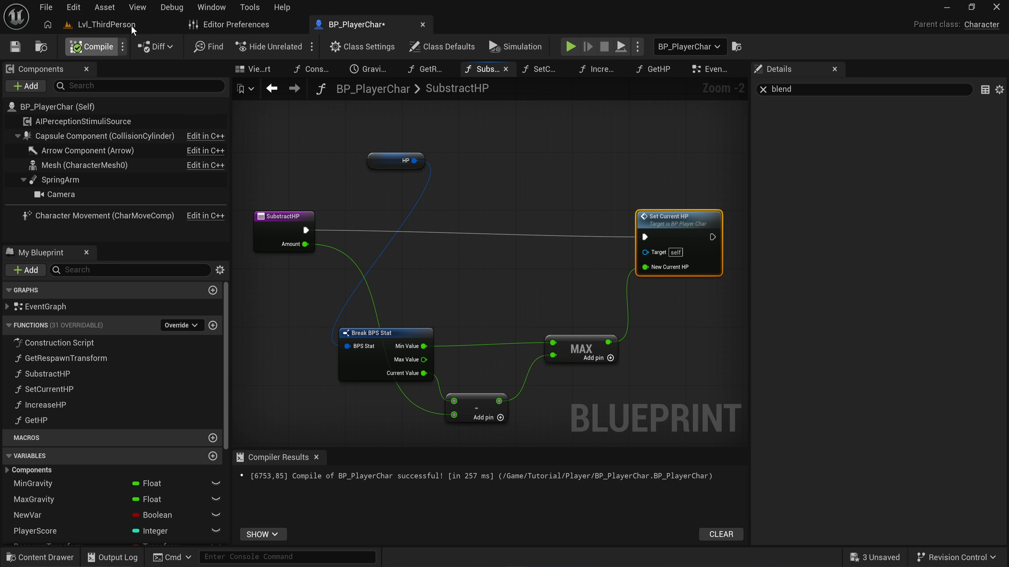
Play the Lvl_ThirdPerson level, run into enemies to test the post-process effect as health drops, and end the session.
click(116, 33)
key(alt+p)
key(w)
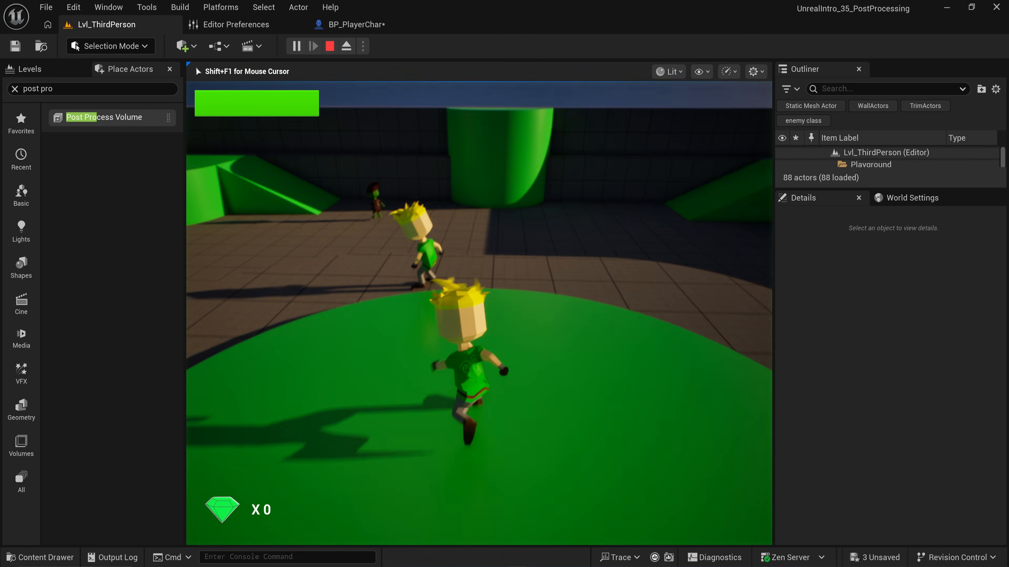
key(w)
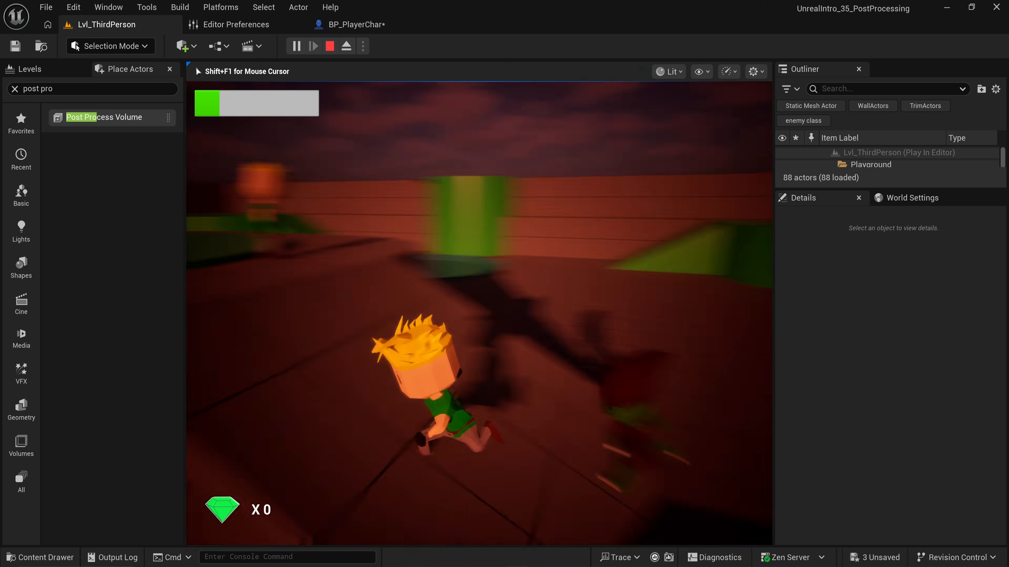
key(w)
key(space)
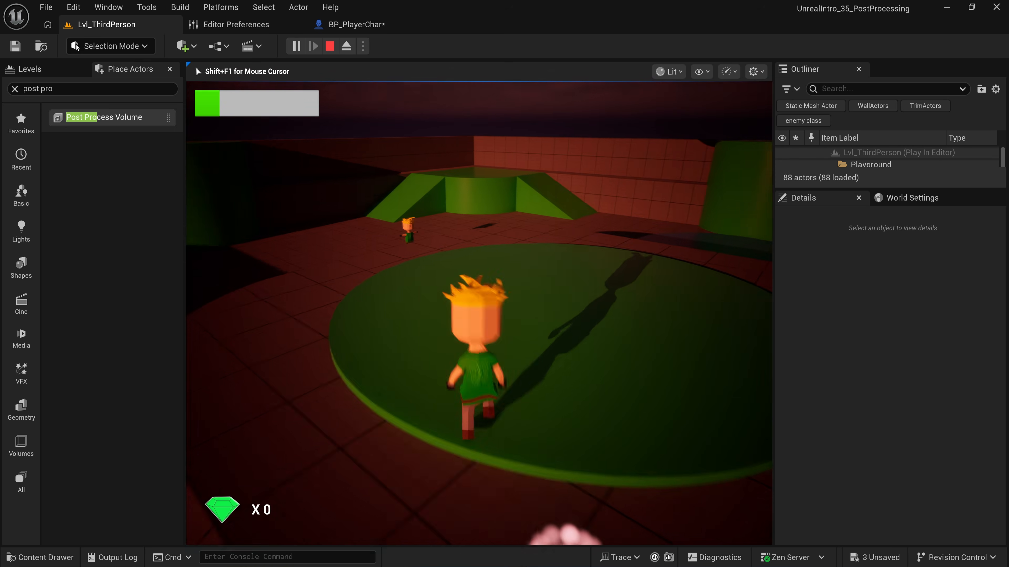
key(Escape)
key(Escape)
click(374, 24)
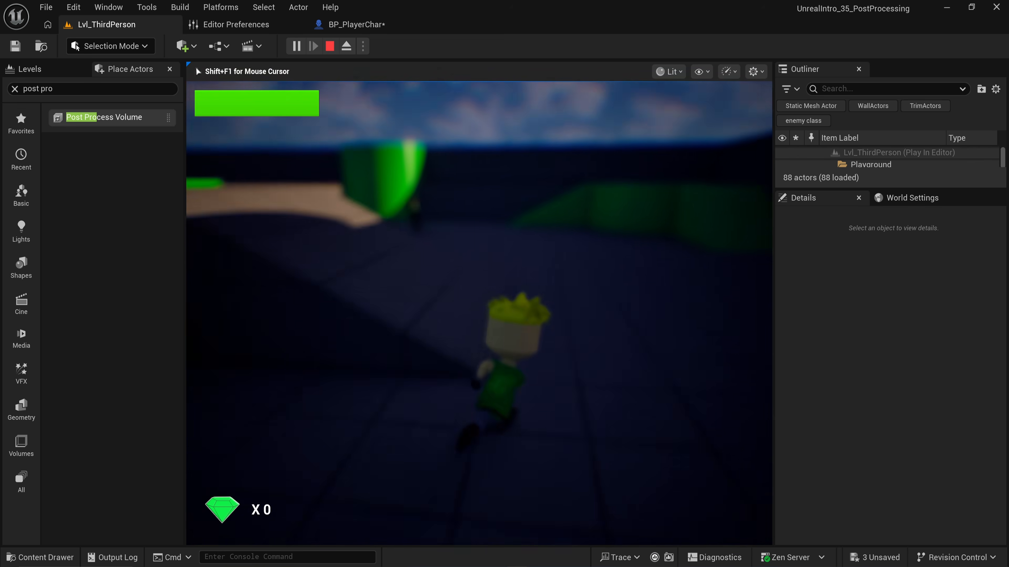
key(Escape)
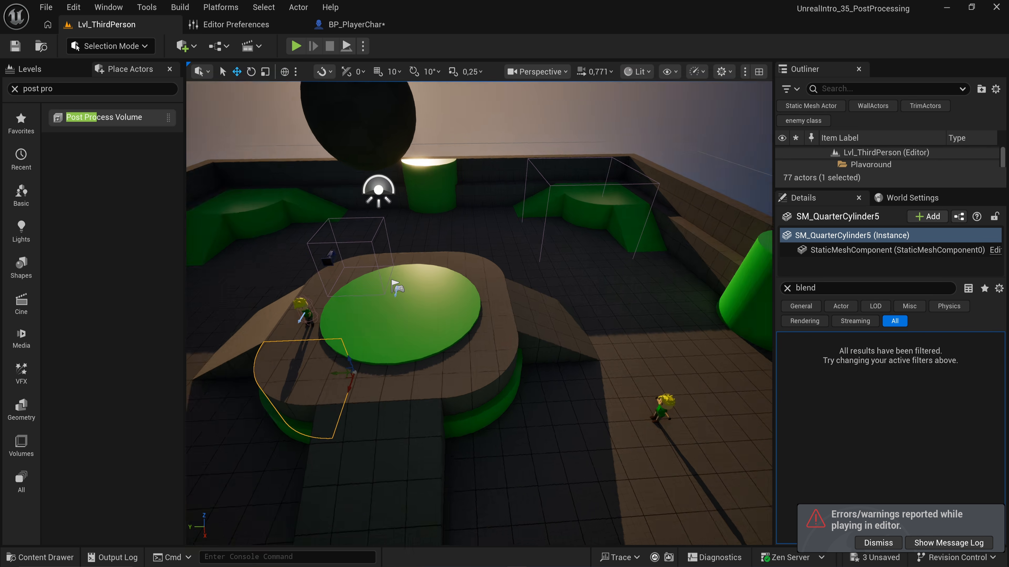
scroll(544, 320, down, 5)
right_drag(525, 225, 477, 302)
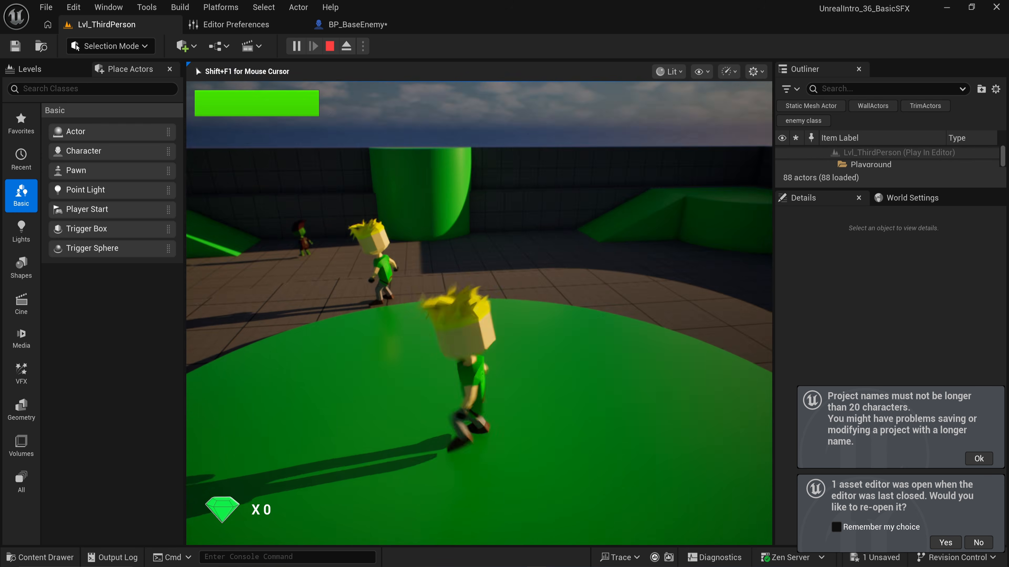
Play-test the Lvl_ThirdPerson level by running, jumping and fighting an enemy, and end the session.
key(w)
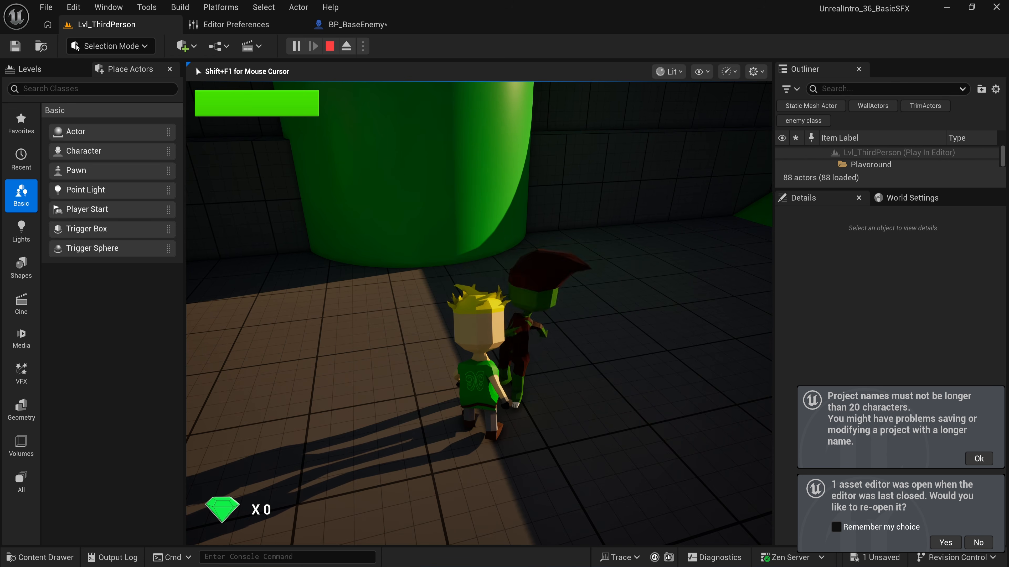
key(s)
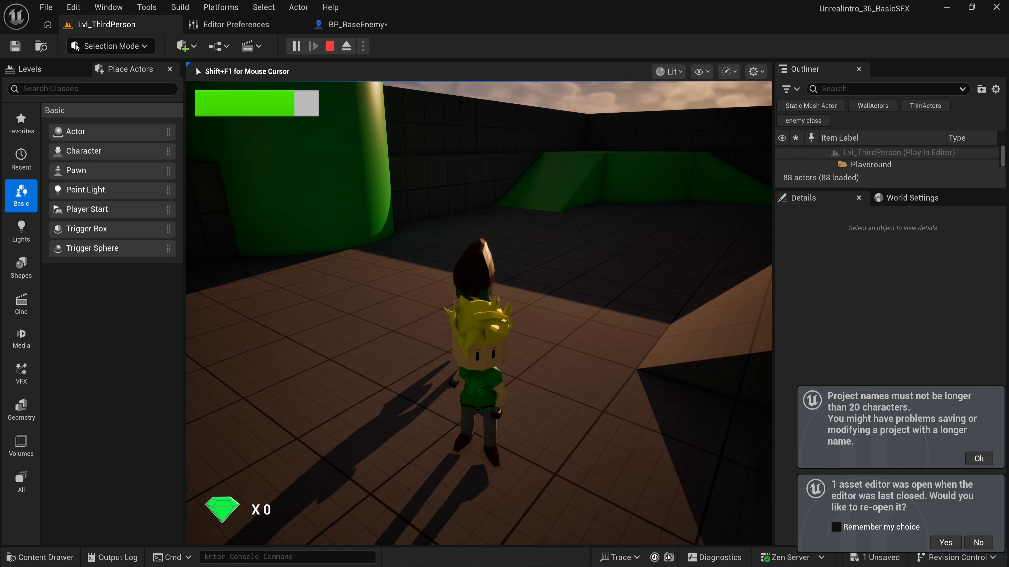
key(space)
key(w)
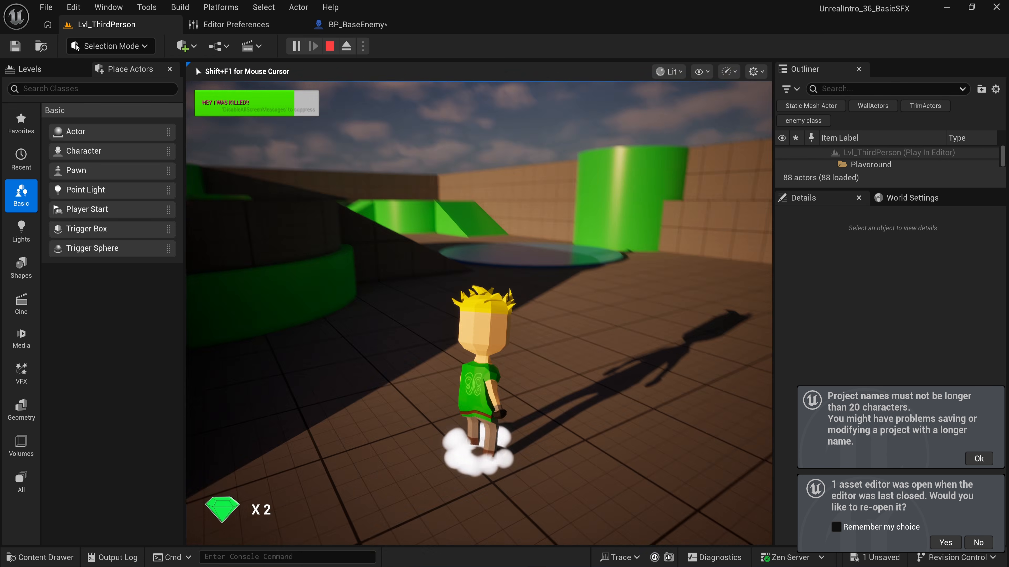
key(space)
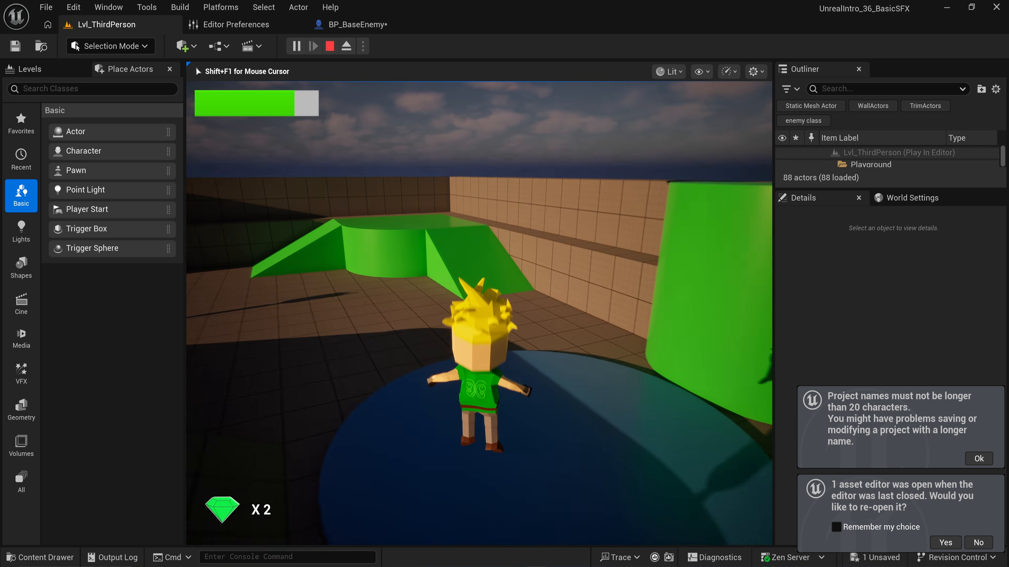
key(w)
key(w)
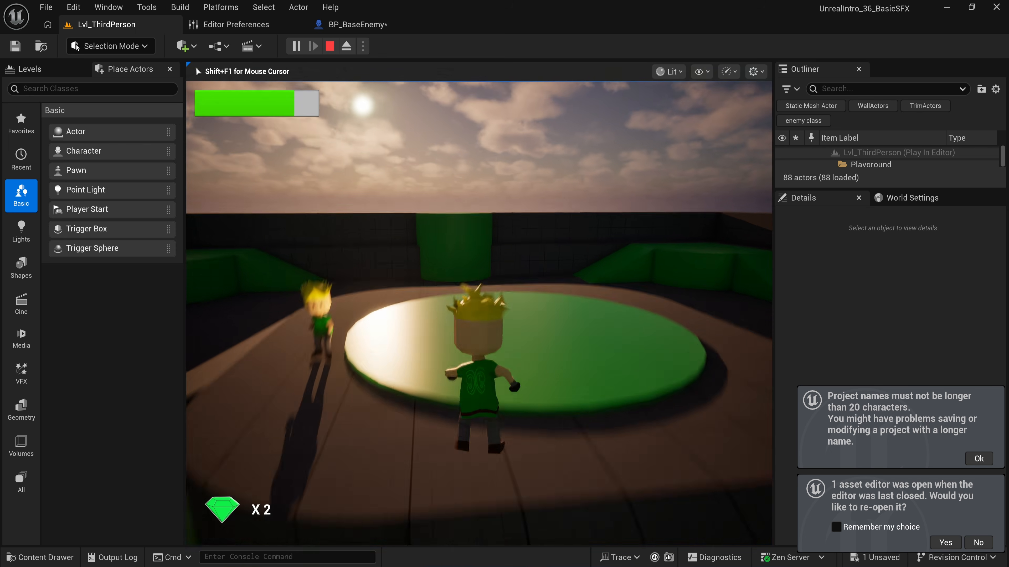
key(s)
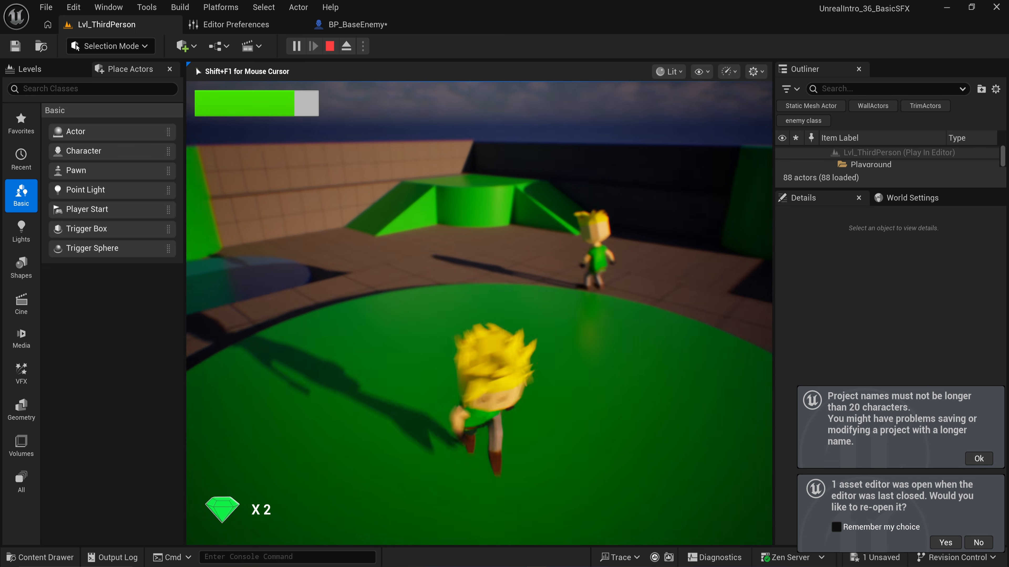
key(d)
key(space)
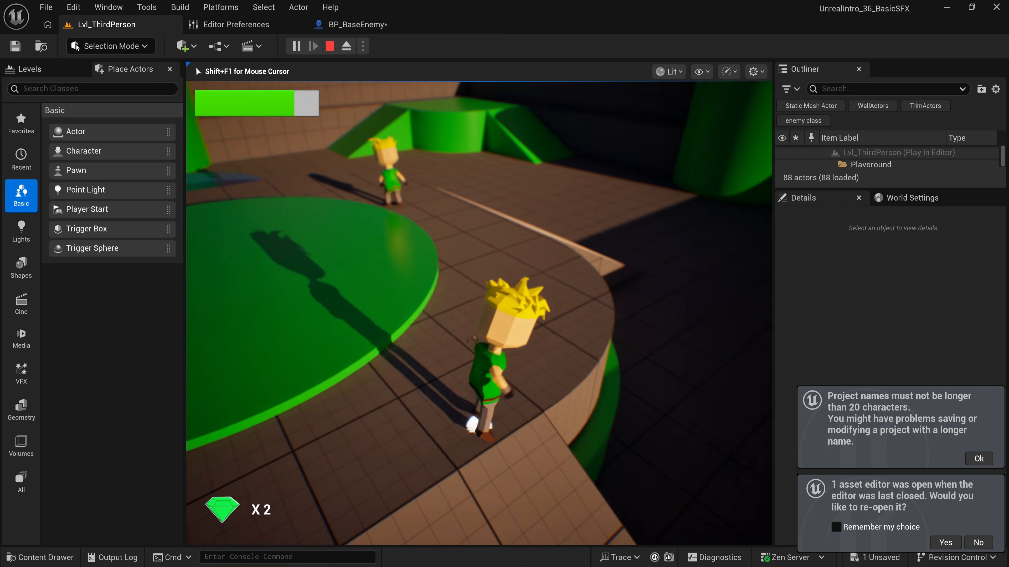
key(w)
key(w)
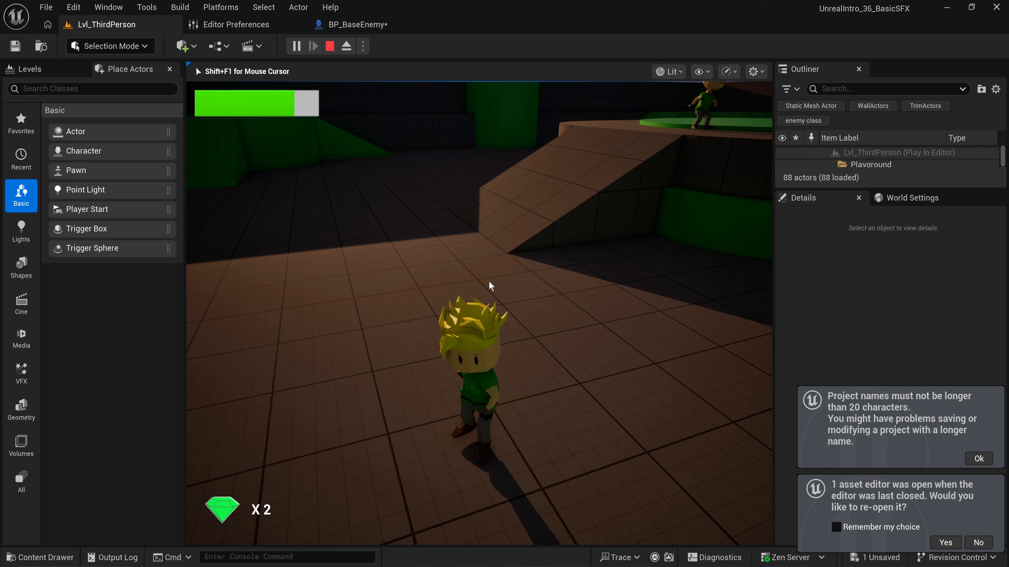
key(Escape)
click(711, 170)
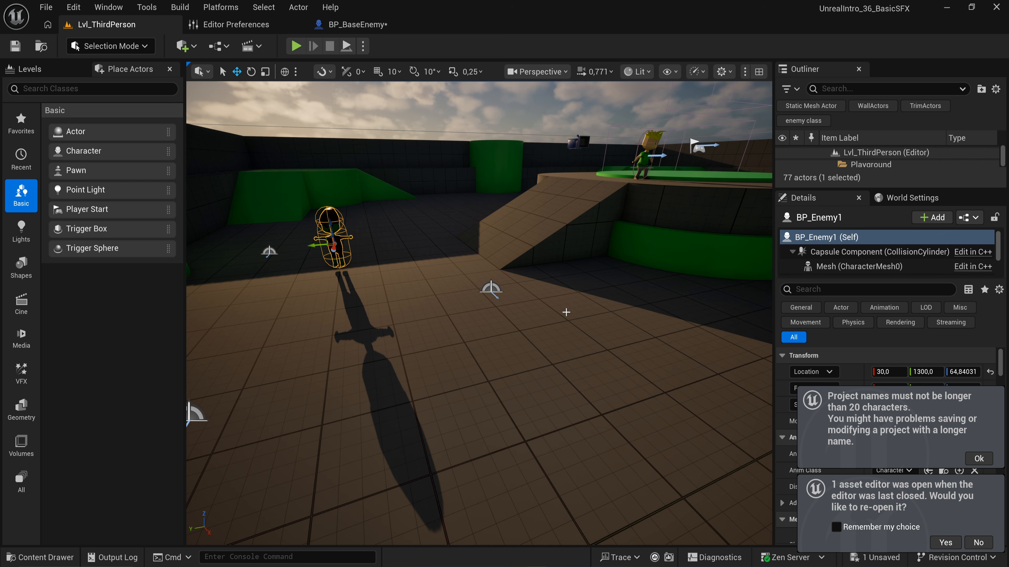
right_drag(565, 312, 560, 312)
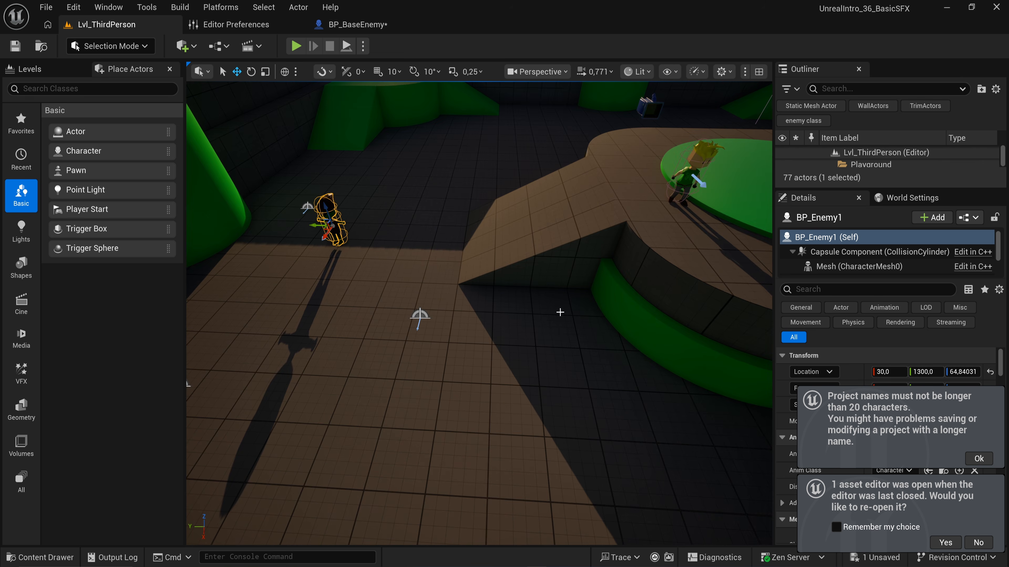
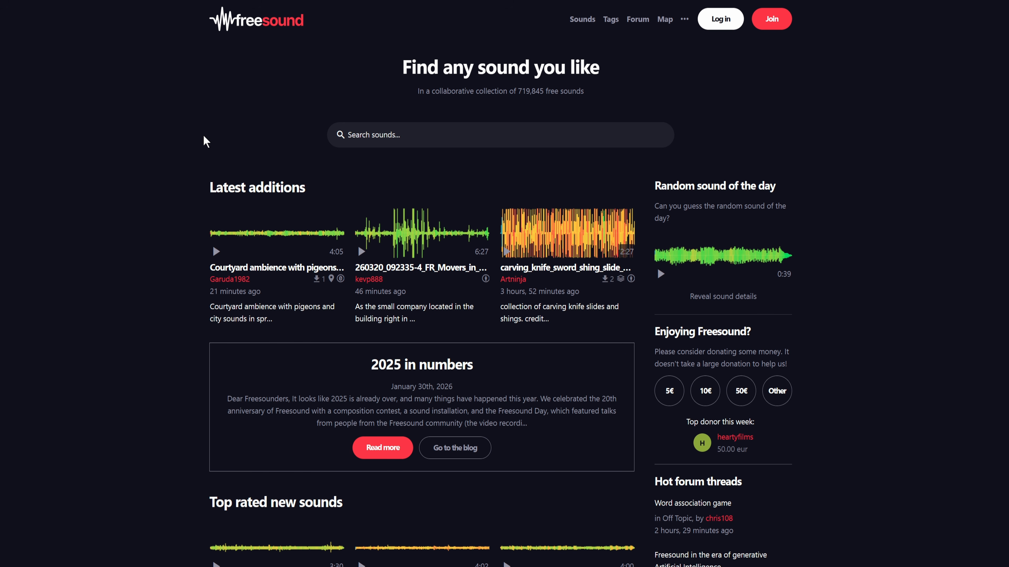
Search Freesound for footsteps and preview candidate recordings, including Footsteps_Leather_Wood_Walk04.wav and footsteps8.
text(footsteps)
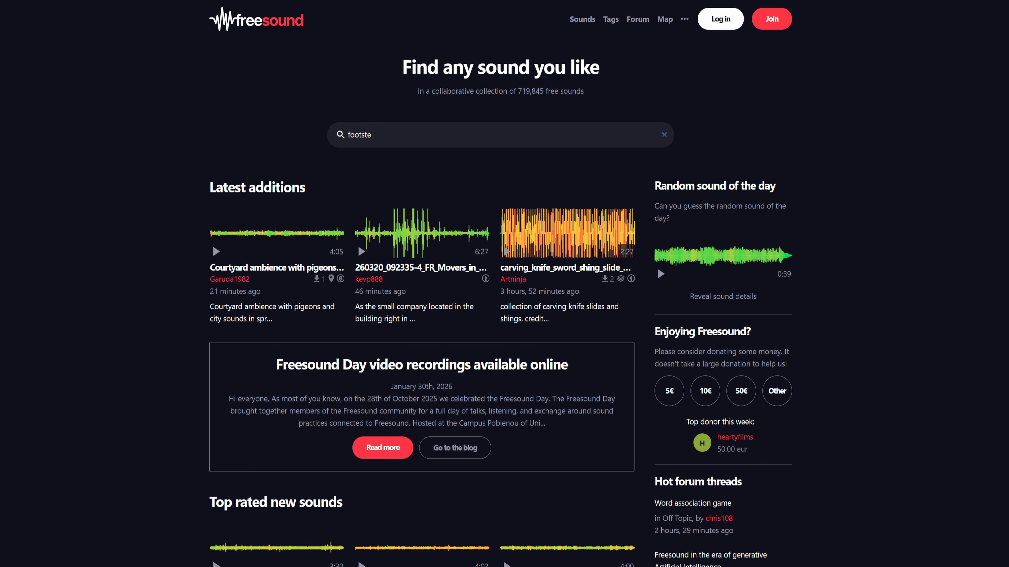
key(Return)
scroll(374, 390, down, 10)
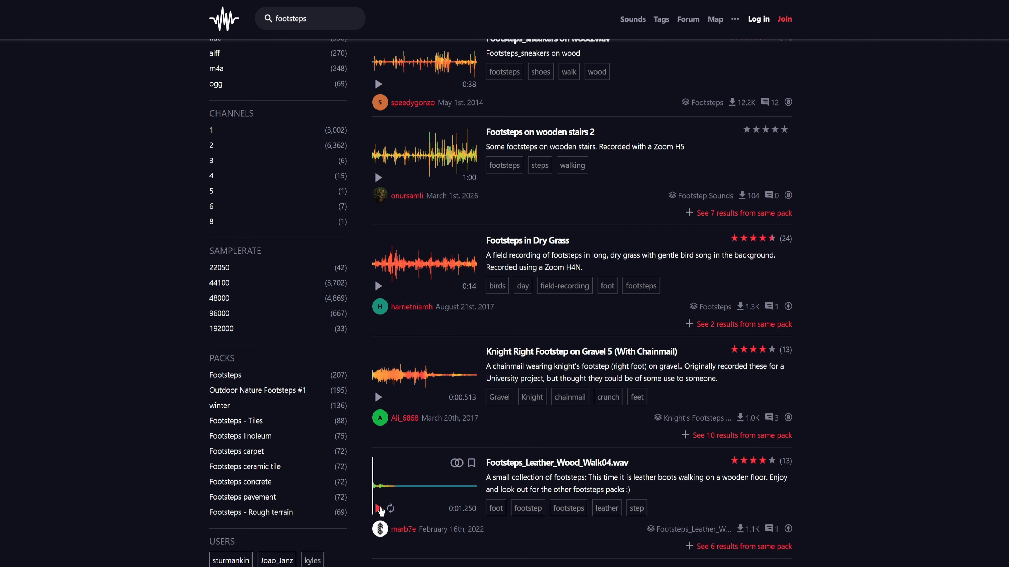
click(377, 508)
scroll(430, 477, down, 4)
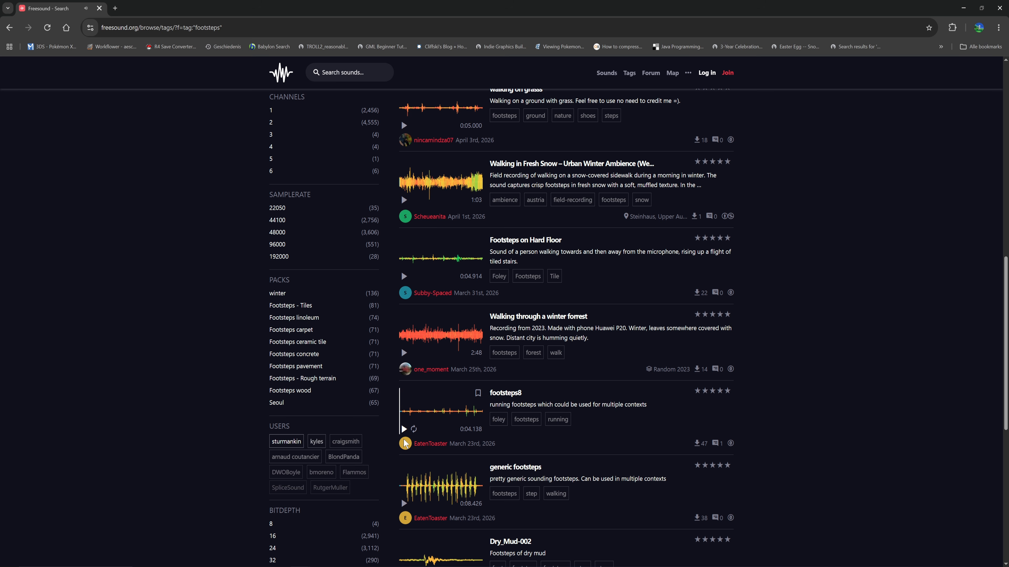
click(404, 429)
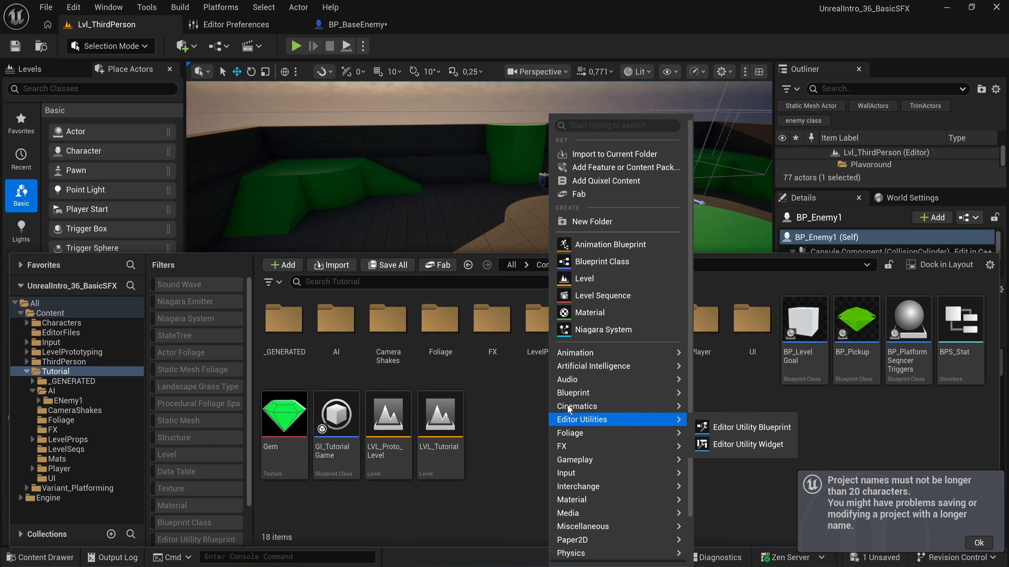
Back in Unreal Editor, create a folder named SFX inside the Tutorial folder and open it.
click(604, 221)
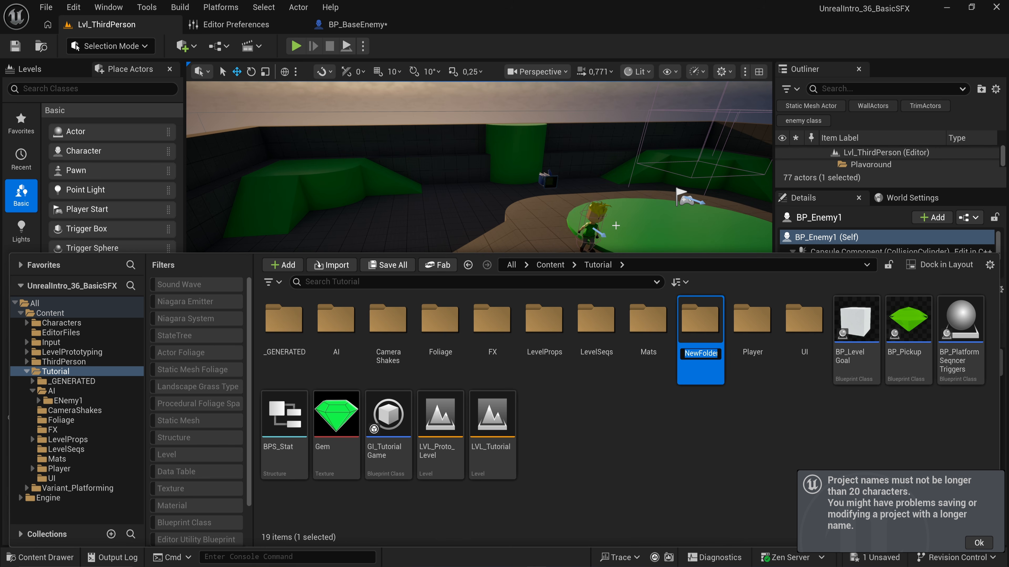
text(SFX)
key(Return)
double_click(751, 317)
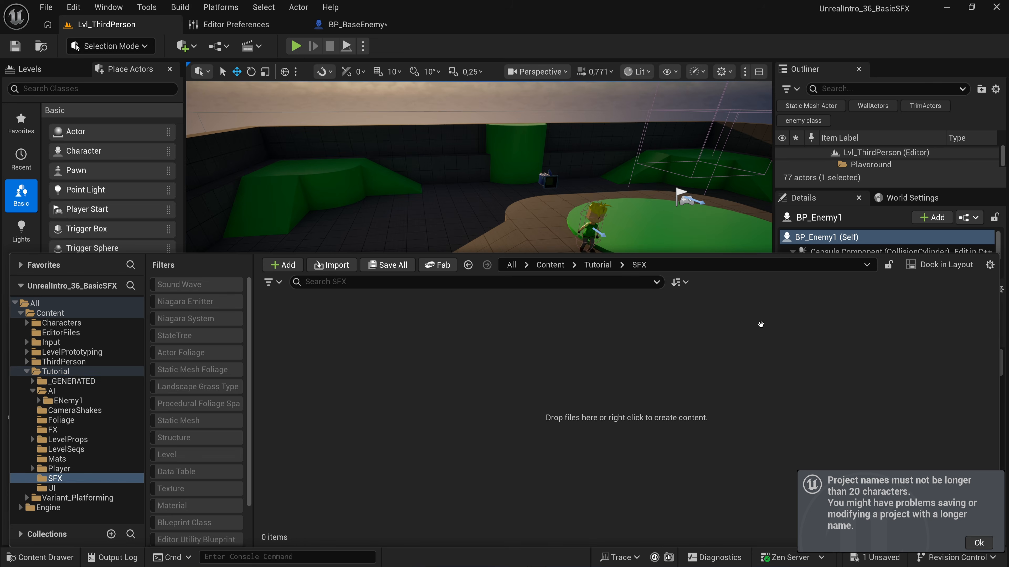
Create a folder named Source inside SFX and open it.
right_click(573, 302)
click(636, 226)
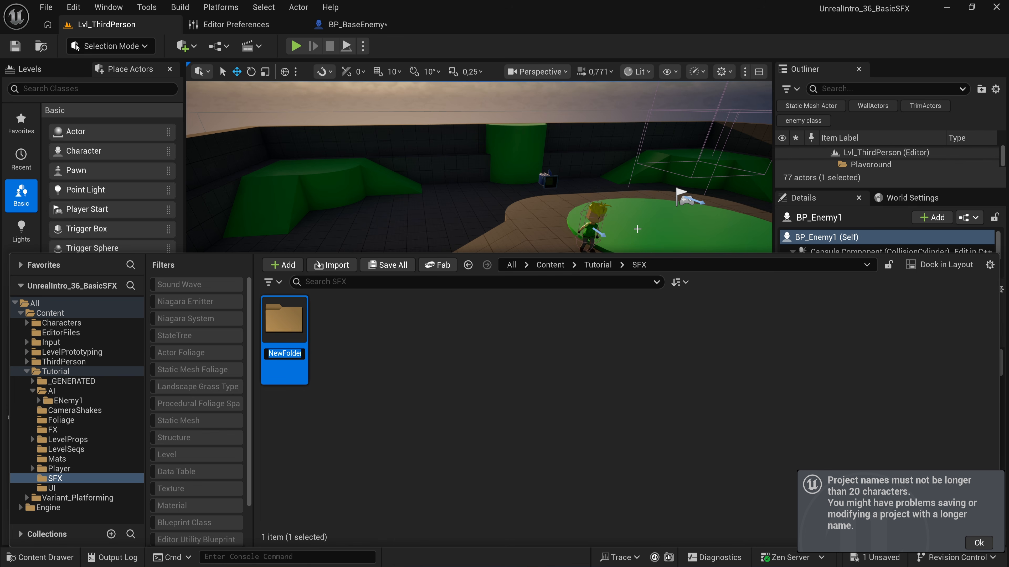
text(Source)
key(Return)
double_click(298, 316)
Import the downloaded footsteps8 .m4a file into the Source folder and inspect the resulting media source asset.
drag(298, 399, 343, 402)
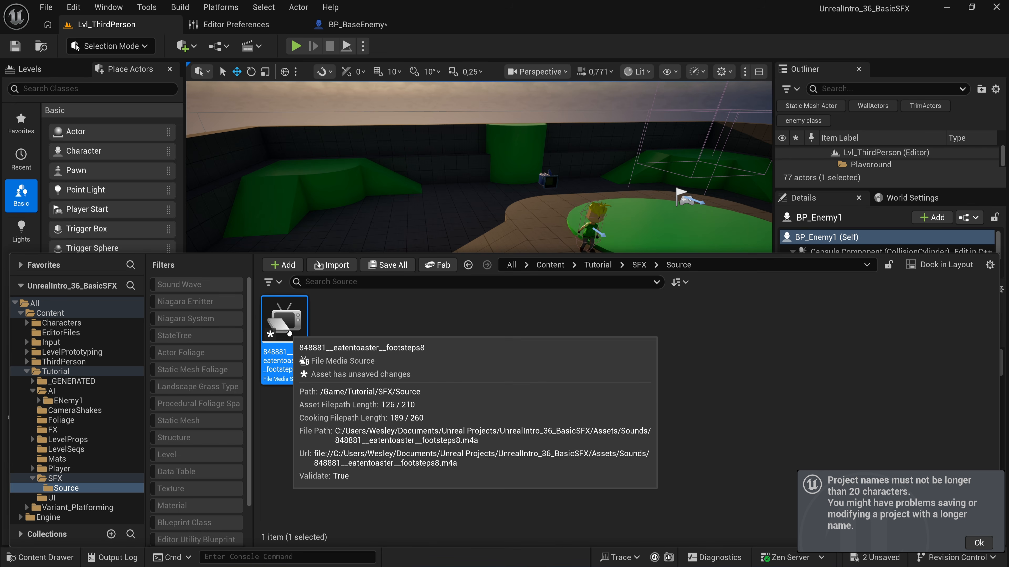
double_click(286, 321)
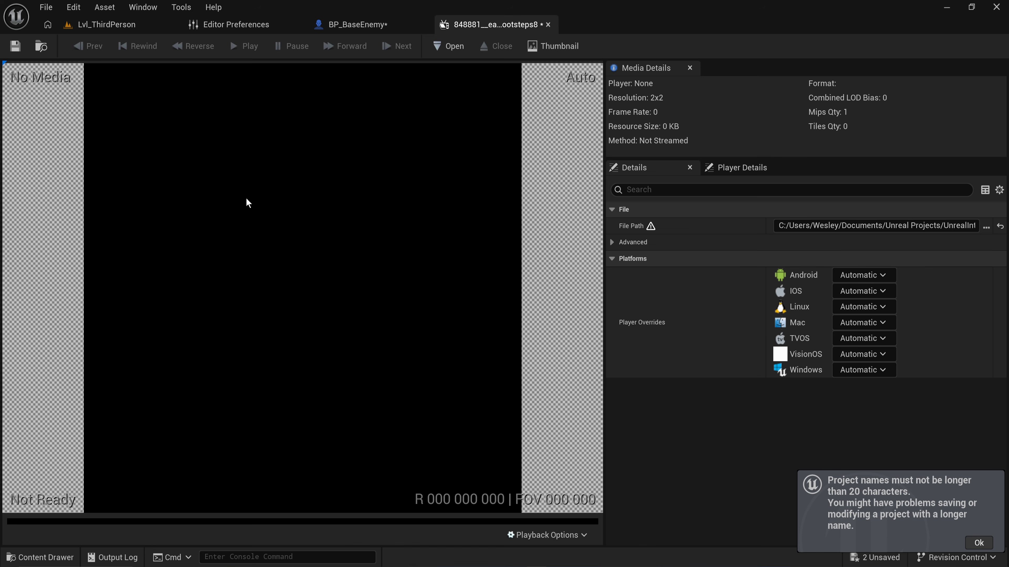
click(106, 24)
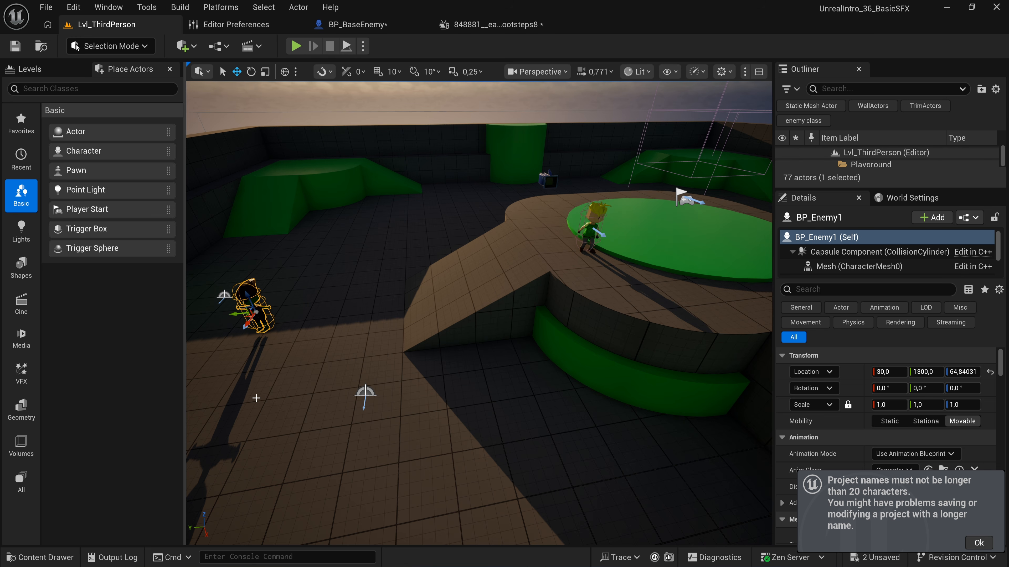
In Shutter Encoder, load the downloaded footsteps8 file and choose WAV as the conversion function.
drag(447, 120, 393, 131)
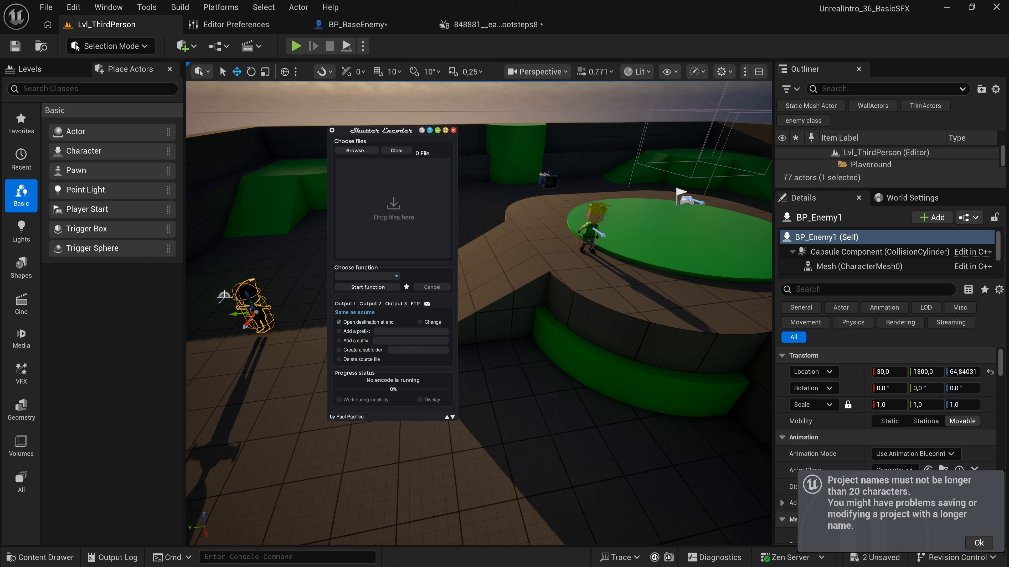
drag(492, 203, 401, 210)
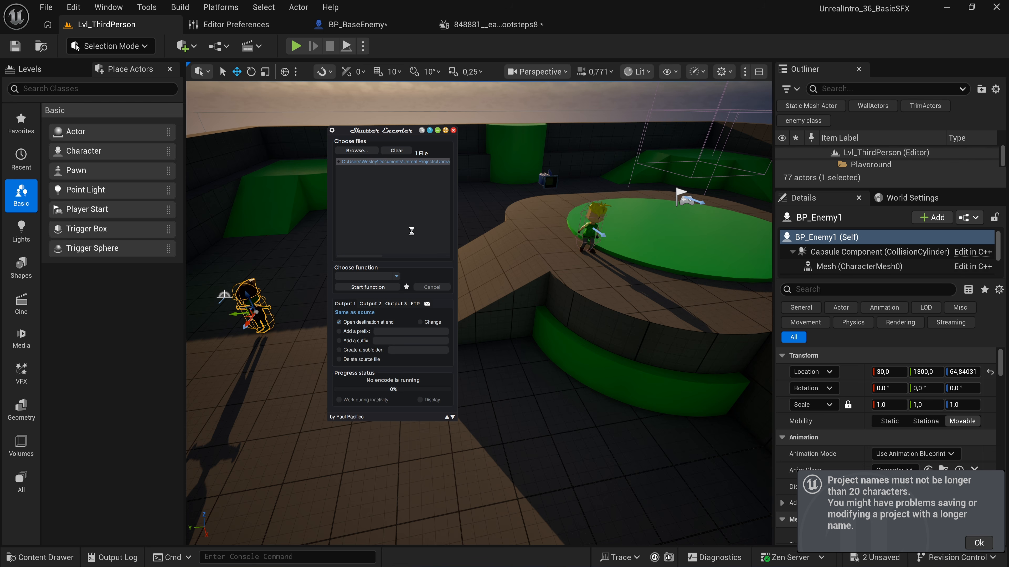
click(396, 276)
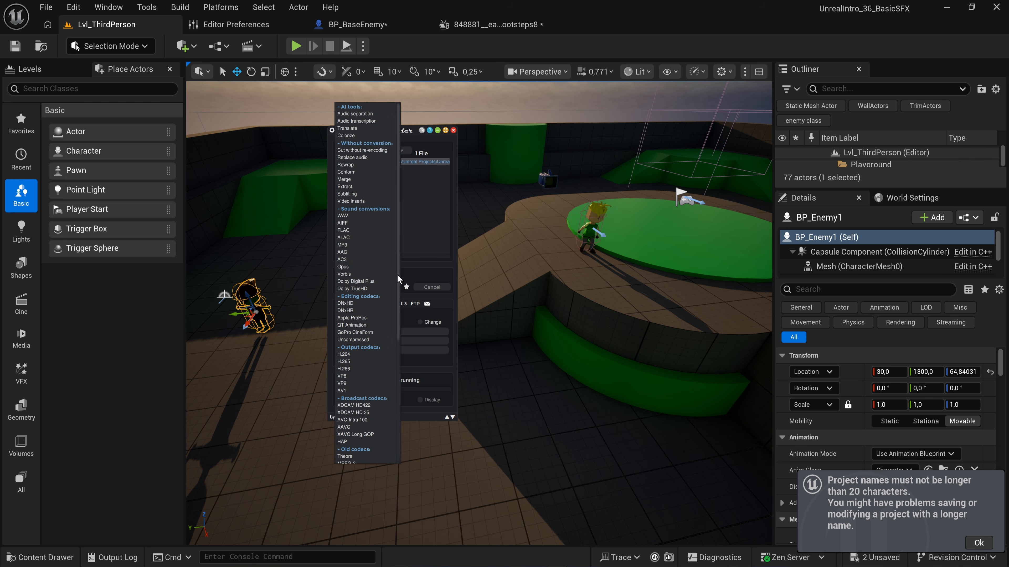
click(347, 216)
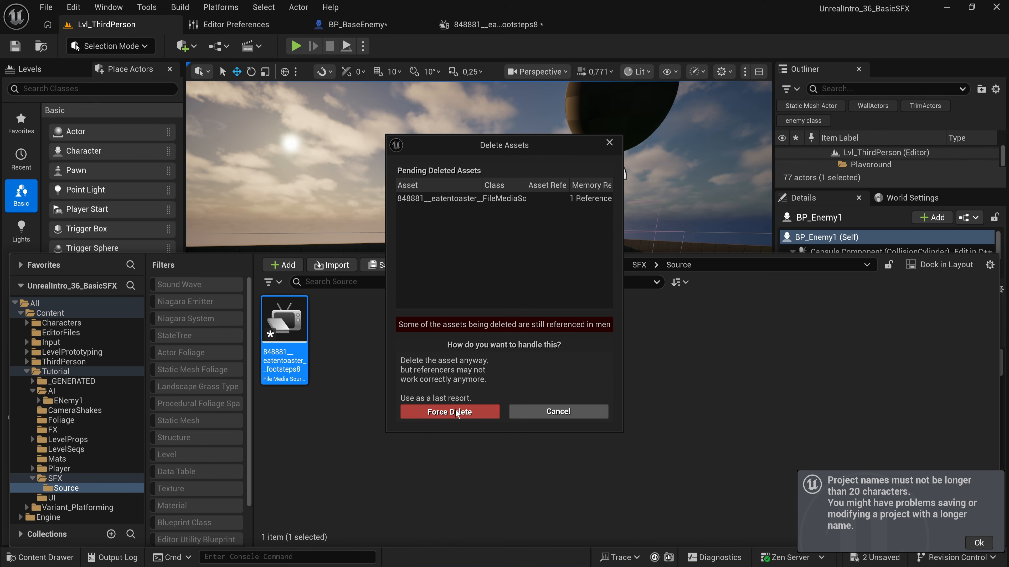
In Unreal Editor, force delete the footsteps8 media source asset and import the converted WAV file into the Source folder.
click(448, 412)
key(ctrl+space)
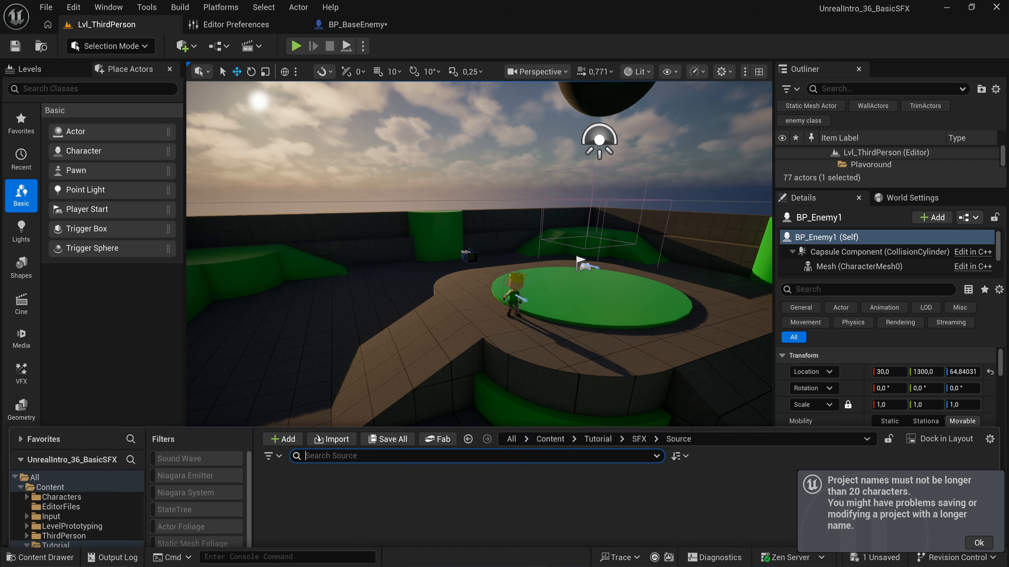
drag(387, 371, 369, 364)
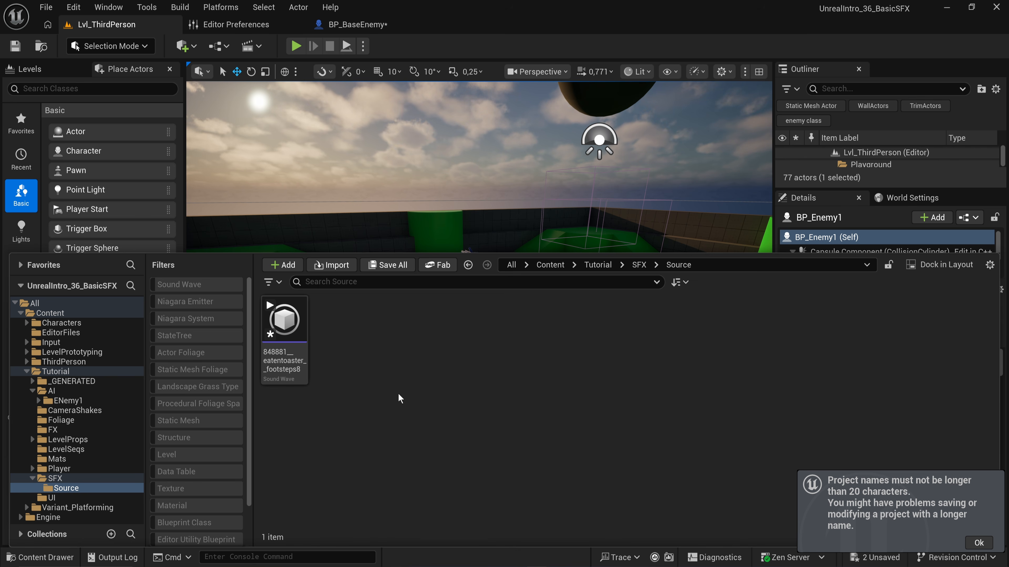
Open the imported footsteps8 sound wave and look through its format, loading, sound, attenuation and voice management settings.
click(285, 320)
click(135, 393)
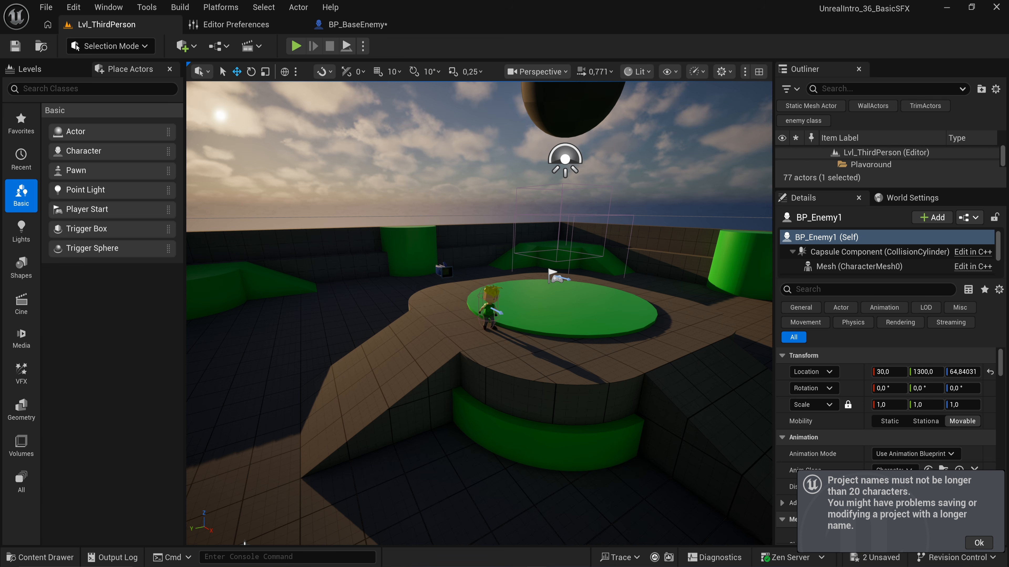
right_drag(404, 413, 416, 422)
key(ctrl+space)
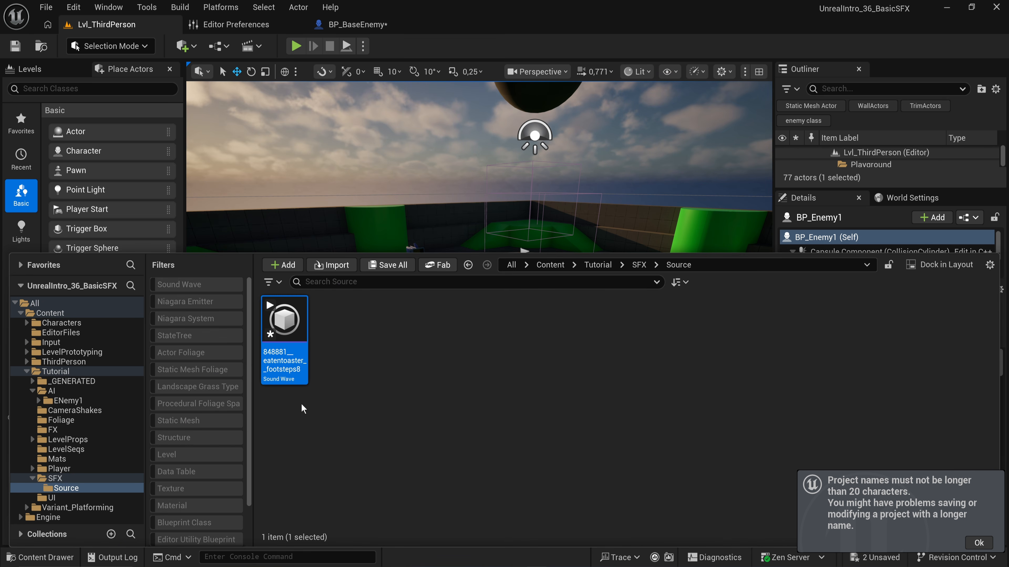
key(ctrl+space)
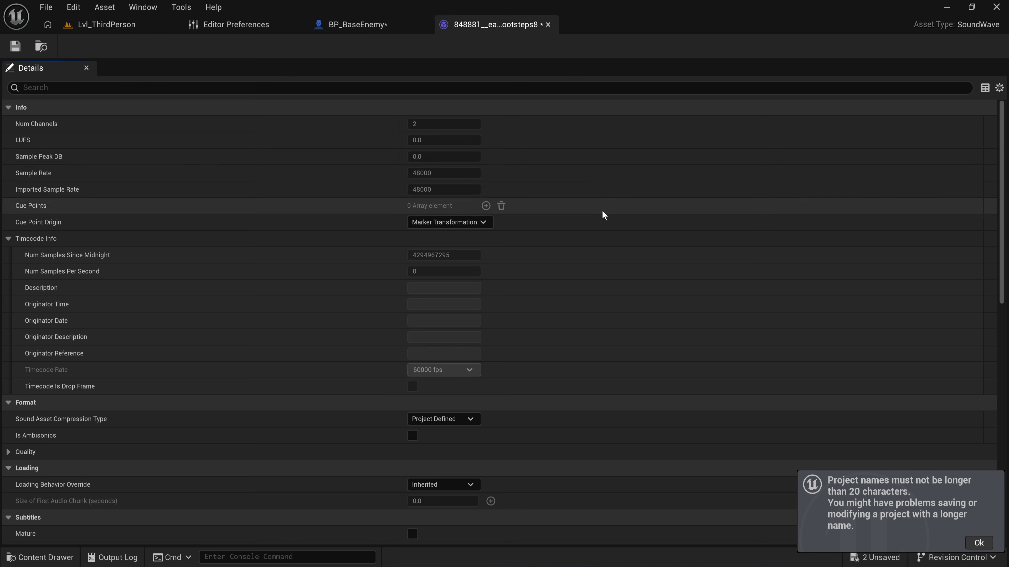
scroll(611, 235, down, 3)
scroll(613, 238, down, 6)
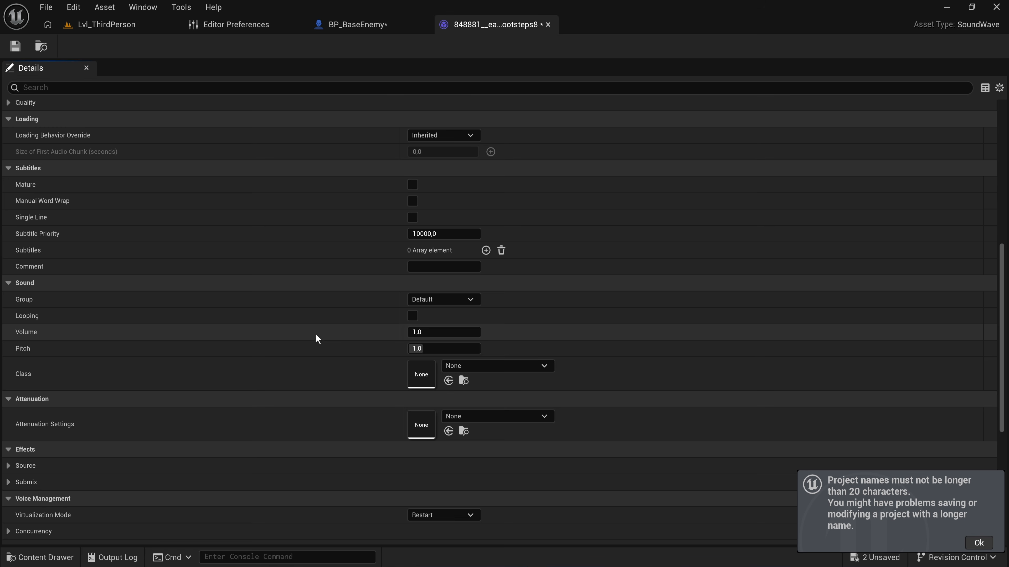
scroll(323, 329, down, 4)
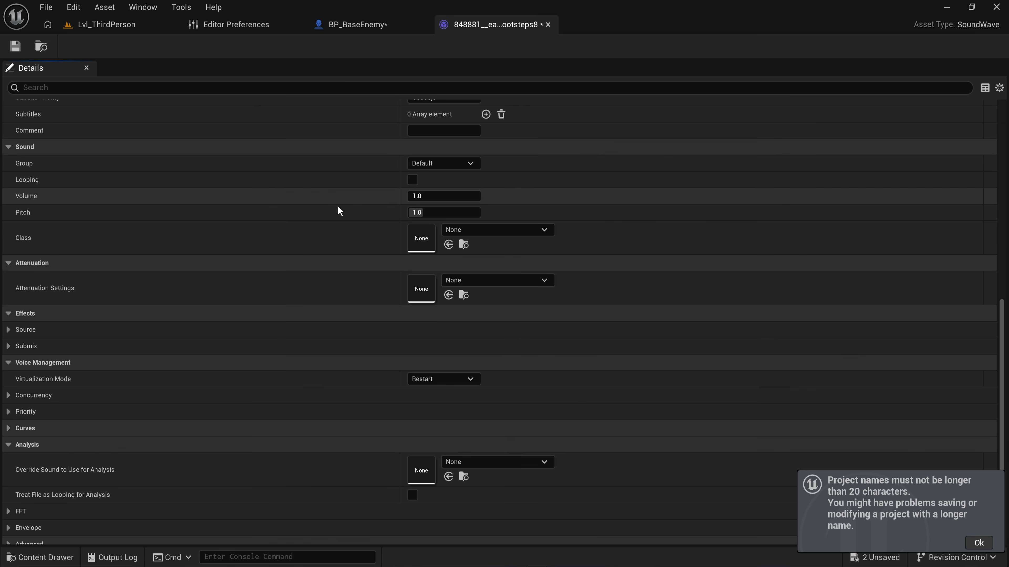
click(352, 25)
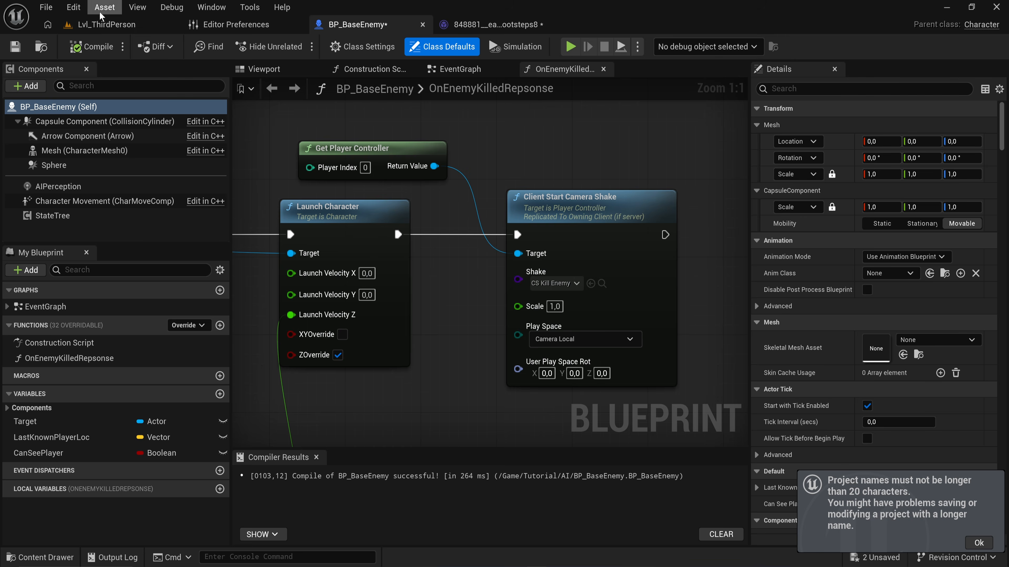
click(127, 26)
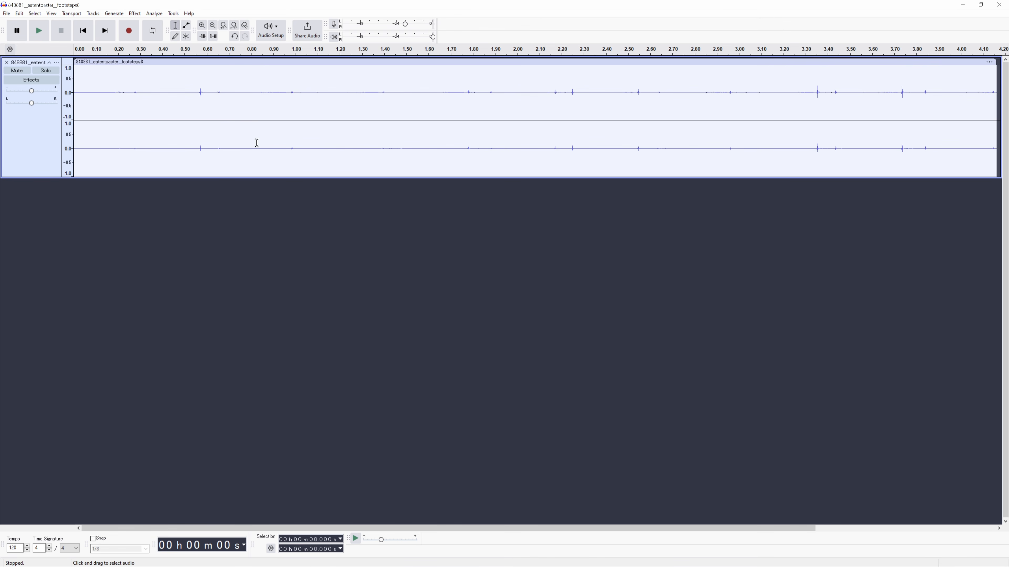
Select the first footstep in the recording, from 0 to about 0.22 s, and preview it.
ctrl+scroll(257, 142, down, 4)
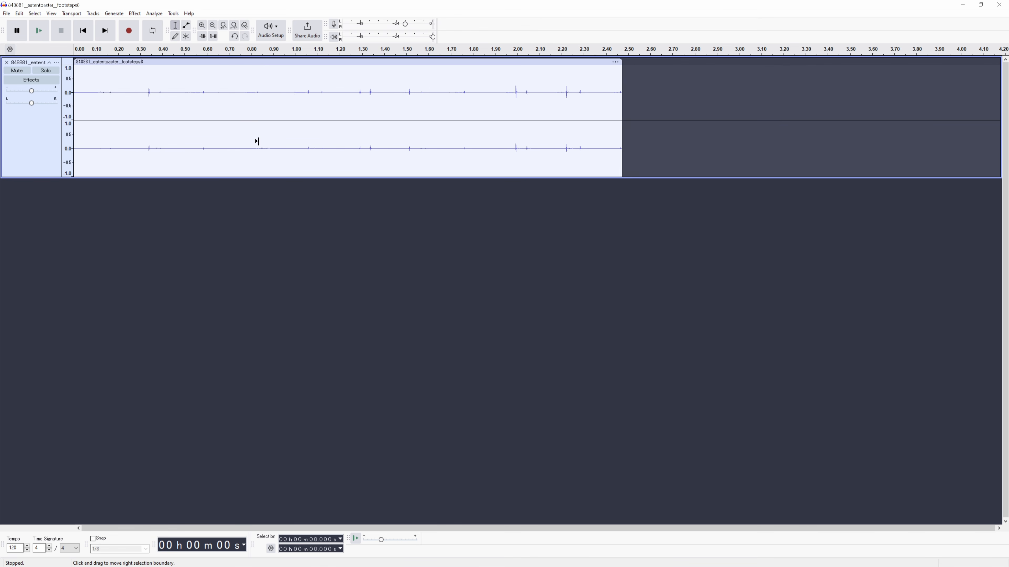
ctrl+scroll(257, 142, up, 4)
shift+scroll(194, 131, up, 3)
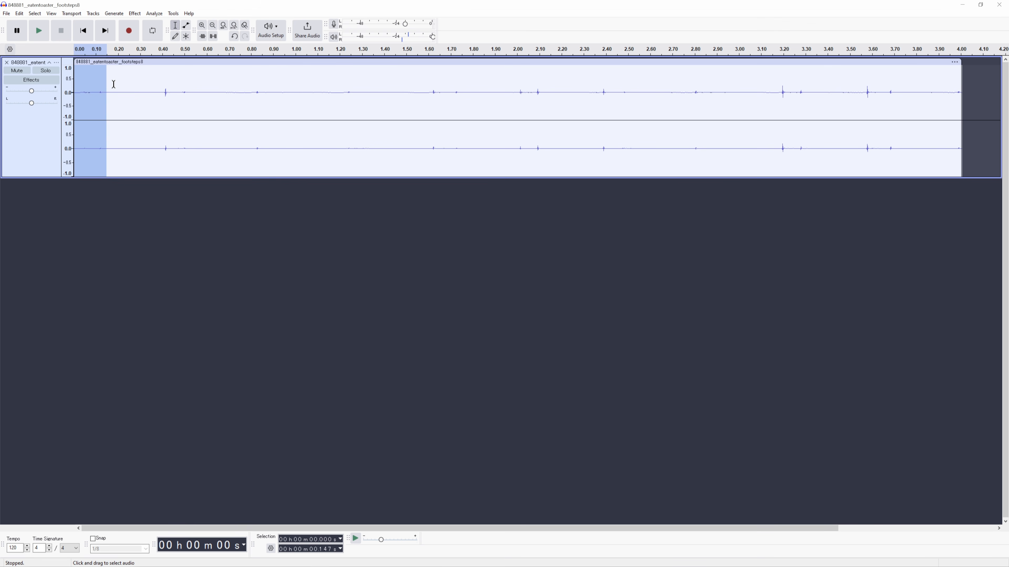
click(114, 84)
drag(124, 92, 35, 91)
key(space)
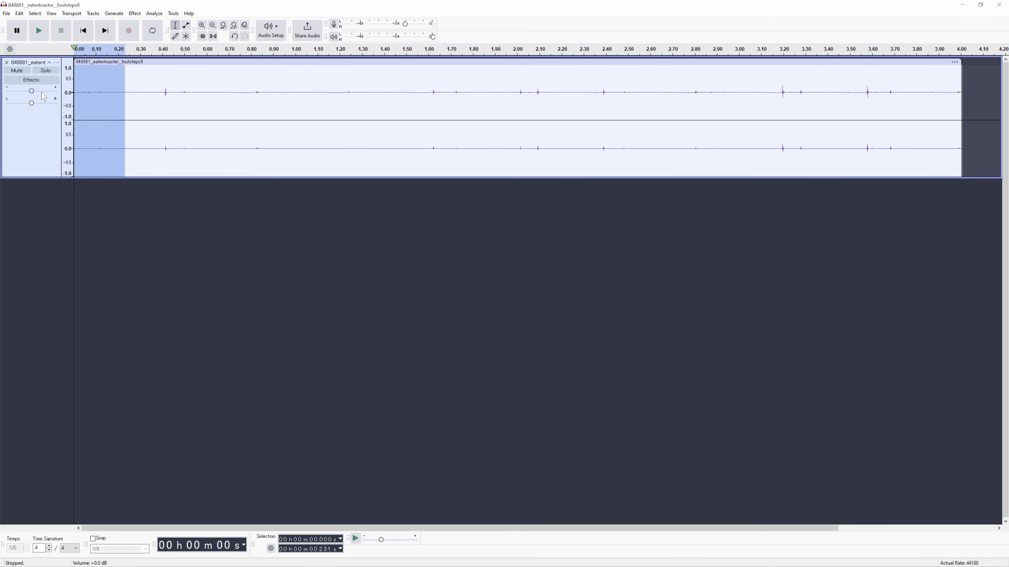
click(122, 84)
drag(122, 90, 1, 86)
Export the selected footstep to the computer as a WAV file named Footstep1.
click(6, 13)
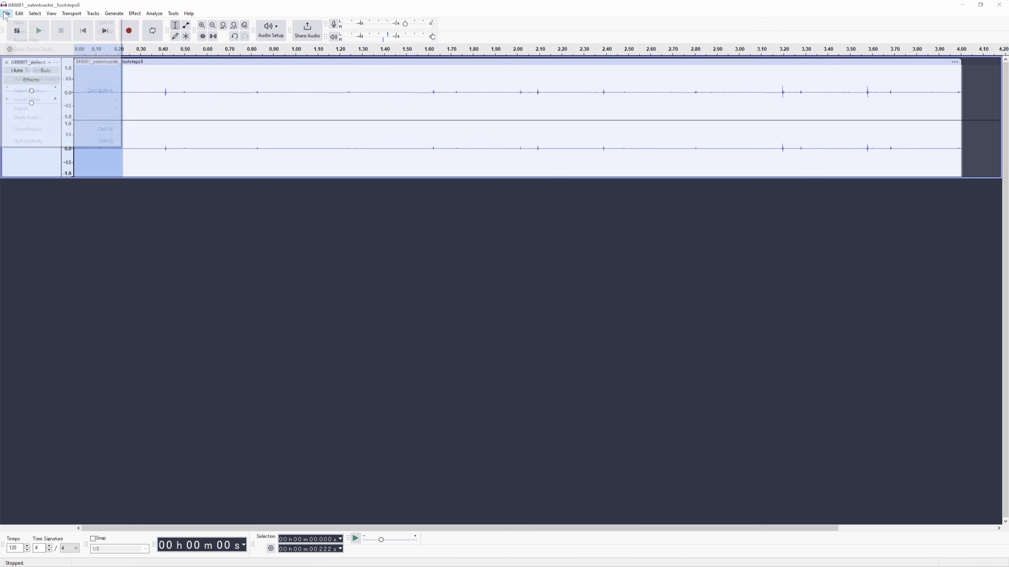
click(47, 91)
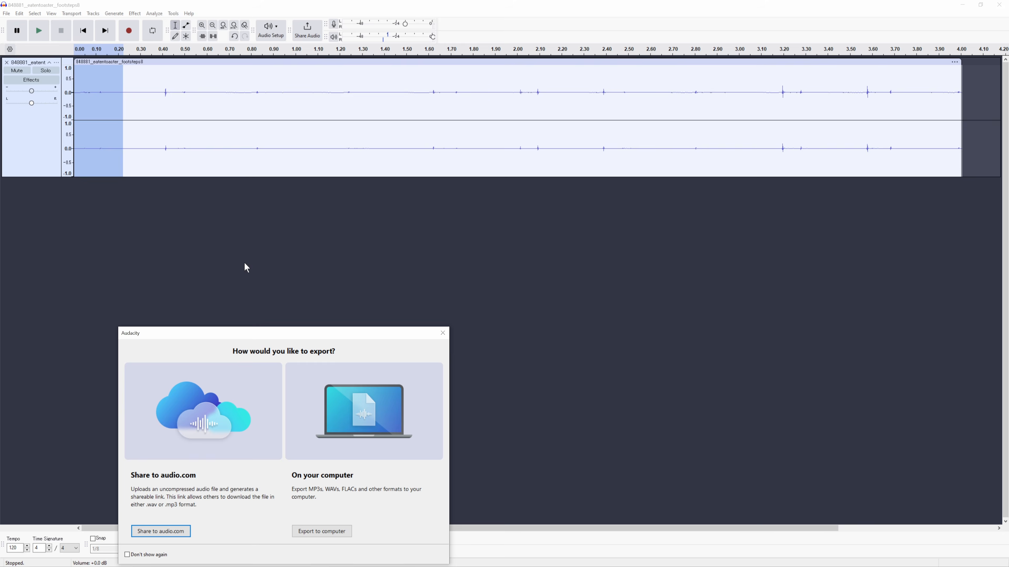
click(377, 413)
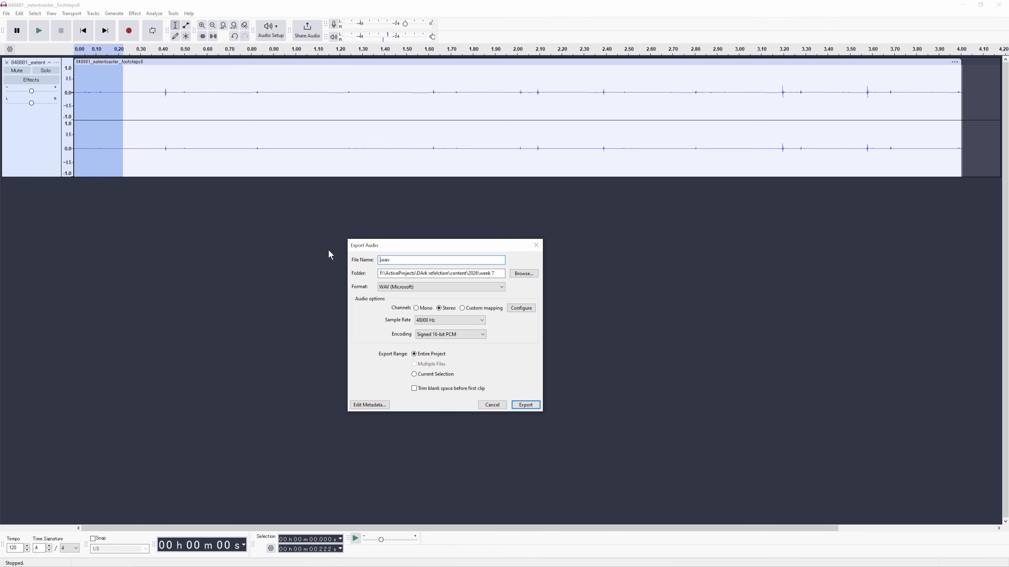
text(Footstep1)
Export the footstep selected at about 3.57 to 3.84 s as Footstep10 in WAV format, limited to the current selection.
click(7, 13)
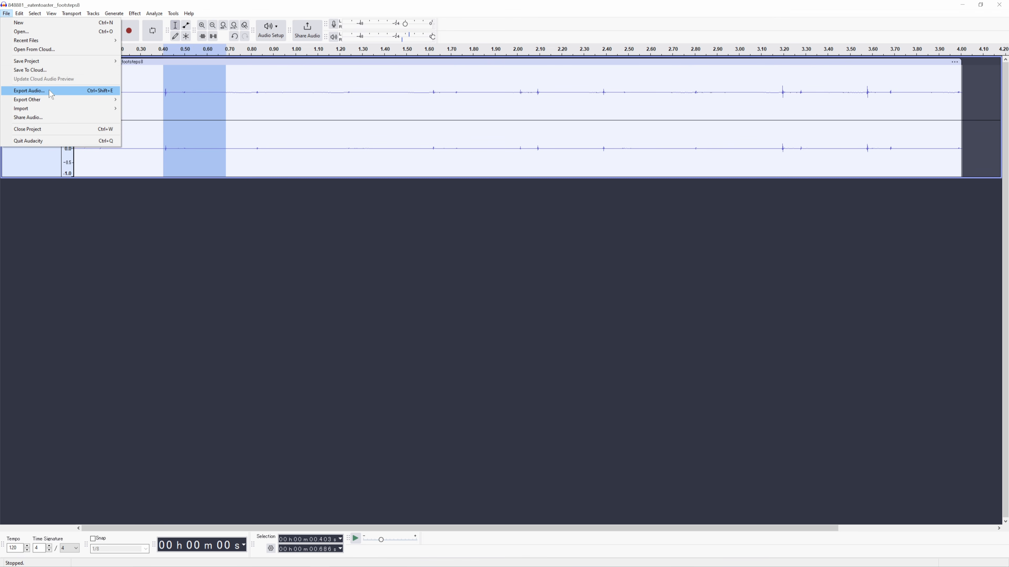
click(28, 91)
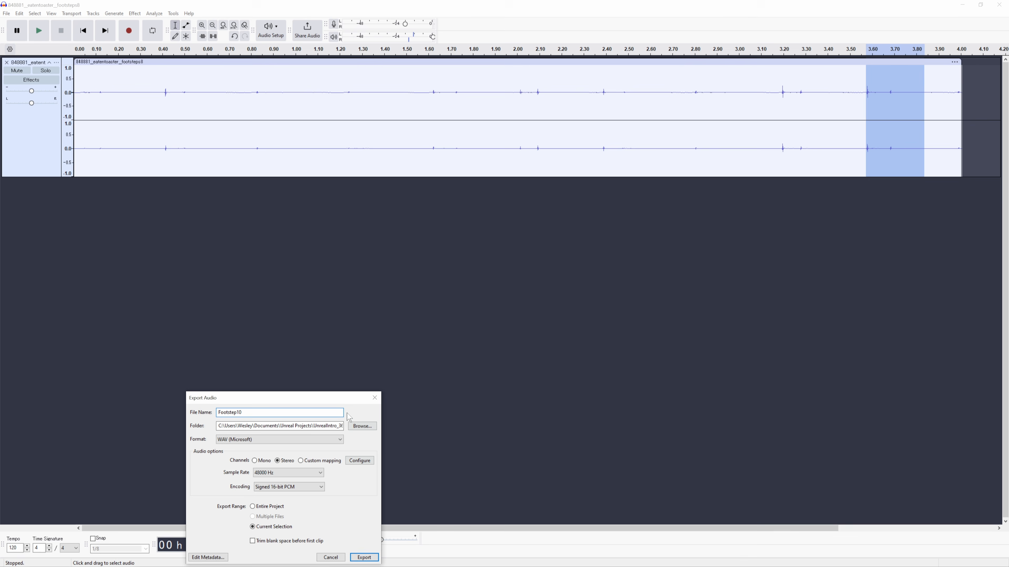
click(360, 553)
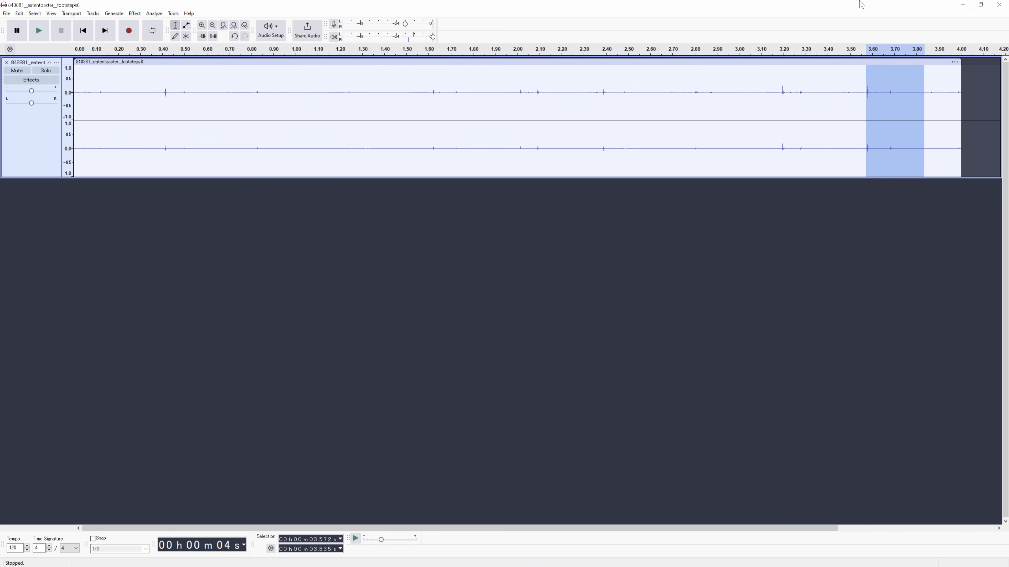
Back in Unreal Editor, create a Sound Cue named SQ_Footsteps in the SFX Source folder.
click(961, 5)
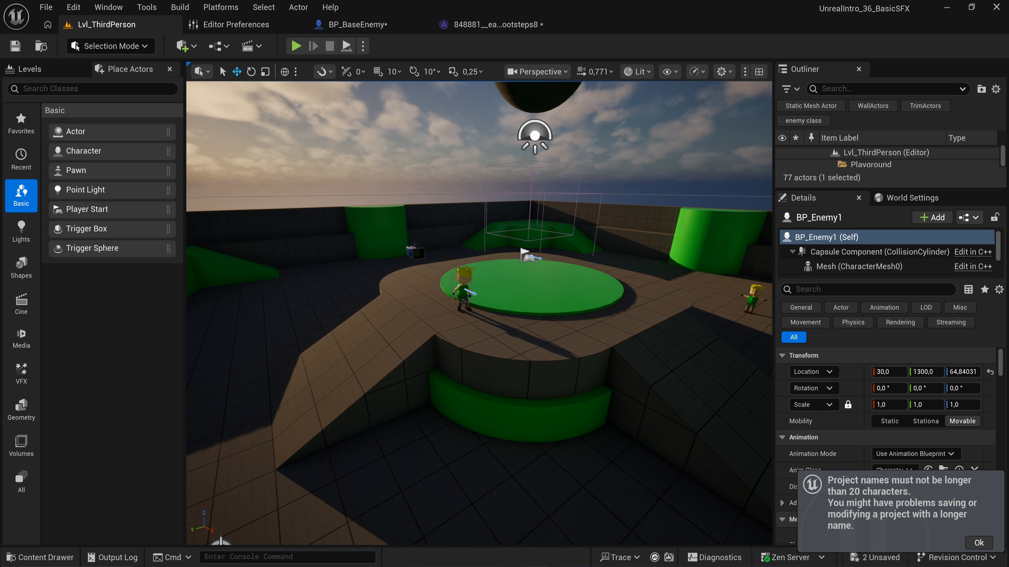
right_drag(359, 355, 360, 360)
key(ctrl+space)
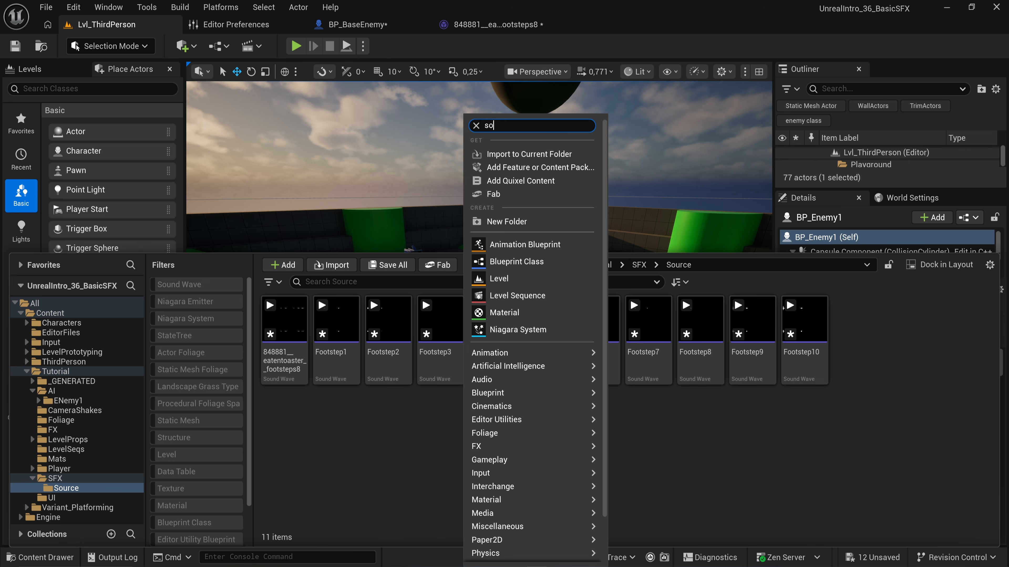
text(und)
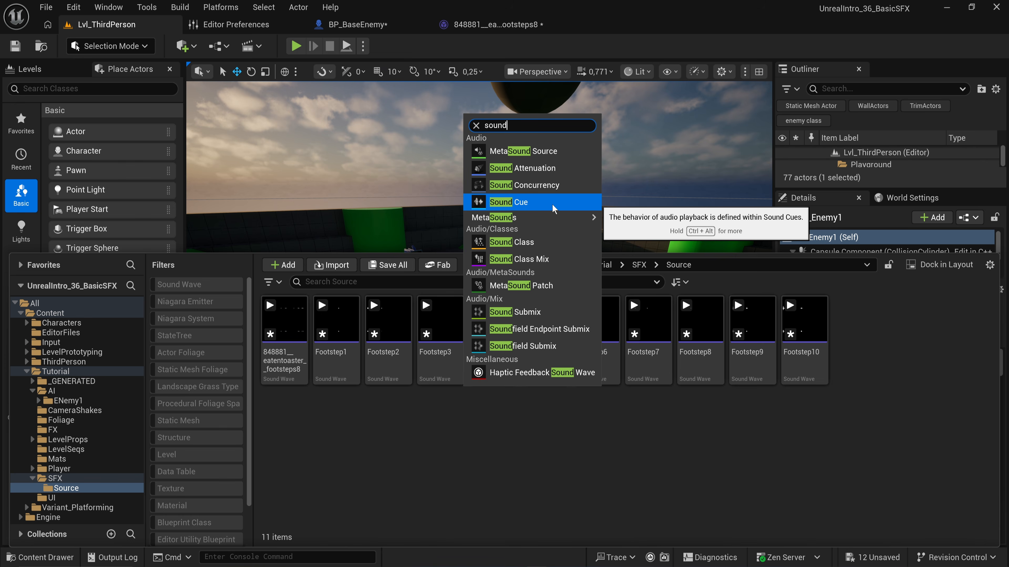
click(553, 206)
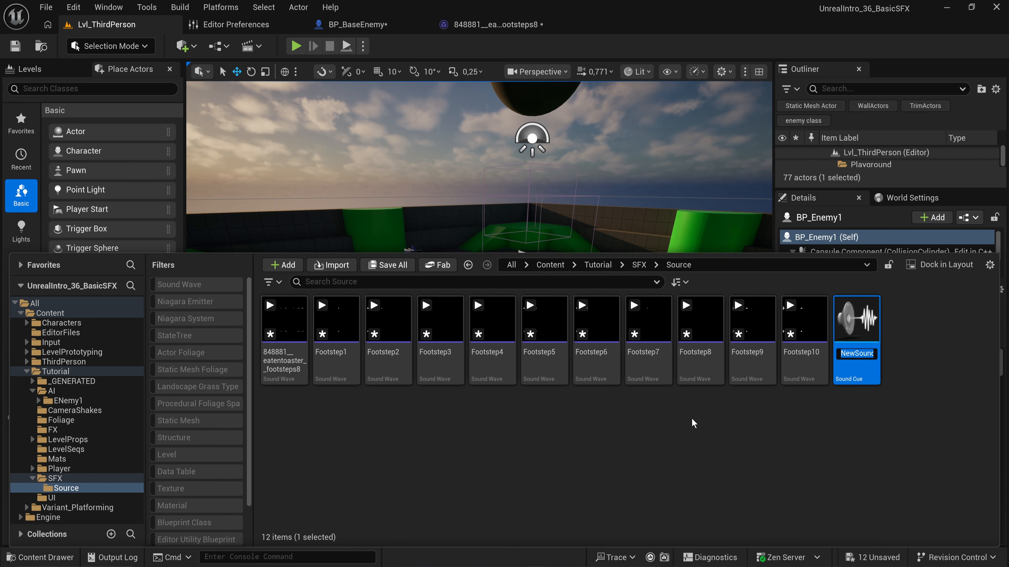
text(SQ_)
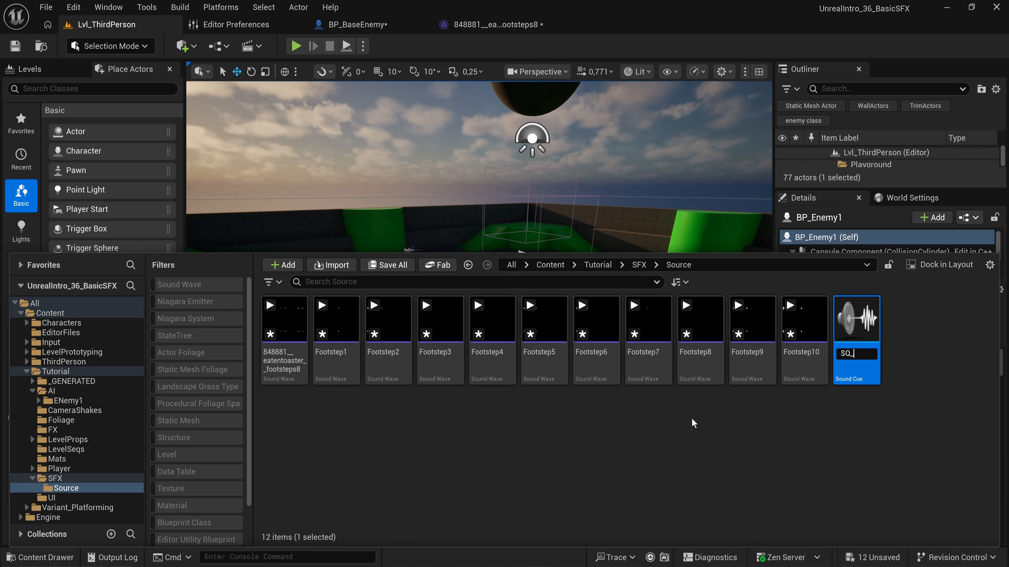
text(Footsteps)
key(Return)
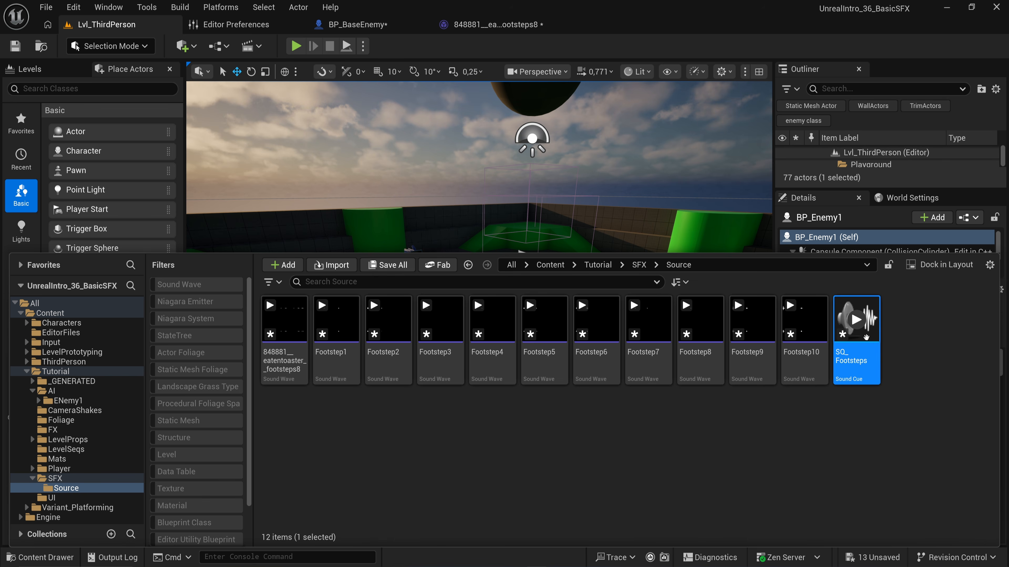
Open the SQ_Footsteps cue and add the Footstep1 through Footstep10 sound waves to its graph.
double_click(866, 337)
scroll(473, 306, down, 1)
key(ctrl+space)
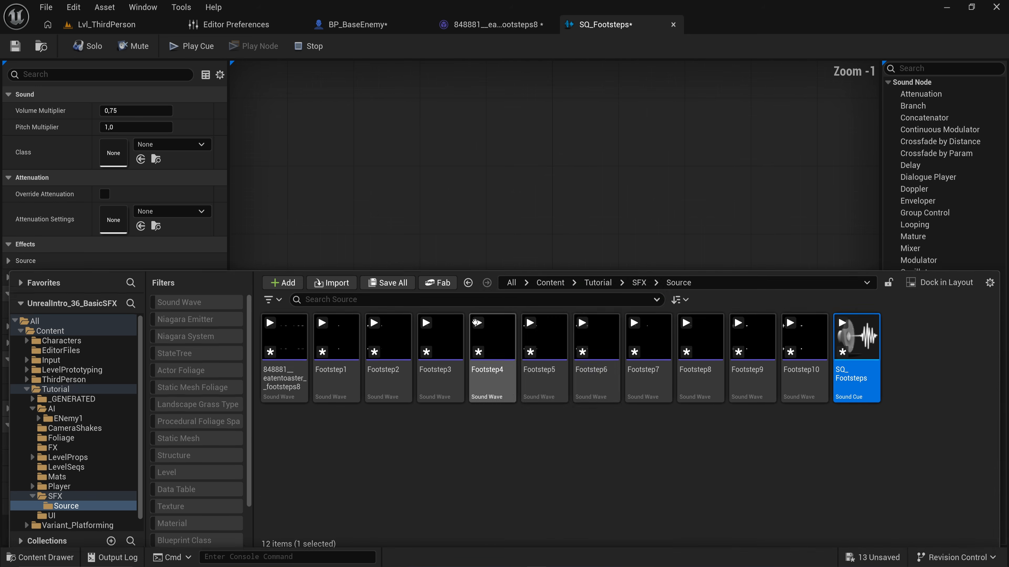
click(336, 378)
shift+click(818, 388)
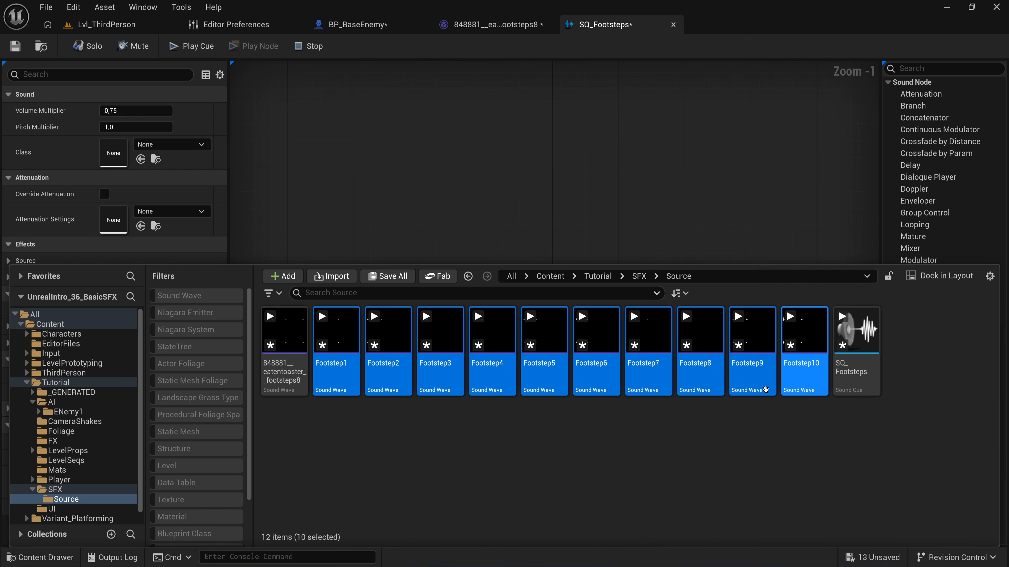
drag(336, 389, 345, 193)
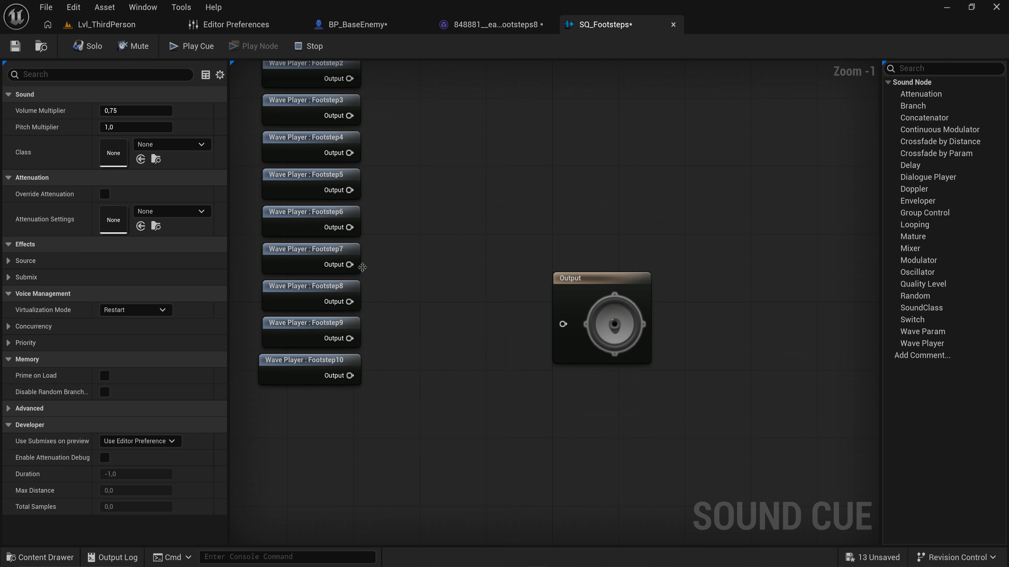
Move the Output node farther away from the column of wave players, making room between them.
right_drag(362, 267, 444, 291)
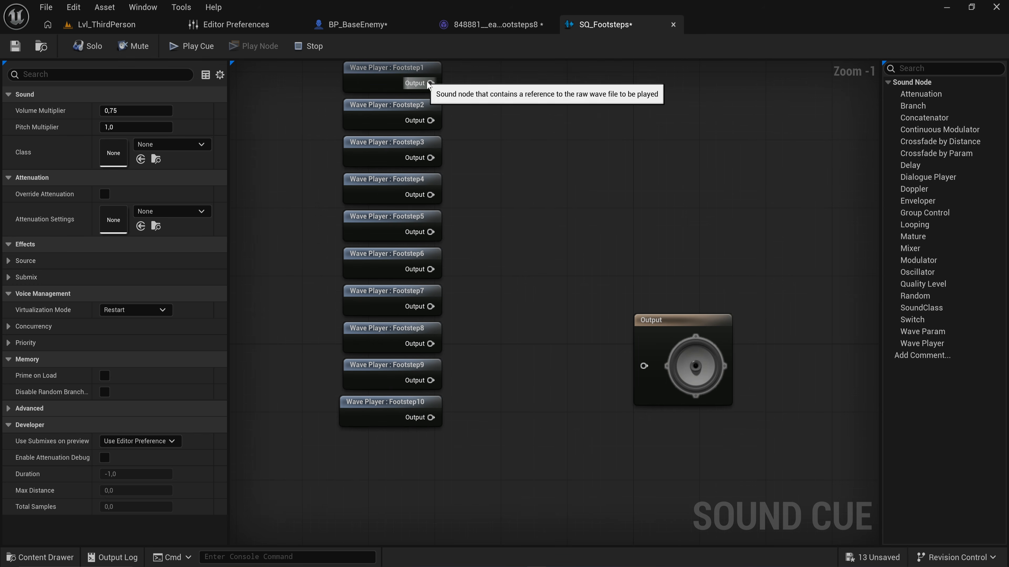
drag(659, 321, 701, 189)
scroll(527, 212, down, 1)
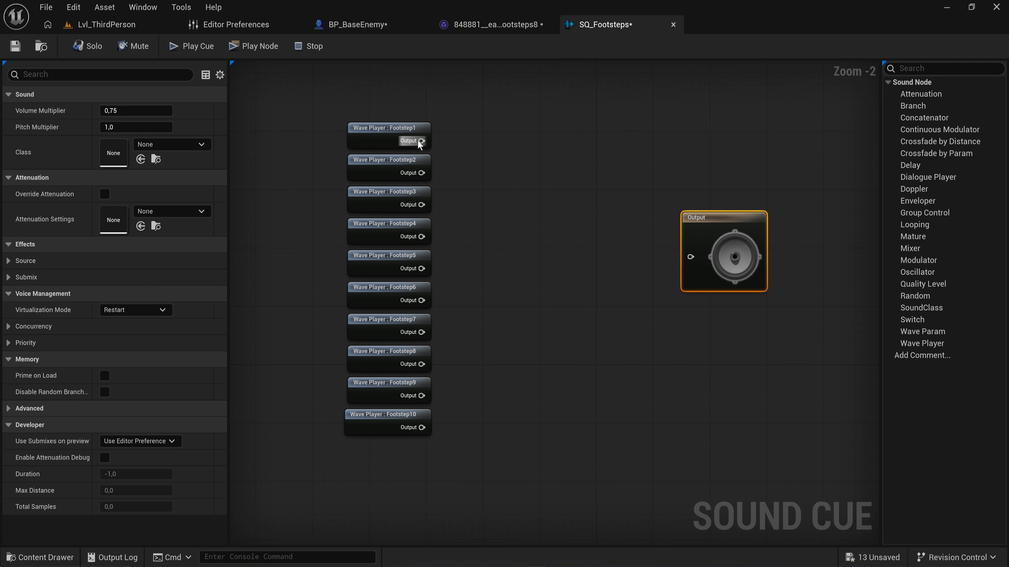
Connect the Footstep1 wave player directly to the Output node and play the cue.
drag(343, 106, 632, 418)
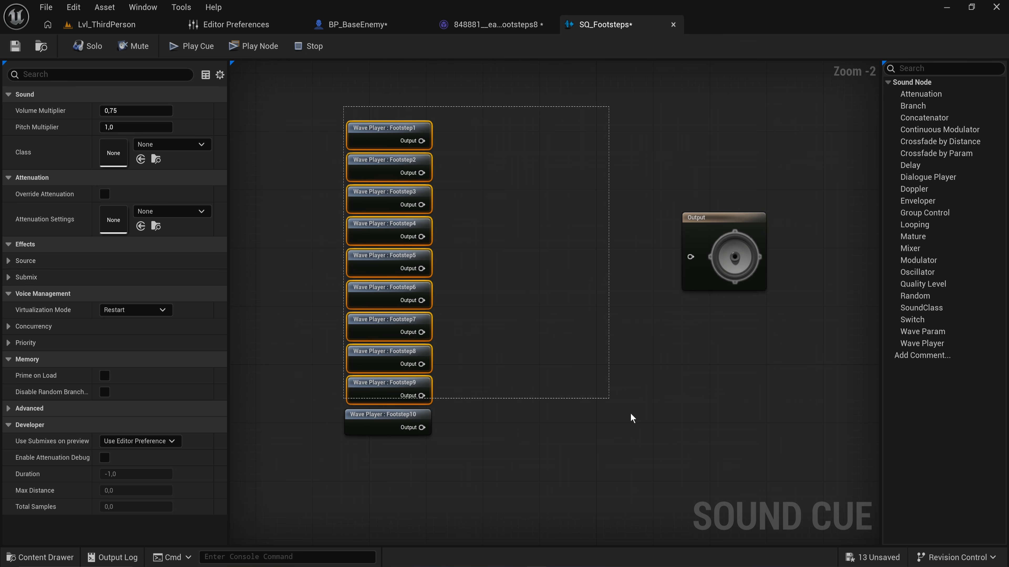
click(463, 222)
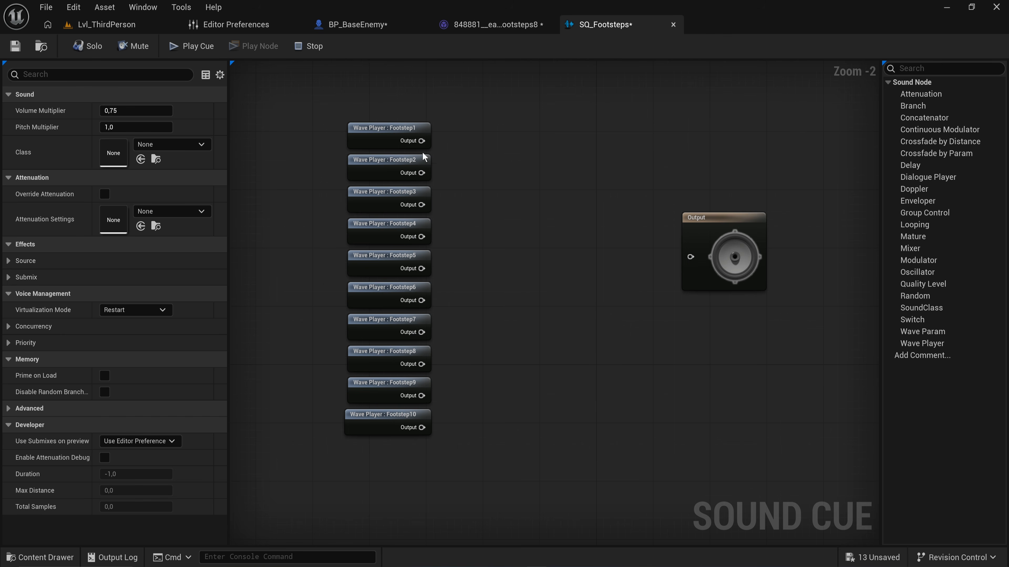
drag(421, 140, 690, 257)
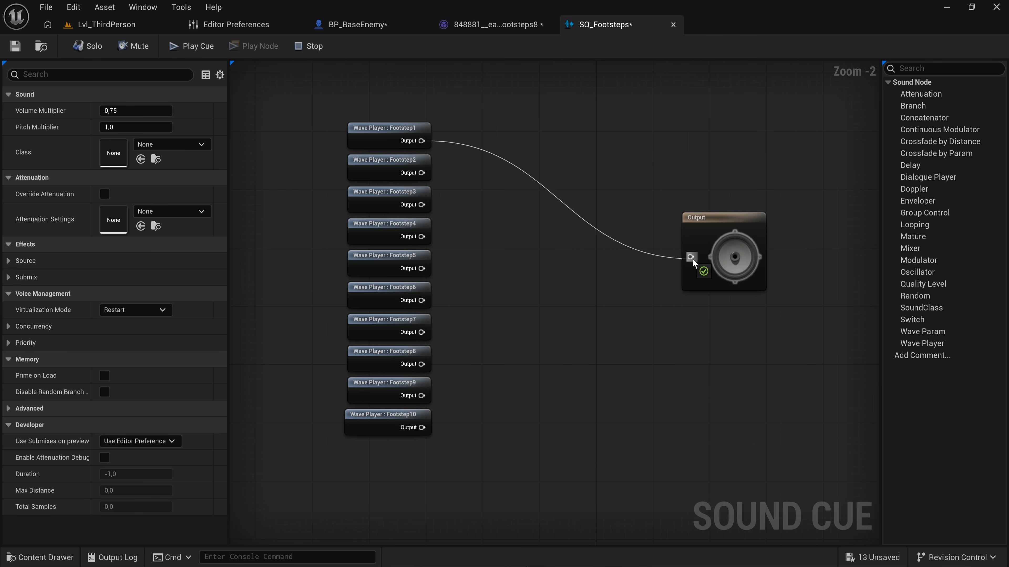
click(175, 47)
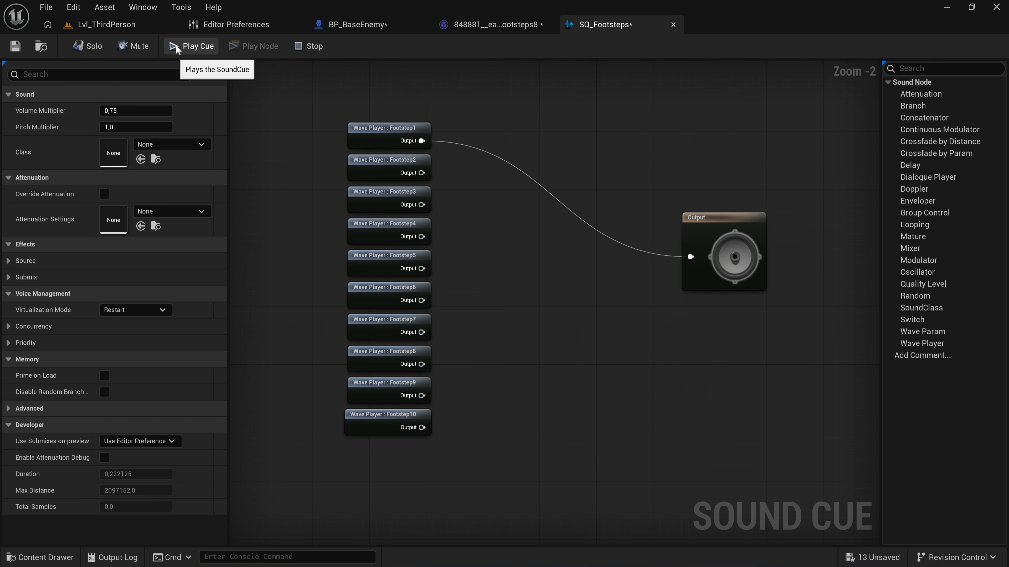
click(174, 45)
click(174, 45)
Create a Random node from all ten footstep wave players and connect its output to the Output node.
drag(443, 101, 364, 441)
right_click(474, 227)
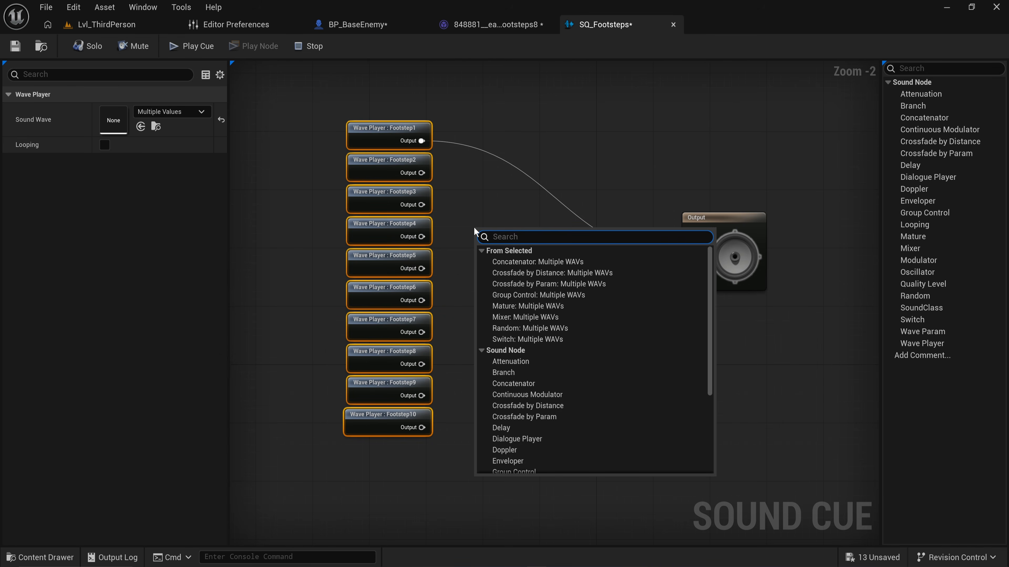
text(rabdio)
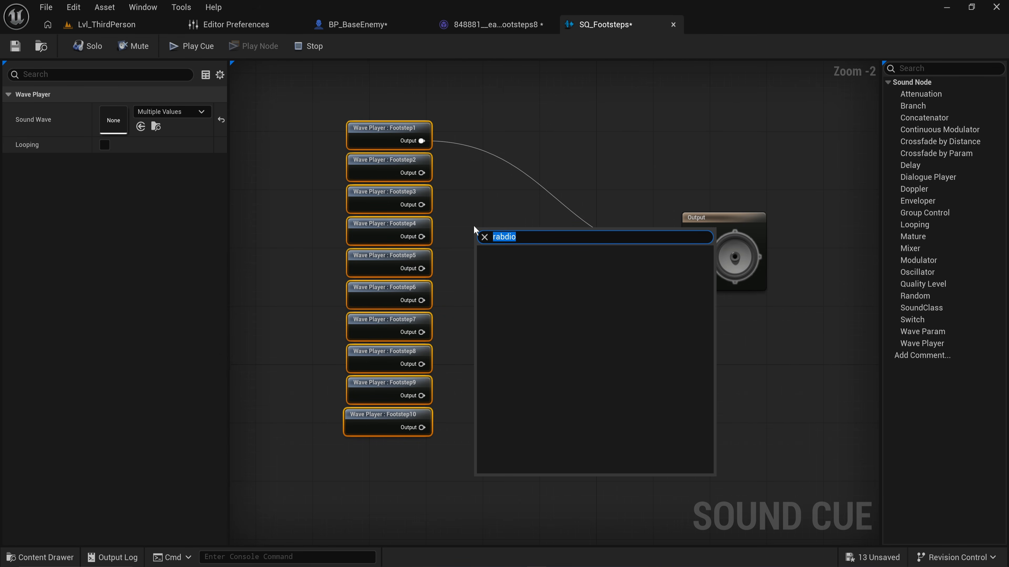
text(random)
key(Return)
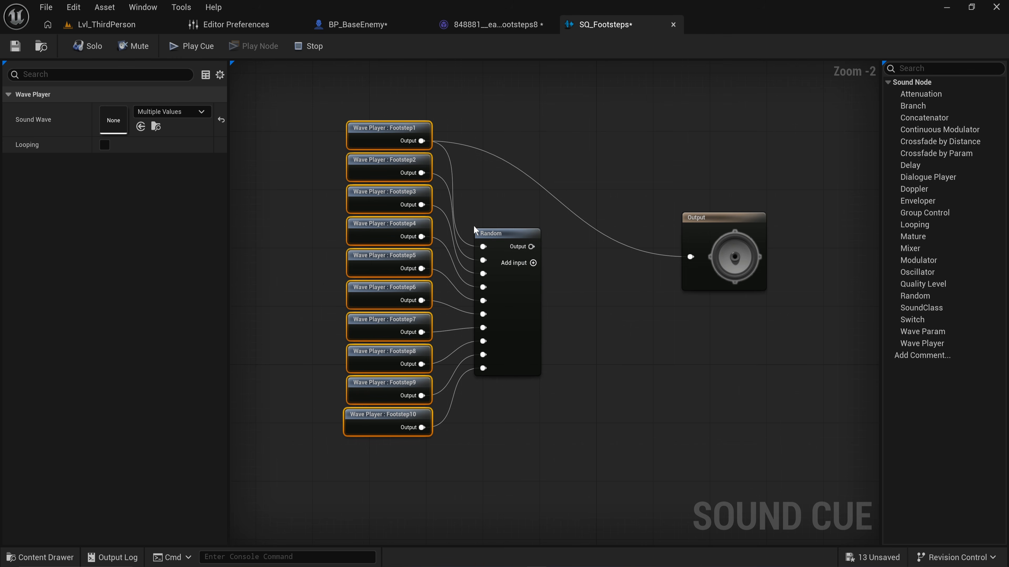
drag(374, 98, 522, 460)
click(522, 460)
drag(531, 246, 691, 257)
Play the cue several times to preview the randomly chosen footsteps.
click(179, 47)
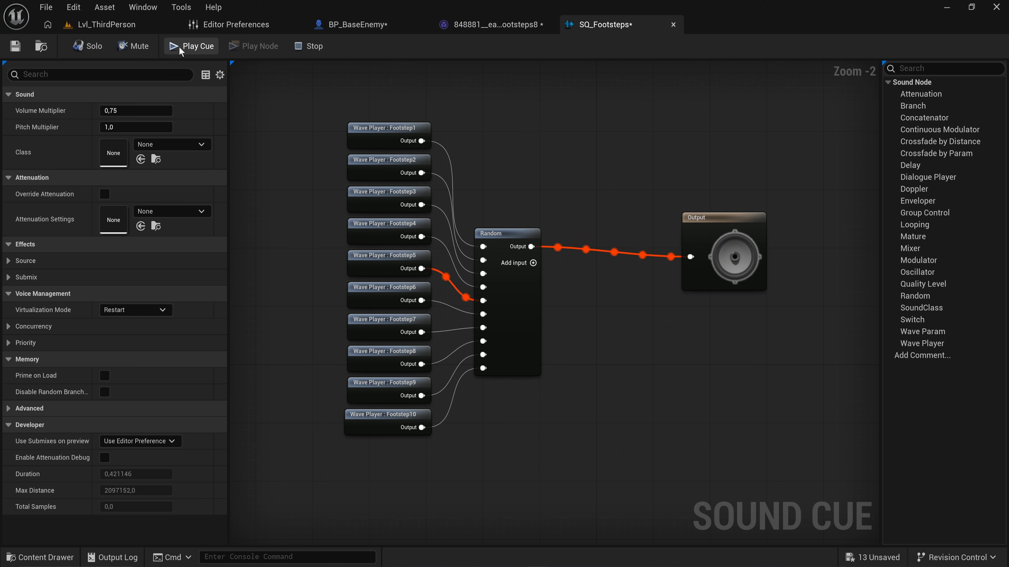
click(178, 46)
click(179, 46)
click(178, 46)
click(178, 46)
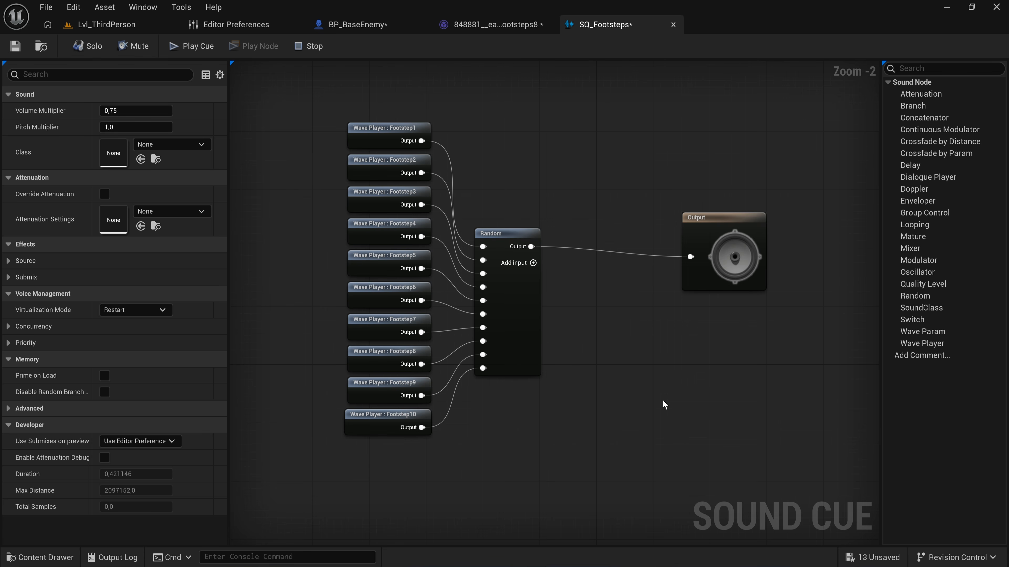
Insert a Modulator node between the Random and Output nodes and align it with them.
scroll(662, 399, up, 1)
scroll(561, 344, down, 1)
drag(698, 224, 719, 224)
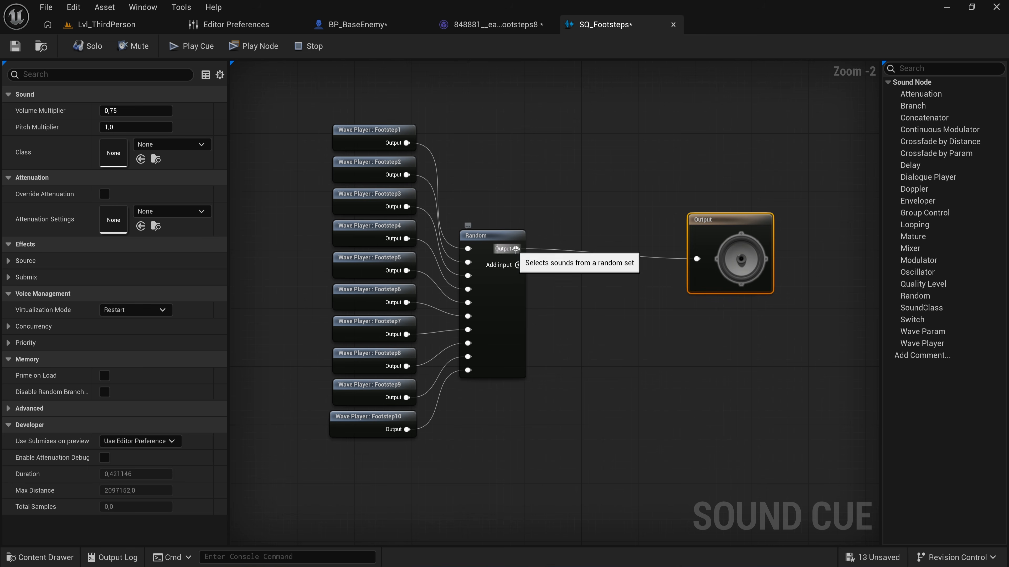
drag(516, 249, 562, 264)
text(modul)
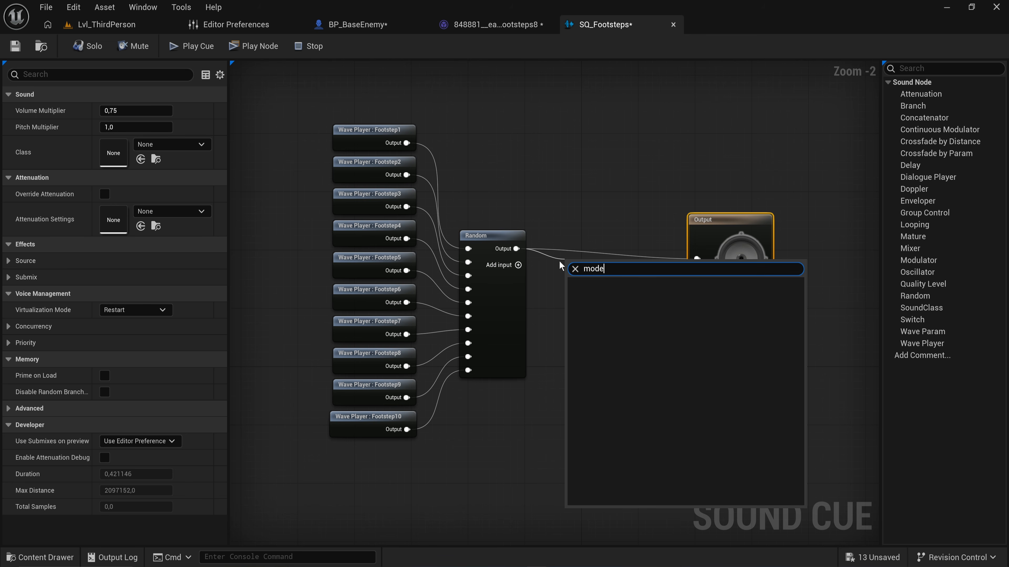
key(Return)
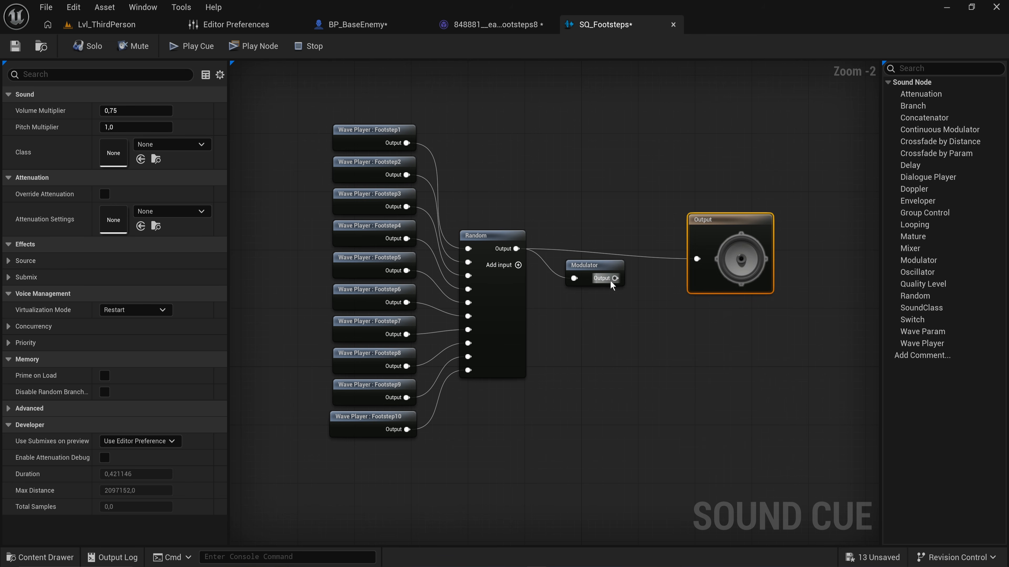
drag(615, 279, 697, 259)
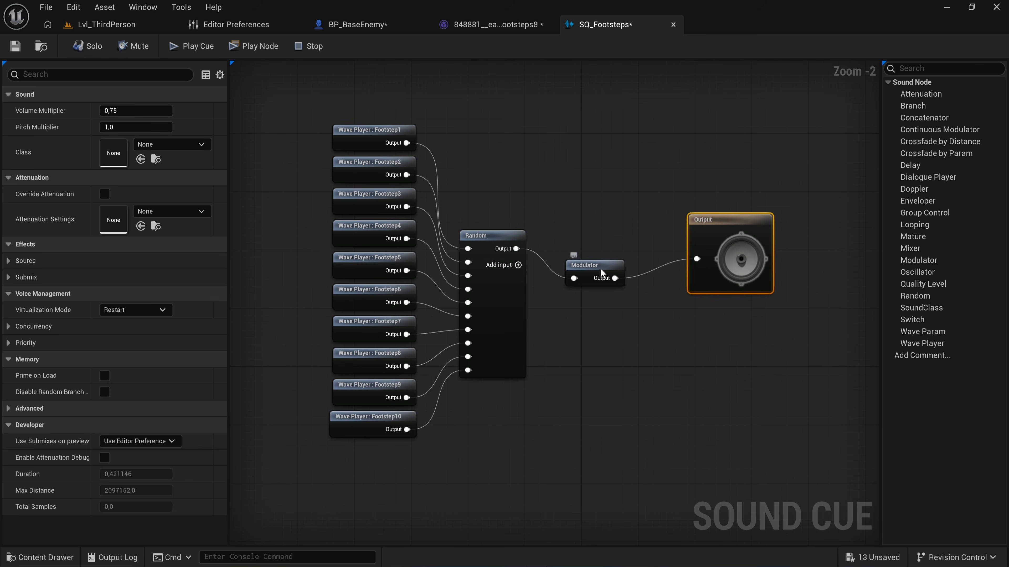
drag(596, 265, 598, 249)
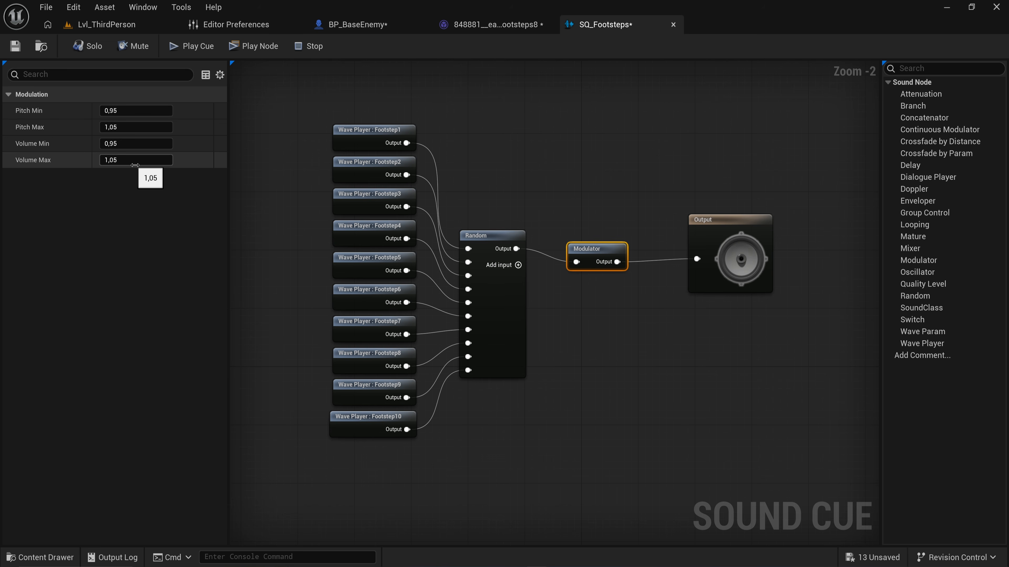
Select all ten footstep wave players in the graph and play the modulated cue.
drag(311, 116, 412, 444)
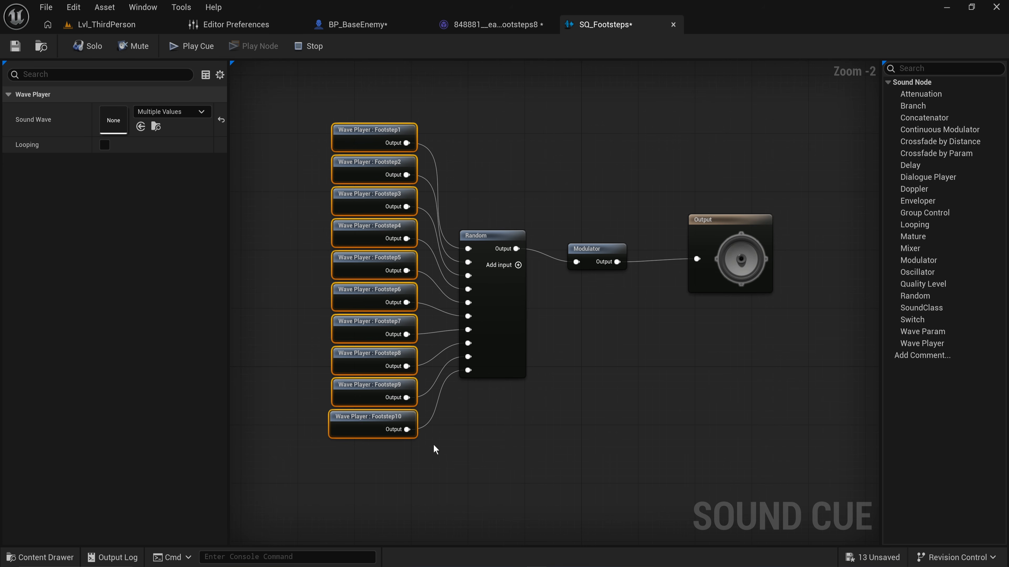
click(370, 131)
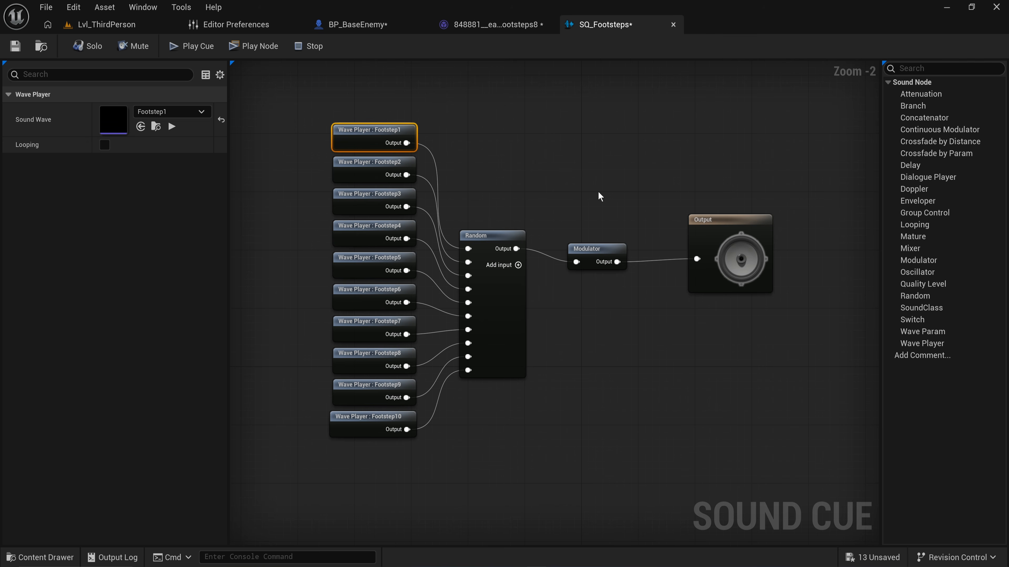
drag(328, 119, 422, 492)
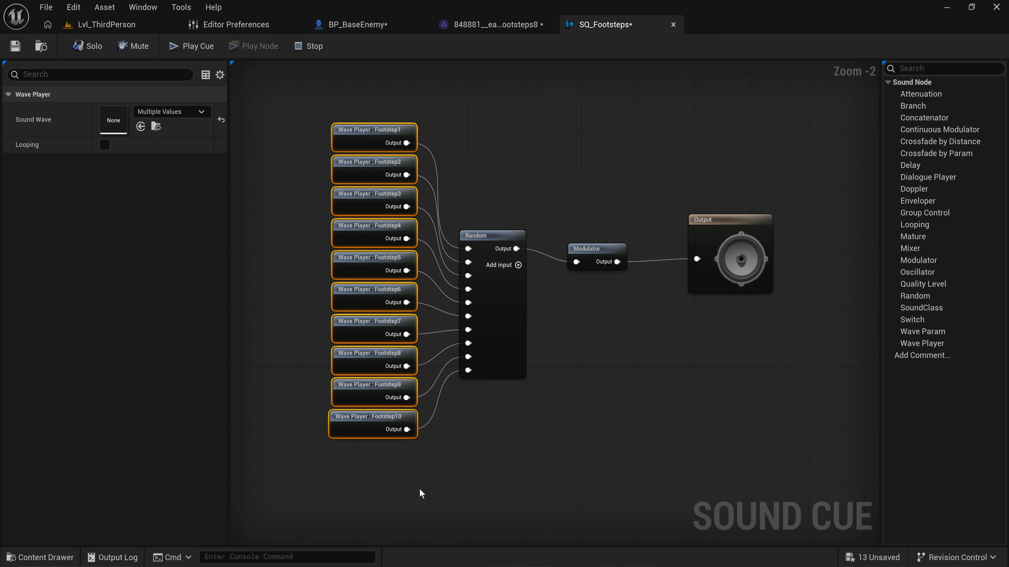
click(177, 45)
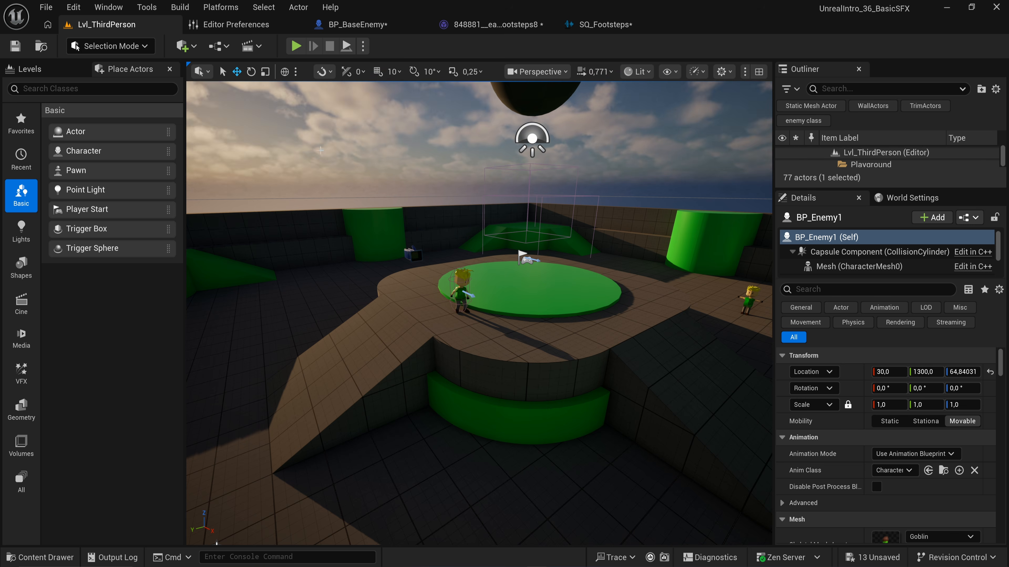
Delete the BP_PlayerChar actor from the Lvl_ThirdPerson level.
click(422, 282)
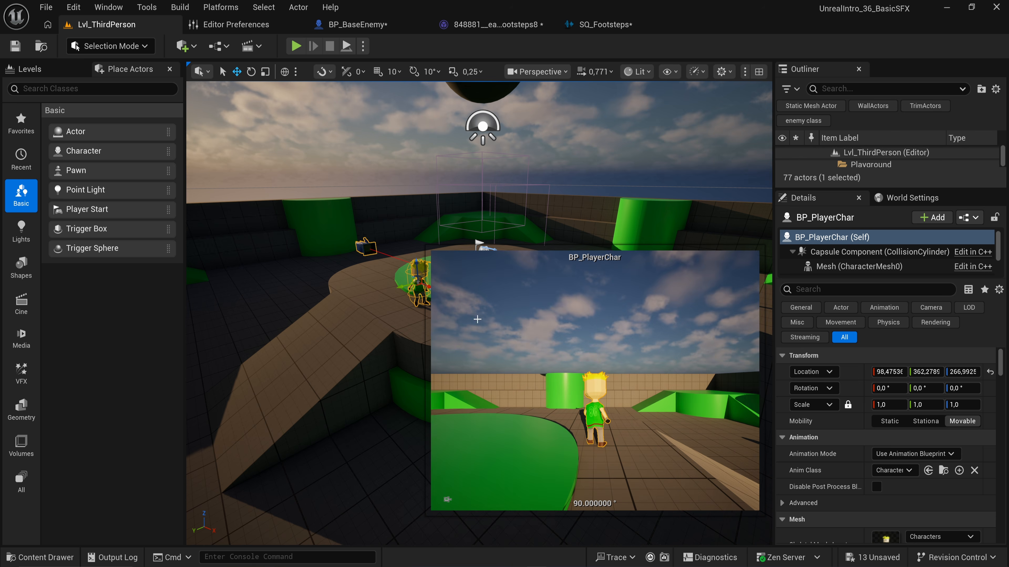
right_drag(403, 229, 403, 254)
right_drag(407, 196, 309, 460)
key(Delete)
Open the Char_basicWalk animation sequence from Tutorial/Player/Assets/Animations/AnimSeqs.
key(ctrl+space)
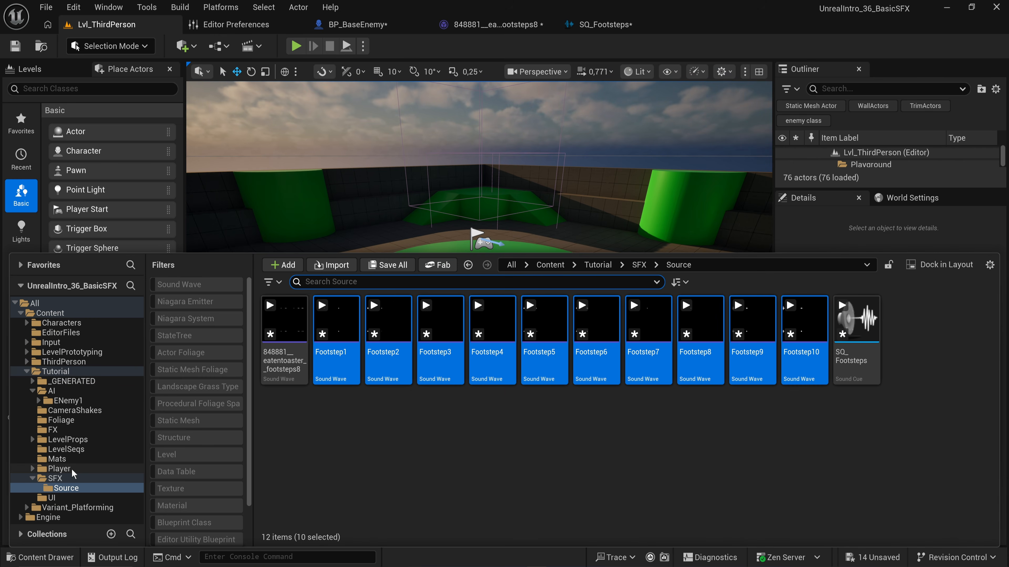
click(59, 469)
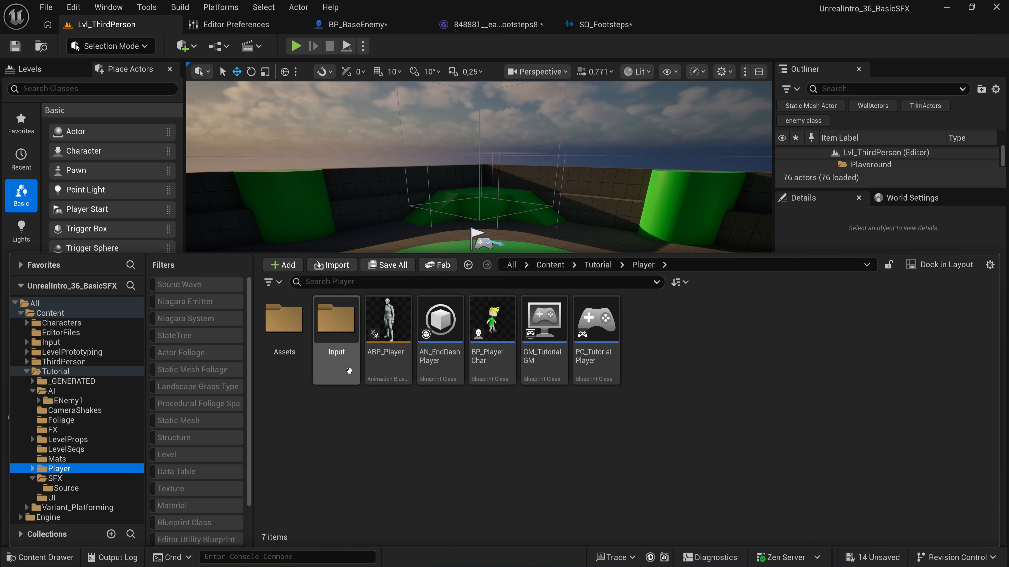
double_click(286, 342)
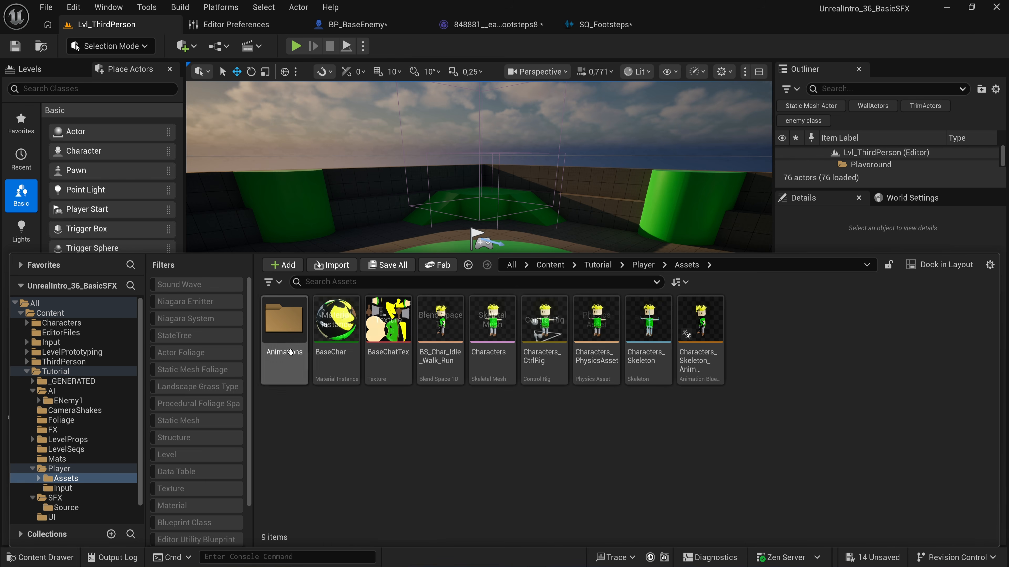
double_click(288, 348)
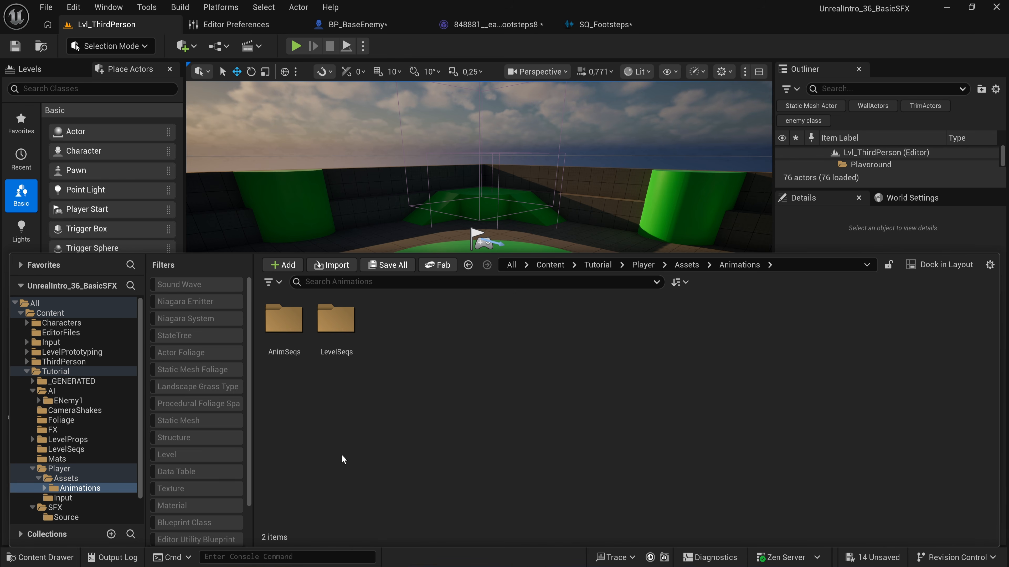
double_click(293, 330)
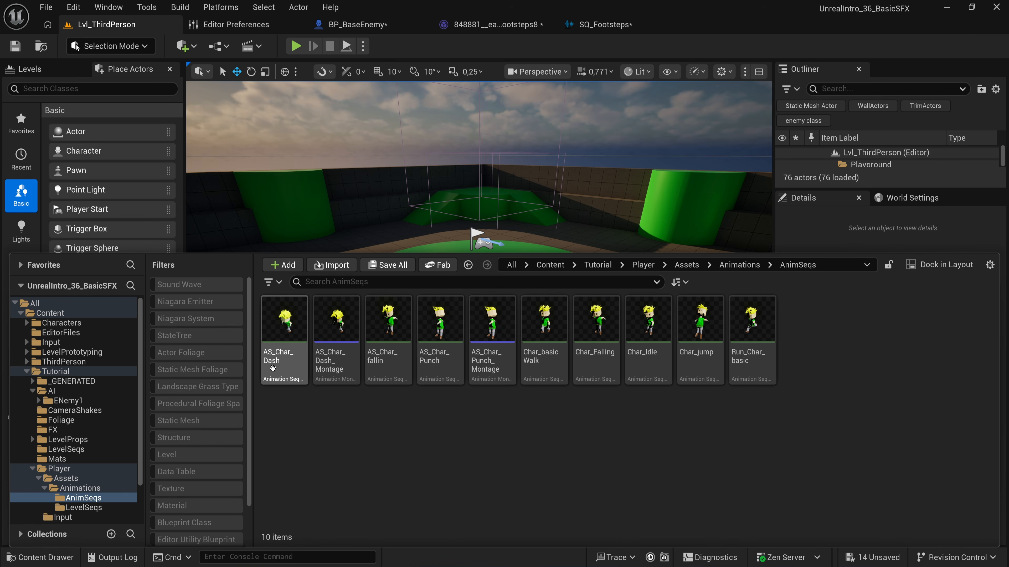
double_click(549, 373)
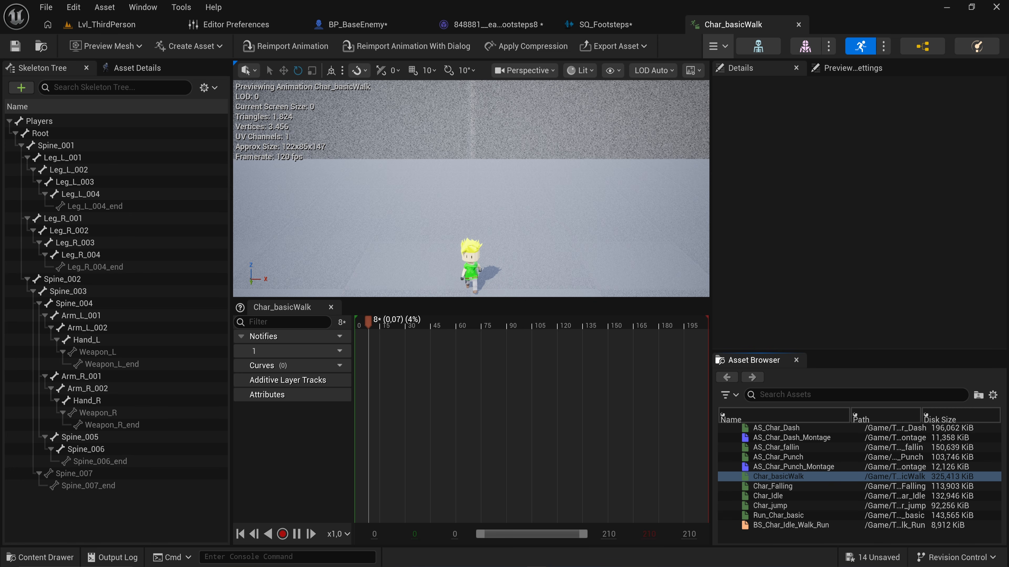
Add a Play Sound notify at frame 15 of the walk animation, where the foot meets the ground.
mouse_move(368, 324)
mouse_down()
mouse_move(349, 327)
mouse_move(393, 335)
mouse_move(358, 336)
mouse_move(380, 336)
mouse_up()
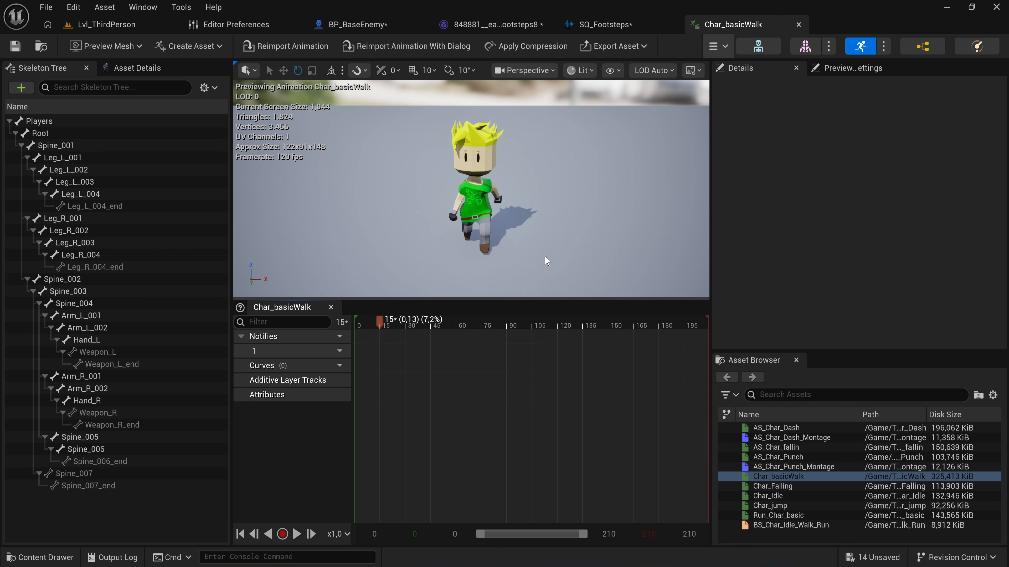
right_drag(545, 257, 510, 240)
key(s)
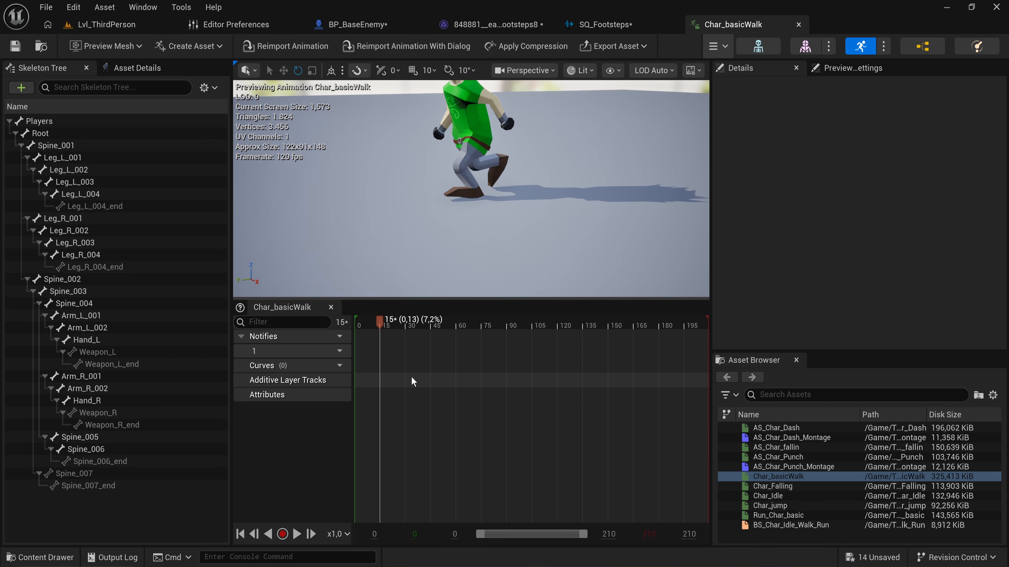
right_click(379, 352)
mouse_move(423, 380)
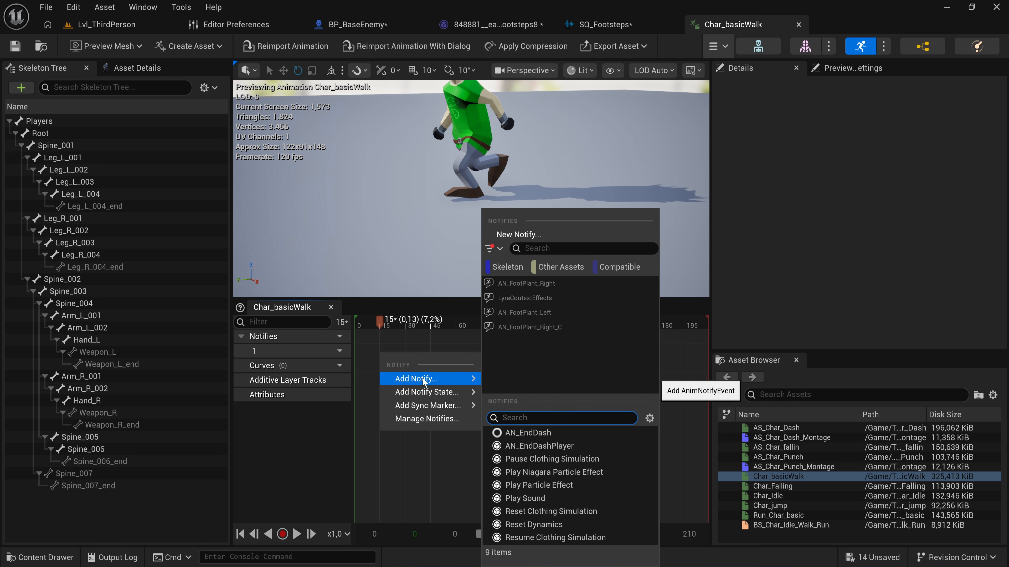
click(568, 499)
Assign SQ_Footsteps as the Play Sound notify's sound and set its Volume Multiplier to 0,7.
click(408, 353)
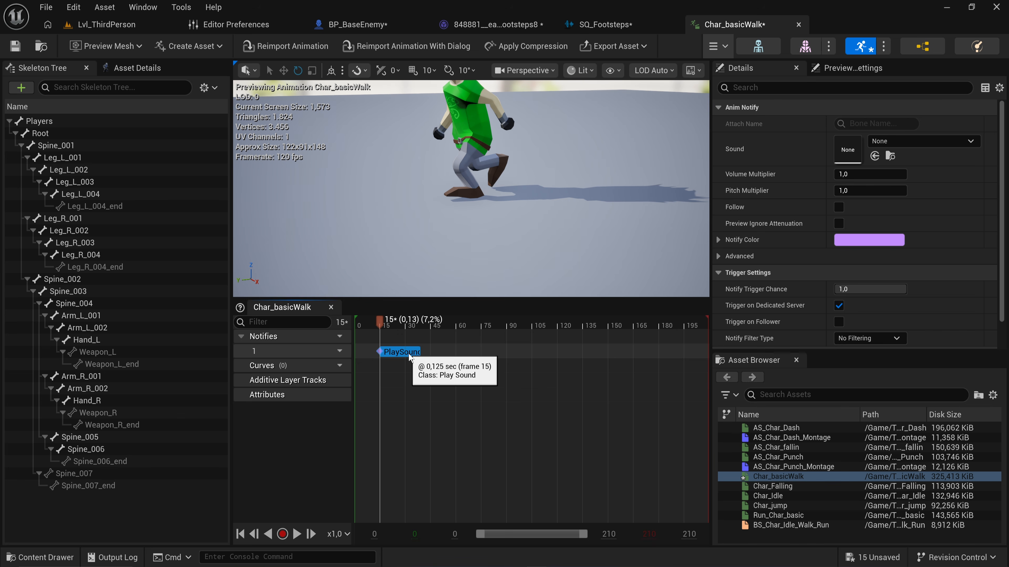
click(907, 142)
text(footst)
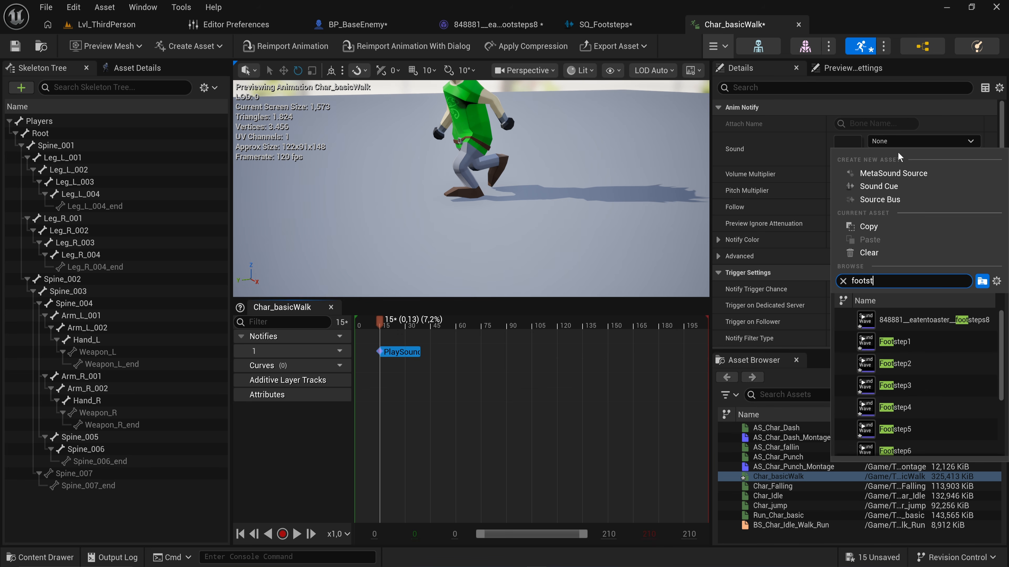
scroll(925, 397, down, 5)
click(920, 446)
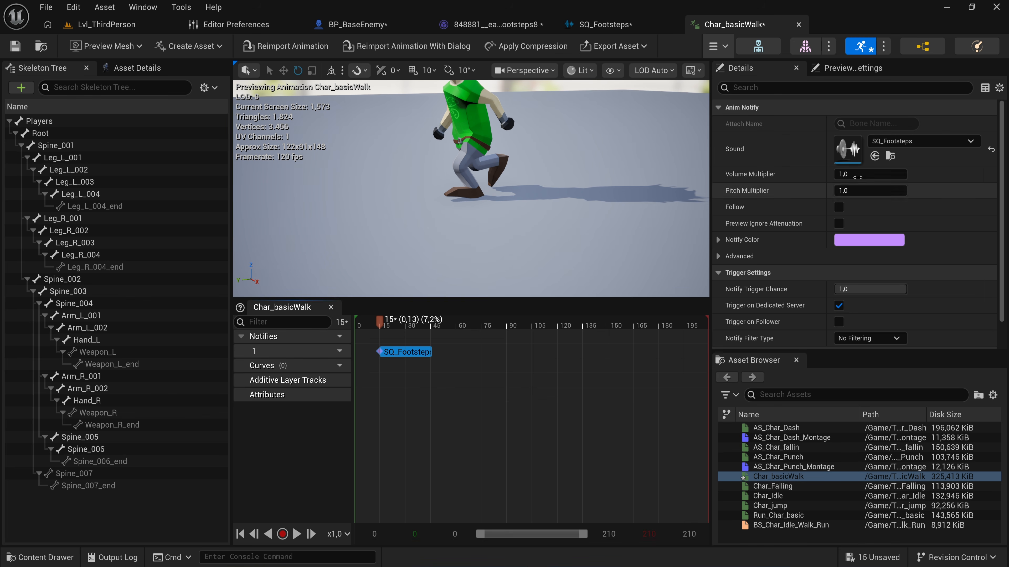
click(866, 171)
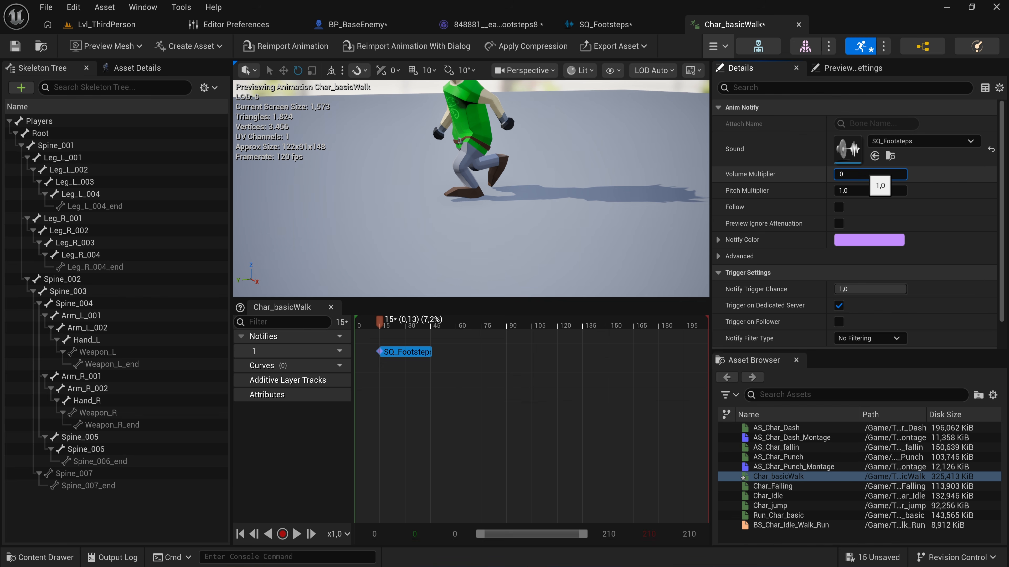
key(Return)
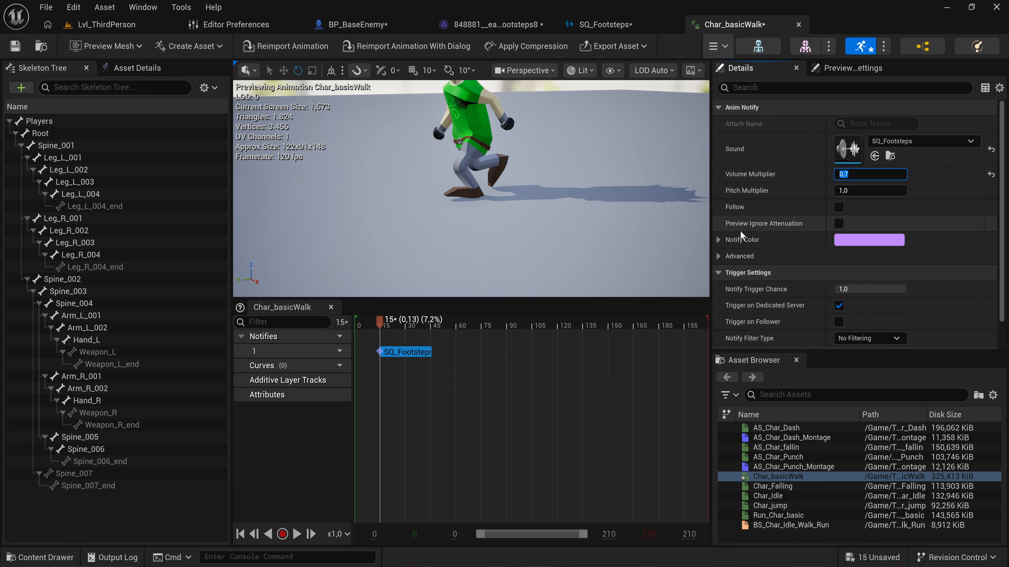
click(478, 355)
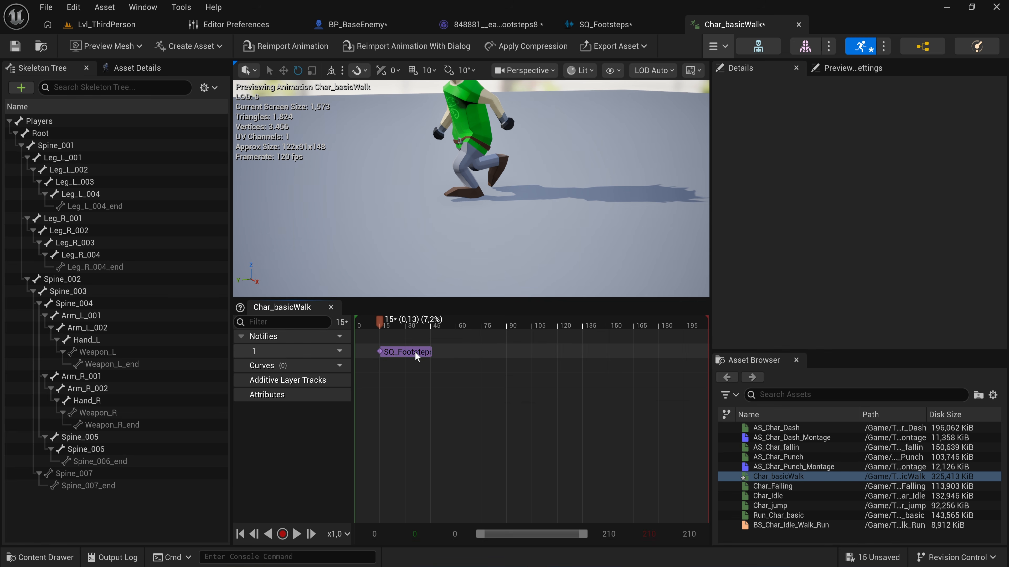
Duplicate the SQ_Footsteps notify in the walk animation, placing the two notifies at about frames 94 and 200.
click(415, 351)
drag(387, 323, 690, 339)
click(514, 354)
key(ctrl+v)
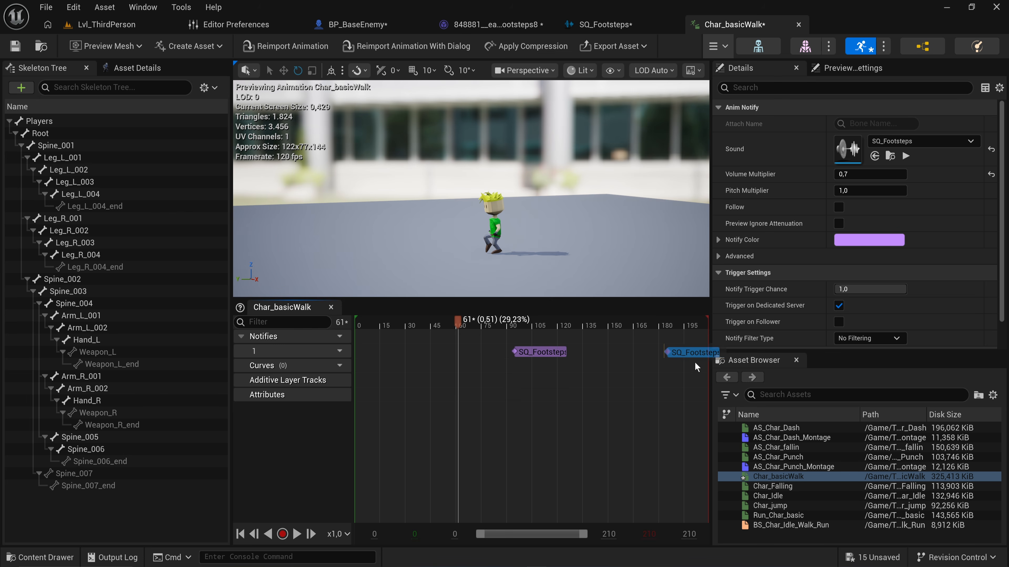
mouse_move(694, 362)
mouse_down()
mouse_move(721, 358)
mouse_move(712, 358)
mouse_up()
Play the walk animation and check the footstep timing against the character's feet.
key(space)
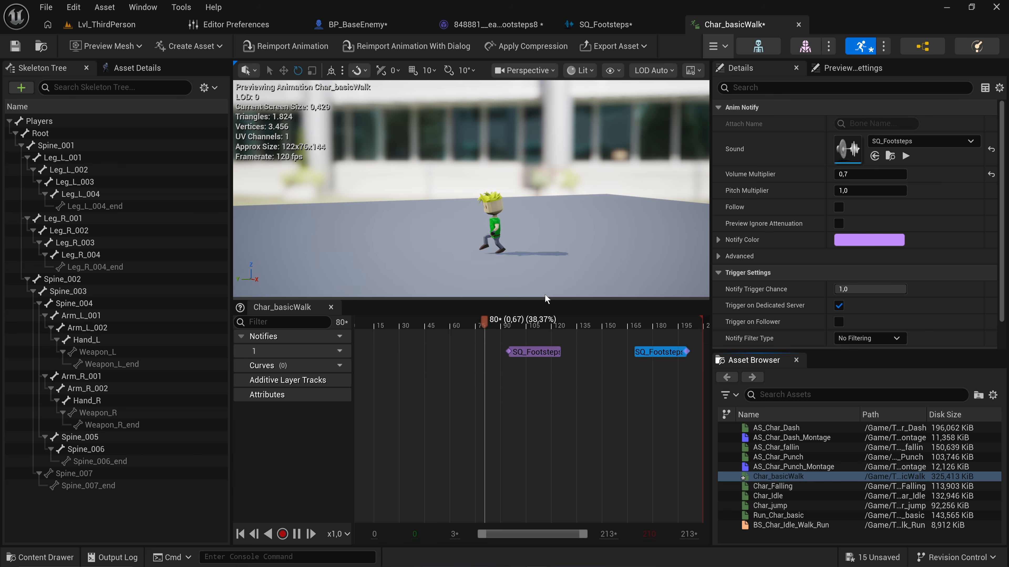
right_drag(515, 256, 528, 271)
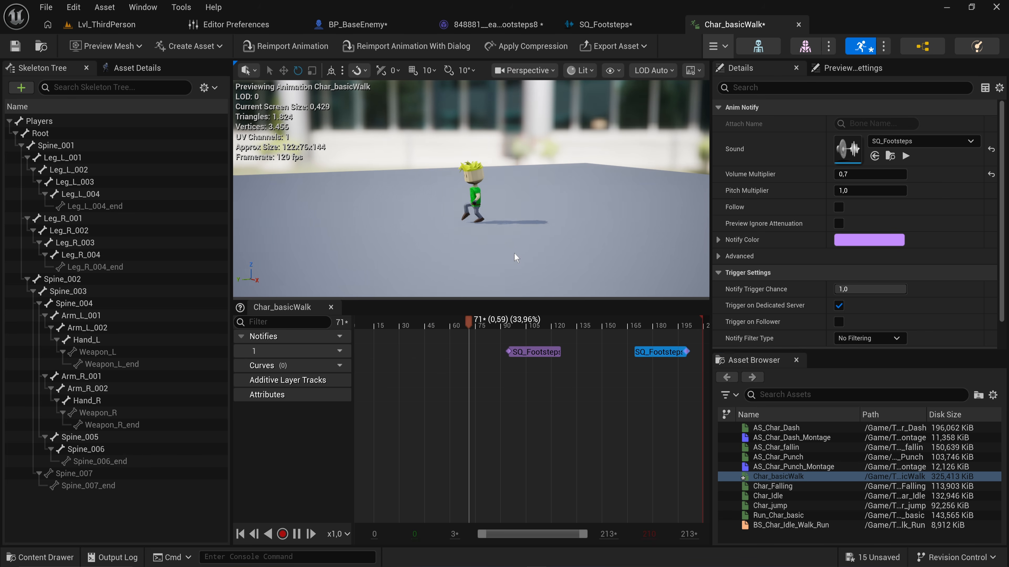
scroll(529, 234, up, 3)
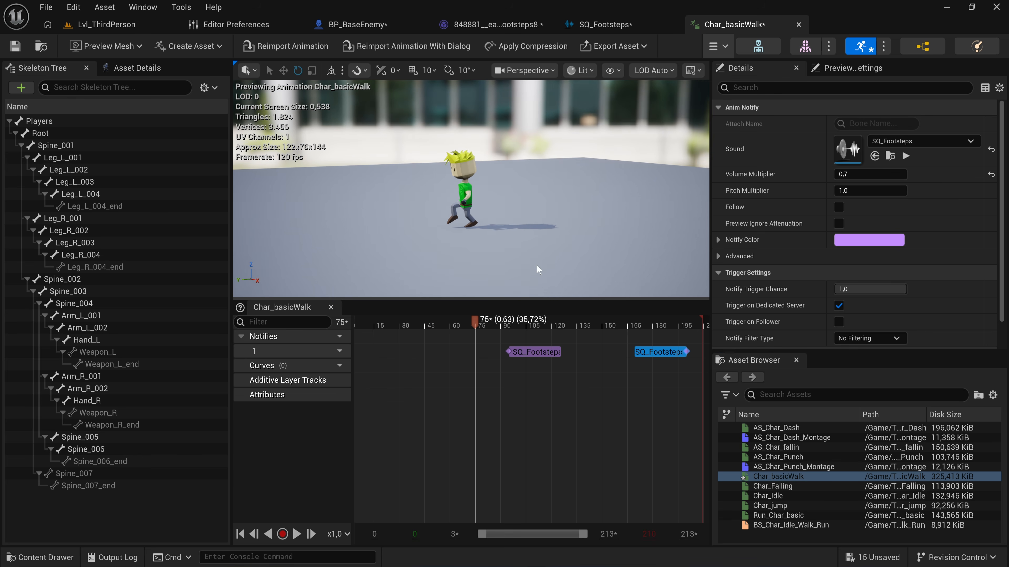
Open the Run_Char_basic animation sequence and paste the SQ_Footsteps notify at frame 28.
key(ctrl+space)
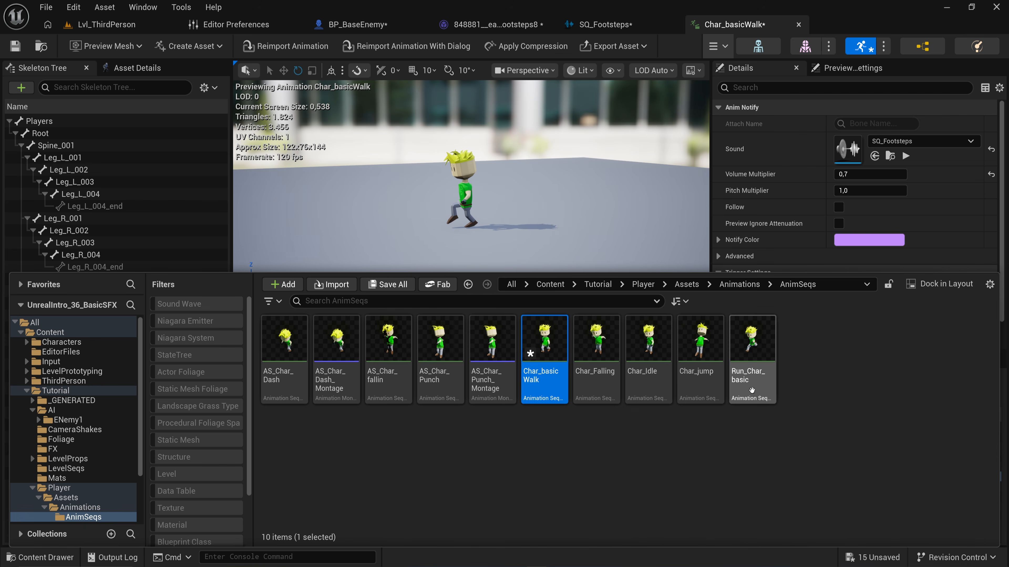
double_click(751, 391)
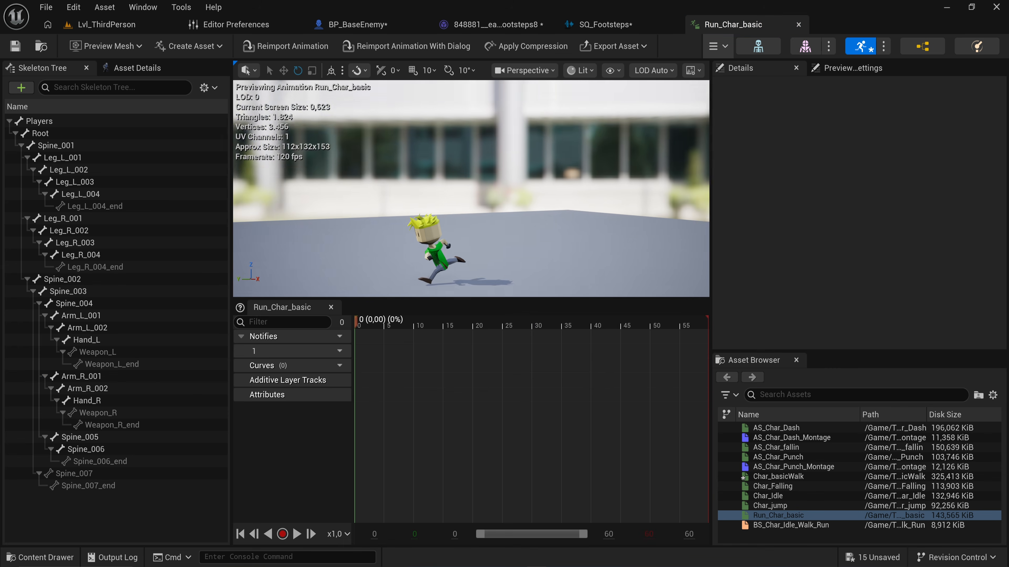
drag(462, 329, 523, 336)
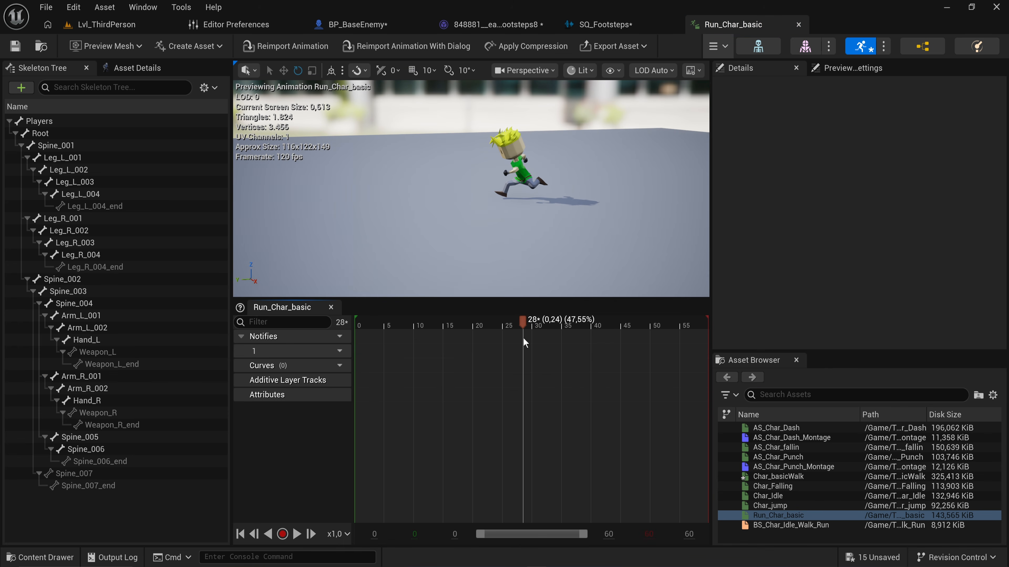
key(ctrl+v)
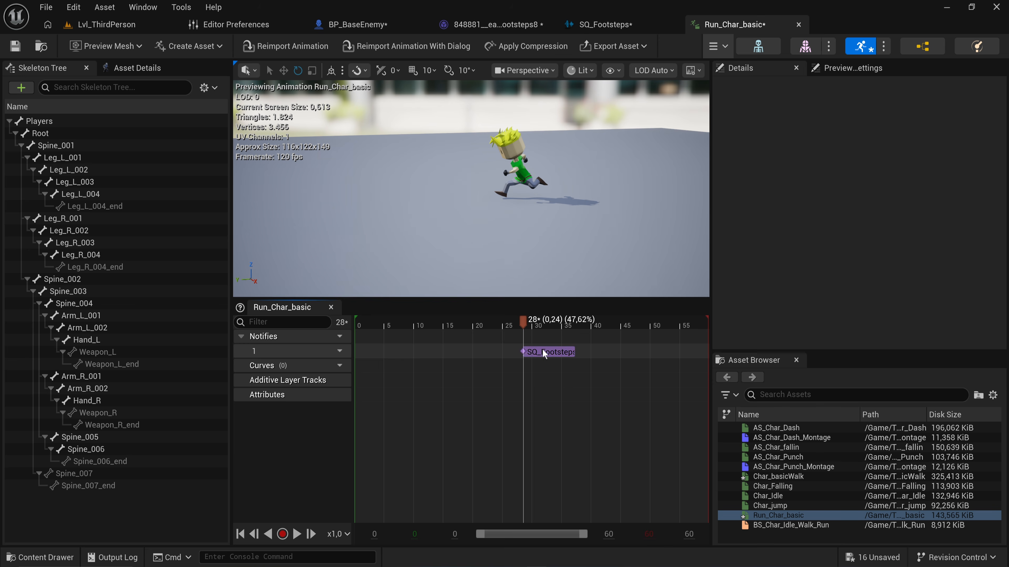
Set the Volume Multiplier of the run animation's footsteps notify to 1.
click(542, 351)
click(853, 175)
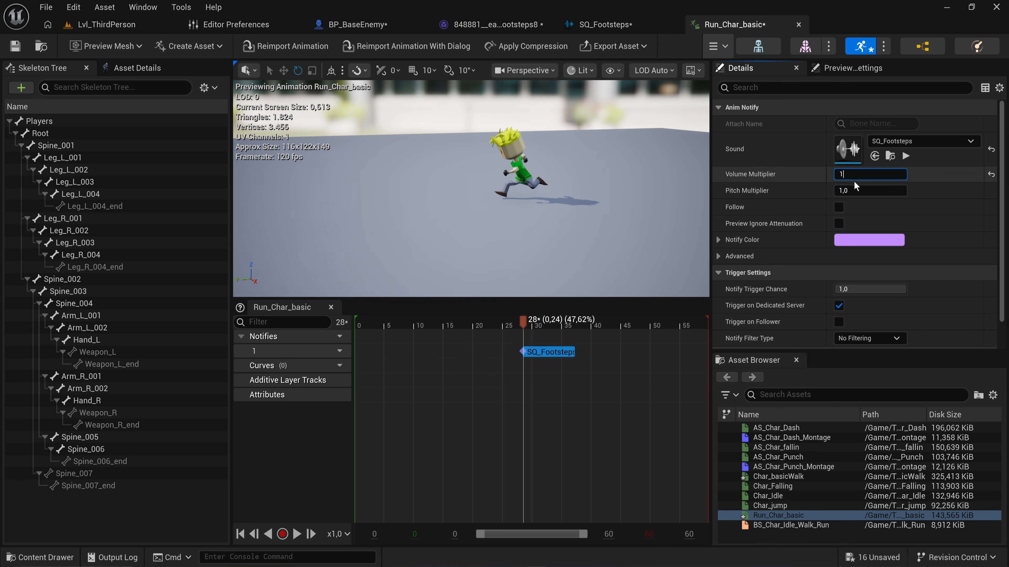
click(573, 362)
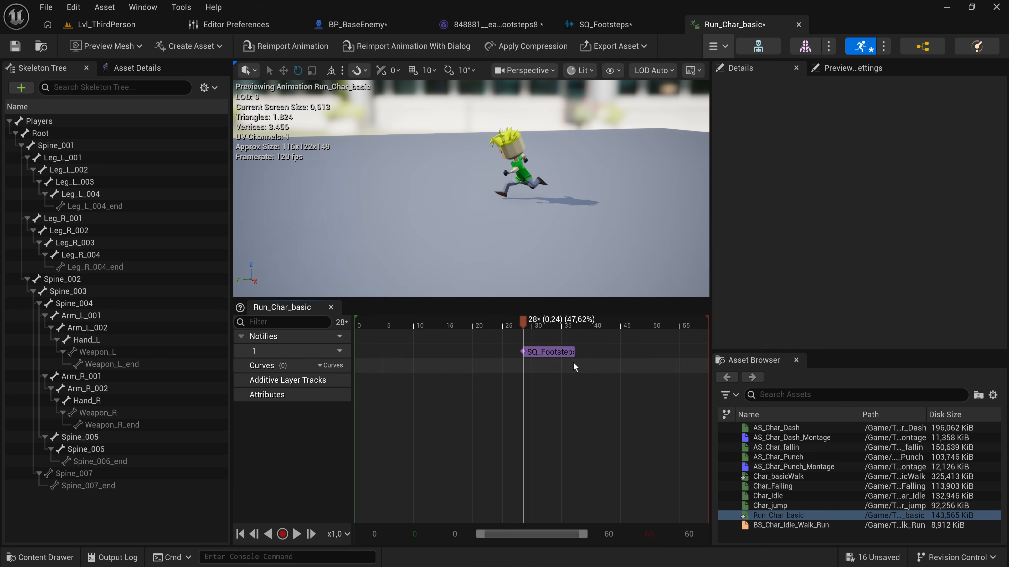
Copy the run's footsteps notify to about frame 54 for the second foot contact and preview the animation.
click(547, 352)
click(540, 325)
drag(555, 323, 702, 334)
click(697, 351)
key(ctrl+v)
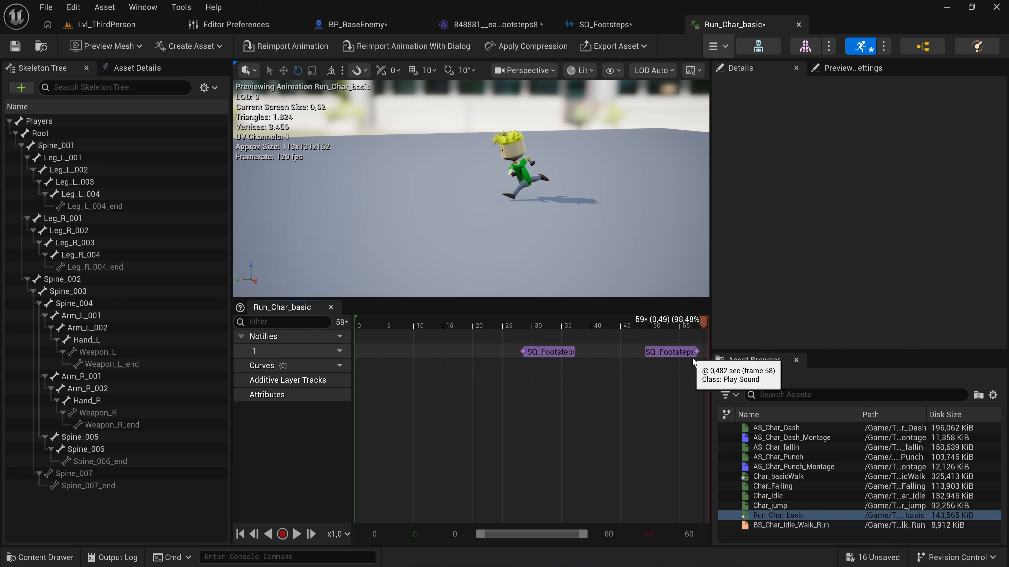
drag(694, 356, 669, 369)
key(space)
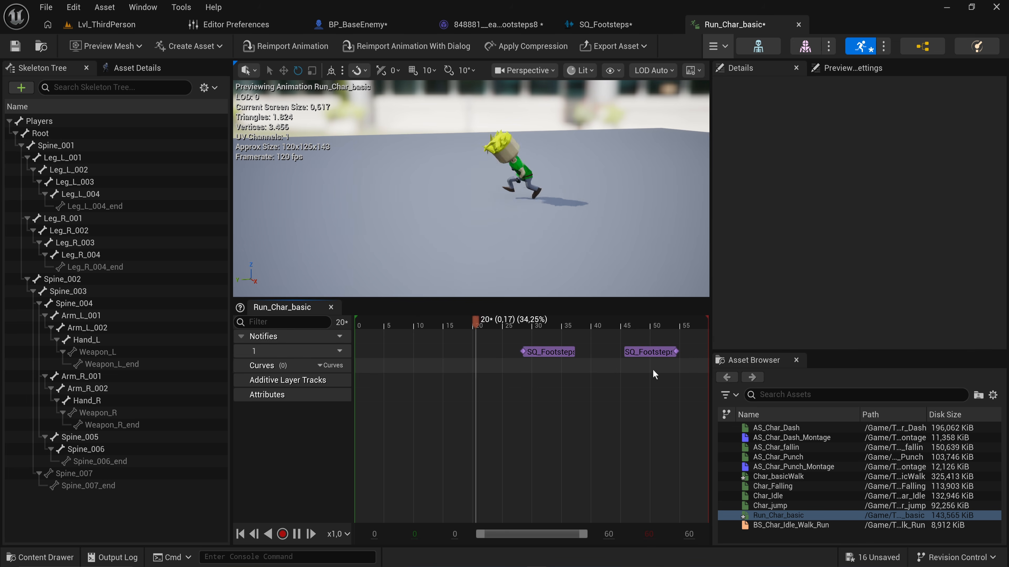
key(space)
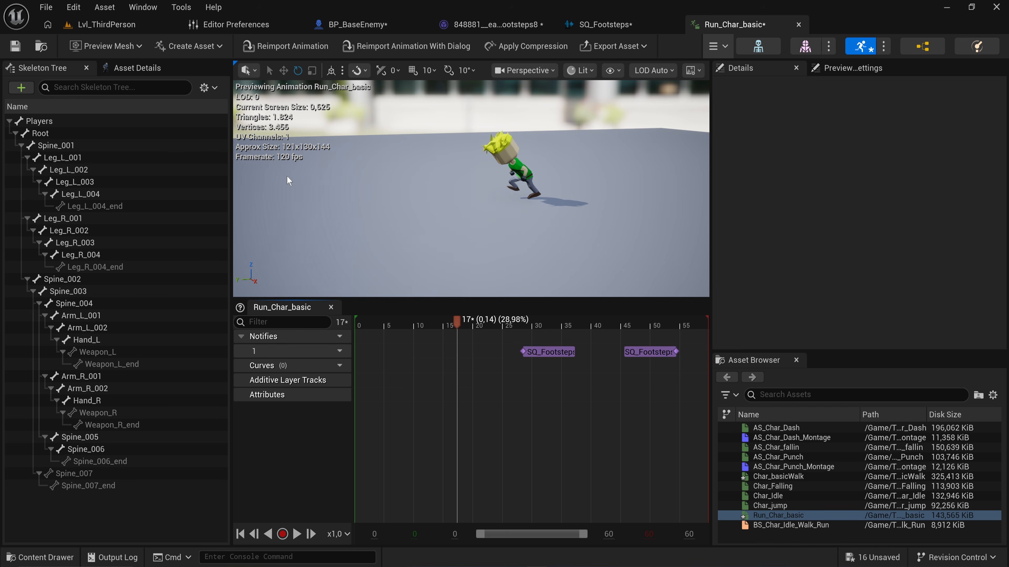
Play the Lvl_ThirdPerson level and run the character around to test the footstep sounds.
click(113, 24)
click(295, 46)
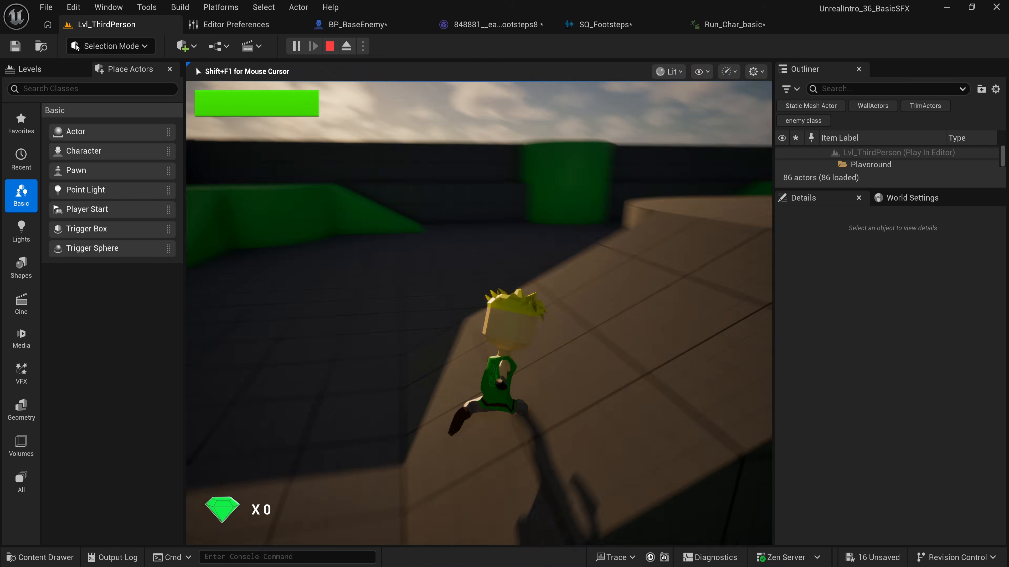
key(d)
key(s)
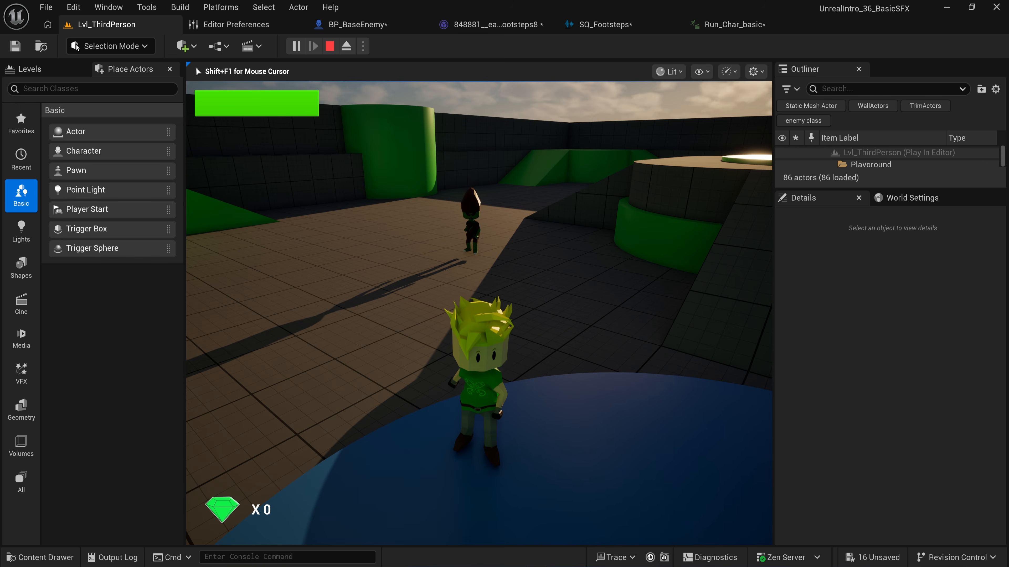
Move the character near the enemy to listen to its footsteps, then end the play session and close the message log.
key(w)
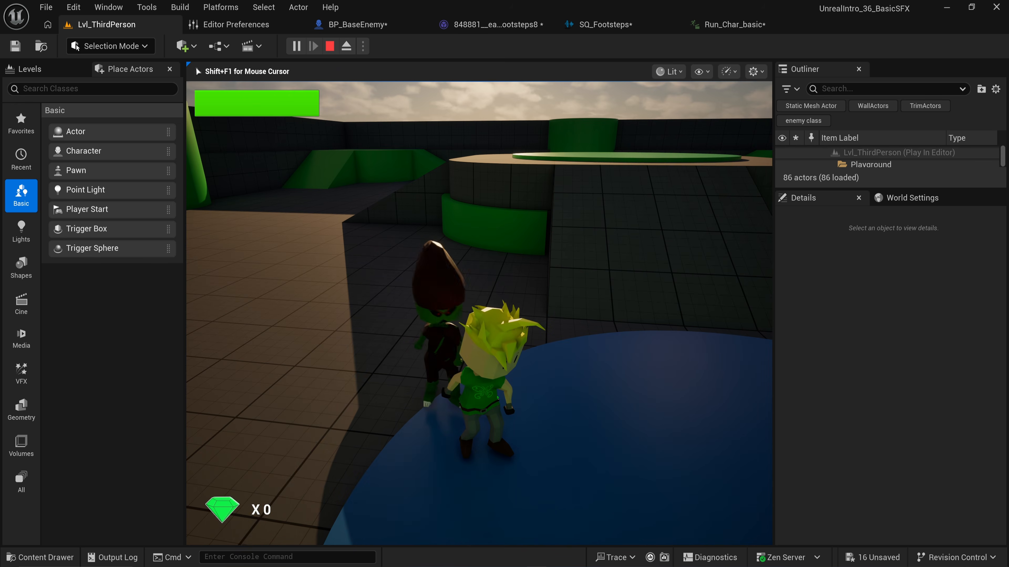
key(Escape)
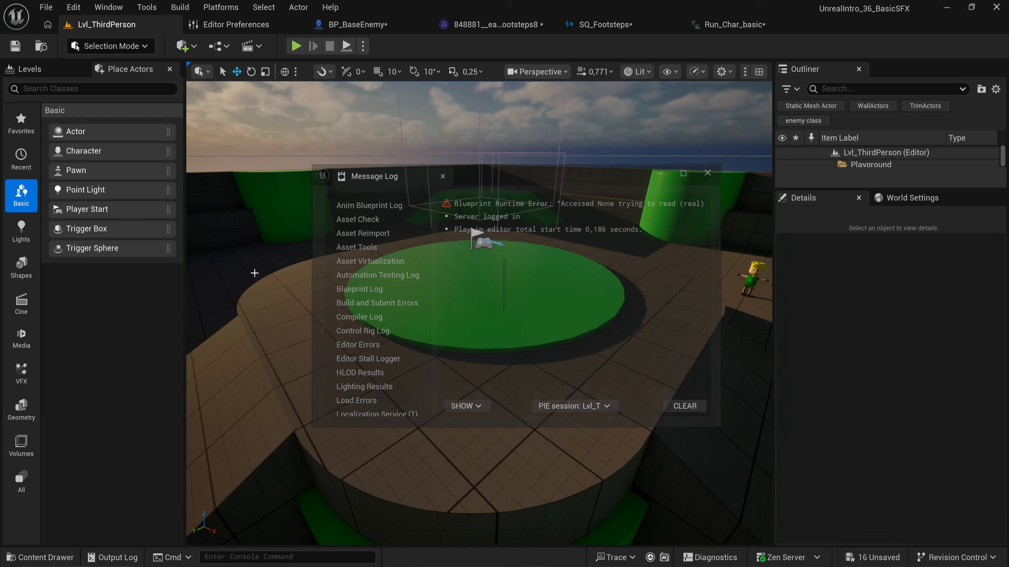
click(712, 170)
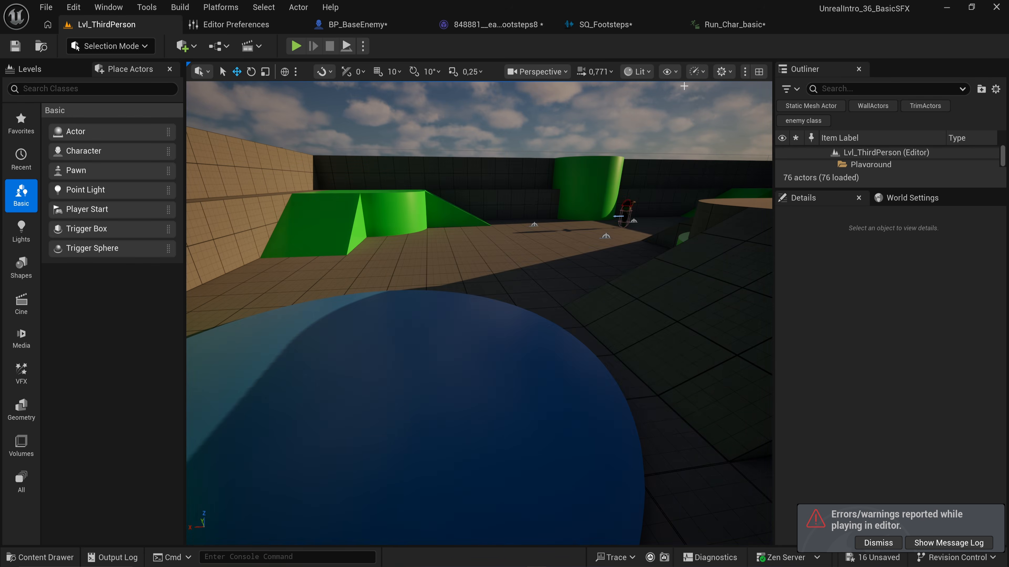
Open the SQ_Footsteps cue from the first footsteps notify in Run_Char_basic and show its Output node's settings.
click(715, 25)
click(549, 352)
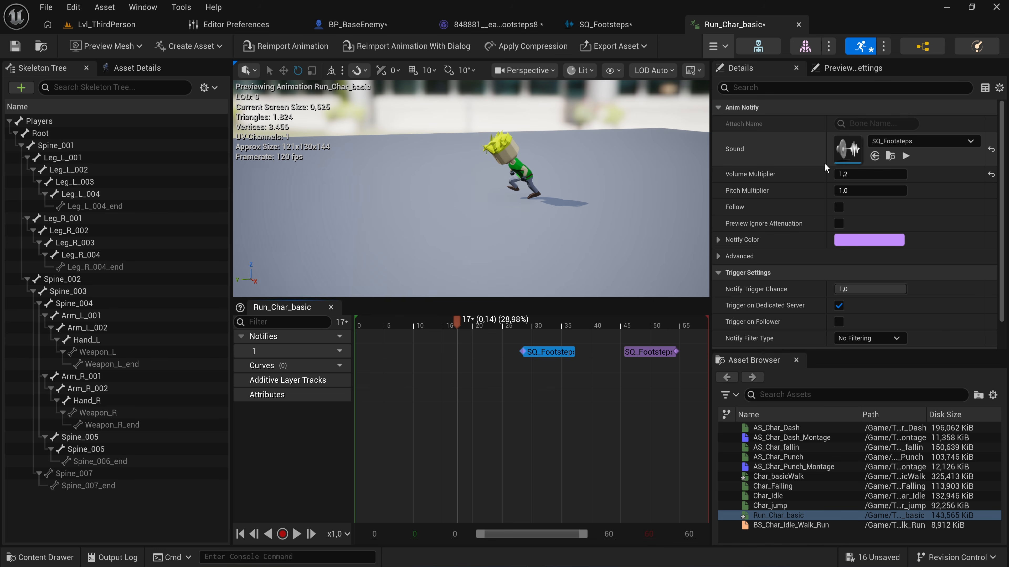
double_click(847, 149)
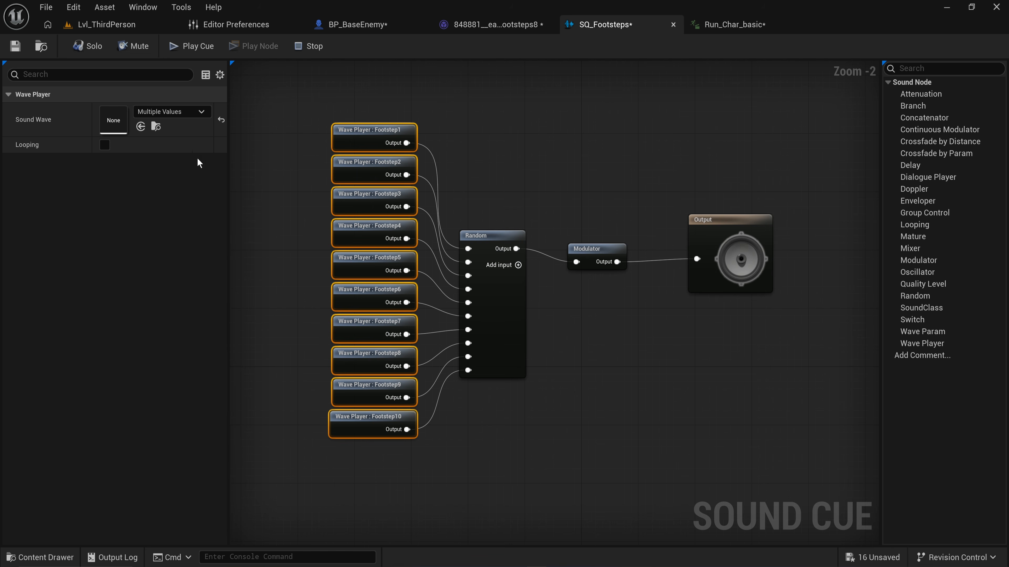
click(717, 221)
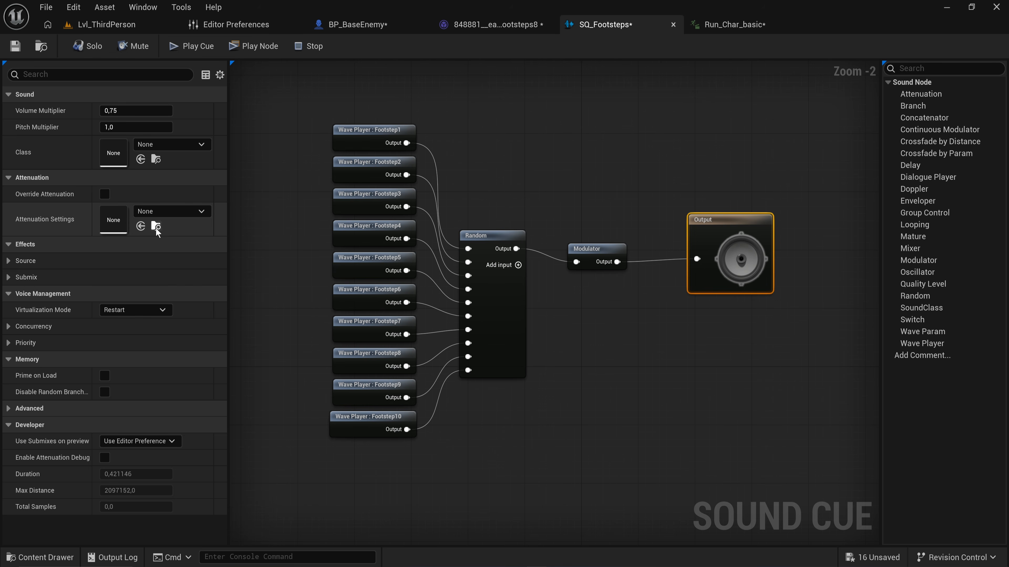
click(104, 194)
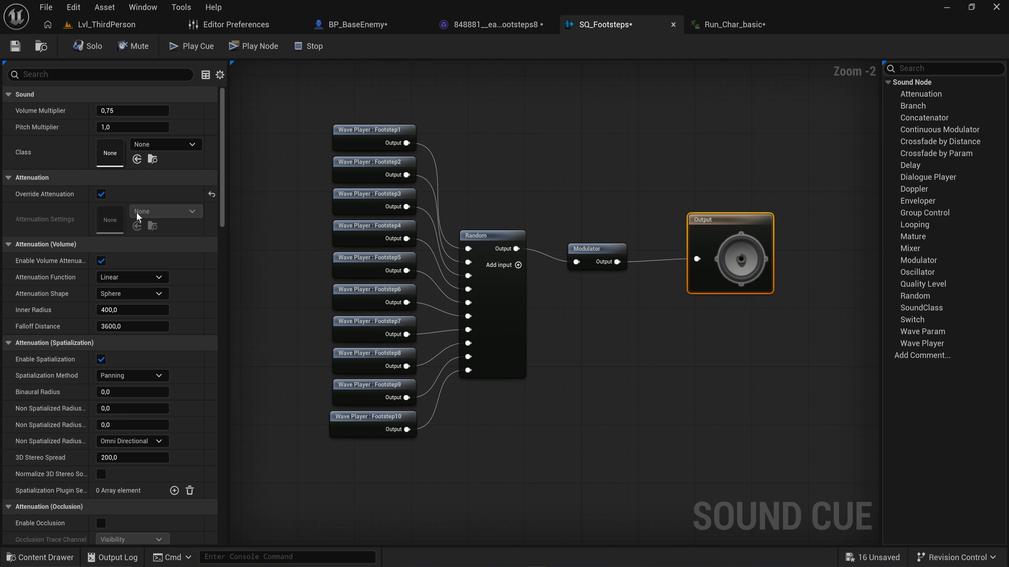
scroll(151, 455, down, 5)
scroll(155, 461, up, 5)
click(104, 195)
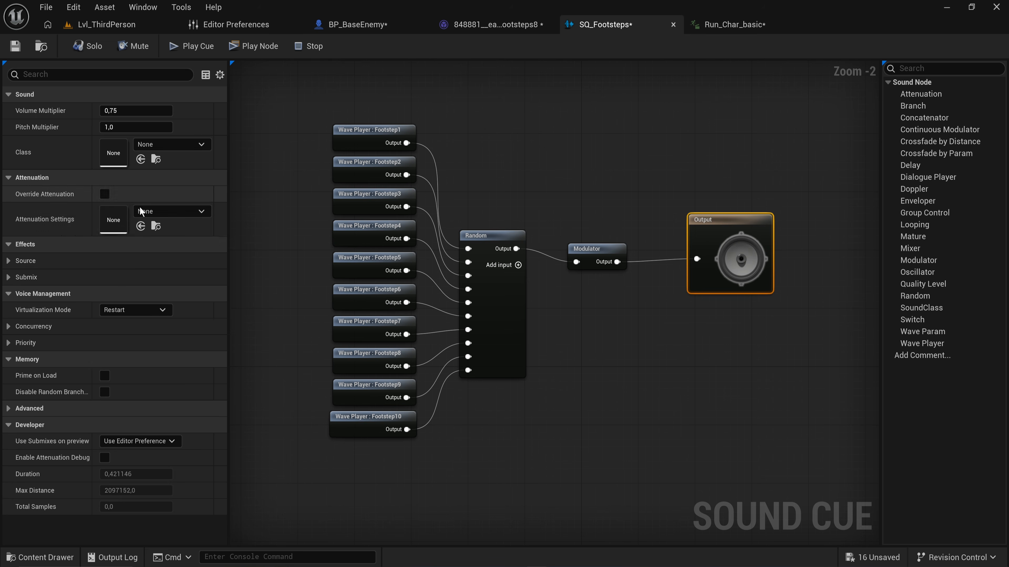
Create a Sound Attenuation asset named Base_Sound in Tutorial/SFX/Source as the cue's attenuation settings.
click(174, 212)
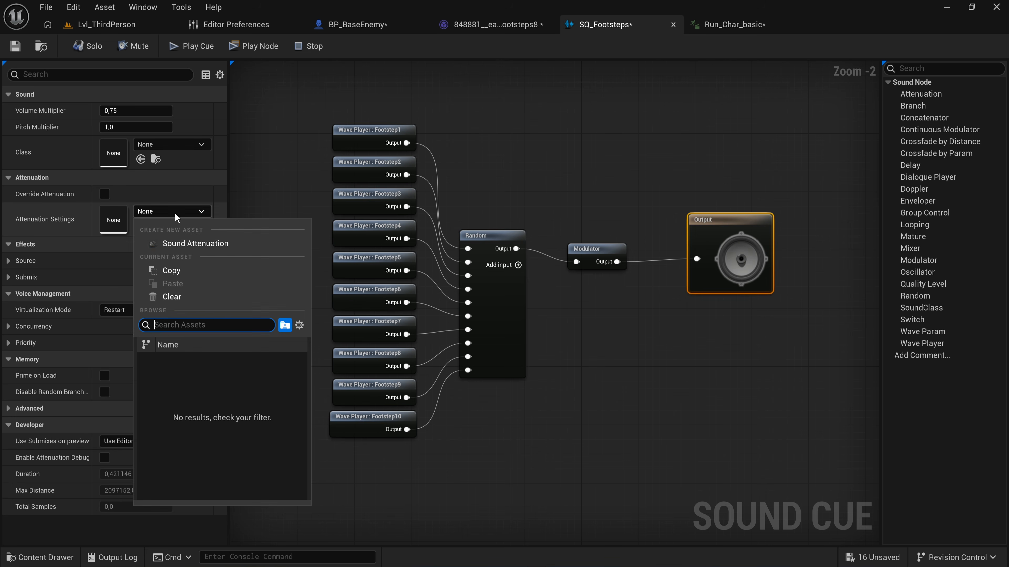
click(207, 243)
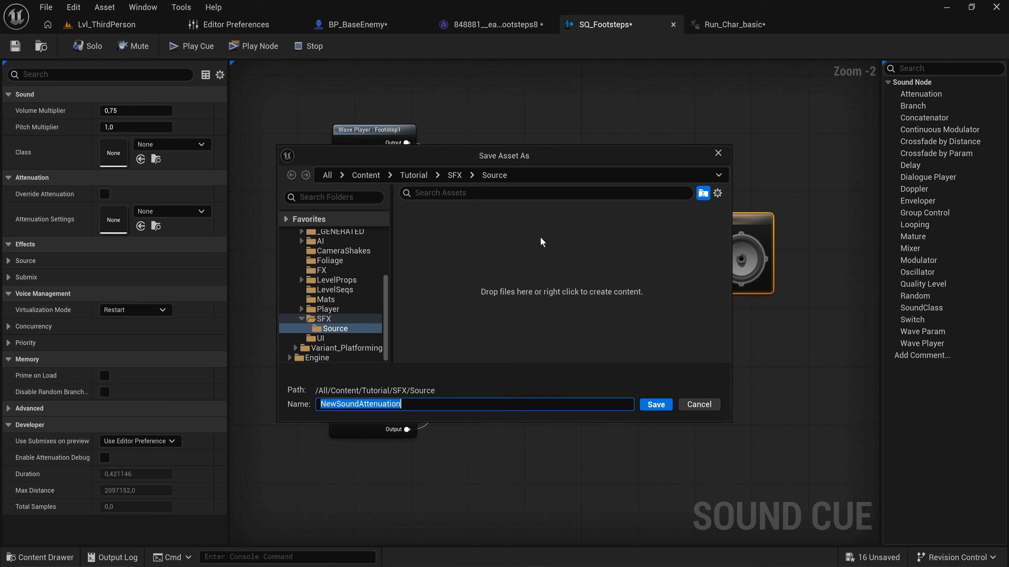
text(Base_)
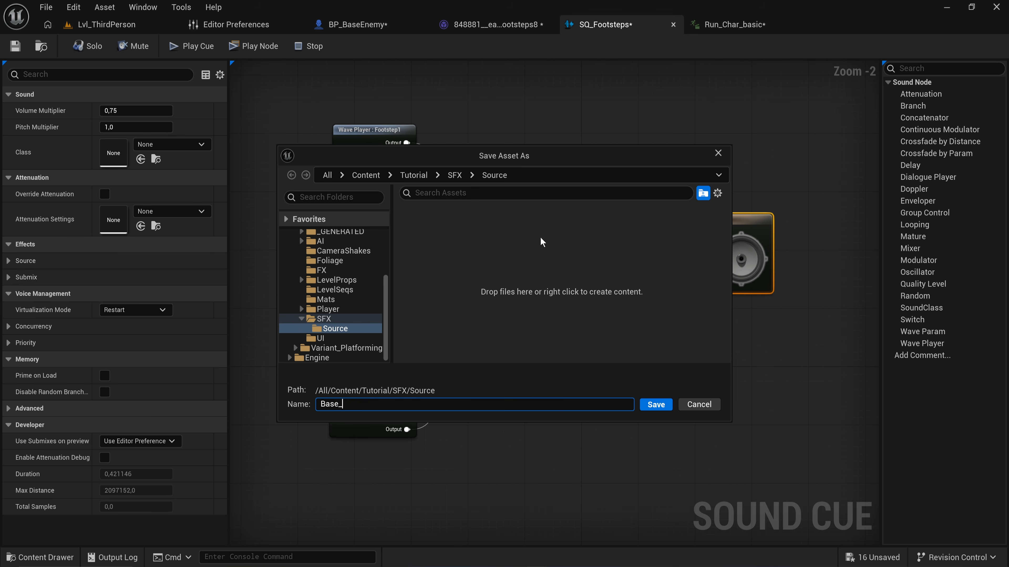
text(Sound)
key(Return)
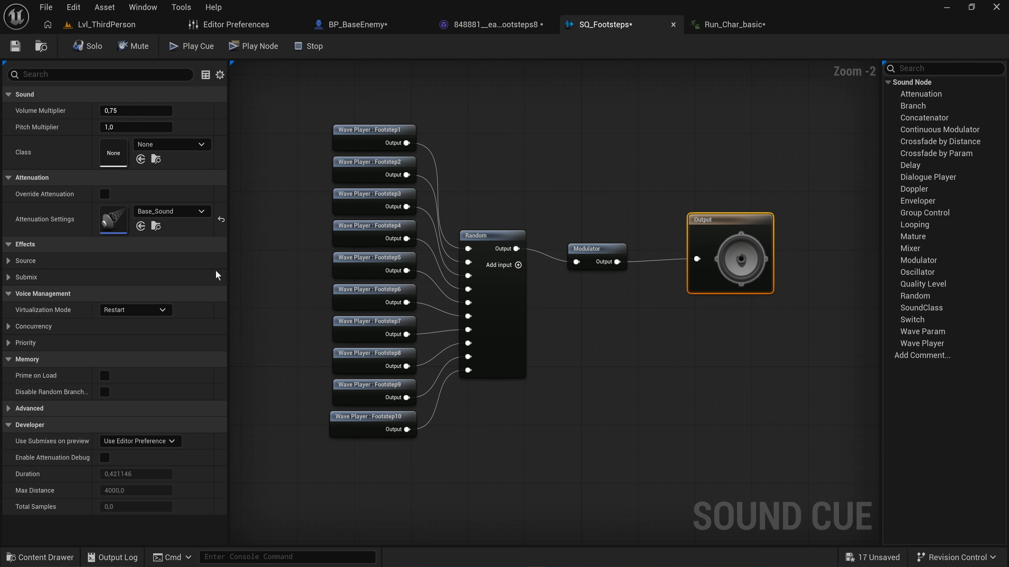
Open the Base_Sound attenuation asset and examine its volume attenuation options, keeping the Linear function and Sphere shape.
double_click(112, 215)
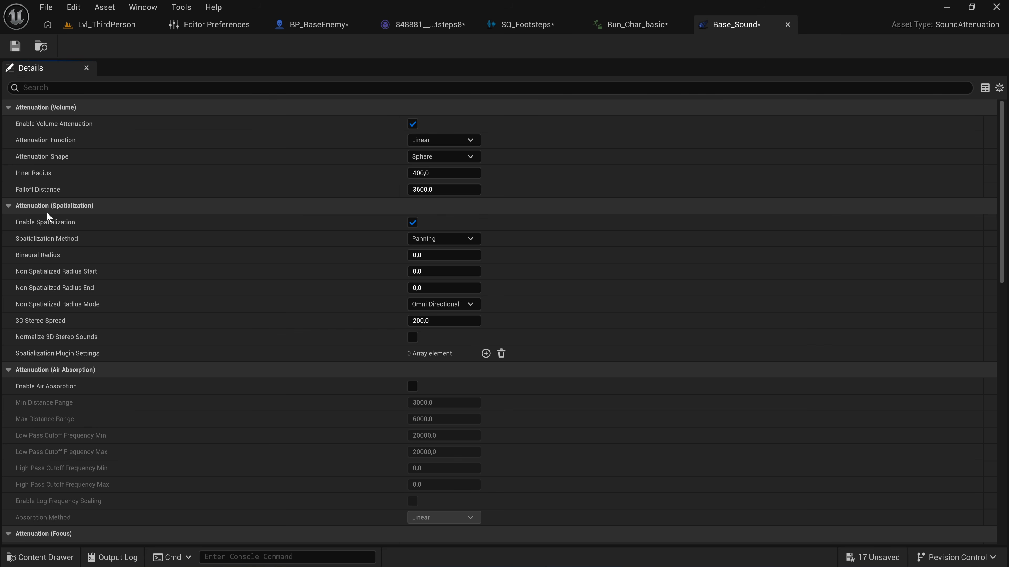
click(9, 207)
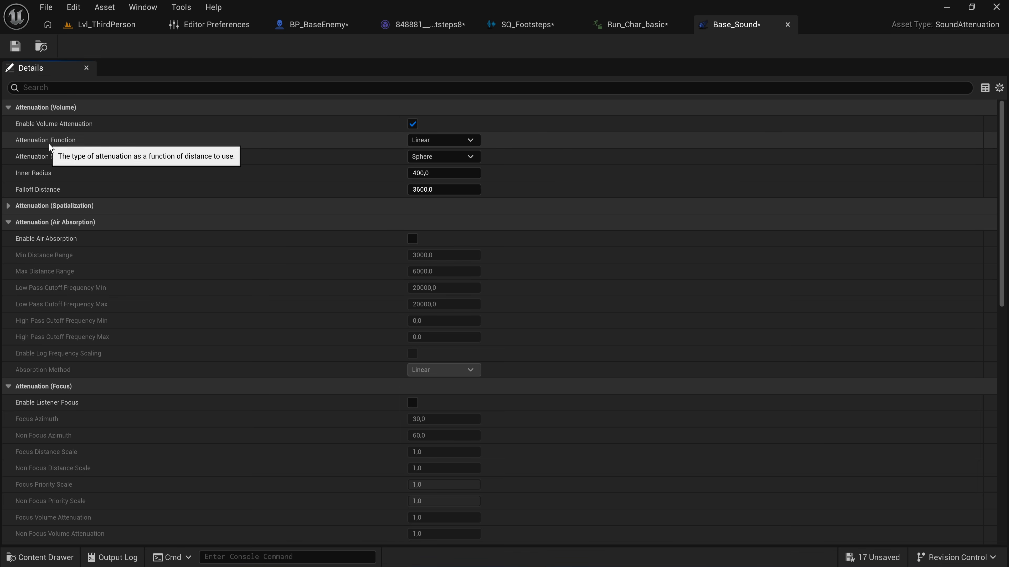
click(463, 145)
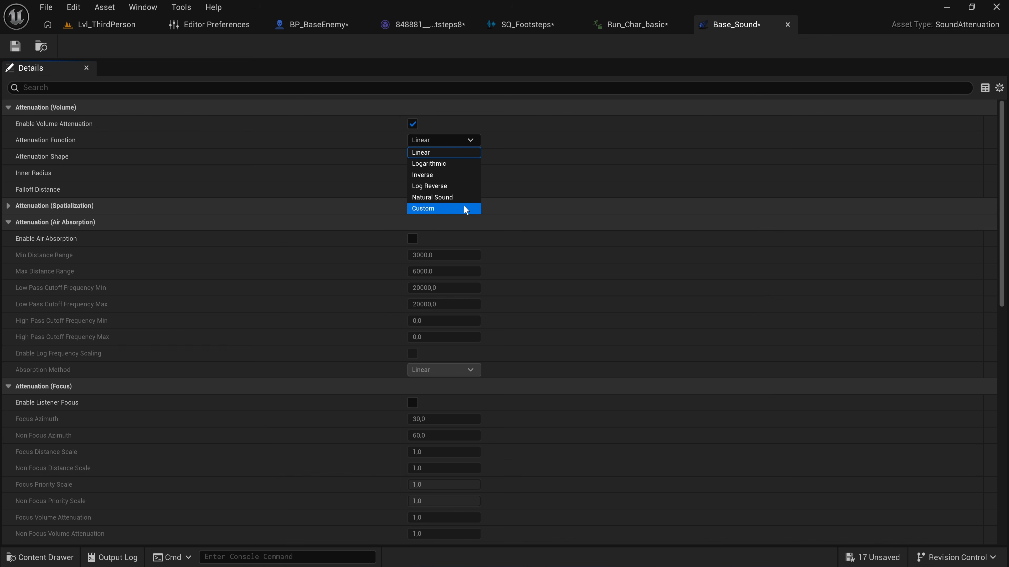
click(458, 153)
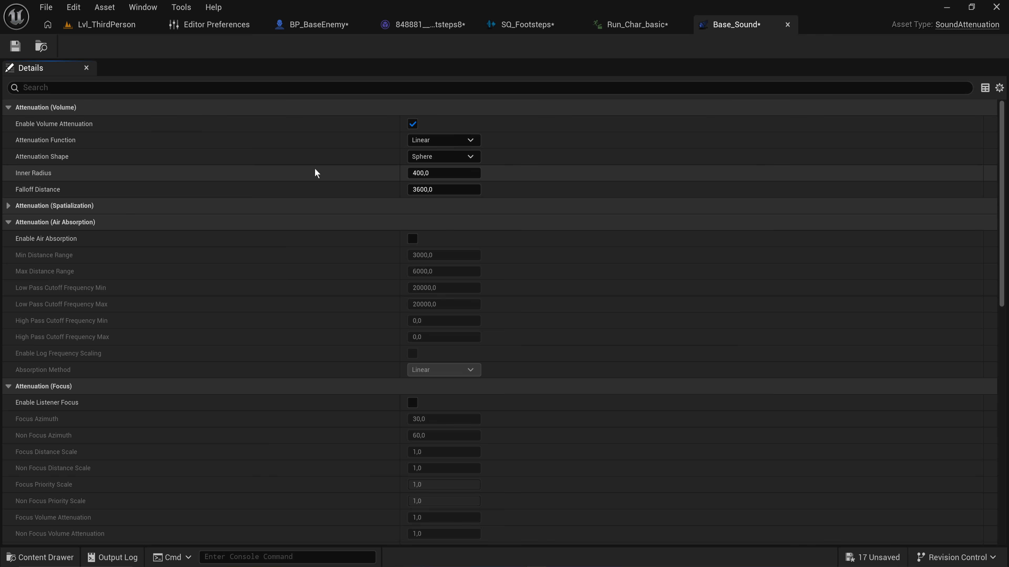
click(440, 158)
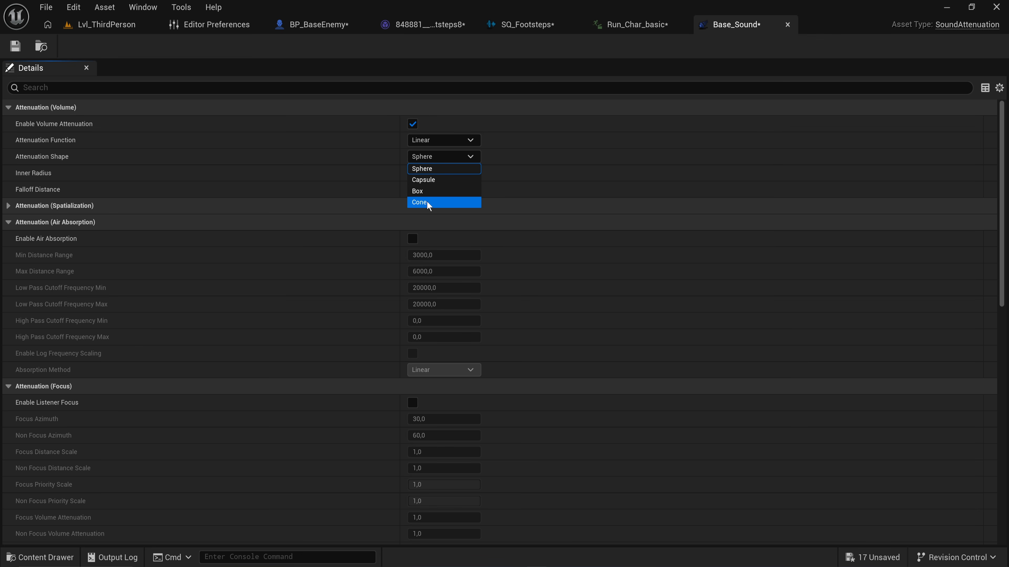
click(430, 170)
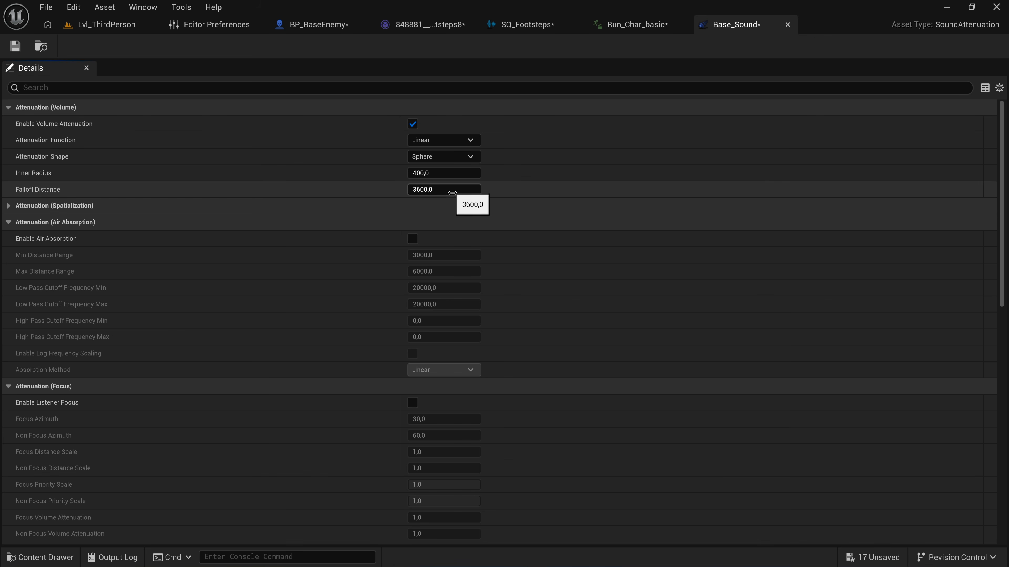
scroll(474, 262, down, 3)
scroll(475, 262, up, 3)
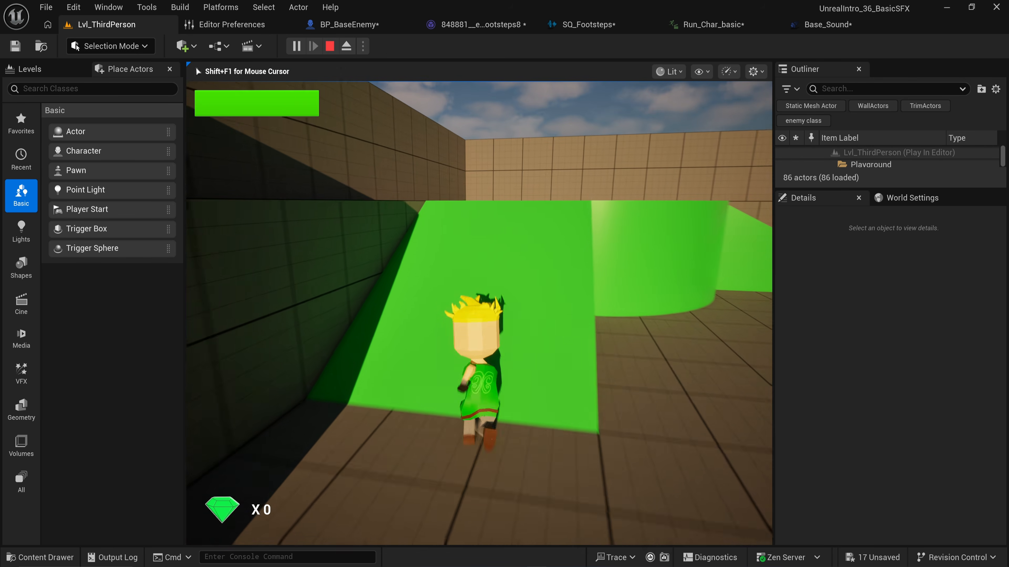
Run the character across the level and up to the enemy to test the footstep attenuation, then stop playing.
key(w)
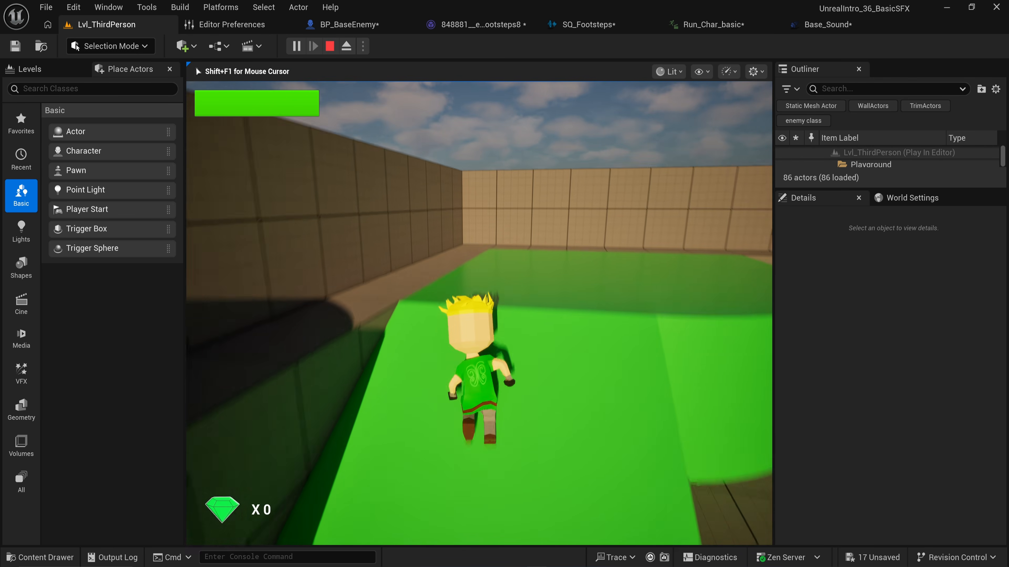
key(w)
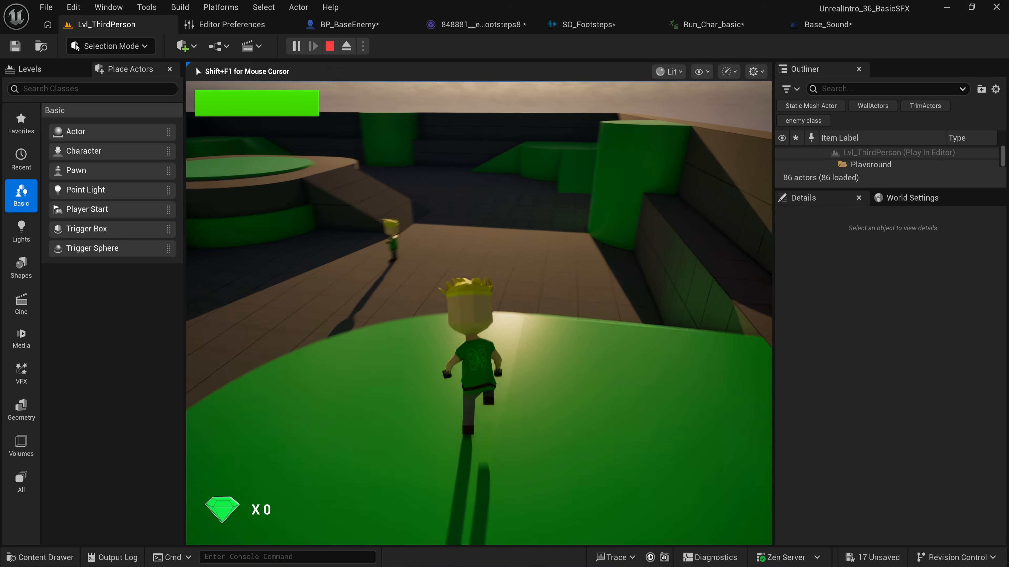
key(w)
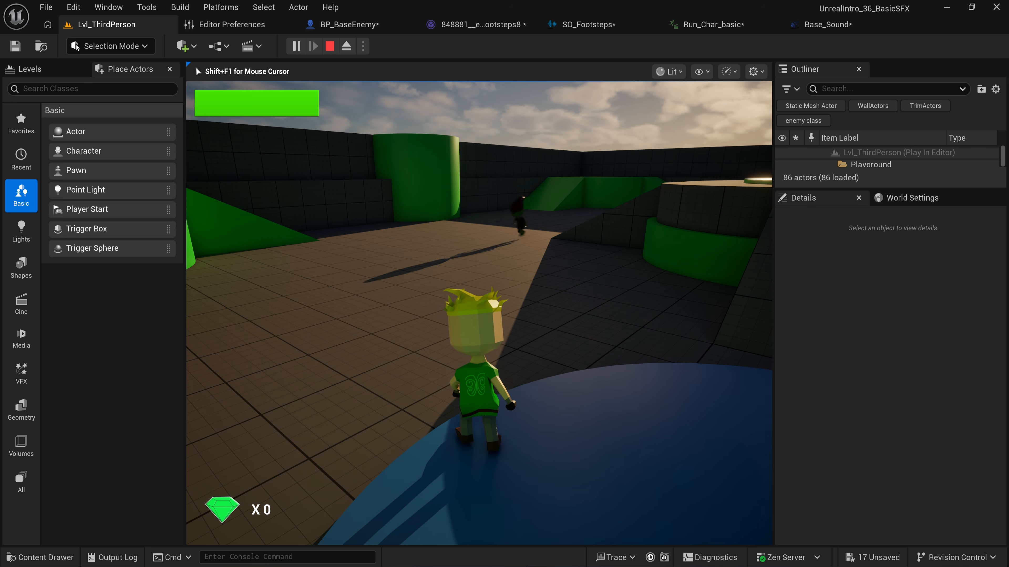
key(w)
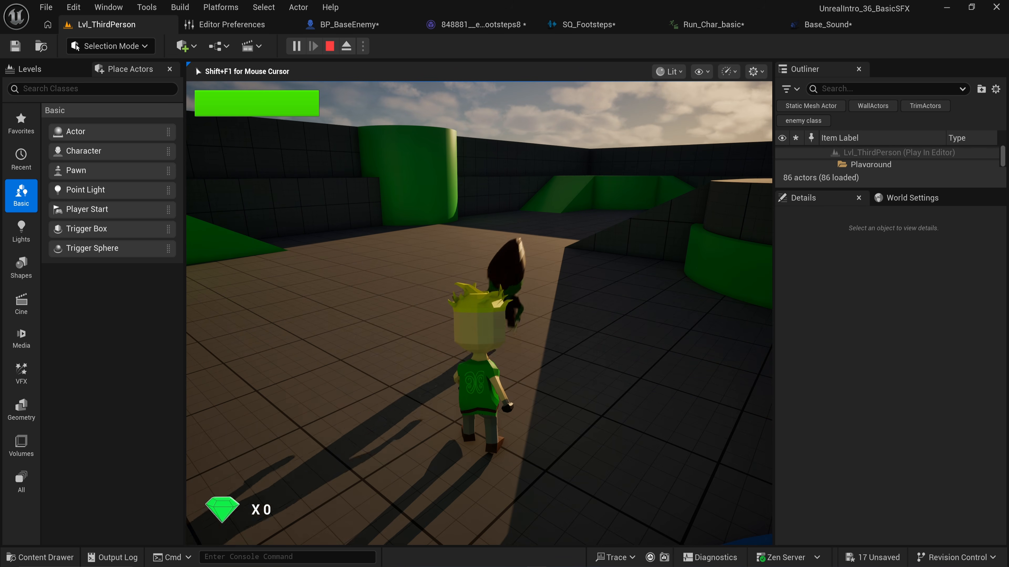
key(Escape)
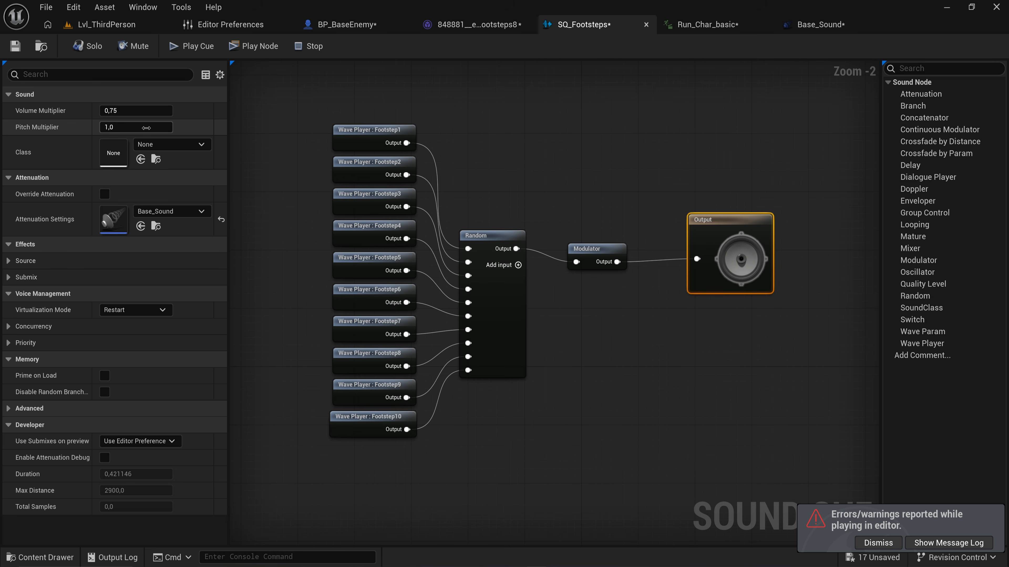
Set the Volume Multiplier of the SQ_Footsteps cue's output to 0,4.
click(135, 111)
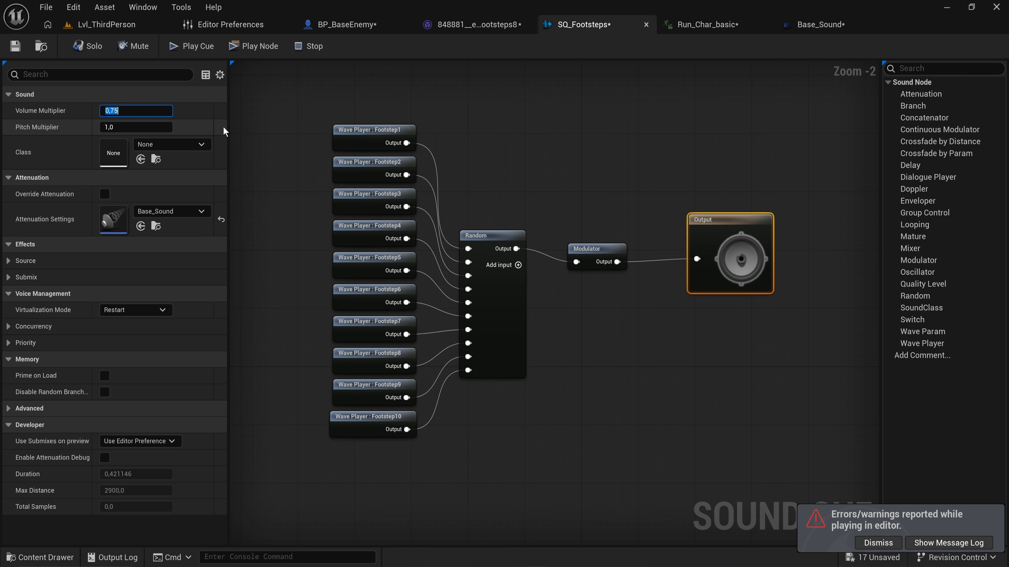
text(0,4)
key(Return)
Play Lvl_ThirdPerson again and run over the ramps and platforms to check the footsteps volume, then stop playing.
click(106, 24)
key(alt+p)
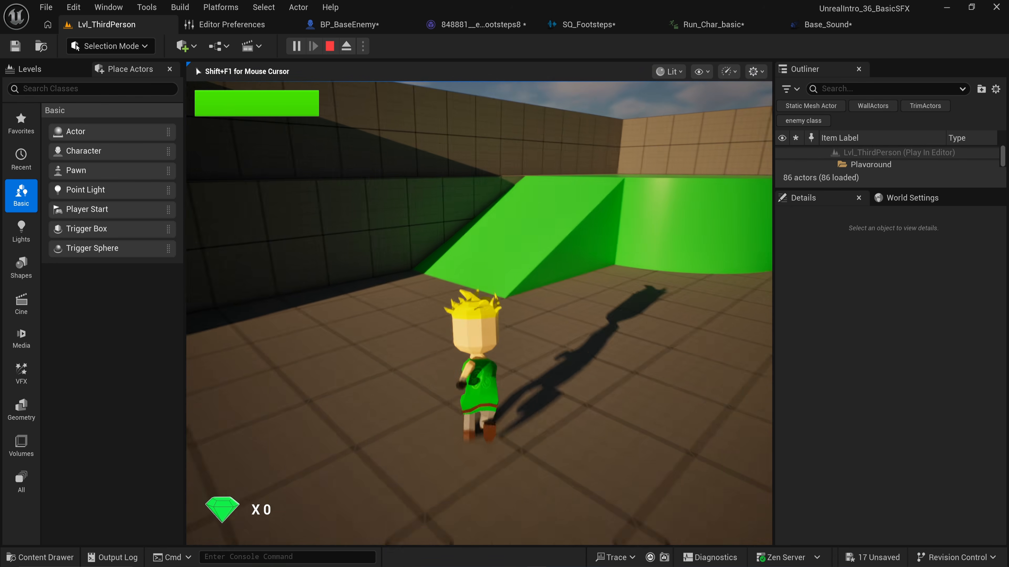
key(w)
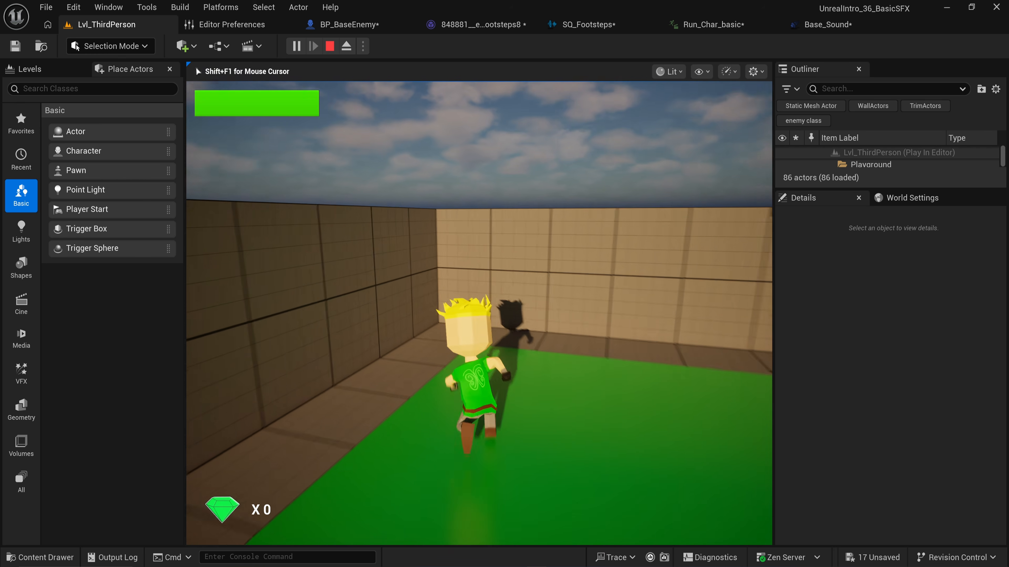
key(w)
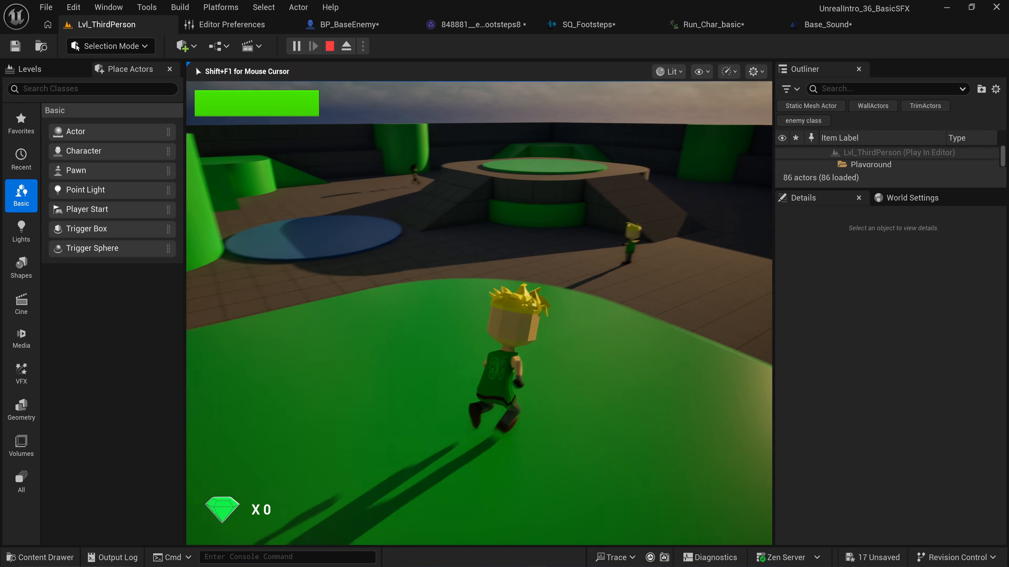
key(w)
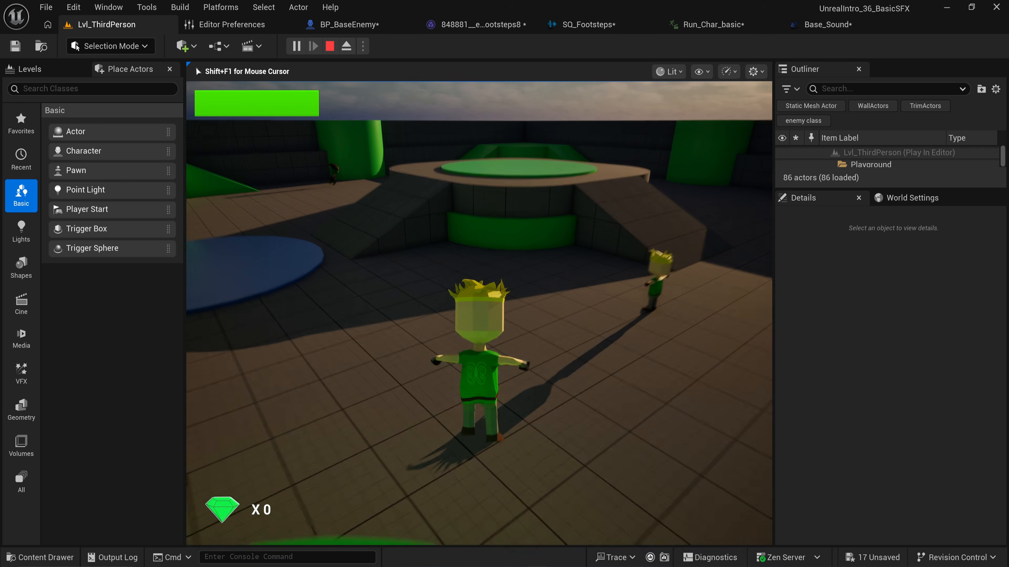
key(w)
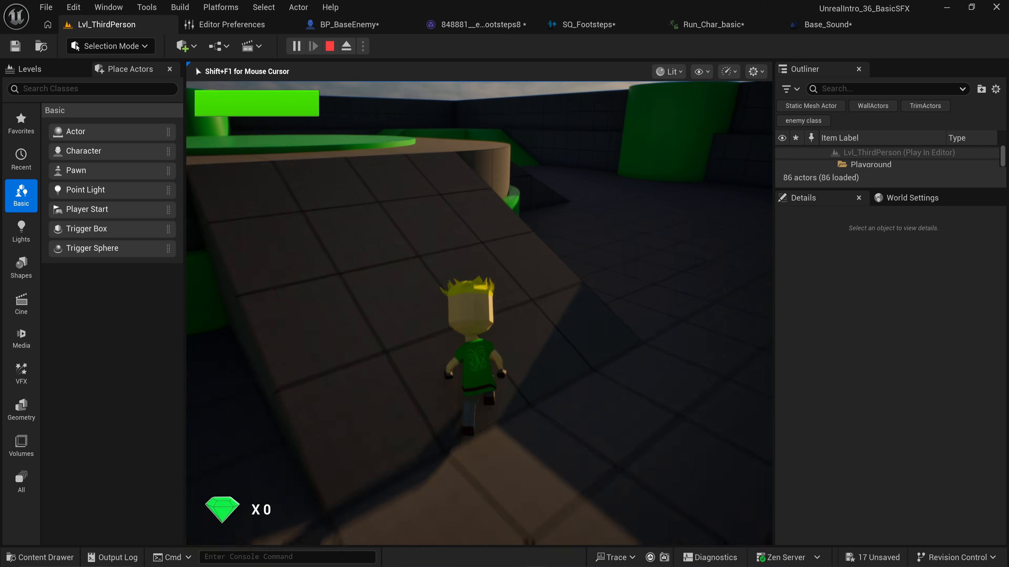
key(w)
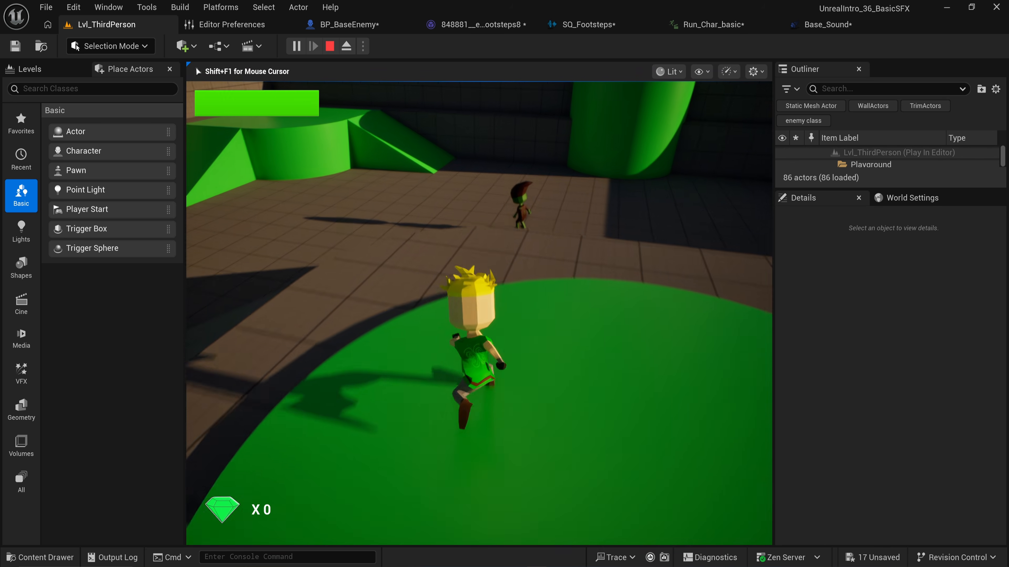
key(w)
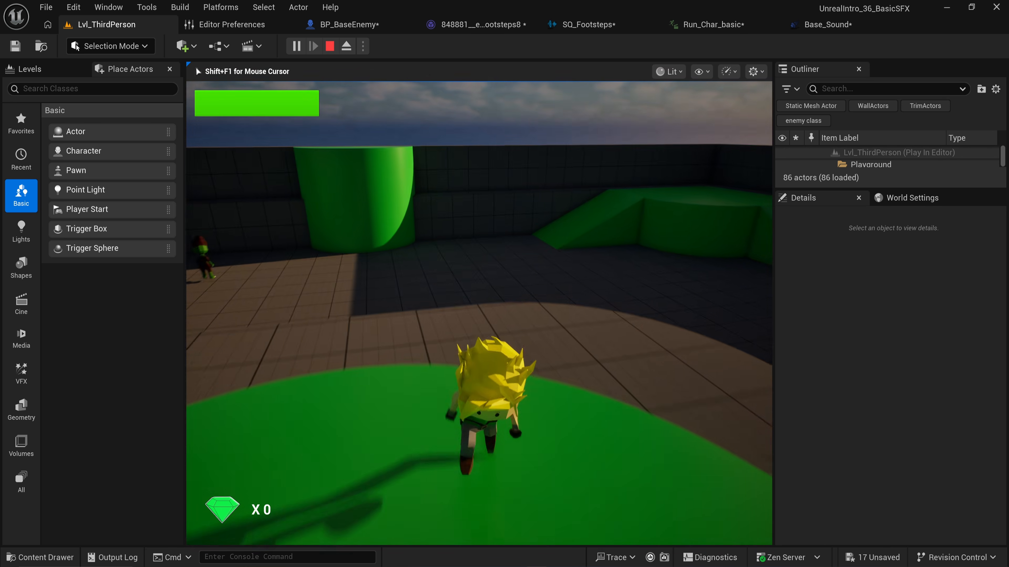
key(w)
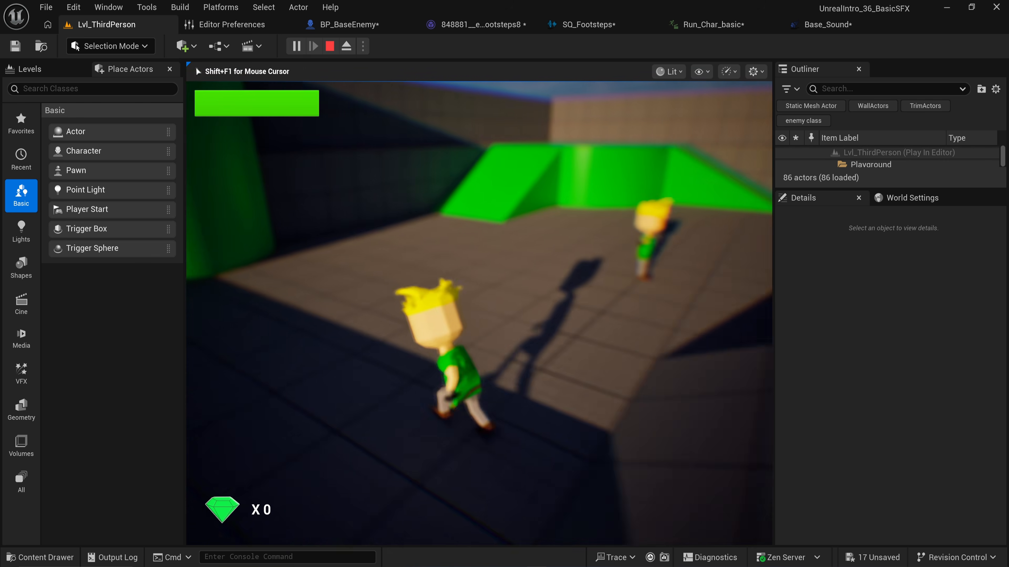
key(w)
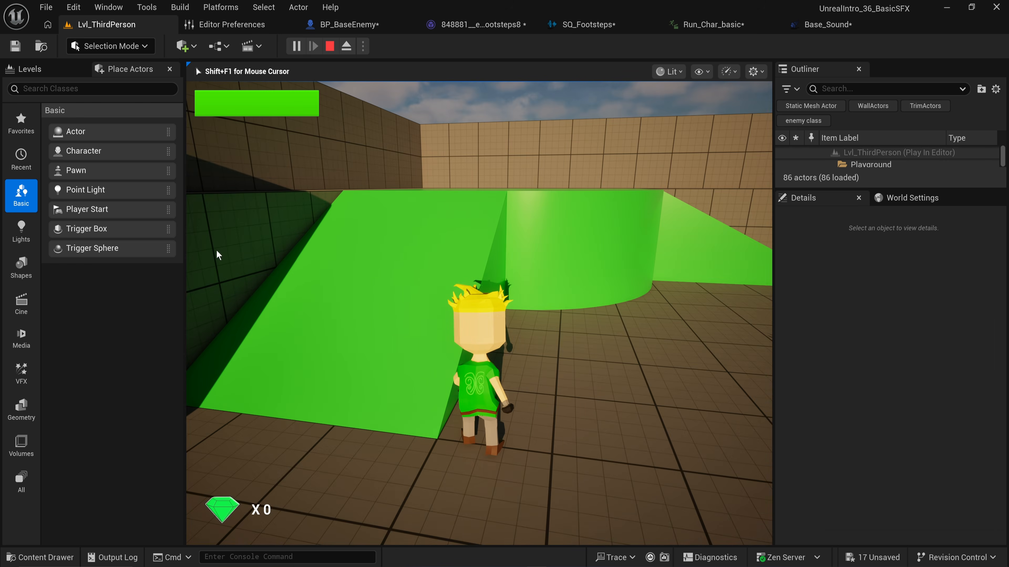
key(Escape)
right_drag(538, 215, 537, 216)
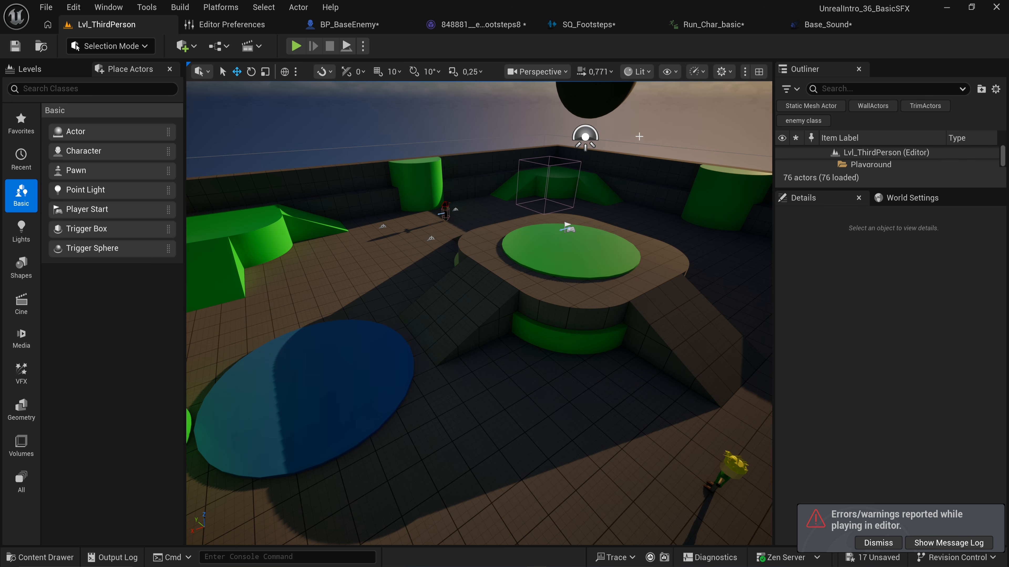
Open the BP_PlayerChar blueprint and look through its event graph for the Event On Landed node.
click(369, 27)
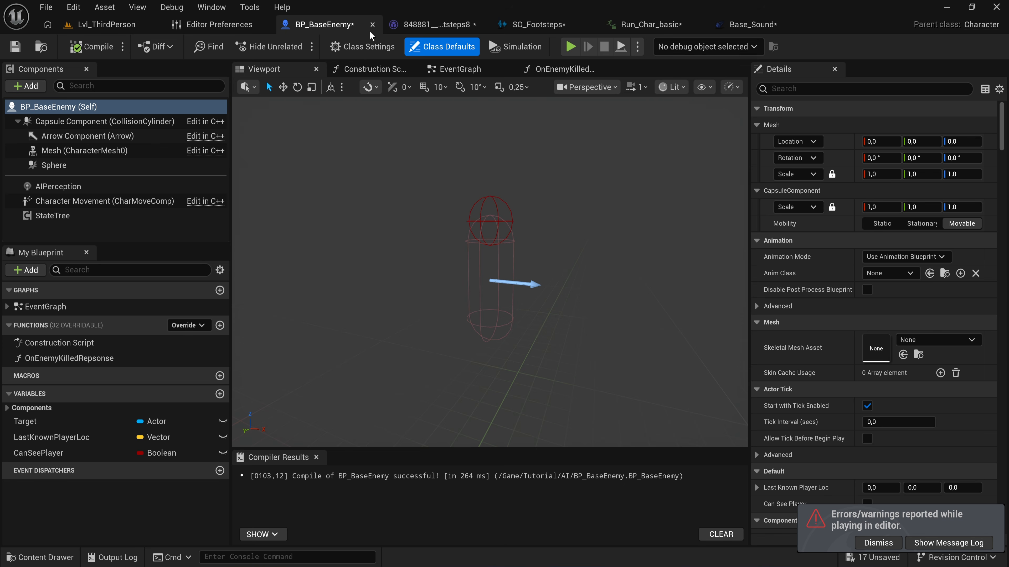
click(102, 25)
key(ctrl+space)
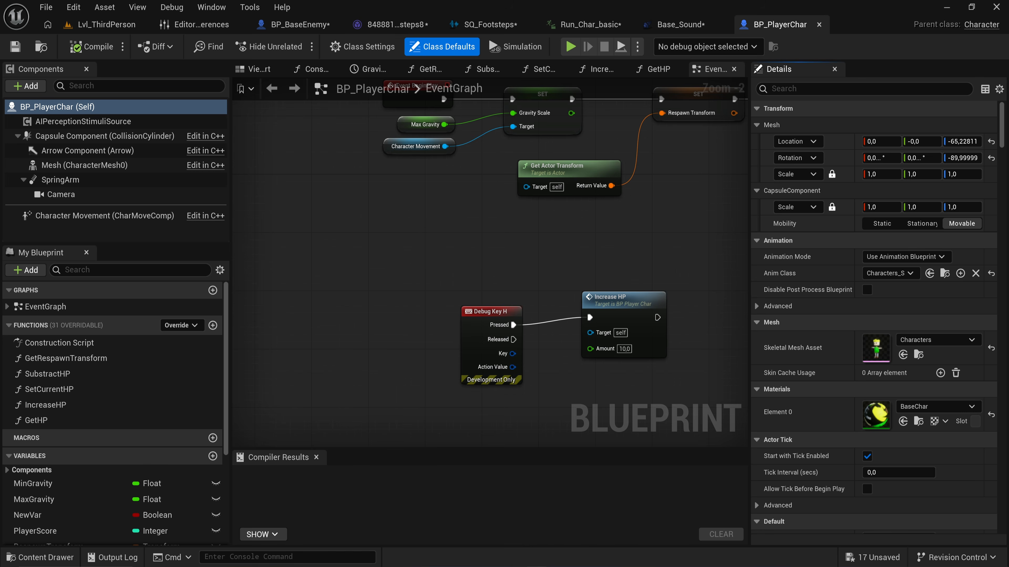
right_drag(440, 92, 275, 379)
scroll(358, 358, up, 4)
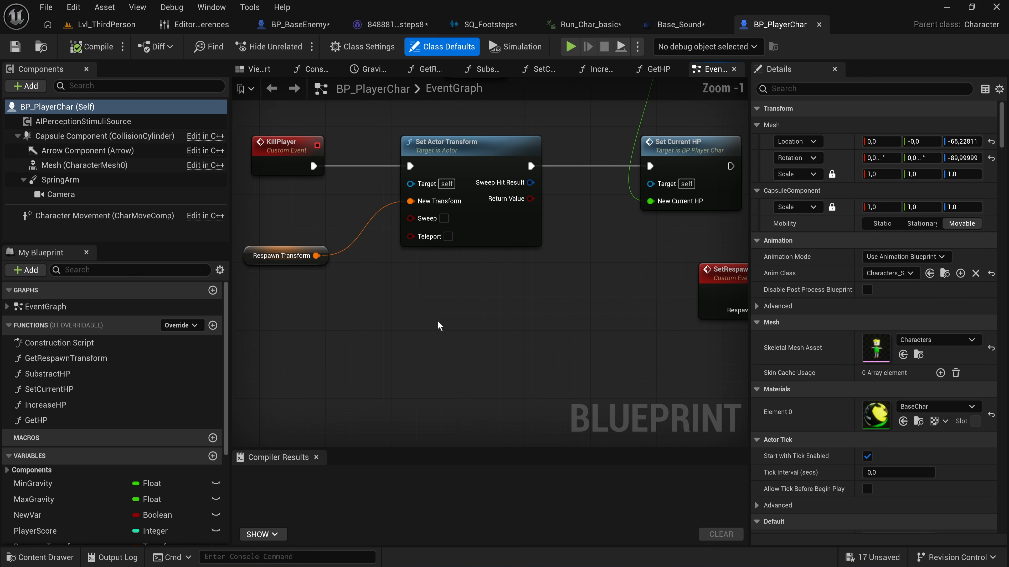
scroll(436, 357, down, 4)
right_drag(435, 373, 348, 183)
scroll(424, 316, down, 1)
right_drag(425, 317, 572, 119)
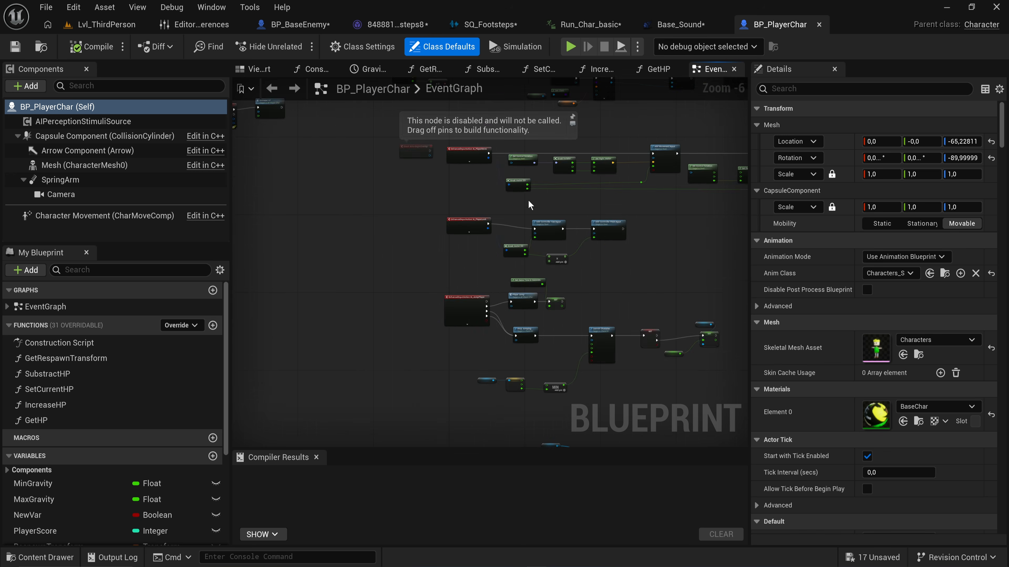
right_drag(501, 239, 434, 146)
scroll(442, 181, up, 3)
scroll(442, 184, down, 2)
right_drag(431, 259, 279, 426)
scroll(488, 161, down, 4)
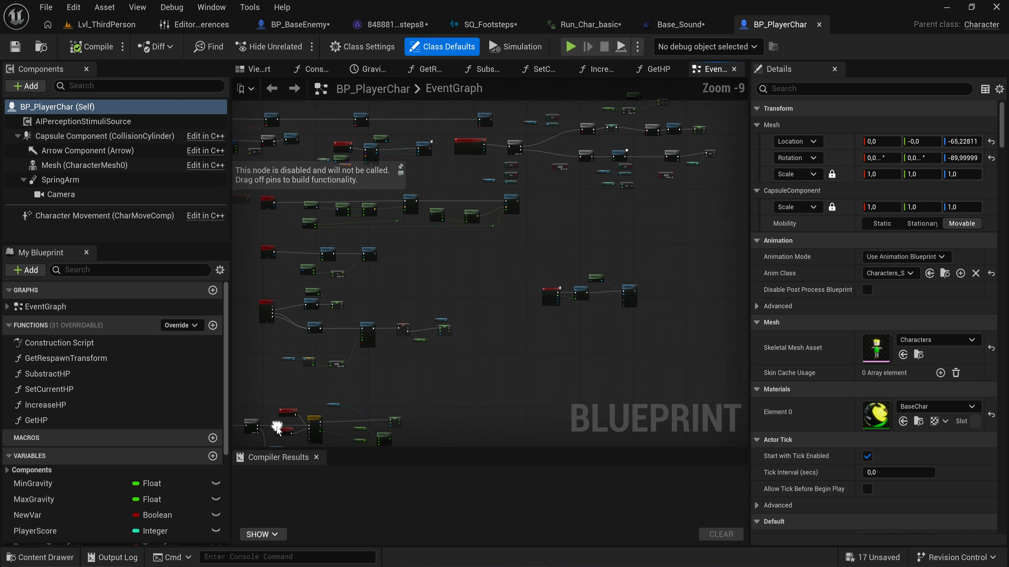
right_drag(441, 318, 274, 337)
right_drag(322, 240, 396, 351)
scroll(418, 309, up, 4)
scroll(400, 298, up, 1)
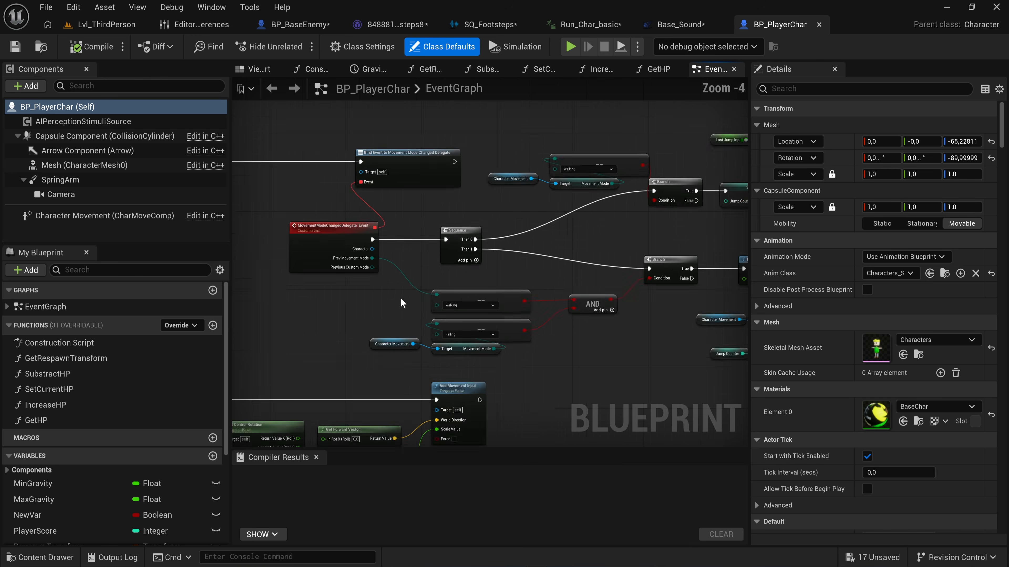
scroll(317, 293, up, 3)
right_drag(500, 262, 416, 193)
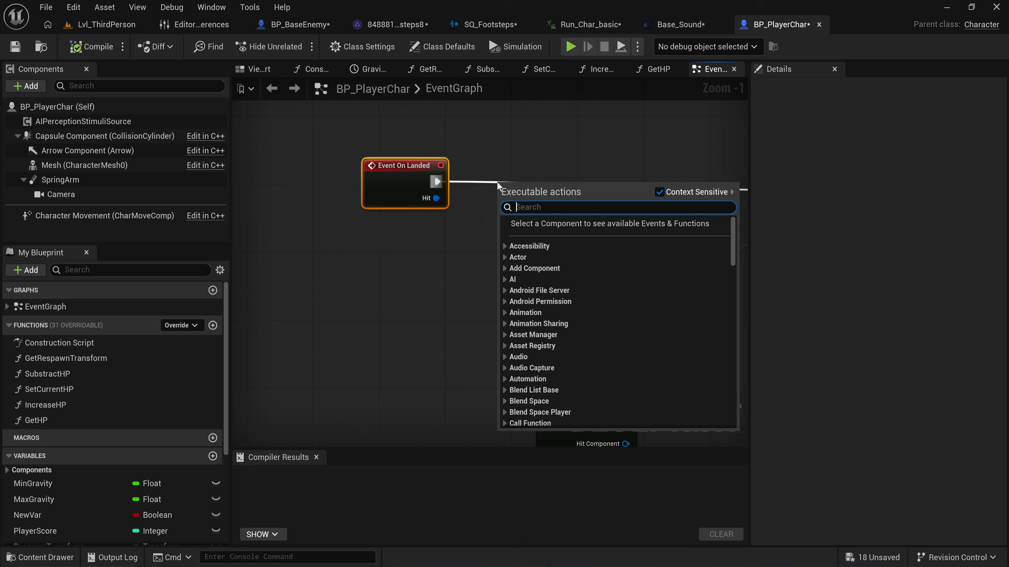
Insert a Play Sound 2D node directly after Event On Landed and place it above the Break Hit Result node.
text(play)
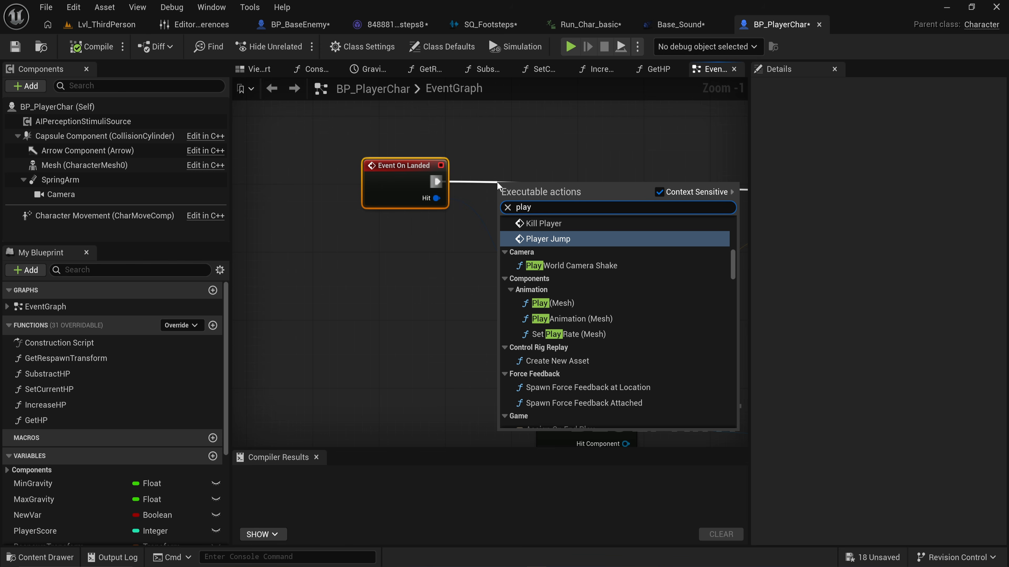
text( sound)
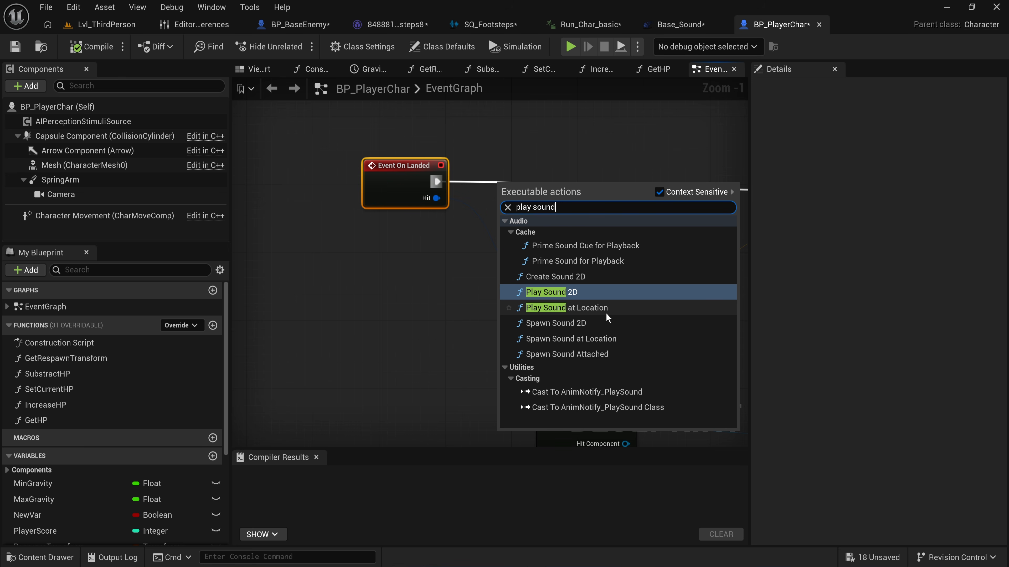
click(602, 293)
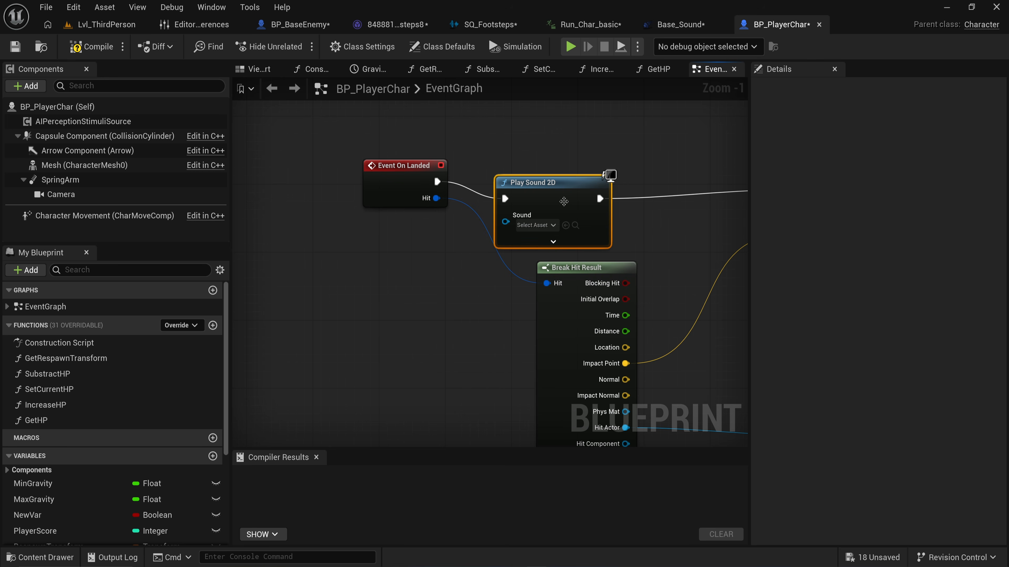
drag(564, 201, 614, 175)
click(585, 200)
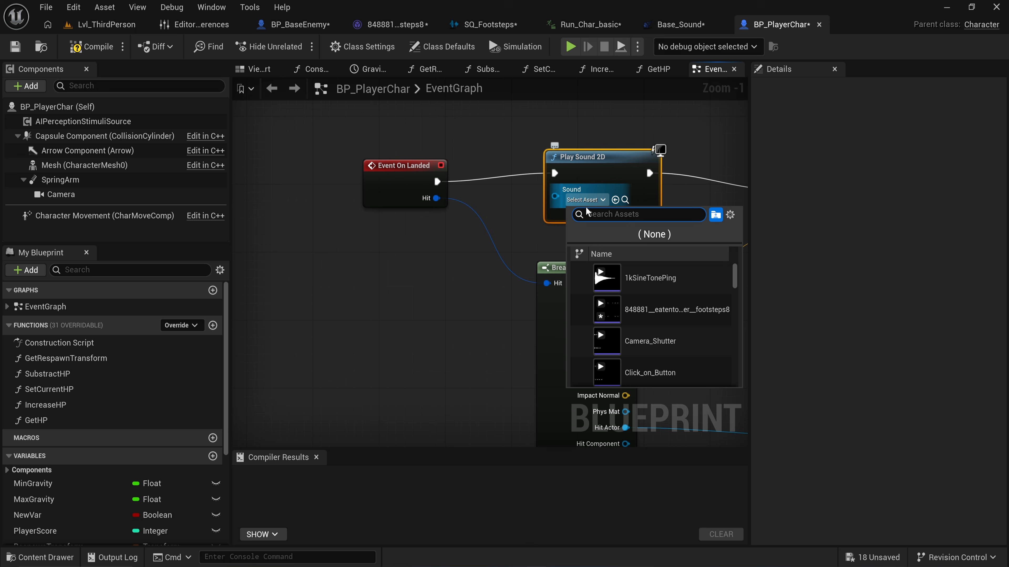
scroll(651, 317, down, 3)
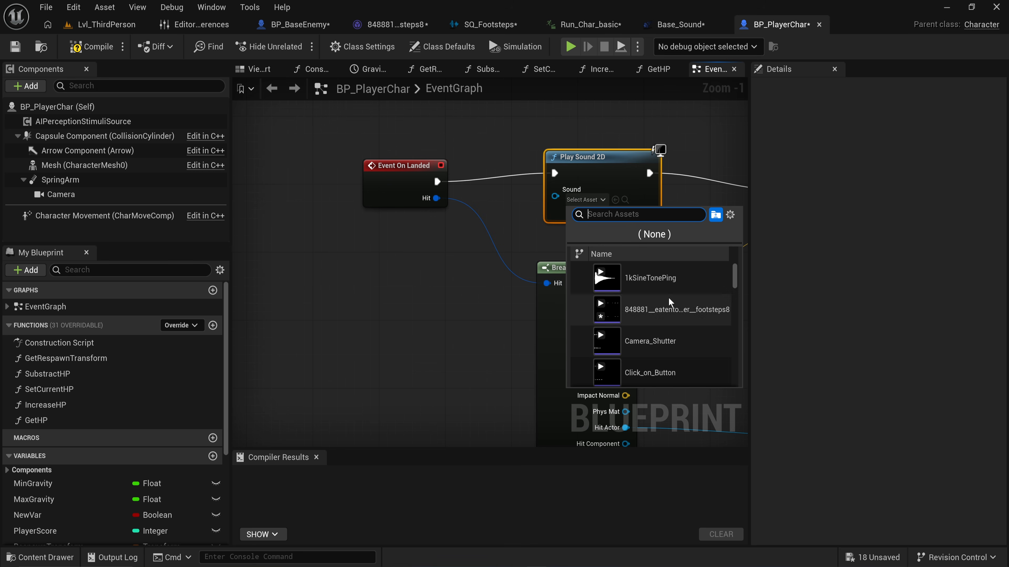
click(480, 319)
Switch to Audacity, delete the landing clip's tail from about 0.32 s to its end, and play the trimmed clip.
key(alt+Tab)
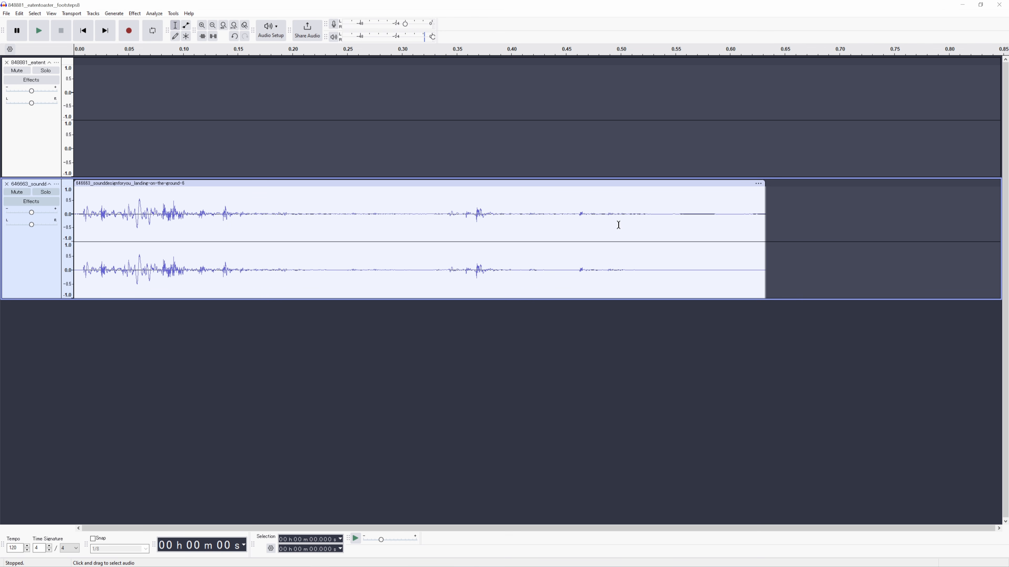
drag(425, 214, 770, 243)
key(Delete)
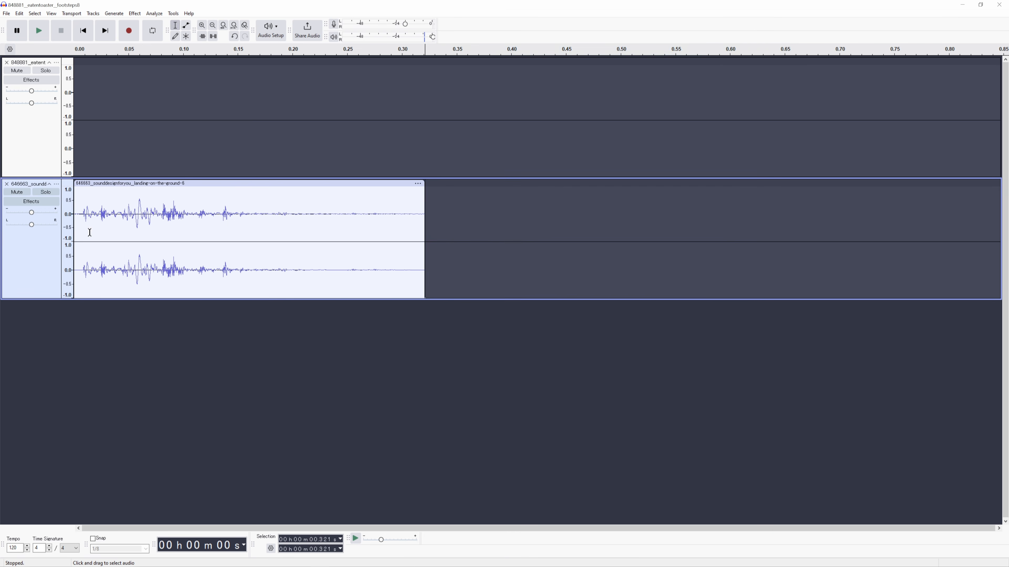
click(75, 223)
key(space)
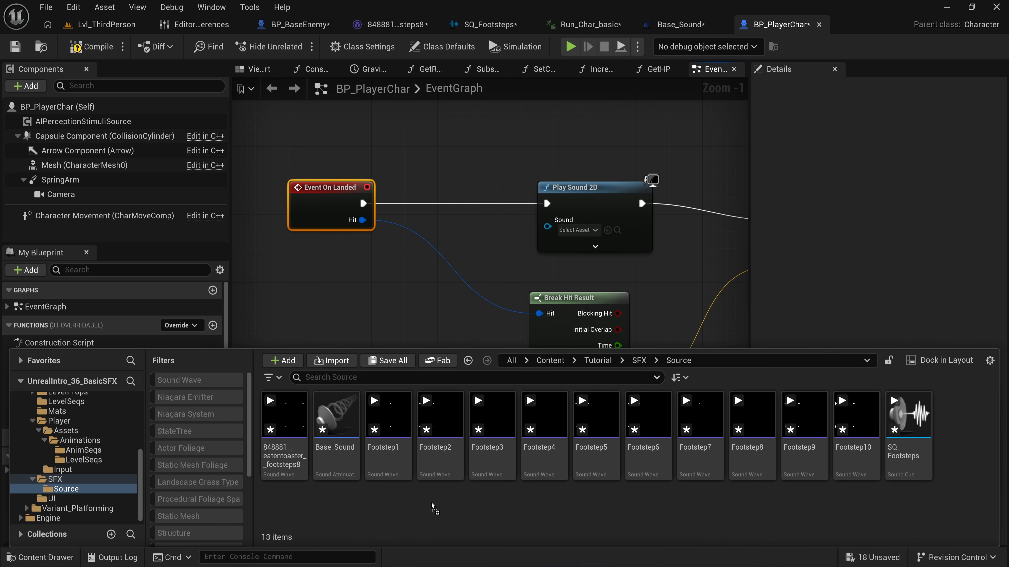
Import the landing sound wave into the SFX Source folder, assign it to the Play Sound 2D node, and compile the blueprint.
drag(431, 502, 434, 500)
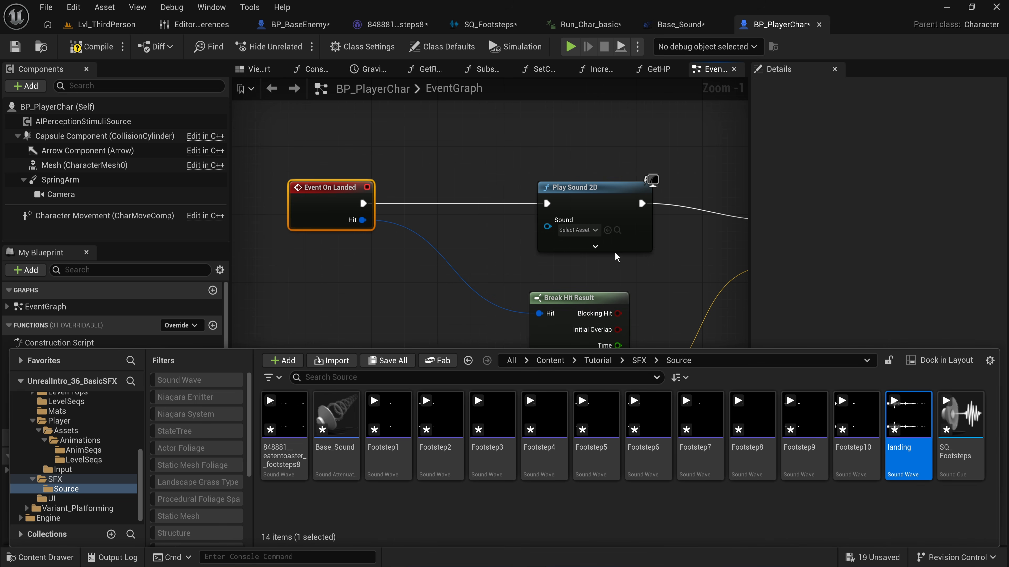
click(608, 230)
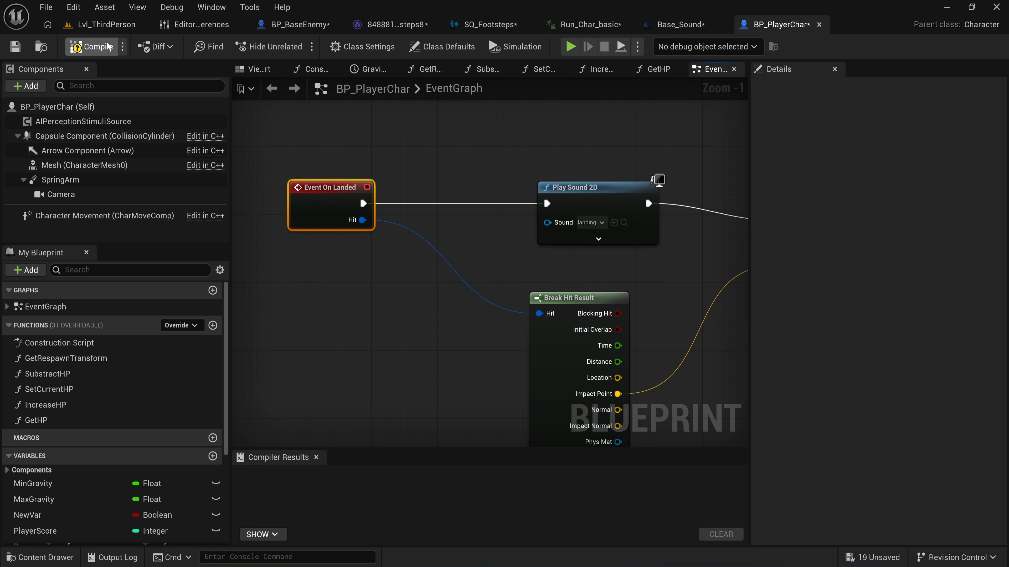
click(91, 46)
Play Lvl_ThirdPerson and make the character run and jump to test the landing sound, then stop playing.
right_drag(484, 291, 326, 42)
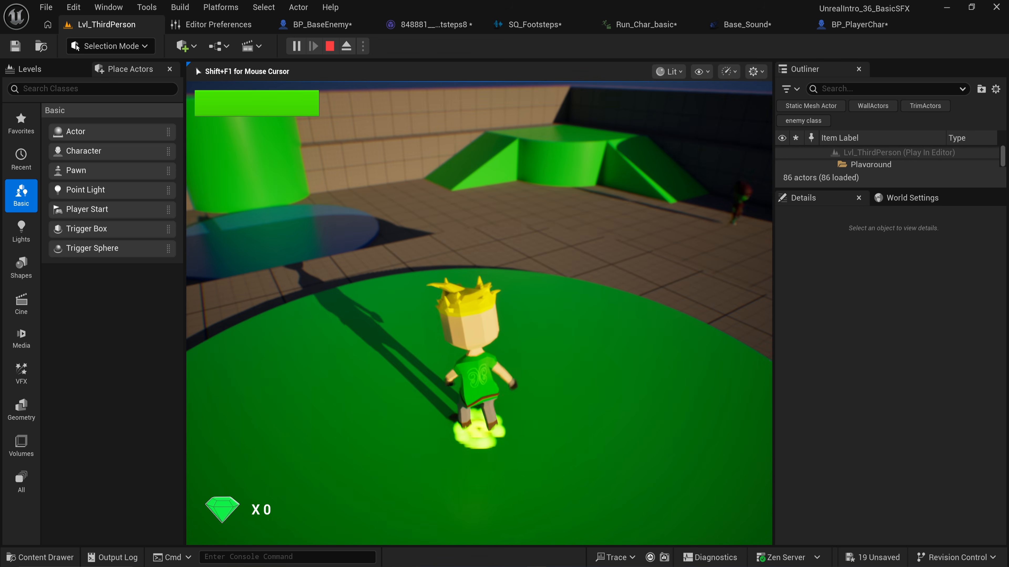
key(w)
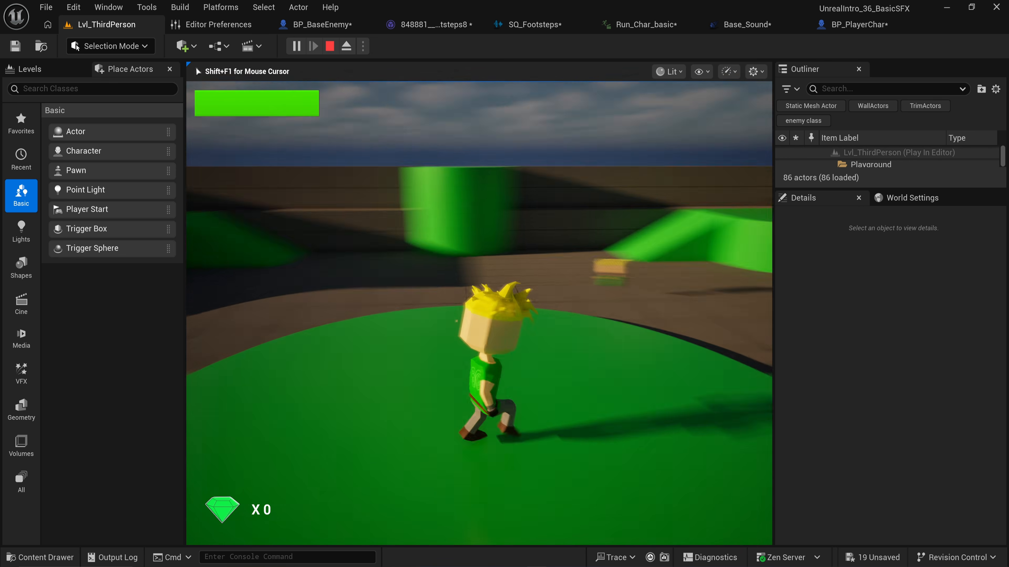
key(space)
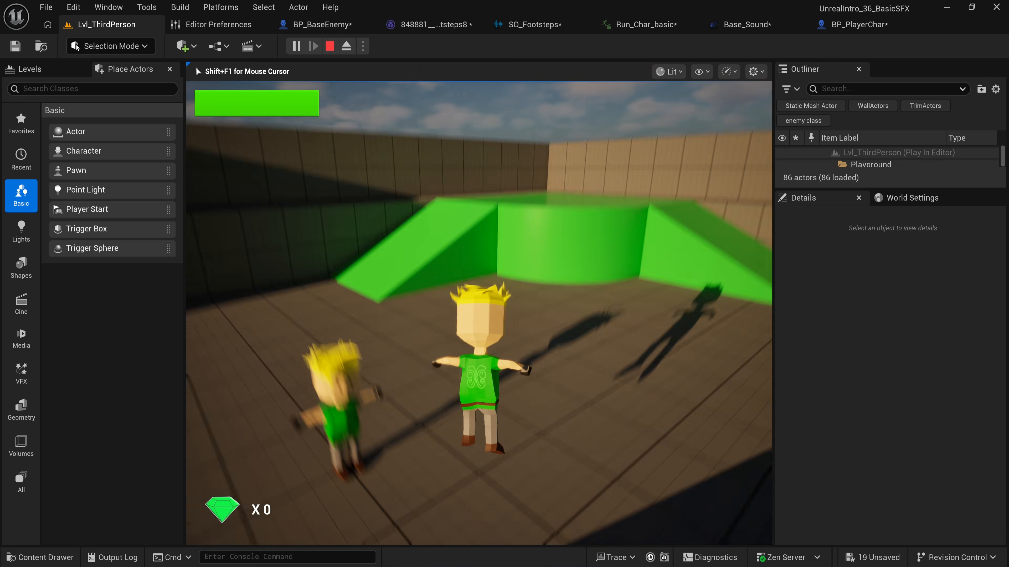
key(Escape)
Create a sound cue from the landing sound wave in the SFX Source folder and name it SQ_Landed.
click(858, 25)
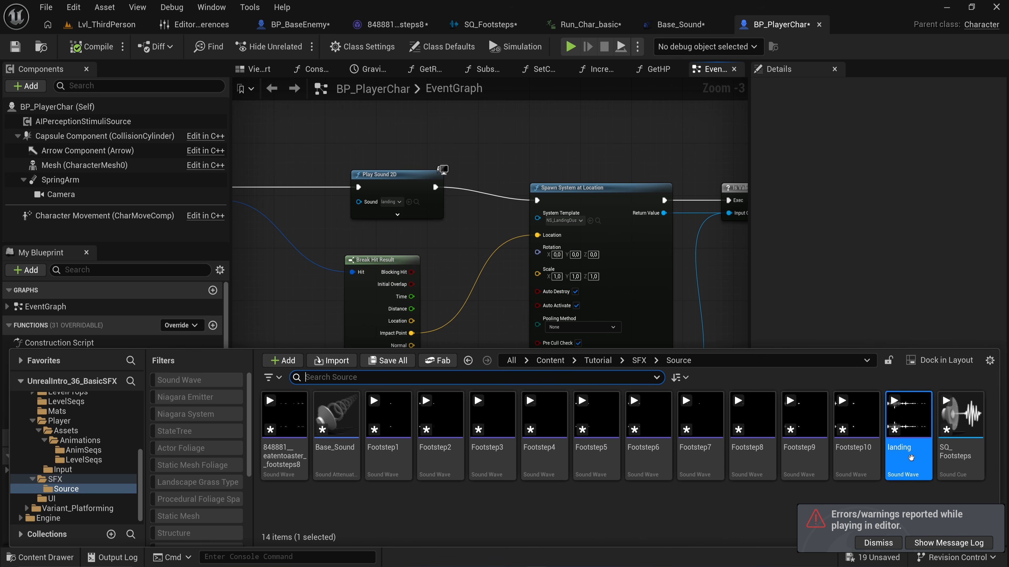
right_click(910, 458)
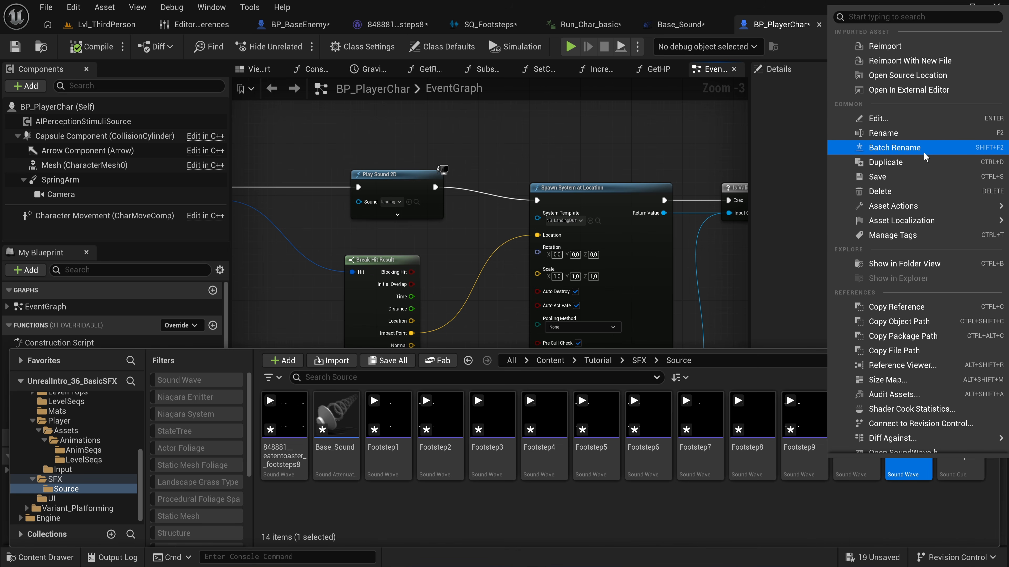
scroll(916, 207, down, 3)
scroll(942, 270, down, 1)
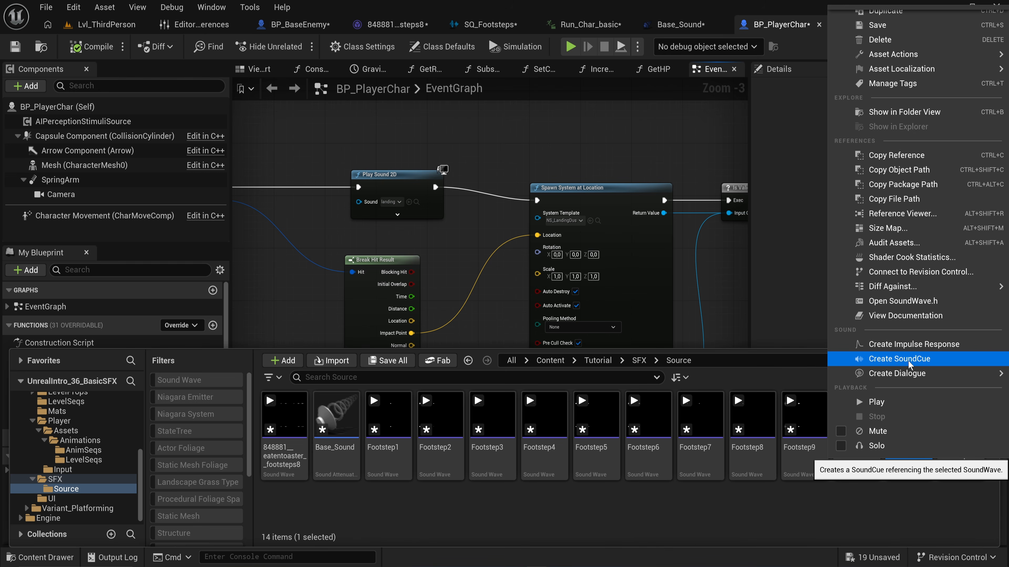
click(909, 361)
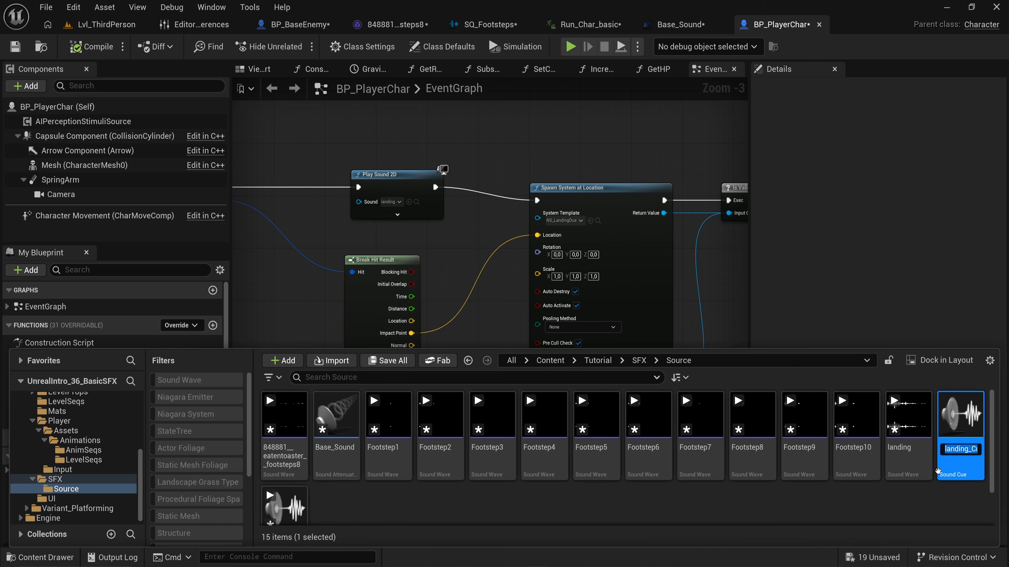
text(S)
text(Q_Landed)
key(Return)
Assign the SQ_Landed cue as the sound of the Play Sound 2D node after Event On Landed.
right_drag(337, 200, 494, 251)
scroll(591, 253, up, 3)
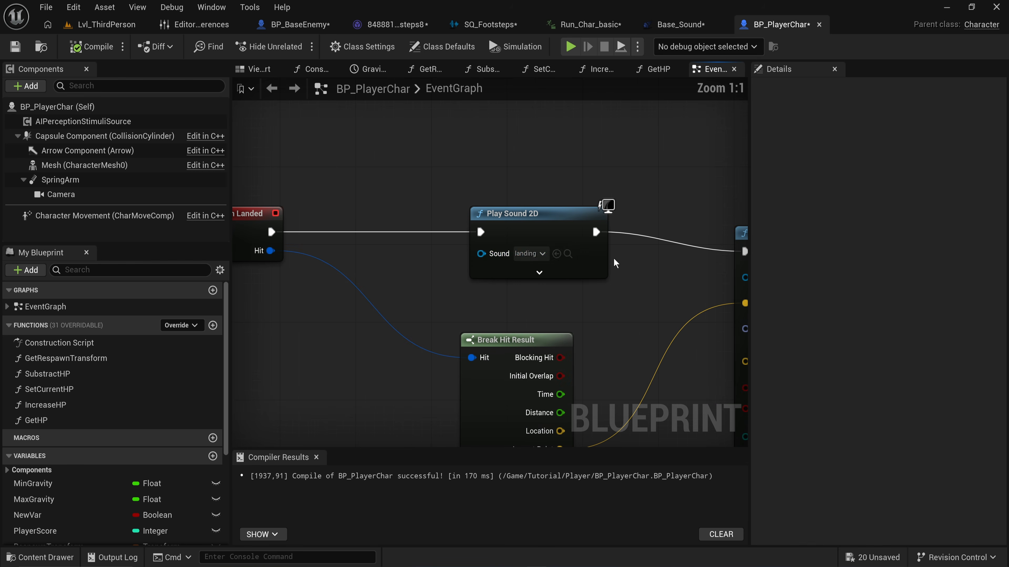
click(556, 254)
Open the SQ_Landed cue and insert a Modulator node between the landing Wave Player and the Output.
key(ctrl+space)
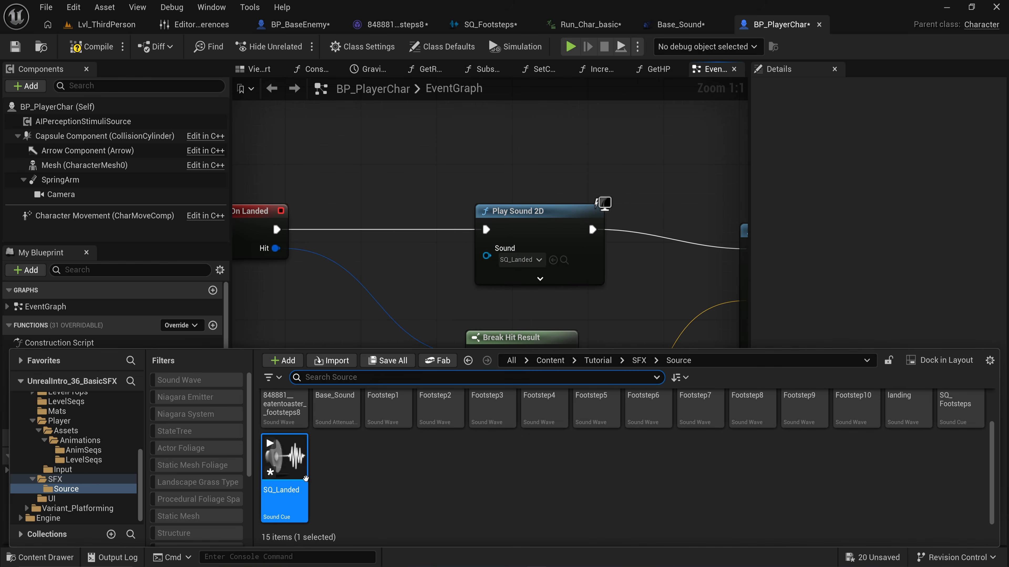
double_click(298, 480)
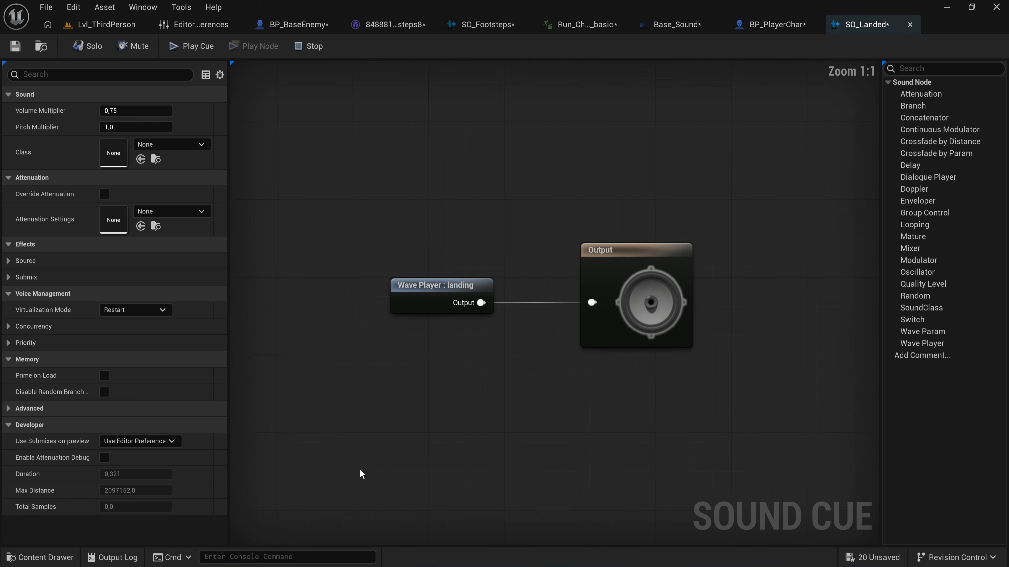
drag(472, 313, 360, 313)
text(mod)
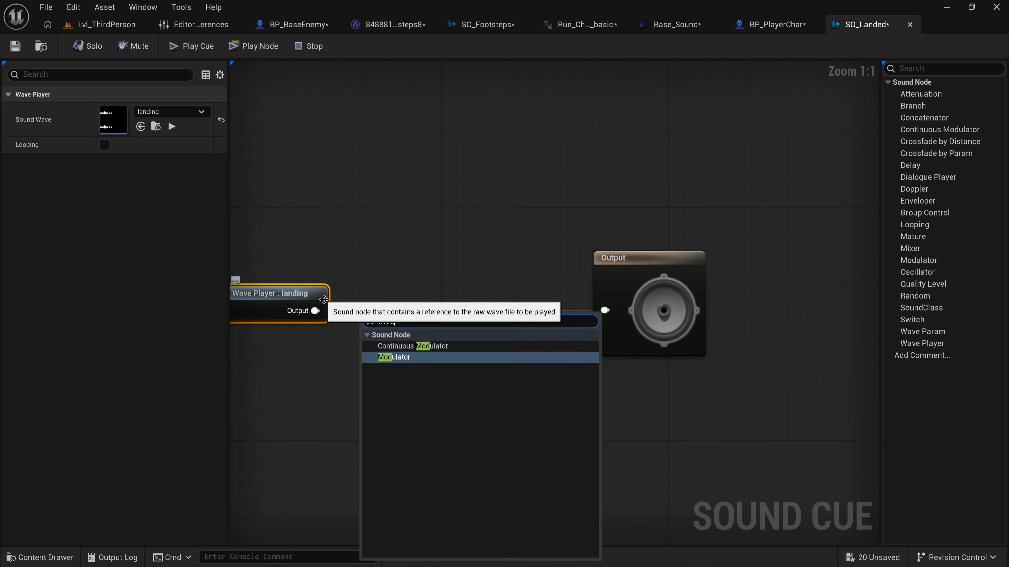
key(Return)
drag(426, 337, 605, 308)
right_drag(401, 271, 677, 250)
drag(590, 292, 641, 420)
click(552, 227)
Examine the list of sound nodes that can be connected to the landing Wave Player's output.
drag(557, 272, 514, 368)
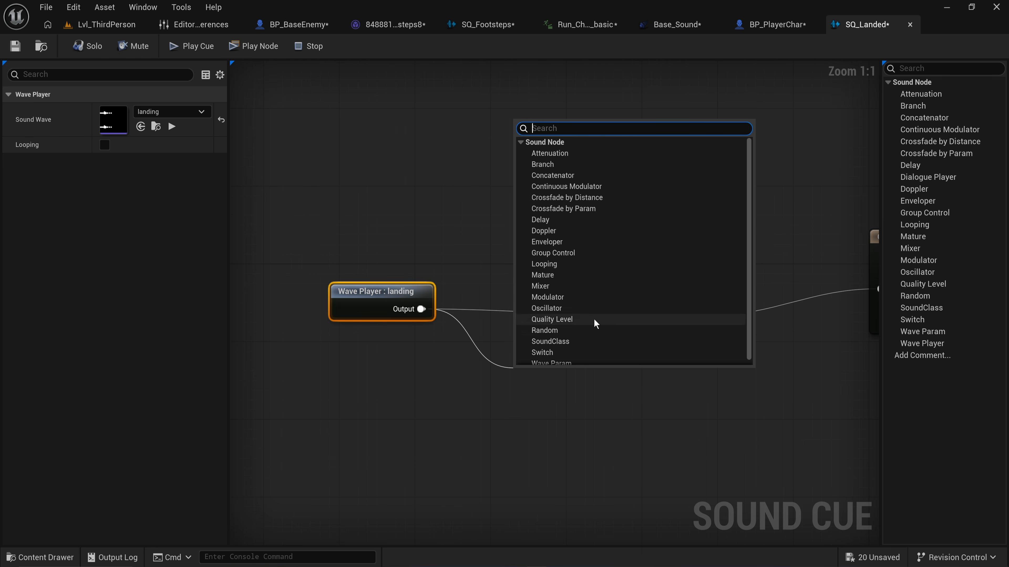
scroll(594, 318, down, 1)
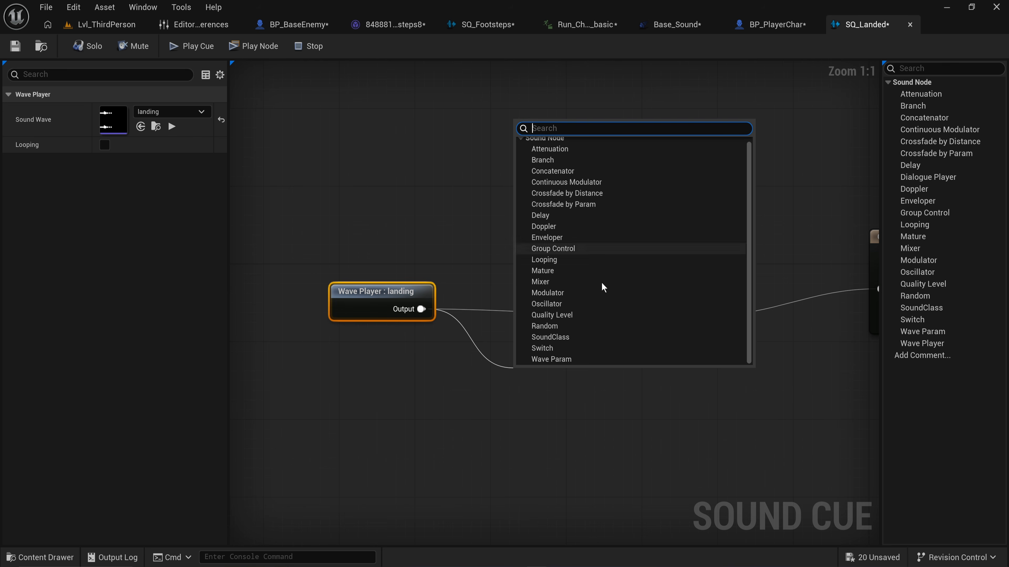
scroll(578, 254, up, 1)
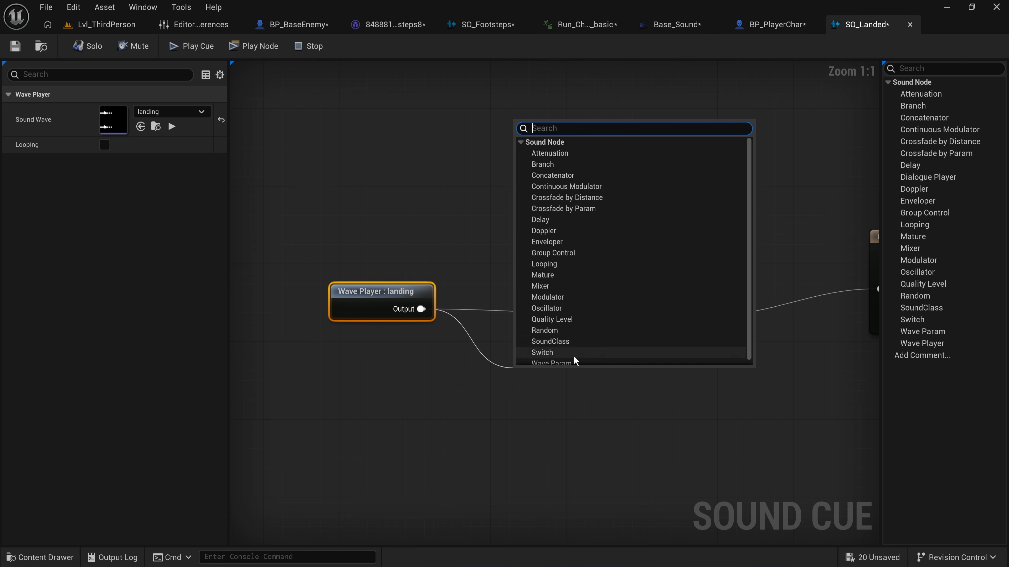
scroll(620, 199, down, 1)
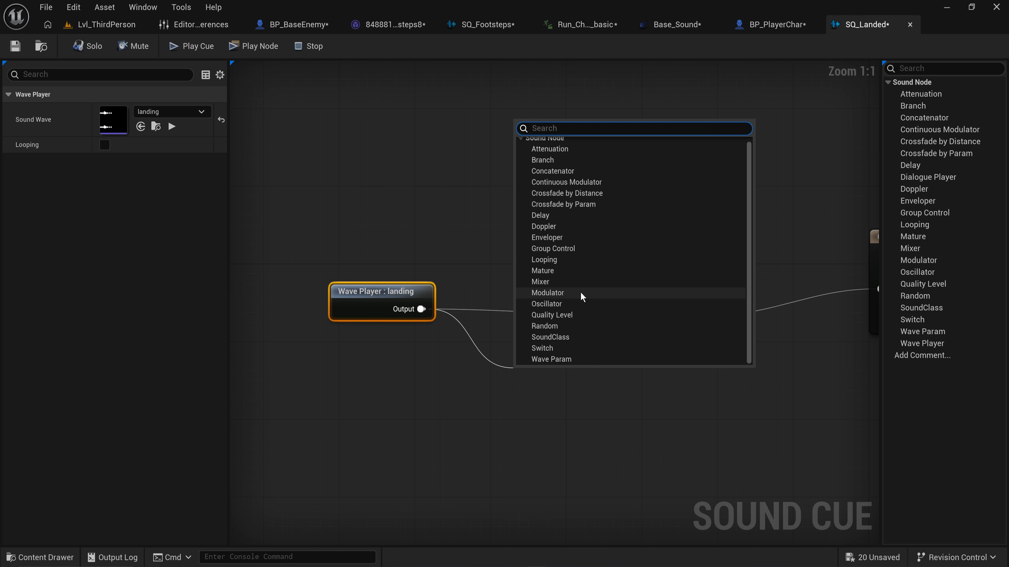
click(579, 292)
Set the Volume Multiplier of the SQ_Landed cue's output to 0,3 and save the cue.
click(135, 111)
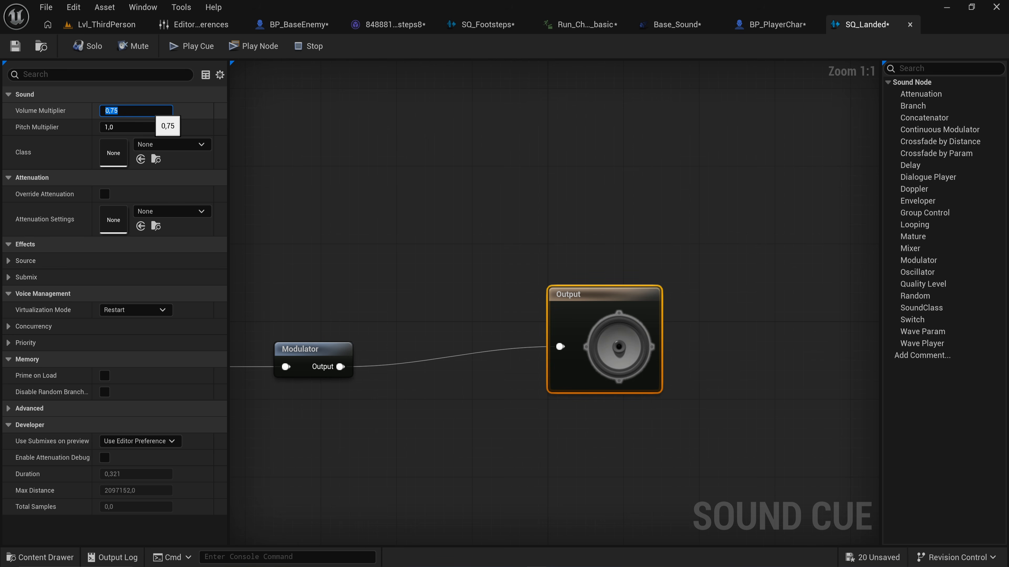
text(0)
text(.3)
key(Return)
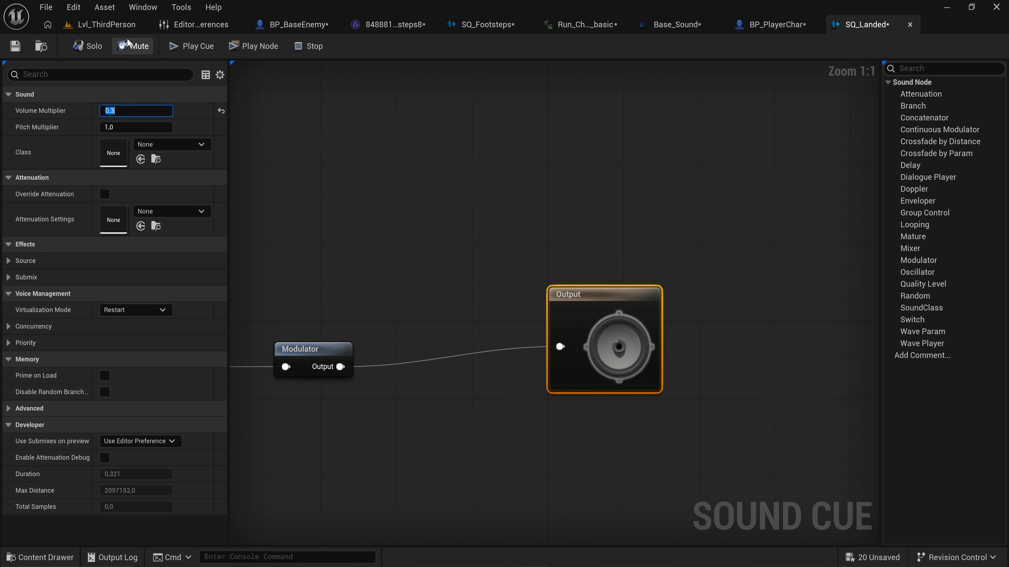
right_drag(423, 245, 475, 204)
key(ctrl+s)
click(119, 24)
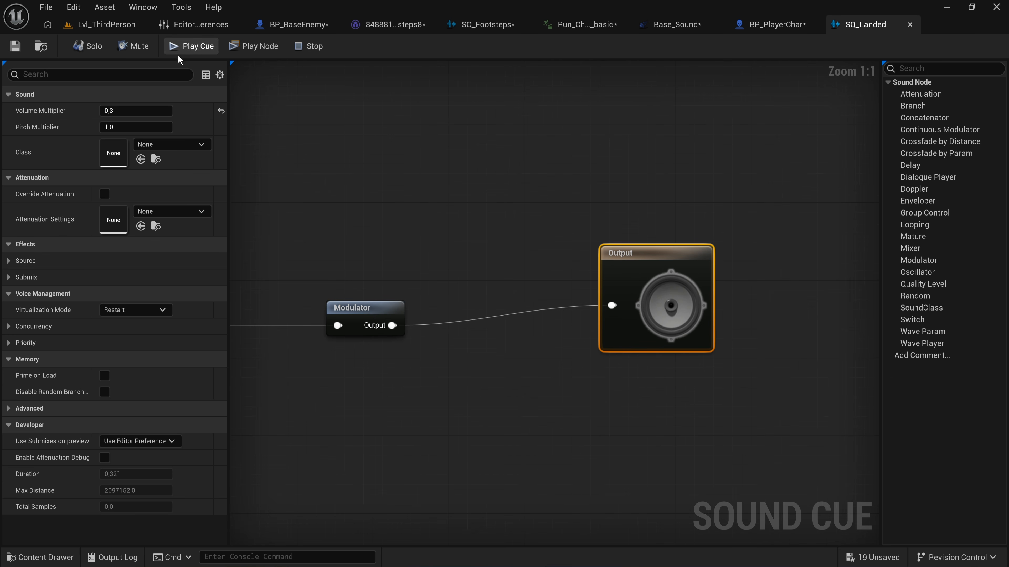
Play-test the level by running and jumping the player character to check the landing sound's volume.
key(w)
key(space)
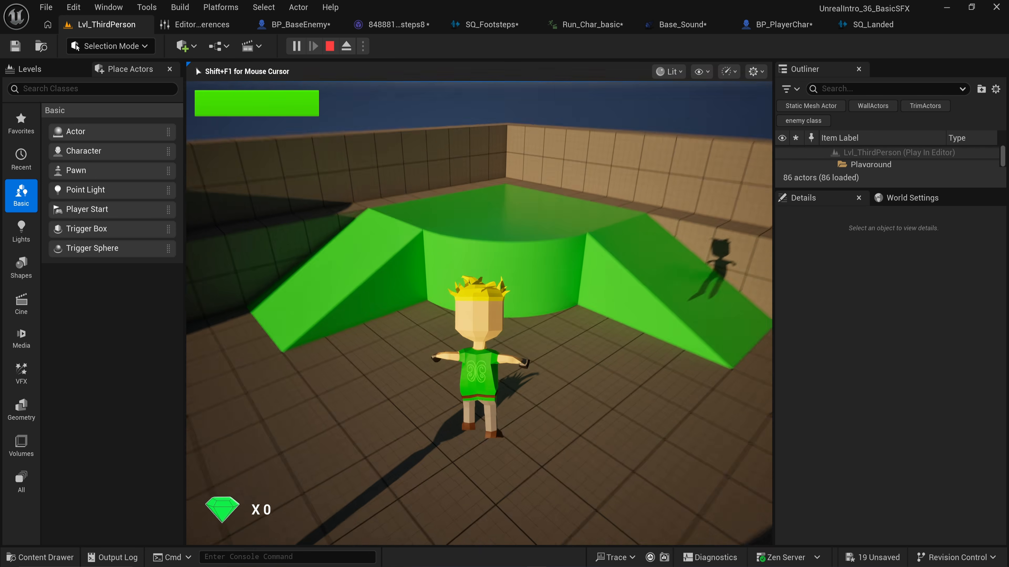
key(w)
key(space)
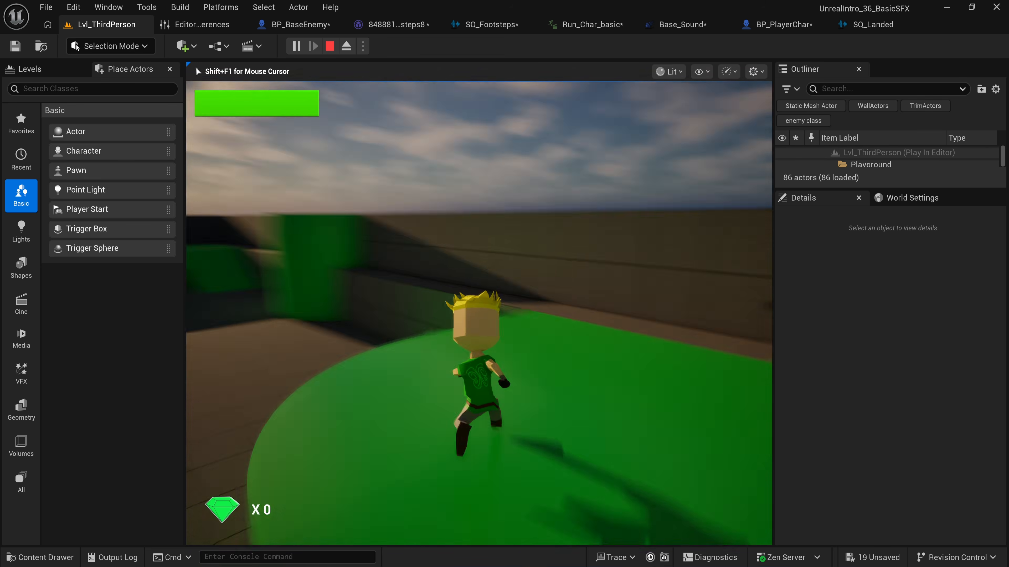
key(Escape)
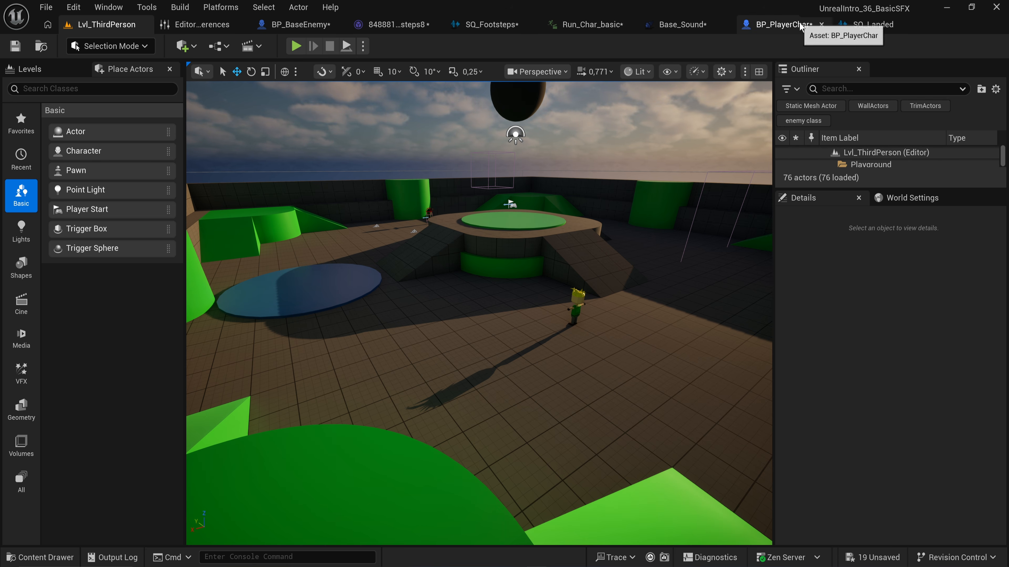
In the BP_PlayerChar event graph, add a Character Movement reference near Event On Landed and connect a Get Last Update Velocity node to it.
click(779, 24)
drag(537, 161, 527, 118)
right_drag(525, 173, 604, 201)
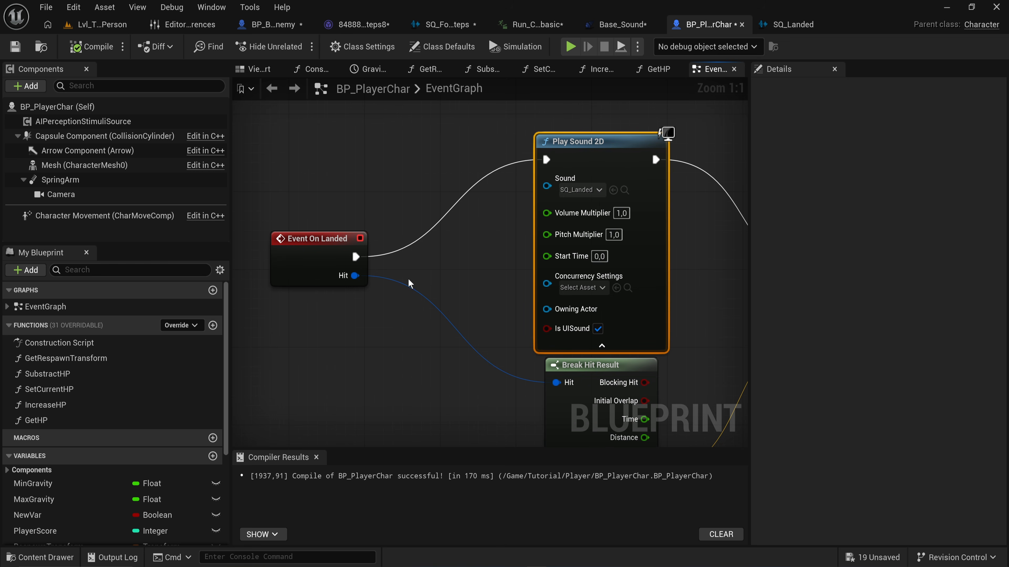
right_drag(407, 278, 574, 260)
drag(496, 229, 359, 201)
drag(159, 217, 298, 298)
drag(370, 303, 426, 316)
text(velocit)
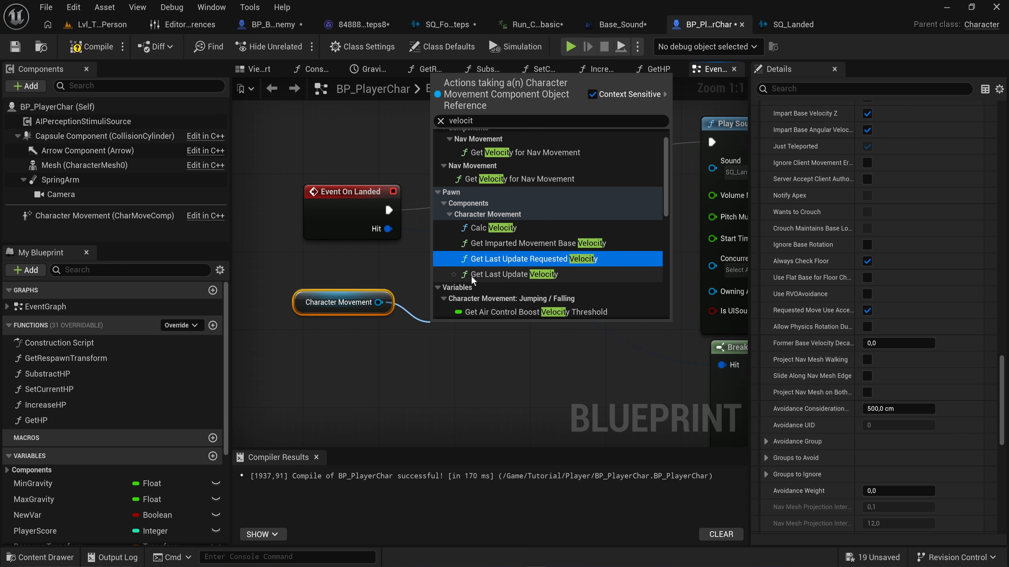
click(525, 275)
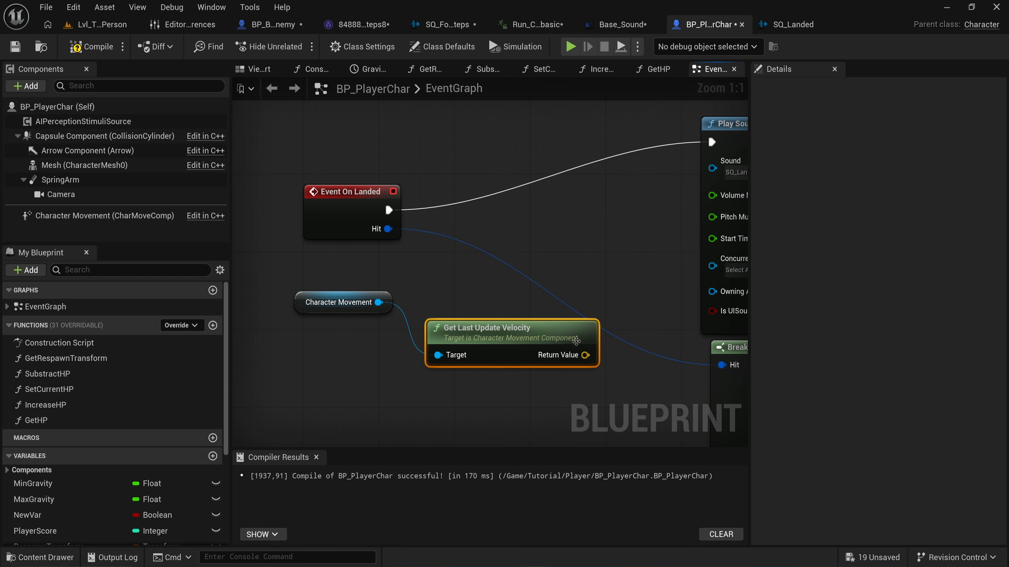
Reposition the Character Movement and Get Last Update Velocity nodes and split the velocity's Return Value into X, Y and Z.
right_drag(562, 367, 488, 348)
right_drag(392, 280, 556, 269)
drag(516, 300, 412, 291)
right_click(512, 317)
click(554, 374)
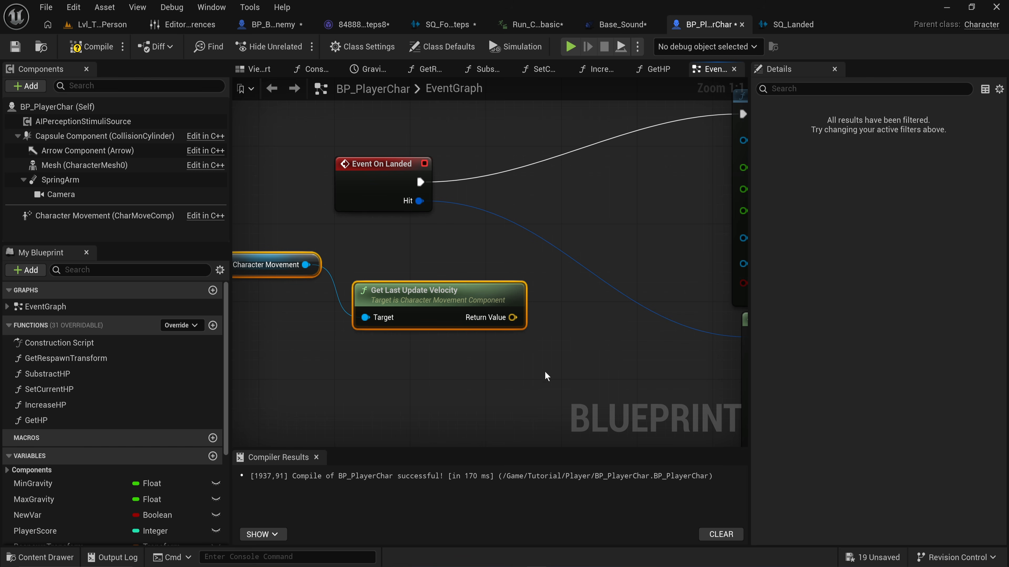
Connect Return Value Z to a new Max (Float) node and arrange it beside the velocity node.
drag(513, 354, 577, 359)
text(max)
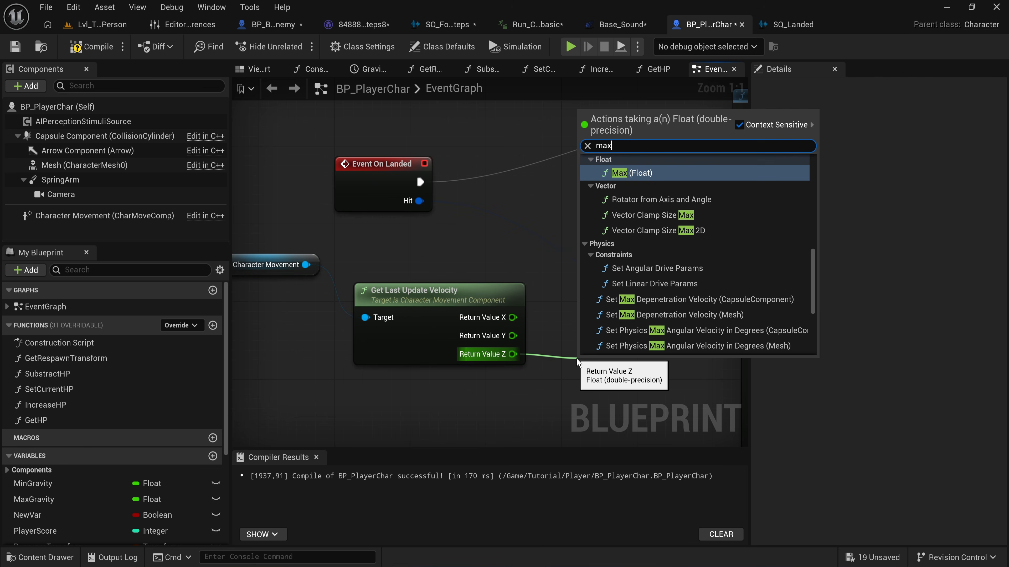
key(Return)
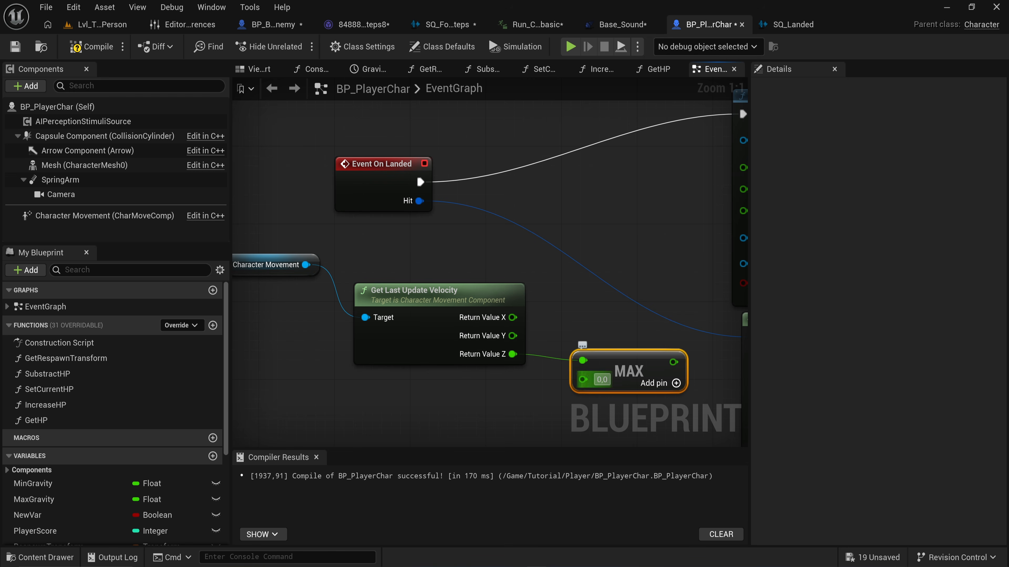
drag(272, 251, 354, 338)
click(616, 356)
drag(616, 356, 528, 356)
right_drag(528, 355, 526, 274)
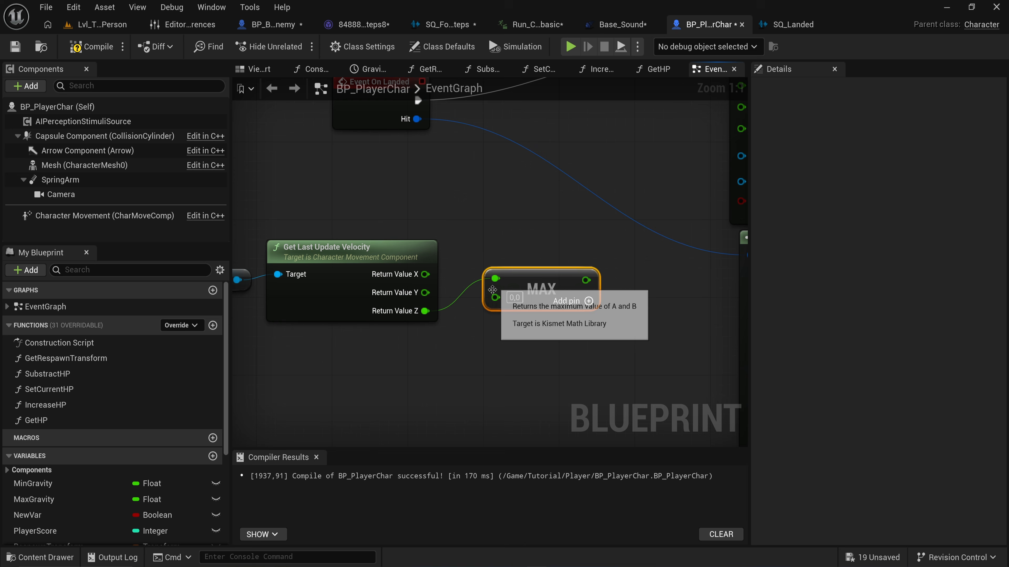
drag(526, 274, 503, 317)
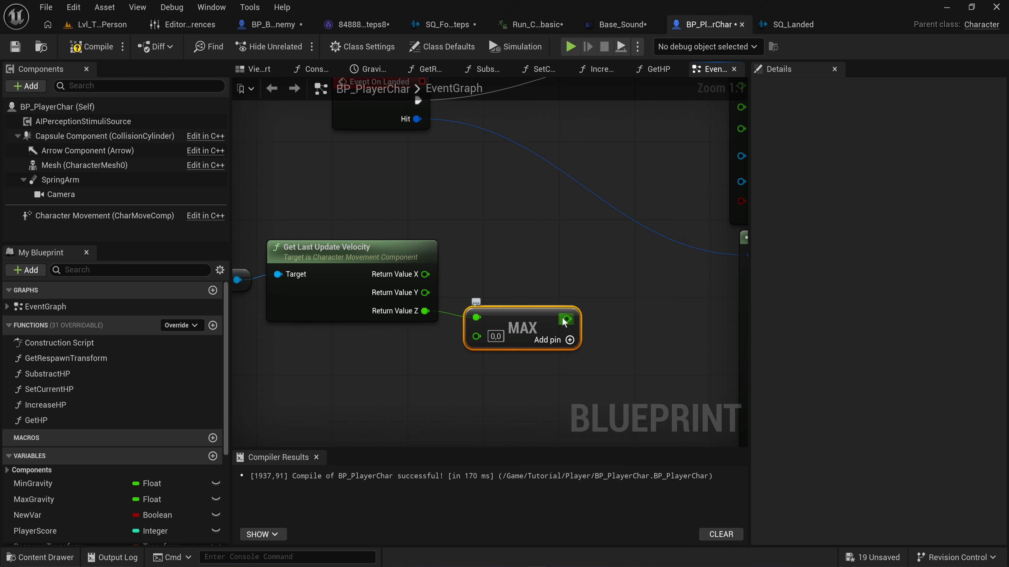
Add an ABS node fed by the MAX output and place it above the MAX node.
drag(567, 319, 595, 287)
text(abs)
key(Return)
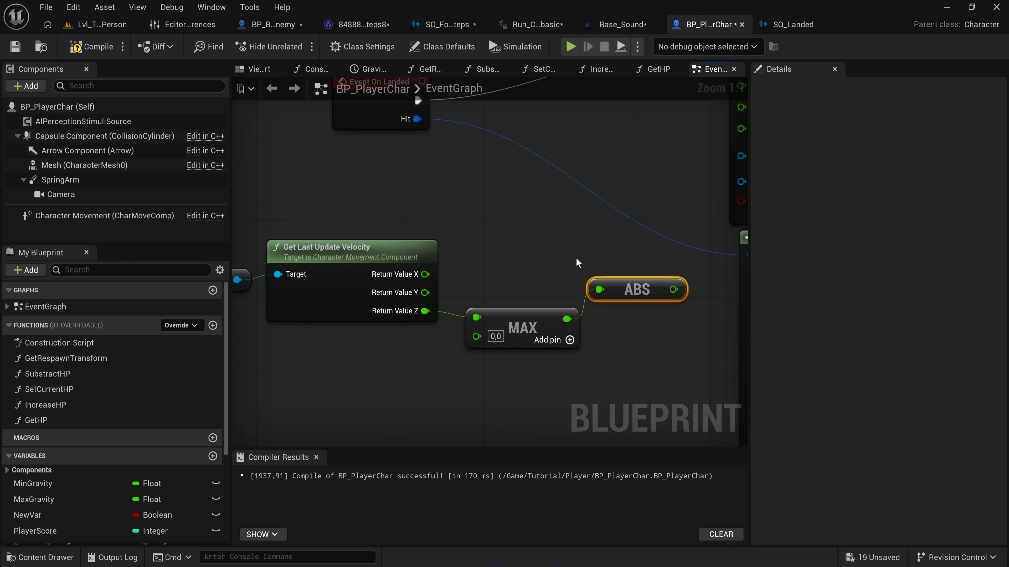
drag(631, 305, 563, 256)
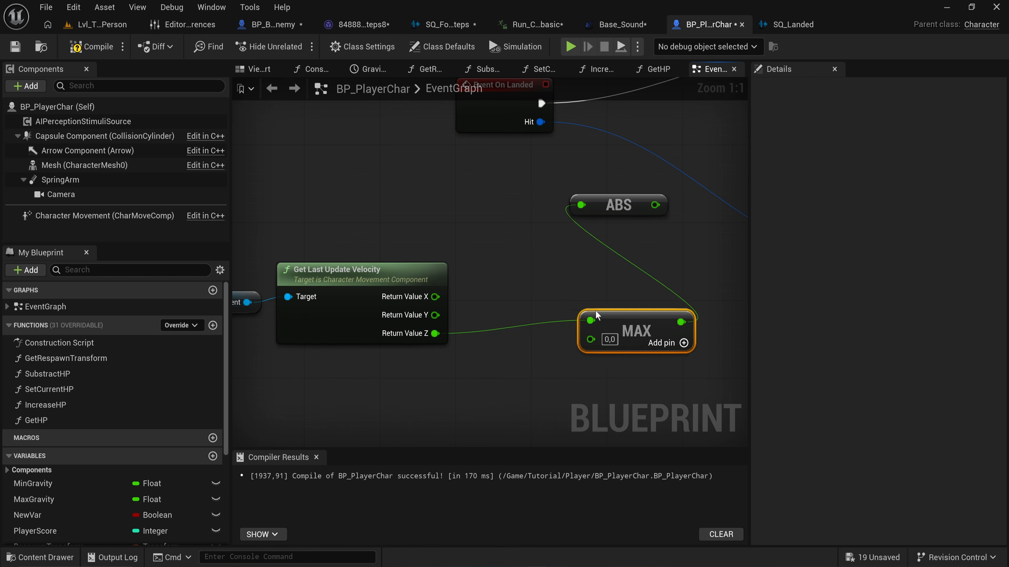
drag(640, 319, 528, 328)
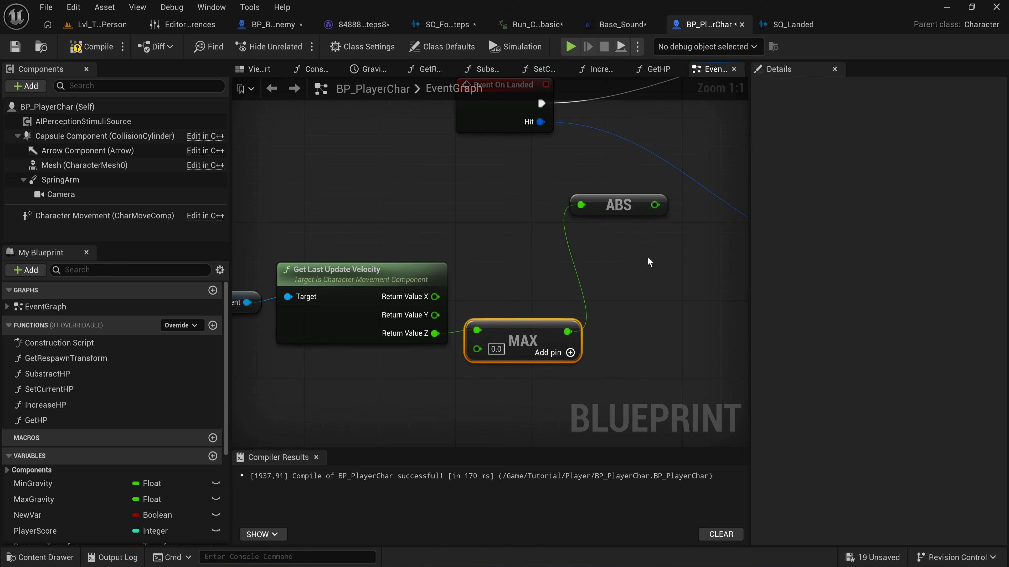
drag(623, 204, 539, 253)
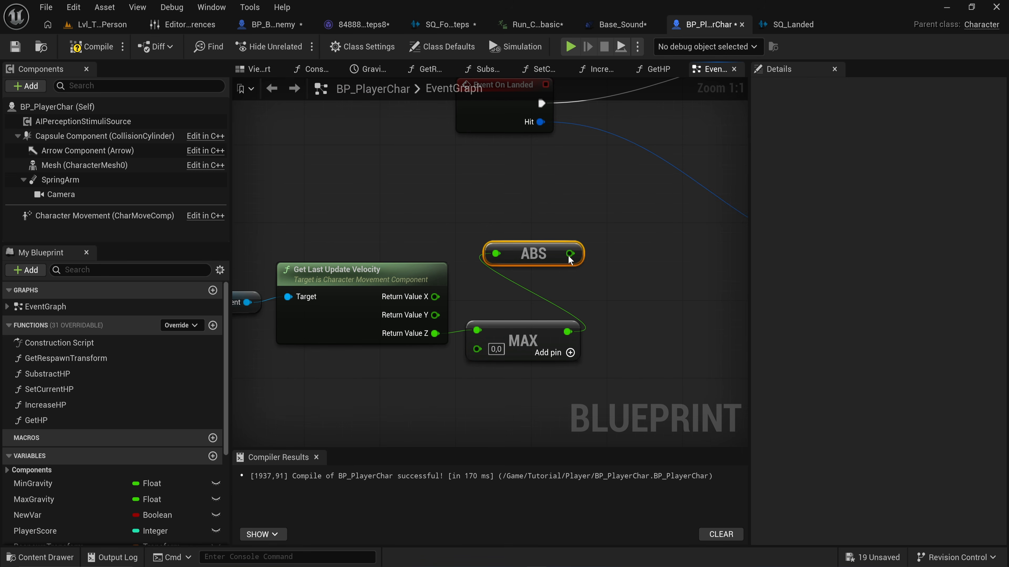
Add a Divide node fed by the ABS output.
right_drag(570, 254, 524, 270)
drag(524, 269, 565, 232)
text(/)
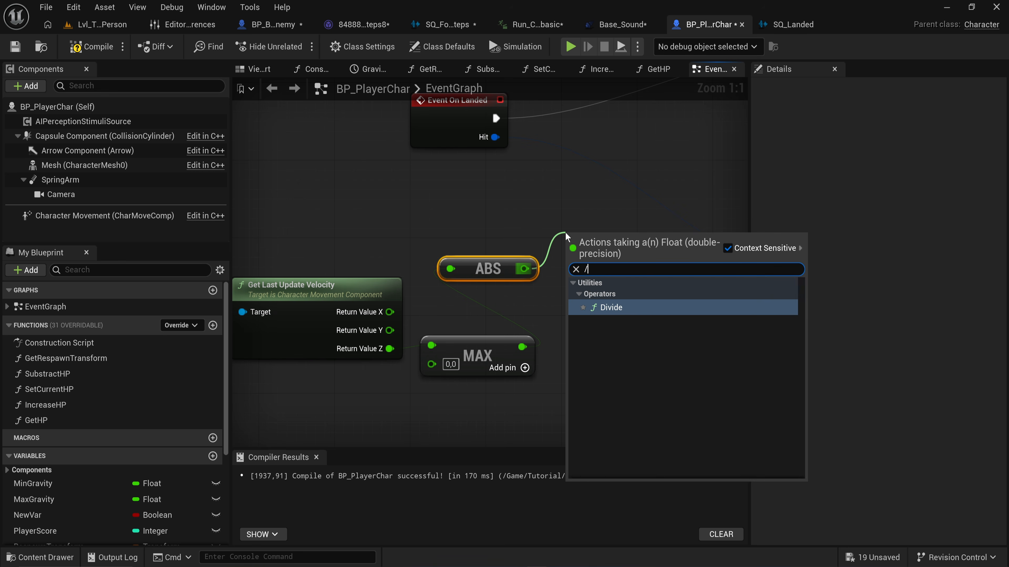
key(Return)
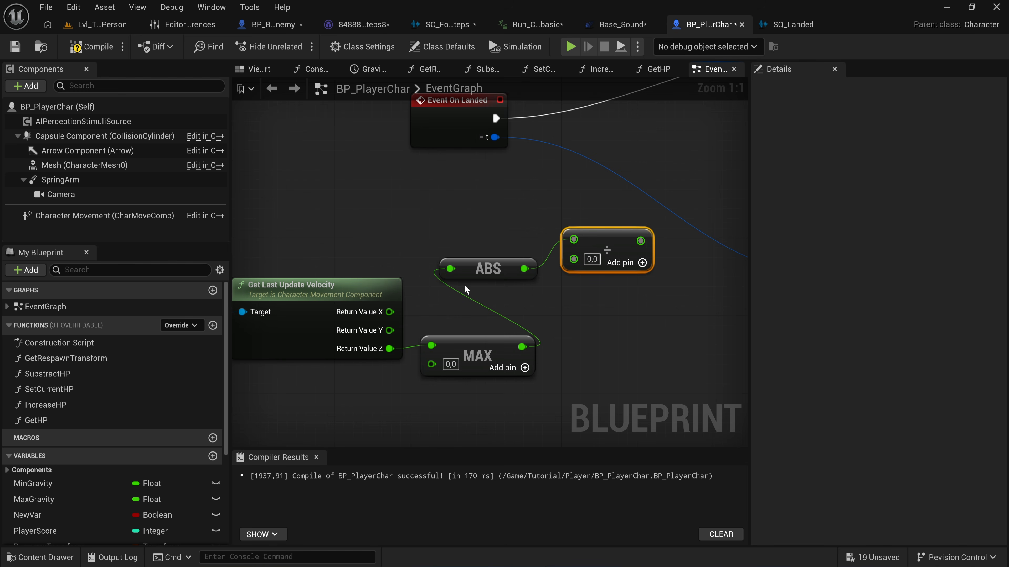
Insert a Print String node after Event On Landed and feed its In String with the velocity's Return Value Z.
right_drag(496, 122, 504, 192)
drag(504, 189, 570, 163)
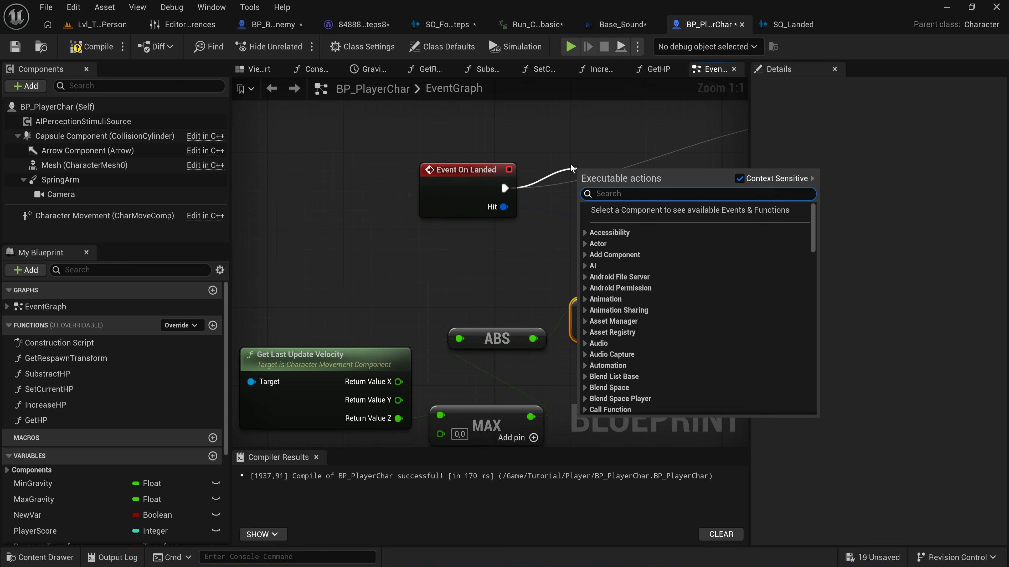
text(print)
key(Return)
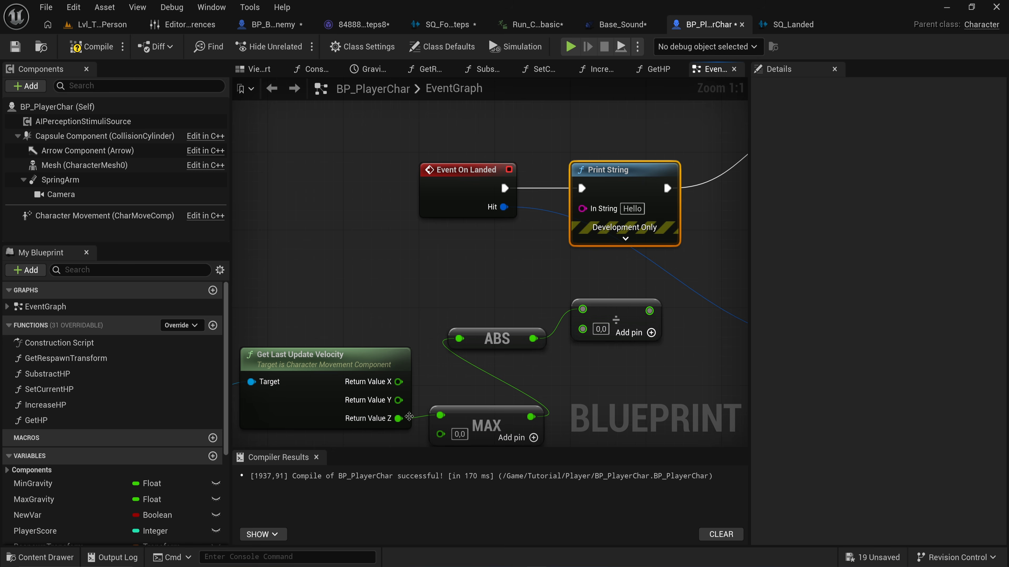
drag(398, 418, 613, 214)
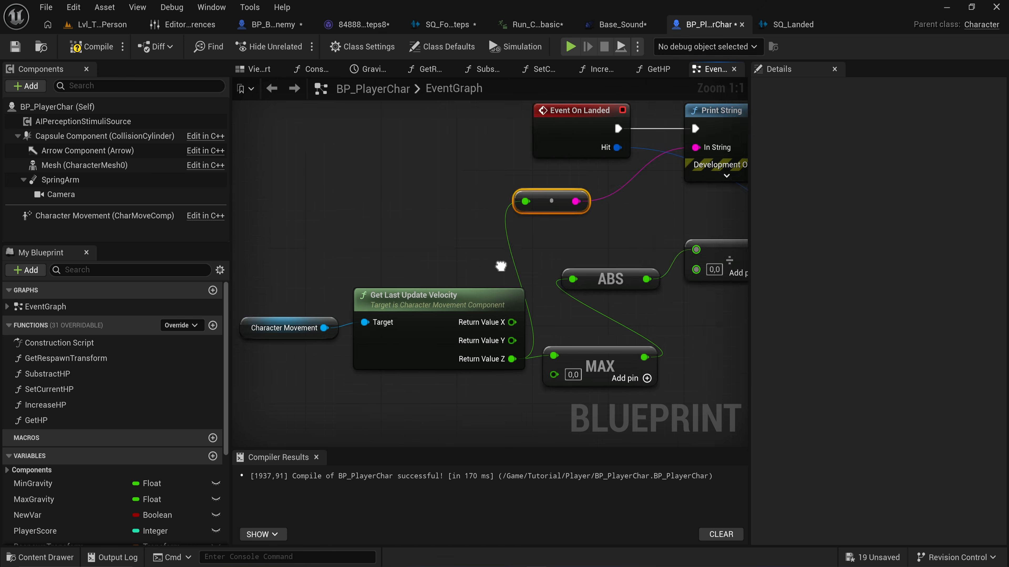
right_drag(402, 296, 483, 262)
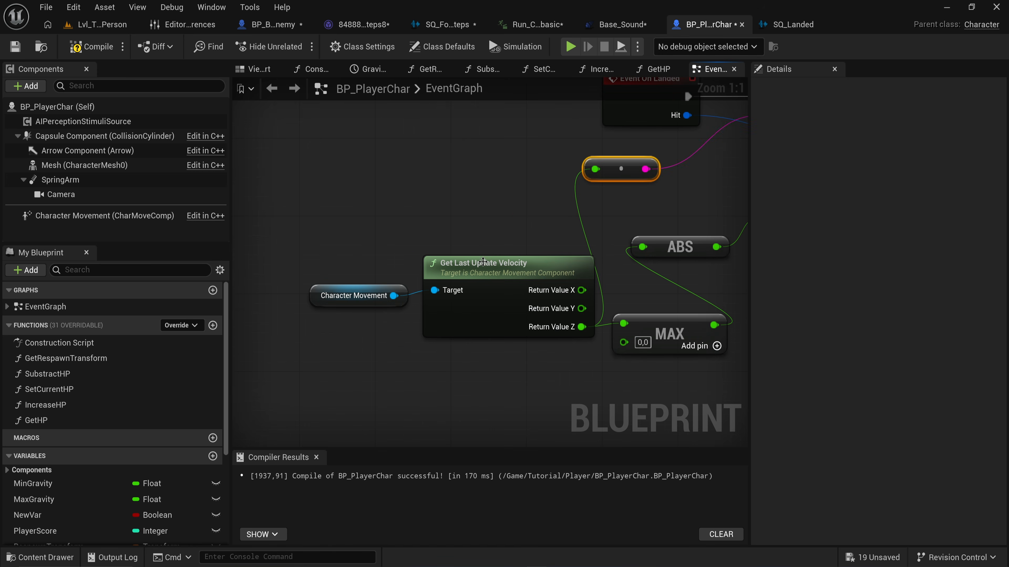
Play-test the level, jumping and dropping from various heights to read the printed vertical landing velocities.
click(105, 30)
click(296, 46)
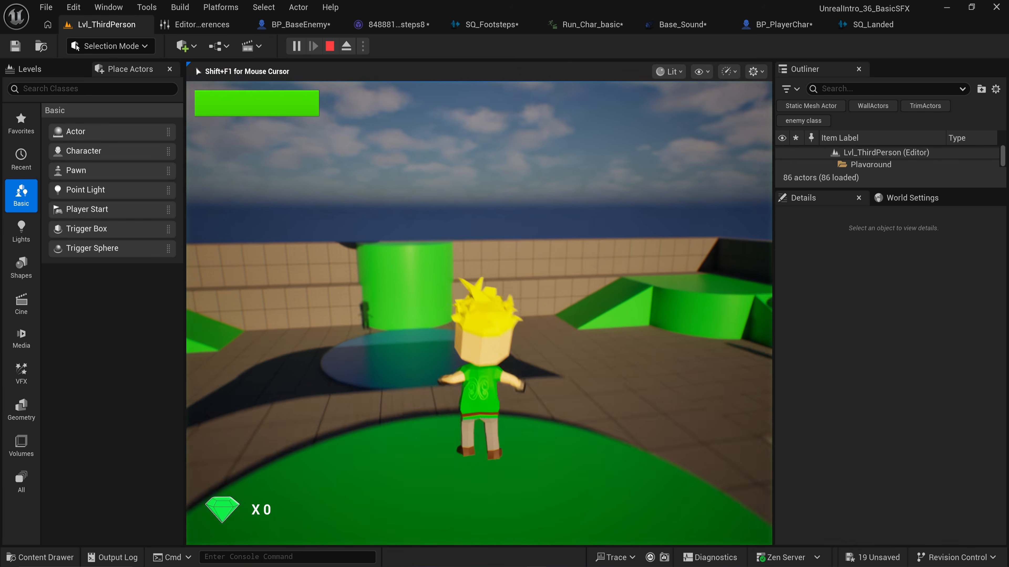
key(w)
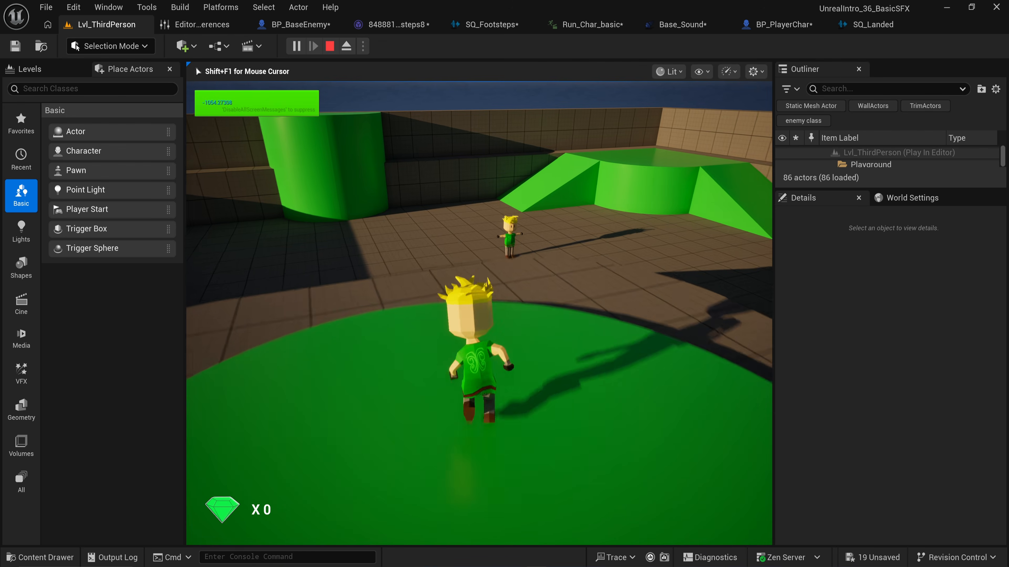
key(w)
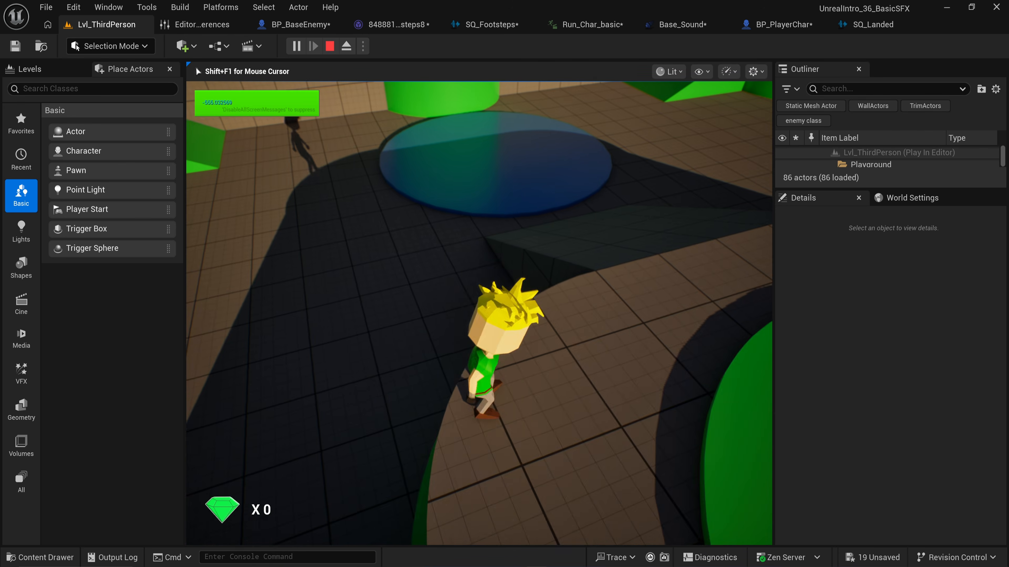
key(space)
key(space)
key(d)
key(space)
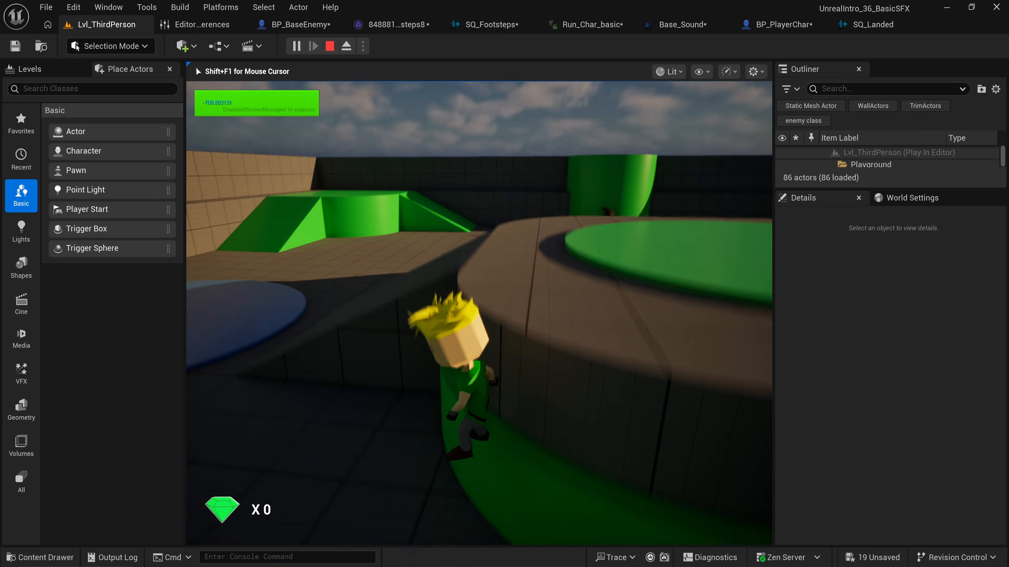
key(w)
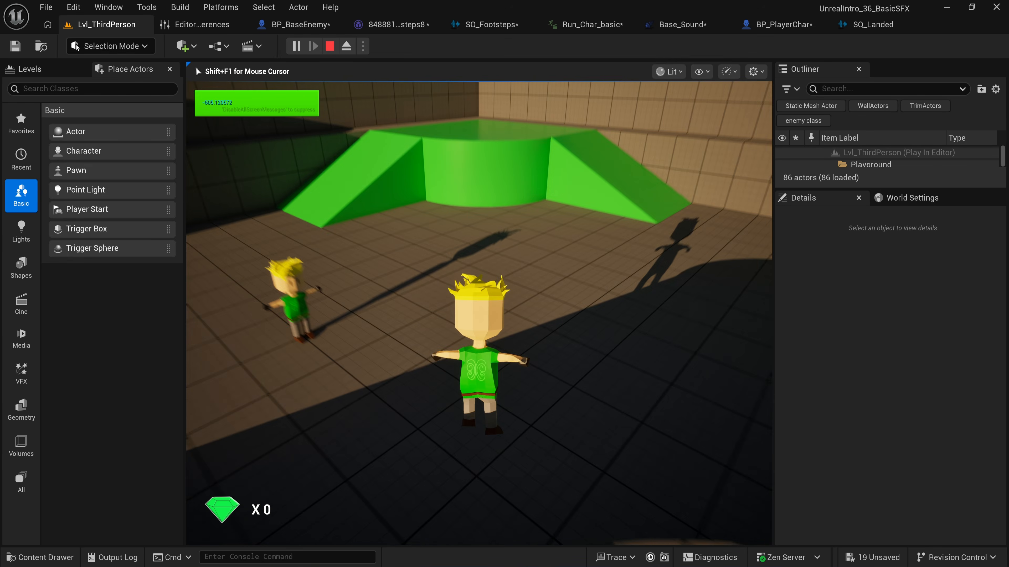
key(w)
key(space)
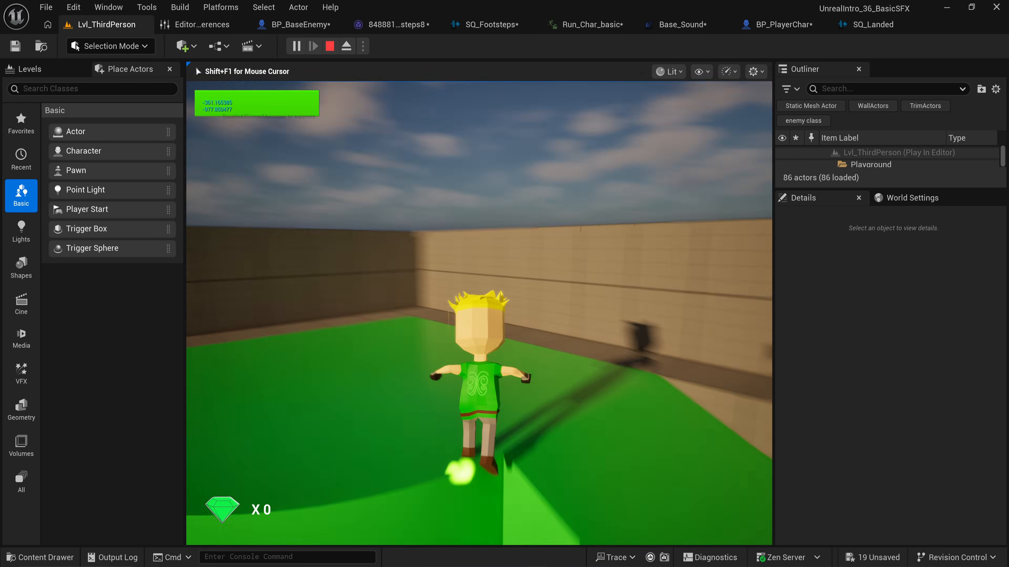
key(Escape)
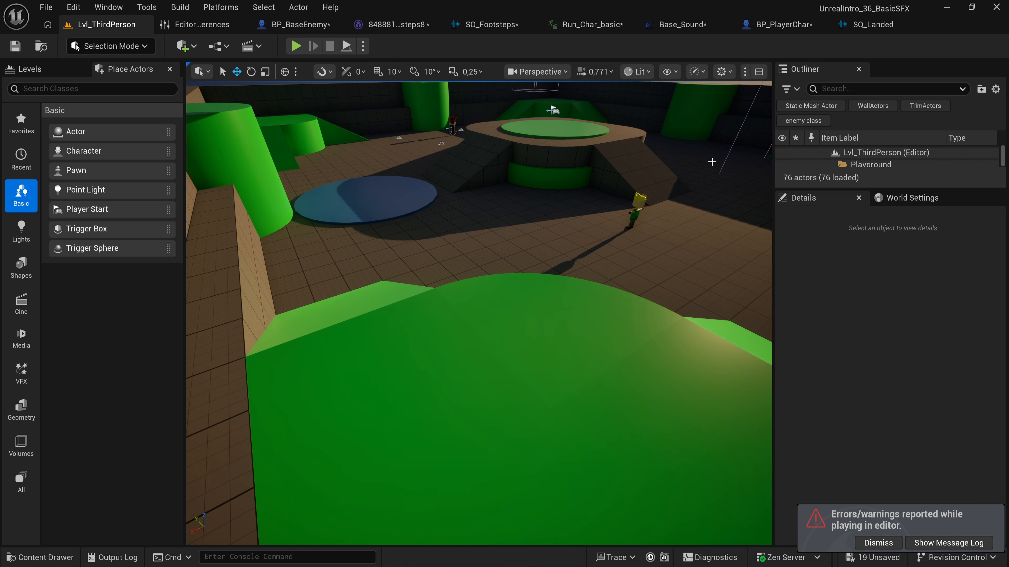
In BP_PlayerChar, set the divisor to 1000 and connect the quotient to a new Min (Float) node with a second value of 1.
click(776, 24)
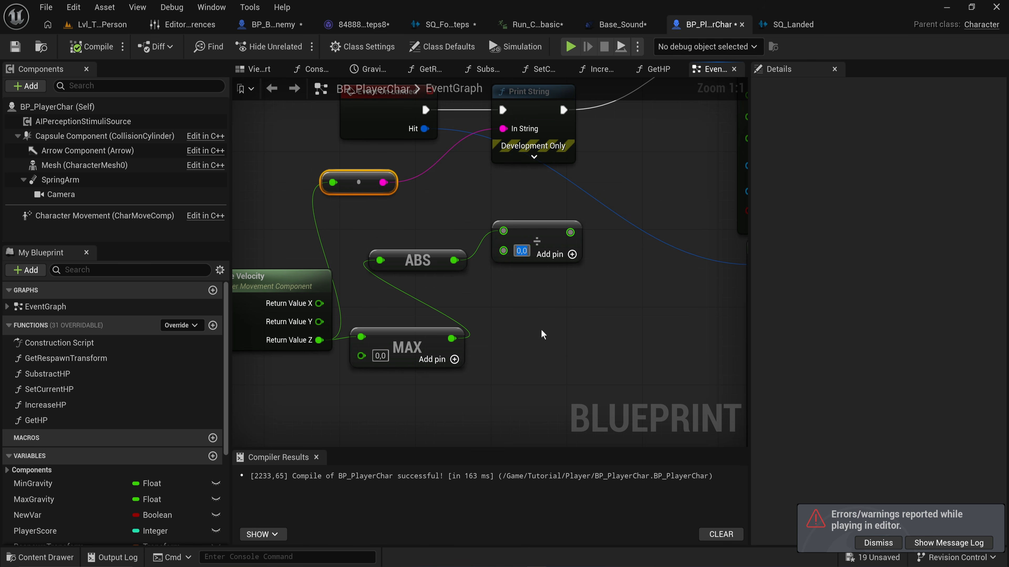
text(1000)
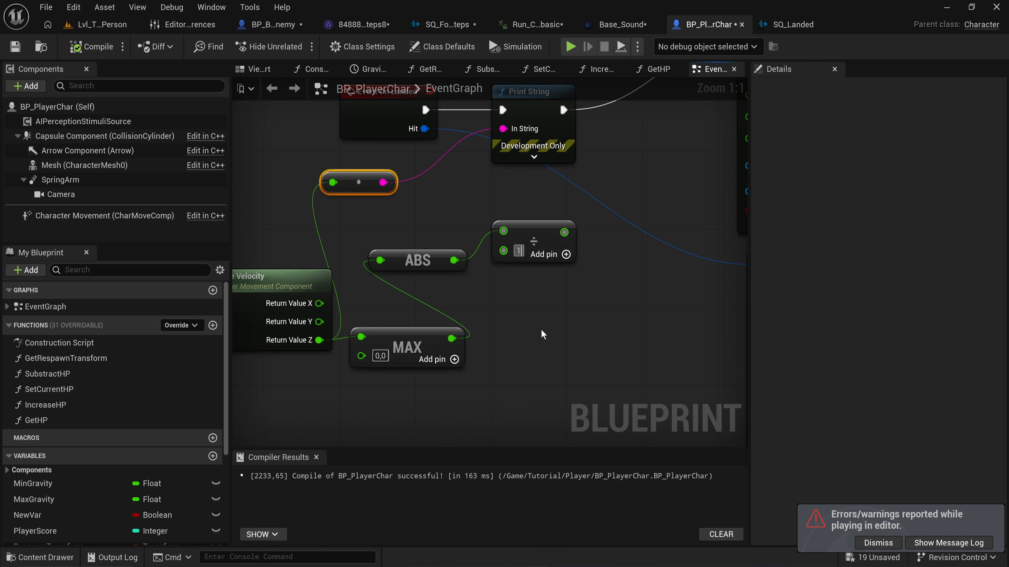
drag(584, 232, 629, 237)
text(min)
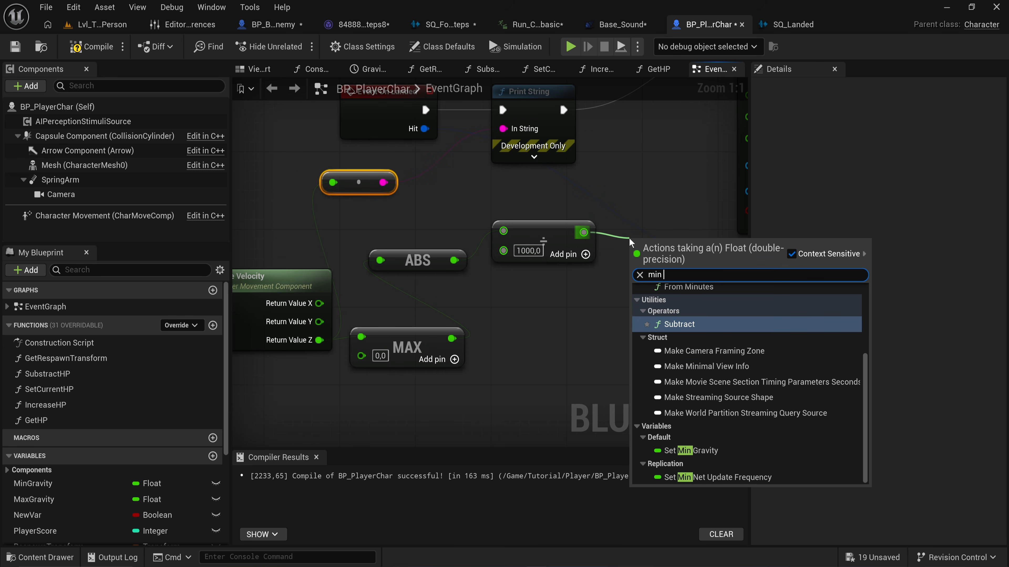
text( flo)
key(Return)
click(657, 263)
text(1)
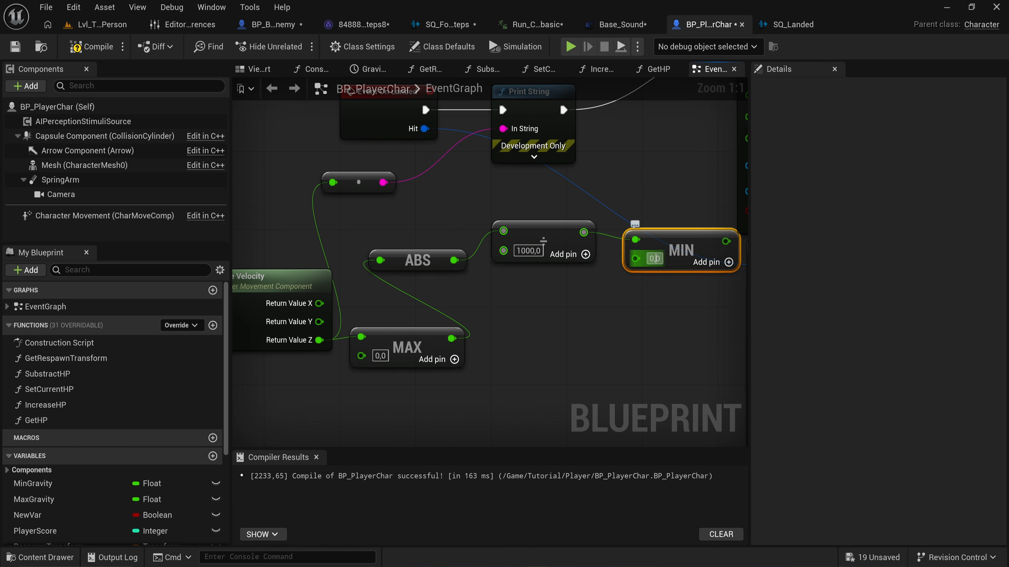
key(Return)
Shift the velocity calculation nodes away from Play Sound 2D and connect the MIN output to its Volume Multiplier.
scroll(644, 318, down, 3)
drag(672, 354, 312, 234)
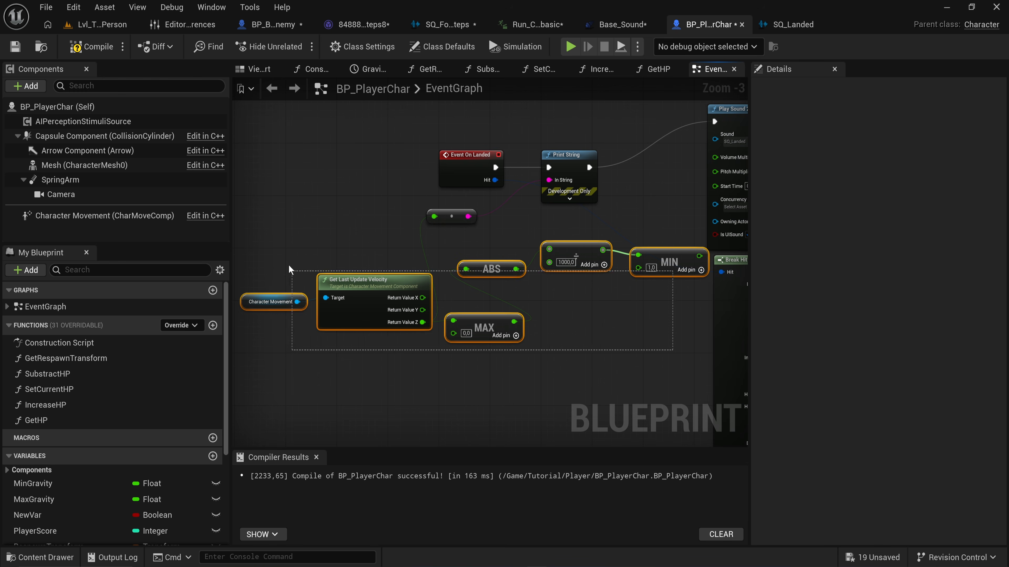
drag(547, 260, 476, 260)
click(638, 286)
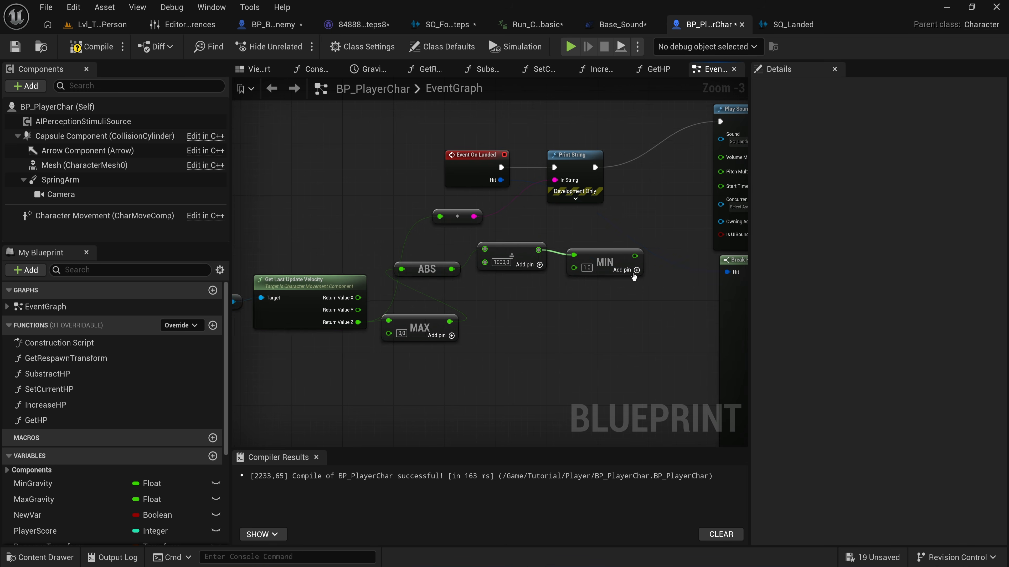
right_drag(725, 261, 574, 299)
scroll(575, 300, up, 1)
drag(600, 237, 631, 161)
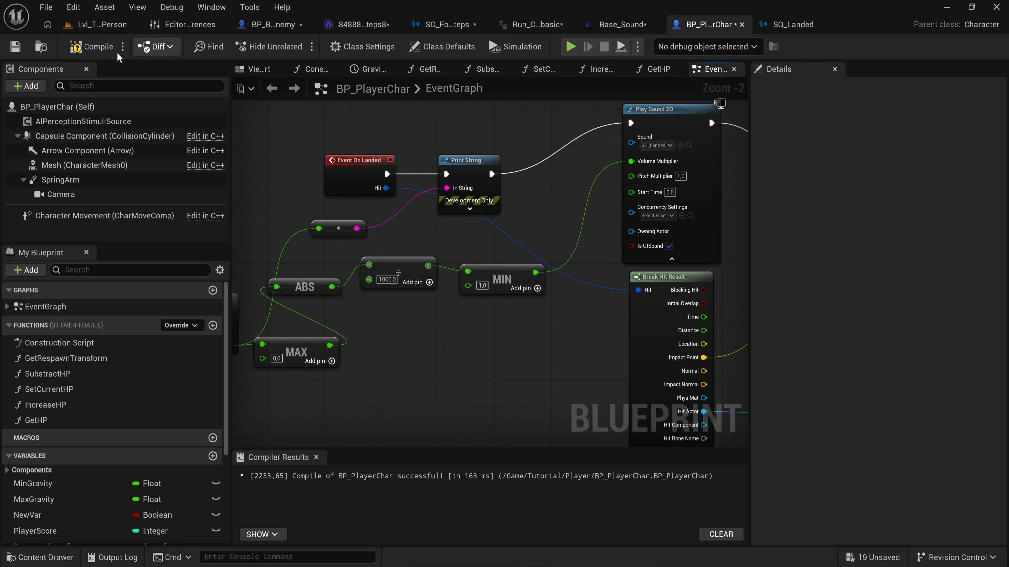
Compile BP_PlayerChar and play-test the level to hear the landing sound with its velocity-based volume.
click(112, 48)
scroll(361, 317, up, 1)
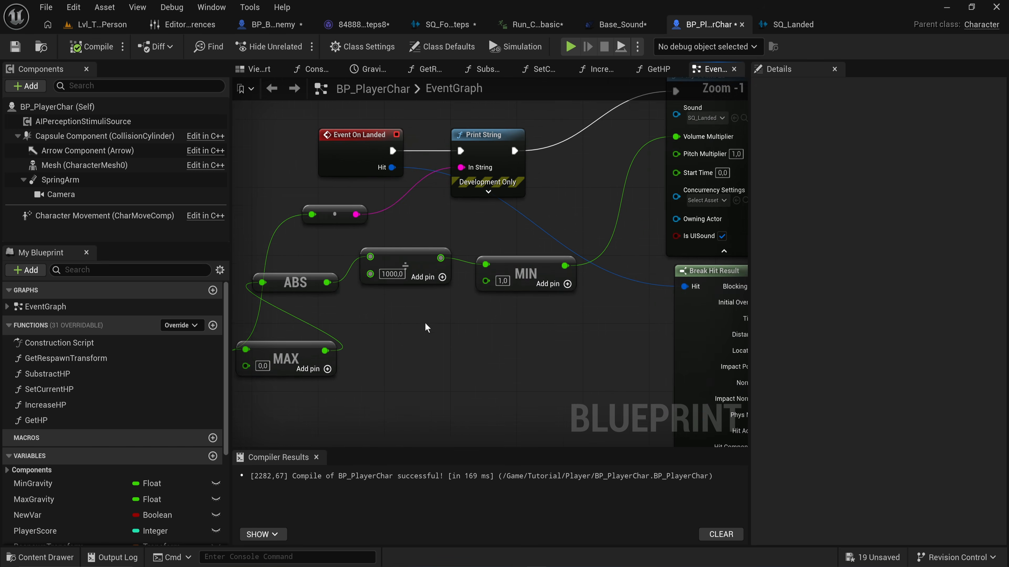
right_drag(425, 326, 514, 310)
drag(522, 304, 452, 246)
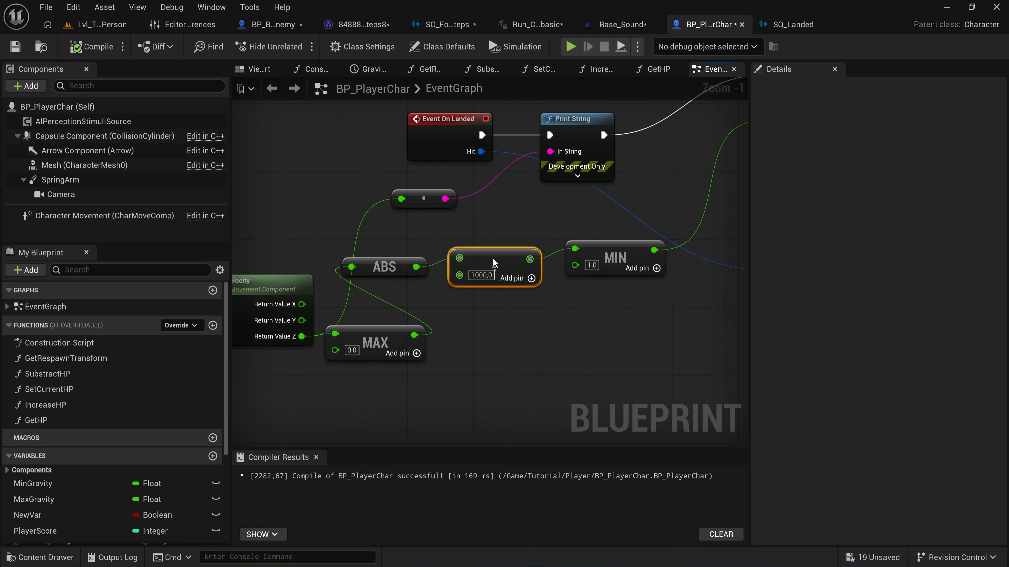
click(99, 24)
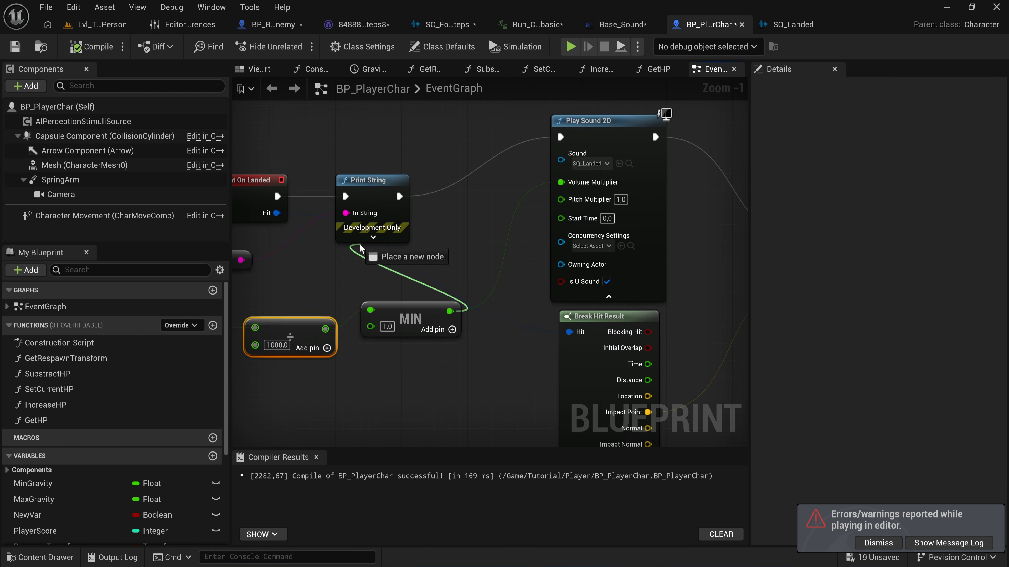
Feed the MIN result into the Print String's conversion node, then compile and play-test the level to read the printed value.
drag(396, 189, 377, 264)
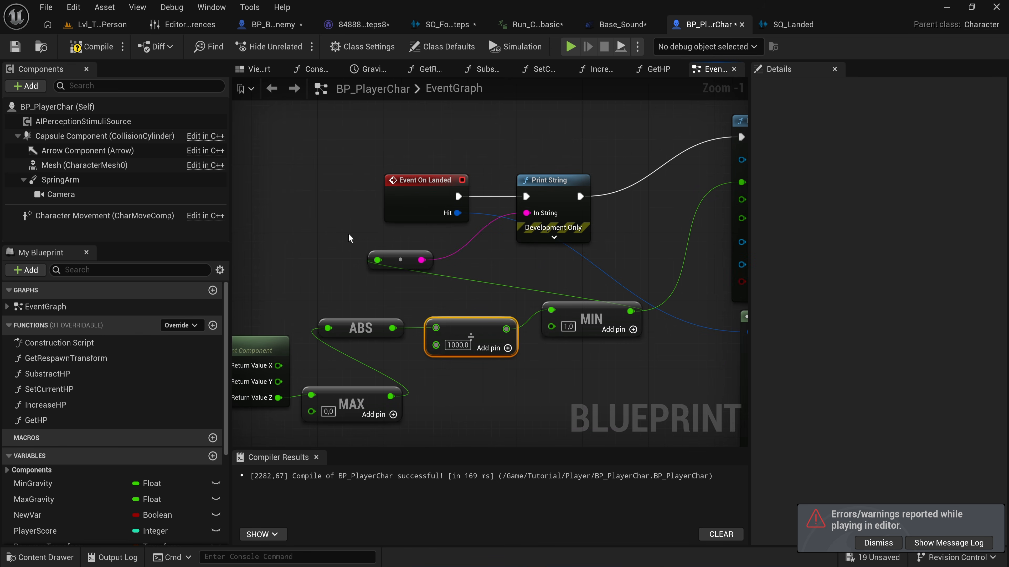
click(100, 48)
click(125, 25)
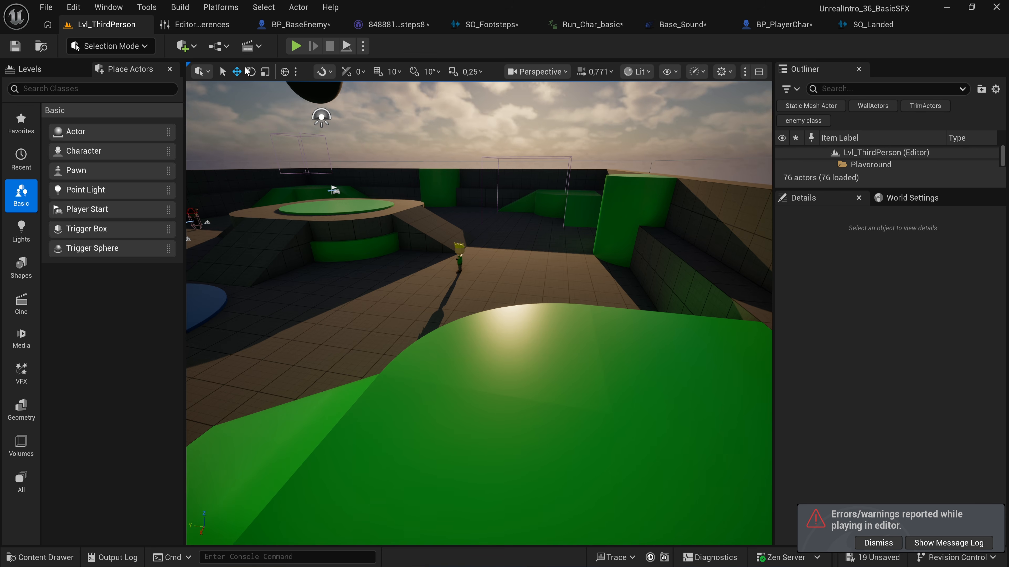
click(293, 46)
click(404, 217)
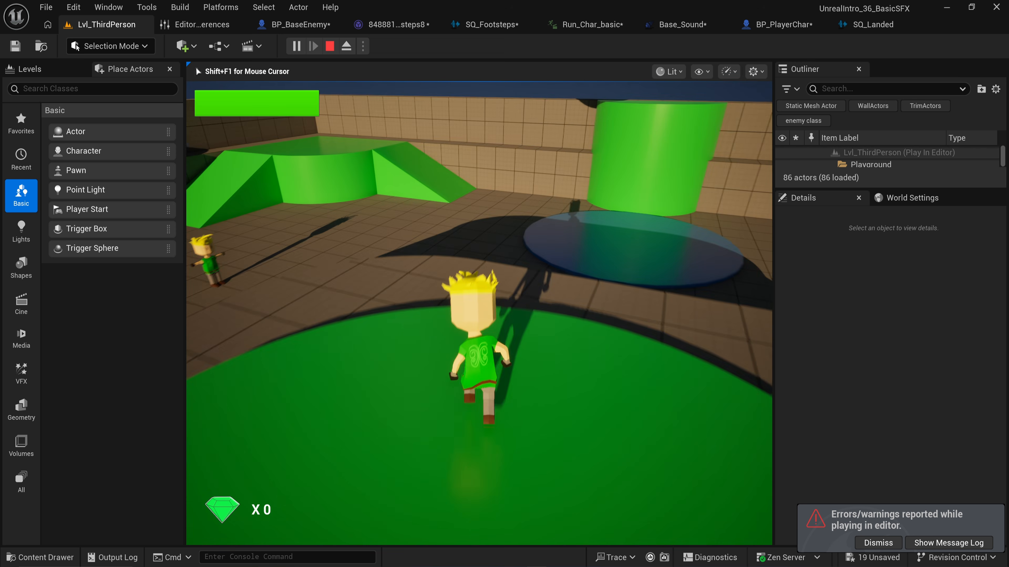
key(w)
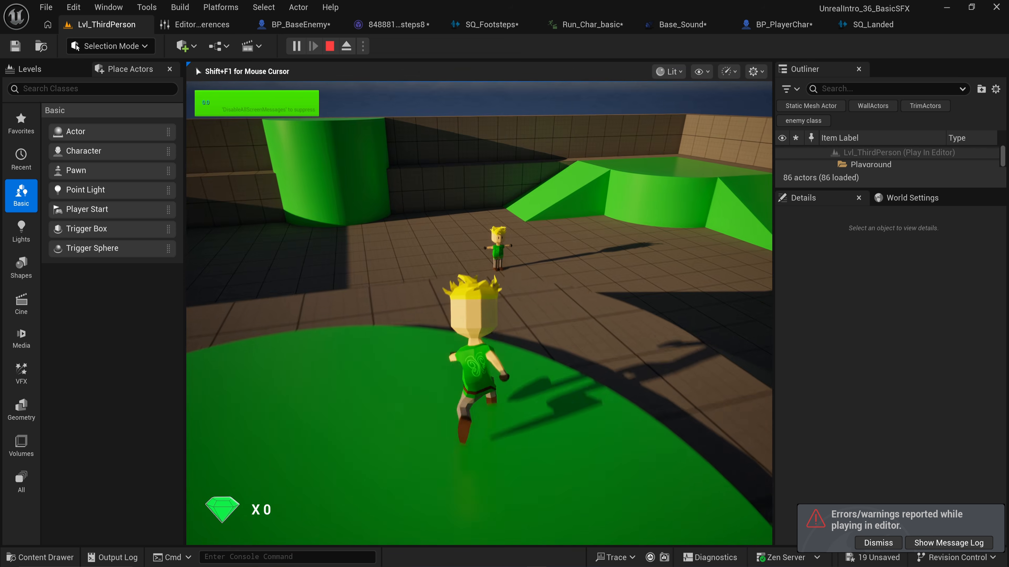
key(Escape)
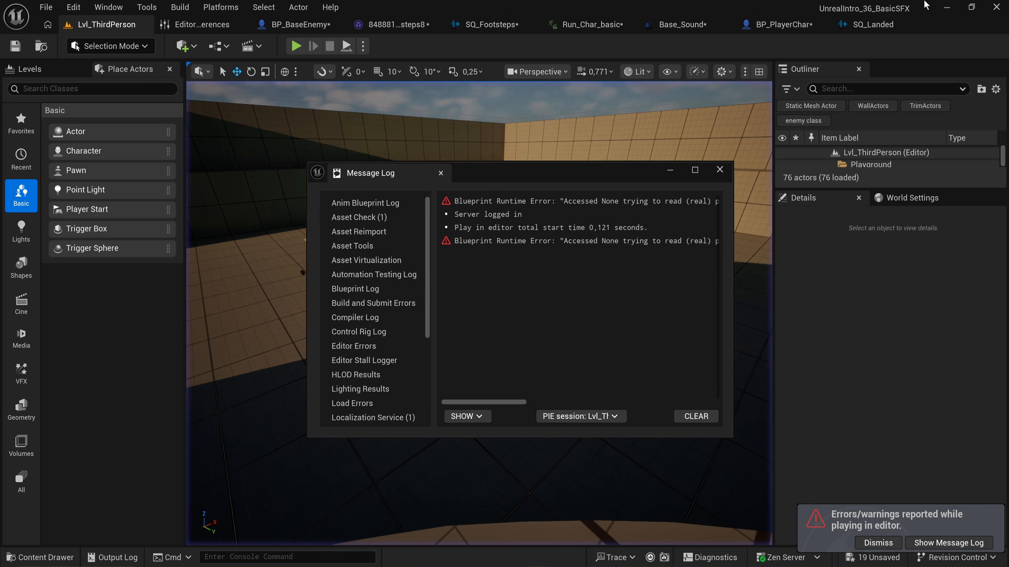
In BP_PlayerChar, cut the MIN node after the division and paste it just below the MAX node.
click(778, 26)
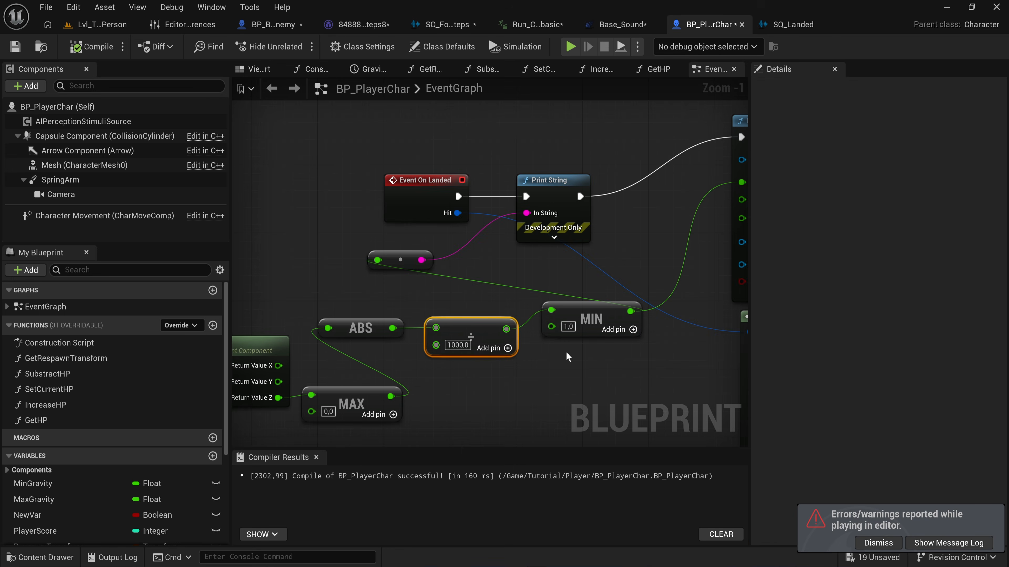
scroll(566, 351, up, 1)
right_drag(566, 352, 742, 216)
drag(561, 311, 559, 265)
right_drag(742, 298, 571, 306)
click(636, 184)
key(Delete)
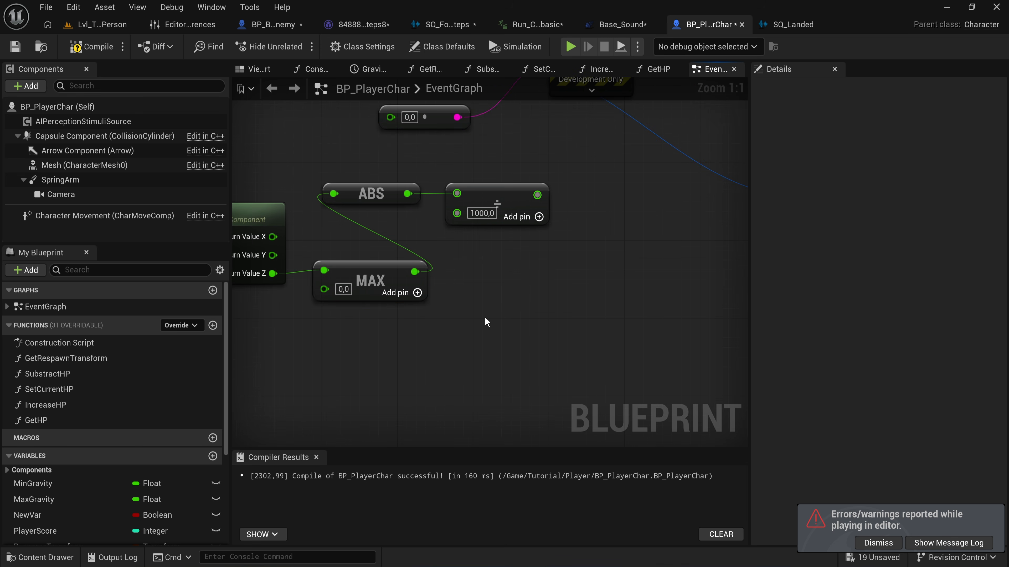
right_drag(441, 327, 593, 304)
key(ctrl+v)
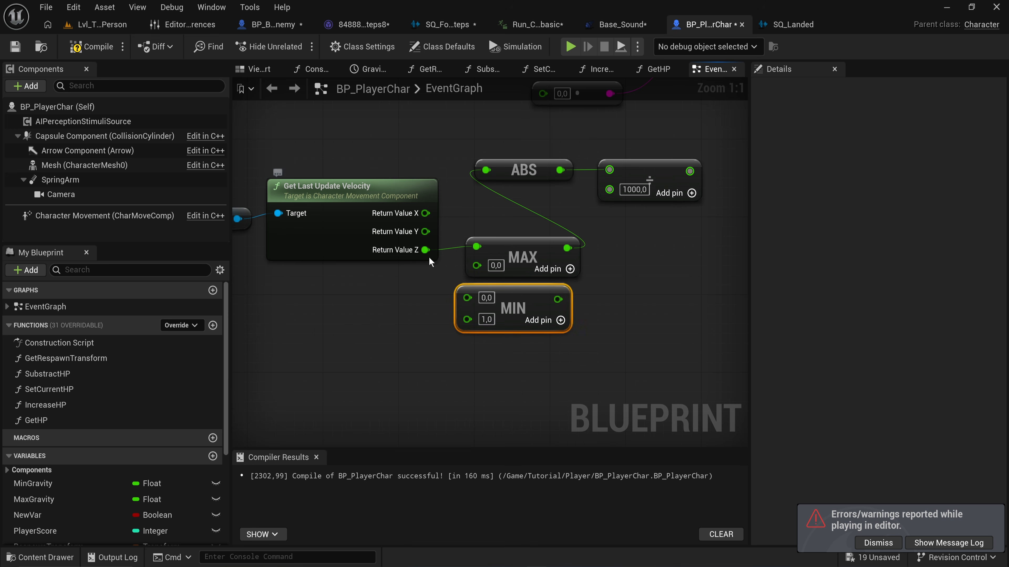
Replace MAX with the pasted MIN, connecting the velocity's Return Value Z to its second input and its output to ABS.
drag(430, 258, 429, 269)
drag(426, 260, 467, 320)
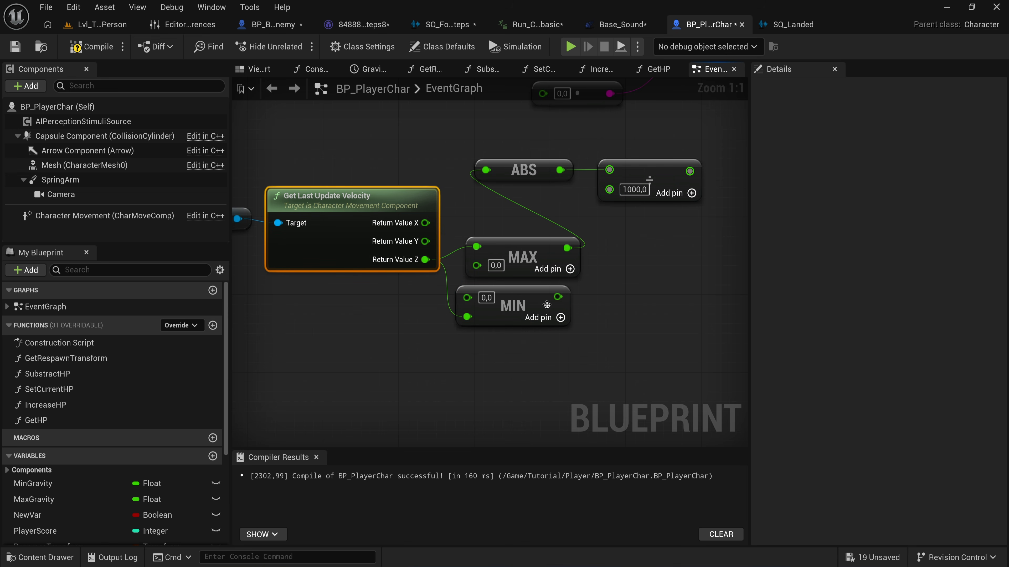
drag(558, 296, 486, 171)
right_drag(616, 247, 451, 297)
click(396, 305)
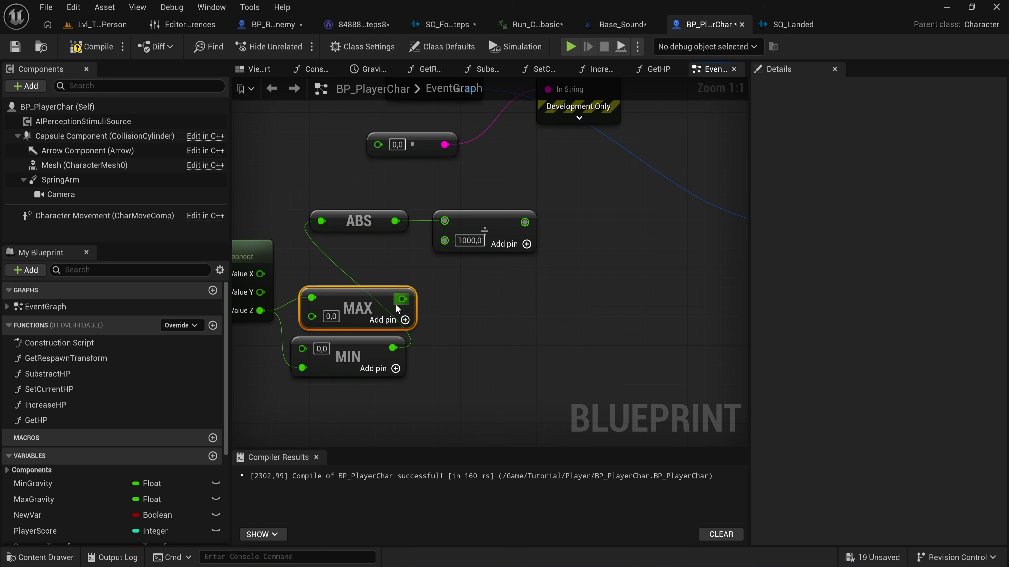
key(Delete)
drag(366, 348, 365, 310)
Paste another MIN node capped at 1 after the division and connect its output to Volume Multiplier and the Print String's conversion node.
right_drag(578, 274, 420, 352)
key(ctrl+v)
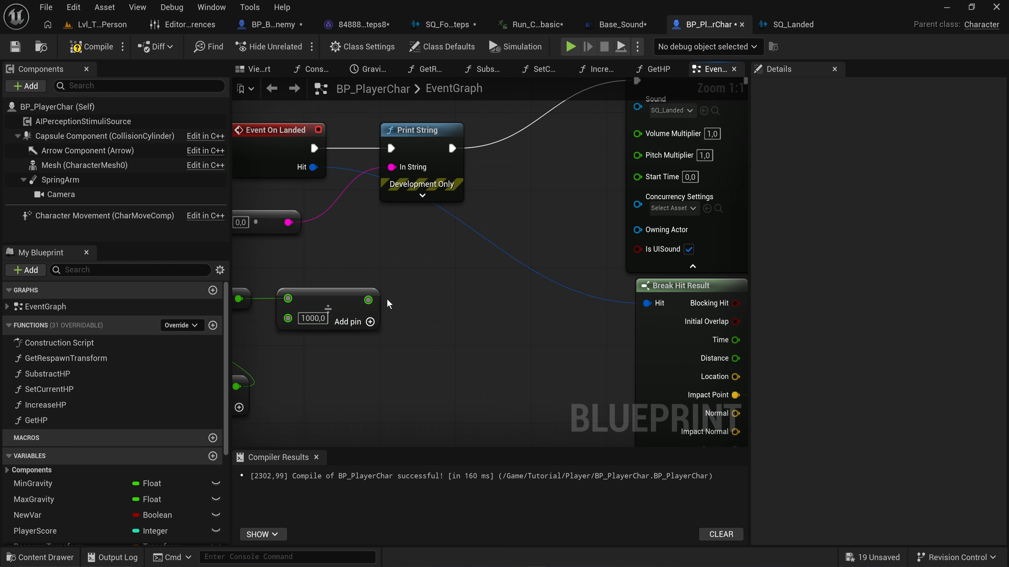
drag(368, 300, 420, 299)
right_drag(419, 299, 501, 272)
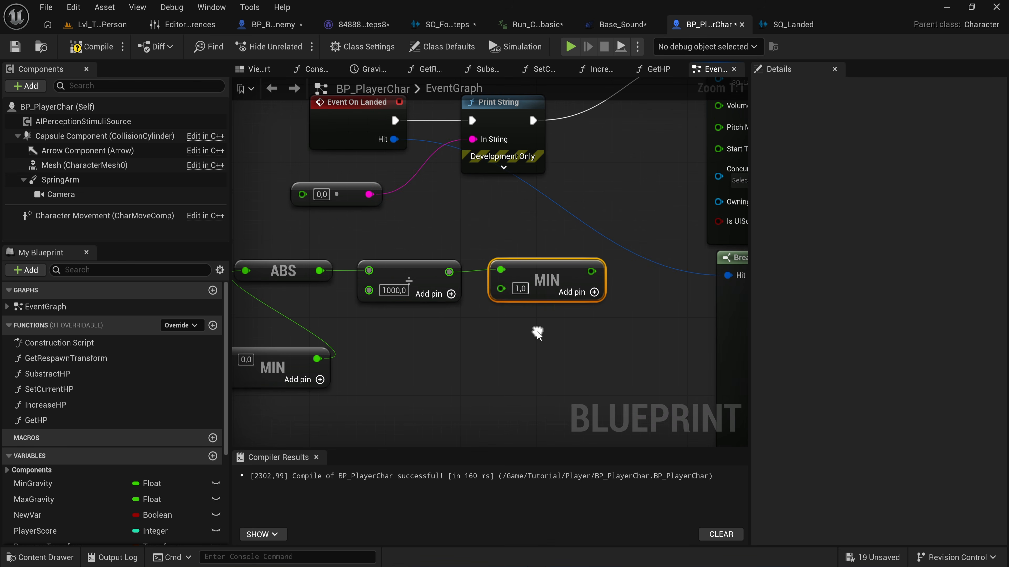
drag(490, 240, 586, 319)
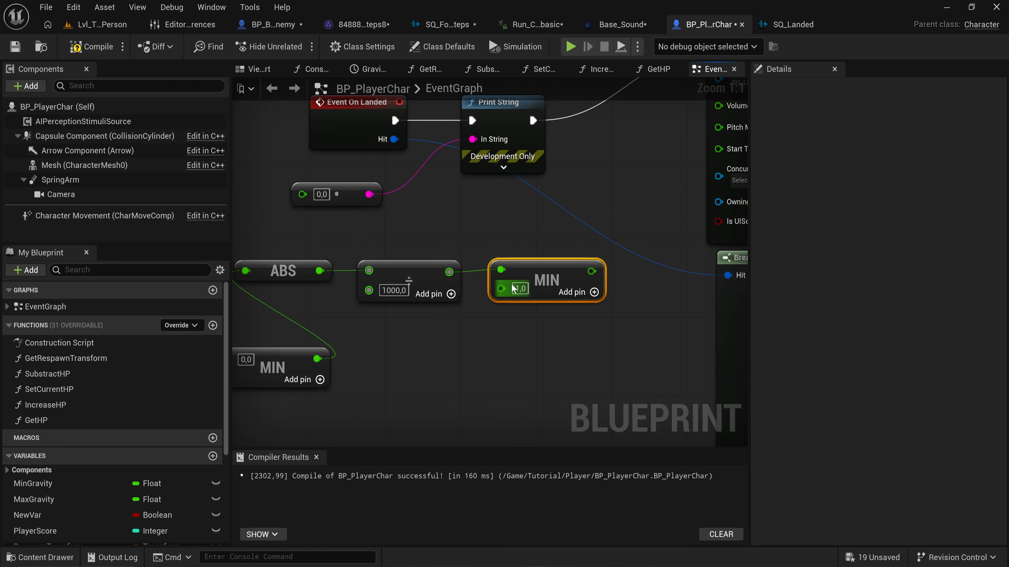
drag(592, 273, 652, 140)
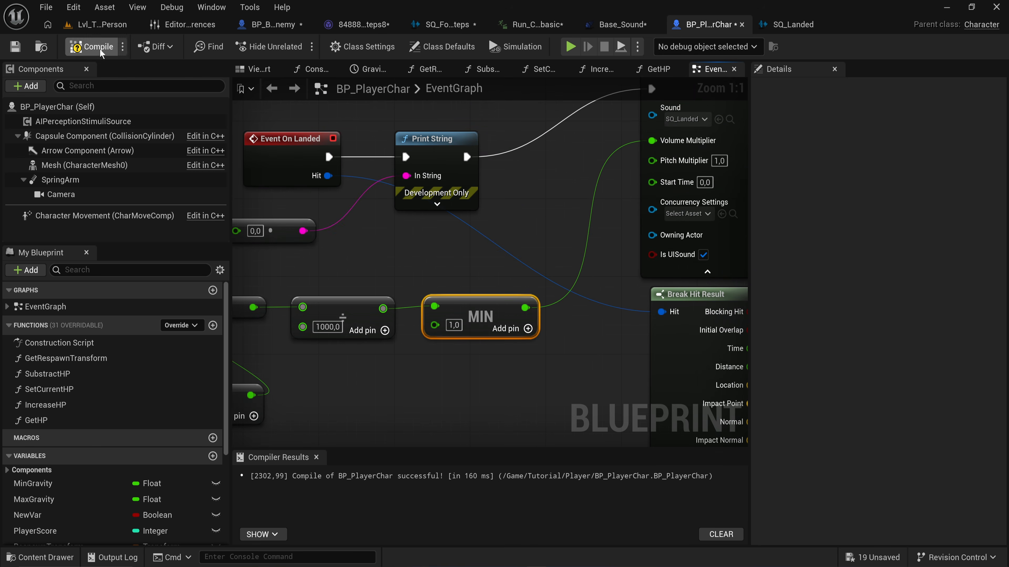
drag(524, 307, 396, 229)
Play-test the level, jumping and dropping from different heights to check the printed landing volume multipliers and the sound.
key(alt+p)
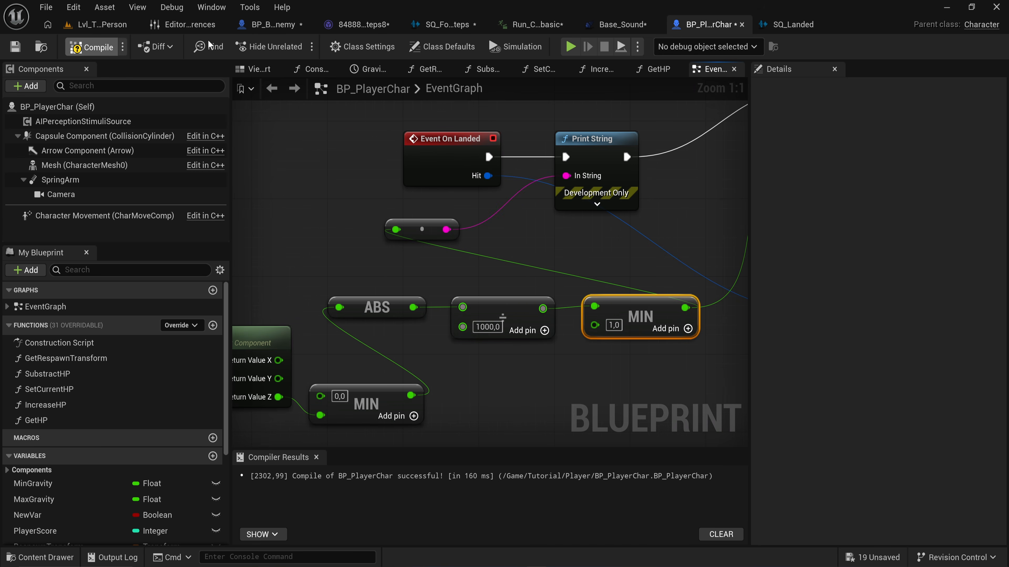
key(w)
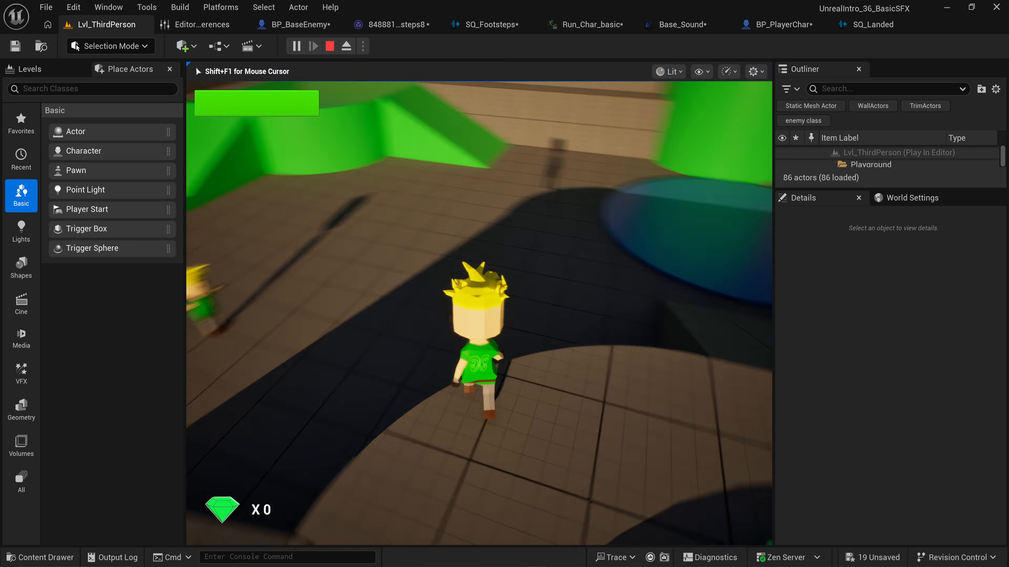
key(w)
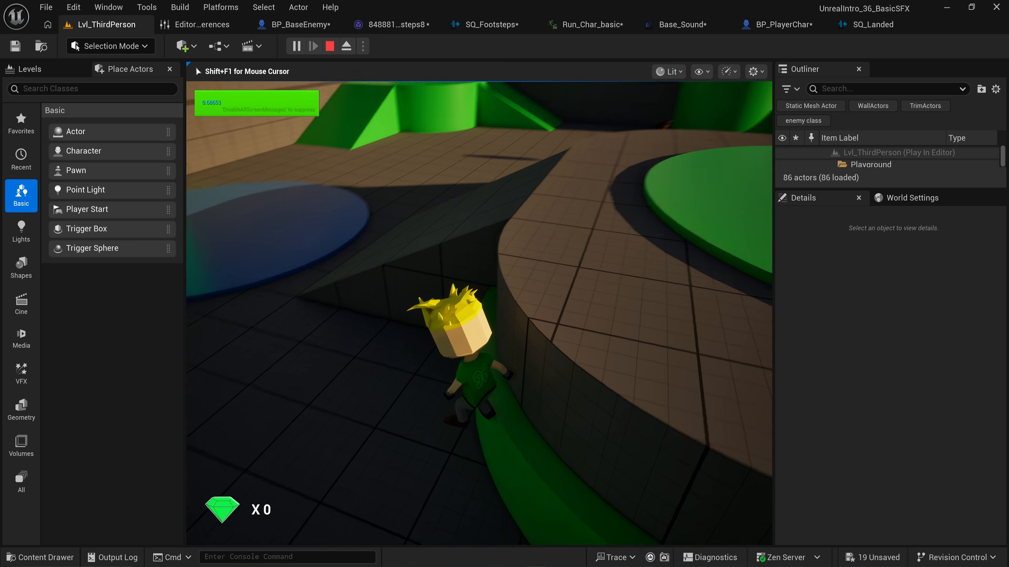
key(w)
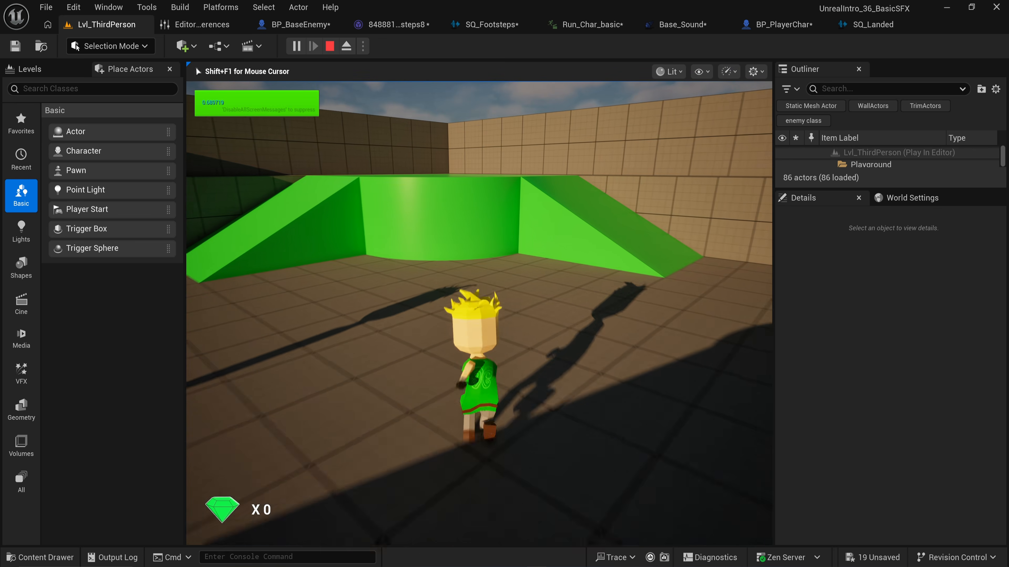
key(w)
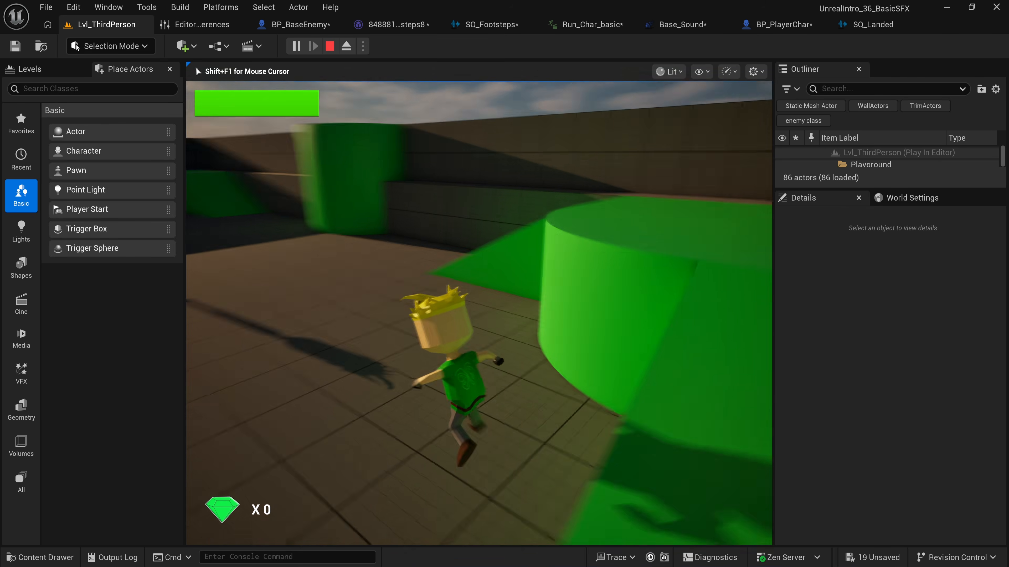
key(w)
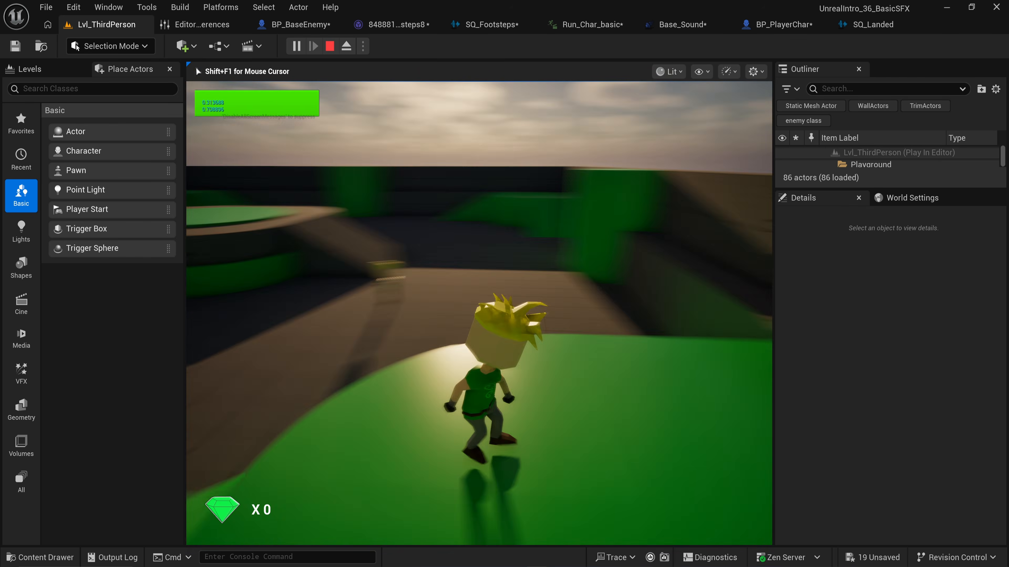
key(w)
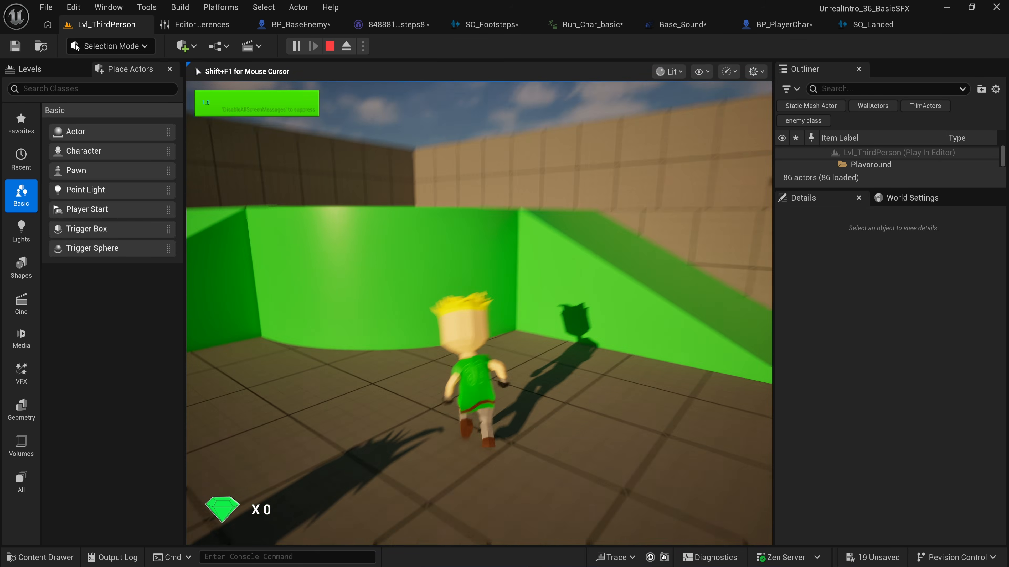
key(w)
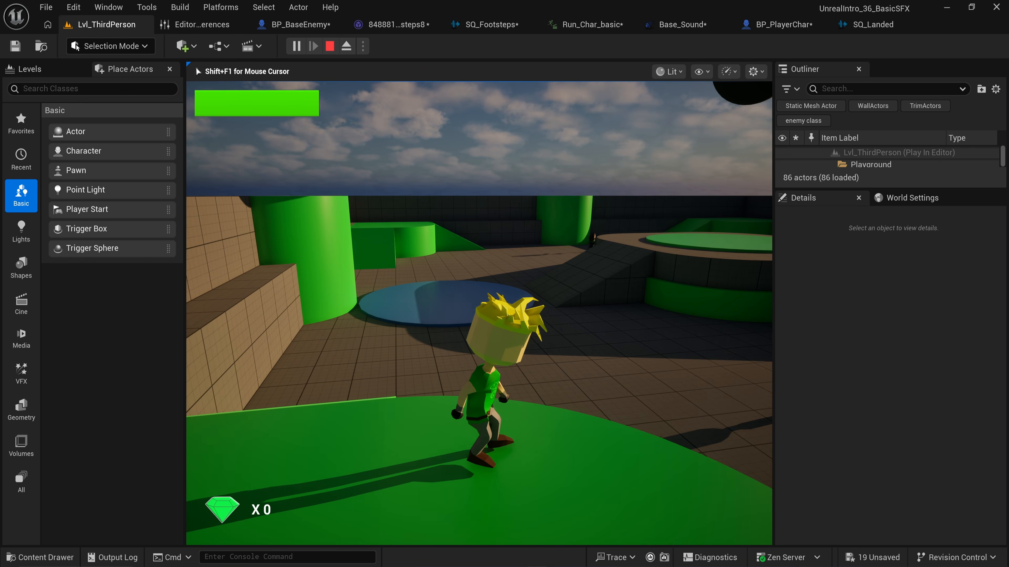
key(w)
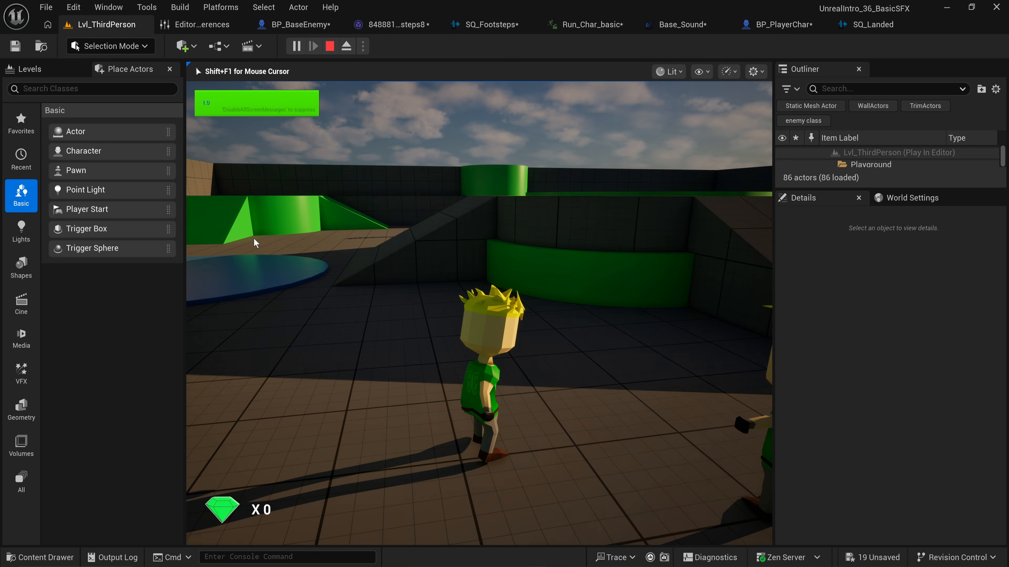
In SQ_Landed, set the Output node's Volume Multiplier to 0.2.
click(775, 24)
click(870, 25)
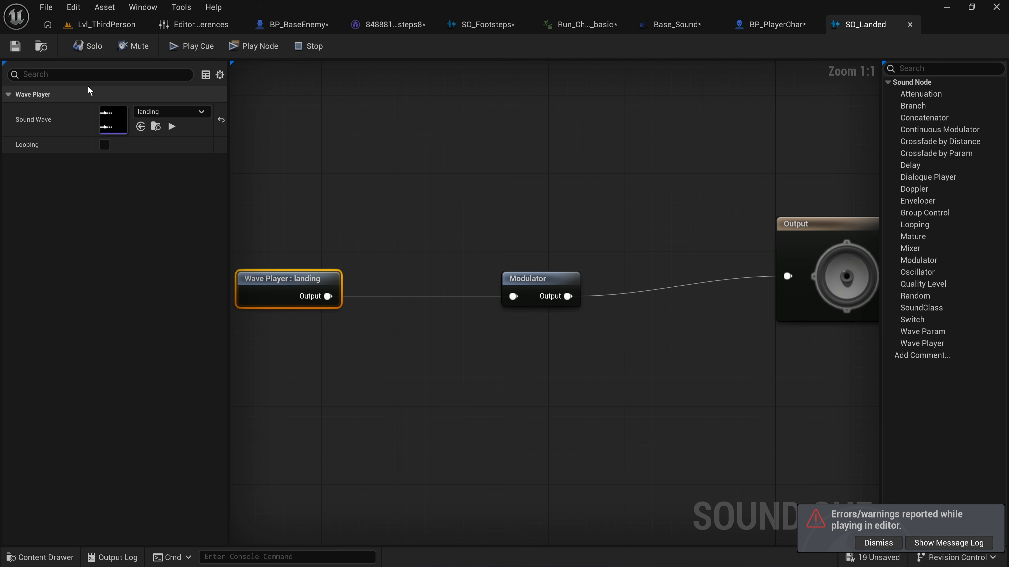
click(833, 243)
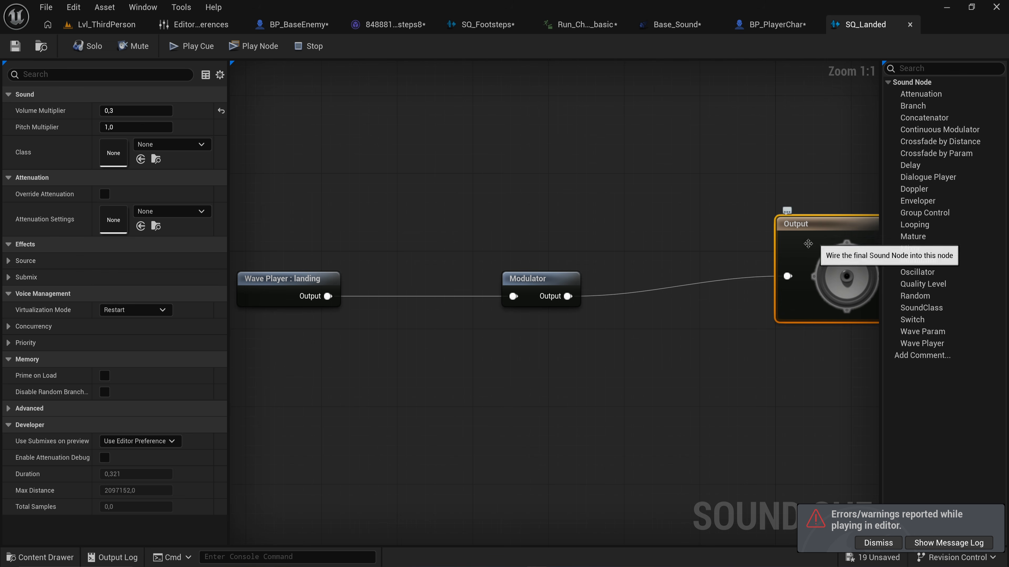
click(157, 115)
text(0,2)
key(Return)
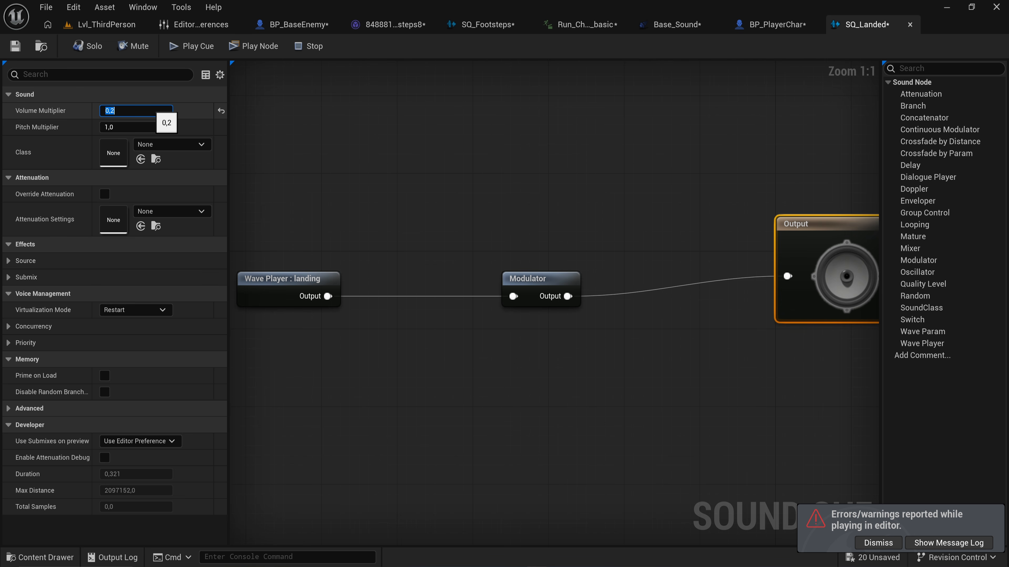
Return to the running level and play-test running and landing to hear the quieter landing sound.
click(106, 24)
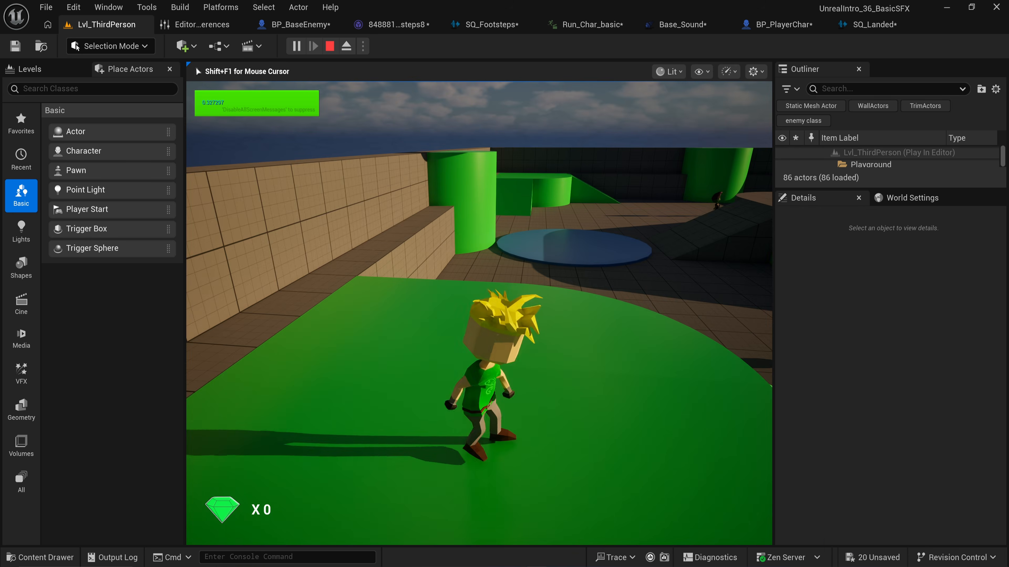
key(w)
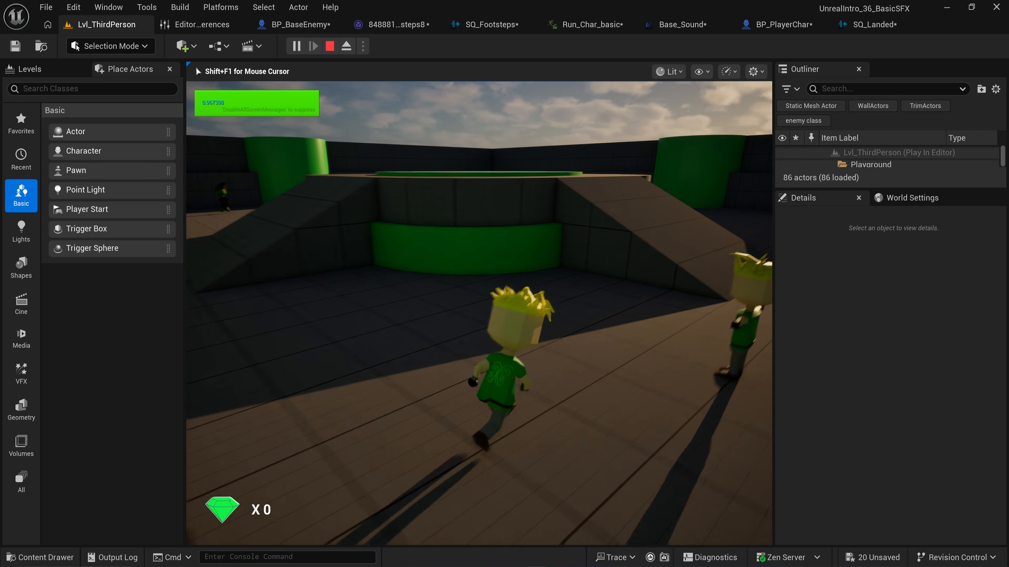
key(w)
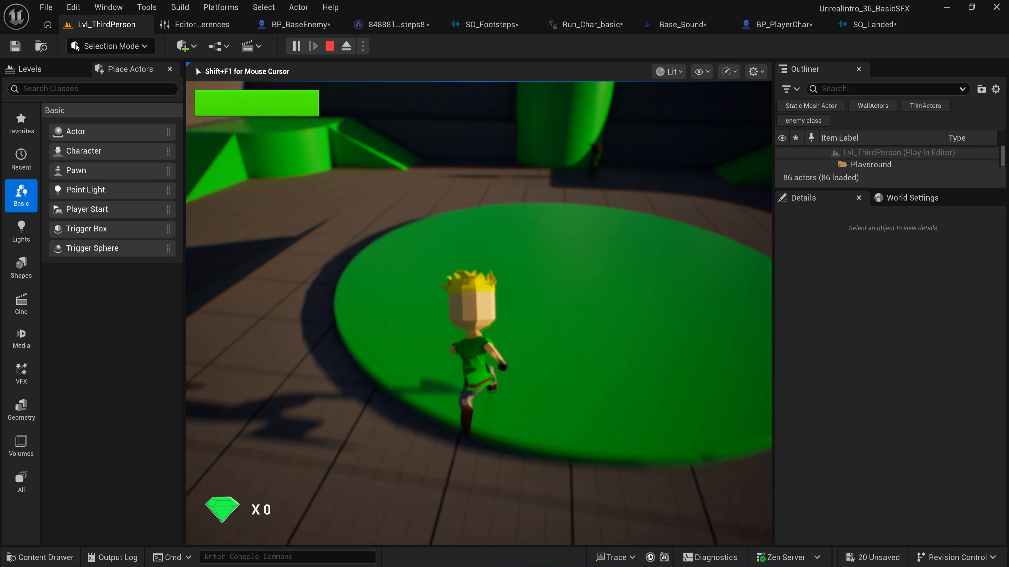
key(w)
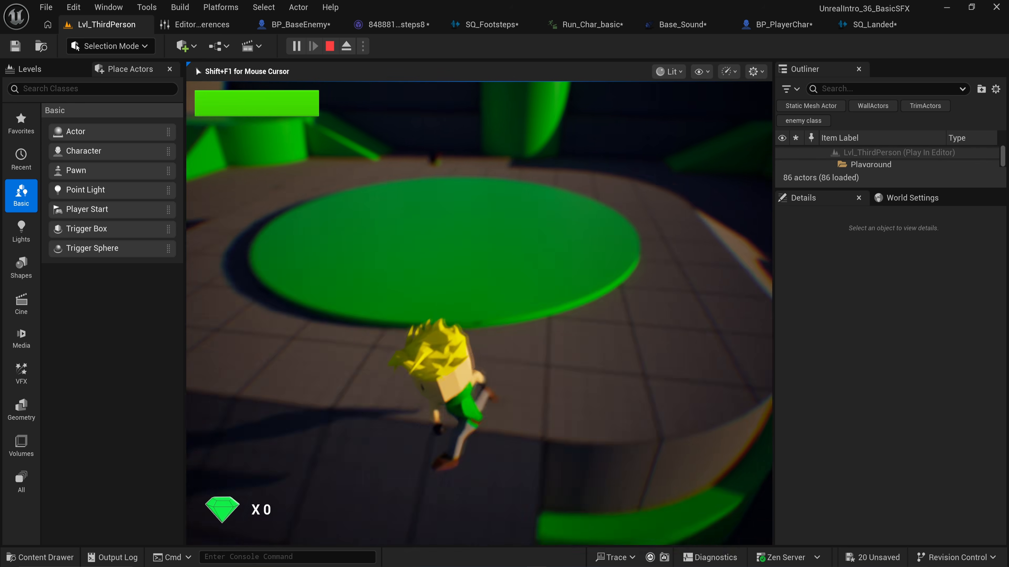
key(w)
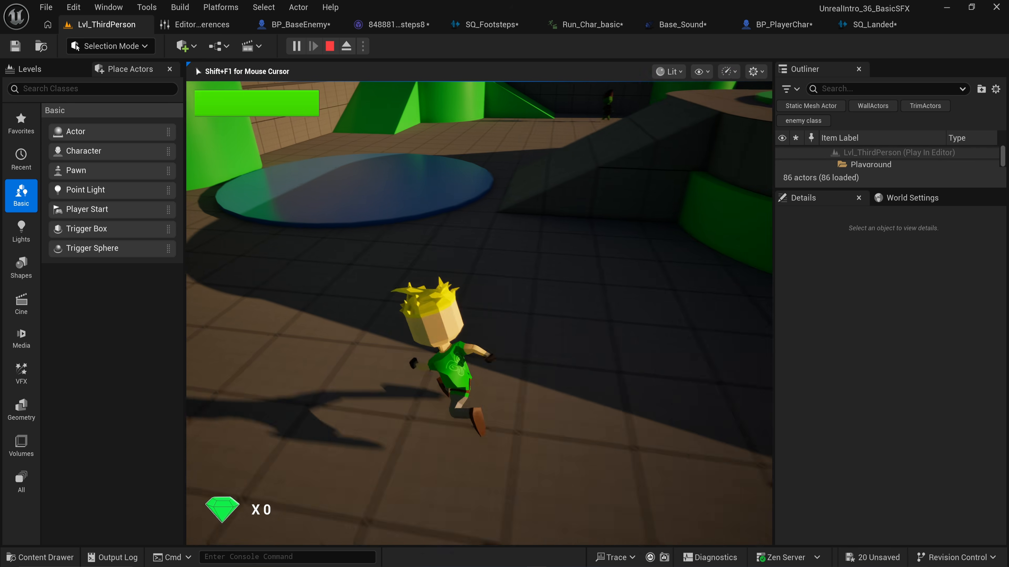
key(w)
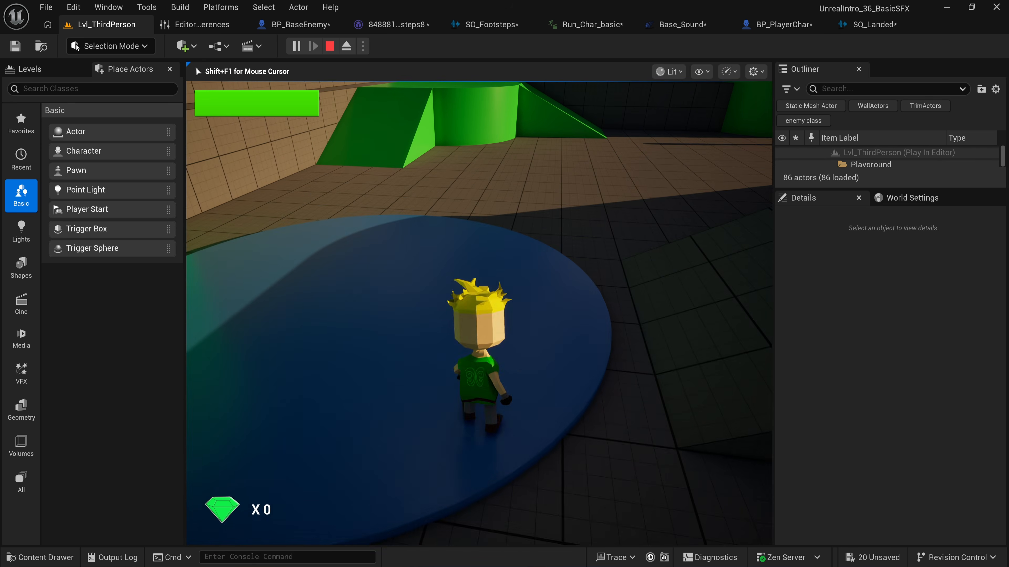
Restart the play session and play-test running and jumping around the level to hear the footstep and landing sounds.
key(w)
key(Escape)
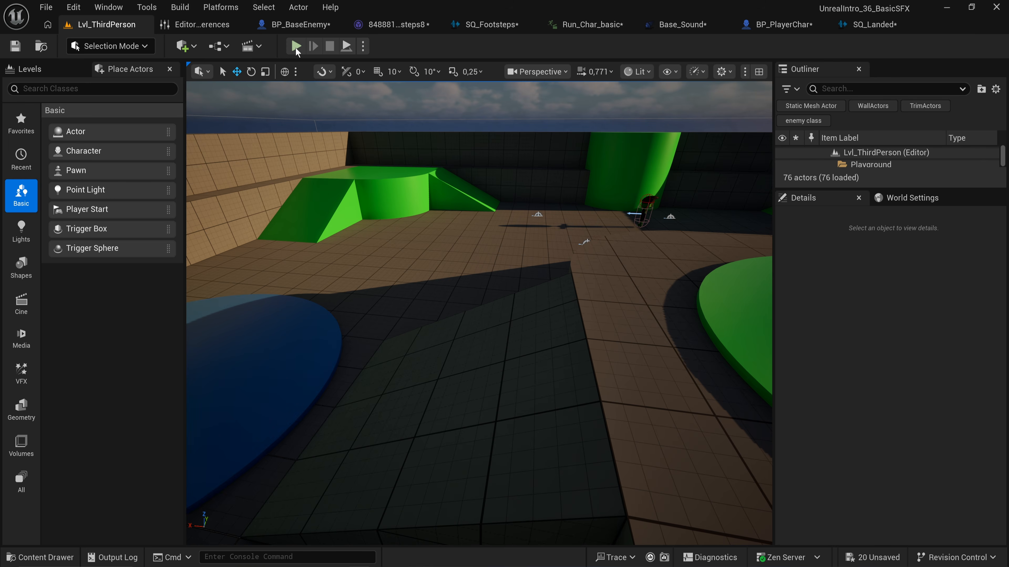
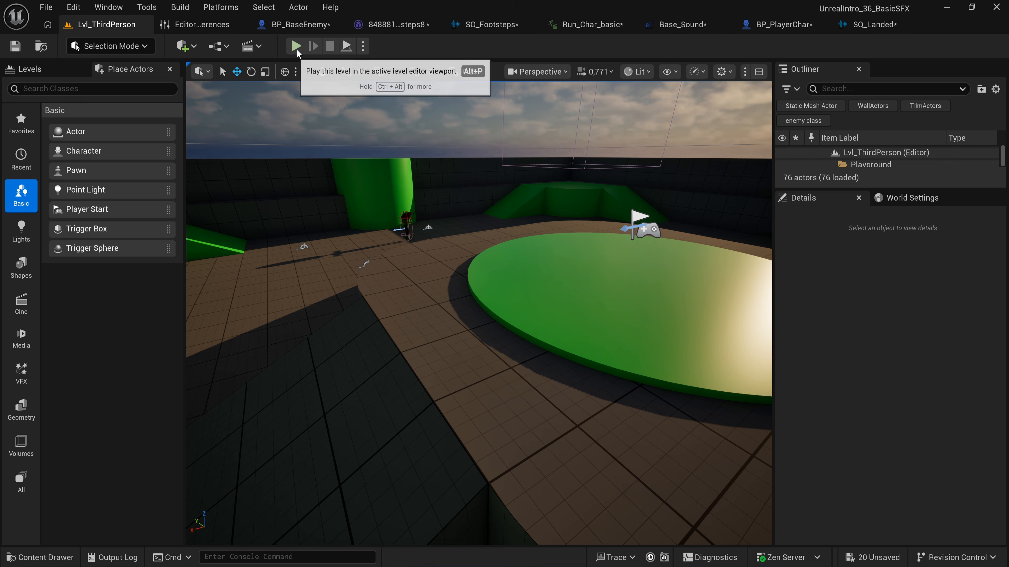
click(295, 45)
key(w)
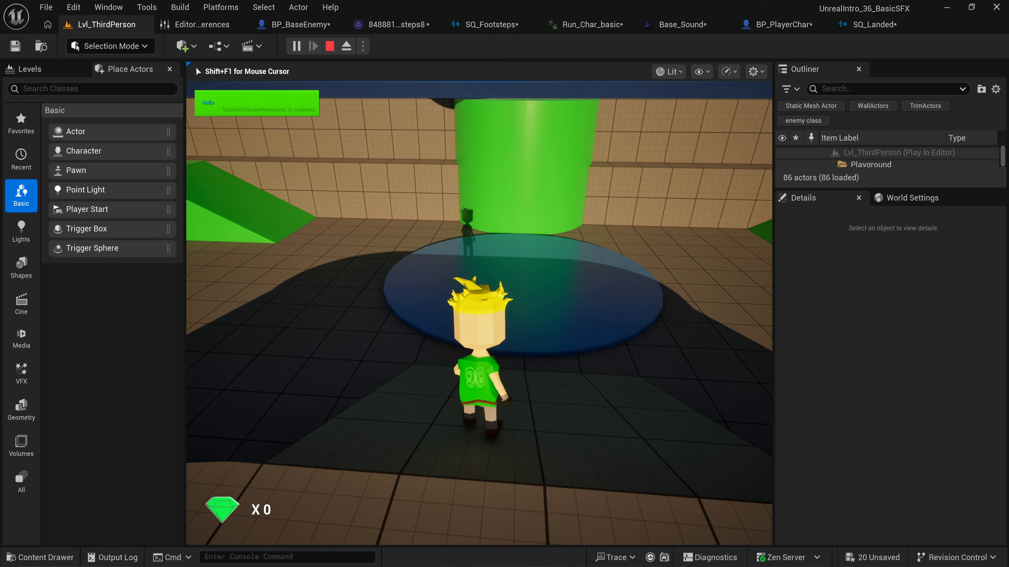
key(space)
key(space)
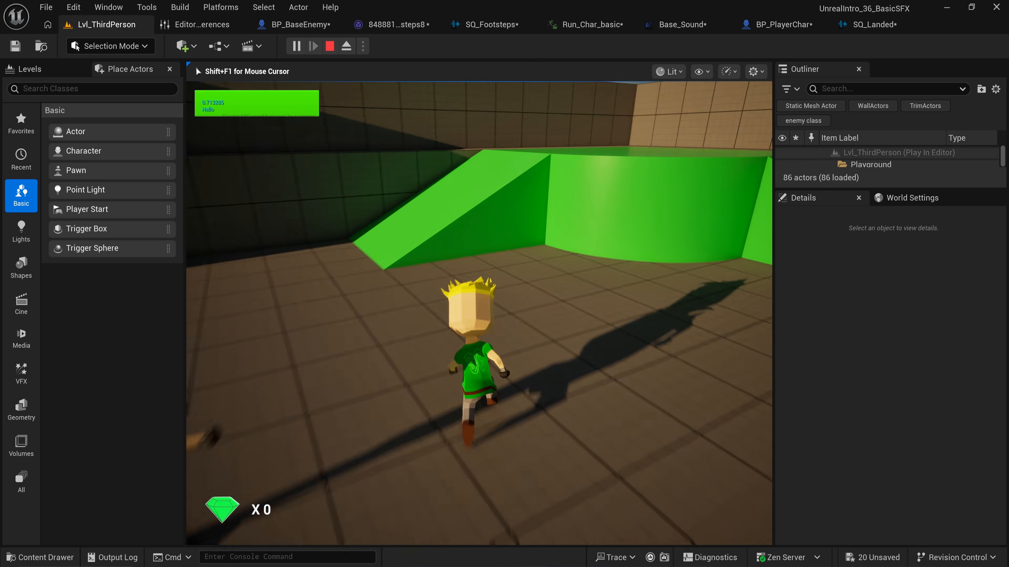
key(w)
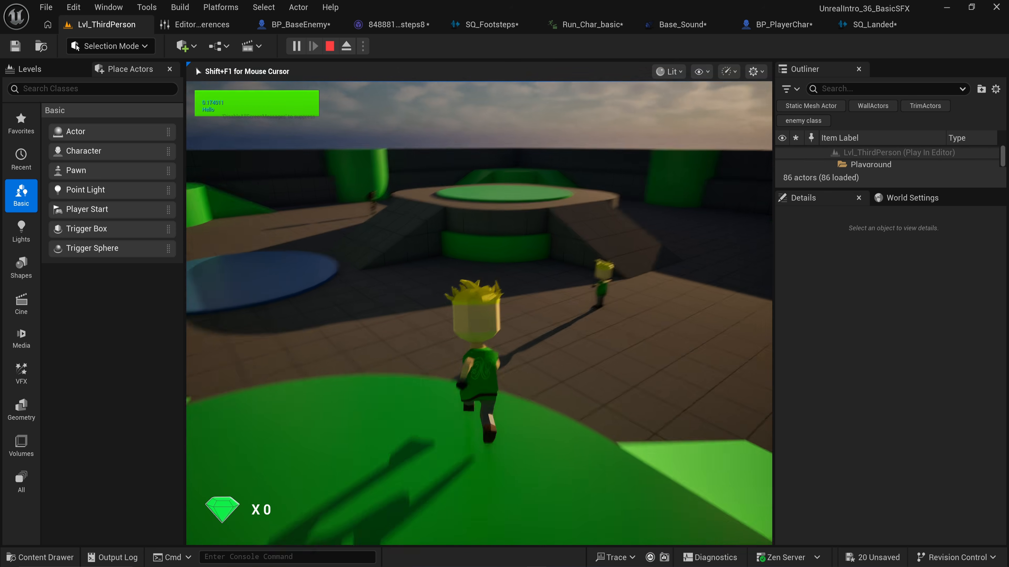
key(space)
key(d)
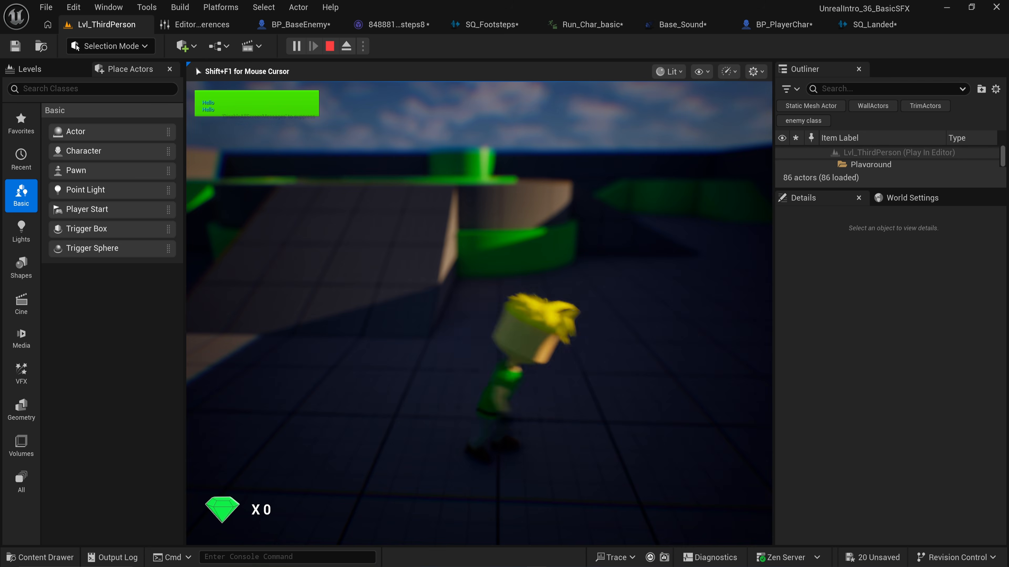
key(w)
key(w)
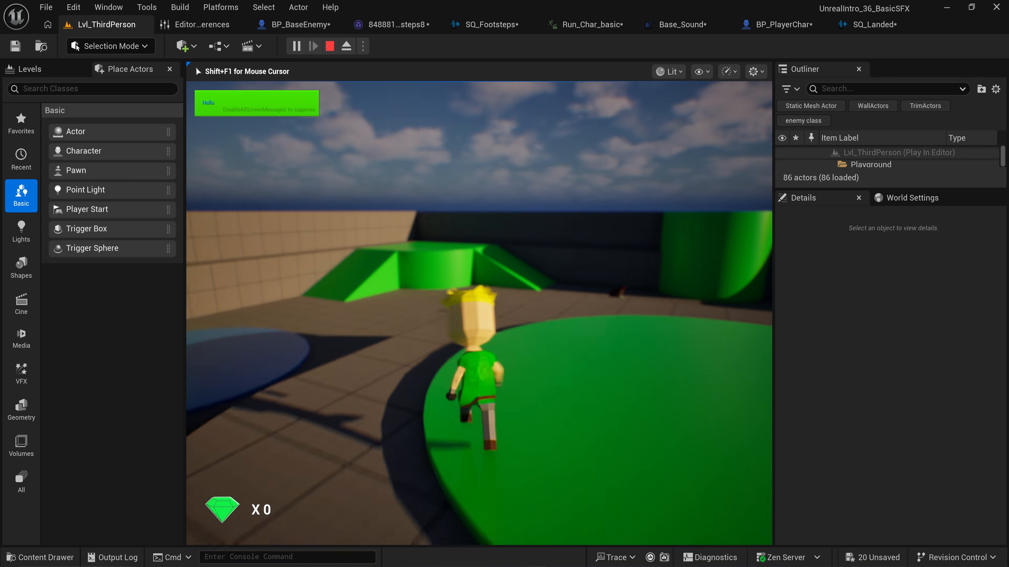
key(a)
key(space)
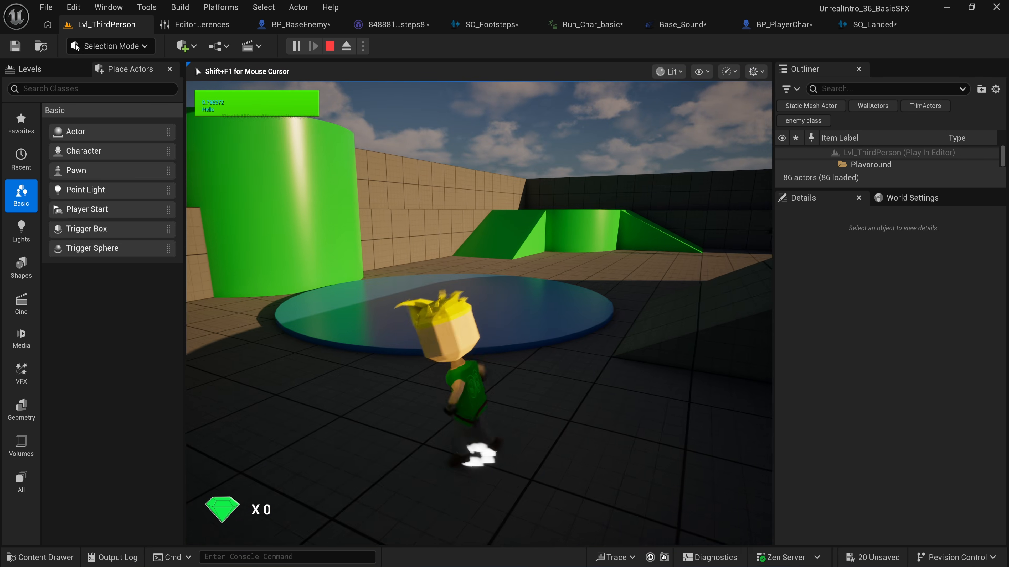
key(d)
key(space)
key(d)
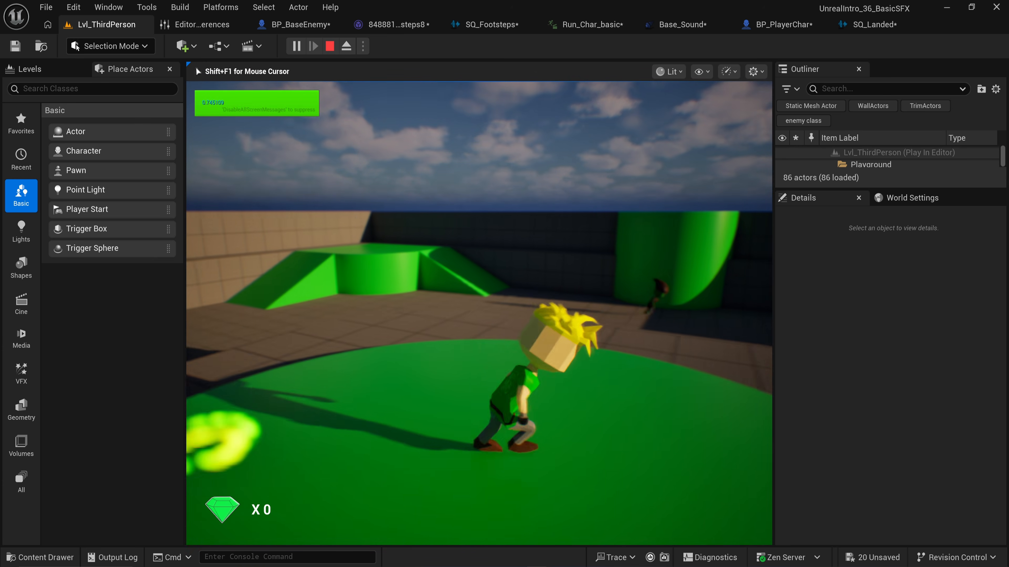
key(a)
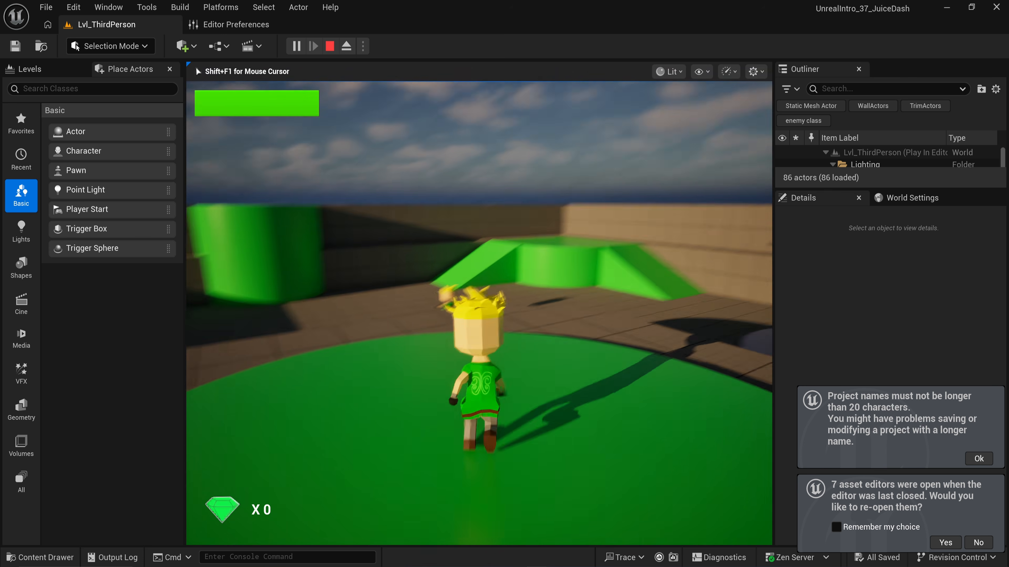
In the UnrealIntro_37_JuiceDash project, play-test running and jumping, end the session and dismiss the message log.
key(w)
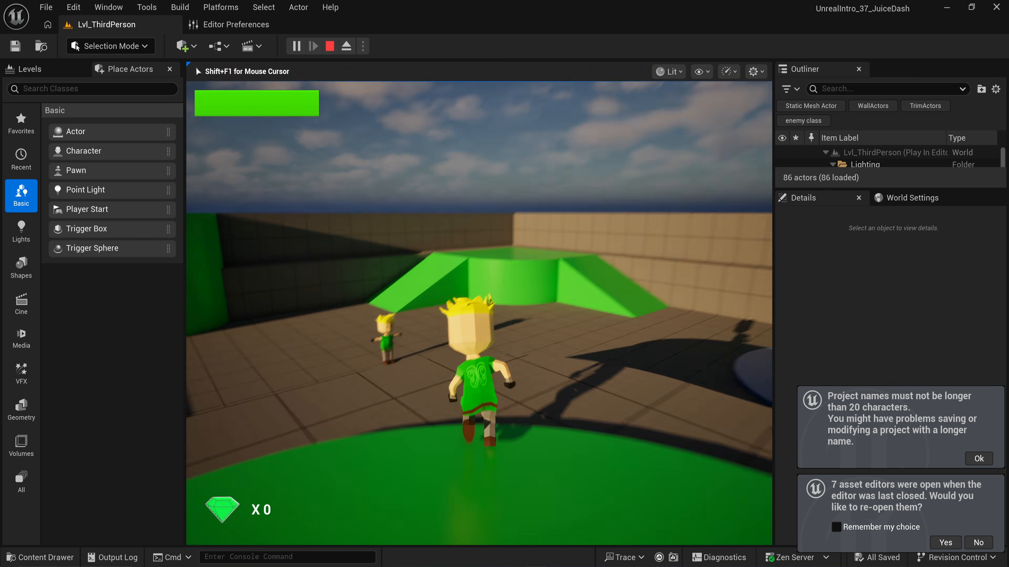
key(space)
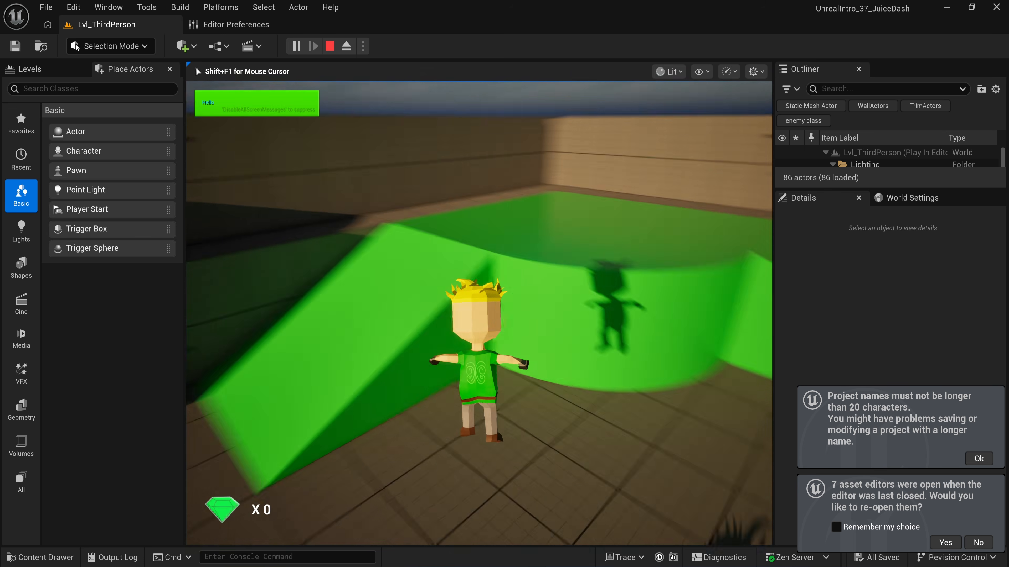
key(w)
key(space)
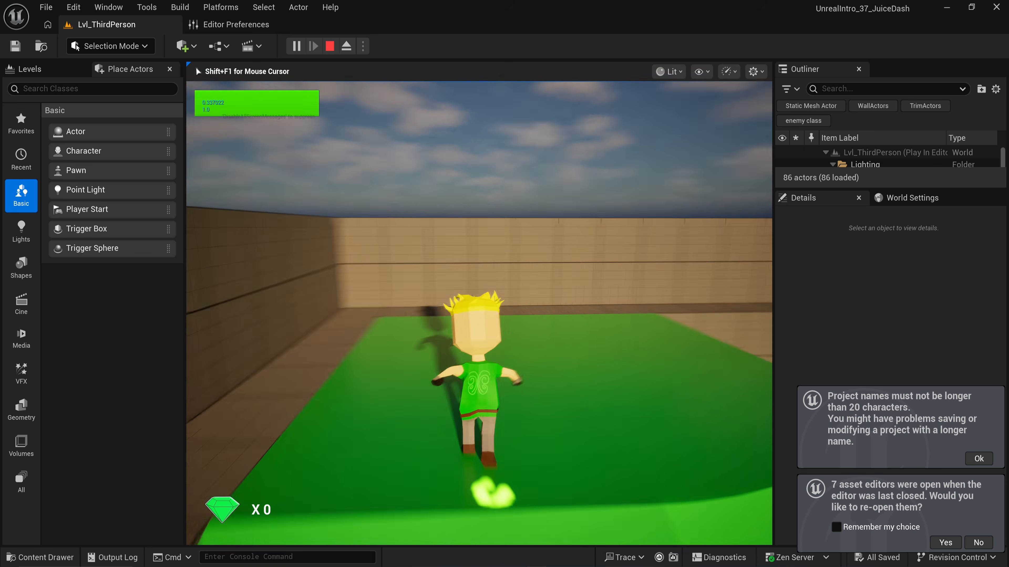
key(Escape)
click(722, 170)
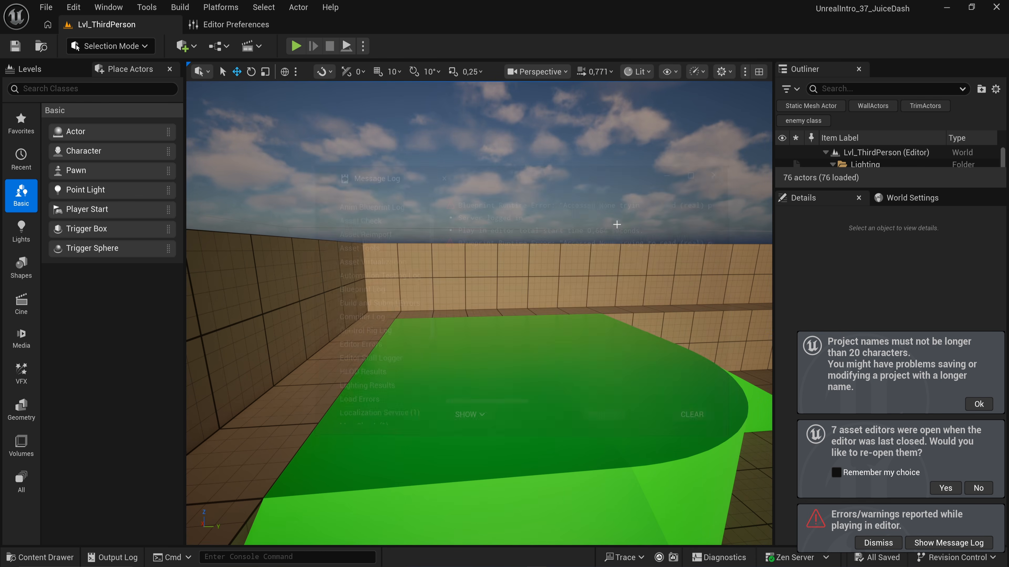
right_drag(726, 183, 691, 179)
scroll(532, 249, up, 5)
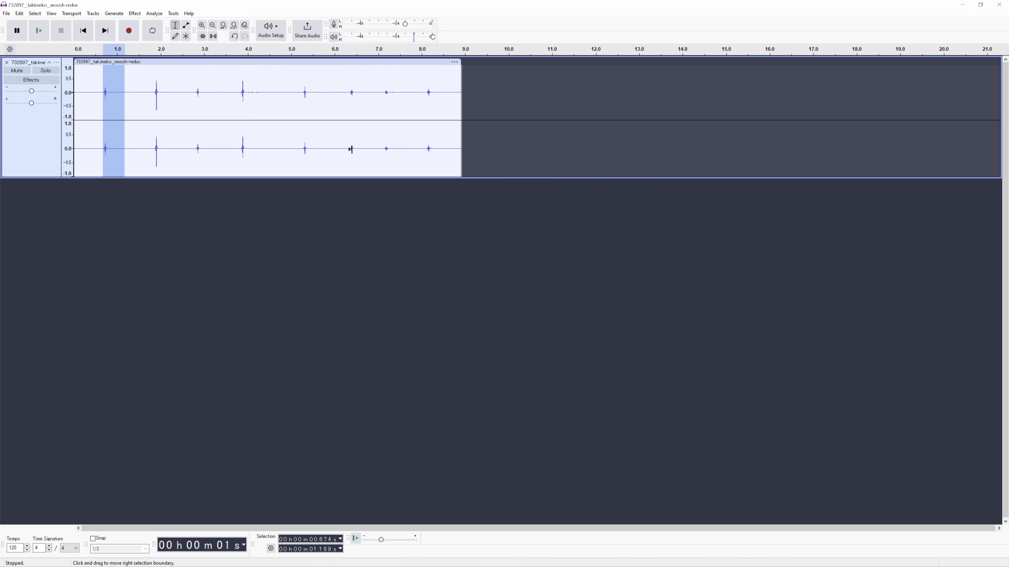
Switch to Audacity and examine the woosh-redux recording's waveform, playing the selected first woosh.
ctrl+scroll(345, 151, up, 2)
ctrl+scroll(345, 151, down, 1)
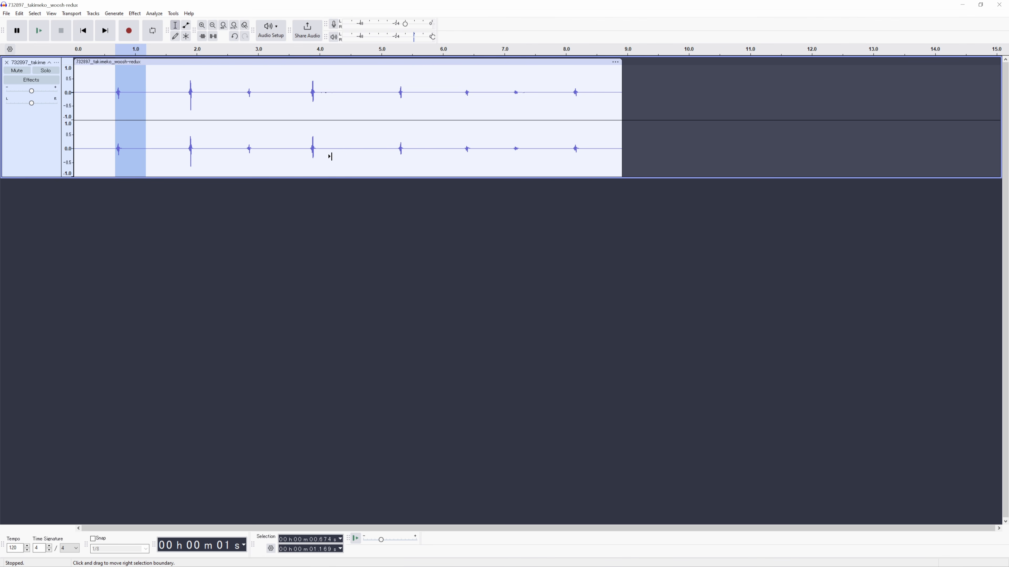
ctrl+scroll(324, 162, up, 1)
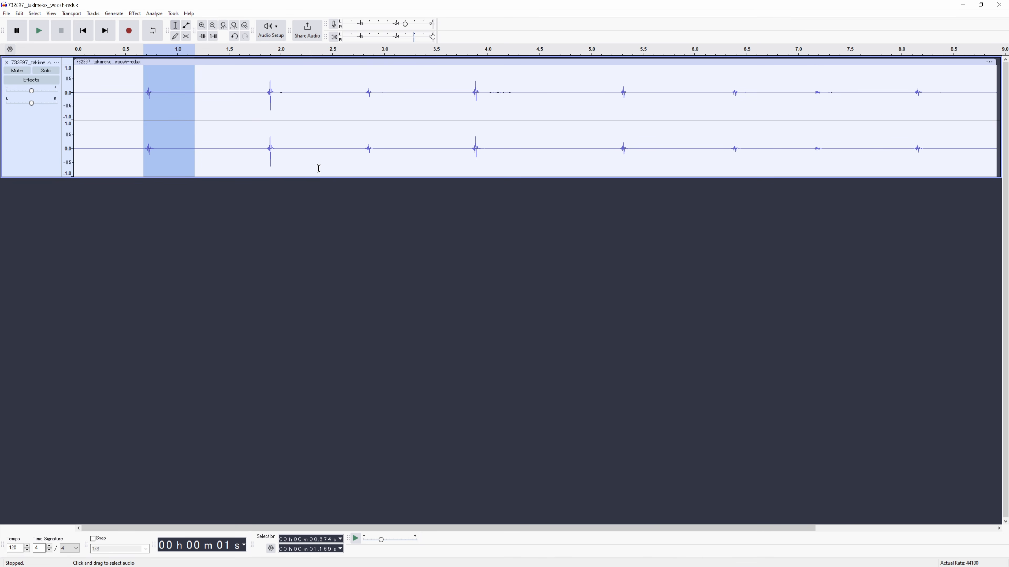
key(space)
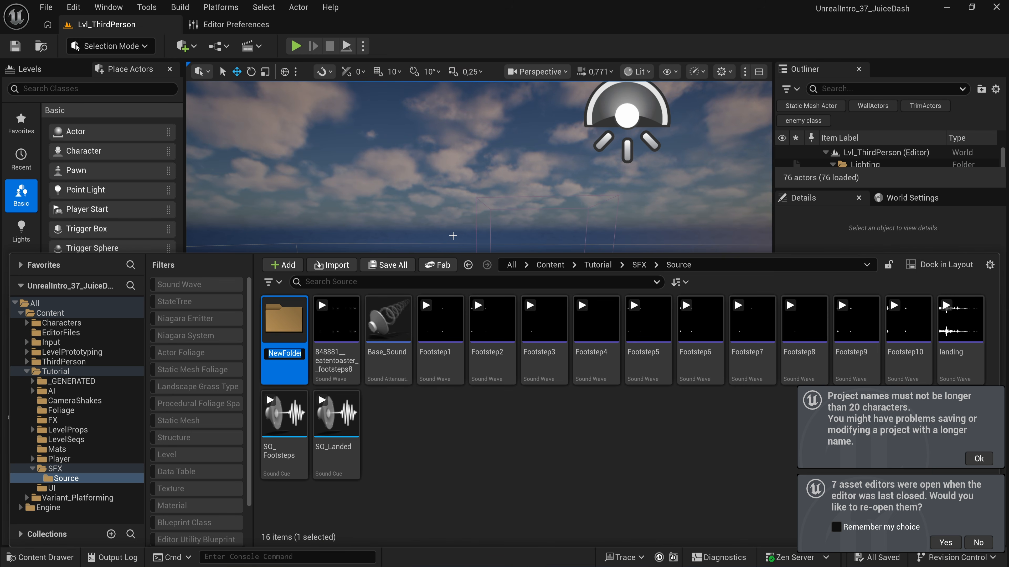
Back in Unreal, name the new folder in SFX/Source Wooshes and import the sound files Woosh1 through Woosh8 into it.
text(Wooshes)
key(Return)
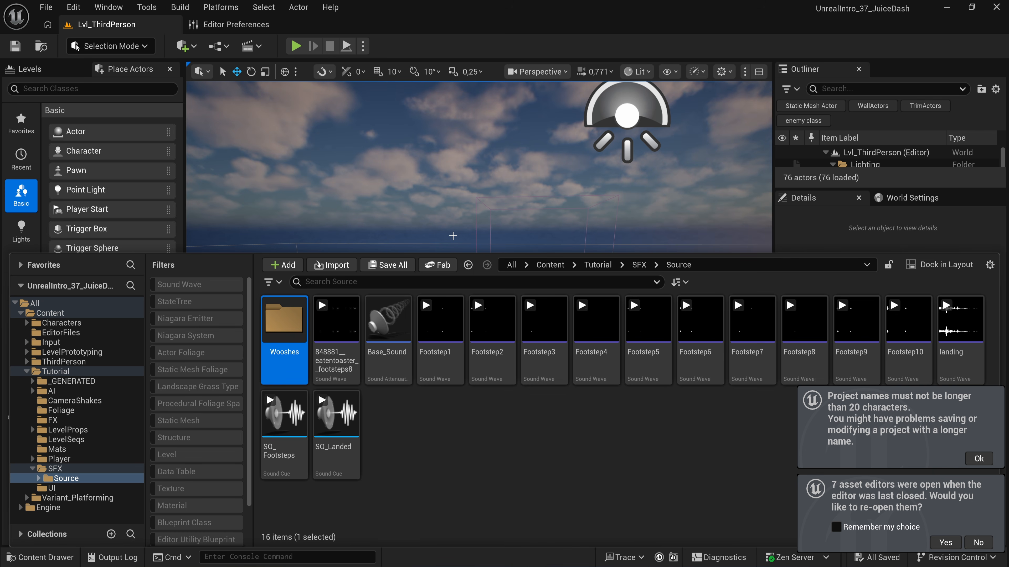
double_click(276, 324)
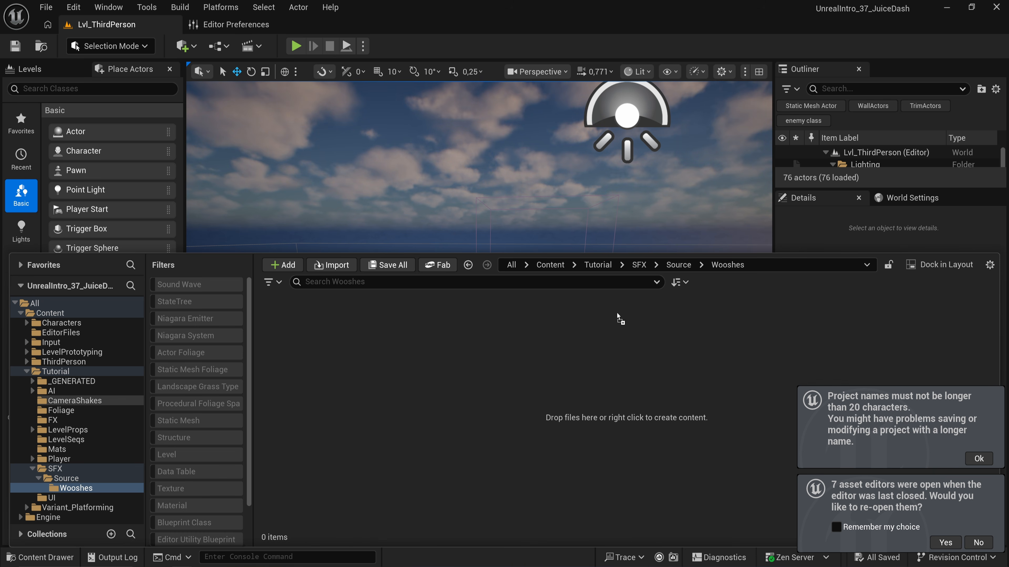
drag(351, 345, 357, 350)
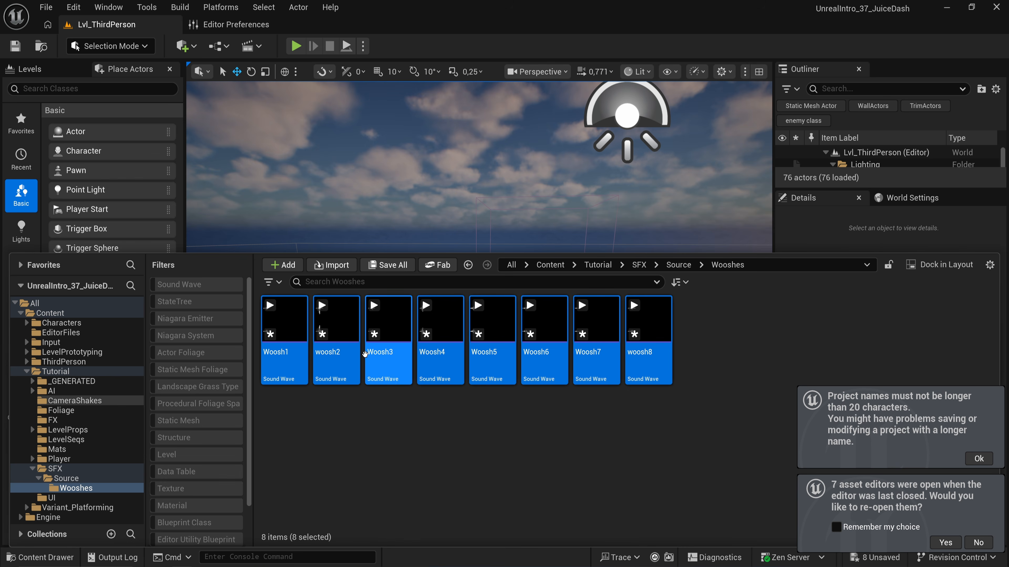
Create a single Sound Cue from the eight selected woosh sound waves and name it SQ_Woosh.
right_click(388, 366)
scroll(495, 458, down, 3)
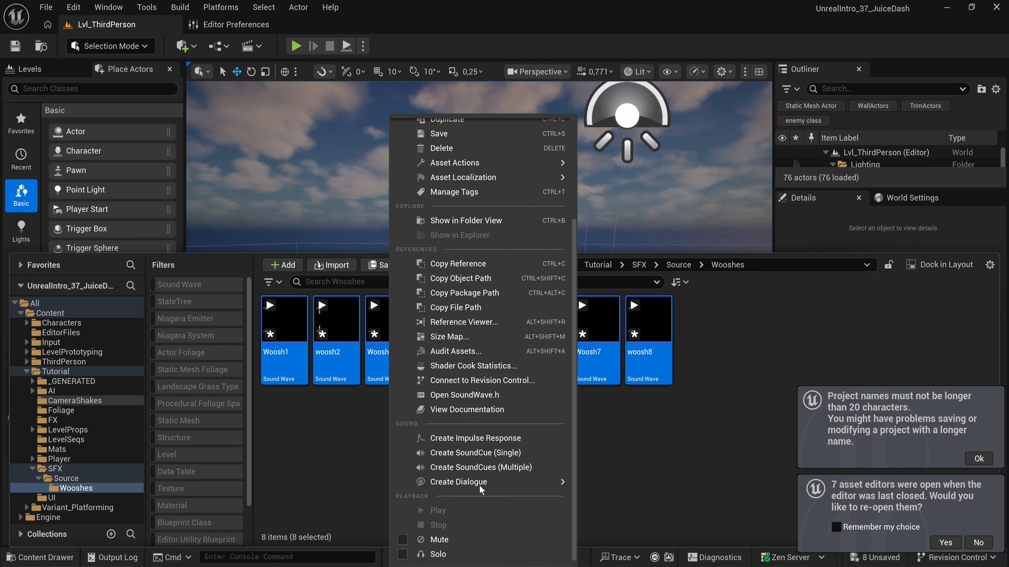
mouse_move(472, 479)
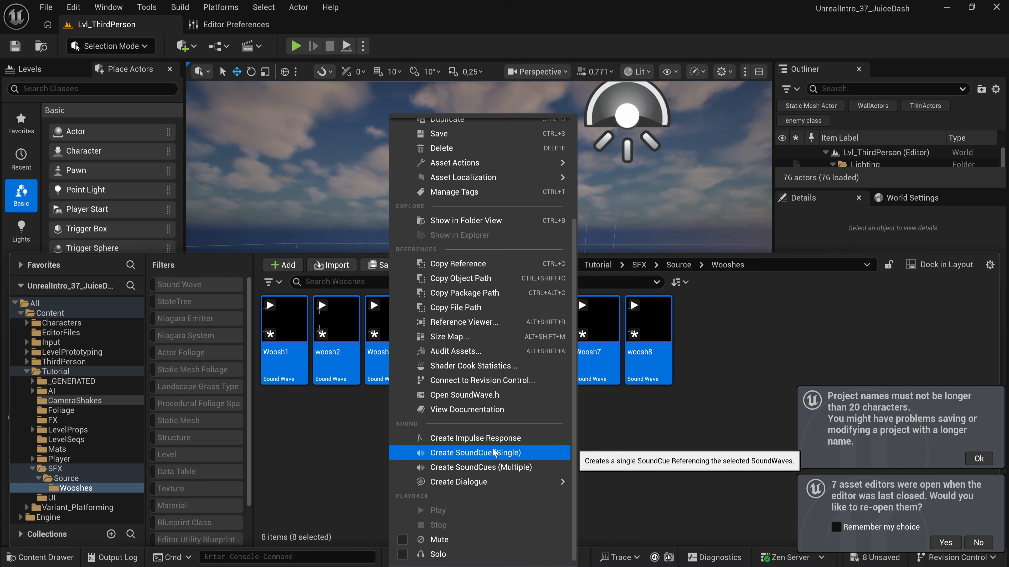
click(494, 453)
text(SQ)
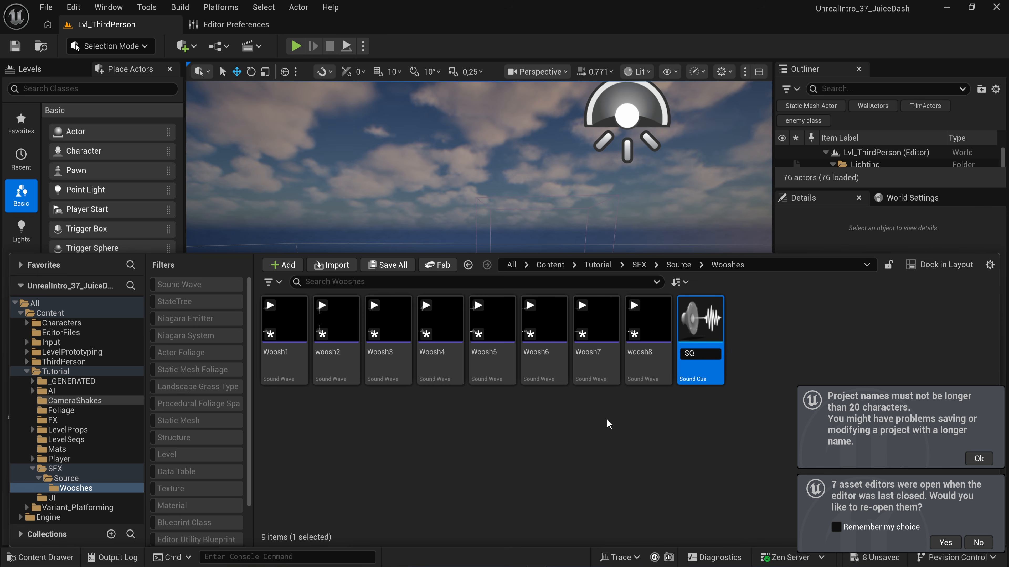
text(_Woosh)
key(Return)
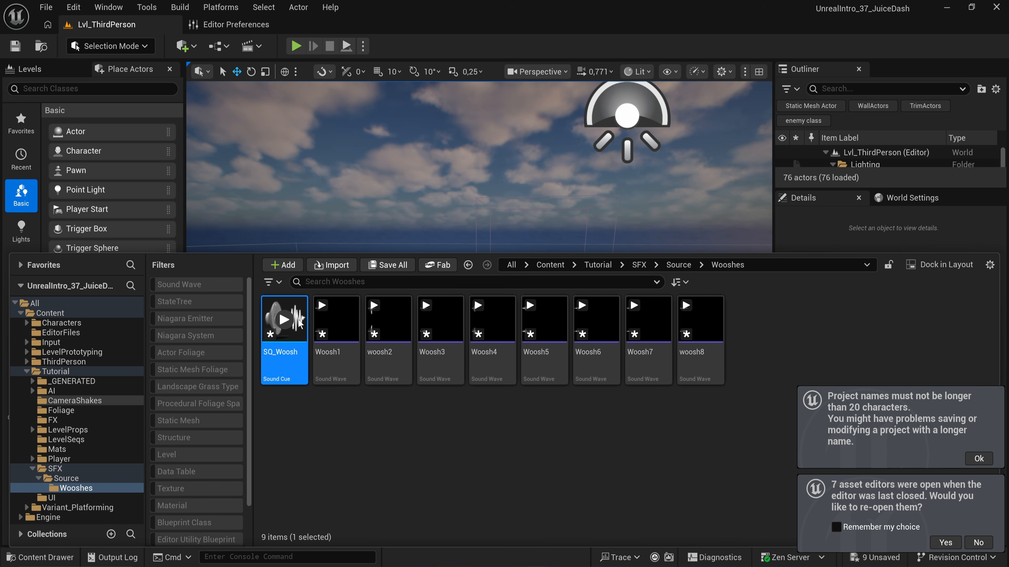
In the SQ_Woosh cue, move the Output node away and insert a Modulator node between Random and Output.
key(ctrl+space)
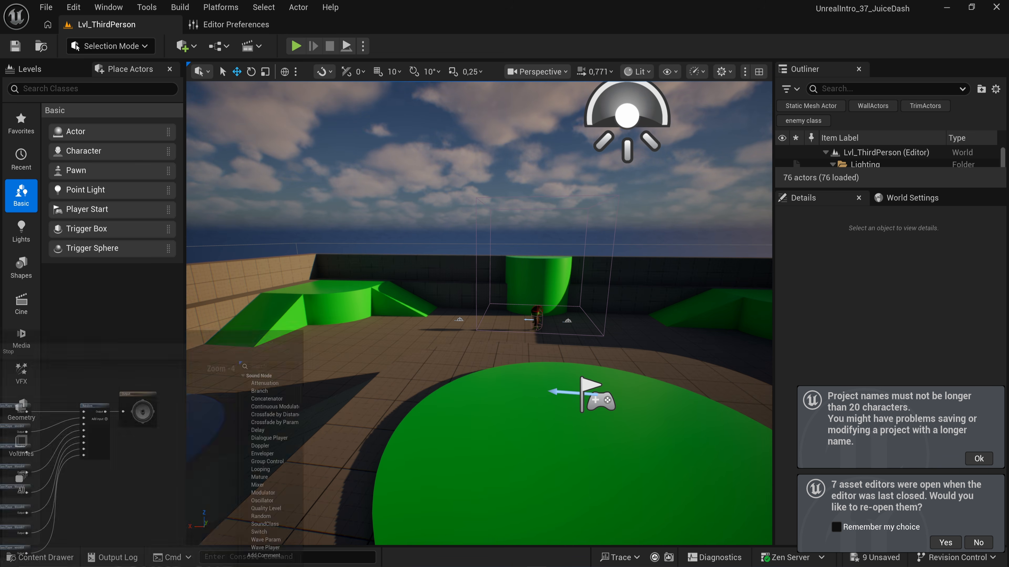
scroll(474, 251, up, 2)
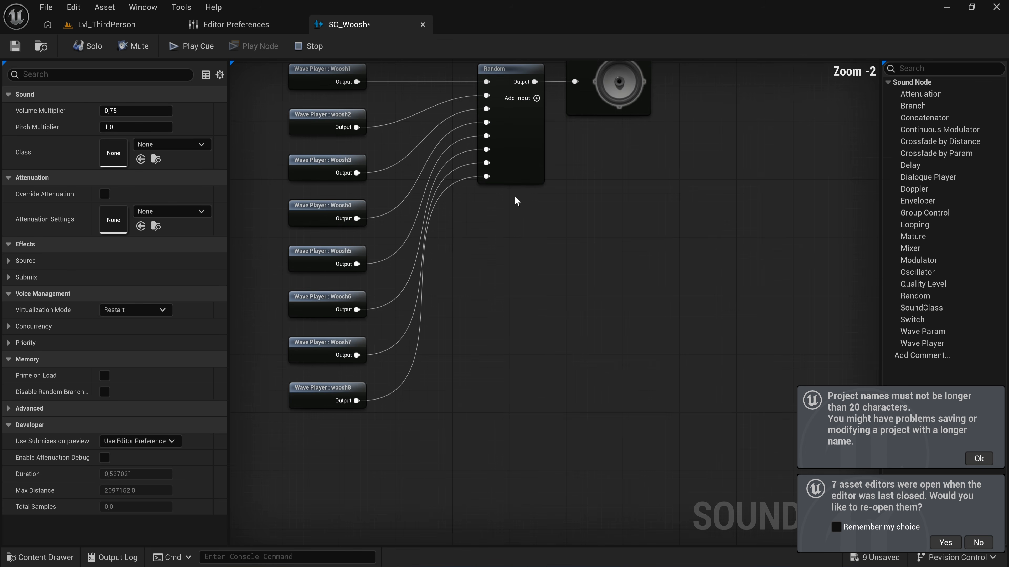
drag(525, 169, 666, 172)
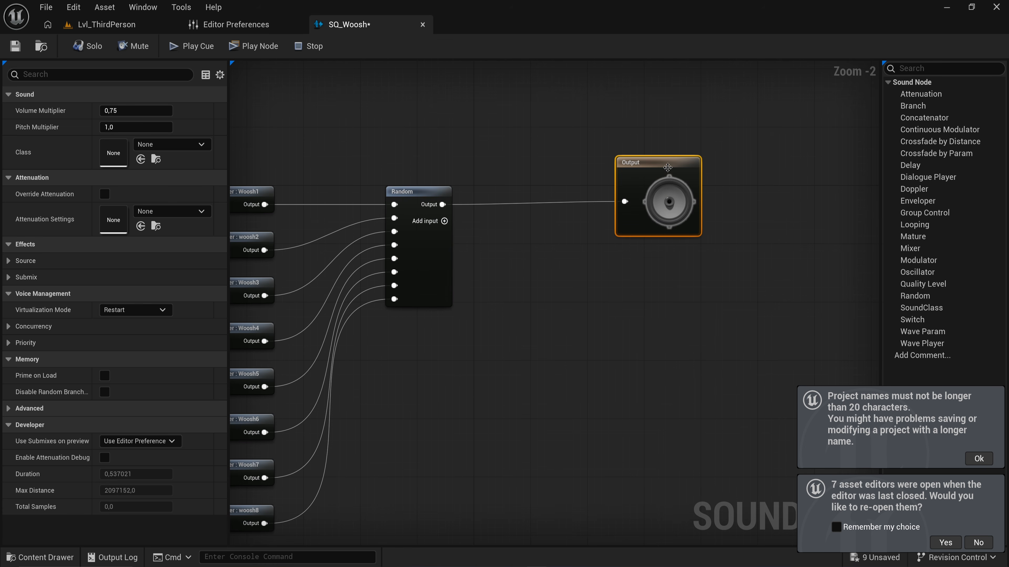
right_drag(437, 337, 476, 340)
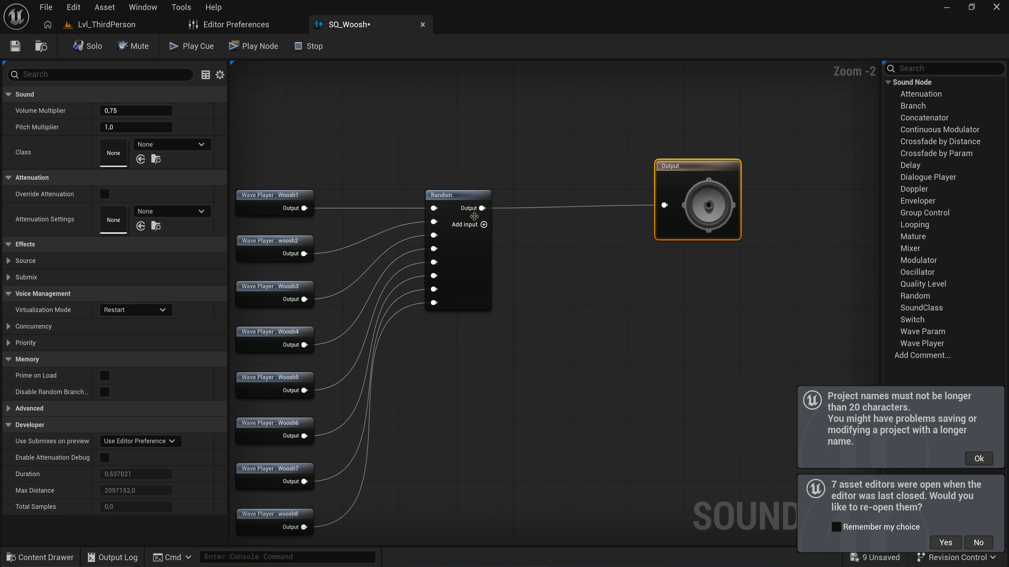
drag(477, 213, 520, 217)
text(mod)
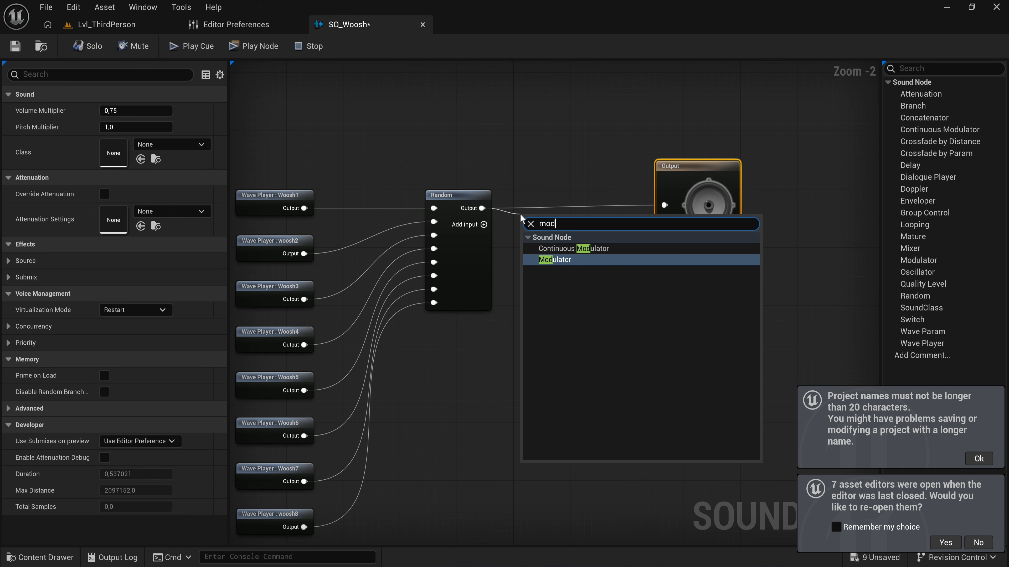
click(551, 259)
drag(569, 232, 664, 205)
click(536, 220)
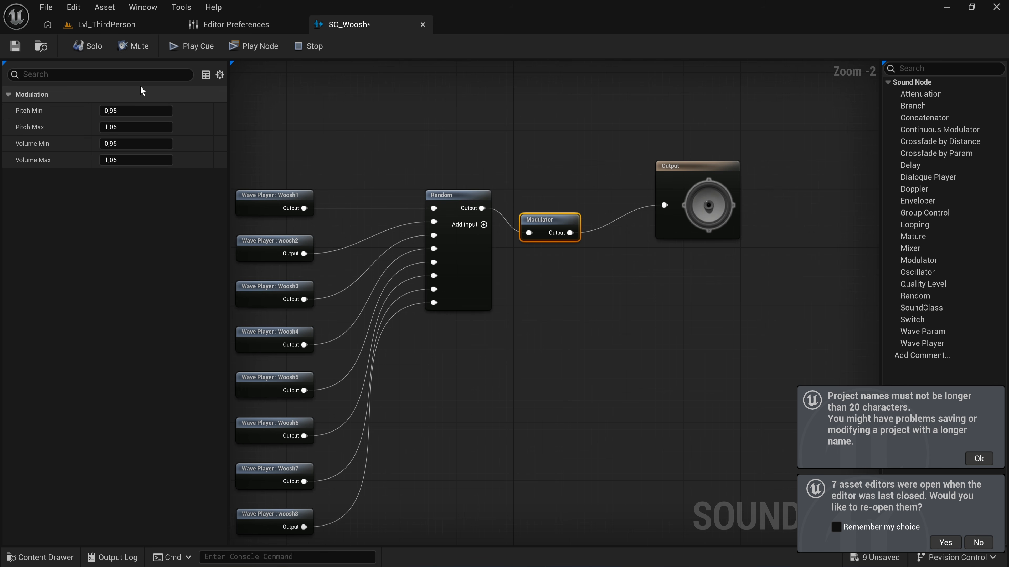
Play the SQ_Woosh cue several times to hear the randomized, modulated woosh variations.
click(174, 46)
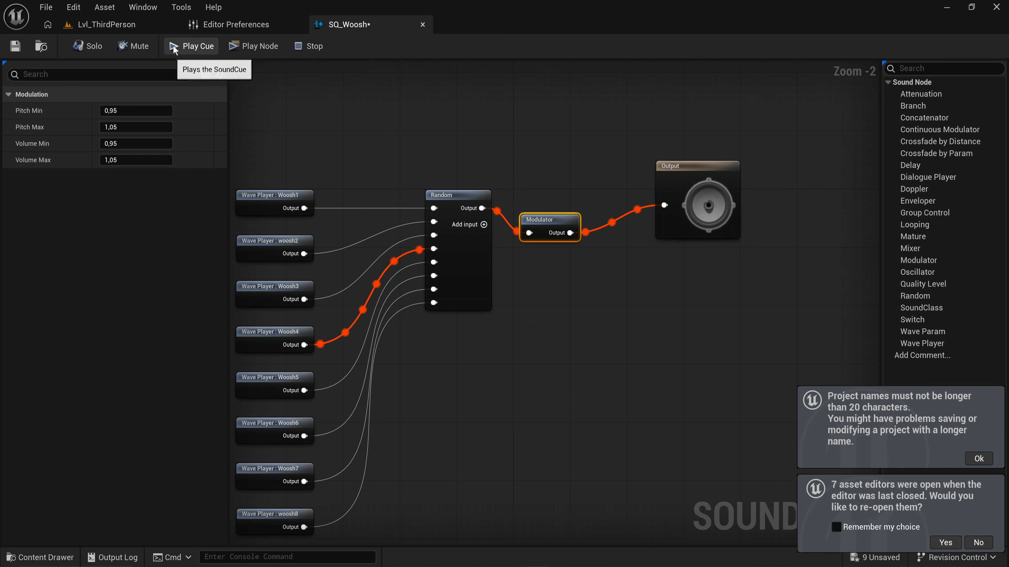
click(173, 47)
click(173, 46)
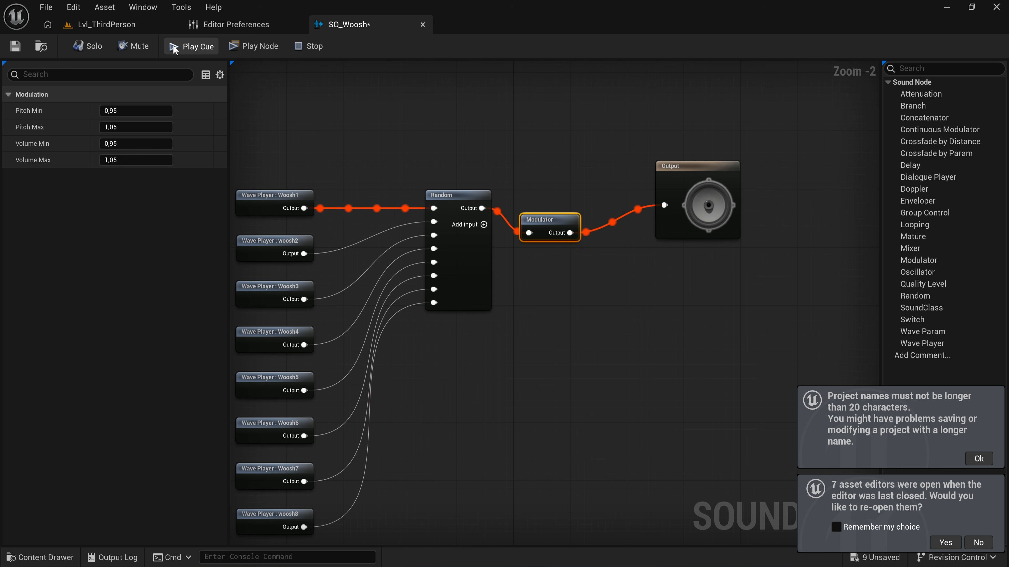
click(173, 47)
click(173, 47)
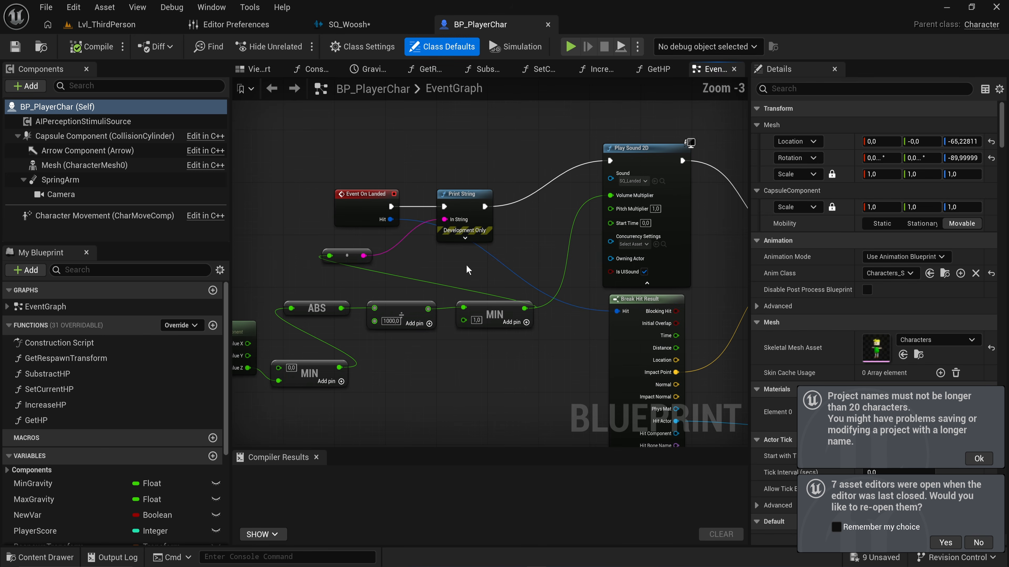
In BP_PlayerChar's event graph, delete the Print String node after Event On Landed and its float-to-string conversion node.
click(461, 206)
key(Delete)
drag(424, 278, 336, 258)
key(Delete)
scroll(451, 272, down, 2)
right_drag(505, 267, 234, 225)
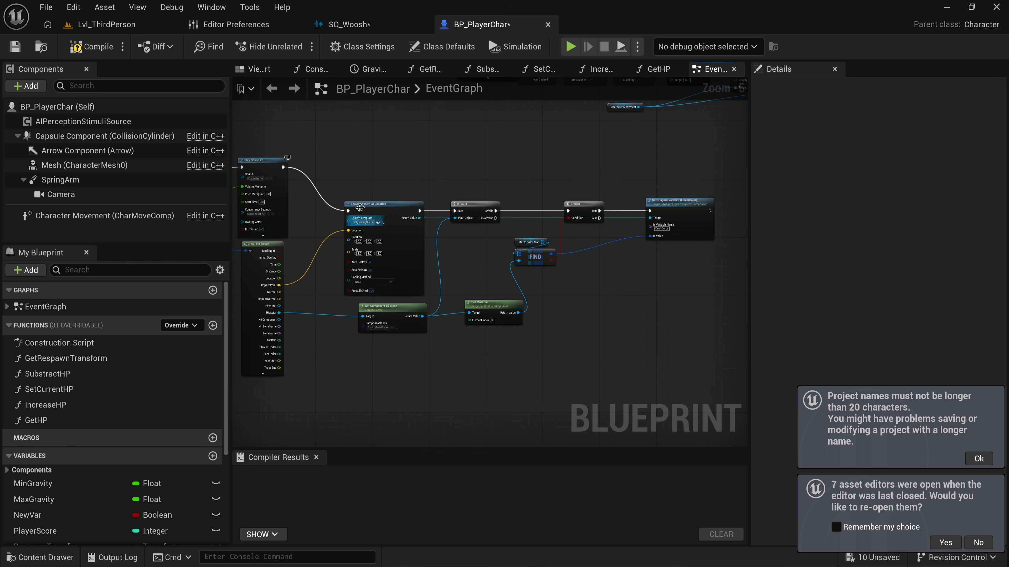
Find the dash's Play Montage node in the BP_PlayerChar event graph and open its AS_Char_Dash_Montage asset for editing.
scroll(362, 204, down, 2)
right_drag(458, 163, 378, 387)
scroll(379, 342, up, 3)
scroll(379, 342, up, 2)
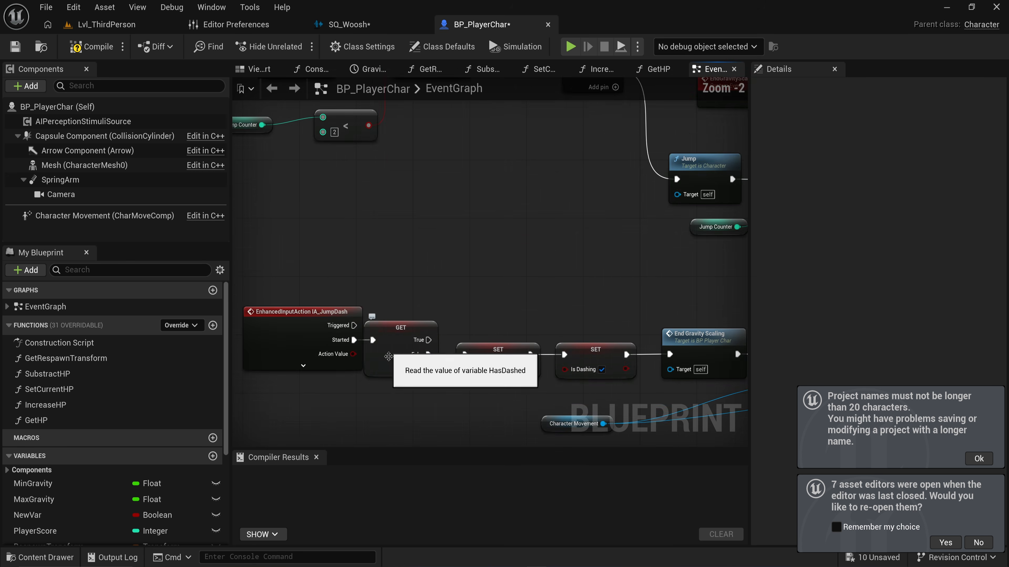
scroll(389, 357, down, 2)
right_drag(475, 270, 584, 195)
scroll(589, 207, down, 1)
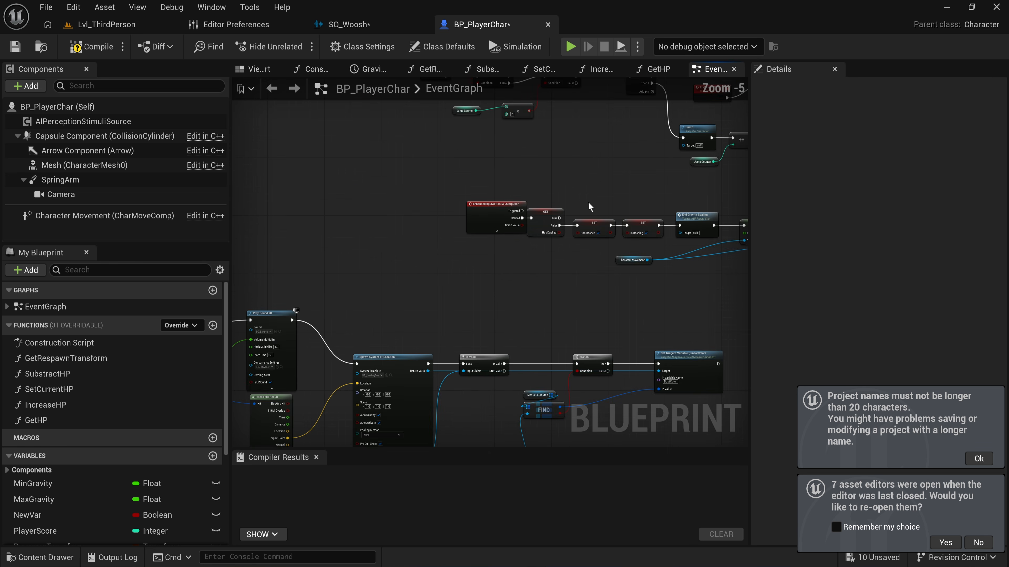
right_drag(620, 225, 235, 145)
right_drag(501, 212, 474, 308)
scroll(419, 291, up, 4)
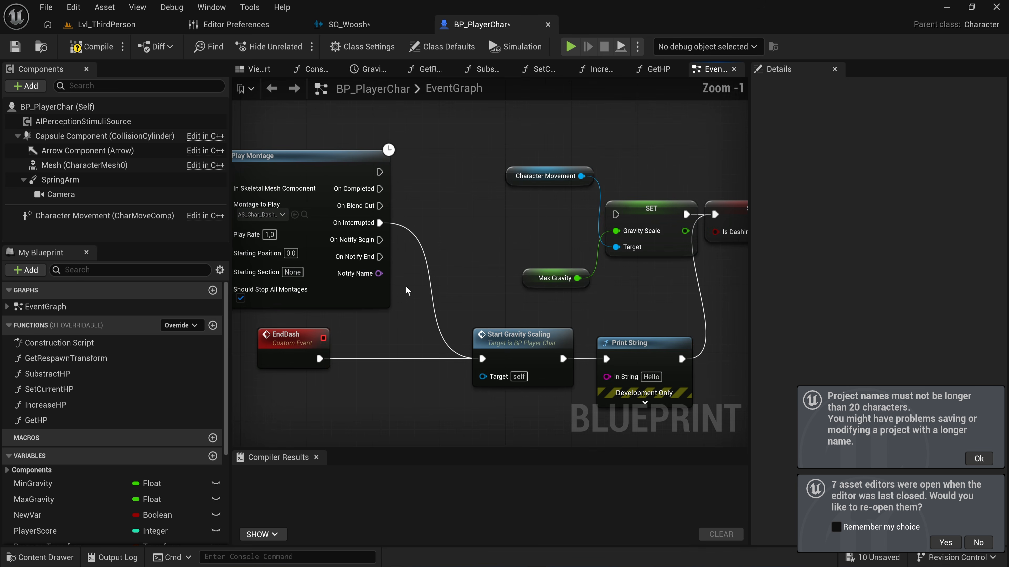
right_drag(306, 207, 434, 227)
scroll(439, 235, down, 2)
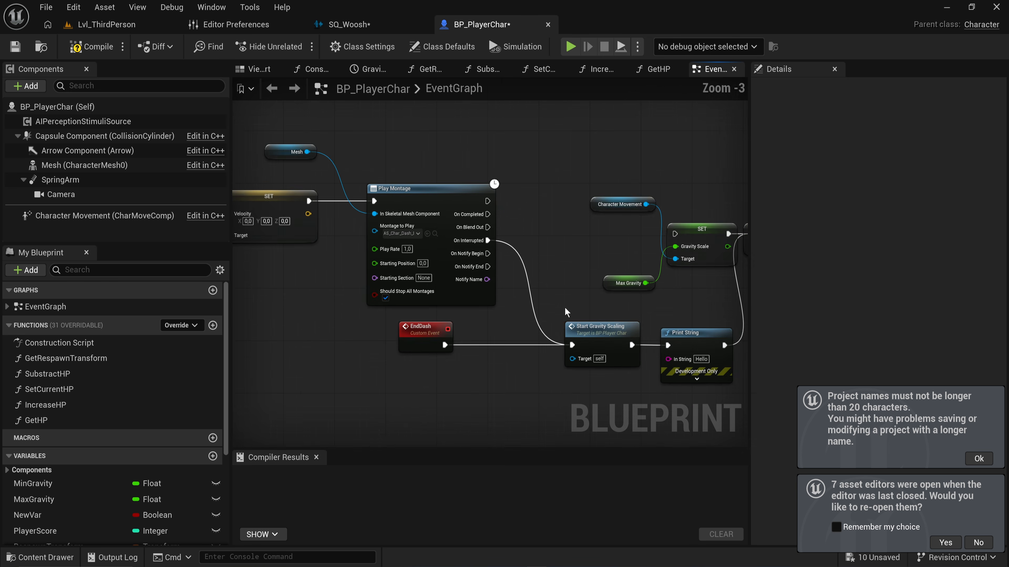
right_drag(565, 310, 452, 283)
scroll(383, 328, up, 1)
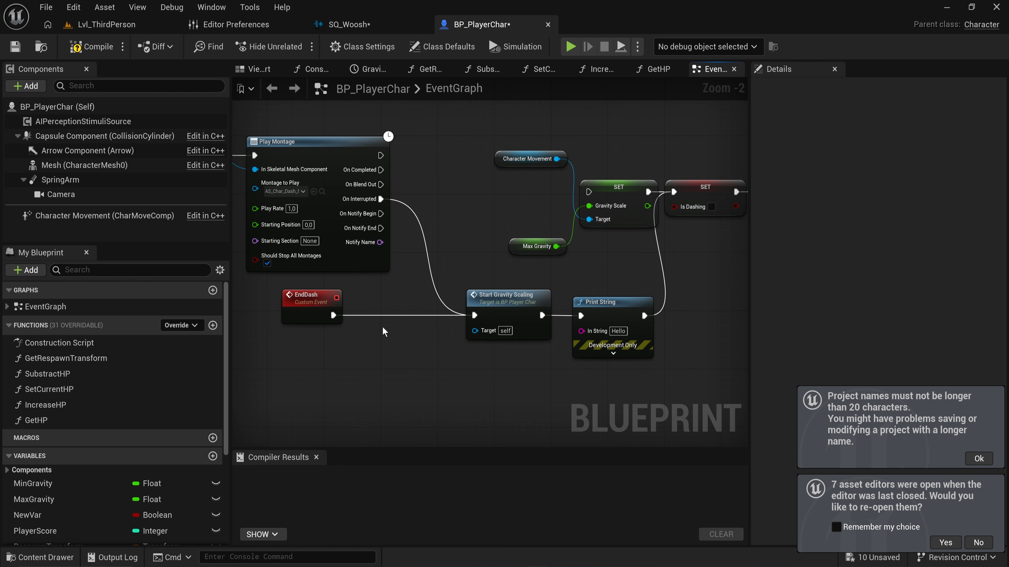
click(322, 192)
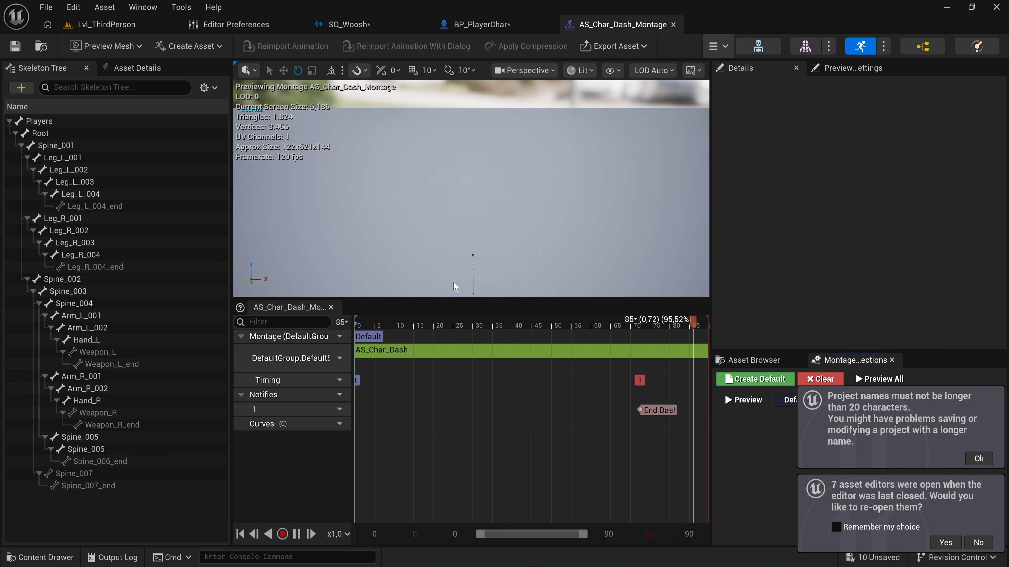
Add a Play Sound notify at frame 33 on notify track 1 of the dash montage and select it.
right_drag(497, 191, 441, 185)
drag(357, 327, 486, 344)
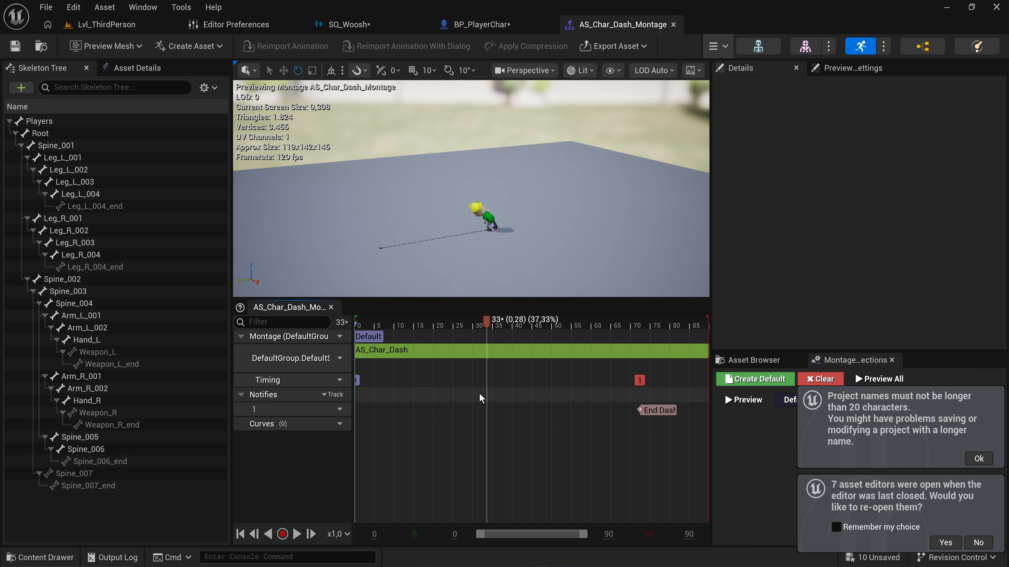
right_click(487, 415)
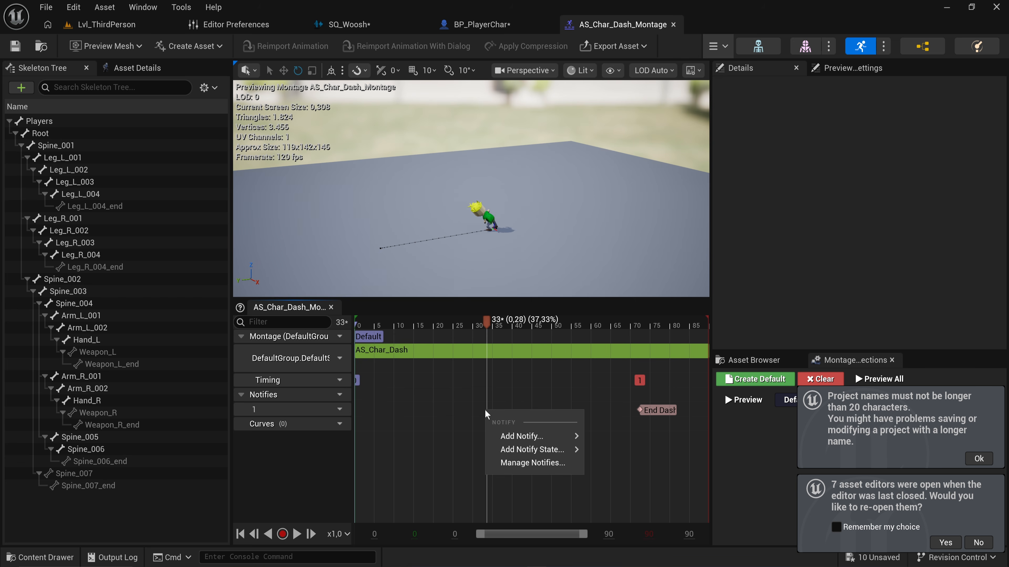
mouse_move(532, 435)
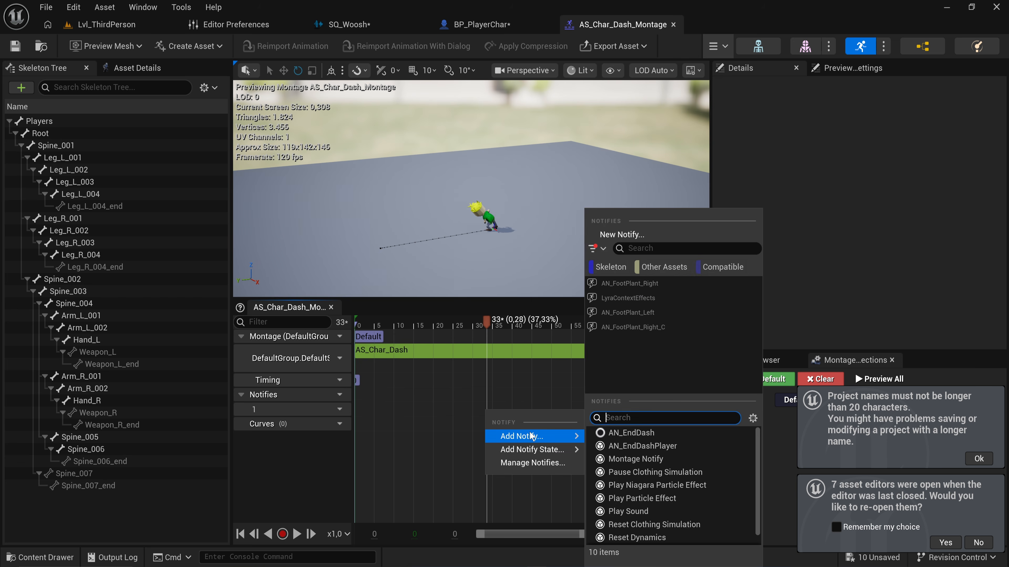
click(629, 511)
click(507, 410)
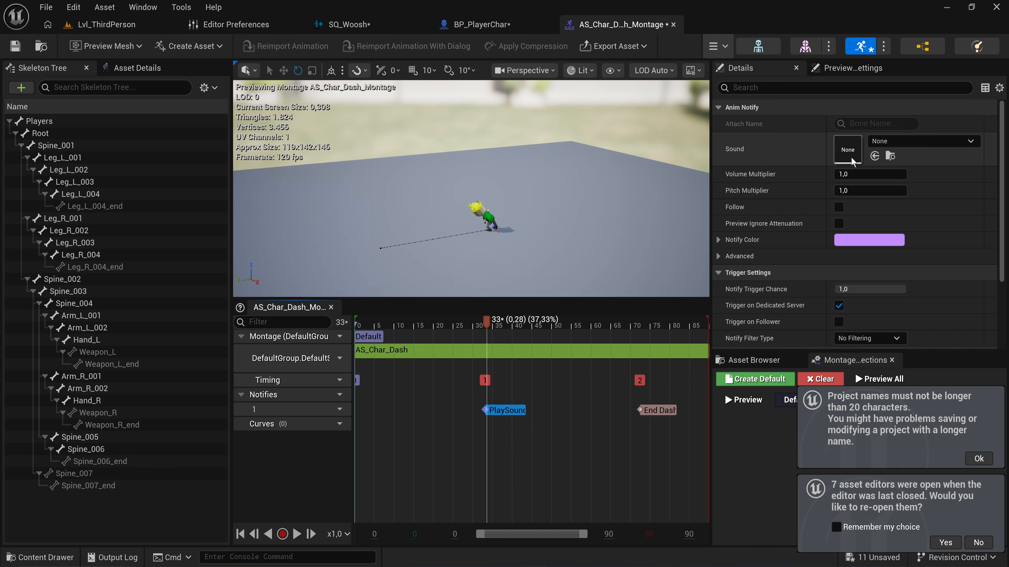
Assign the SQ_Woosh cue as the selected notify's sound and decline reopening the previously open asset editors.
click(896, 141)
text(woosh)
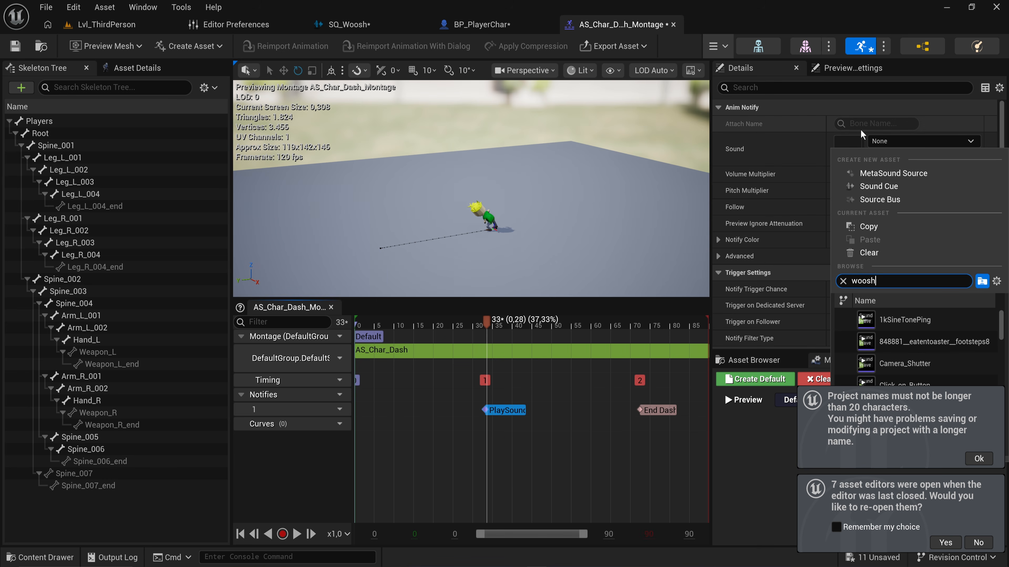
click(896, 320)
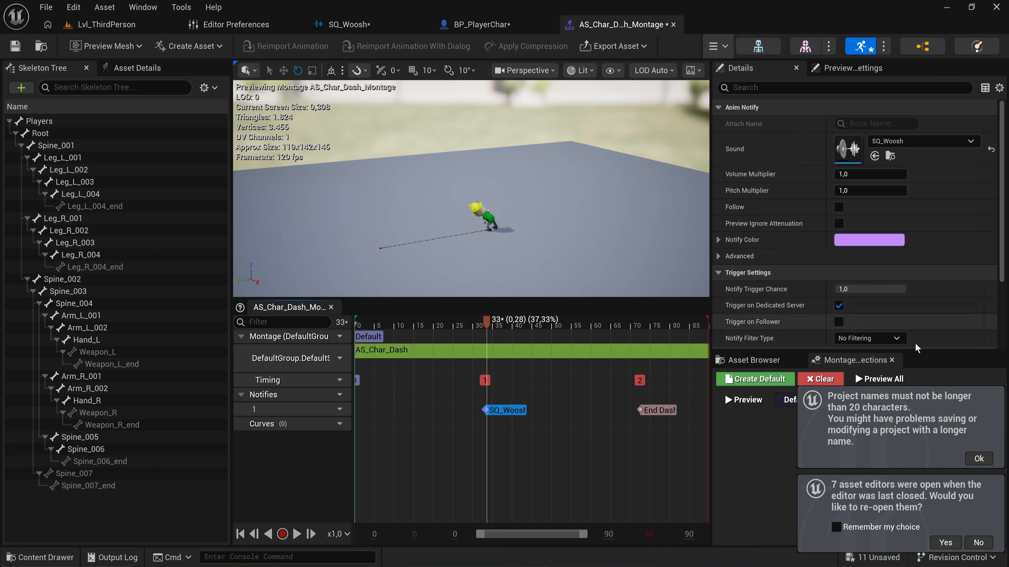
click(977, 547)
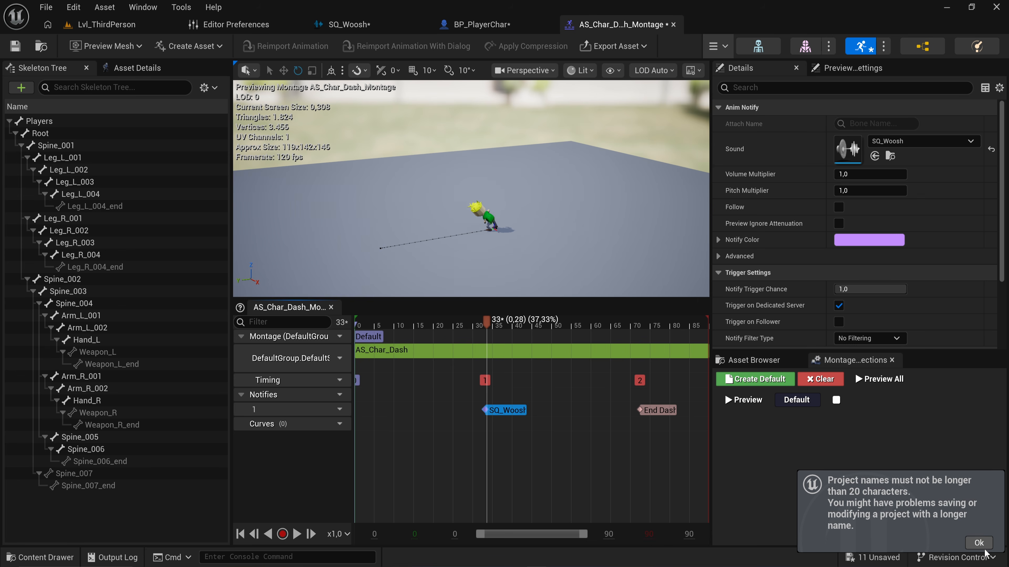
Preview the montage playback with its woosh and shorten the AS_Char_Dash segment so the montage lasts about 83 frames.
key(space)
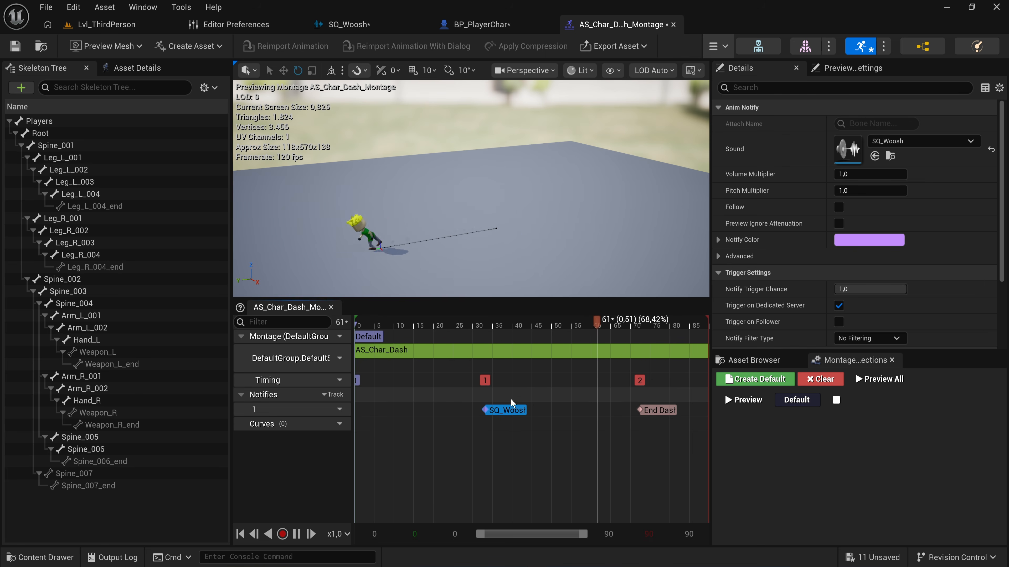
click(389, 323)
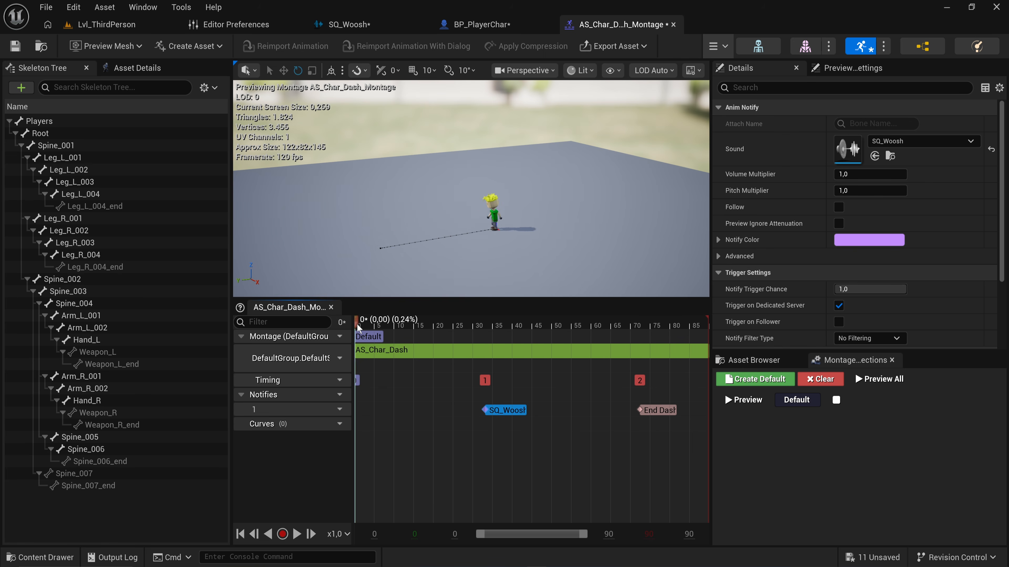
click(380, 352)
drag(860, 141, 868, 140)
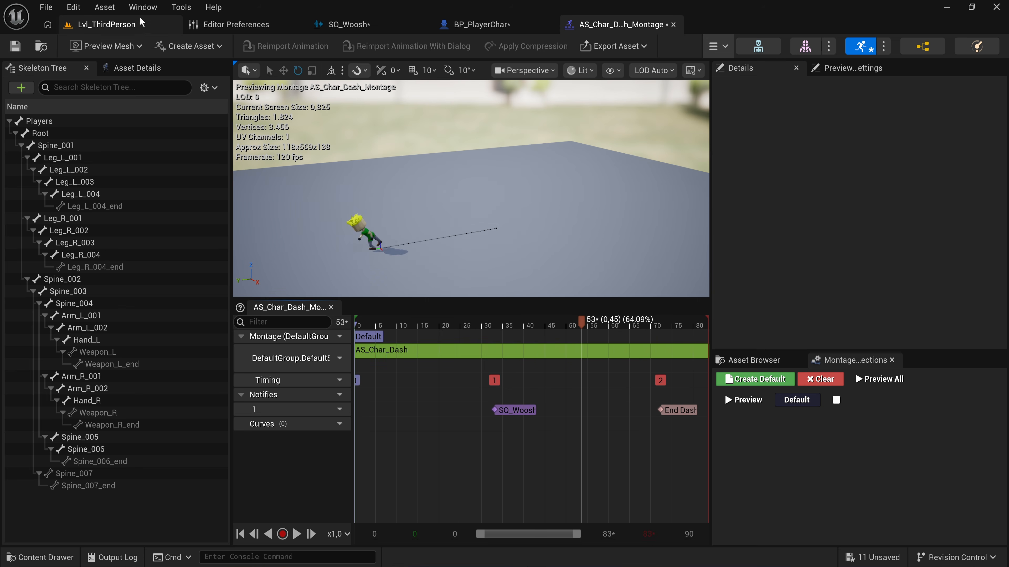
Play-test Lvl_ThirdPerson, running and dashing repeatedly to hear the woosh sound, and stop the session.
click(119, 25)
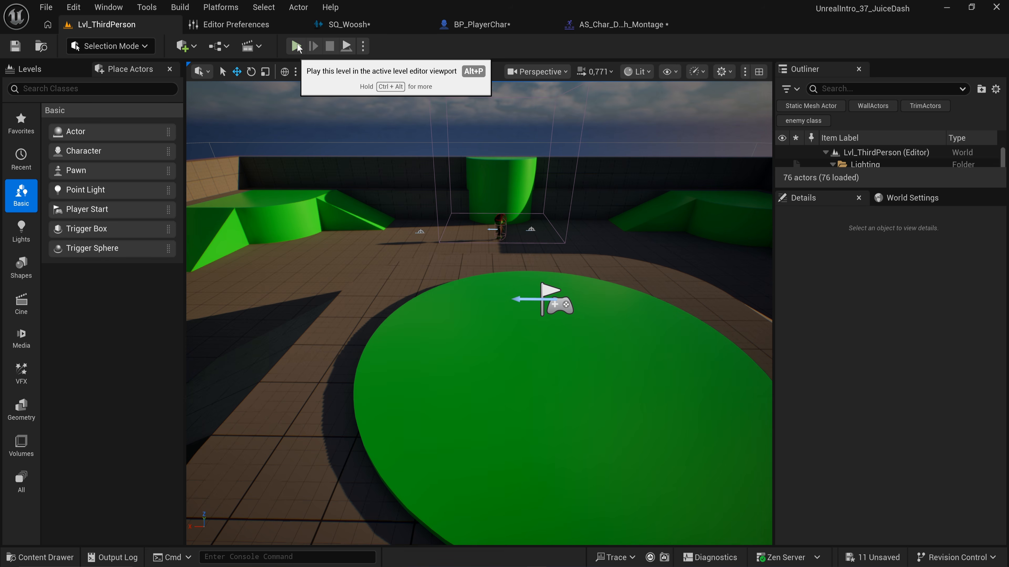
click(297, 46)
key(w)
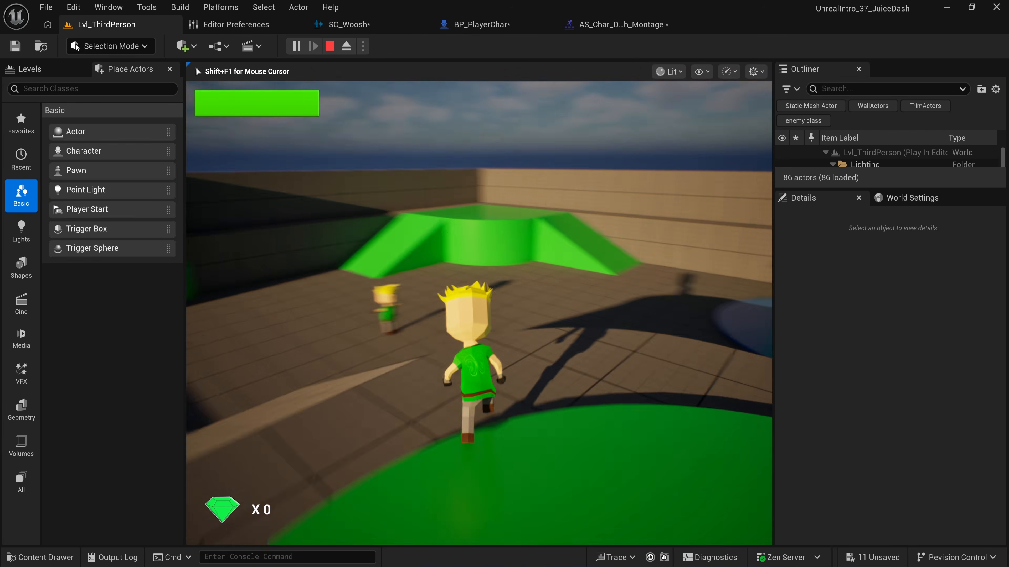
key(shift)
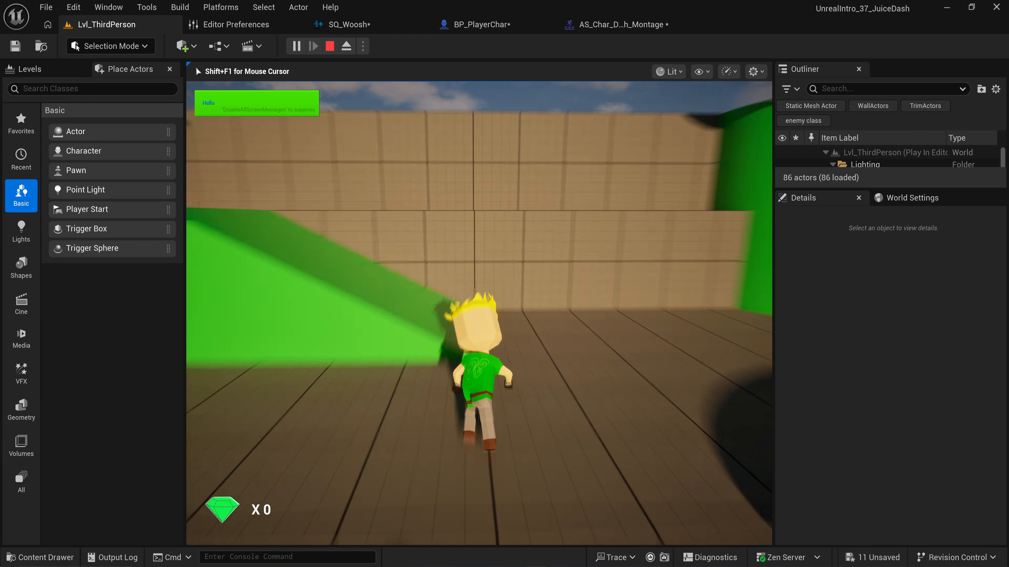
key(shift)
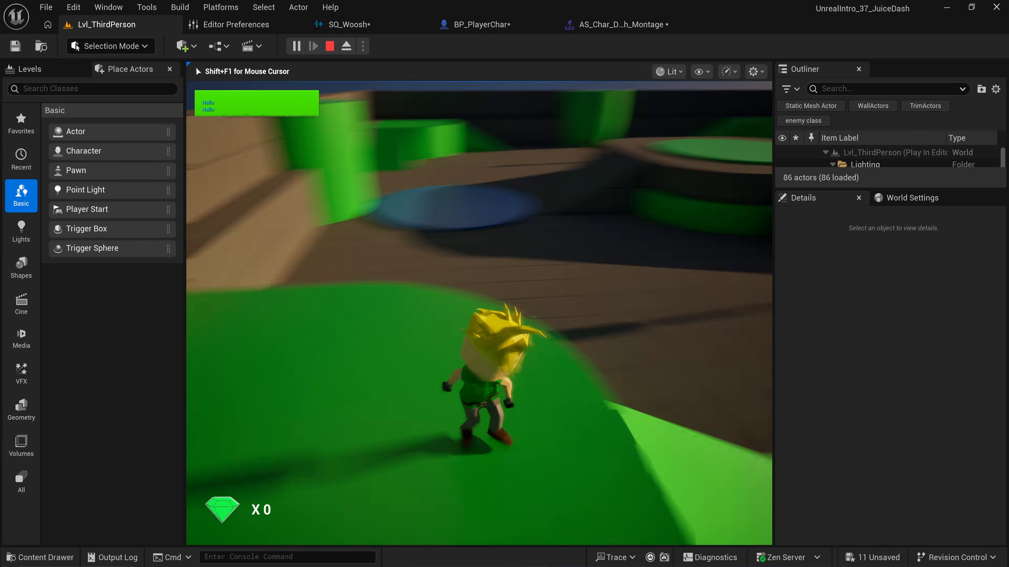
key(w)
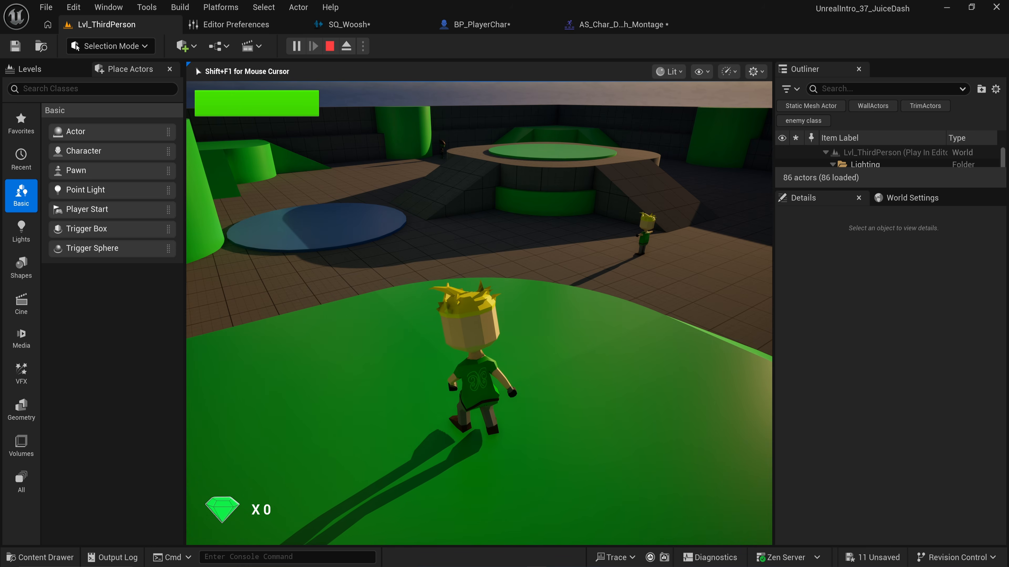
key(w)
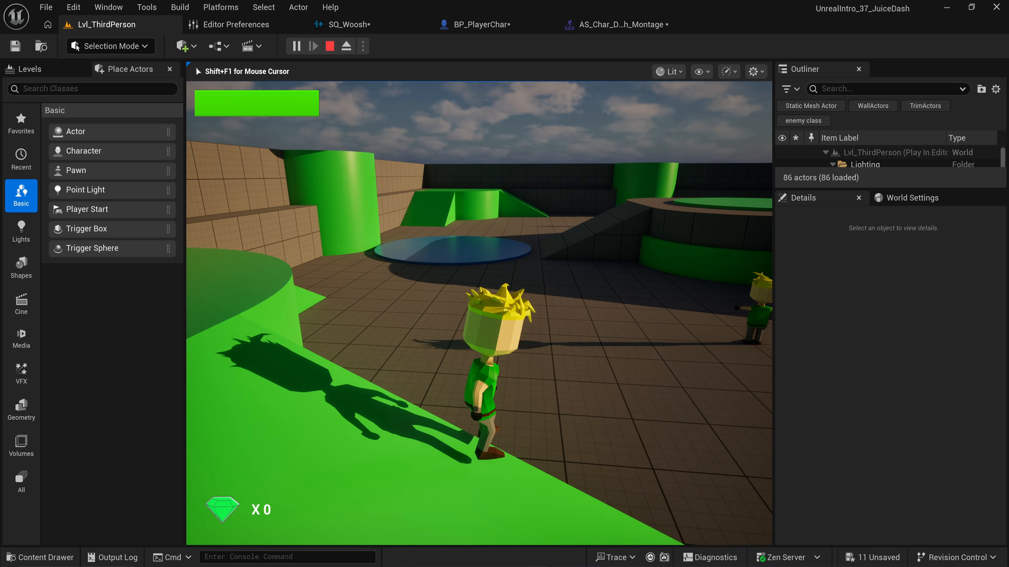
key(w)
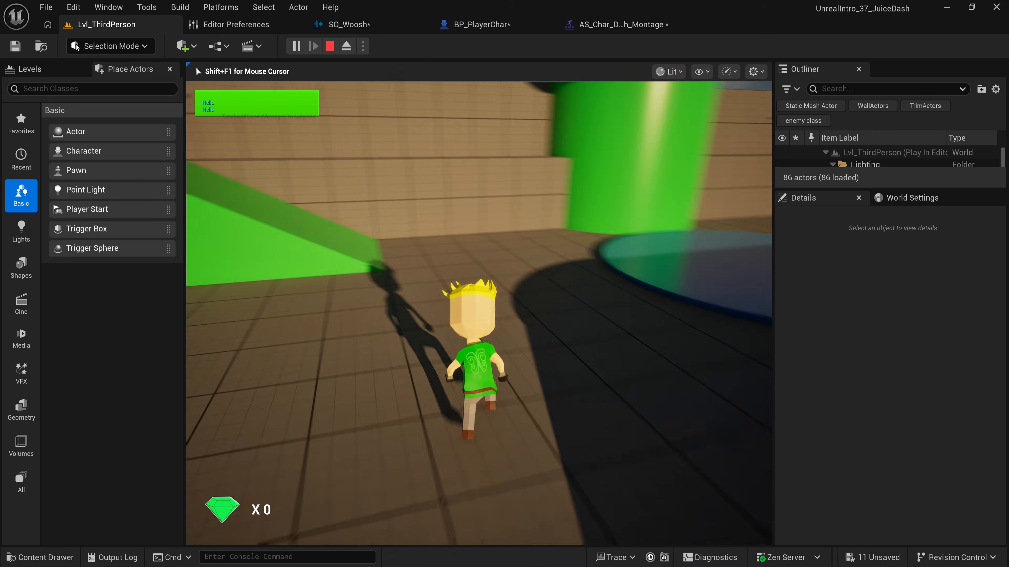
key(w)
key(a)
key(s)
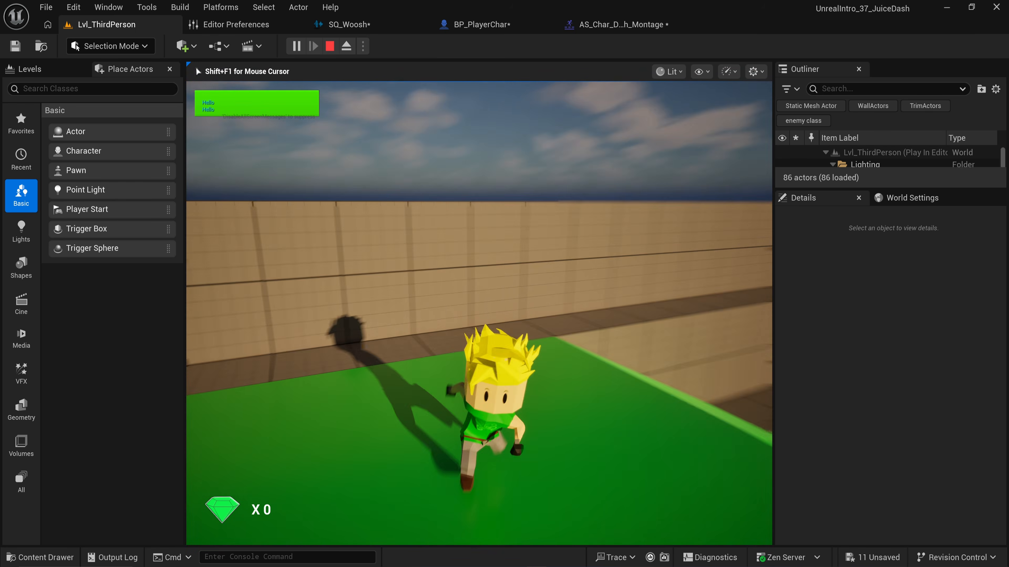
key(w)
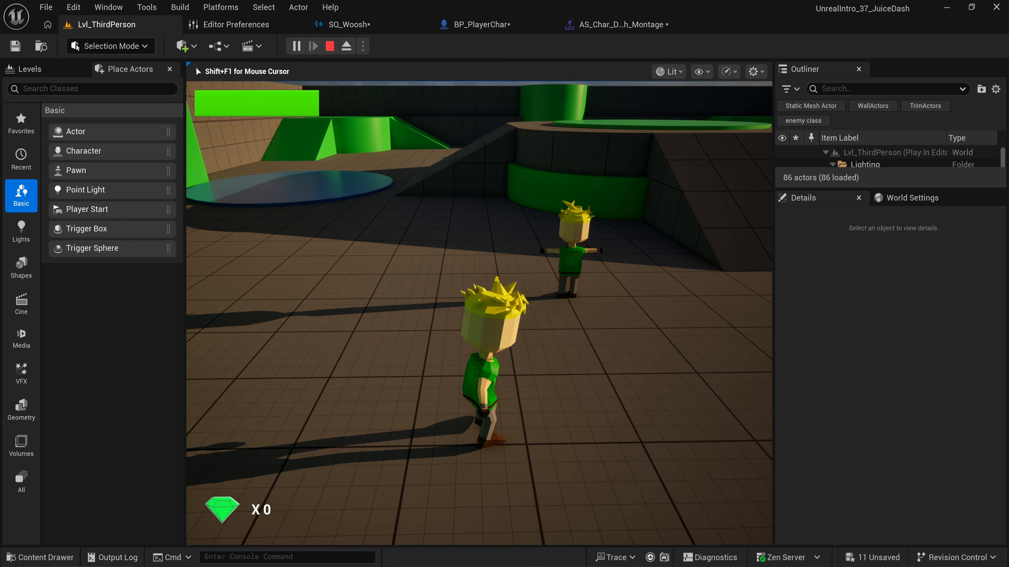
key(Escape)
Add a second notify track to the dash montage and place a Montage Notify on it at frame 33.
drag(548, 323, 495, 330)
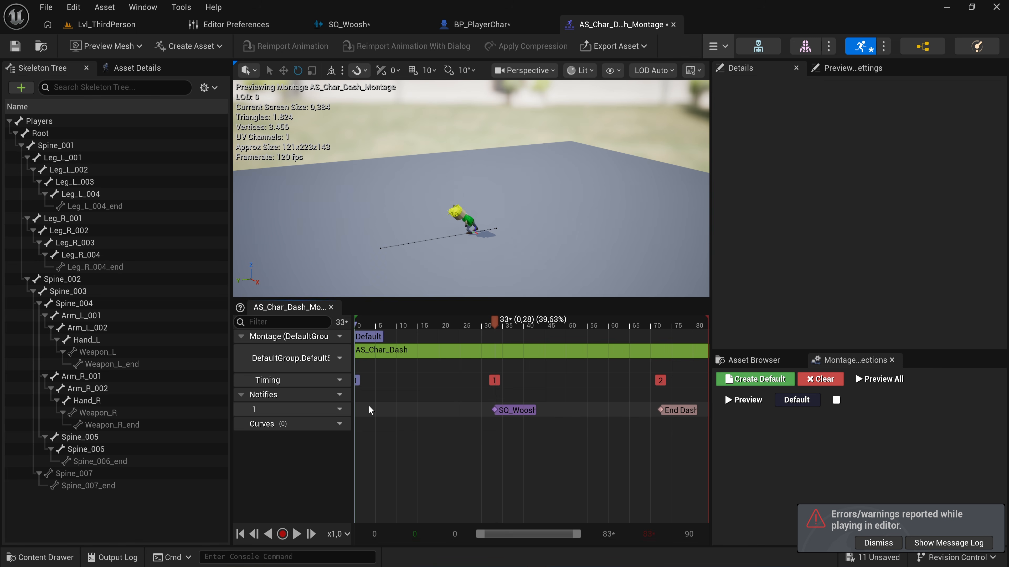
click(332, 395)
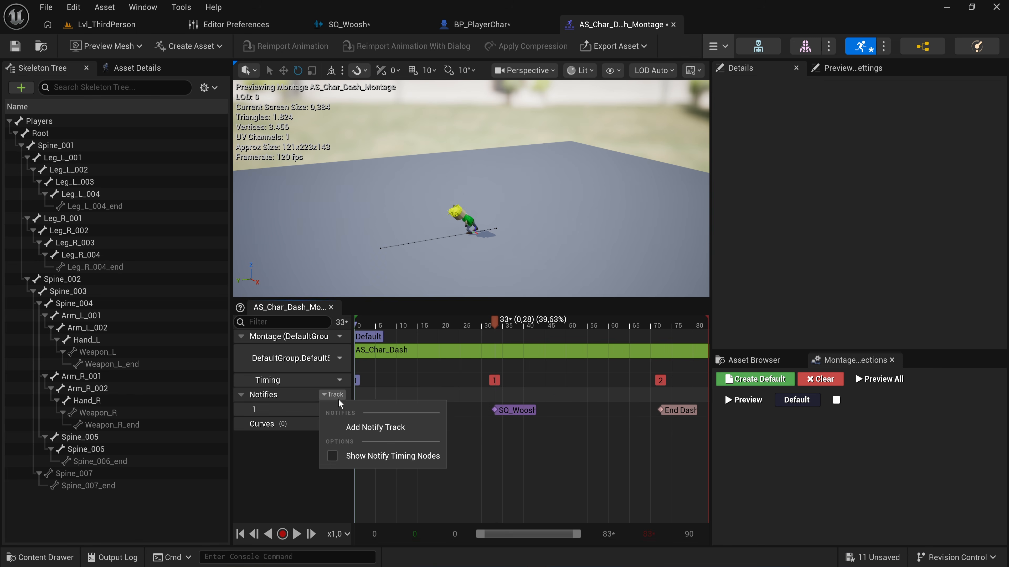
click(369, 428)
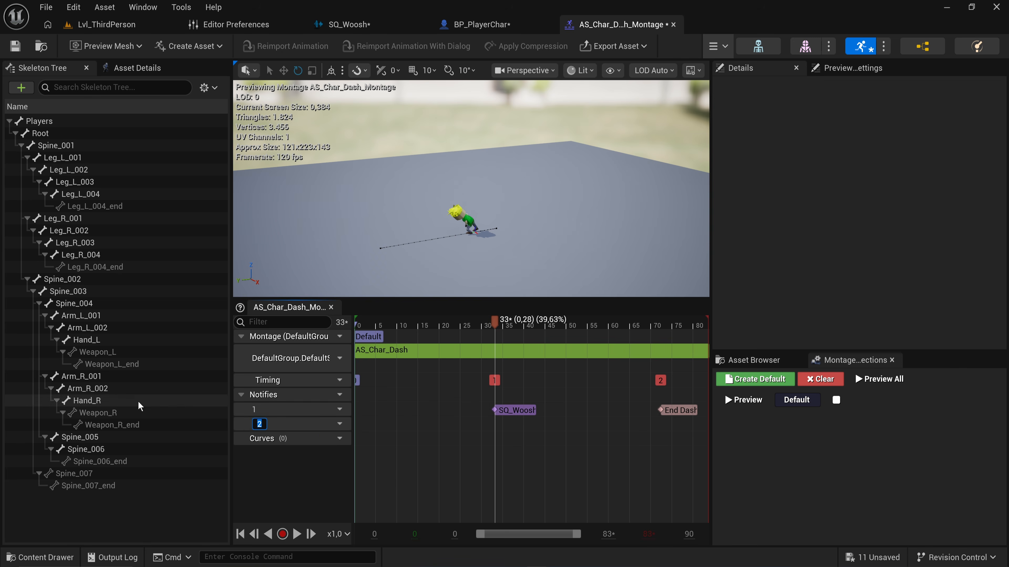
right_click(496, 428)
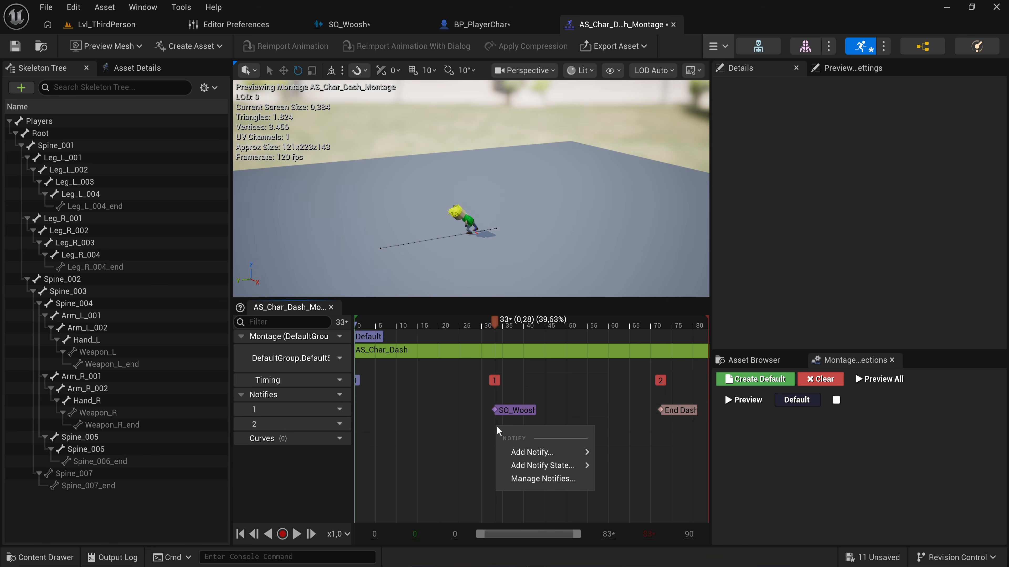
mouse_move(533, 452)
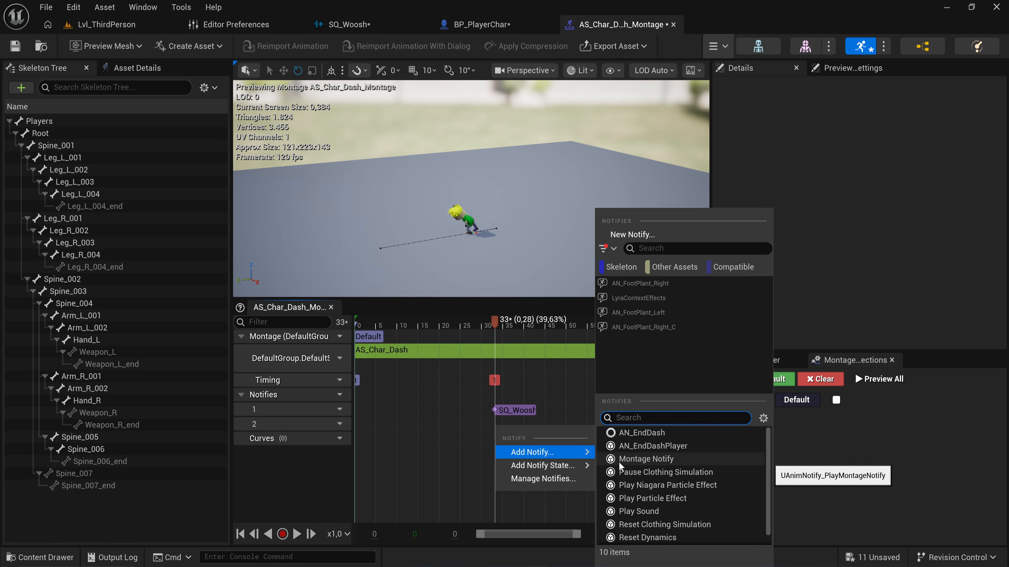
click(640, 460)
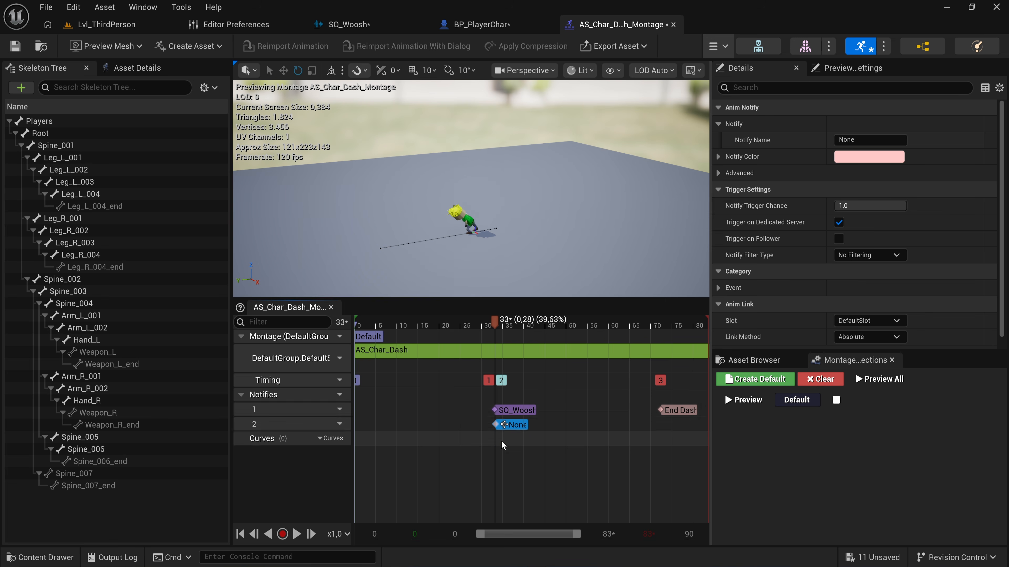
Set the new montage notify's name to CamShake and save AS_Char_Dash_Montage.
click(873, 140)
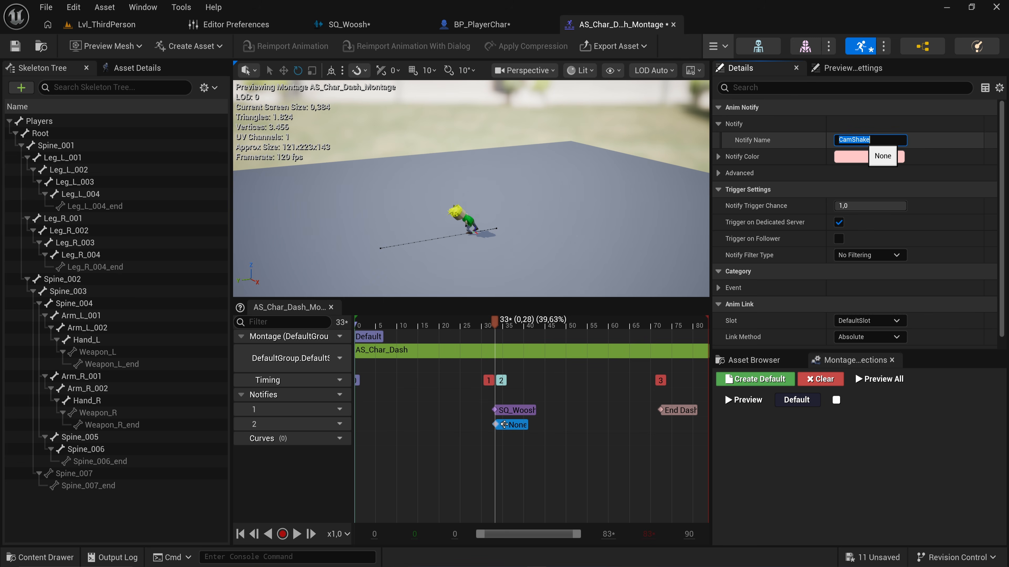
click(590, 409)
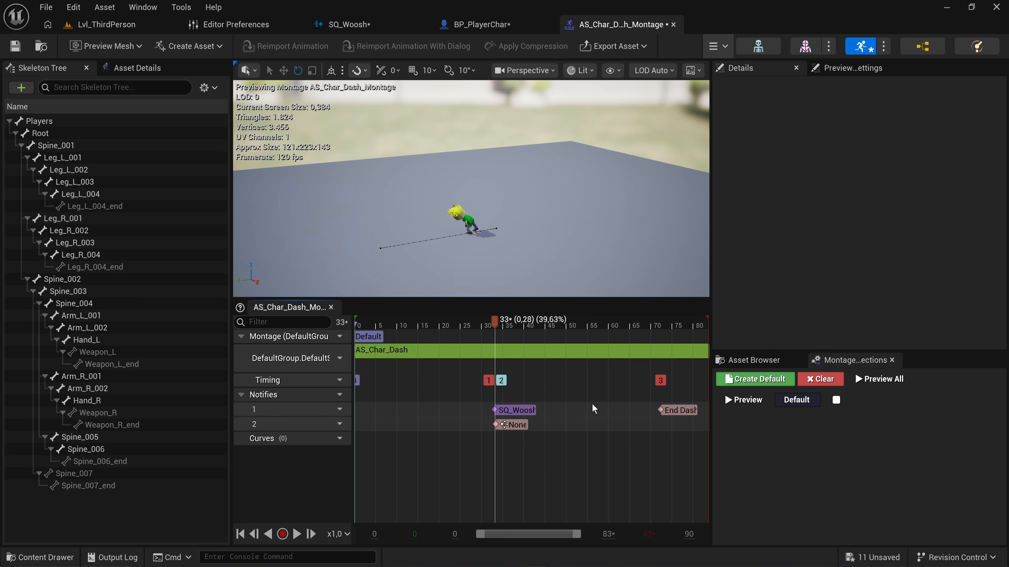
click(513, 428)
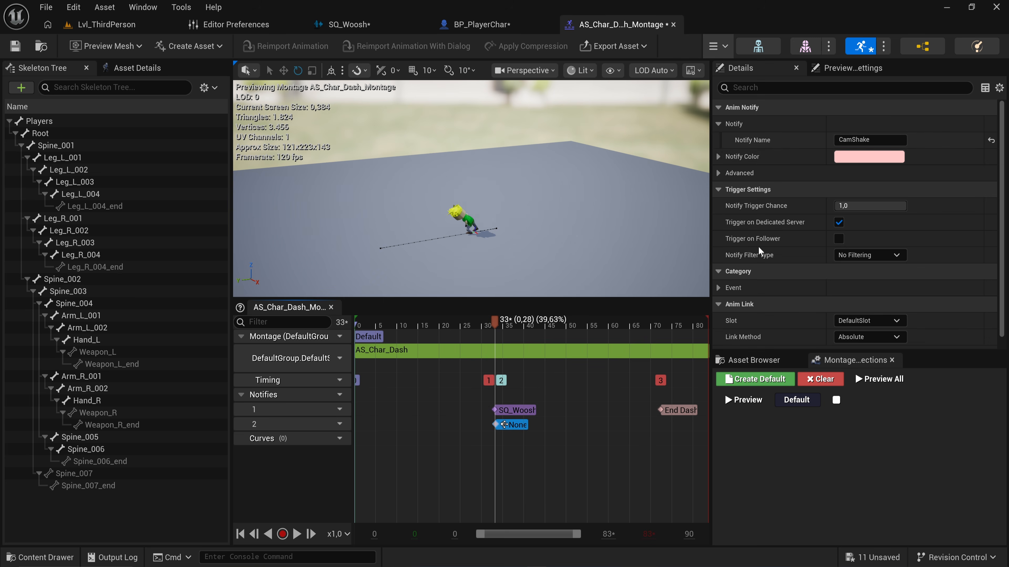
click(626, 398)
key(ctrl+s)
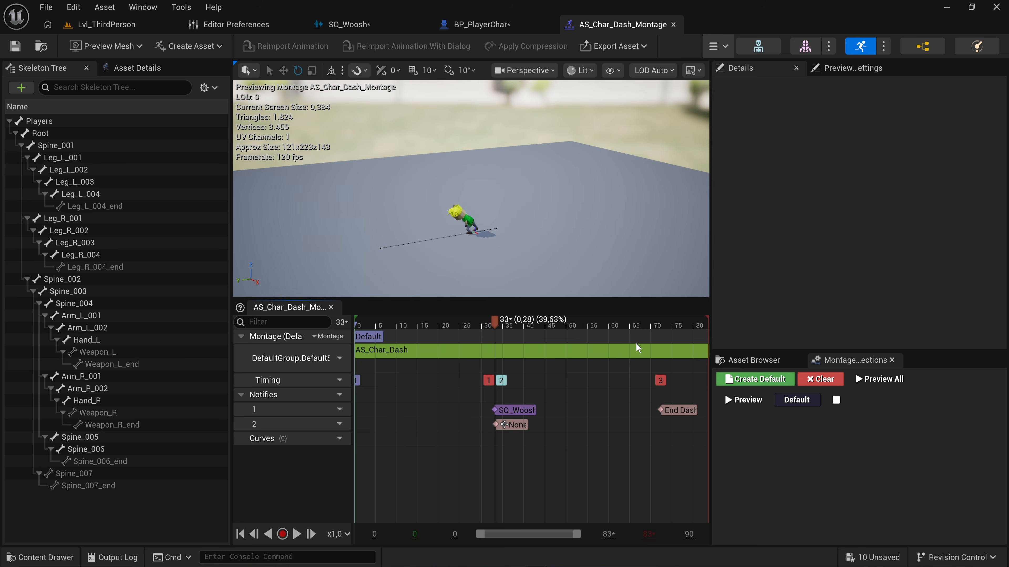
In BP_PlayerChar's EventGraph, add a Switch on Name node fed by the dash Play Montage node's Notify Name output.
click(500, 31)
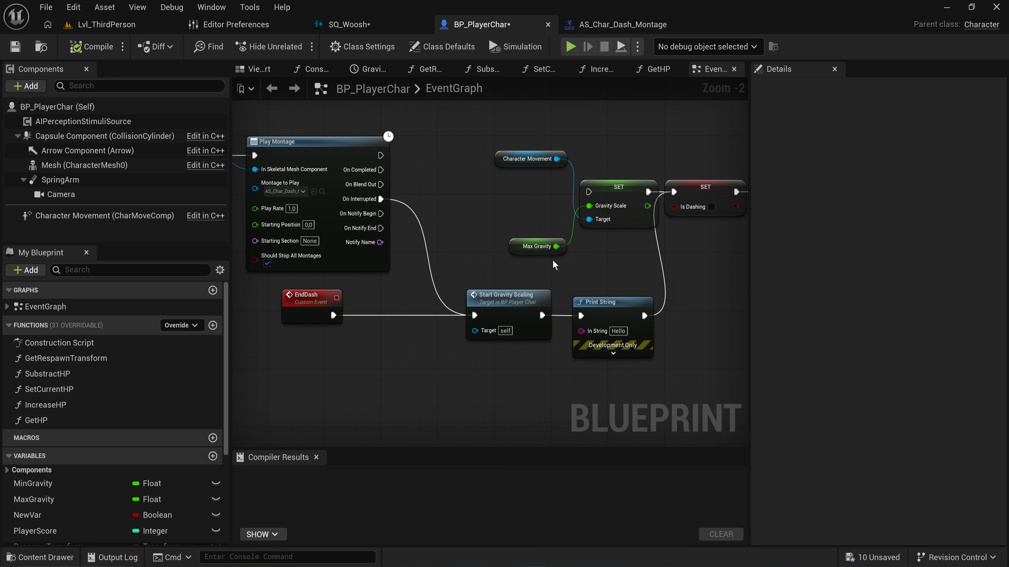
scroll(423, 204, up, 3)
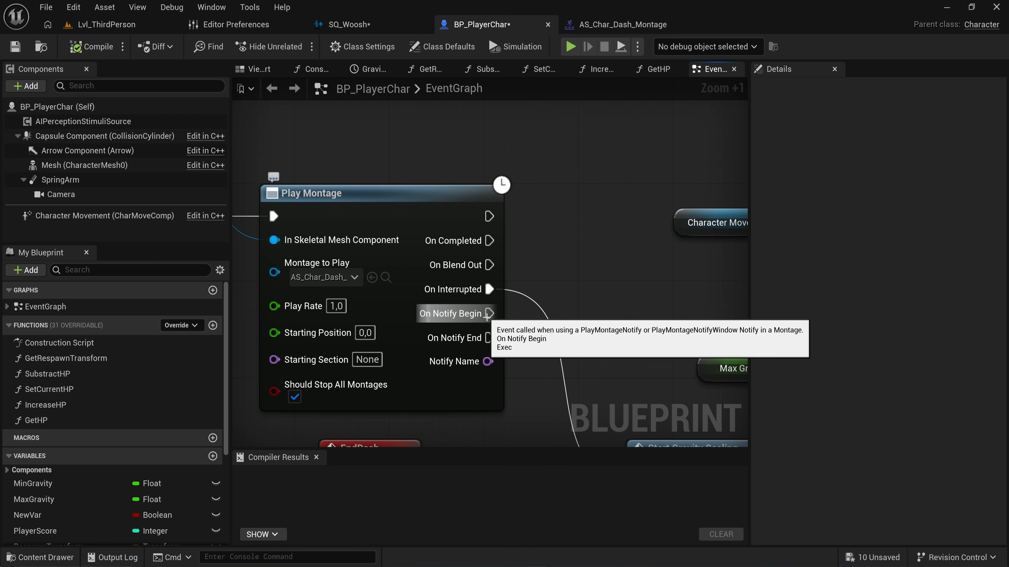
drag(488, 361, 555, 371)
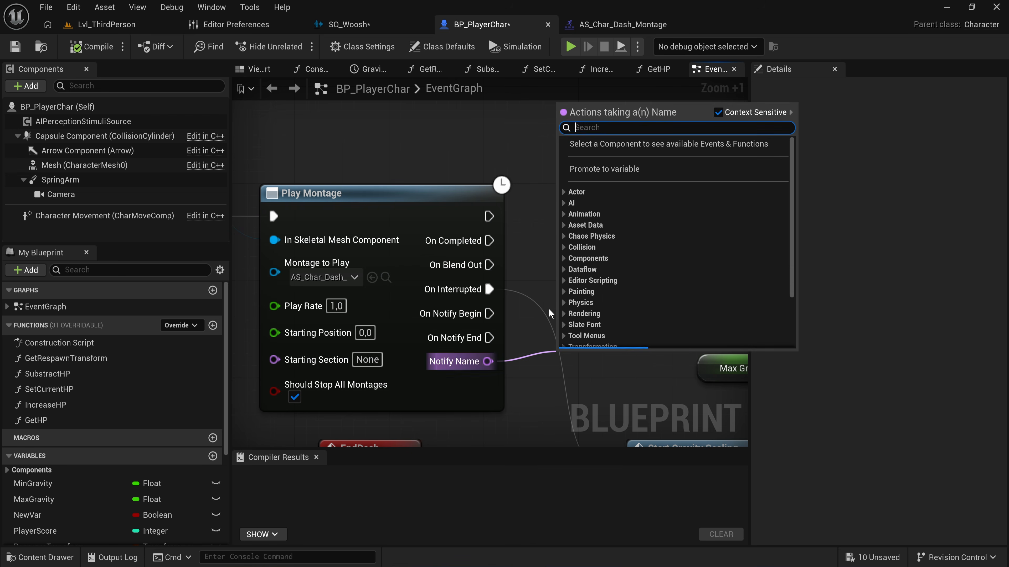
right_drag(549, 308, 510, 298)
scroll(510, 298, down, 2)
scroll(496, 317, up, 1)
drag(457, 346, 539, 249)
text(switch)
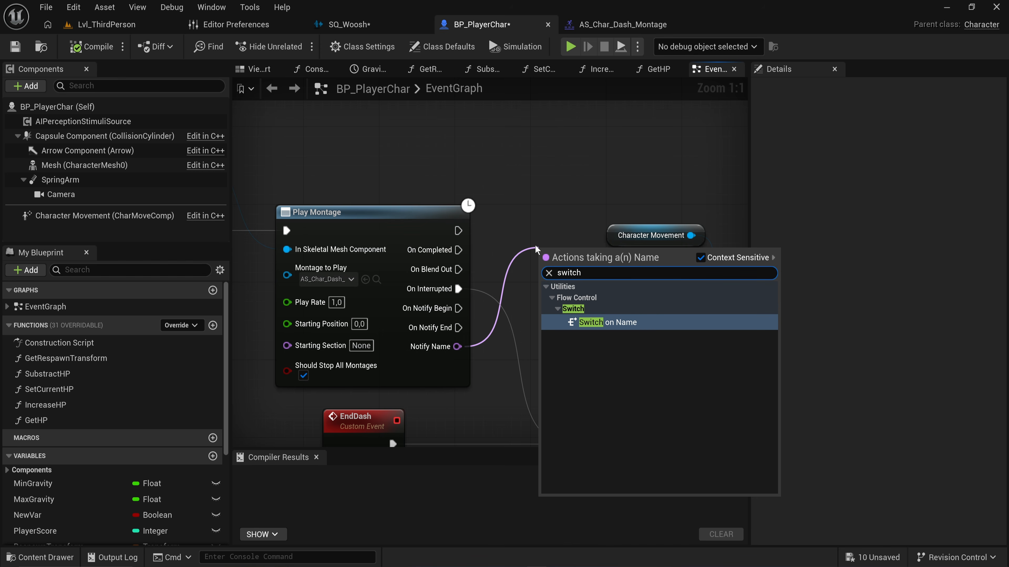
key(Return)
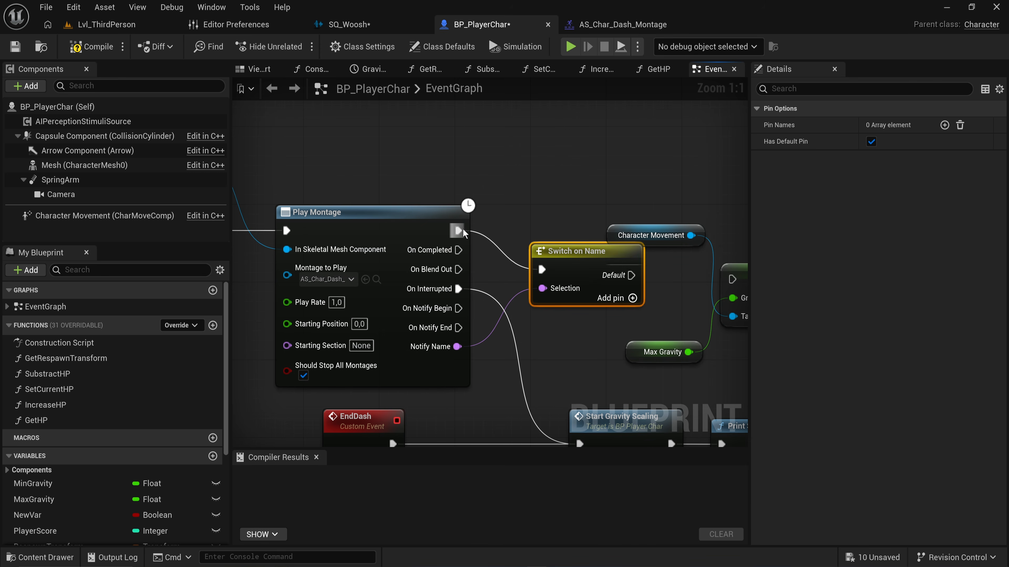
Run the Switch on Name from On Notify Begin instead of Play Montage's default execution output, and add one case pin to it.
alt+click(458, 230)
drag(457, 308, 541, 270)
click(632, 298)
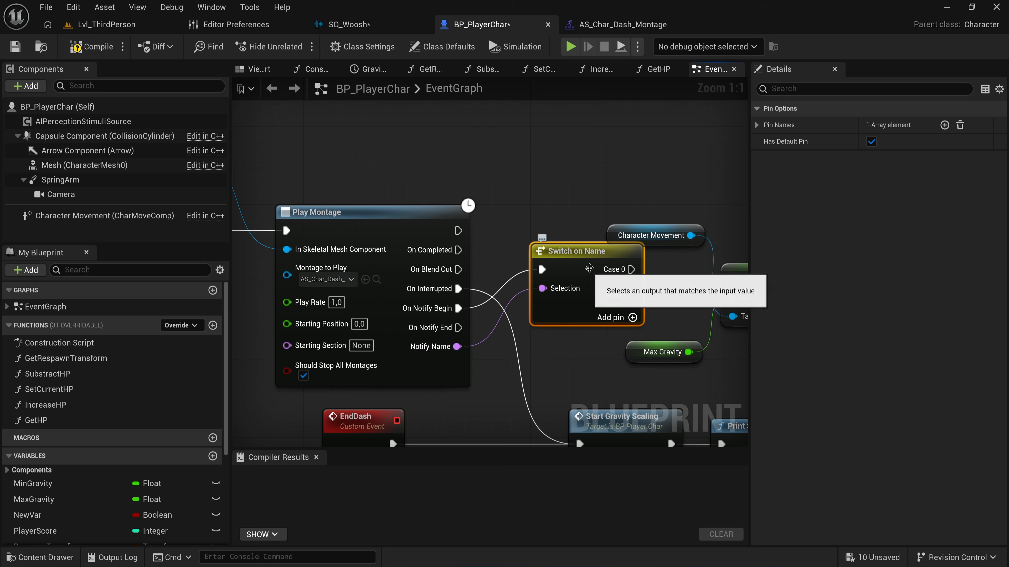
Move the Switch on Name node below Start Gravity Scaling and rename its Case 0 pin to CamShake.
scroll(595, 278, down, 3)
drag(530, 151, 530, 314)
scroll(533, 318, up, 2)
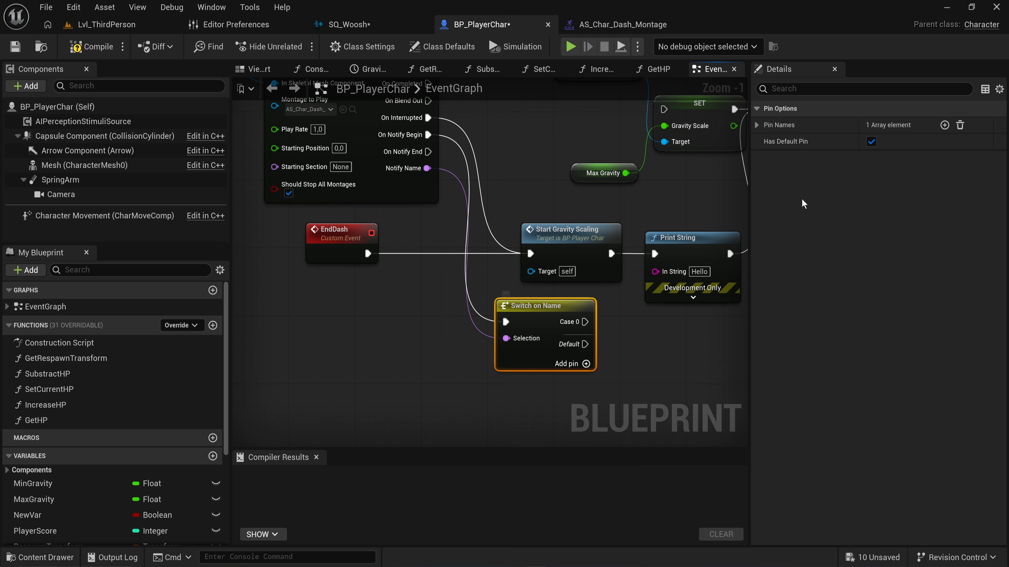
click(757, 125)
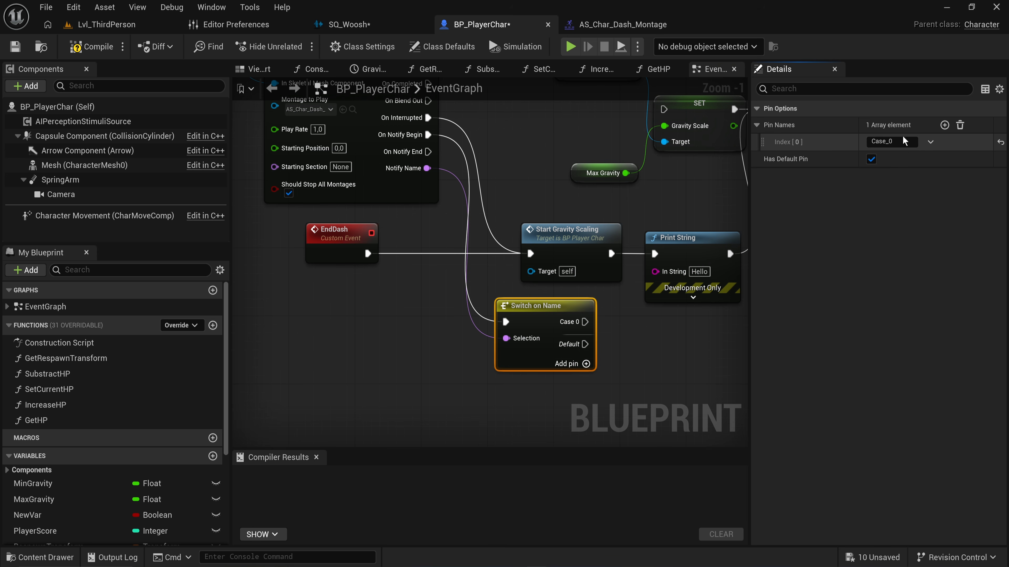
text(CamShake)
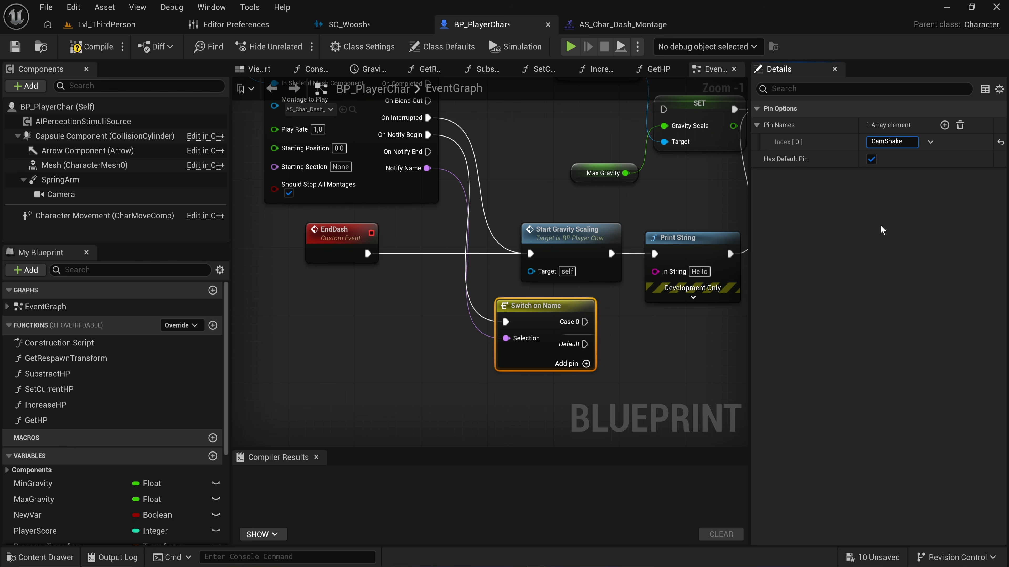
key(Return)
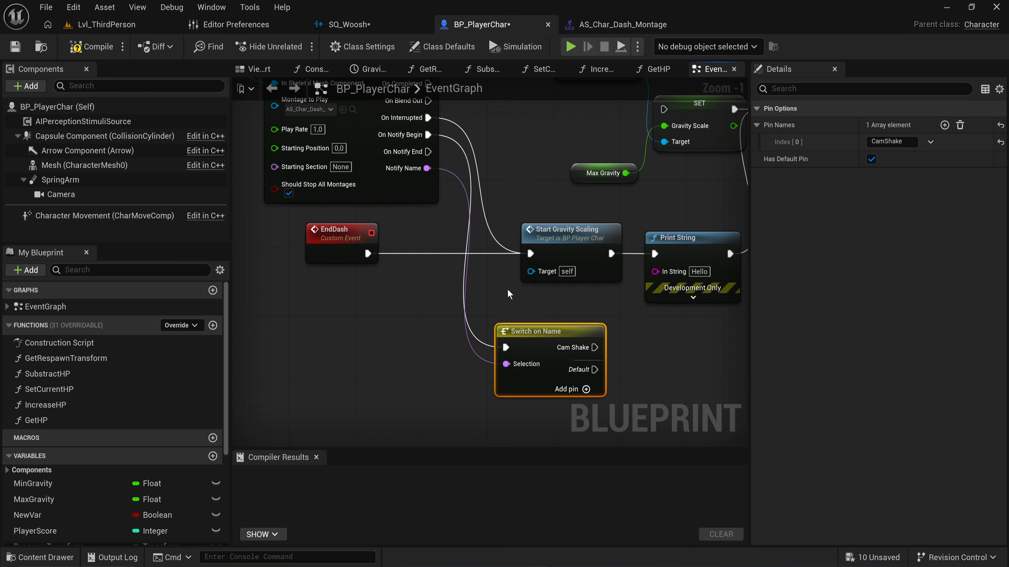
Add a Get Player Controller node beside the Switch on Name node in the EventGraph.
right_drag(423, 144, 456, 184)
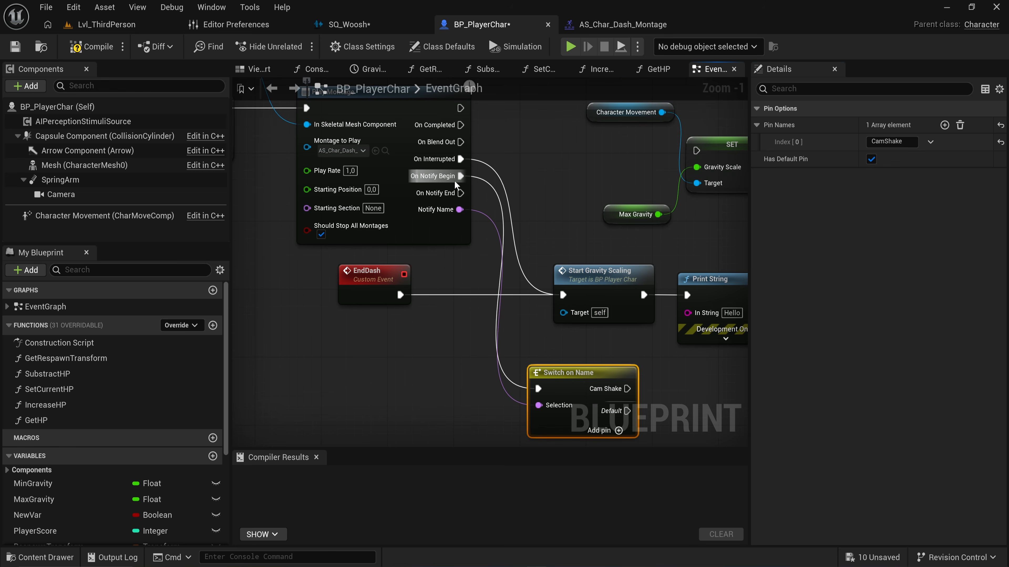
right_drag(606, 398, 442, 333)
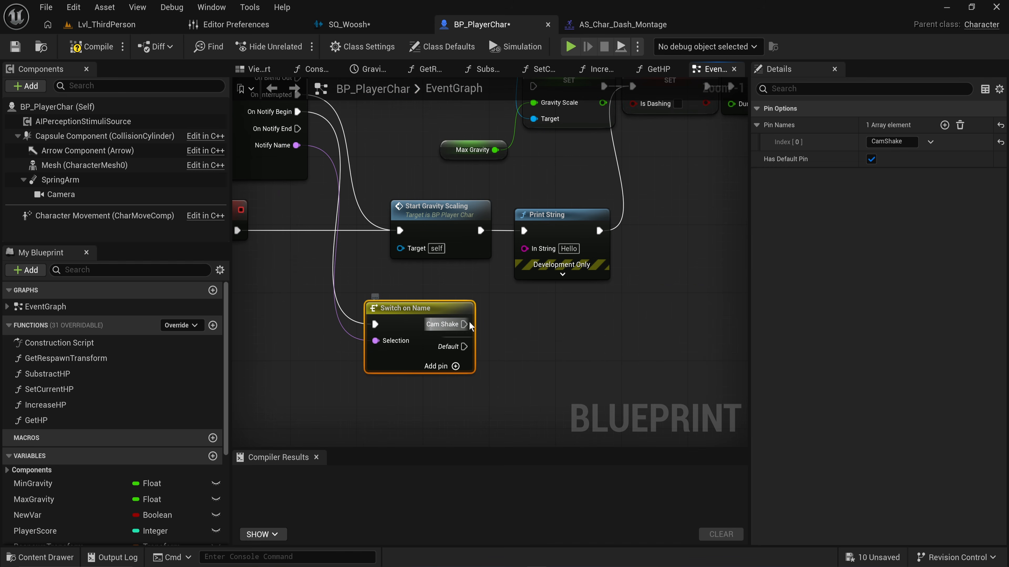
right_click(501, 318)
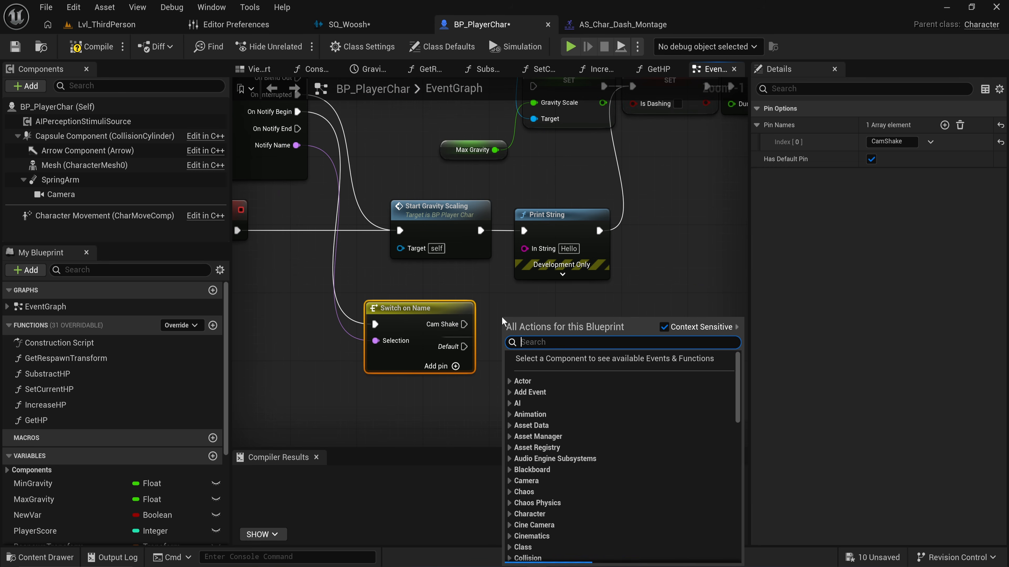
text(get player contro)
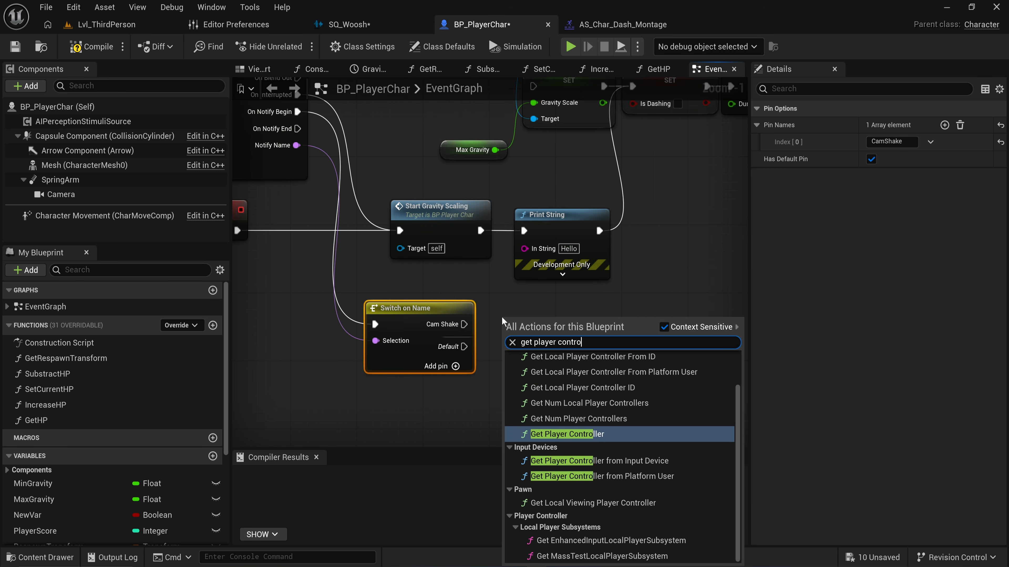
key(Return)
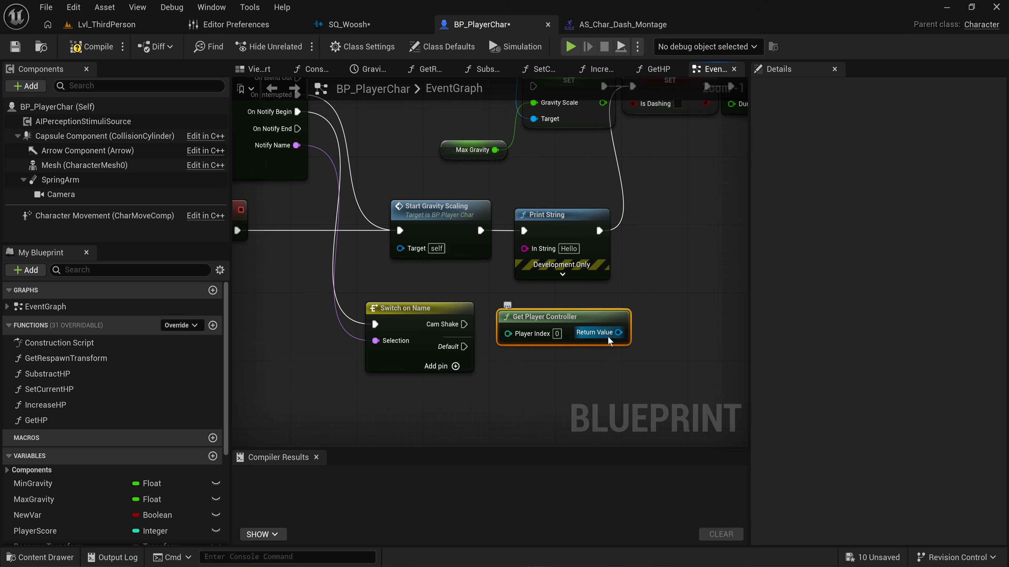
Add a Client Start Camera Shake node targeting the return value of Get Player Controller.
drag(618, 333, 634, 355)
text(camer)
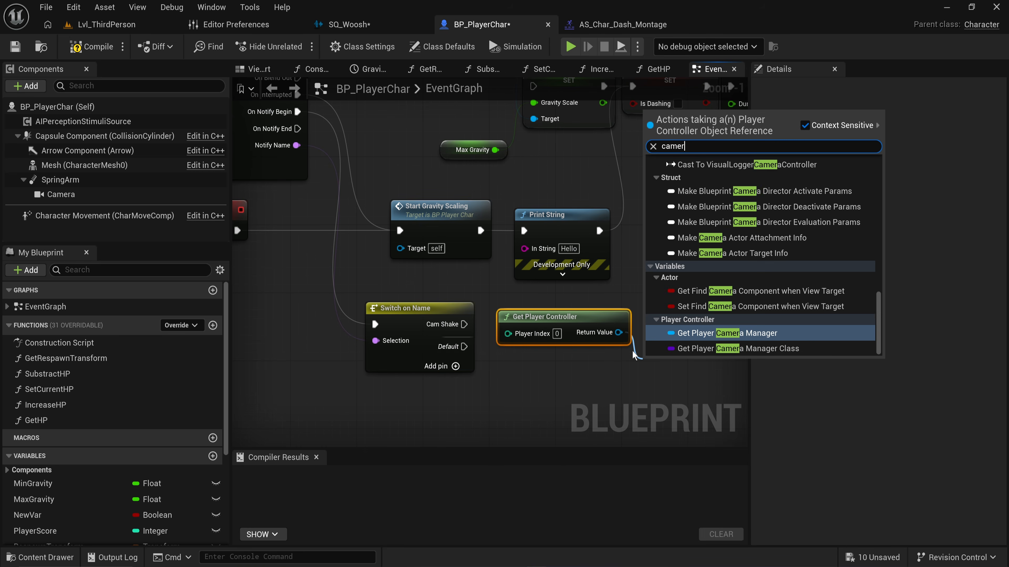
text(a shake)
key(Return)
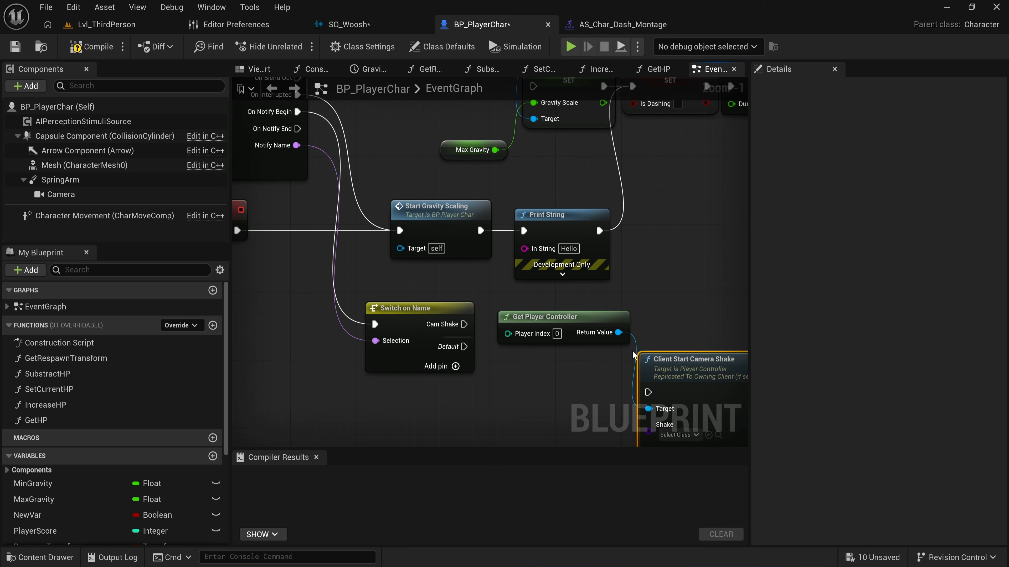
Connect the switch's Cam Shake output to Client Start Camera Shake, line up the switch node with it and compile the blueprint.
right_drag(503, 366, 475, 273)
drag(437, 231, 415, 304)
key(Escape)
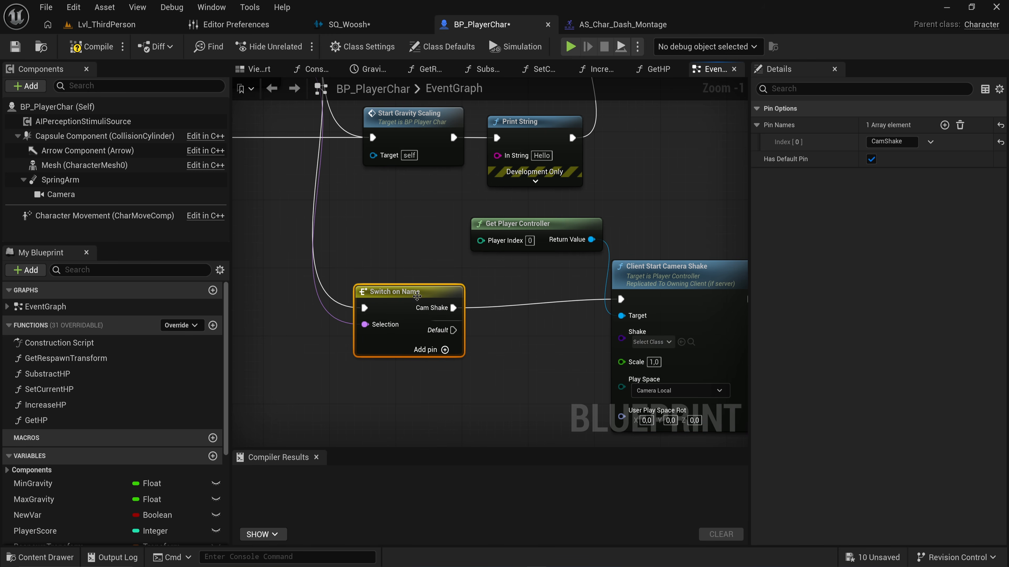
click(92, 47)
From the Lvl_ThirdPerson level, duplicate CSA_EnemyKilled in the CameraShakes folder as CSA_PlayerDash and open the copy in Sequencer.
click(107, 24)
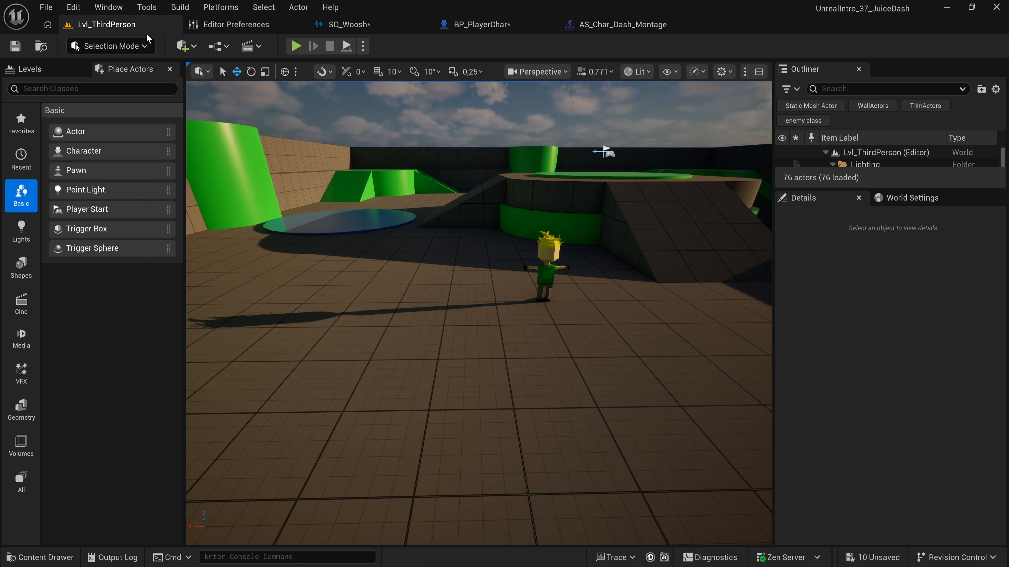
drag(435, 244, 440, 123)
key(ctrl+space)
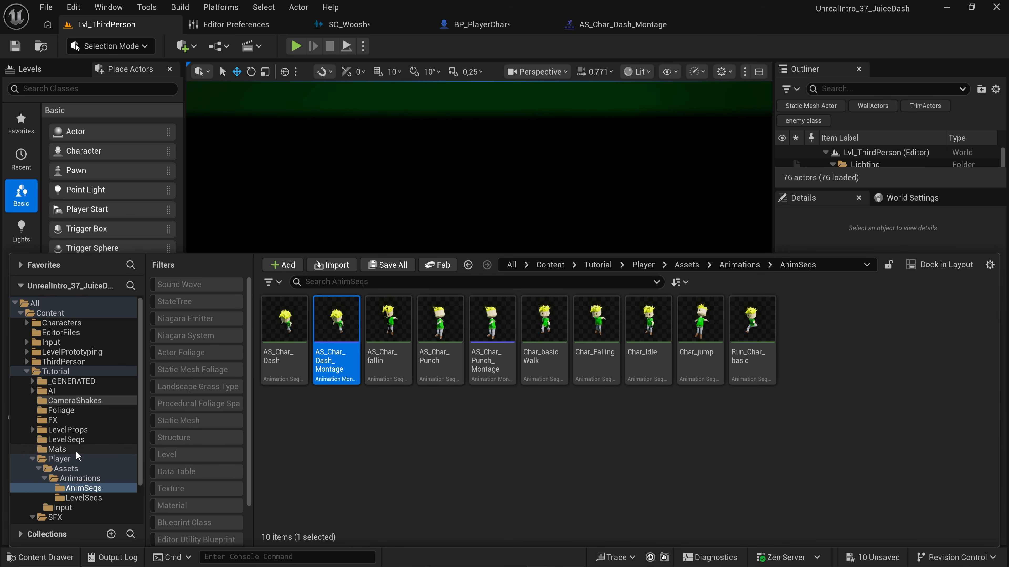
click(92, 401)
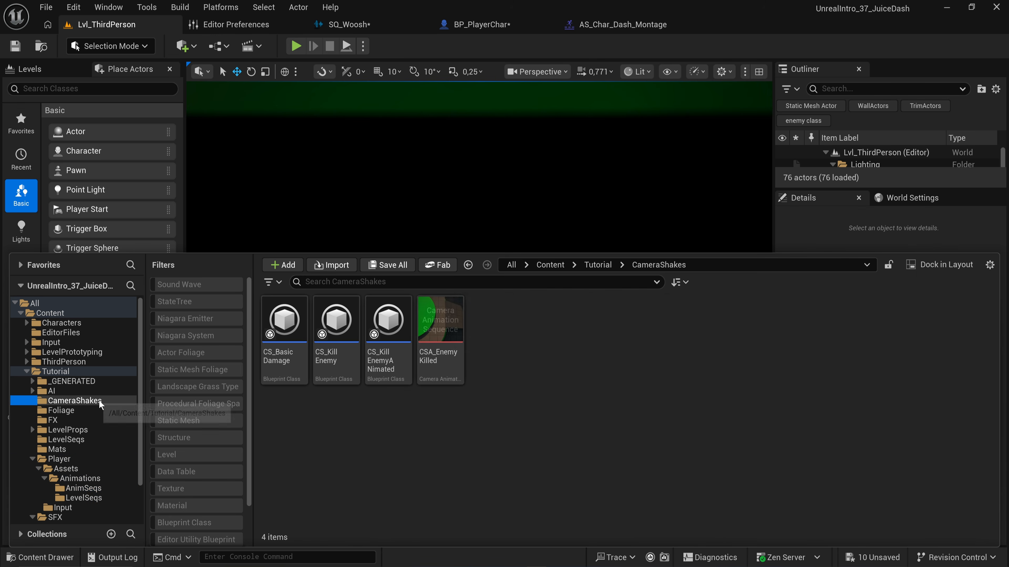
click(447, 348)
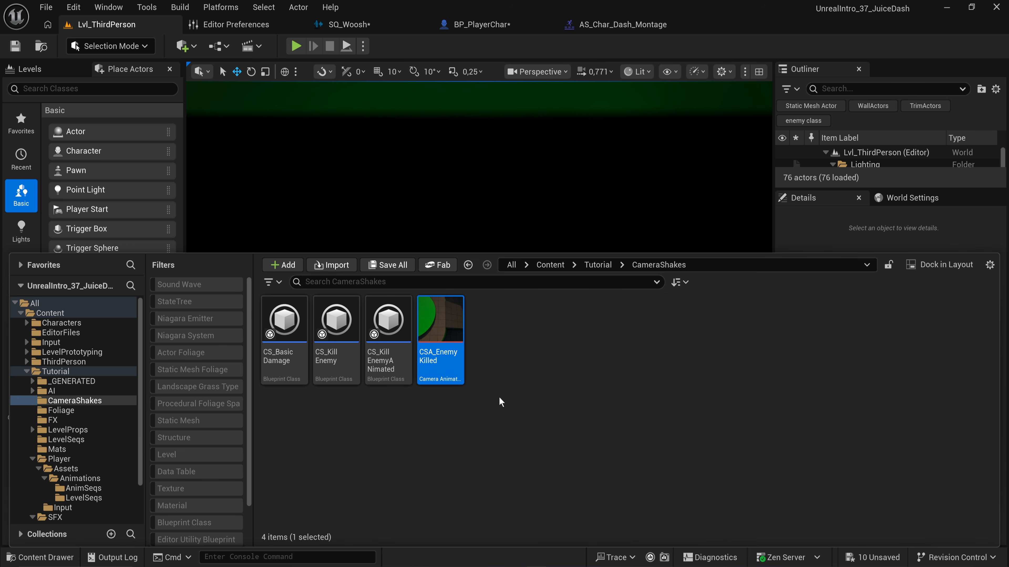
key(ctrl+d)
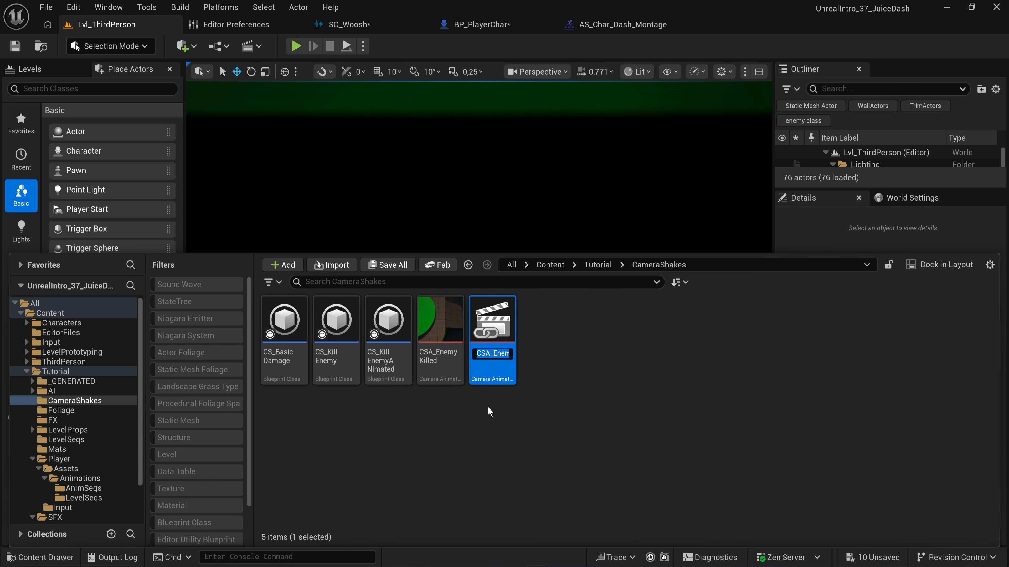
text(CSA)
text(_Player)
text(Dash)
key(Return)
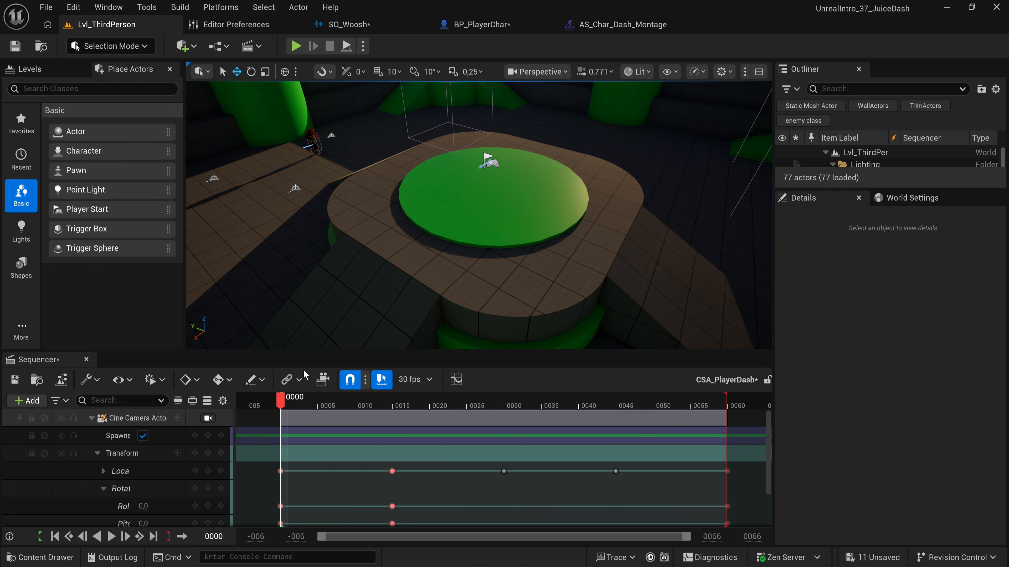
Preview the copied camera animation, then delete the Cine Camera Actor's existing Transform track.
click(298, 415)
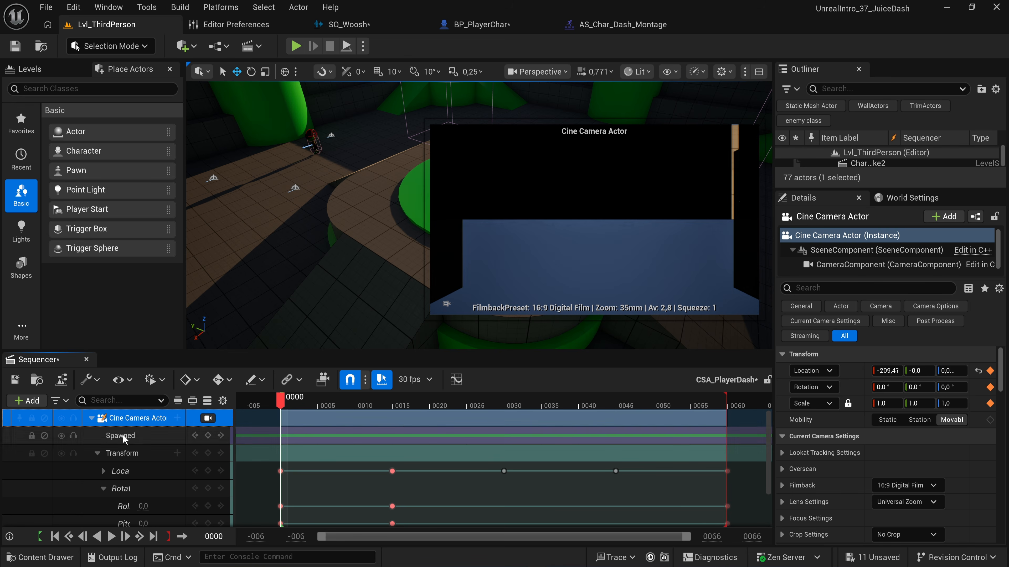
key(space)
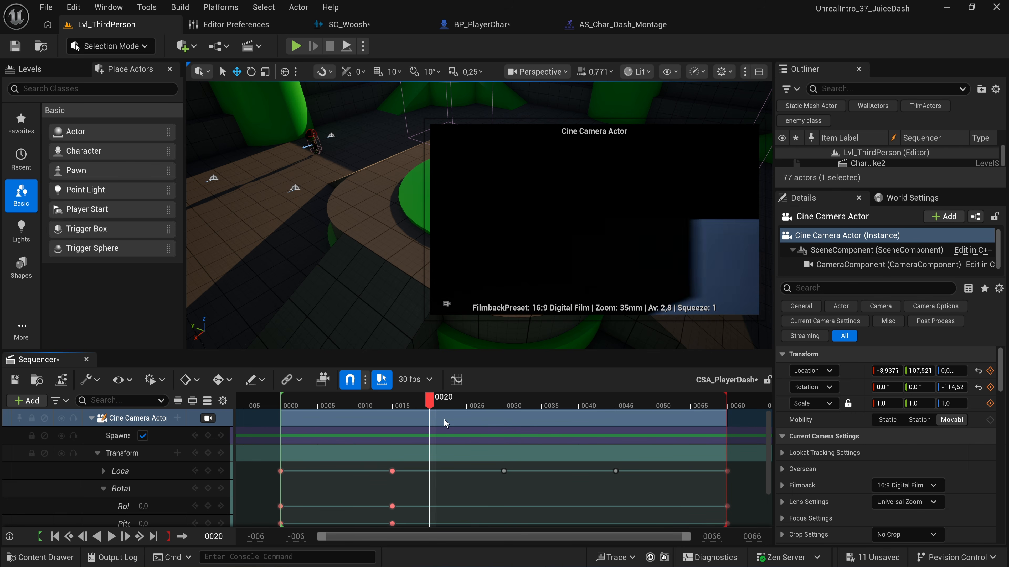
drag(566, 422, 676, 421)
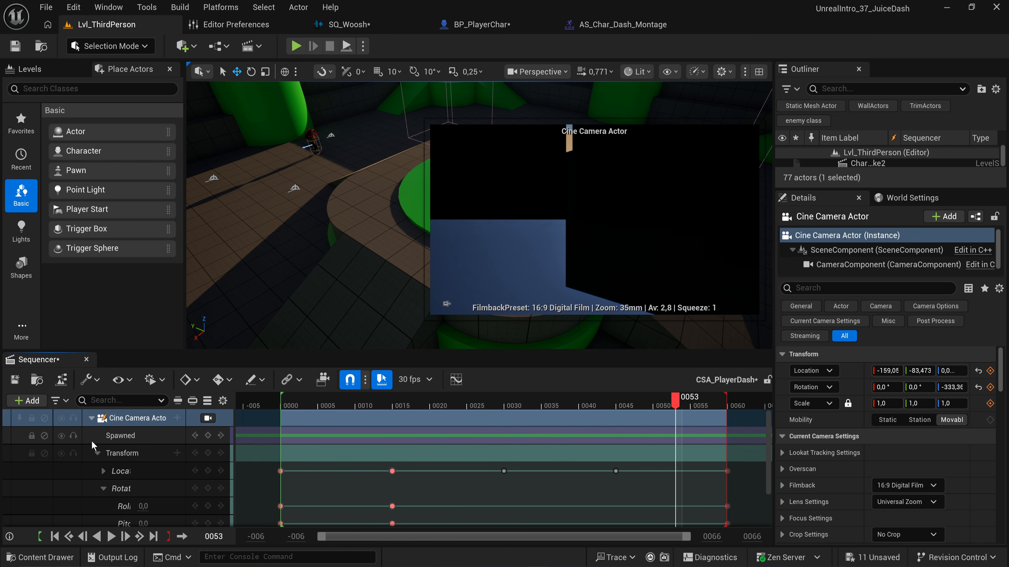
click(103, 489)
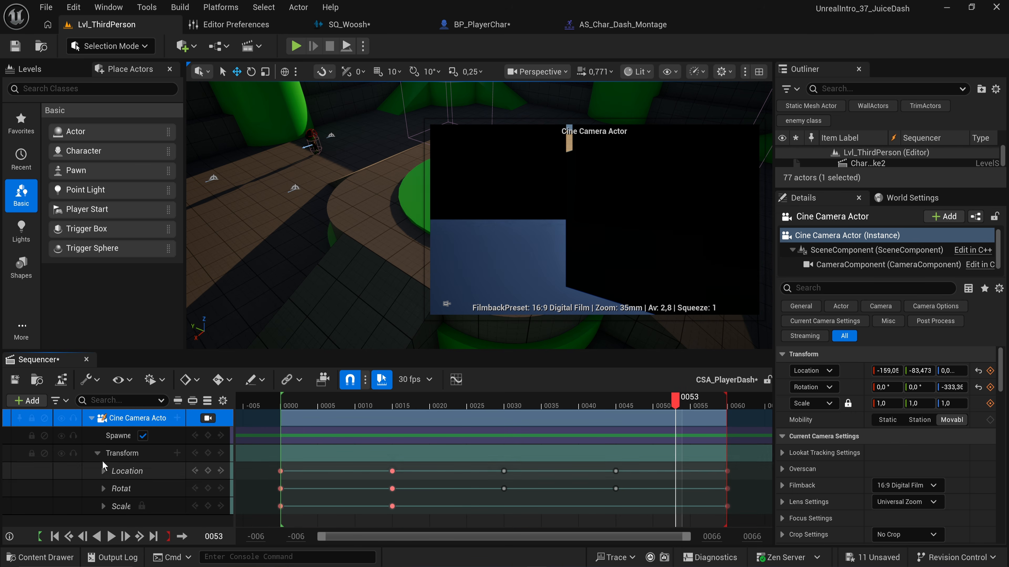
drag(762, 470, 303, 518)
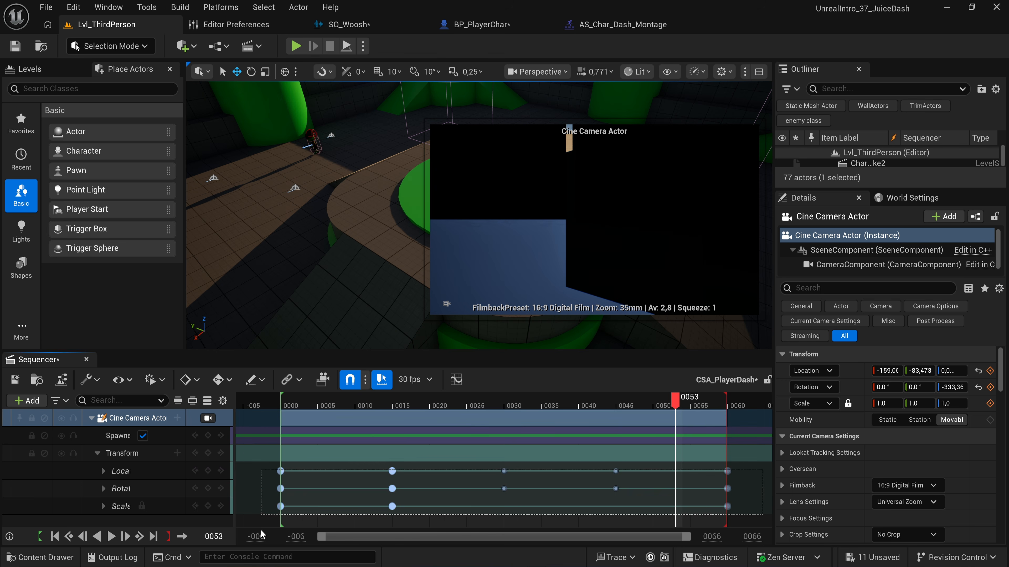
click(151, 453)
right_click(136, 455)
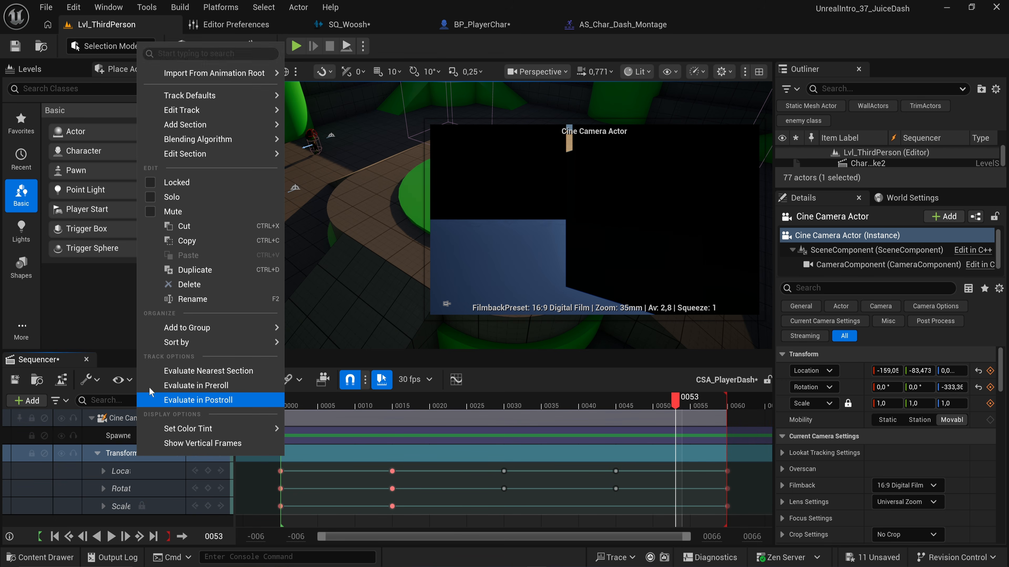
click(114, 456)
key(Delete)
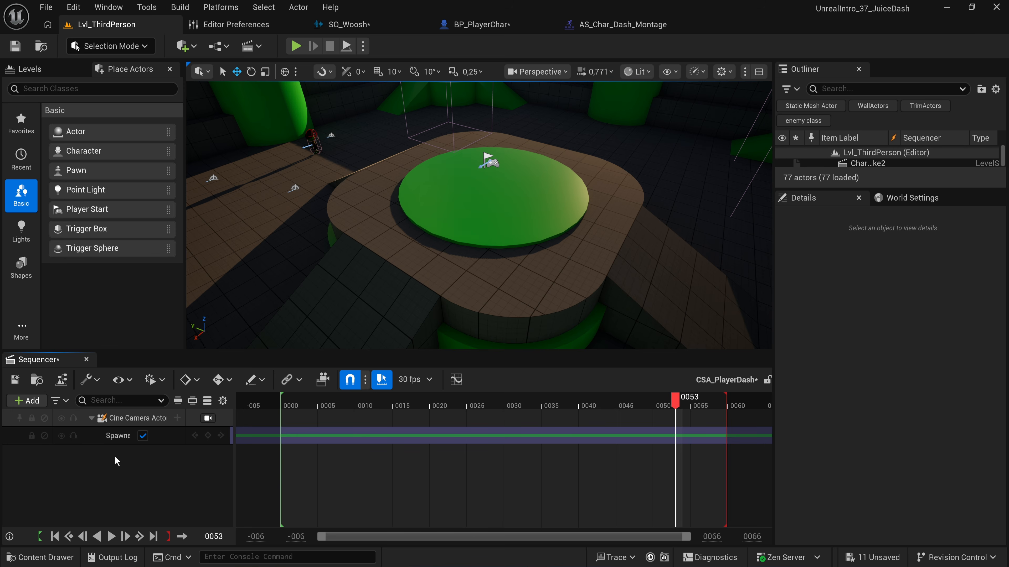
Add a new Transform track to the Cine Camera Actor and key it at frame 0.
click(177, 418)
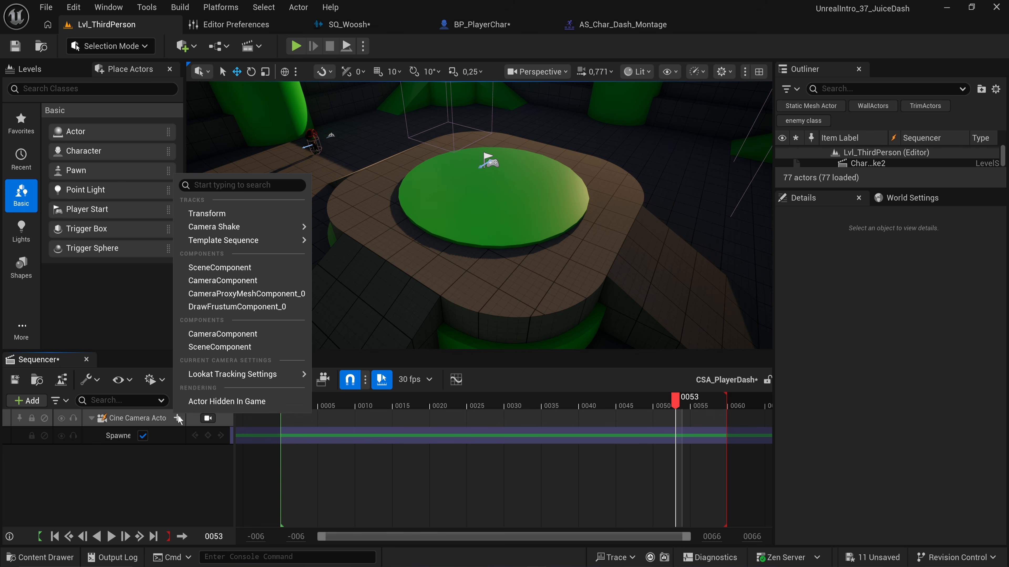
click(244, 216)
drag(265, 402, 285, 415)
click(118, 437)
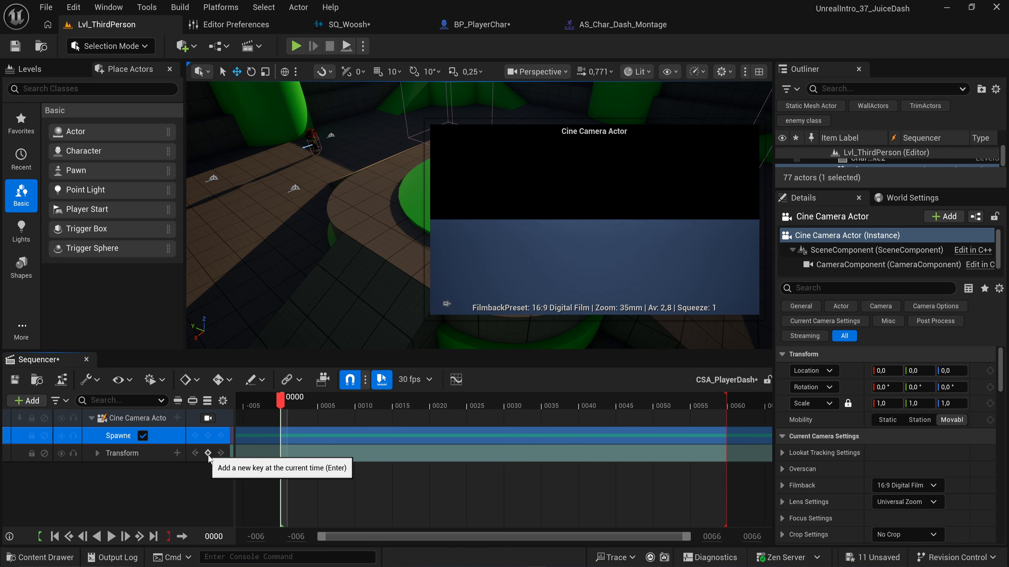
click(207, 453)
At frame 10, key the camera moved to about X -49.4, Z 18.6 and pitched about -8.6°.
drag(281, 415, 361, 418)
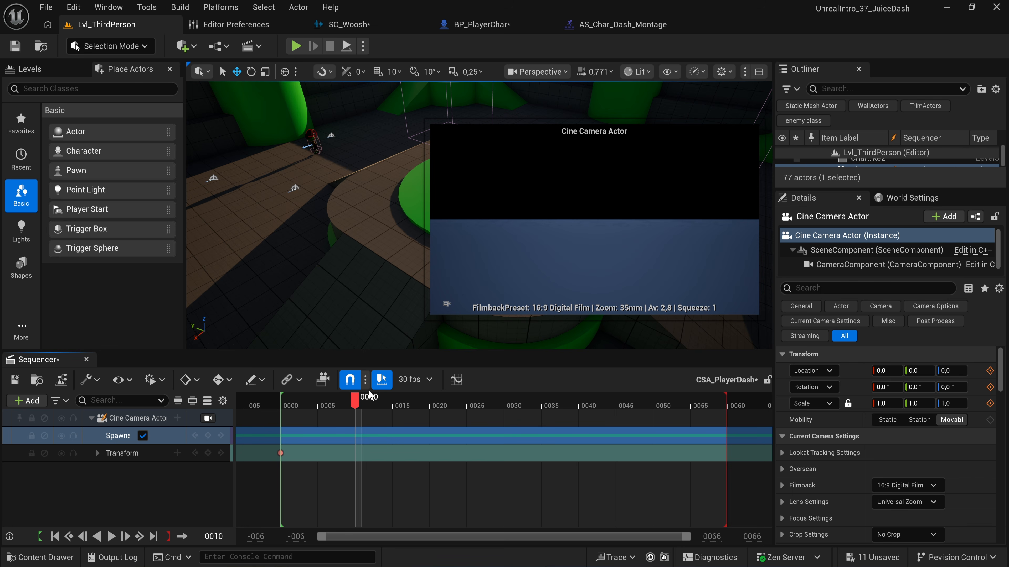
key(f)
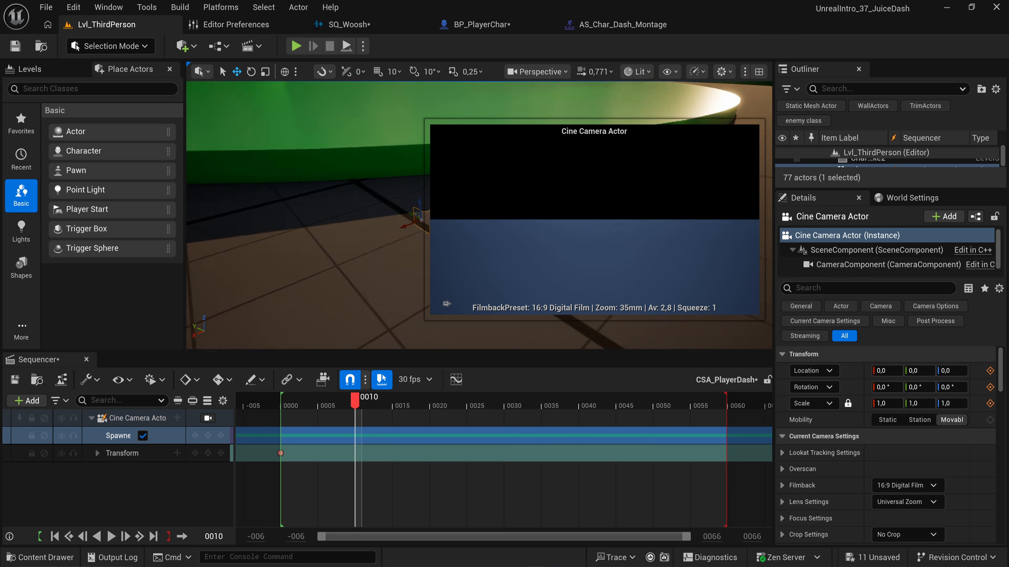
scroll(373, 207, up, 2)
mouse_move(358, 229)
mouse_down()
mouse_move(401, 216)
mouse_move(403, 195)
mouse_move(374, 217)
mouse_up()
key(e)
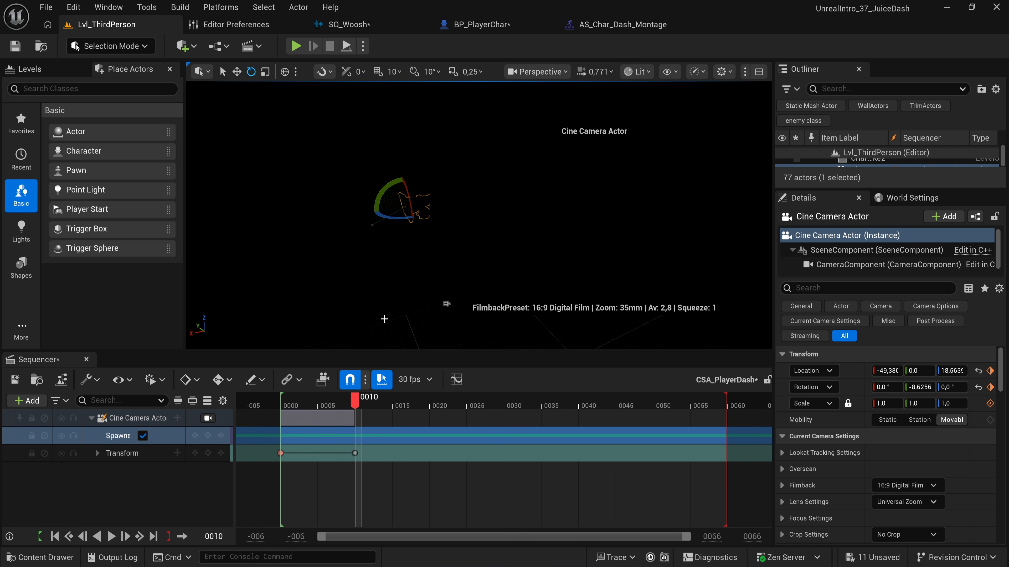
Add transform keys at frames 20 and 30, with the camera back at zero at frame 30, and play the animation.
drag(355, 401, 270, 407)
key(Return)
key(Return)
key(space)
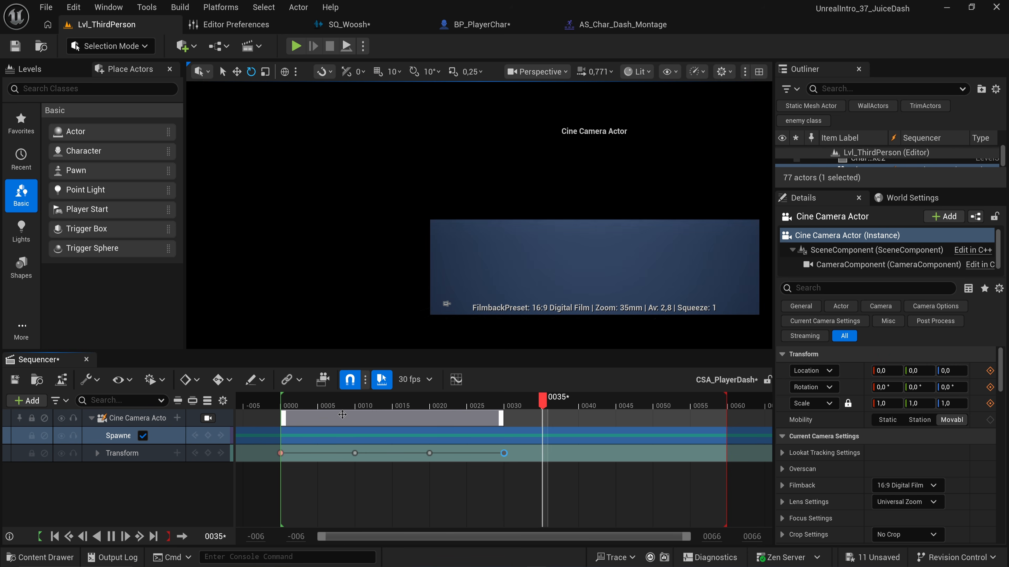
key(space)
Shorten the sequence's playback range to end at frame 30 and select the Cine Camera Actor track.
right_drag(418, 219, 418, 219)
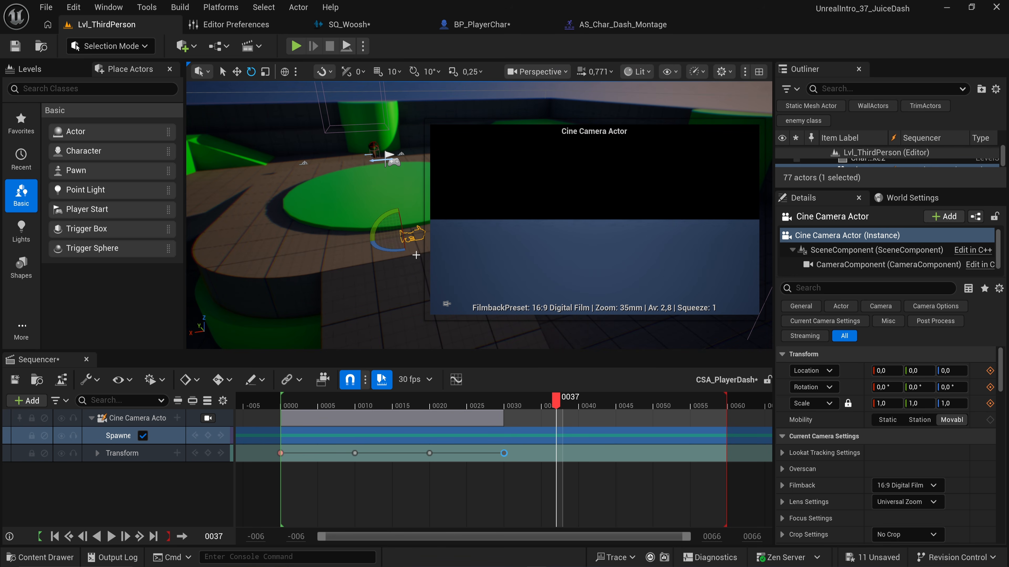
right_drag(371, 257, 370, 239)
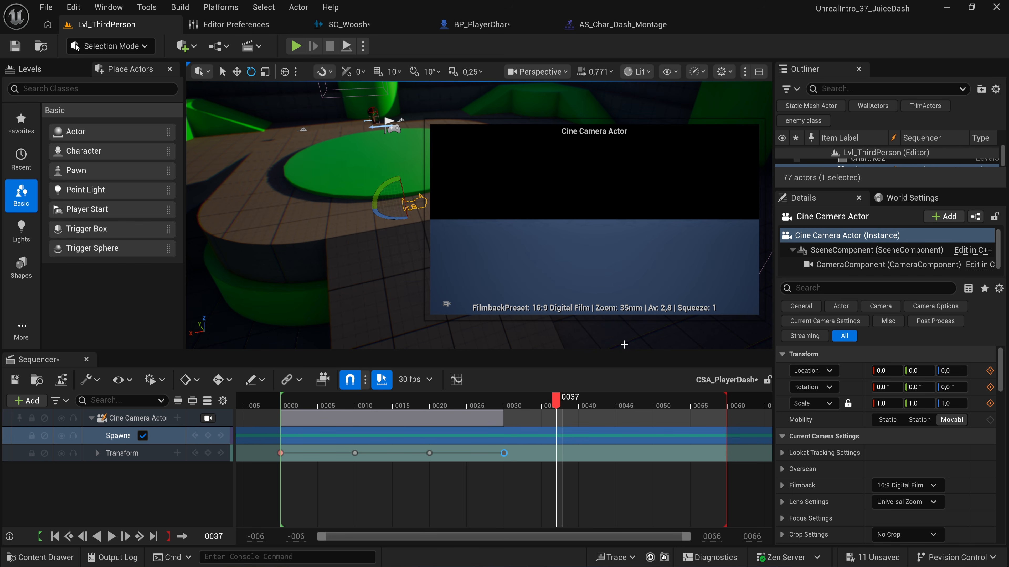
mouse_move(725, 405)
mouse_down()
mouse_move(523, 417)
mouse_move(511, 433)
mouse_up()
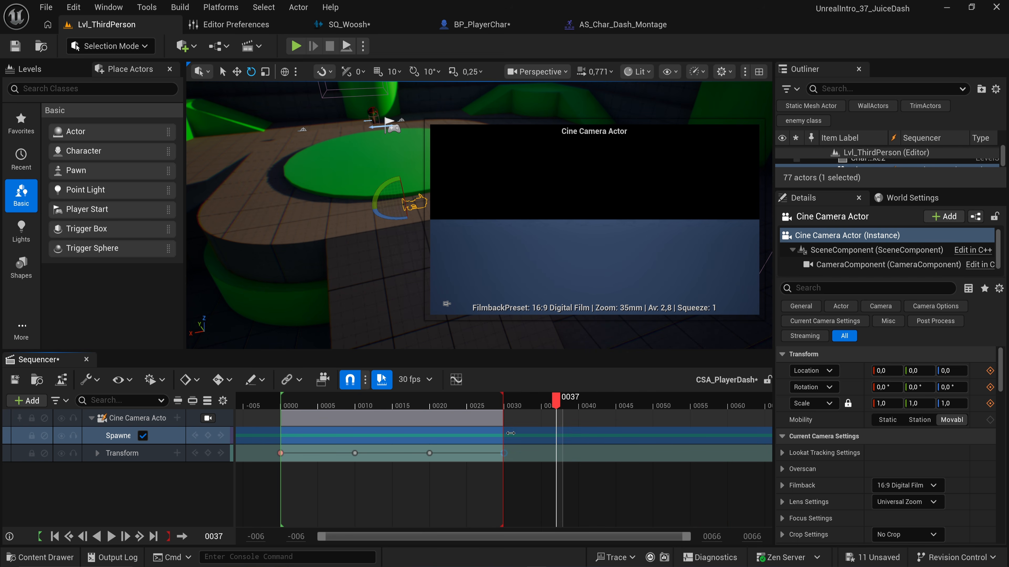
click(75, 418)
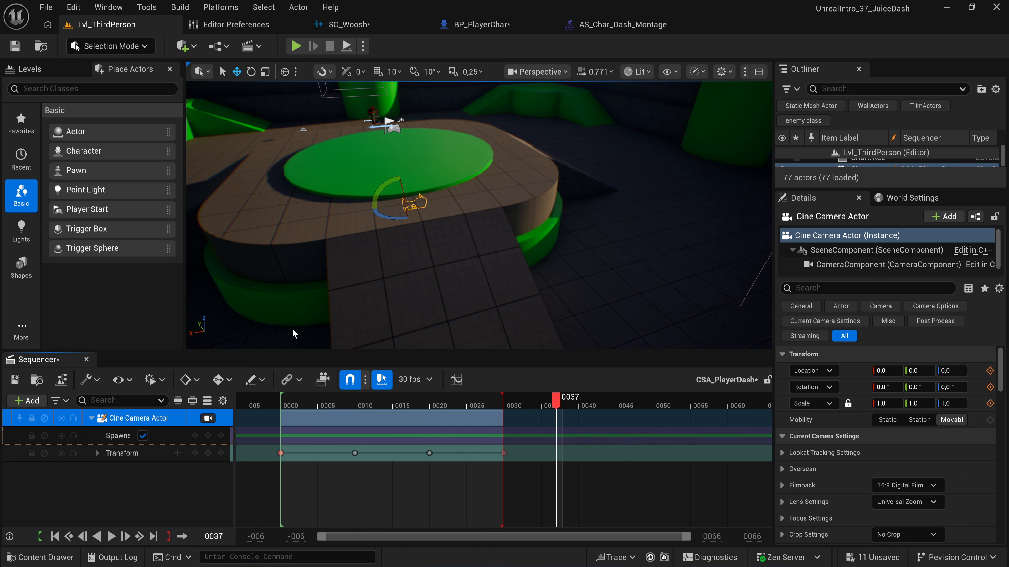
Close the sequence and duplicate the CS_KillEnemyANimated camera shake blueprint as CS_PlayerDash.
key(w)
click(88, 361)
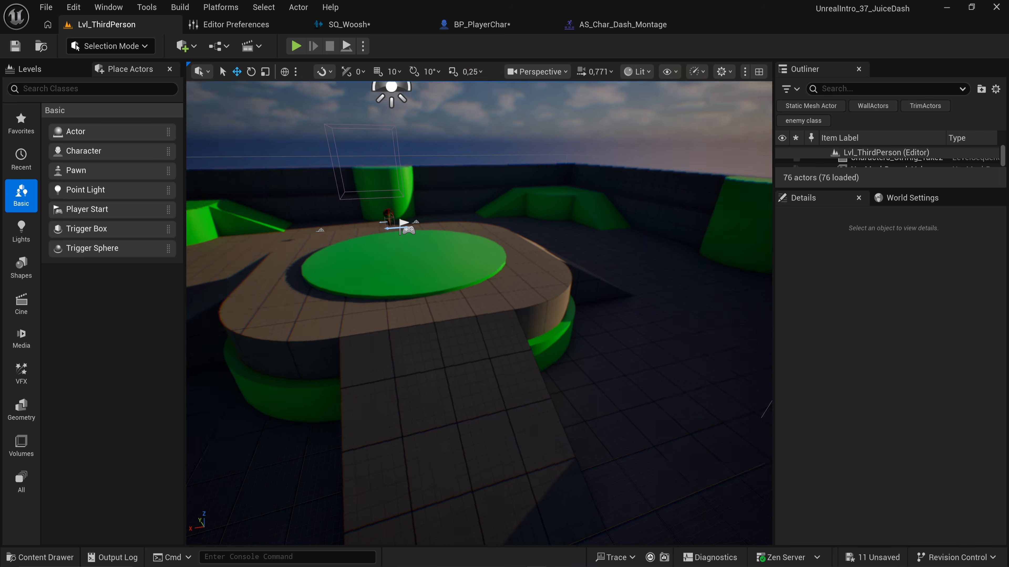
key(ctrl+space)
click(394, 378)
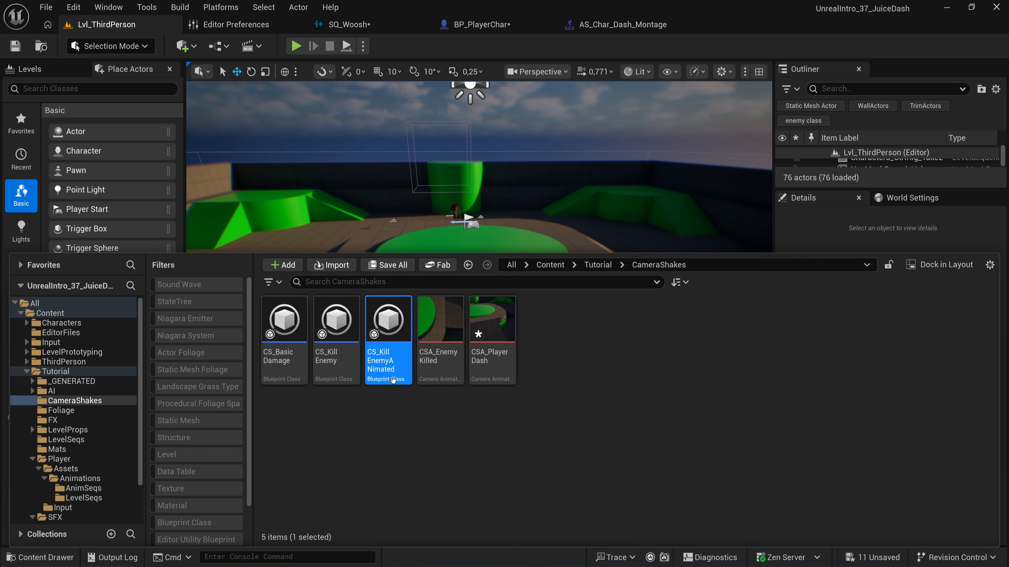
key(ctrl+d)
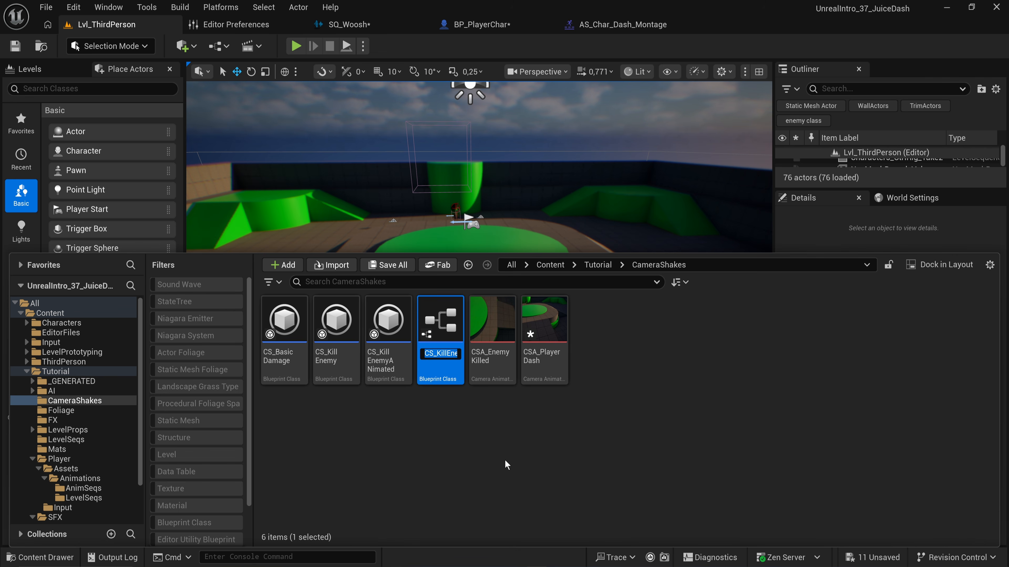
text(CS_PlayerDash)
key(Return)
Open CS_PlayerDash, assign CSA_PlayerDash as its shake sequence and compile the blueprint.
double_click(433, 311)
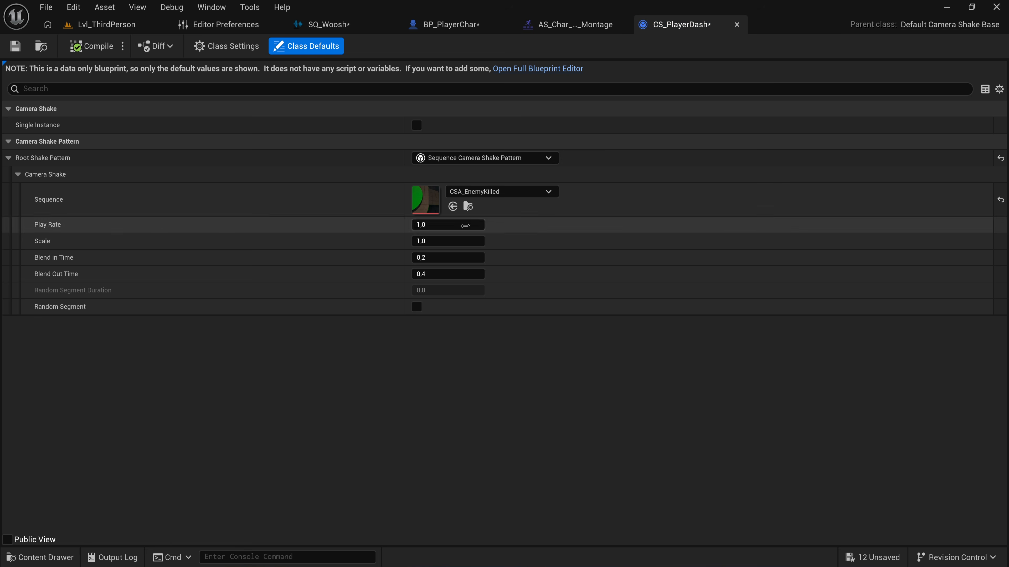
key(ctrl+space)
drag(544, 417, 427, 204)
click(102, 50)
key(ctrl+space)
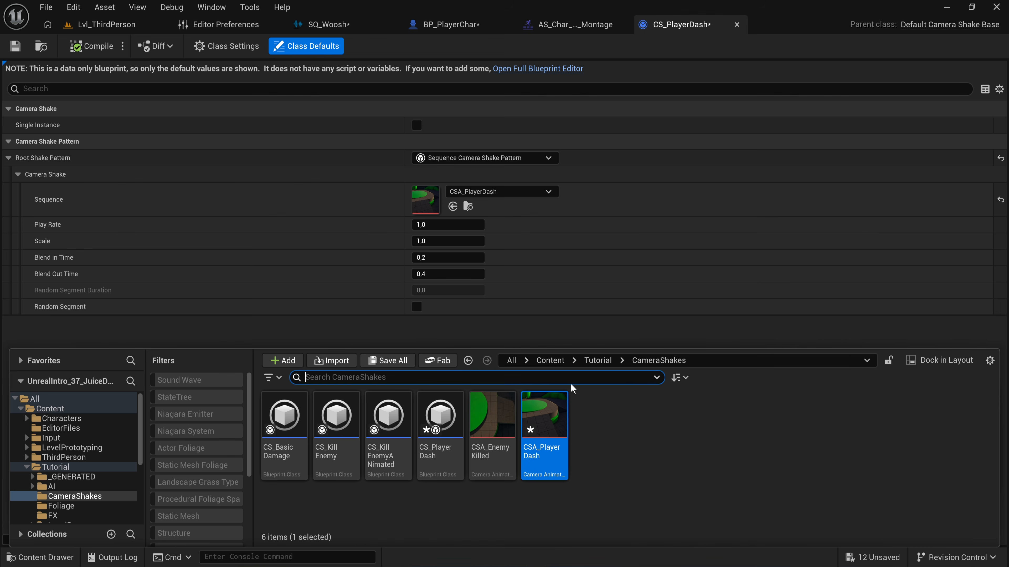
Return to the level, reopen the CSA_PlayerDash camera animation and expand its Transform track.
key(ctrl+shift+Tab)
key(ctrl+space)
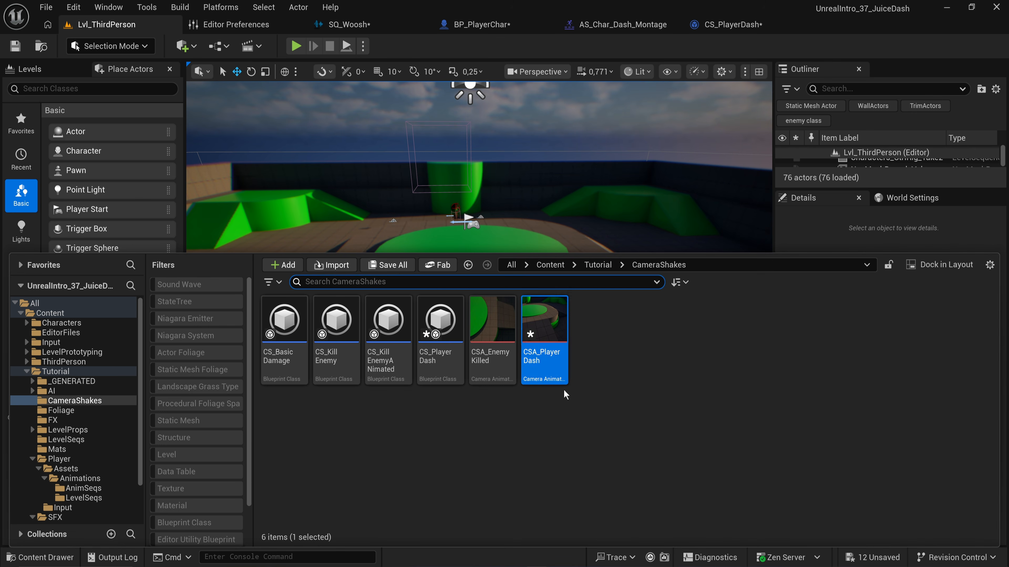
click(549, 319)
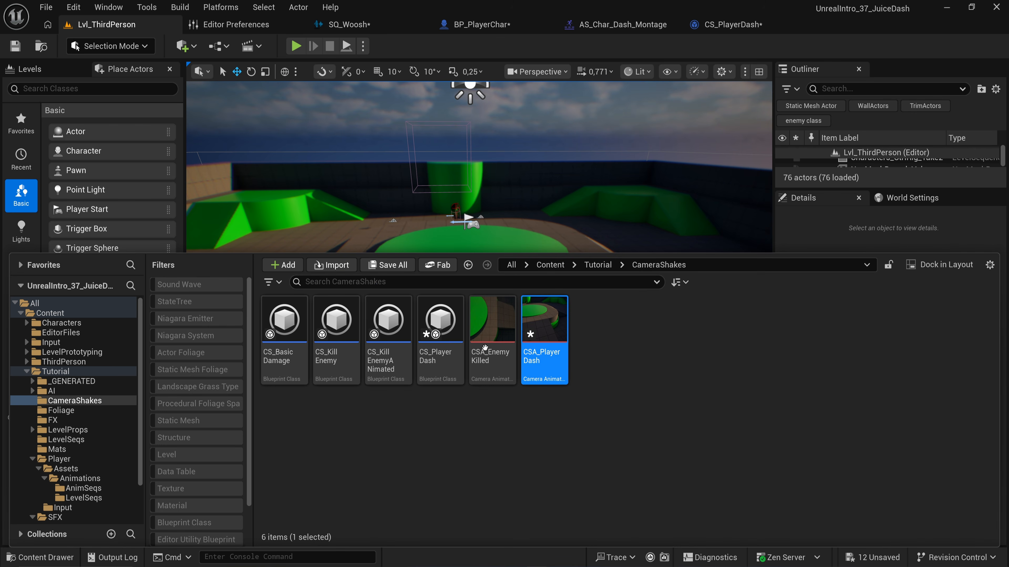
key(Return)
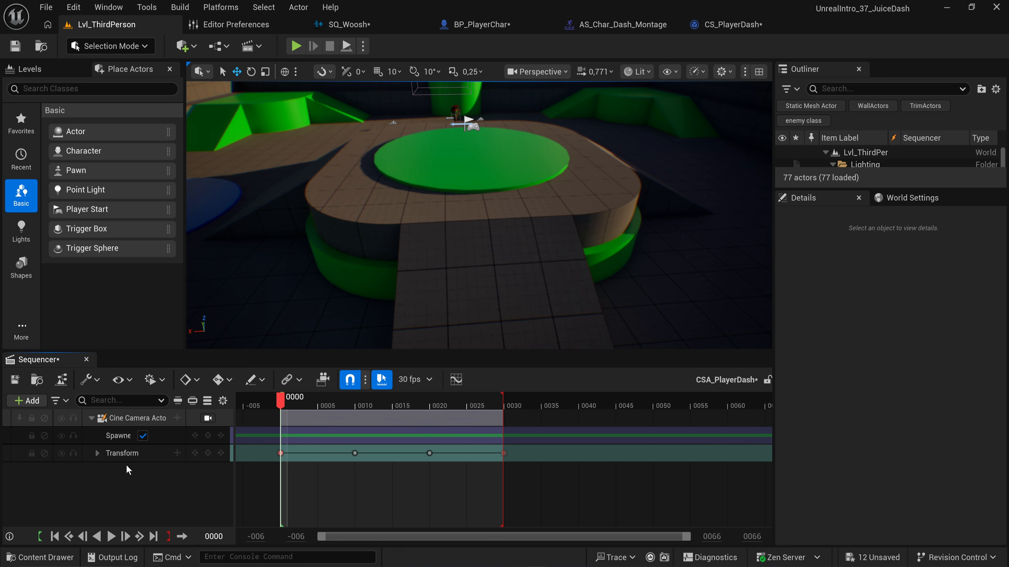
click(97, 454)
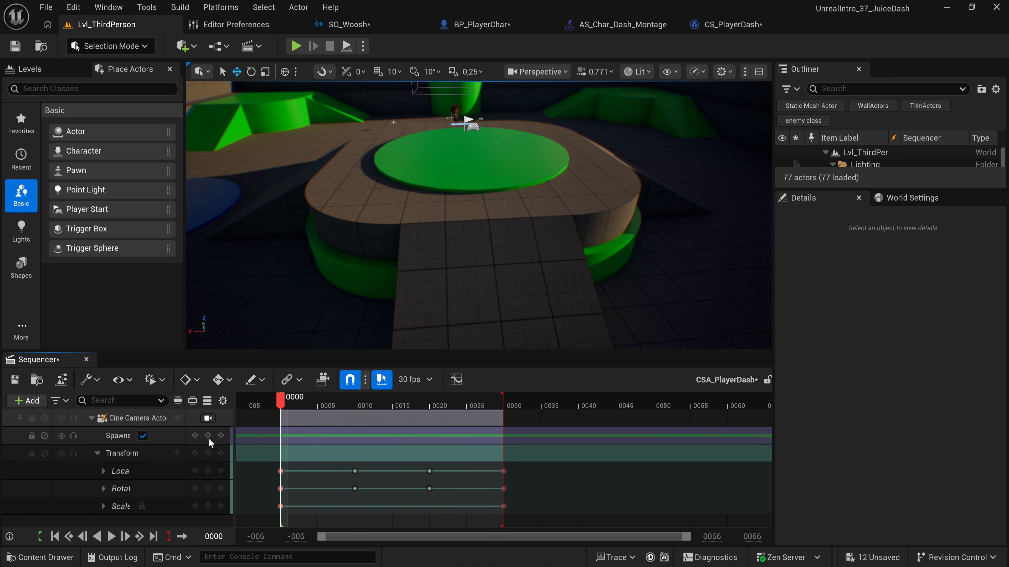
Add the CameraComponent to the Cine Camera Actor track and give it a Current Focal Length track.
click(173, 418)
click(178, 419)
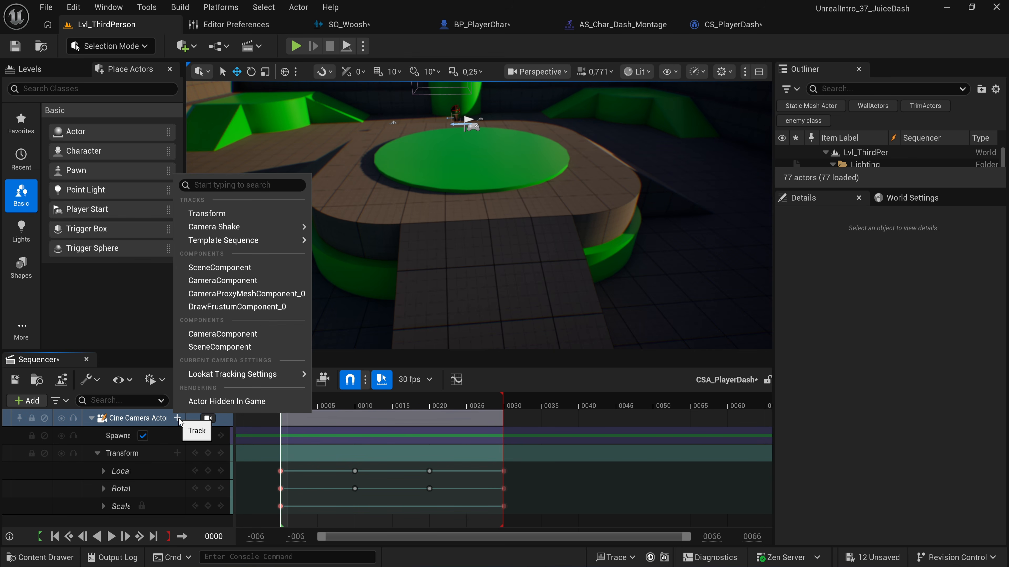
mouse_move(206, 376)
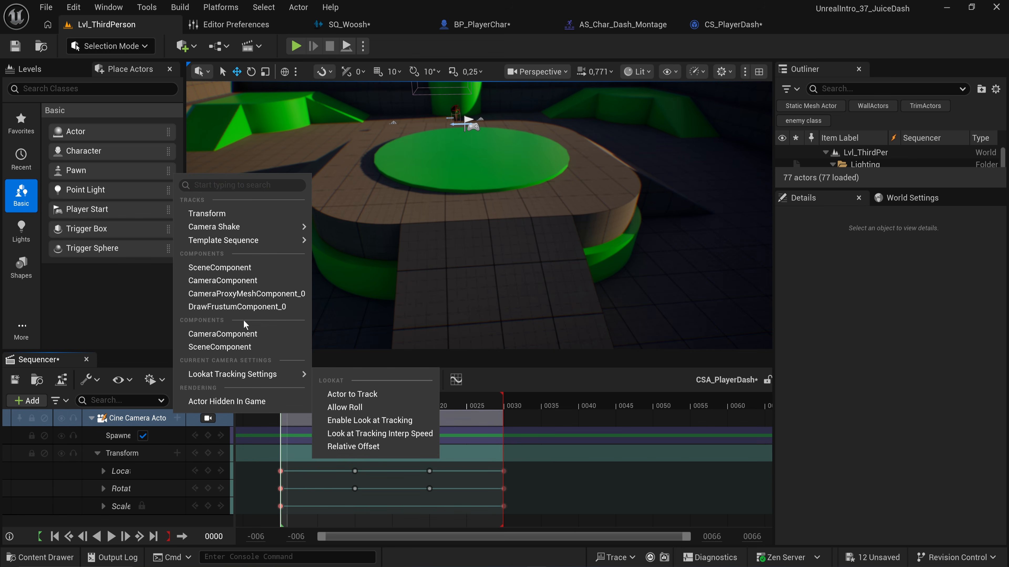
click(238, 280)
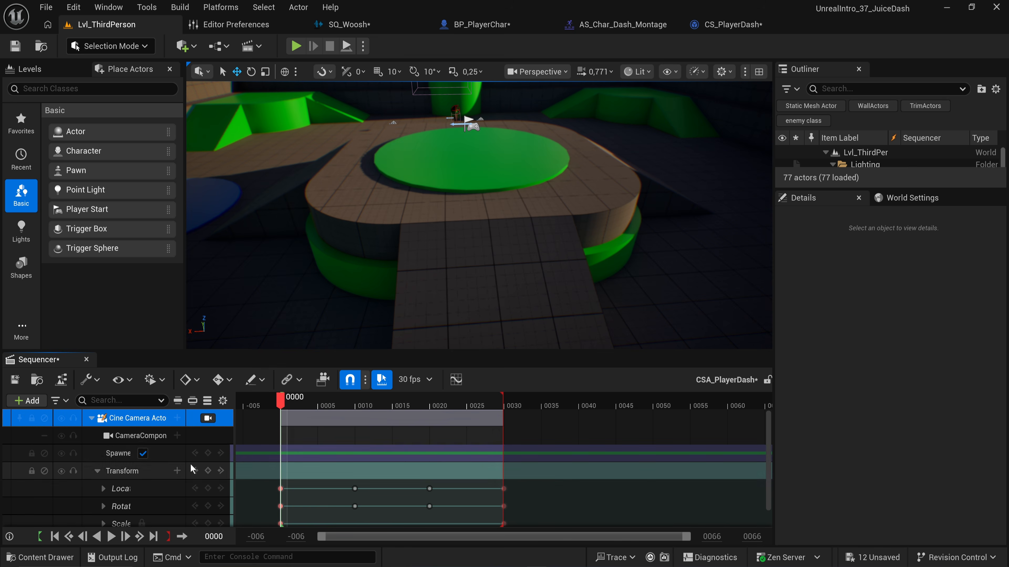
click(175, 438)
click(178, 435)
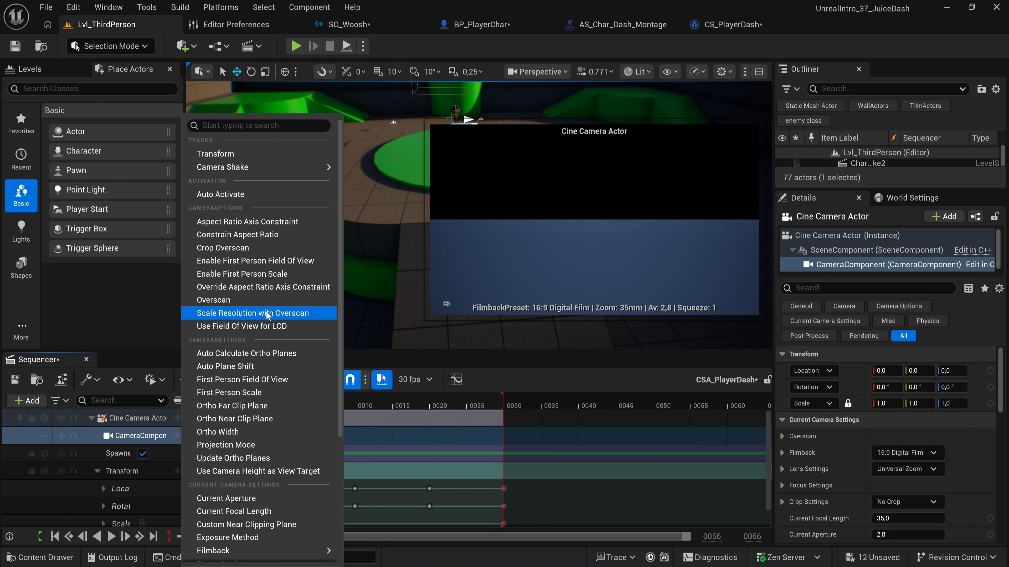
text(fo)
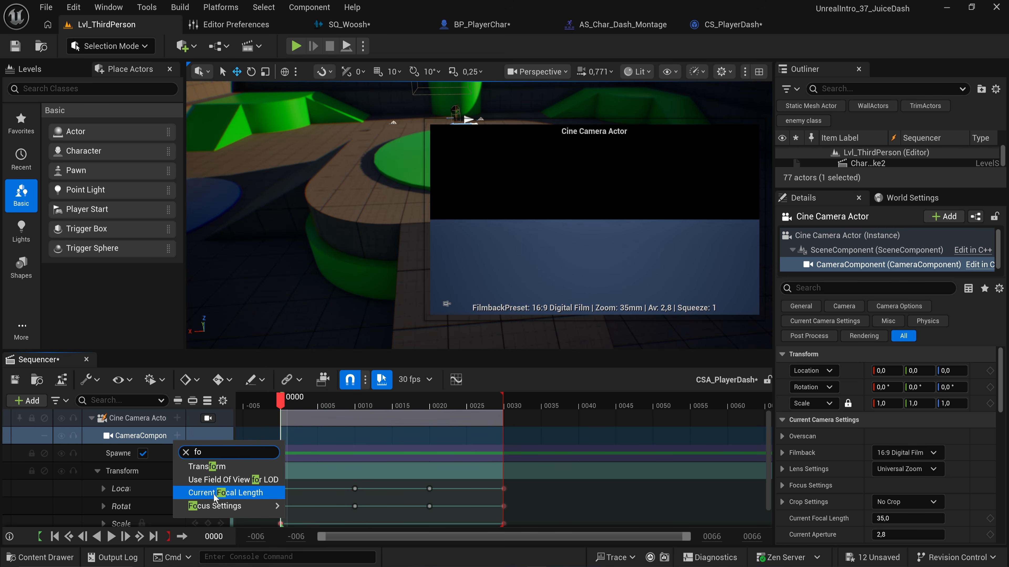
click(235, 495)
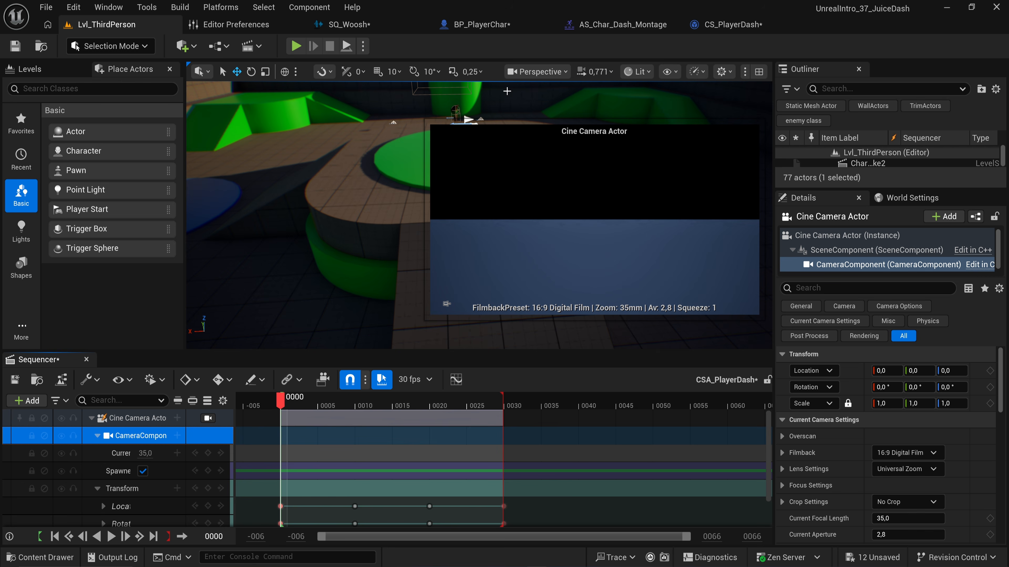
Check the field of view of the player's Camera component in BP_PlayerChar.
click(498, 25)
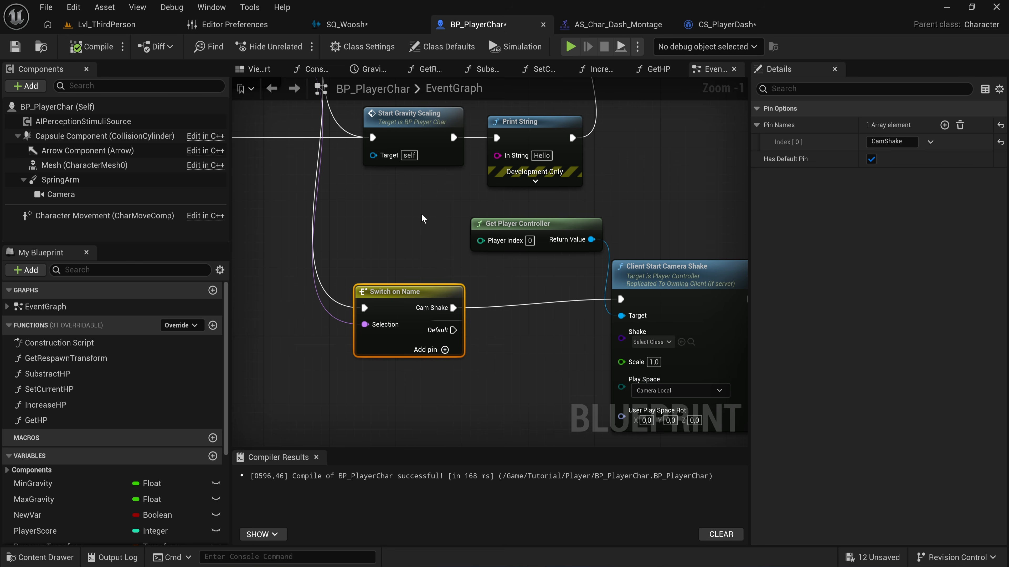
click(259, 69)
click(342, 235)
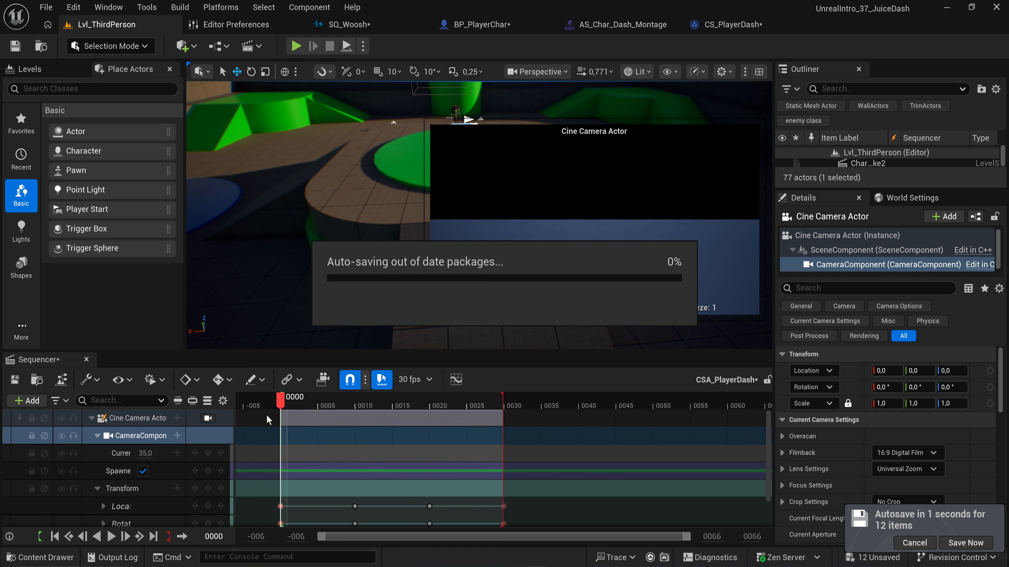
Key the camera's Current Focal Length at frame 0 and set it to 25 at frame 10.
click(208, 453)
click(293, 406)
drag(292, 409, 355, 406)
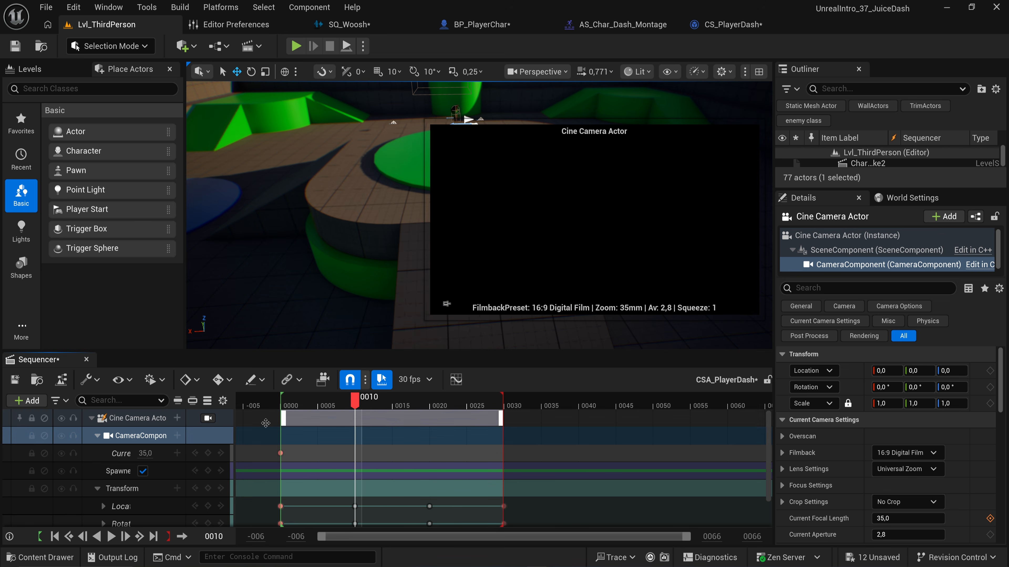
click(146, 453)
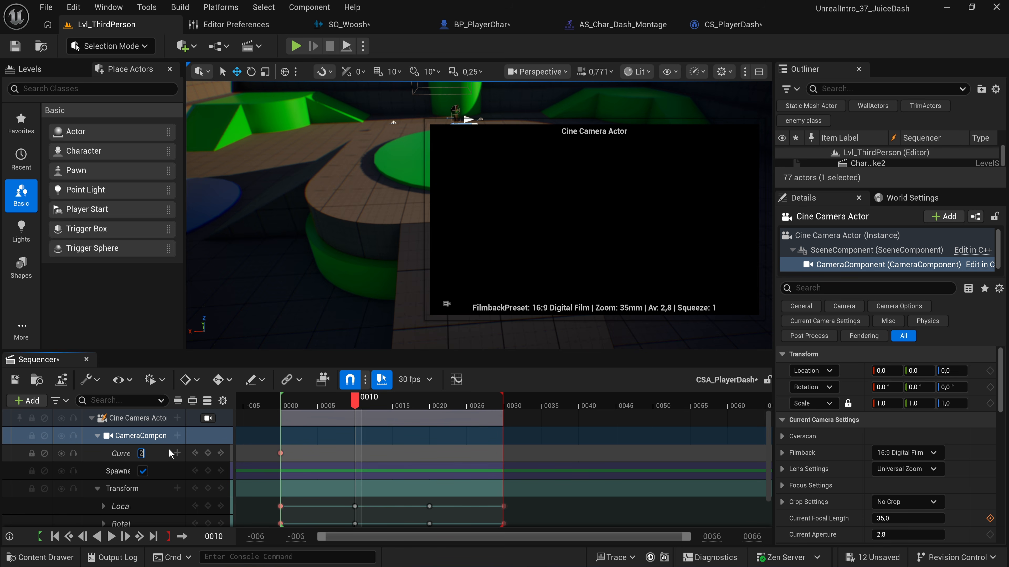
text(5)
key(Return)
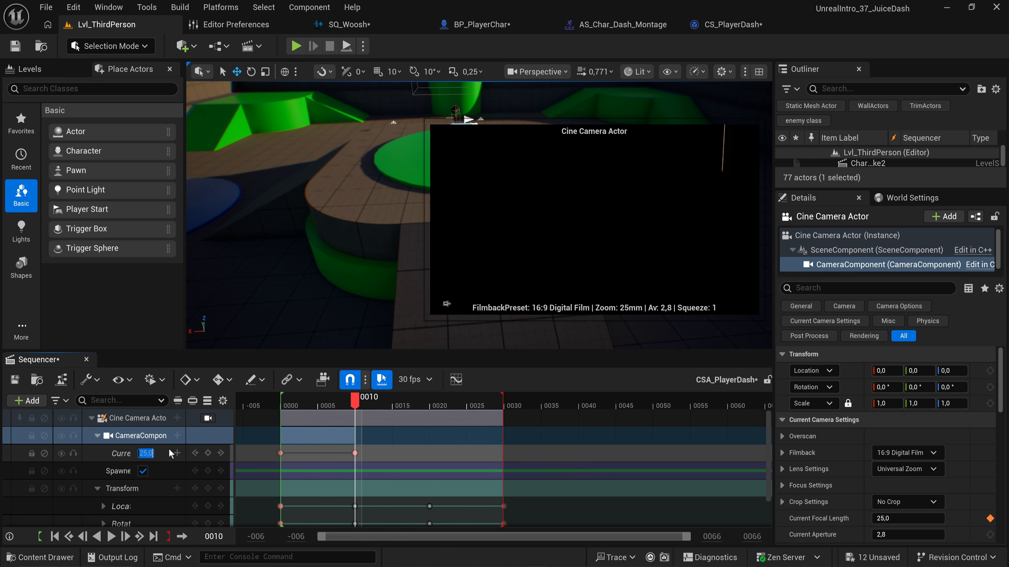
Key the focal length of 25 at frame 20, copy the frame 0 key to frame 30 and close the sequence.
click(354, 453)
click(431, 406)
key(Return)
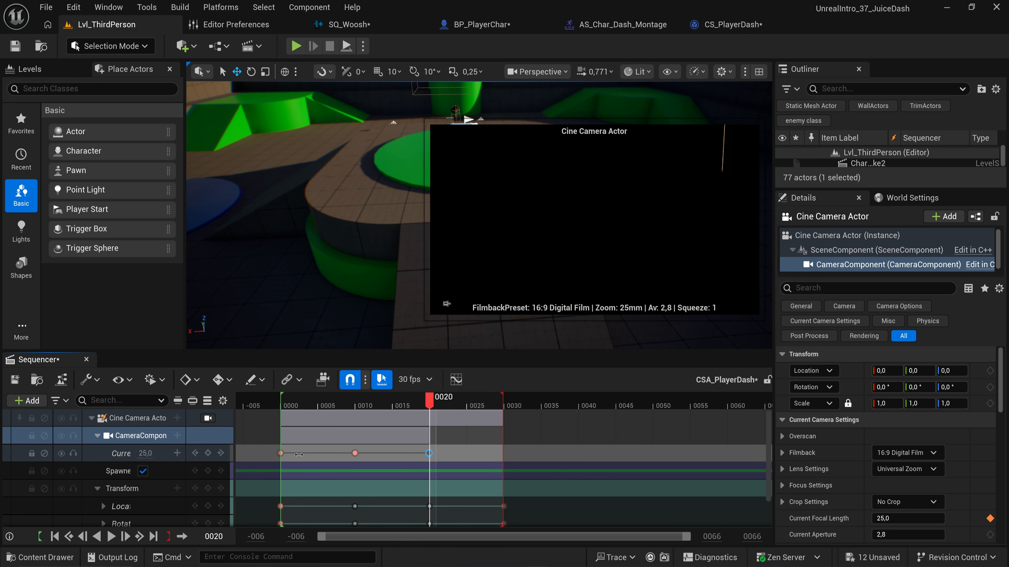
click(282, 455)
key(ctrl+c)
drag(490, 406, 260, 438)
key(ctrl+v)
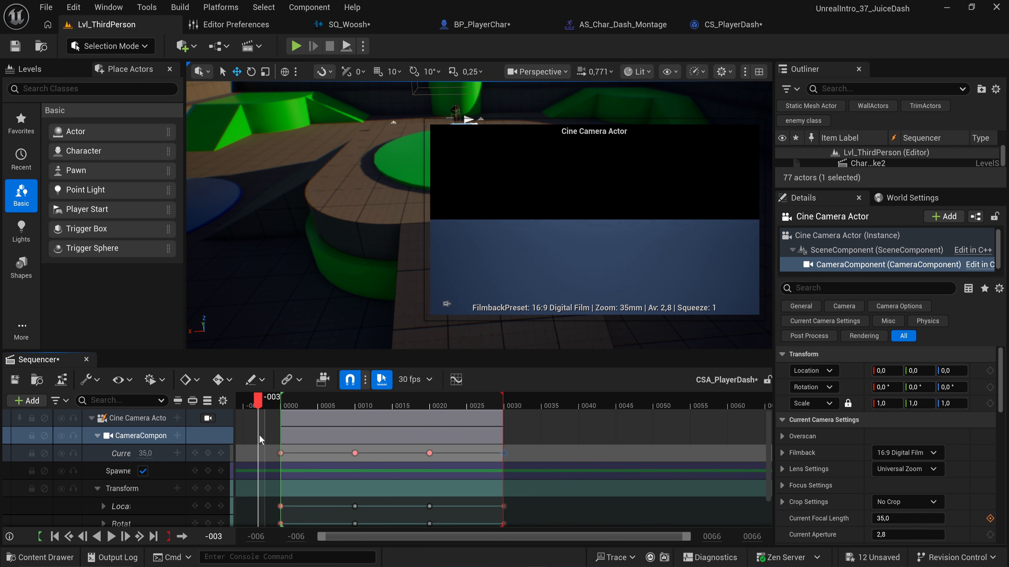
click(136, 419)
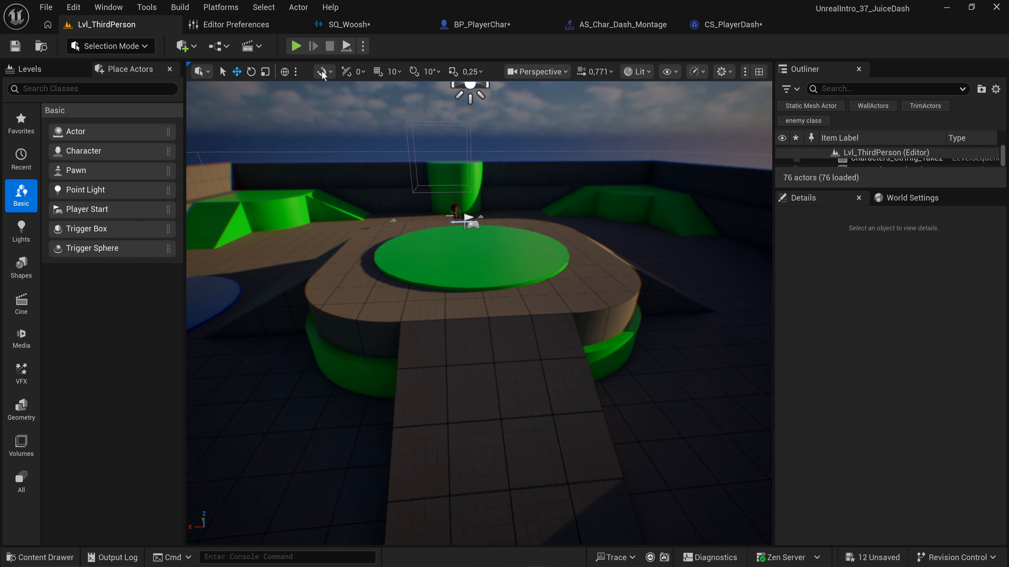
In BP_PlayerChar's event graph, set the Shake class of the Client Start Camera Shake node to CS_PlayerDash.
click(481, 24)
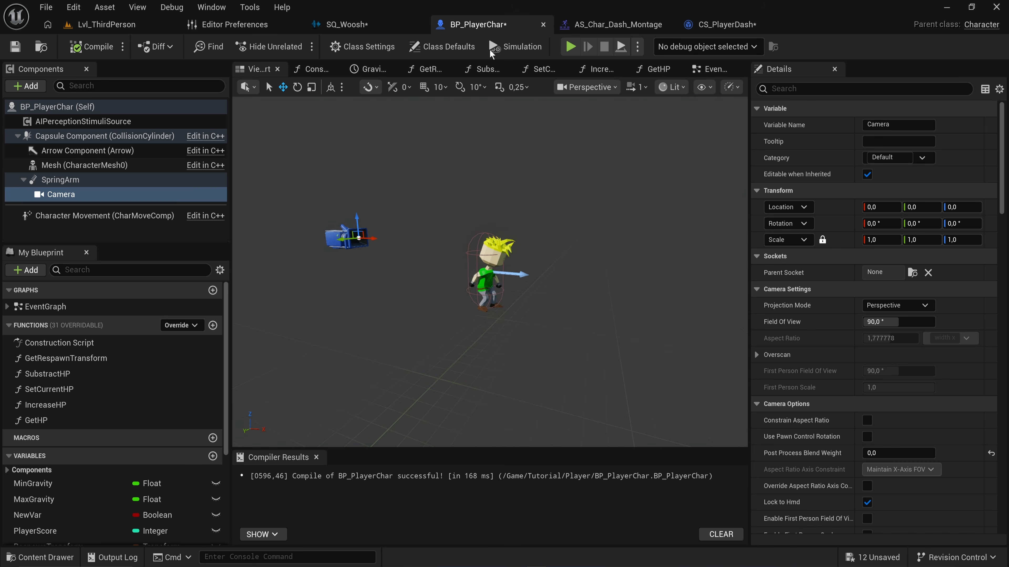
click(706, 75)
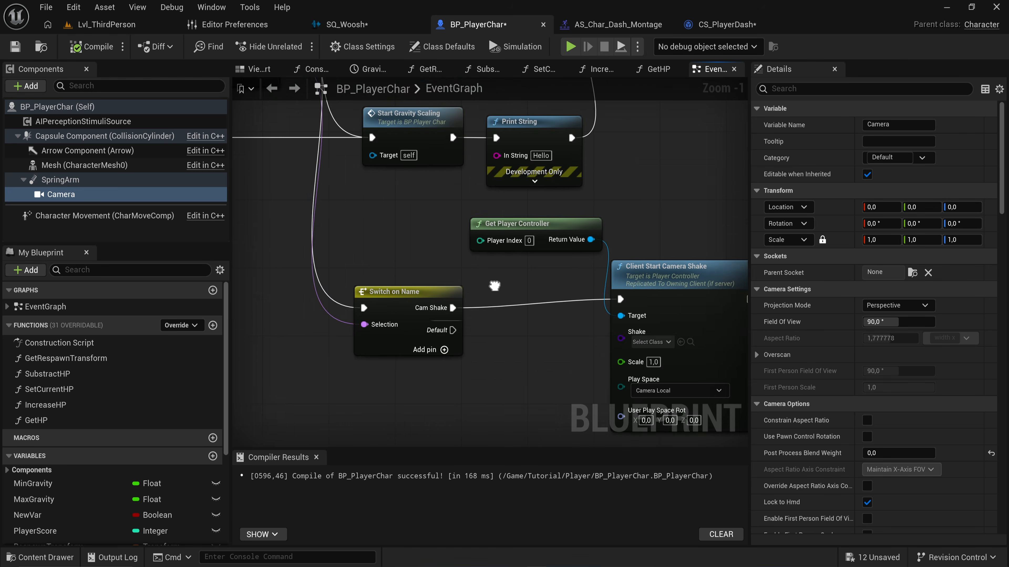
right_drag(493, 286, 359, 219)
click(515, 277)
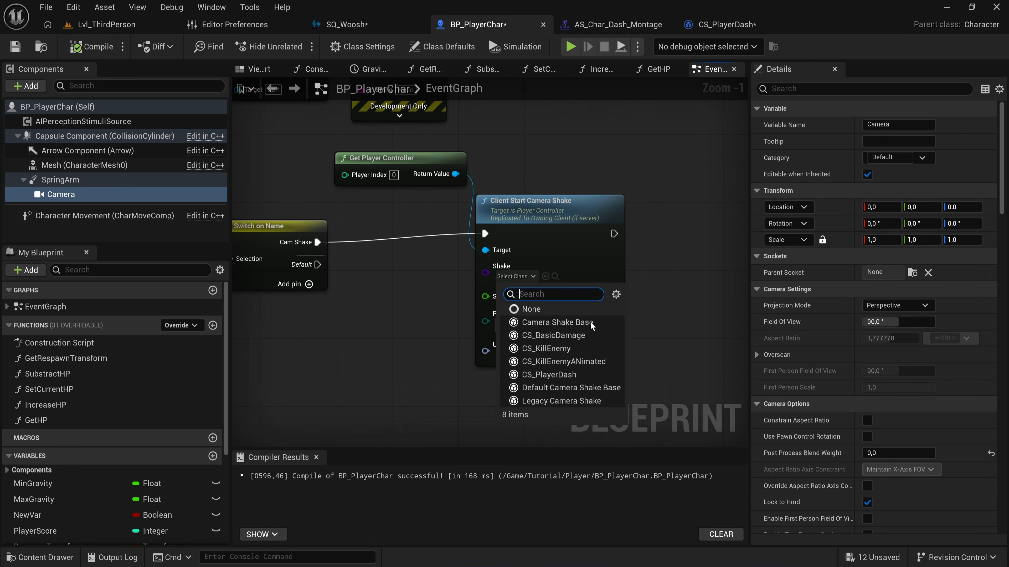
click(602, 376)
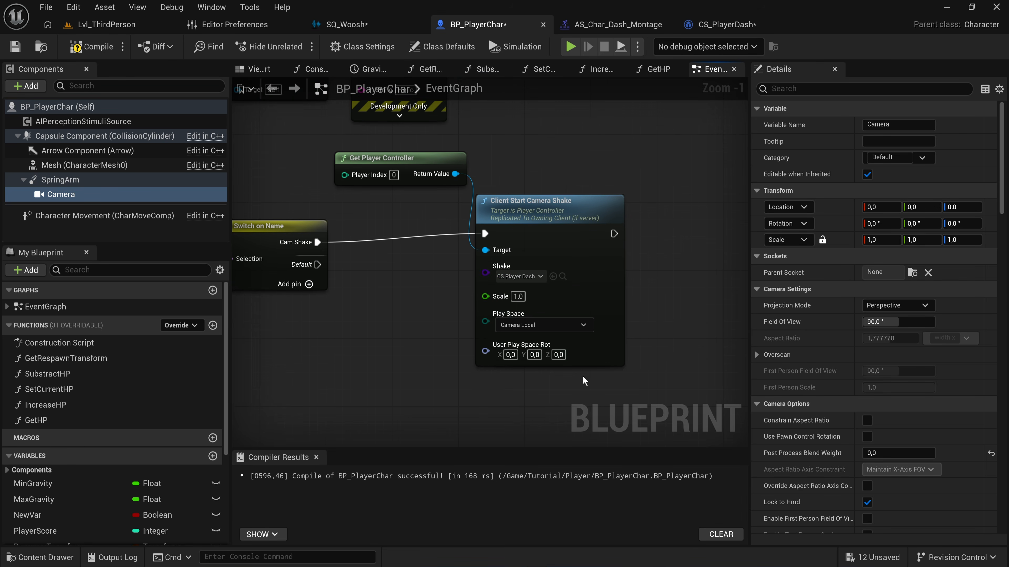
right_drag(310, 199, 357, 210)
Play the level to test the player's dash camera shake, then stop and dismiss the message log.
click(111, 24)
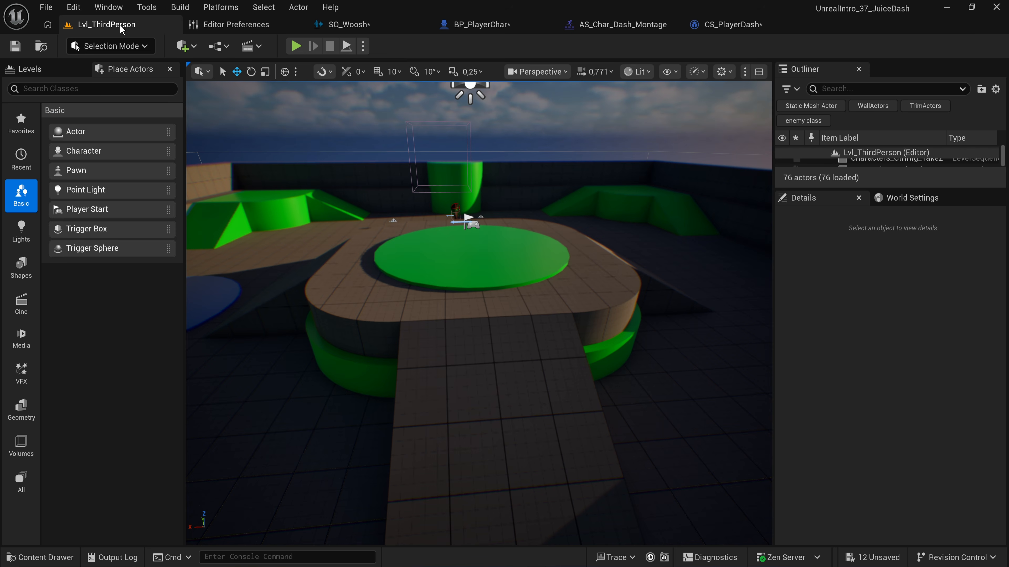
key(alt+p)
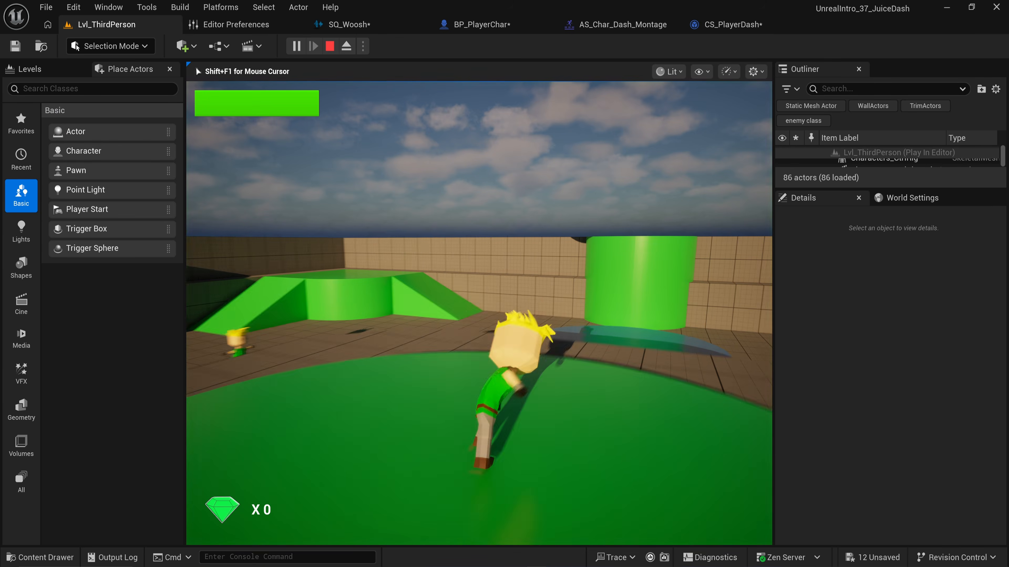
key(w)
key(space)
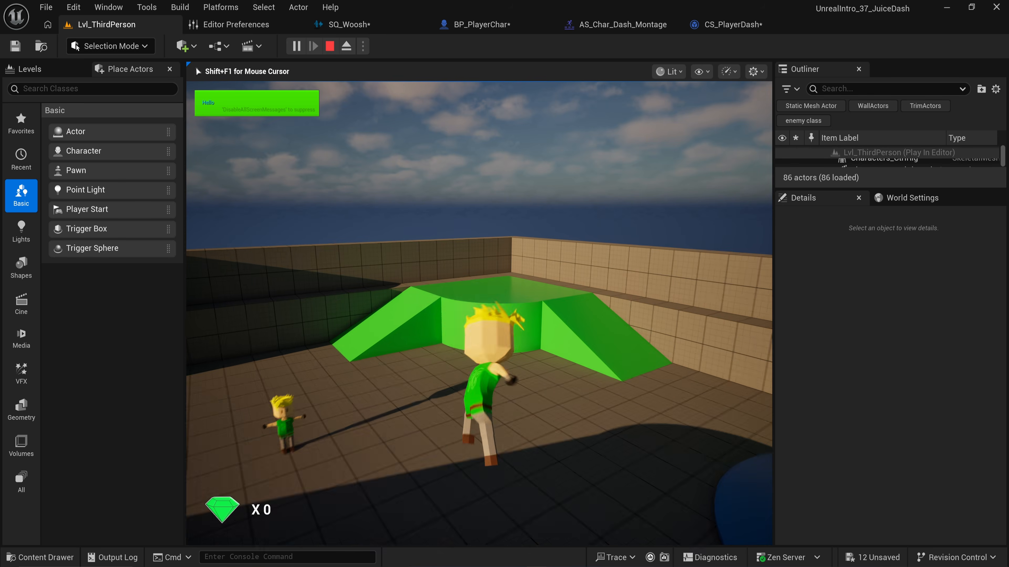
key(w)
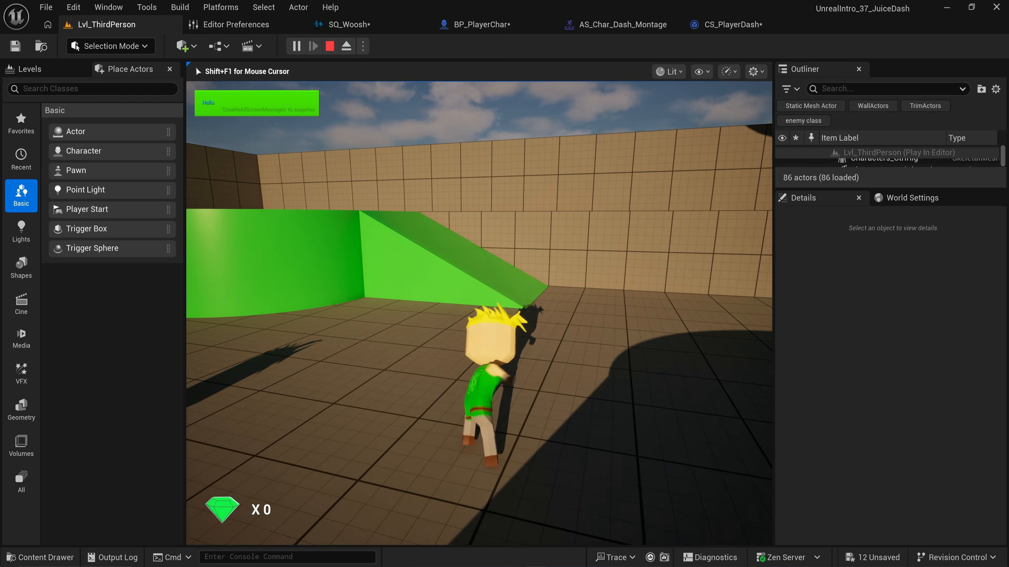
key(Escape)
key(Escape)
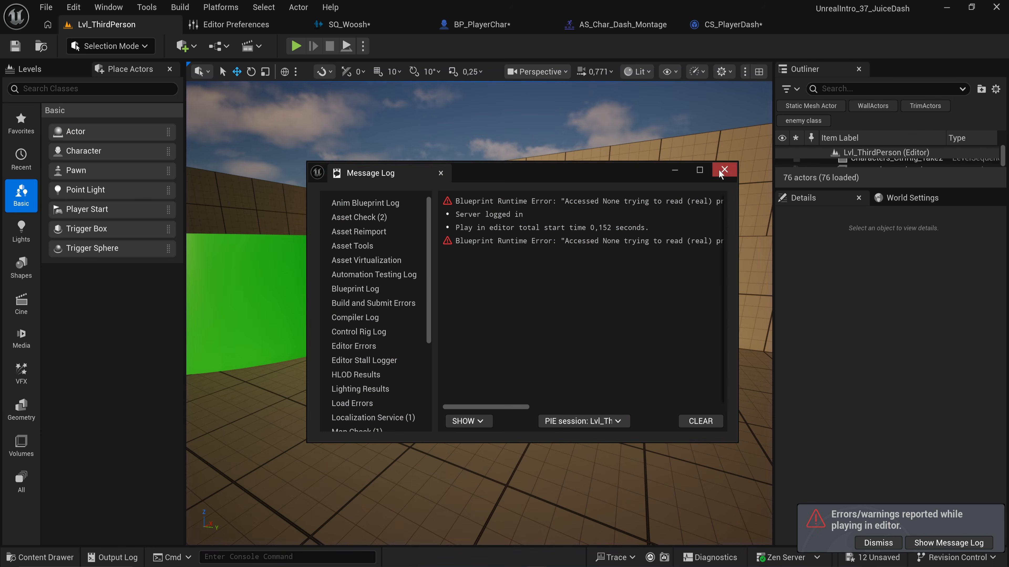
click(732, 169)
Reopen the CSA_PlayerDash sequence and hide the SM_QuarterCylinder6 mesh at the platform's corner.
key(s)
mouse_move(539, 244)
right_down()
mouse_move(584, 243)
mouse_move(539, 244)
right_up()
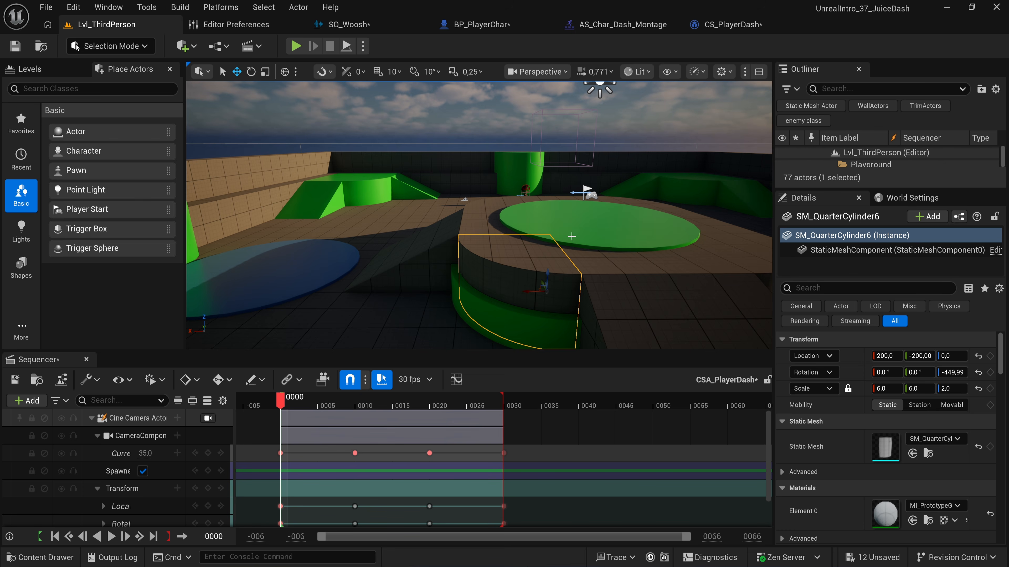
key(w)
right_drag(560, 240, 568, 274)
key(s)
key(h)
right_drag(458, 205, 470, 205)
key(a)
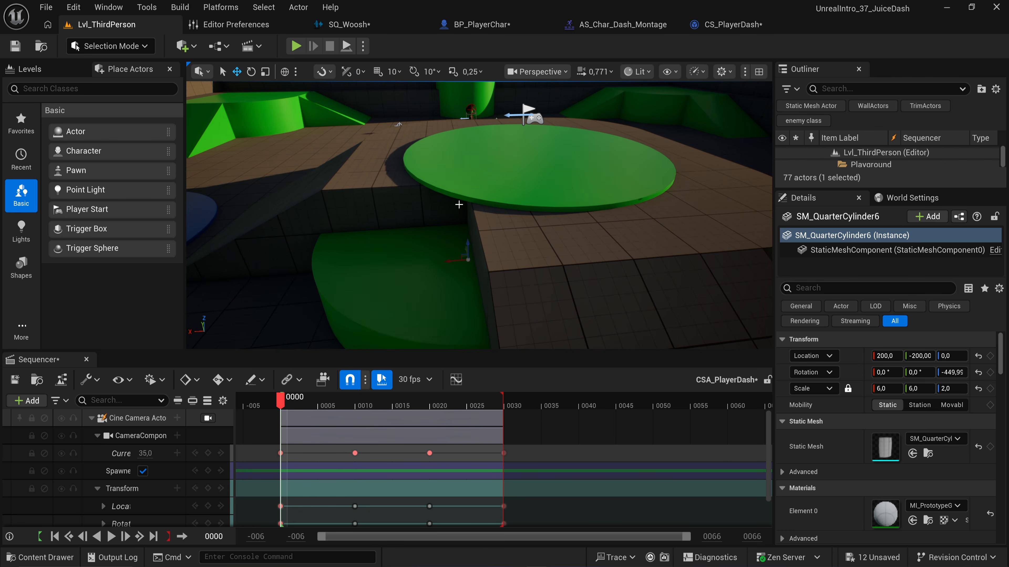
Hide the platform block beneath the green disc and the SM_Cylinder green disc itself.
click(415, 204)
key(h)
click(441, 179)
key(h)
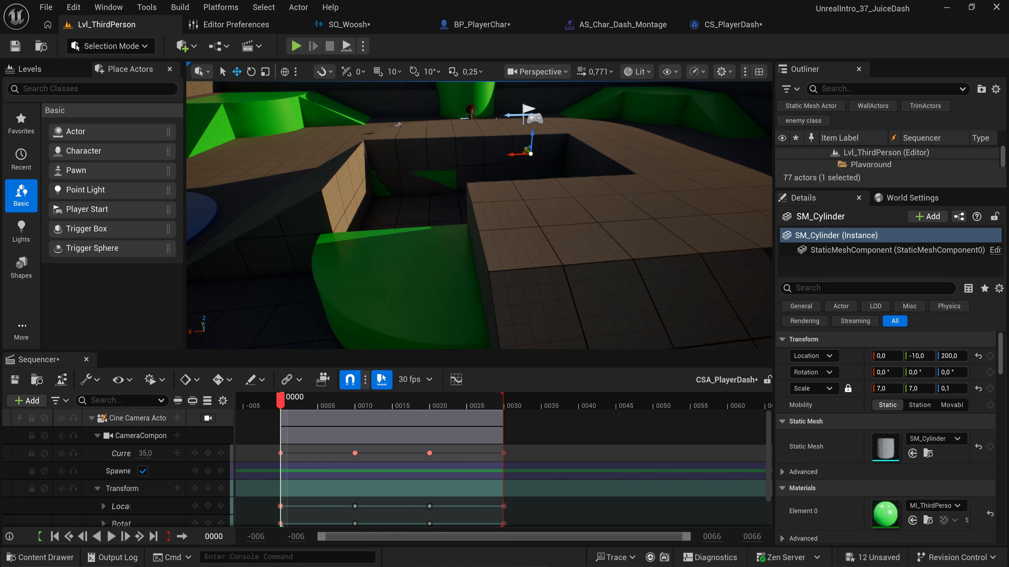
Hide the tan-topped platform blocks around the recess to clear the camera's view of the level.
click(512, 235)
key(h)
click(494, 153)
key(h)
click(415, 157)
key(h)
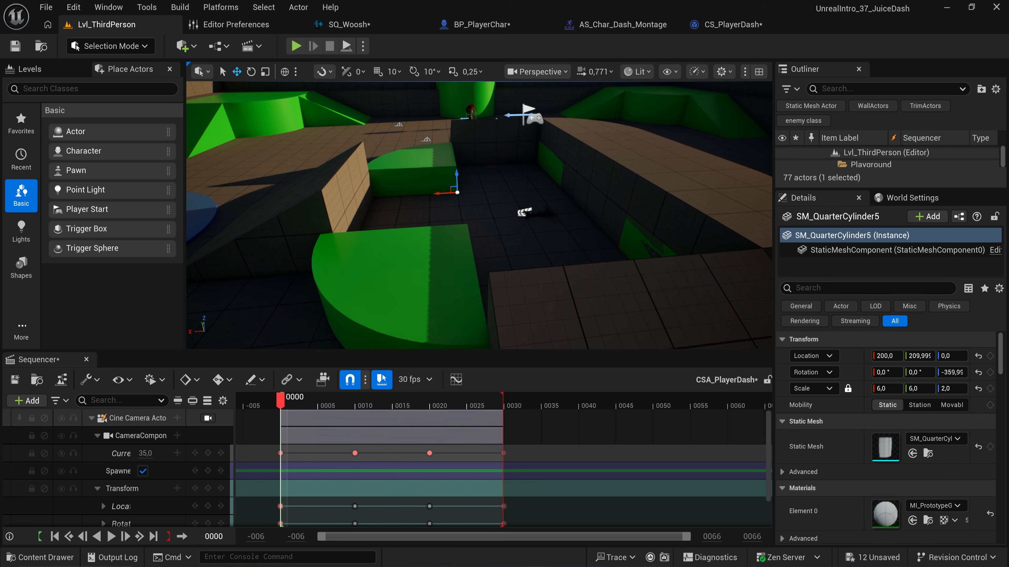
Preview the Cine Camera Actor and set its Current Focal Length to 10 at frame 10 of CSA_PlayerDash.
click(542, 214)
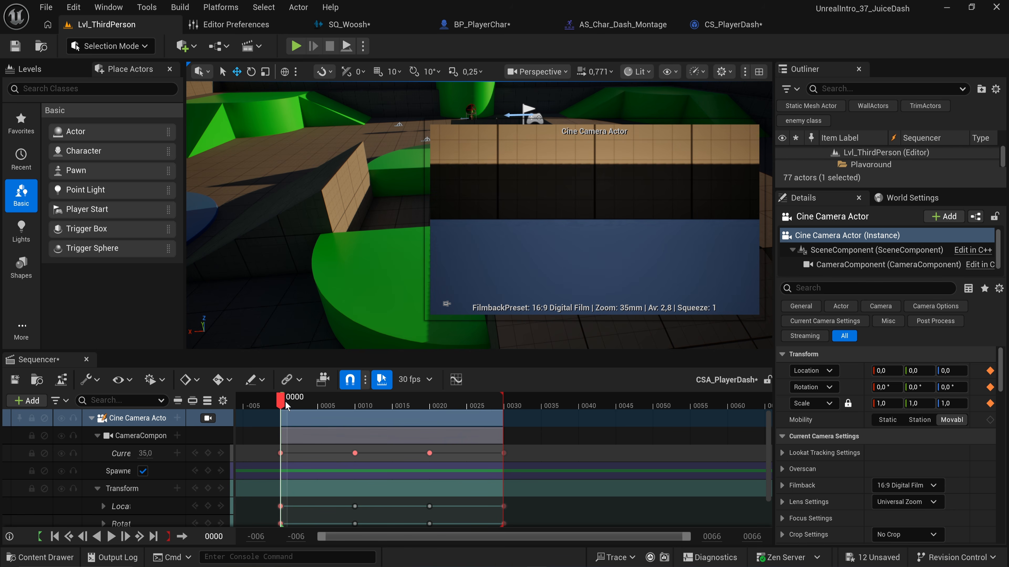
click(318, 400)
drag(328, 414, 356, 455)
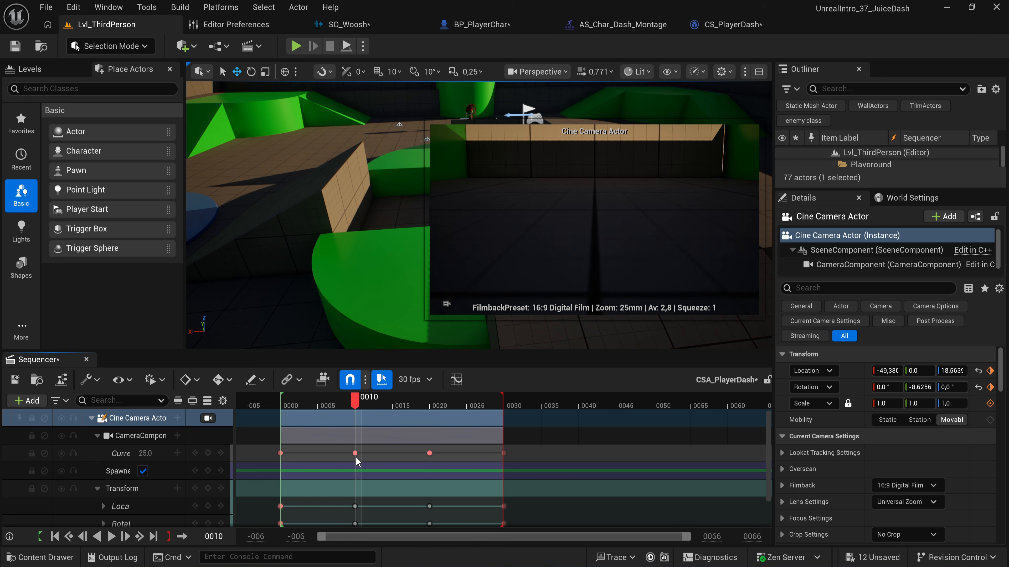
drag(145, 453, 104, 454)
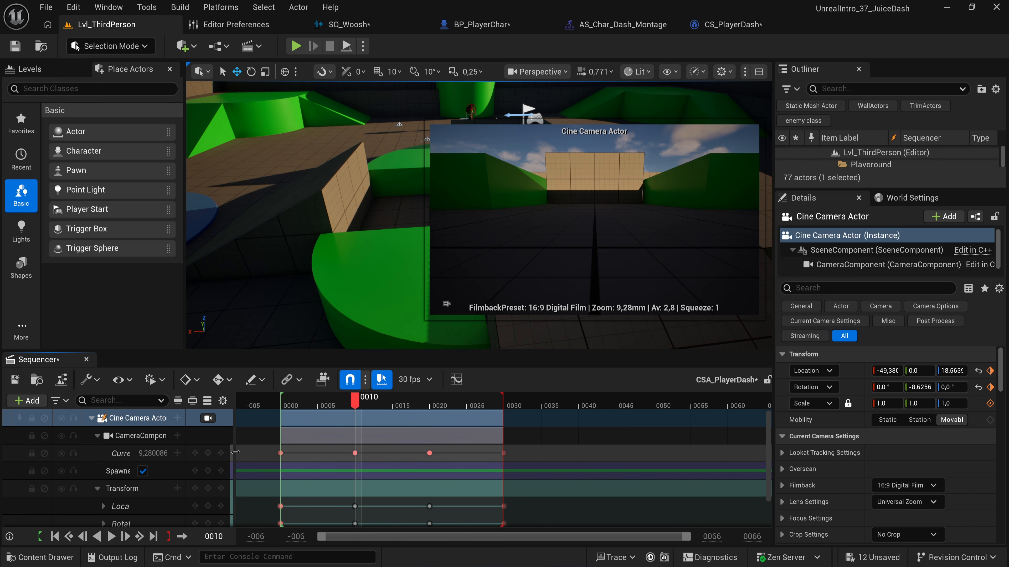
click(153, 454)
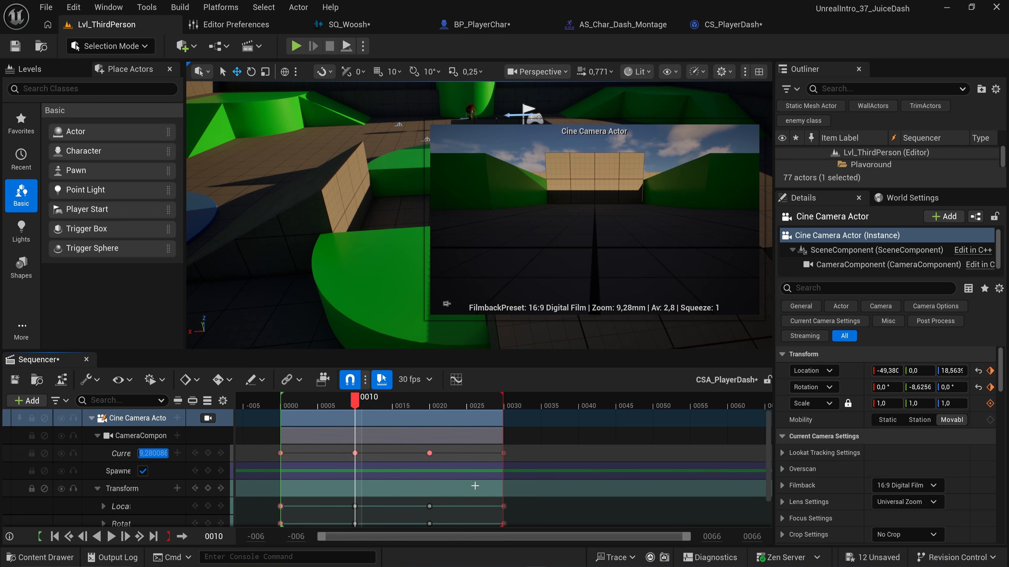
text(10)
key(Return)
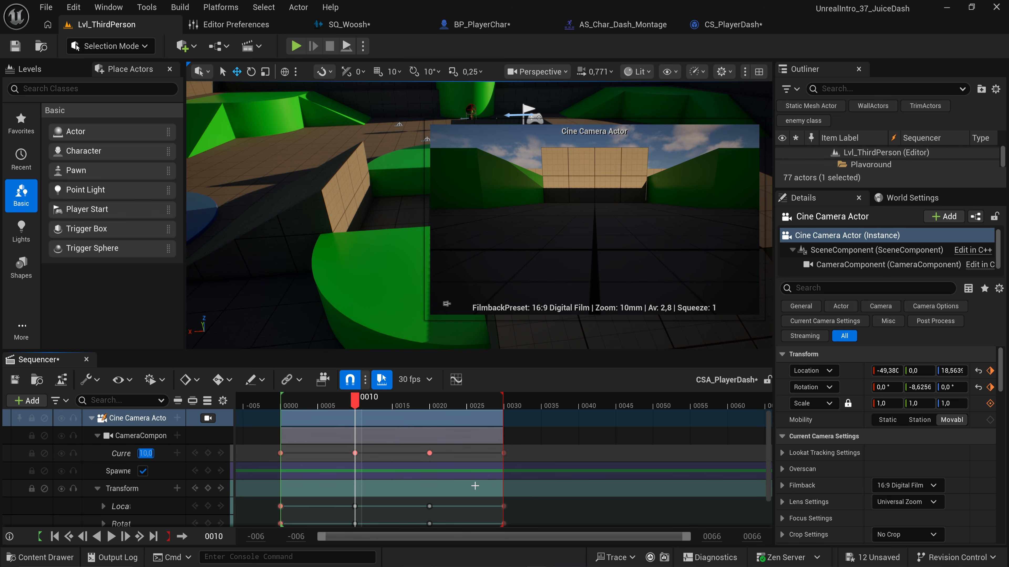
Set the camera's Current Focal Length to 10 at the frame 20 key and save CSA_PlayerDash.
click(222, 454)
click(146, 454)
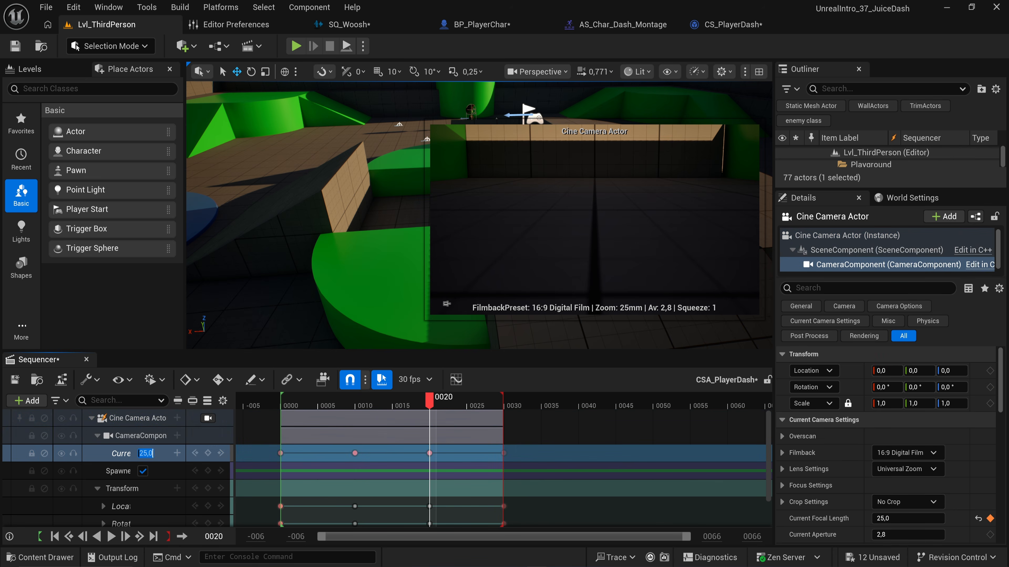
text(10)
key(Return)
click(135, 417)
key(ctrl+s)
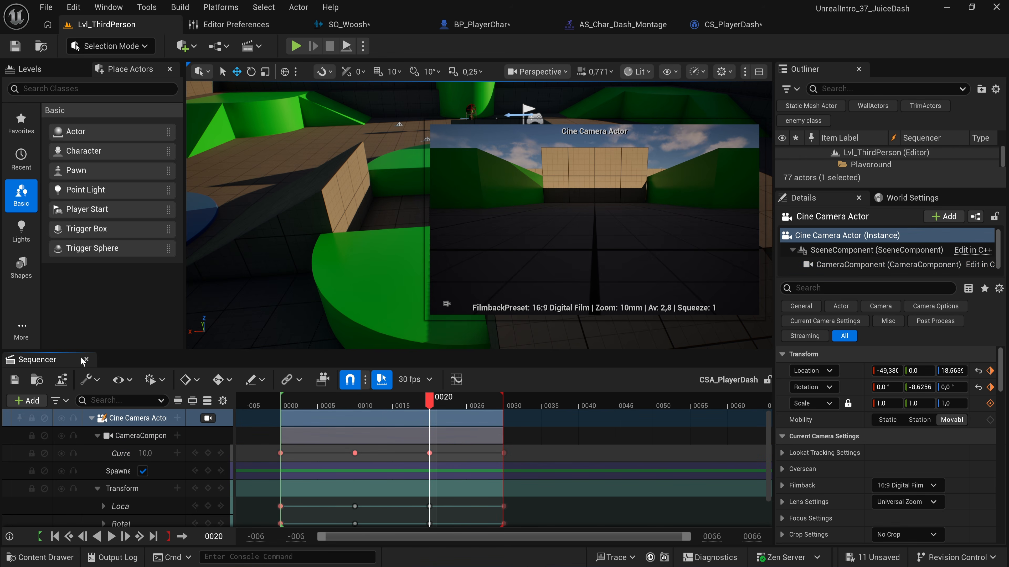
Briefly play the level, then set both Blend in Time and Blend Out Time to 0,1 in CS_PlayerDash.
click(296, 46)
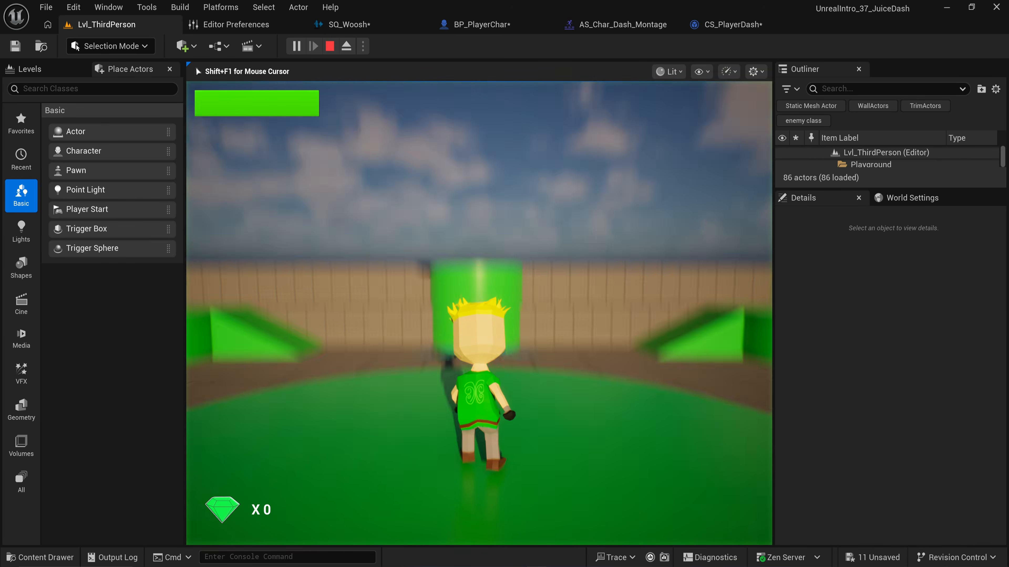
key(Escape)
click(733, 24)
click(449, 257)
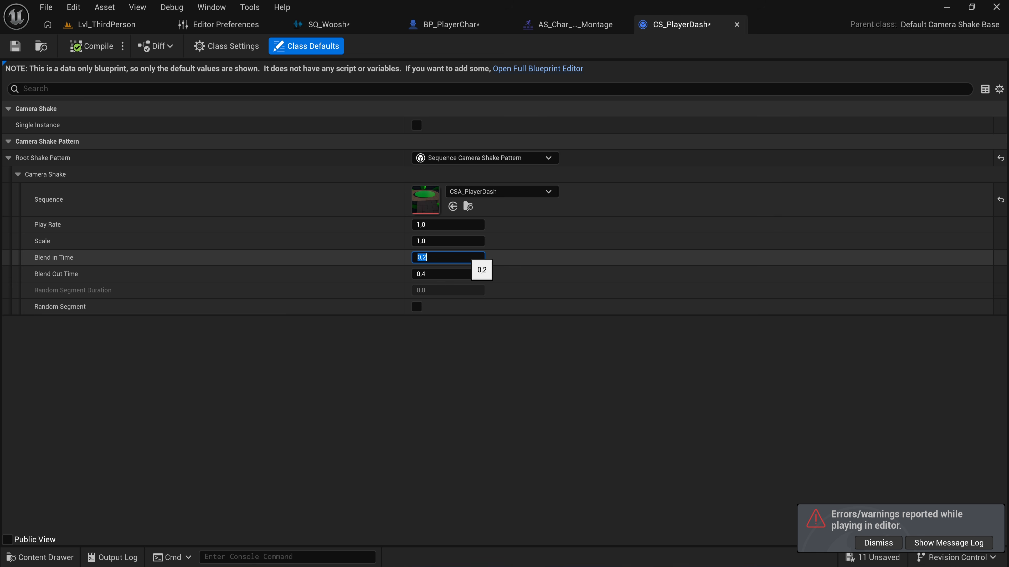
text(0,1)
key(Tab)
key(Return)
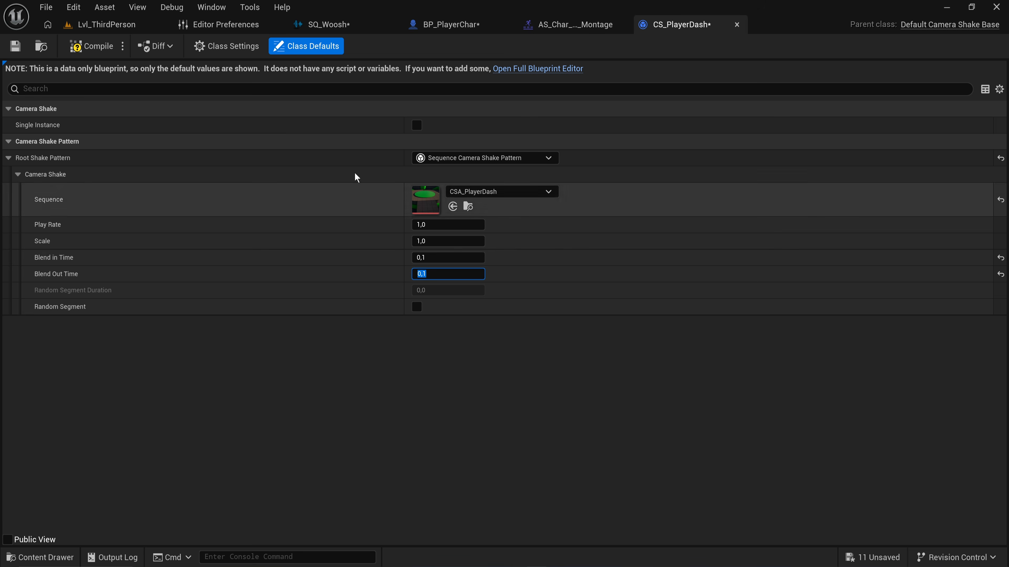
Play Lvl_ThirdPerson to check the dash camera shake with the shorter blend times, then stop.
click(99, 24)
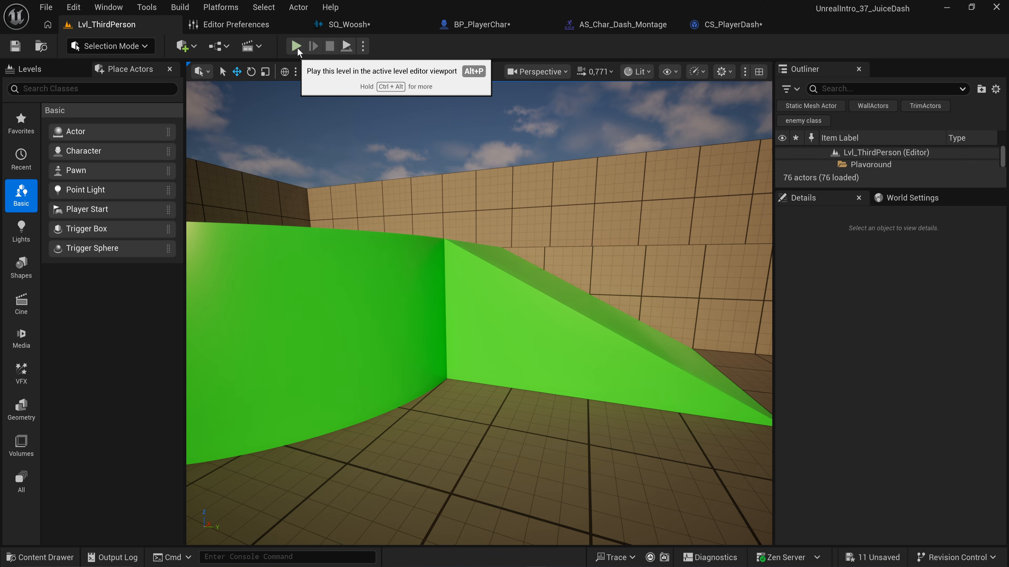
click(295, 46)
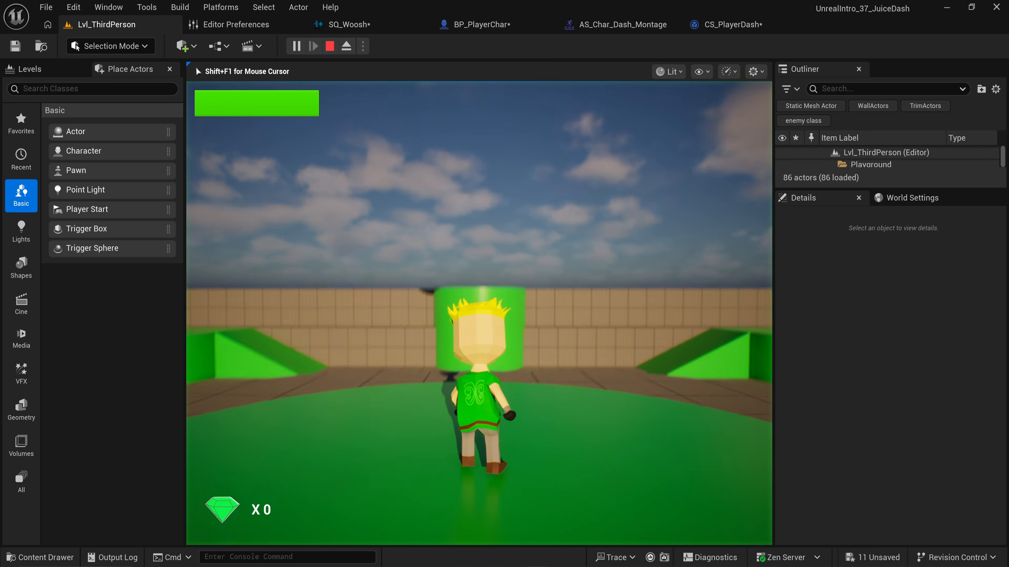
key(w)
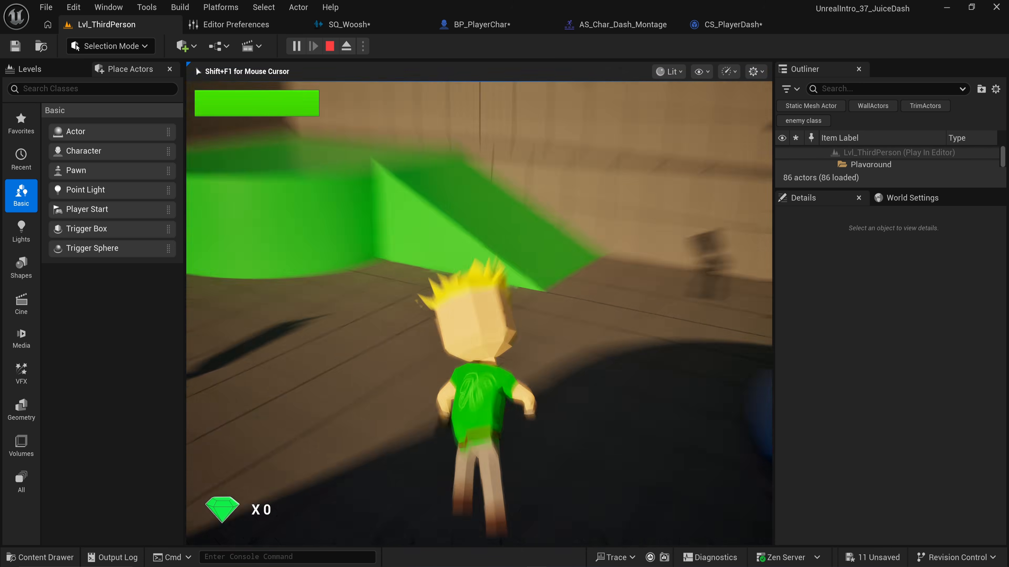
key(Escape)
Reopen CSA_PlayerDash, delete all camera keys at frame 0 and frame 30, and save the sequence.
key(ctrl+space)
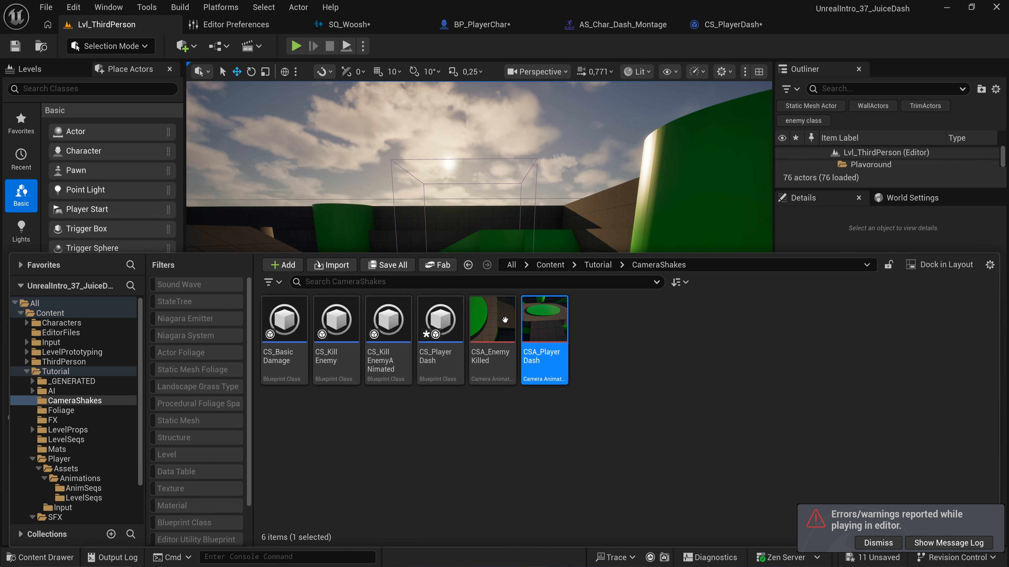
double_click(544, 322)
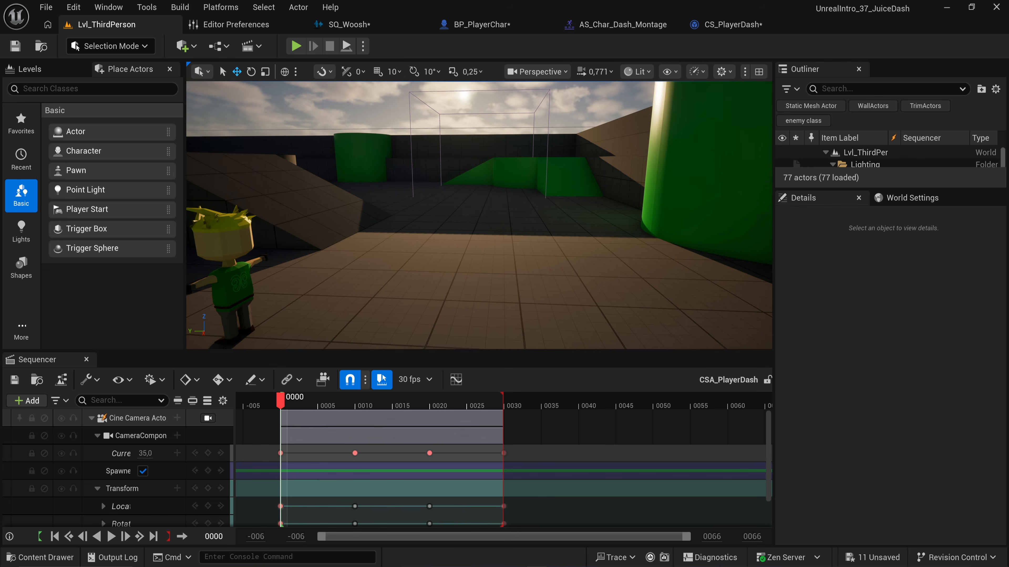
scroll(433, 525, down, 2)
scroll(388, 479, left, 3)
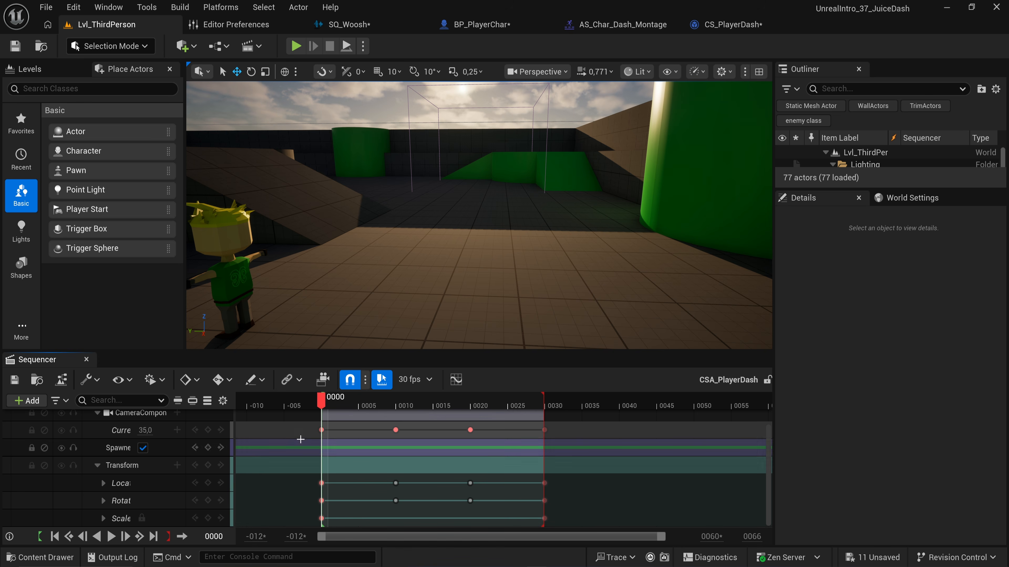
drag(299, 422, 345, 530)
key(Delete)
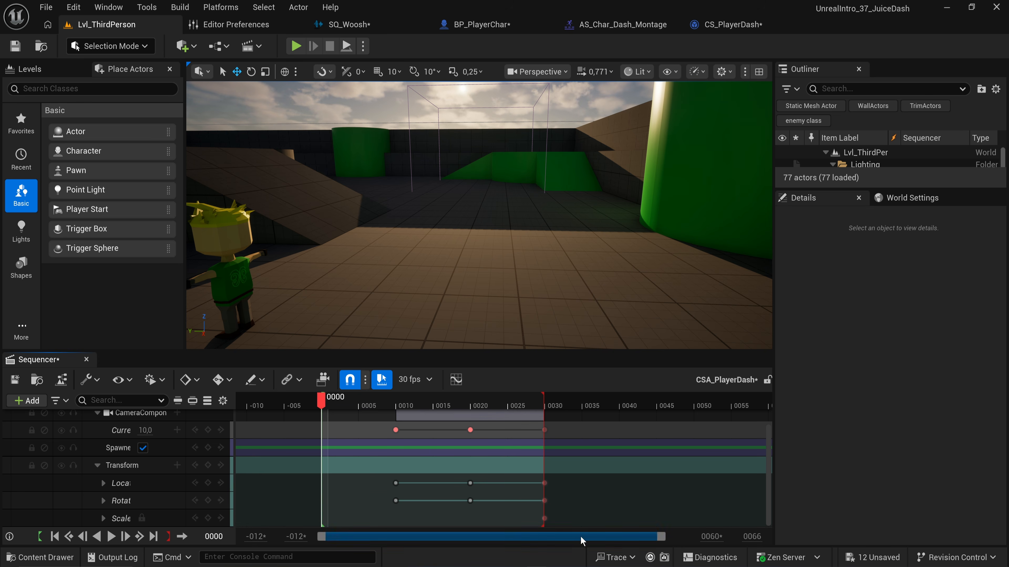
drag(567, 521, 536, 432)
key(Delete)
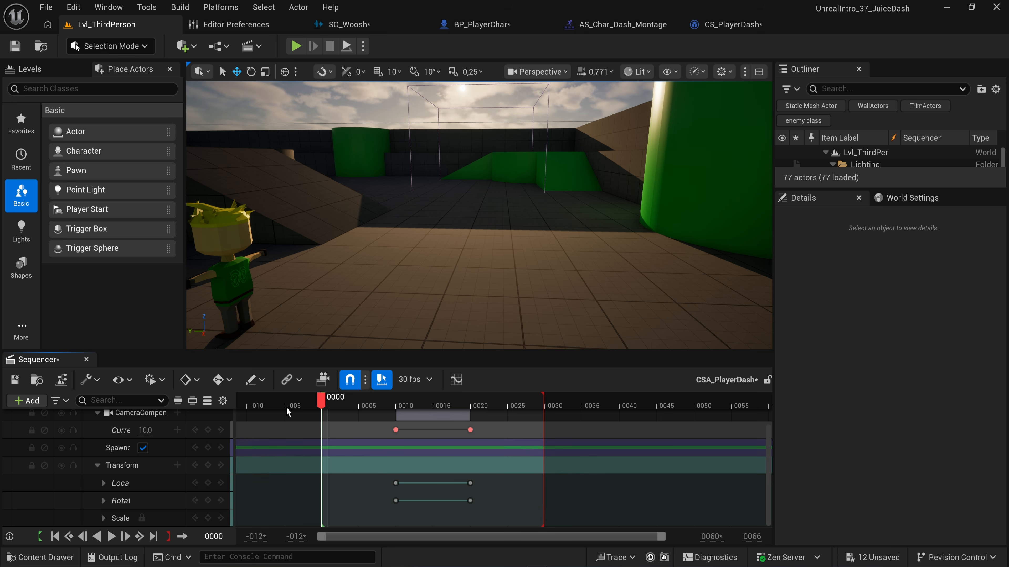
mouse_move(328, 403)
mouse_down()
mouse_move(543, 422)
mouse_move(343, 409)
mouse_up()
click(15, 380)
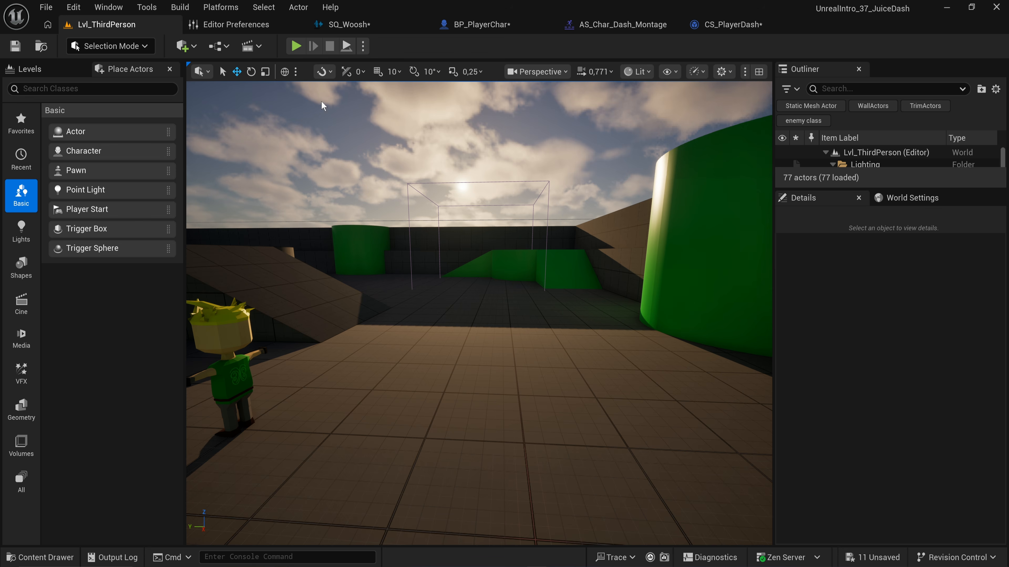
Play the level again, running and dashing with the character to test the shake, then stop and close the message log.
click(296, 46)
click(518, 235)
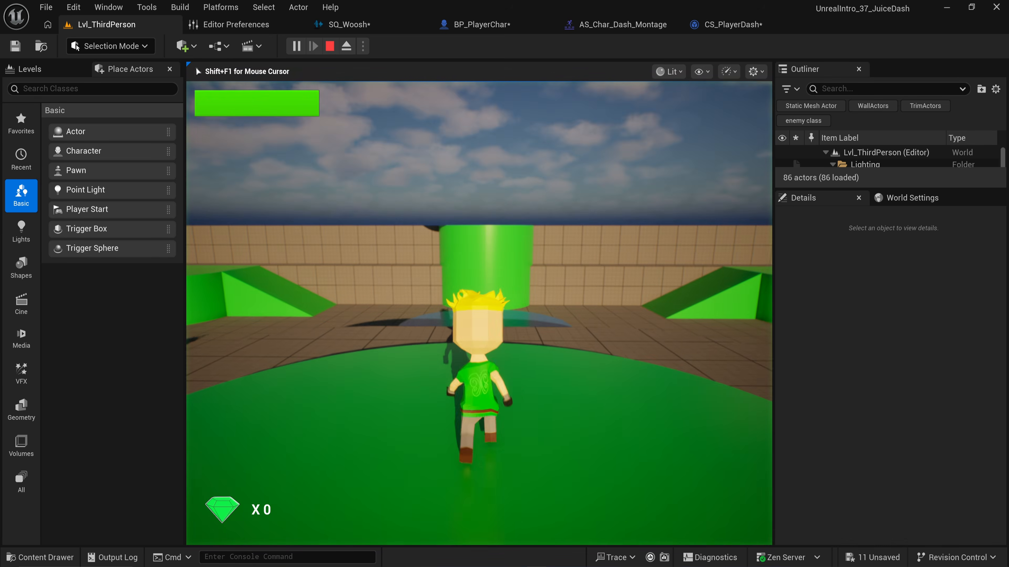
key(w)
key(w)
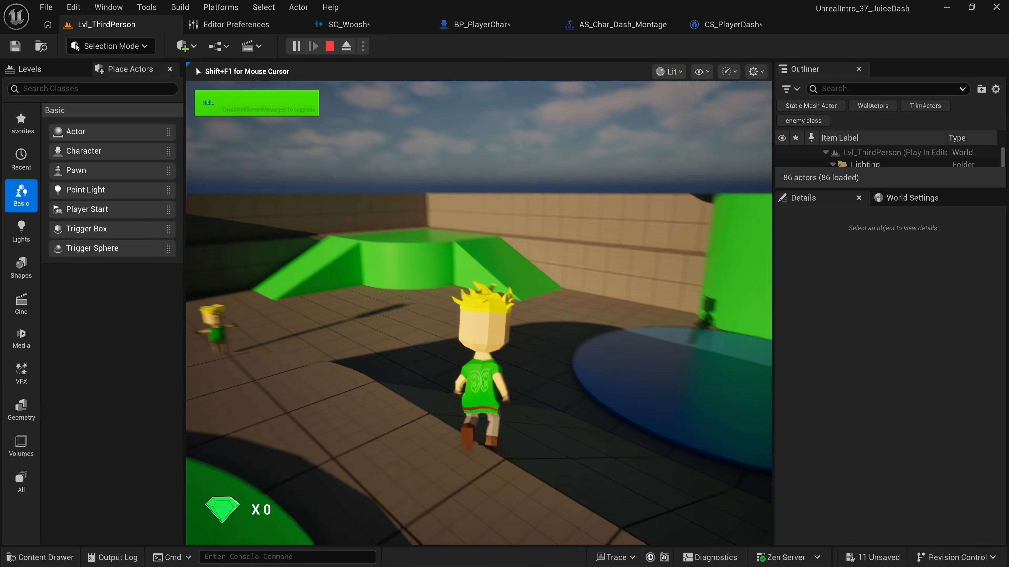
key(space)
key(space)
key(w)
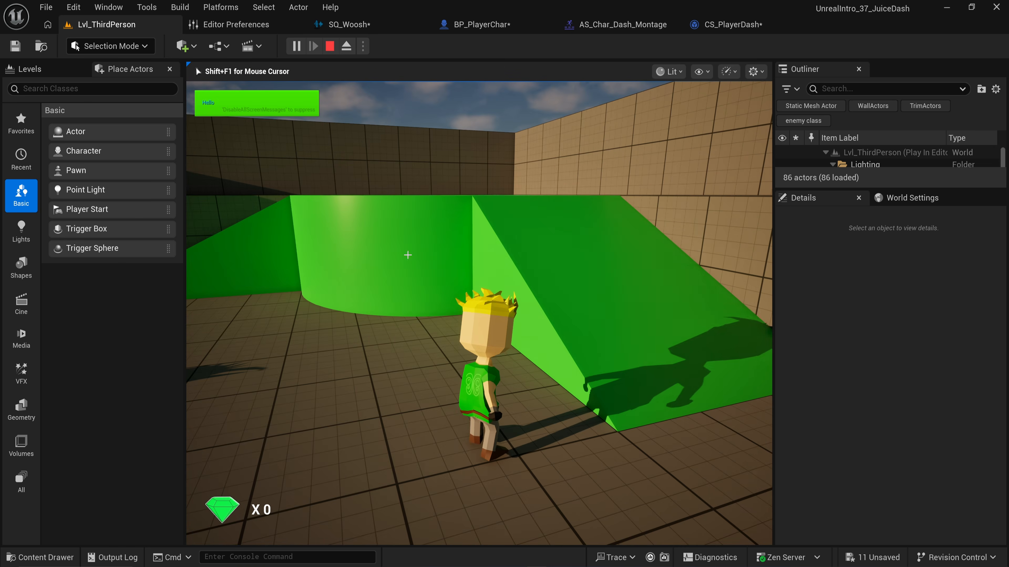
key(Escape)
click(727, 169)
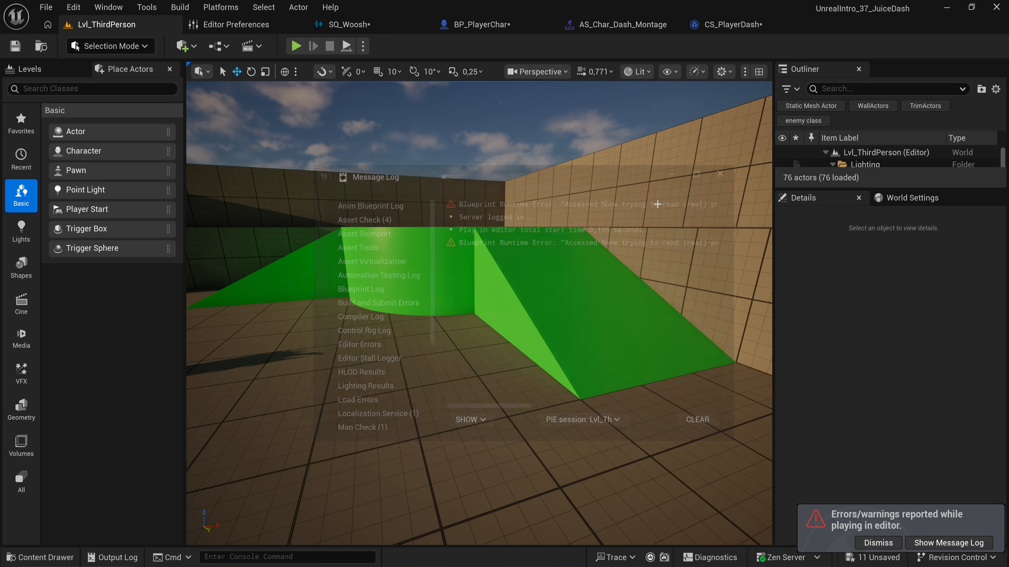
In CSA_PlayerDash, delete the Transform key at frame 20, shorten the playback range to end at frame 15, and save.
key(ctrl+space)
click(540, 336)
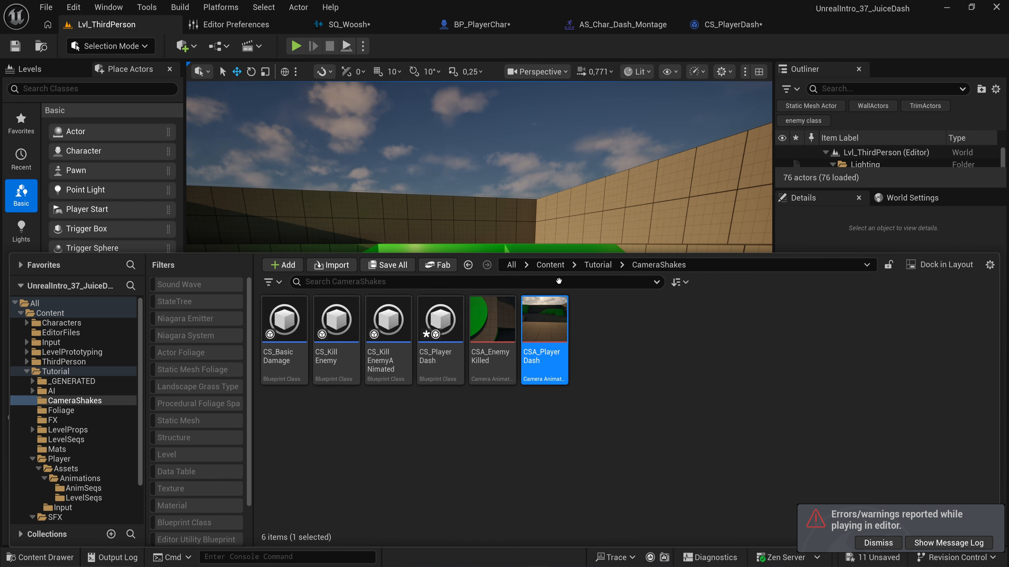
double_click(542, 329)
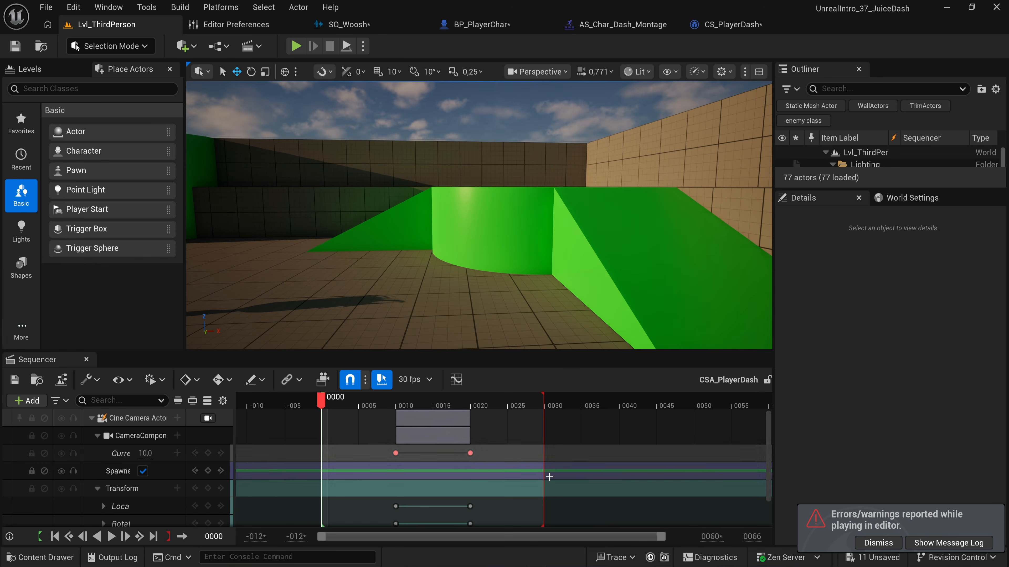
click(98, 436)
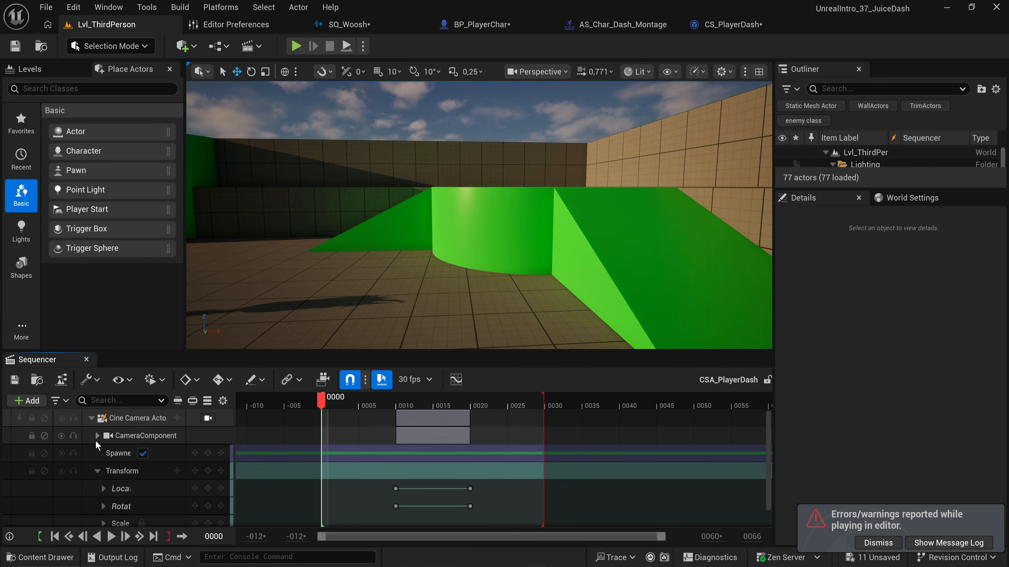
click(97, 471)
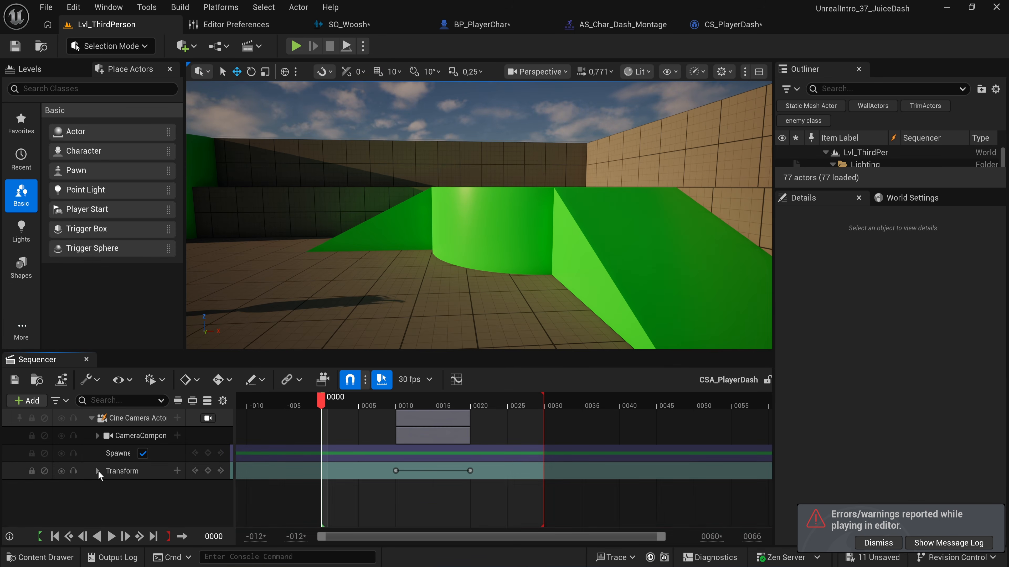
click(469, 470)
key(Delete)
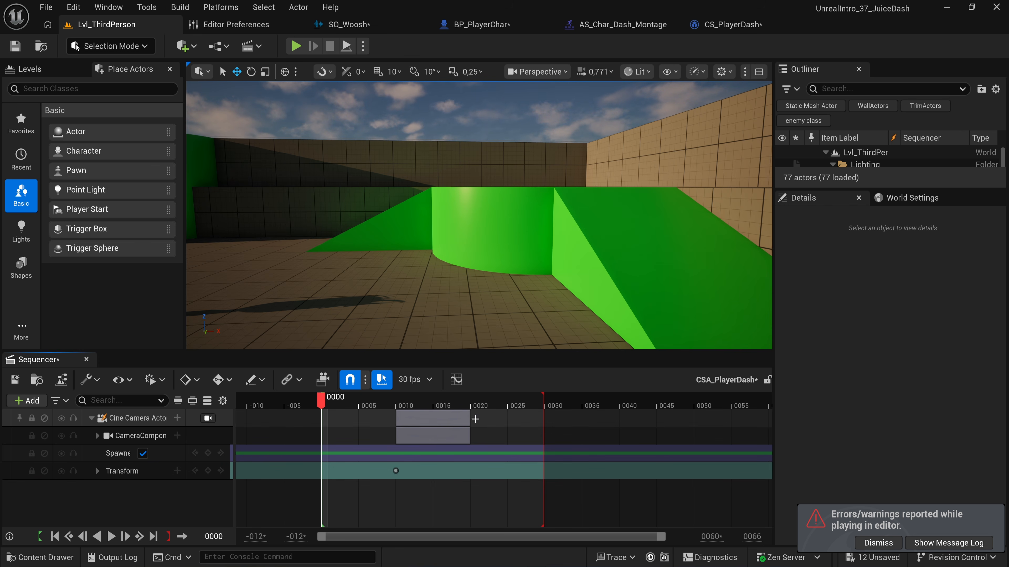
drag(543, 441, 431, 442)
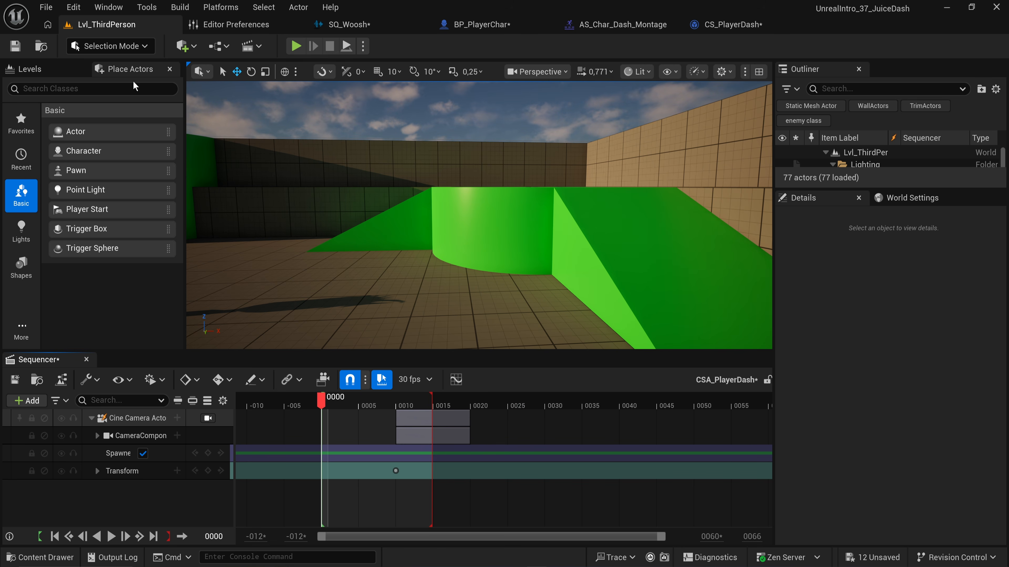
key(ctrl+s)
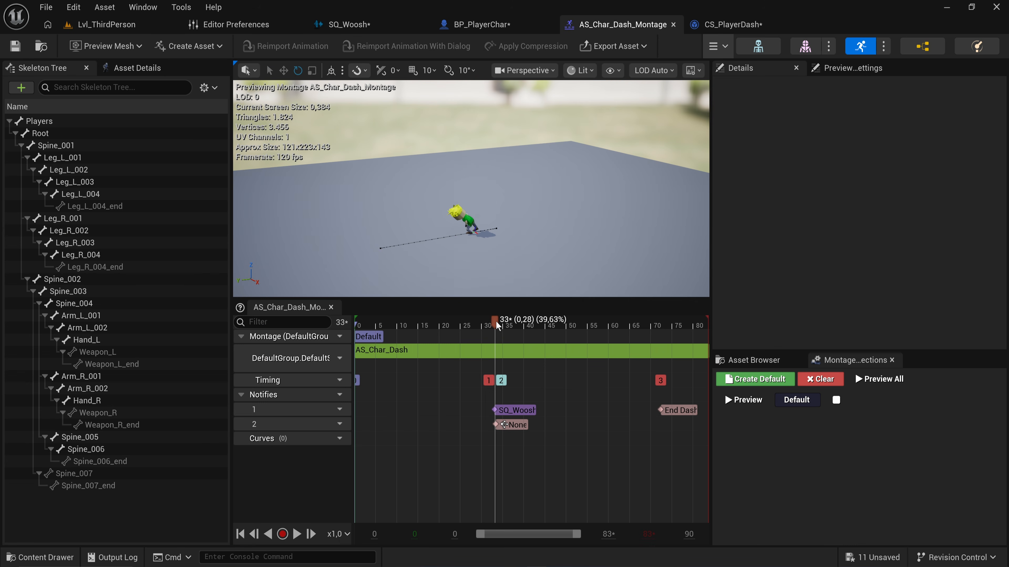
Scrub AS_Char_Dash_Montage from frame 33 to review the dash timing, then play the level again.
drag(496, 325, 509, 364)
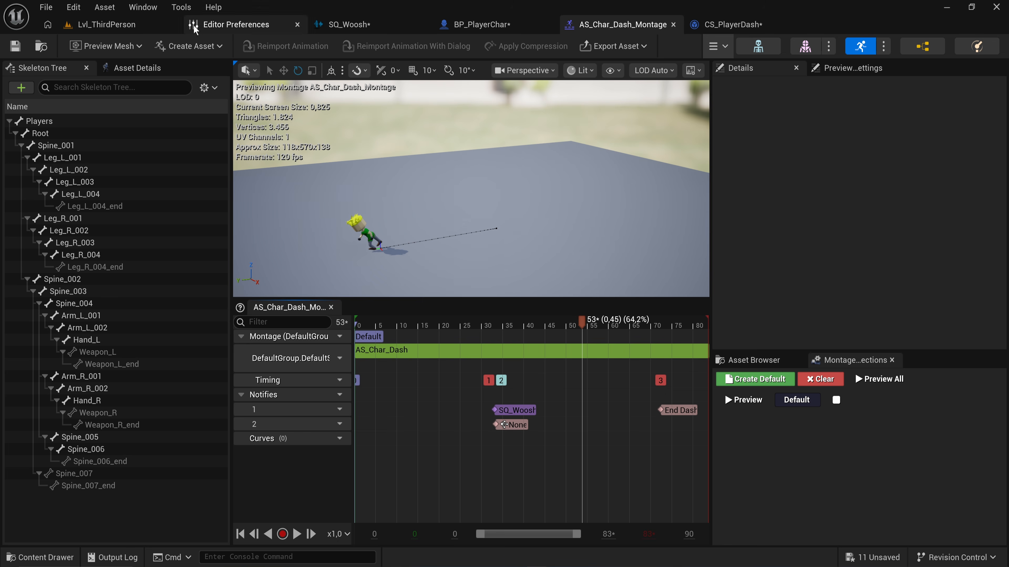
click(119, 24)
click(296, 45)
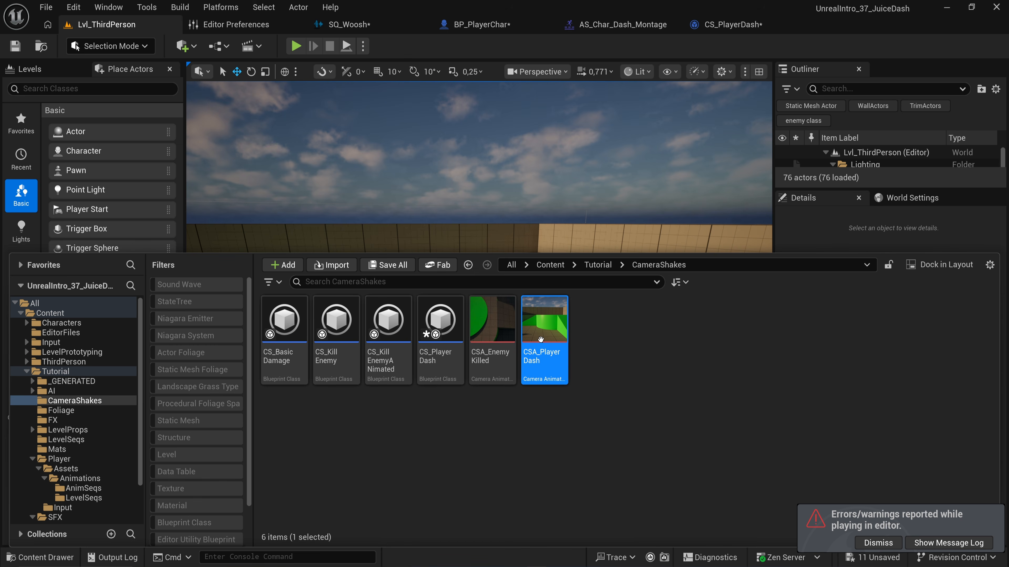
Reopen CSA_PlayerDash, step through its frames, shorten the playback range to end at frame 11, and close the sequence.
double_click(540, 339)
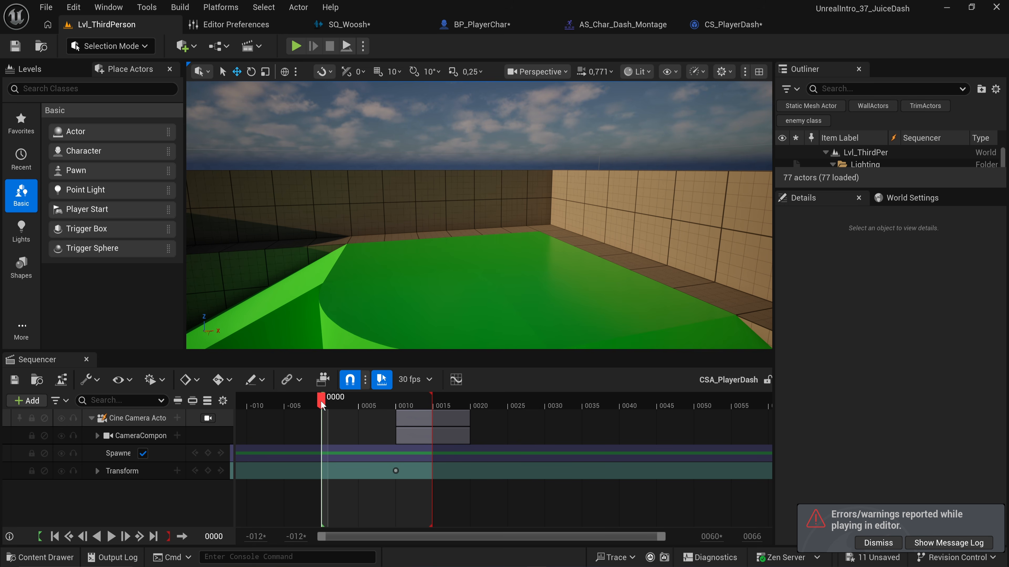
drag(324, 406, 349, 412)
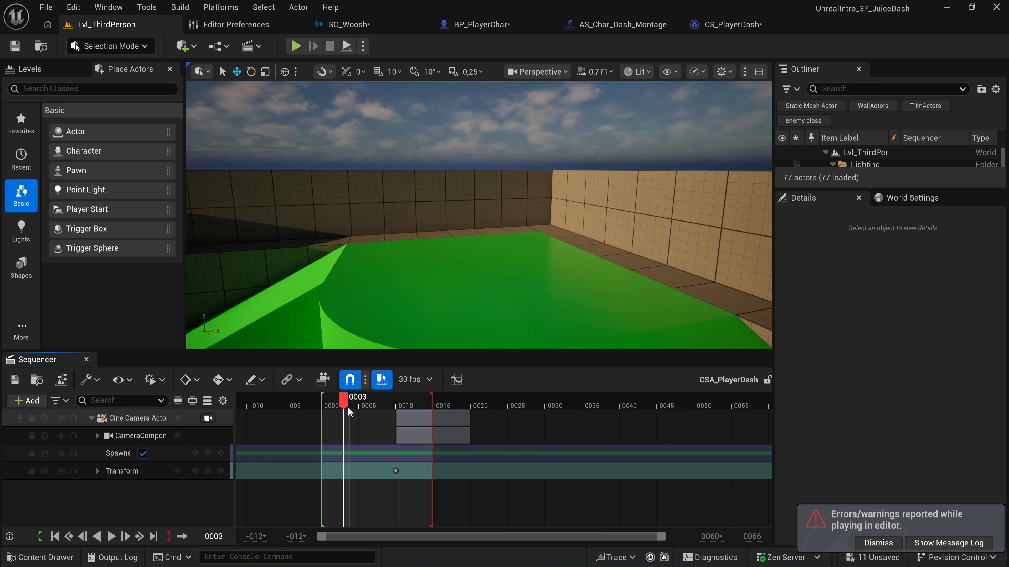
drag(432, 398, 389, 411)
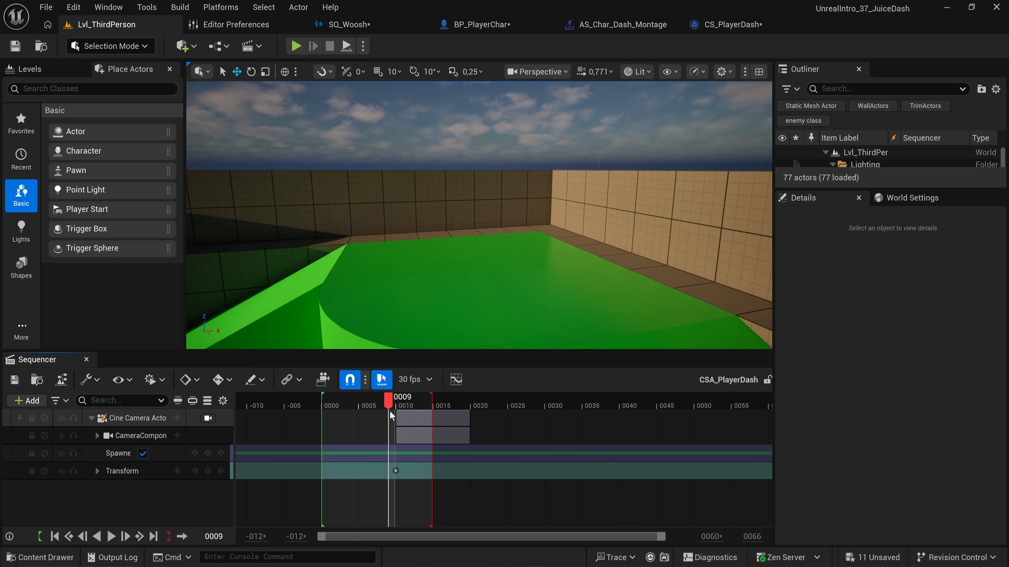
key(Left)
key(Left)
key(Right)
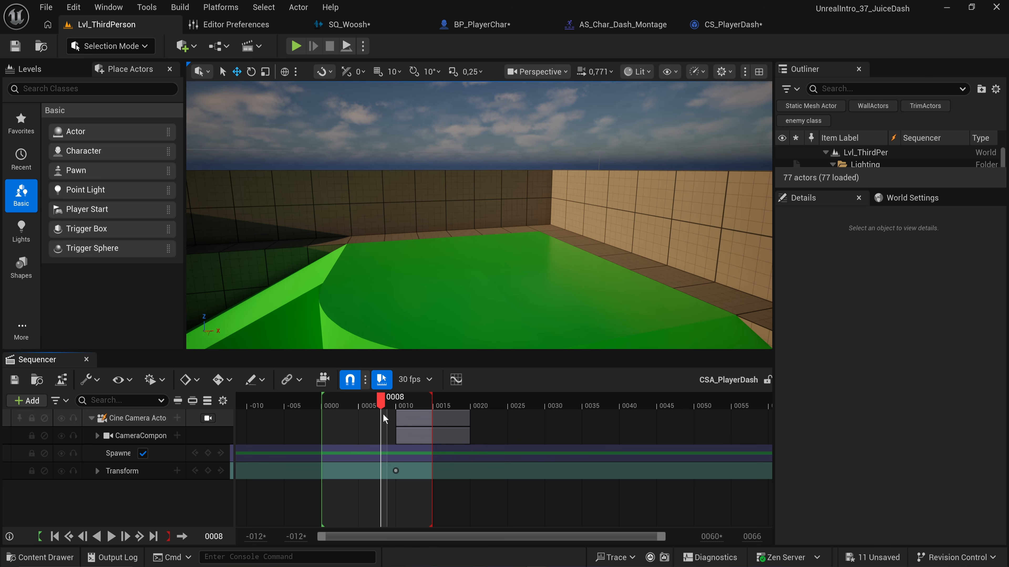
key(Right)
key(Right)
key(Right)
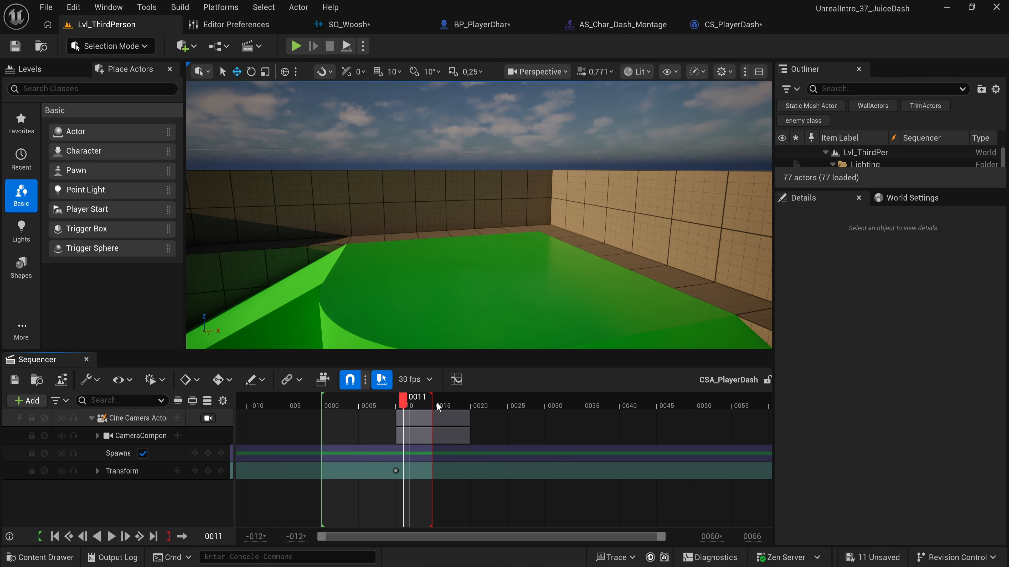
drag(431, 403, 408, 403)
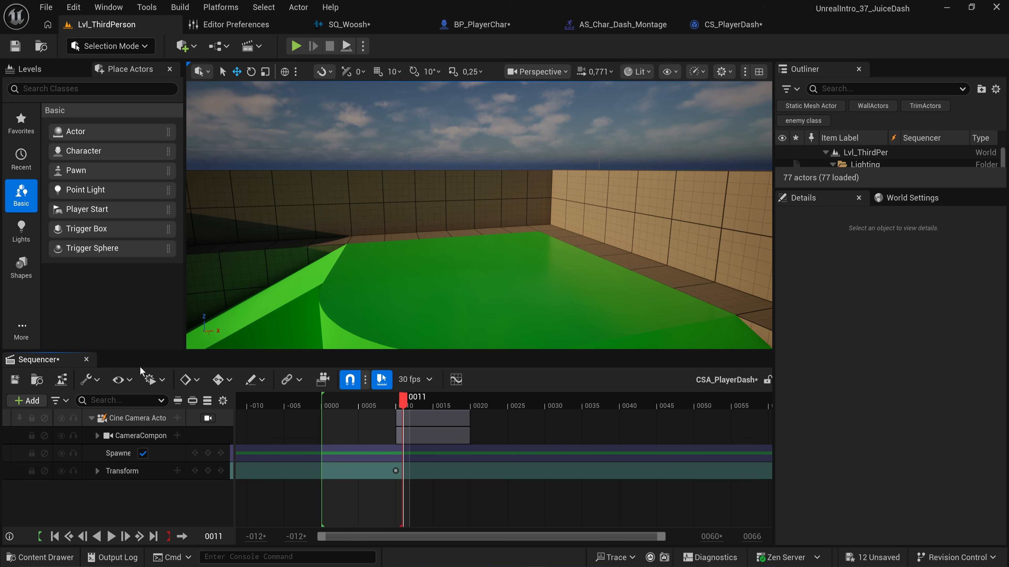
click(86, 359)
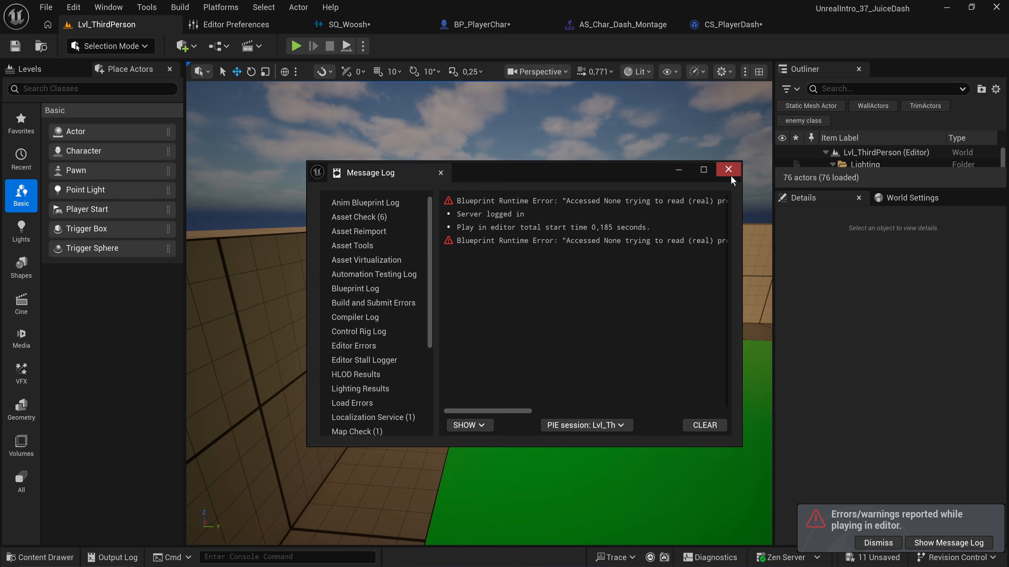
Close the message log, then review AS_Char_Dash_Montage and the Blend Out Time of CS_PlayerDash.
click(728, 169)
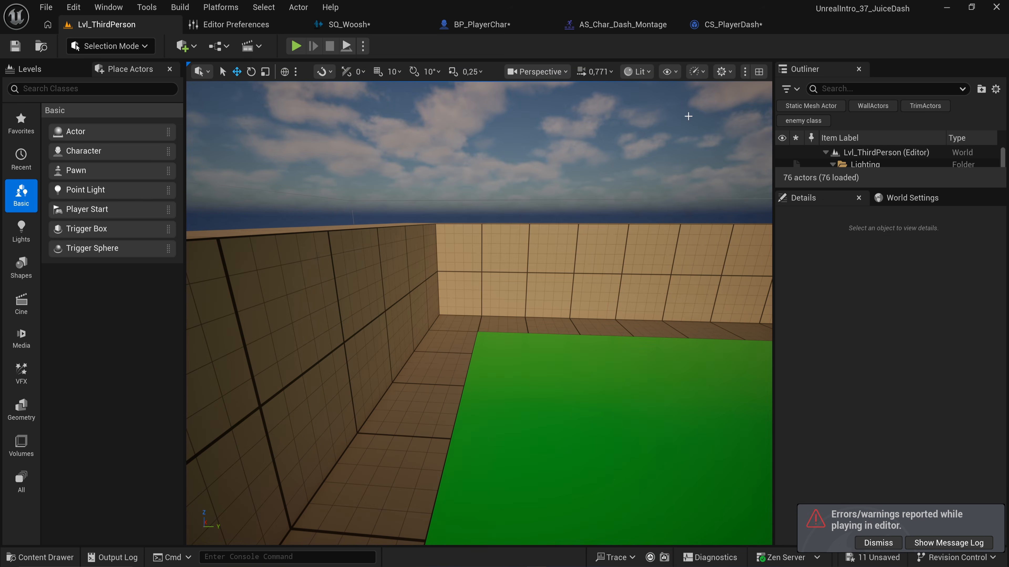
click(639, 26)
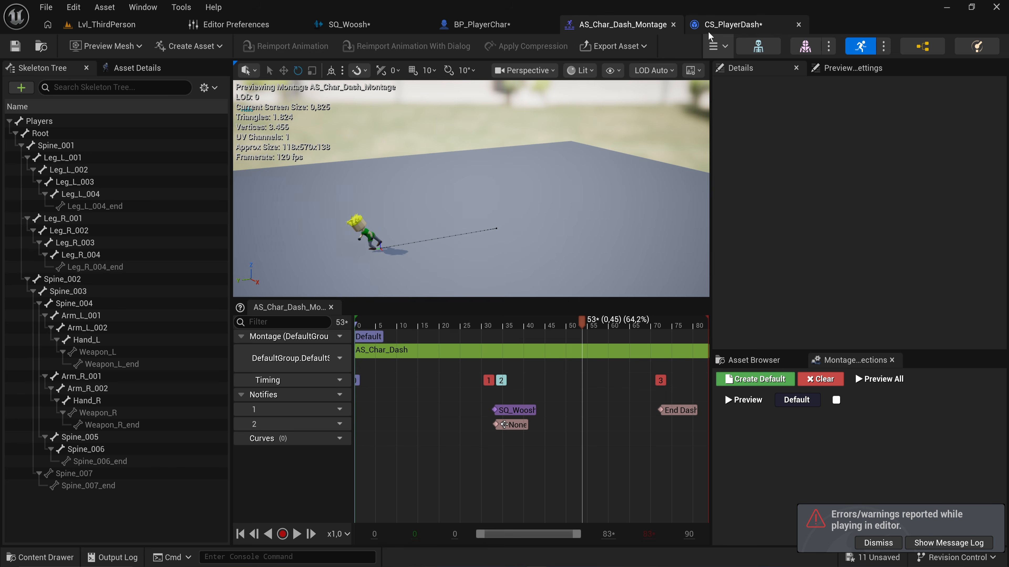
click(732, 24)
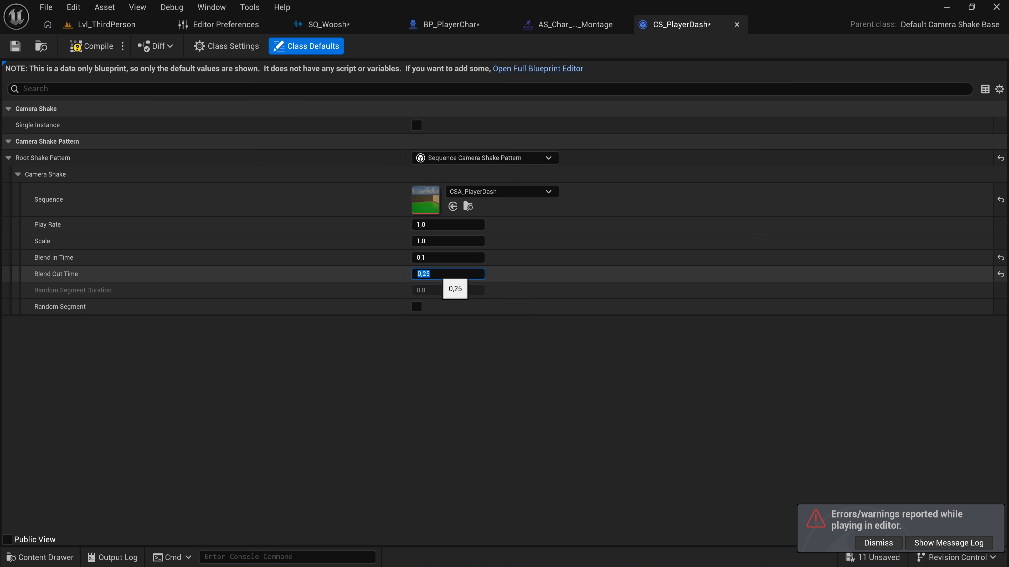
Play Lvl_ThirdPerson, running, jumping and dashing around the arena to test the camera shake, then stop and close the message log.
click(106, 24)
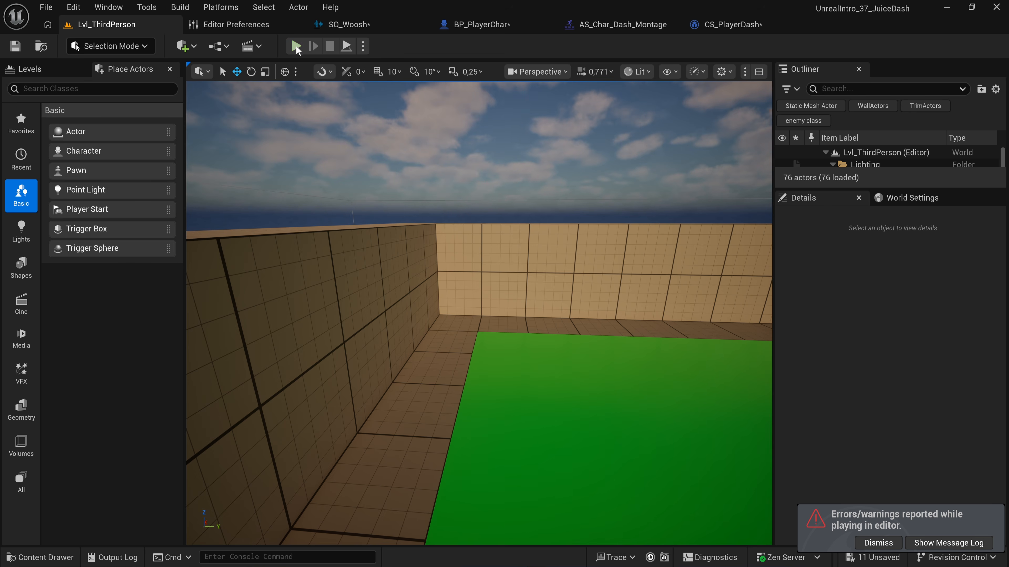
click(296, 45)
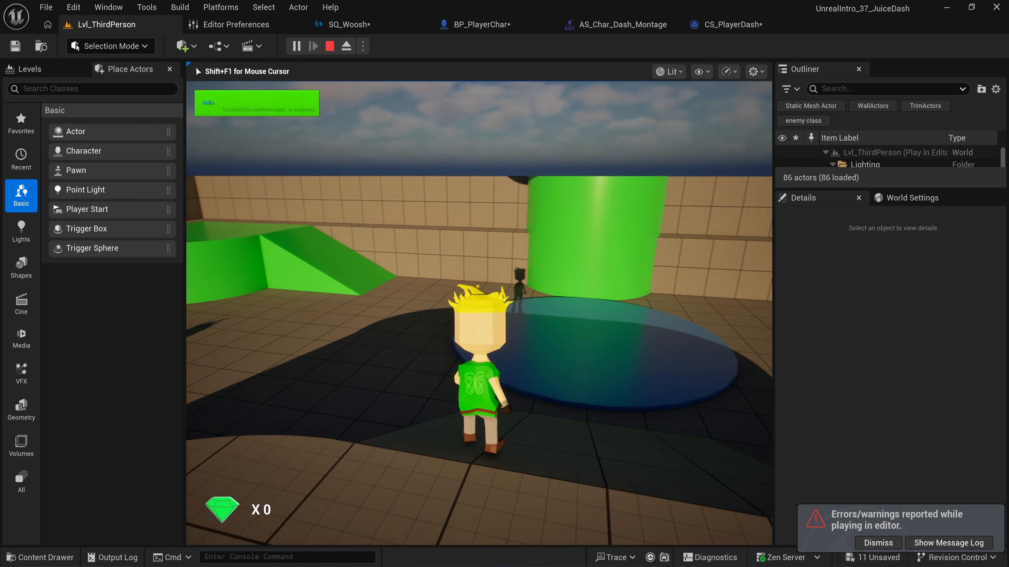
key(w)
key(shift)
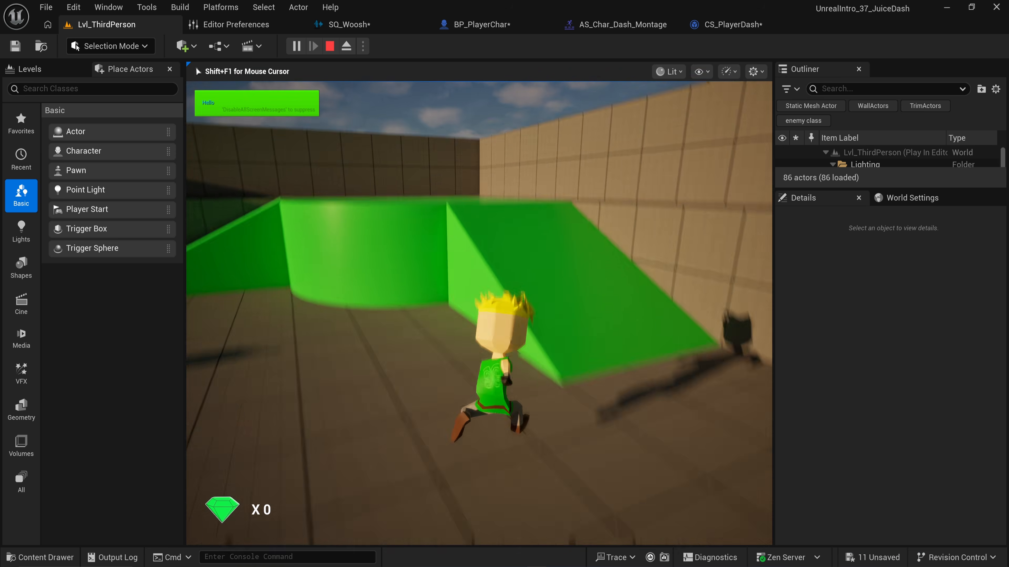
key(w)
key(space)
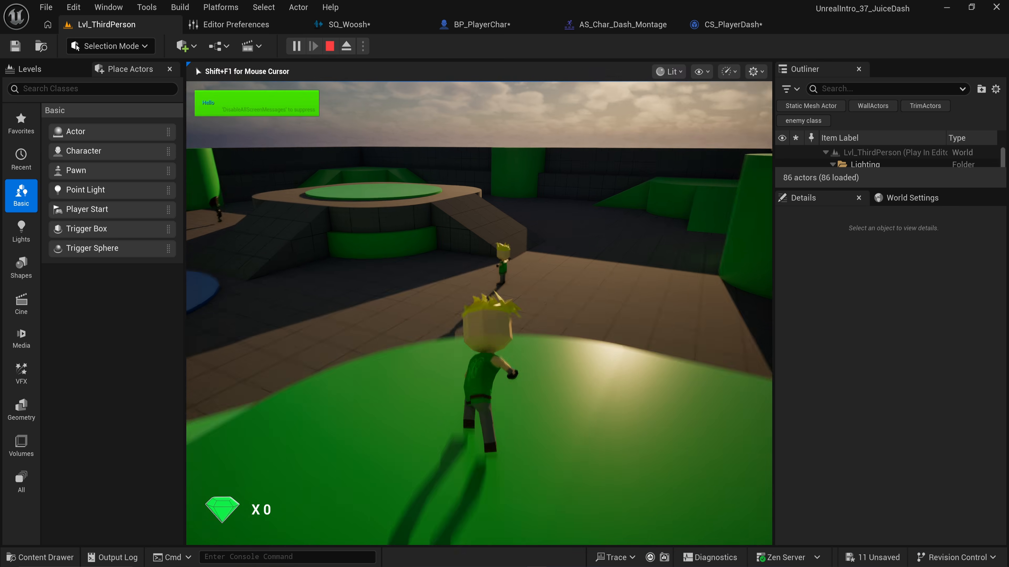
key(w)
key(shift)
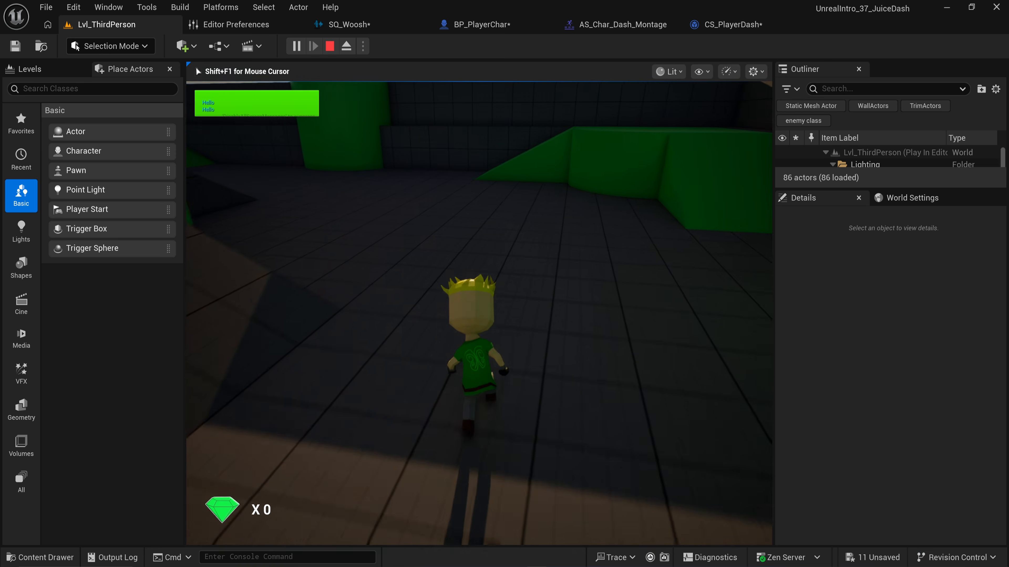
key(w)
key(shift)
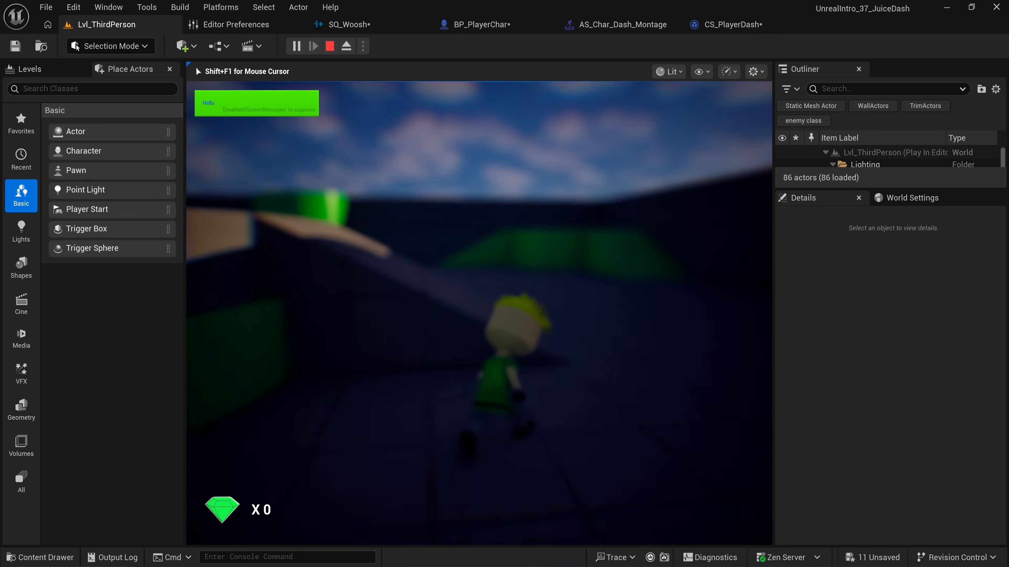
key(w)
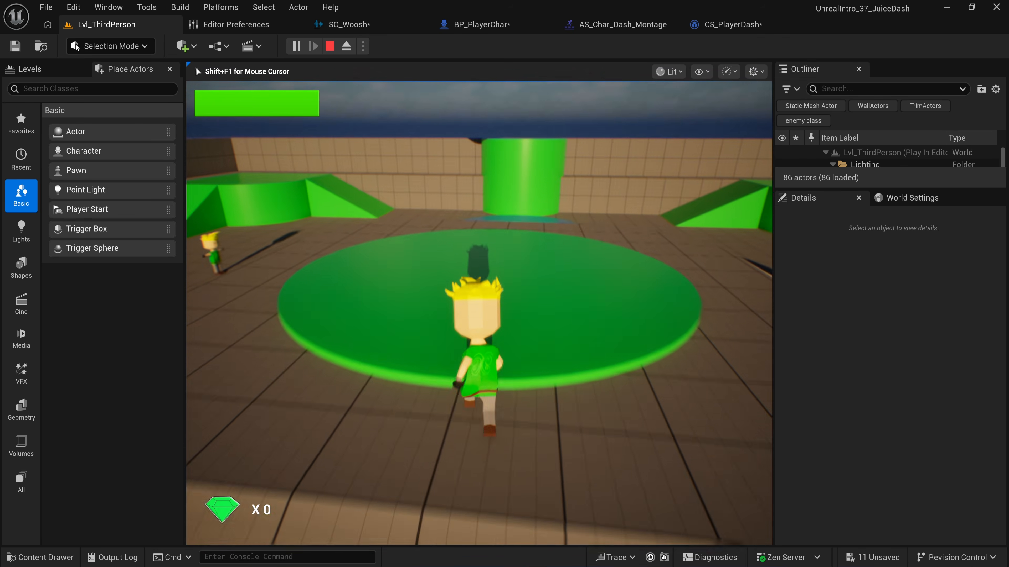
key(w)
key(shift)
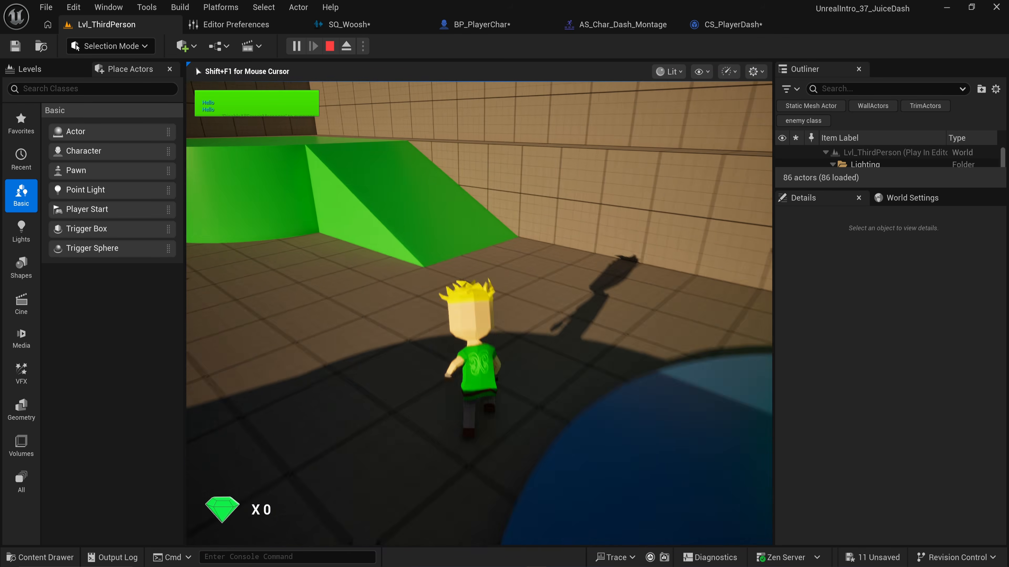
key(w)
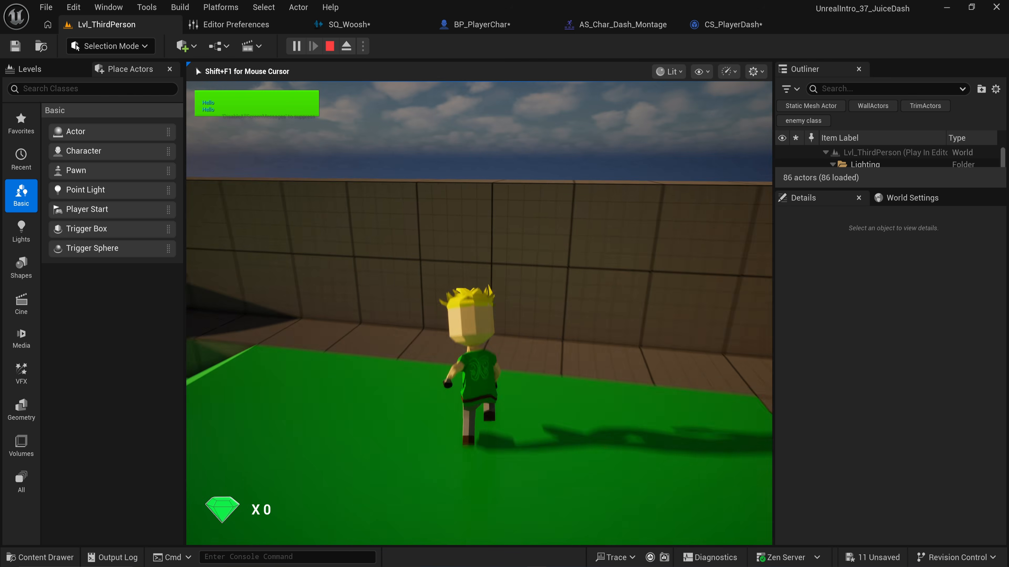
key(Escape)
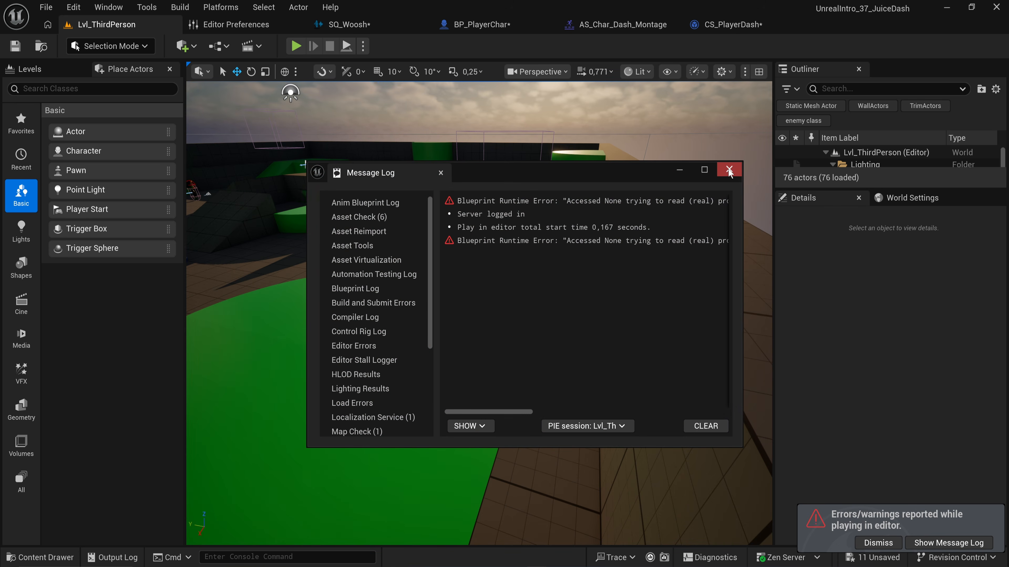
click(729, 169)
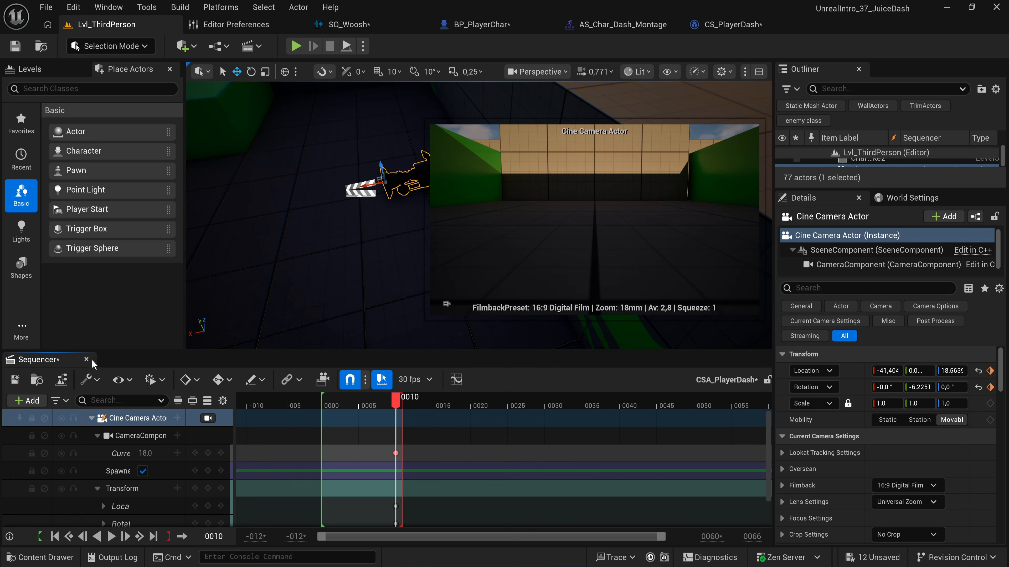
Close the CSA_PlayerDash sequence, replay the level to check the dash shake again, then stop and dismiss the message log.
click(87, 359)
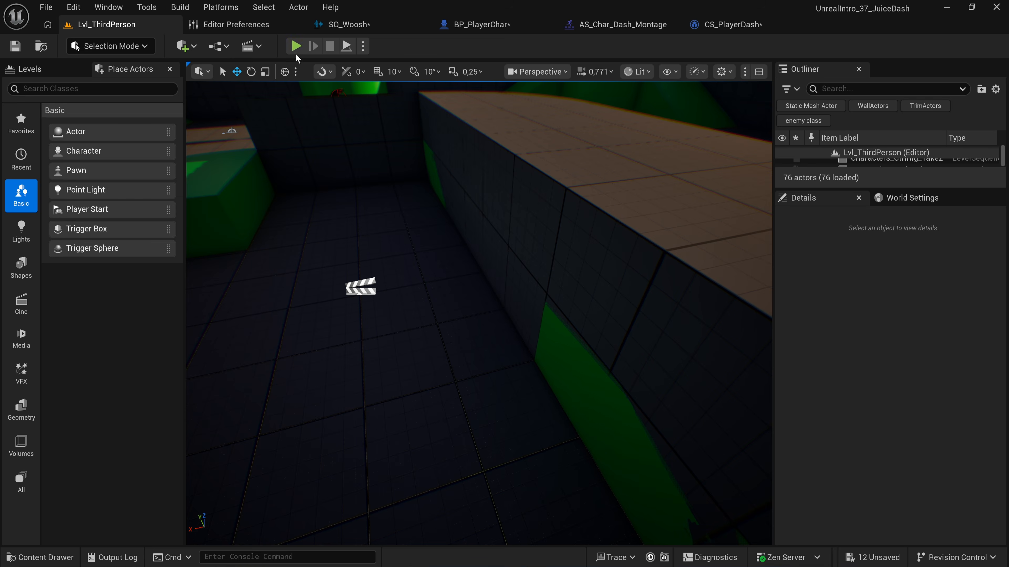
click(295, 46)
key(Escape)
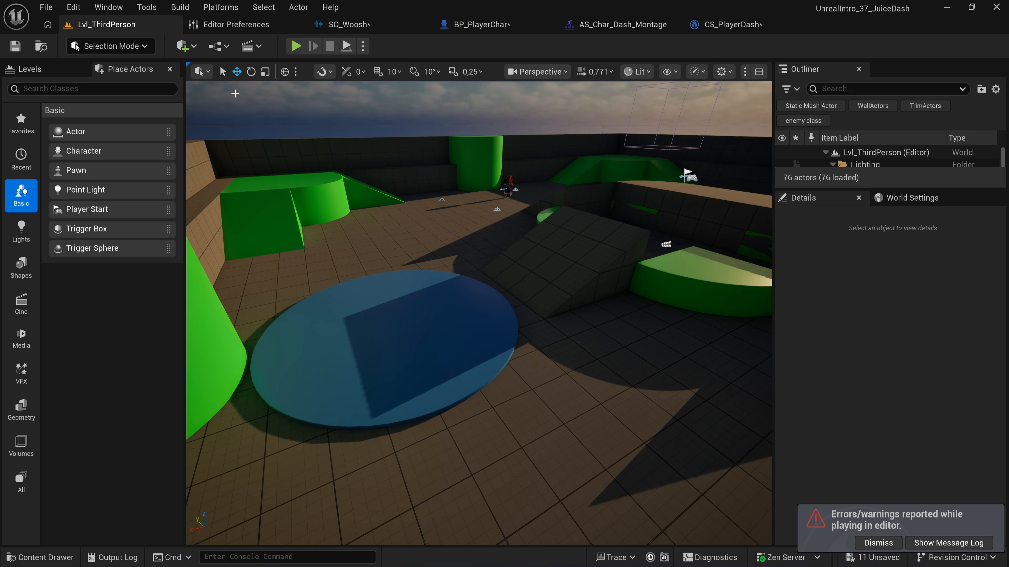
click(295, 46)
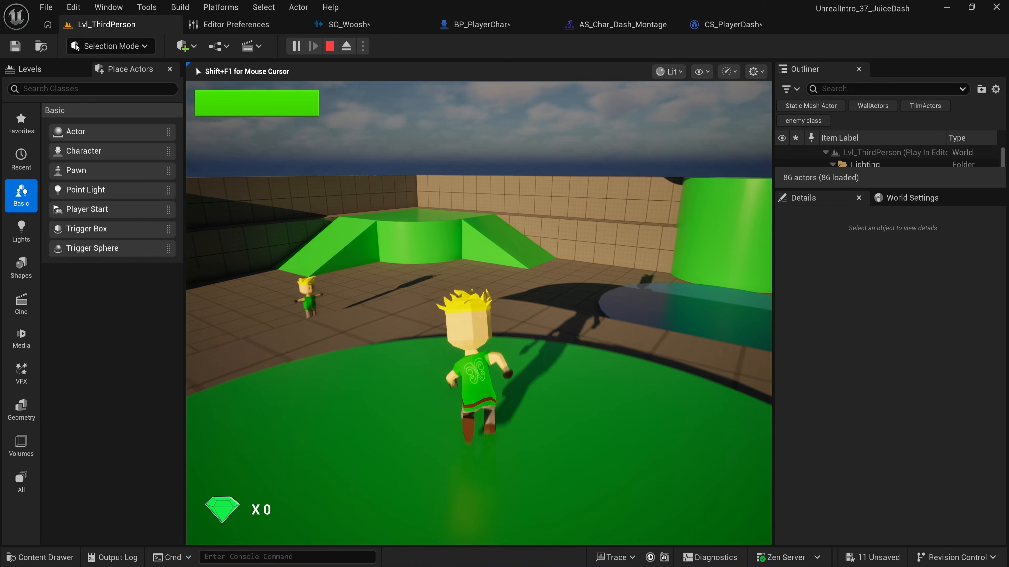
key(w)
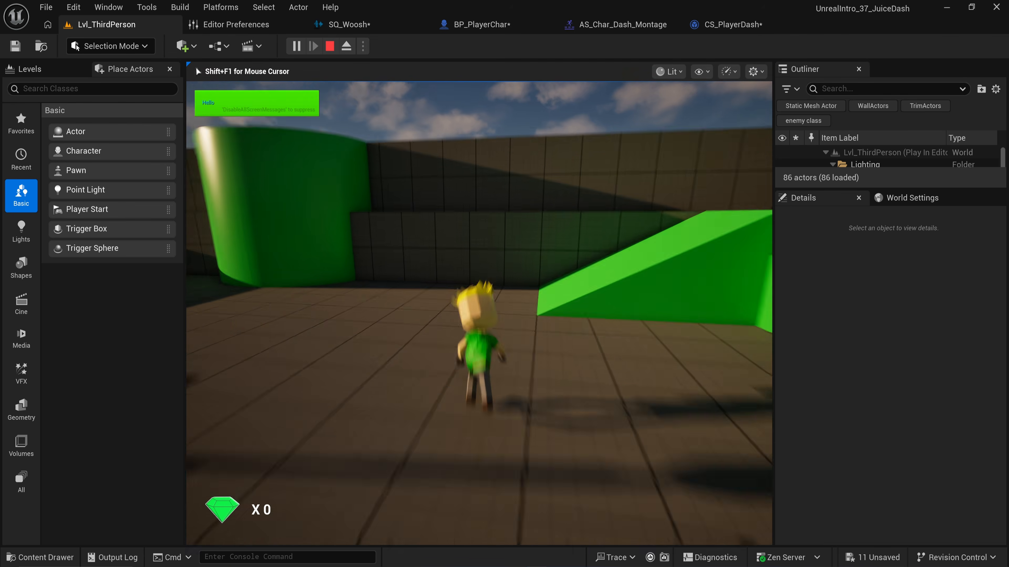
key(w)
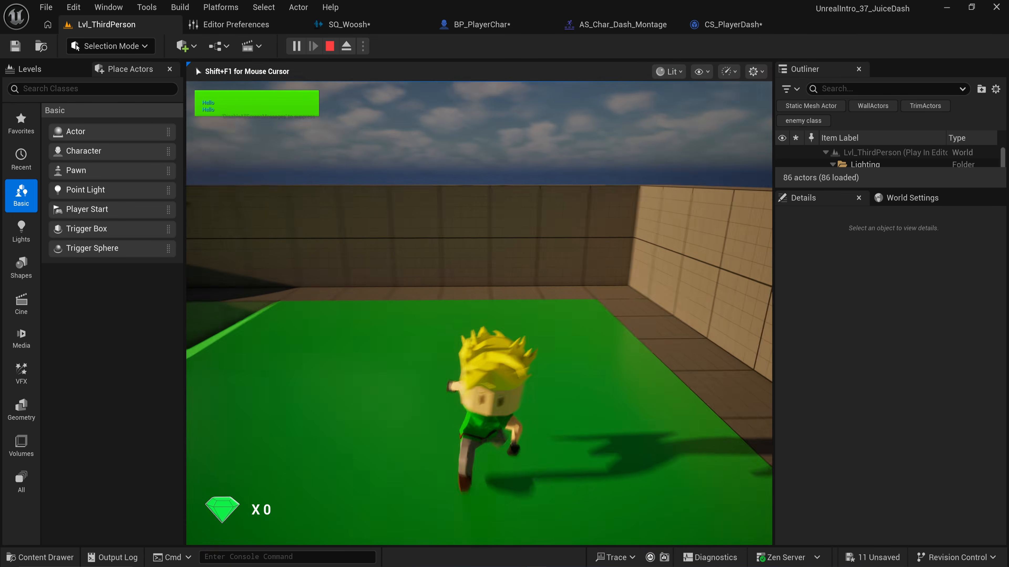
key(w)
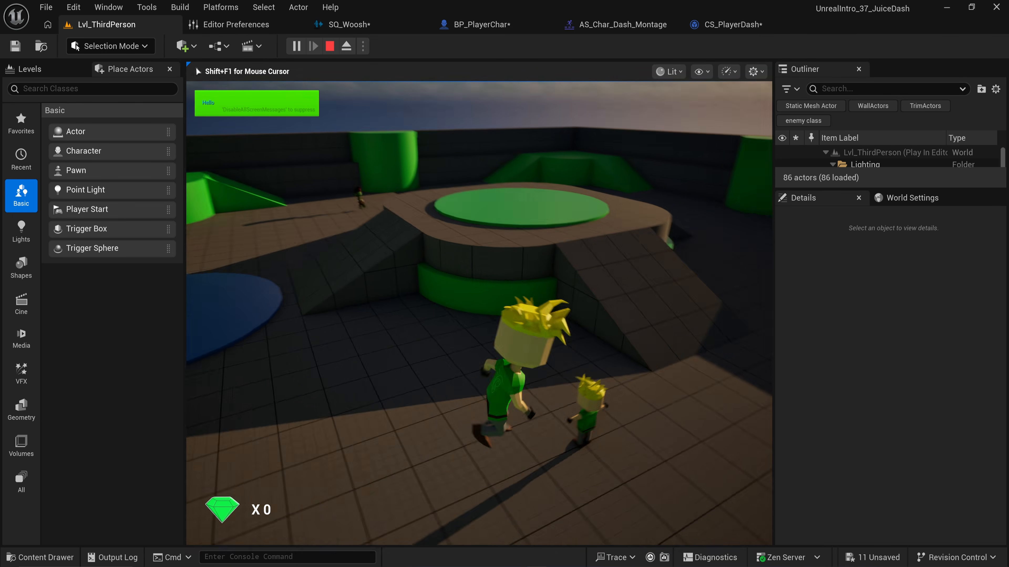
key(Escape)
click(732, 170)
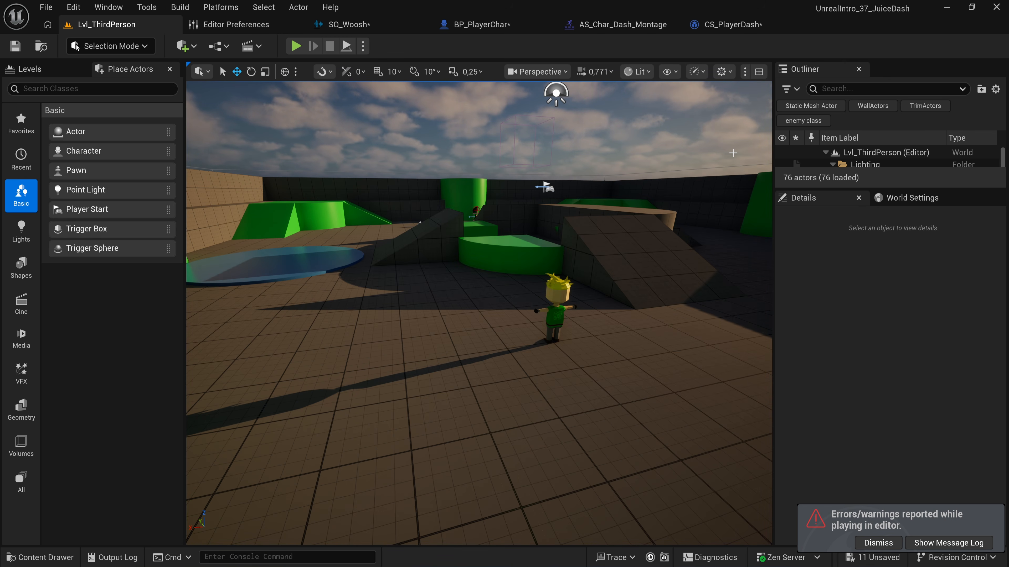
key(w)
mouse_move(559, 302)
right_down()
mouse_move(595, 341)
mouse_move(558, 302)
right_up()
key(s)
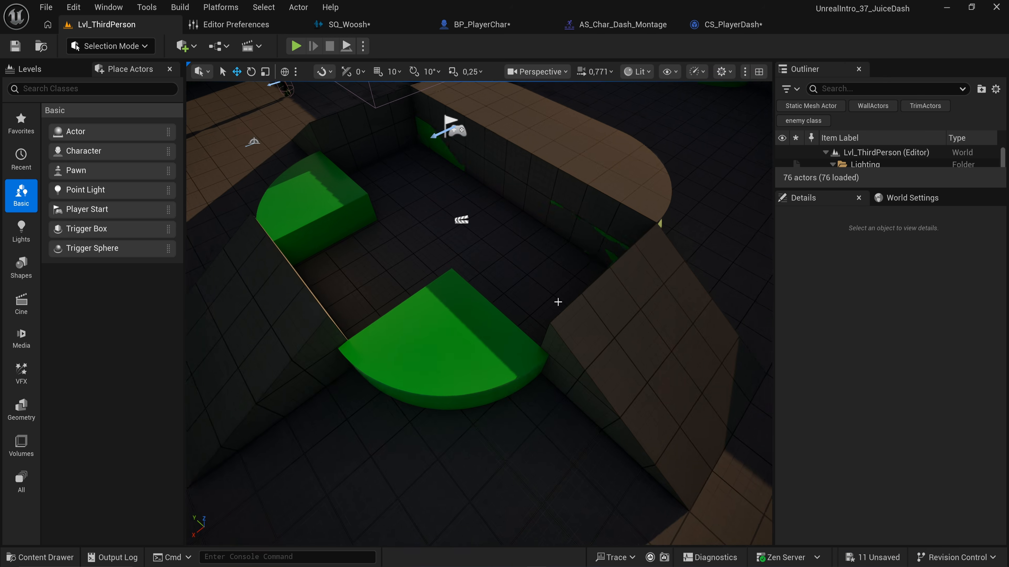
Create a Niagara System in the Tutorial/FX folder, based on the Minimal emitter.
key(ctrl+space)
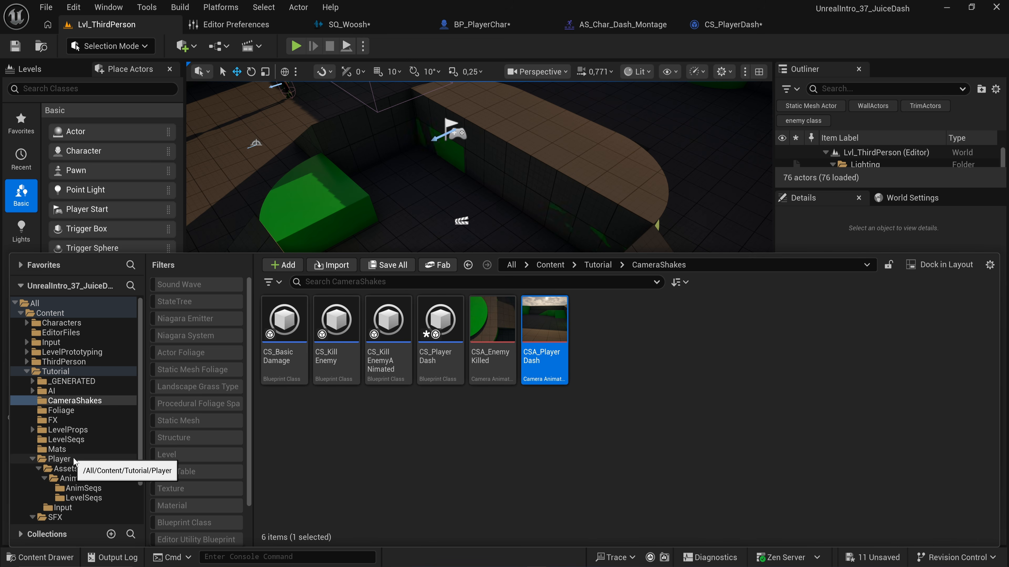
click(53, 420)
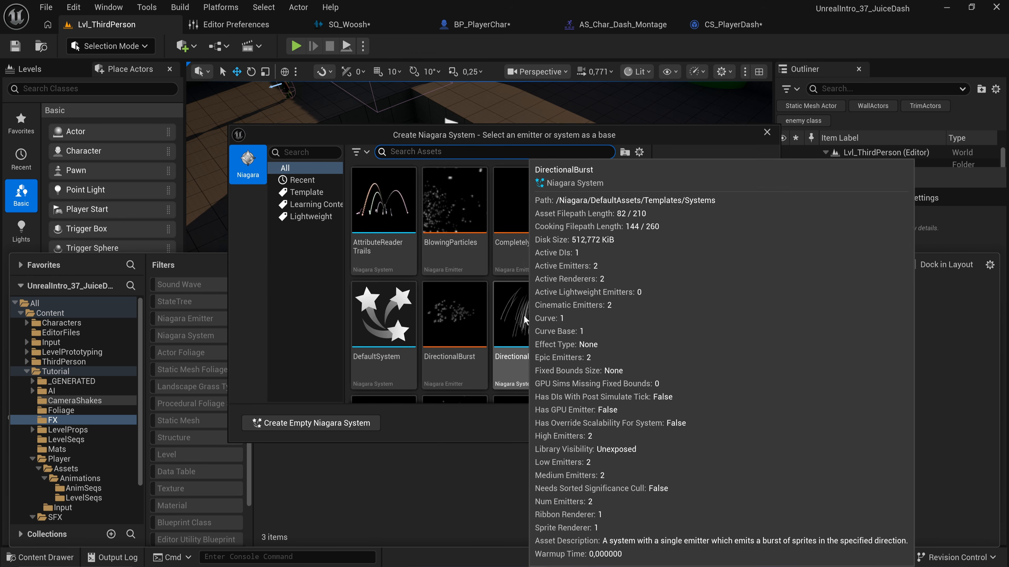
scroll(533, 231, down, 1)
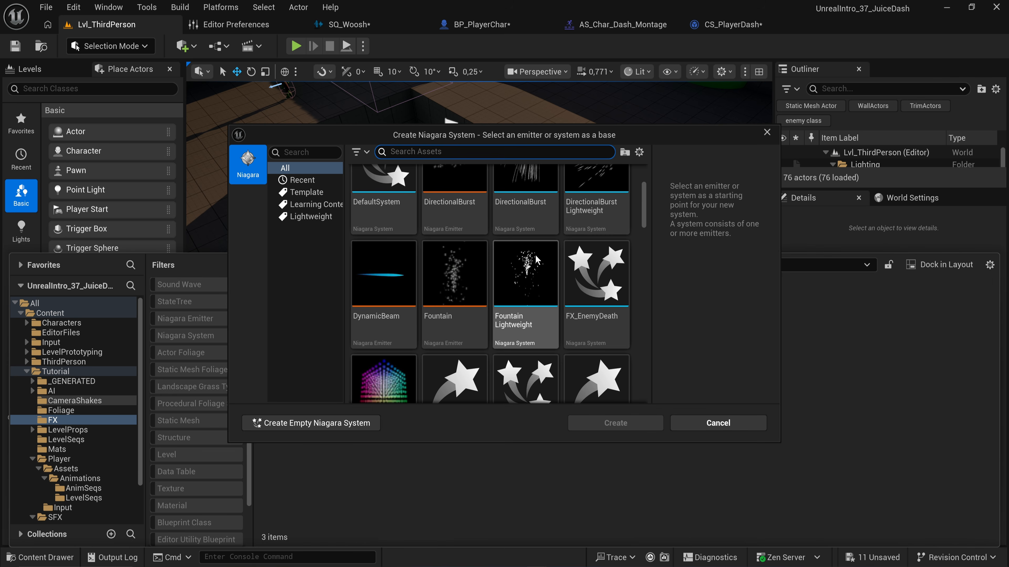
drag(643, 212, 631, 345)
click(453, 306)
click(615, 423)
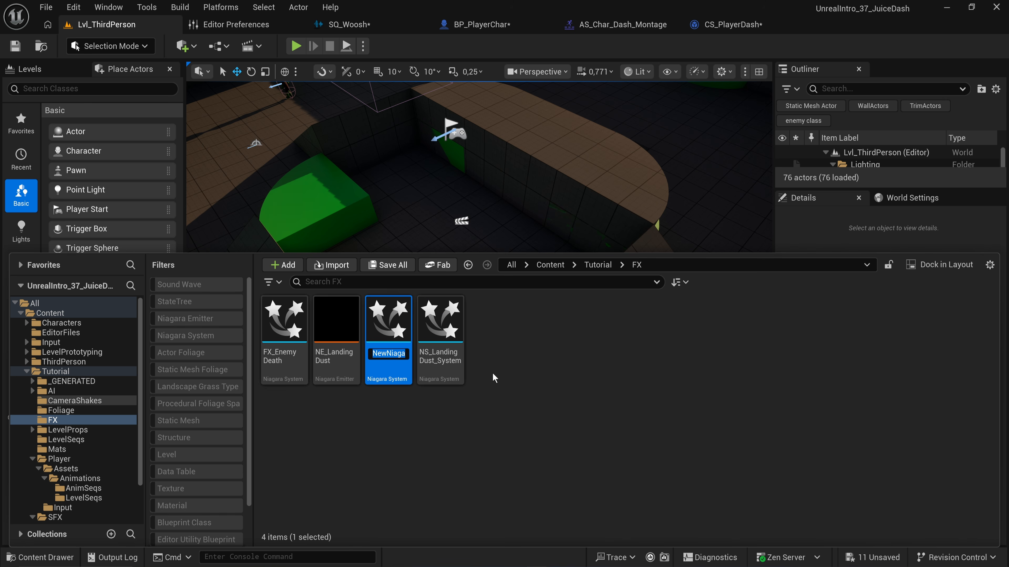
Name the new Niagara System NS_Dash and open it for editing.
text(NS_)
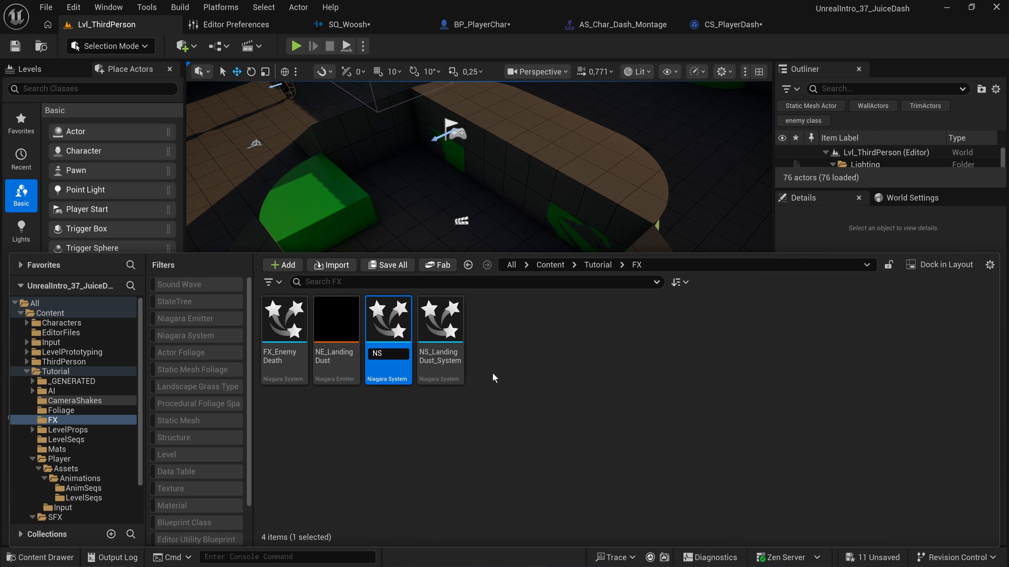
text(Dash)
key(Return)
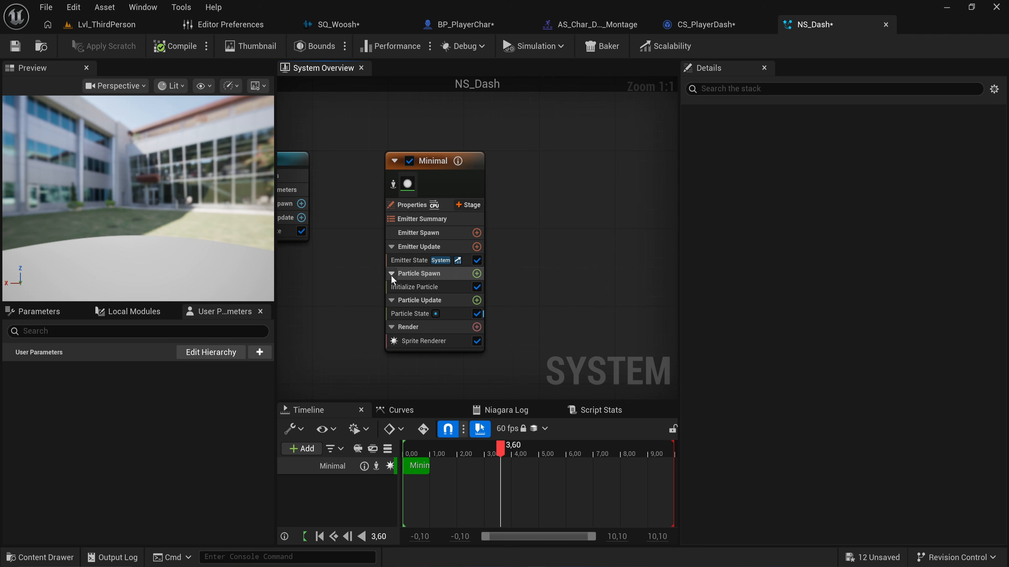
Review the Minimal emitter's modules and add a Spawn Per Unit module to its Emitter Update group.
click(452, 159)
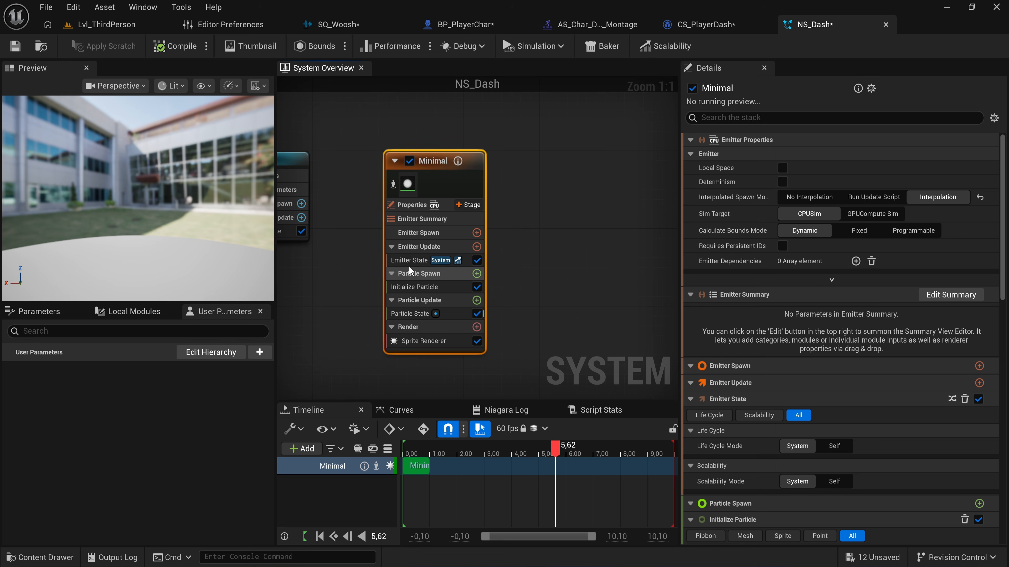
click(408, 262)
click(415, 286)
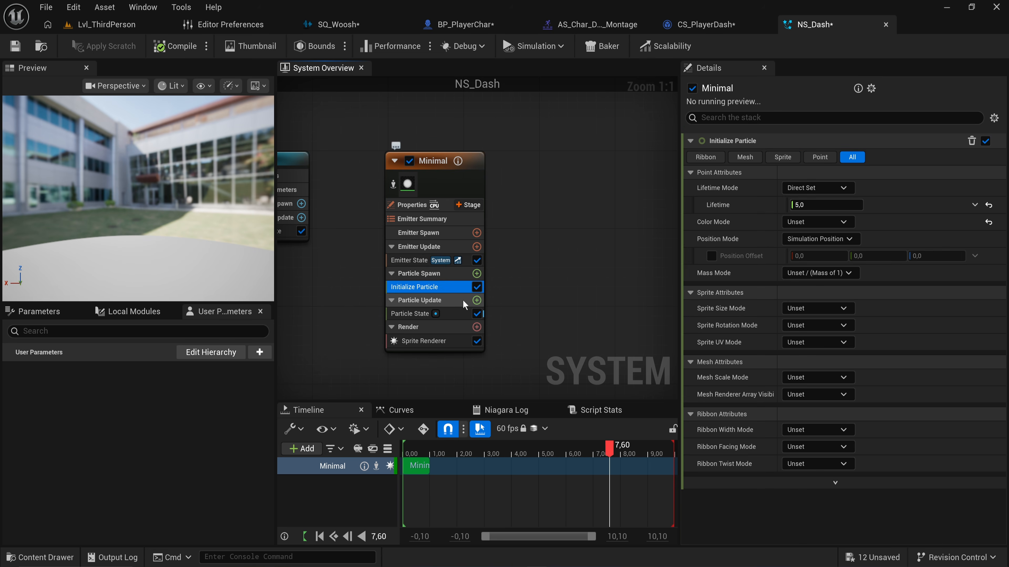
click(413, 337)
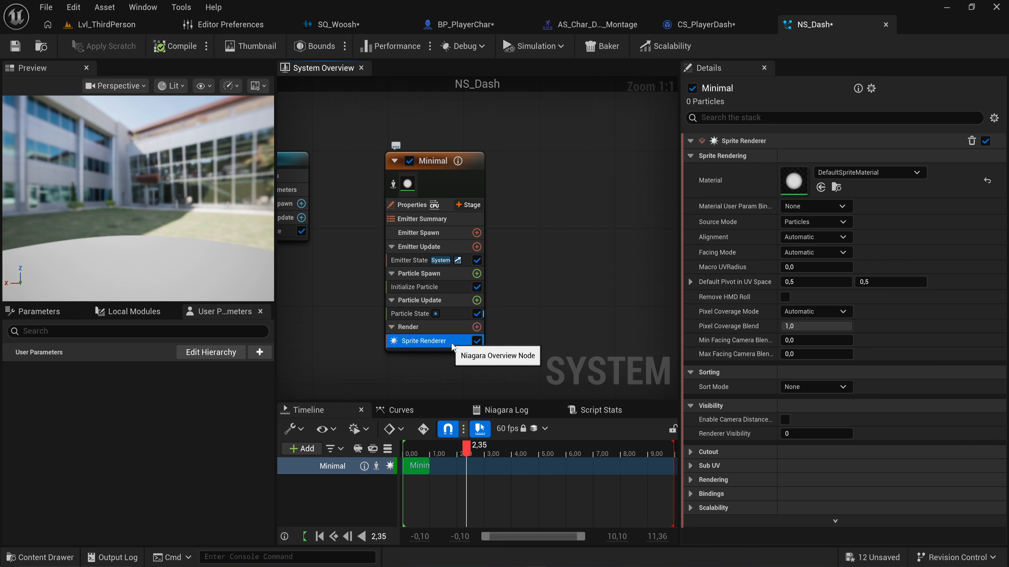
click(476, 246)
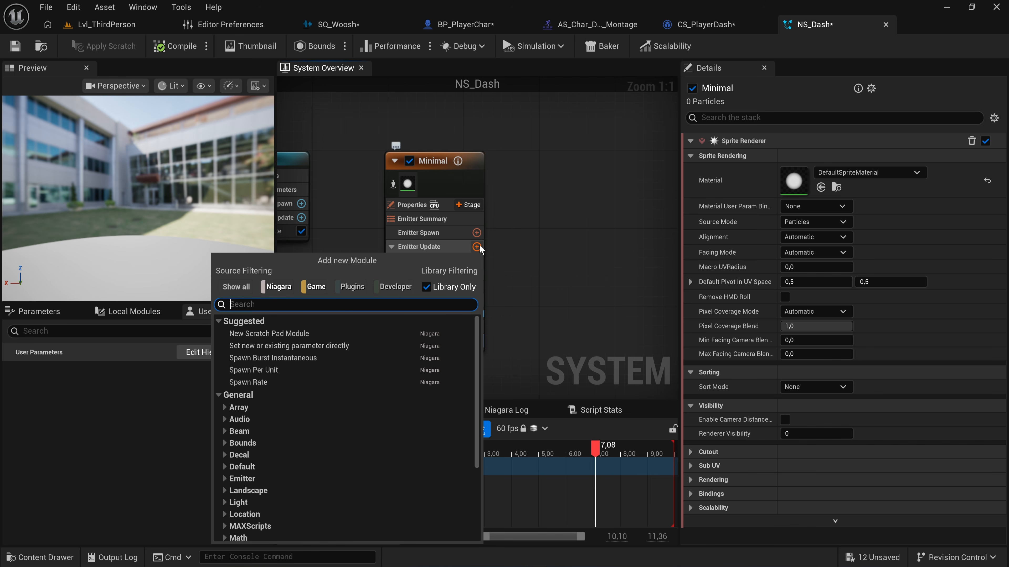
text(spawn)
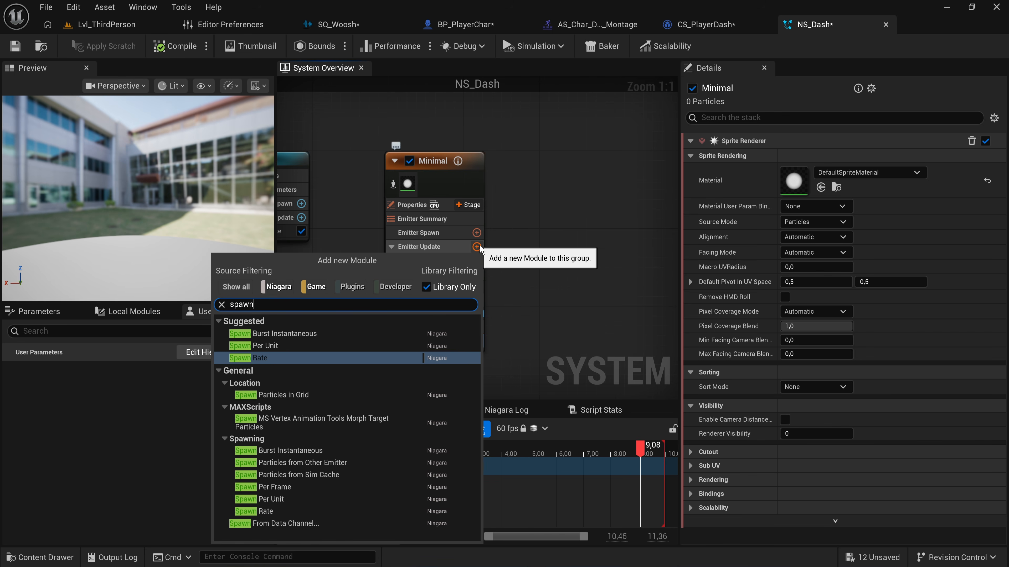
click(315, 346)
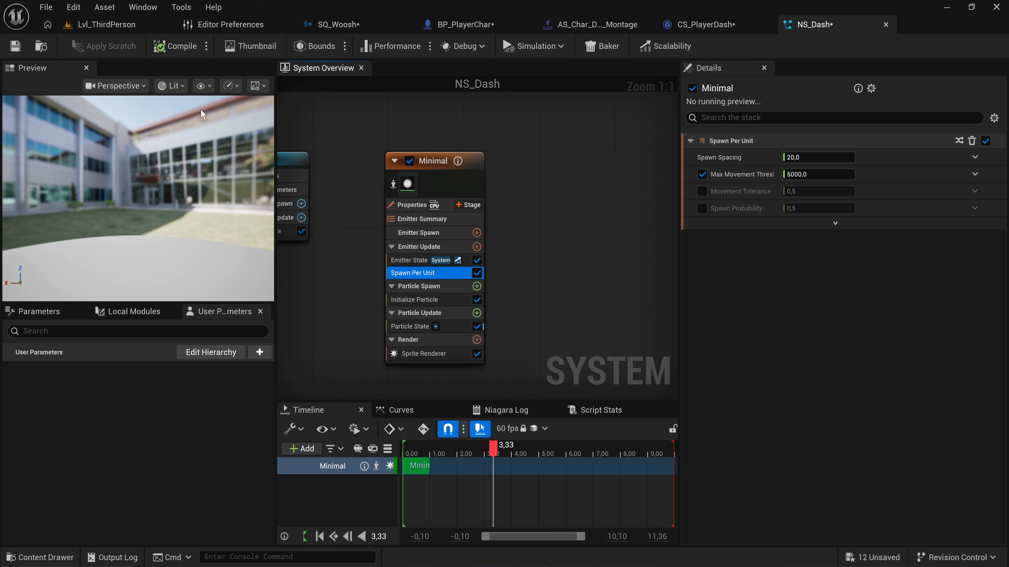
Switch to Lvl_ThirdPerson and place an instance of NS_Dash on the open floor near the character.
click(115, 24)
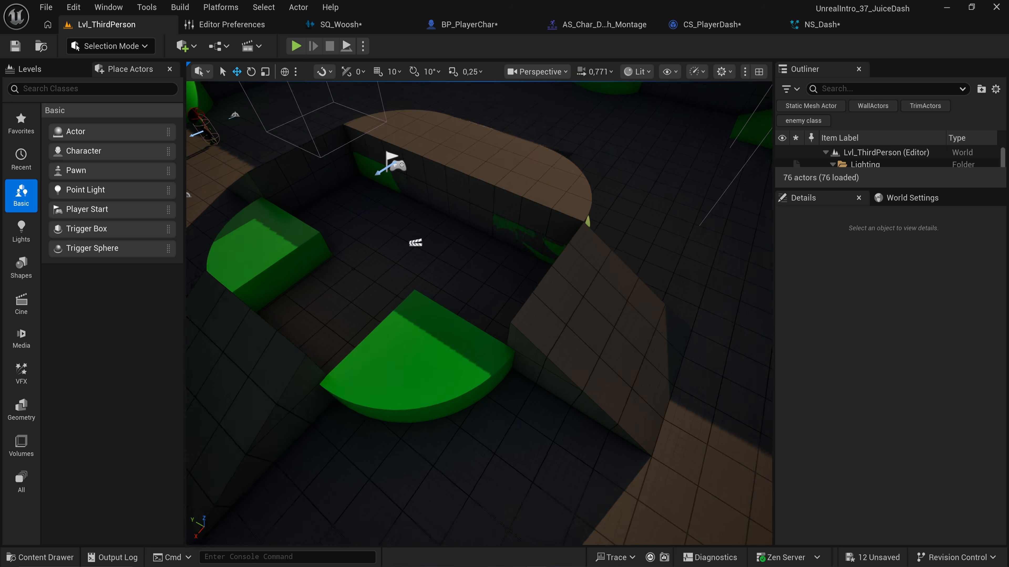
right_drag(502, 342, 502, 342)
key(s)
key(ctrl+space)
drag(384, 340, 505, 449)
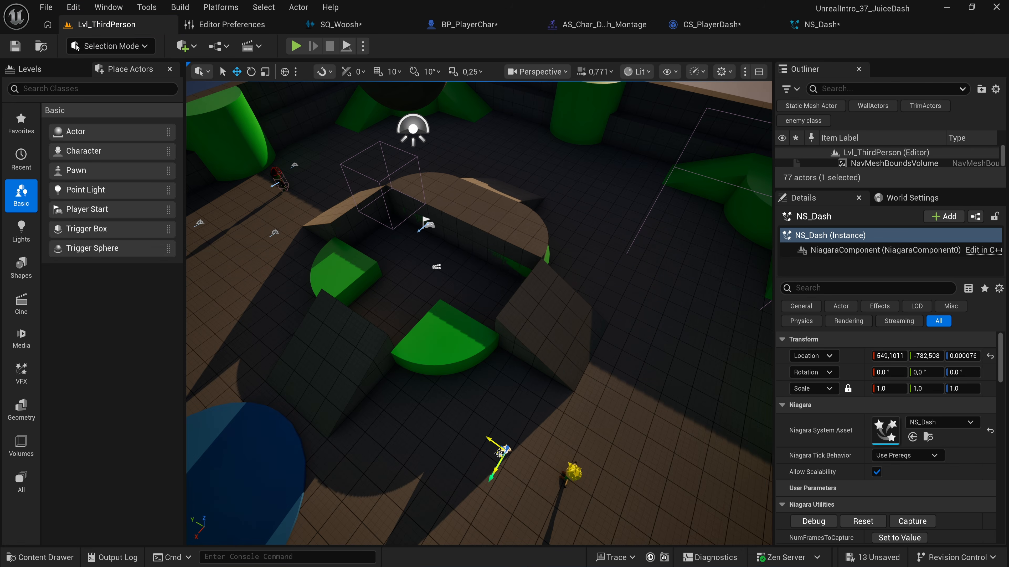
Move the NS_Dash instance around the arena floor to preview the sprite trail it spawns.
drag(503, 450, 600, 248)
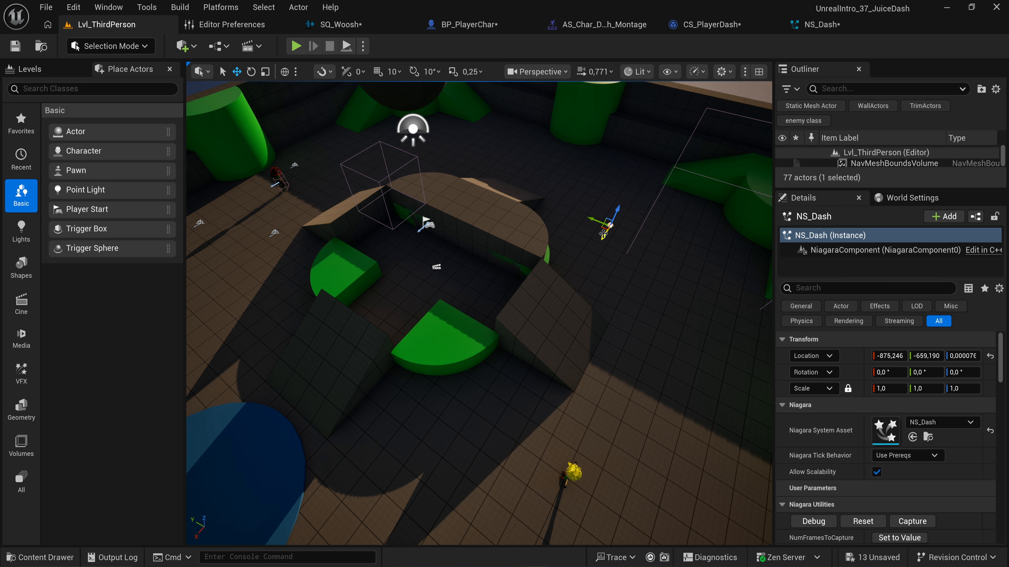
drag(599, 244, 663, 294)
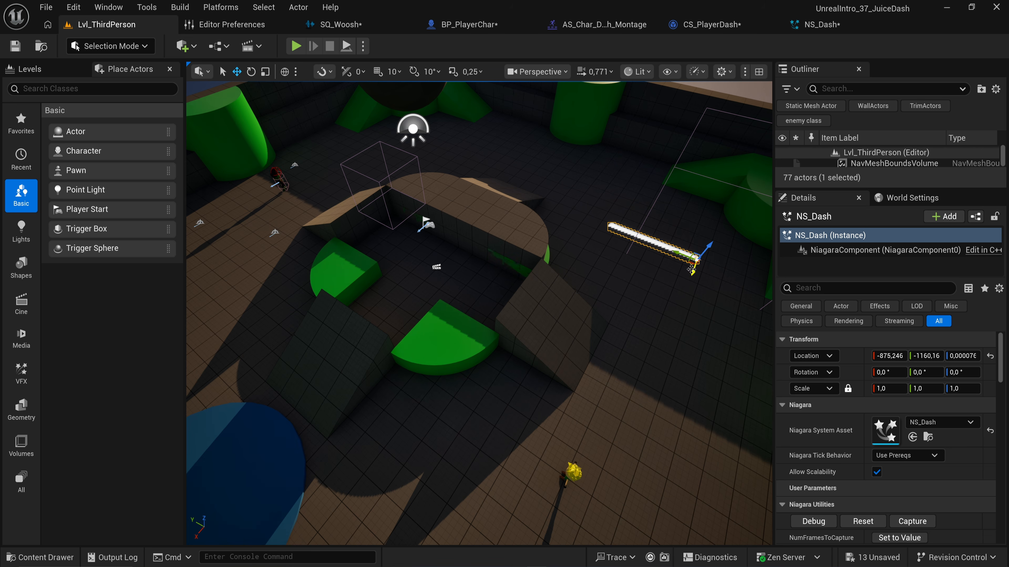
drag(693, 265, 685, 371)
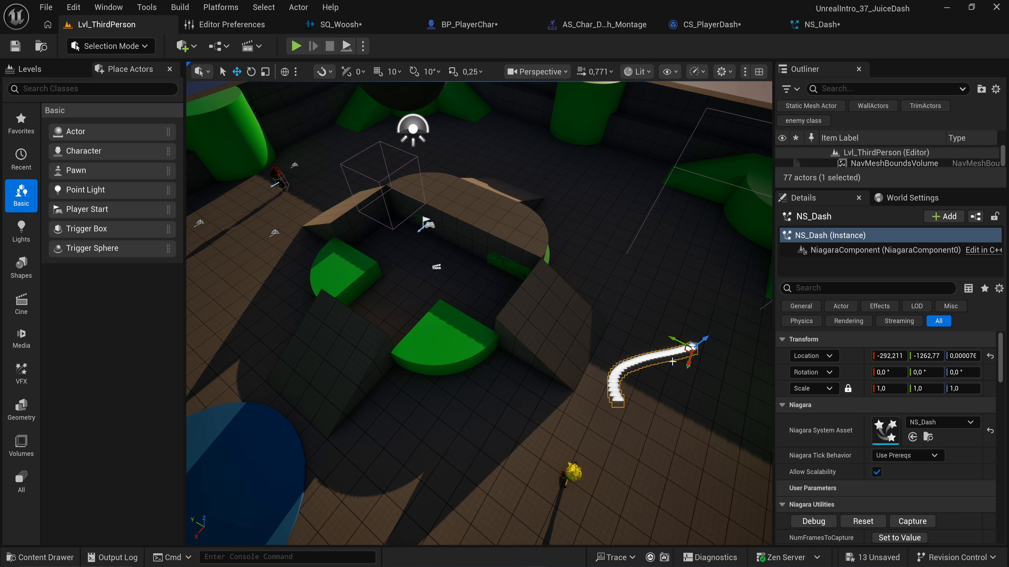
Replace the Sprite Renderer of the Minimal emitter in NS_Dash with a Ribbon Renderer.
click(818, 24)
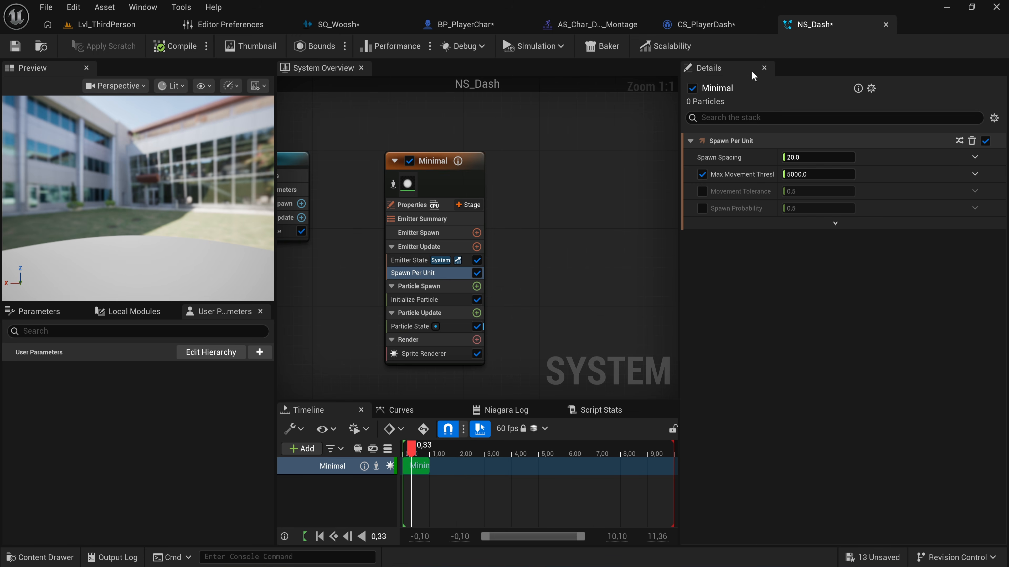
click(433, 355)
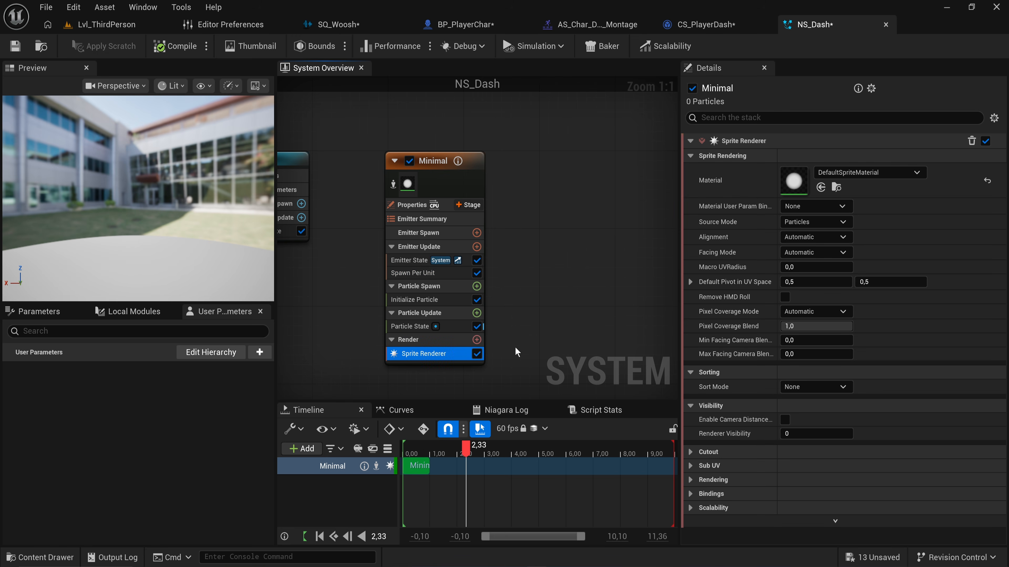
key(Delete)
click(477, 326)
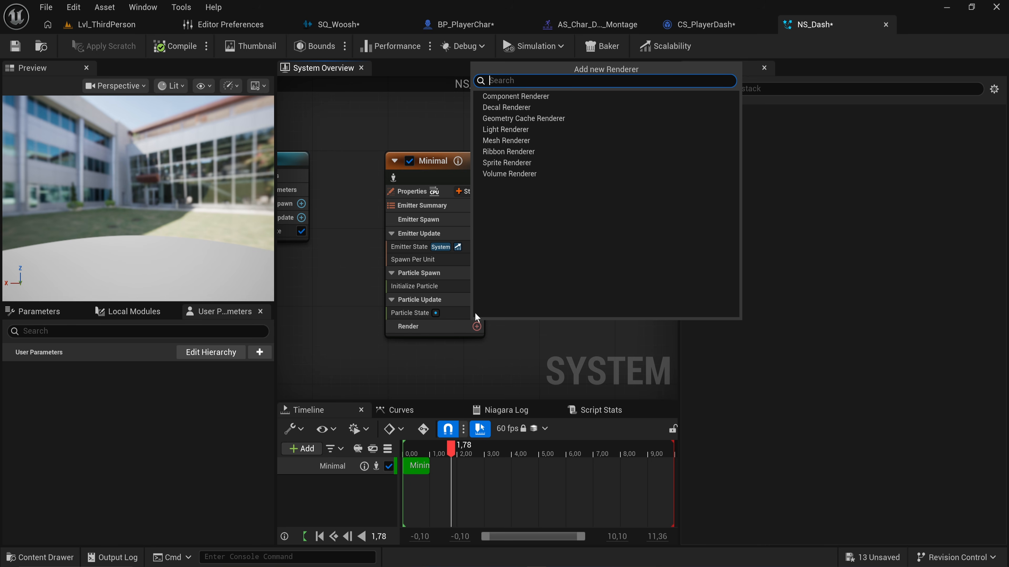
click(538, 151)
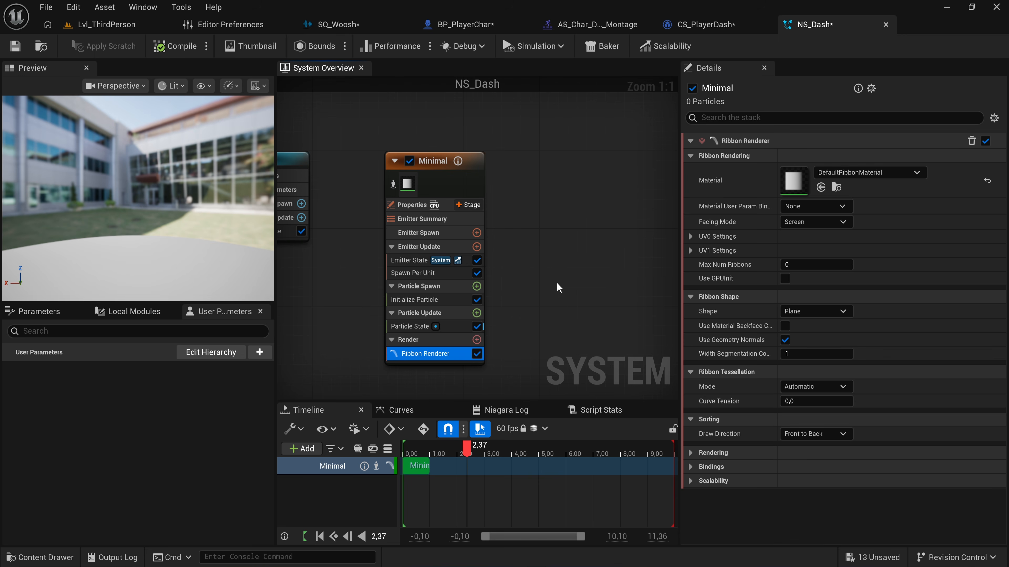
Return to Lvl_ThirdPerson and move the NS_Dash instance around to preview the ribbon trail up close near the character.
click(122, 27)
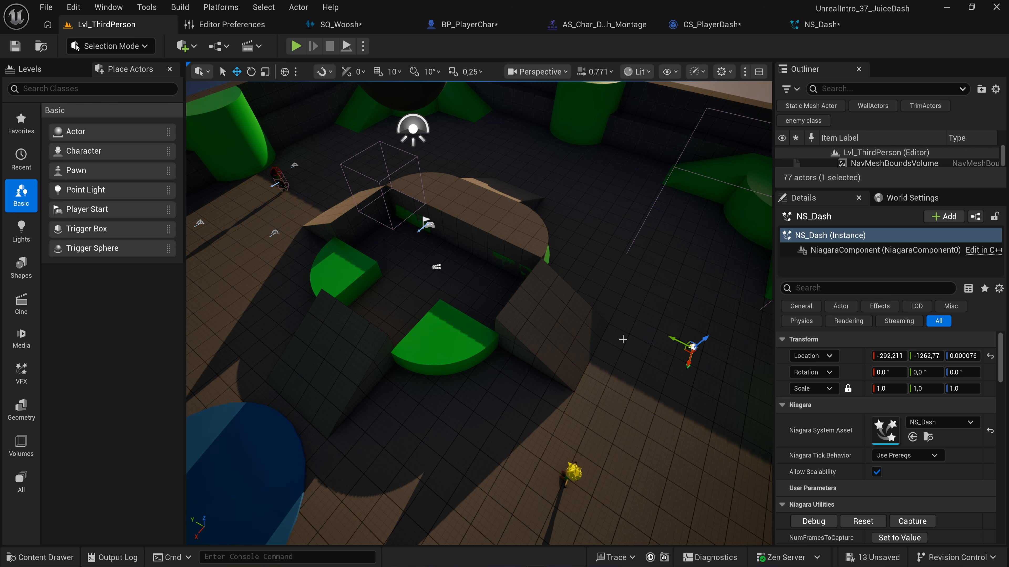
drag(685, 348, 669, 367)
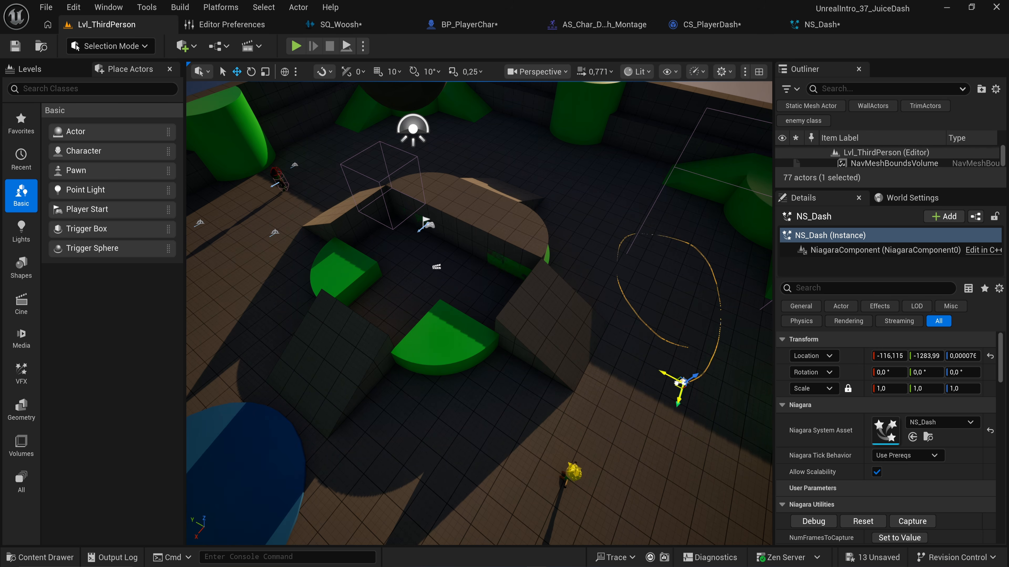
key(f)
mouse_move(578, 402)
alt+mouse_down()
mouse_move(556, 389)
mouse_move(579, 402)
alt+mouse_up()
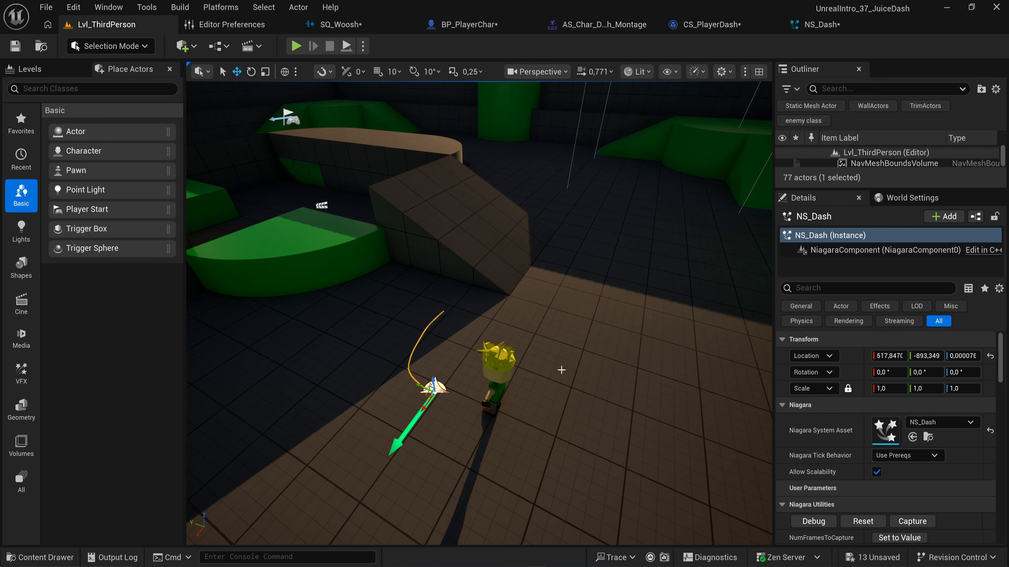
Set the particle Lifetime in the NS_Dash emitter's Initialize Particle module to 0.1.
click(820, 24)
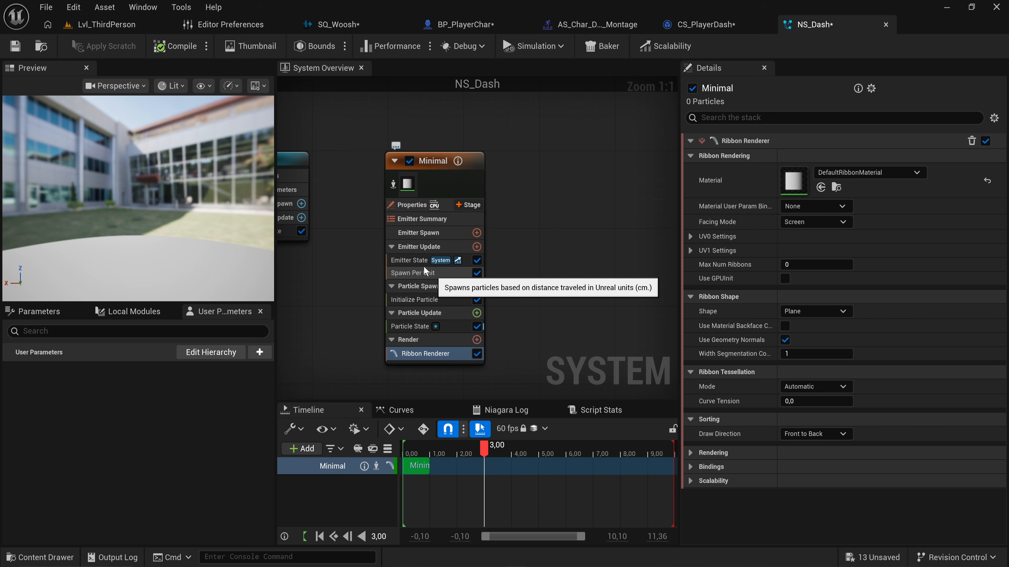
click(438, 301)
click(825, 202)
text(0.)
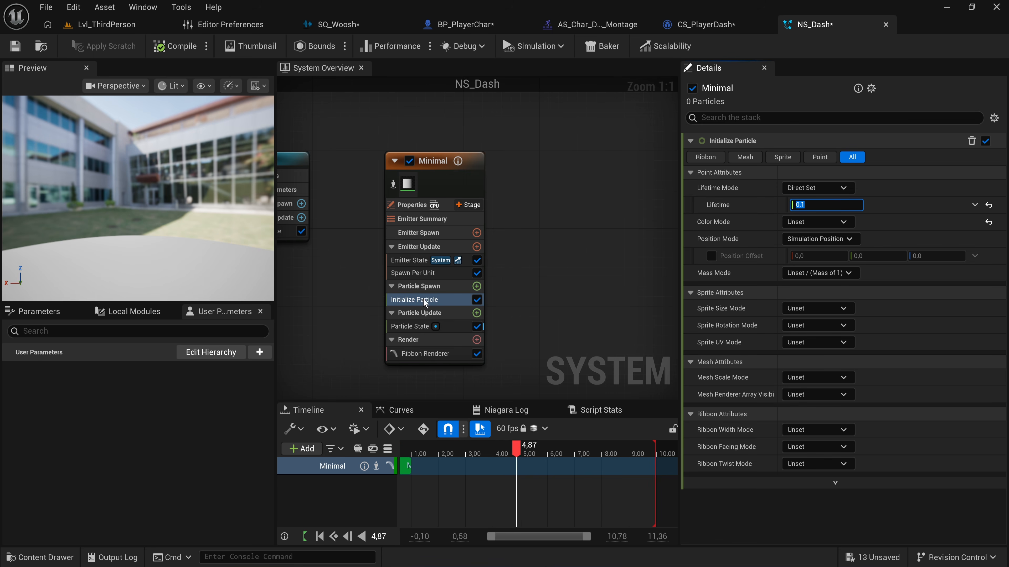
Change Ribbon Width Mode to Direct Set in Initialize Particle and set the Ribbon Width to 15.
click(827, 432)
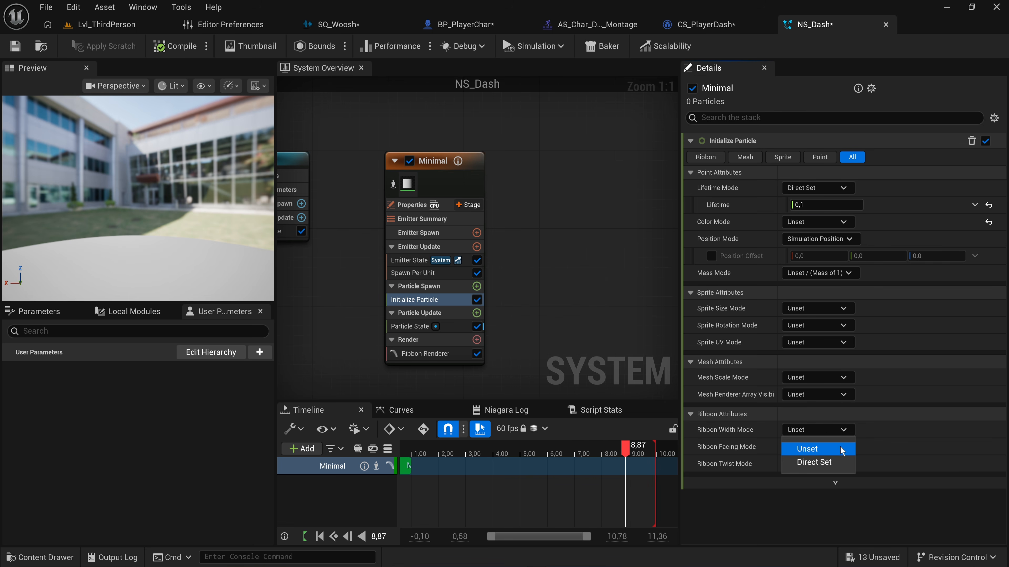
click(833, 461)
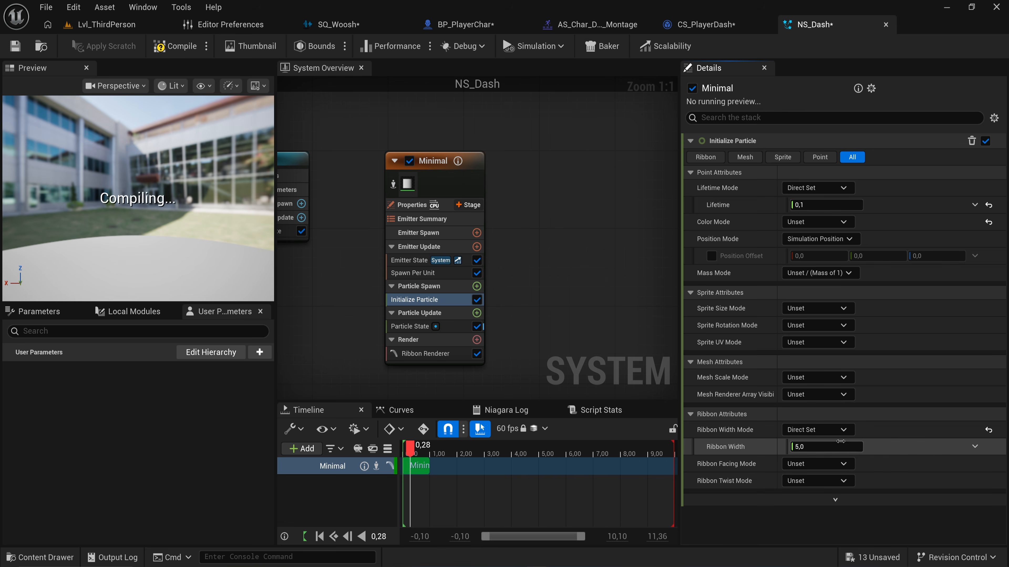
click(830, 446)
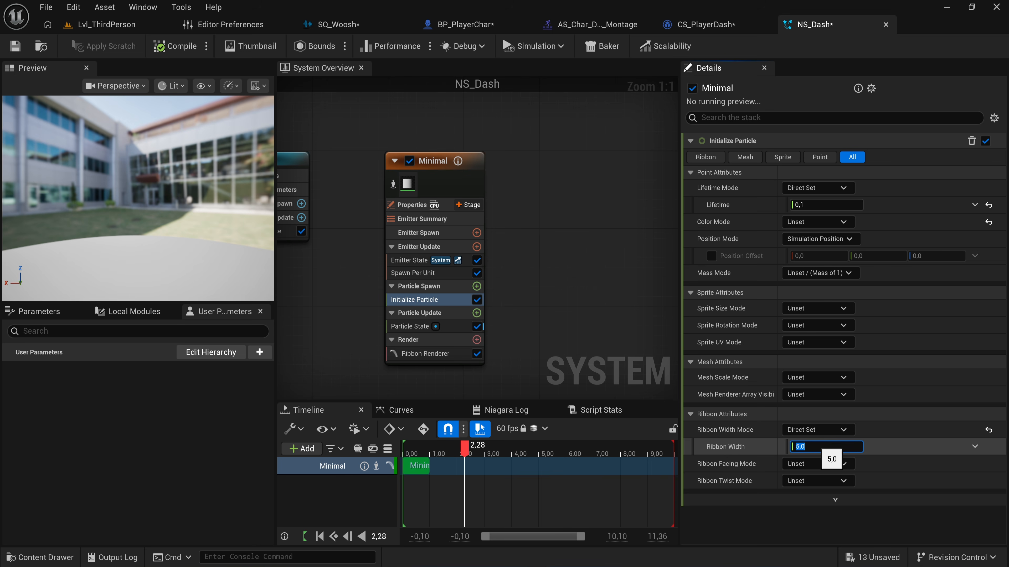
text(15)
key(Return)
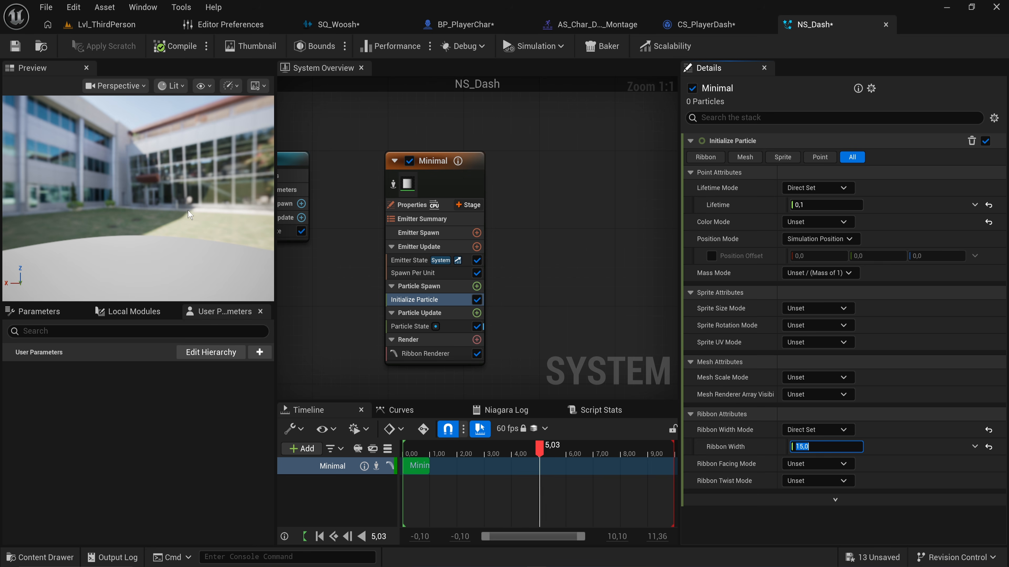
In Lvl_ThirdPerson, move the NS_Dash instance to the character and raise it to torso height, about 69.5 in Z.
mouse_move(132, 178)
right_down()
mouse_move(134, 214)
mouse_move(132, 178)
right_up()
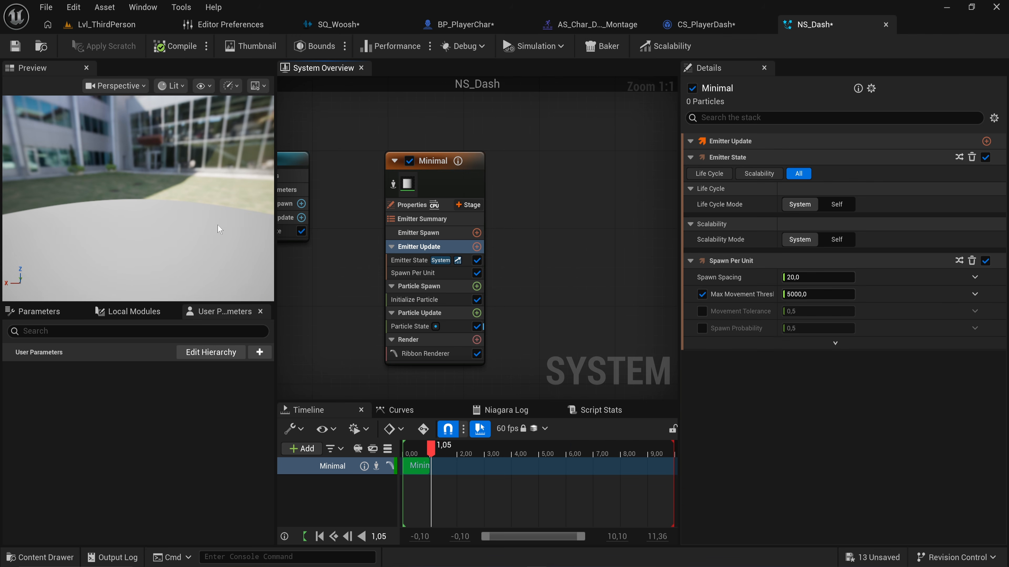
click(119, 25)
key(f)
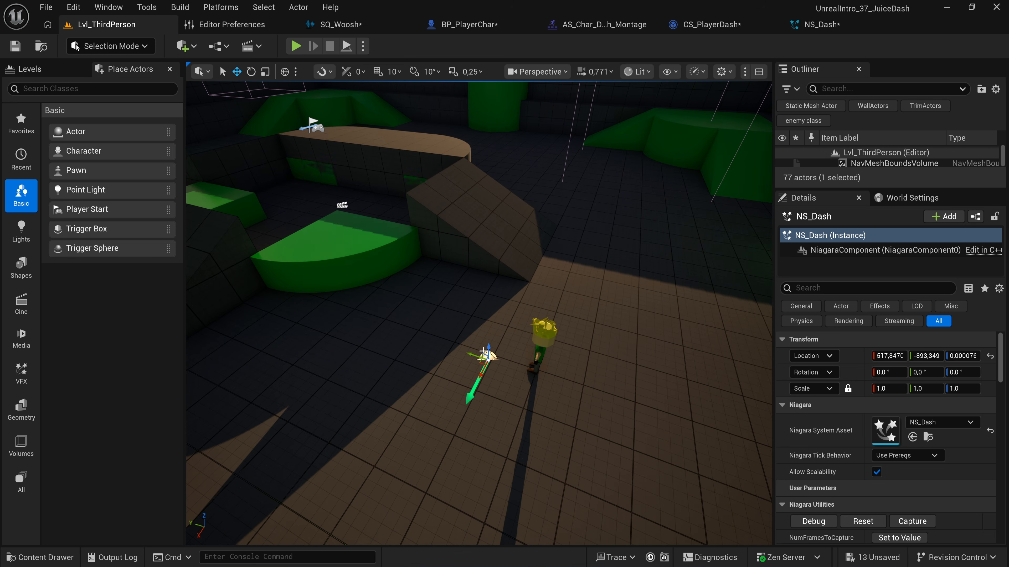
drag(485, 356, 541, 360)
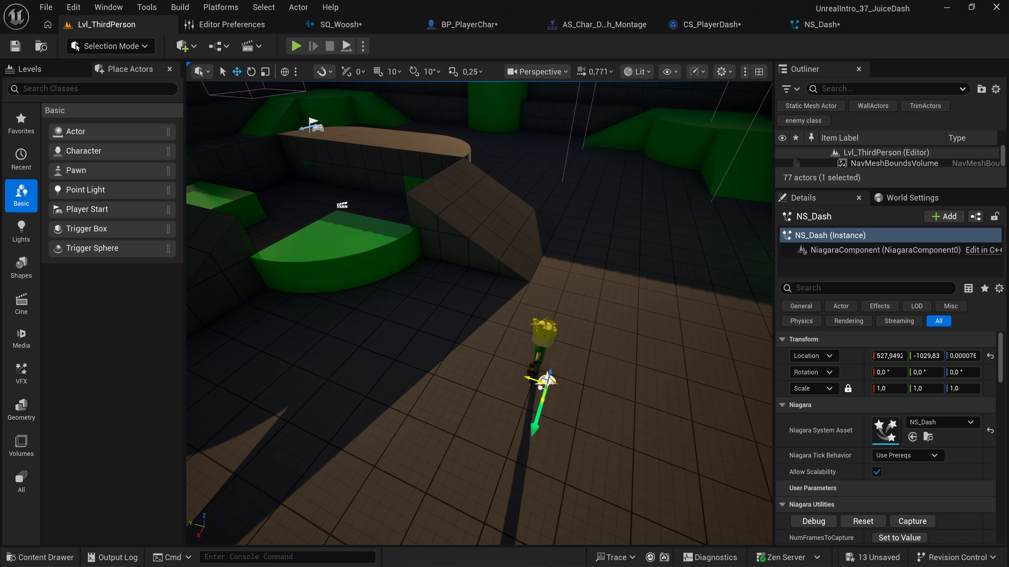
key(f)
drag(505, 322, 508, 251)
drag(515, 291, 467, 271)
Set the Ribbon Width in NS_Dash to 55 and move its level instance beside the character to check the trail.
click(822, 25)
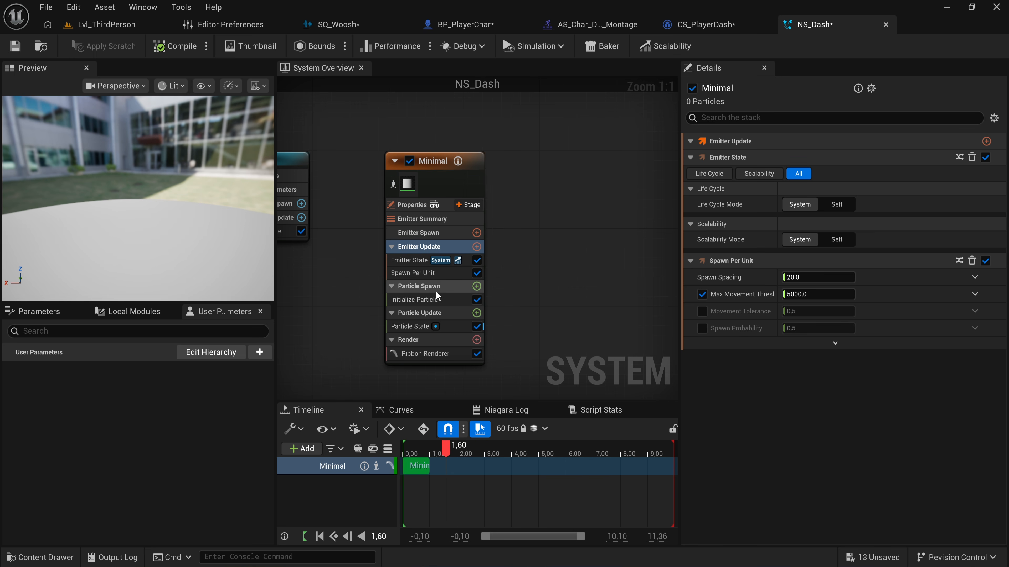
click(424, 261)
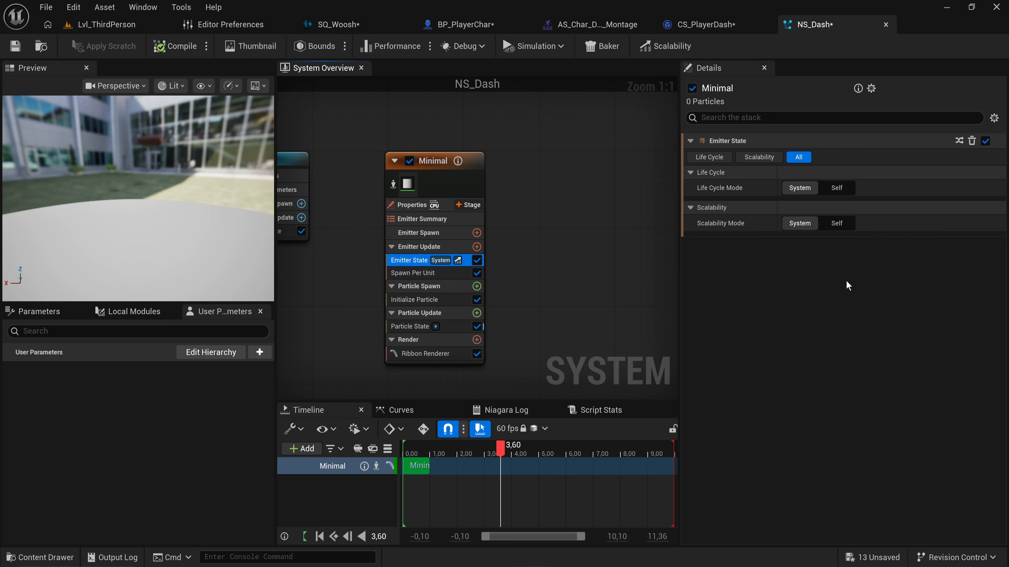
click(444, 299)
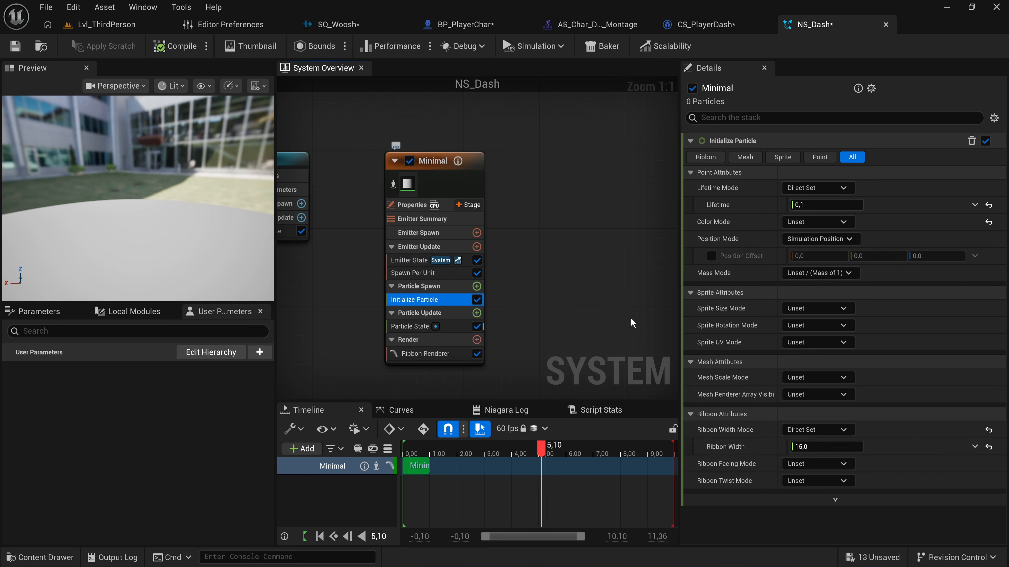
click(821, 440)
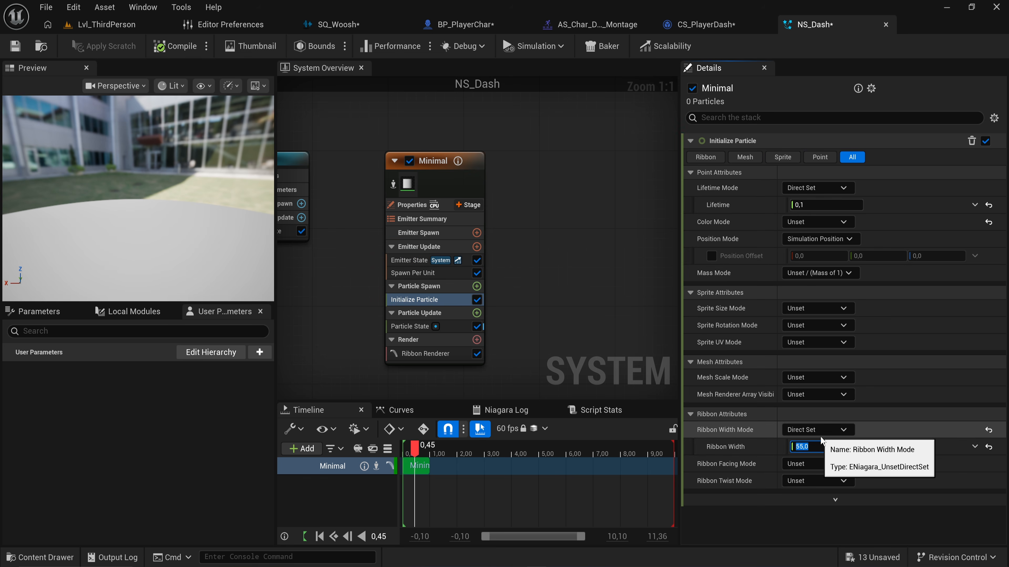
click(103, 24)
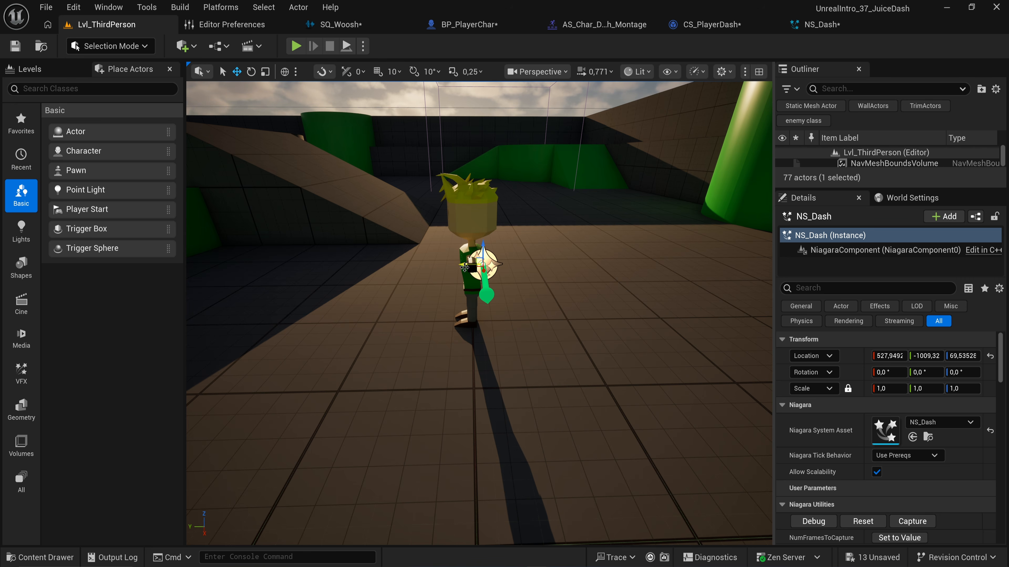
mouse_move(464, 267)
mouse_down()
mouse_move(669, 266)
mouse_move(432, 280)
mouse_move(709, 262)
mouse_move(461, 267)
mouse_move(687, 266)
mouse_move(591, 282)
mouse_move(470, 264)
mouse_up()
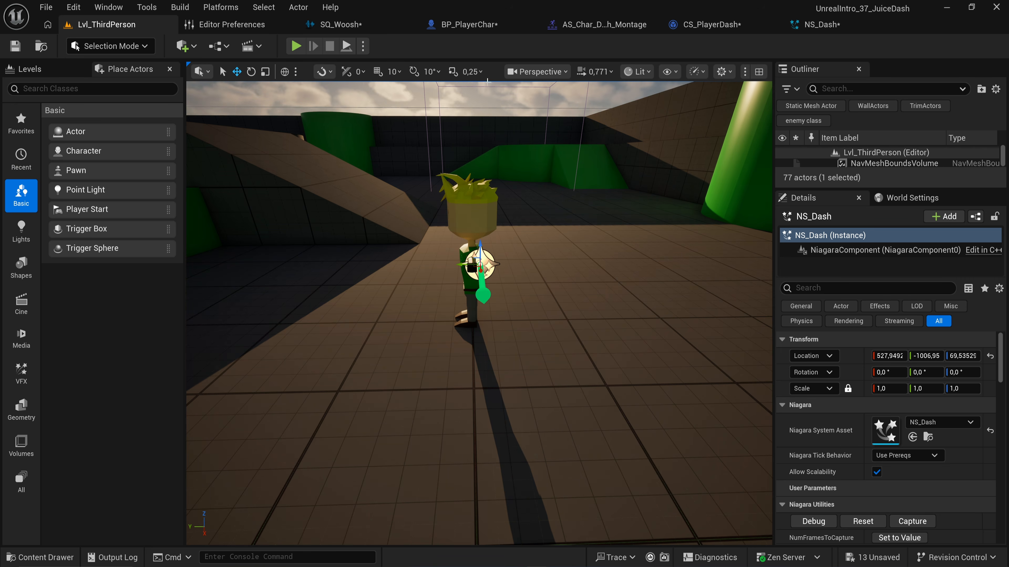
In the AS_Char_Dash_Montage, add a third notify track and place a Montage Notify Window state on it starting at about frame 32.
click(603, 24)
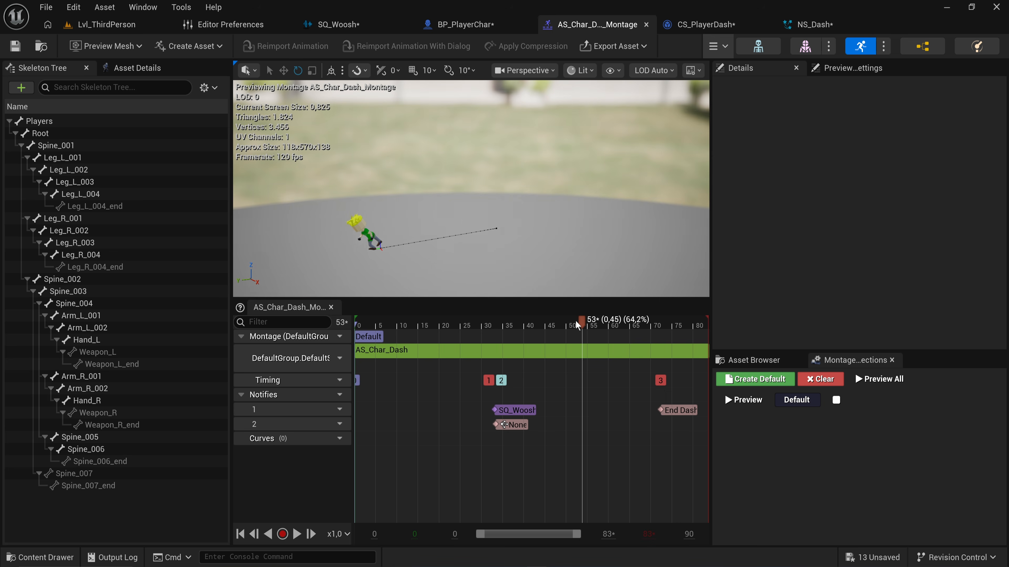
drag(577, 324, 493, 324)
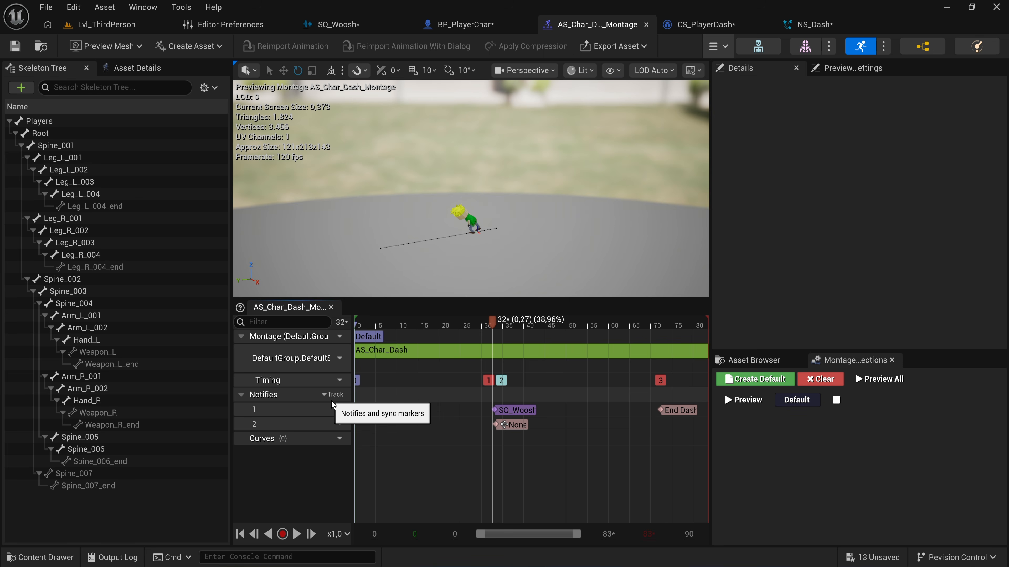
click(333, 395)
click(369, 425)
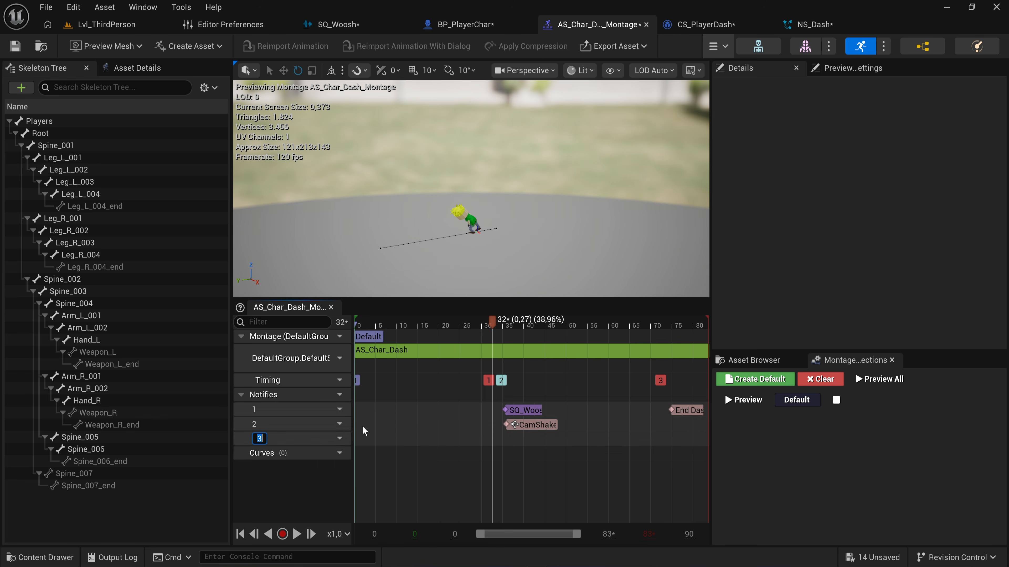
click(492, 444)
right_click(494, 442)
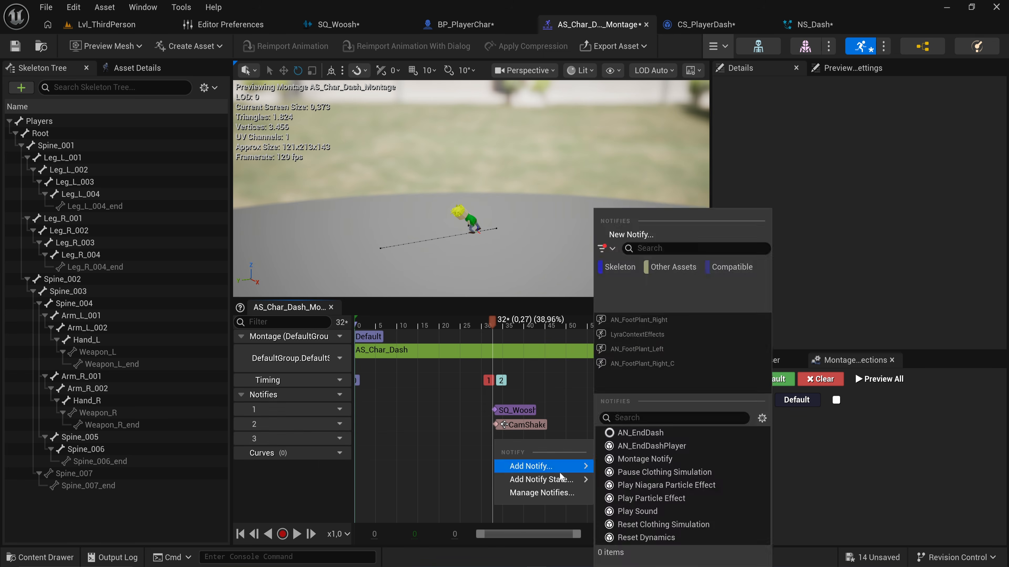
mouse_move(558, 479)
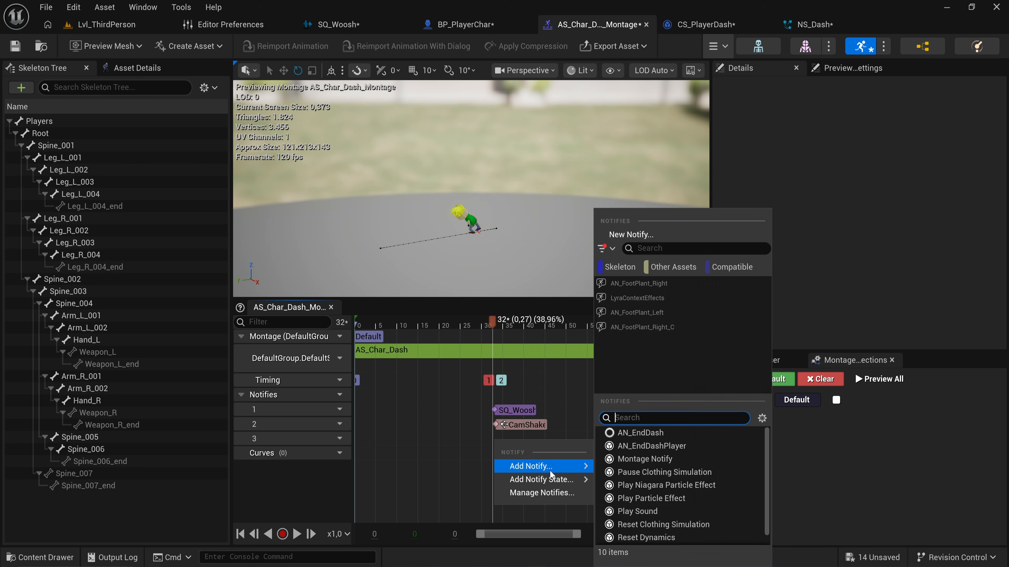
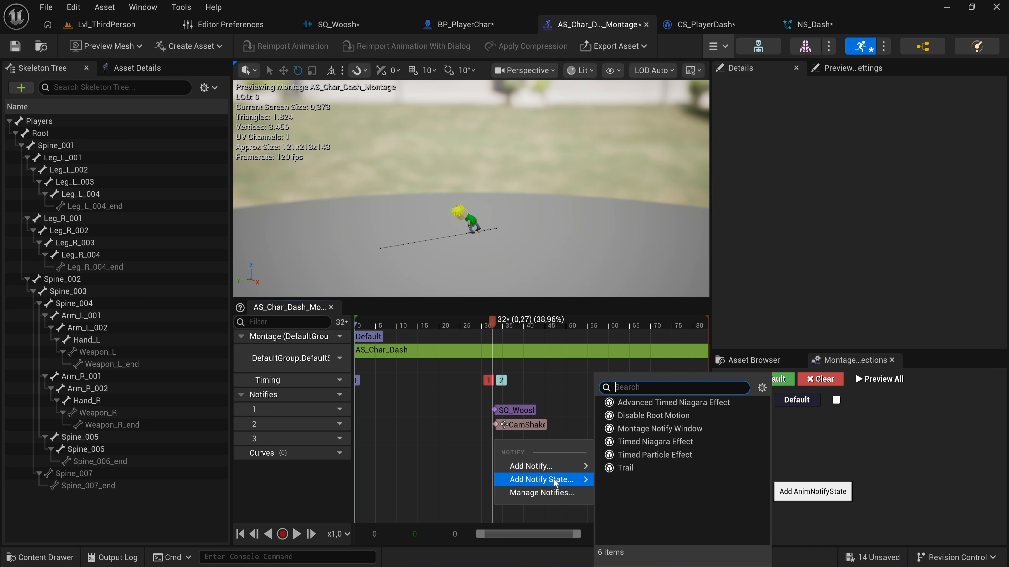
click(648, 427)
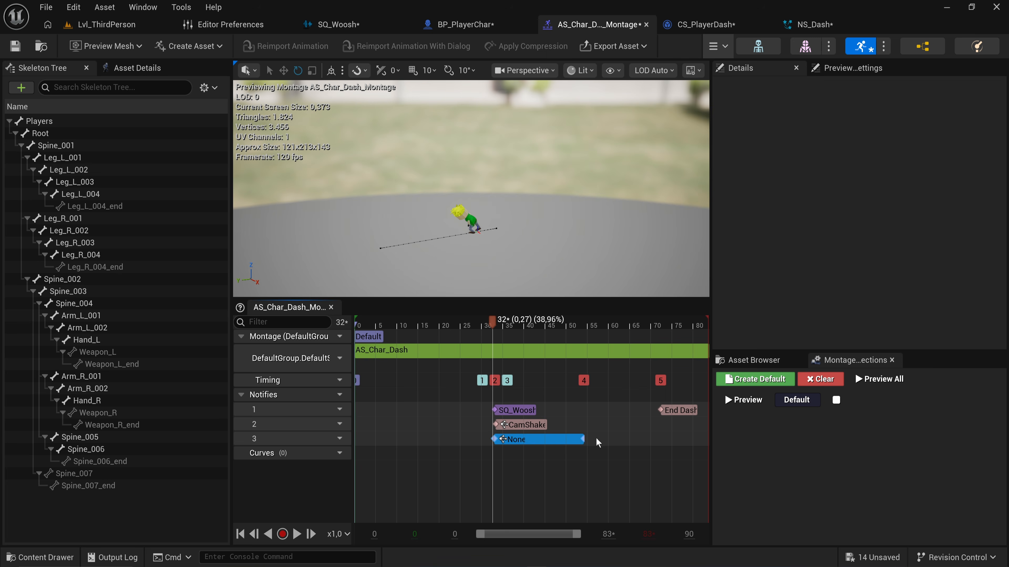
Adjust the notify window on track 3 to end at about frame 53 and set its Notify Name to DashTrail.
drag(583, 439, 606, 439)
click(534, 424)
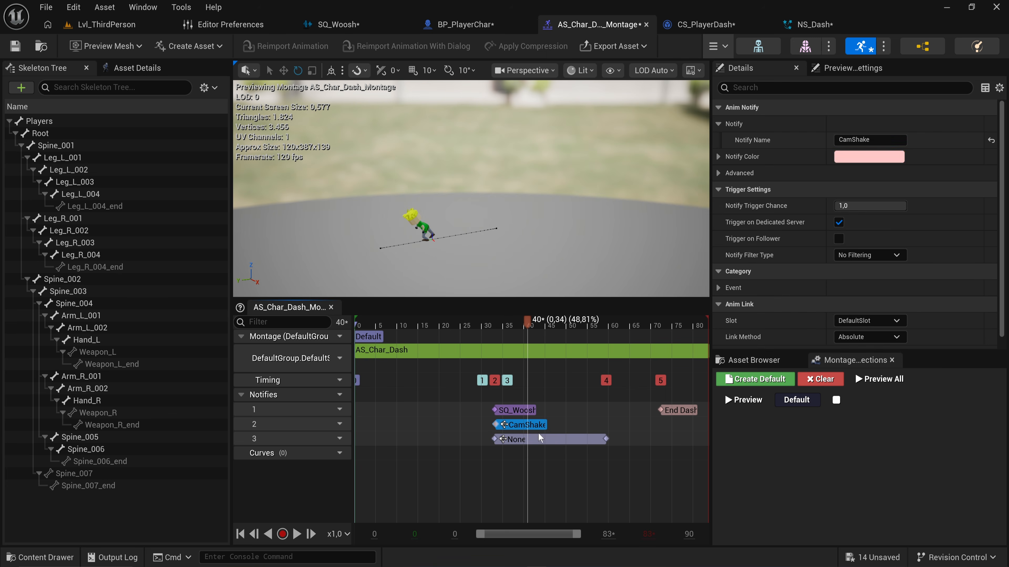
click(539, 439)
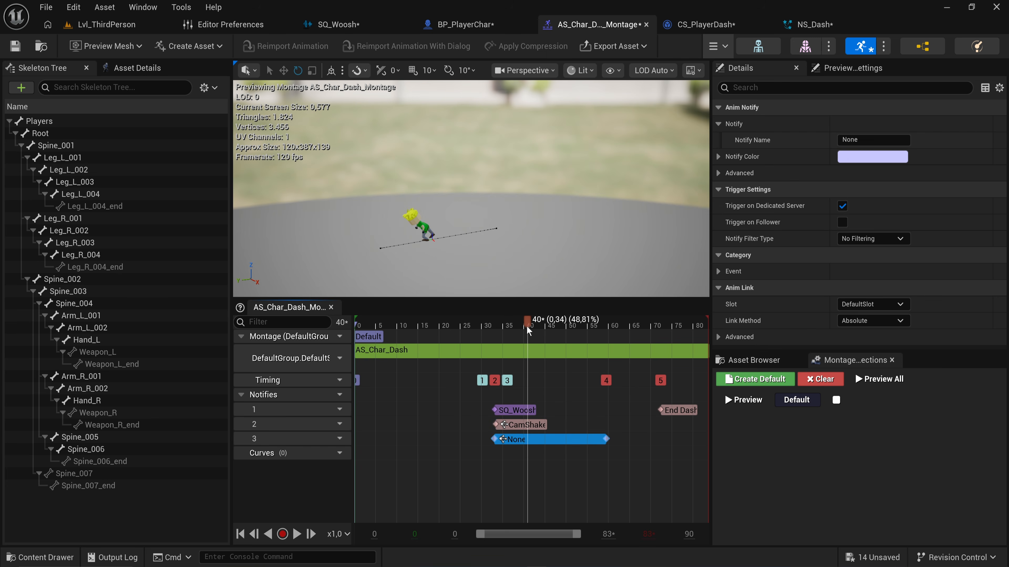
drag(528, 330, 581, 330)
drag(605, 439, 581, 439)
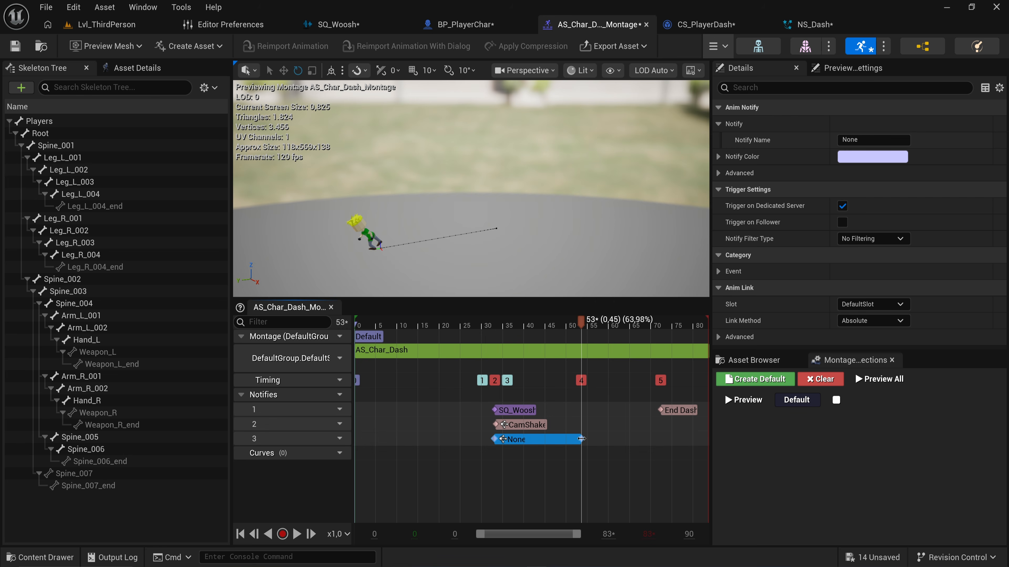
click(560, 440)
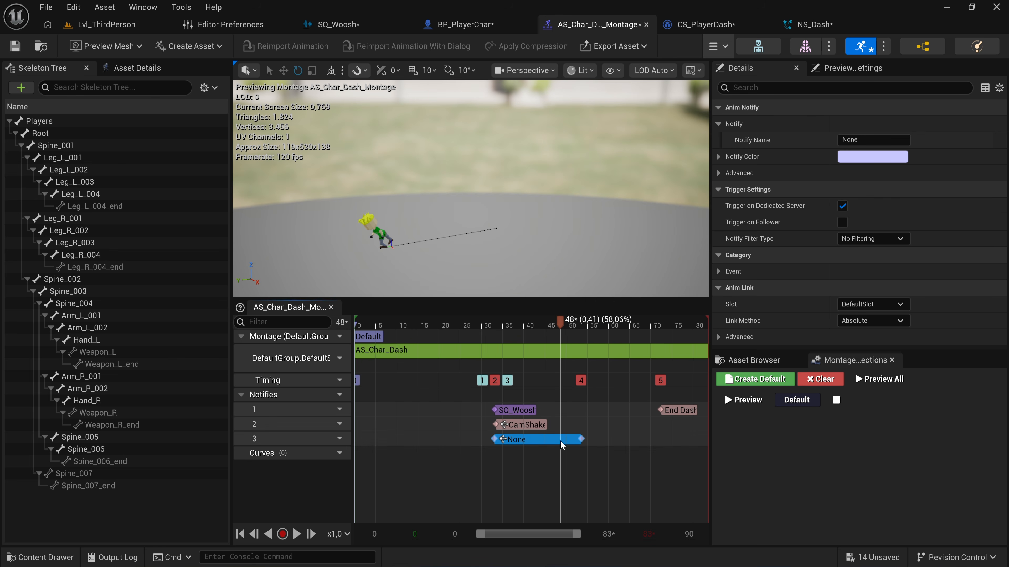
click(861, 141)
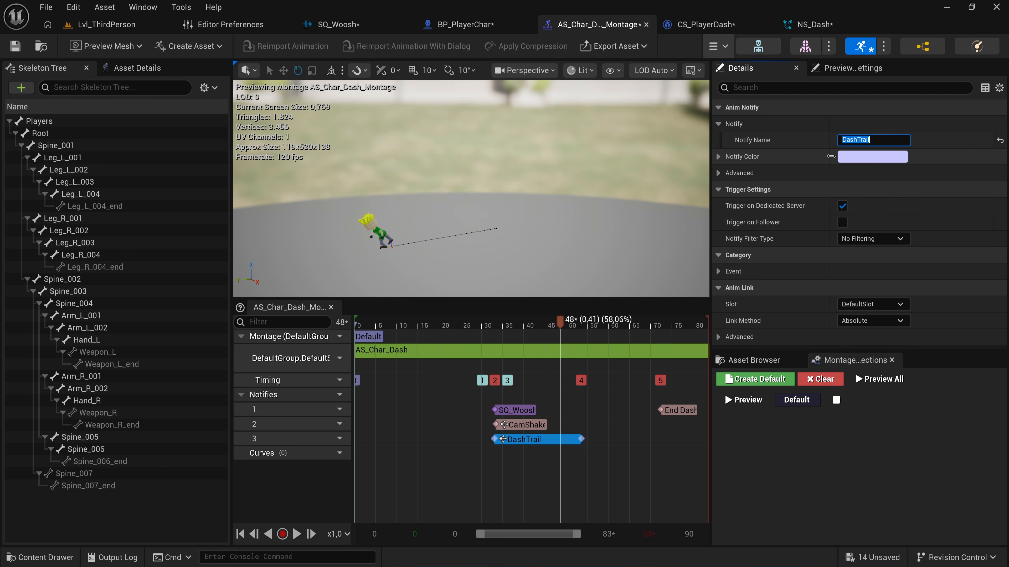
In the BP_PlayerChar event graph, add a second case pin named DashTrail to the Switch on Name node.
click(480, 24)
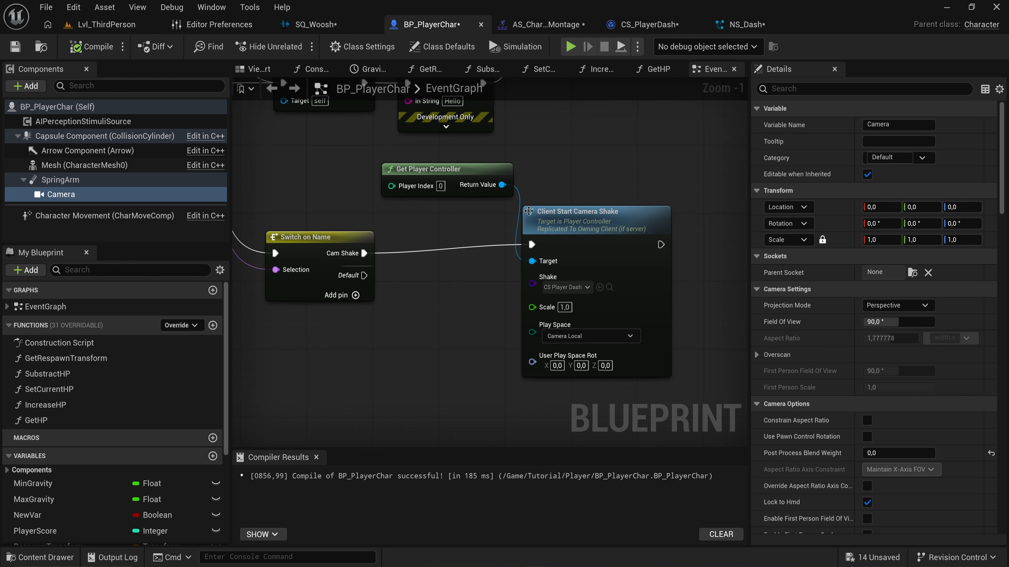
right_drag(430, 326, 472, 277)
scroll(321, 164, down, 3)
right_drag(321, 164, 479, 277)
right_drag(432, 223, 609, 426)
scroll(528, 246, up, 4)
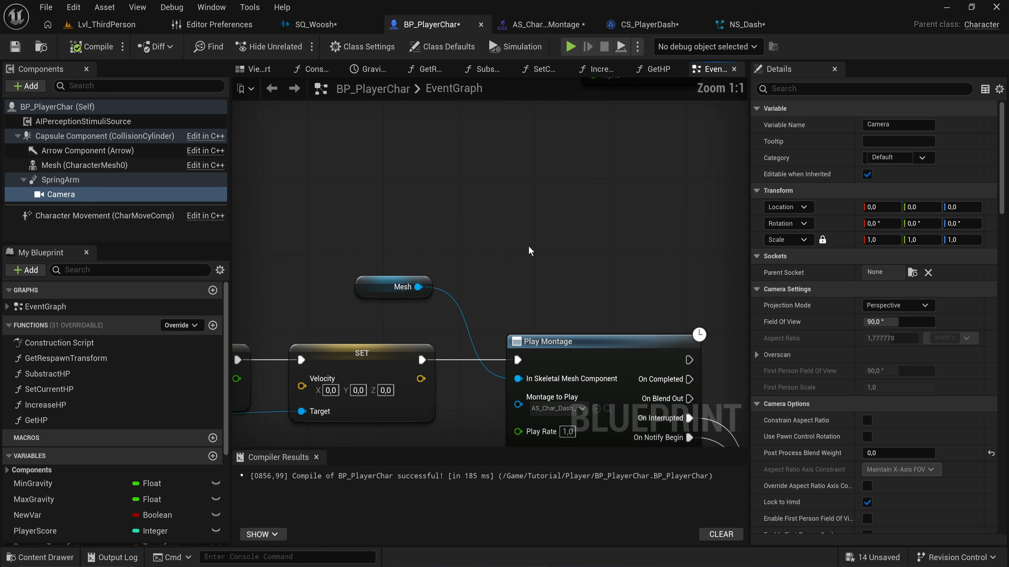
right_drag(501, 442, 249, 98)
right_drag(459, 364, 375, 193)
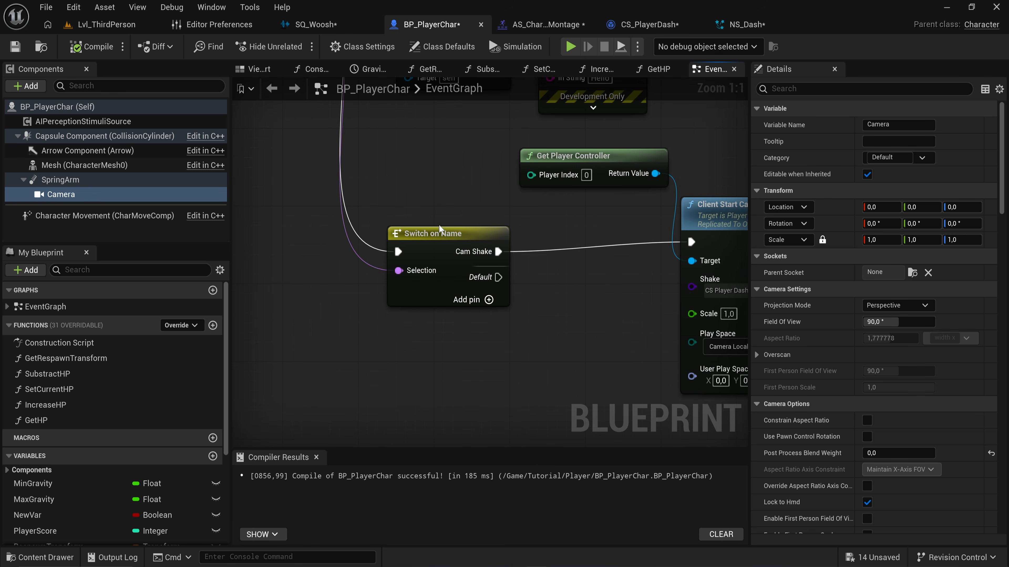
drag(440, 230, 440, 220)
click(489, 290)
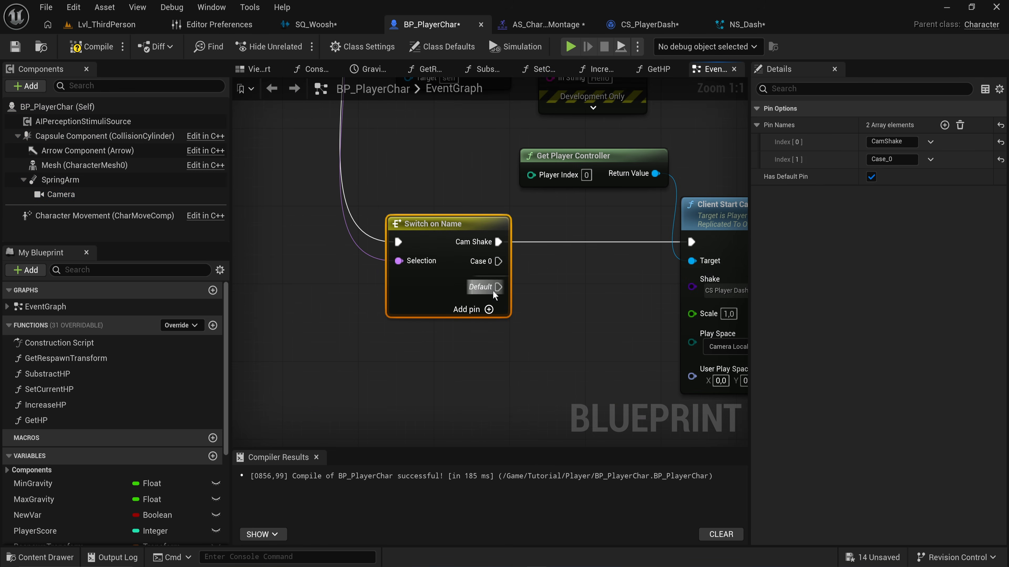
click(895, 160)
text(DashTrail)
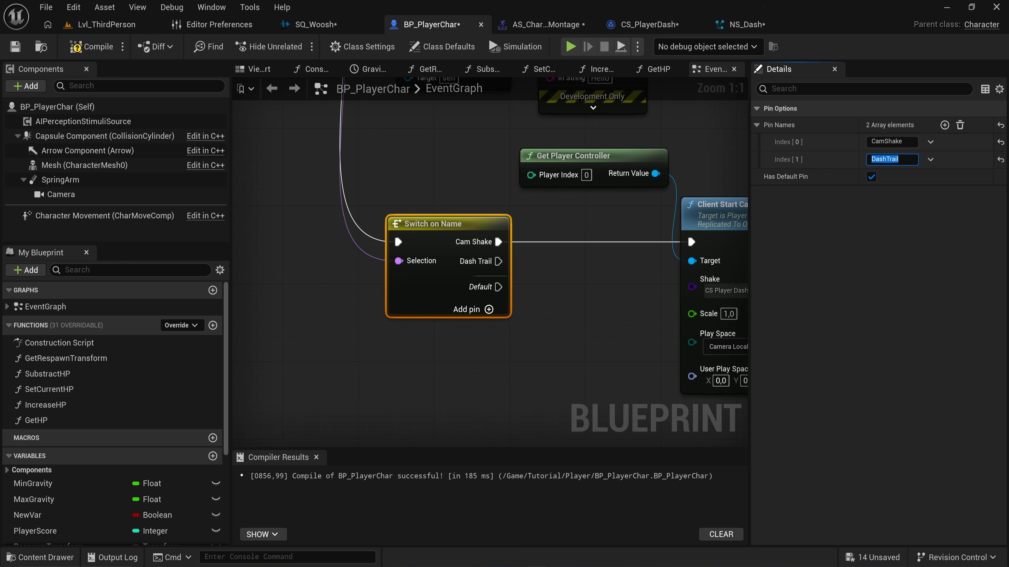
Examine how Play Montage's On Notify Begin, On Notify End and Notify Name outputs relate to the Switch on Name cases.
right_drag(618, 275, 501, 254)
scroll(501, 255, down, 2)
right_drag(387, 207, 689, 444)
right_drag(595, 319, 534, 192)
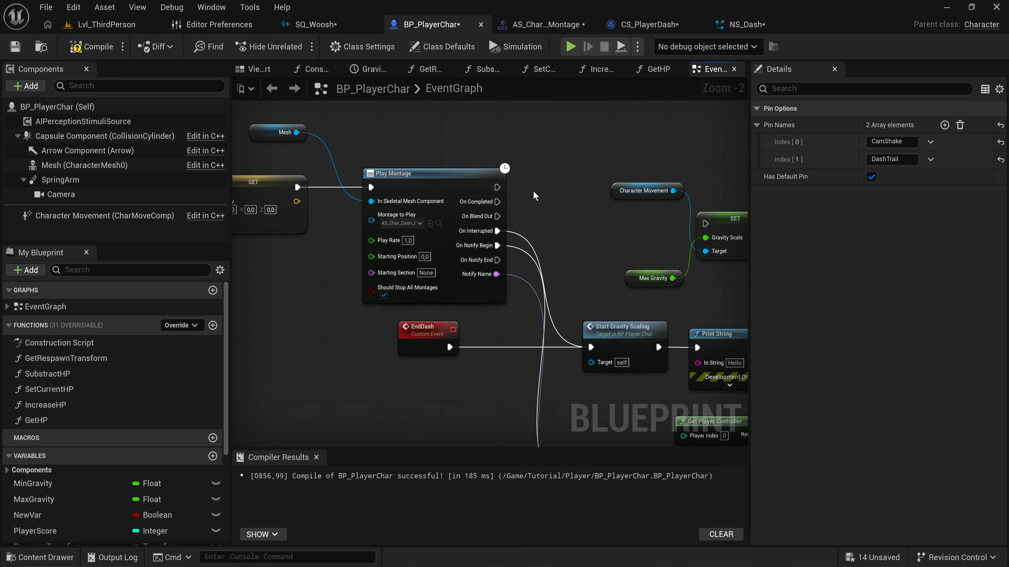
scroll(469, 187, up, 2)
right_drag(513, 283, 446, 218)
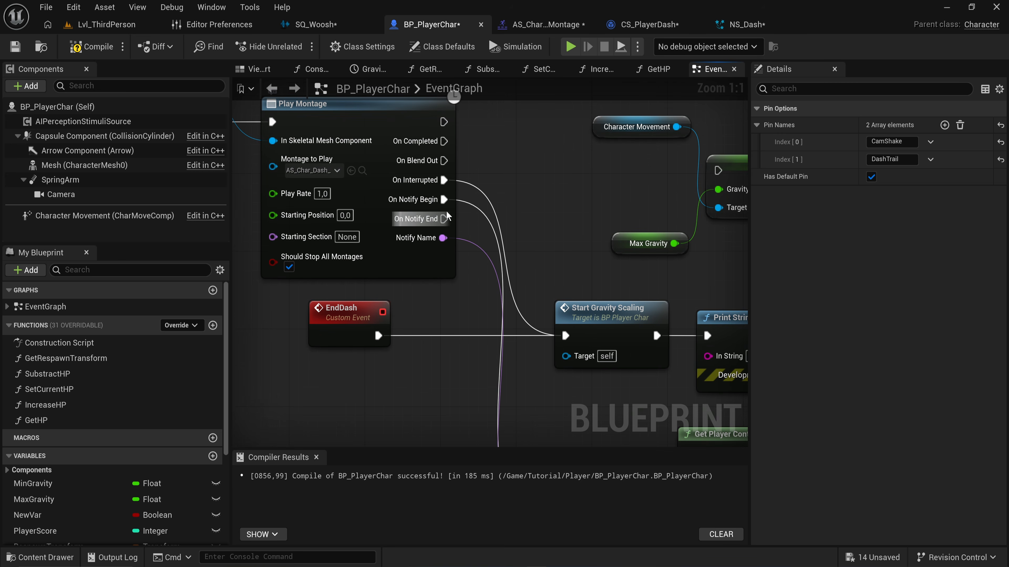
right_drag(546, 435, 276, 207)
drag(280, 361, 743, 159)
right_drag(294, 119, 651, 391)
right_drag(560, 292, 354, 13)
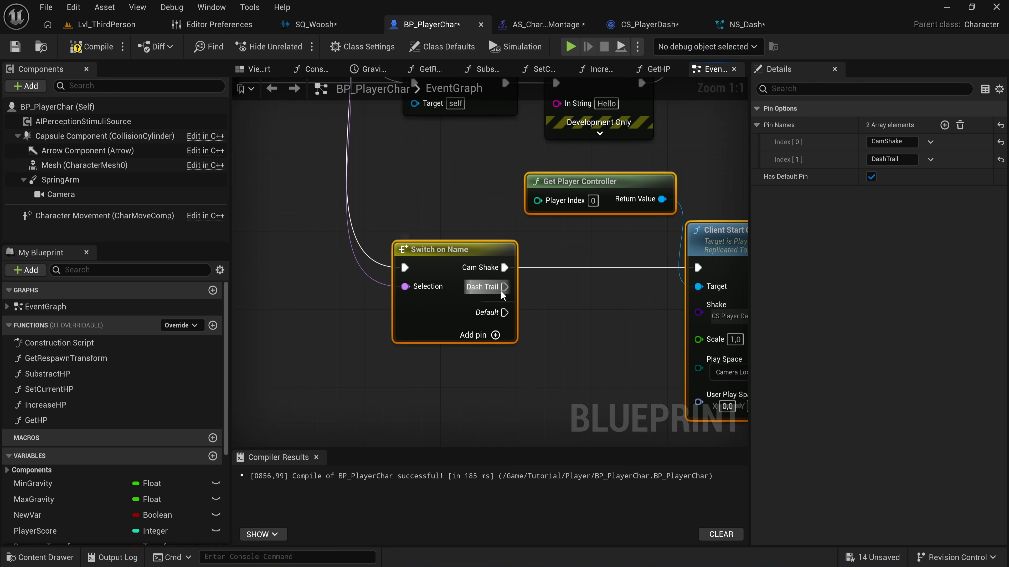
drag(504, 287, 620, 406)
right_drag(420, 124, 559, 306)
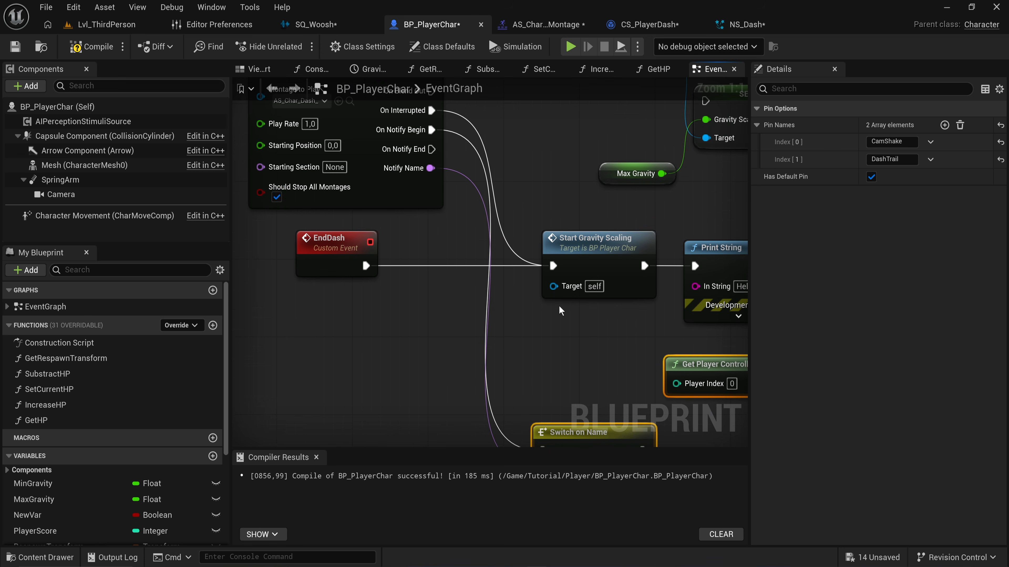
right_drag(503, 364, 467, 149)
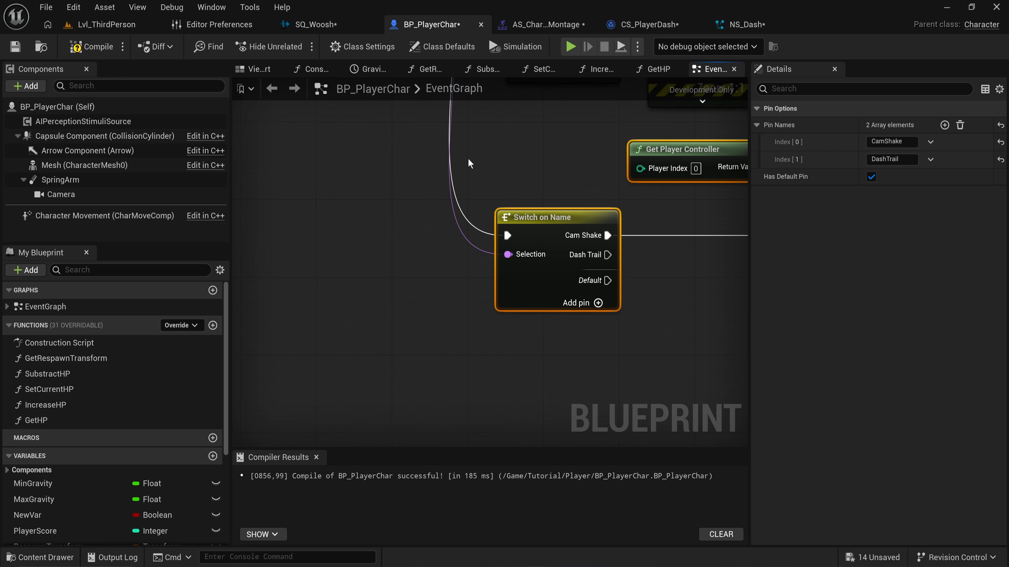
Duplicate the Switch on Name node, wire it to Play Montage's On Notify End and Notify Name, and align it below the original.
key(ctrl+d)
right_drag(435, 115, 531, 317)
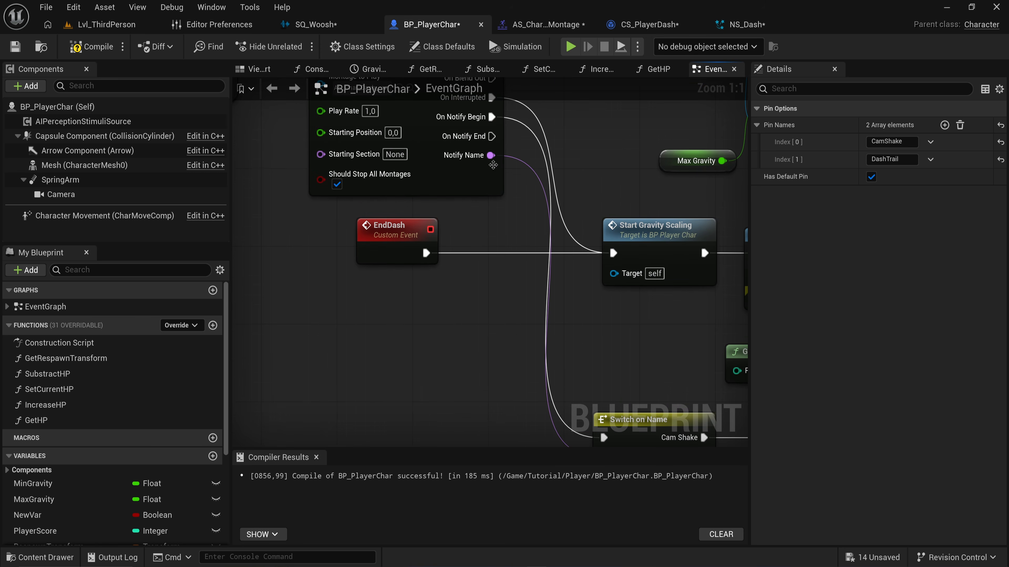
drag(491, 156, 504, 186)
right_drag(561, 248, 468, 80)
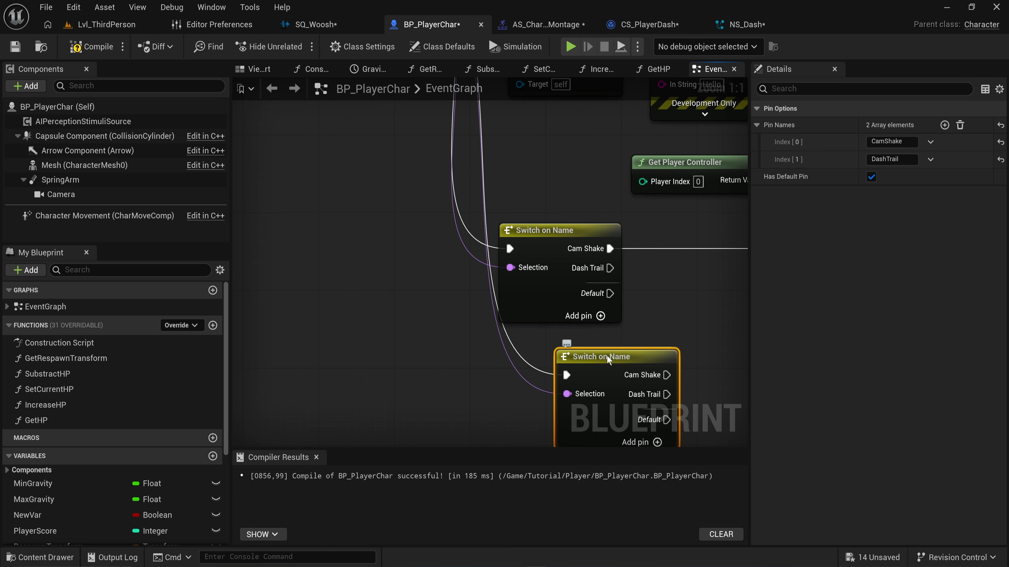
drag(607, 357, 551, 344)
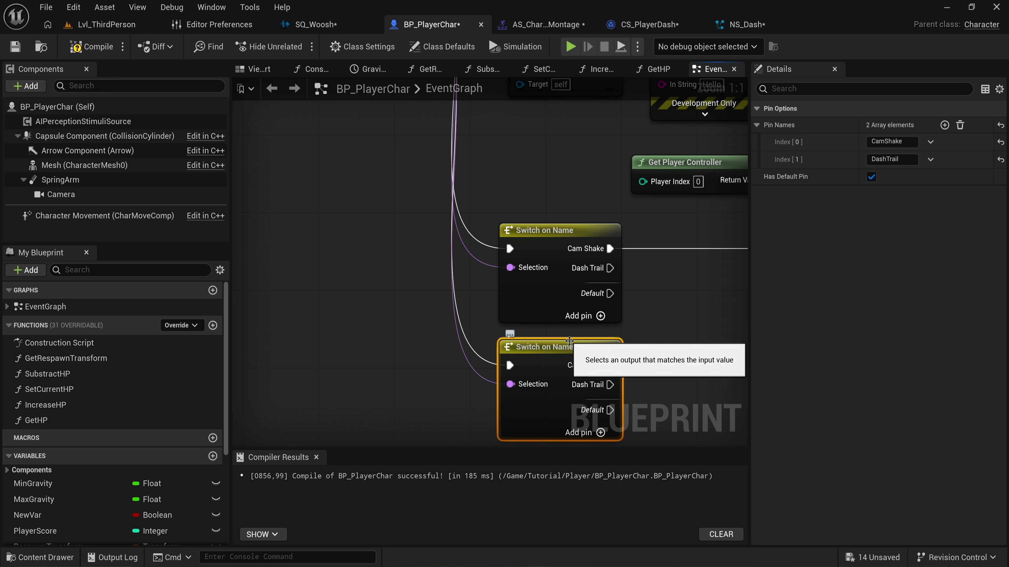
Move the duplicated Switch on Name node further down, away from the original, and compile the blueprint.
right_drag(529, 196, 402, 158)
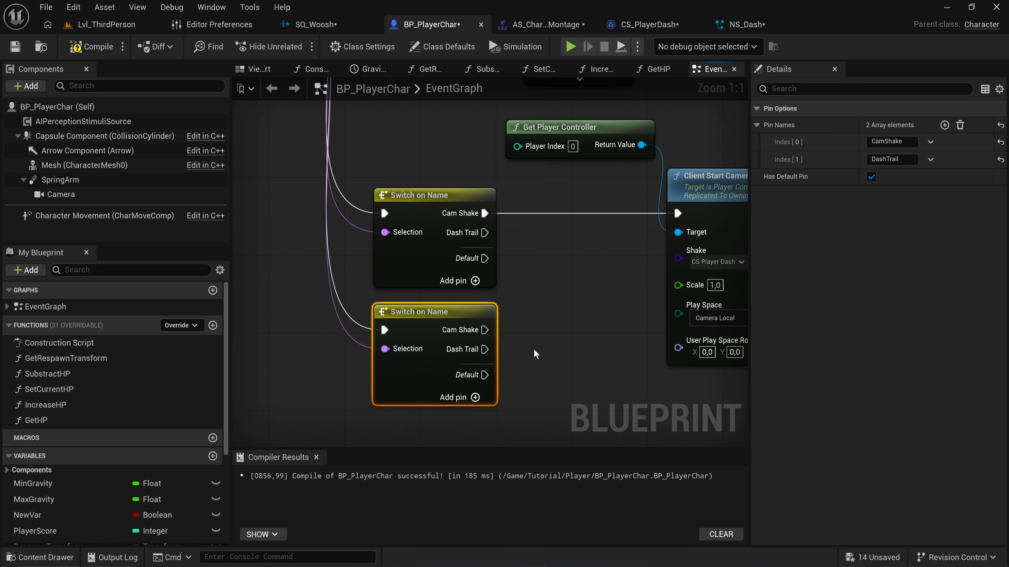
right_drag(532, 363, 532, 235)
drag(484, 222, 577, 261)
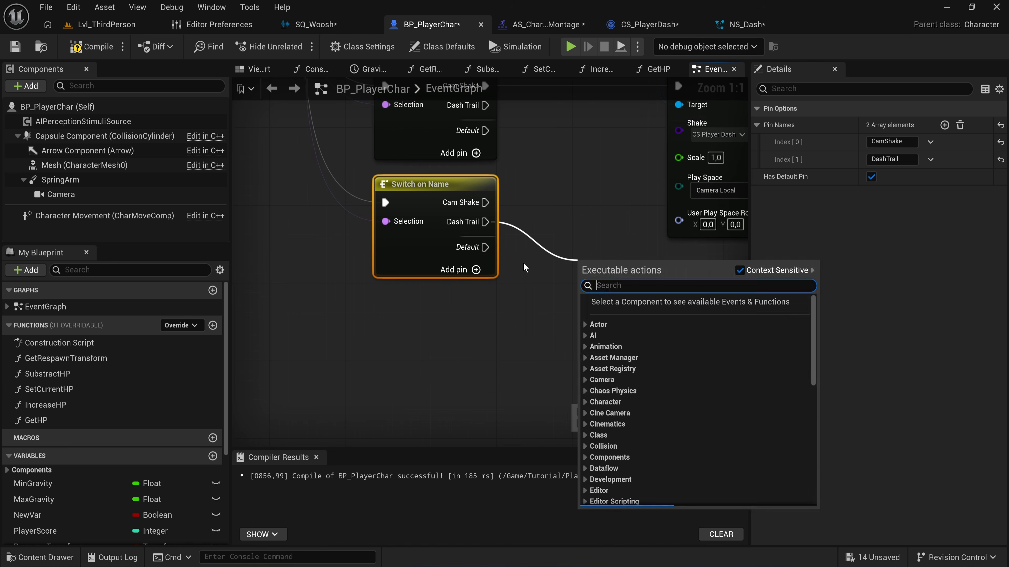
click(524, 263)
drag(439, 185, 439, 243)
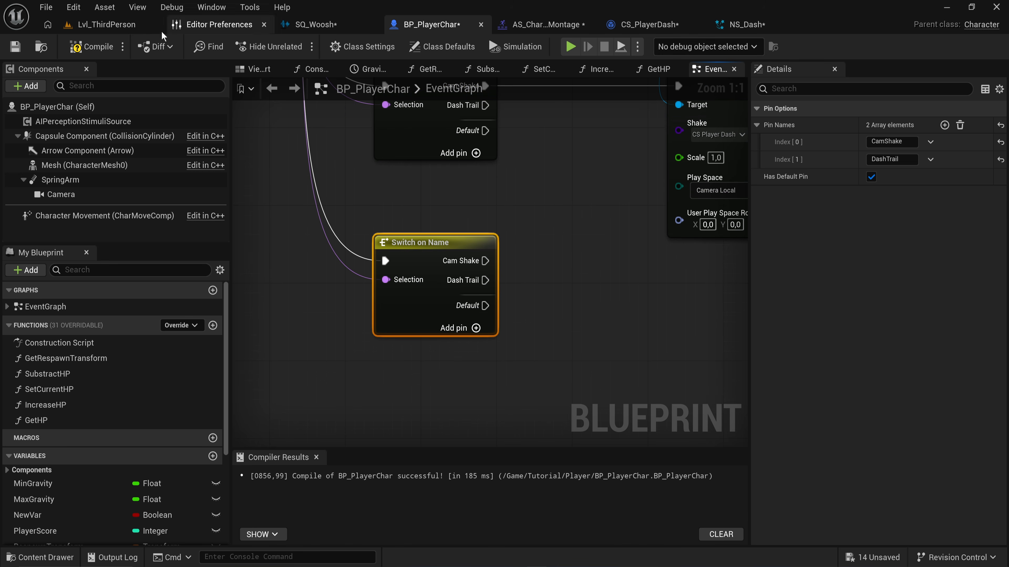
click(90, 46)
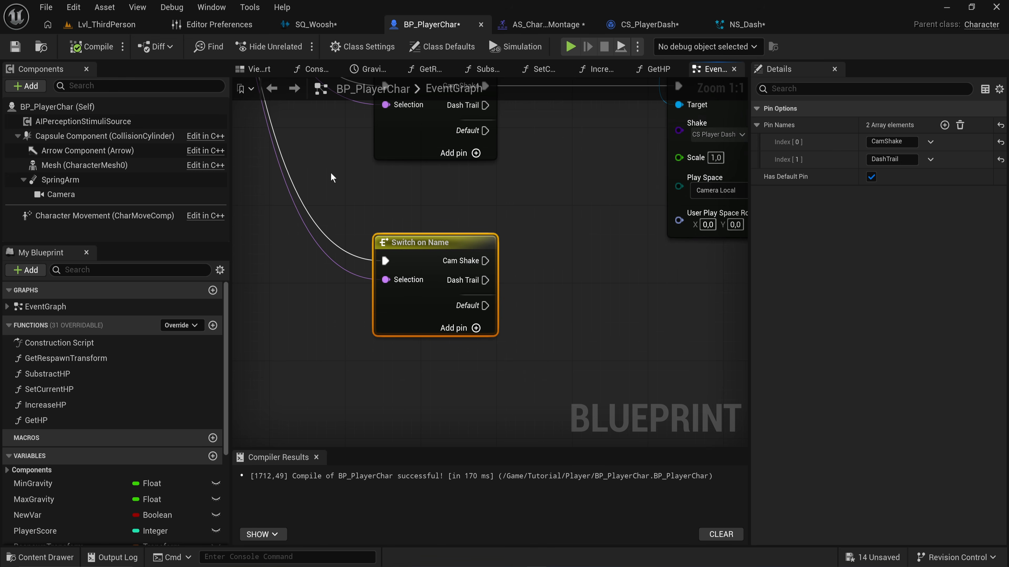
Add a Niagara component that uses the NS_Dash system under the player character's Capsule Component.
click(259, 68)
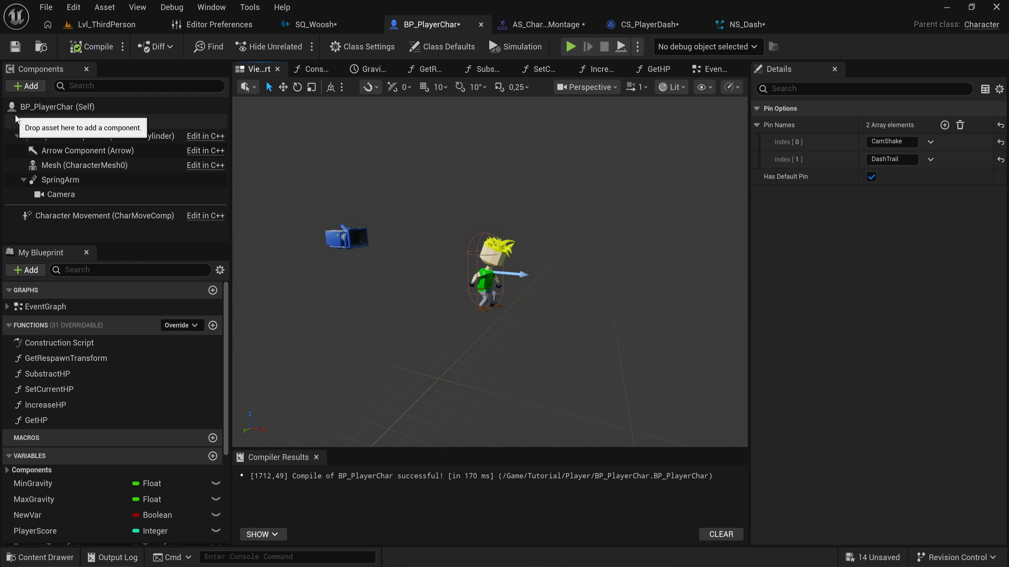
drag(15, 118, 16, 117)
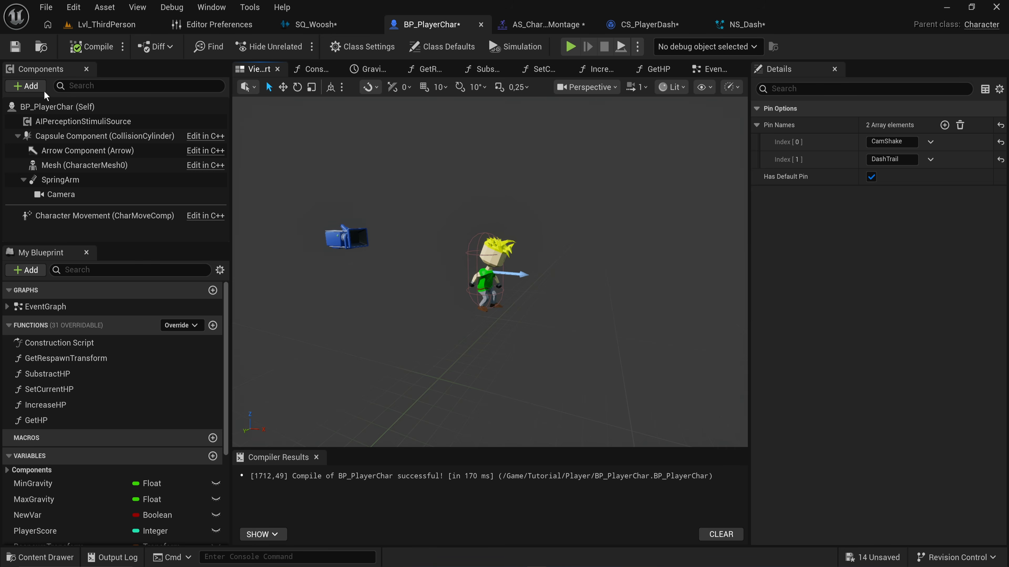
click(31, 86)
text(niag)
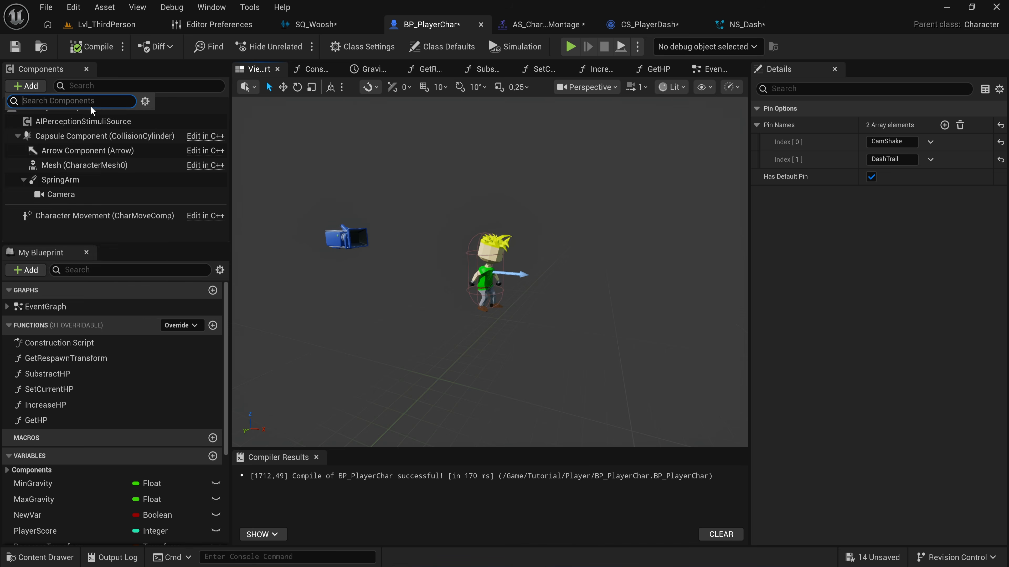
click(110, 123)
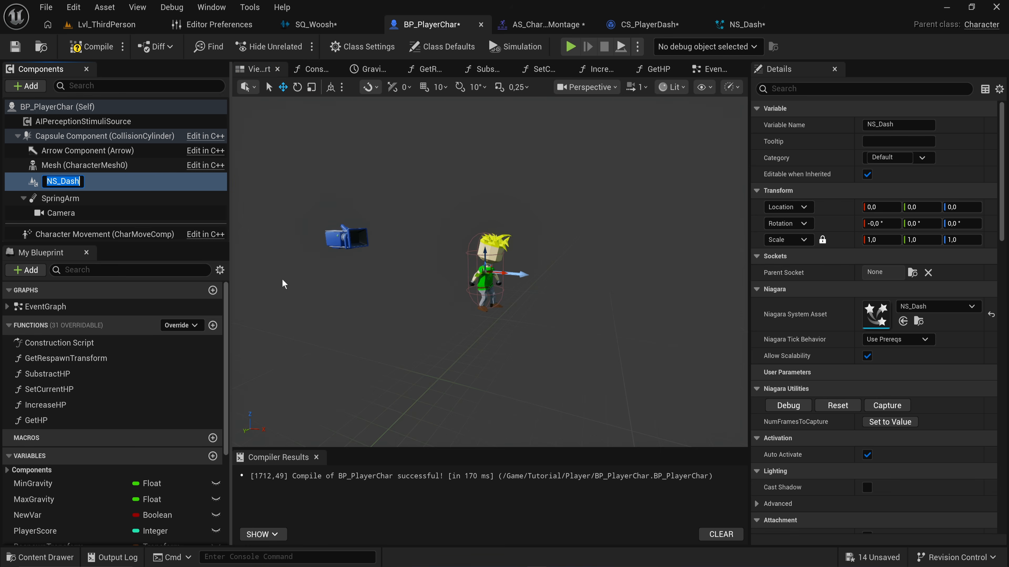
key(Return)
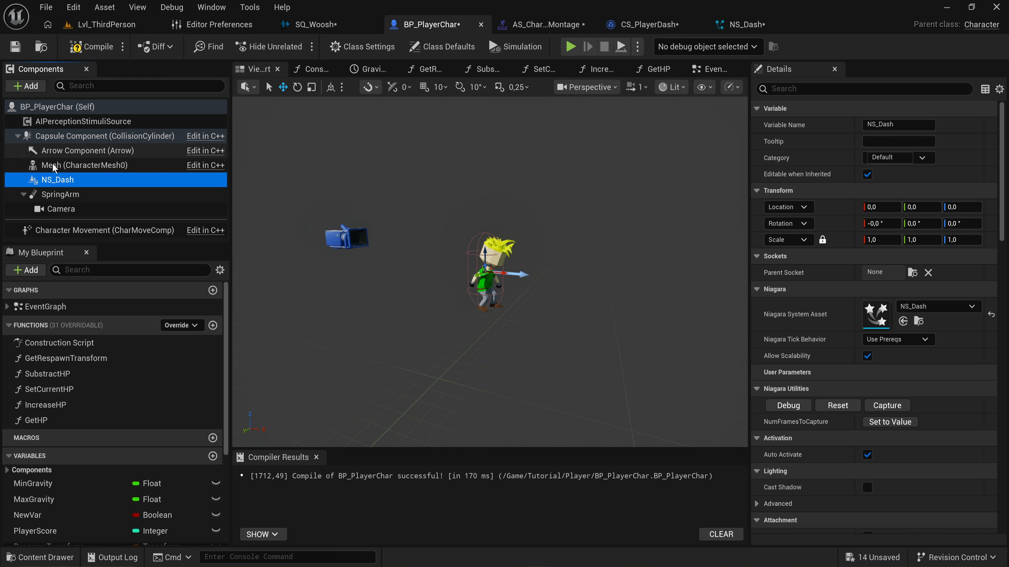
click(17, 136)
click(17, 136)
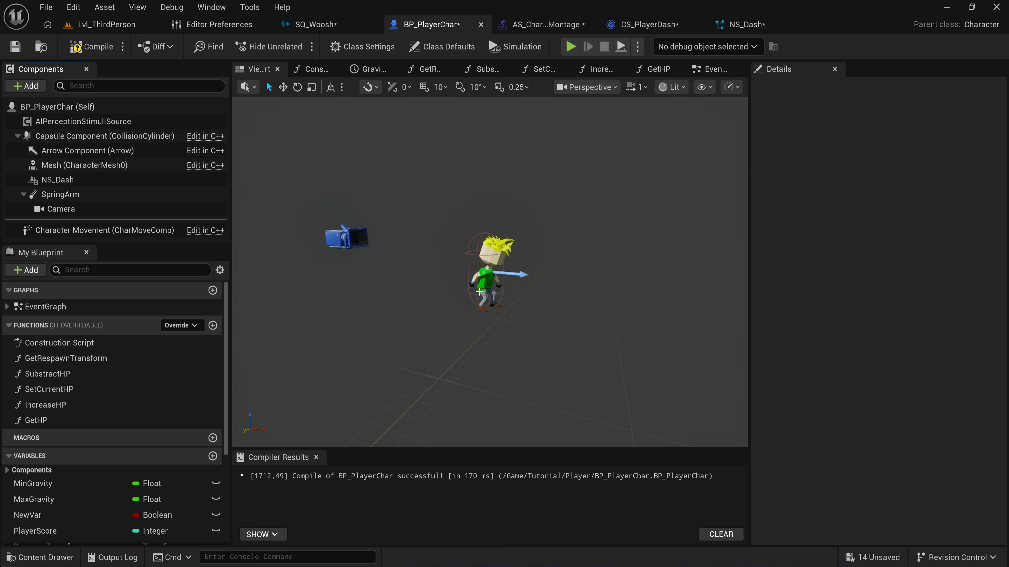
Locate the NS_Dash component's Niagara system asset in the FX folder, clear the asset slot, and assign NS_Dash to it again.
click(96, 179)
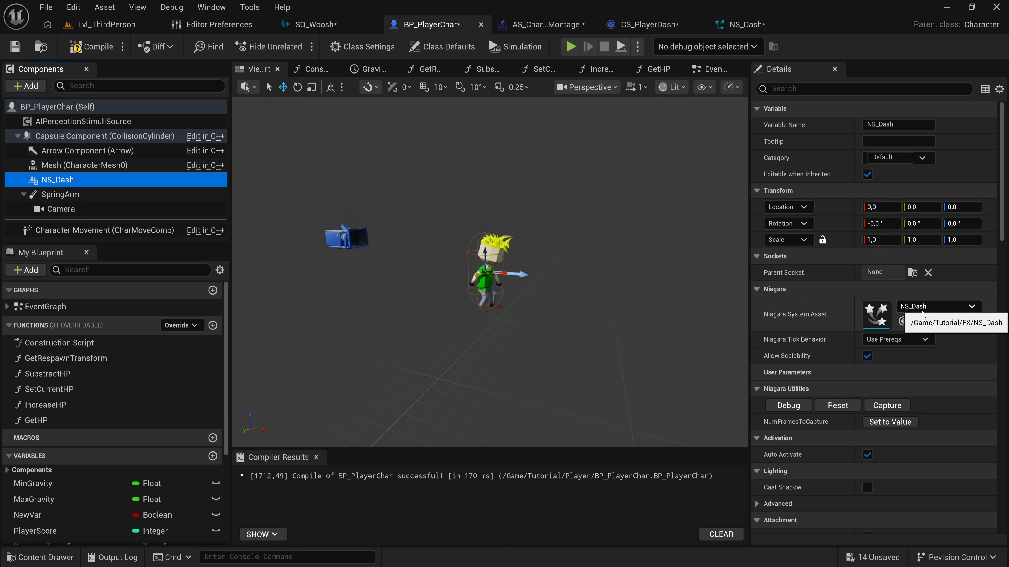
click(919, 320)
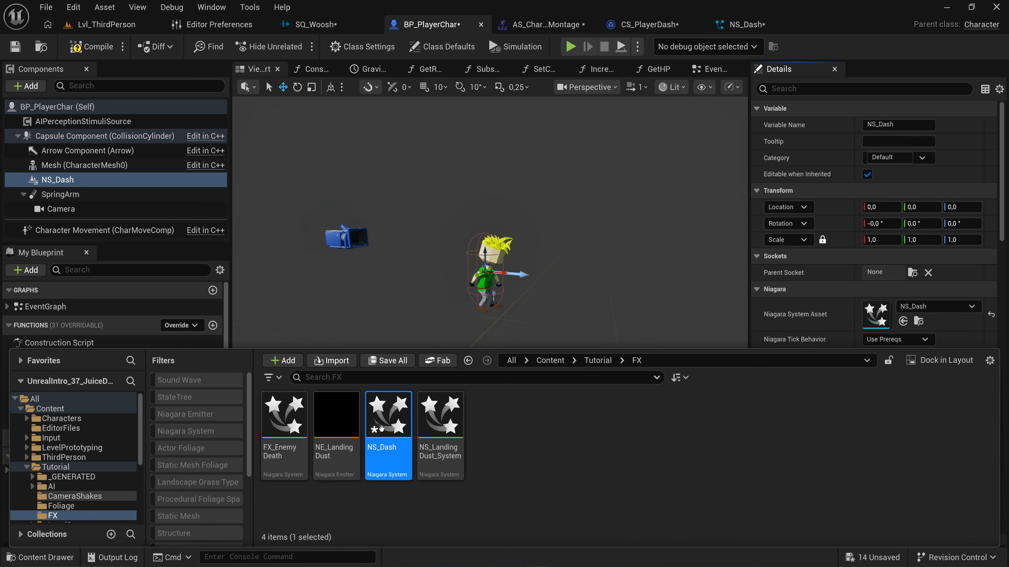
mouse_move(381, 423)
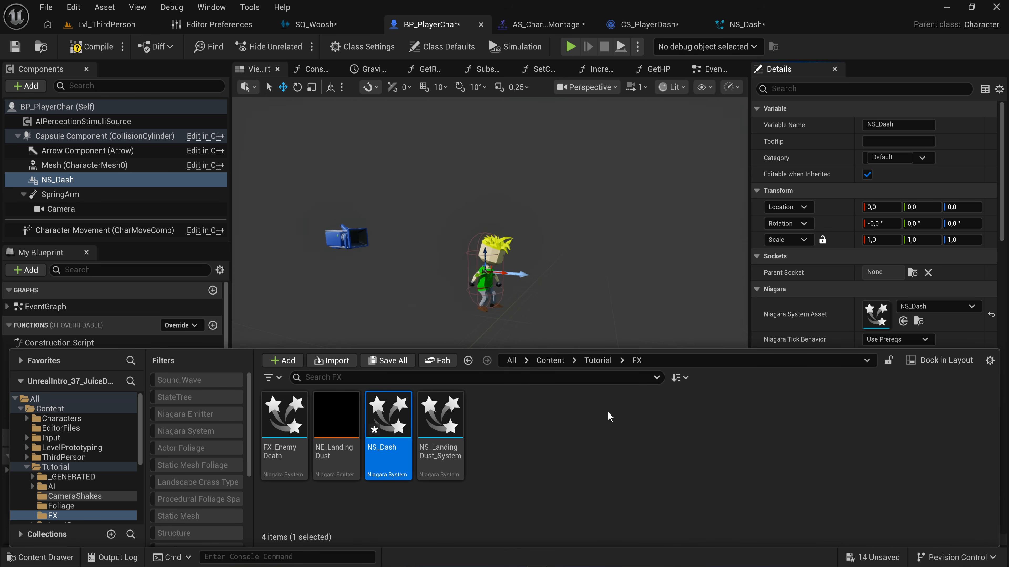
click(600, 442)
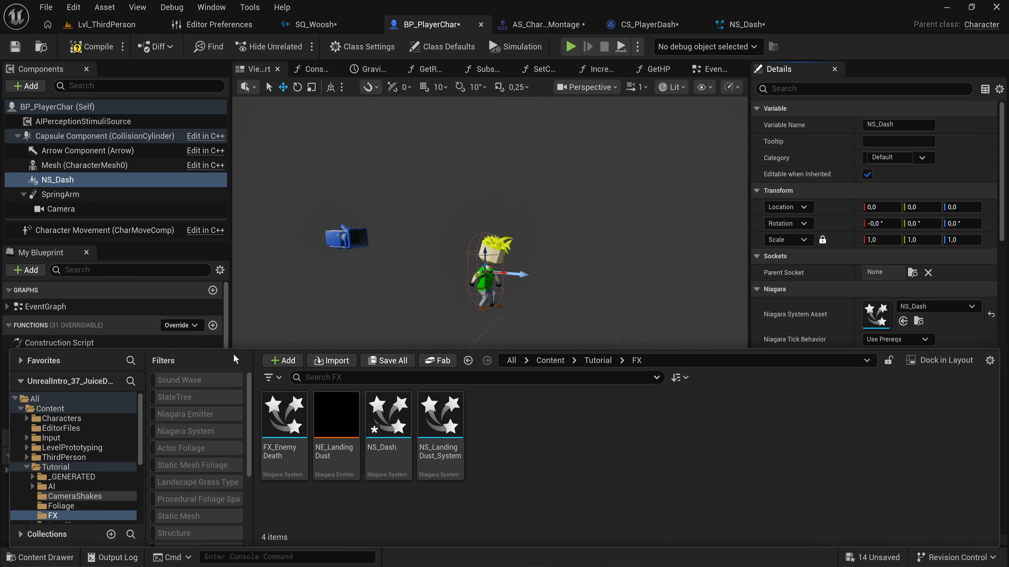
click(990, 314)
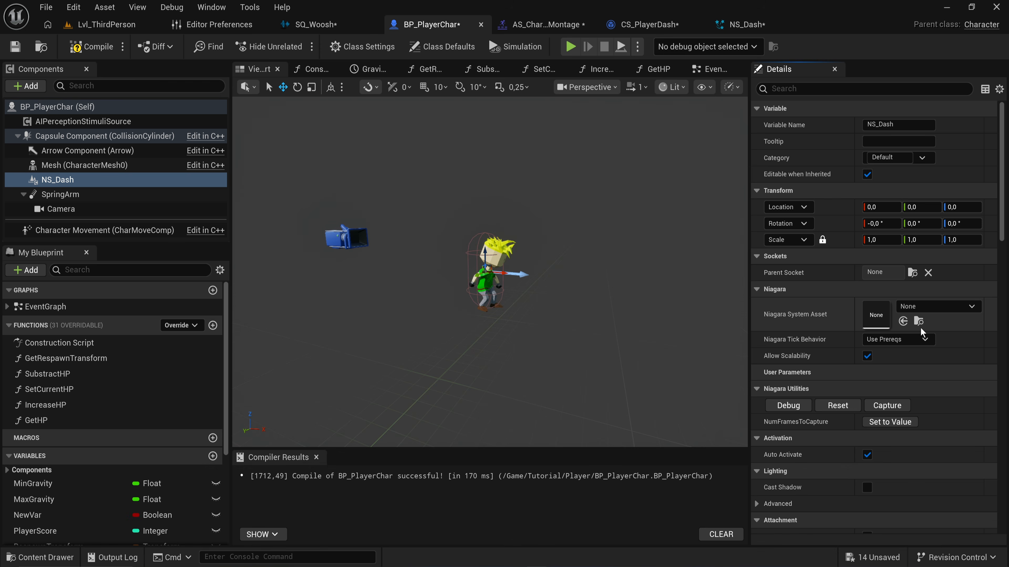
key(ctrl+space)
drag(387, 416, 925, 330)
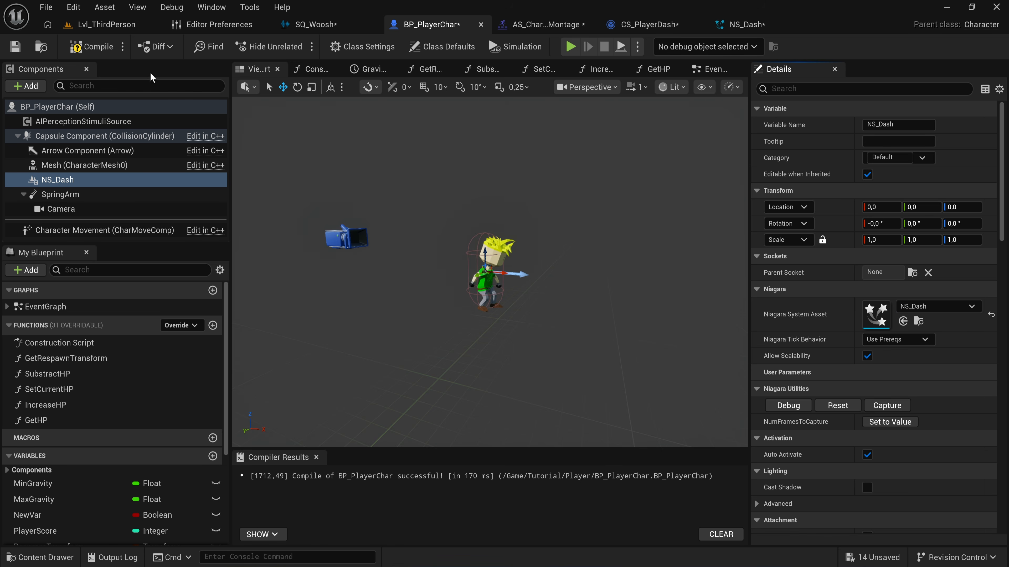
Disable Auto Activate on the NS_Dash component and compile the blueprint.
scroll(827, 321, down, 3)
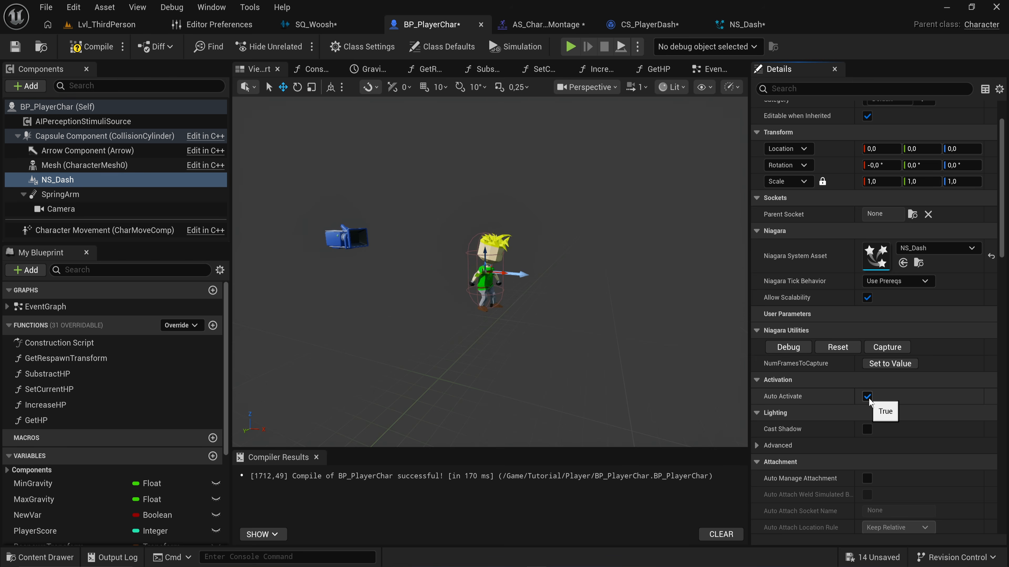
click(89, 48)
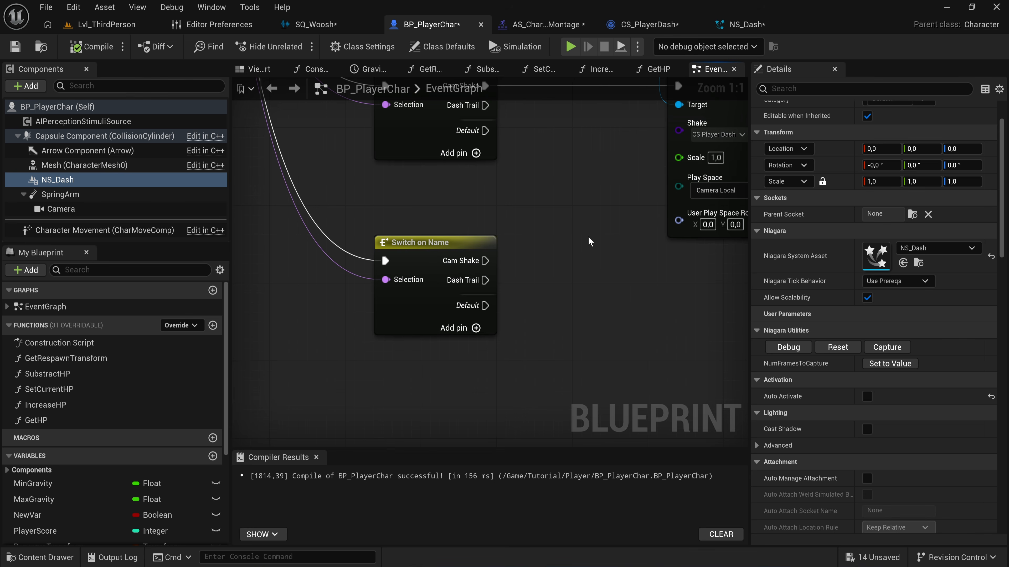
Add an NS_Dash reference with an Activate node in the event graph, triggered by the upper Switch on Name's Dash Trail output.
scroll(590, 241, down, 2)
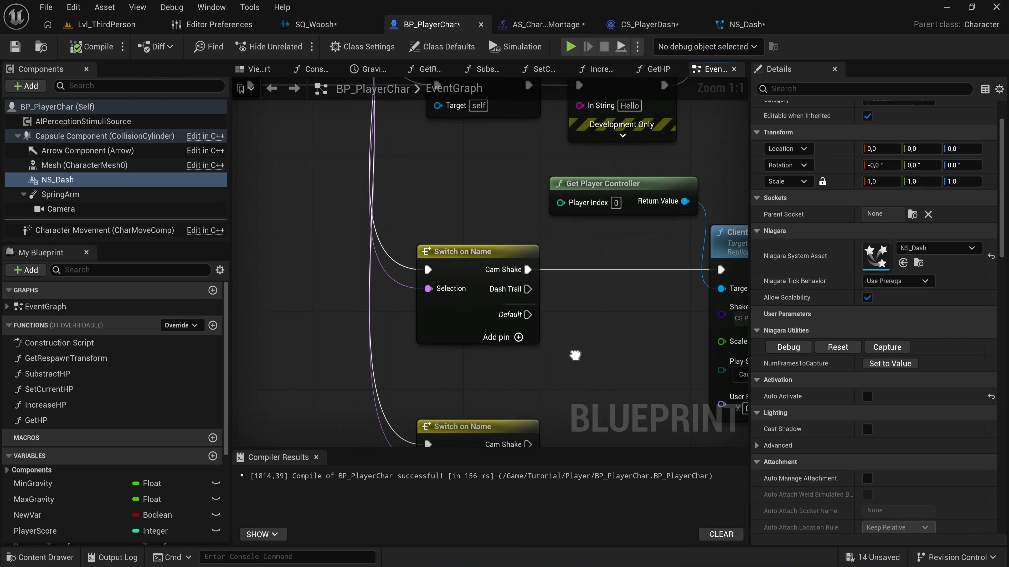
drag(424, 216, 495, 402)
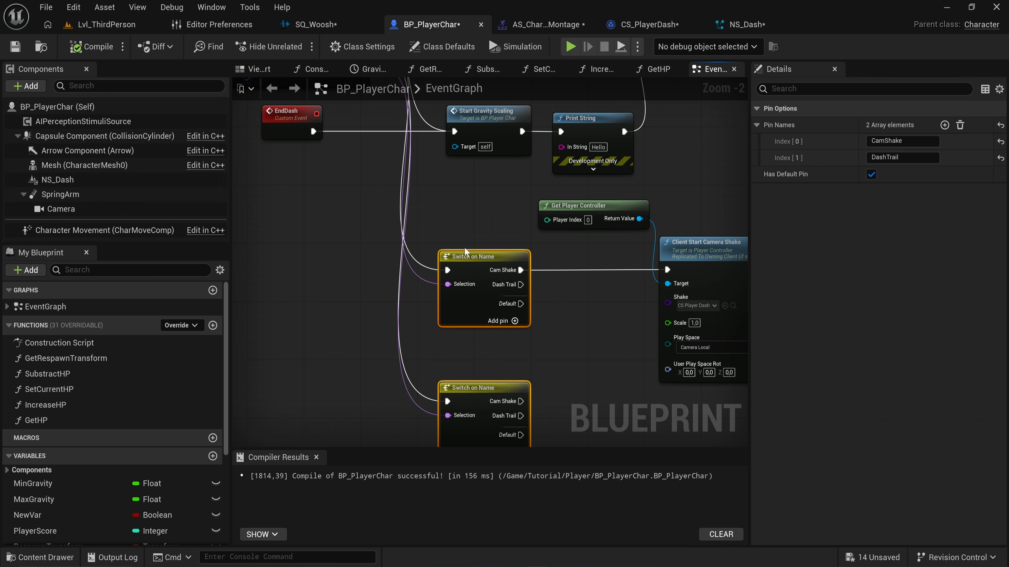
right_drag(467, 253, 508, 338)
scroll(499, 382, up, 1)
click(457, 254)
right_drag(580, 350, 427, 161)
drag(48, 181, 460, 233)
text(activ)
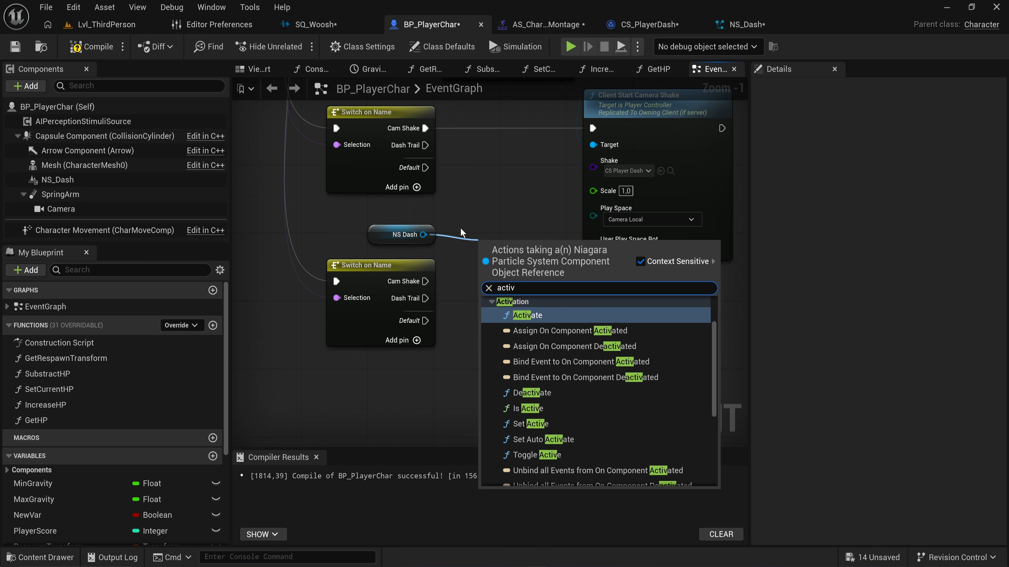
key(Return)
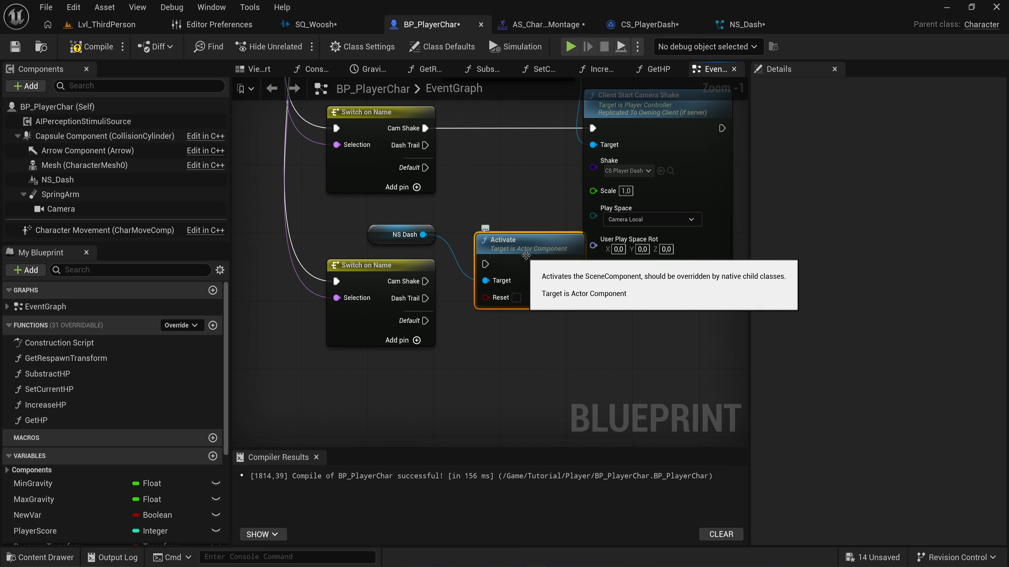
drag(521, 248, 505, 154)
drag(425, 146, 469, 170)
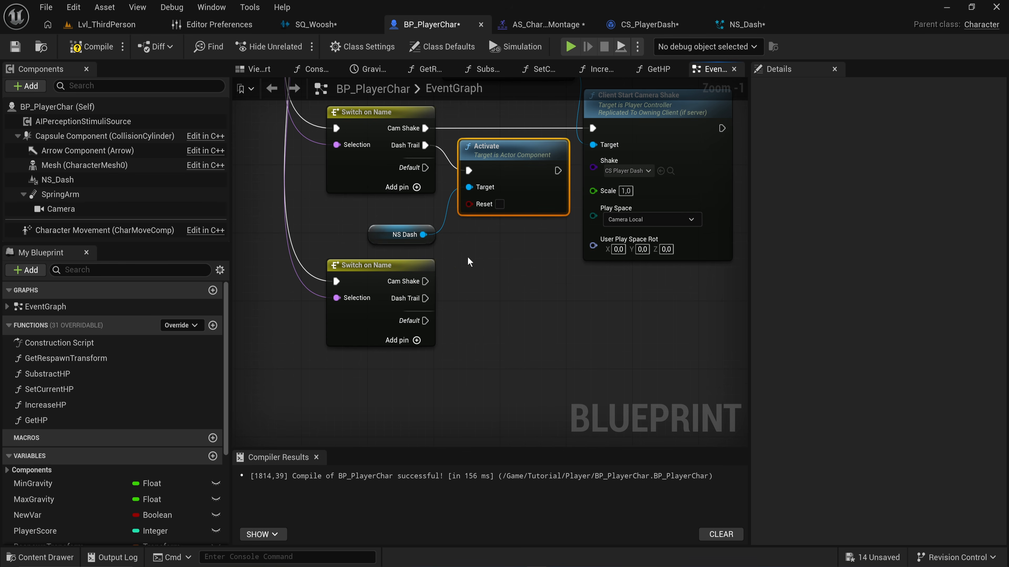
Add a Deactivate node for NS_Dash and wire the lower Switch on Name's Dash Trail output to it.
drag(423, 235, 481, 269)
text(deac)
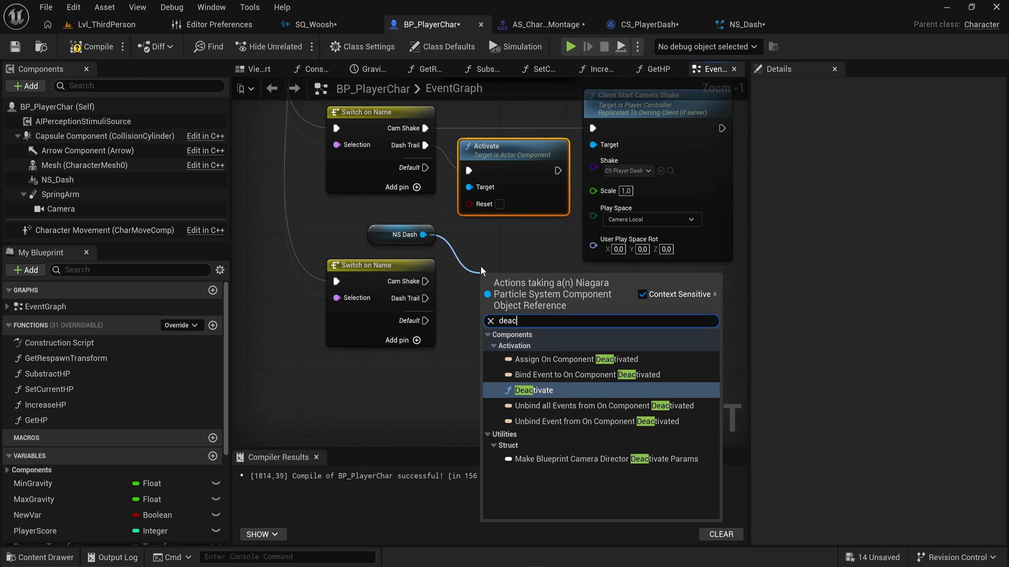
key(Return)
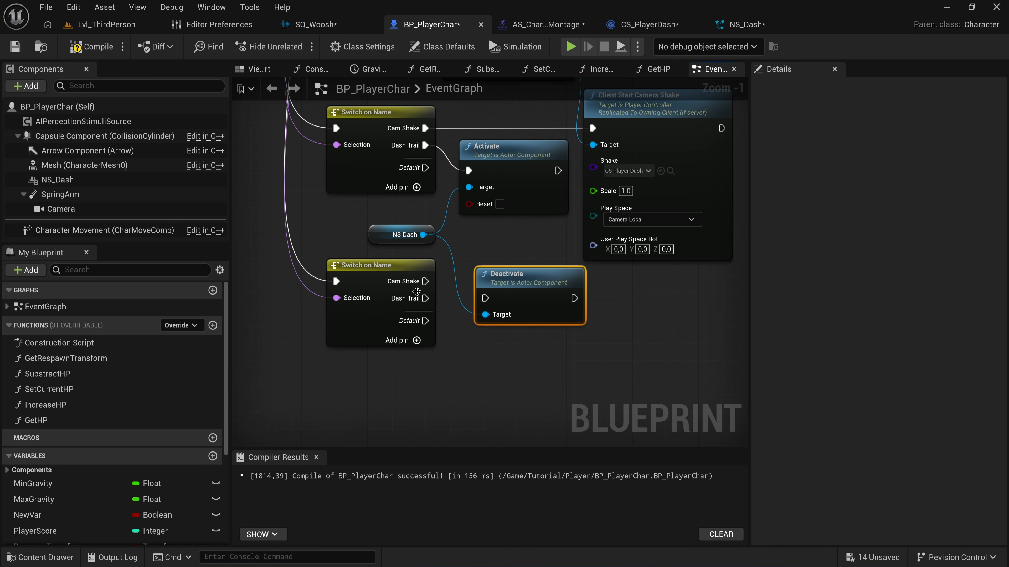
drag(425, 298, 485, 298)
Duplicate the NS_Dash reference near the Play Montage node and add a second Deactivate node targeting it.
click(421, 235)
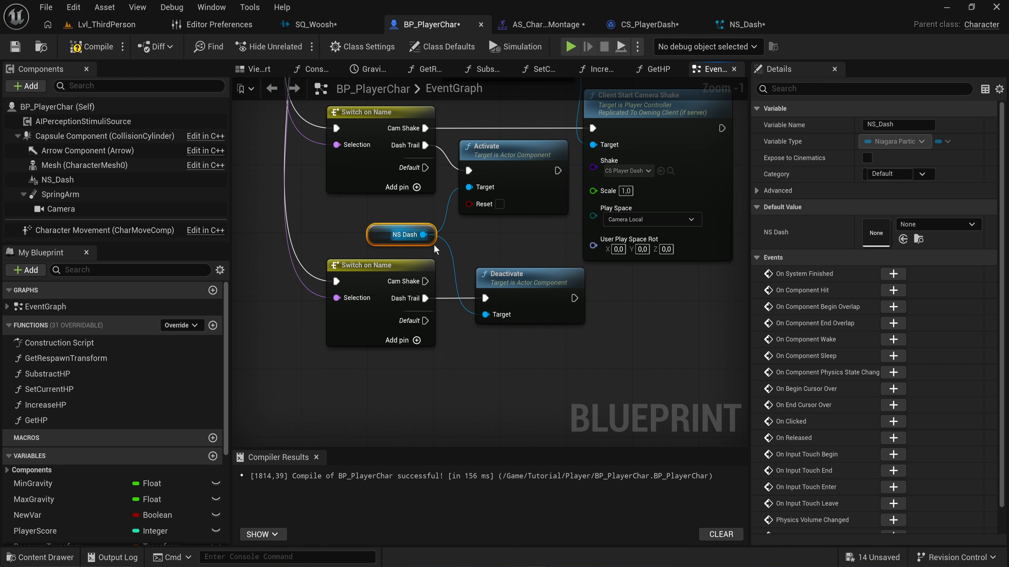
scroll(466, 139, down, 2)
scroll(483, 274, down, 1)
right_drag(451, 250, 560, 386)
scroll(495, 279, up, 3)
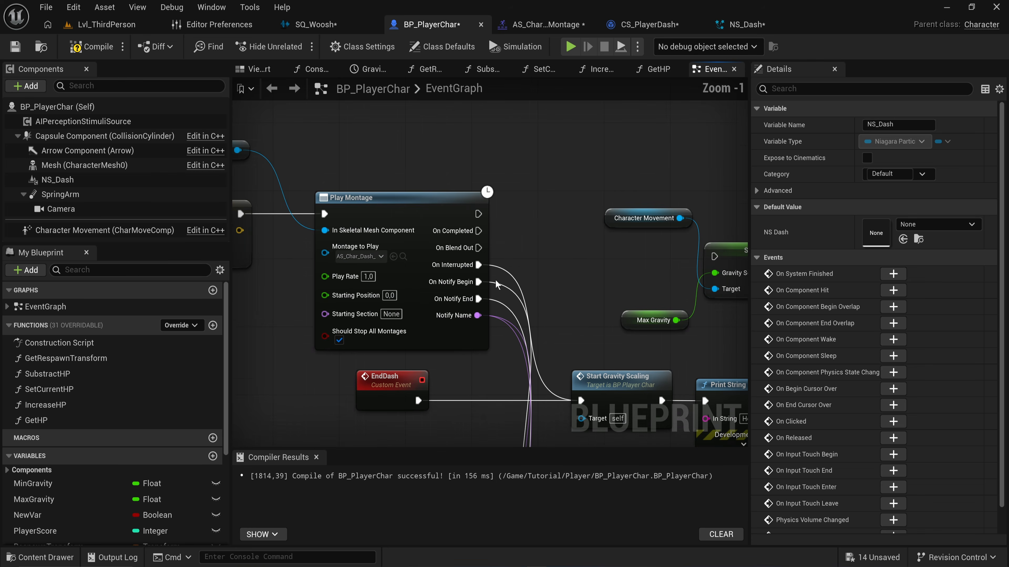
right_drag(523, 204, 482, 238)
scroll(490, 180, up, 1)
key(ctrl+v)
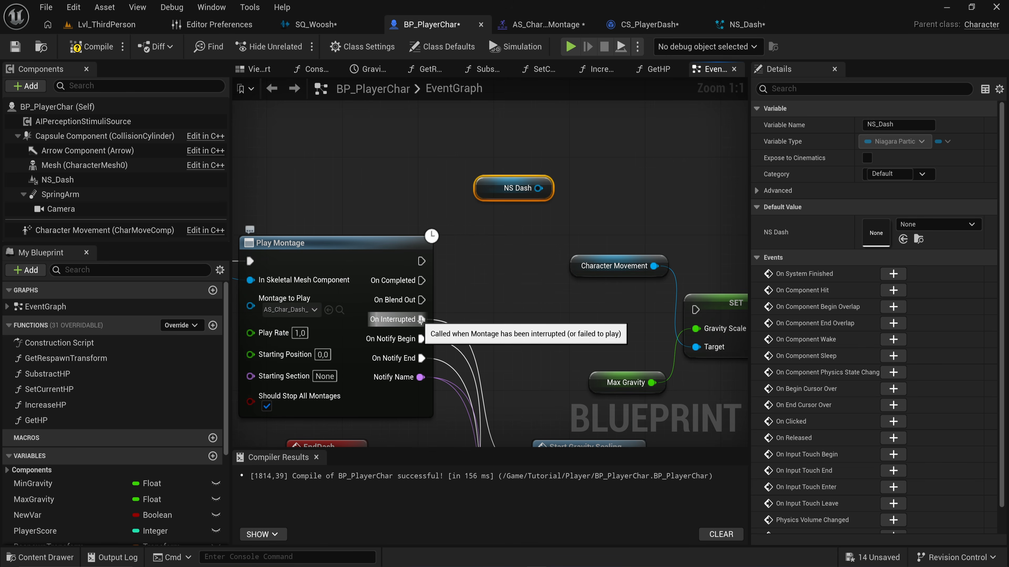
right_drag(556, 213, 399, 145)
scroll(399, 145, down, 1)
drag(385, 124, 421, 131)
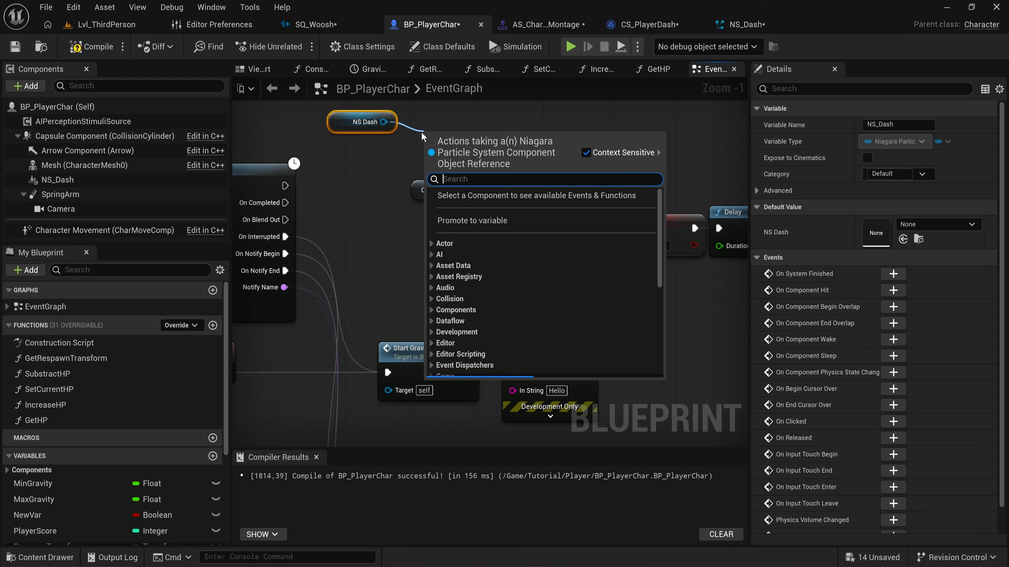
text(deac)
key(Return)
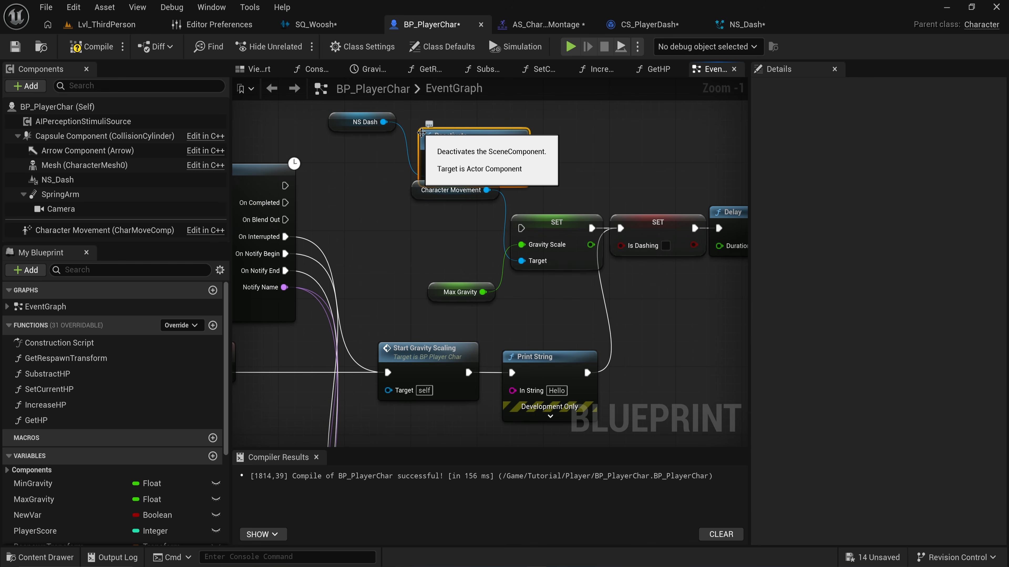
Move the copied NS_Dash reference and its Deactivate node down beside the Print String node.
drag(471, 151, 463, 108)
drag(516, 151, 367, 113)
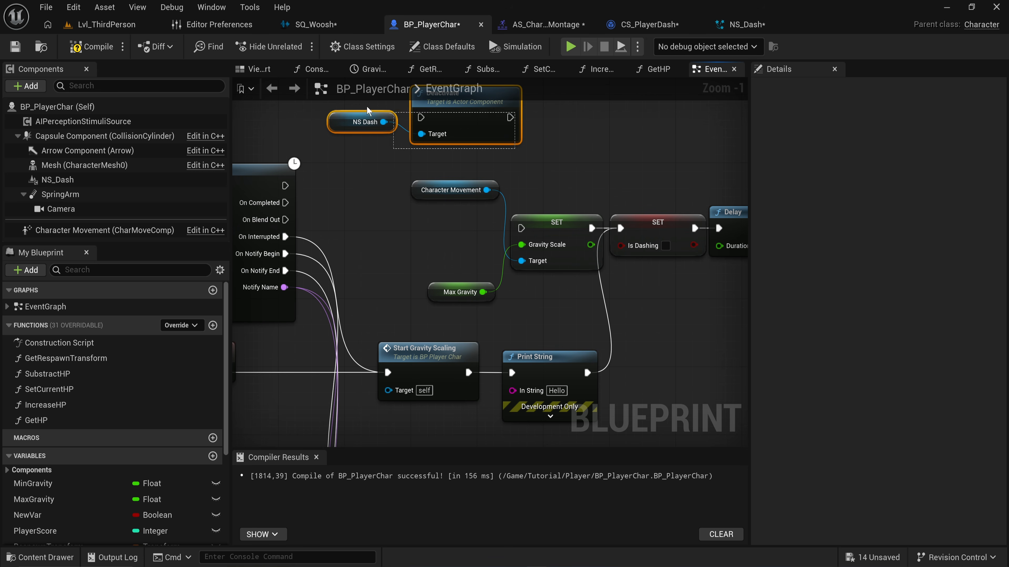
right_drag(488, 145, 354, 135)
drag(335, 109, 583, 330)
right_drag(525, 342, 631, 286)
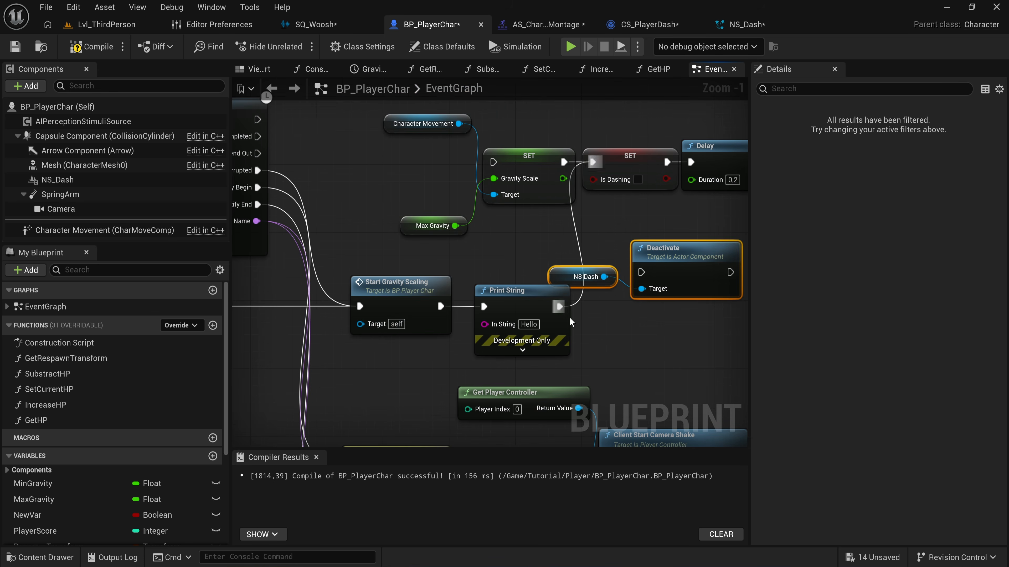
Replace Print String with the Deactivate node between Start Gravity Scaling and SET Is Dashing, aligning it with its NS_Dash reference.
click(525, 318)
key(Delete)
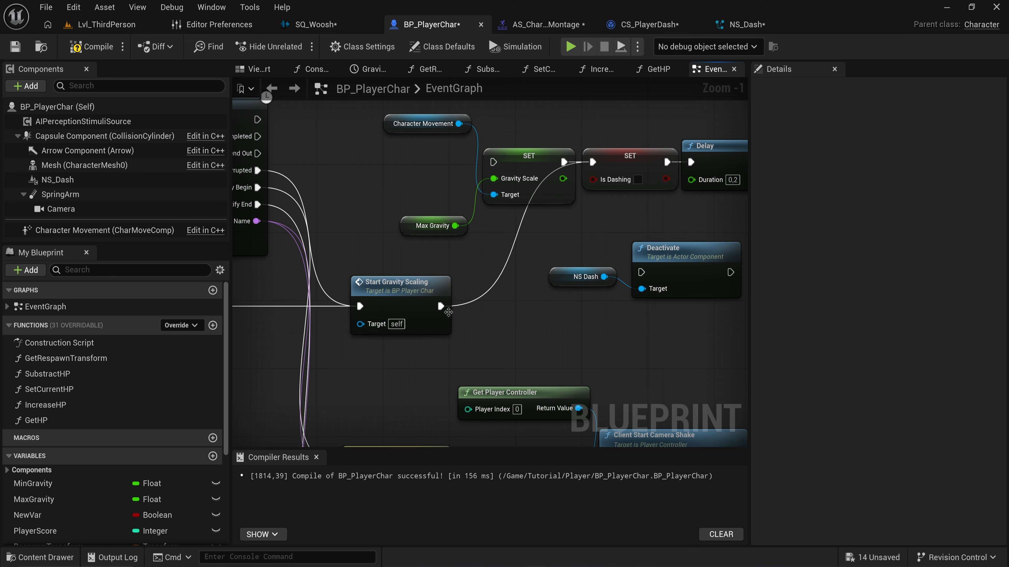
drag(441, 306, 640, 272)
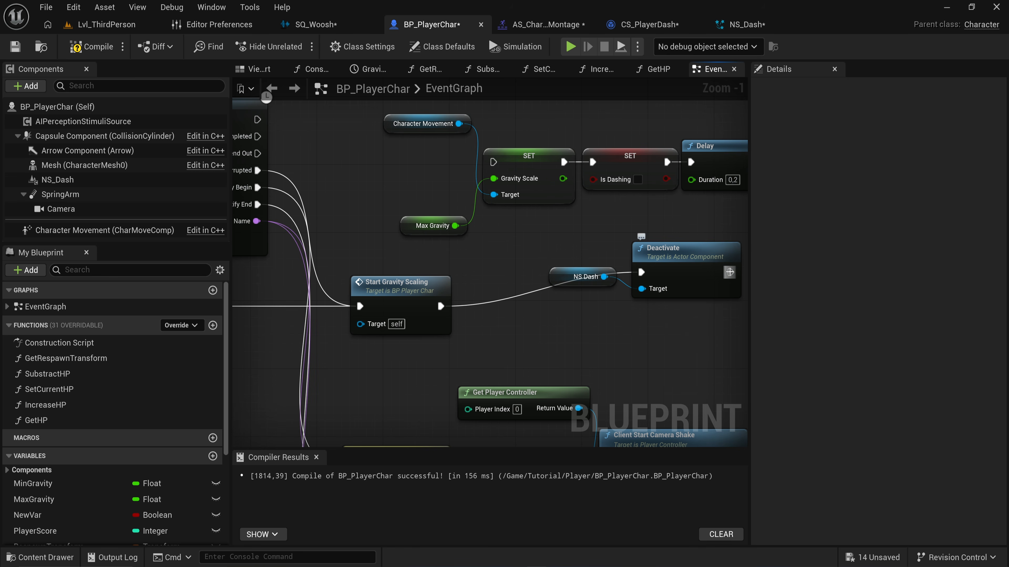
drag(729, 272, 592, 163)
drag(591, 163, 593, 162)
drag(634, 369, 494, 281)
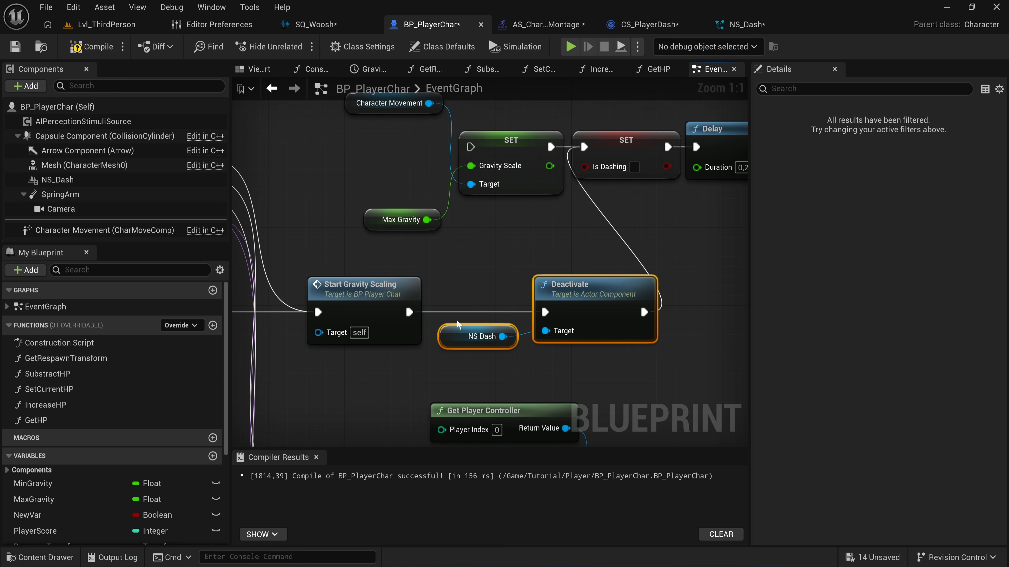
Review the Play Montage interrupt and notify wiring, and examine the DashTrail notify window in the dash montage.
right_drag(459, 324, 624, 176)
scroll(624, 175, down, 2)
right_drag(604, 225, 453, 290)
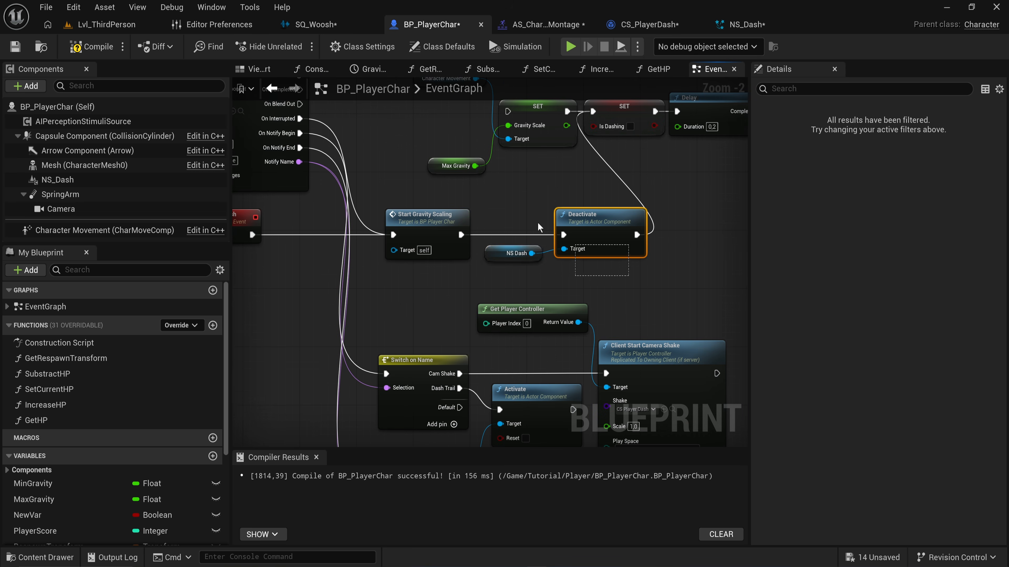
right_drag(515, 262, 422, 199)
click(397, 167)
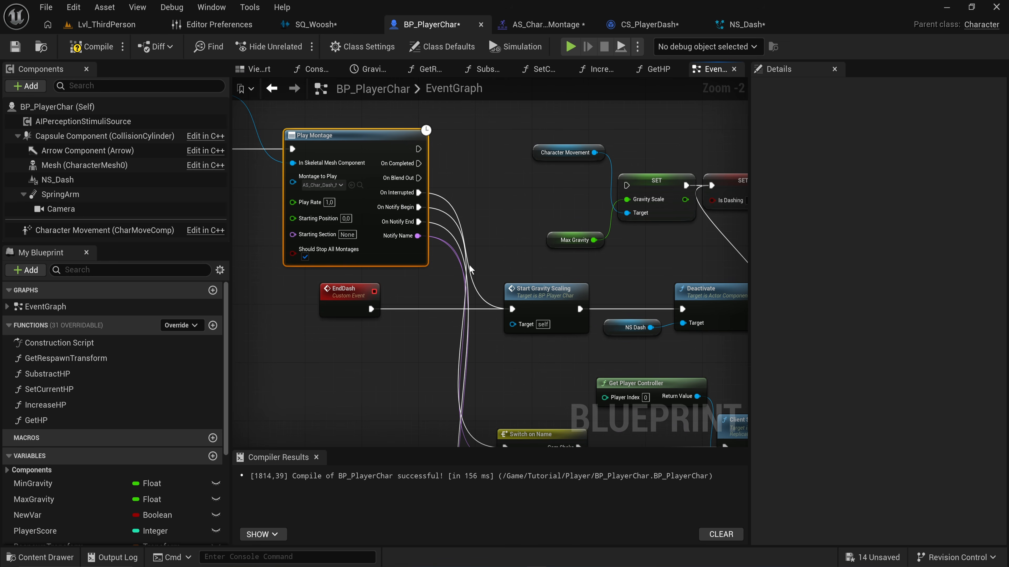
right_drag(408, 309, 462, 262)
scroll(462, 262, up, 2)
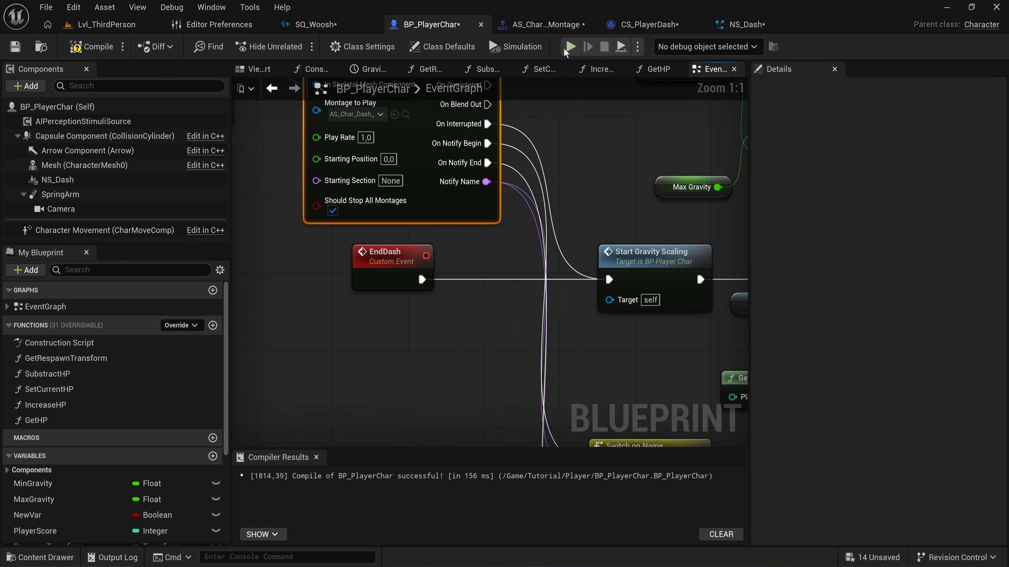
click(544, 25)
mouse_move(564, 328)
mouse_down()
mouse_move(582, 331)
mouse_move(569, 337)
mouse_up()
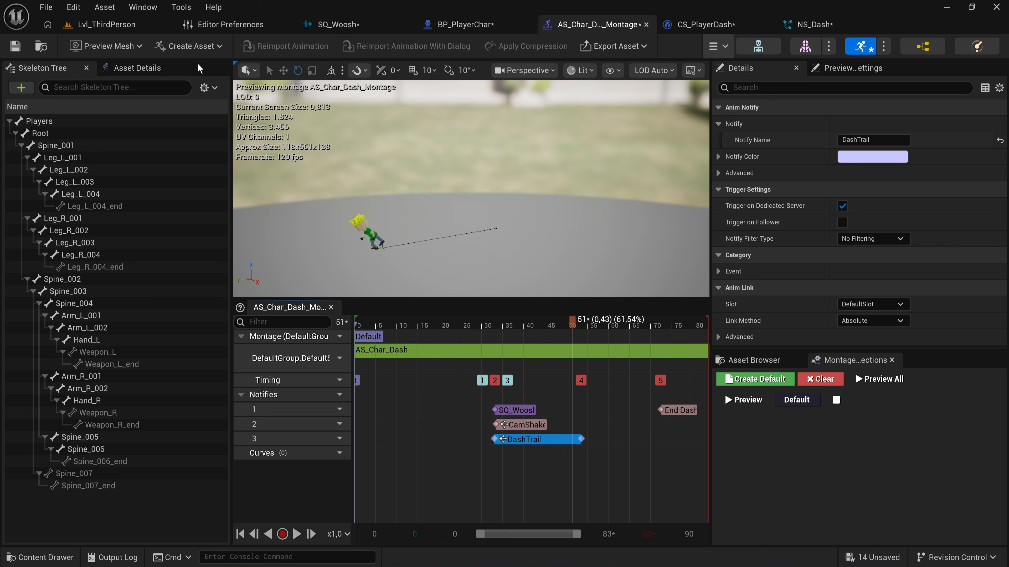
Play the Lvl_ThirdPerson level and run and dash with the character to test the dash trail.
click(106, 24)
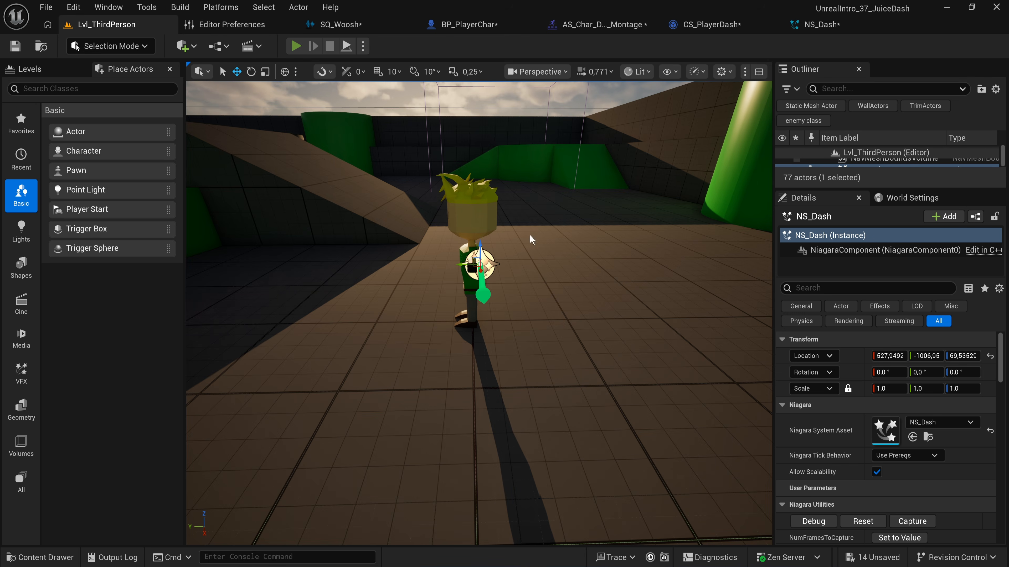
key(alt+p)
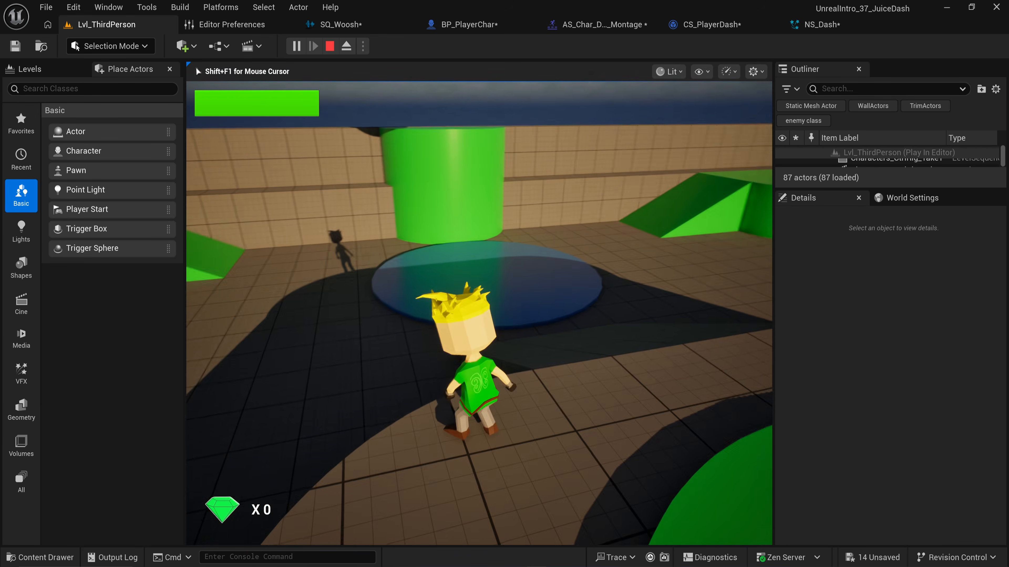
key(w)
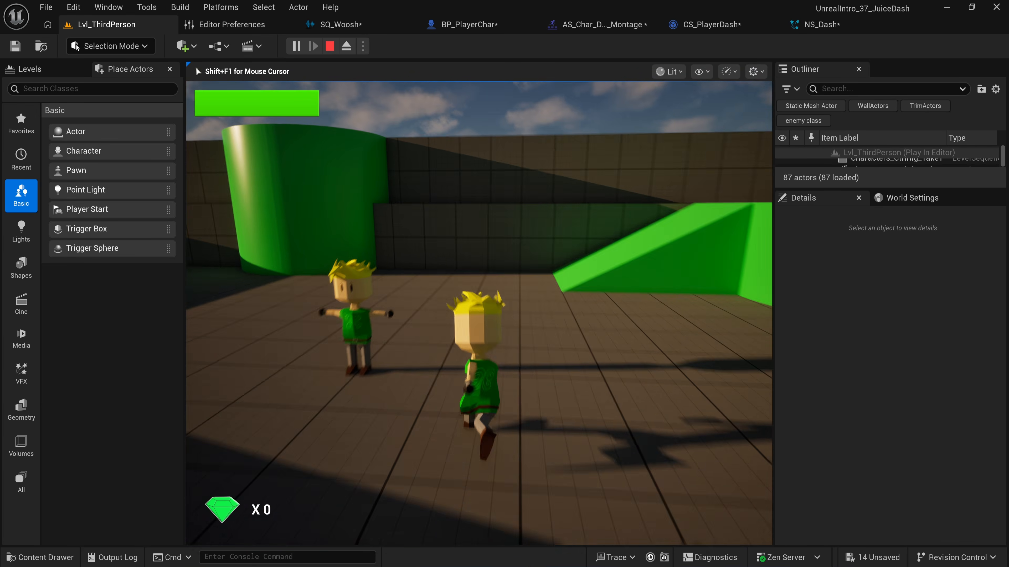
key(w)
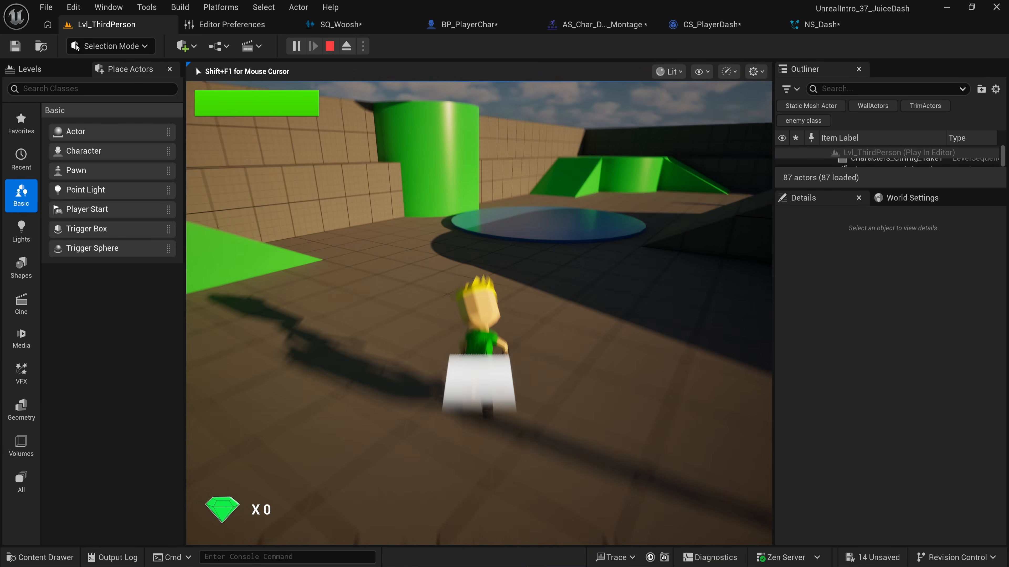
key(w)
key(shift)
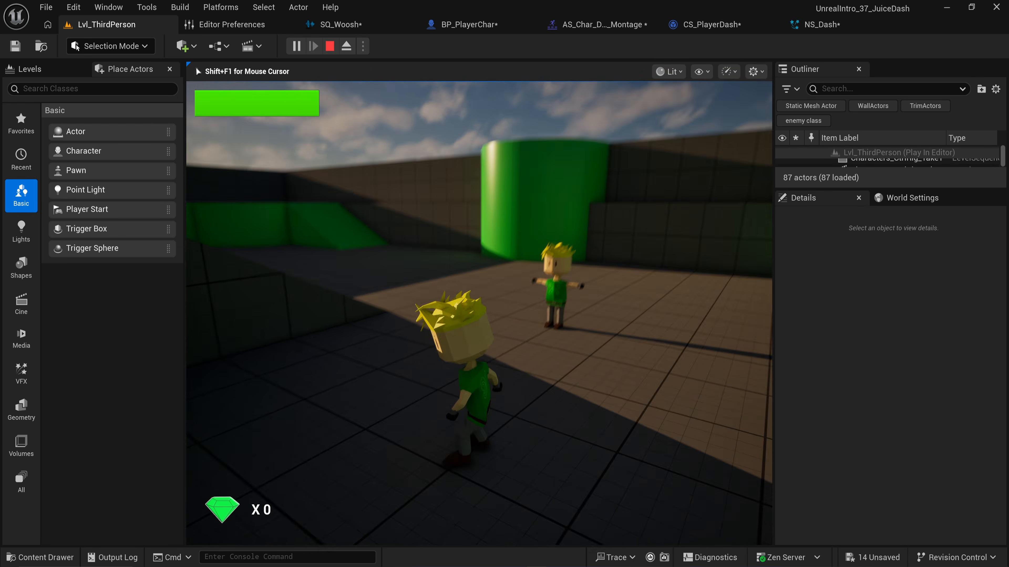
key(w)
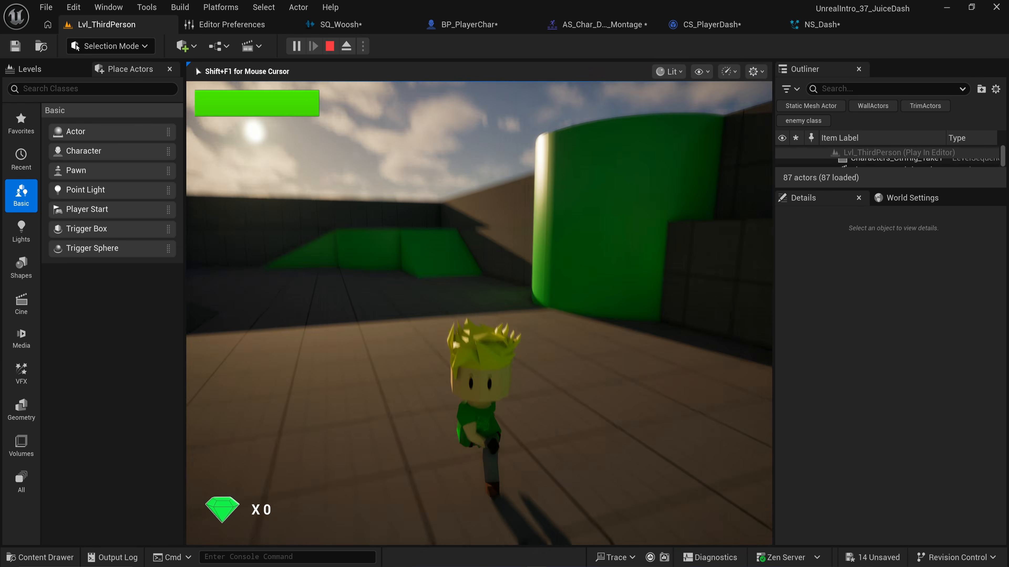
Keep running and dashing around the level to check the ribbon trail from different directions.
key(w)
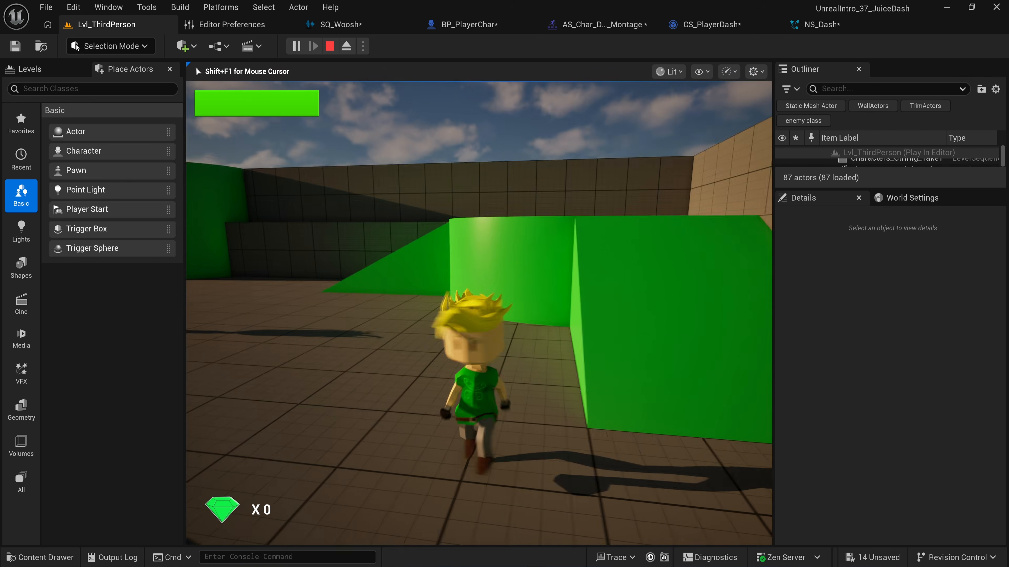
key(w)
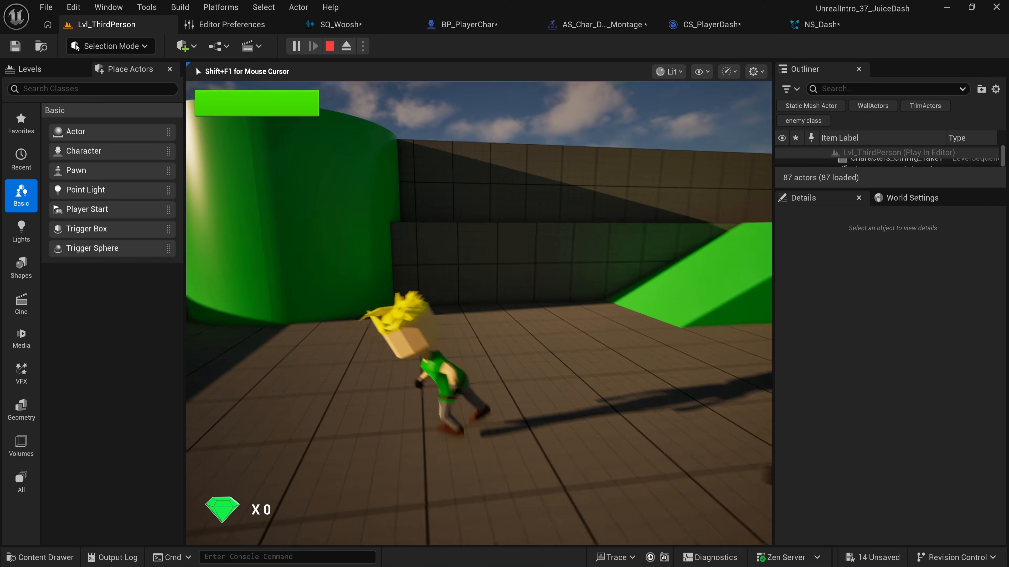
key(w)
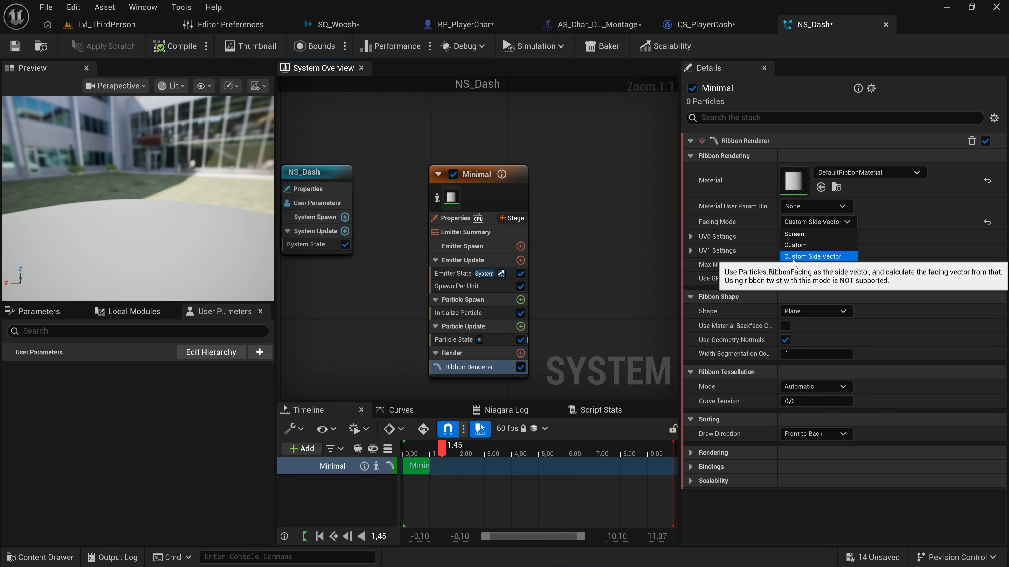
Check the Ribbon Facing Mode options in Initialize Particle, and set the Ribbon Renderer's Facing Mode to Screen.
click(460, 273)
click(488, 318)
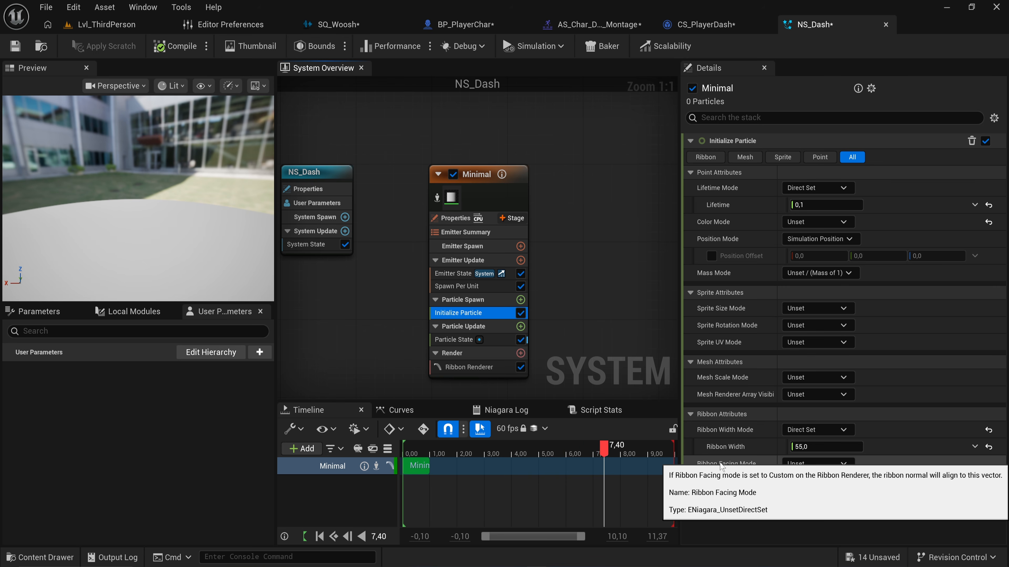
click(834, 463)
click(822, 498)
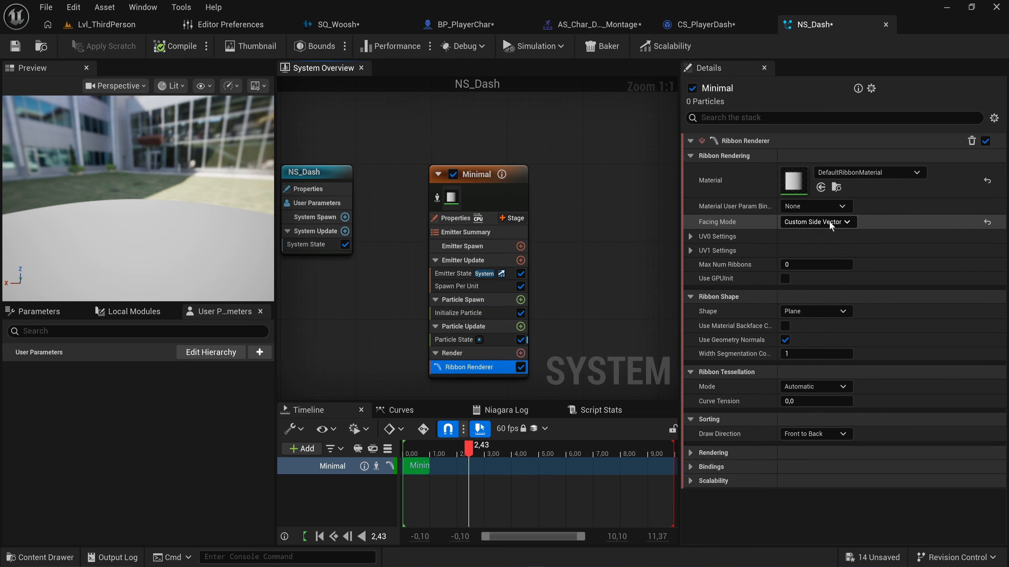
click(833, 221)
click(836, 234)
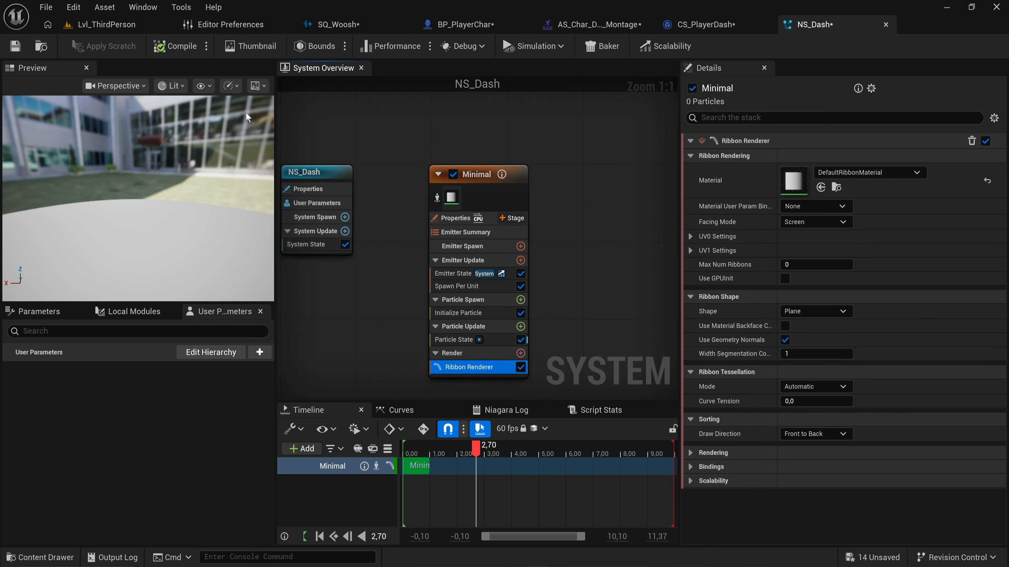
Play the level and dash repeatedly to test the screen-facing ribbon trail, ending the play session.
click(120, 24)
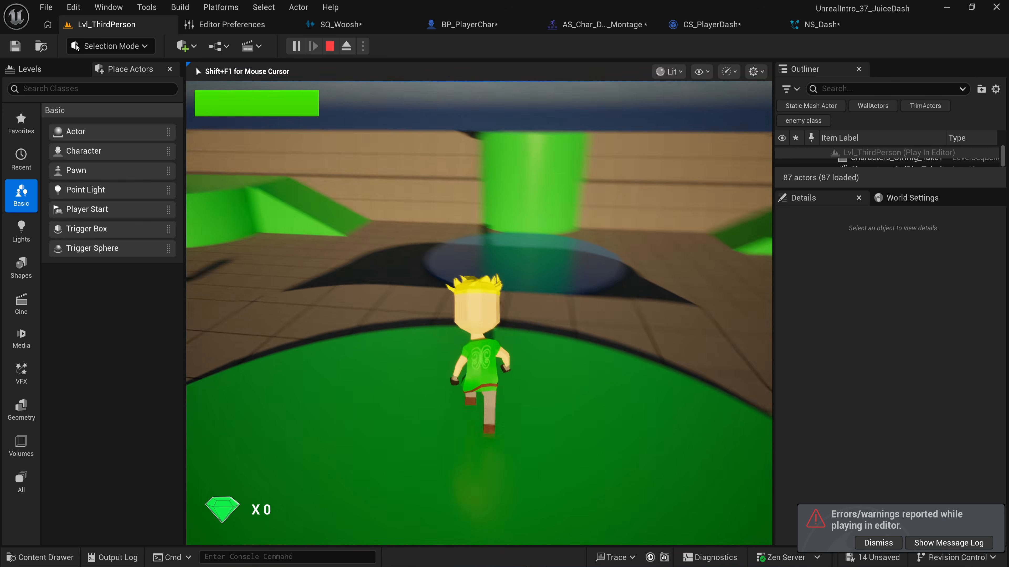
key(shift)
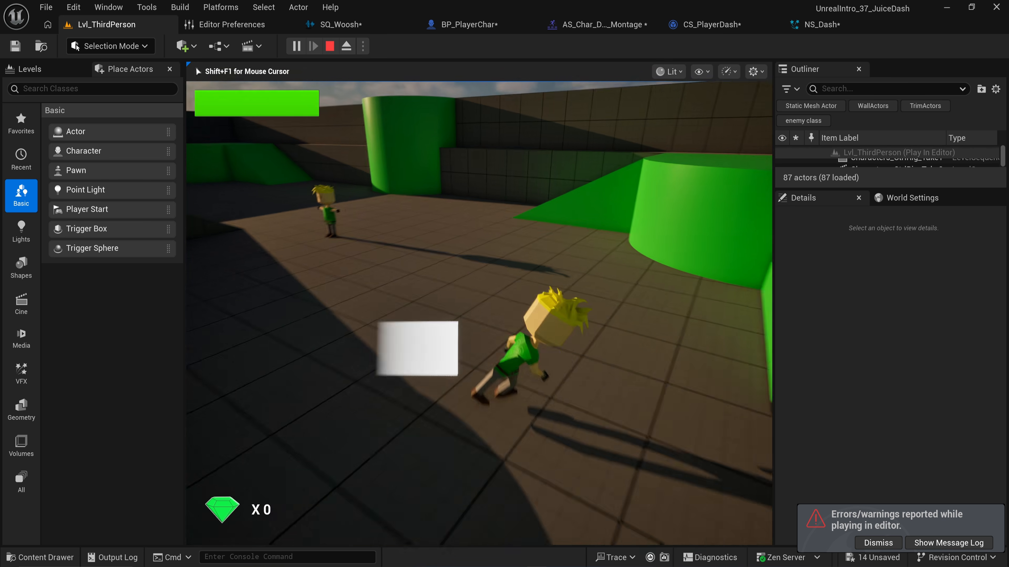
key(shift)
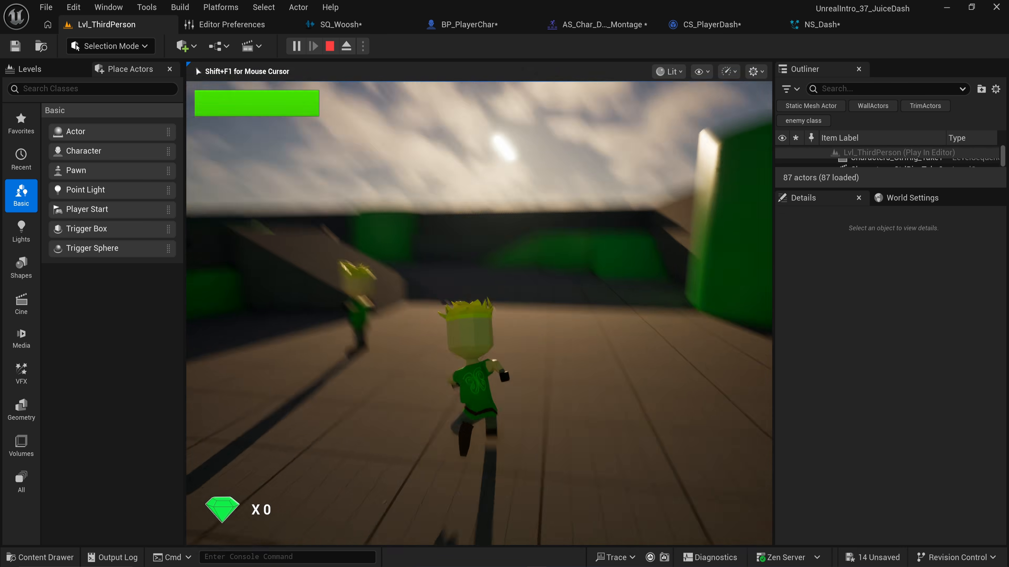
key(shift)
key(w)
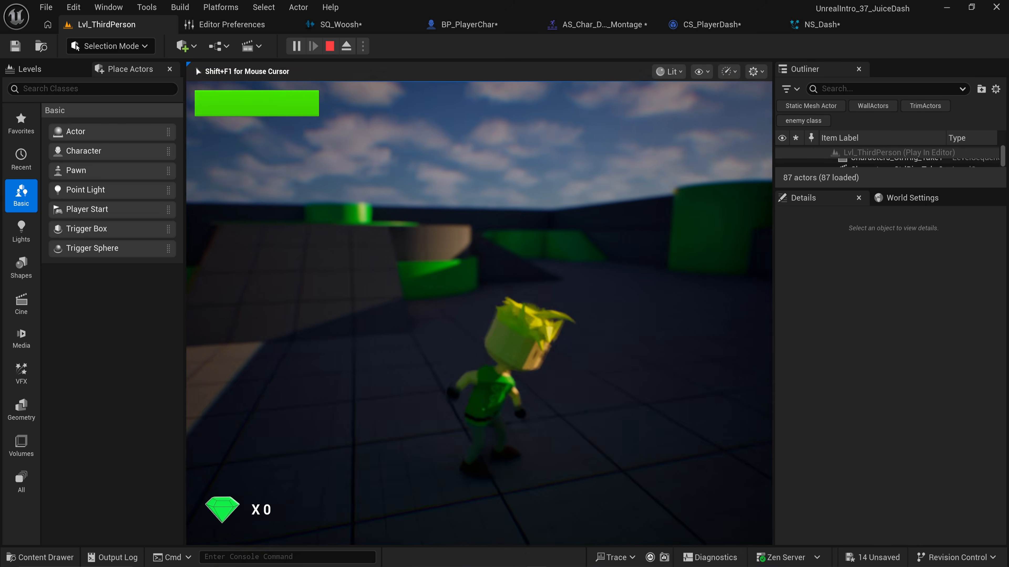
key(Escape)
In NS_Dash, set the ribbon width to 5.0 and duplicate the Minimal emitter twice, lining up the copies in a row.
click(812, 26)
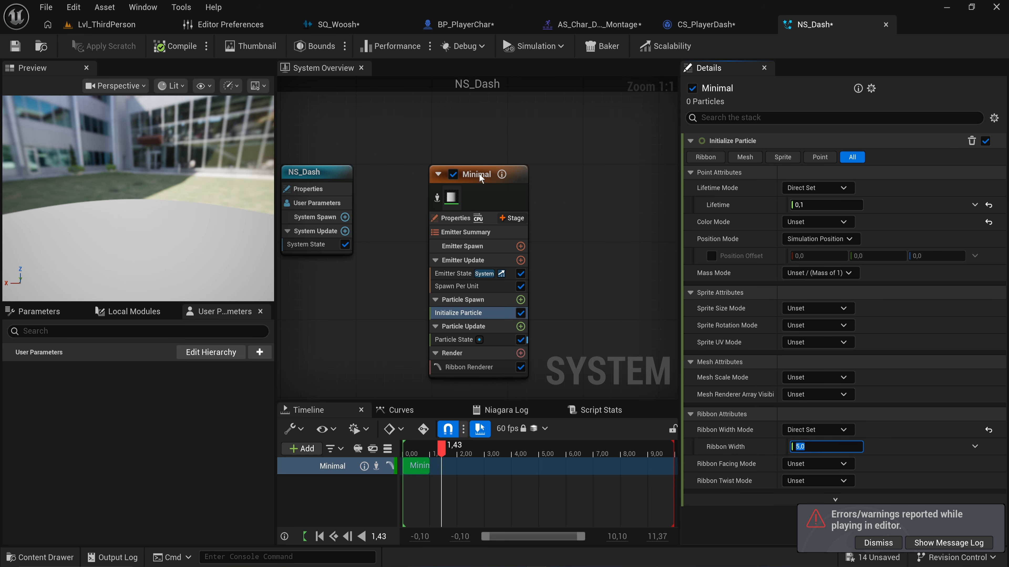
drag(478, 174, 434, 175)
right_drag(518, 174, 468, 179)
key(ctrl+d)
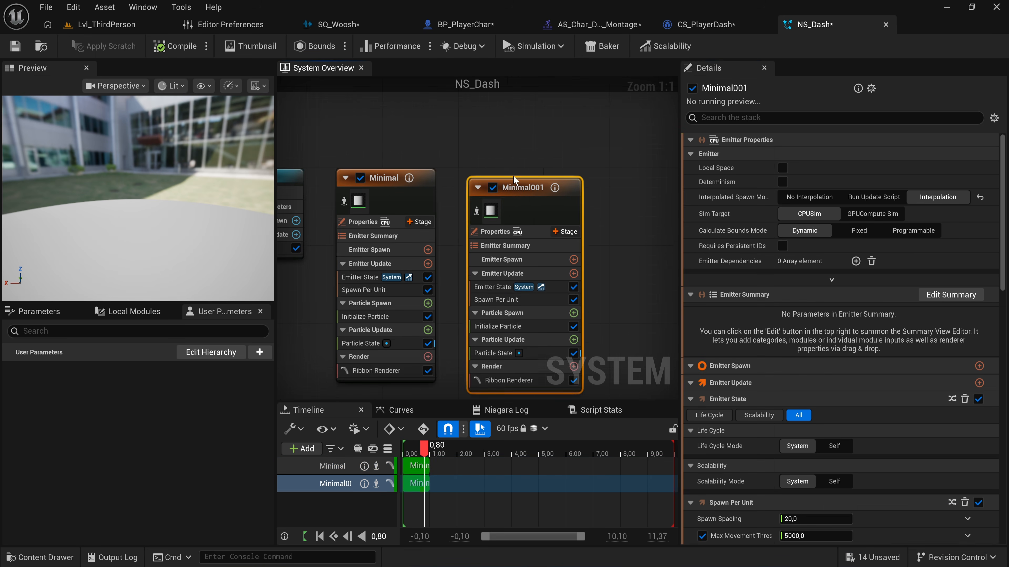
key(ctrl+d)
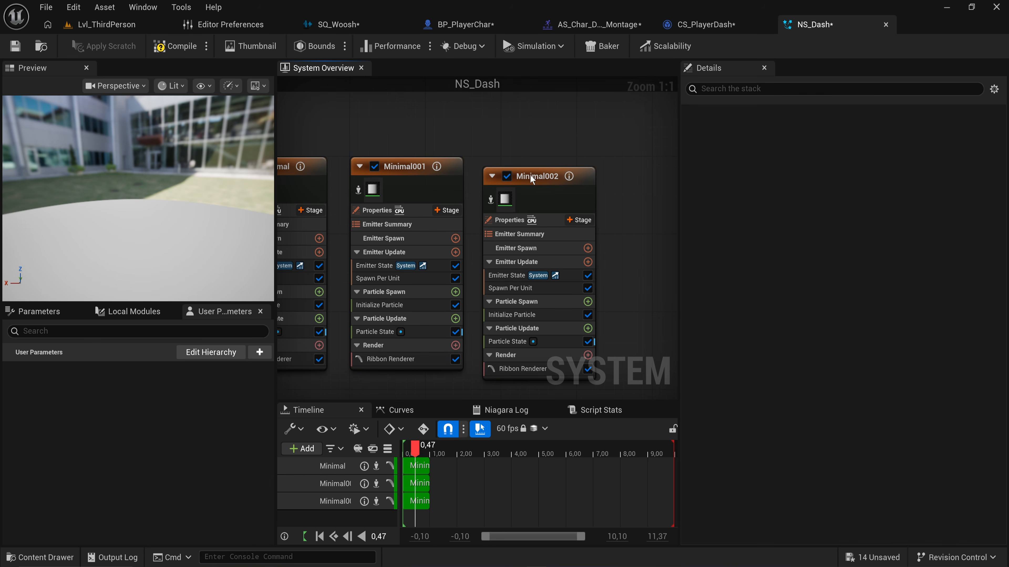
drag(532, 179, 533, 169)
Enable Position Offset in Minimal001's Initialize Particle and set it to X 10, Y 0, Z 50.
click(407, 304)
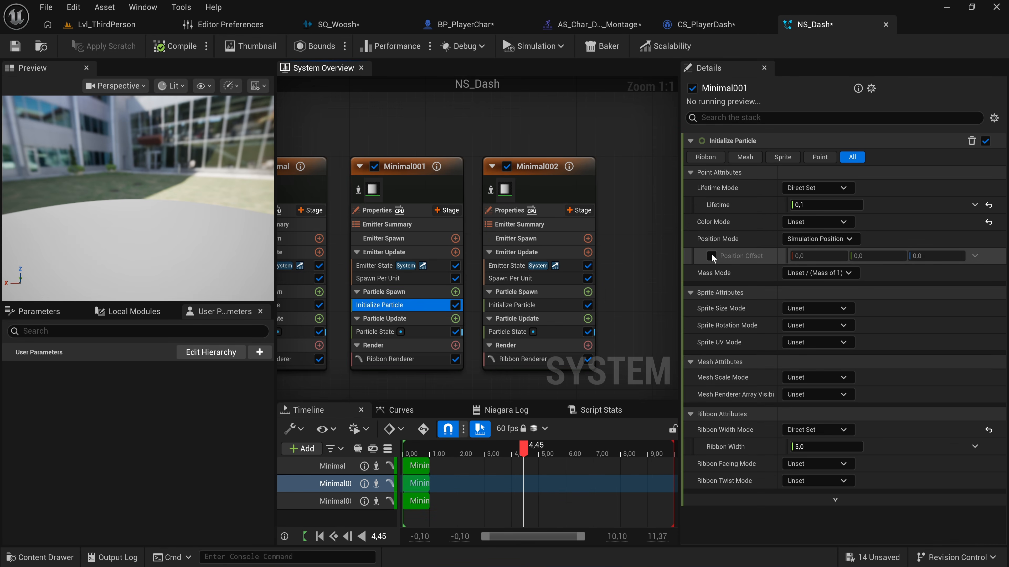
click(711, 256)
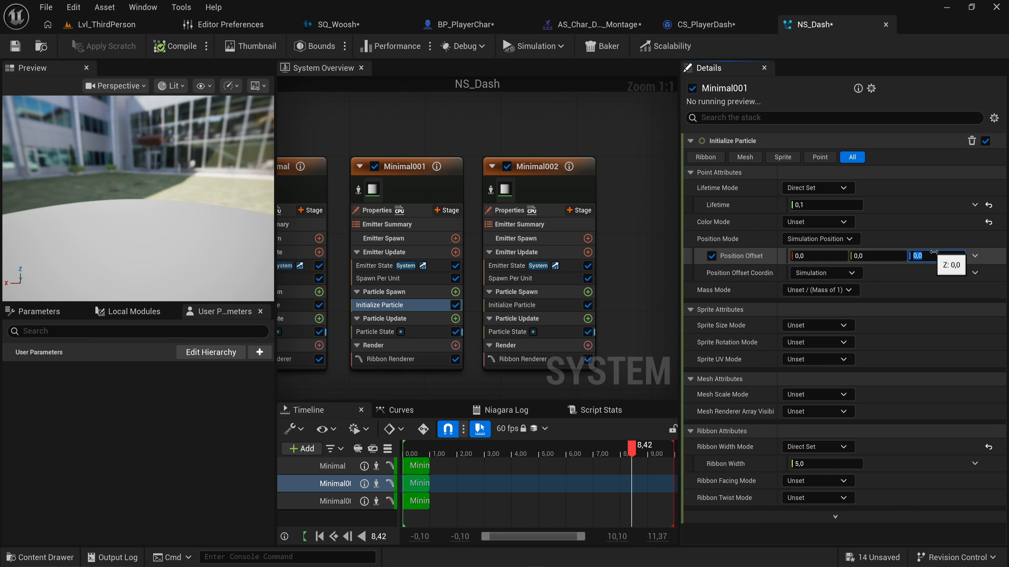
text(50)
key(Return)
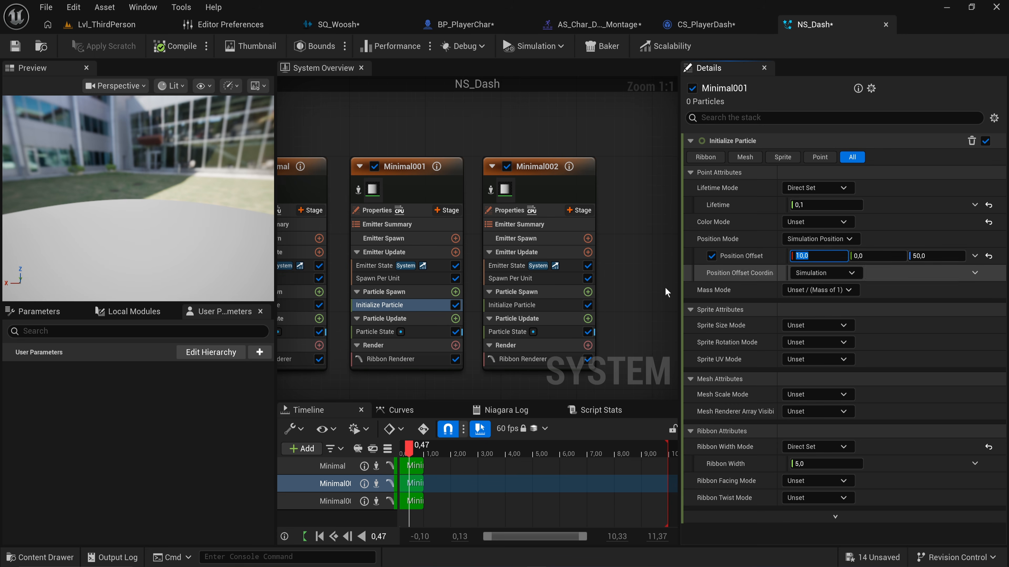
Set Minimal002's Position Offset to X -15, Y 20, Z -17 and select all three emitters.
click(550, 305)
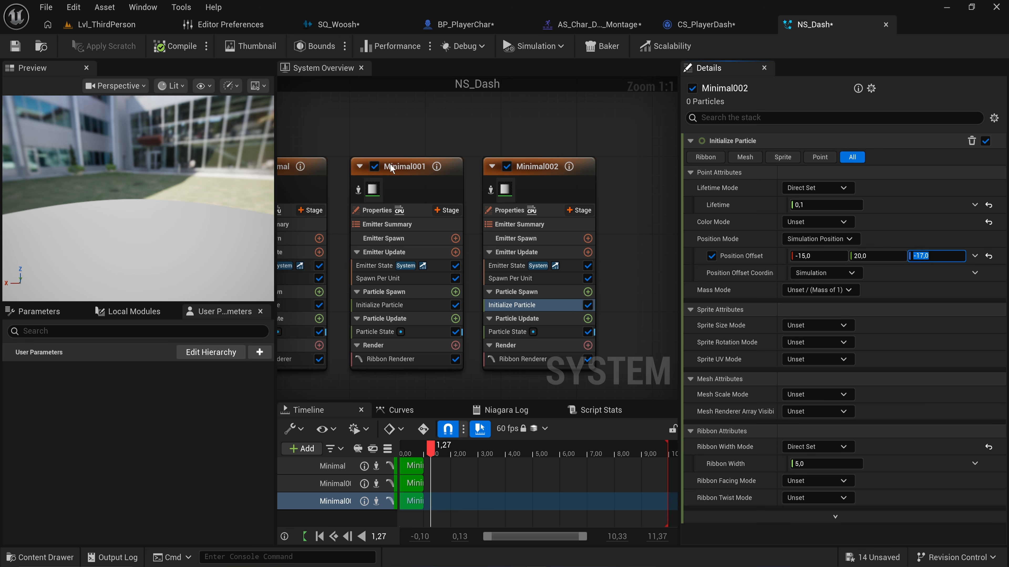
scroll(501, 211, down, 2)
drag(552, 147, 324, 285)
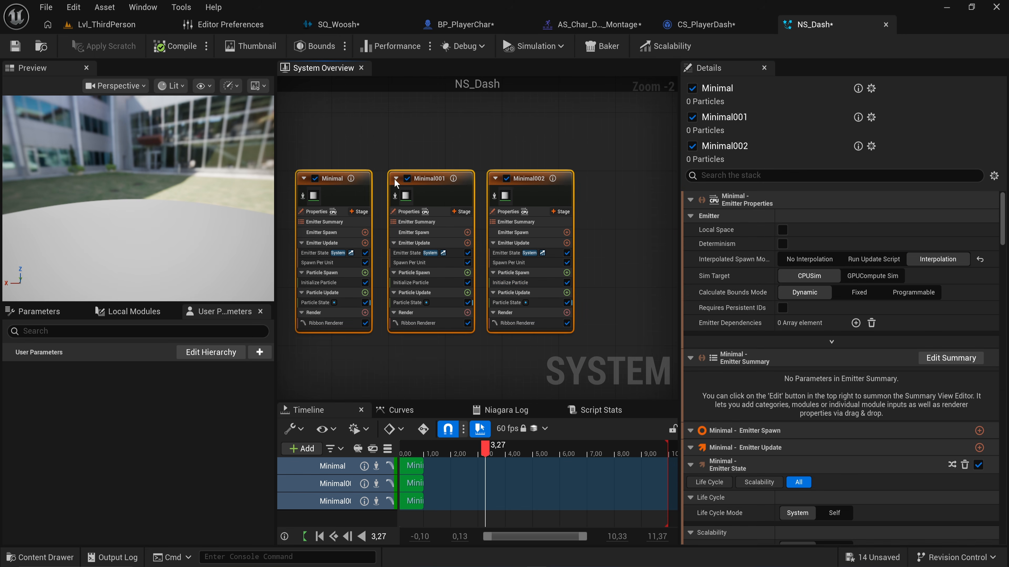
Play Lvl_ThirdPerson and run and dash around to test the multi-ribbon trail, closing the Message Log at the end.
click(142, 25)
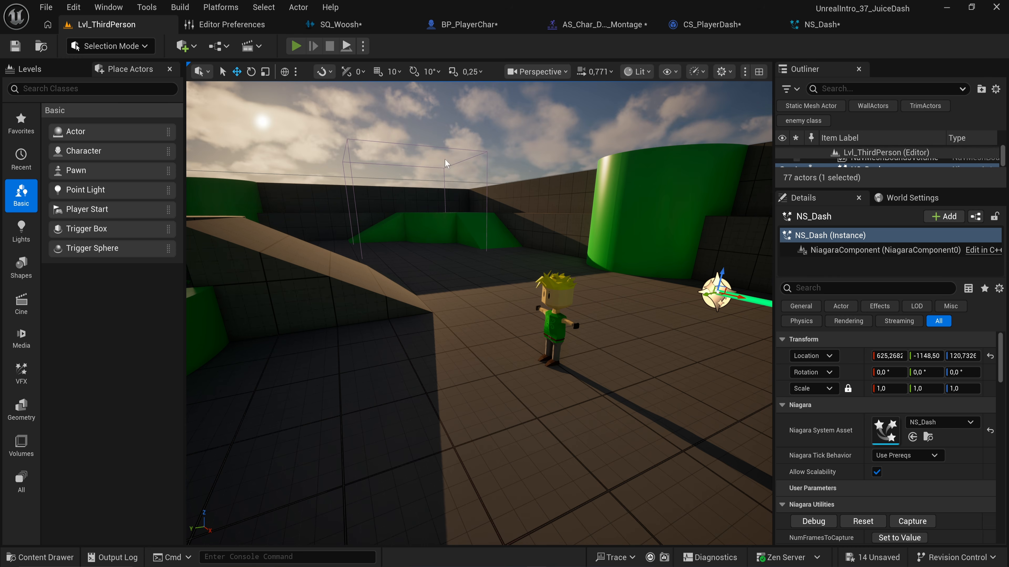
key(alt+p)
key(w)
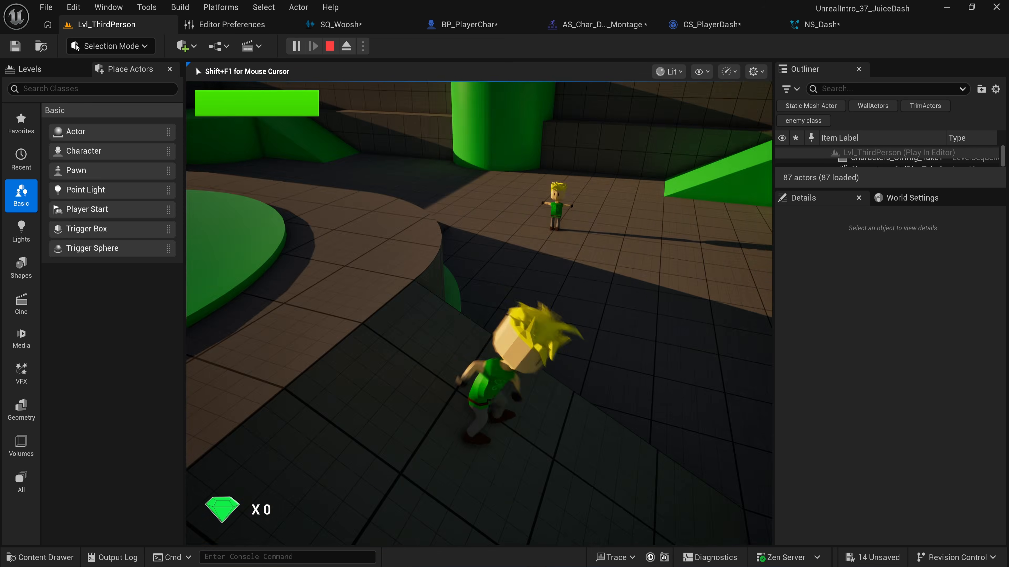
key(w)
key(a)
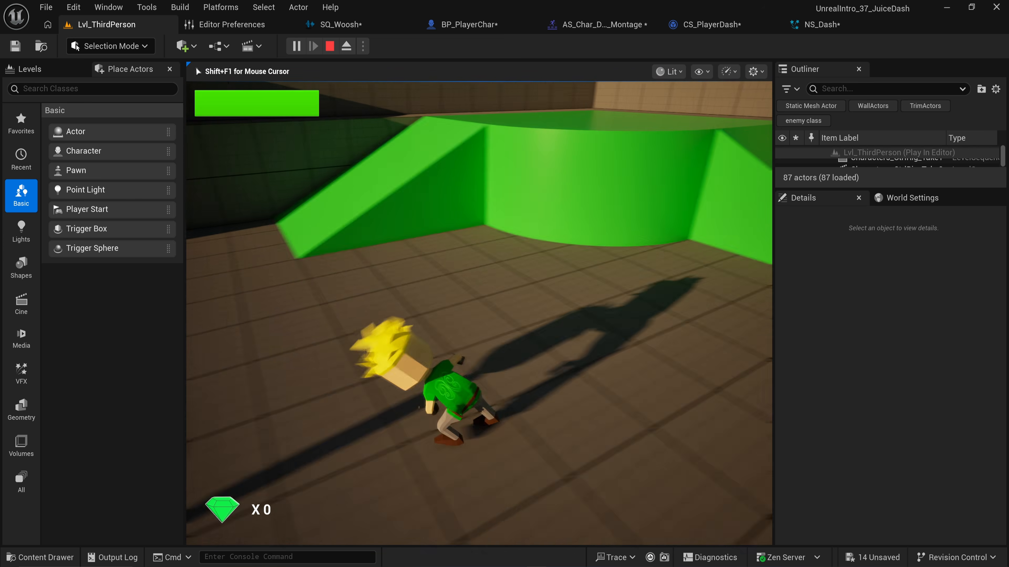
key(w)
key(s)
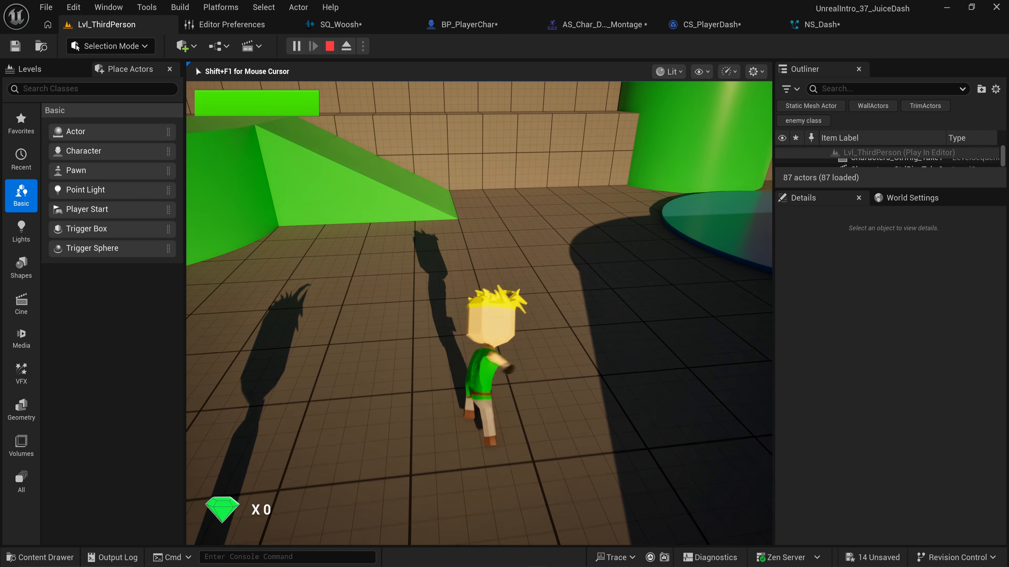
key(w)
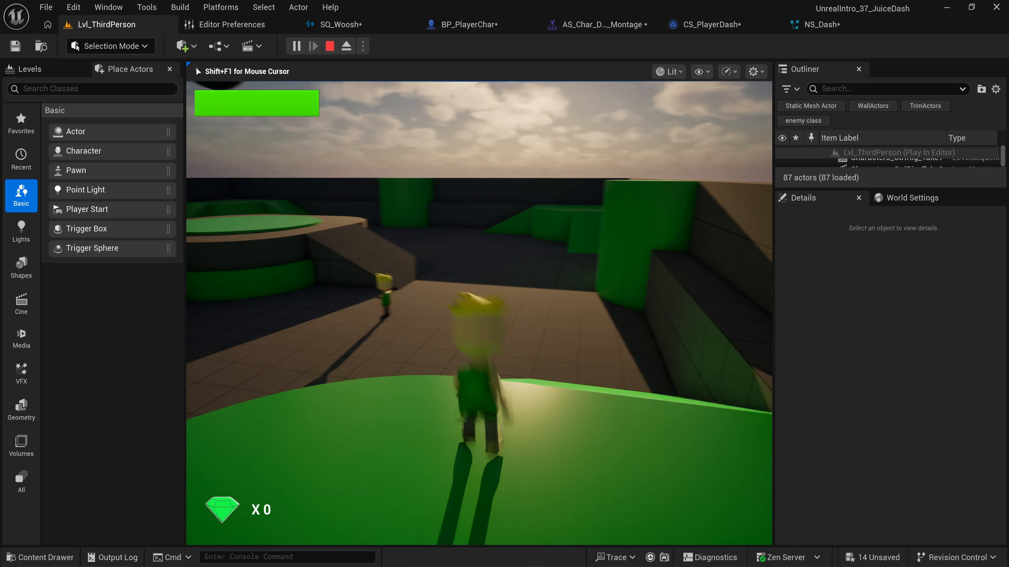
key(w)
key(a)
key(shift)
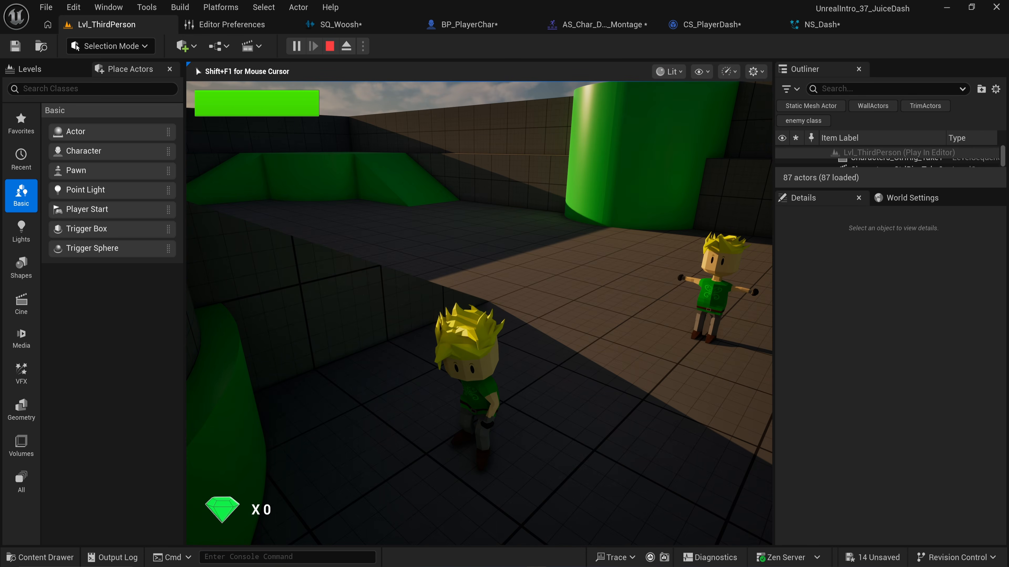
key(Escape)
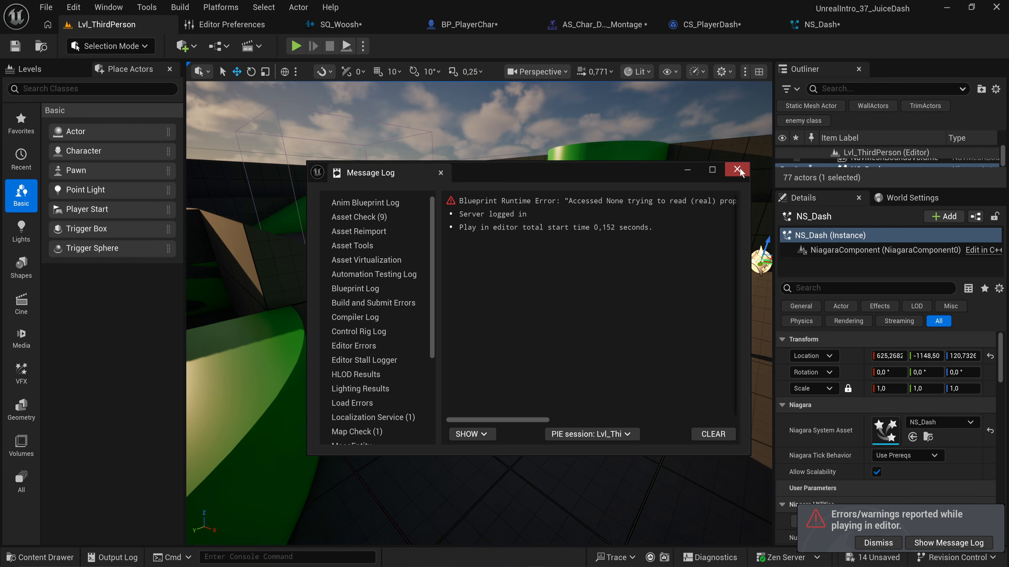
click(737, 170)
In NS_Dash, change the Position Offset of Minimal004's Initialize Particle to a Random Range Vector.
click(820, 24)
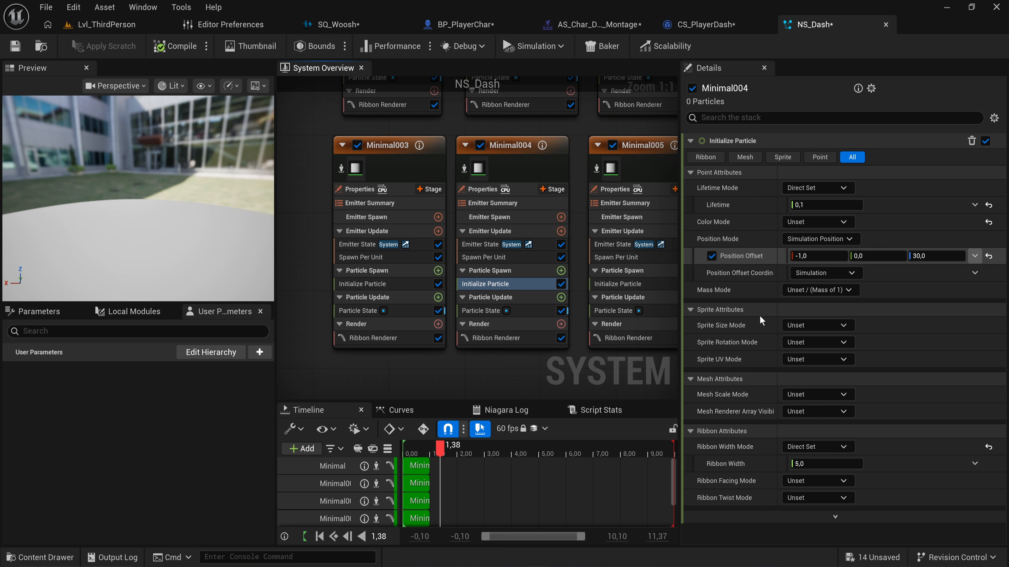
right_click(484, 354)
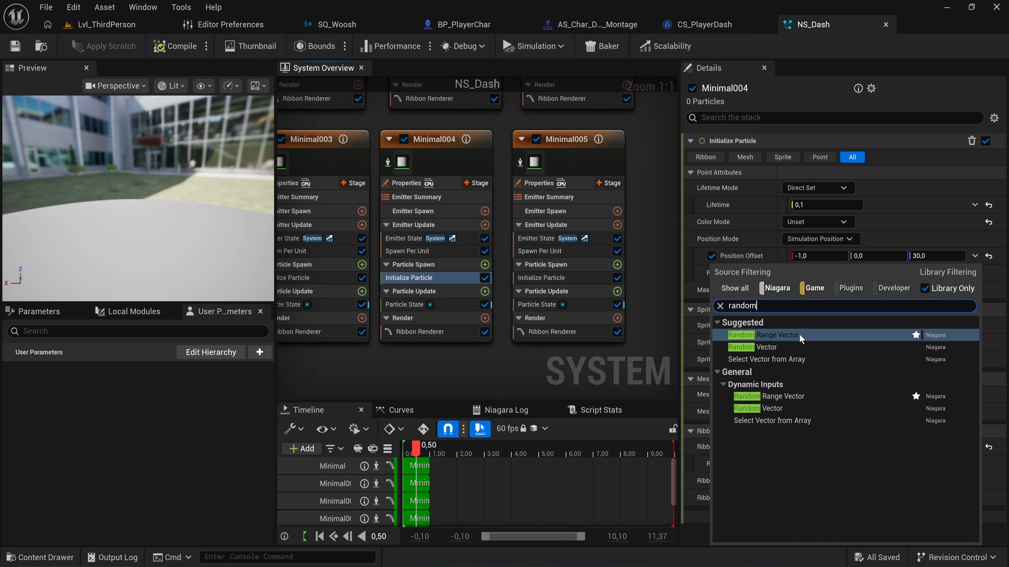
click(801, 335)
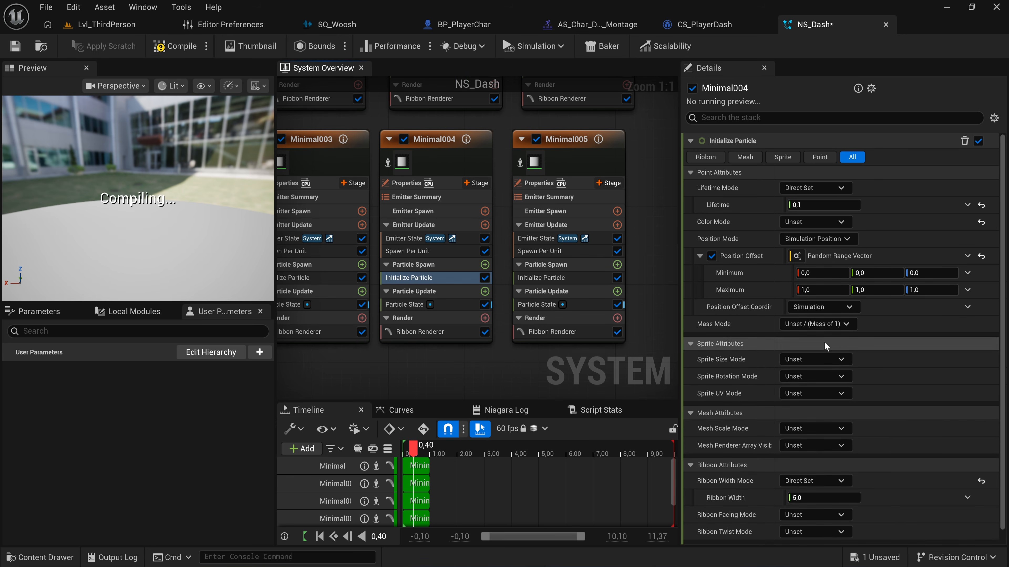
Set the Minimum of Minimal004's random Position Offset to X -30, Y -10, Z 50.
click(822, 273)
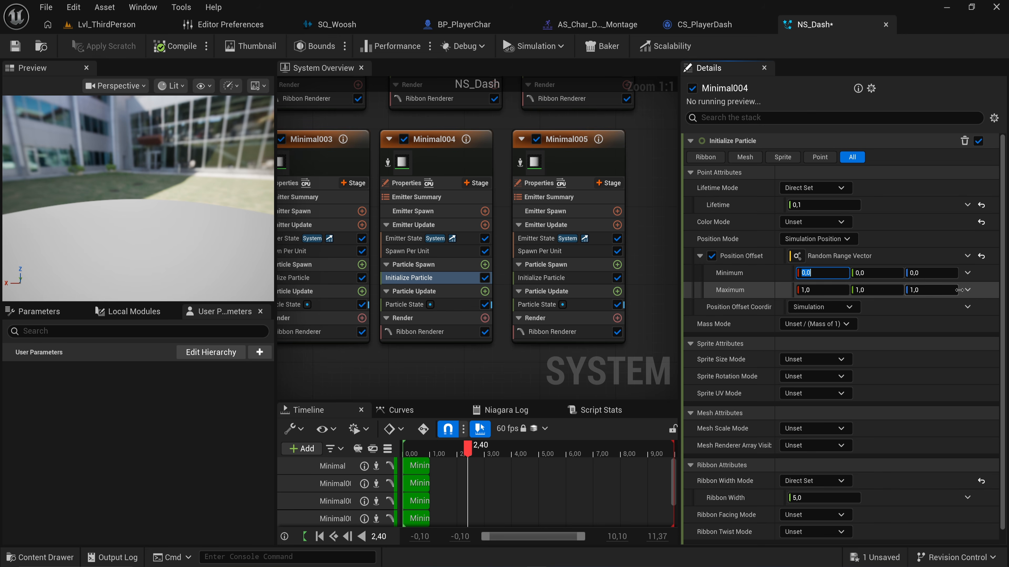
text(-10)
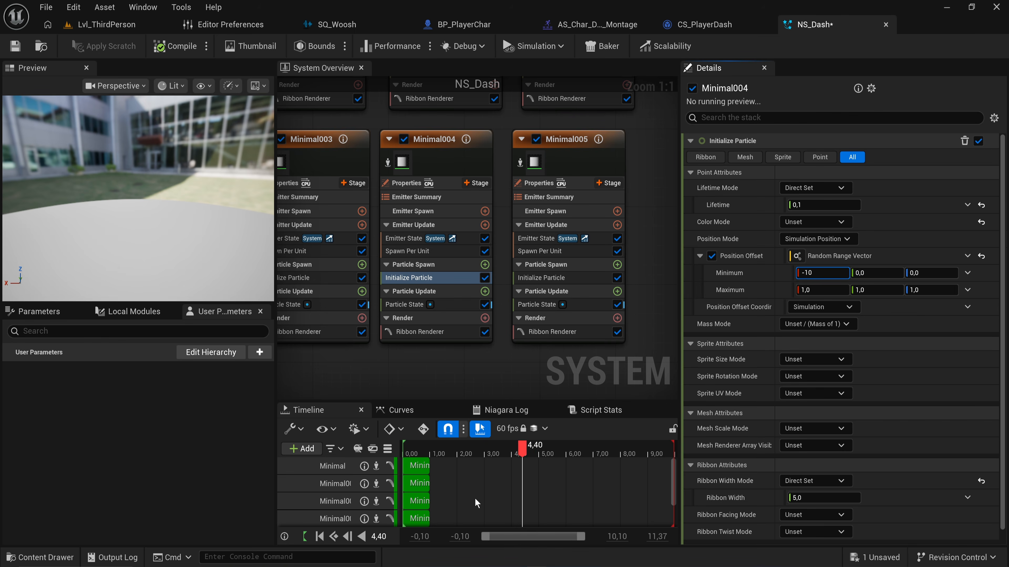
key(BackSpace)
key(BackSpace)
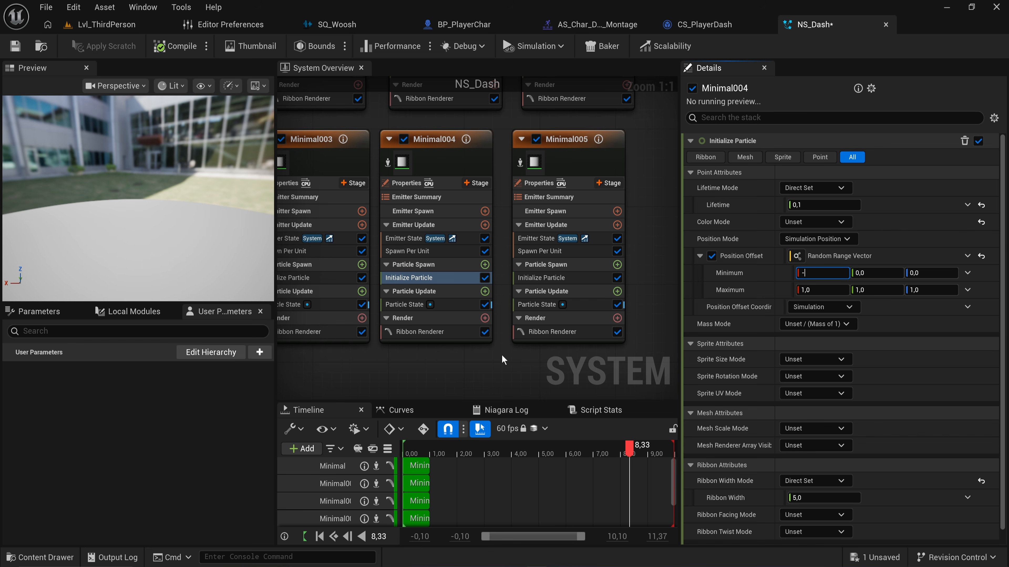
text(30)
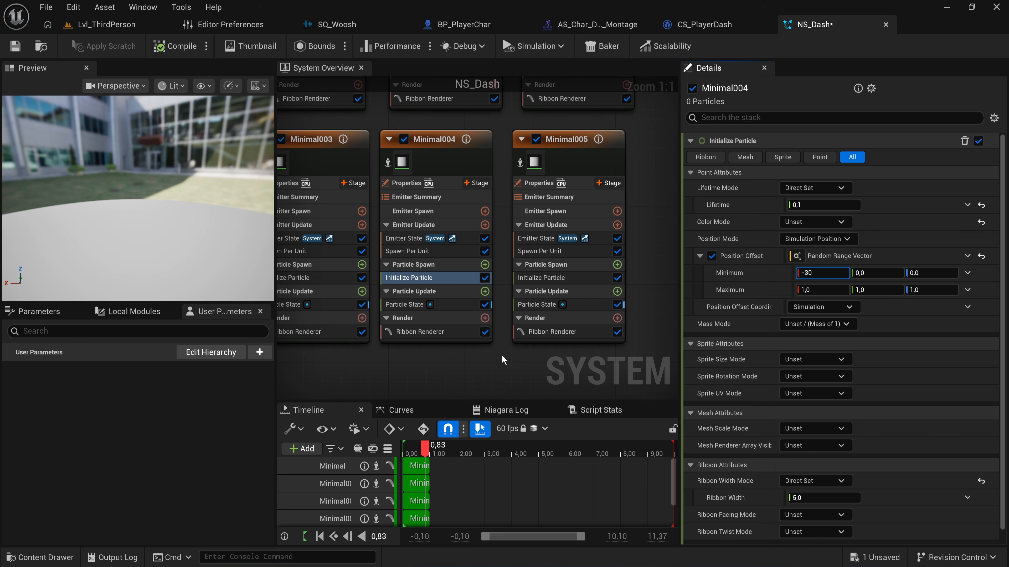
key(Tab)
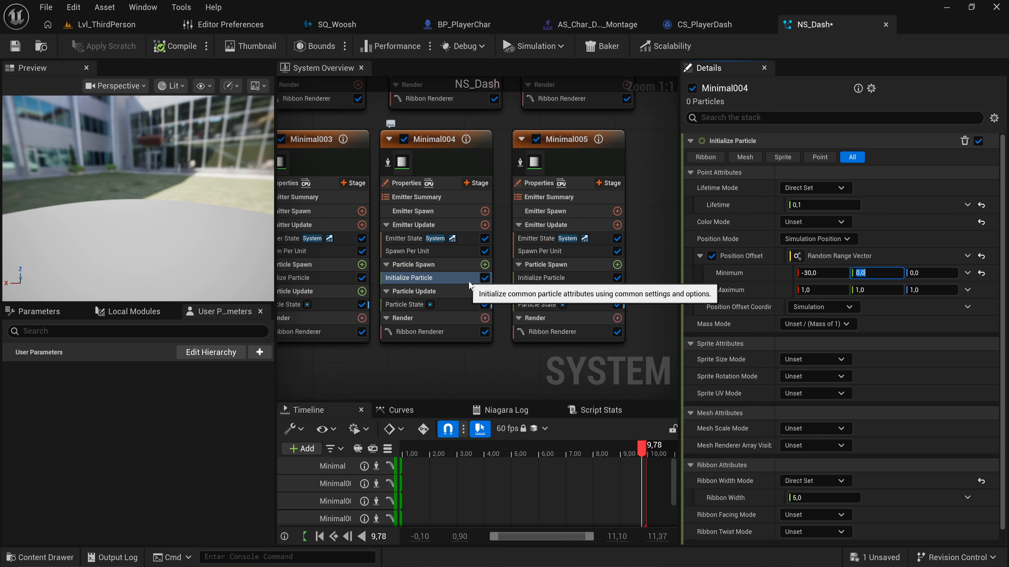
text(10)
key(BackSpace)
key(BackSpace)
text(-1)
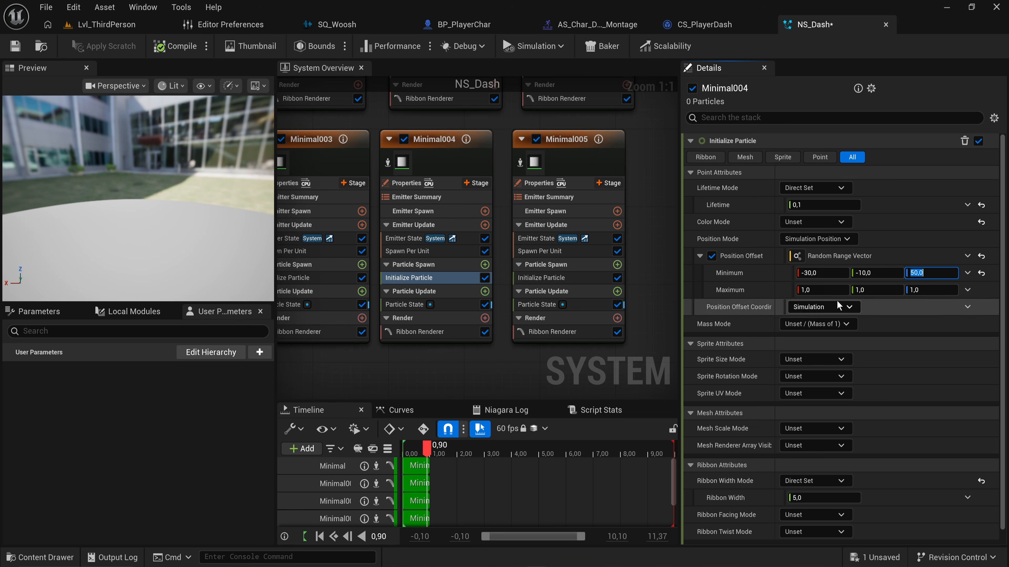
Set Minimal004's random Position Offset Maximum to X 30, Y 10, Z 50 and the Minimum's Z to -50.
key(Tab)
text(3)
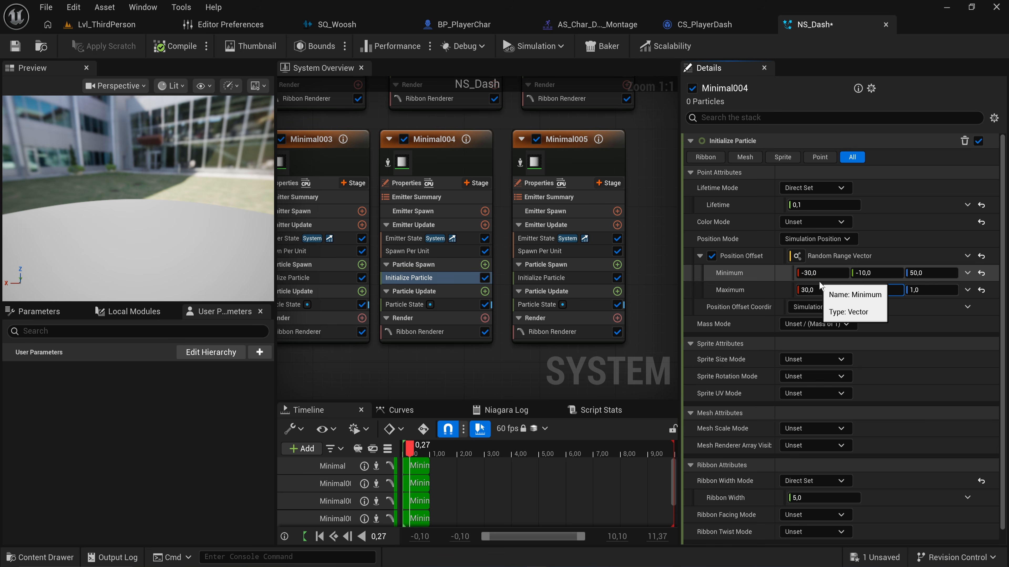
text(10)
key(Tab)
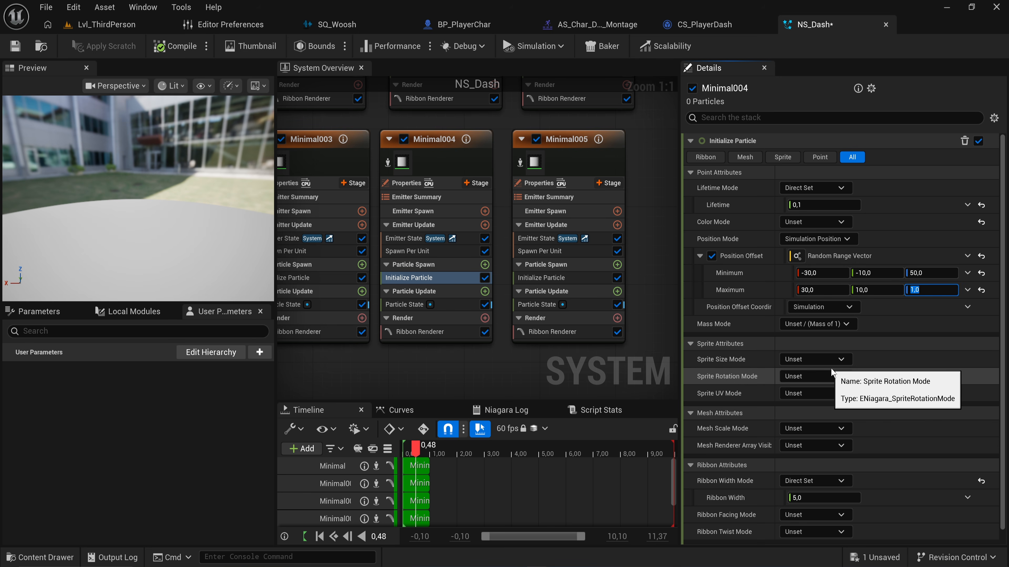
text(50)
click(921, 273)
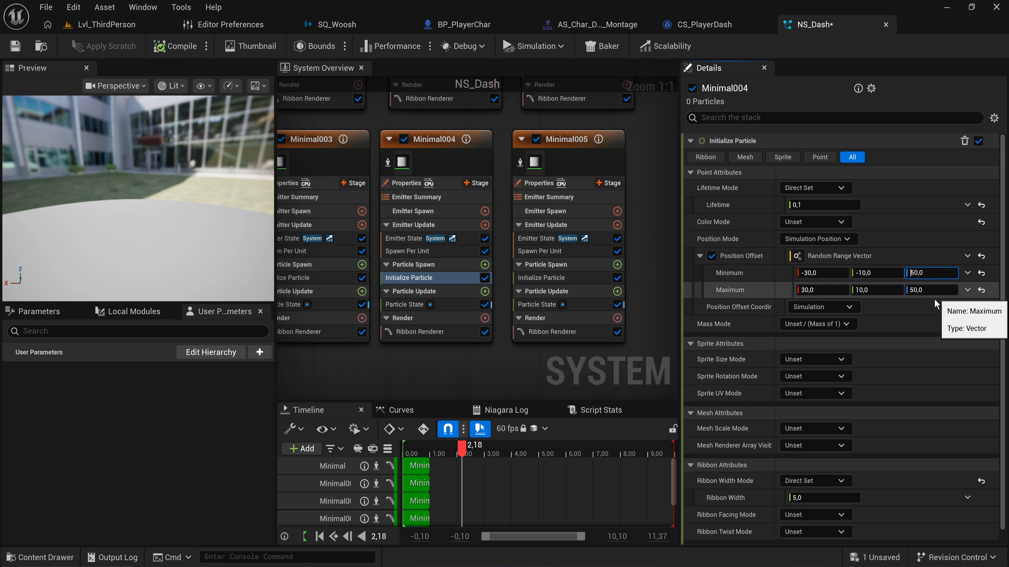
Copy Minimal004's random-range Position Offset and paste it onto the Position Offset of Minimal005 and Minimal003.
right_click(887, 256)
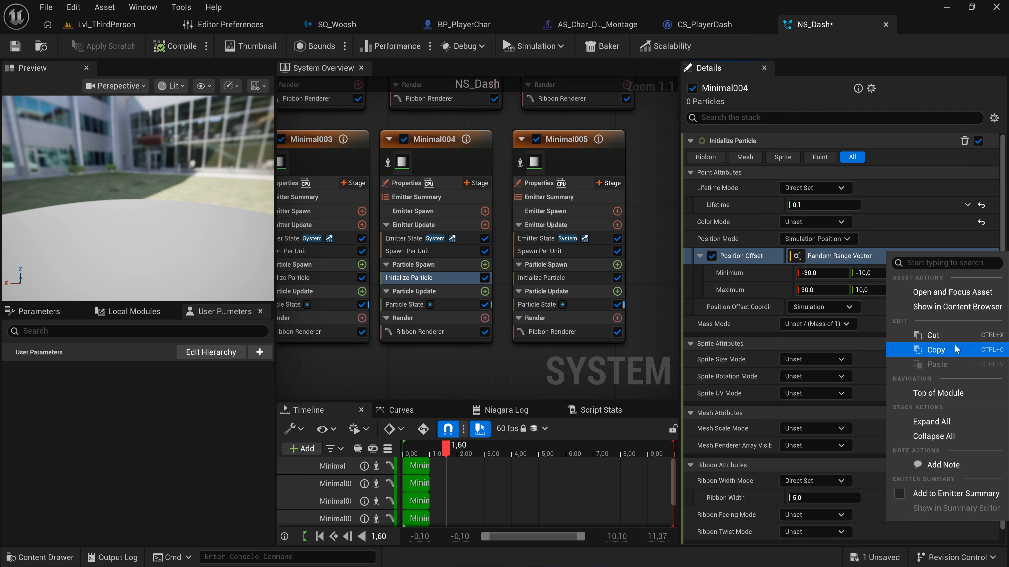
click(936, 350)
click(574, 277)
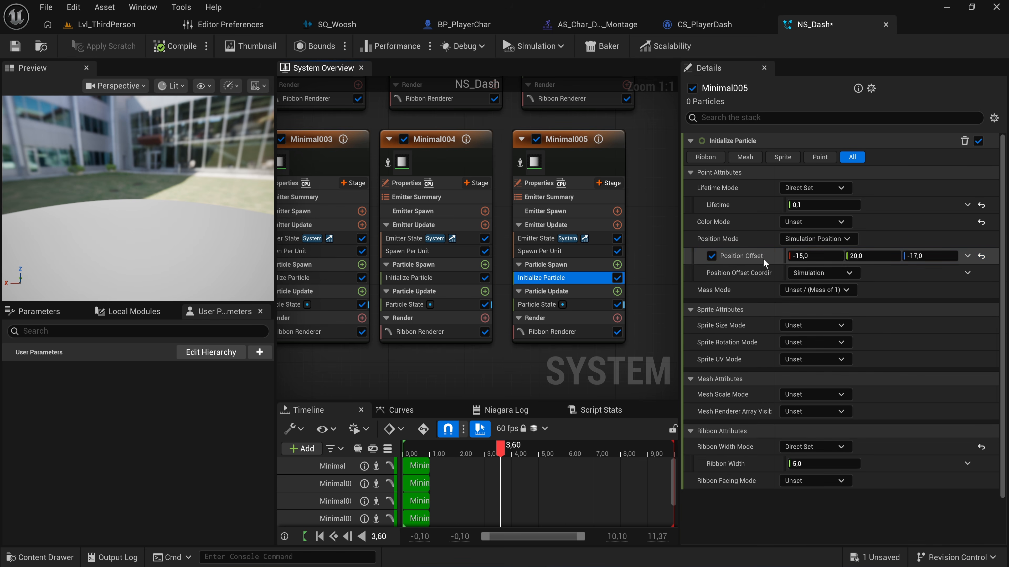
right_click(751, 251)
click(775, 362)
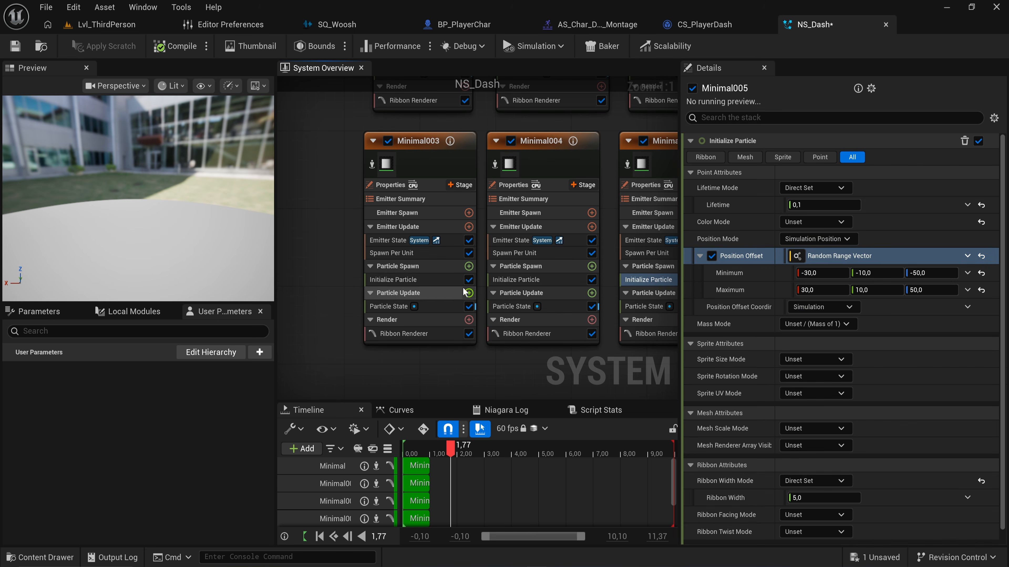
click(426, 276)
right_click(747, 256)
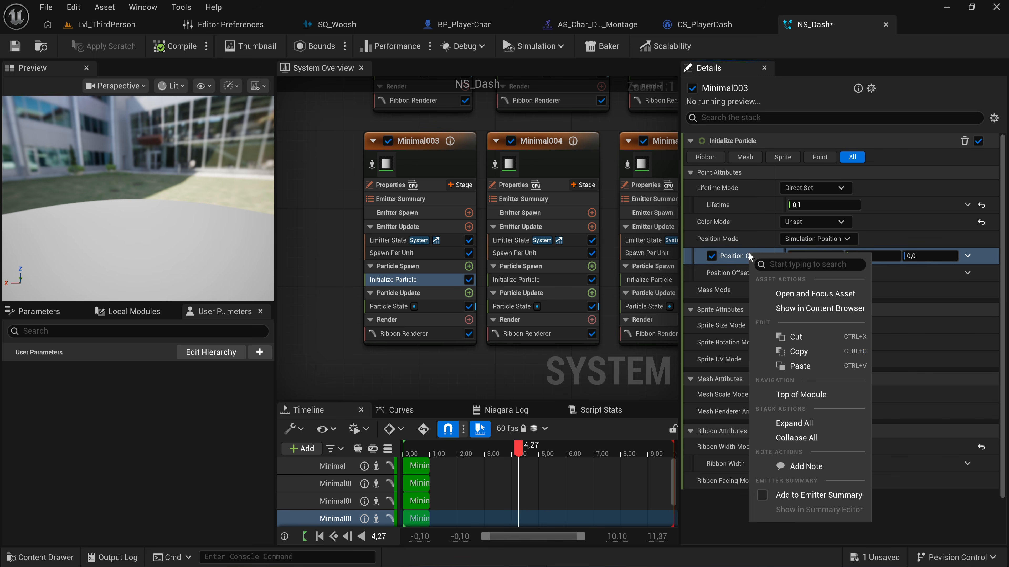
click(806, 362)
Delete the three original fixed-offset emitters Minimal, Minimal001 and Minimal002 from NS_Dash.
click(519, 213)
scroll(520, 212, down, 5)
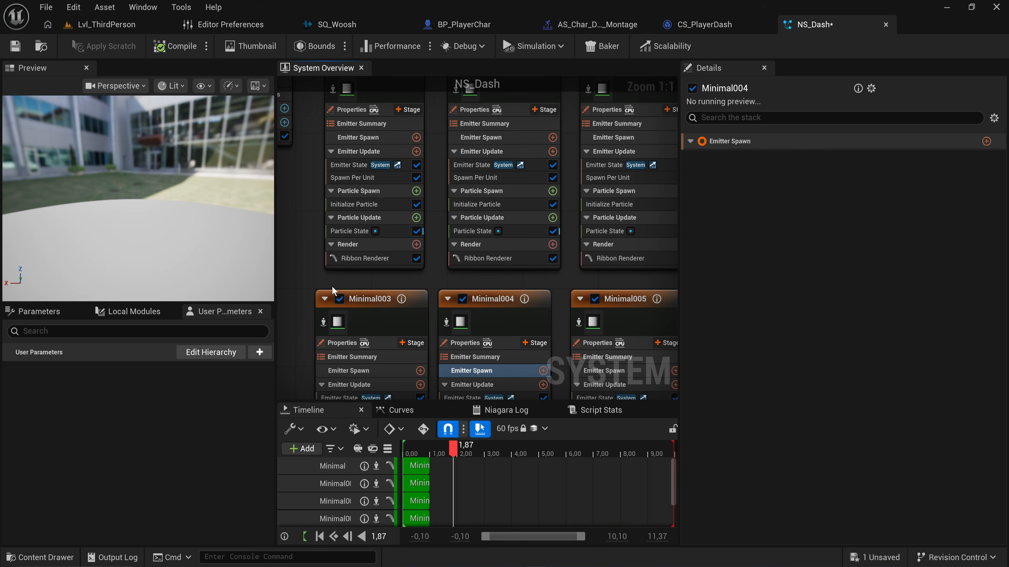
drag(521, 259, 369, 172)
key(Delete)
Duplicate the three random-offset emitters twice and arrange the copies in rows beneath the originals.
drag(516, 245, 377, 181)
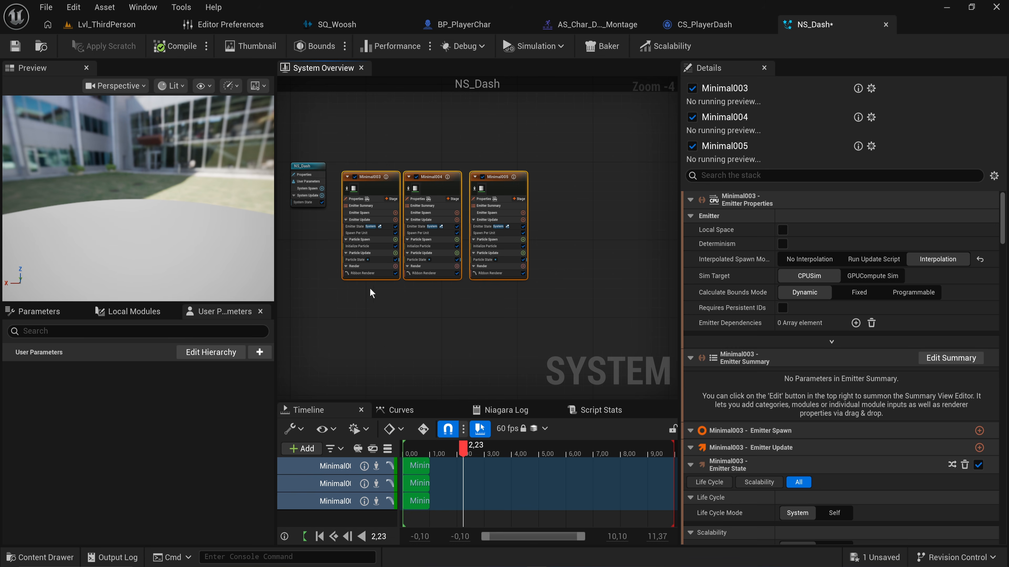
key(ctrl+v)
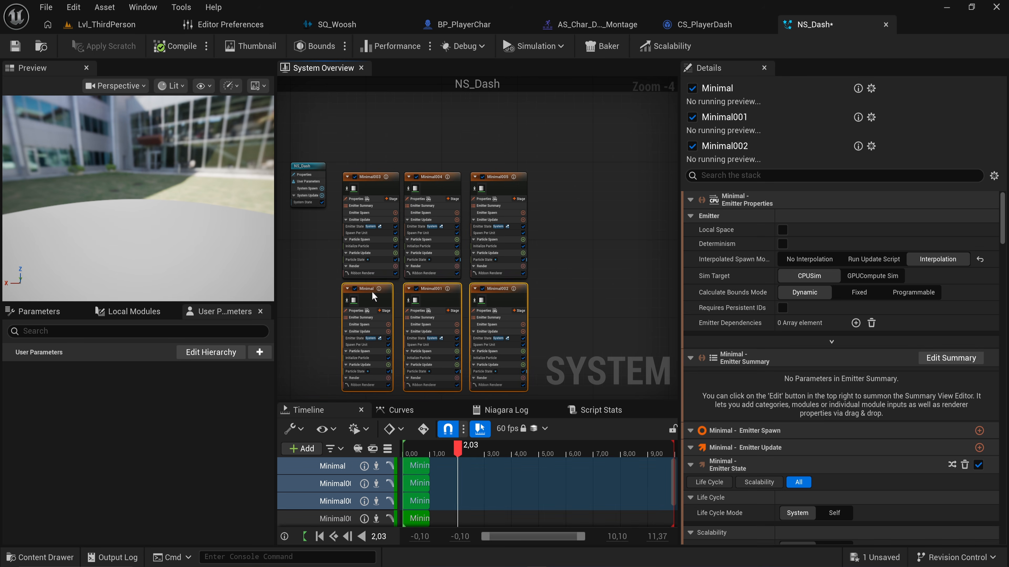
right_drag(435, 298, 459, 134)
key(ctrl+v)
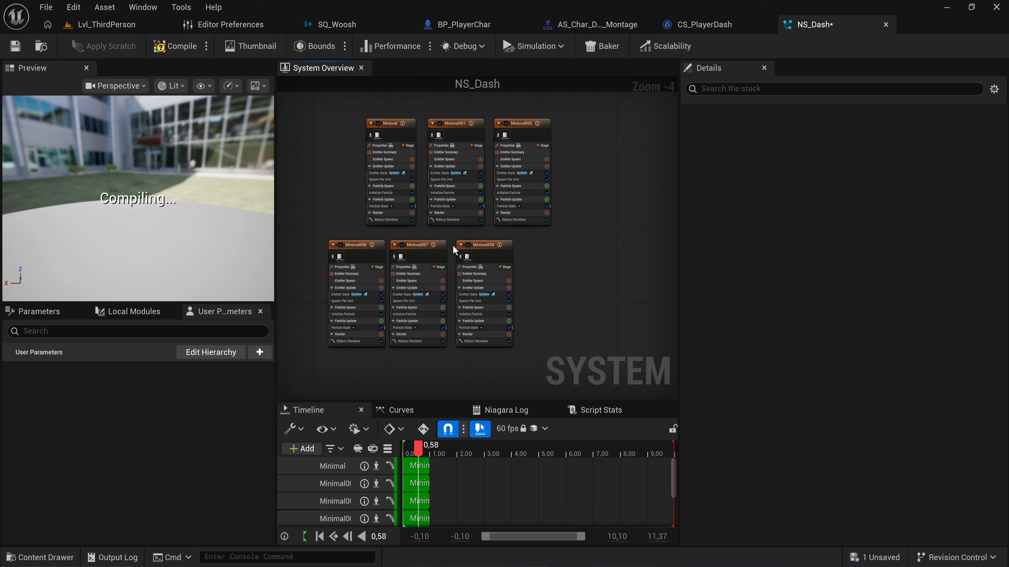
drag(420, 243, 461, 242)
scroll(461, 241, up, 2)
Play Lvl_ThirdPerson, run and dash to test the randomised ribbons, then stop and close the Message Log.
click(99, 25)
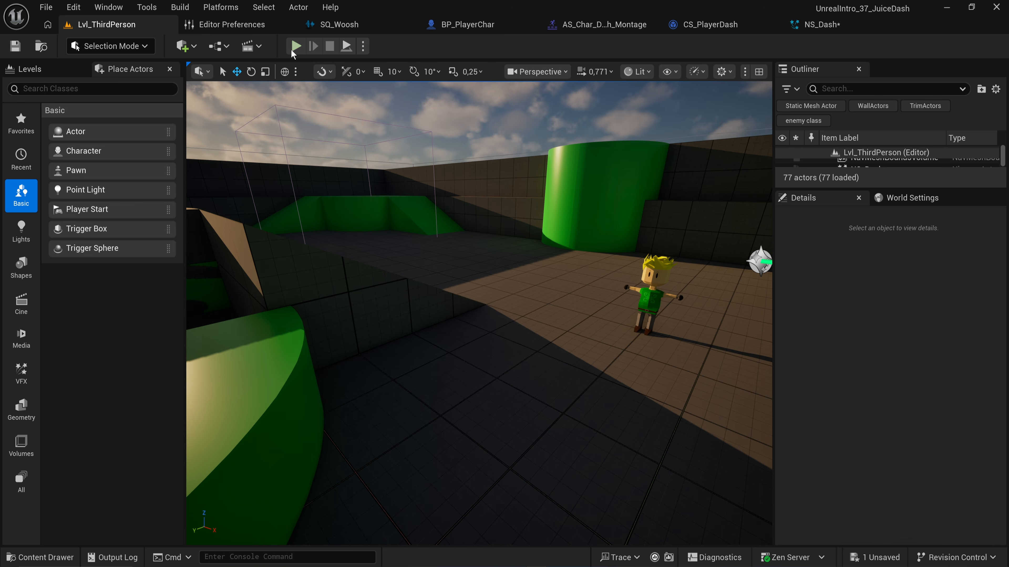
key(alt+p)
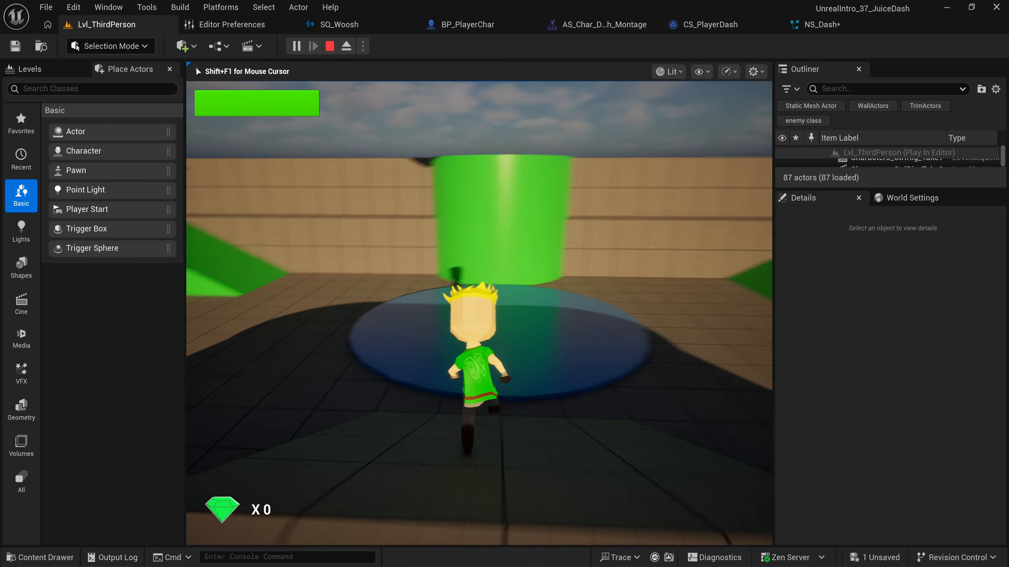
key(w)
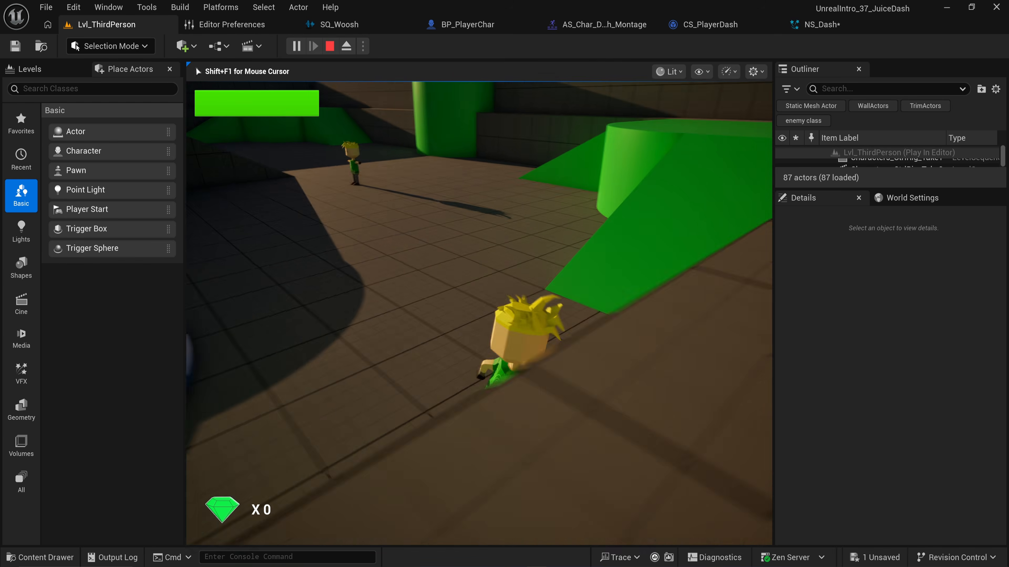
key(shift)
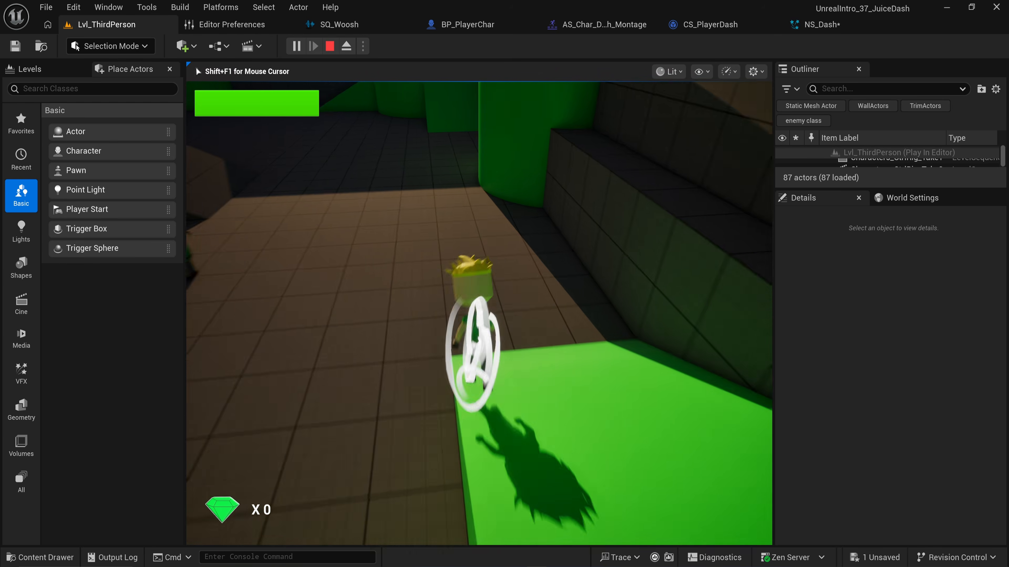
key(Escape)
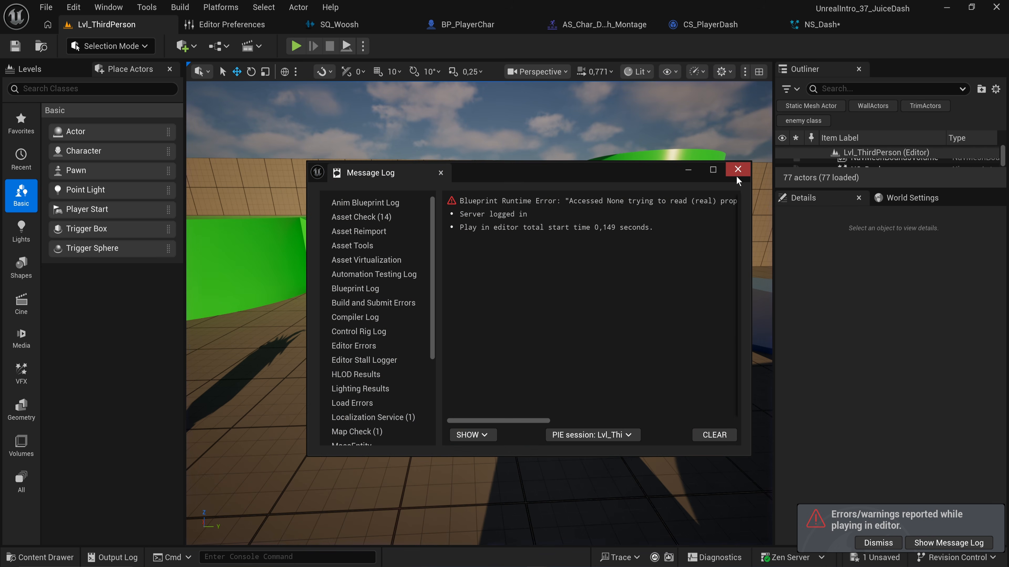
click(736, 178)
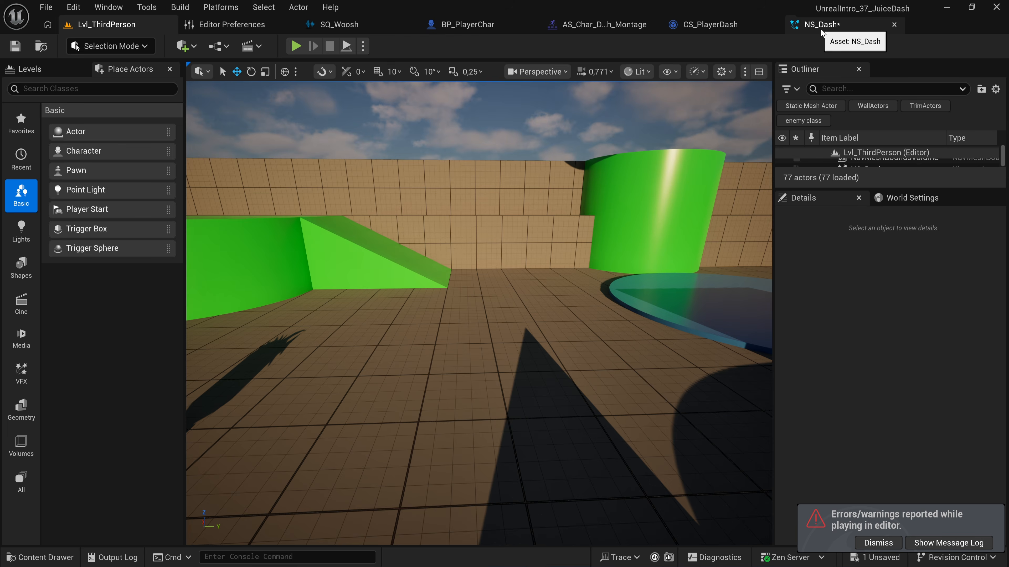
Return to NS_Dash and delete every emitter except Minimal003.
click(820, 31)
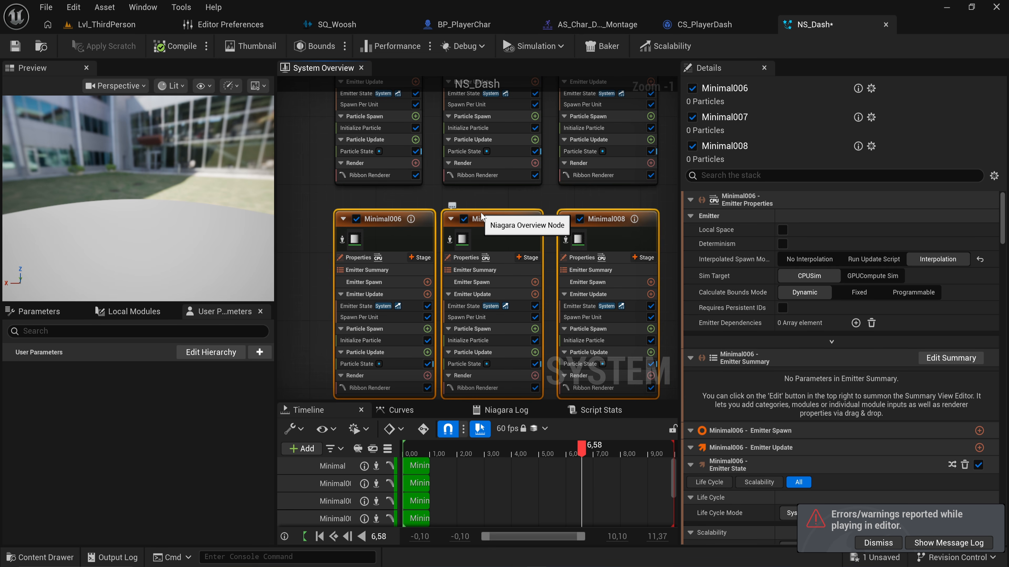
key(Delete)
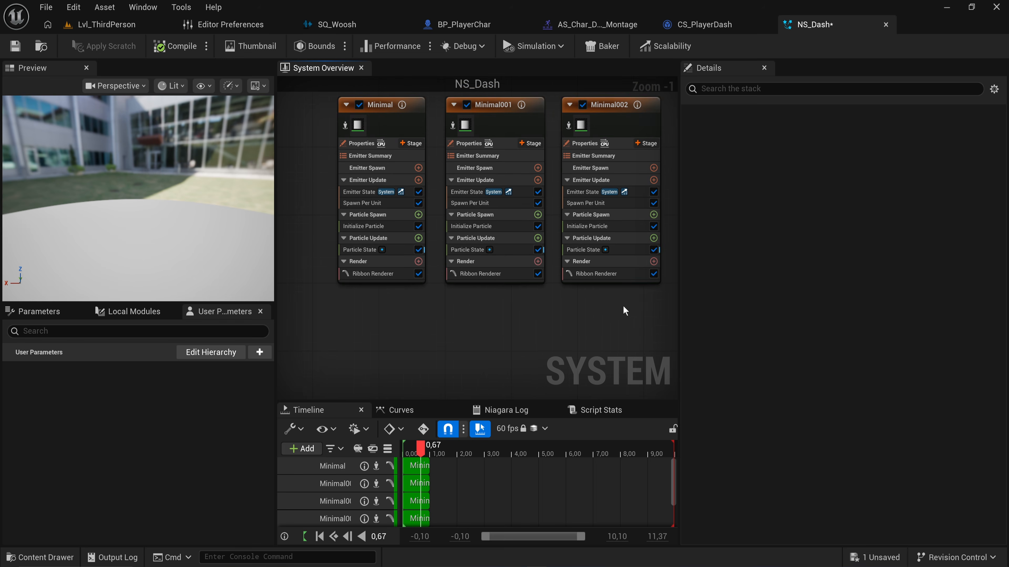
drag(623, 305, 383, 177)
key(Delete)
drag(498, 156, 651, 191)
key(Delete)
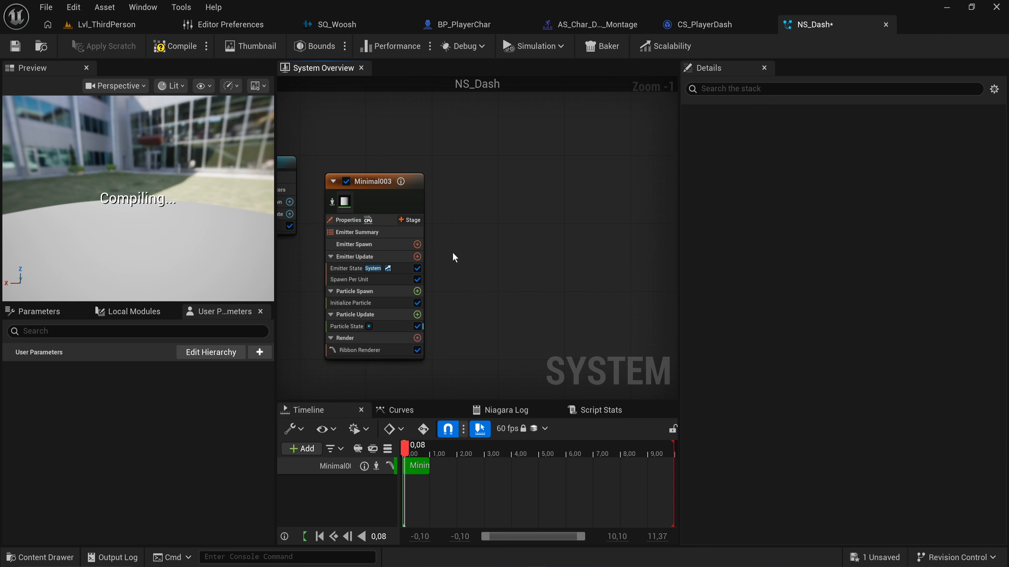
Add a Set Parameters module to Minimal003's Emitter Spawn and create a new Vector parameter in it.
click(396, 216)
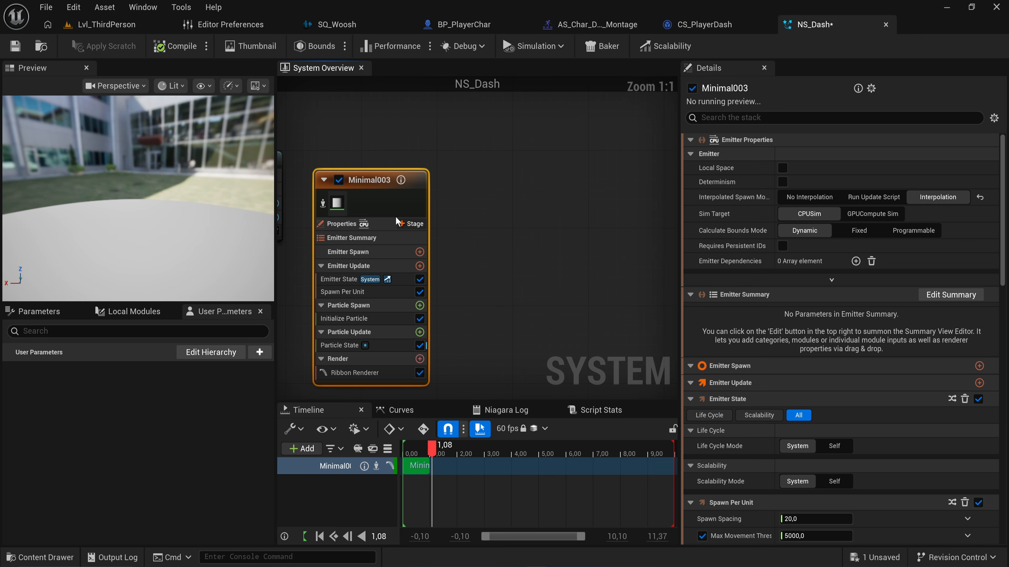
click(419, 253)
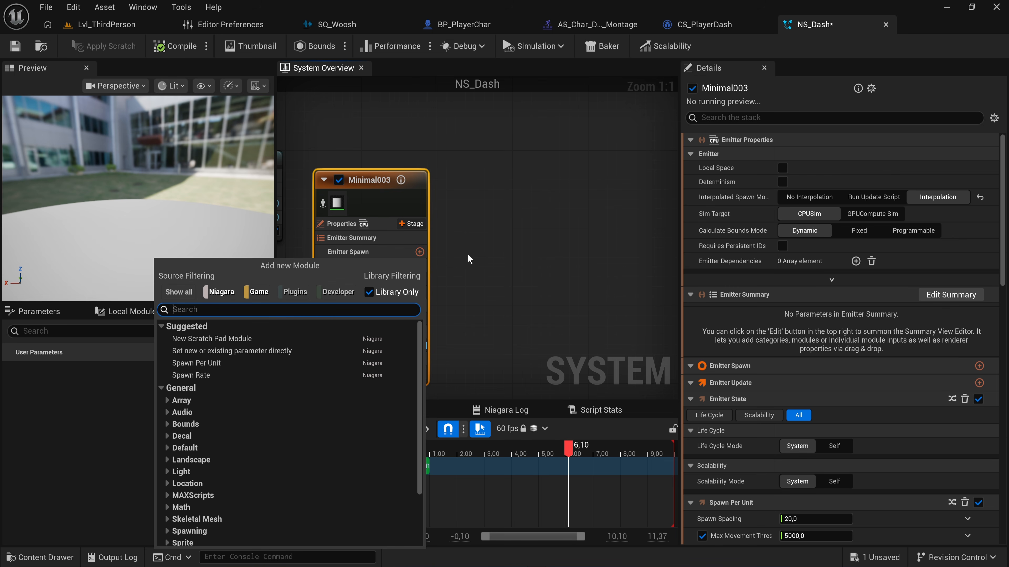
text(param)
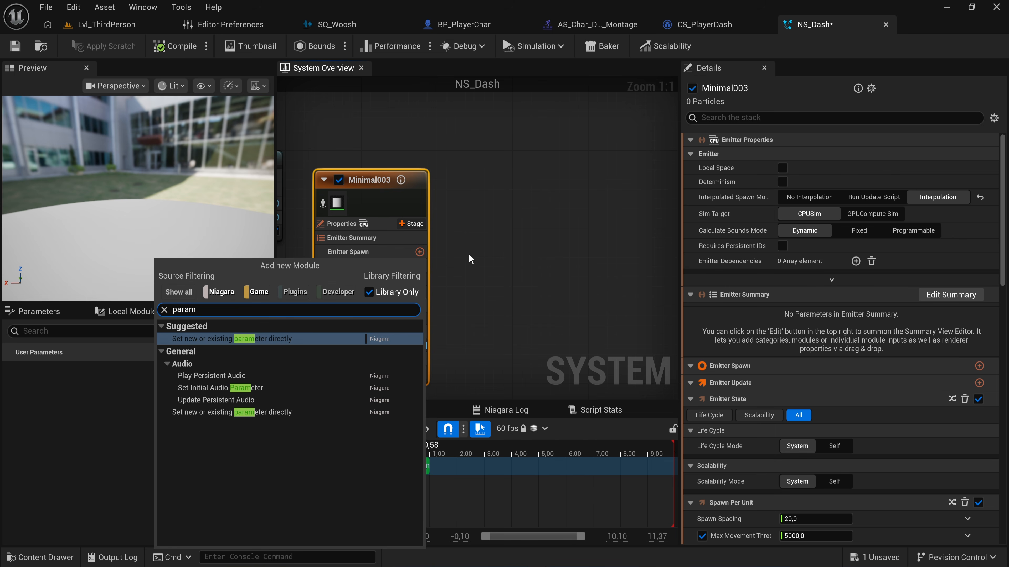
key(Return)
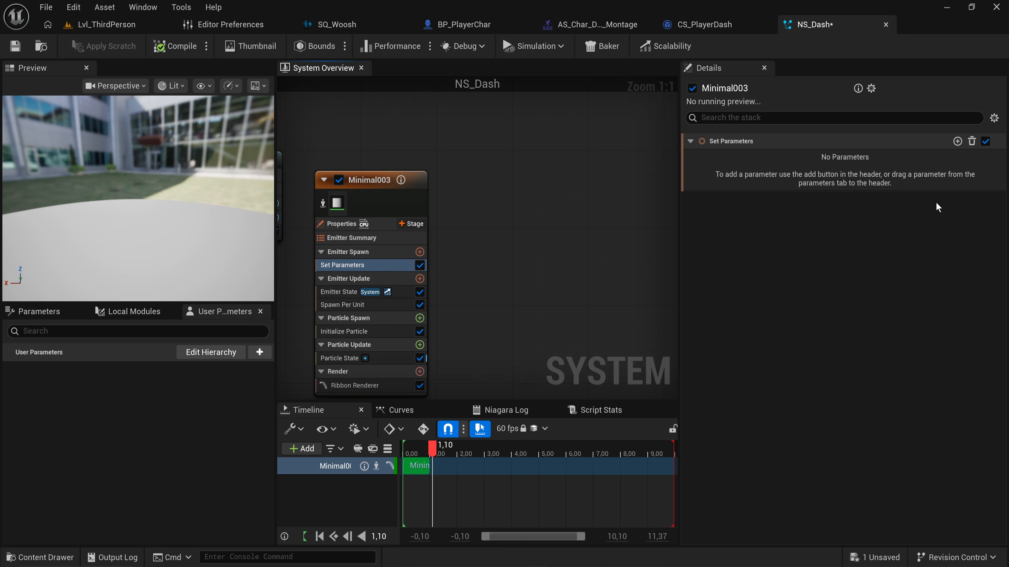
click(957, 141)
text(vector)
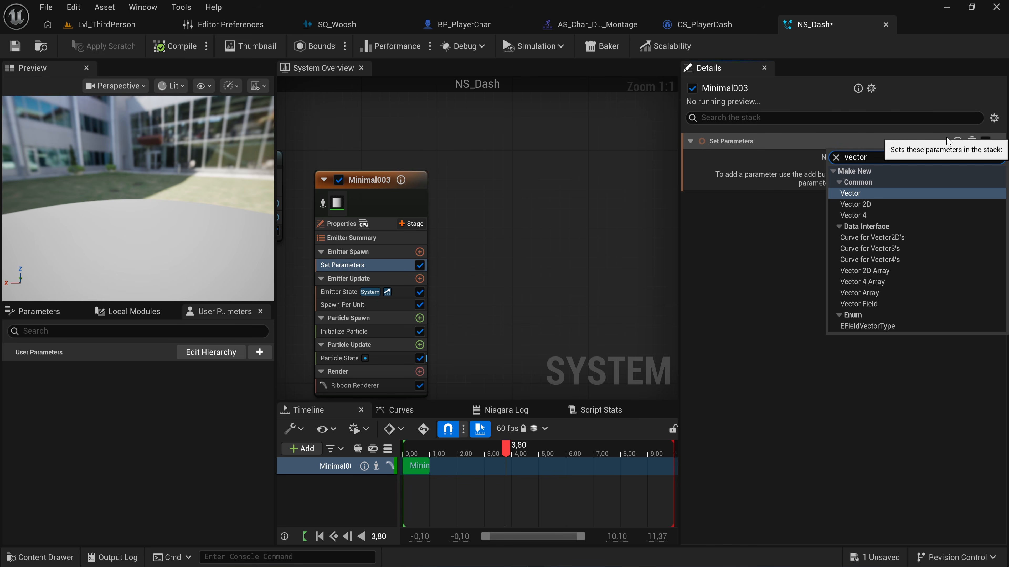
key(Return)
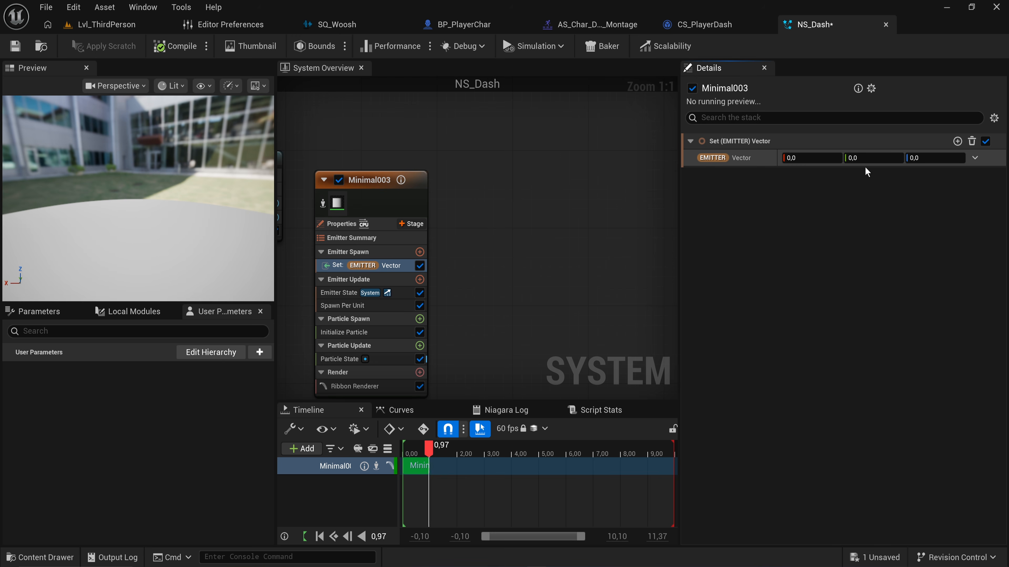
Make the emitter Vector a Random Range Vector with Minimum -30, -10, -50 and Maximum 30, 10, 50.
right_click(758, 157)
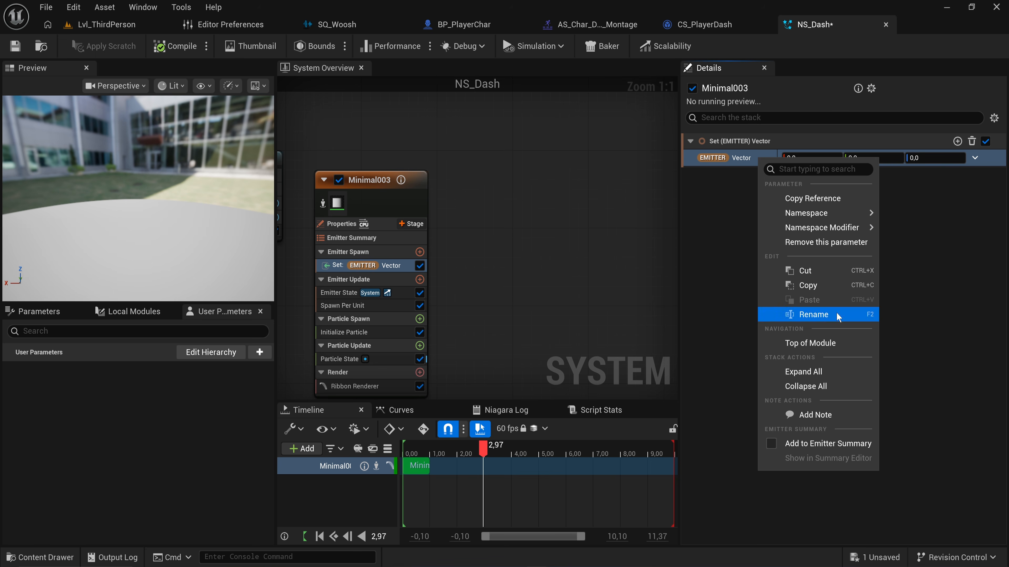
click(975, 158)
text(random)
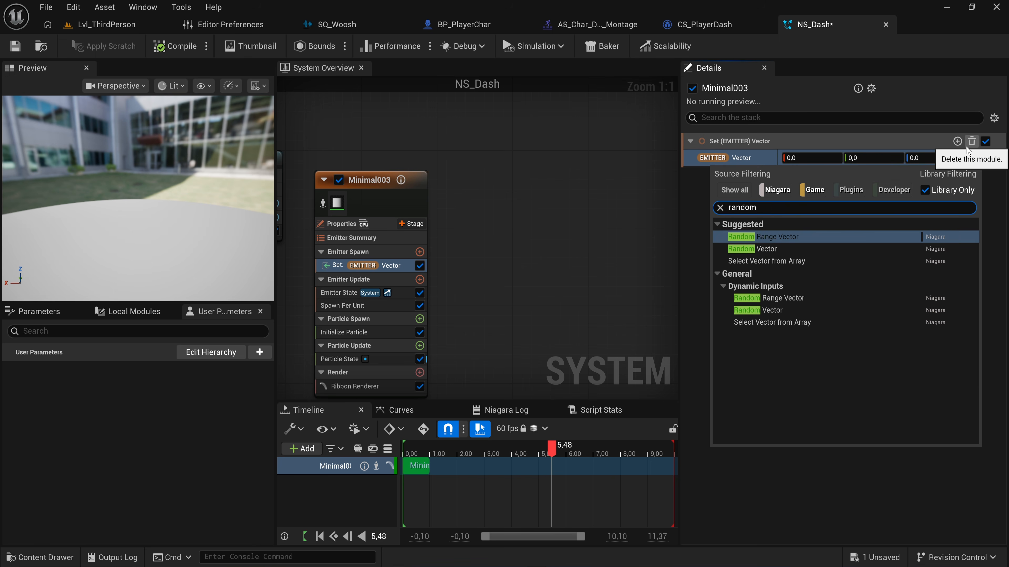
key(Return)
click(806, 175)
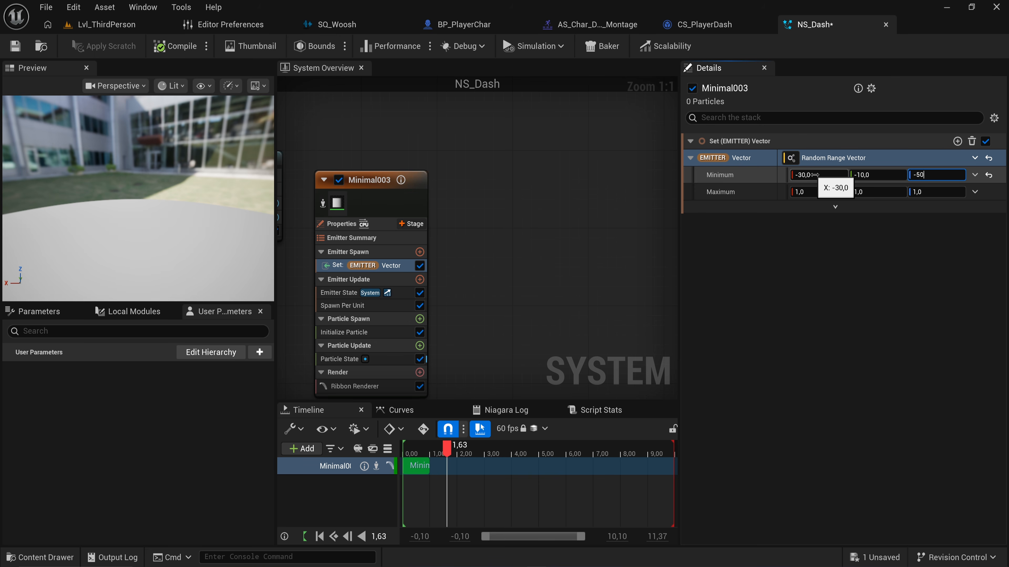
key(Return)
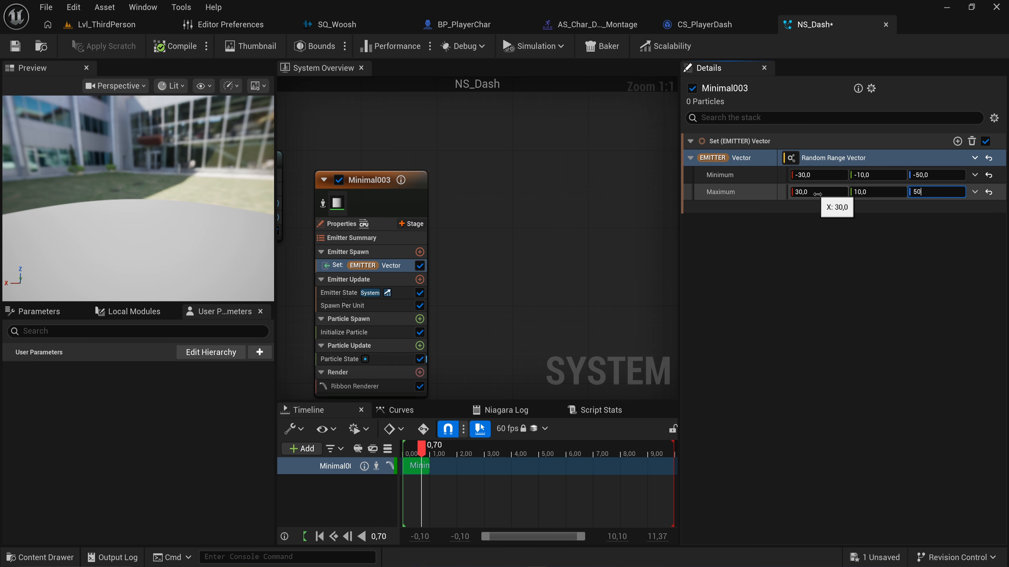
key(Return)
In Minimal003's Initialize Particle module, reset the random Position Offset and link it to the emitter Vector parameter instead.
click(431, 264)
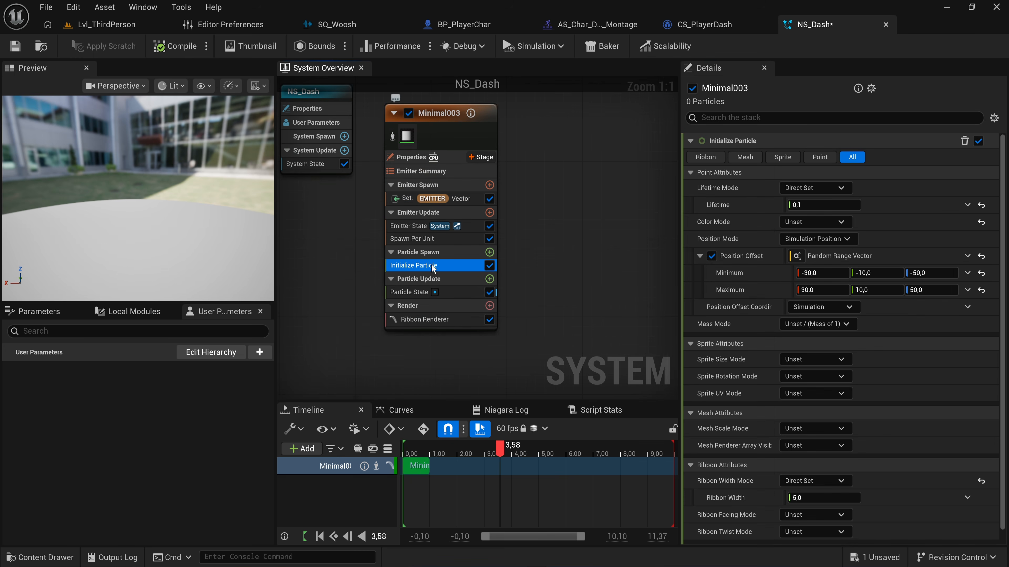
click(982, 257)
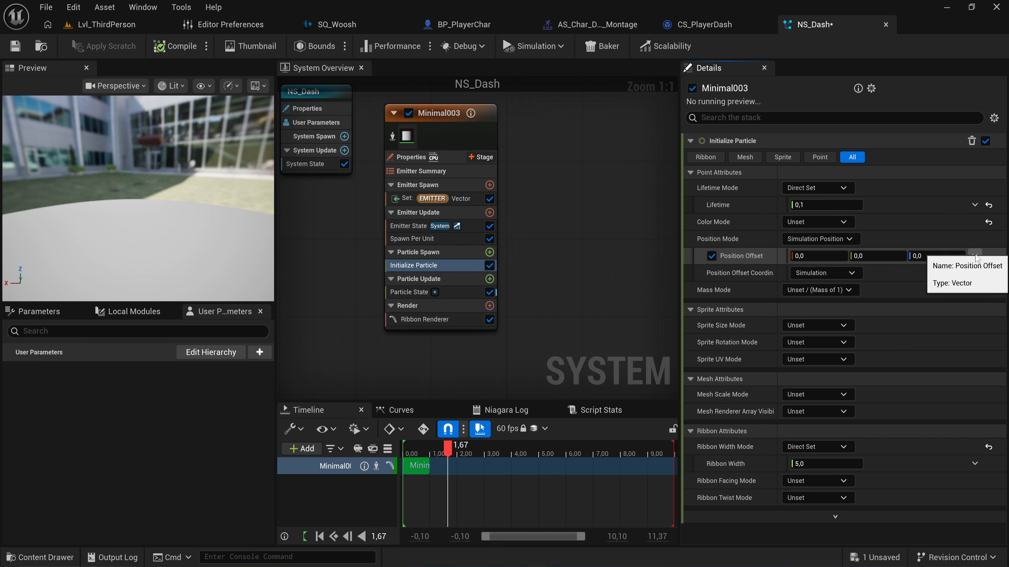
click(975, 256)
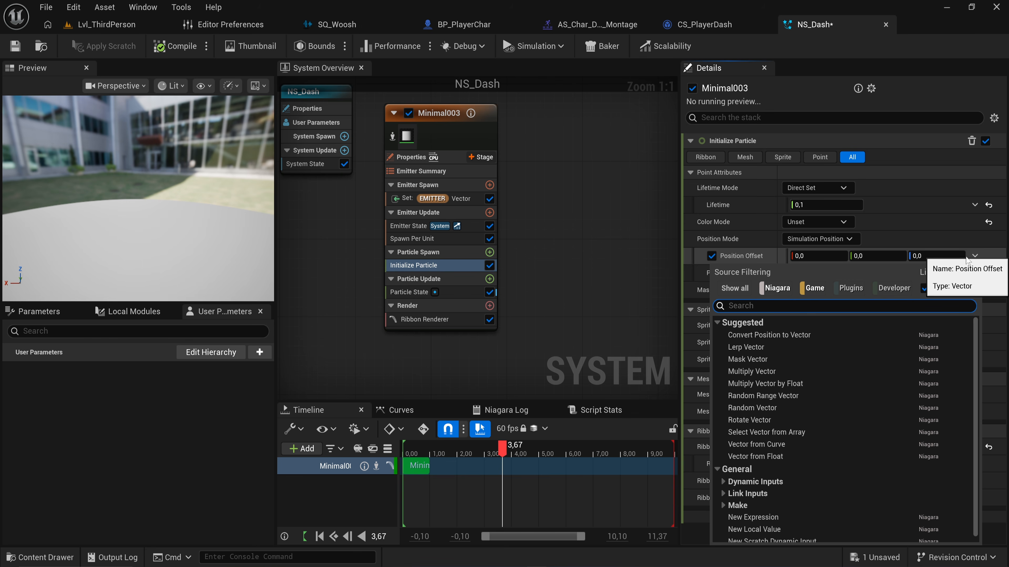
text(vec)
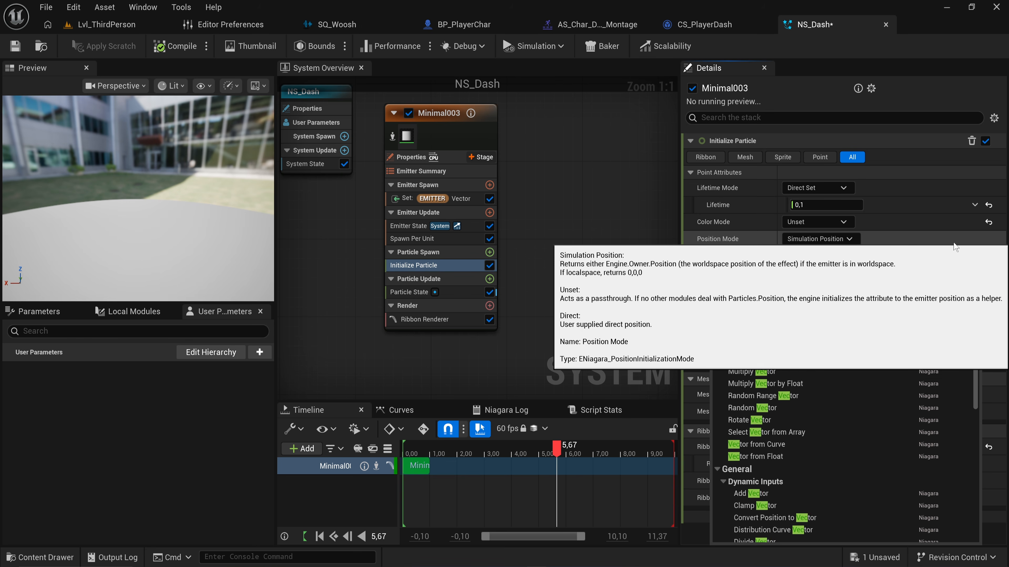
text(tor)
scroll(960, 524, down, 10)
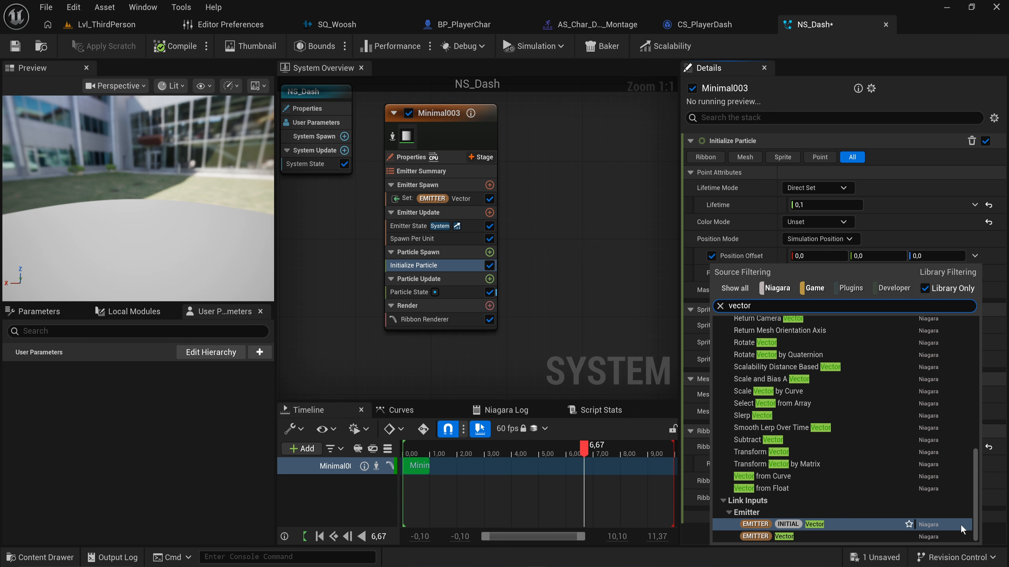
click(821, 537)
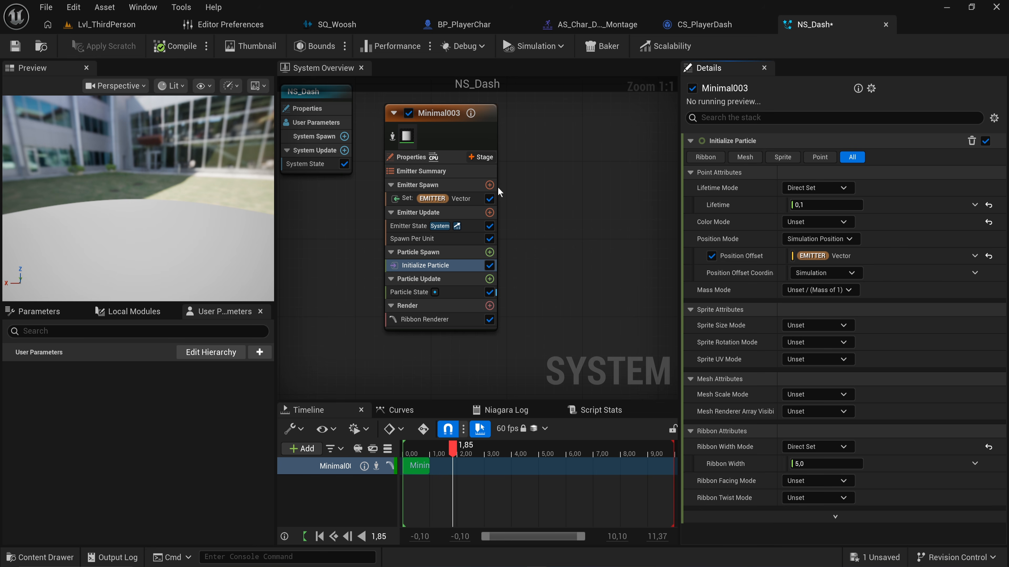
click(481, 175)
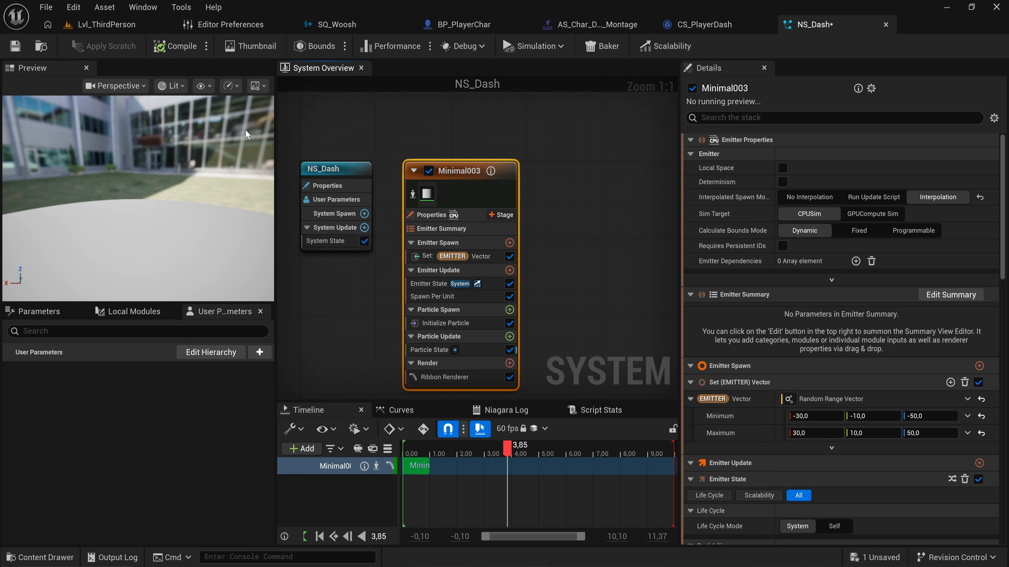
Play Lvl_ThirdPerson, run and dash repeatedly to test the single ribbon's offset, and stop the session.
click(117, 29)
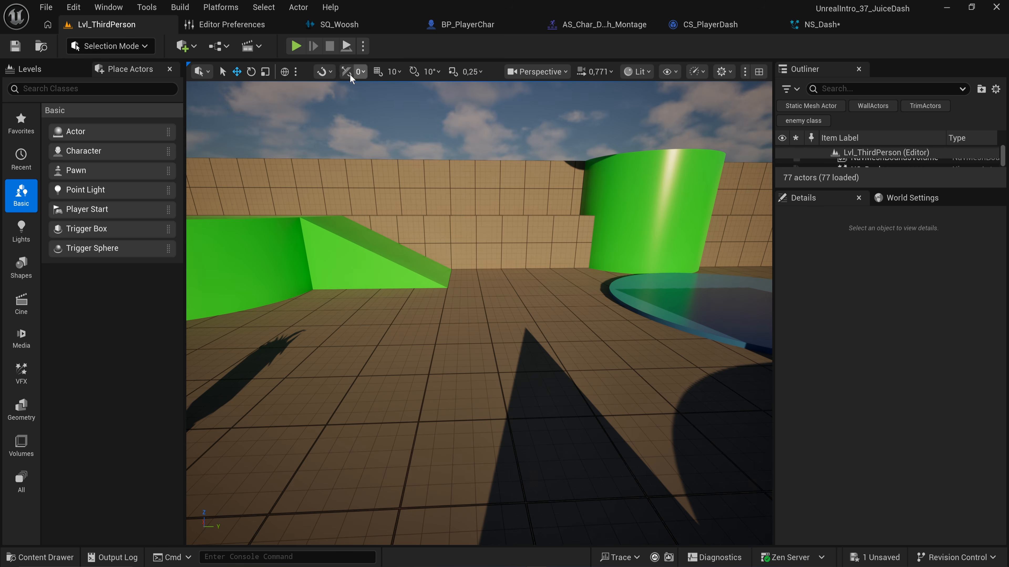
click(295, 46)
key(w)
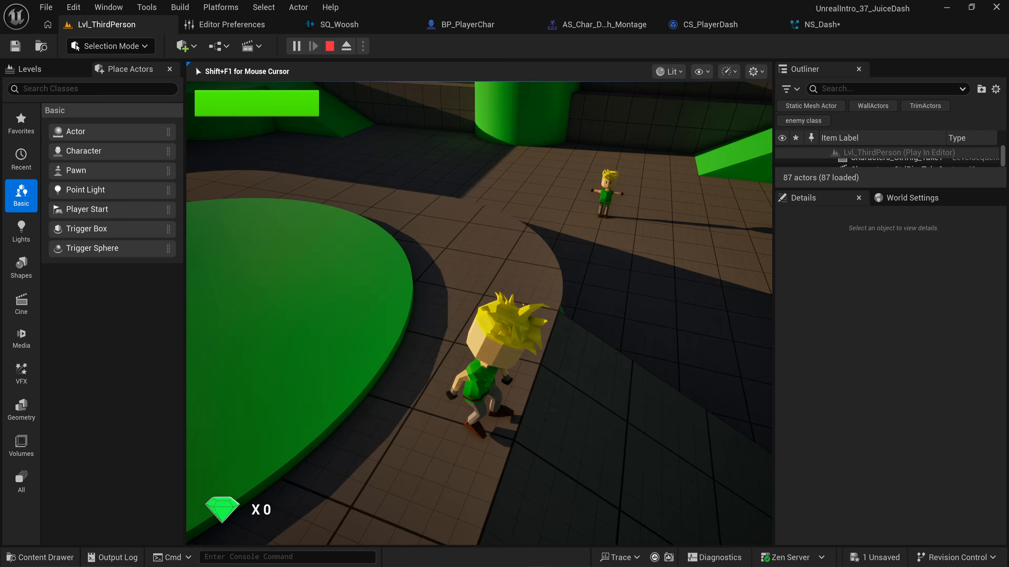
key(w)
key(shift)
key(shift)
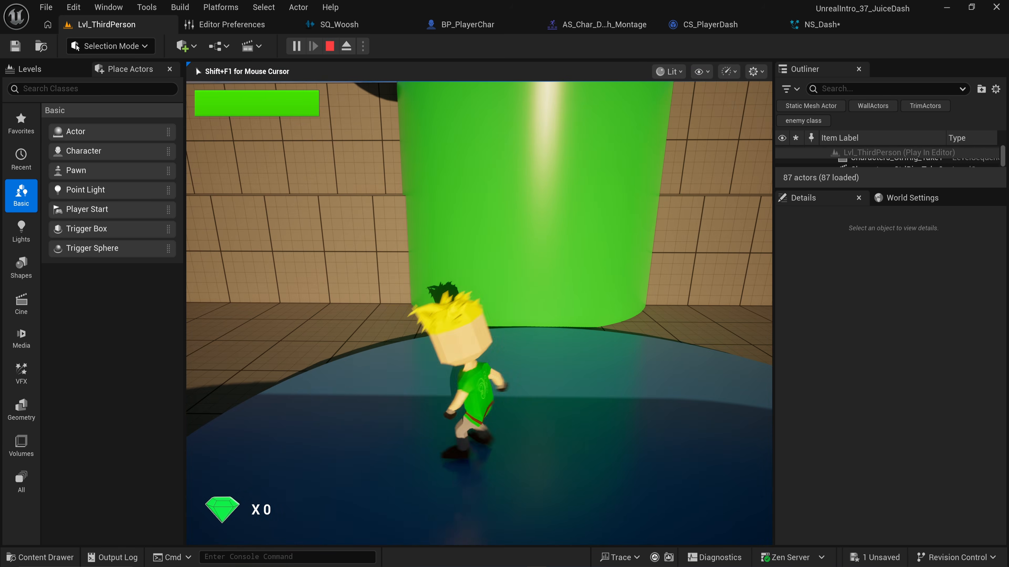
key(w)
key(shift)
key(shift)
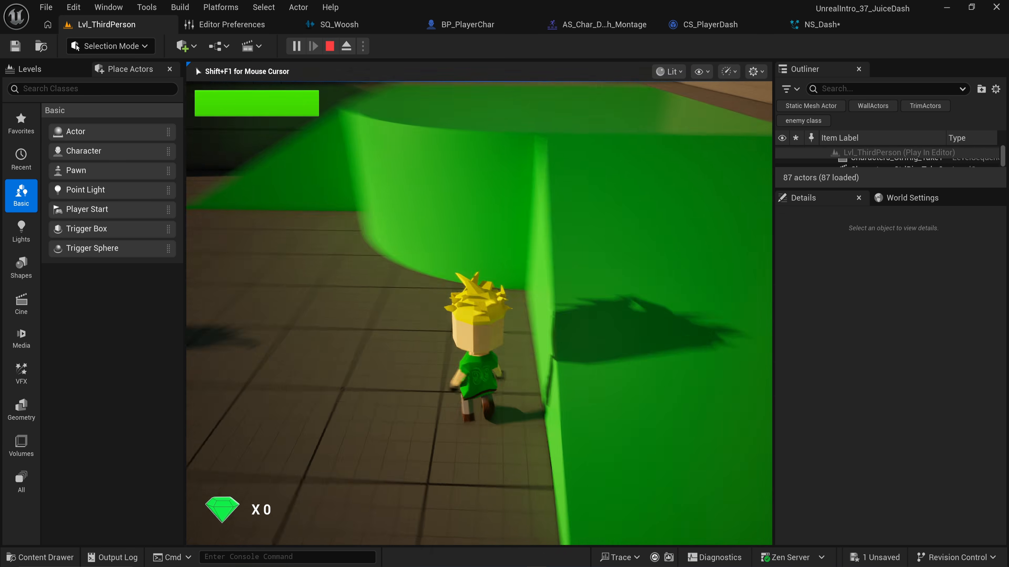
key(w)
key(shift)
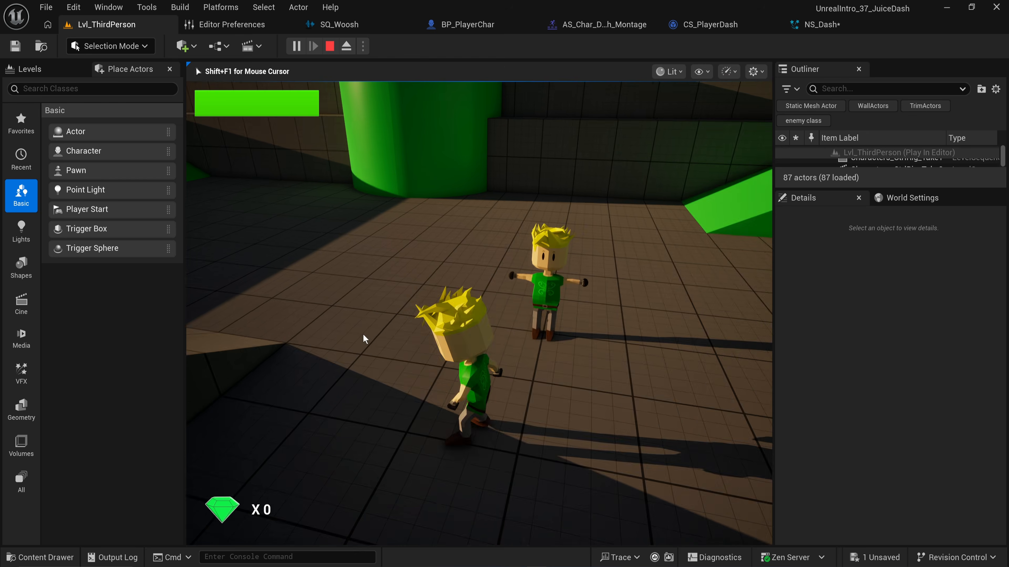
key(Escape)
Return to NS_Dash and duplicate the Minimal003 emitter twice, placing the copies beside it in a row.
click(814, 24)
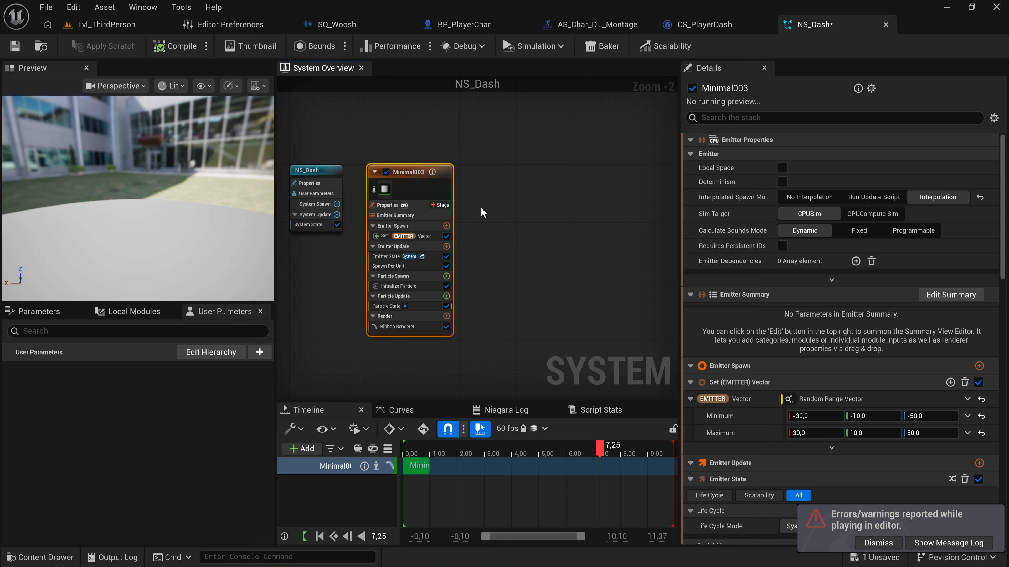
key(ctrl+d)
right_drag(498, 200, 448, 203)
drag(456, 206, 442, 178)
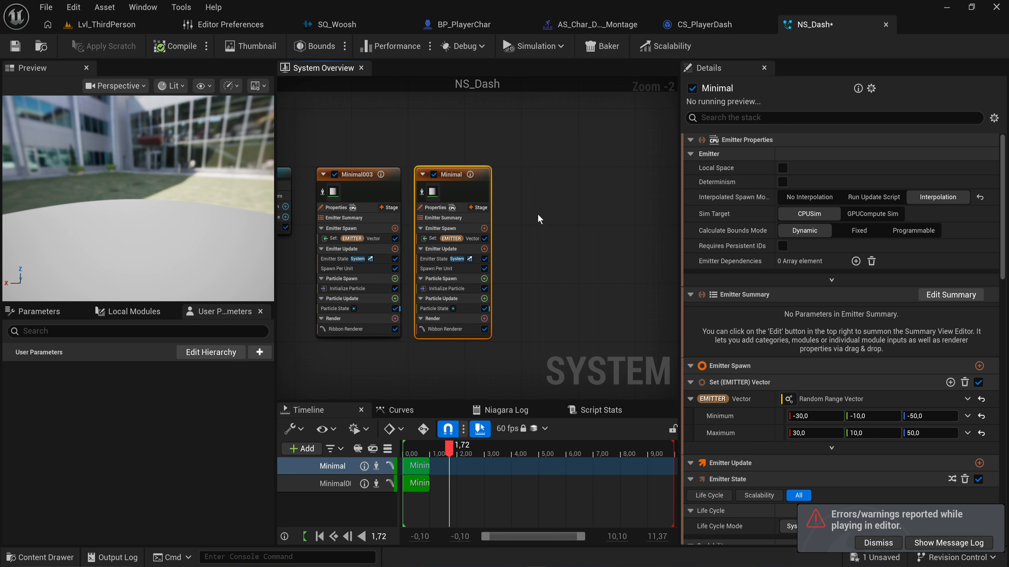
key(ctrl+d)
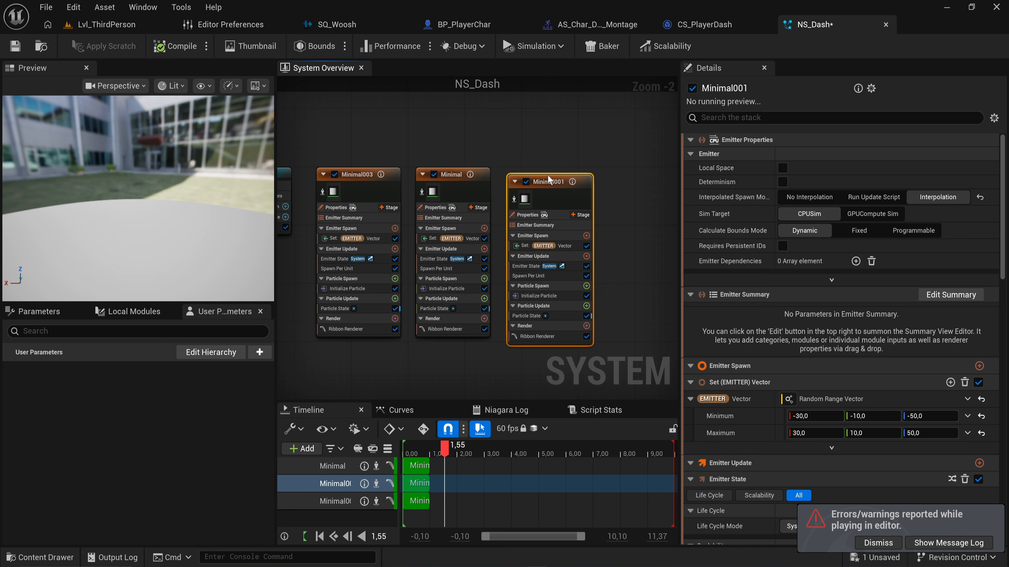
Copy all three ribbon emitters and paste them twice below the originals for a total of nine.
key(ctrl+a)
right_click(448, 264)
click(484, 435)
scroll(518, 223, down, 2)
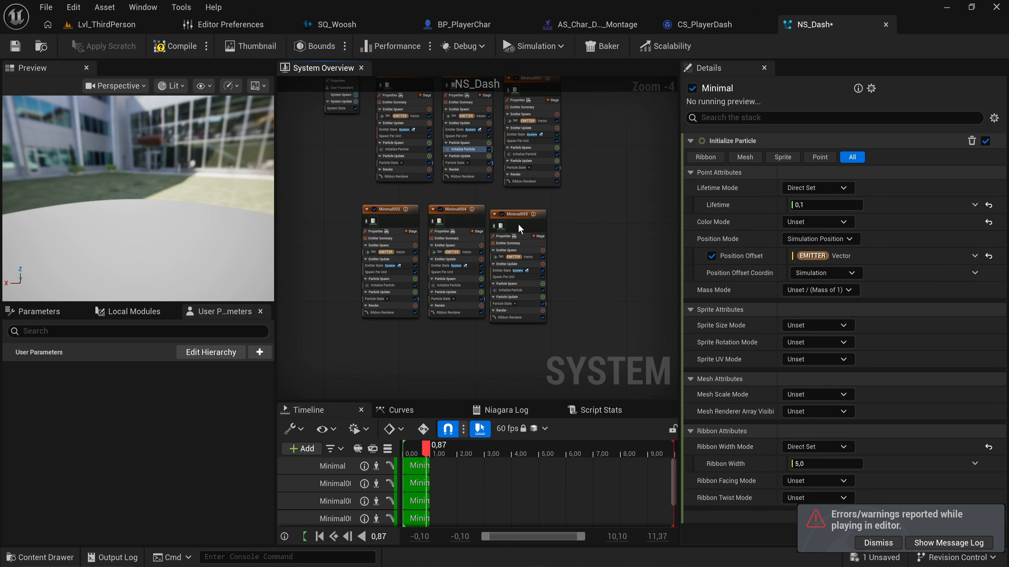
right_click(517, 223)
right_drag(434, 334, 450, 265)
key(ctrl+v)
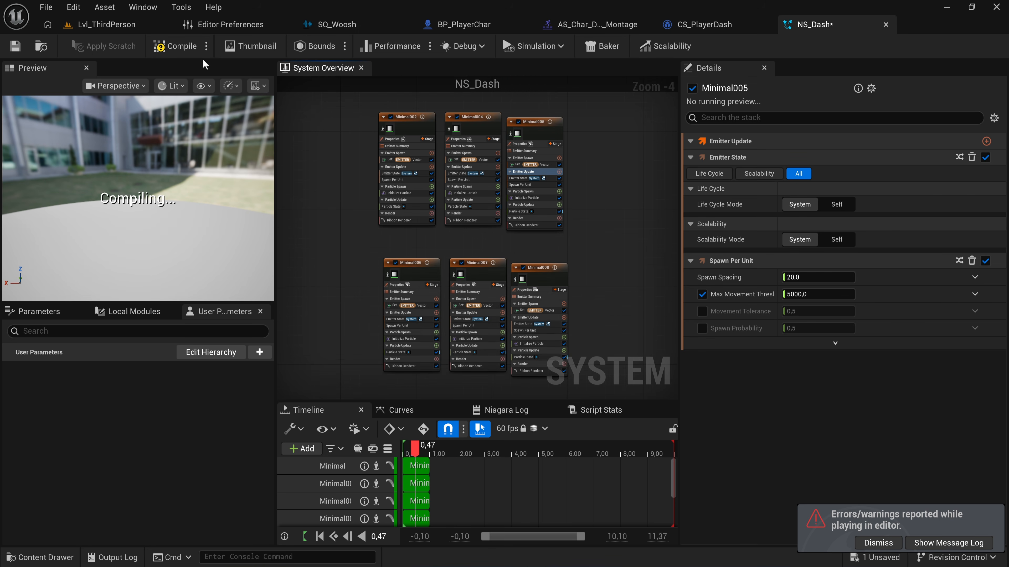
Play Lvl_ThirdPerson again, dash in several directions to check the nine-ribbon trail, and end play.
click(132, 25)
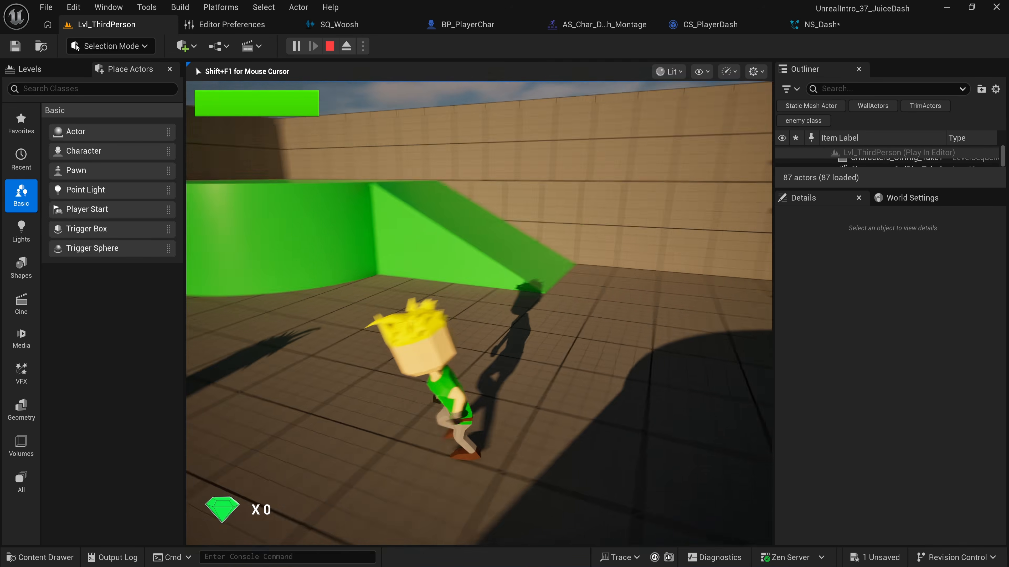
key(shift)
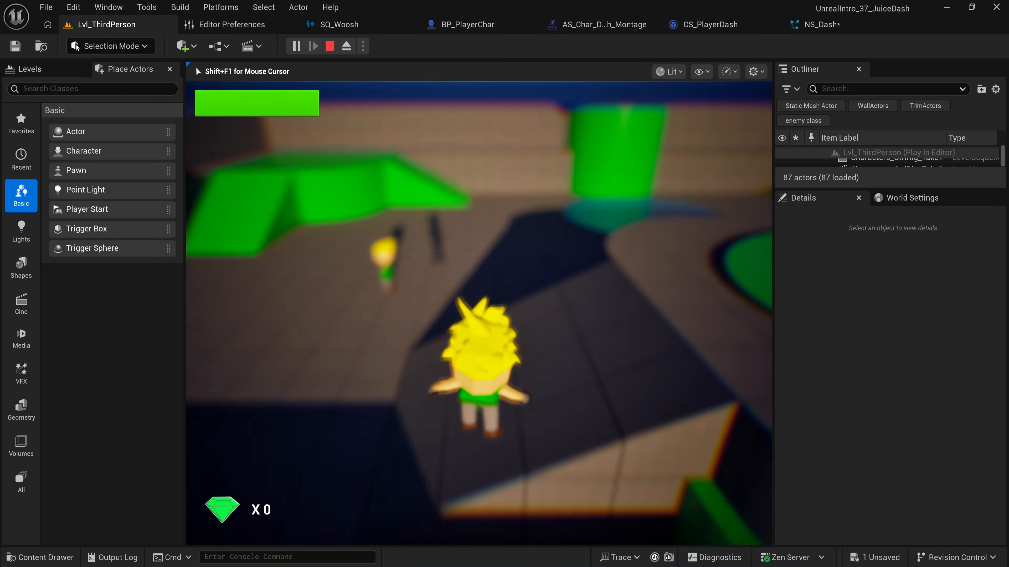
key(w)
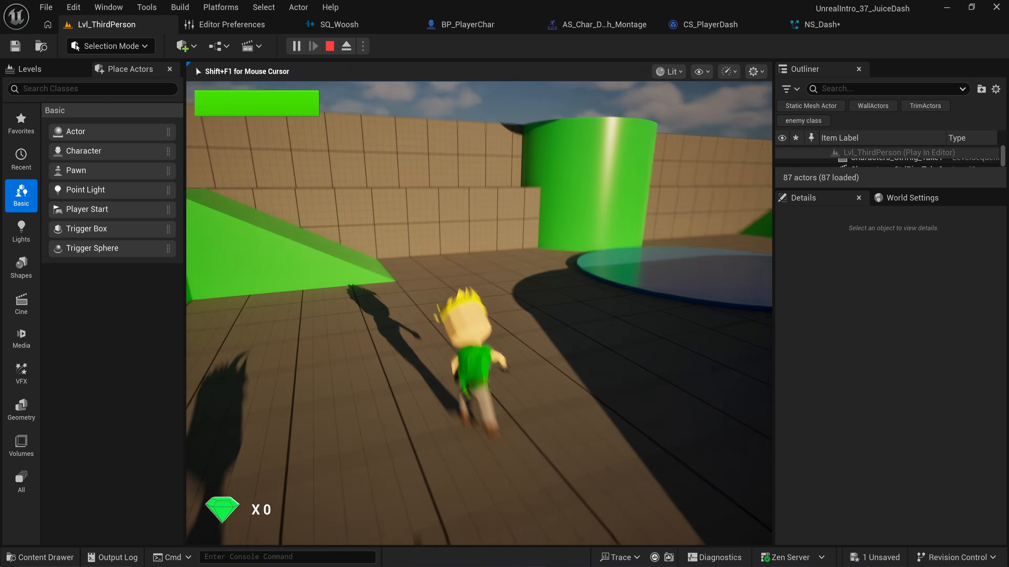
key(shift)
key(w)
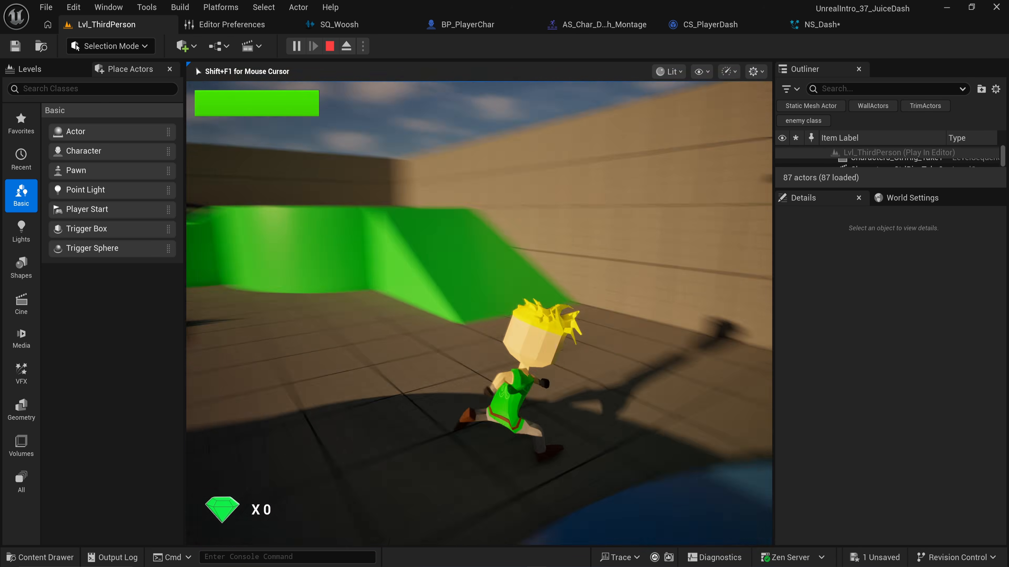
key(a)
key(shift)
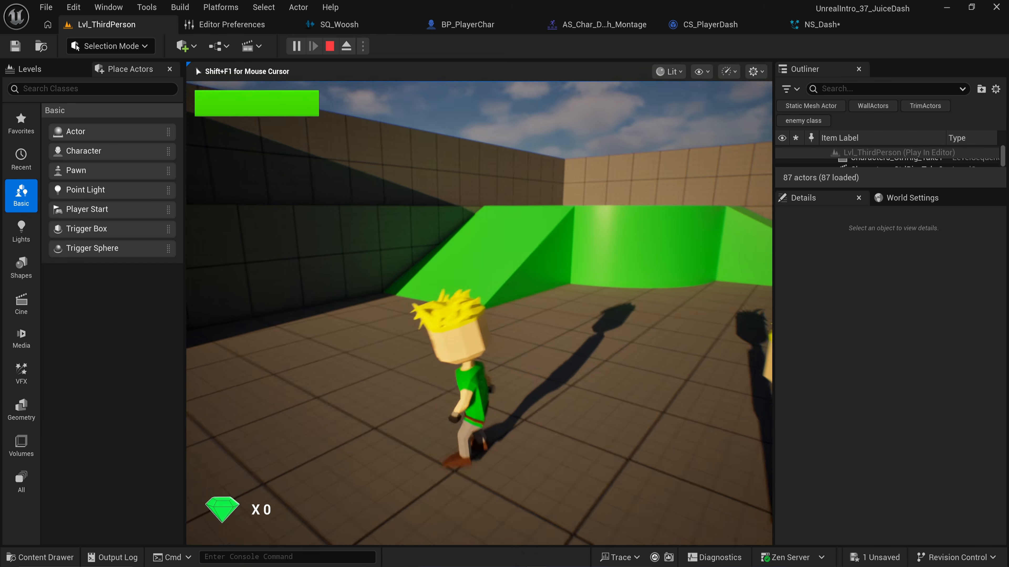
key(w)
key(space)
key(Escape)
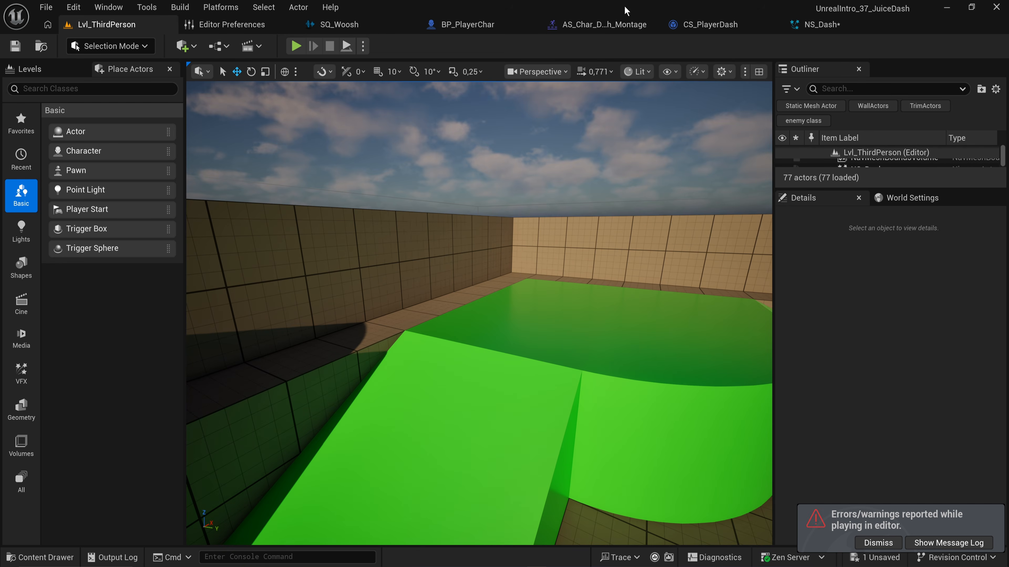
In BP_PlayerChar's viewport, move the NS_Dash component forward along X to about 25.3.
click(601, 24)
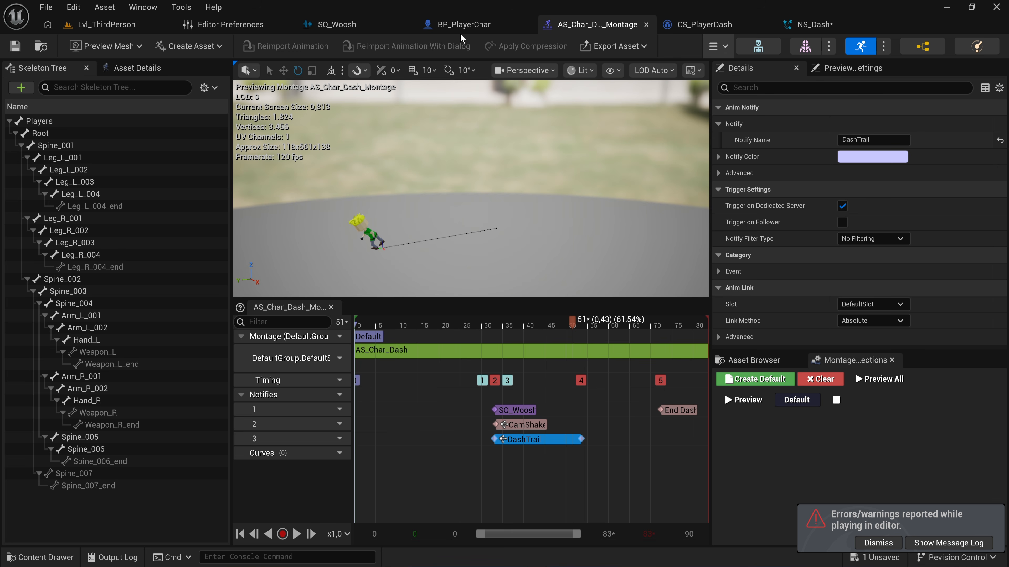
click(485, 26)
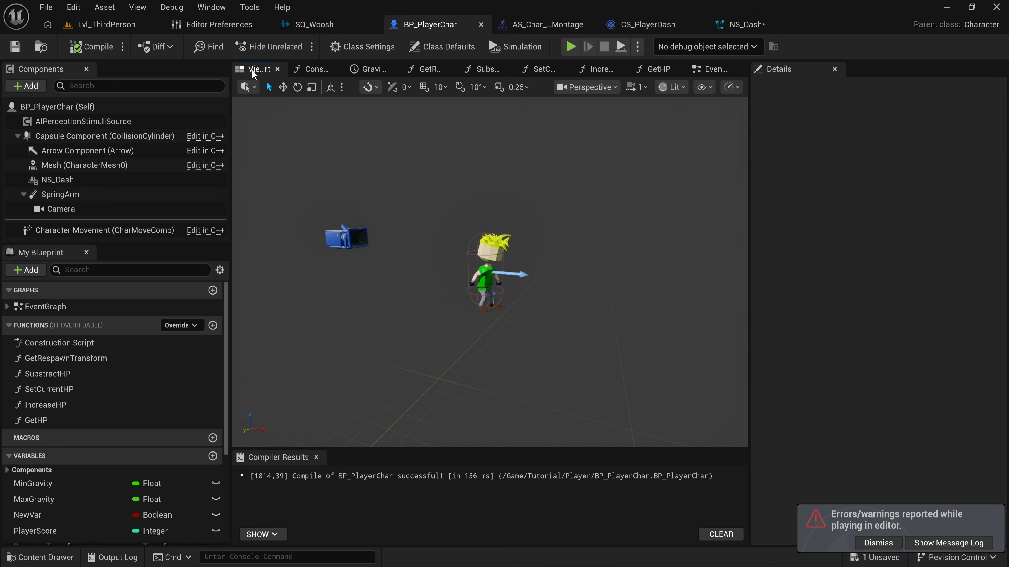
click(104, 181)
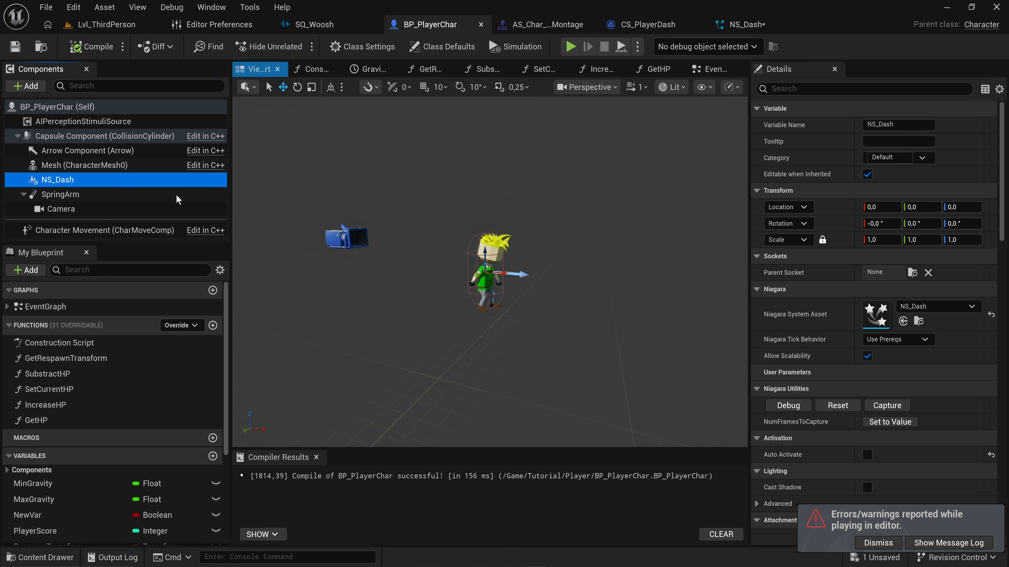
drag(545, 259, 562, 262)
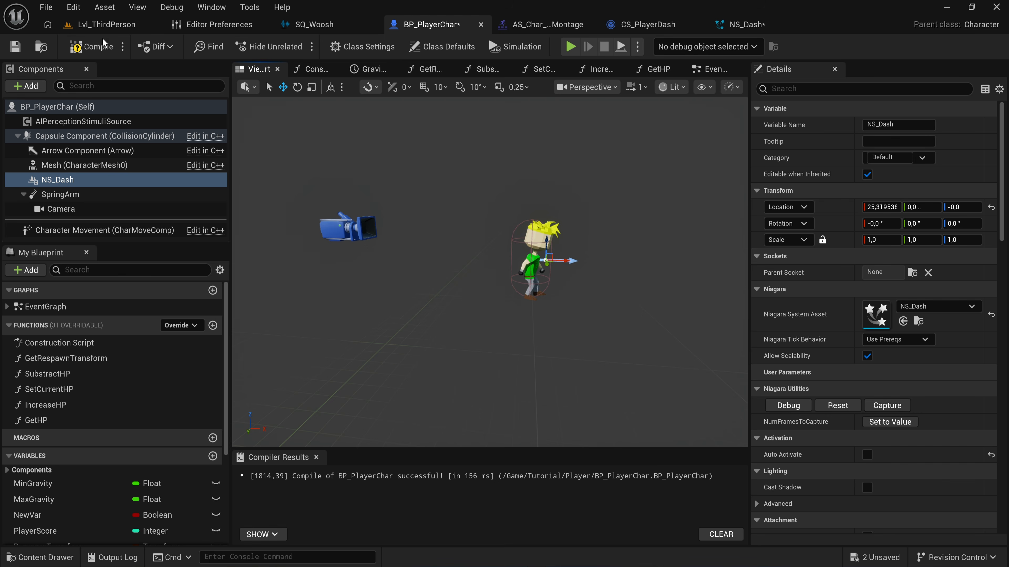
Play Lvl_ThirdPerson and dash repeatedly across the floor and green platform to check the repositioned ribbon trail.
click(115, 26)
click(297, 45)
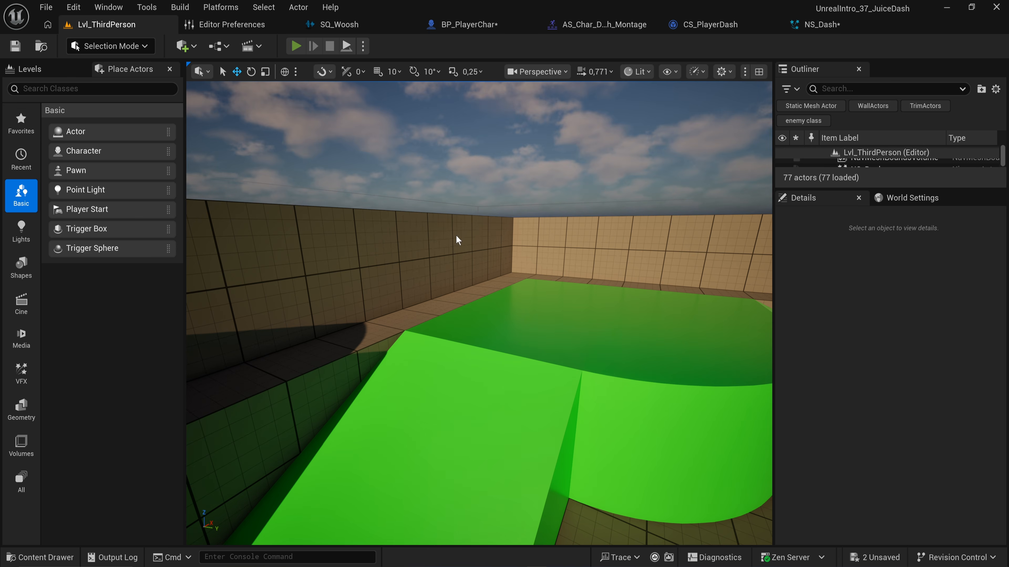
key(w)
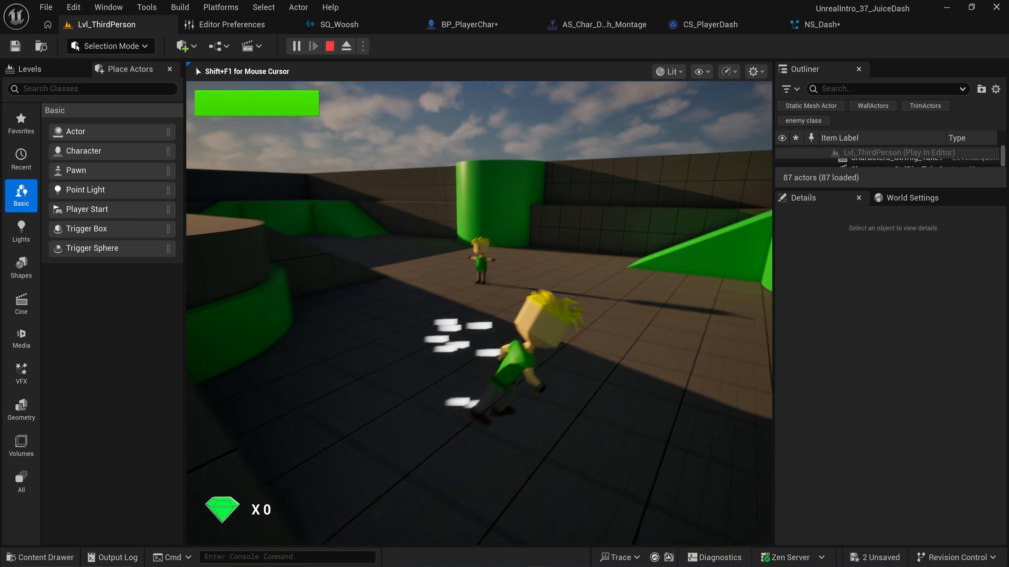
key(w)
key(shift)
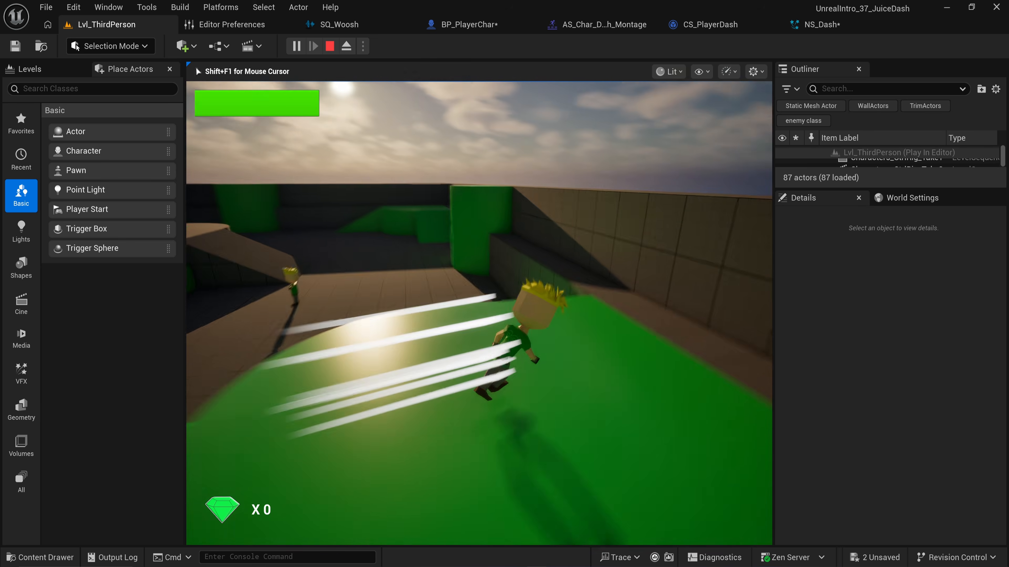
key(shift)
key(shift)
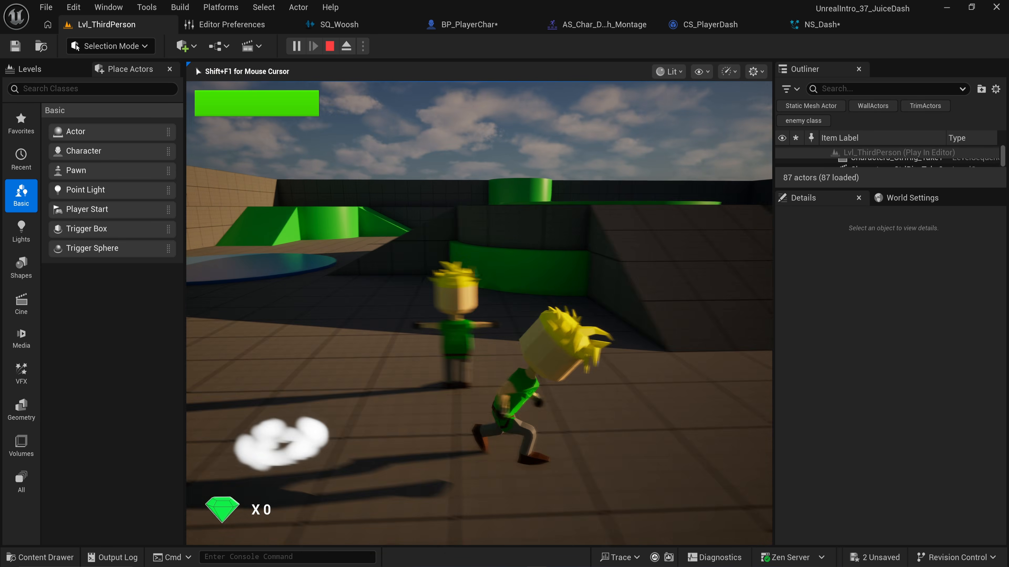
key(w)
key(w)
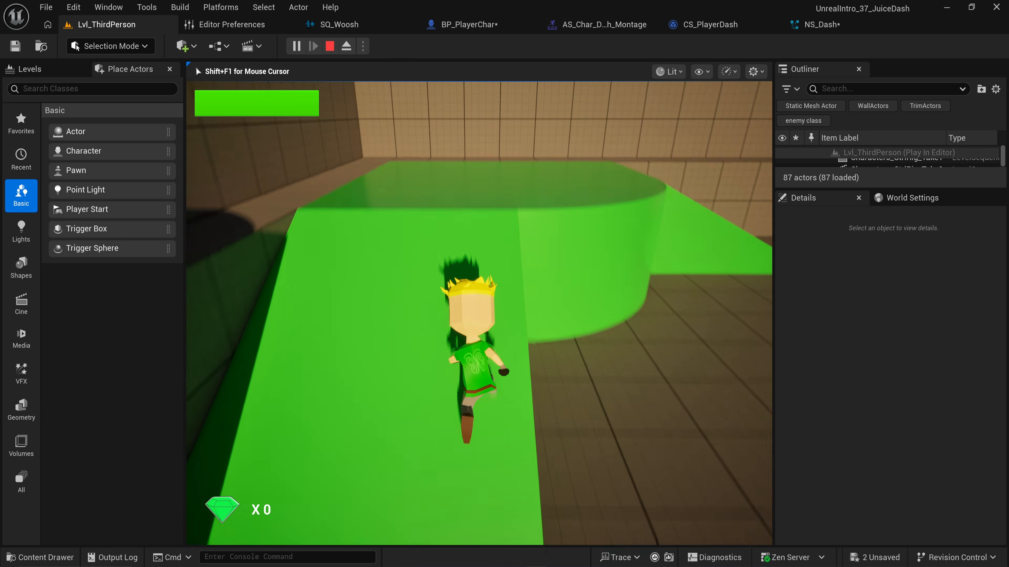
key(w)
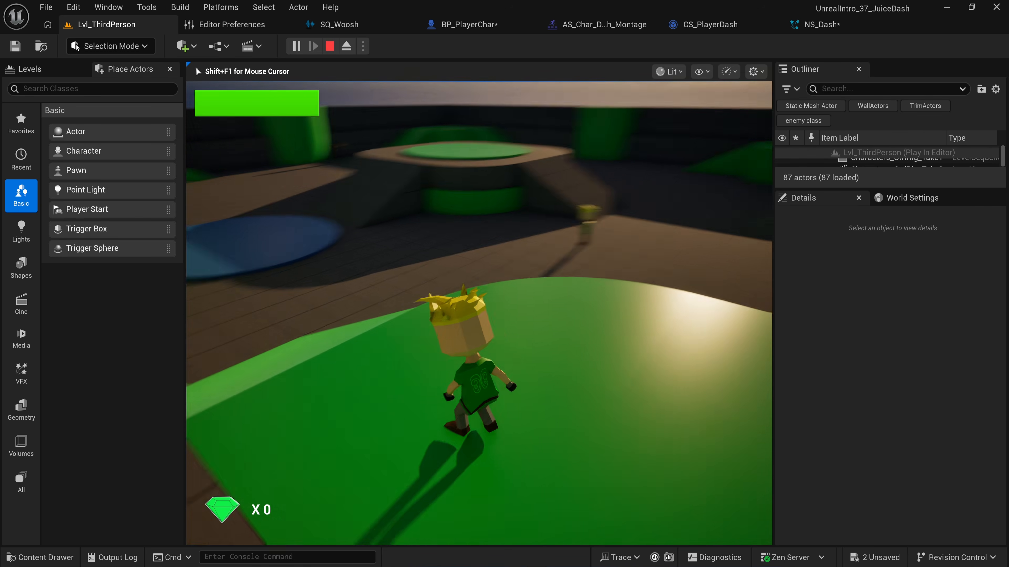
key(w)
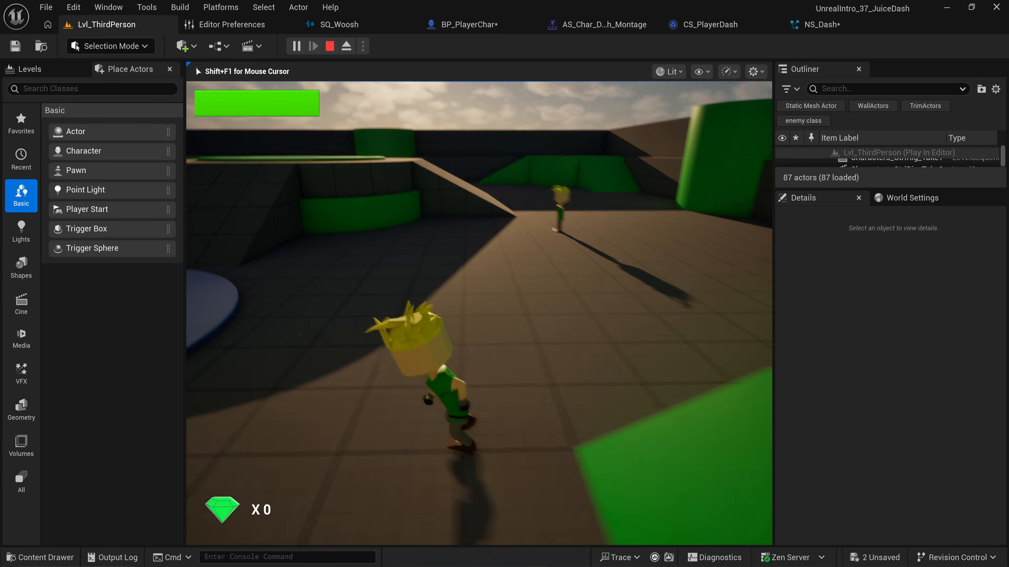
key(w)
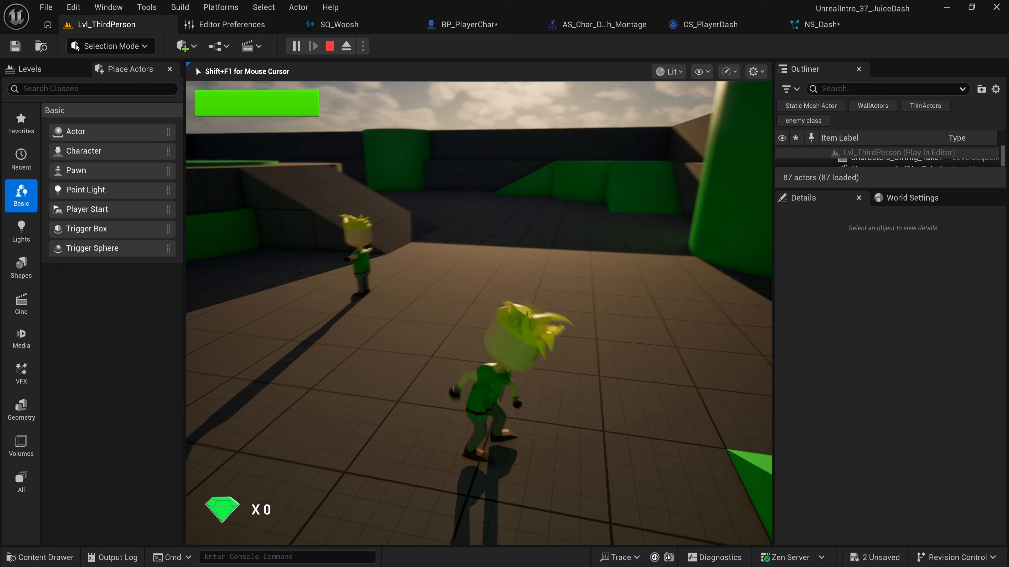
key(shift)
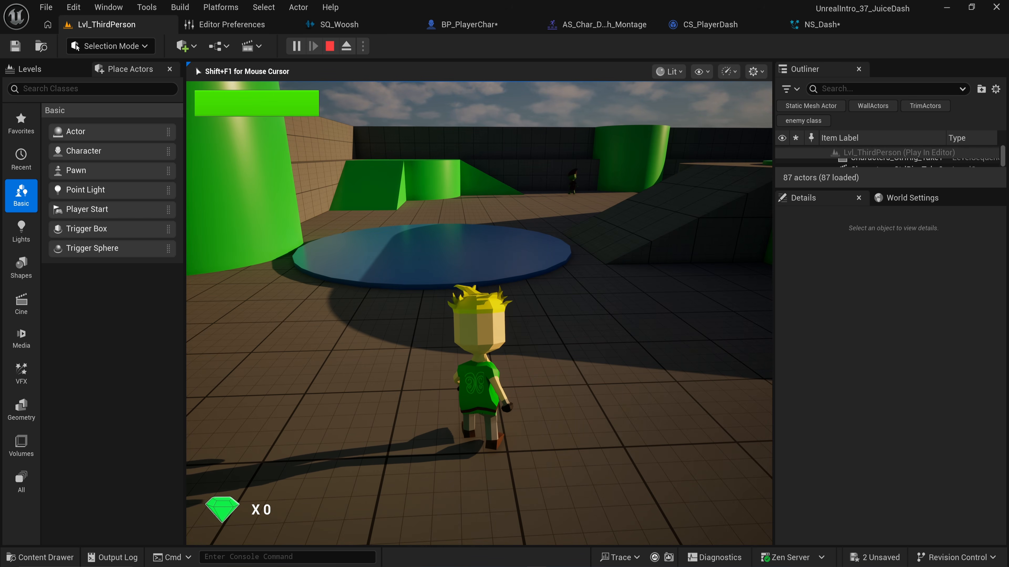
Run, dash and jump past the blue disc and back onto the green platform to examine how the dash feels in motion.
key(w)
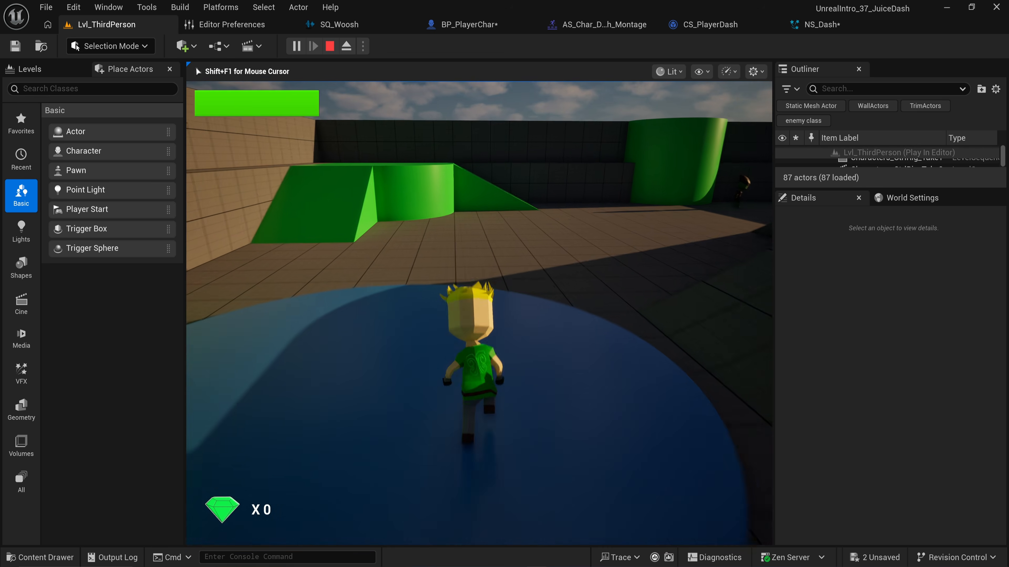
key(shift)
key(w)
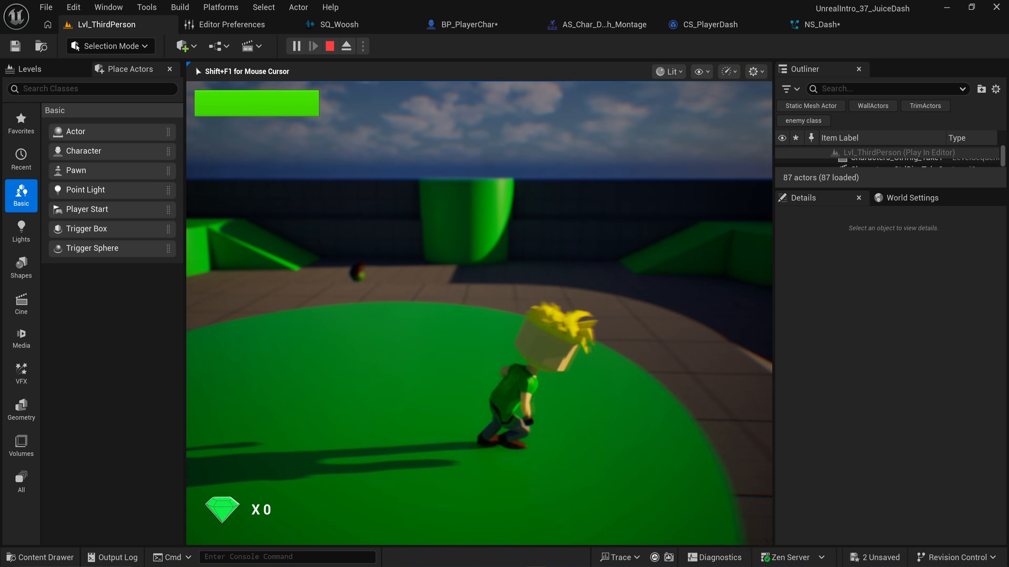
key(w)
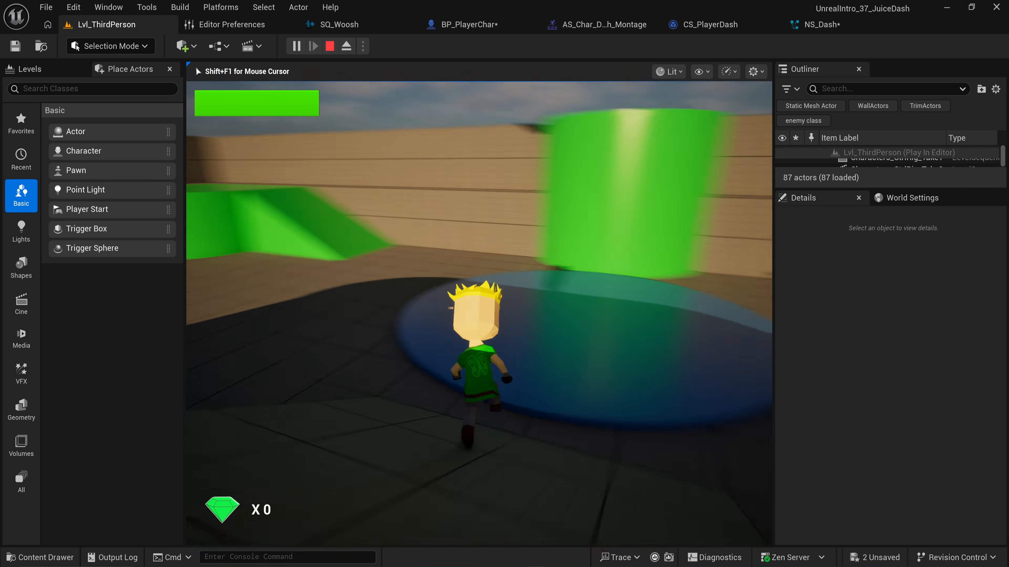
key(w)
key(space)
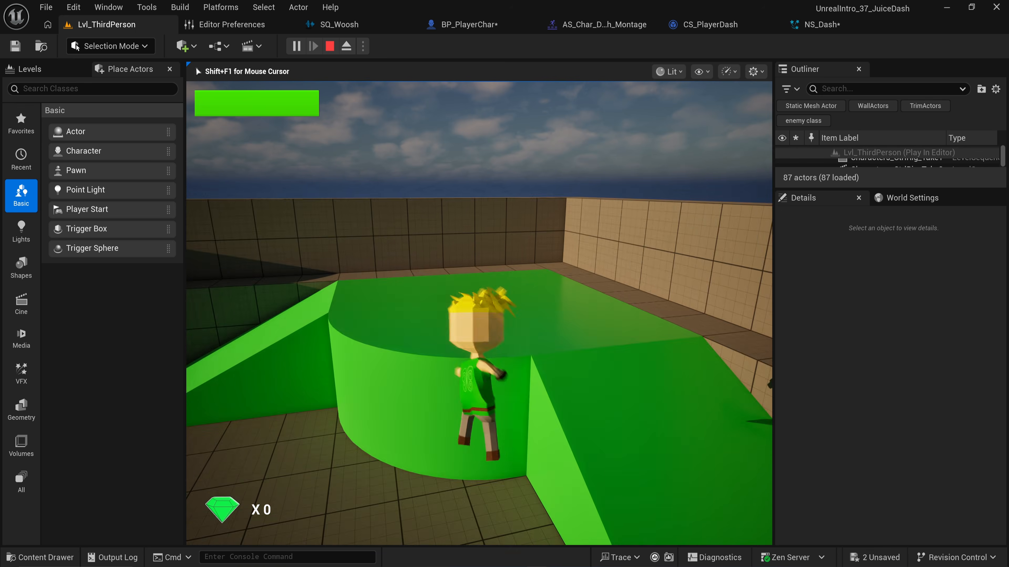
key(d)
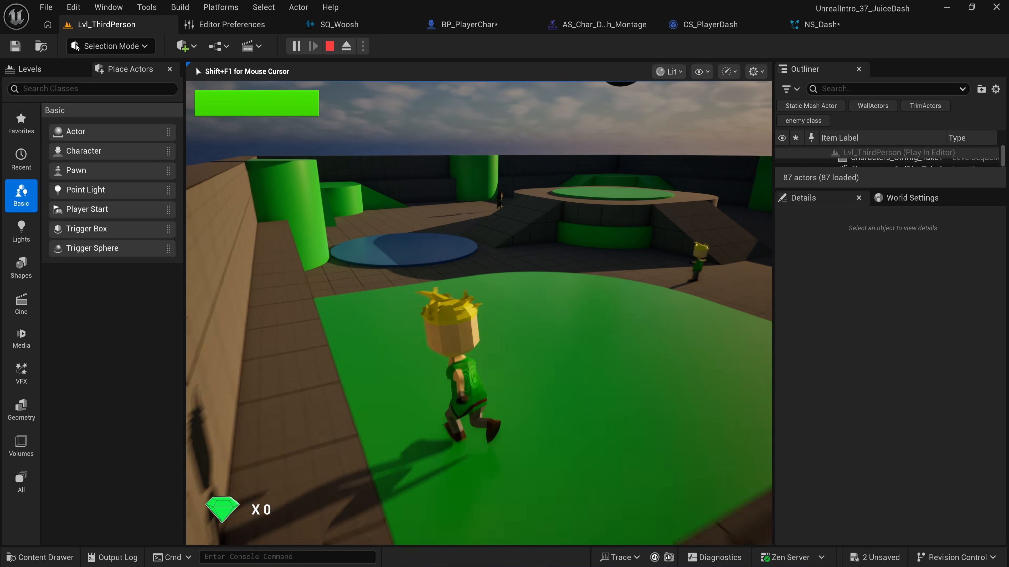
key(a)
key(s)
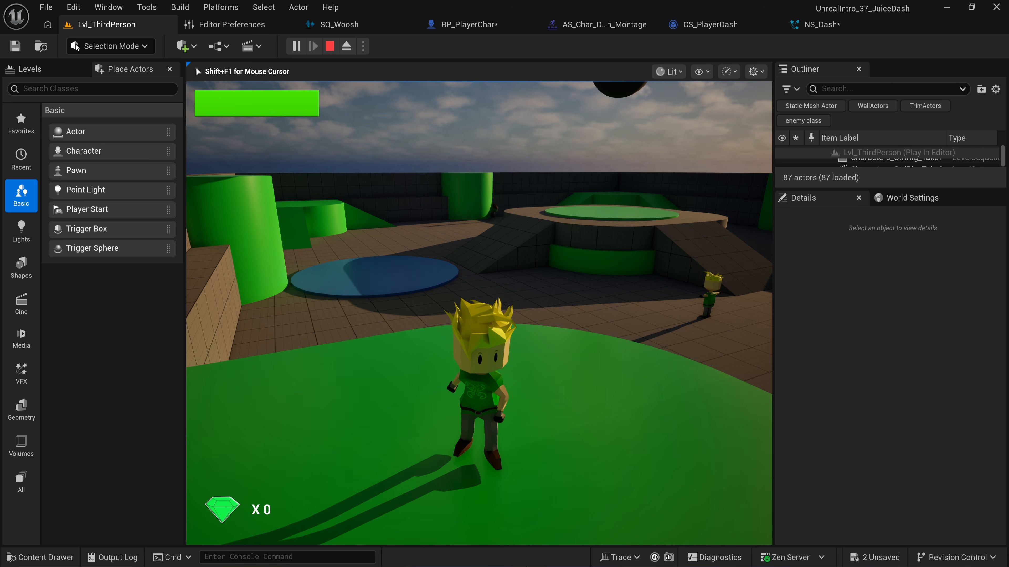
Dash off the green platform to the floor to examine the dash effect in mid-air.
key(w)
key(shift)
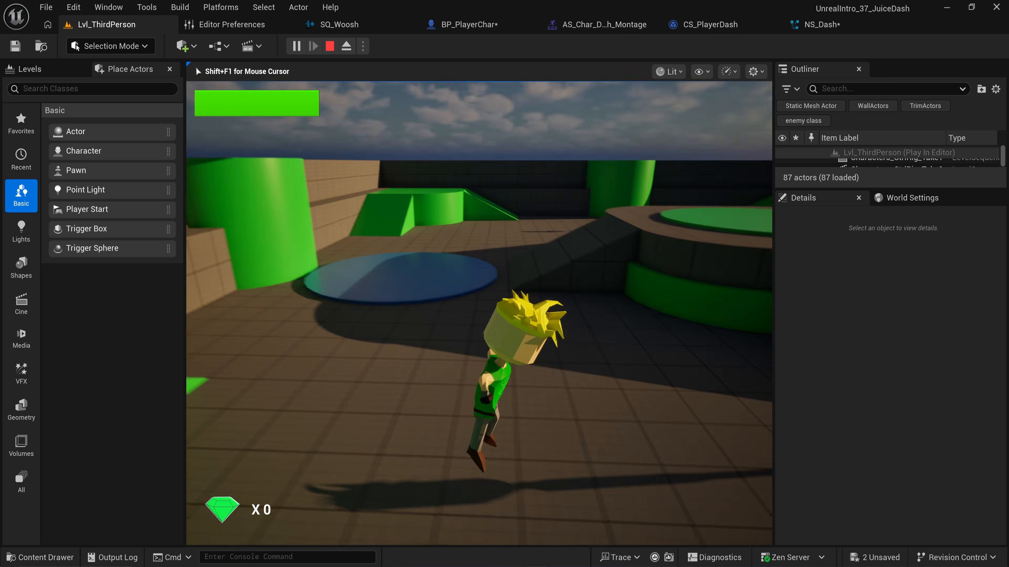
key(shift)
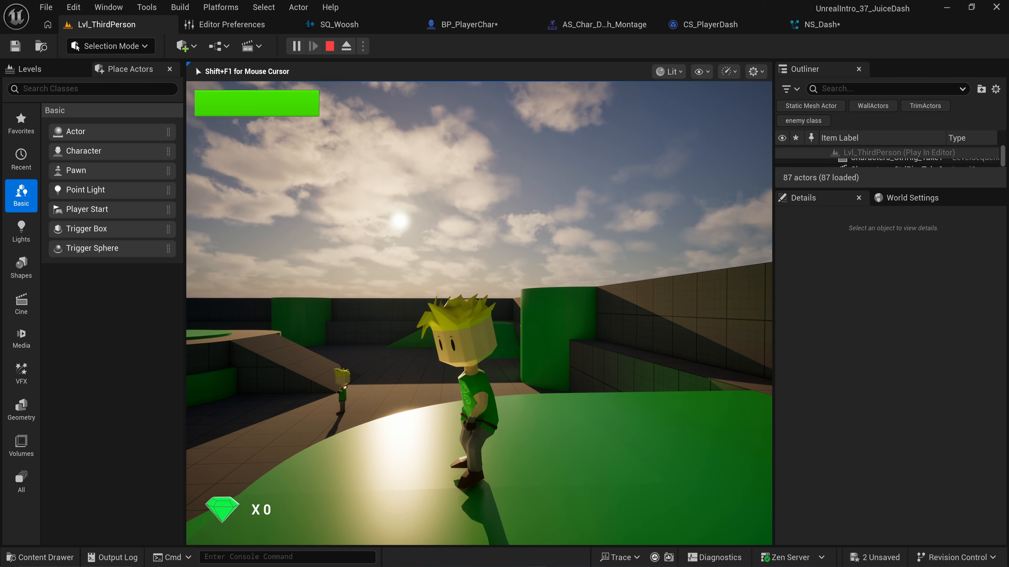
key(w)
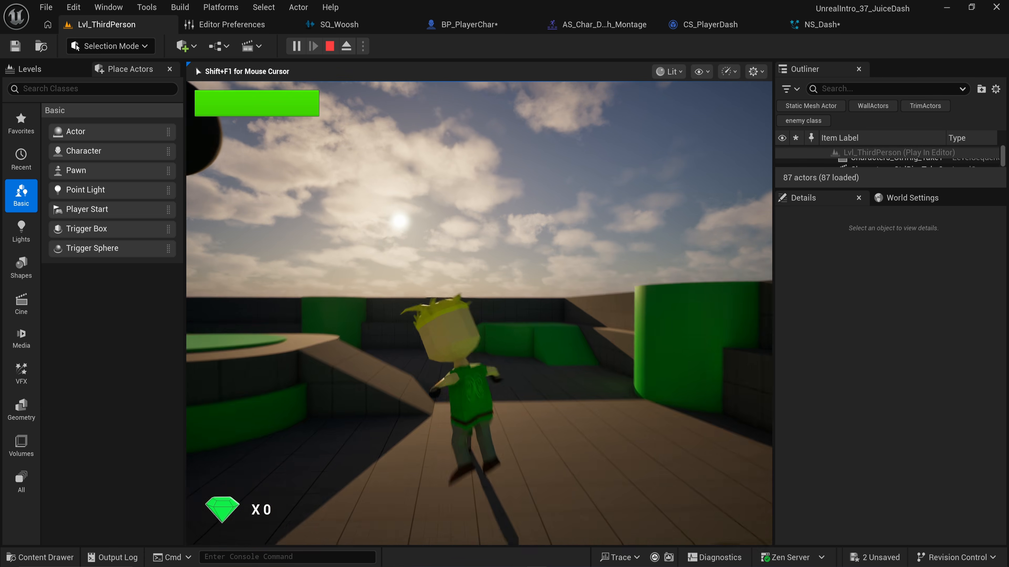
key(d)
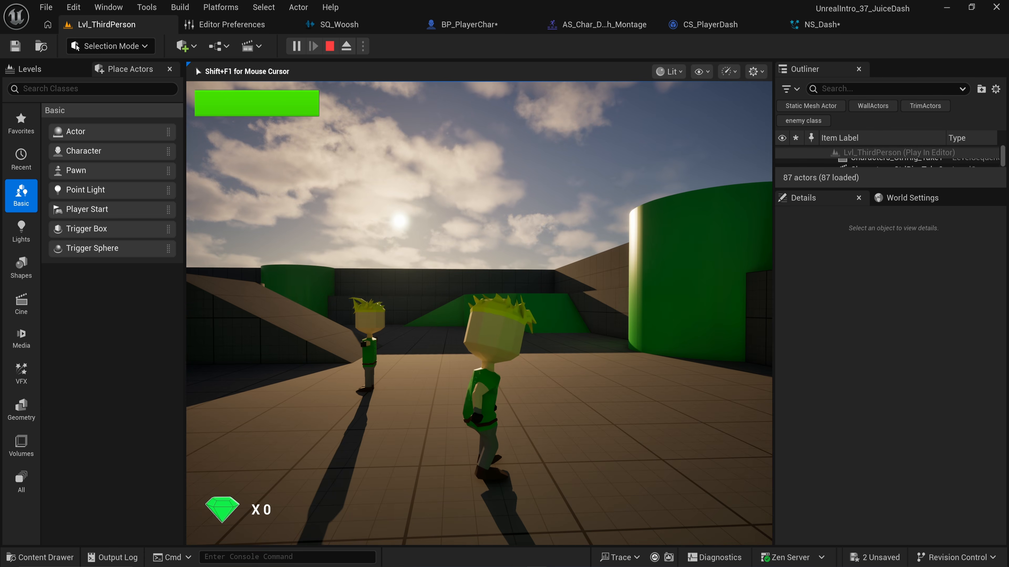